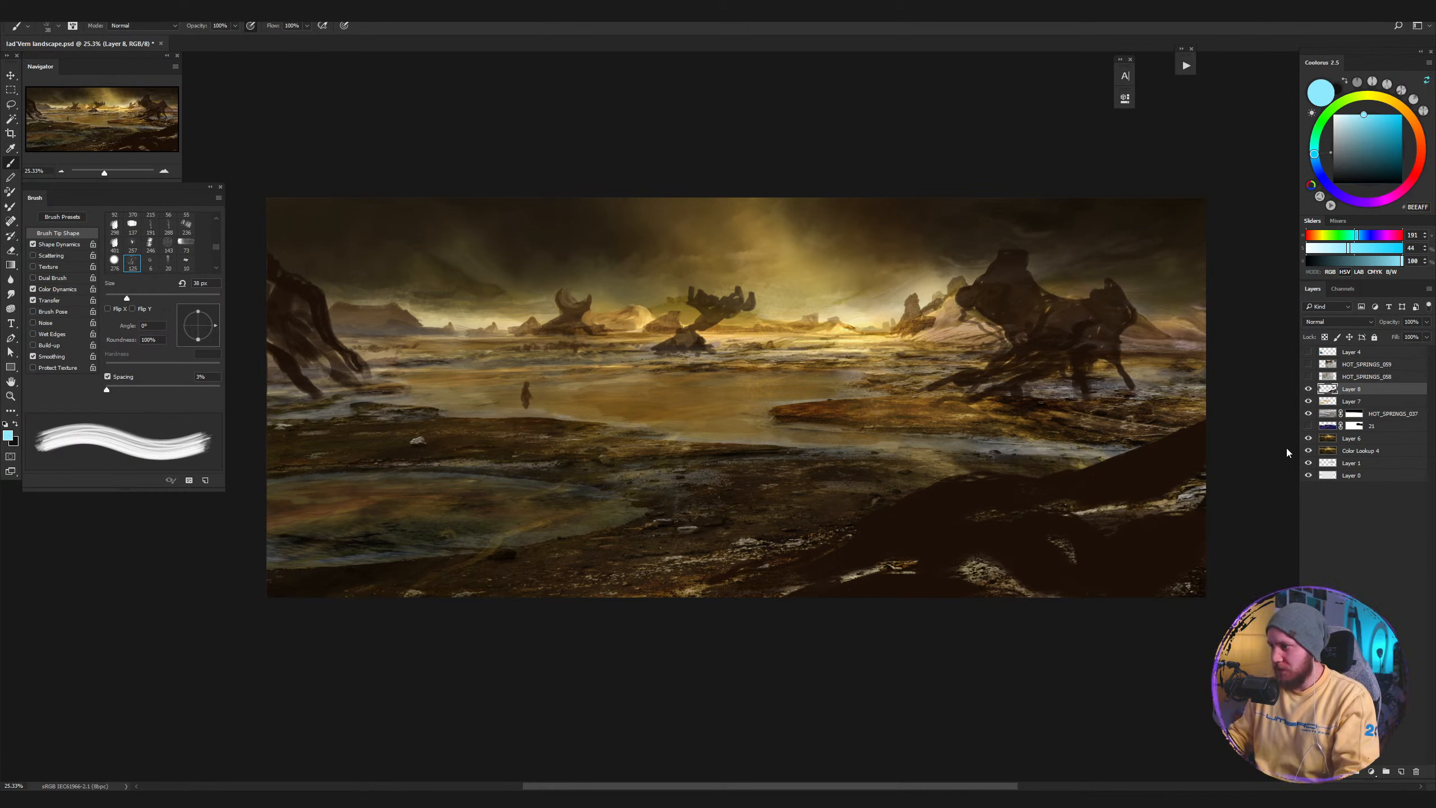
Hide Layer 8, Layer 7 and HOT_SPRINGS_037 to inspect the base painting, toggling layer 21 to compare its purple ground.
left_click(1308, 389)
left_click(1308, 401)
left_click(1308, 414)
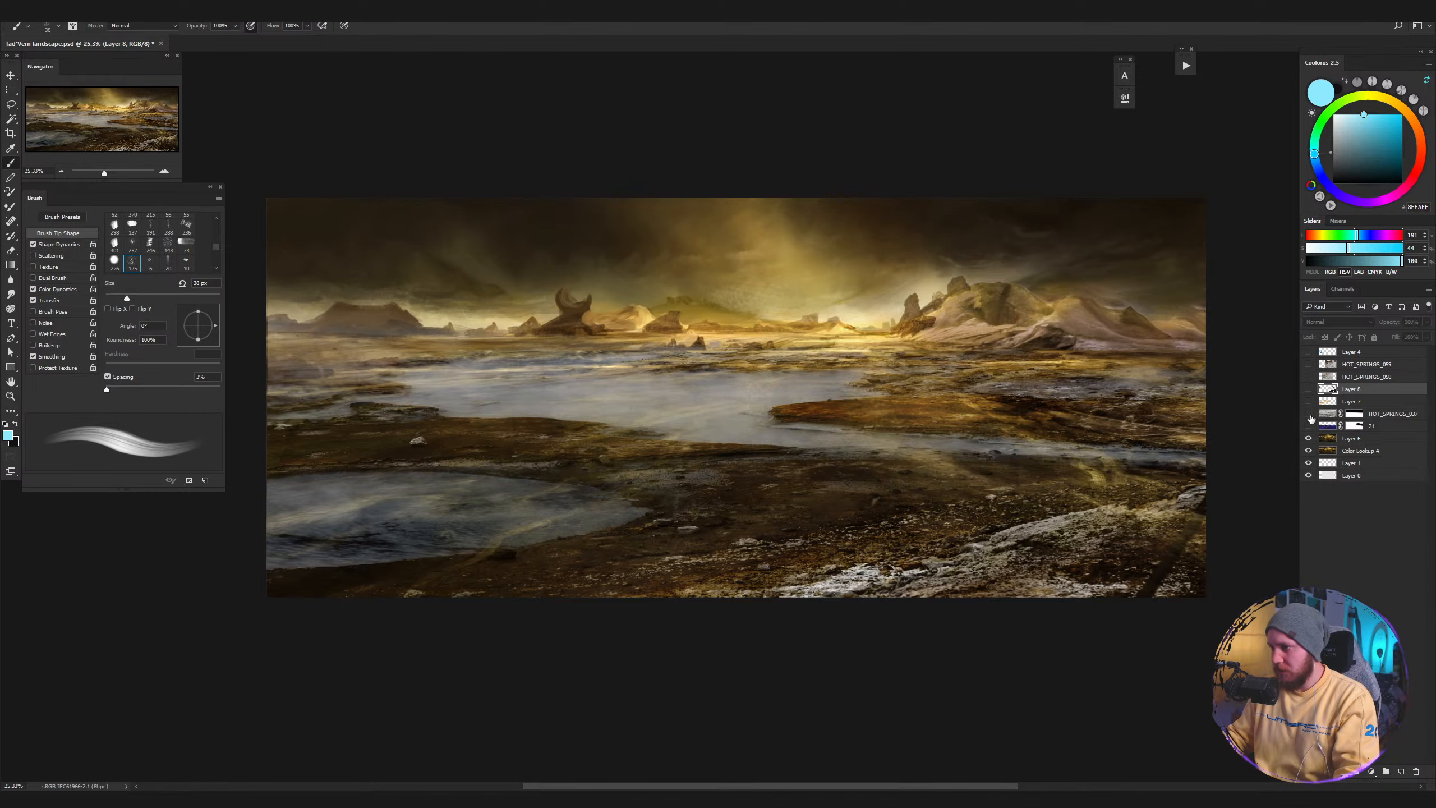
left_click(1308, 425)
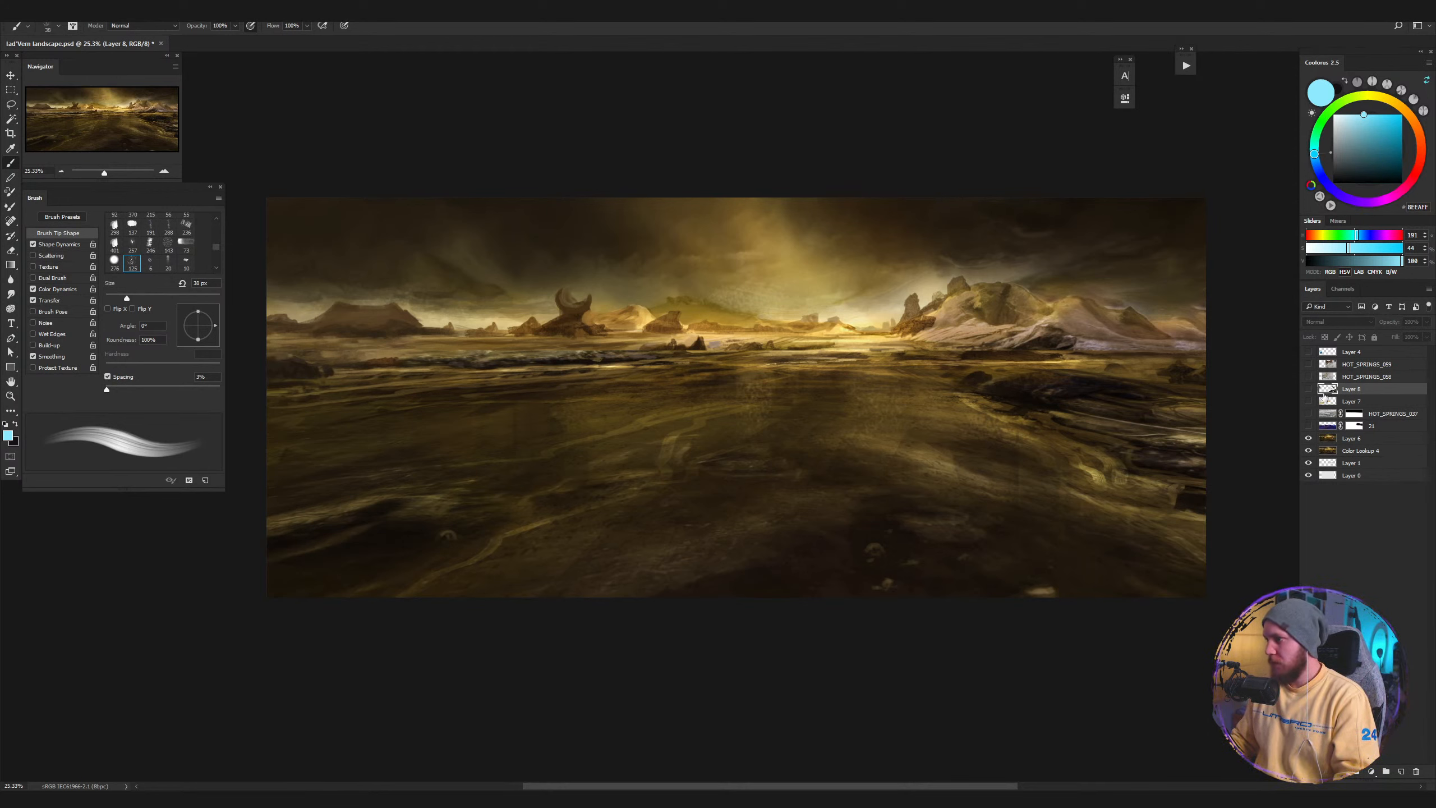
left_click(1308, 426)
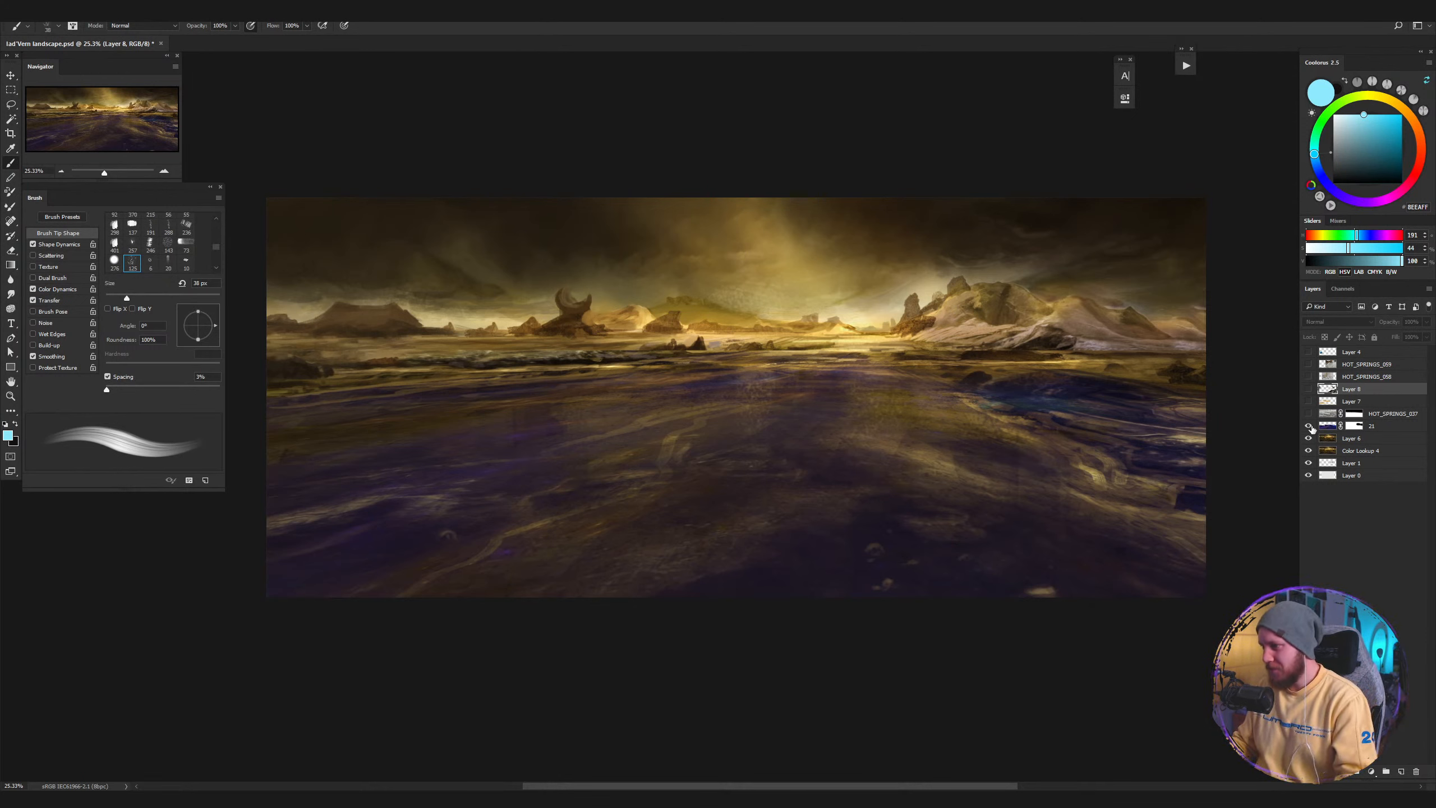
left_click(1309, 426)
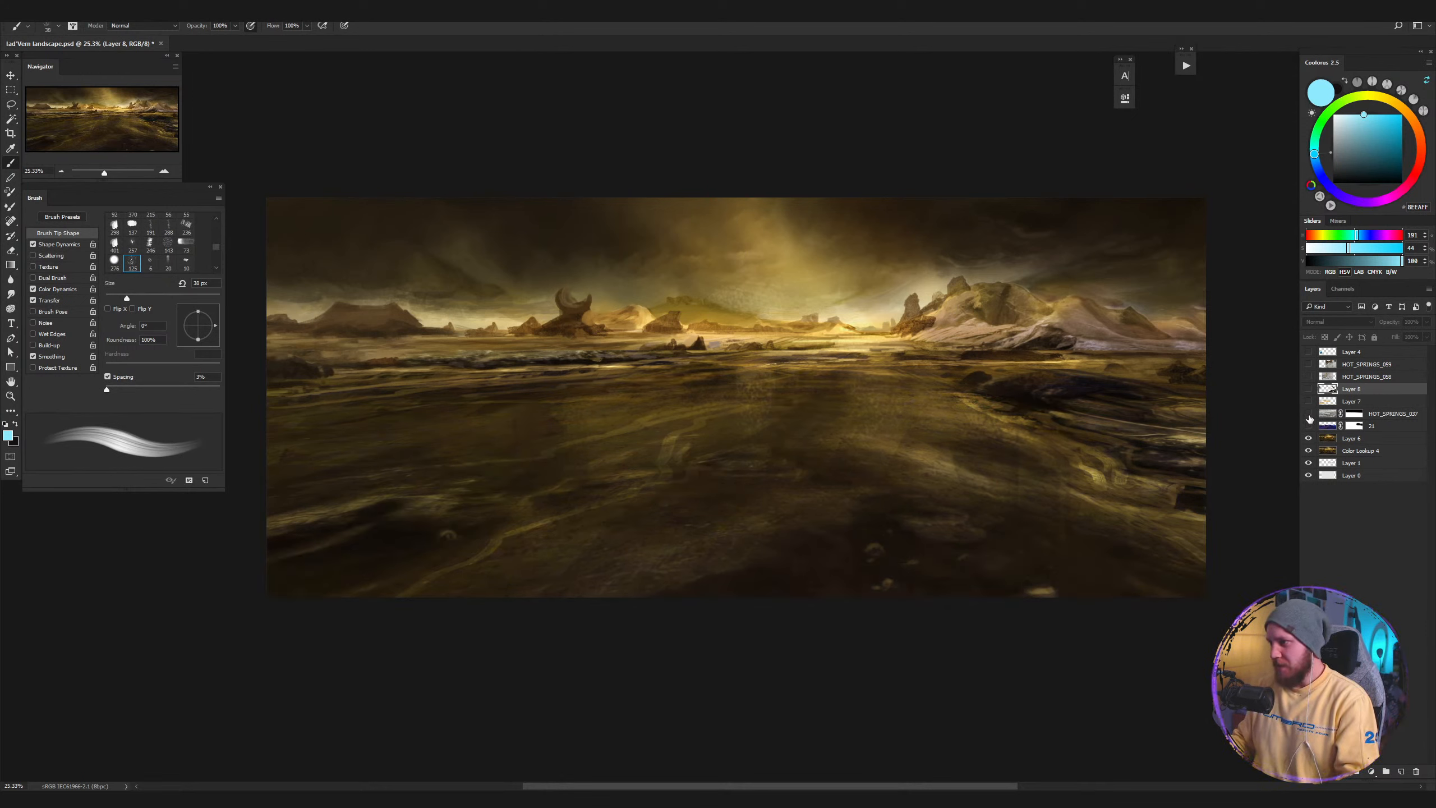
Show HOT_SPRINGS_037, Layer 7 and Layer 8 again one by one to review the painting's build-up.
left_click(1309, 414)
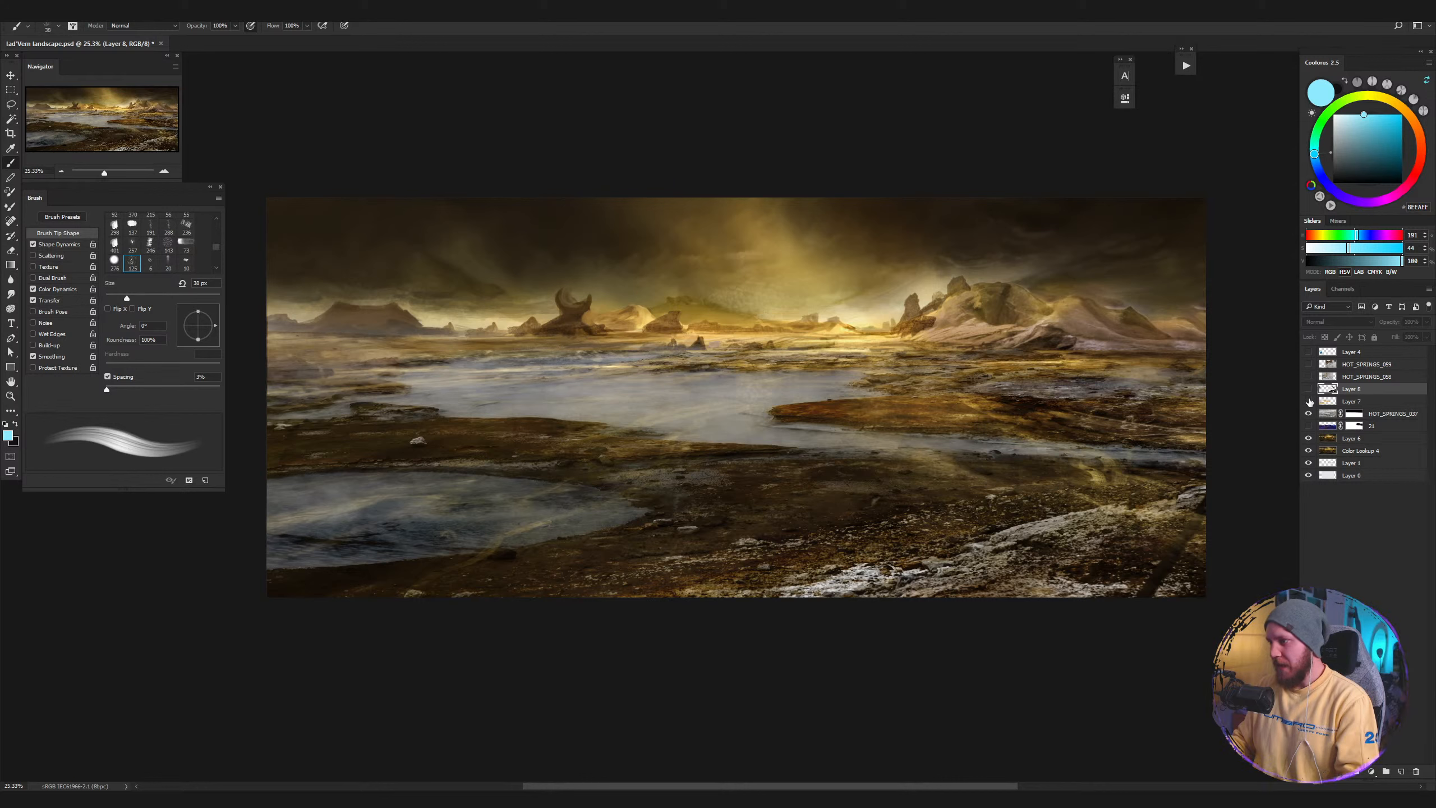
left_click(1308, 402)
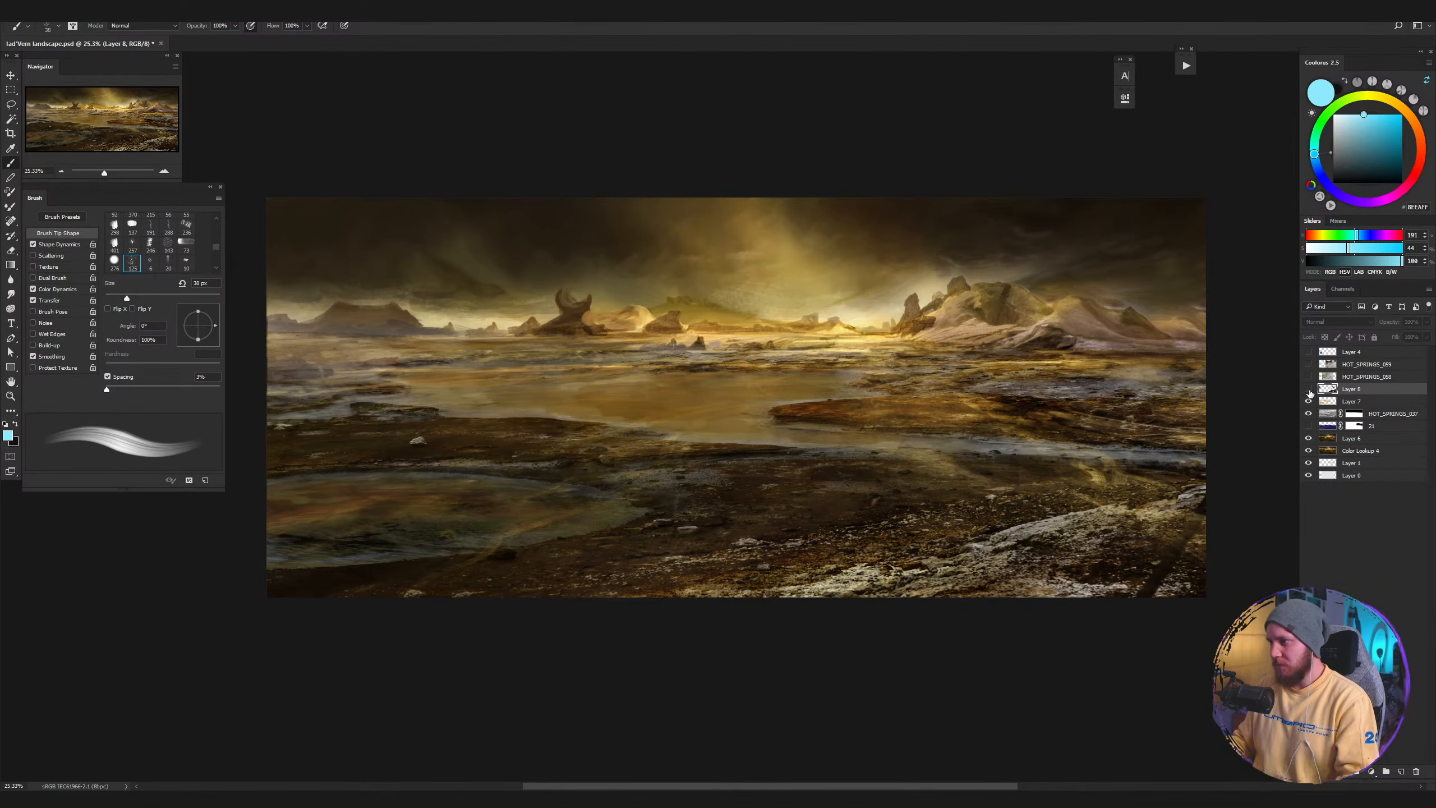
left_click(1309, 390)
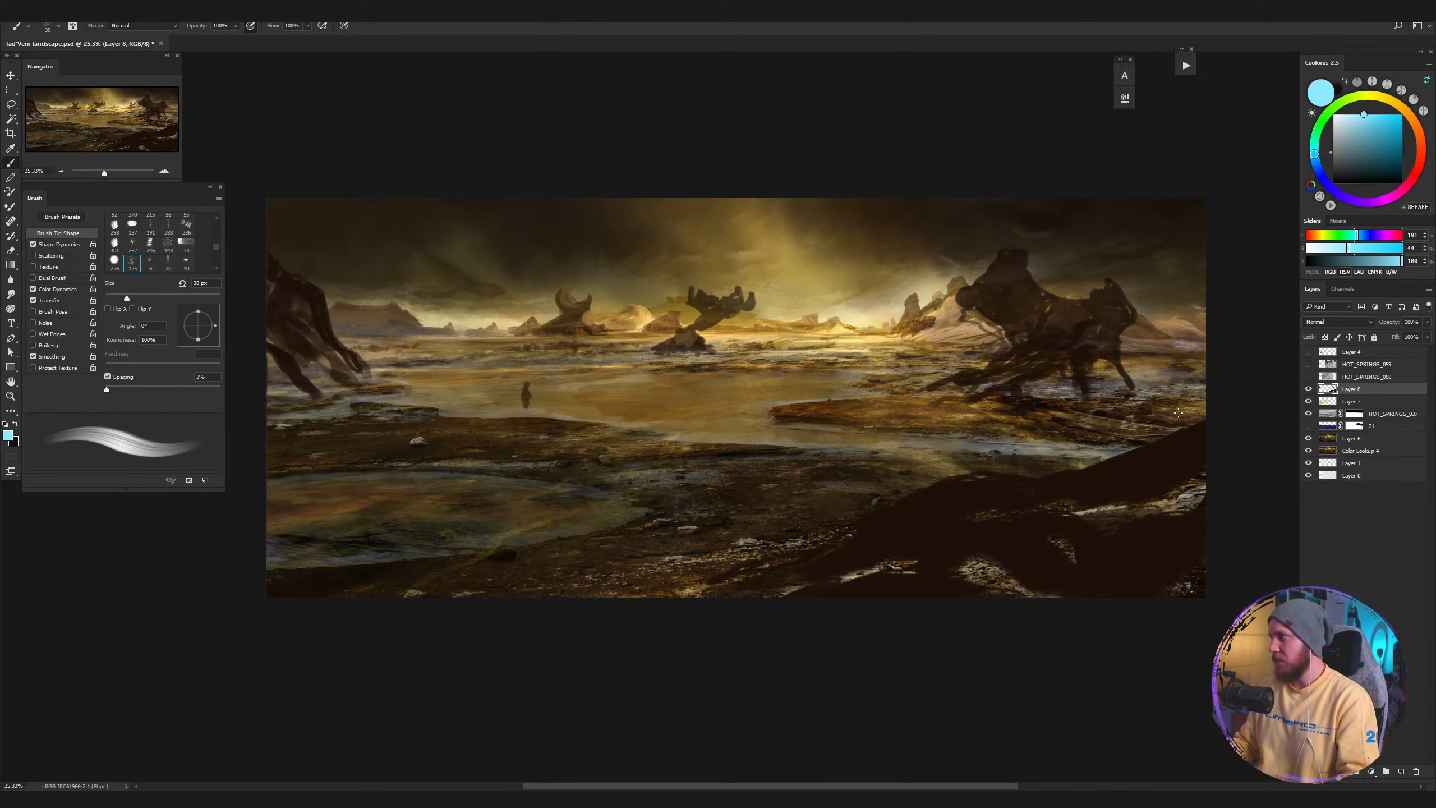
Preview the two hidden hot springs photo layers above Layer 8, and hide both again.
left_click(1308, 377)
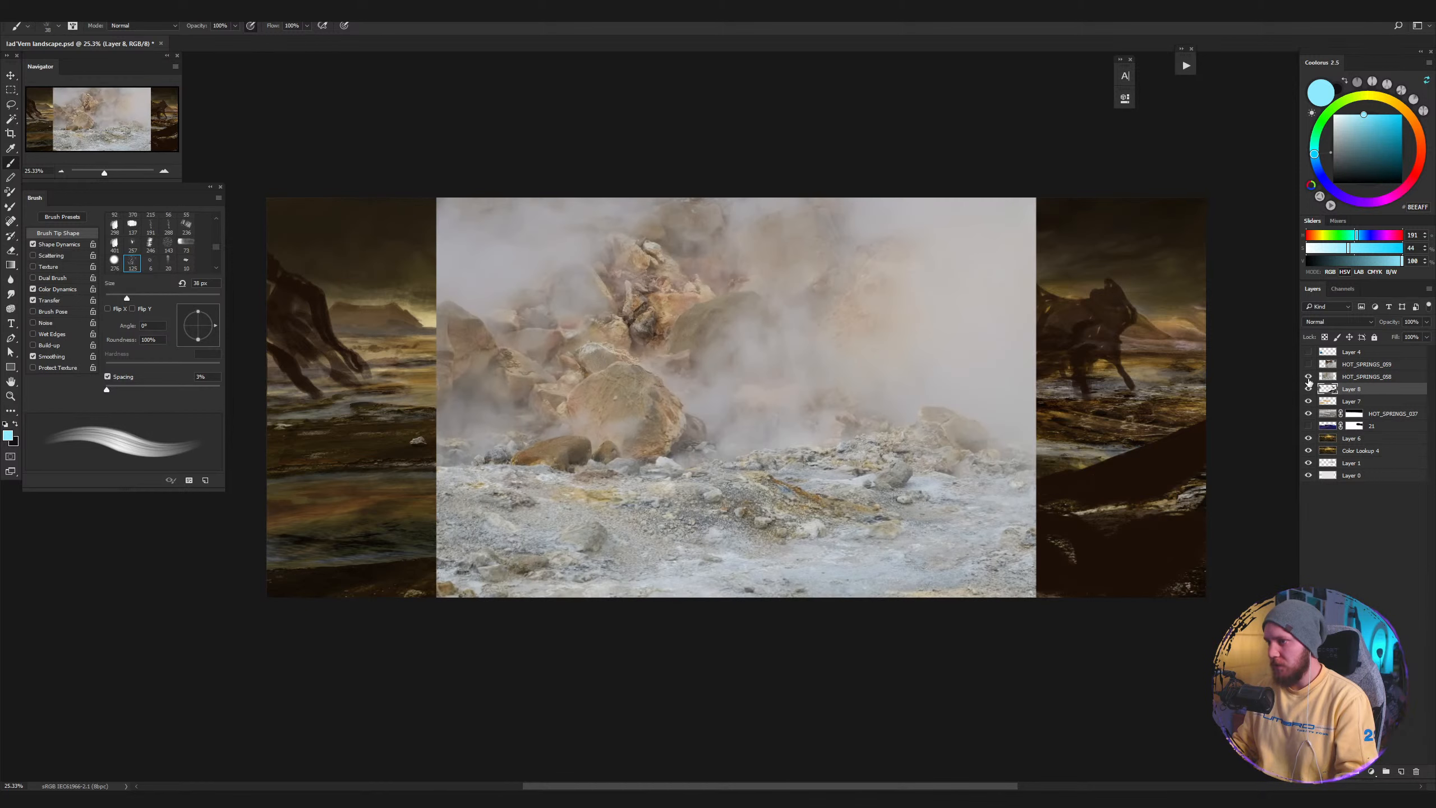
left_click(1308, 377)
left_click_drag(1308, 377, 1309, 364)
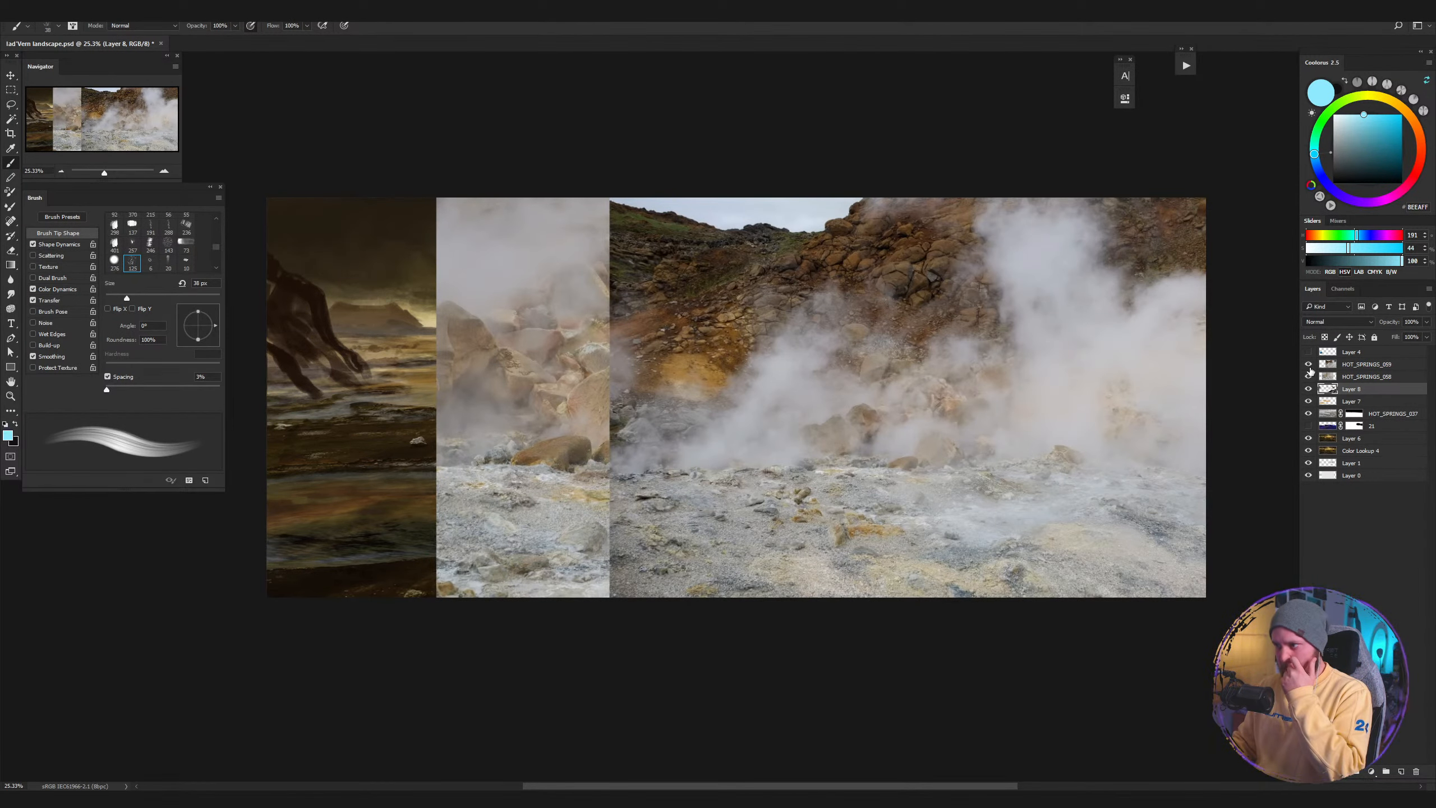
left_click(1308, 364)
left_click(1308, 377)
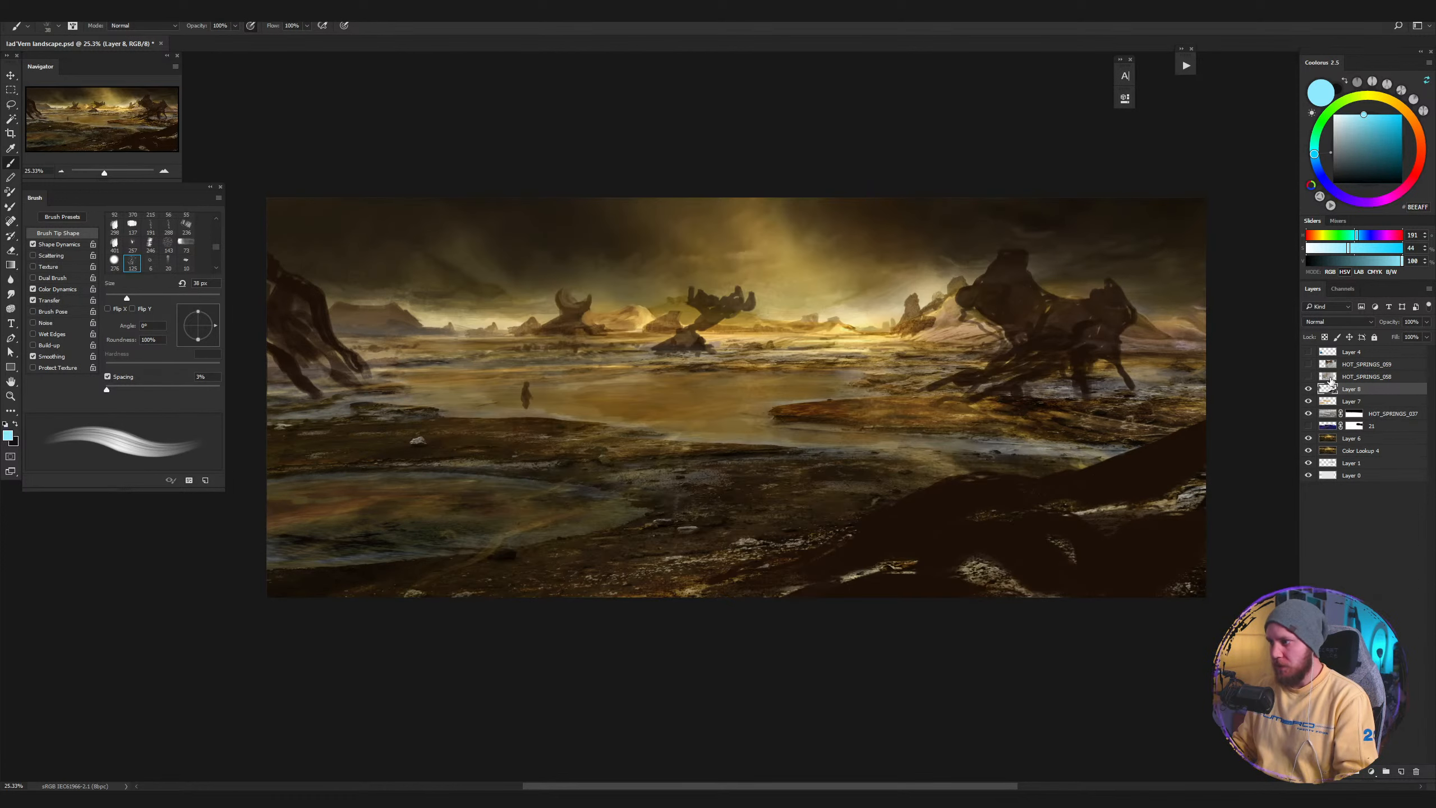
Show Layer 4 to examine its blue icy landscape reference up close, and hide it again.
left_click(1309, 353)
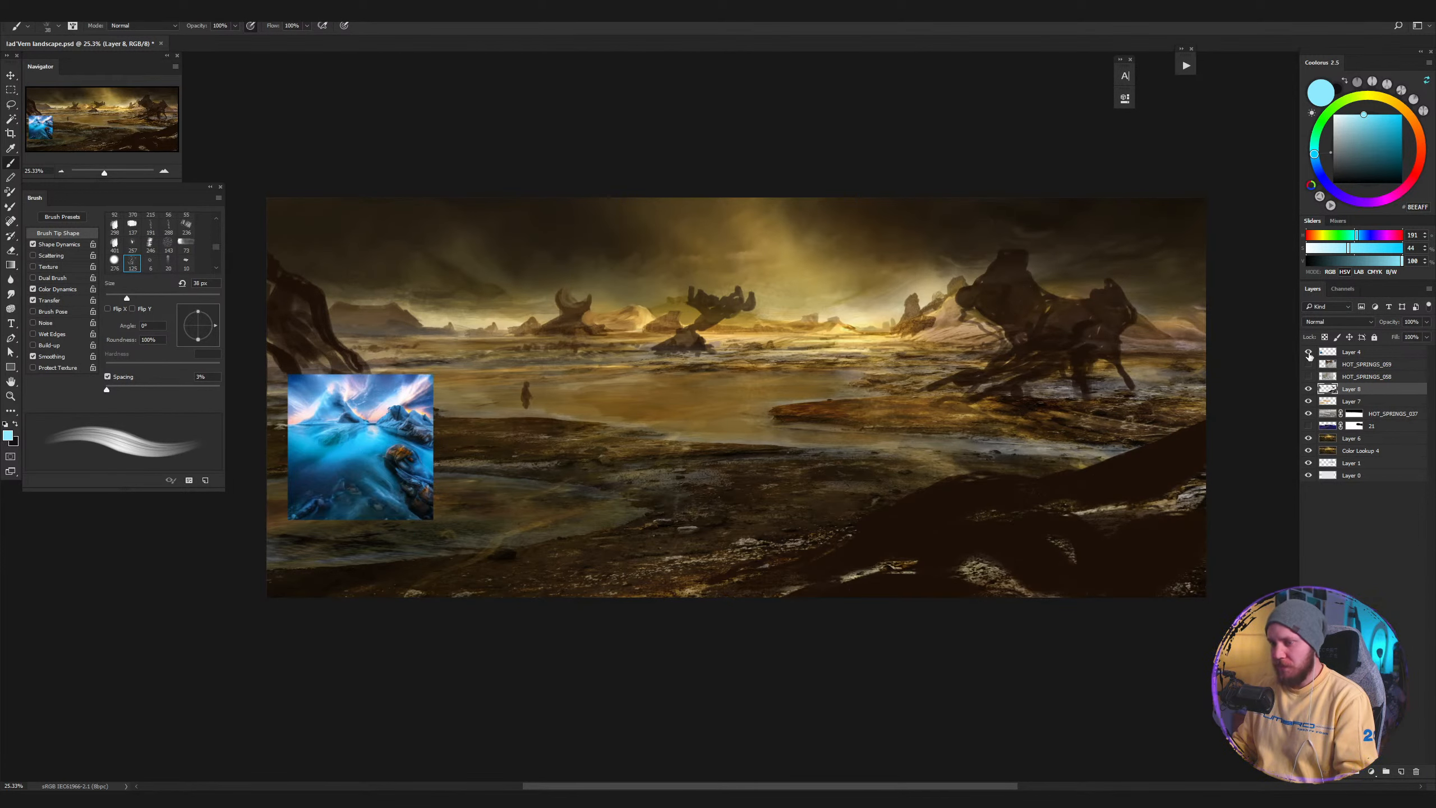
key("z")
mouse_move(417, 465)
left_mouse_down()
mouse_move(391, 472)
mouse_move(512, 459)
mouse_move(529, 424)
mouse_move(339, 447)
left_mouse_up()
key("b")
left_click_drag(1076, 446, 1010, 455)
left_click(1309, 351)
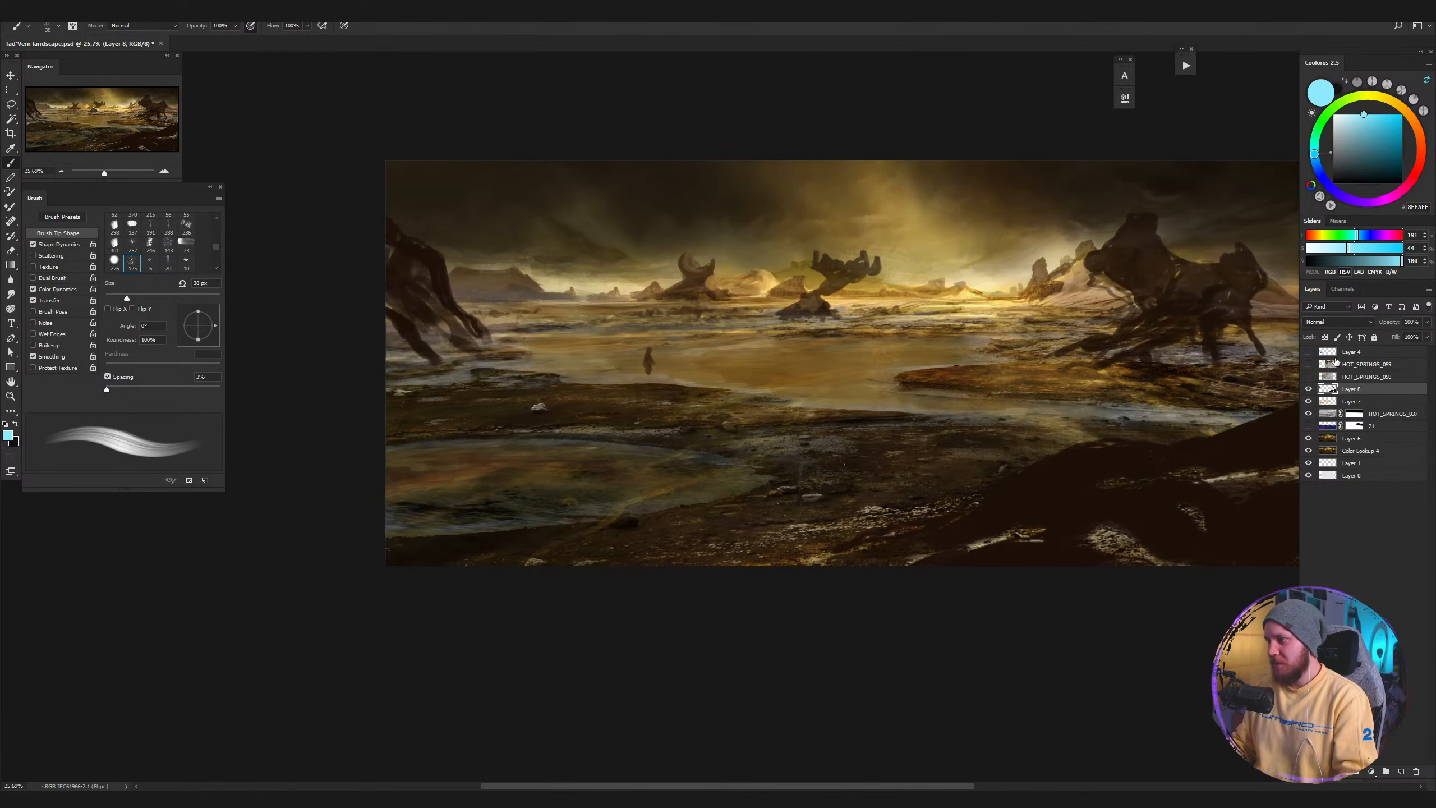
Toggle Layer 8 off and on to compare the landscape with and without its painted formations.
left_click(1308, 389)
left_click(1308, 389)
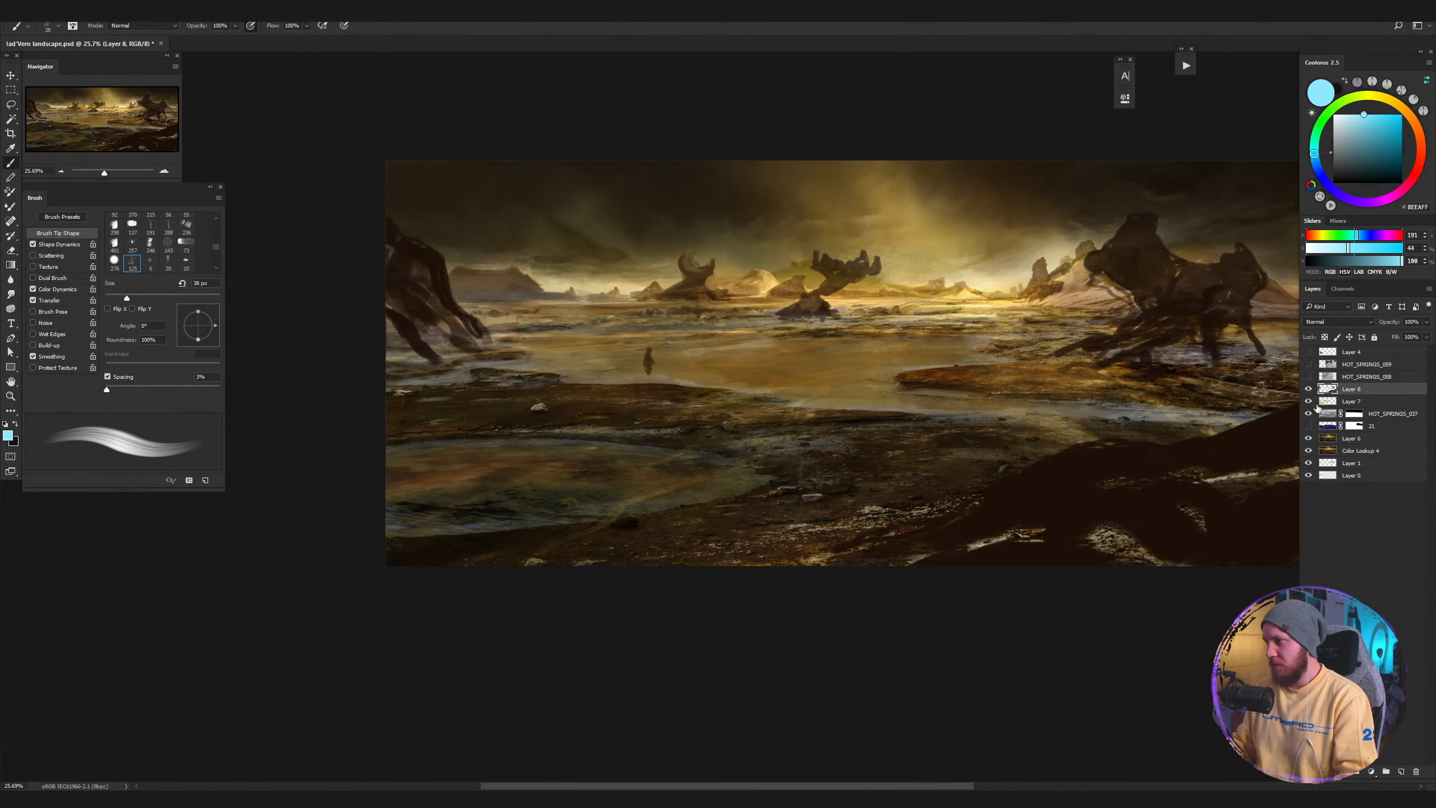
left_click_drag(1095, 412, 1054, 451)
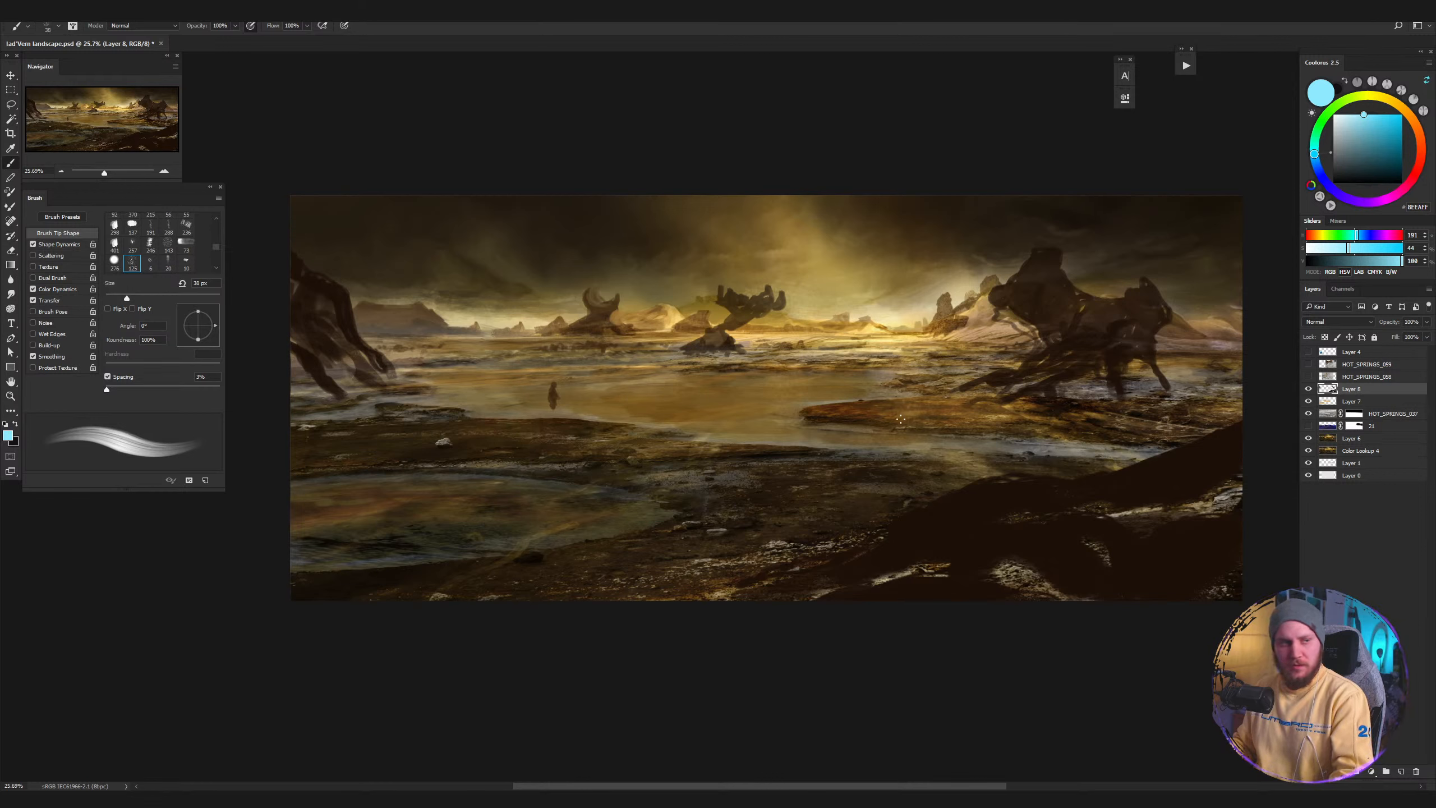
left_click(1308, 389)
left_click(1308, 389)
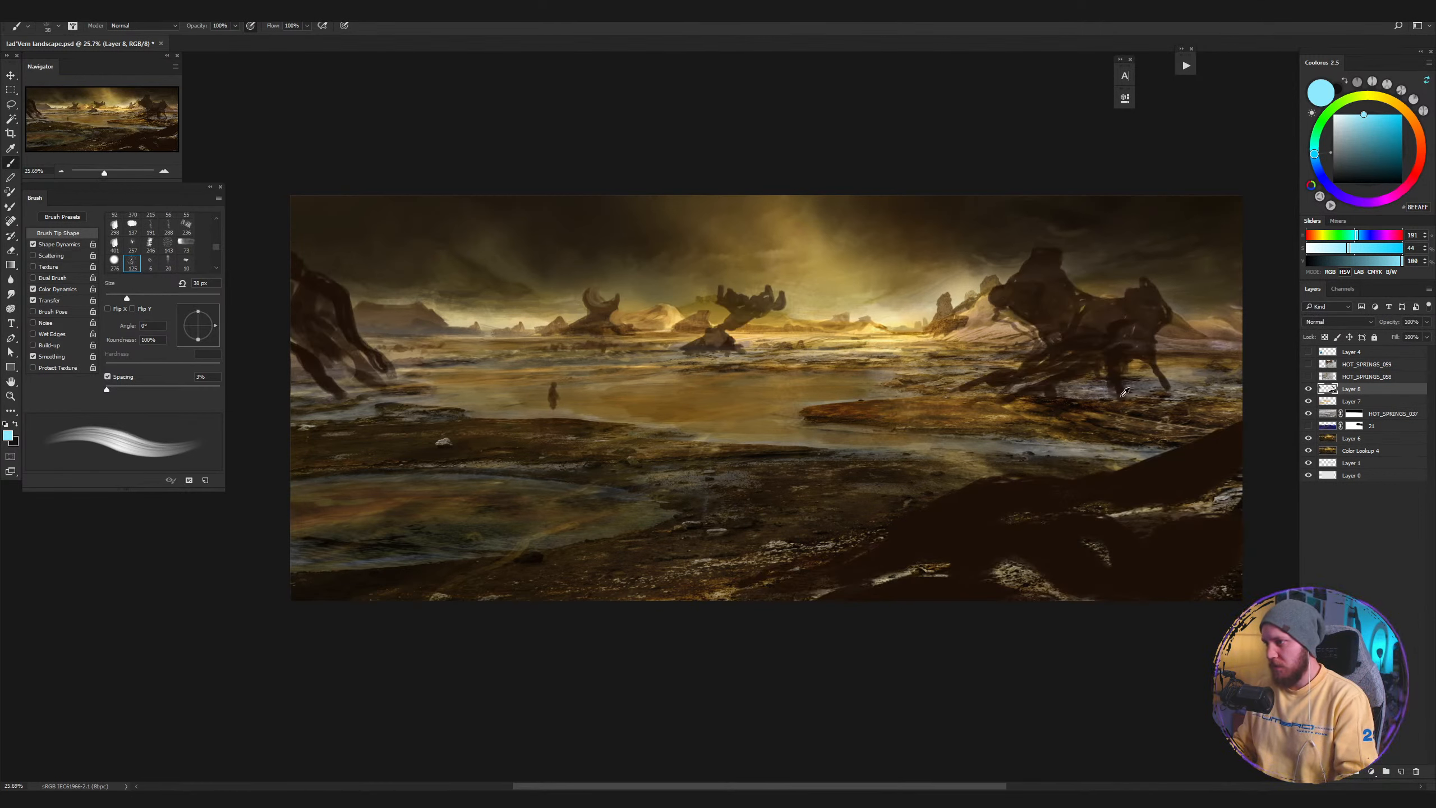
Sample dark browns from the foreground ridge and the large dark formation, and set the brush size to 85 px.
key("bracketright")
key("bracketright")
key("bracketright")
key("bracketright")
key("bracketright")
key("bracketright")
key("bracketright")
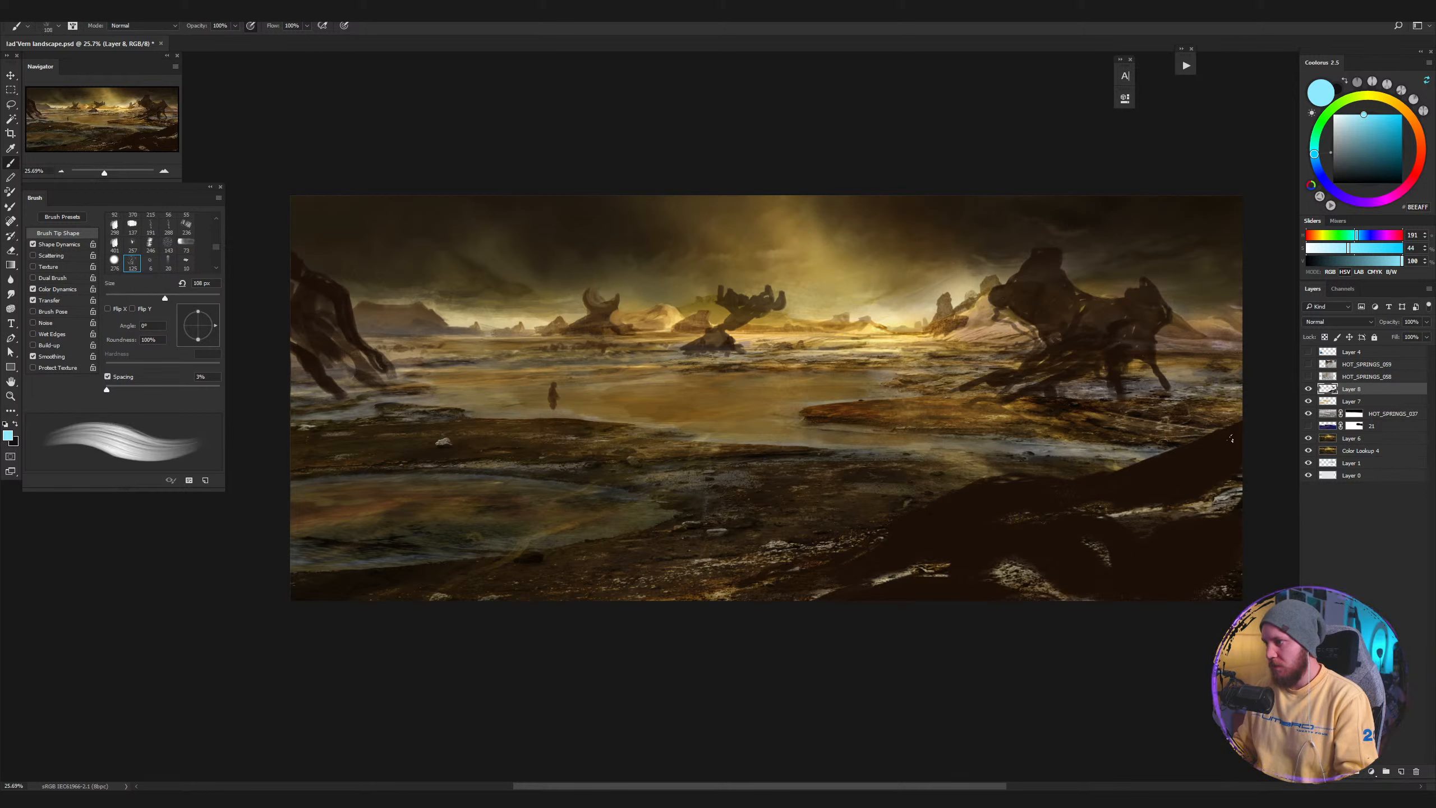
left_click(1190, 460, "alt")
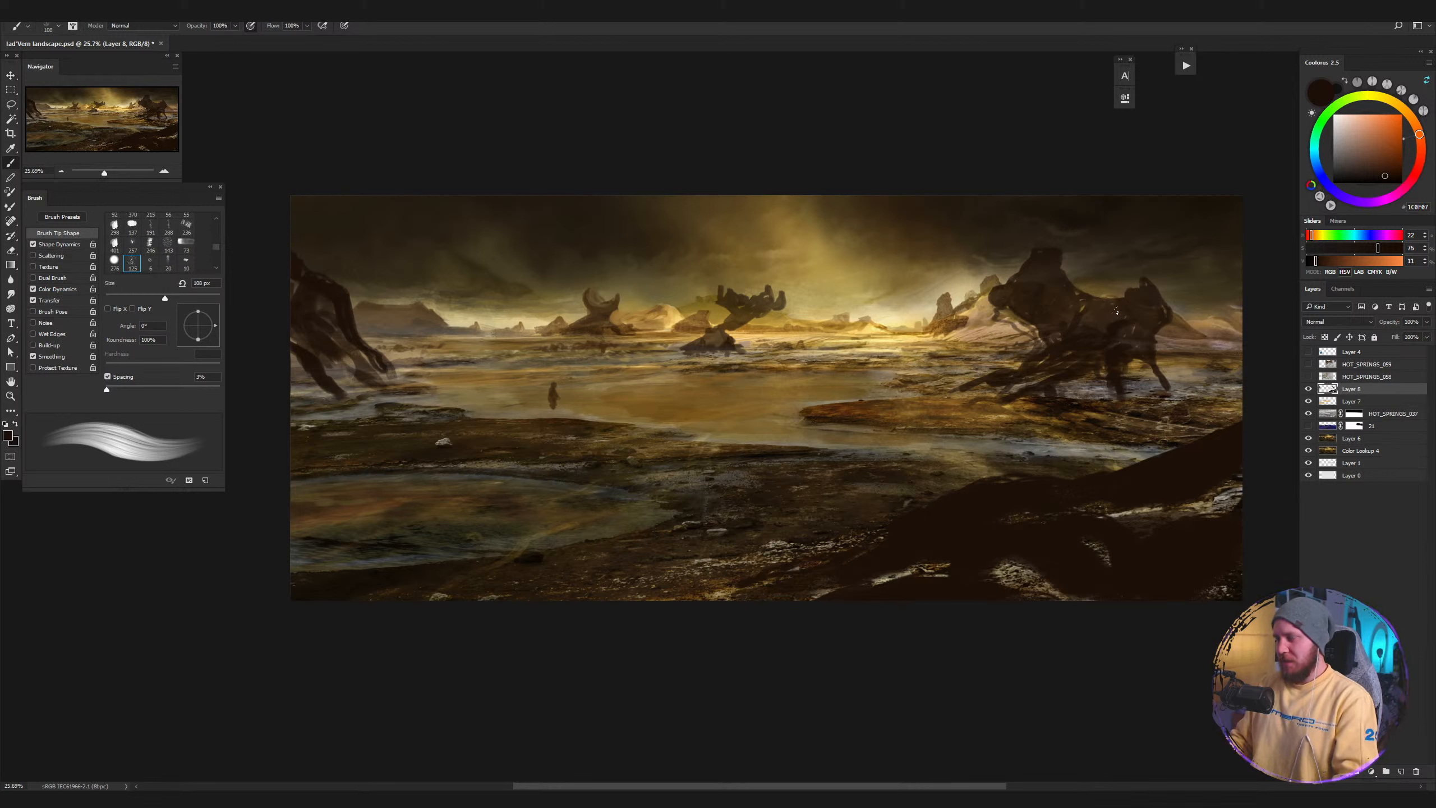
left_click(1084, 337, "alt")
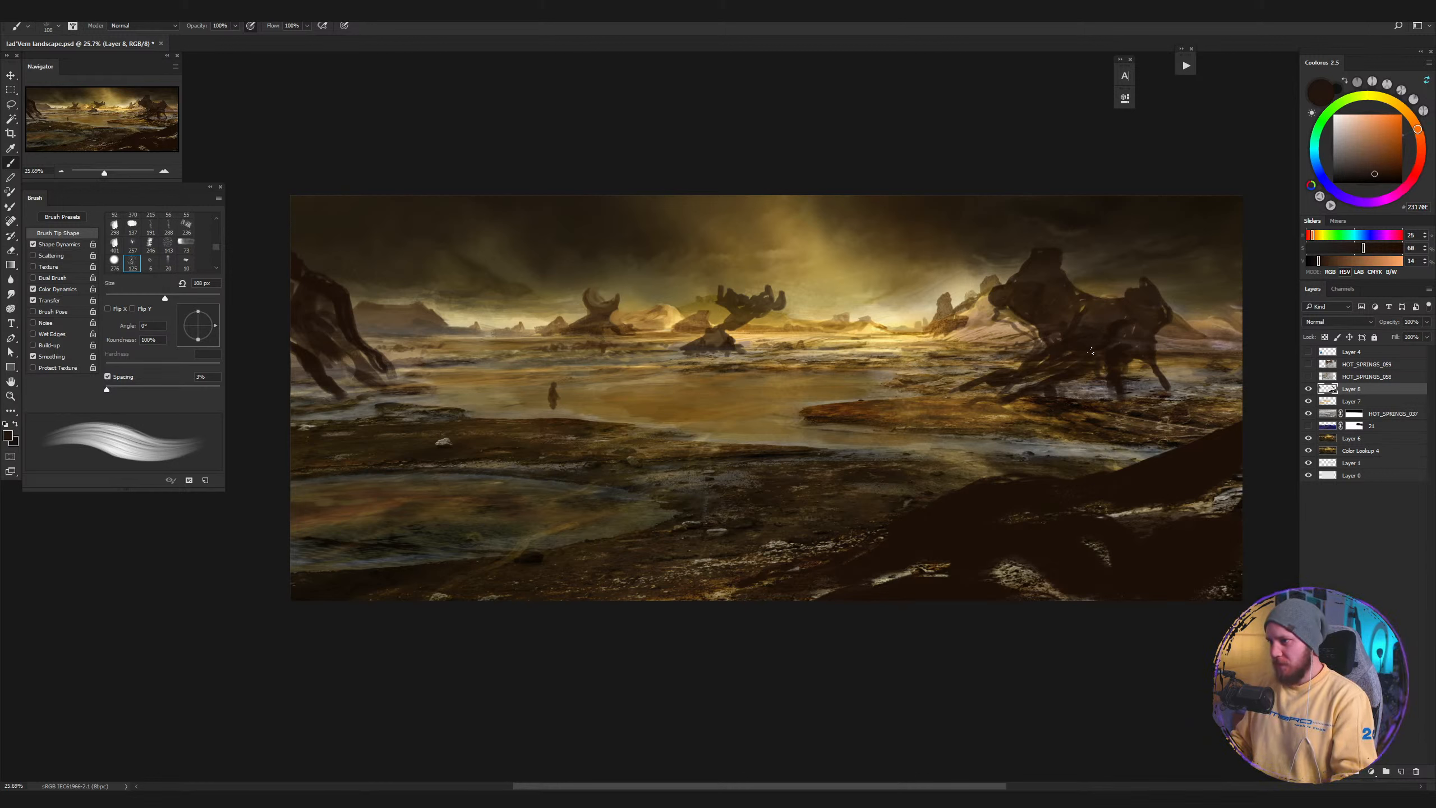
left_click(1089, 309, "alt")
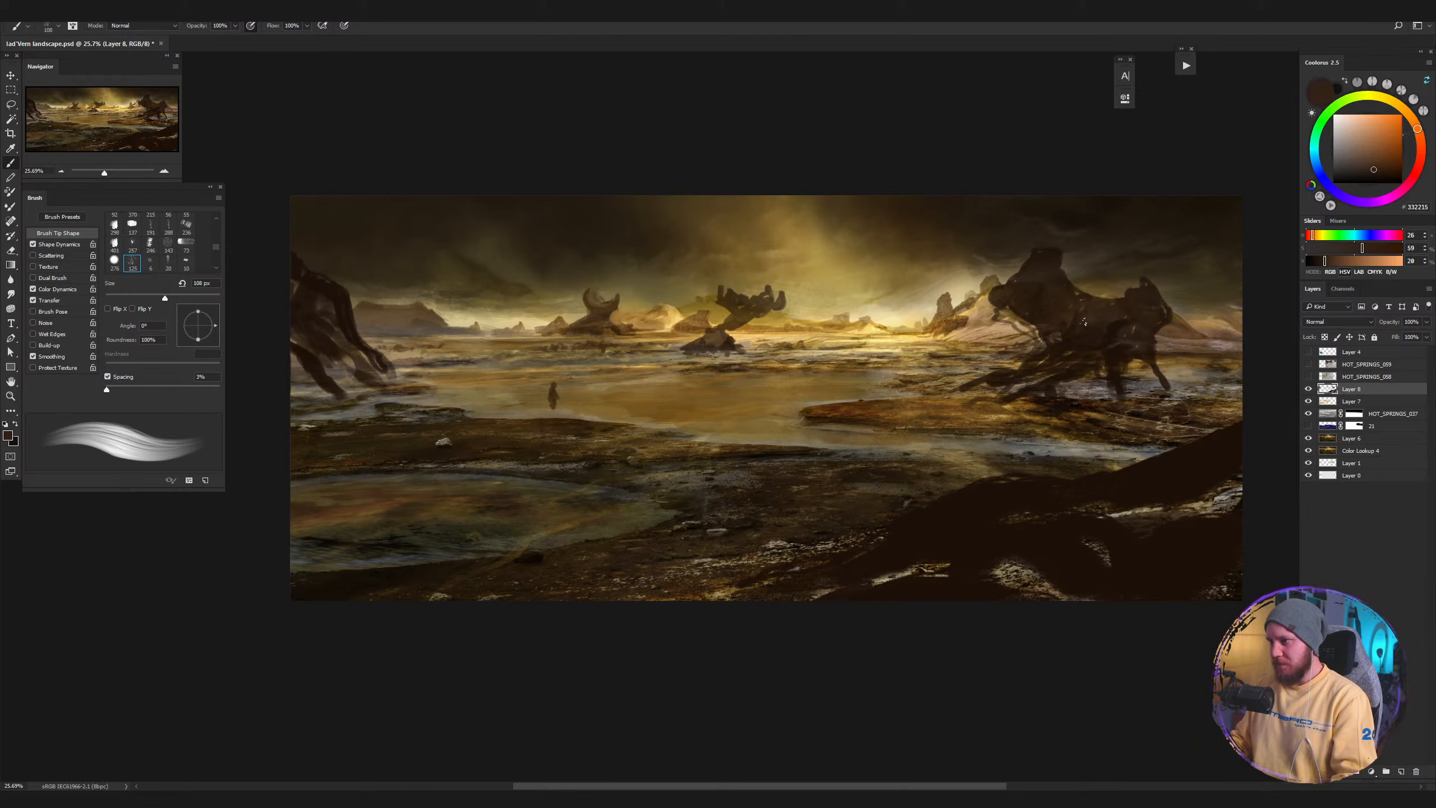
left_click(1122, 319, "alt")
key("bracketleft")
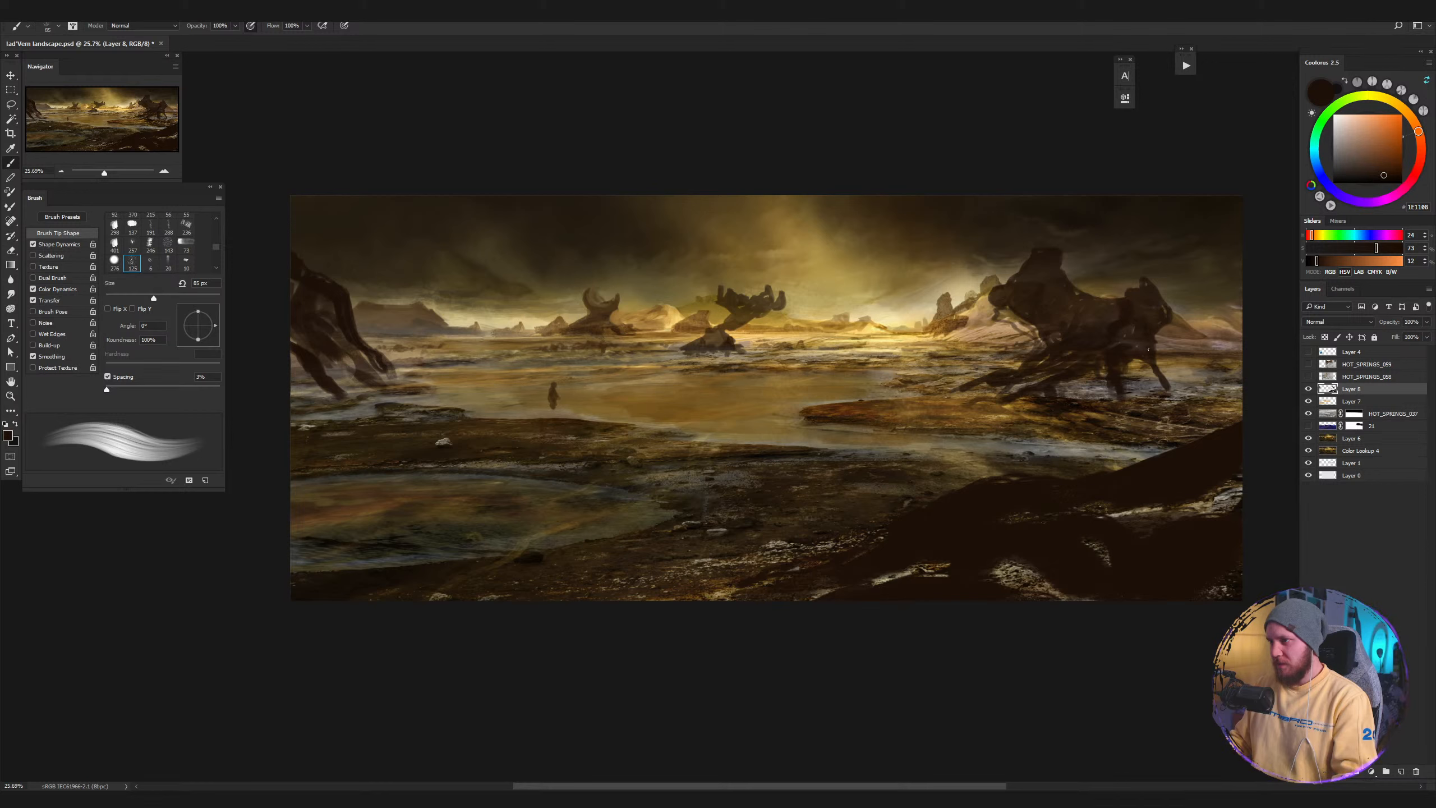
Compare the scene with Layer 8 hidden and shown once more, and enlarge the brush to 178 px.
left_click(1308, 390)
left_click(1309, 389)
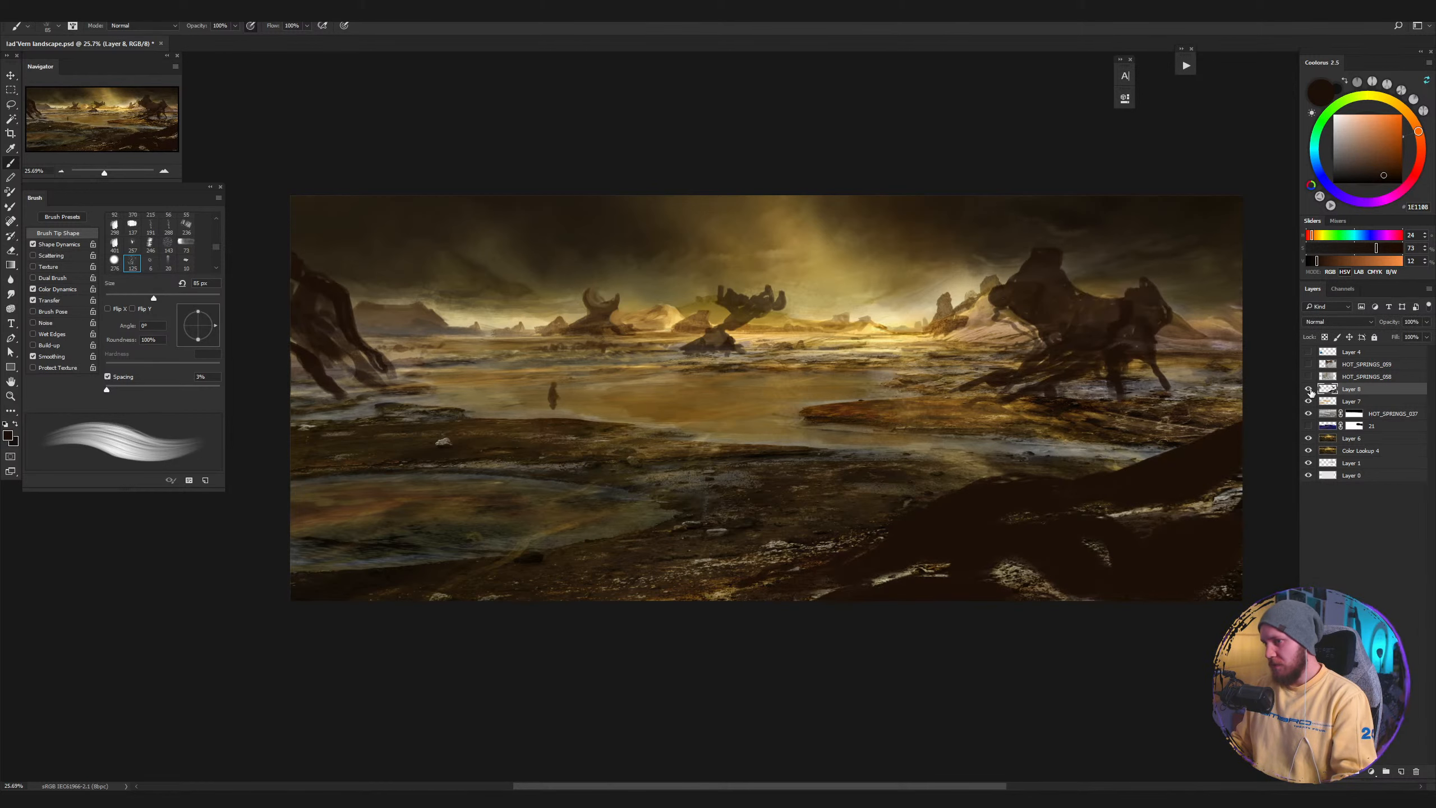
left_click(1308, 389)
left_click(1309, 389)
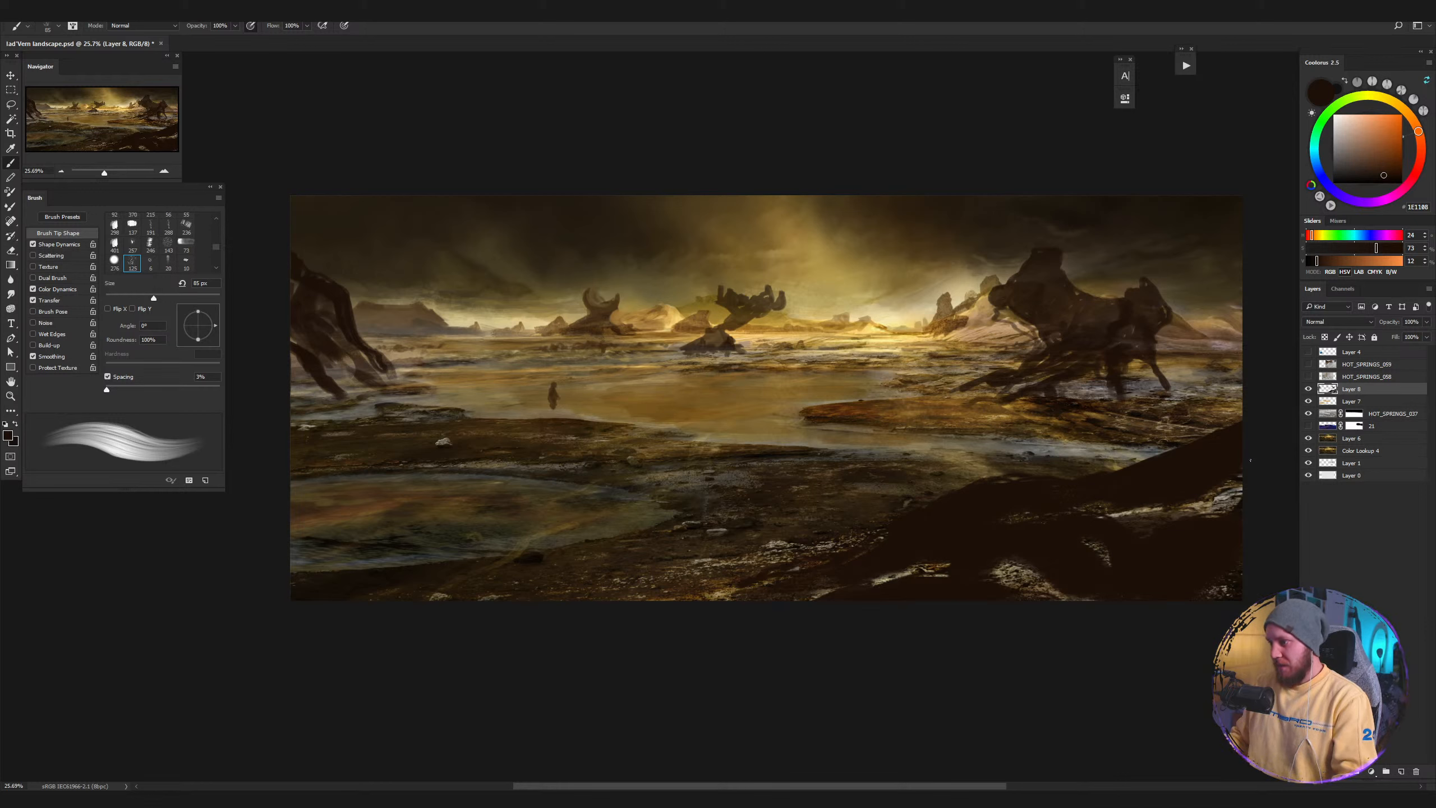
left_click_drag(1221, 471, 1235, 469)
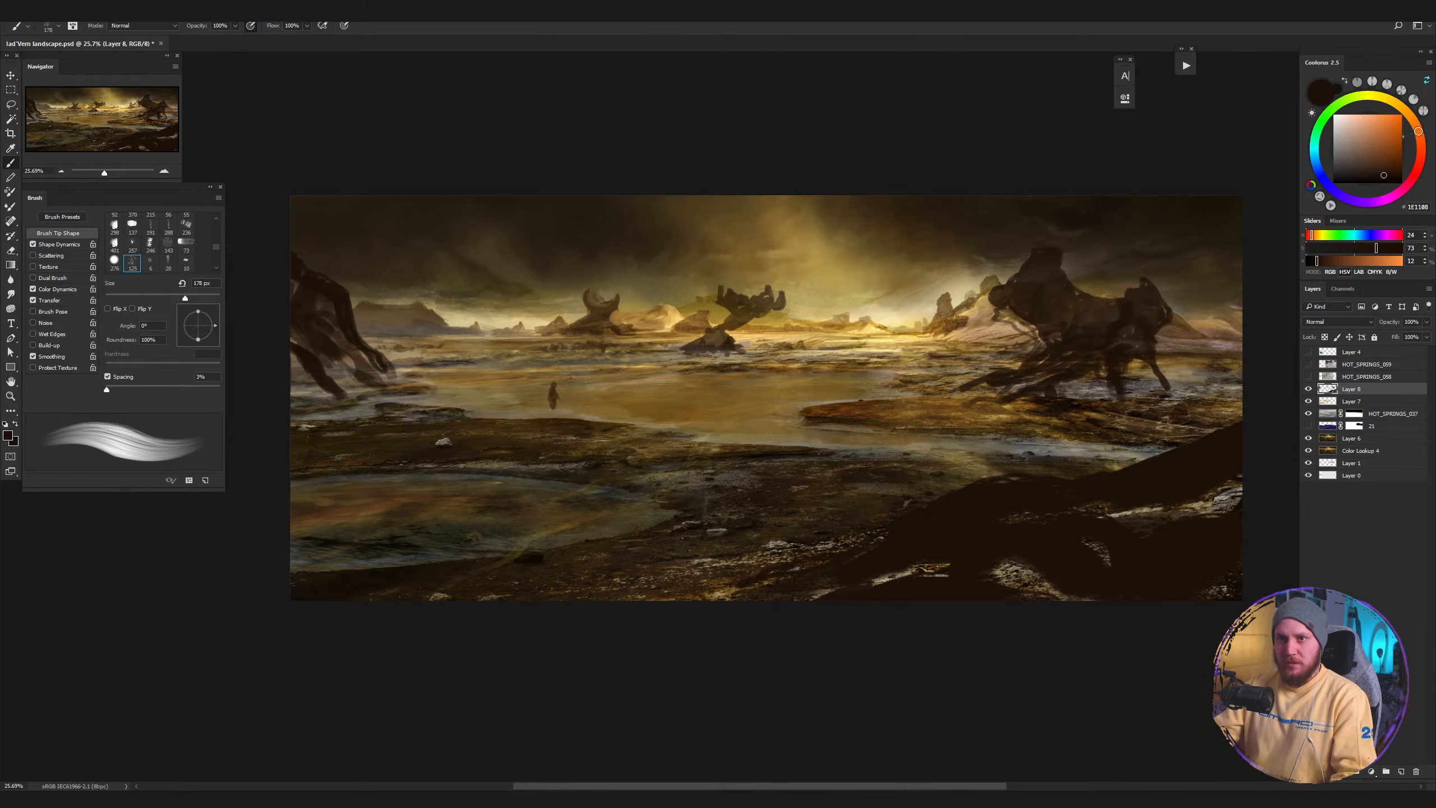
Open the recent file Cloud Makers Sketches.psd as a reference for the formations.
left_click(30, 10)
mouse_move(57, 74)
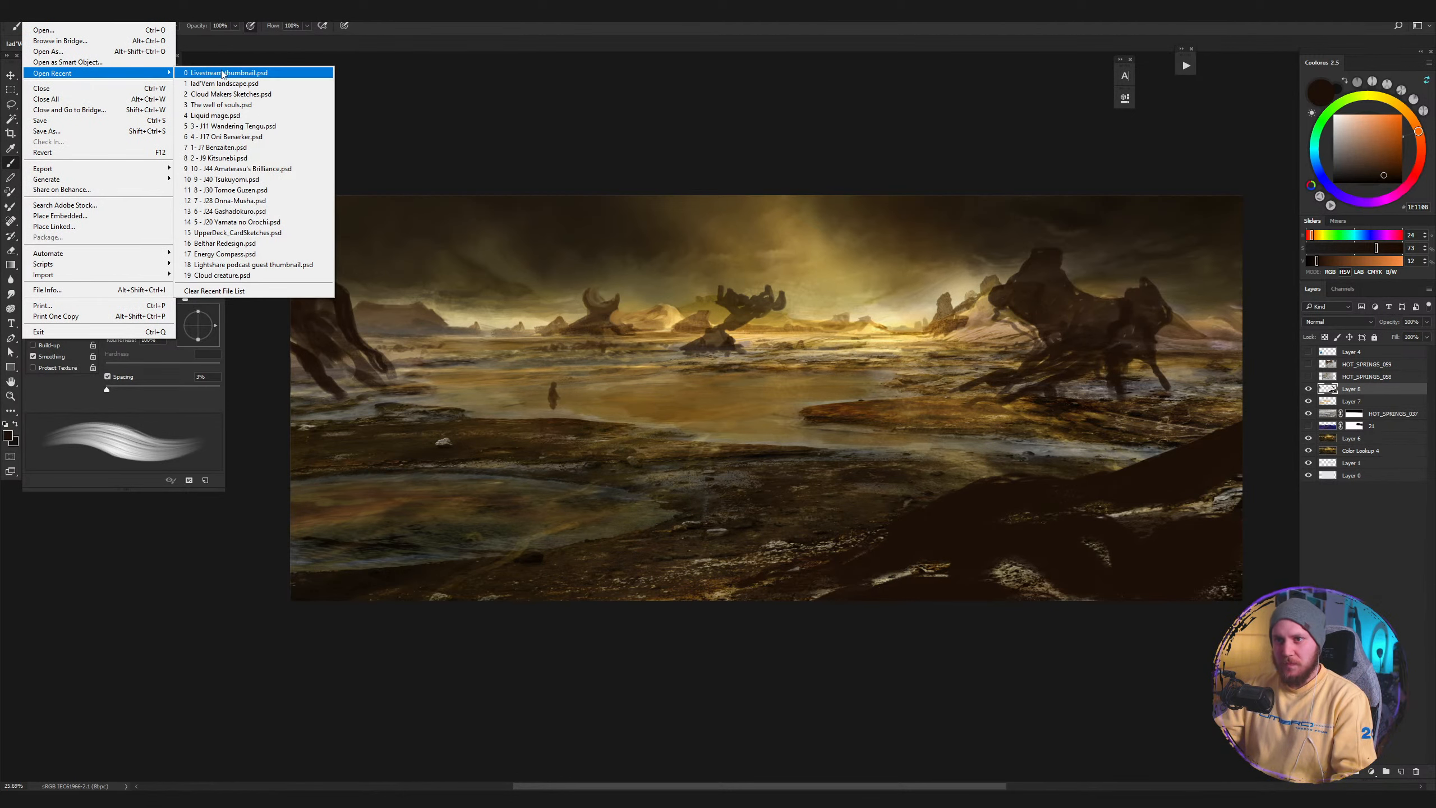
left_click(266, 94)
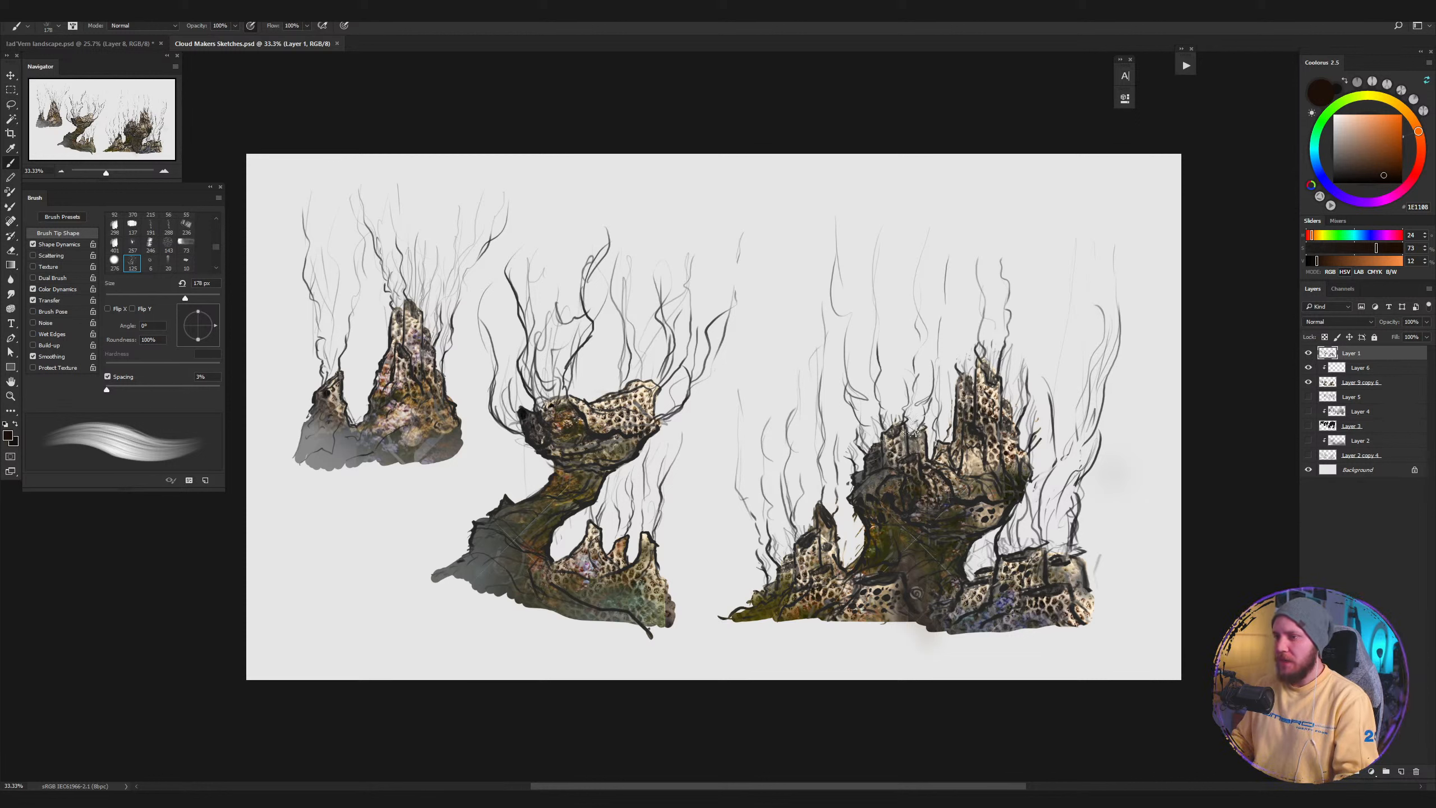
Reduce the brush size to 112 px while viewing the formation sketches.
key("bracketleft")
key("bracketleft")
key("bracketleft")
key("bracketleft")
key("bracketleft")
key("bracketleft")
key("bracketleft")
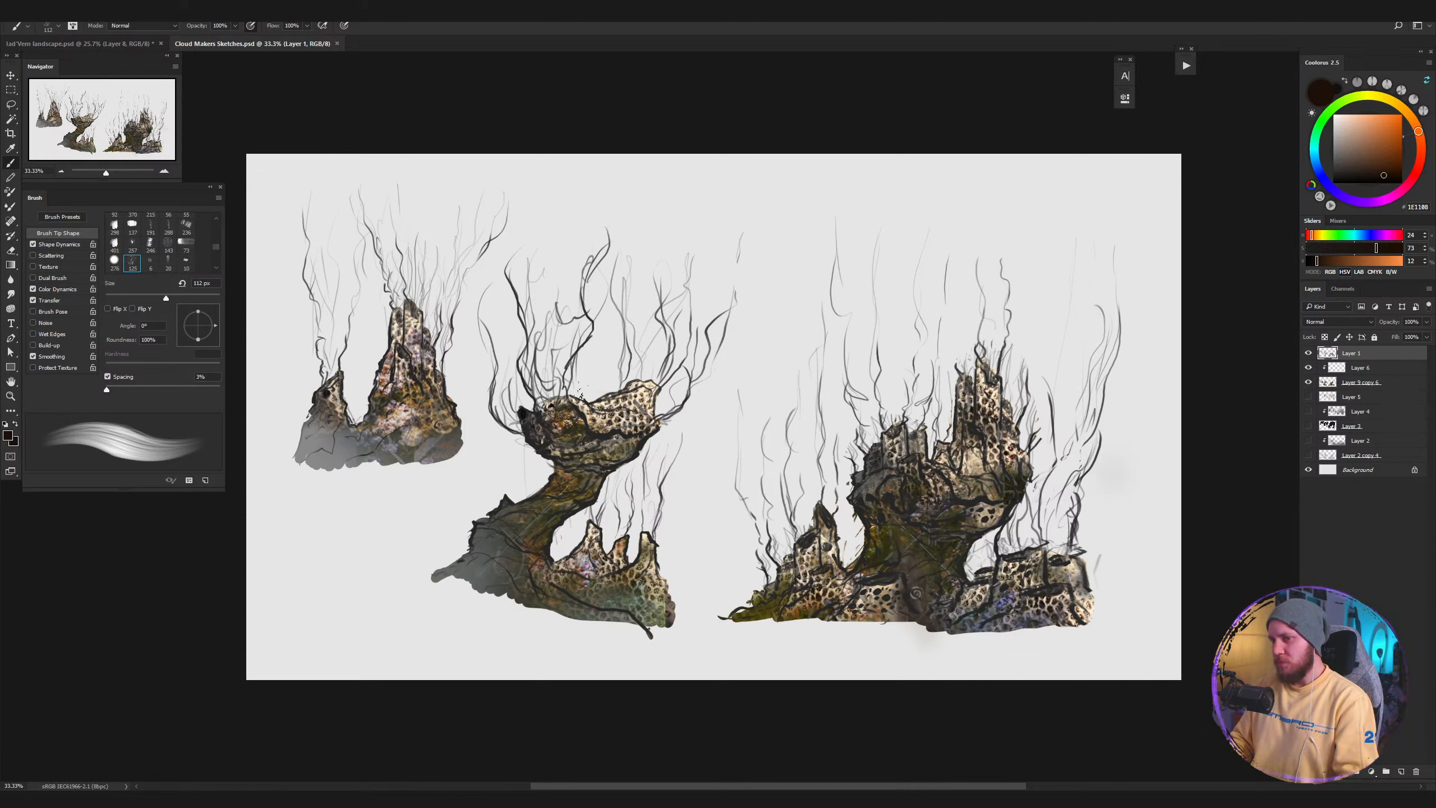
Return to the landscape painting, sample a golden brown from the bright sky and enlarge the brush to 214 px.
left_click(127, 45)
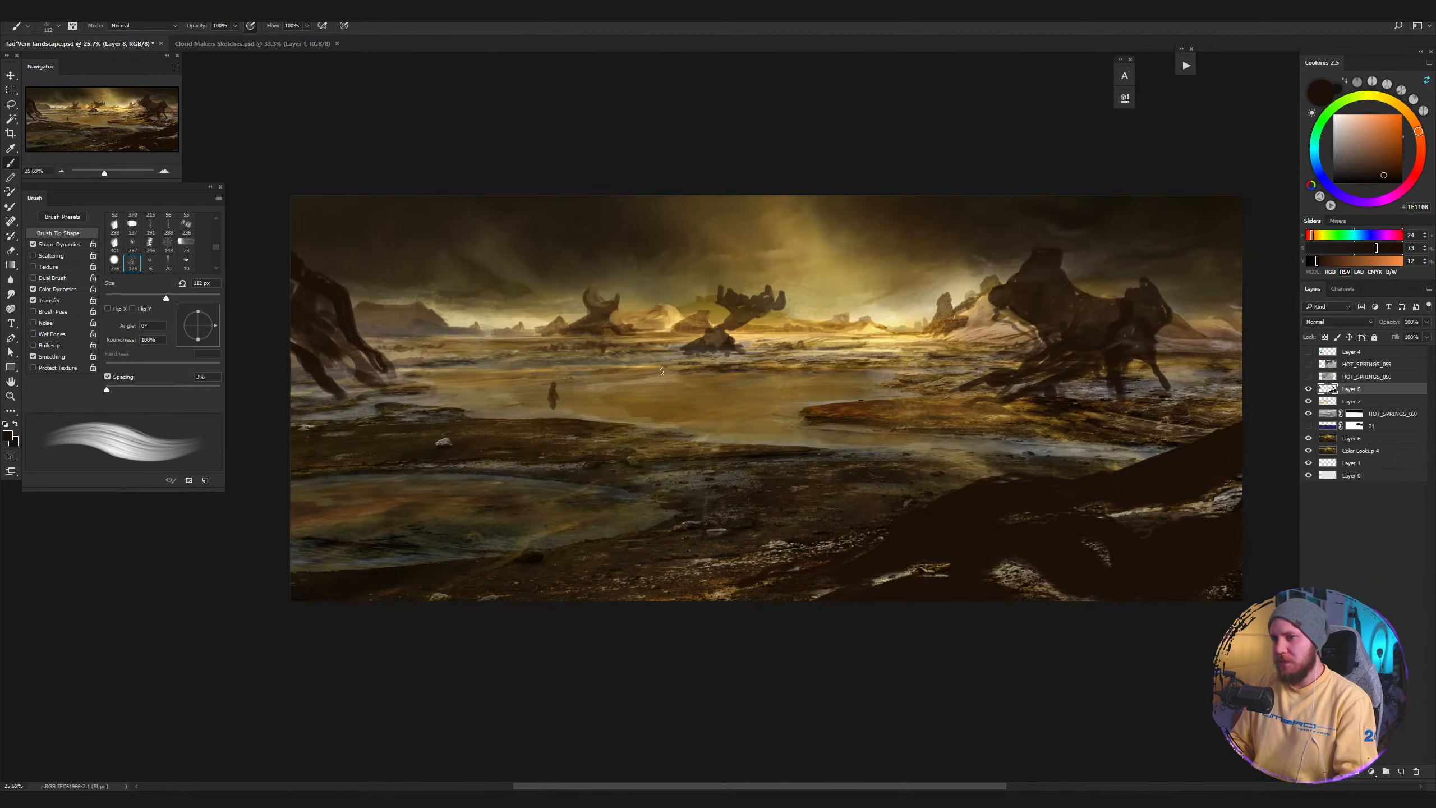
left_click_drag(810, 382, 812, 421)
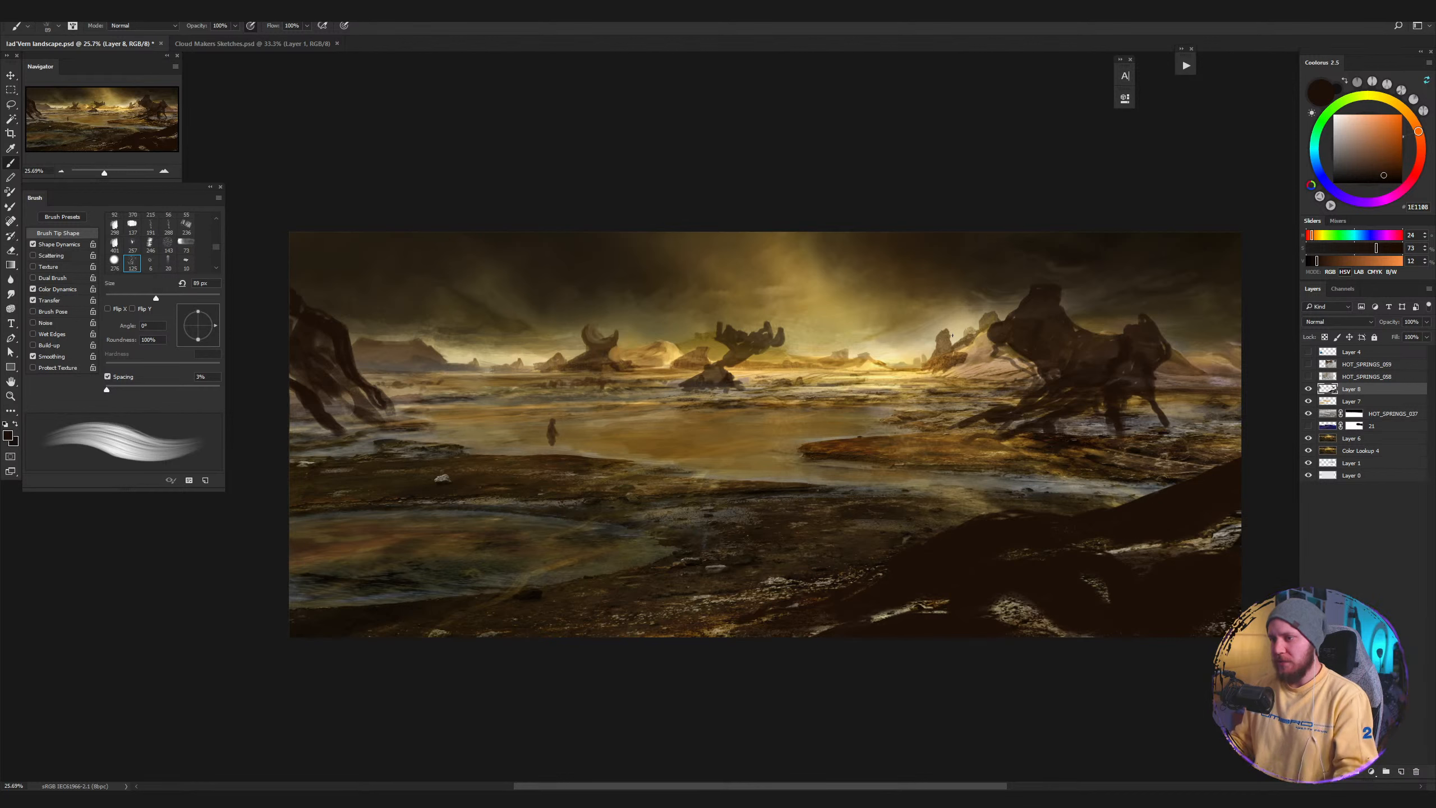
left_click(814, 269, "alt")
left_click_drag(882, 351, 972, 323)
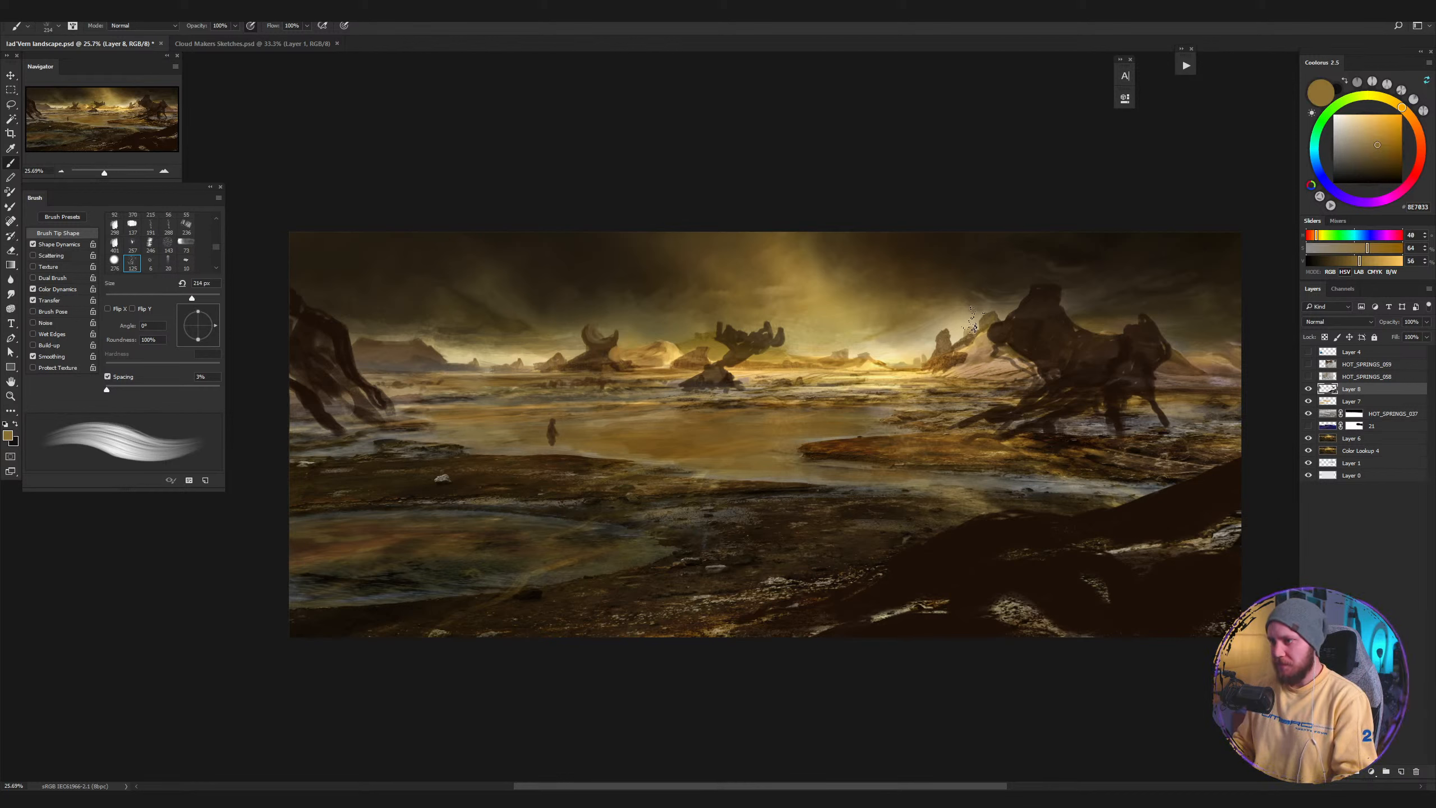
Choose the soft round brush with 0% hardness and set its size to about 222 px.
right_click(967, 326)
left_click(1073, 423)
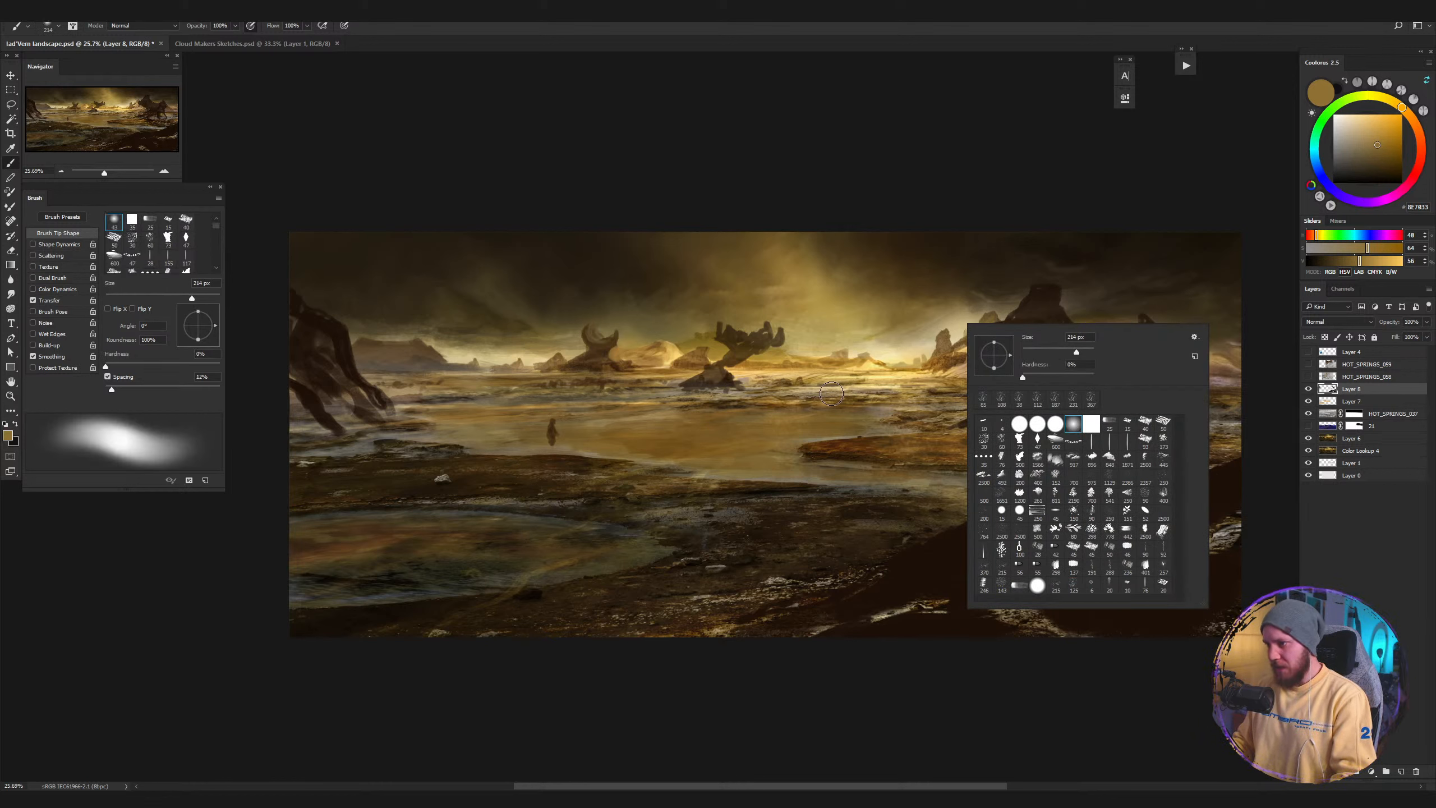
mouse_move(866, 362)
left_mouse_down()
mouse_move(894, 383)
mouse_move(882, 393)
left_mouse_up()
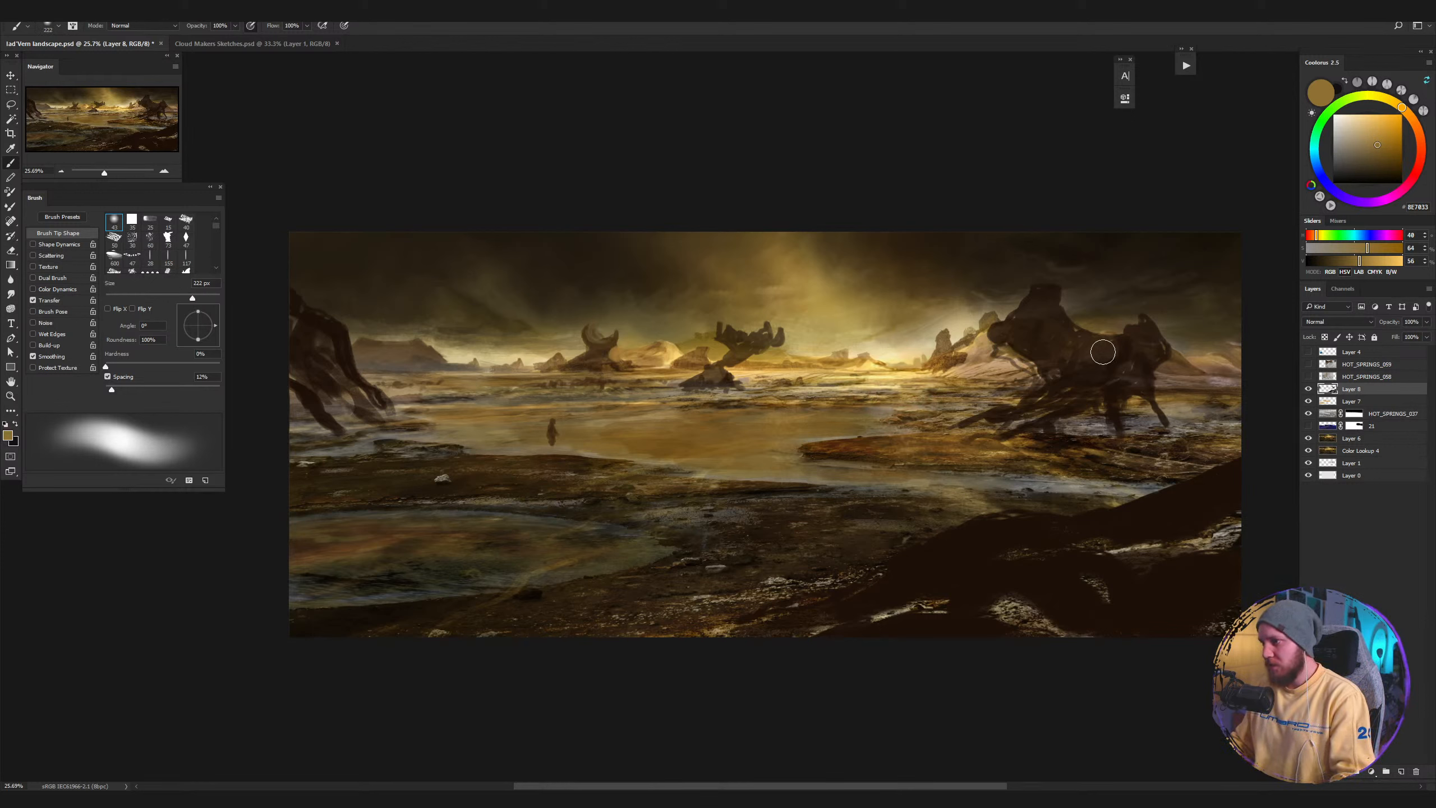
Switch back to the streaky bristle brush at 77 px and sample a dark brown from the large dark formation.
right_click(1102, 351)
left_click(1134, 413)
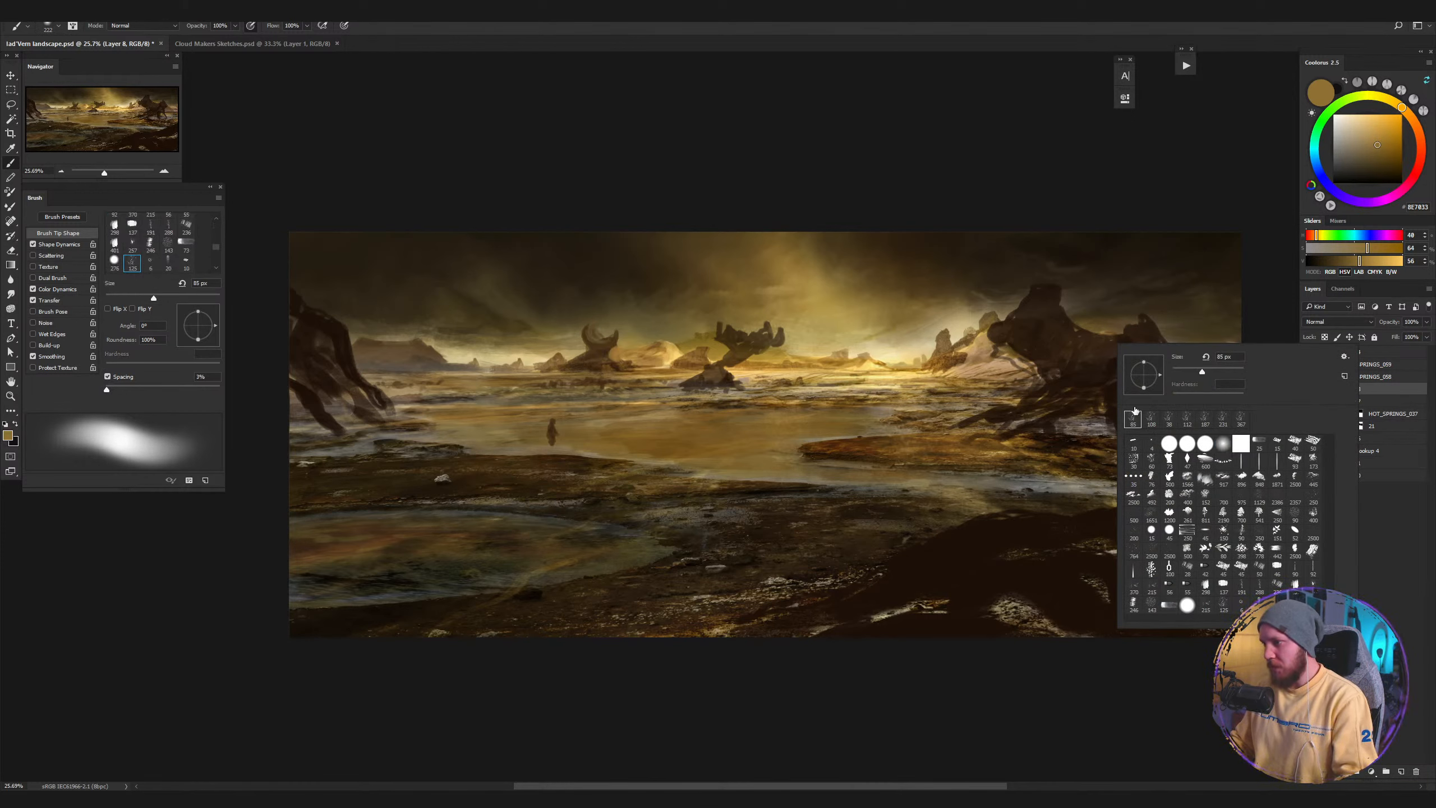
left_click(1085, 347)
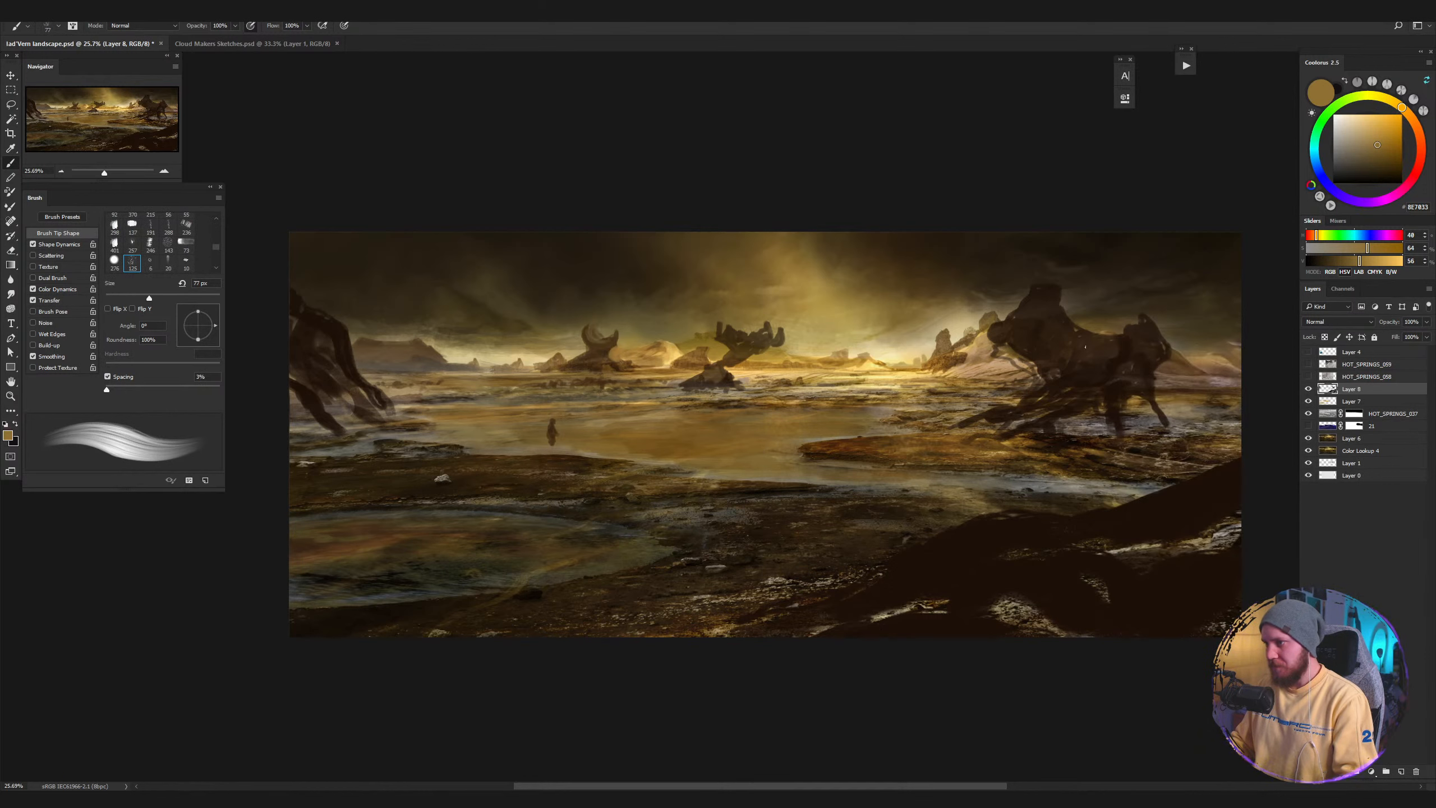
left_click(1124, 346, "alt")
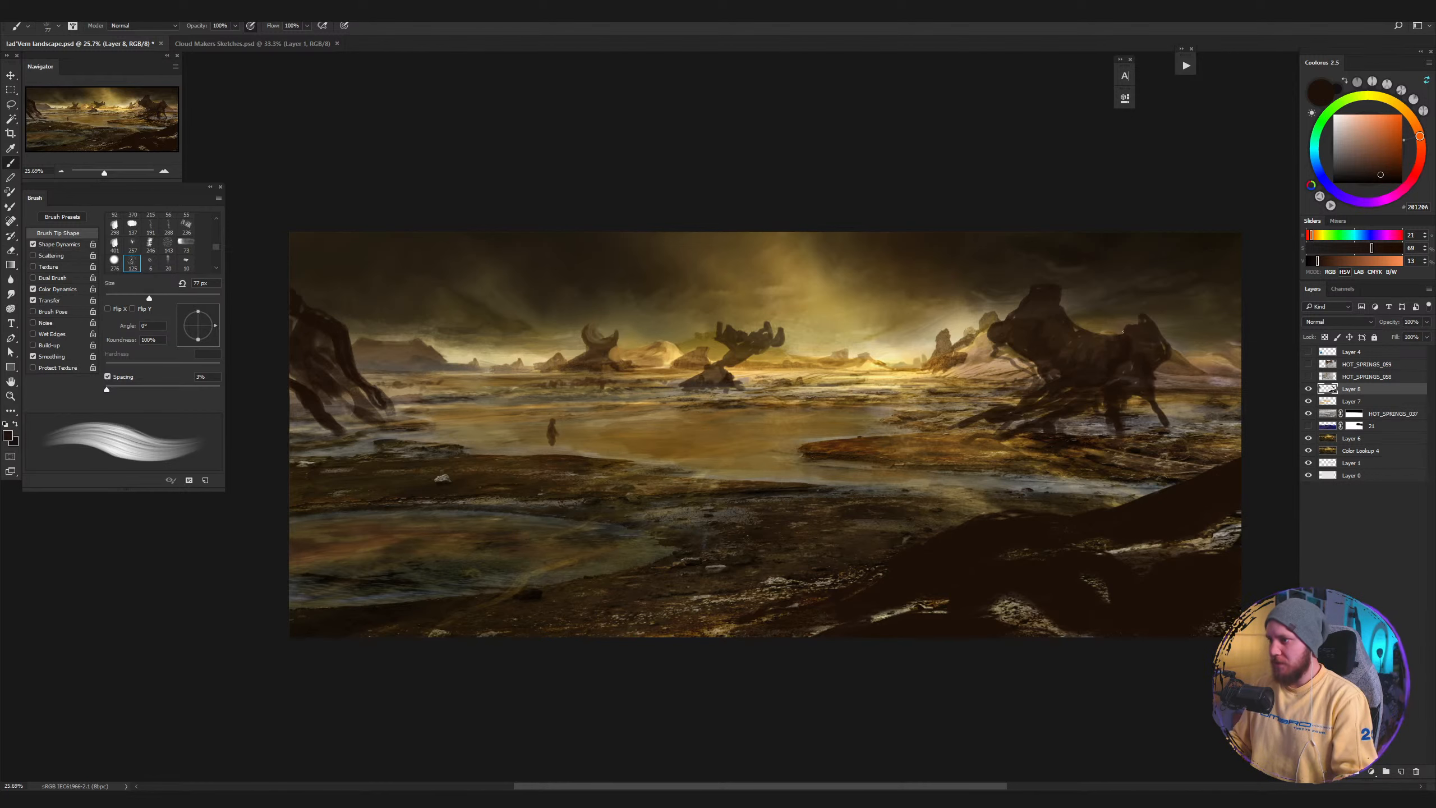
Bring up the Cloud Makers Sketches.psd document again to consult the formation designs.
left_click(262, 44)
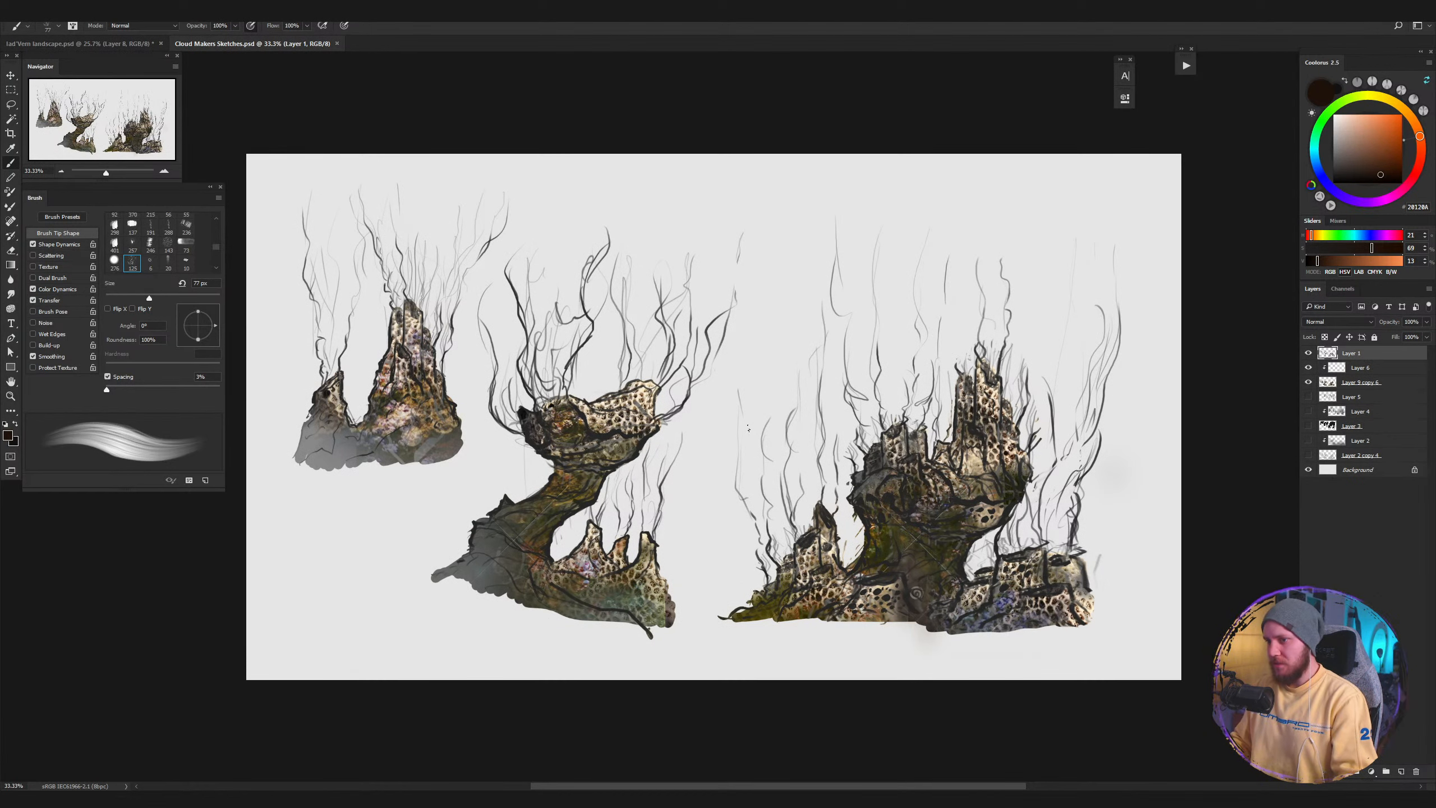
Return to the landscape painting and shape the large formation's right-hand horn with sampled dark browns, reducing the streaky brush to 69 px.
left_click(82, 43)
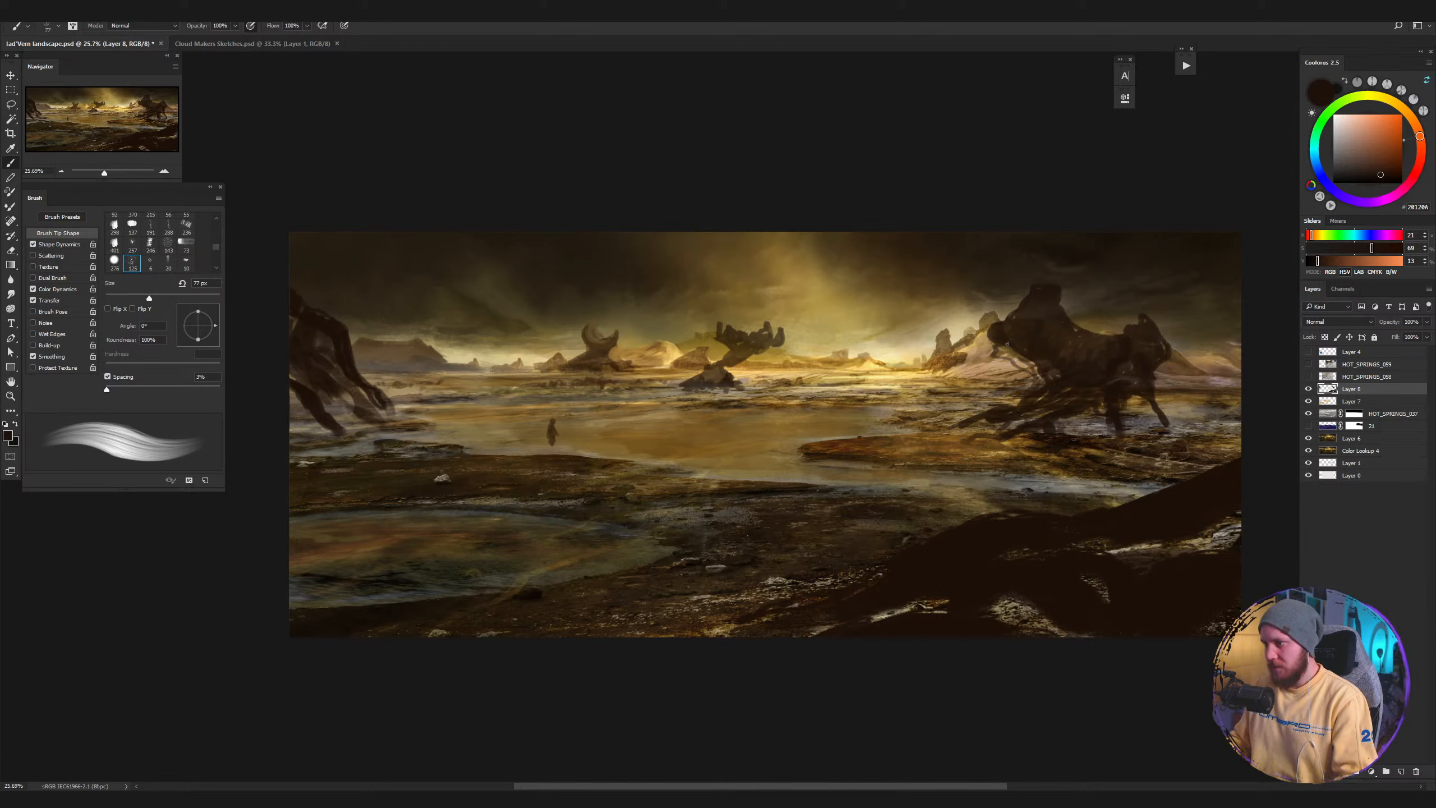
key("e")
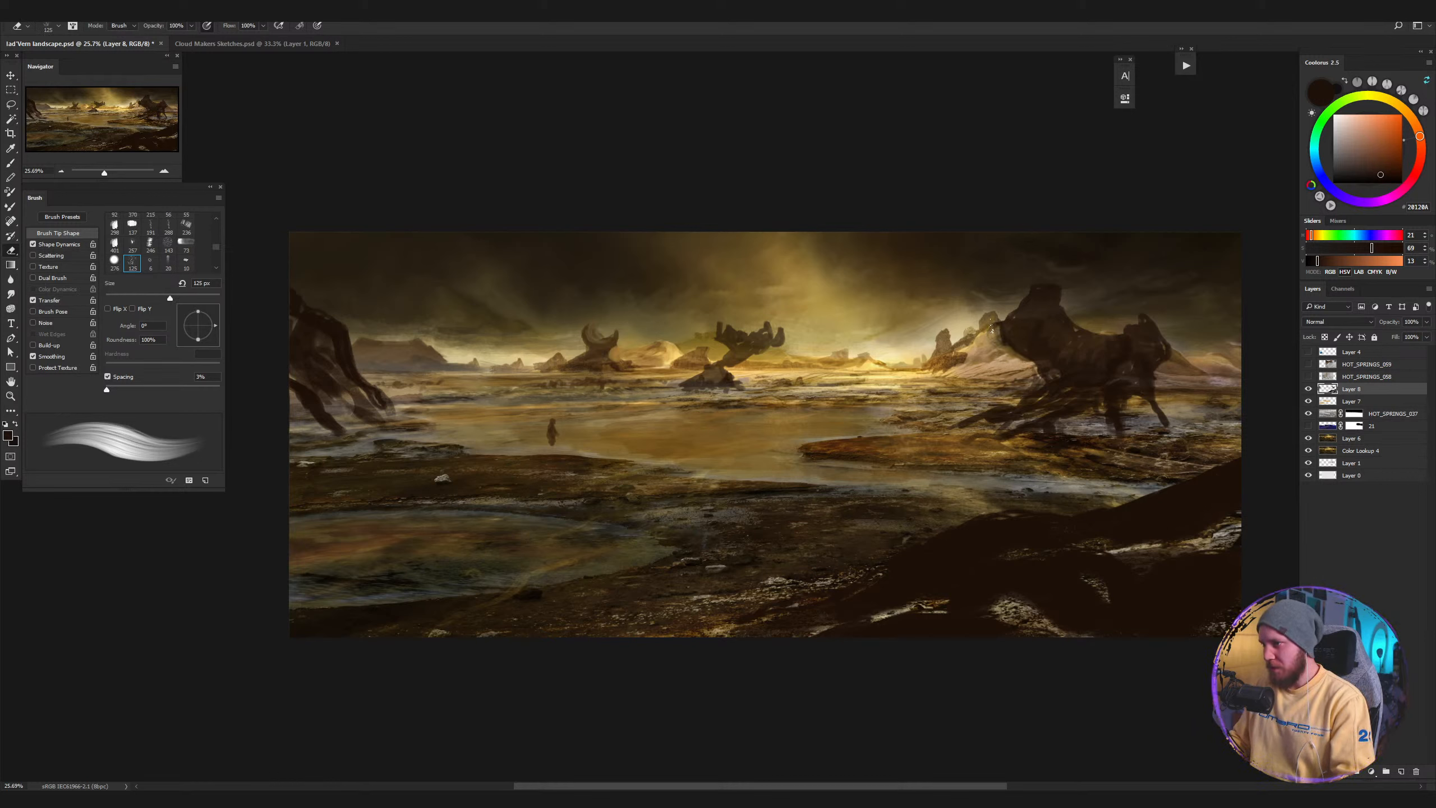
key("b")
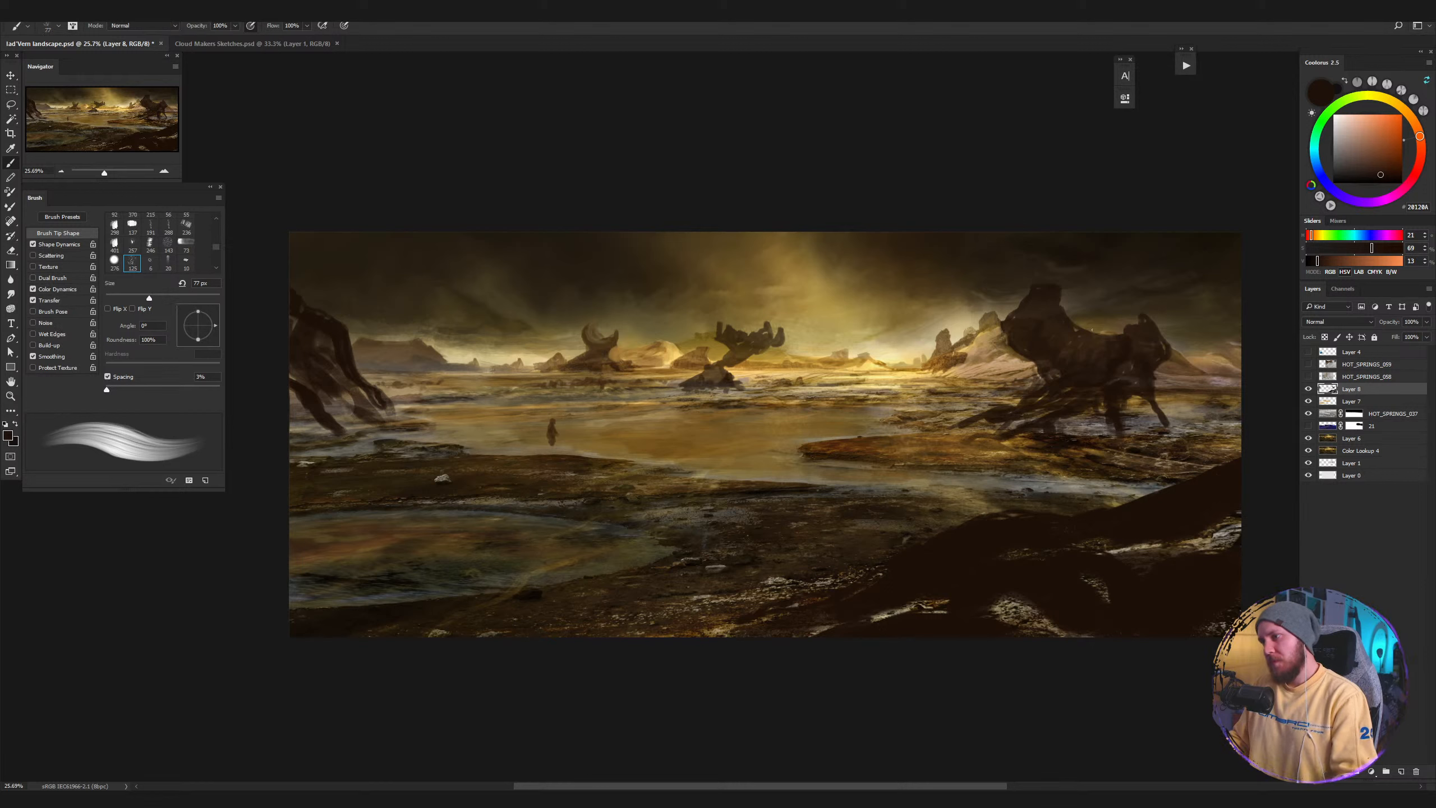
left_click_drag(1108, 337, 1159, 318)
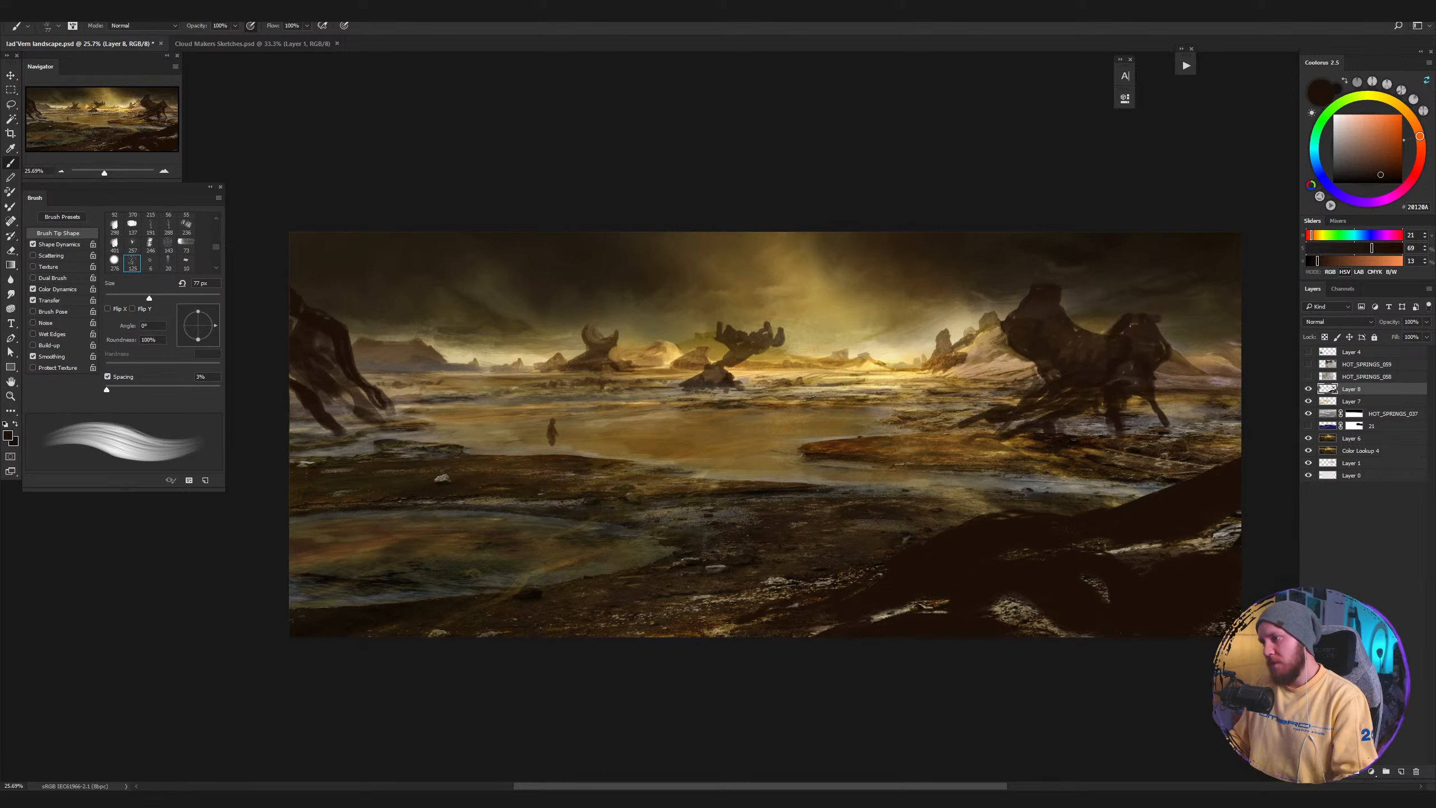
left_click(1087, 305, "alt")
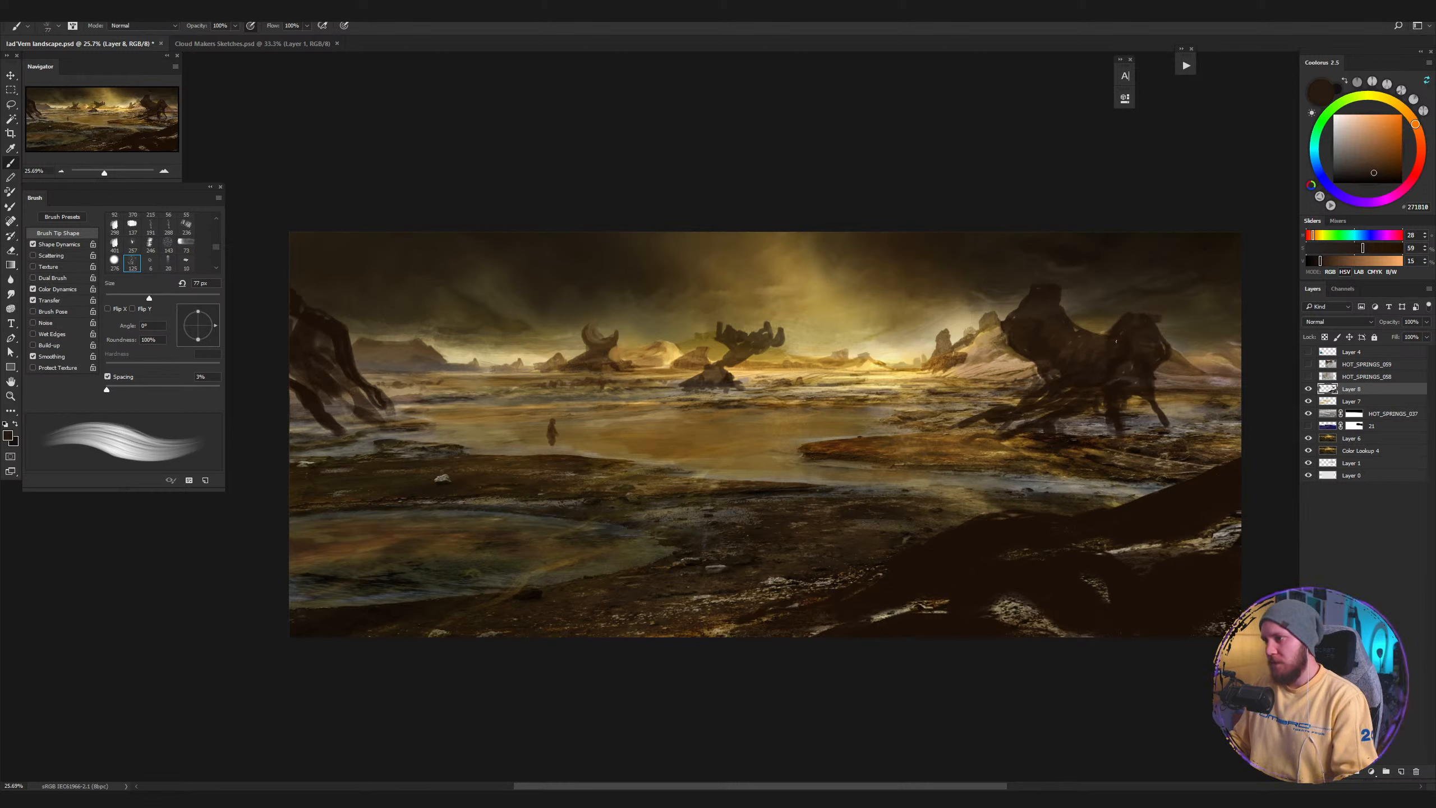
key("bracketleft")
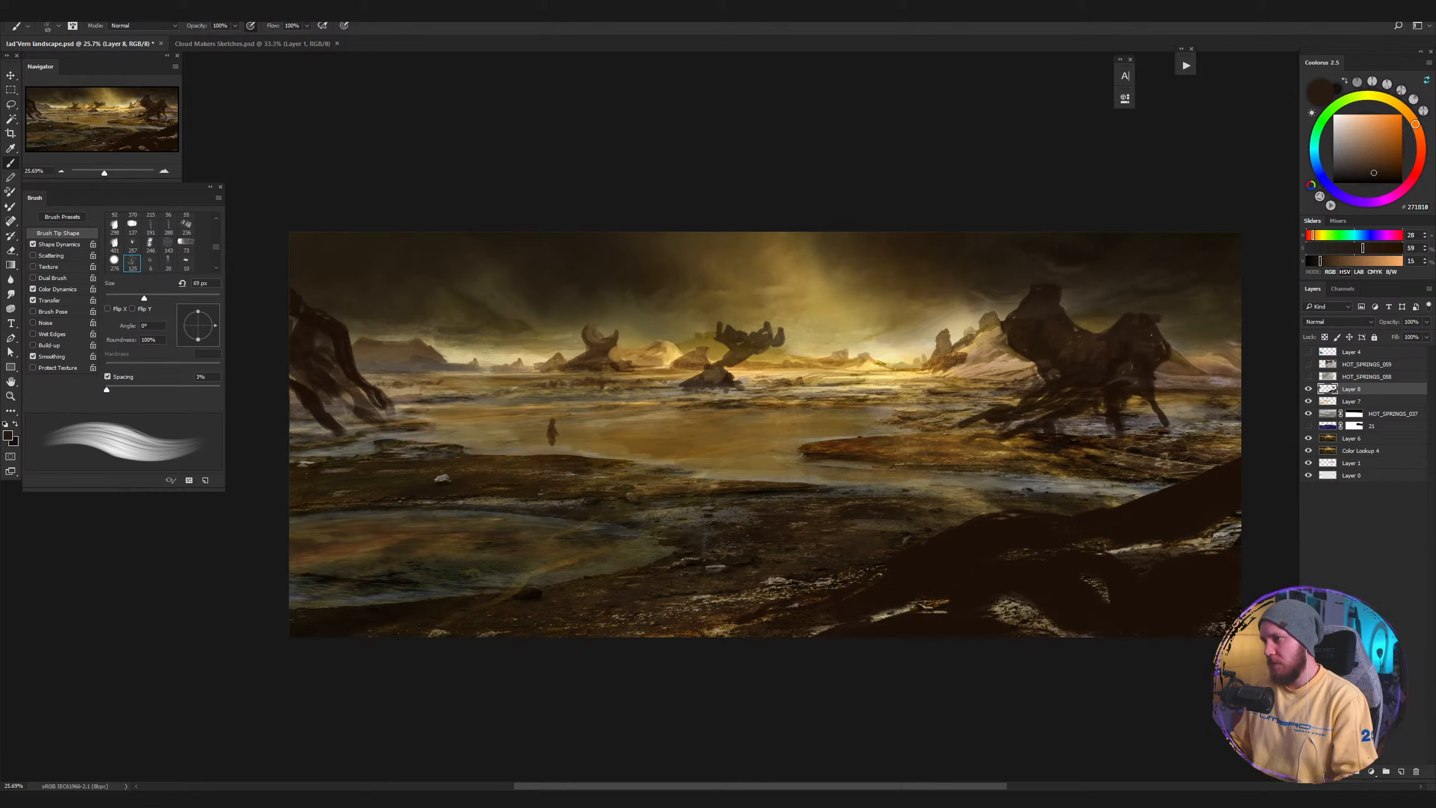
left_click(1117, 358, "alt")
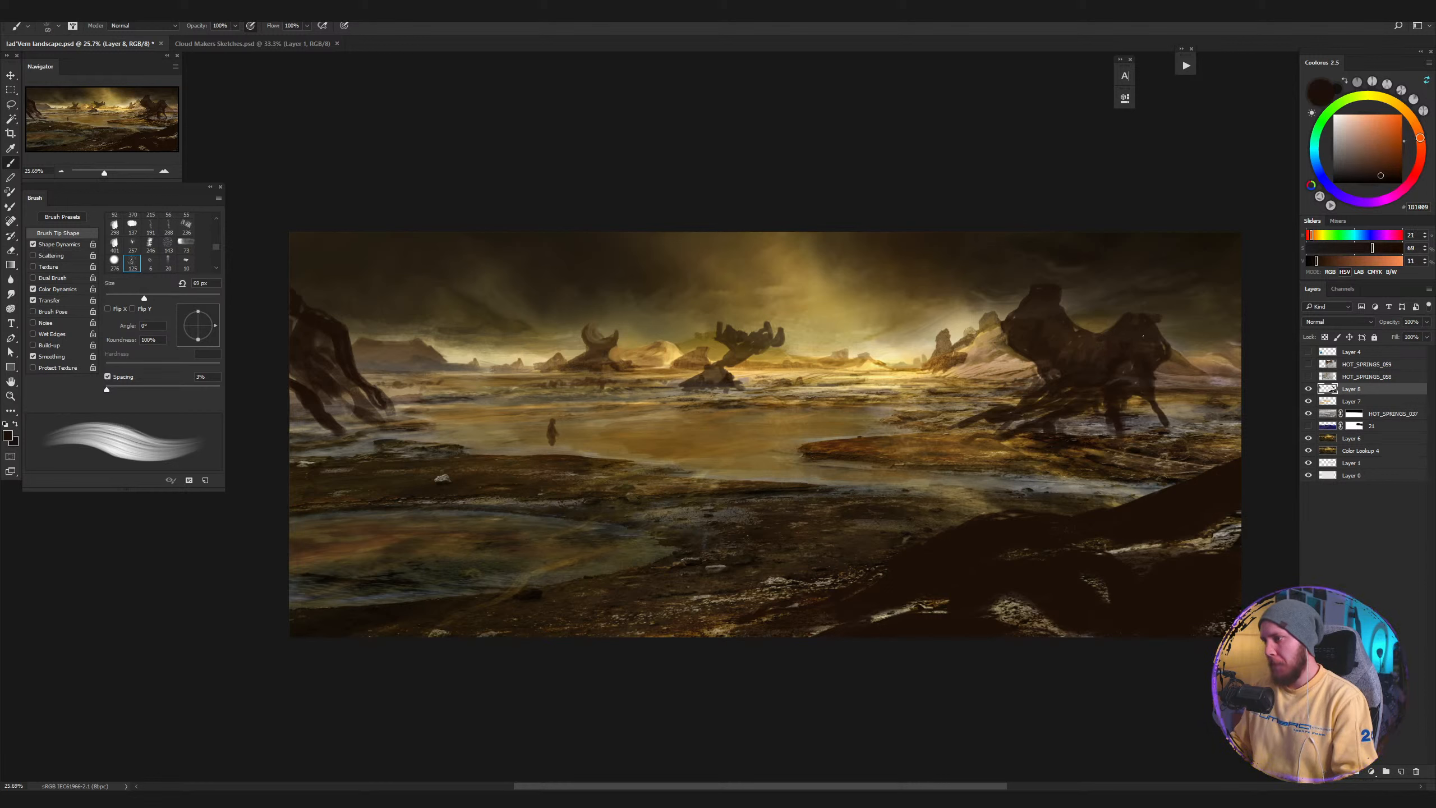
Paint the lower body and legs of the large formation on the right with dark browns sampled from its surface.
left_click_drag(1136, 404, 1045, 441)
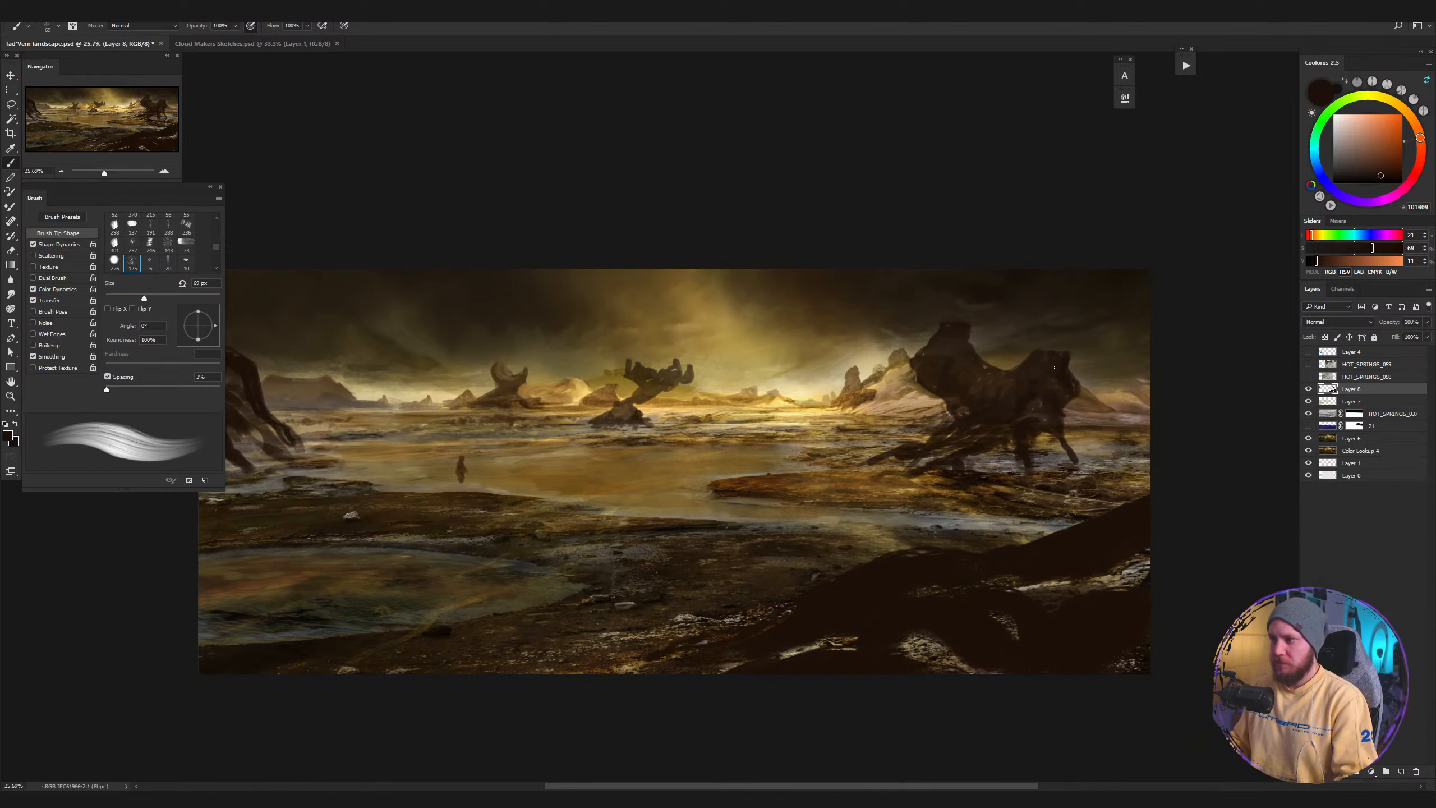
left_click(1054, 367, "alt")
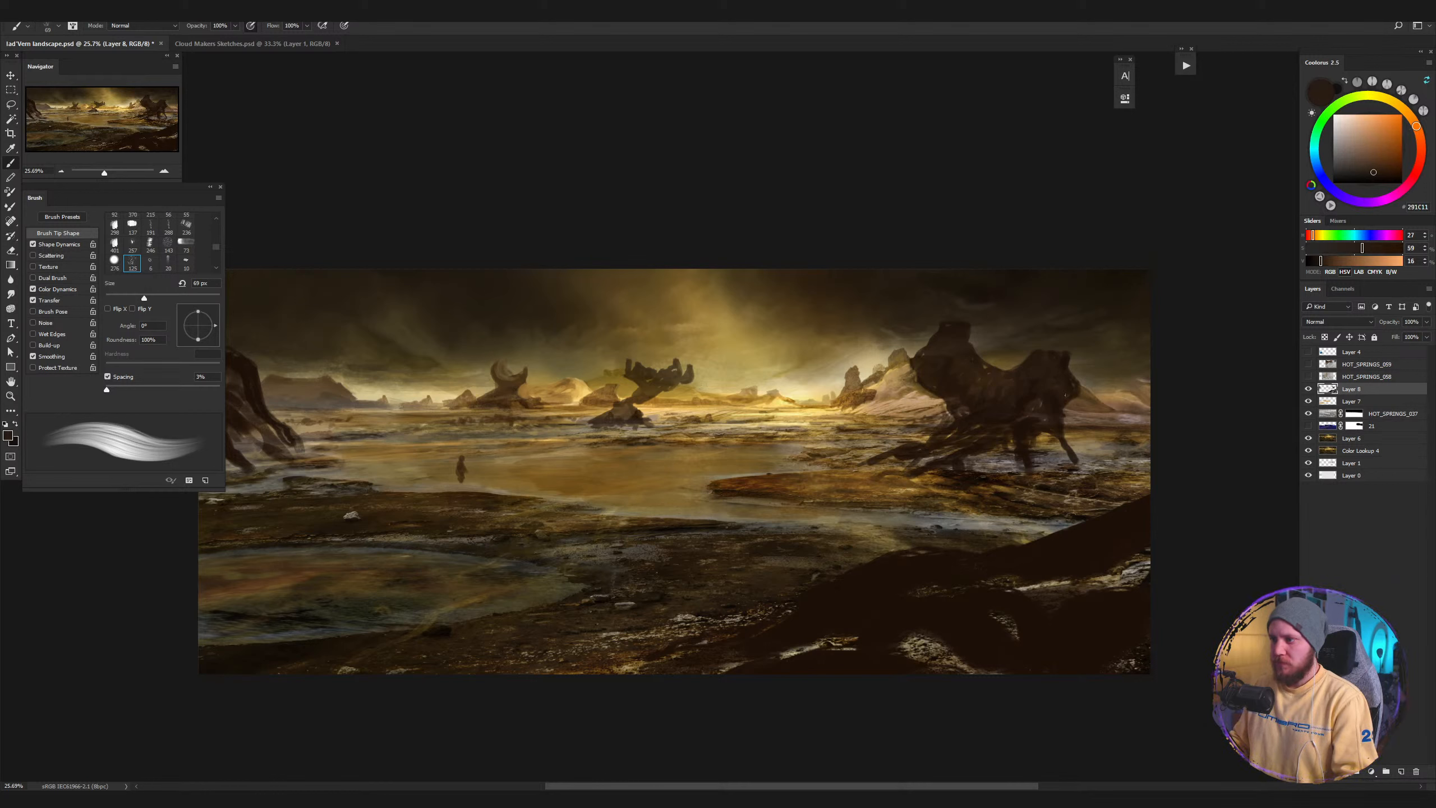
left_click(1028, 408, "alt")
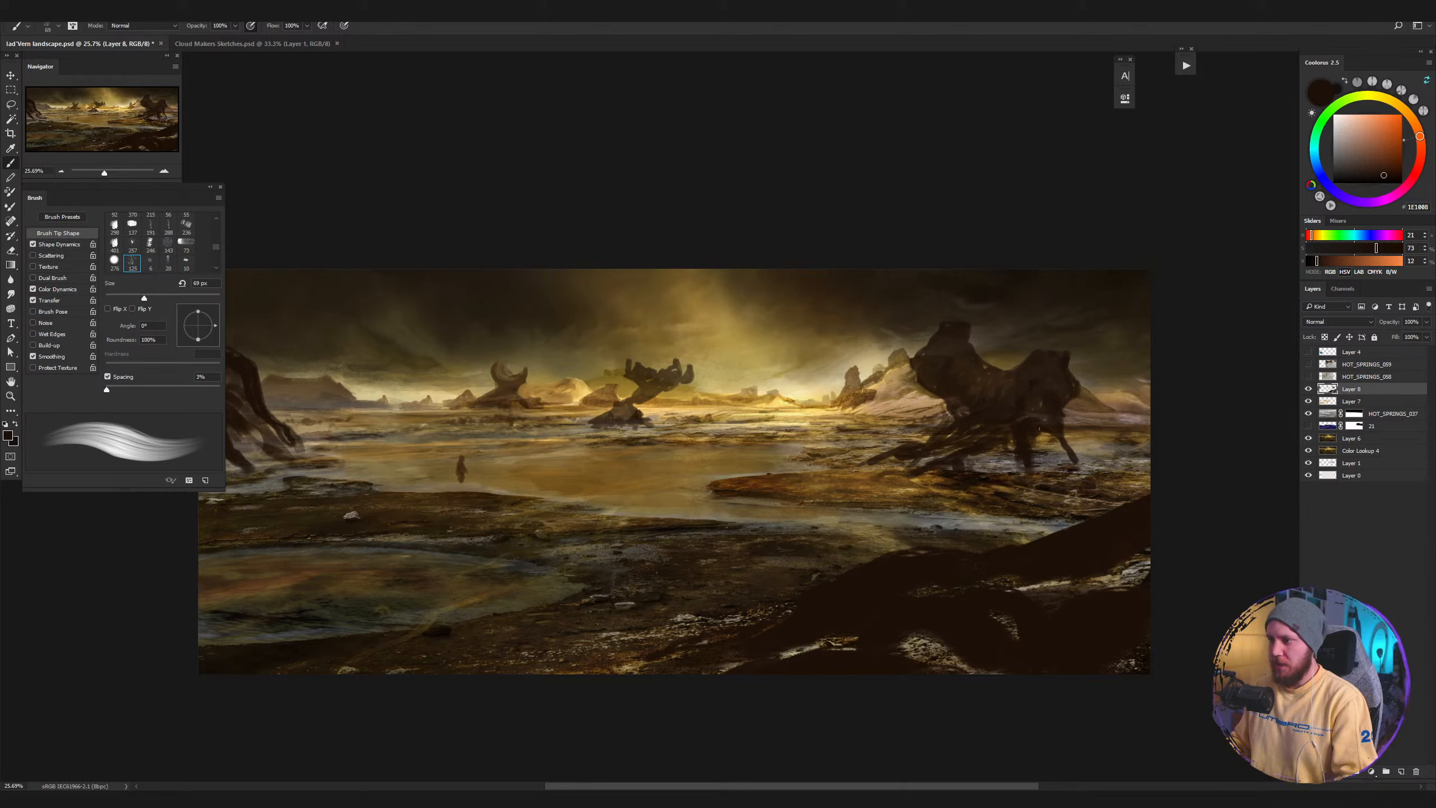
left_click_drag(1045, 435, 1047, 442)
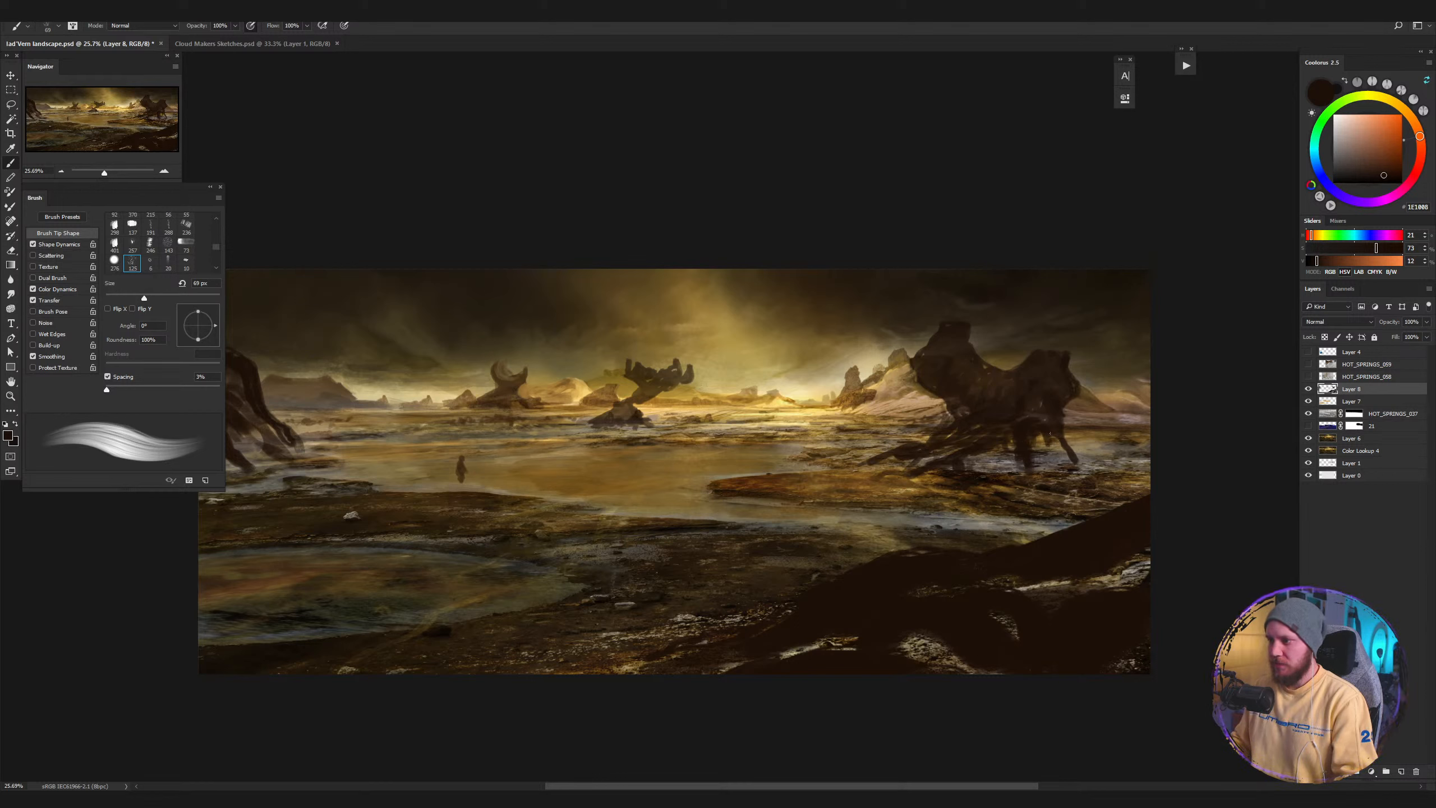
left_click(1039, 414, "alt")
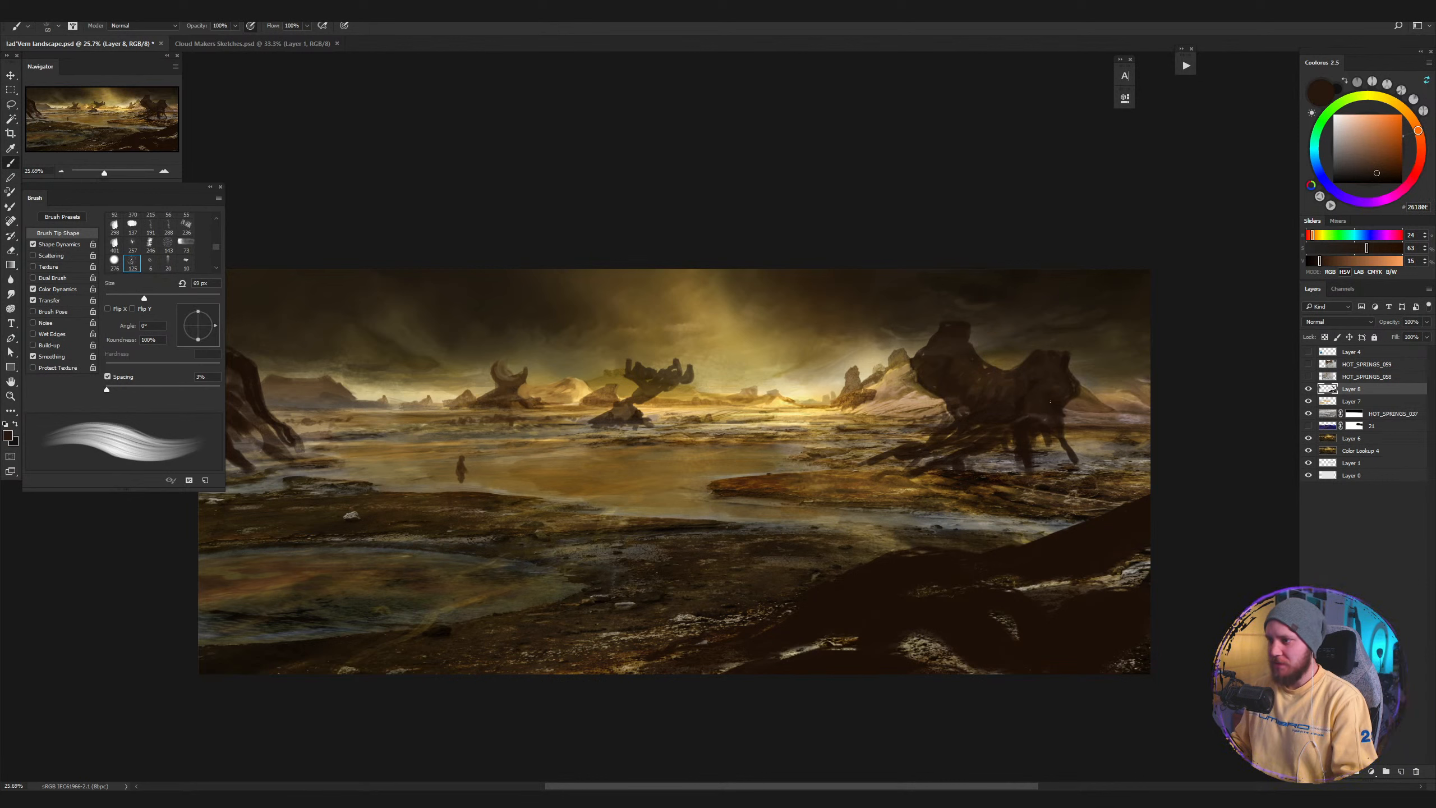
left_click(1021, 398, "alt")
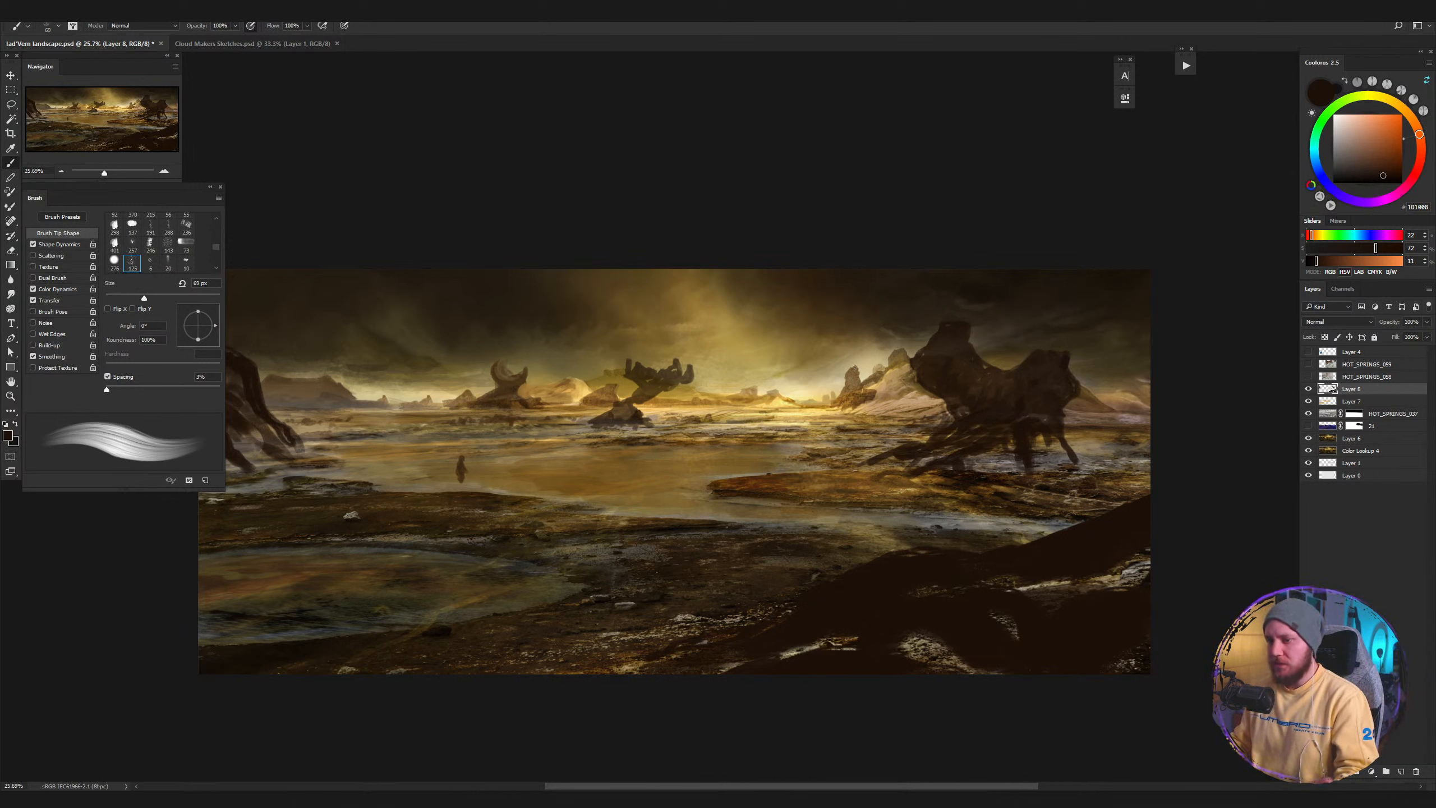
Compare the painting with Layer 8 hidden and shown, and sample a dark brown from the large formation's base.
left_click(1309, 389)
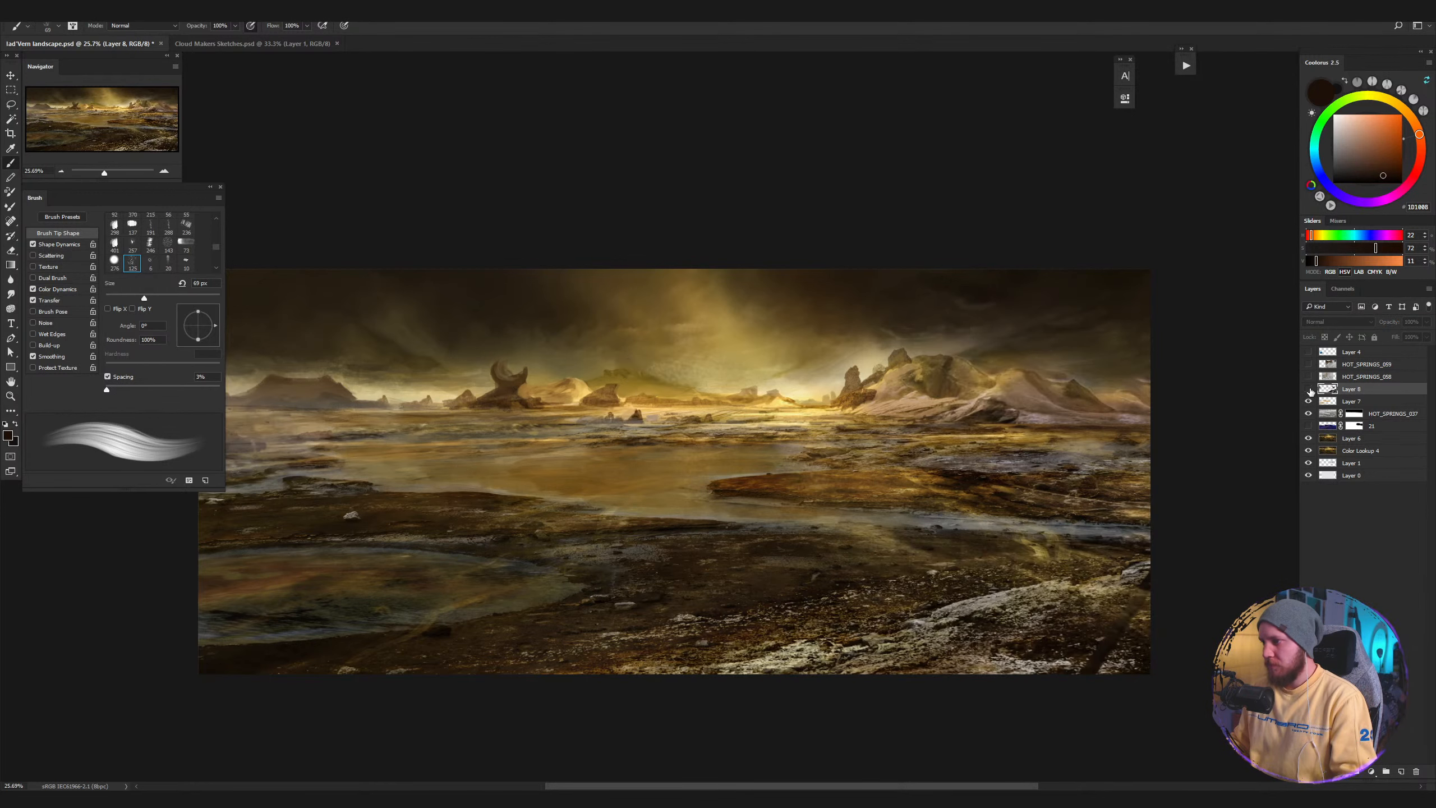
left_click(1308, 389)
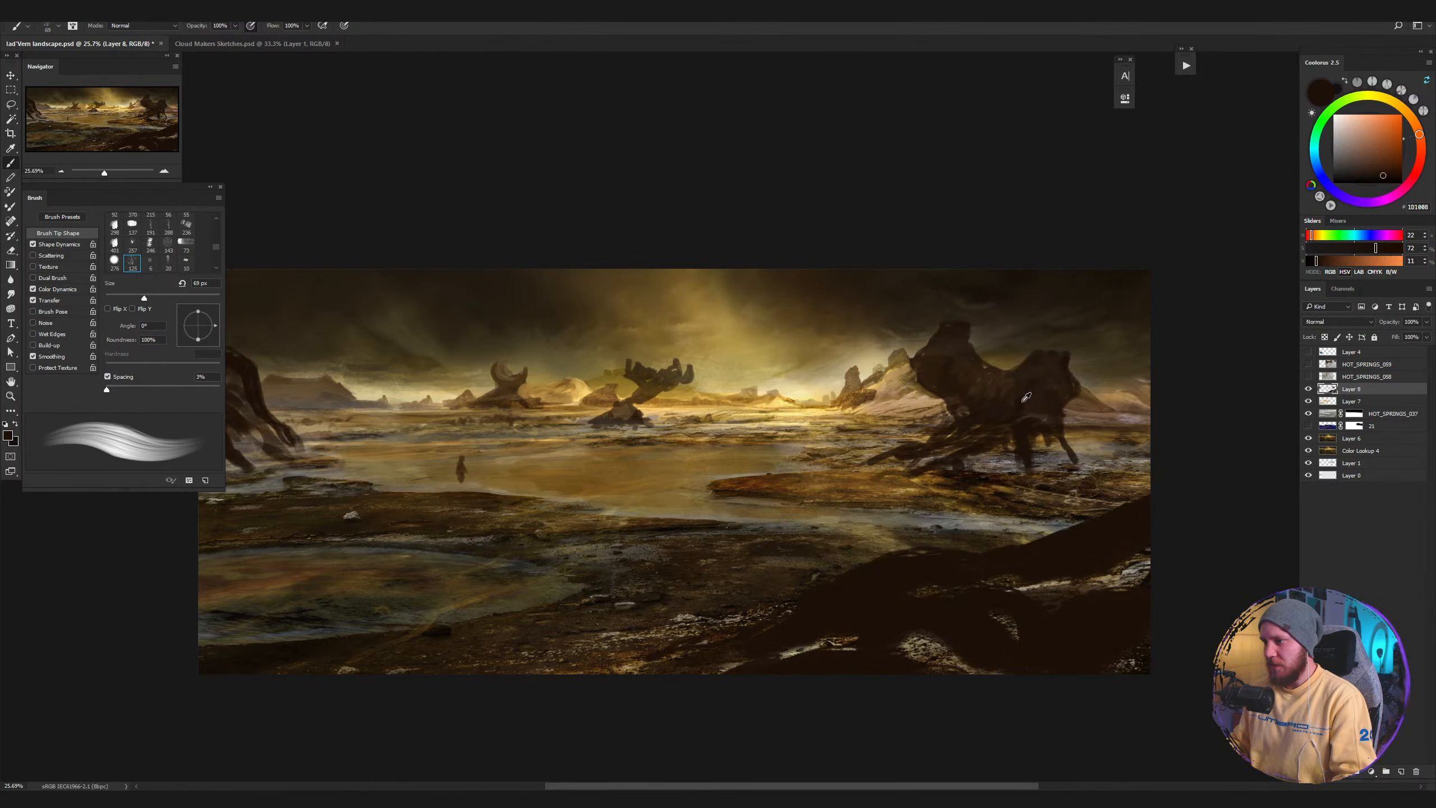
left_click(975, 419, "alt")
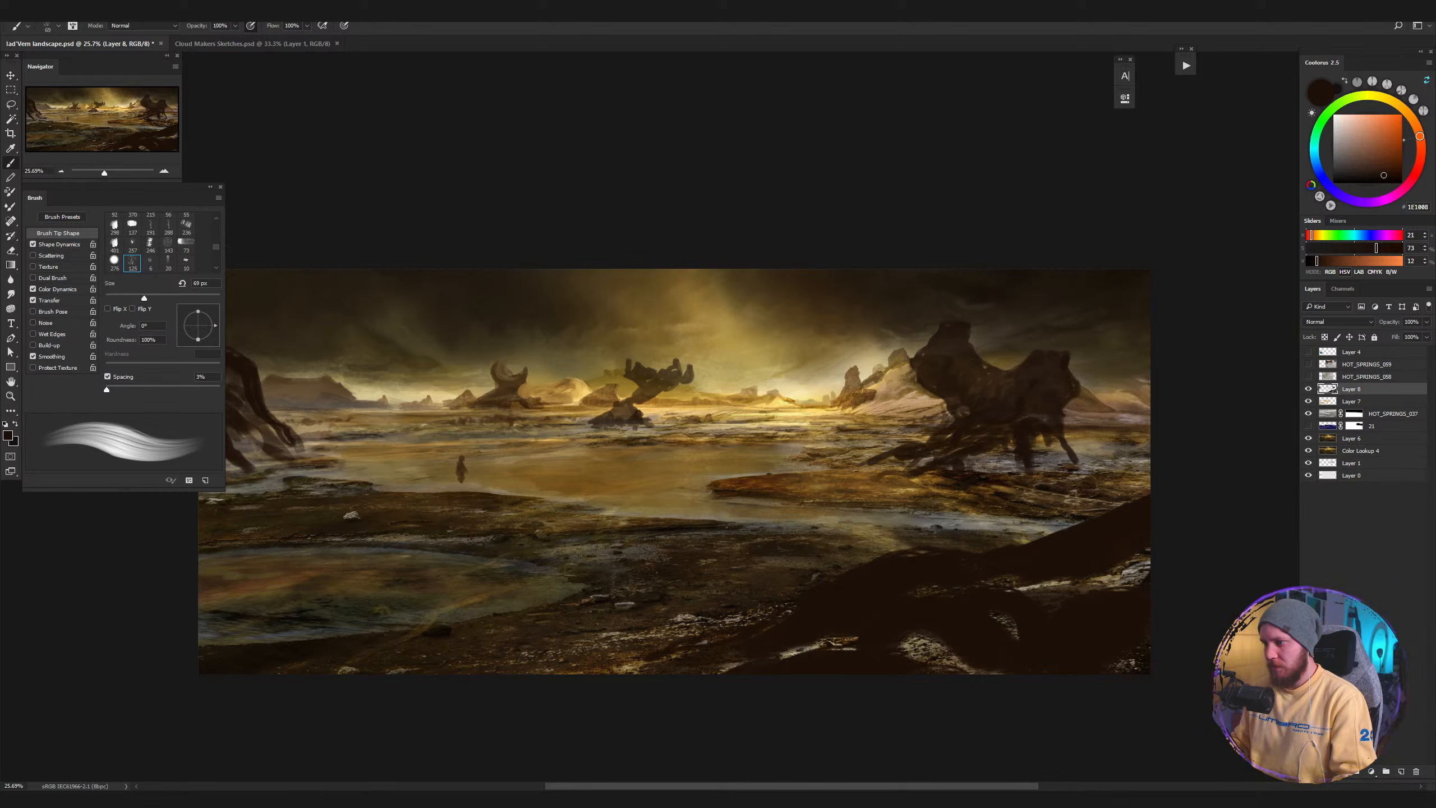
Enlarge the brush to 85 px and extend the dark foreground rock's upper edge, sampling its near-black brown.
left_click_drag(1100, 551, 1122, 540)
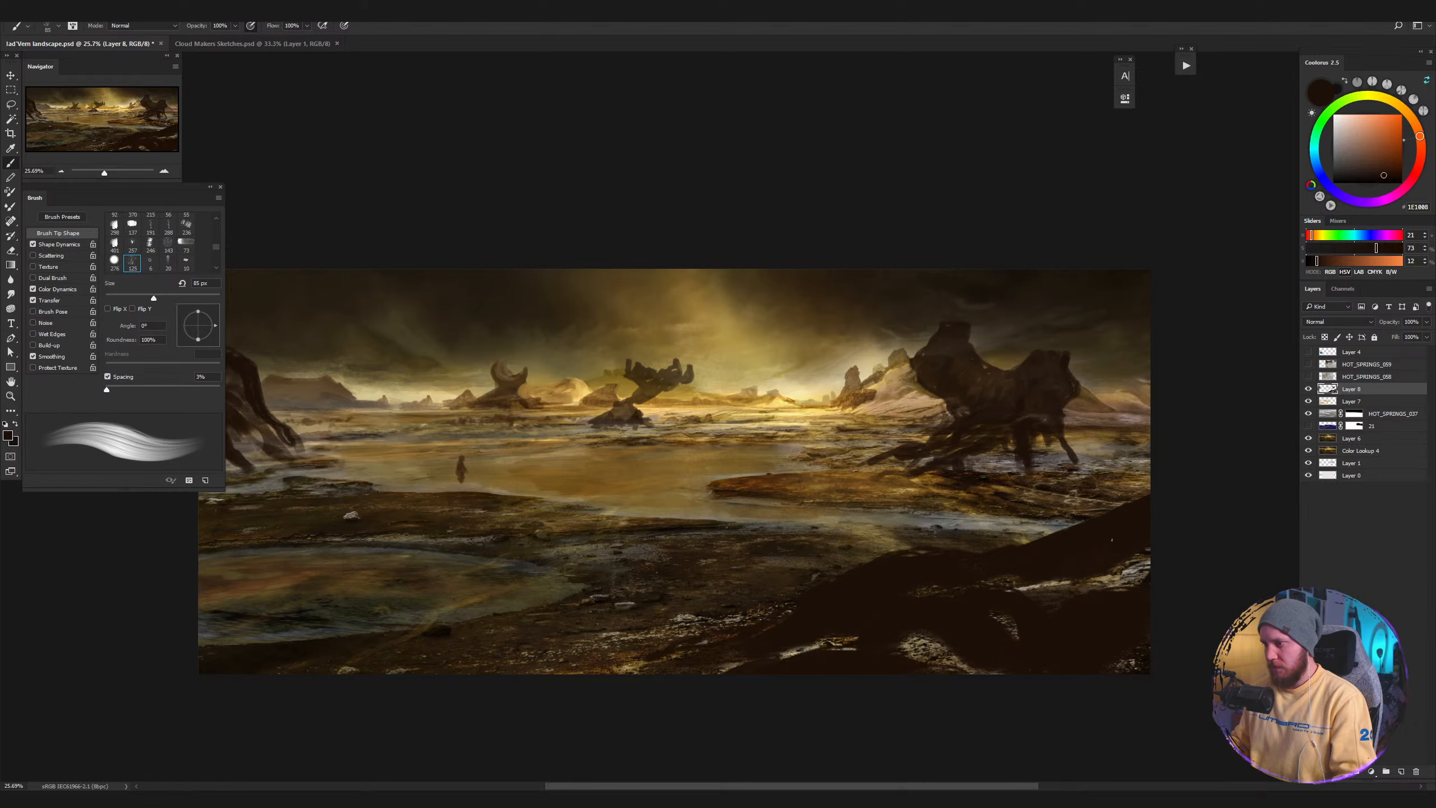
mouse_move(539, 503)
left_mouse_down()
mouse_move(631, 449)
mouse_move(600, 454)
mouse_move(660, 403)
left_mouse_up()
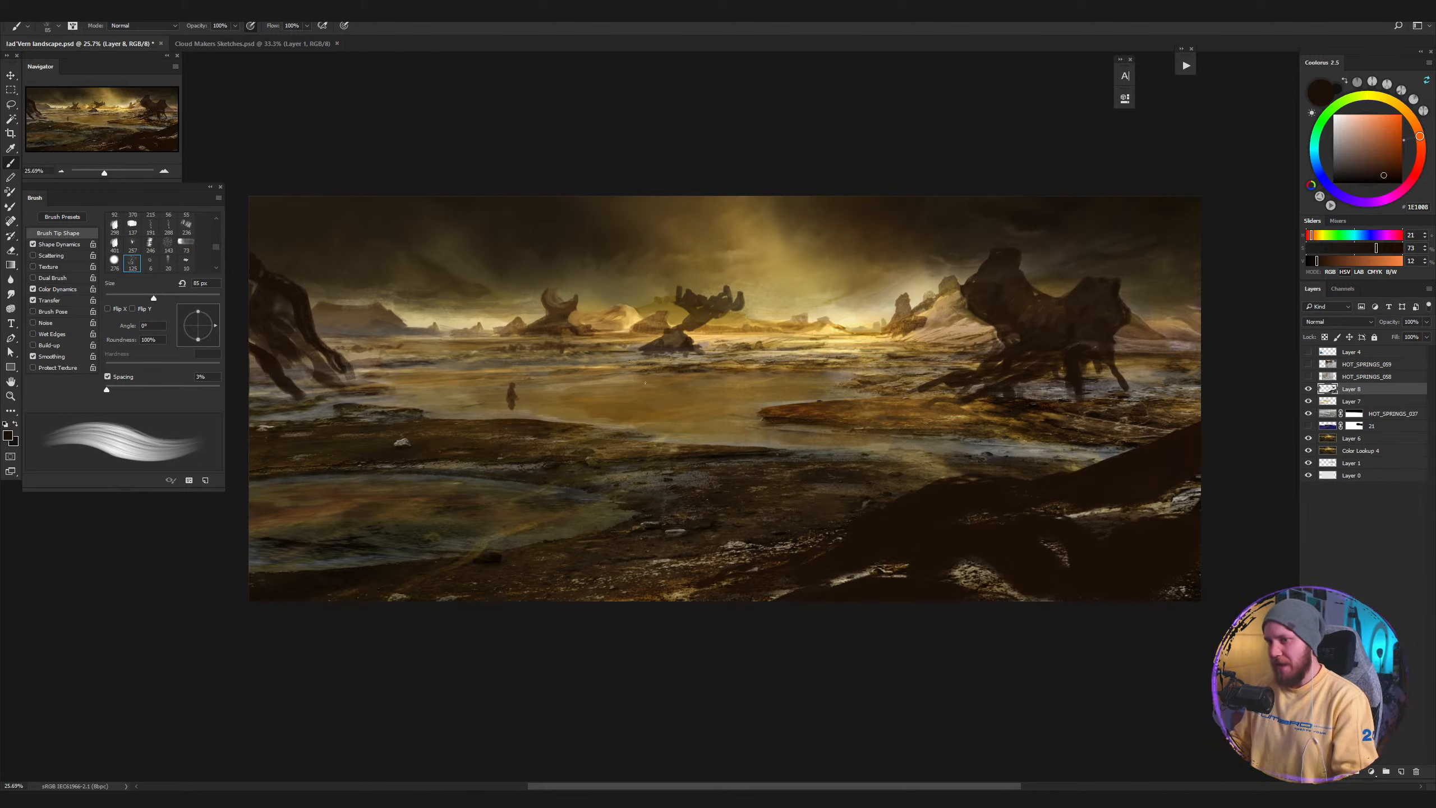
left_click(1108, 478, "alt")
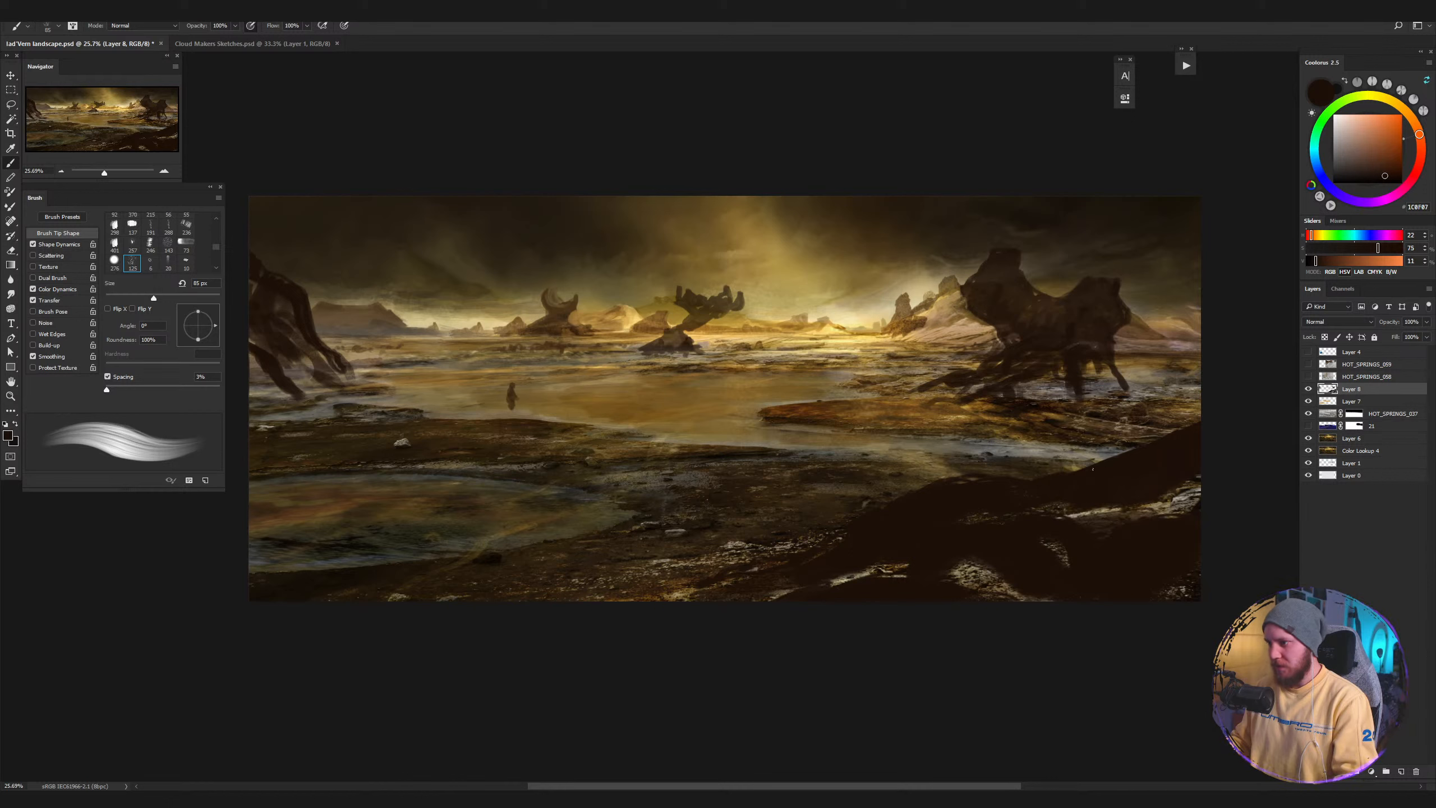
left_click_drag(1055, 465, 1049, 465)
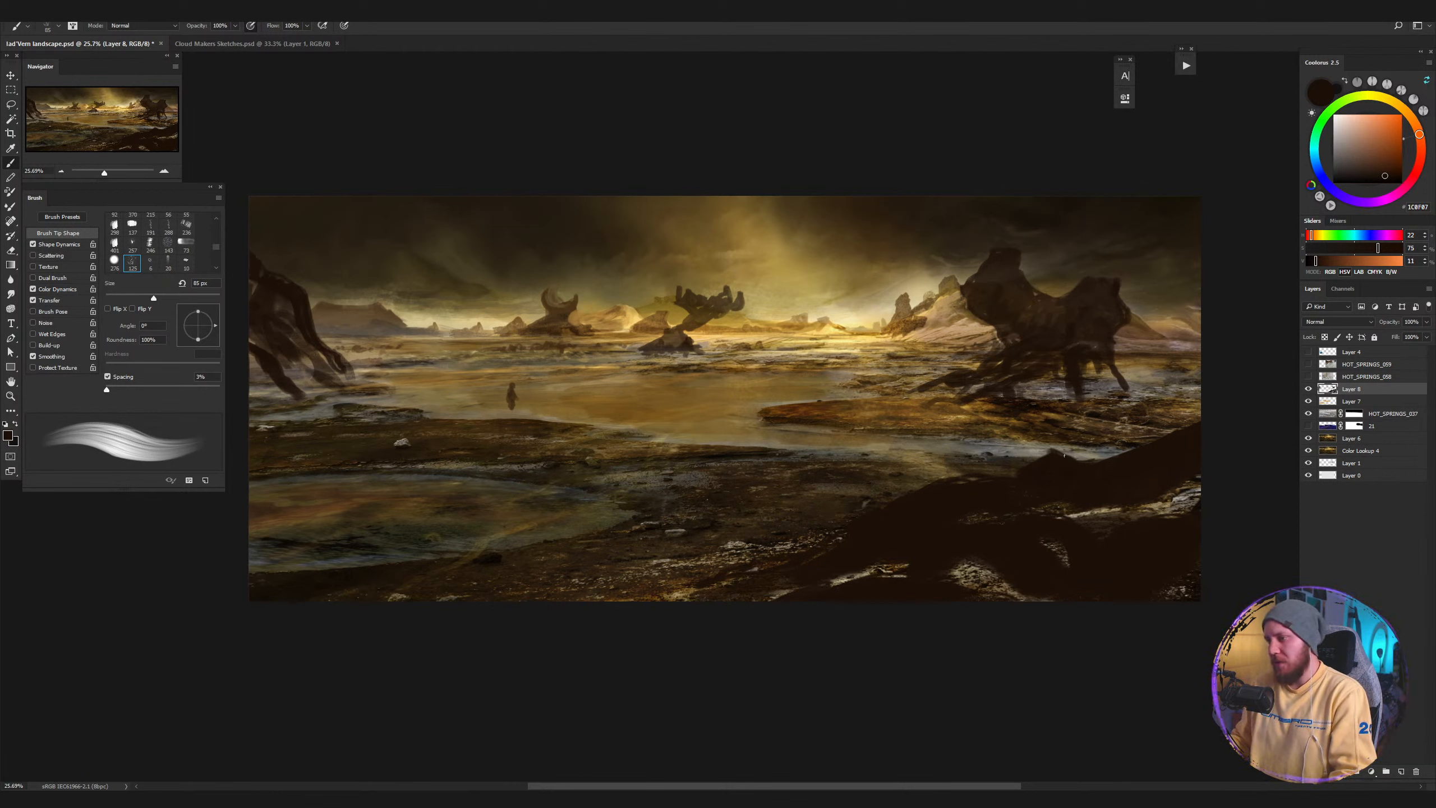
Darken the rock formation at the painting's left edge with browns sampled from it, covering its lighter streaks.
left_click_drag(404, 351, 426, 339)
left_click(294, 269, "alt")
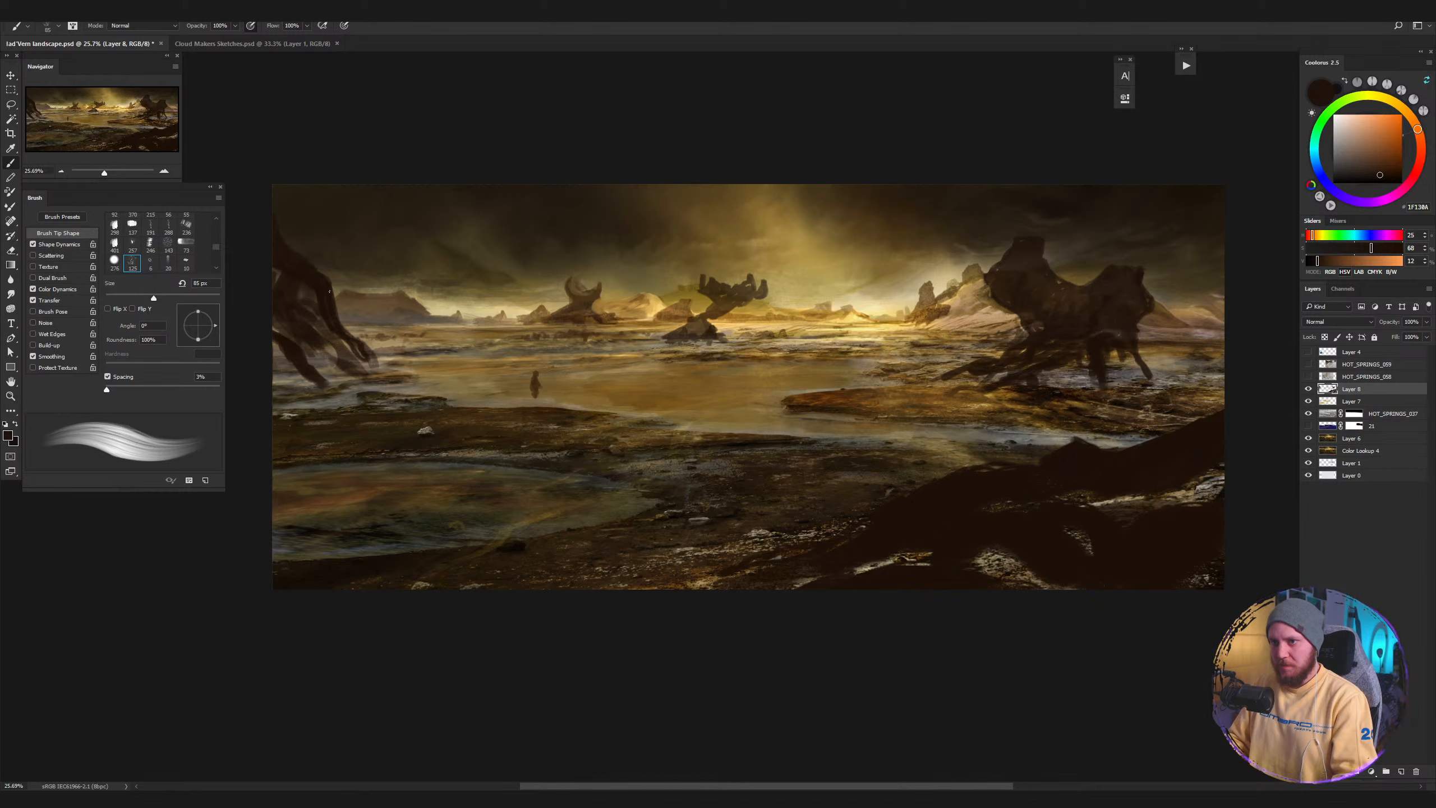
left_click(296, 273, "alt")
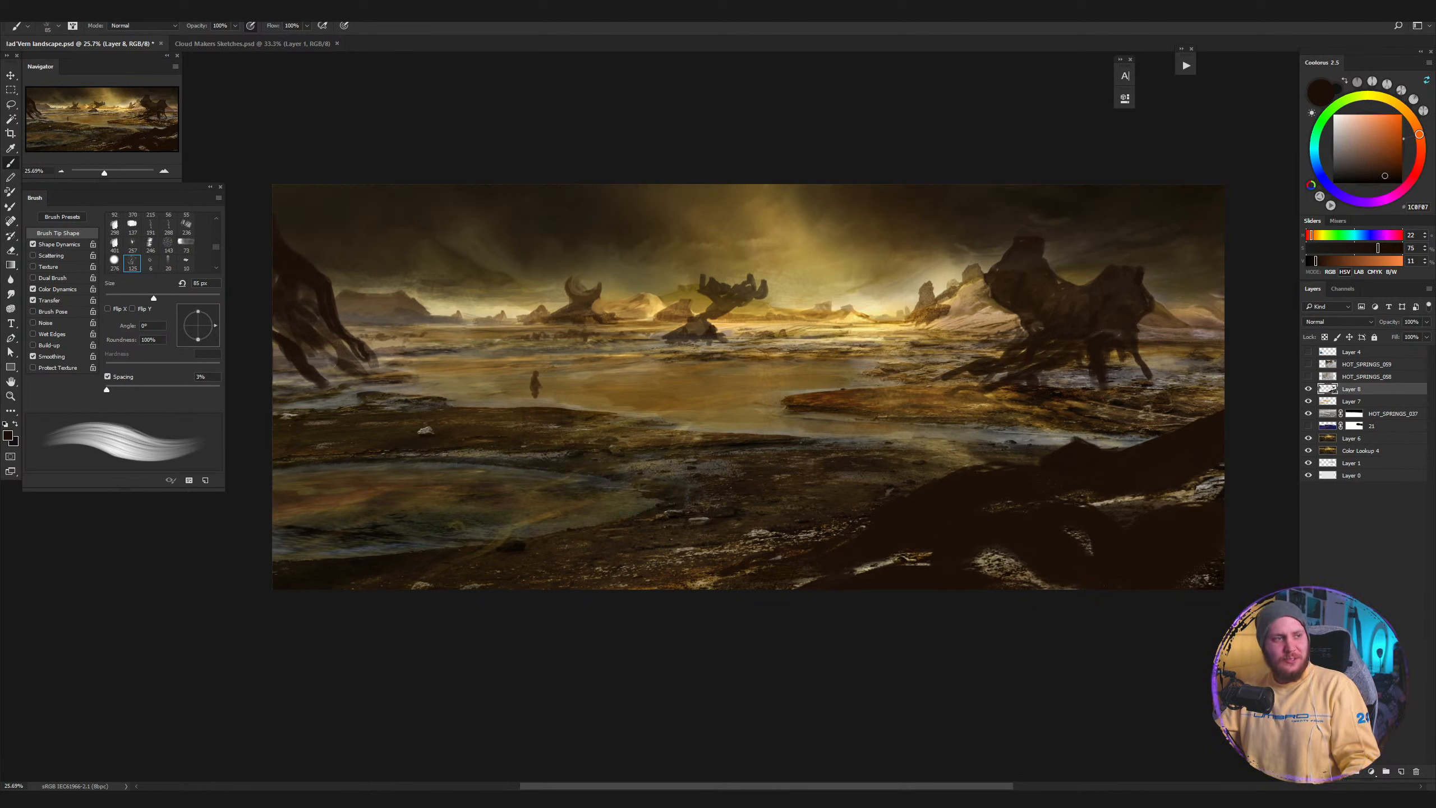
Switch to the browser to view the artist's YouTube channel page and return to the Photoshop painting.
key("alt+Tab")
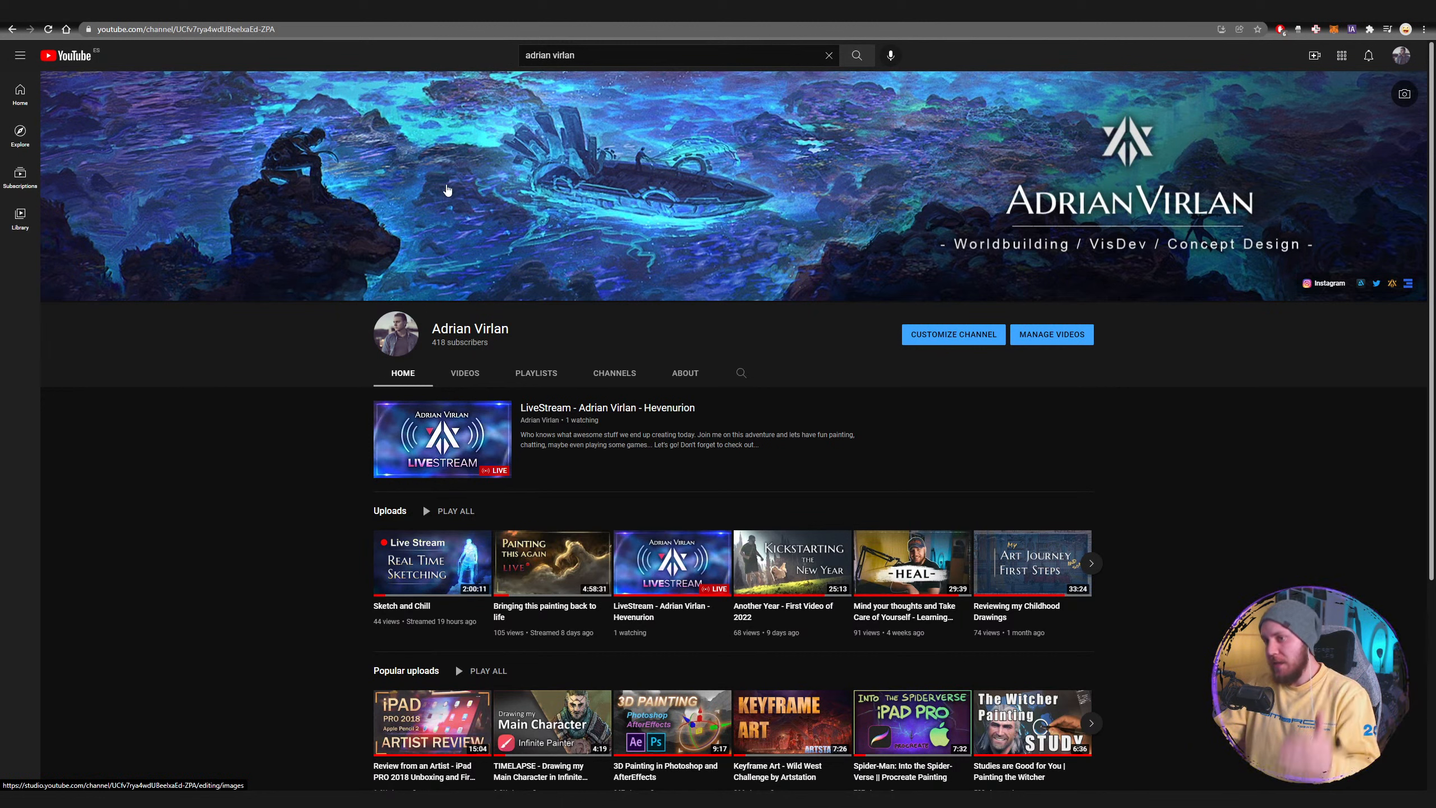
key("alt+Tab")
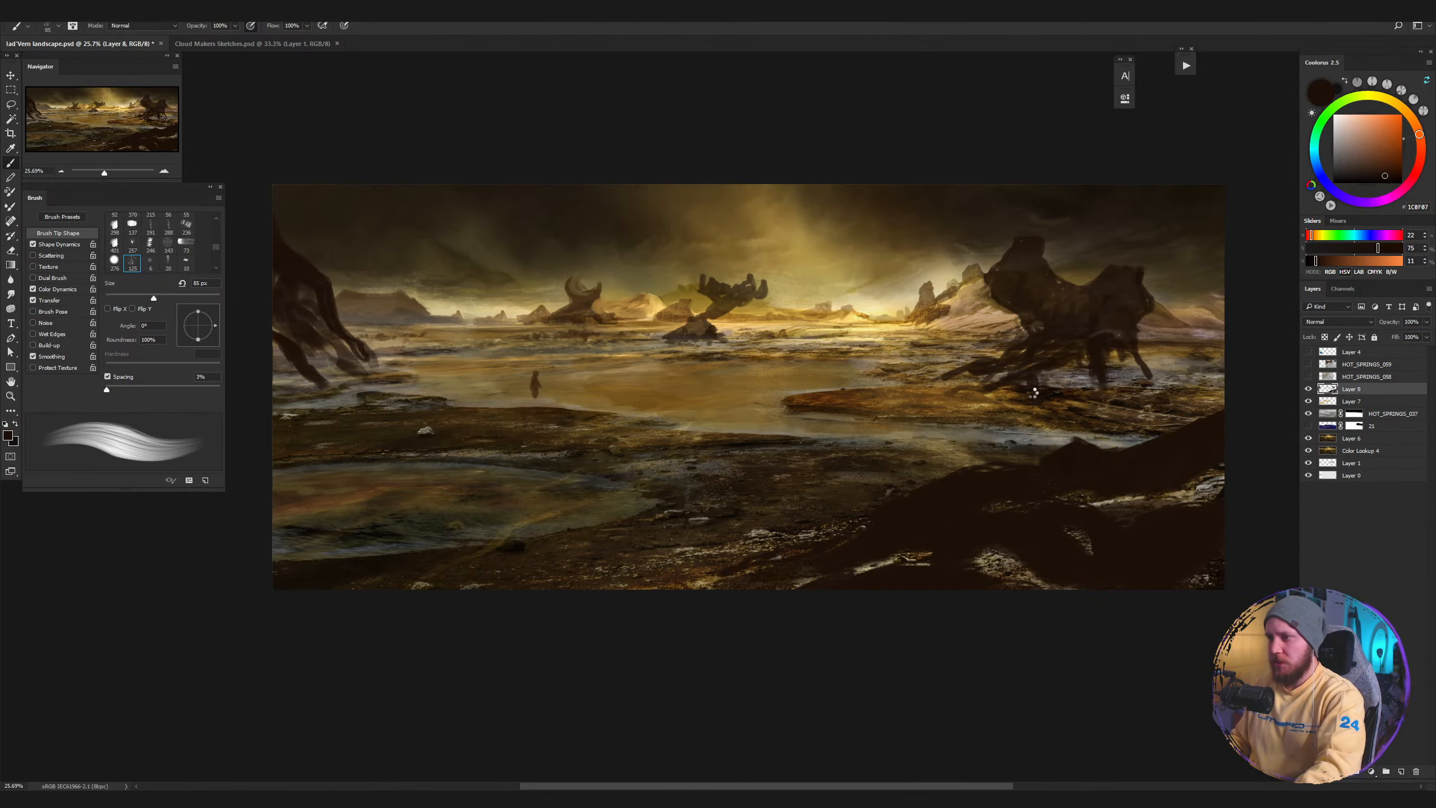
Check the composition by mirroring the canvas horizontally and back, and by hiding and restoring Layer 8.
key("h")
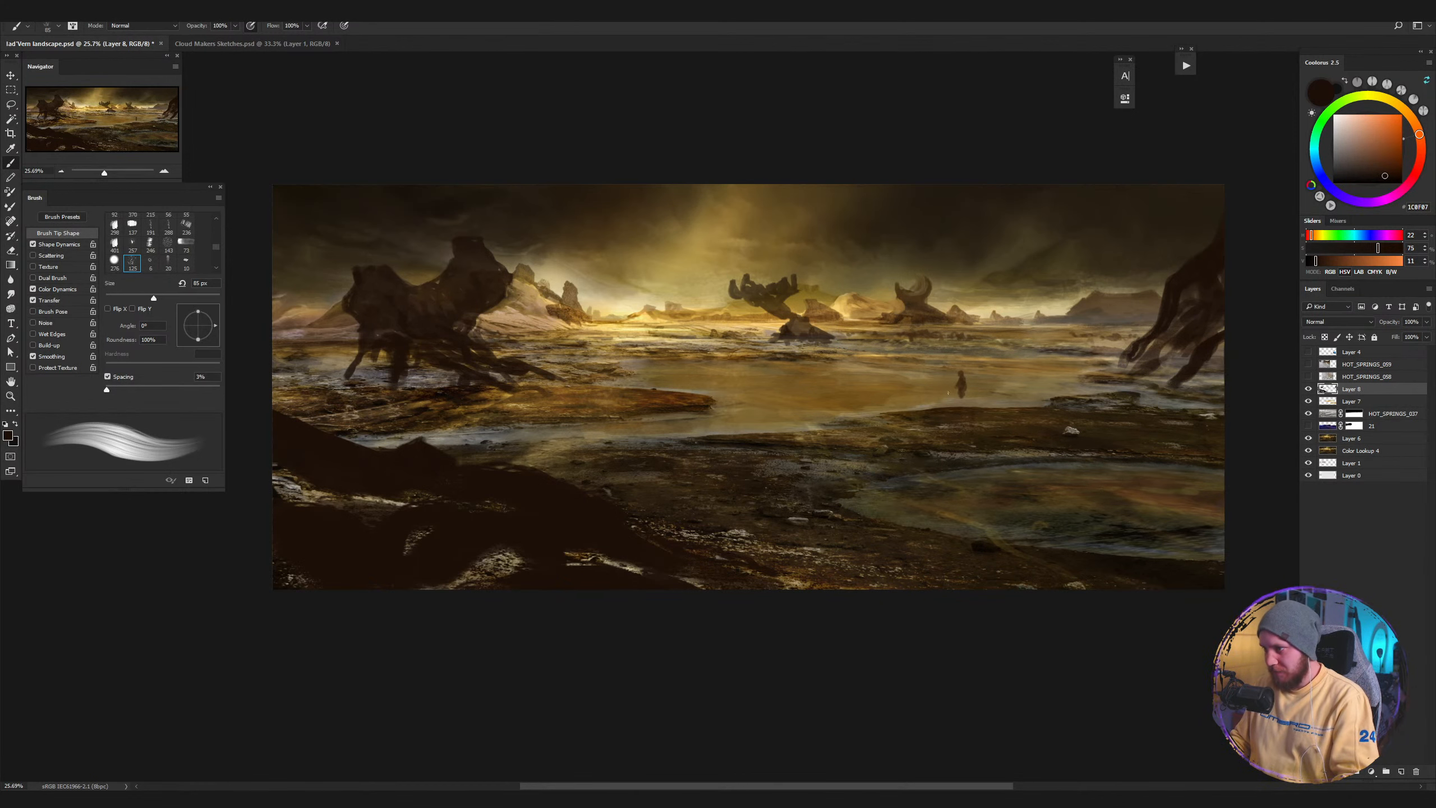
key("h")
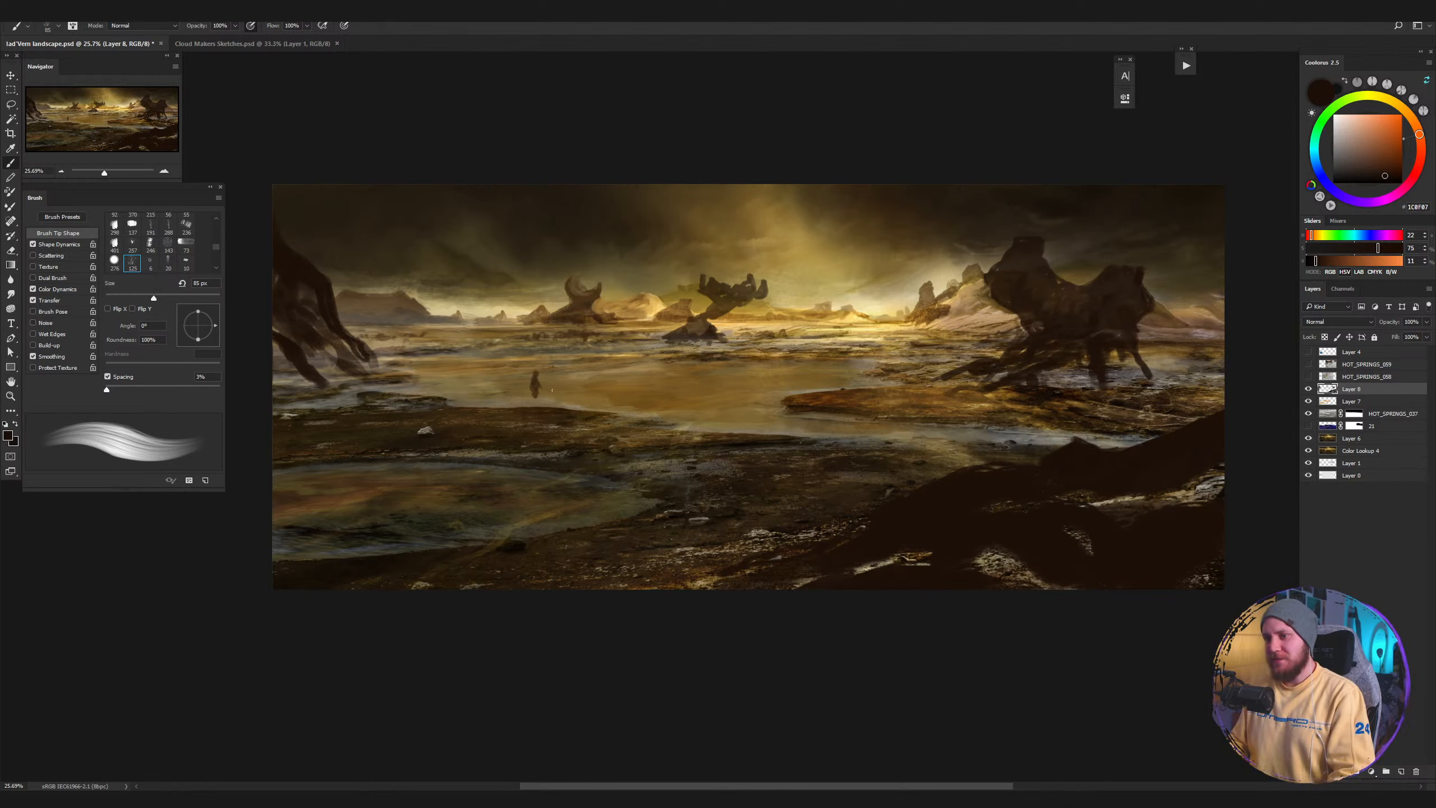
key("ctrl+z")
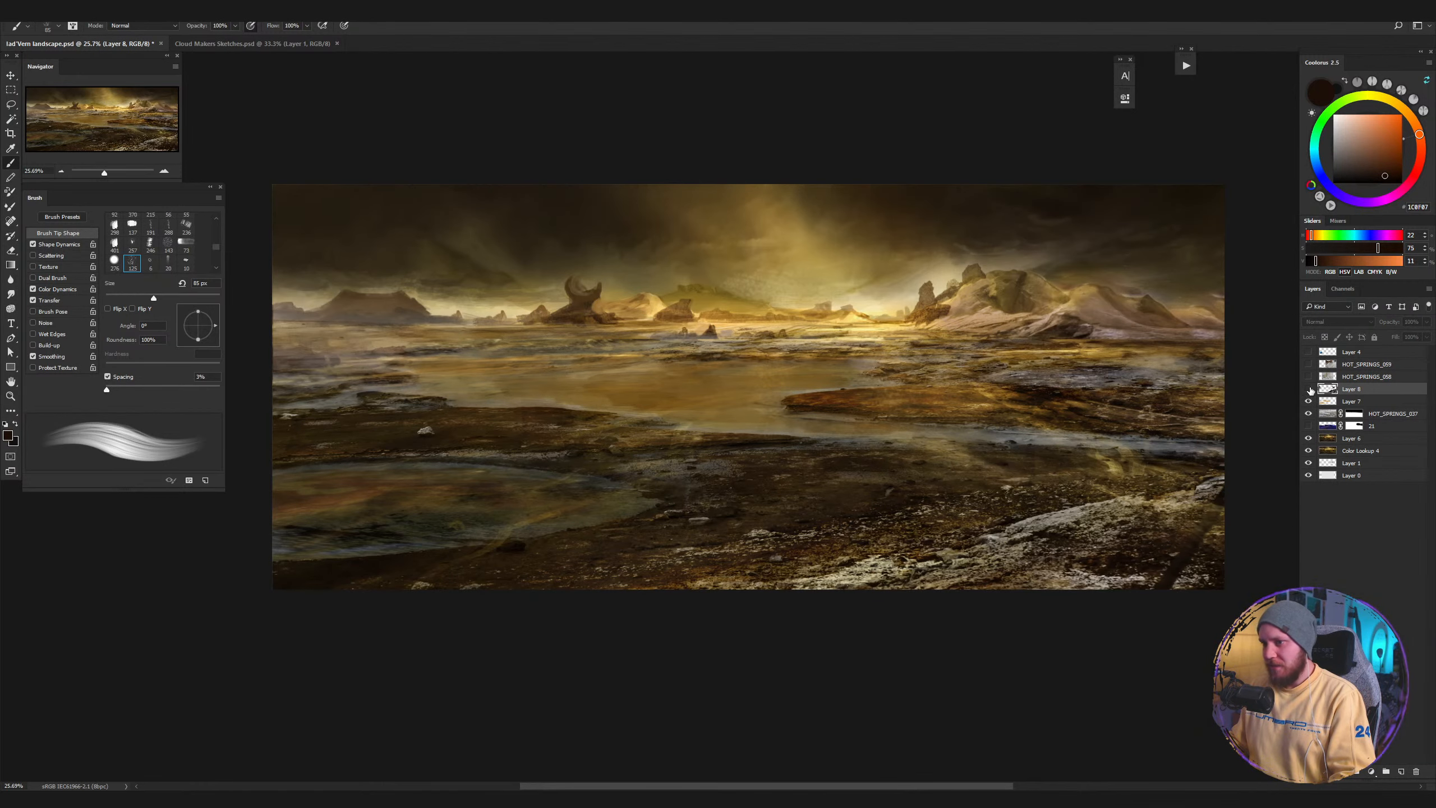
key("ctrl+shift+z")
Lasso the small standing figure in the water and transform it to a slightly smaller size.
key("l")
mouse_move(562, 391)
left_mouse_down()
mouse_move(525, 365)
mouse_move(564, 407)
mouse_move(561, 368)
mouse_move(546, 395)
left_mouse_up()
key("ctrl+t")
key("Return")
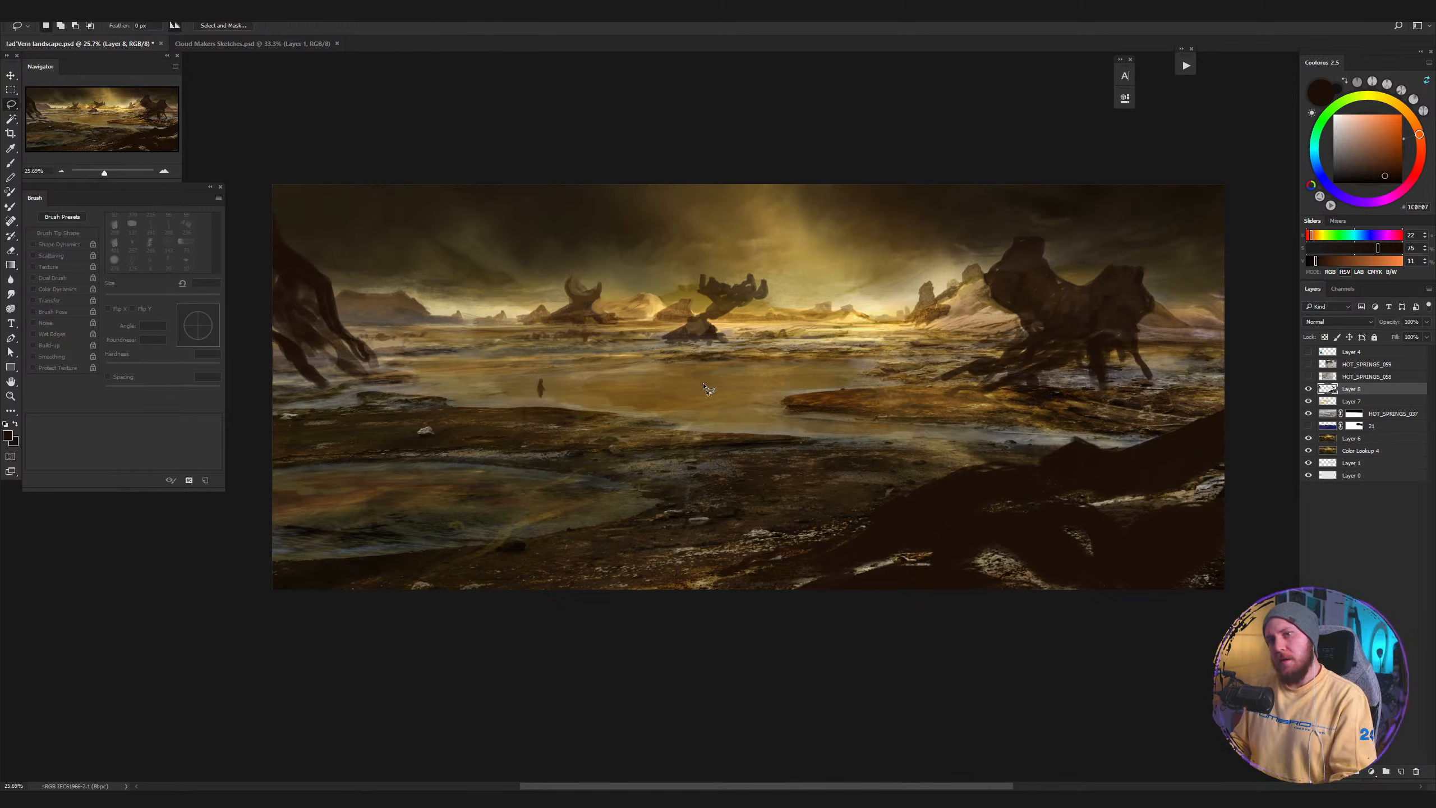
Reduce the streaky brush to 62 px and thicken the small central formation's stem and base with browns sampled around it.
key("b")
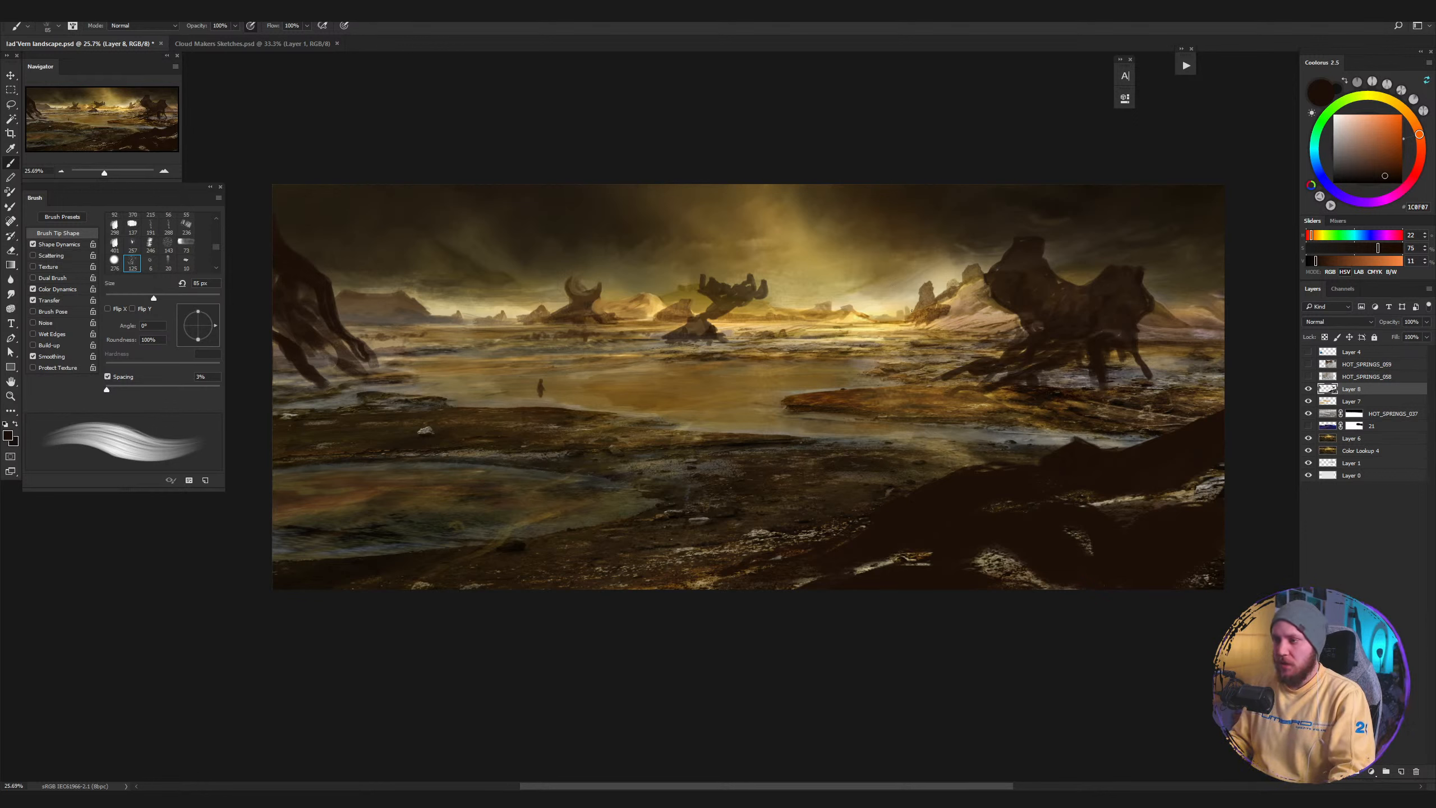
left_click(1021, 292, "alt")
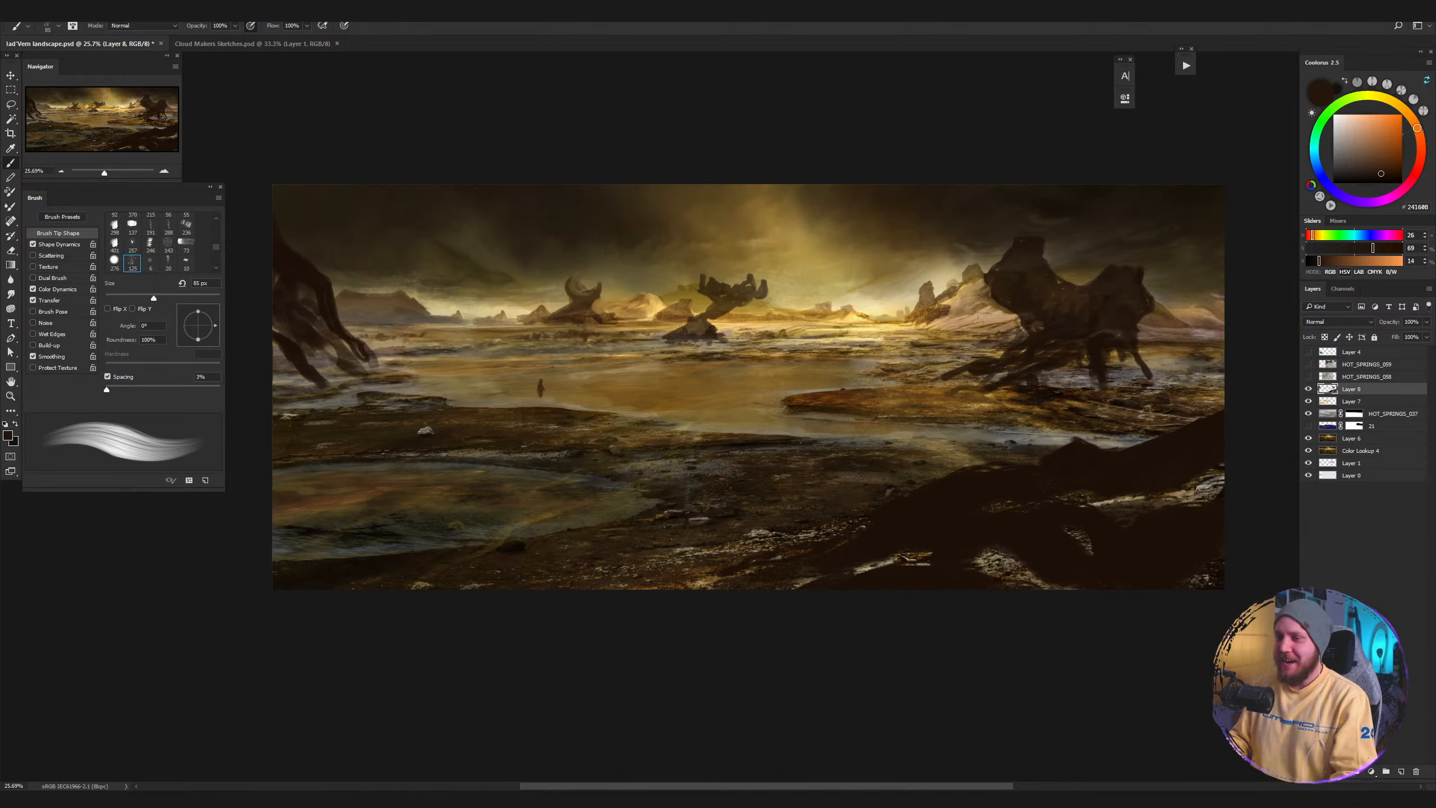
left_click(706, 323, "alt")
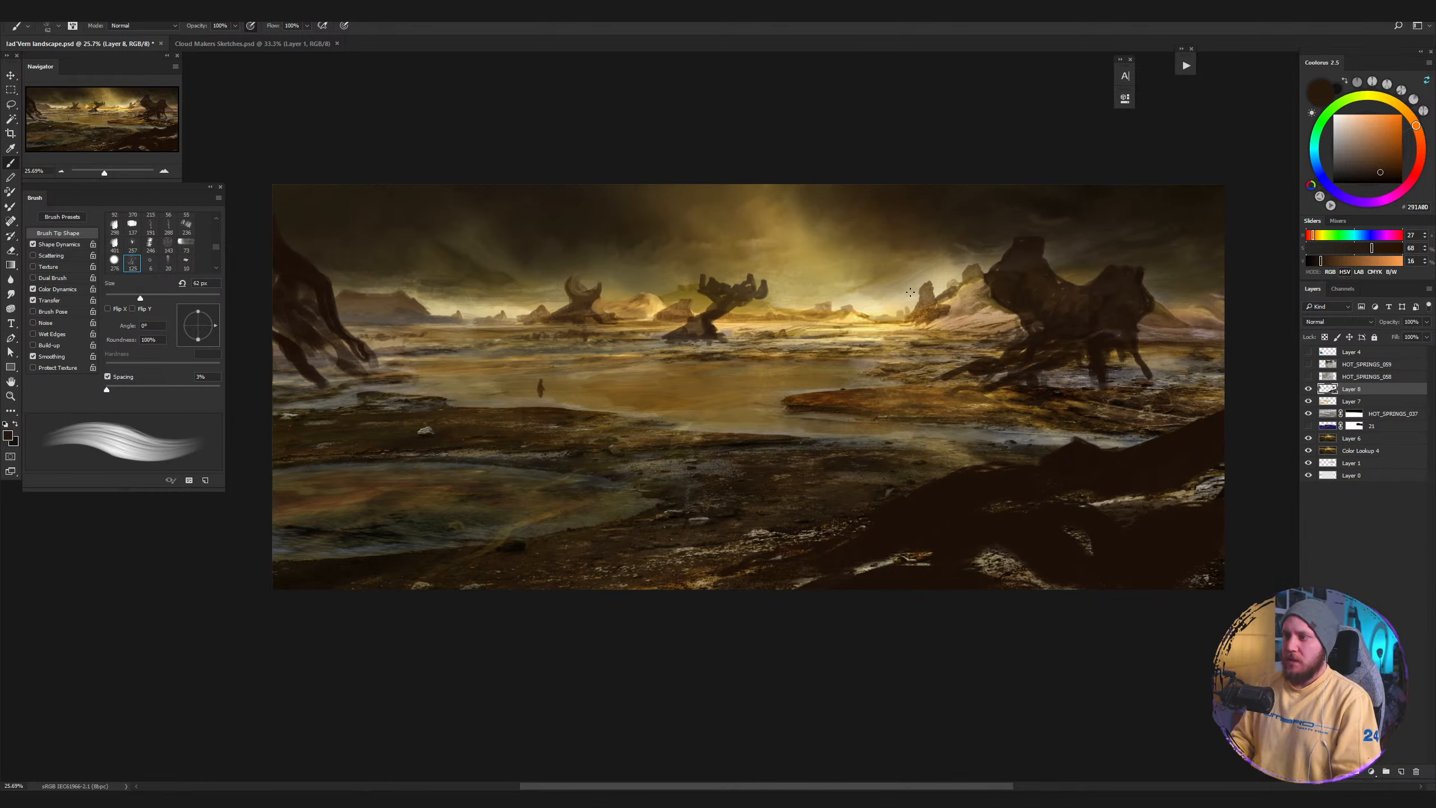
left_click(697, 323, "alt")
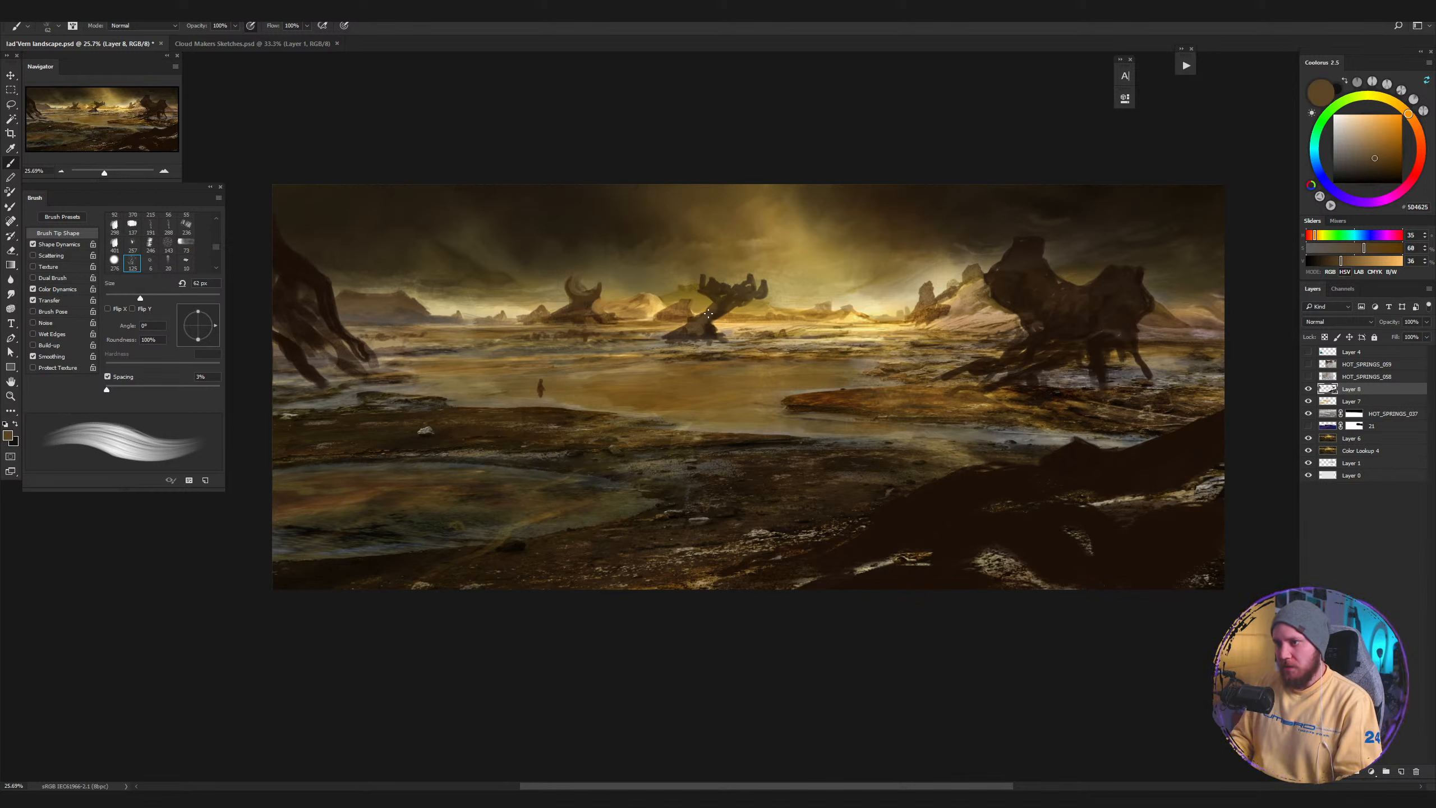
left_click(714, 327, "alt")
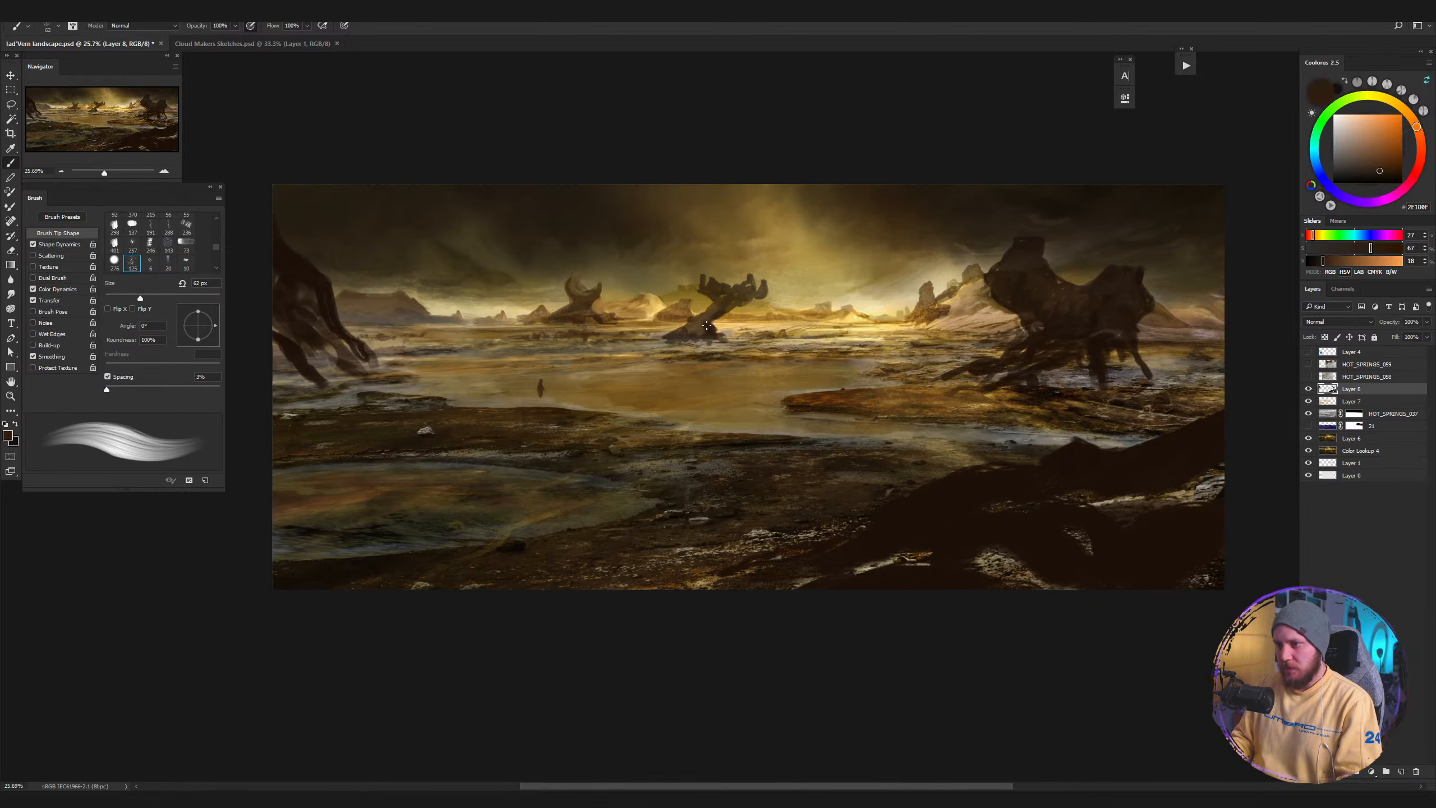
left_click_drag(699, 318, 707, 311)
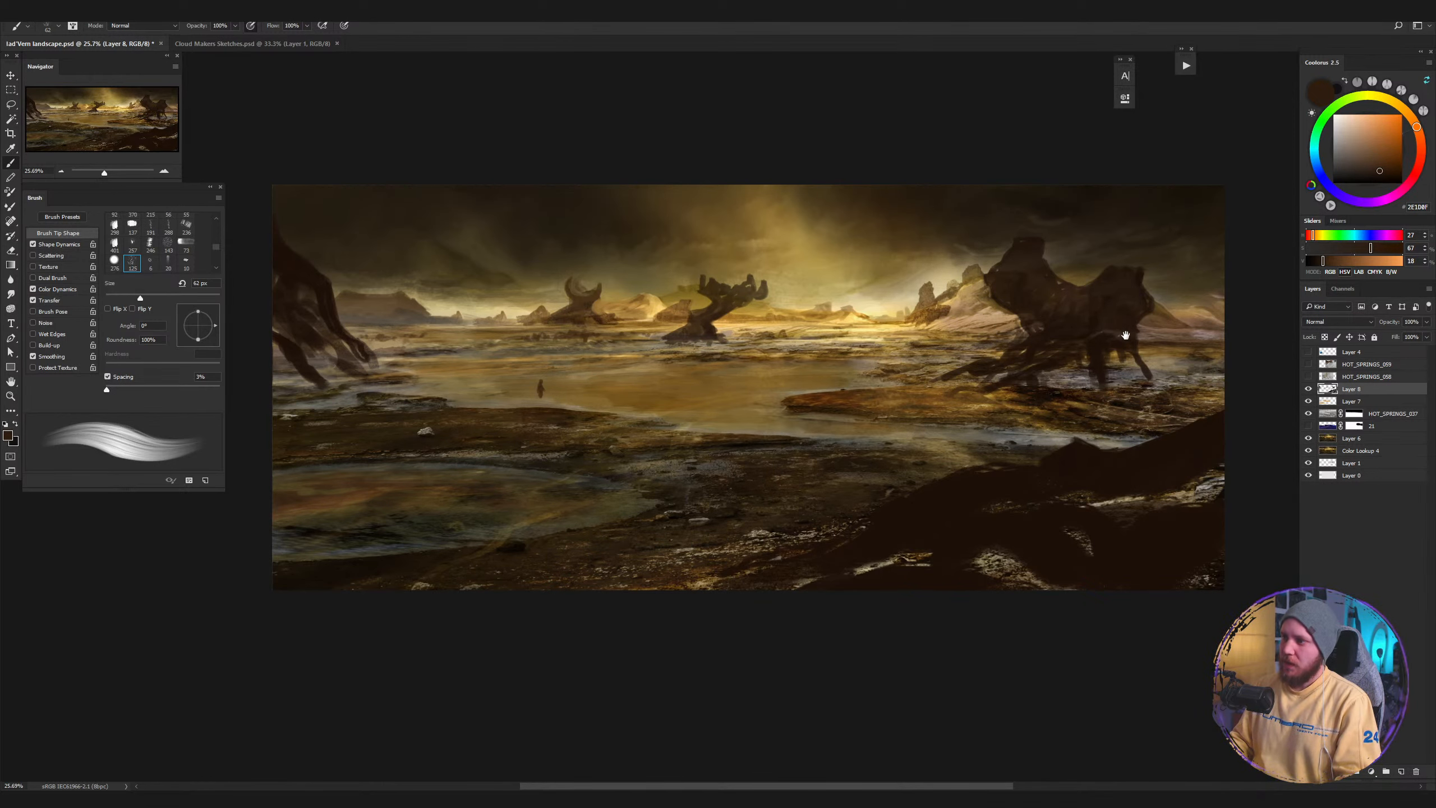
mouse_move(1091, 288)
left_mouse_down()
mouse_move(1036, 300)
mouse_move(1072, 320)
left_mouse_up()
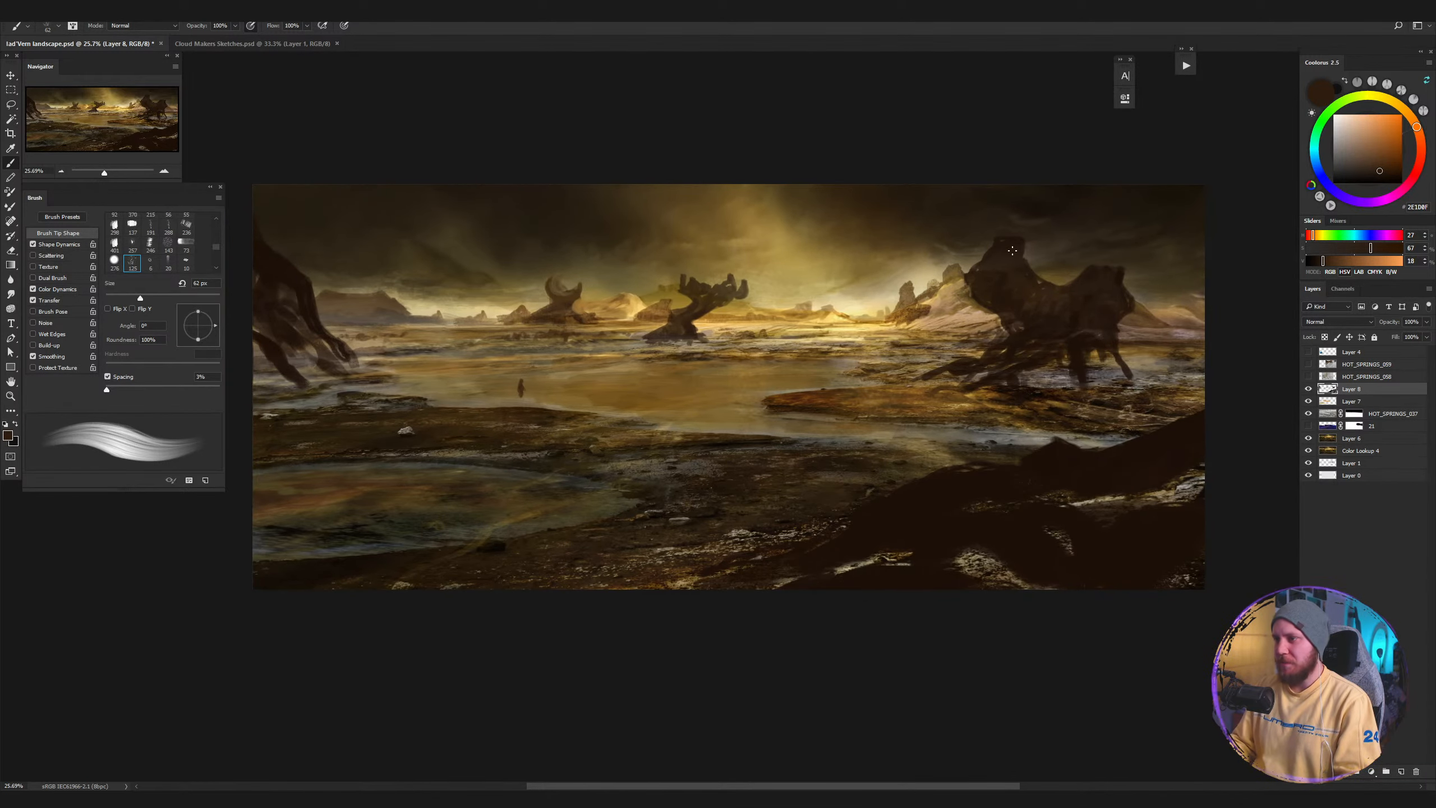
Refine the large right-hand formation's body and the left formation's root-like legs with dark browns sampled from each.
left_click(1007, 282, "alt")
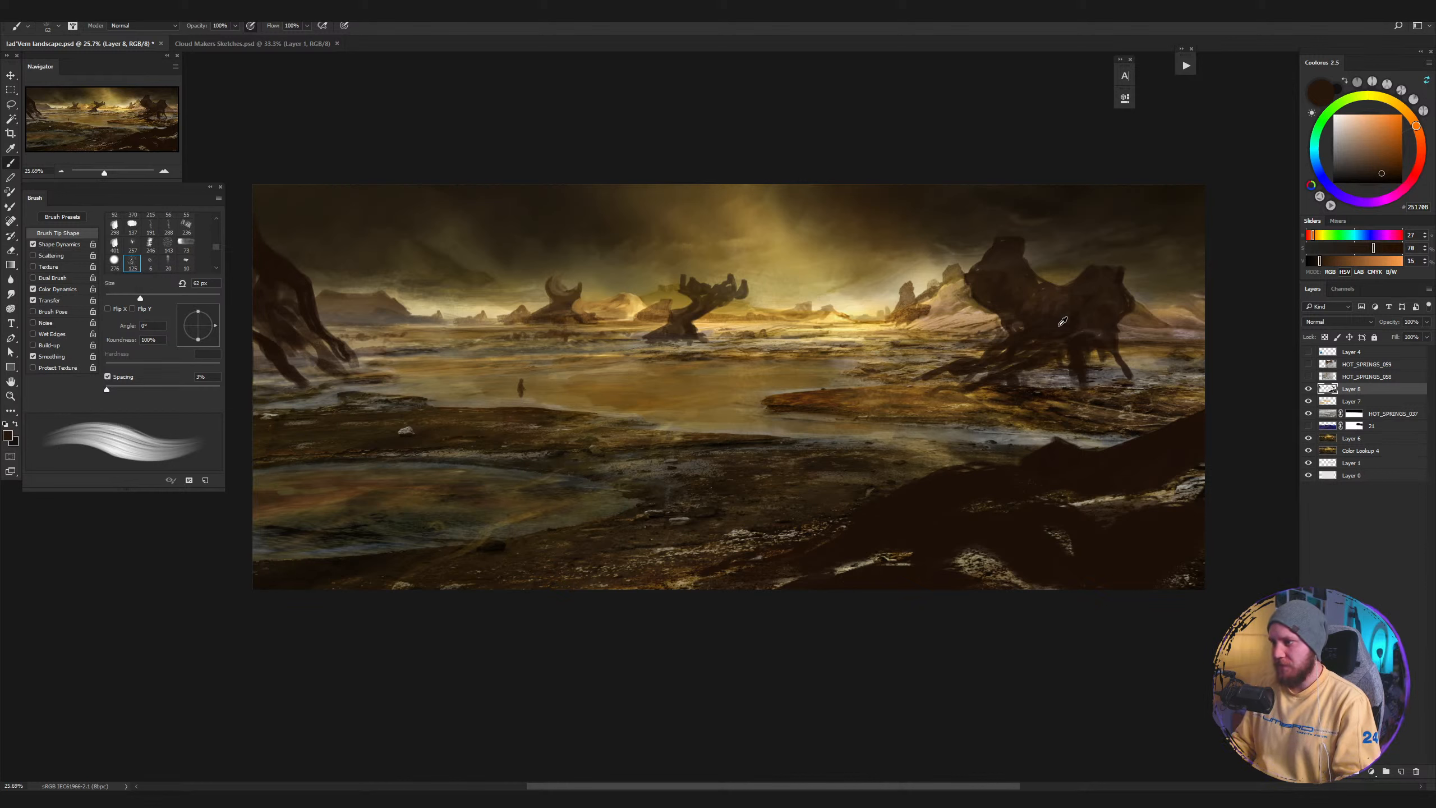
left_click(1057, 326, "alt")
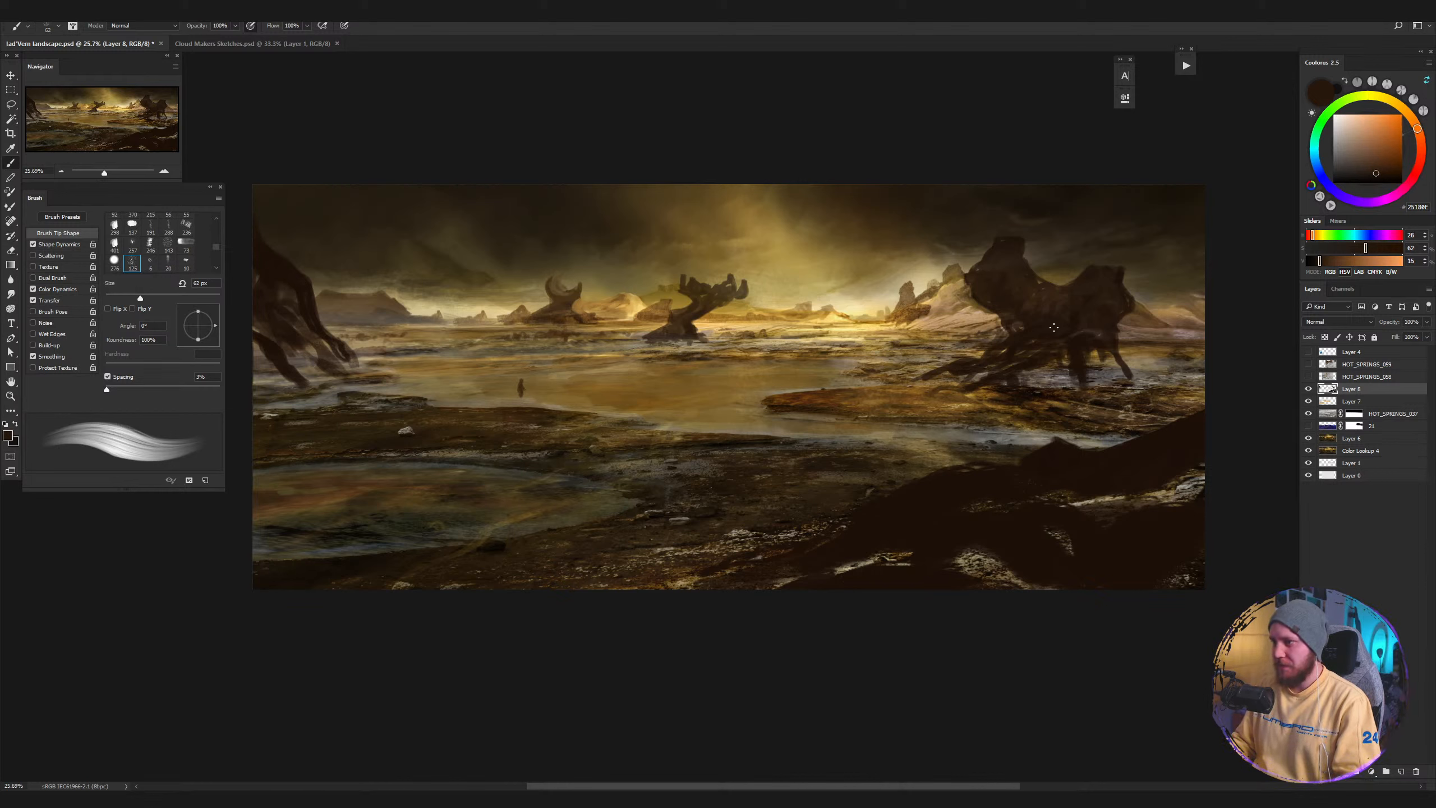
left_click(1090, 336, "alt")
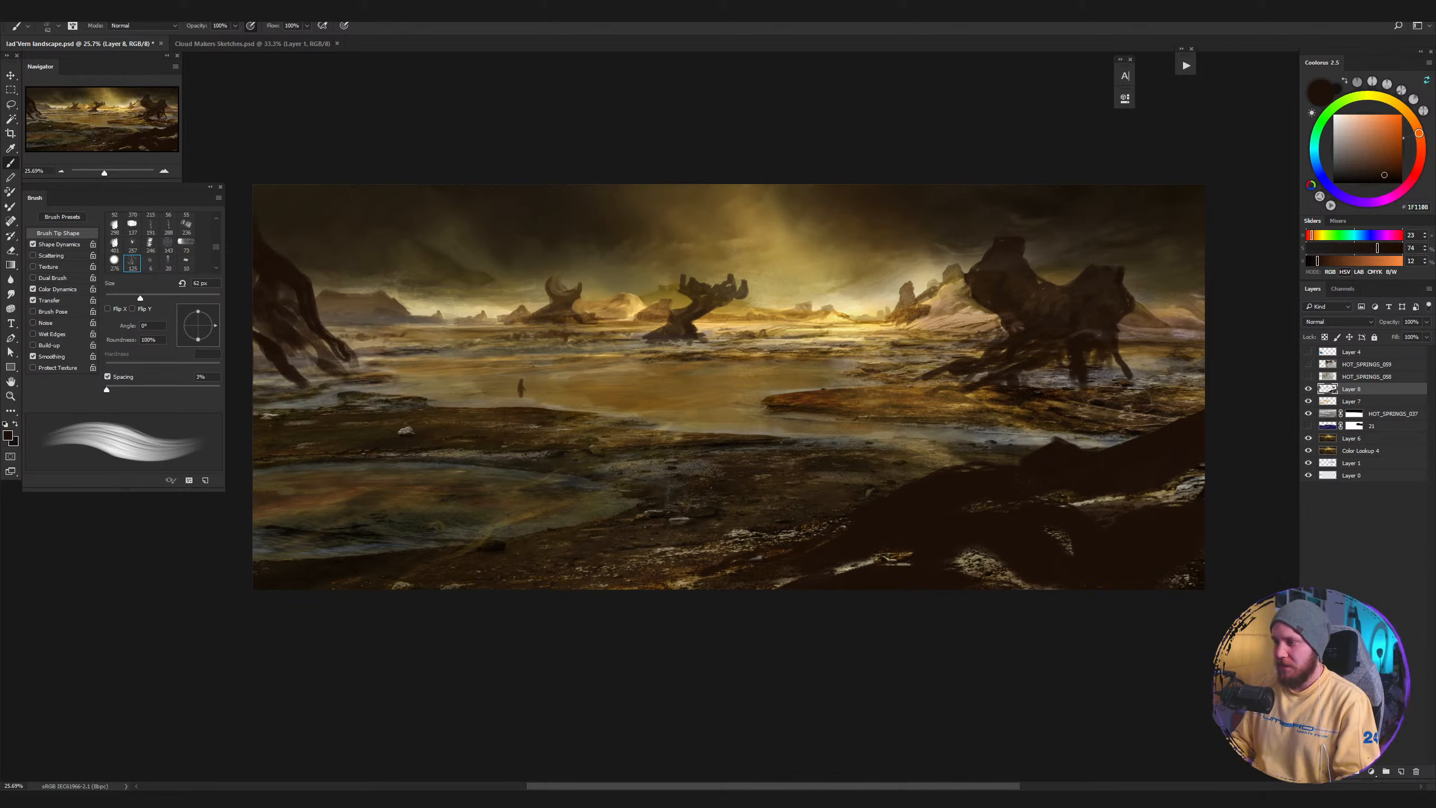
left_click(293, 266, "alt")
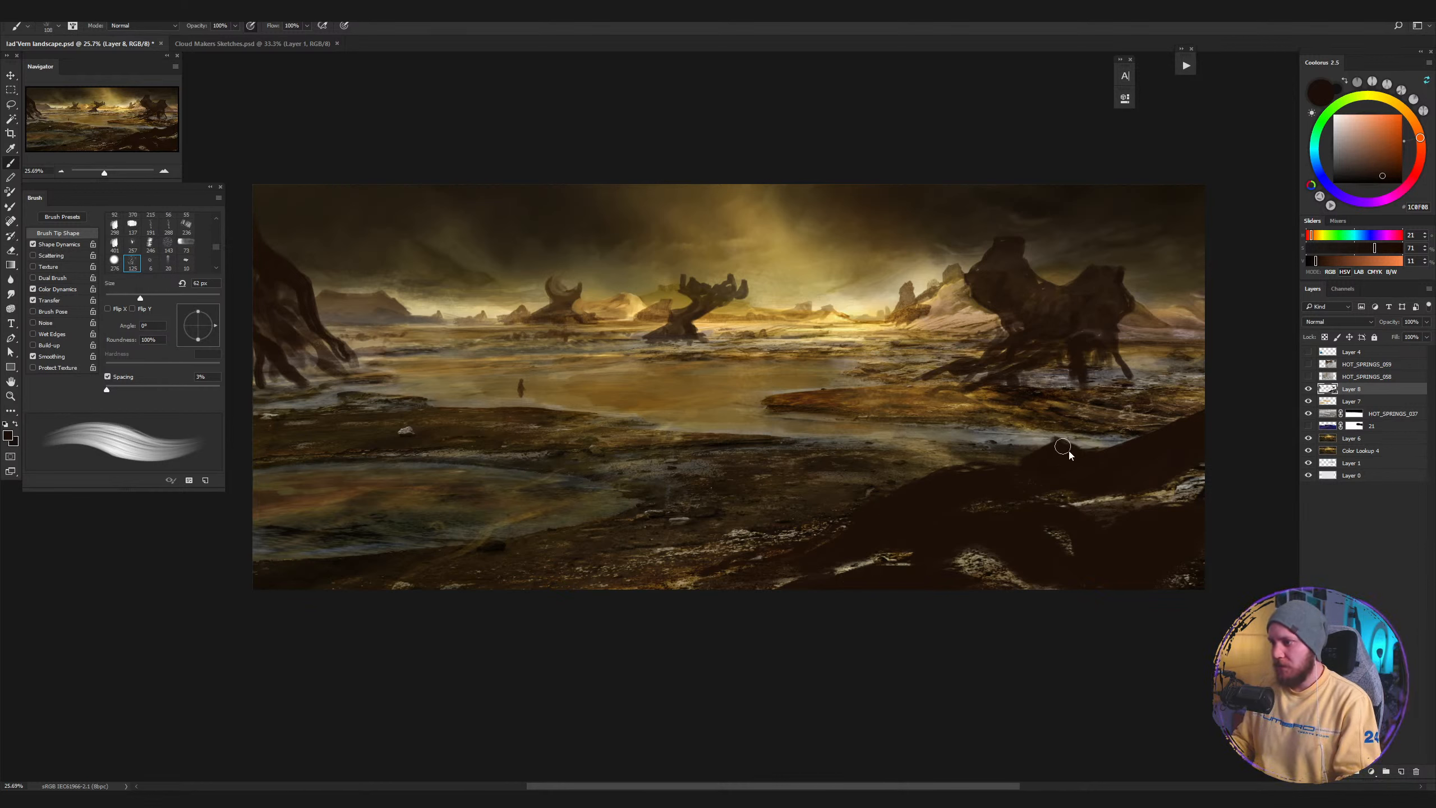
Sample the dark brown of the foreground mound and shift the brush color to a dark purple, #1F1222.
left_click(1200, 427, "alt")
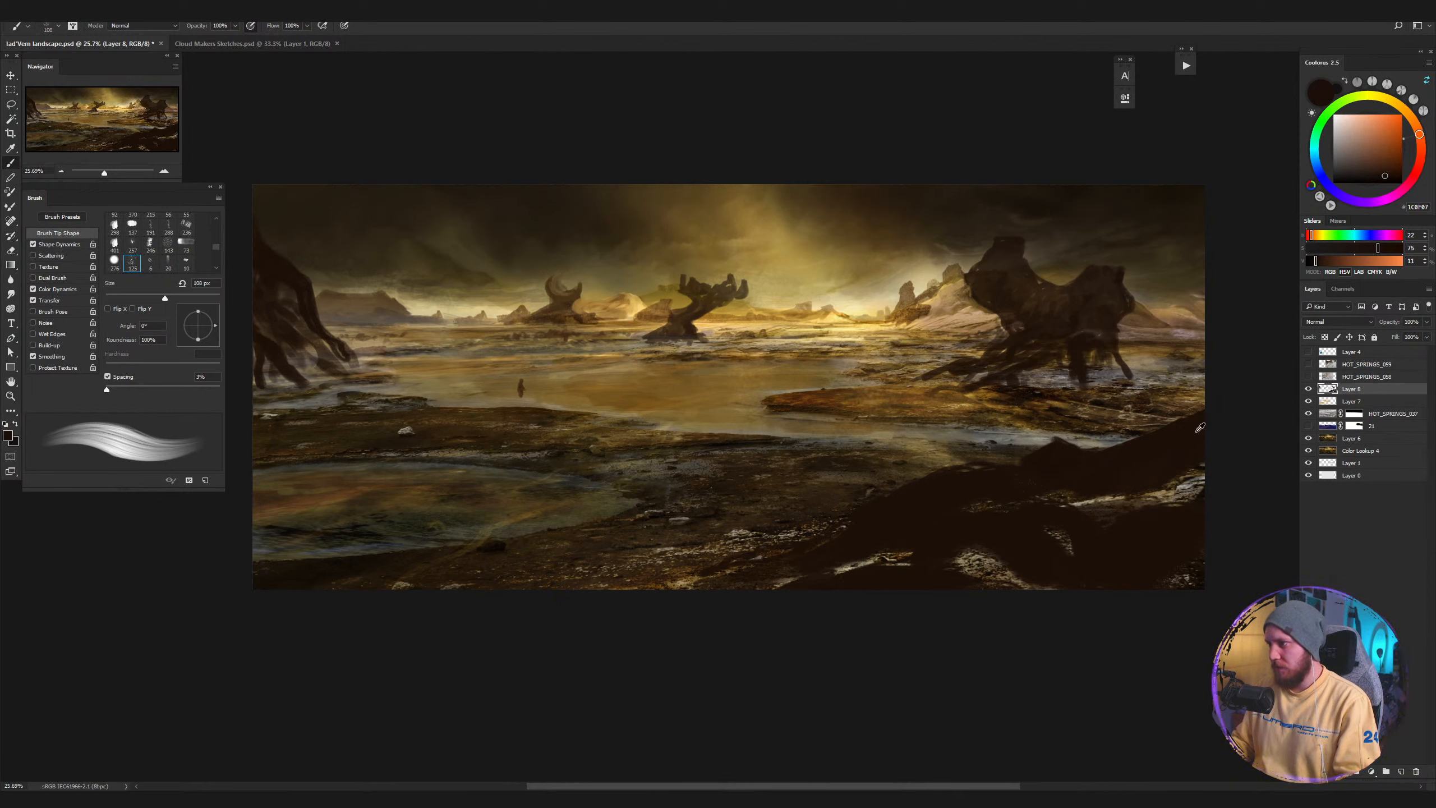
left_click(1357, 249)
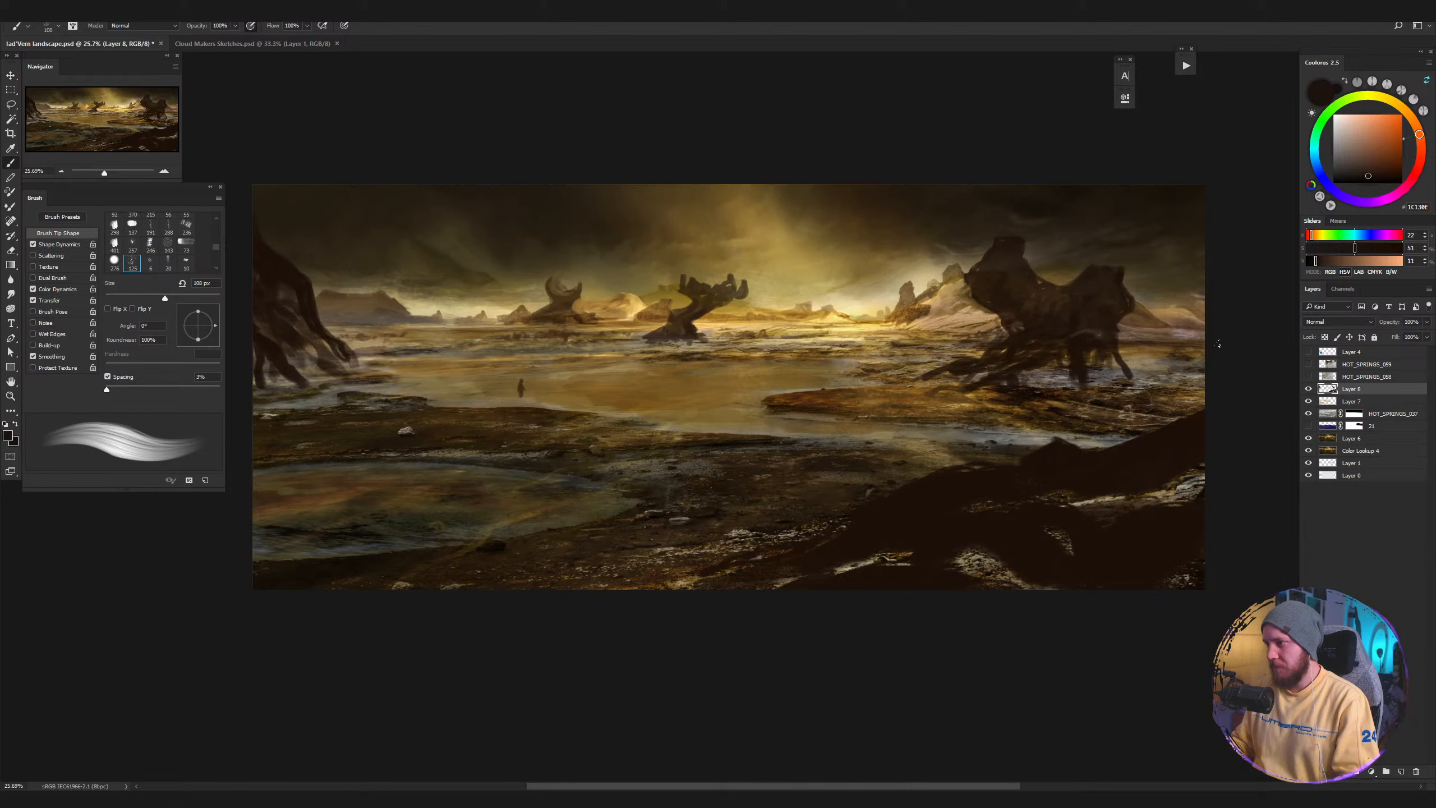
left_click_drag(1382, 200, 1407, 194)
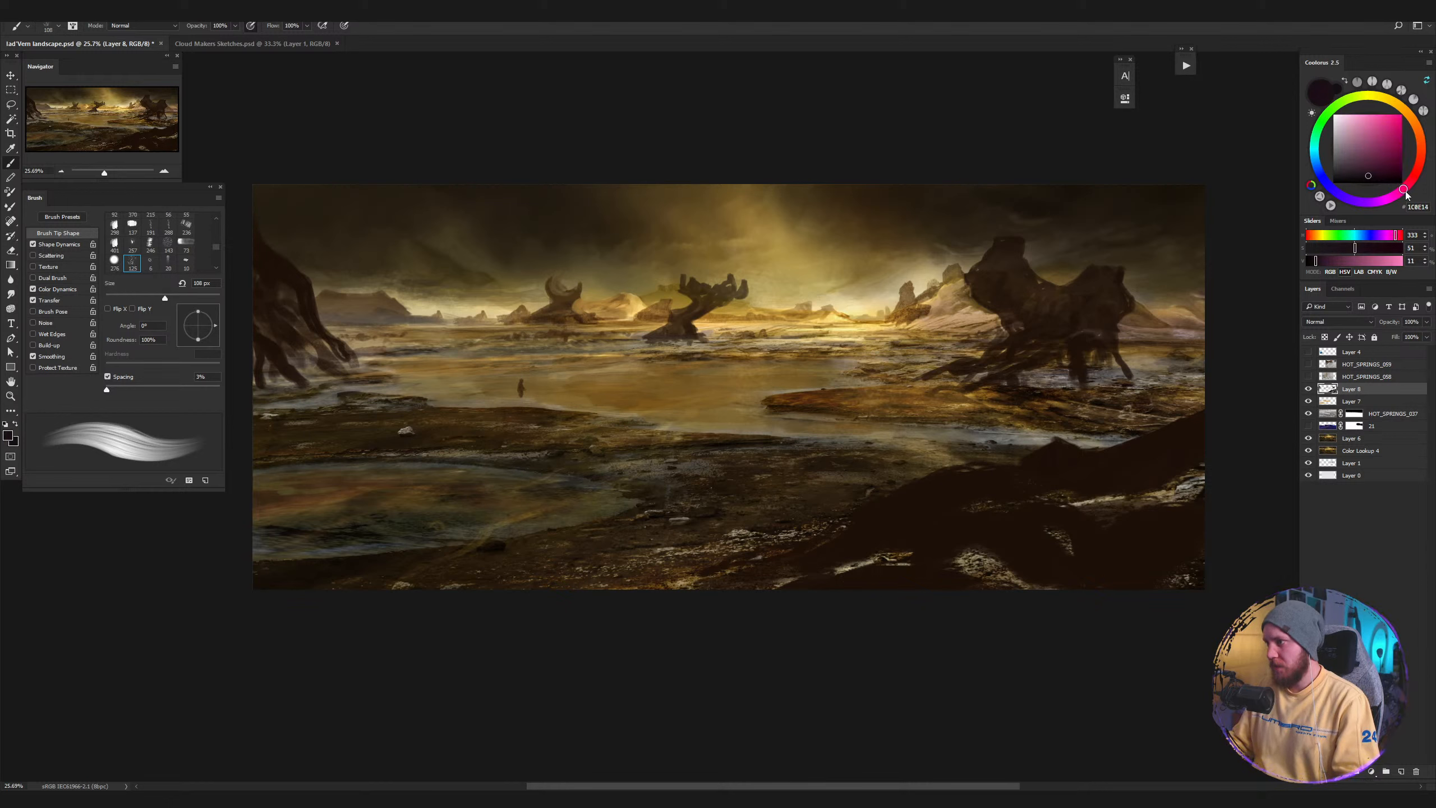
left_click(1367, 174)
left_click(1377, 202)
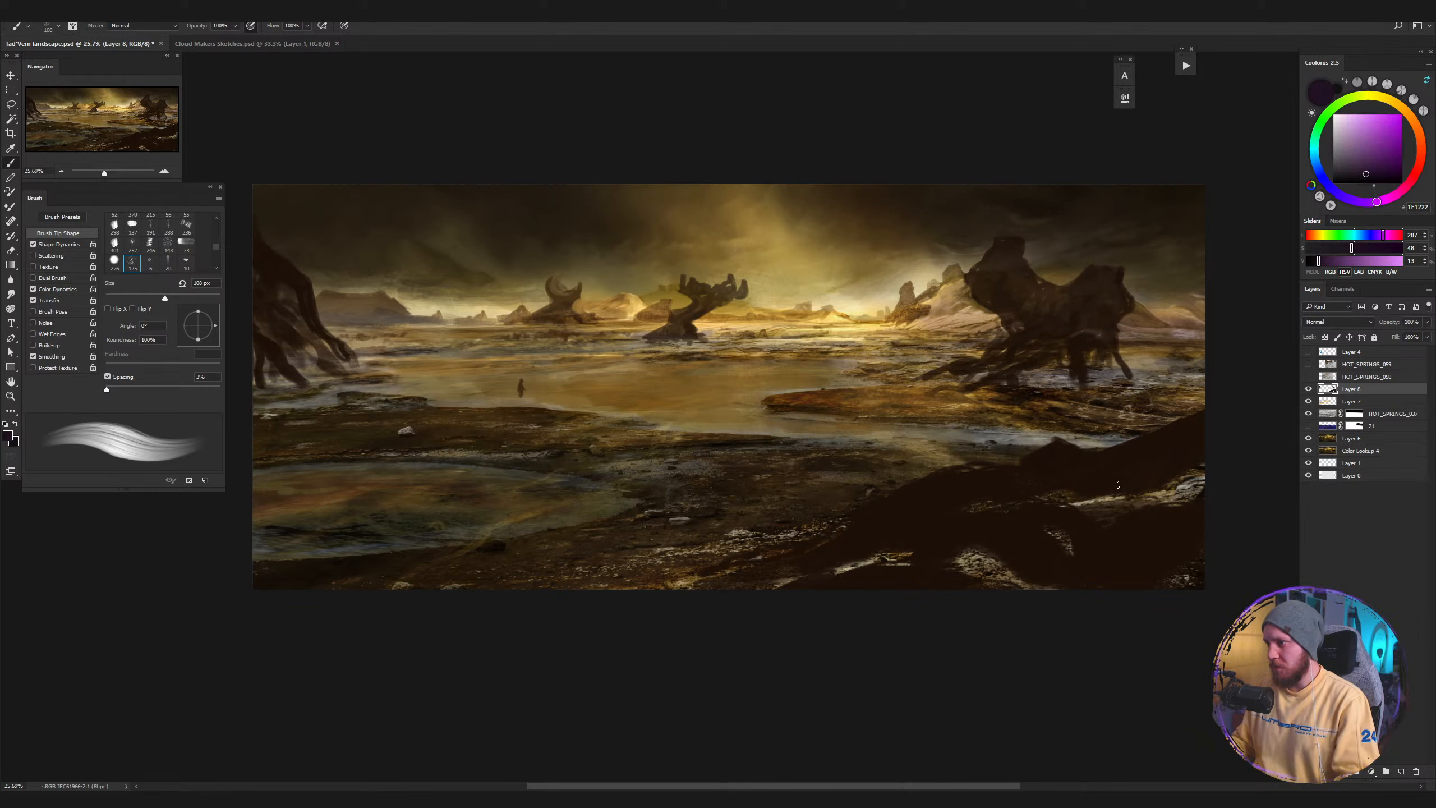
Glaze the dark foreground mound with purple streaky strokes, adjusting the brush size up to 123 px.
left_click_drag(1171, 465, 1119, 488)
key("bracketright")
key("bracketright")
key("bracketright")
key("bracketright")
key("bracketright")
key("bracketright")
key("bracketright")
key("bracketleft")
key("bracketleft")
key("bracketleft")
key("bracketleft")
key("bracketleft")
key("bracketleft")
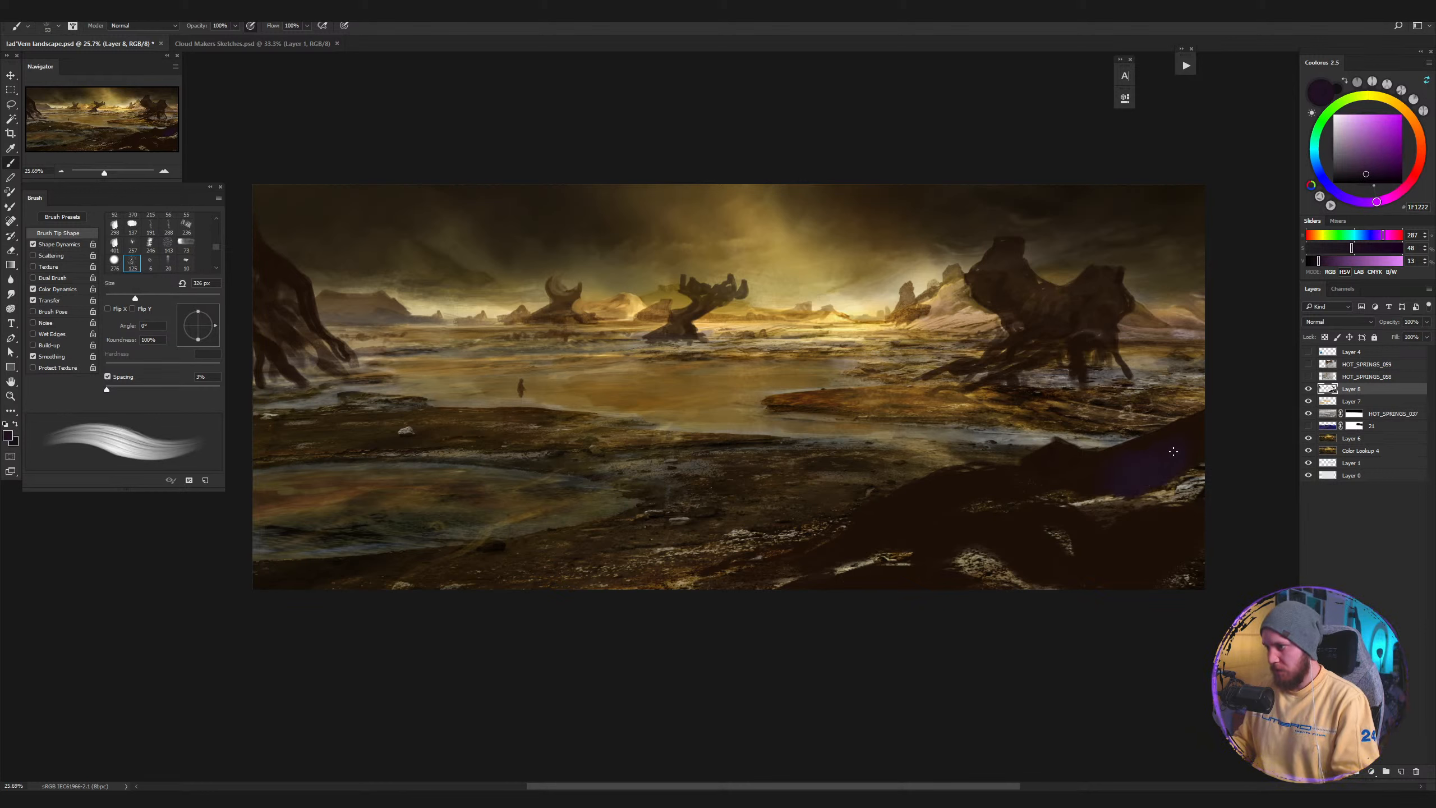
key("bracketright")
key("bracketright")
key("bracketright")
key("bracketright")
key("bracketright")
key("bracketright")
key("bracketright")
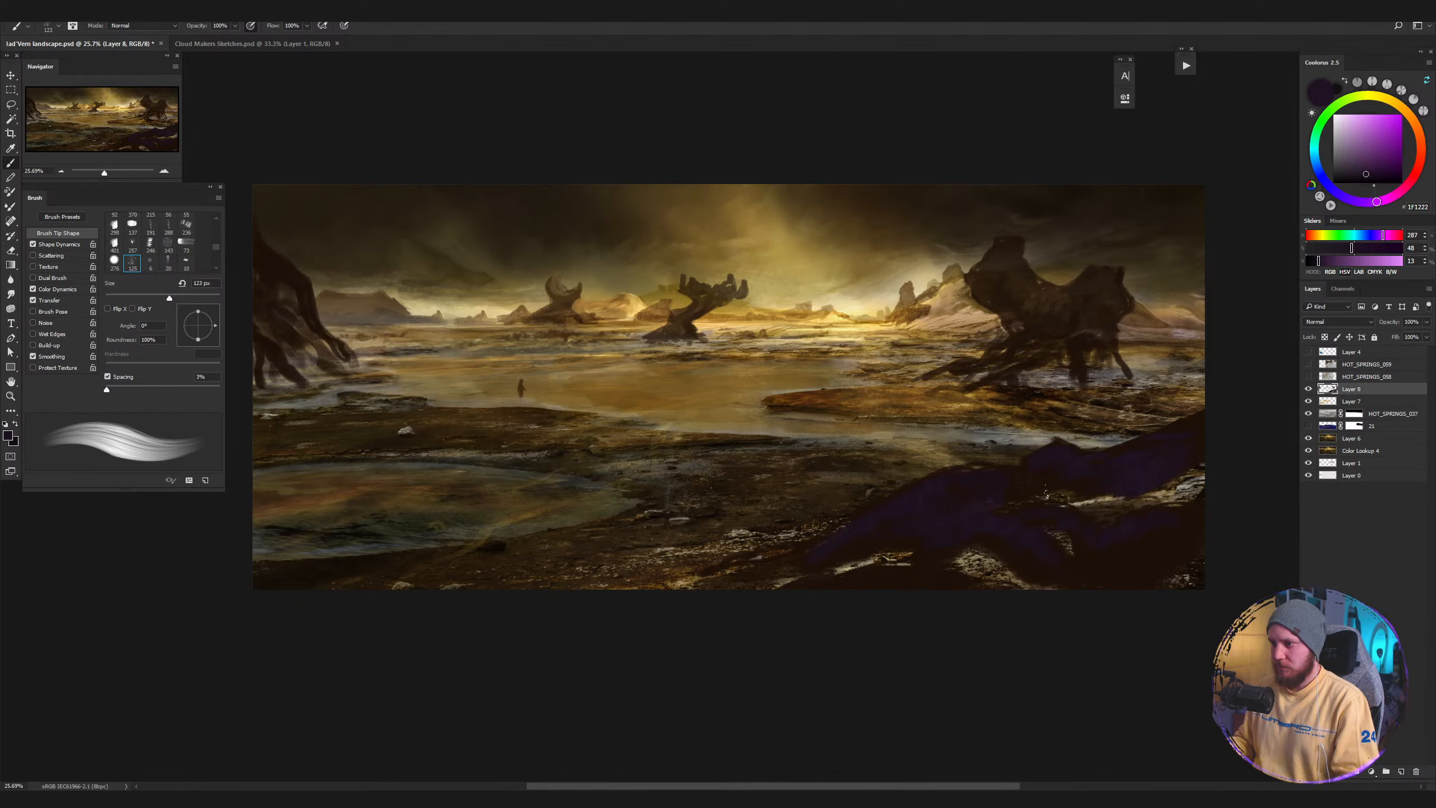
Switch to the round brush with 100% hardness at 209 px and extend the purple over the mound's lower slope.
right_click(971, 334)
left_click(1009, 482)
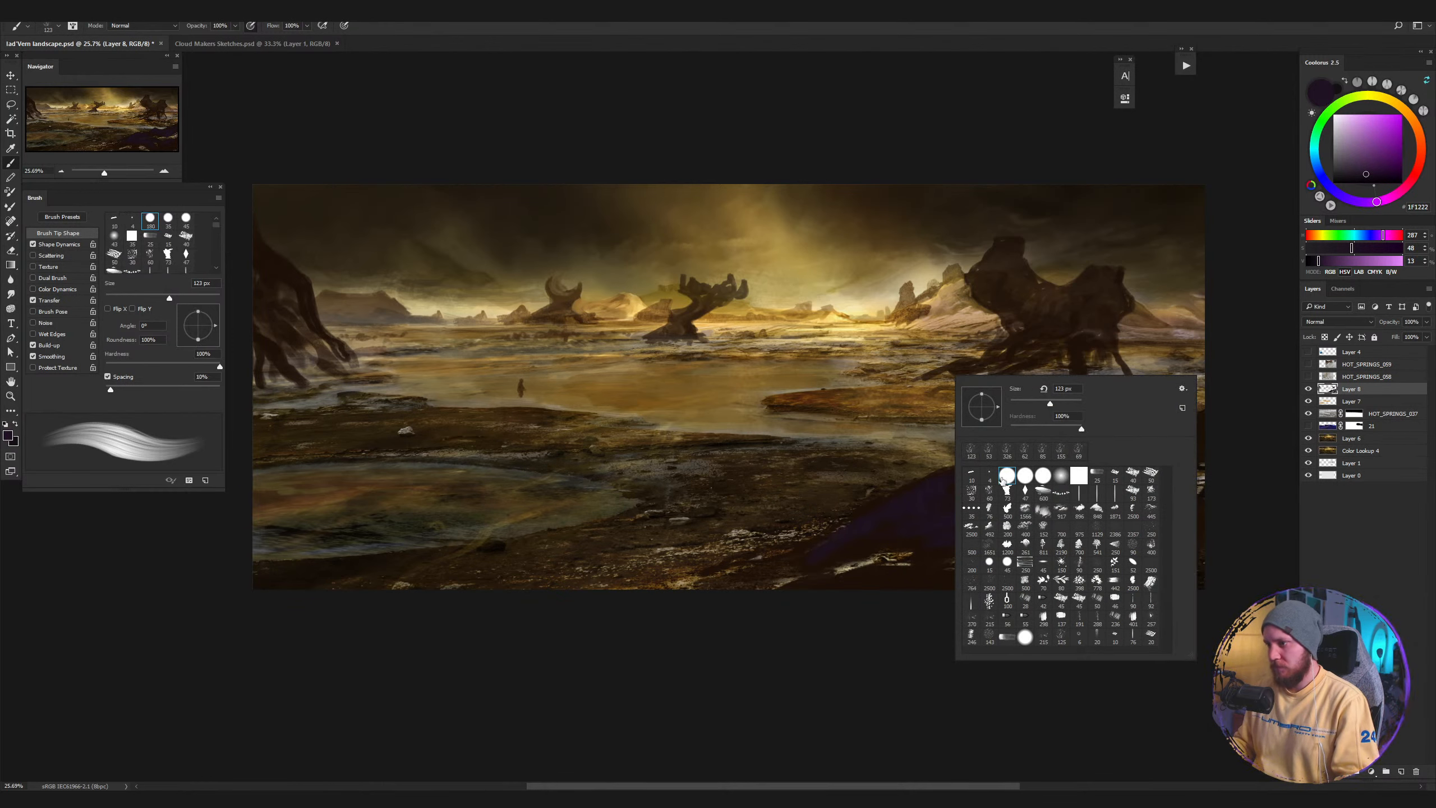
left_click(890, 517)
left_click_drag(887, 529, 905, 516)
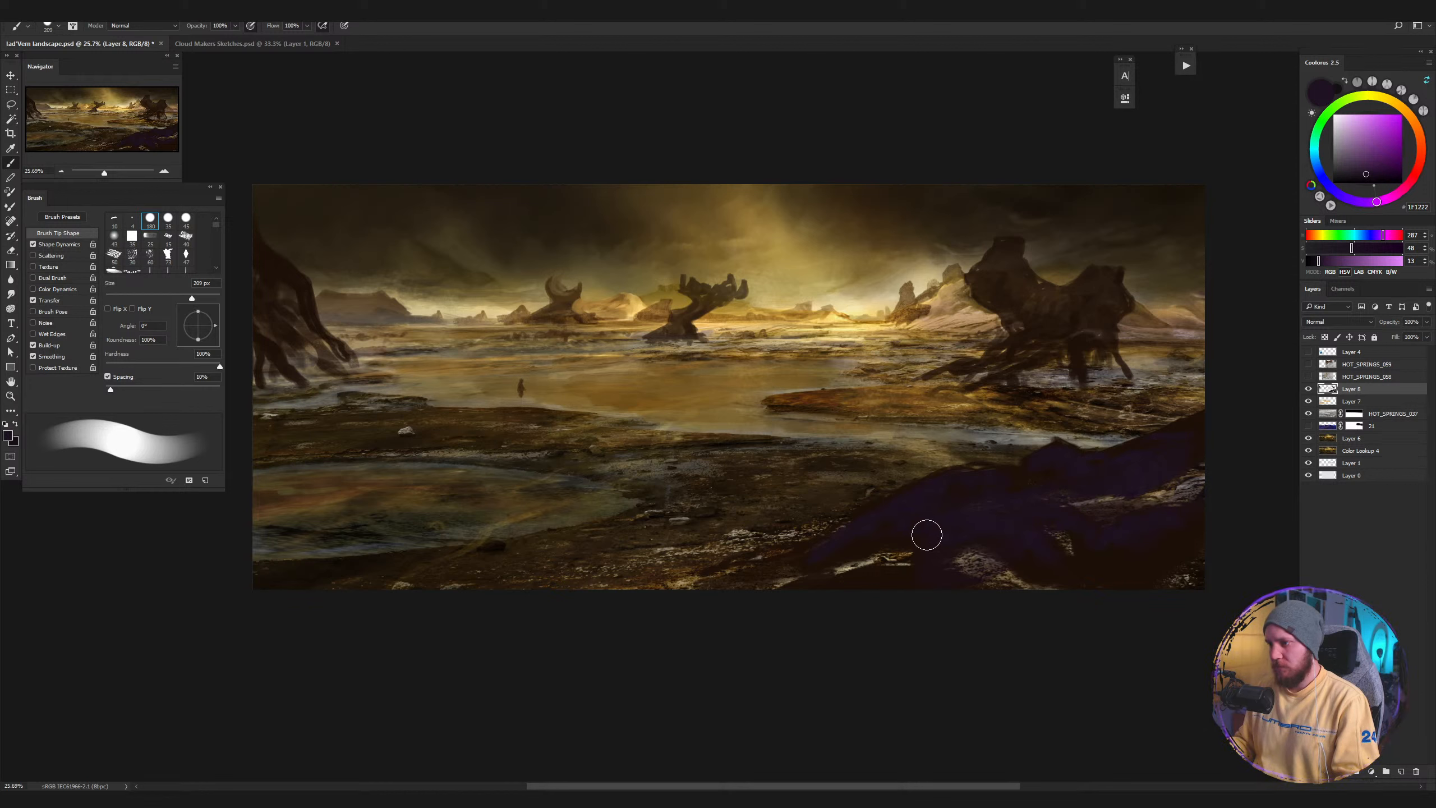
Sample the mound's dark brown and darken the painting's lower-right corner with a very large brush in Multiply mode.
key("bracketleft")
key("bracketleft")
key("bracketleft")
key("bracketleft")
key("bracketleft")
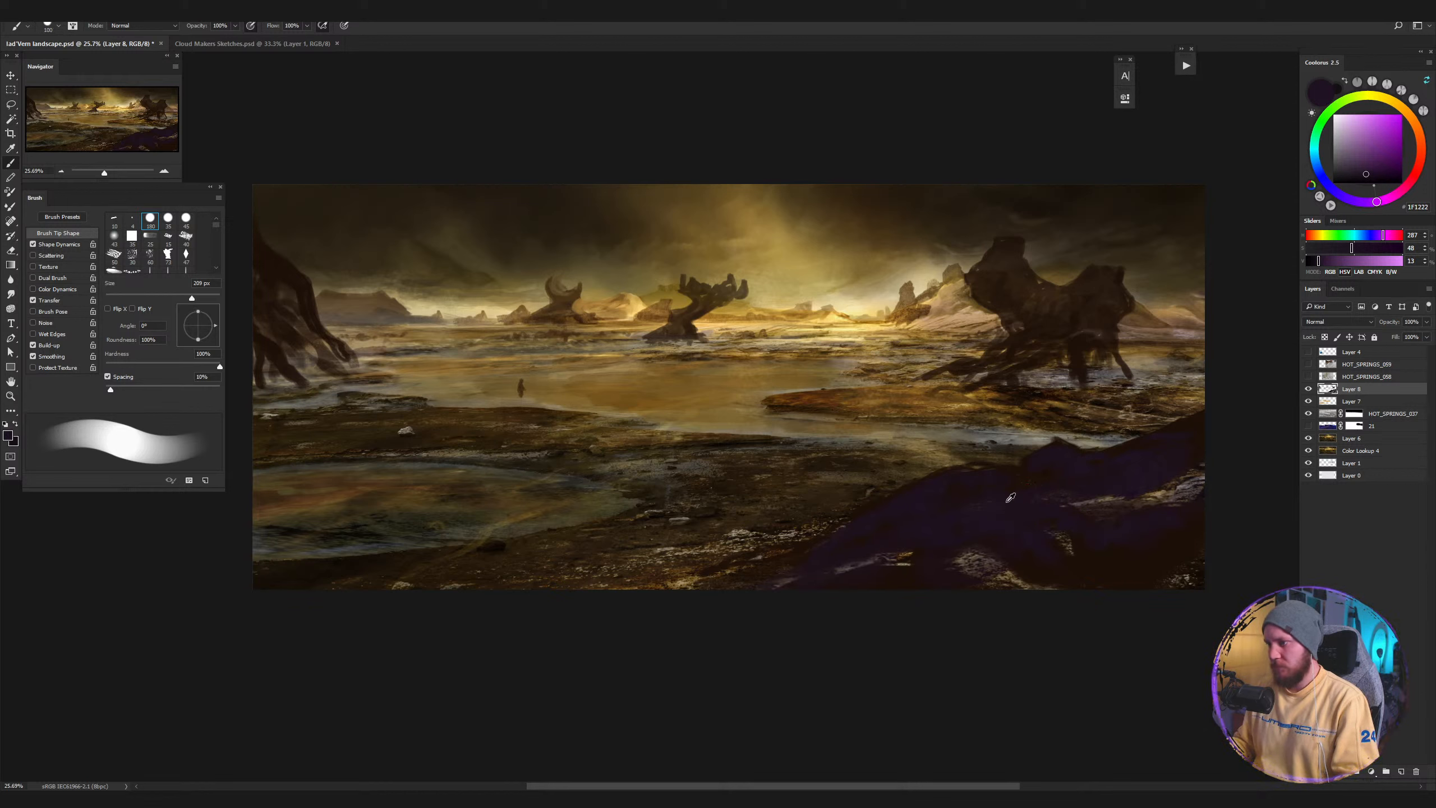
left_click(1141, 560, "alt")
right_click(1085, 433, "shift")
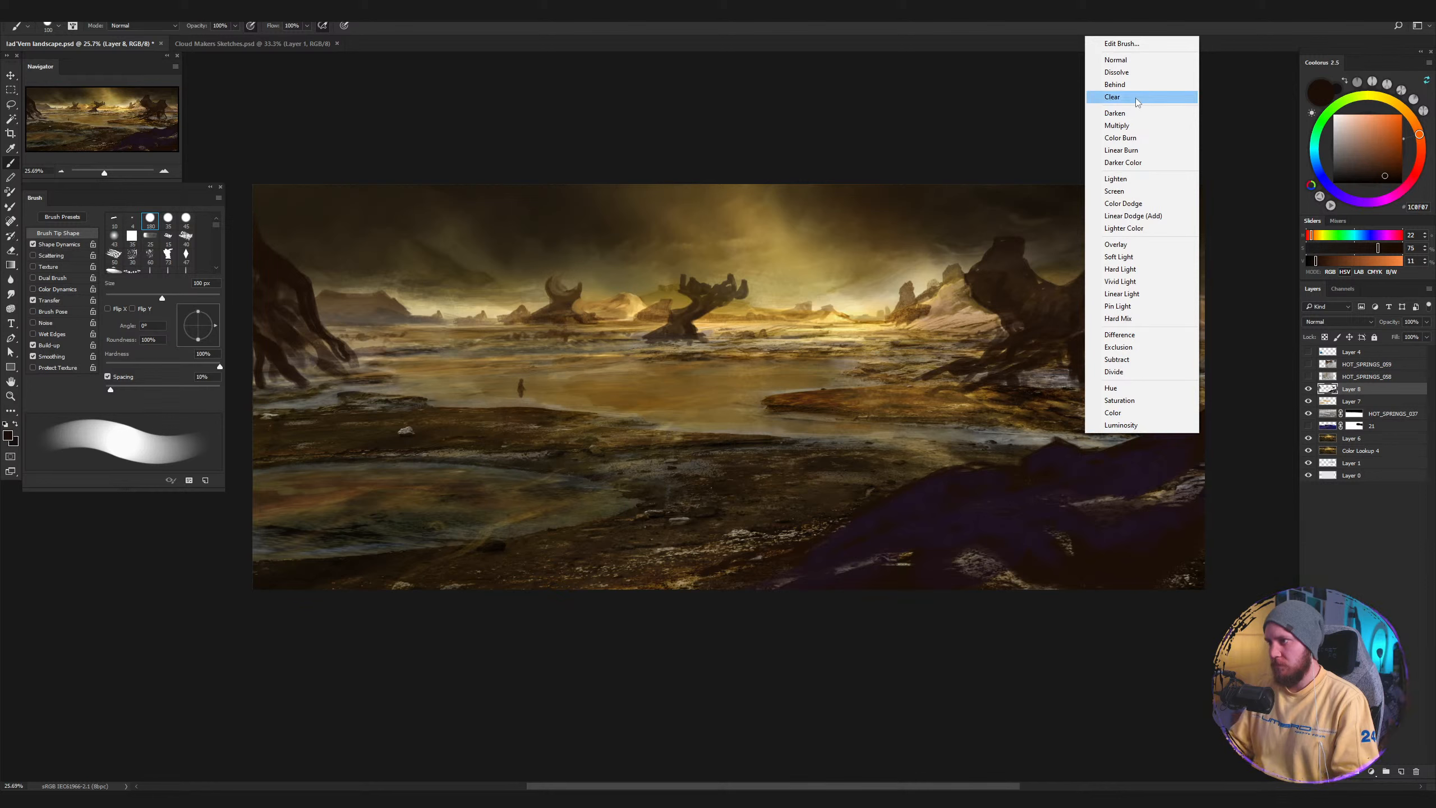
left_click(1130, 126)
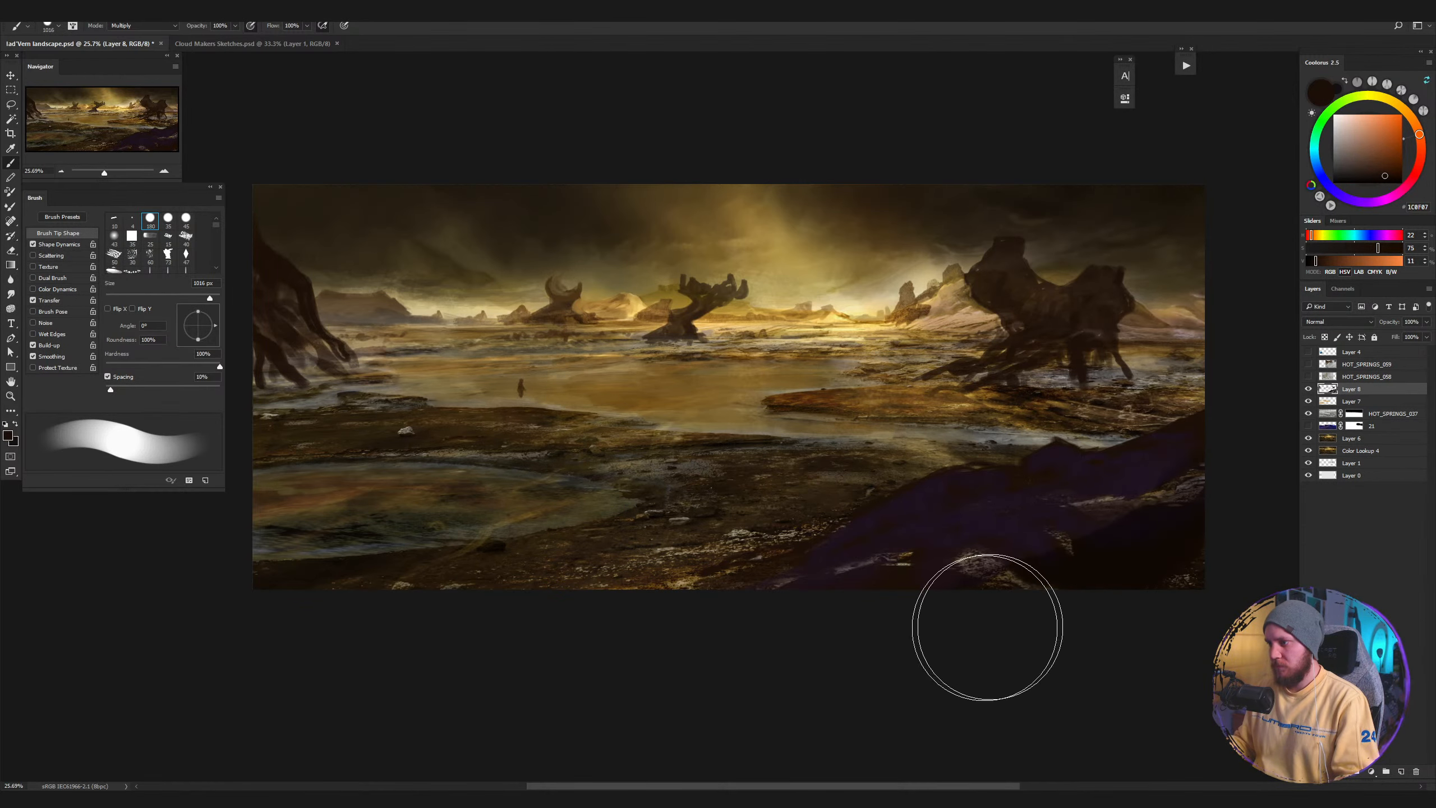
mouse_move(886, 625)
left_mouse_down()
mouse_move(893, 588)
mouse_move(1134, 530)
mouse_move(990, 559)
left_mouse_up()
Return the brush to Normal mode at 11 px and sample a greyish beige beside the mound's peak.
left_click_drag(1031, 471, 960, 485, "alt")
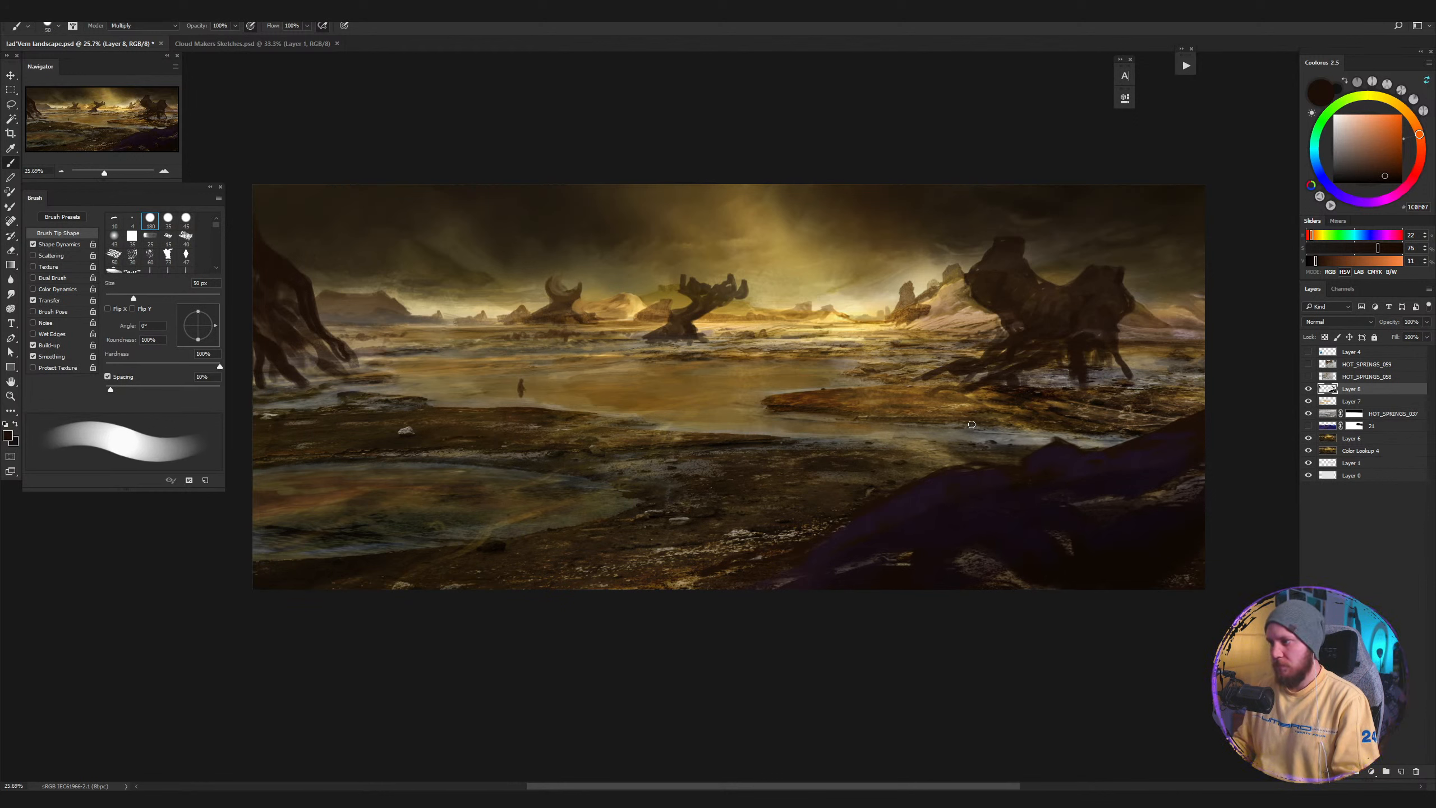
right_click(957, 441, "shift")
left_click(989, 61)
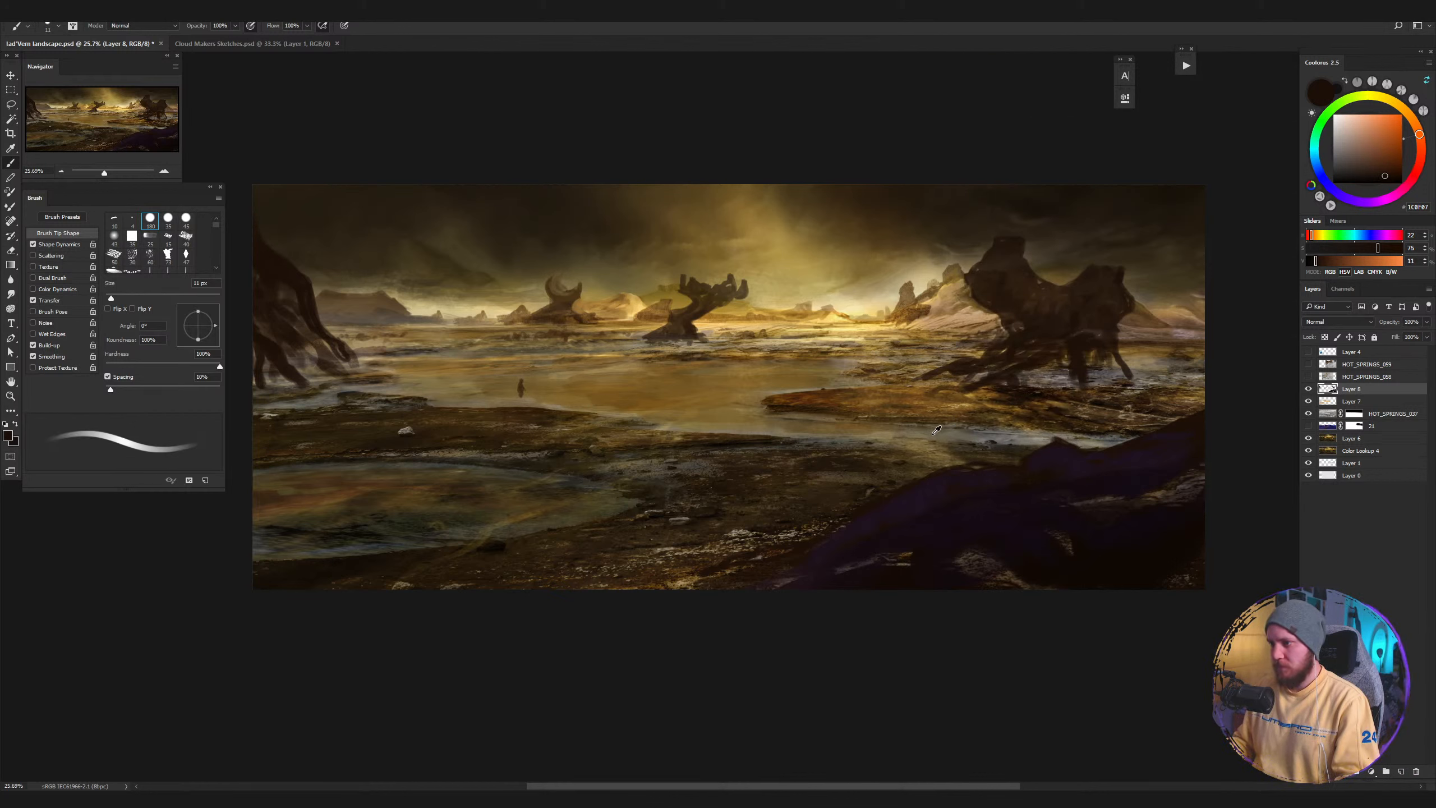
left_click(1058, 444, "alt")
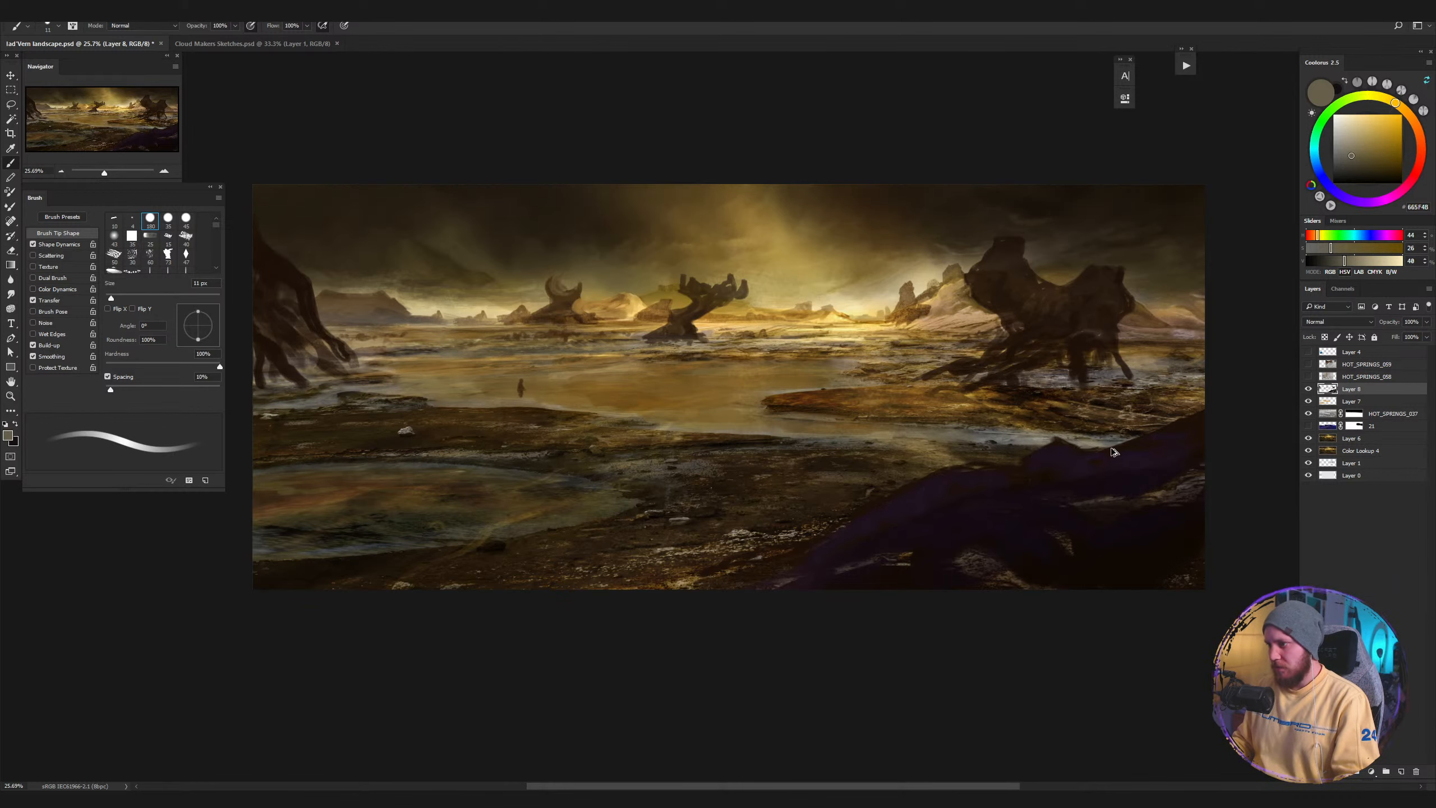
Check the contribution of the painted formations by repeatedly hiding and restoring Layer 8.
left_click_drag(673, 401, 696, 445)
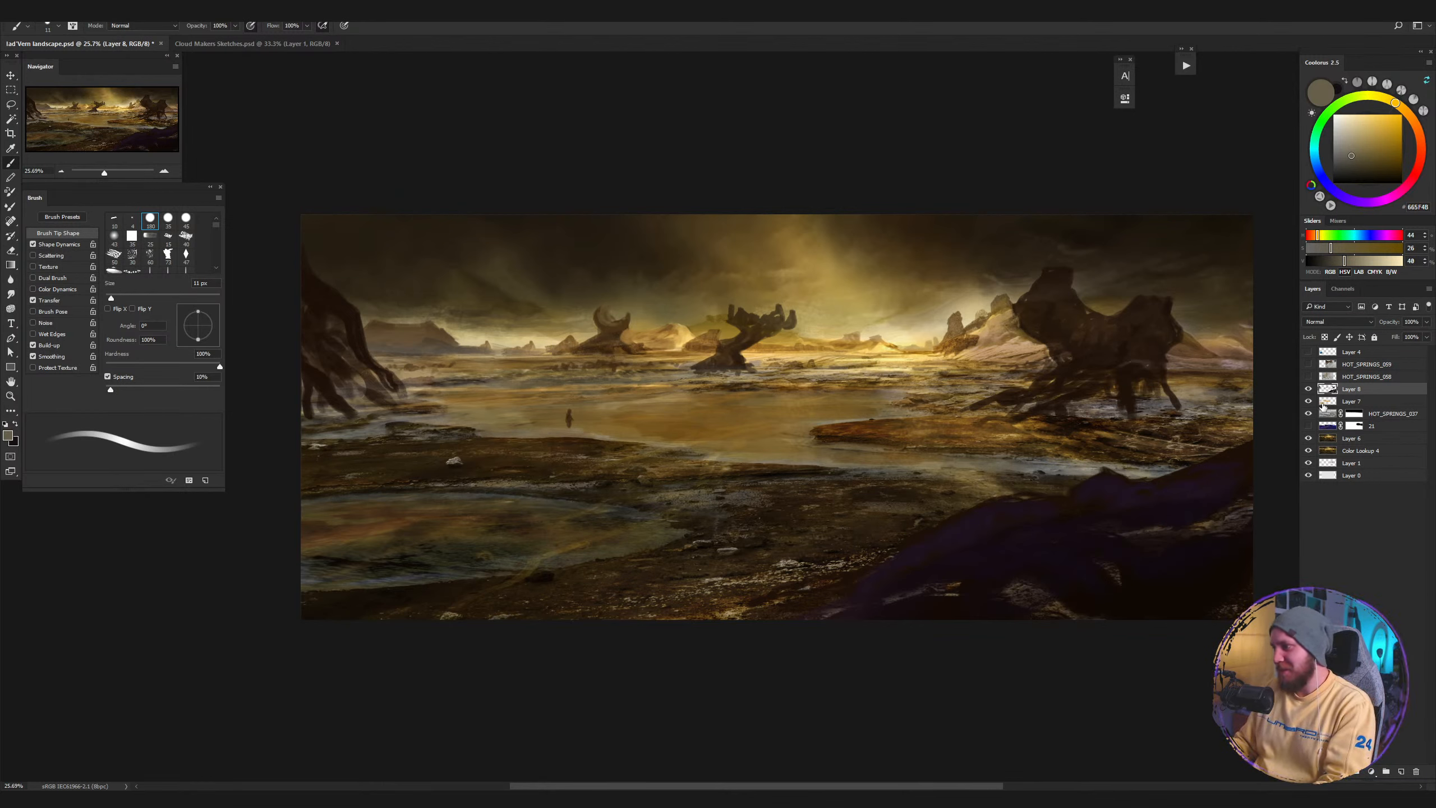
left_click(1308, 390)
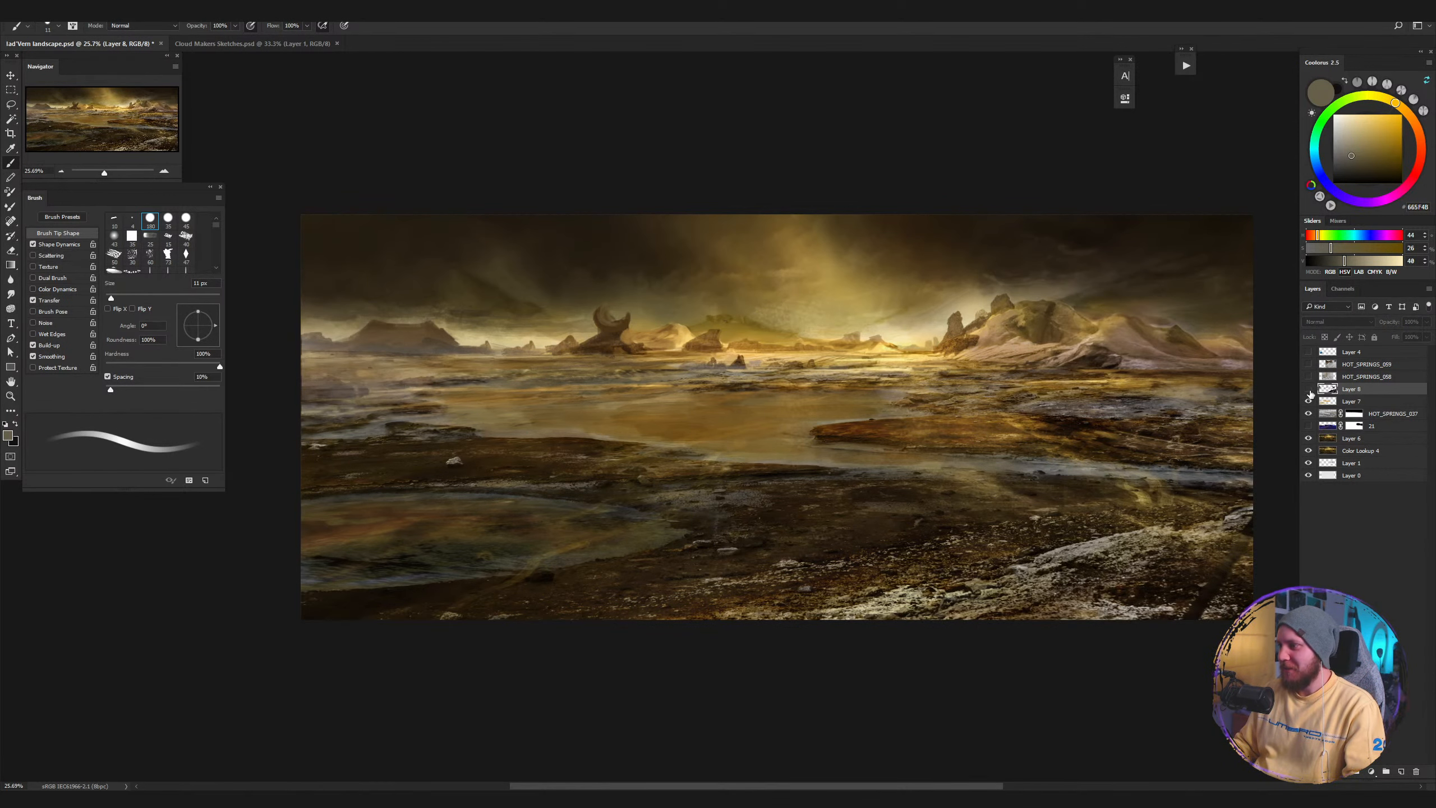
left_click(1309, 389)
left_click_drag(1218, 442, 1169, 409)
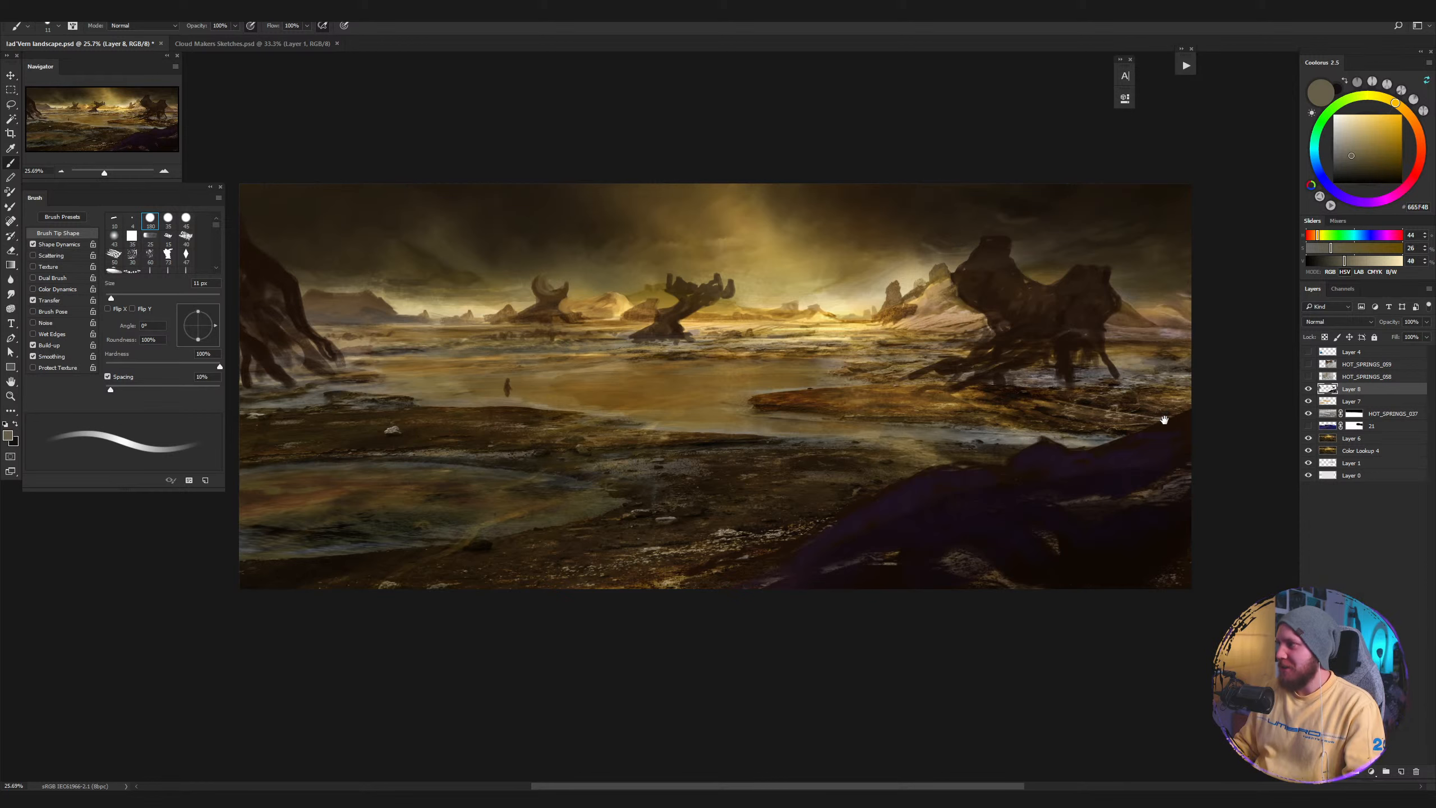
mouse_move(1163, 399)
left_mouse_down()
mouse_move(1189, 411)
mouse_move(1165, 395)
left_mouse_up()
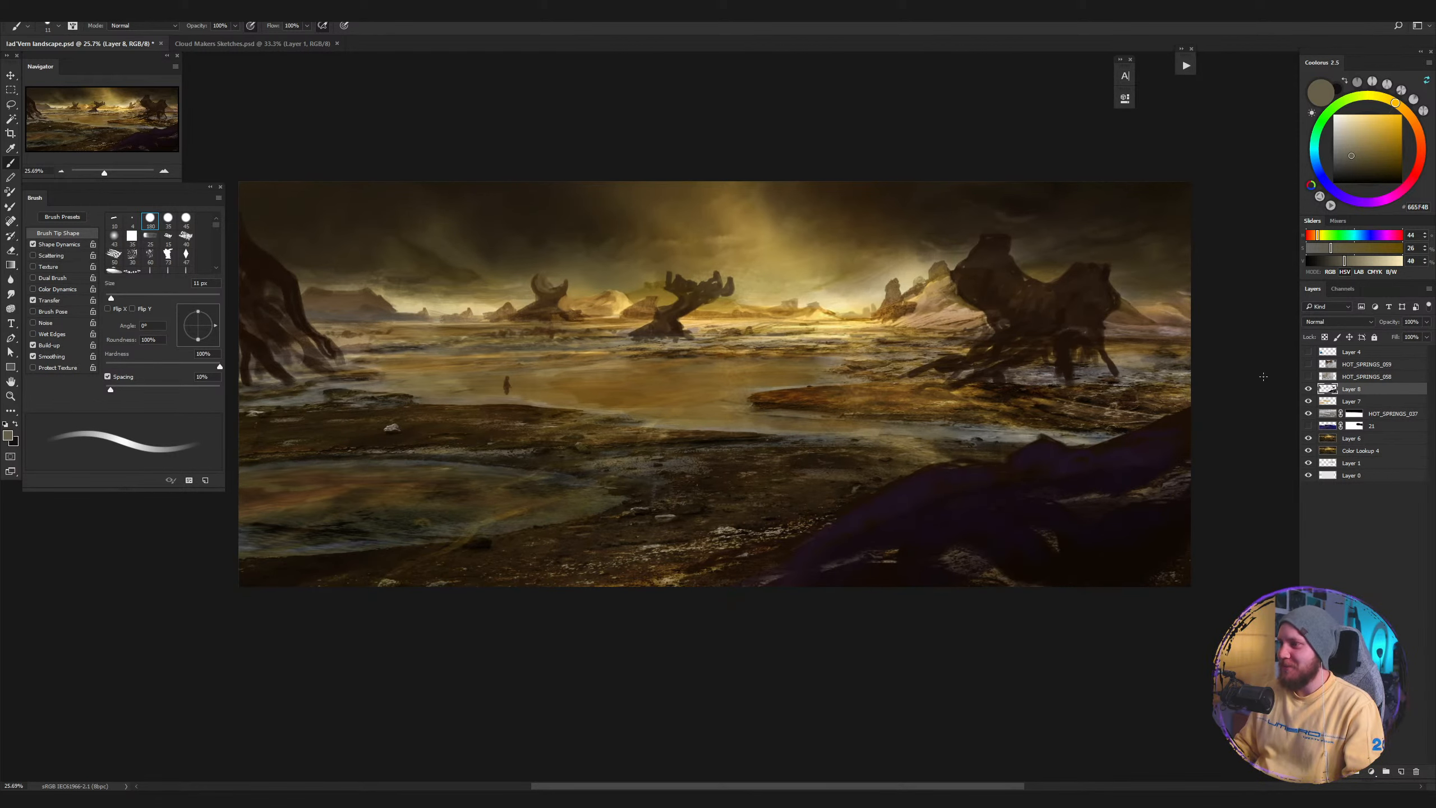
left_click_drag(1085, 376, 1098, 387)
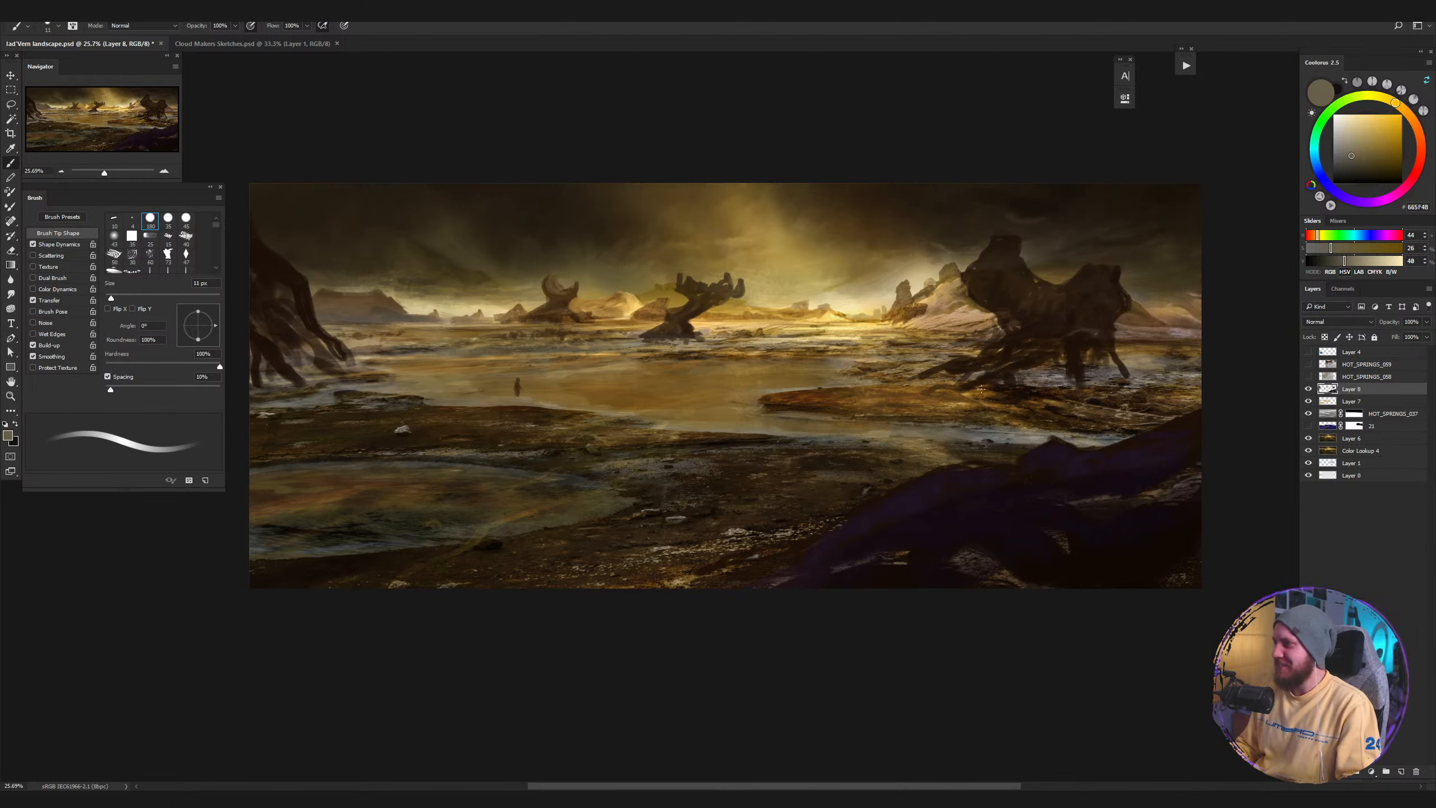
left_click(1308, 389)
left_click(1308, 390)
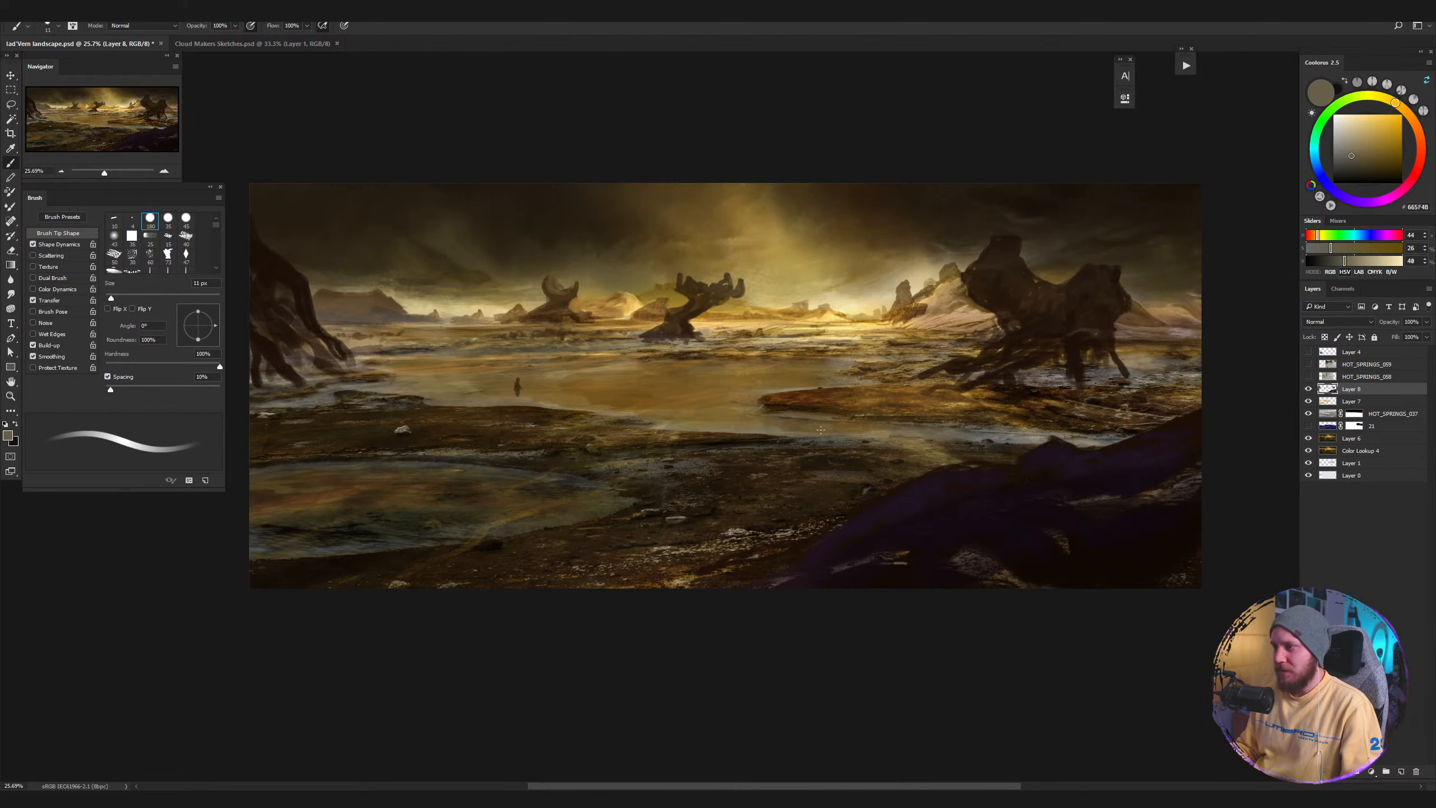
Sample the mound's dark purple and touch up its upper right slope, setting the round brush to 50 px.
key("bracketright")
key("bracketright")
key("bracketright")
key("bracketright")
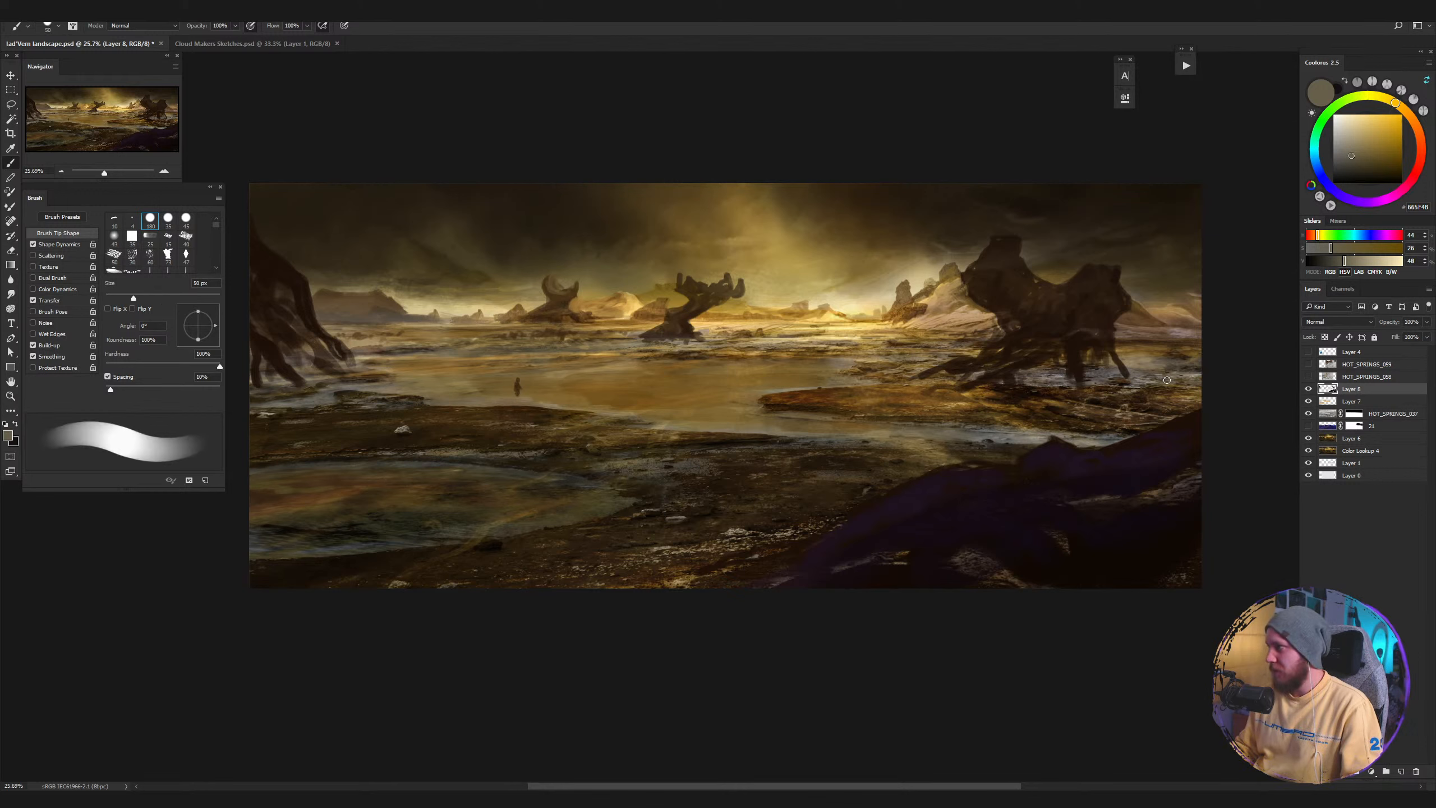
left_click_drag(1186, 416, 1181, 423)
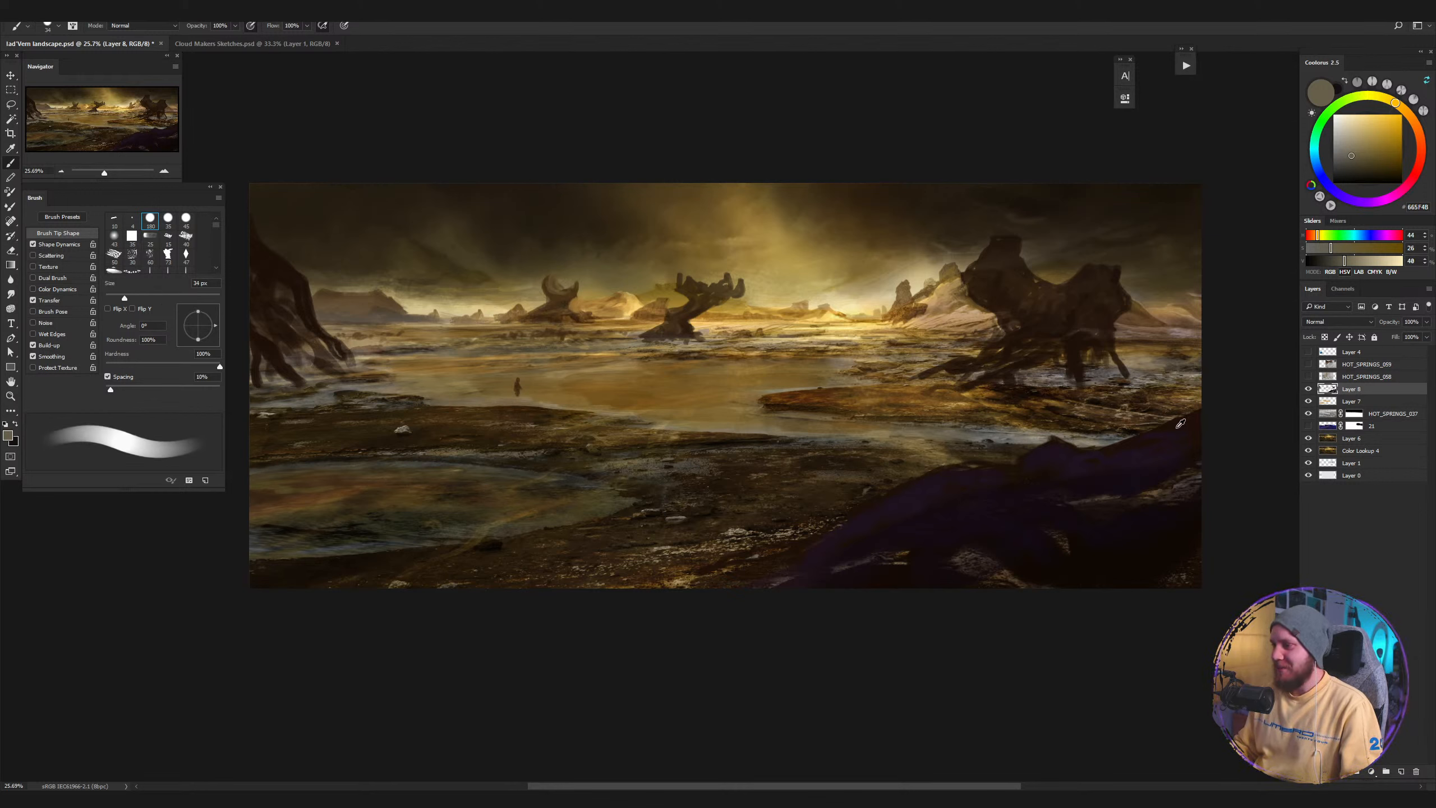
left_click(1135, 471, "alt")
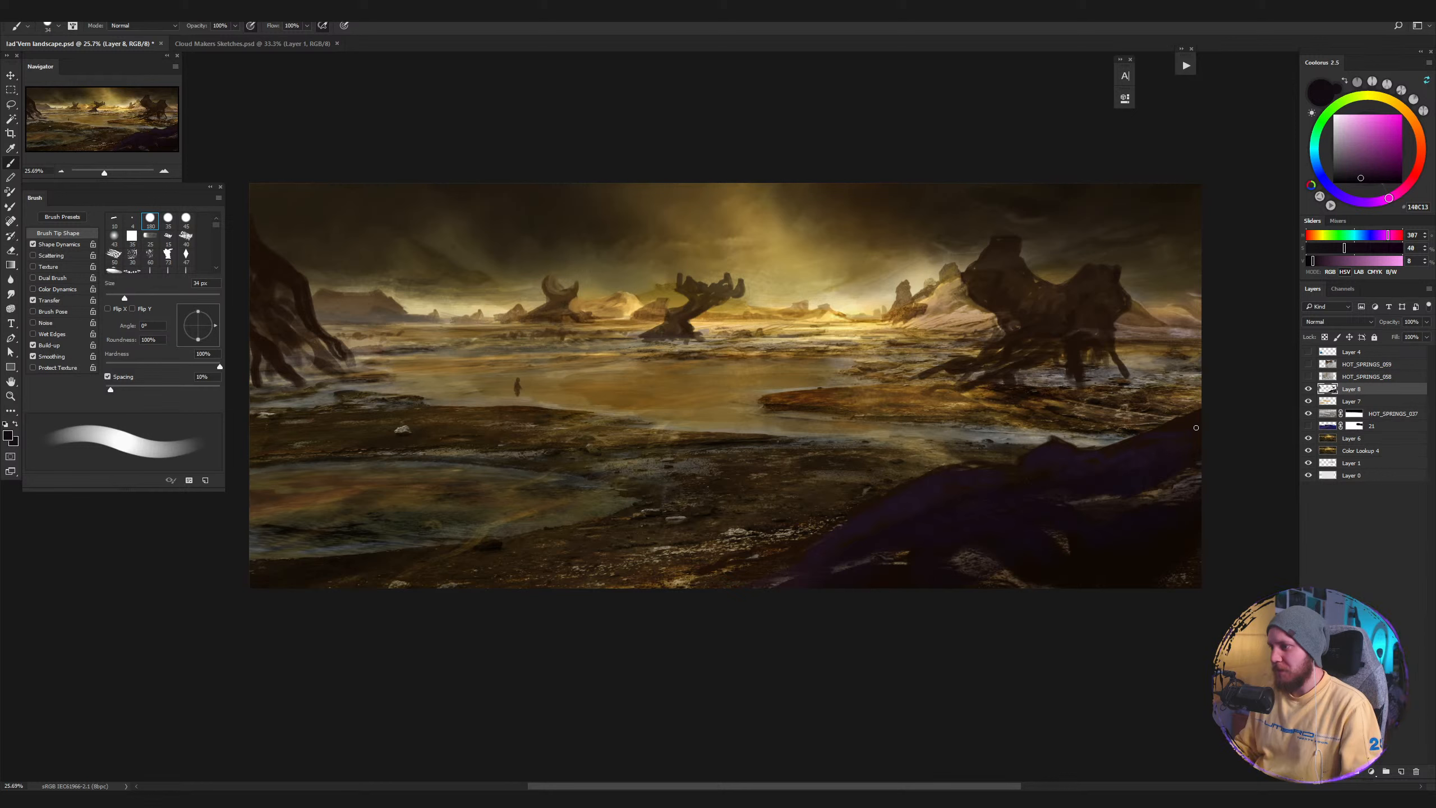
key("bracketright")
key("bracketright")
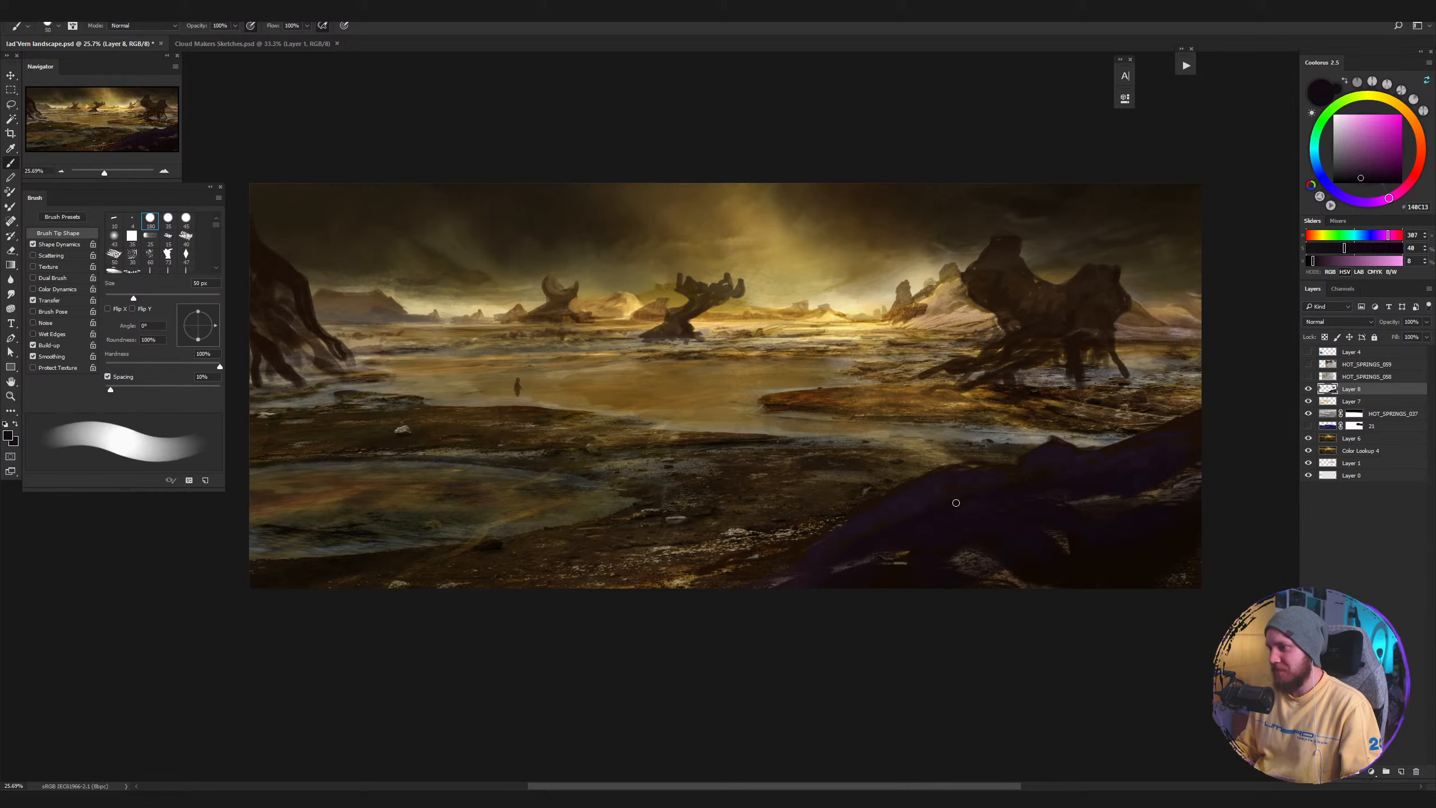
Blend the mound's surface and ridge with dark purples sampled across it, reducing the brush to 42 px.
left_click(940, 512, "alt")
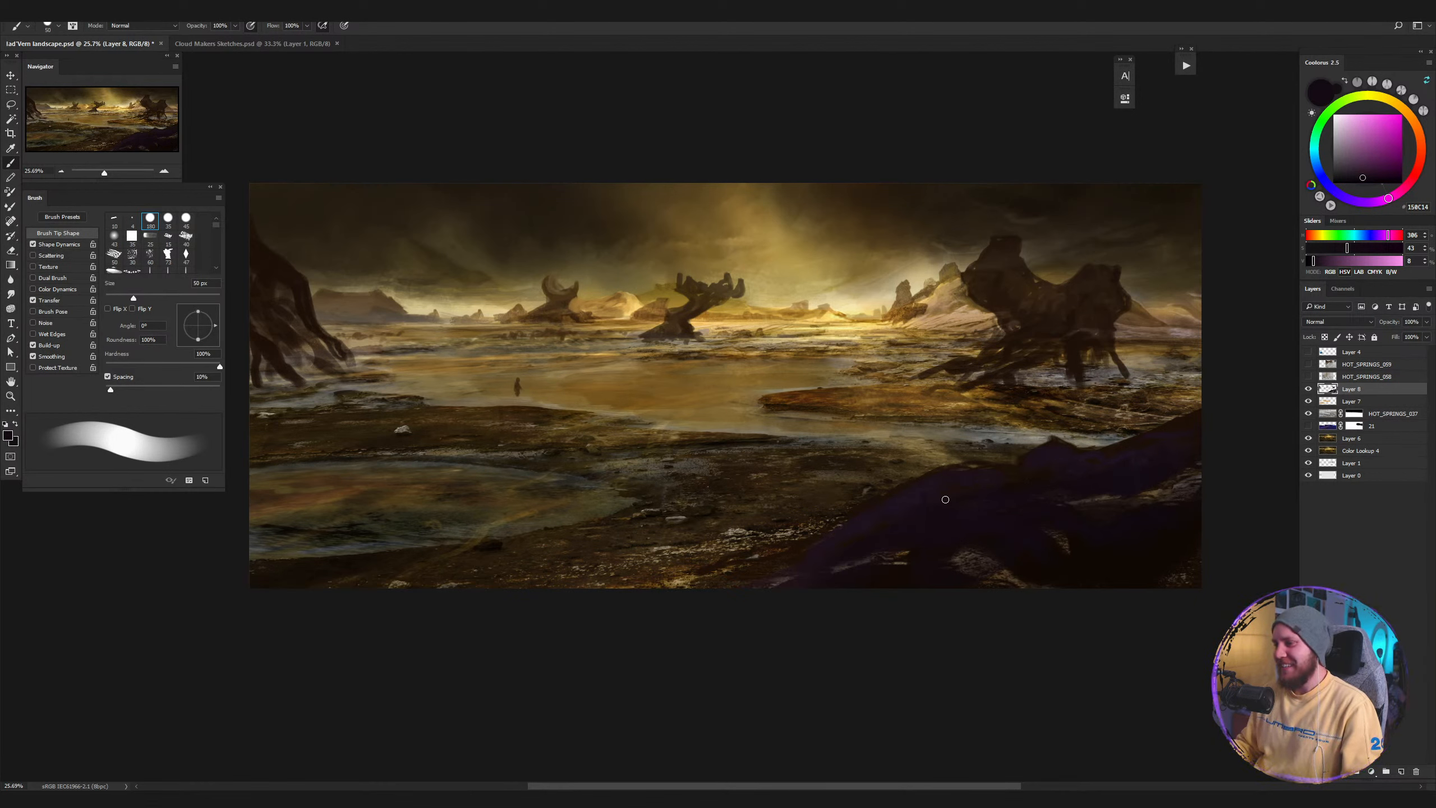
left_click(914, 495, "alt")
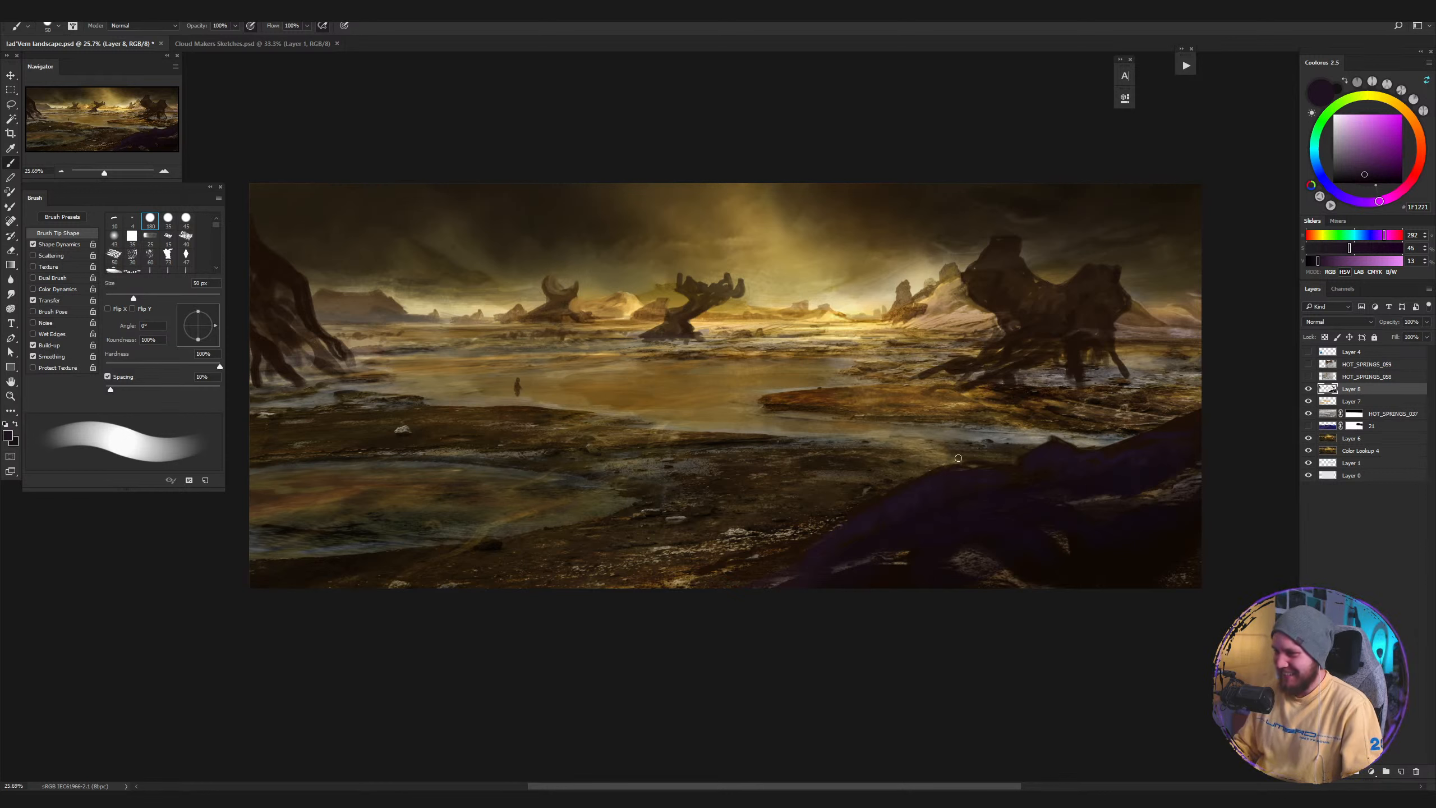
left_click(943, 475, "alt")
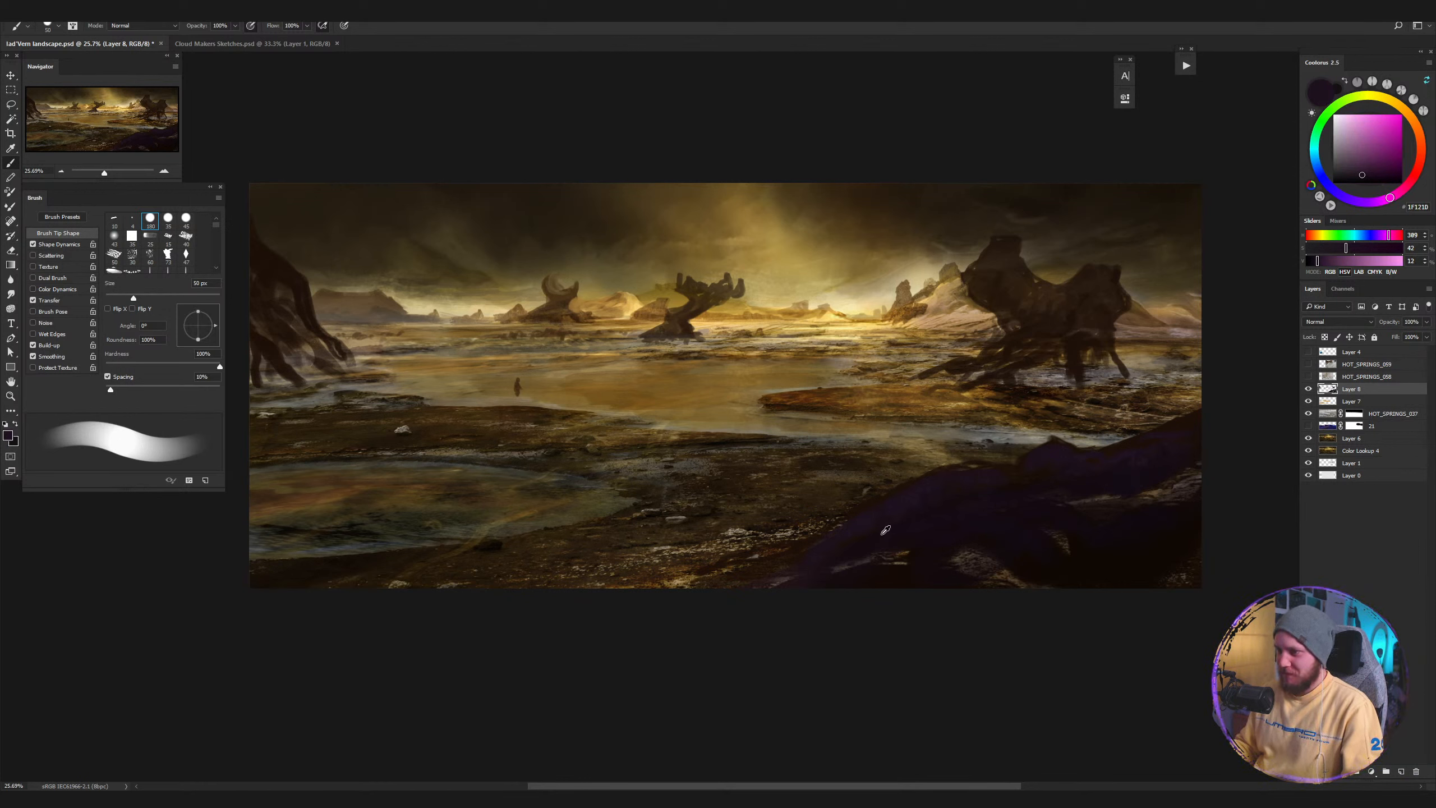
left_click(916, 522, "alt")
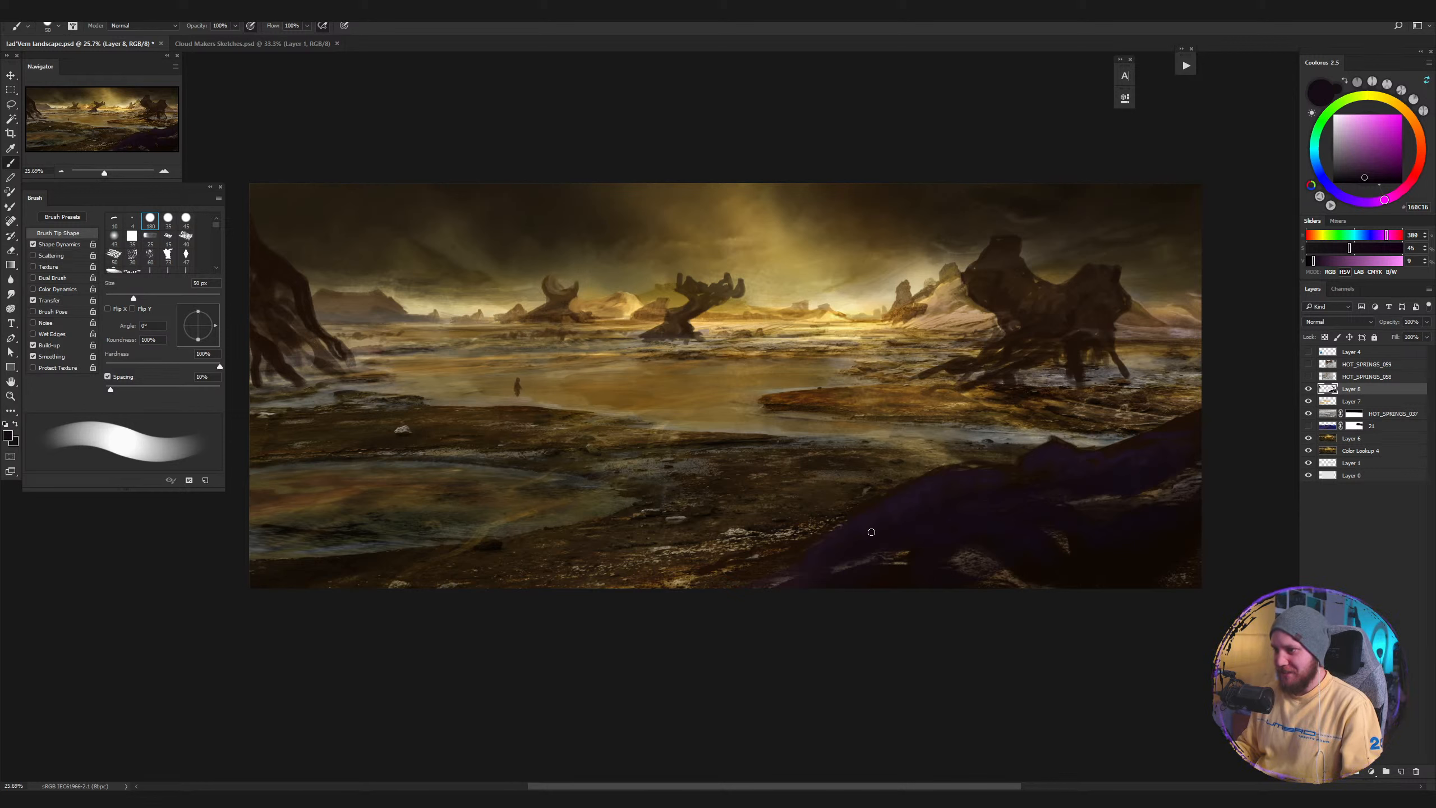
left_click(1115, 457, "alt")
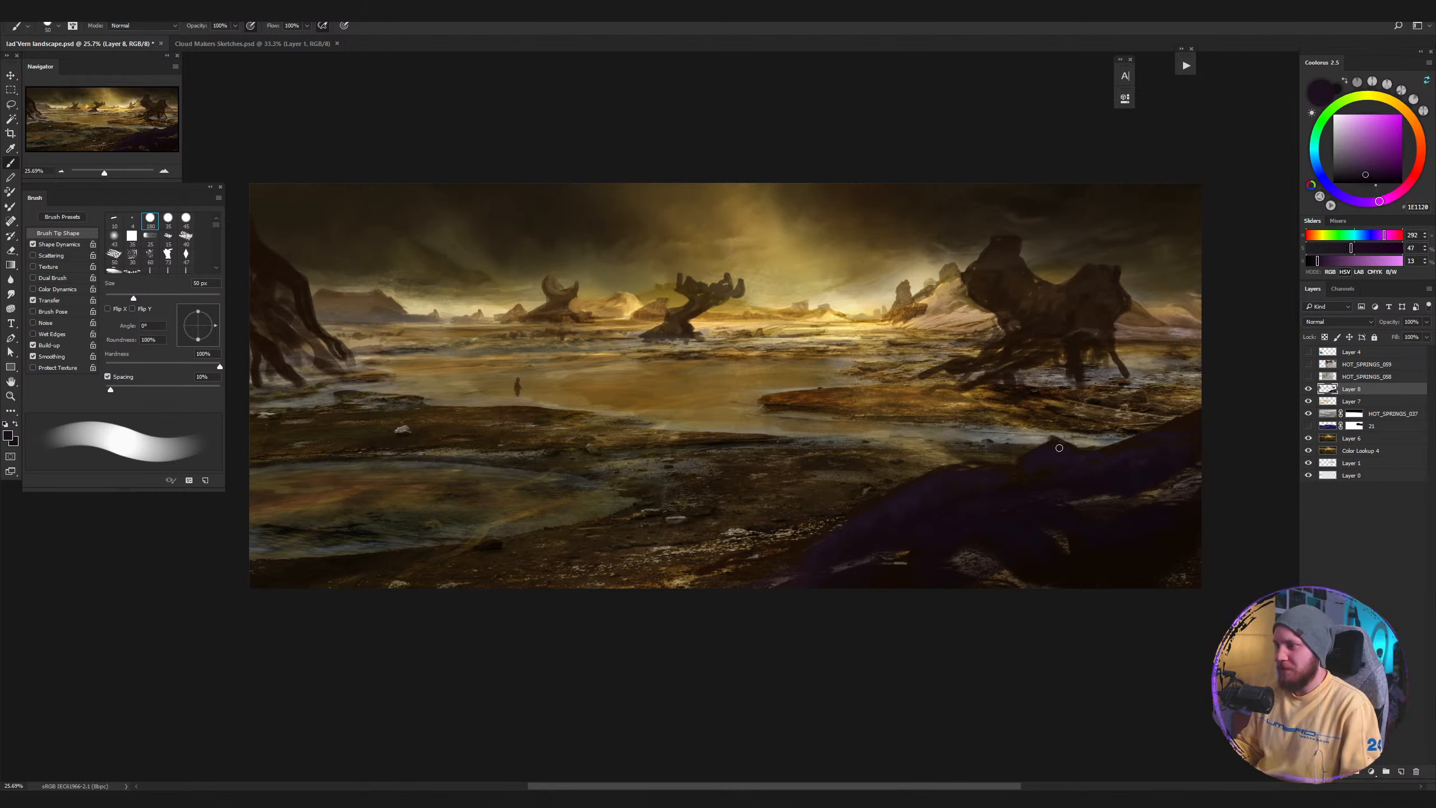
key("bracketleft")
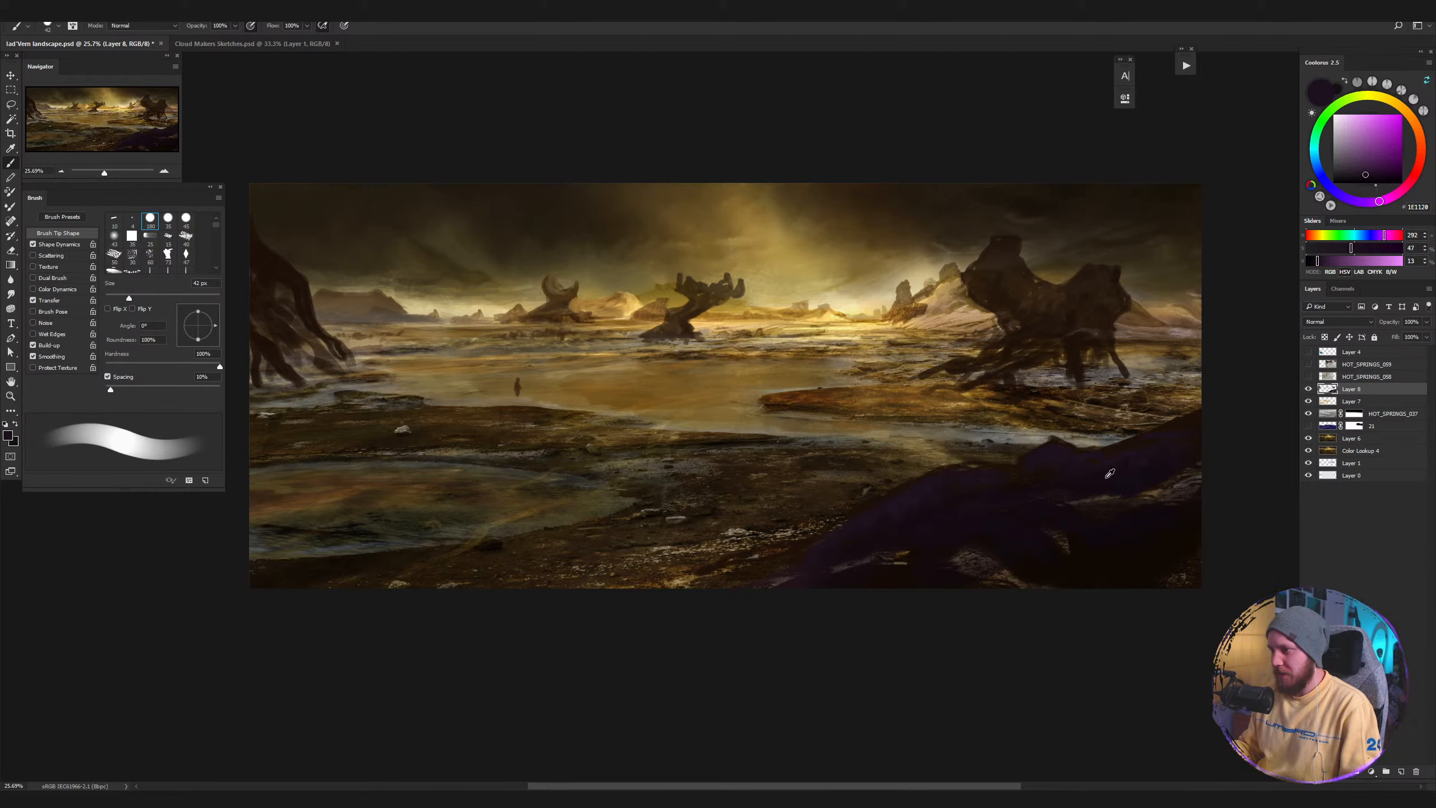
left_click(980, 492, "alt")
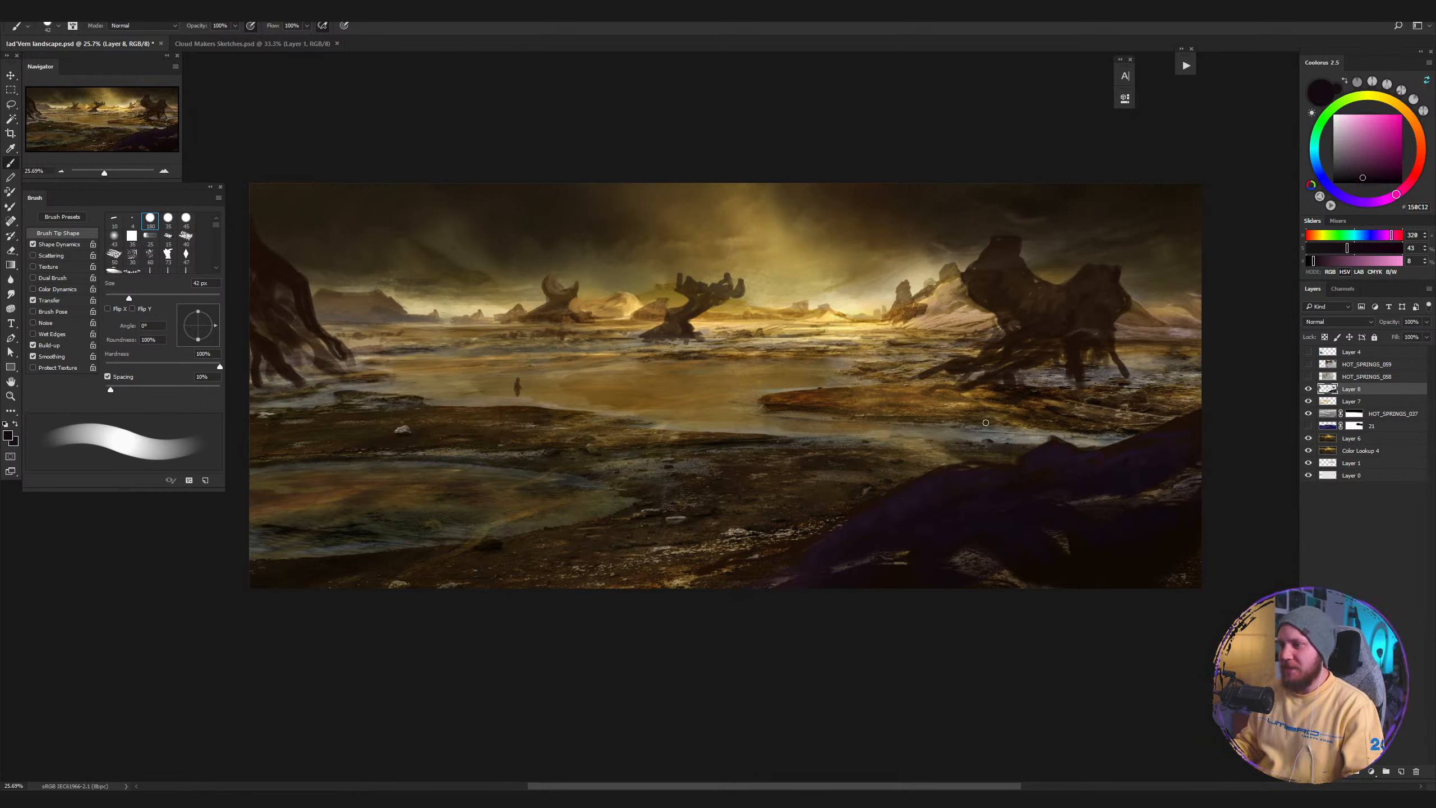
Sample dark tones from the mound and the ground below the large right formation, touching up that ground and setting the brush to 34 px.
left_click(1145, 526, "alt")
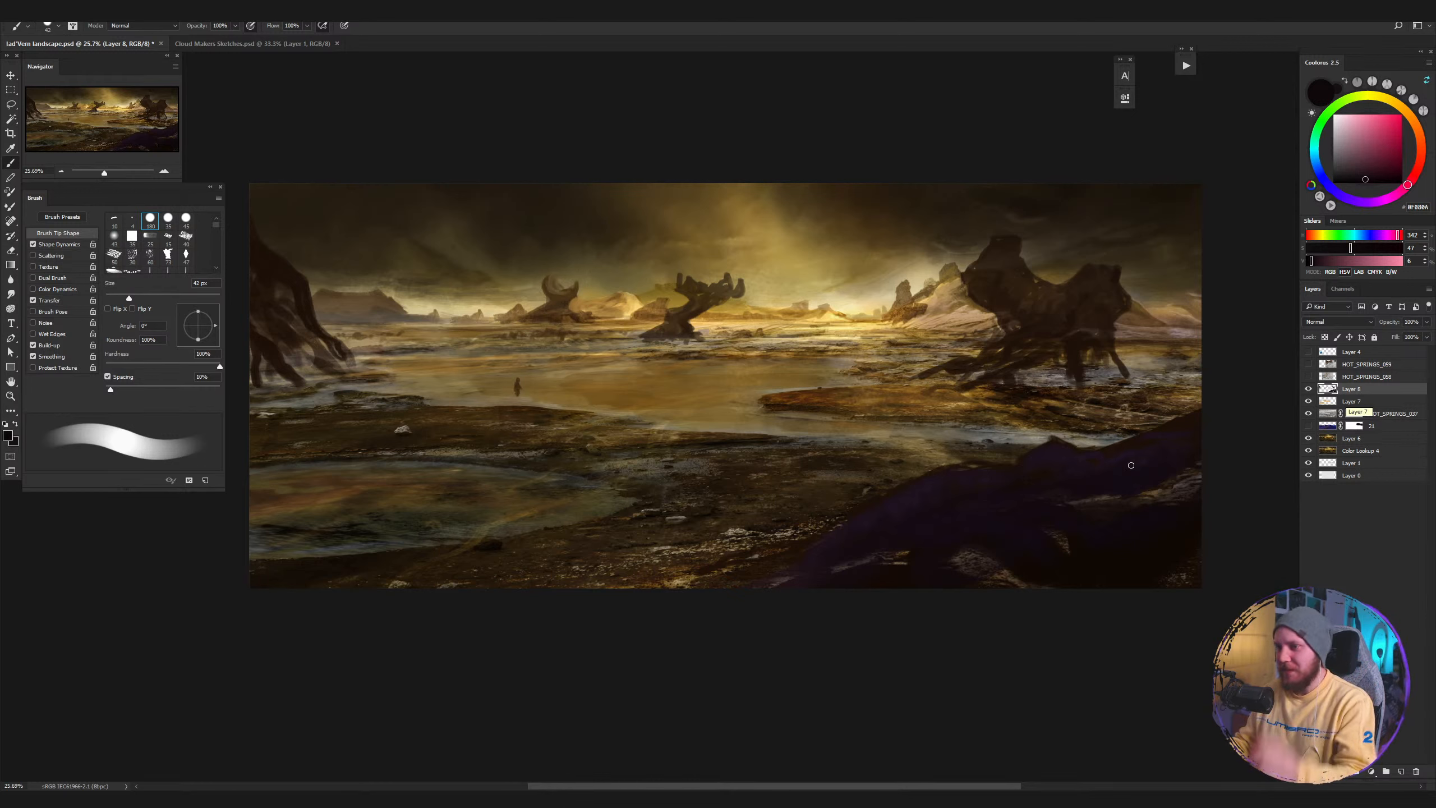
key("bracketright")
key("bracketright")
key("bracketright")
key("bracketright")
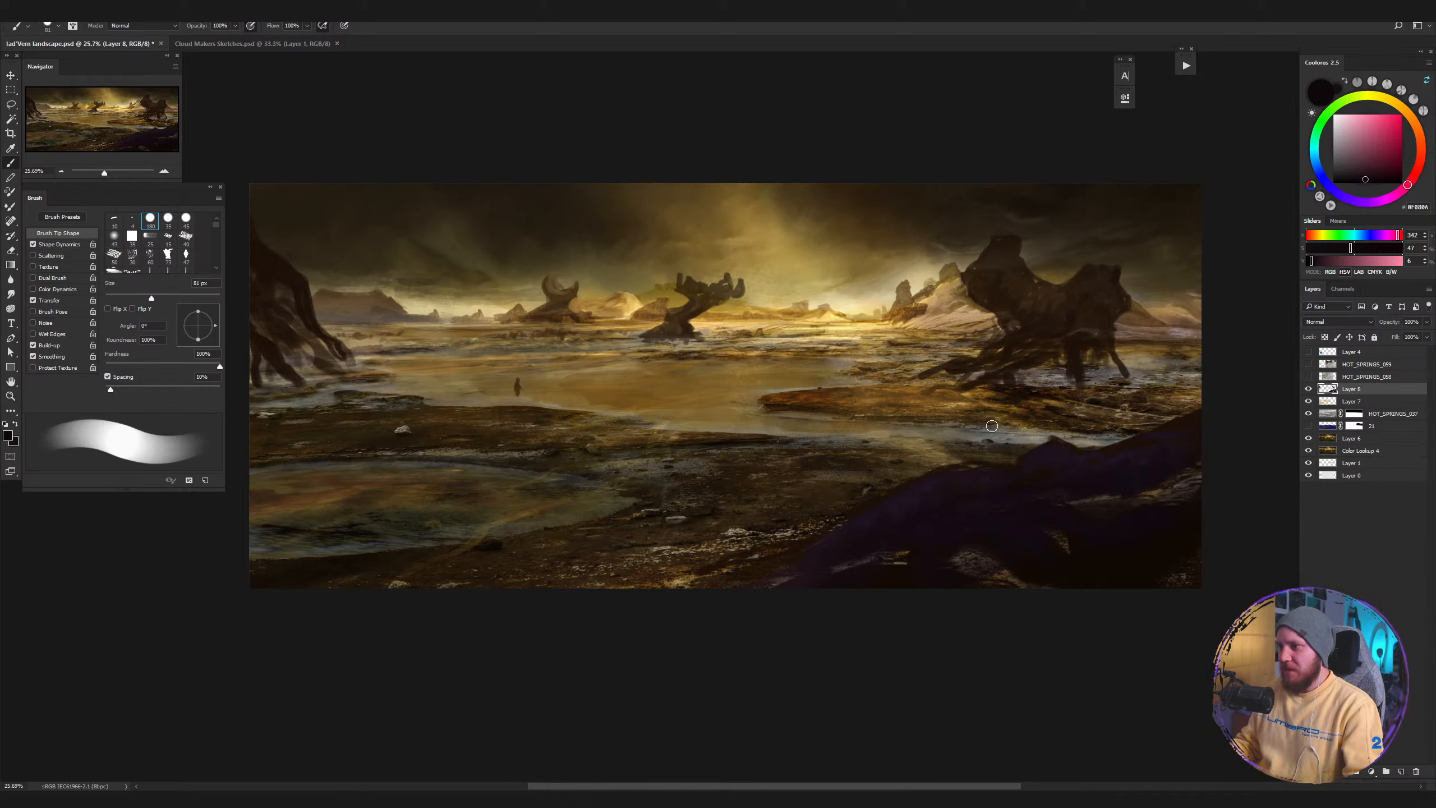
left_click(1023, 395, "alt")
left_click_drag(1059, 398, 1046, 400)
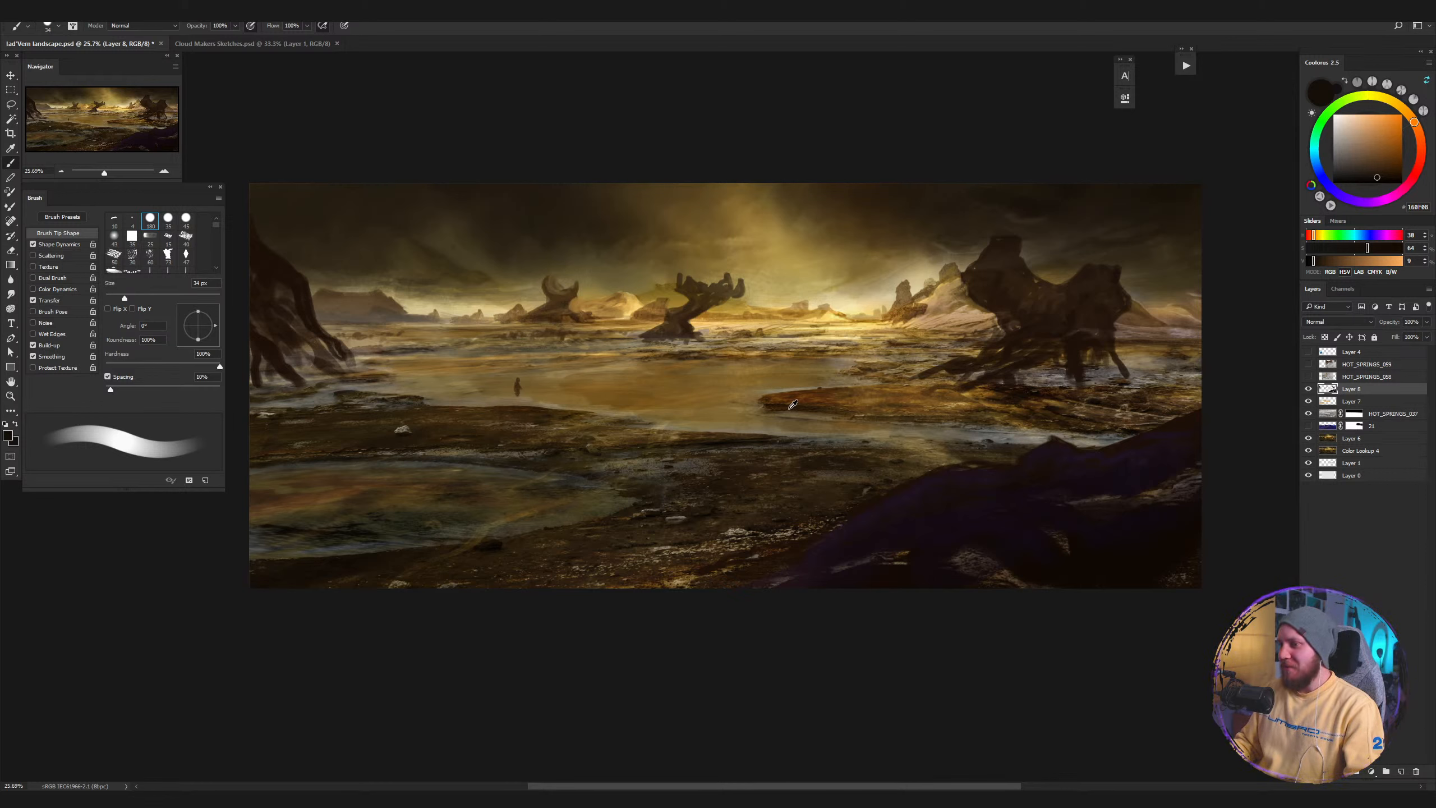
Sample a dark orange-brown from the tip of the middle shoreline and enlarge the brush to 66 px.
left_click(779, 402, "alt")
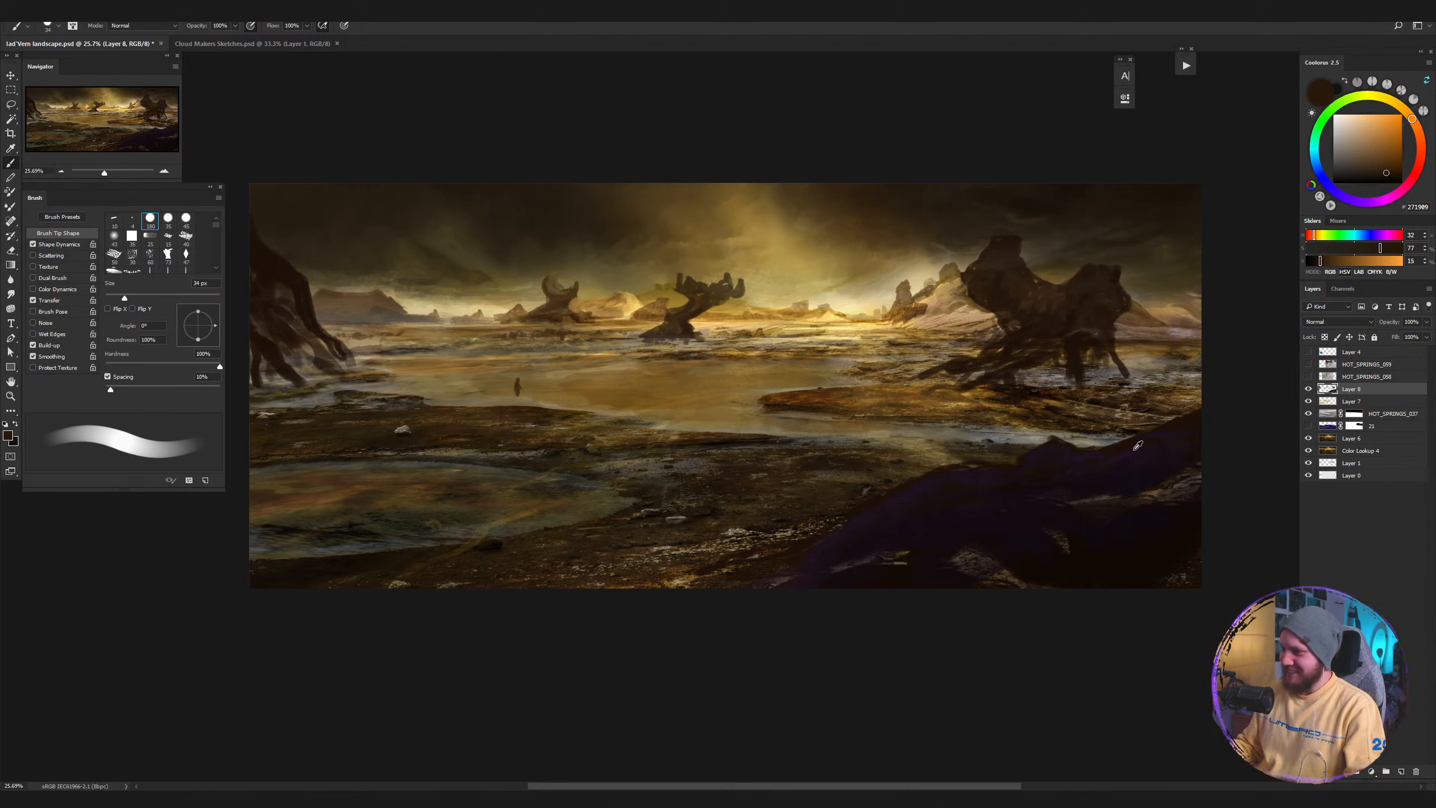
key("bracketright")
key("bracketright")
key("bracketright")
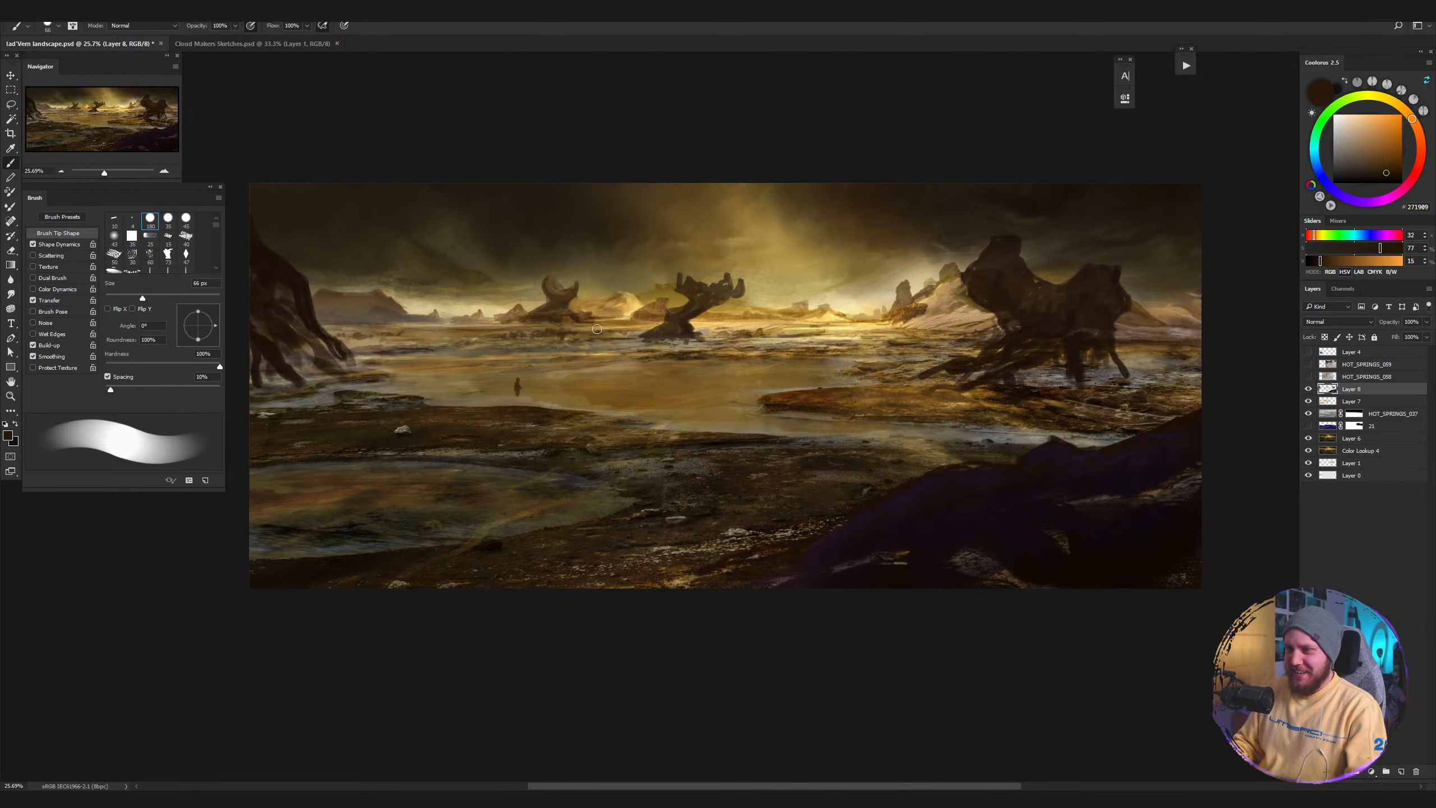
Compare the scene with and without the painted formations by hiding and restoring Layer 8 twice.
left_click(1308, 389)
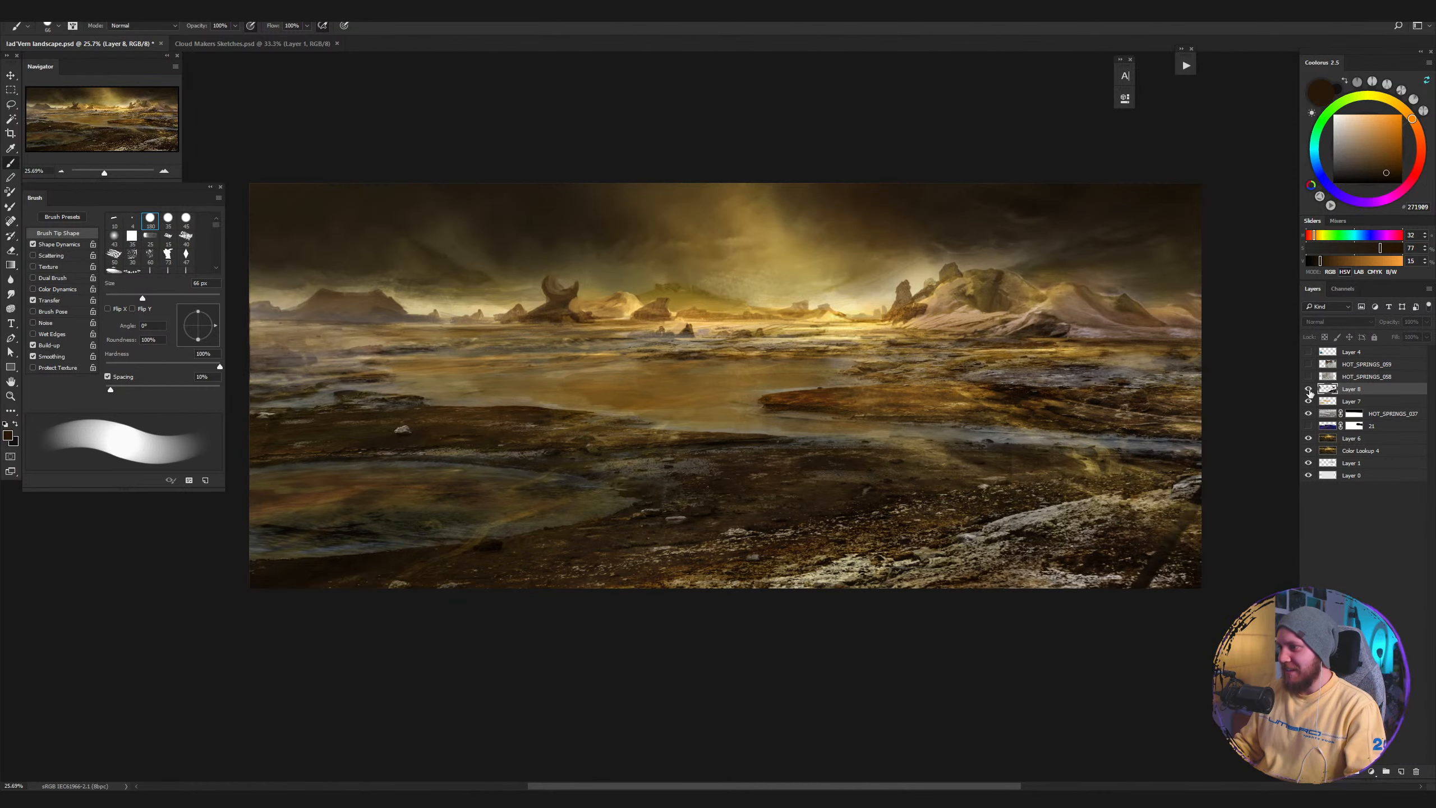
left_click(1308, 389)
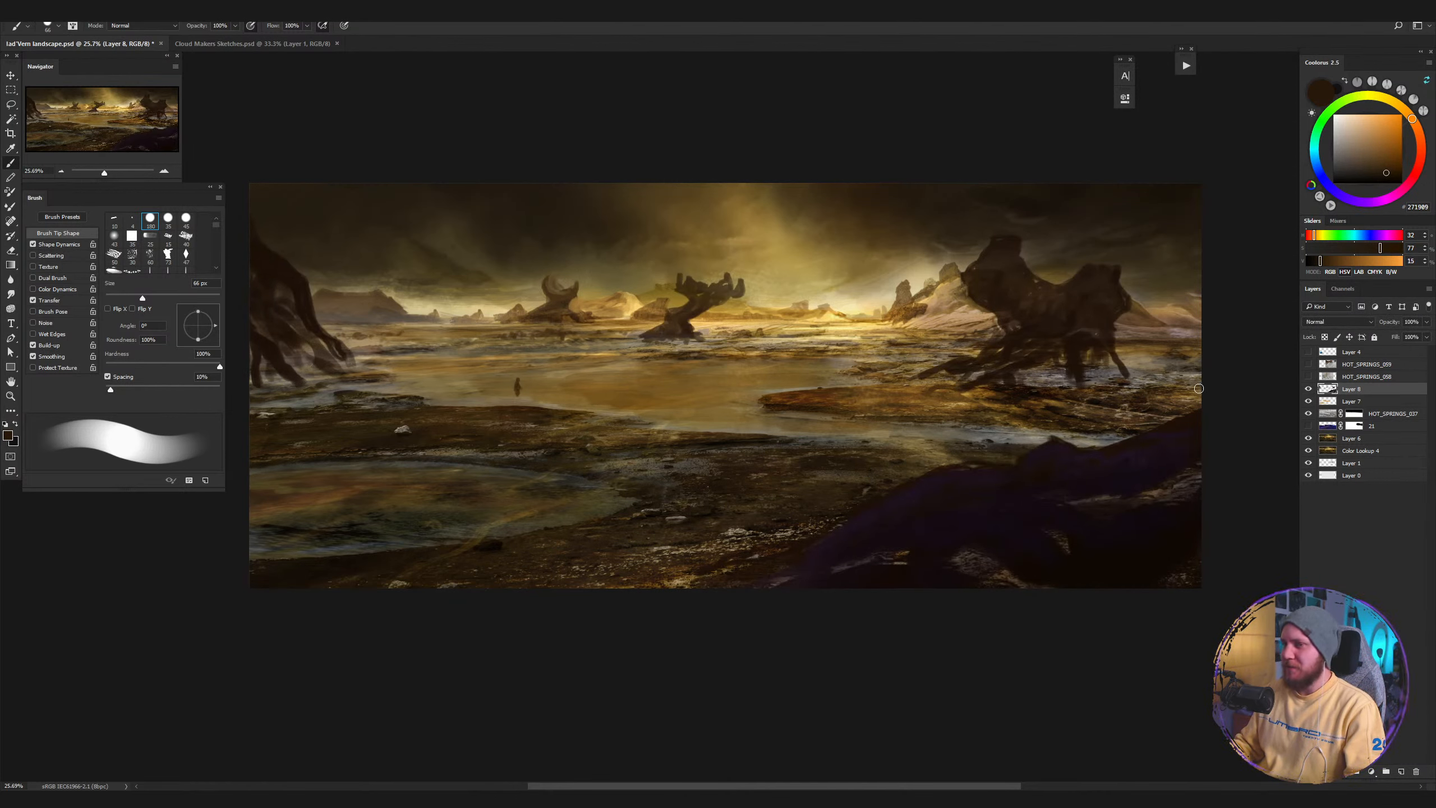
left_click_drag(1178, 394, 1180, 394)
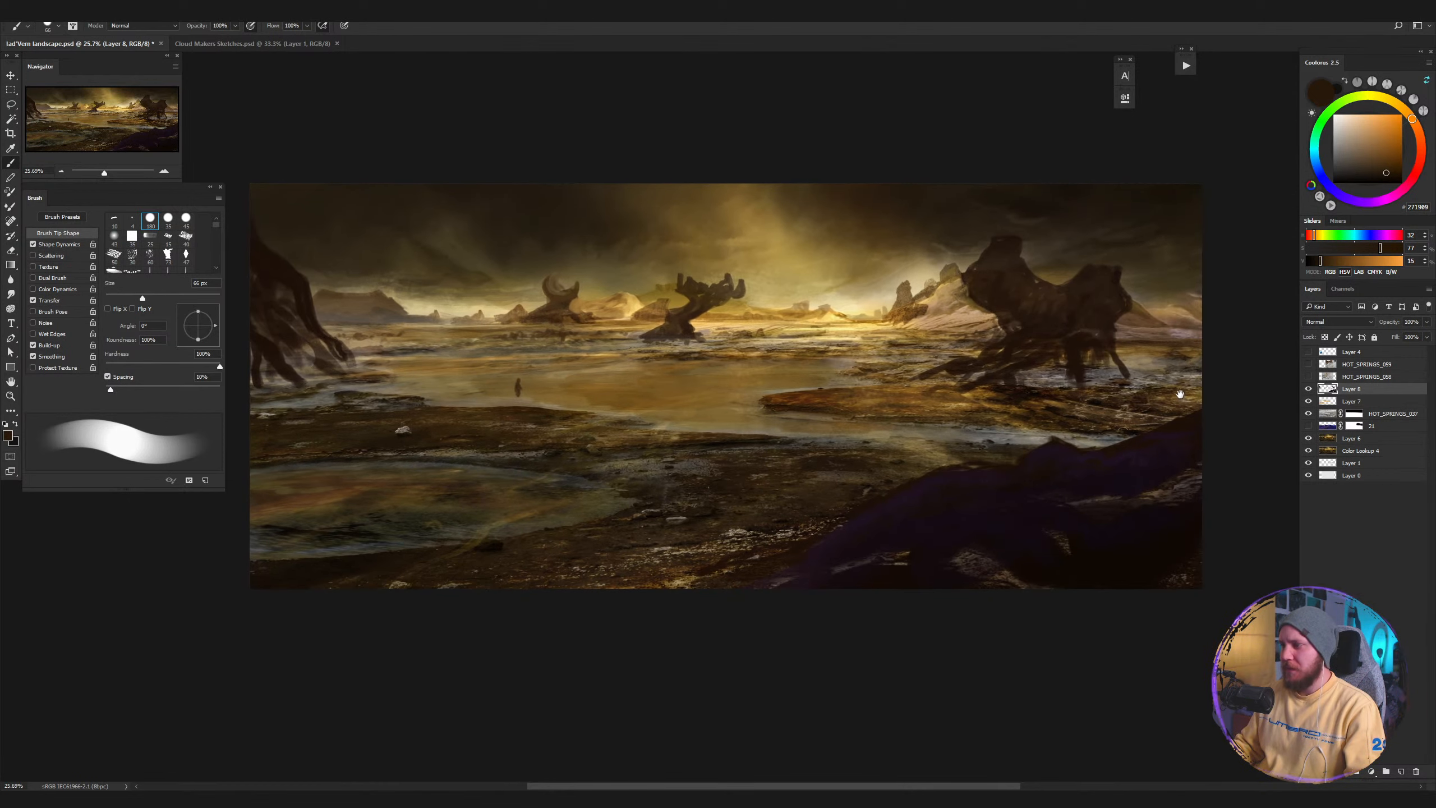
left_click(1308, 389)
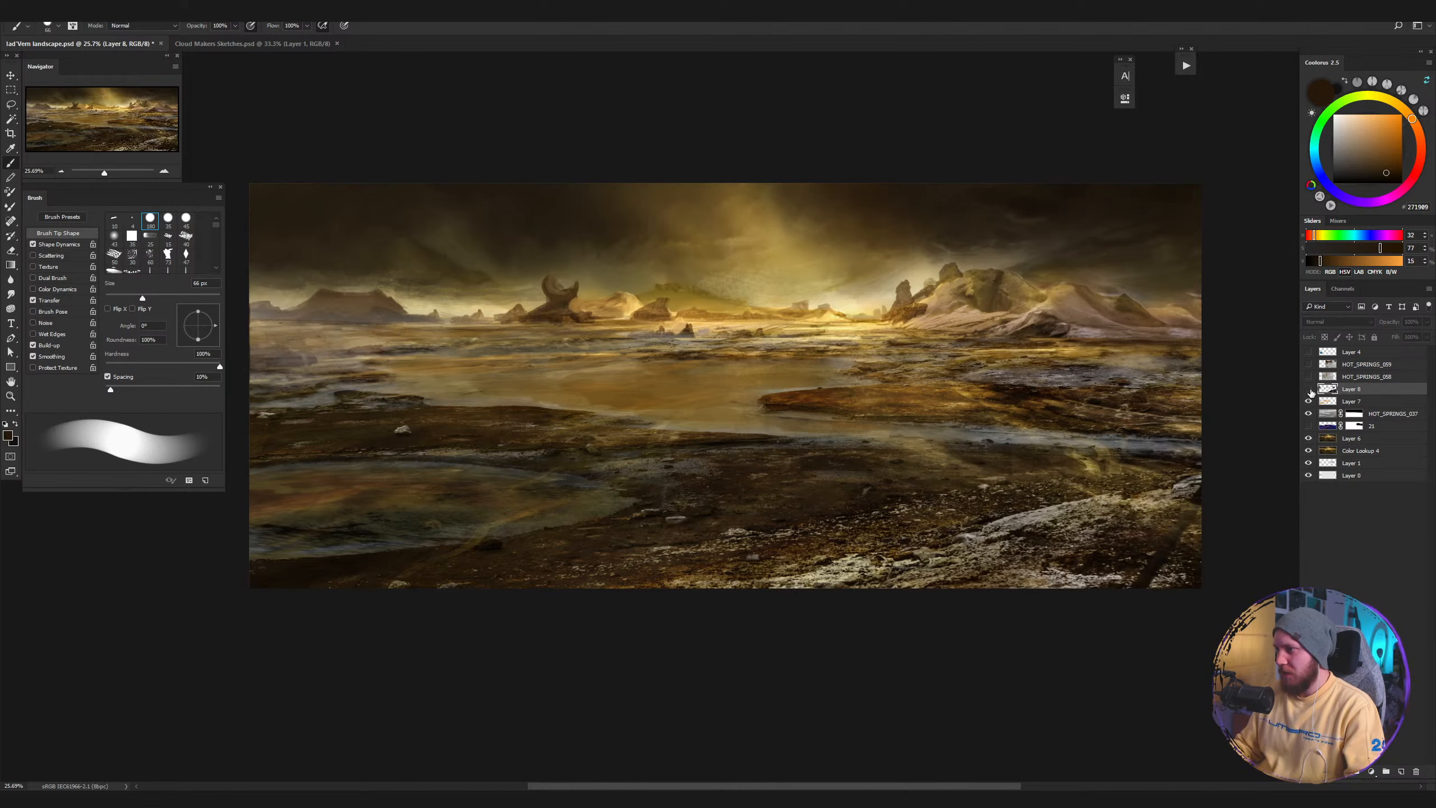
left_click(1308, 389)
Load Layer 8's painted shapes as a selection and set the hard round brush to 105 px.
left_click(1327, 389, "ctrl")
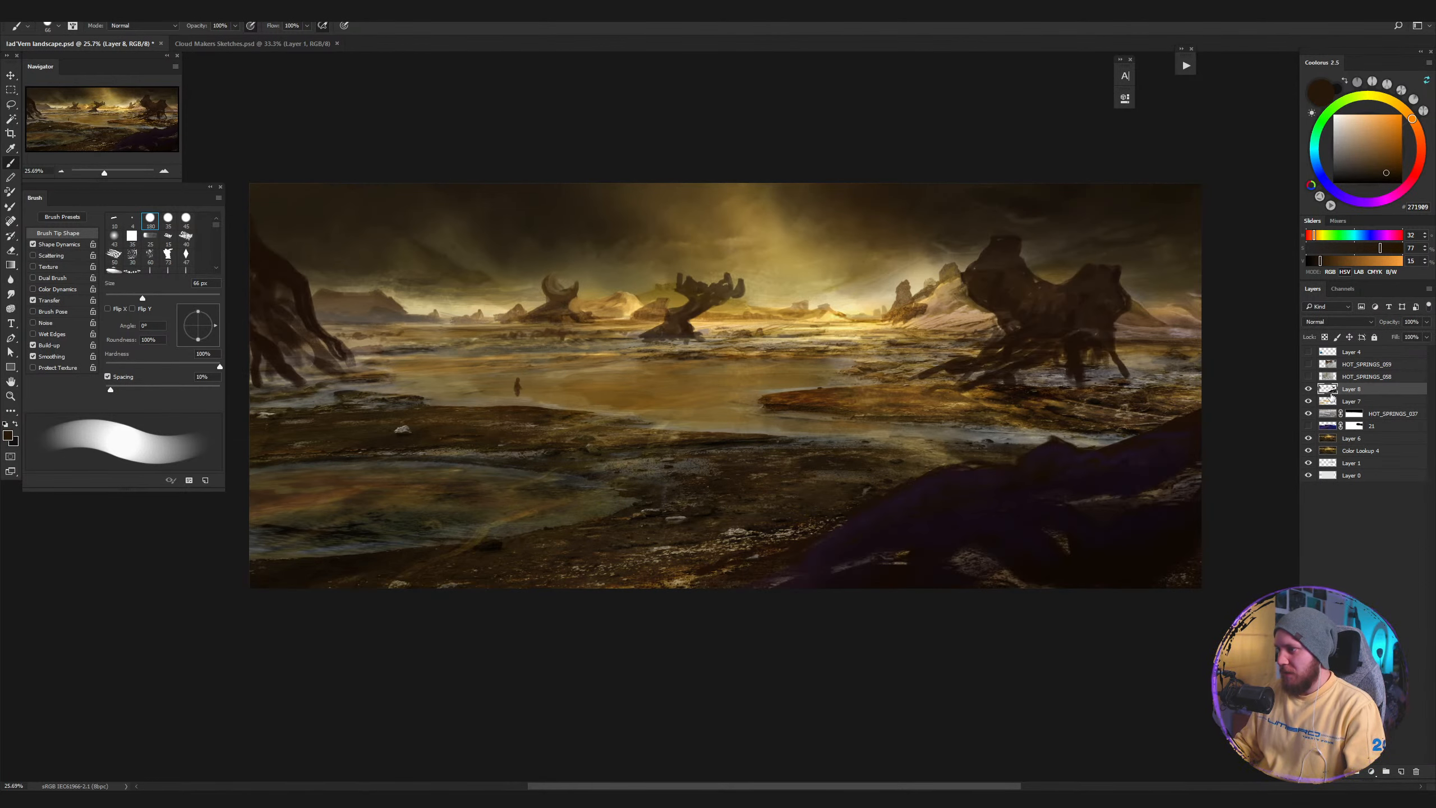
right_click(1091, 404)
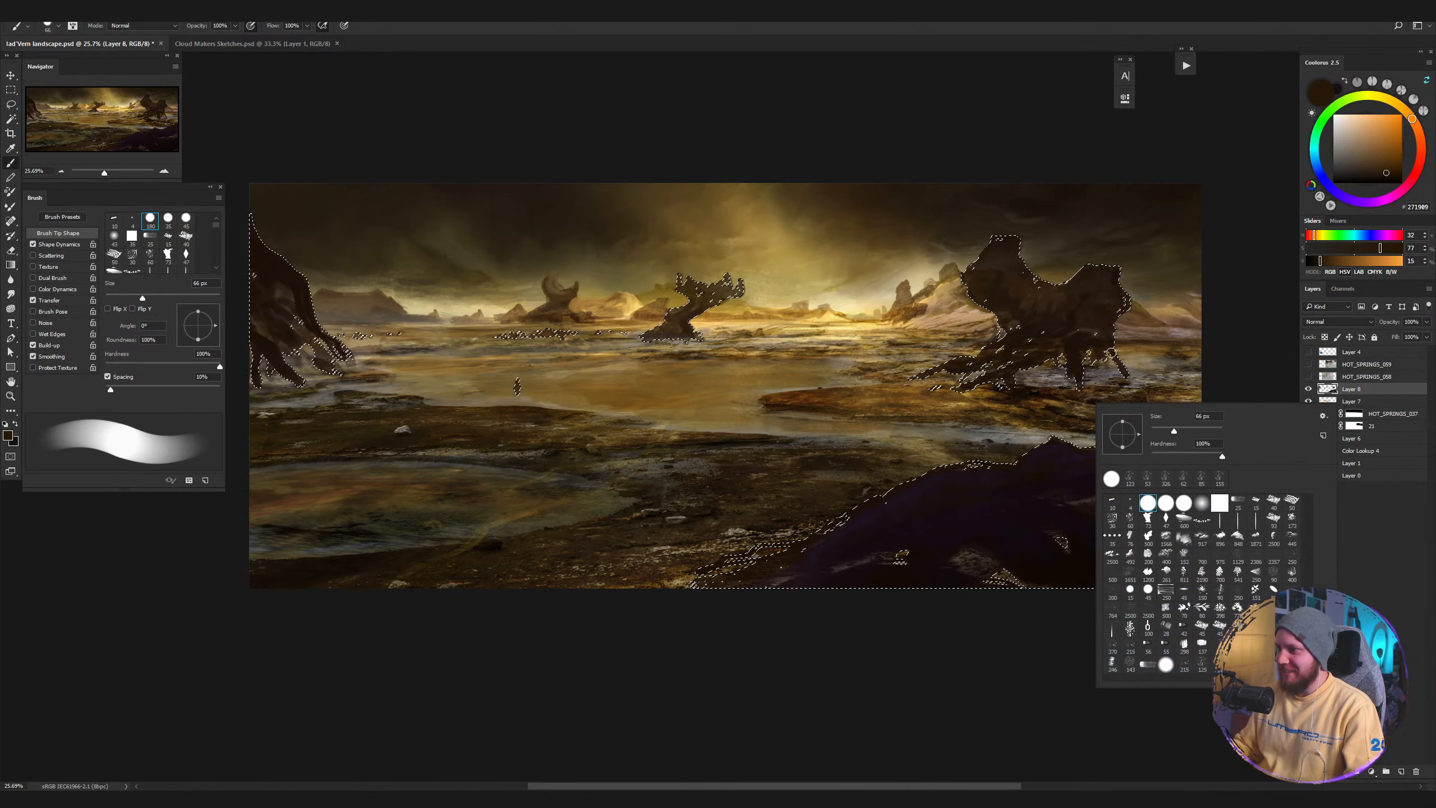
left_click(1079, 309)
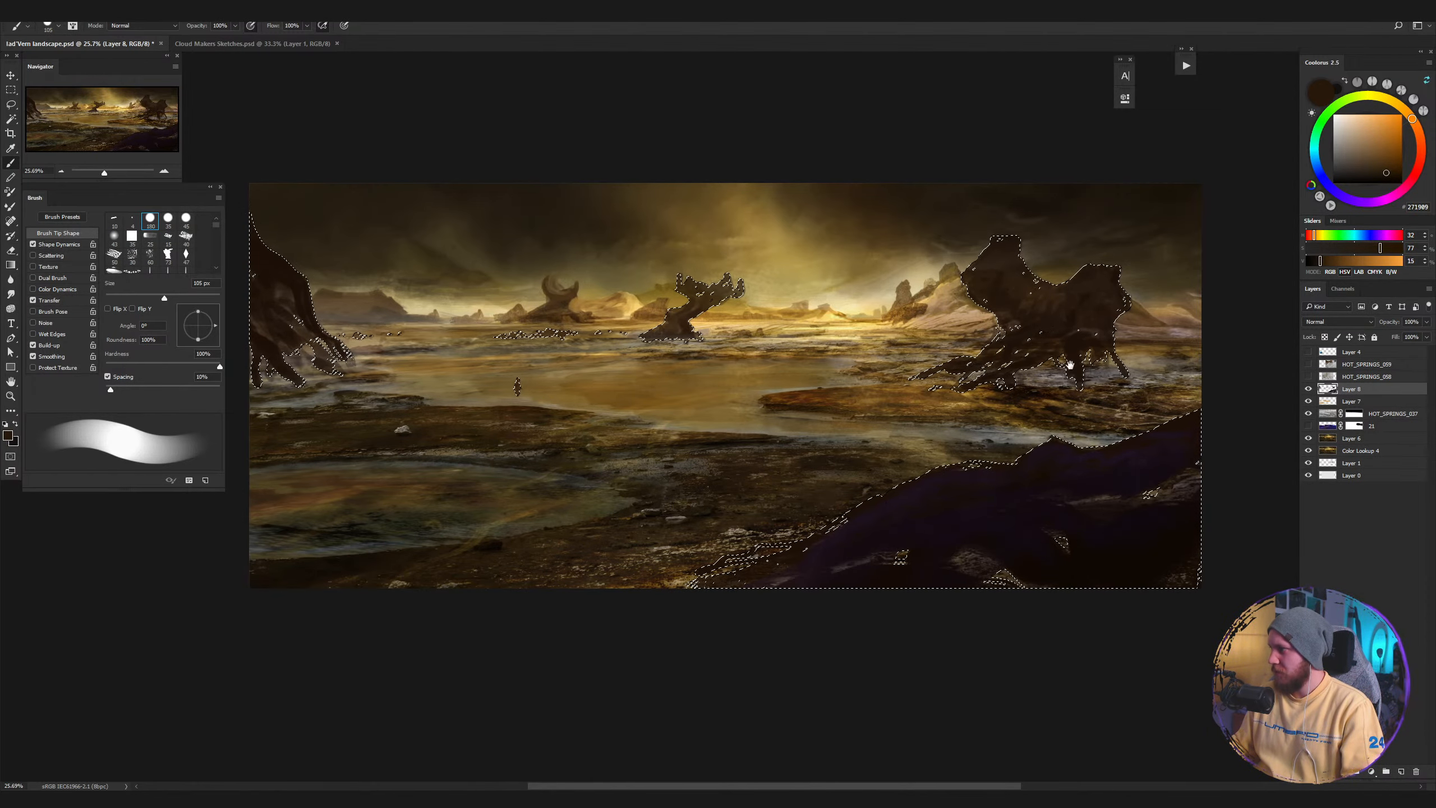
mouse_move(1069, 365)
left_mouse_down()
mouse_move(1038, 404)
mouse_move(1082, 389)
left_mouse_up()
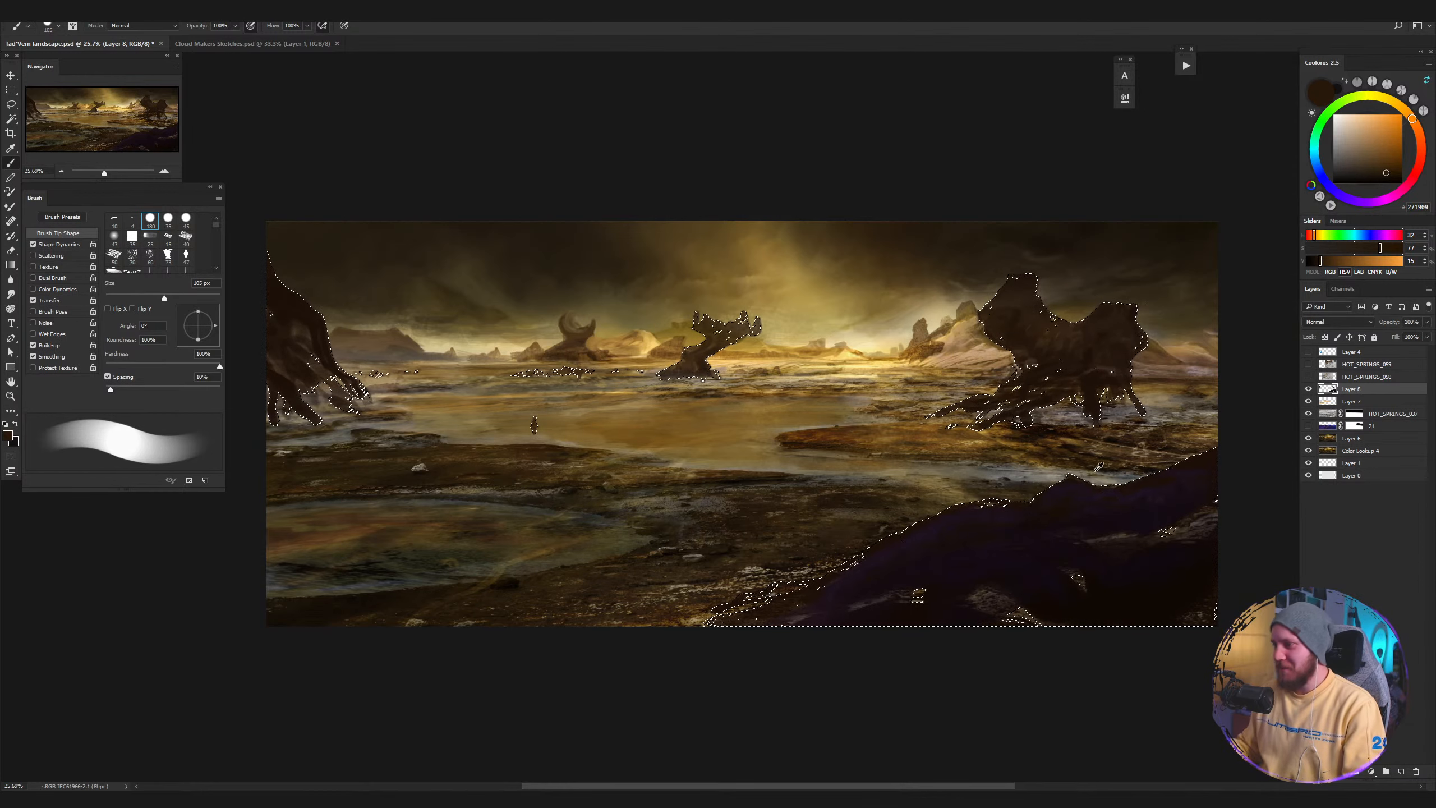
Sample a dark purple from the mound, clear the selection and reactivate it around the painted shapes.
left_click(1141, 495, "alt")
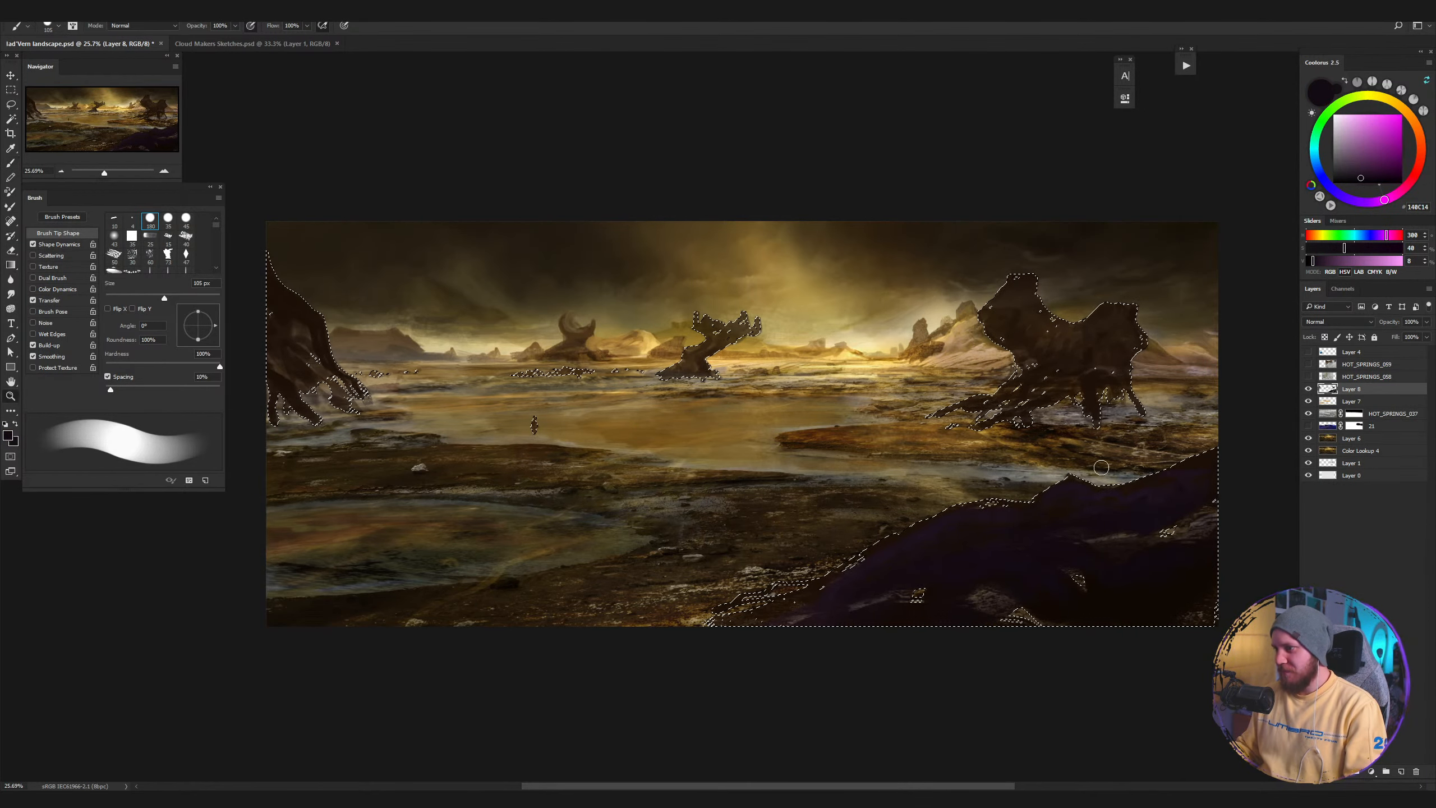
key("ctrl+d")
key("z")
mouse_move(1061, 507)
left_mouse_down()
mouse_move(1019, 545)
mouse_move(1055, 523)
mouse_move(1042, 503)
left_mouse_up()
key("b")
key("ctrl+shift+d")
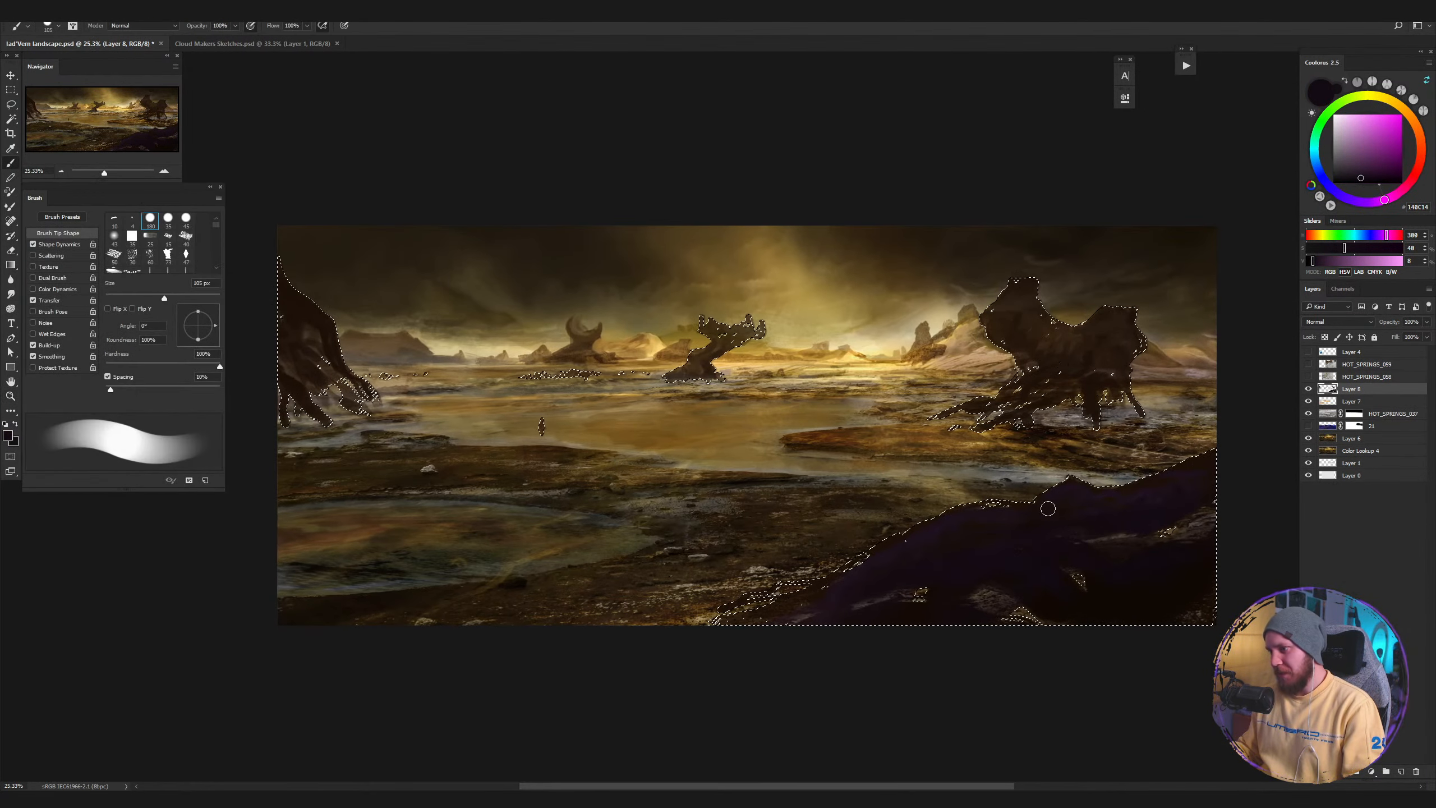
Switch to the soft round brush at 579 px, sample a near-black brown from the mound and set the brush mode to Multiply.
right_click(1022, 462)
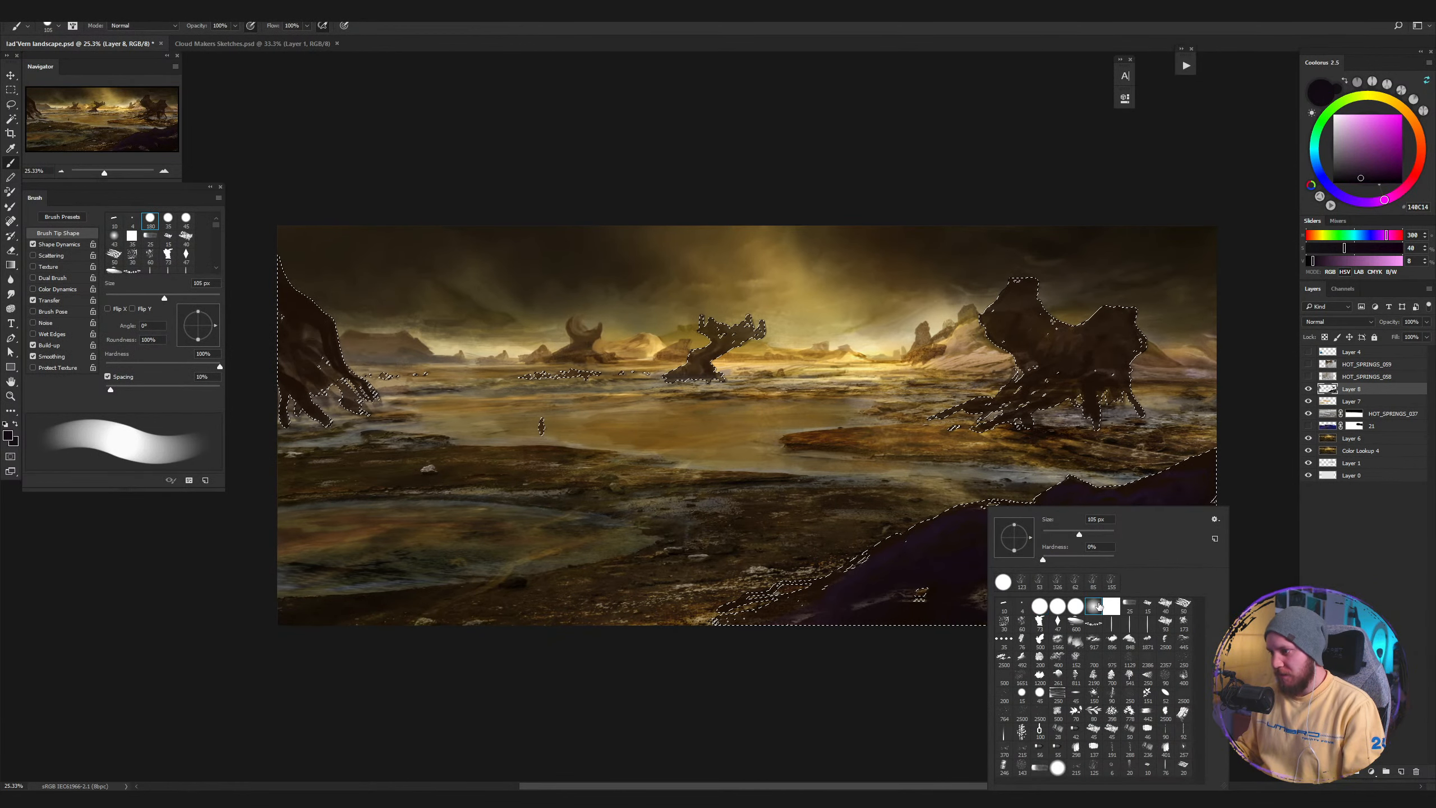
double_click(1094, 605)
left_click_drag(1131, 565, 967, 524)
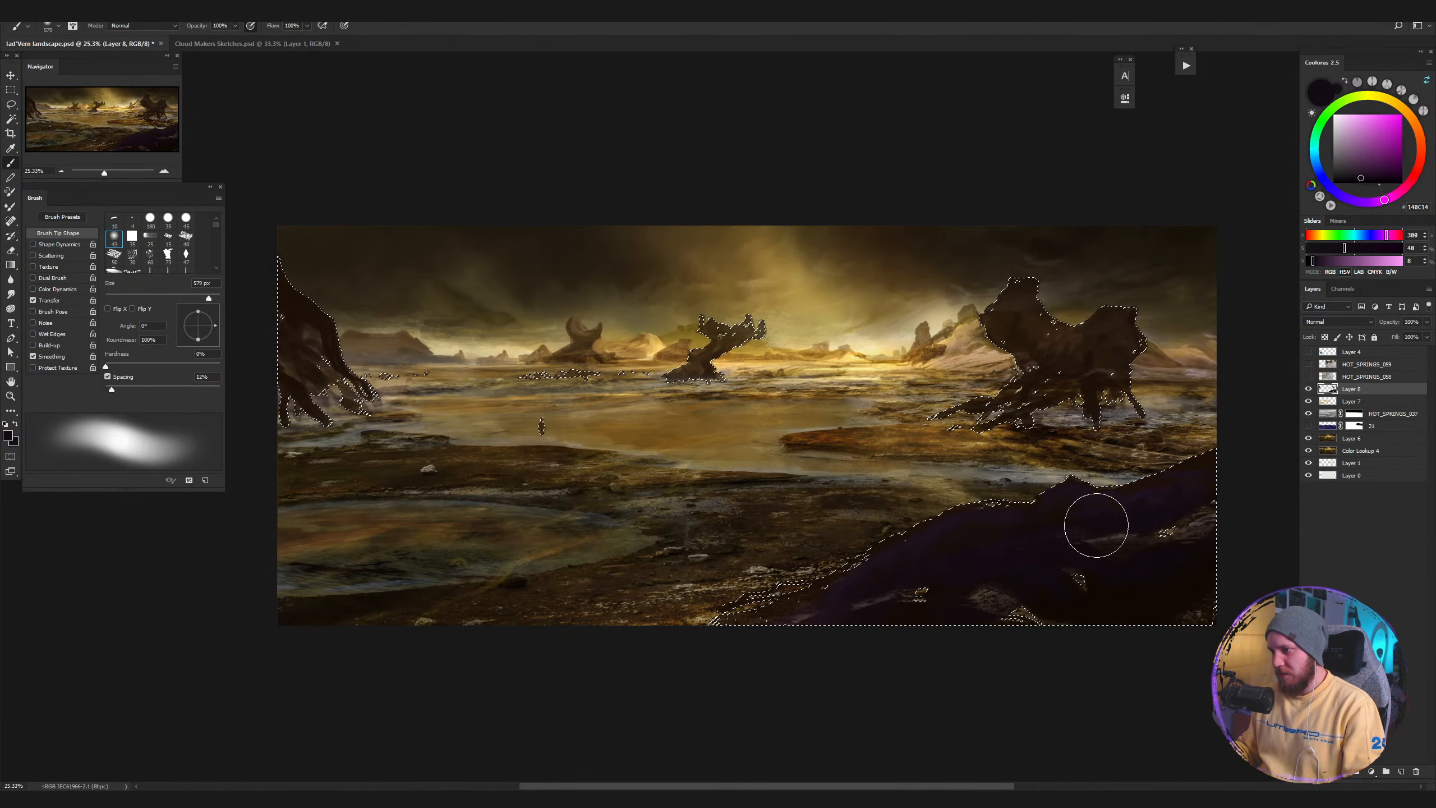
left_click(1116, 580, "alt")
right_click(934, 538, "shift")
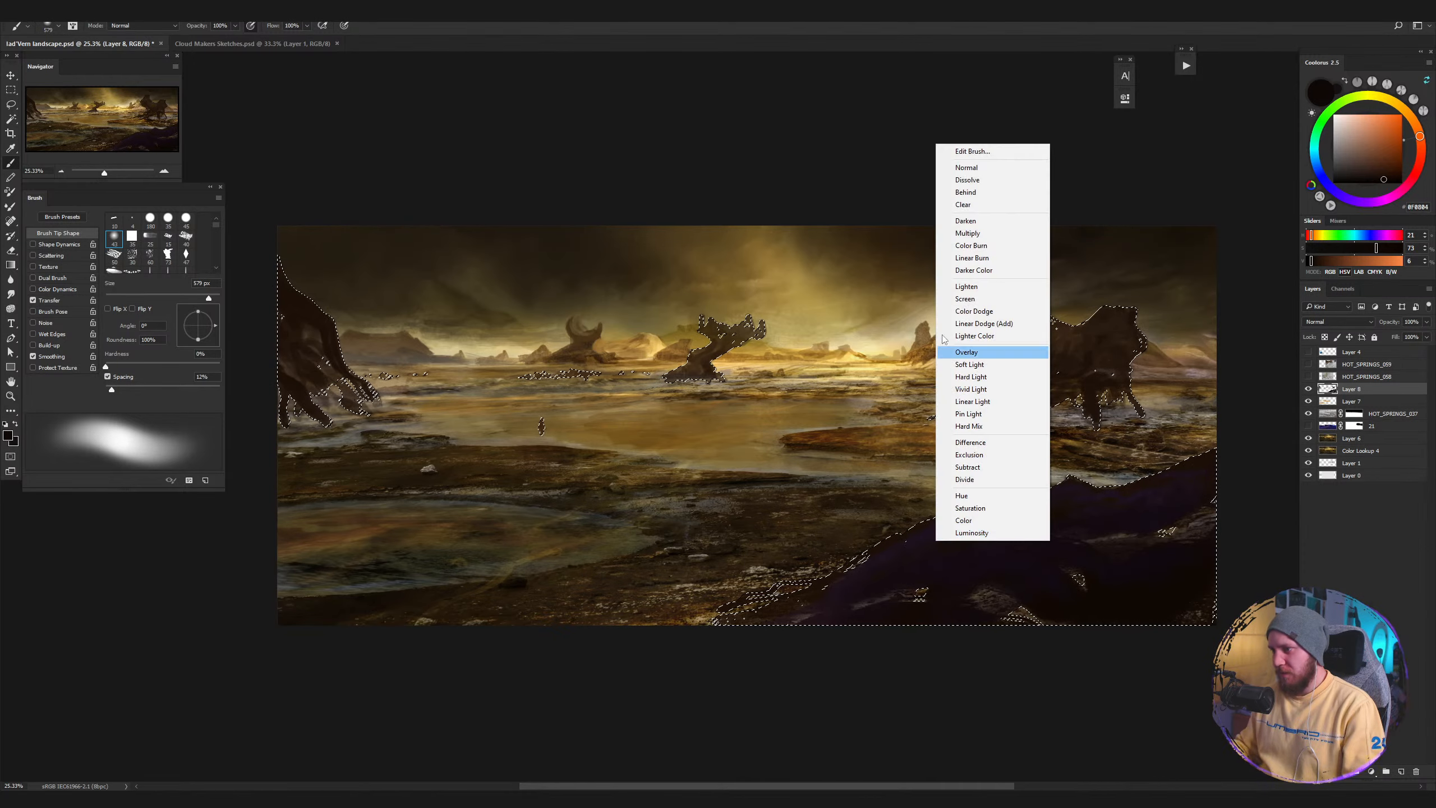
left_click(988, 233)
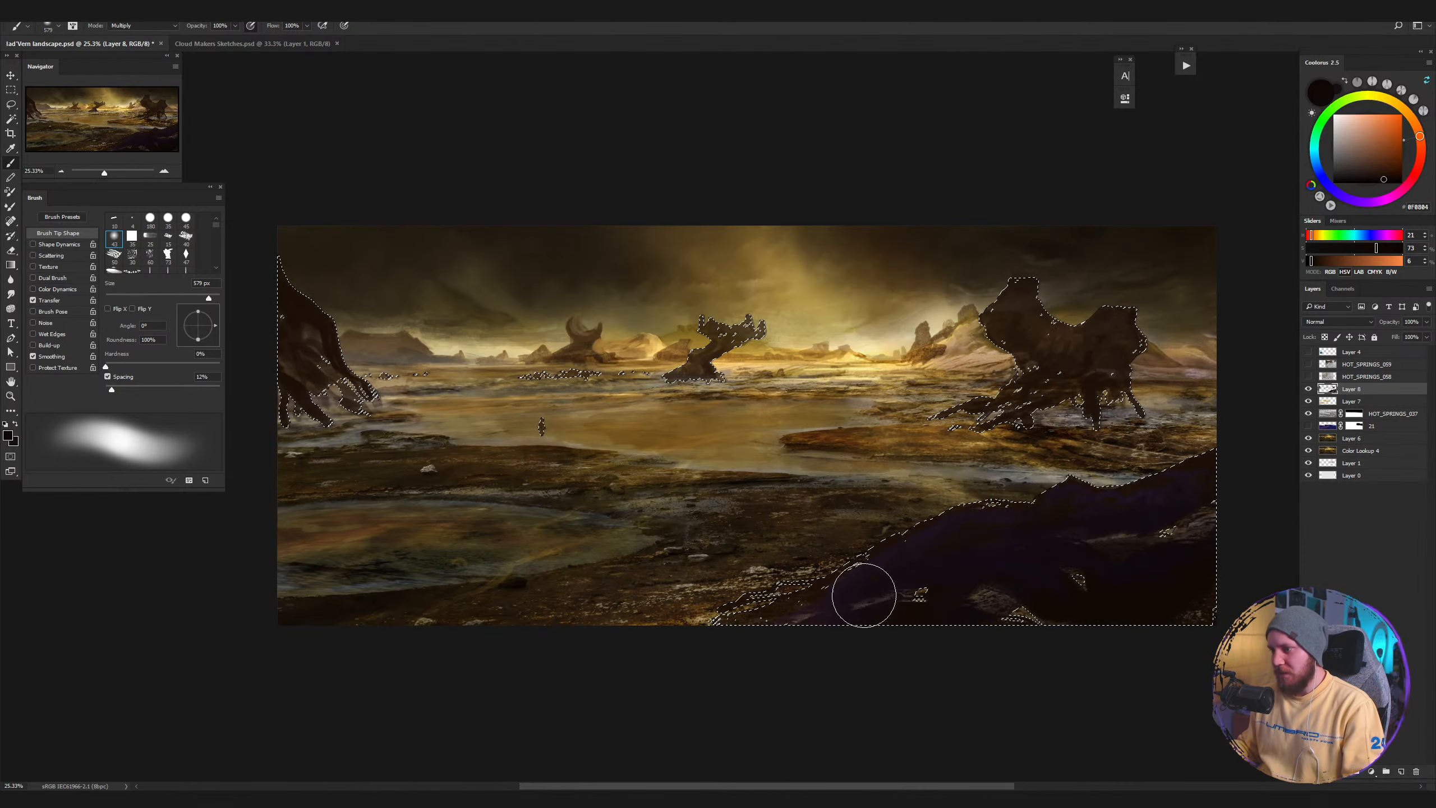
Darken the mound's lower edge with large soft Multiply strokes and resize the brush to 500 px.
mouse_move(862, 591)
left_mouse_down()
mouse_move(914, 573)
mouse_move(718, 731)
left_mouse_up()
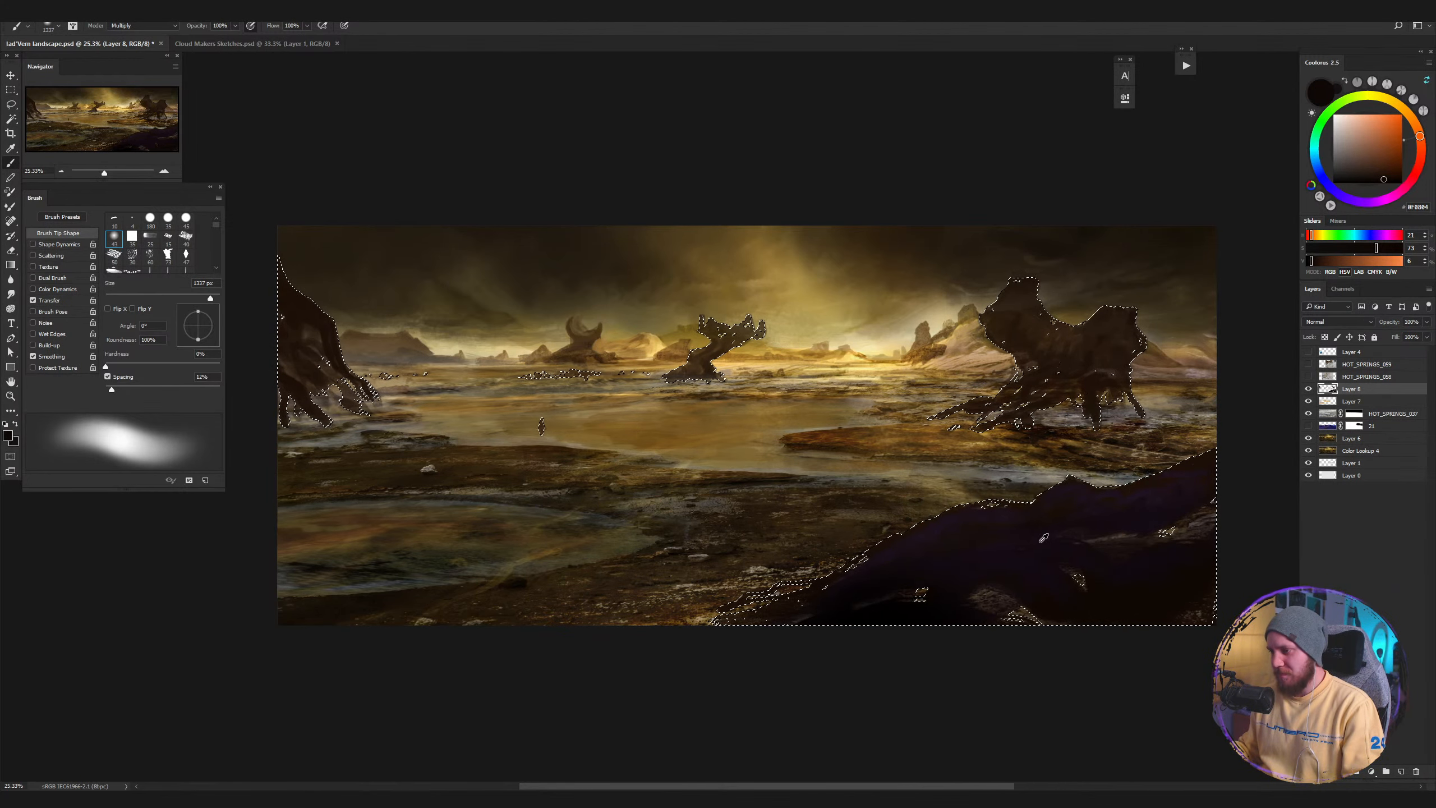
mouse_move(1034, 545)
left_mouse_down()
mouse_move(978, 551)
mouse_move(990, 540)
left_mouse_up()
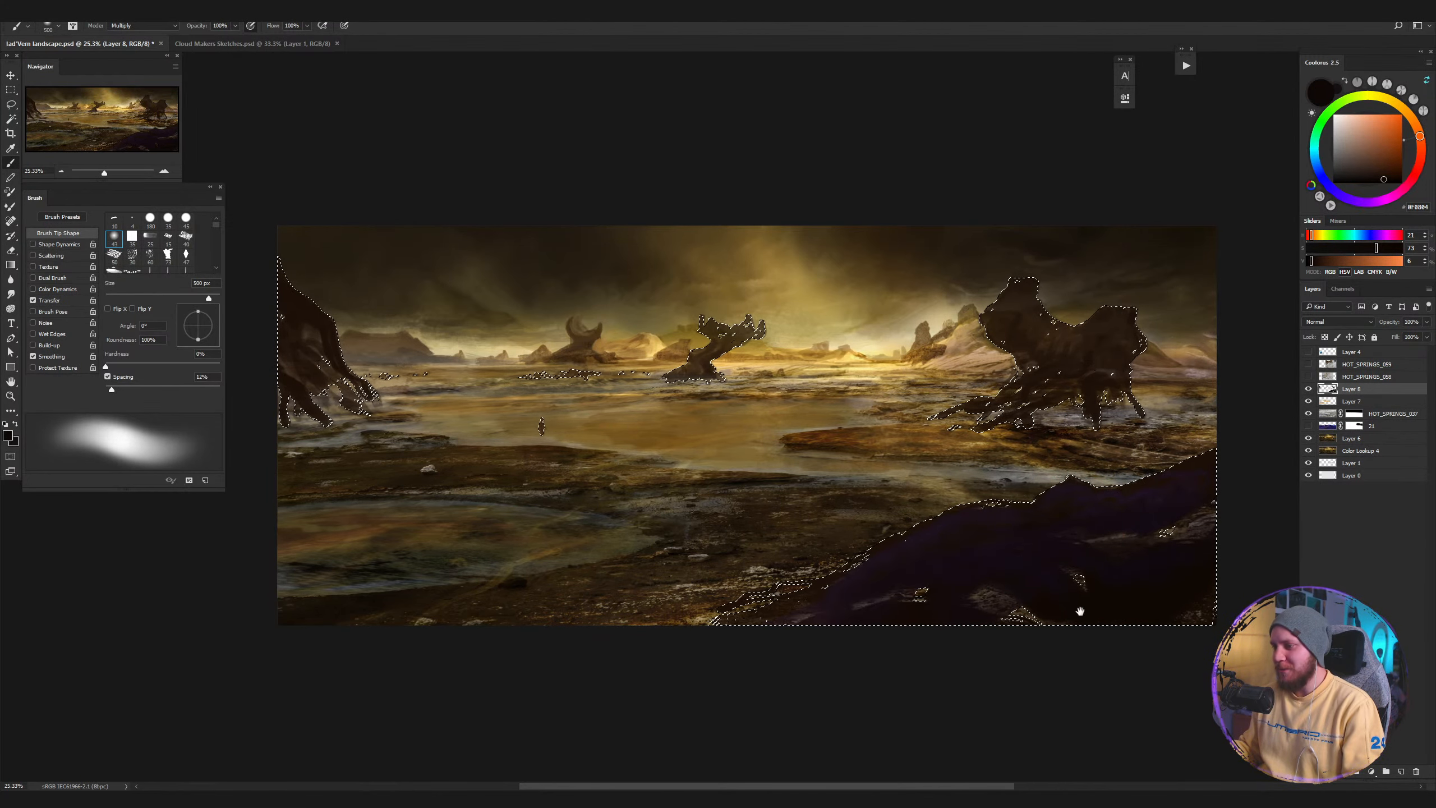
left_click_drag(1077, 609, 1025, 508)
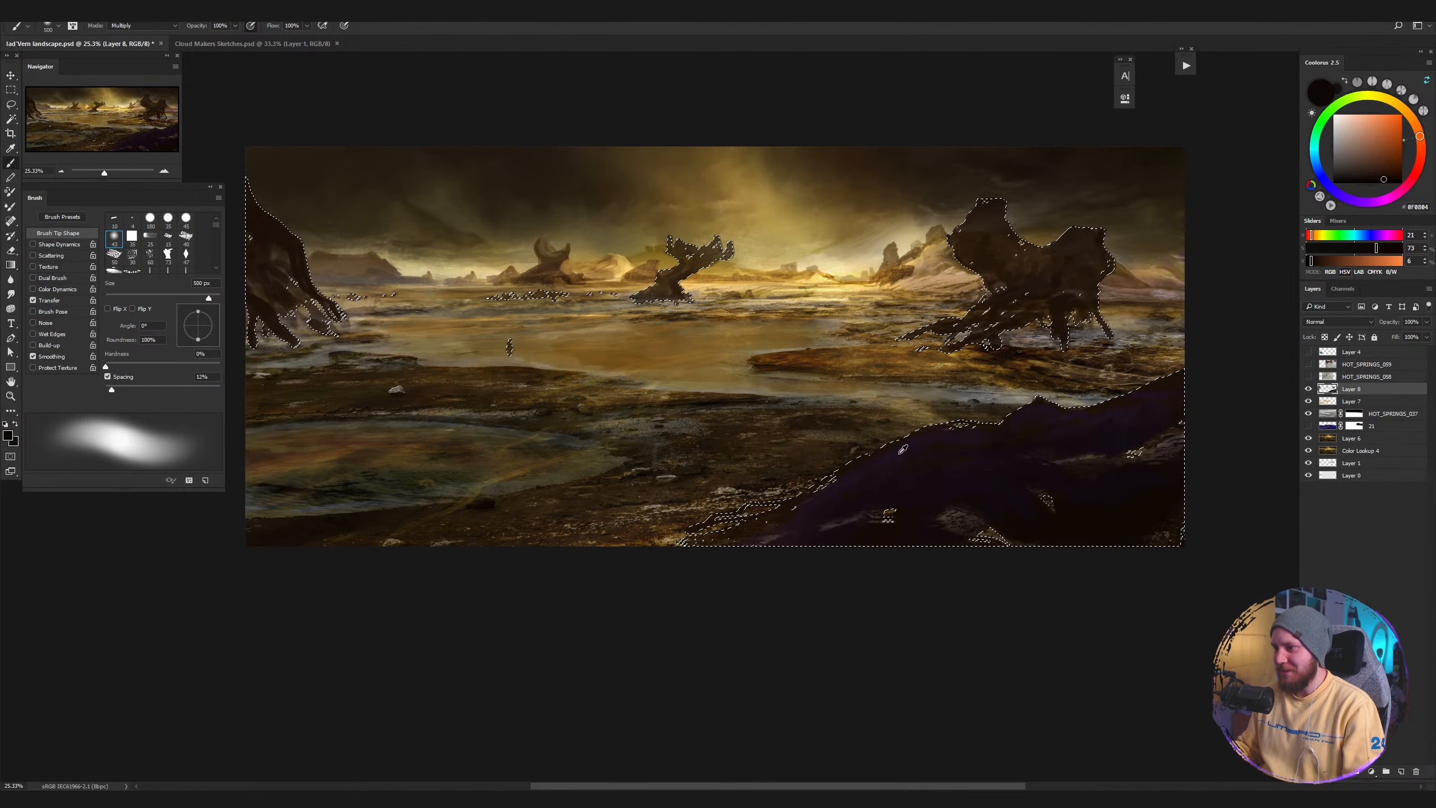
Sample the mound's dark purple and deepen the shading along its base with the soft brush at 713 px, keeping the selection active.
left_click(920, 452, "alt")
left_click_drag(929, 475, 961, 467)
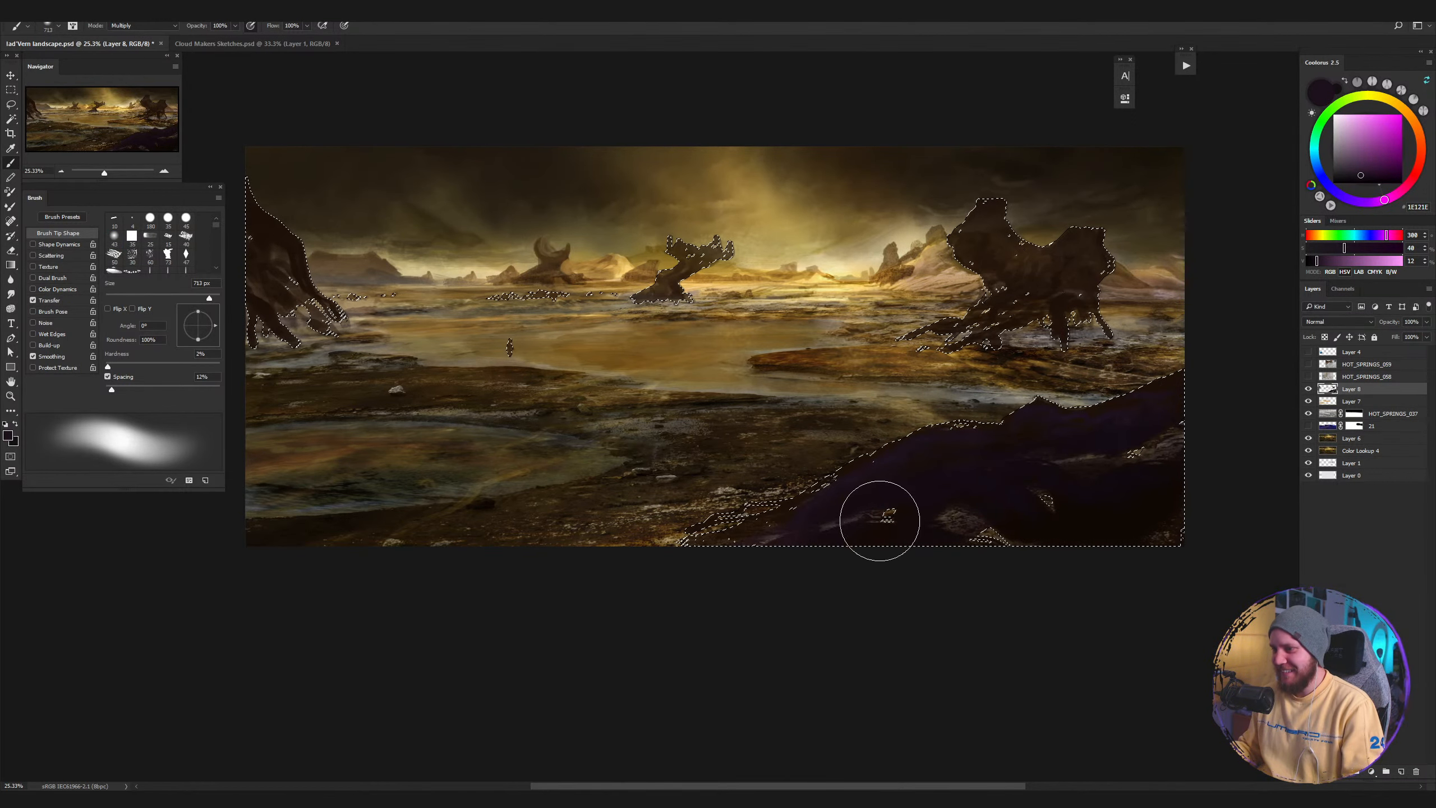
key("ctrl+d")
key("z")
left_click_drag(1072, 505, 978, 517)
key("ctrl+z")
key("b")
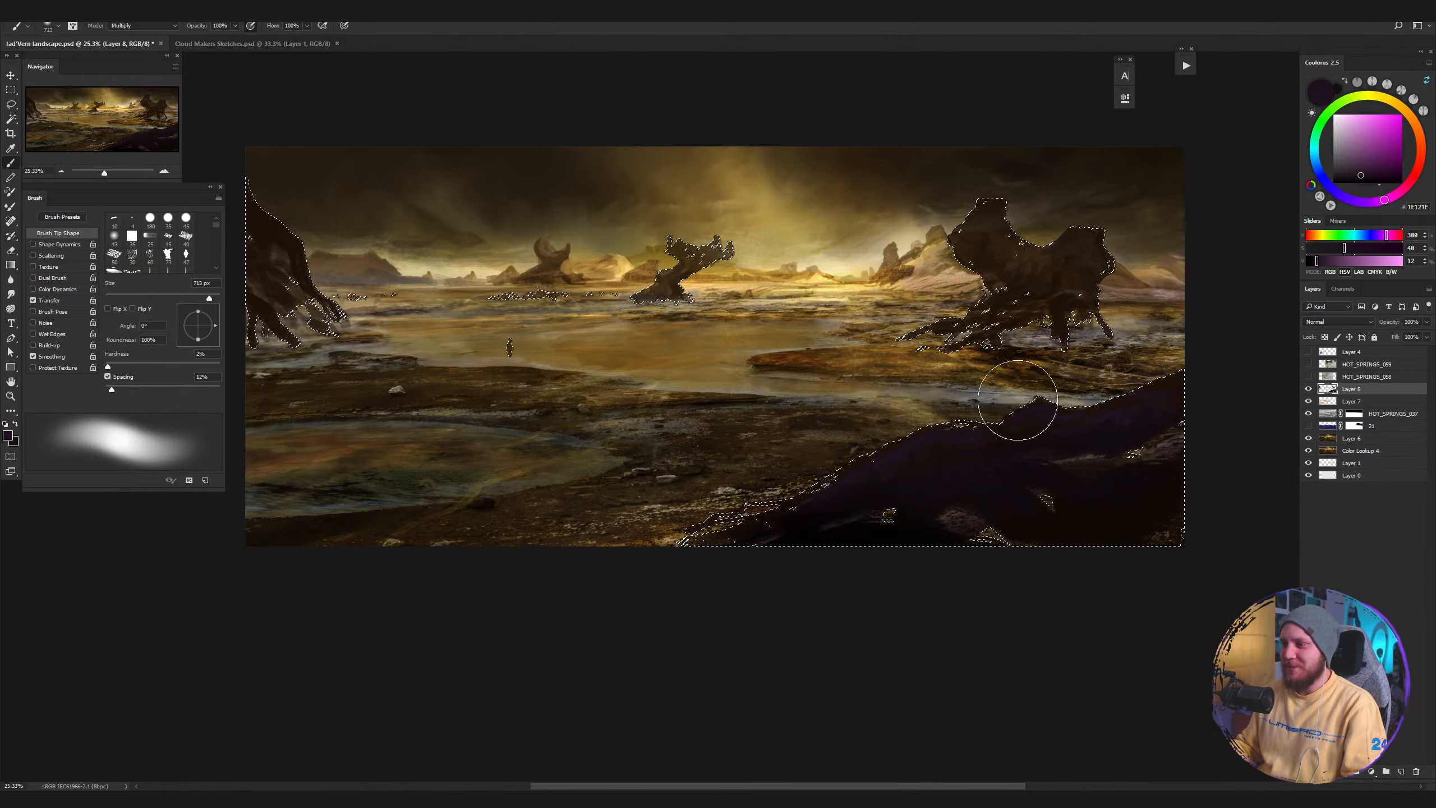
Reduce the soft brush to 239 px, sample a dark reddish purple from the mound and set the brush mode to Color Dodge.
left_click(984, 451)
mouse_move(967, 463)
left_mouse_down()
mouse_move(916, 447)
mouse_move(961, 449)
mouse_move(935, 440)
mouse_move(982, 515)
left_mouse_up()
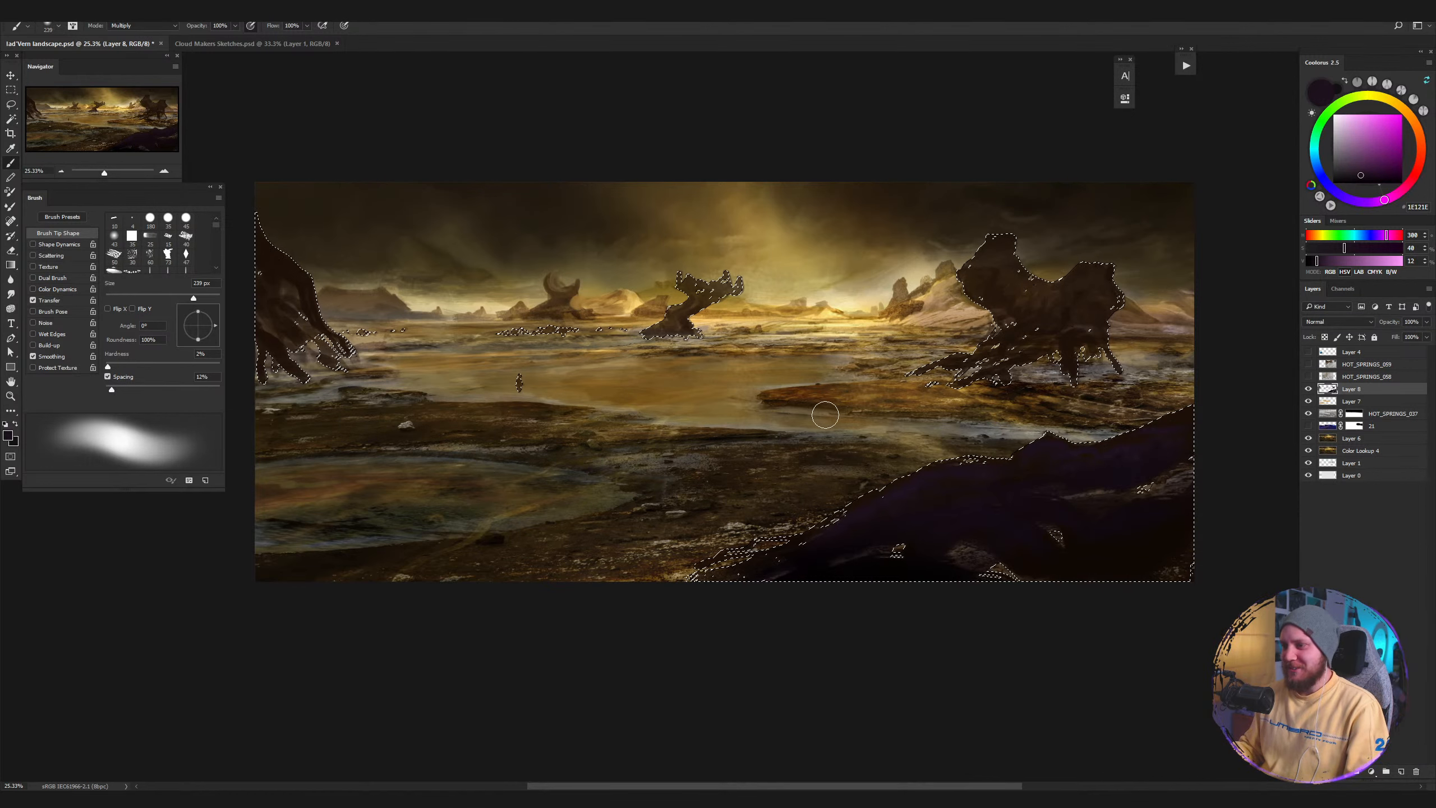
left_click(923, 476, "alt")
right_click(972, 433, "shift")
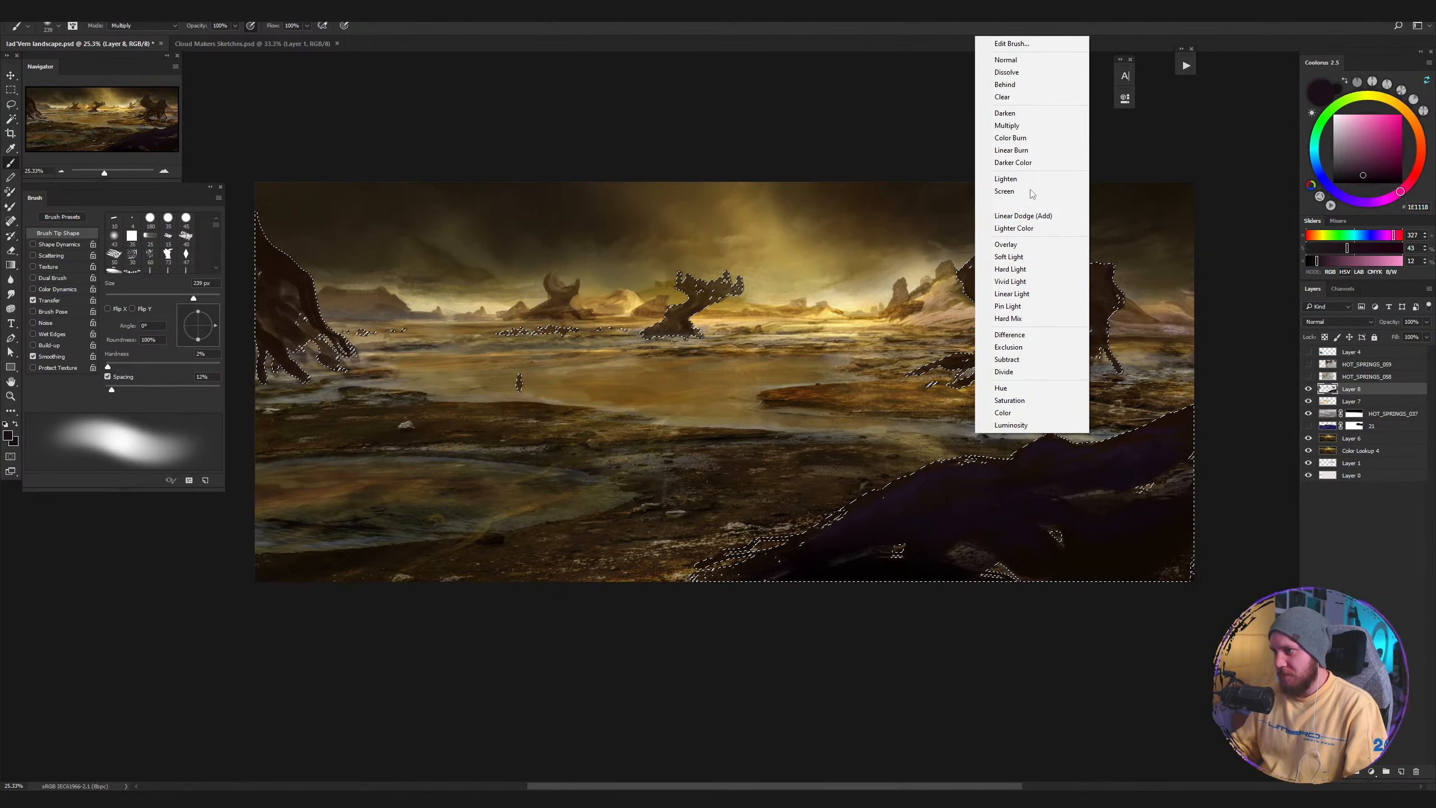
left_click(1029, 208)
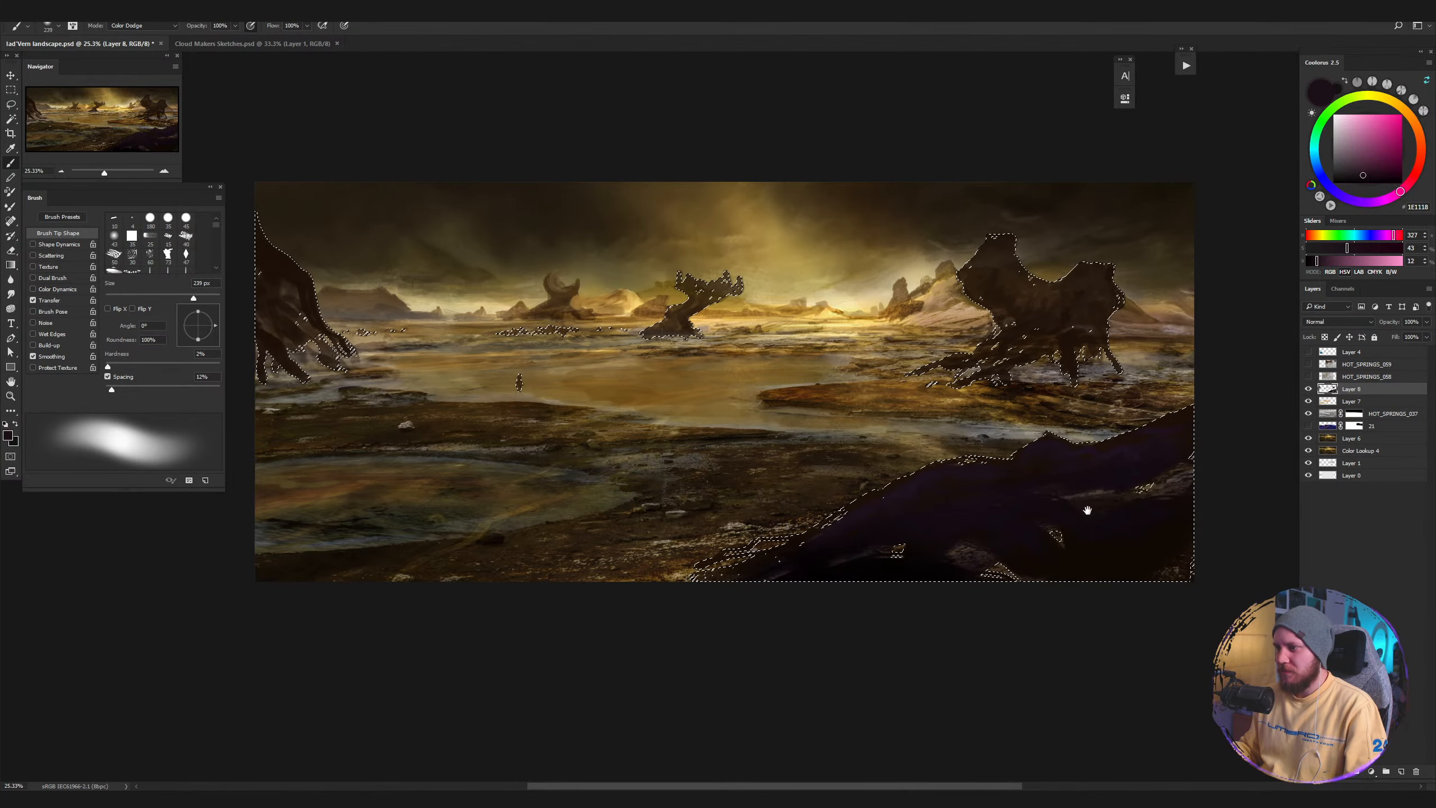
Sample a near-black red from the mound's right side and switch to the hard round brush at 73 px.
left_click_drag(1087, 503, 1066, 486)
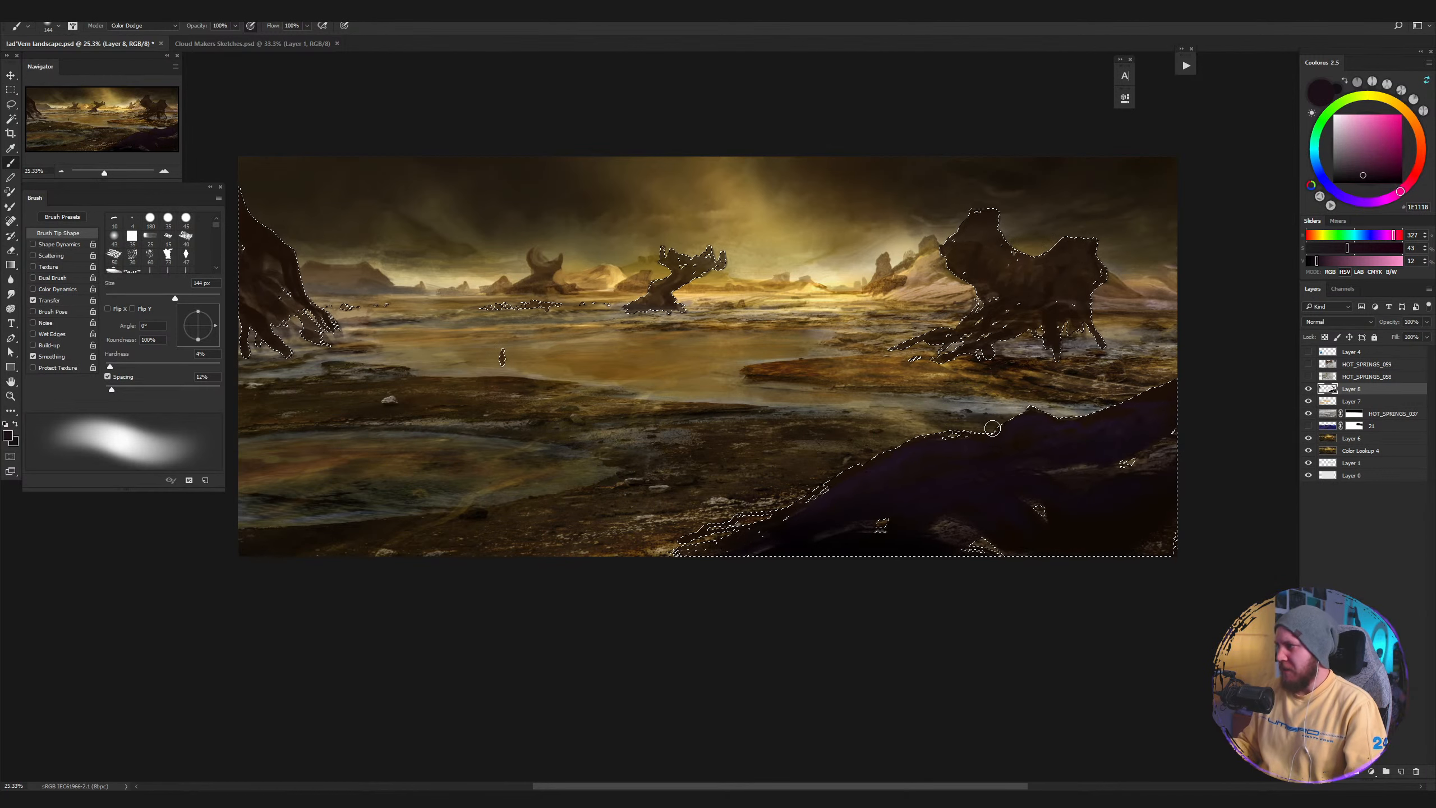
left_click(1108, 497, "alt")
right_click(1034, 450)
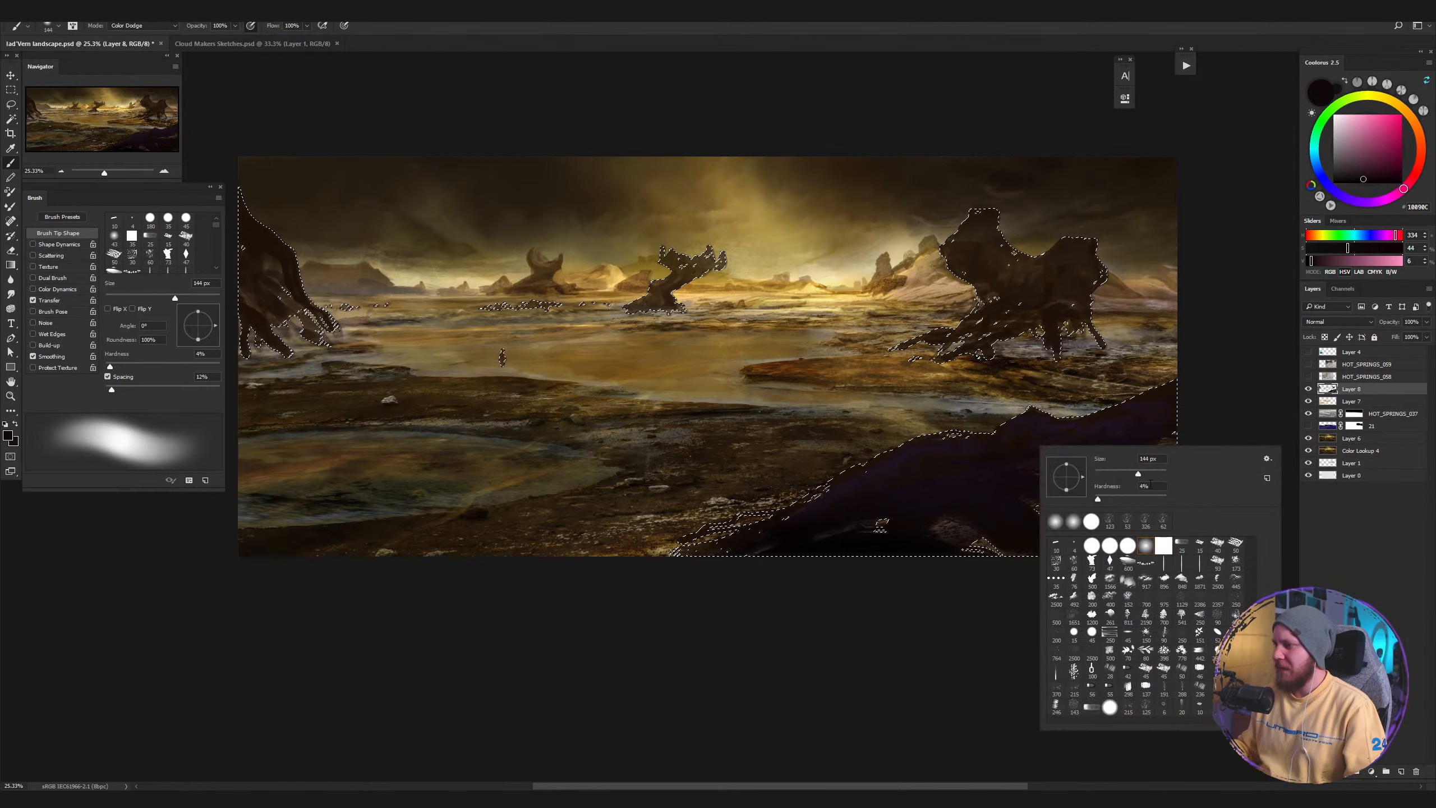
left_click(1092, 546)
left_click(1028, 457)
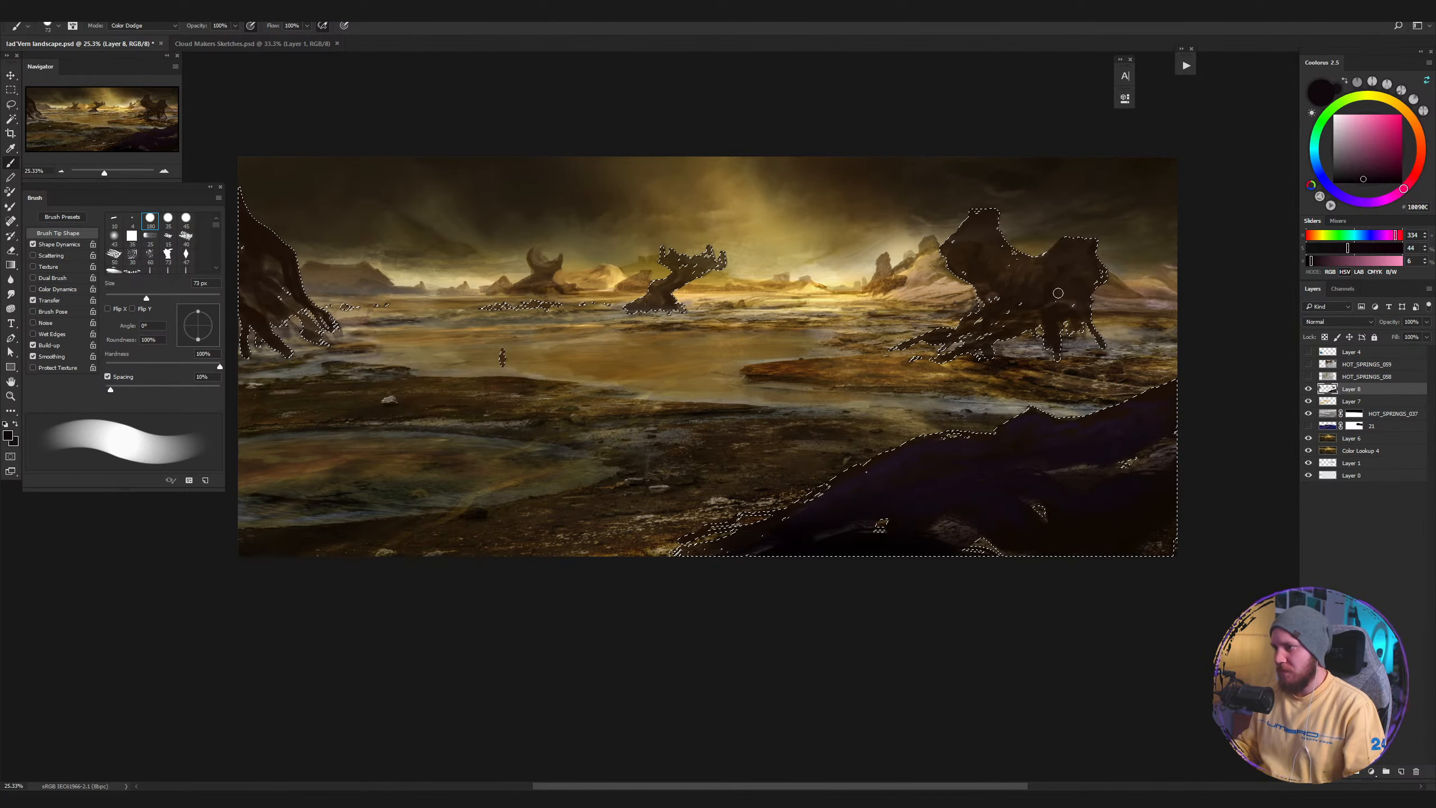
Work over the mound's surface in Color Dodge mode with a dark brown from the ground and near-black reds from the mound.
left_click(717, 408, "alt")
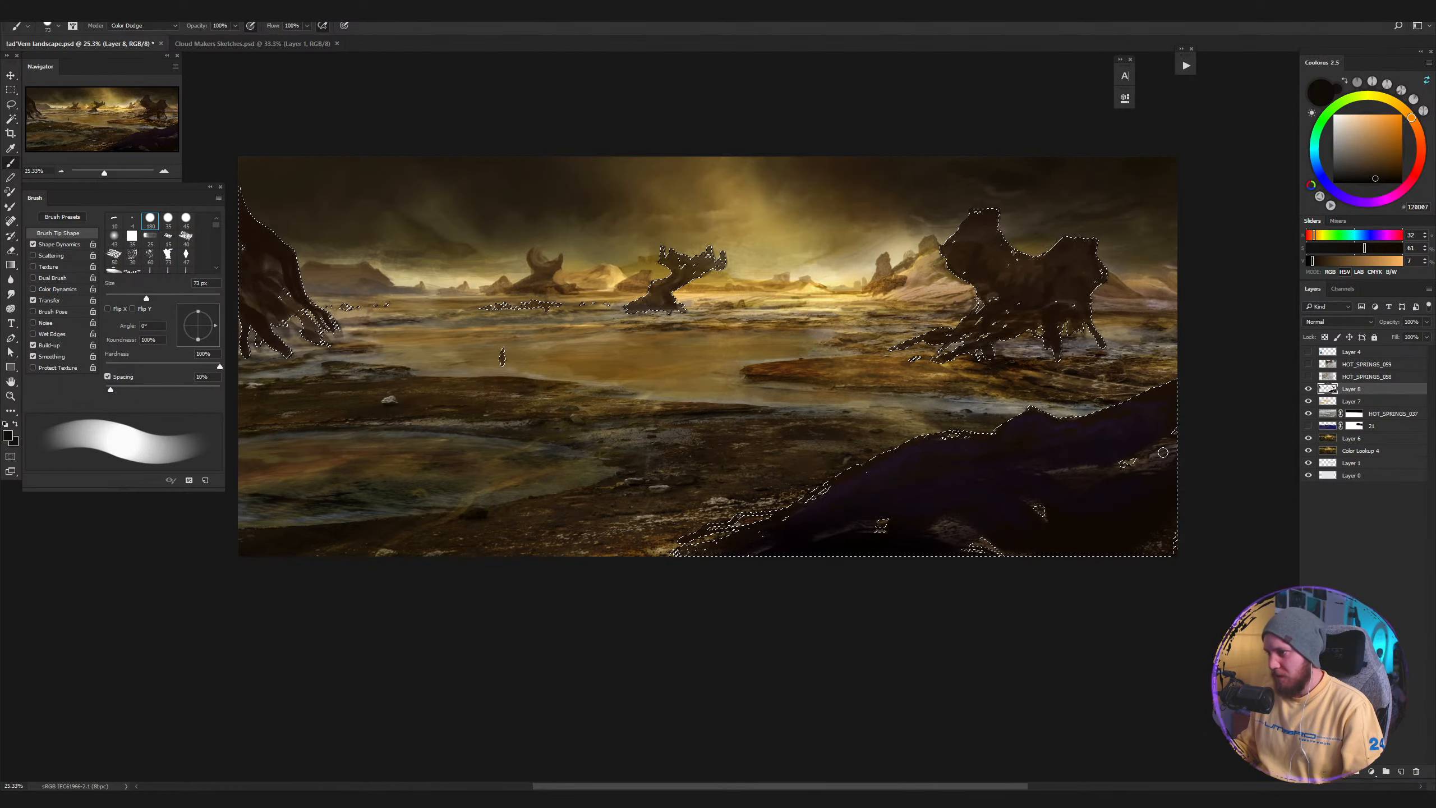
left_click_drag(868, 483, 1018, 502)
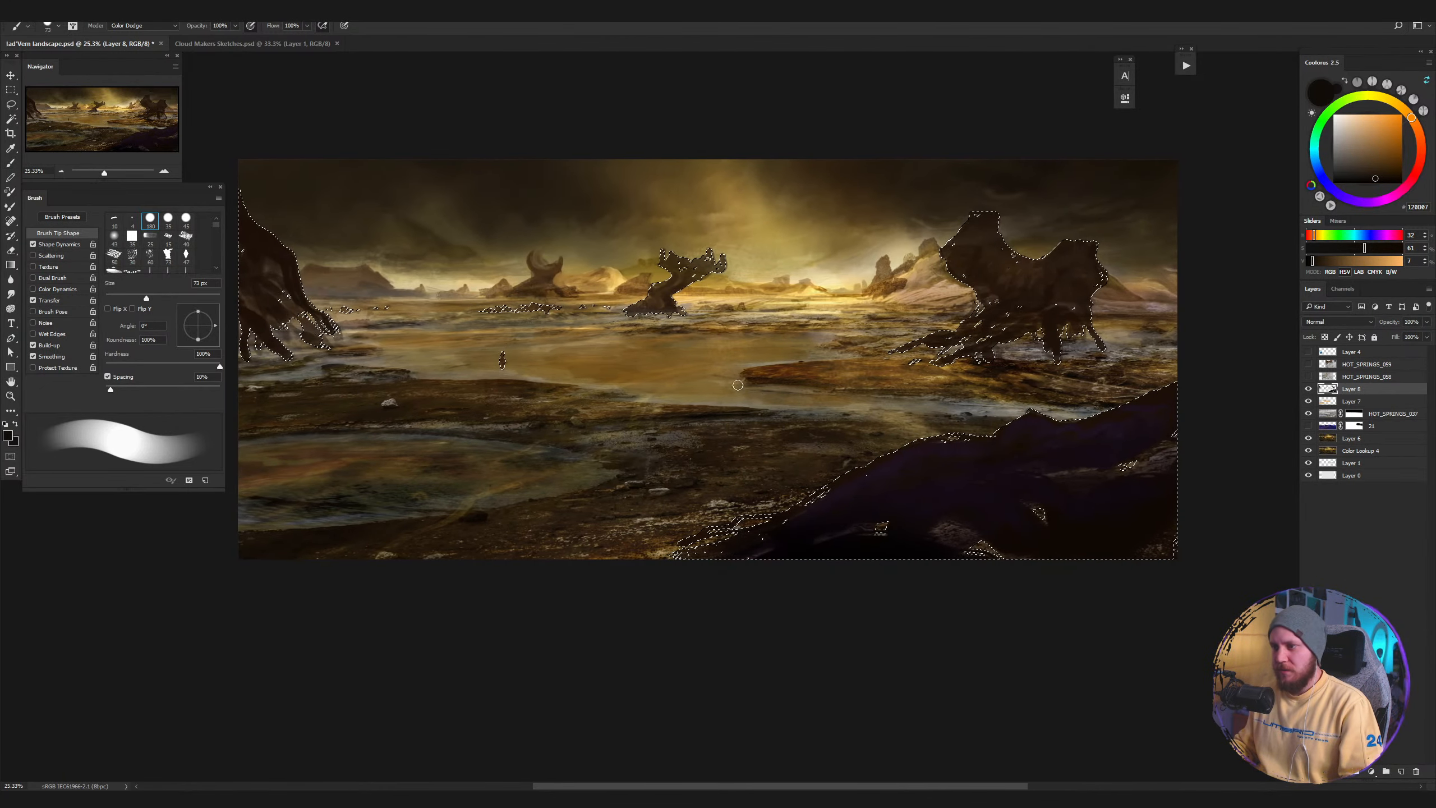
key("z")
mouse_move(761, 397)
left_mouse_down()
mouse_move(704, 416)
mouse_move(725, 417)
mouse_move(728, 390)
left_mouse_up()
key("b")
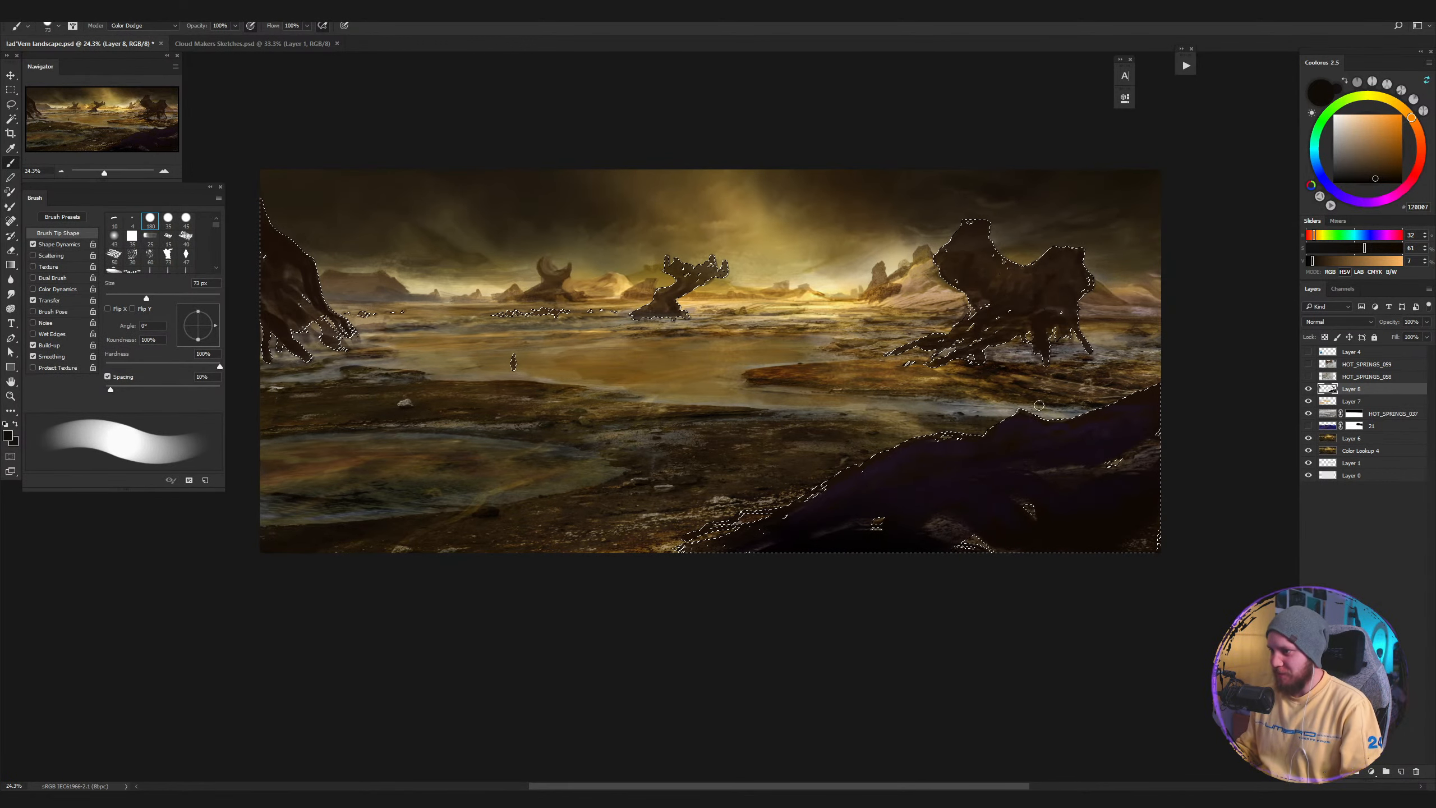
left_click(1094, 506, "alt")
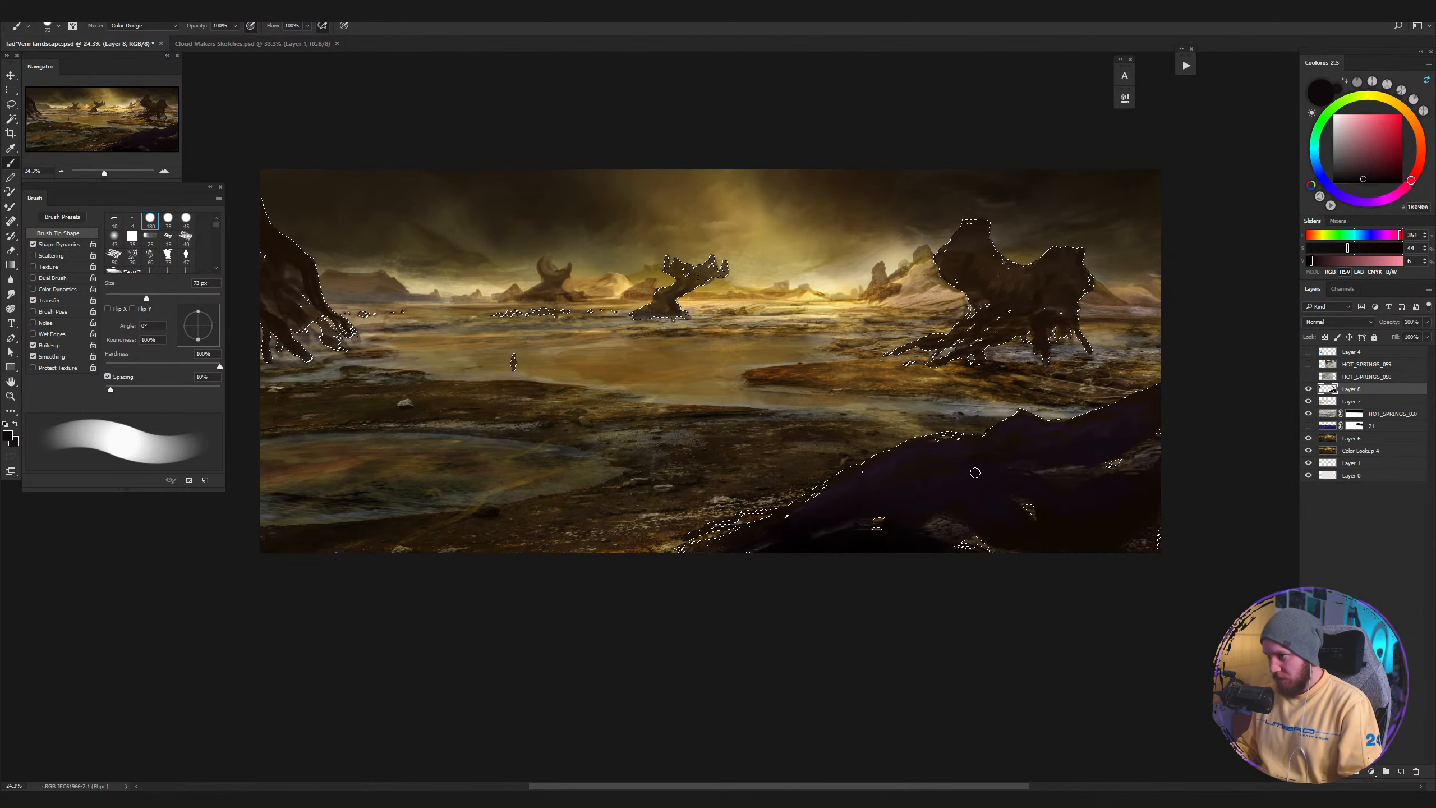
left_click(1104, 497, "alt")
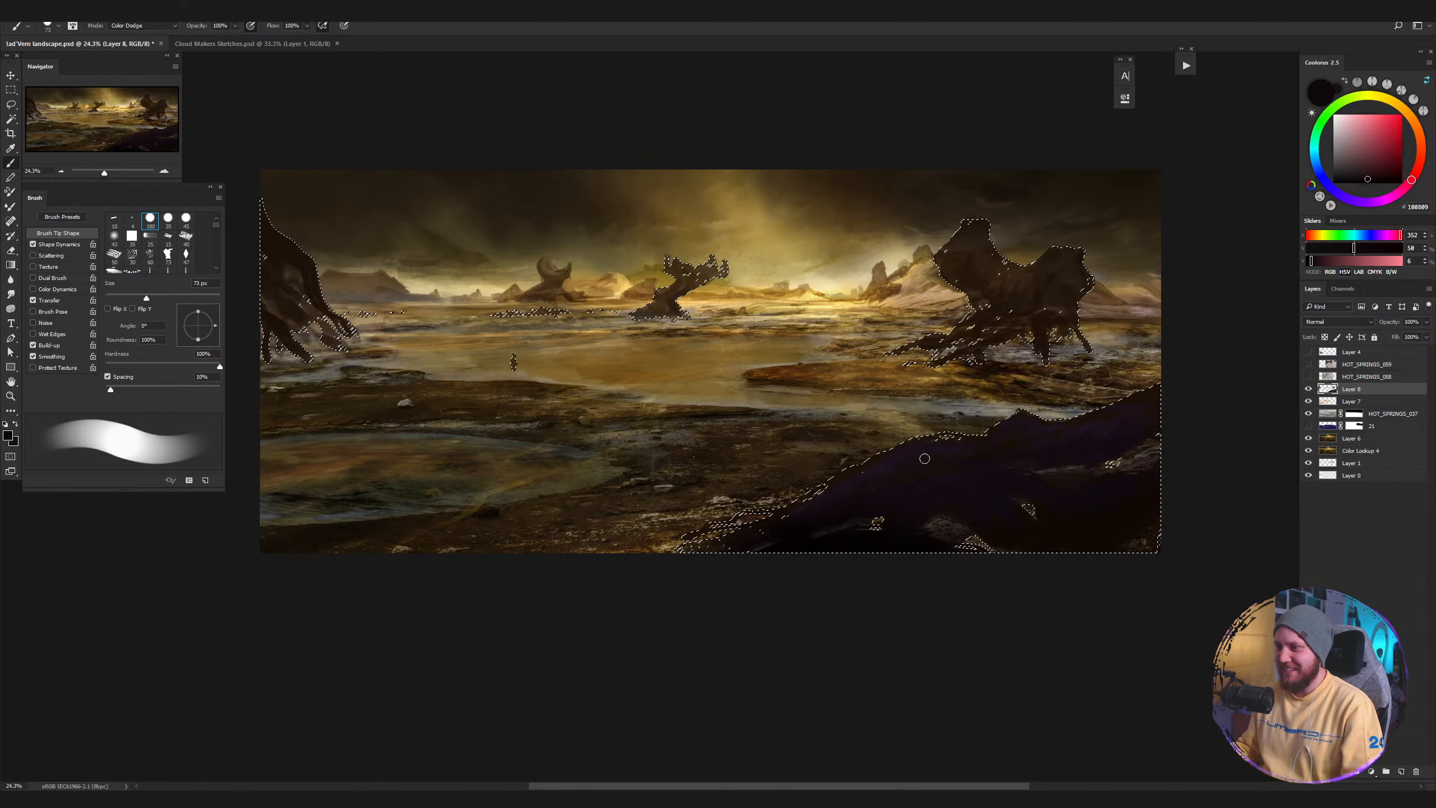
Reduce the hard round brush to 46 px and sample a dark purple from the mound to keep shading it.
key("bracketleft")
key("bracketleft")
key("bracketleft")
key("bracketleft")
key("bracketleft")
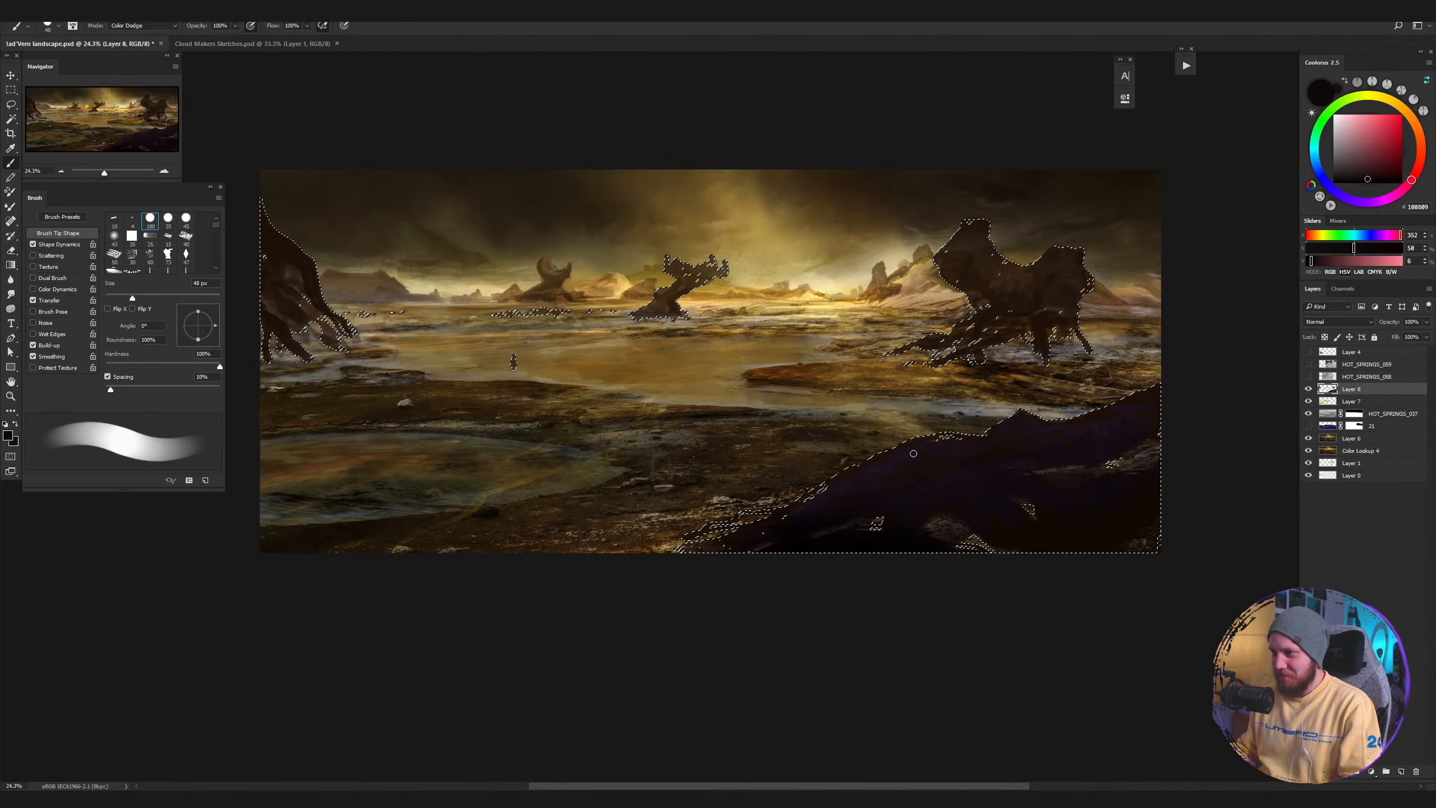
left_click(912, 495, "alt")
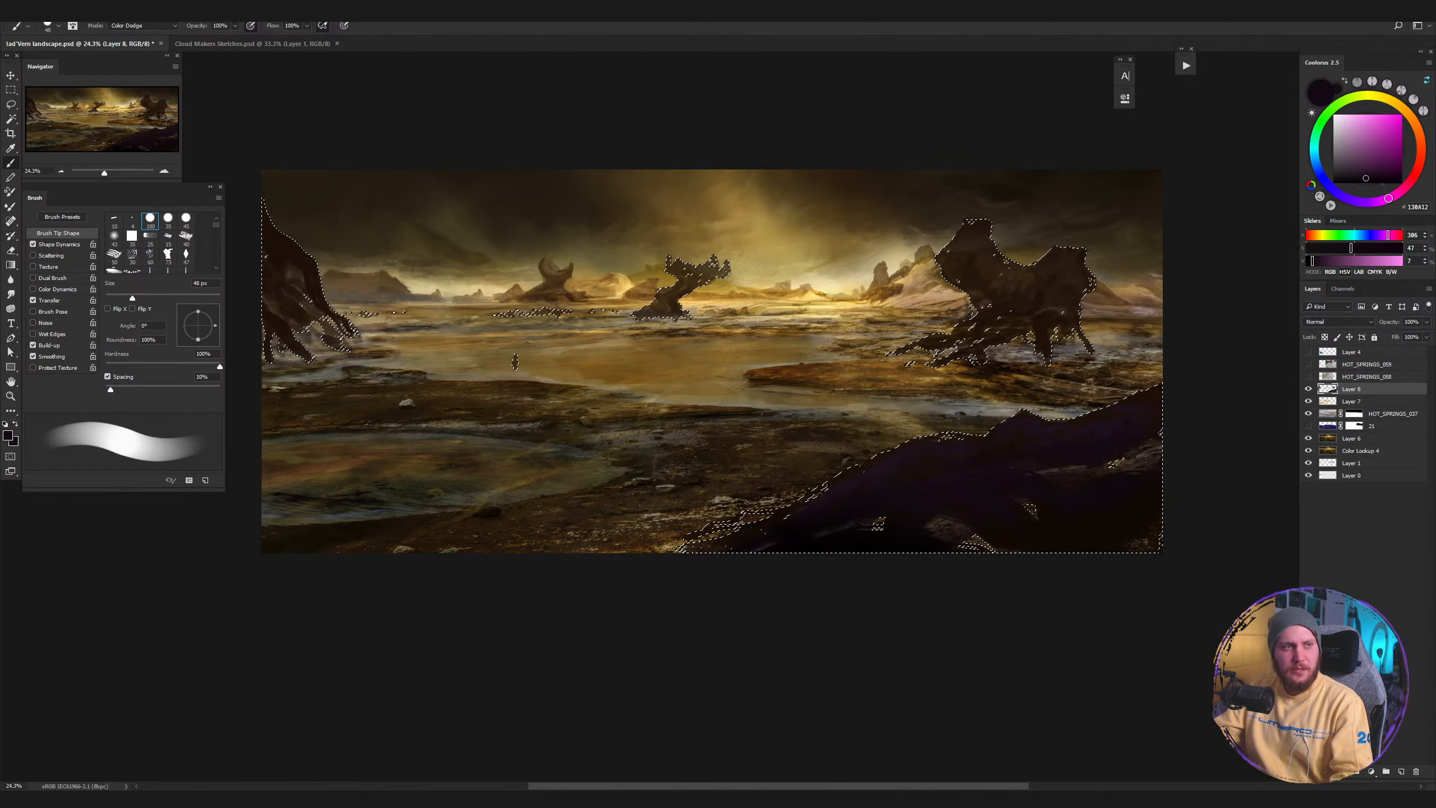
Reload the selection of Layer 8's painted shapes and sample dark purples from the mound and a dark brown from the left rock for shading.
key("ctrl+d")
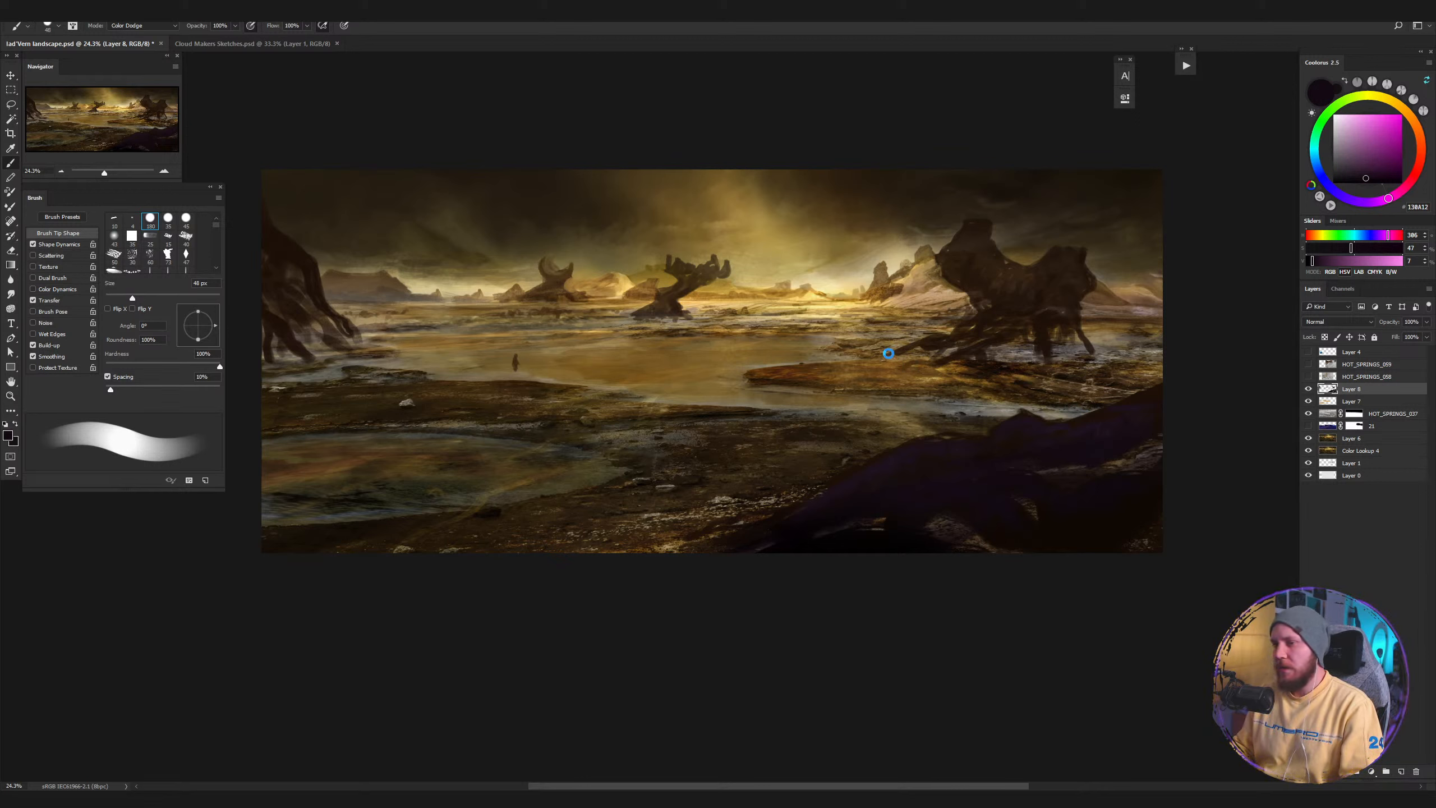
left_click(1355, 397, "ctrl")
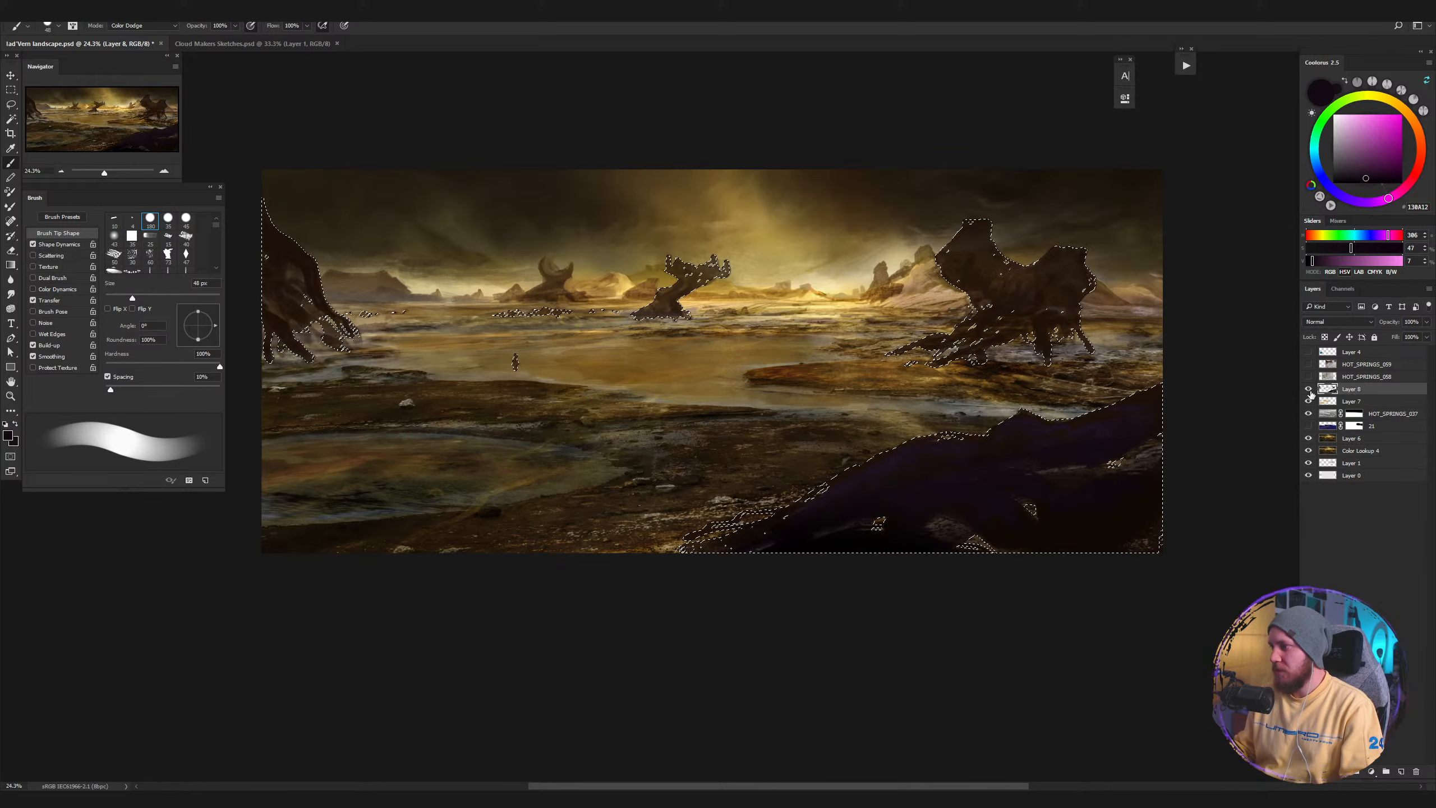
left_click_drag(1107, 378, 1122, 385)
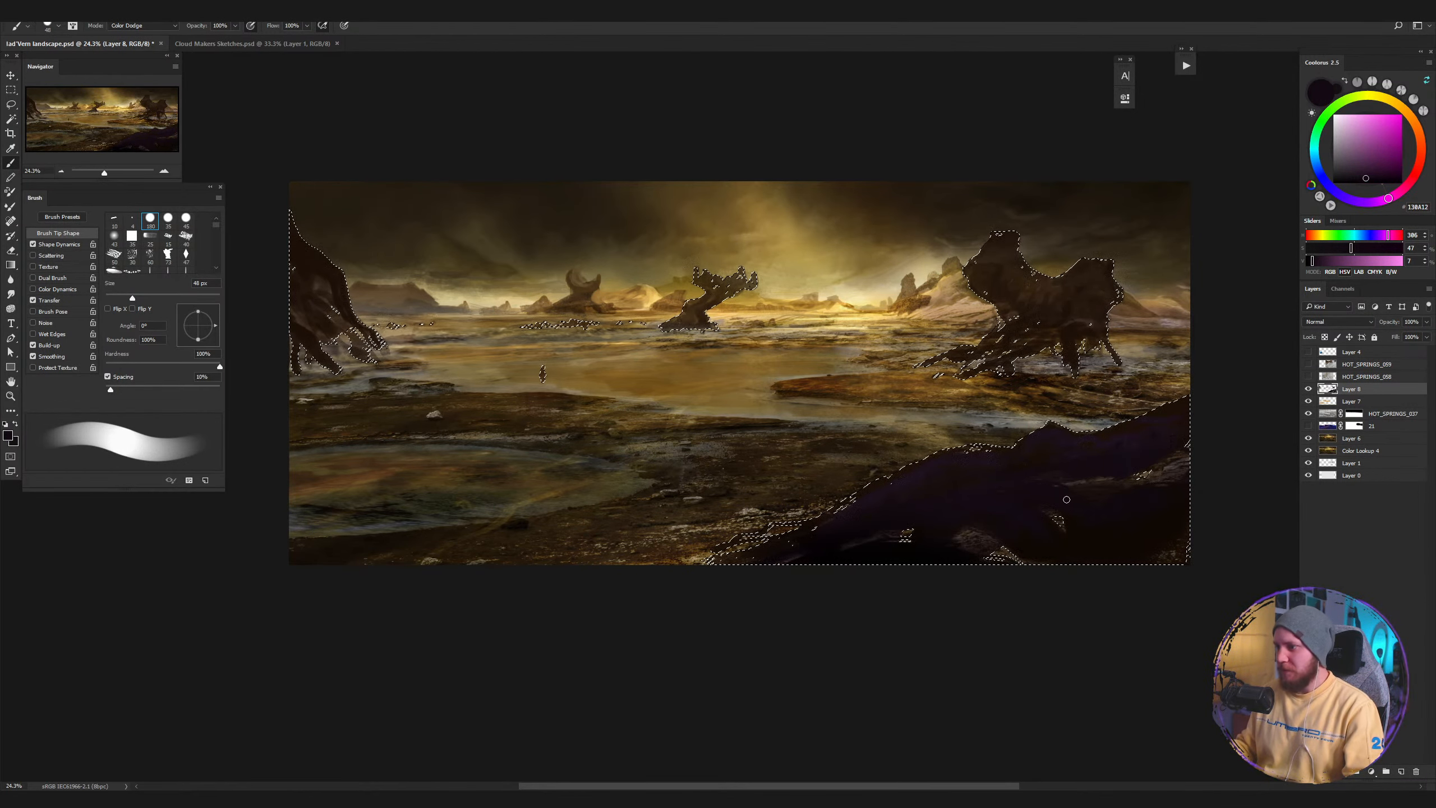
left_click(984, 487, "alt")
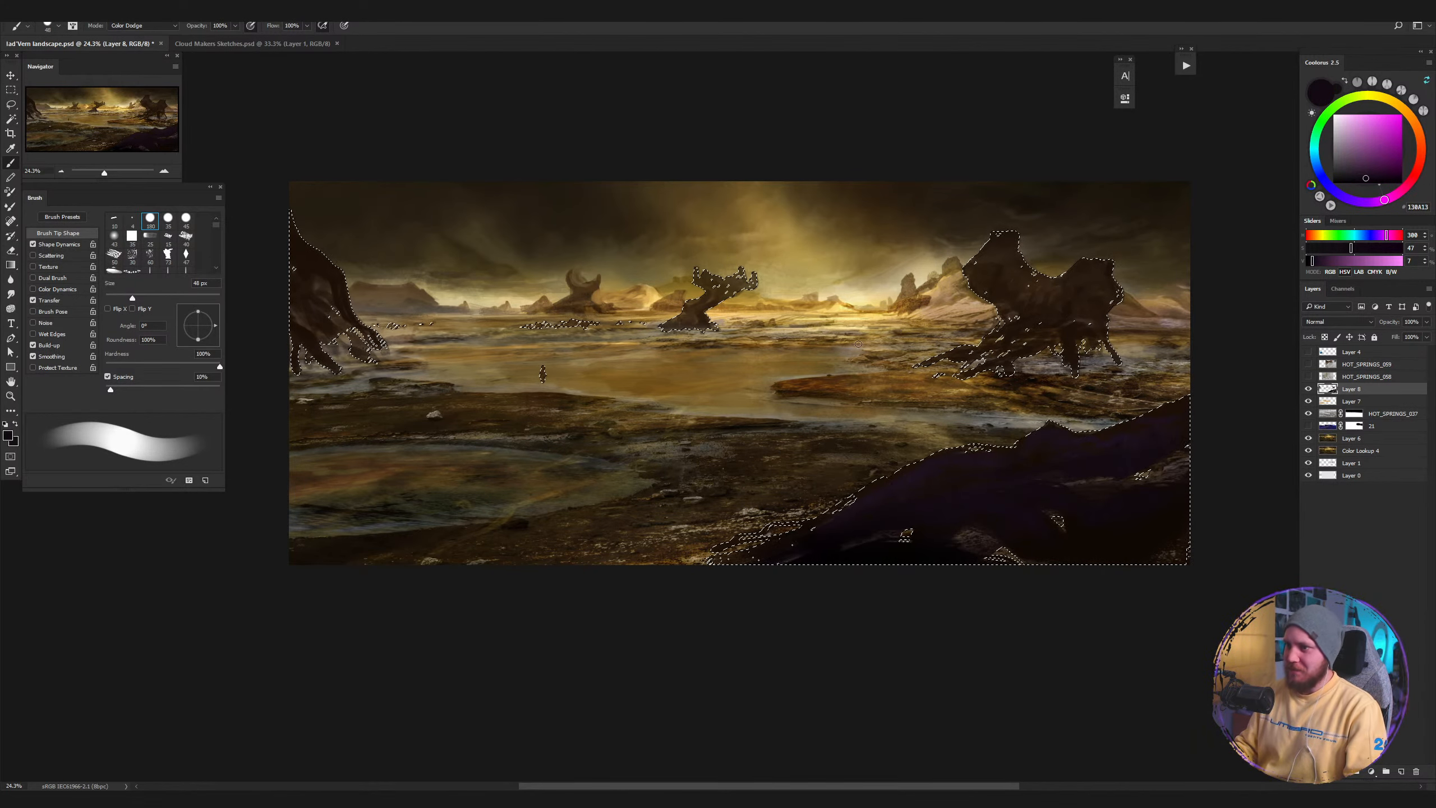
left_click(308, 247, "alt")
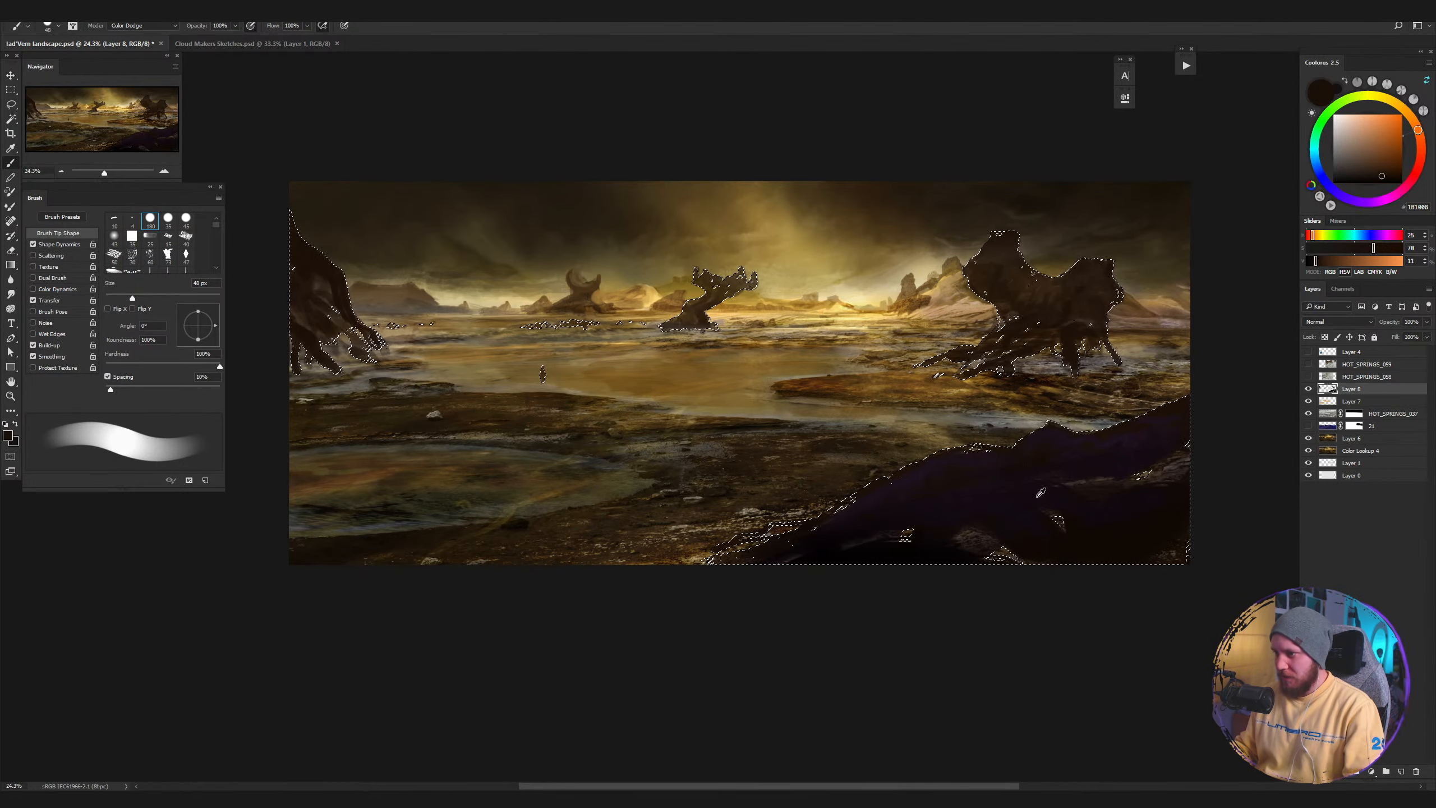
left_click(953, 477, "alt")
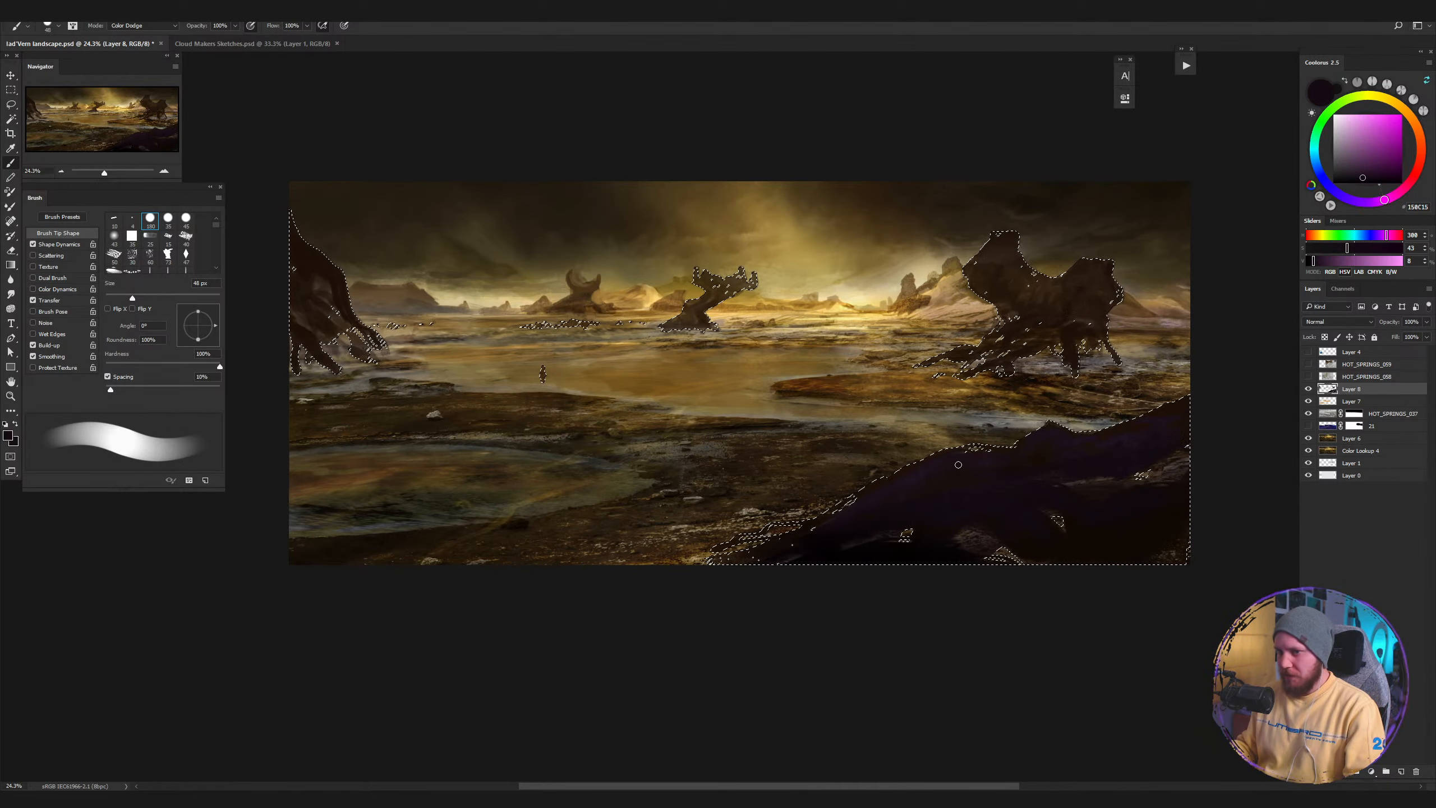
Switch to the textured dual brush at 98 px for working inside the selection.
right_click(954, 423)
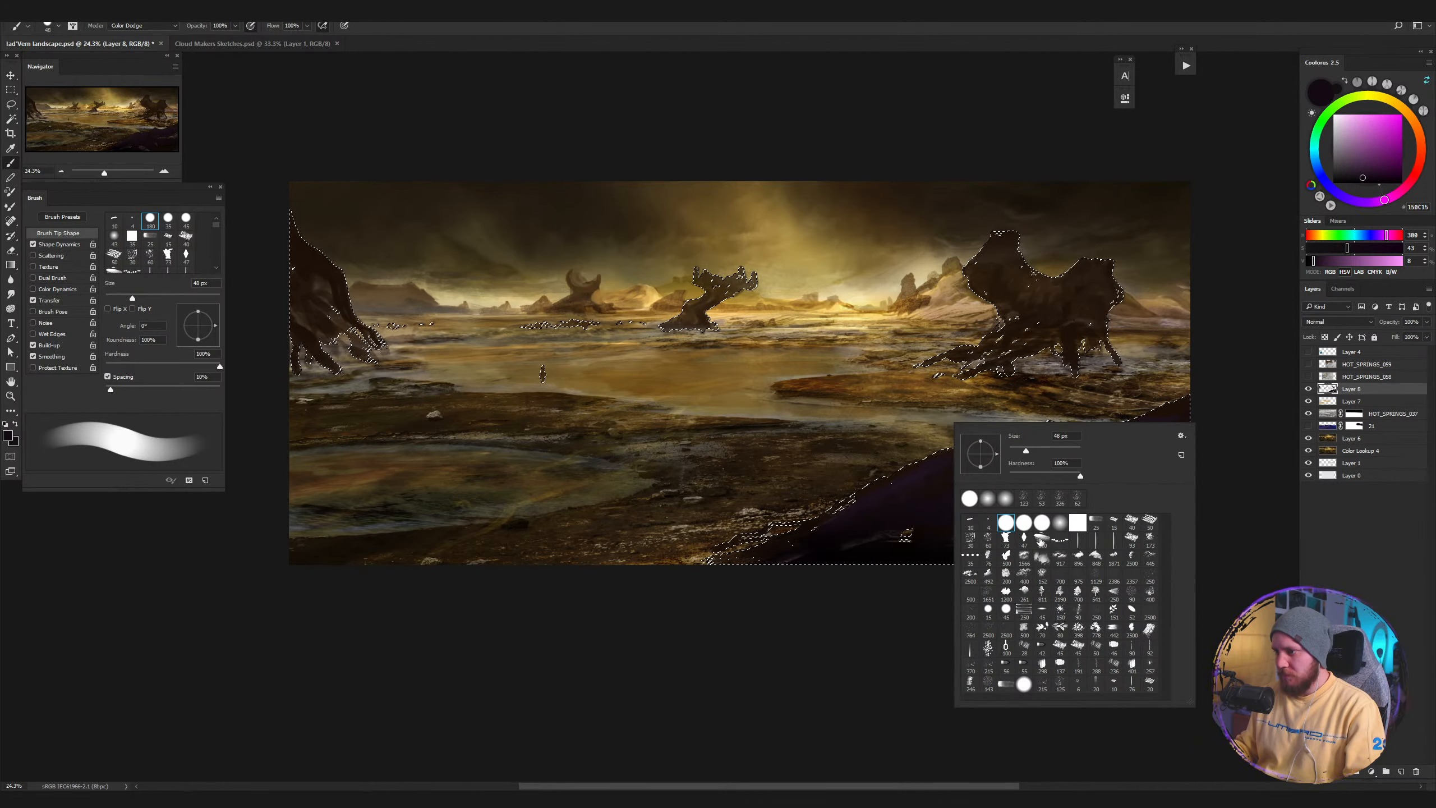
left_click(1042, 540)
key("Return")
left_click_drag(845, 435, 841, 435)
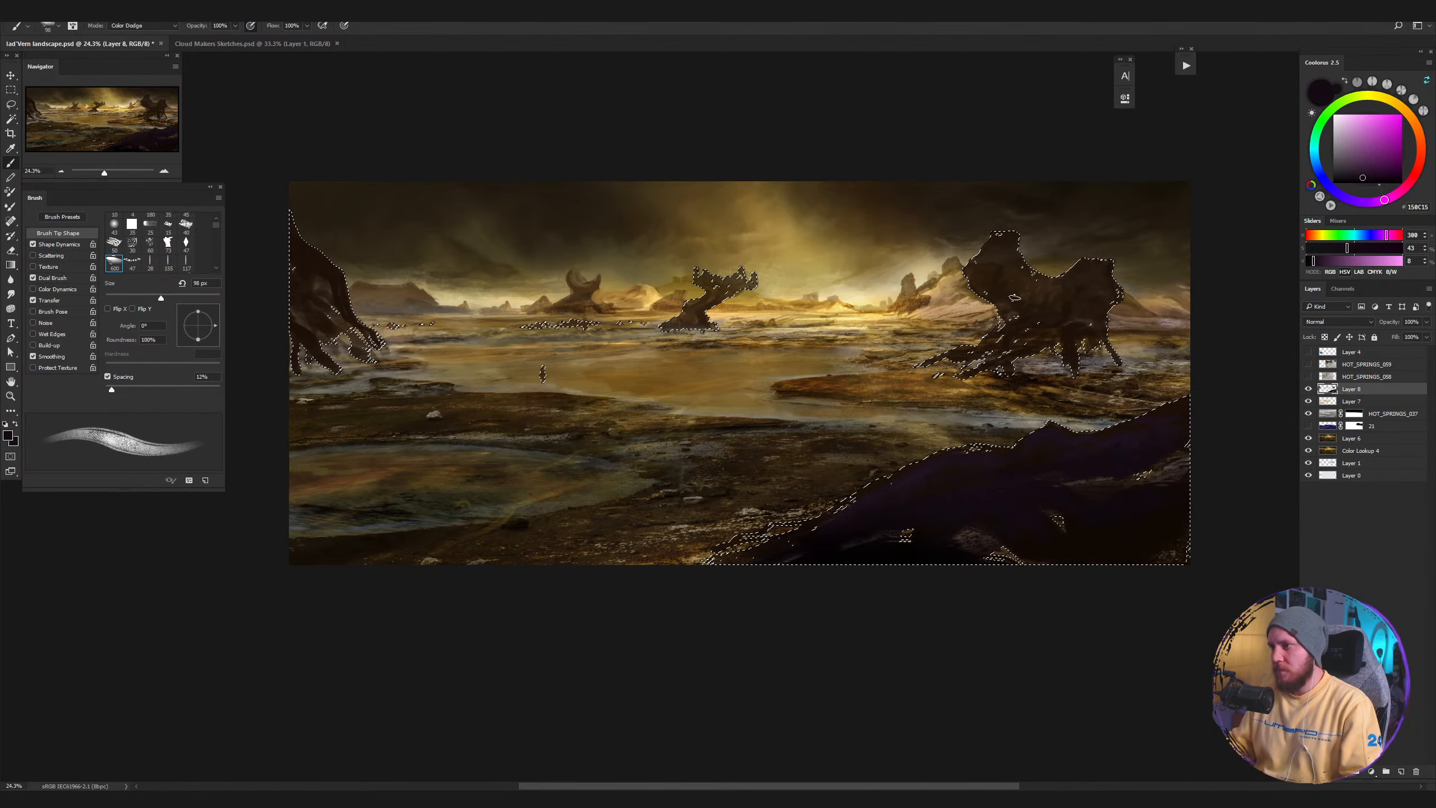
Sample a dark brown from the large rock formation on the right and reduce the textured brush to 57 px.
key("ctrl+space")
left_click_drag(1026, 282, 1041, 283)
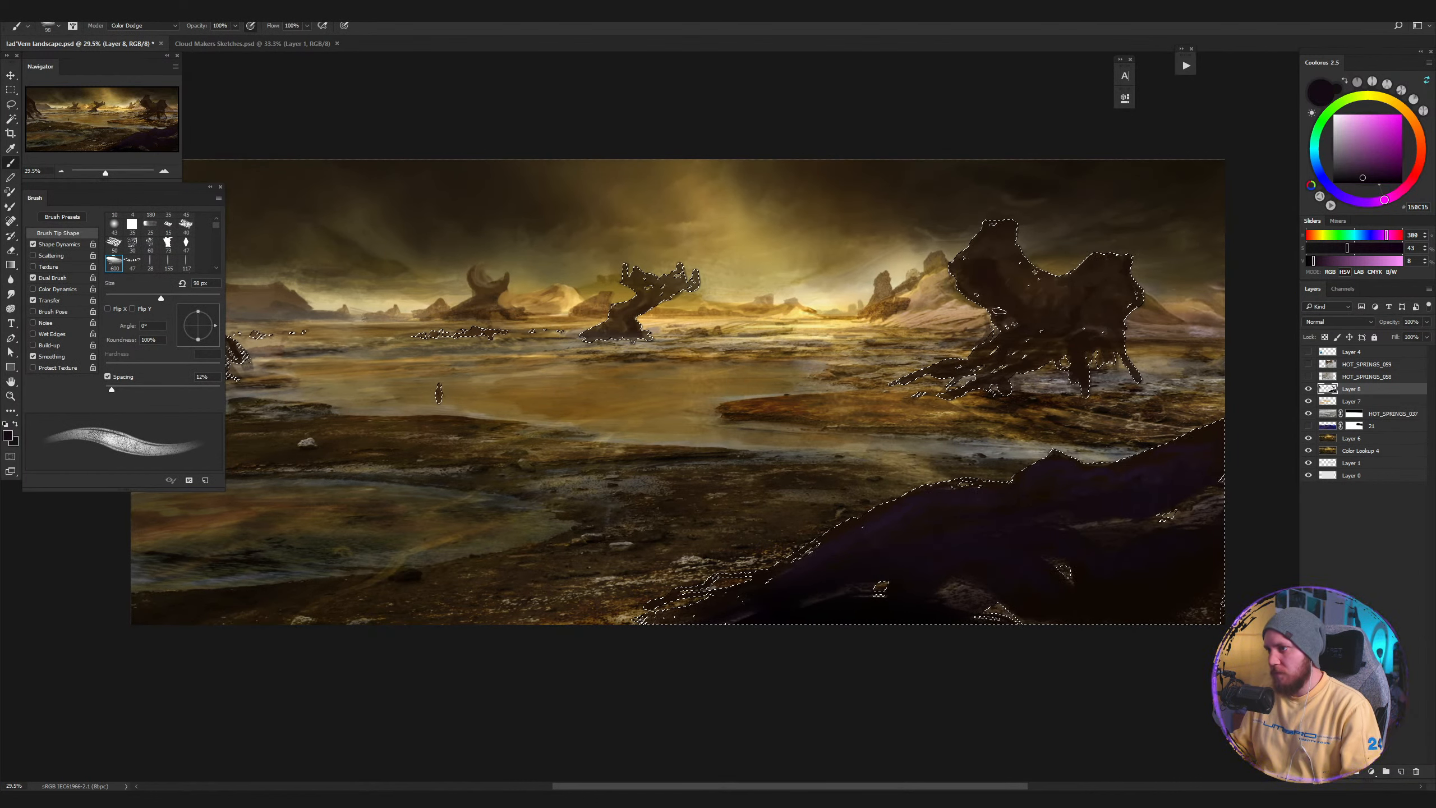
left_click(1055, 283, "alt")
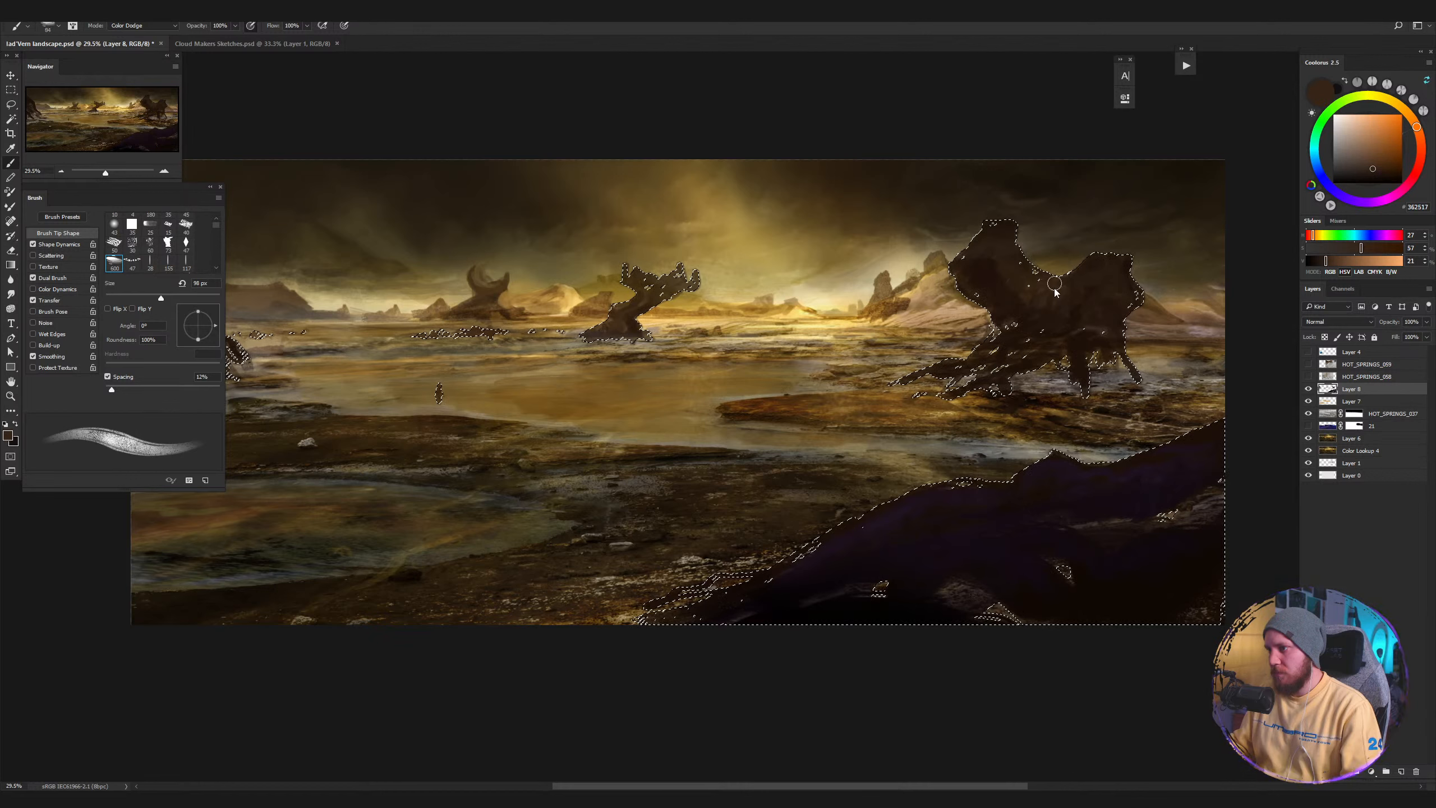
key("bracketleft")
key("bracketleft")
key("bracketleft")
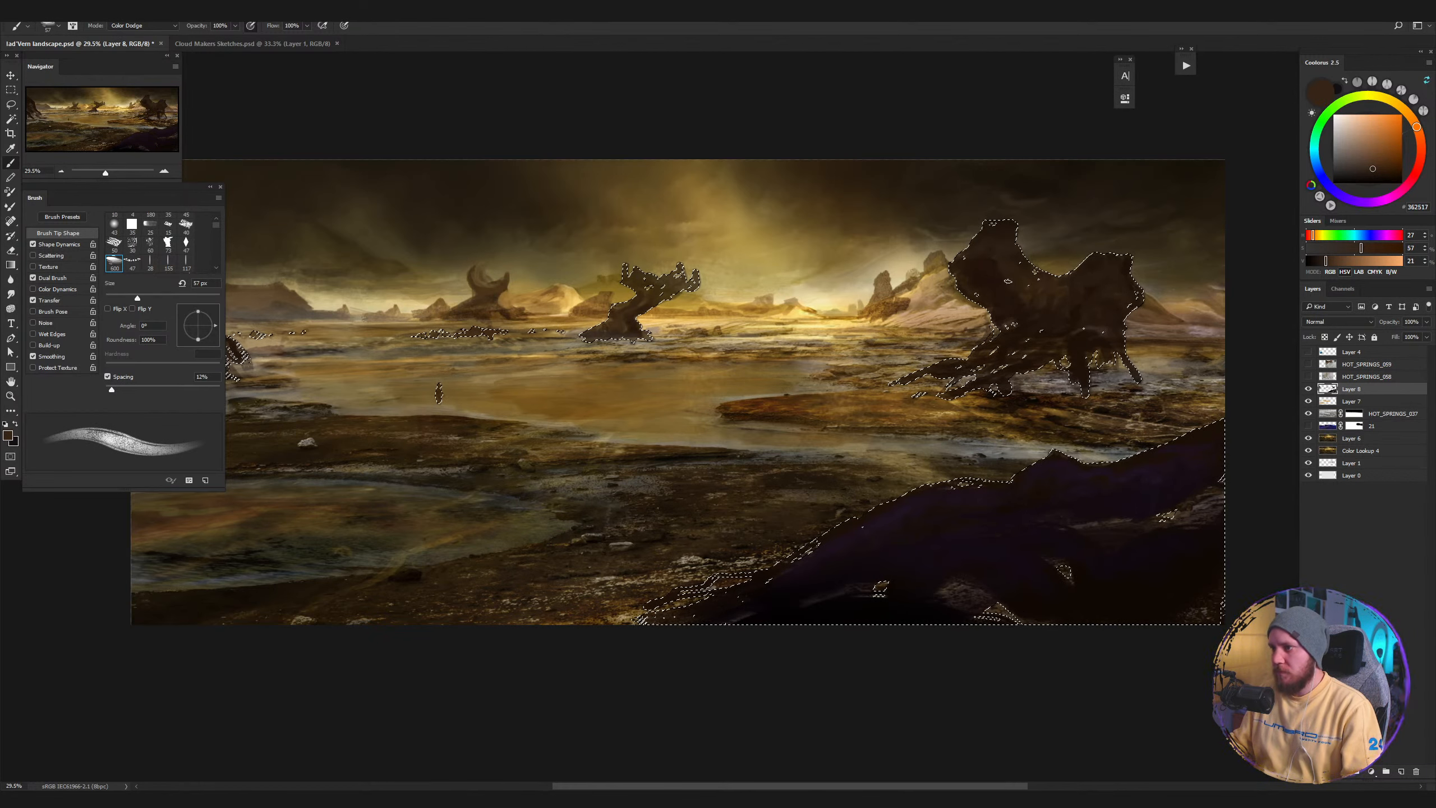
Set the brush mode to Normal, sample a darker brown from the right rock formation to shade it, and clear the selection.
right_click(1008, 281, "shift")
left_click(1020, 293)
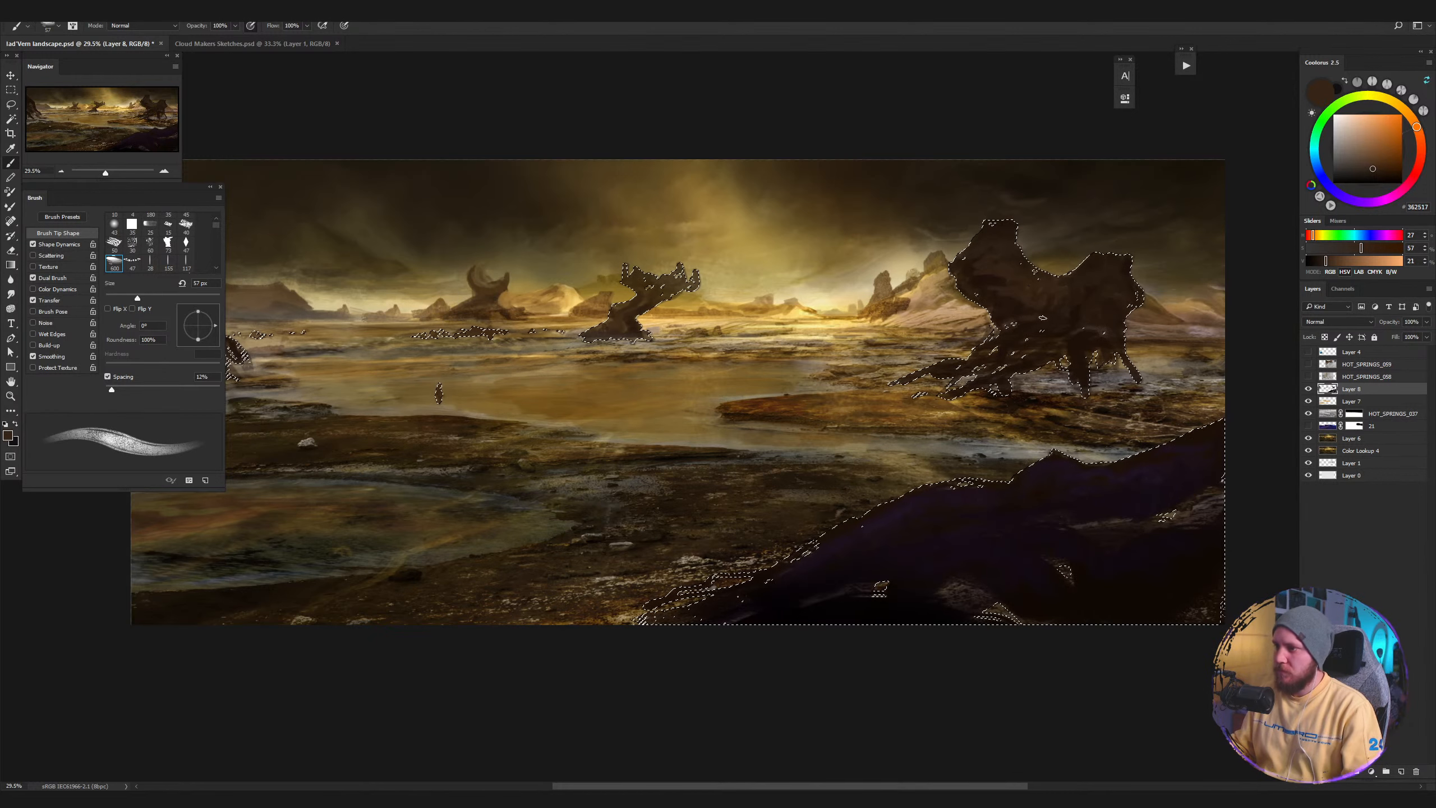
left_click(990, 281, "alt")
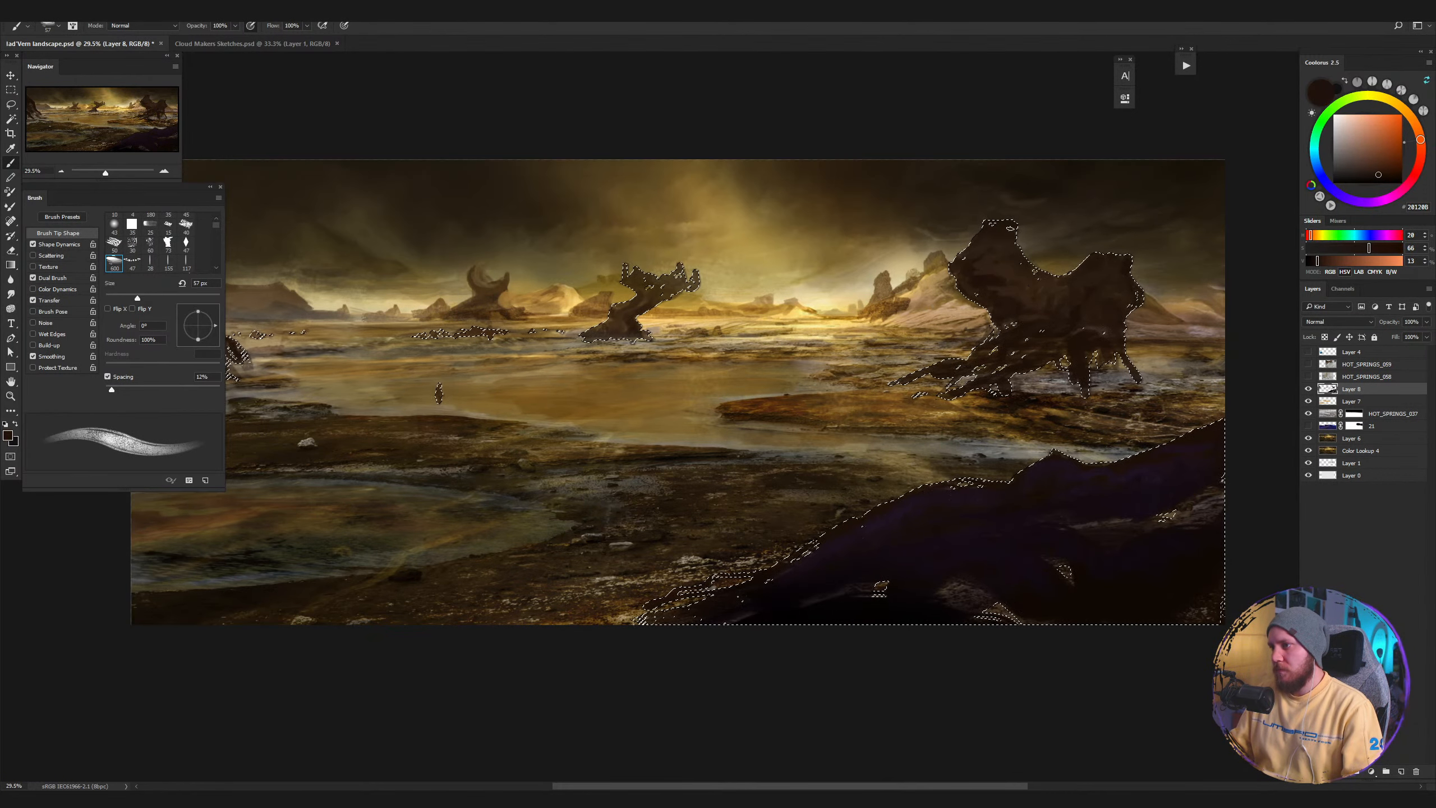
key("ctrl+d")
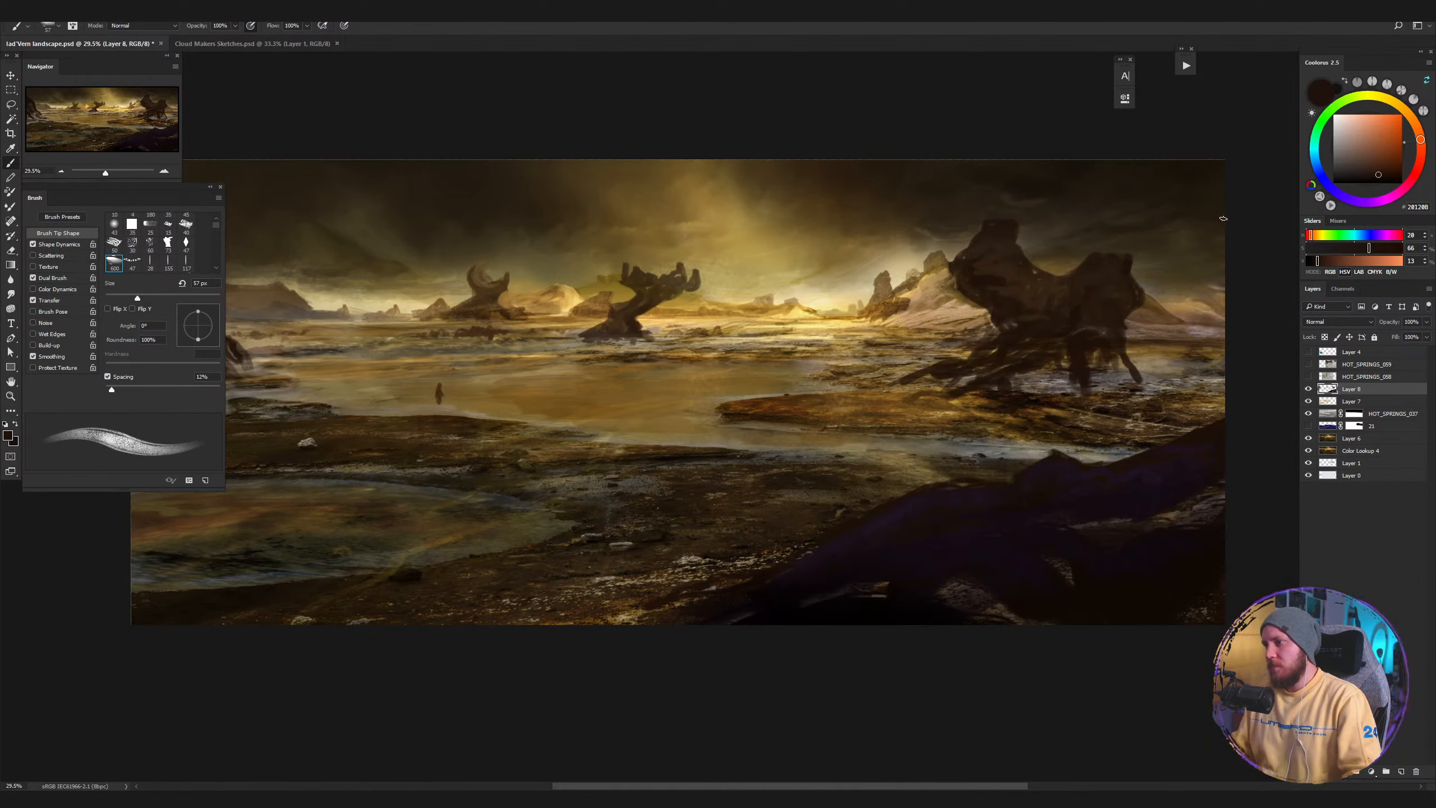
Paint a light greyish-brown tip on the formation's left peak and check the rock designs in the Cloud Makers Sketches document.
left_click_drag(1364, 161, 1355, 154)
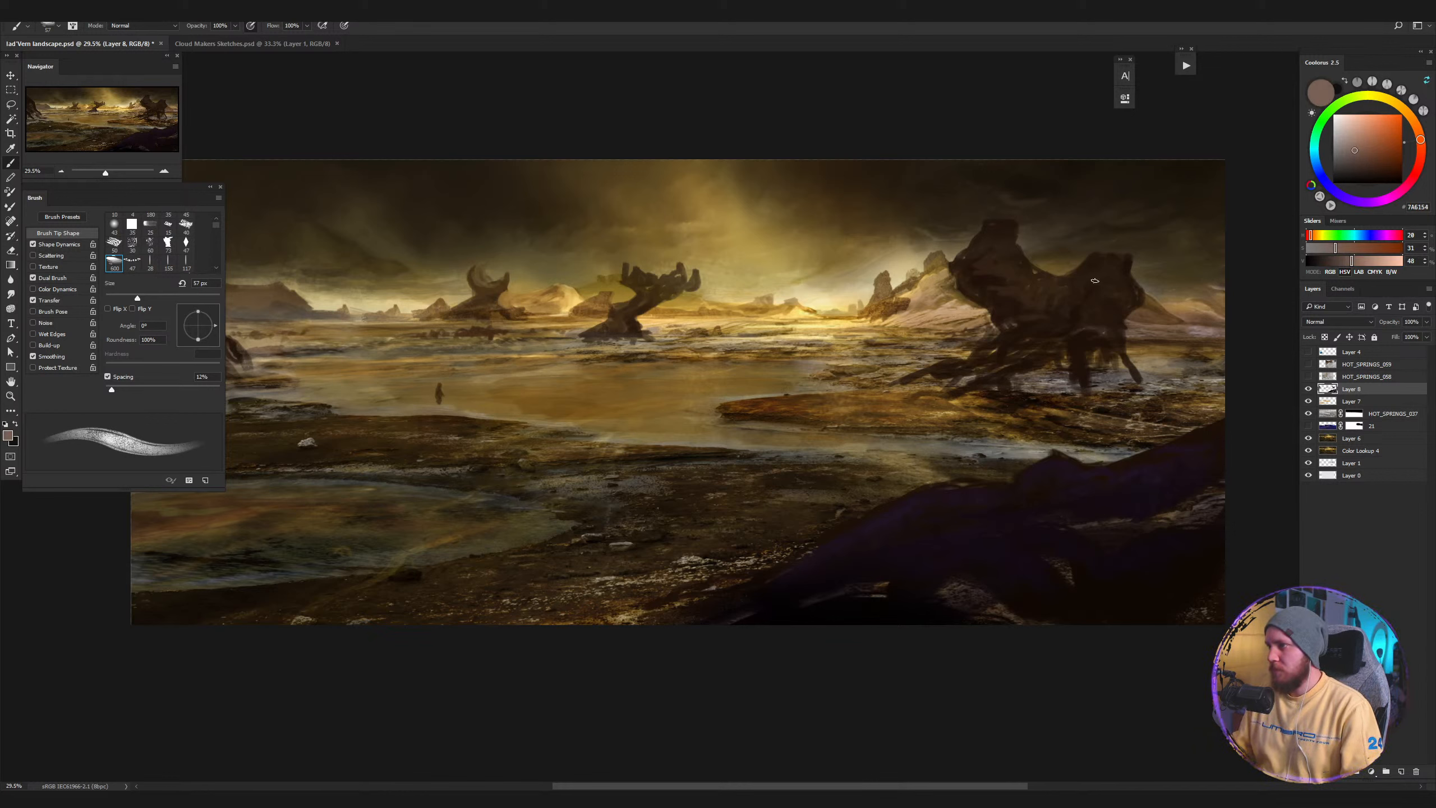
left_click_drag(981, 224, 989, 229)
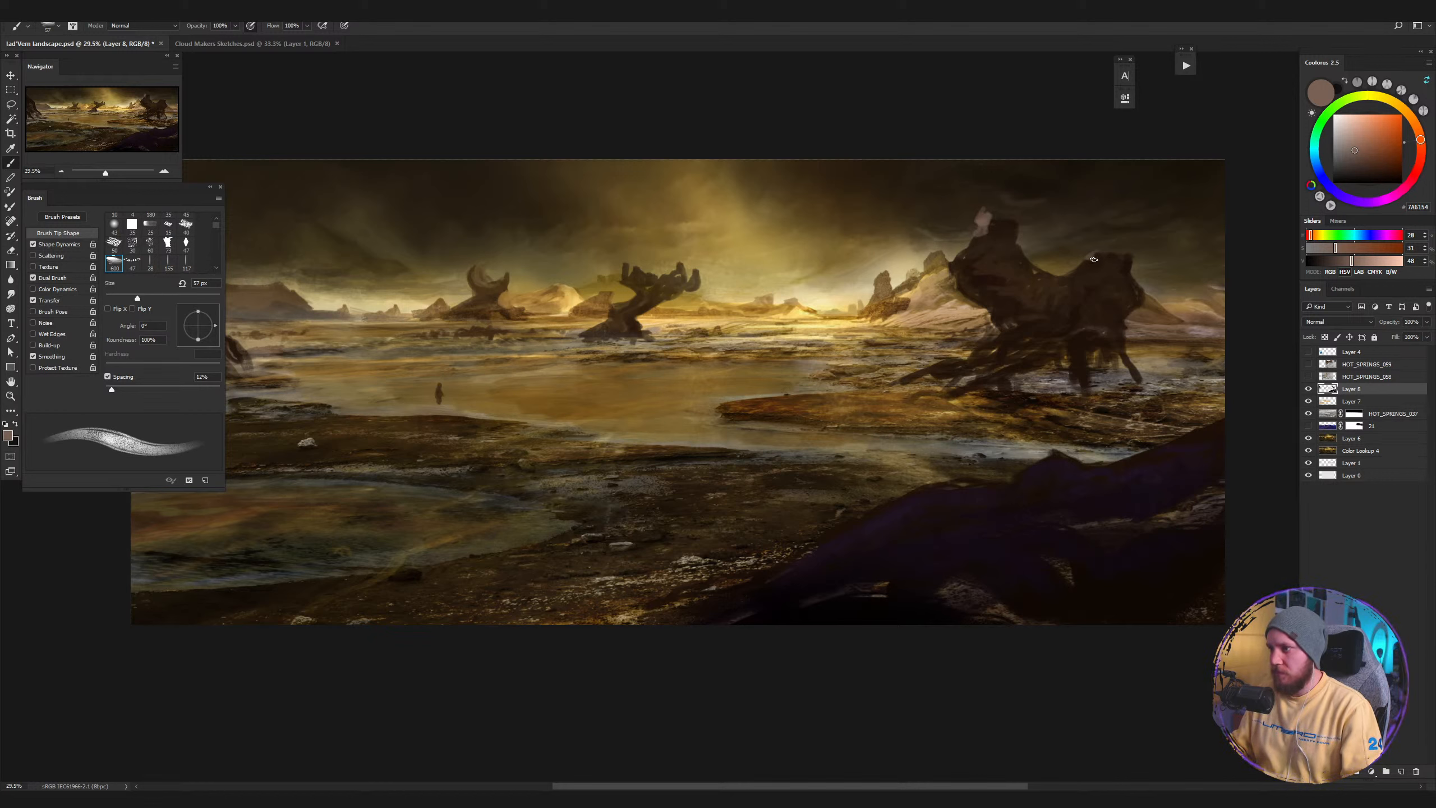
left_click(227, 43)
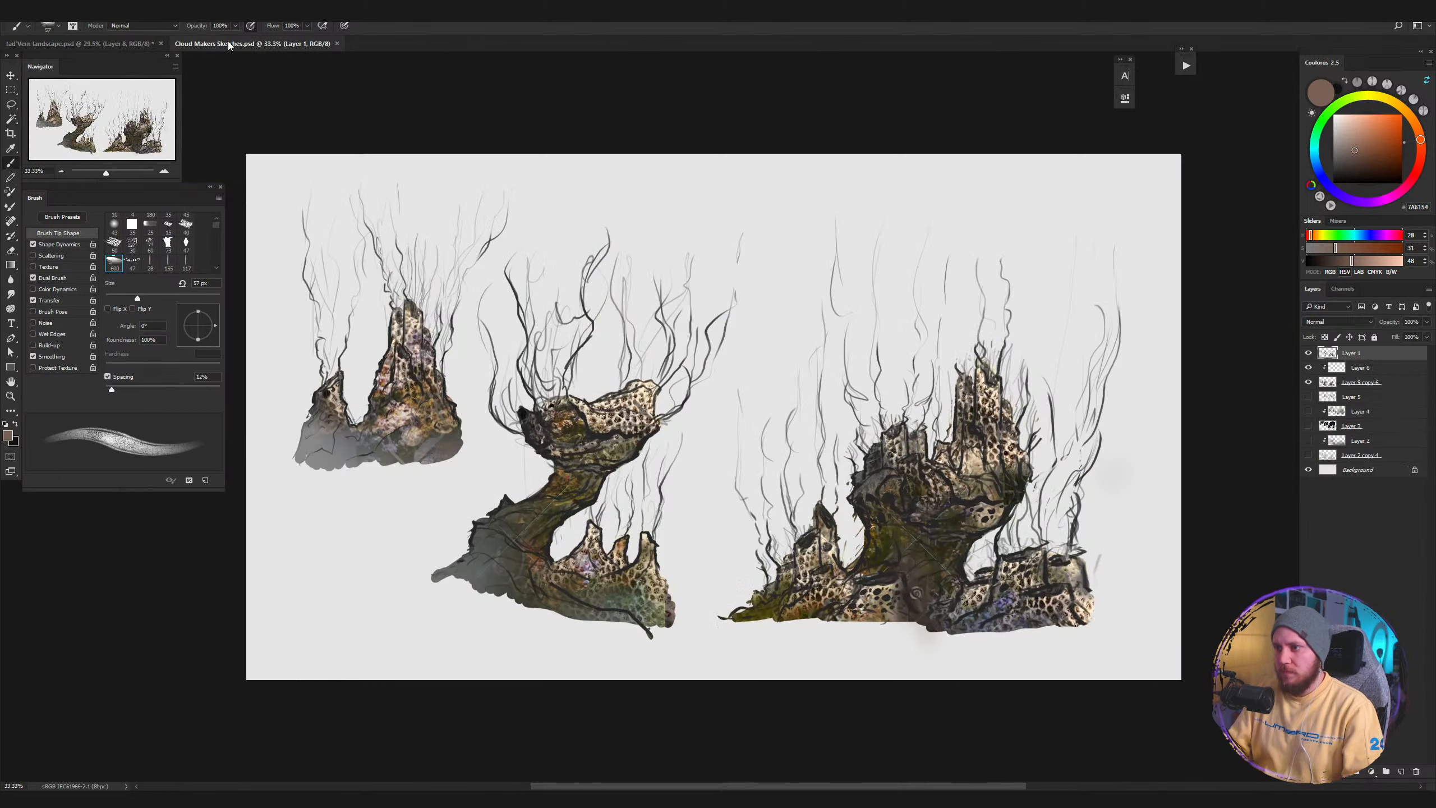
left_click(130, 42)
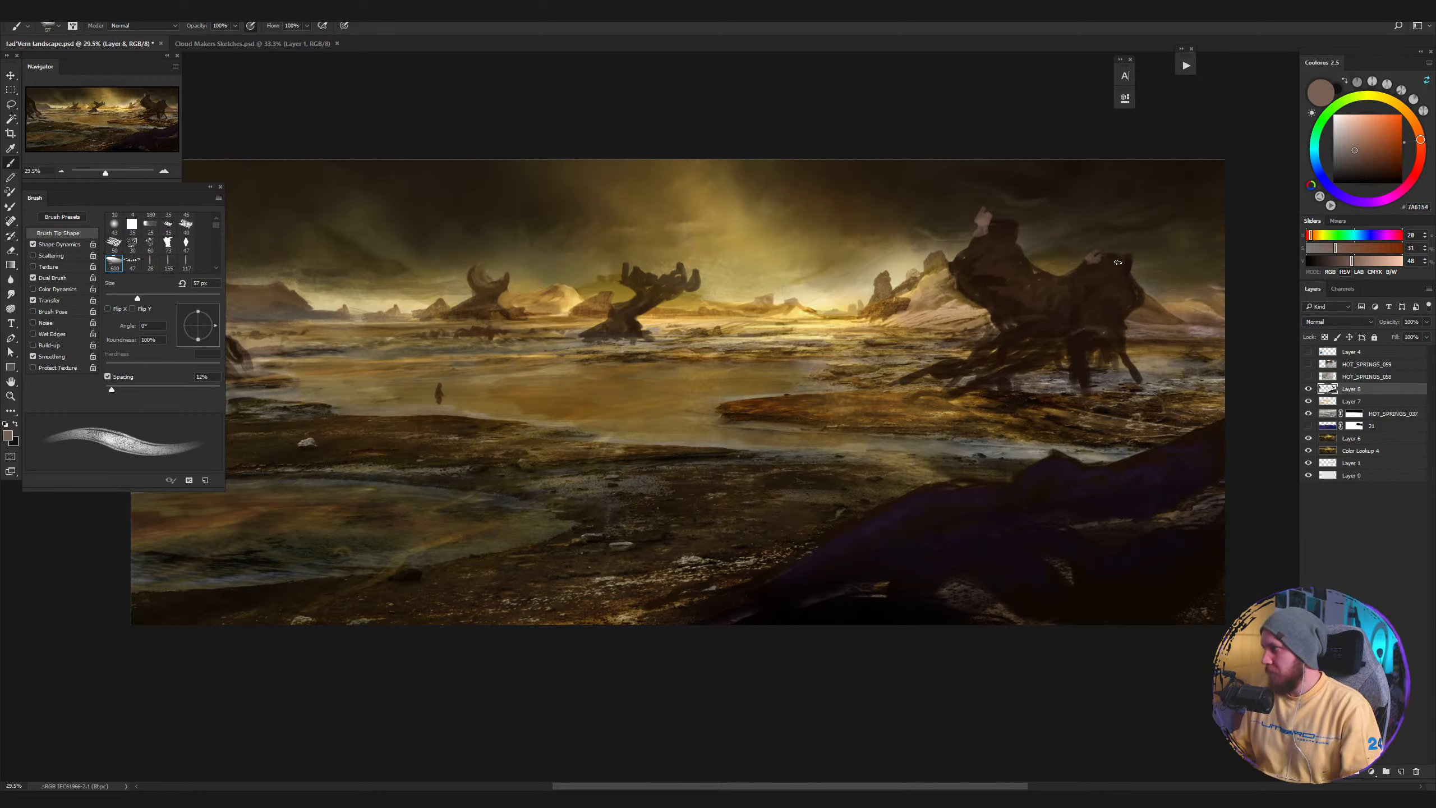
Reduce the textured brush to 37 px, lighten the formation's right peak and sample a dark brown from the left peak.
key("bracketleft")
key("bracketleft")
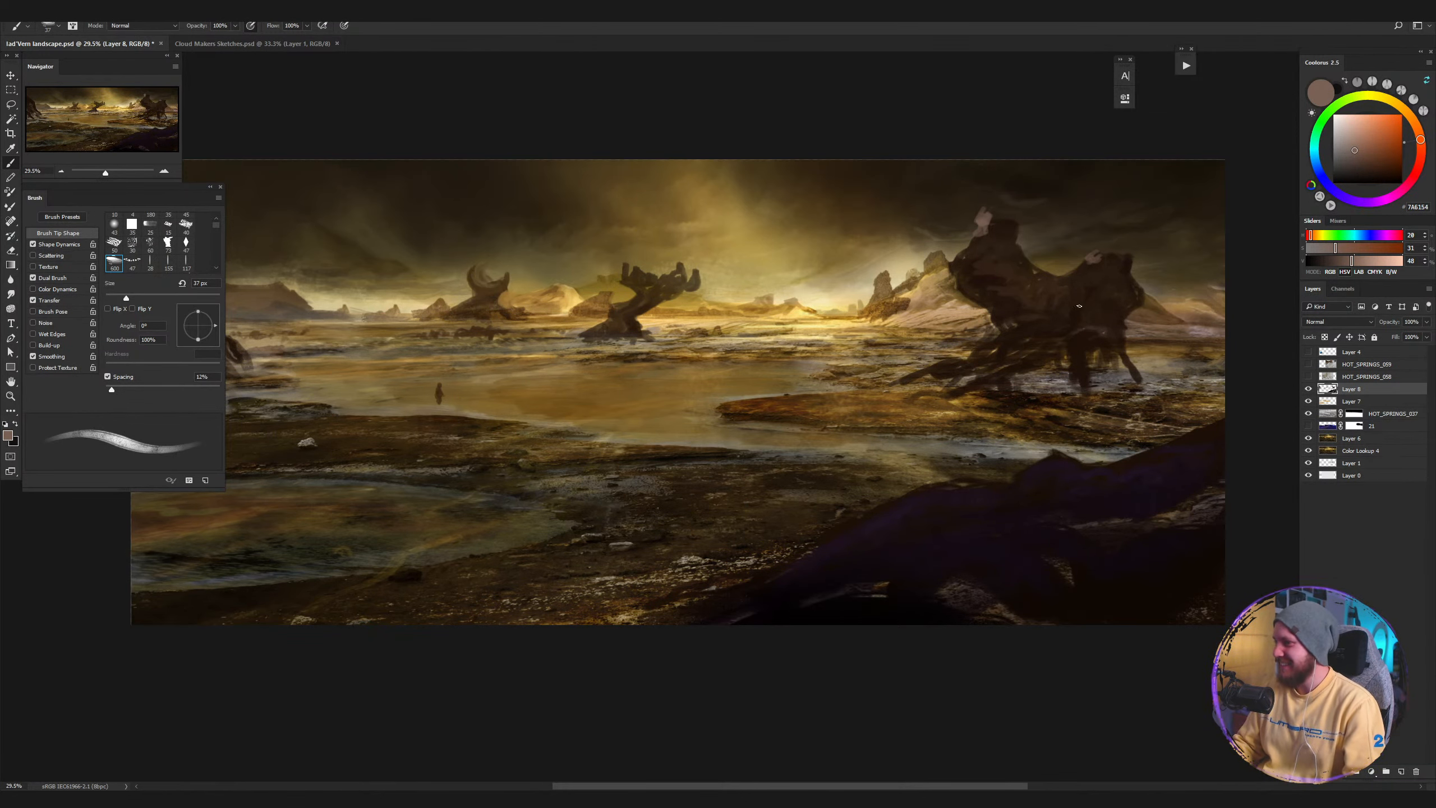
key("z")
mouse_move(1078, 306)
left_mouse_down()
mouse_move(1158, 305)
mouse_move(1120, 303)
left_mouse_up()
key("b")
left_click_drag(1165, 362, 1045, 365)
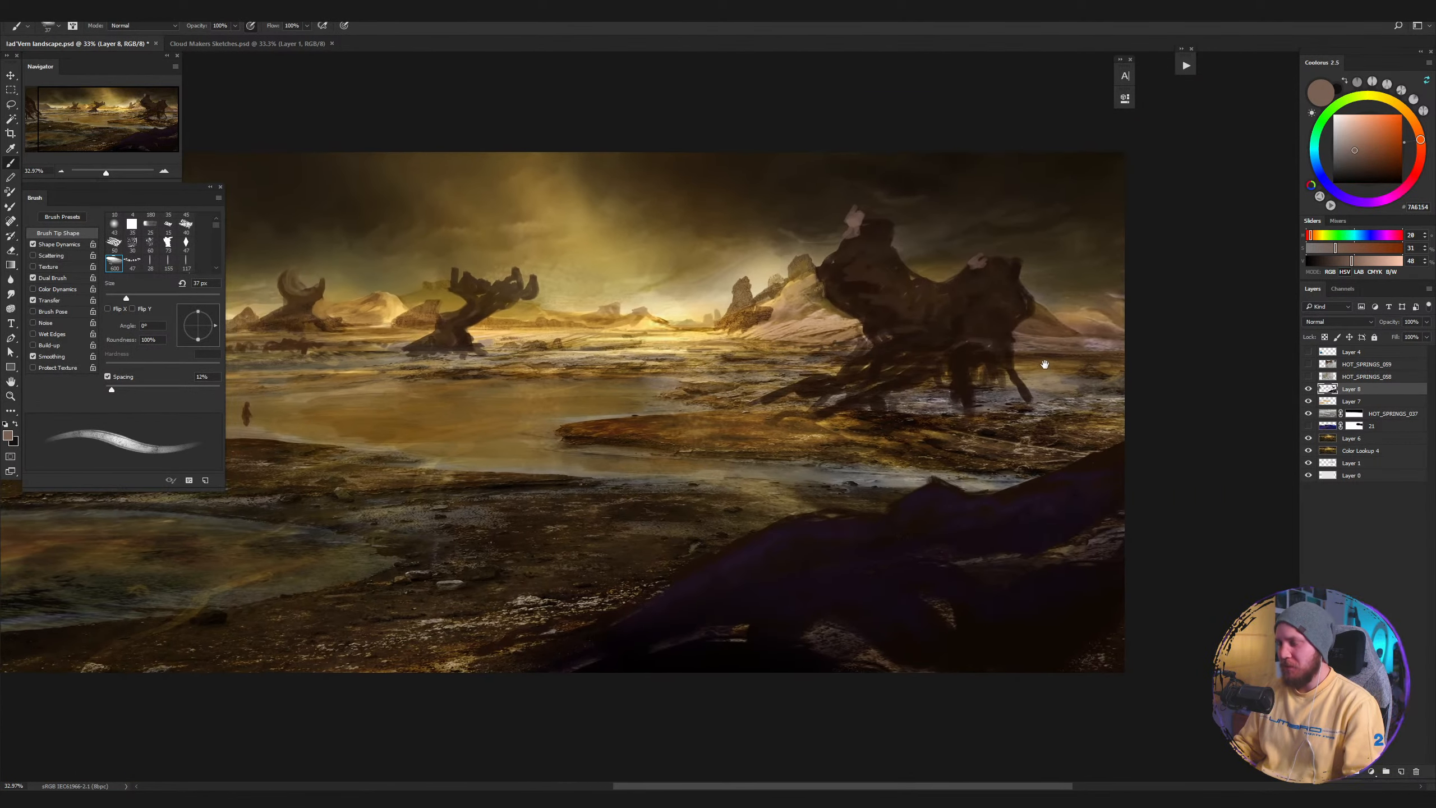
left_click(877, 223, "alt")
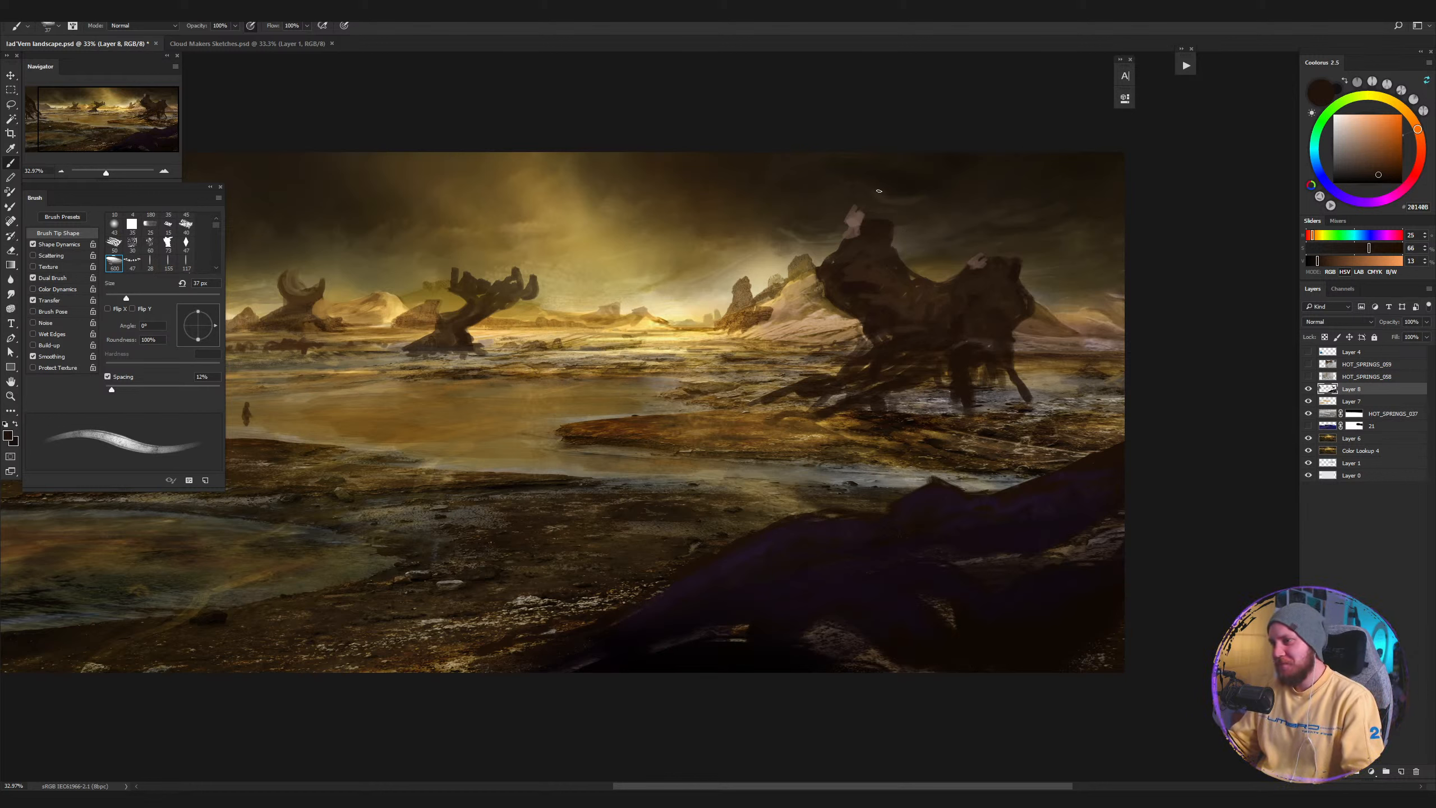
Erase into the left peak's light tip, sample its greyish brown and paint textured highlights over the formation's peaks.
key("e")
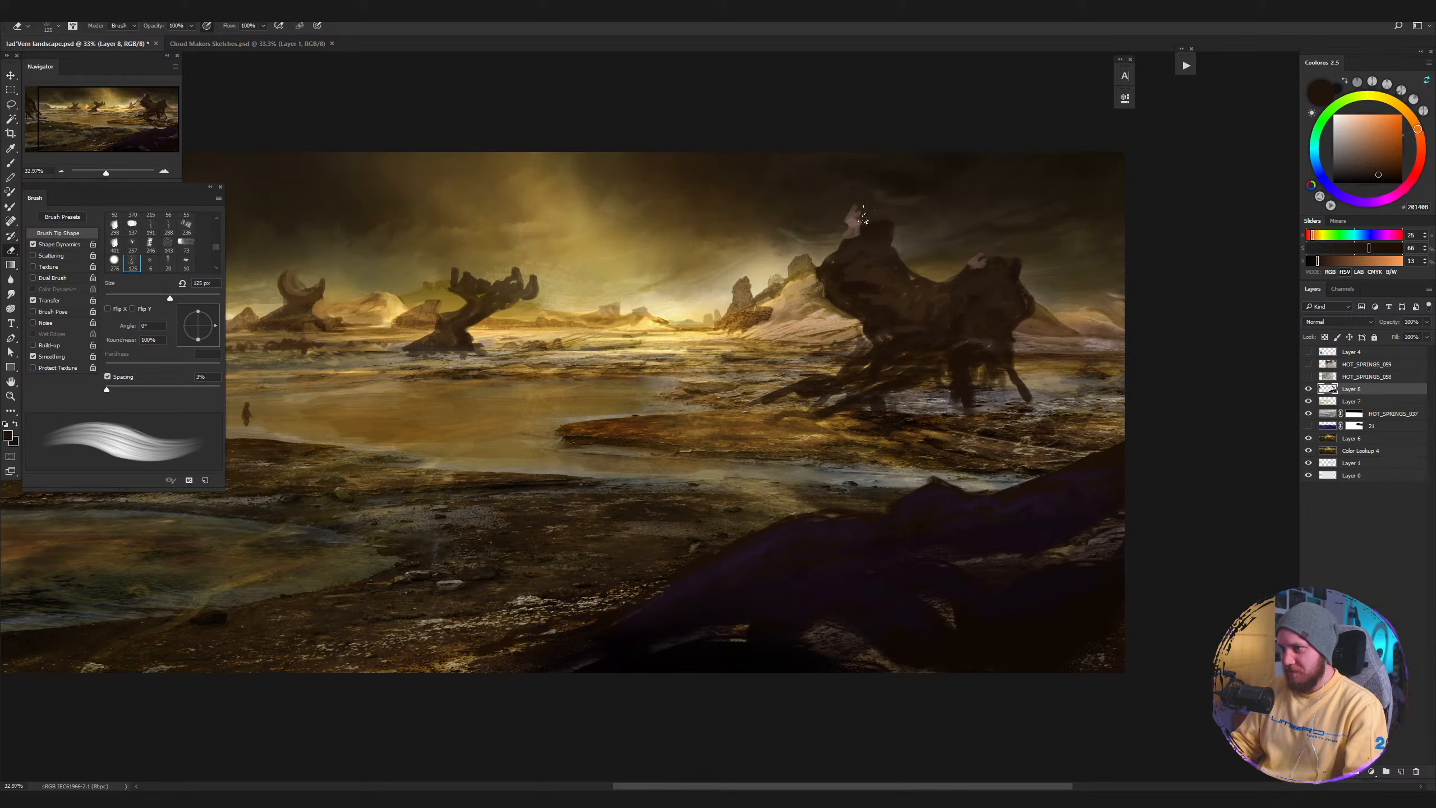
key("b")
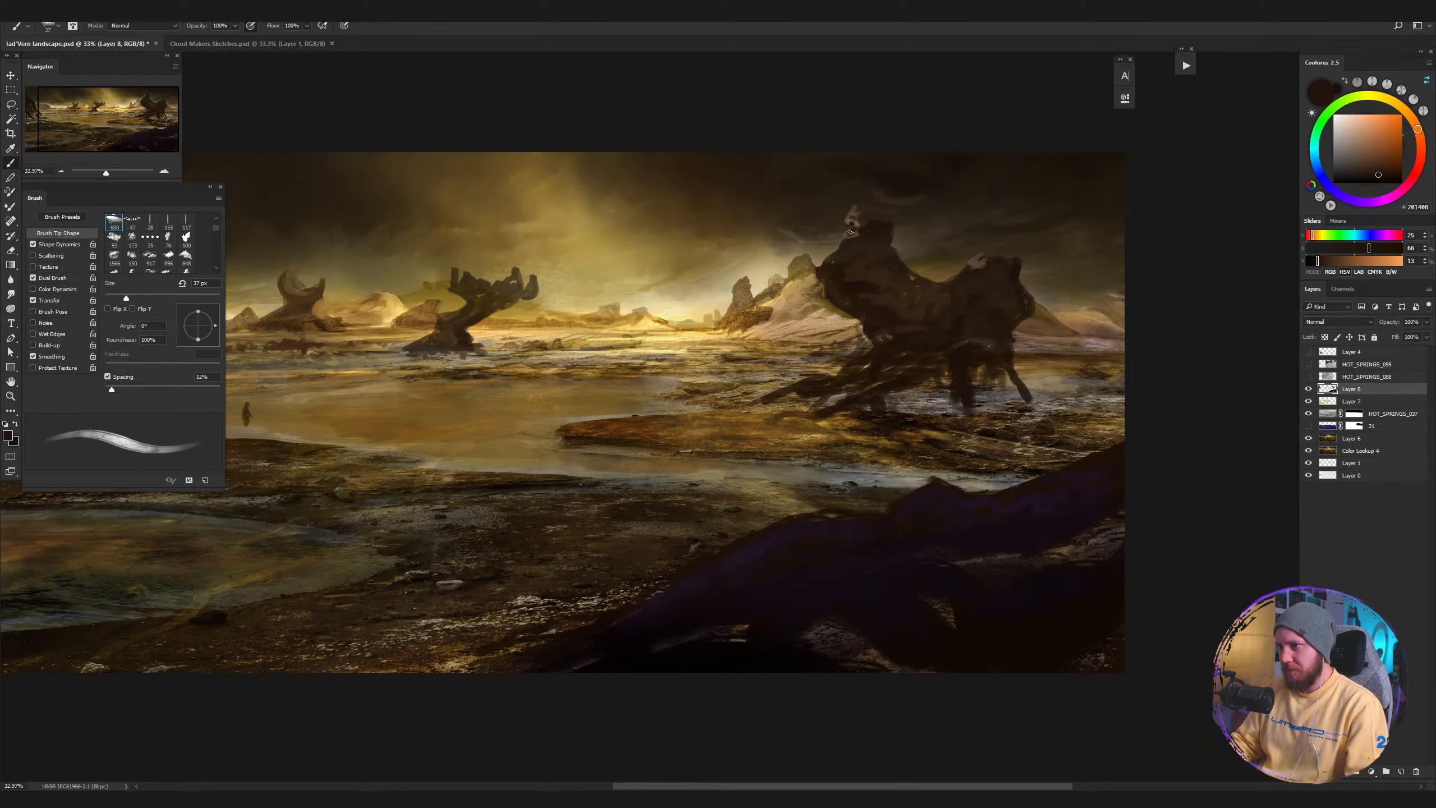
left_click(851, 211, "alt")
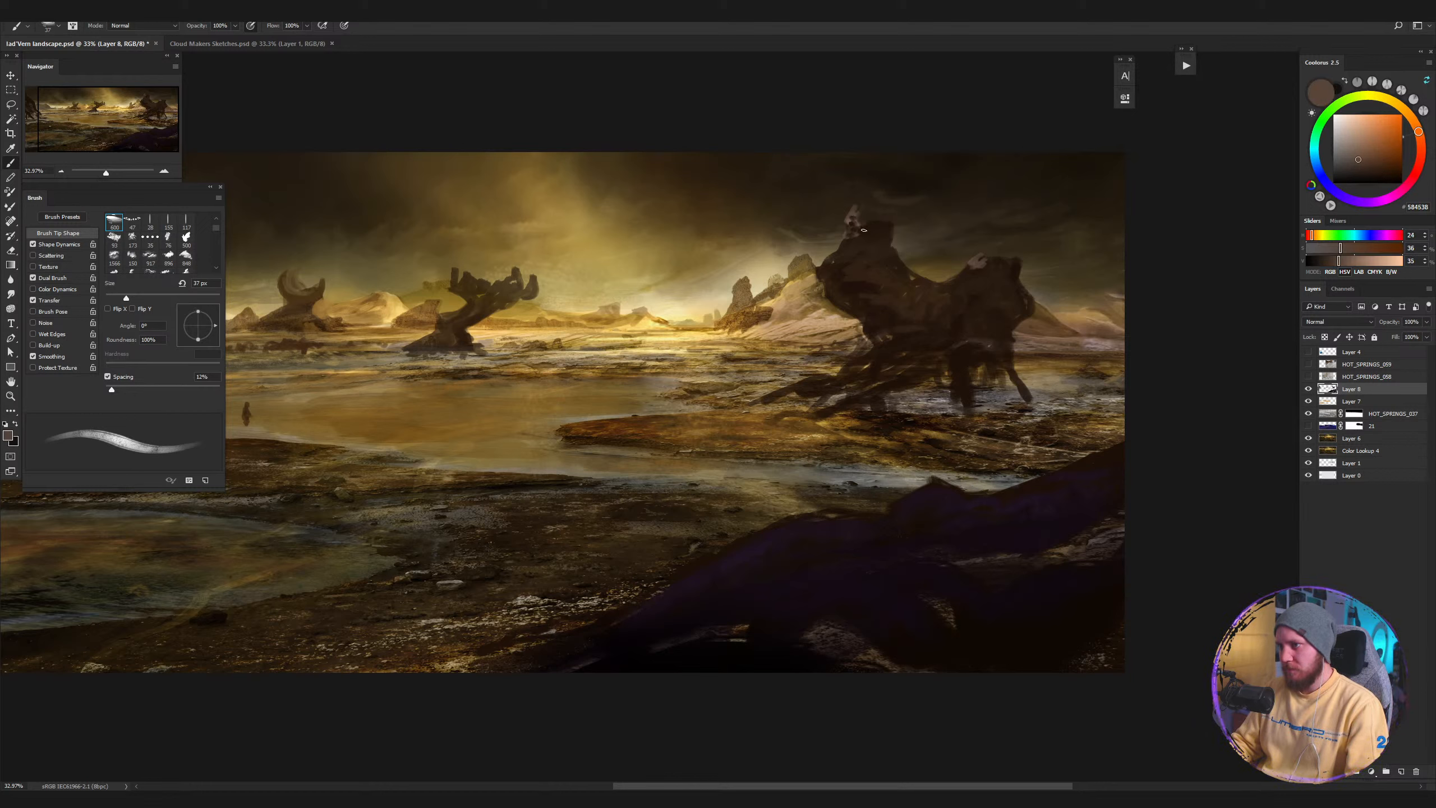
mouse_move(848, 244)
left_mouse_down()
mouse_move(847, 259)
mouse_move(888, 249)
mouse_move(869, 255)
left_mouse_up()
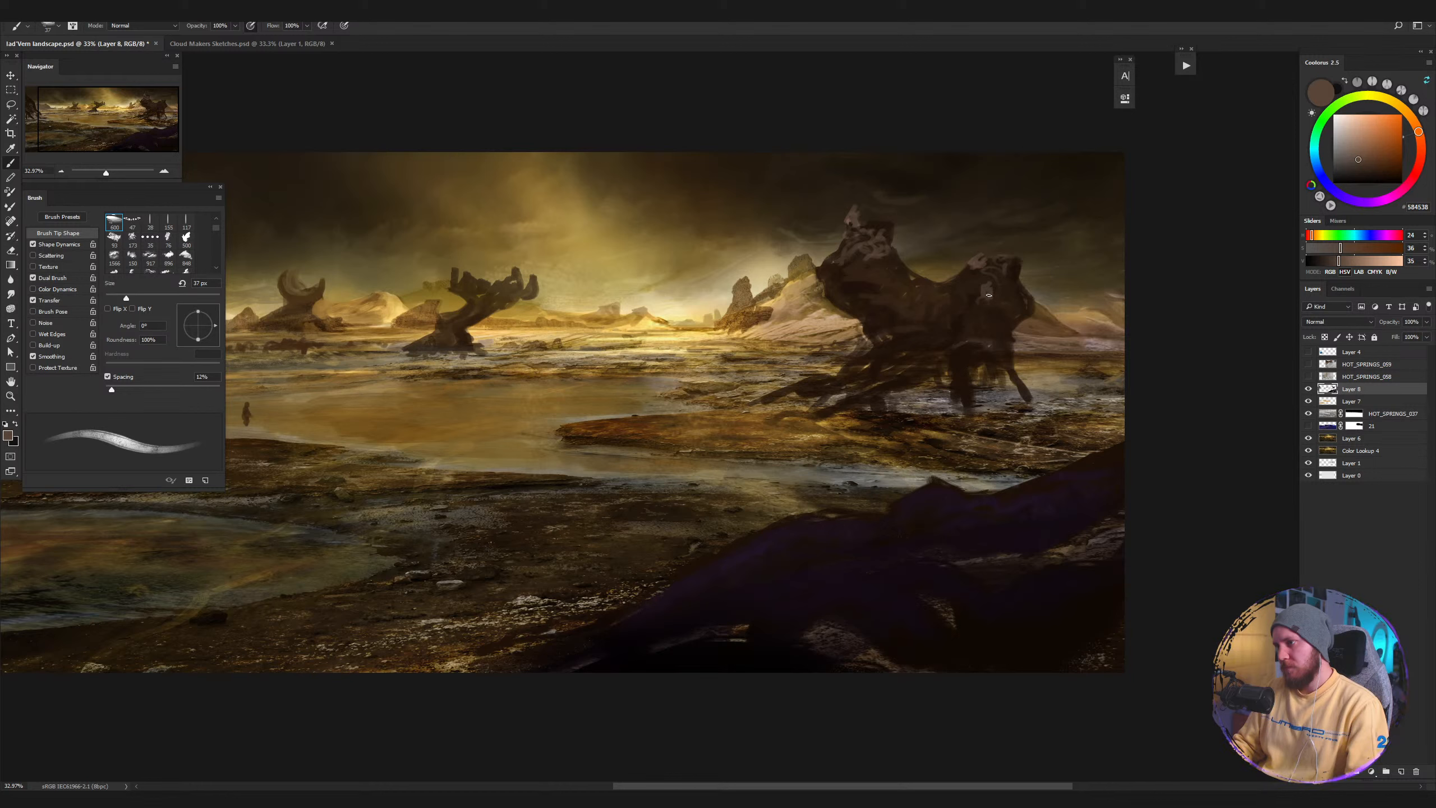
Shape the formation's right peak and the roots beneath it with dark and mid browns sampled from the rock.
left_click(1013, 243, "alt")
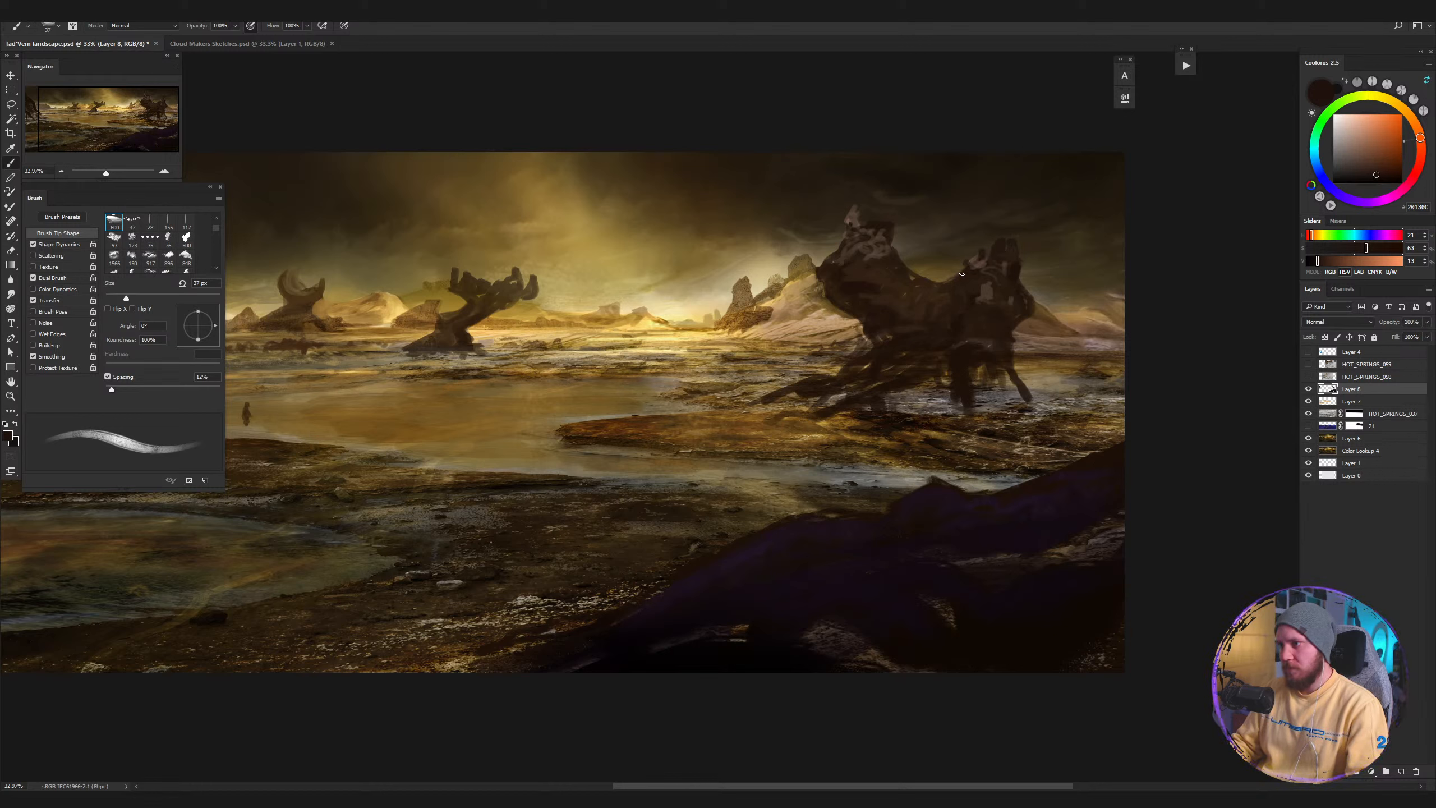
left_click(985, 258, "alt")
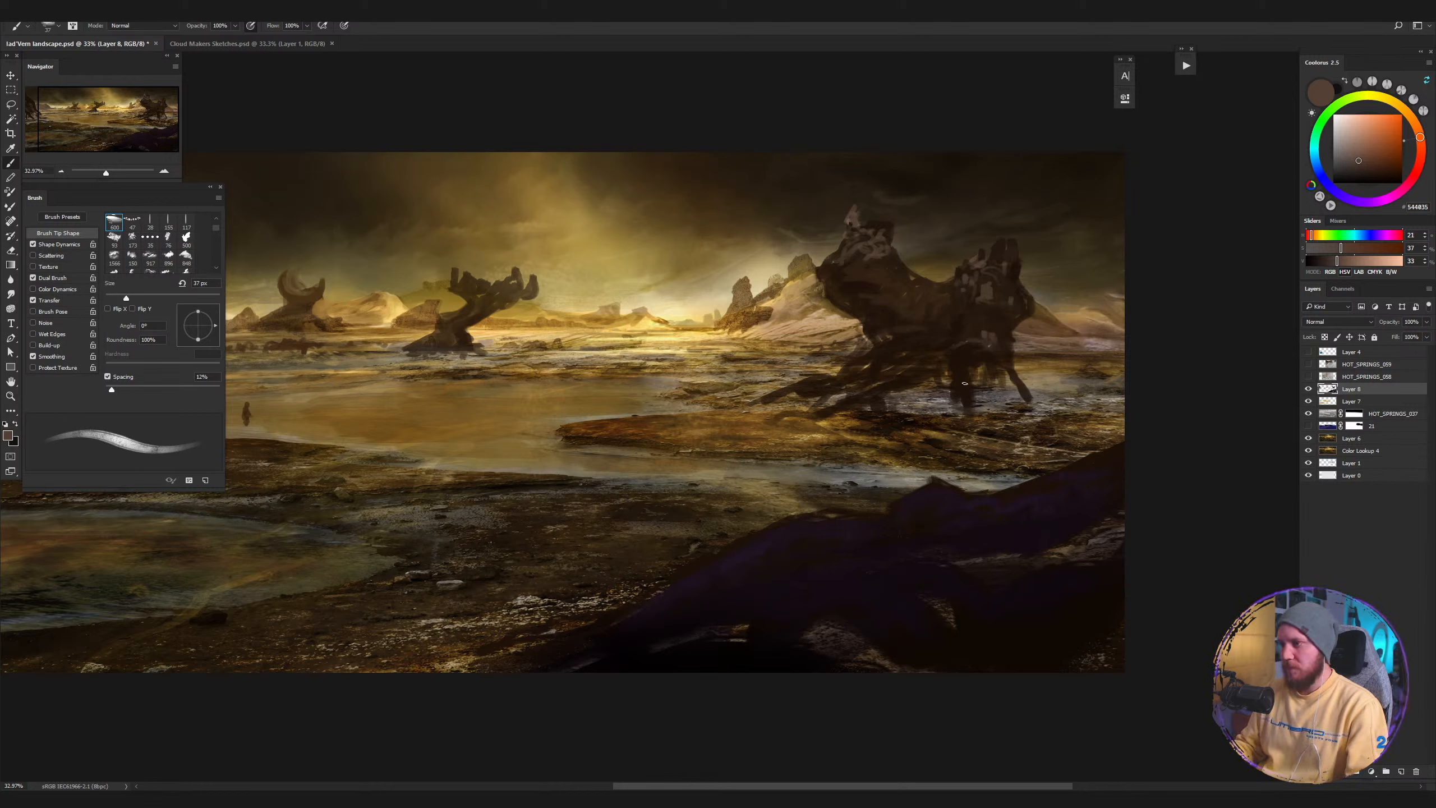
left_click(970, 351, "alt")
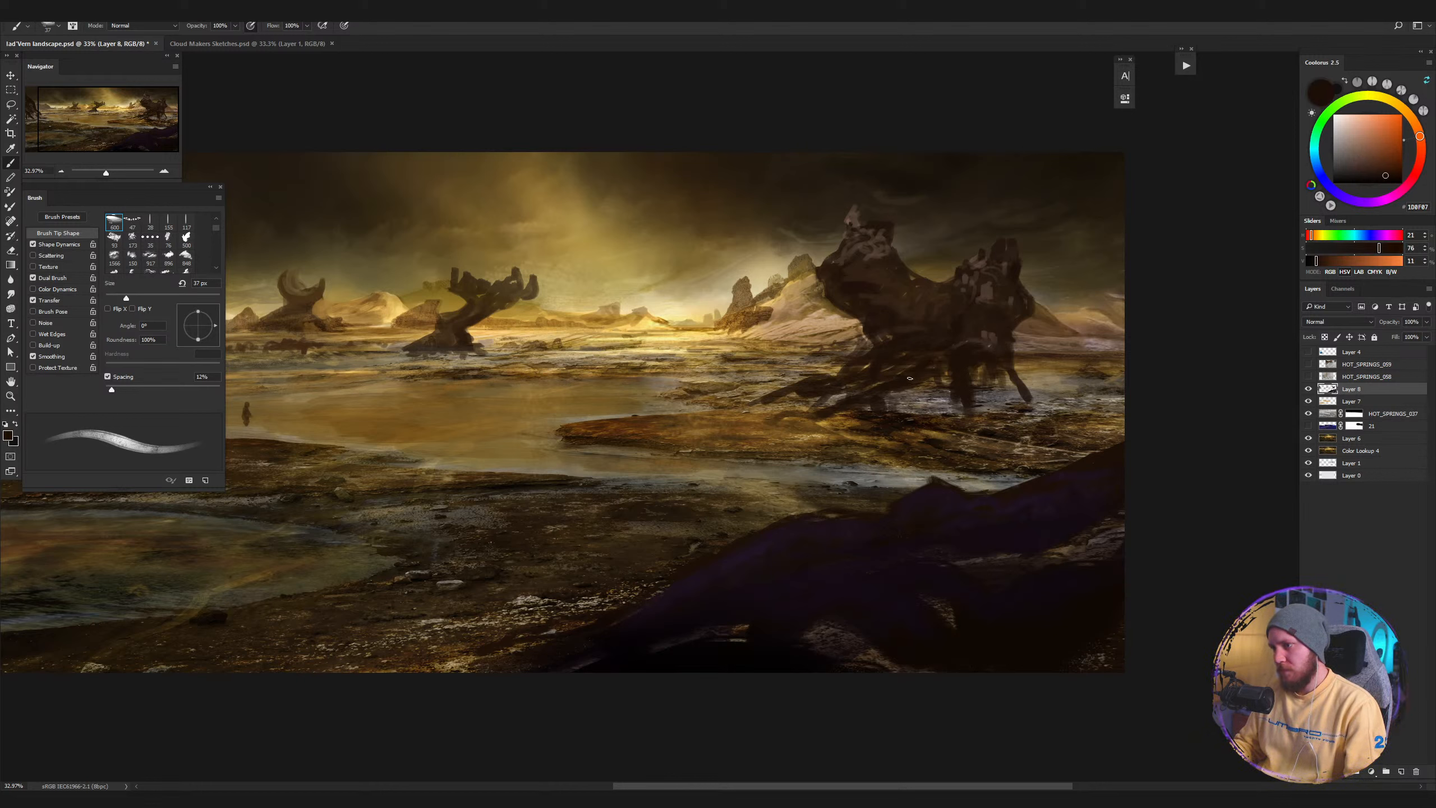
left_click_drag(922, 375, 916, 399)
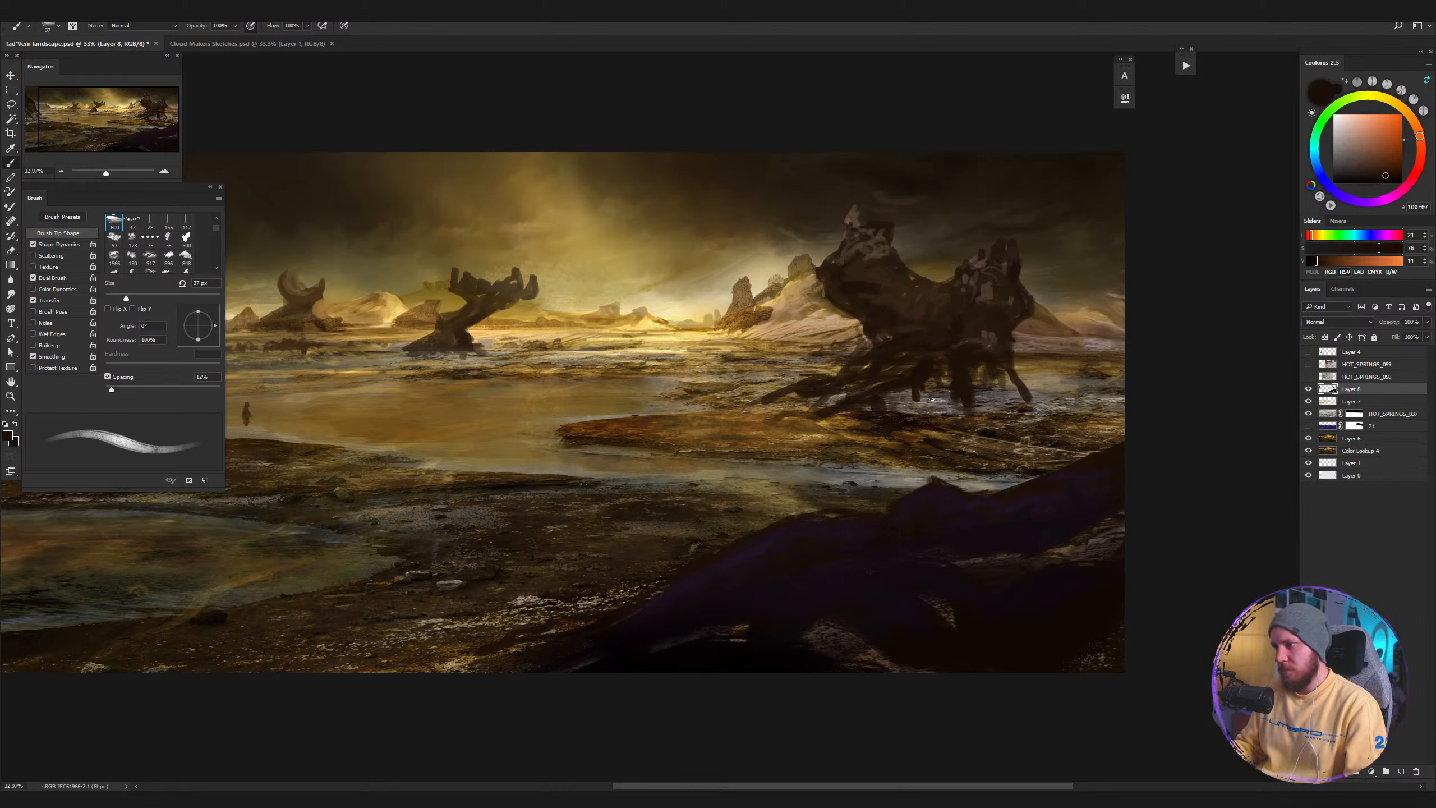
Switch to the hard round brush at about 92 px and paint sampled browns beneath the right formation's roots.
right_click(967, 383)
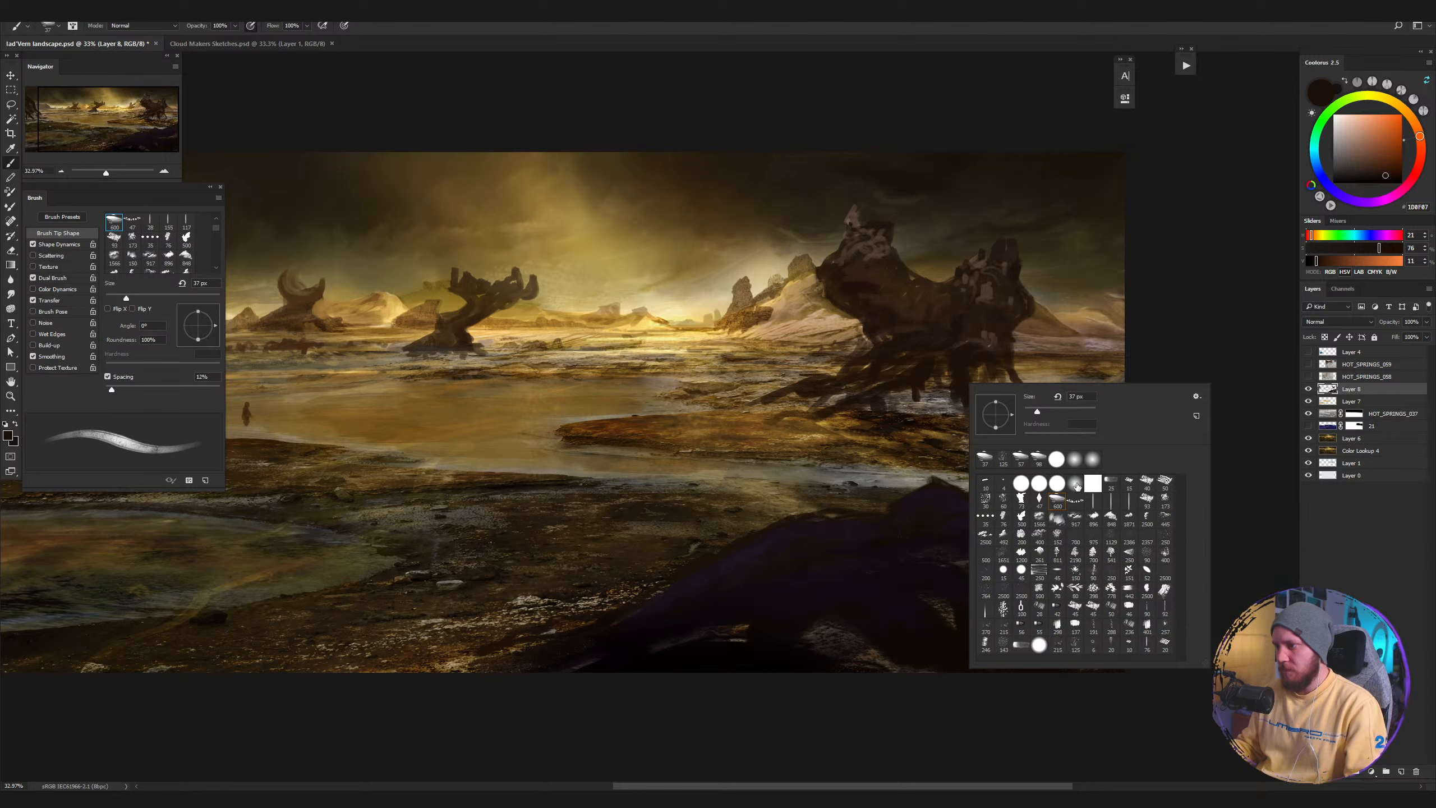
left_click(1021, 483)
left_click(936, 385)
left_click_drag(933, 395, 914, 402)
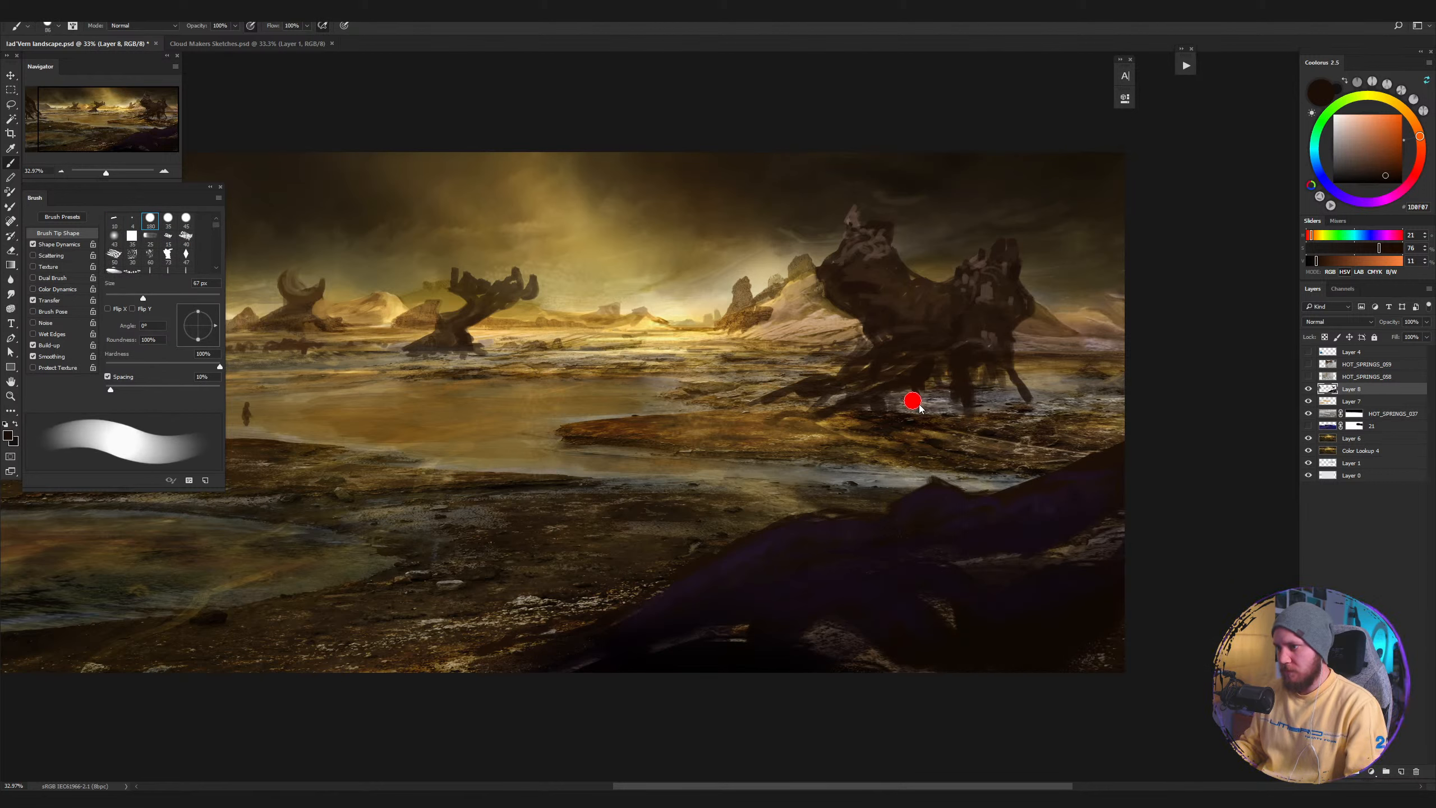
left_click(634, 422, "alt")
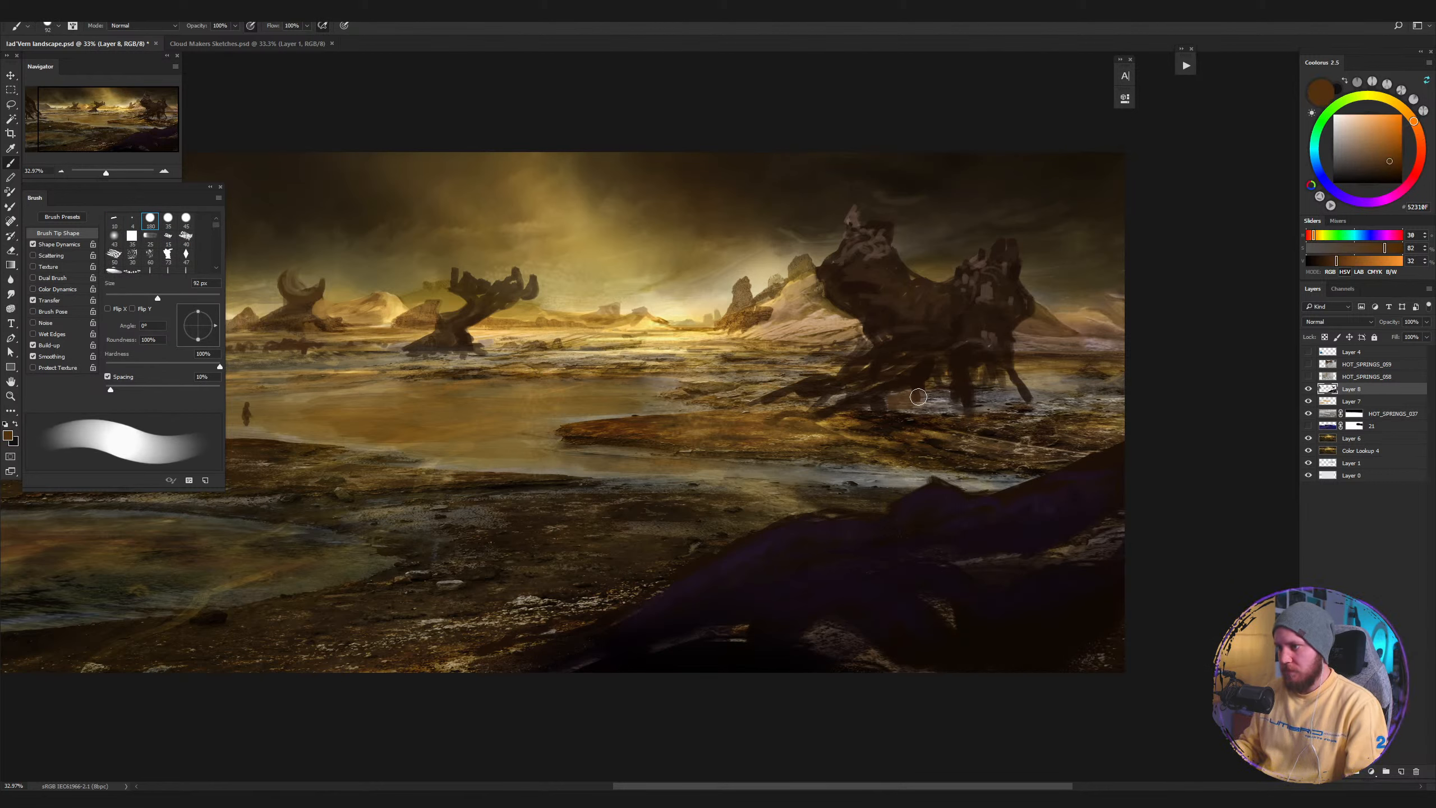
left_click(966, 391, "alt")
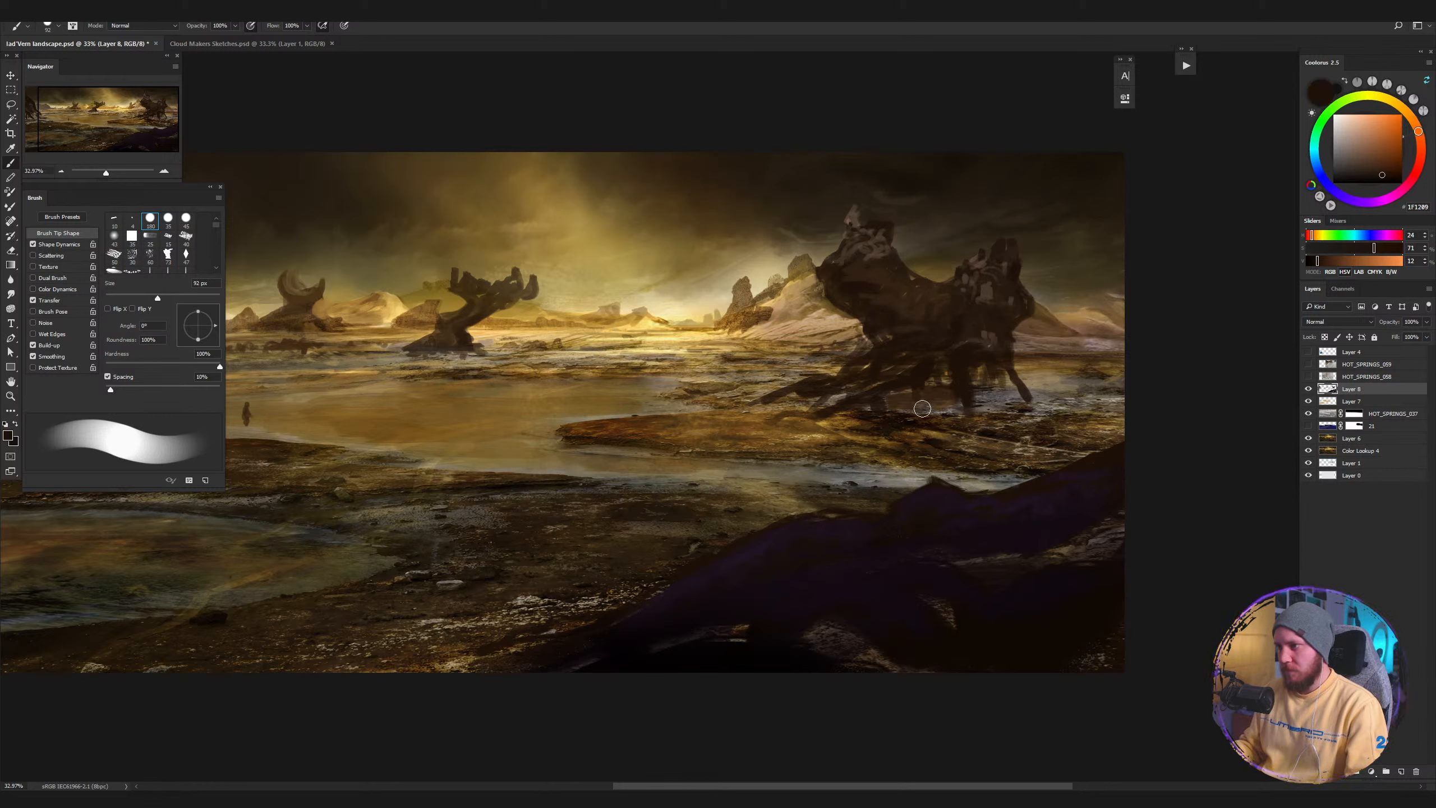
mouse_move(978, 394)
left_mouse_down()
mouse_move(1040, 405)
mouse_move(930, 396)
mouse_move(1093, 407)
mouse_move(1006, 390)
mouse_move(1051, 392)
left_mouse_up()
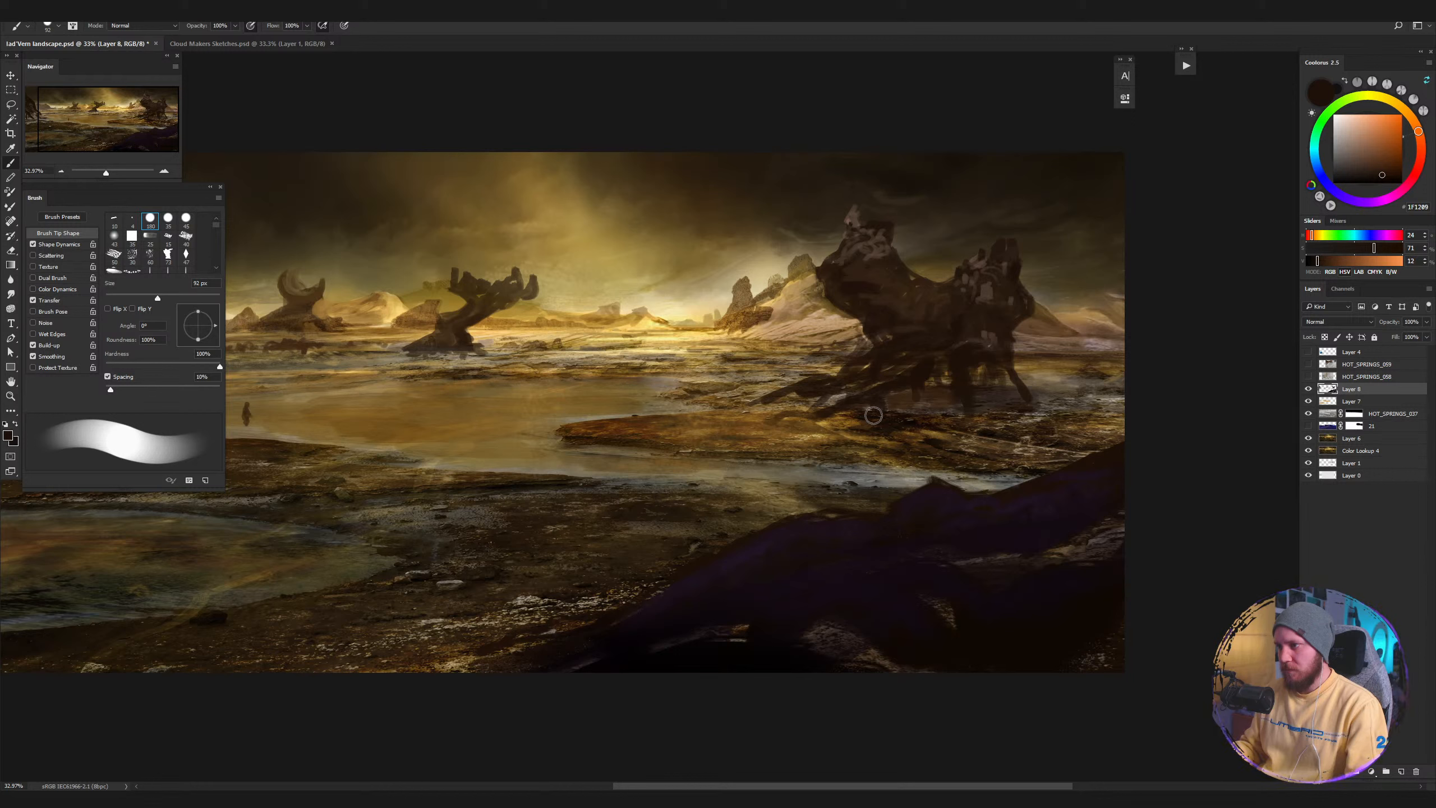
Reduce the round brush to 25 px and define the right formation's roots with sampled tan ground colour and dark brown.
right_click(887, 384, "alt")
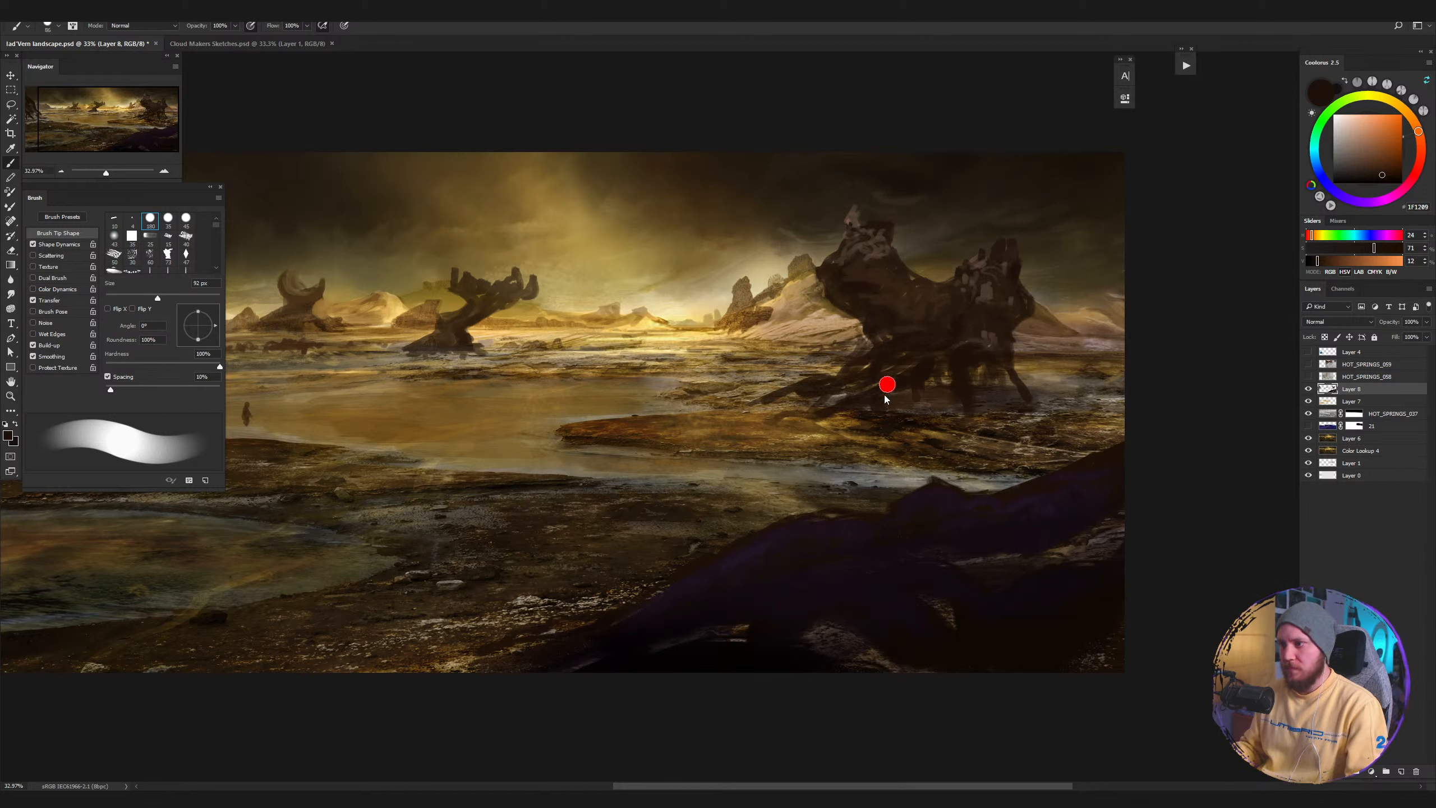
left_click(836, 369, "alt")
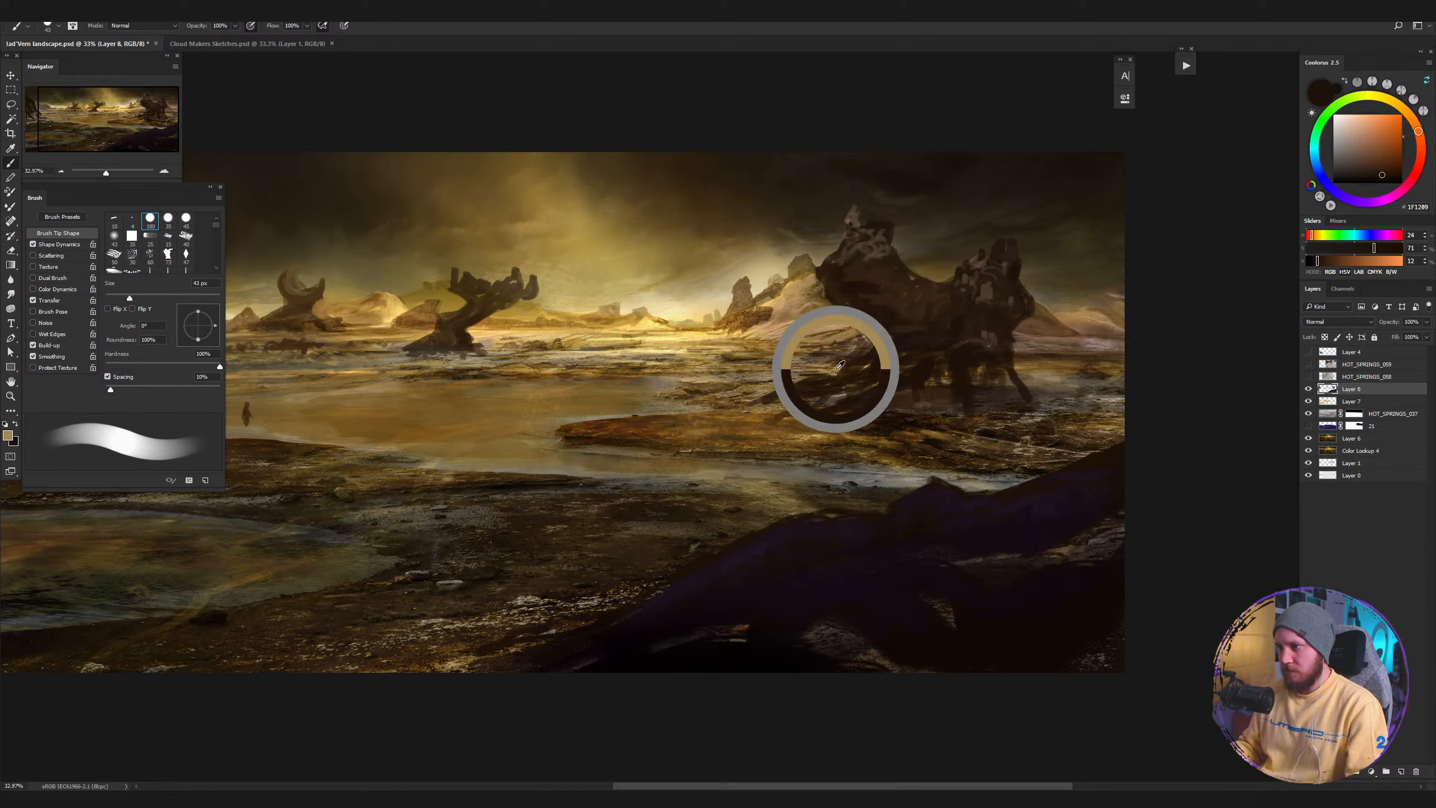
right_click(946, 401, "alt")
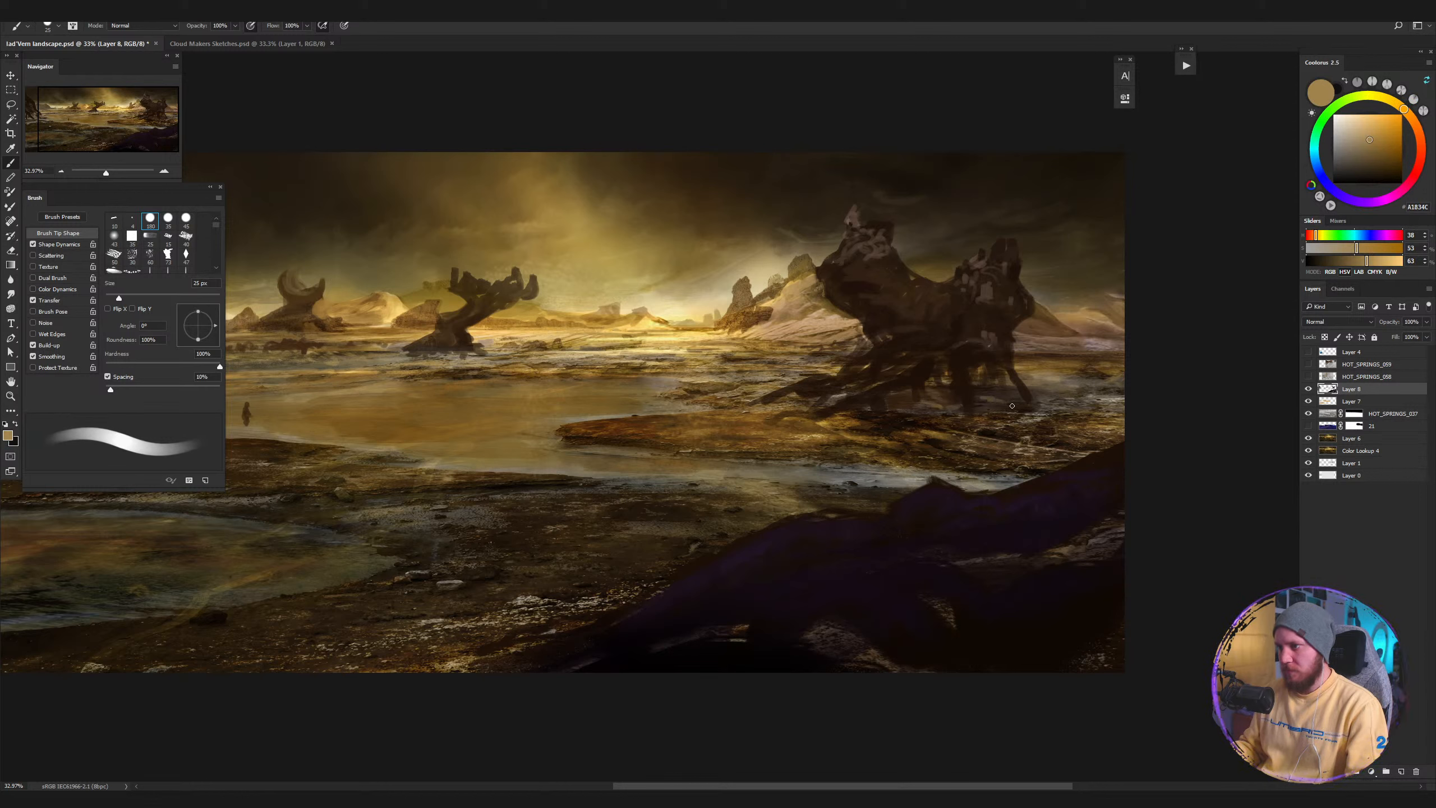
left_click(973, 381, "alt")
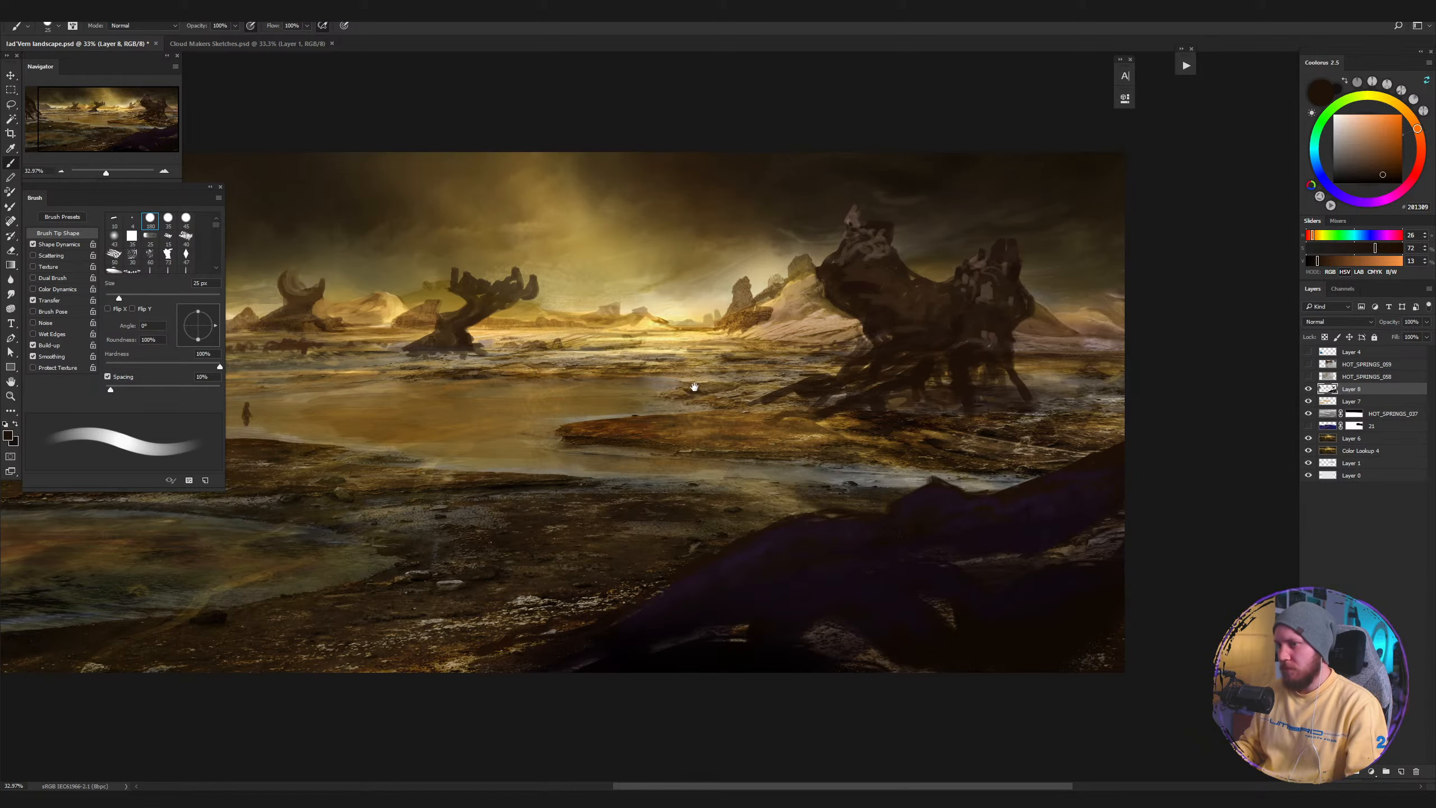
Paint dark brown over the left-edge rock formation's roots and reduce the round brush to 37 px.
left_click_drag(694, 387, 886, 353)
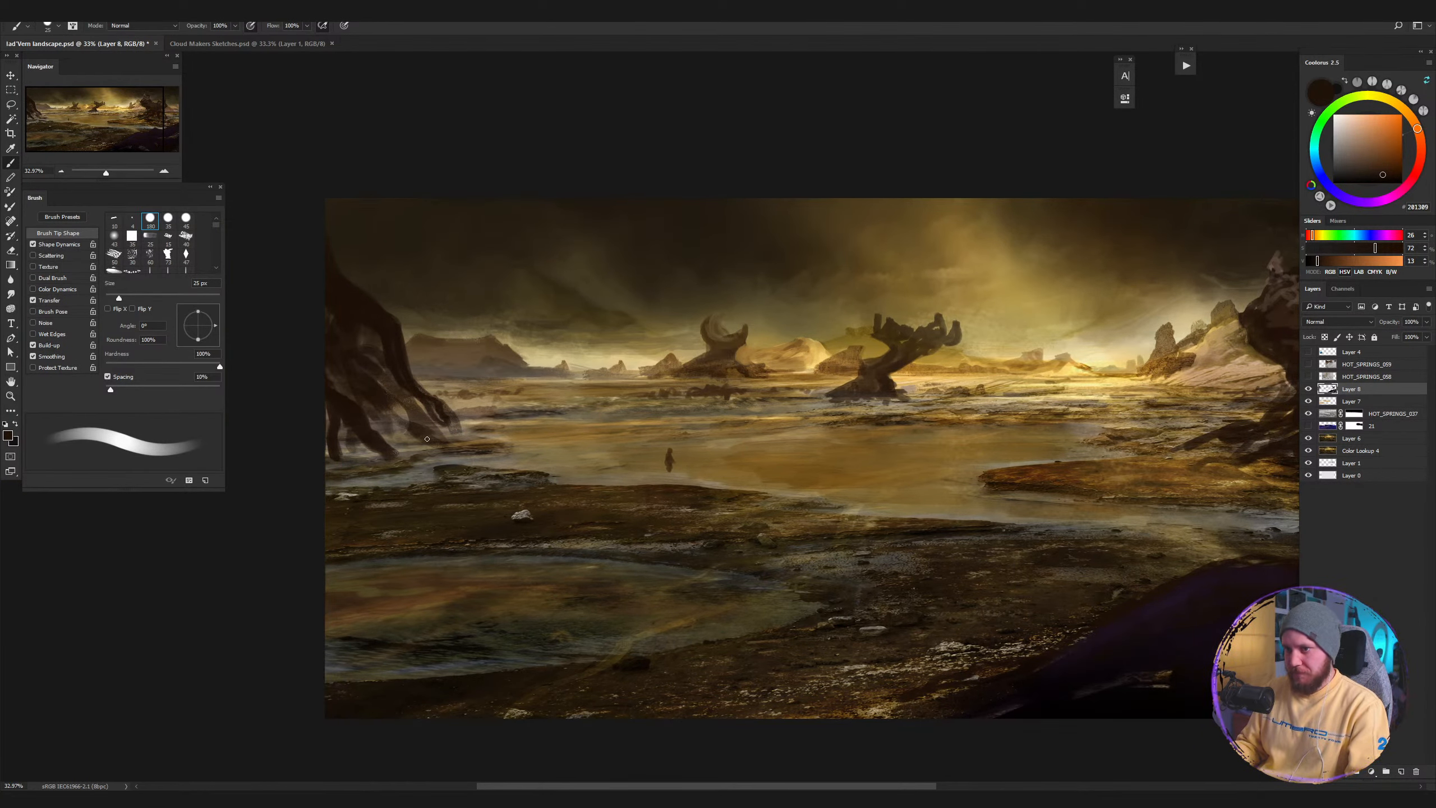
mouse_move(386, 434)
left_mouse_down()
mouse_move(405, 435)
mouse_move(340, 436)
mouse_move(401, 439)
mouse_move(365, 426)
left_mouse_up()
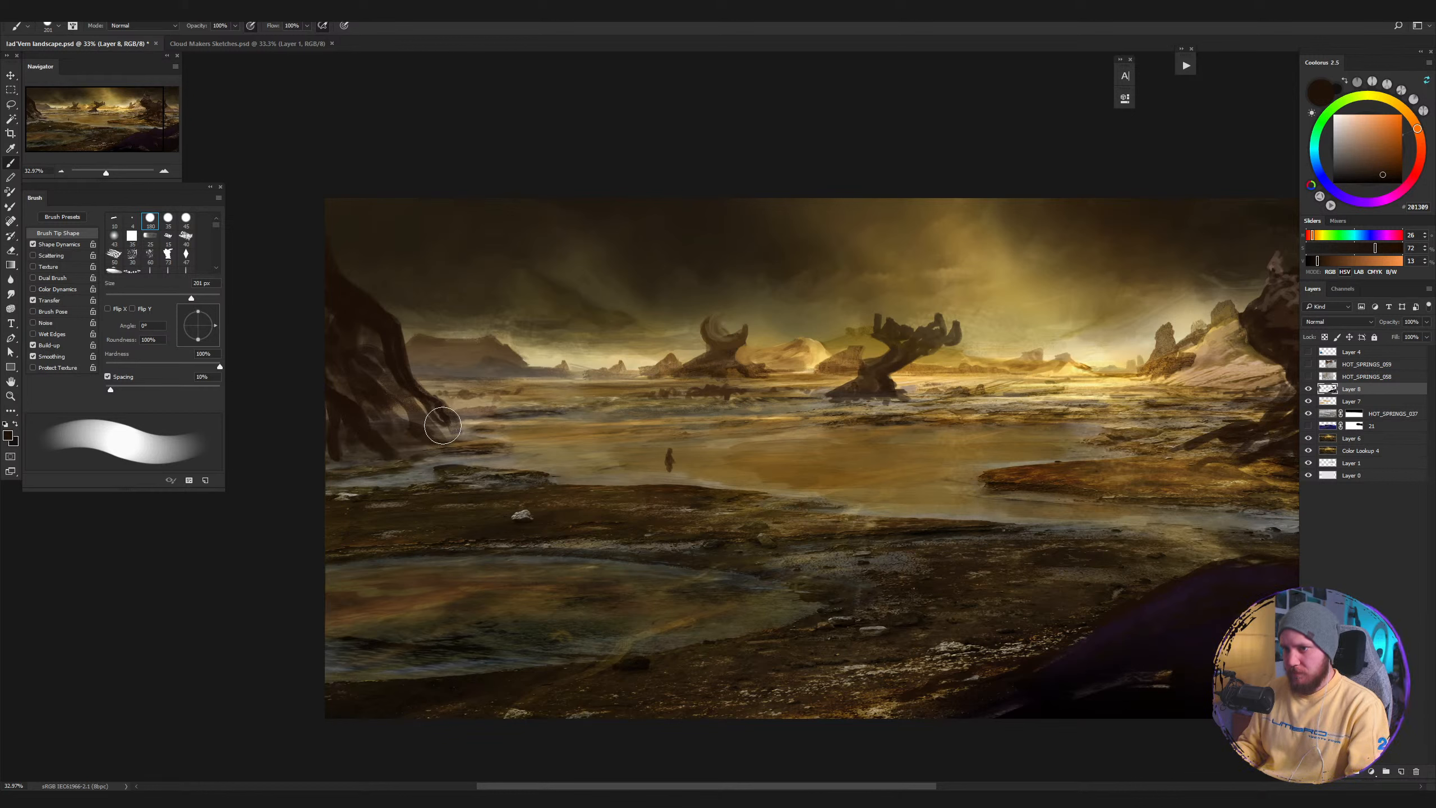
left_click(452, 420, "alt")
key("bracketleft")
key("bracketleft")
key("bracketleft")
key("bracketleft")
key("bracketleft")
key("bracketleft")
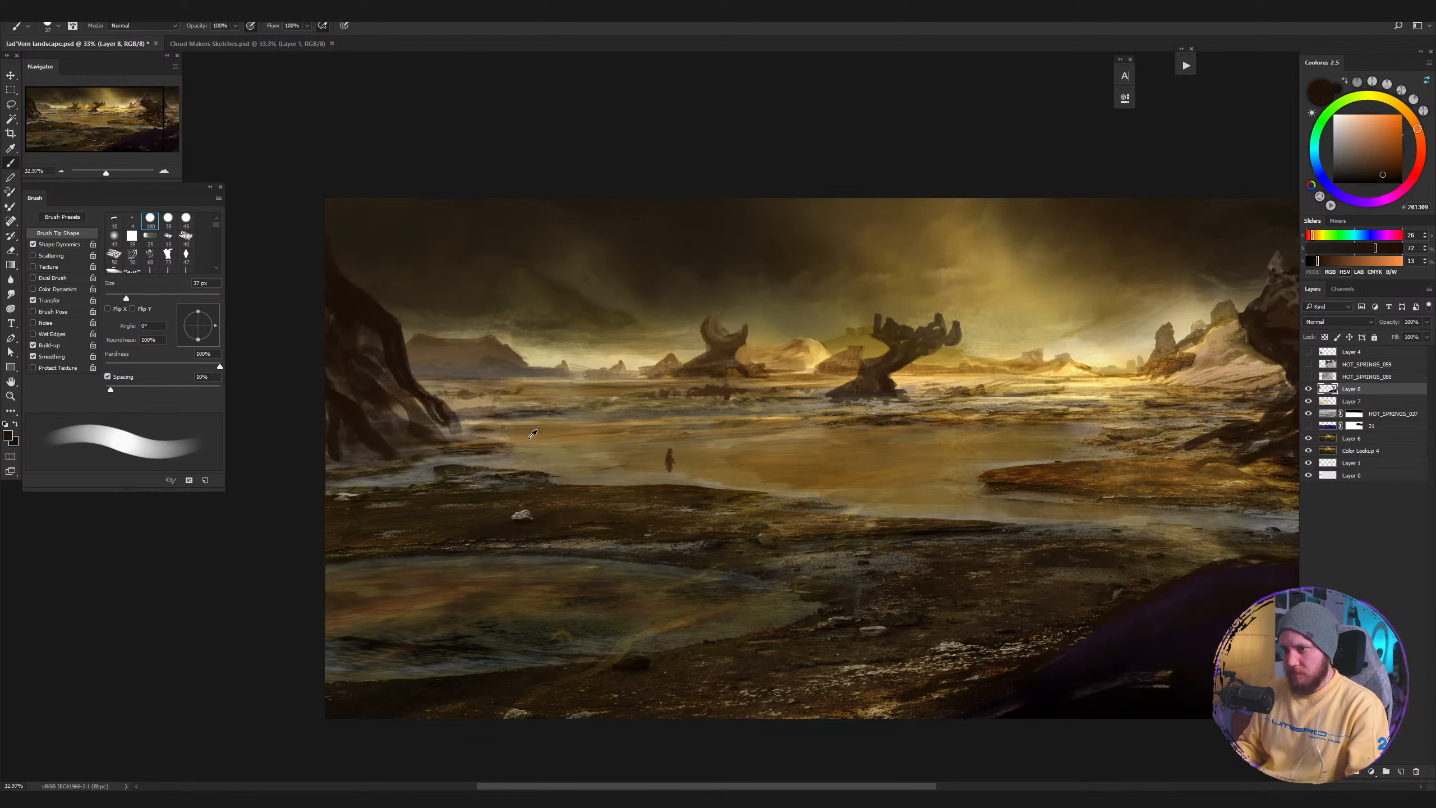
Sample tan from the water and paint gaps between the left-edge formation's roots, reducing the brush to 13 px.
left_click(544, 436, "alt")
mouse_move(421, 447)
left_mouse_down()
mouse_move(406, 446)
mouse_move(433, 445)
left_mouse_up()
key("bracketleft")
key("bracketleft")
key("bracketleft")
key("bracketleft")
mouse_move(423, 449)
left_mouse_down()
mouse_move(350, 448)
mouse_move(432, 442)
mouse_move(353, 444)
left_mouse_up()
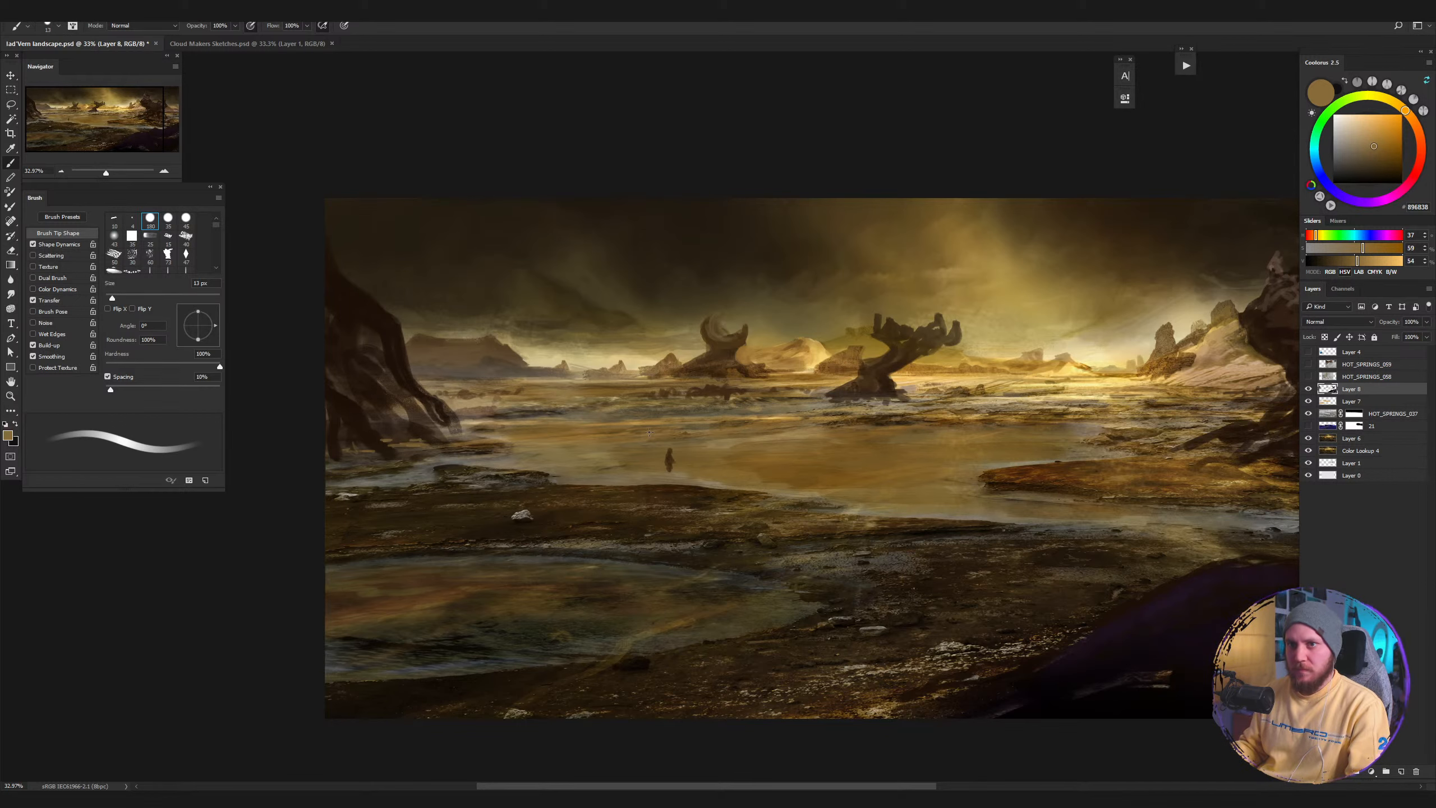
Sample a dark brown from the distant crescent-shaped rock, retouch its stem and enlarge the brush to 37 px.
left_click_drag(783, 429, 723, 474)
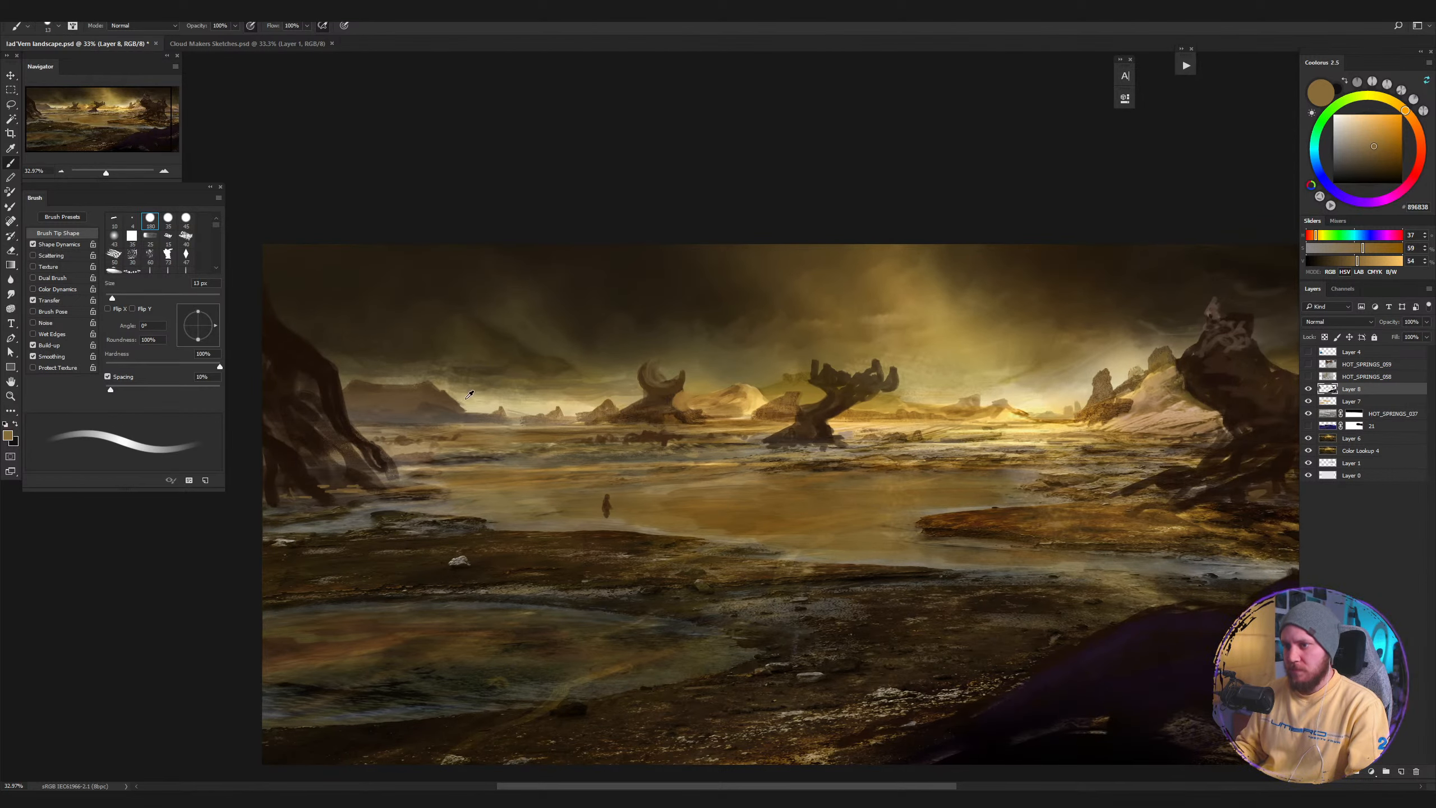
left_click(667, 393, "alt")
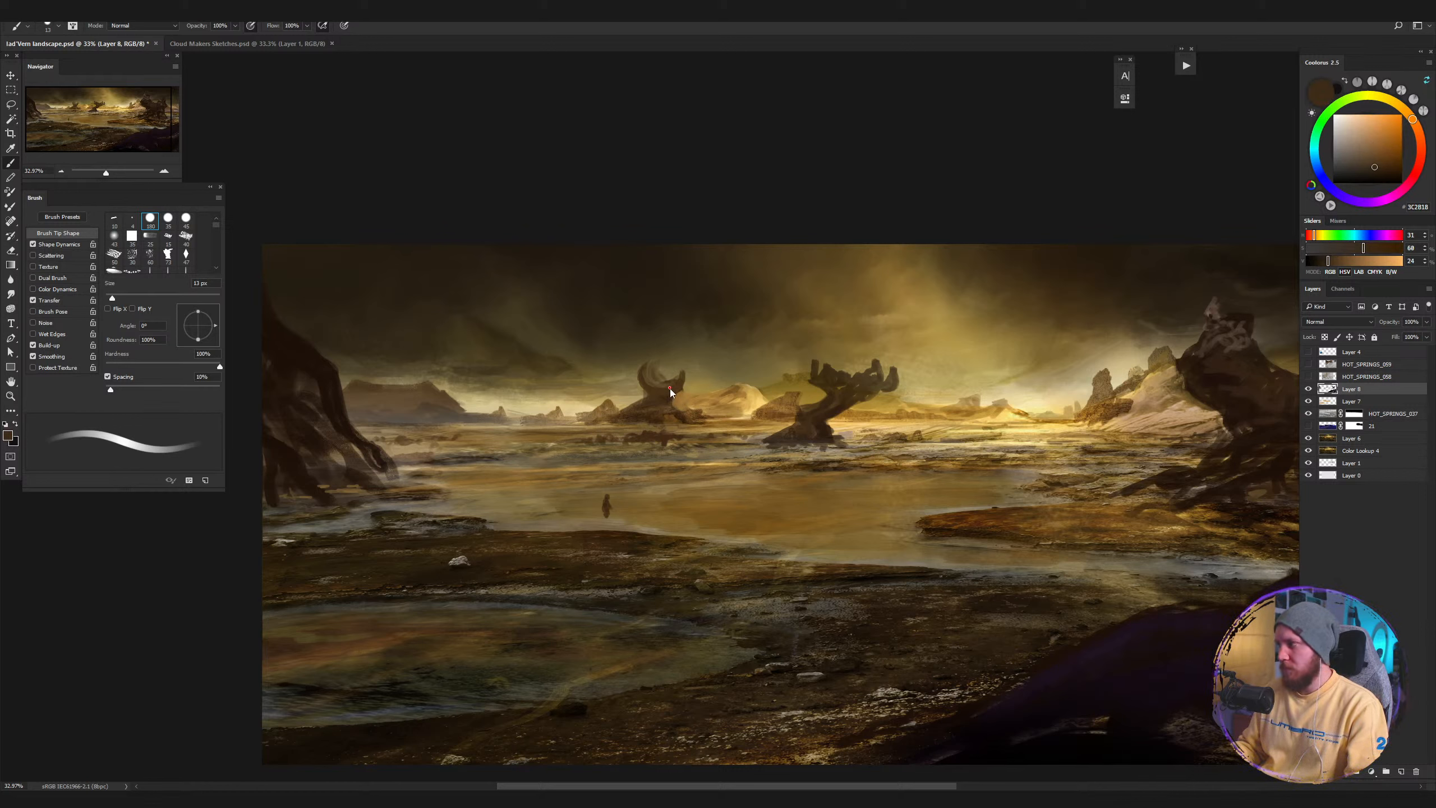
left_click_drag(670, 389, 673, 391)
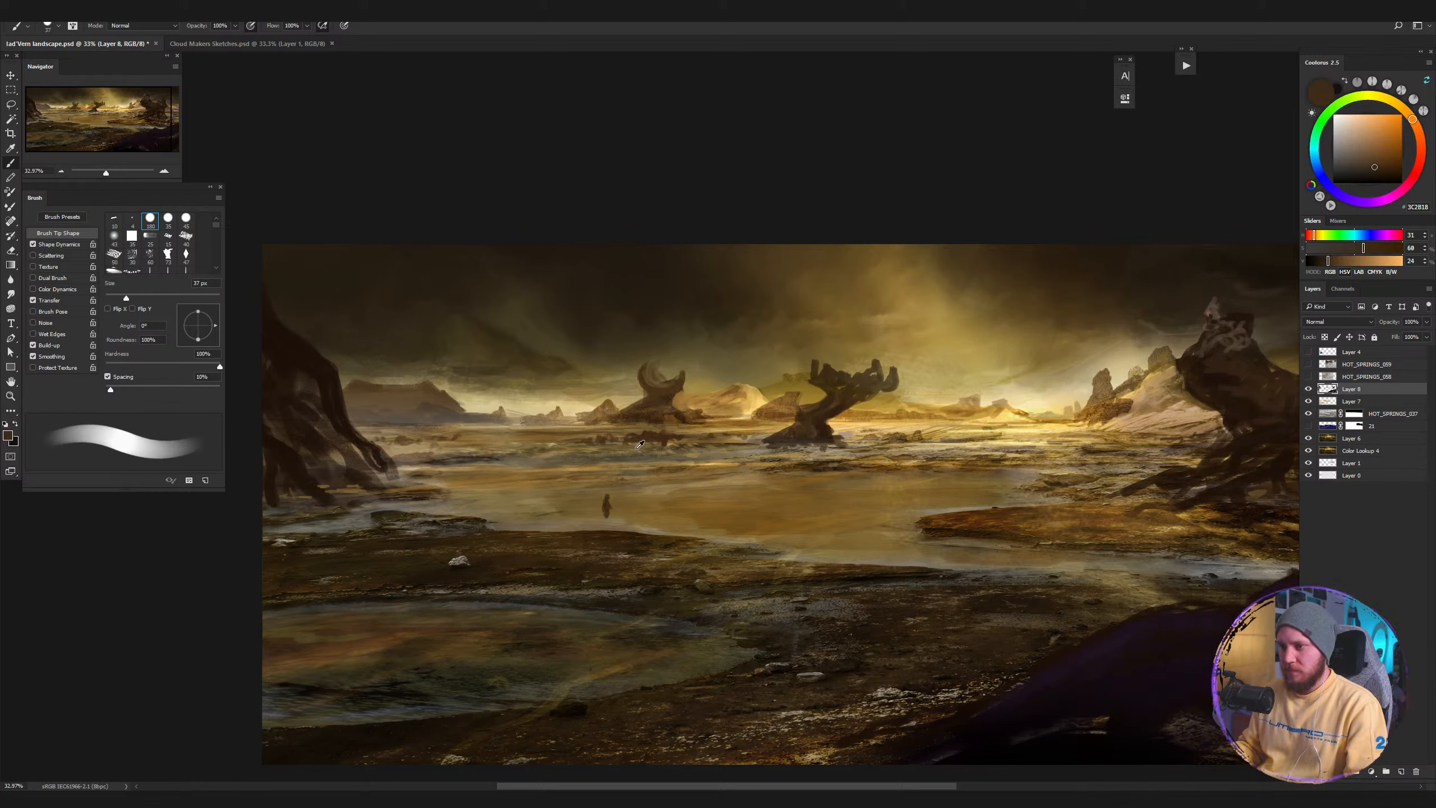
Sample a pale yellow from the water and carve root-like gaps into the central rock's base with a 12 px brush.
left_click(721, 467, "alt")
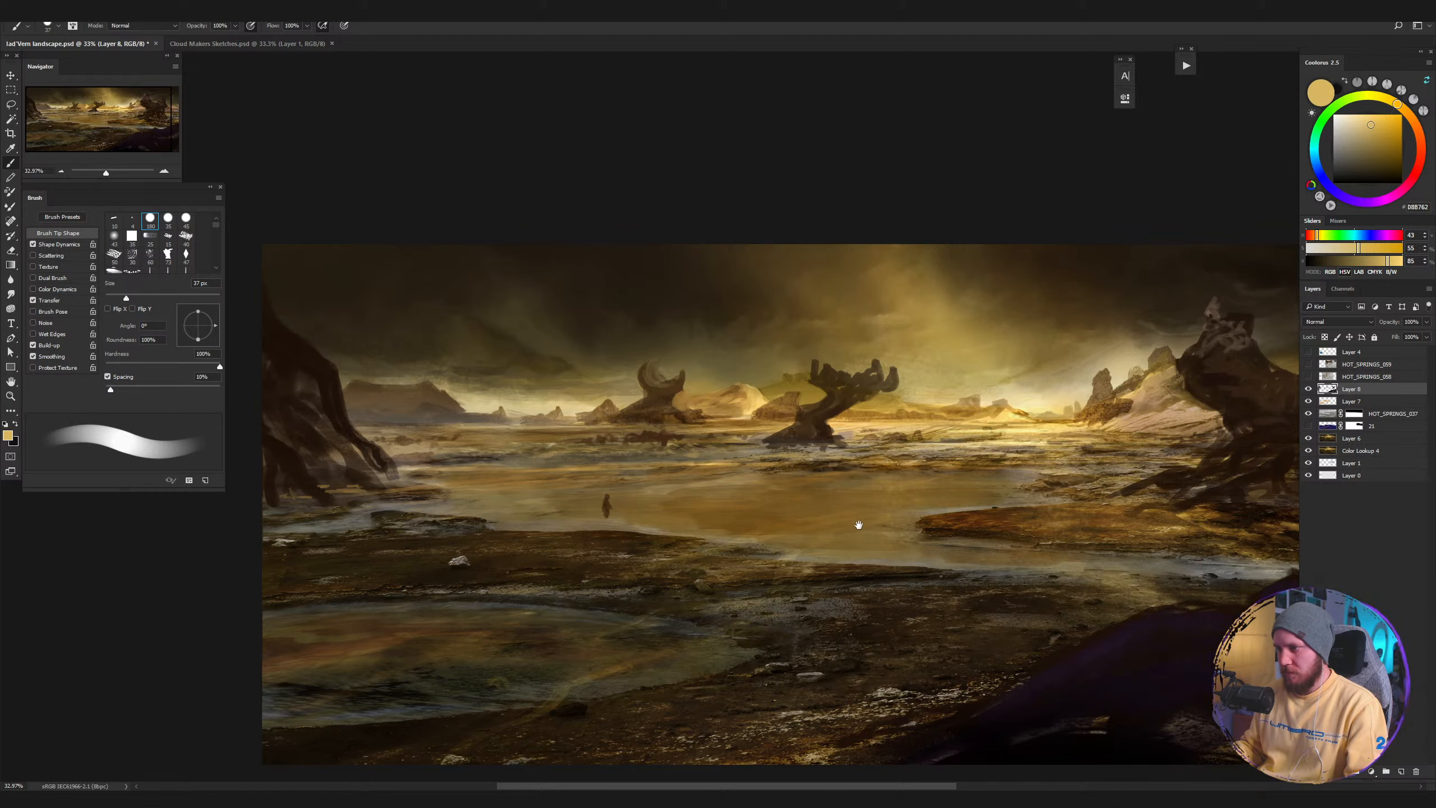
left_click_drag(859, 525, 789, 478)
key("bracketleft")
key("bracketleft")
key("bracketleft")
key("bracketleft")
key("bracketleft")
key("bracketleft")
key("bracketleft")
key("bracketleft")
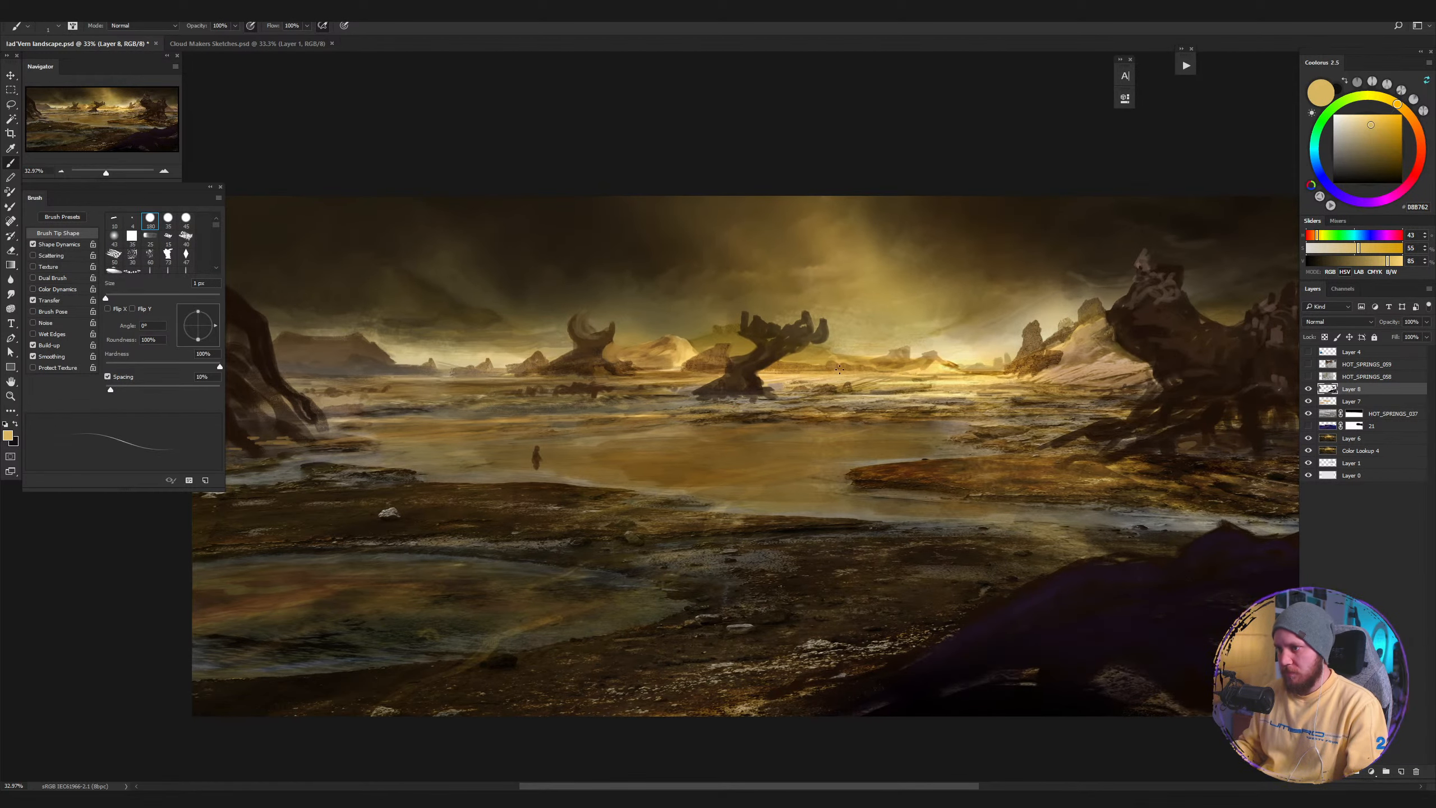
key("bracketright")
key("bracketright")
key("bracketright")
key("bracketright")
key("bracketright")
key("bracketright")
key("bracketright")
key("bracketright")
key("bracketright")
key("bracketright")
key("bracketright")
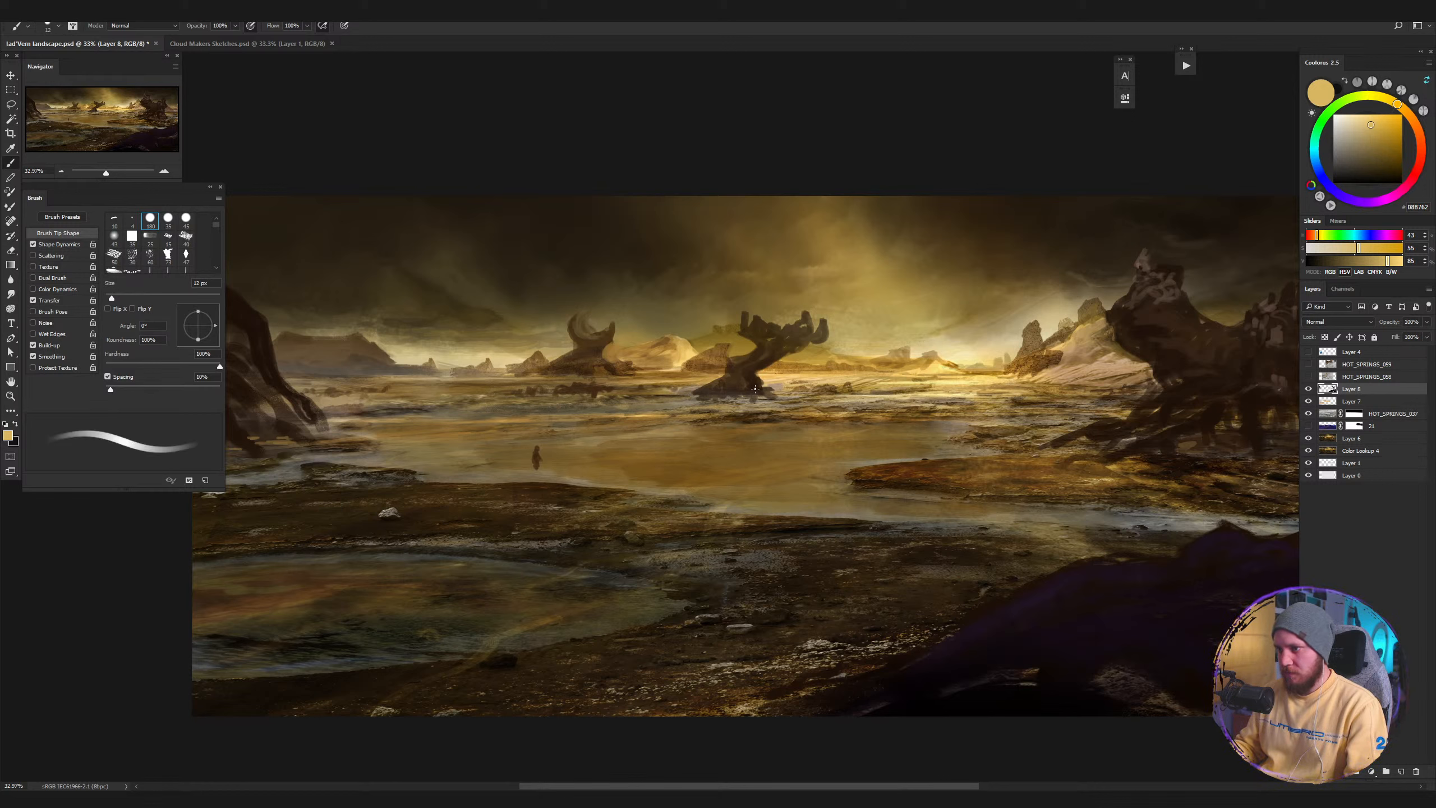
mouse_move(753, 387)
left_mouse_down()
mouse_move(761, 397)
mouse_move(708, 390)
mouse_move(751, 398)
mouse_move(757, 380)
mouse_move(723, 391)
left_mouse_up()
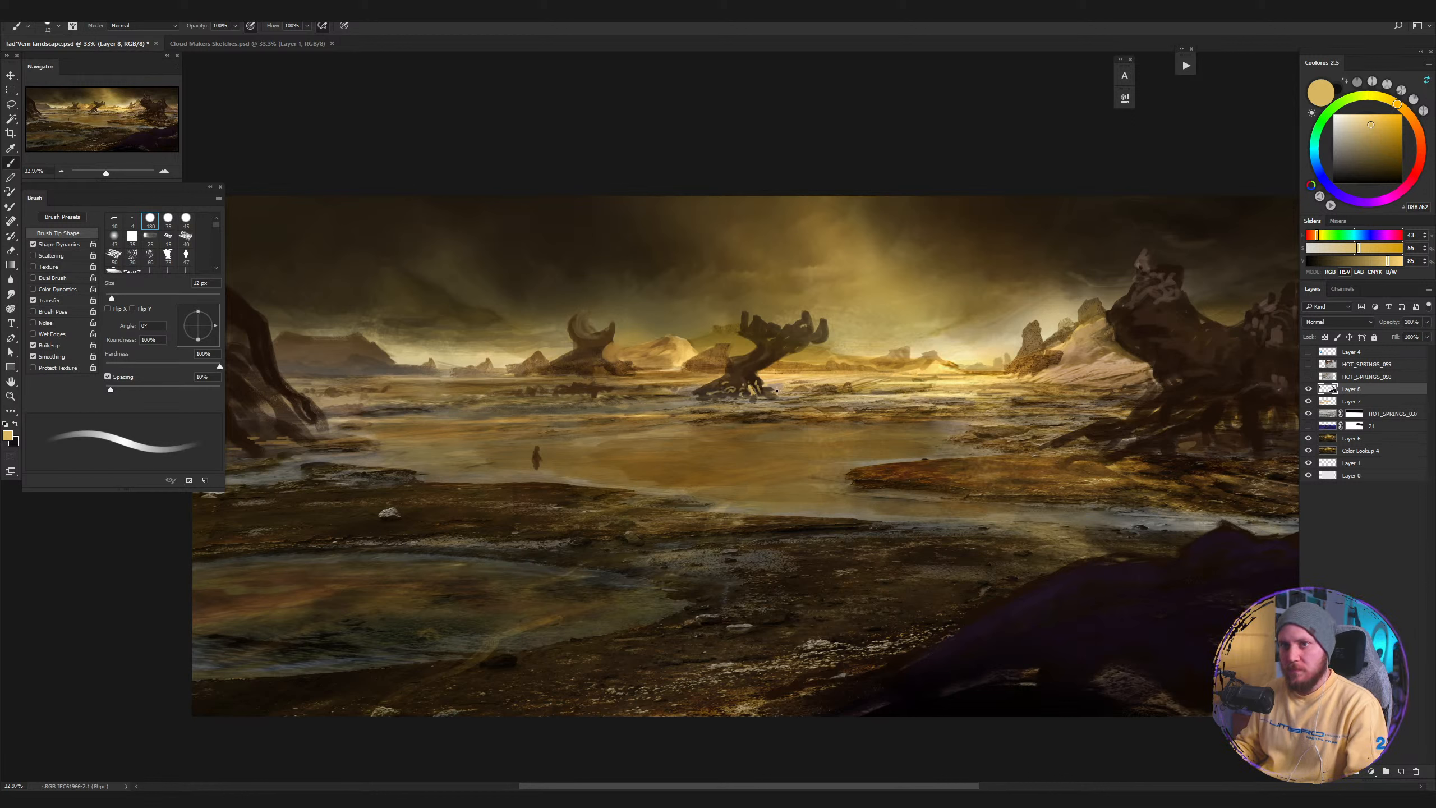
Sample a dark brown from the central rock's trunk and enlarge the round brush to 24 px.
left_click(752, 371, "alt")
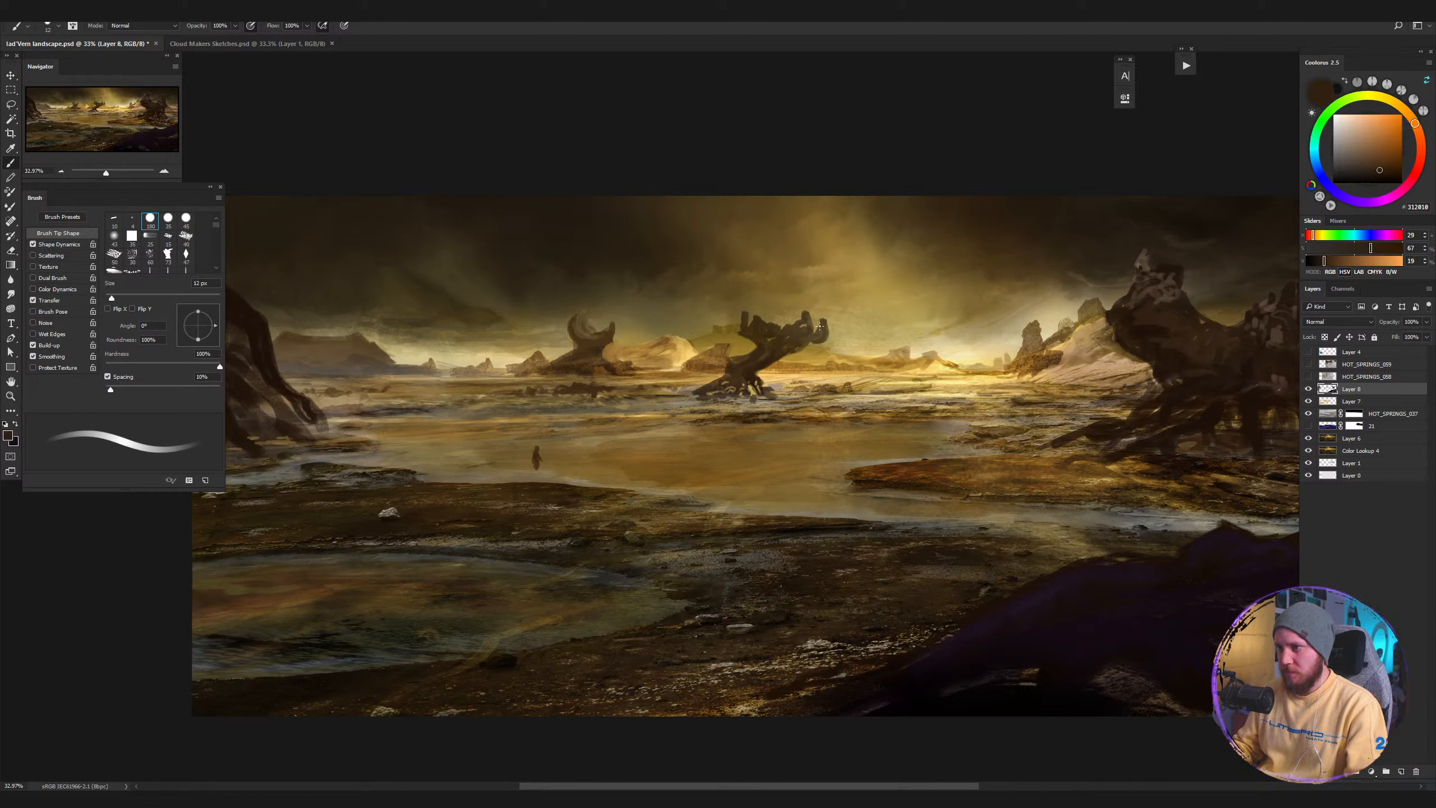
key("bracketright")
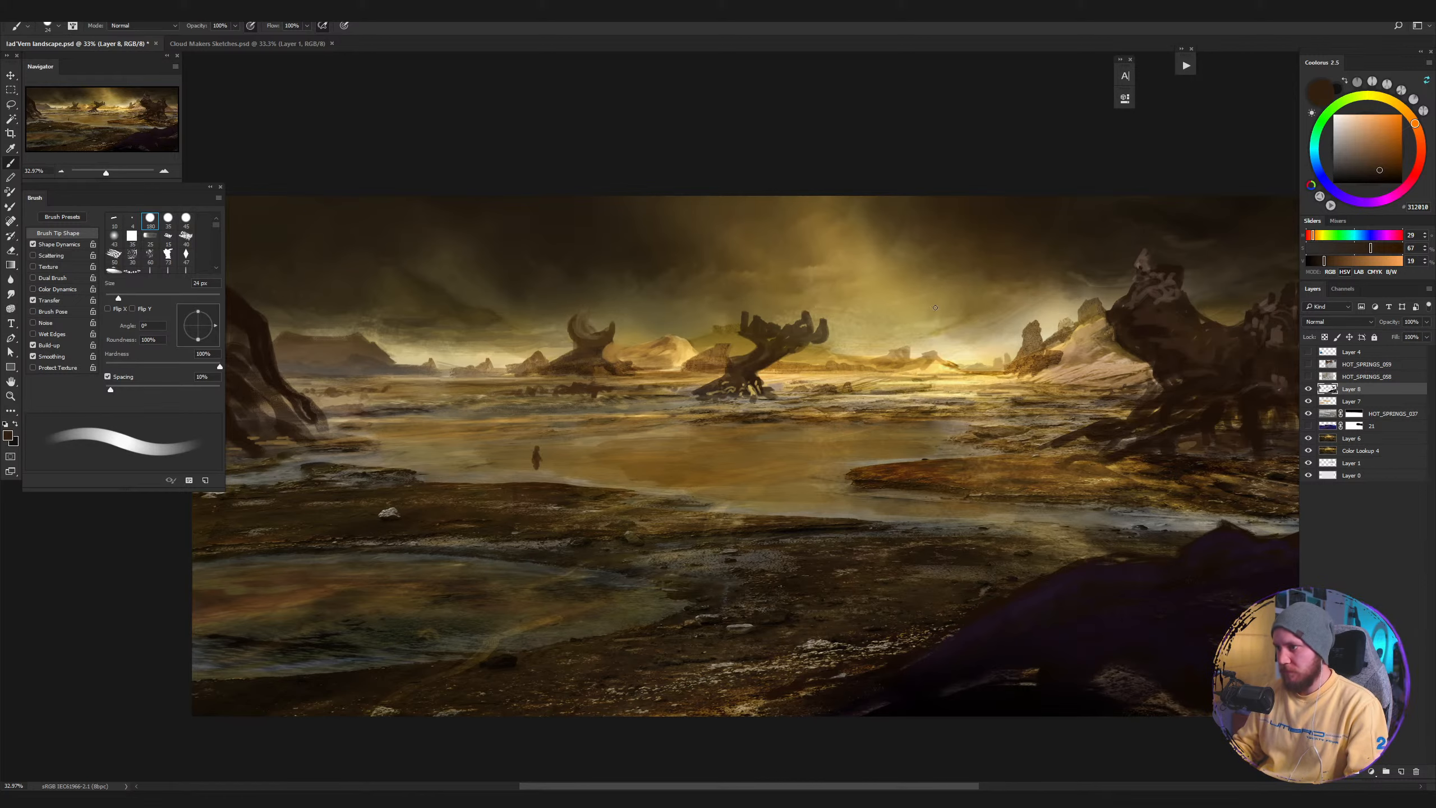
key("z")
mouse_move(1040, 331)
left_mouse_down()
mouse_move(1073, 339)
mouse_move(961, 391)
mouse_move(1013, 412)
mouse_move(908, 433)
left_mouse_up()
key("b")
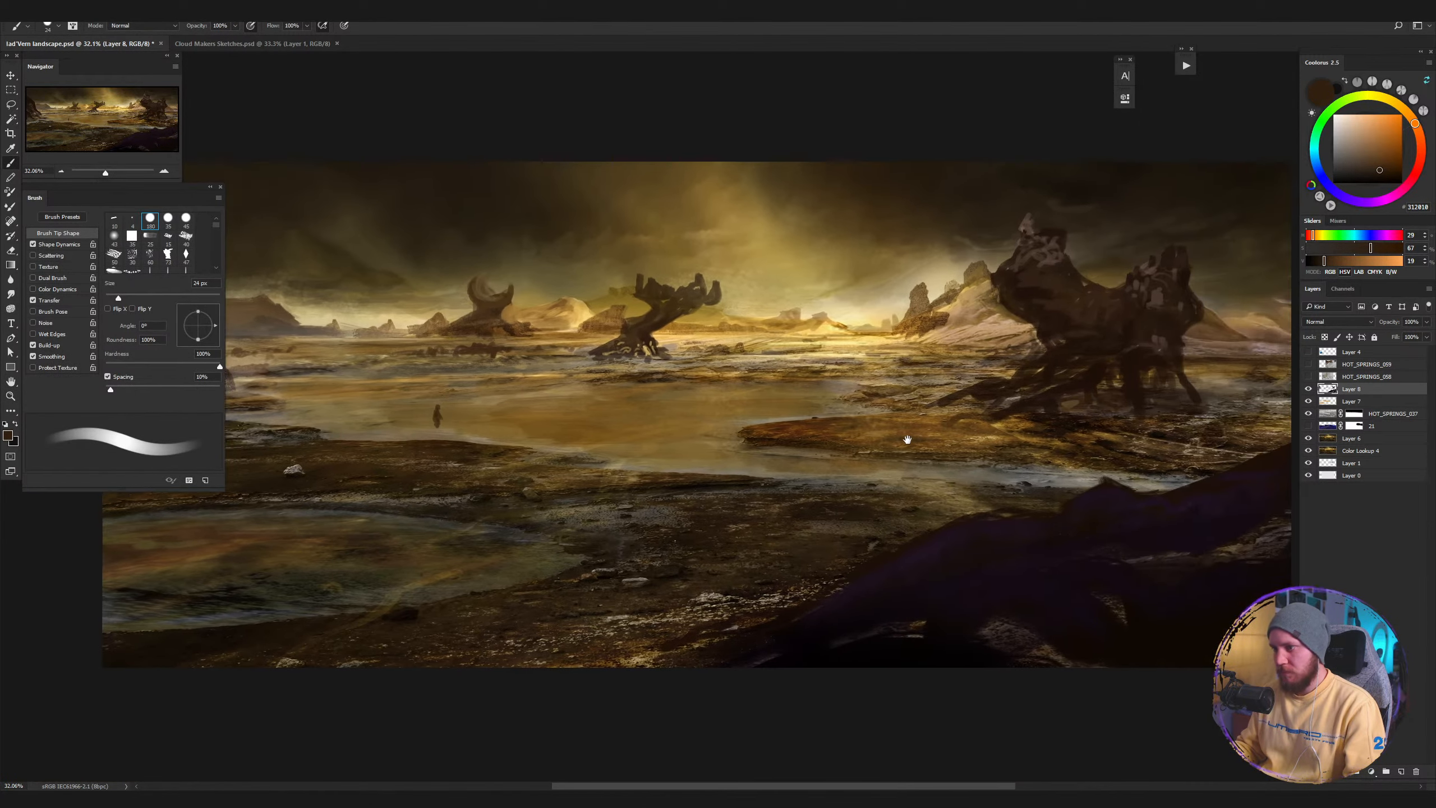
Sample a light tan from the ground beside the right formation's roots and set the round brush to 26 px.
left_click(1238, 435, "alt")
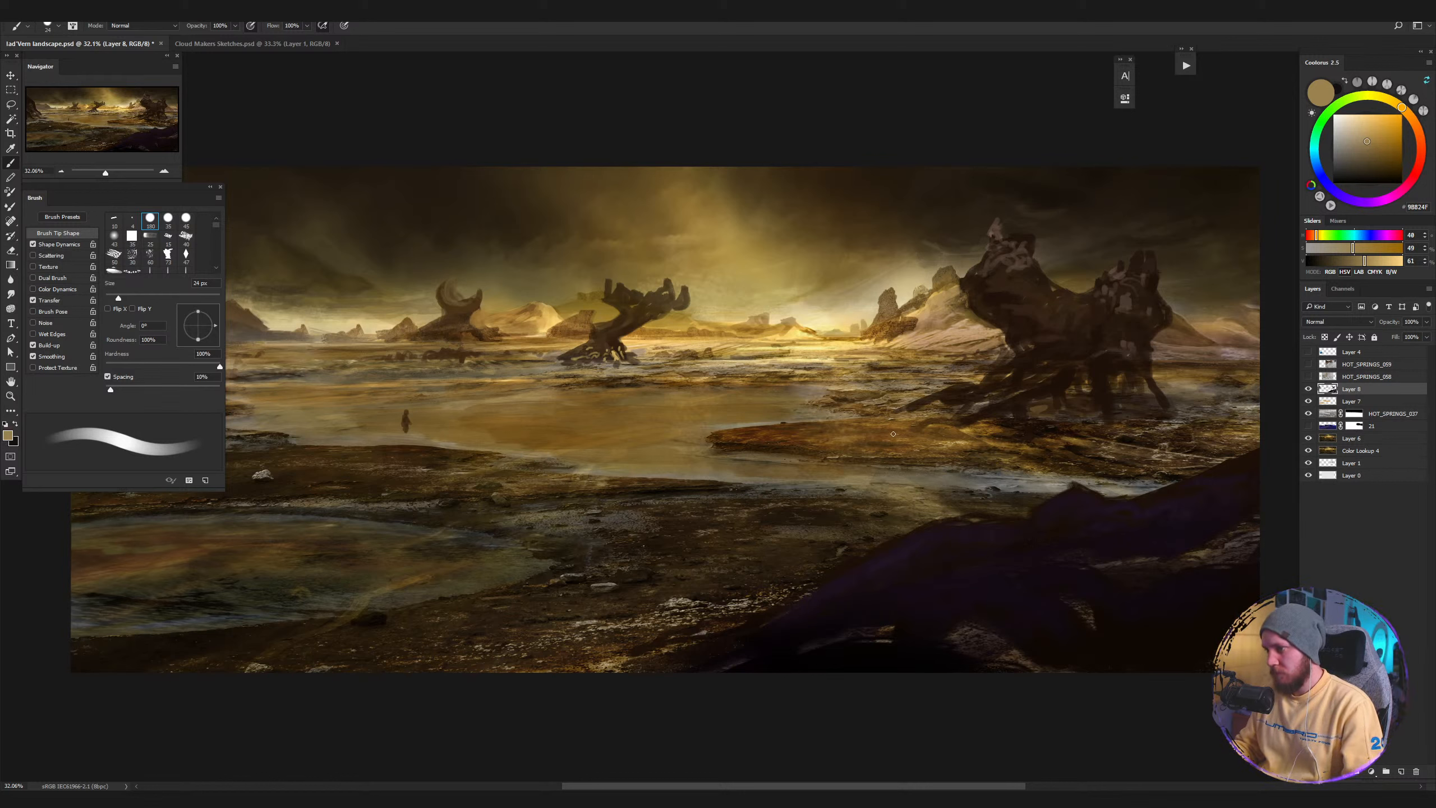
key("bracketleft")
key("bracketleft")
key("bracketleft")
key("bracketleft")
key("bracketleft")
key("bracketleft")
key("bracketleft")
key("bracketleft")
key("bracketleft")
key("bracketleft")
key("bracketleft")
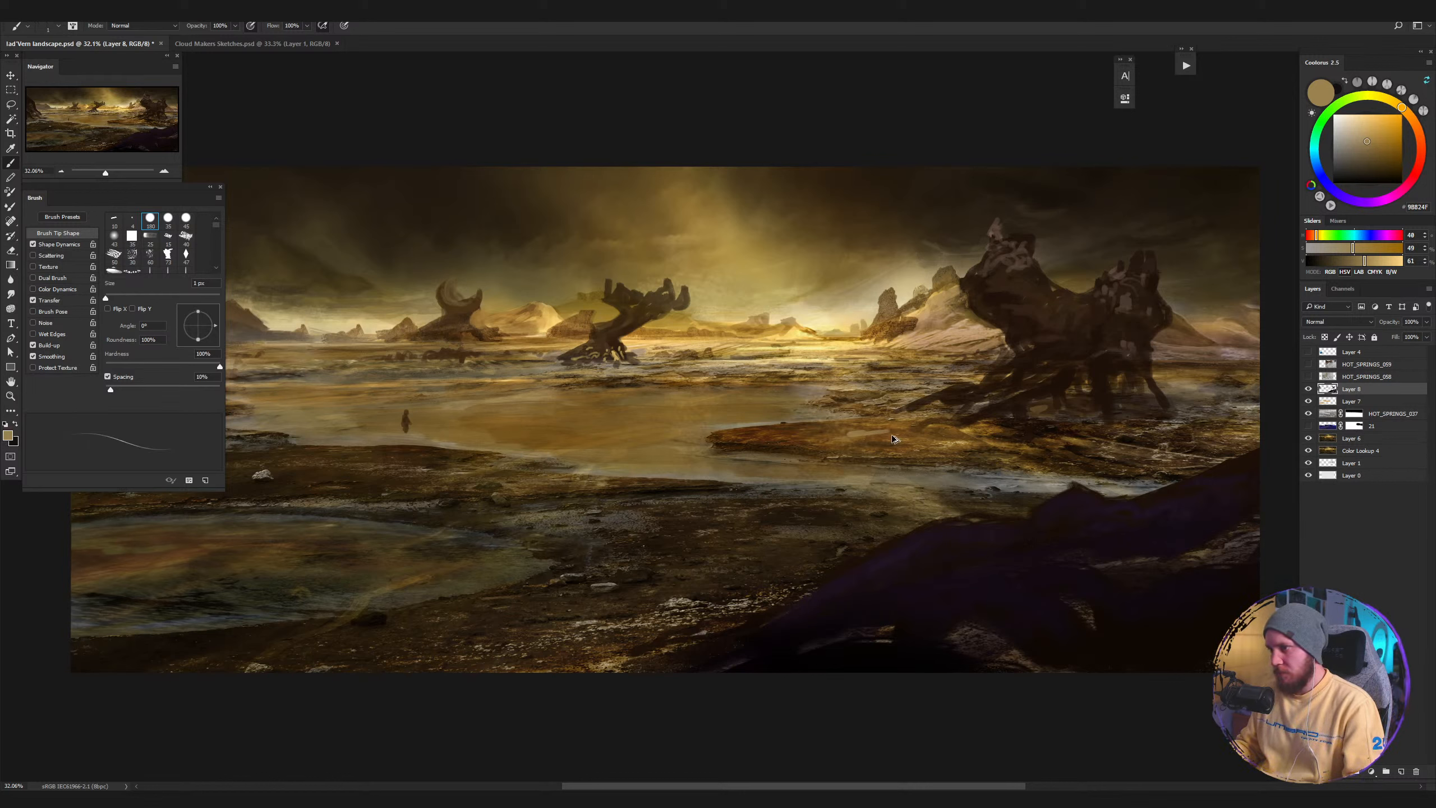
key("bracketright")
key("bracketright")
key("bracketright")
key("bracketright")
key("bracketright")
key("bracketright")
key("bracketright")
key("bracketright")
key("bracketright")
key("bracketright")
key("bracketright")
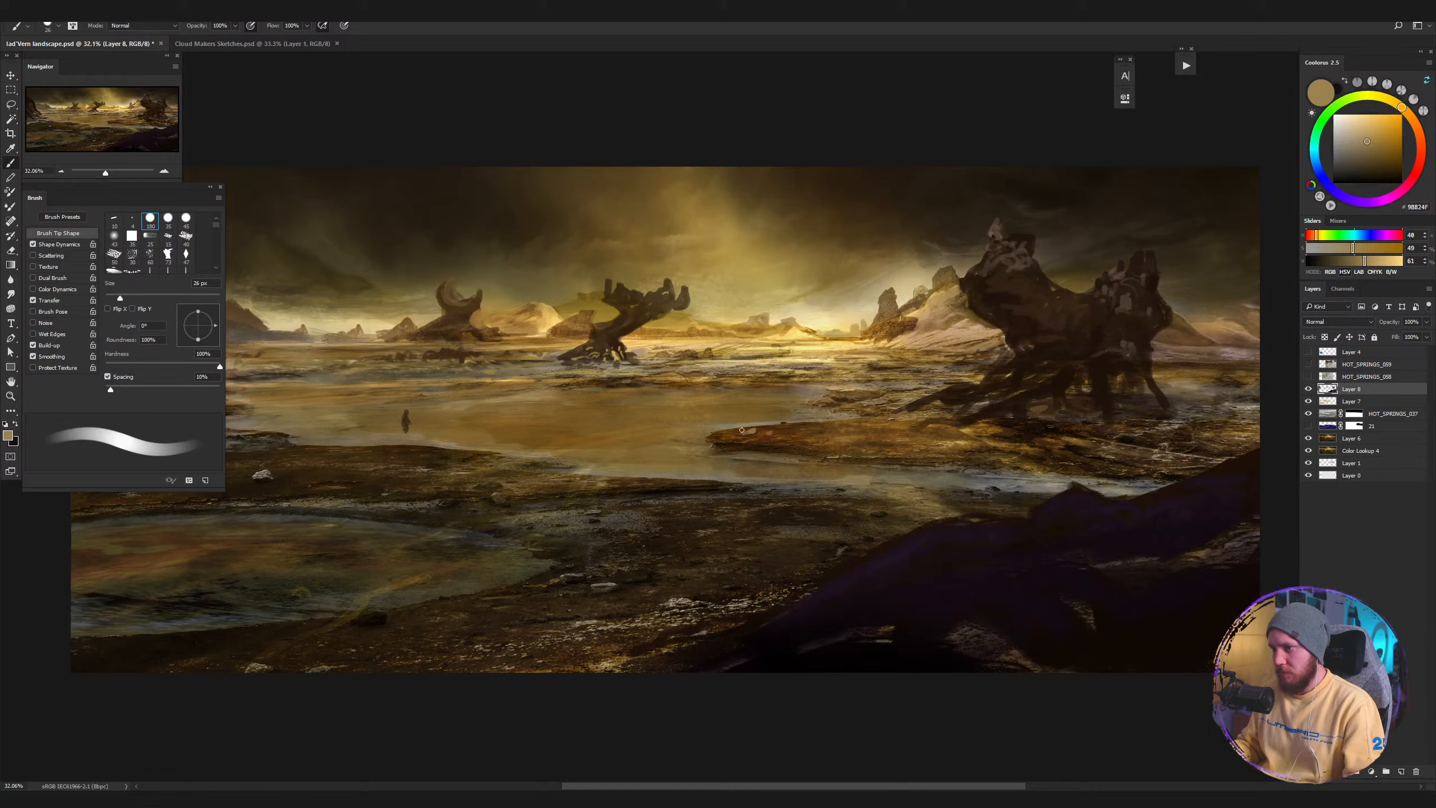
Switch to a flat textured brush at 28 px and paint tan streaks on the shore left of the right formation.
right_click(818, 429)
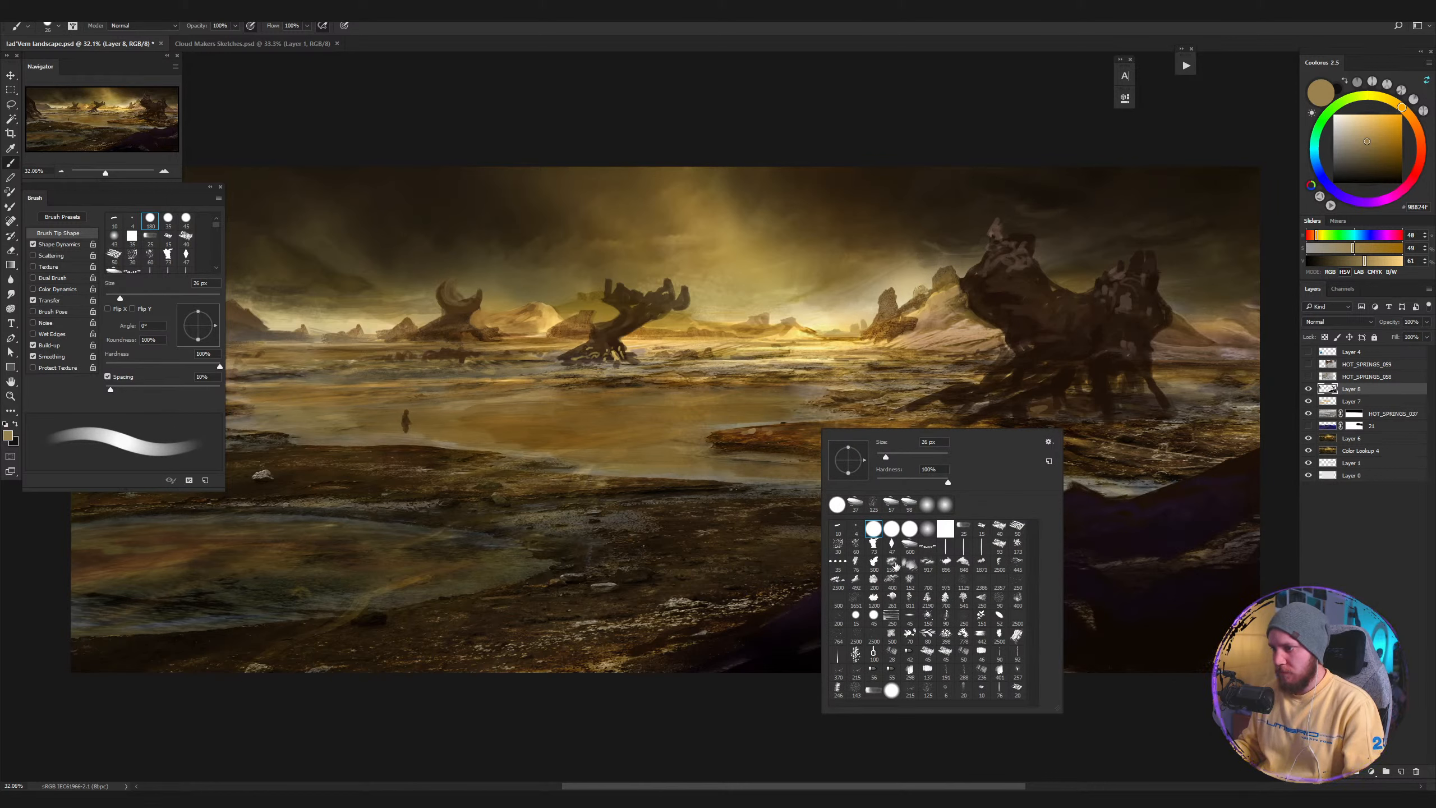
left_click(892, 545)
left_click(927, 546)
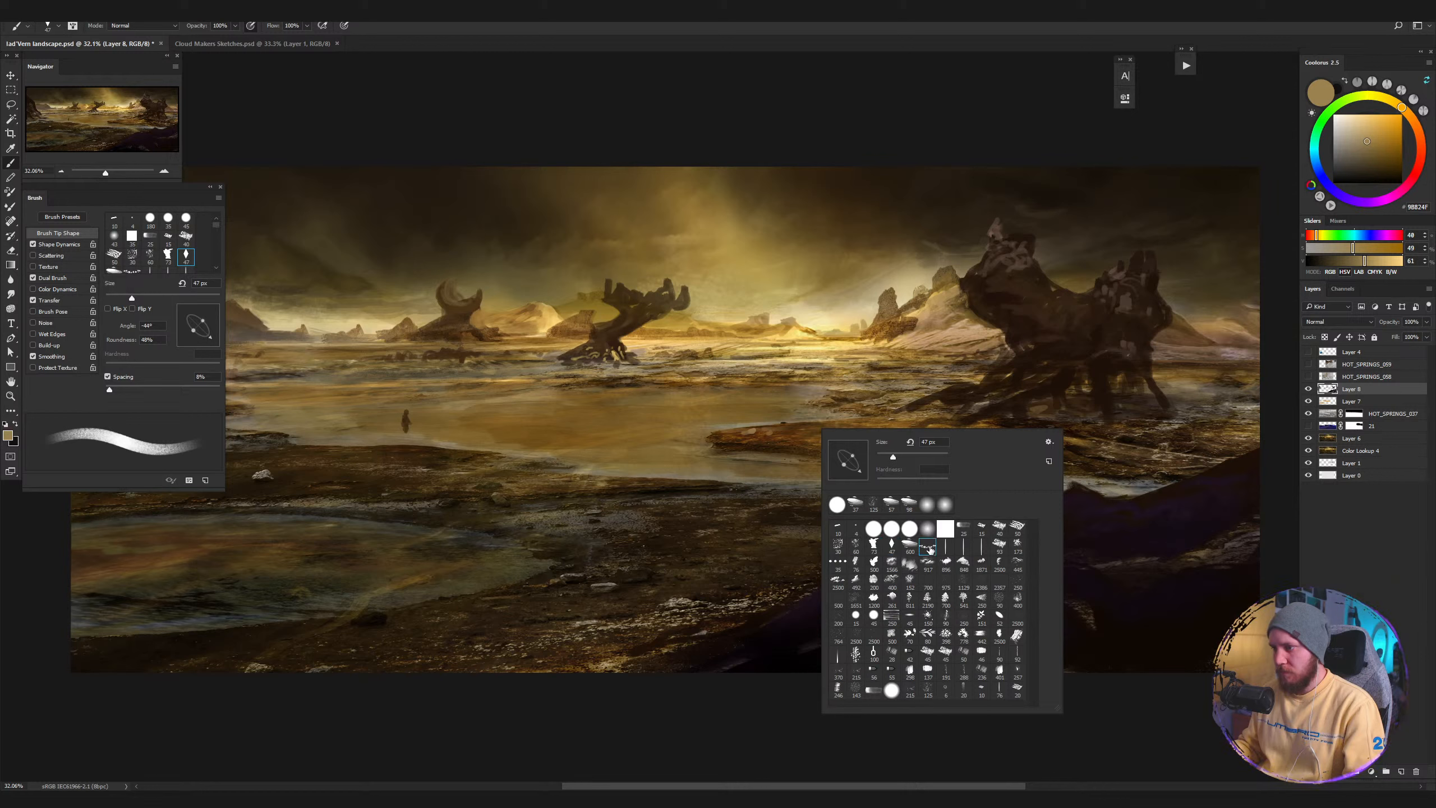
key("Return")
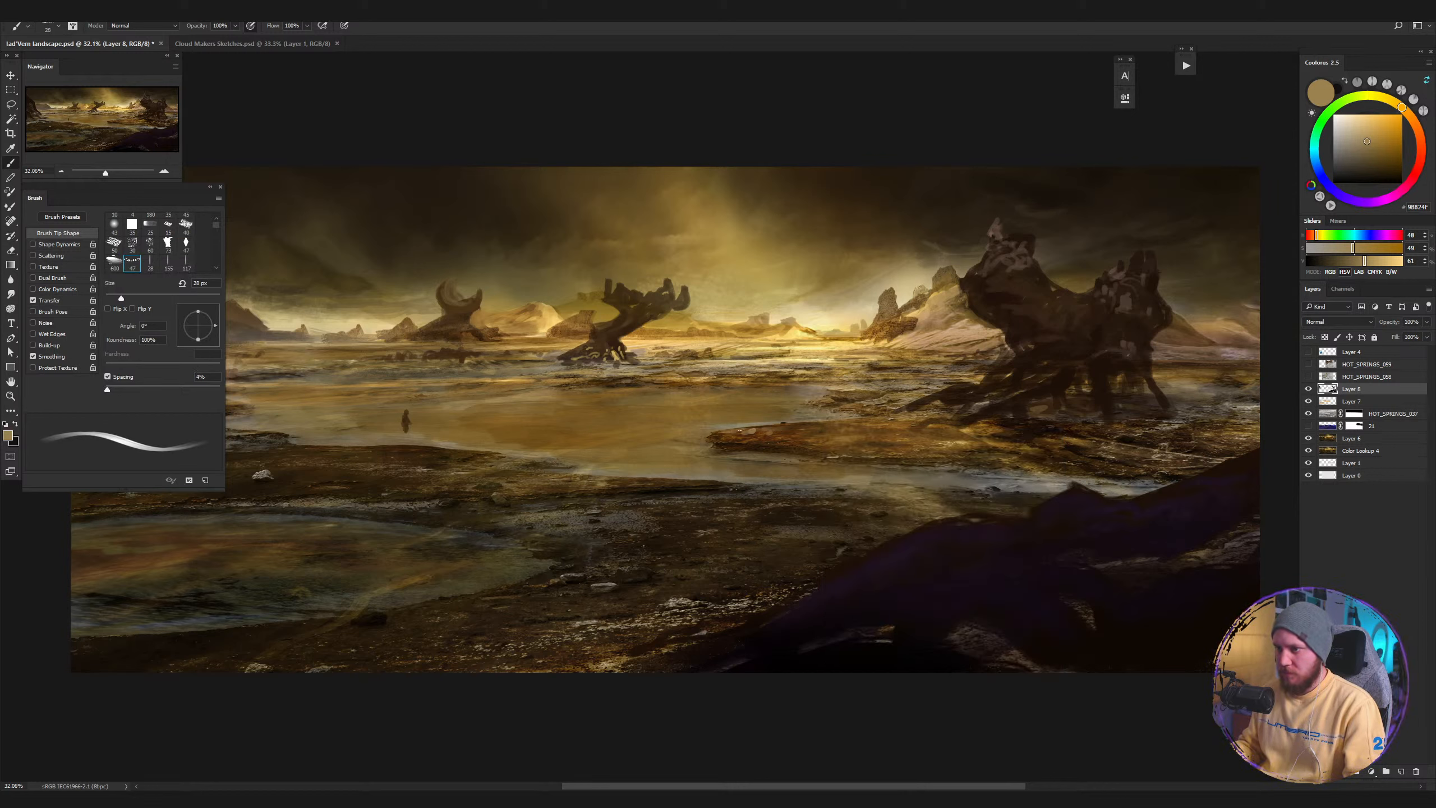
mouse_move(758, 407)
left_mouse_down()
mouse_move(708, 407)
mouse_move(783, 412)
left_mouse_up()
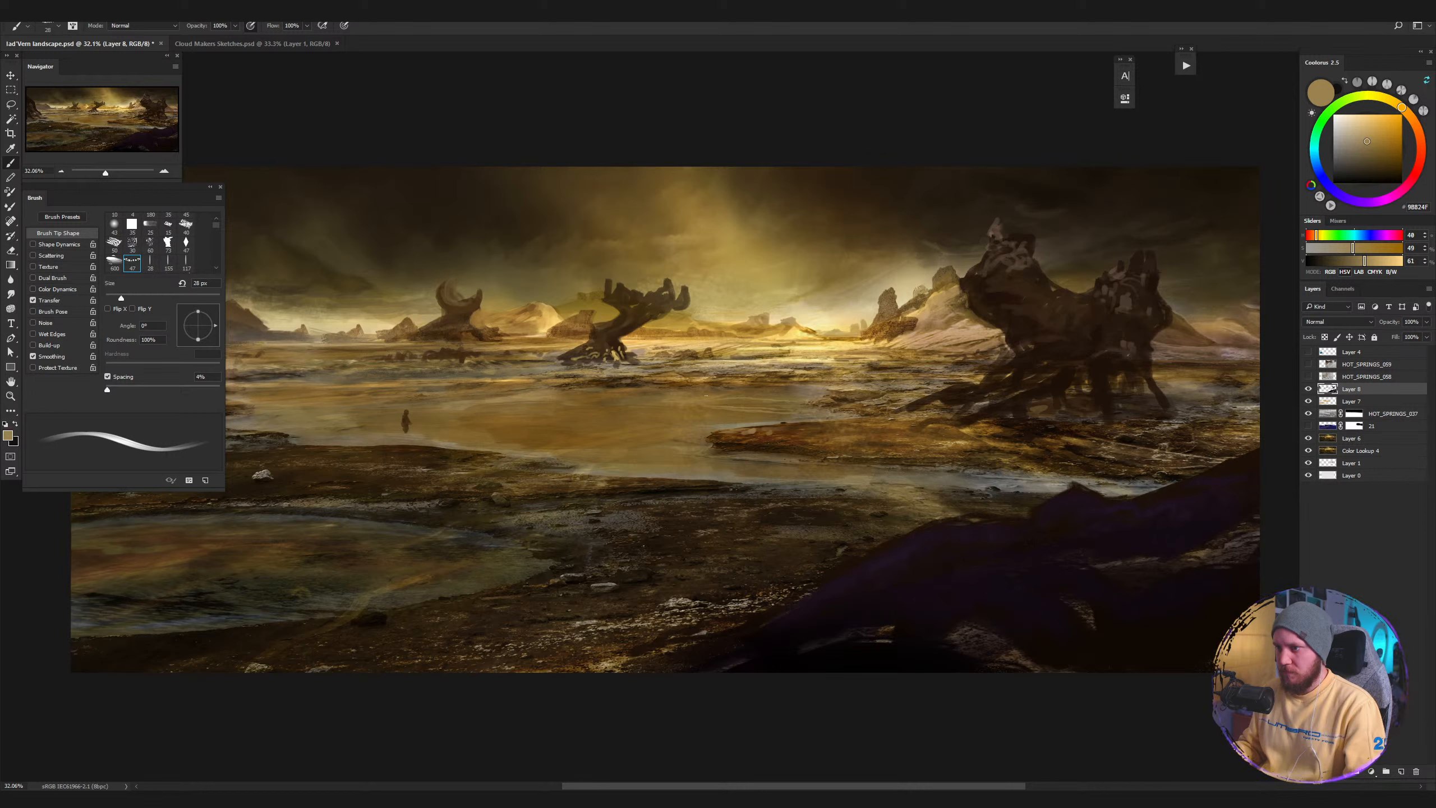
Paint sampled golden and dark brown strokes on the ground around the right formation's leftmost roots.
left_click(971, 427, "alt")
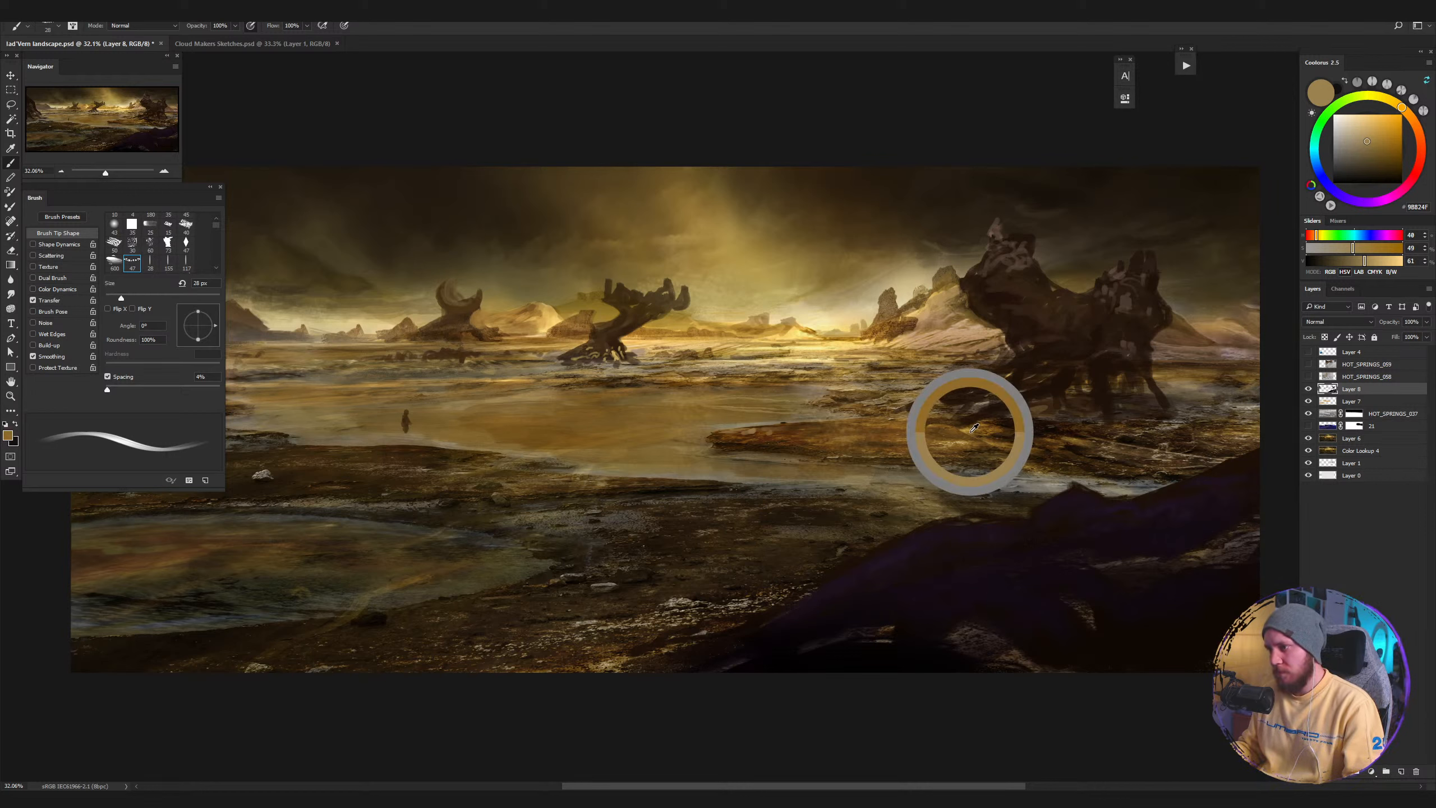
left_click_drag(971, 427, 964, 434)
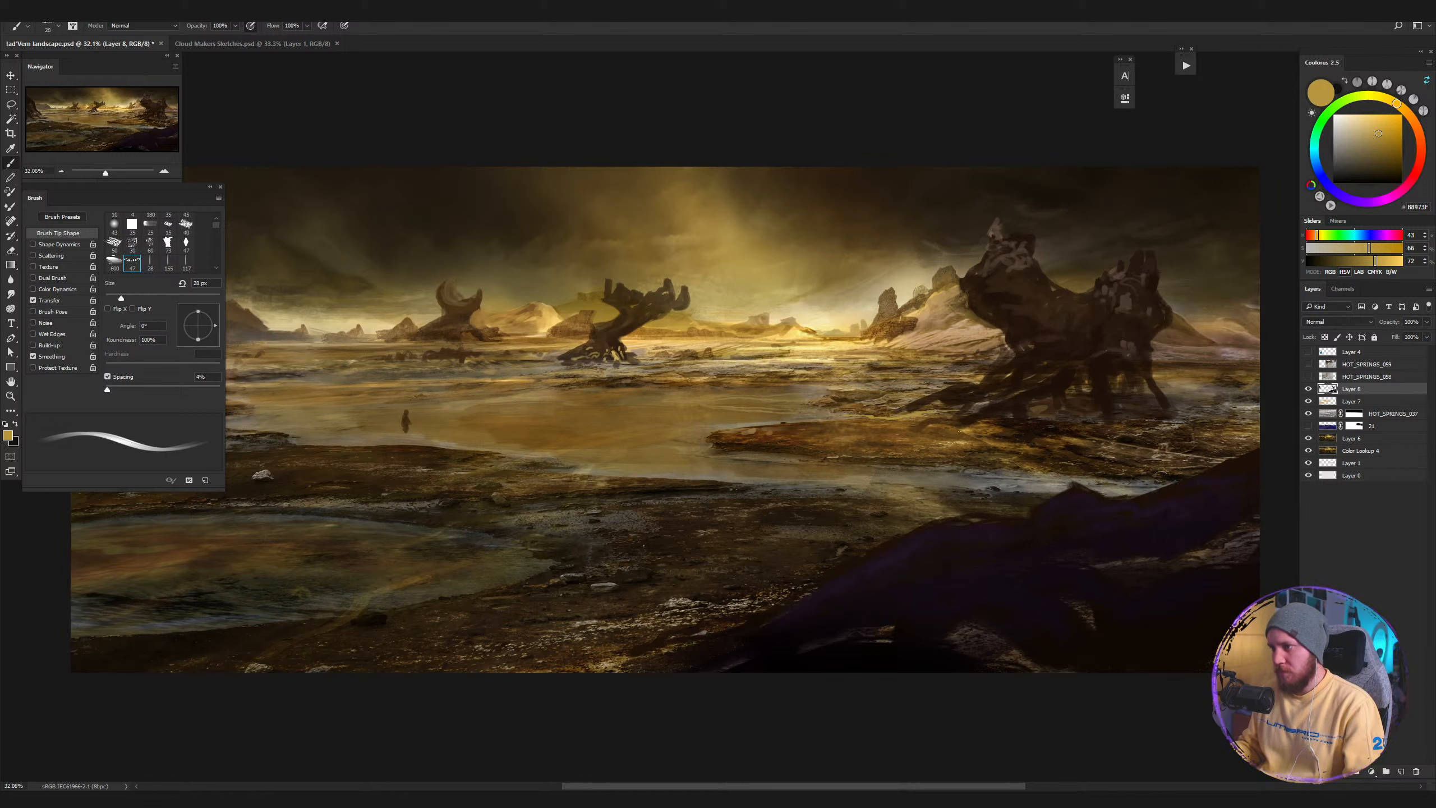
left_click_drag(975, 432, 968, 432)
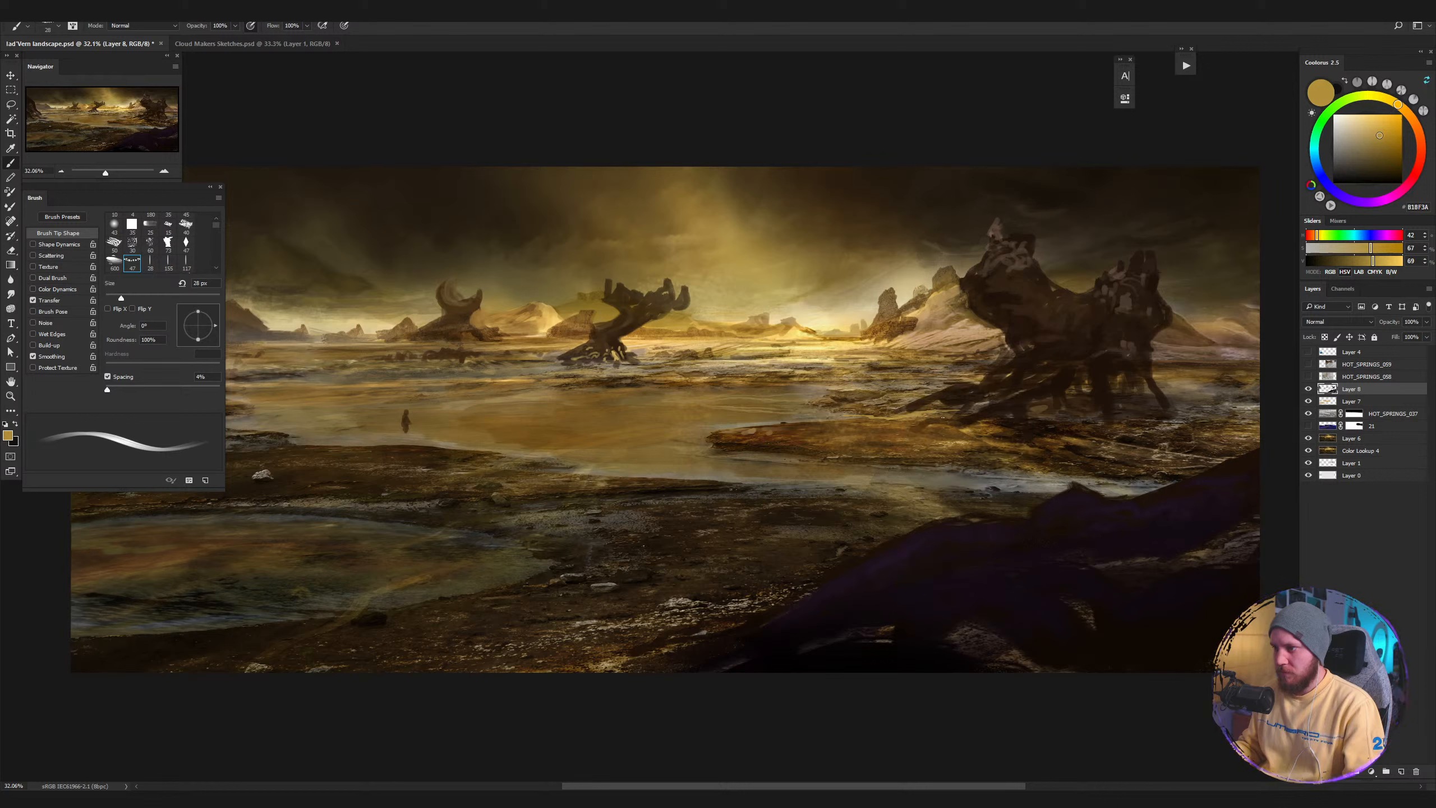
left_click(930, 419, "alt")
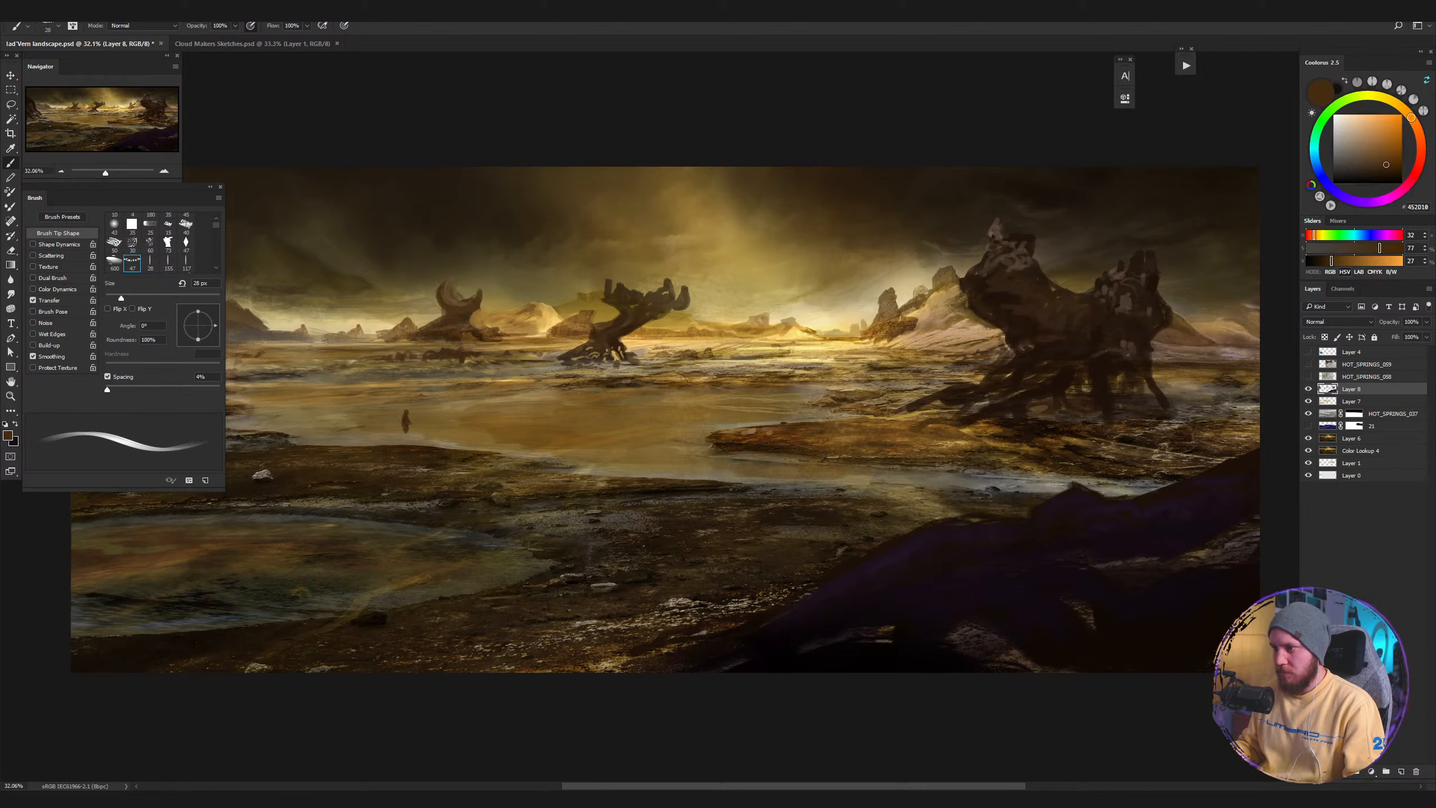
left_click_drag(920, 417, 887, 420)
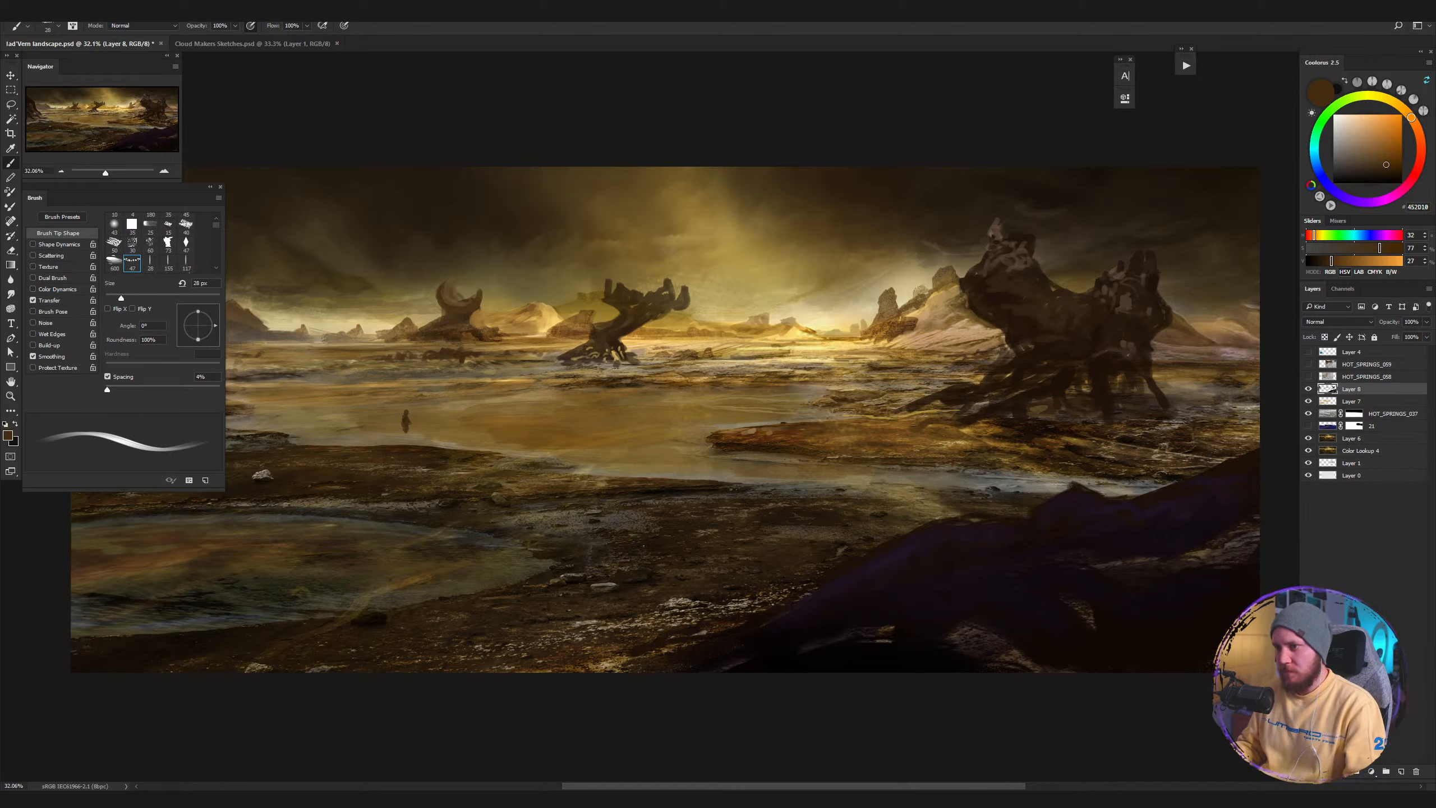
Paint a dark brown stroke at the base of the central rock and sample a muted brown from the right formation.
left_click_drag(596, 367, 643, 369)
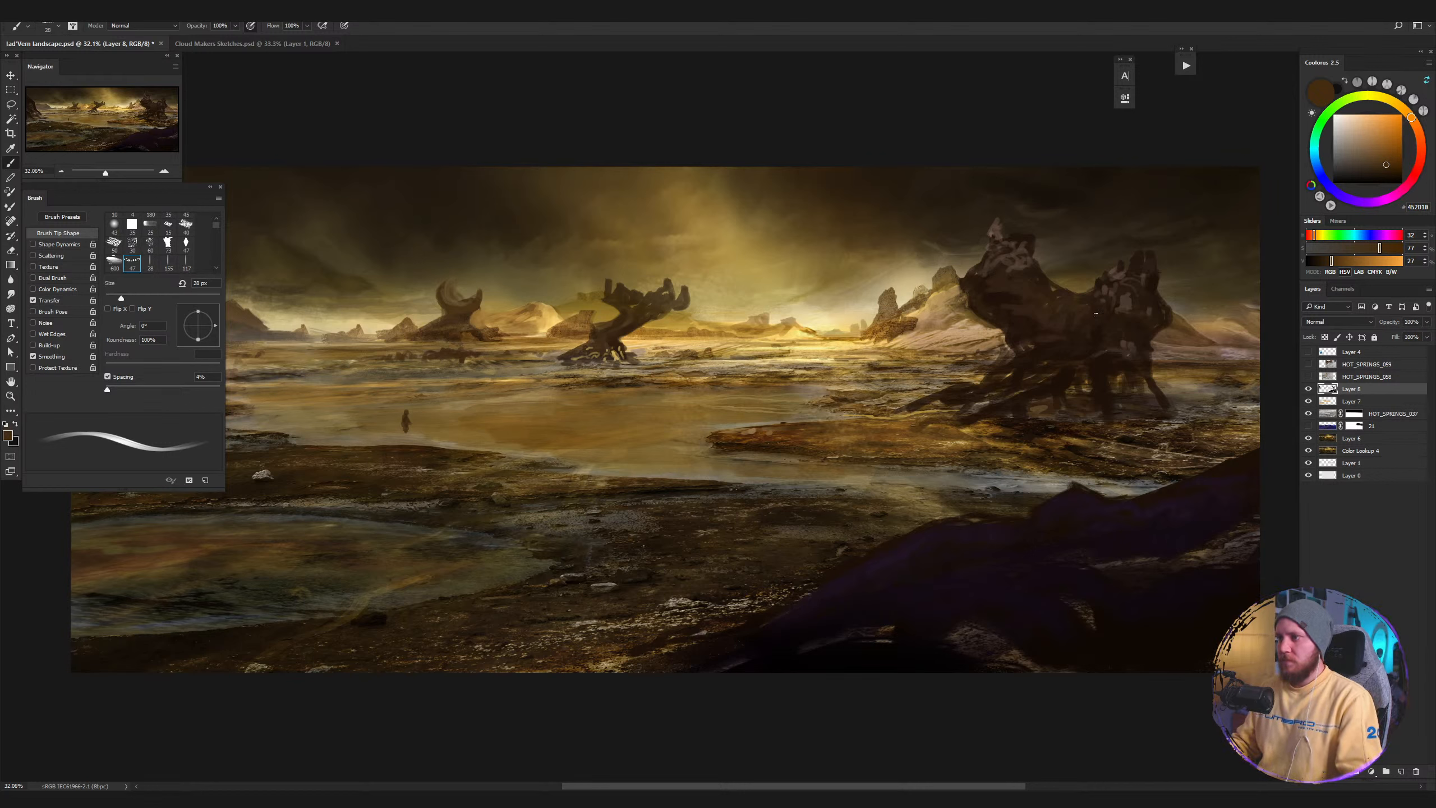
left_click(1132, 345, "alt")
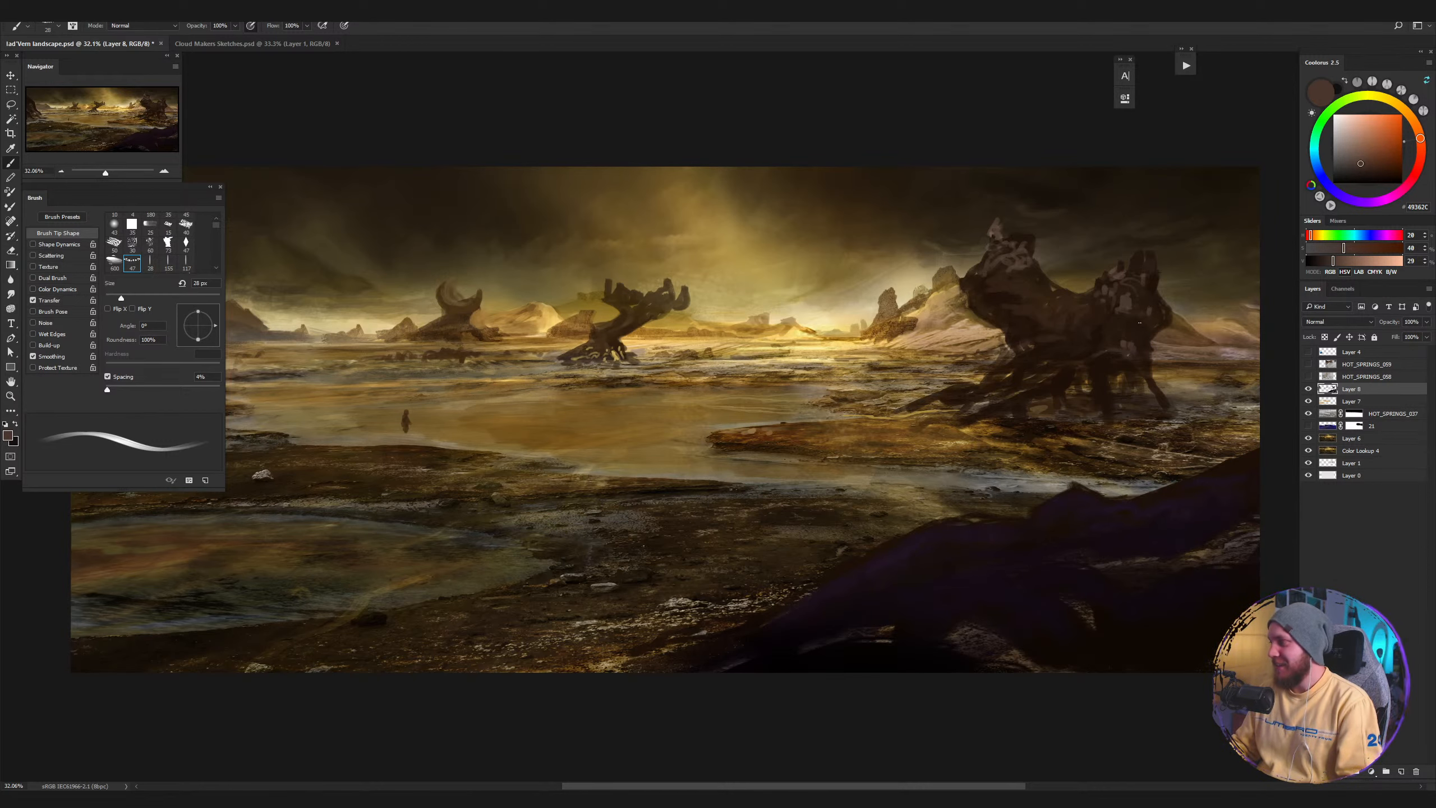
left_click_drag(1144, 434, 1096, 424)
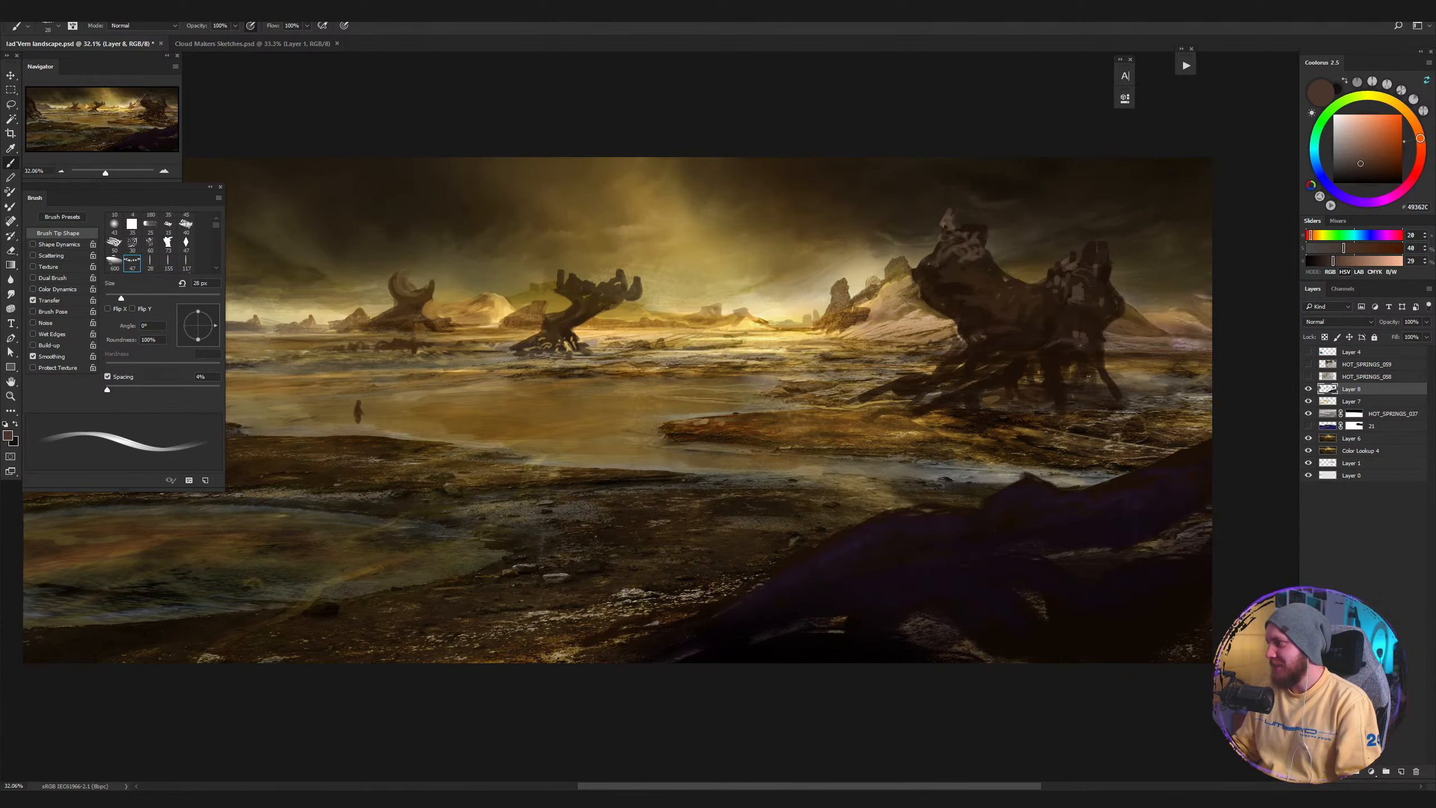
left_click_drag(1109, 432, 1030, 419)
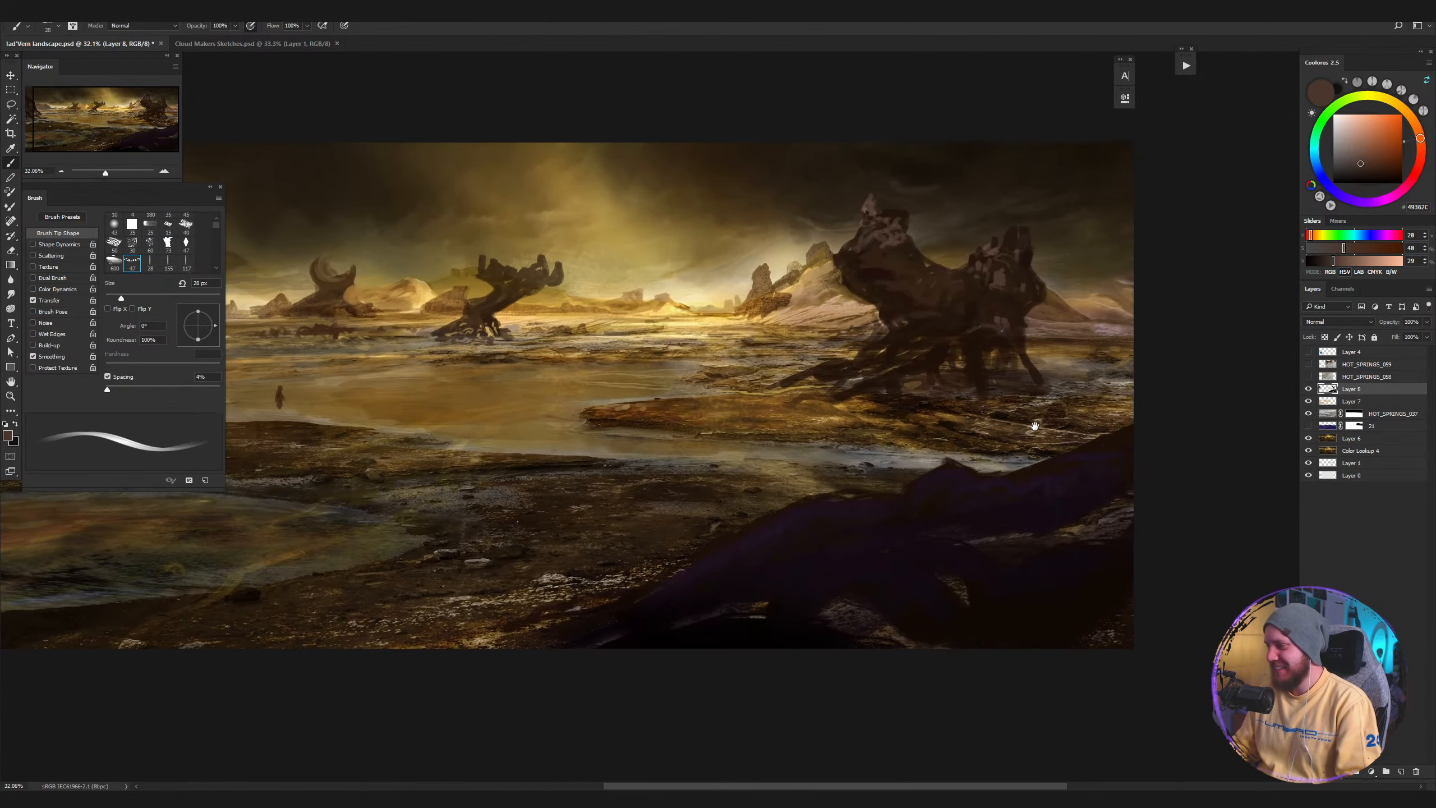
Sample a brown from the top of the right formation and paint curved root contours on the purple foreground mass.
left_click(898, 236, "alt")
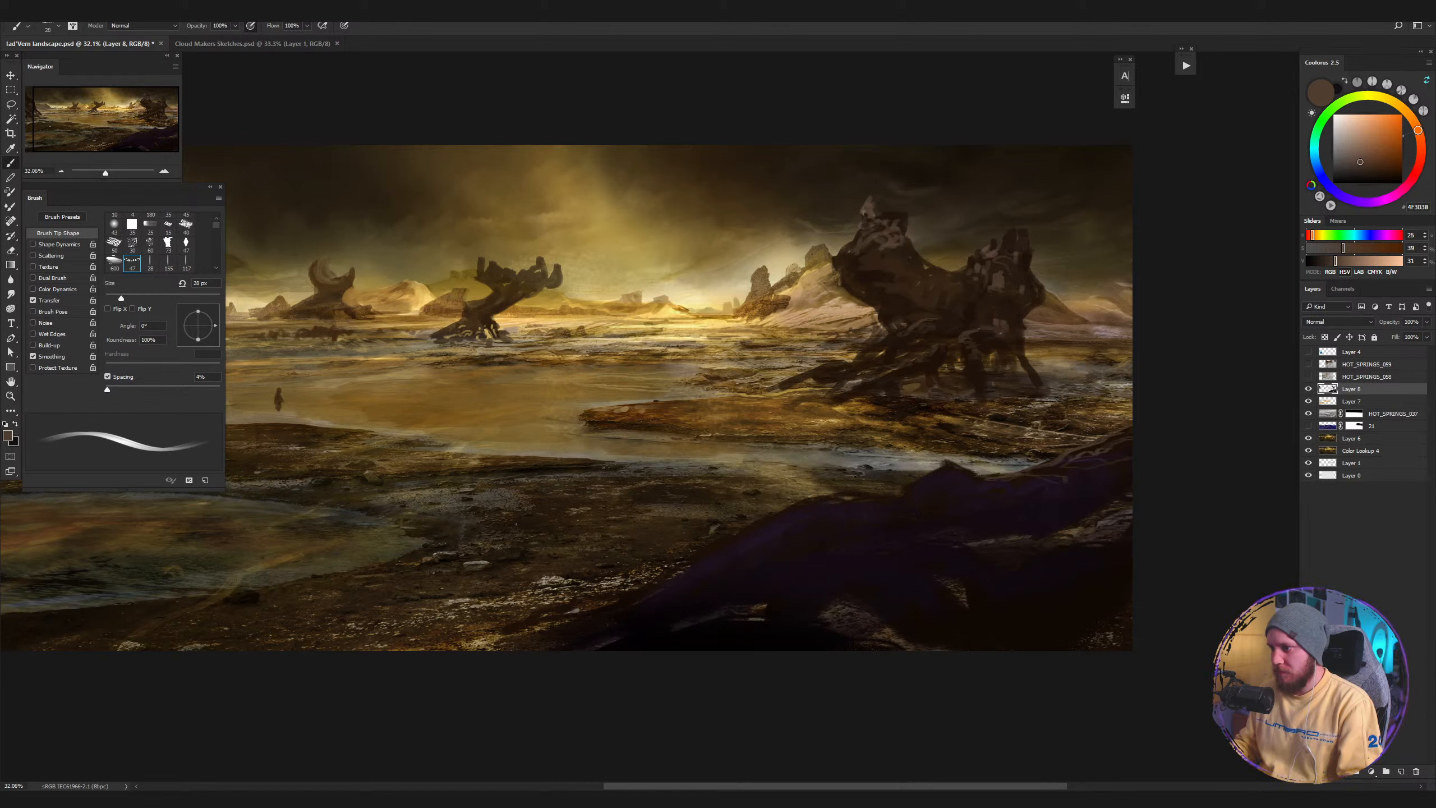
left_click_drag(1016, 493, 971, 511)
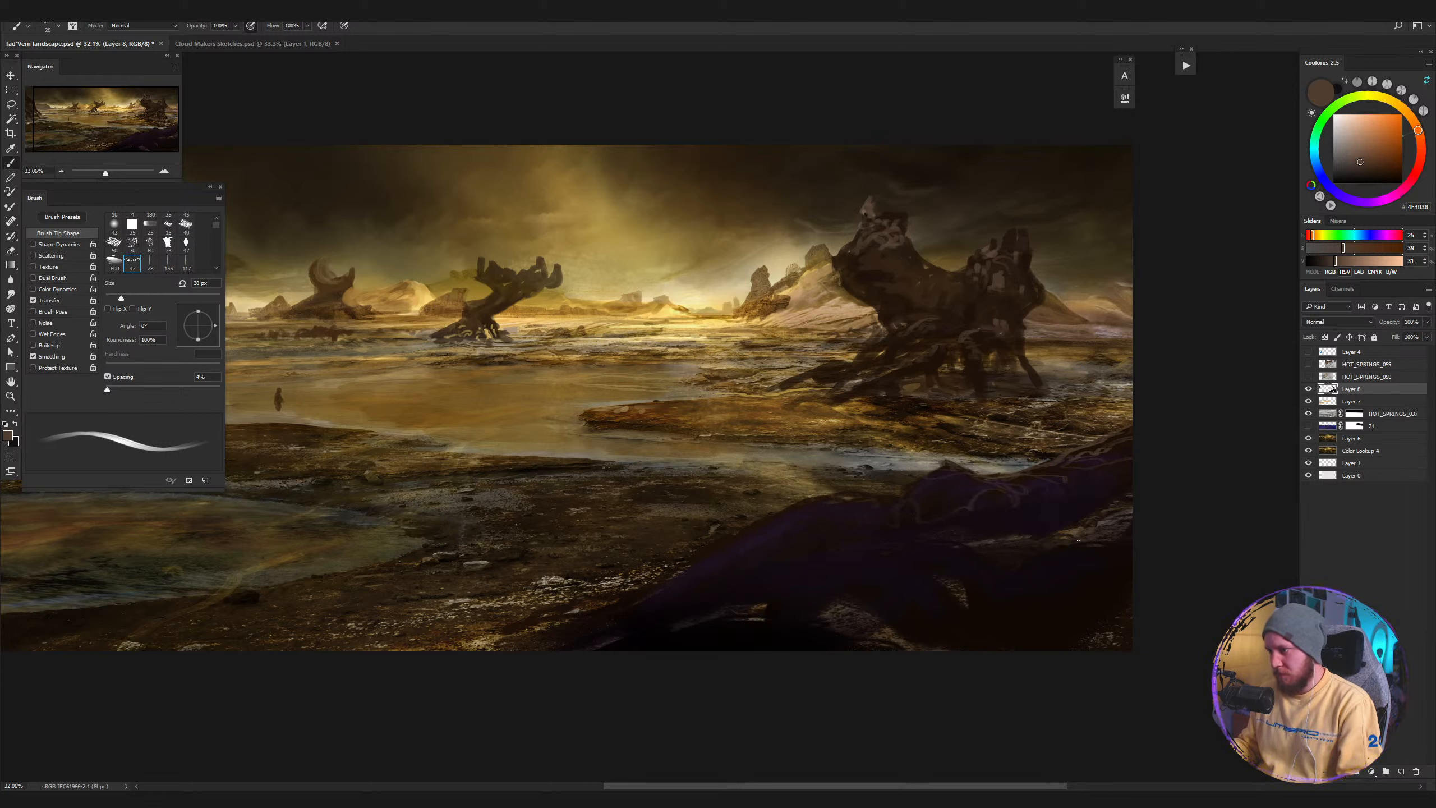
Enlarge the brush and paint sampled near-black and dark brown strokes over the foreground mass at the canvas's far right edge.
key("bracketright")
key("bracketright")
key("bracketright")
left_click(1088, 575, "alt")
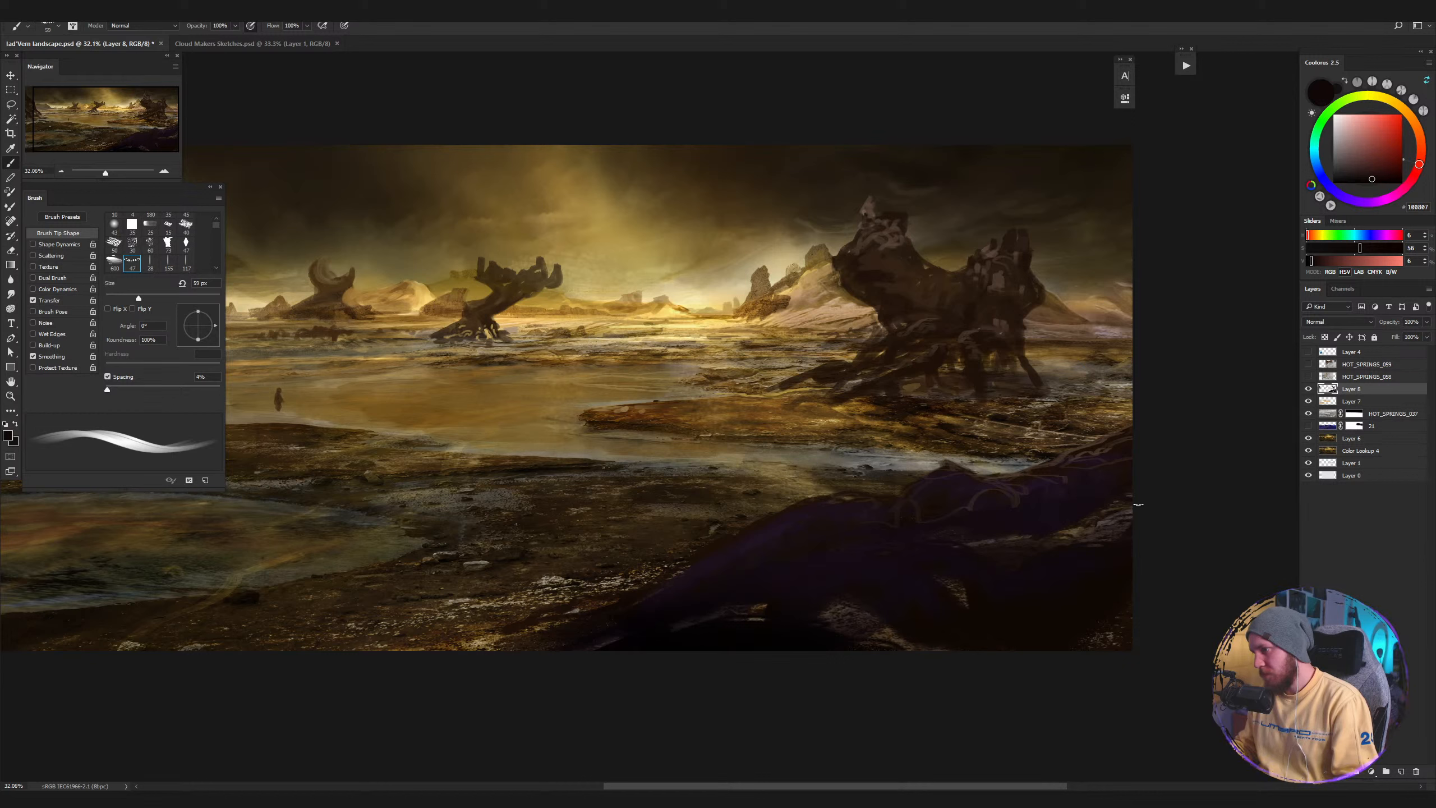
mouse_move(1138, 503)
left_mouse_down()
mouse_move(1093, 535)
mouse_move(1103, 546)
left_mouse_up()
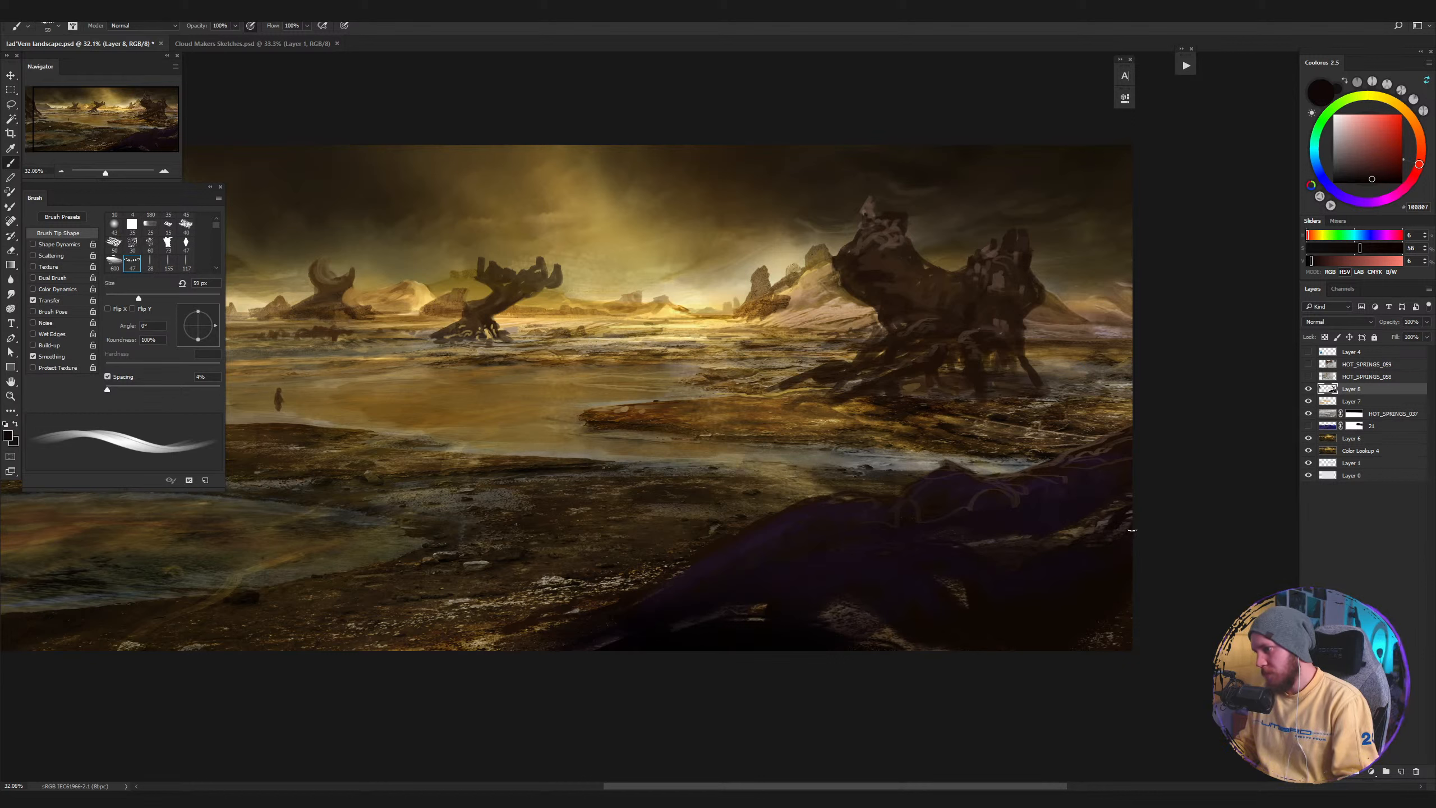
left_click(1125, 526, "alt")
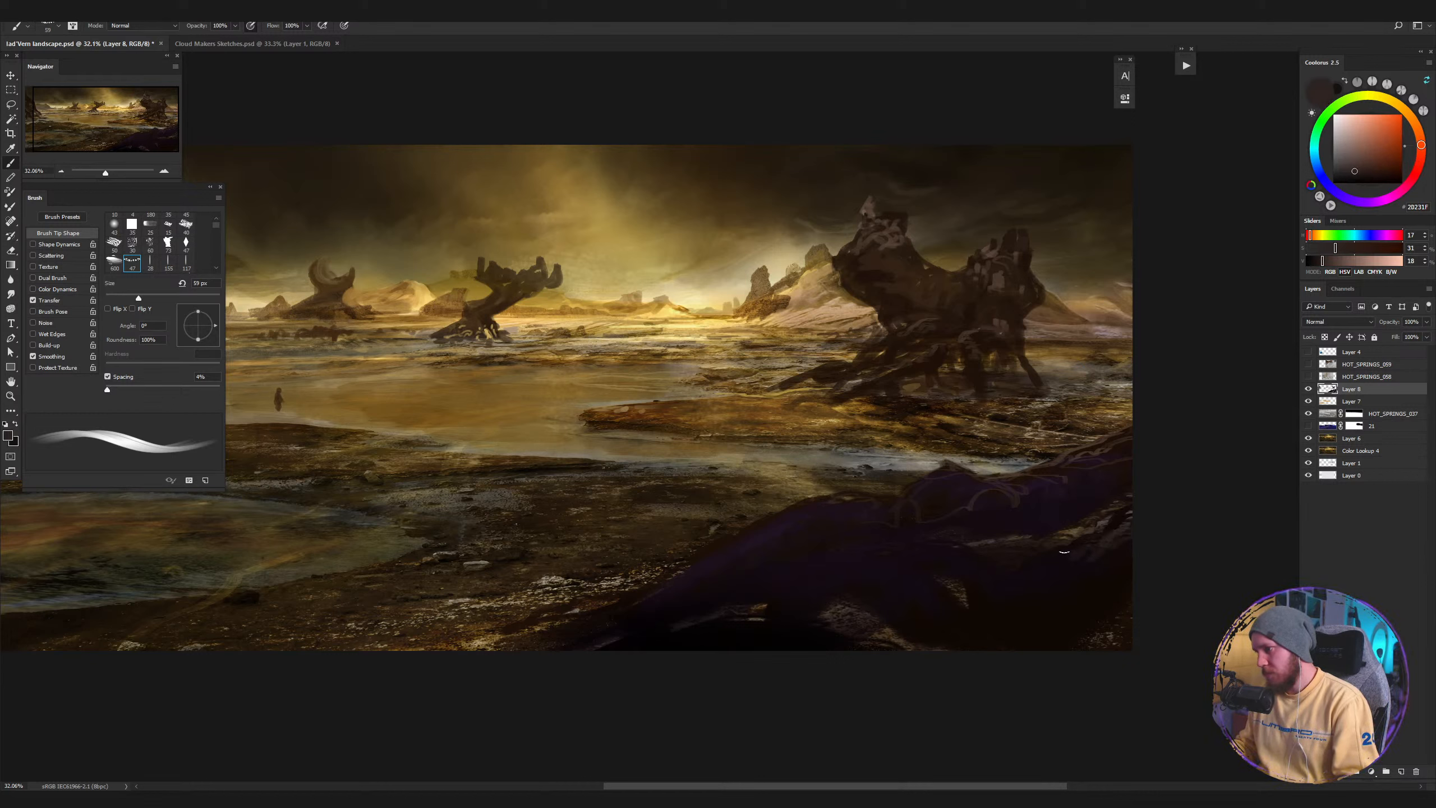
left_click(1120, 559, "alt")
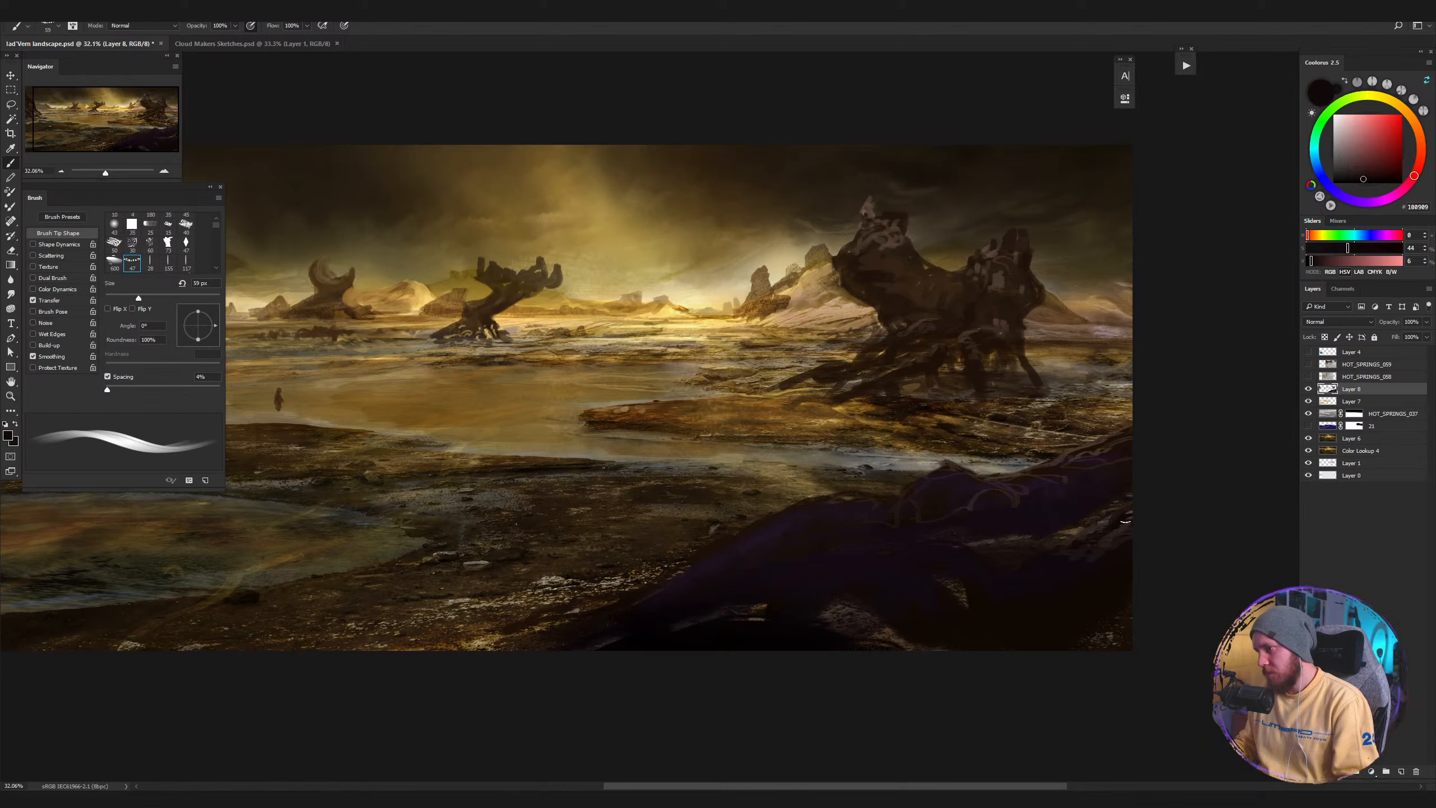
mouse_move(1136, 506)
left_mouse_down()
mouse_move(1086, 533)
mouse_move(1126, 532)
left_mouse_up()
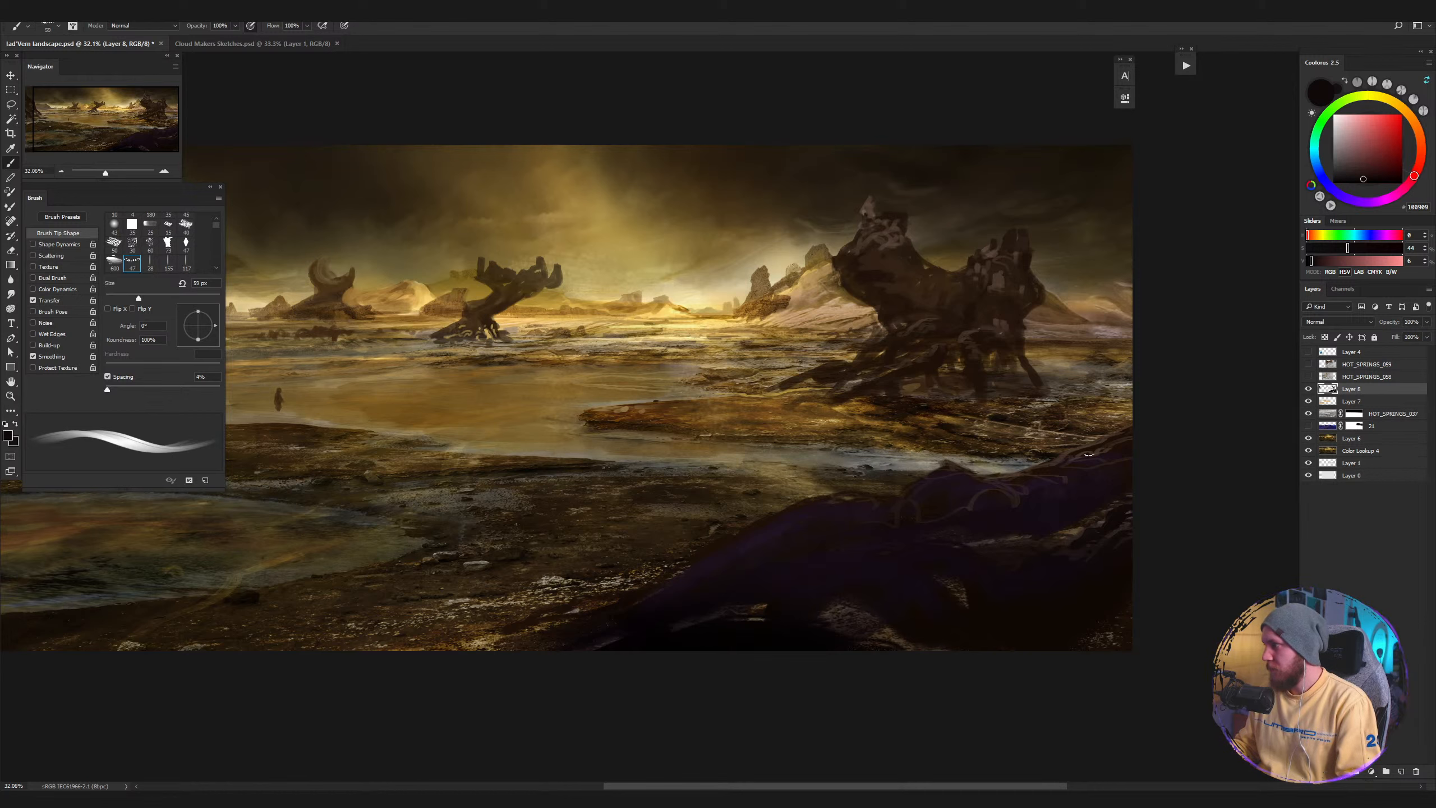
left_click_drag(1083, 533, 1029, 507)
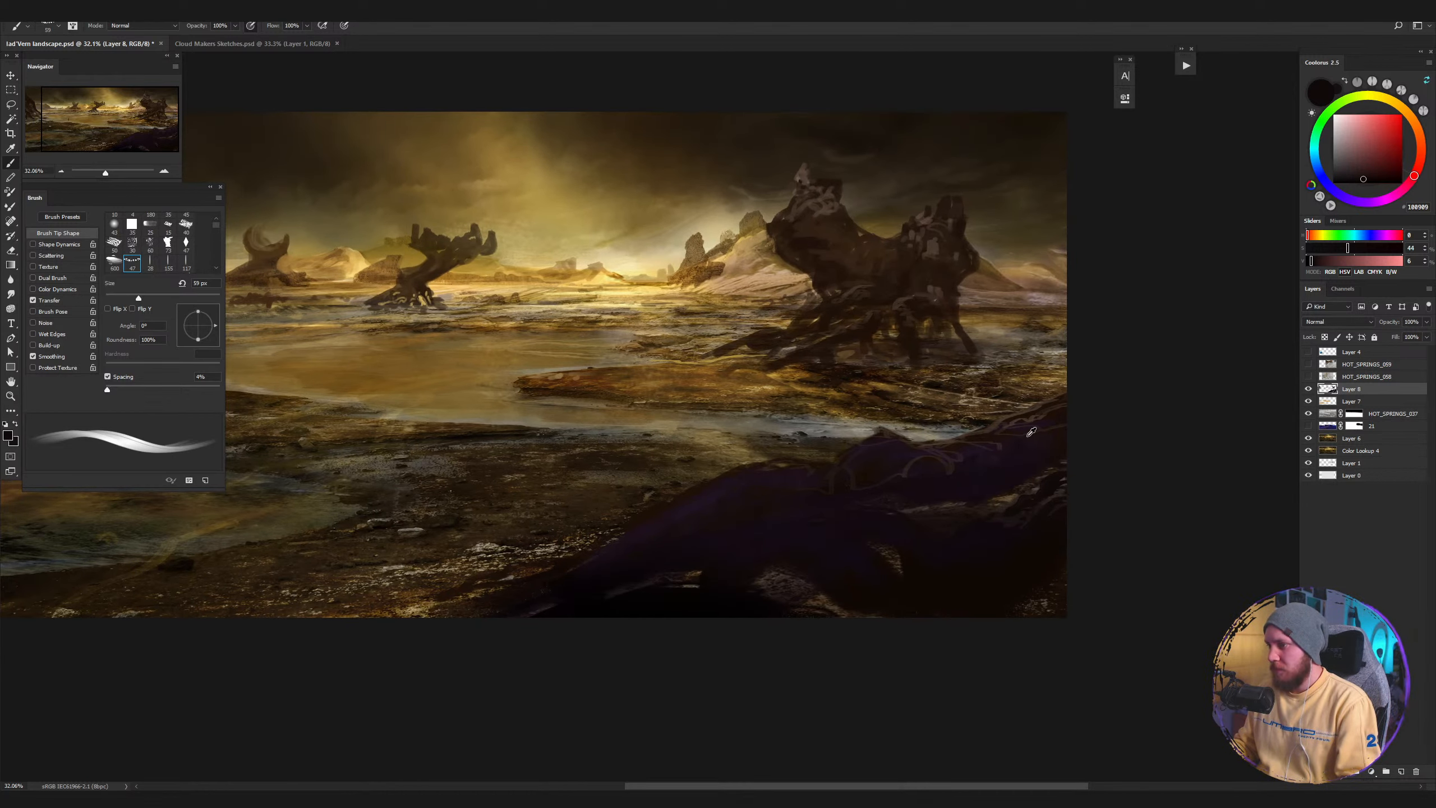
Sample a dark purplish brown from the foreground mass's upper contours and set the brush to 41 px.
key("bracketleft")
key("bracketleft")
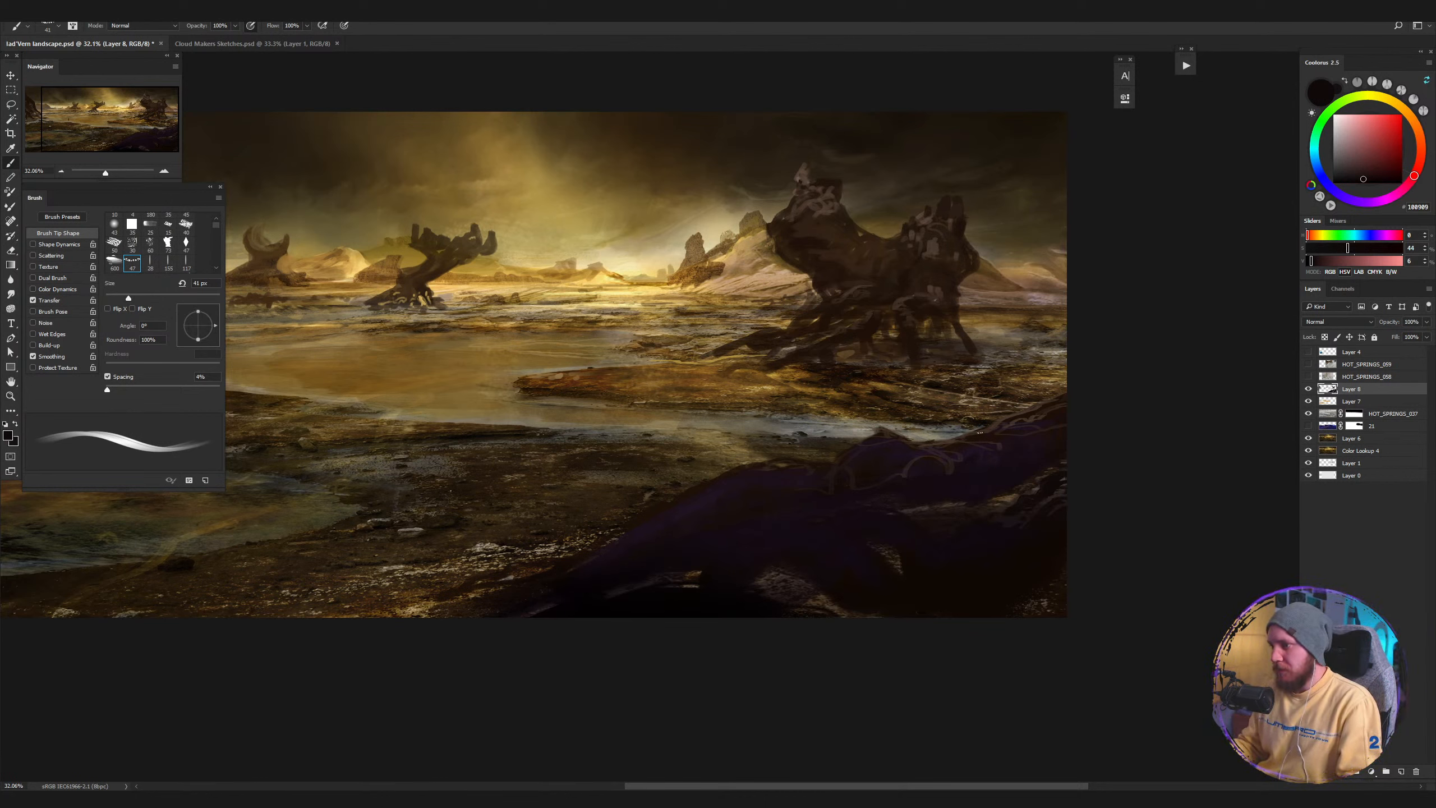
key("bracketright")
key("bracketright")
left_click(954, 457, "alt")
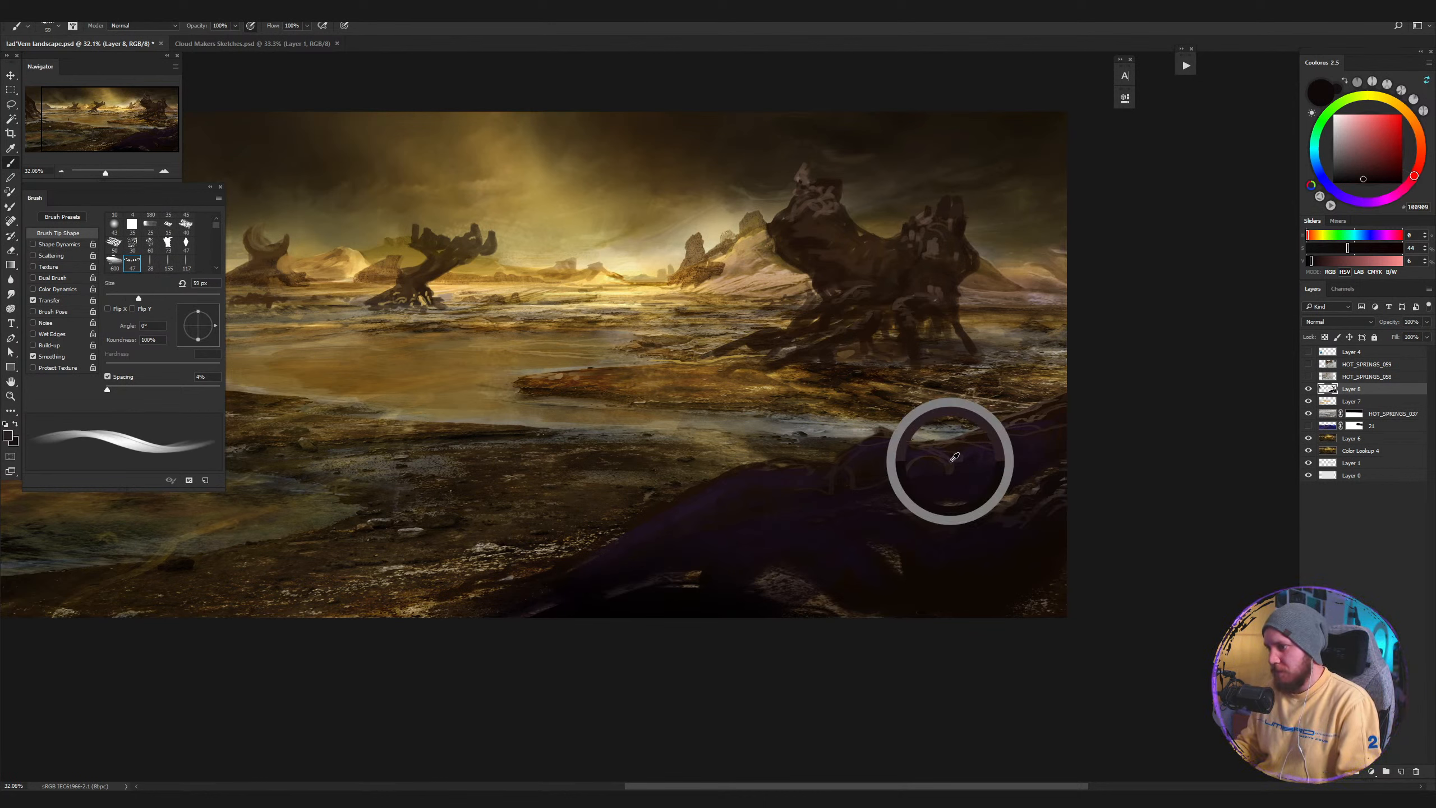
key("bracketleft")
key("bracketleft")
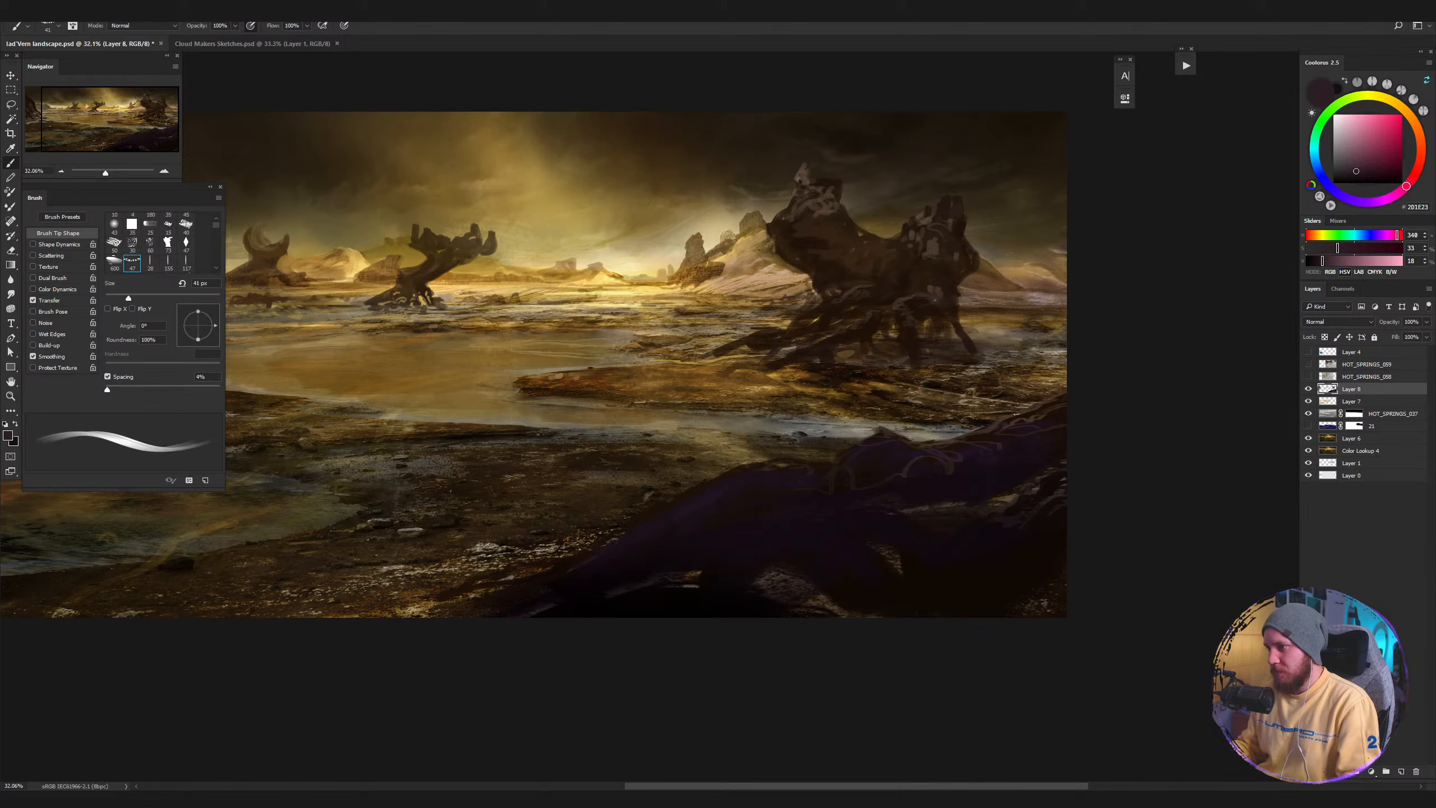
Sample brown and golden tan from the ground between the right formation and the foreground mass for painting the terrain.
left_click(1006, 415, "alt")
left_click(1031, 398, "alt")
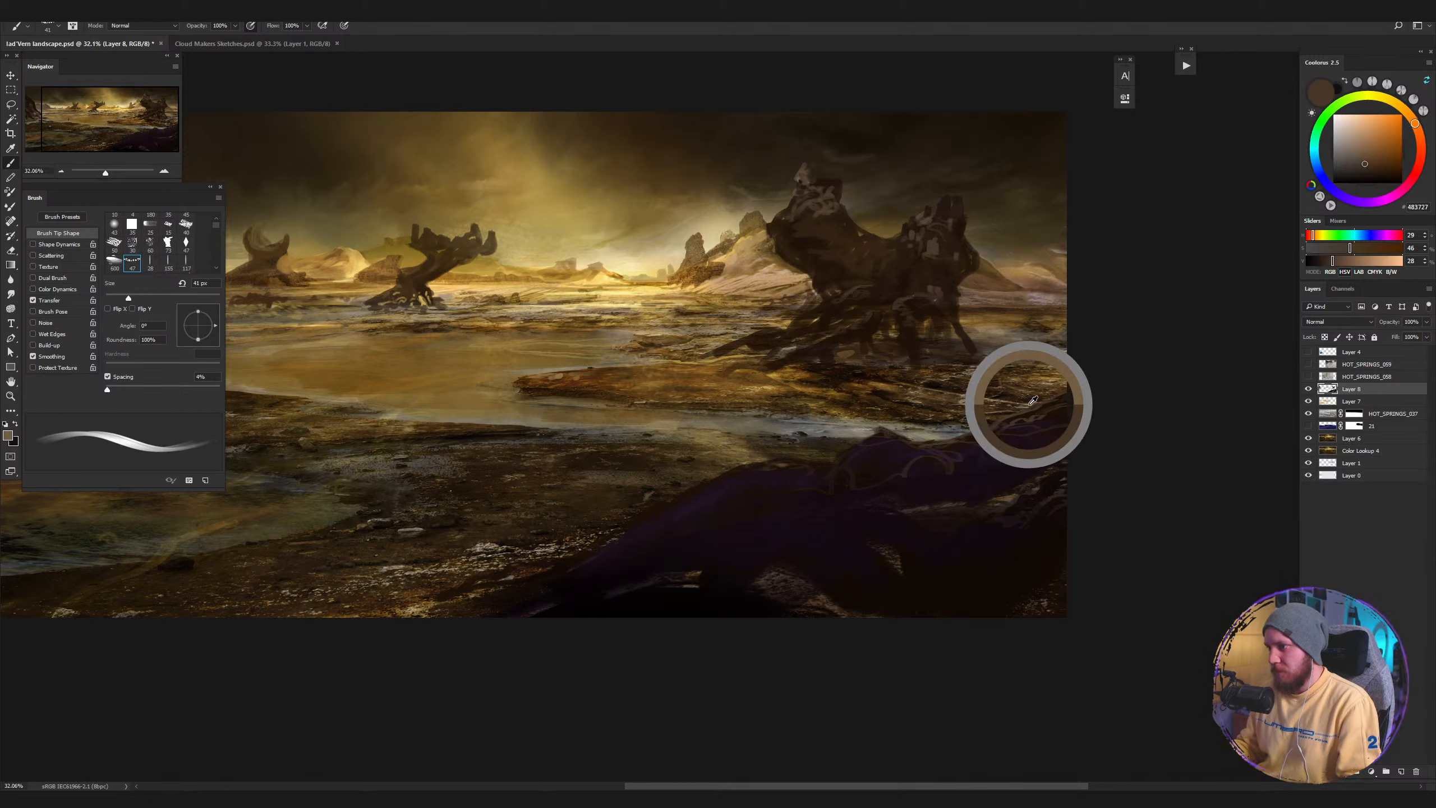
left_click(1051, 374, "alt")
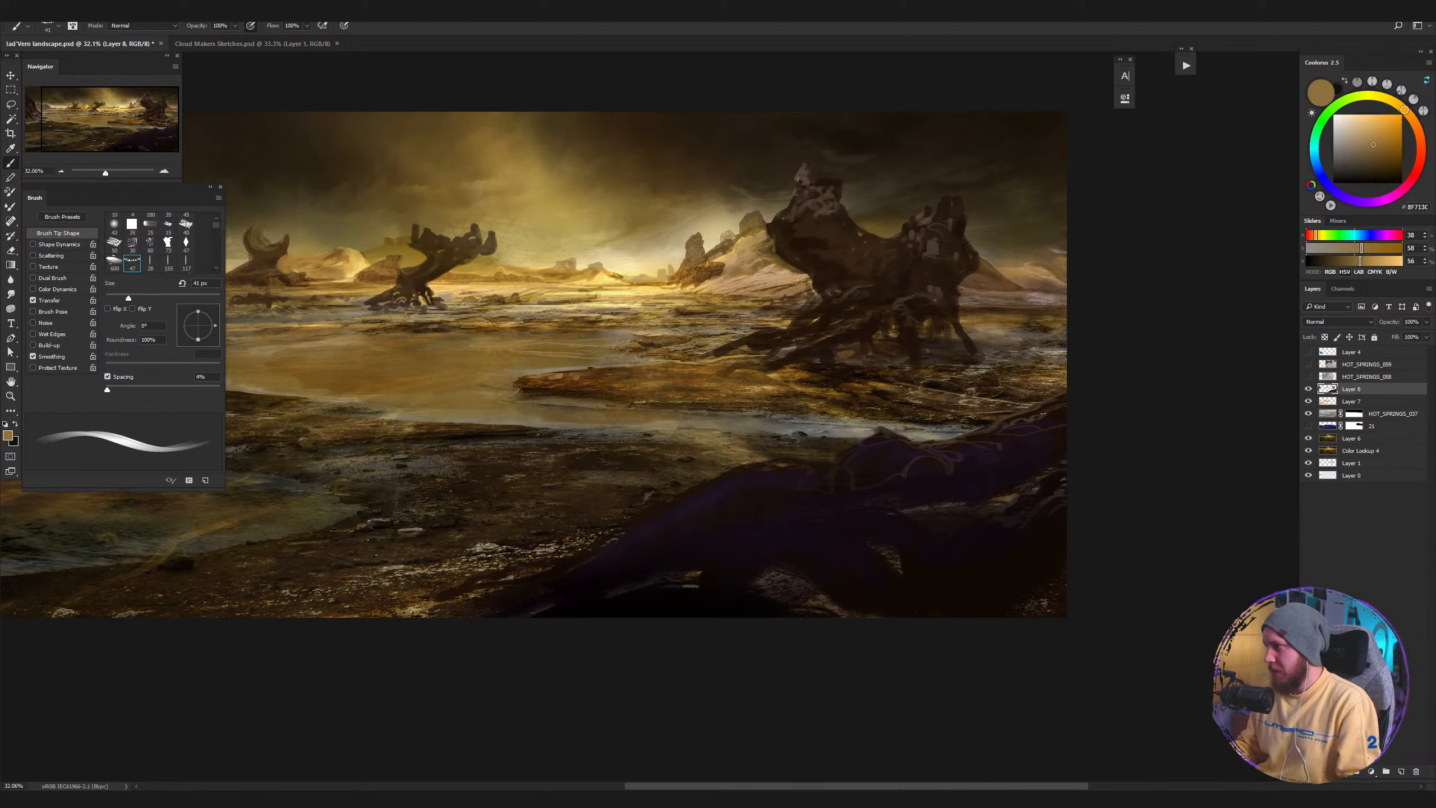
left_click_drag(798, 459, 920, 438)
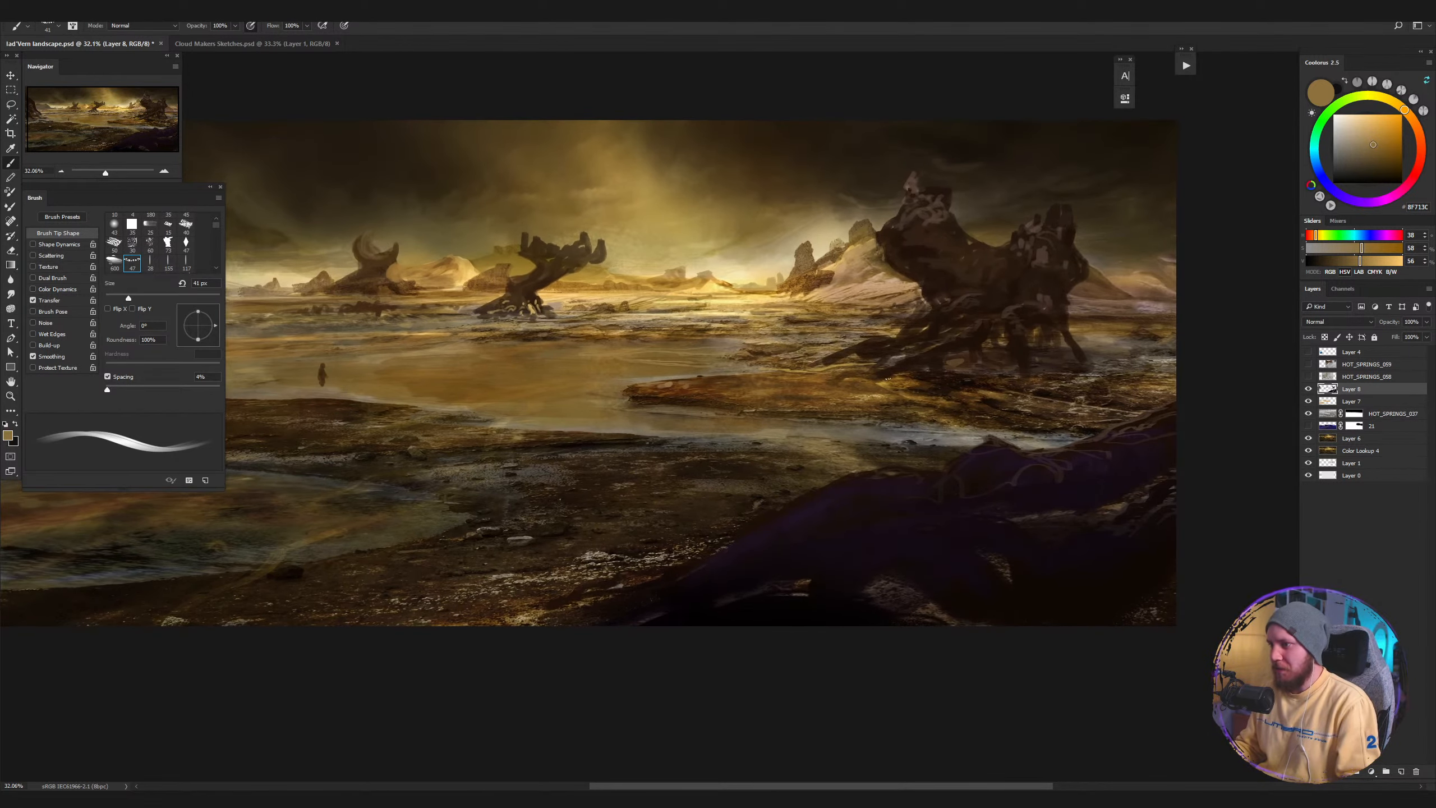
Touch up the ground around the rock formations with sampled gold and dark brown tones.
left_click(883, 385, "alt")
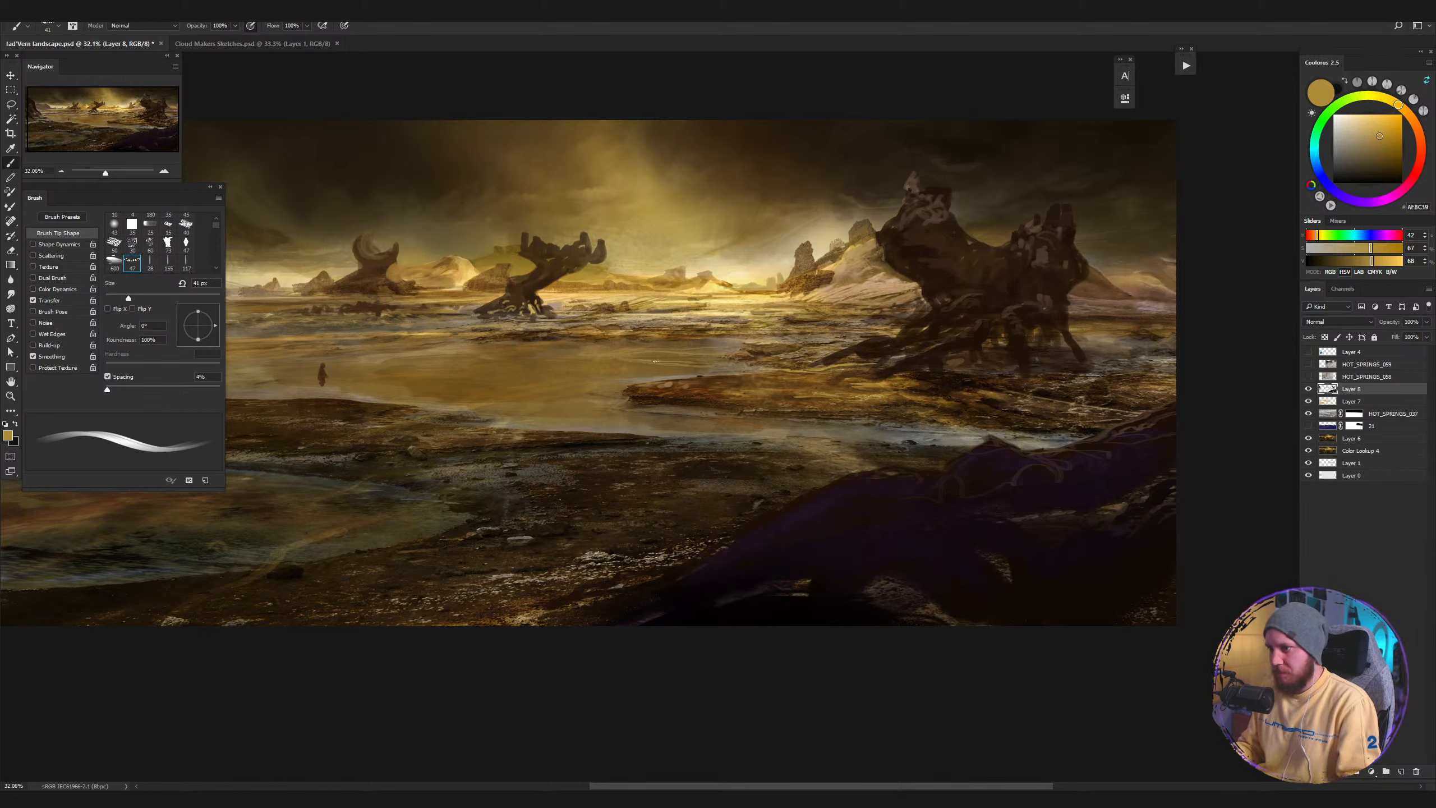
left_click(548, 333, "alt")
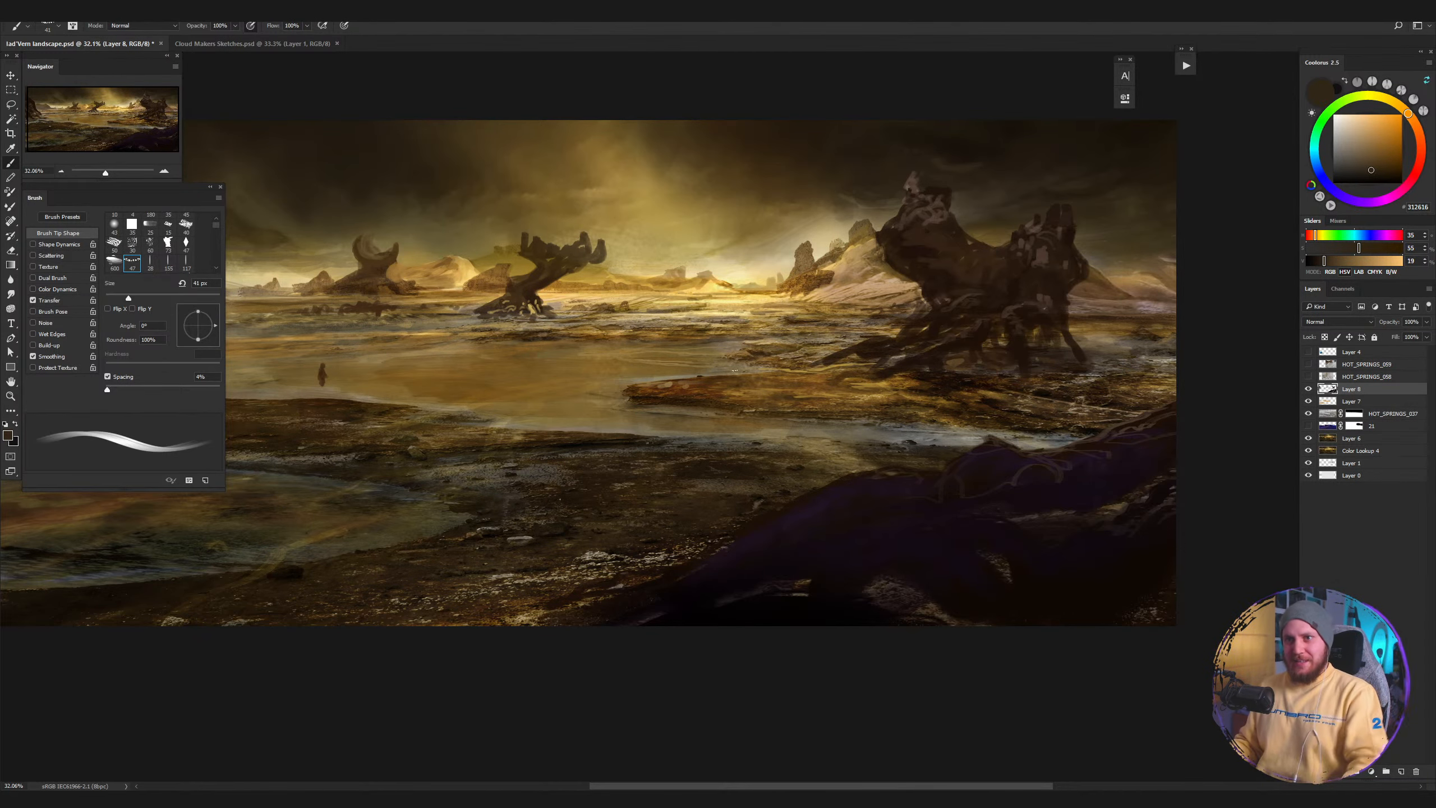
left_click_drag(1092, 364, 943, 377)
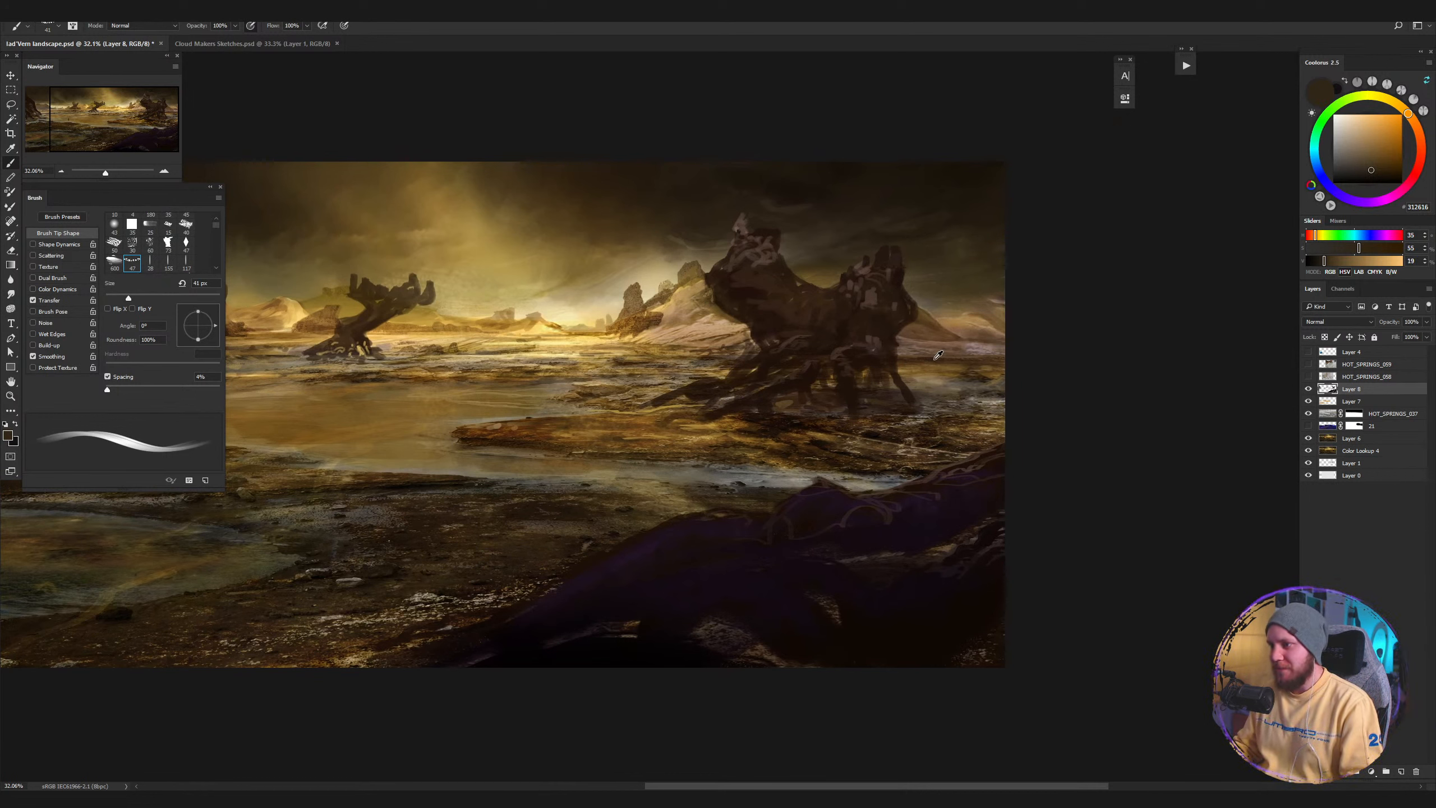
left_click(936, 360, "alt")
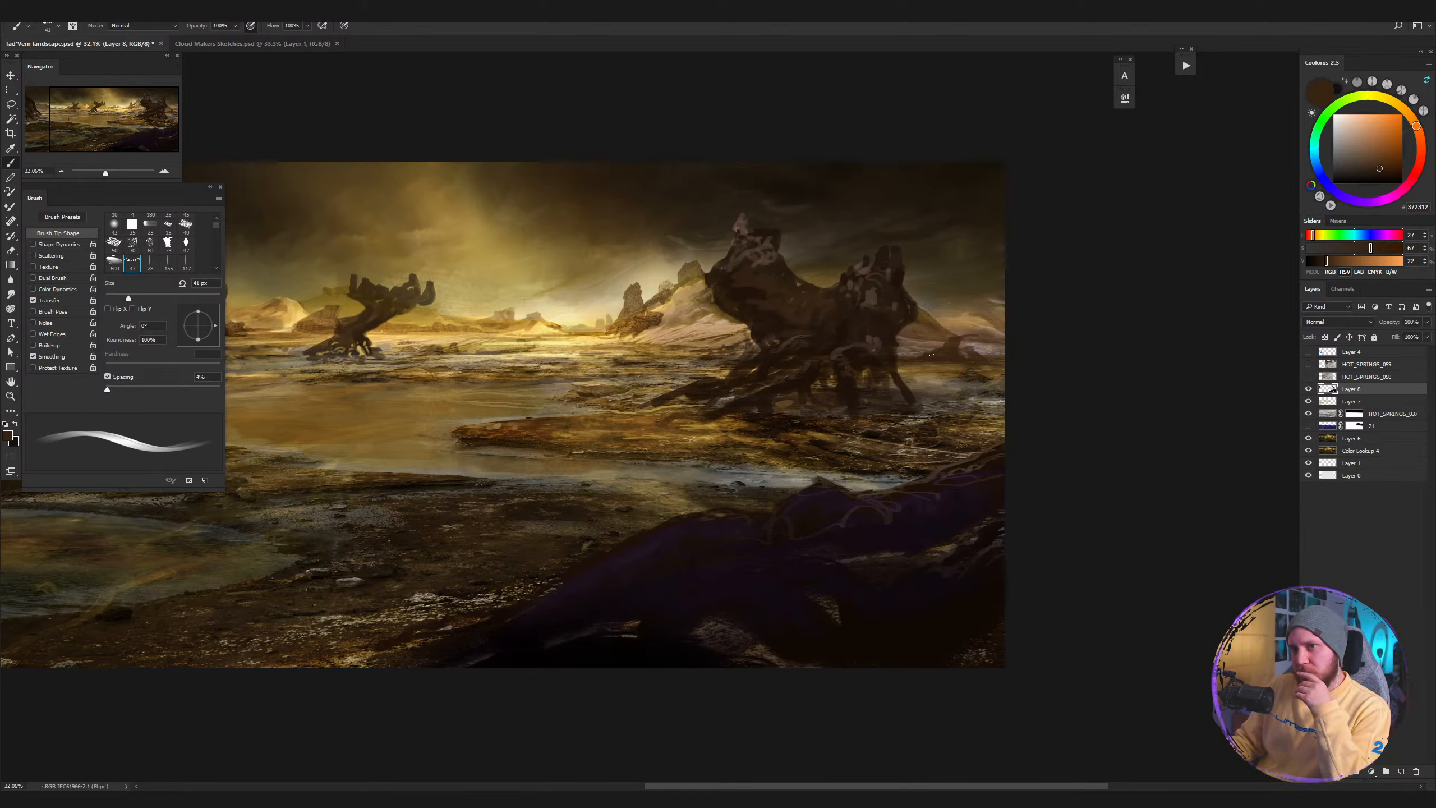
Zoom out to 25% and compare the whole painting with Layer 8 hidden and shown.
left_click_drag(548, 395, 894, 379)
key("z")
left_click_drag(812, 358, 782, 372)
key("b")
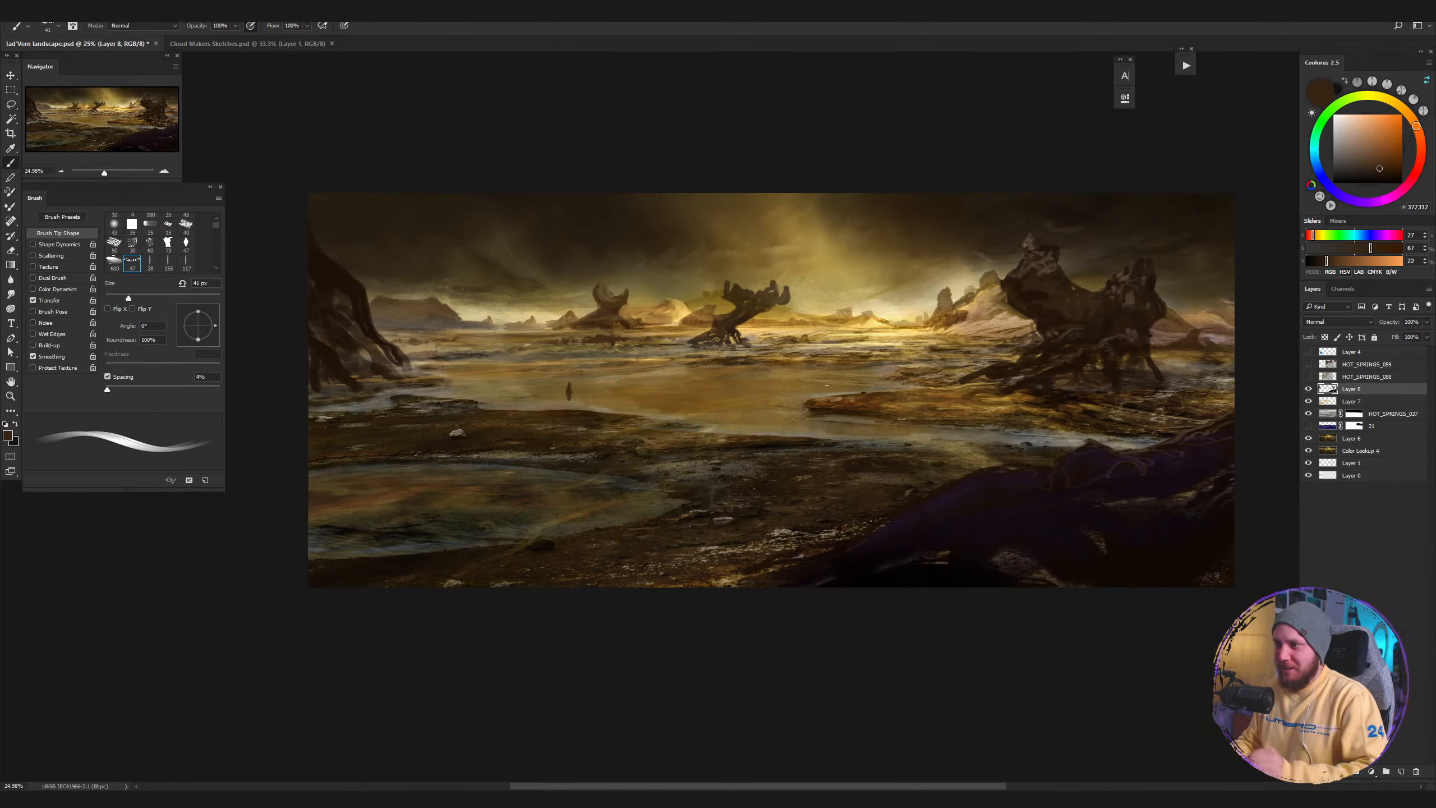
left_click(1308, 389)
left_click(1308, 389)
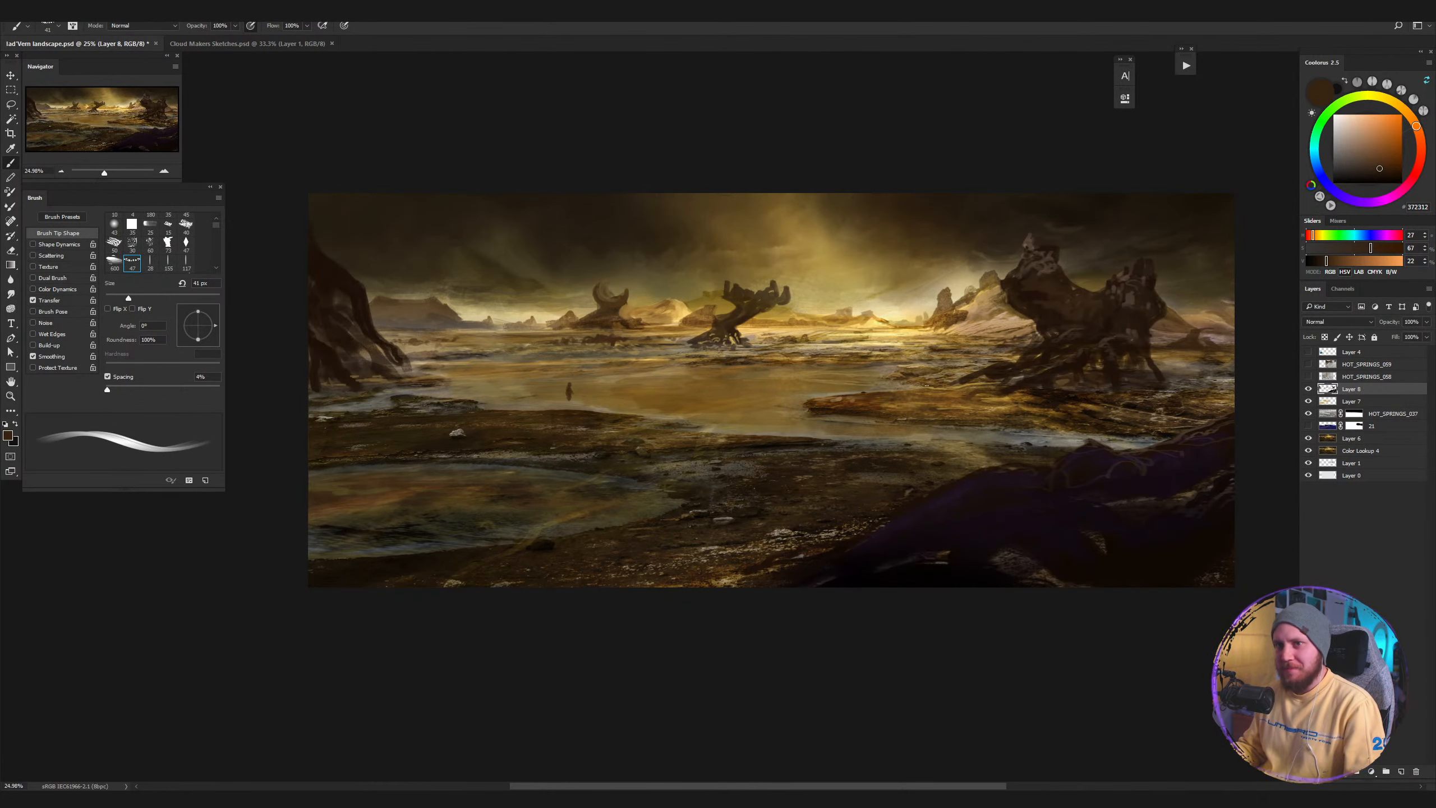
left_click_drag(971, 354, 963, 389)
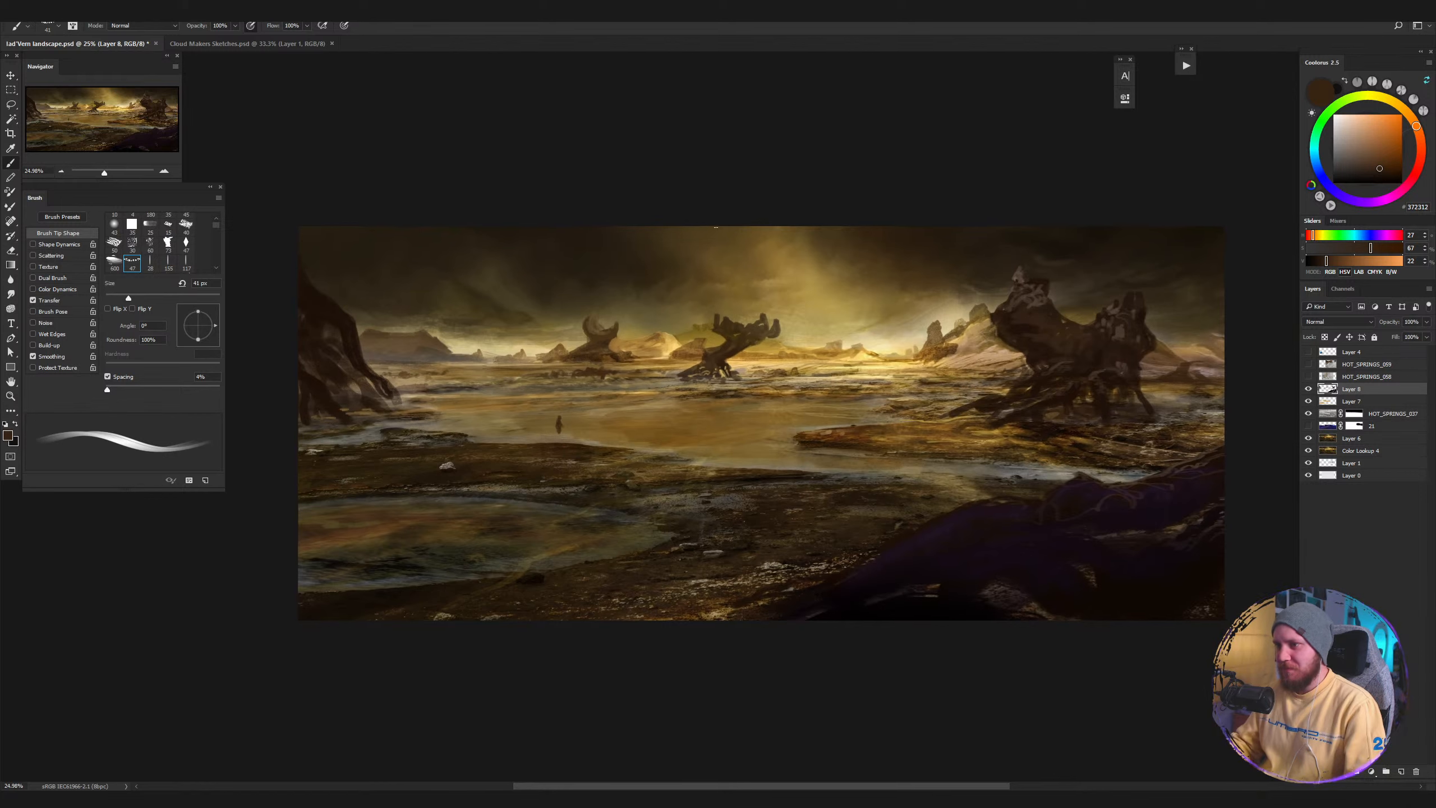
Sample a golden brown from the bright sky and switch to the square textured brush at 33 px.
left_click(784, 256, "alt")
left_click(788, 256, "alt")
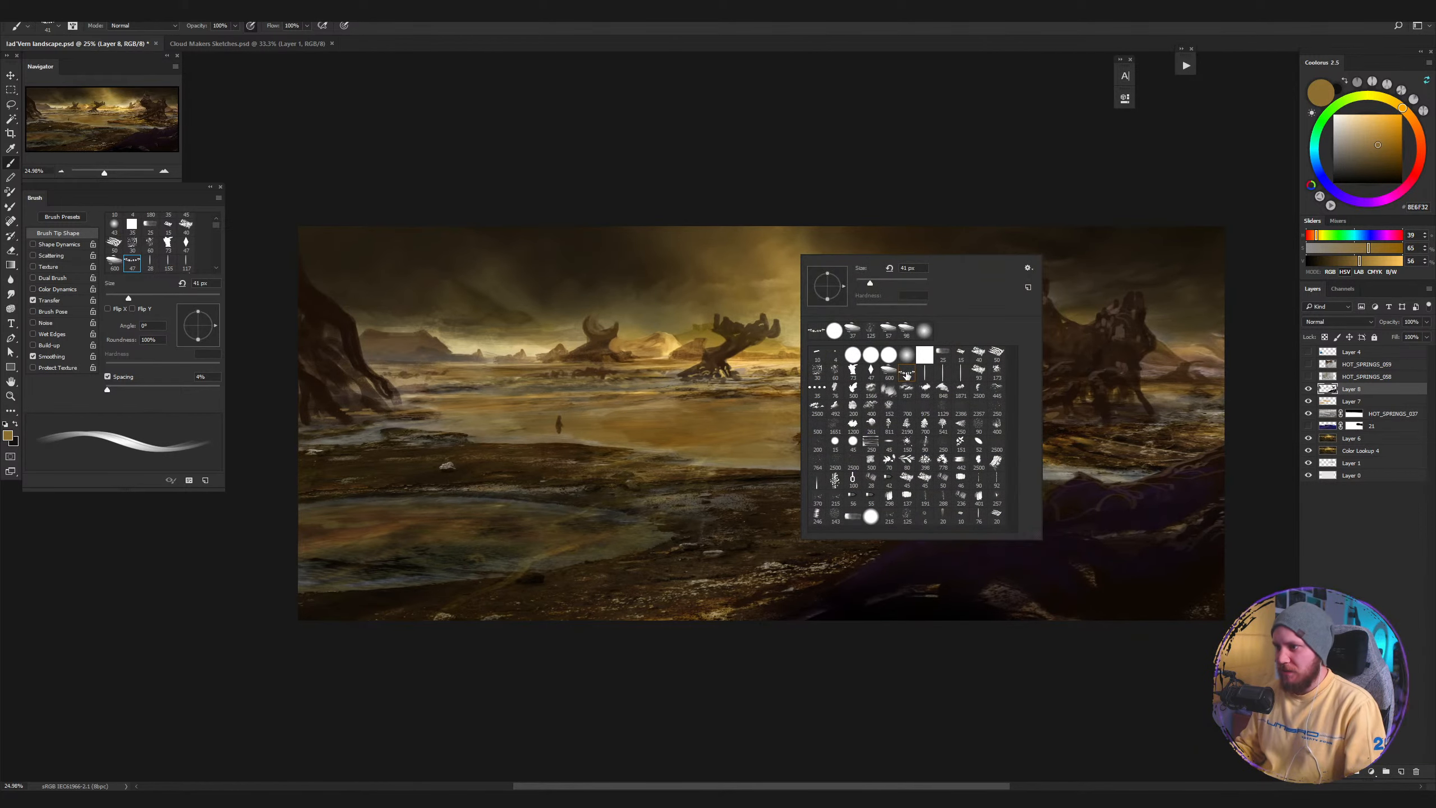
left_click(925, 354)
left_click(764, 256)
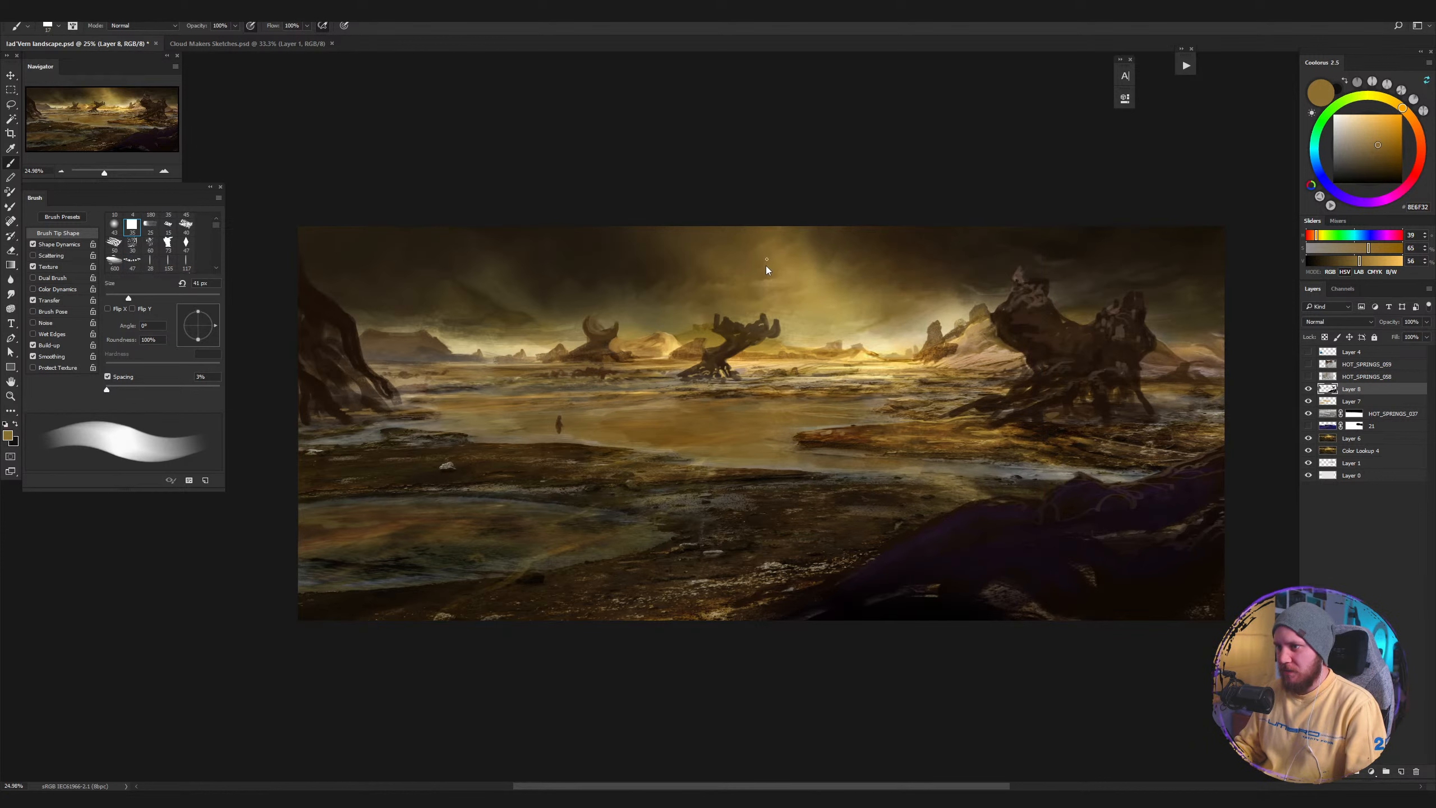
key("bracketleft")
key("bracketleft")
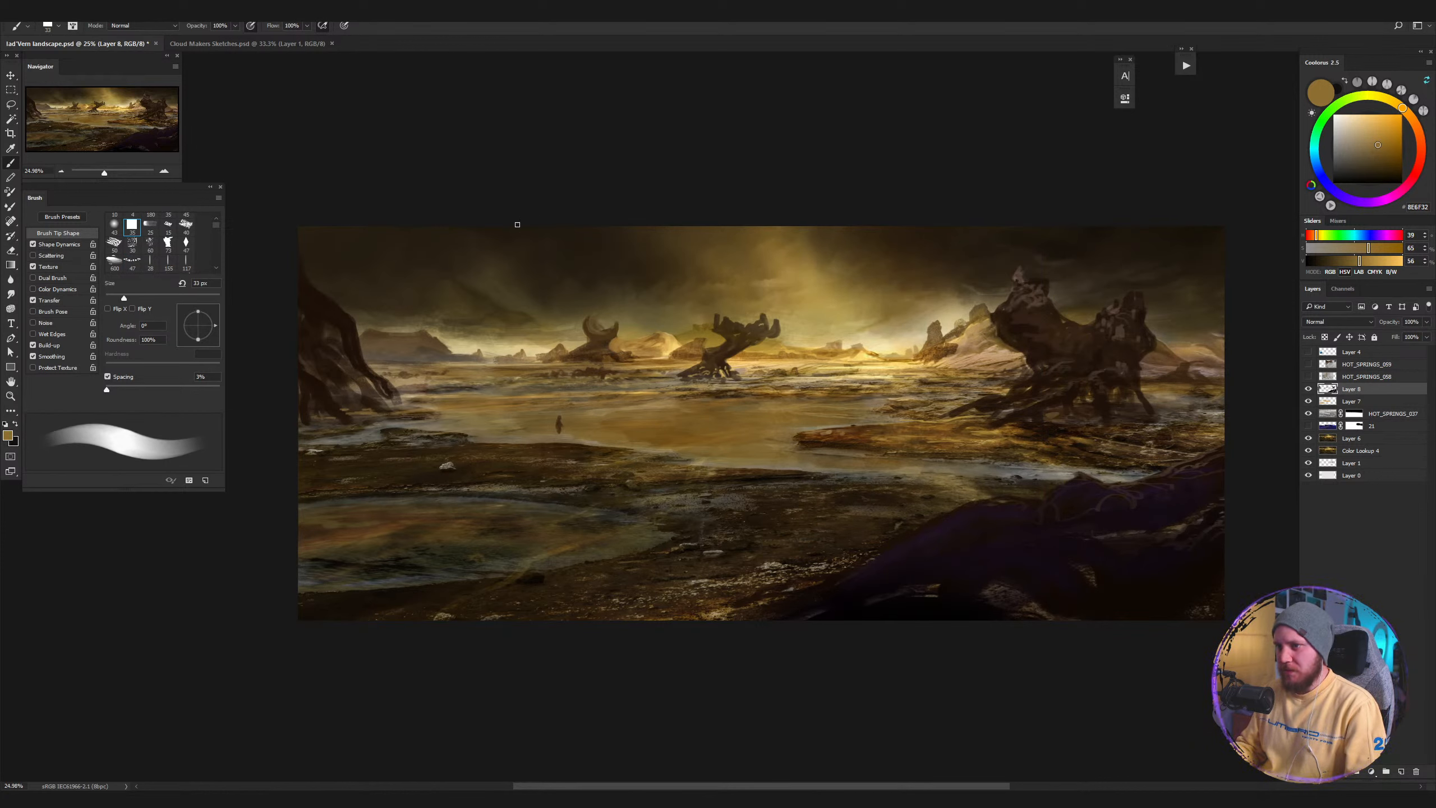
Enlarge the brush and paint dark rocks on the shore beside the small figure, using a near-black brown from the left formation.
left_click(325, 312, "alt")
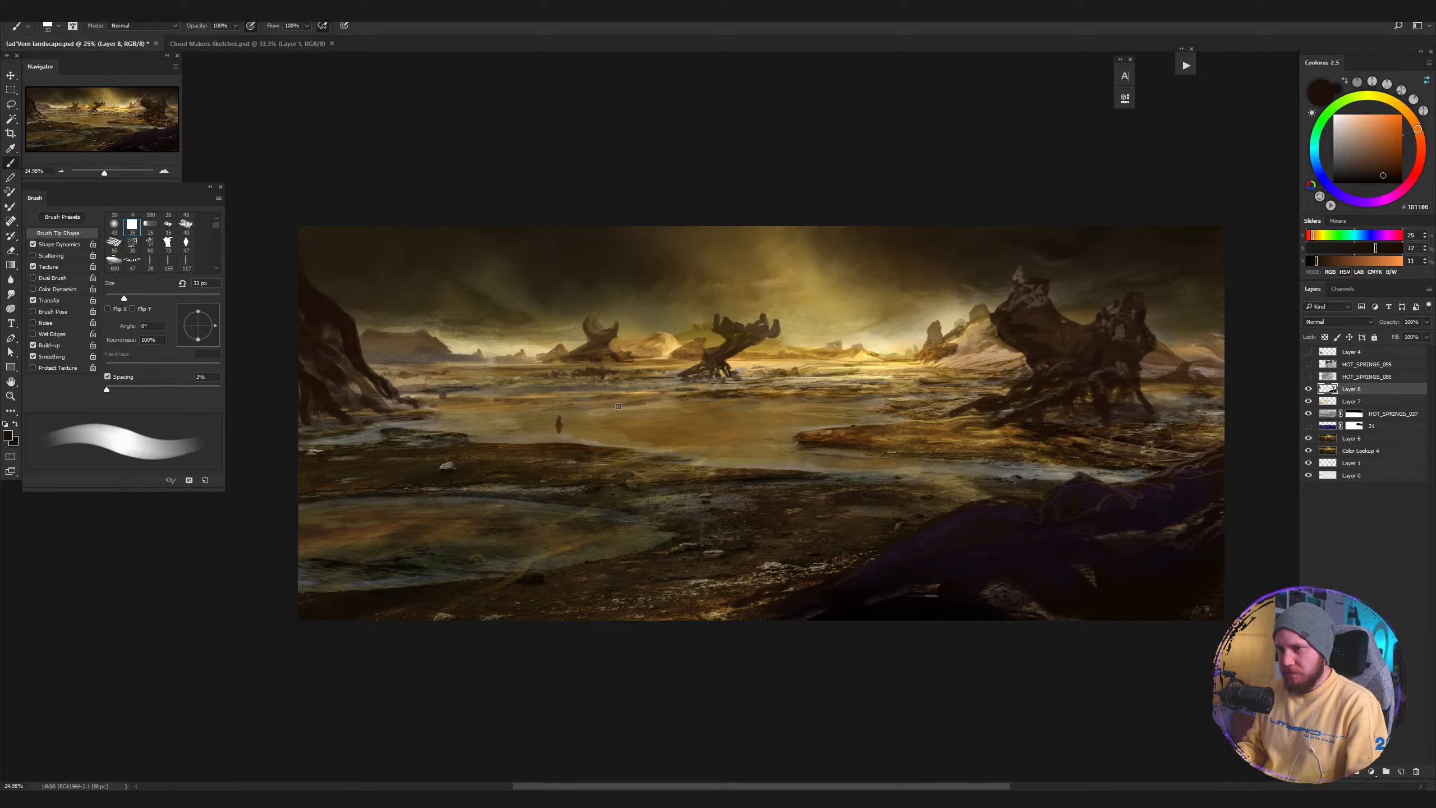
key("bracketright")
key("bracketright")
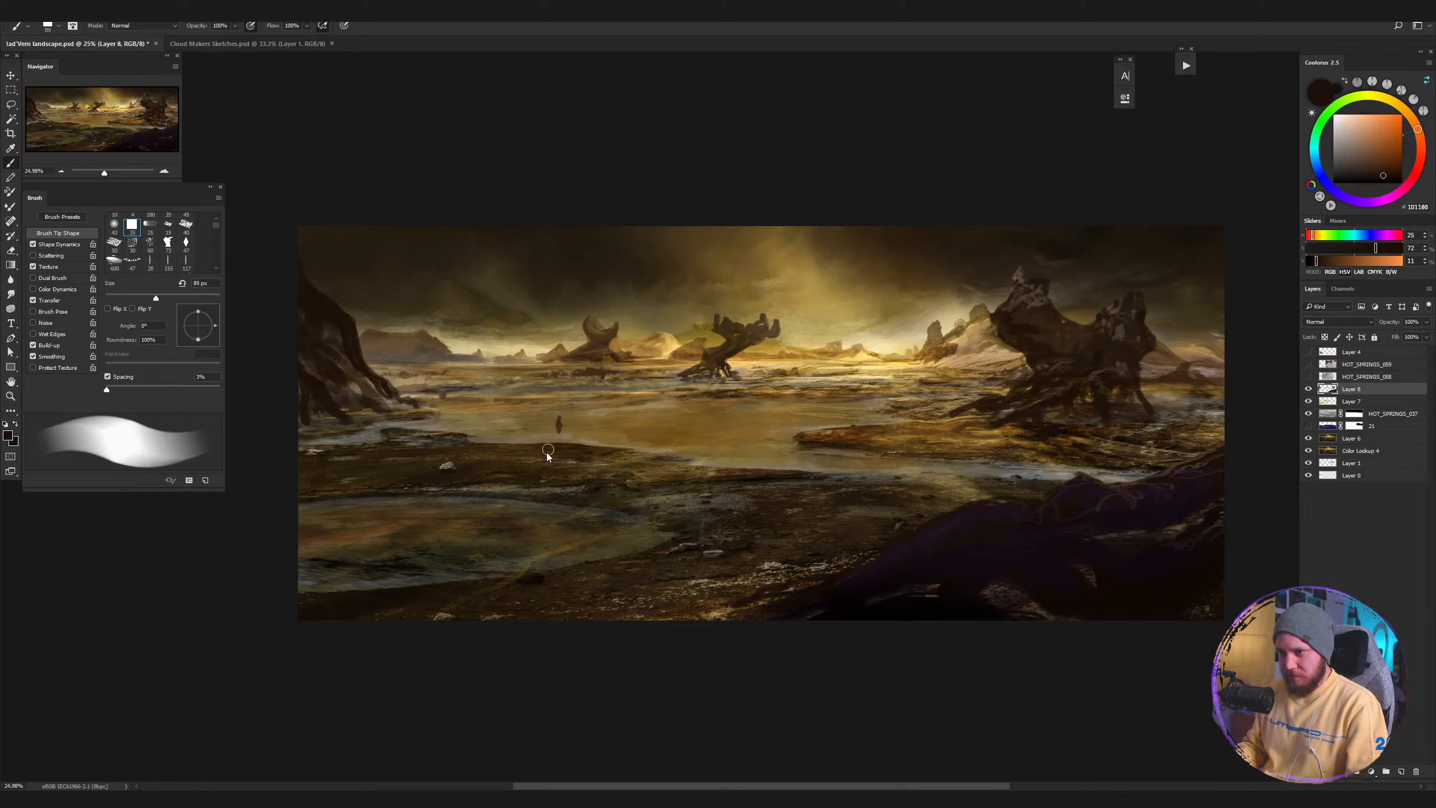
left_click_drag(543, 449, 502, 442)
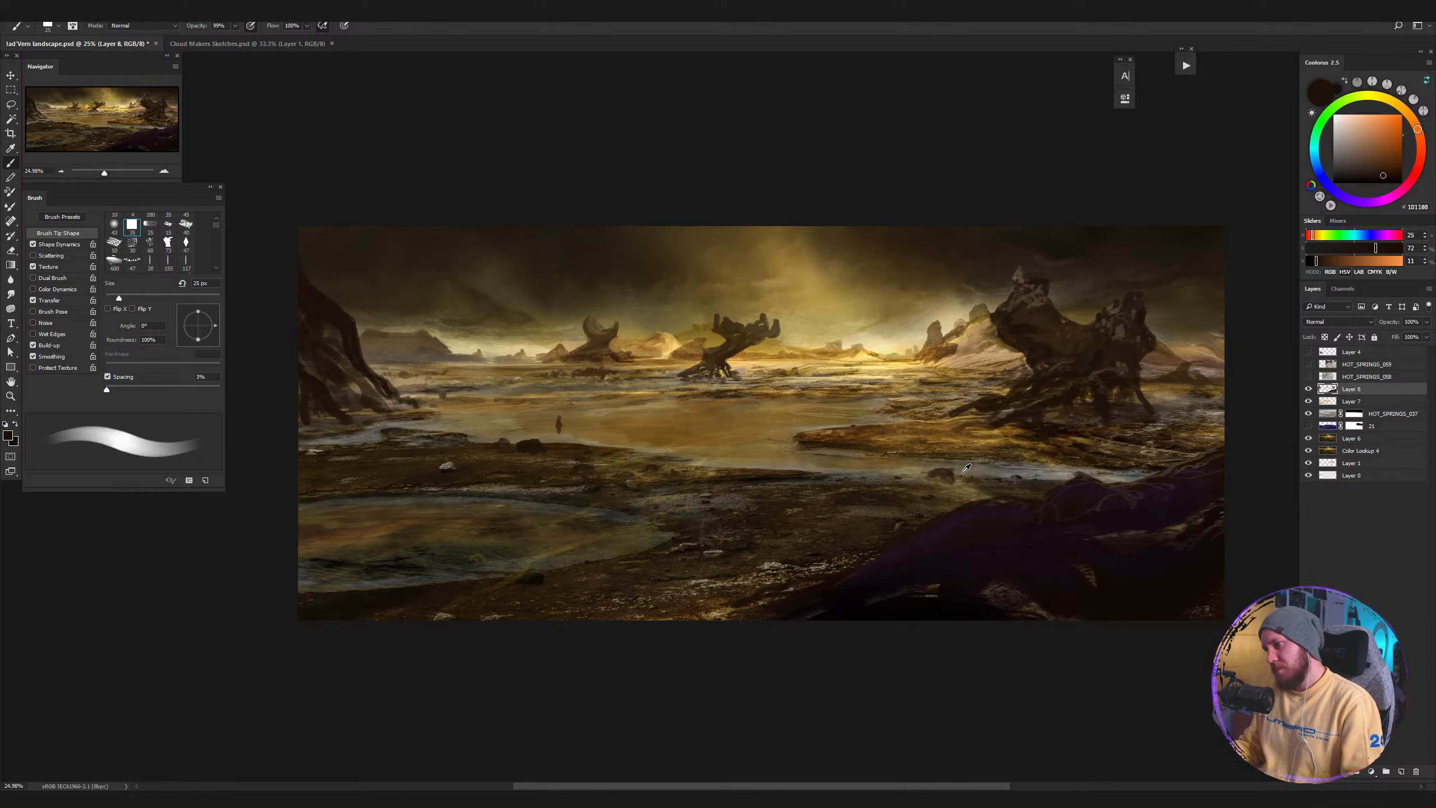
Refine the small rocks on the right shore with sampled grey-tan and near-black, and sample browns from the foreground ground and central rock.
left_click(962, 472, "alt")
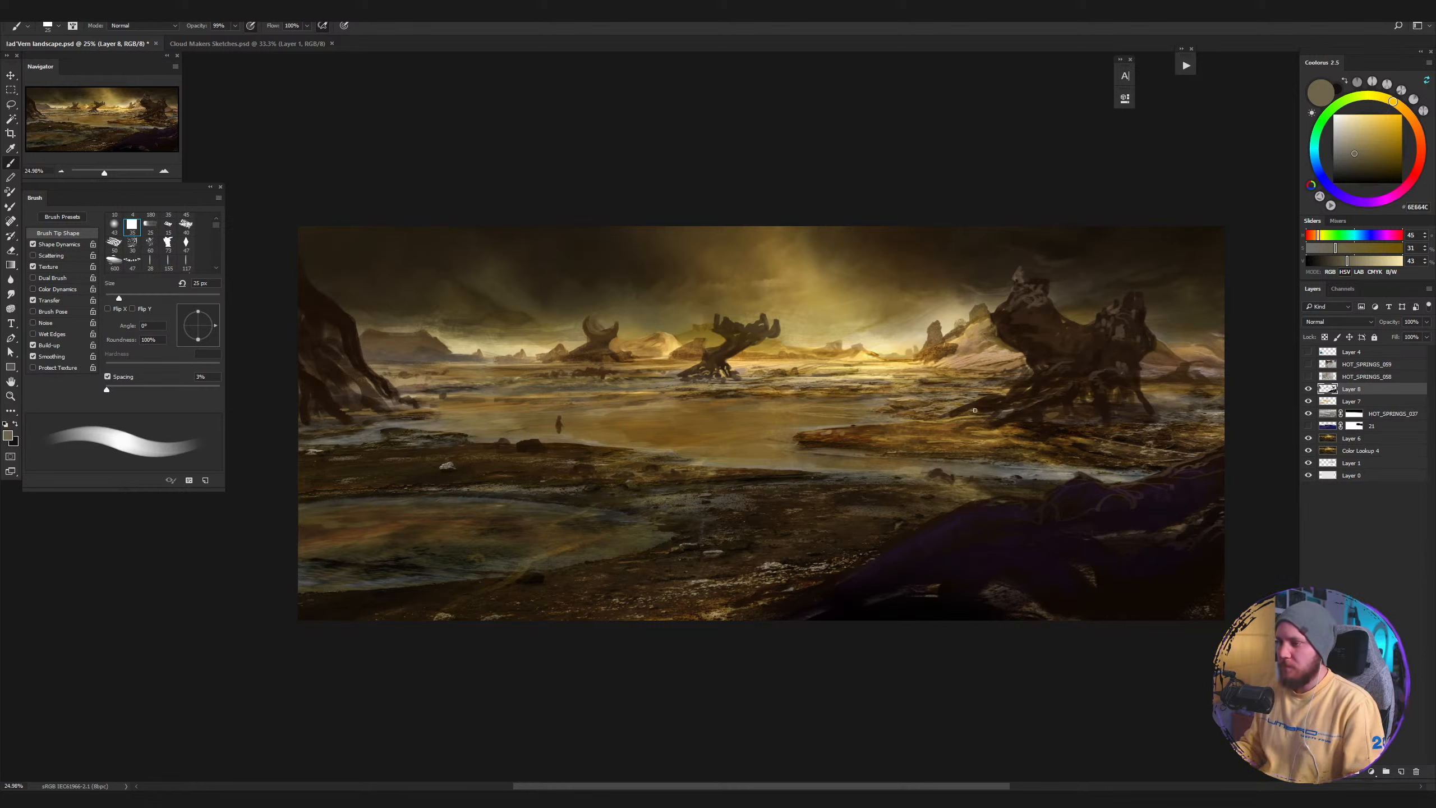
left_click(771, 480, "alt")
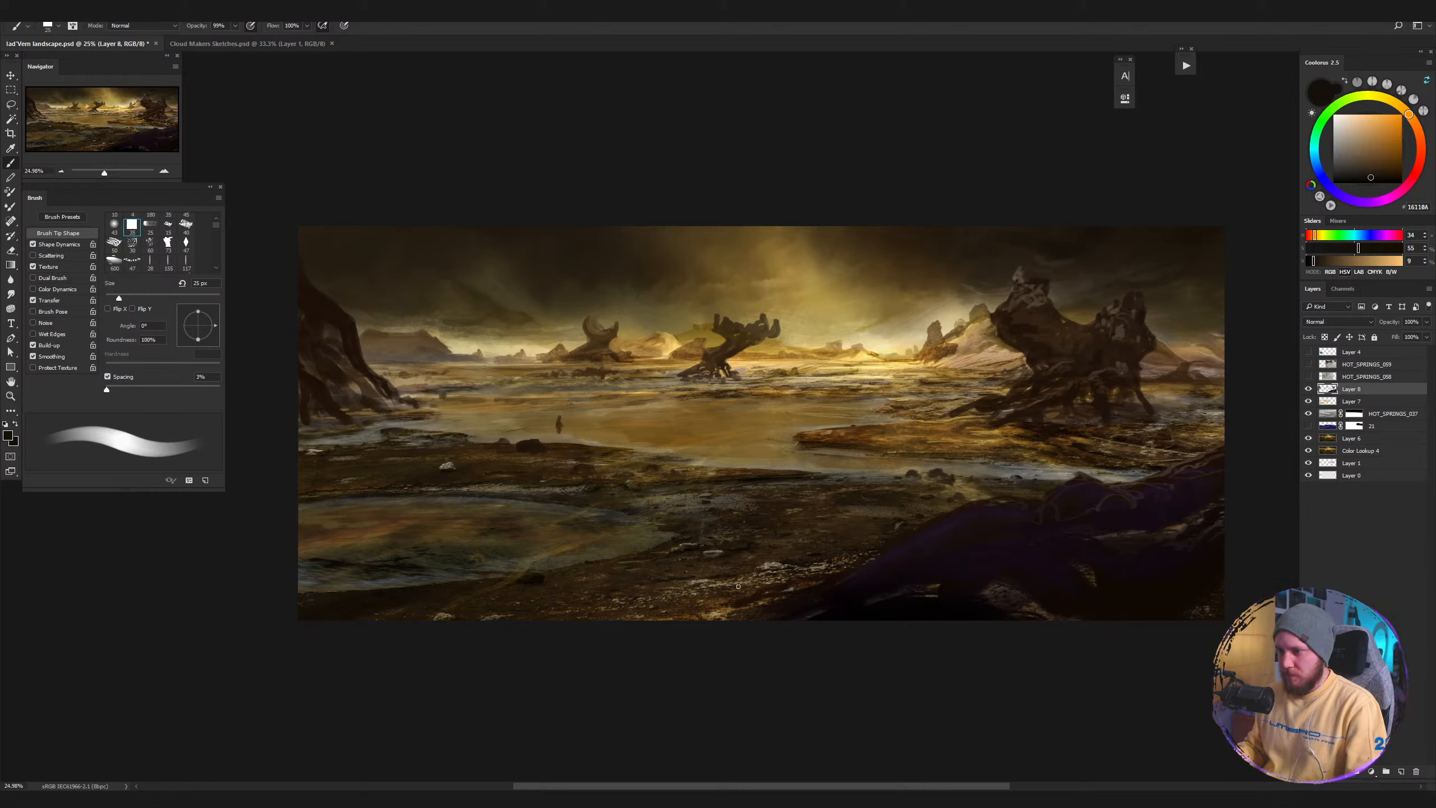
left_click(718, 603, "alt")
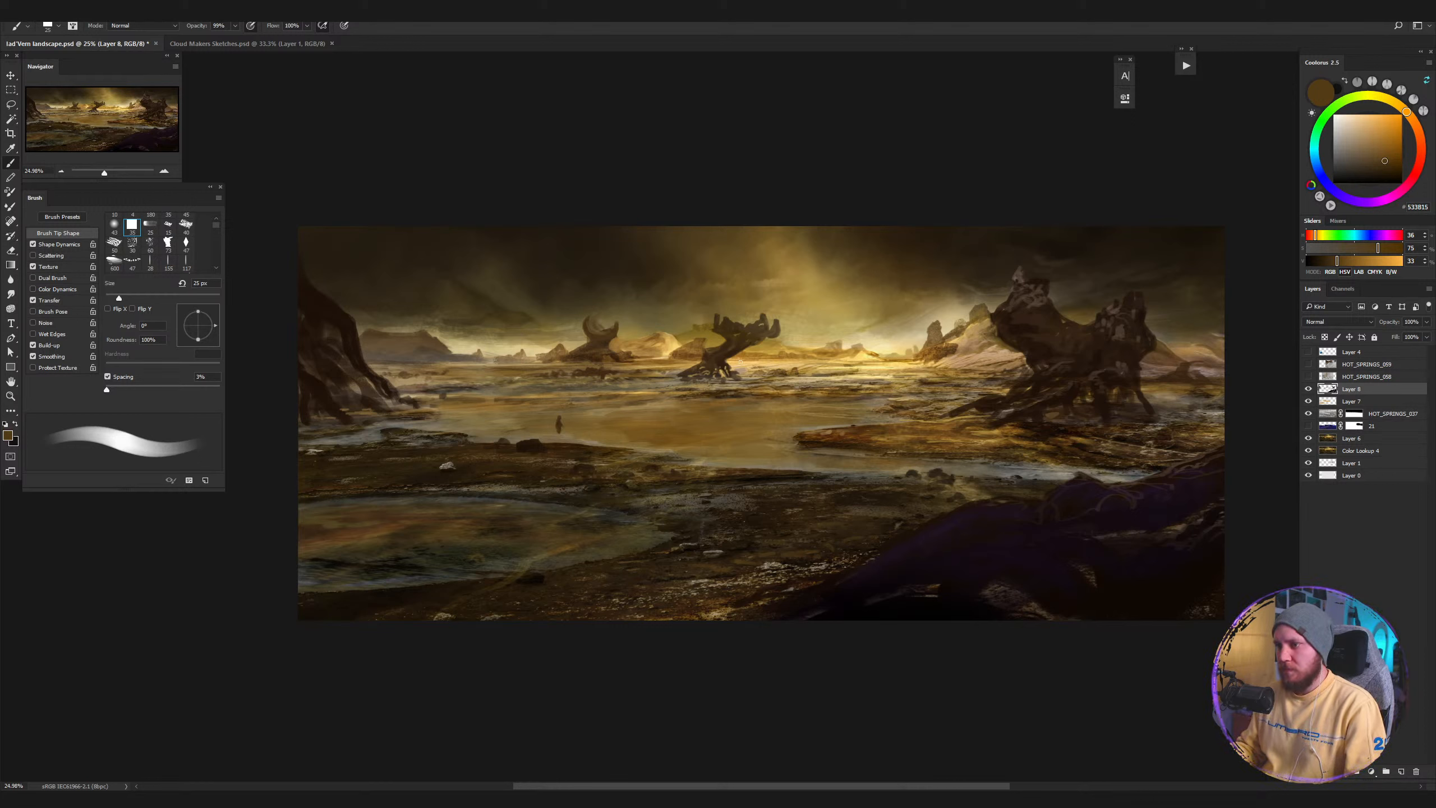
left_click(724, 358, "alt")
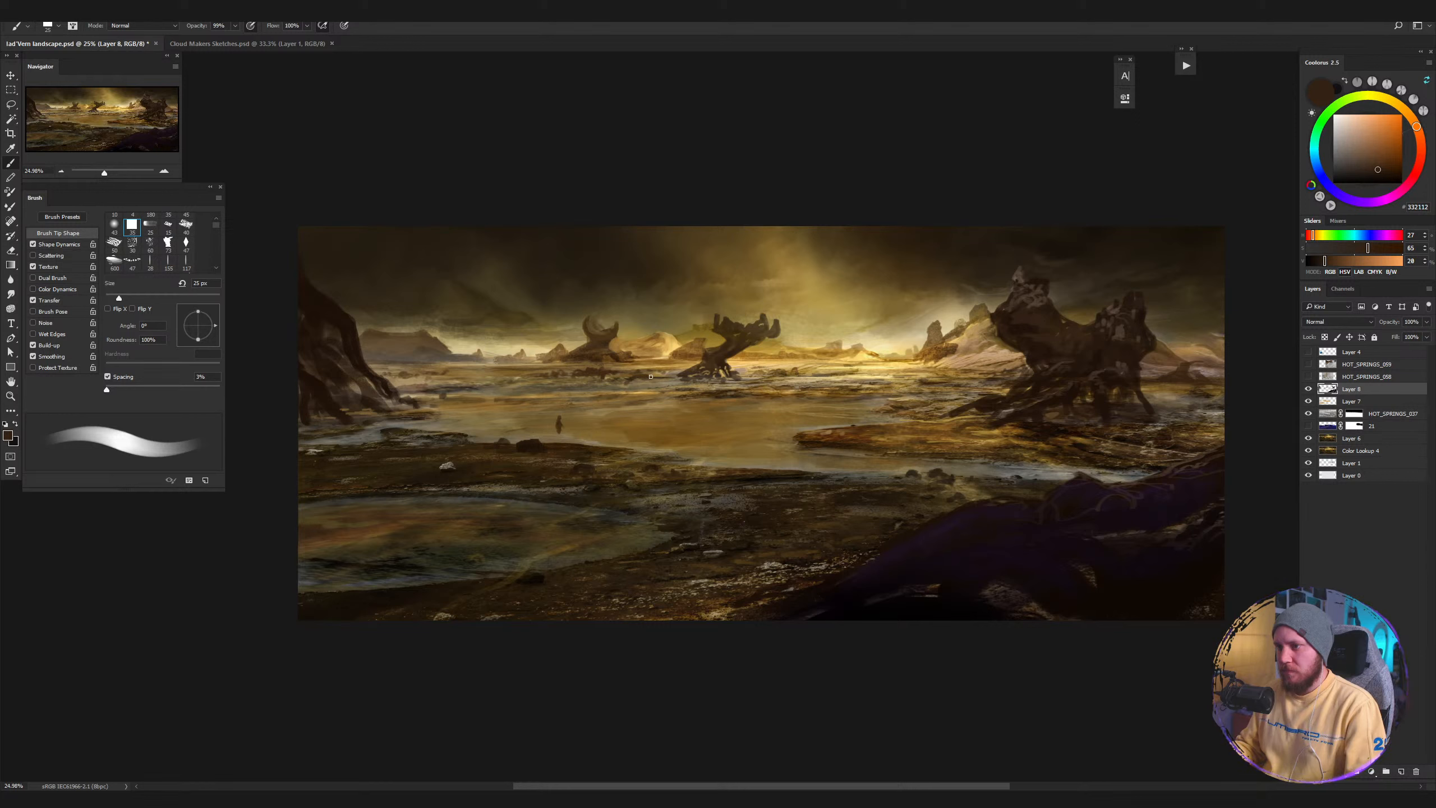
Paint dark rock detail along the waterline below the central rock and compare the painting with Layer 8 hidden and shown.
mouse_move(645, 379)
left_mouse_down()
mouse_move(680, 372)
mouse_move(578, 388)
mouse_move(708, 383)
mouse_move(670, 384)
mouse_move(685, 370)
mouse_move(662, 379)
mouse_move(778, 382)
left_mouse_up()
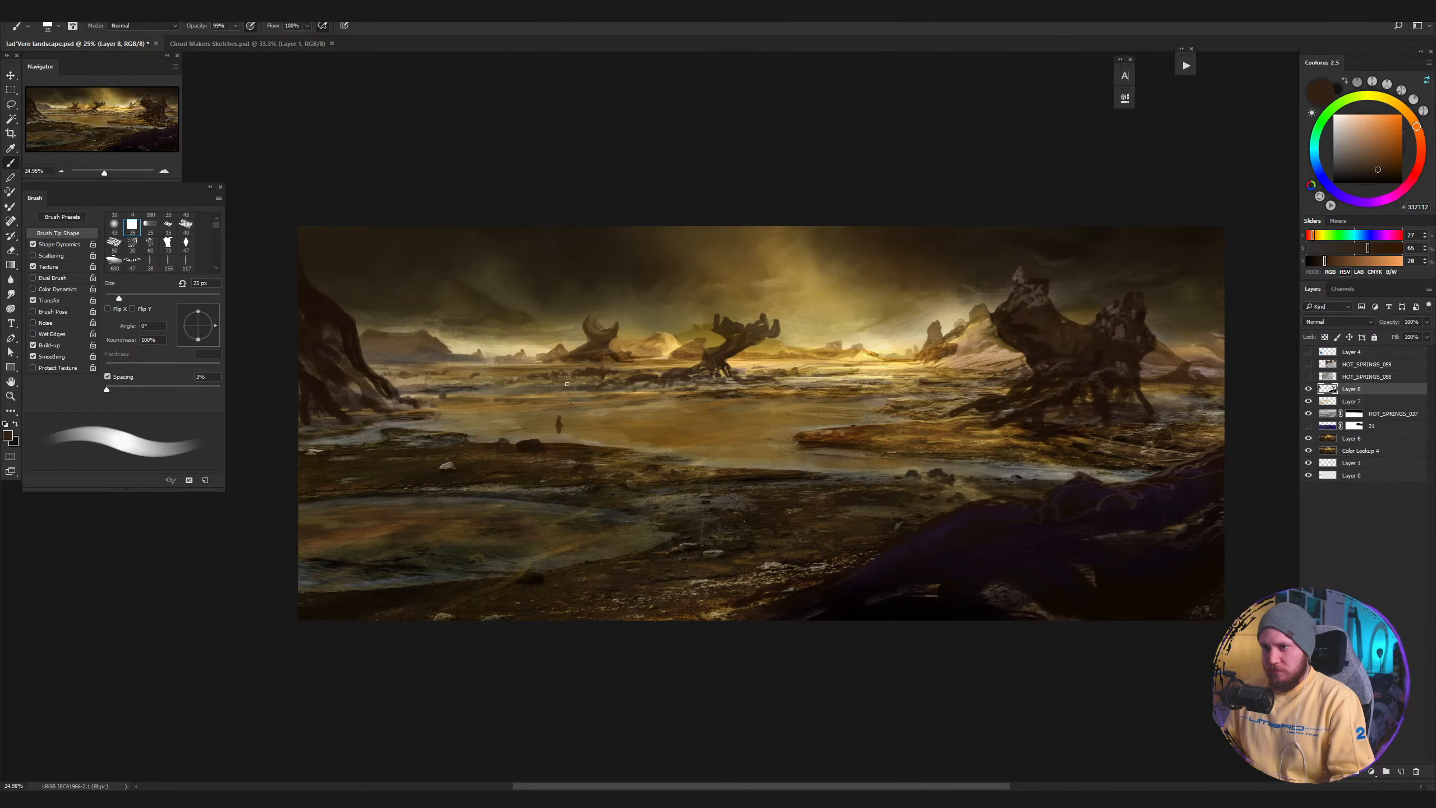
left_click_drag(576, 396, 625, 394)
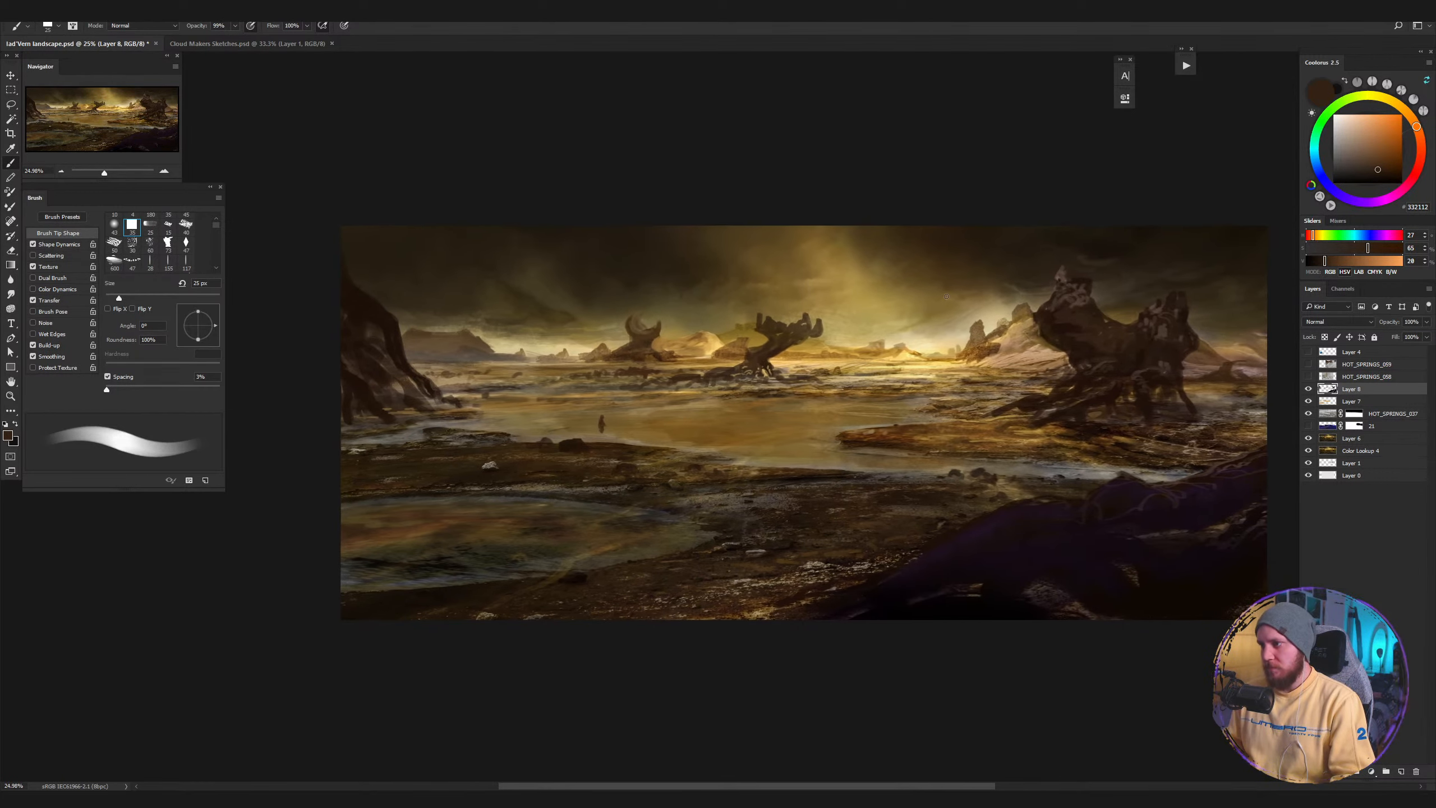
left_click(1308, 388)
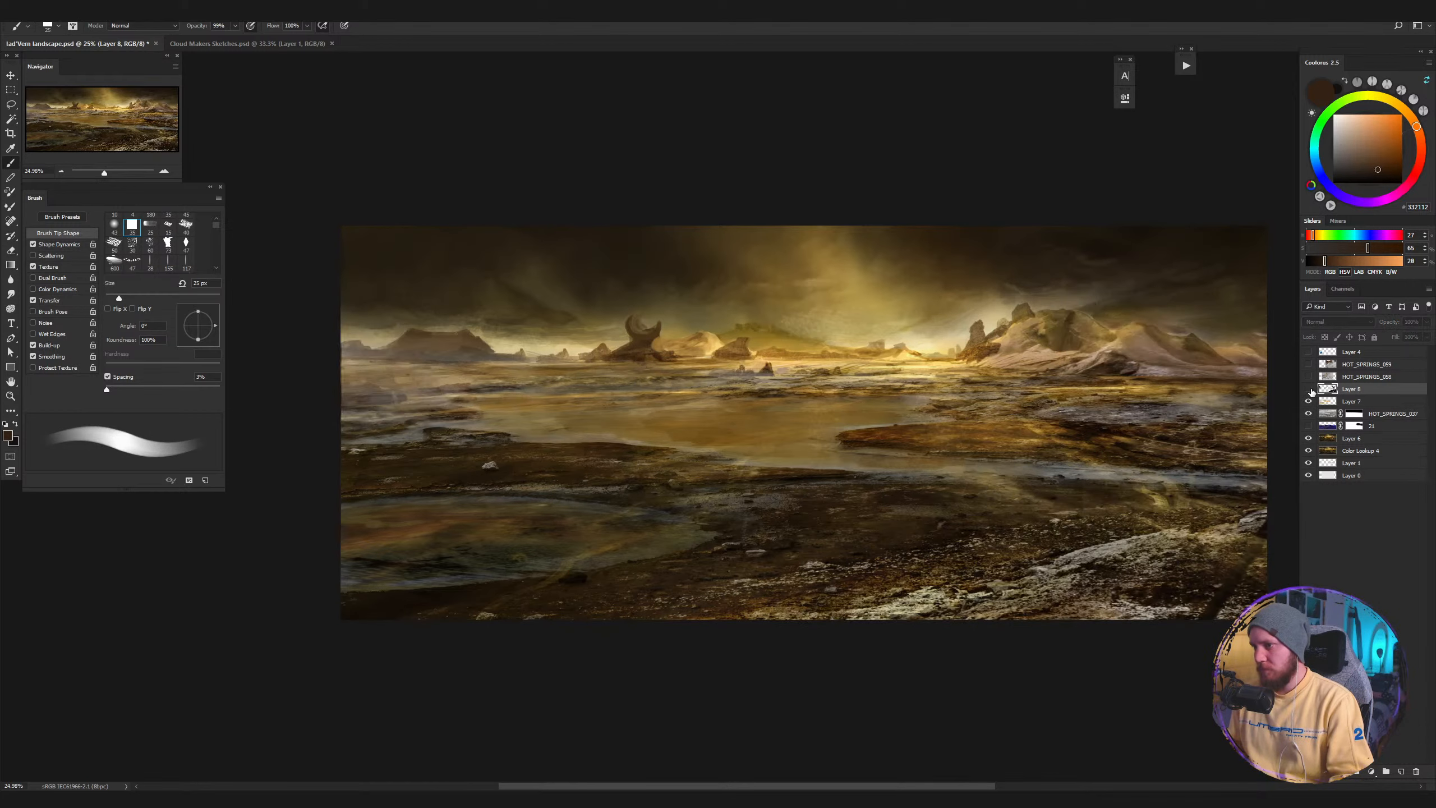
left_click(1309, 388)
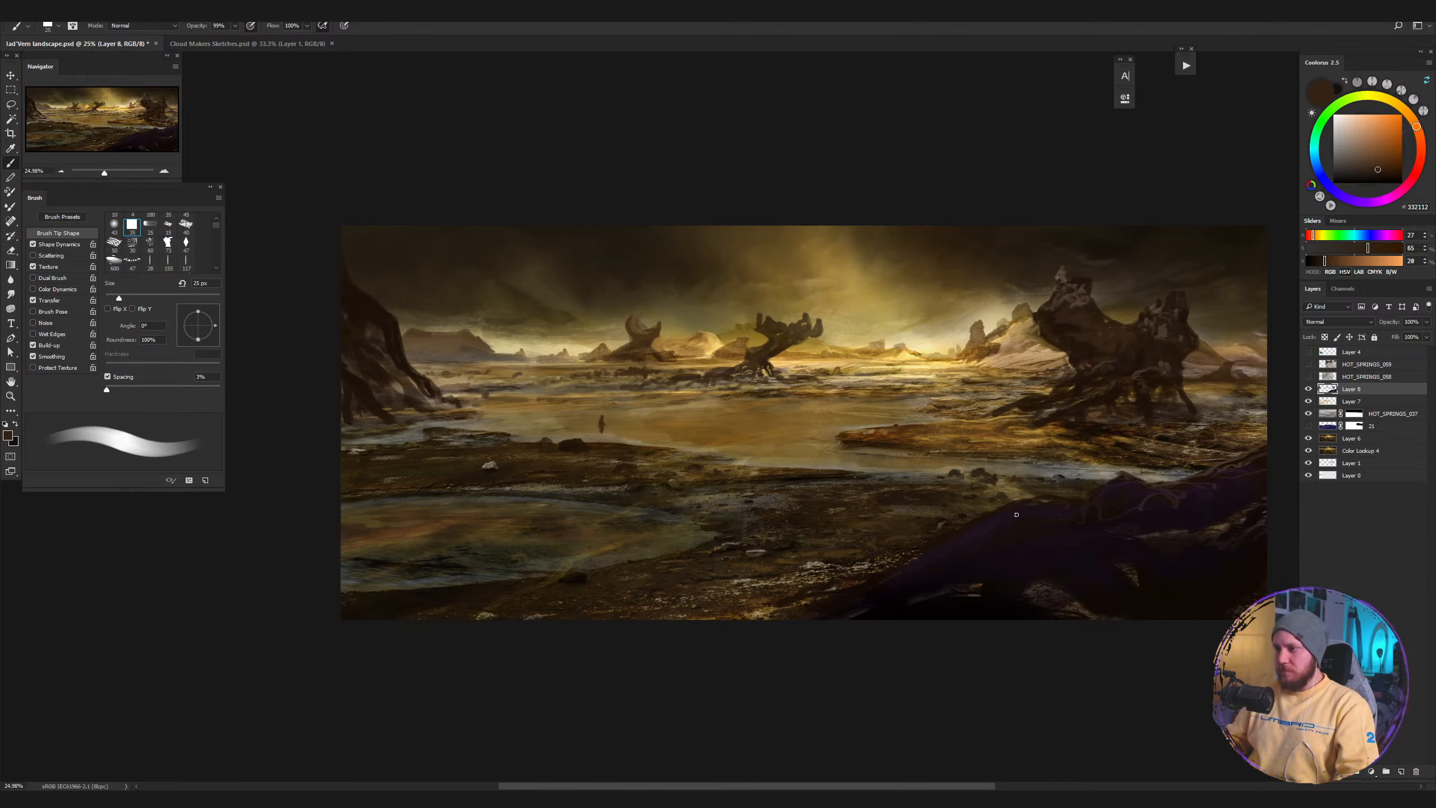
Paint the lower foreground root mass with sampled dark purple and near-black brown, using the square textured brush at 73 px and 57 px.
left_click(989, 529, "alt")
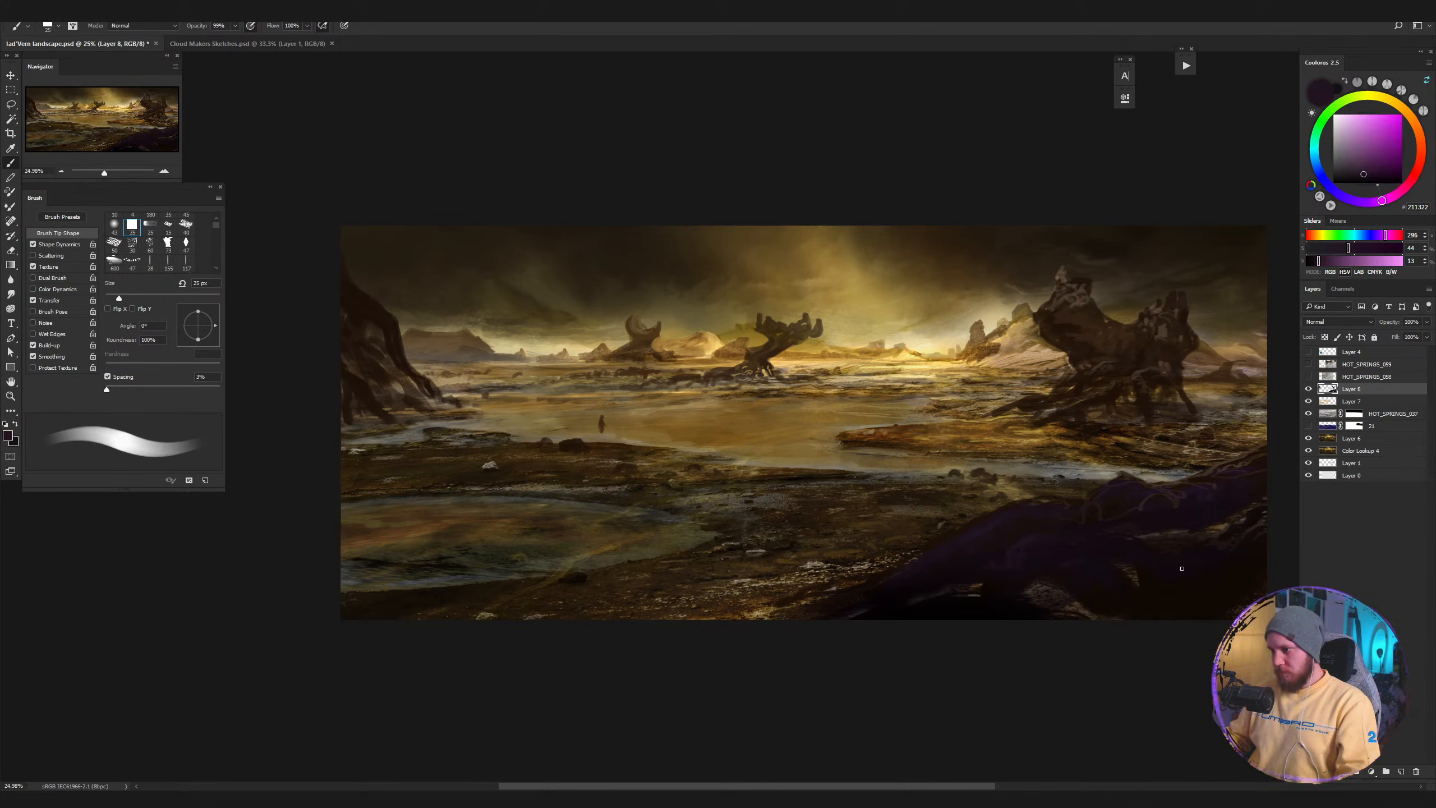
mouse_move(1175, 561)
left_mouse_down()
mouse_move(1228, 562)
mouse_move(1162, 586)
mouse_move(1210, 571)
left_mouse_up()
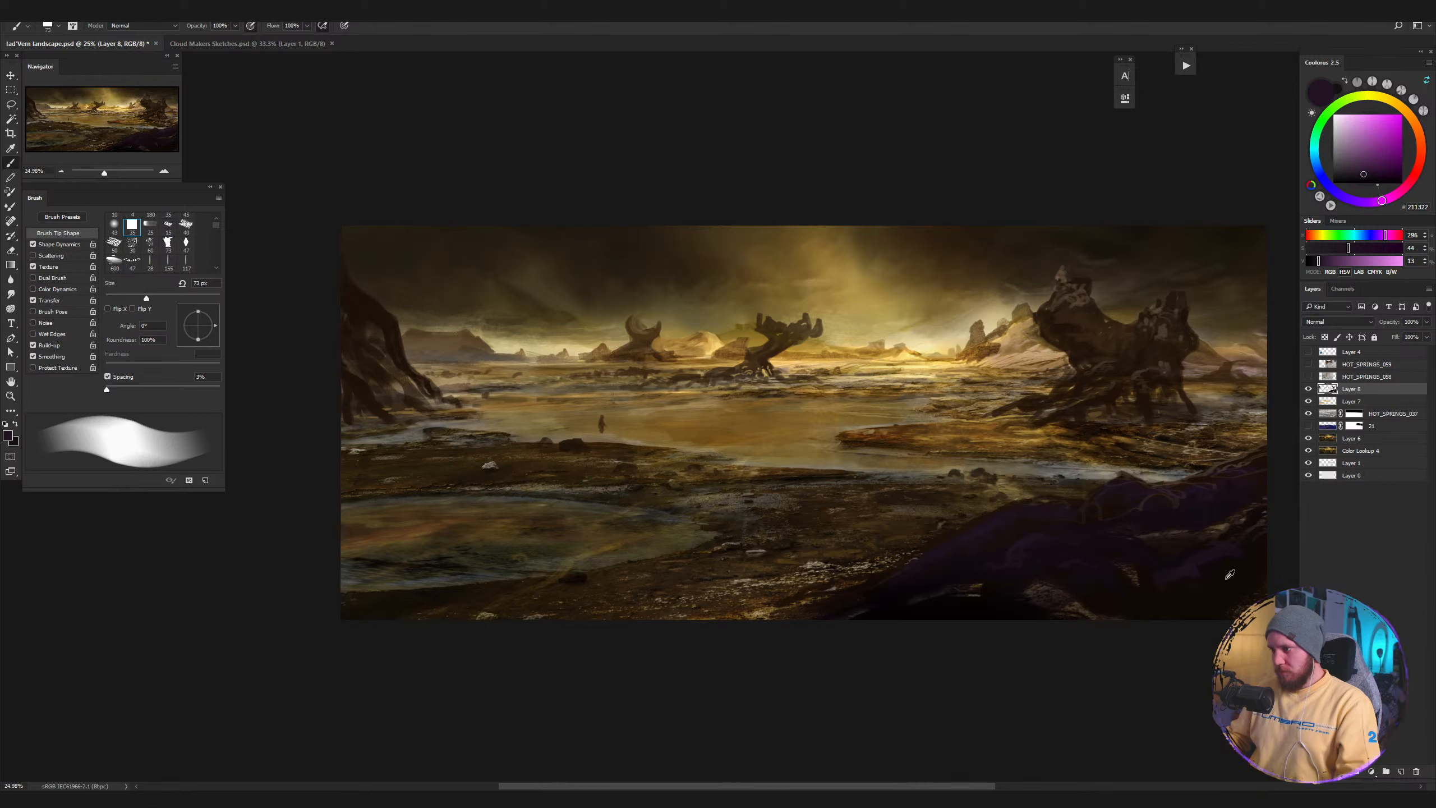
left_click(1226, 577, "alt")
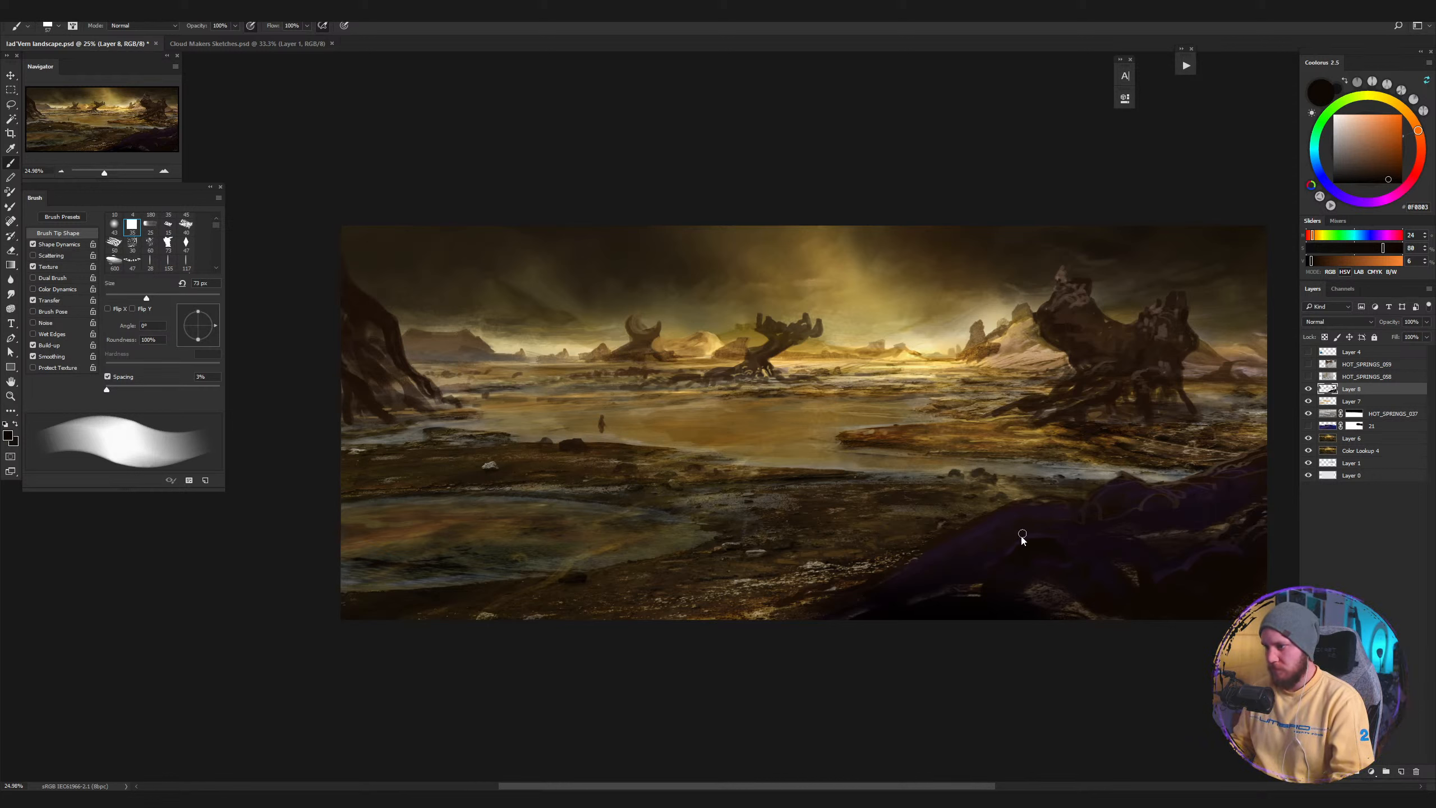
key("bracketleft")
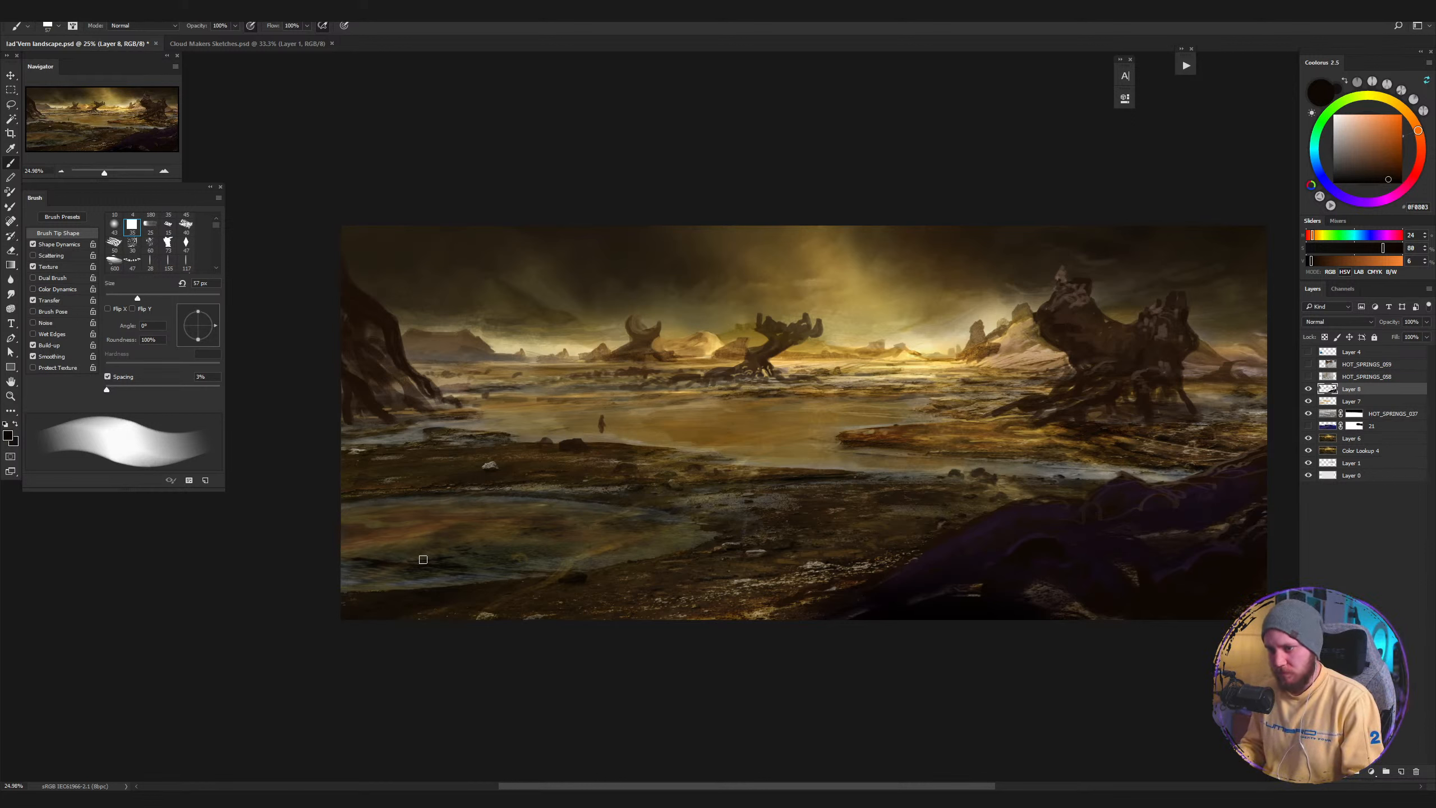
Darken the foreground pool with broad 407 px strokes in a sampled near-black brown, undoing and repainting the first strokes.
left_click(377, 561, "alt")
mouse_move(420, 541)
left_mouse_down()
mouse_move(363, 552)
mouse_move(468, 528)
mouse_move(392, 523)
mouse_move(516, 526)
mouse_move(414, 529)
mouse_move(466, 537)
mouse_move(420, 540)
mouse_move(576, 542)
mouse_move(368, 547)
mouse_move(625, 551)
left_mouse_up()
key("ctrl+z")
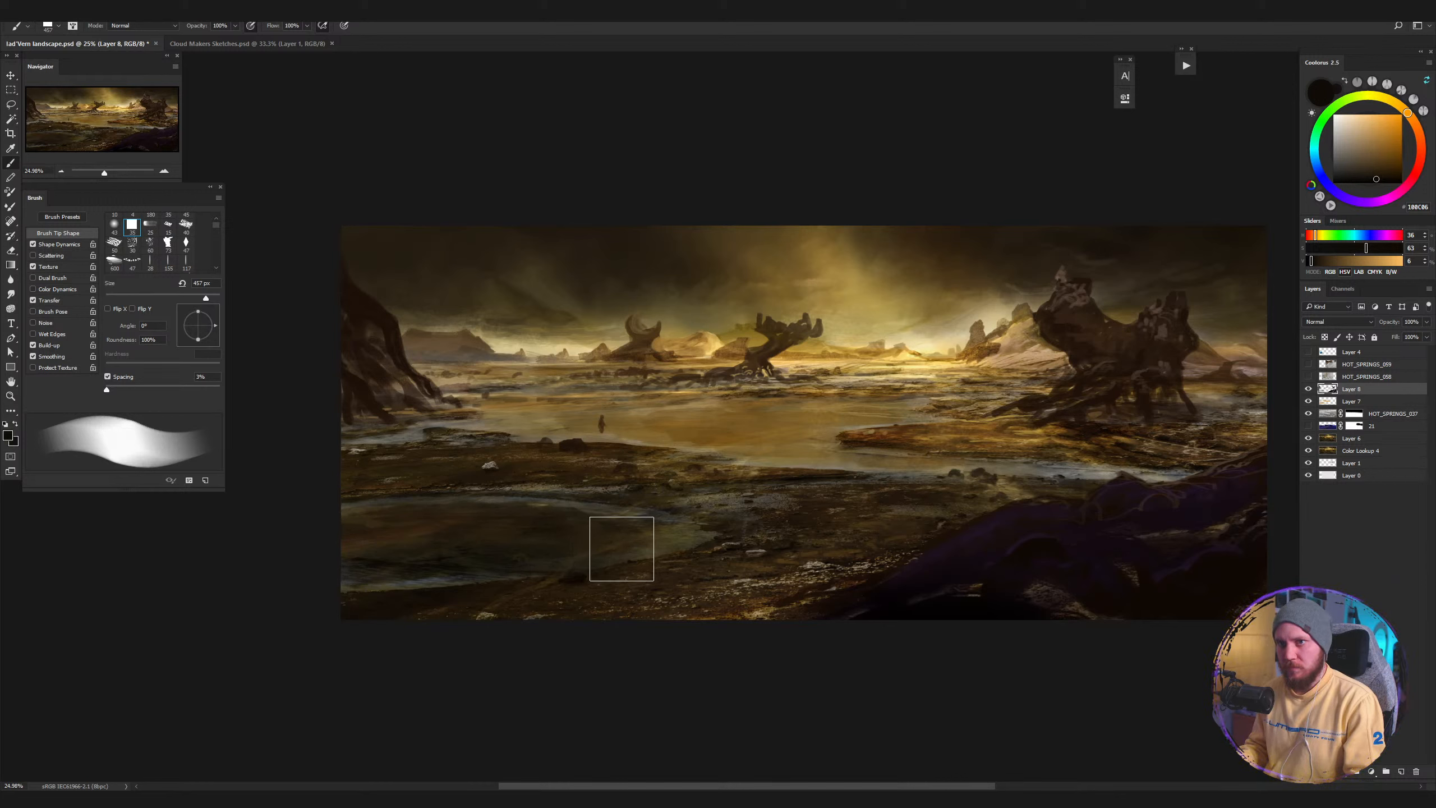
key("ctrl+z")
mouse_move(436, 543)
left_mouse_down()
mouse_move(391, 532)
mouse_move(651, 537)
left_mouse_up()
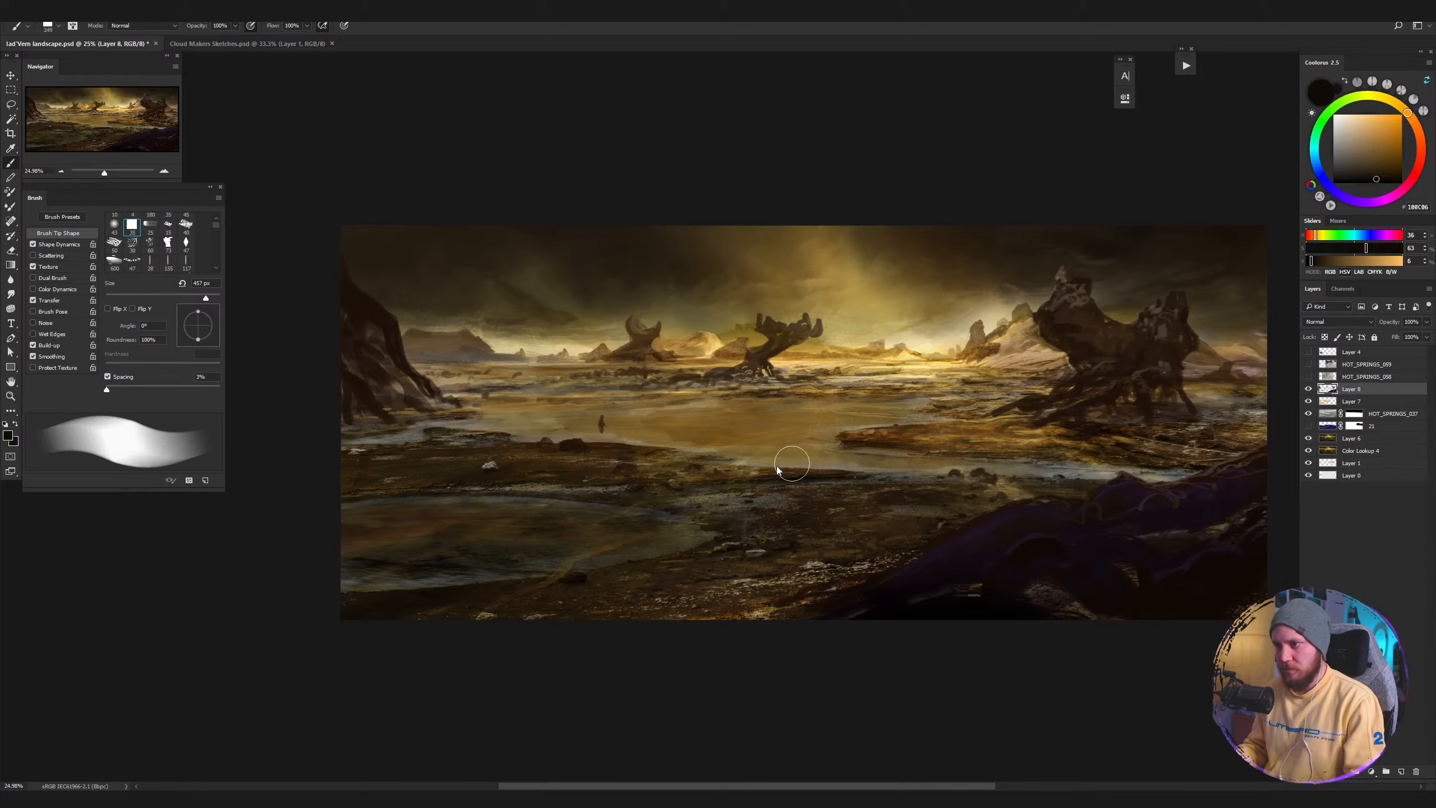
Reduce the brush to 33 px and extend the dark rocks along the shore near the small figure, using a dark brown sampled from them.
left_click(742, 434, "alt")
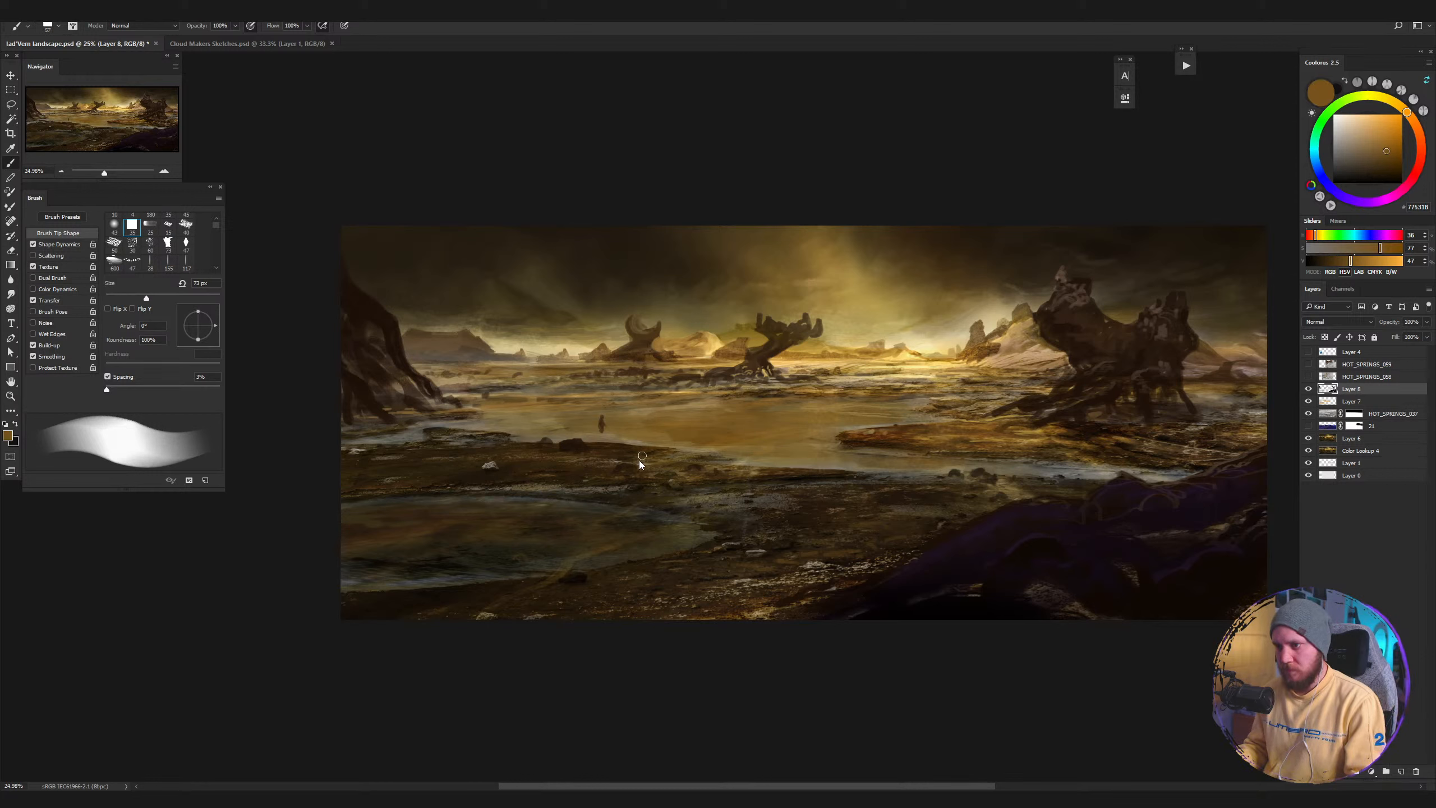
key("bracketleft")
key("bracketleft")
key("bracketleft")
key("bracketleft")
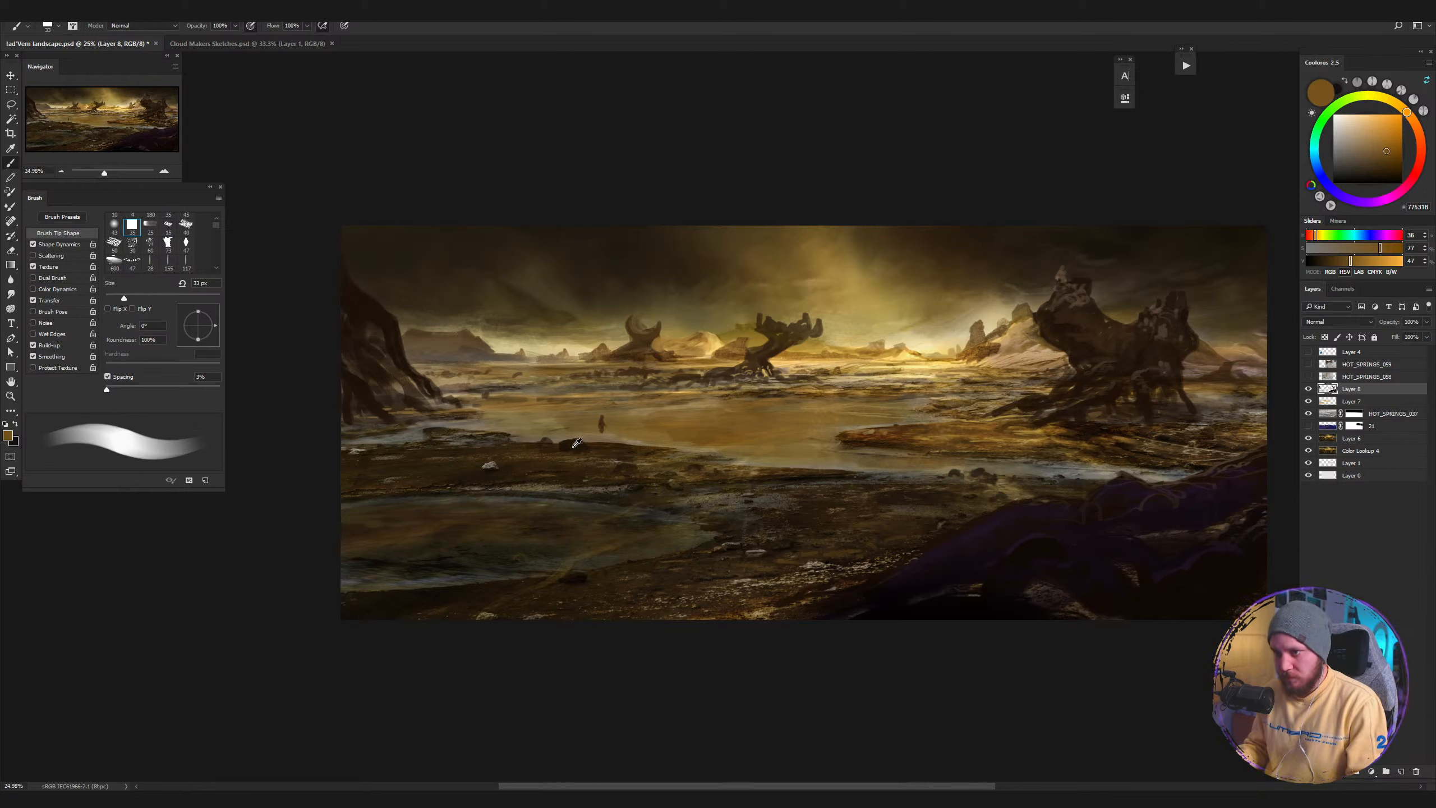
left_click(577, 444, "alt")
left_click_drag(529, 445, 475, 445)
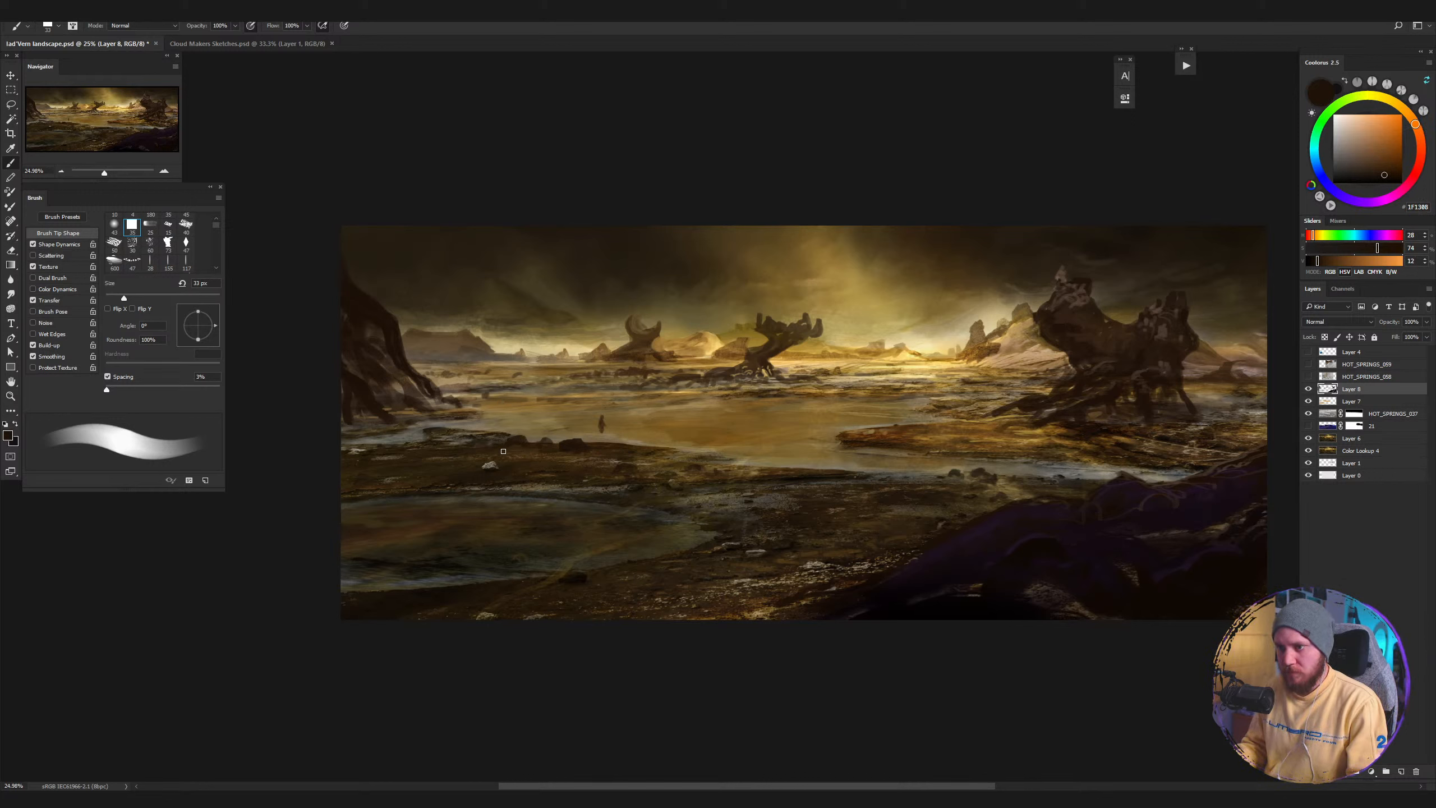
left_click(579, 442, "alt")
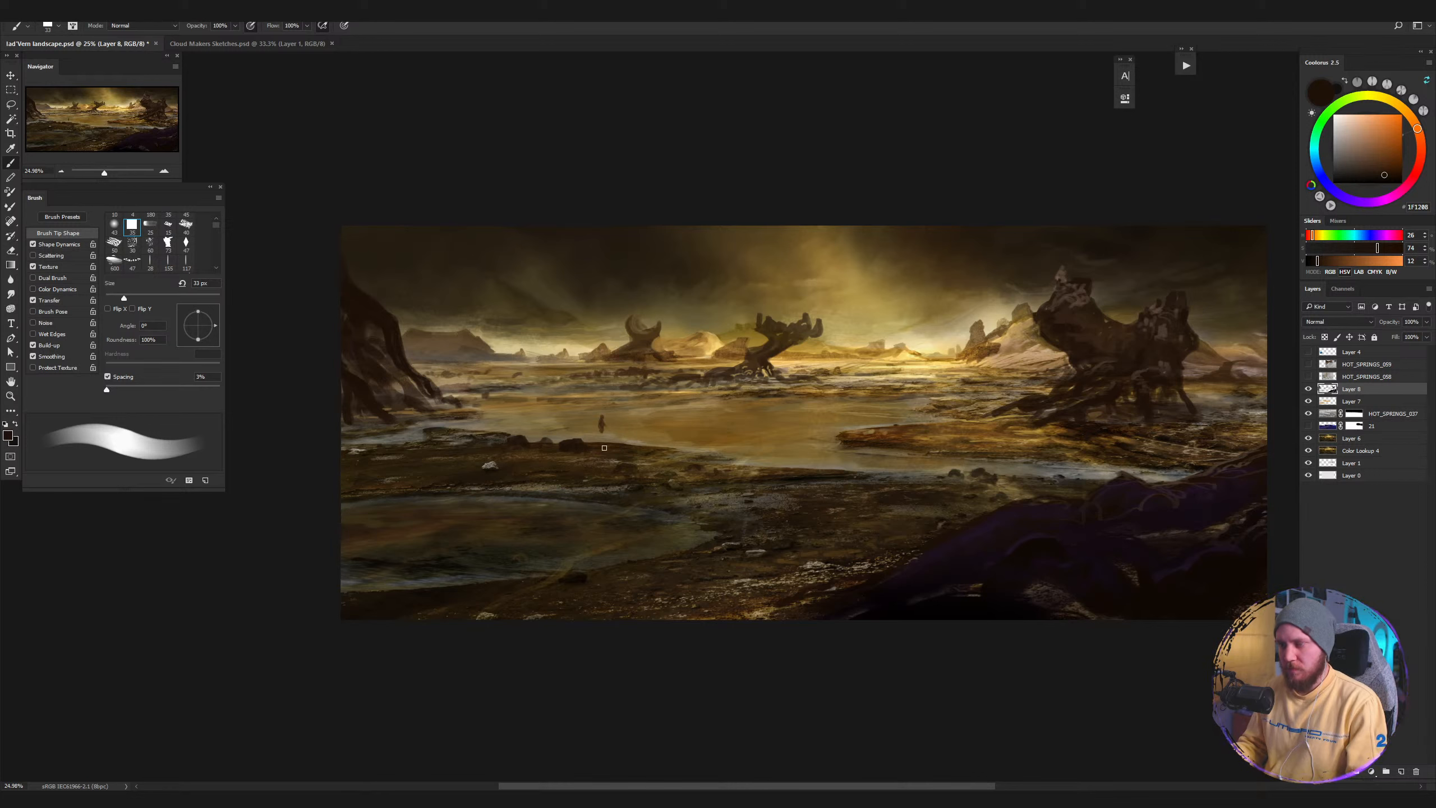
Paint small dark rocks along the middle of the shoreline with sampled olive brown and near-black, undoing the last stroke.
left_click_drag(837, 502, 708, 496)
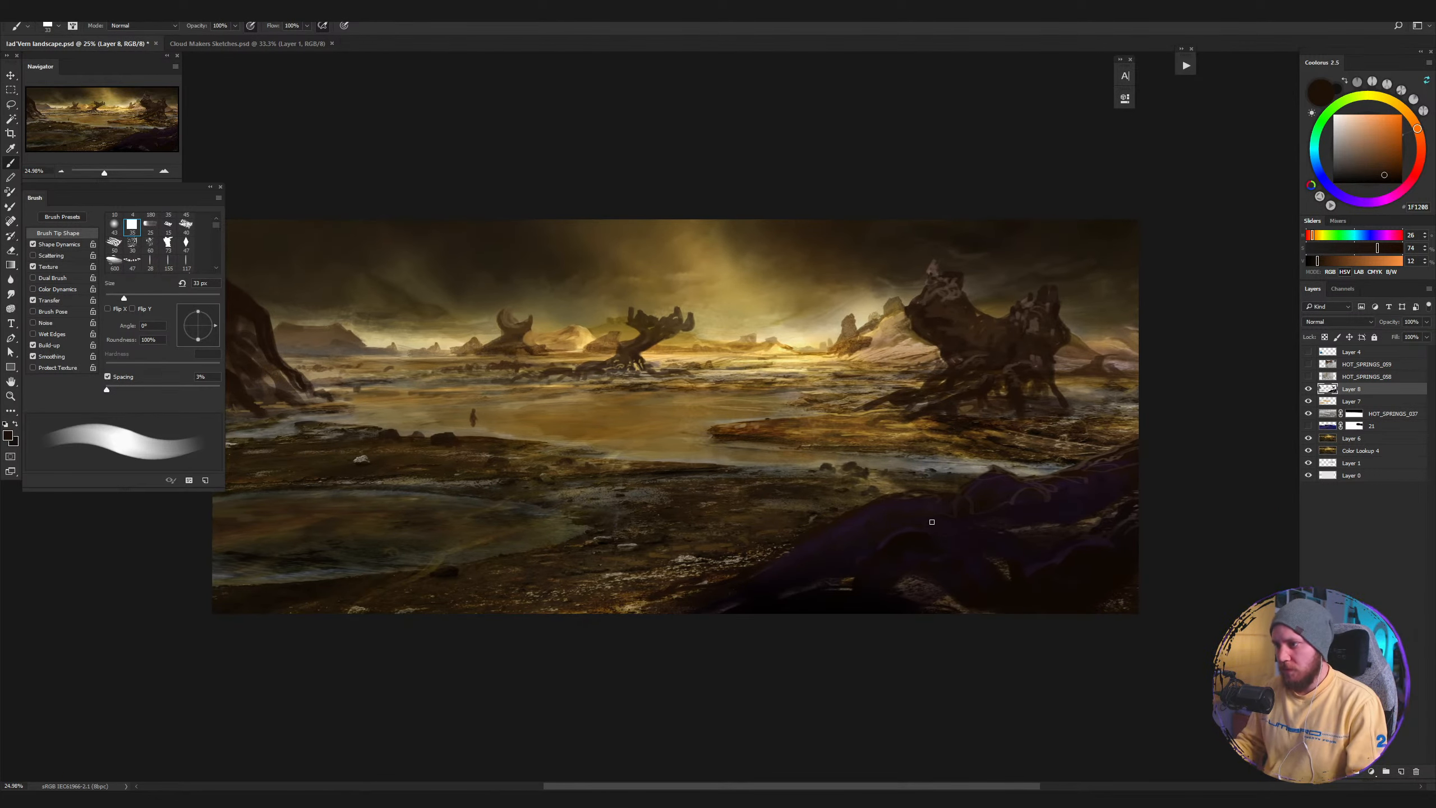
left_click(686, 467, "alt")
left_click(695, 463, "alt")
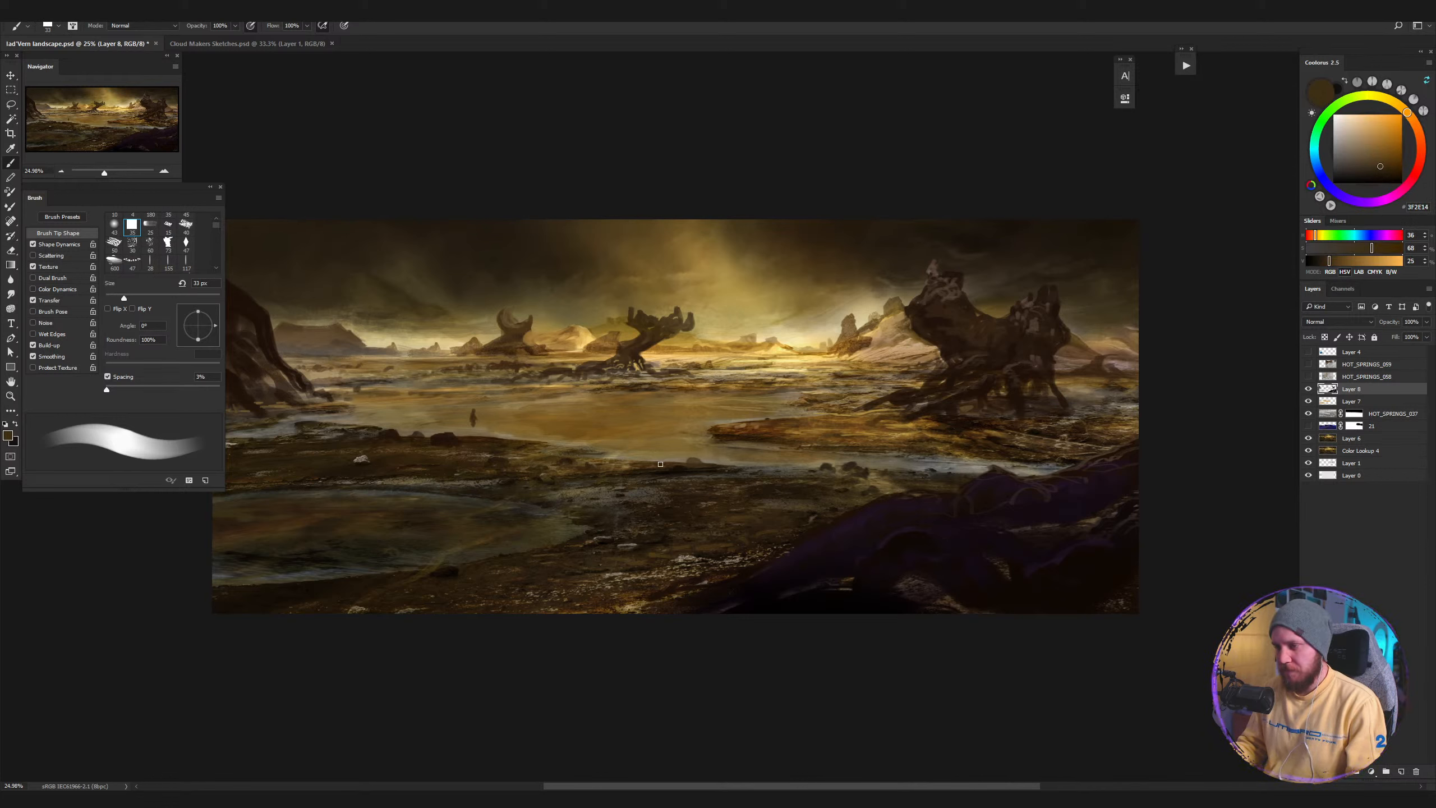
left_click(676, 470, "alt")
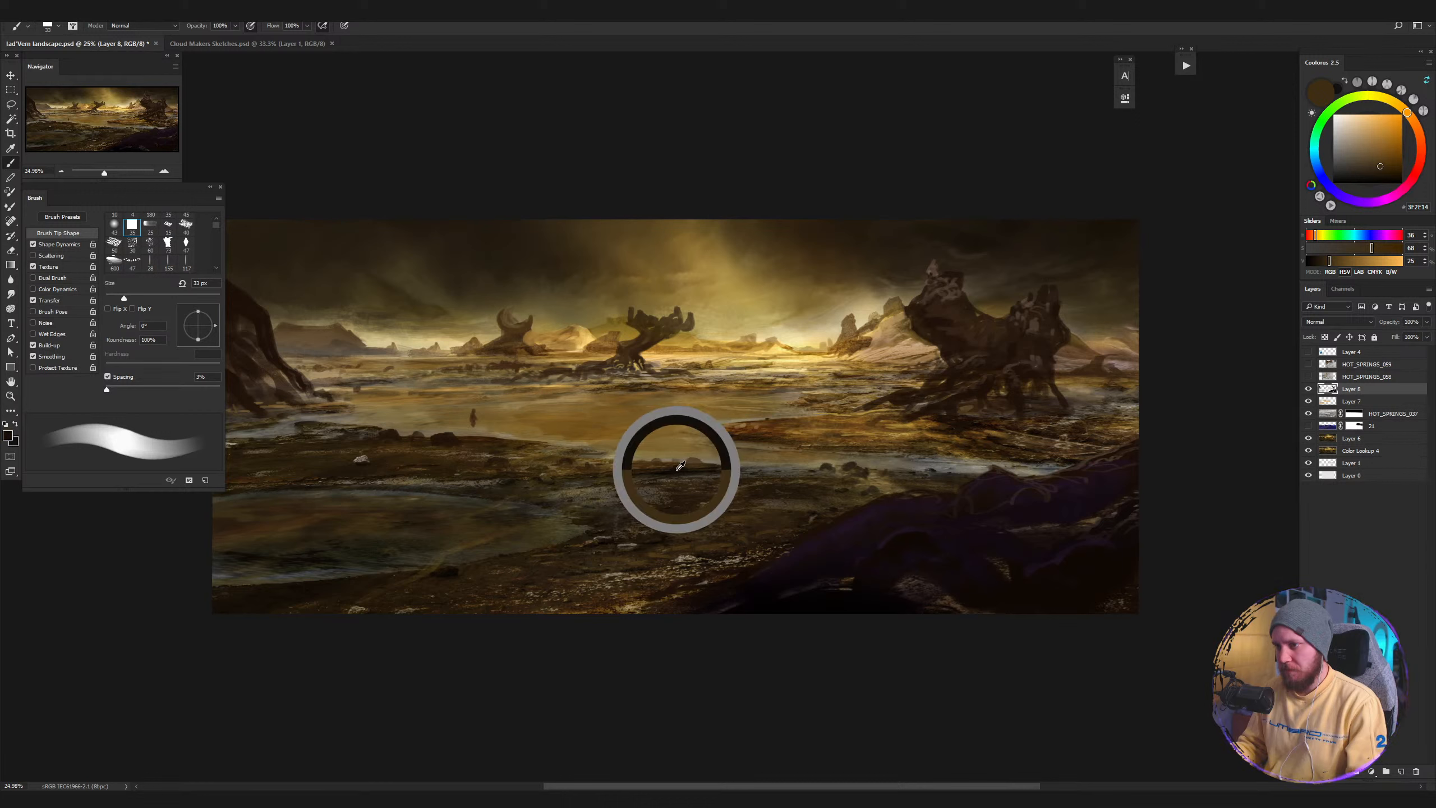
left_click_drag(715, 463, 746, 465)
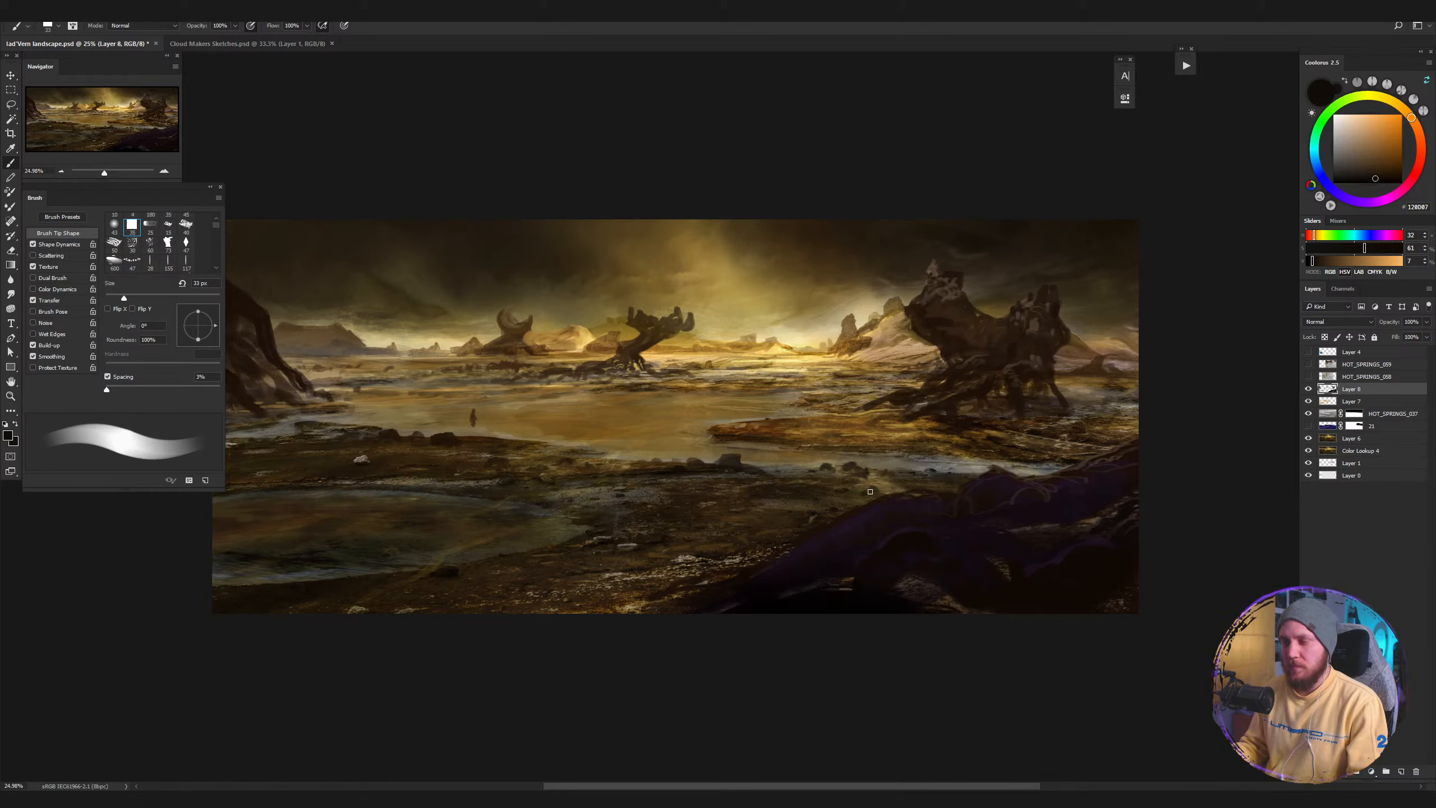
key("ctrl+alt+z")
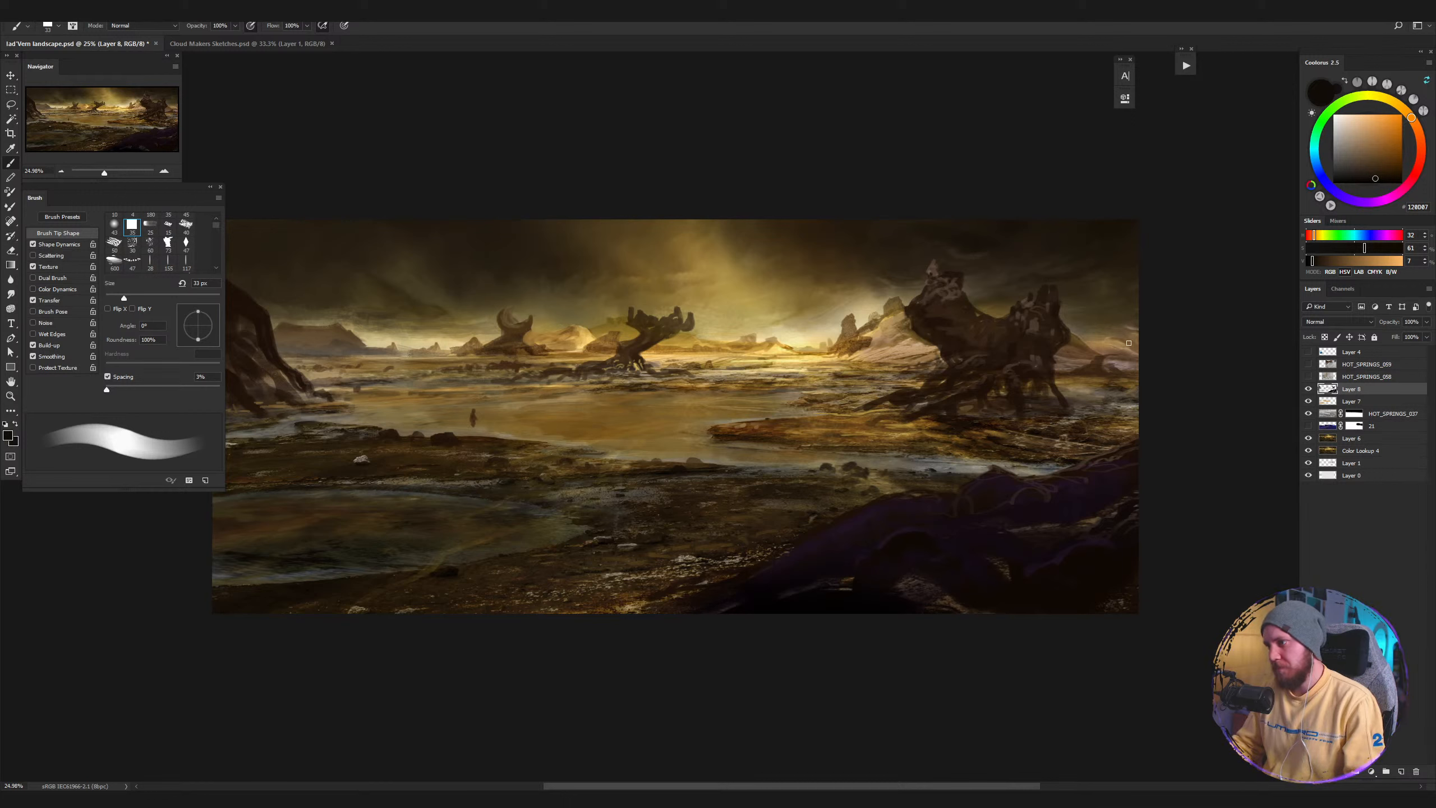
Paint a small distant rock formation beyond the large right formation with sampled dark browns.
left_click(1098, 363, "alt")
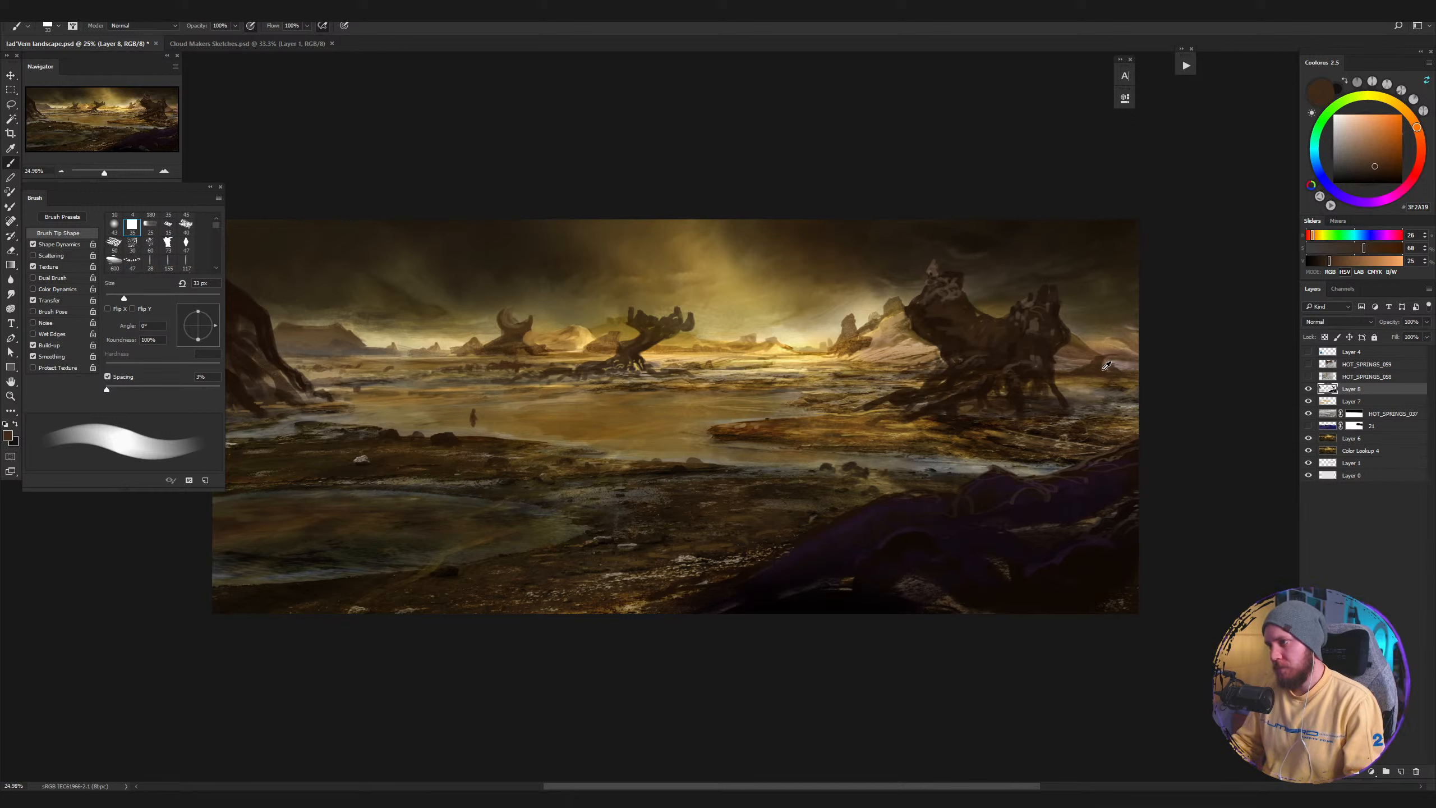
left_click(1095, 367, "alt")
mouse_move(1103, 358)
left_mouse_down()
mouse_move(1121, 343)
mouse_move(1115, 372)
left_mouse_up()
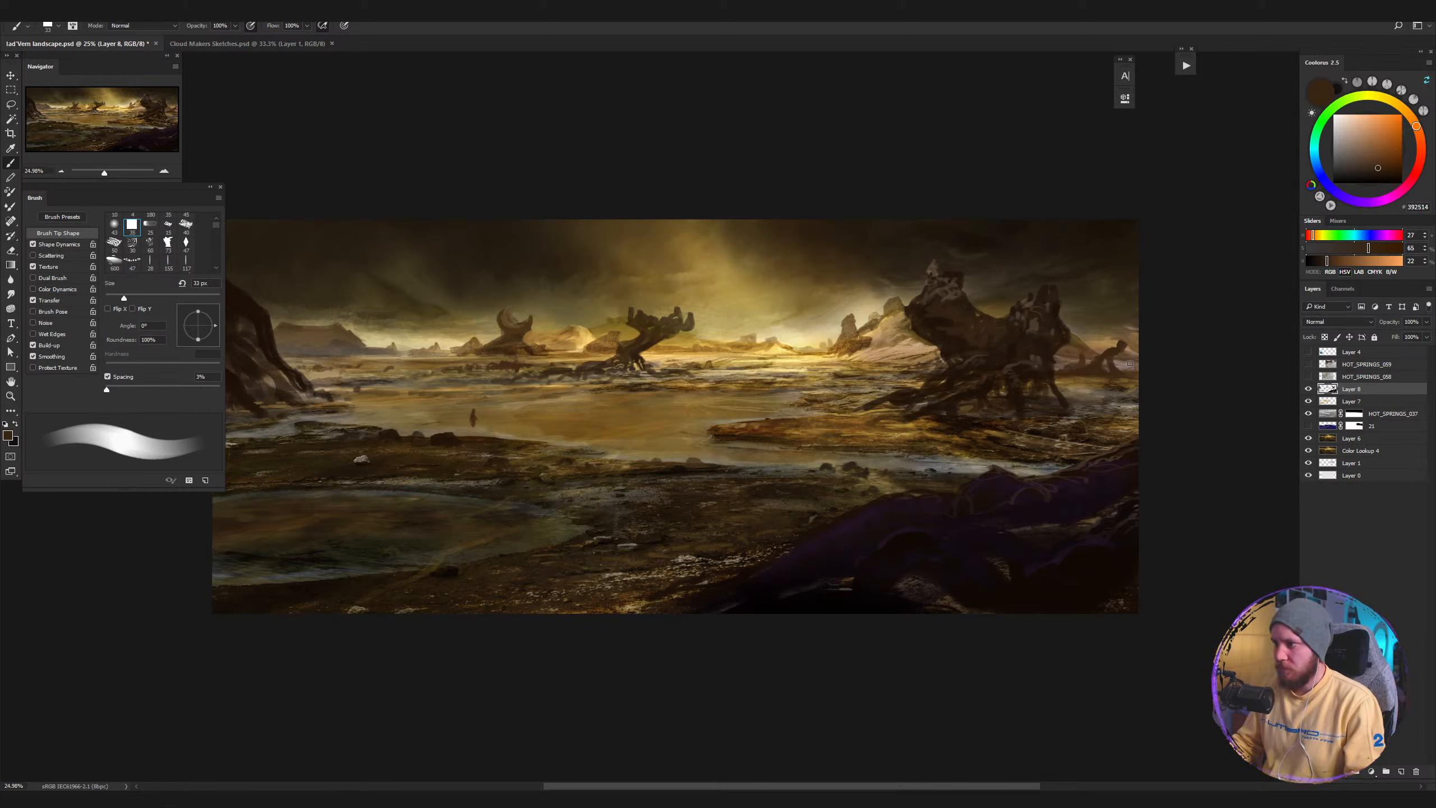
Reshape the distant crescent rock into a branching silhouette with browns and tans sampled from the rock and sky around it.
left_click(502, 329, "alt")
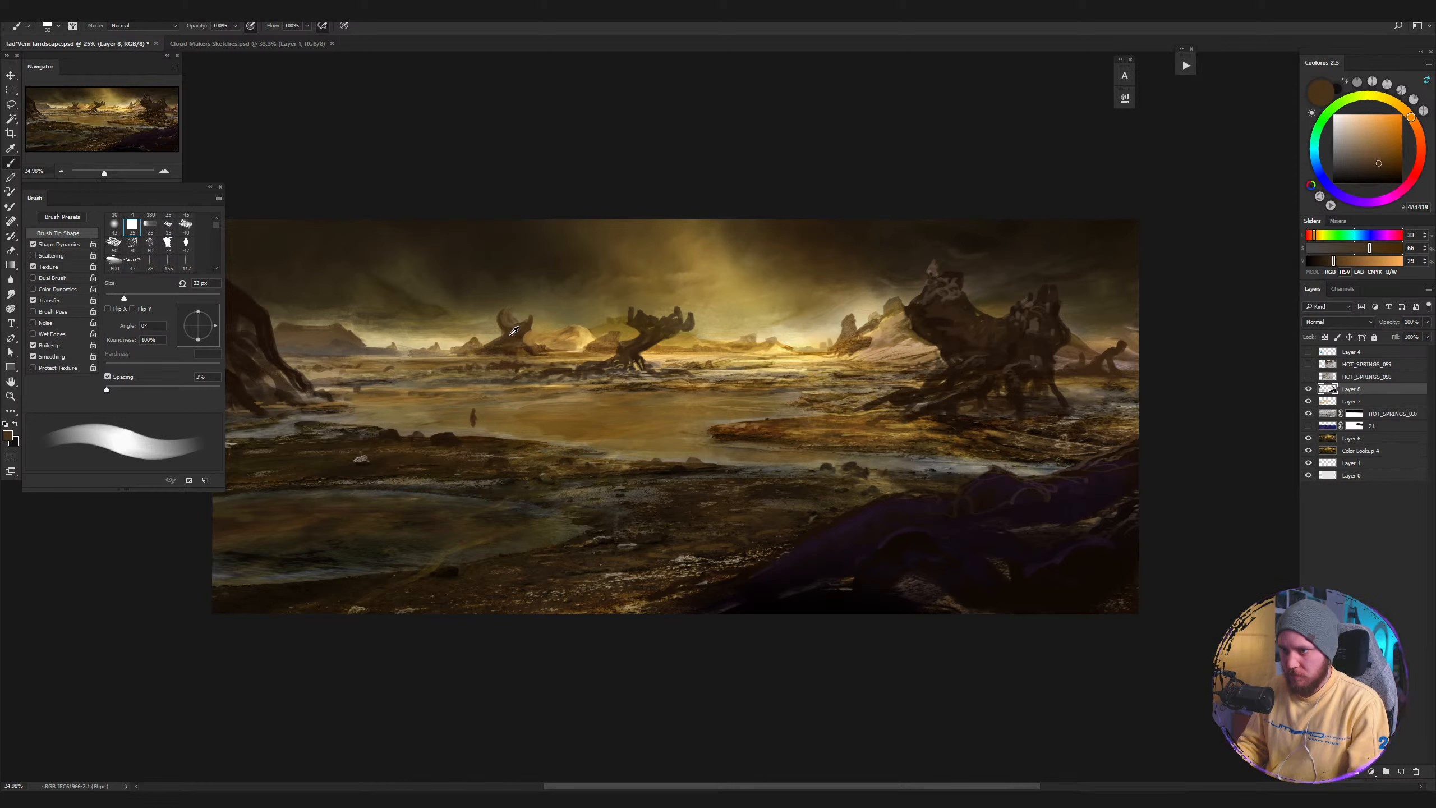
left_click(499, 335, "alt")
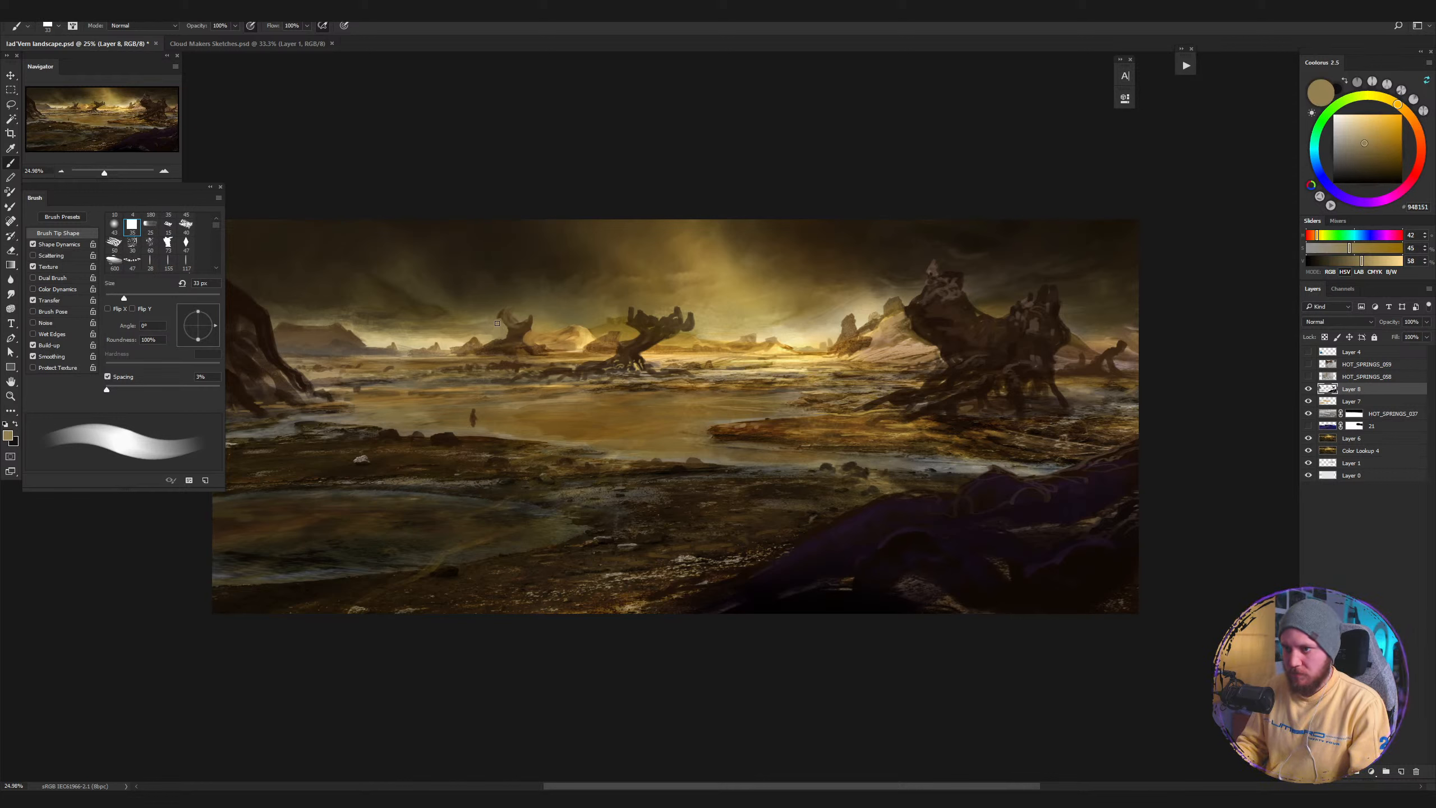
left_click(524, 327, "alt")
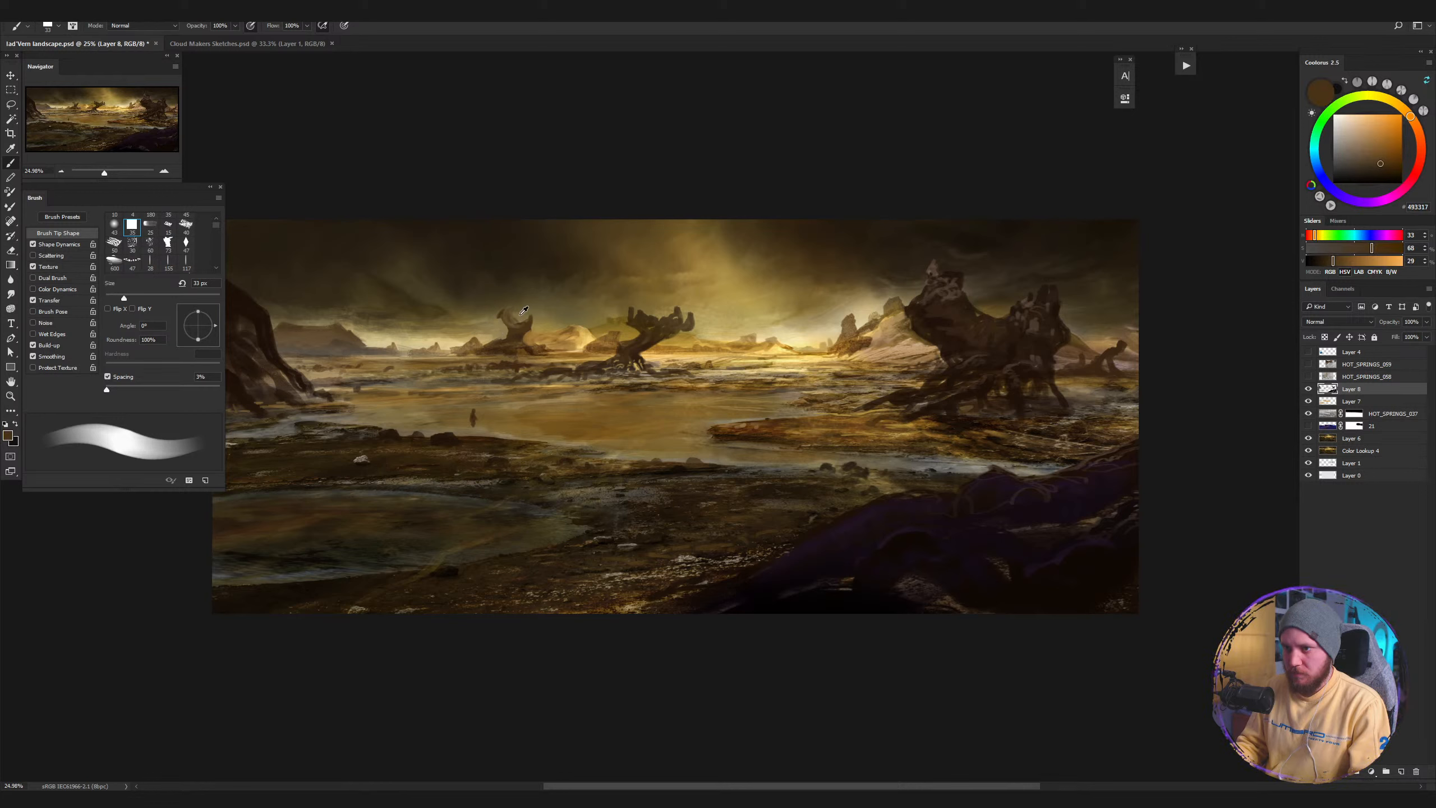
left_click(515, 312, "alt")
left_click(517, 303, "alt")
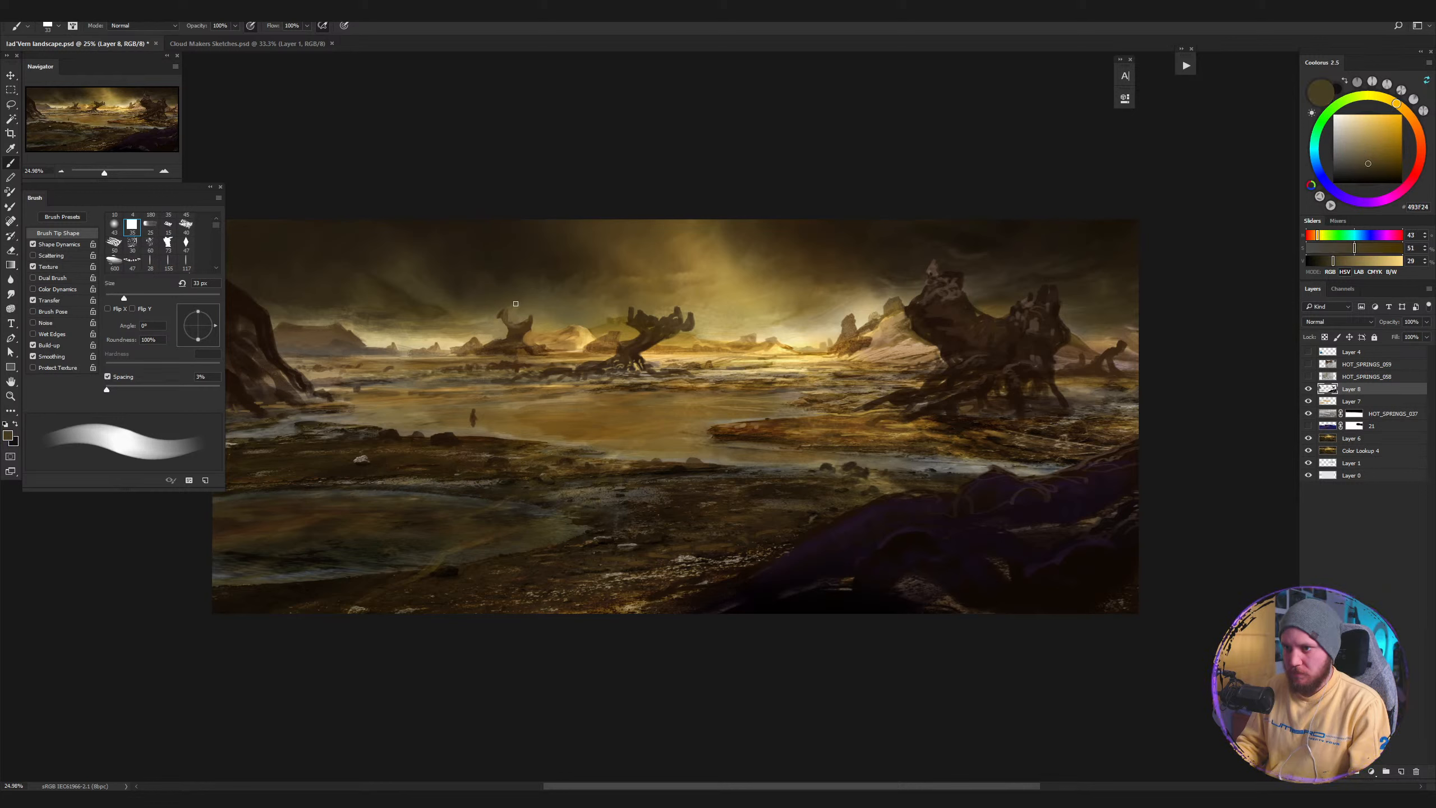
left_click(511, 309, "alt")
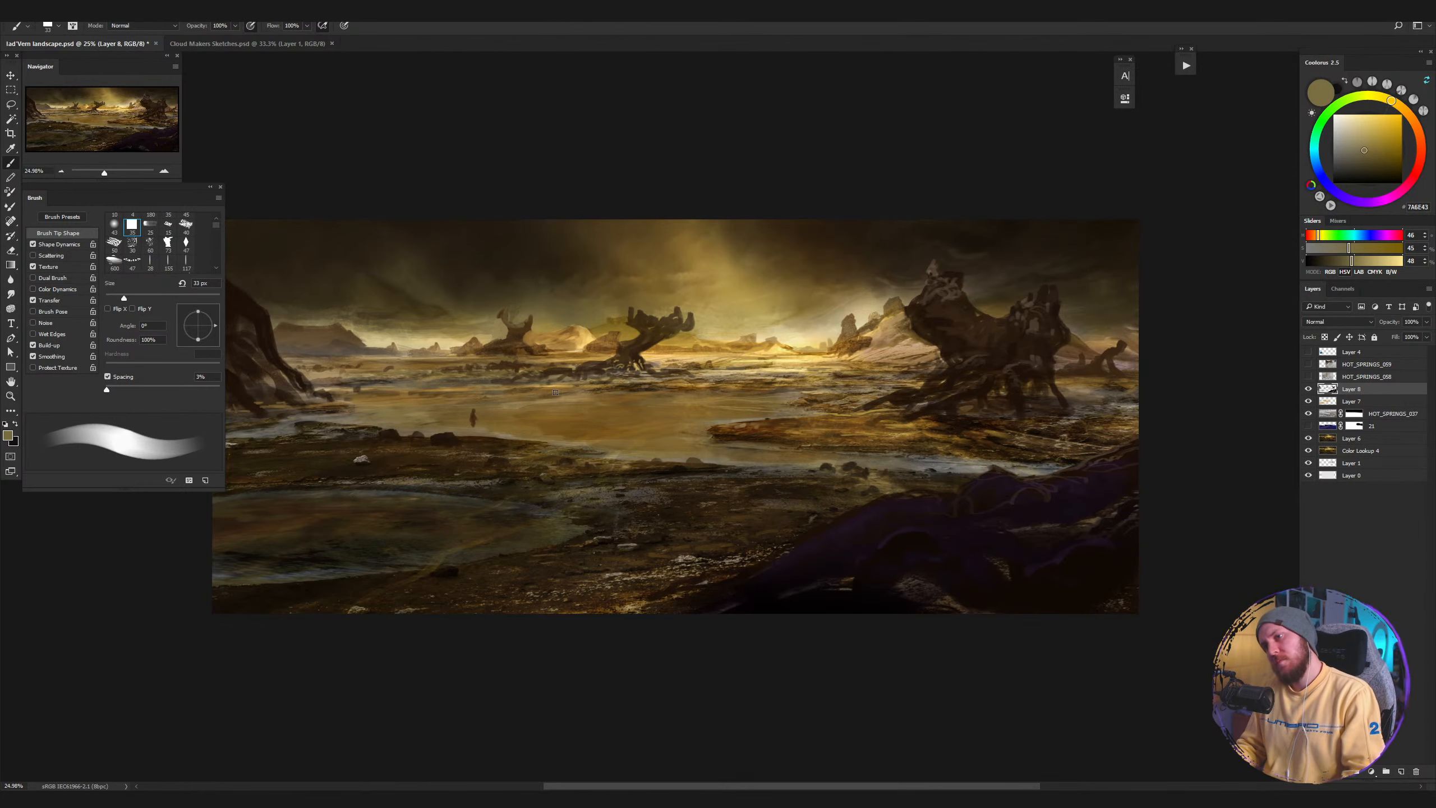
Lasso the central tree-like rock and transform it to stand taller, with a base widened toward the right.
mouse_move(561, 385)
left_mouse_down()
mouse_move(491, 426)
mouse_move(568, 391)
left_mouse_up()
key("l")
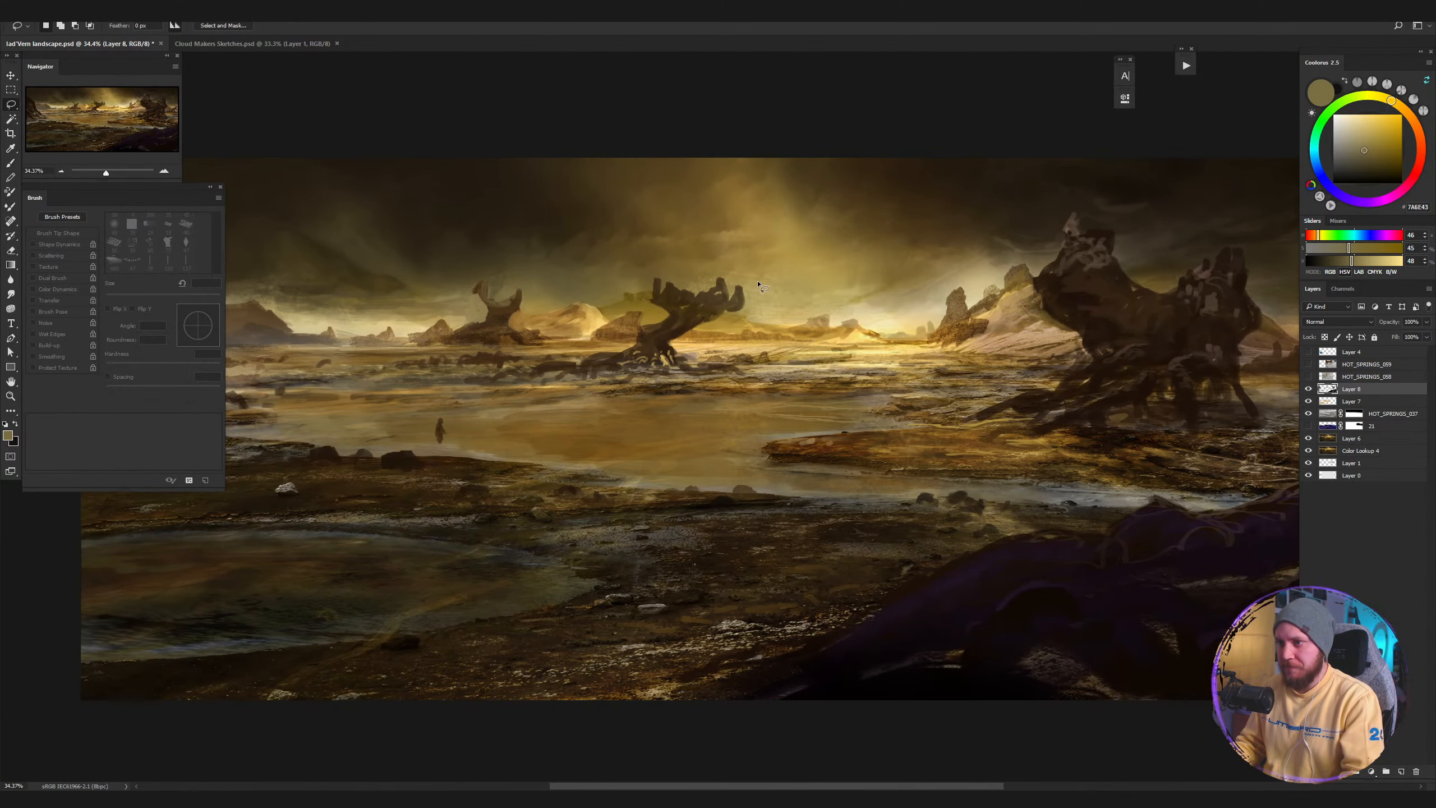
mouse_move(779, 288)
left_mouse_down()
mouse_move(632, 277)
mouse_move(613, 394)
mouse_move(729, 403)
mouse_move(795, 339)
left_mouse_up()
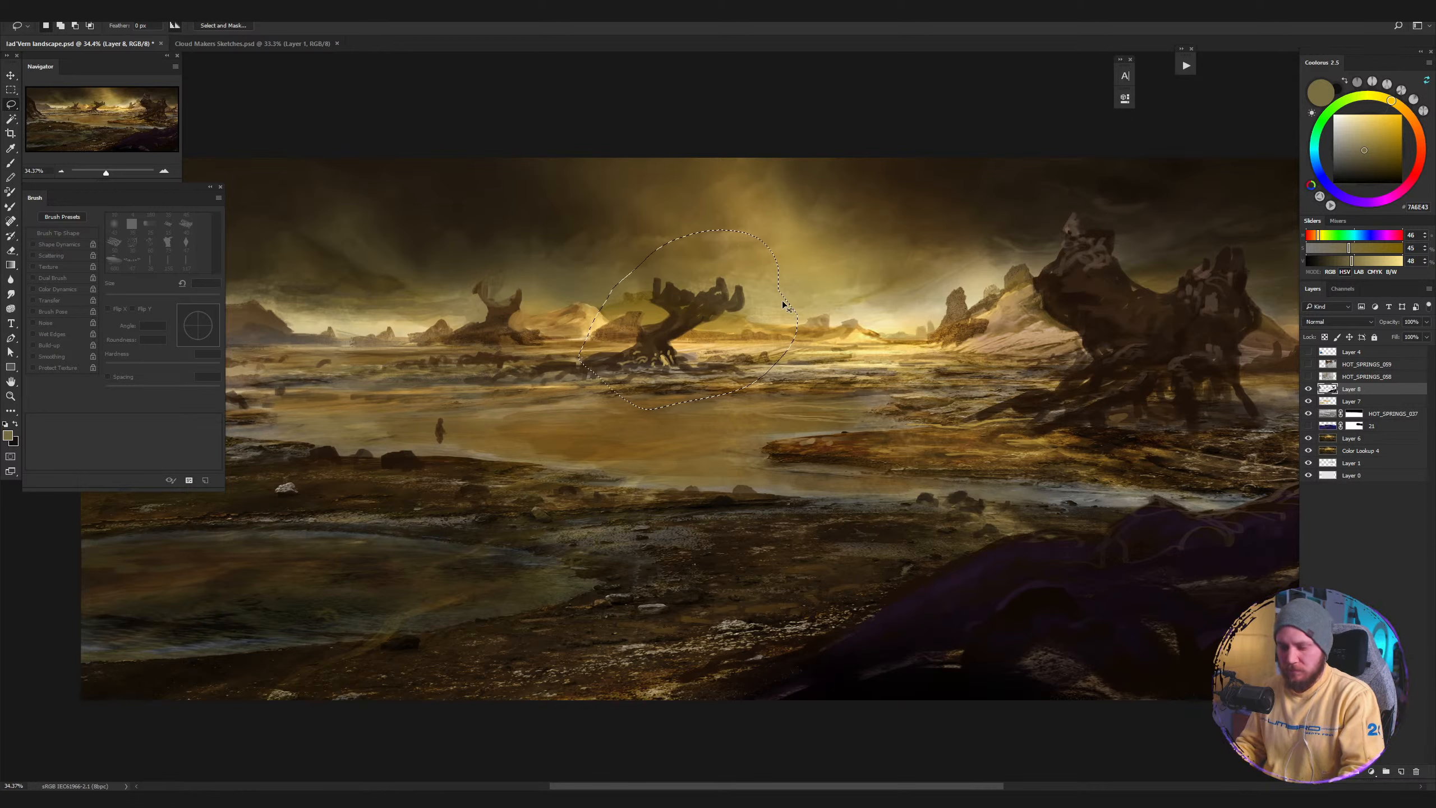
key("ctrl+t")
left_click_drag(689, 229, 690, 158)
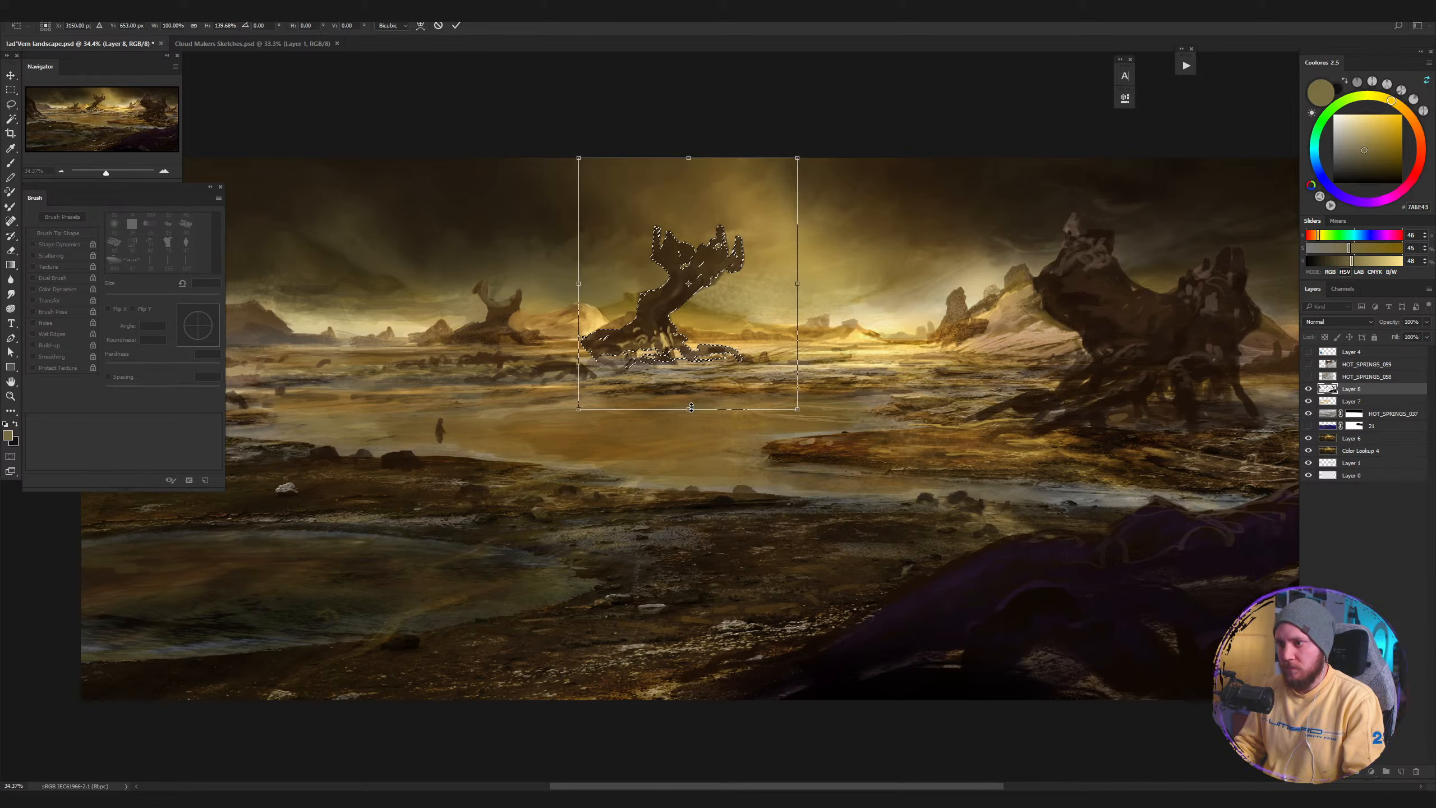
left_click_drag(689, 409, 692, 422)
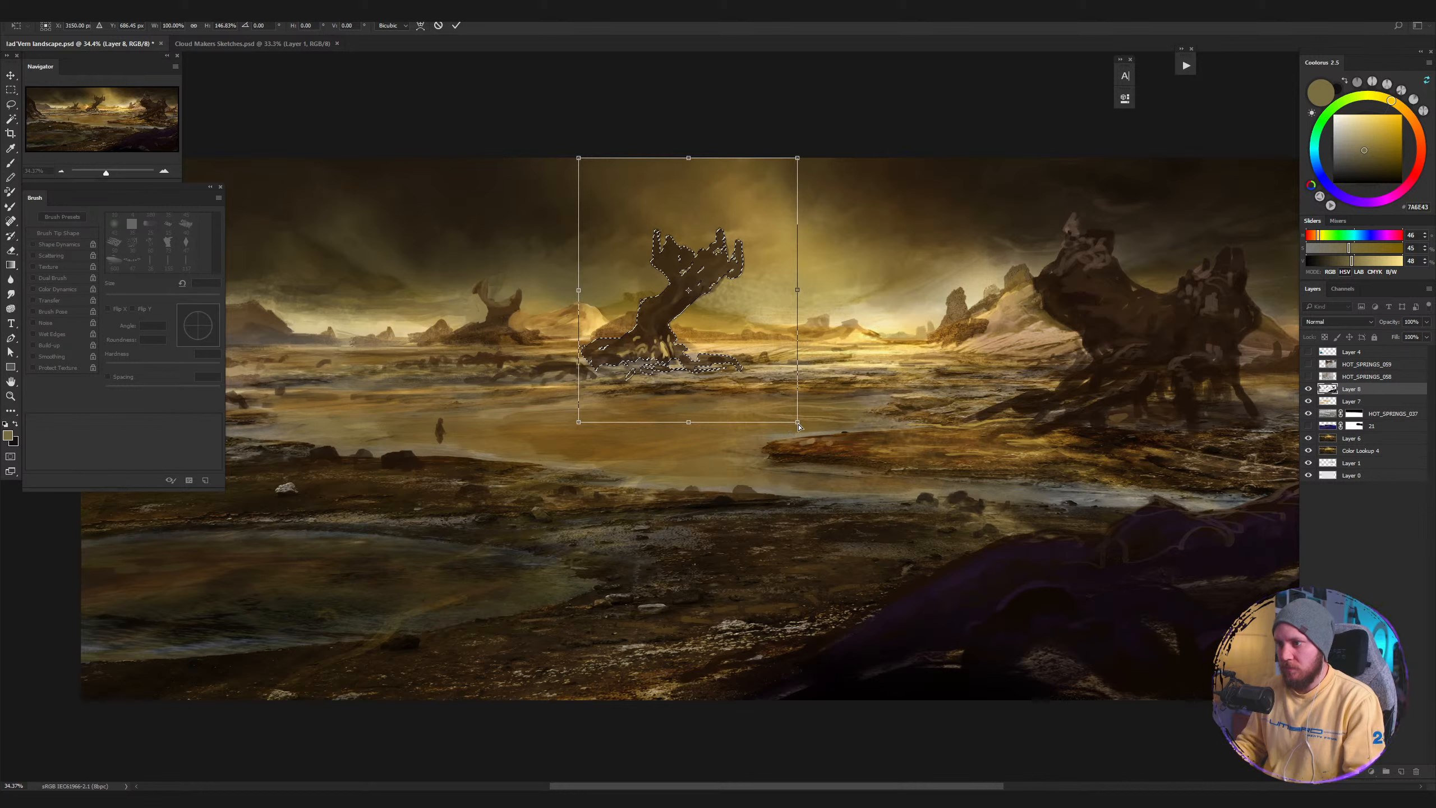
left_click_drag(790, 428, 837, 410)
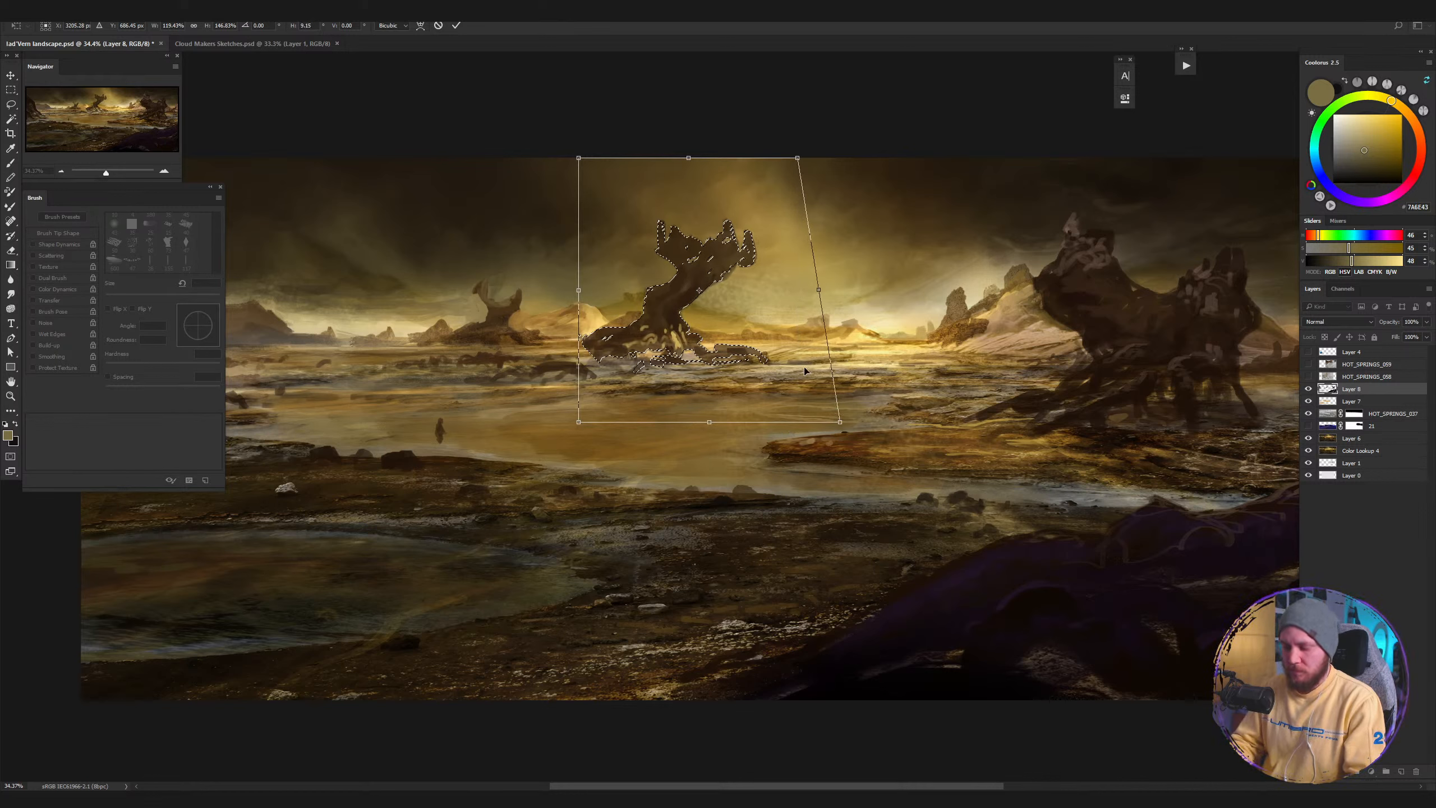
key("Return")
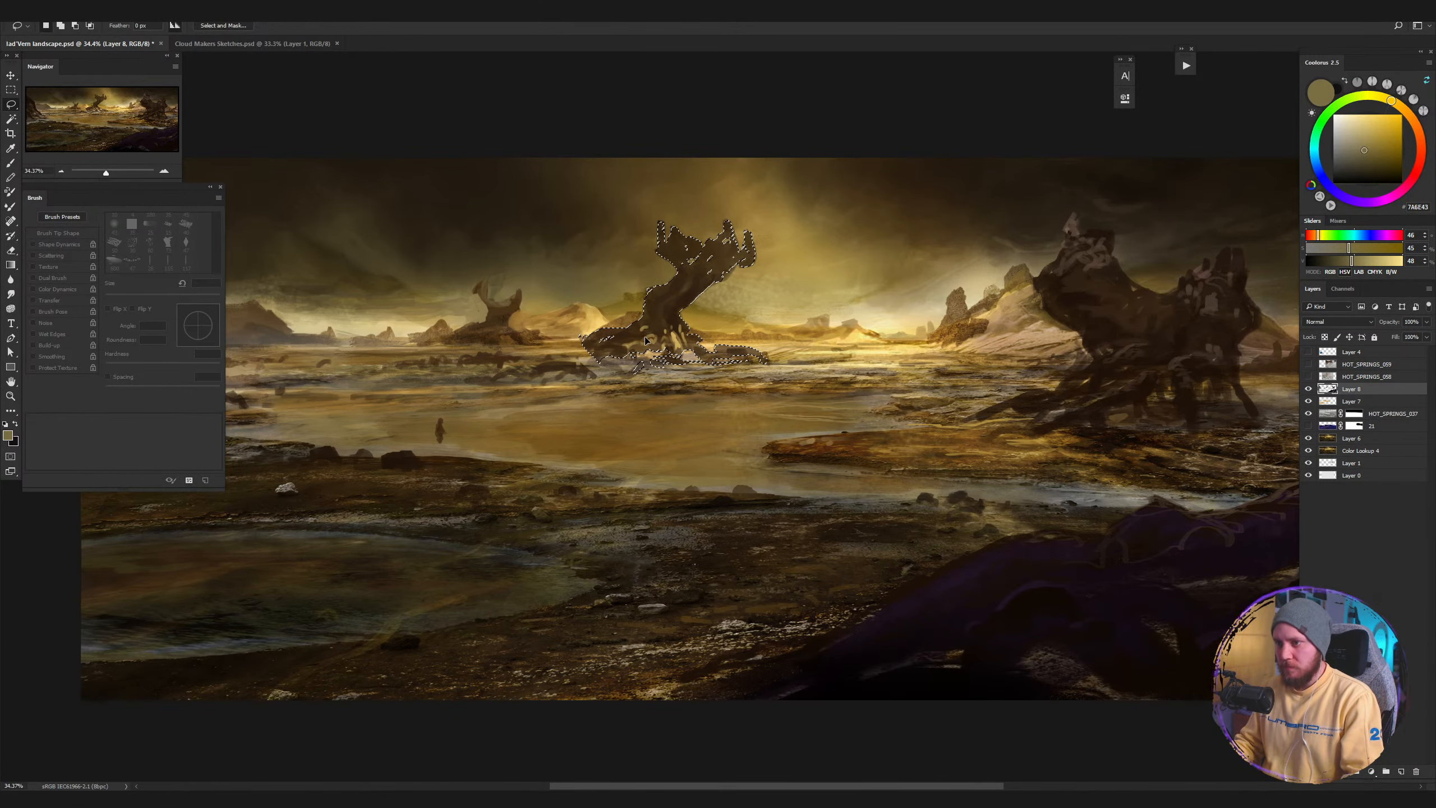
Move the enlarged tree-like rock left over the distant branching rock, deselect it, and return to the Brush tool.
left_click_drag(643, 337, 645, 343)
key("ctrl+d")
mouse_move(708, 378)
left_mouse_down()
mouse_move(633, 416)
mouse_move(690, 403)
left_mouse_up()
key("l")
key("ctrl+alt+z")
key("ctrl+alt+z")
key("ctrl+alt+z")
key("ctrl+alt+z")
key("ctrl+alt+z")
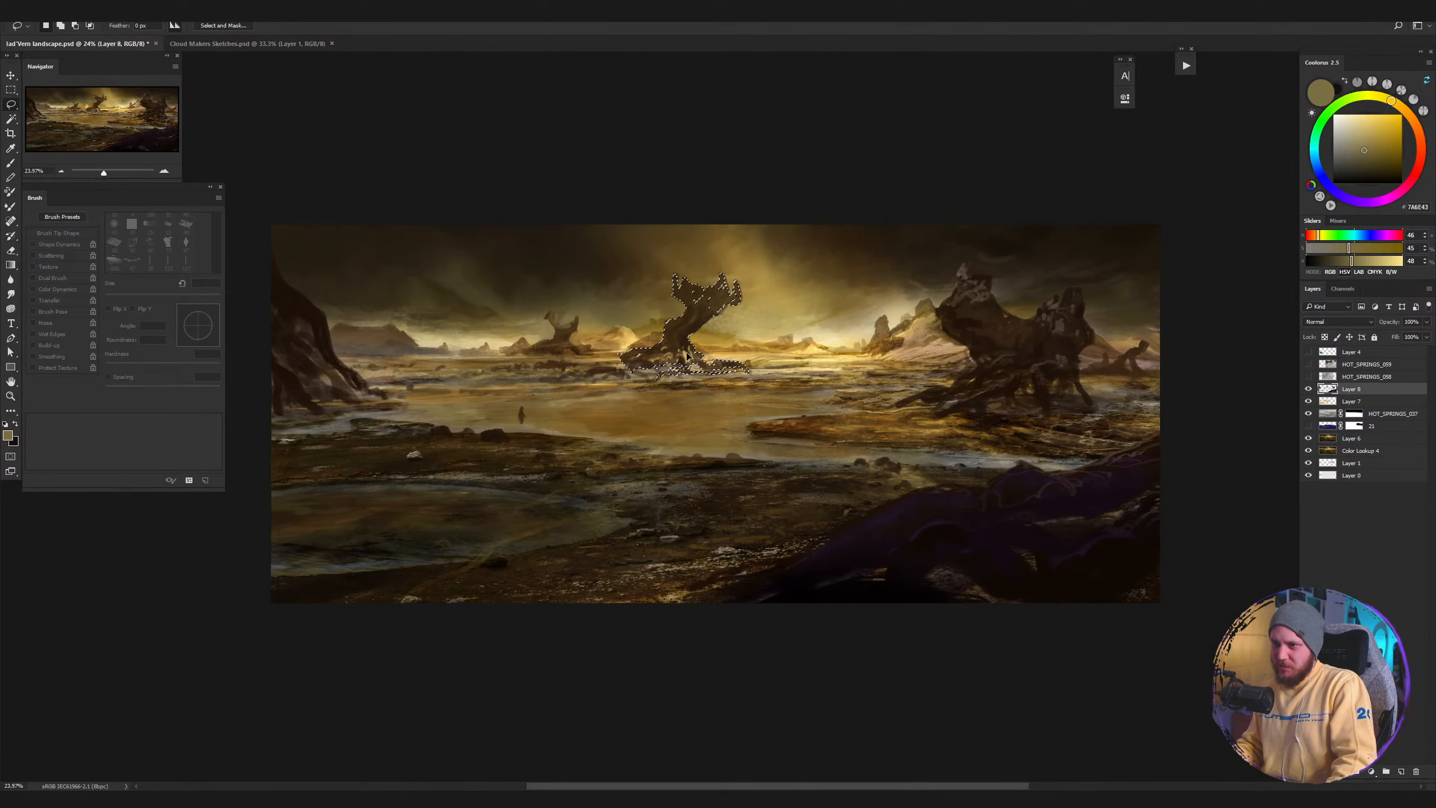
key("ctrl+alt+z")
key("ctrl+alt+z")
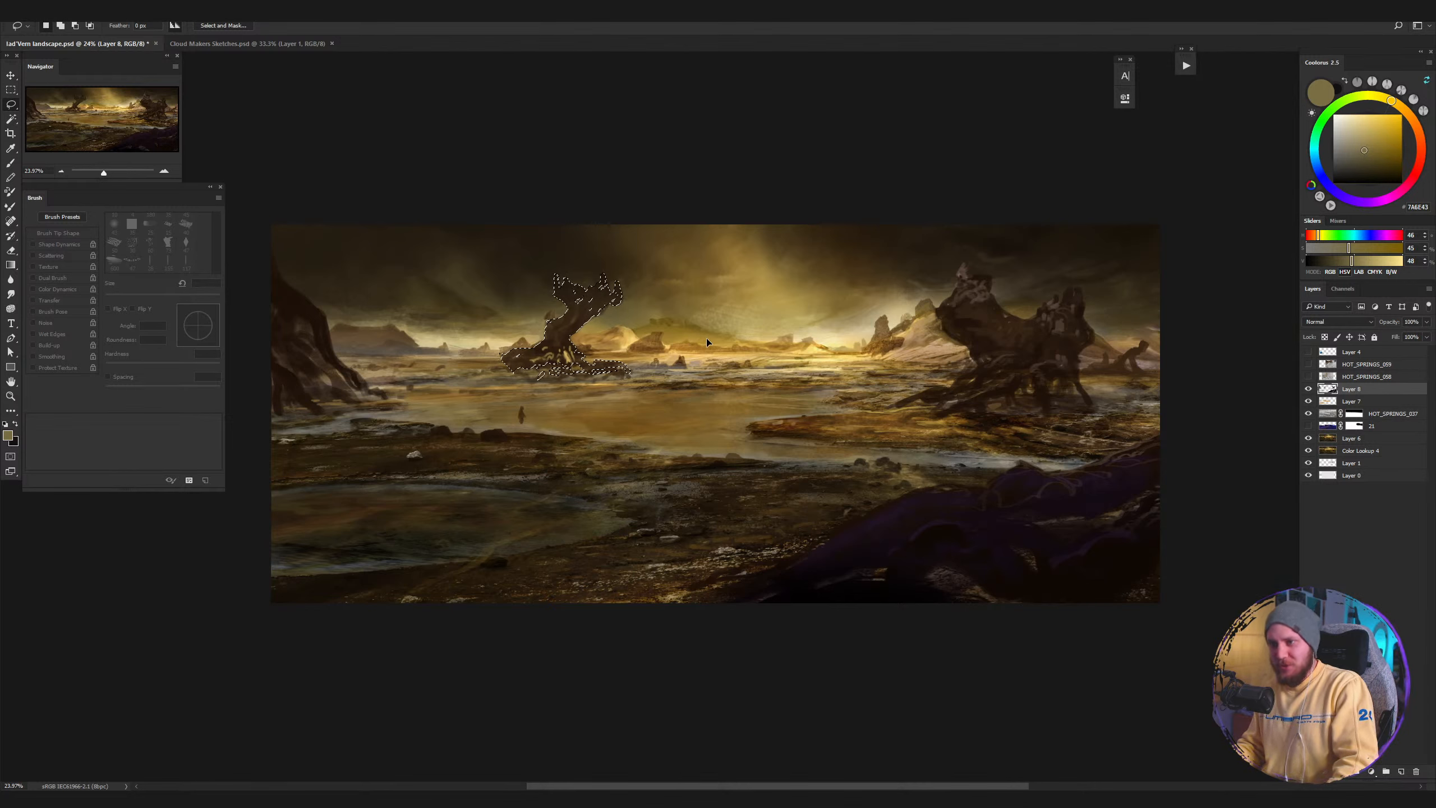
key("ctrl+d")
key("b")
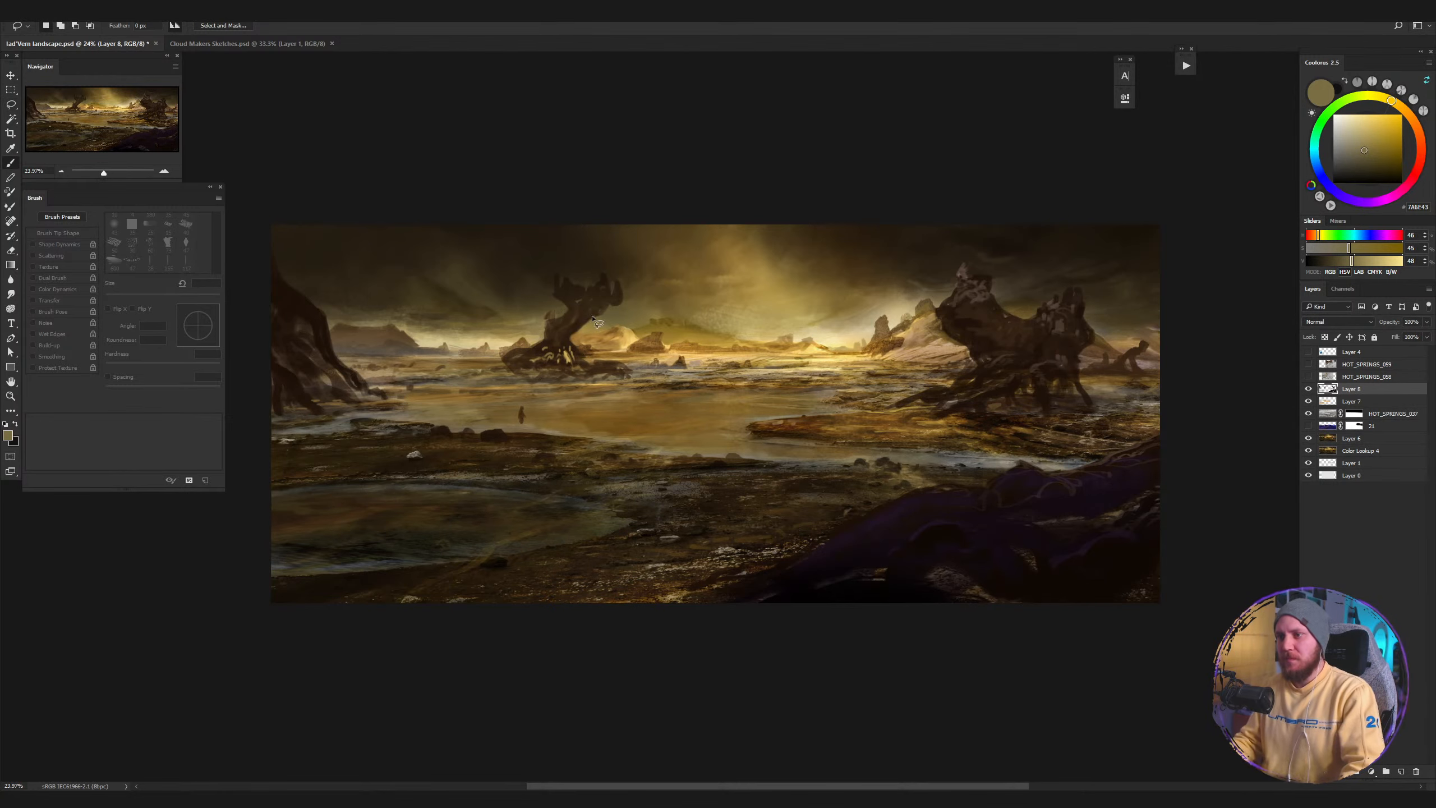
Extend the left base of the central tree-like rock with dark brown sampled from the rock.
left_click(534, 353, "alt")
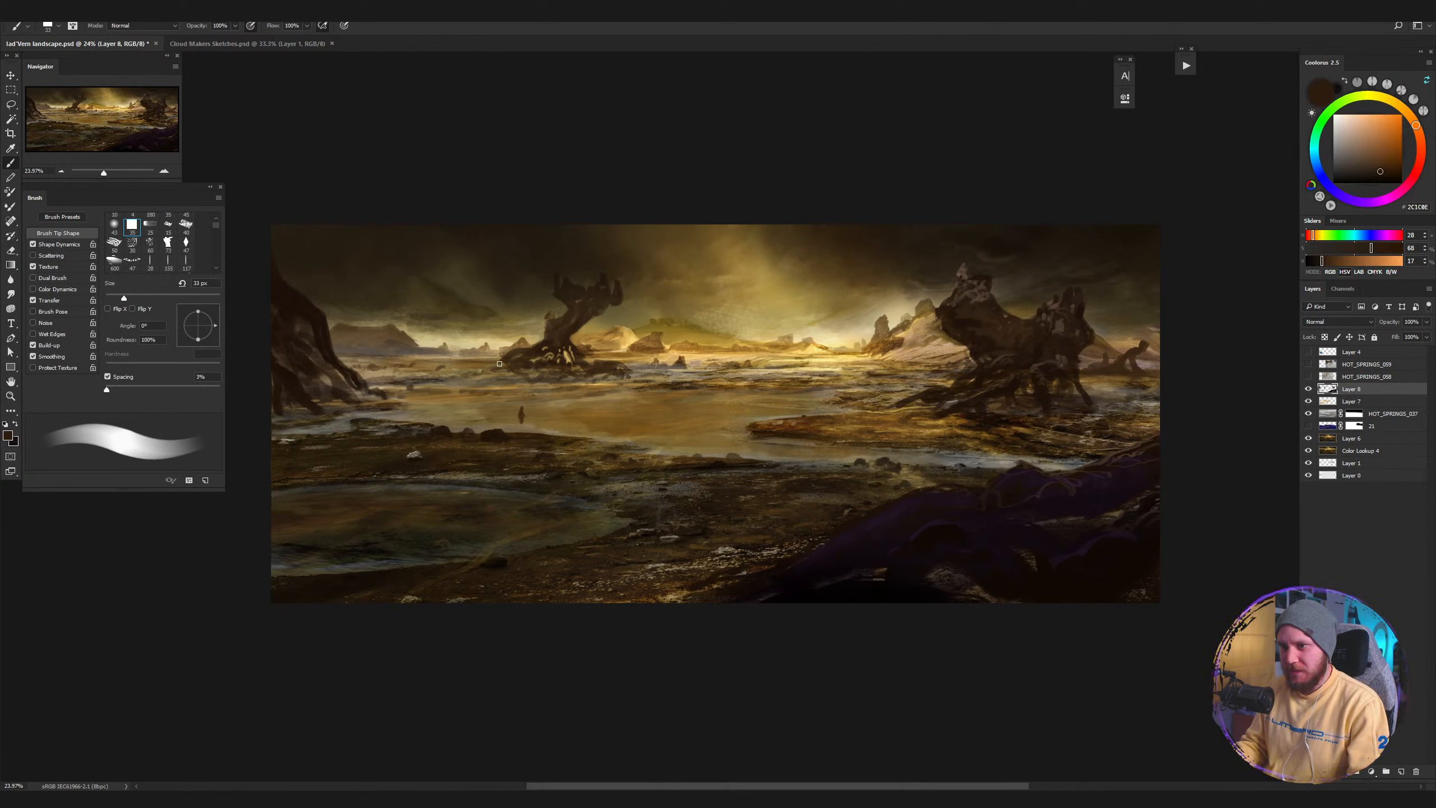
mouse_move(502, 364)
left_mouse_down()
mouse_move(470, 371)
mouse_move(524, 362)
mouse_move(498, 374)
mouse_move(542, 376)
left_mouse_up()
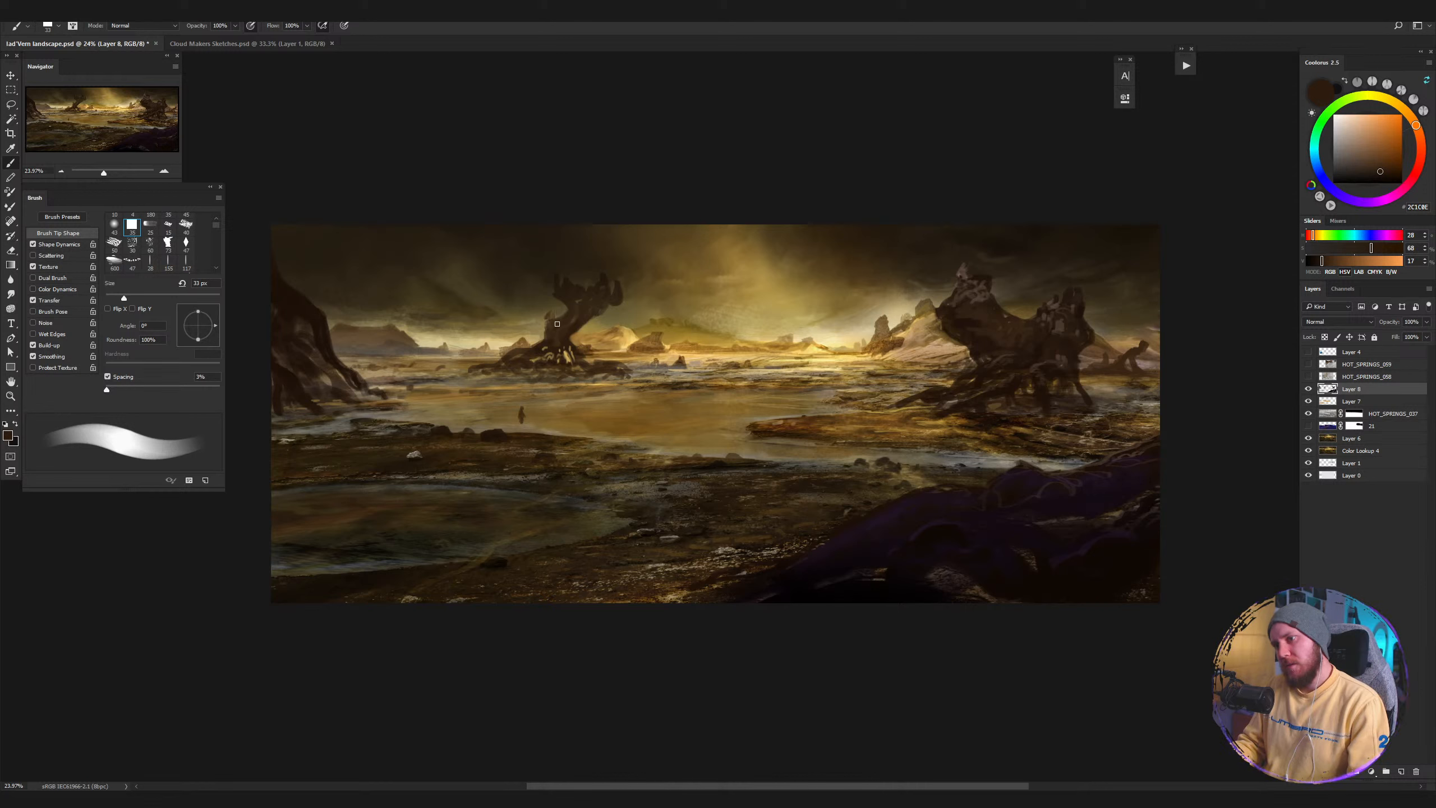
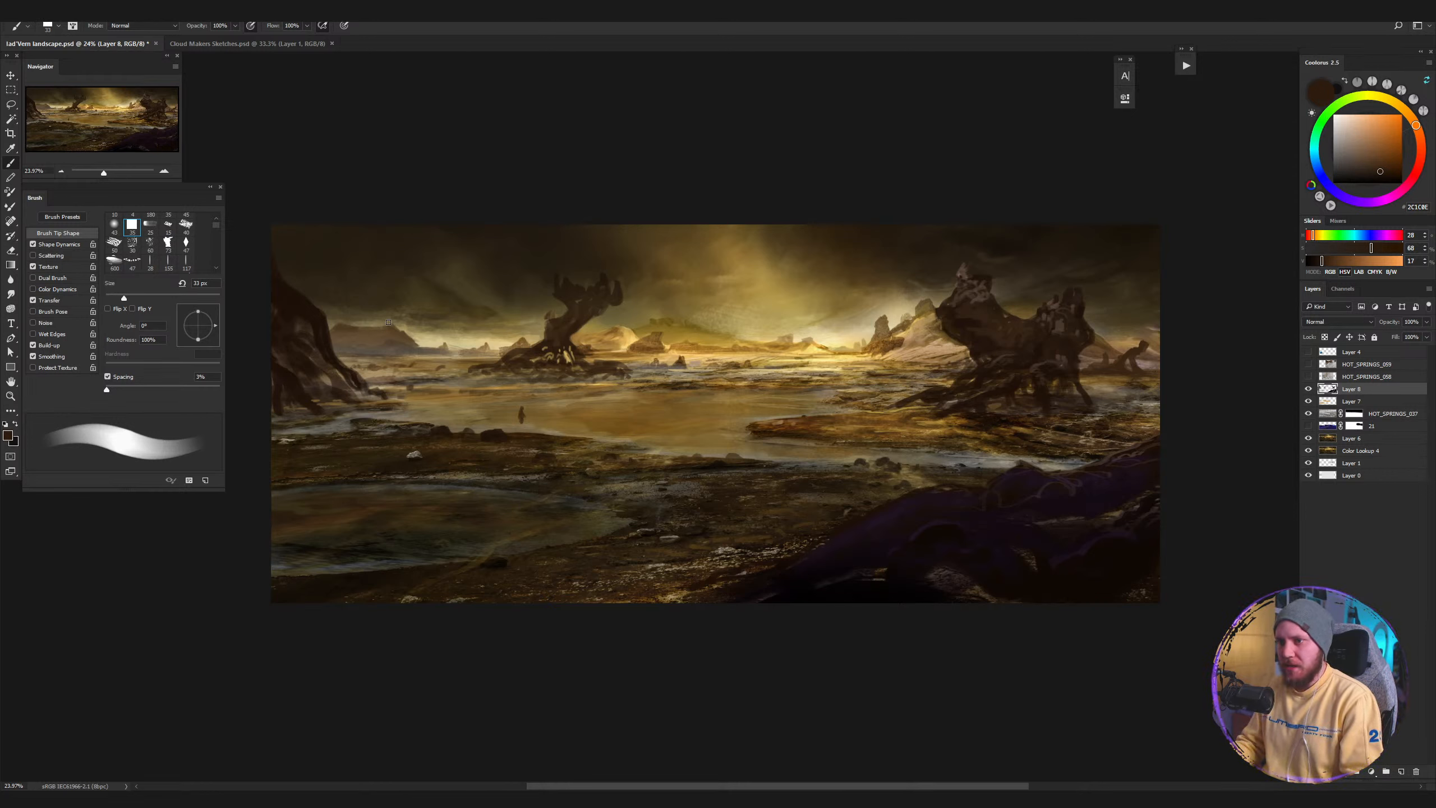
Try painting a bright golden glow along the left horizon with a larger brush, and undo the strokes.
left_click_drag(448, 339, 456, 339)
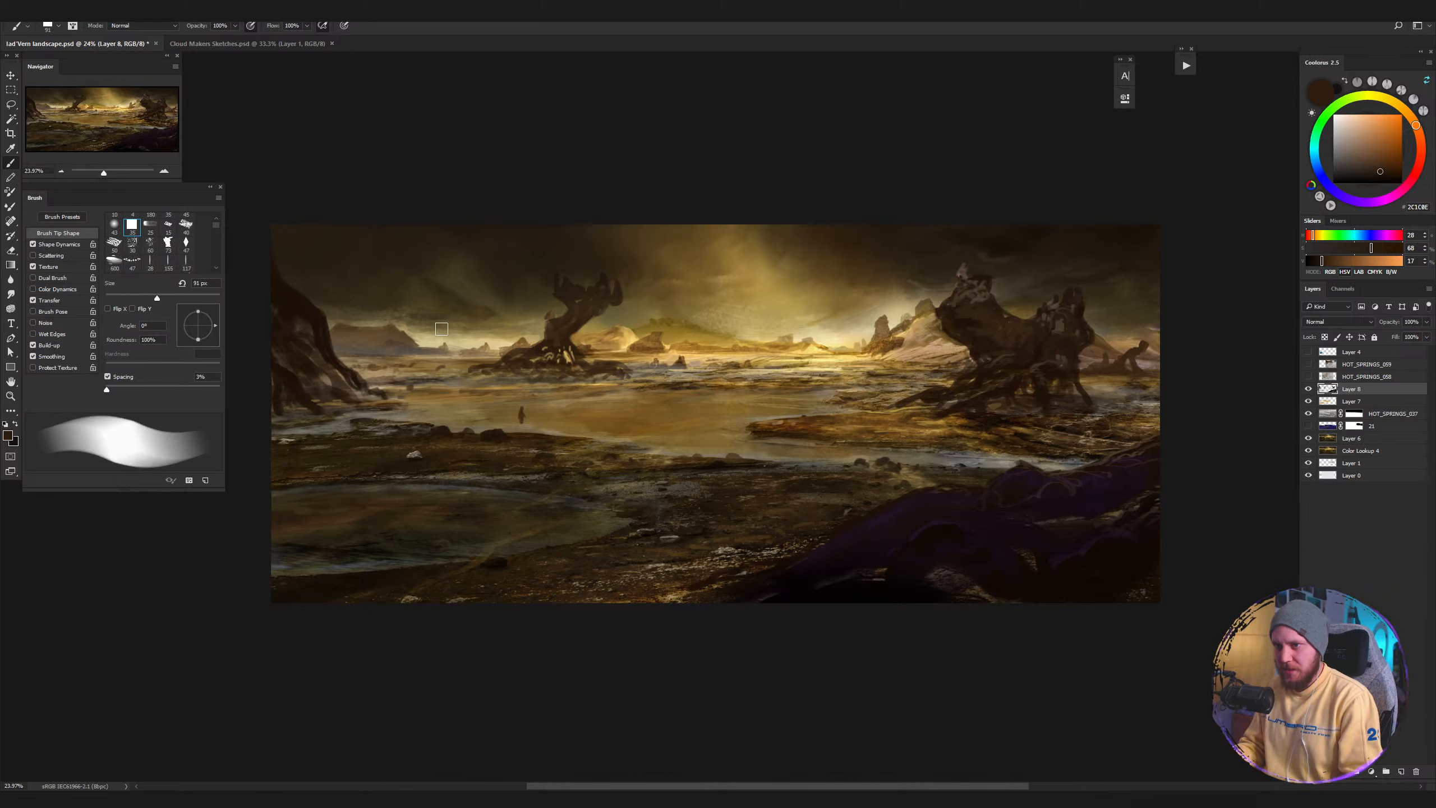
left_click(763, 278, "alt")
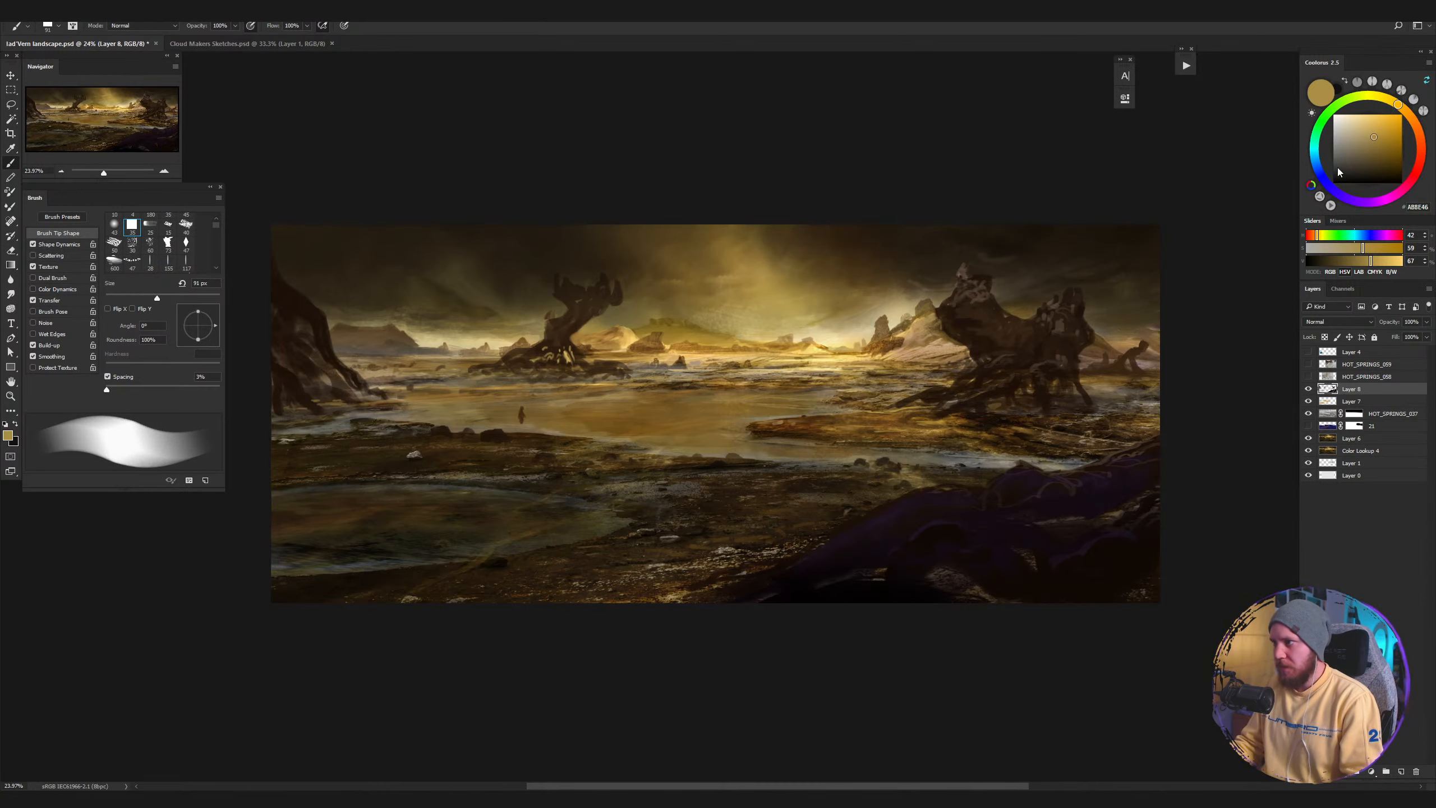
mouse_move(410, 332)
left_mouse_down()
mouse_move(527, 332)
mouse_move(359, 316)
mouse_move(537, 337)
left_mouse_up()
mouse_move(625, 336)
left_mouse_down()
mouse_move(593, 330)
mouse_move(719, 324)
left_mouse_up()
key("ctrl+z")
key("ctrl+z")
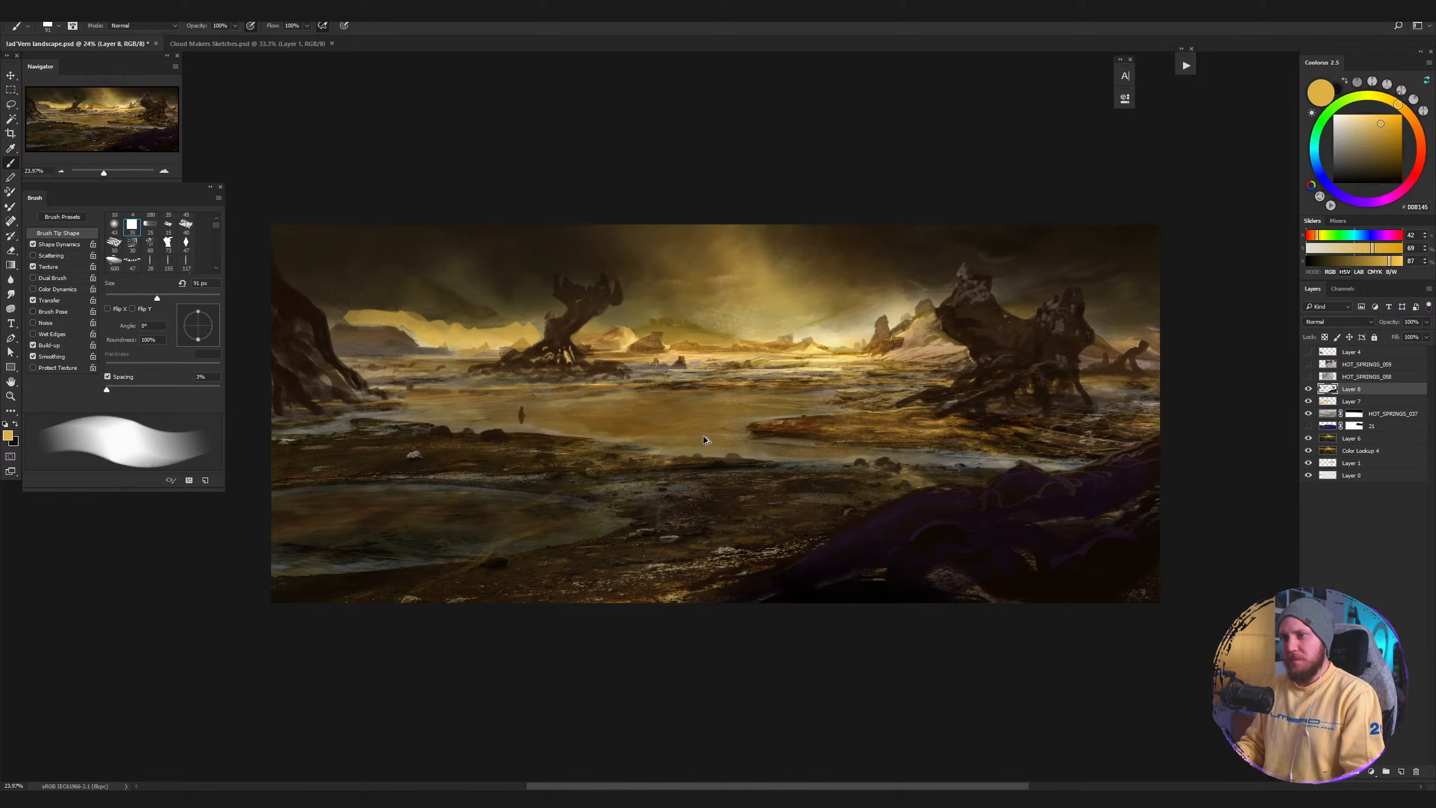
Try a pale cream shape over the far left shore with a 41 px brush and undo its strokes.
left_click_drag(629, 336, 633, 344)
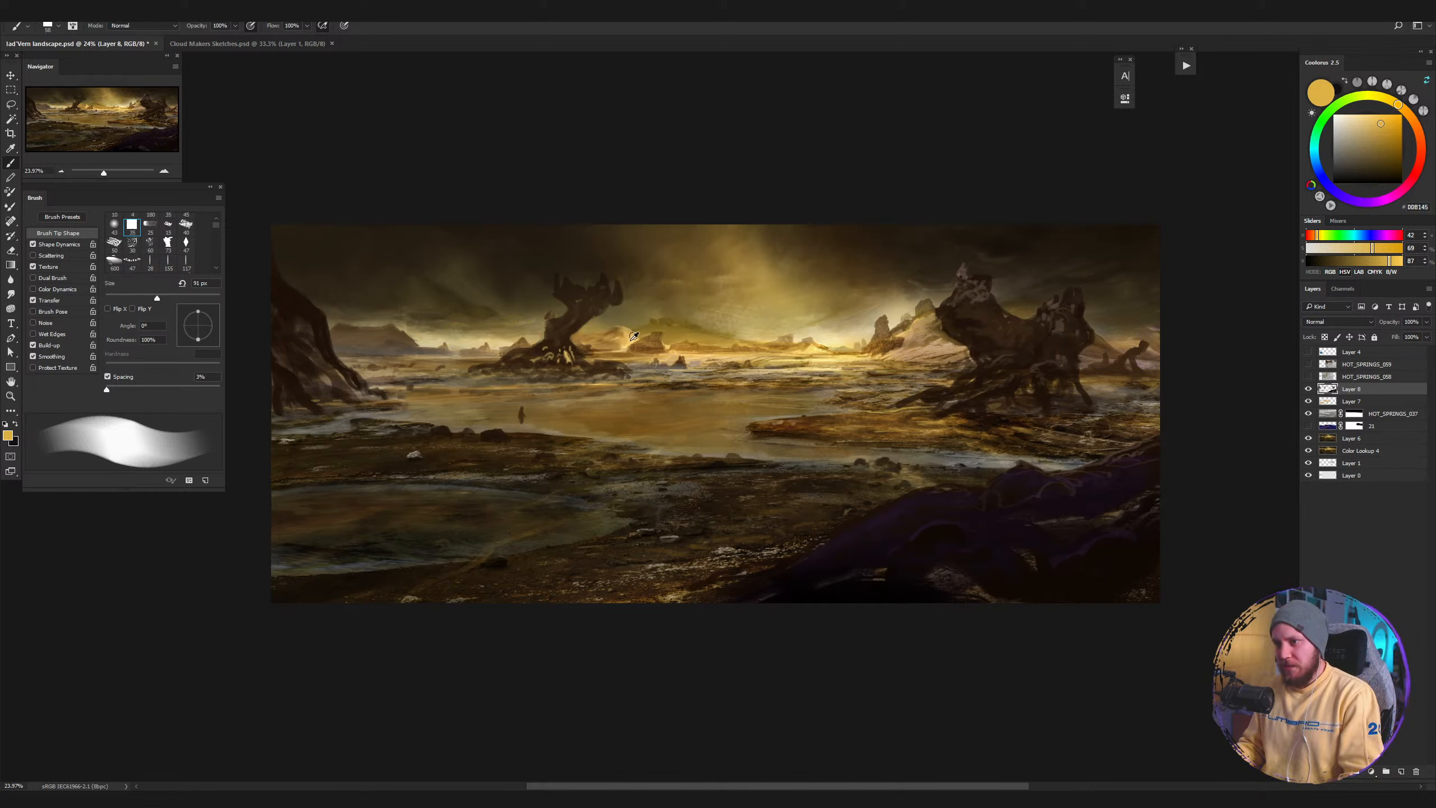
key("bracketleft")
key("bracketleft")
key("bracketleft")
key("bracketleft")
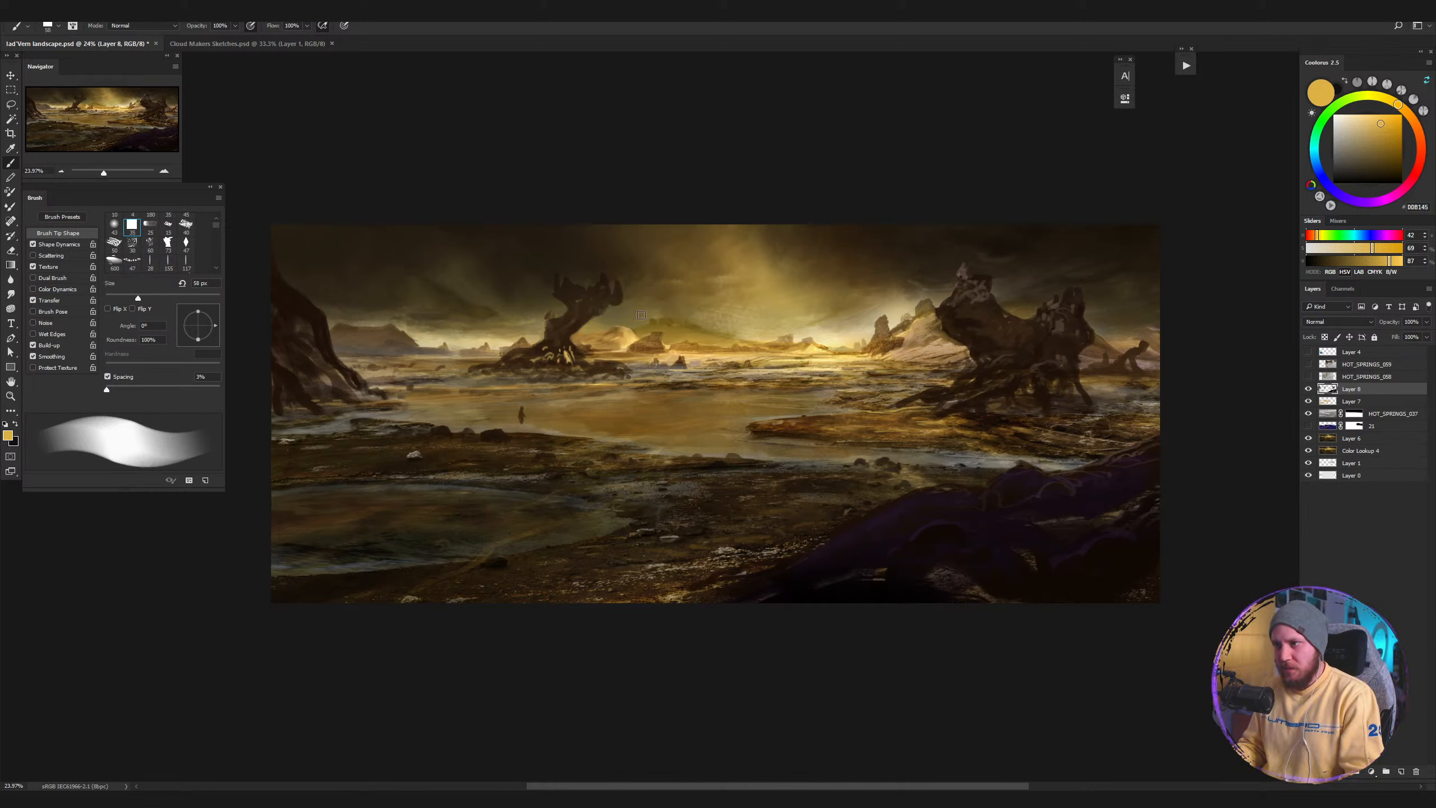
left_click(1105, 344, "alt")
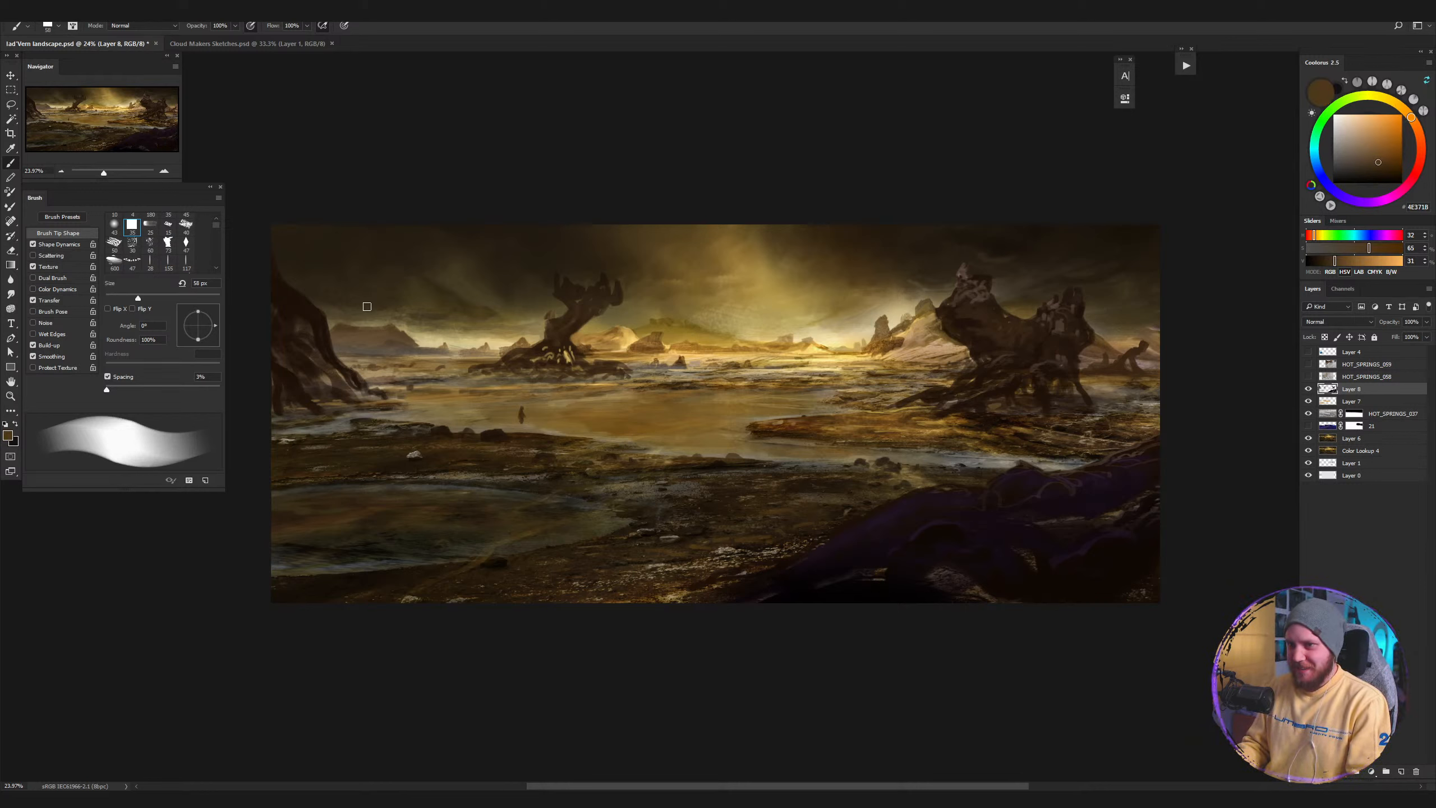
left_click(568, 334, "alt")
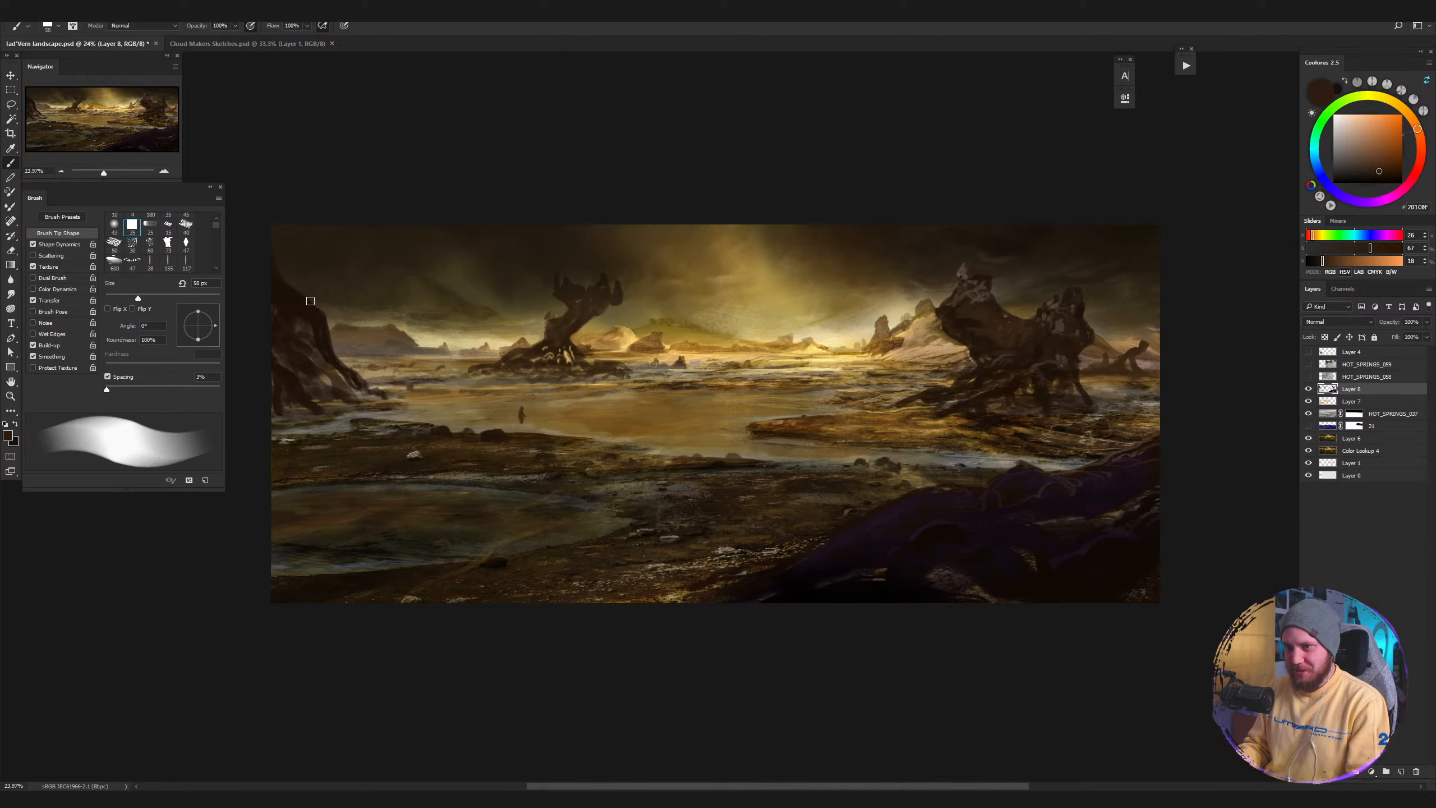
key("bracketleft")
key("bracketleft")
left_click(450, 364, "alt")
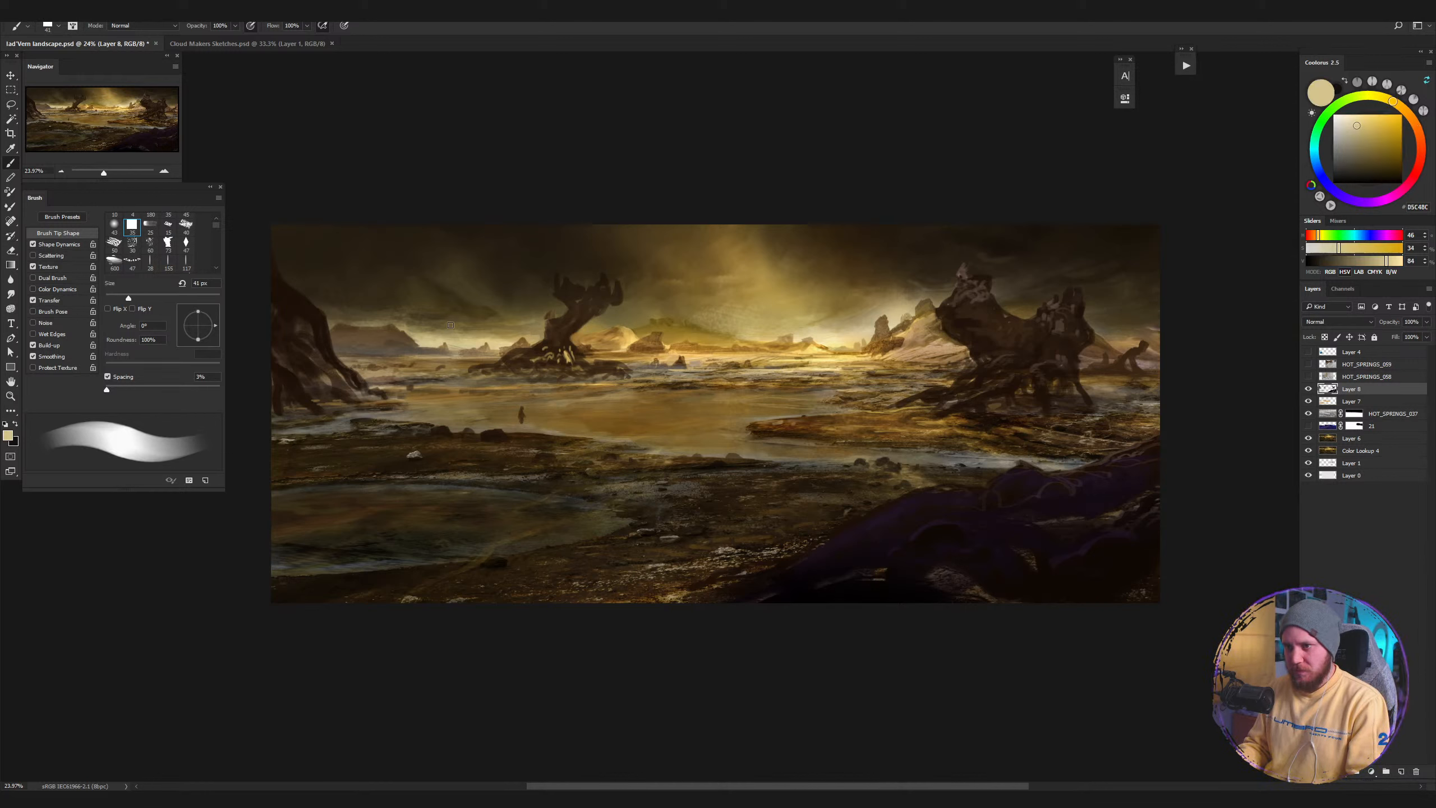
mouse_move(447, 363)
left_mouse_down()
mouse_move(387, 373)
mouse_move(409, 368)
mouse_move(390, 366)
mouse_move(432, 351)
left_mouse_up()
key("ctrl+z")
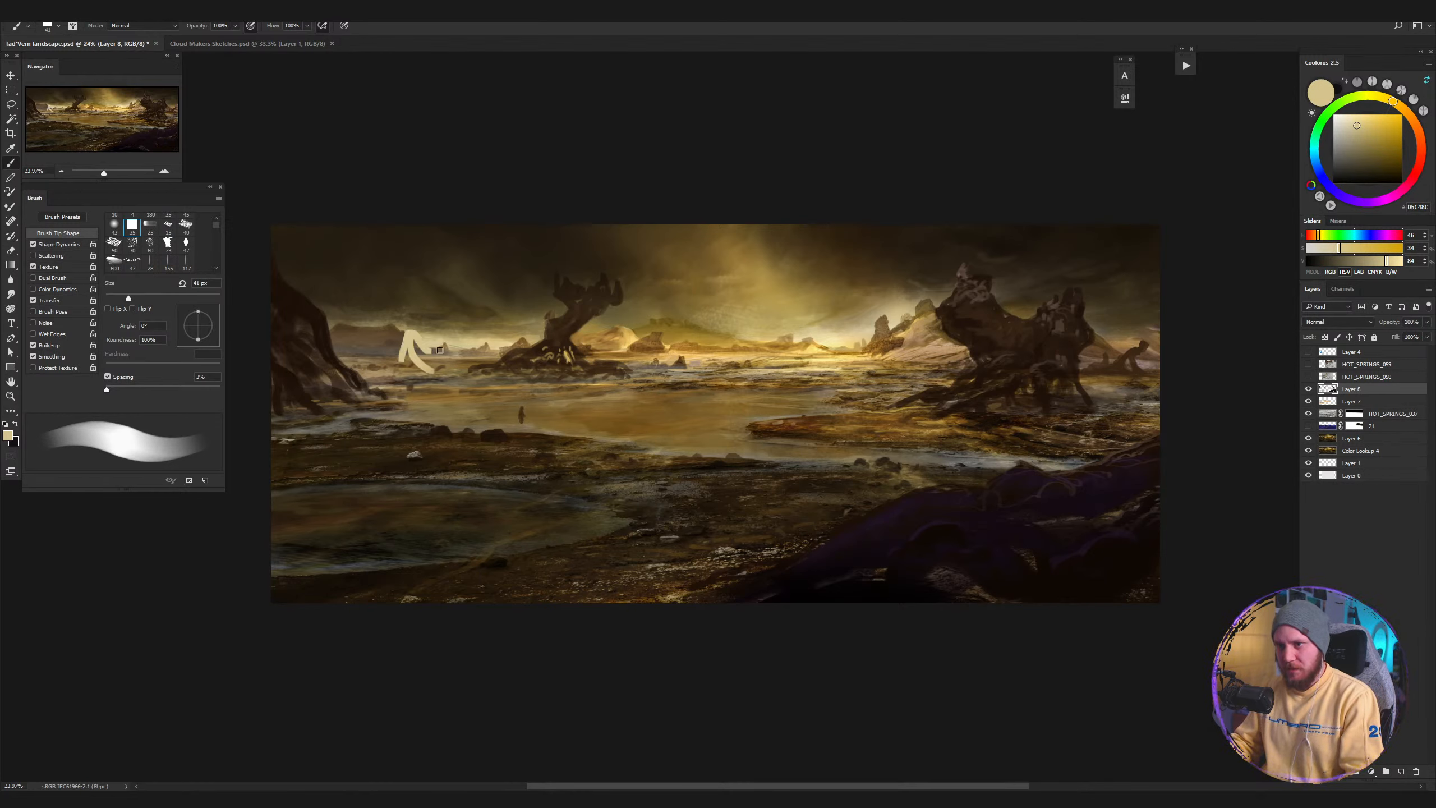
key("ctrl+z")
key("ctrl+z")
key("ctrl+z")
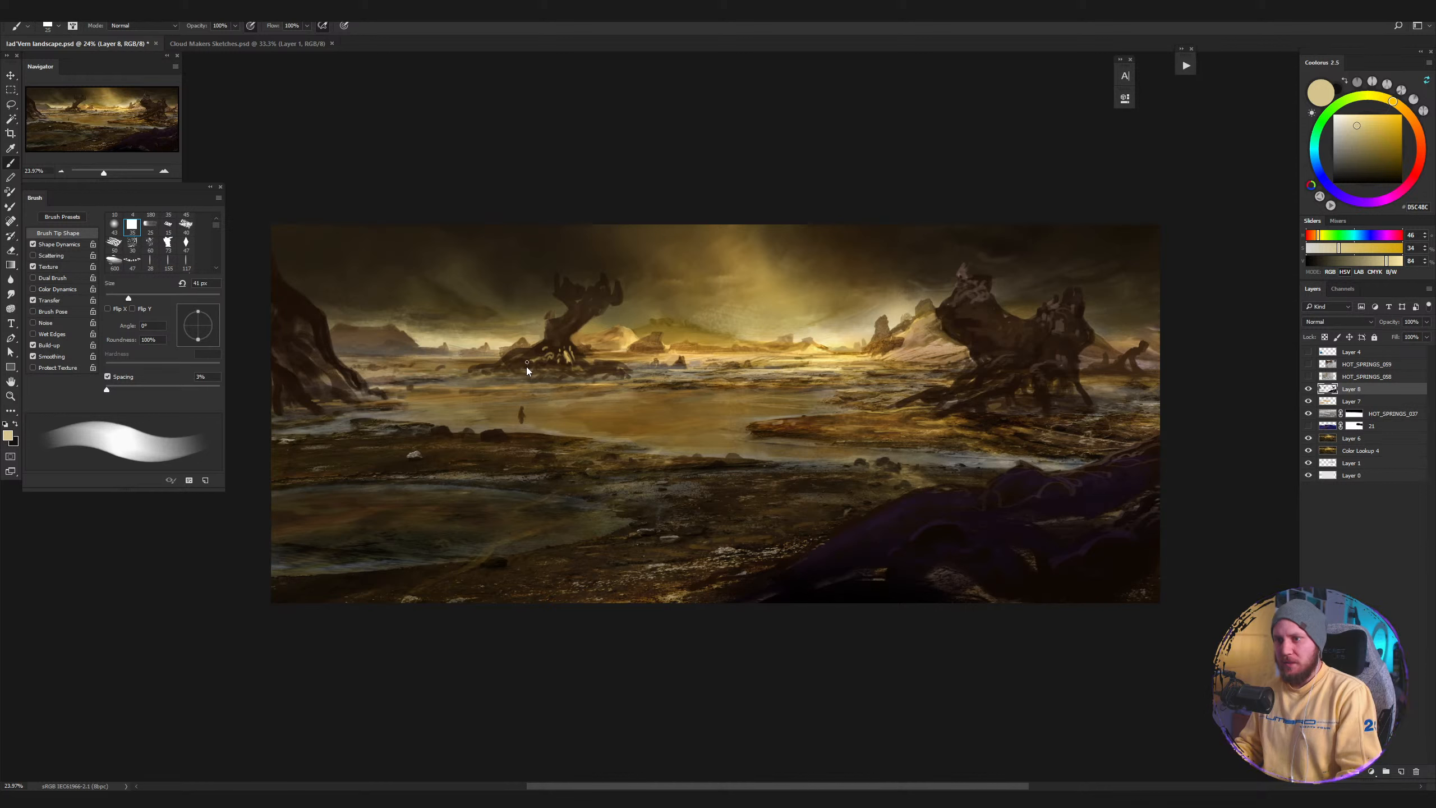
Paint a range of distant hills between the left cliff and the tree-like rock with sampled brown and a 34 px brush.
key("bracketleft")
key("bracketright")
key("bracketright")
key("bracketright")
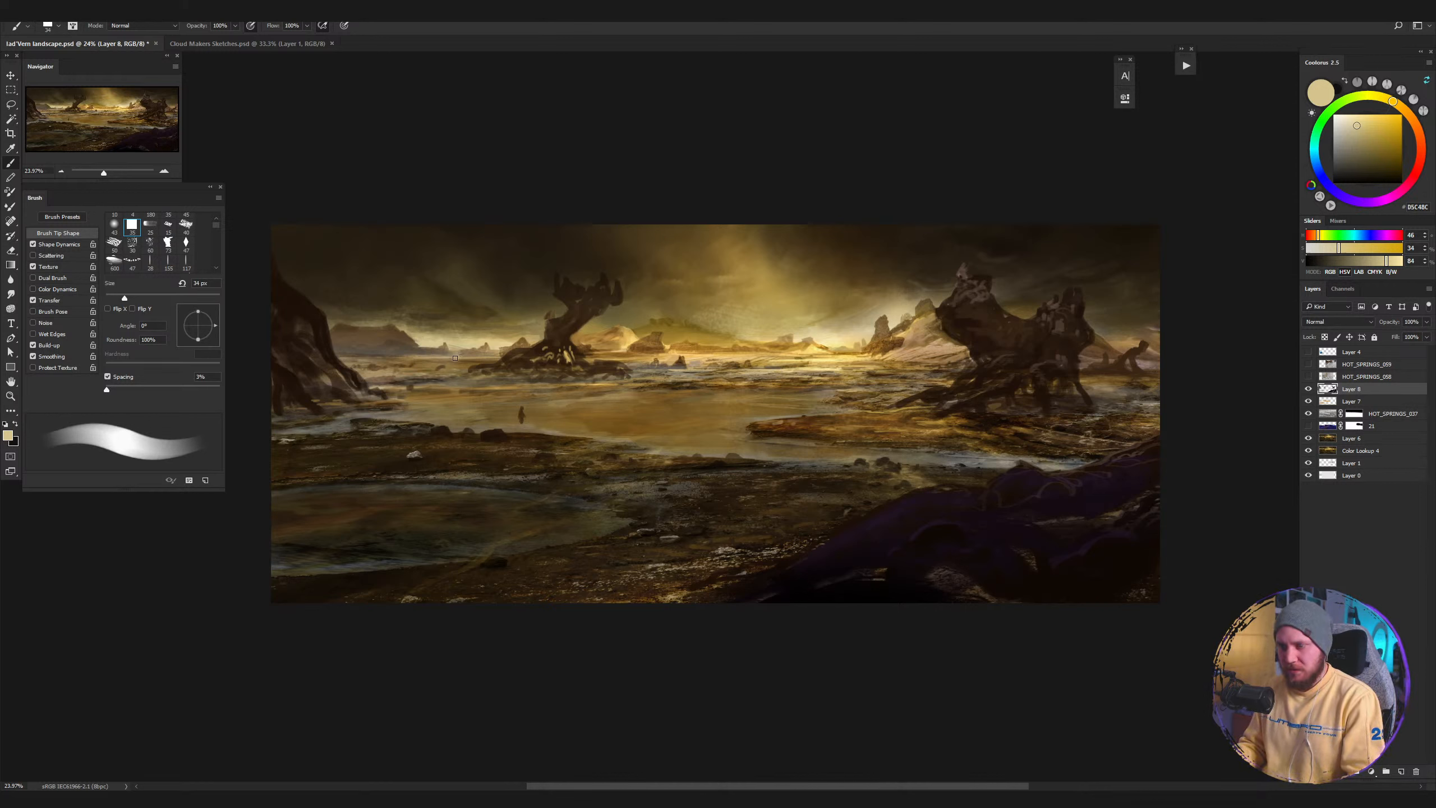
left_click(514, 356, "alt")
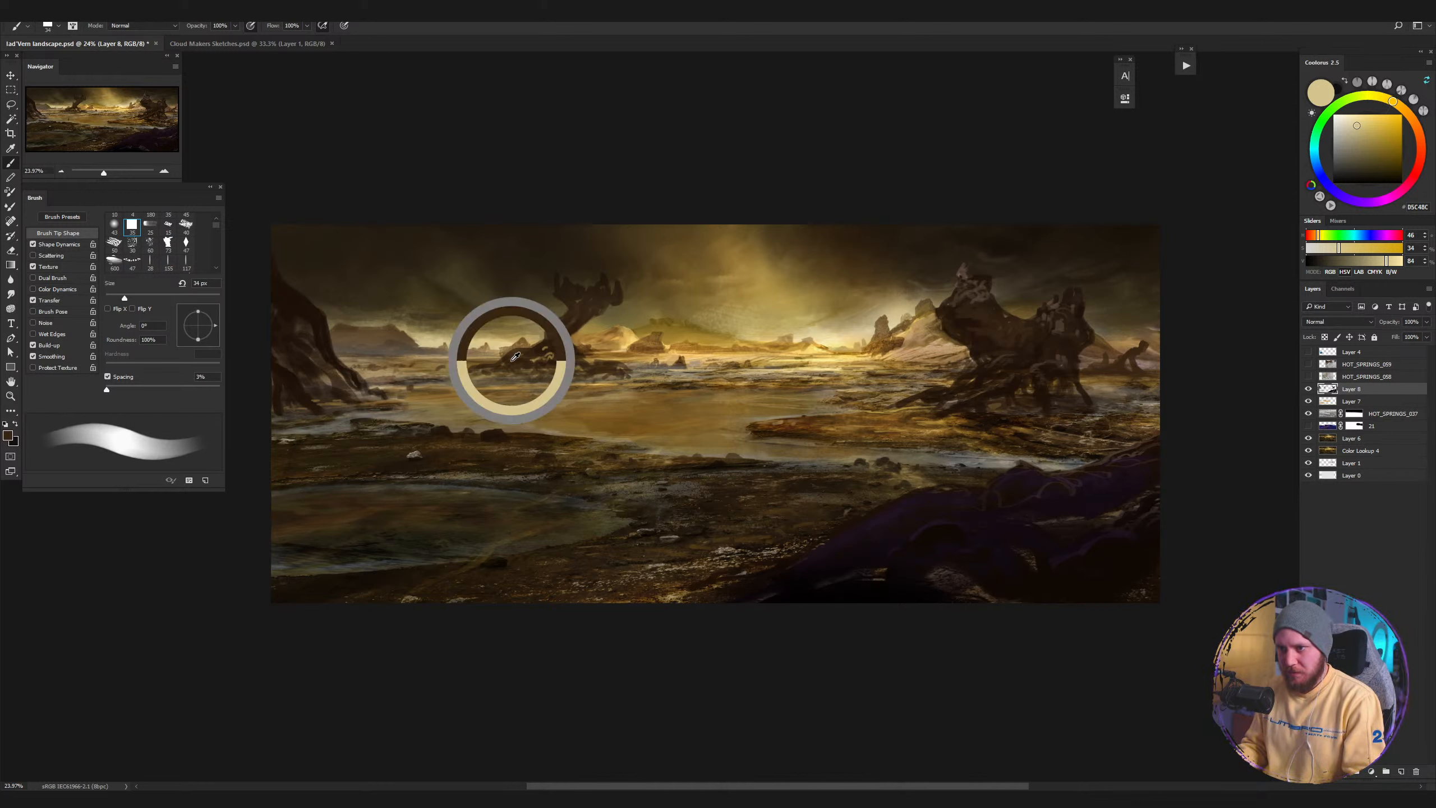
mouse_move(492, 360)
left_mouse_down()
mouse_move(431, 333)
mouse_move(378, 358)
mouse_move(340, 349)
mouse_move(368, 367)
mouse_move(431, 334)
mouse_move(473, 354)
mouse_move(396, 359)
mouse_move(407, 354)
mouse_move(373, 371)
mouse_move(429, 372)
mouse_move(362, 377)
mouse_move(454, 372)
mouse_move(362, 369)
left_mouse_up()
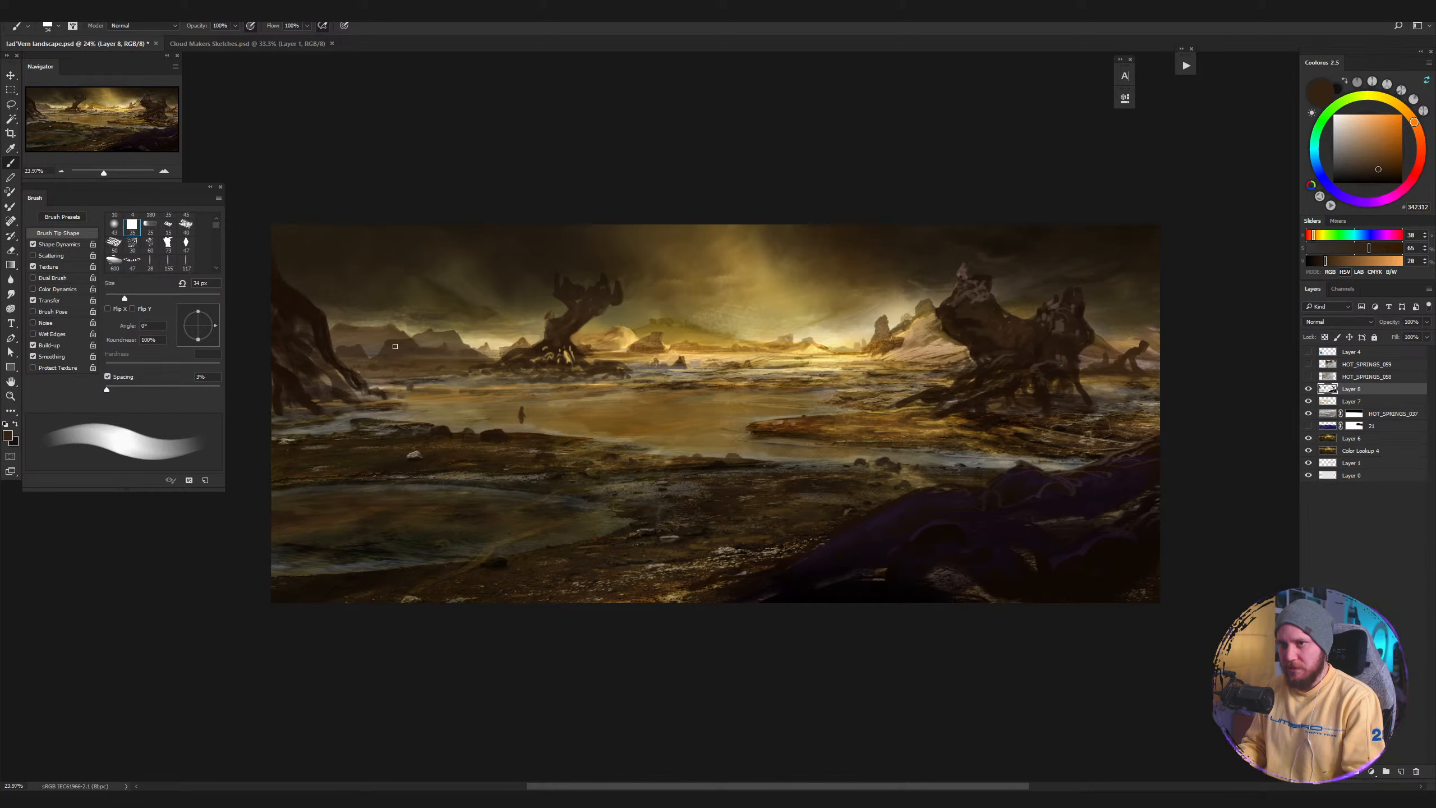
mouse_move(461, 371)
left_mouse_down()
mouse_move(489, 373)
mouse_move(418, 335)
left_mouse_up()
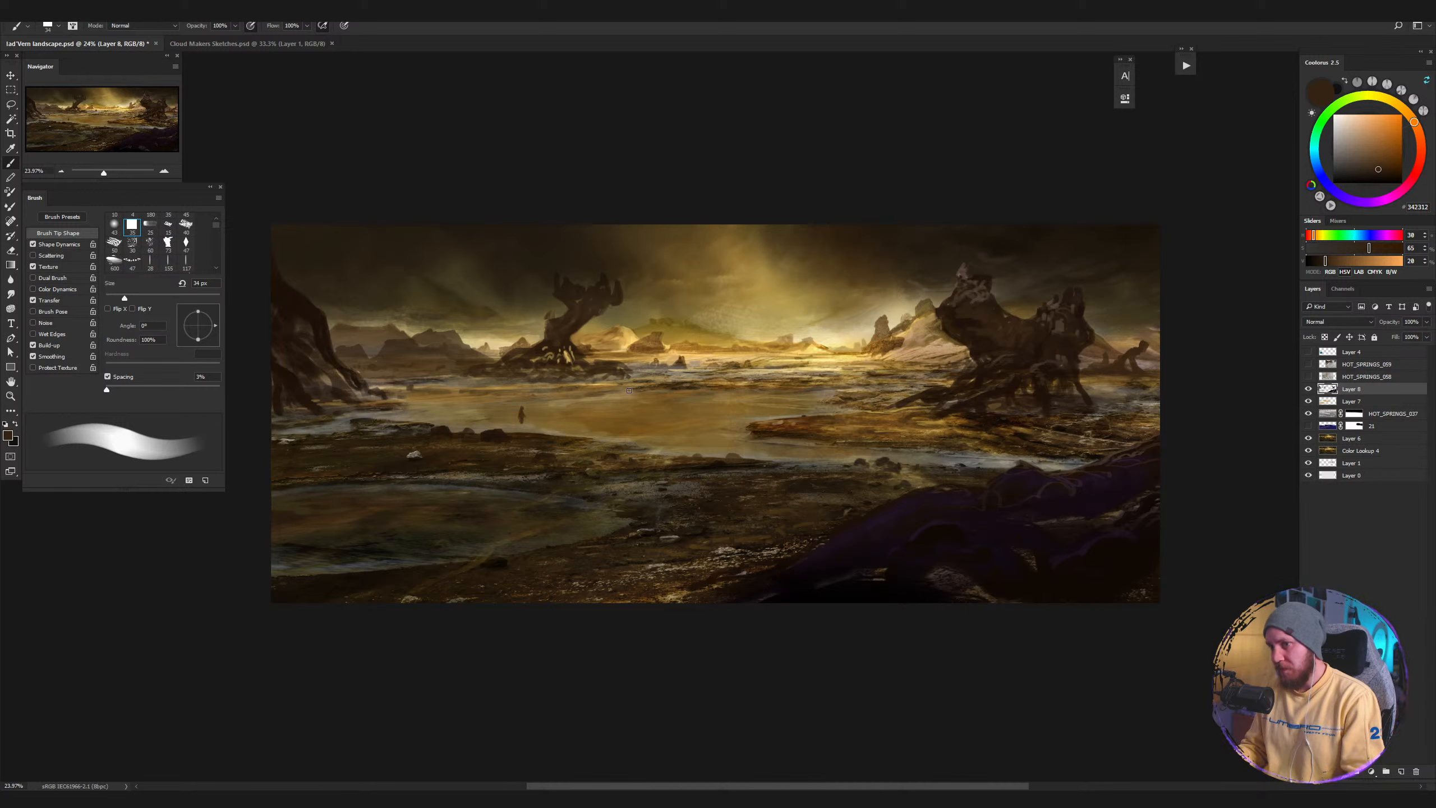
Compare the scene with and without the new distant hills by undoing and redoing them.
key("bracketright")
key("bracketright")
key("bracketright")
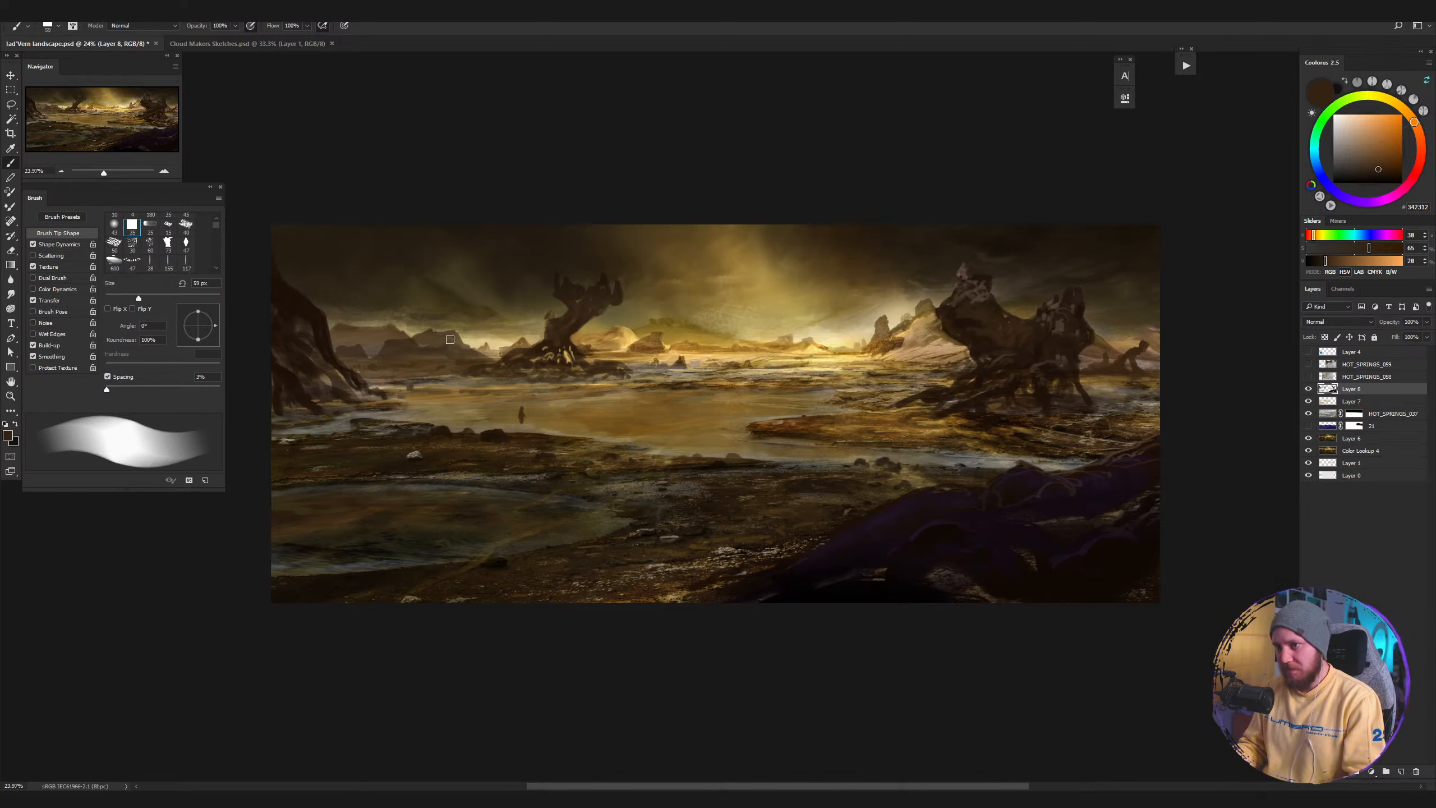
key("ctrl+z")
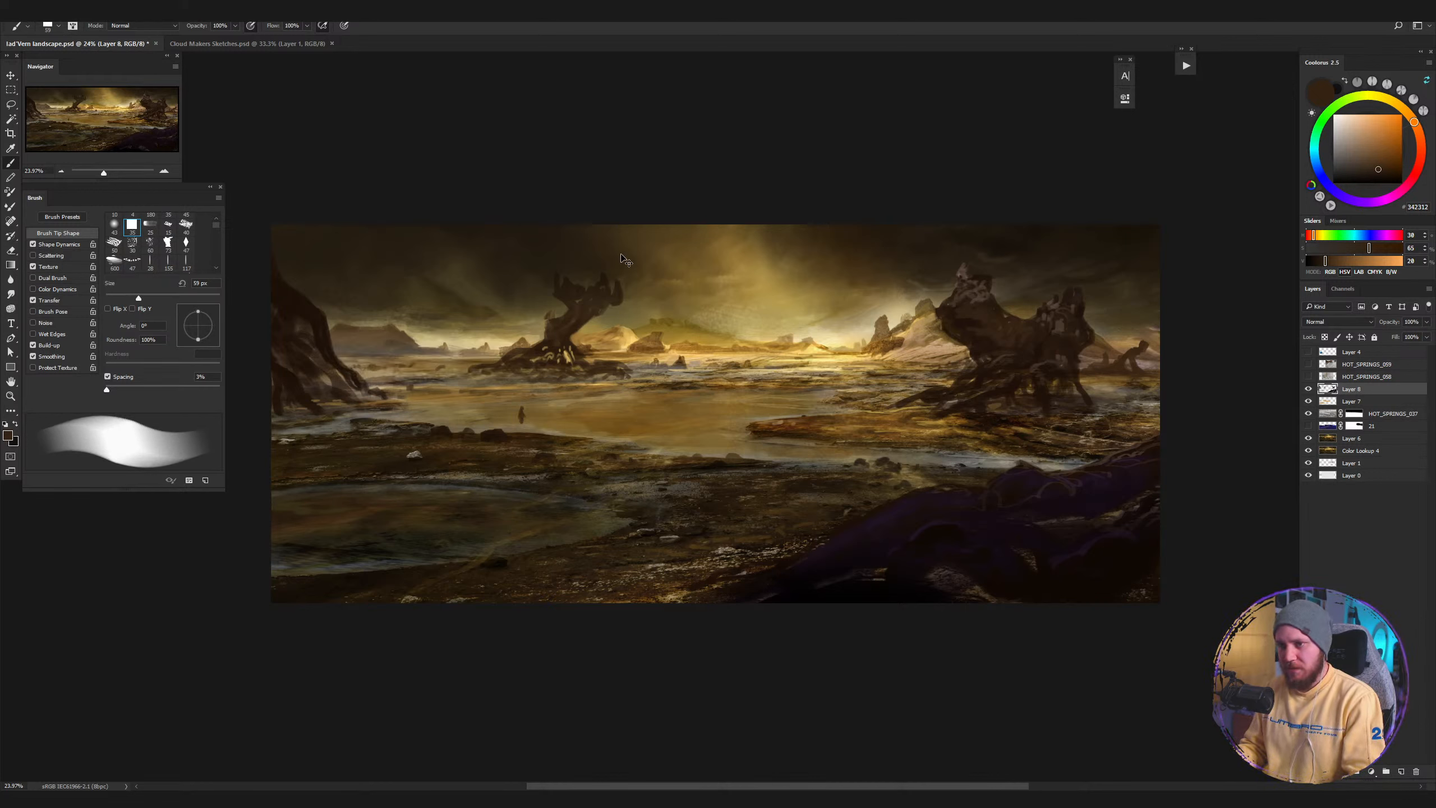
key("ctrl+shift+z")
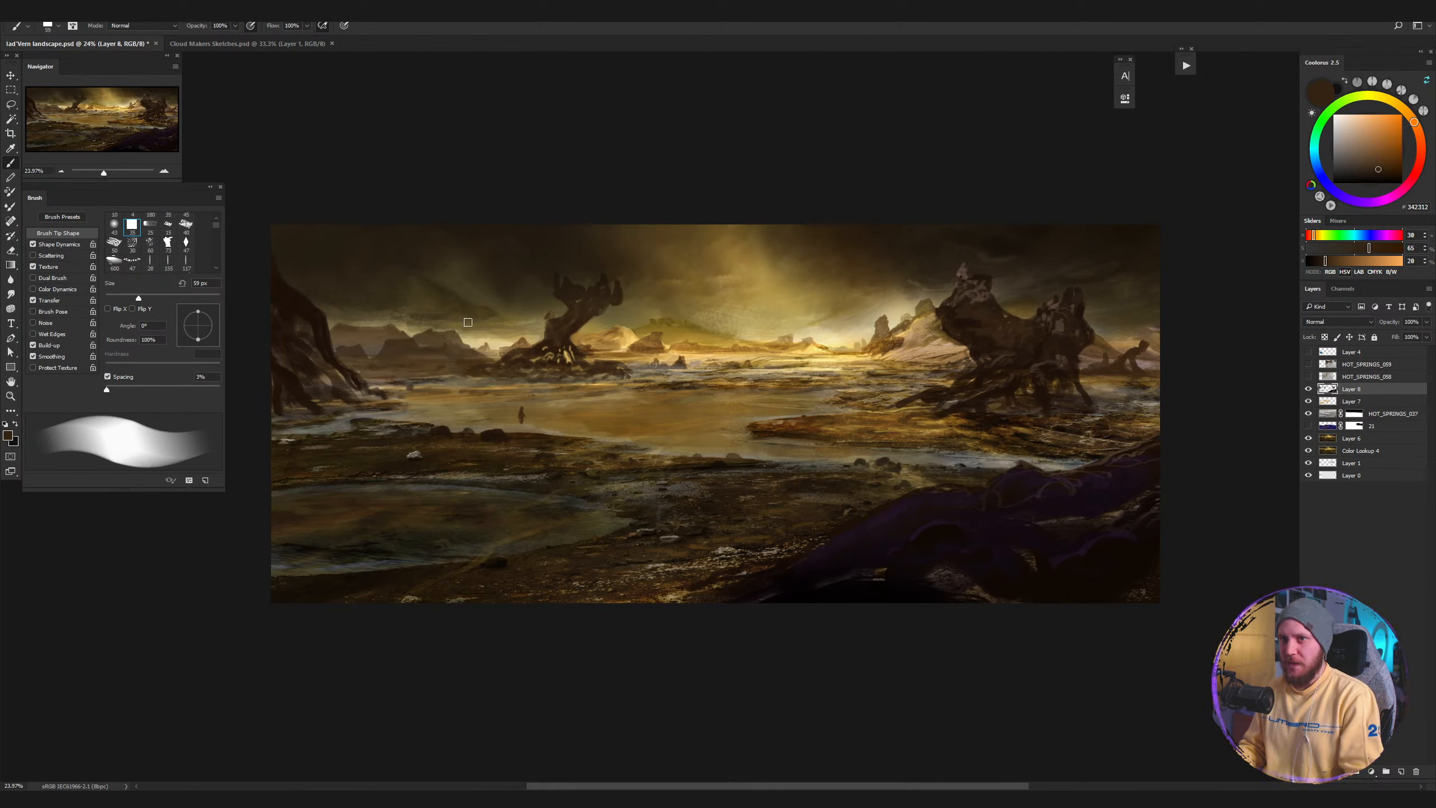
Sketch a rough dark loop on the central water with a 26 px brush and undo it.
left_click_drag(718, 317, 712, 326)
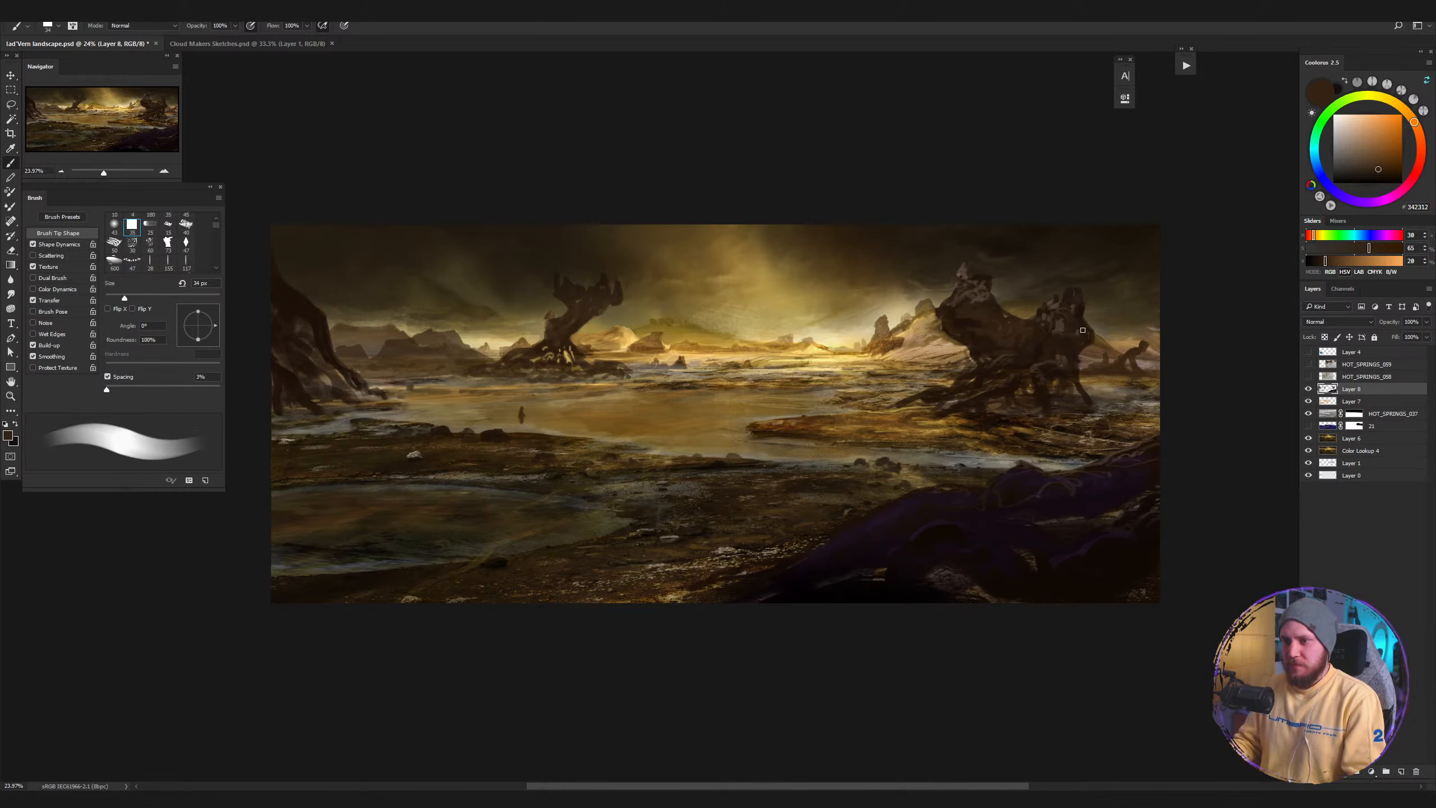
left_click_drag(573, 341, 575, 331)
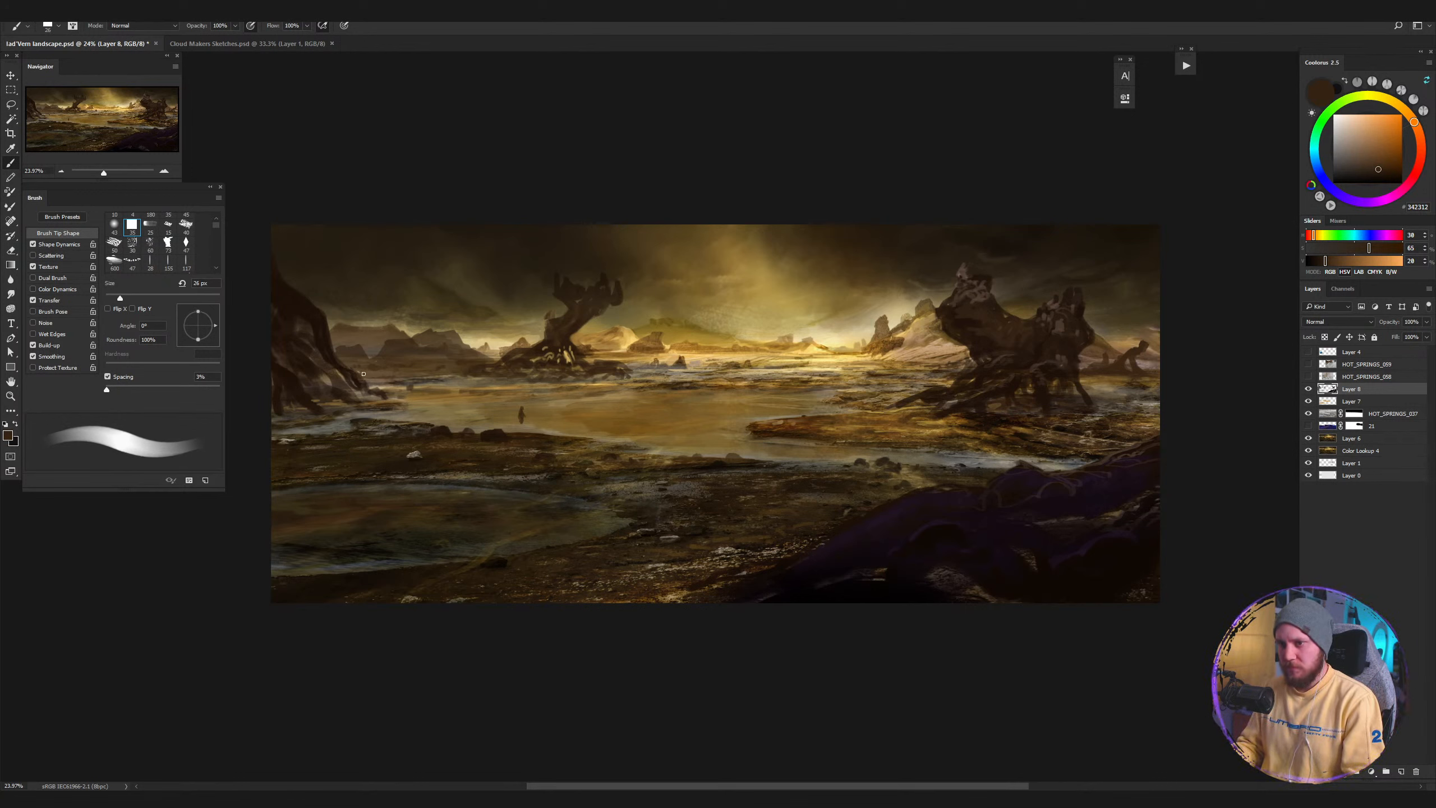
left_click(345, 430, "alt")
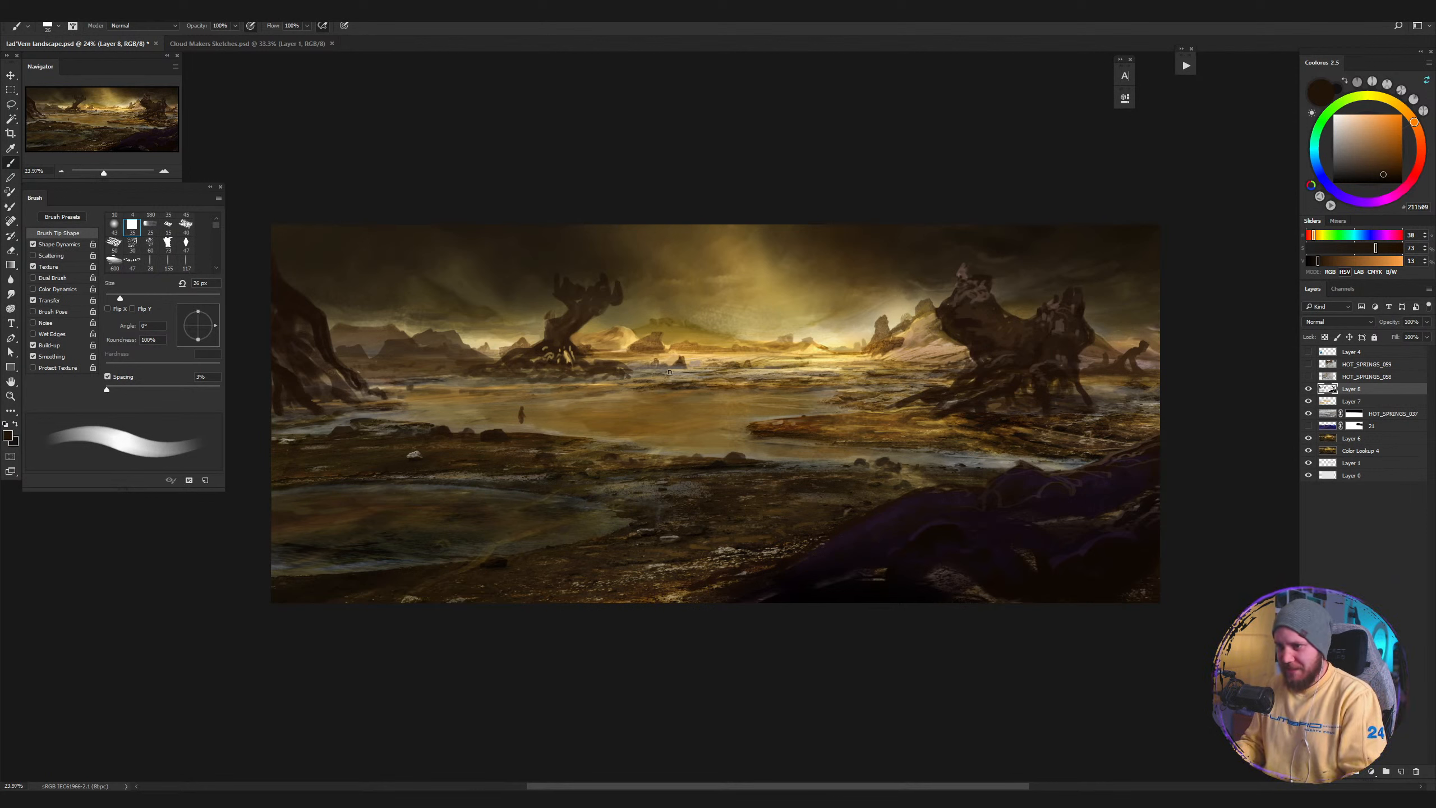
mouse_move(687, 410)
left_mouse_down()
mouse_move(664, 425)
mouse_move(754, 406)
left_mouse_up()
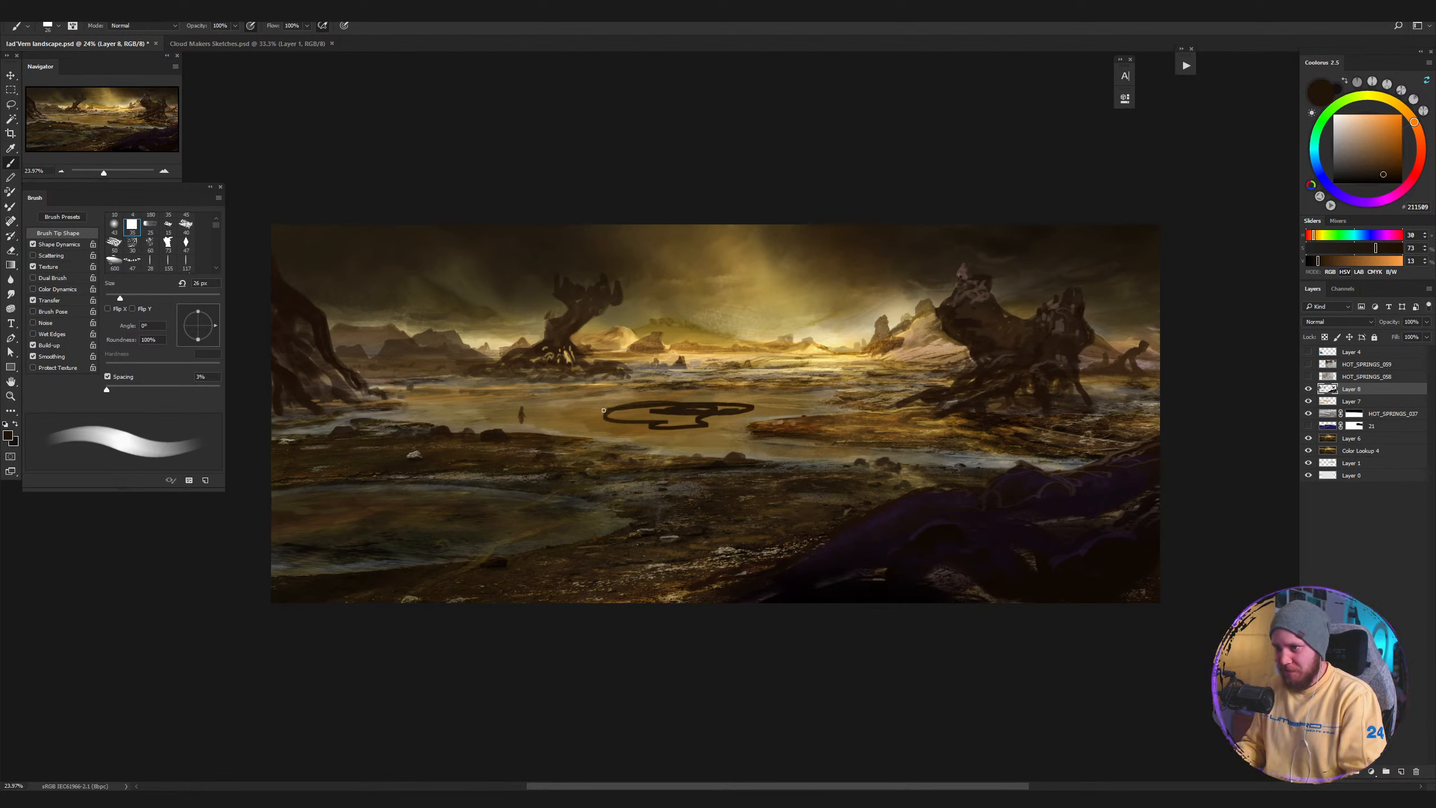
key("ctrl+z")
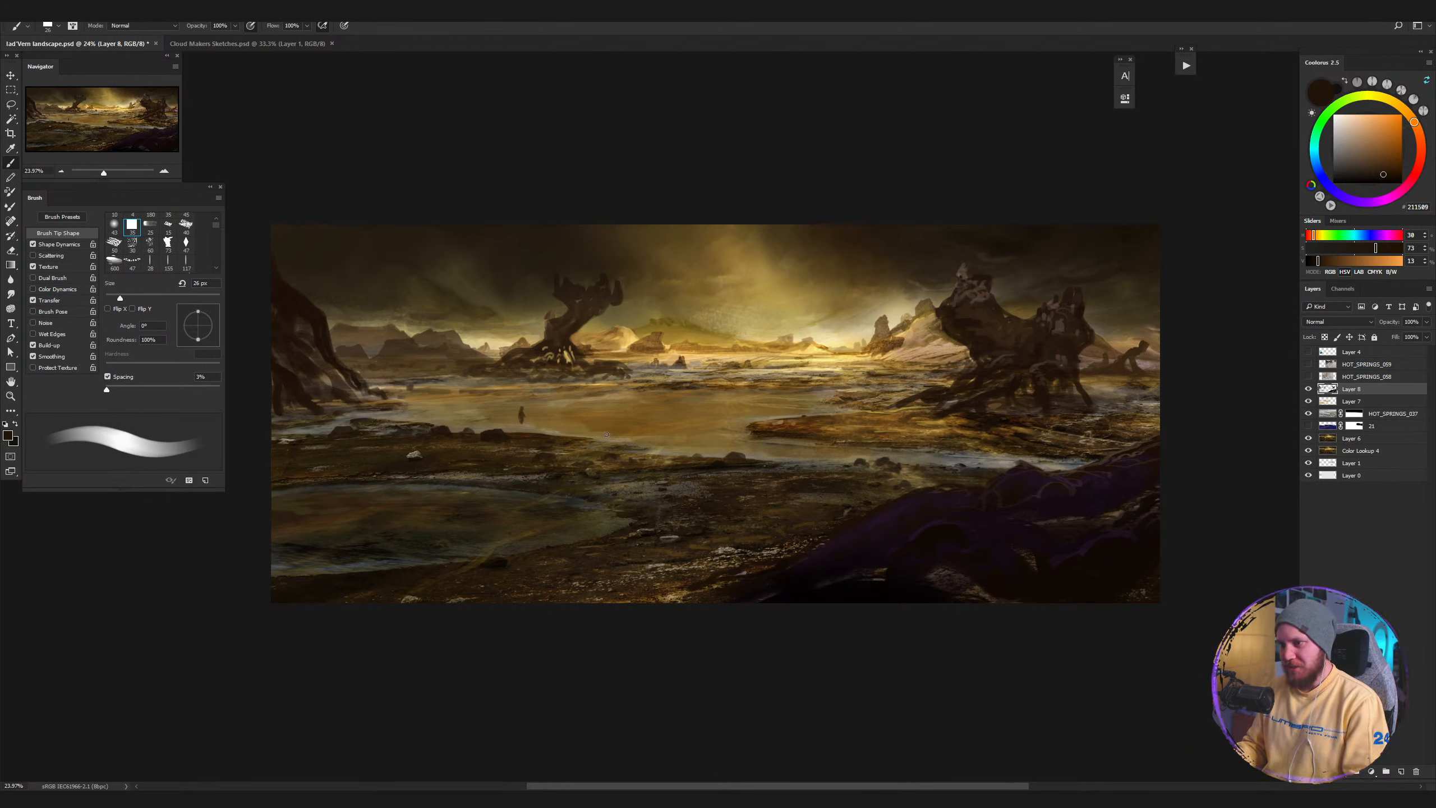
Try large dark twisting shapes along the right edge of the landscape with a 100 px brush, undoing each attempt.
key("z")
mouse_move(525, 410)
left_mouse_down()
mouse_move(547, 412)
mouse_move(517, 413)
left_mouse_up()
key("b")
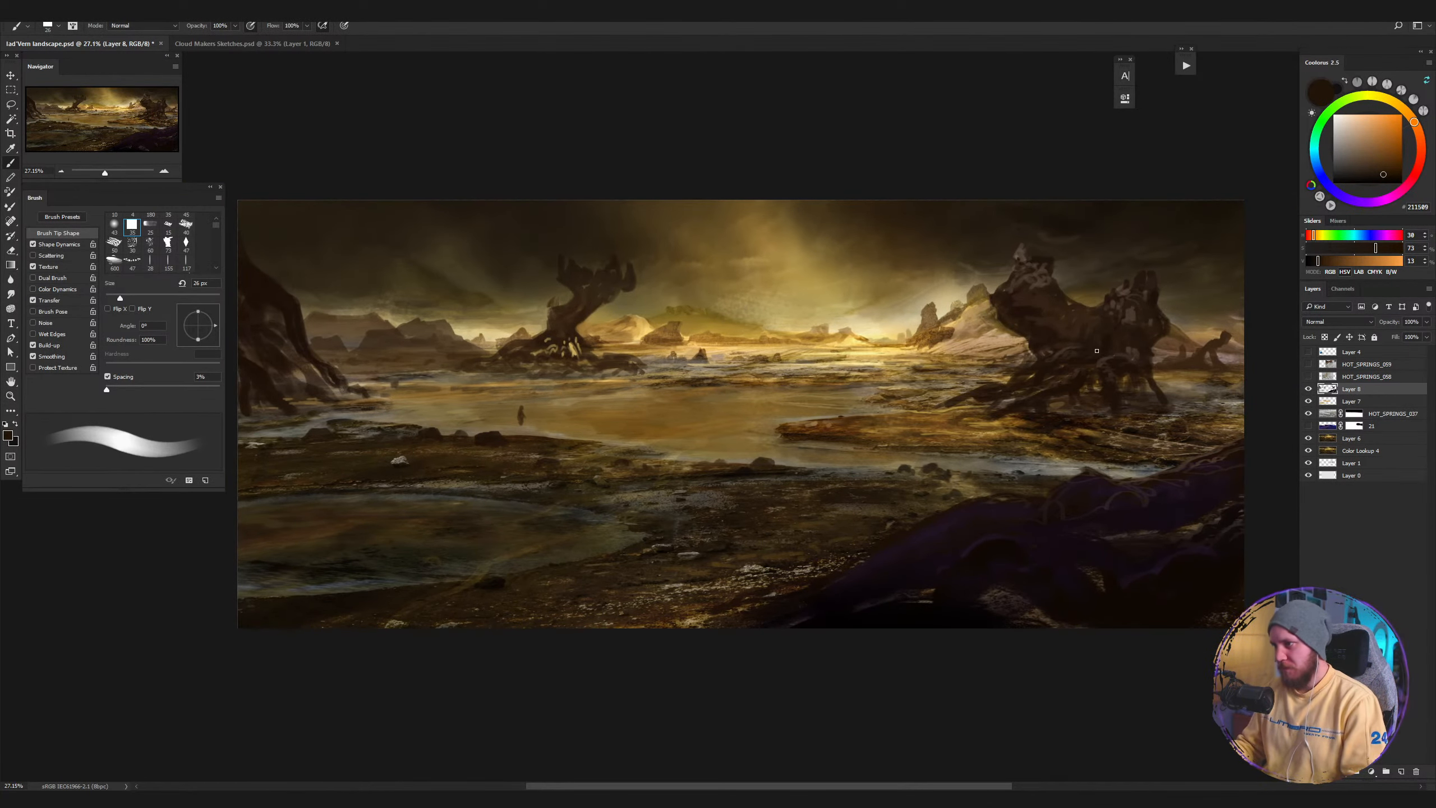
left_click_drag(1154, 391, 1005, 394)
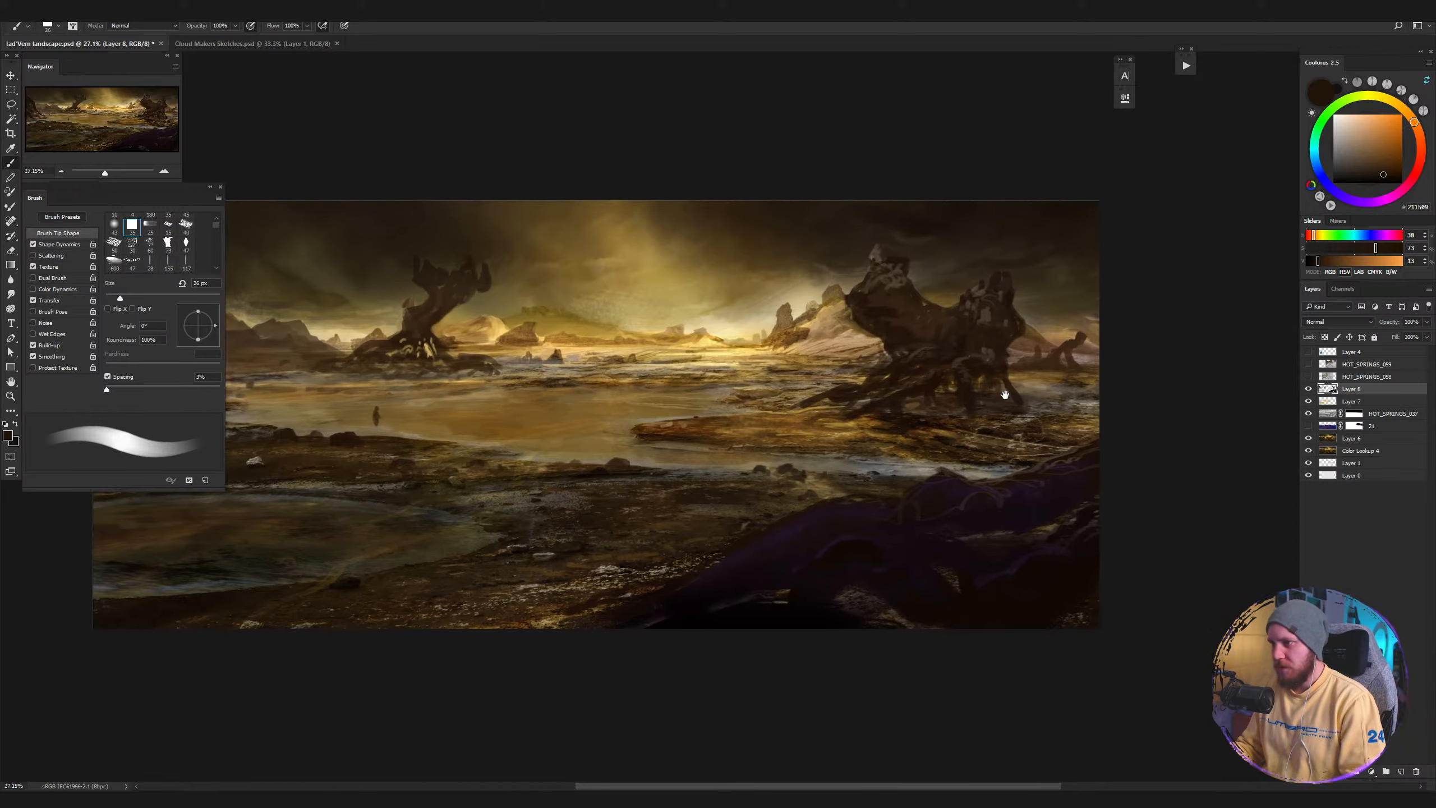
left_click(983, 358, "alt")
key("bracketright")
key("bracketright")
key("bracketright")
key("bracketright")
key("bracketright")
key("bracketright")
key("bracketright")
key("bracketright")
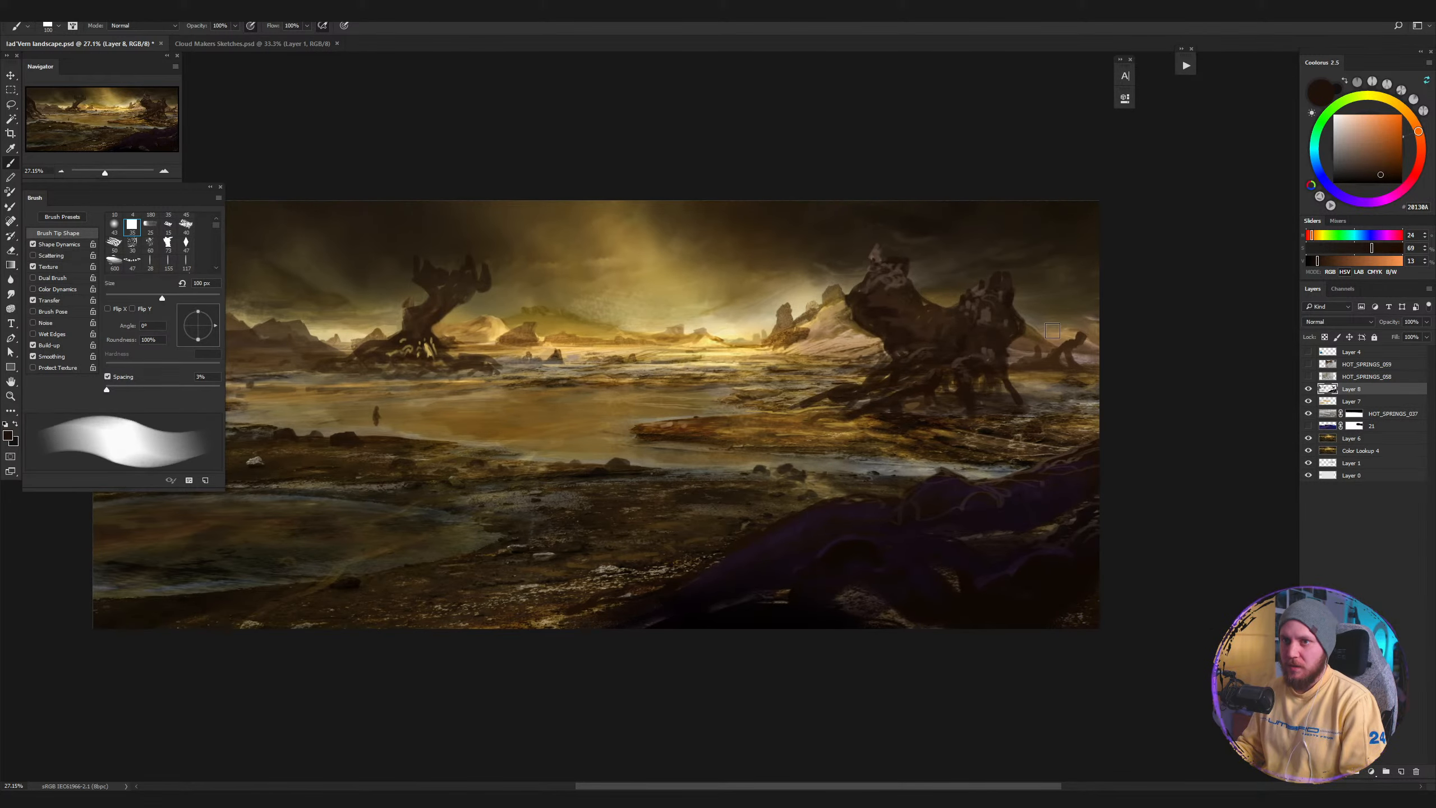
mouse_move(984, 413)
left_mouse_down()
mouse_move(1102, 298)
mouse_move(985, 396)
mouse_move(986, 418)
mouse_move(1074, 380)
mouse_move(1069, 391)
mouse_move(1034, 425)
mouse_move(946, 467)
mouse_move(1068, 378)
mouse_move(984, 411)
mouse_move(956, 453)
left_mouse_up()
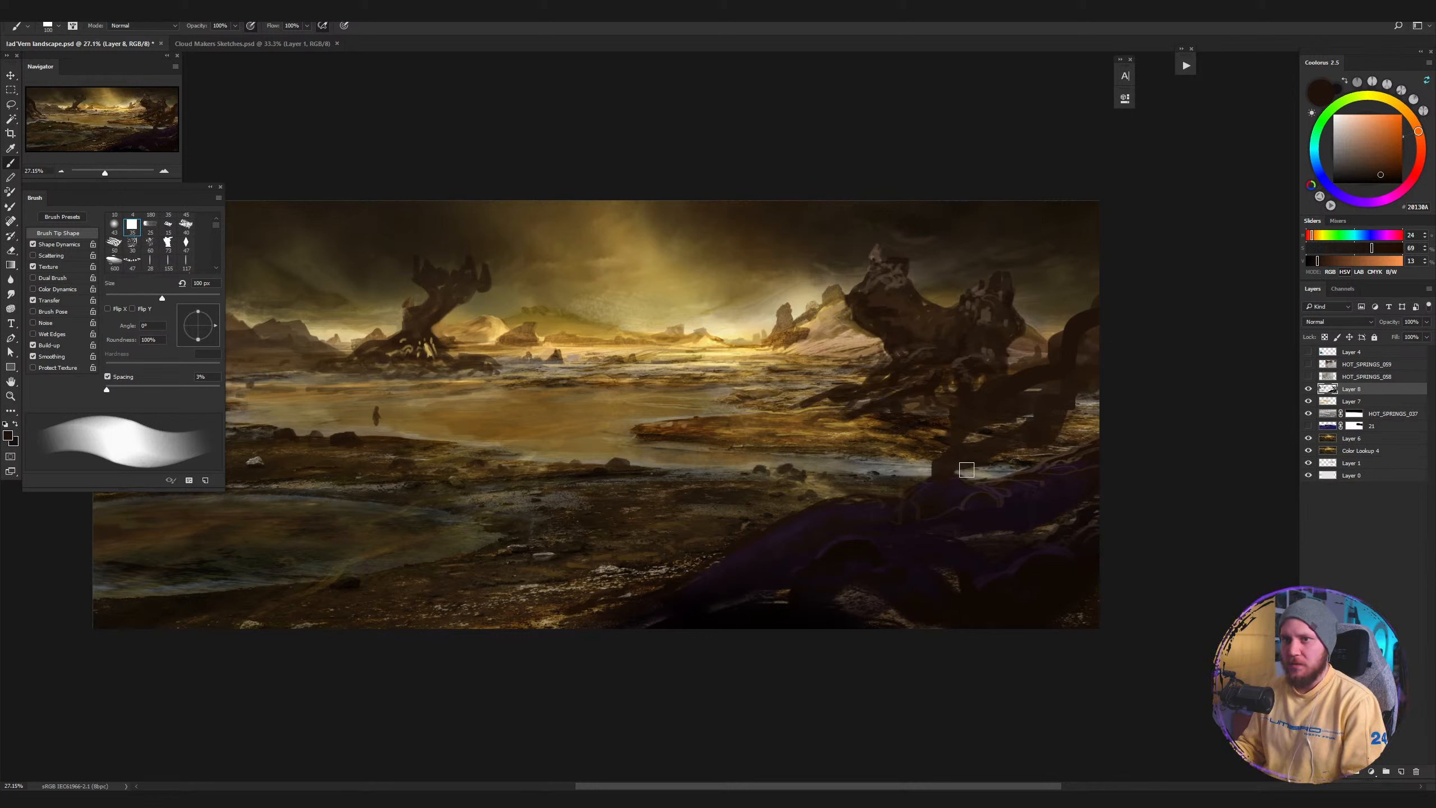
key("ctrl+z")
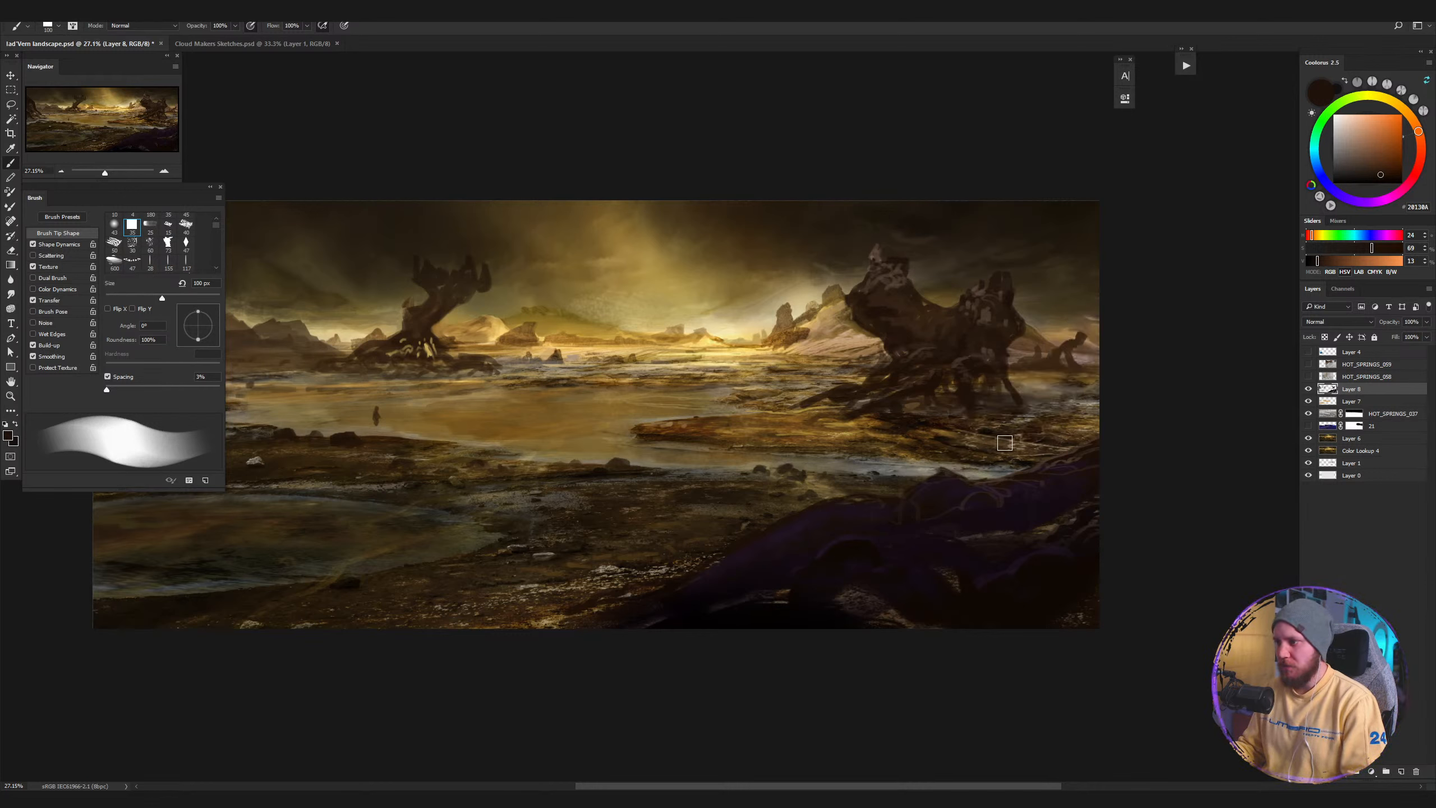
mouse_move(1076, 295)
left_mouse_down()
mouse_move(1004, 390)
mouse_move(1097, 374)
left_mouse_up()
key("ctrl+z")
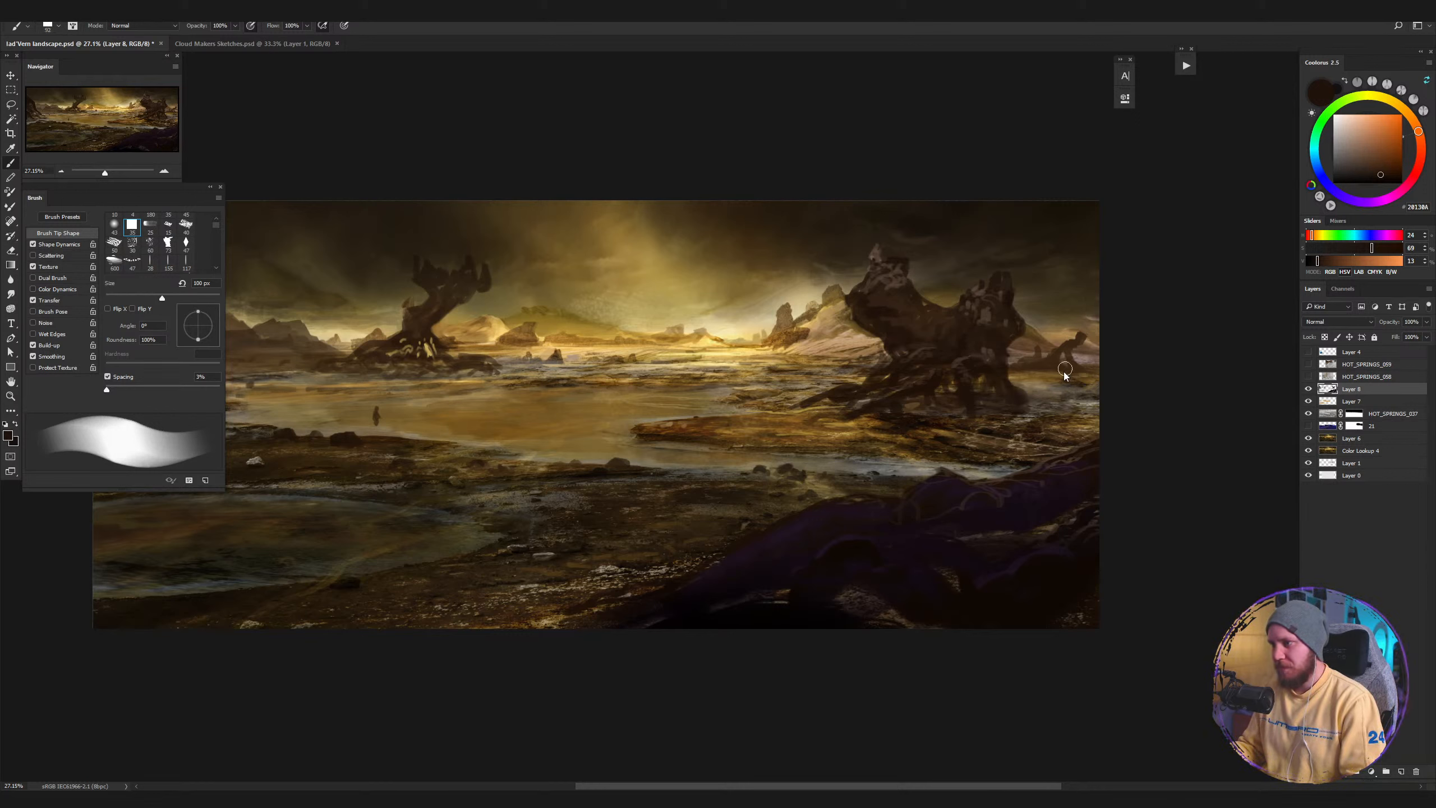
Extend the roots at the right base of the large rock formation with sampled dark browns and a smaller brush.
key("bracketleft")
key("bracketleft")
key("bracketleft")
key("bracketleft")
key("bracketleft")
left_click_drag(1001, 375, 1028, 396)
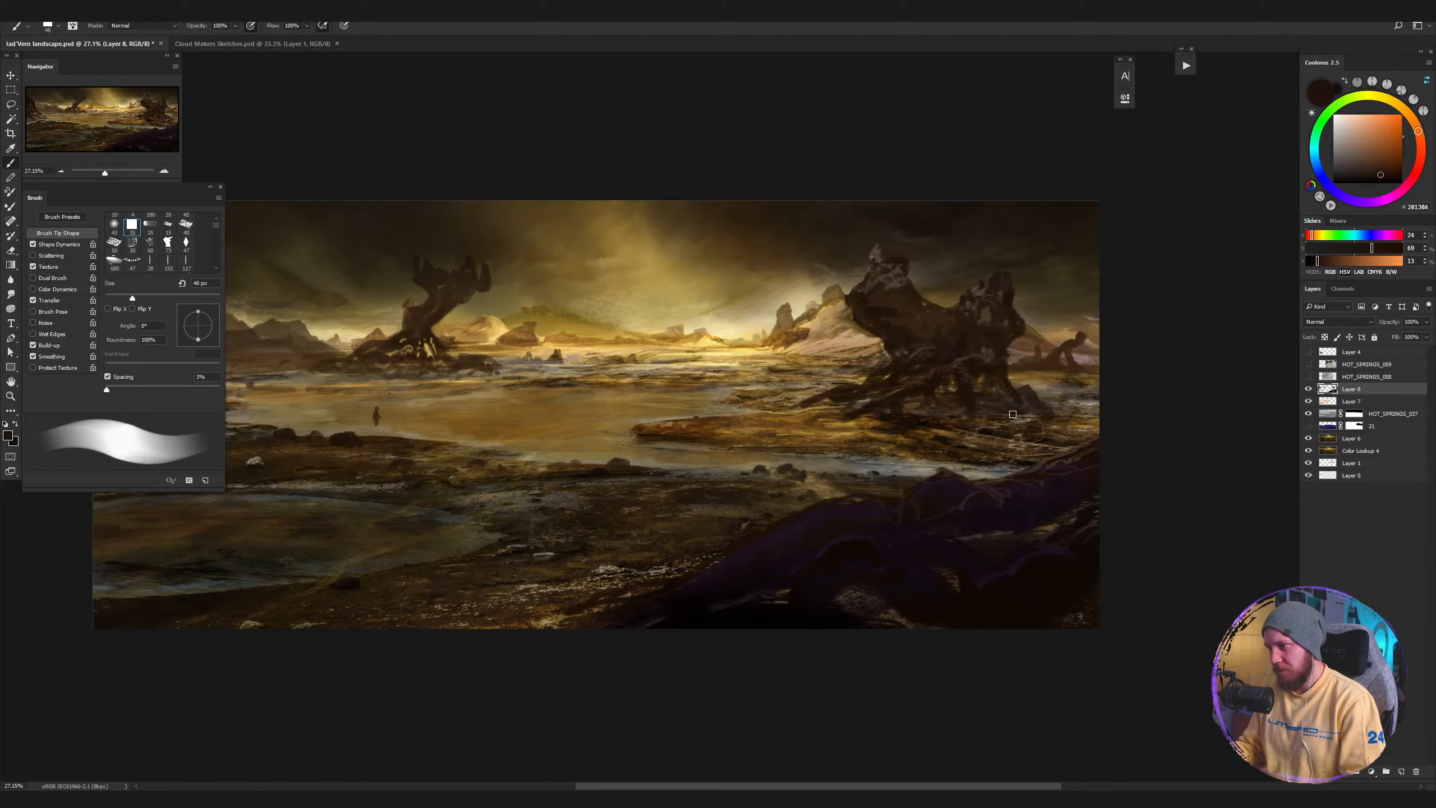
left_click(994, 428, "alt")
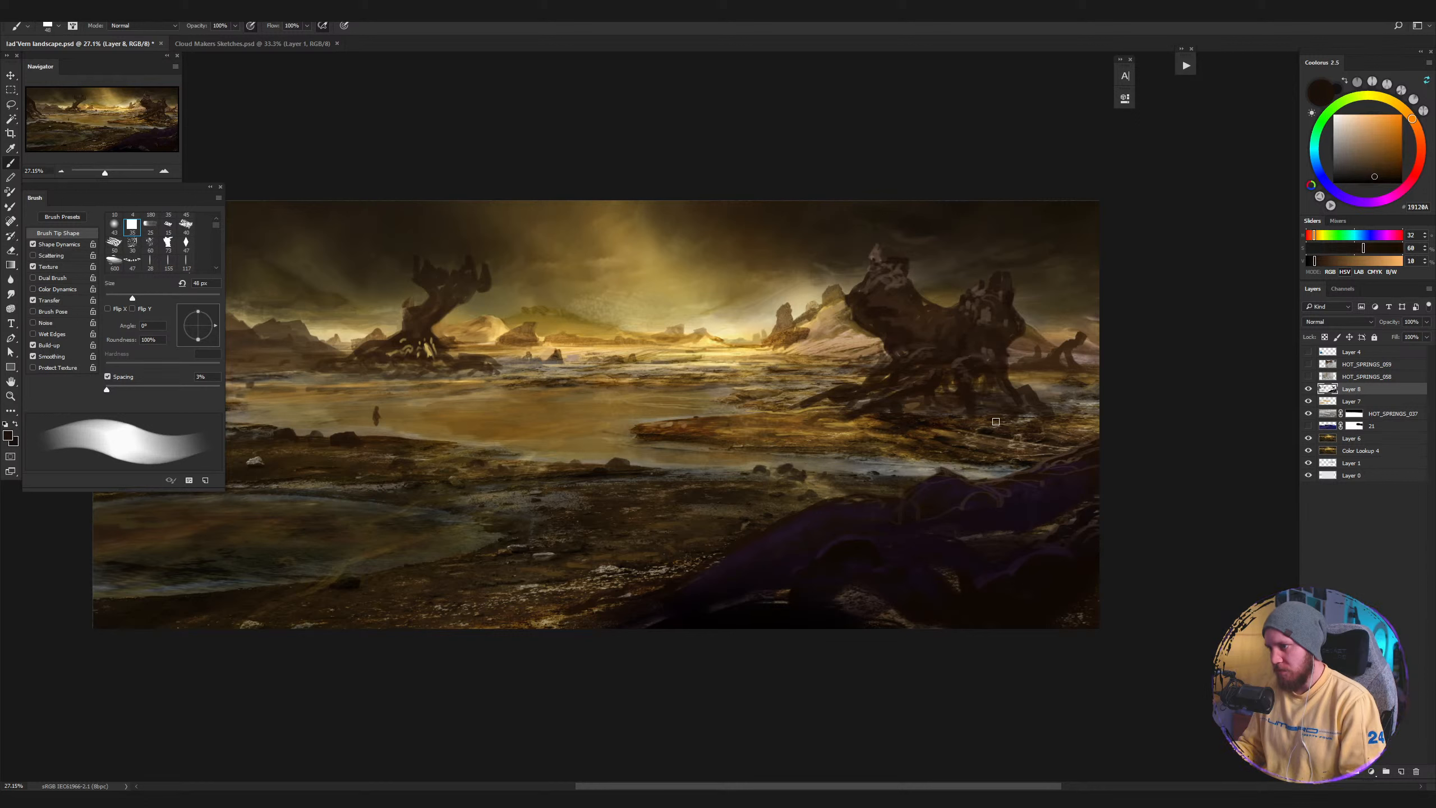
left_click_drag(1025, 386, 947, 438)
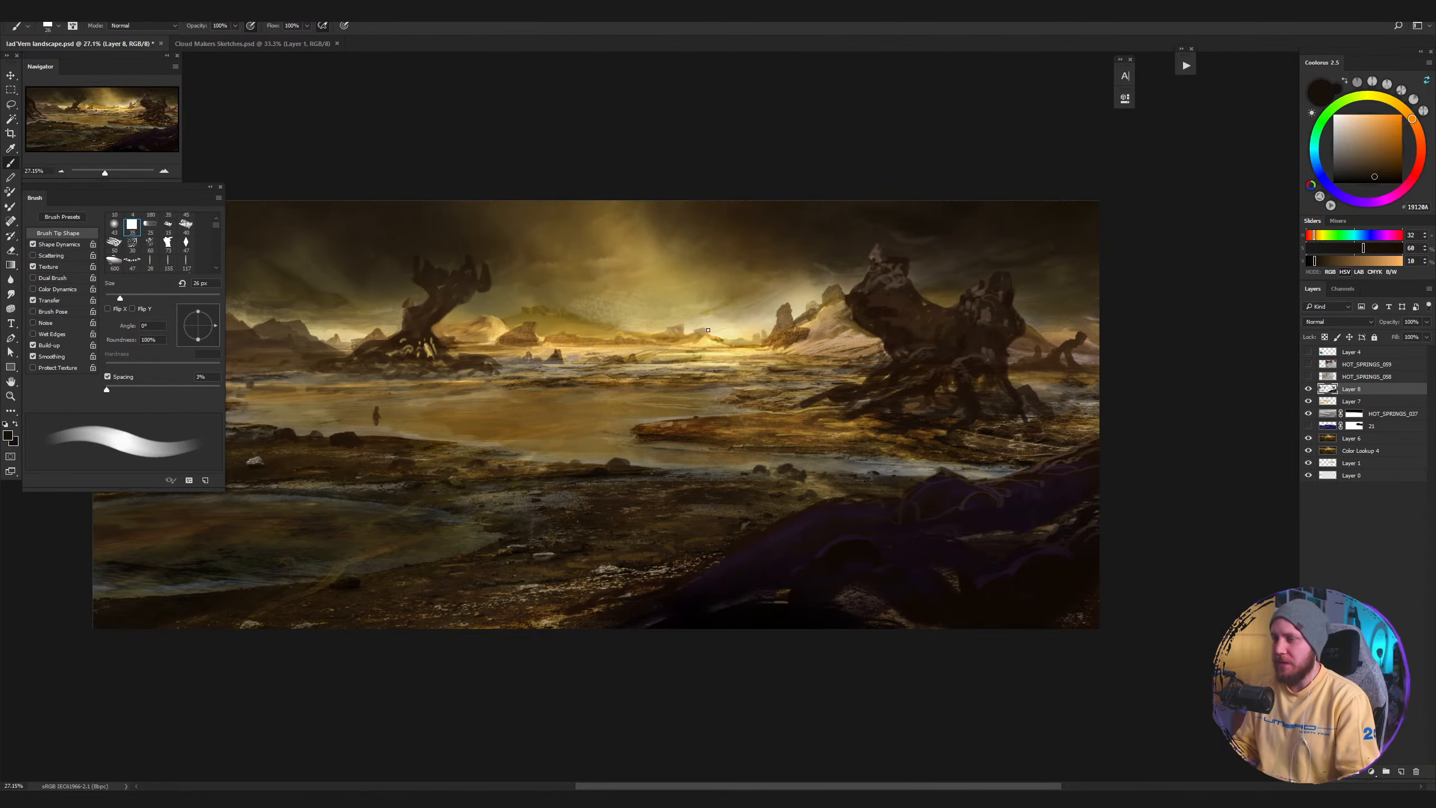
Start brushing golden brown sampled from the sky above the left hills, enlarging the brush to 92 px.
scroll(582, 361, "left", 3)
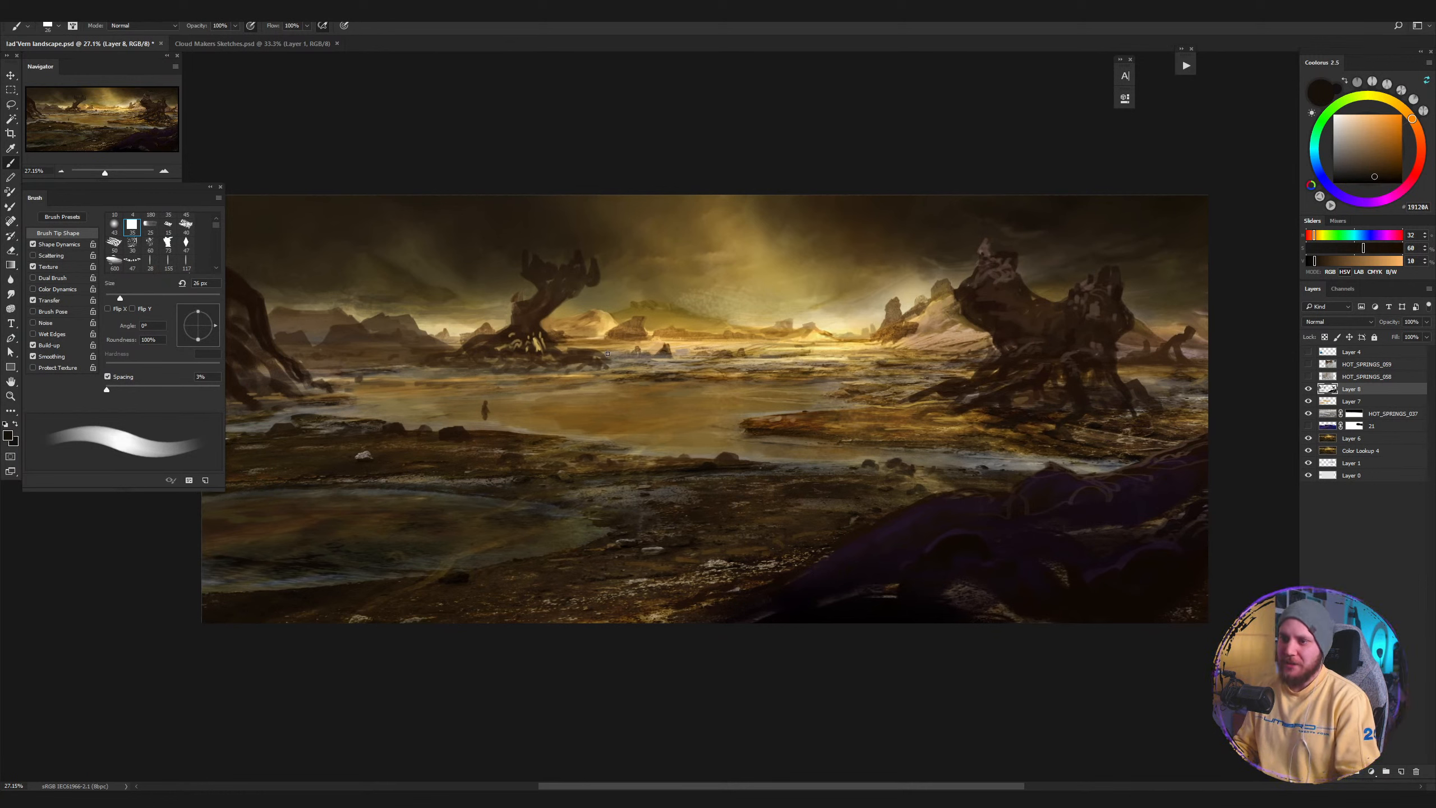
left_click(798, 256, "alt")
key("bracketright")
key("bracketright")
key("bracketright")
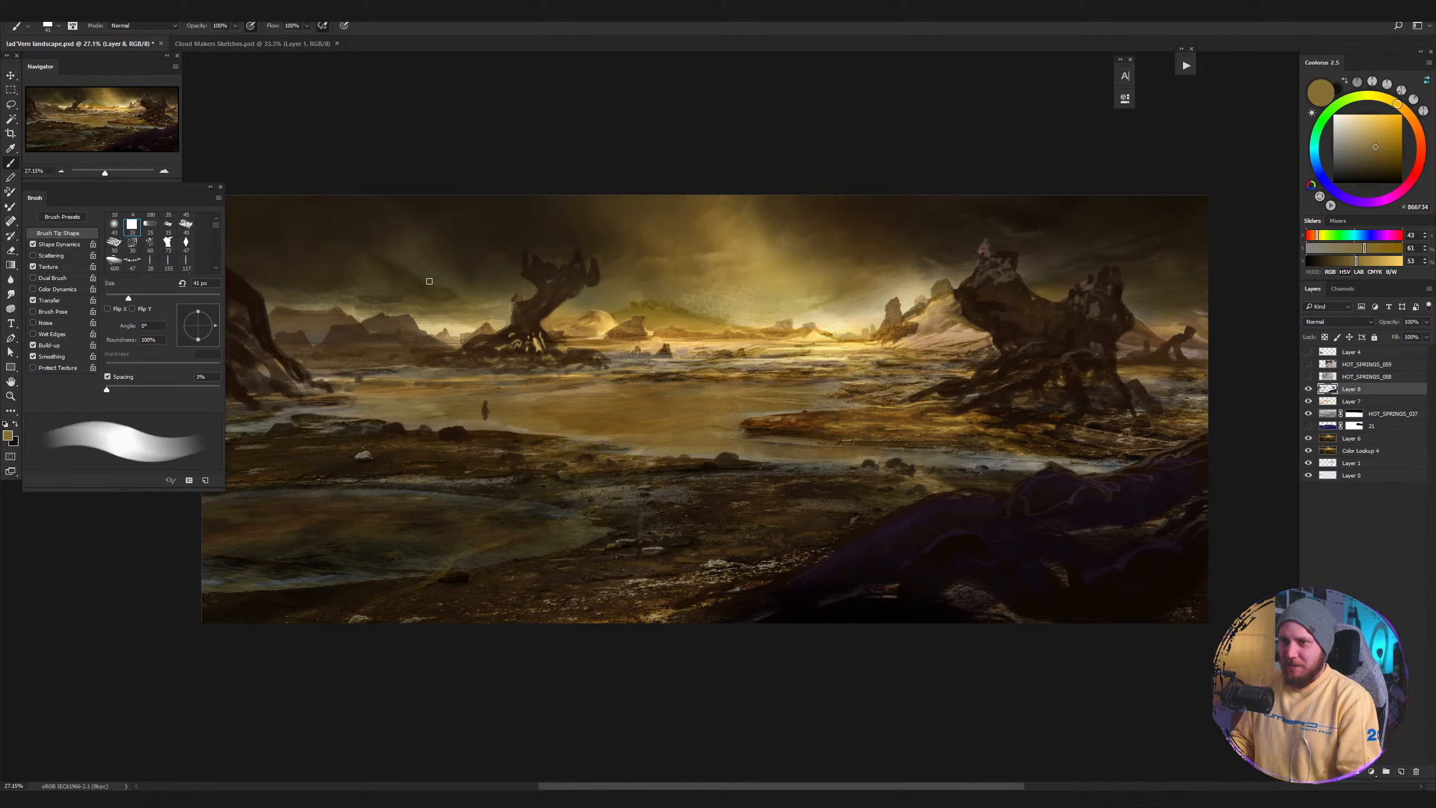
key("bracketright")
key("bracketright")
key("bracketright")
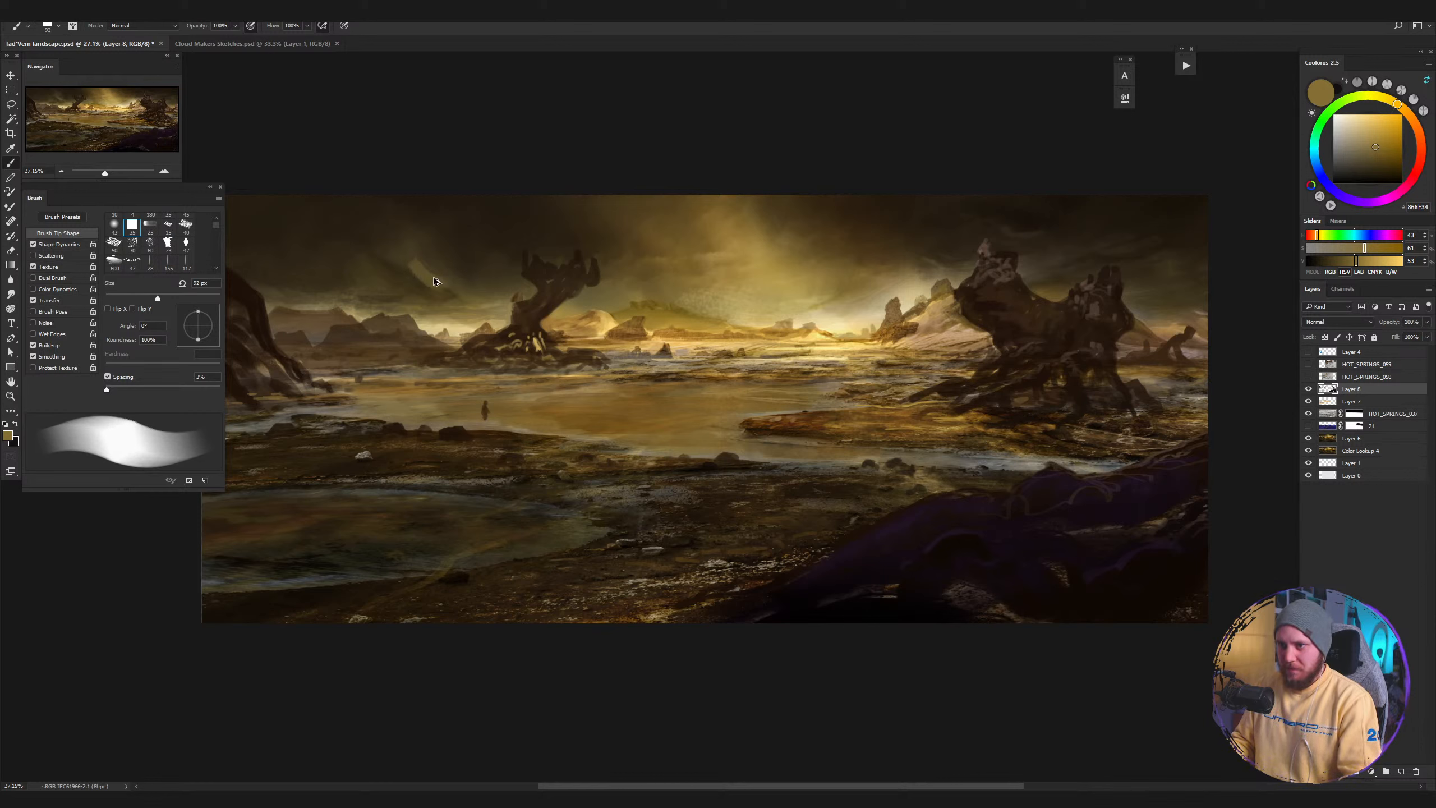
Reduce the brush to 46 px and paint sampled dark sky tones around the twisted rock in the distance.
key("bracketleft")
key("bracketleft")
key("bracketleft")
key("bracketleft")
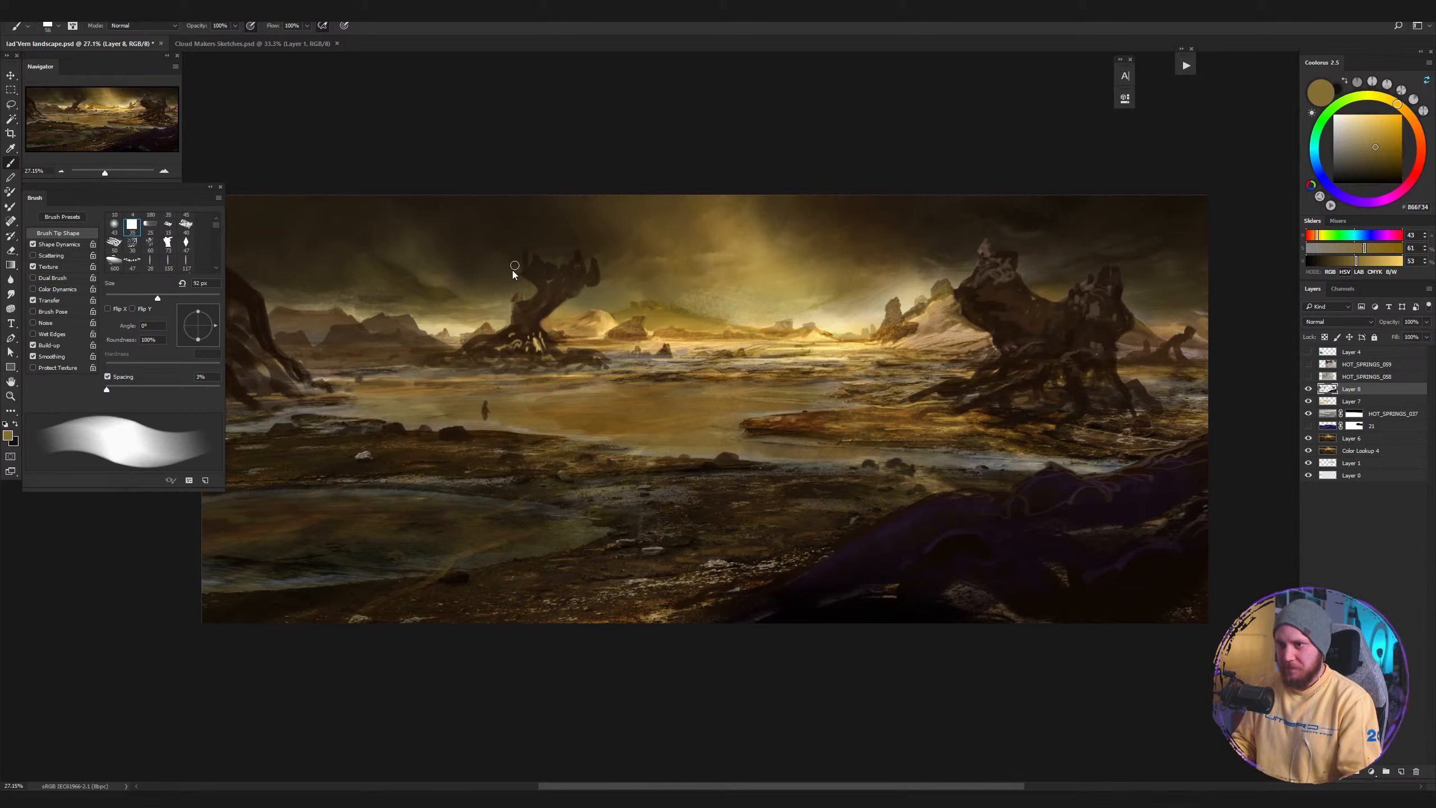
left_click(463, 255, "alt")
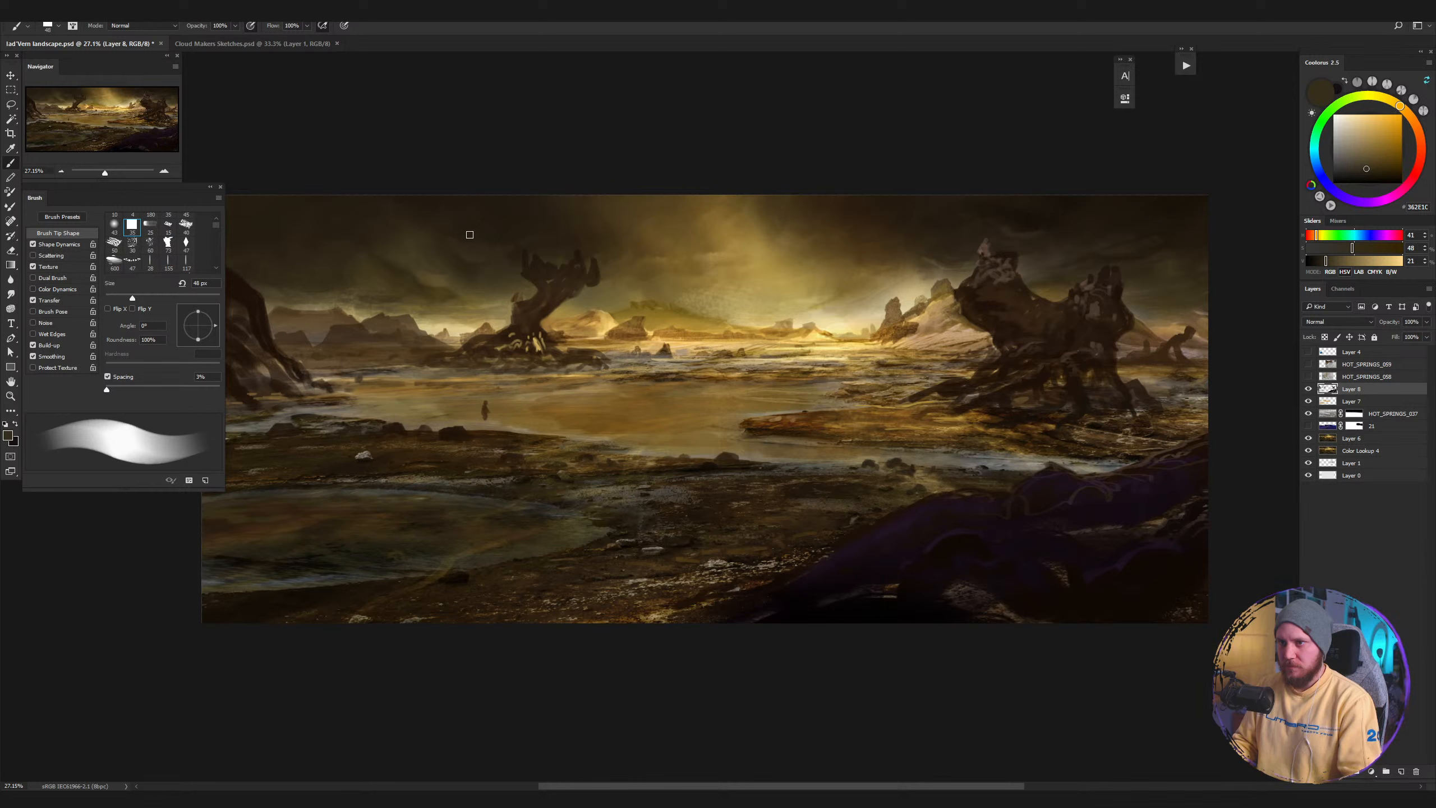
left_click(491, 267, "alt")
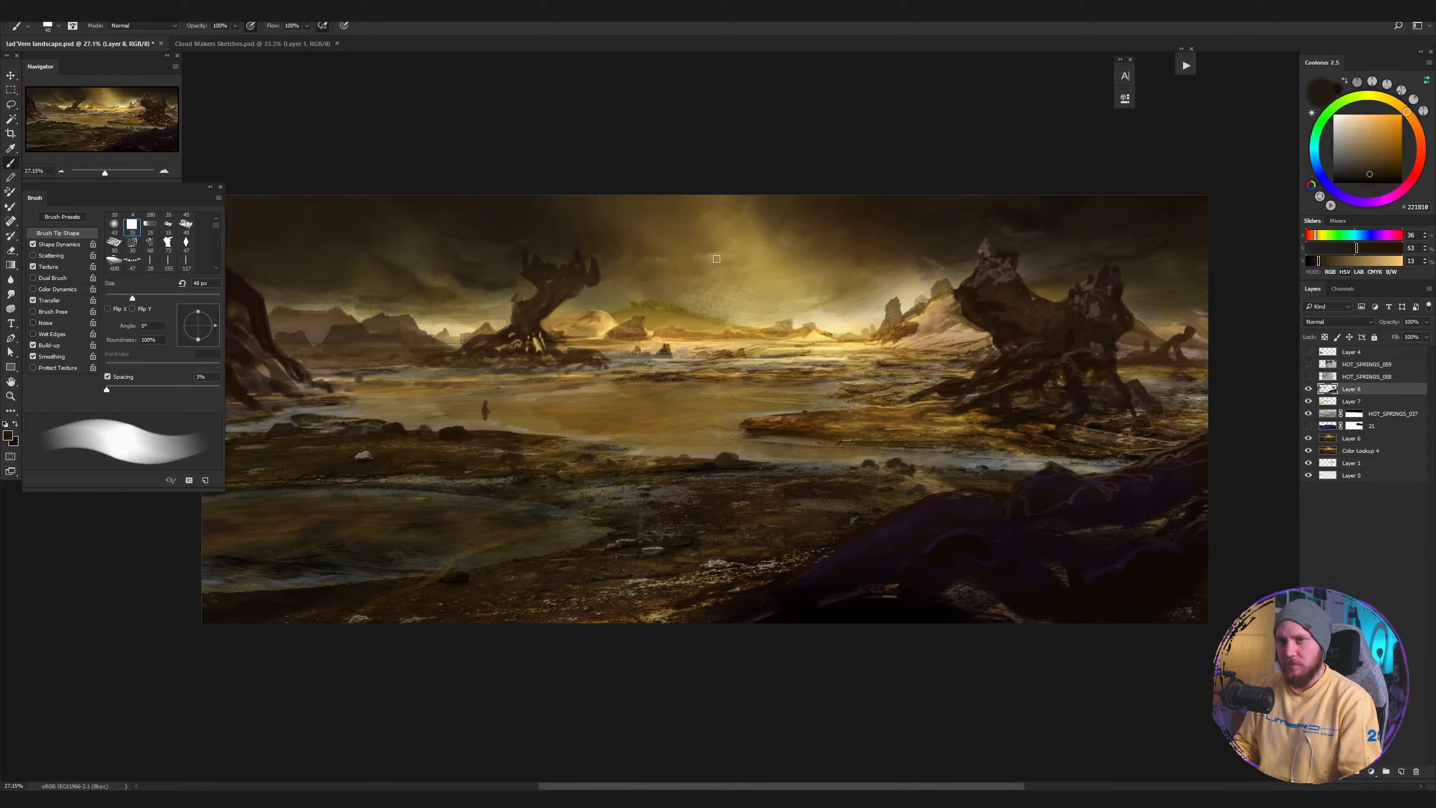
Reduce the brush to 19 px and paint sampled dark browns along the left edge of the large rock formation.
key("bracketleft")
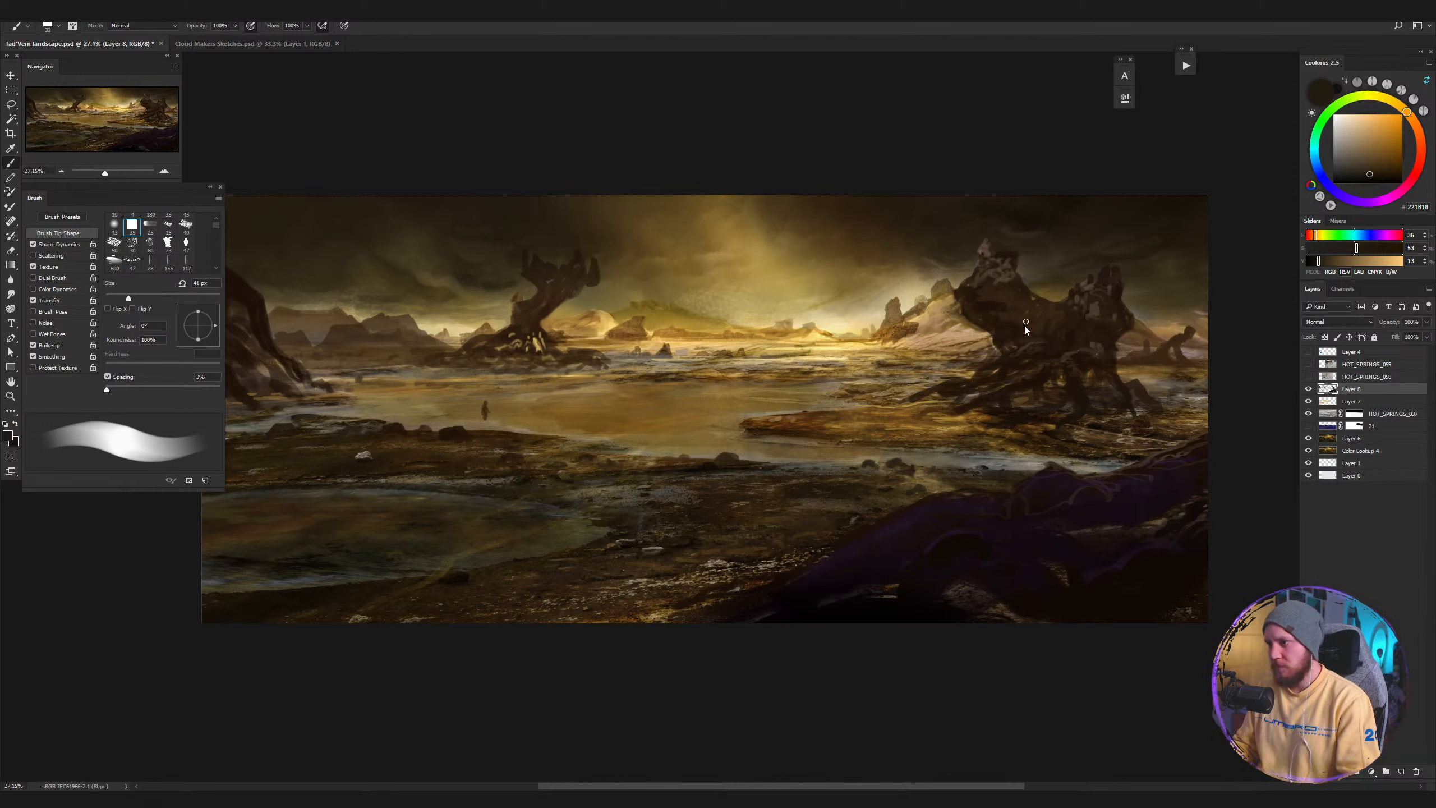
key("bracketleft")
key("bracketleft")
key("bracketleft")
left_click(1009, 309, "alt")
left_click(1006, 298, "alt")
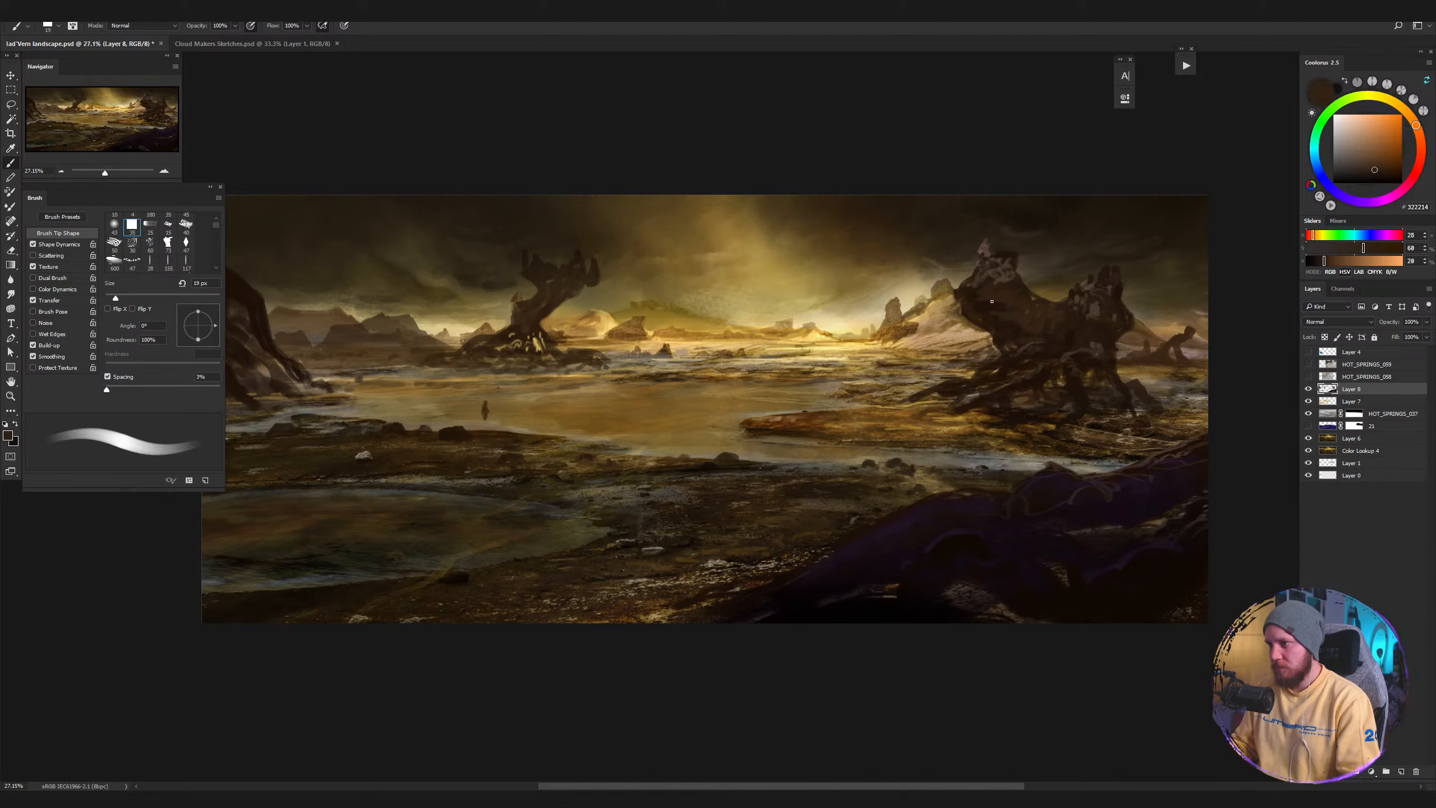
left_click(967, 306, "alt")
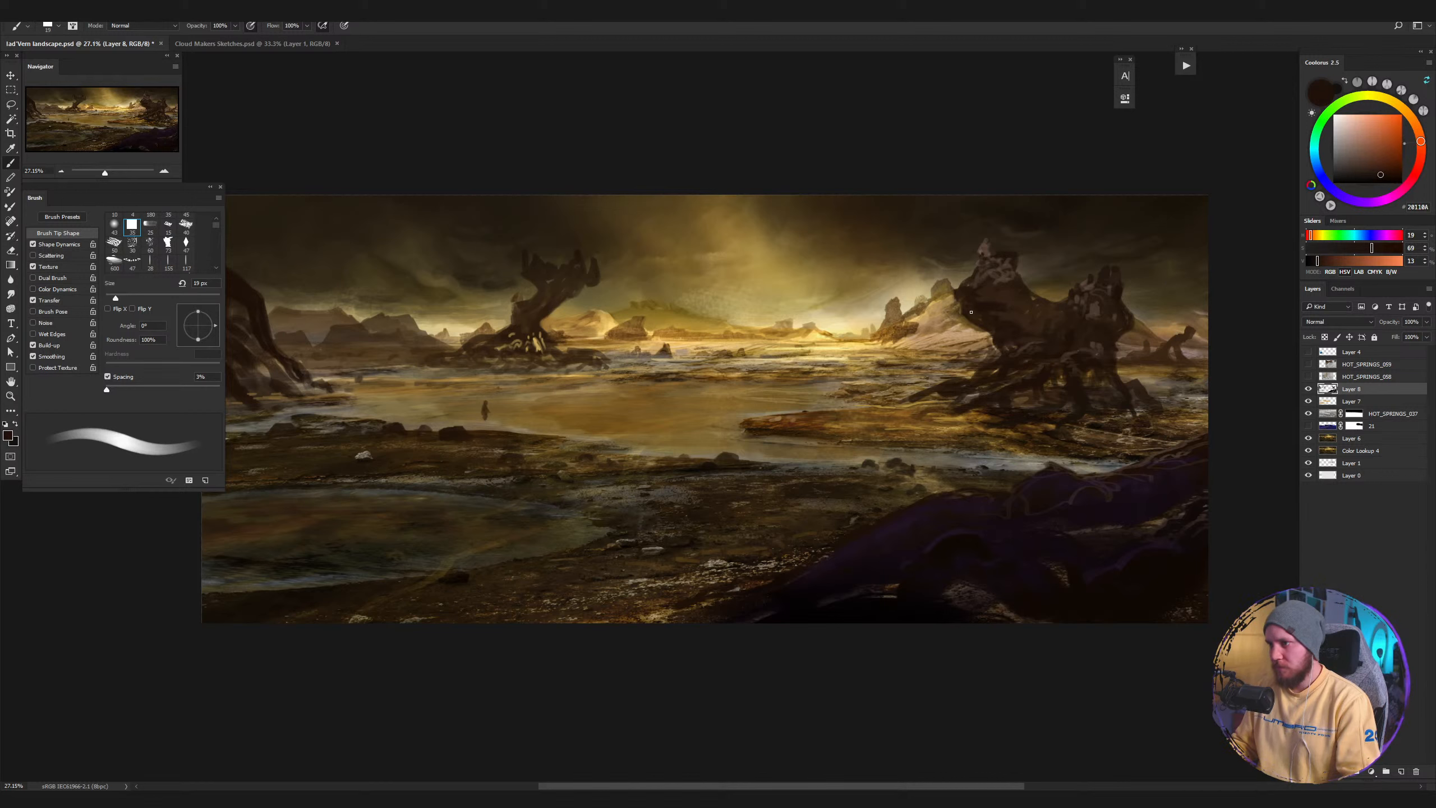
mouse_move(971, 312)
left_mouse_down()
mouse_move(953, 340)
mouse_move(974, 316)
mouse_move(951, 338)
mouse_move(975, 319)
mouse_move(971, 373)
left_mouse_up()
key("ctrl+z")
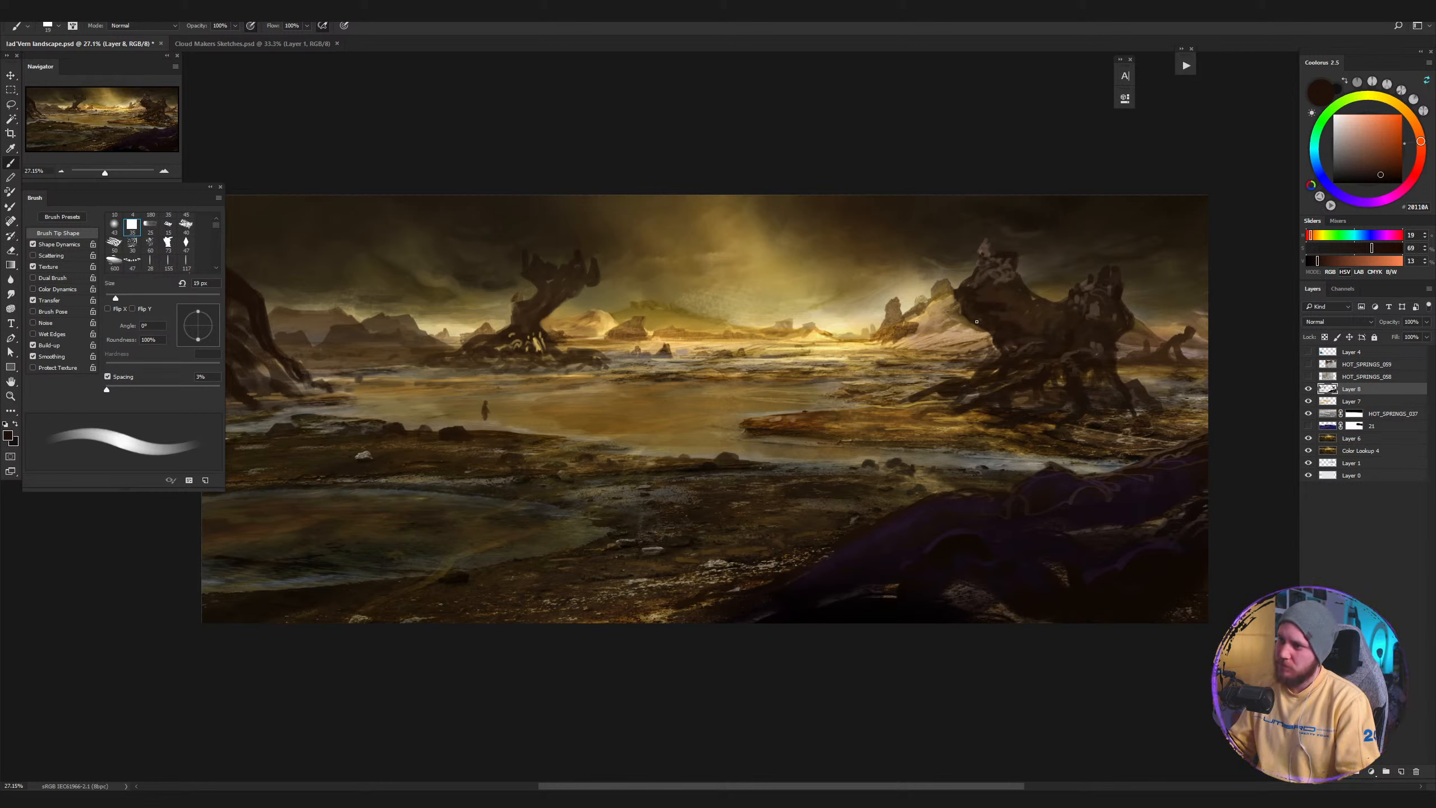
left_click_drag(964, 326, 988, 334)
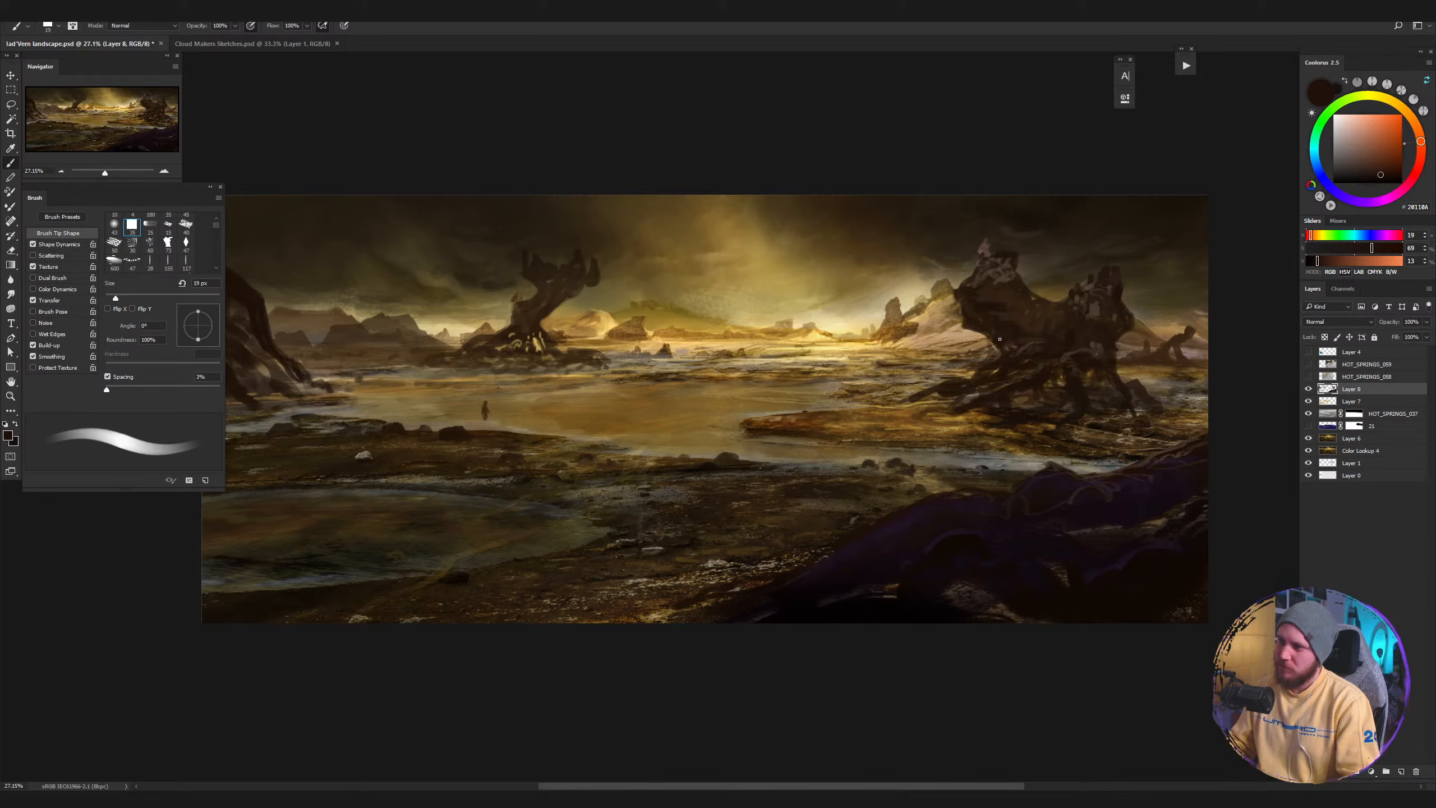
Enlarge the brush to 41 px and paint sampled dark and lighter browns over the large rock formation's body and right peak.
key("bracketright")
key("bracketright")
key("bracketright")
key("bracketright")
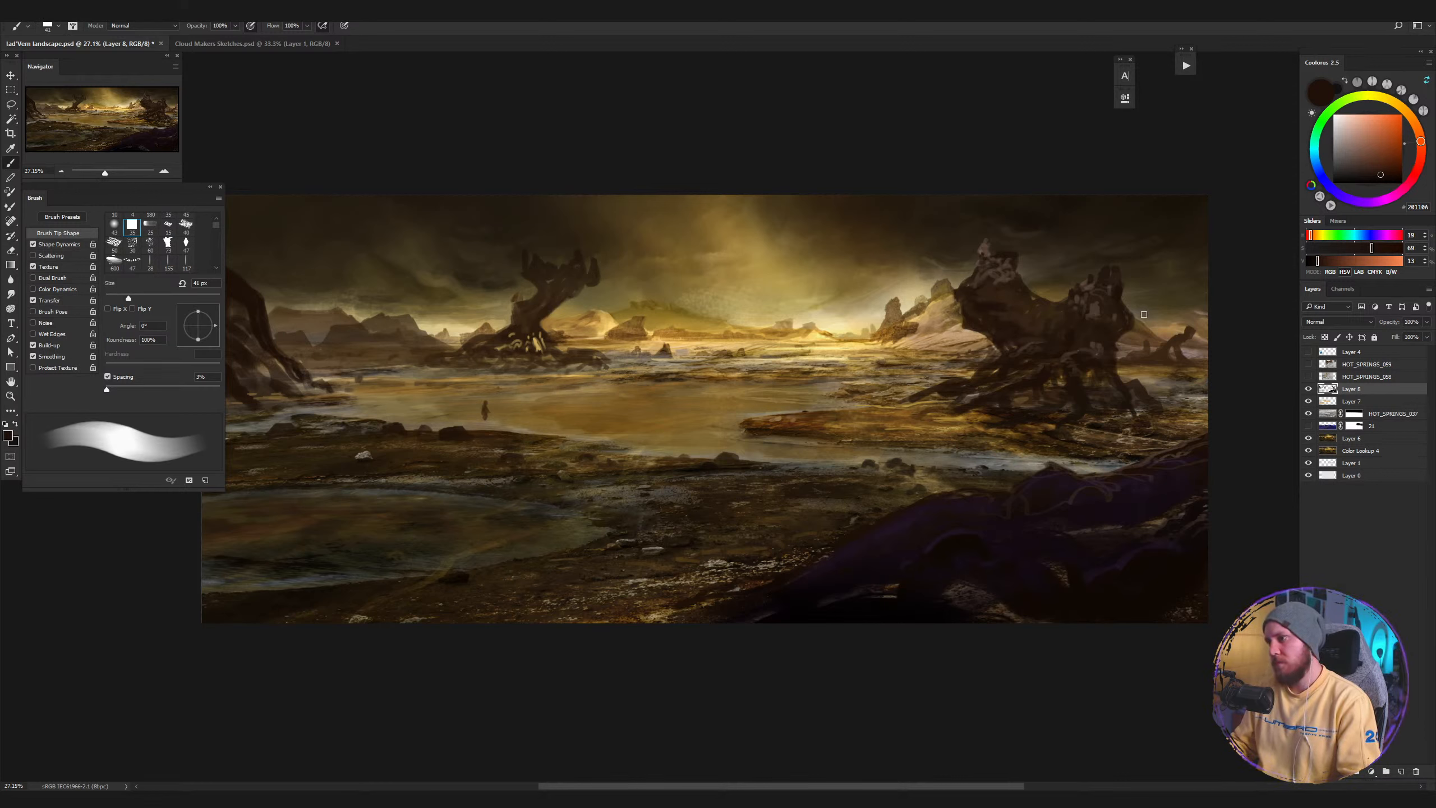
left_click(1110, 335, "alt")
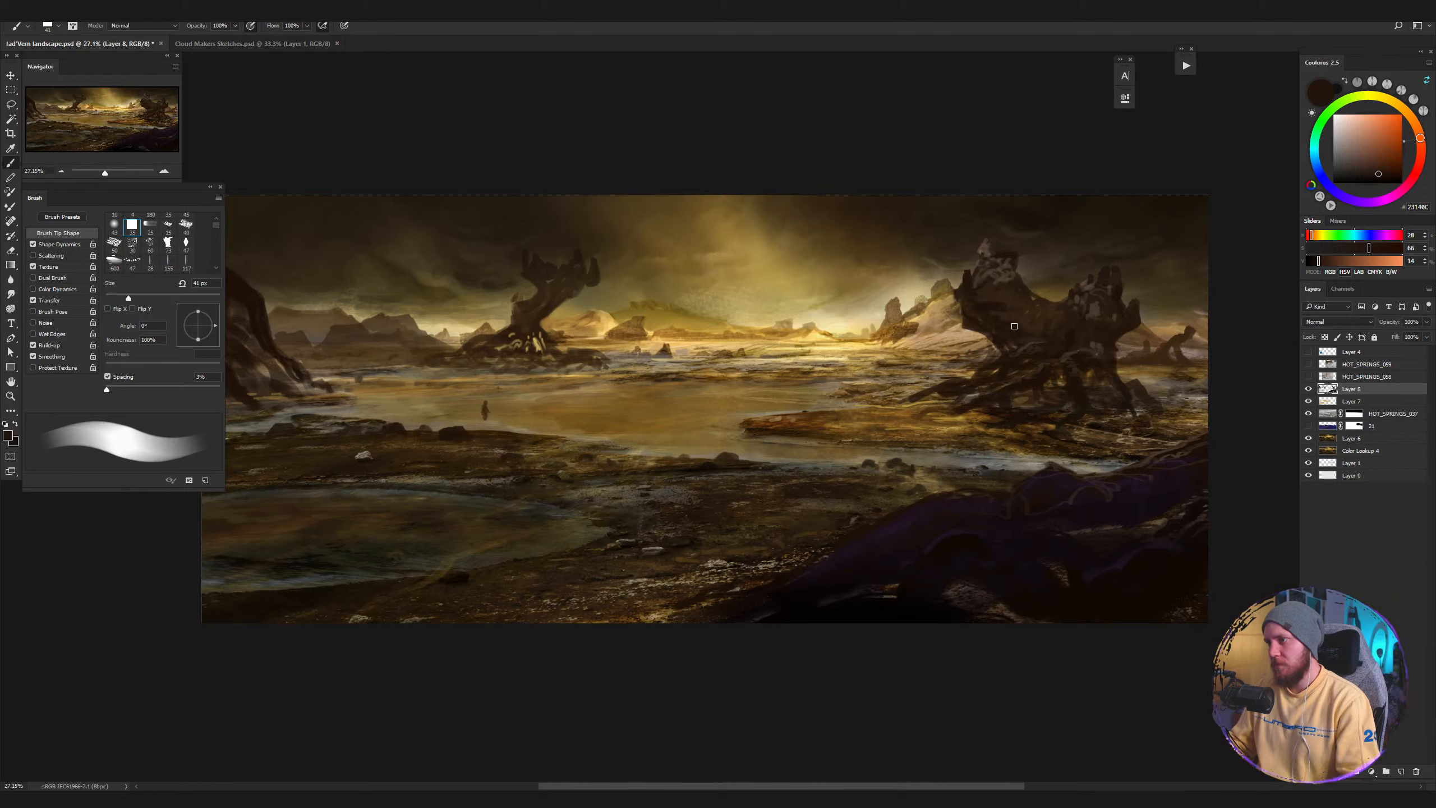
left_click(1096, 305, "alt")
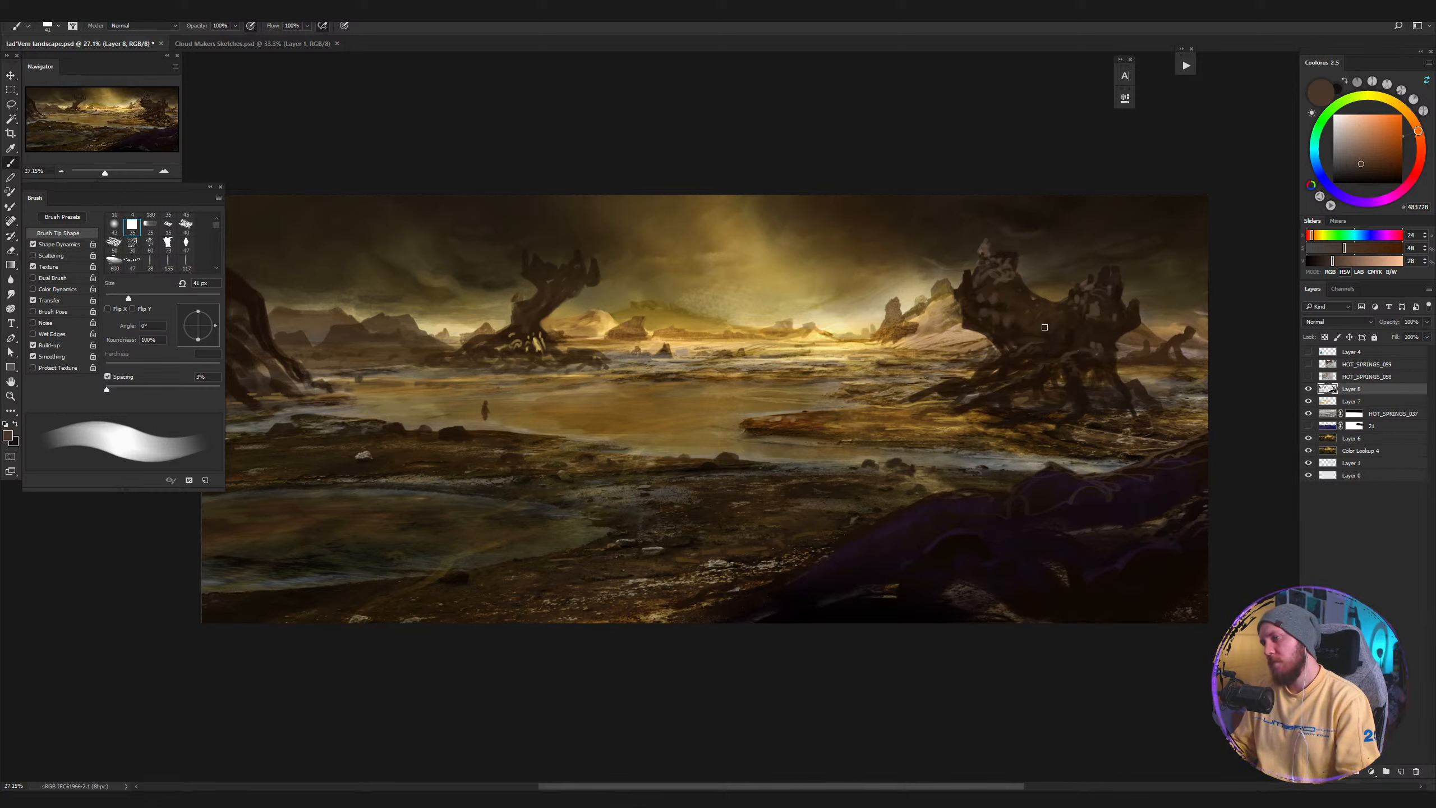
left_click(1009, 327, "alt")
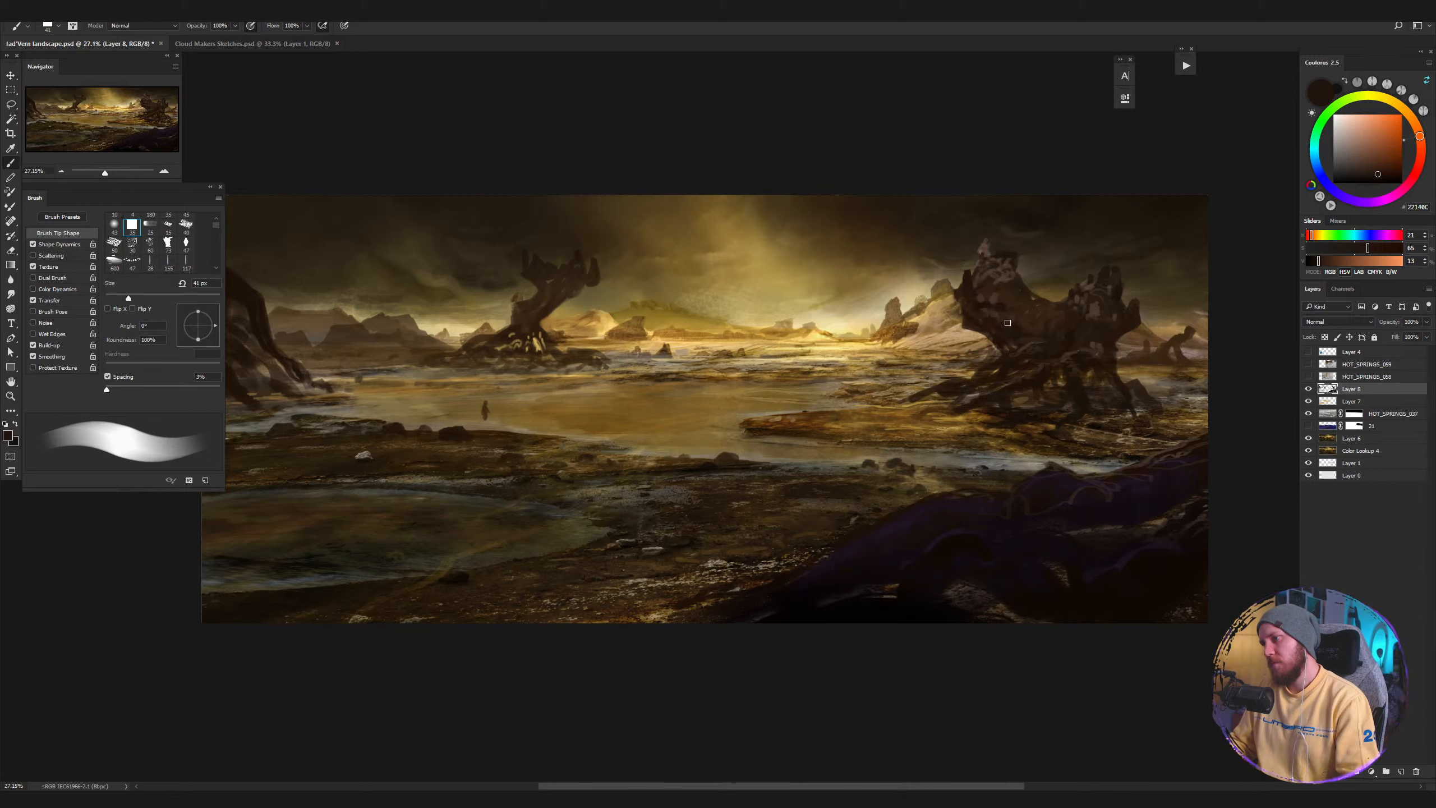
Refine the gap between the large rock formation's two peaks with sampled golden sky colours and a 26 px brush.
left_click(1047, 292, "alt")
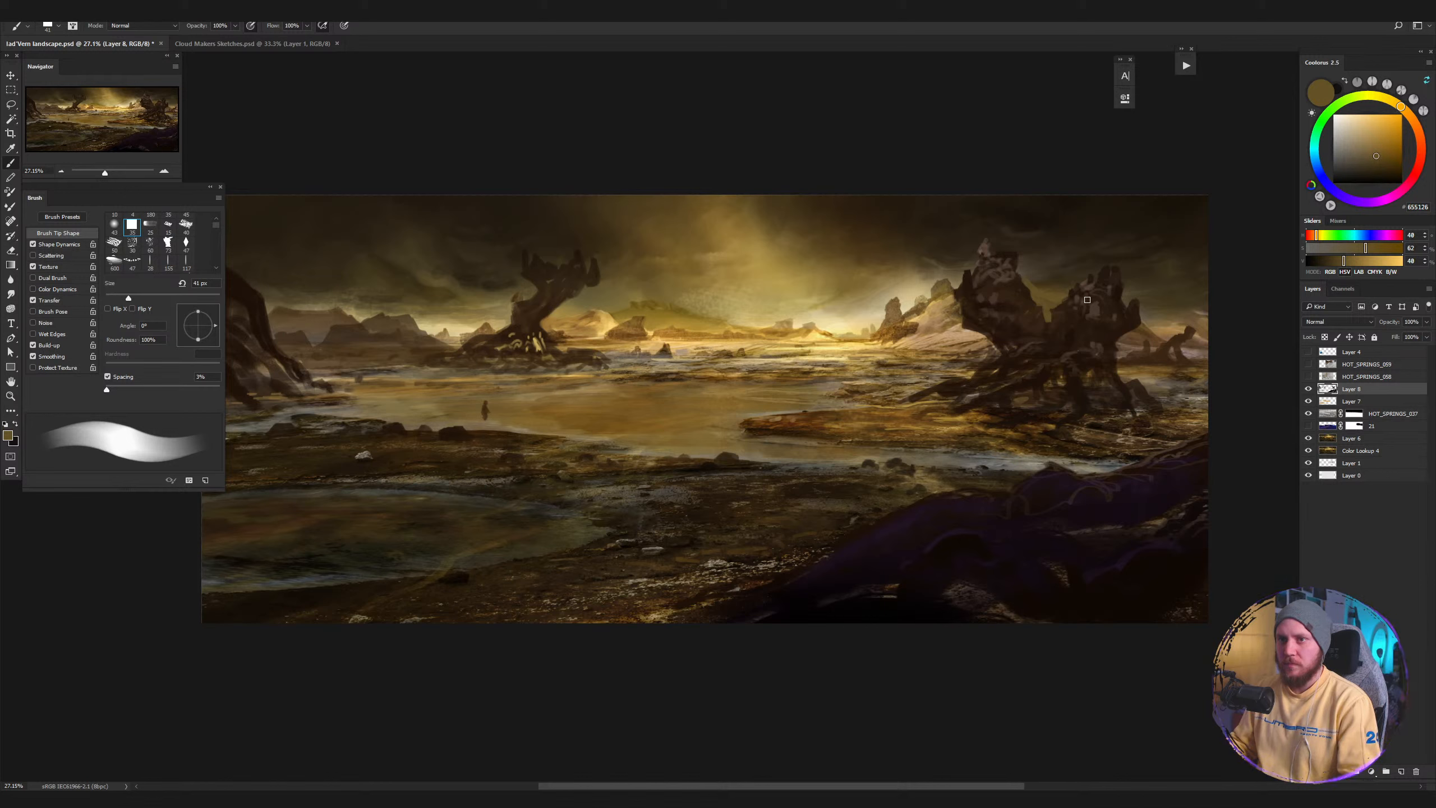
key("bracketleft")
key("bracketleft")
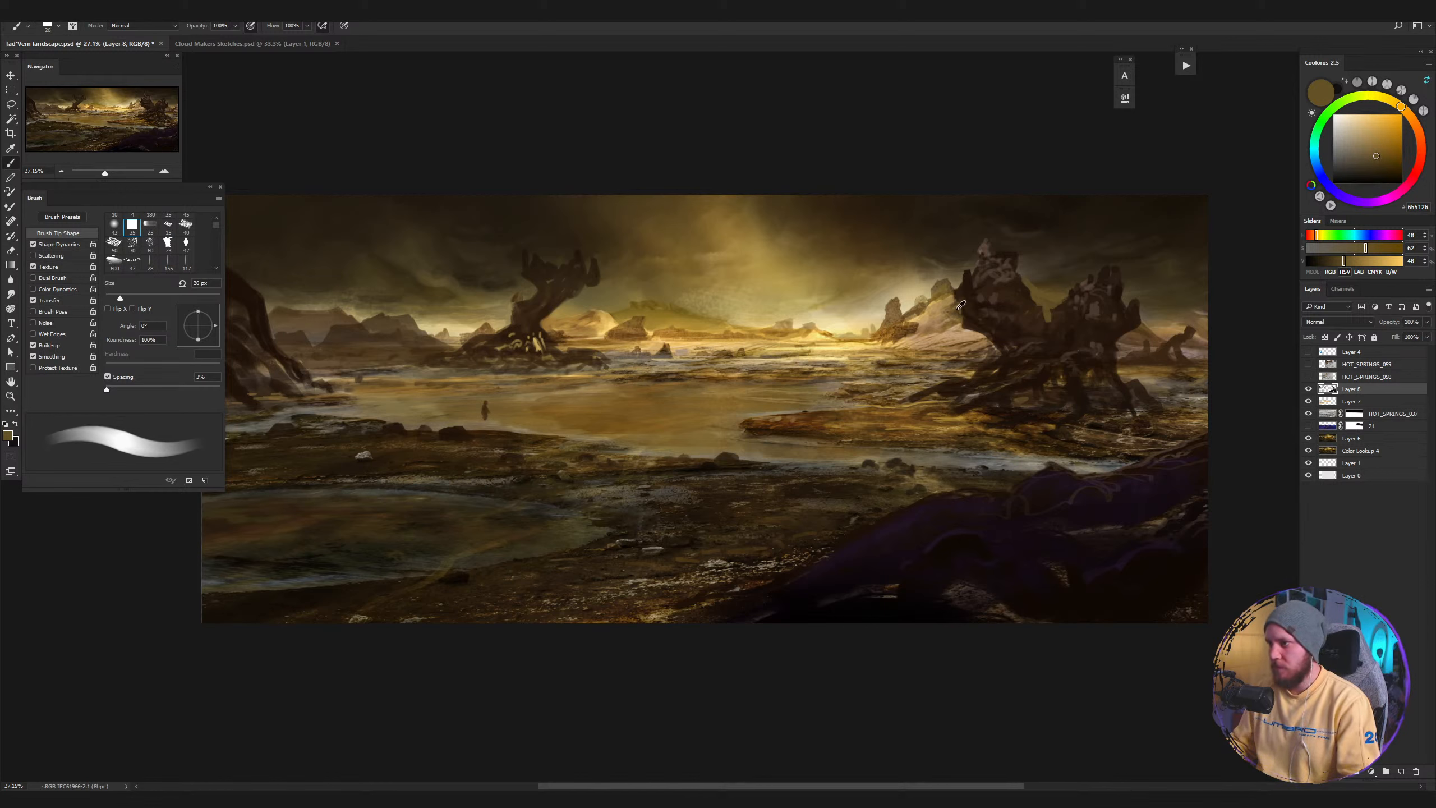
left_click(1055, 302, "alt")
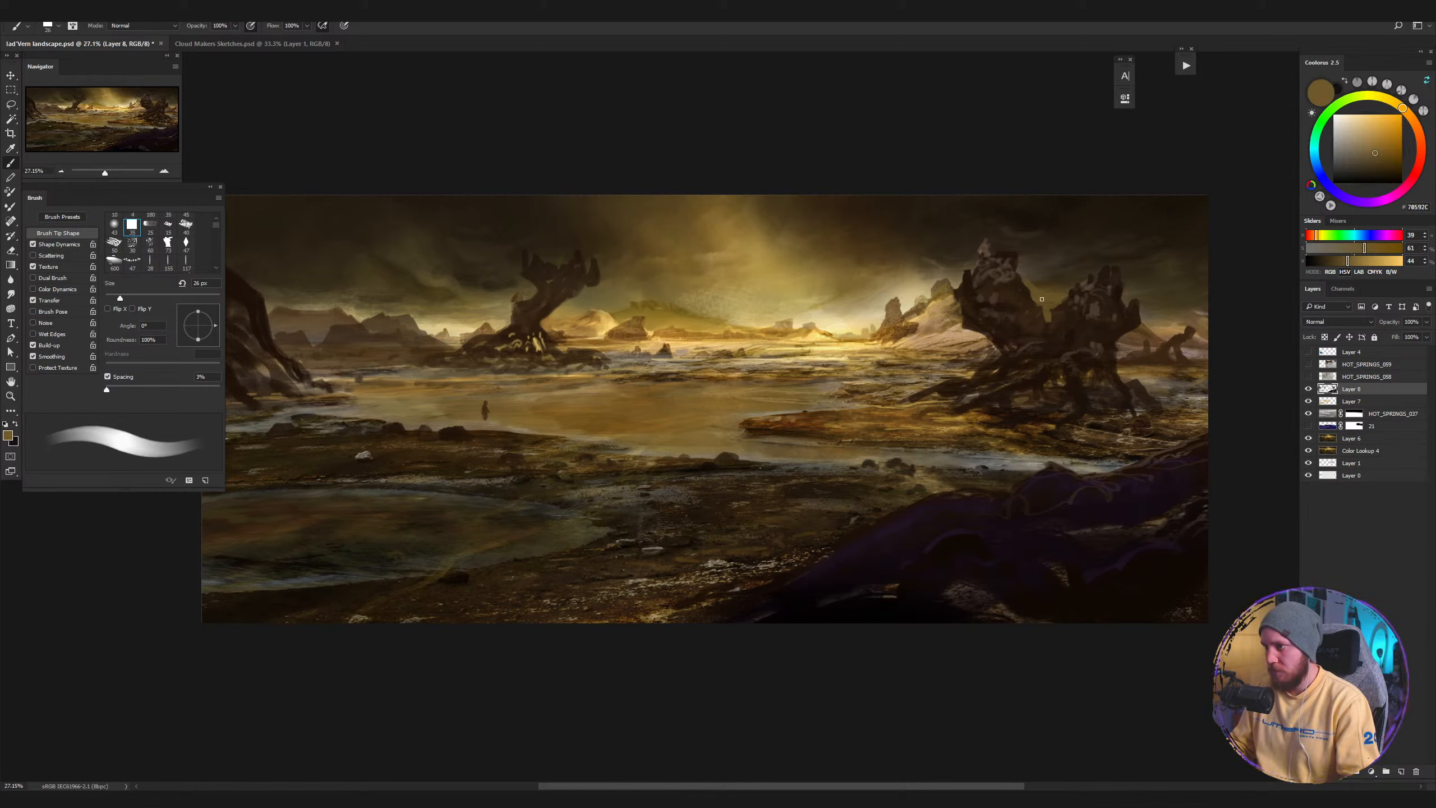
Paint sampled dark brown shadows on the pale hills behind the large rock formation and on the slope at the canvas's right edge.
left_click(919, 298, "alt")
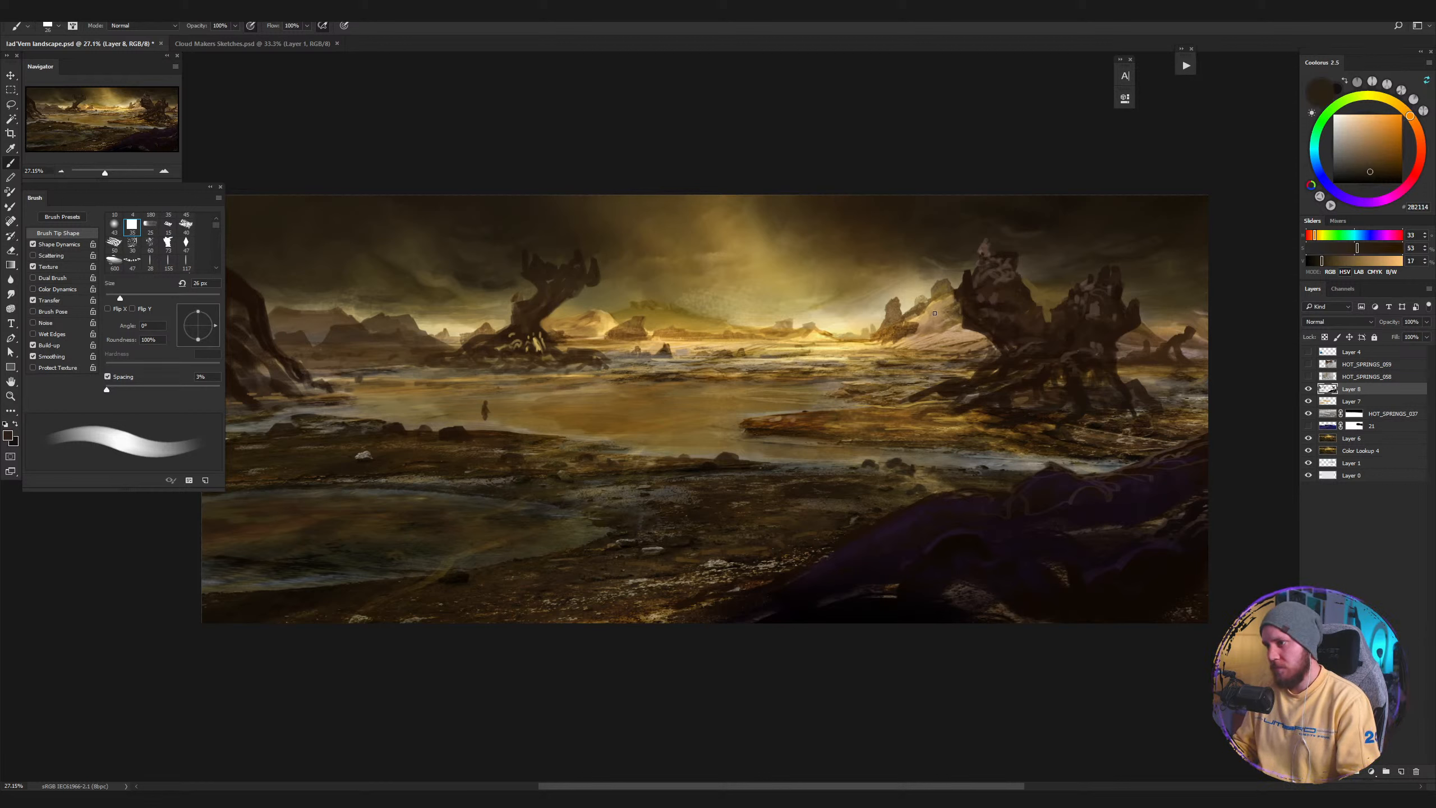
mouse_move(921, 324)
left_mouse_down()
mouse_move(913, 338)
mouse_move(949, 316)
mouse_move(946, 290)
left_mouse_up()
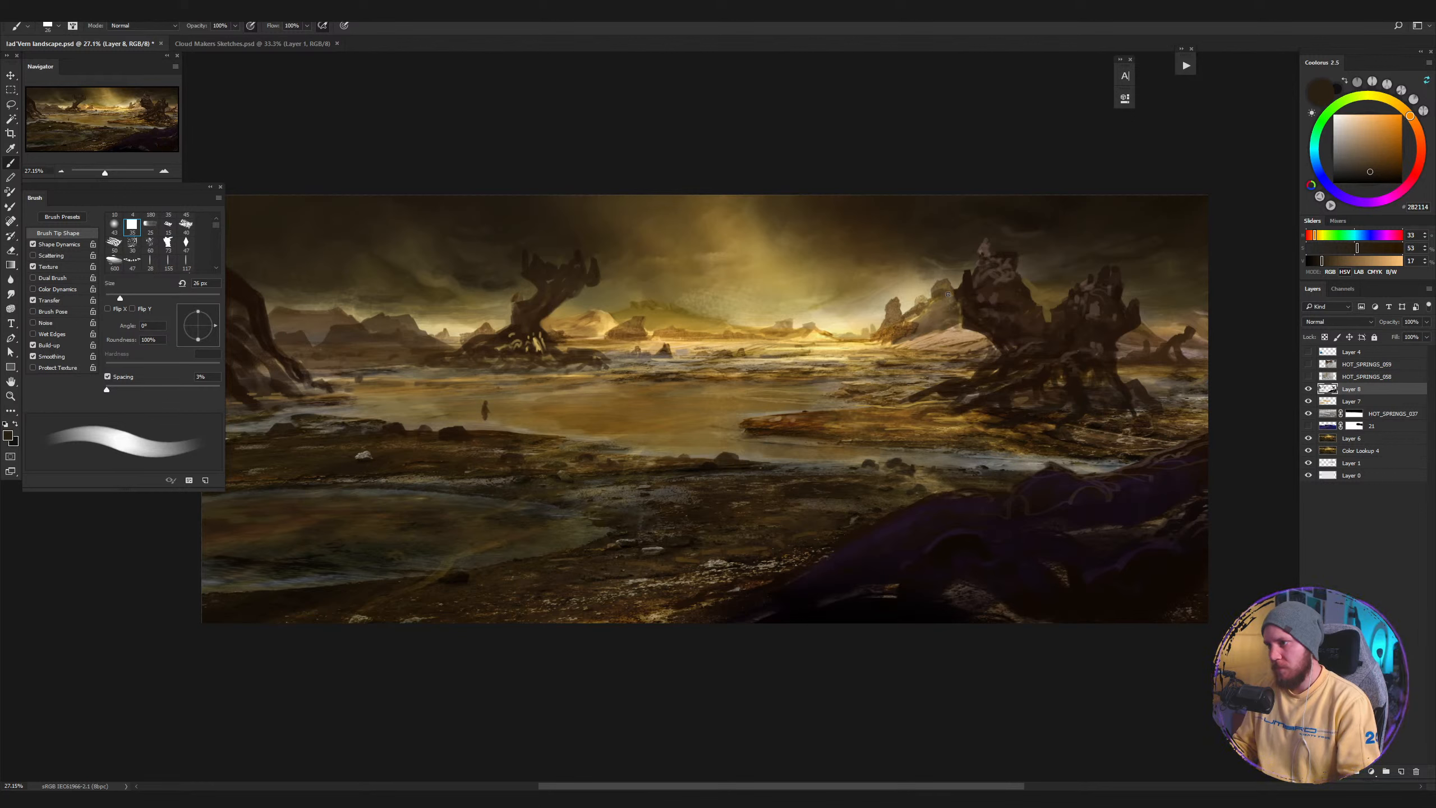
mouse_move(961, 366)
left_mouse_down()
mouse_move(935, 343)
mouse_move(992, 344)
mouse_move(897, 349)
mouse_move(974, 353)
left_mouse_up()
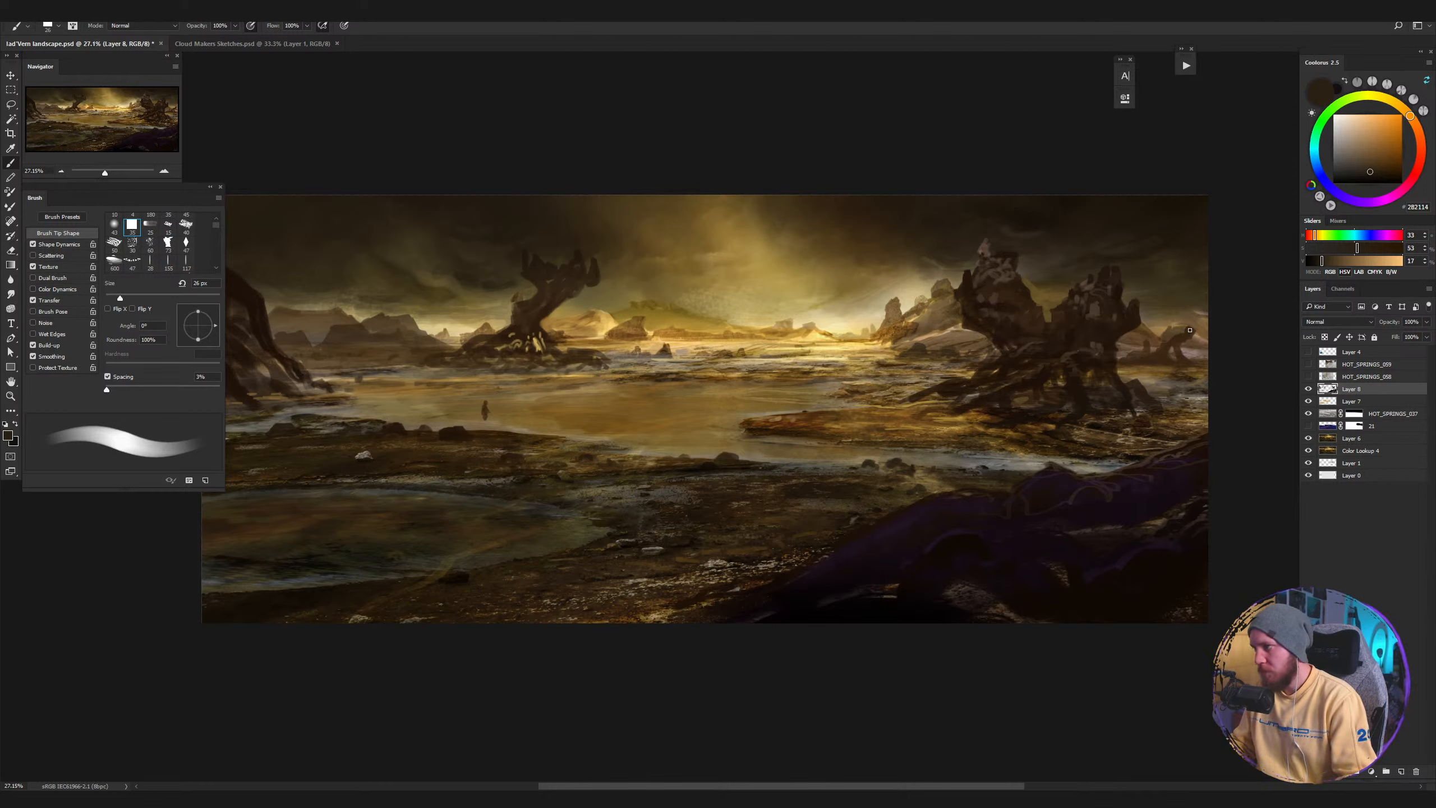
mouse_move(1193, 341)
left_mouse_down()
mouse_move(1204, 340)
mouse_move(1184, 319)
mouse_move(1170, 325)
mouse_move(1188, 334)
left_mouse_up()
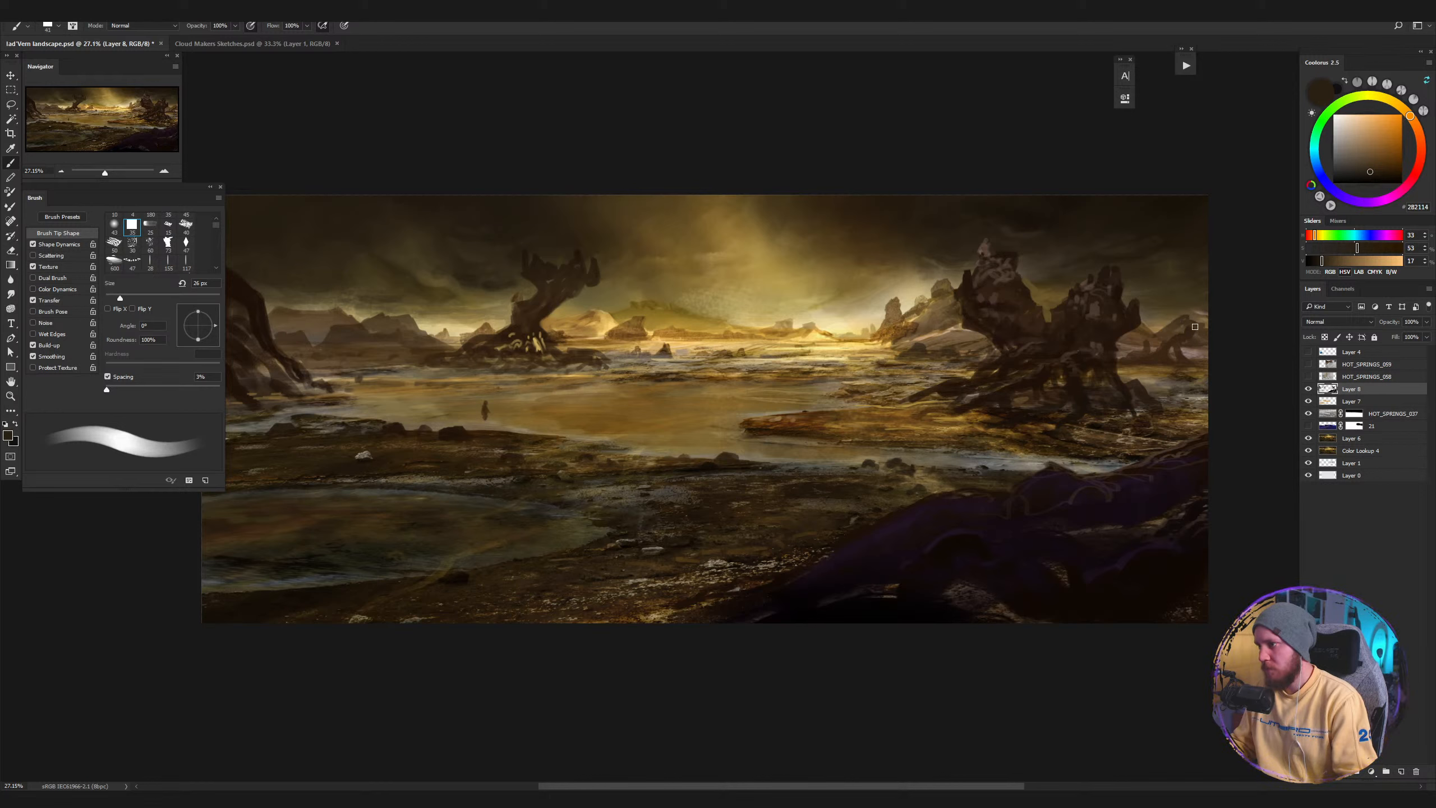
key("bracketright")
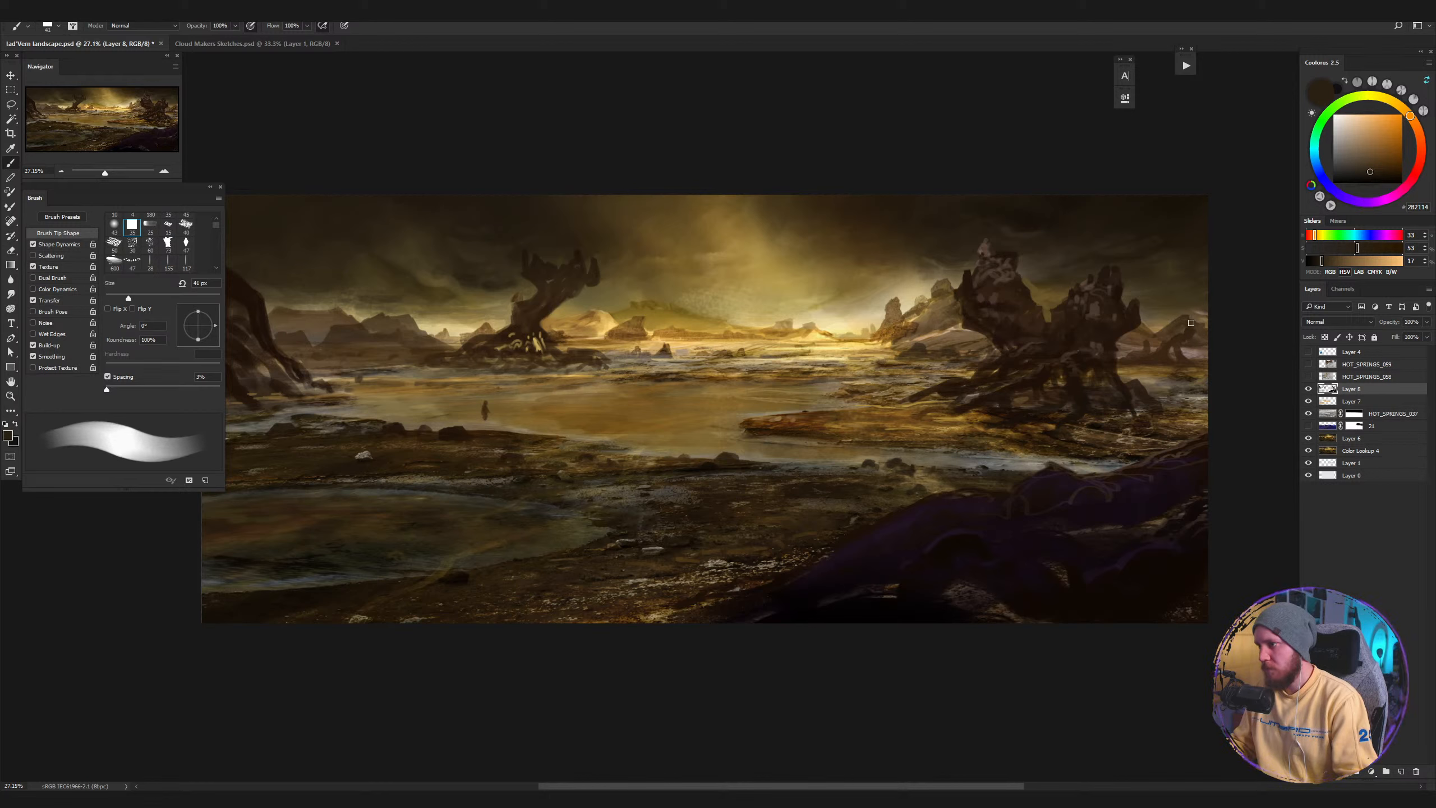
Toggle the visibility of Layer 8 to compare the landscape with and without the painted rocks and foreground.
left_click(1308, 391)
left_click(1308, 390)
left_click(1307, 390)
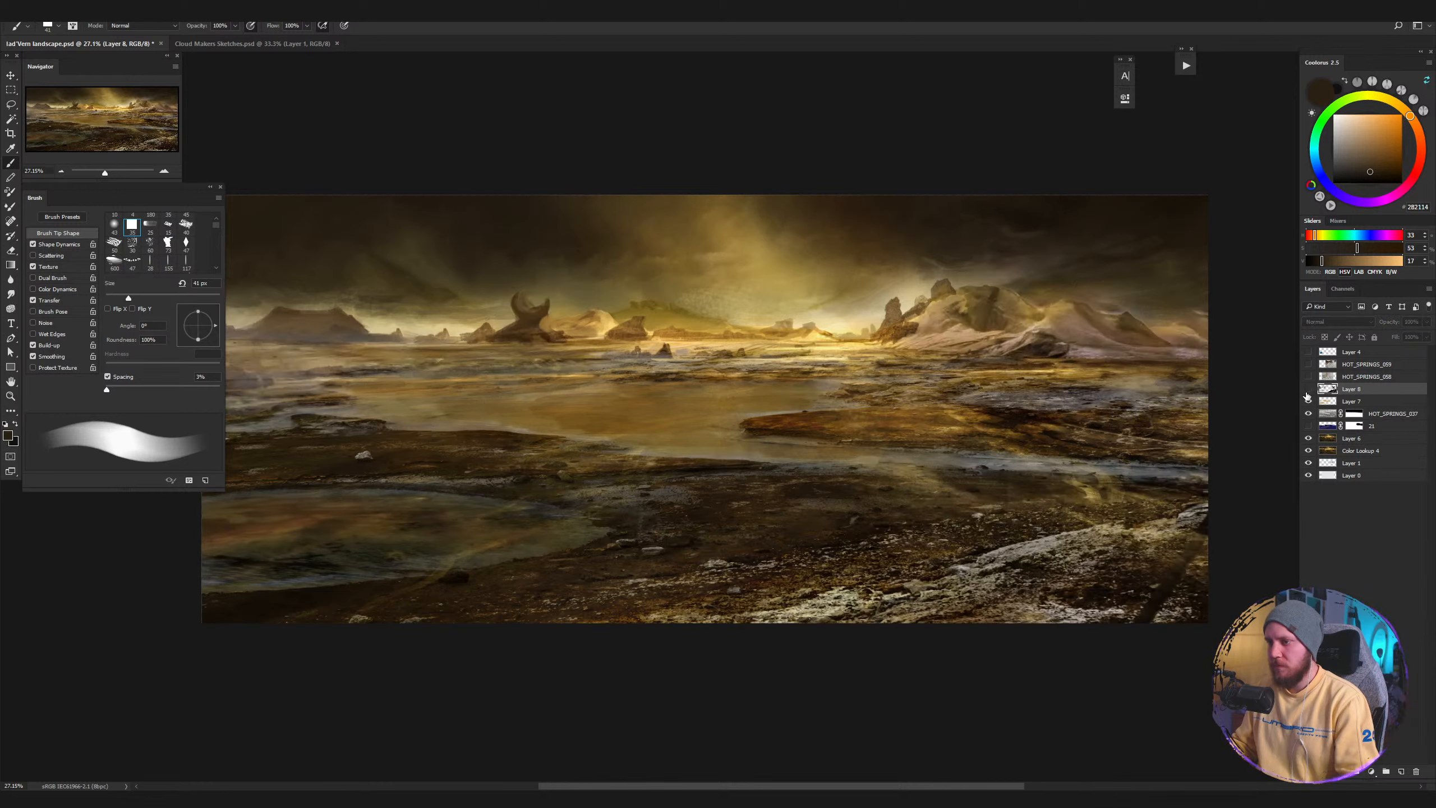
left_click(1308, 391)
left_click(1308, 391)
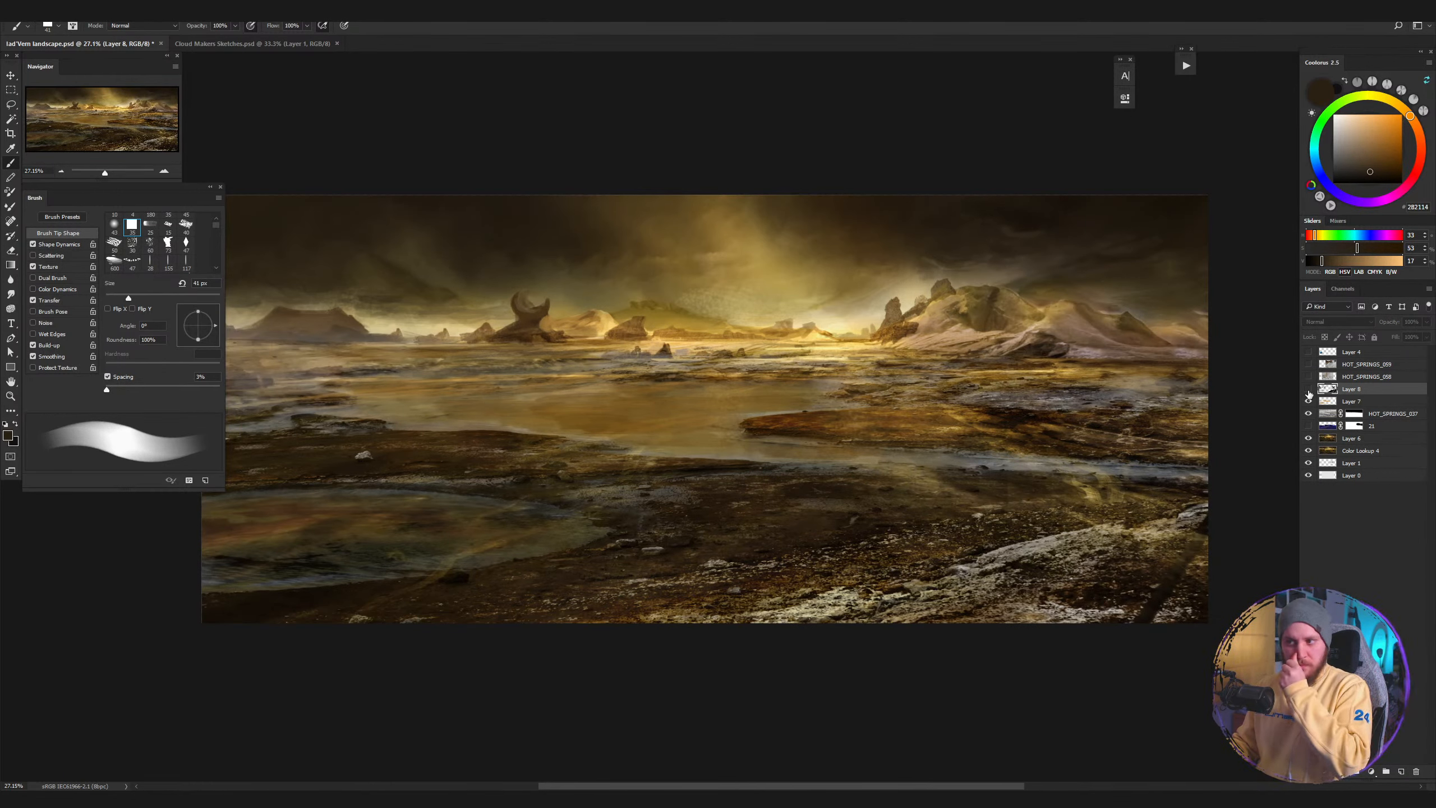
left_click(1308, 390)
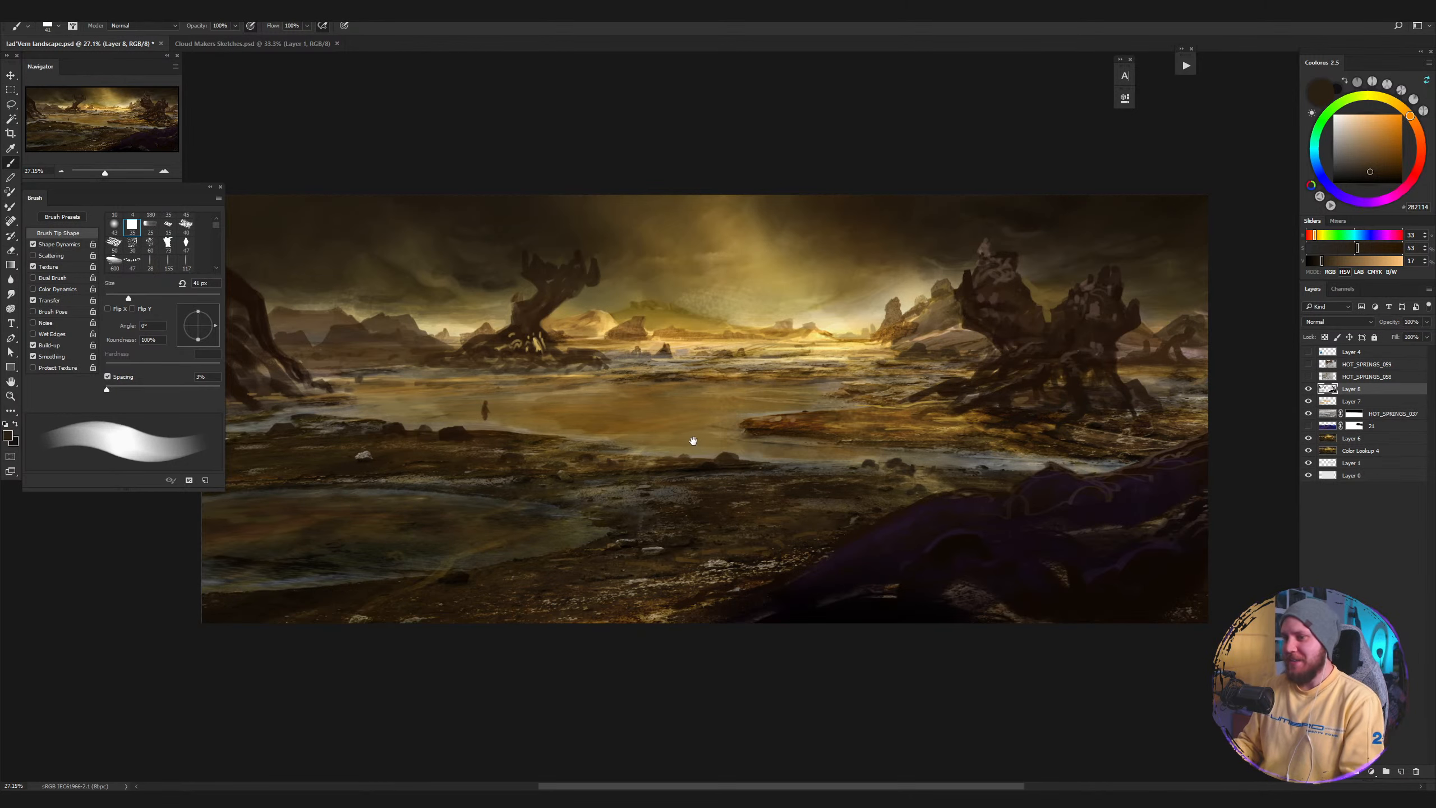
Set the brush to 26 px and paint the distant hills left of the twisted rock with sampled browns.
left_click_drag(693, 441, 732, 436)
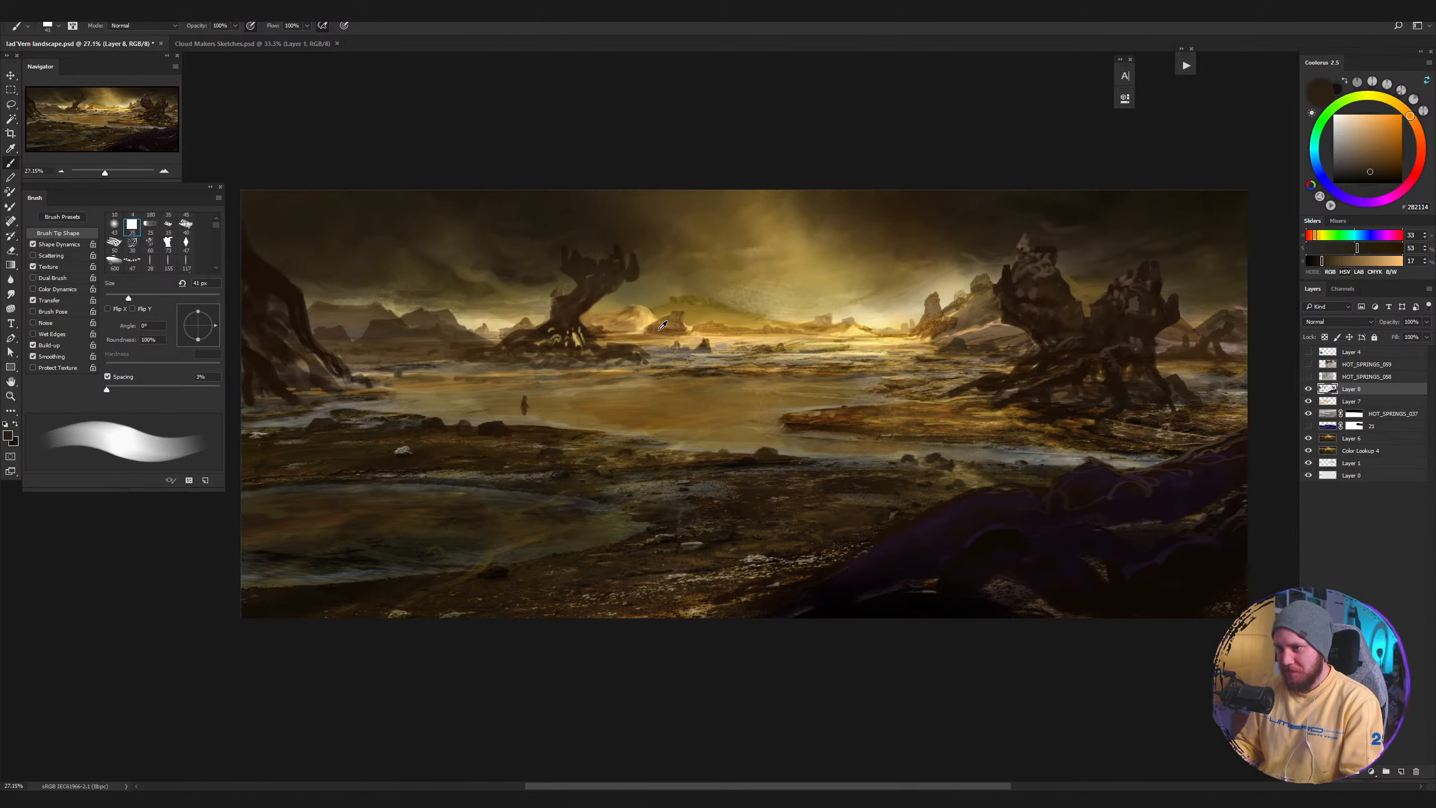
left_click(662, 328, "alt")
key("bracketleft")
key("bracketleft")
key("bracketleft")
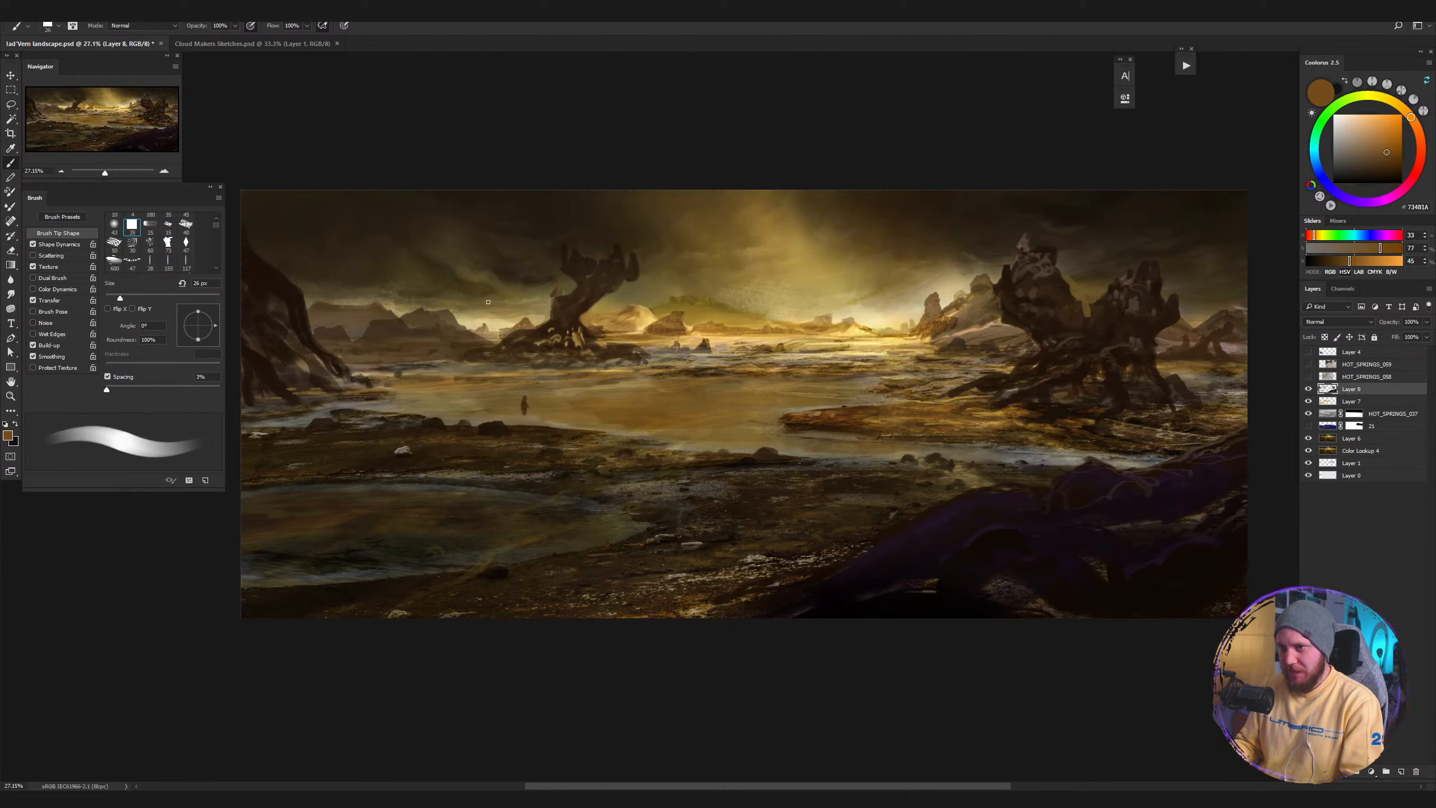
left_click(391, 321, "alt")
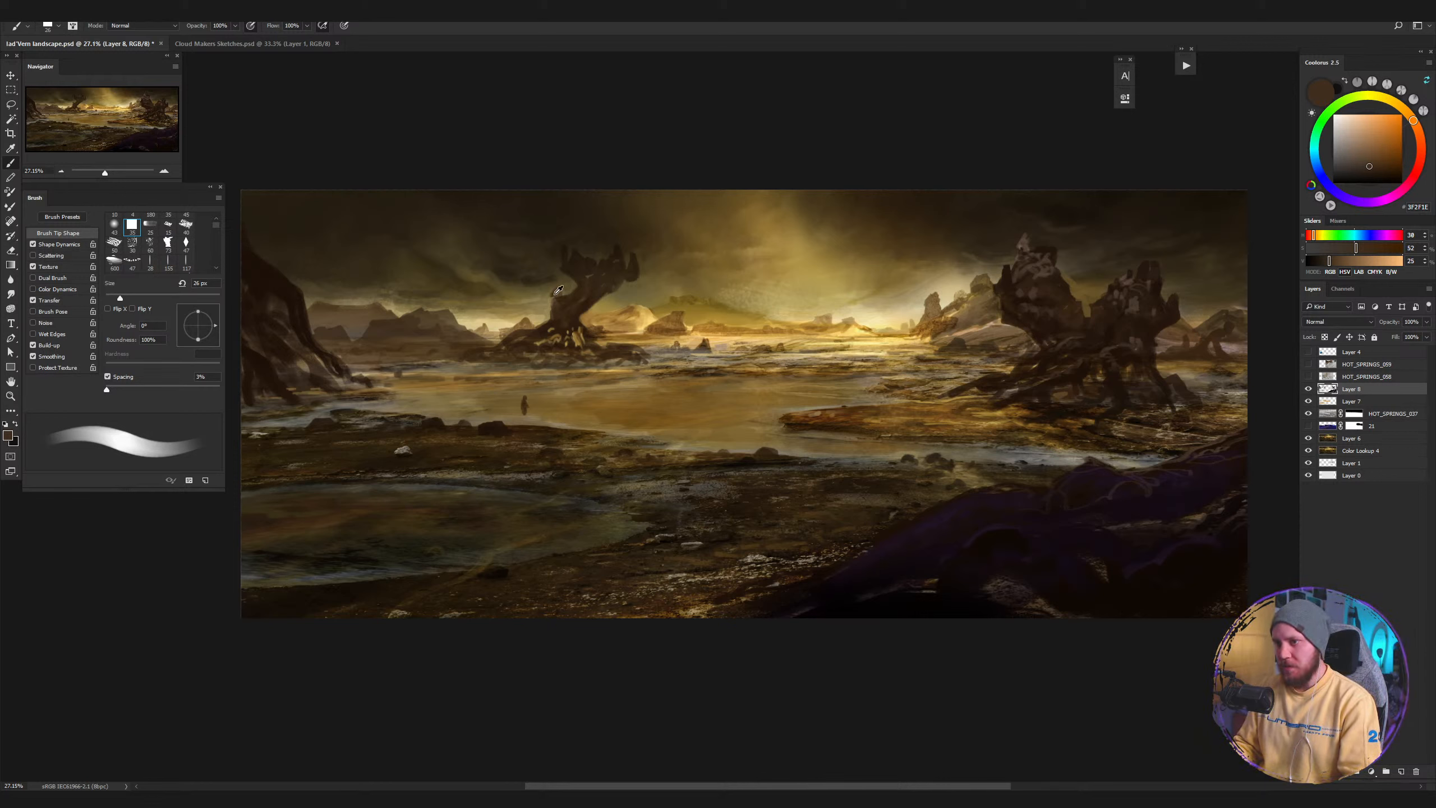
Refine the twisted rock's trunk and prongs with sampled sky and dark rock colours.
left_click(572, 311, "alt")
left_click(572, 286, "alt")
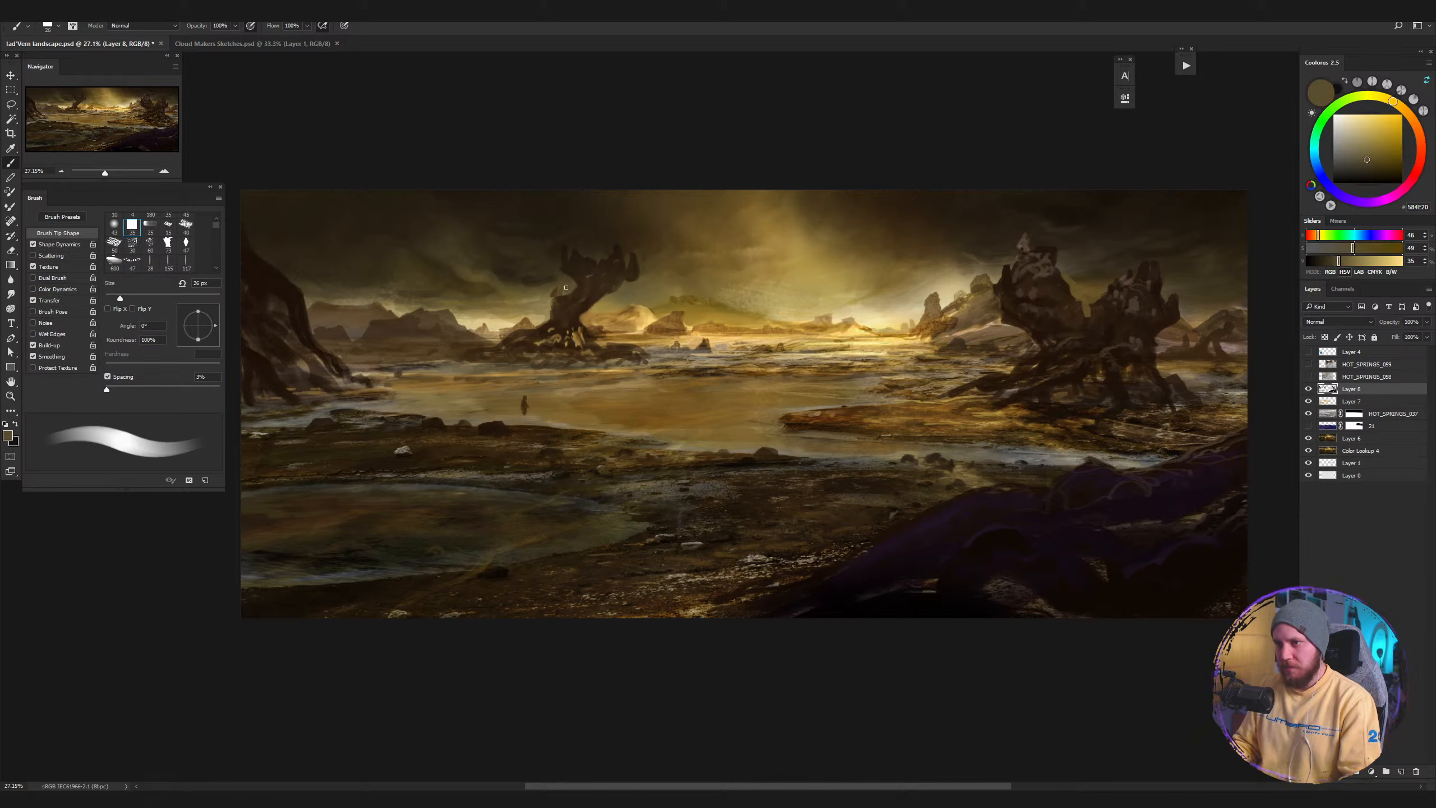
left_click(556, 295, "alt")
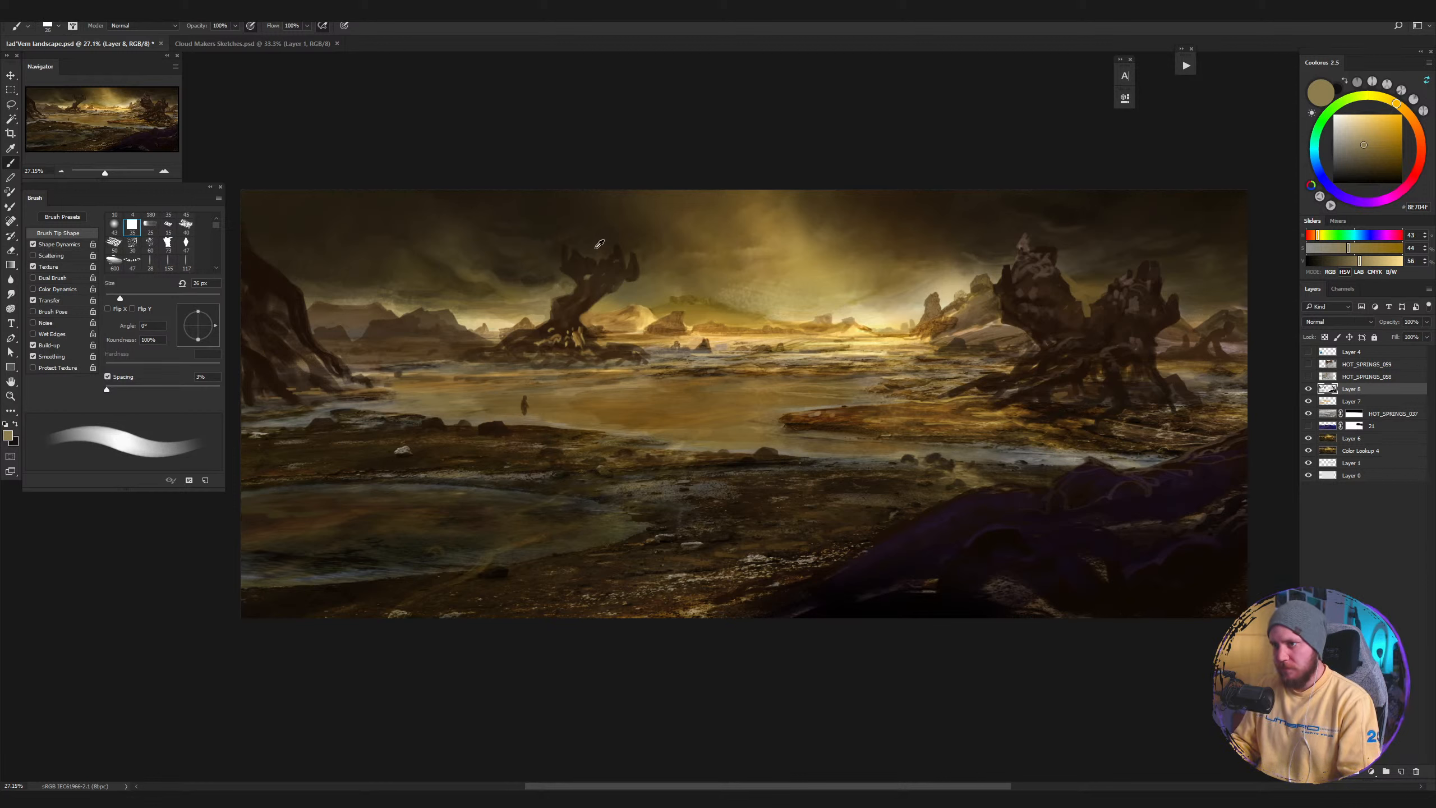
left_click(587, 276, "alt")
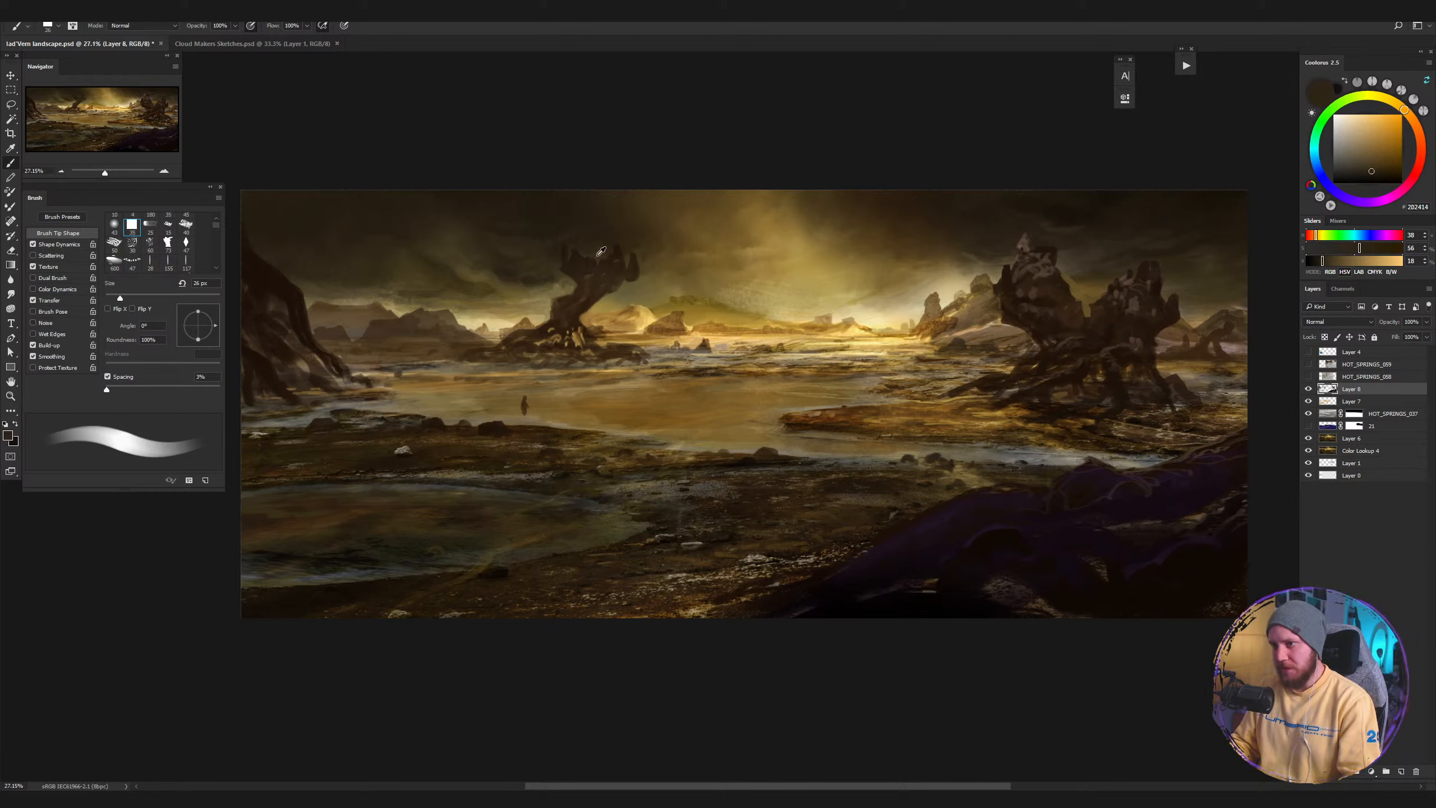
left_click(556, 272, "alt")
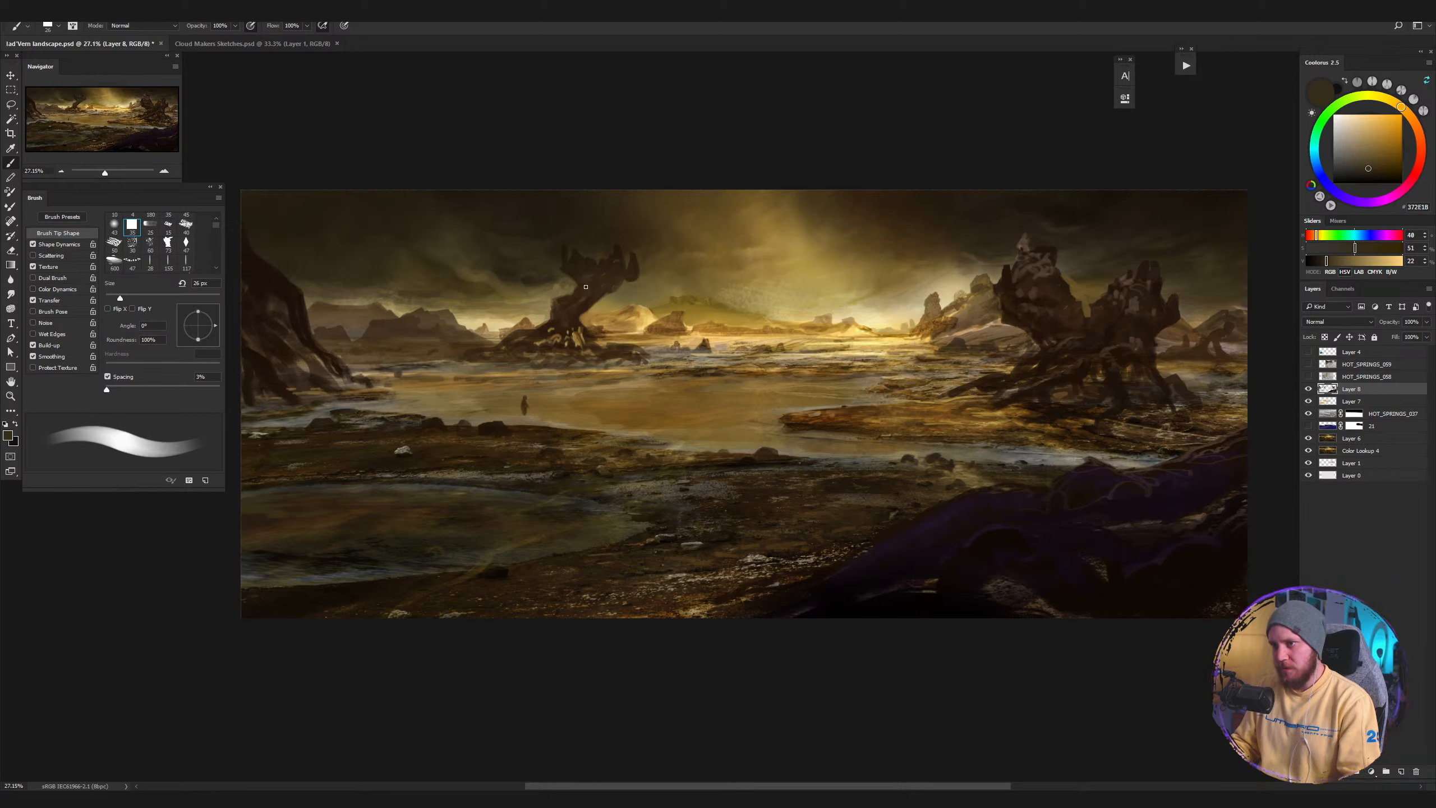
left_click(562, 291, "alt")
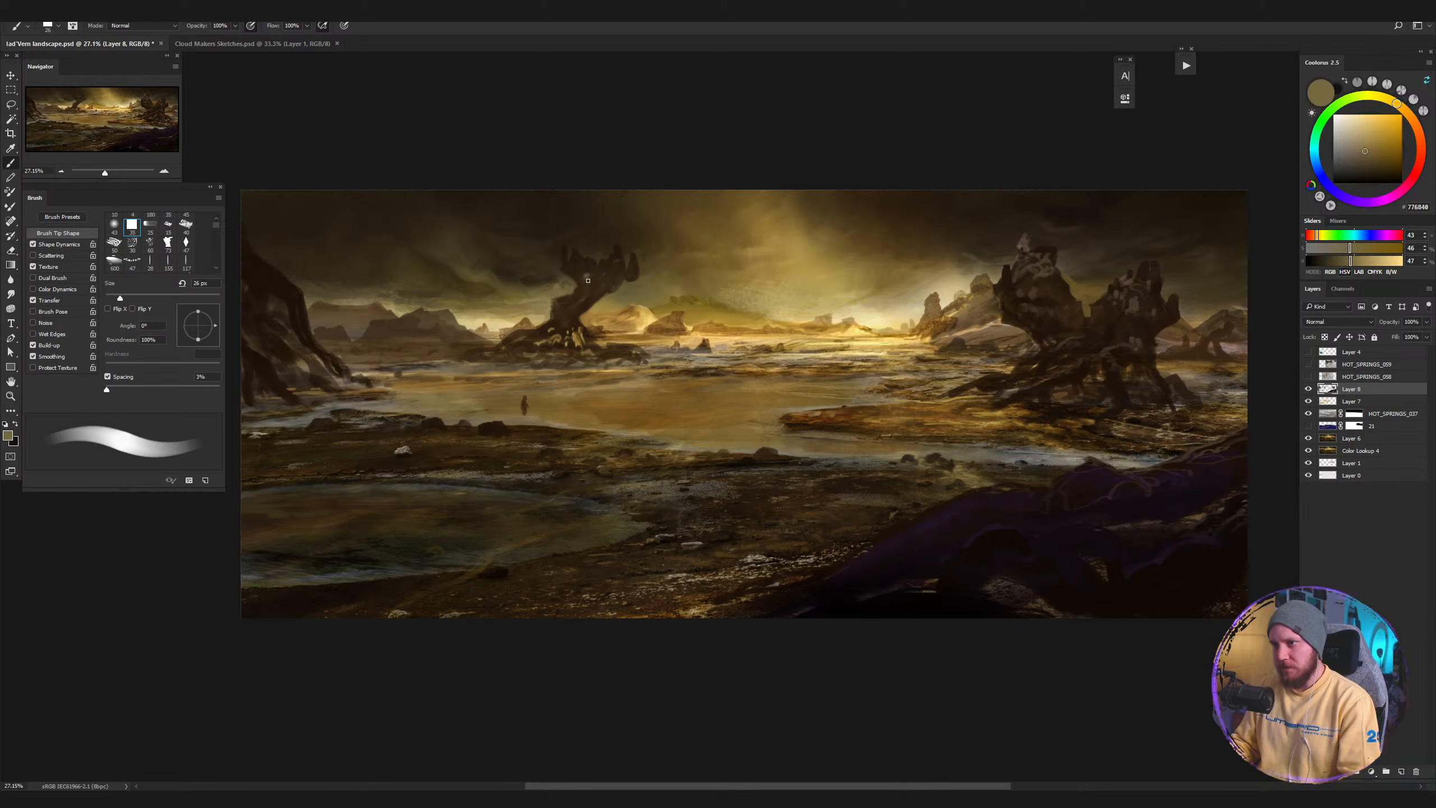
Enlarge the brush to 63 px and paint sampled golden haze over the greenish hill on the central horizon.
key("]")
key("]")
key("]")
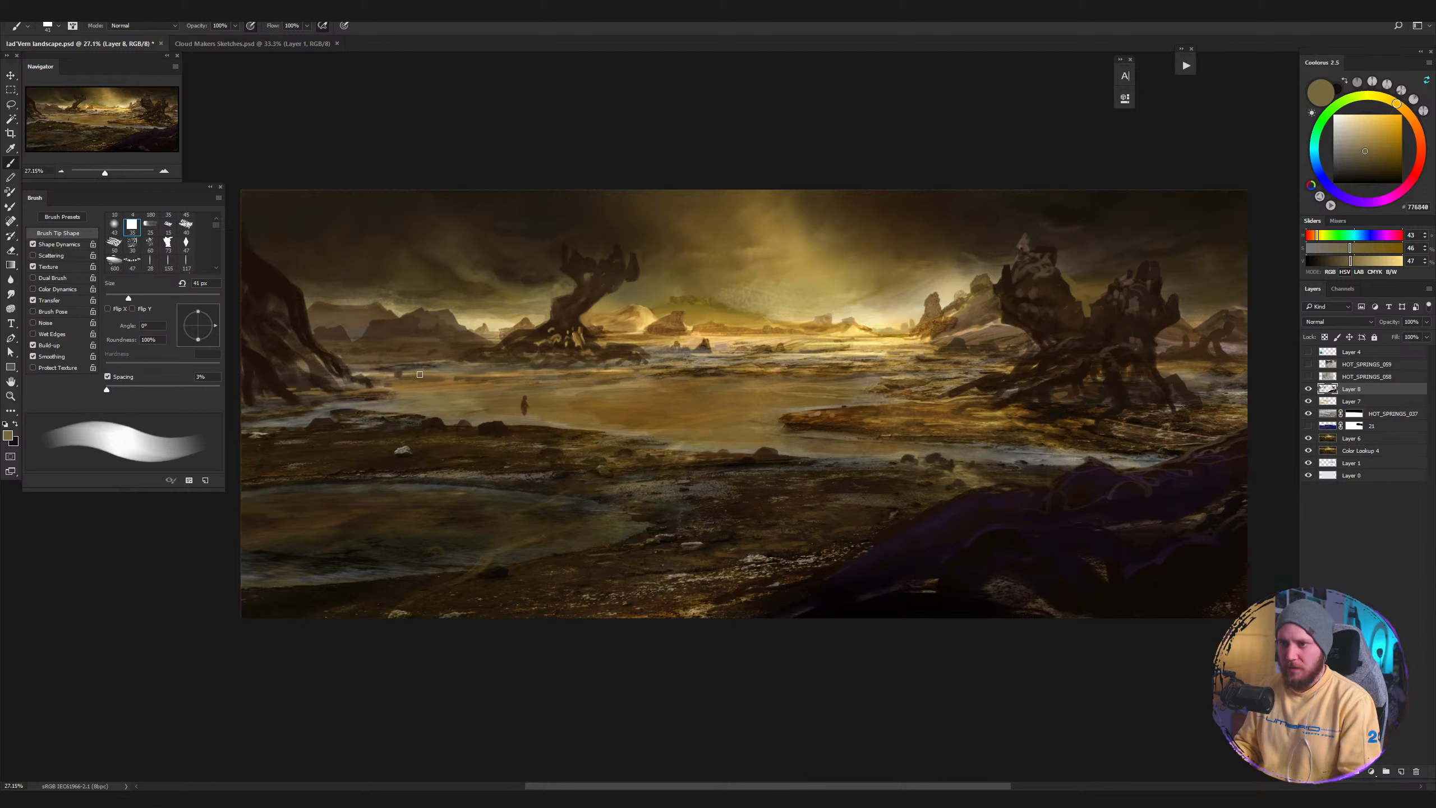
key("]")
key("]")
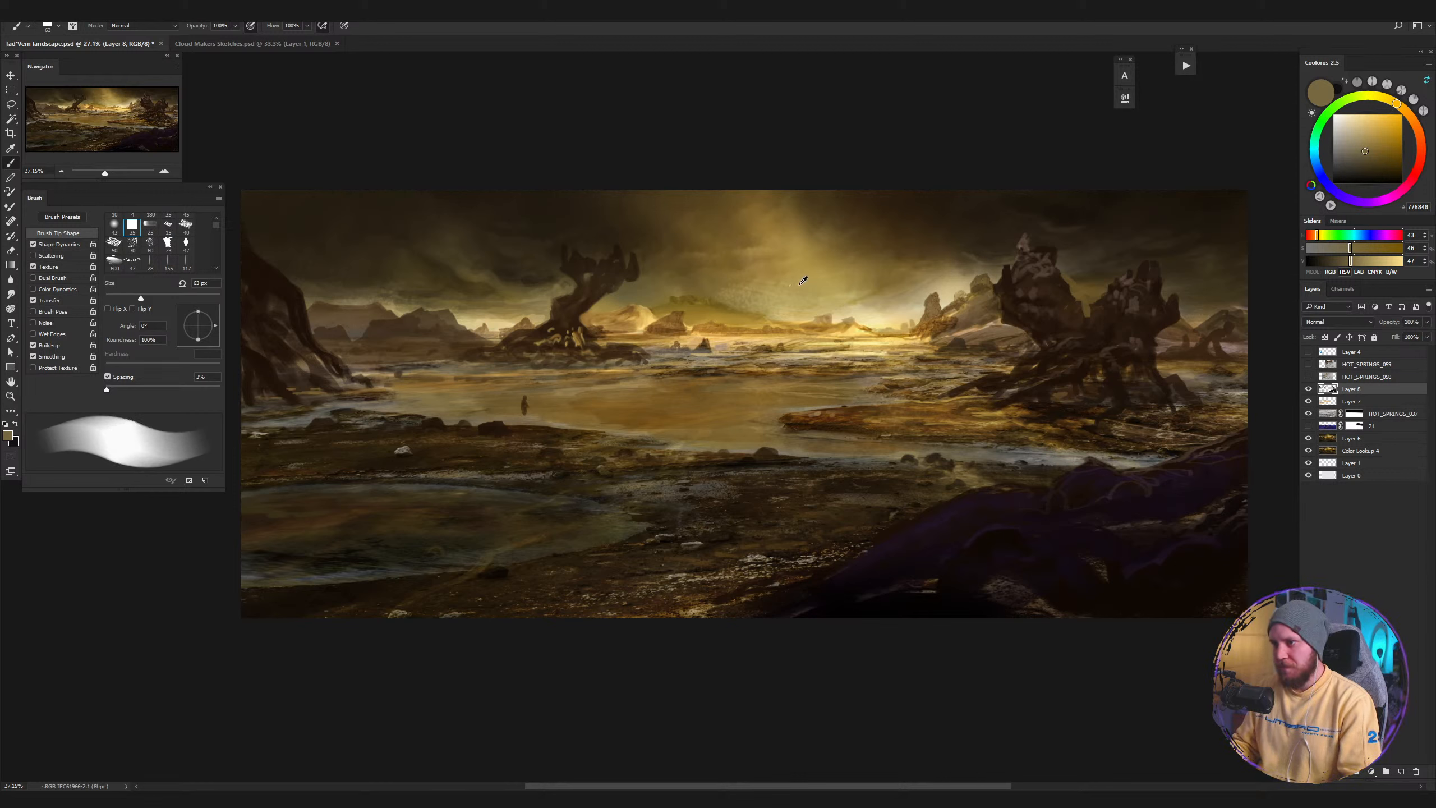
left_click(658, 302, "alt")
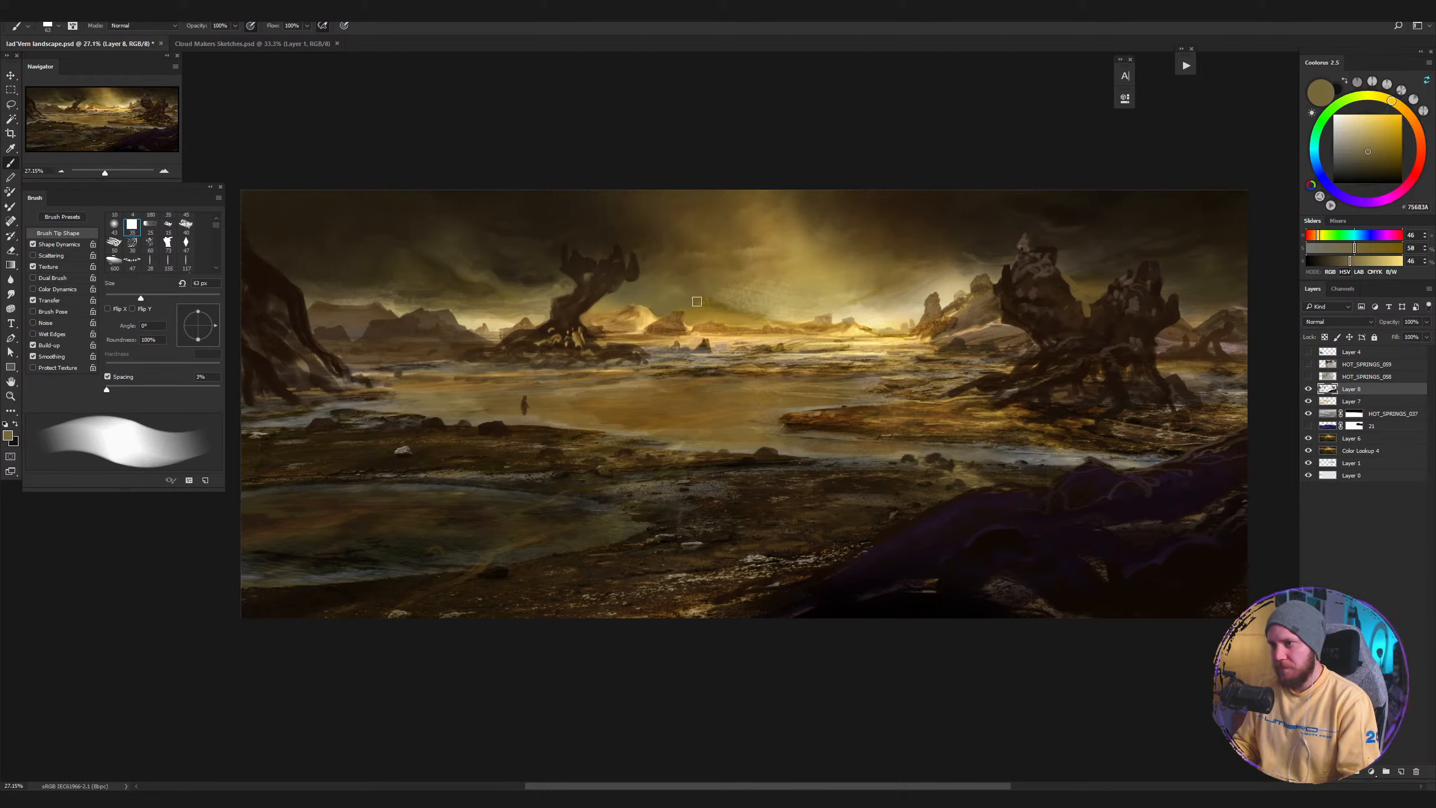
left_click(721, 317, "alt")
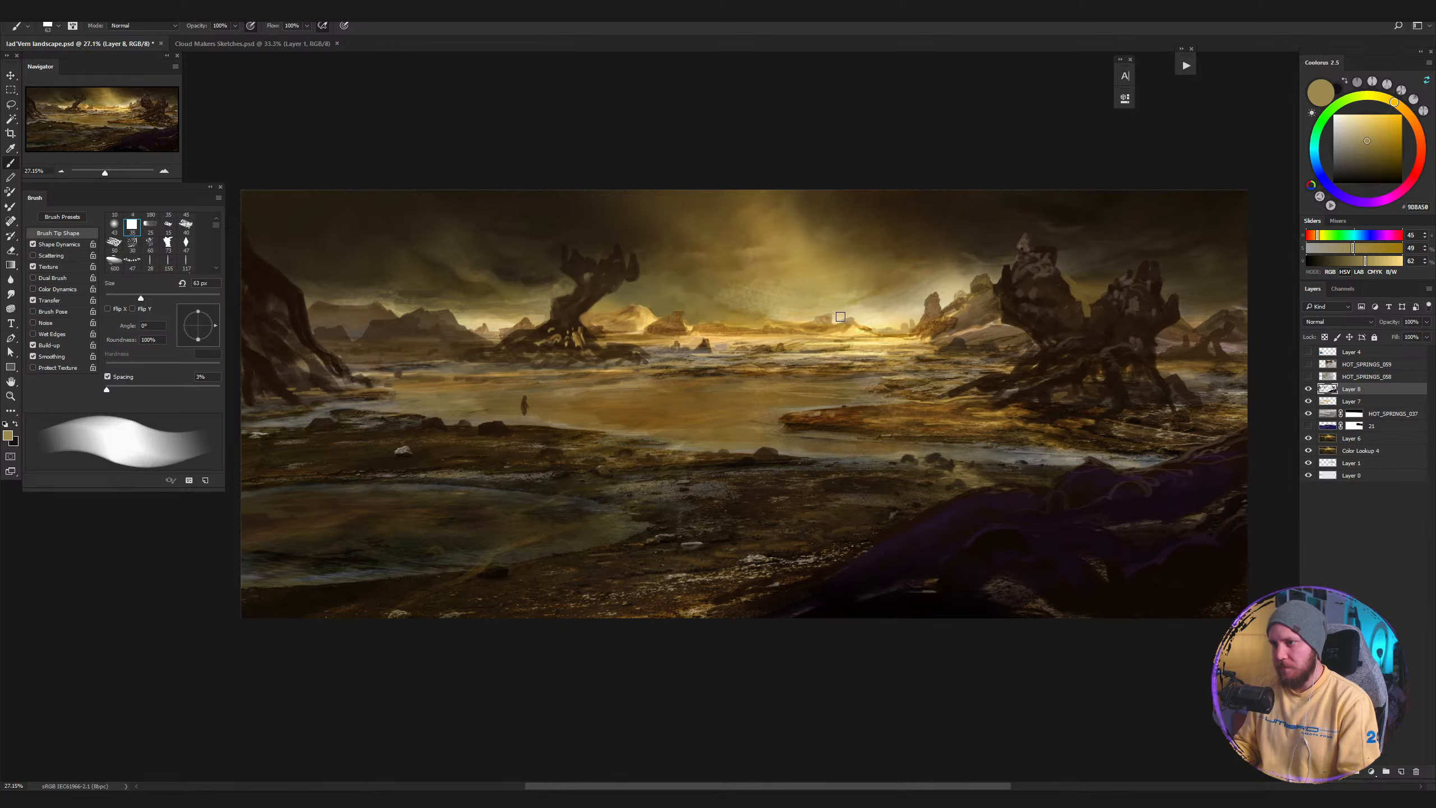
Paint a pale golden haze in the sky above the central horizon hills with sampled cream tones and a 57 px brush.
key("z")
mouse_move(817, 345)
left_mouse_down()
mouse_move(735, 396)
mouse_move(803, 396)
left_mouse_up()
key("b")
left_click(858, 271, "alt")
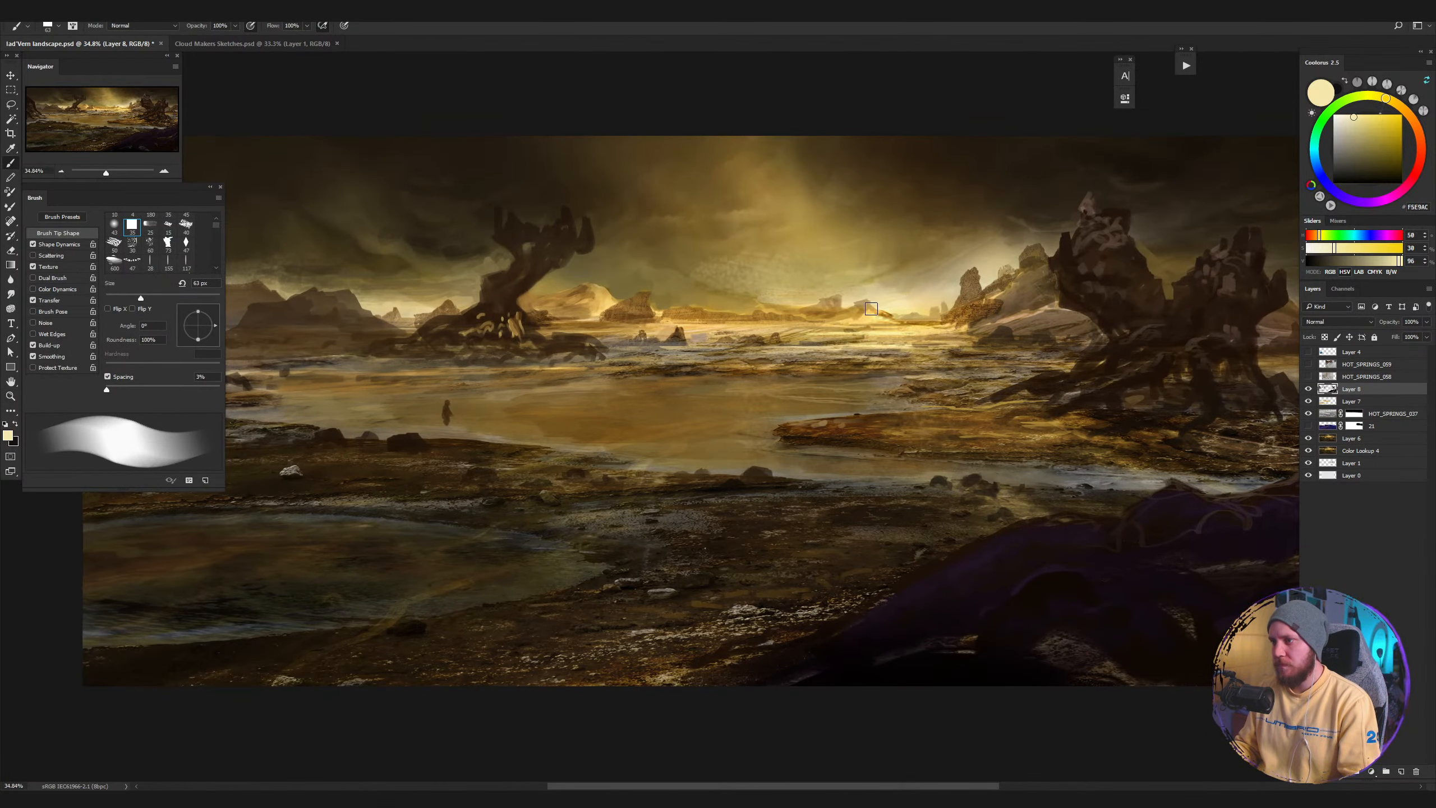
left_click(919, 286, "alt")
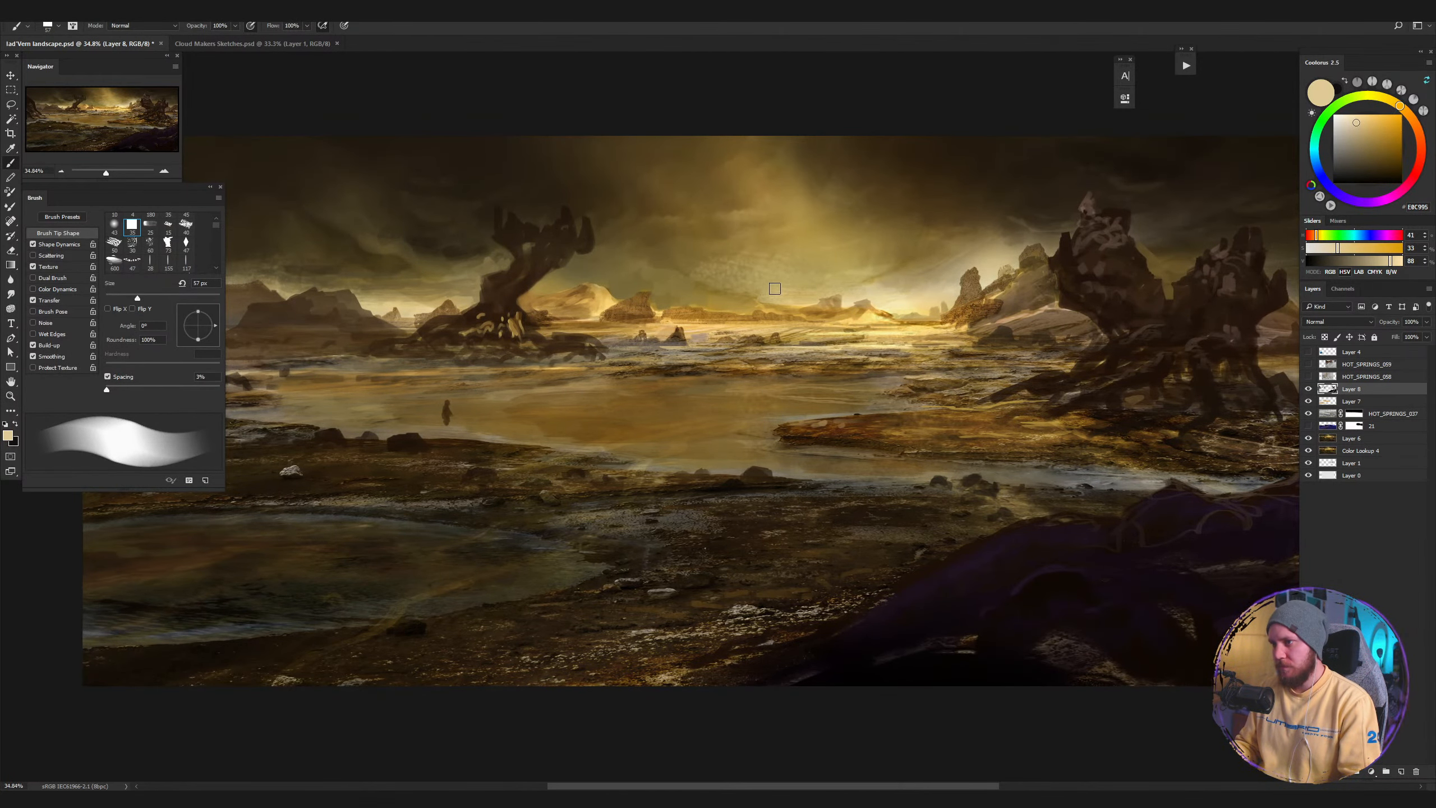
mouse_move(811, 296)
left_mouse_down()
mouse_move(657, 303)
mouse_move(667, 296)
left_mouse_up()
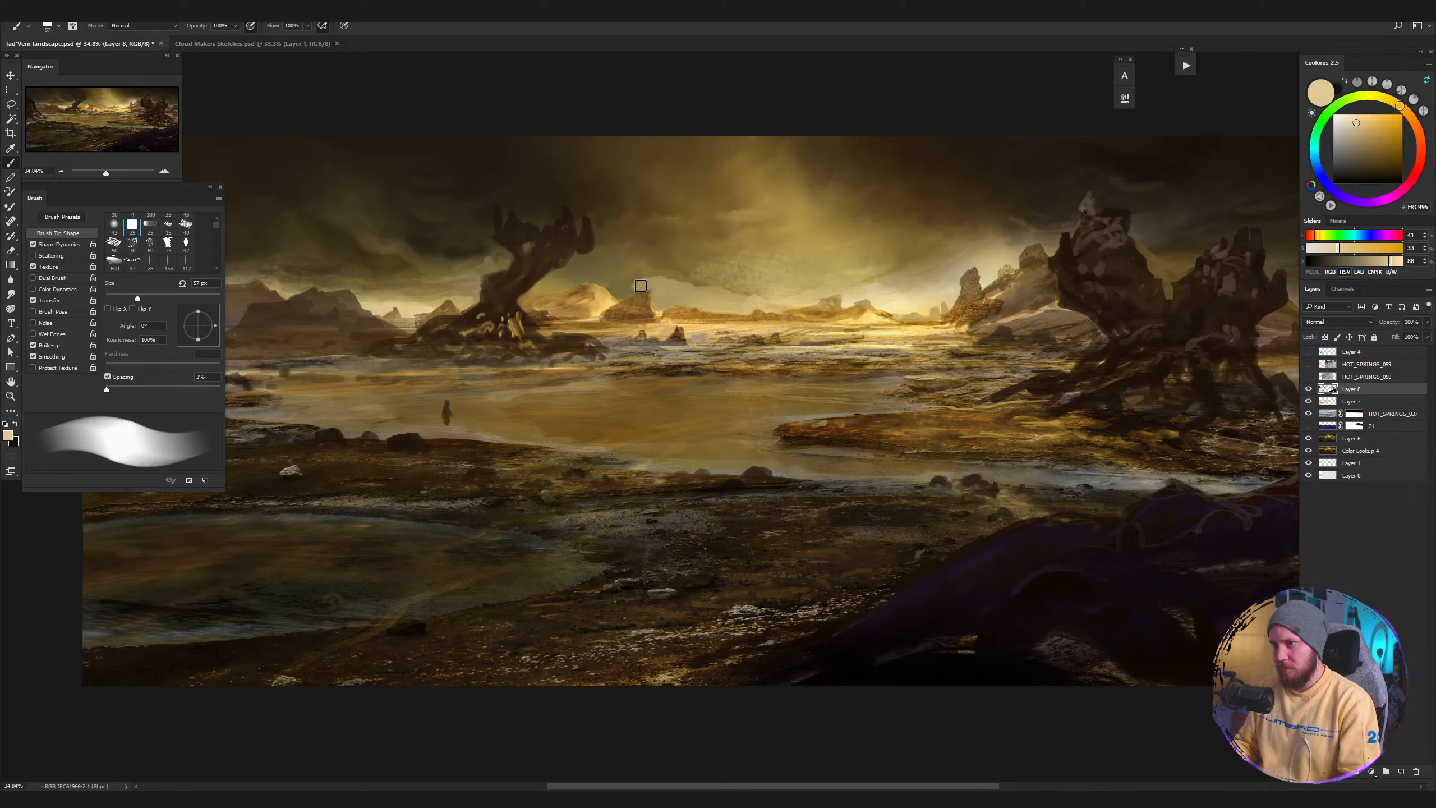
mouse_move(641, 285)
left_mouse_down()
mouse_move(614, 294)
mouse_move(599, 277)
mouse_move(639, 269)
mouse_move(742, 292)
mouse_move(655, 267)
mouse_move(596, 275)
left_mouse_up()
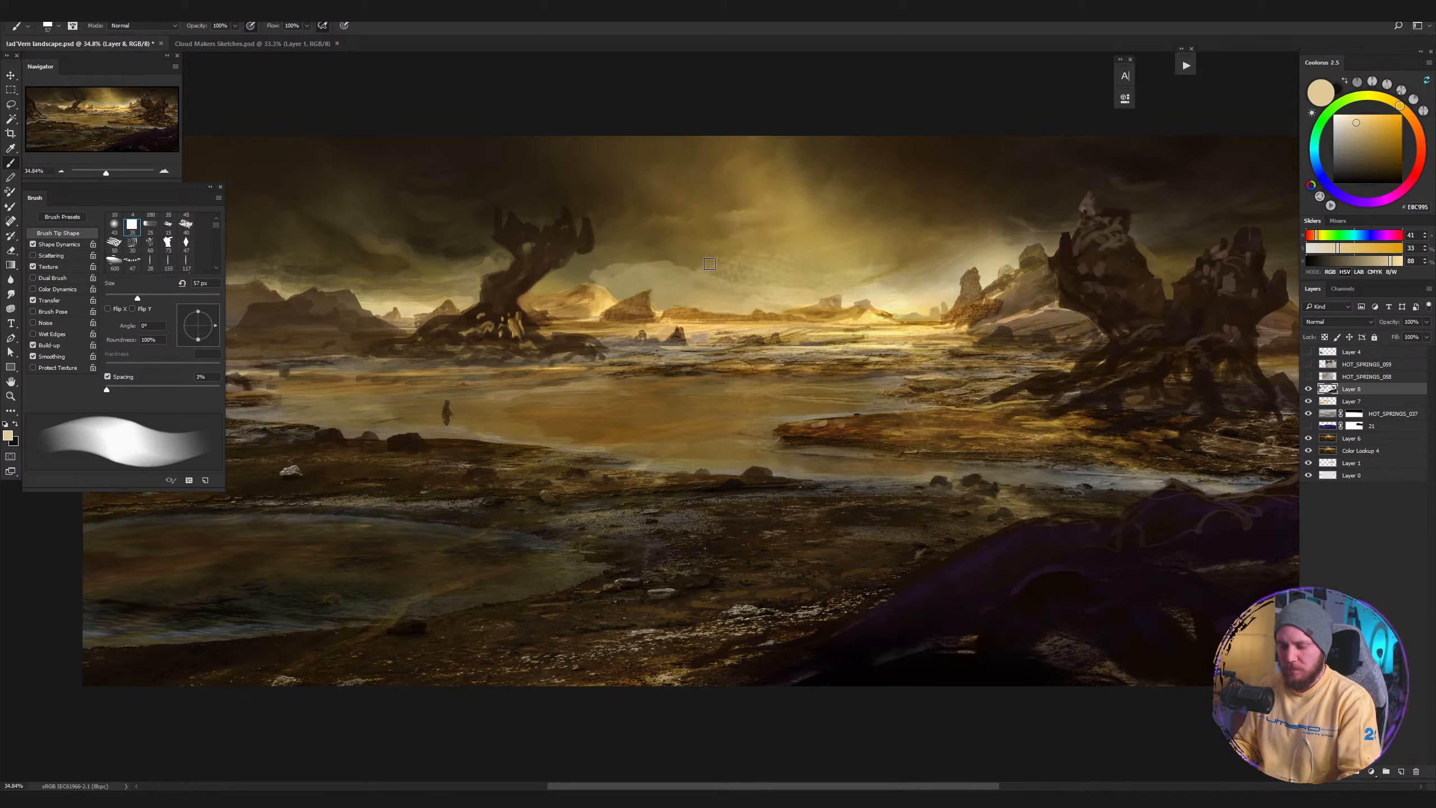
Blend the new haze above the central hills into the sky with the Mixer Brush and return to the regular Brush tool.
key("shift+b")
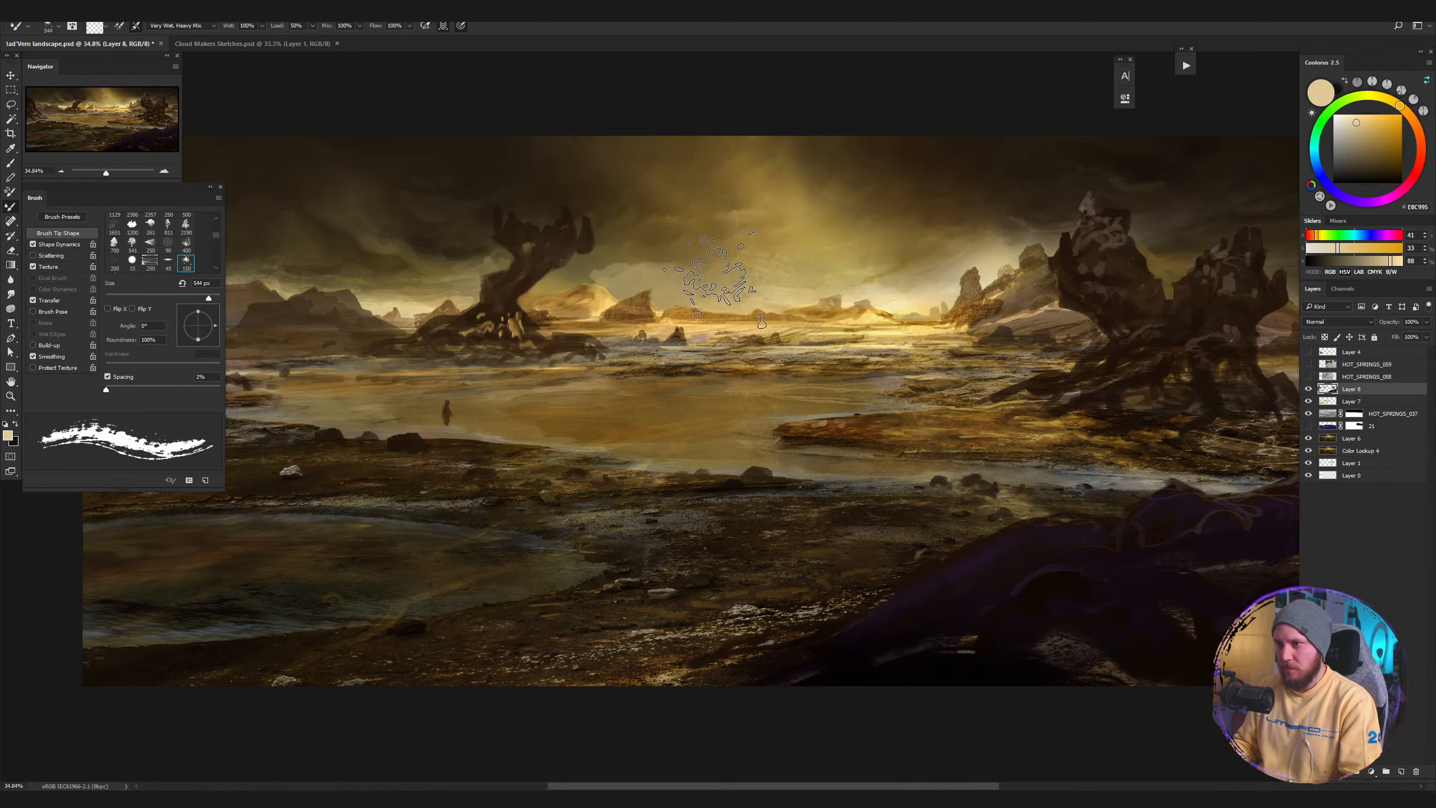
mouse_move(715, 271)
left_mouse_down()
mouse_move(623, 271)
mouse_move(831, 267)
mouse_move(760, 292)
mouse_move(771, 300)
mouse_move(600, 234)
left_mouse_up()
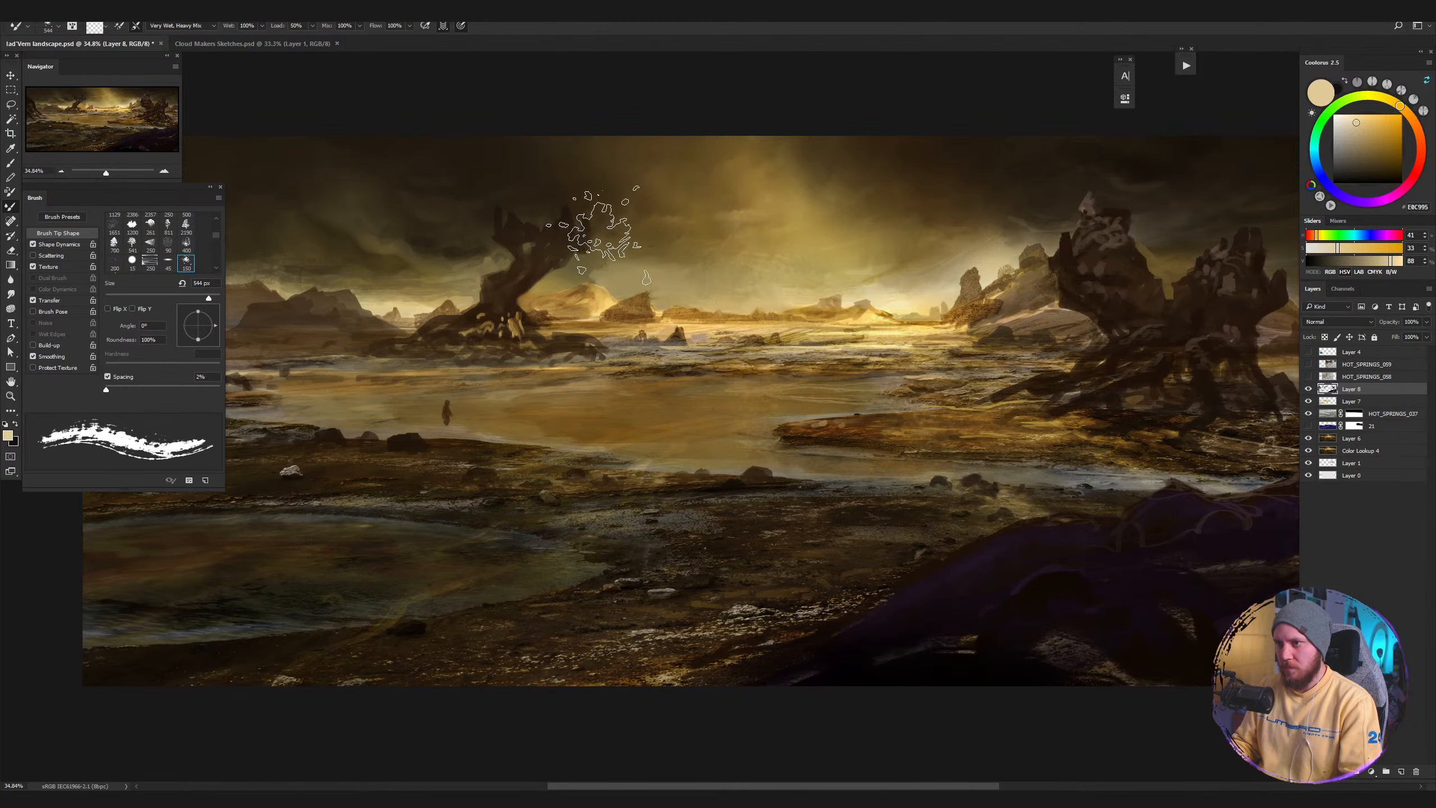
key("z")
mouse_move(850, 339)
left_mouse_down()
mouse_move(792, 383)
mouse_move(835, 378)
left_mouse_up()
key("b")
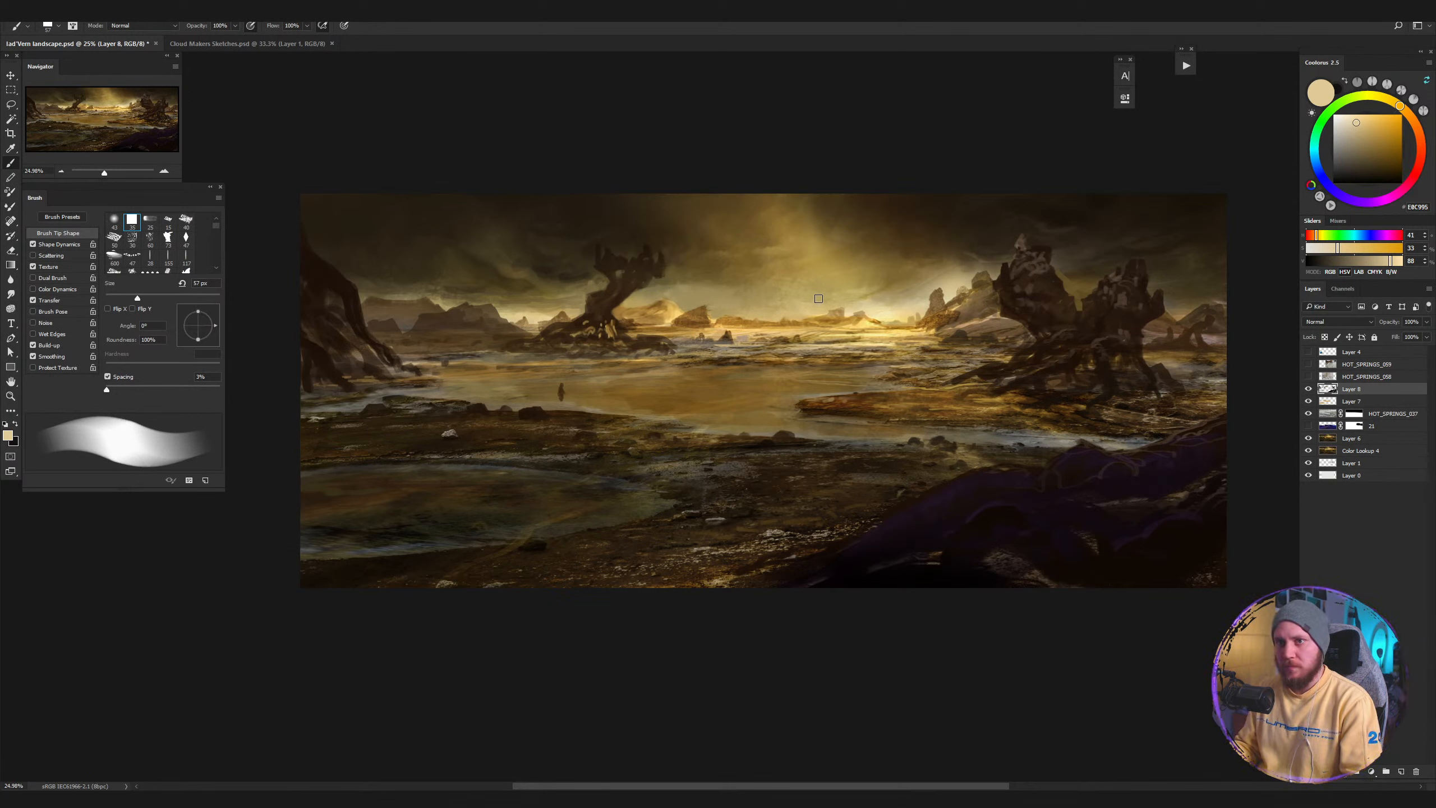
Set the brush to 33 px and refine the central horizon hills and the small spires beside the twisted rock with sampled yellows and browns.
left_click(886, 309, "alt")
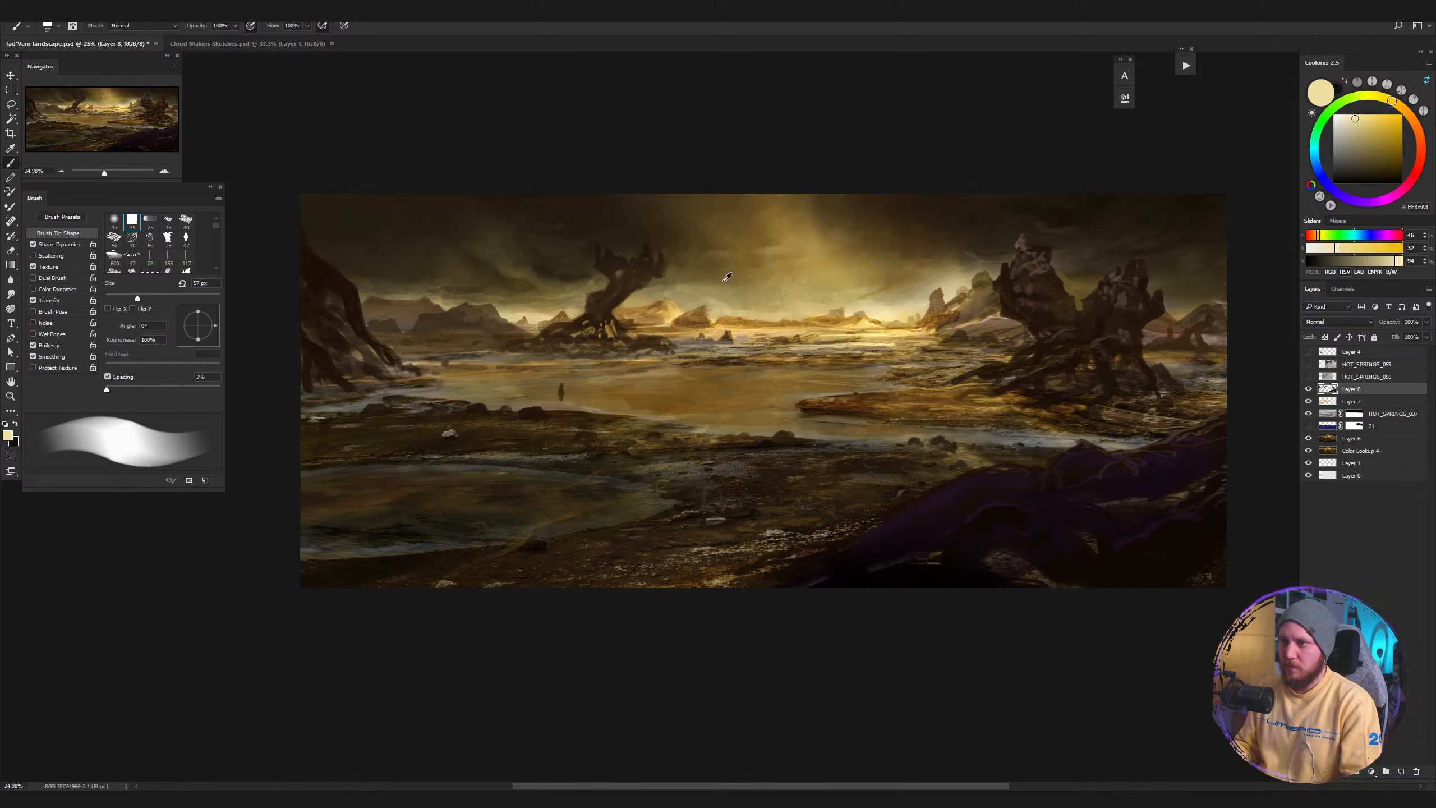
left_click_drag(724, 281, 727, 284)
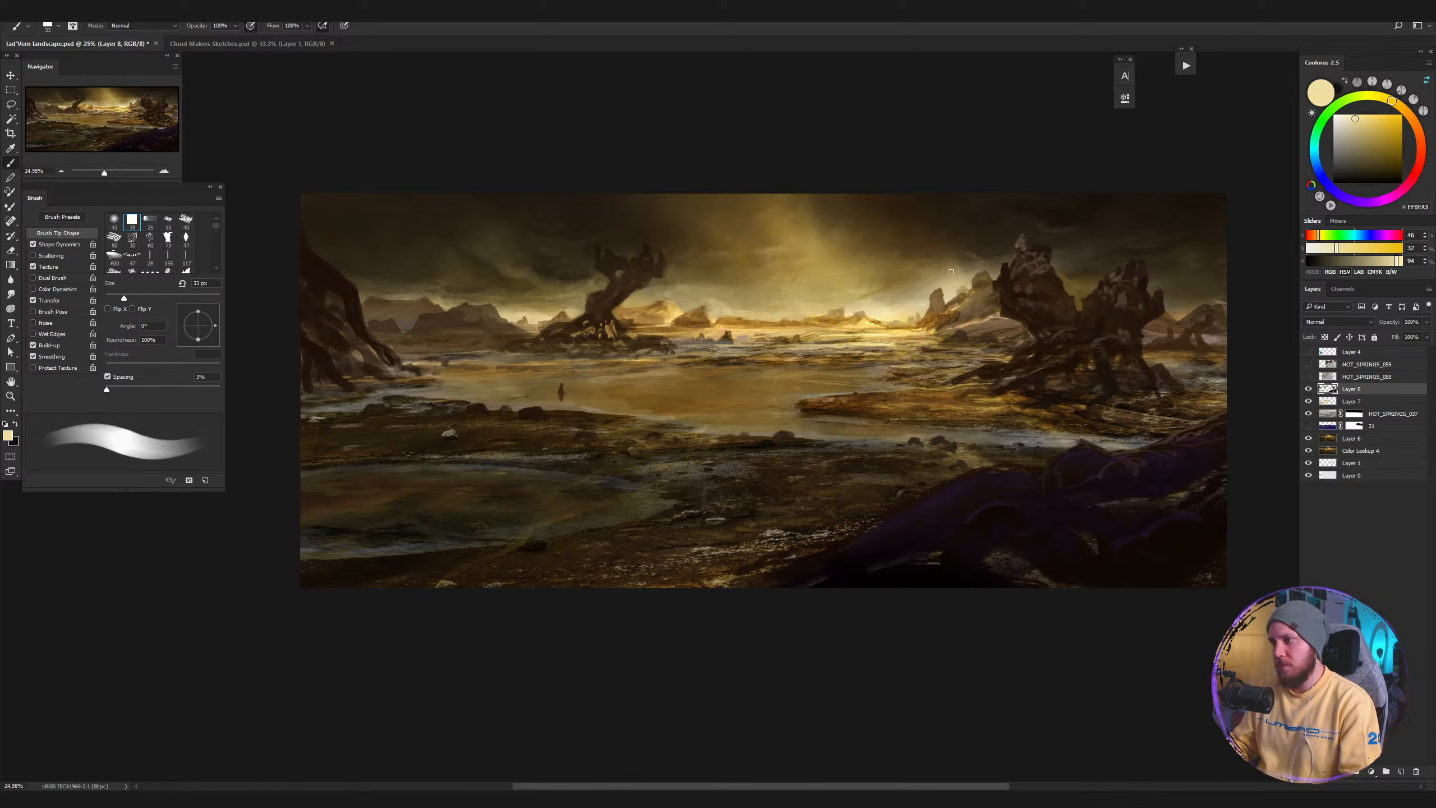
left_click(875, 318, "alt")
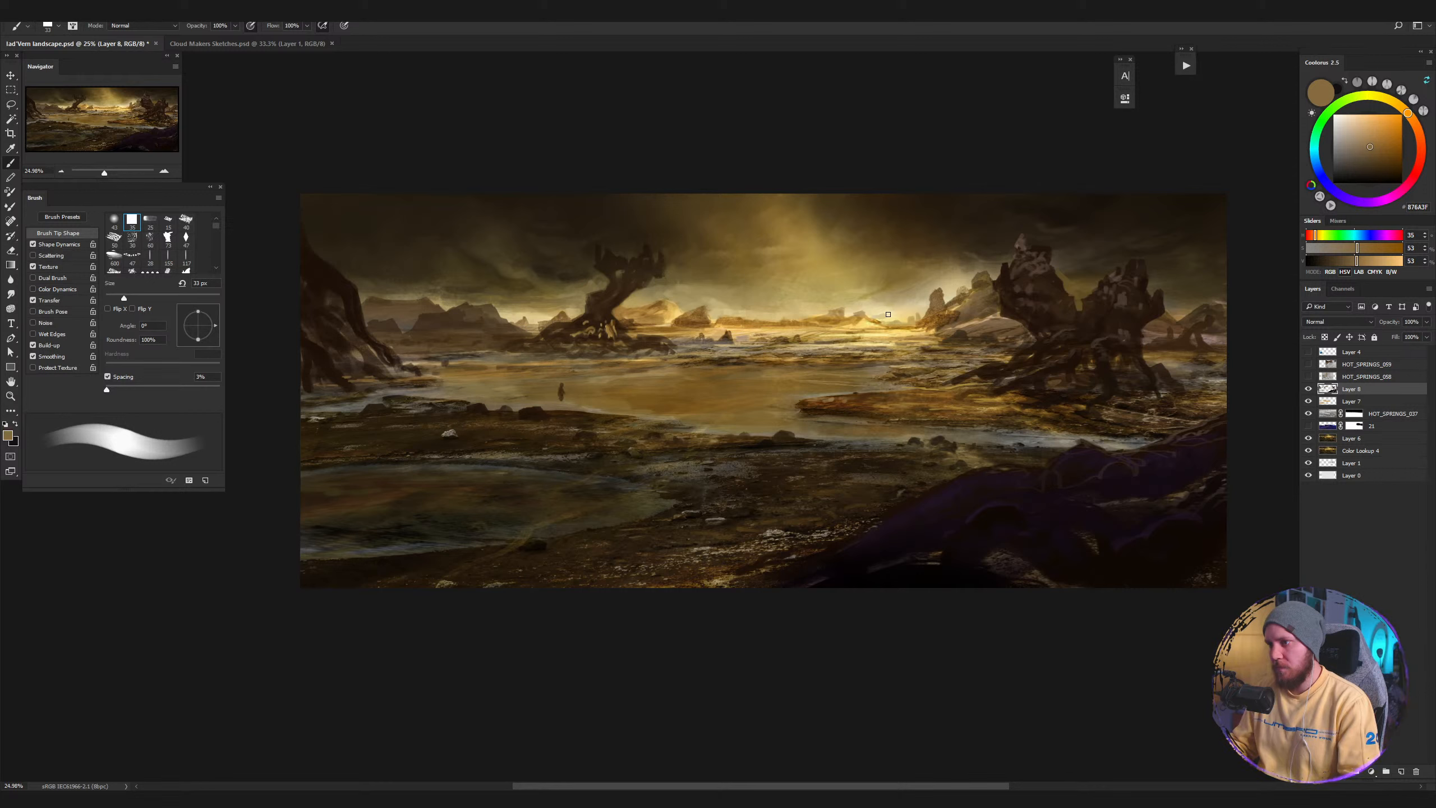
left_click(750, 323, "alt")
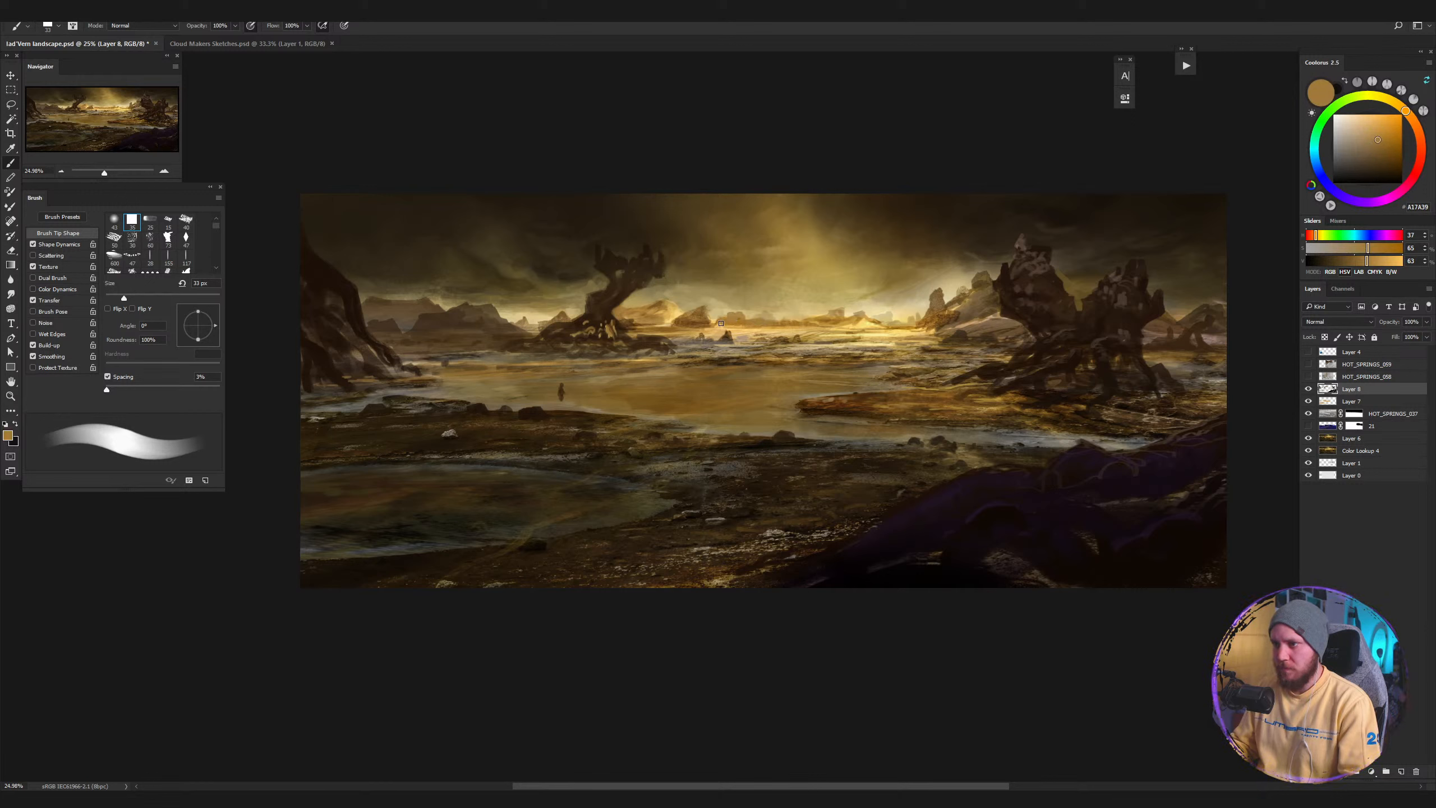
left_click(703, 320, "alt")
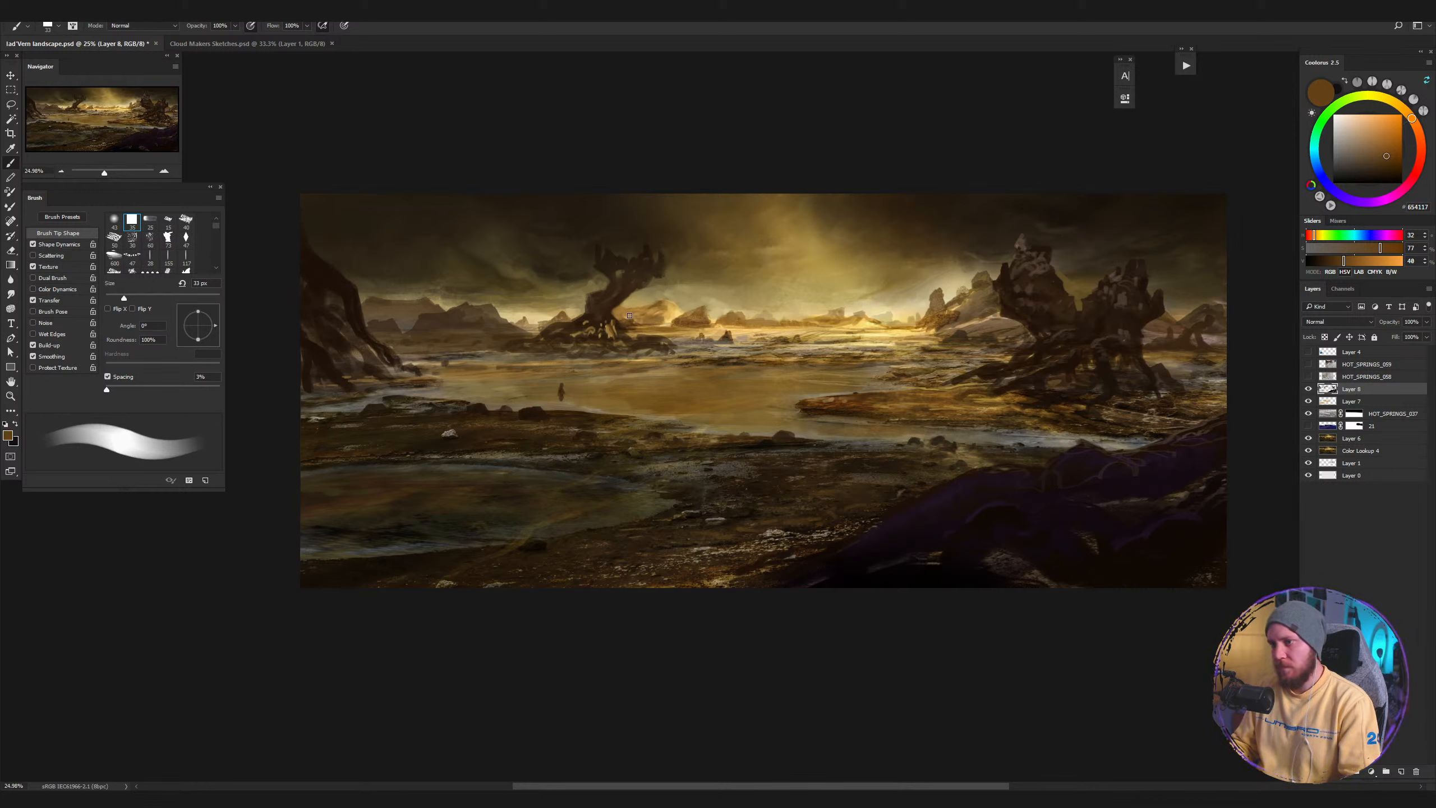
left_click(474, 312, "alt")
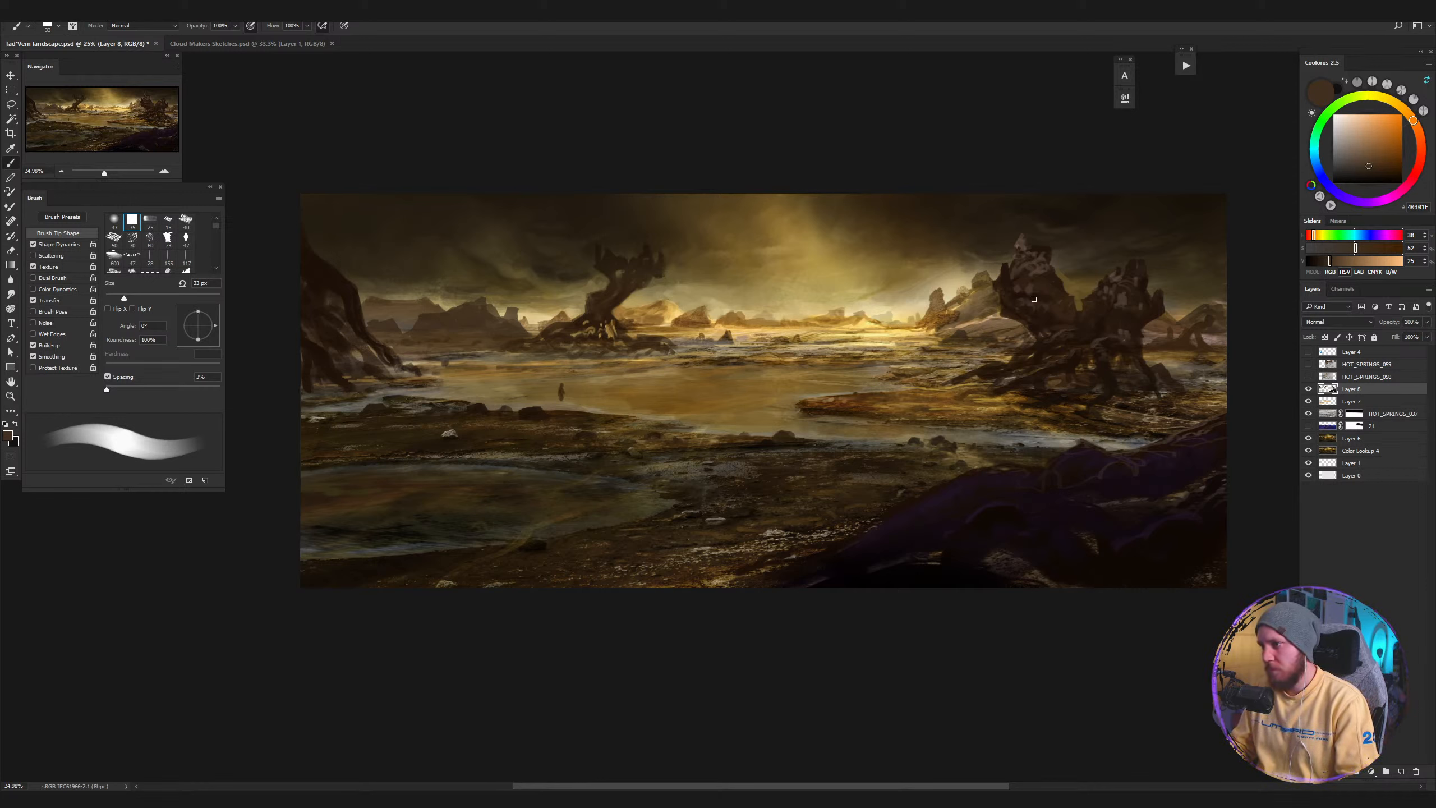
Sample the large rock's dark brown and the pool's golden brown, and paint highlights along the purple foreground roots.
left_click(1013, 273, "alt")
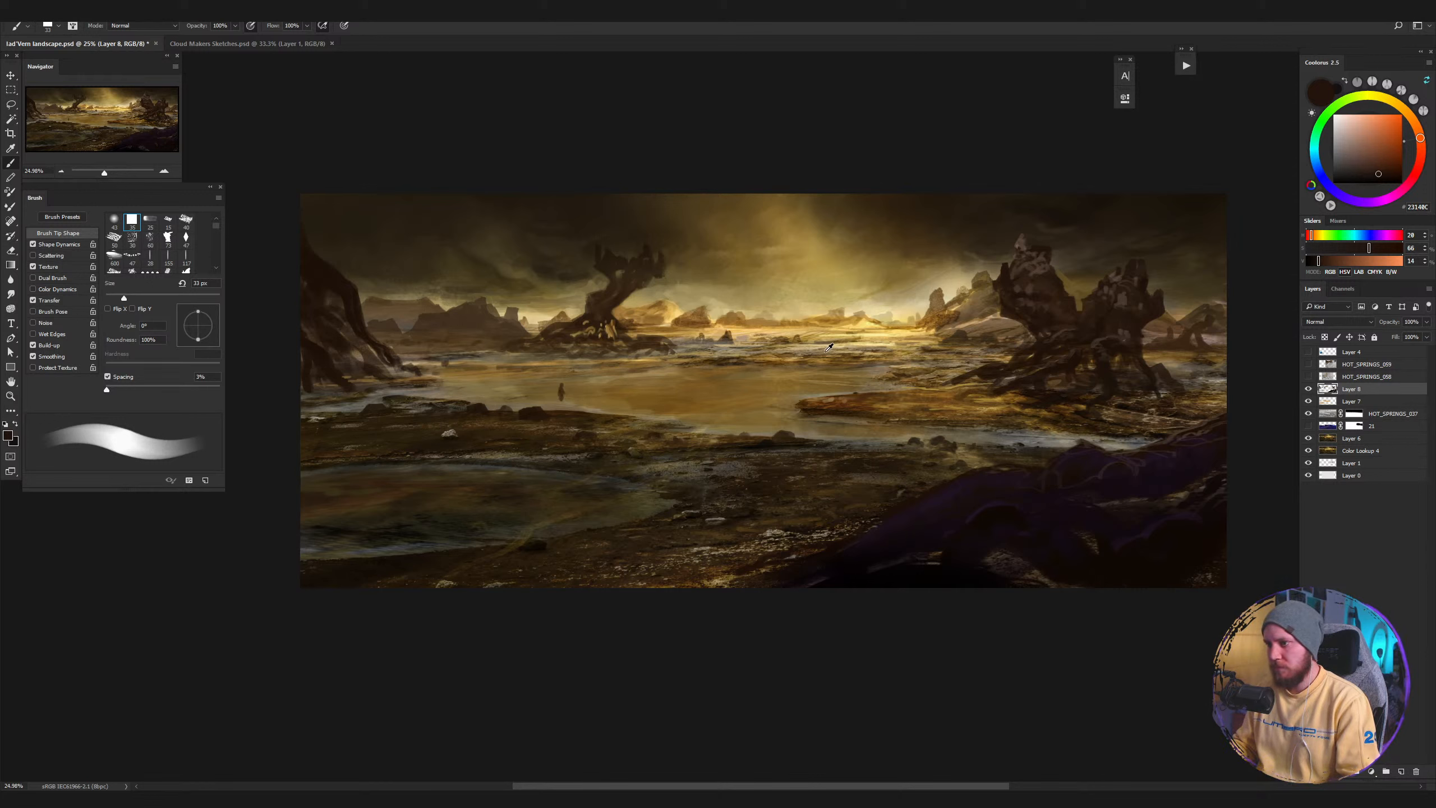
left_click(809, 388, "alt")
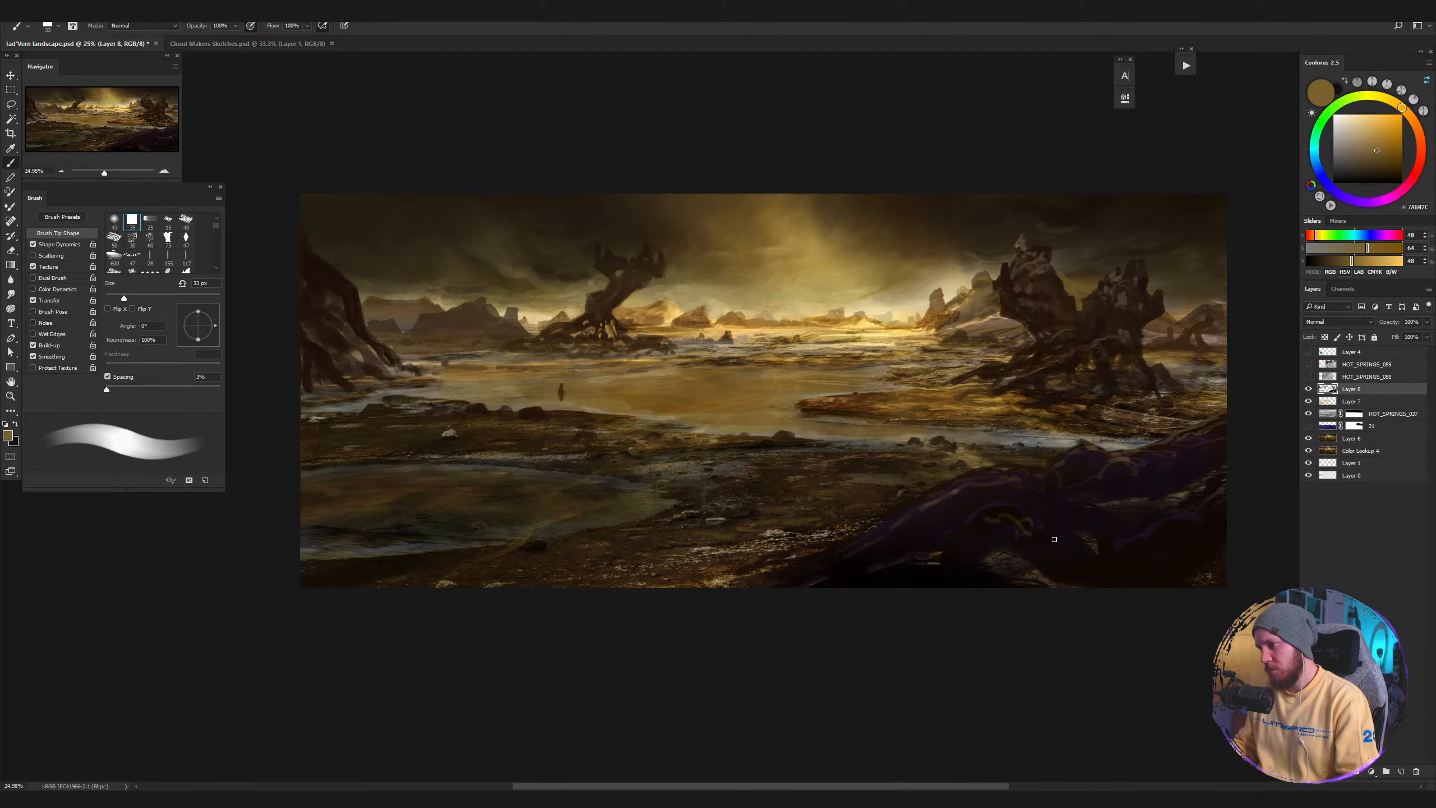
key("z")
mouse_move(1074, 560)
left_mouse_down()
mouse_move(1045, 571)
mouse_move(1097, 539)
left_mouse_up()
key("b")
left_click(835, 380, "alt")
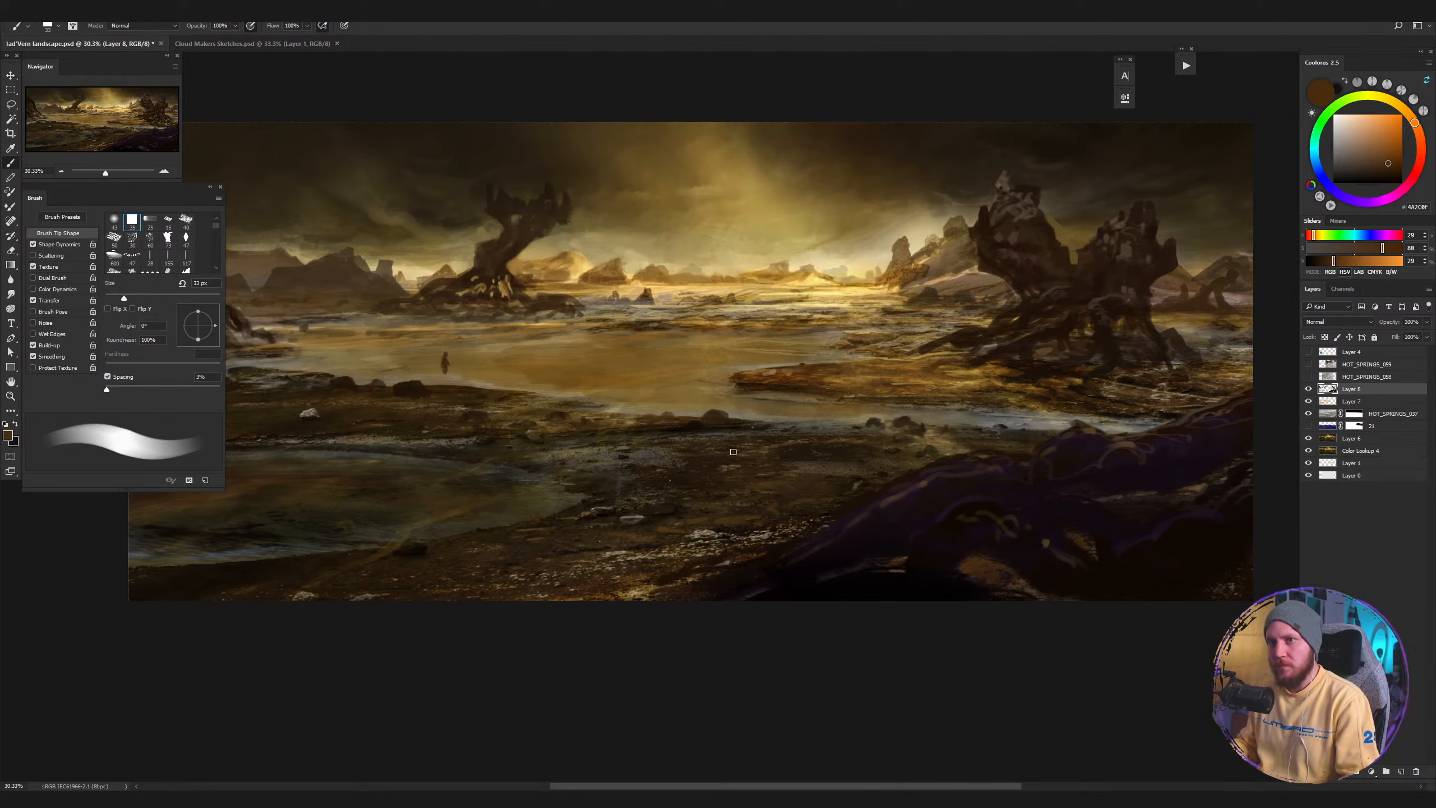
Switch to a hard round brush preset and set its size to 40 px.
scroll(644, 489, "left", 3)
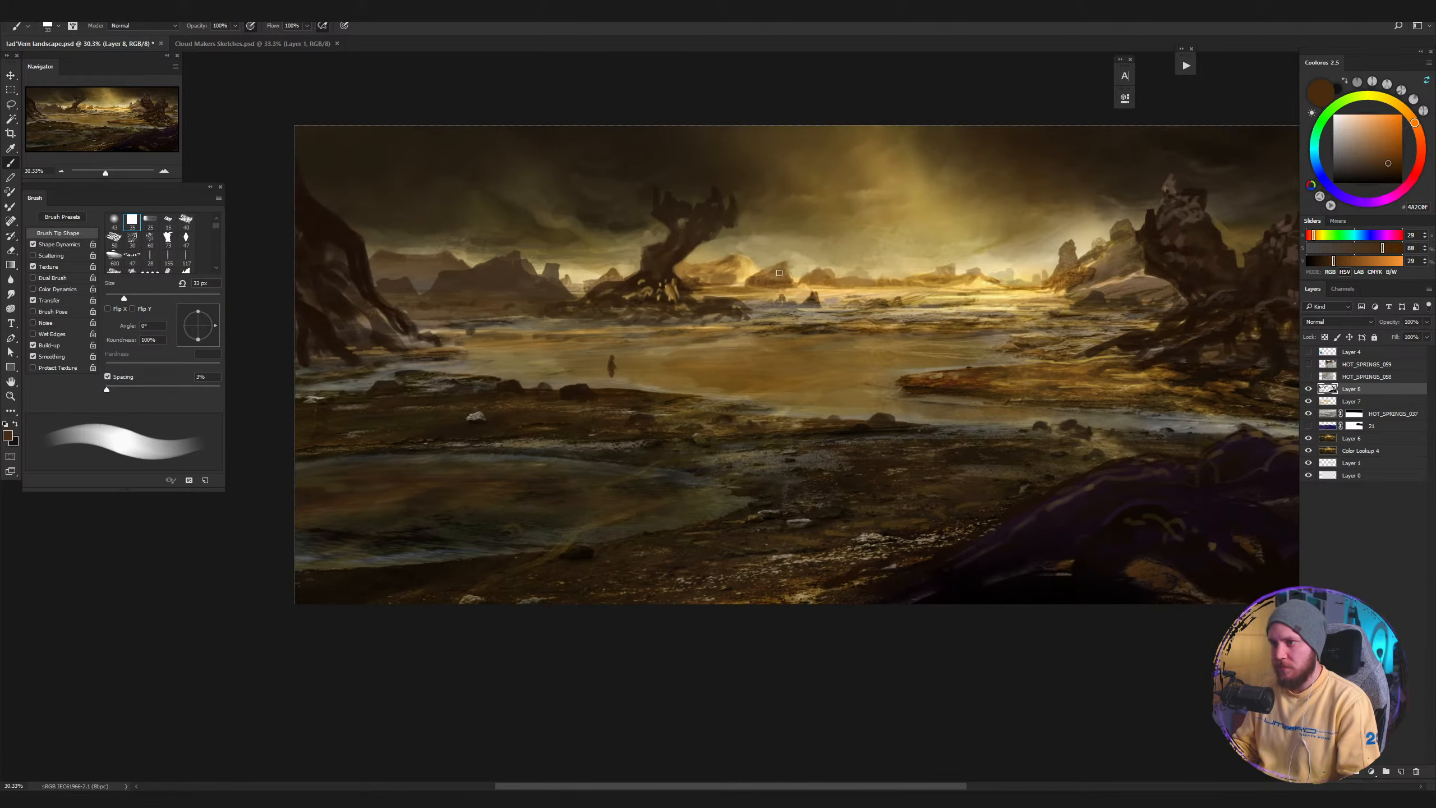
right_click(794, 334)
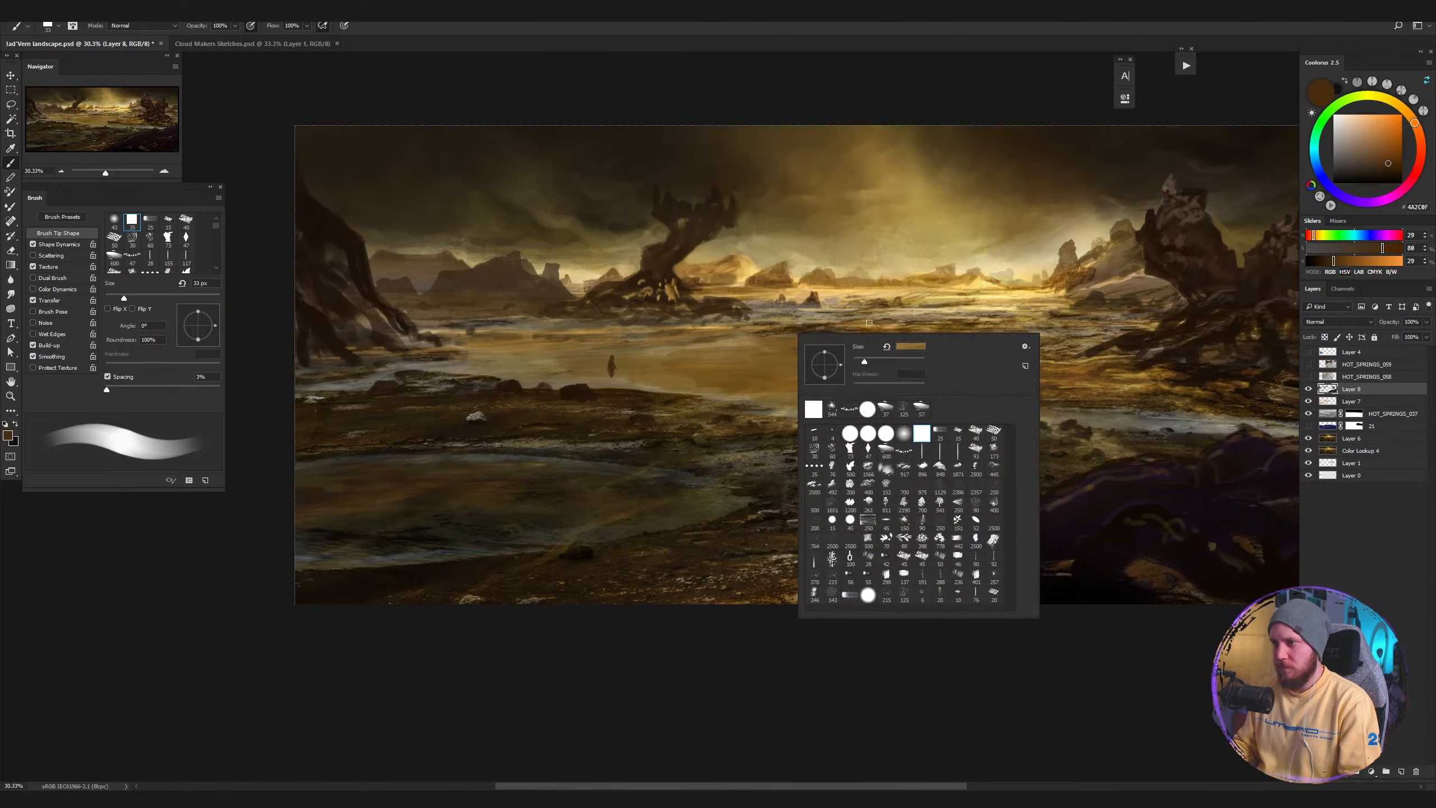
left_click(850, 433)
left_click_drag(713, 378, 717, 383, "alt")
left_click_drag(793, 423, 769, 426, "alt")
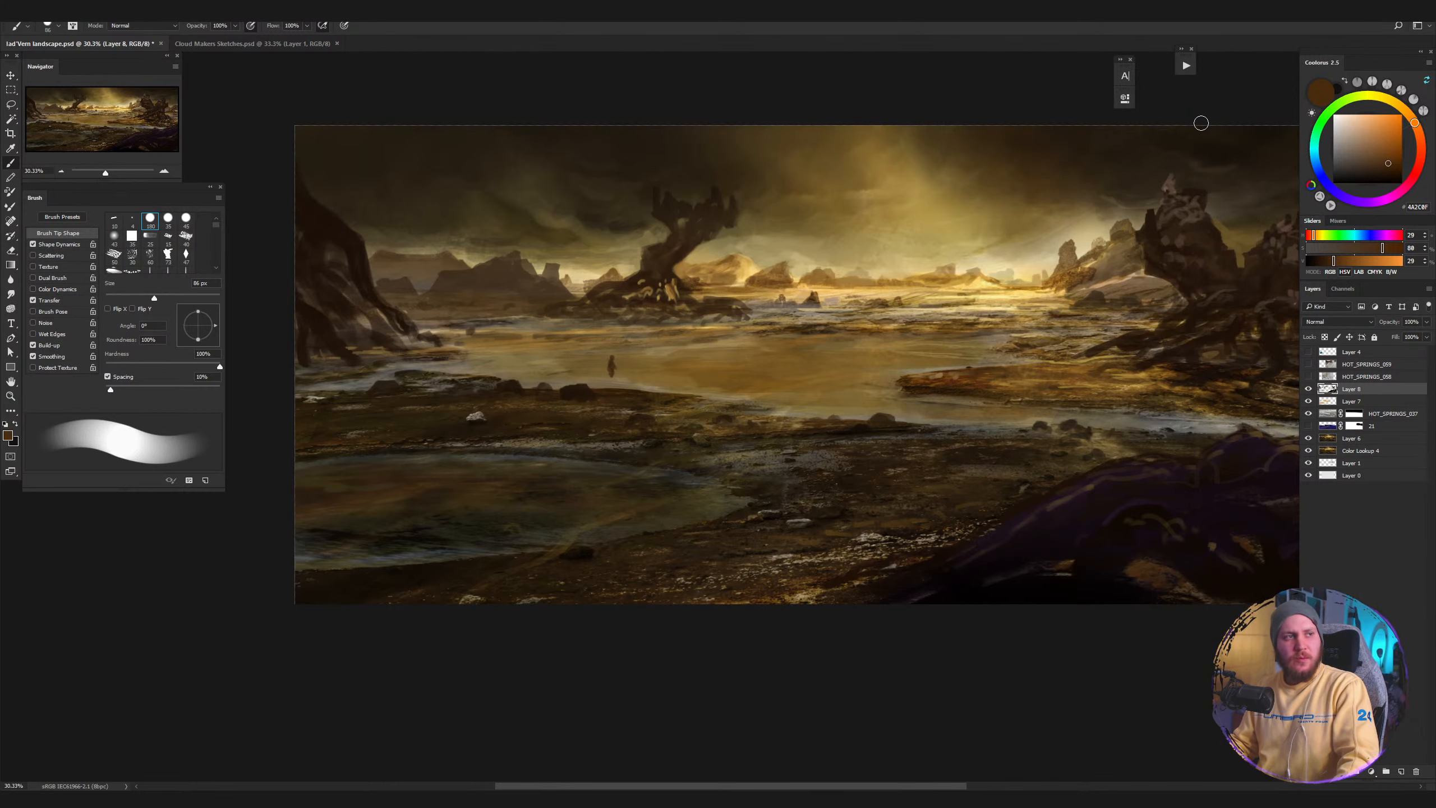
left_click_drag(1210, 343, 1073, 364)
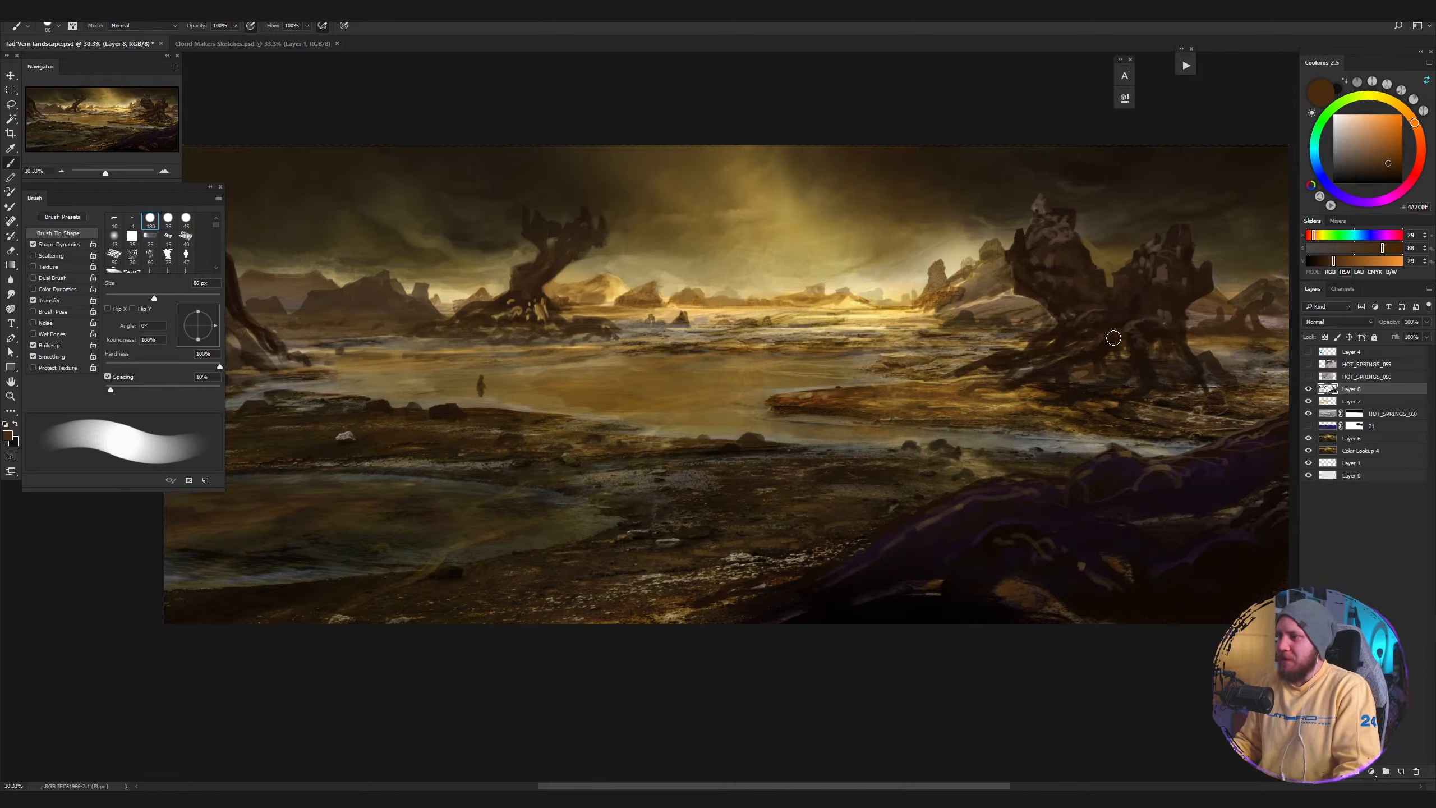
key("bracketleft")
key("bracketleft")
key("bracketleft")
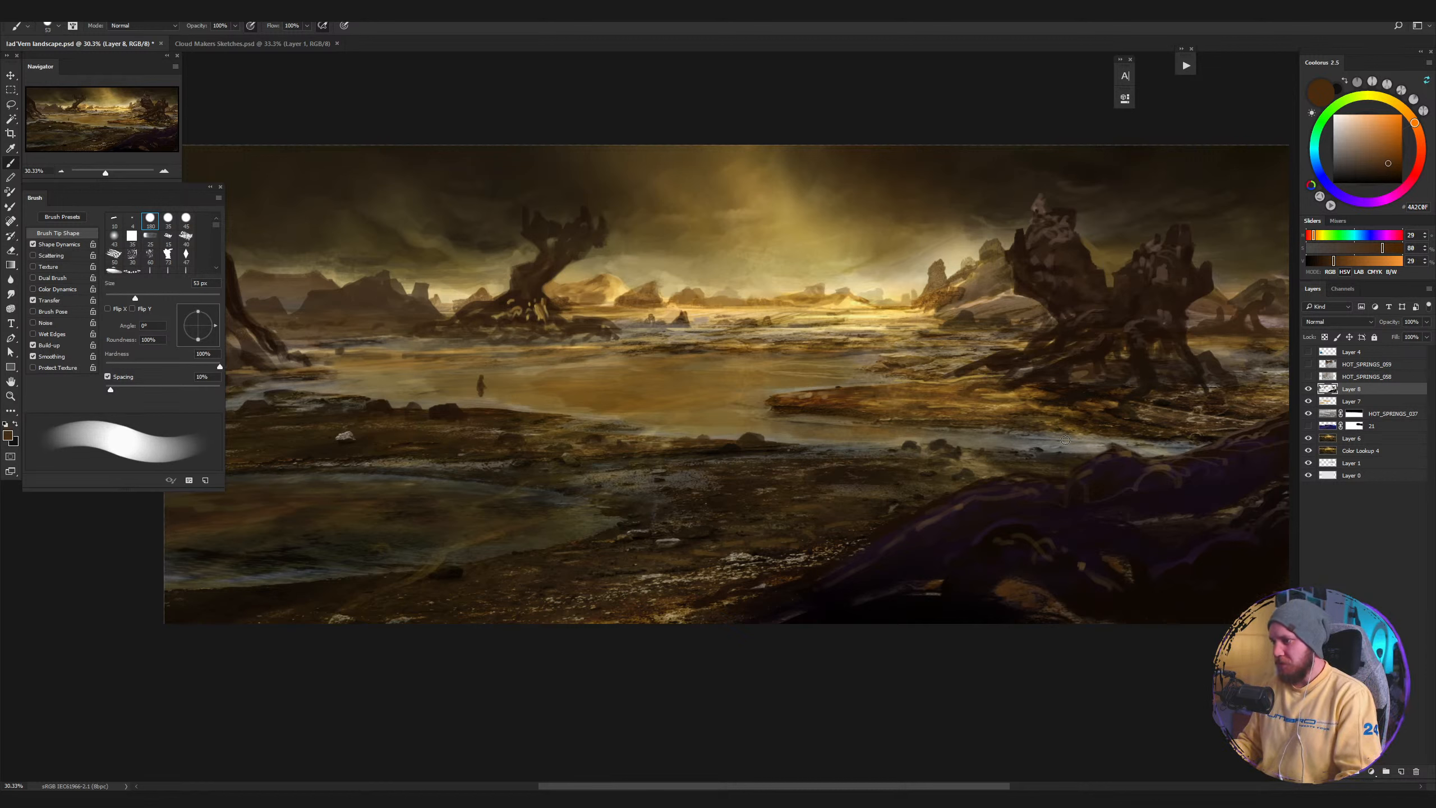
key("bracketleft")
key("bracketleft")
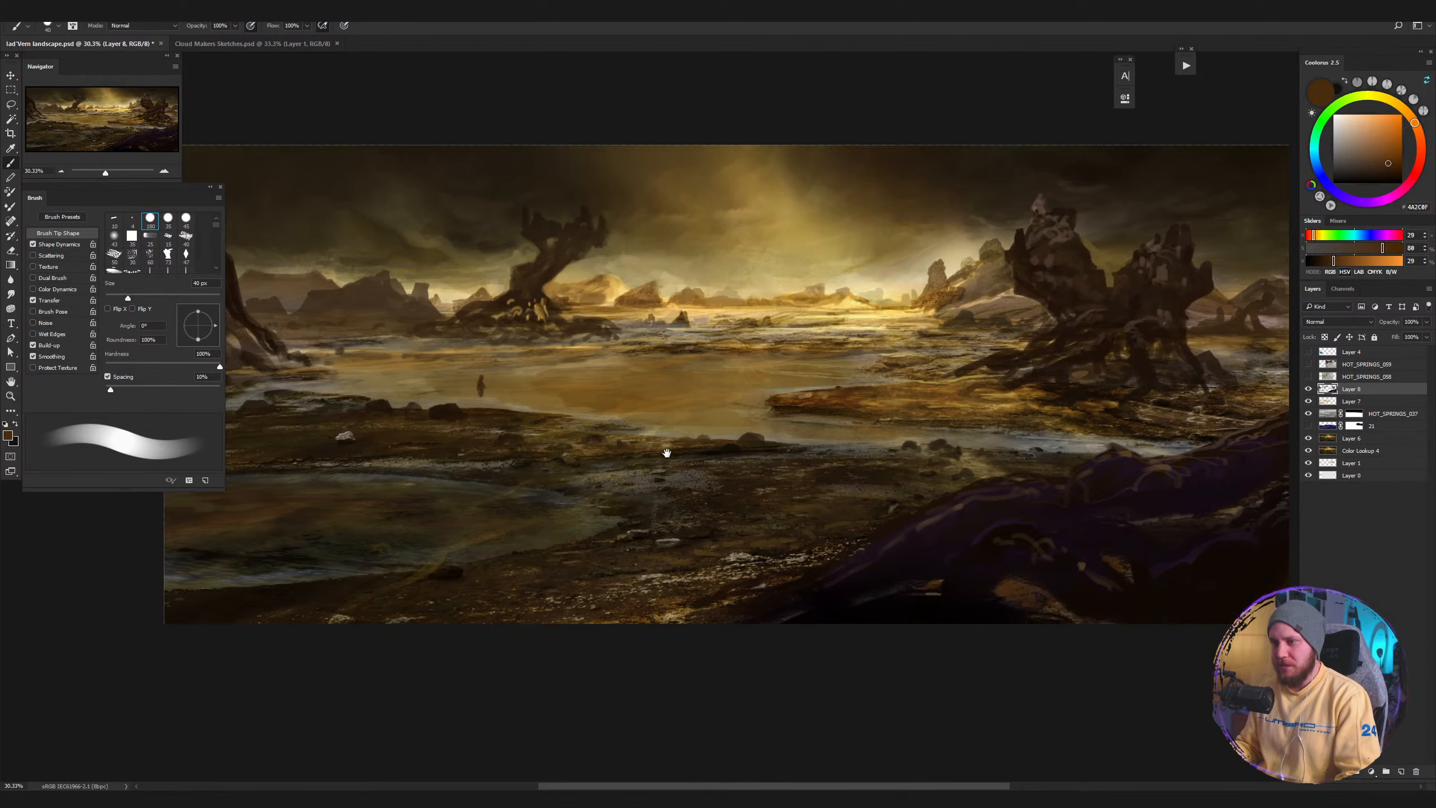
mouse_move(667, 453)
left_mouse_down()
mouse_move(703, 422)
mouse_move(728, 429)
mouse_move(665, 438)
left_mouse_up()
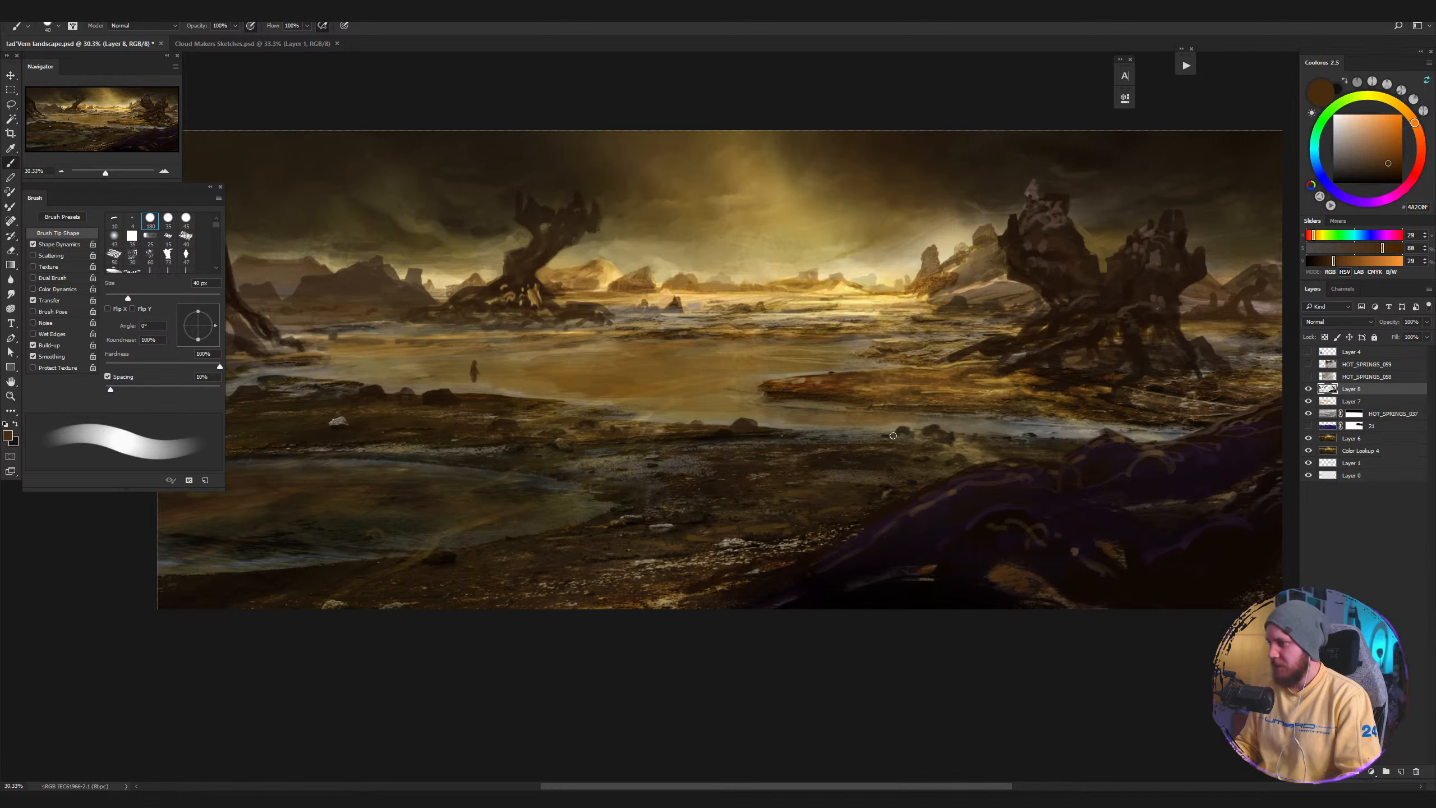
Reduce the brush to 26 px and refine the foreground roots and large rock formation with sampled dark purple, brown and sky tones.
left_click(1146, 459, "alt")
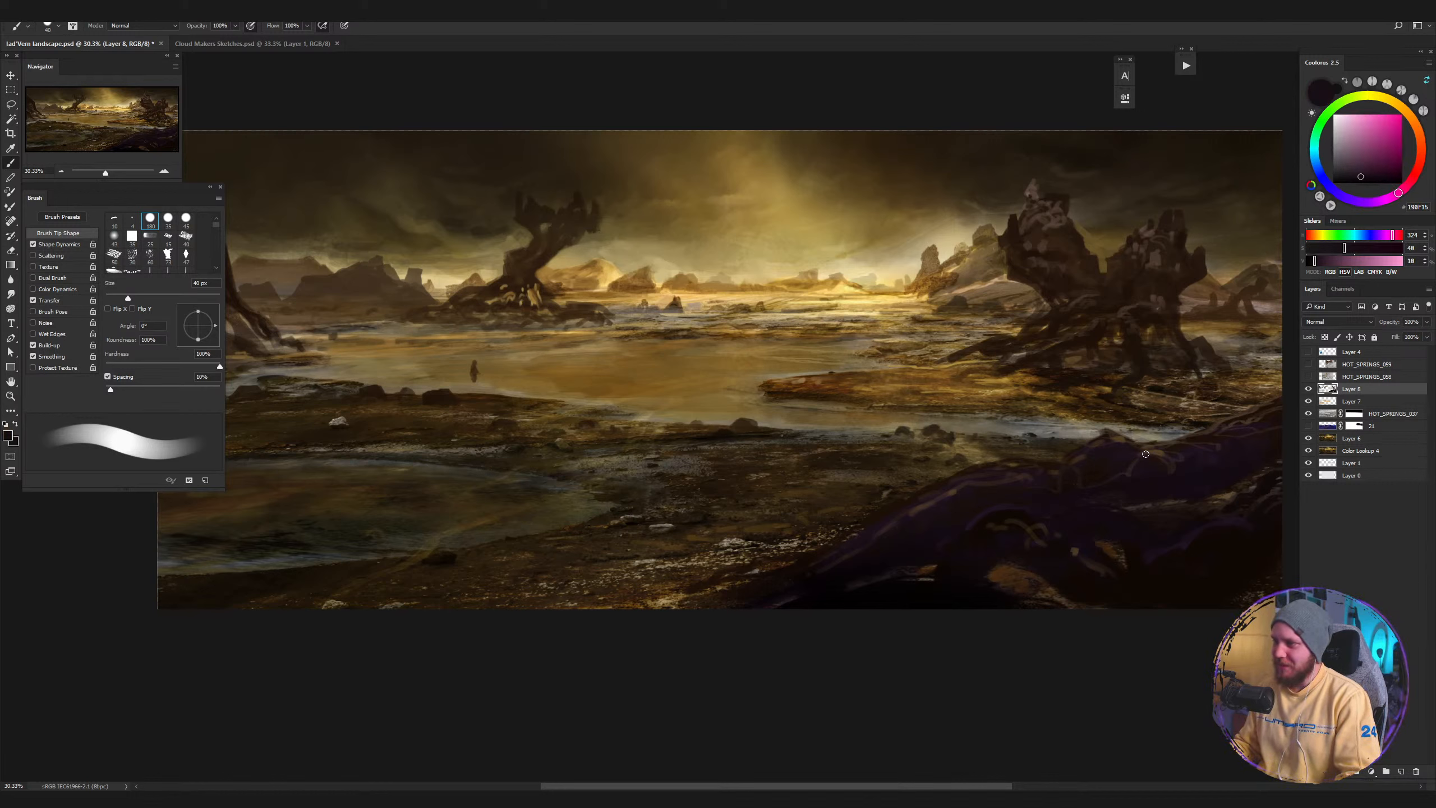
left_click(1162, 454, "alt")
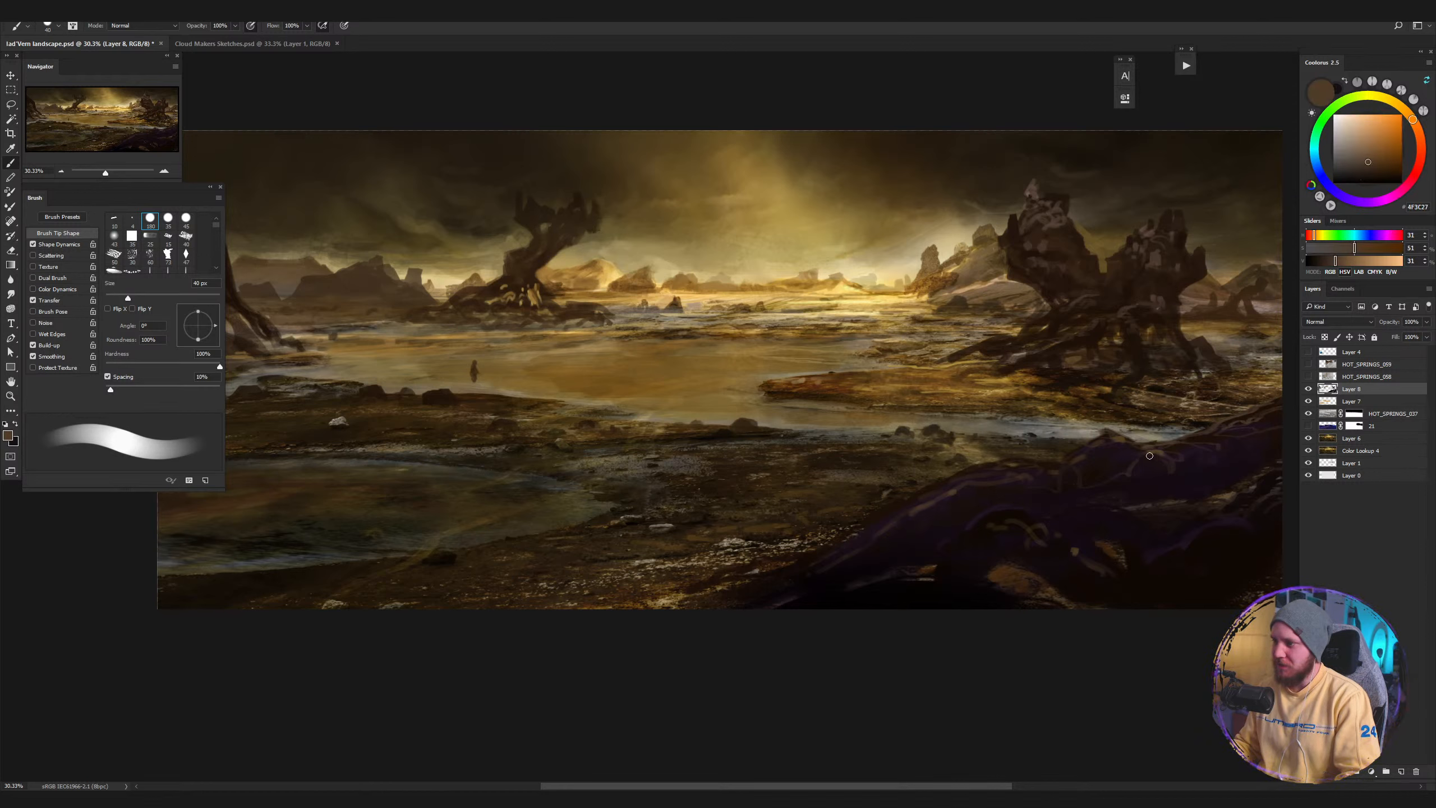
key("bracketleft")
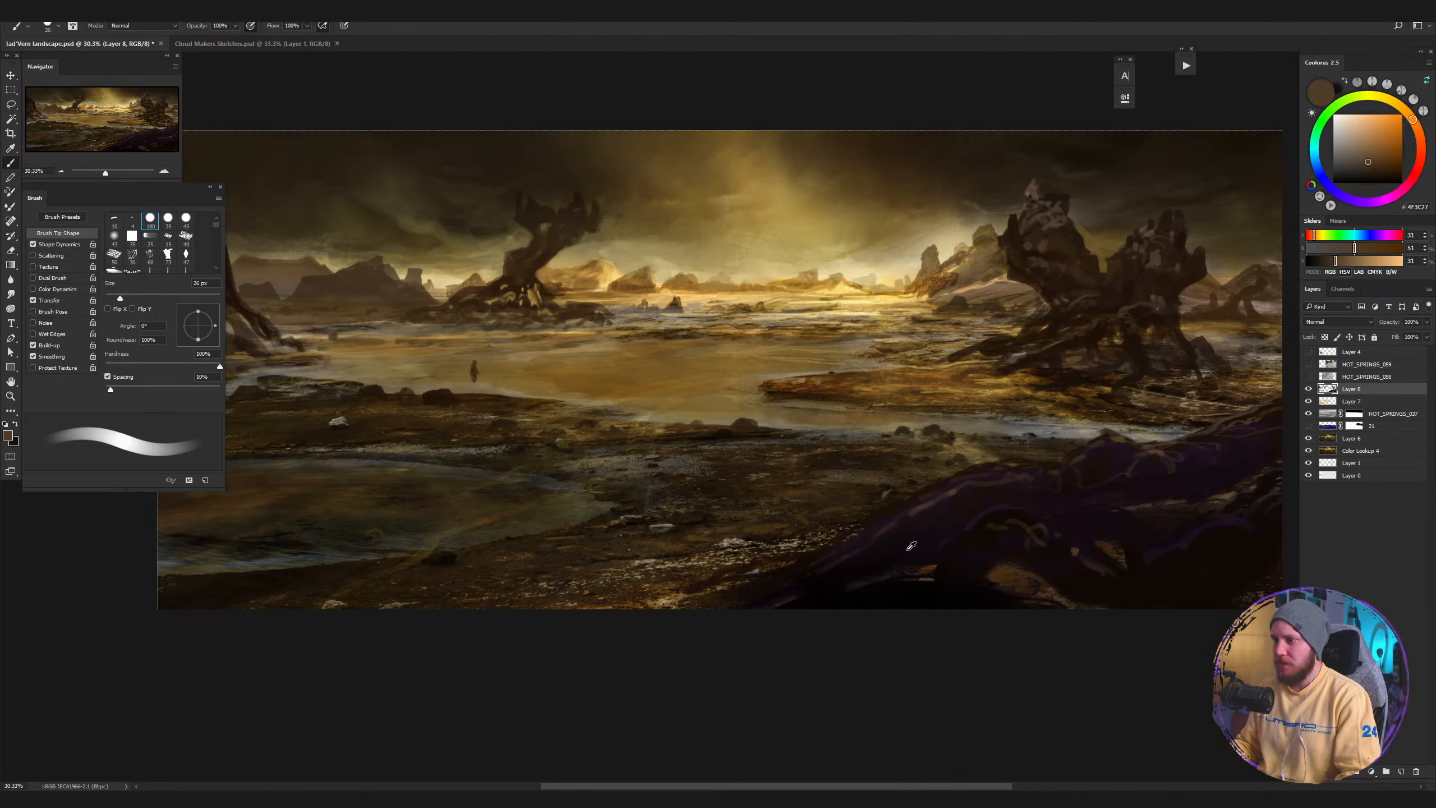
left_click(951, 502, "alt")
scroll(848, 509, "up", 3)
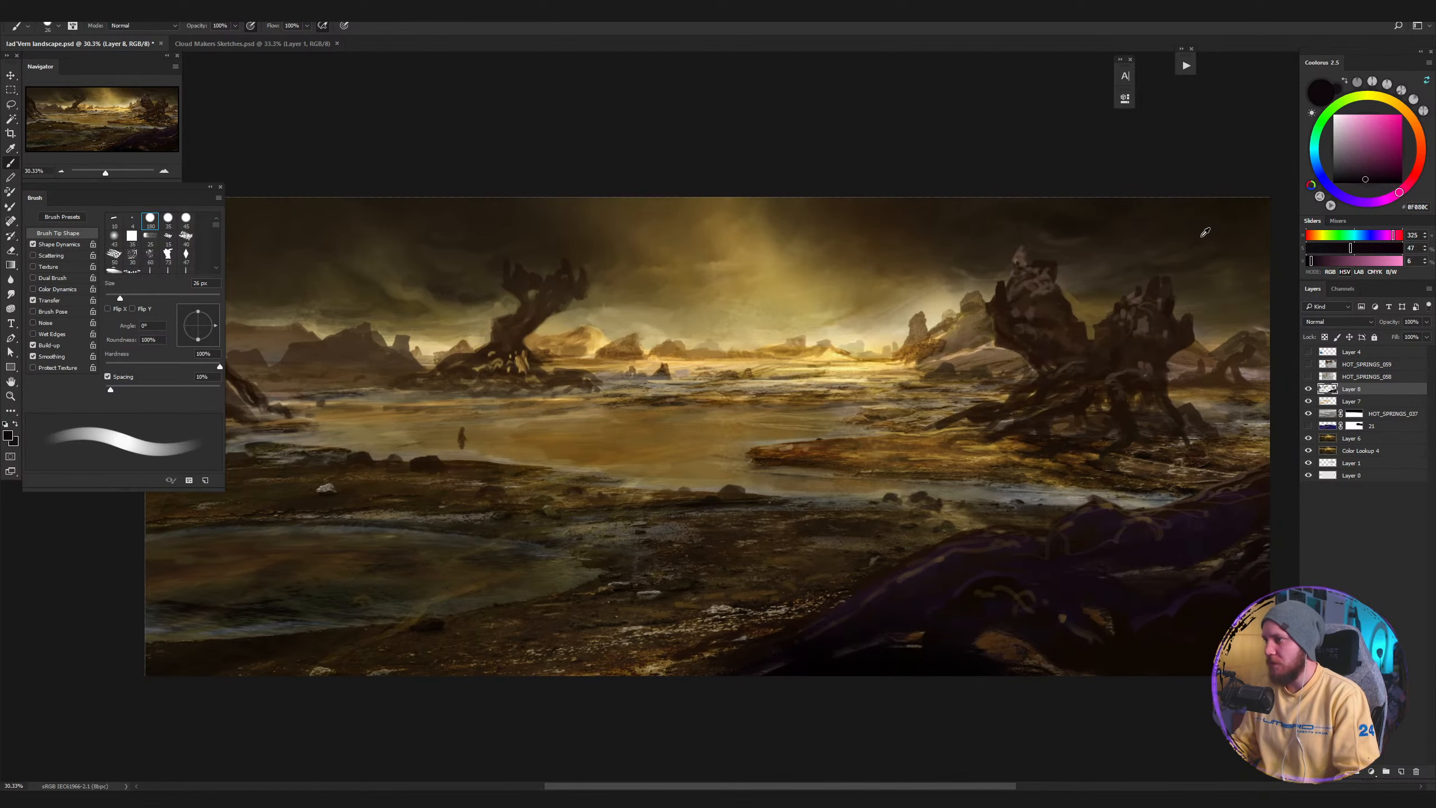
left_click(1092, 228, "alt")
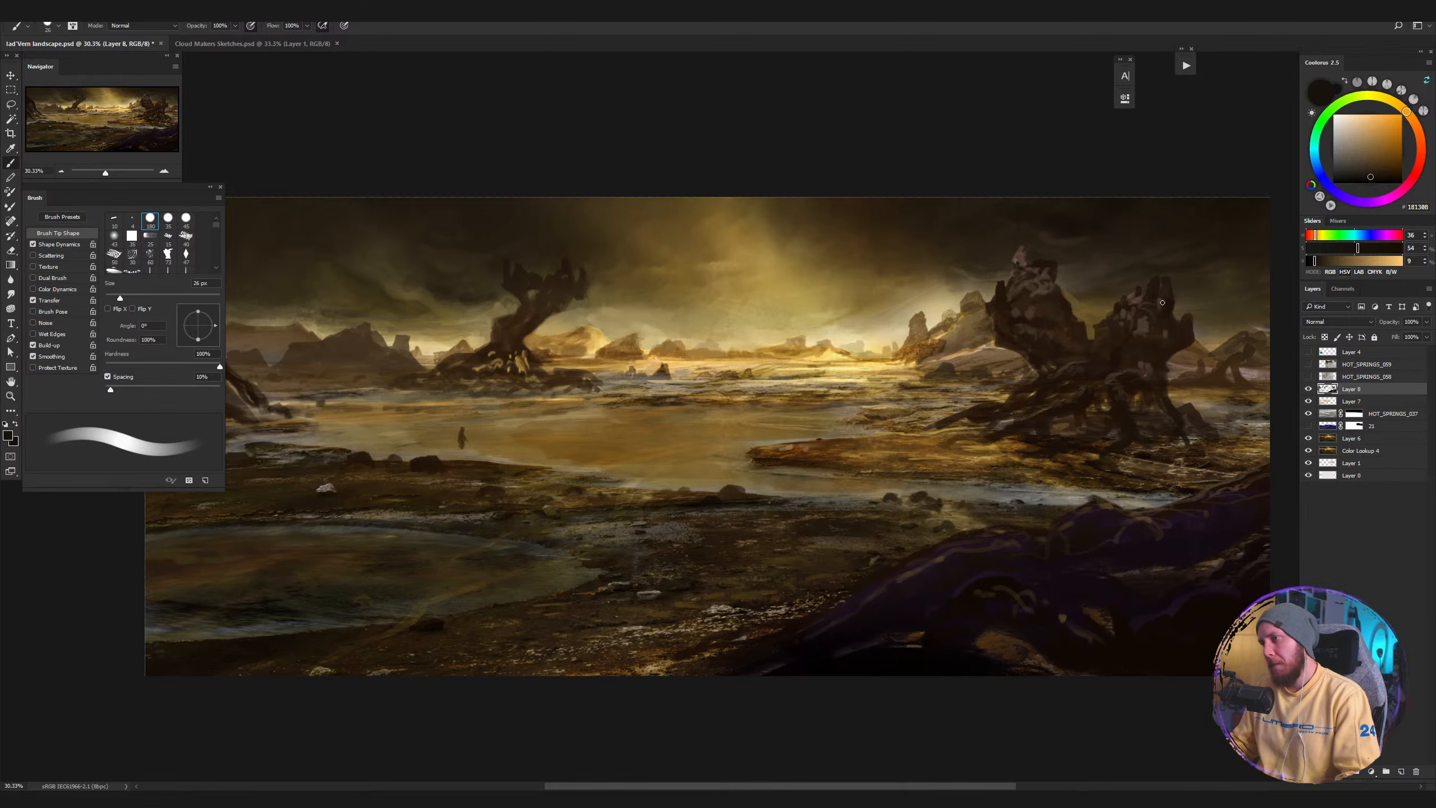
Toggle the visibility of Layer 8 several times to compare the painting with and without its painted rocks and roots.
left_click(1308, 390)
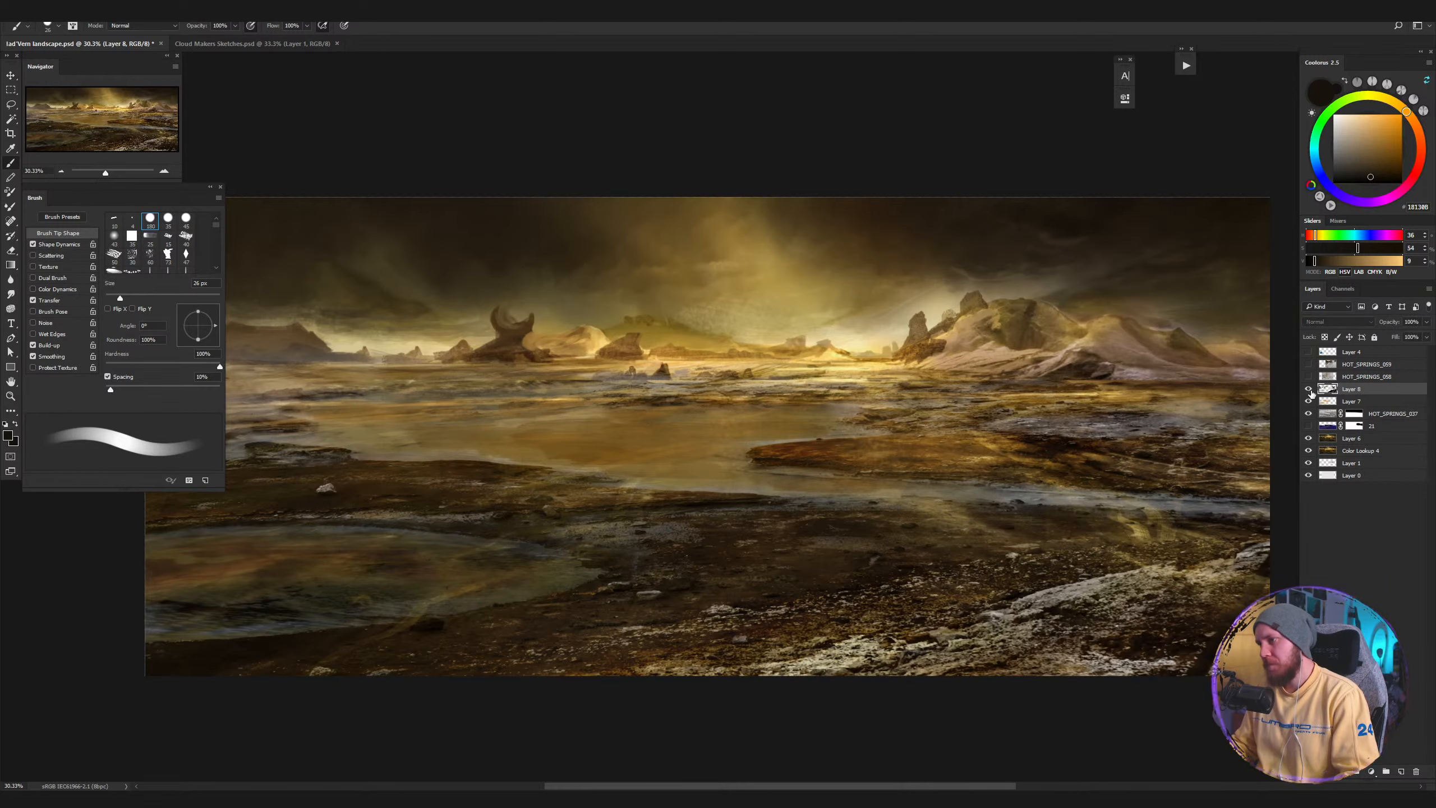
left_click(1308, 389)
left_click(1308, 394)
left_click(1308, 390)
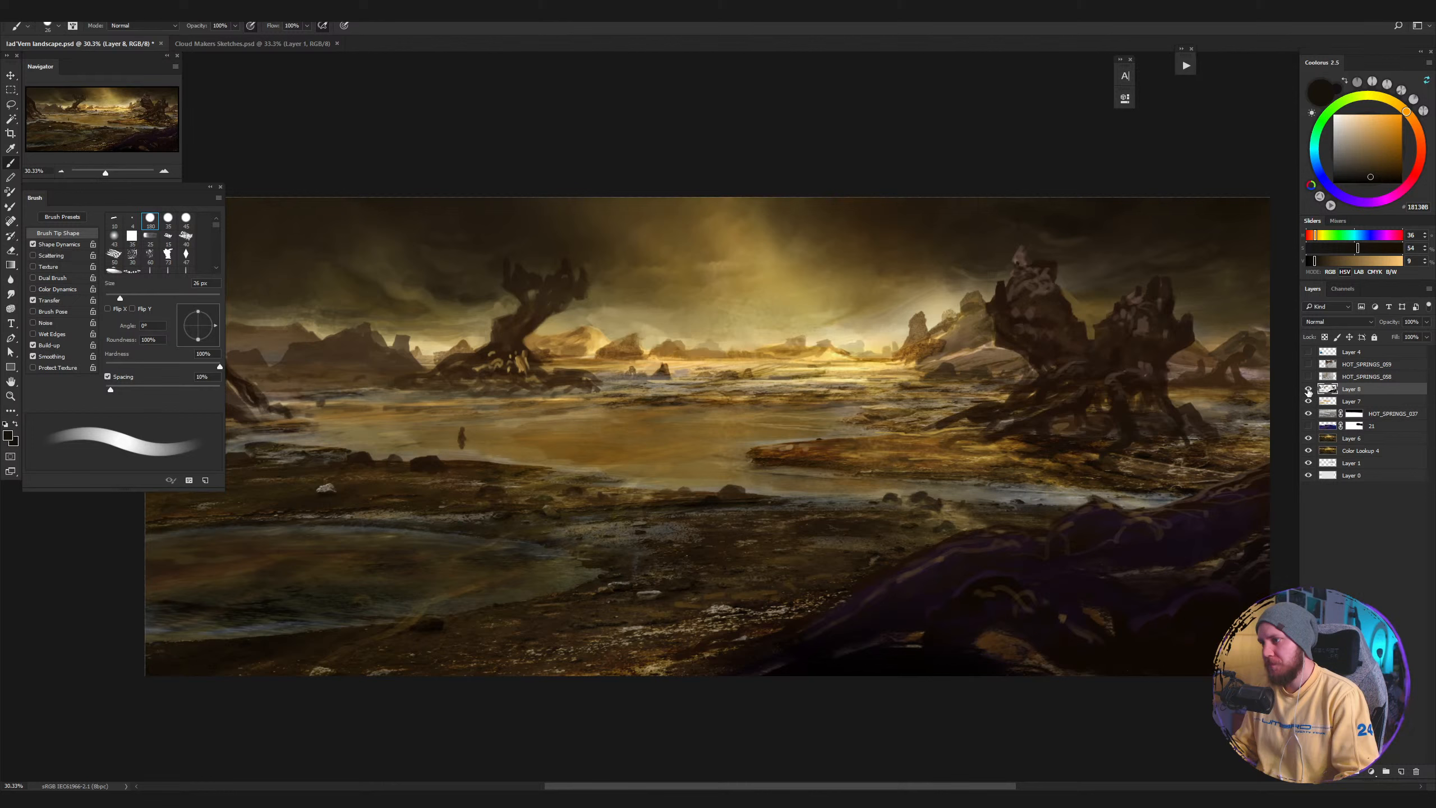
left_click(1308, 390)
left_click(1309, 390)
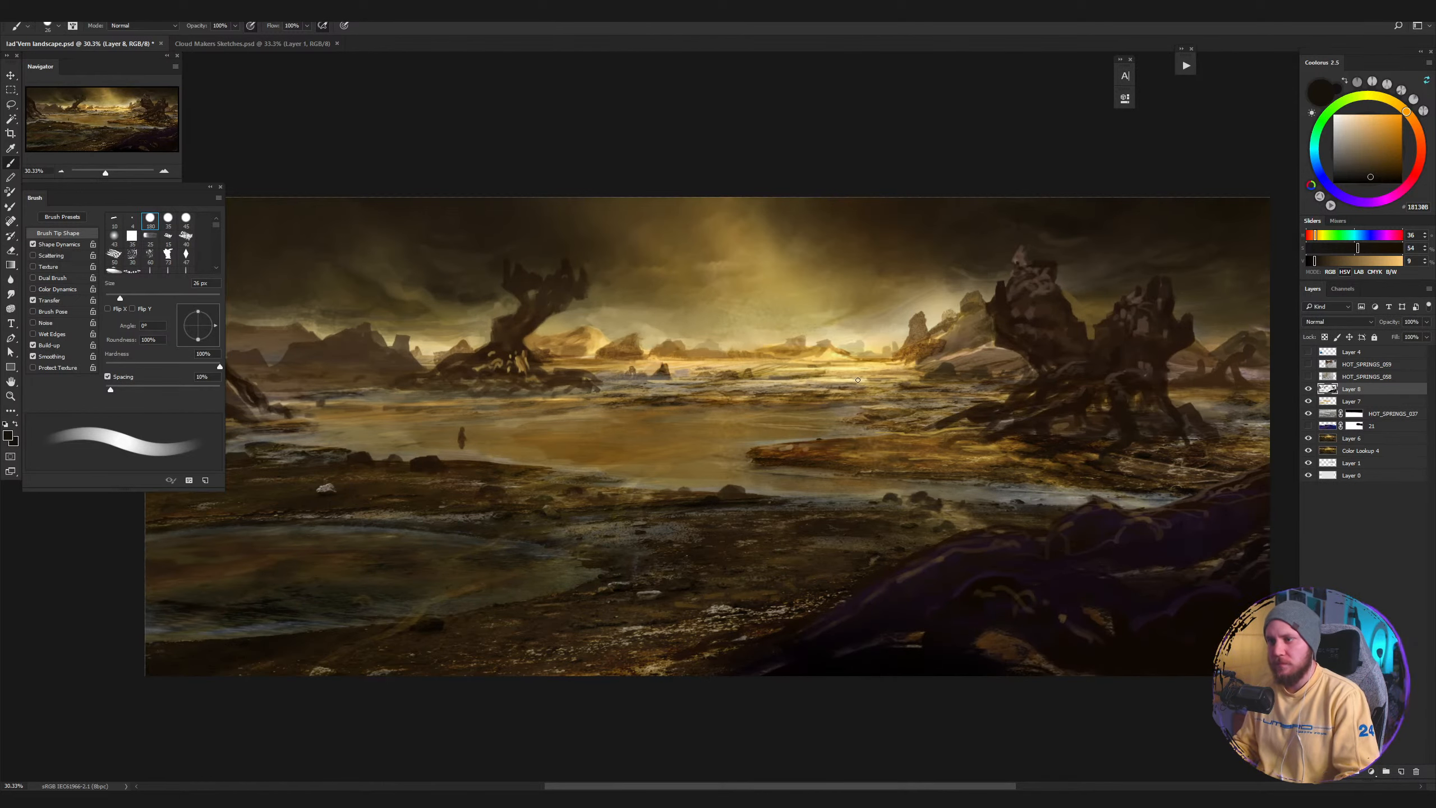
Preview the whole painting in Dot Gain 20% grayscale proof colours to check its values, ending in the colour view.
key("ctrl+y")
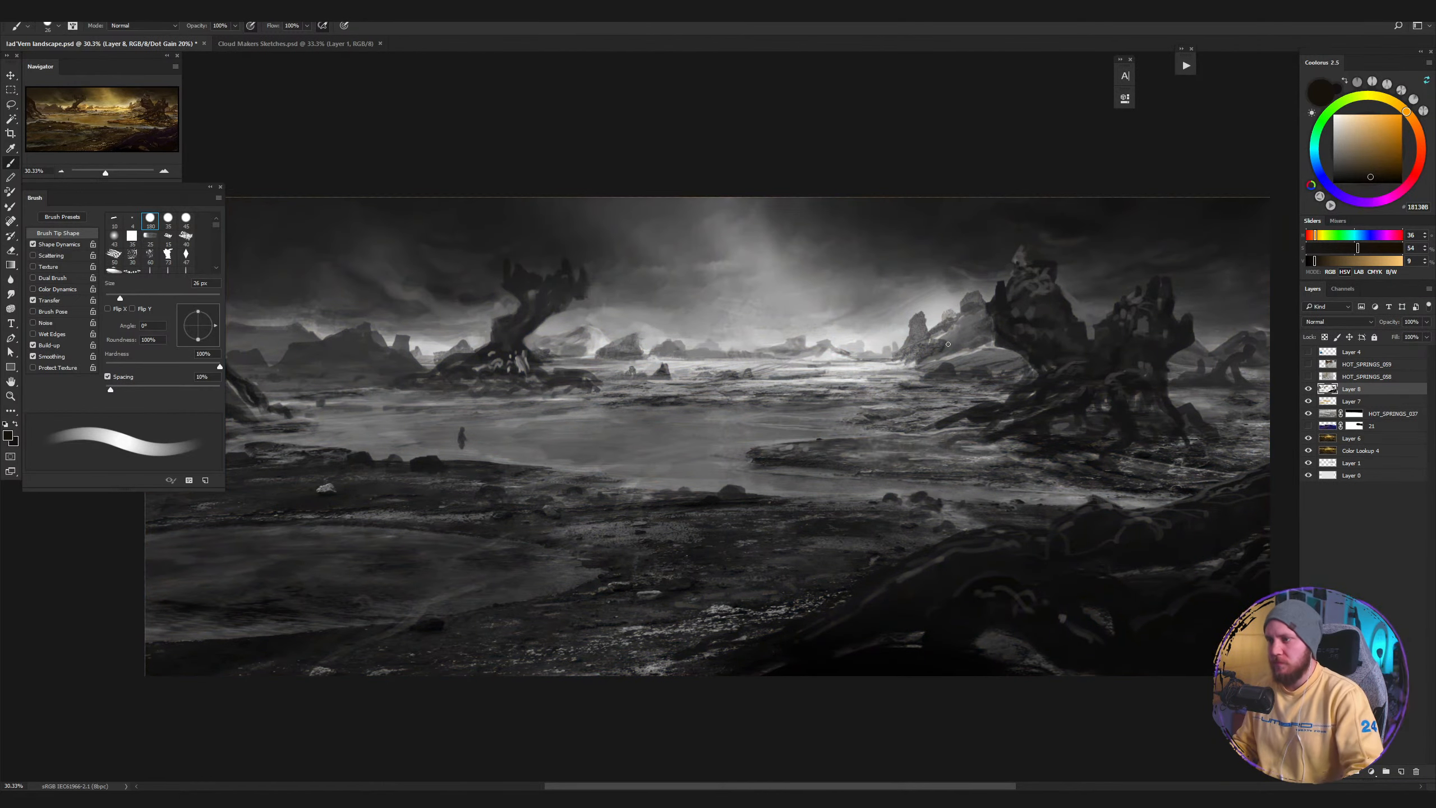
key("z")
mouse_move(984, 379)
left_mouse_down()
mouse_move(899, 423)
mouse_move(945, 400)
left_mouse_up()
key("b")
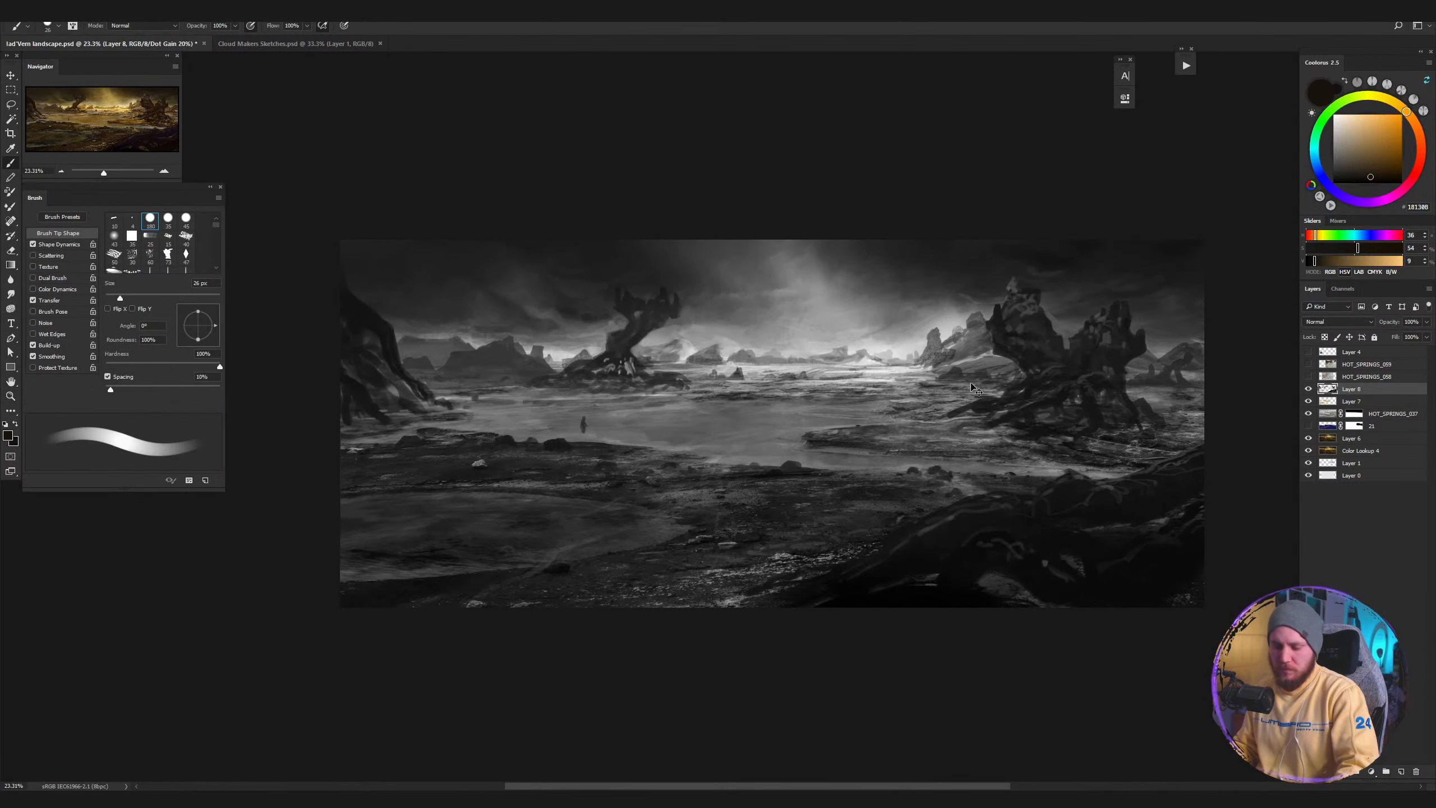
key("ctrl+y")
key("ctrl+y")
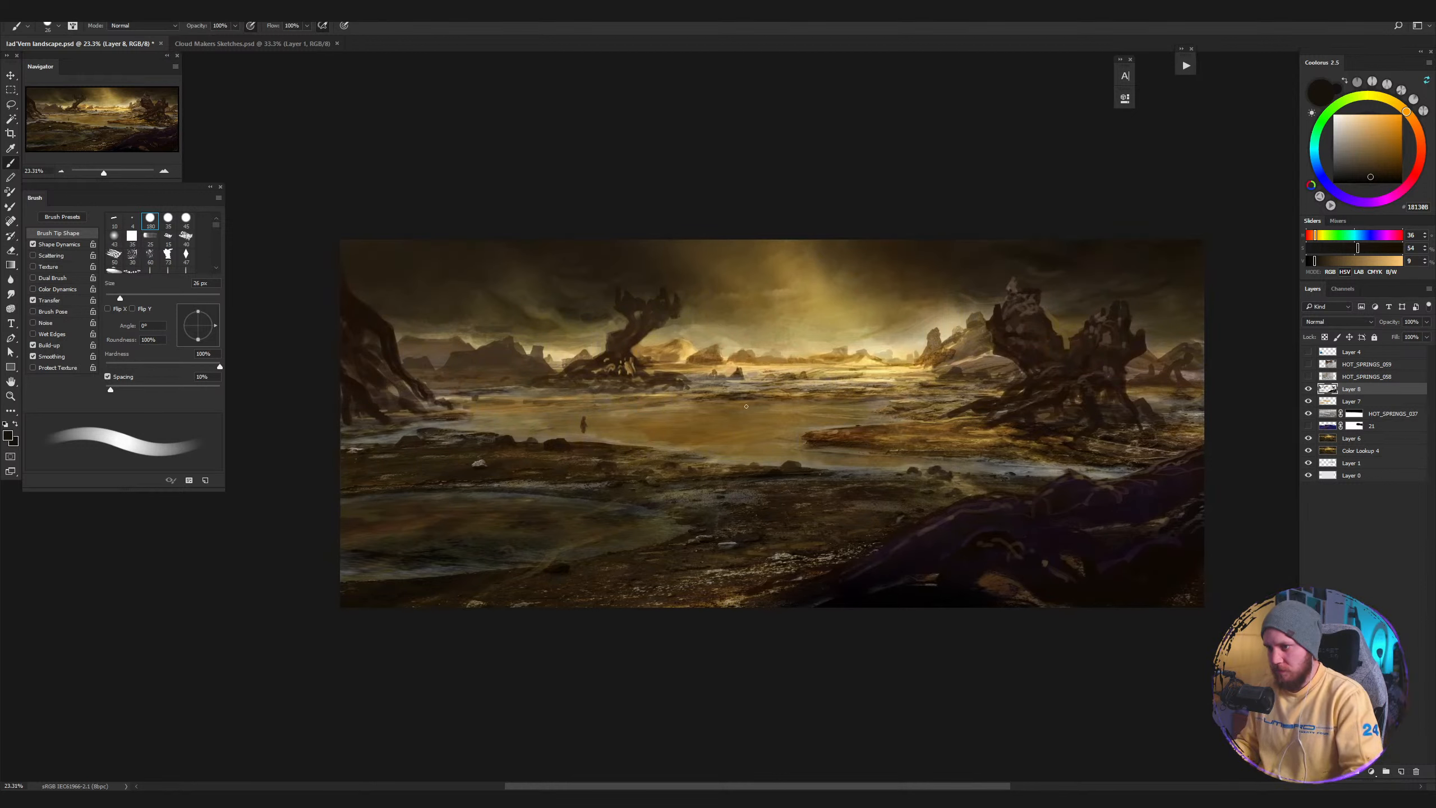
key("bracketleft")
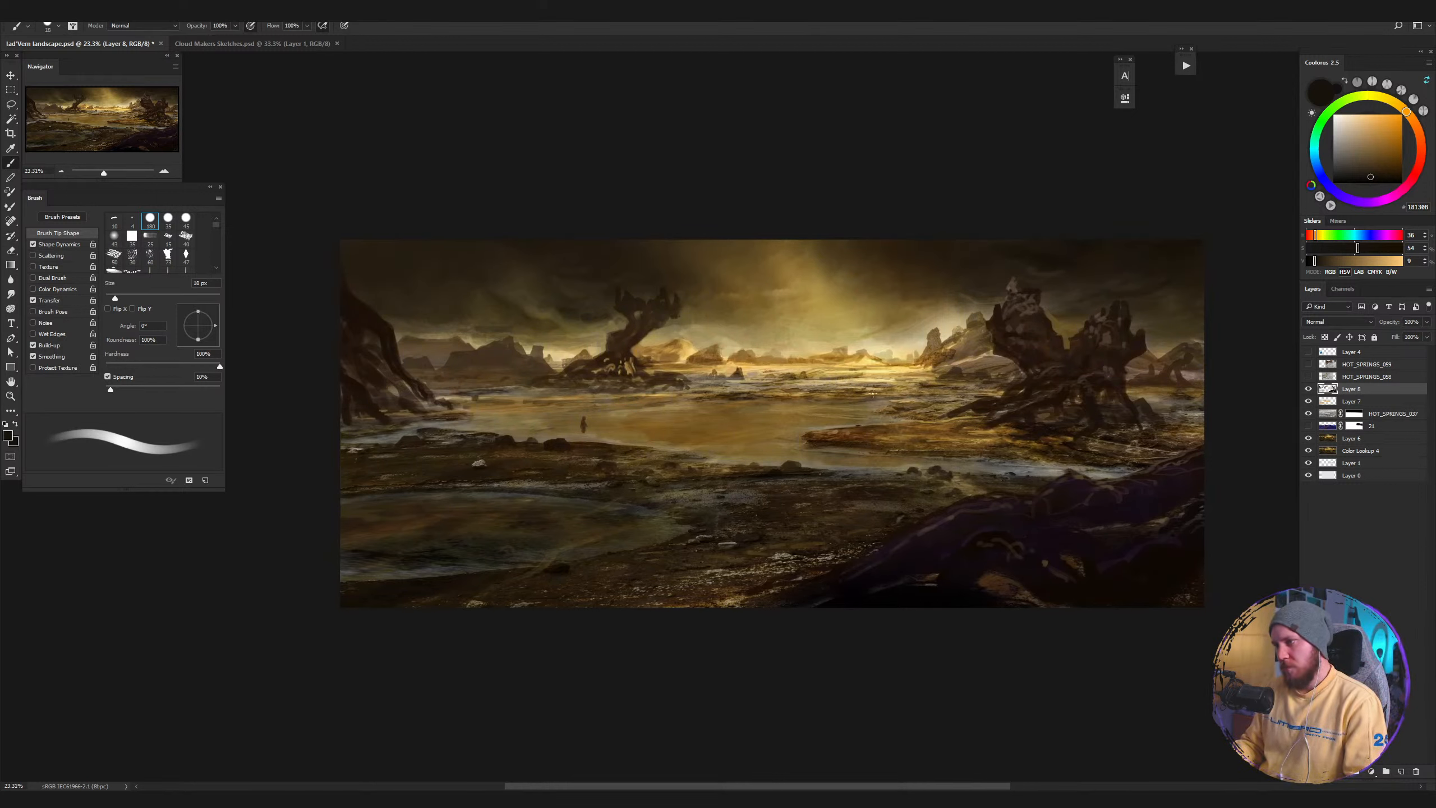
key("bracketright")
key("bracketright")
key("bracketright")
key("bracketright")
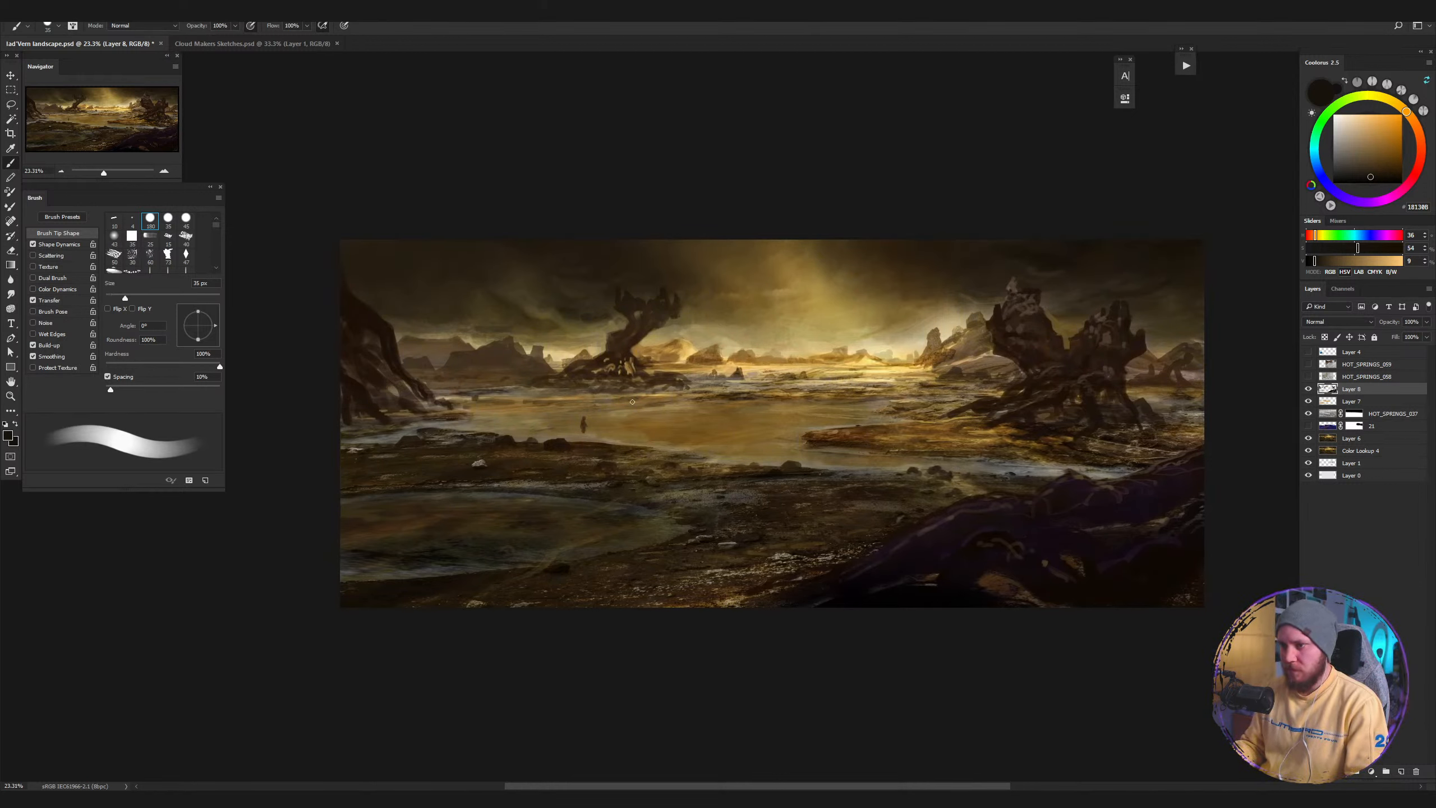
key("bracketleft")
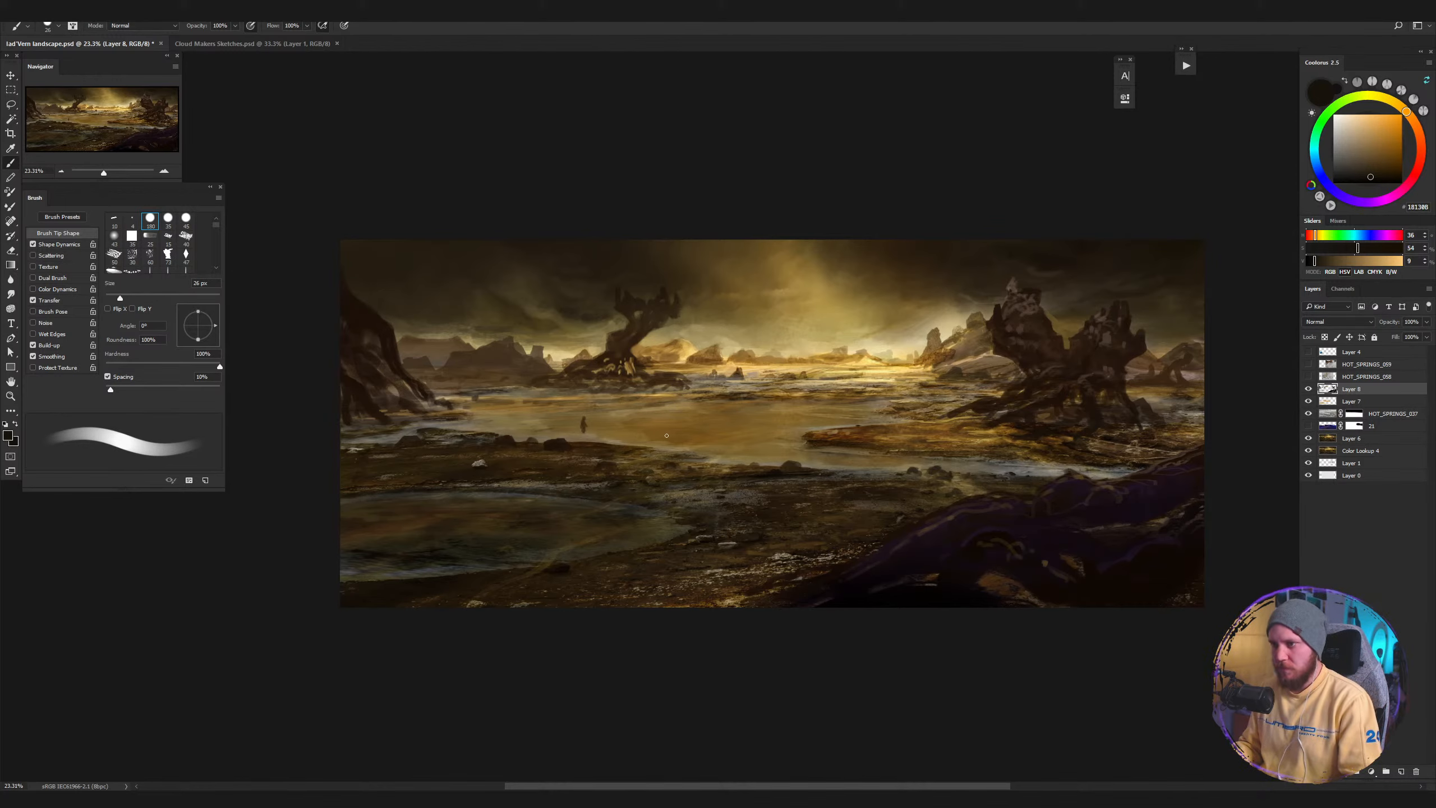
Sample a light golden tone, switch to a textured brush preset at 37 px and paint a thin highlight along the waterline below the tree-shaped rock.
key("ctrl+space")
left_click_drag(638, 413, 666, 353)
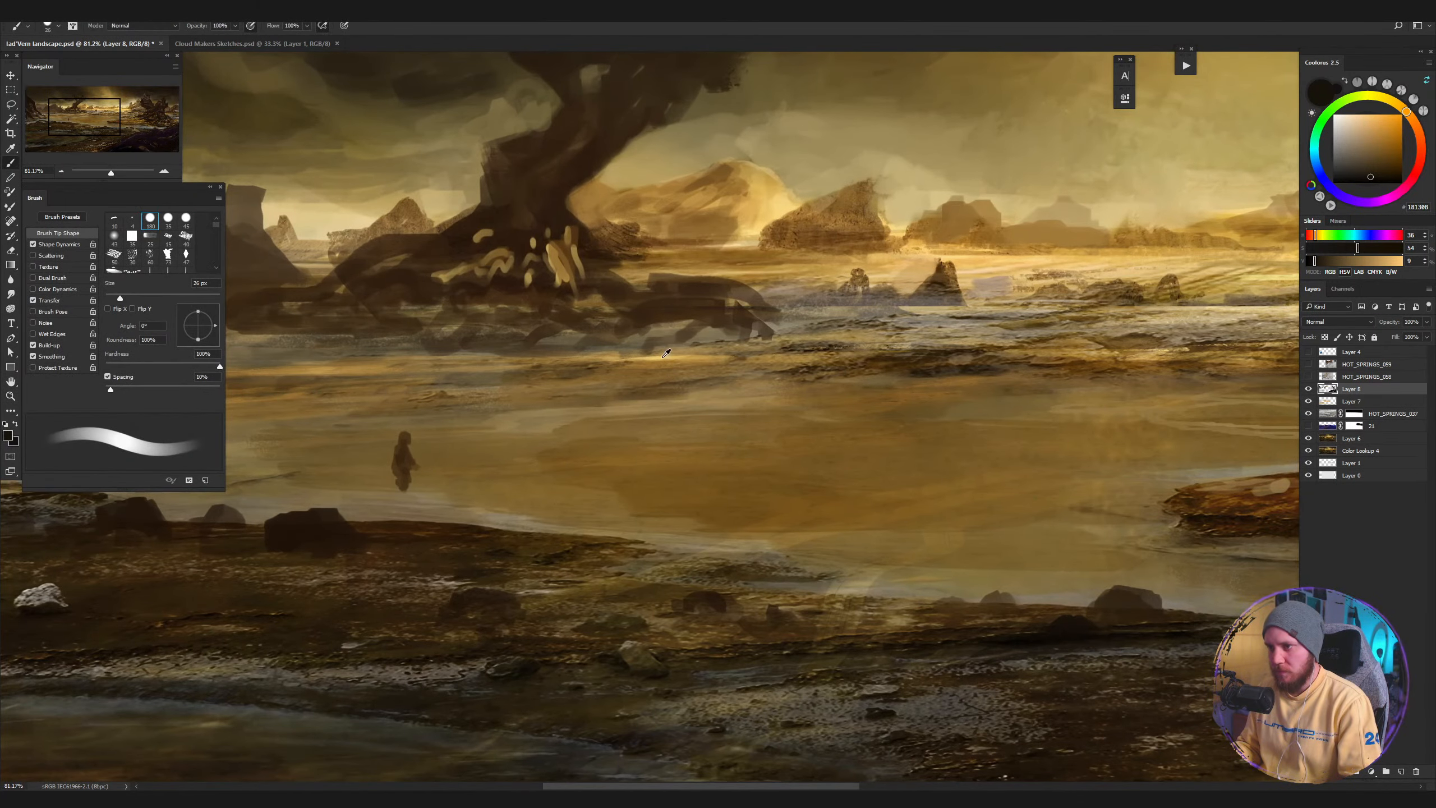
right_click(712, 358)
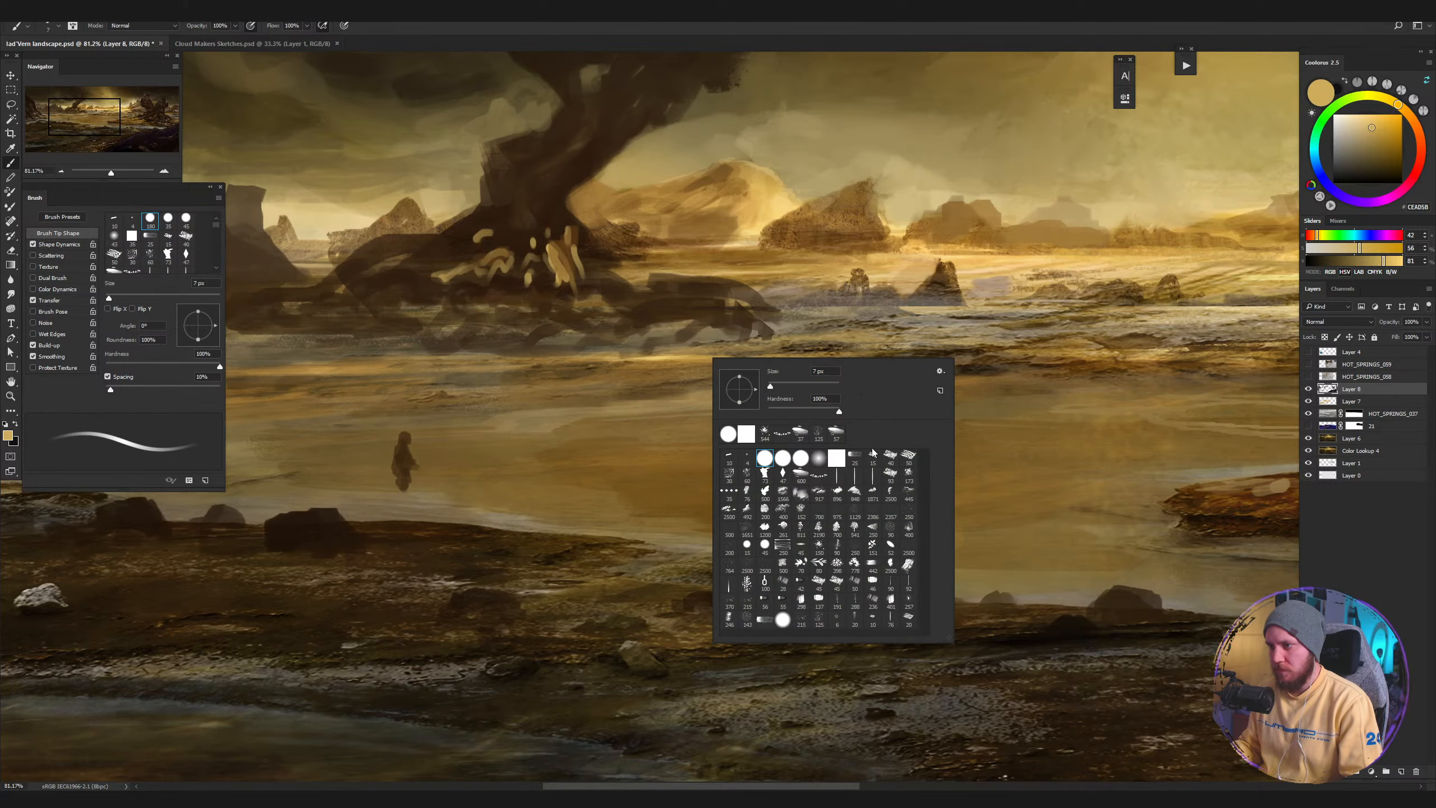
left_click(819, 475)
key("Return")
left_click_drag(675, 360, 853, 353)
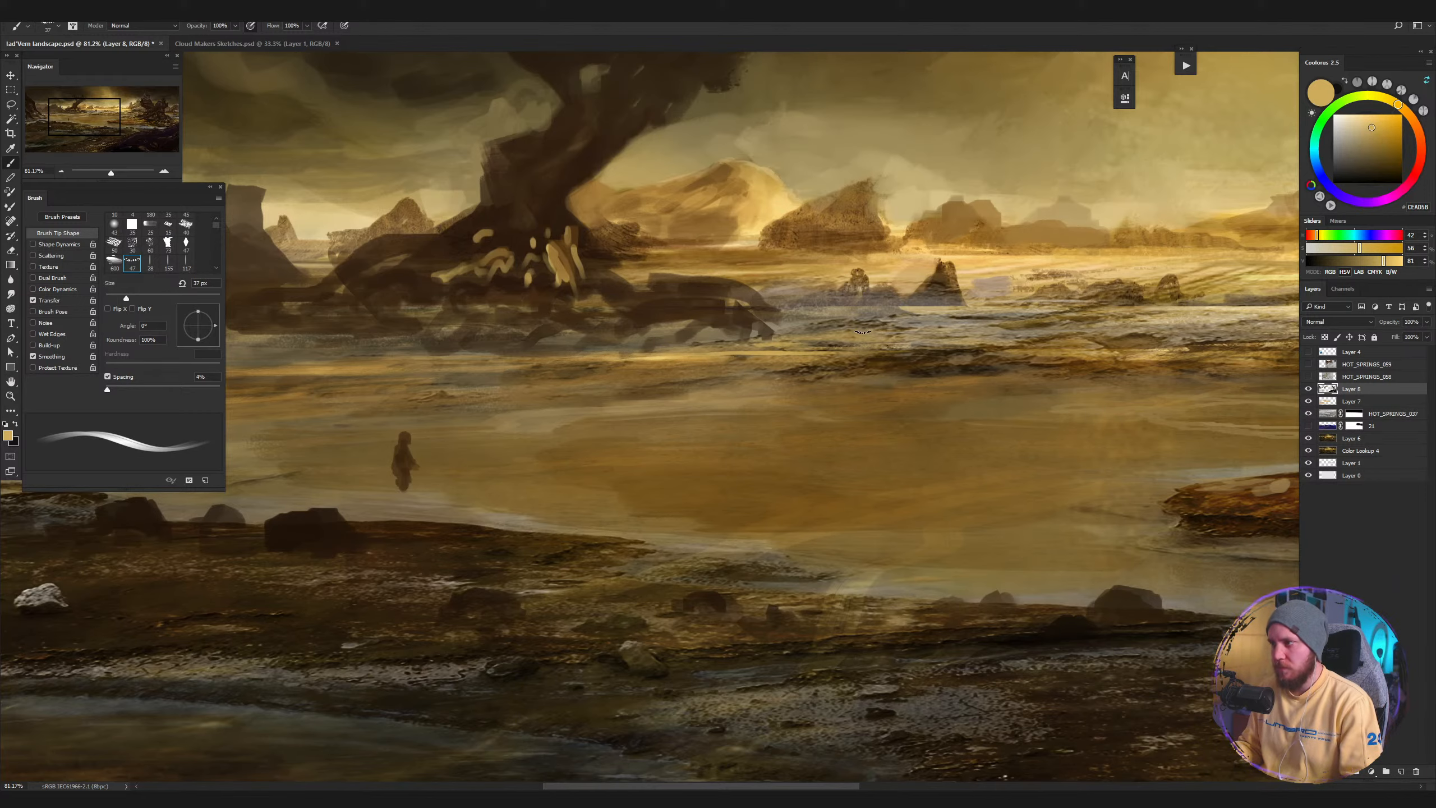
Hide and show Layer 8 and then Layer 7 to compare what each contributes to the whole painting.
scroll(835, 431, "down", 5)
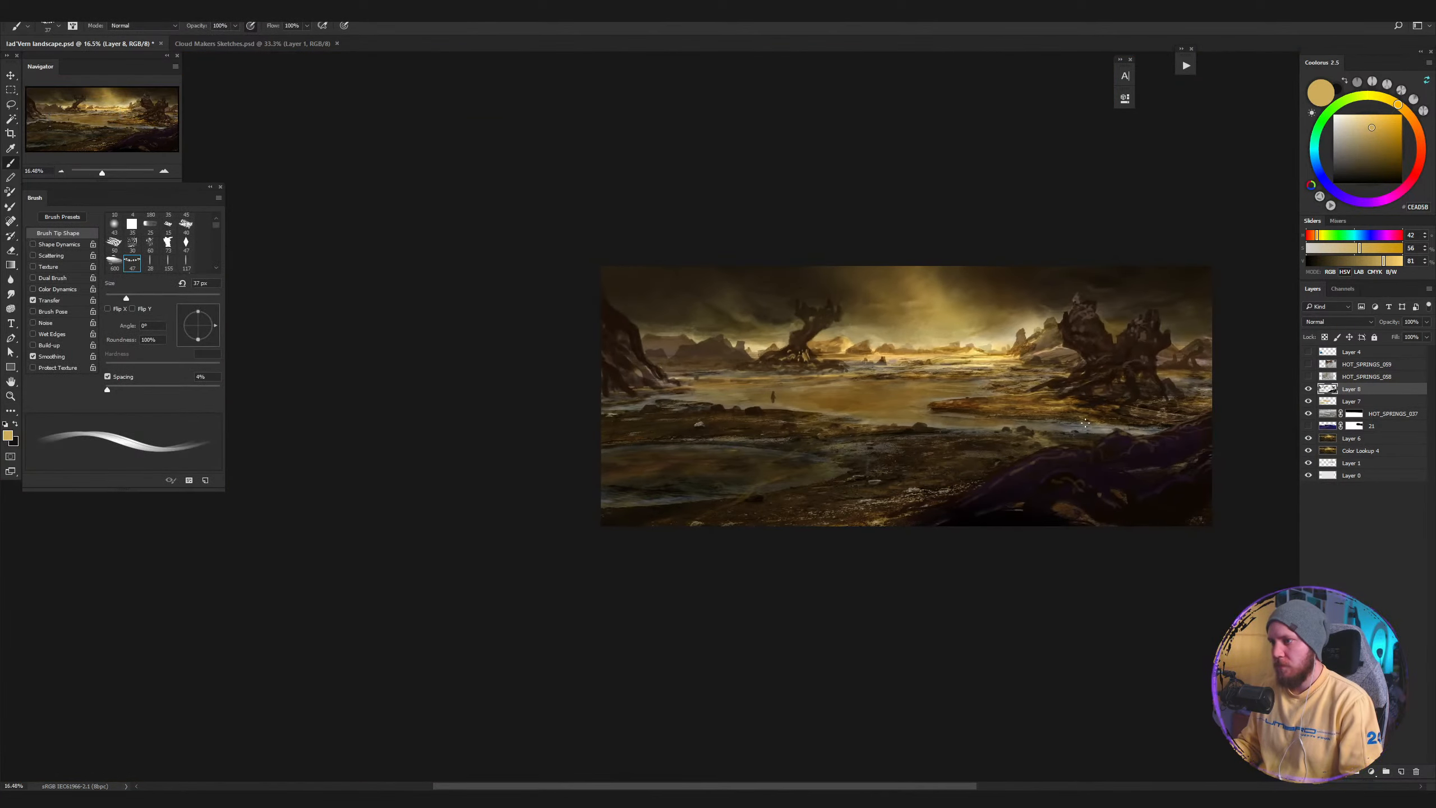
scroll(1043, 414, "up", 4)
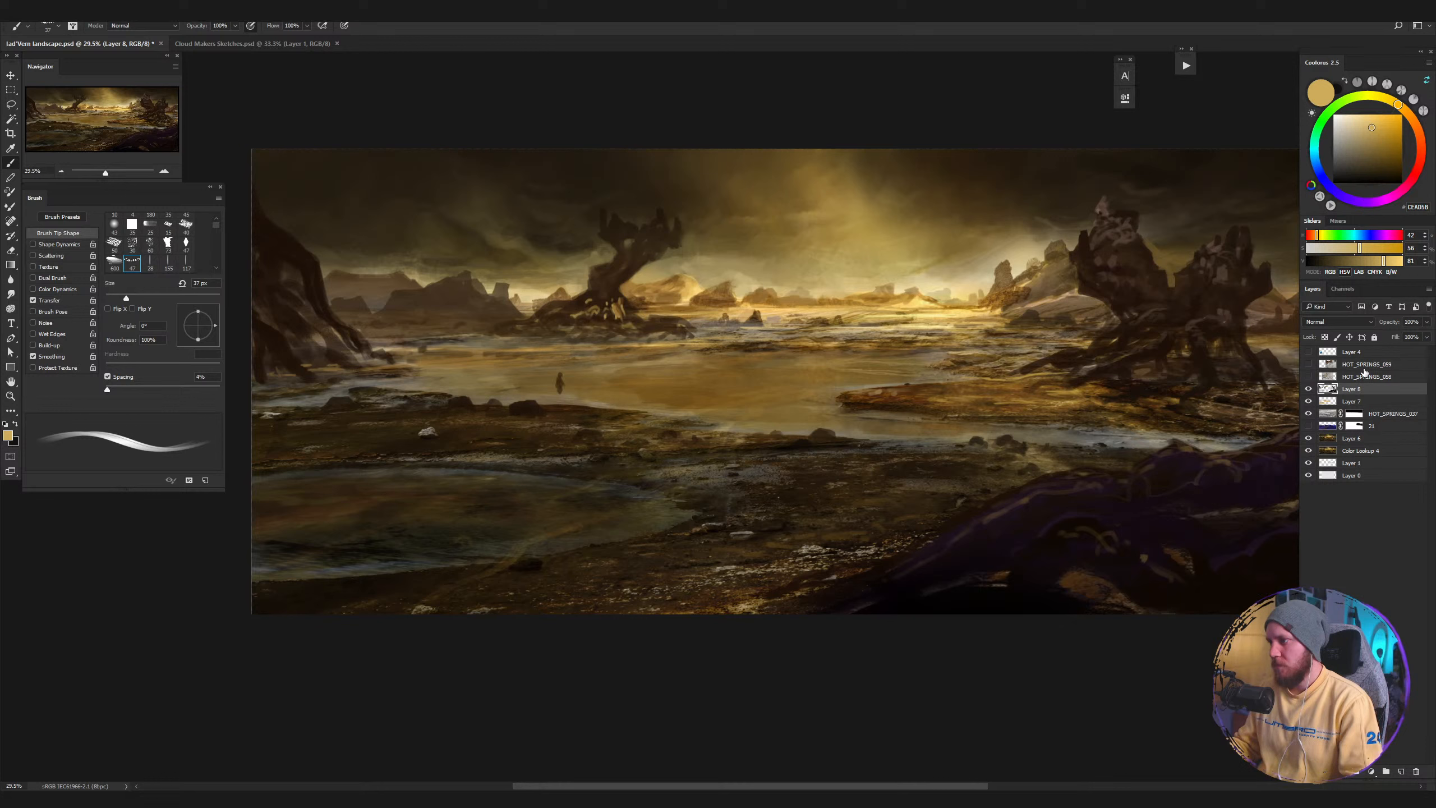
left_click(1307, 389)
left_click(1308, 389)
left_click(1309, 401)
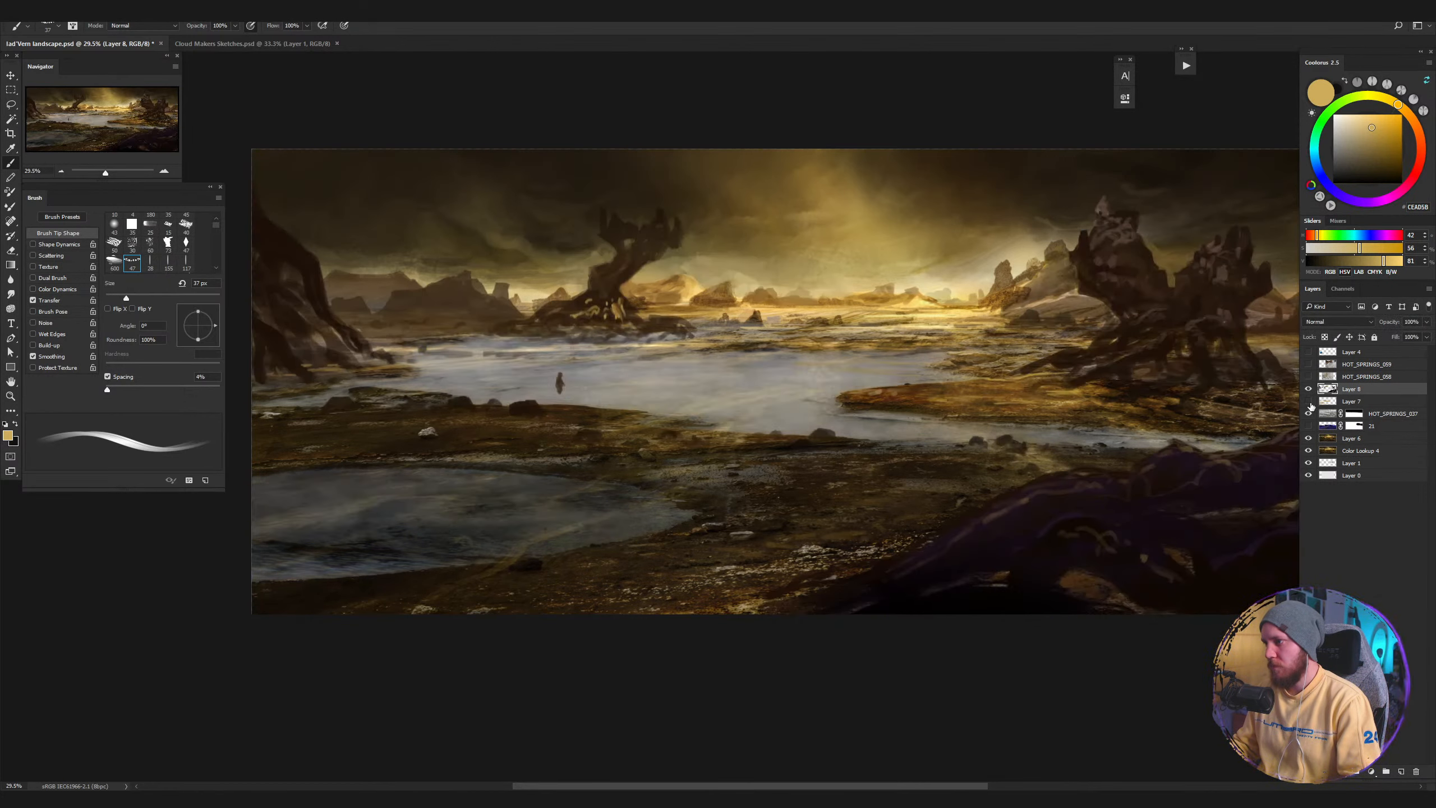
left_click(1309, 401)
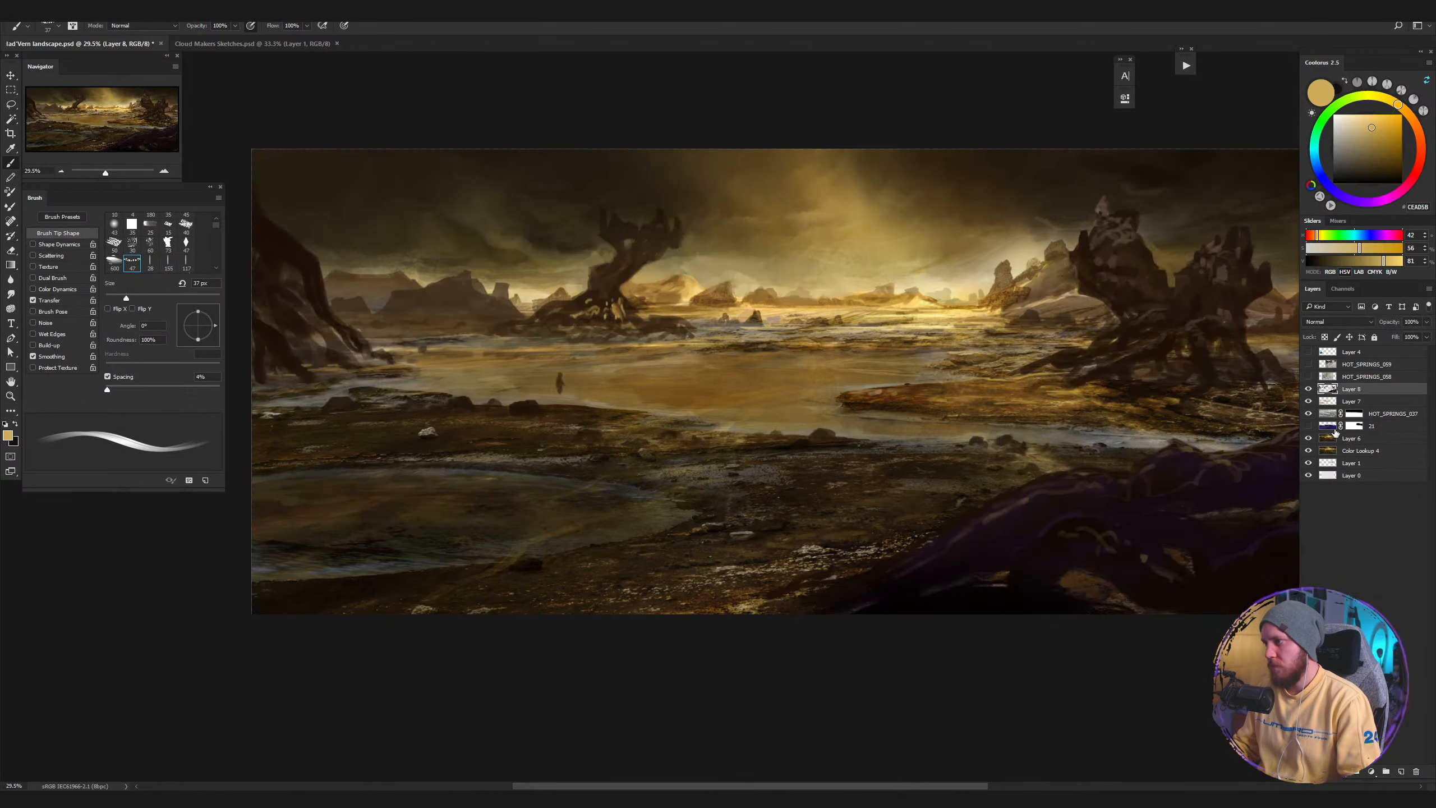
Make layer 21 with its purple ground tones visible and select it.
left_click(1308, 426)
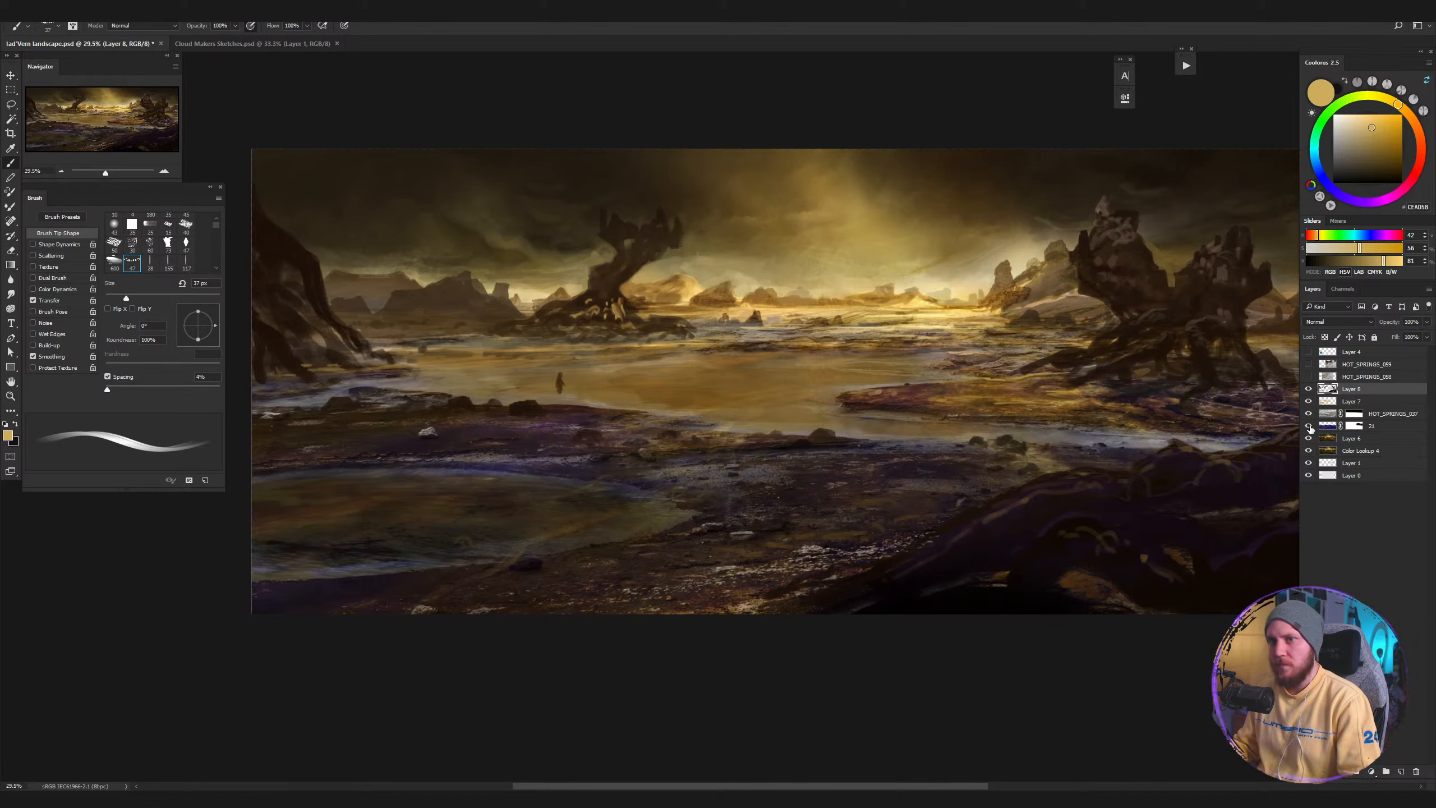
left_click(1309, 427)
left_click(1309, 426)
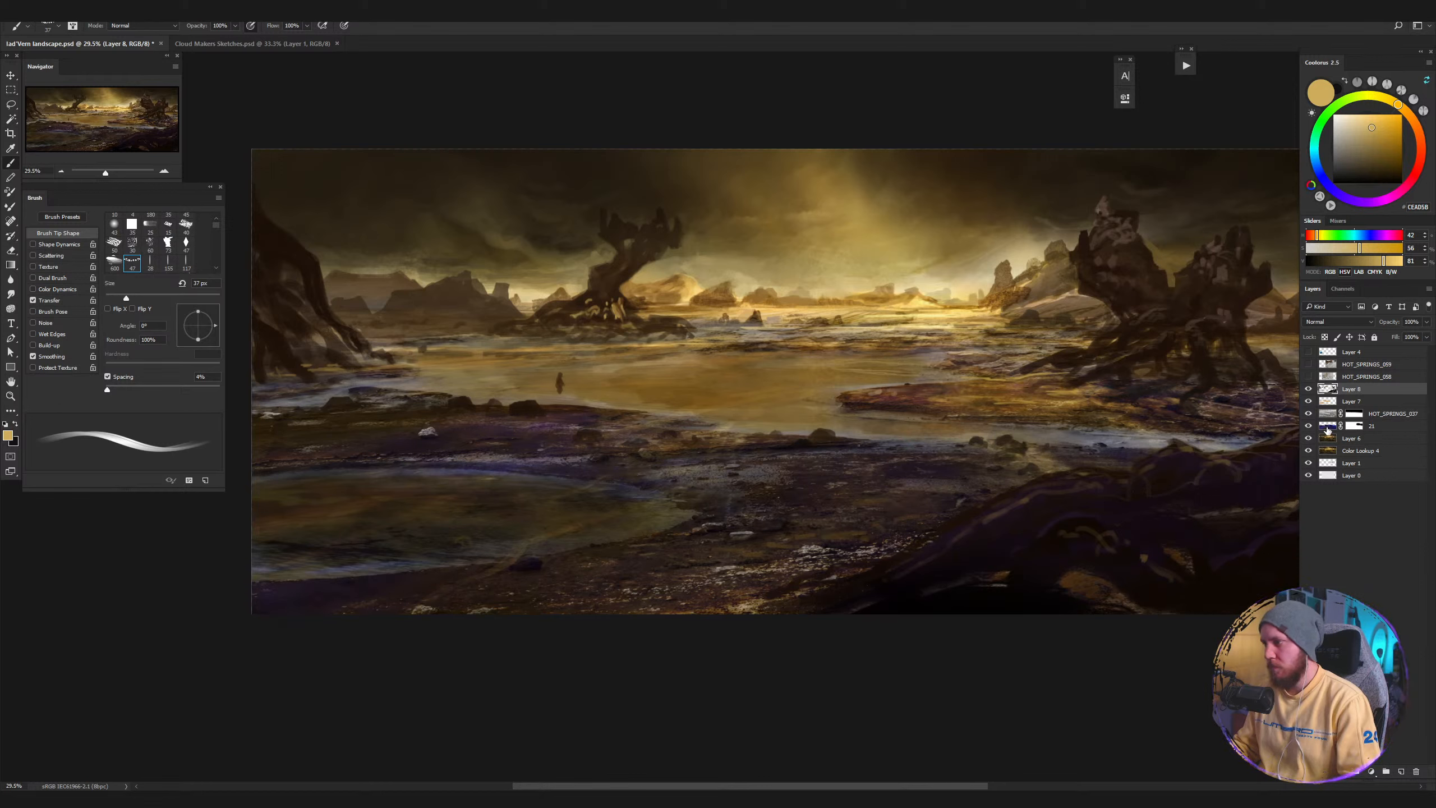
left_click(1330, 429)
Try layer 21 at 100% opacity, then return it to 32%.
left_click(1427, 323)
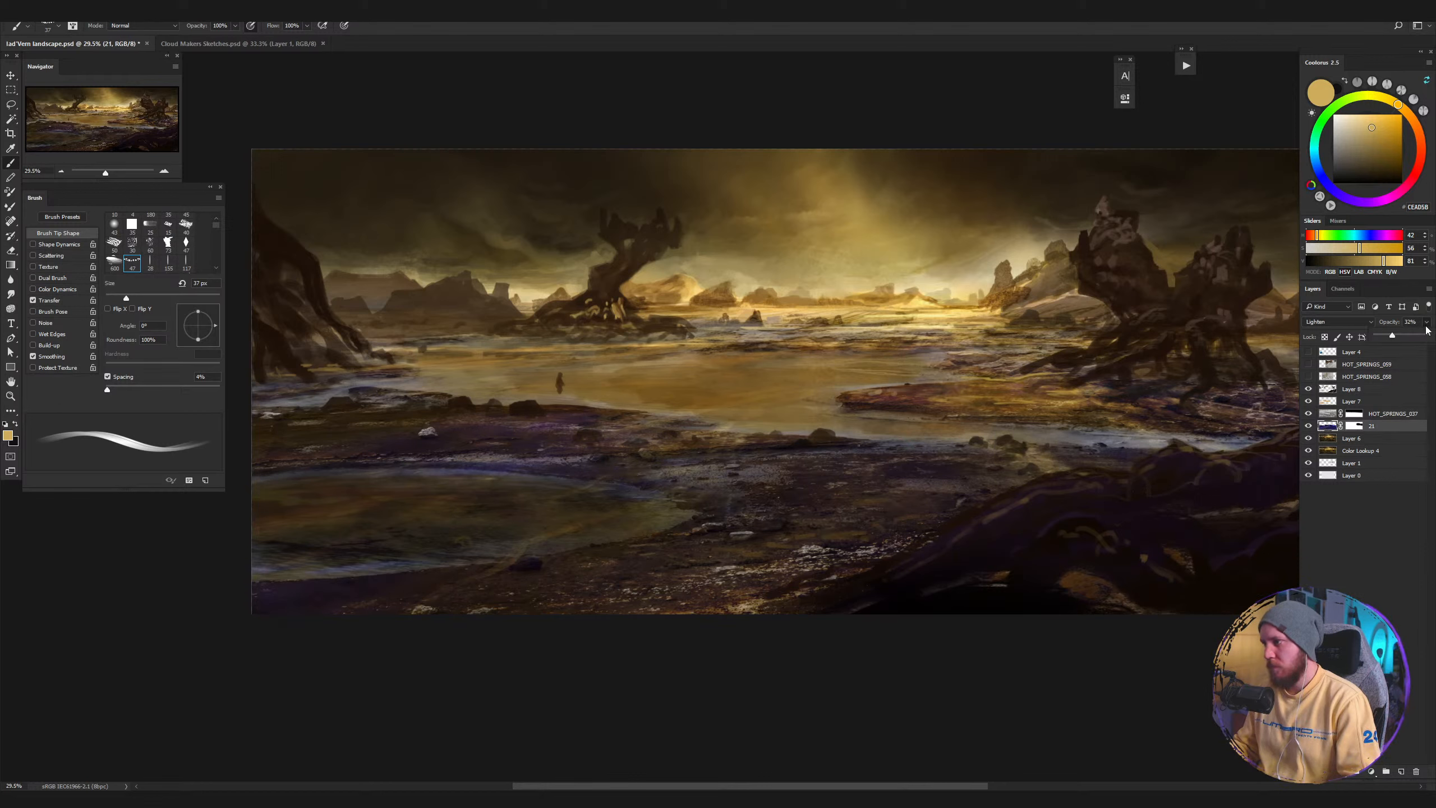
left_click_drag(1394, 338, 1412, 339)
key("Escape")
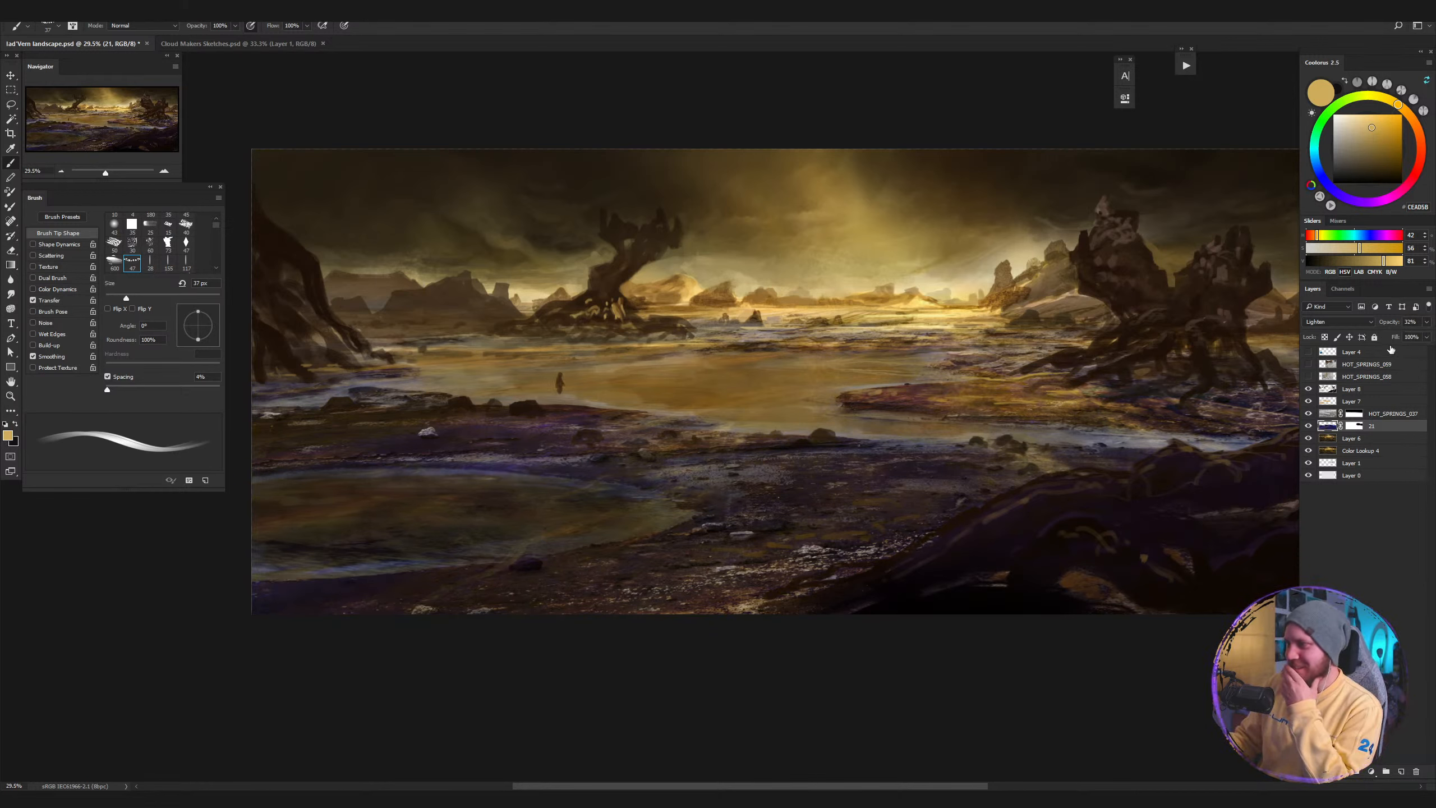
left_click(1426, 322)
left_click_drag(1392, 338, 1427, 337)
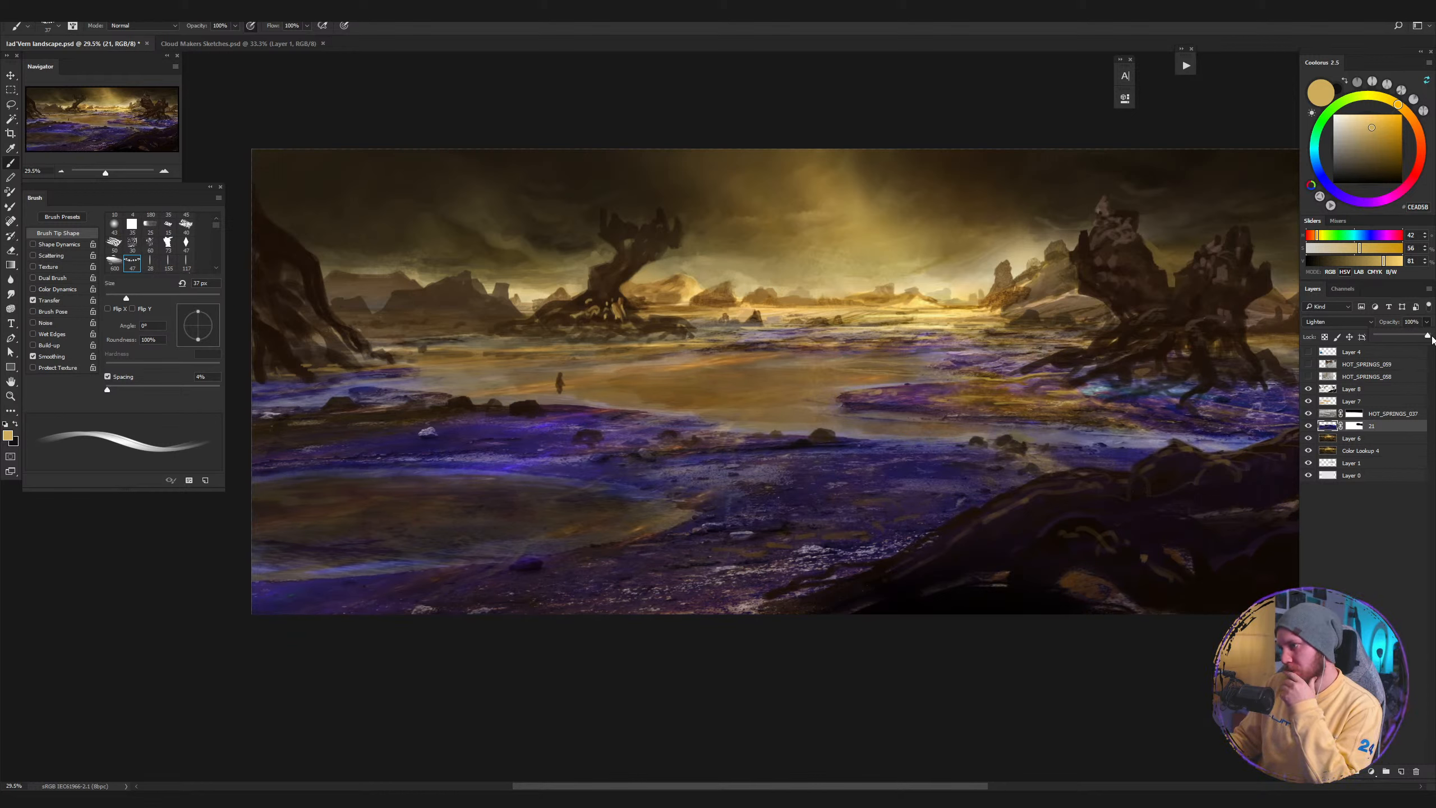
left_click_drag(1429, 338, 1387, 350)
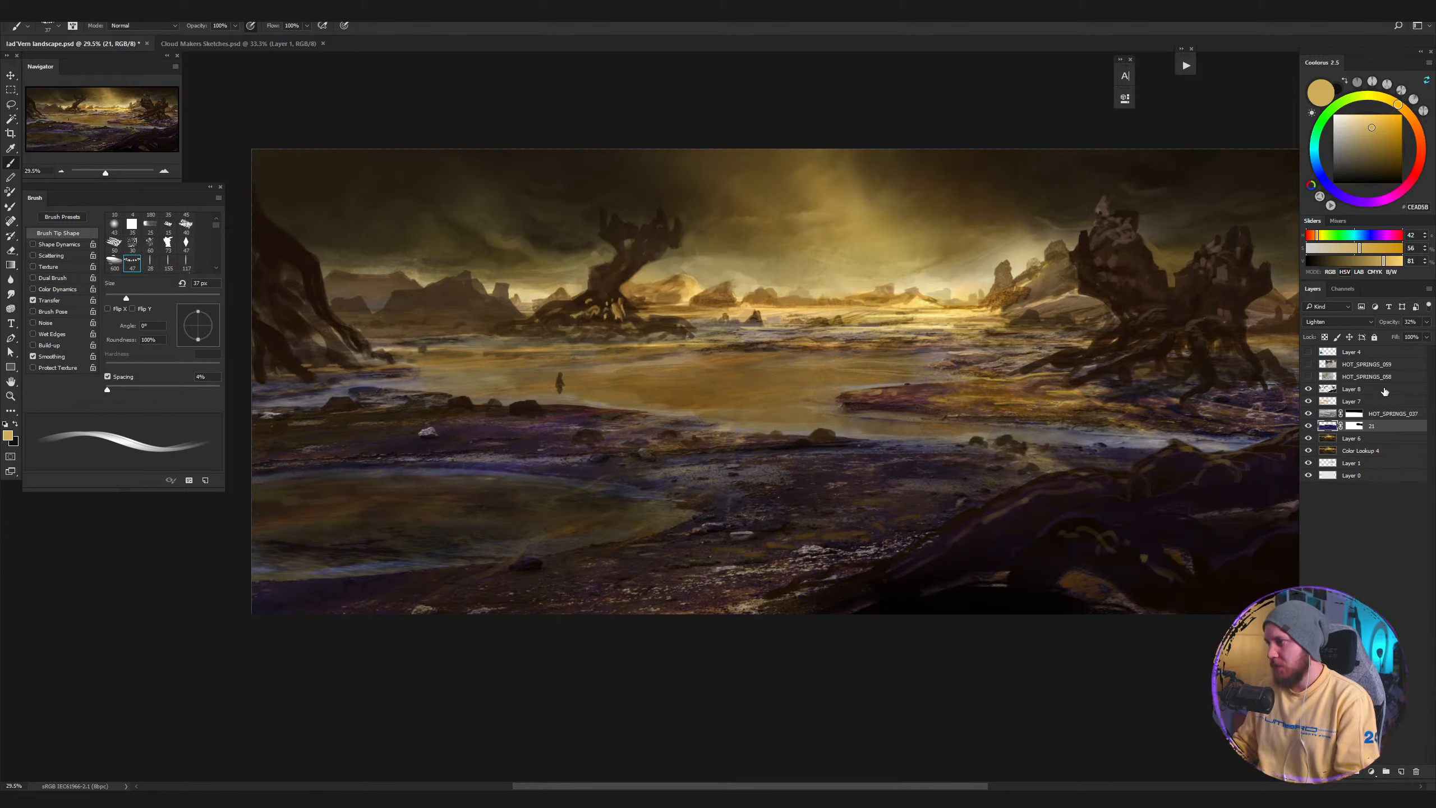
Toggle the visibility of layer 21 to compare the ground with and without its purple tones in colour.
left_click(1309, 427)
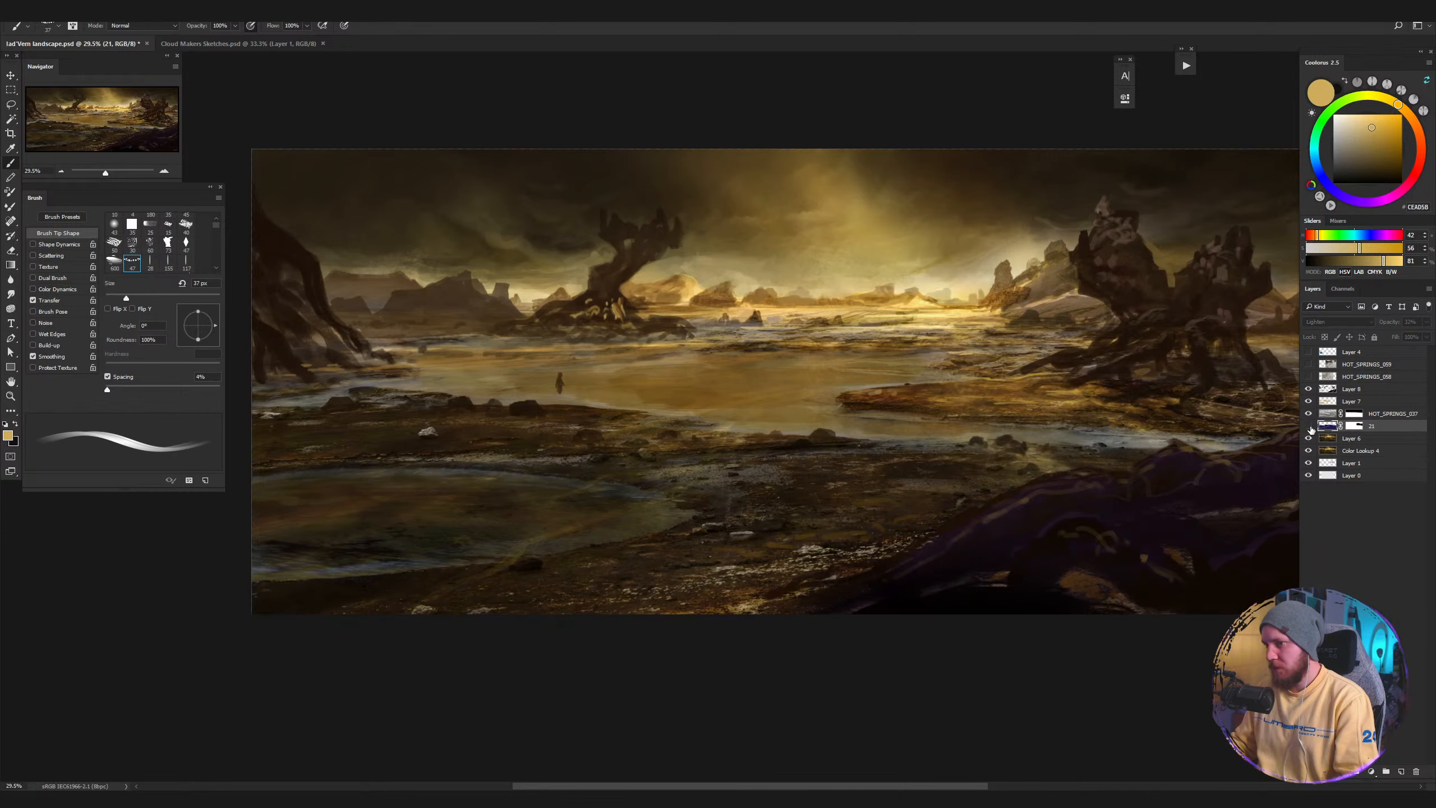
left_click(1309, 427)
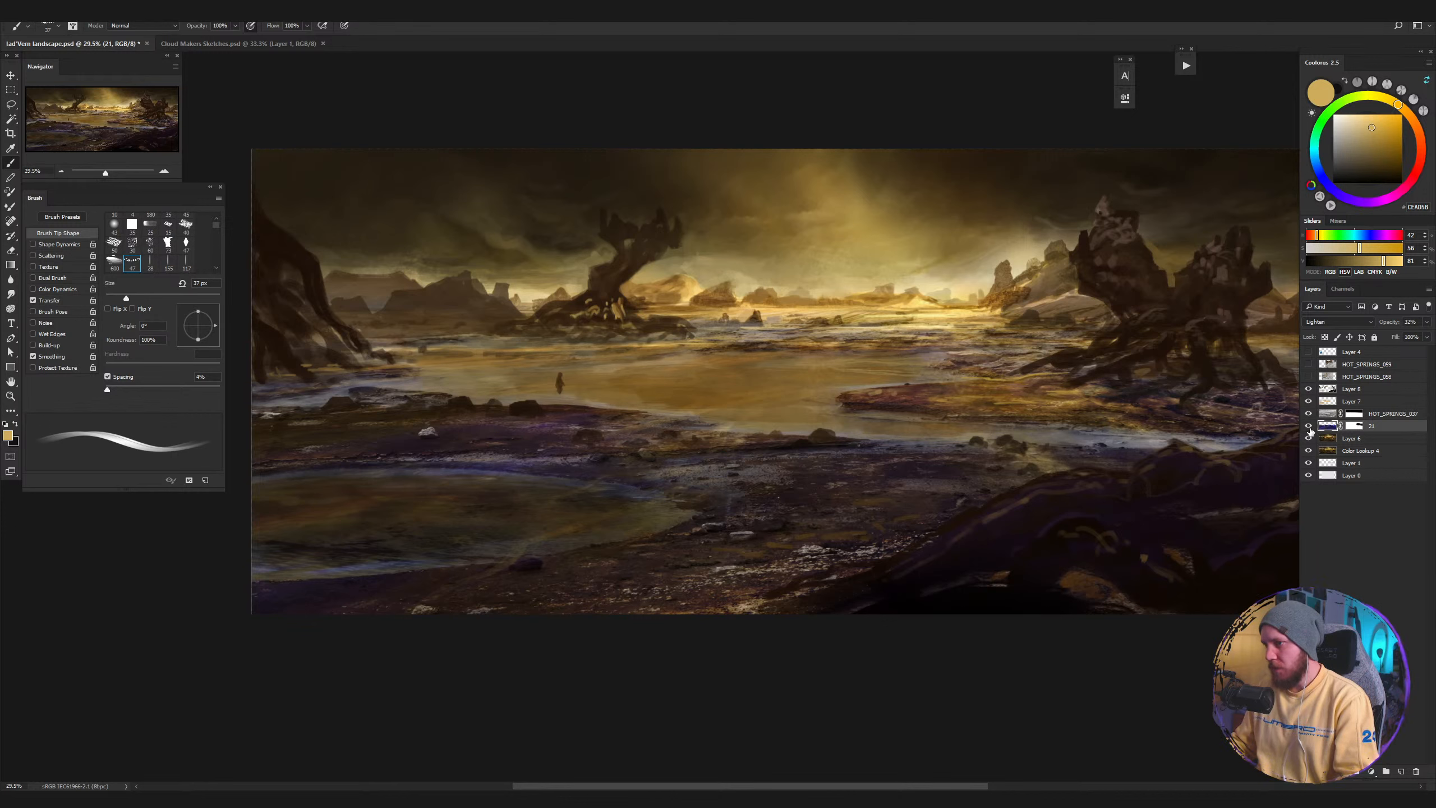
left_click(1311, 428)
left_click(1310, 429)
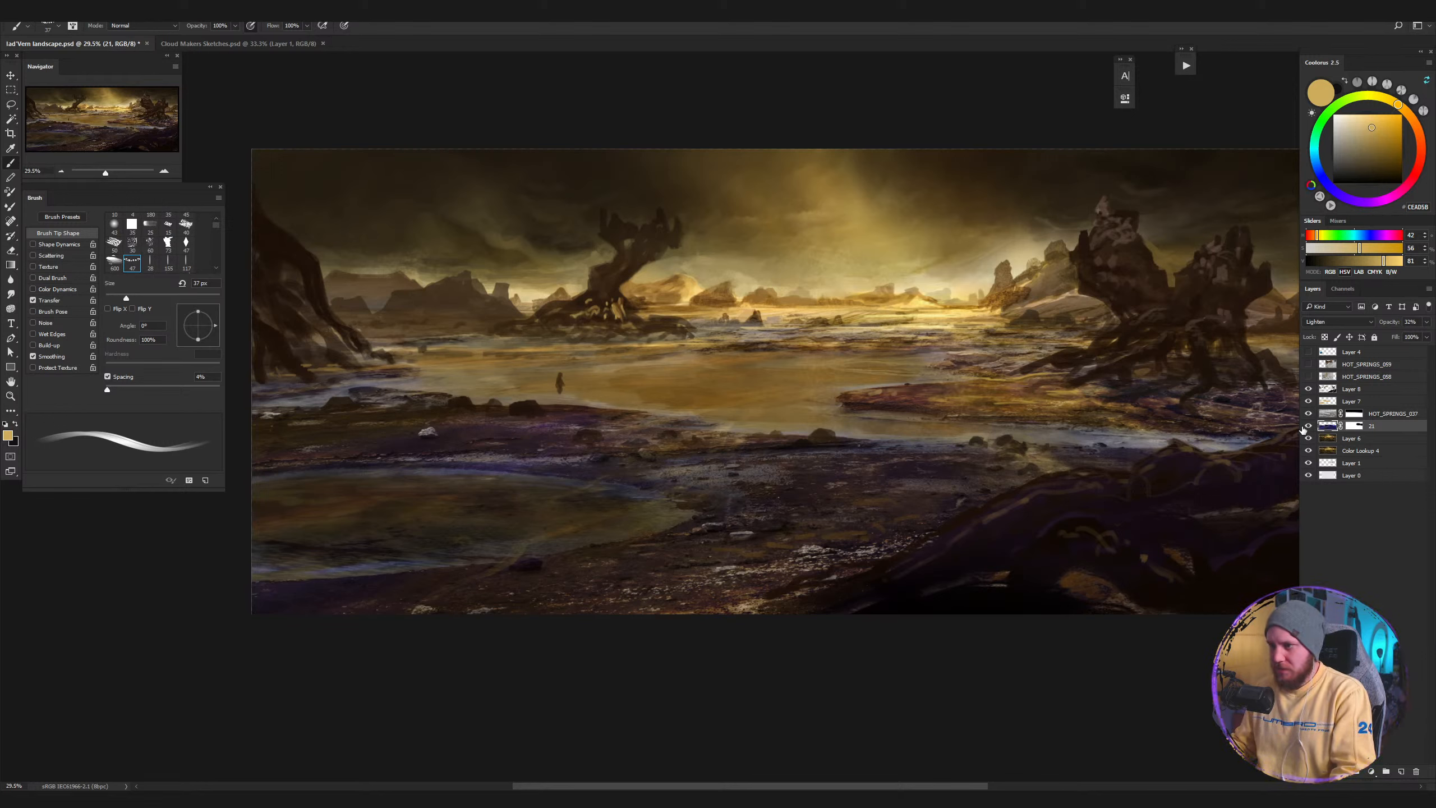
Preview the painting in grayscale proof colours, toggle layer 21 to compare the values, and return to the colour view.
key("ctrl+y")
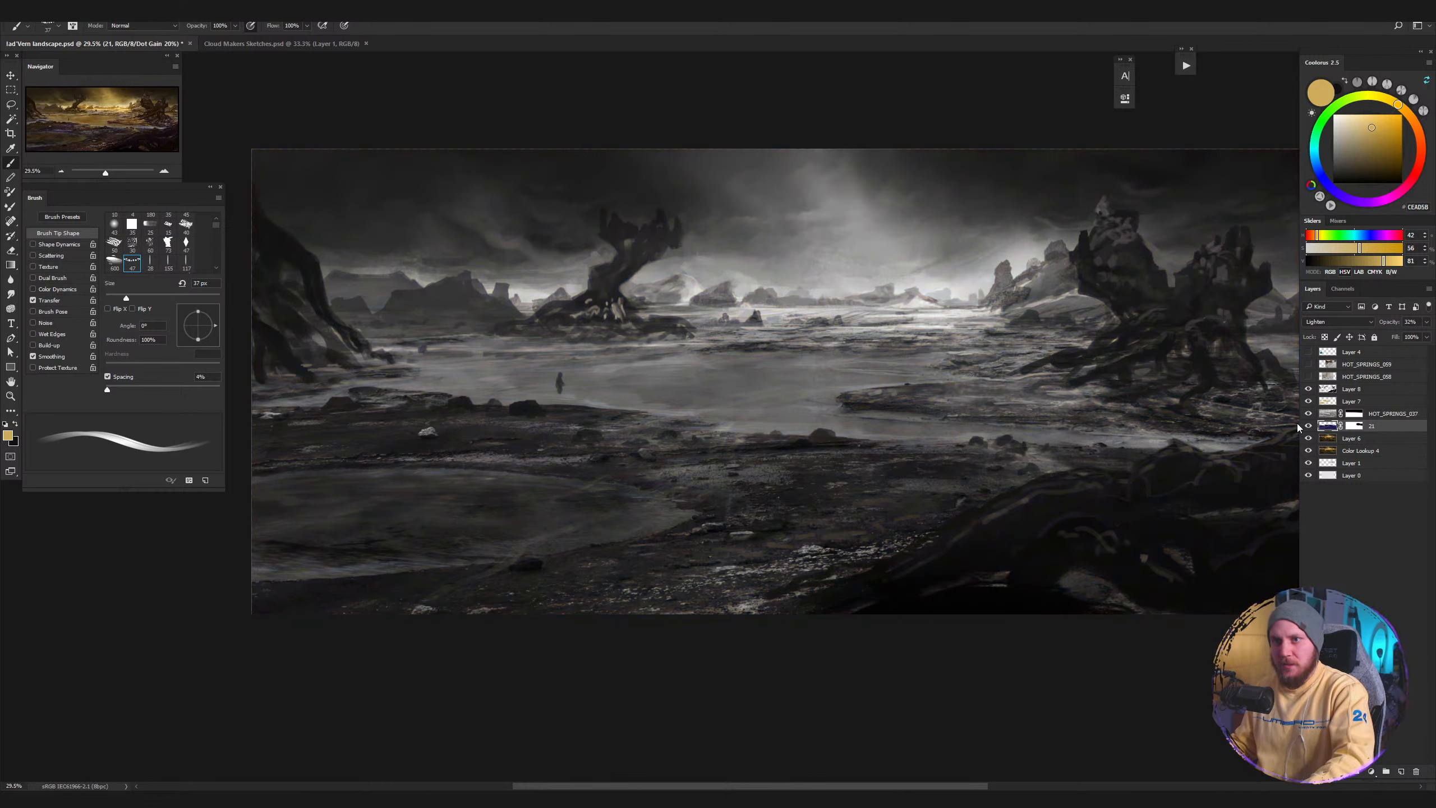
left_click(1309, 426)
left_click(1308, 426)
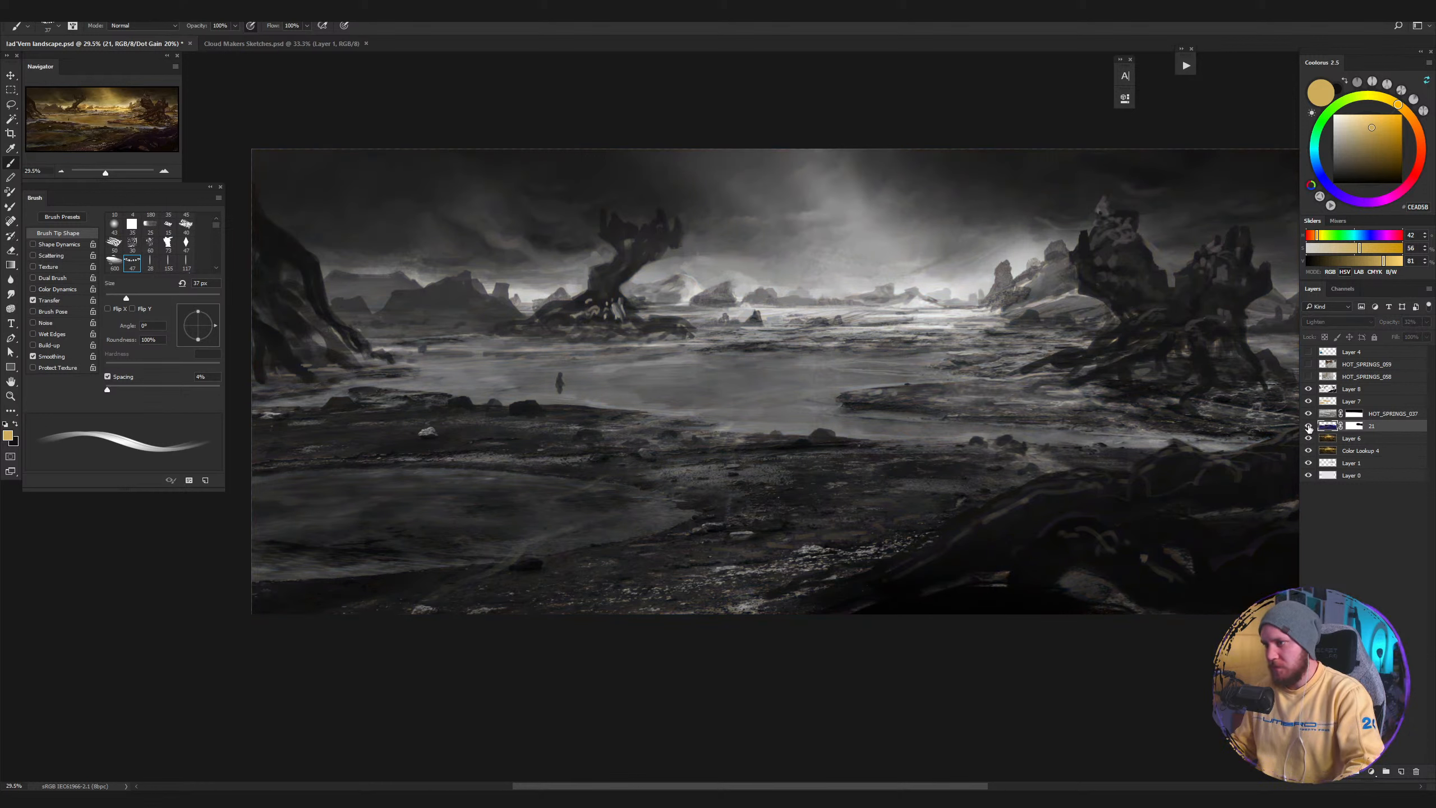
left_click(1308, 428)
left_click(1308, 427)
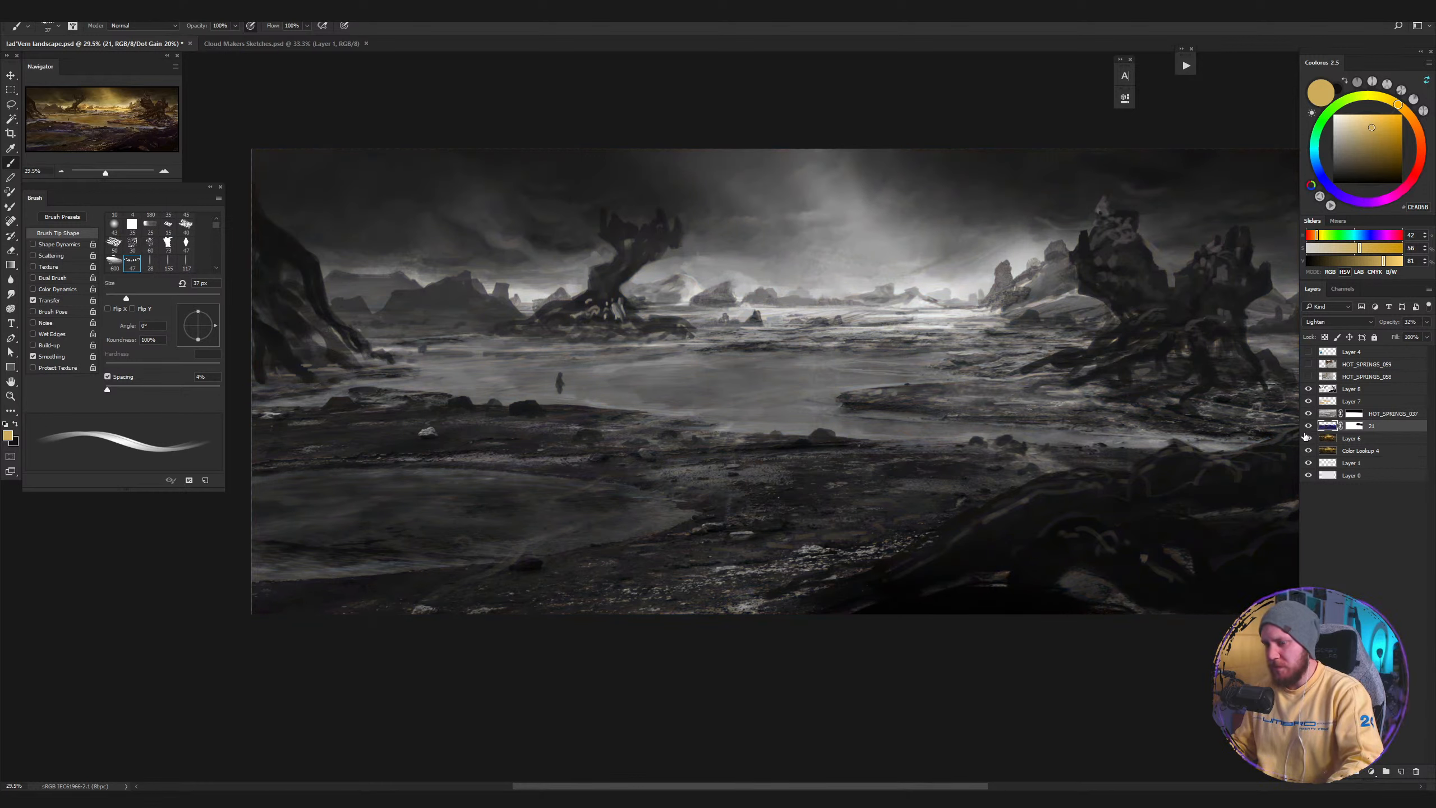
key("ctrl+y")
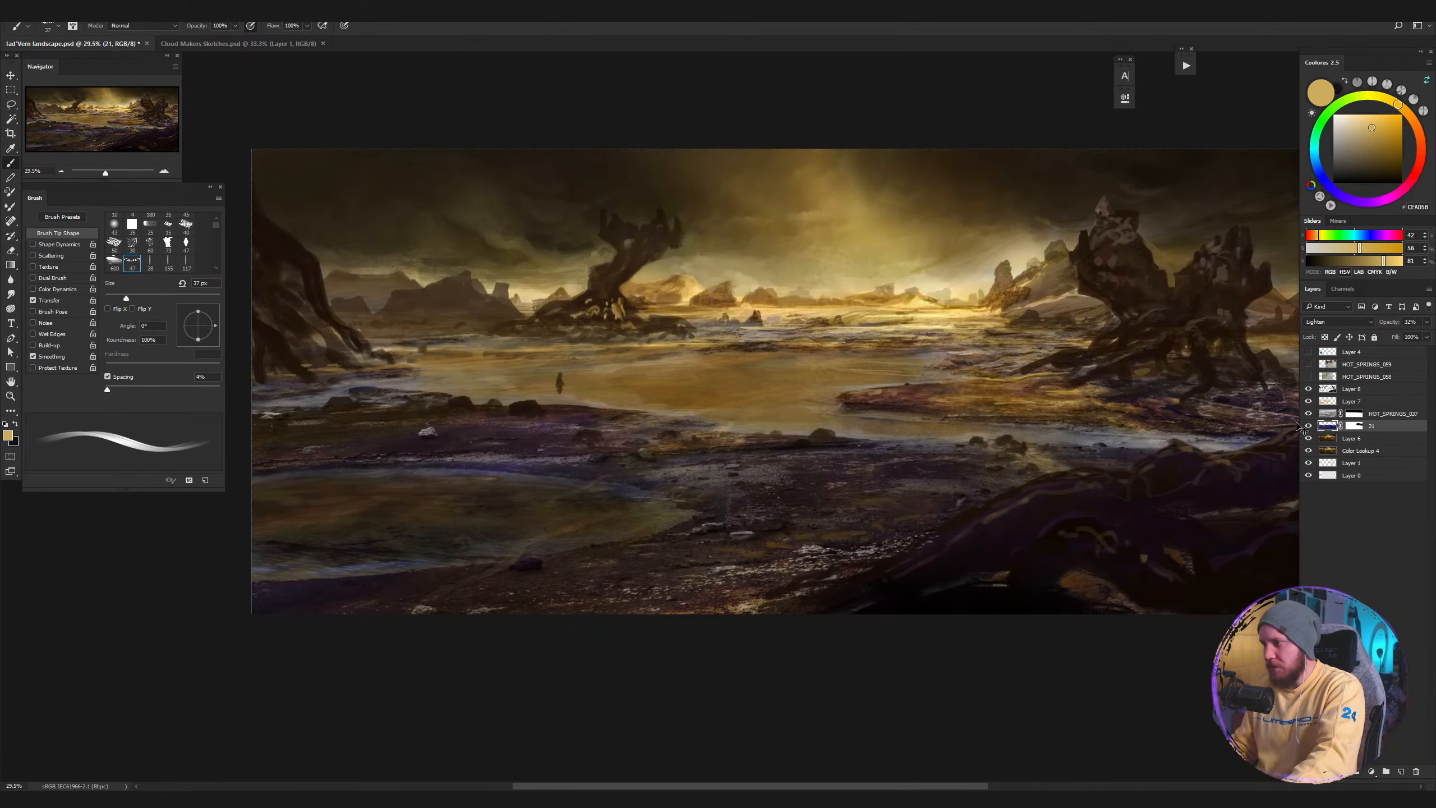
Darken layer 21 with a Curves adjustment, pulling the midtones down and setting a shadow point at input 71, output 48.
key("ctrl+m")
left_click_drag(987, 533, 954, 584)
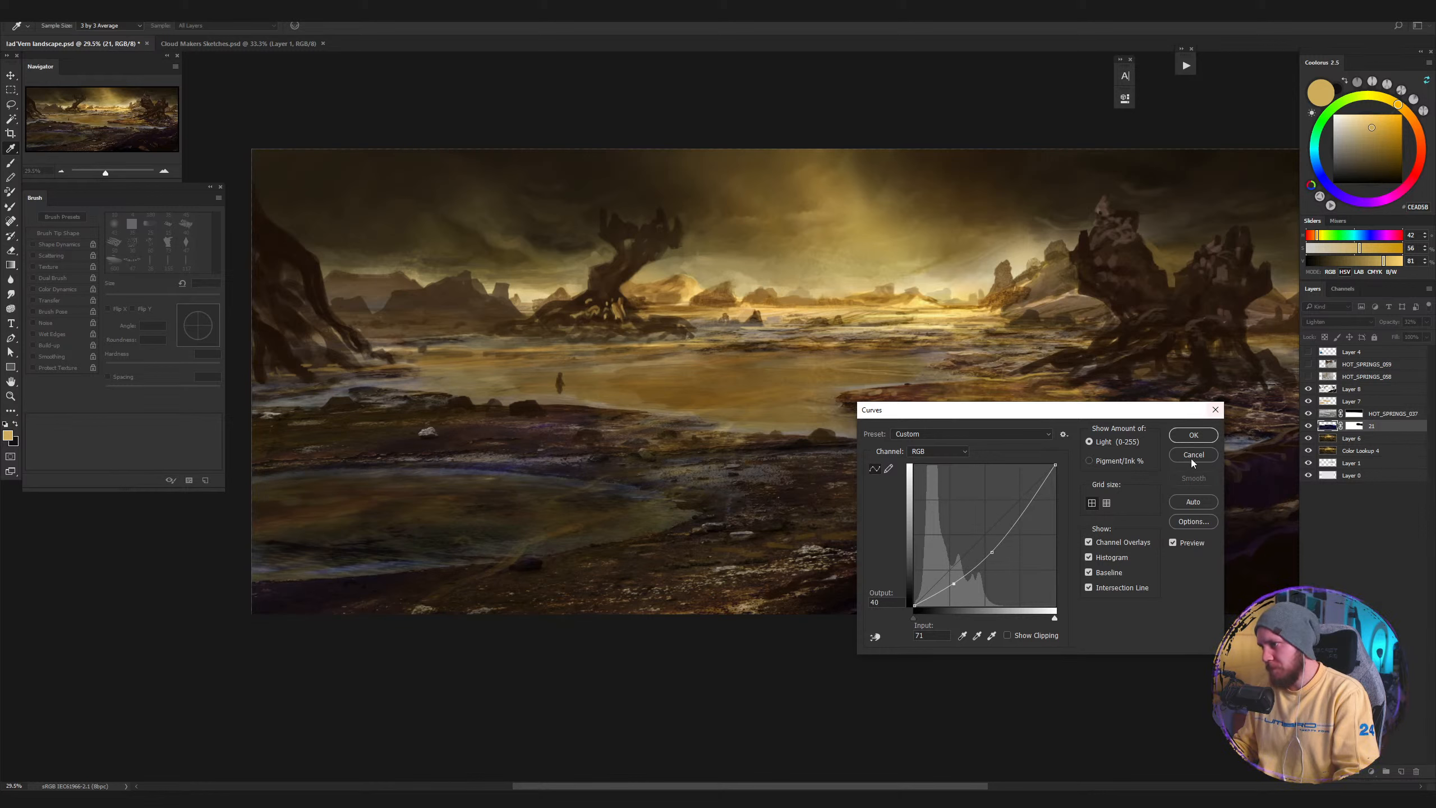
left_click(1197, 439)
Try the Overlay blend mode on layer 21 and compare the painting with and without the layer.
left_click(1318, 323)
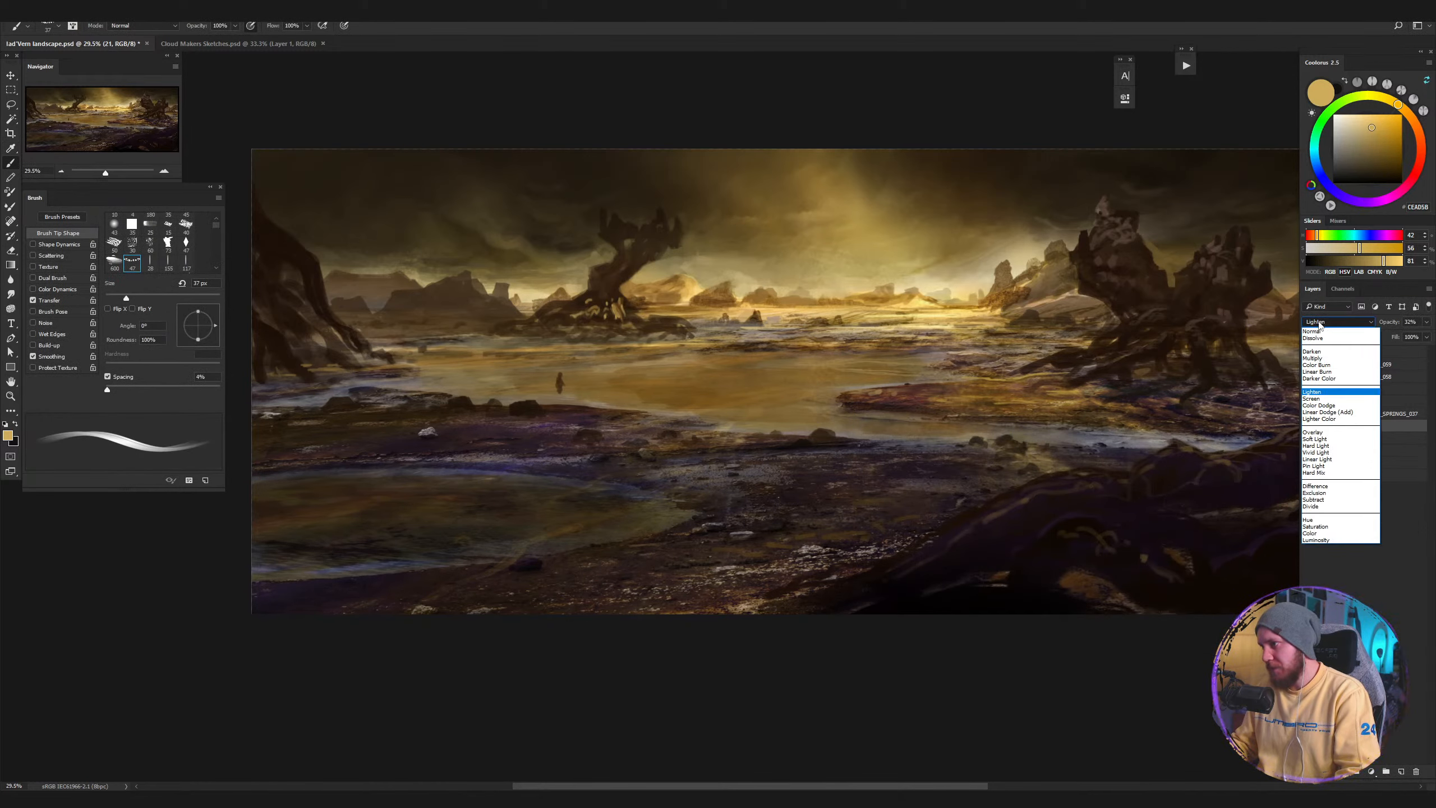
left_click(1320, 323)
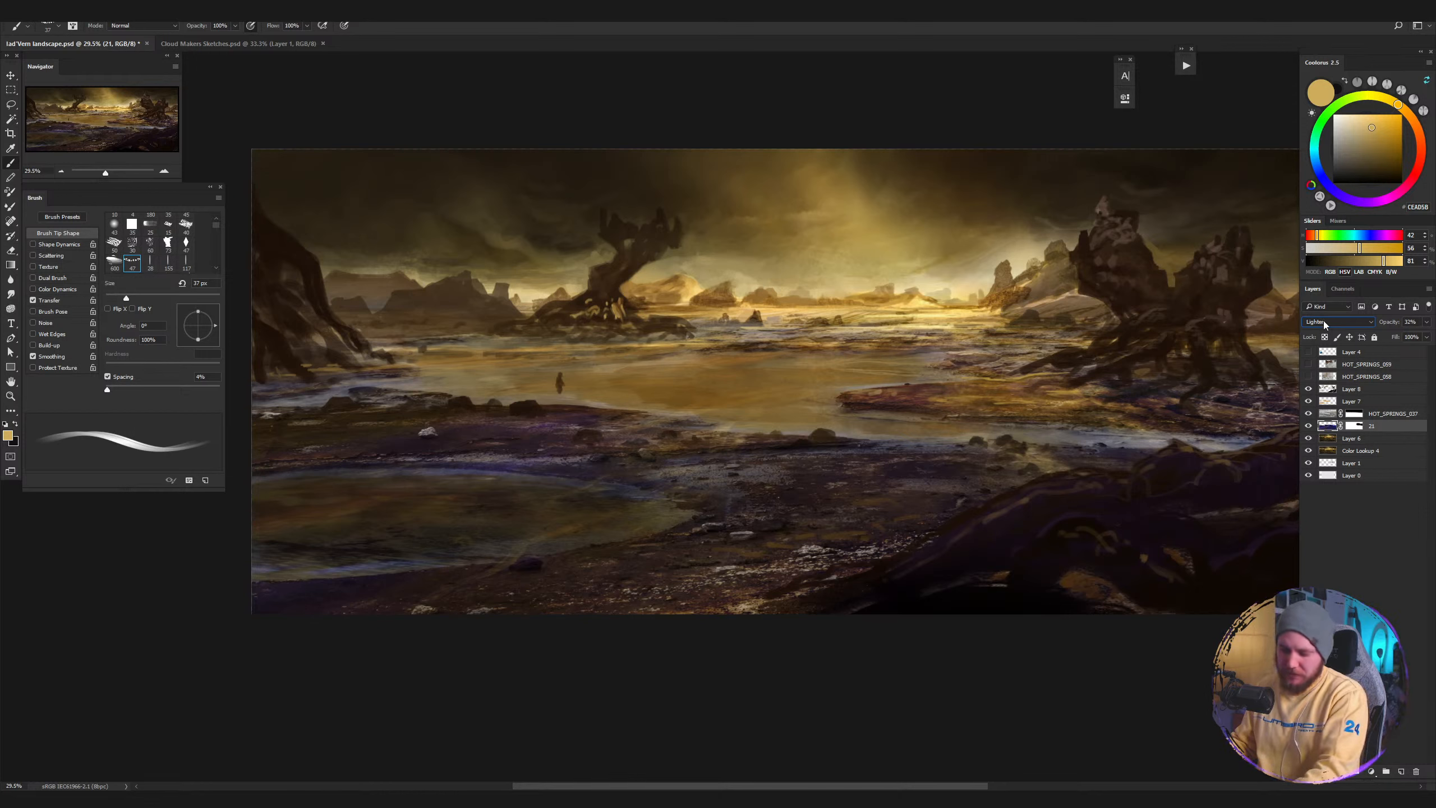
left_click(1324, 323)
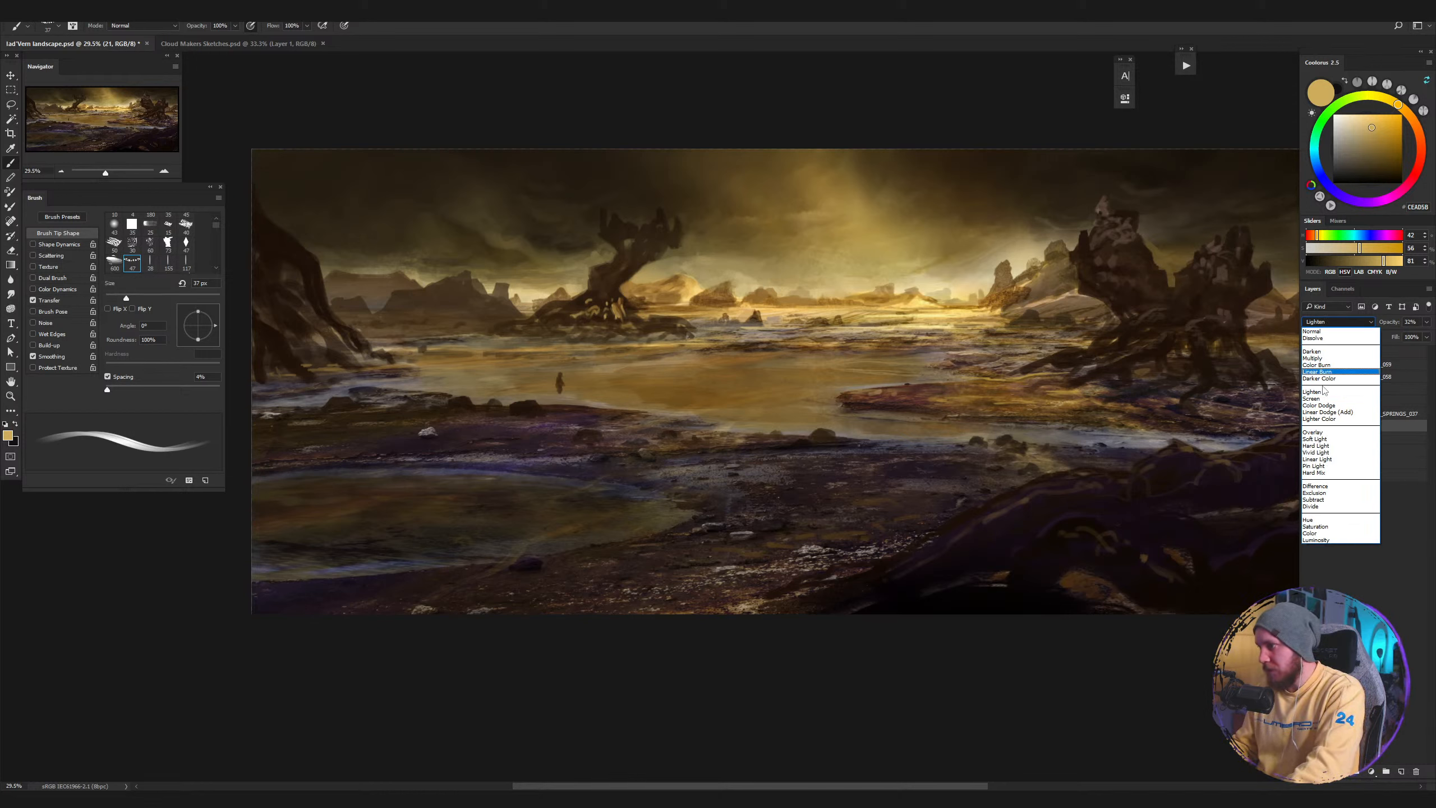
left_click(1320, 433)
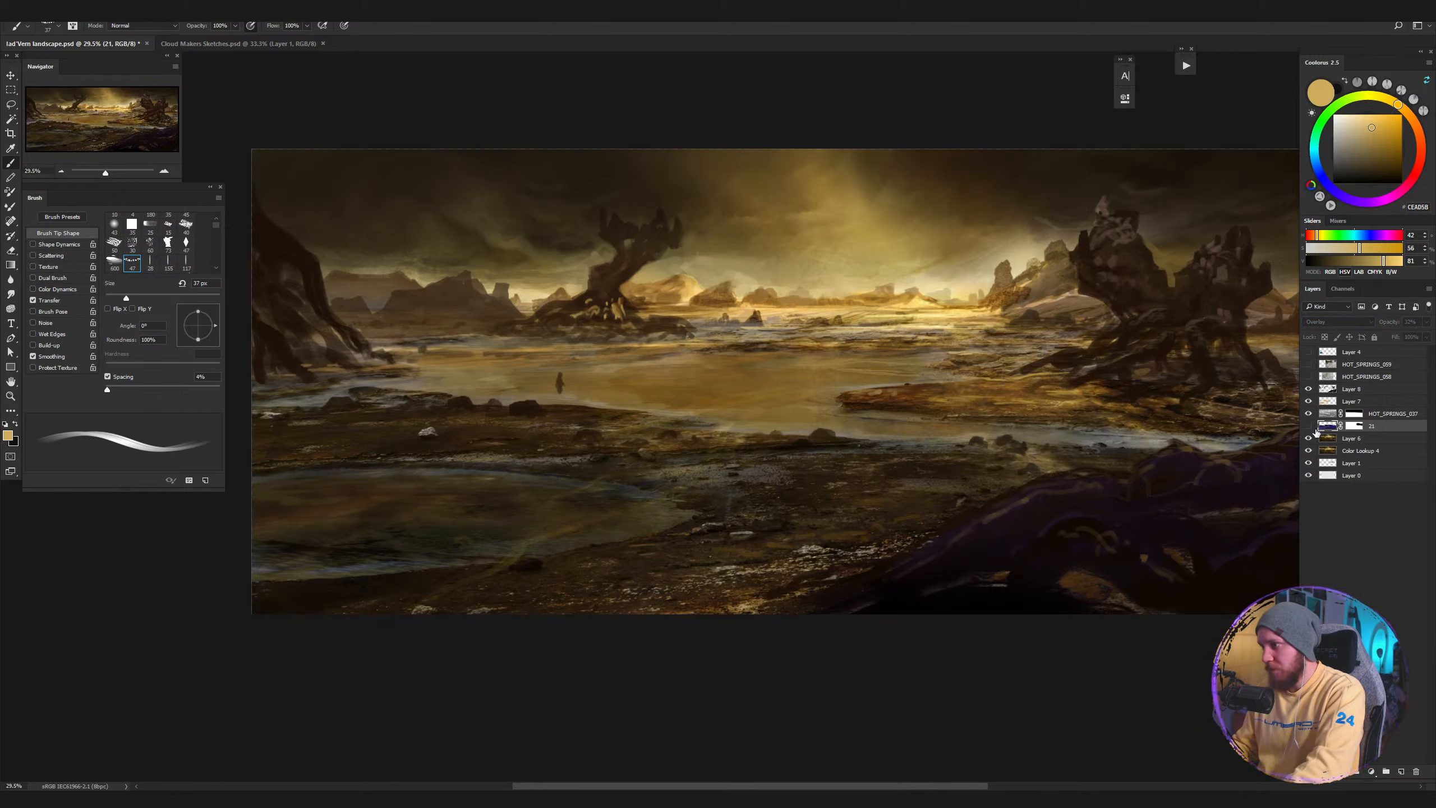
left_click(1308, 425)
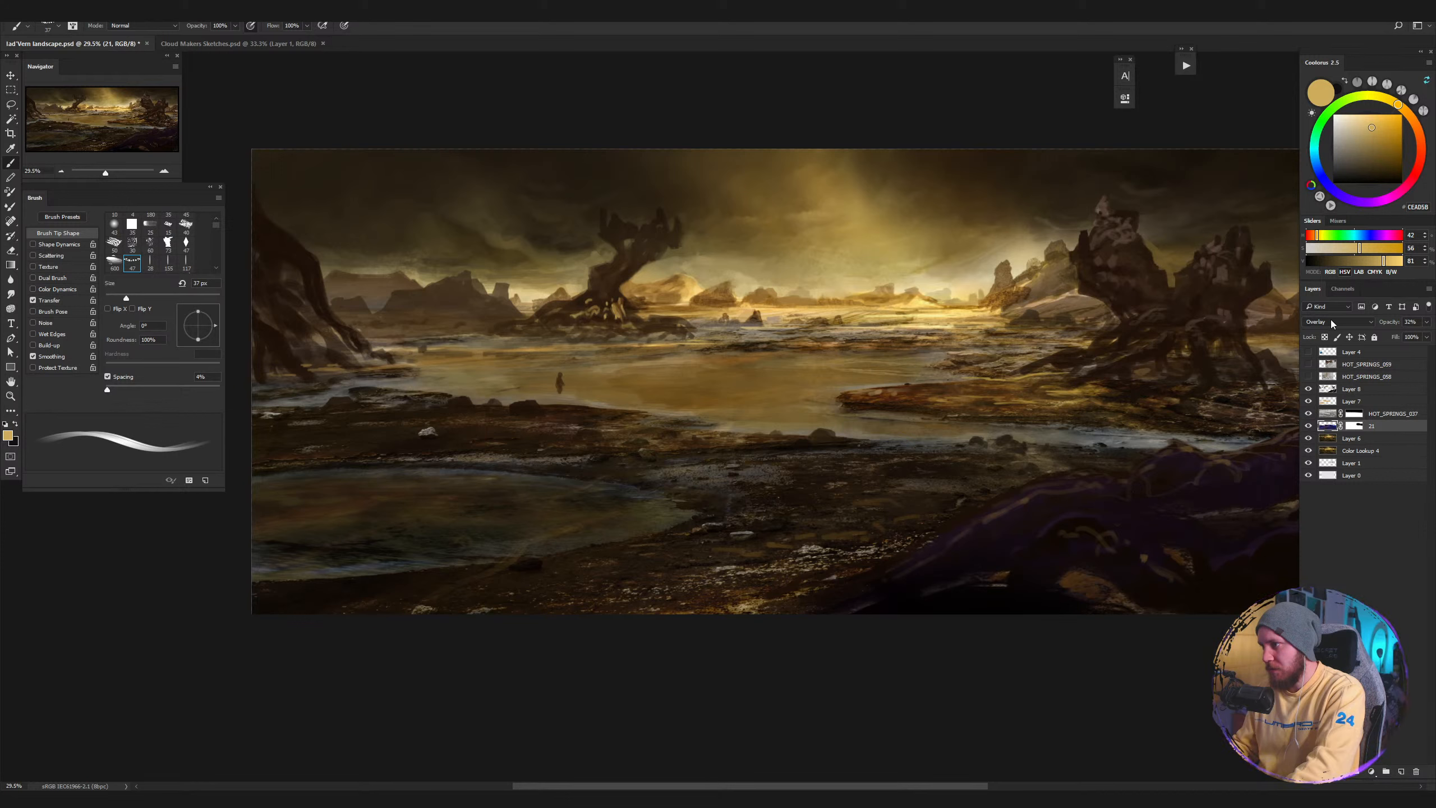
Set layer 21's blend mode to Lighter Color and toggle its visibility to compare the result.
scroll(1331, 321, "up", 1)
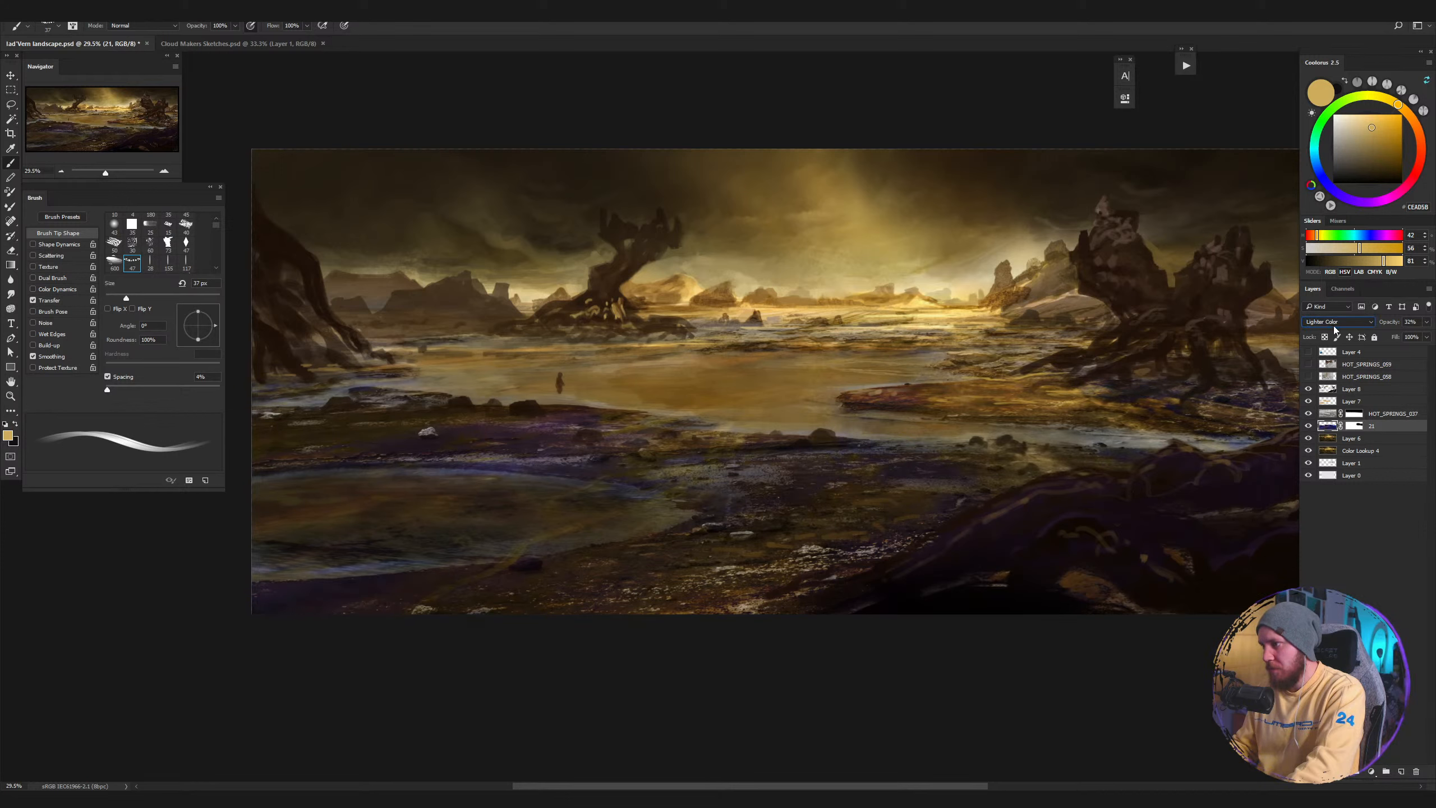
scroll(1337, 321, "up", 1)
scroll(1337, 319, "down", 1)
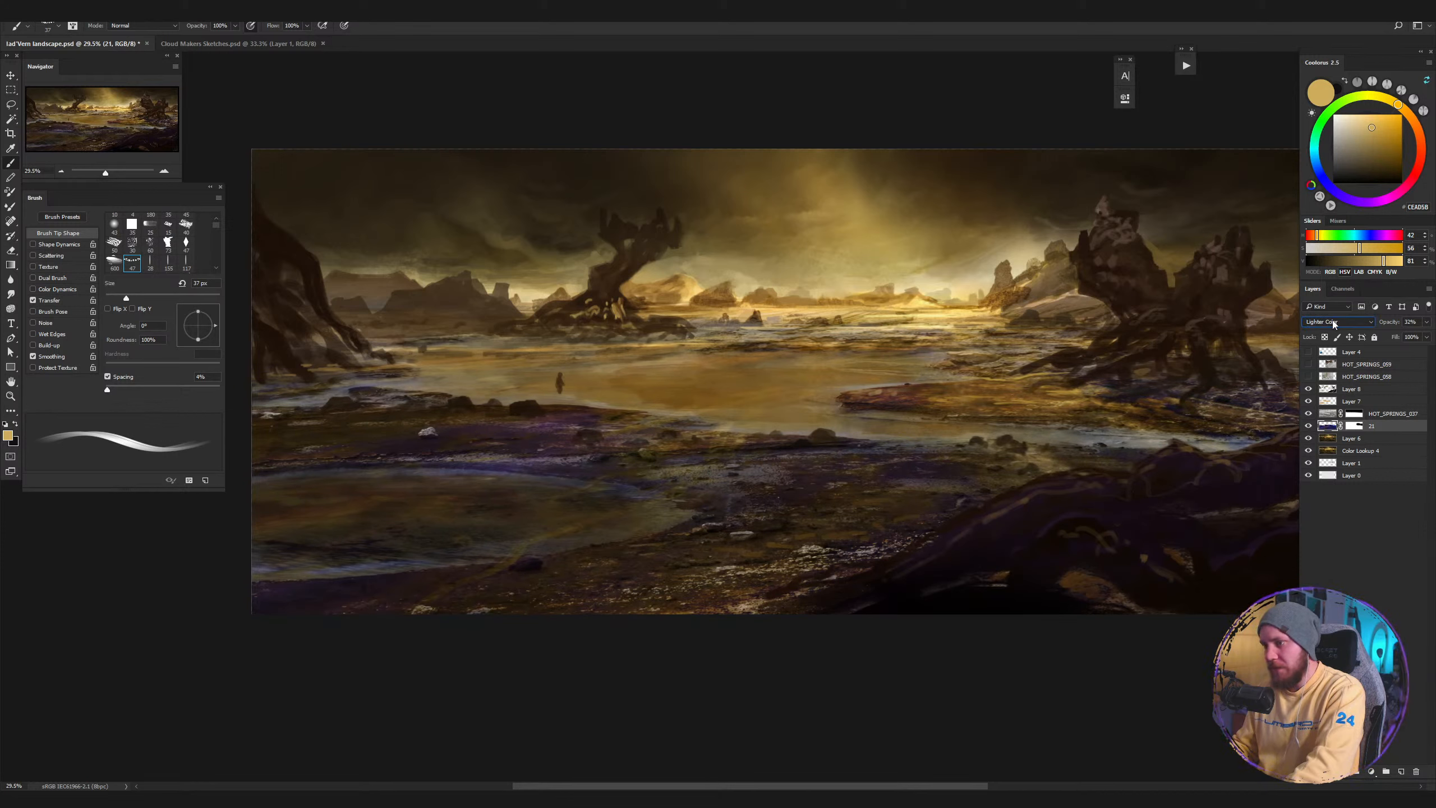
left_click(1308, 426)
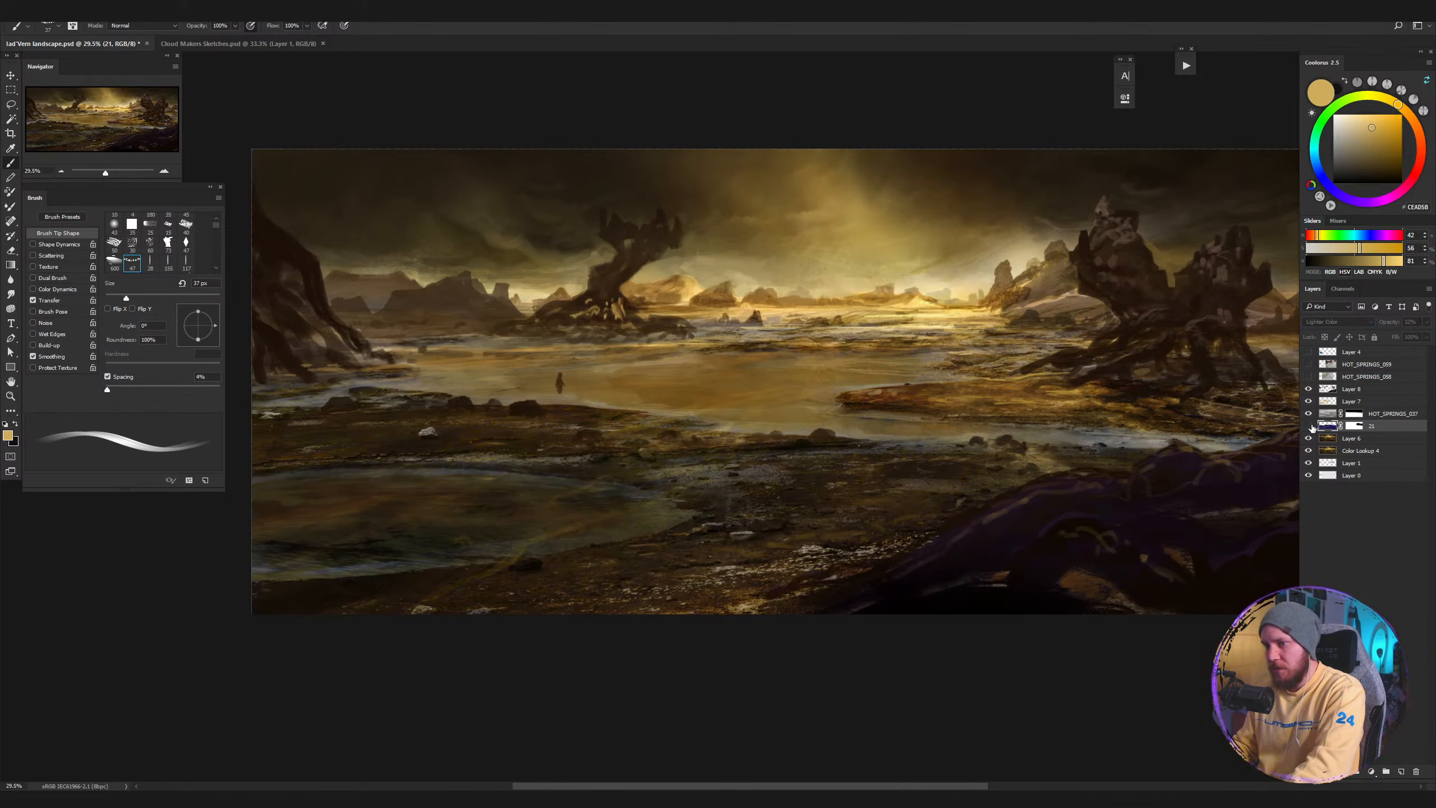
left_click(1308, 425)
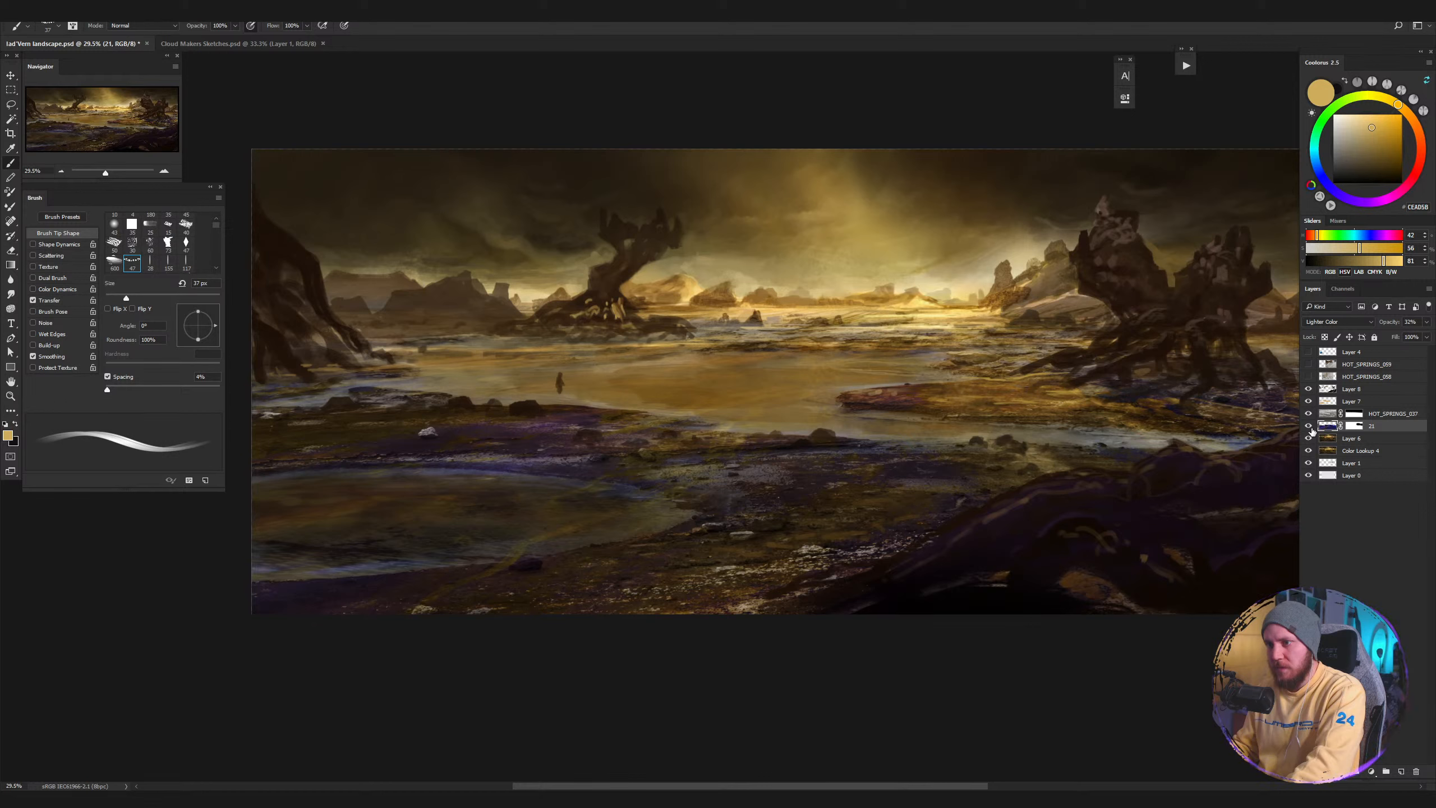
Activate layer 21's mask and enlarge the brush for painting on it.
left_click(1354, 426)
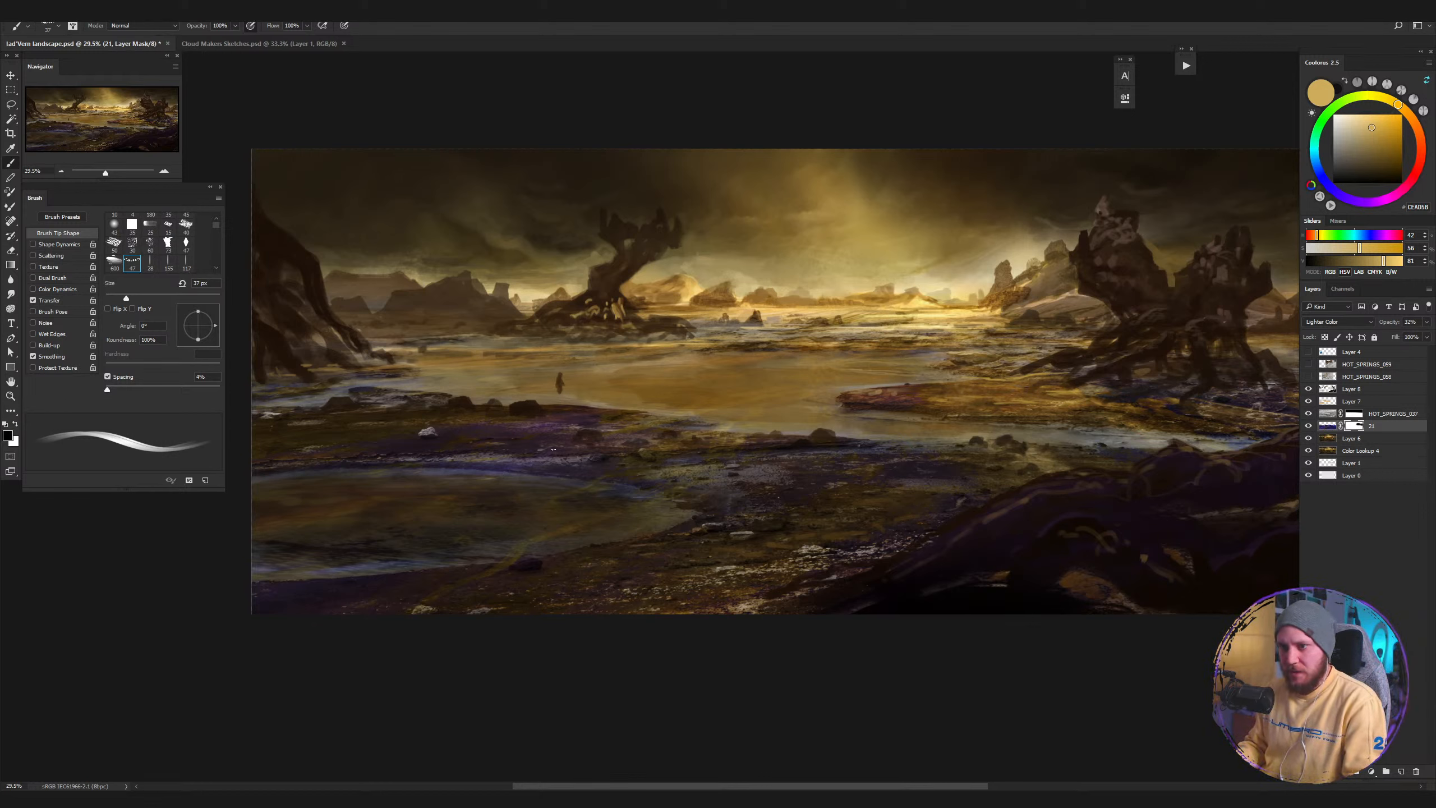
key("bracketright")
key("bracketright")
key("bracketright")
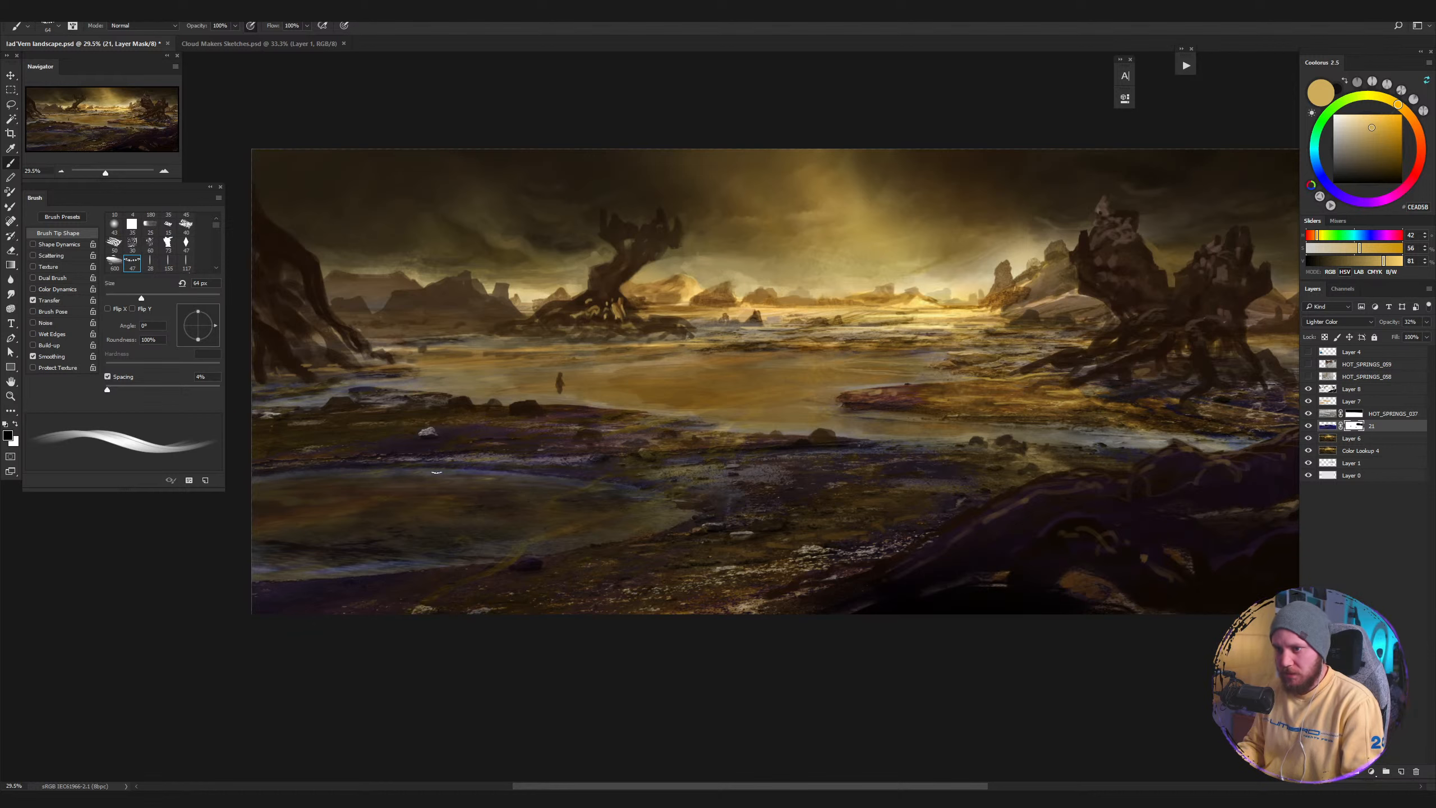
Toggle layer 21's visibility to compare the whole painting with and without the purple ground tones.
key("z")
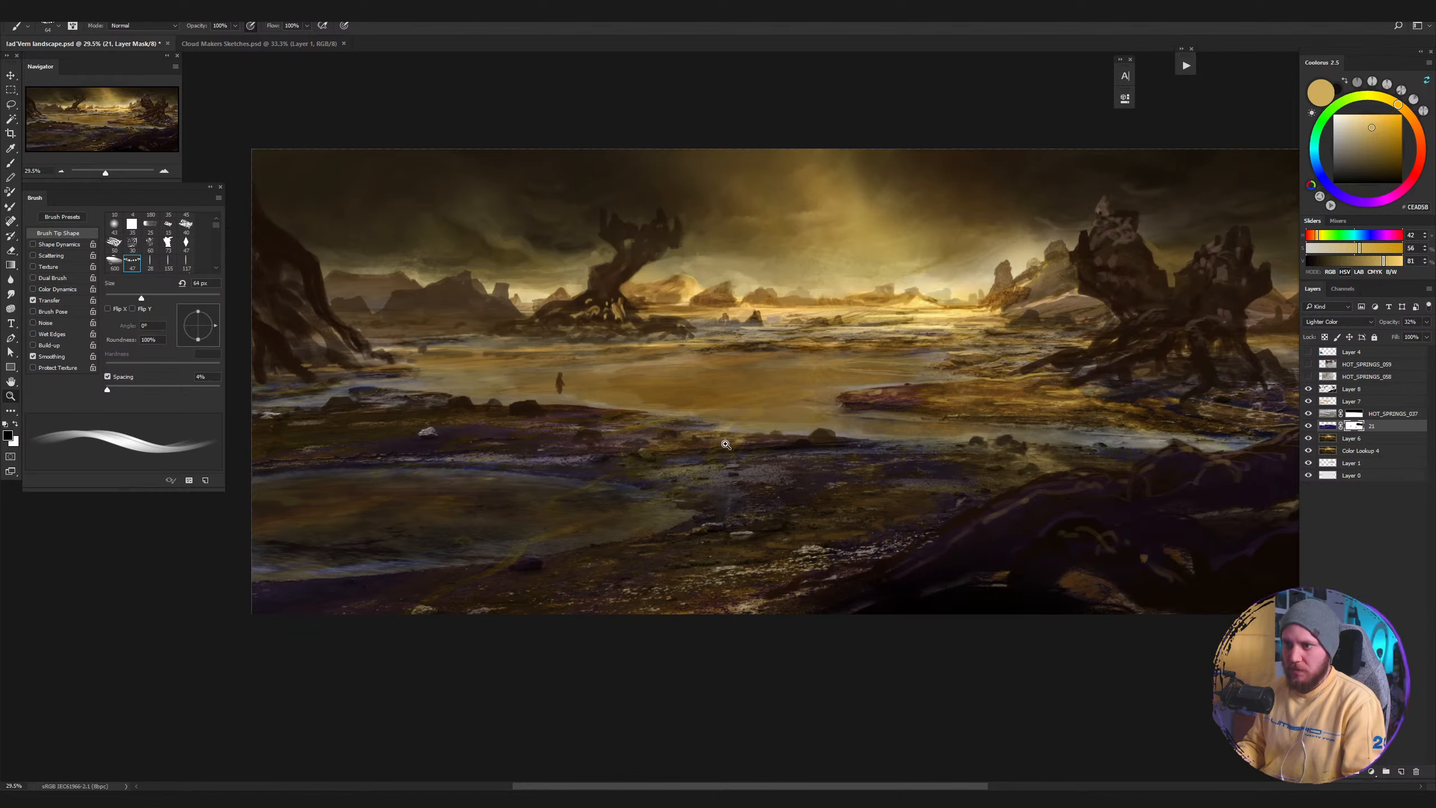
mouse_move(622, 514)
left_mouse_down()
mouse_move(551, 522)
mouse_move(614, 507)
left_mouse_up()
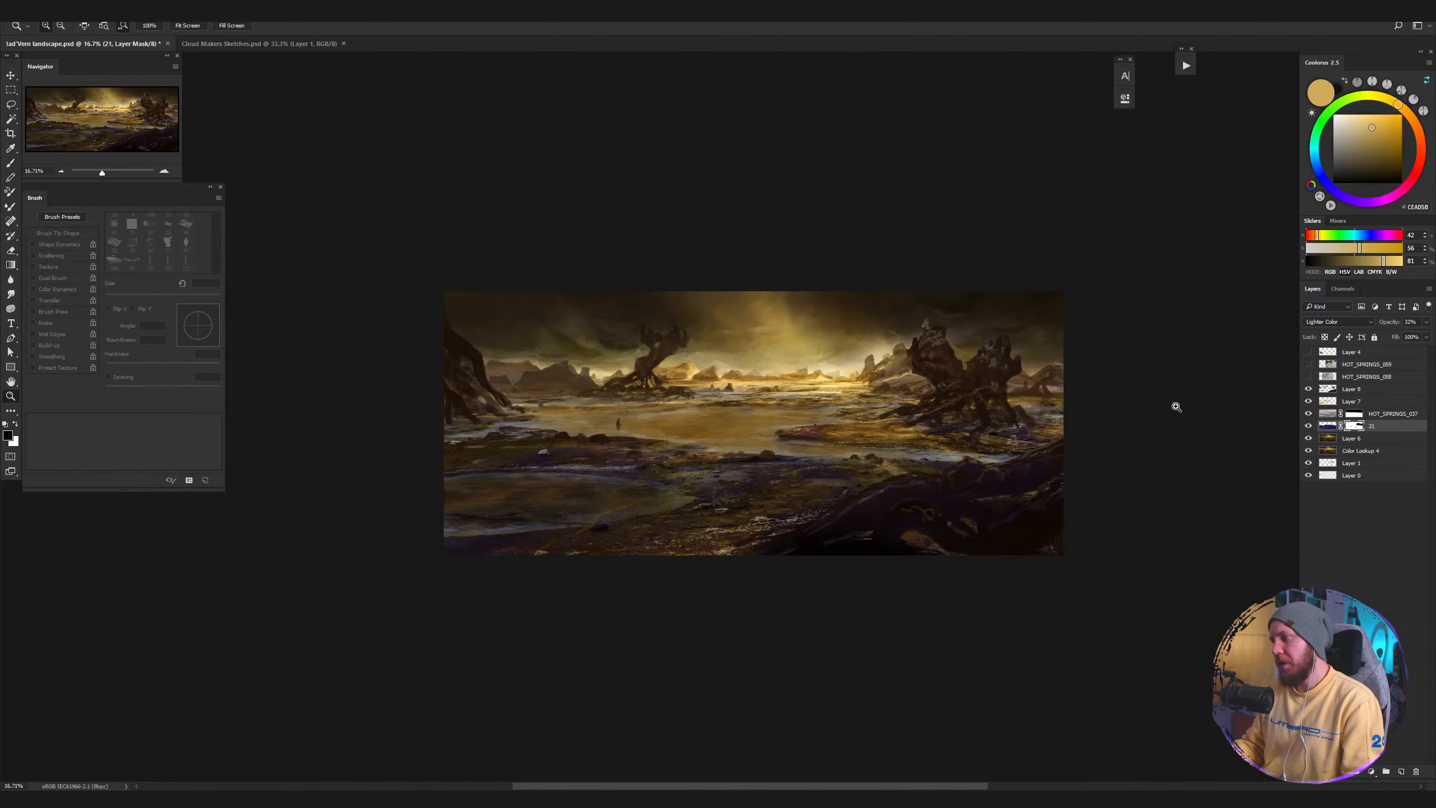
left_click(1308, 427)
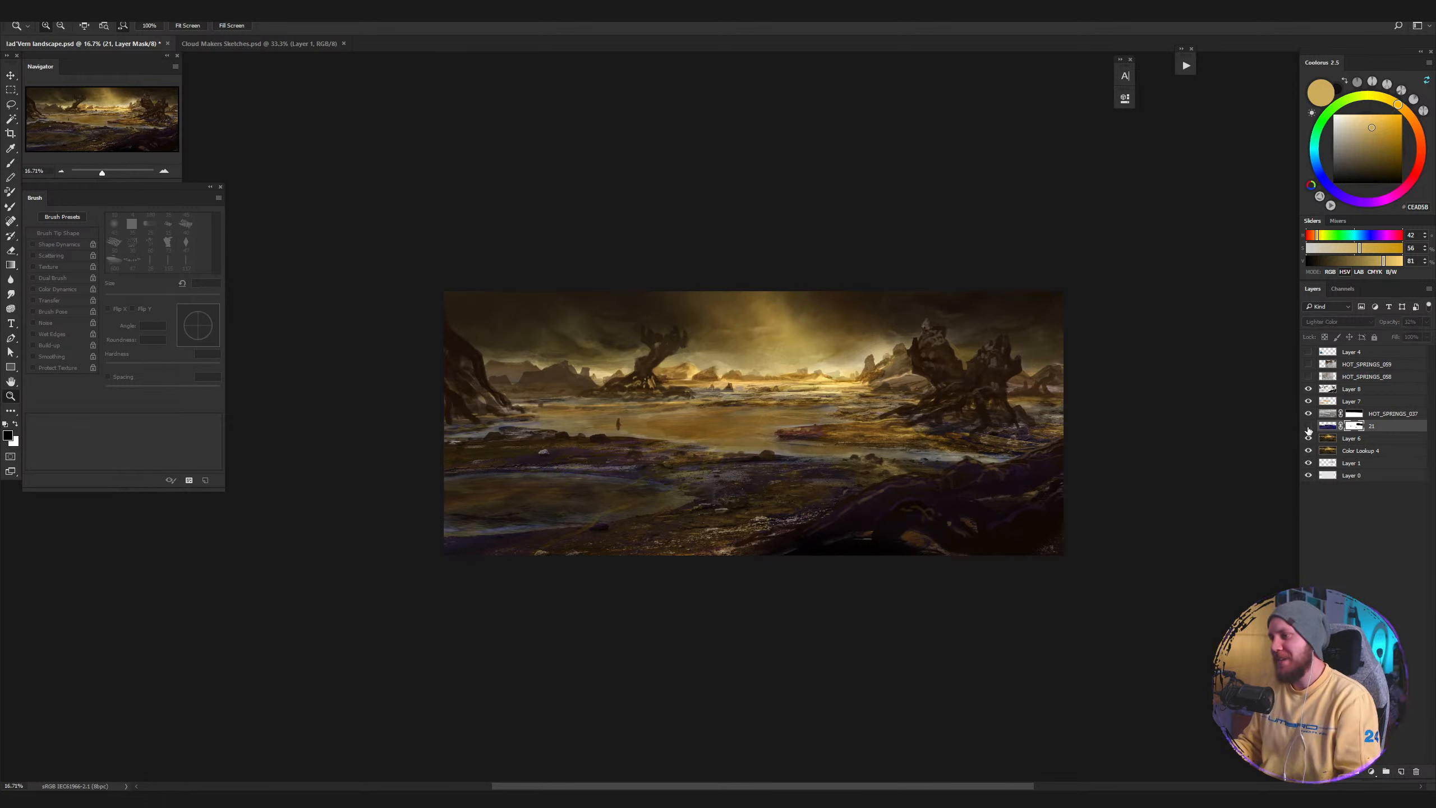
left_click(1308, 427)
left_click(1309, 427)
left_click(1308, 426)
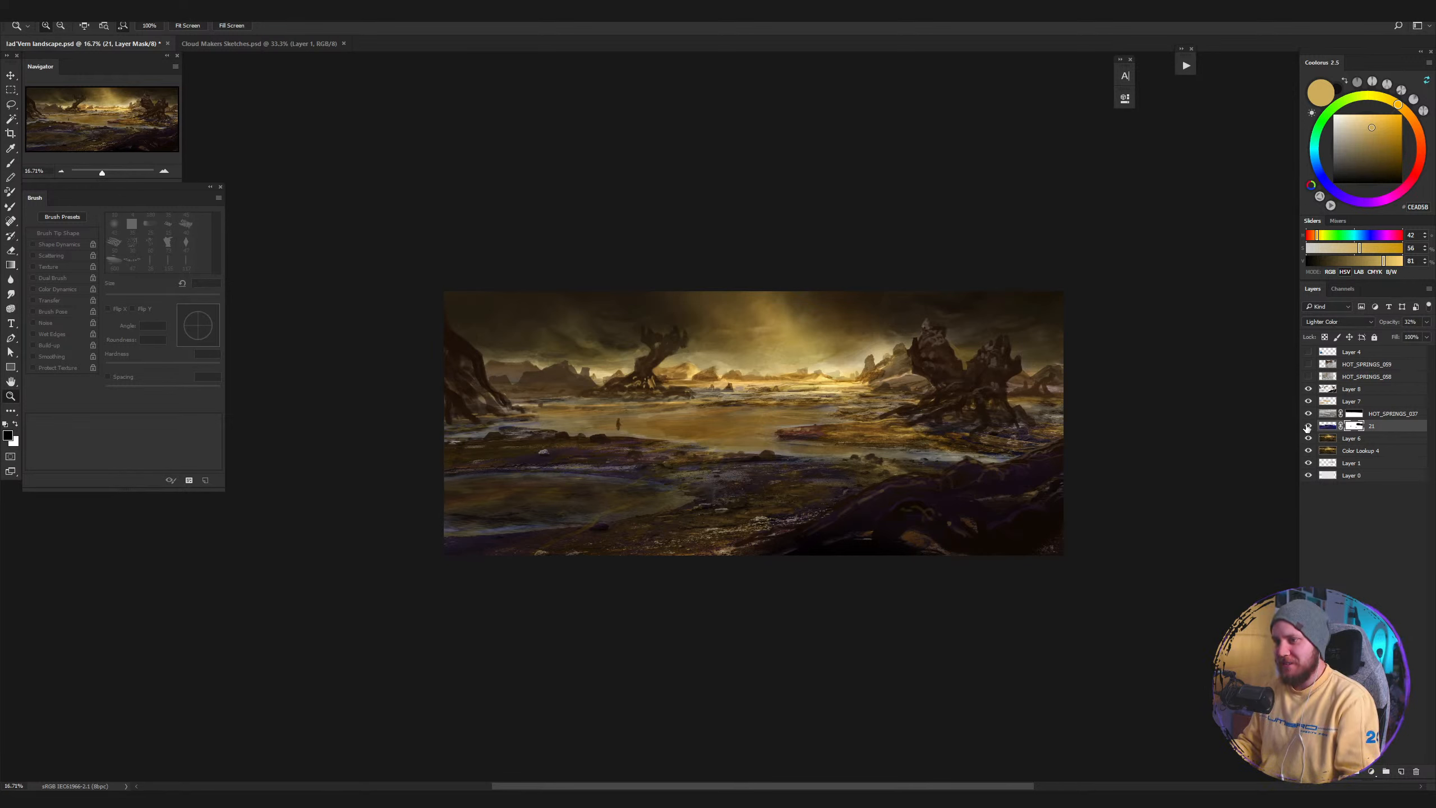
left_click(1309, 426)
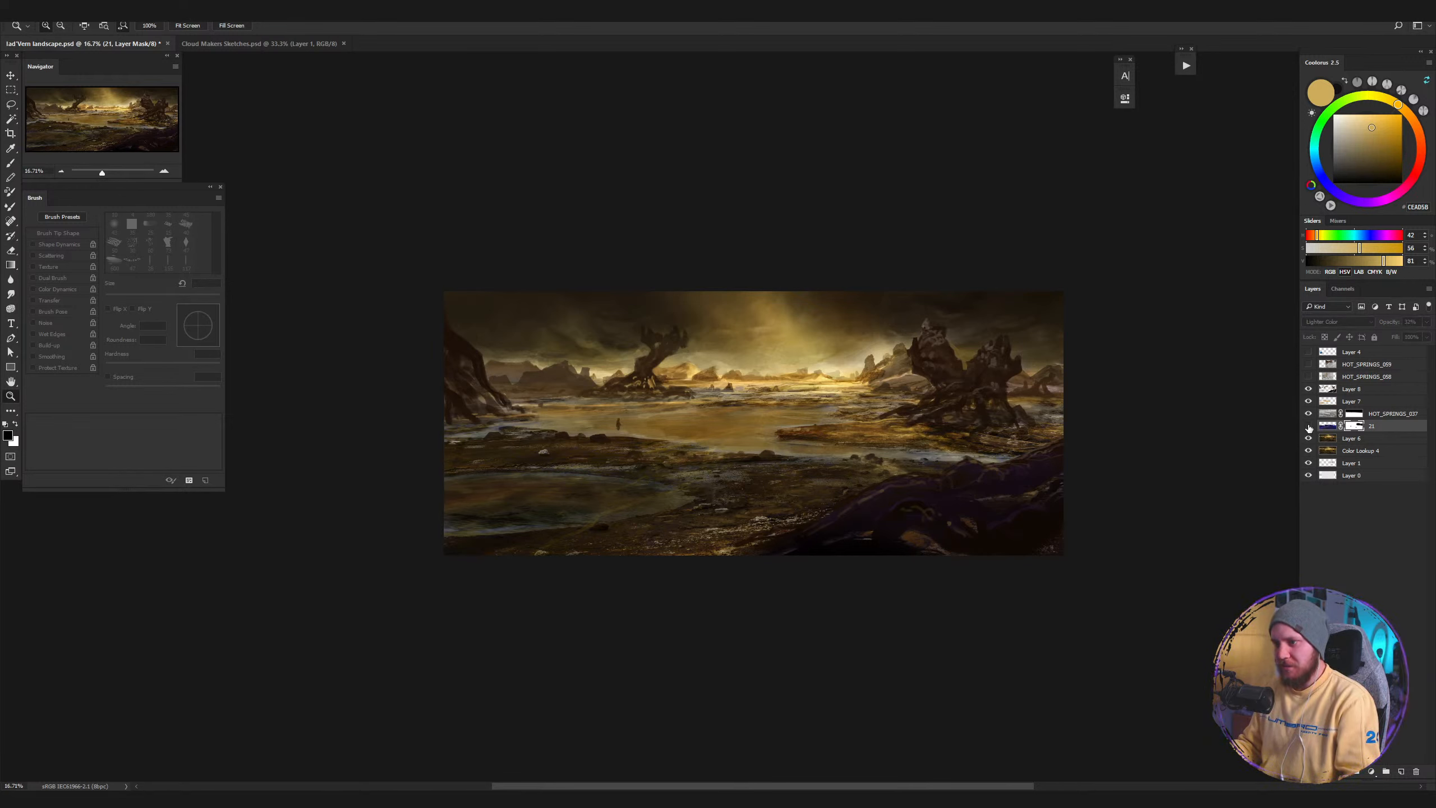
left_click(1308, 427)
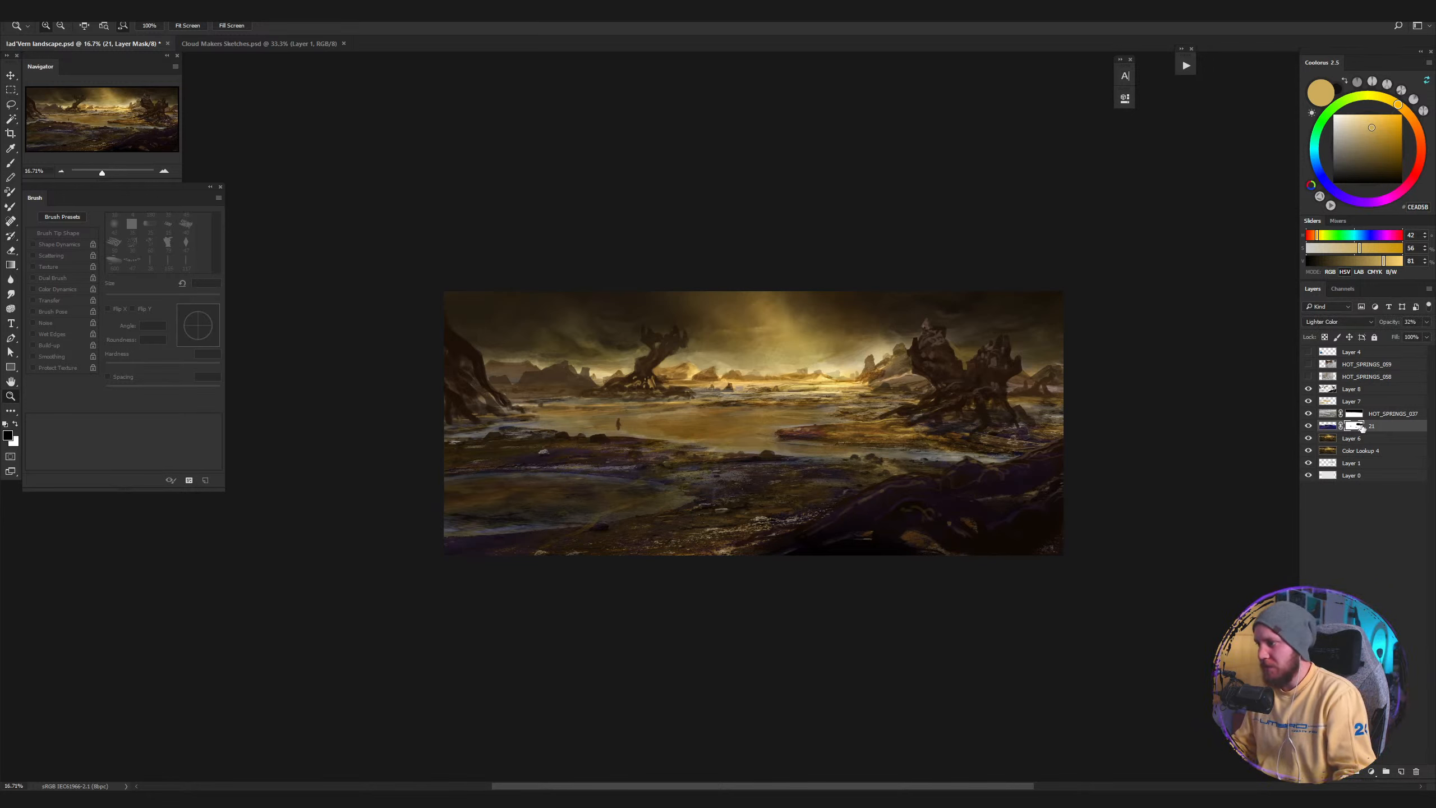
Preview the two hidden hot springs photo layers above Layer 8 one at a time.
left_click(1308, 365)
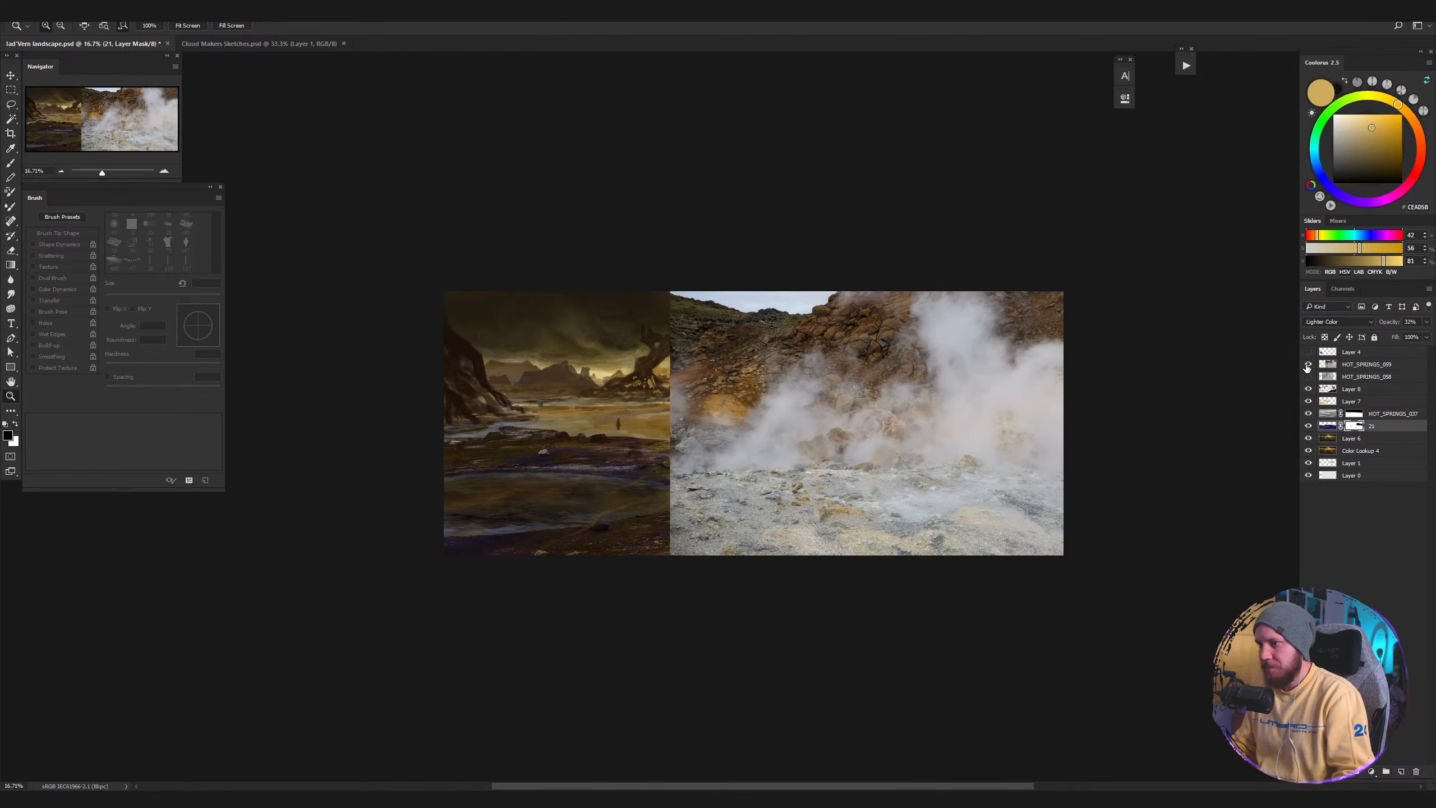
left_click(1307, 364)
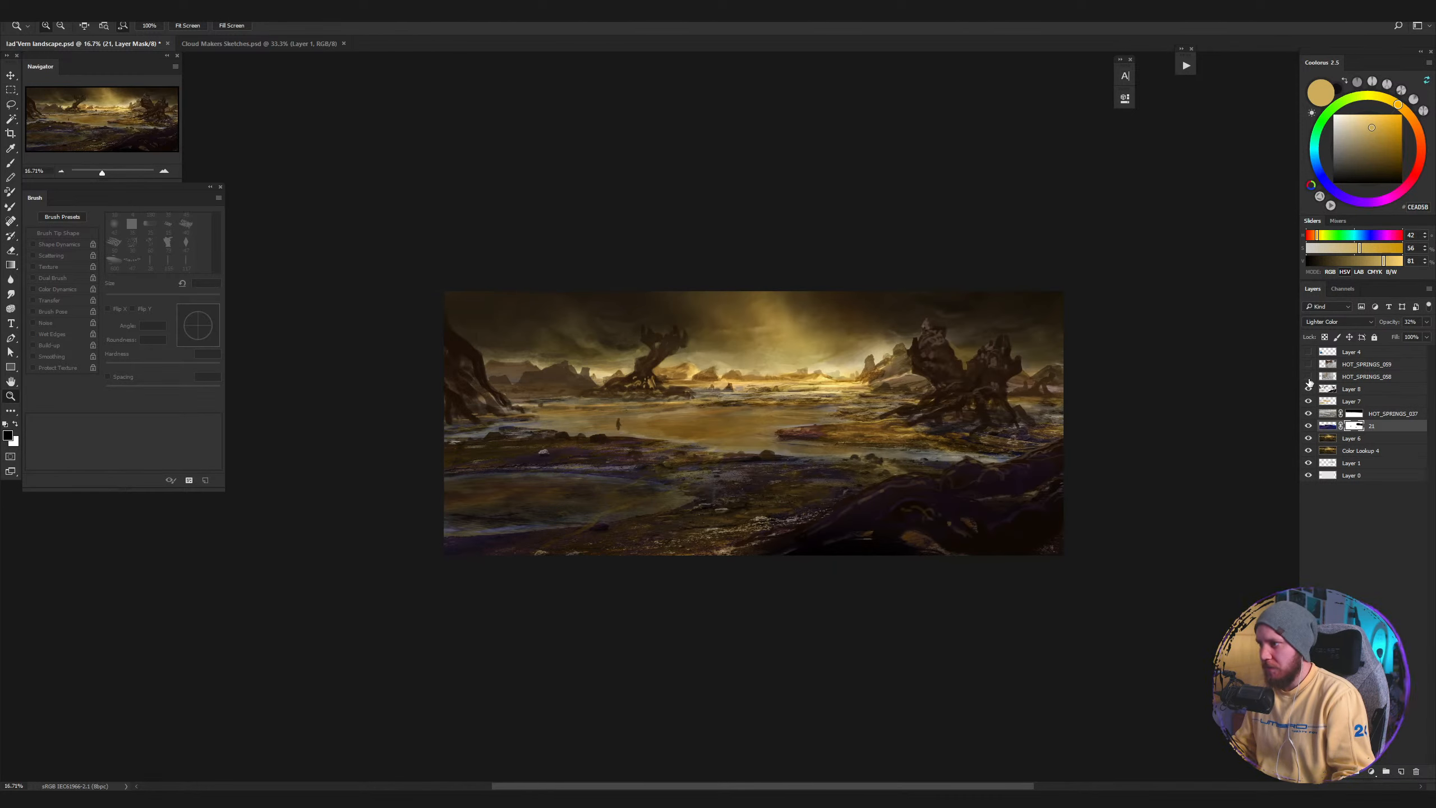
left_click(1308, 377)
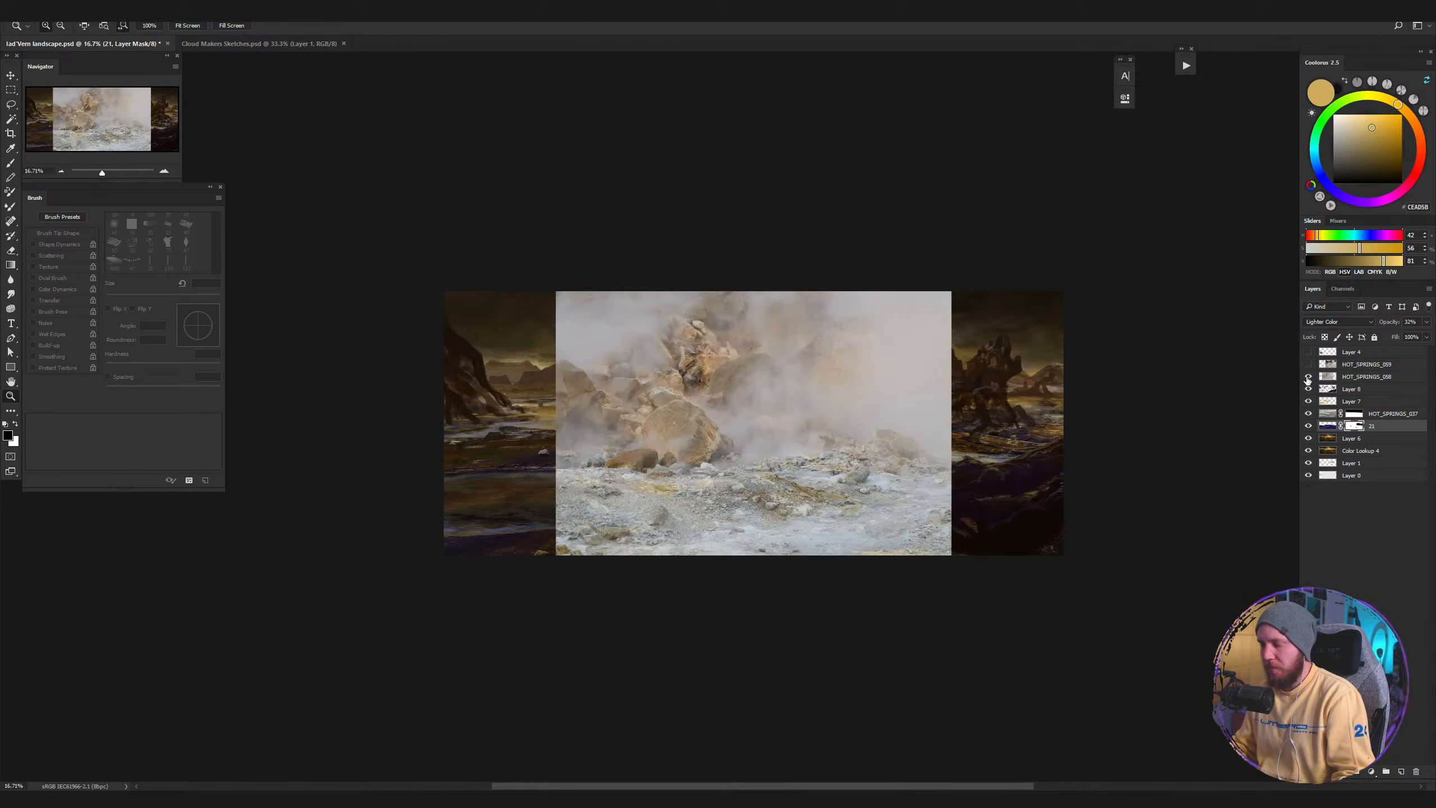
left_click(1308, 377)
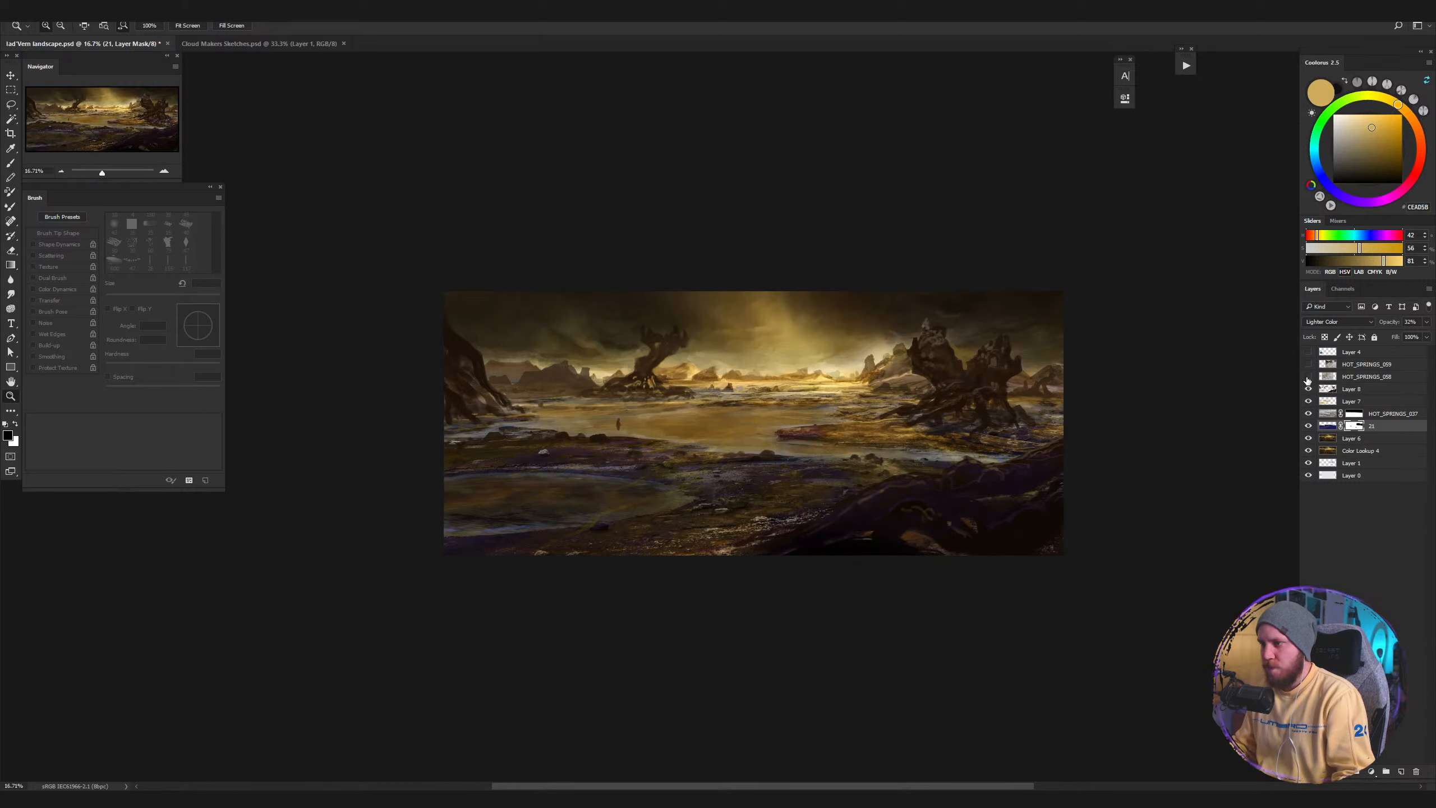
Show the HOT_SPRINGS_058 photo, scale it down and place it over the roots of the large rock formation on the painting's right side.
left_click(1308, 377)
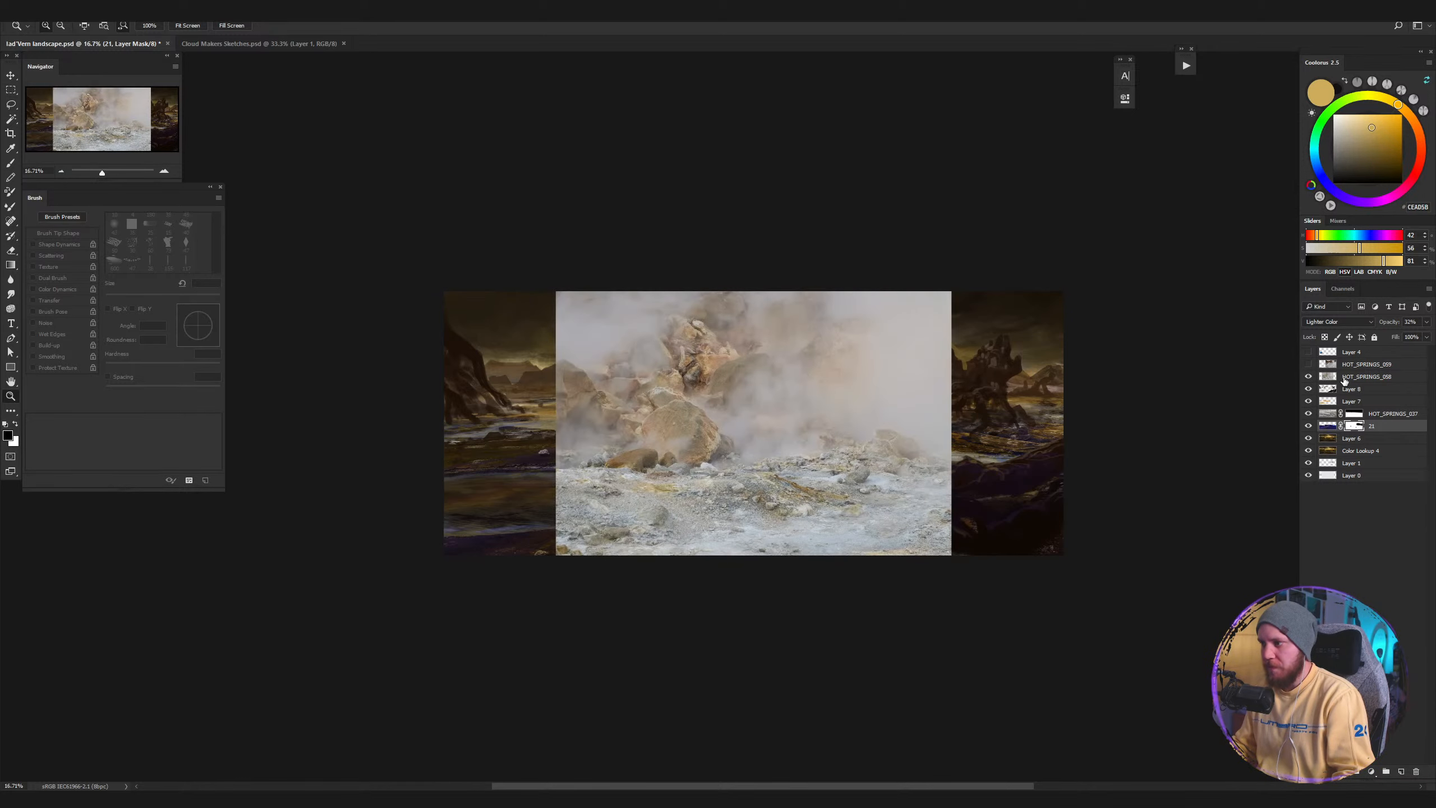
left_click(1345, 381)
key("ctrl+t")
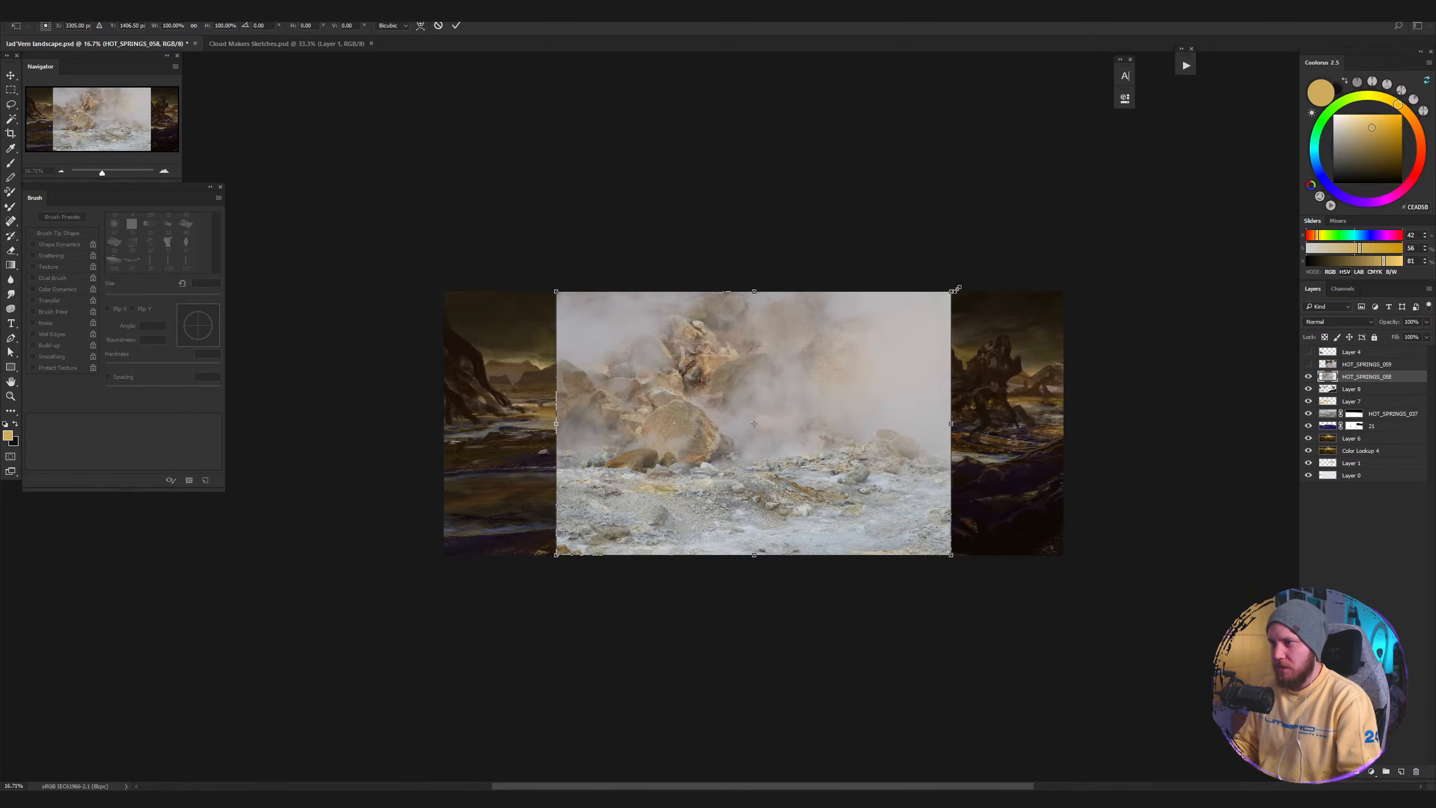
left_click_drag(957, 288, 876, 344)
left_click_drag(797, 470, 653, 445)
left_click_drag(739, 307, 932, 440)
key("Return")
Toggle the HOT_SPRINGS_058 photo off and on to examine the painted ground it covers.
key("z")
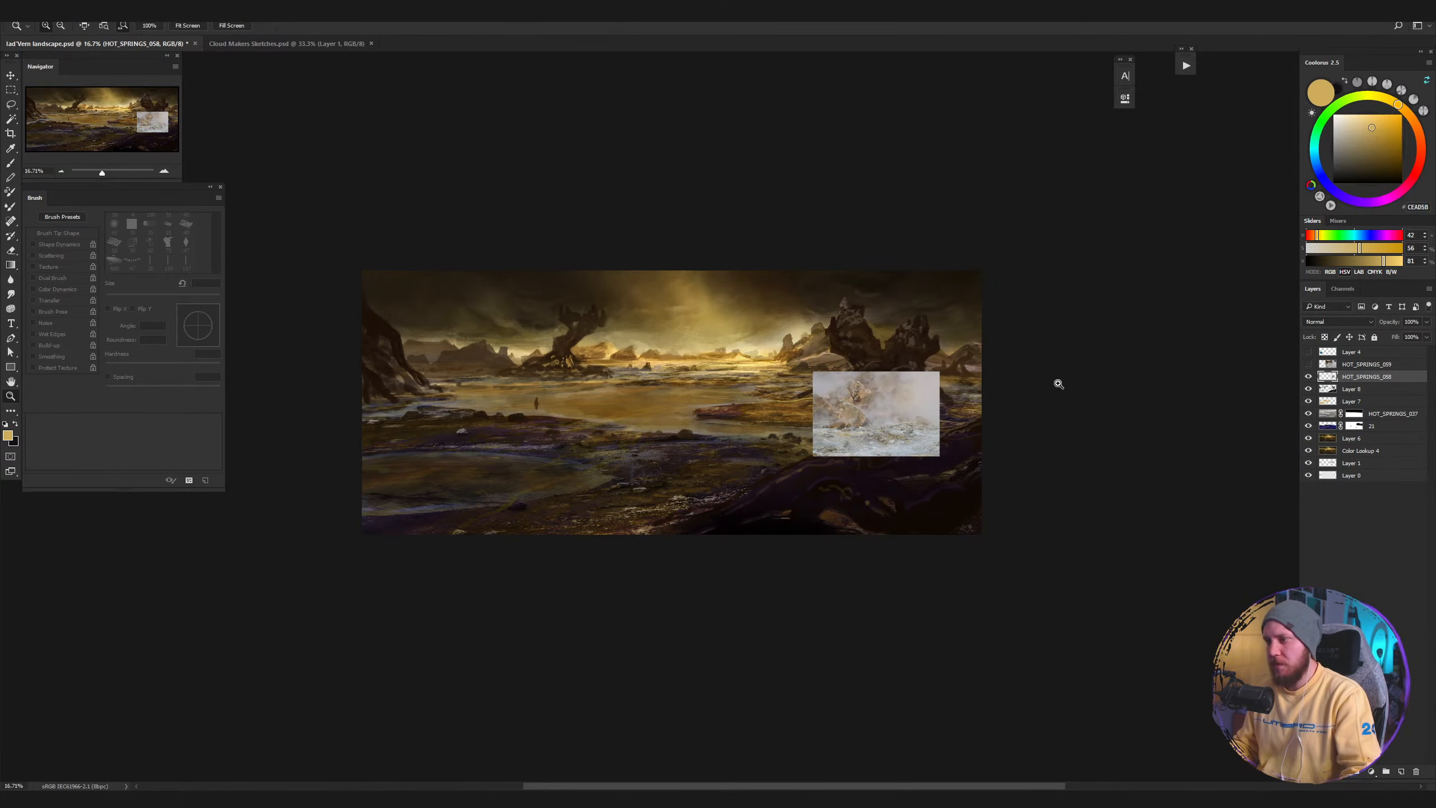
left_click(950, 400)
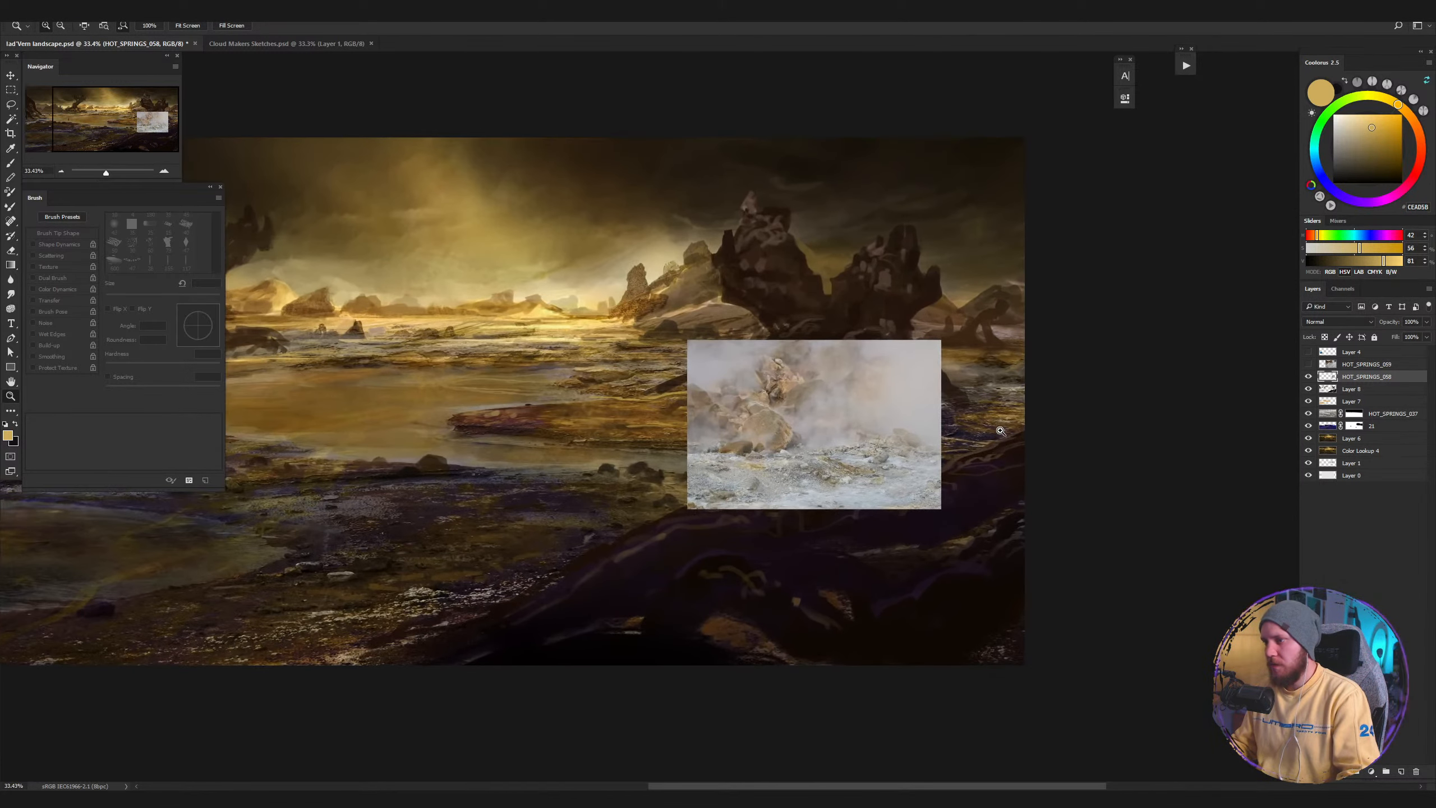
left_click_drag(914, 421, 1012, 422)
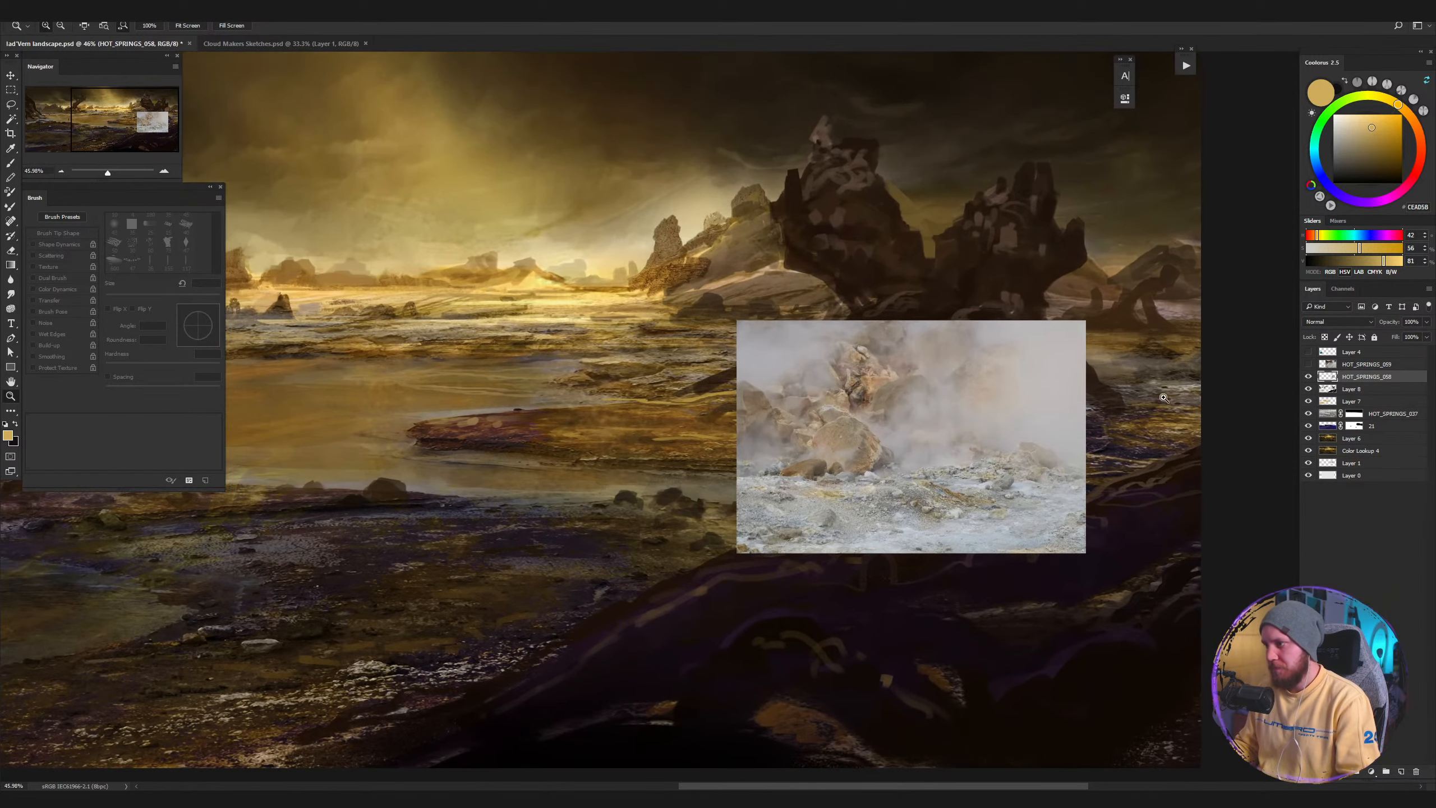
left_click(1308, 377)
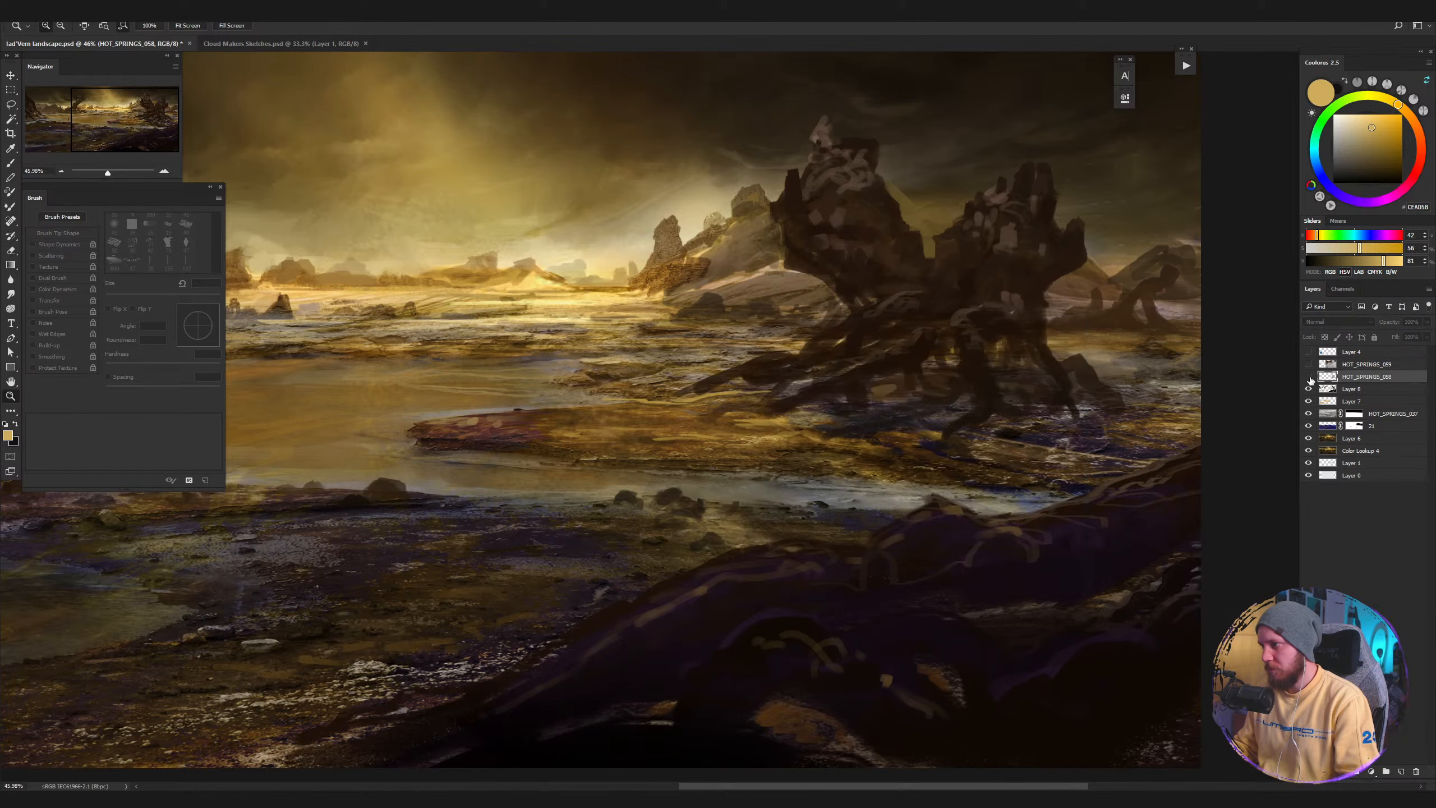
left_click(1307, 378)
Try blend modes such as Color Burn, Color Dodge, Lighter Color, Hard Light and Soft Light on HOT_SPRINGS_058, and return it to Normal.
left_click(1346, 322)
left_click(1346, 324)
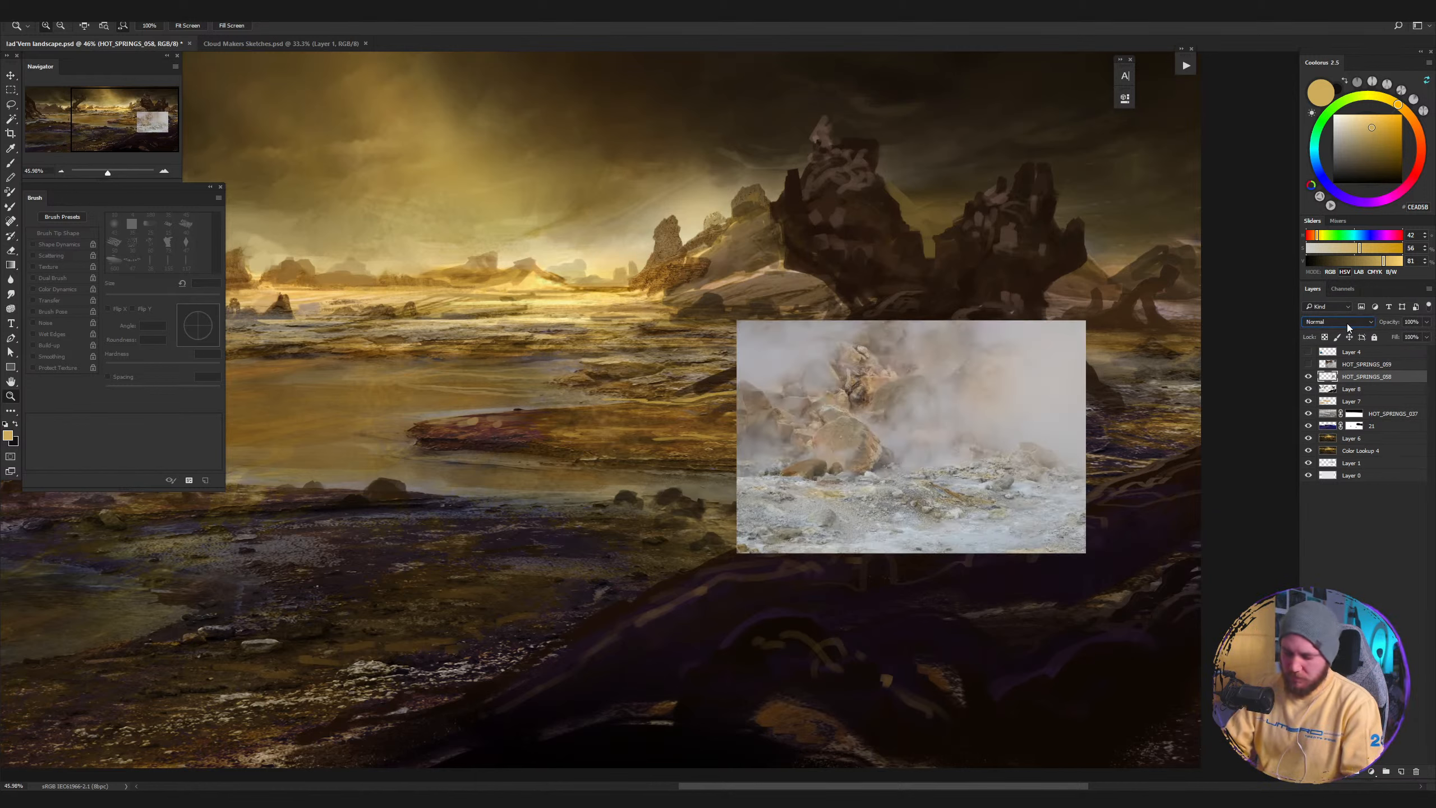
scroll(1346, 323, "down", 5)
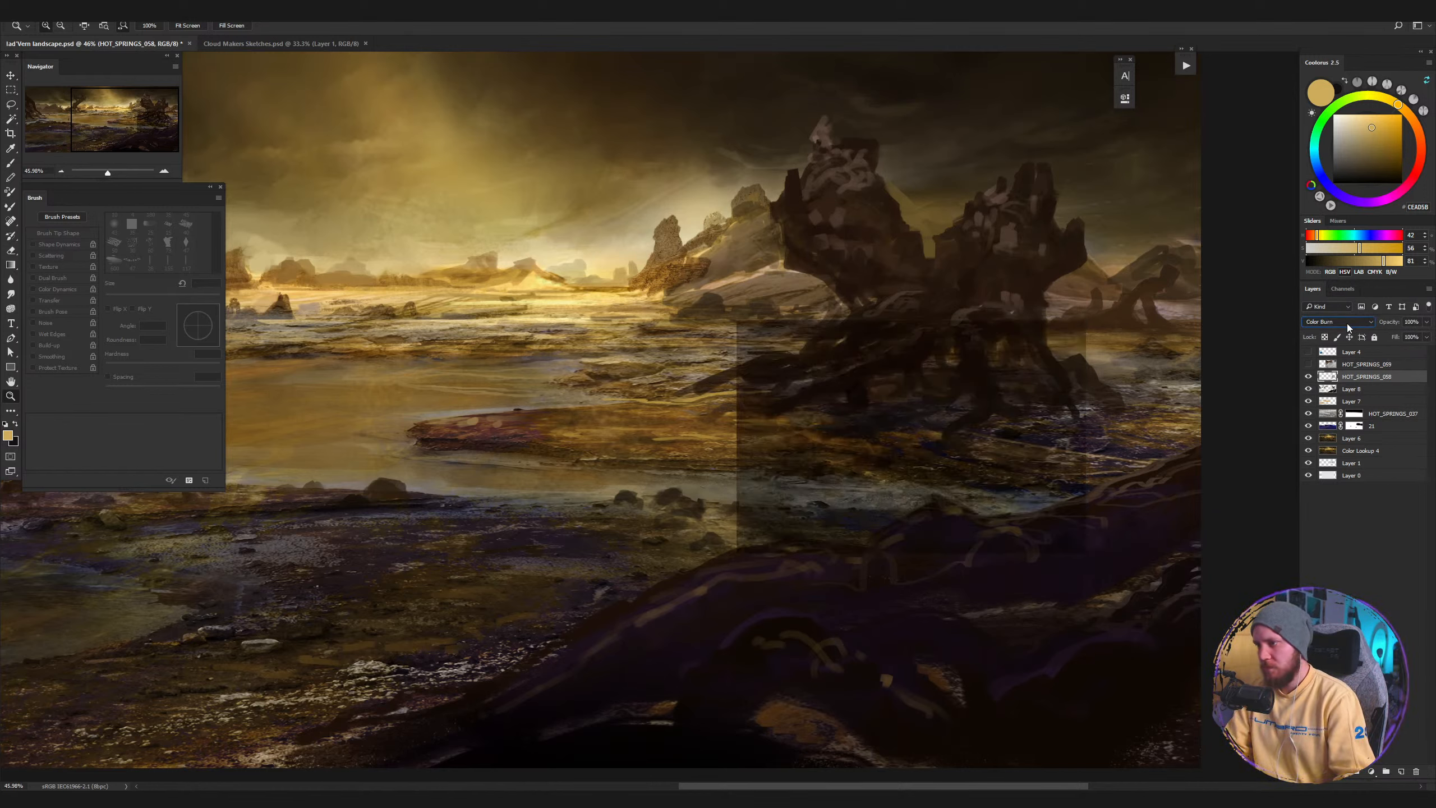
scroll(1346, 324, "down", 3)
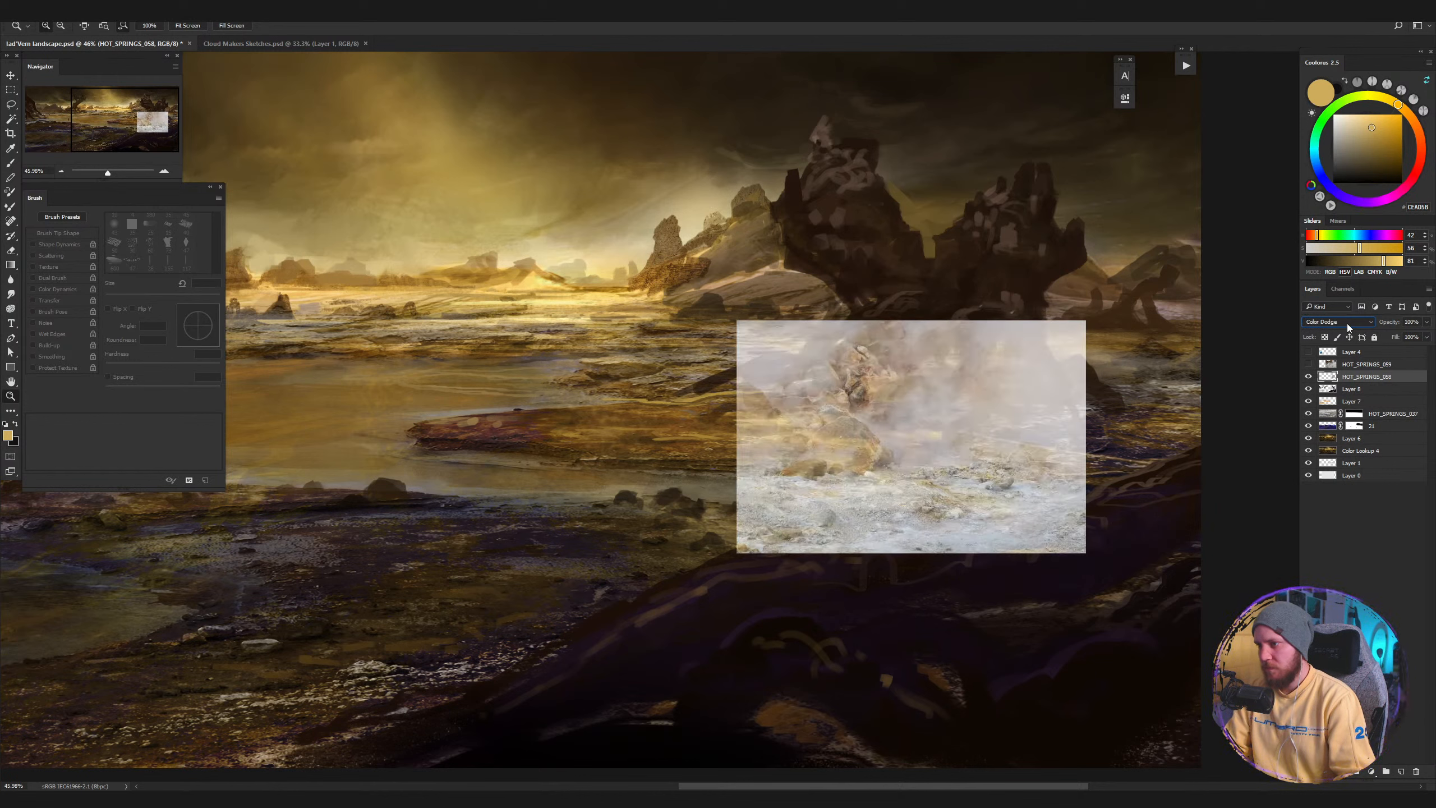
scroll(1347, 324, "up", 2)
scroll(1346, 324, "down", 5)
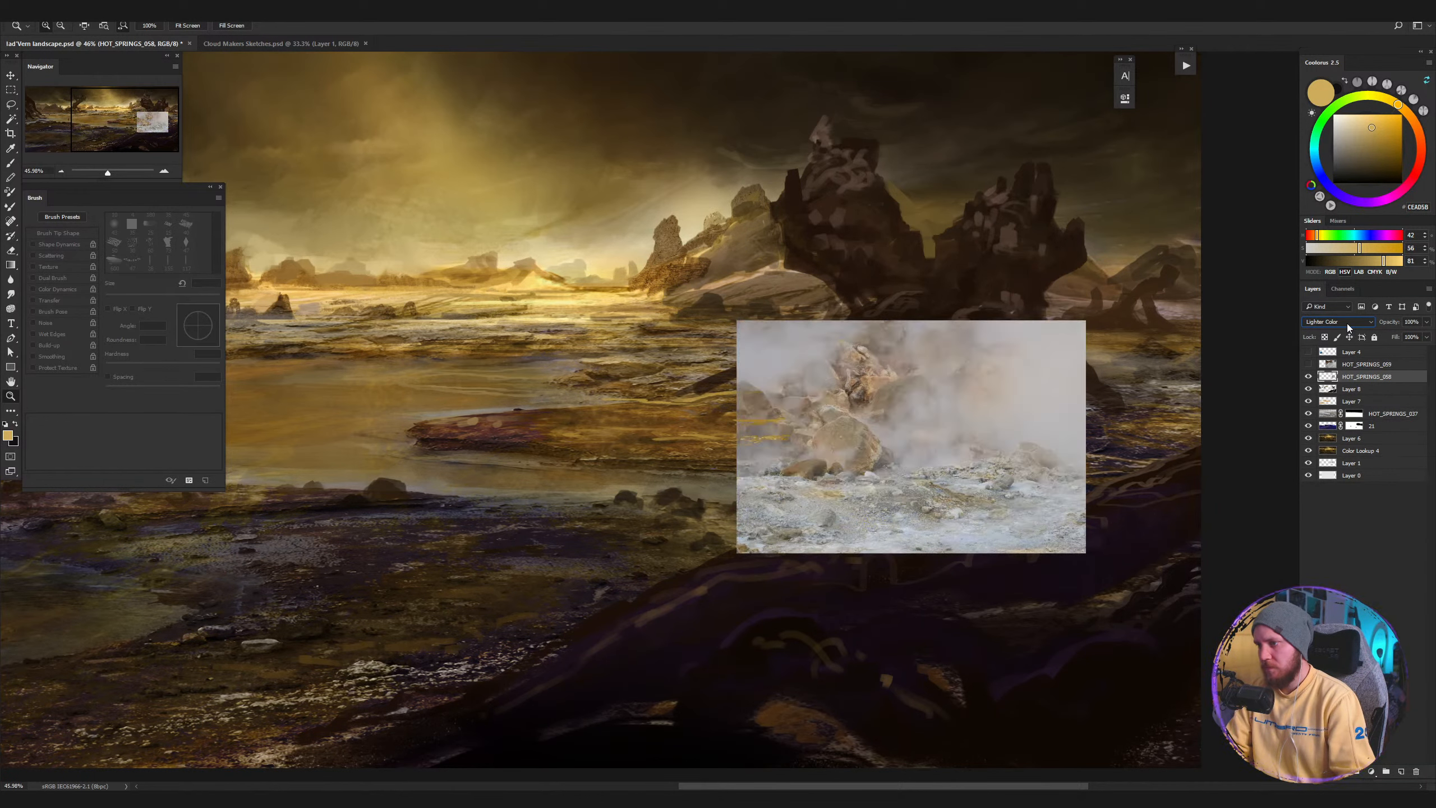
scroll(1346, 324, "up", 1)
scroll(1347, 324, "down", 1)
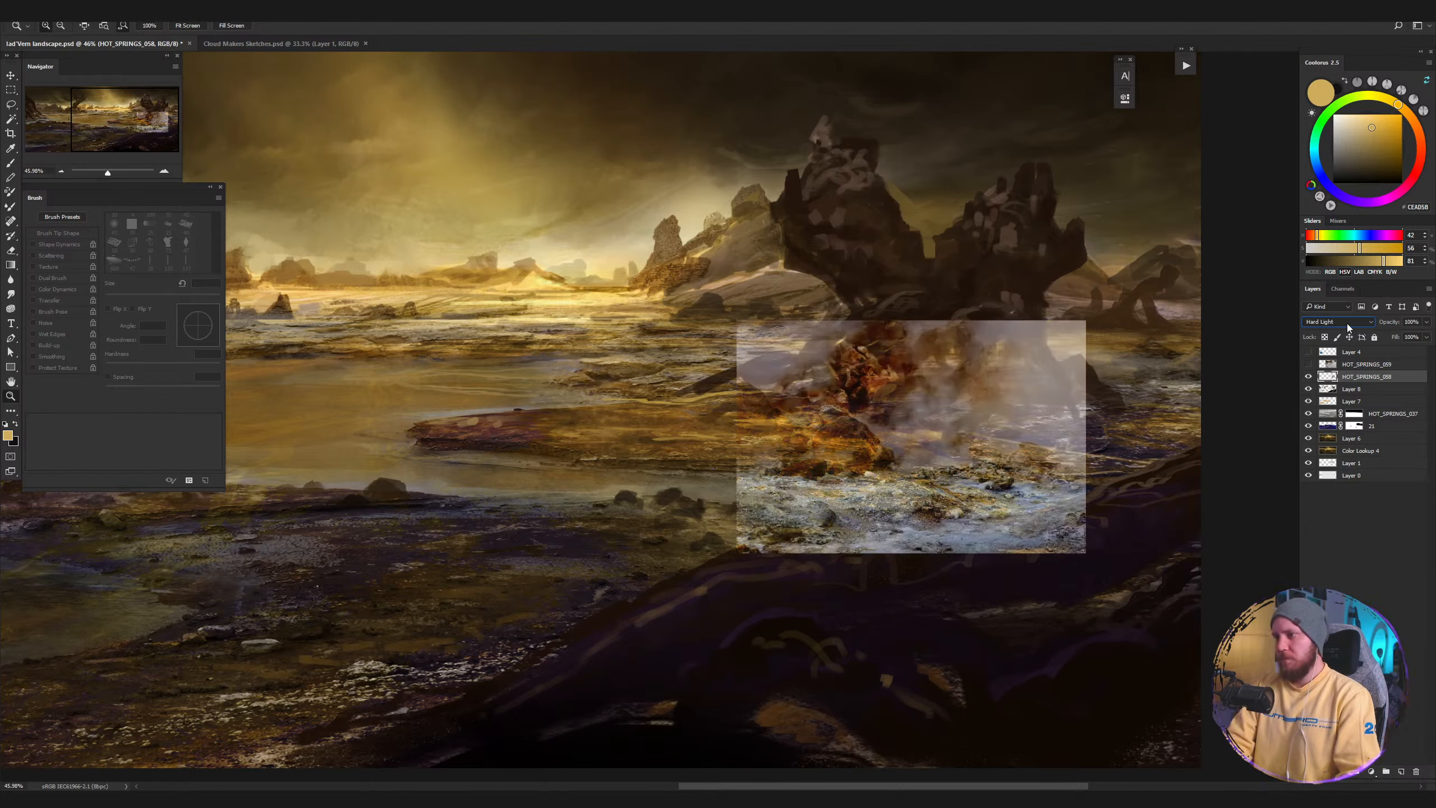
scroll(1346, 324, "up", 1)
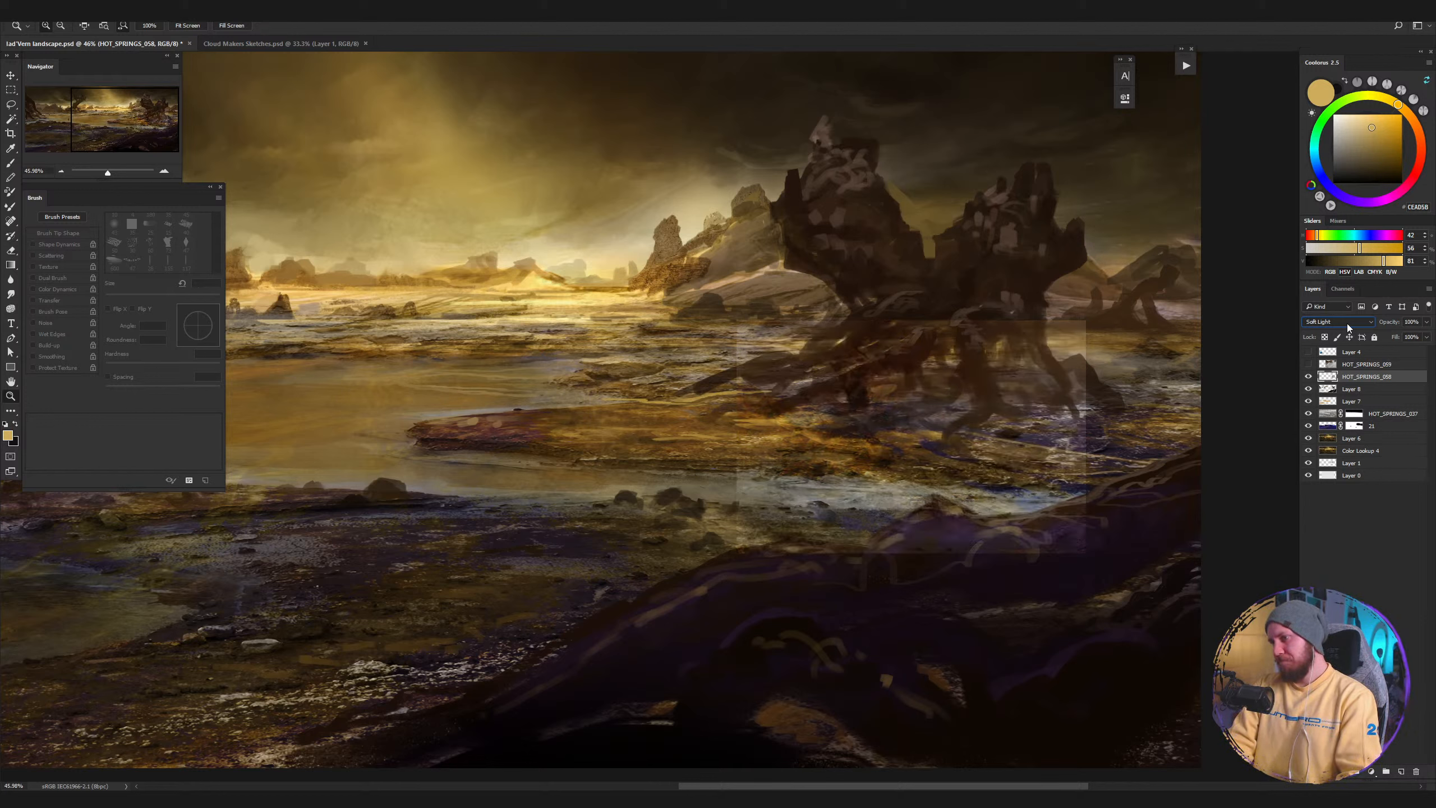
scroll(1346, 324, "up", 4)
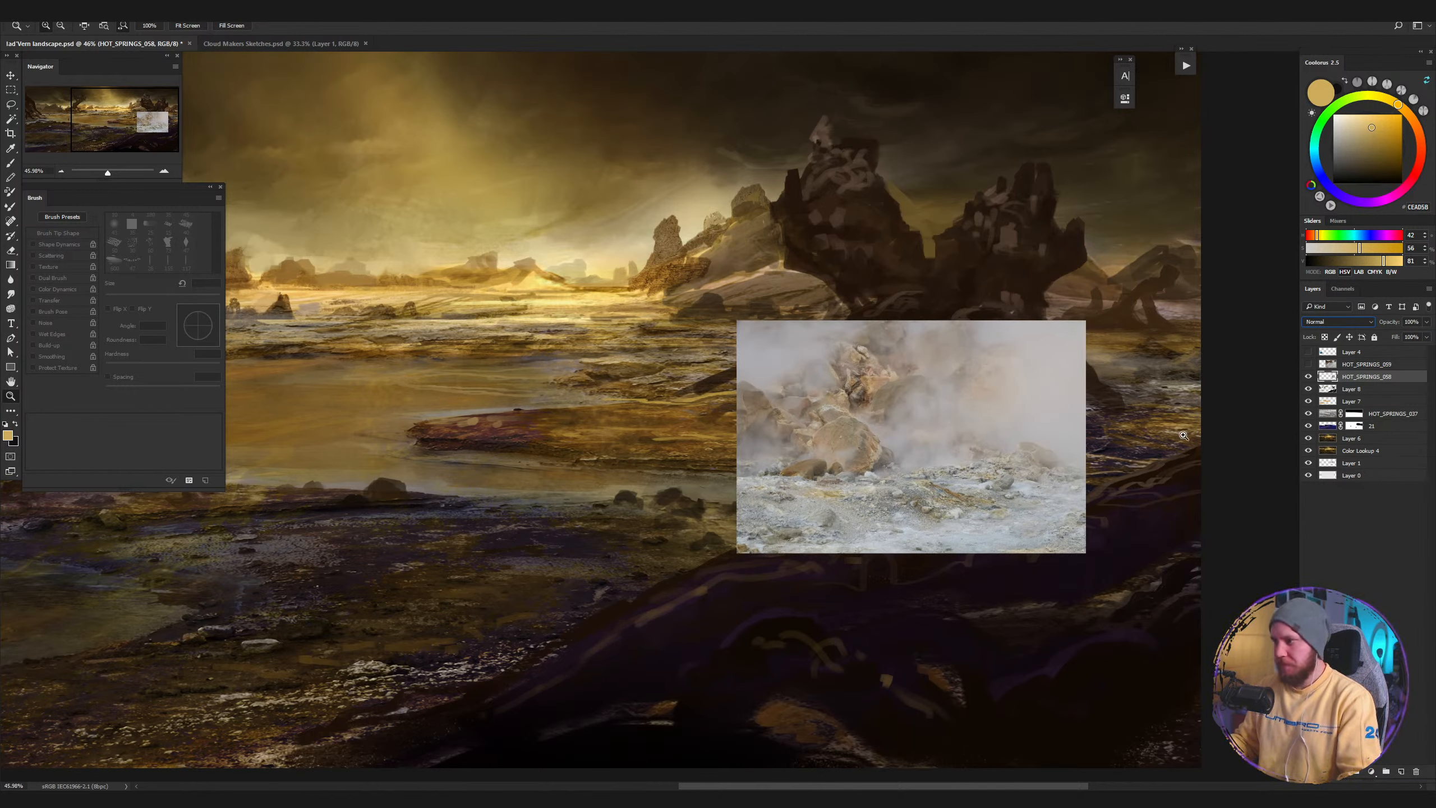
Open the blending options of HOT_SPRINGS_058 and try the Blend If black and white sliders for This Layer.
double_click(1330, 377)
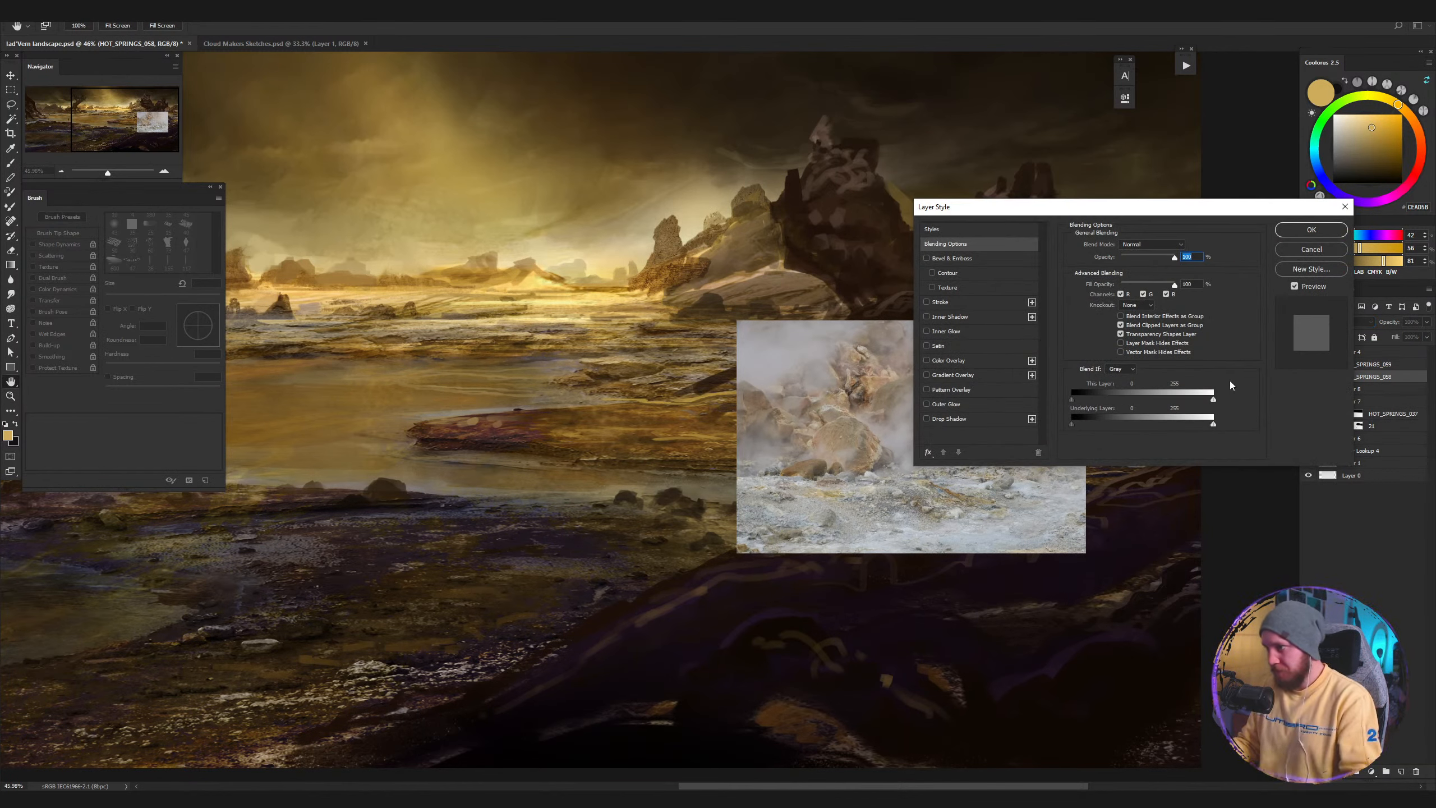
mouse_move(1212, 402)
left_mouse_down()
mouse_move(1133, 402)
mouse_move(1236, 399)
left_mouse_up()
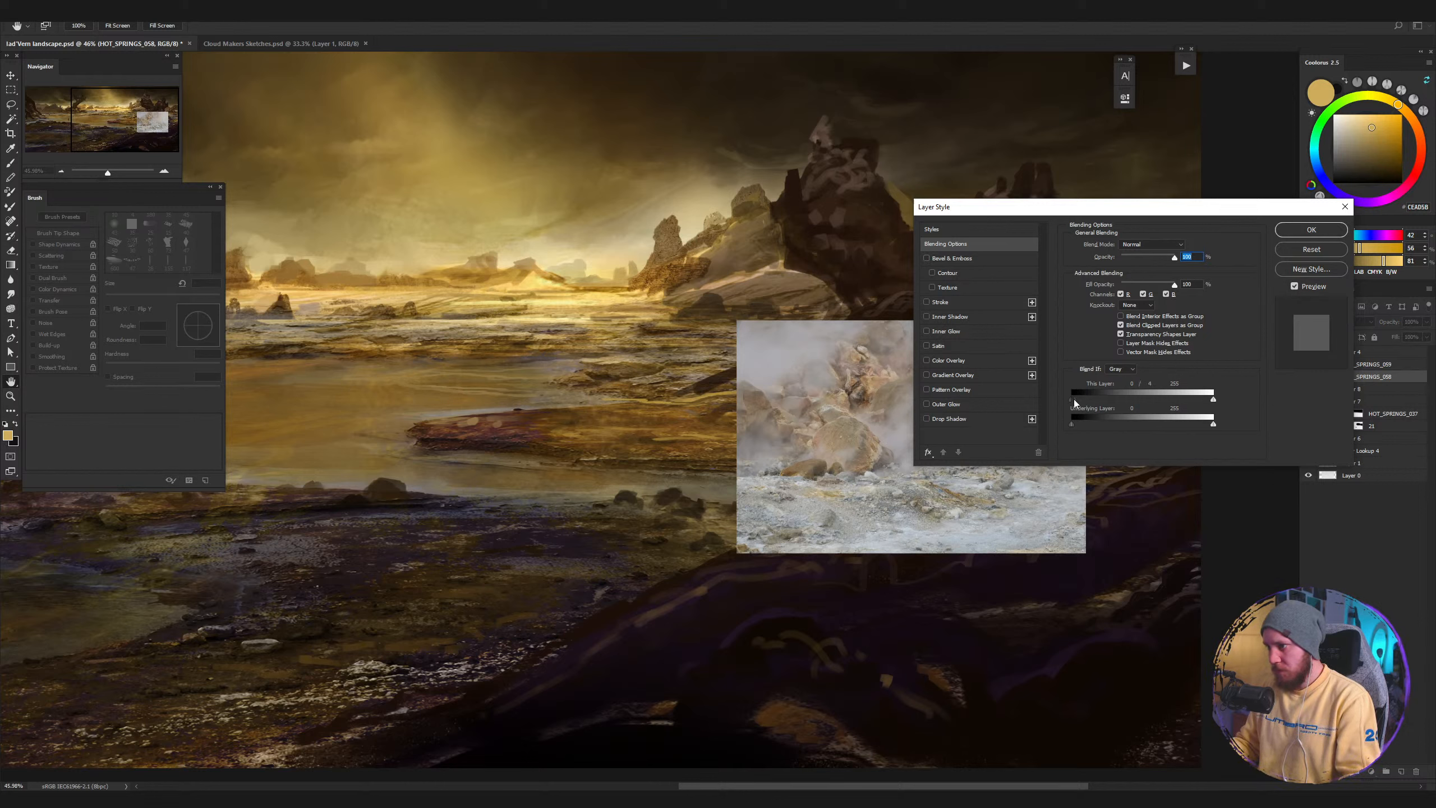
left_click_drag(1073, 399, 1122, 397)
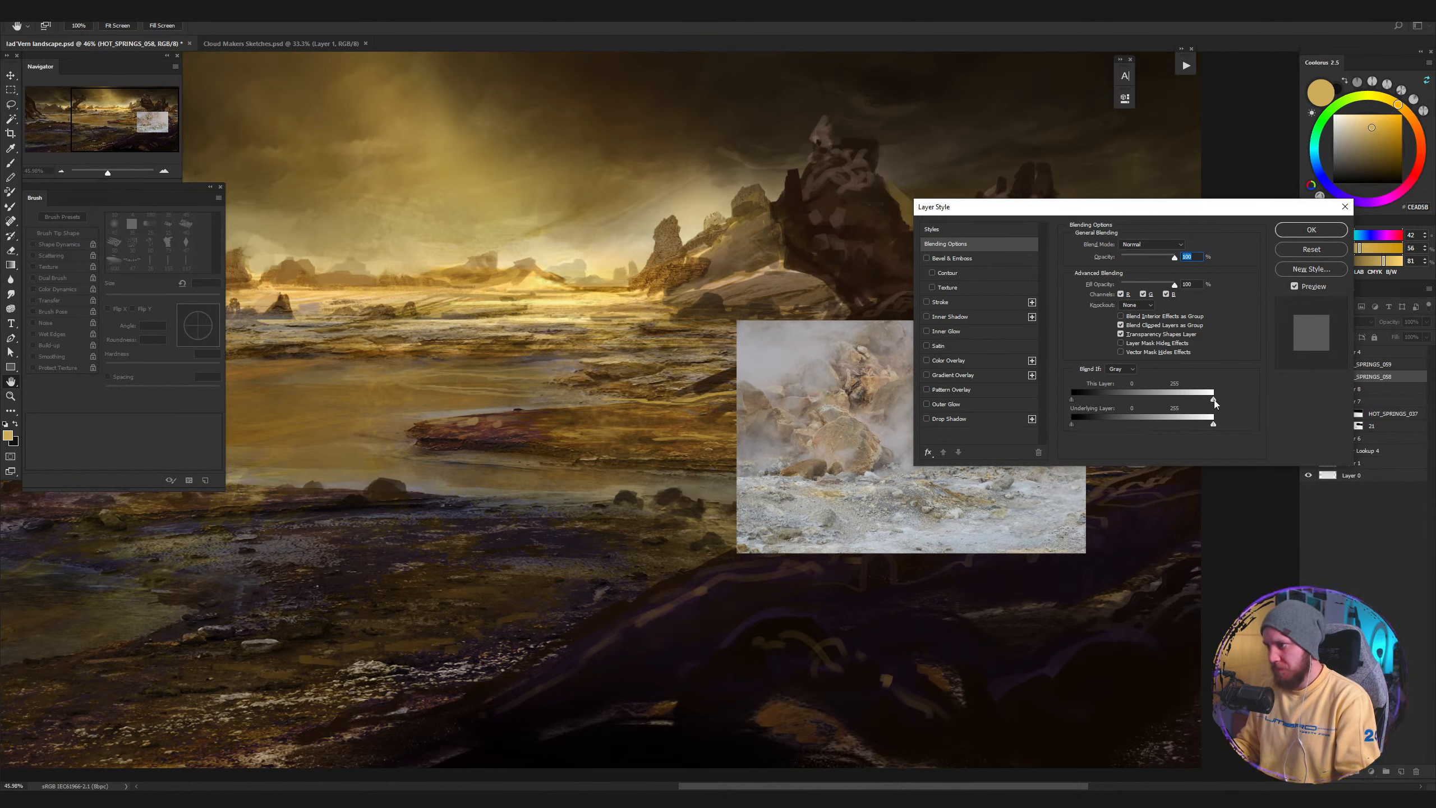
mouse_move(1213, 400)
left_mouse_down()
mouse_move(1092, 405)
mouse_move(1230, 399)
left_mouse_up()
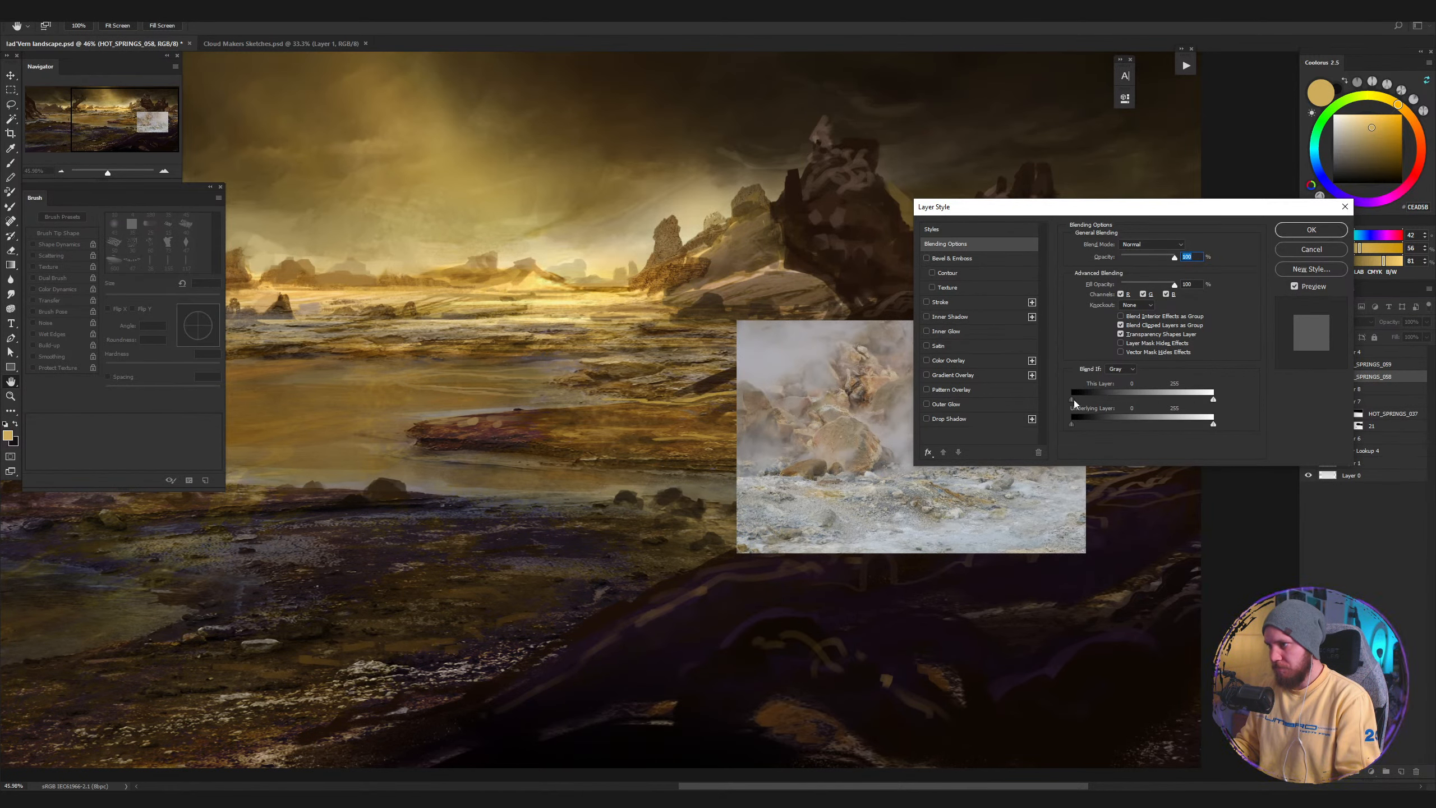
mouse_move(1074, 399)
left_mouse_down()
mouse_move(1144, 398)
mouse_move(1061, 401)
mouse_move(1163, 399)
mouse_move(1071, 399)
left_mouse_up()
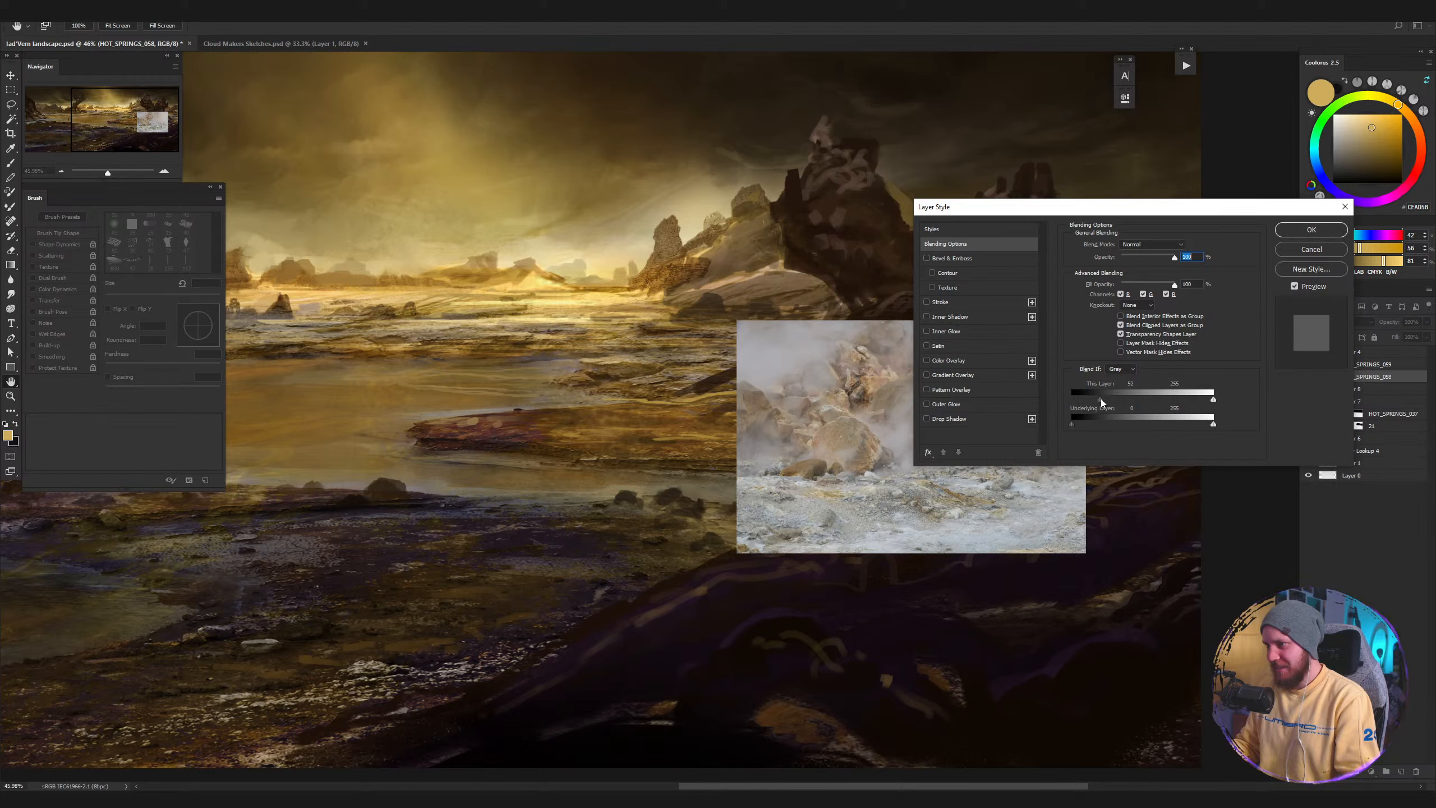
Try a split shadow range in Blend If for This Layer on the hot springs photo, and close the blending options without applying it.
left_click_drag(1108, 399, 1173, 398)
left_click_drag(1174, 207, 560, 102)
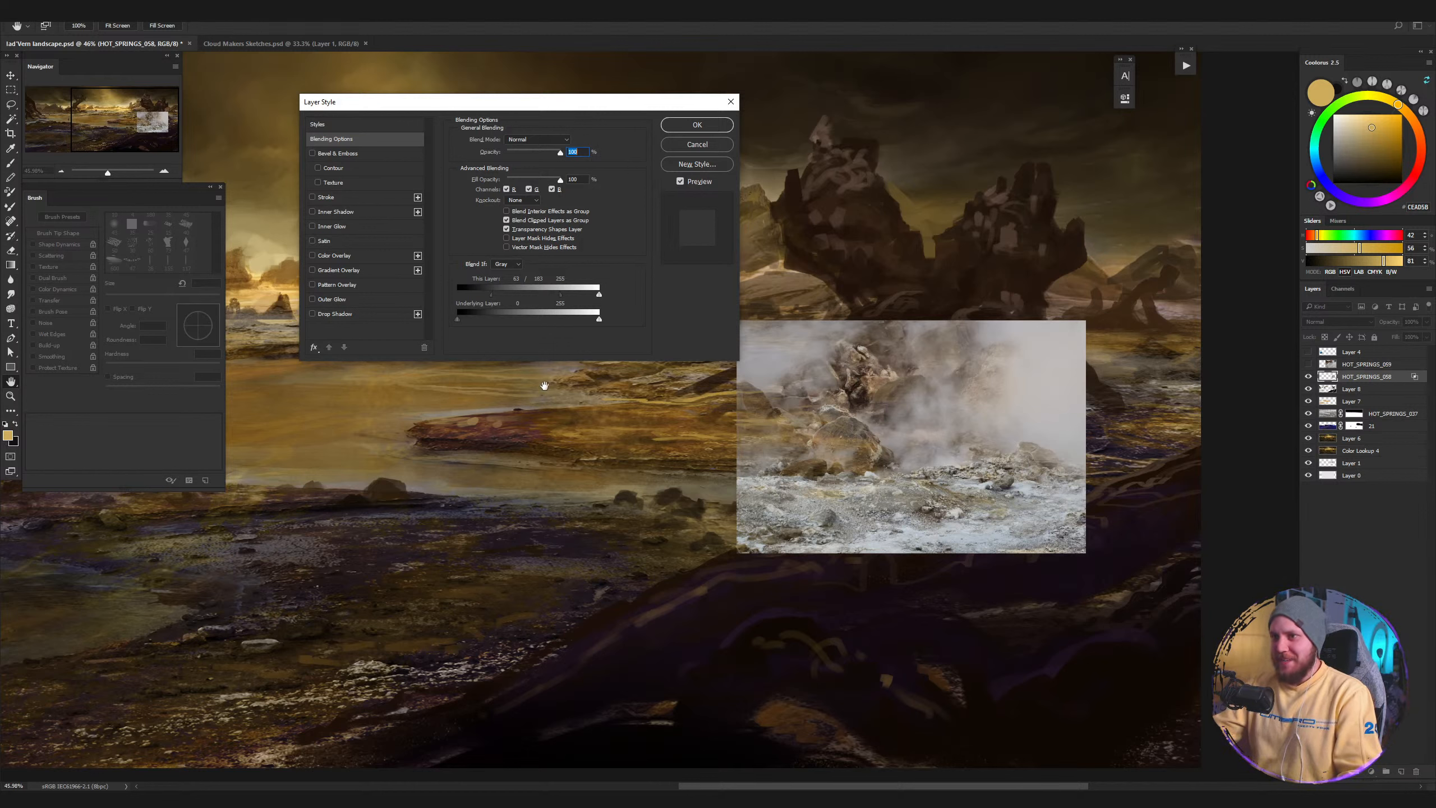
left_click_drag(524, 108, 605, 83)
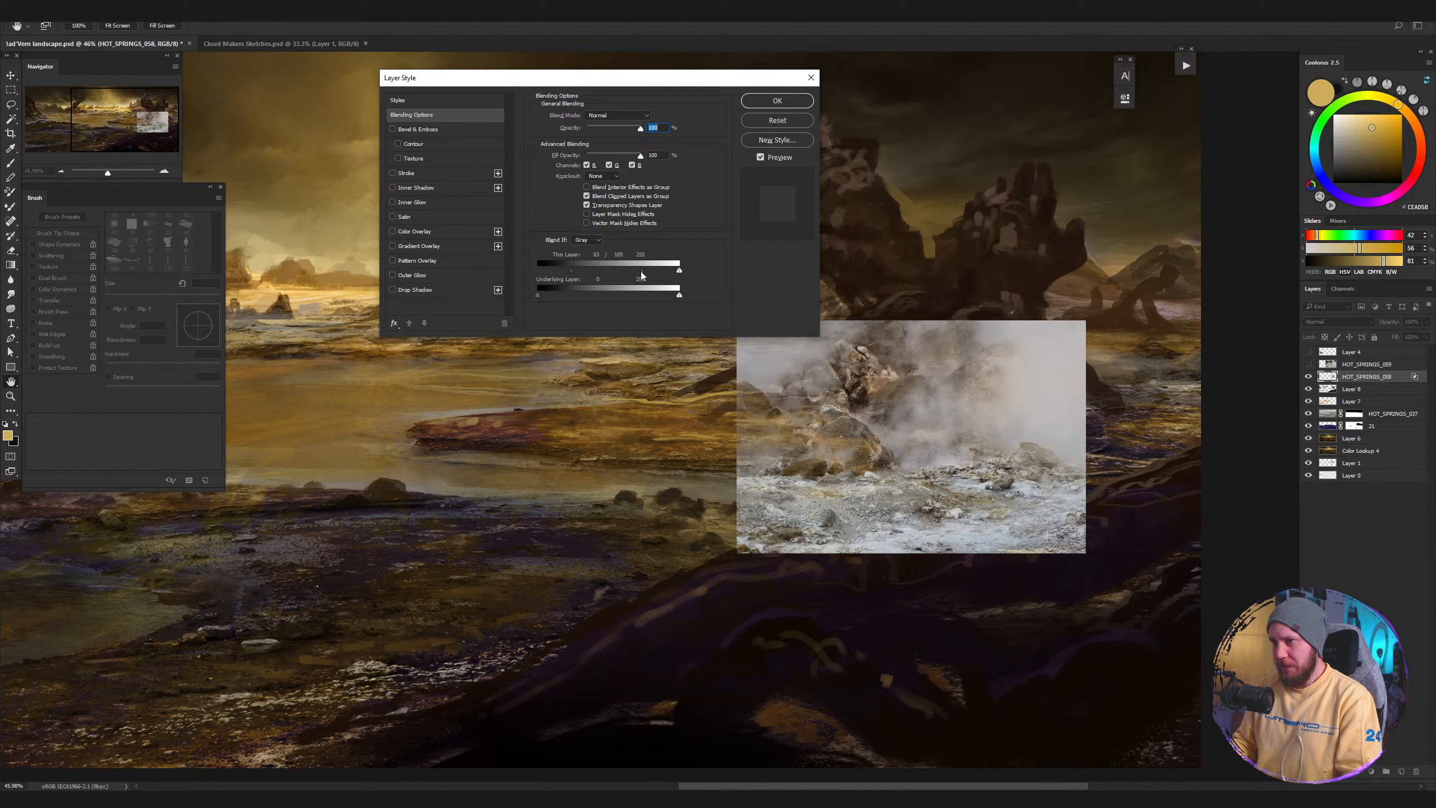
left_click_drag(641, 275, 581, 271)
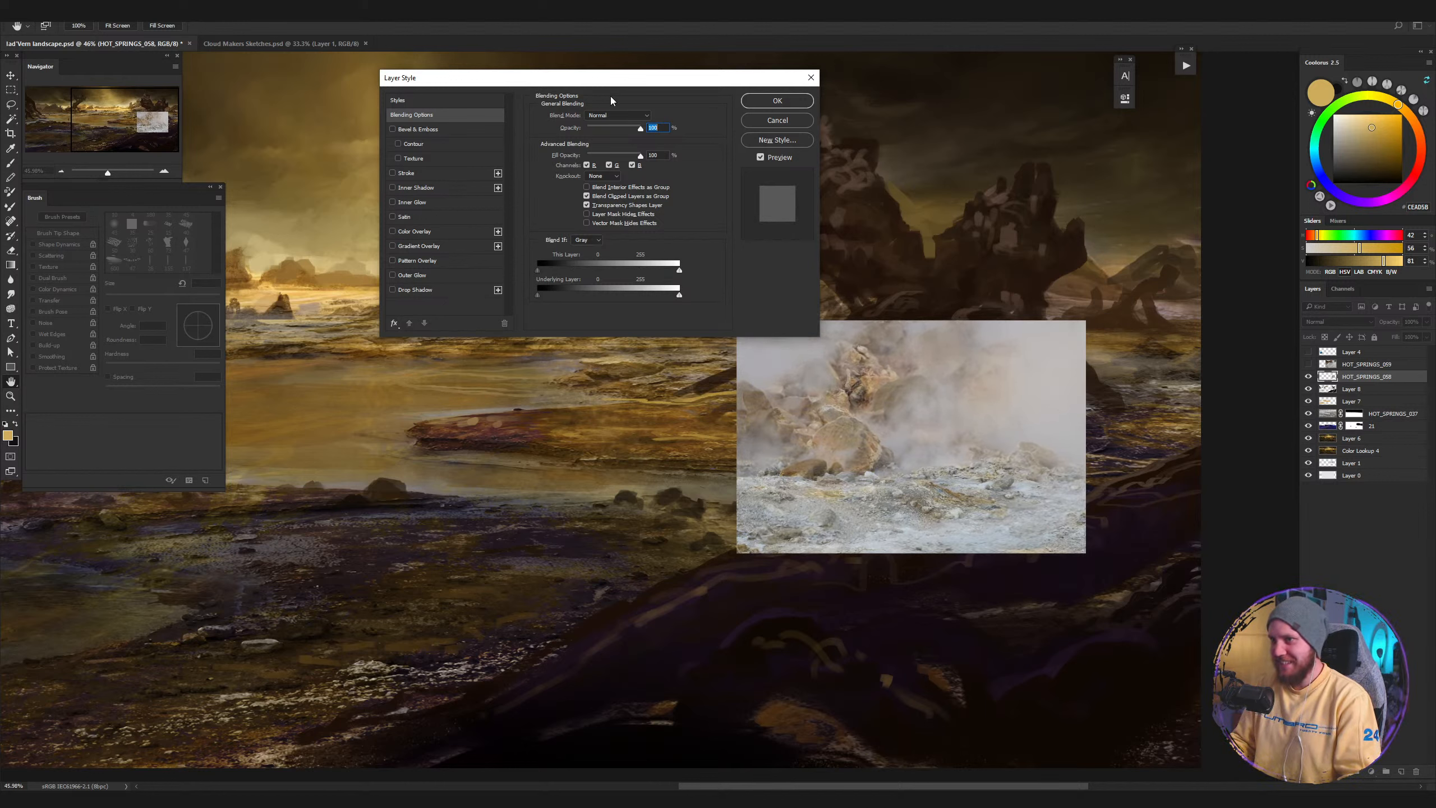
left_click_drag(613, 82, 522, 135)
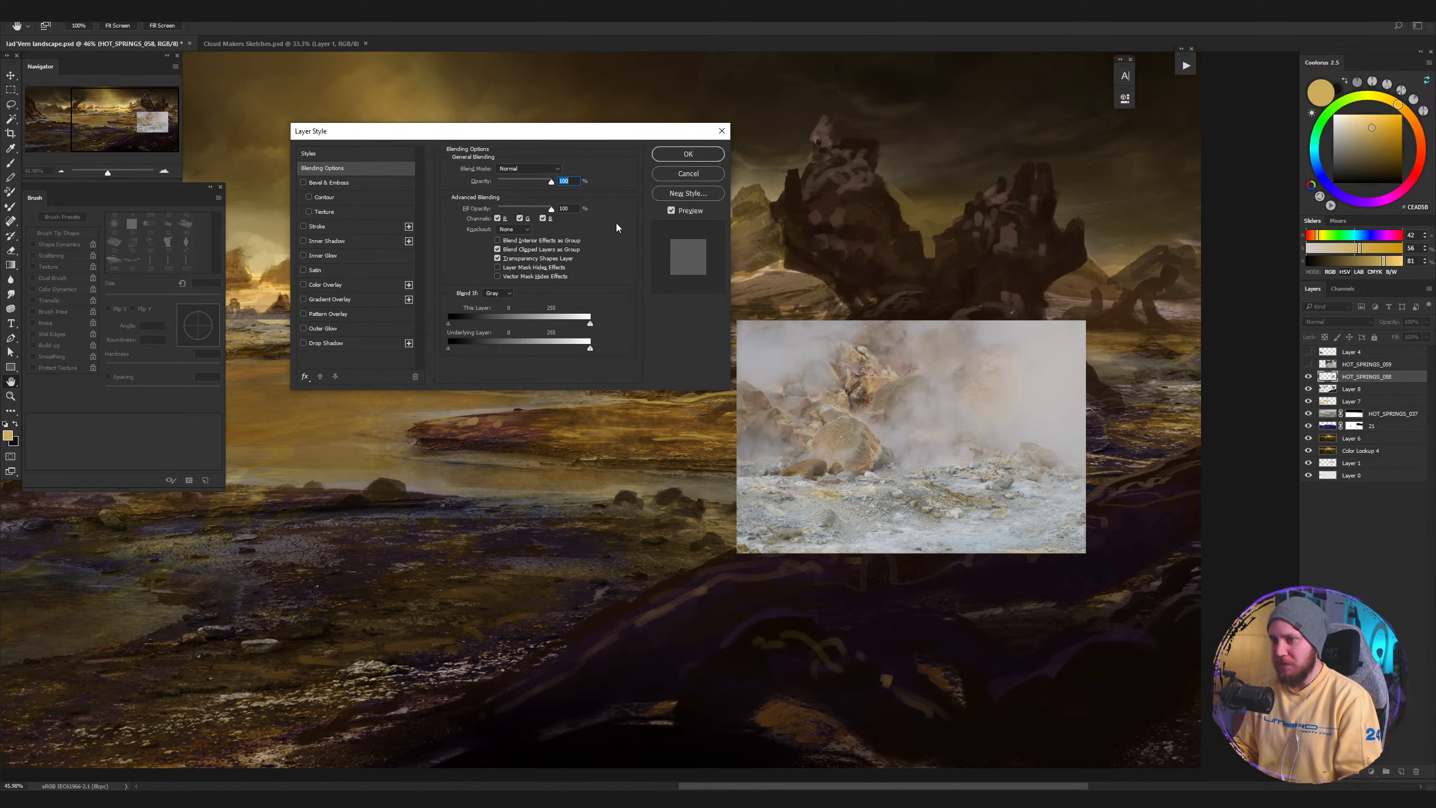
left_click(722, 131)
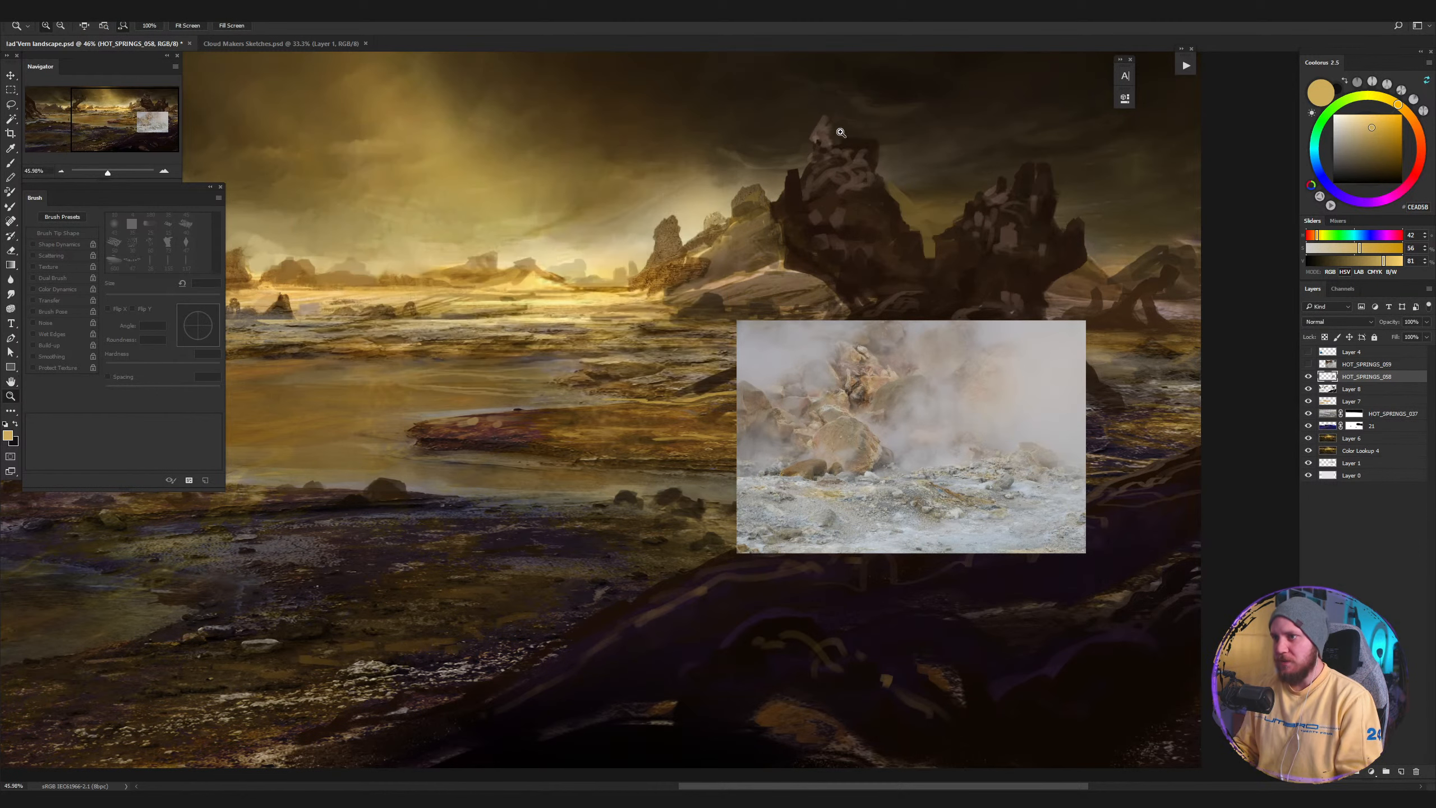
Hide and show HOT_SPRINGS_058 to compare the painting with and without the photo.
left_click(1308, 377)
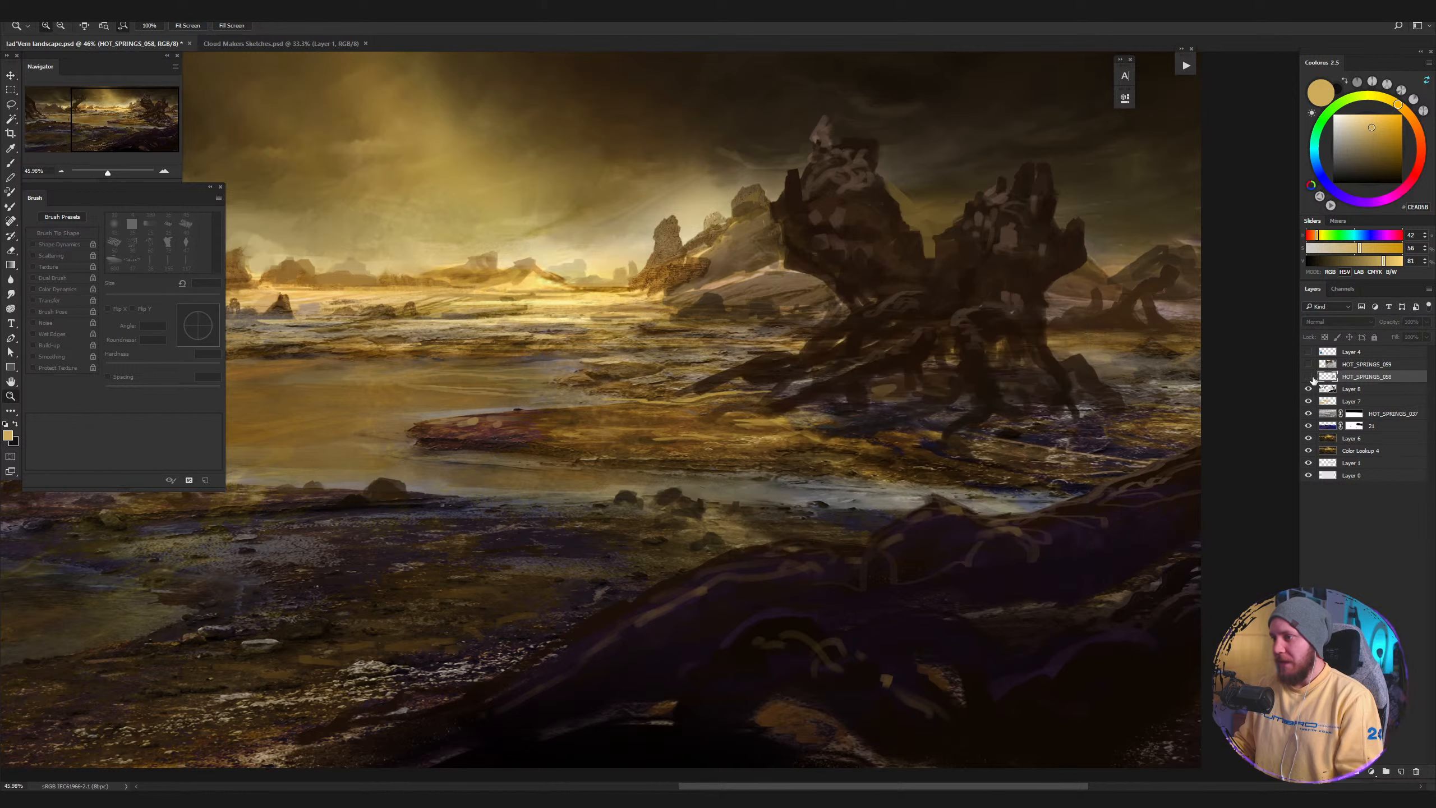
left_click(1309, 377)
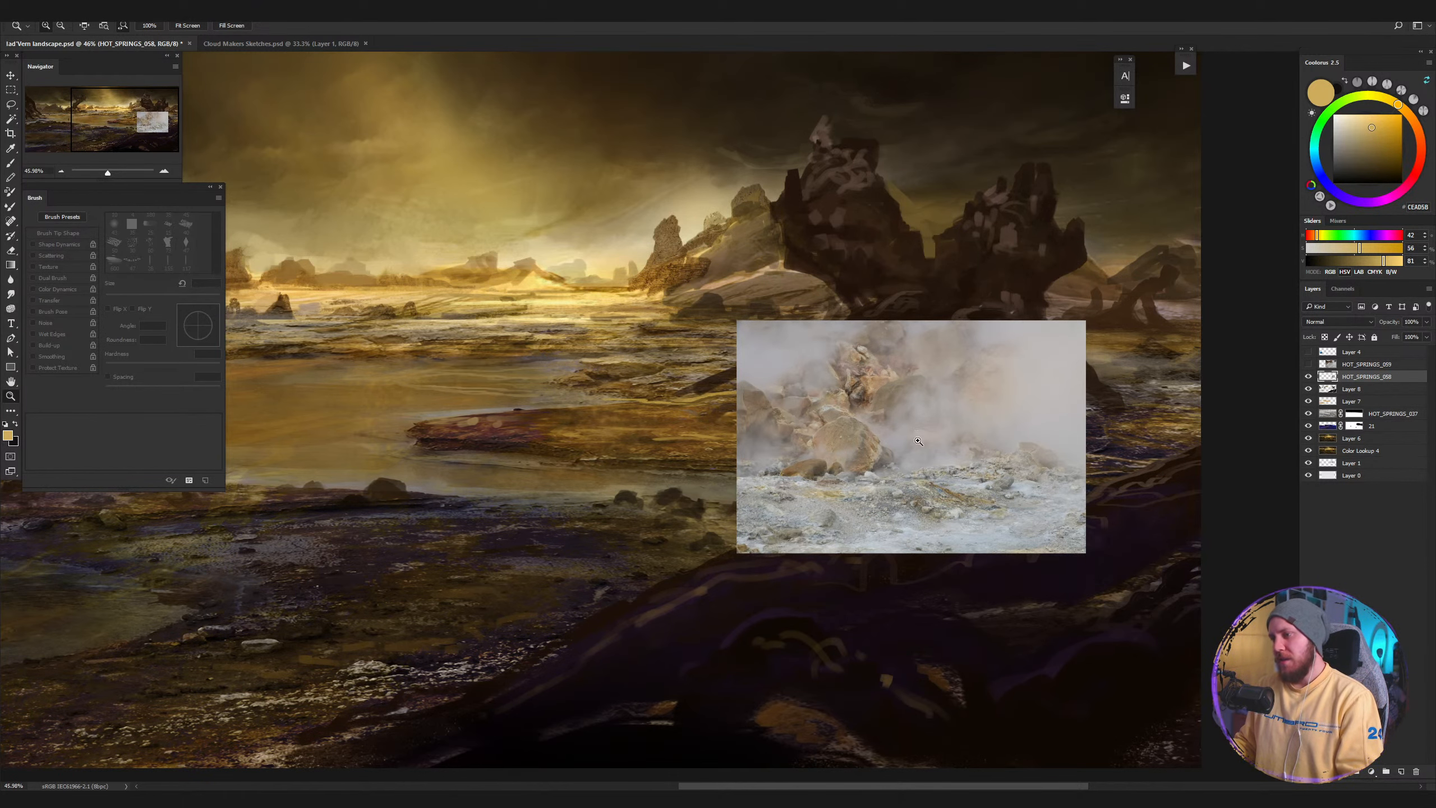
mouse_move(917, 434)
left_mouse_down()
mouse_move(902, 439)
mouse_move(913, 447)
left_mouse_up()
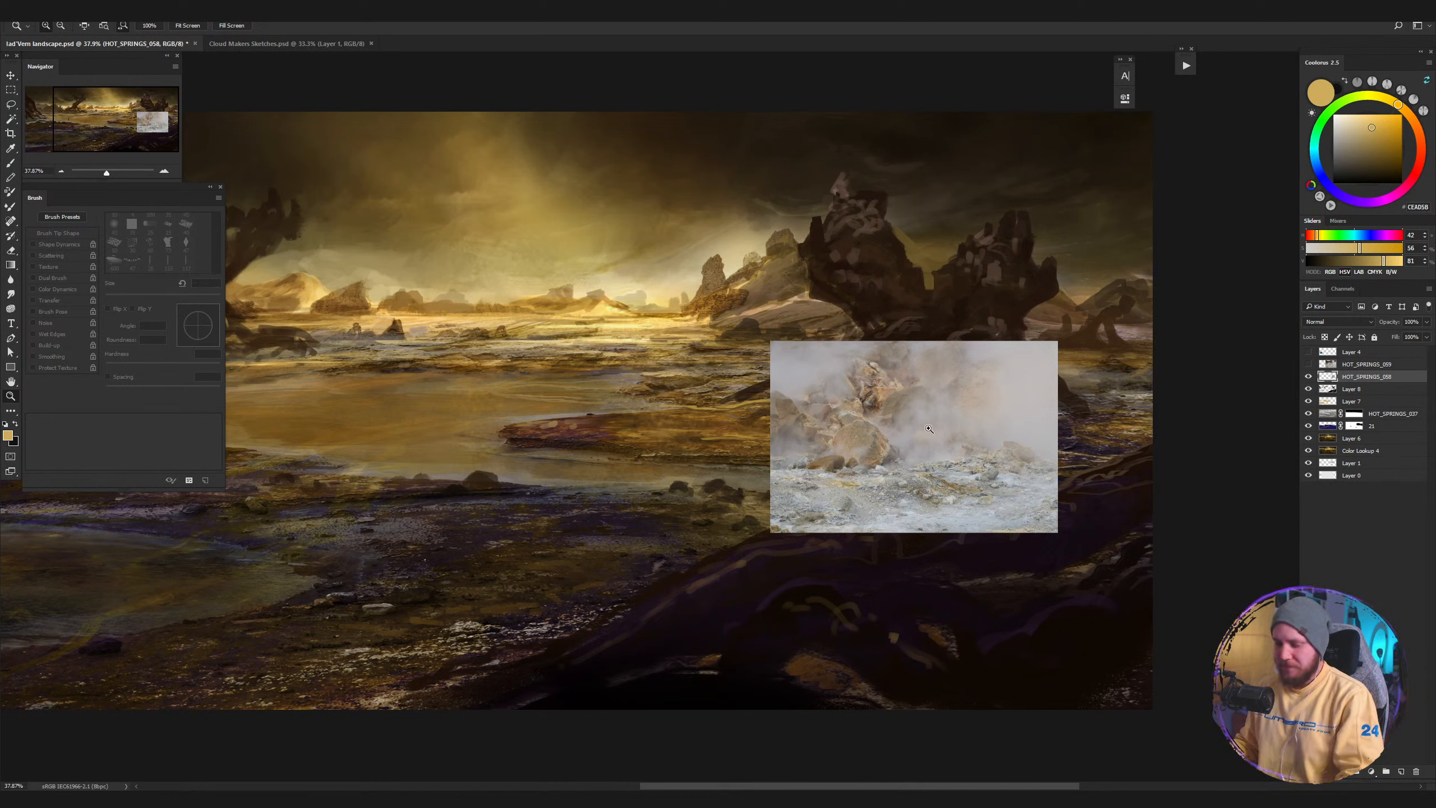
key("b")
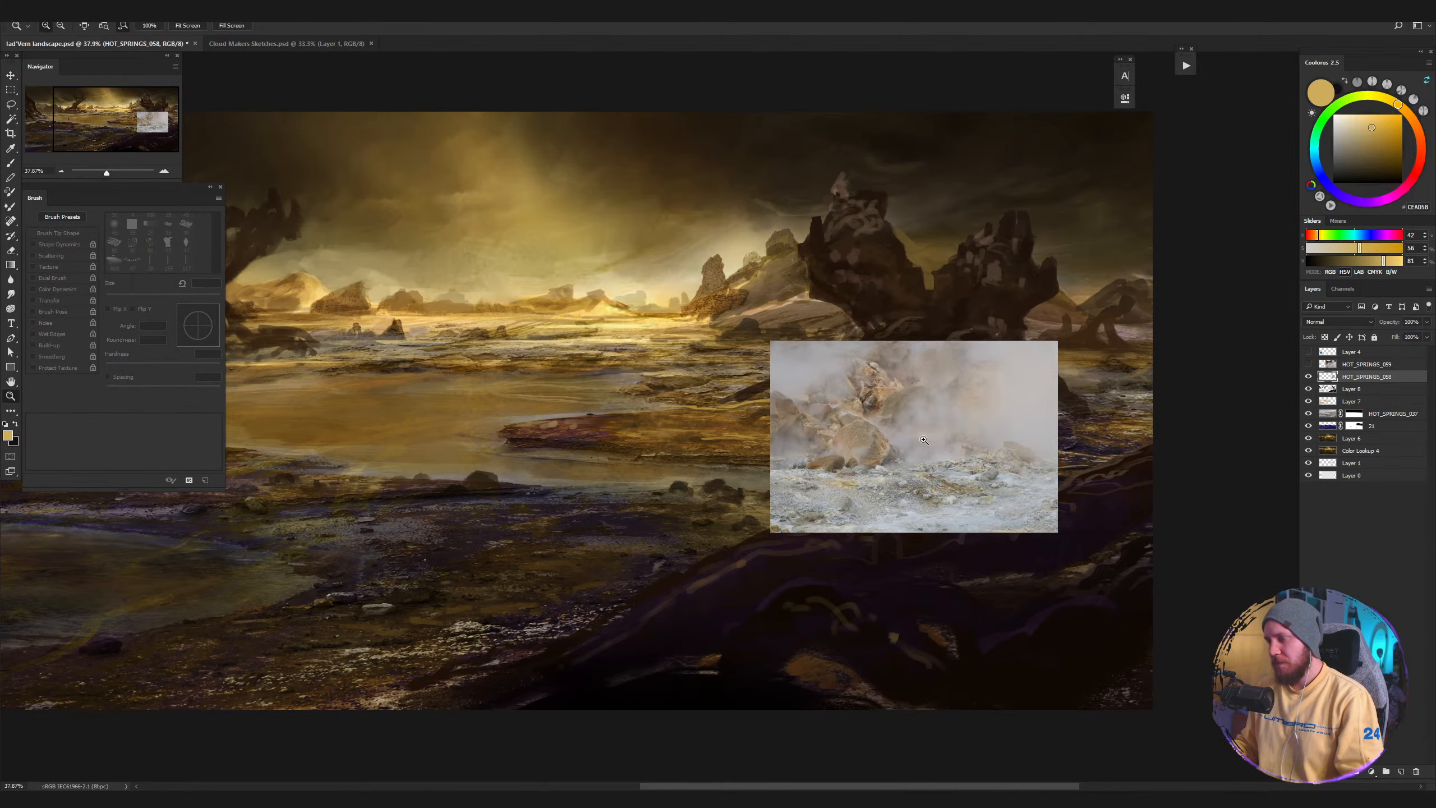
scroll(933, 440, "up", 2)
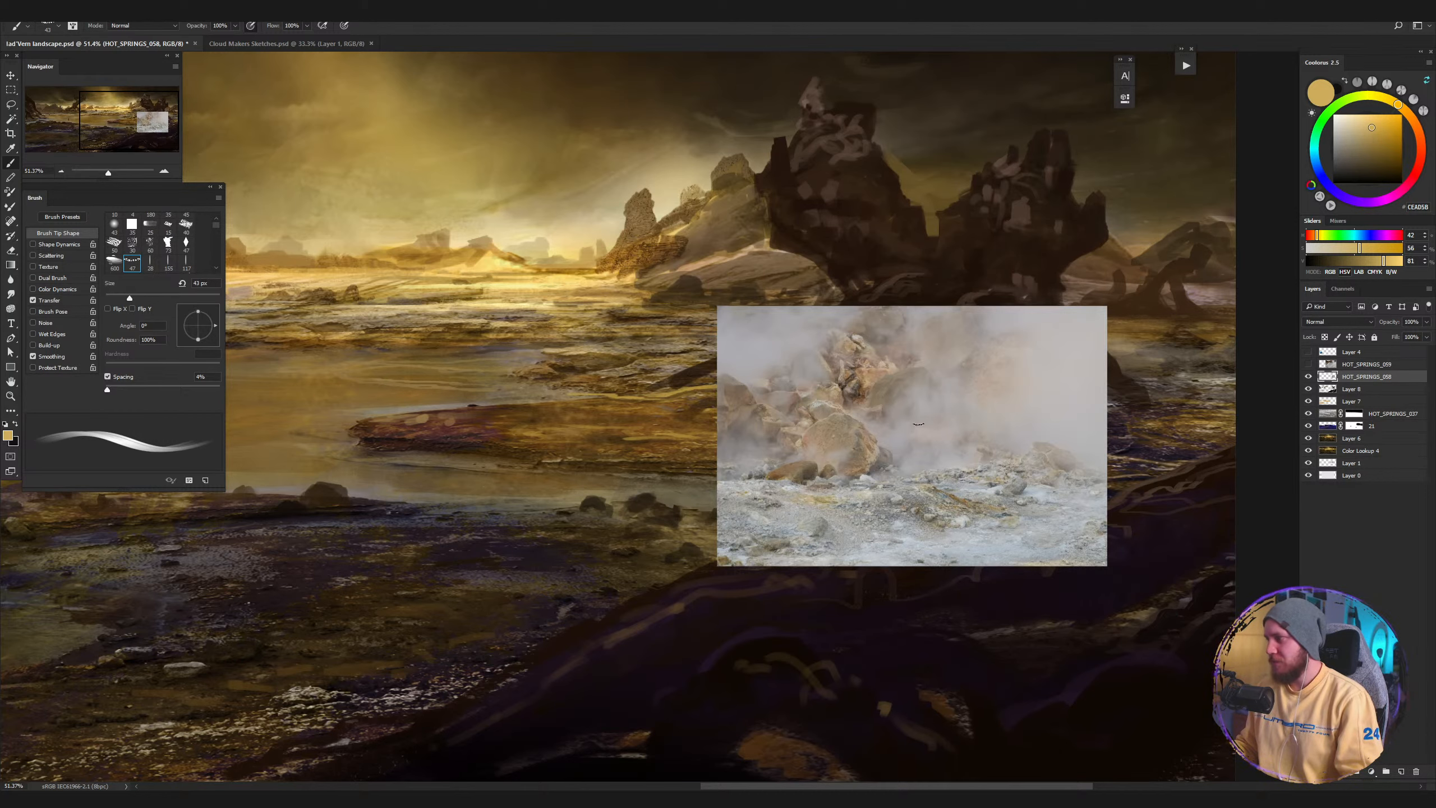
Try placing the HOT_SPRINGS_058 photo over the dark foreground roots and over the rocky ground beside the near pool.
left_click_drag(927, 424, 943, 586)
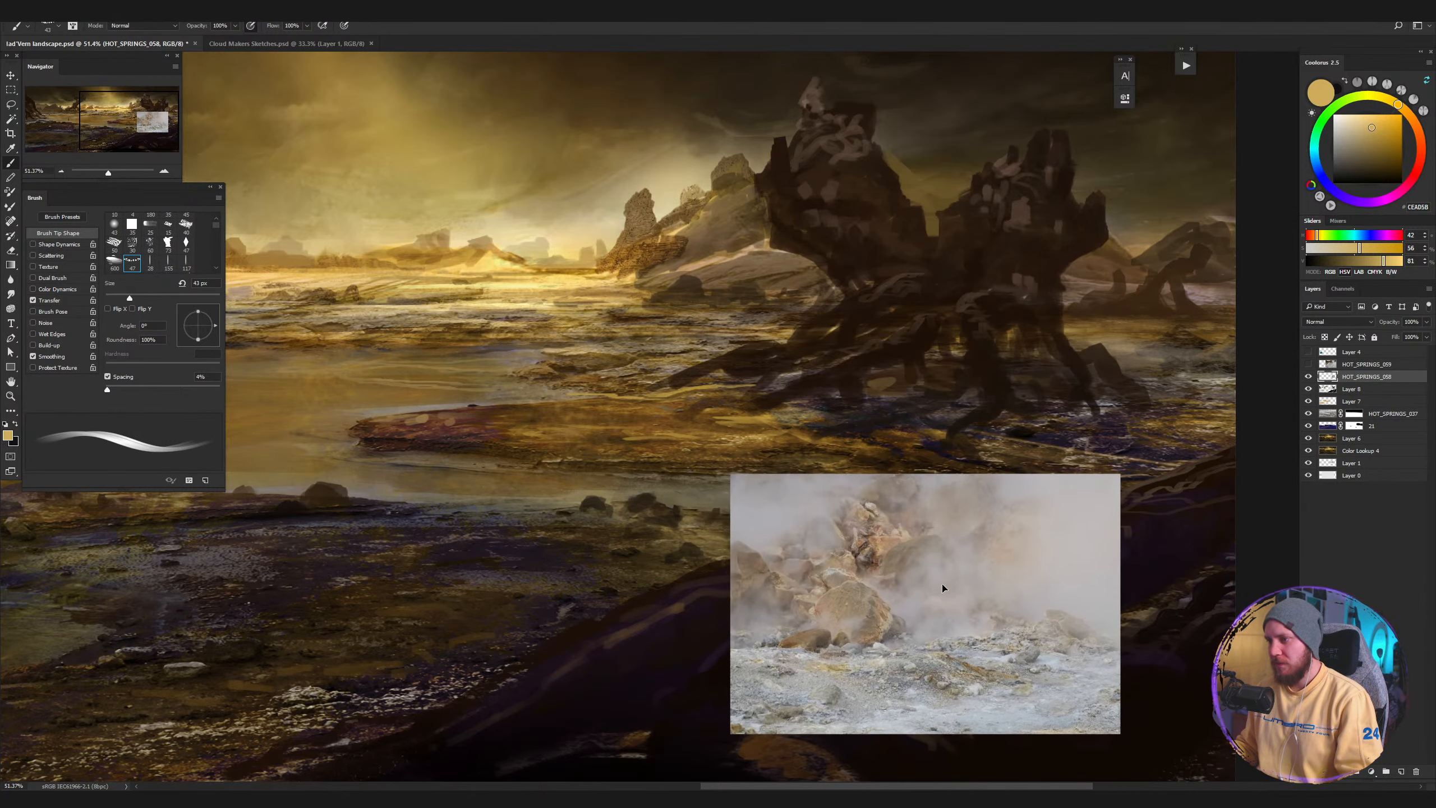
left_click_drag(846, 535, 925, 462)
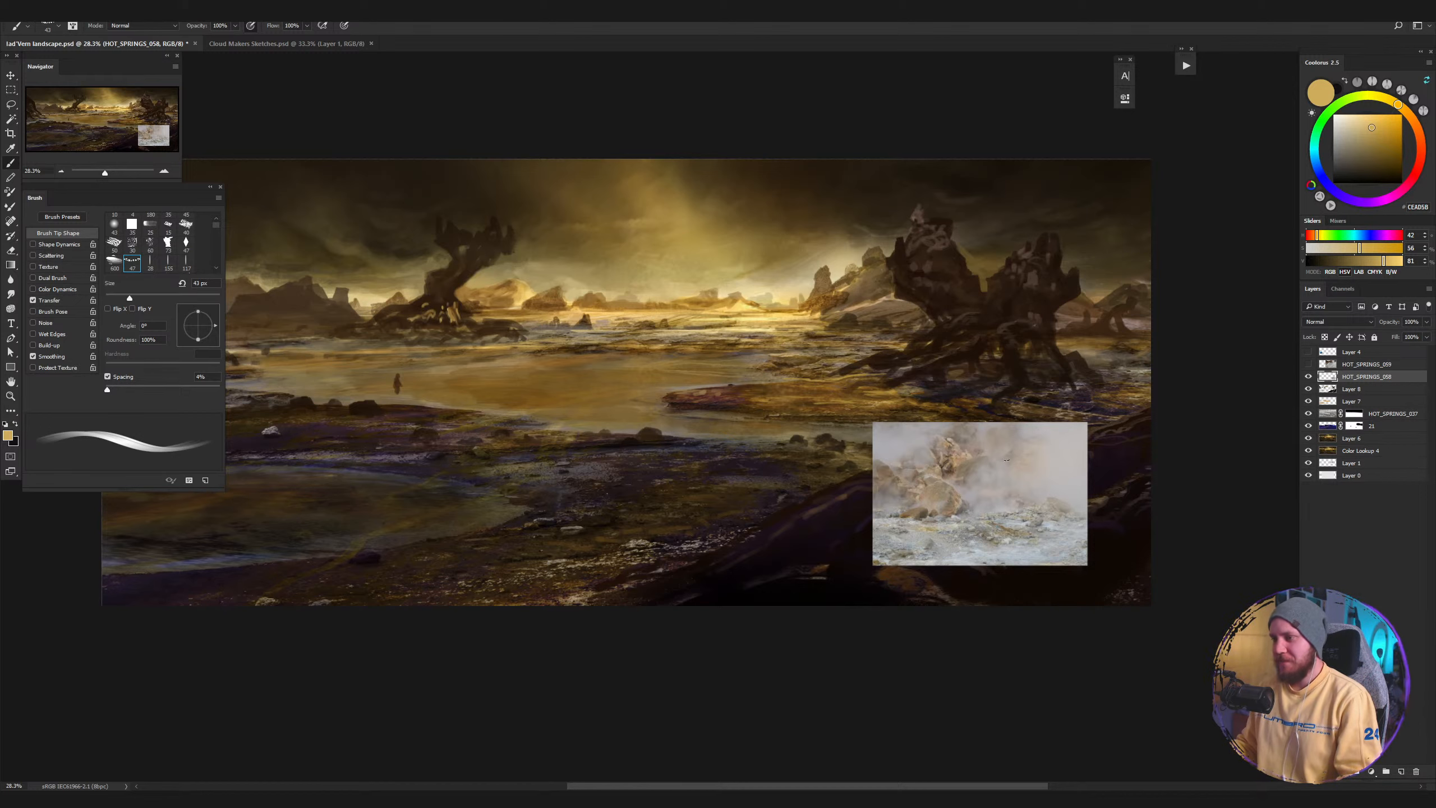
scroll(1005, 475, "up", 3)
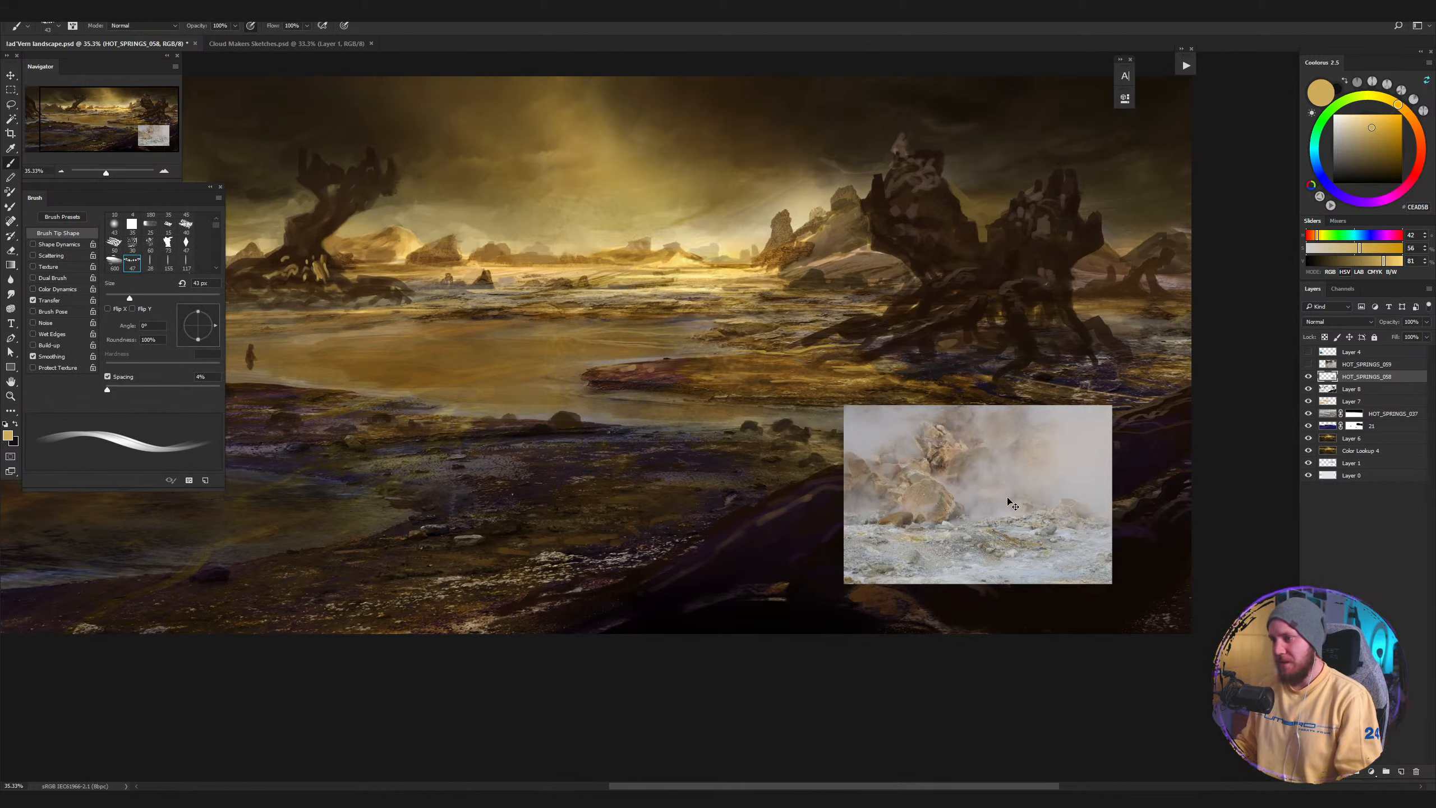
left_click_drag(1009, 498, 474, 485)
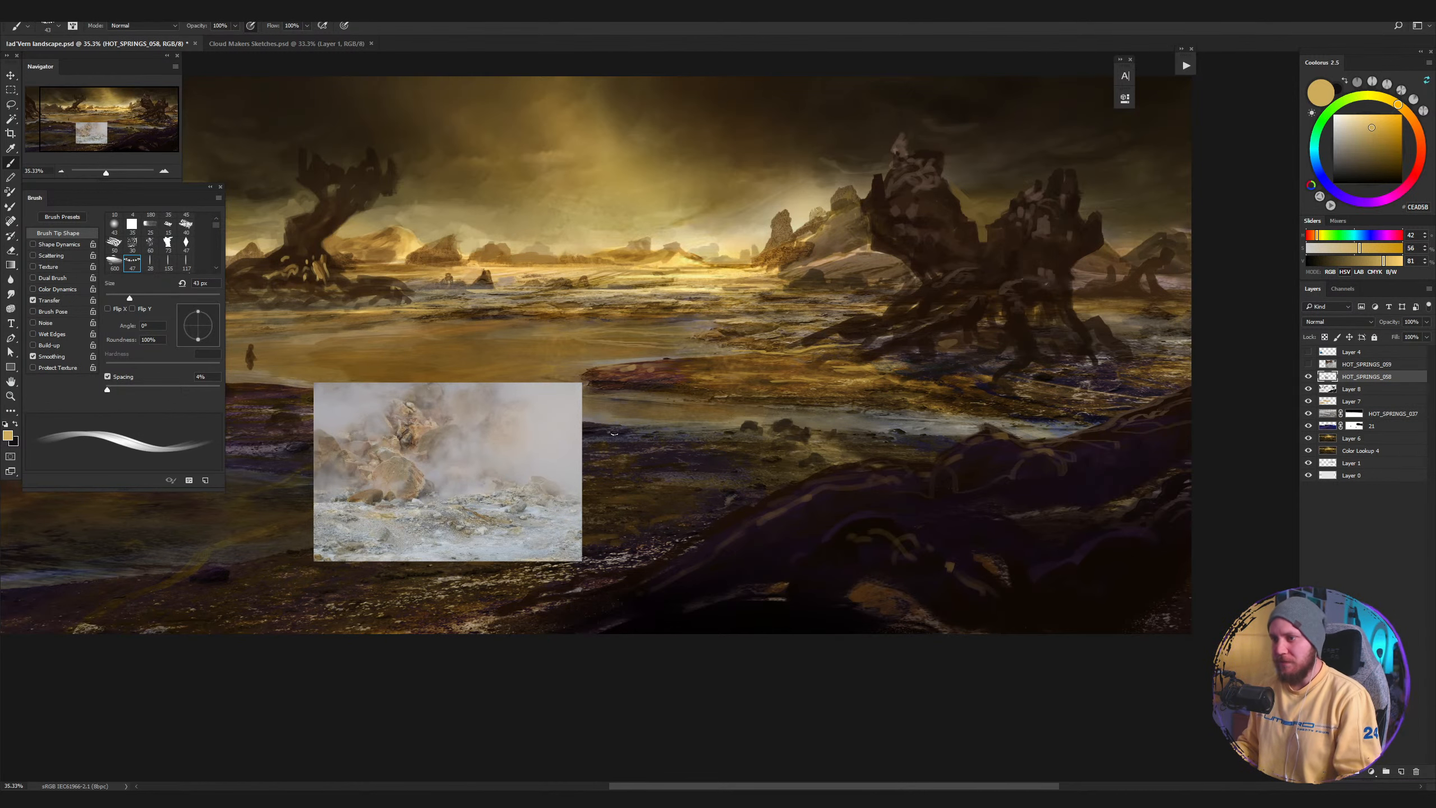
left_click_drag(560, 436, 621, 443)
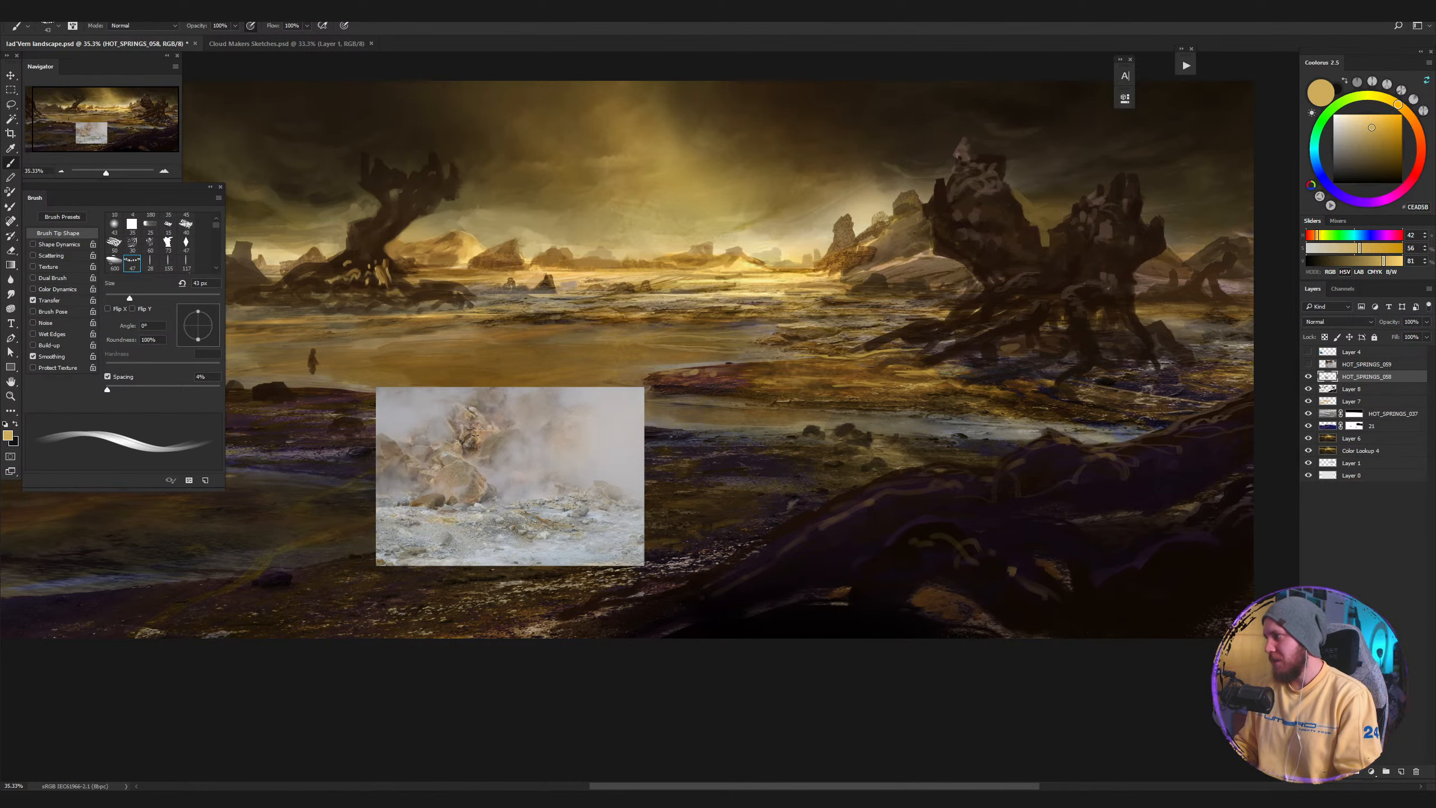
Try further placements of the HOT_SPRINGS_058 photo across the central shoreline and the ground next to the large foreground roots.
left_click_drag(512, 509, 723, 447)
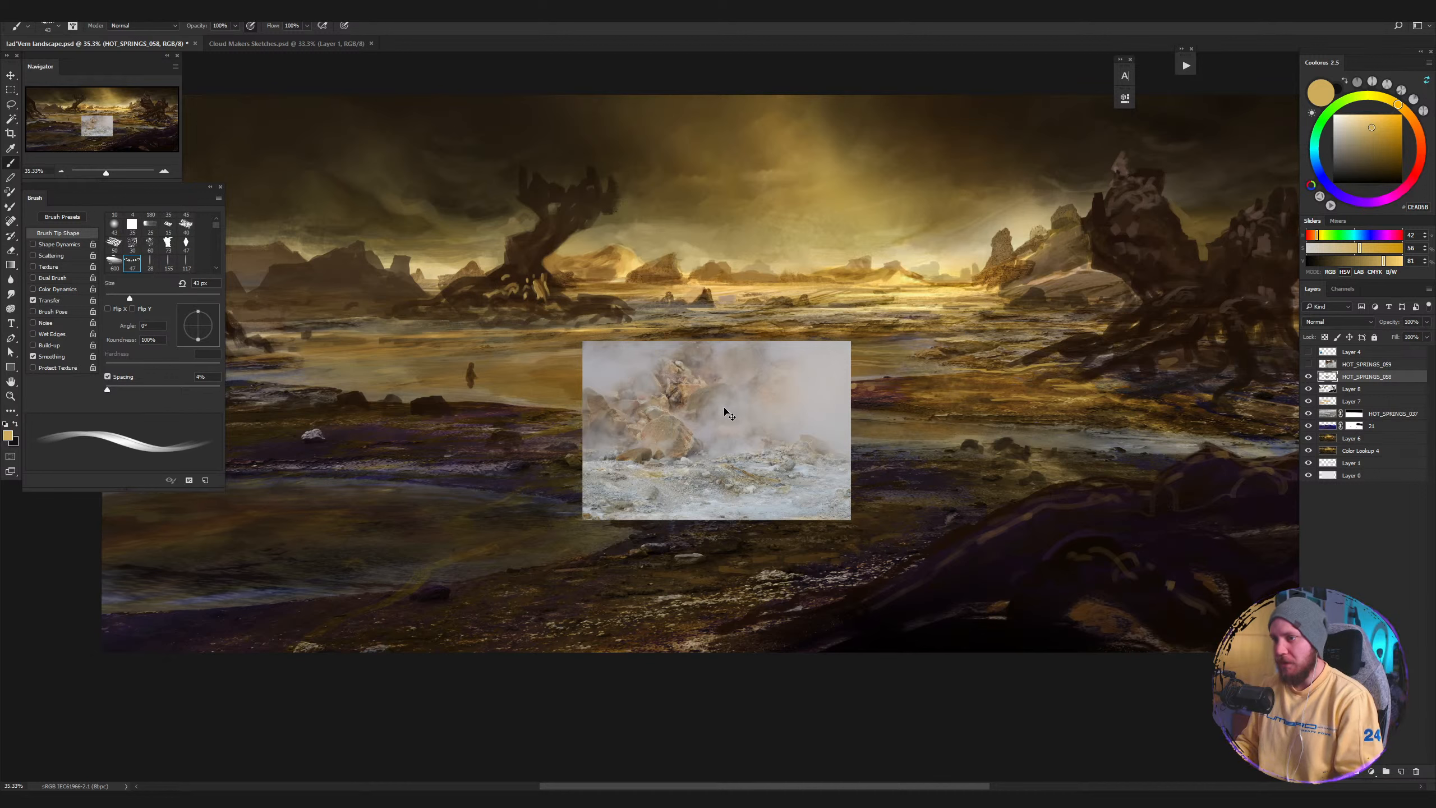
left_click_drag(724, 407, 939, 494)
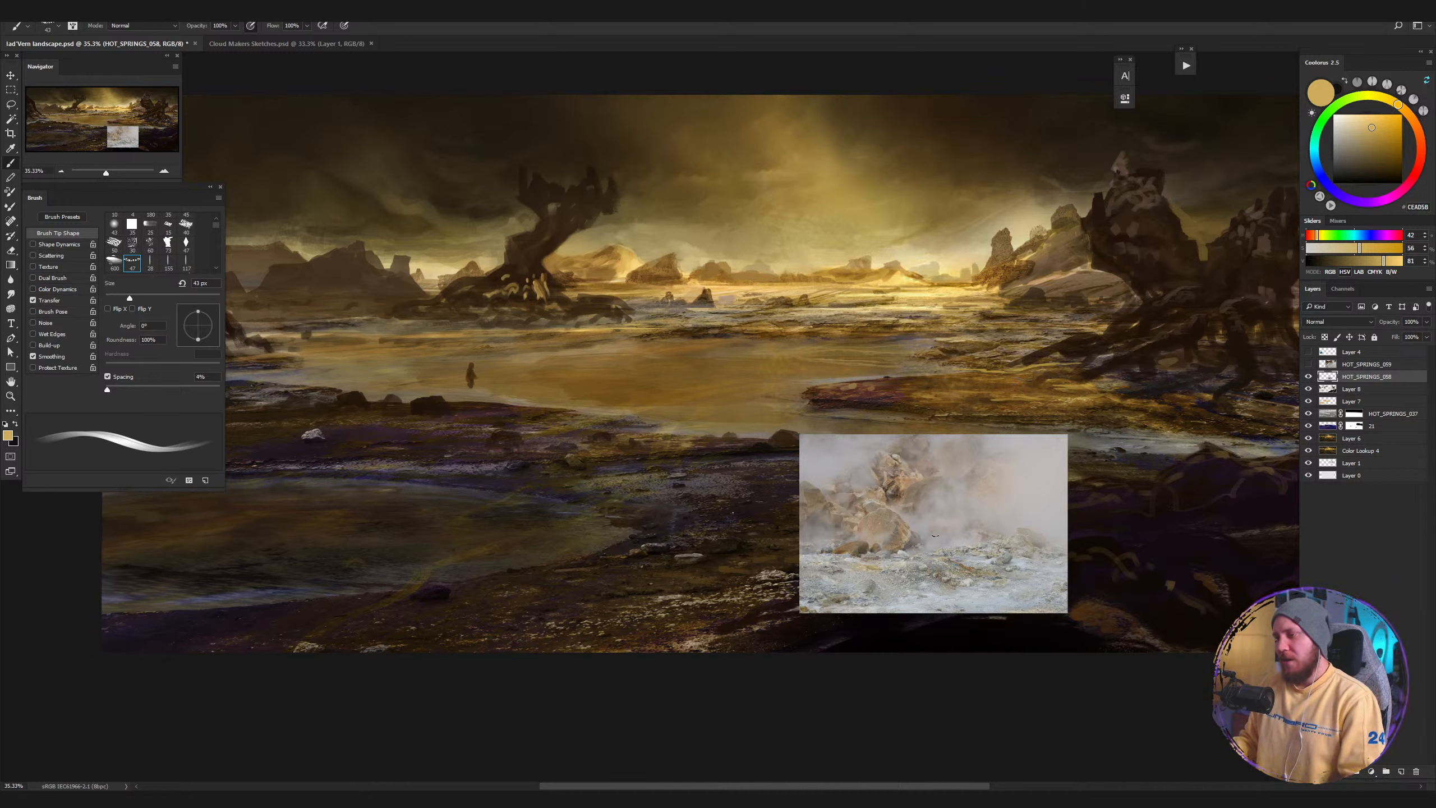
left_click_drag(947, 540, 884, 535)
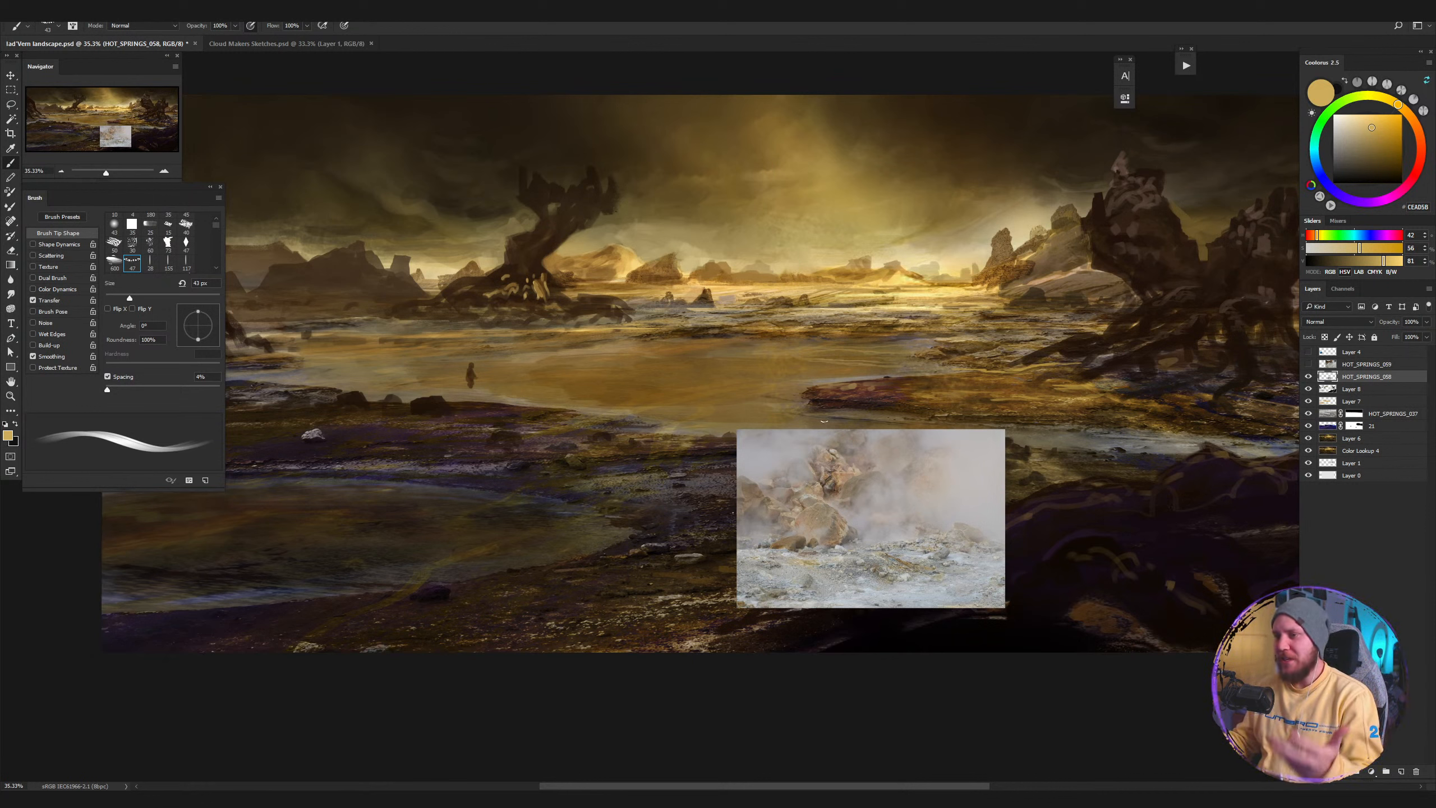
left_click_drag(892, 492, 756, 420)
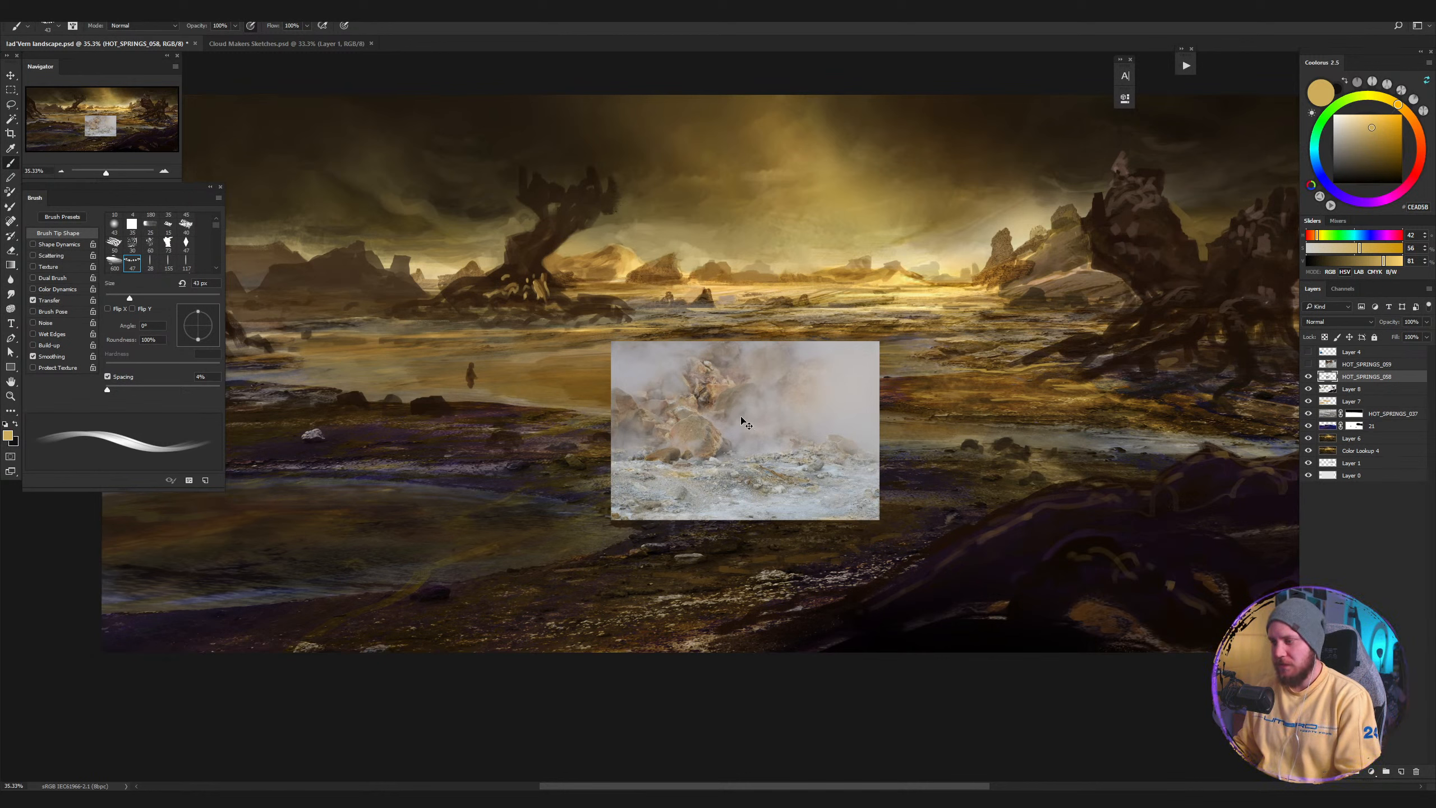
left_click_drag(734, 417, 992, 530)
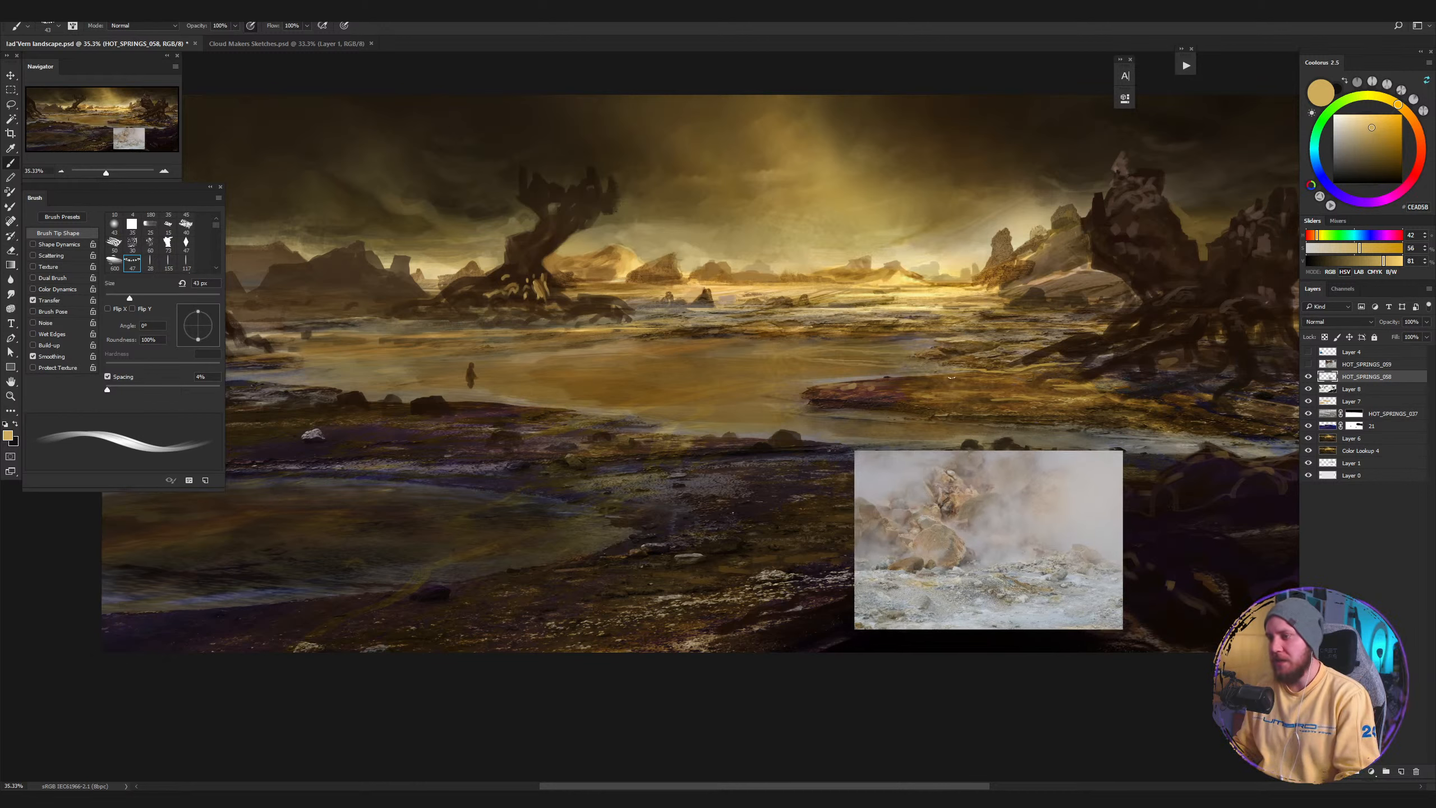
left_click_drag(1000, 548, 1008, 529)
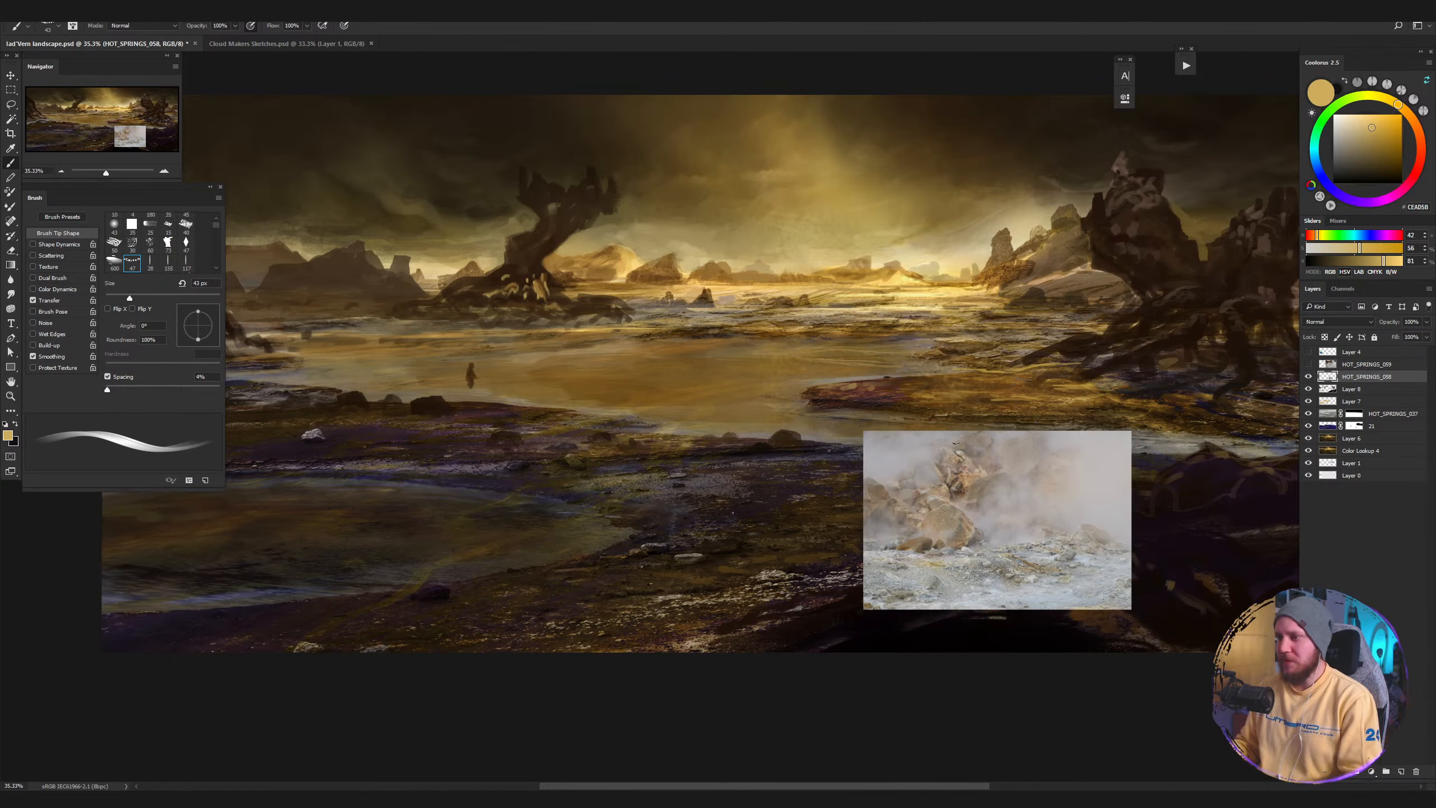
mouse_move(948, 520)
left_mouse_down()
mouse_move(888, 473)
mouse_move(916, 509)
mouse_move(963, 522)
left_mouse_up()
Delete the HOT_SPRINGS_058 photo layer from the painting.
key("z")
key("b")
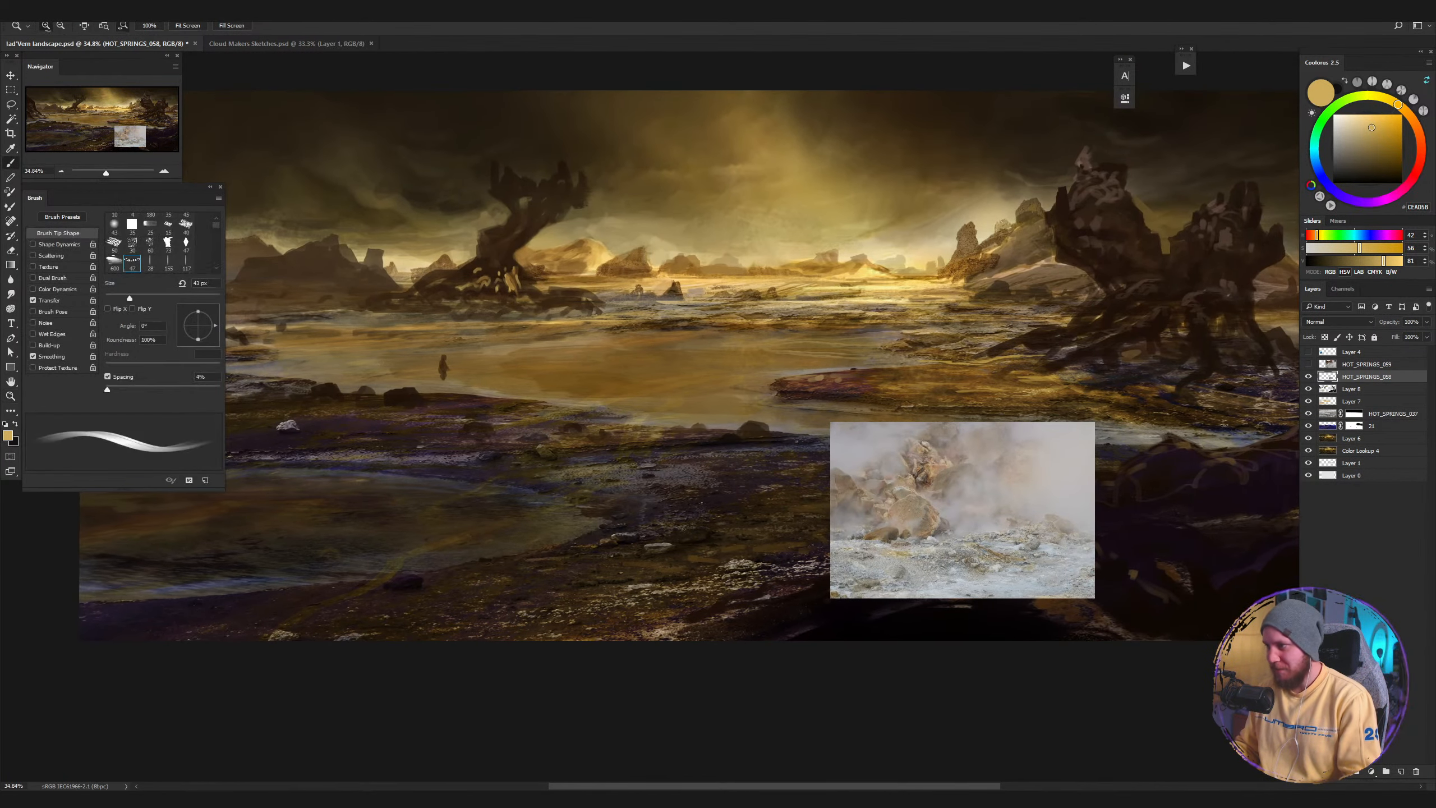
key("Delete")
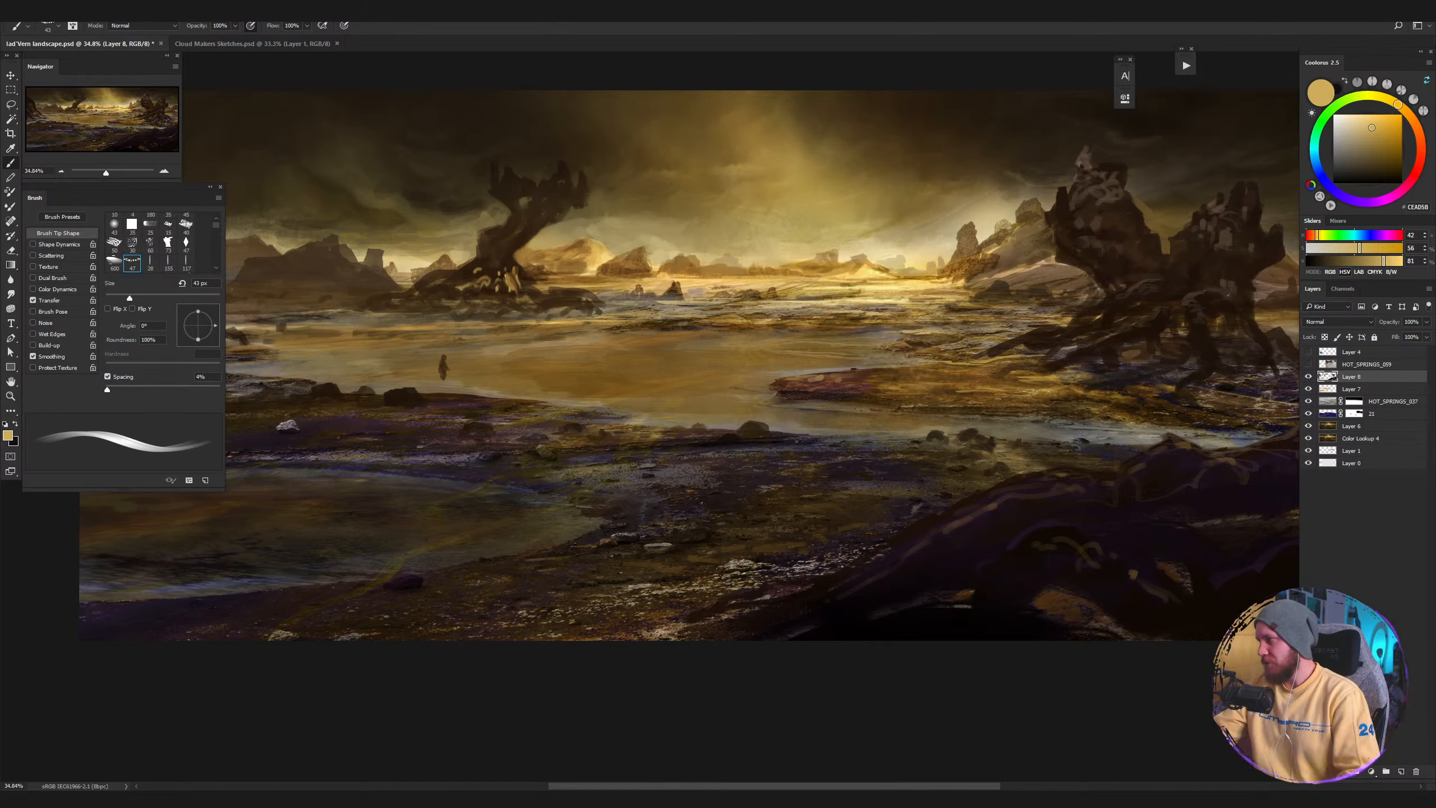
Make Layer 8 the active layer and sample brown tones from the foreground ground for the brush.
left_click(1364, 518)
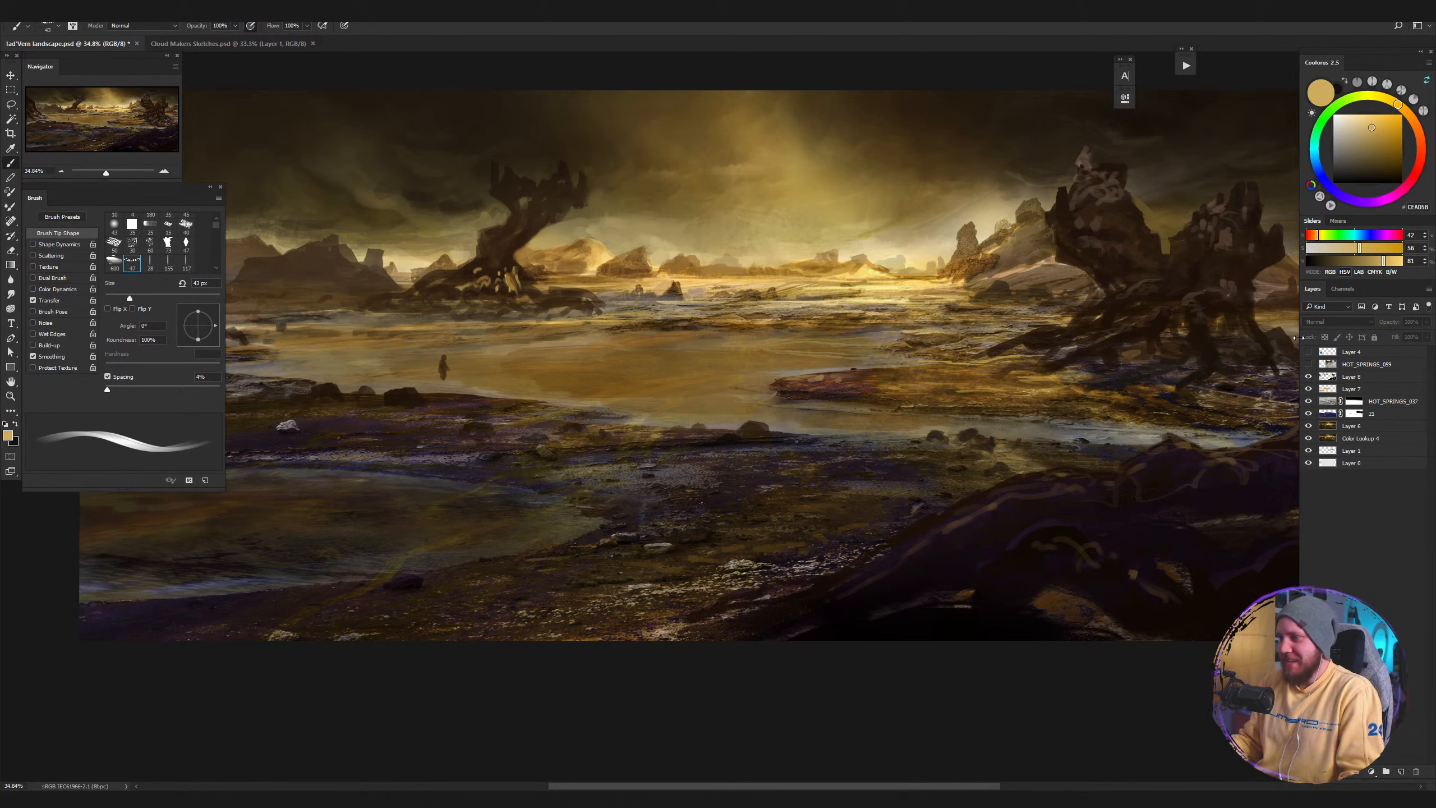
left_click(1350, 379)
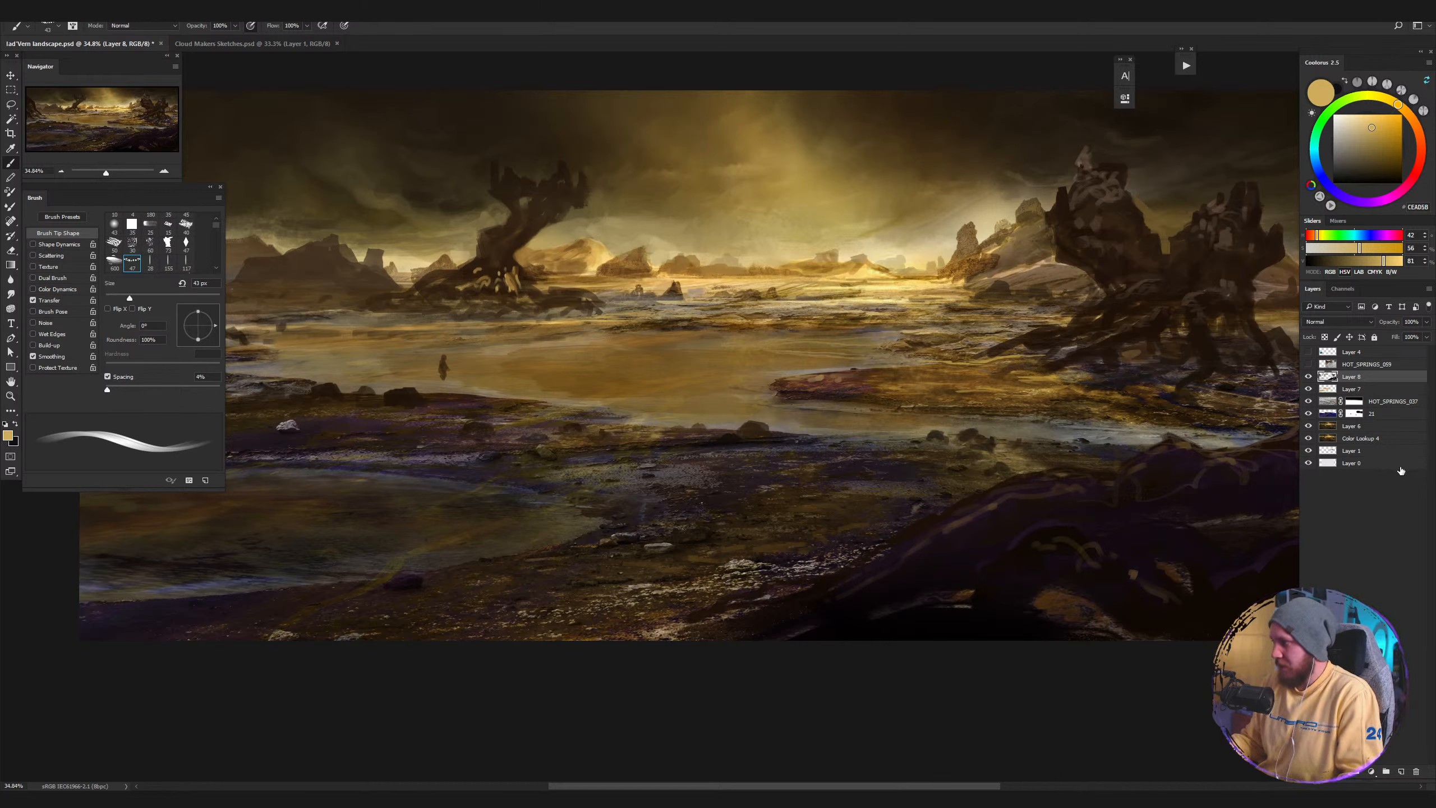
left_click(1372, 521)
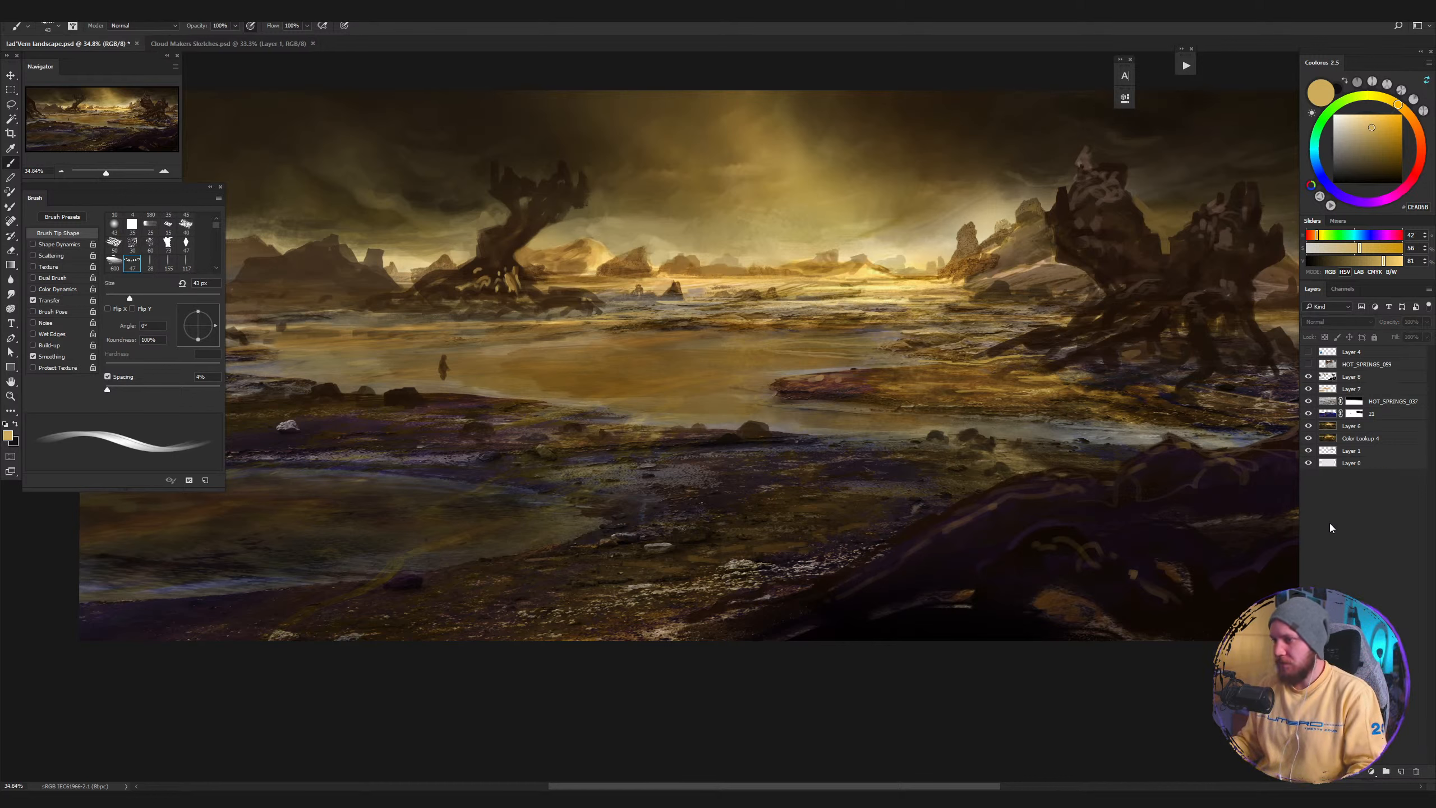
left_click(1362, 378)
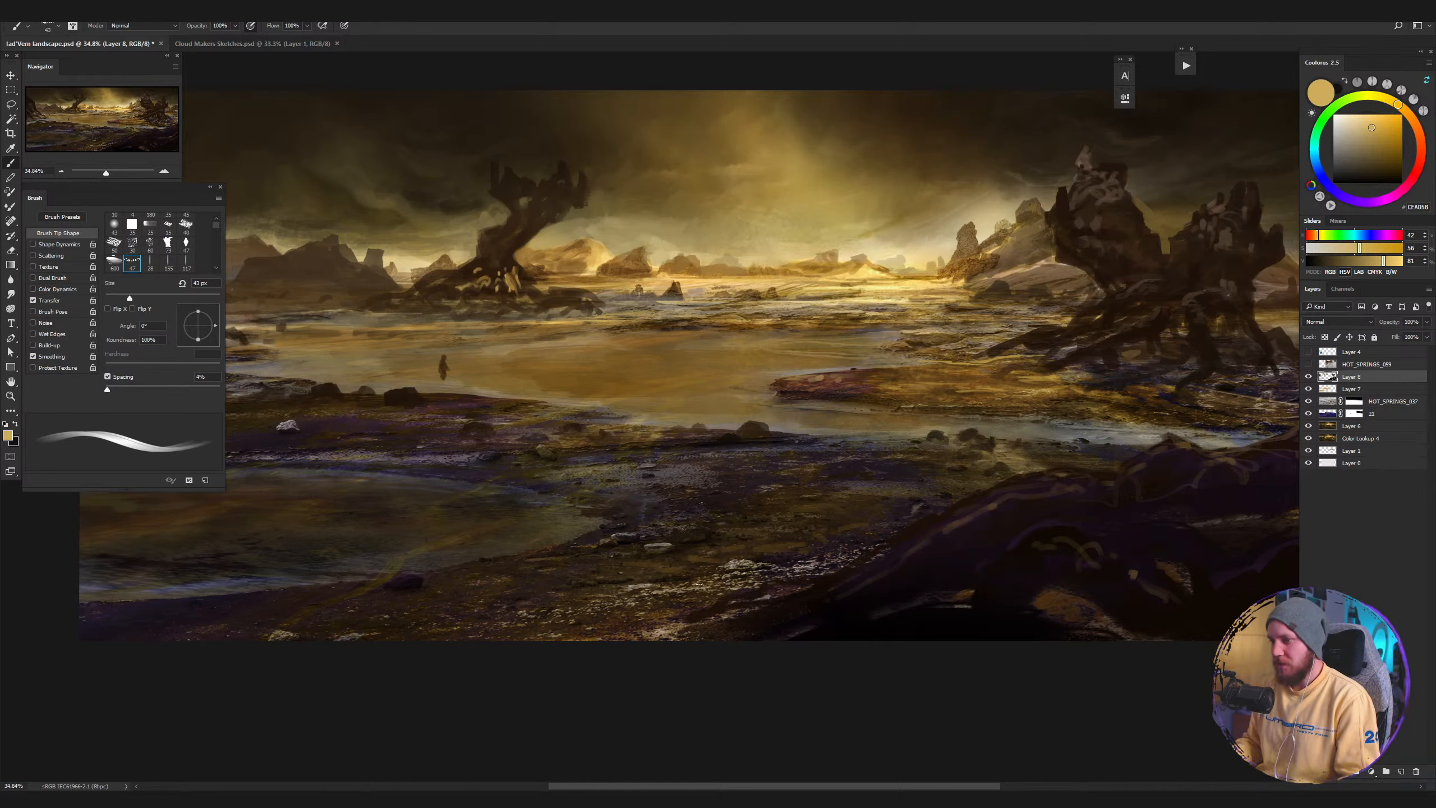
left_click(1055, 593, "alt")
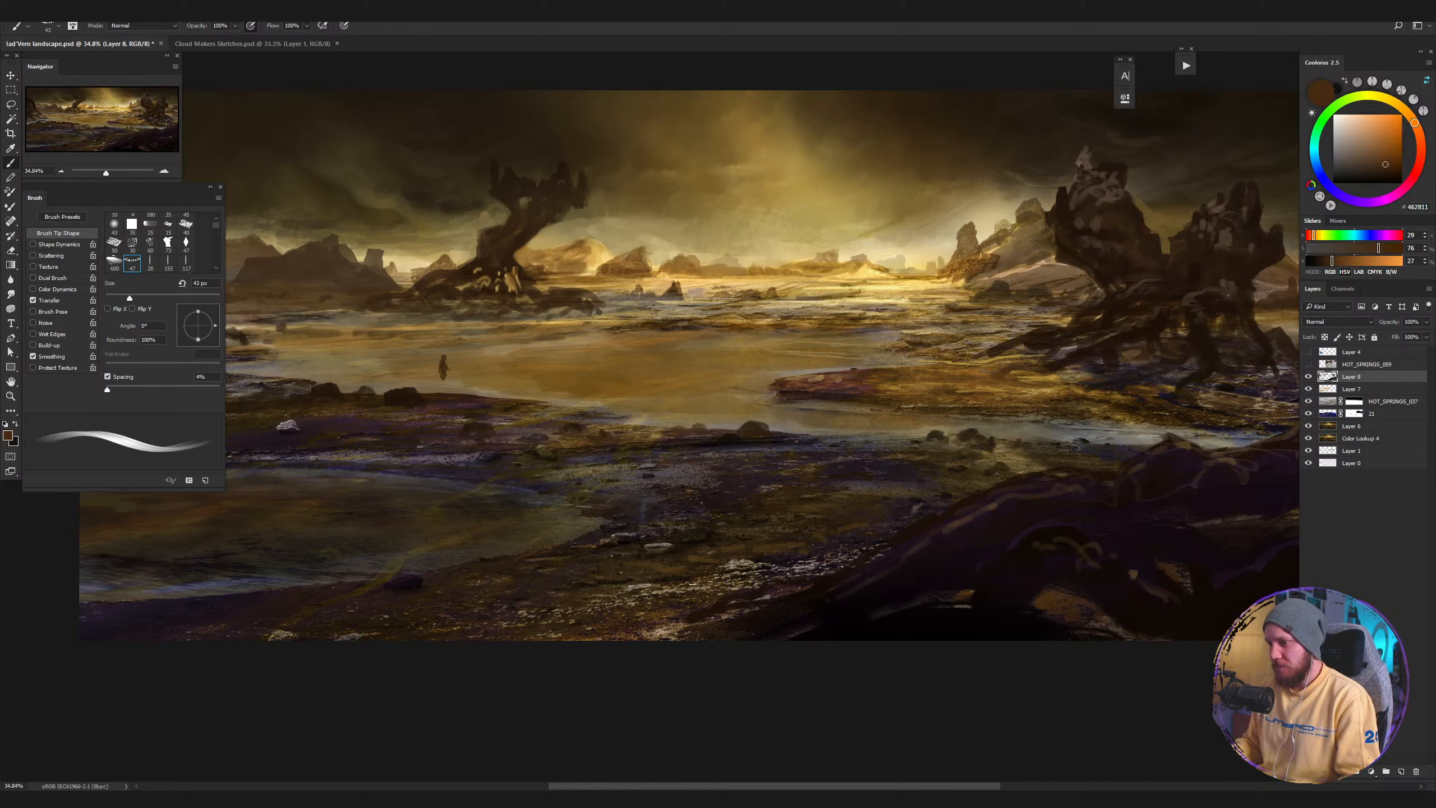
left_click(665, 624, "alt")
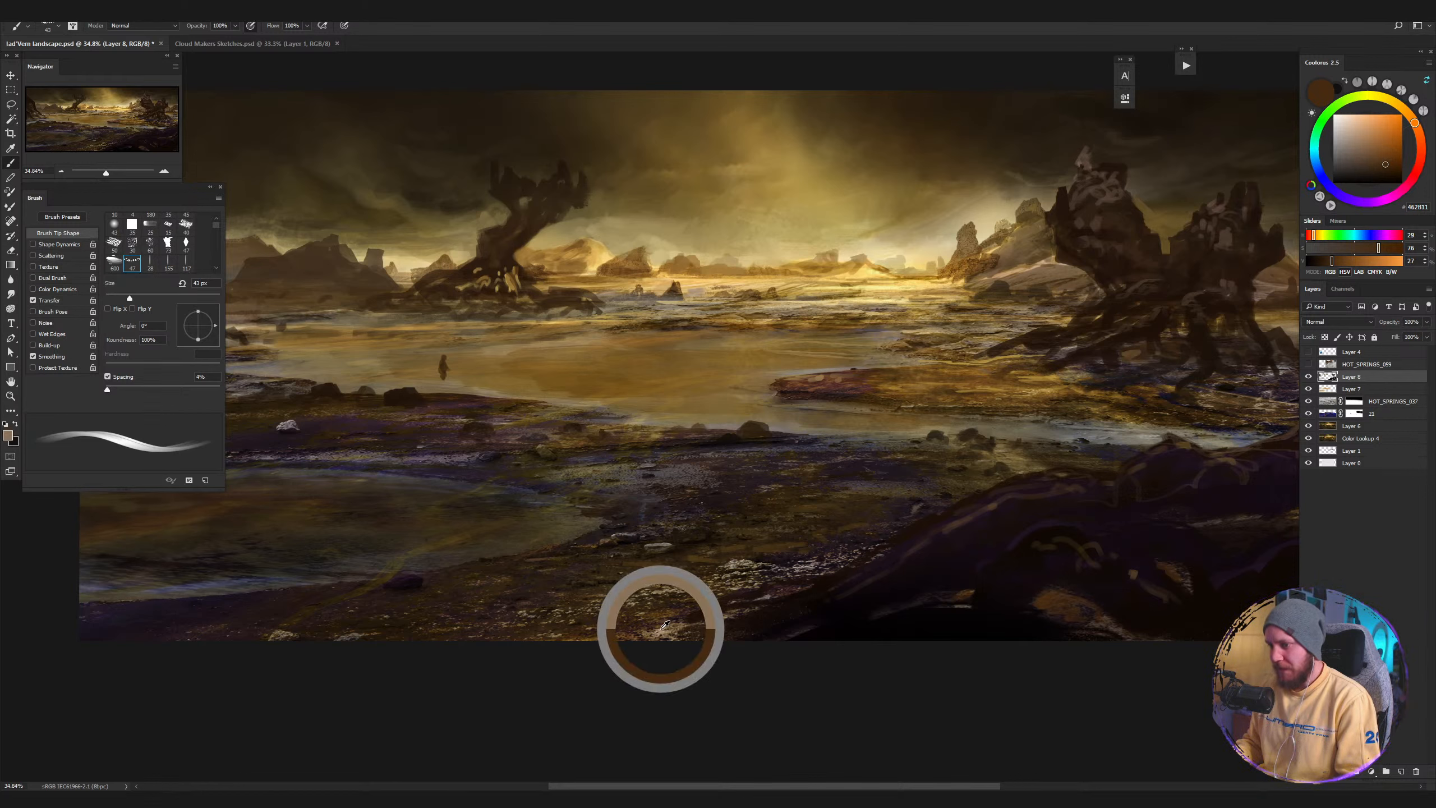
Sample golden and dark brown tones around the reddish spit of land and brush along its lower edge on Layer 8.
left_click(695, 378, "alt")
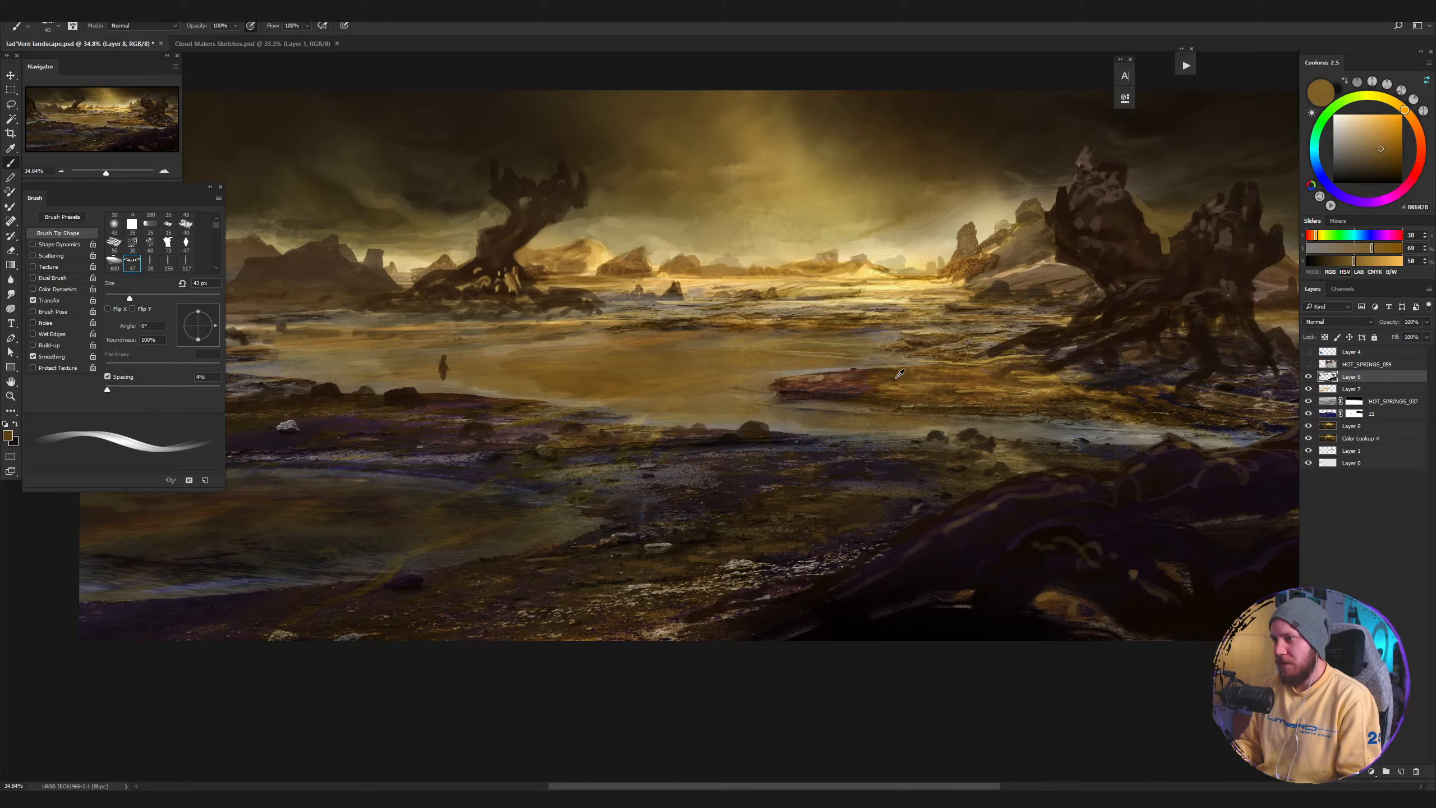
left_click(863, 383, "alt")
left_click(895, 386, "alt")
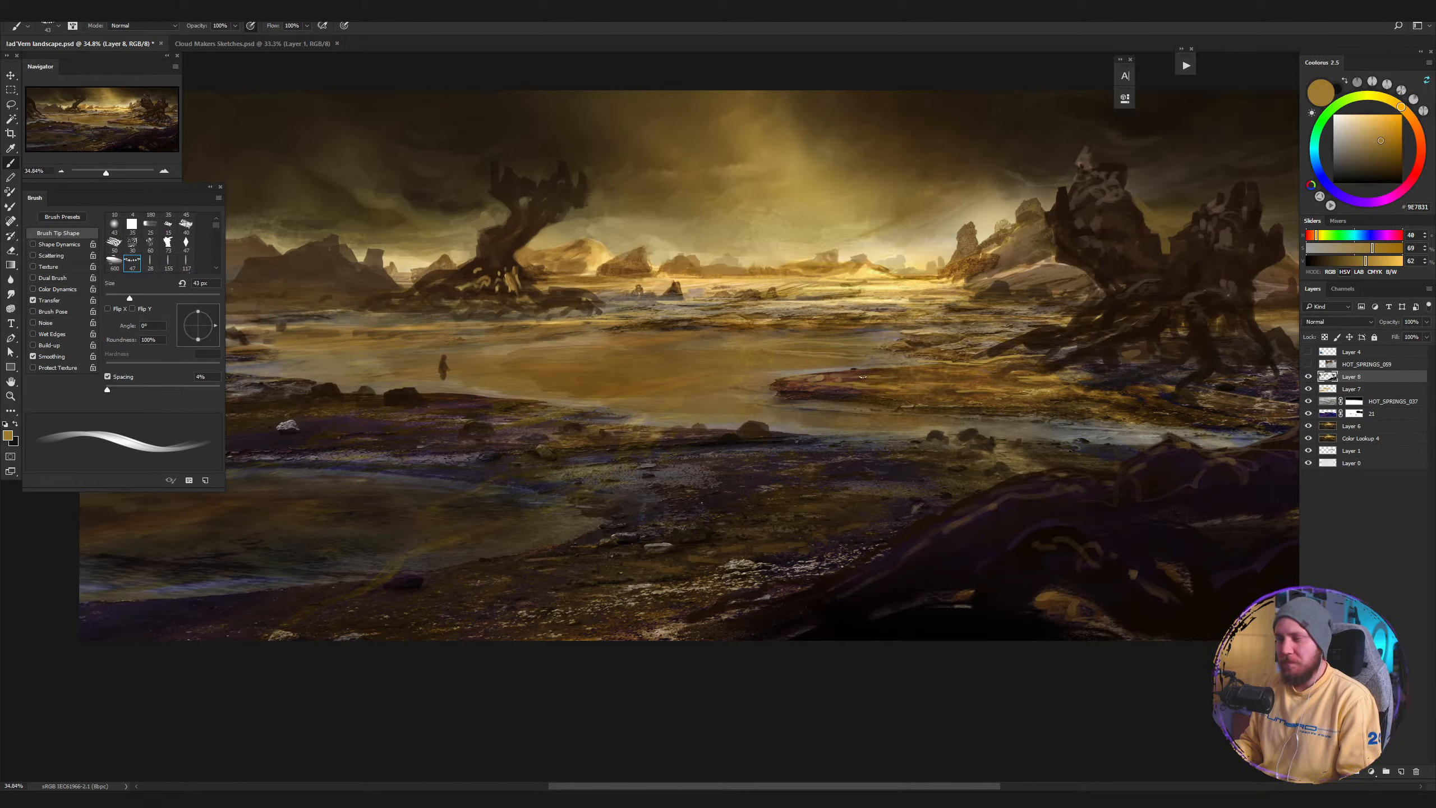
left_click(913, 360, "alt")
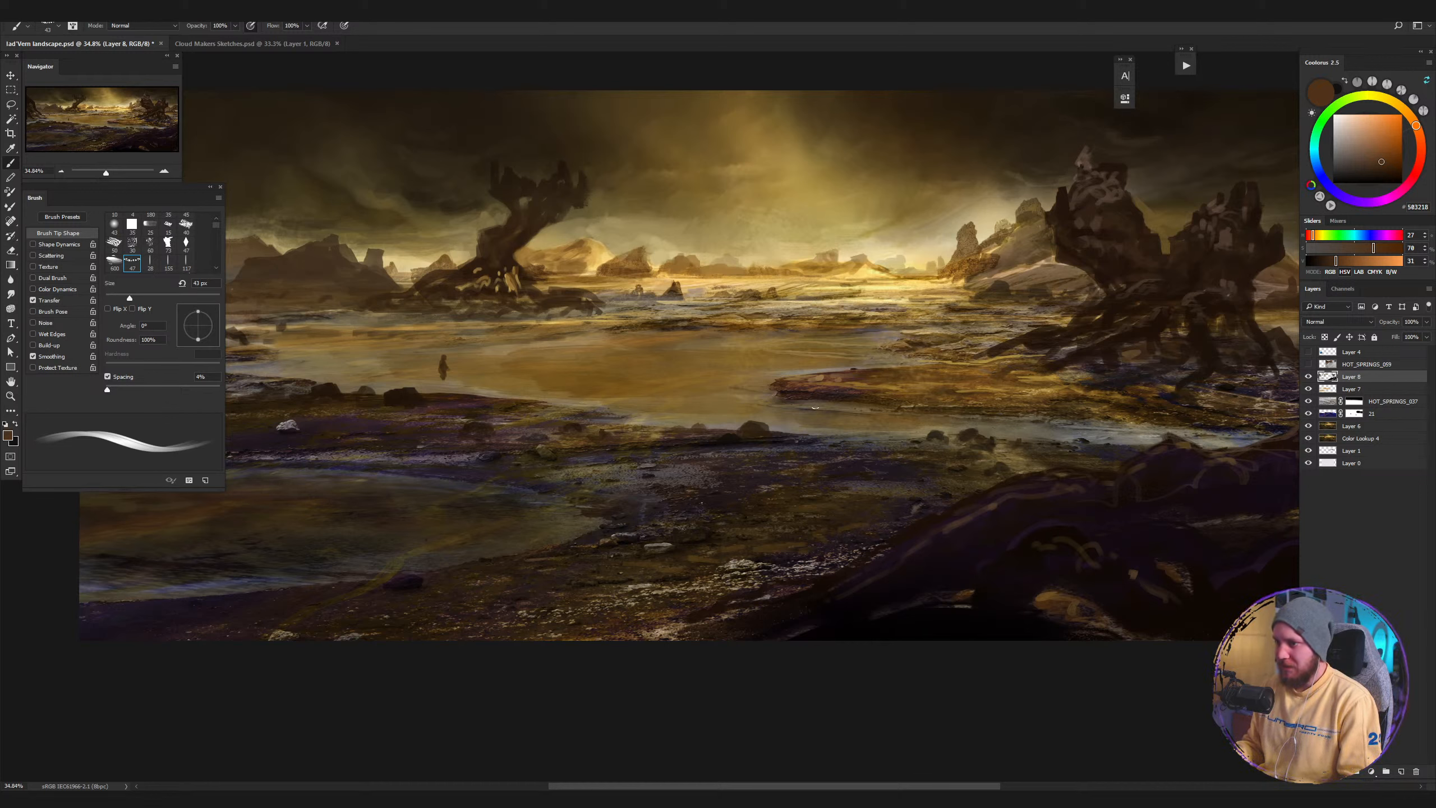
left_click(827, 394, "alt")
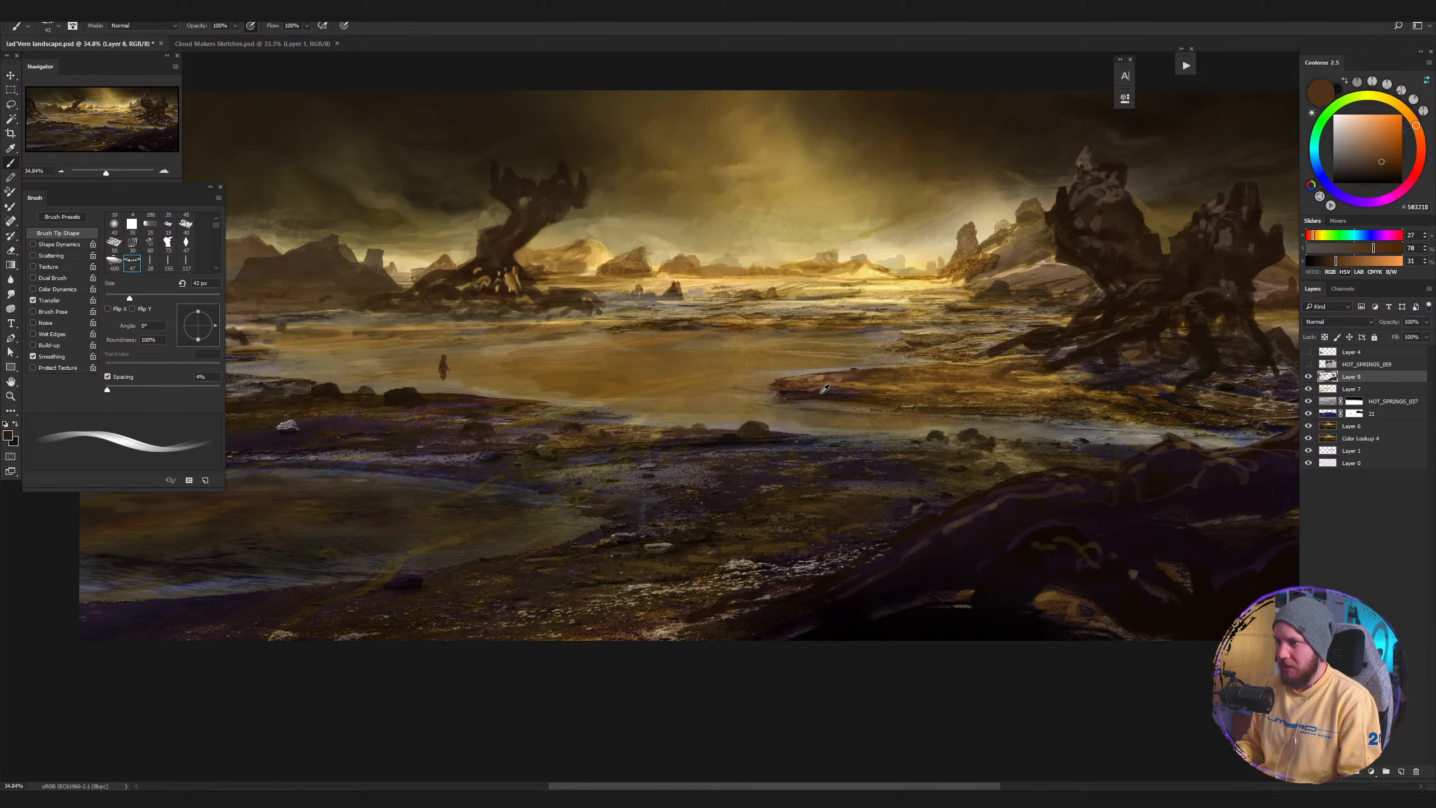
left_click_drag(856, 417, 889, 420)
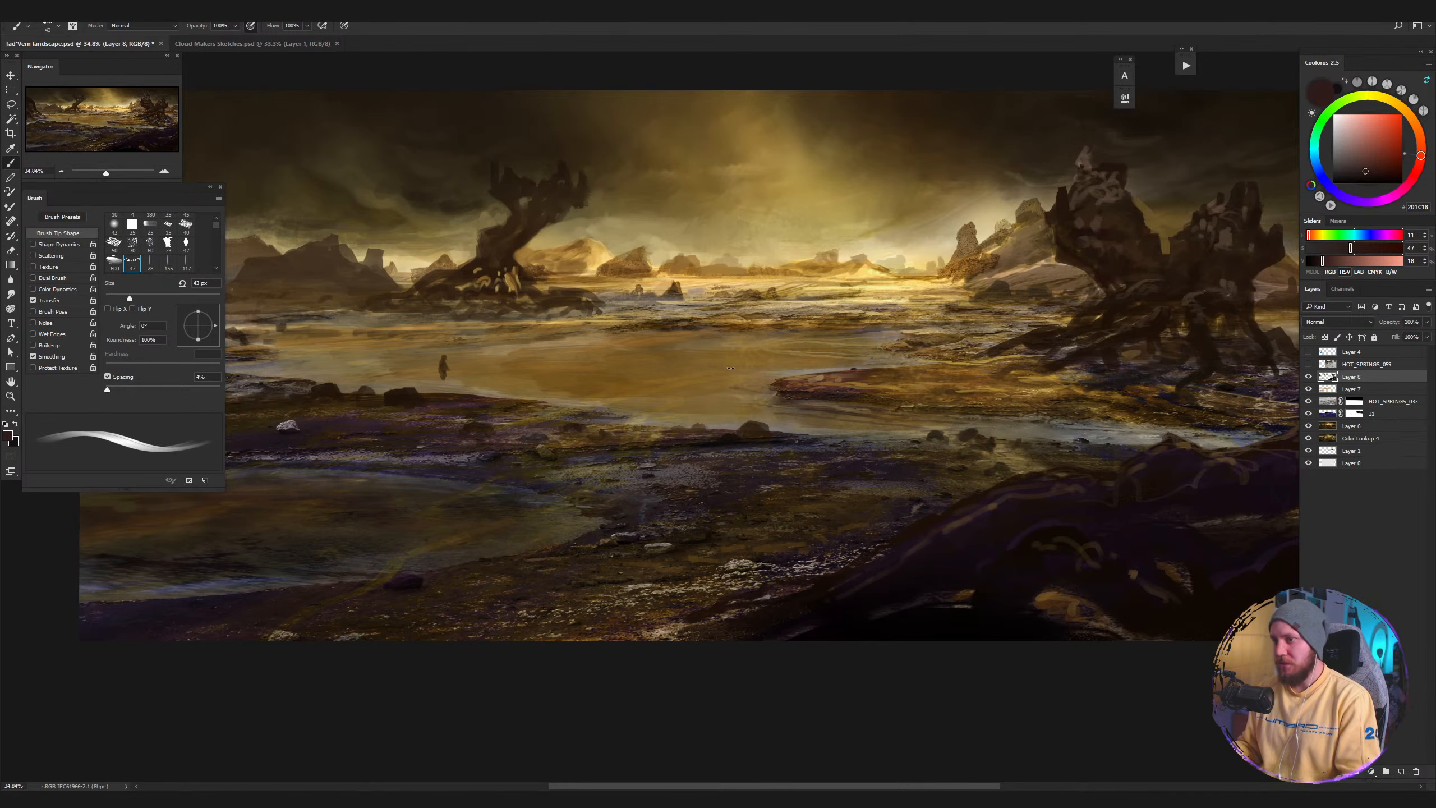
Sample dark brown and olive tones around the distant tree's crown and refine its branches with the brush reduced to 31 px.
left_click_drag(572, 314, 675, 387)
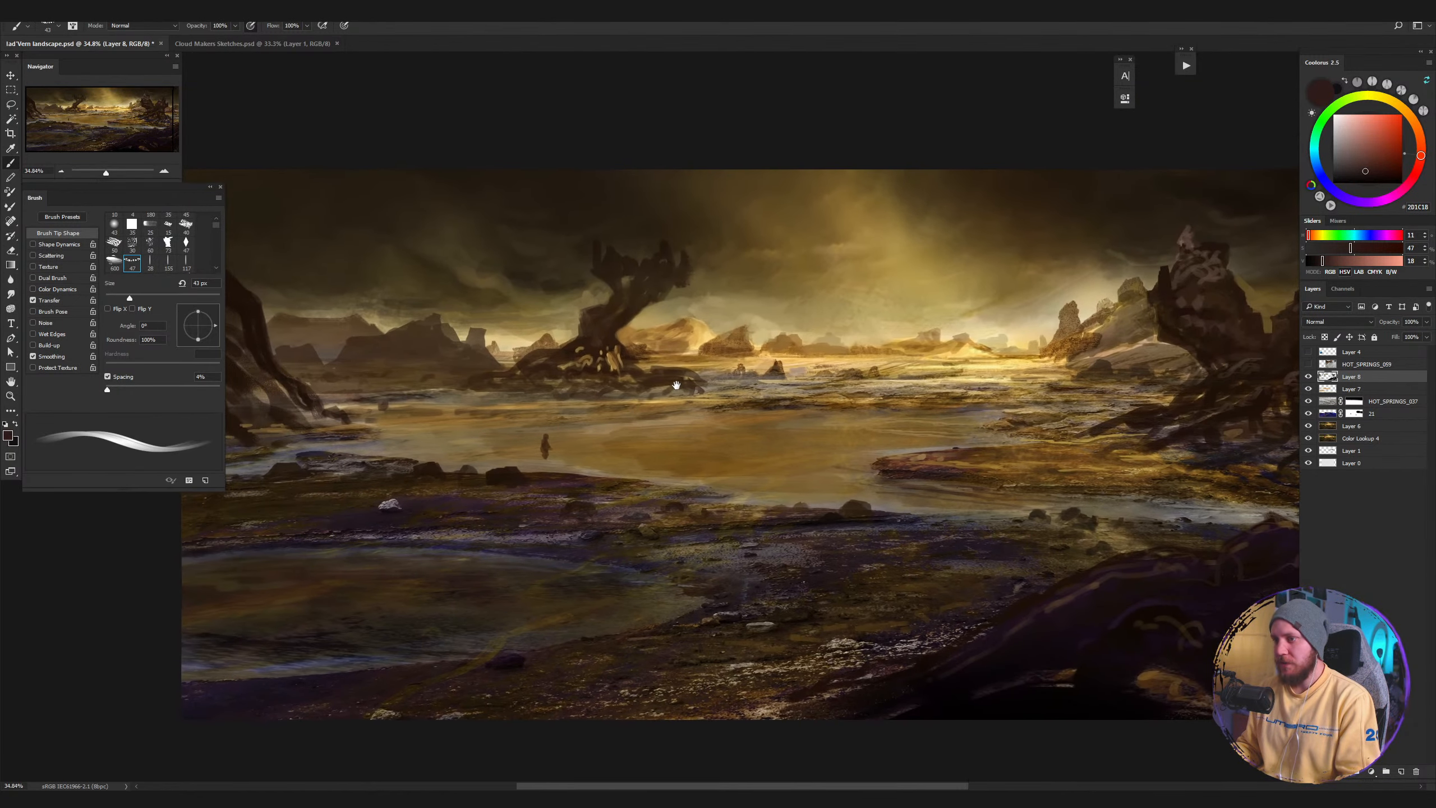
left_click(687, 277, "alt")
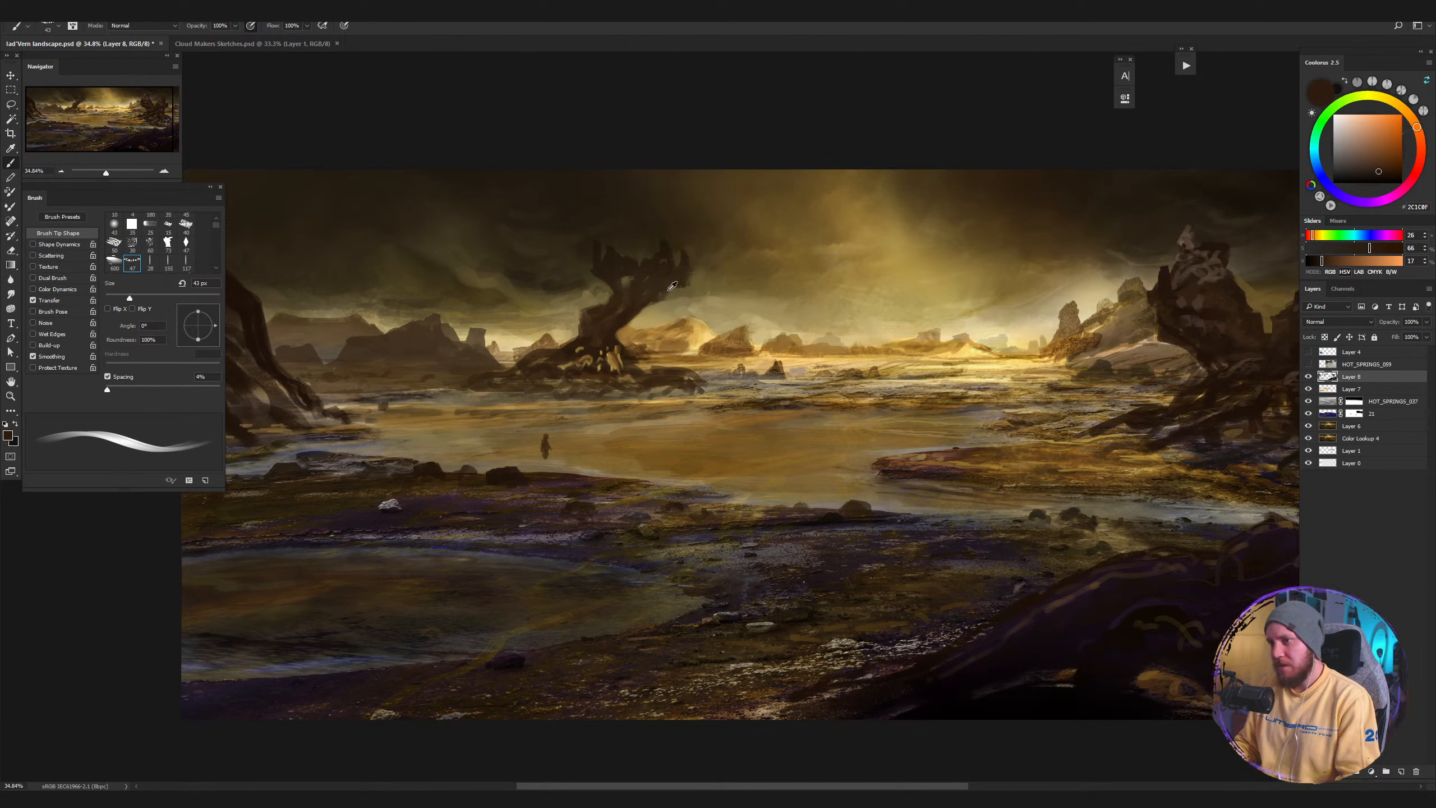
left_click(622, 259, "alt")
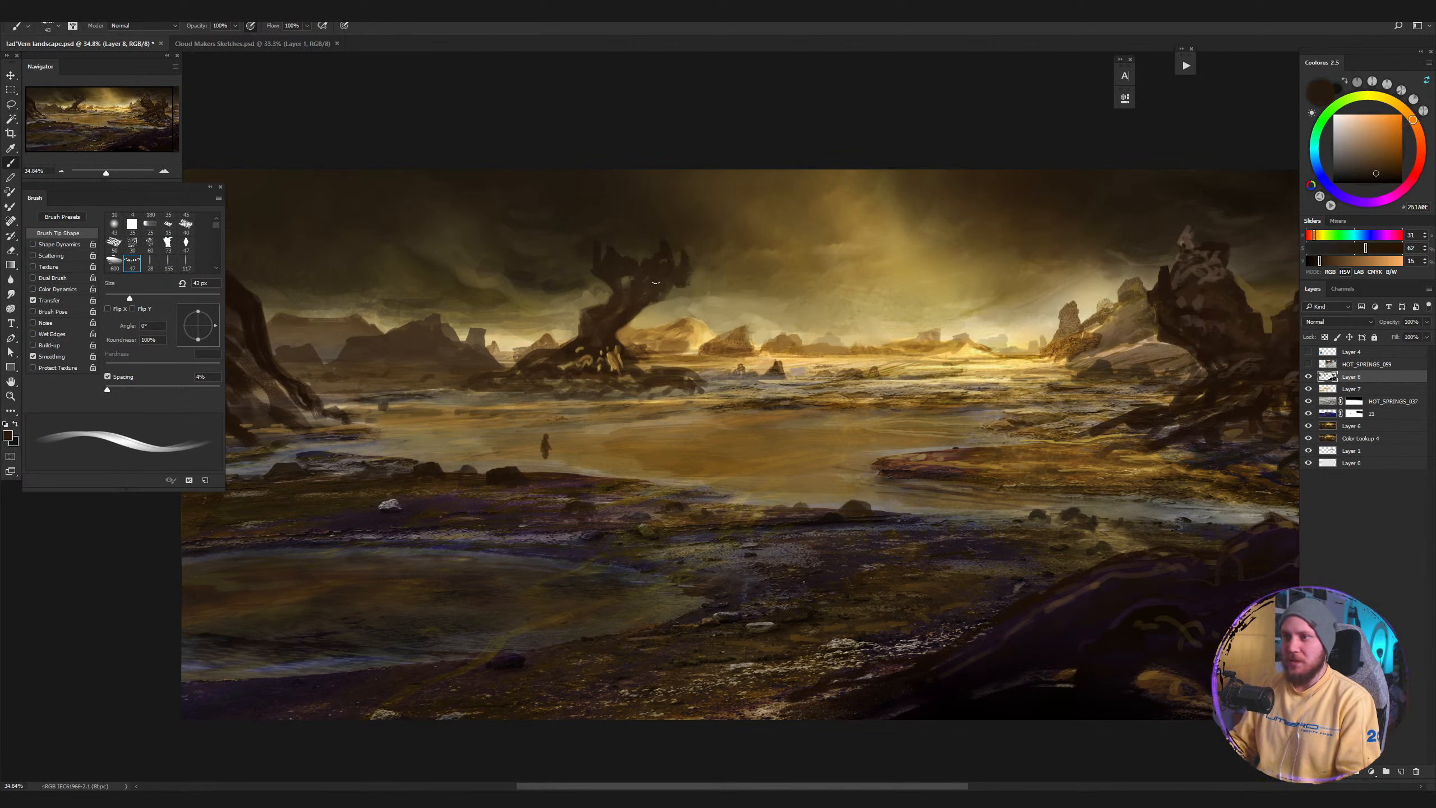
left_click(684, 273, "alt")
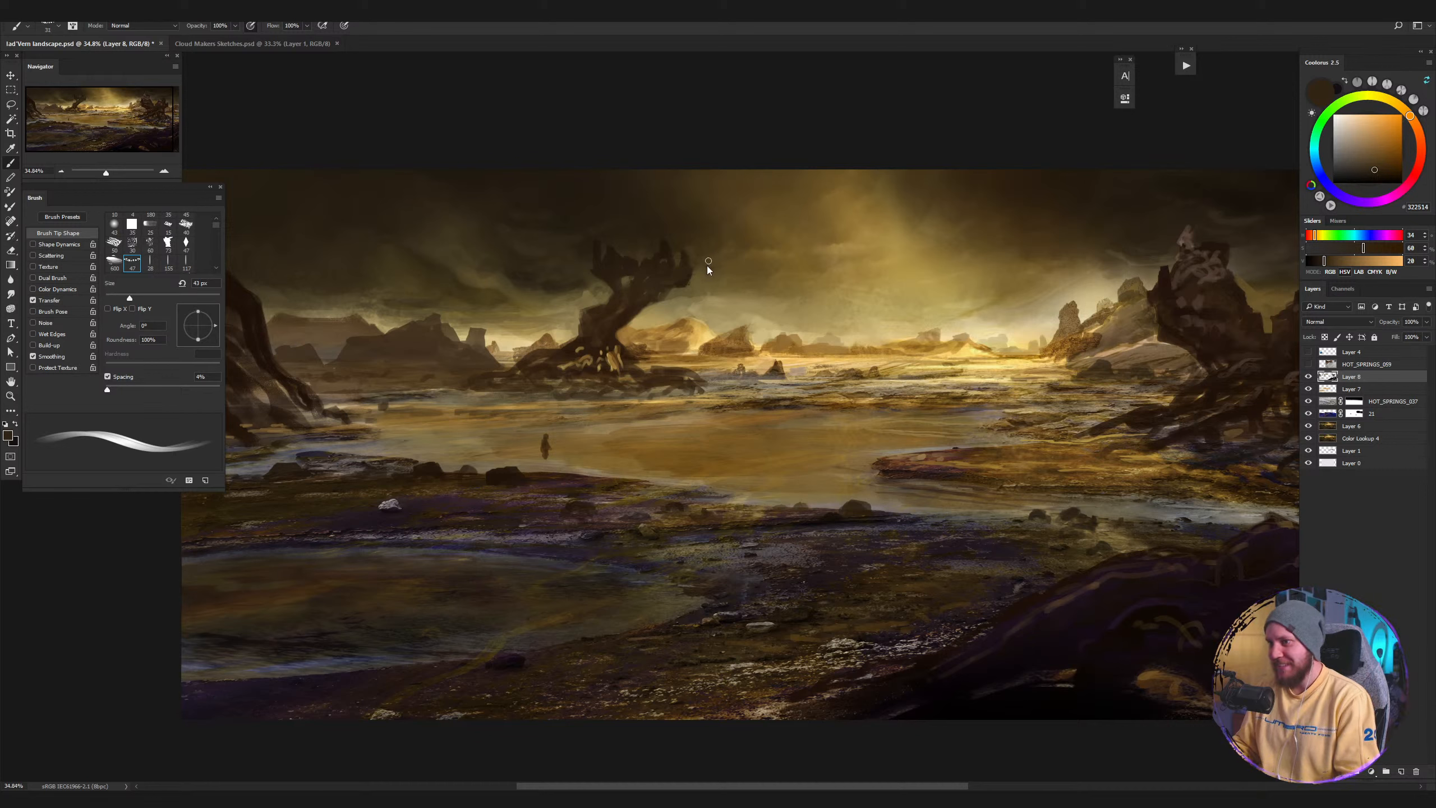
key("bracketleft")
left_click(674, 294, "alt")
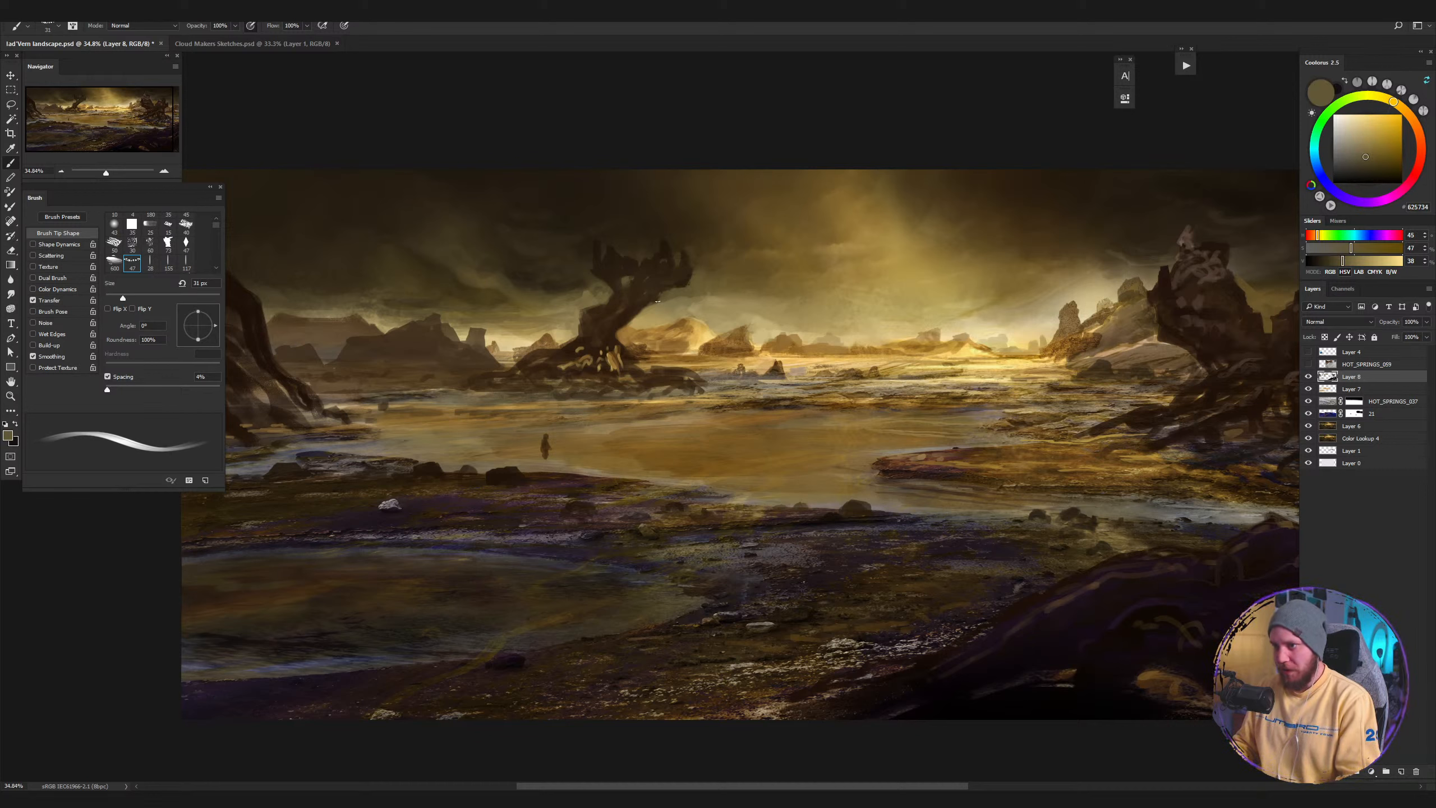
left_click(656, 299, "alt")
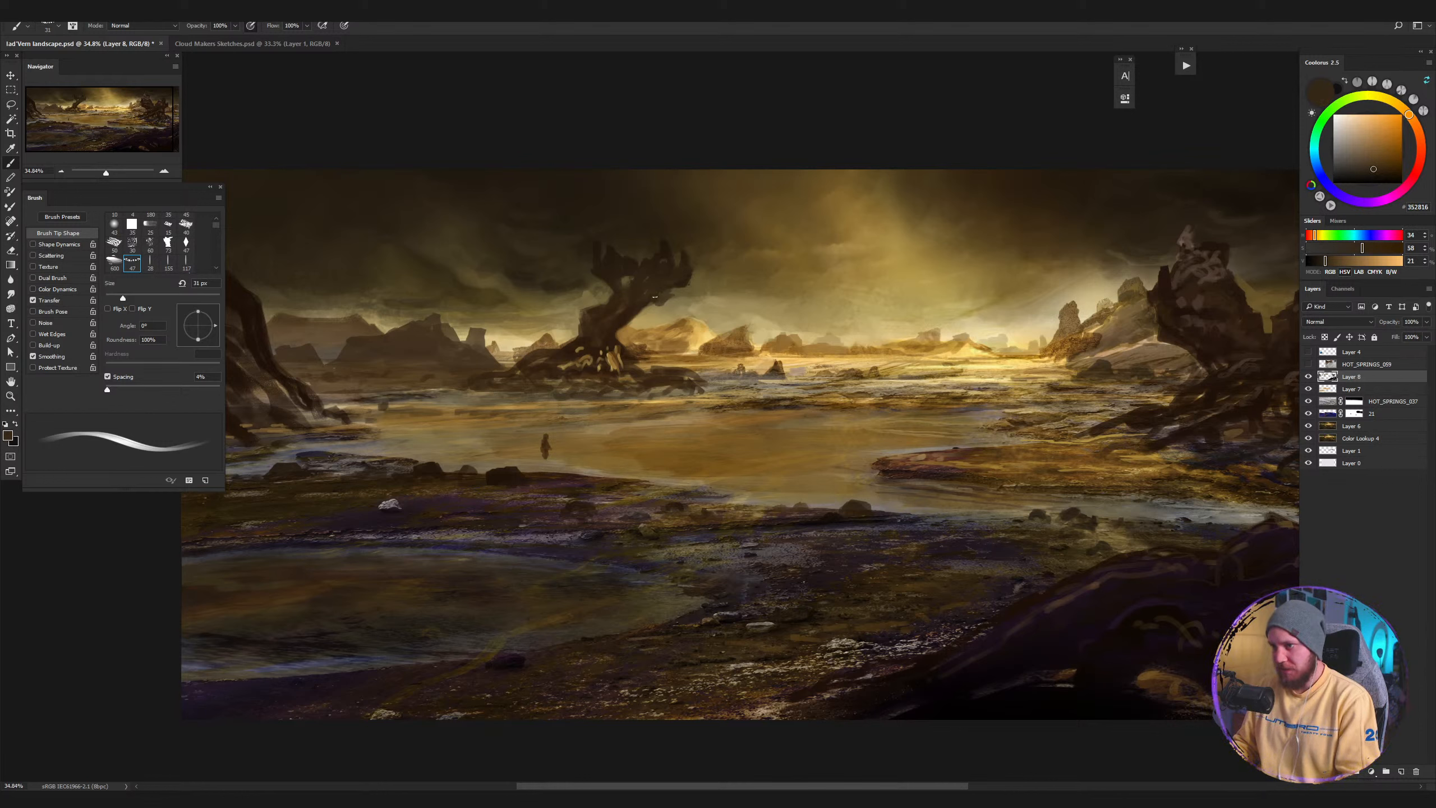
left_click(682, 287, "alt")
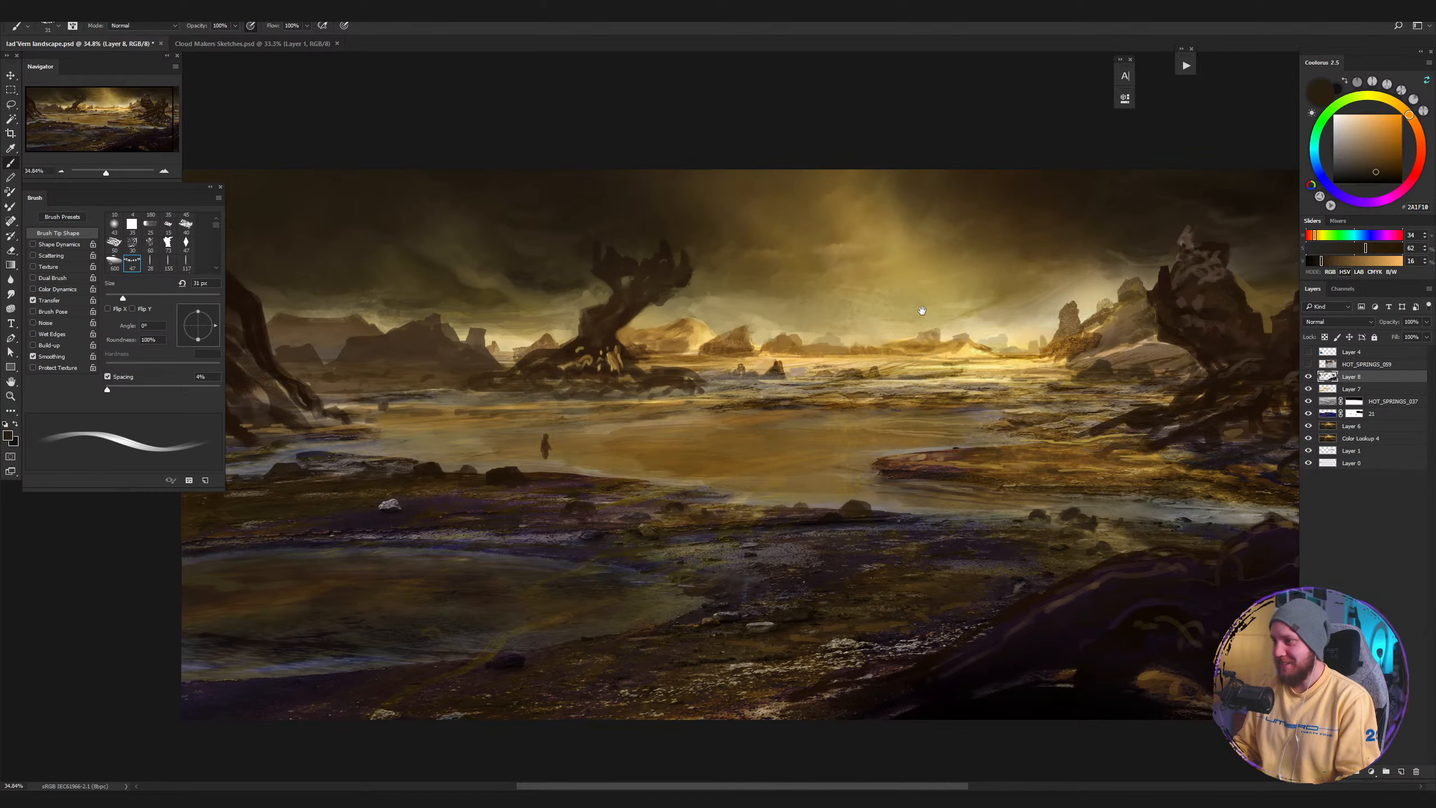
Sample brown and olive tones around the large twin-peaked stump and touch up the gap between its peaks on Layer 8.
left_click_drag(922, 311, 755, 300)
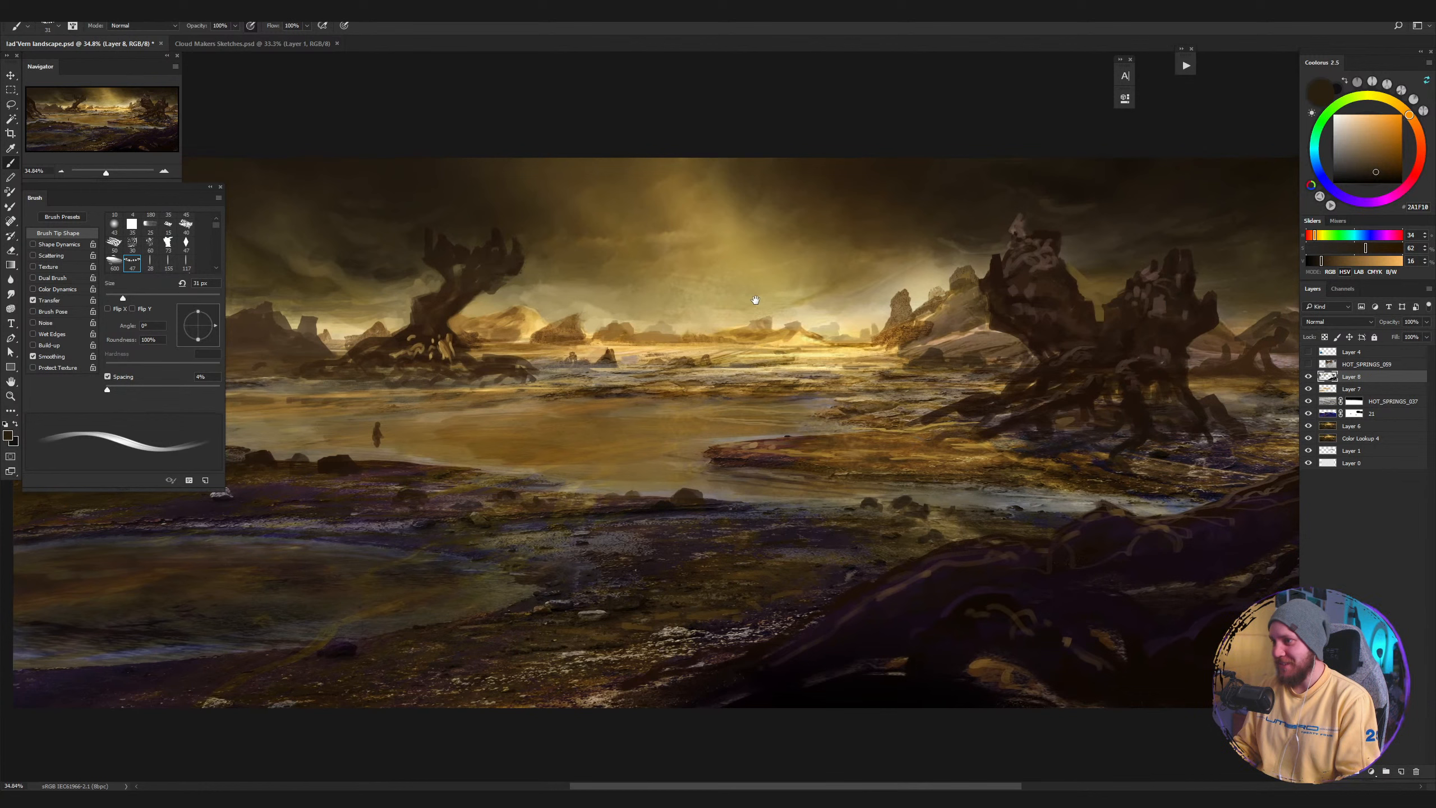
left_click(1021, 226, "alt")
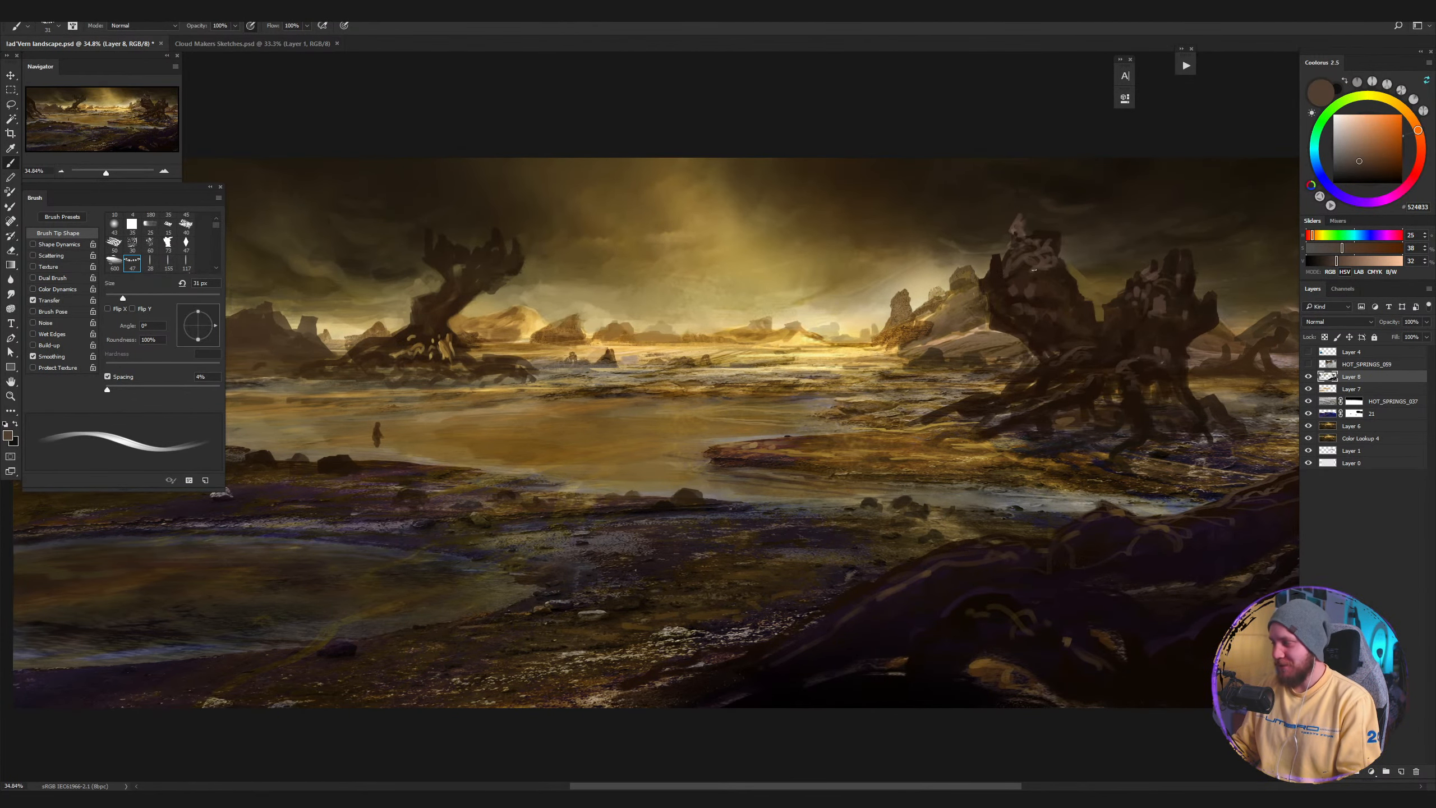
left_click_drag(1153, 291, 961, 305)
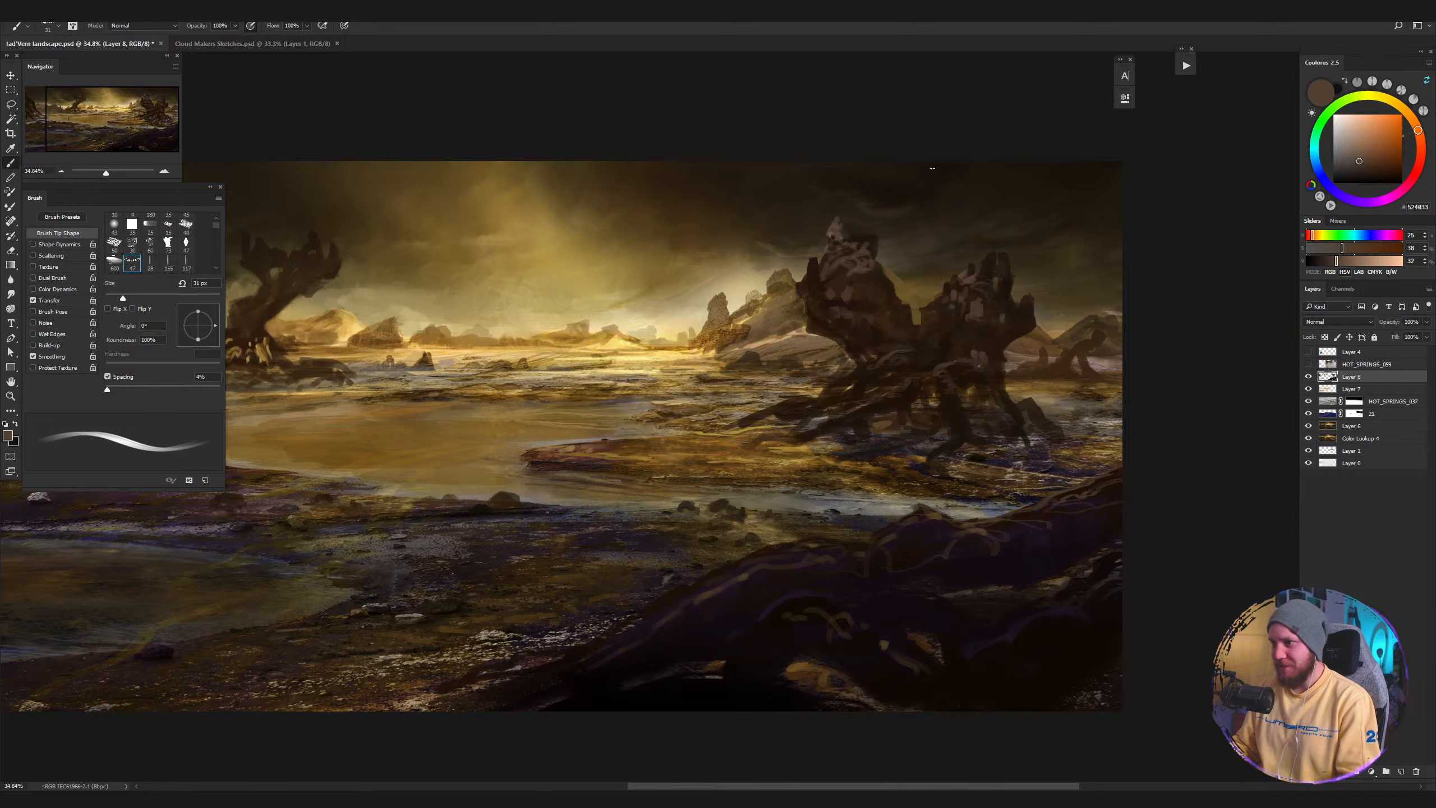
left_click(899, 275, "alt")
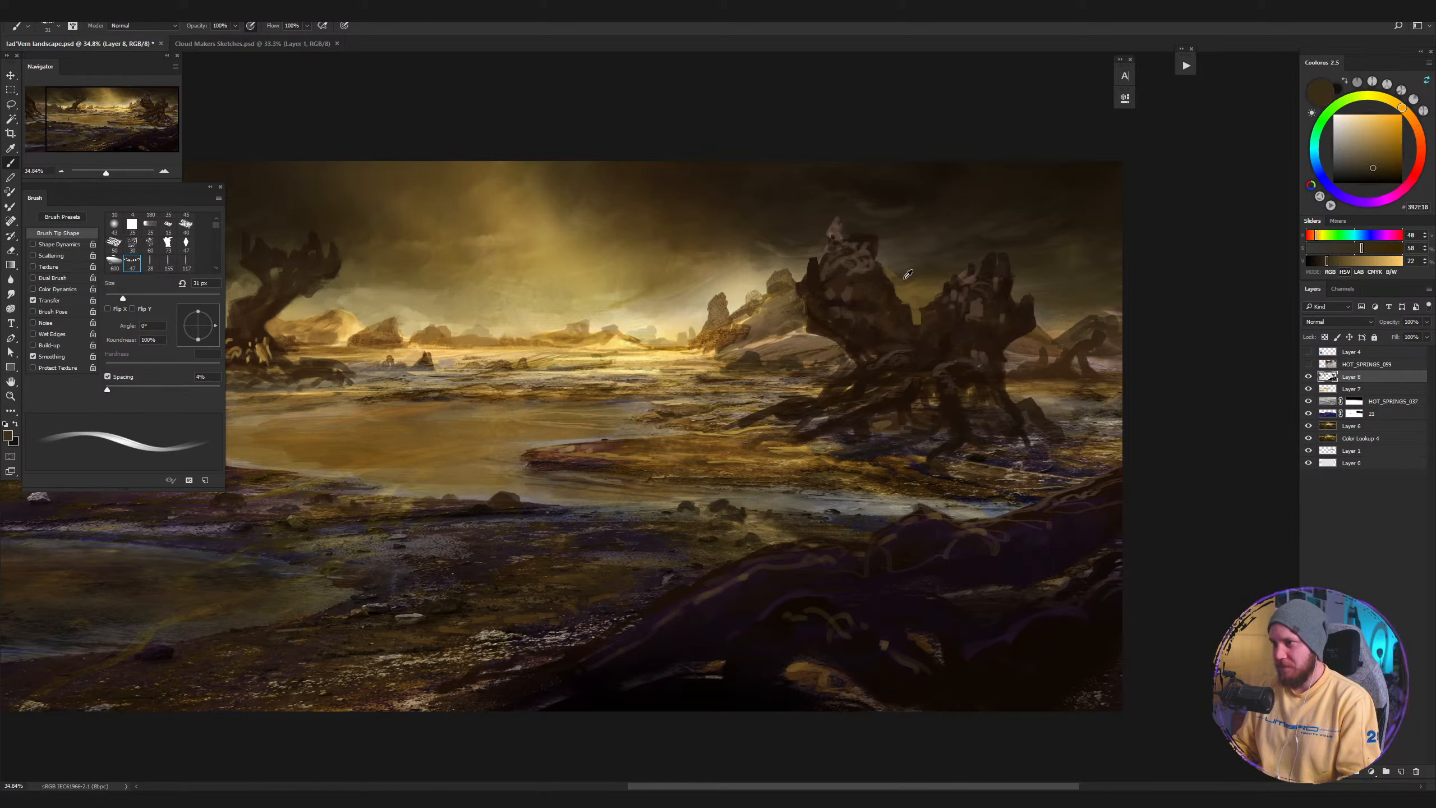
left_click(895, 277, "alt")
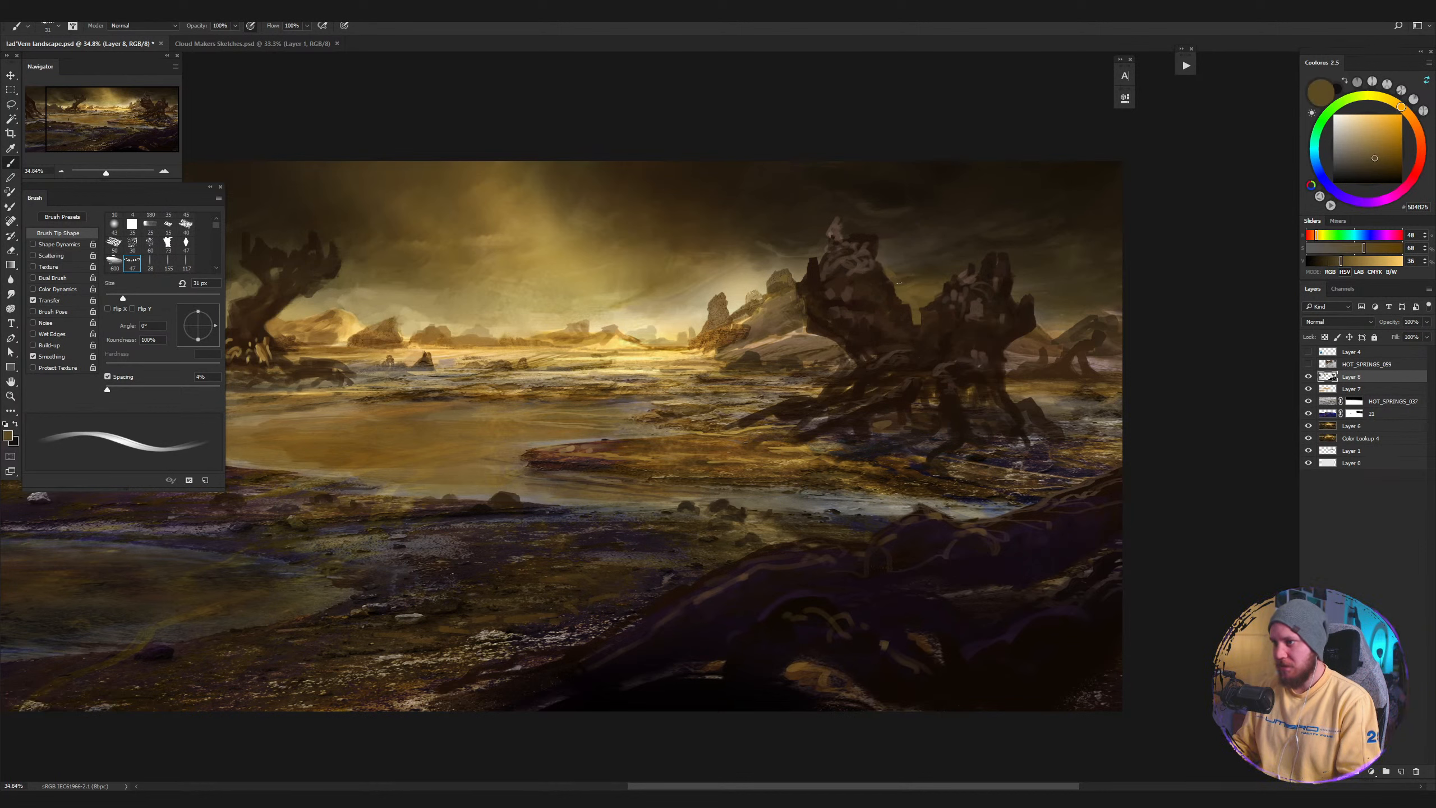
left_click(901, 282, "alt")
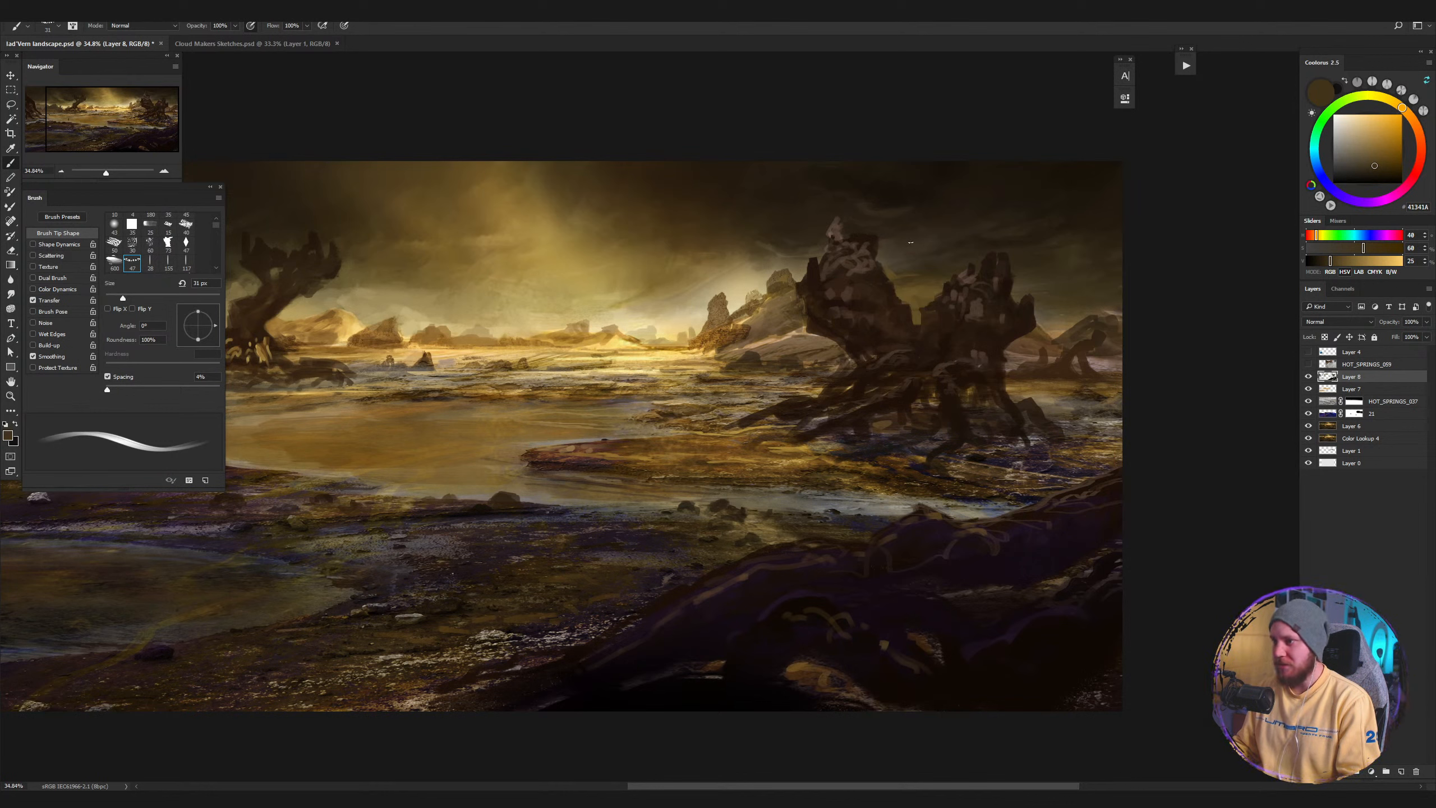
left_click(901, 263, "alt")
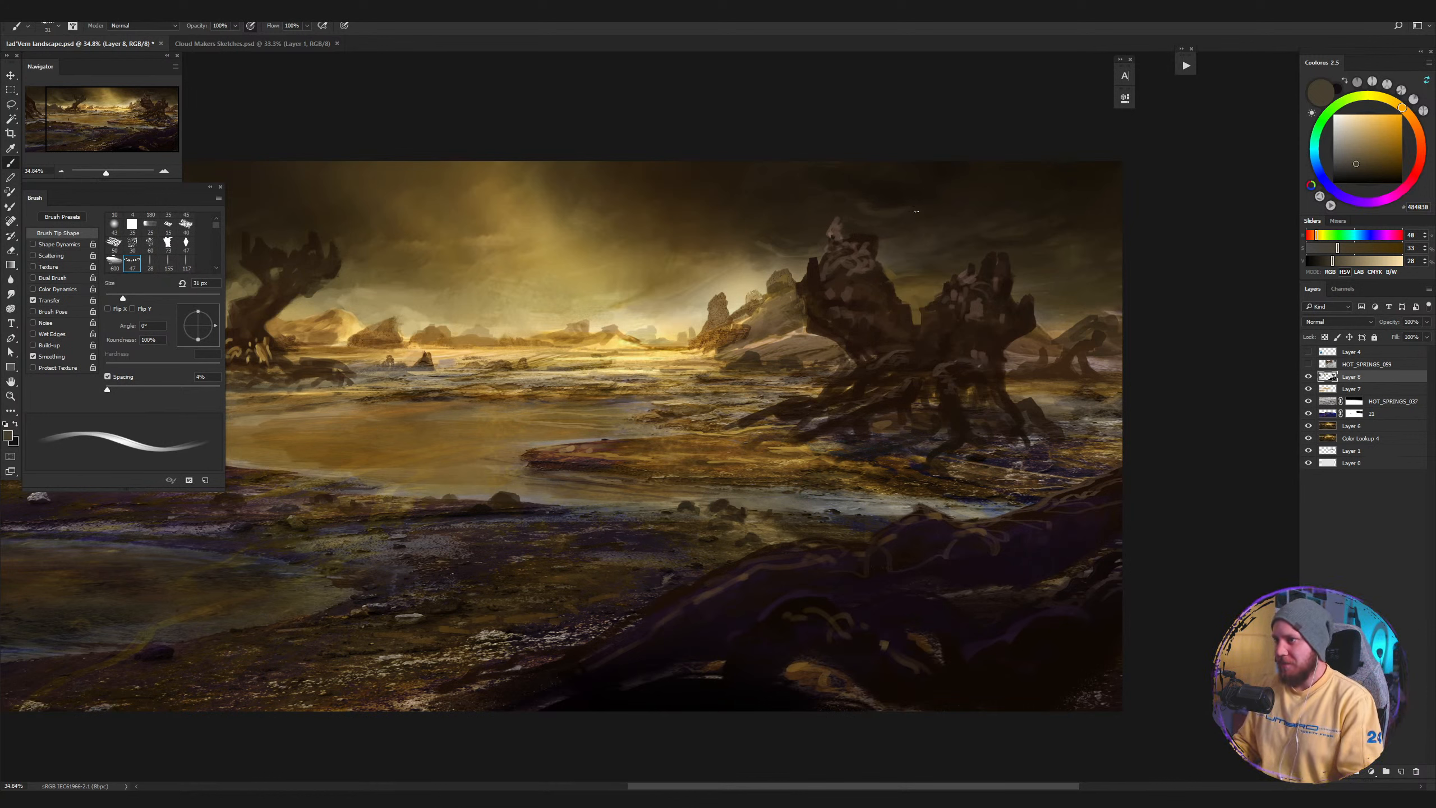
Sample dark brown and olive sky tones above the large stump and brush soft cloud wisps around its peaks.
left_click(893, 209, "alt")
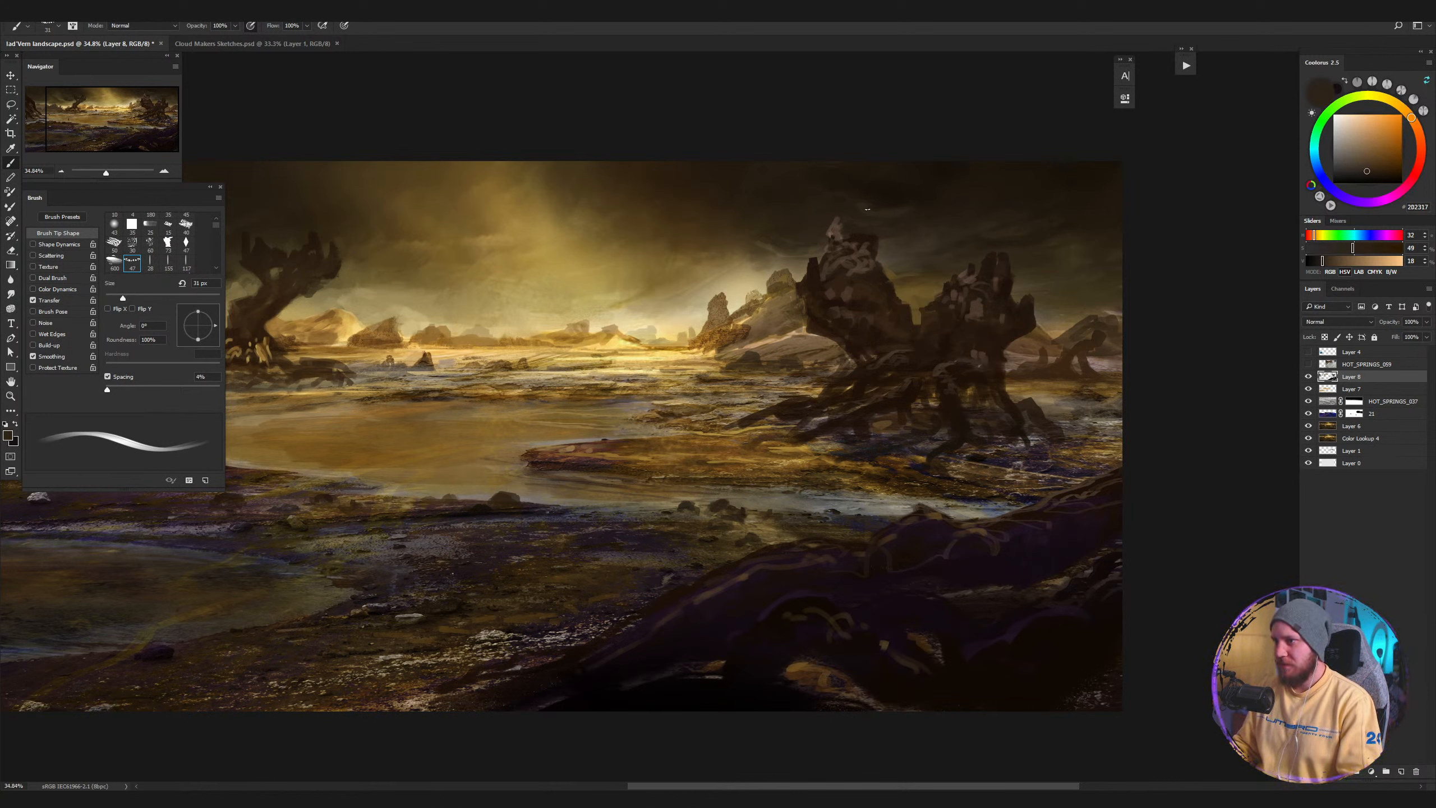
left_click(890, 203, "alt")
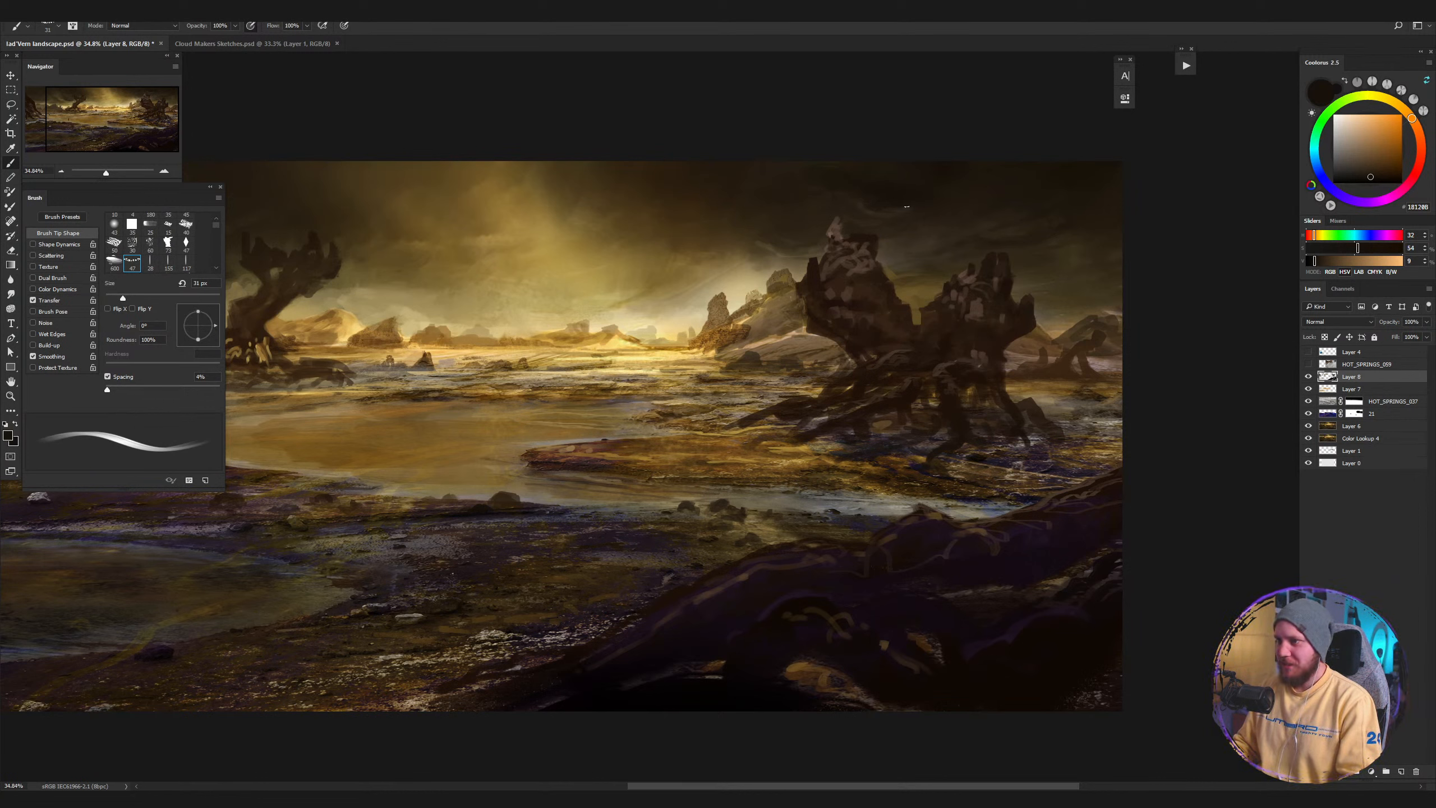
left_click(899, 209, "alt")
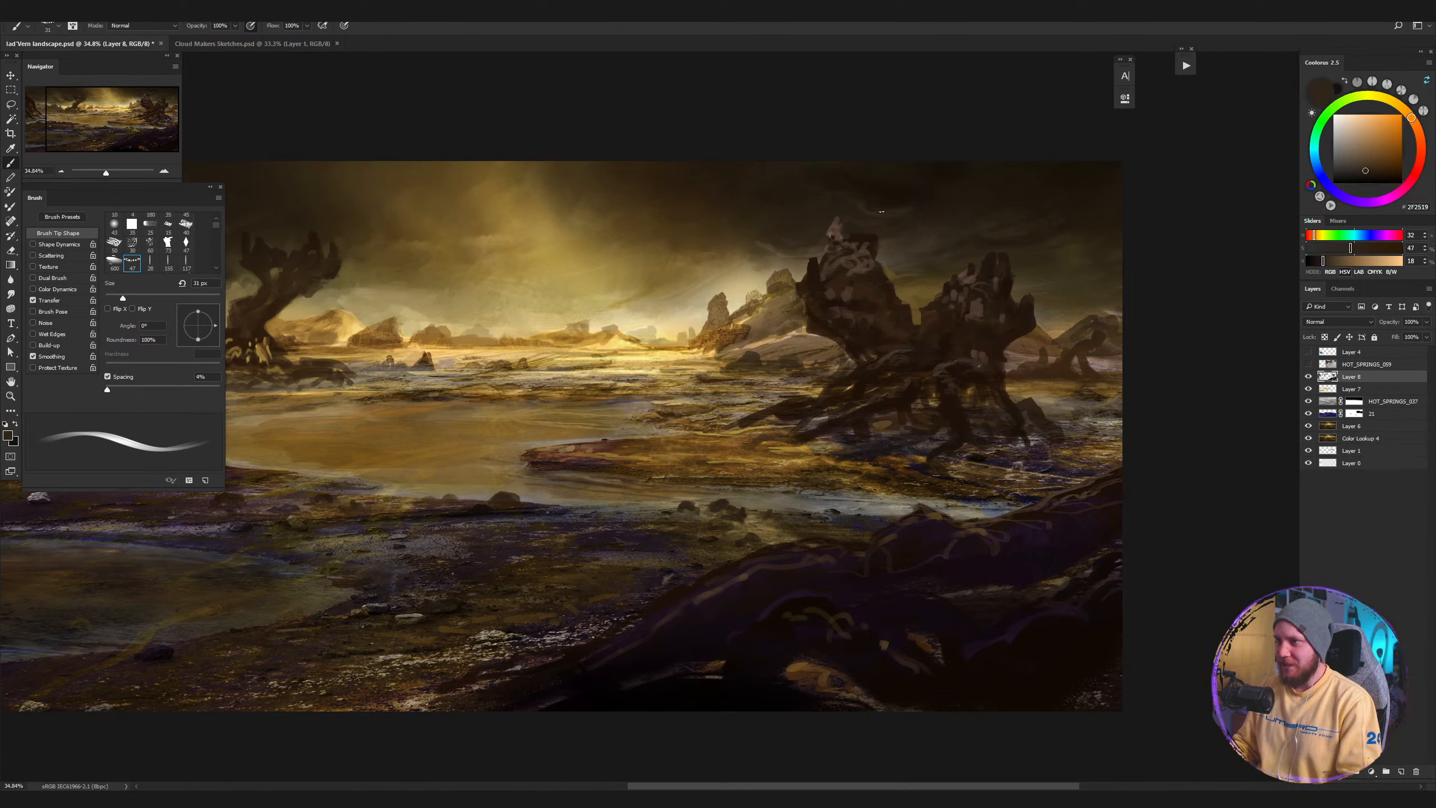
left_click(1075, 244, "alt")
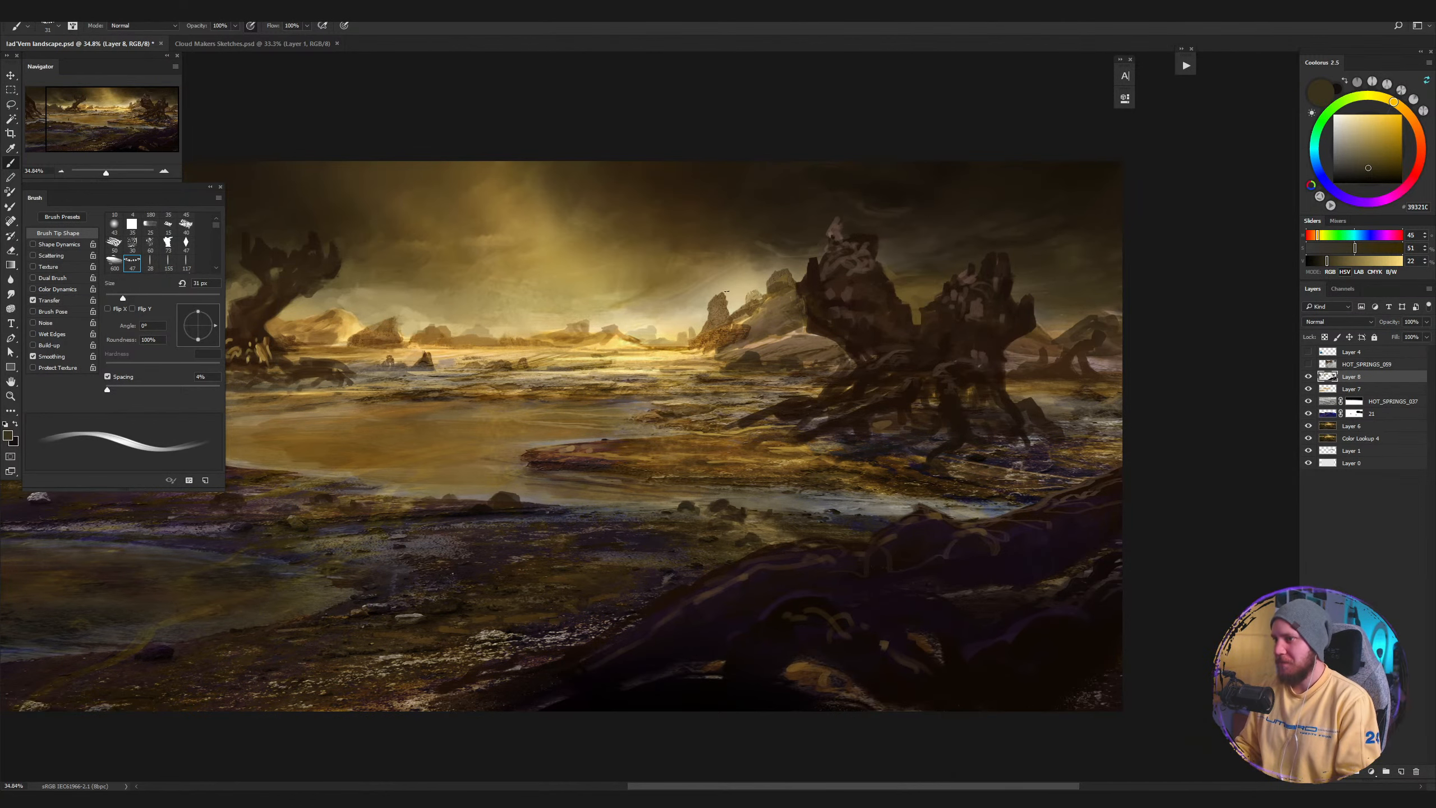
scroll(725, 291, "left", 5)
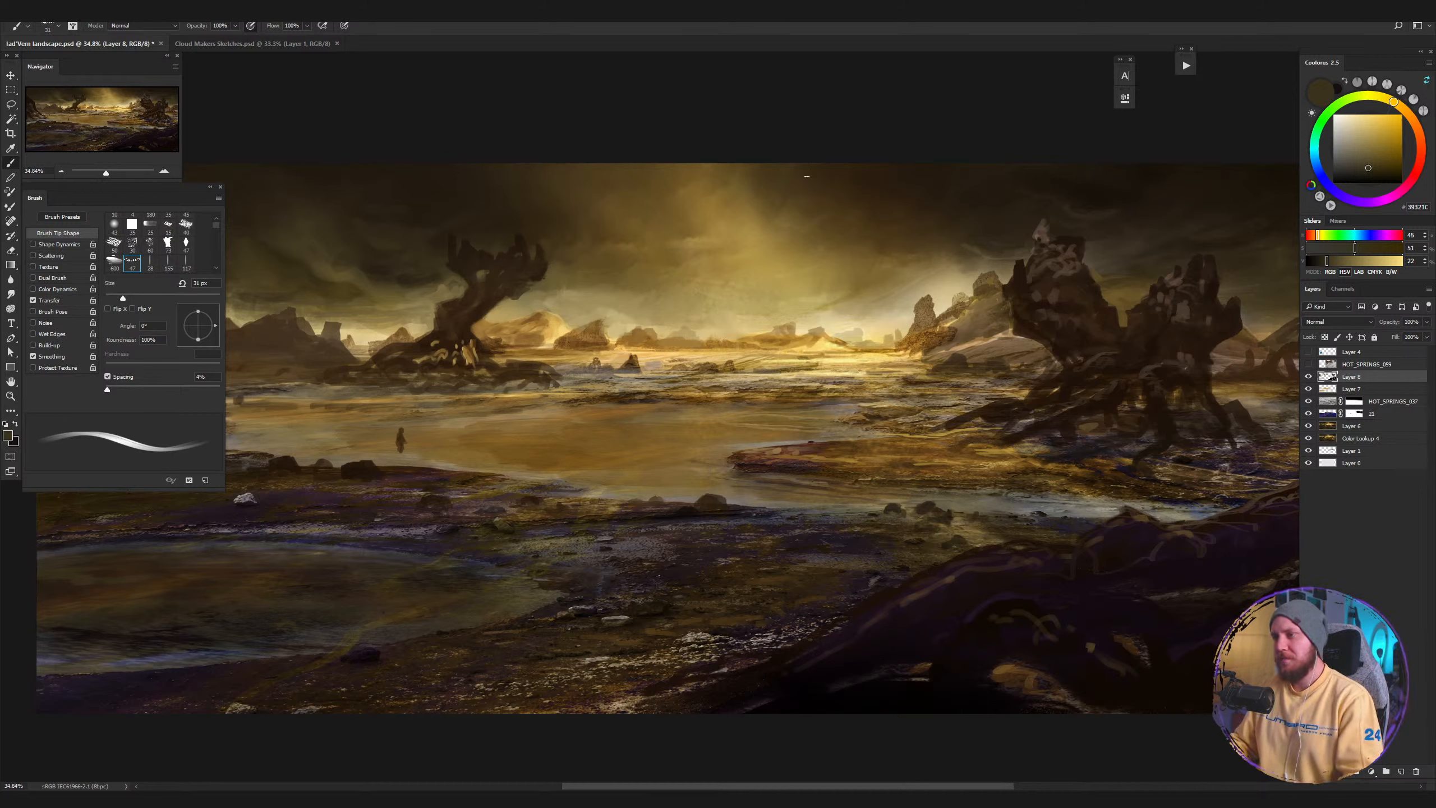
left_click(1095, 195, "alt")
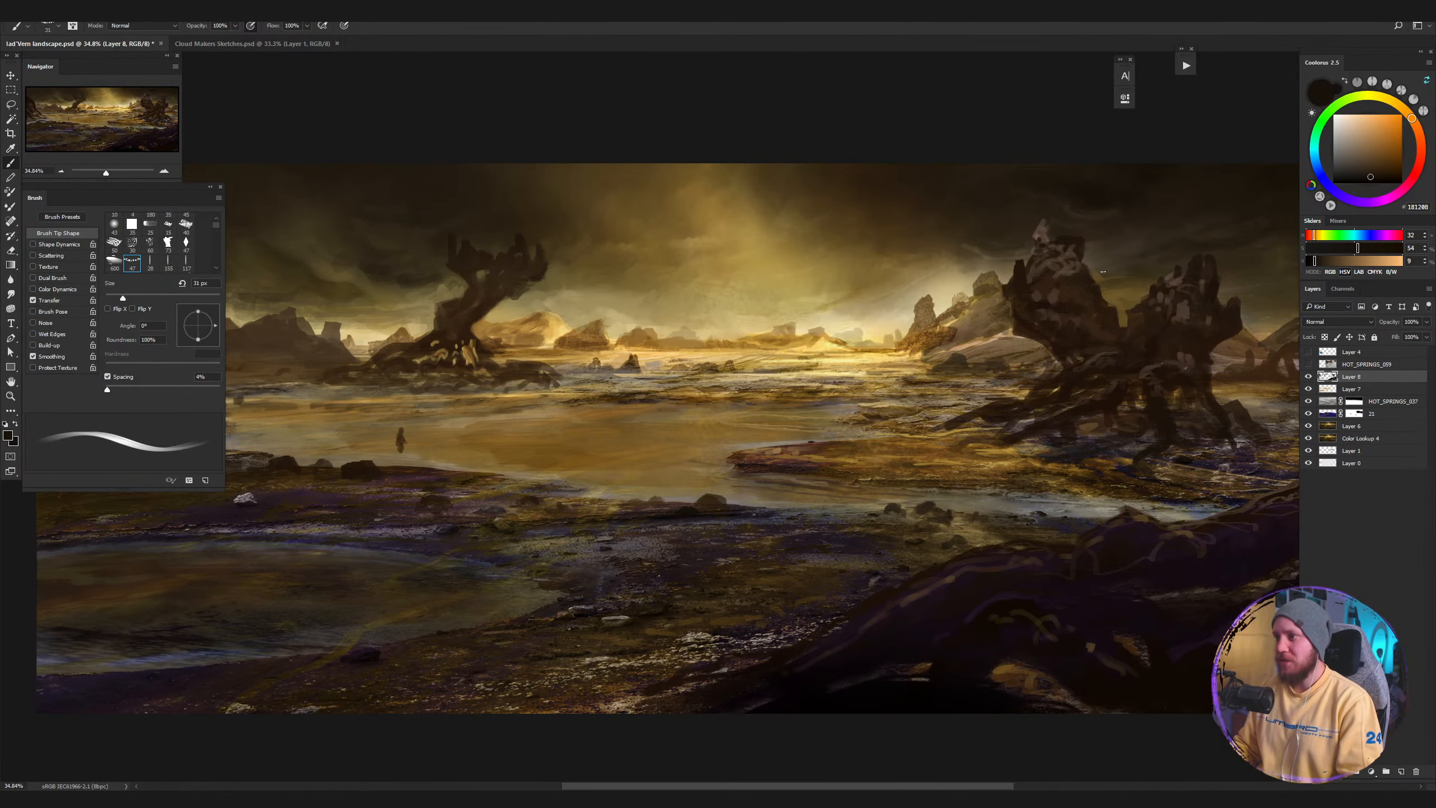
Sample dark browns from the large stump's trunk and roots and rework their shadowed shapes with the brush.
left_click_drag(1145, 345, 984, 331)
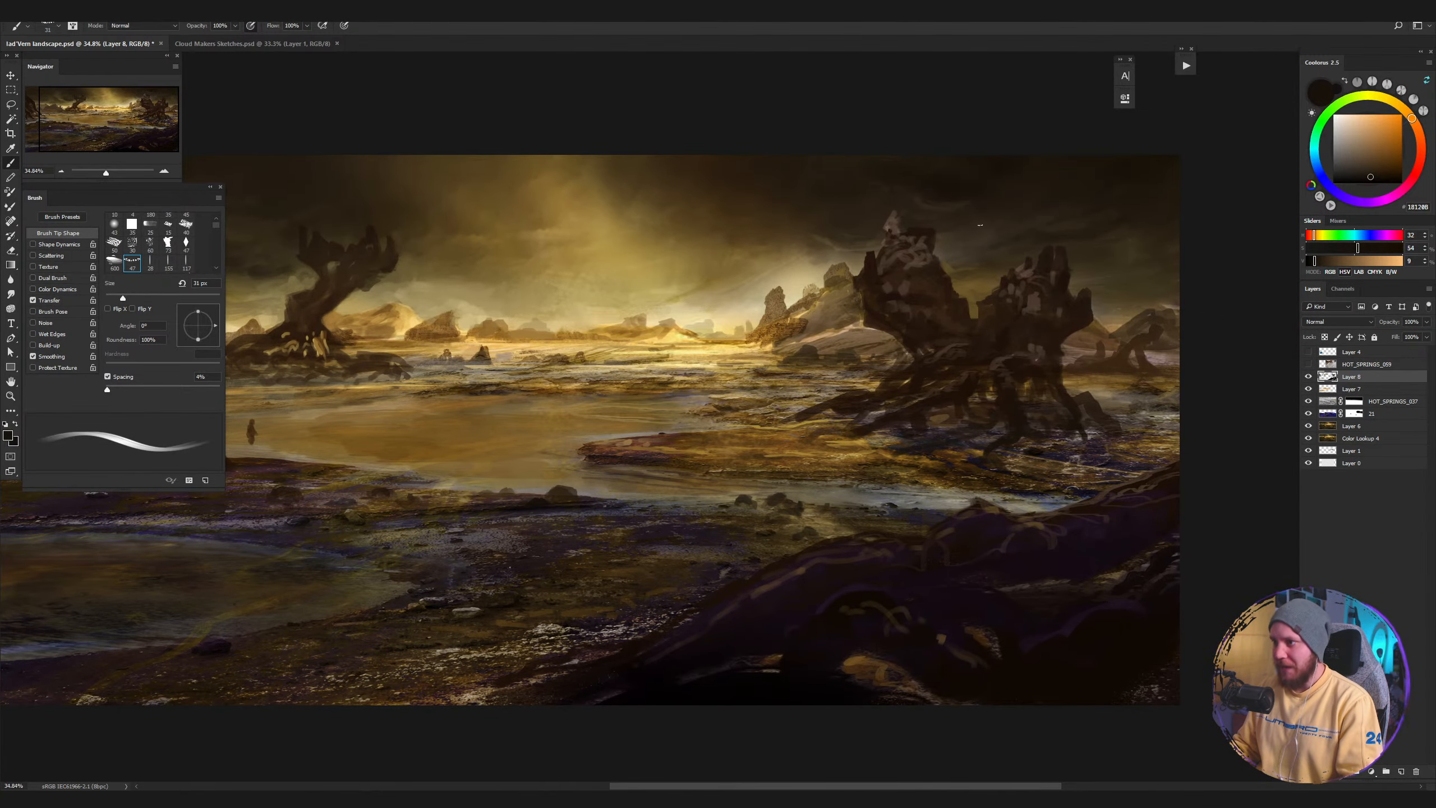
left_click(990, 309, "alt")
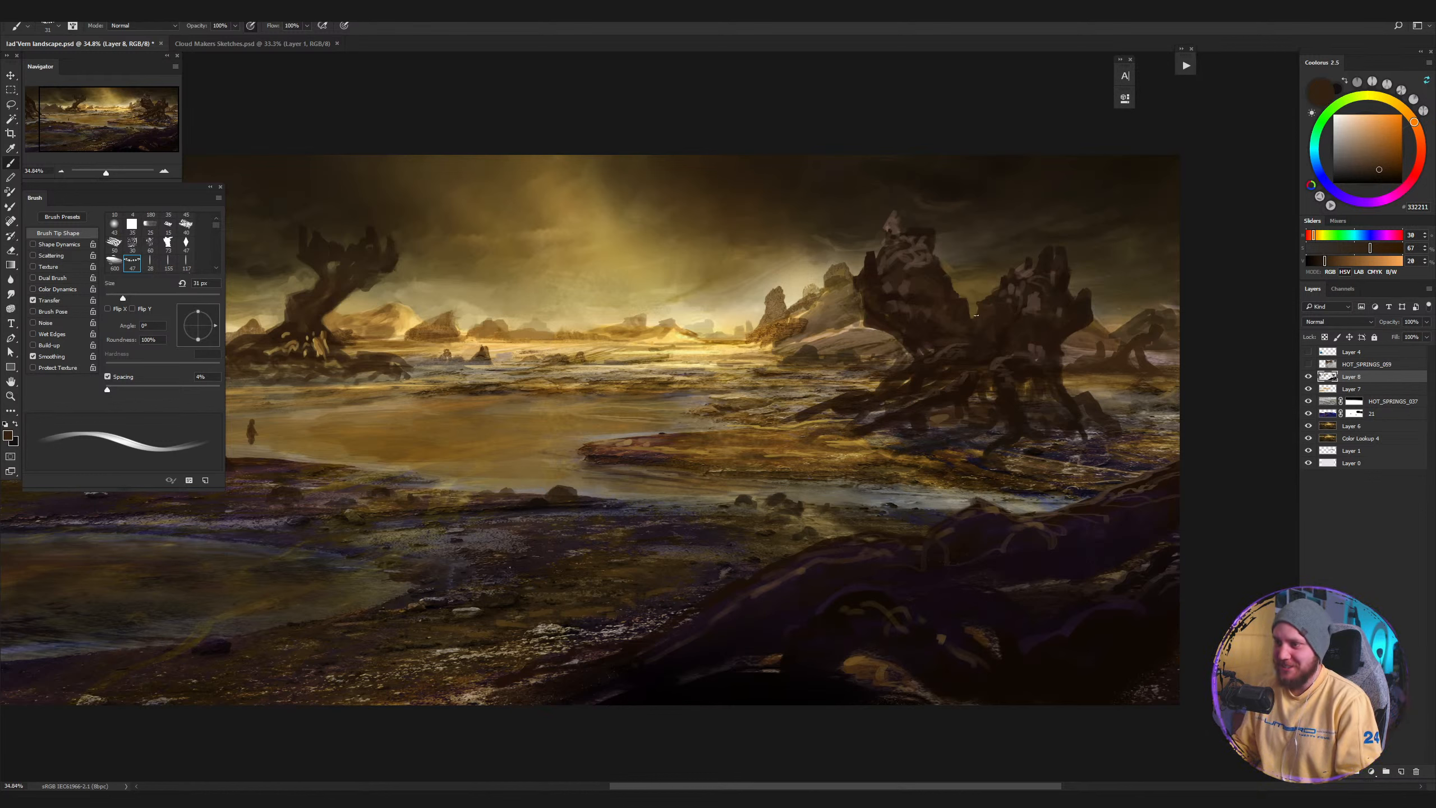
left_click(1016, 331, "alt")
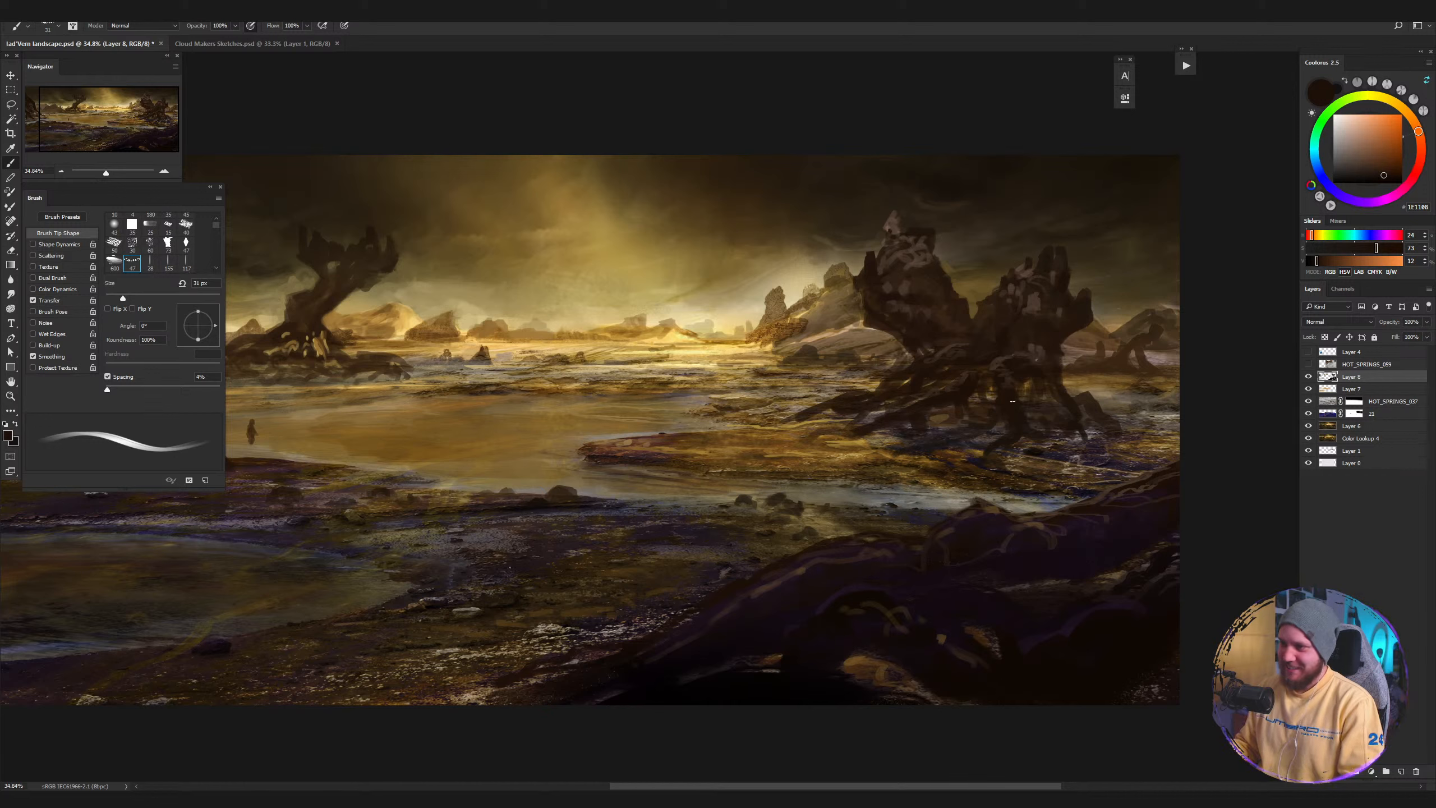
left_click(1037, 449, "alt")
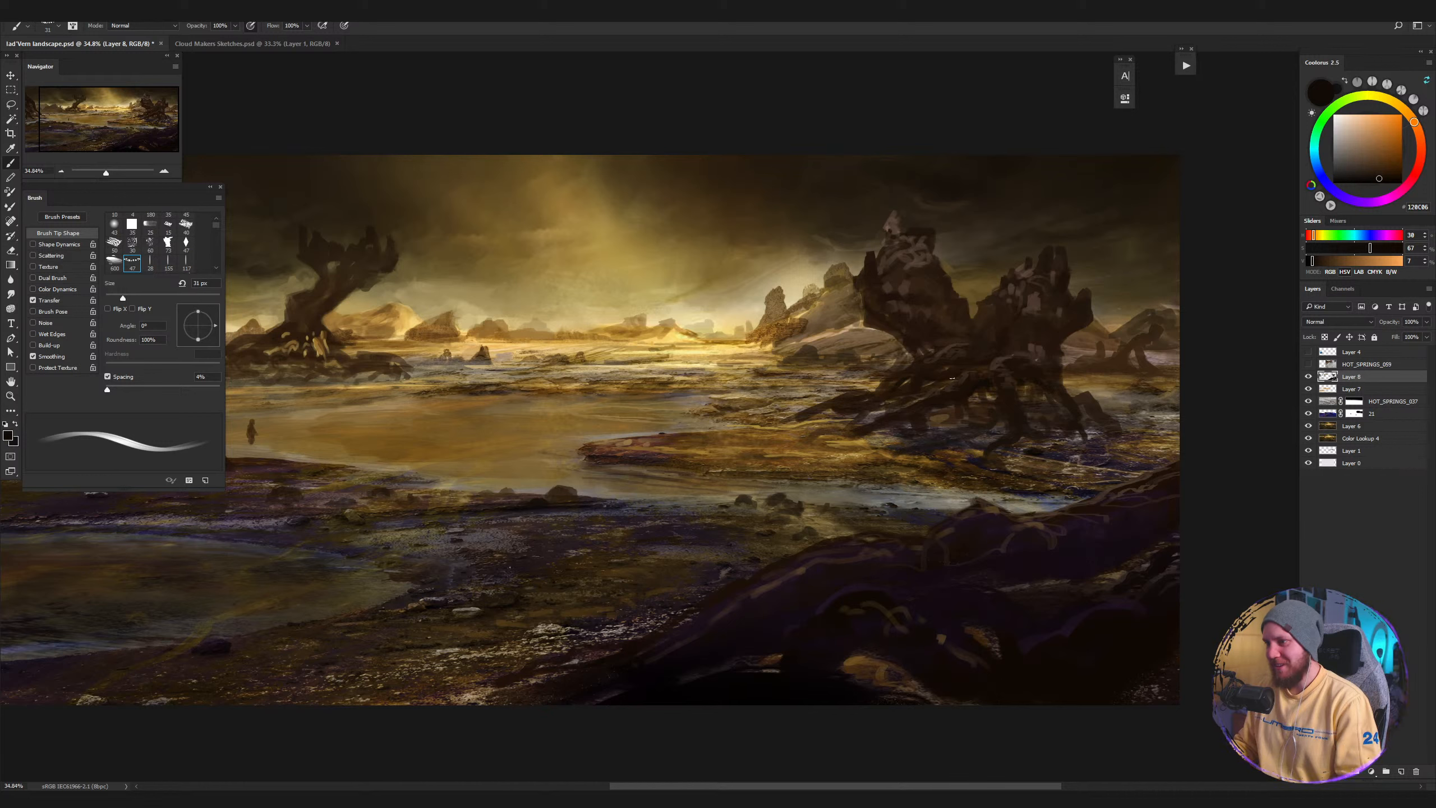
left_click(924, 280, "alt")
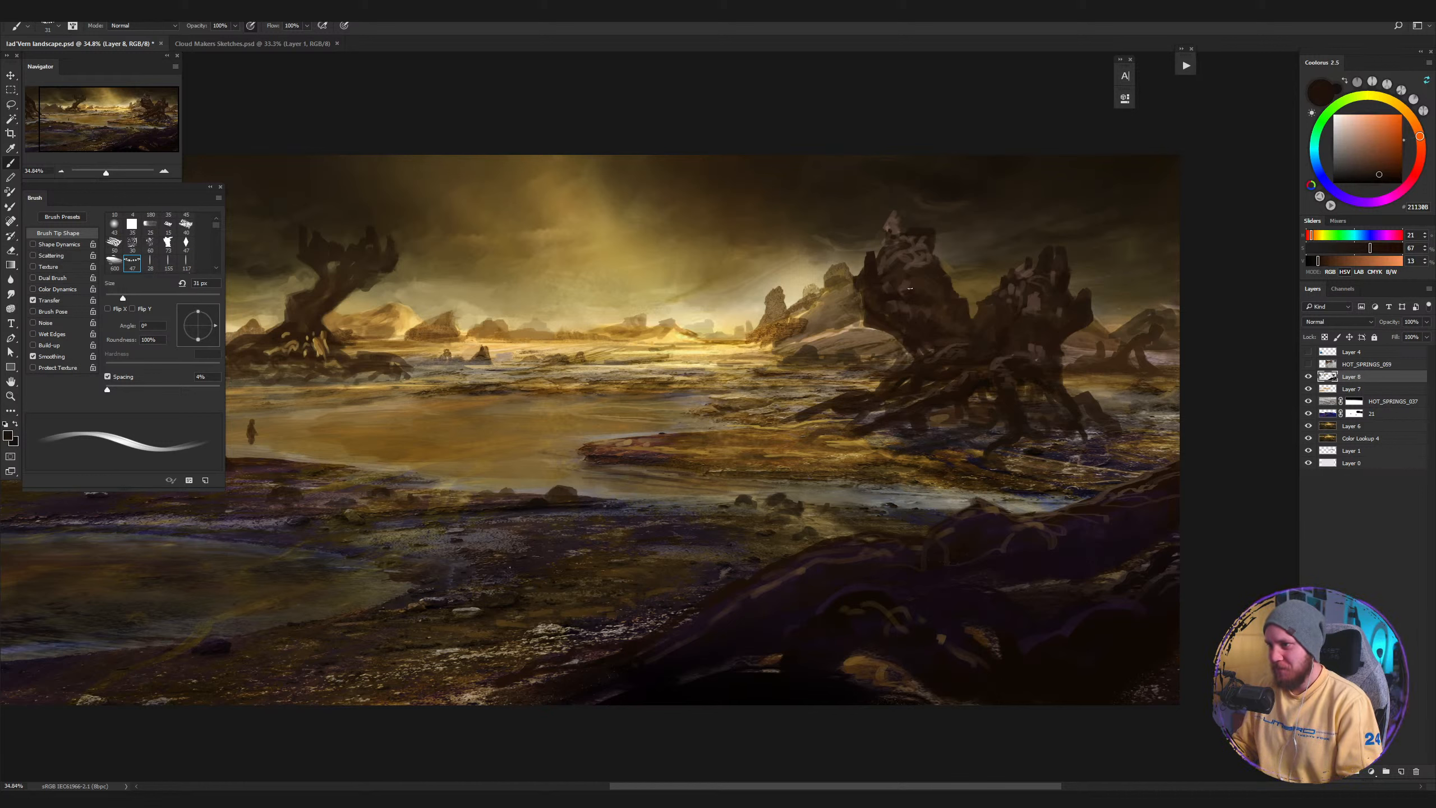
left_click(914, 292, "alt")
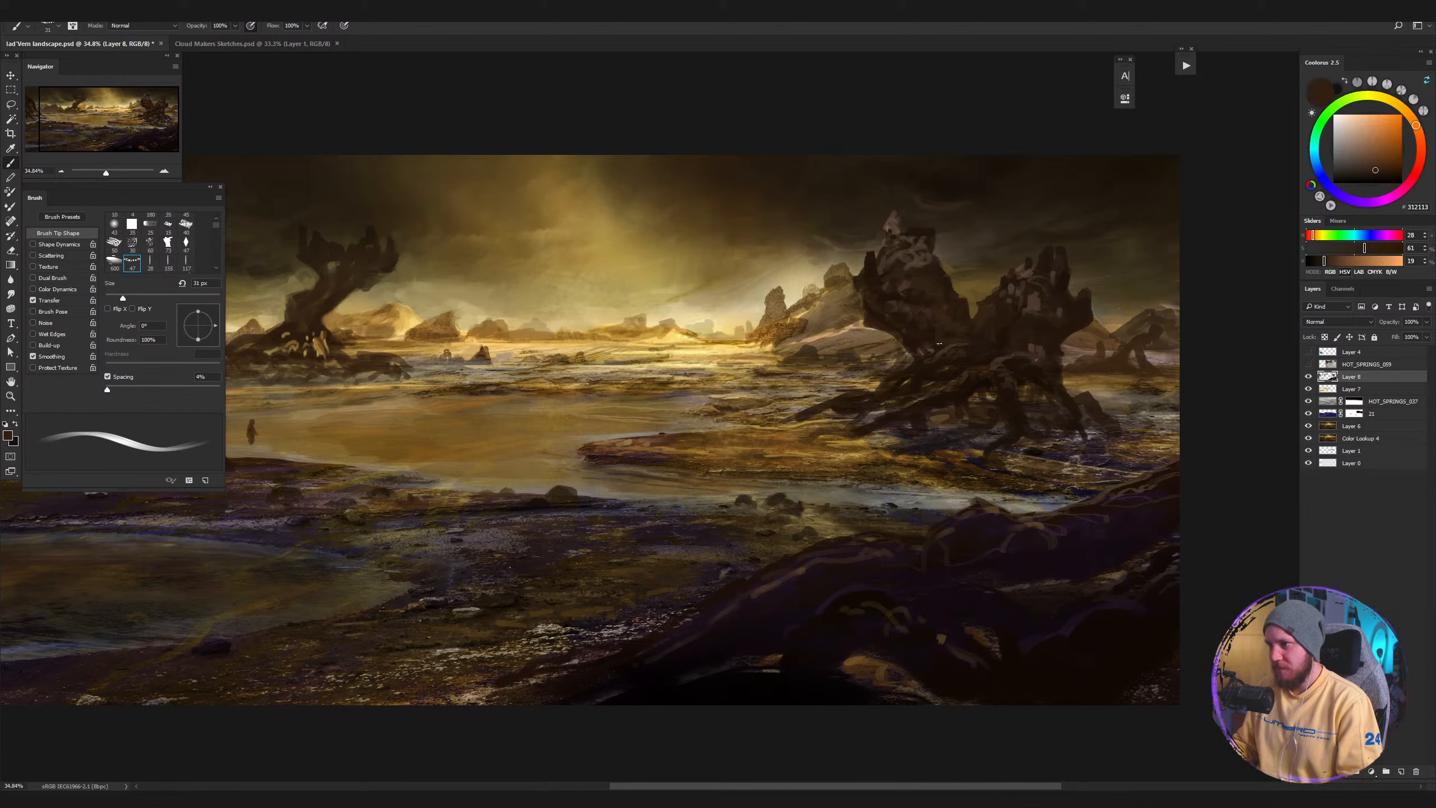
left_click(941, 322, "alt")
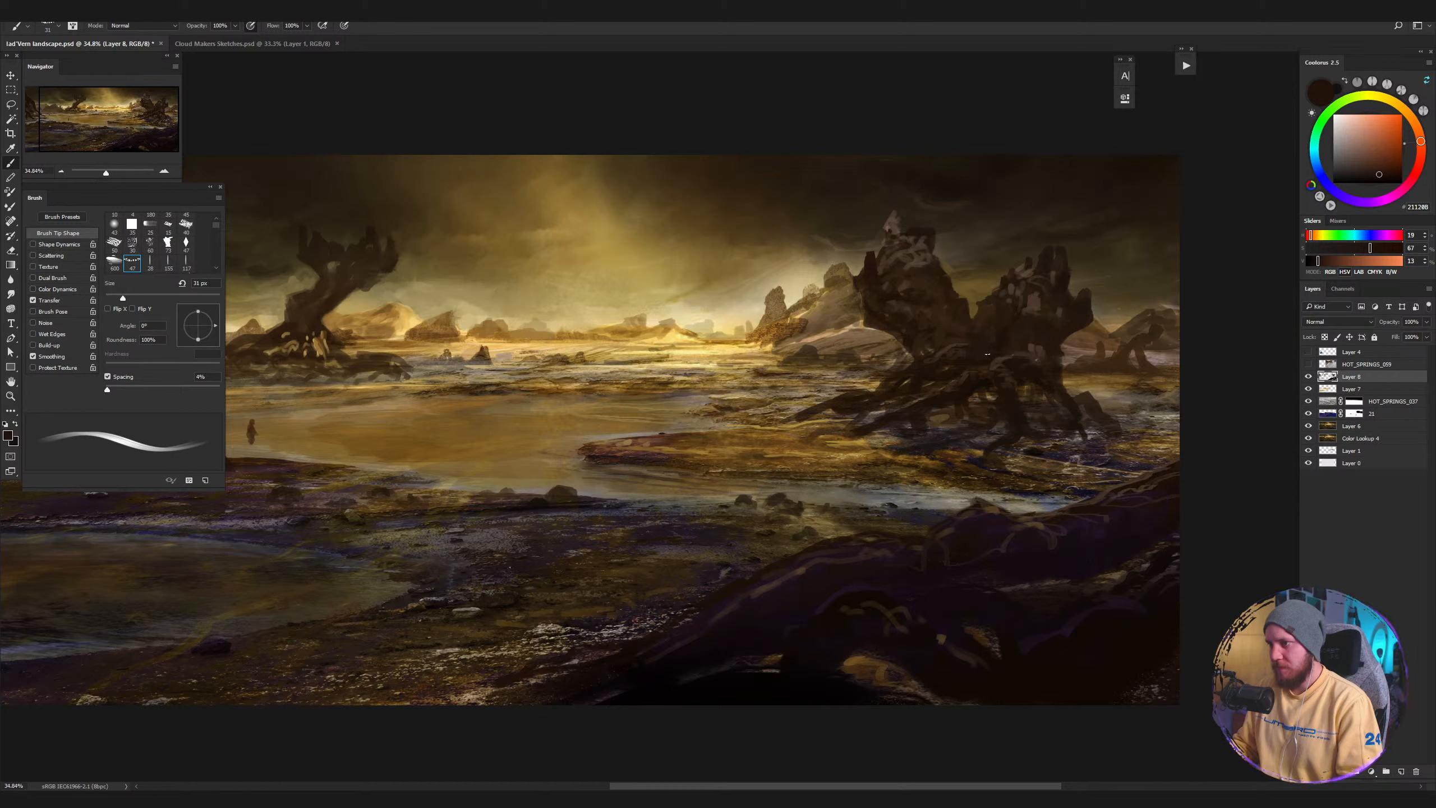
Check the painting's values in the grayscale proof view, set the brush mode to Color Dodge and sample brown from the large stump.
key("ctrl+y")
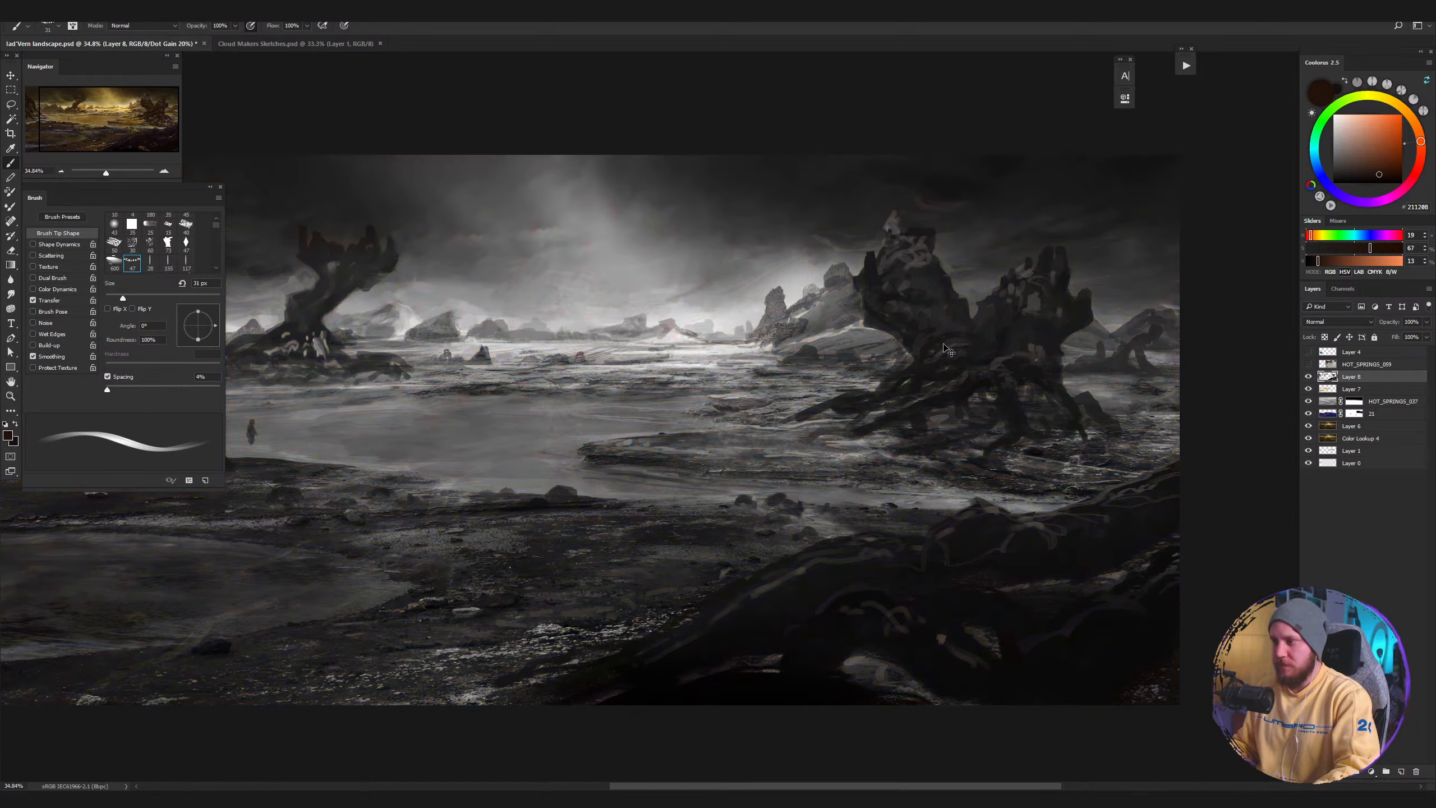
right_click(1015, 329, "shift")
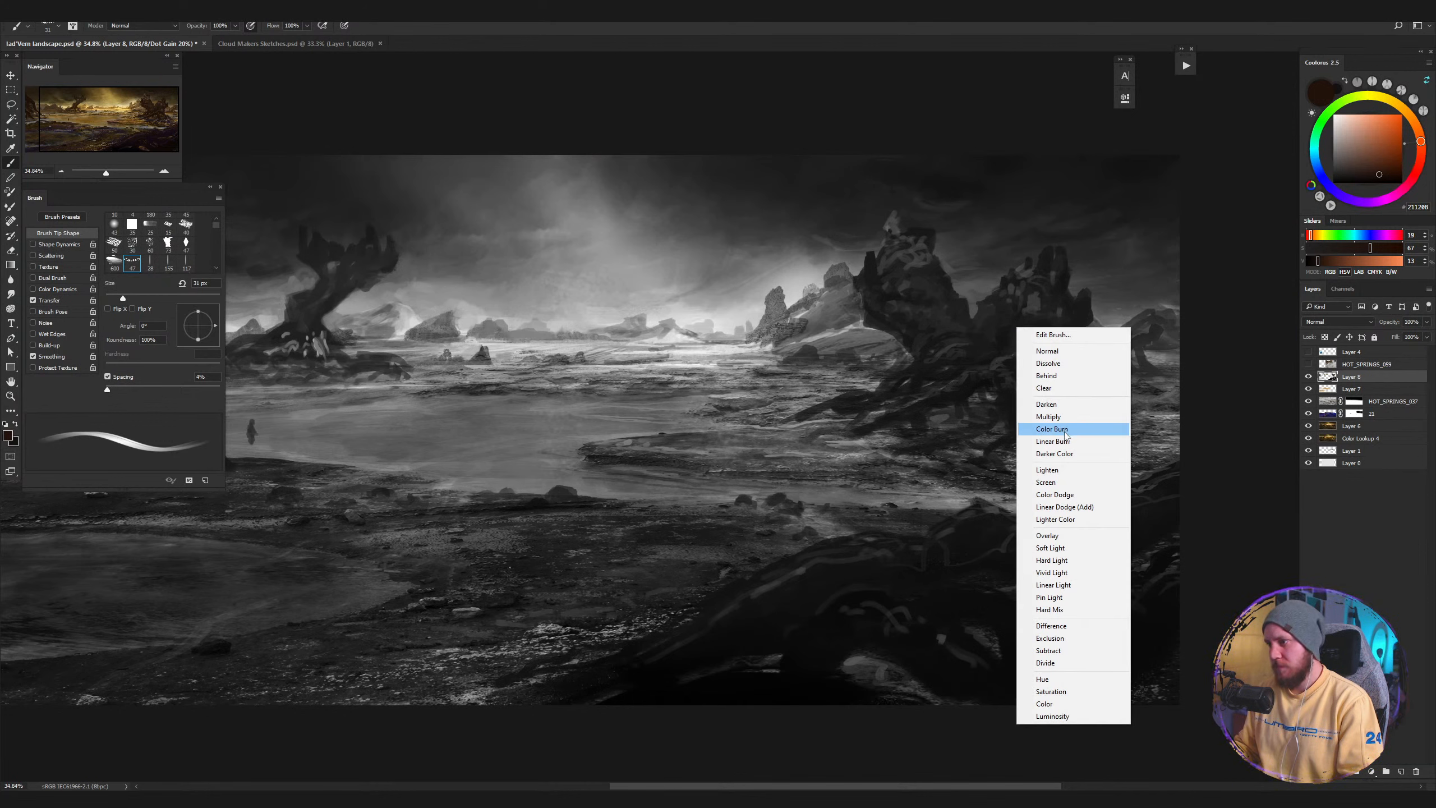
left_click(1055, 495)
left_click(917, 249, "alt")
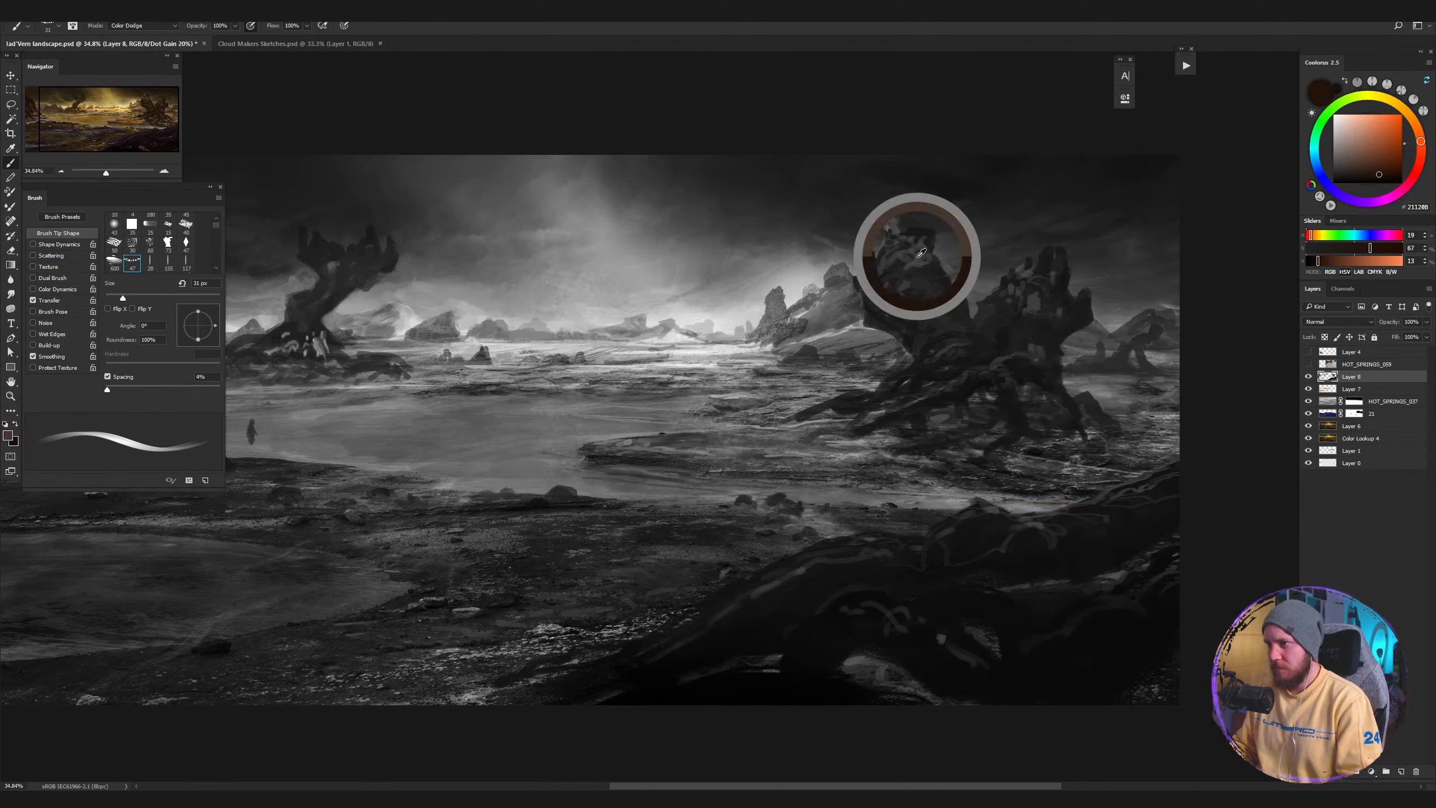
key("ctrl+y")
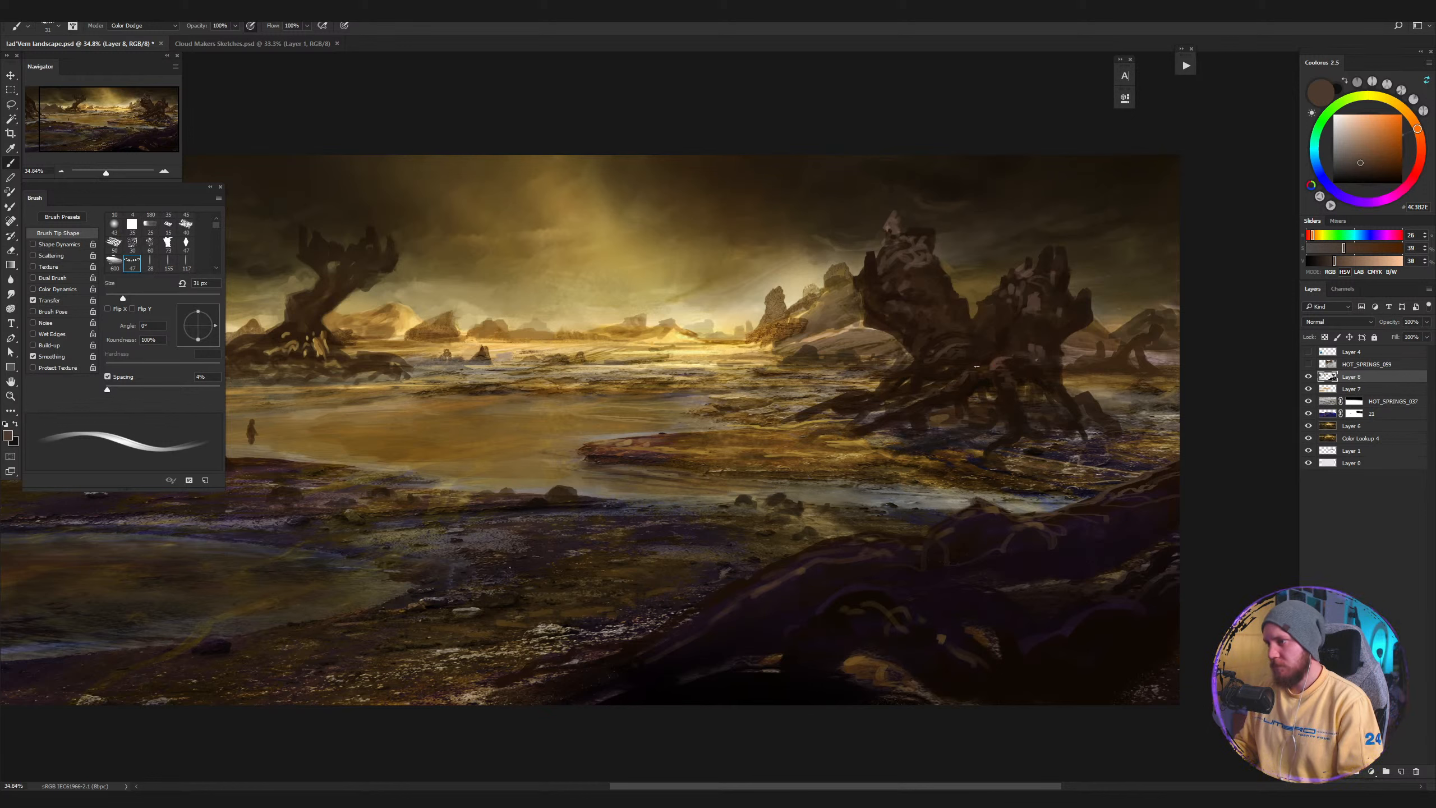
Sample light tan from the hills behind the large stump, brush warm highlights onto its upper roots and undo the extra stroke over the shoreline.
left_click(833, 333, "alt")
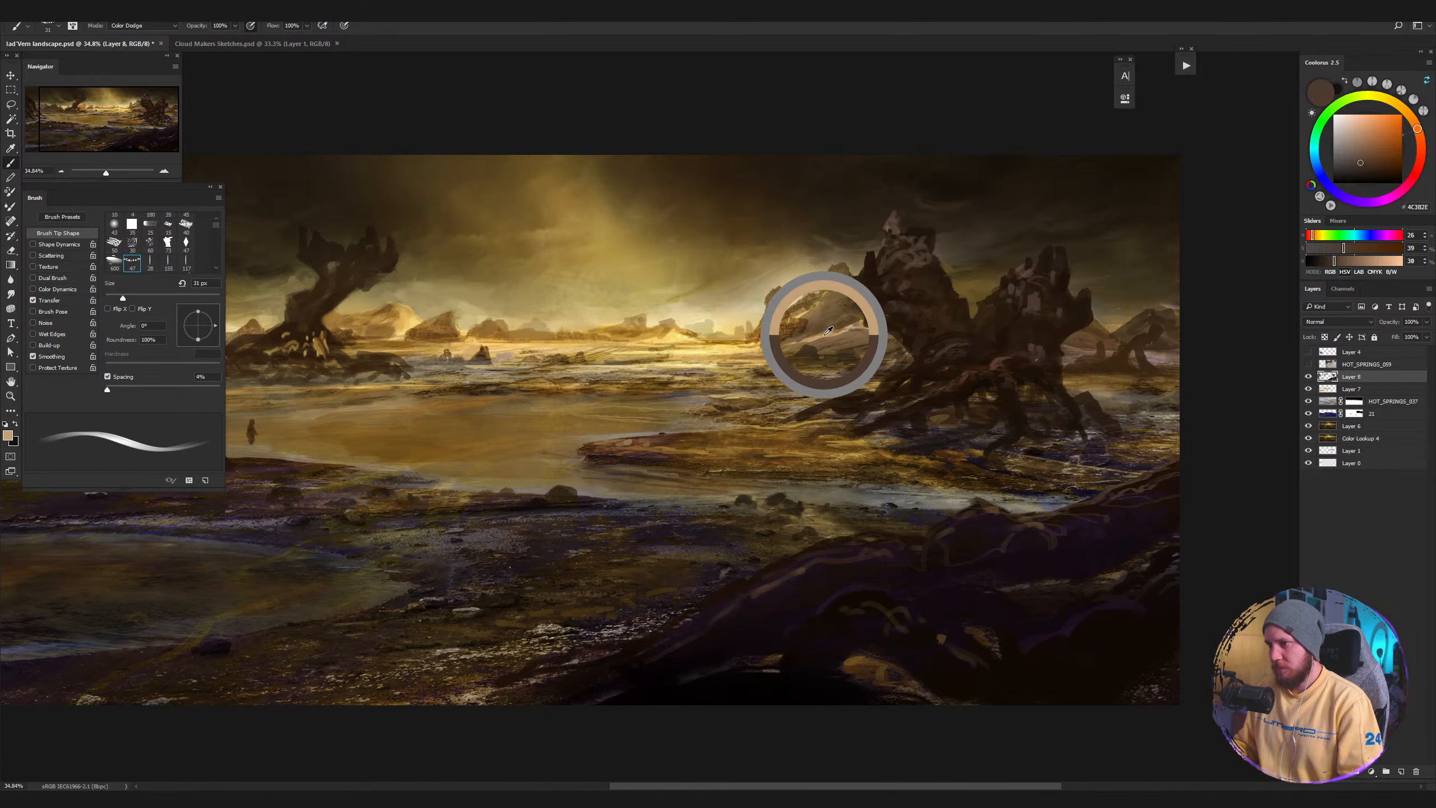
mouse_move(973, 374)
left_mouse_down()
mouse_move(944, 384)
mouse_move(1001, 372)
left_mouse_up()
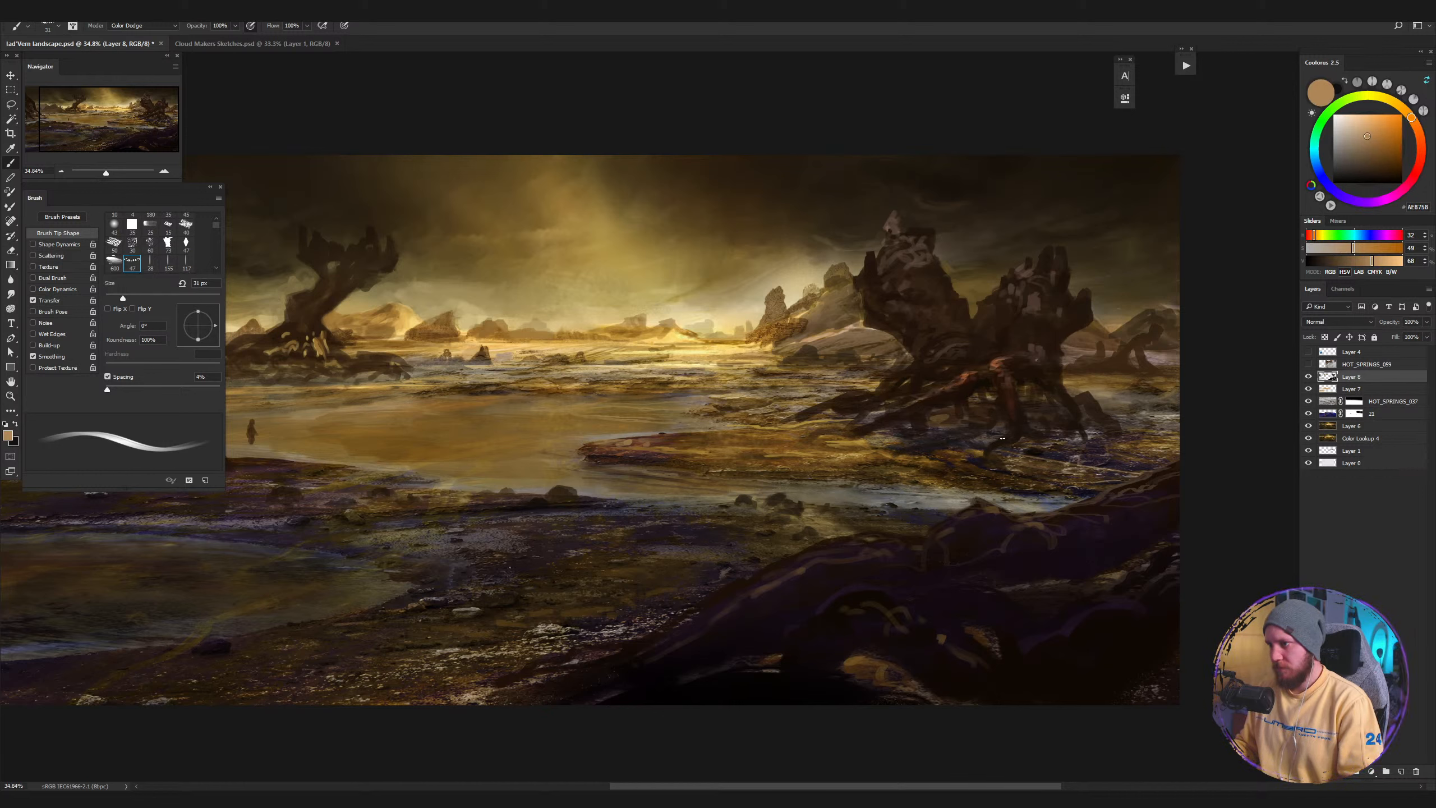
mouse_move(974, 433)
left_mouse_down()
mouse_move(991, 474)
mouse_move(963, 499)
left_mouse_up()
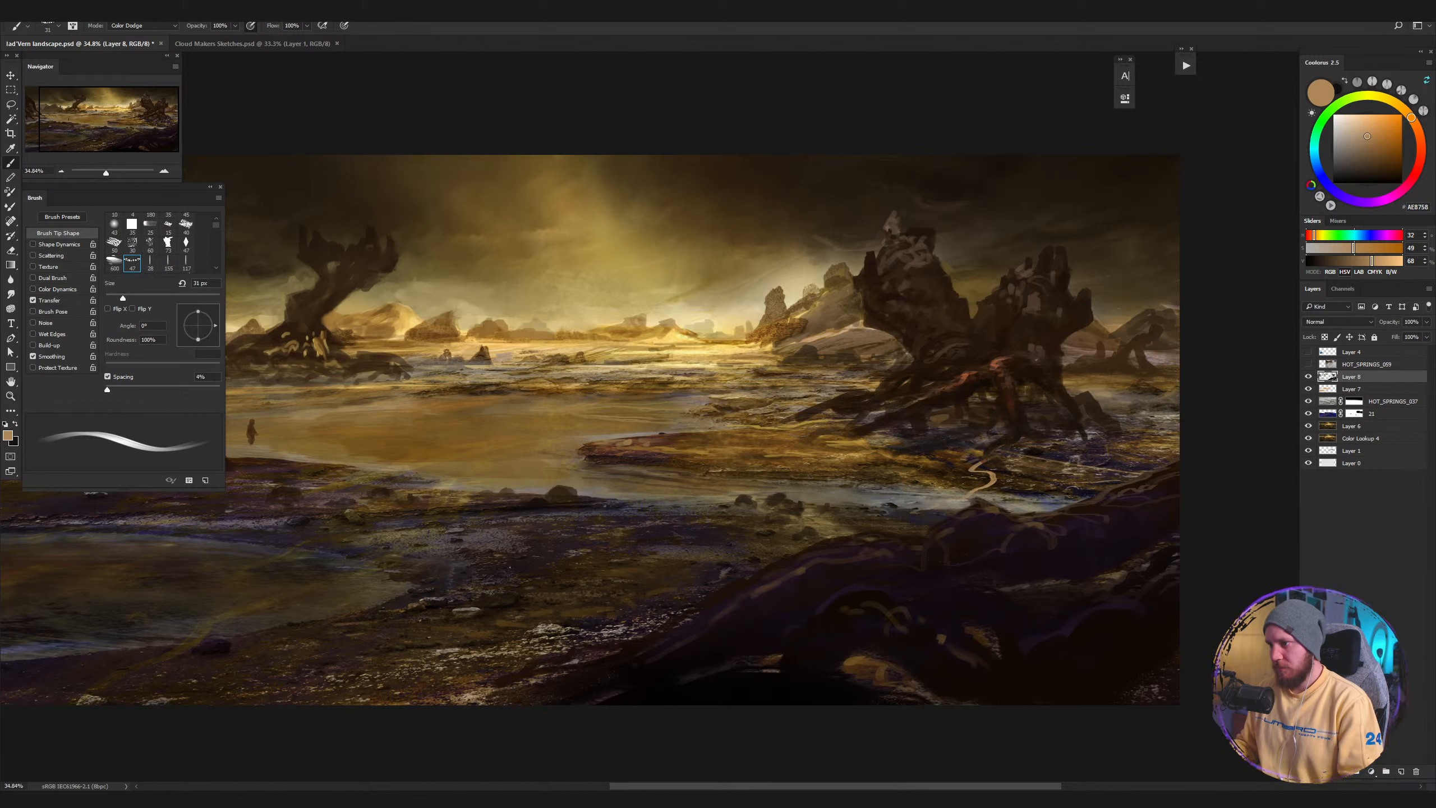
key("ctrl+z")
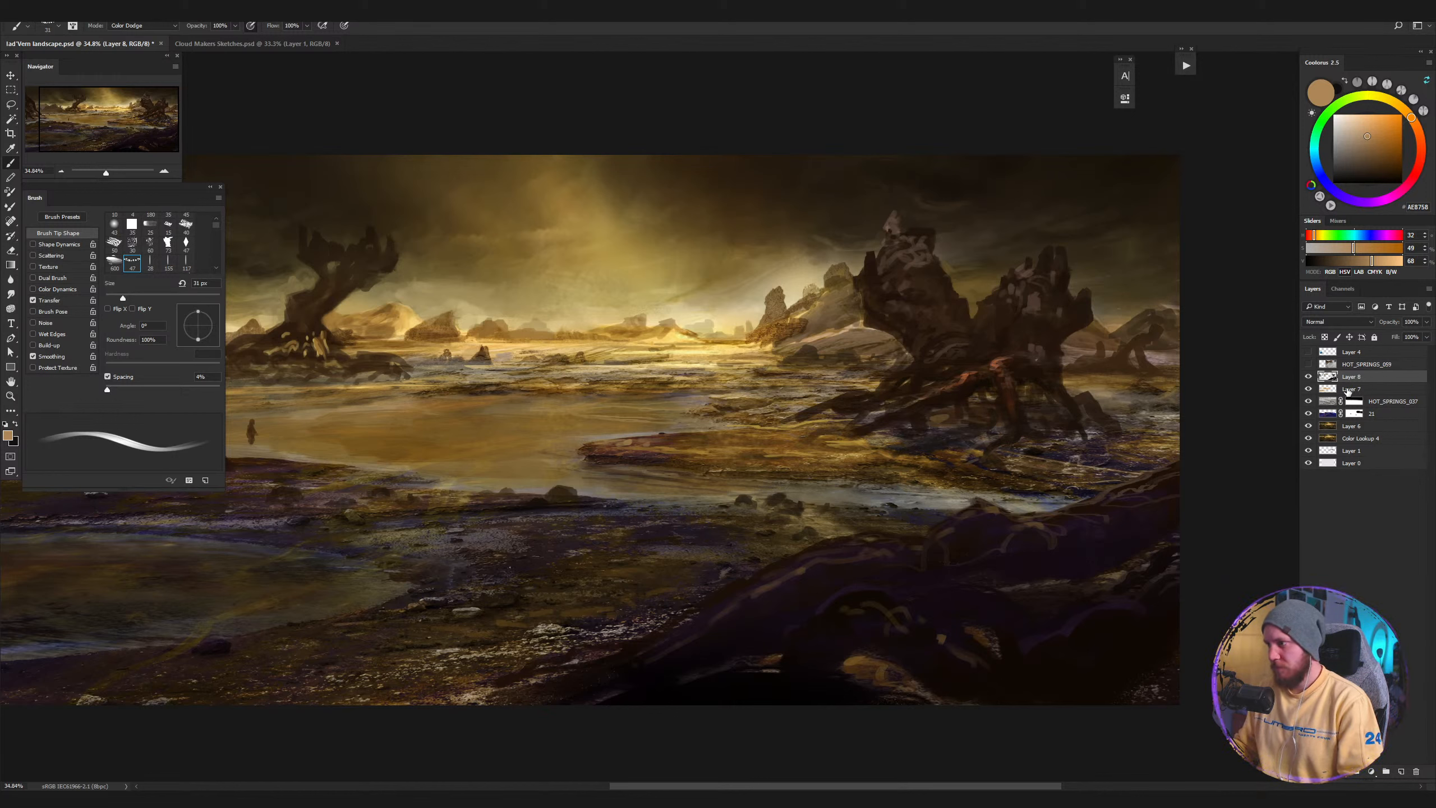
Paste a merged copy of the whole canvas as a new layer above Layer 8, make it active and compare it by toggling its visibility.
left_click(1353, 463, "shift")
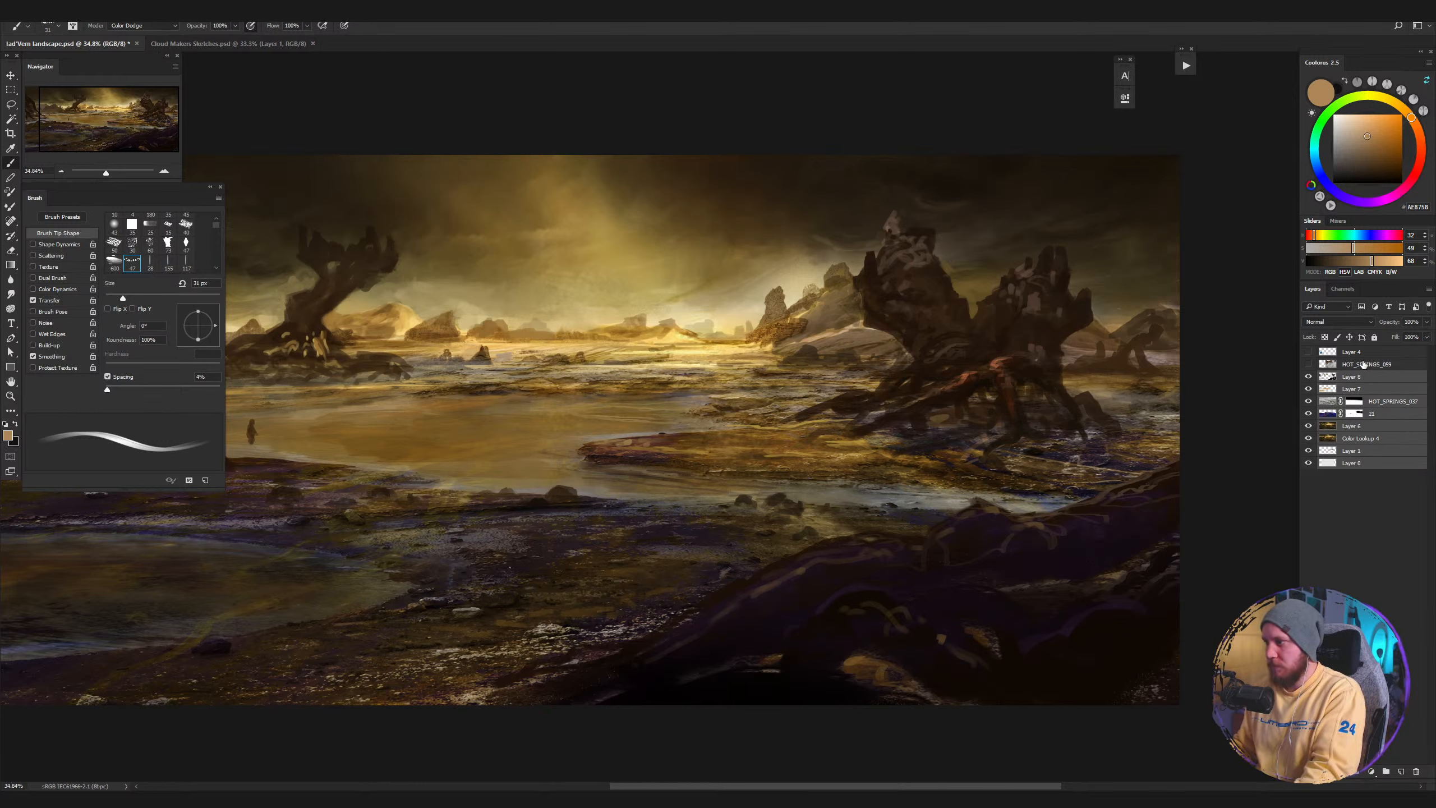
key("ctrl+alt+e")
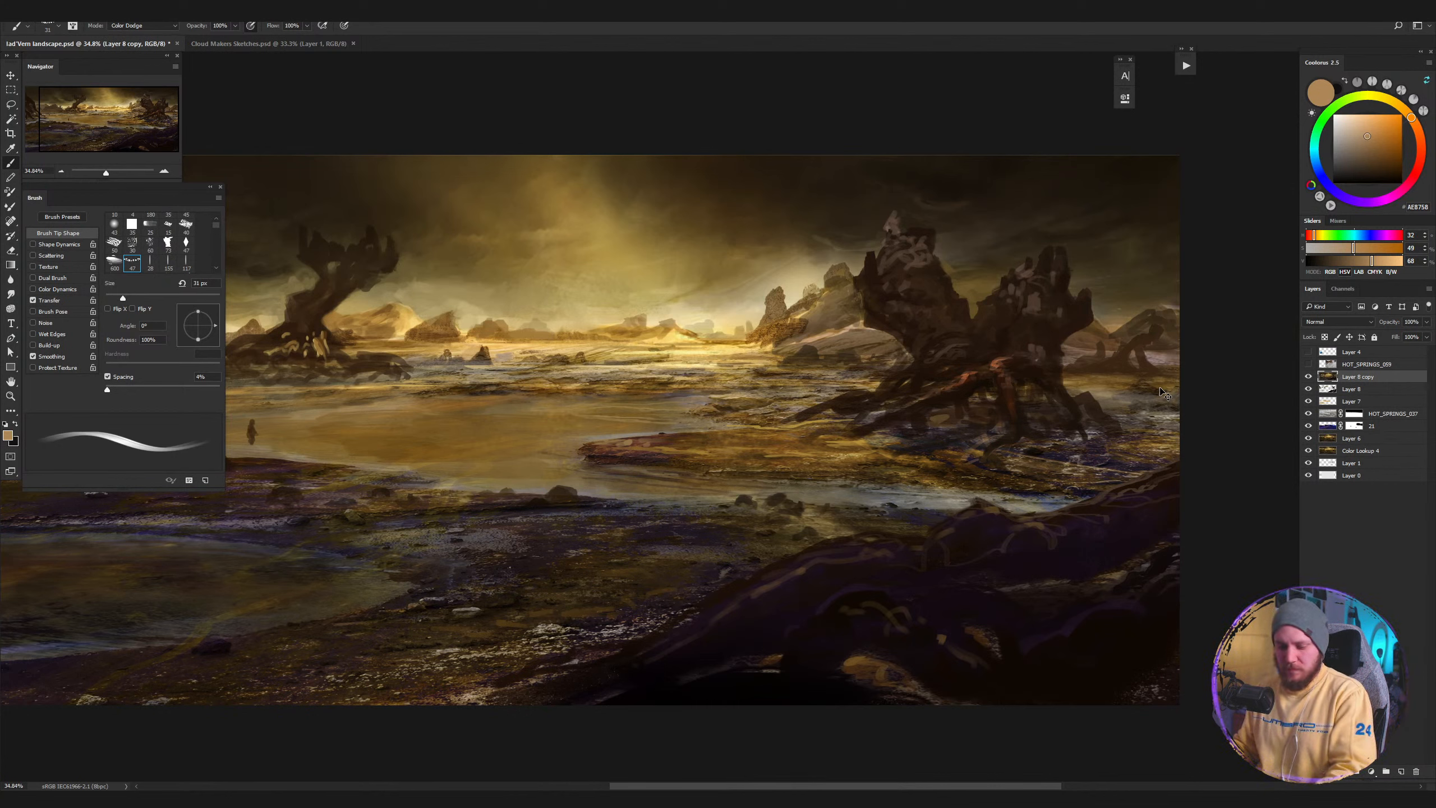
key("ctrl+a")
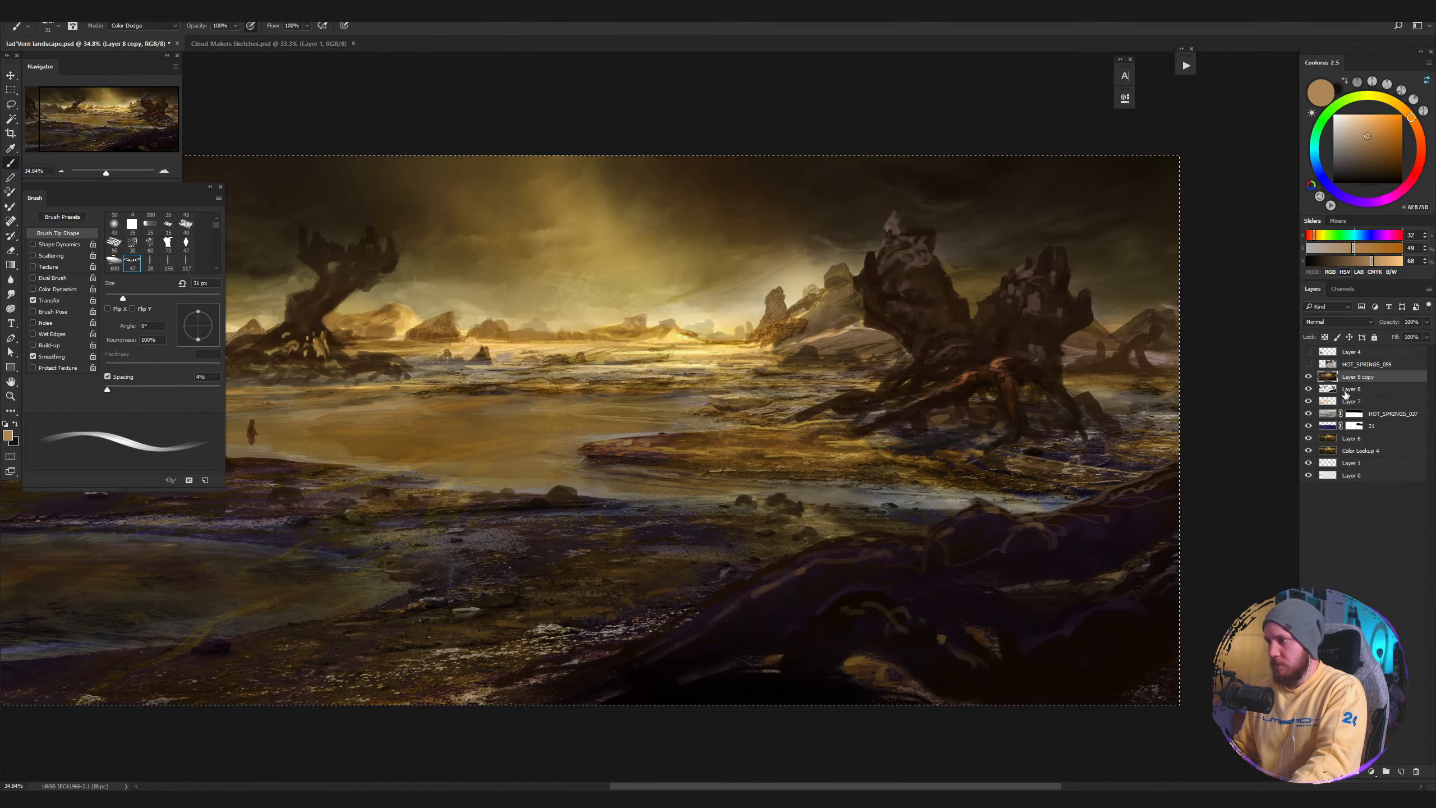
key("ctrl+shift+c")
key("ctrl+v")
key("Delete")
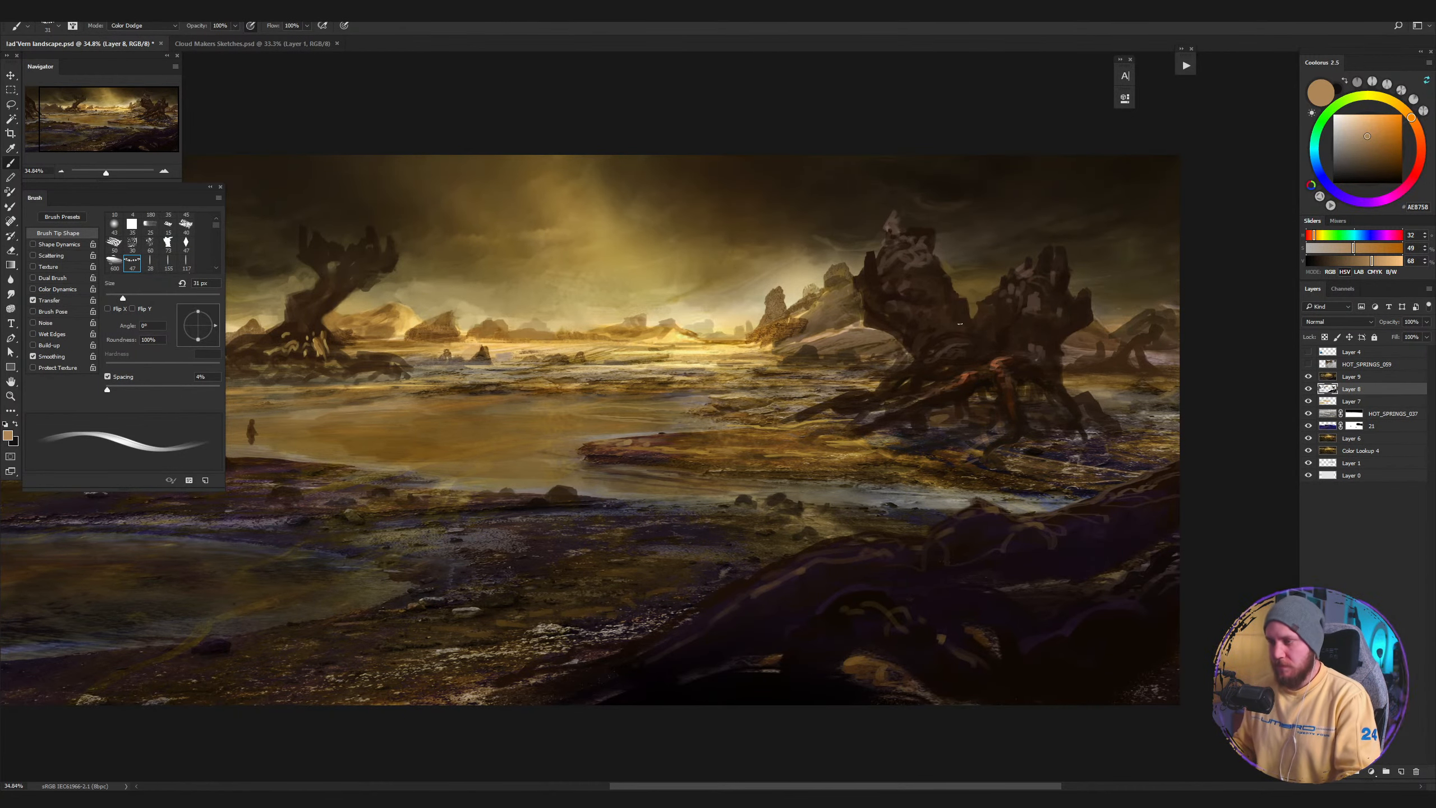
left_click(1342, 379)
left_click(1309, 378)
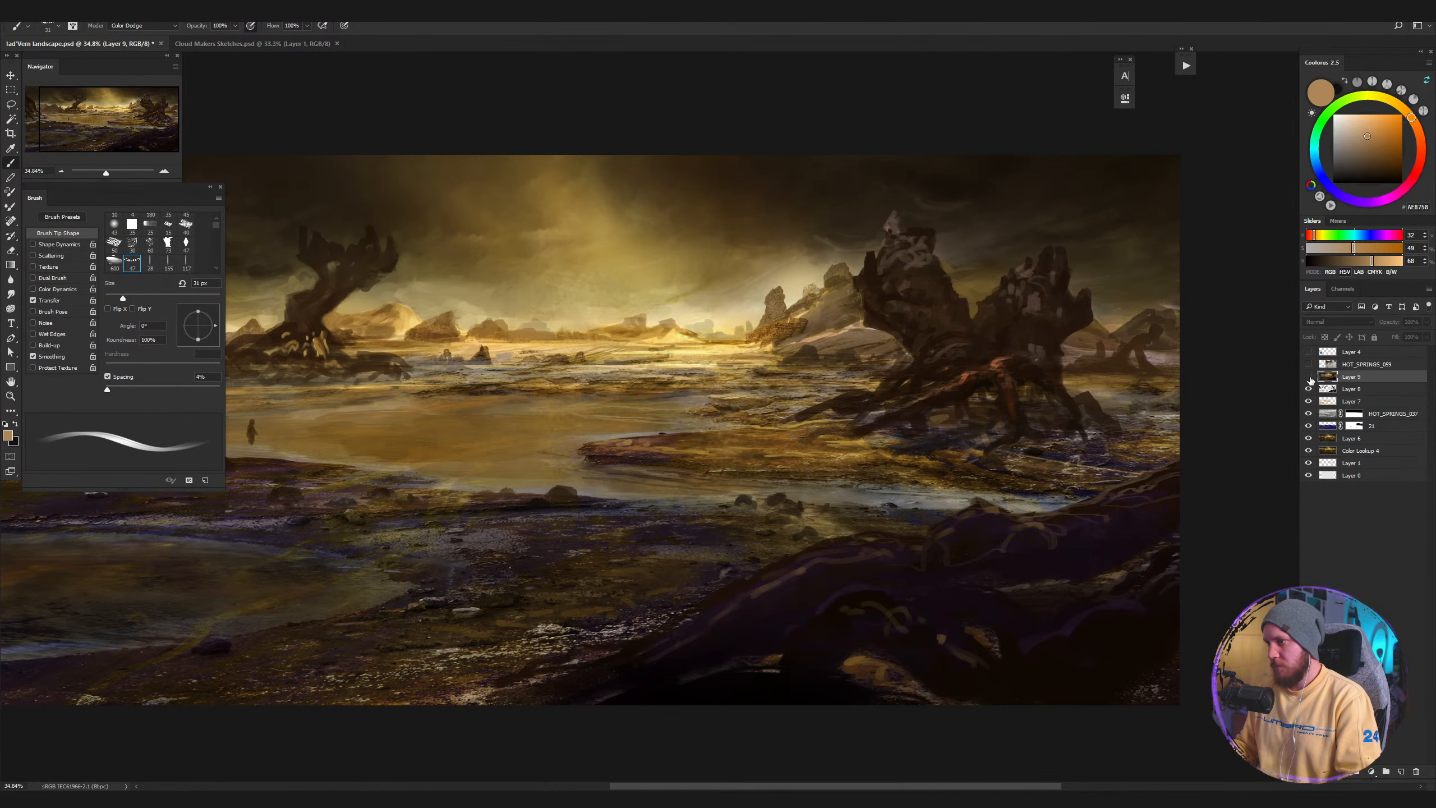
left_click(1309, 378)
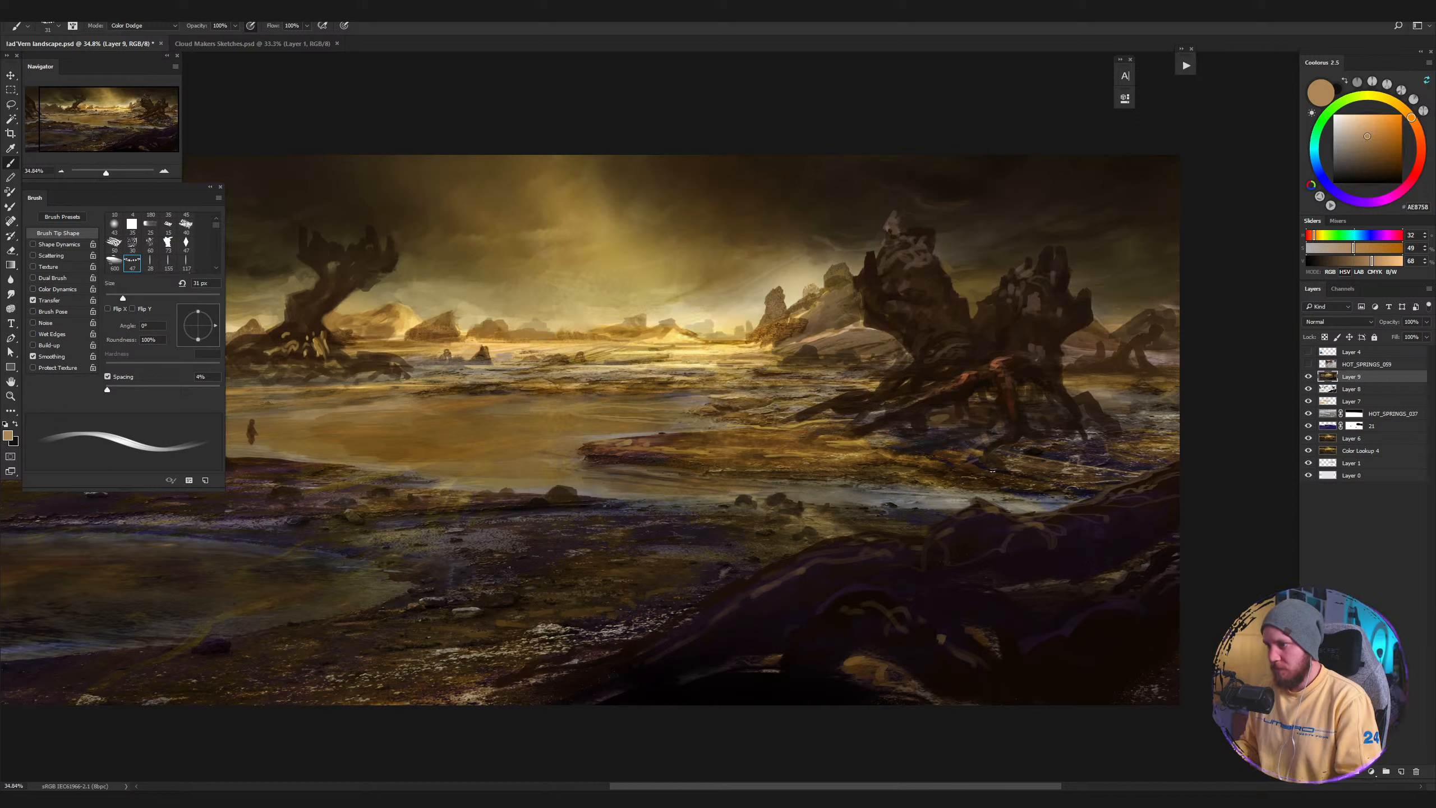
Brush Color Dodge highlights along the bluish shoreline below the large stump's roots and undo the misplaced stroke.
mouse_move(992, 471)
left_mouse_down()
mouse_move(908, 493)
mouse_move(946, 494)
left_mouse_up()
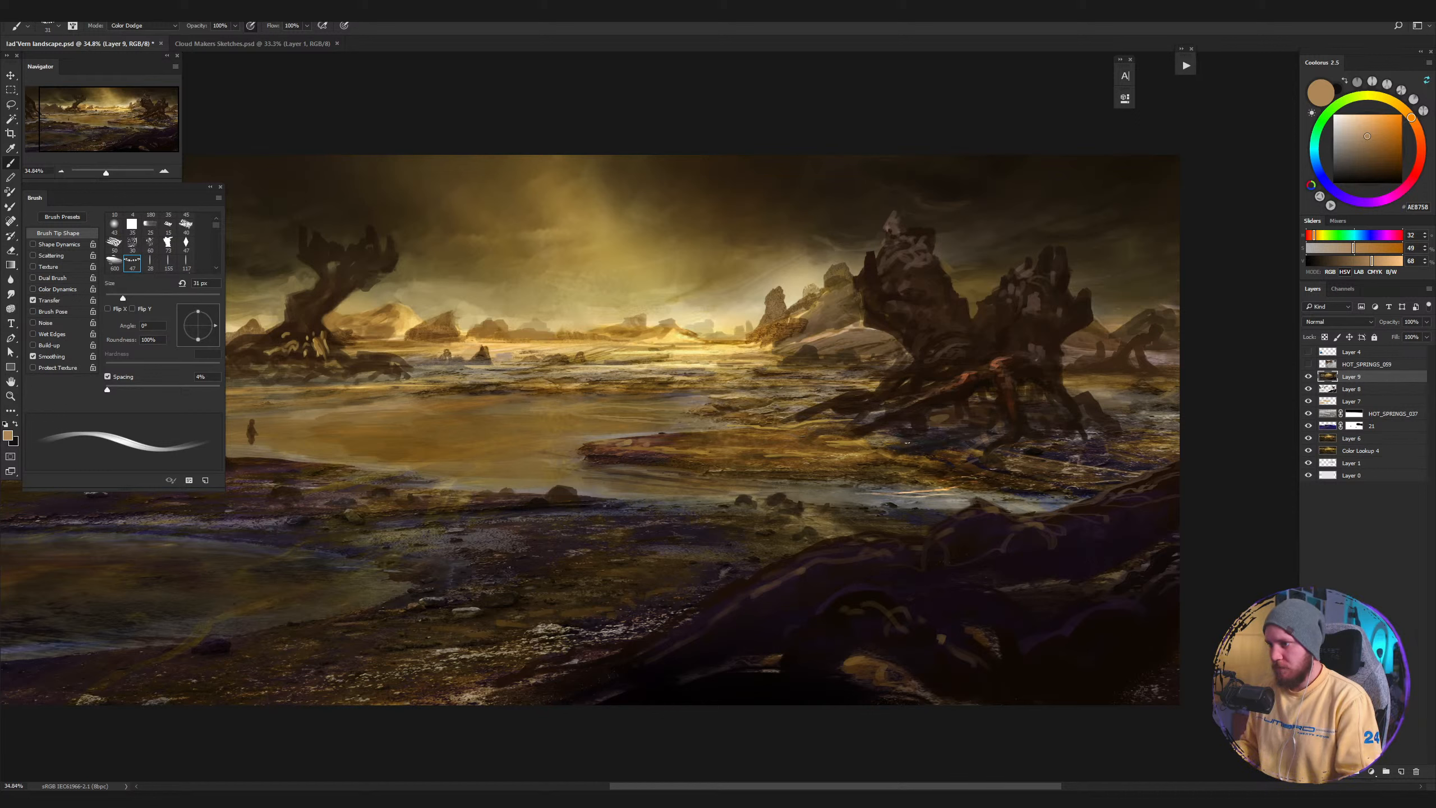
mouse_move(974, 434)
left_mouse_down()
mouse_move(938, 437)
mouse_move(1003, 428)
mouse_move(837, 461)
mouse_move(882, 478)
left_mouse_up()
key("ctrl+z")
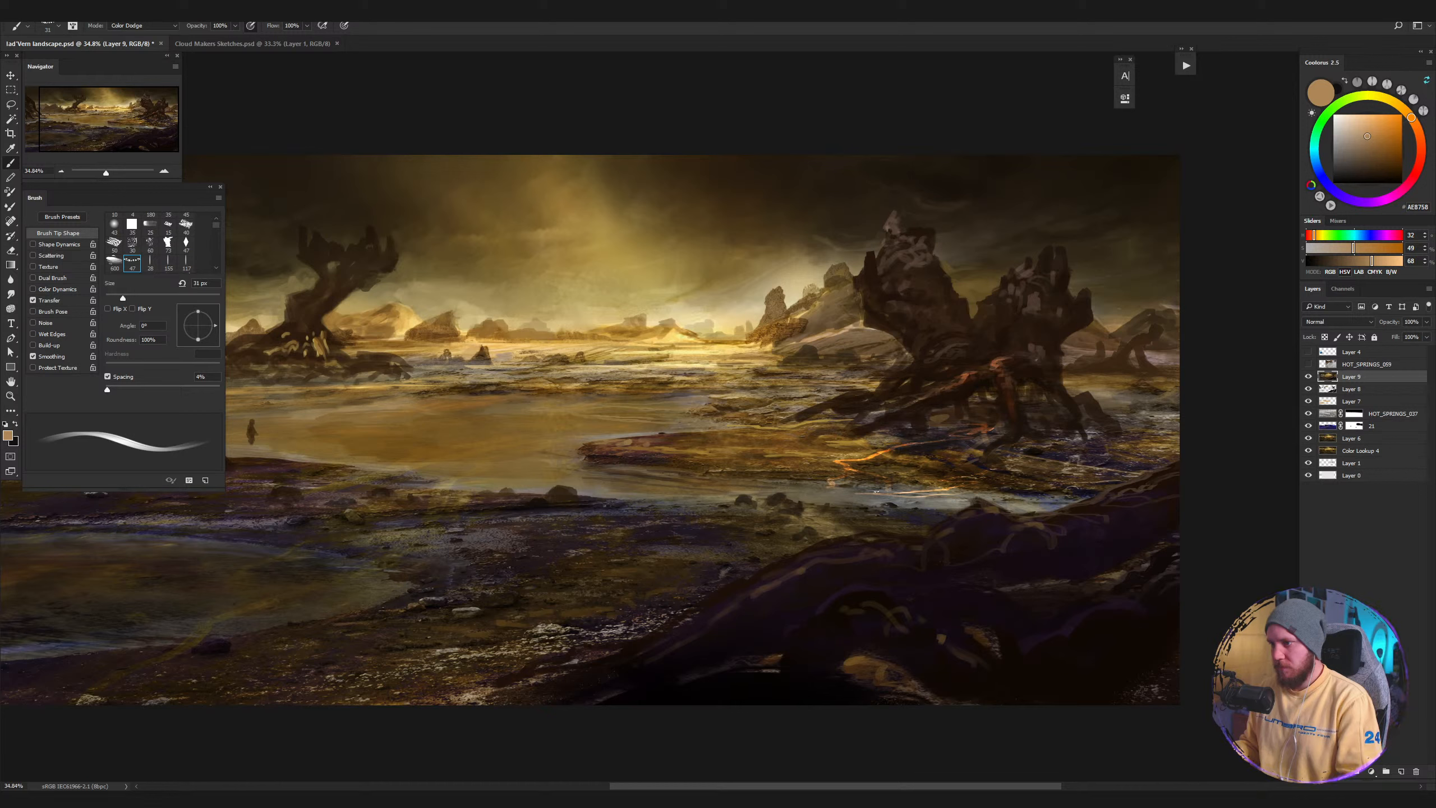
mouse_move(852, 490)
left_mouse_down()
mouse_move(819, 490)
mouse_move(864, 495)
mouse_move(810, 489)
mouse_move(940, 497)
mouse_move(784, 495)
left_mouse_up()
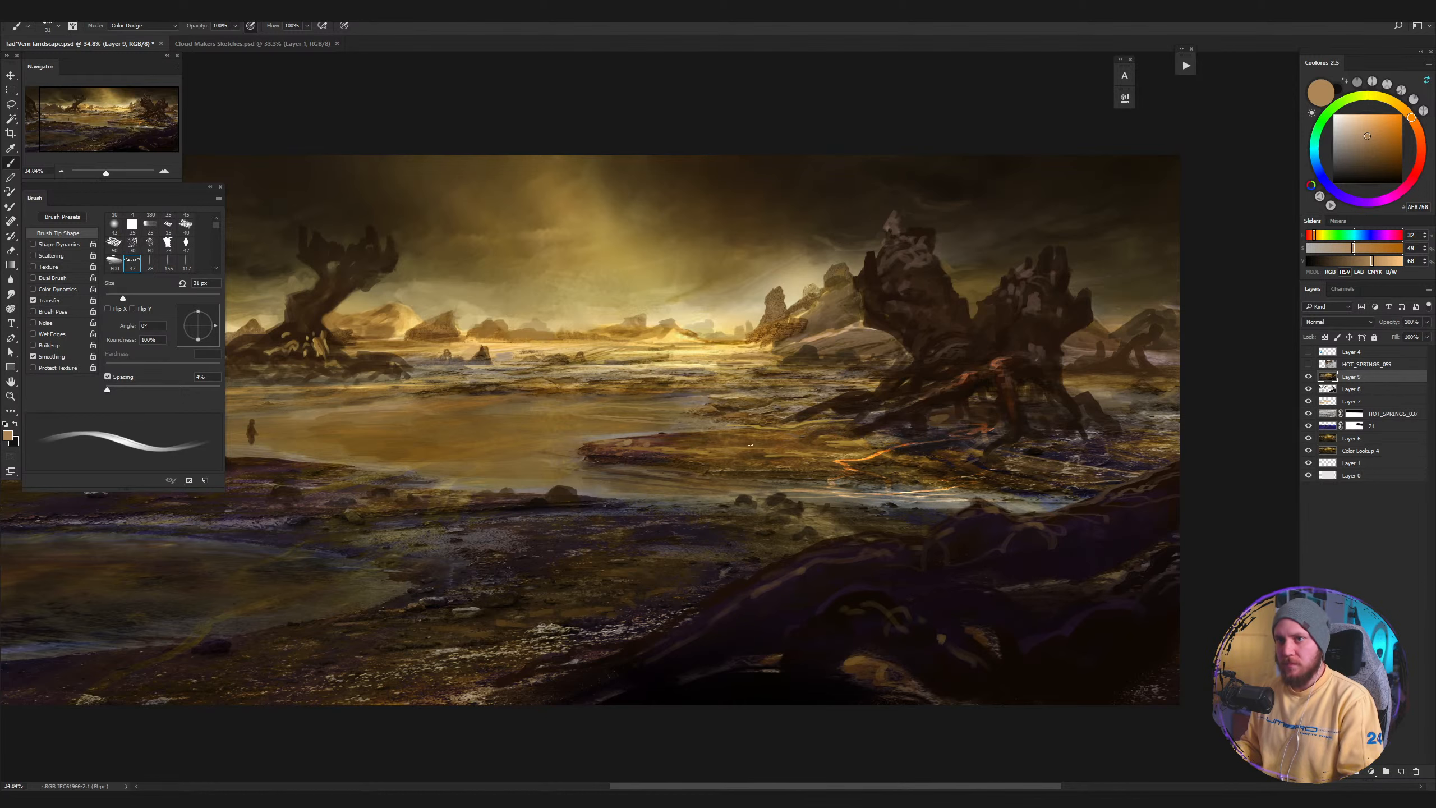
Sample pale yellow from the glowing horizon, dark brown and gold from the far shallows, and brush small touches into the distant water.
left_click_drag(707, 464, 811, 472)
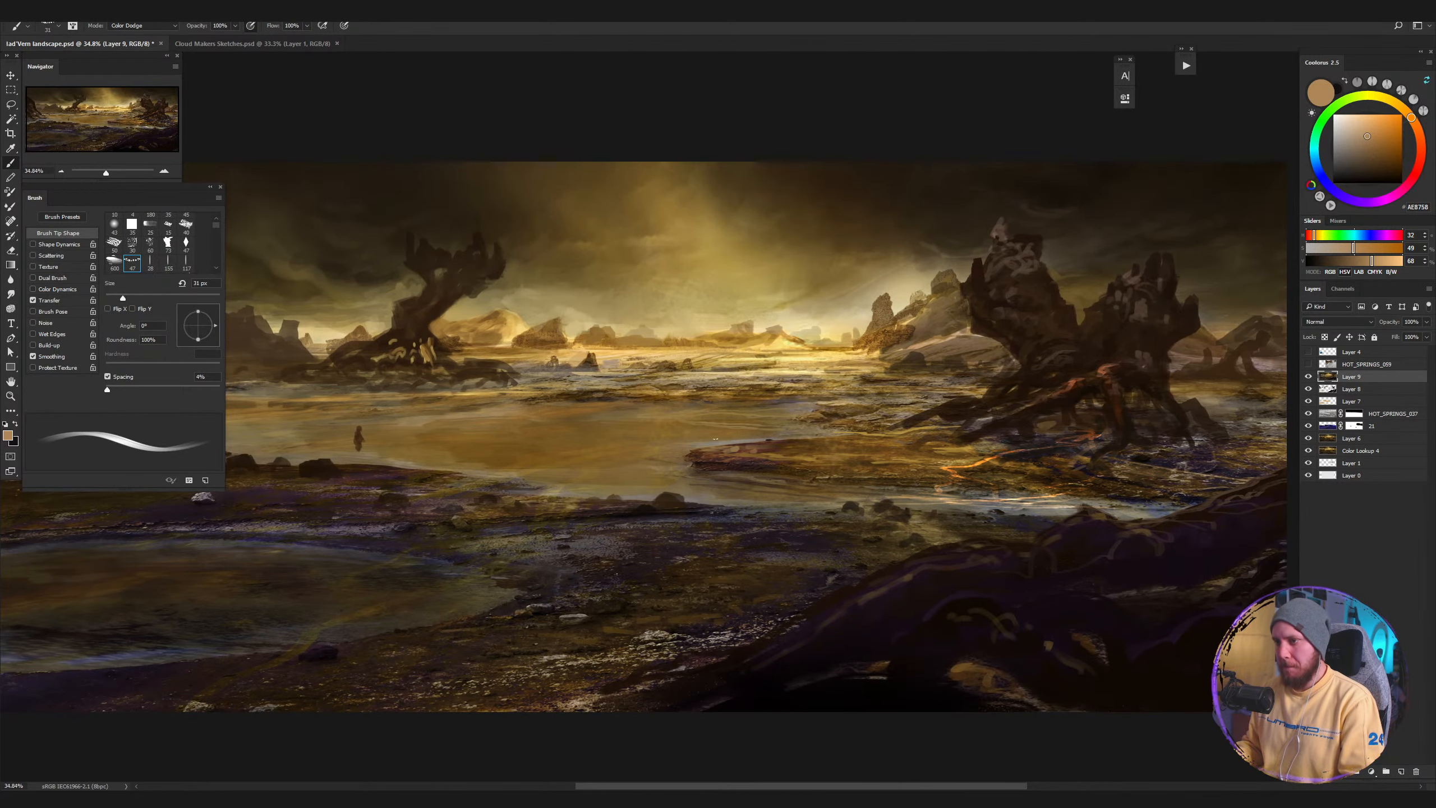
left_click_drag(621, 423, 855, 414)
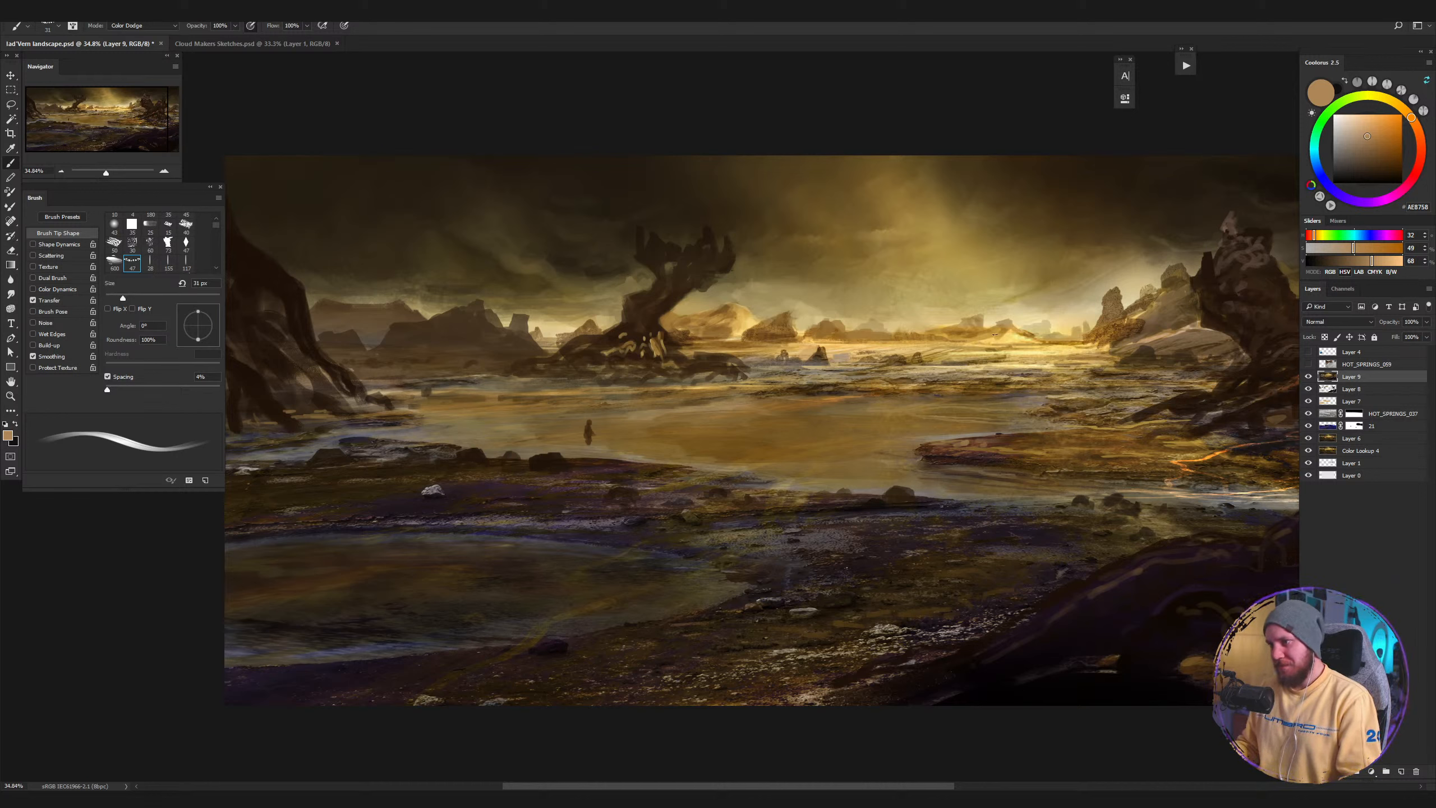
left_click(1014, 338, "alt")
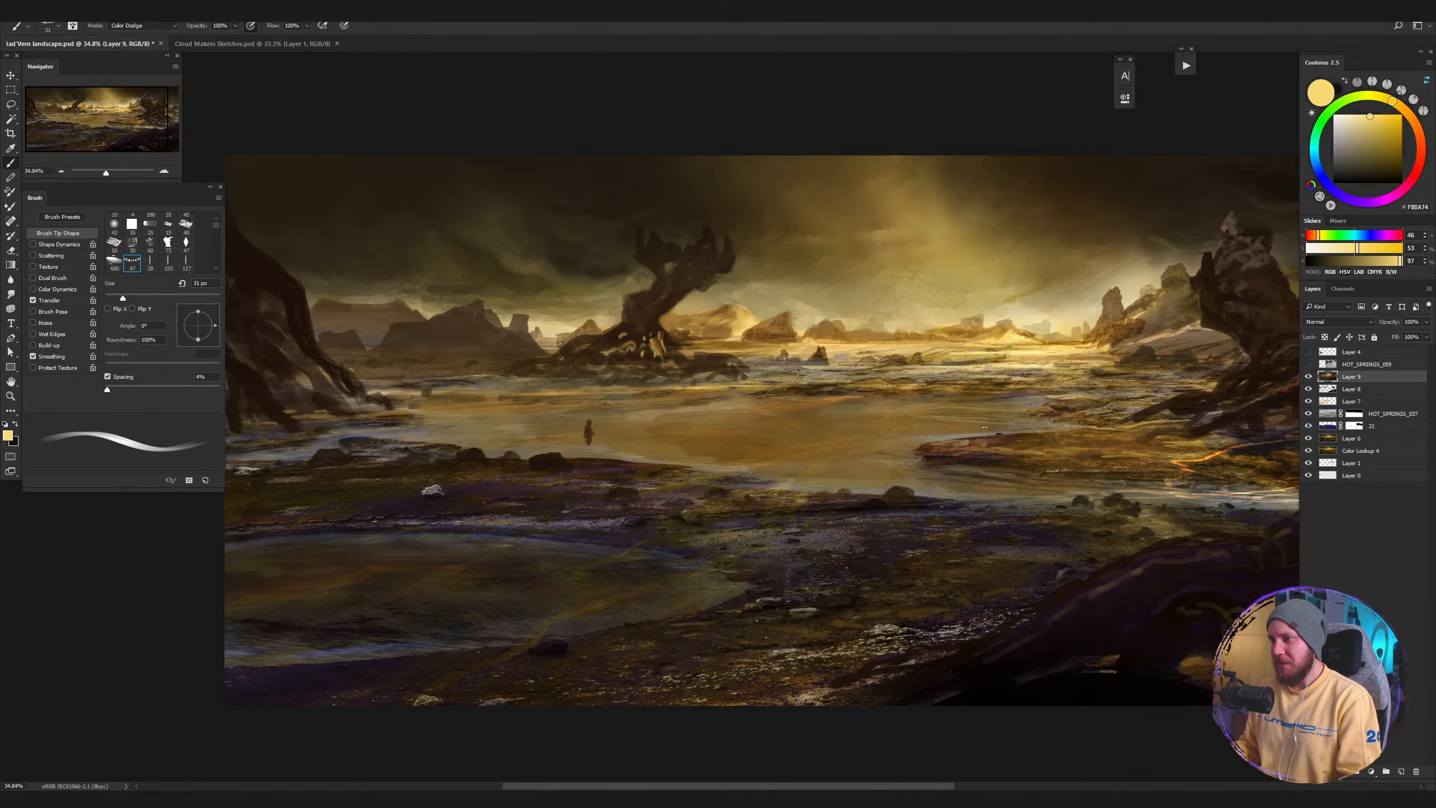
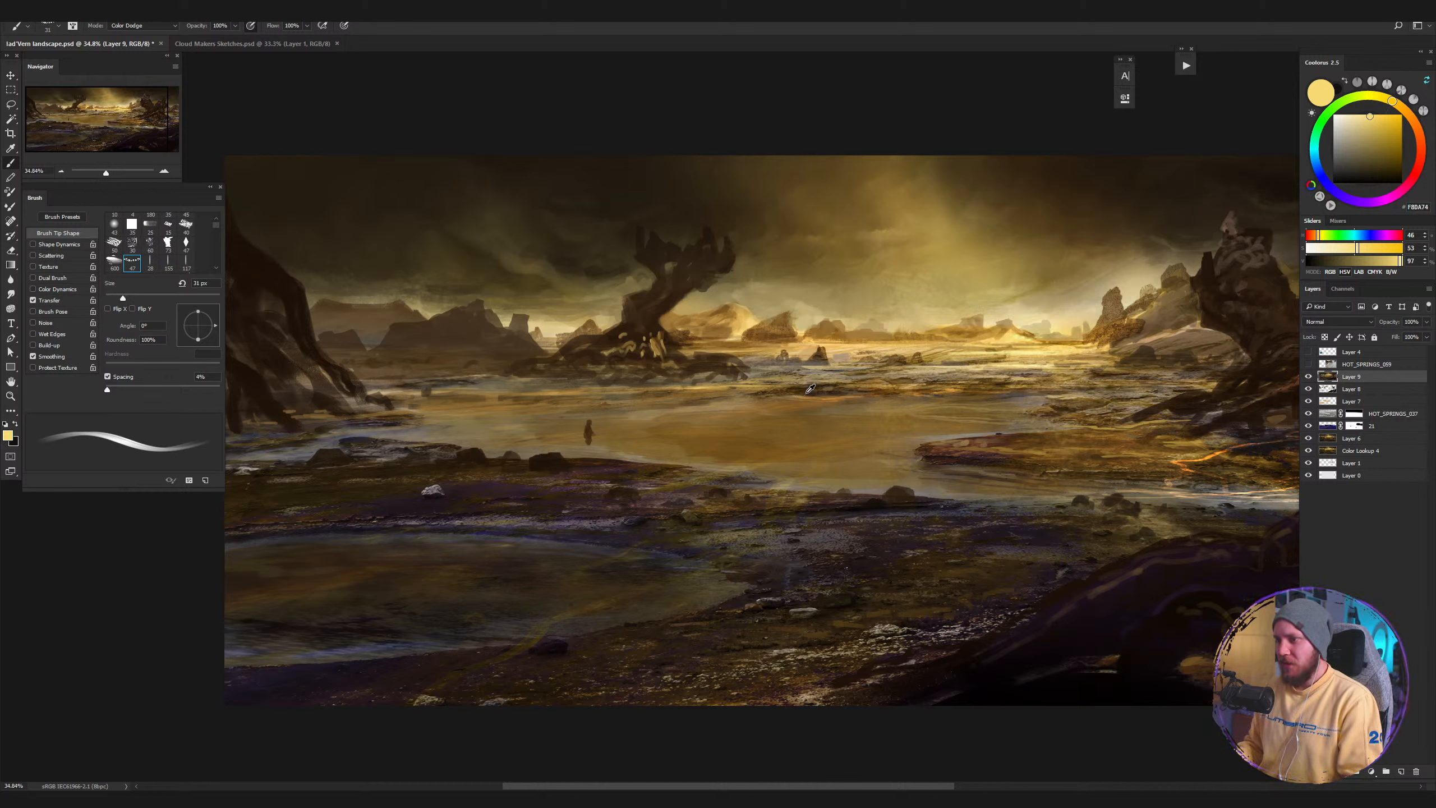
left_click(808, 396, "alt")
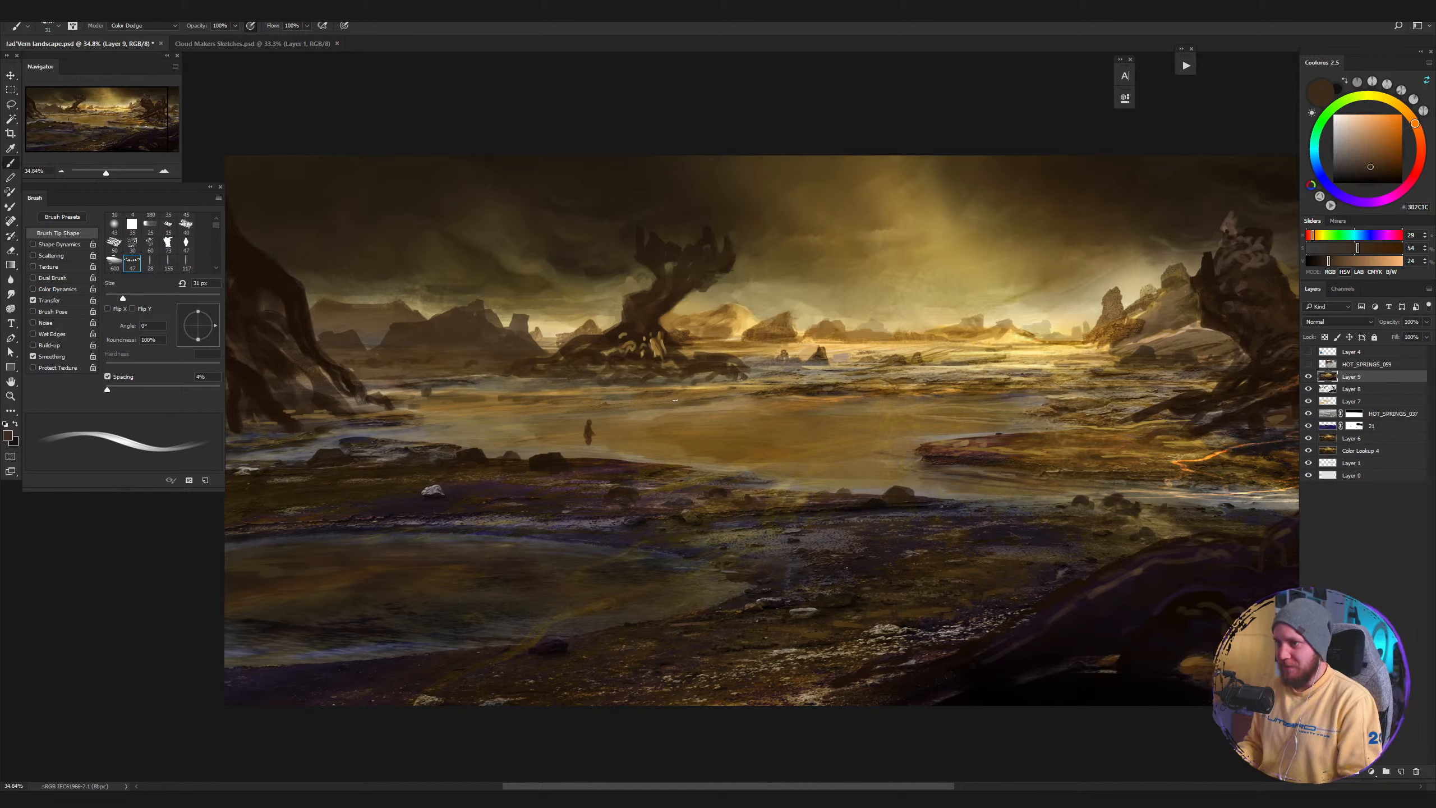
left_click(696, 390, "alt")
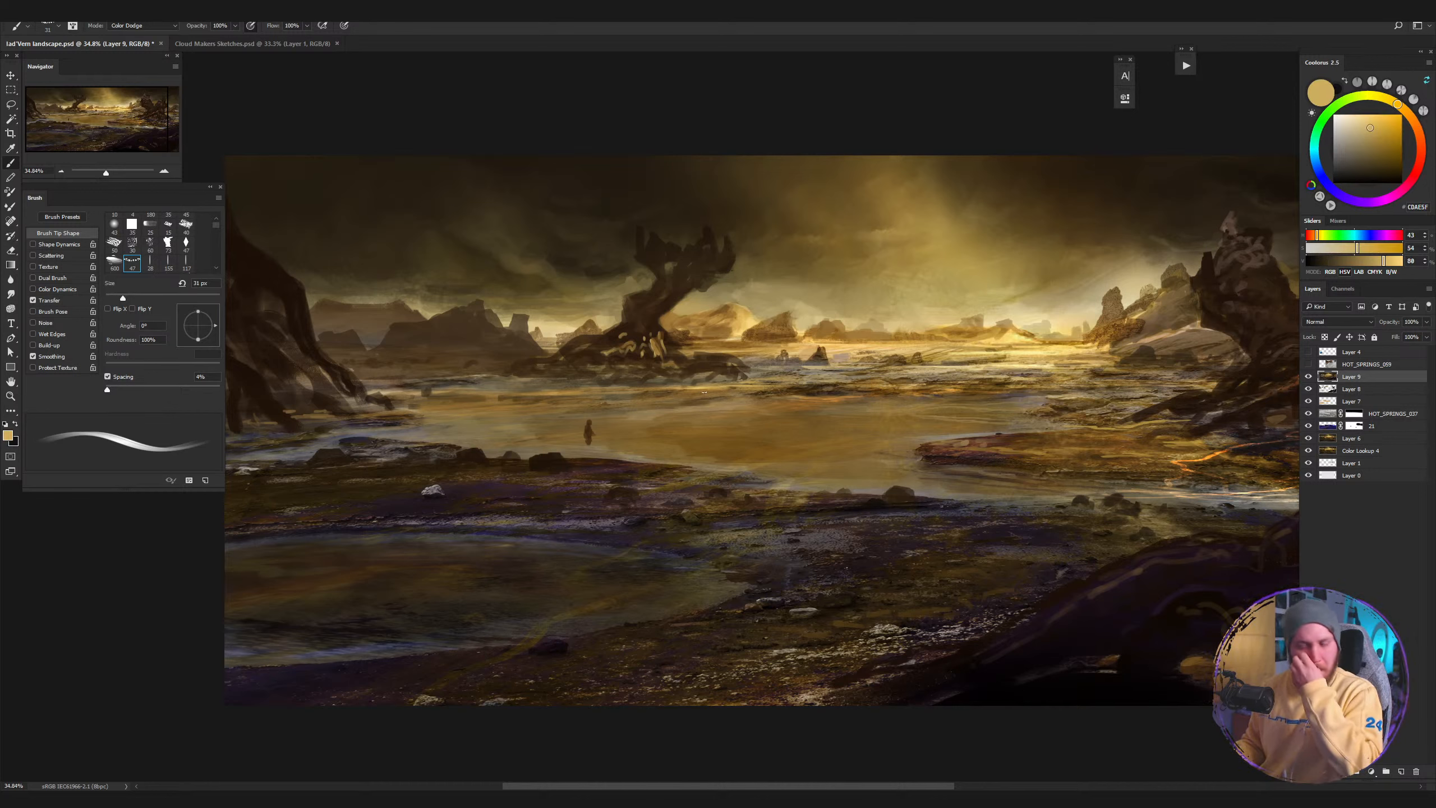
Sample warm gold from the hill behind the small tree, brush a highlight on its slope and undo the last stroke.
left_click(744, 309, "alt")
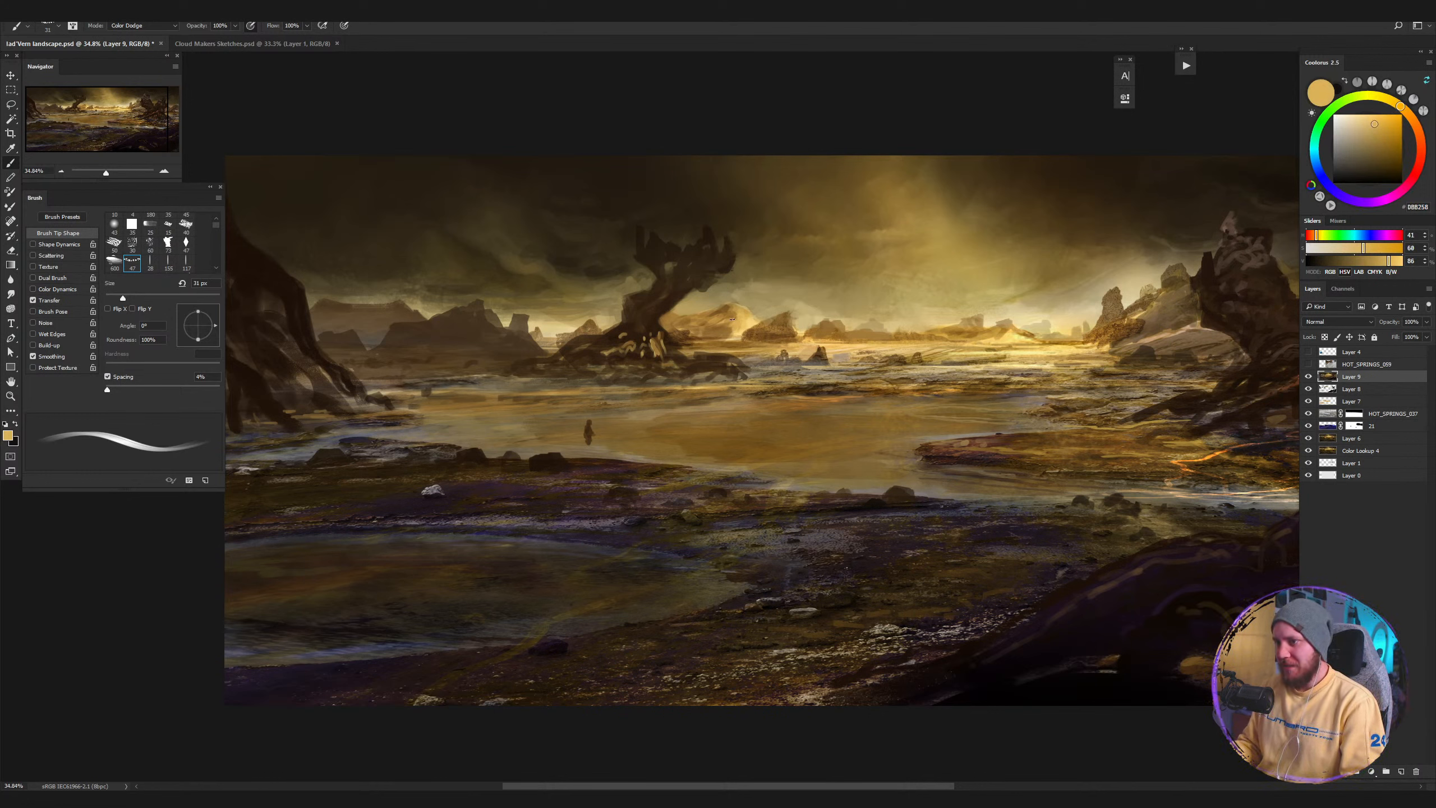
left_click_drag(732, 320, 719, 324)
key("ctrl+z")
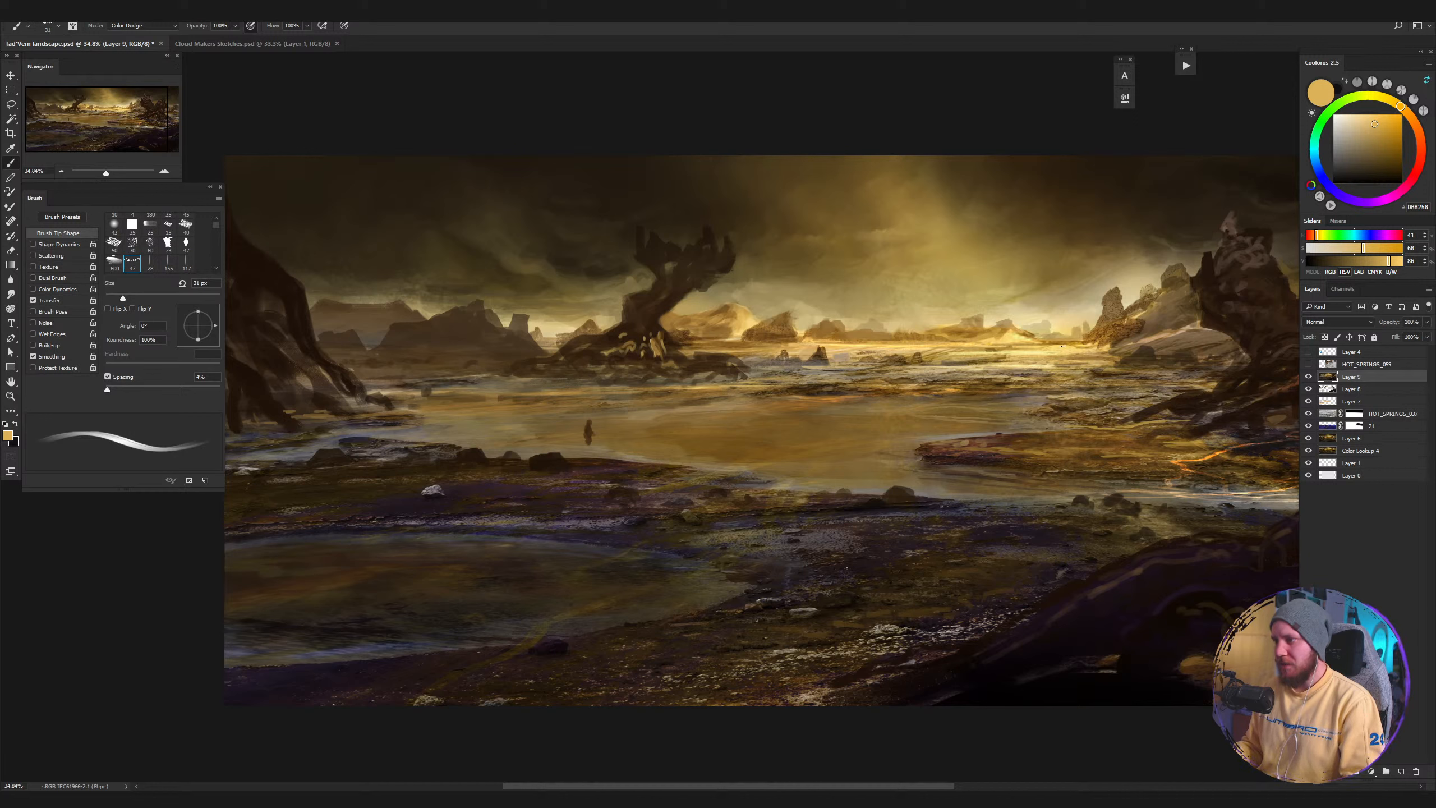
Brush a golden glow along the horizon, sampling pale yellow and ochre from the distant dunes to rework their edges.
left_click_drag(1062, 345, 871, 345)
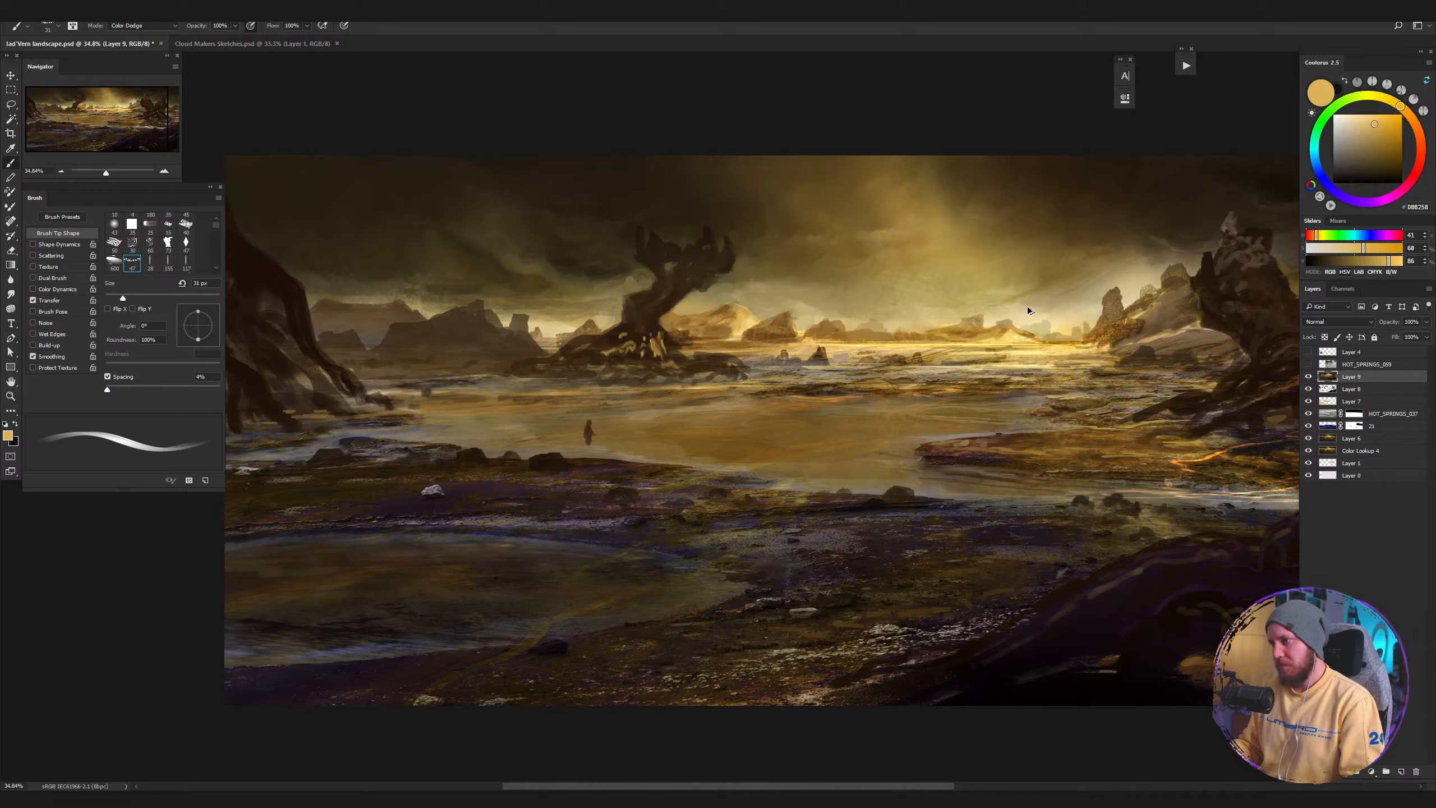
left_click(1009, 337, "alt")
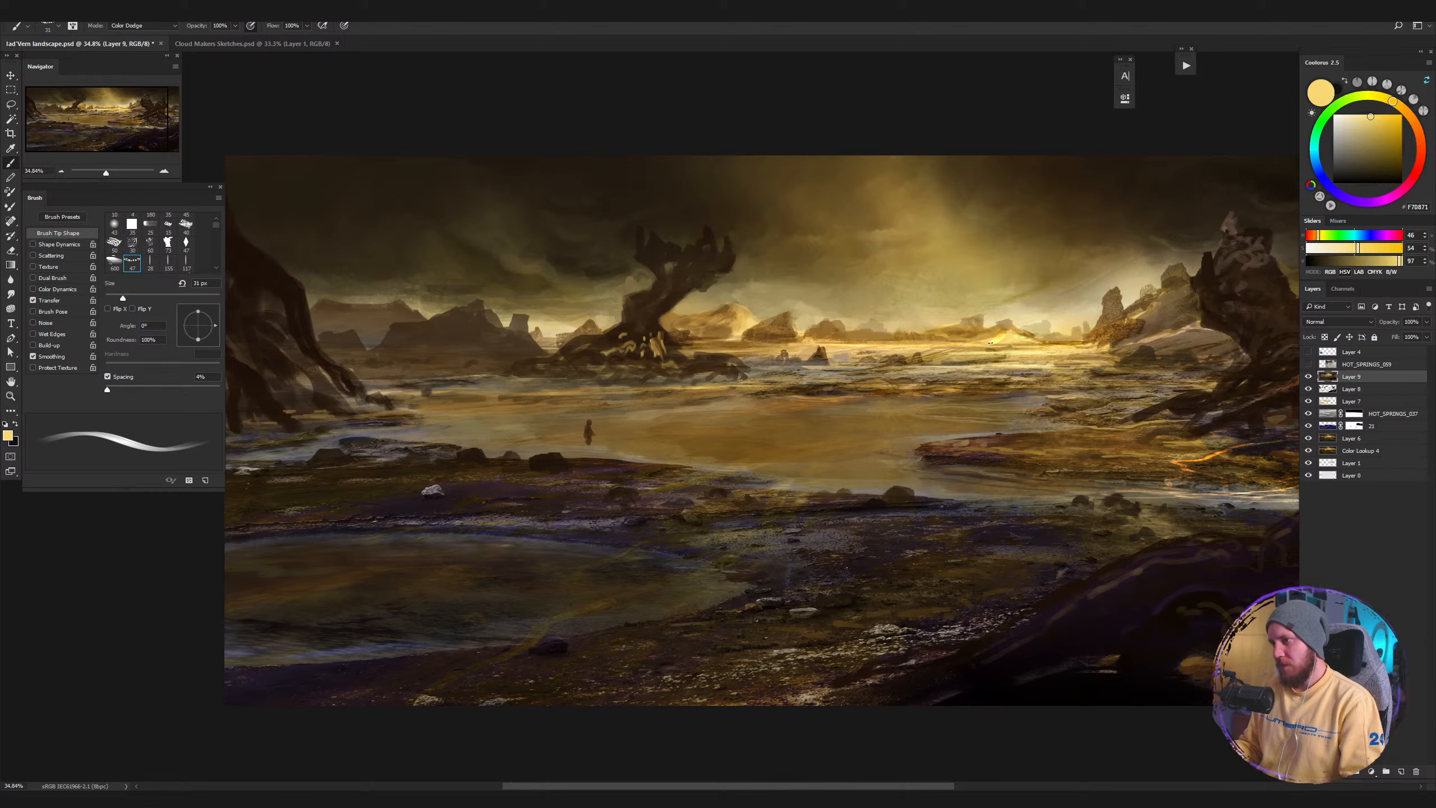
left_click(1010, 326, "alt")
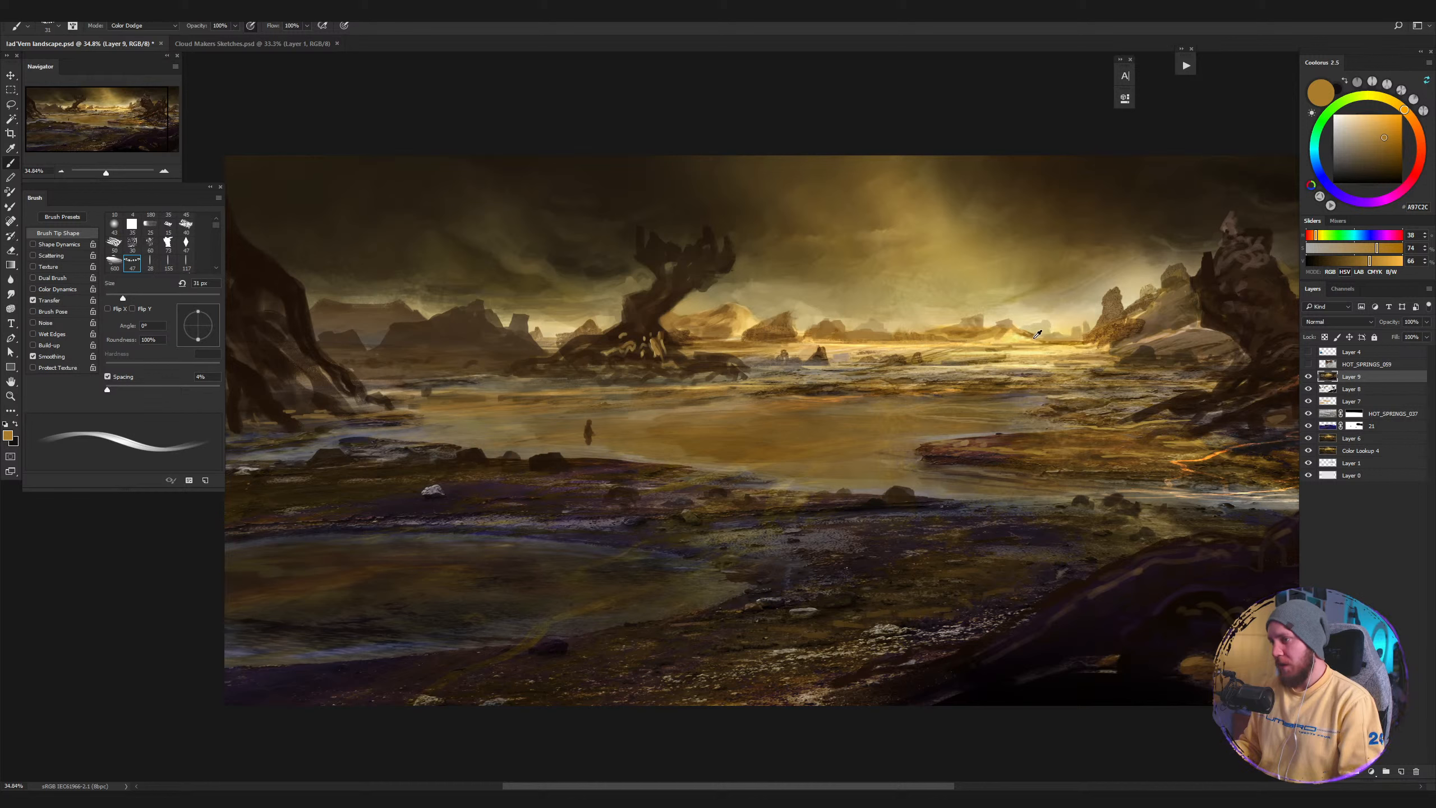
left_click(1034, 332, "alt")
left_click(1025, 334, "alt")
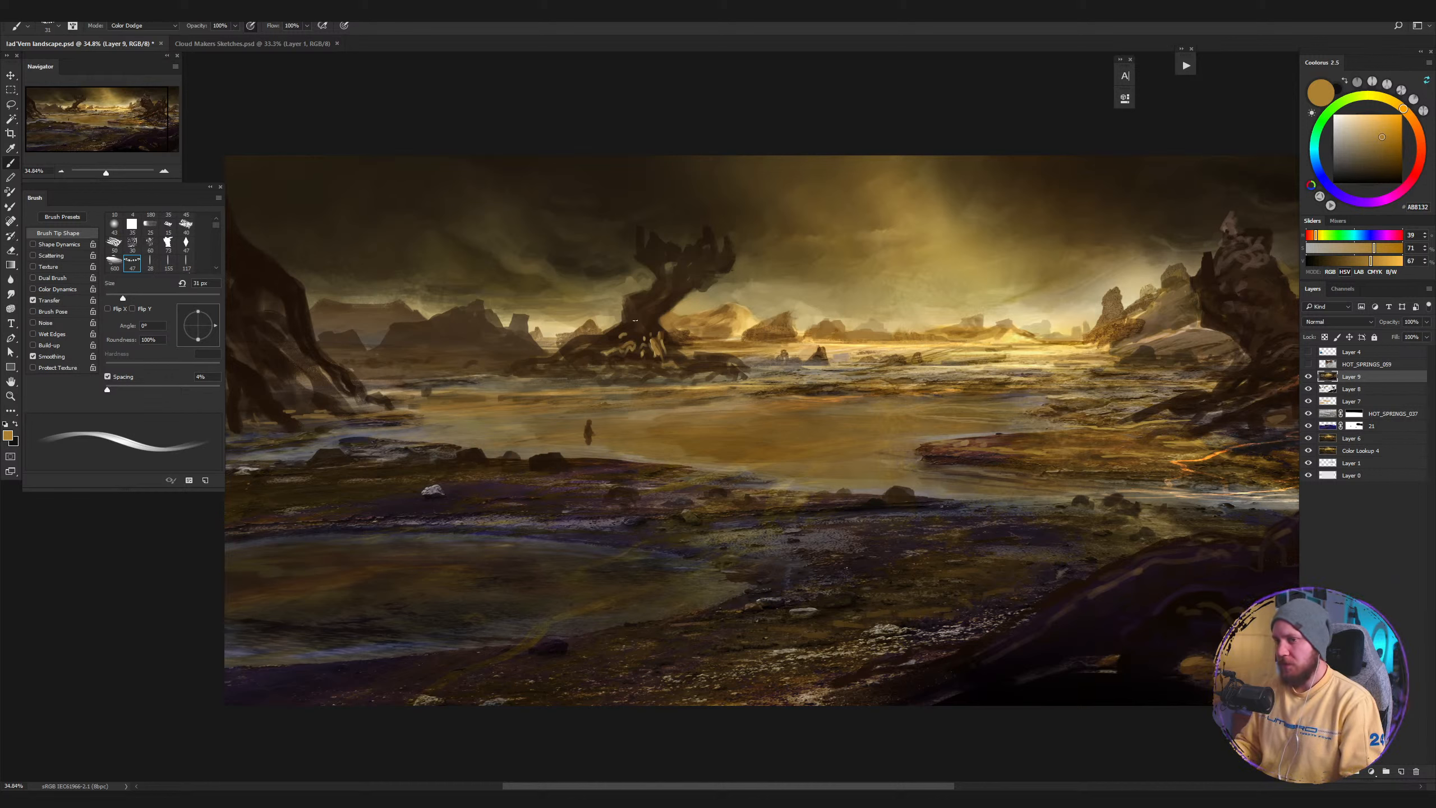
Sample dark browns from the small tree's crown and the large stump's trunk and touch up their shadowed shapes.
left_click(685, 291, "alt")
mouse_move(1083, 276)
left_mouse_down()
mouse_move(1022, 271)
mouse_move(907, 366)
mouse_move(1045, 373)
left_mouse_up()
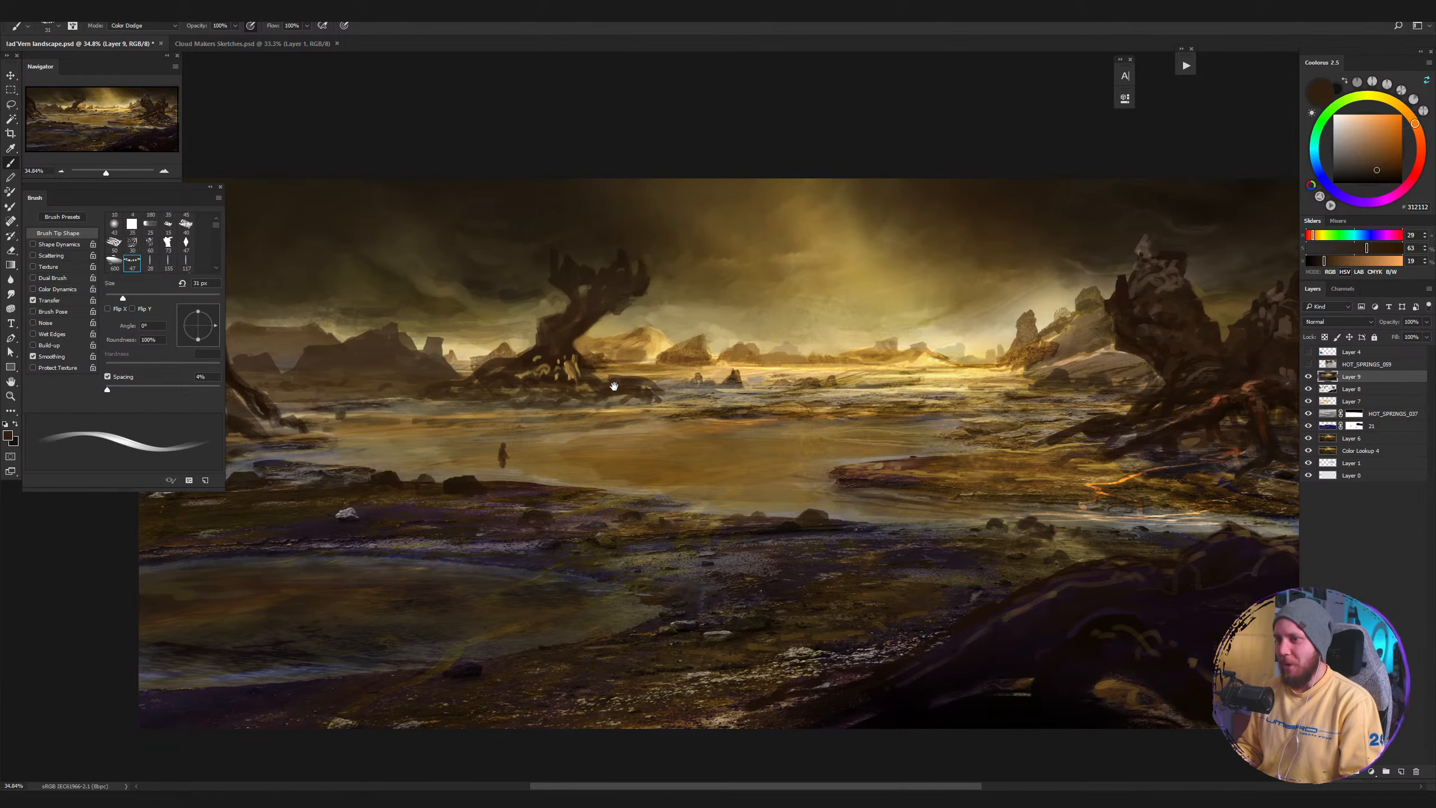
mouse_move(562, 381)
left_mouse_down()
mouse_move(772, 366)
mouse_move(757, 364)
left_mouse_up()
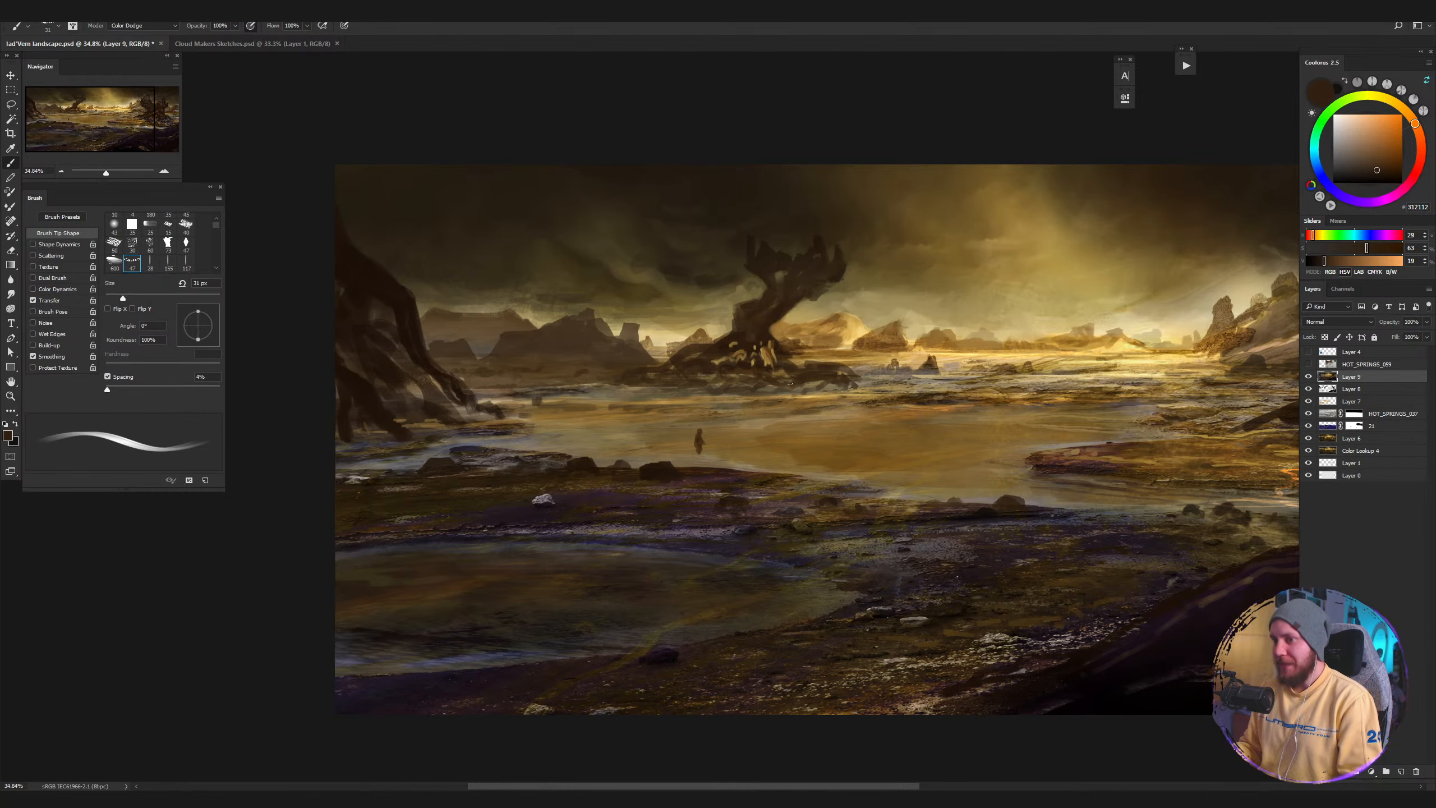
mouse_move(1021, 407)
left_mouse_down()
mouse_move(860, 433)
mouse_move(754, 428)
left_mouse_up()
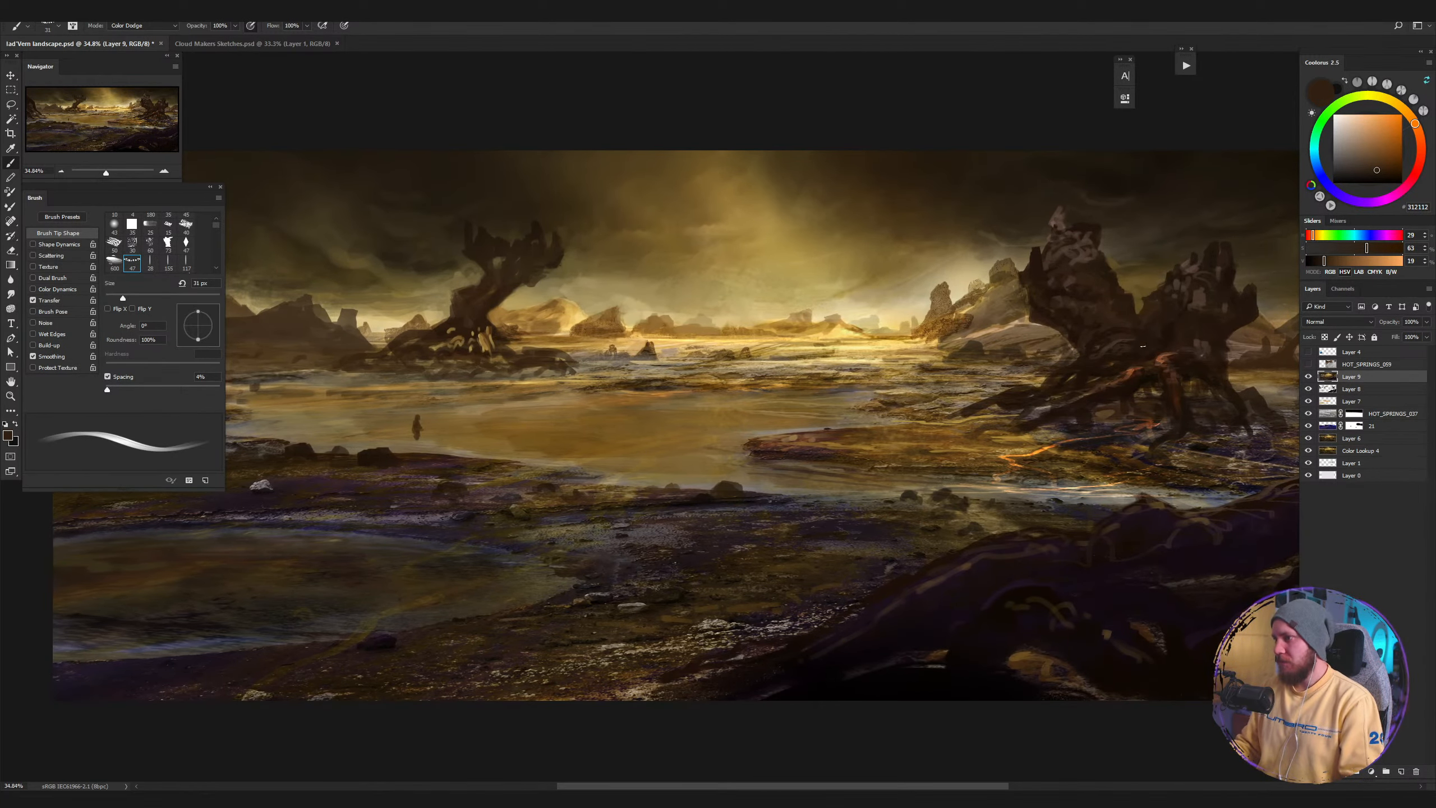
left_click(1199, 366, "alt")
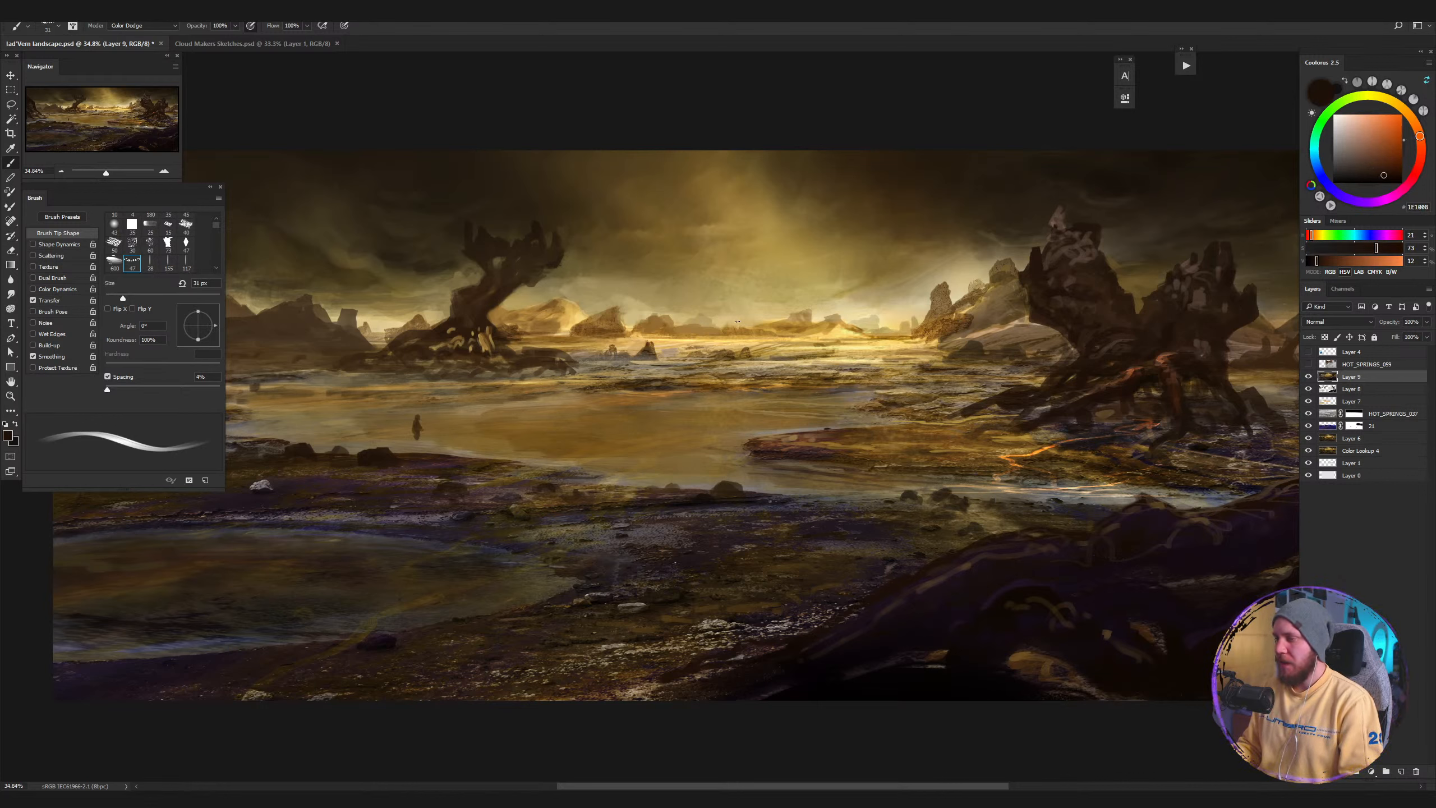
left_click_drag(708, 324, 818, 326)
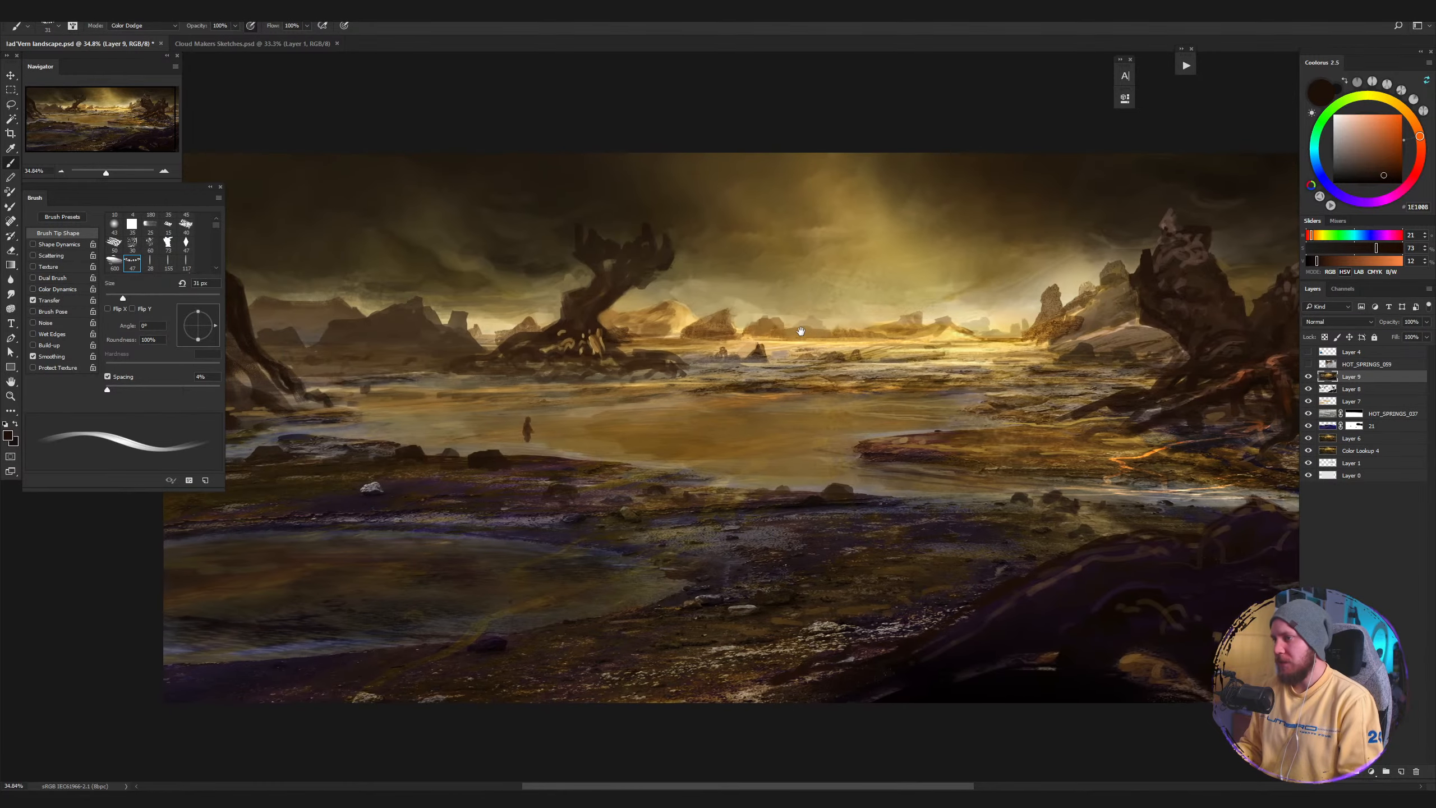
Refine the distant hills and tree silhouettes with ochre, brown, pale cream and dark brown sampled from the horizon, small tree, sky and large stump.
left_click(968, 330, "alt")
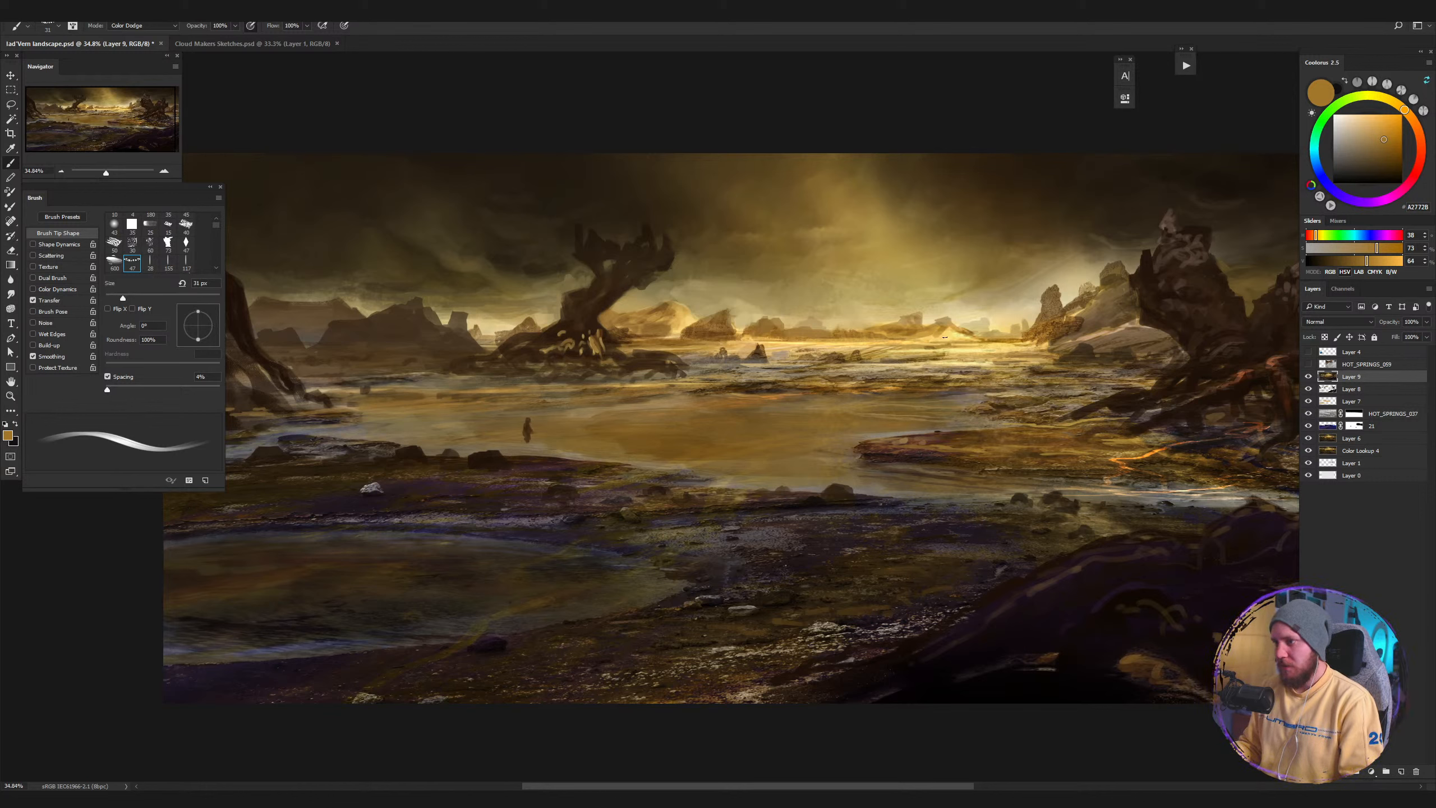
left_click(605, 297, "alt")
left_click(608, 291, "alt")
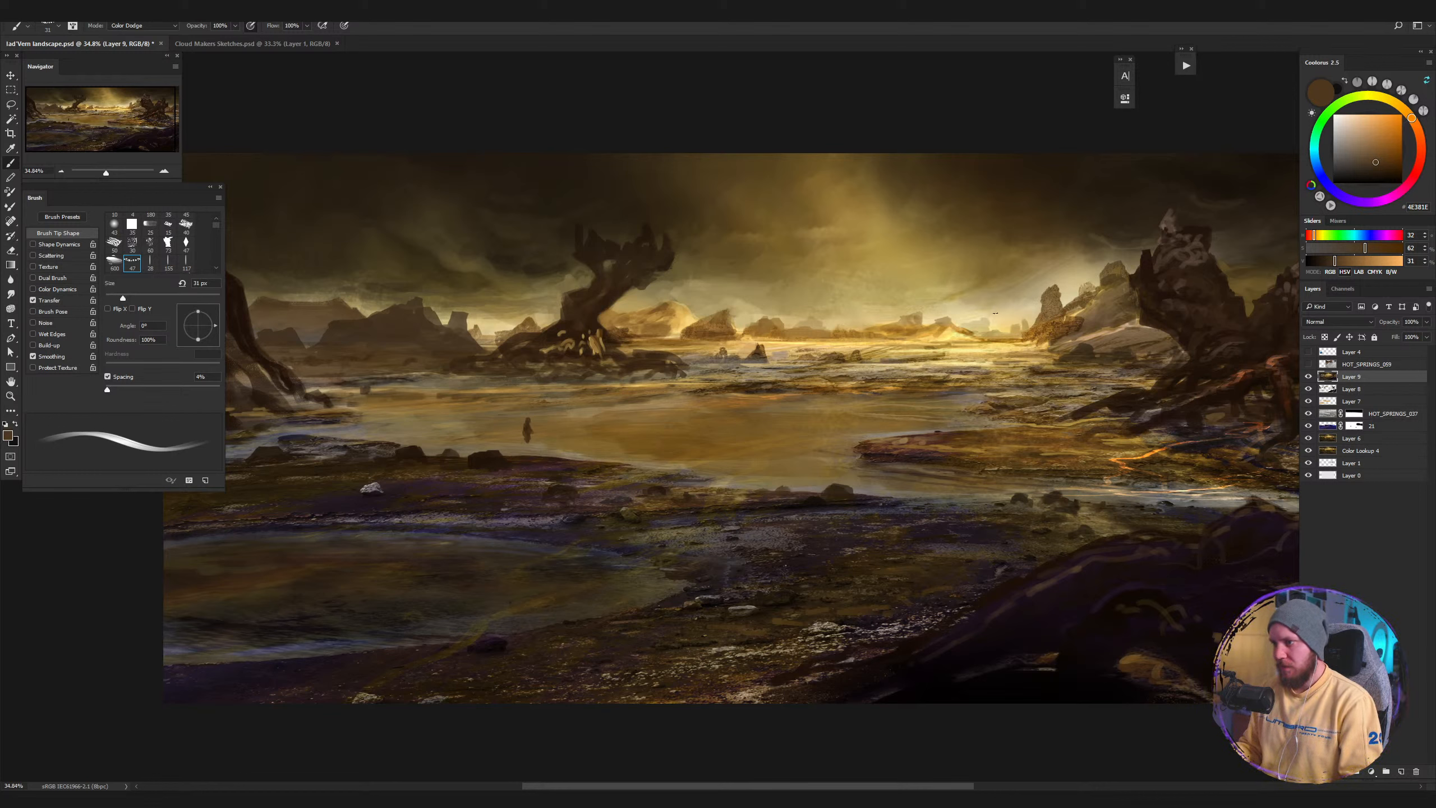
left_click(1017, 319, "alt")
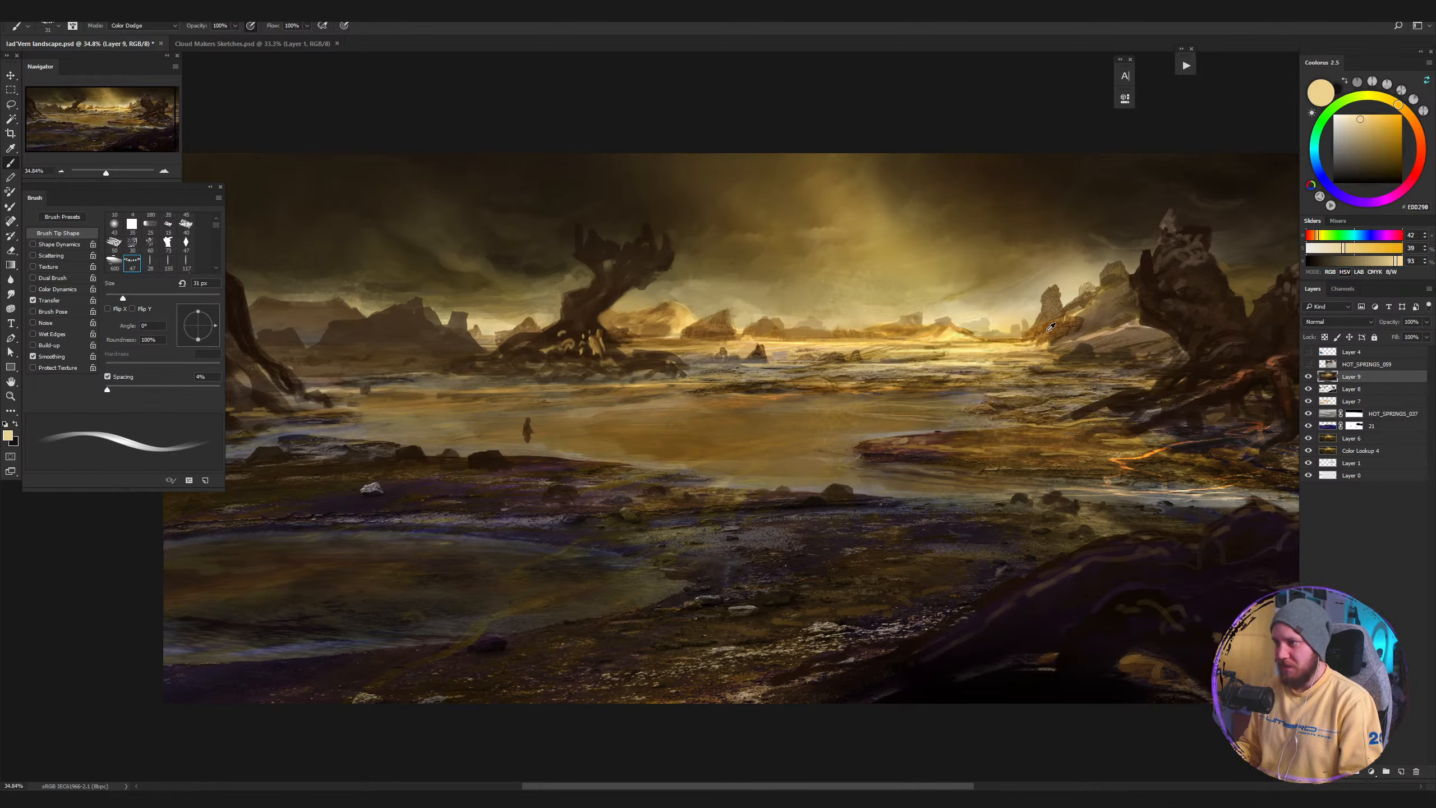
left_click(1153, 265, "alt")
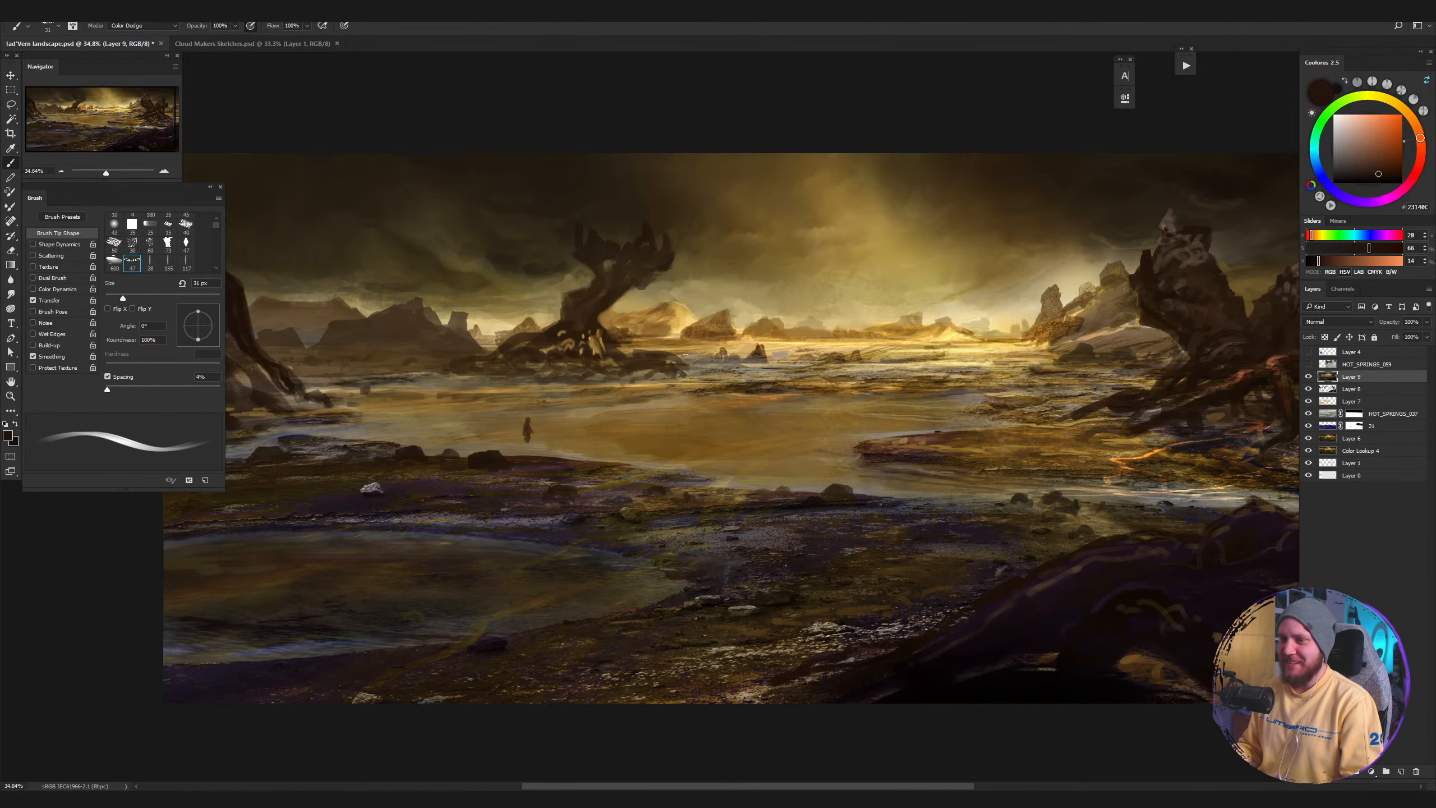
Sample orange-brown from the central water, brush soft horizontal reflections across it and sample ochre from its far side.
left_click_drag(684, 490, 809, 466)
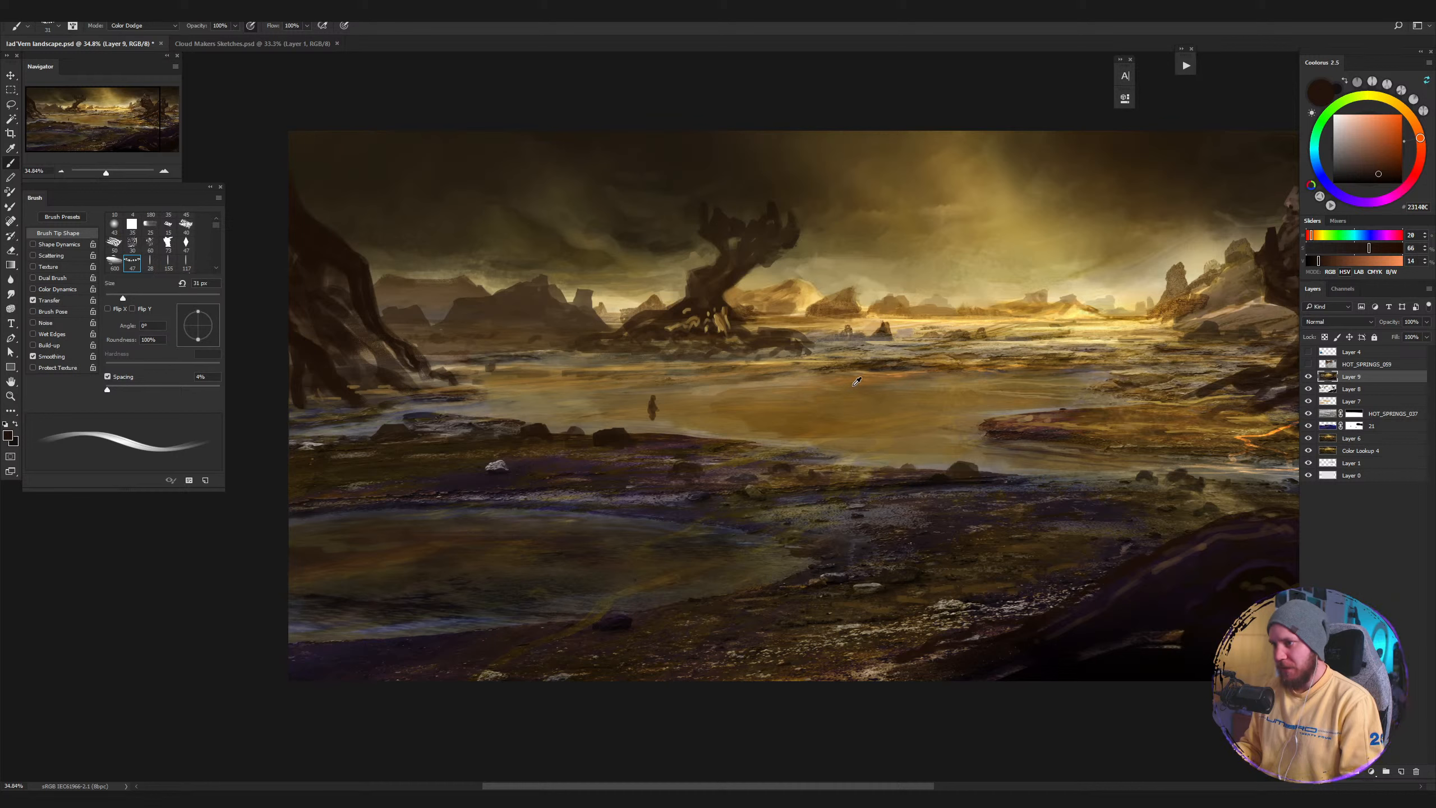
left_click(902, 372, "alt")
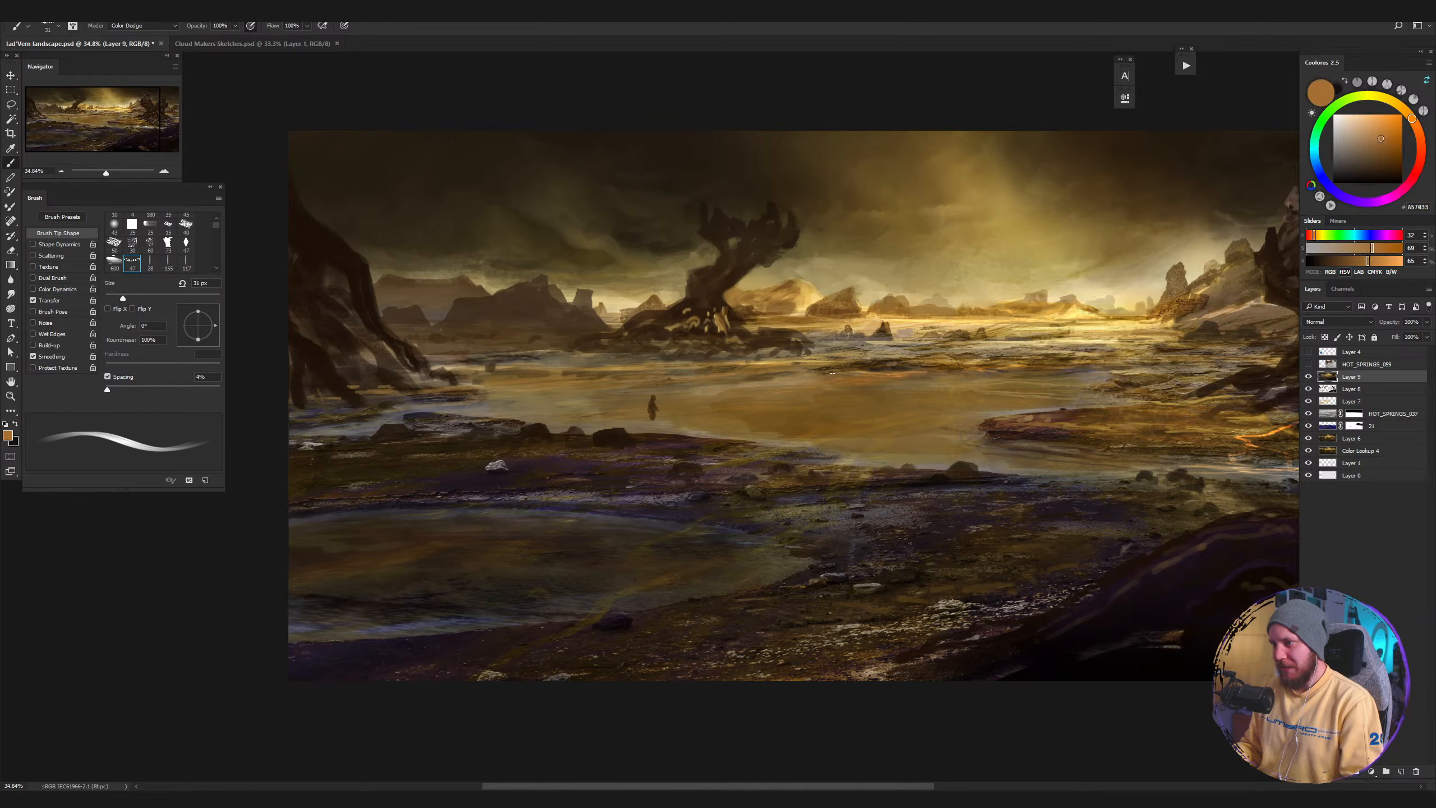
mouse_move(787, 380)
left_mouse_down()
mouse_move(811, 383)
mouse_move(729, 381)
left_mouse_up()
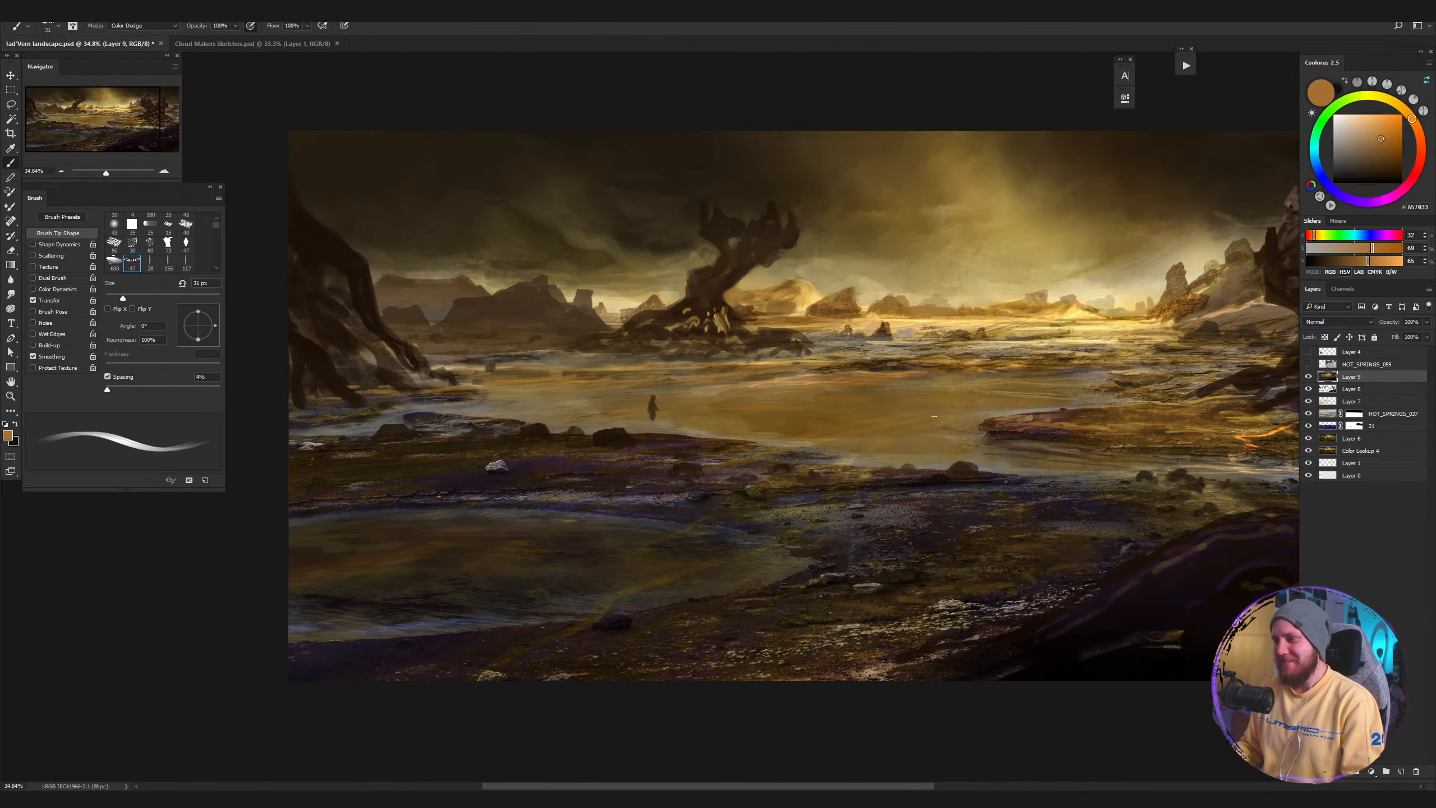
left_click_drag(1153, 402, 947, 432)
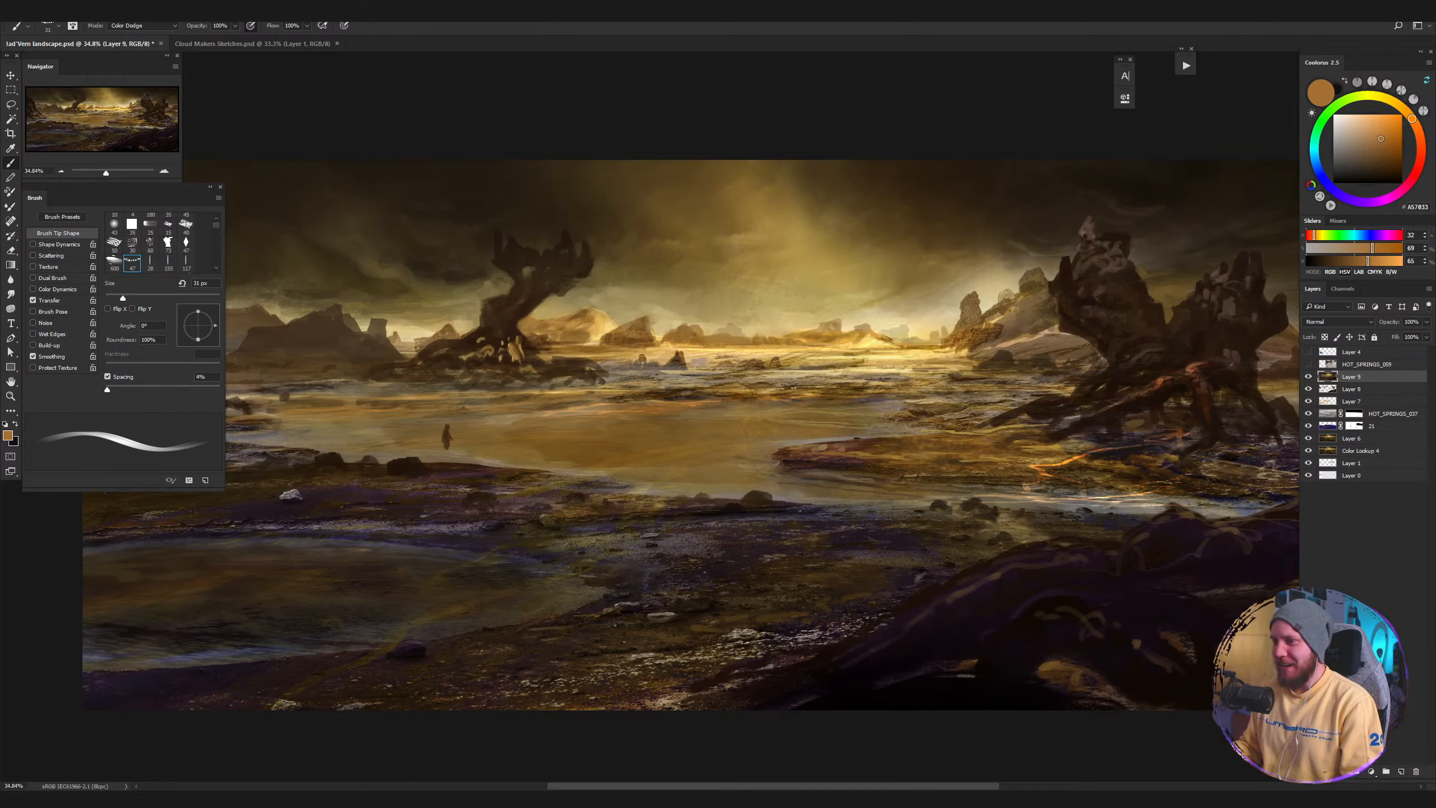
left_click(735, 390, "alt")
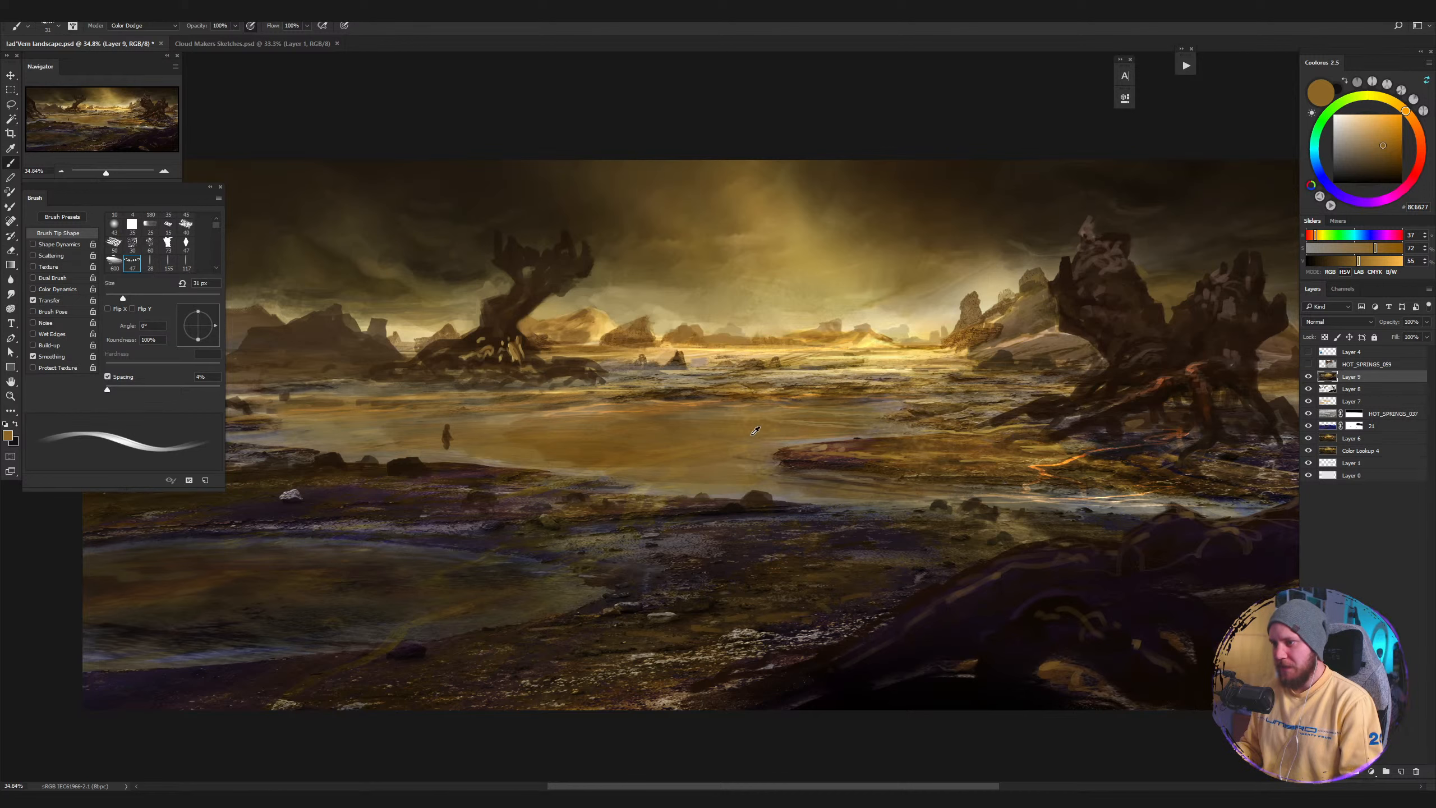
Sample browns from the central water and touch up its reflections with an enlarged Color Dodge brush at 99% opacity.
left_click(642, 433, "alt")
left_click_drag(577, 445, 769, 434)
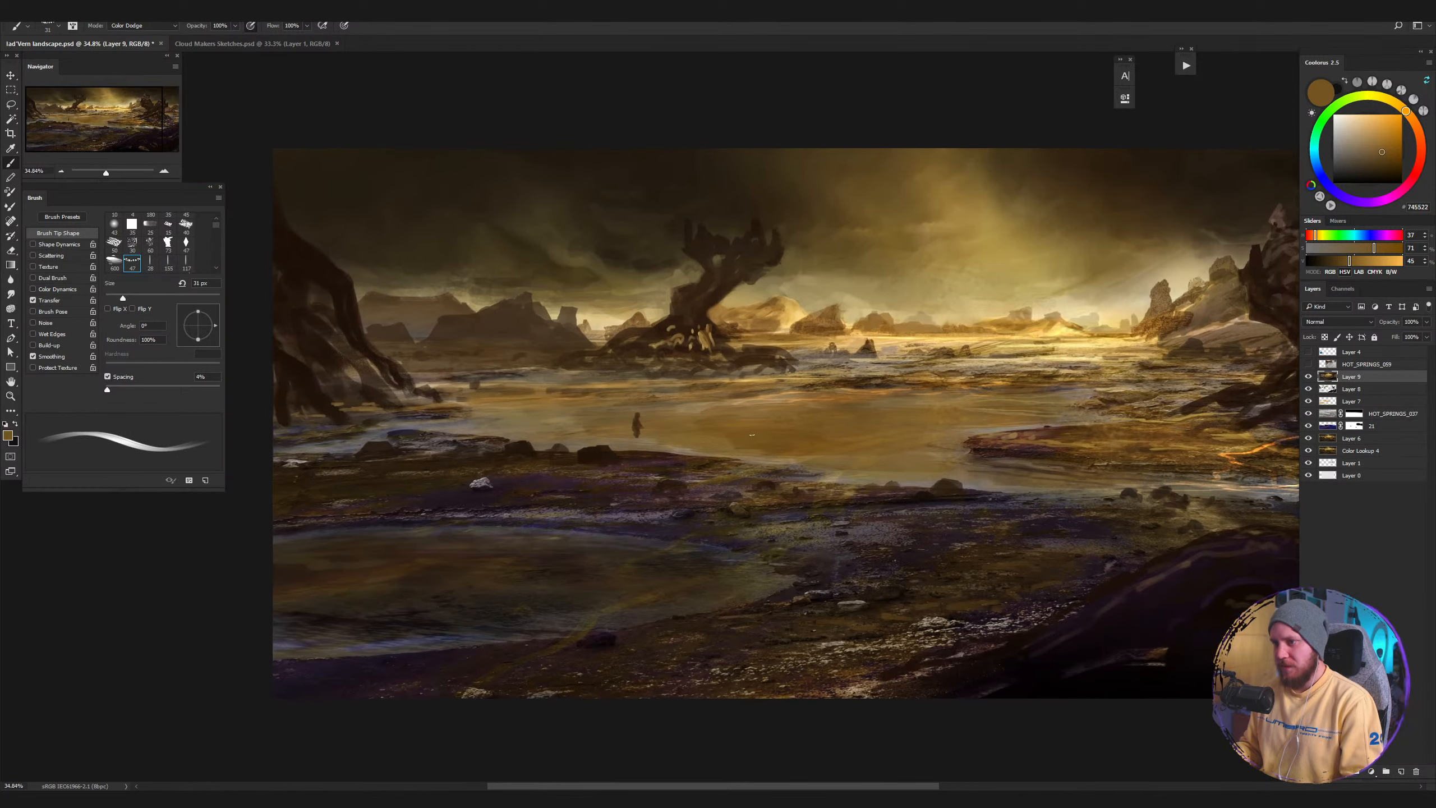
left_click(746, 440, "alt")
key("bracketright")
key("bracketright")
key("bracketright")
key("bracketright")
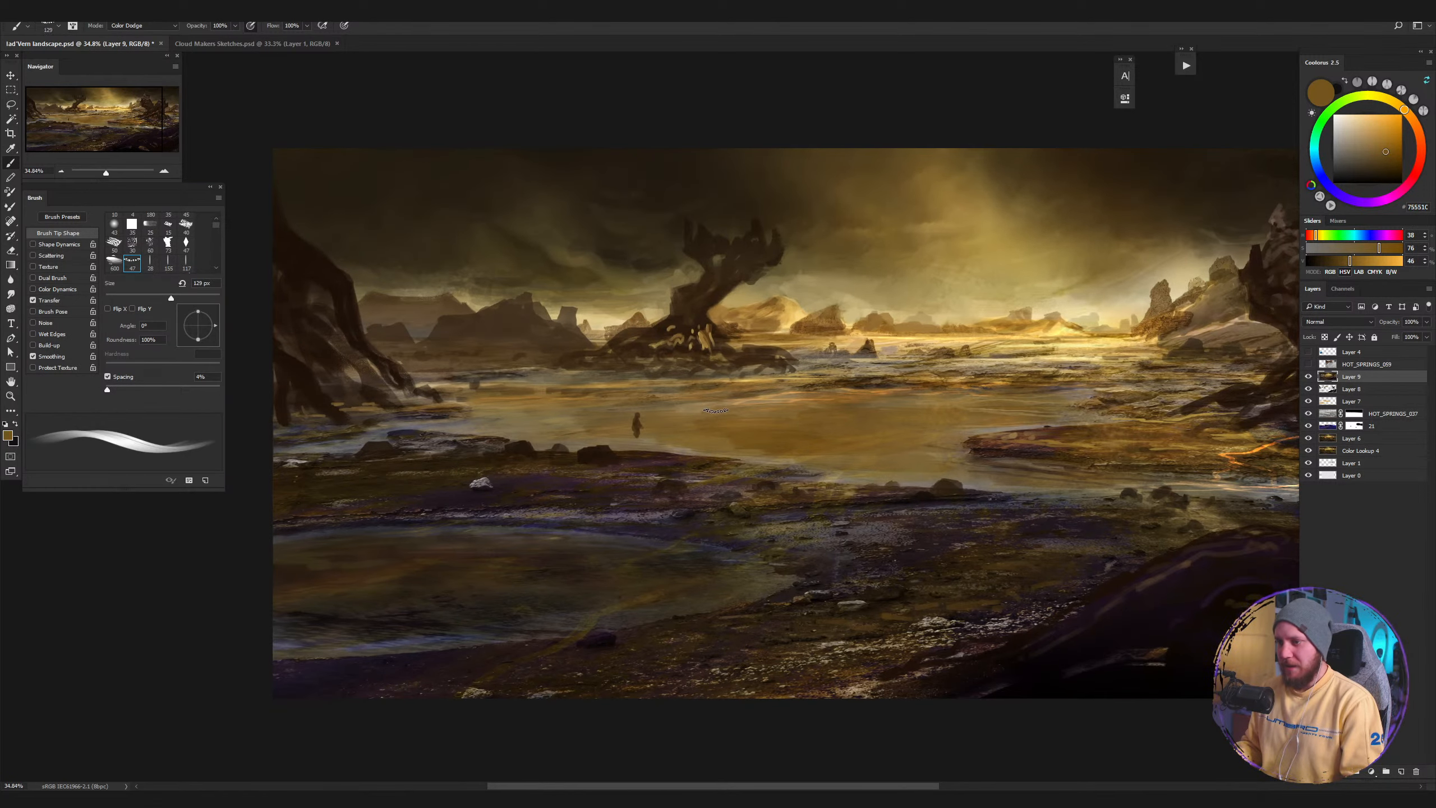
key("9")
key("9")
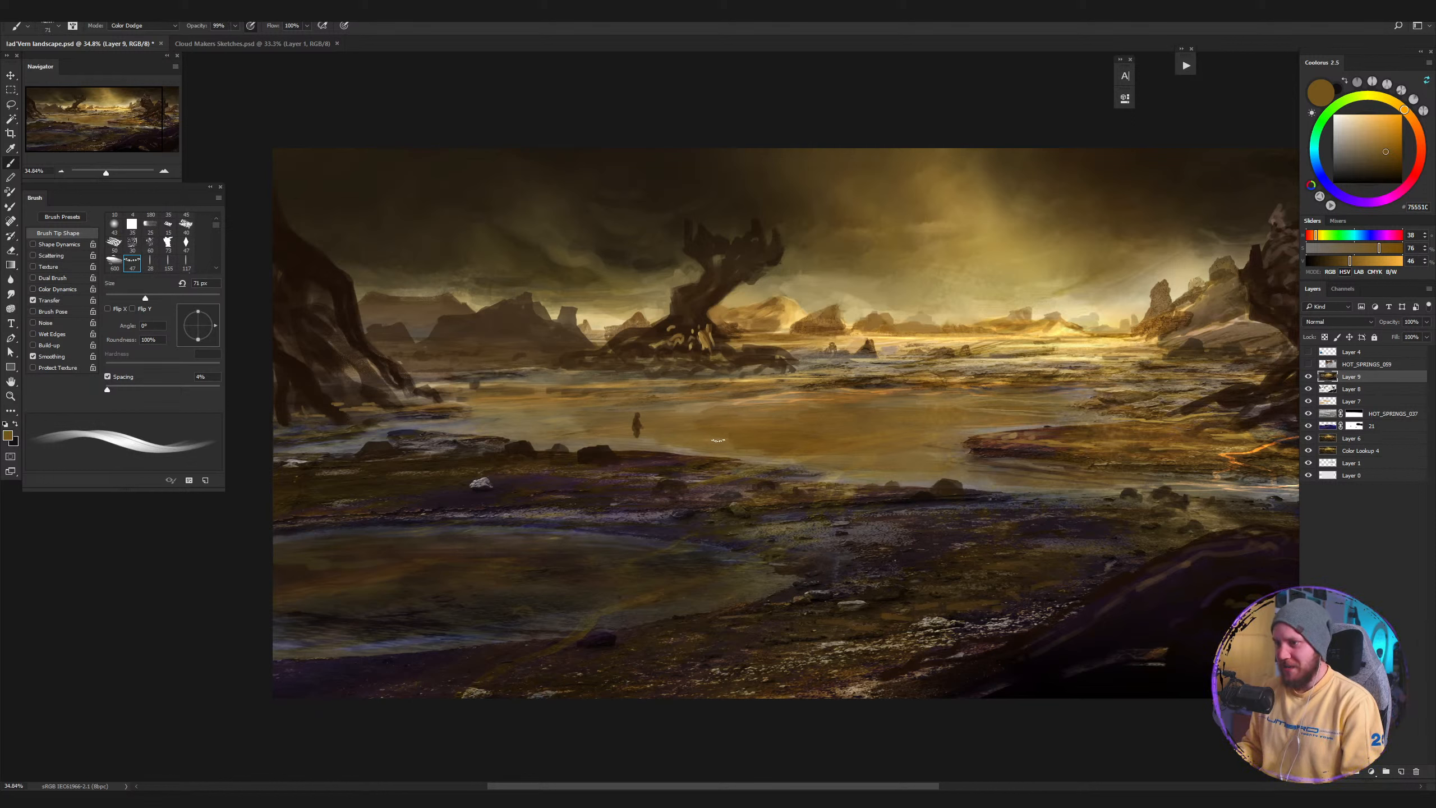
left_click(753, 433, "alt")
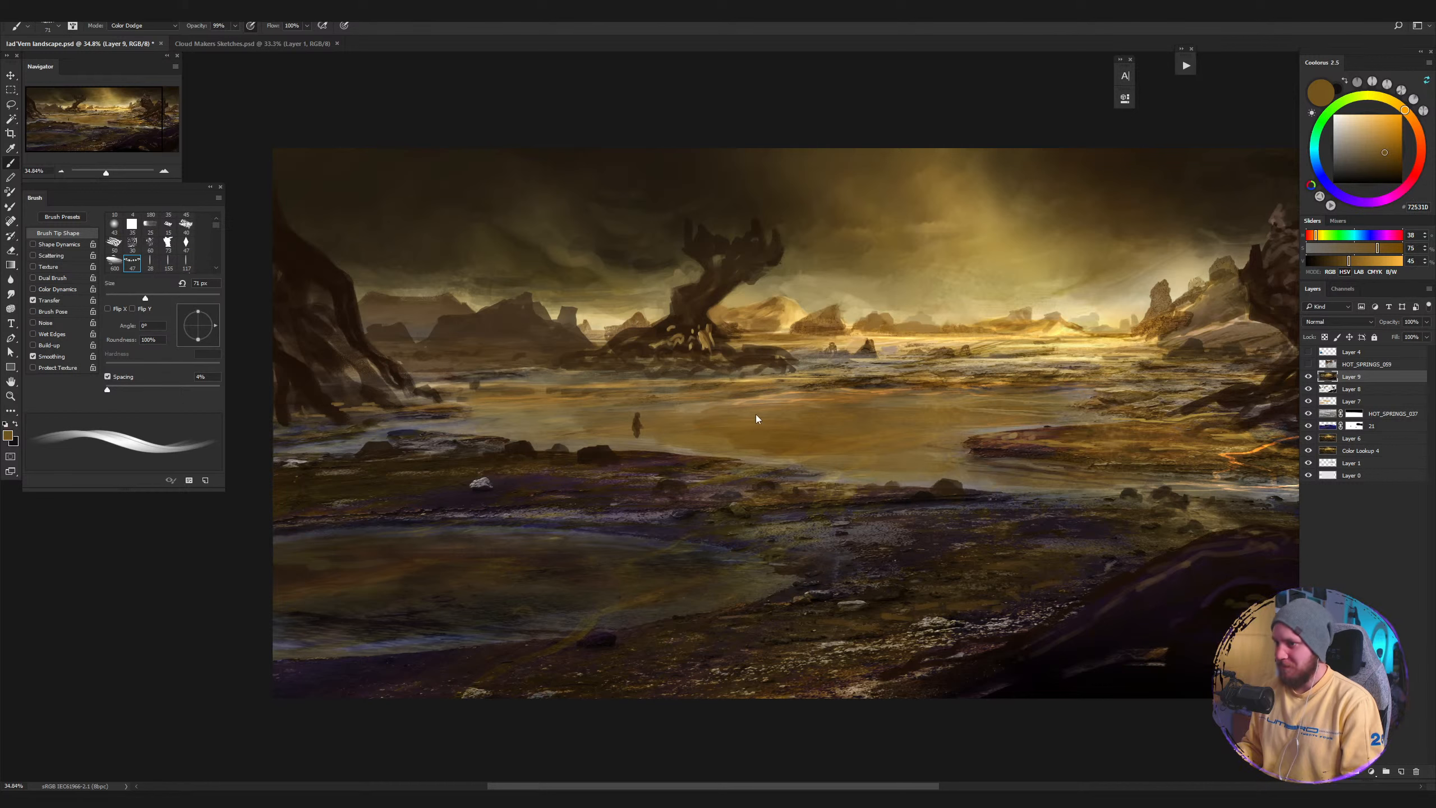
Switch the brush to Normal mode at 100% opacity, reduce its size and refine the central water with ochre-browns sampled from it.
right_click(757, 419, "shift")
left_click(787, 41)
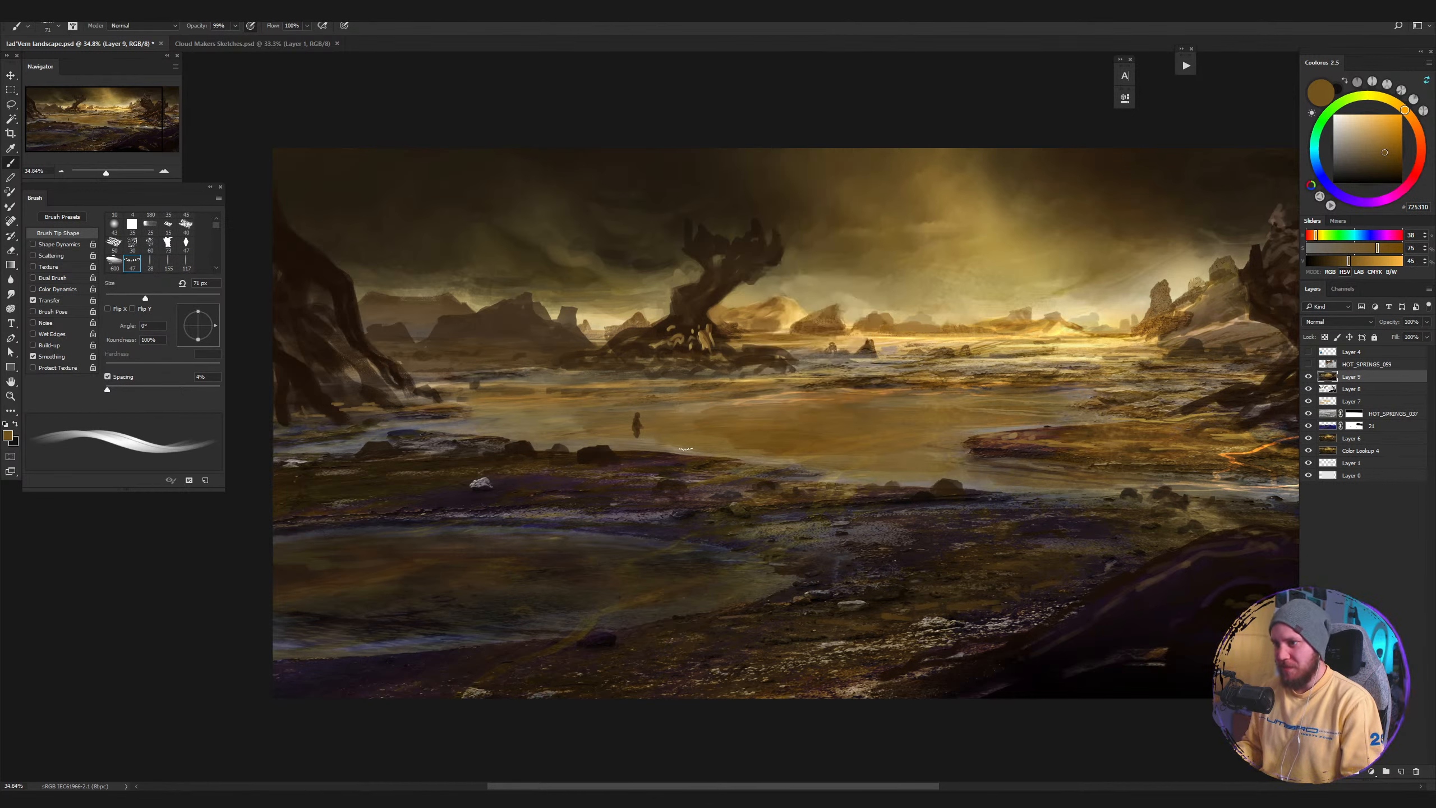
key("0")
key("bracketleft")
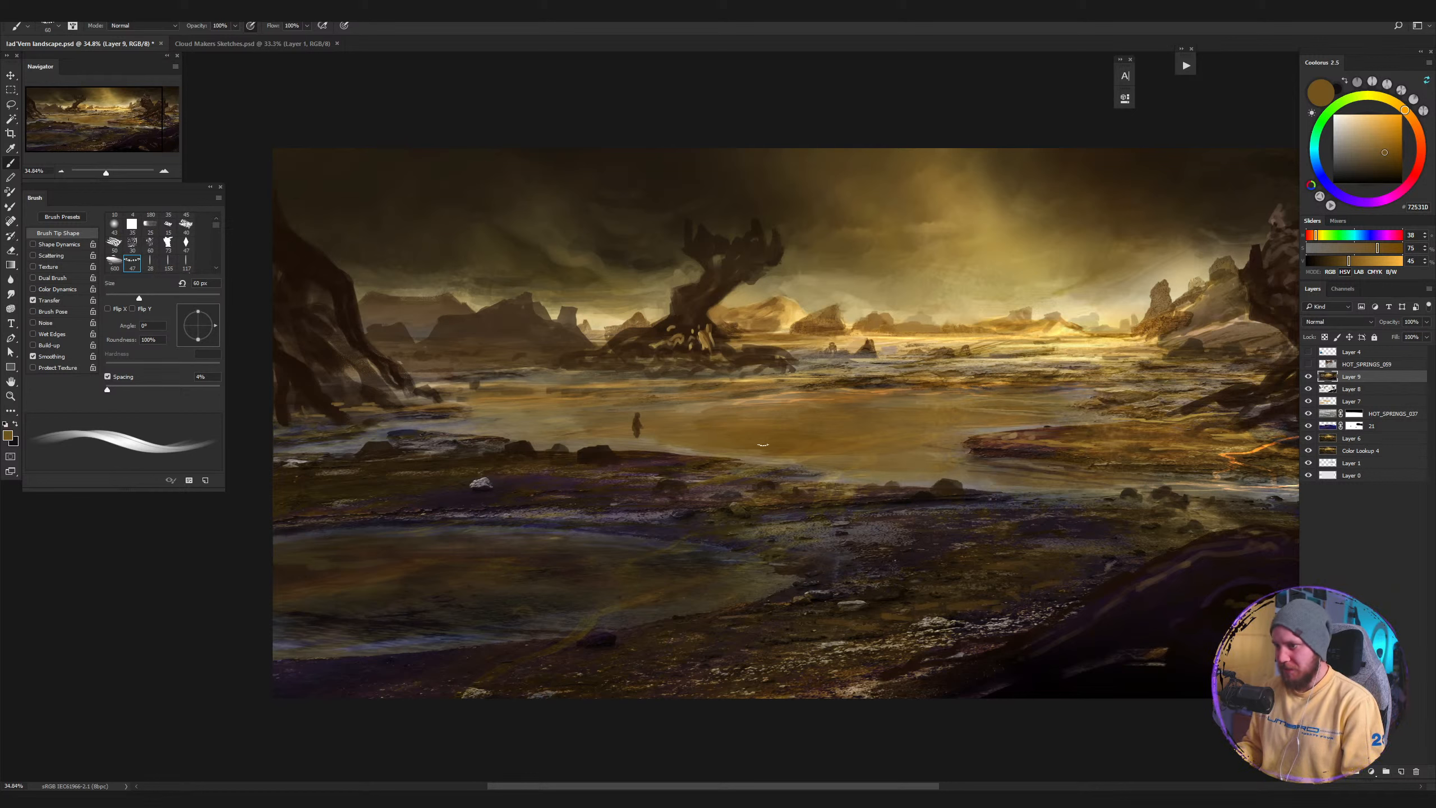
left_click(771, 449, "alt")
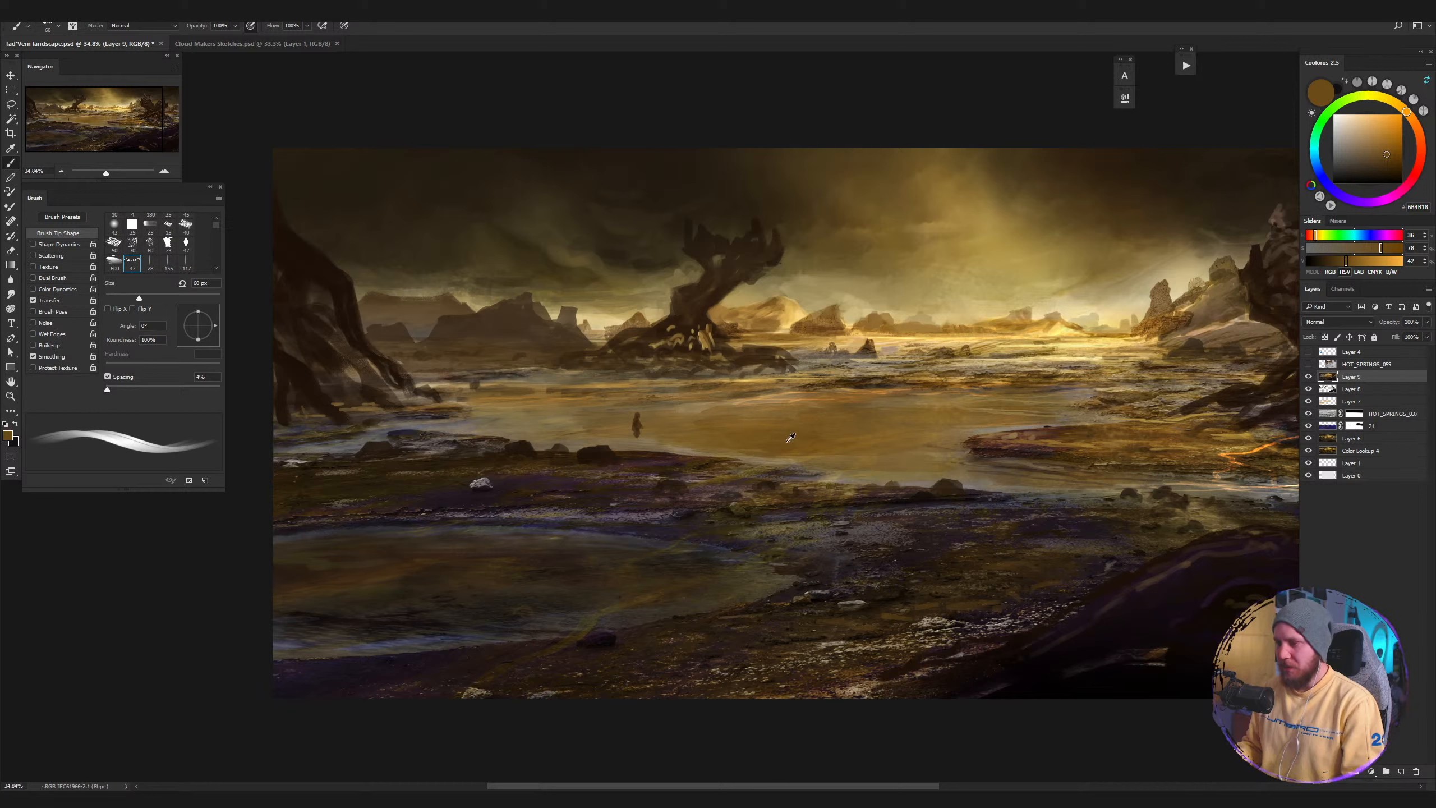
key("bracketleft")
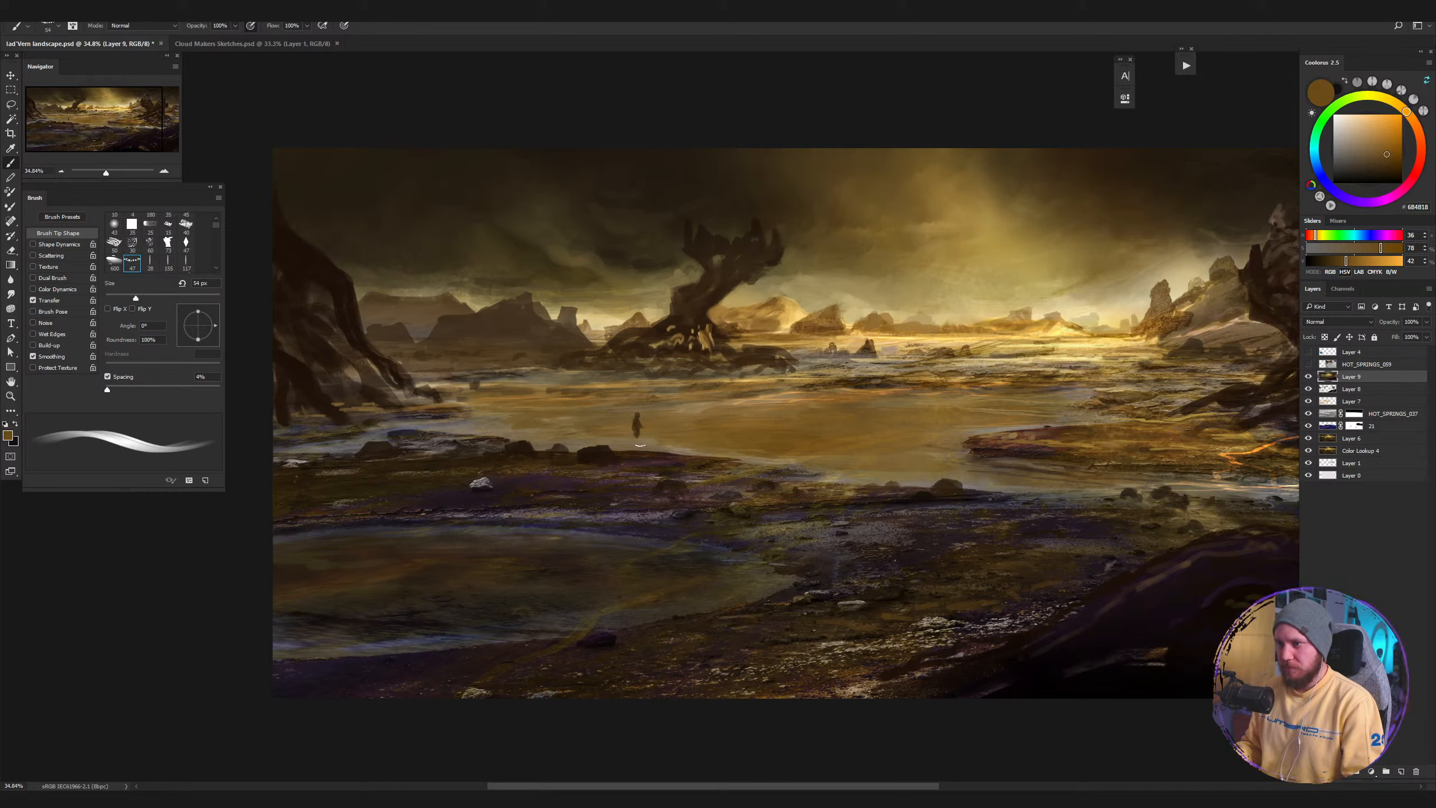
left_click(716, 412, "alt")
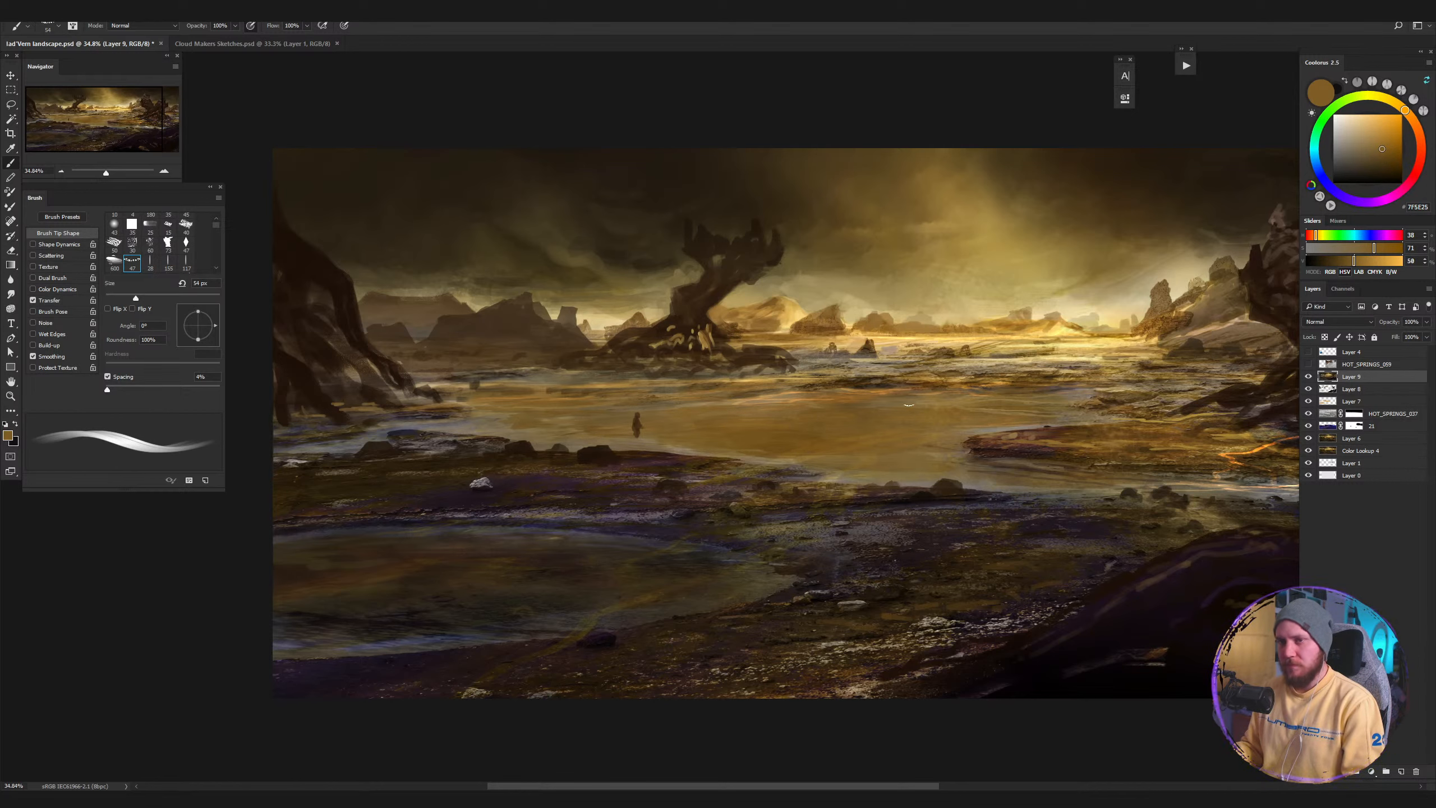
Sample a dark brown from the base of the small tree and reduce the brush size to 43 px.
left_click_drag(923, 514, 867, 537)
left_click(606, 348, "alt")
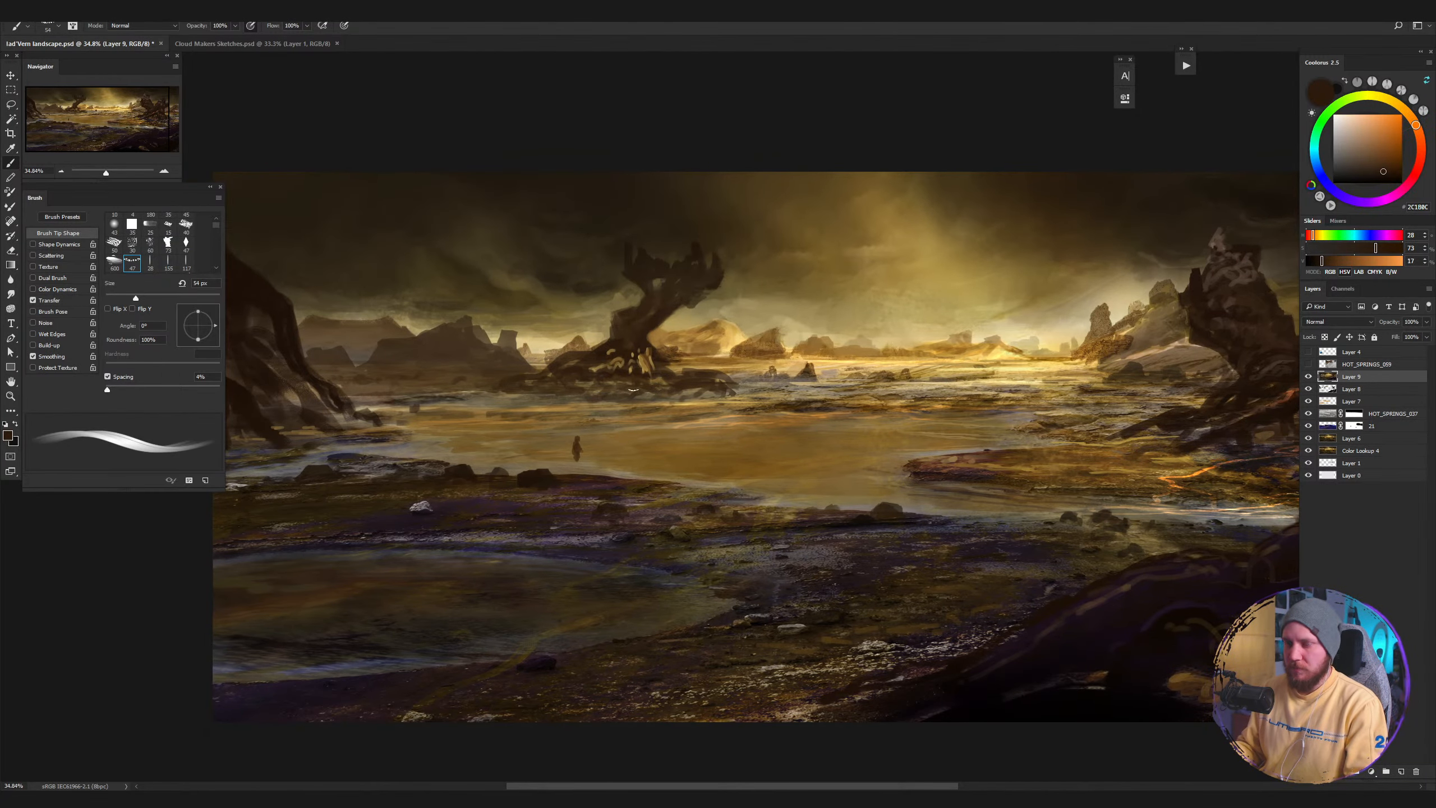
key("bracketleft")
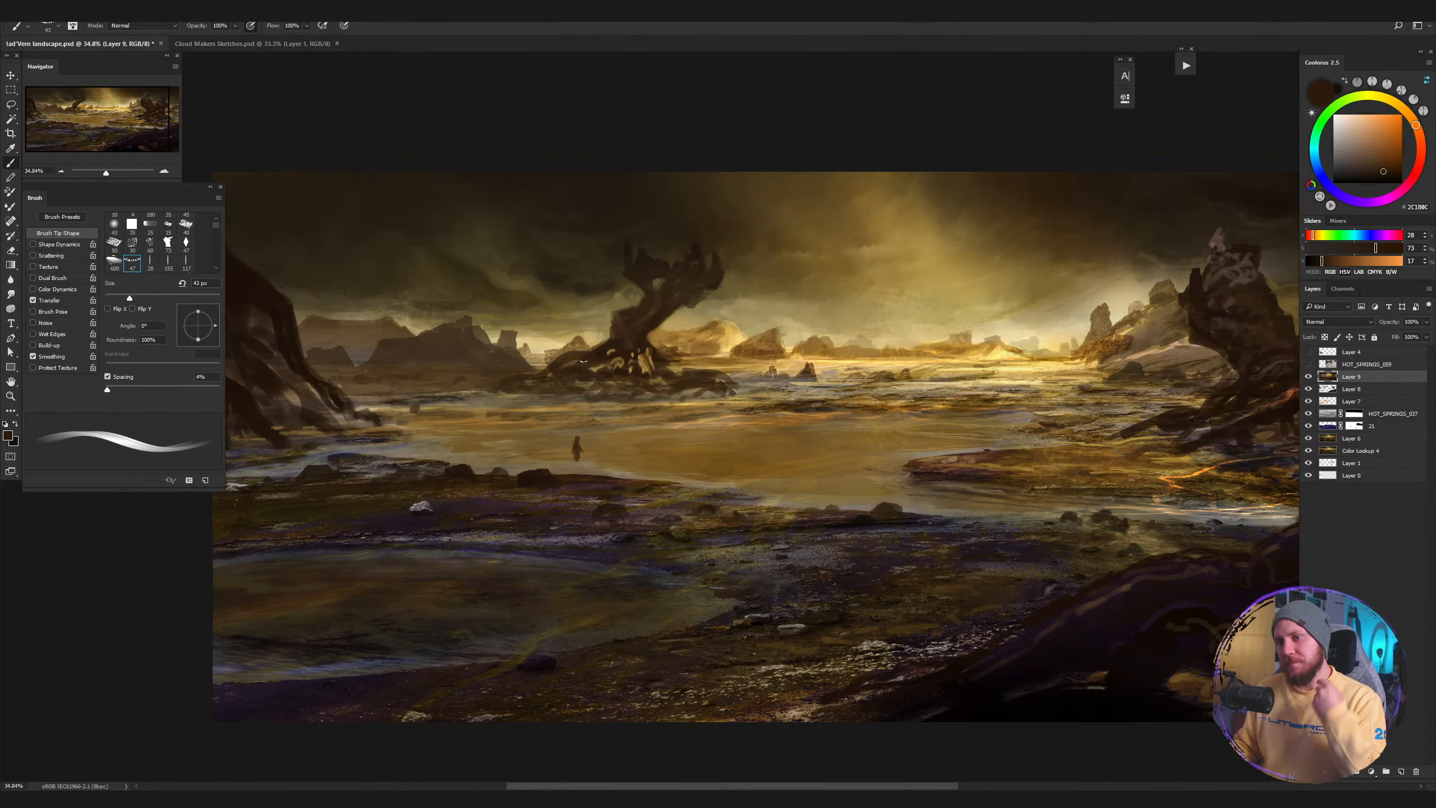
Compare the whole painting with Layers 9, 8 and 7 hidden and shown again to judge the overall progress.
scroll(1012, 453, "down", 5)
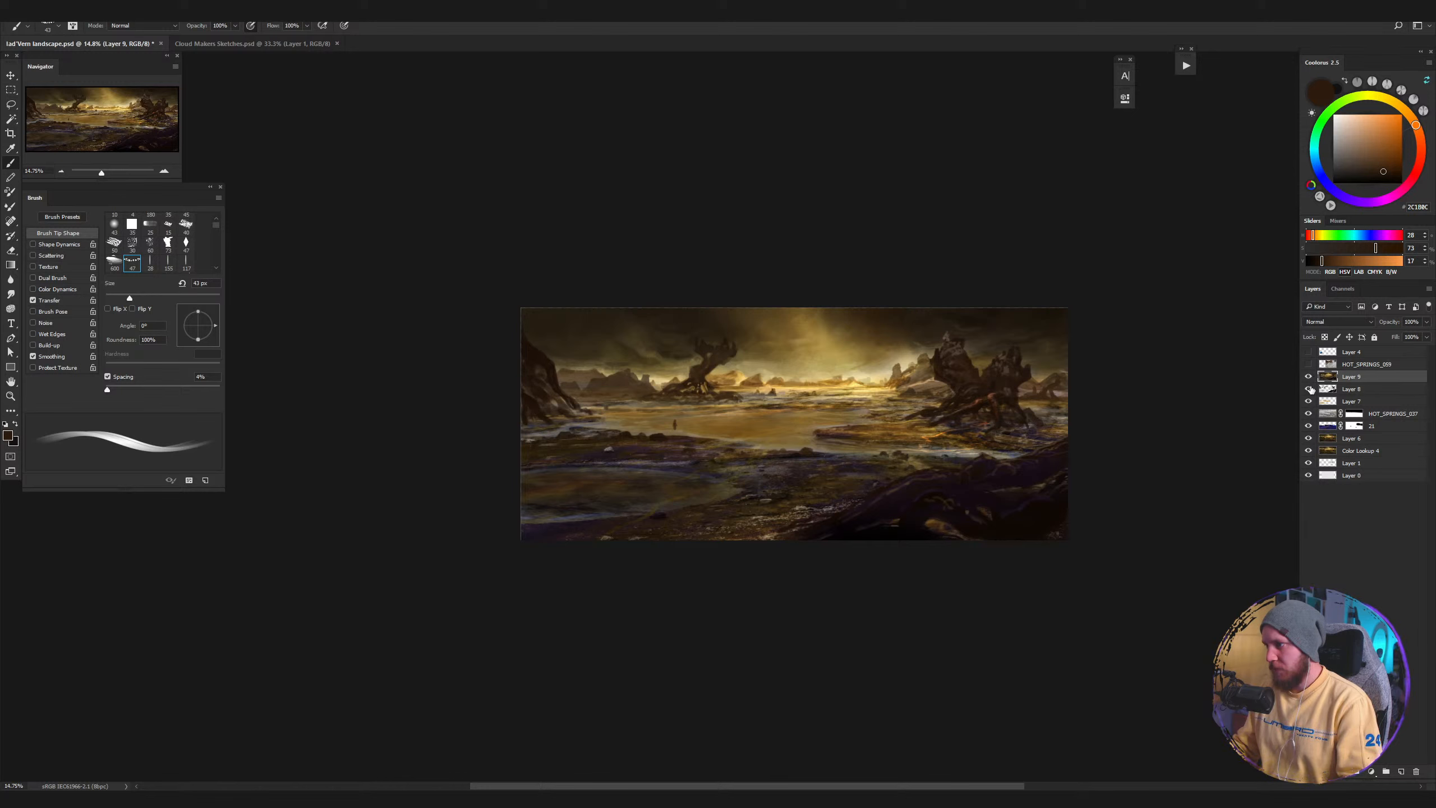
left_click(1308, 378)
left_click(1308, 389)
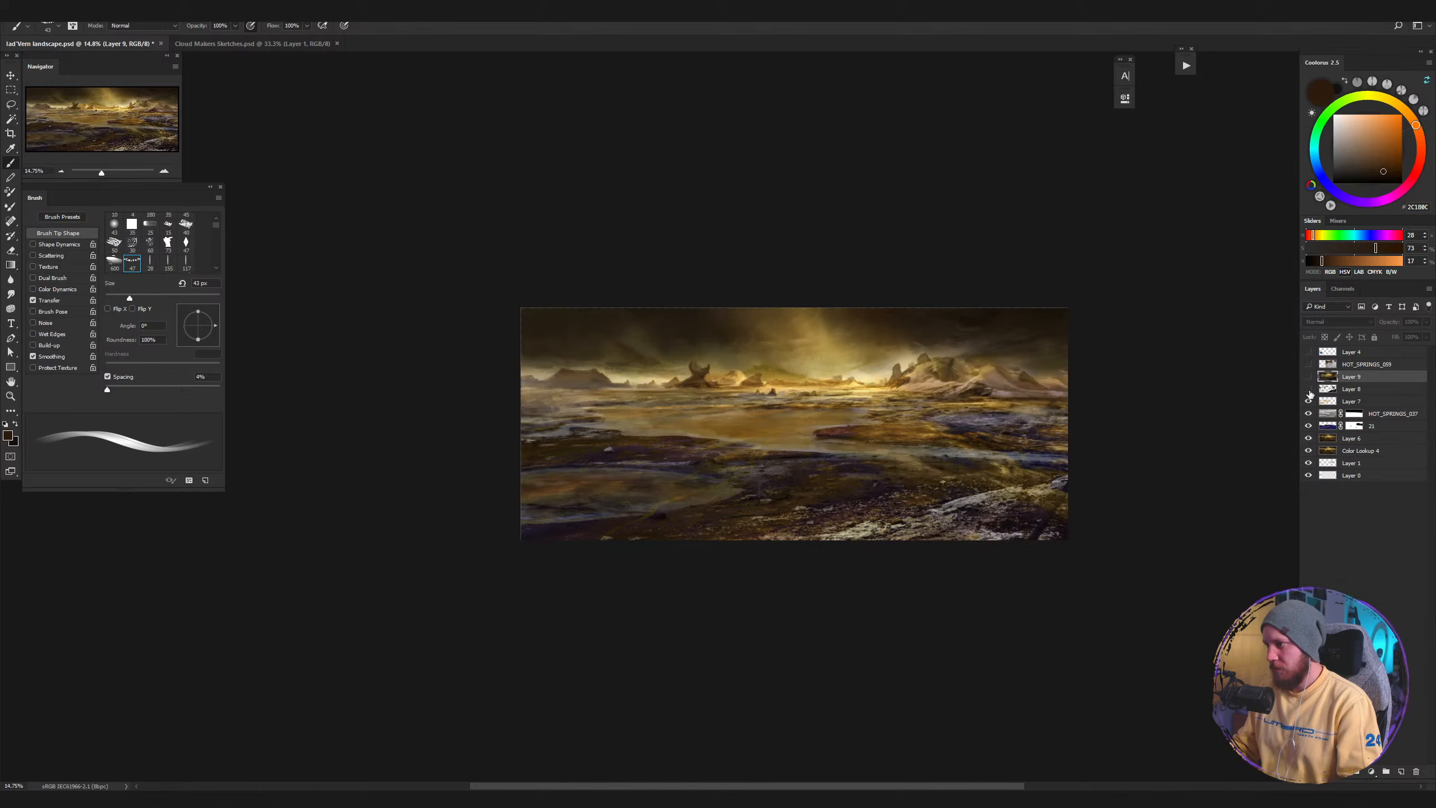
left_click(1308, 390)
left_click(1309, 402)
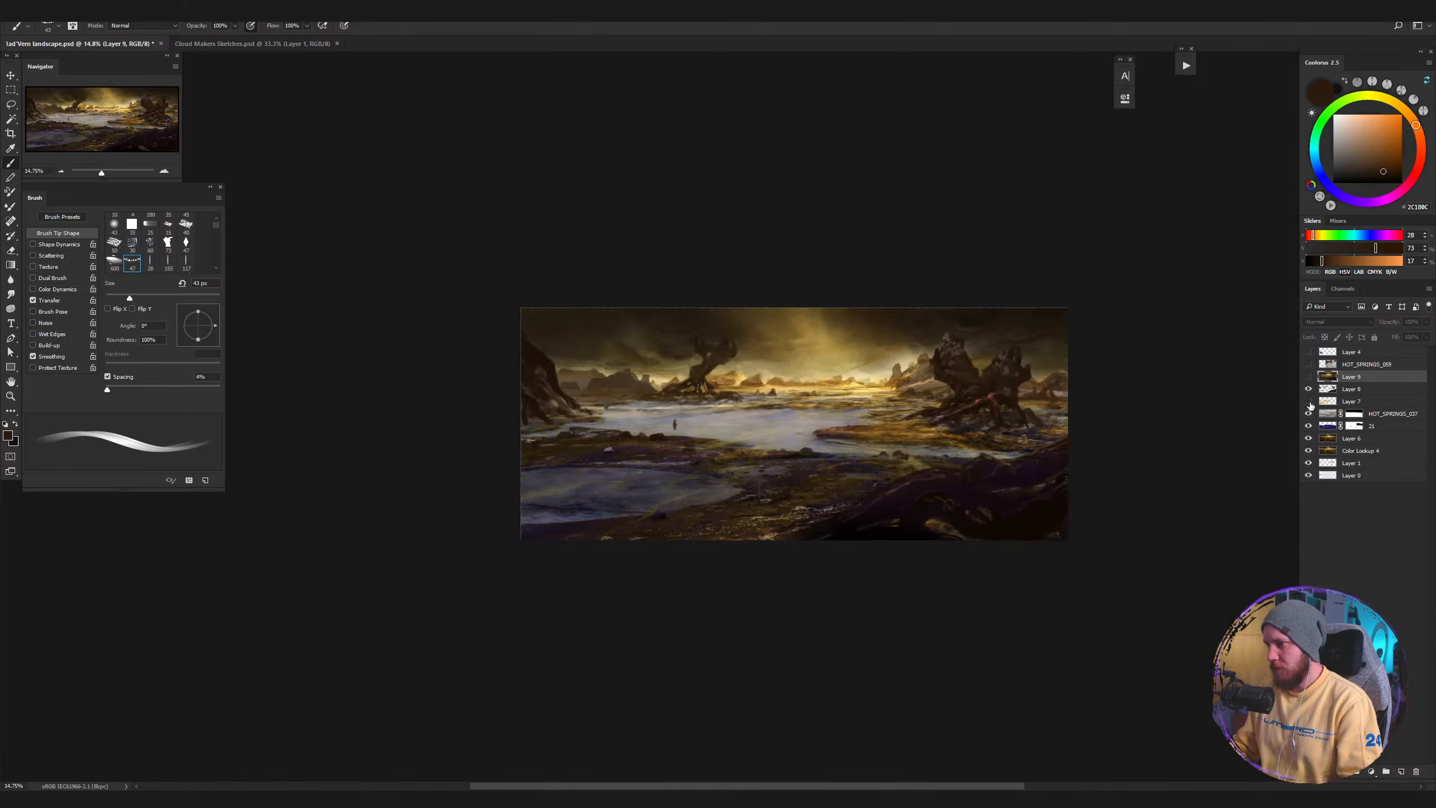
left_click(1309, 402)
left_click(1308, 377)
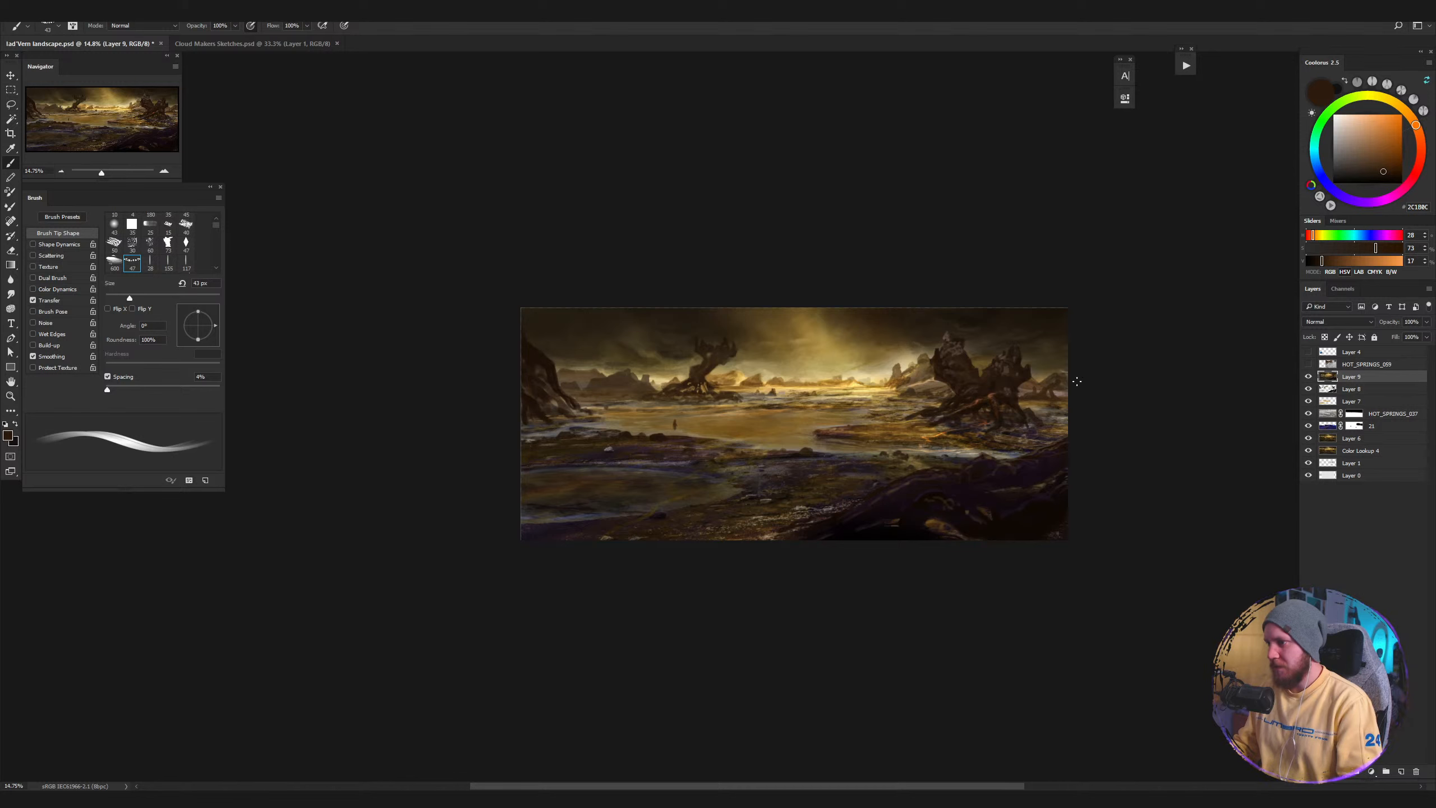
key("z")
left_click_drag(769, 449, 802, 439)
key("b")
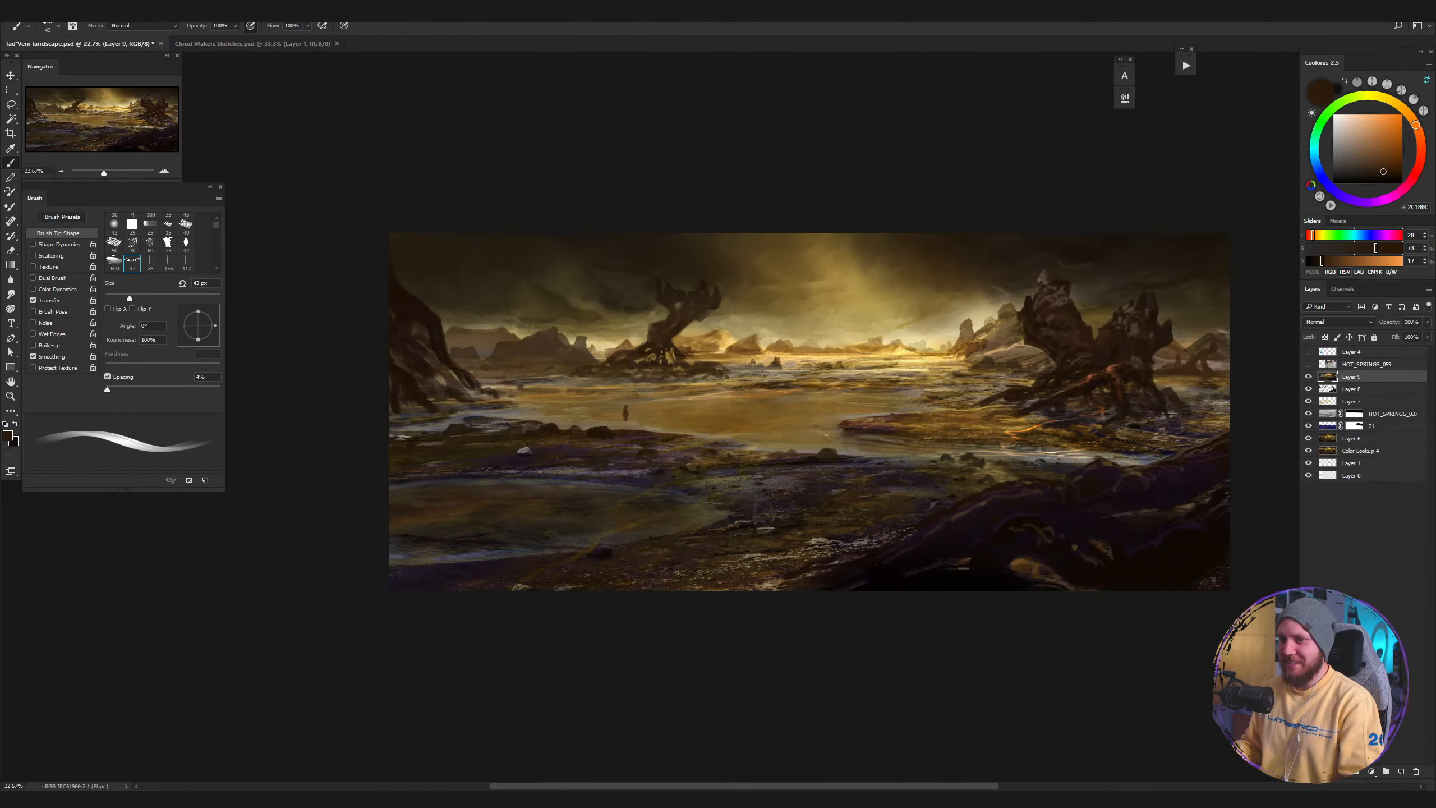
scroll(828, 436, "right", 2)
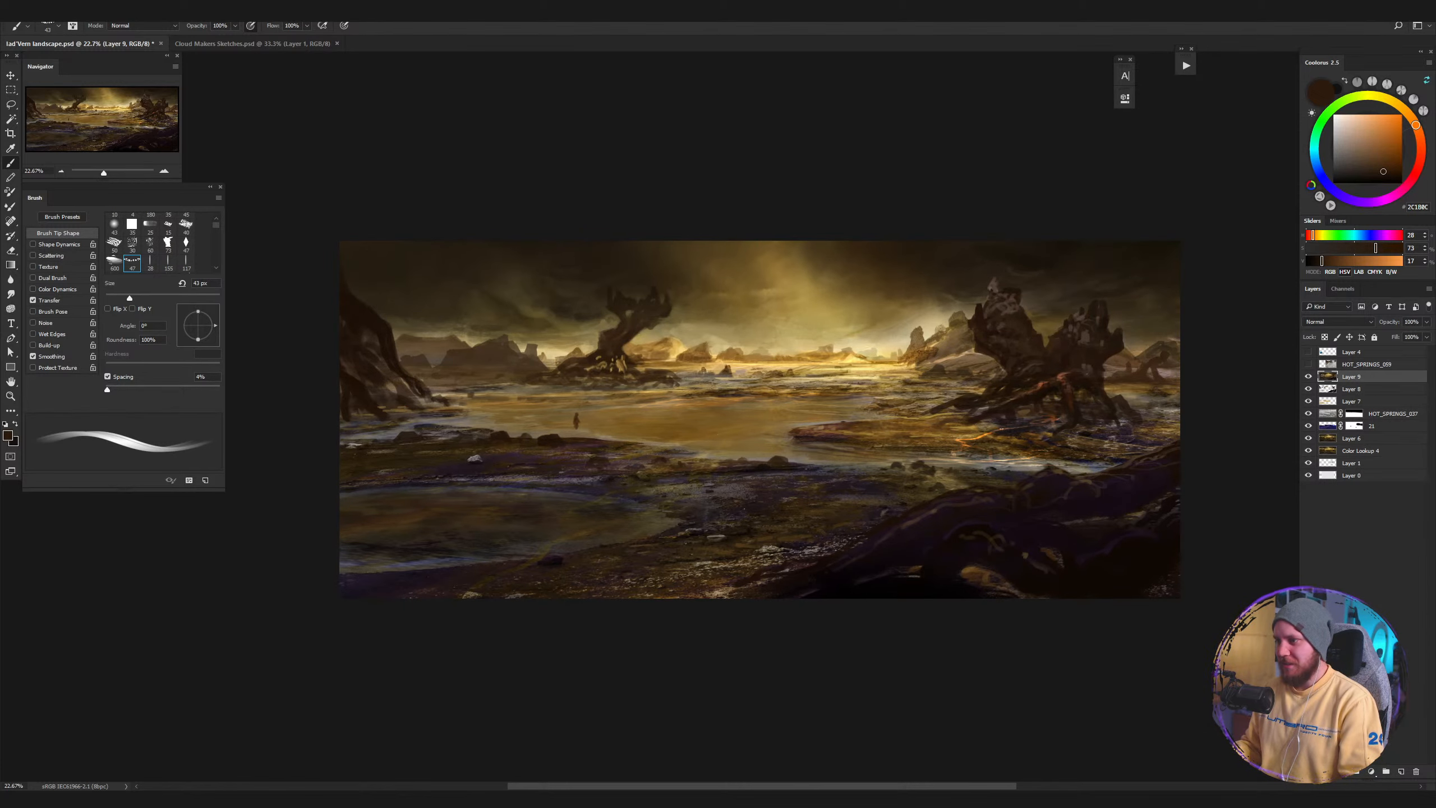
Pick a dark ochre with hue 44, saturation 71 and brightness 38, and brush curved ripples around the foreground pool.
left_click(1064, 372, "alt")
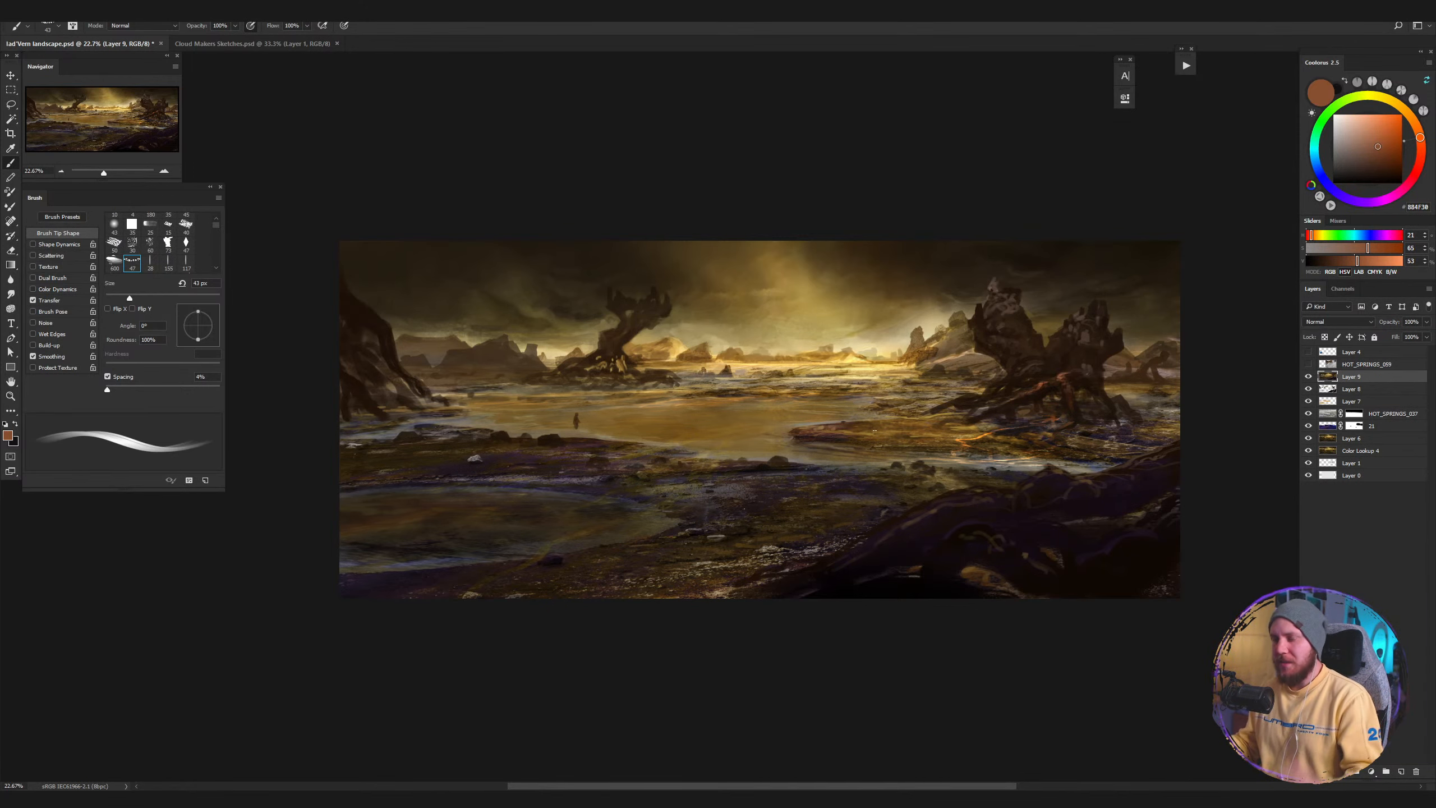
key("z")
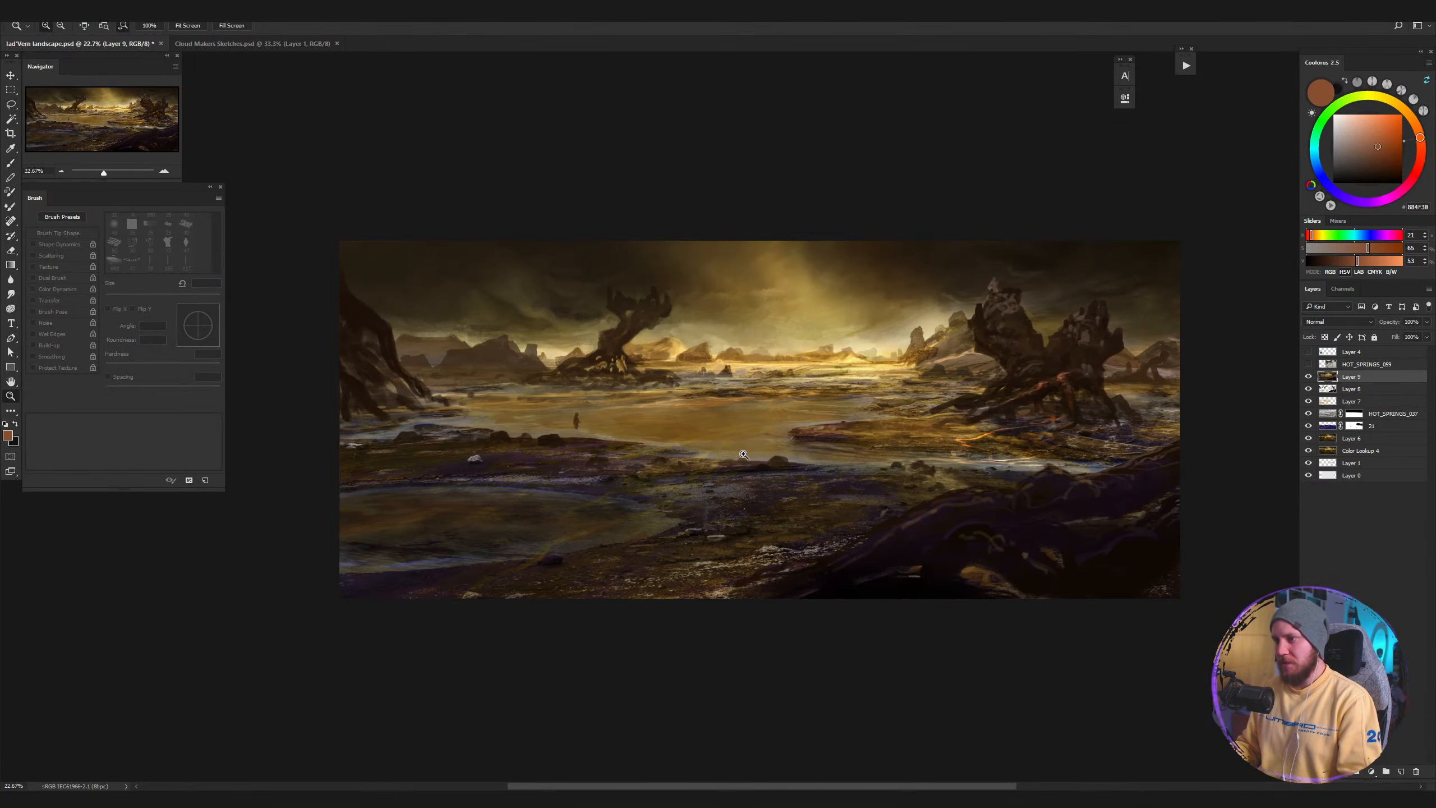
mouse_move(797, 414)
left_mouse_down()
mouse_move(656, 480)
mouse_move(752, 451)
mouse_move(810, 375)
left_mouse_up()
key("b")
left_click(1395, 102)
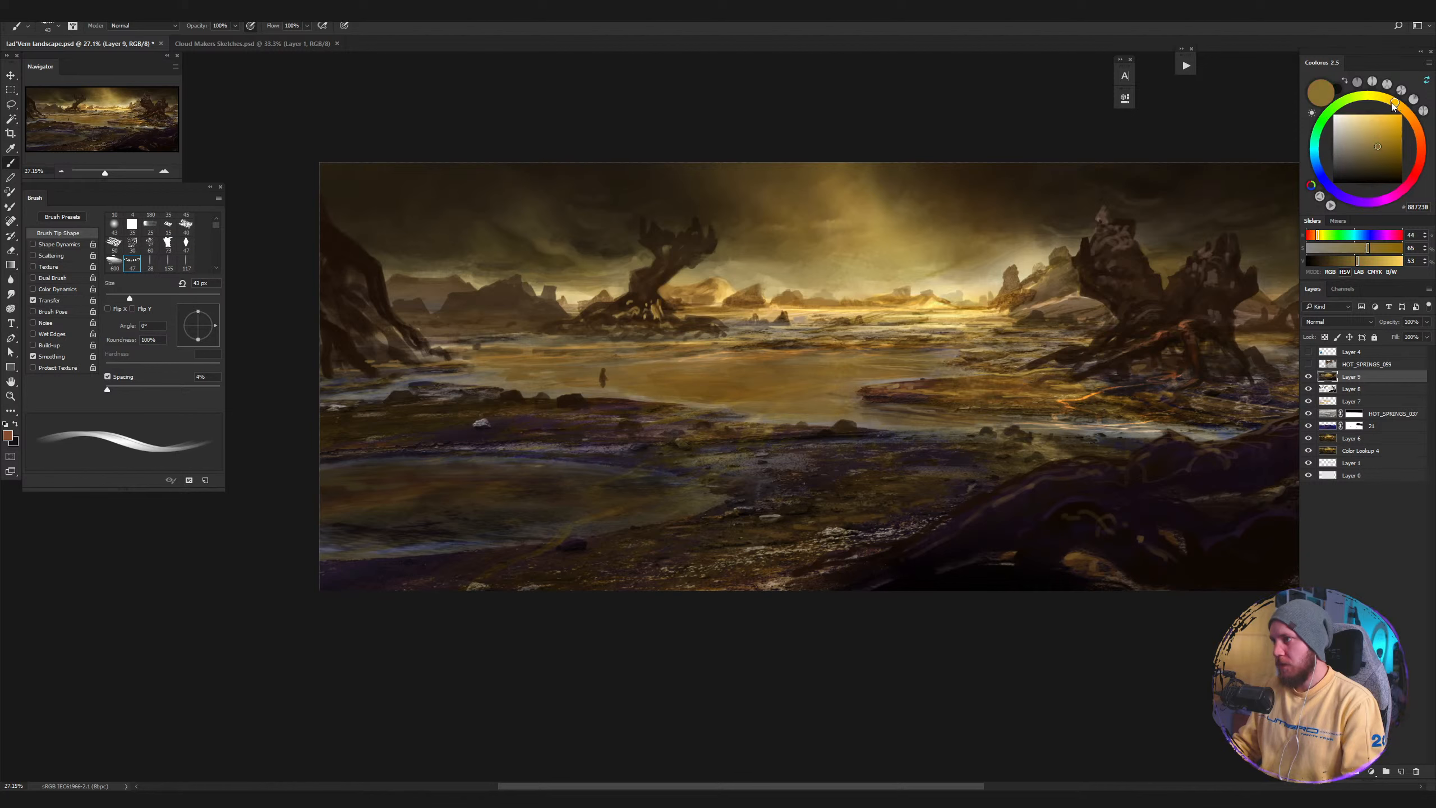
left_click(1375, 125)
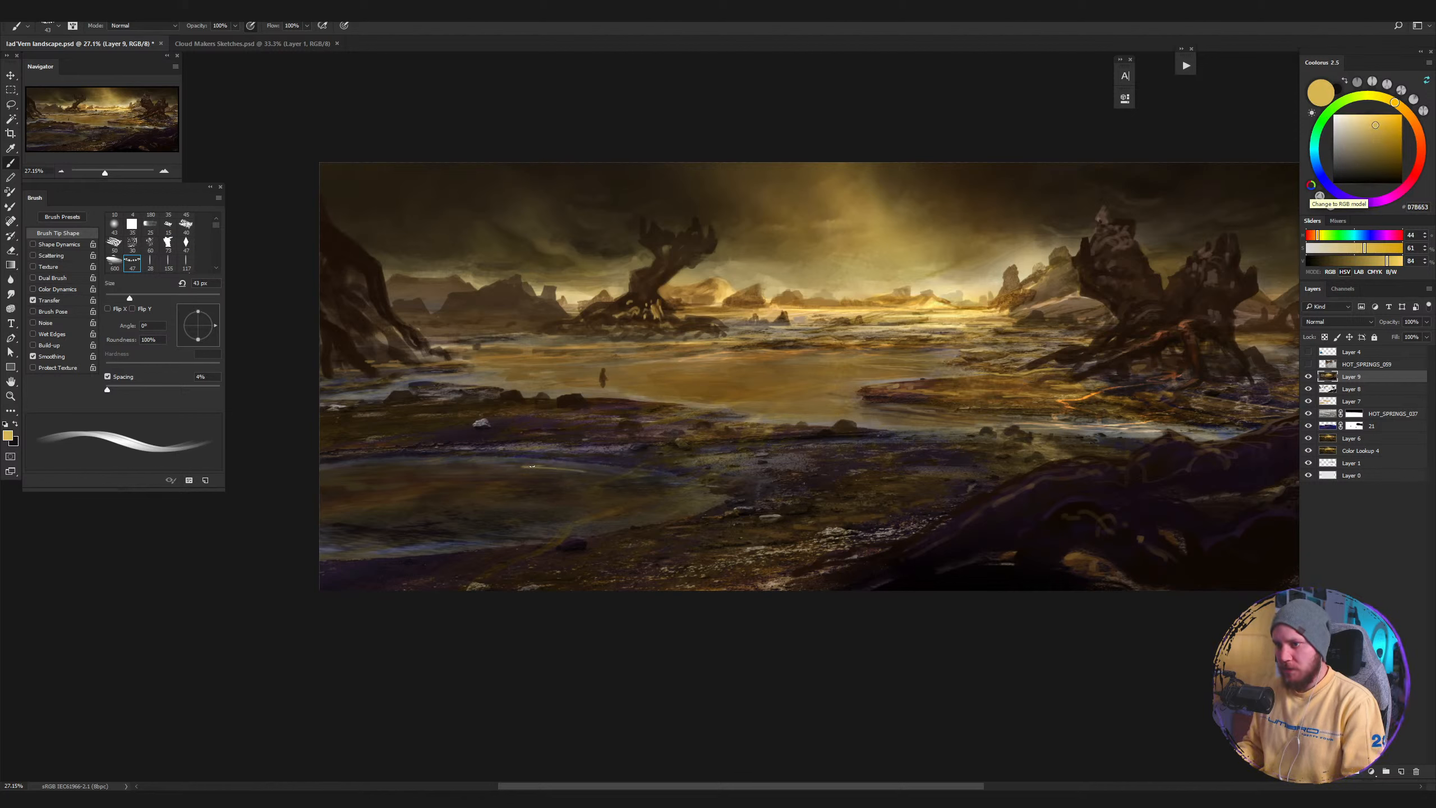
left_click(1379, 155)
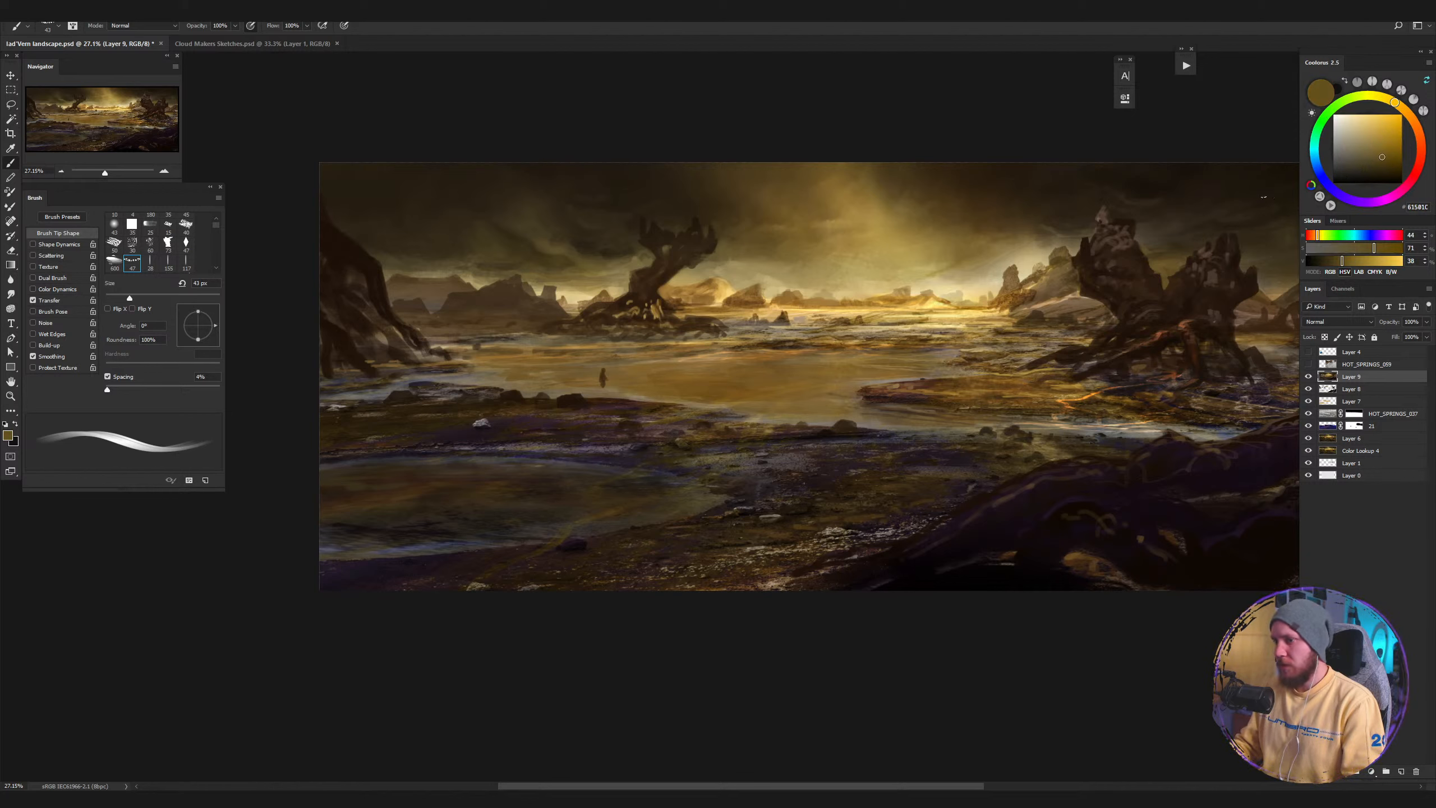
mouse_move(565, 470)
left_mouse_down()
mouse_move(670, 485)
mouse_move(550, 472)
mouse_move(661, 495)
left_mouse_up()
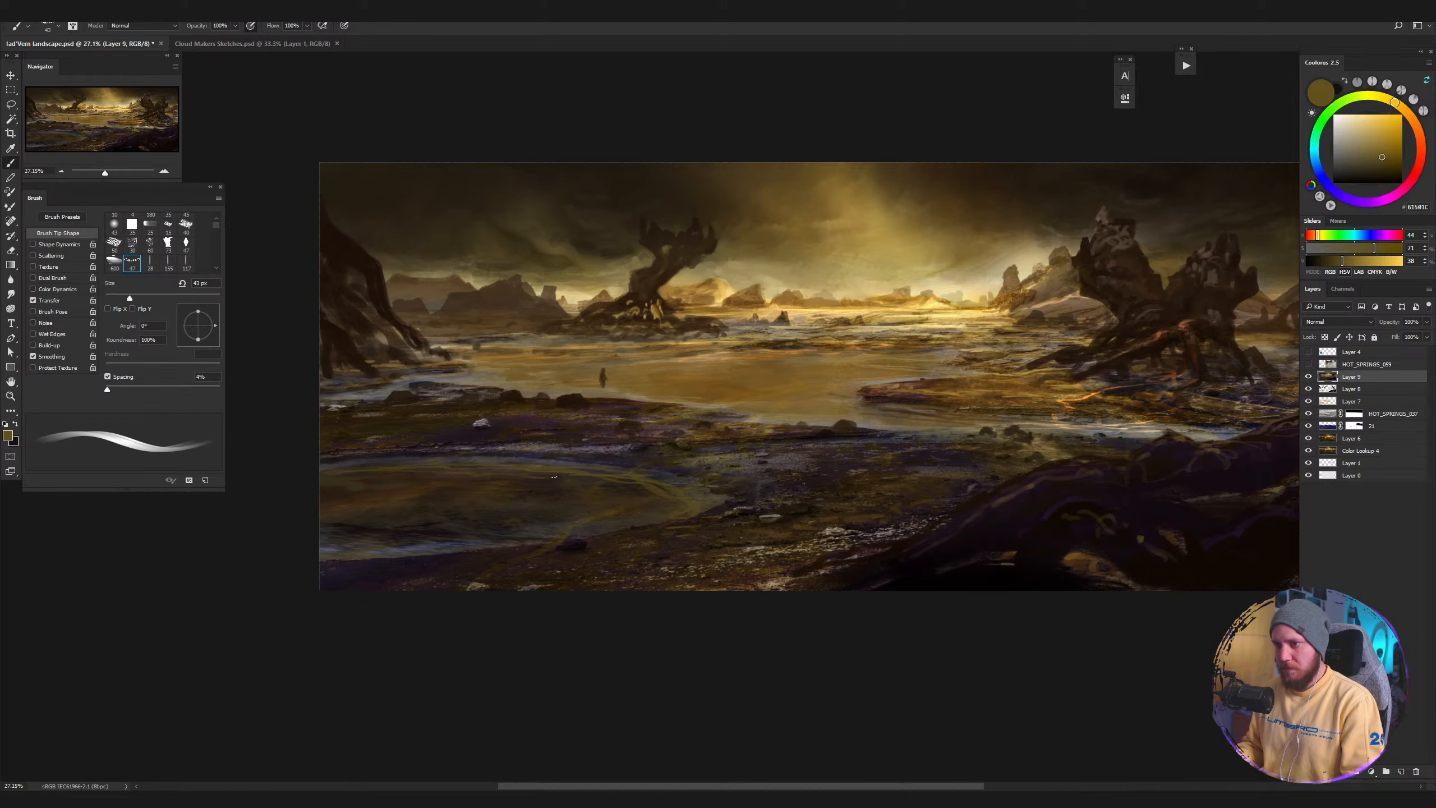
mouse_move(554, 477)
left_mouse_down()
mouse_move(390, 477)
mouse_move(629, 493)
mouse_move(428, 527)
left_mouse_up()
left_click_drag(648, 513, 503, 543)
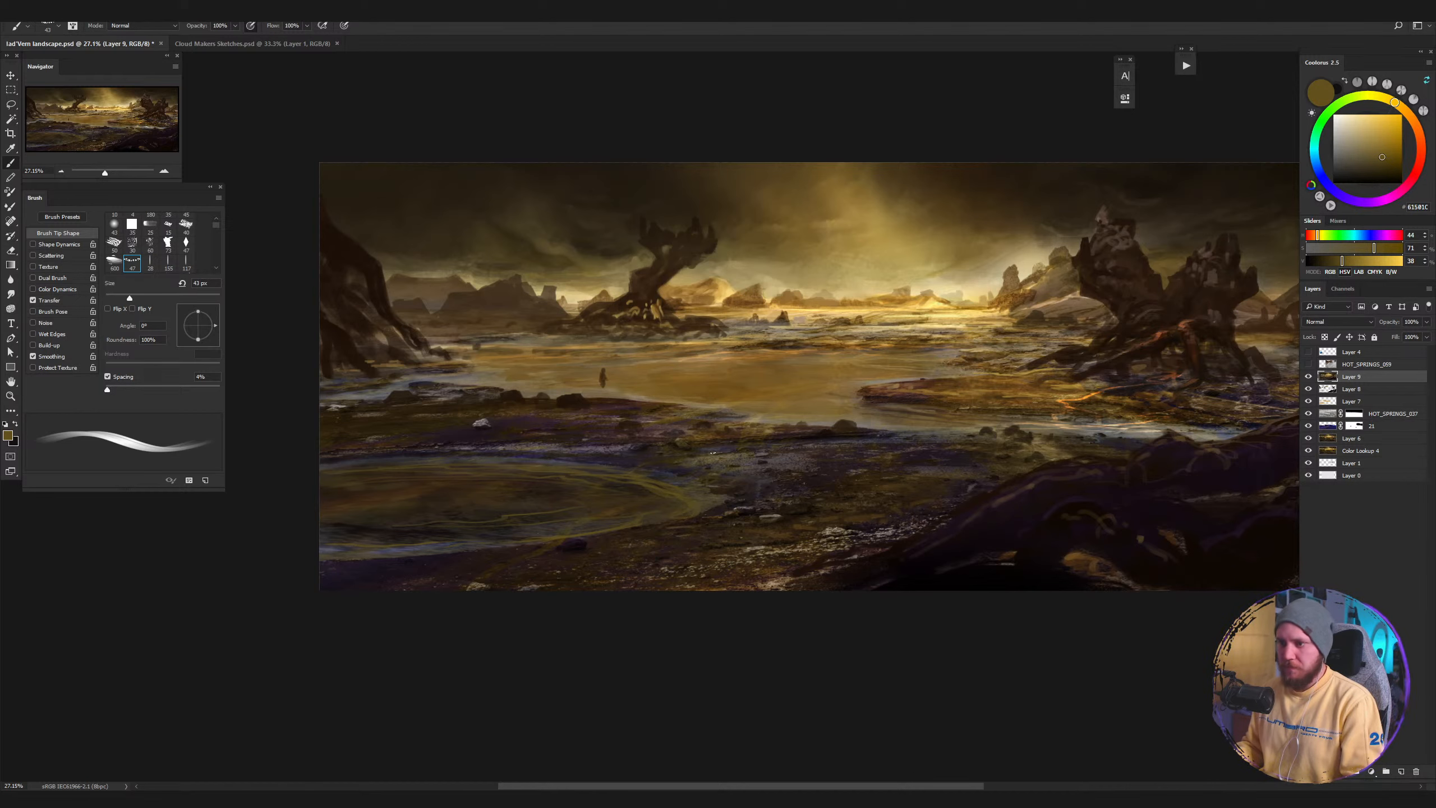
Try to paint a winding stream in sampled pale yellow across the bank toward the foreground pool.
left_click_drag(1028, 427, 852, 328)
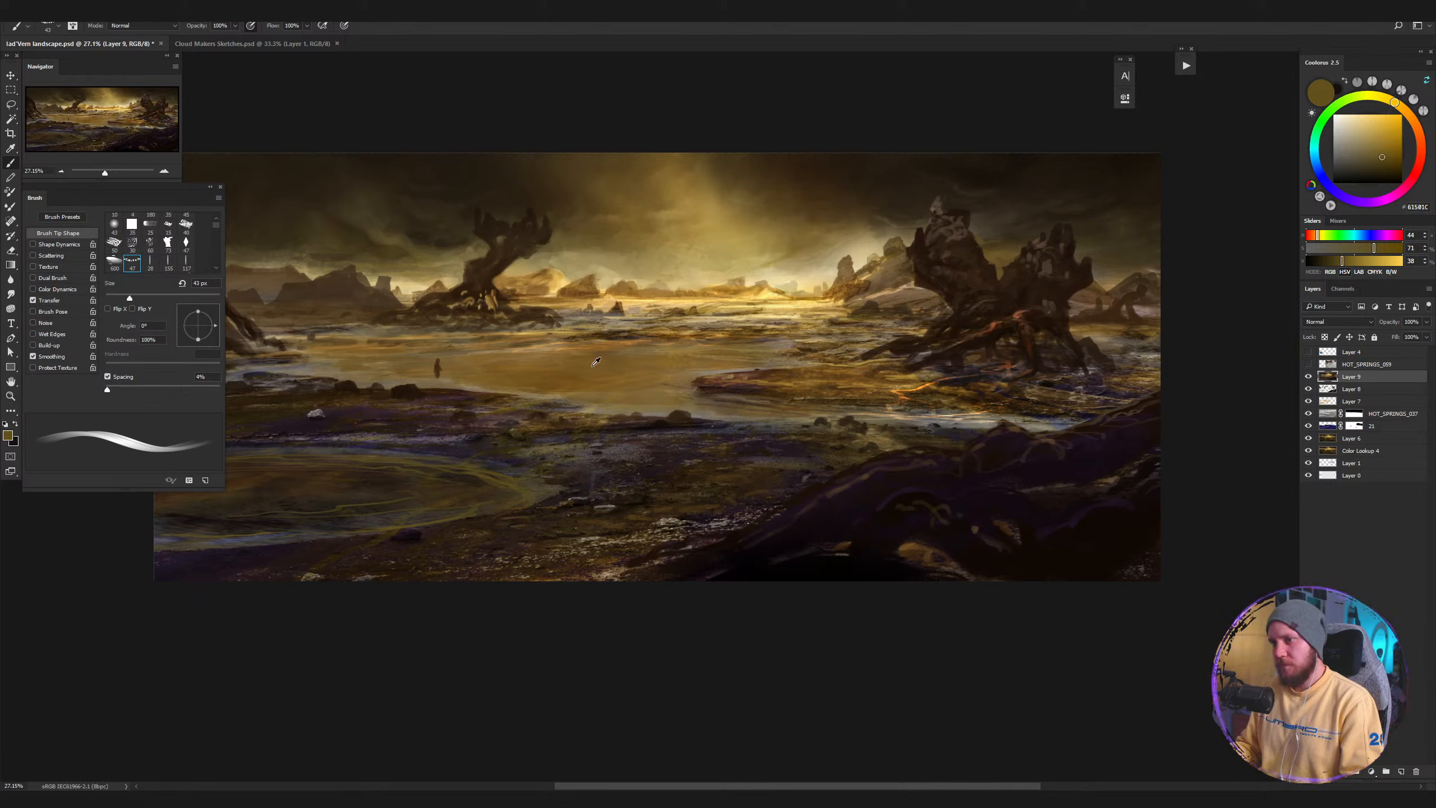
left_click(563, 280, "alt")
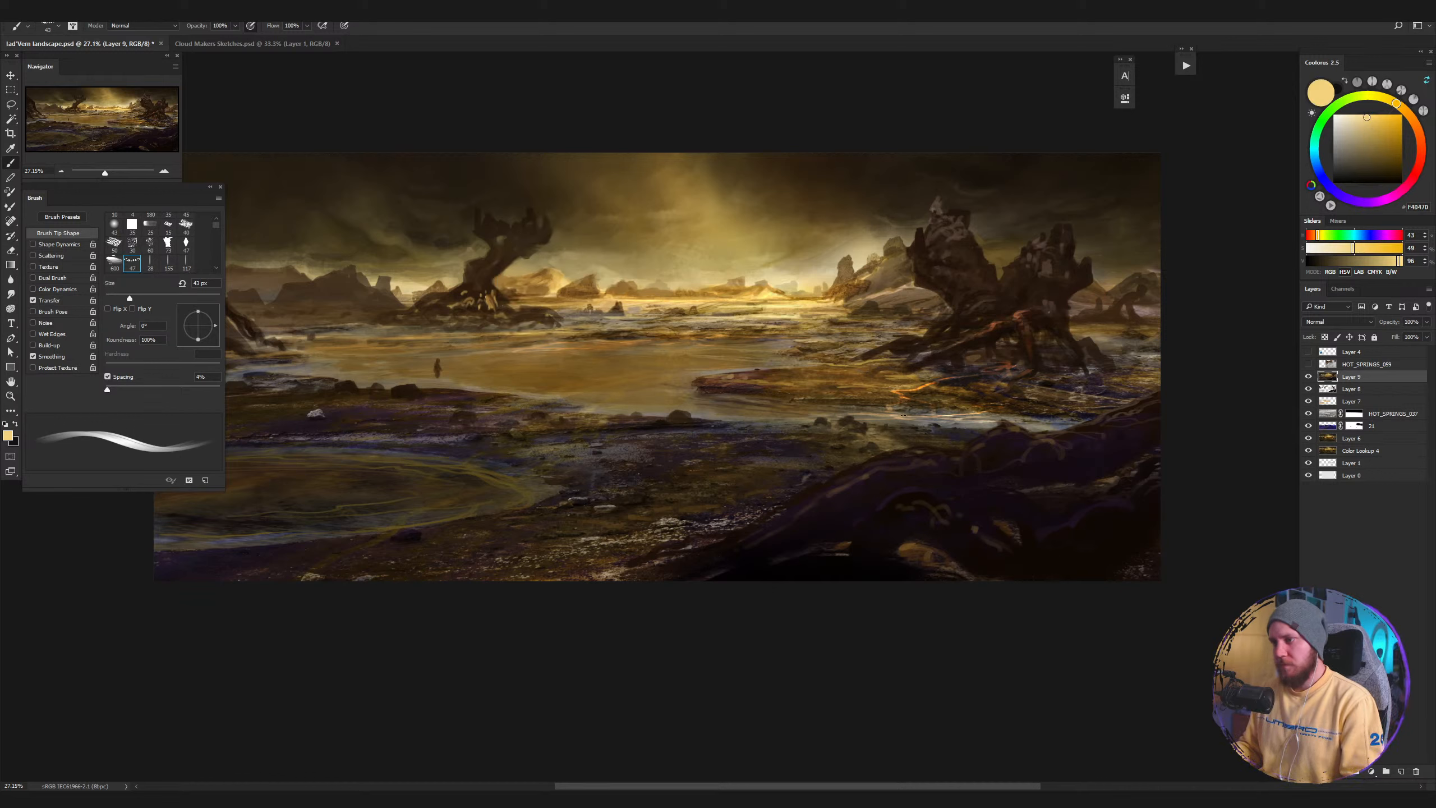
left_click_drag(715, 385, 788, 388)
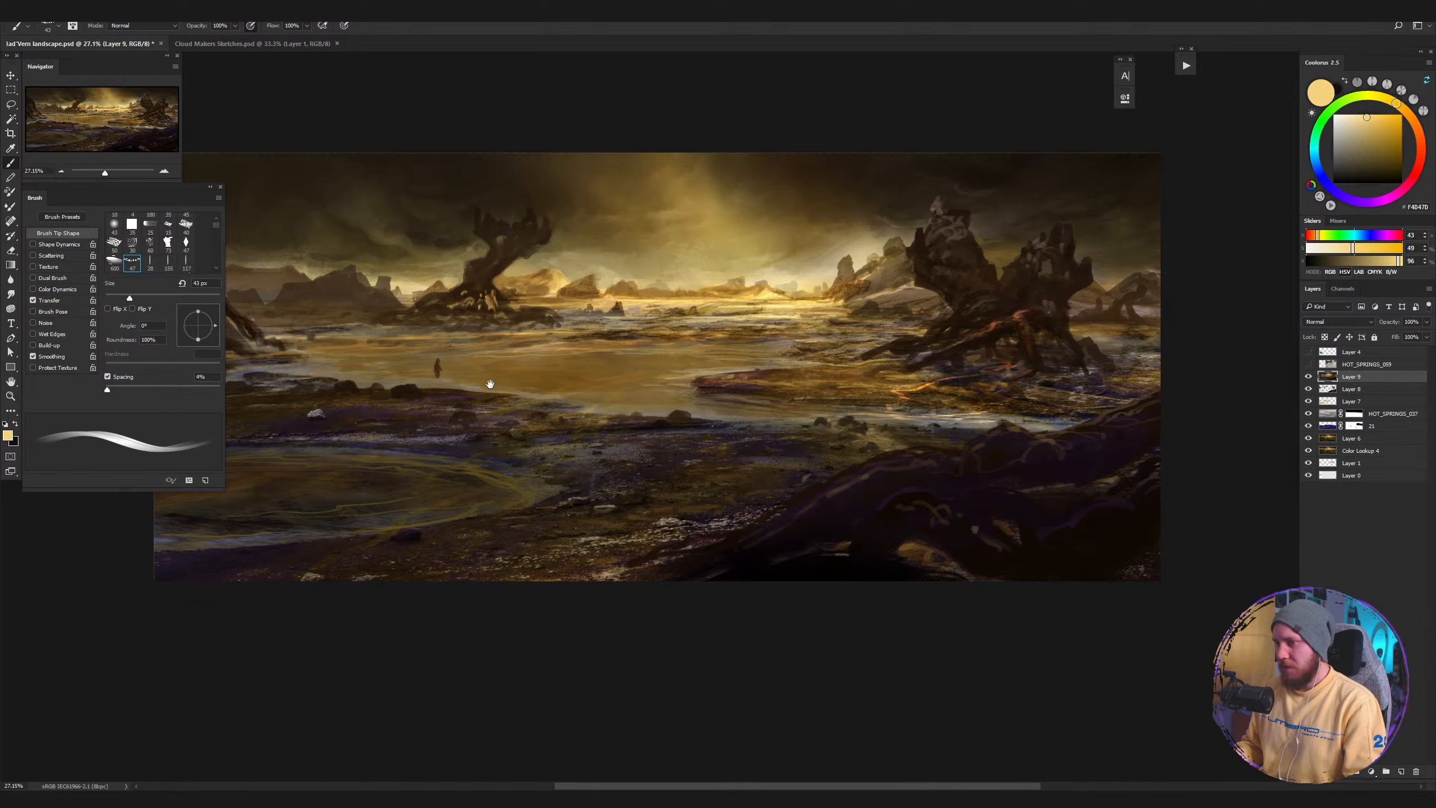
left_click_drag(447, 366, 509, 373)
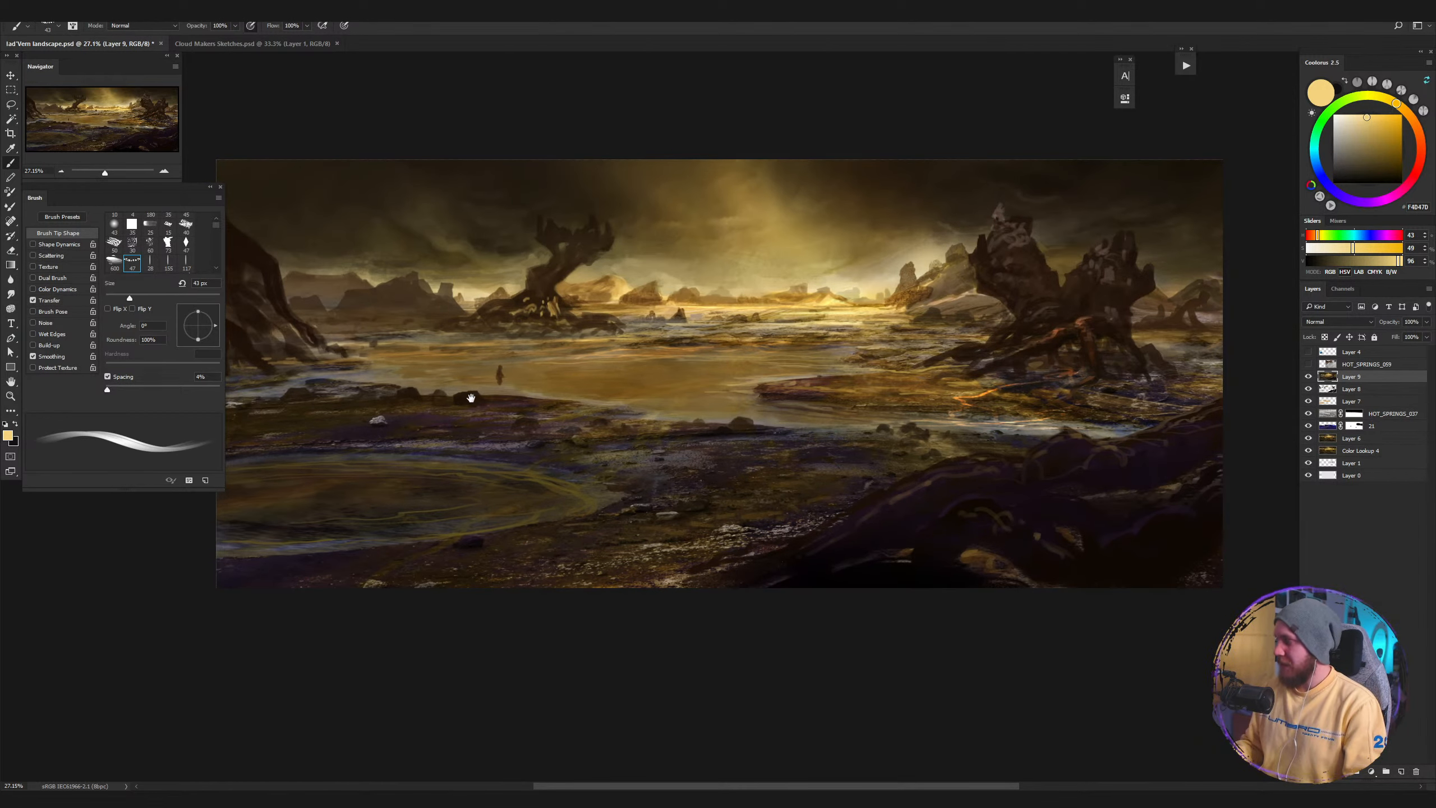
left_click_drag(501, 360, 547, 381)
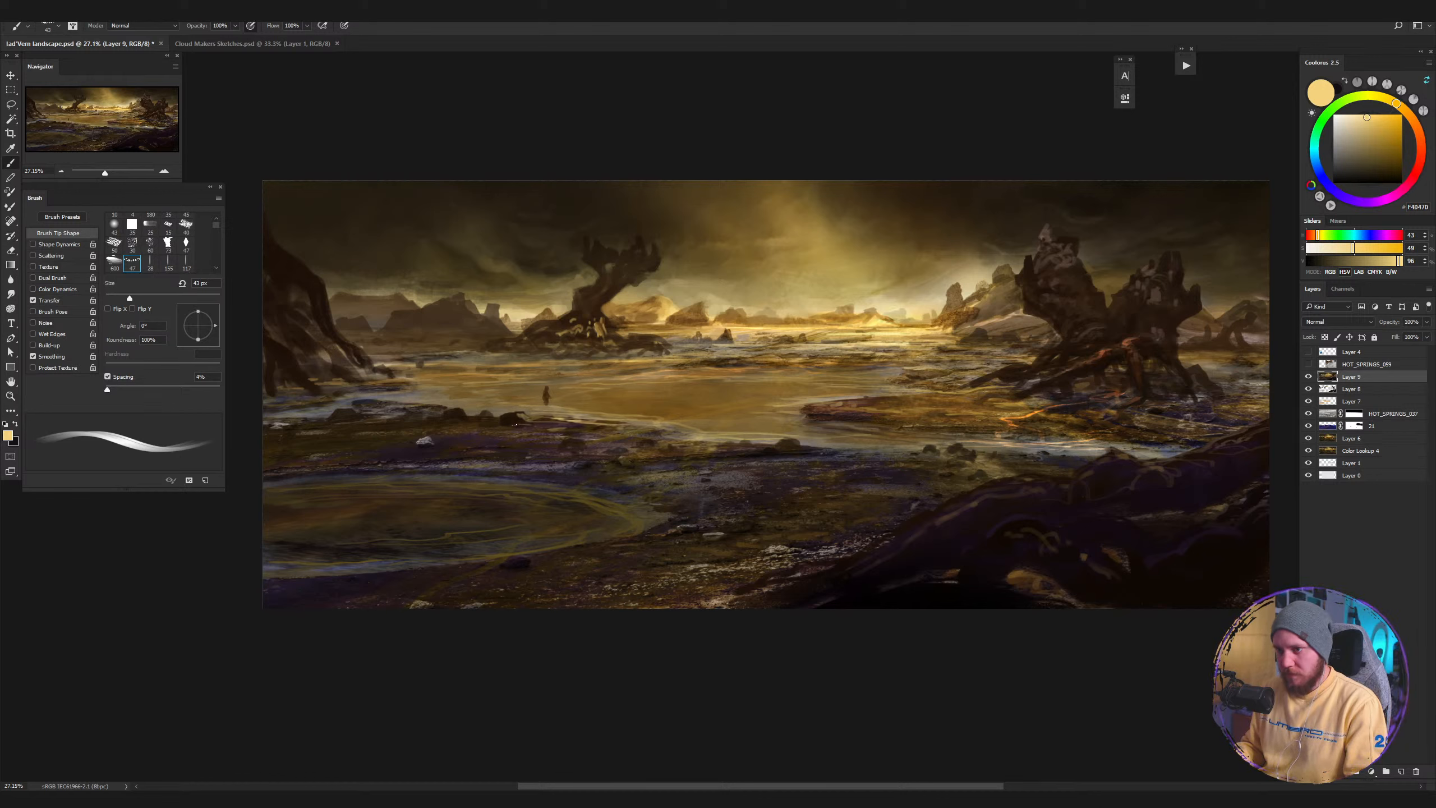
left_click_drag(518, 441, 434, 472)
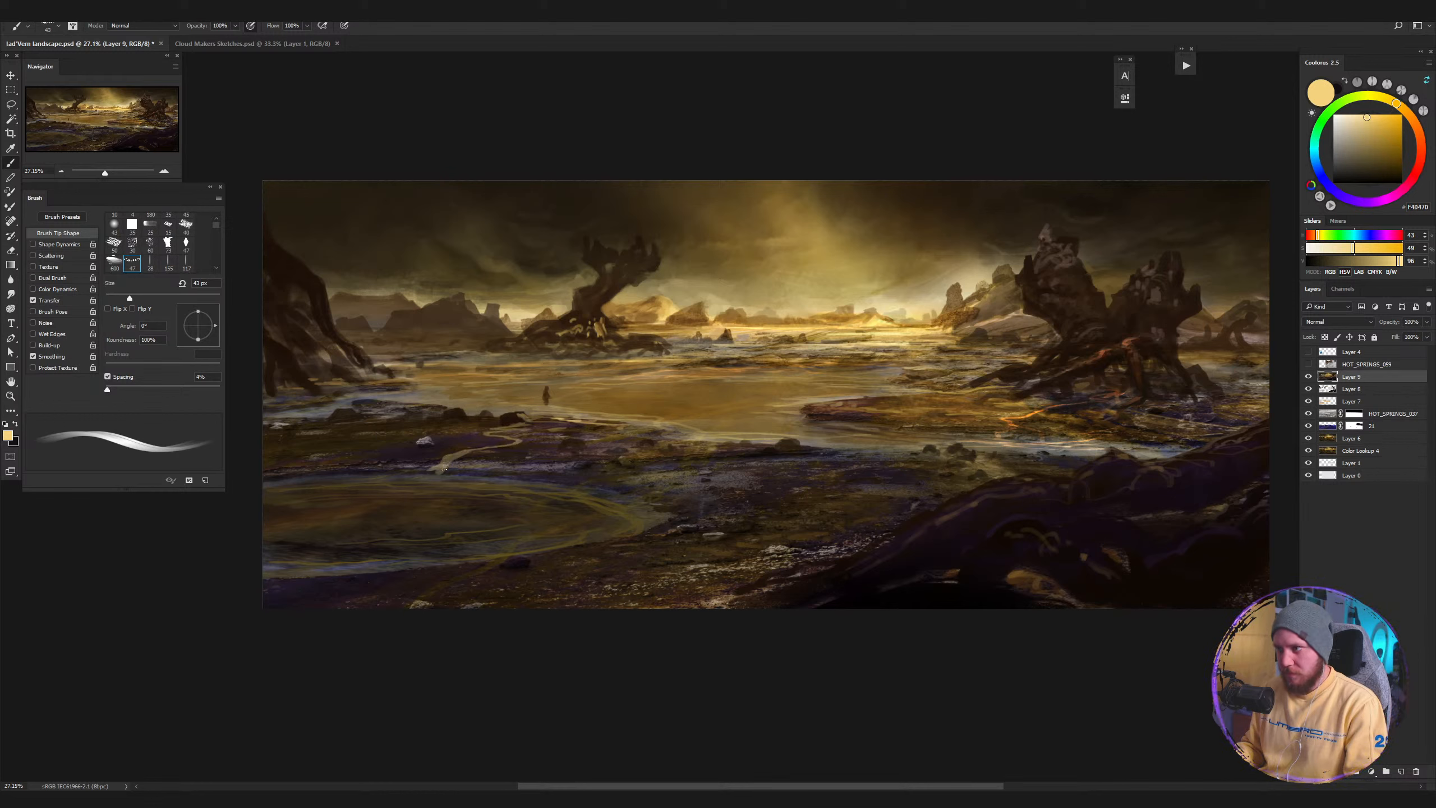
Set the brush to Color Dodge with a dark ochre of hue 43, and undo the pale winding stream.
left_click(1381, 154)
right_click(591, 419, "shift")
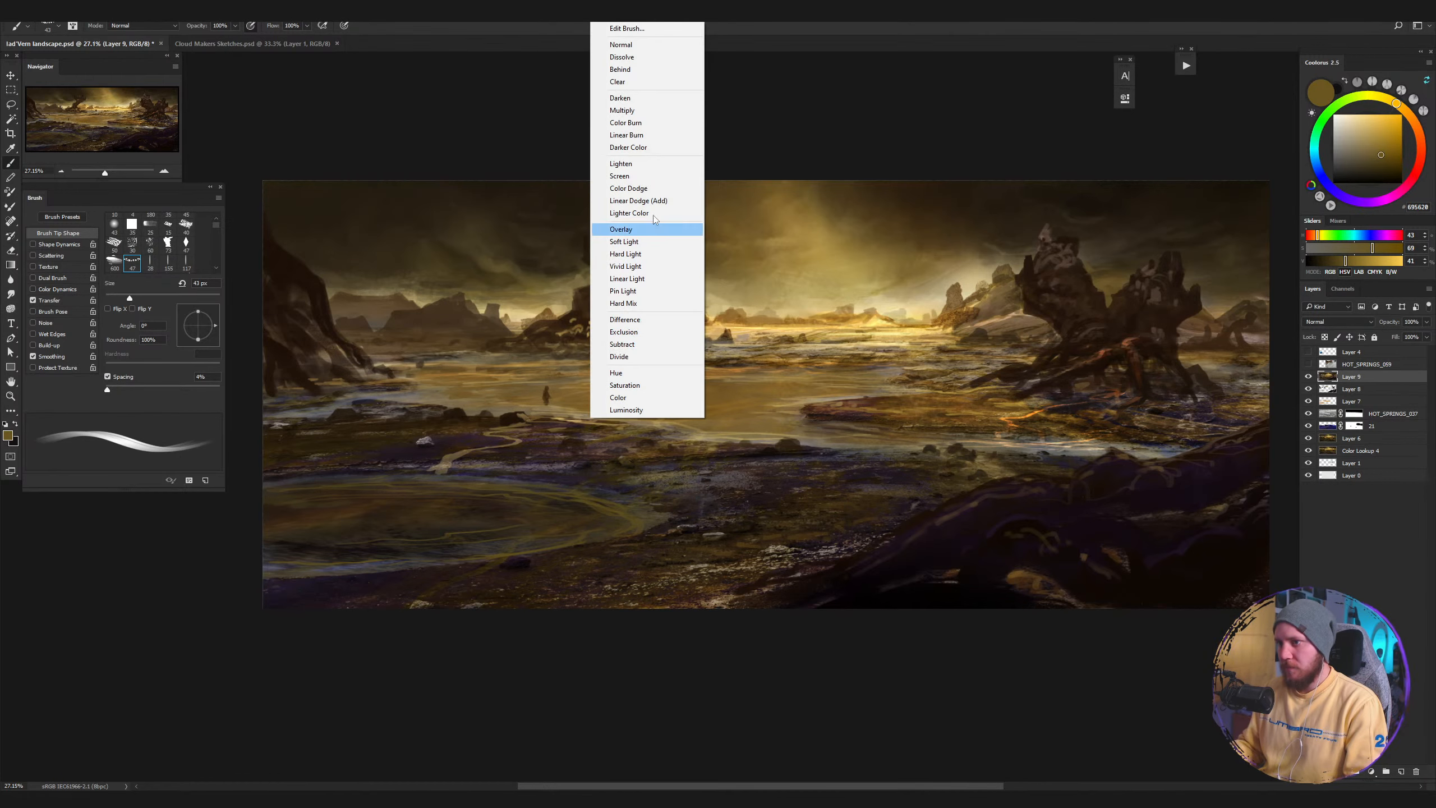
left_click(644, 181)
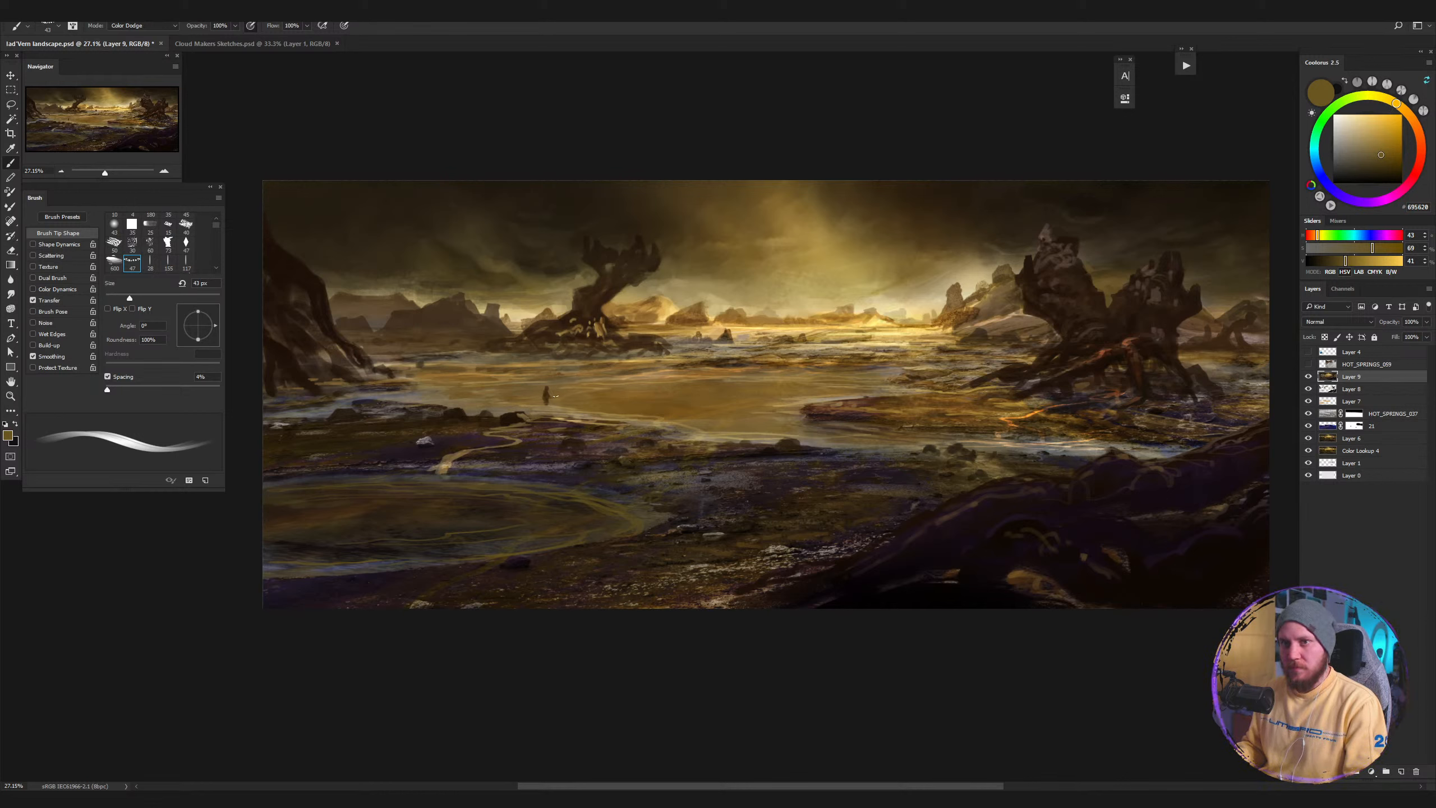
key("ctrl+alt+z")
key("ctrl+alt+z")
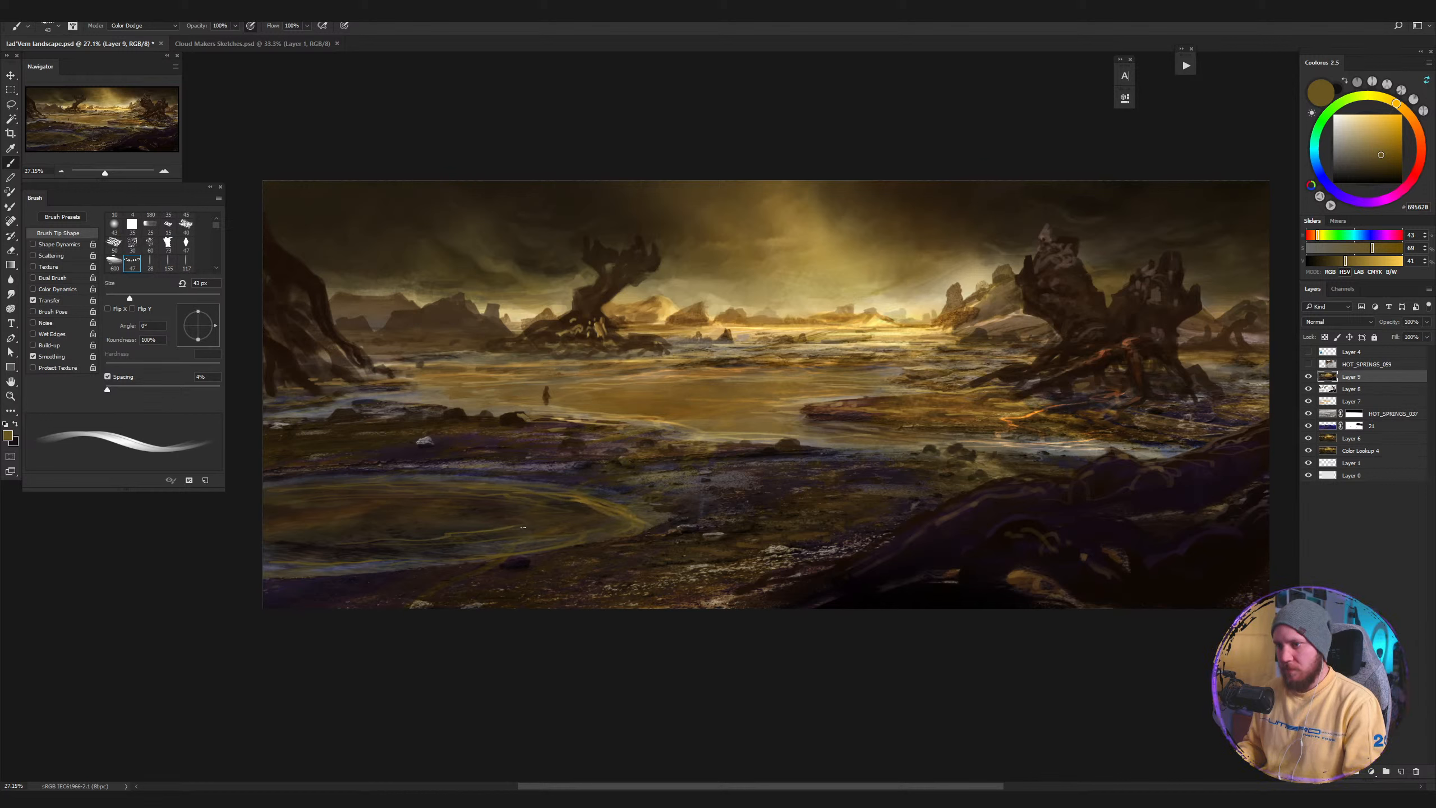
Brush glowing golden Color Dodge highlights along the ripples and near edge of the foreground pool.
mouse_move(519, 527)
left_mouse_down()
mouse_move(543, 519)
mouse_move(436, 538)
left_mouse_up()
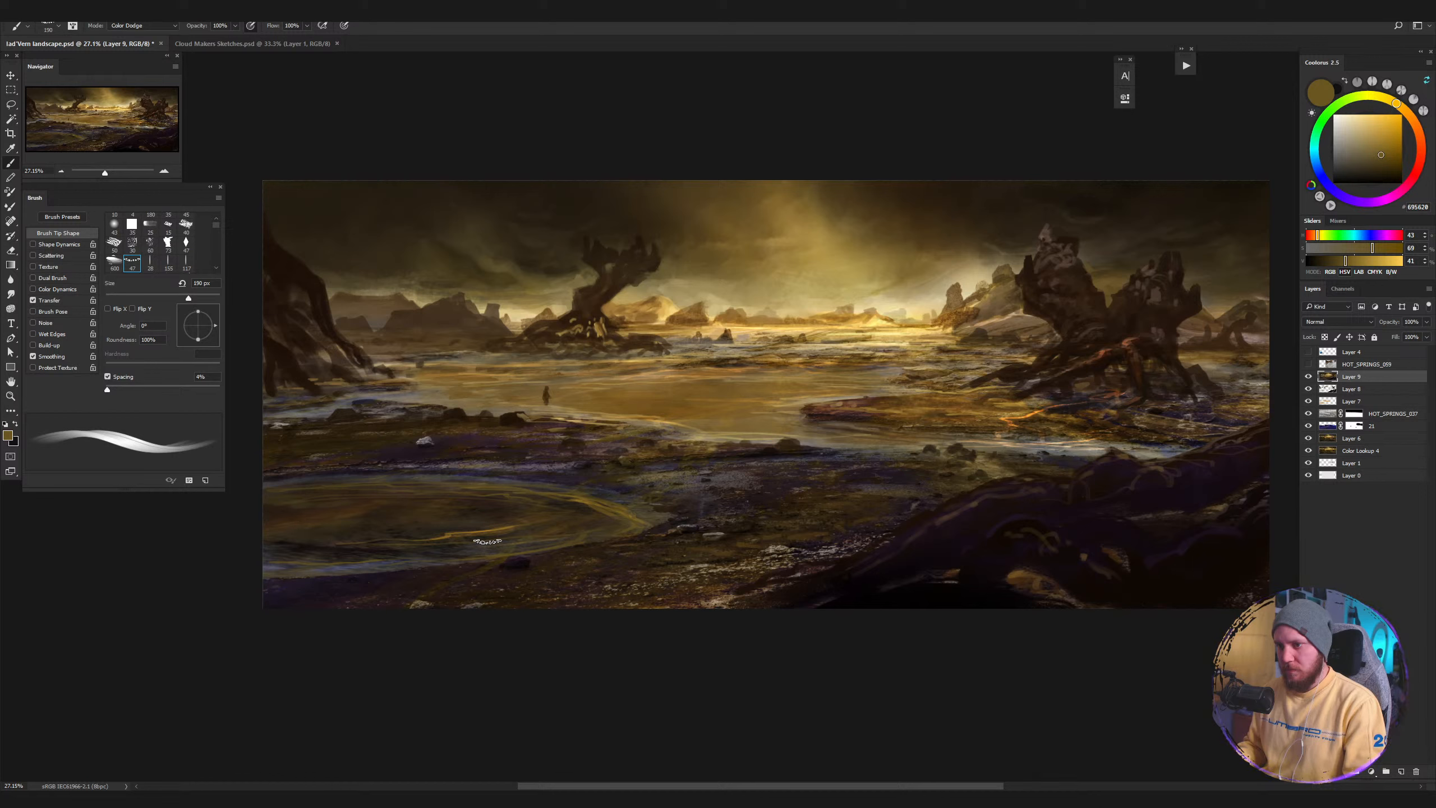
mouse_move(603, 498)
left_mouse_down()
mouse_move(581, 524)
mouse_move(469, 552)
left_mouse_up()
left_click_drag(602, 534, 434, 560)
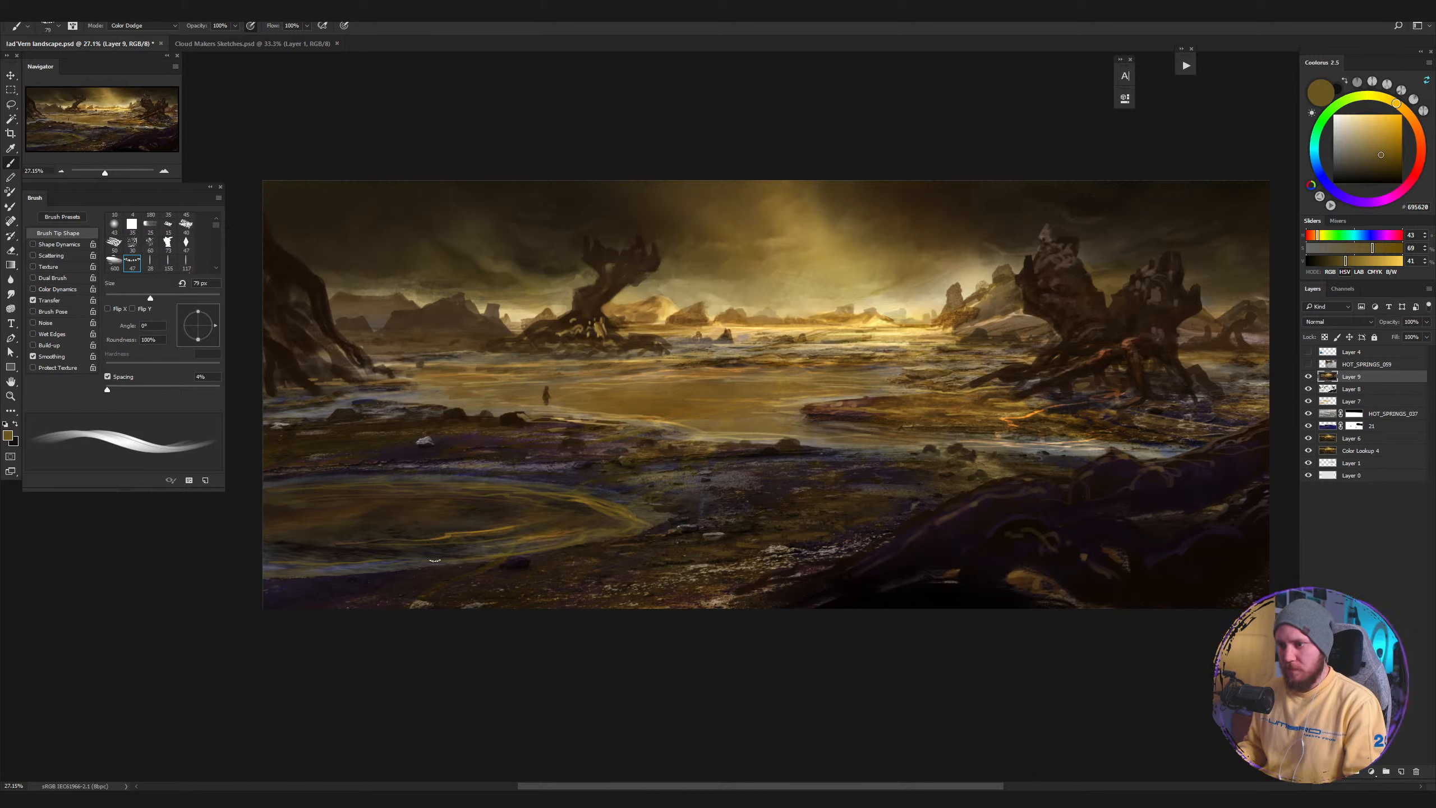
Sample a near-black, return the brush to Normal mode, and paint dark rocks along the near shore of the foreground pool.
left_click(528, 562, "alt")
right_click(557, 512, "shift")
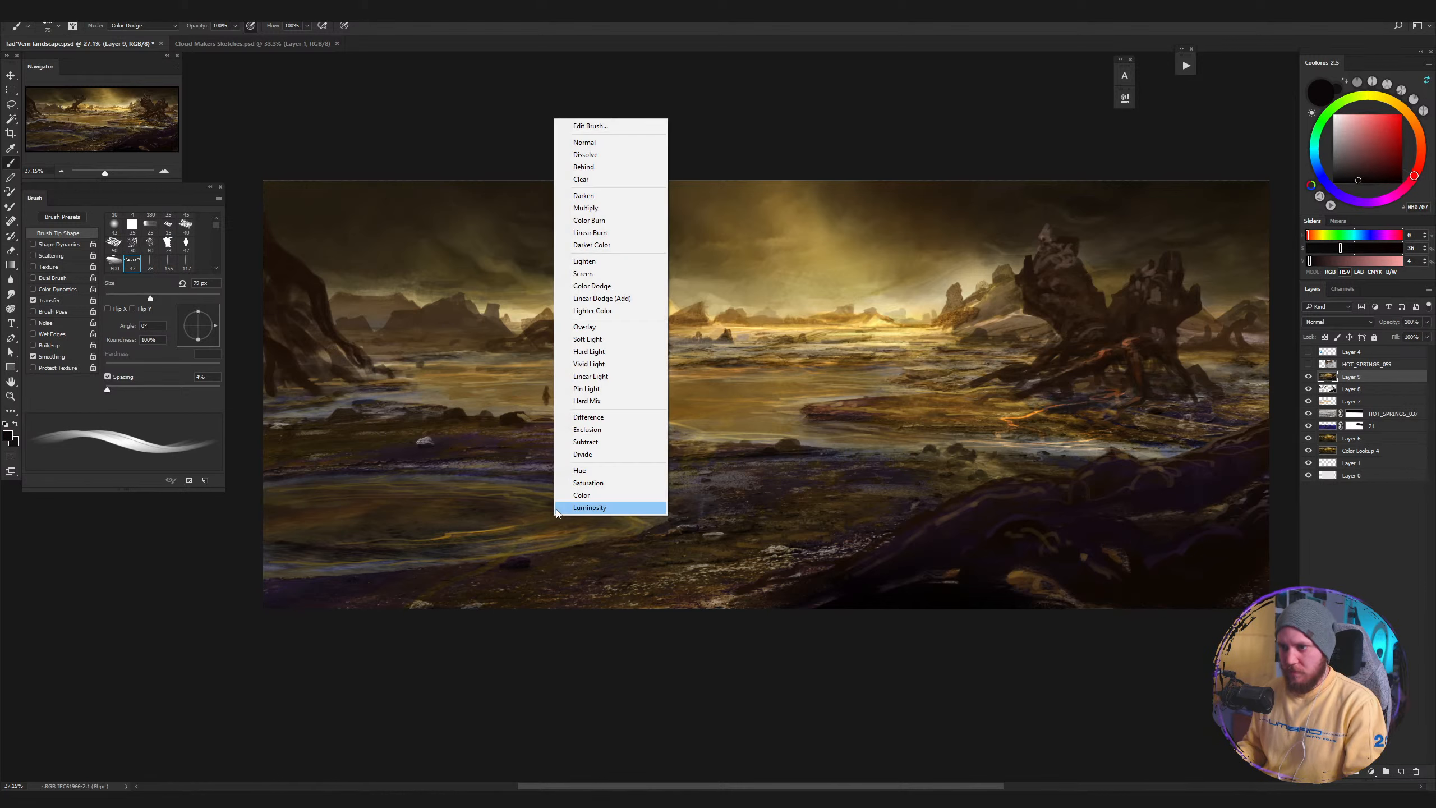
key("Down")
key("Down")
key("Return")
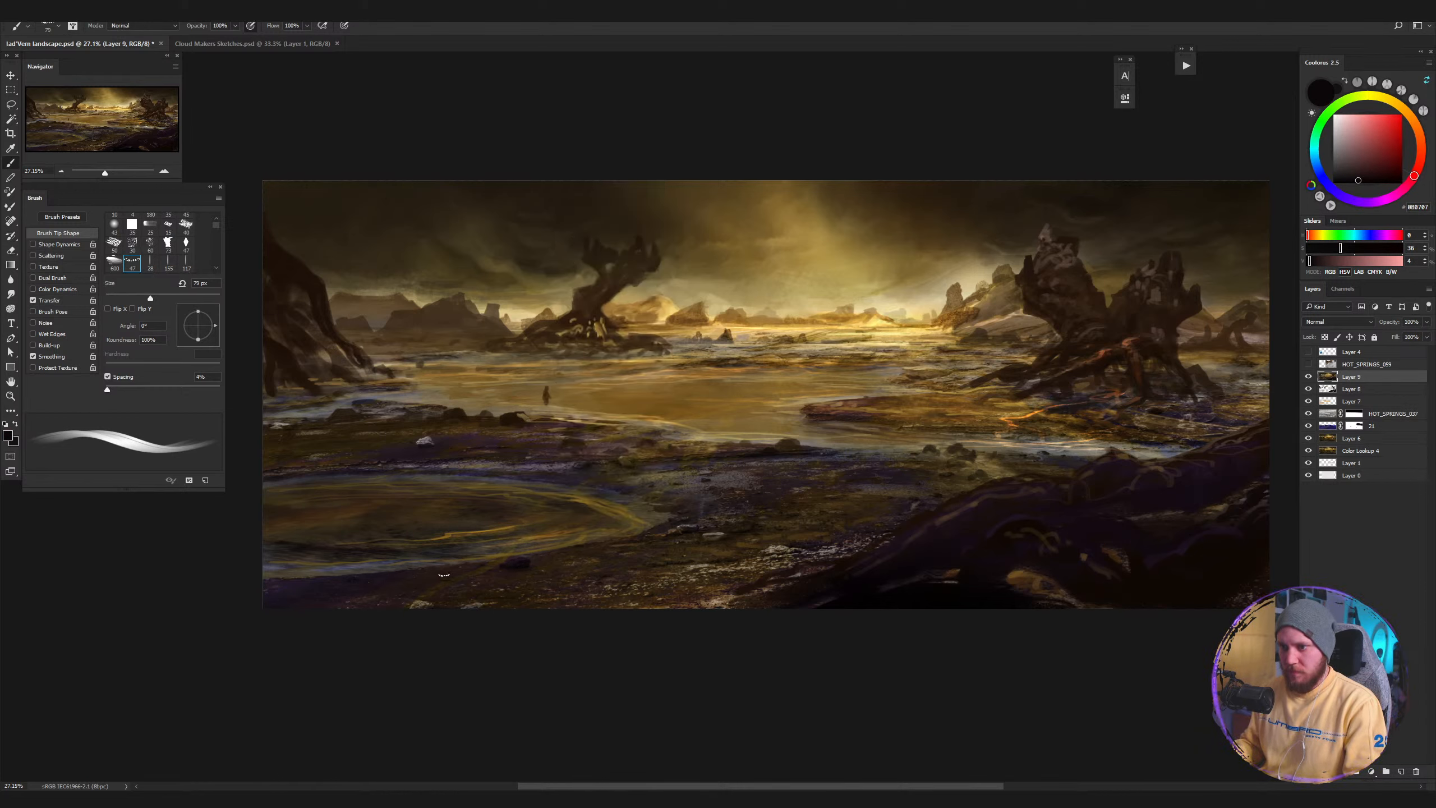
mouse_move(443, 576)
left_mouse_down()
mouse_move(410, 552)
mouse_move(379, 559)
mouse_move(416, 564)
mouse_move(376, 574)
mouse_move(413, 573)
mouse_move(396, 589)
mouse_move(473, 579)
left_mouse_up()
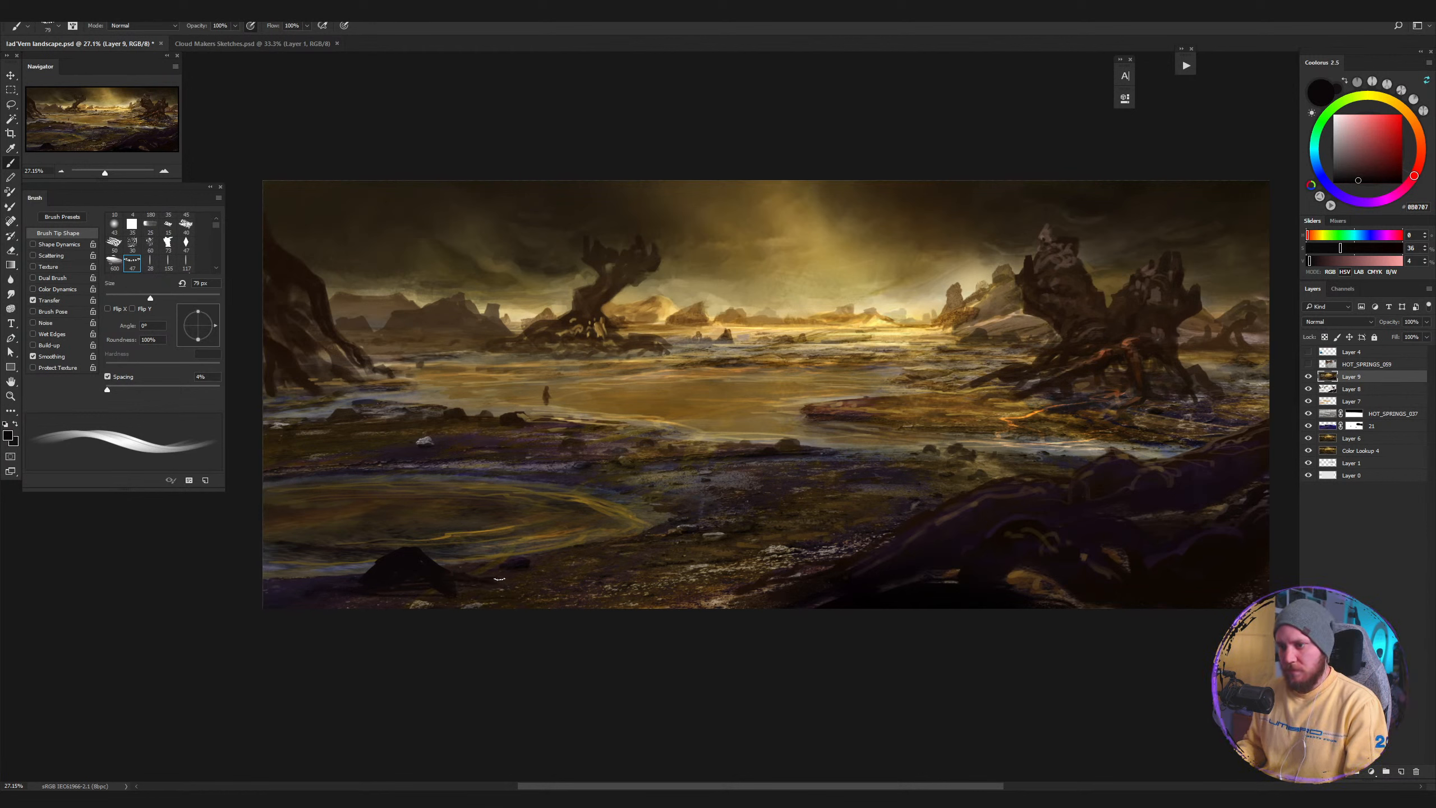
mouse_move(549, 578)
left_mouse_down()
mouse_move(593, 585)
mouse_move(537, 584)
mouse_move(599, 583)
mouse_move(579, 569)
mouse_move(673, 600)
left_mouse_up()
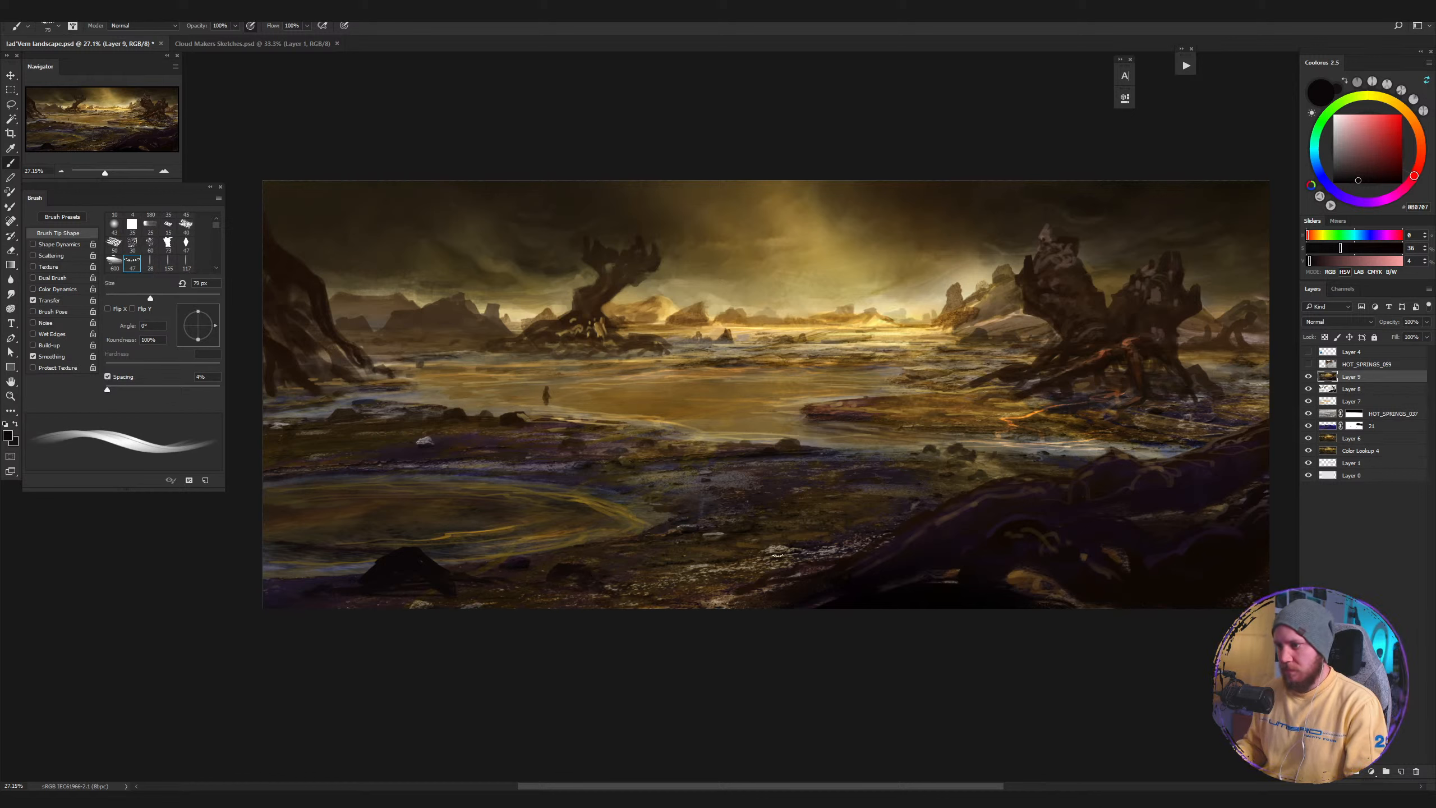
Paint a dark winding root across the foreground bank from the large fallen trunk toward the pool, using sampled near-black and an 87 px brush.
left_click(864, 581, "alt")
mouse_move(718, 587)
left_mouse_down()
mouse_move(645, 546)
mouse_move(600, 546)
mouse_move(676, 560)
mouse_move(707, 586)
mouse_move(778, 589)
left_mouse_up()
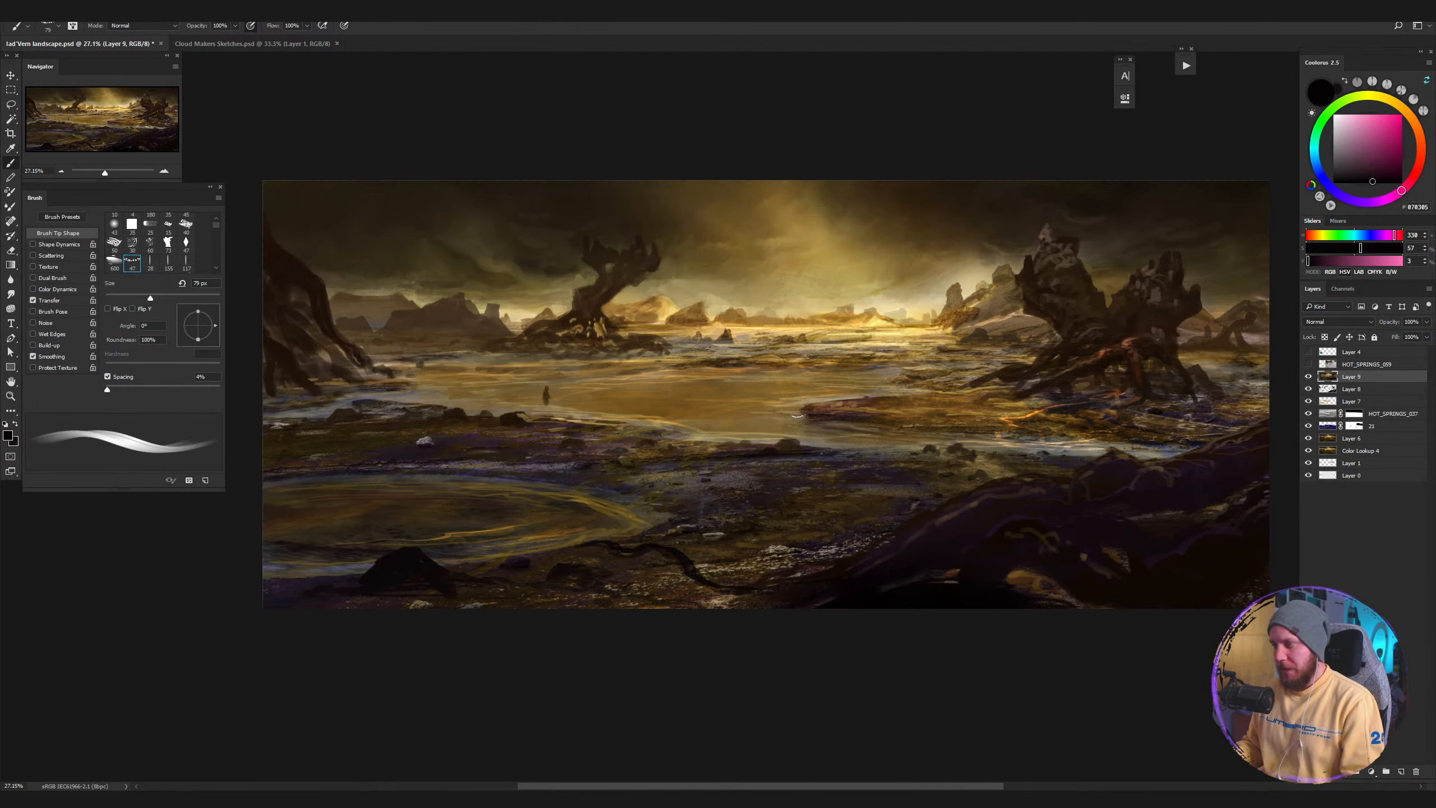
scroll(745, 540, "down", 1)
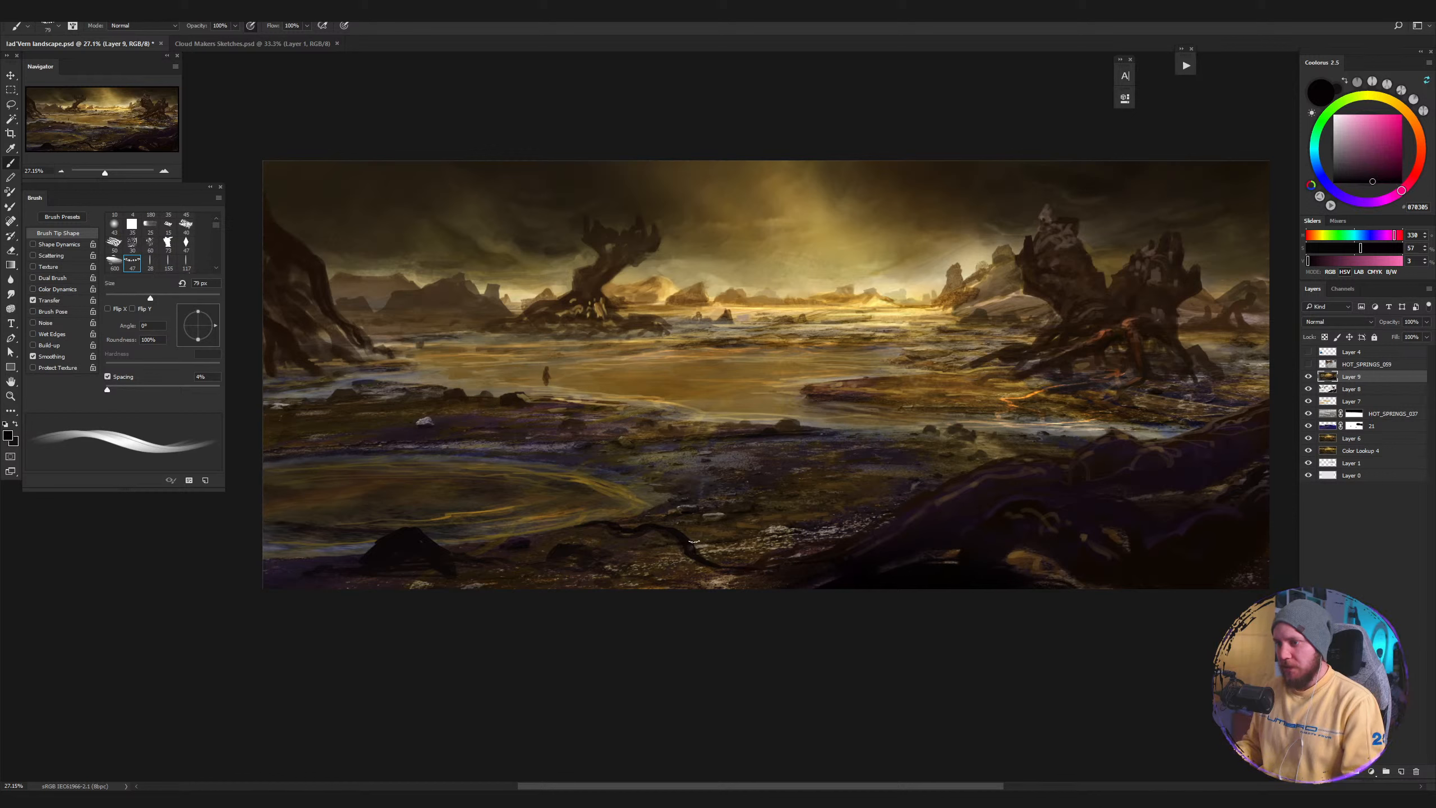
key("bracketleft")
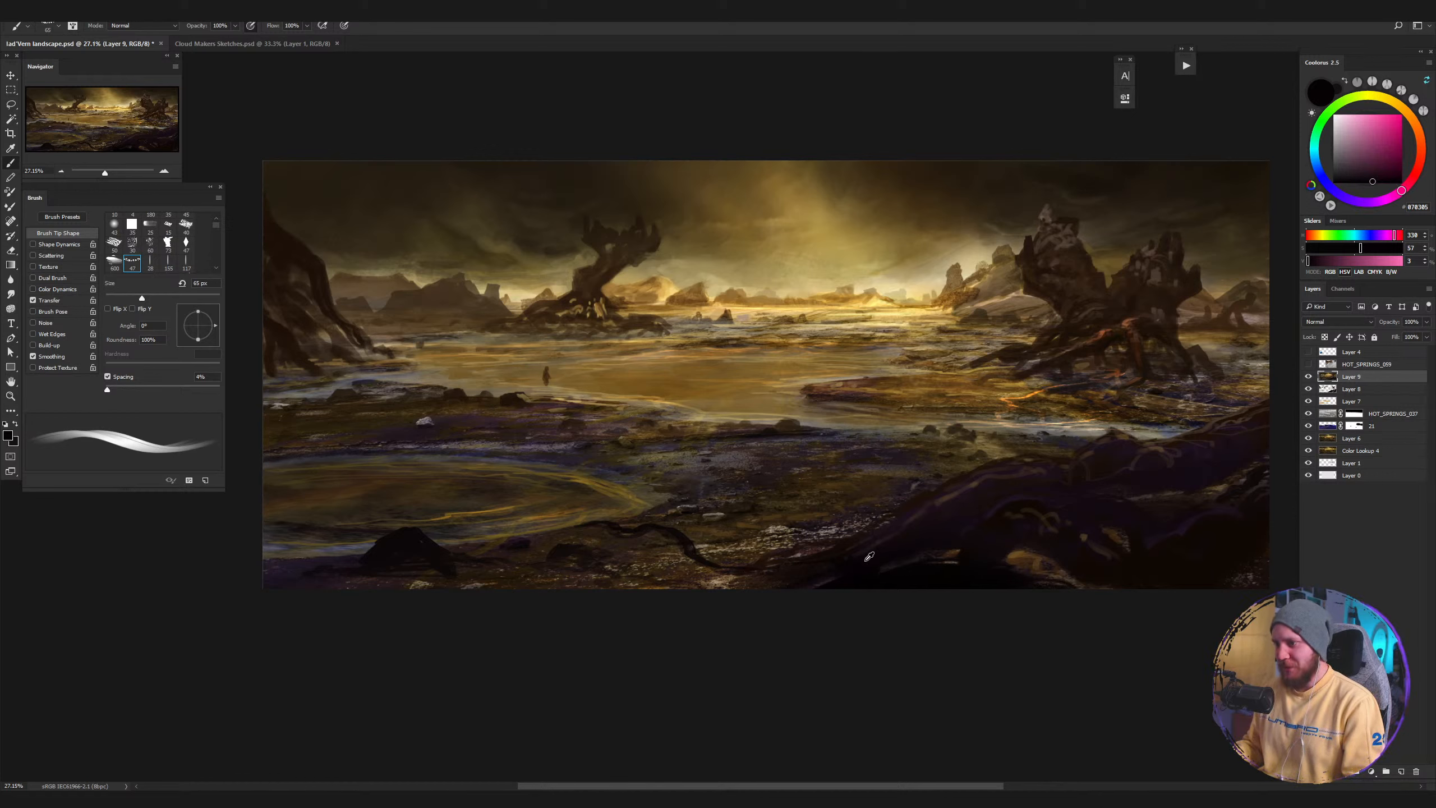
key("bracketright")
key("bracketright")
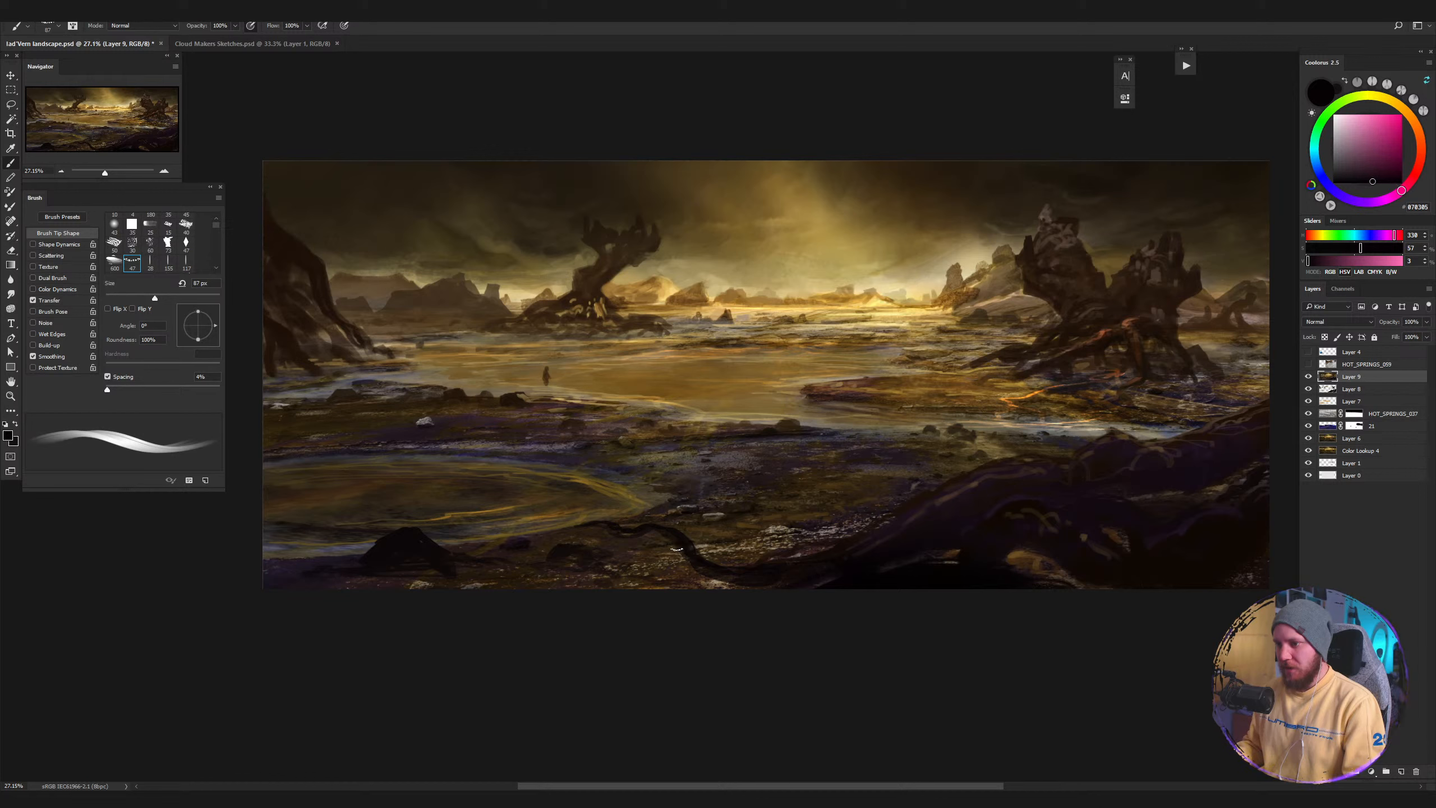
left_click_drag(650, 555, 708, 571)
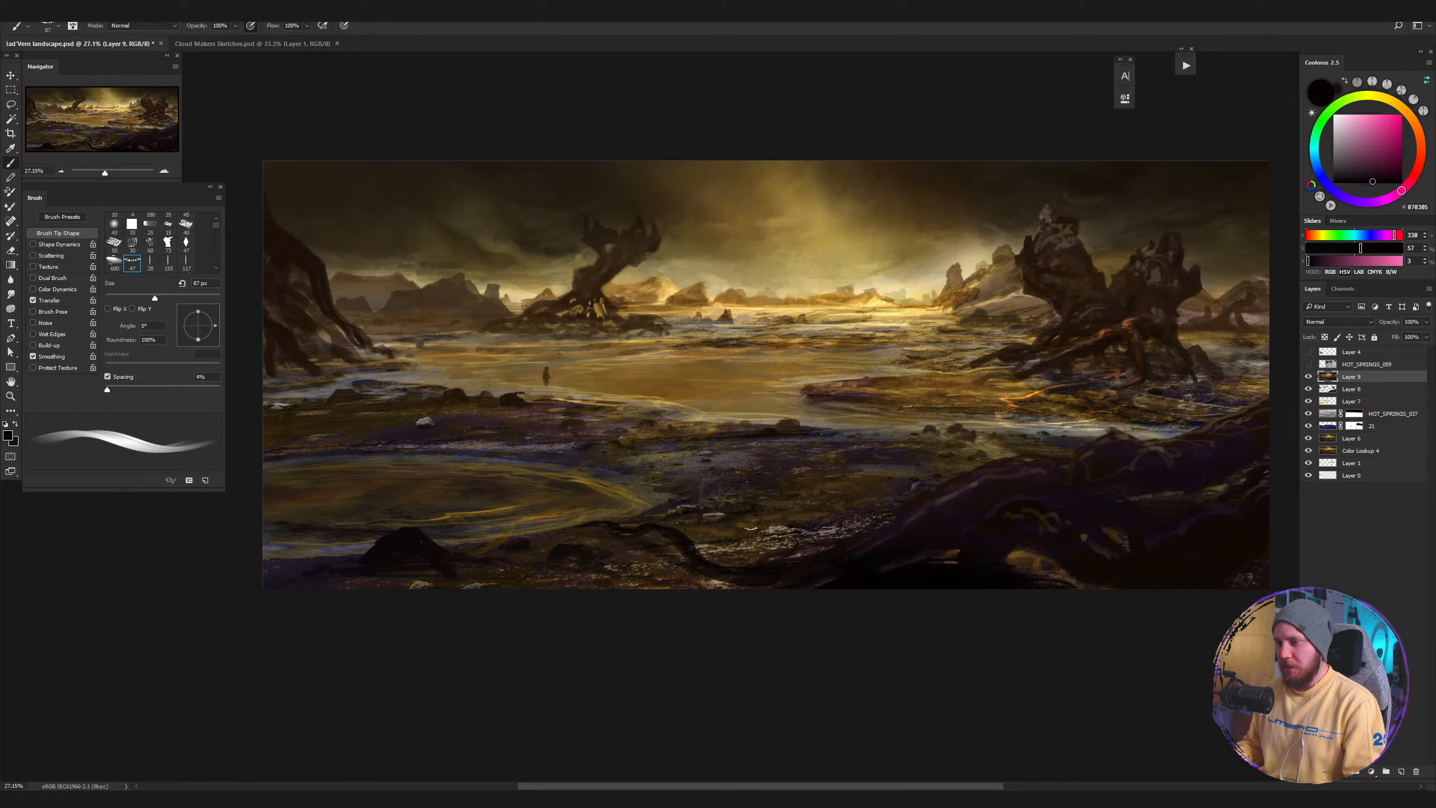
Thicken and shape the winding root with dark purples sampled from the large trunk, reducing the brush to 65 px.
left_click(938, 526, "alt")
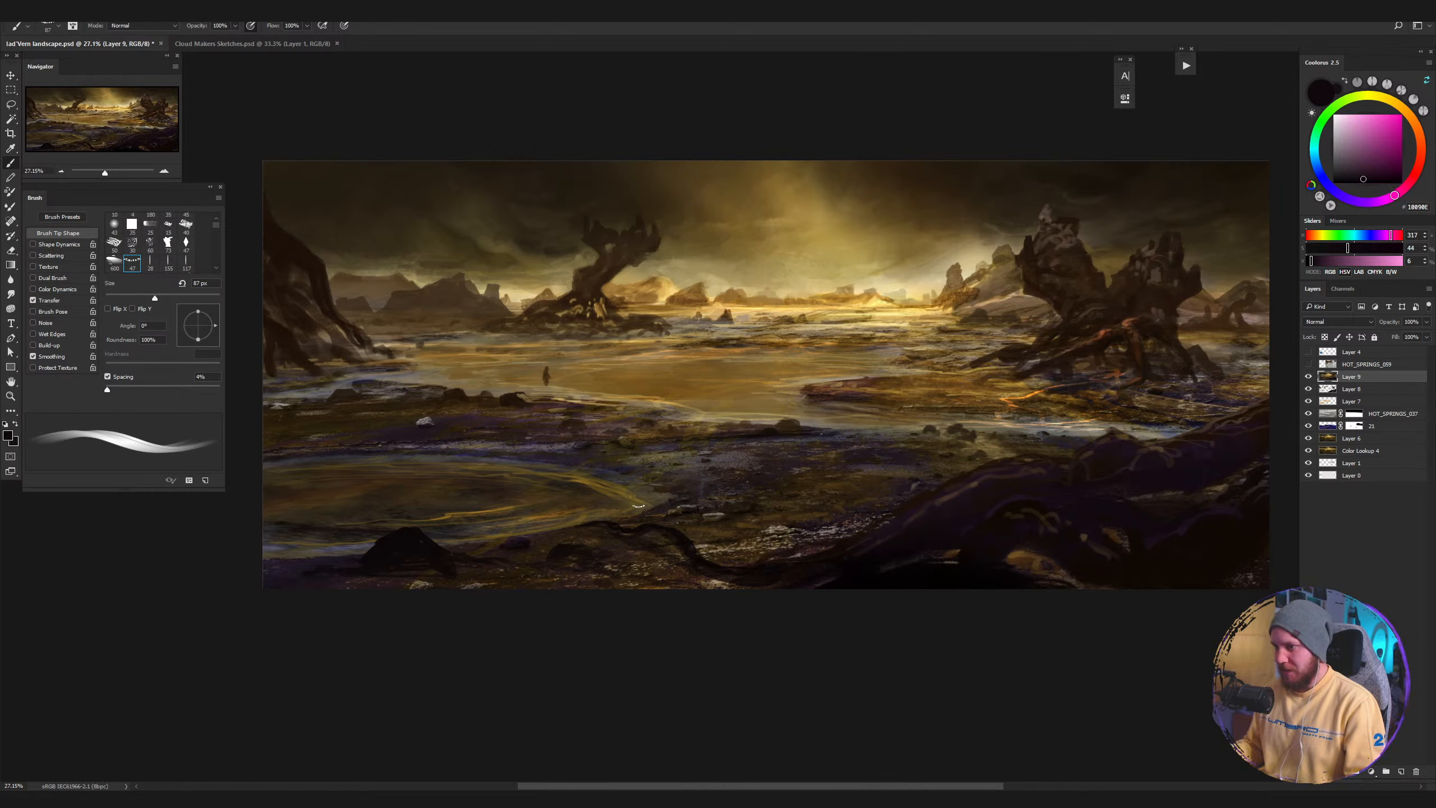
right_click(700, 539, "alt")
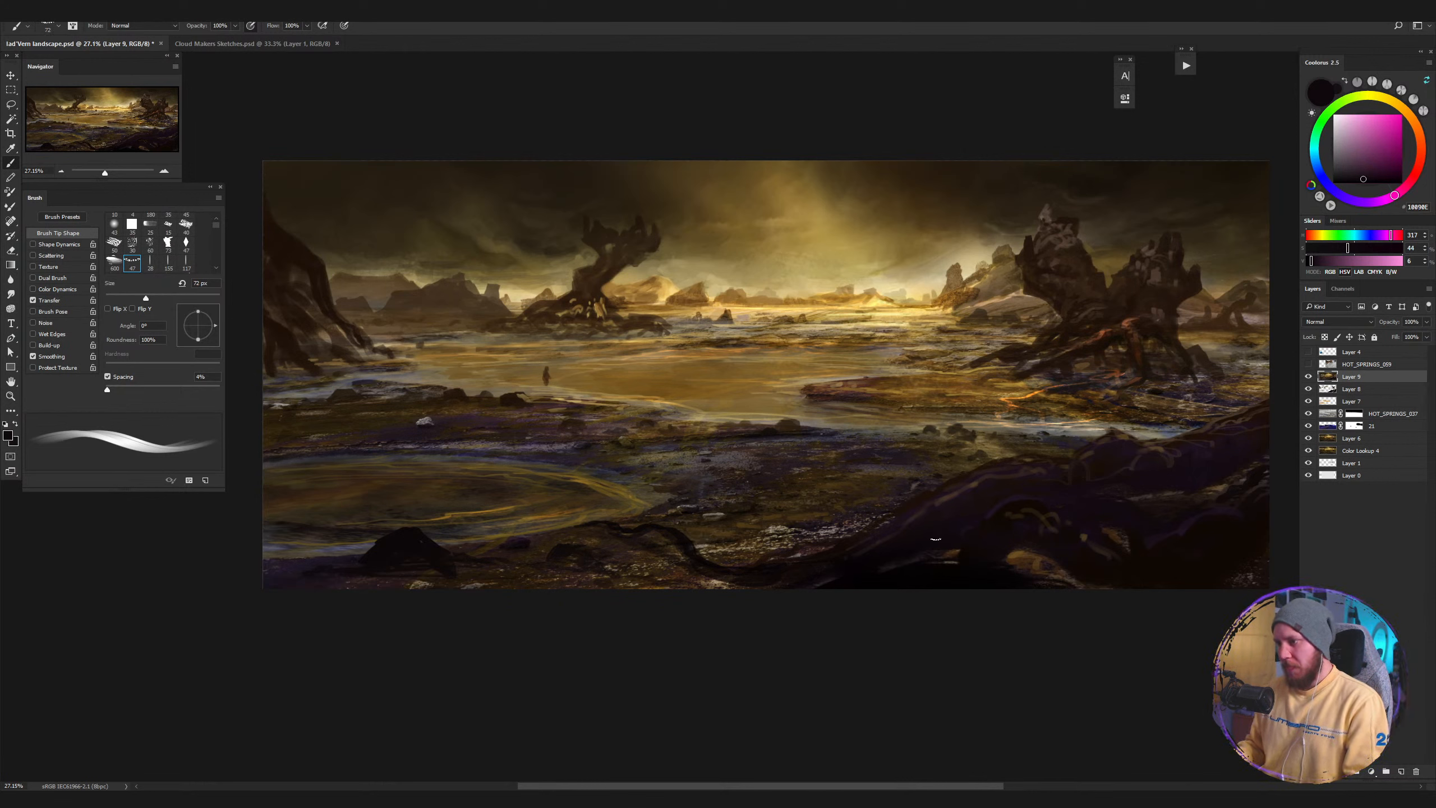
left_click(934, 531, "alt")
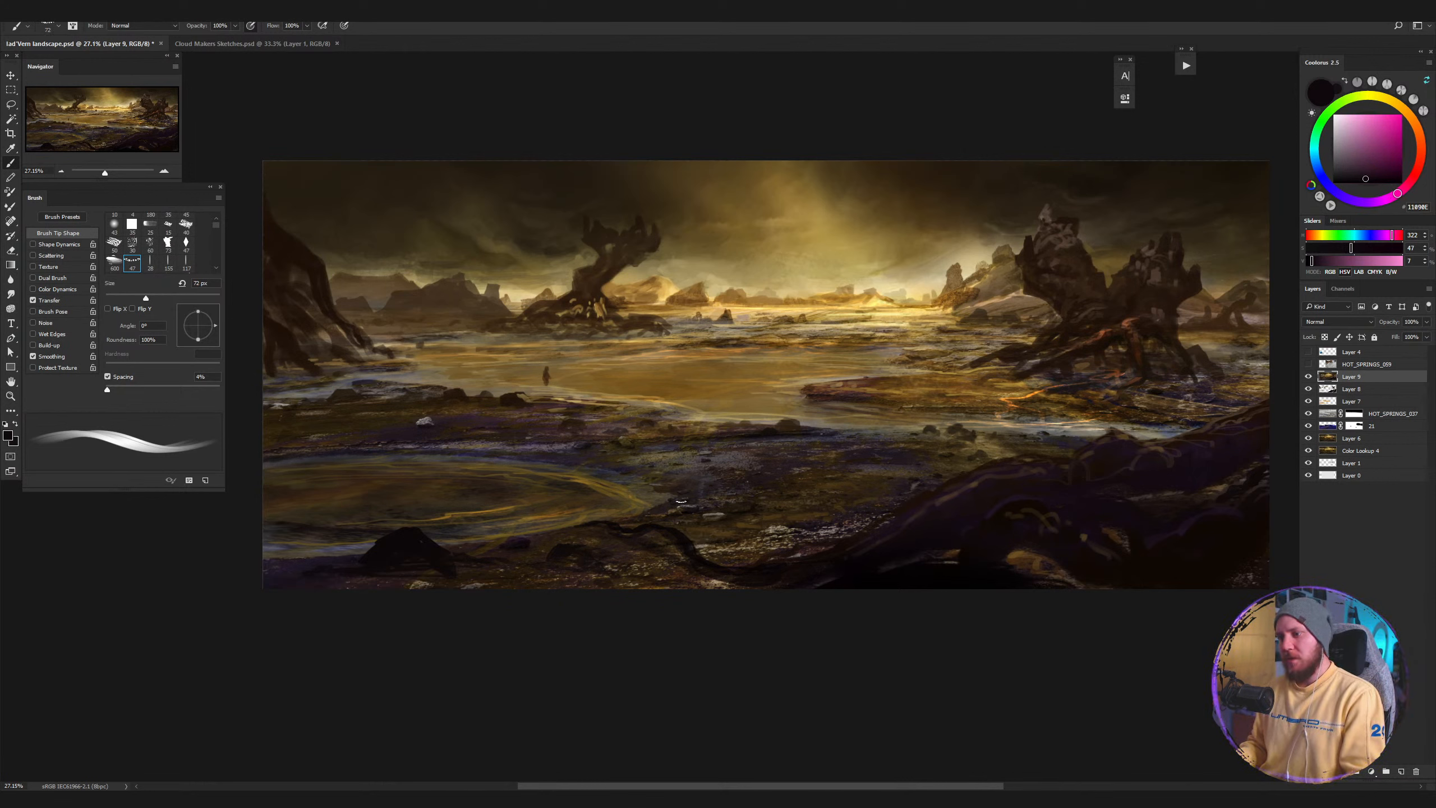
left_click(868, 575, "alt")
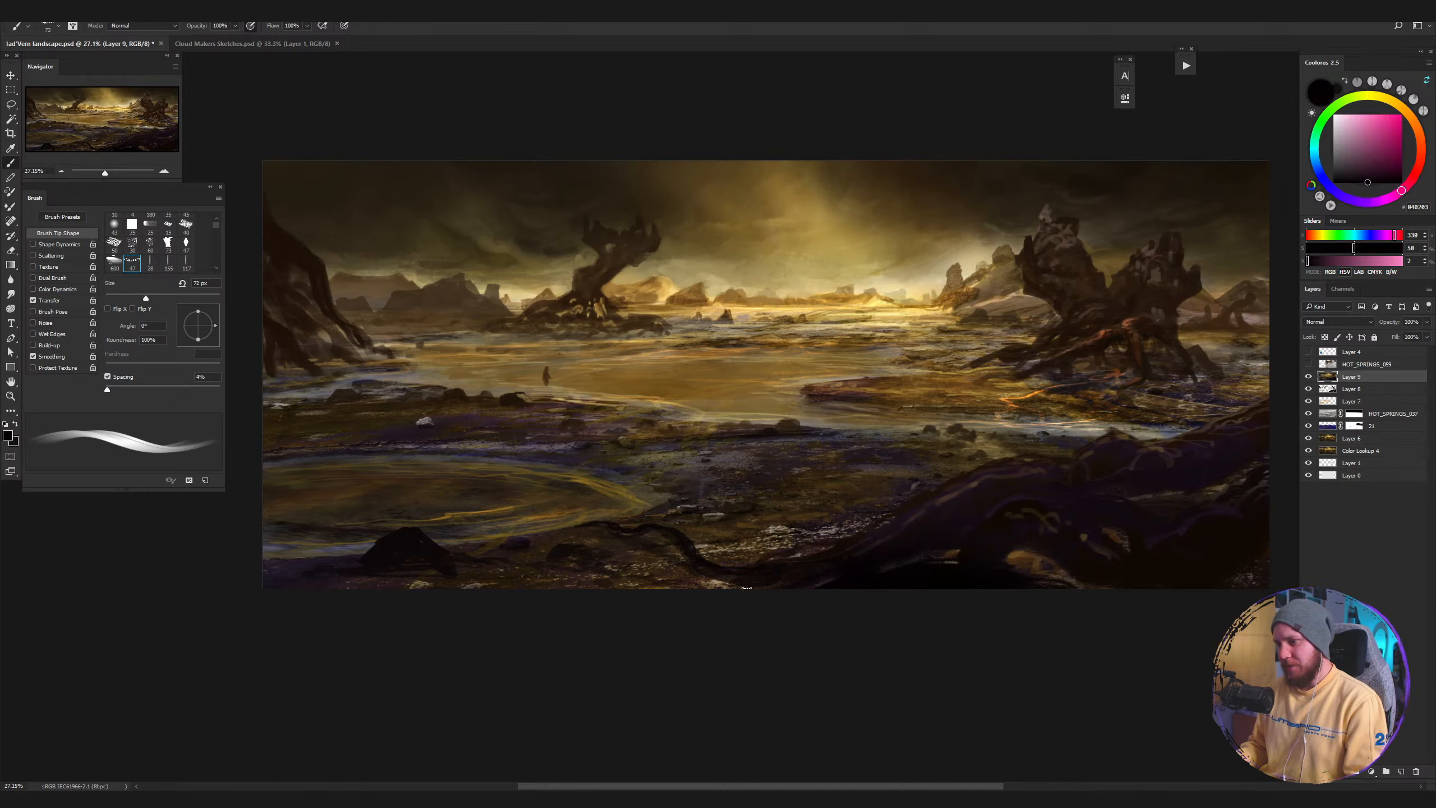
mouse_move(783, 544)
left_mouse_down()
mouse_move(938, 524)
mouse_move(788, 556)
mouse_move(770, 529)
mouse_move(748, 539)
mouse_move(783, 540)
mouse_move(745, 545)
left_mouse_up()
left_click(937, 525, "alt")
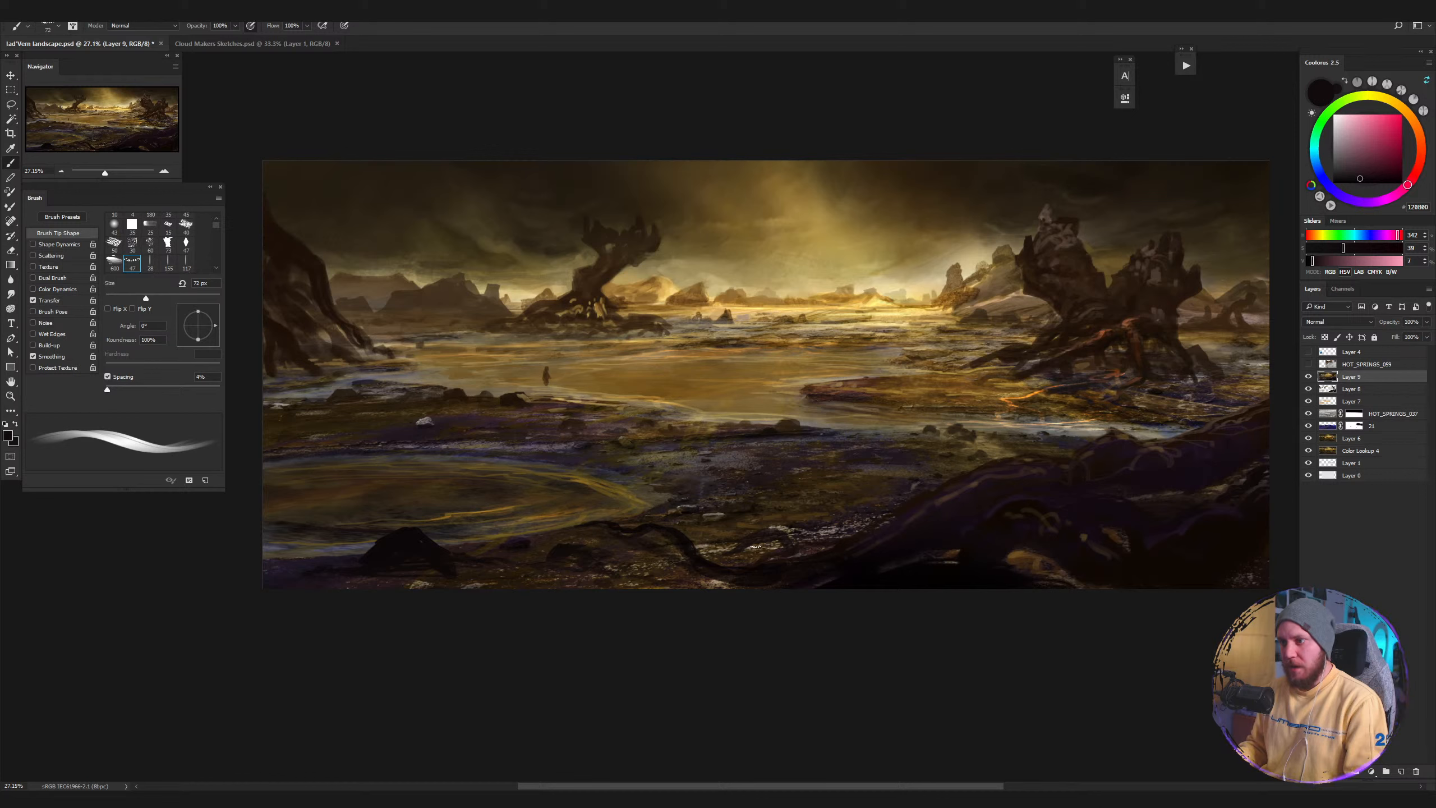
key("bracketleft")
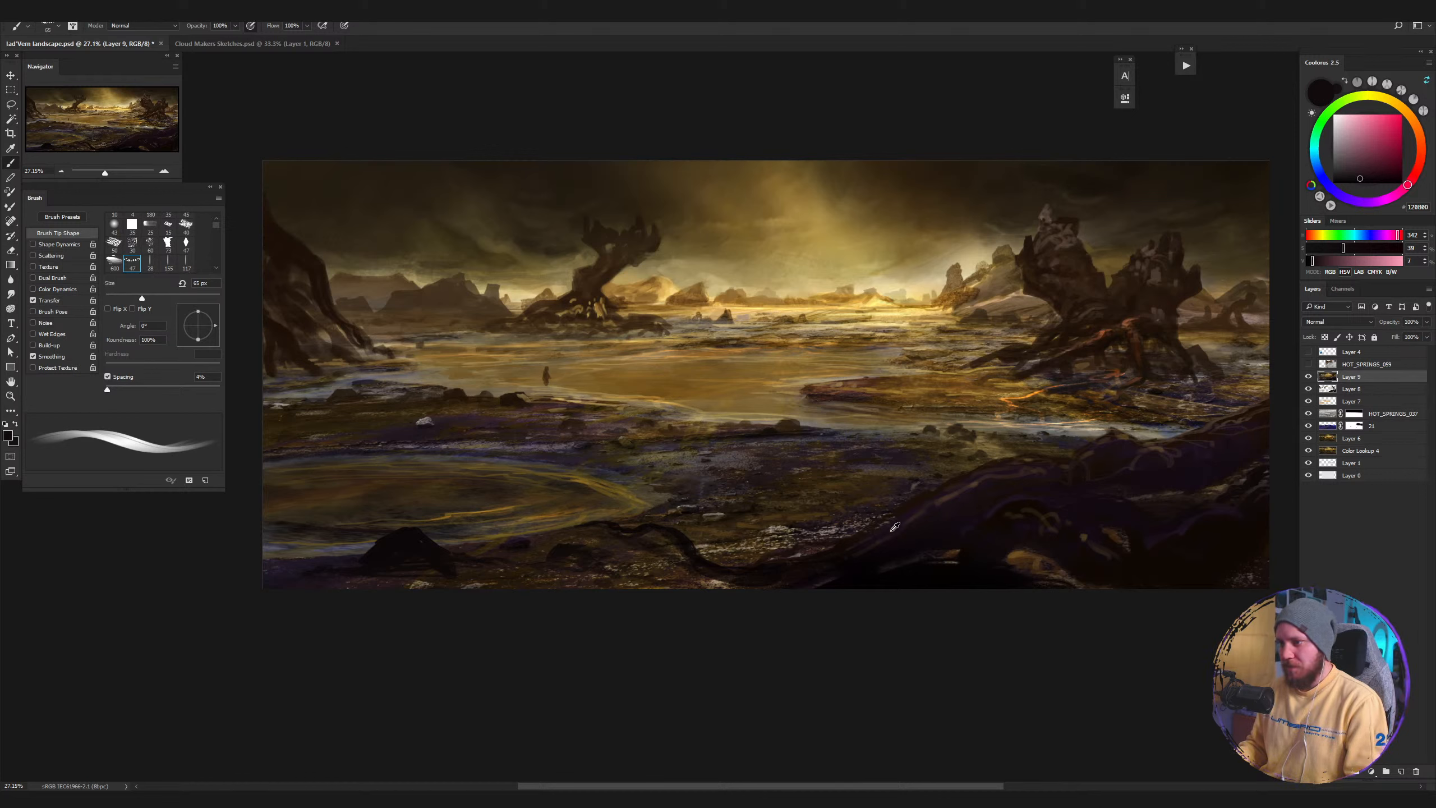
left_click(823, 550, "alt")
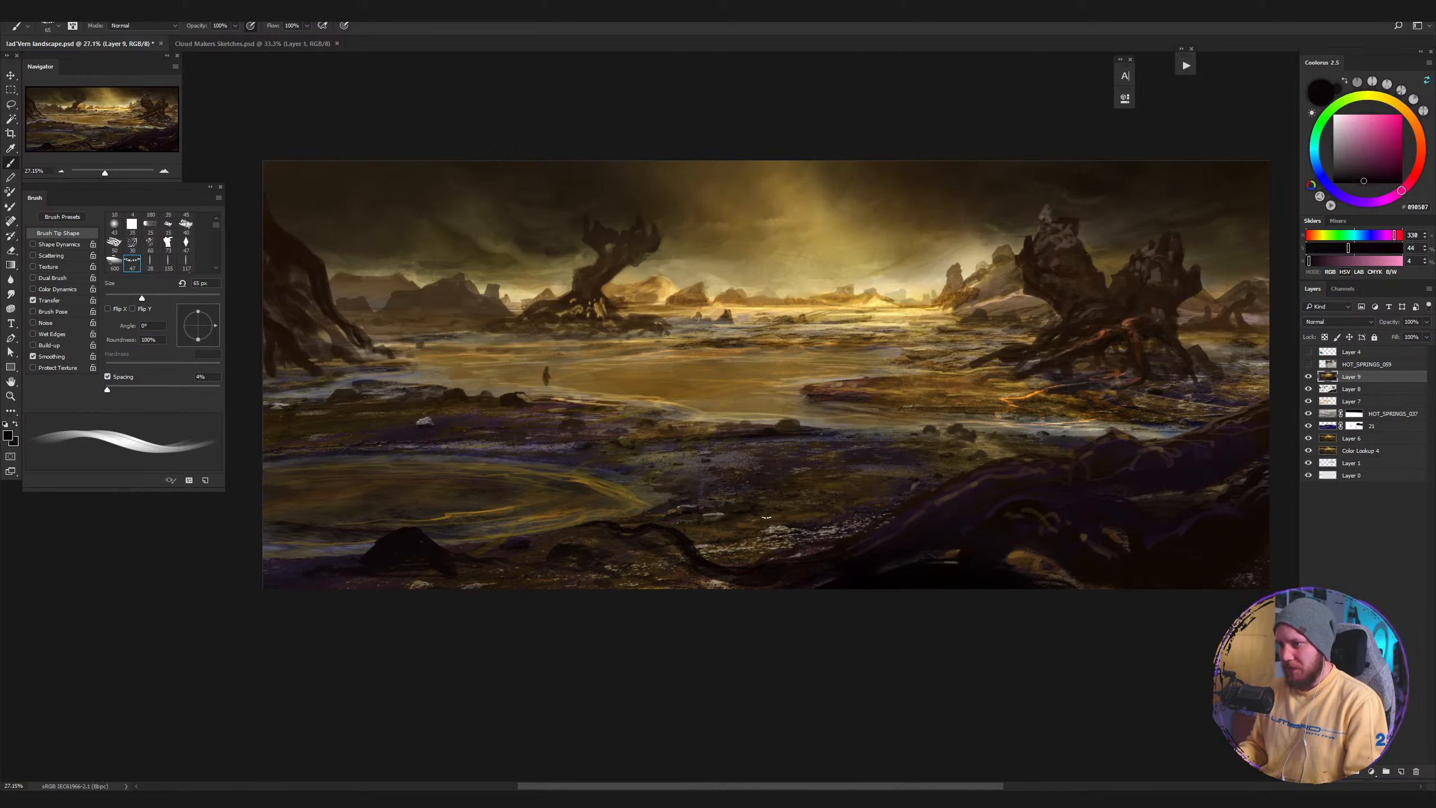
mouse_move(693, 547)
left_mouse_down()
mouse_move(713, 546)
mouse_move(699, 532)
mouse_move(716, 540)
mouse_move(724, 563)
mouse_move(720, 541)
mouse_move(626, 531)
left_mouse_up()
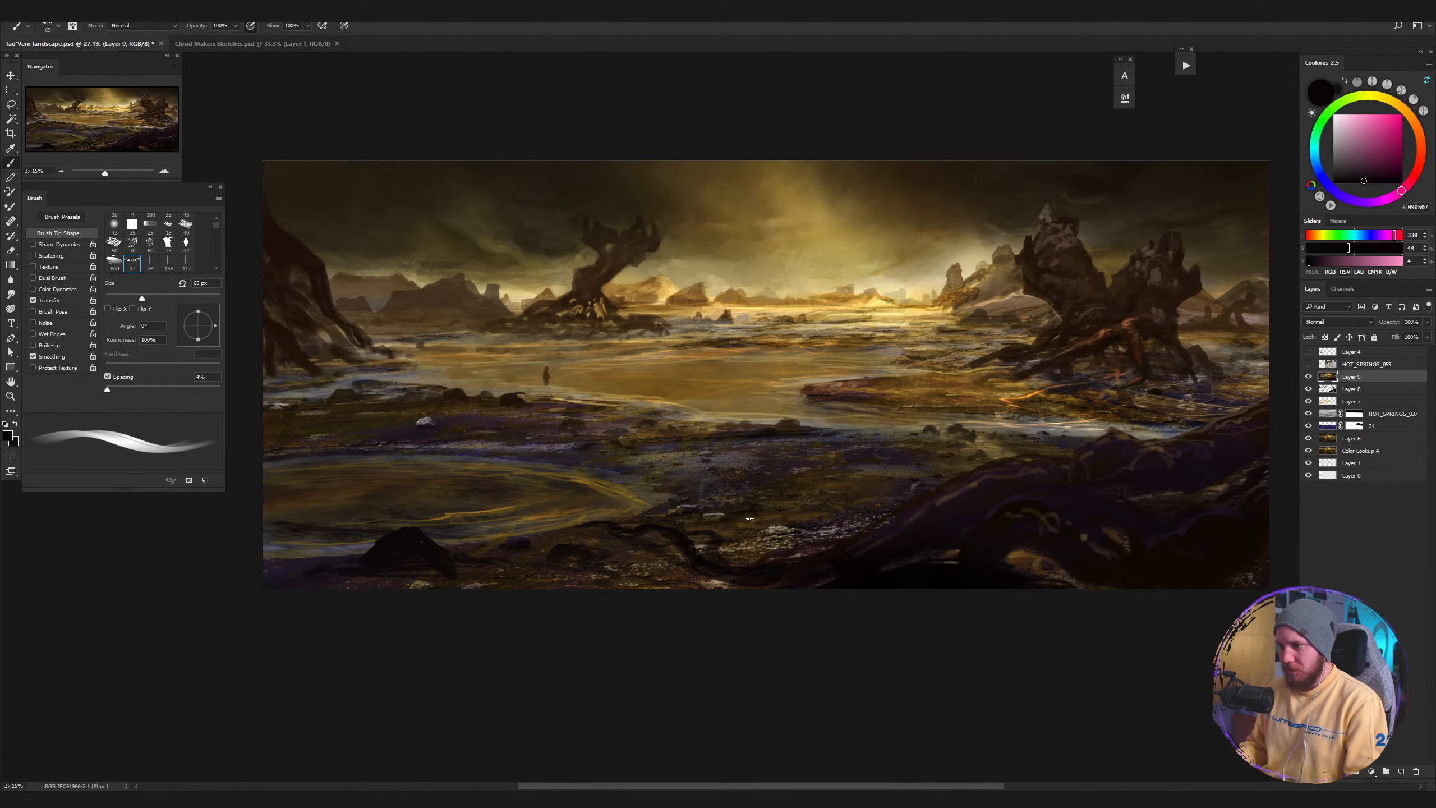
Refine the winding root and nearby ground with sampled dark tones using a 50 px brush.
key("bracketleft")
key("bracketleft")
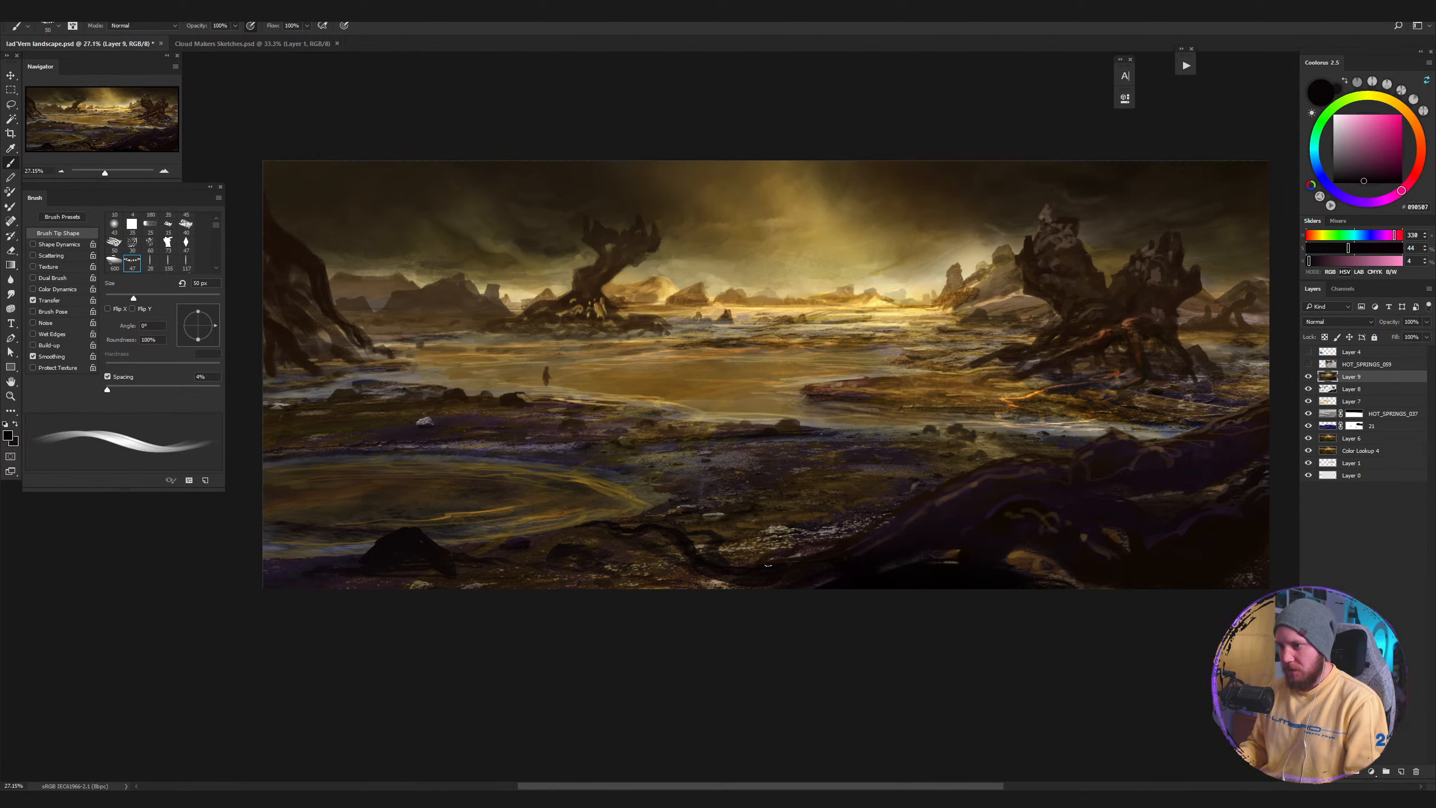
left_click(770, 567, "alt")
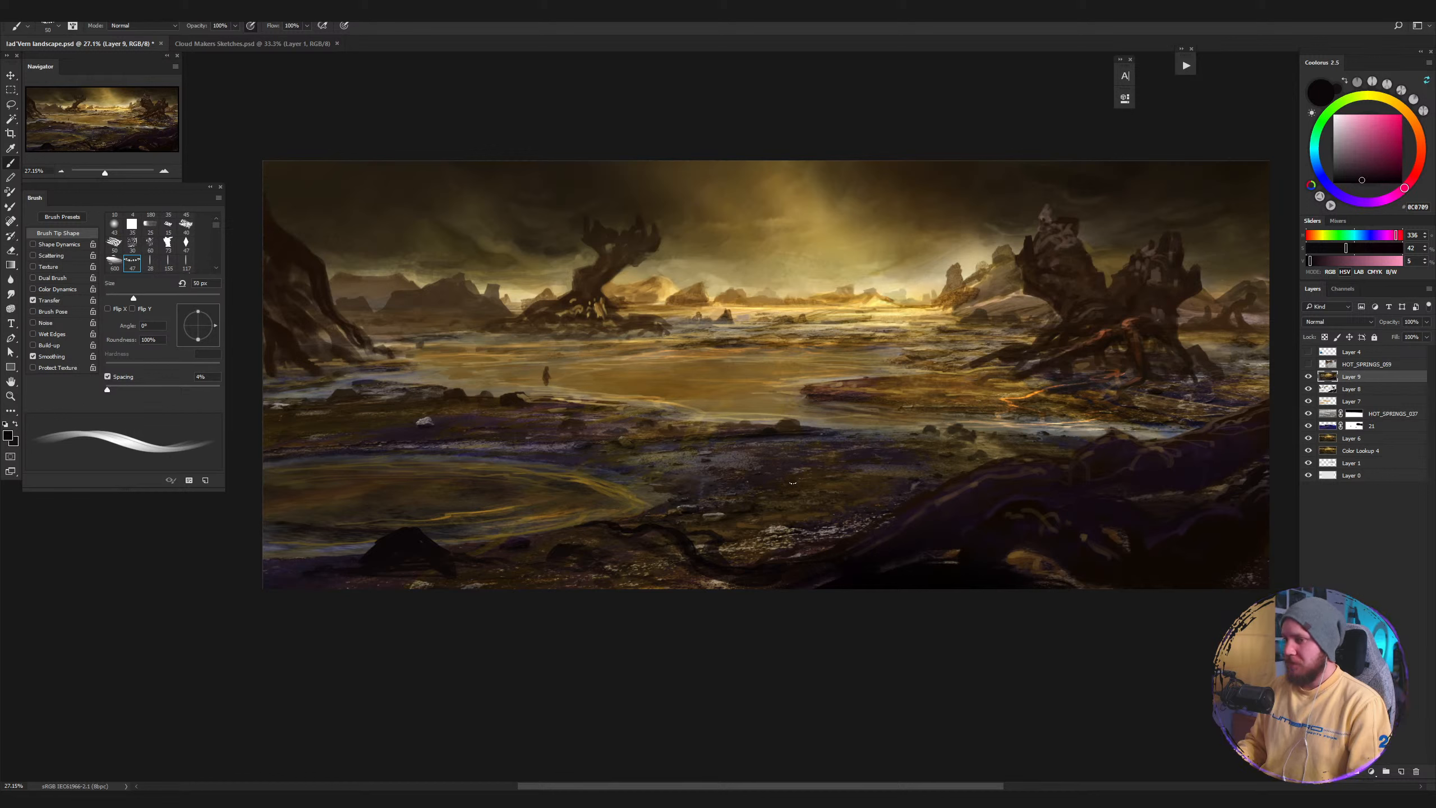
left_click(408, 540, "alt")
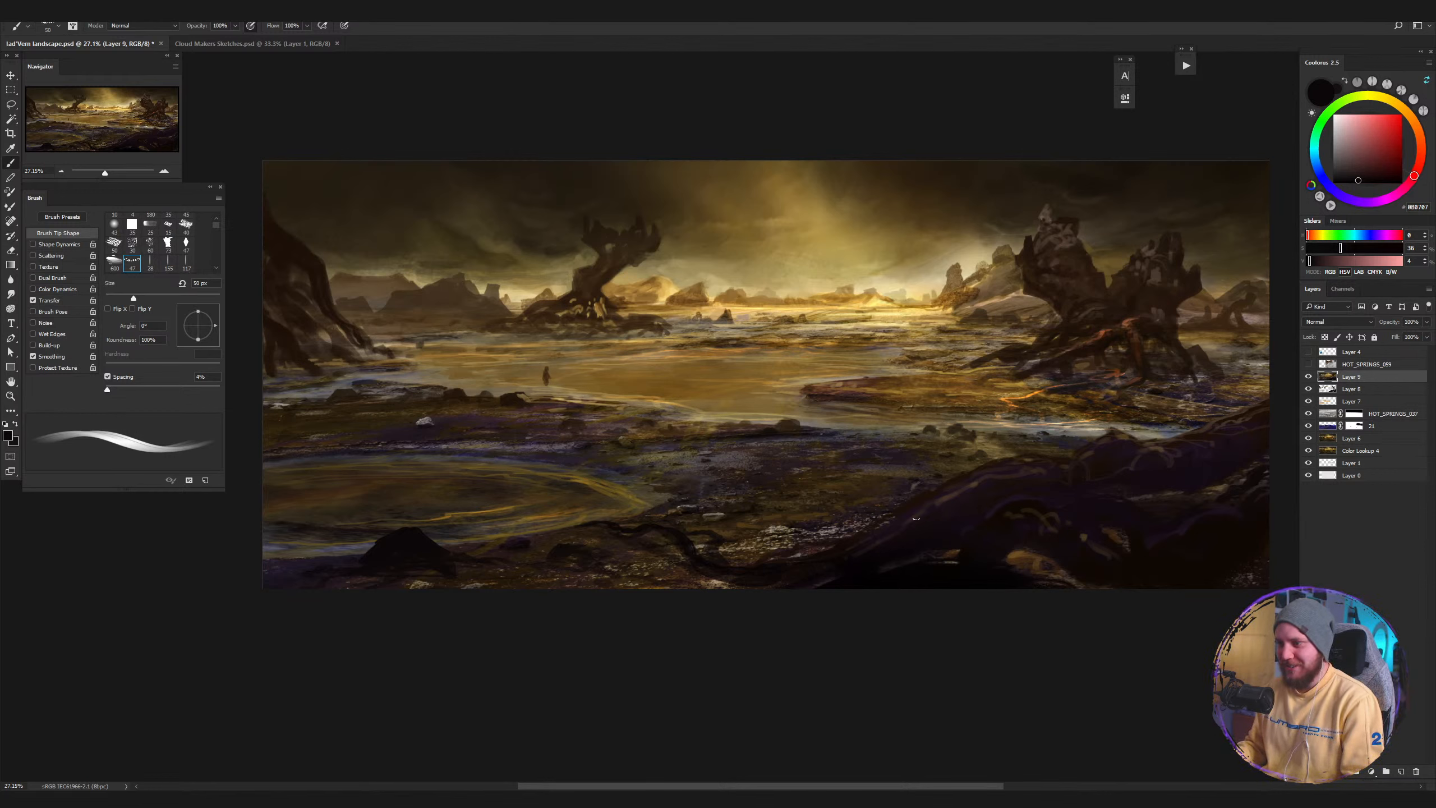
left_click(905, 539, "alt")
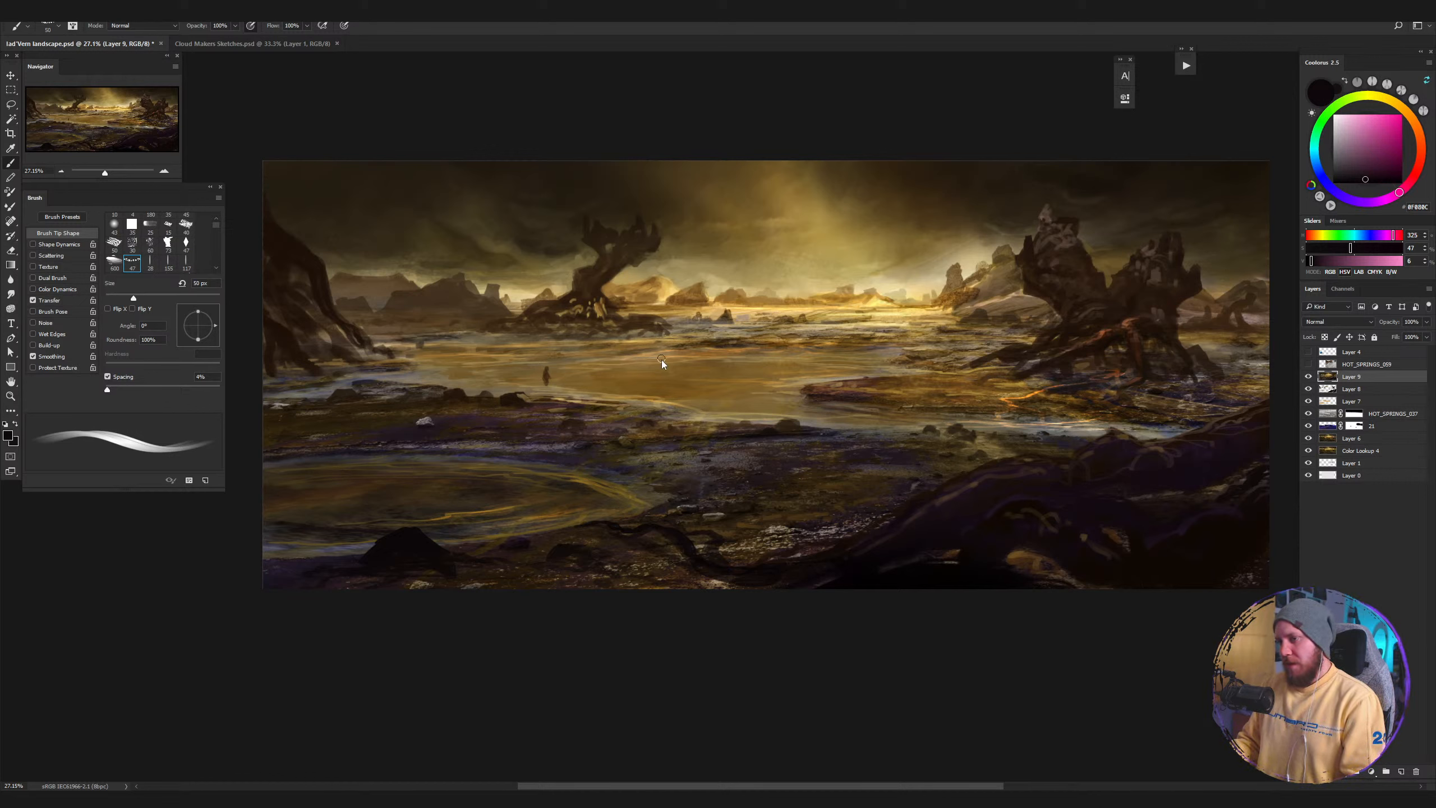
Paint over the light streak beneath the large foreground trunk with sampled near-black at 35 px, and sample its dark tones for touch-ups.
key("bracketleft")
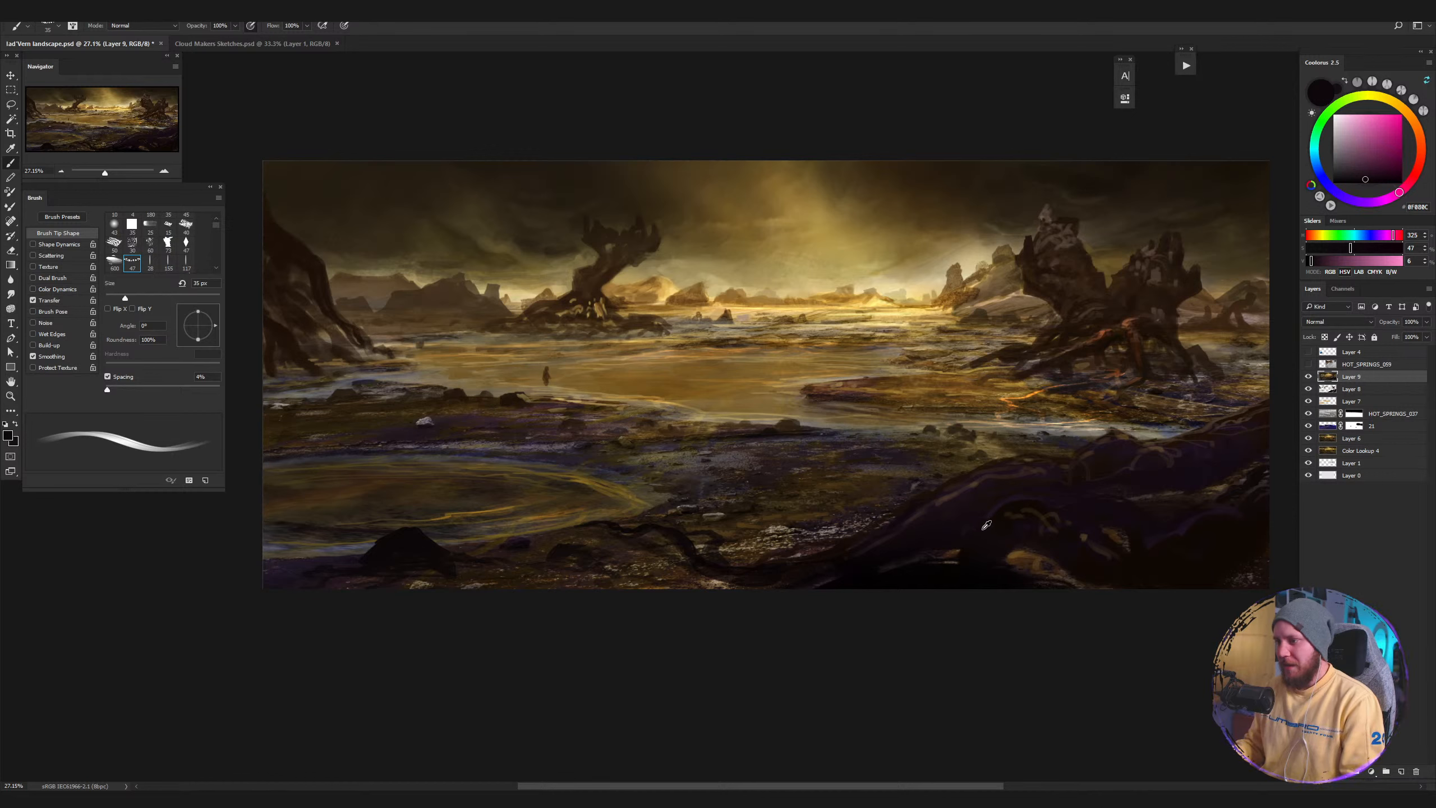
left_click(993, 545, "alt")
left_click(934, 566, "alt")
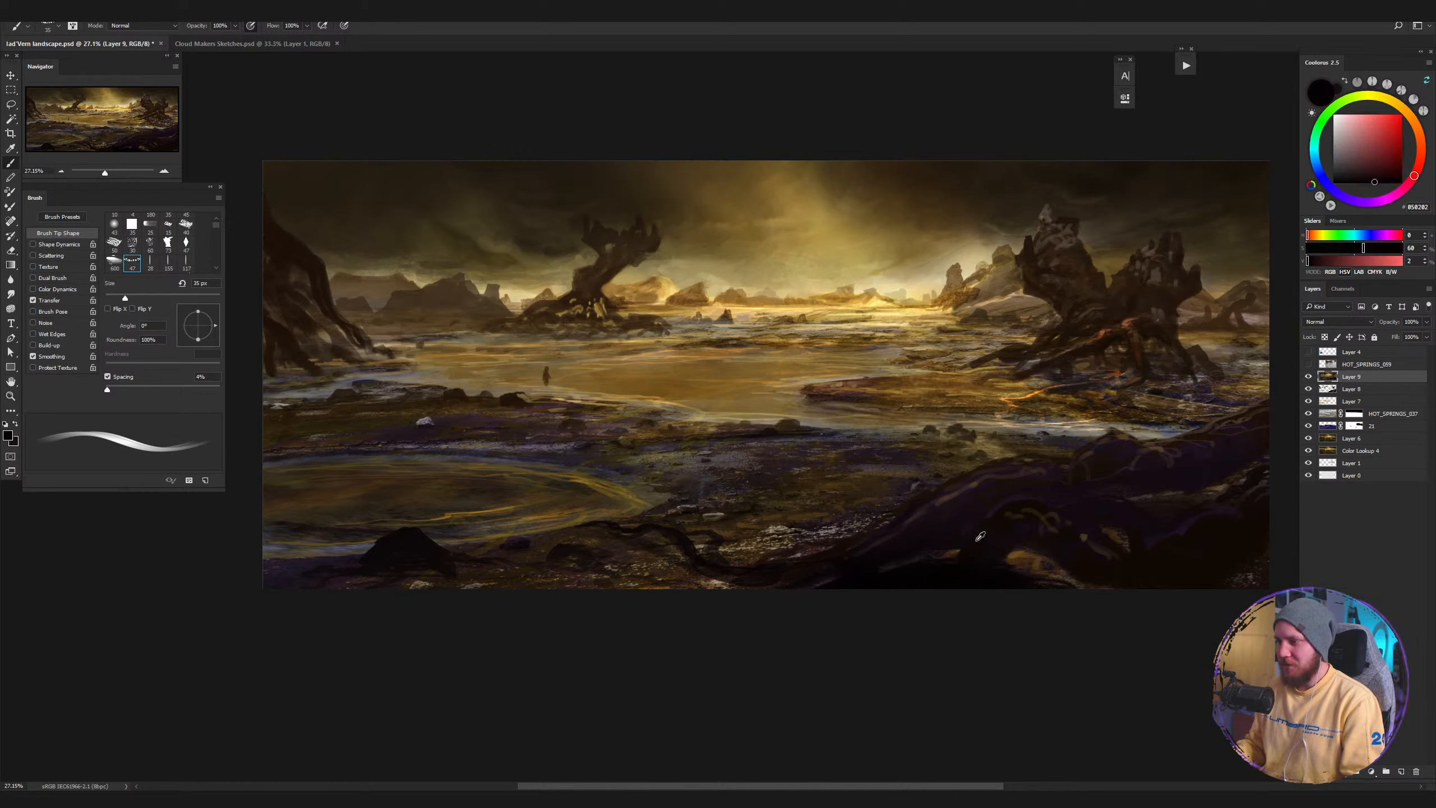
left_click(1048, 509, "alt")
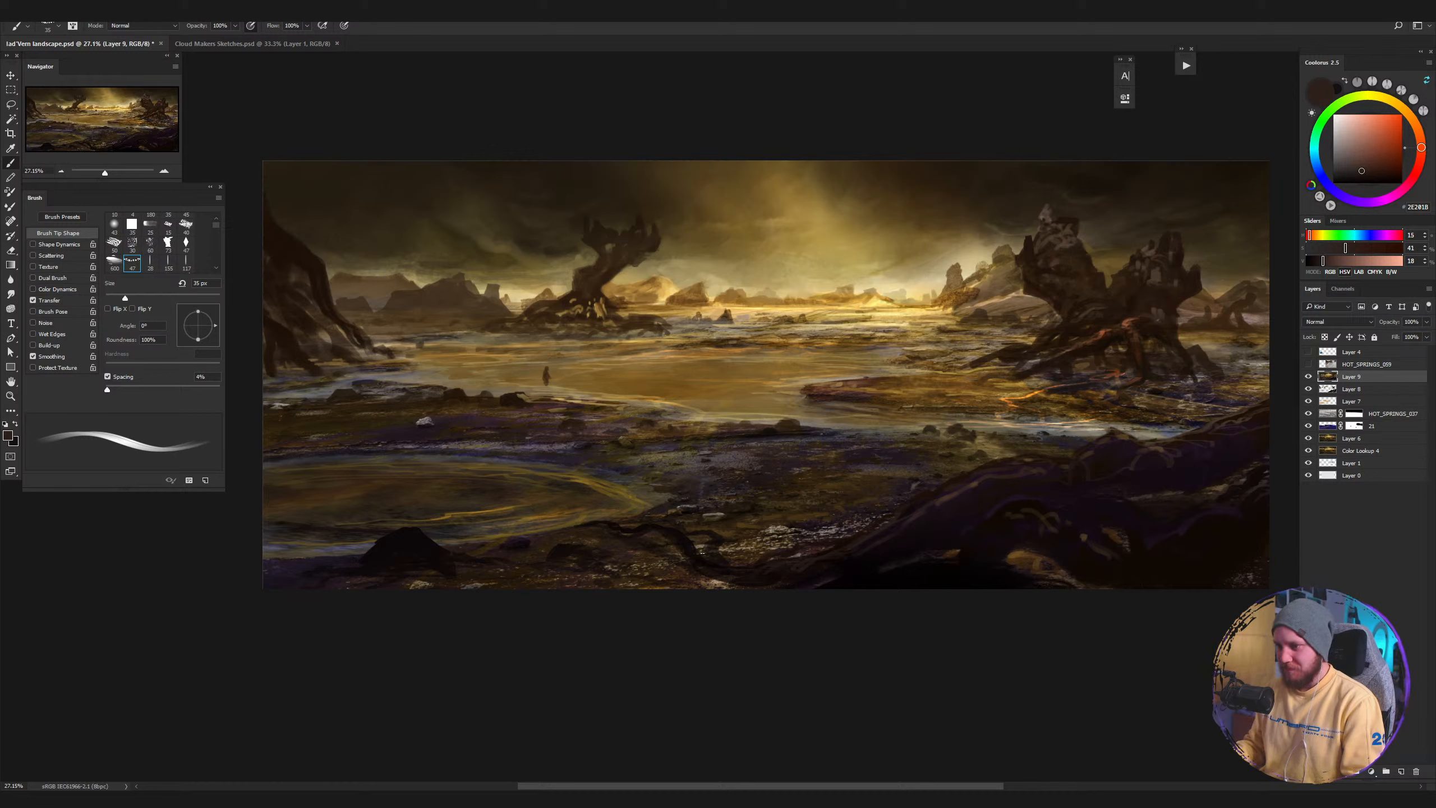
left_click(905, 545, "alt")
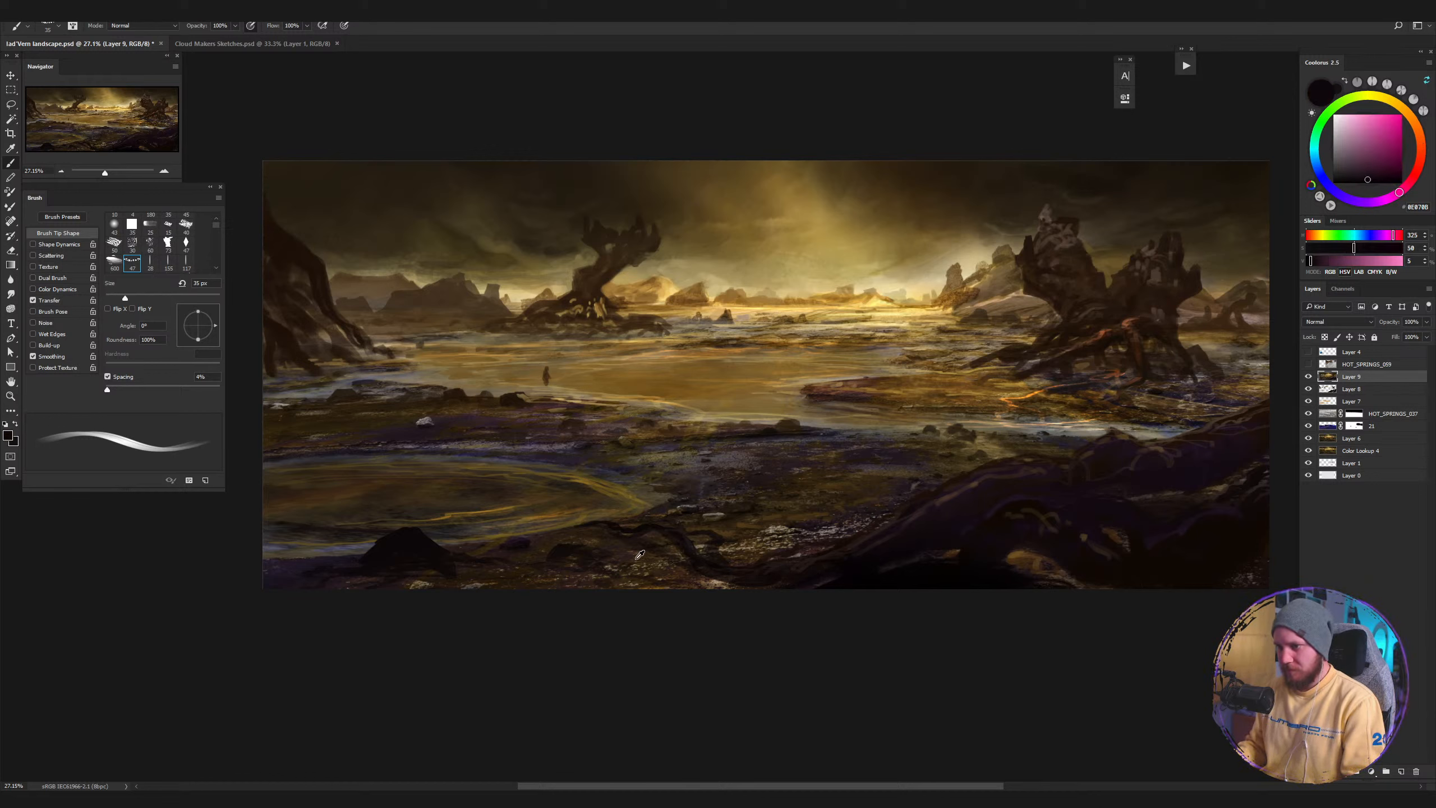
Enlarge the brush to about 200 px and paint a broad dark root from the foreground rock along the painting's lower edge.
key("bracketright")
key("bracketright")
key("bracketright")
key("bracketright")
key("bracketright")
key("bracketright")
key("bracketright")
key("bracketright")
key("bracketright")
key("bracketright")
key("bracketright")
mouse_move(410, 546)
left_mouse_down()
mouse_move(469, 560)
mouse_move(508, 595)
mouse_move(472, 559)
mouse_move(558, 584)
mouse_move(624, 564)
mouse_move(681, 585)
mouse_move(559, 588)
mouse_move(682, 586)
left_mouse_up()
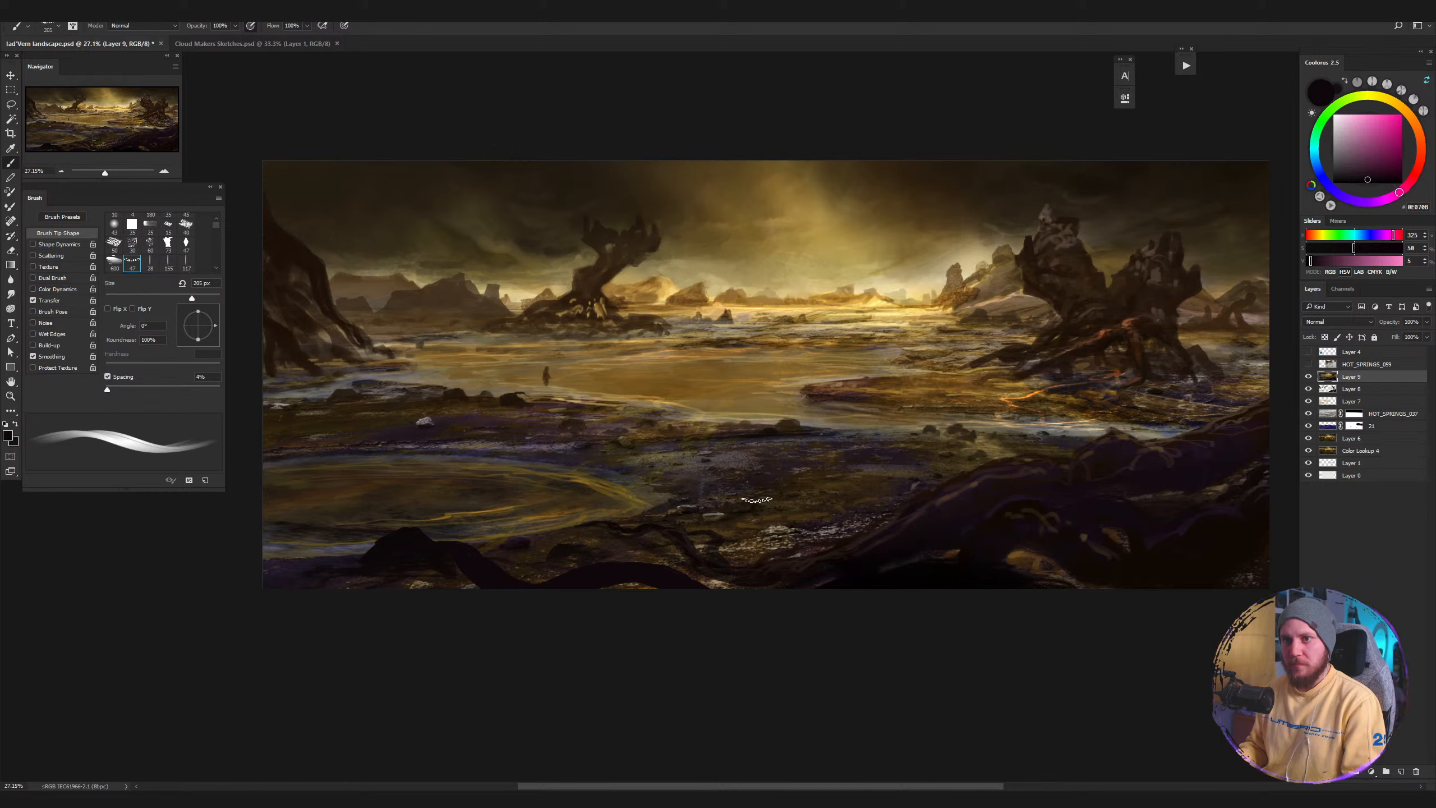
Reduce the brush to about 109 px and fill out the dark root mass around the foreground rock.
key("bracketleft")
key("bracketleft")
key("bracketleft")
key("bracketleft")
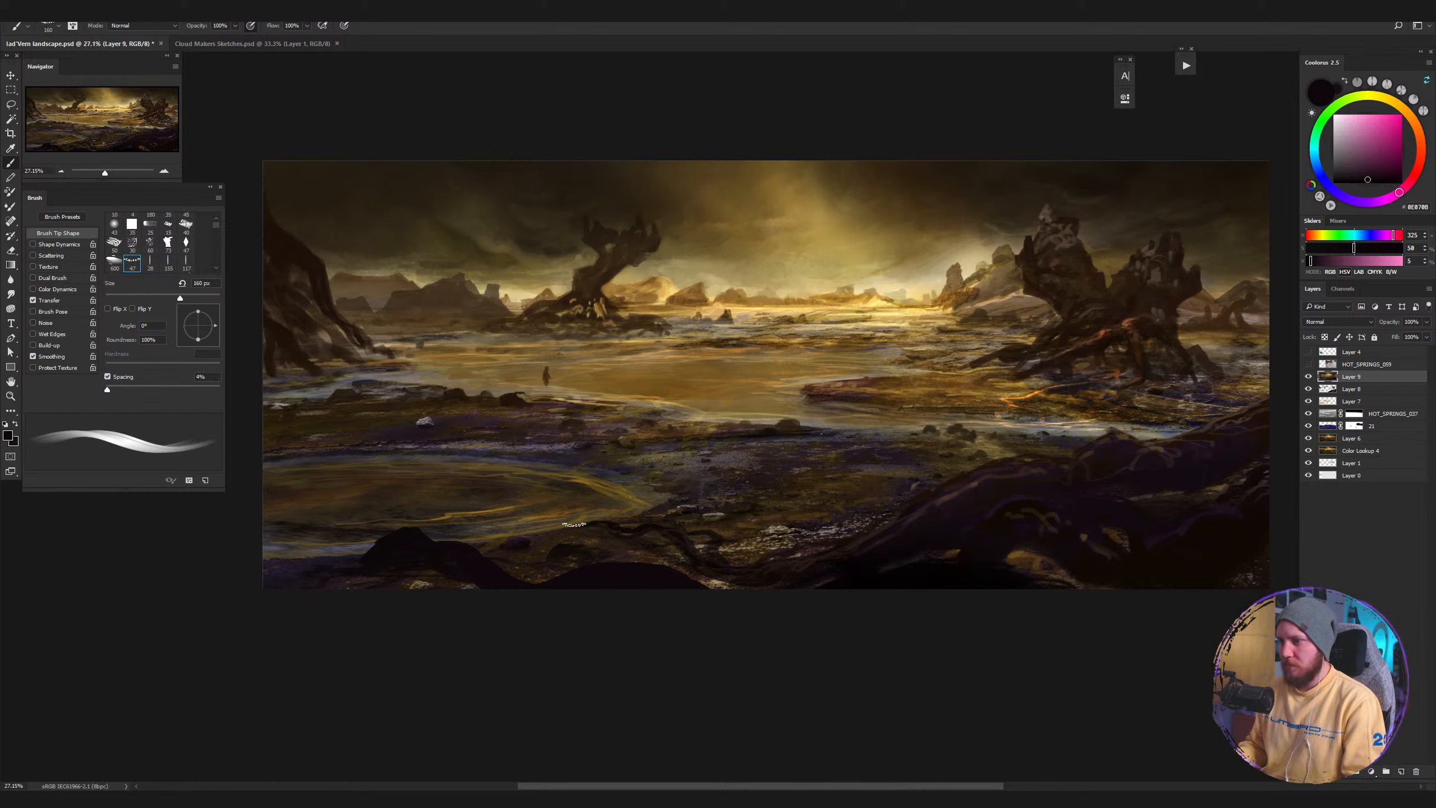
key("bracketleft")
key("bracketleft")
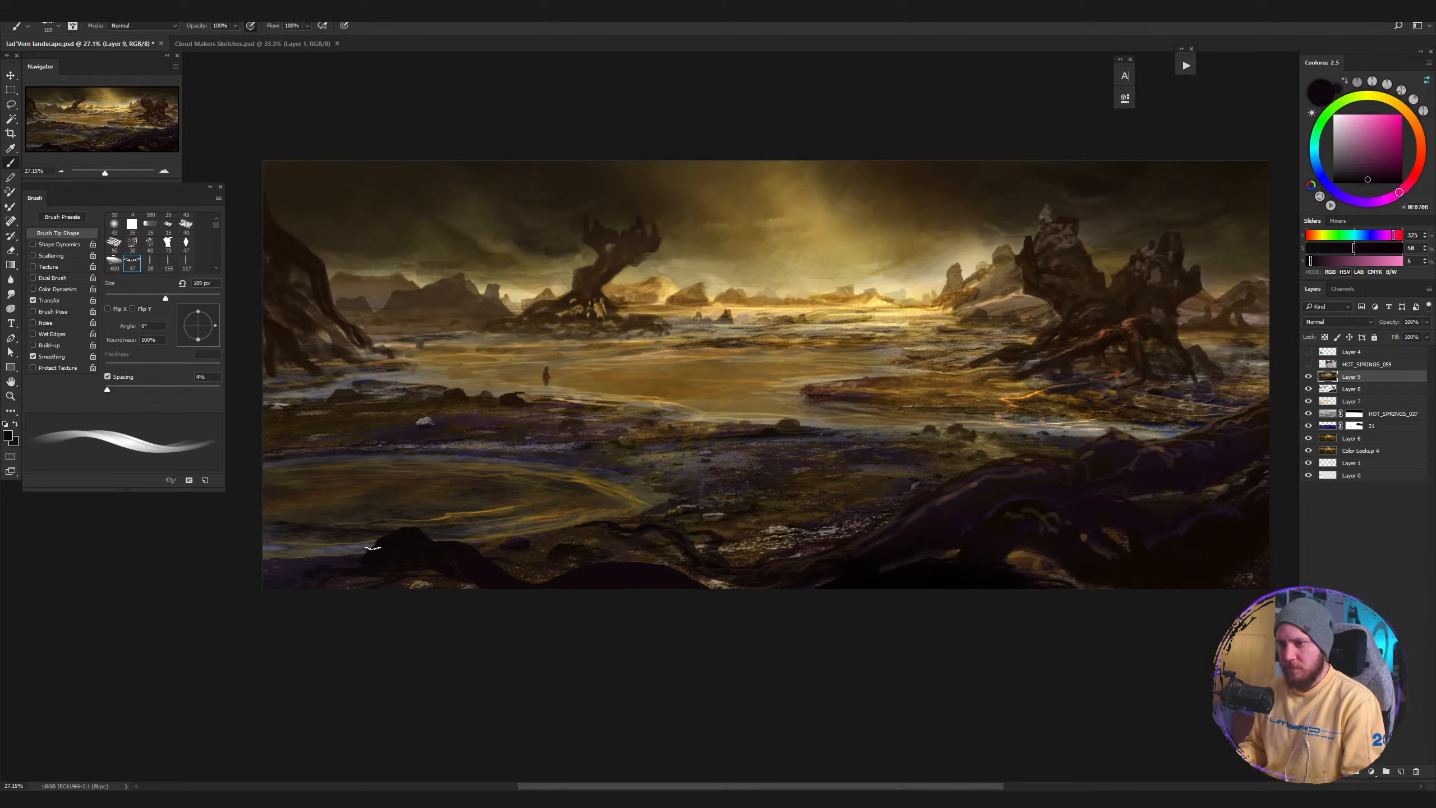
Detail the foreground root mass with thin gnarled branches at 35 px, sampling a dark reddish brown from the winding root.
key("bracketleft")
key("bracketleft")
key("bracketleft")
key("bracketleft")
key("bracketleft")
key("bracketleft")
key("bracketleft")
key("bracketleft")
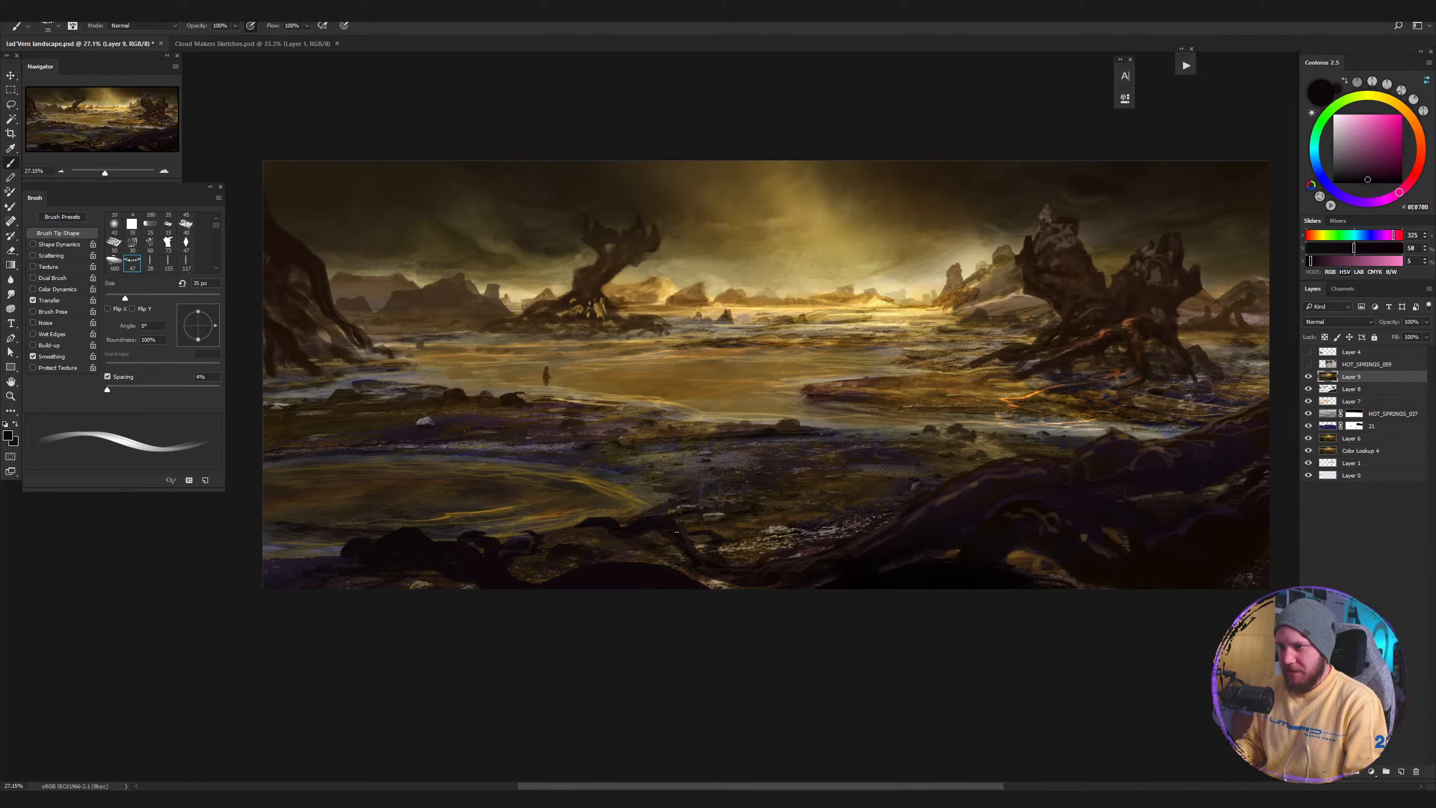
left_click(663, 529, "alt")
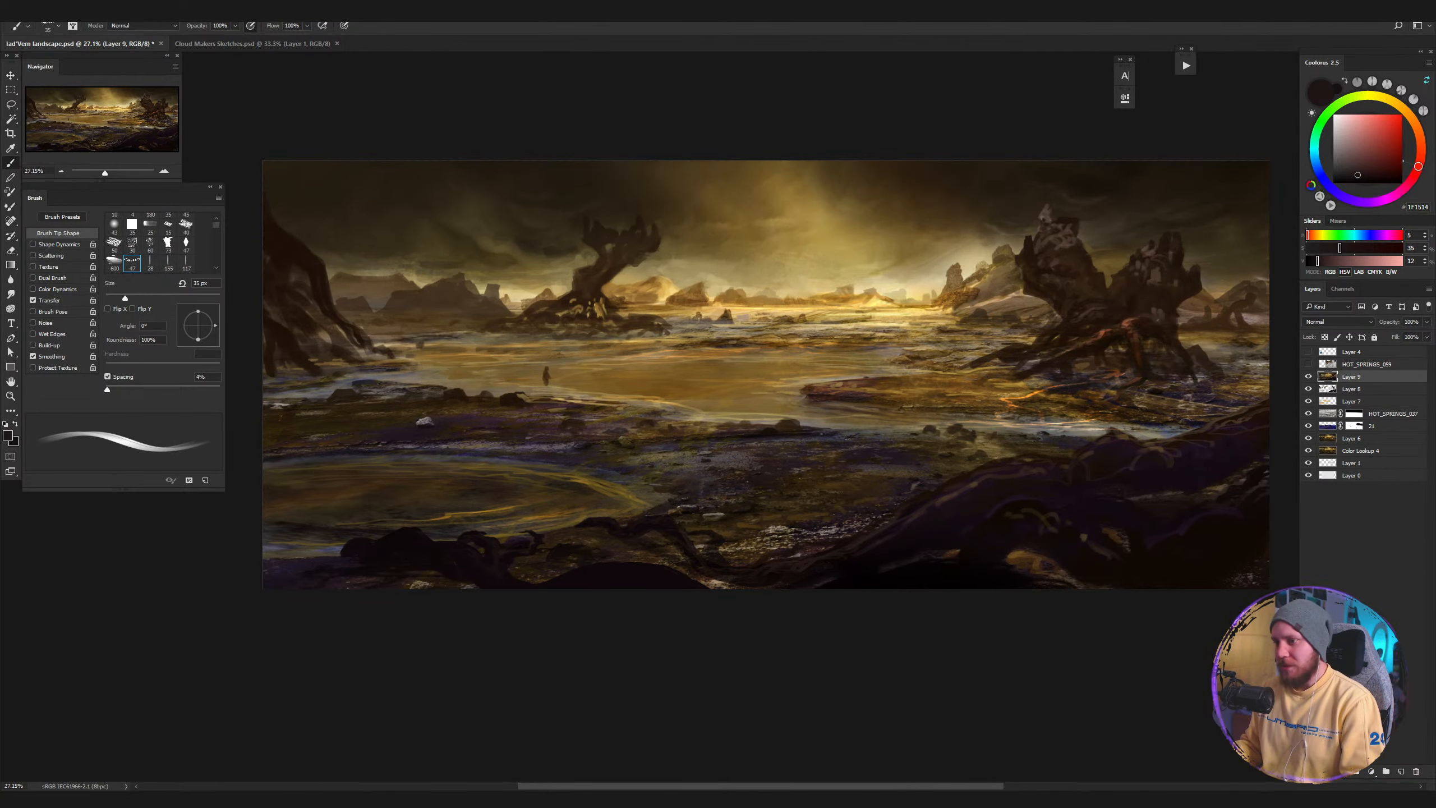
Tint the standing figure reddish brown sampled from the large tree, and sample tans from the distant rocks behind it for highlights.
left_click_drag(891, 520, 850, 480)
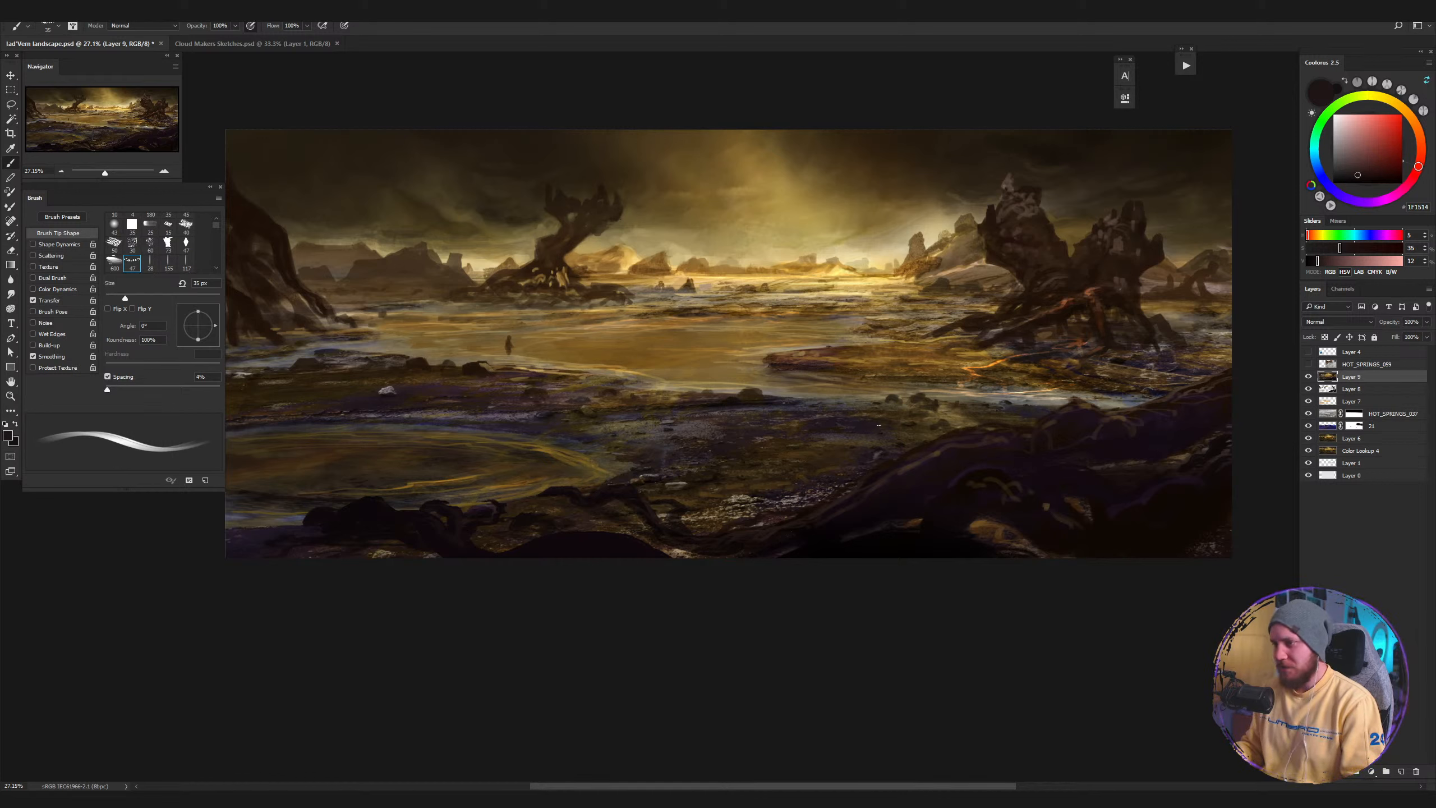
left_click_drag(805, 421, 824, 425)
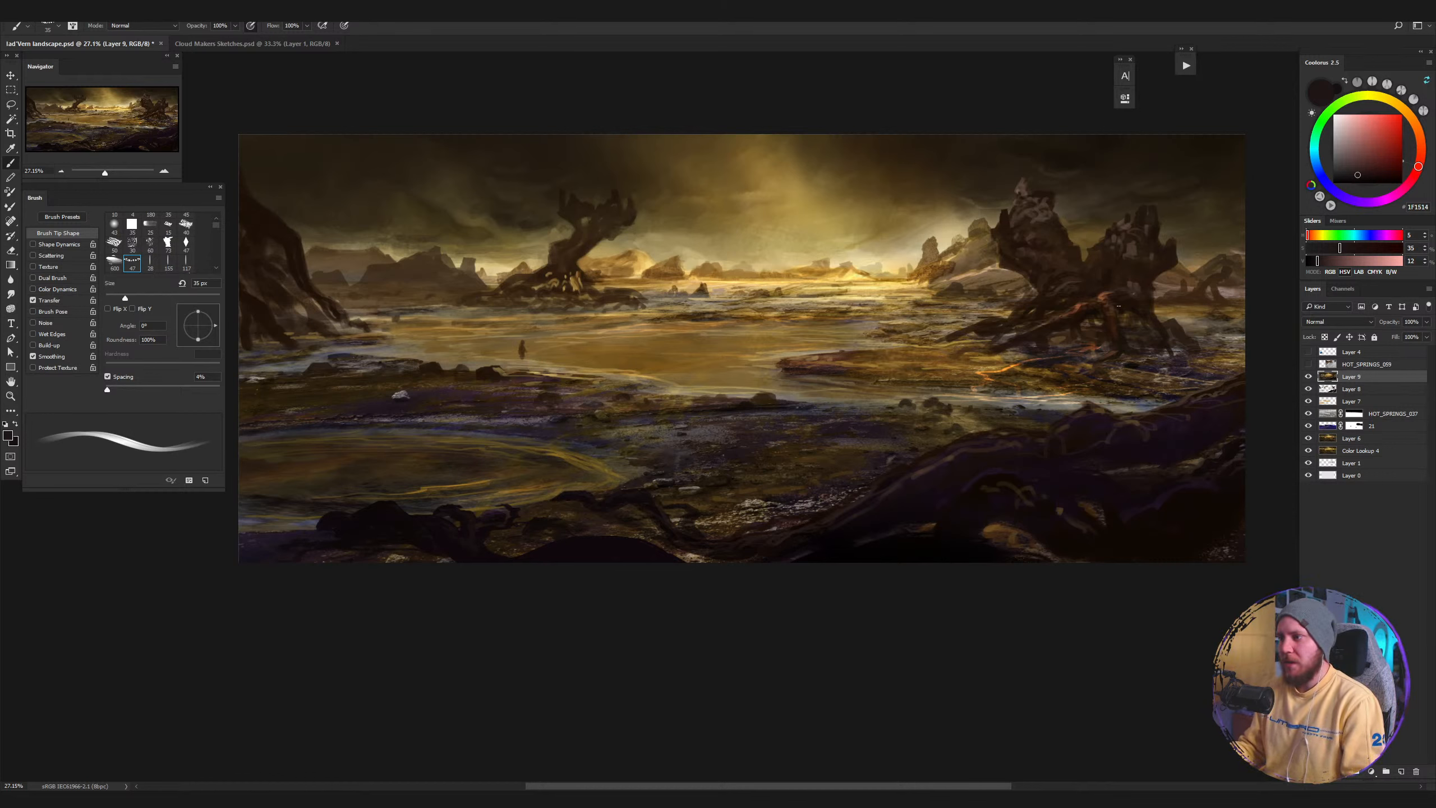
left_click(1102, 298, "alt")
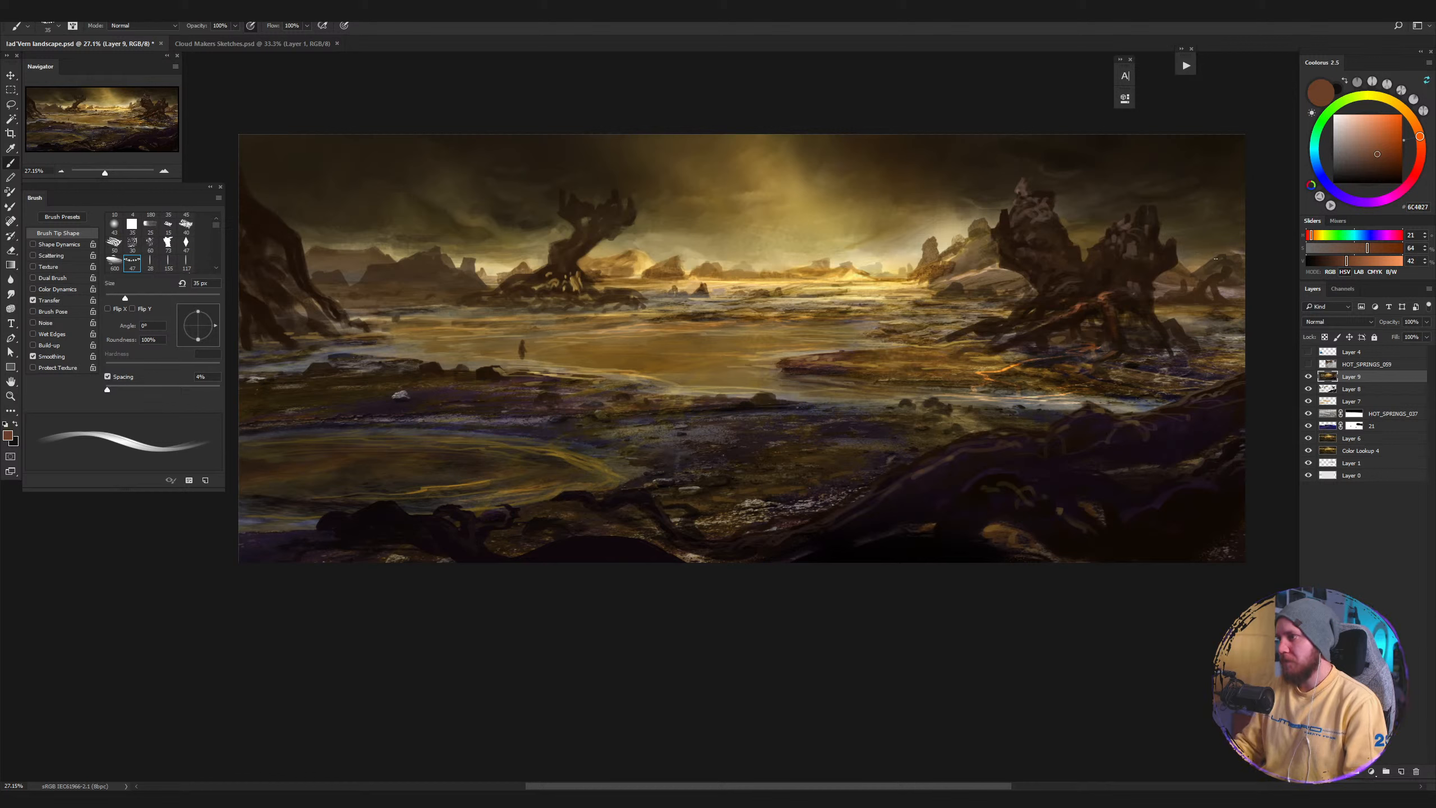
left_click(1193, 268, "alt")
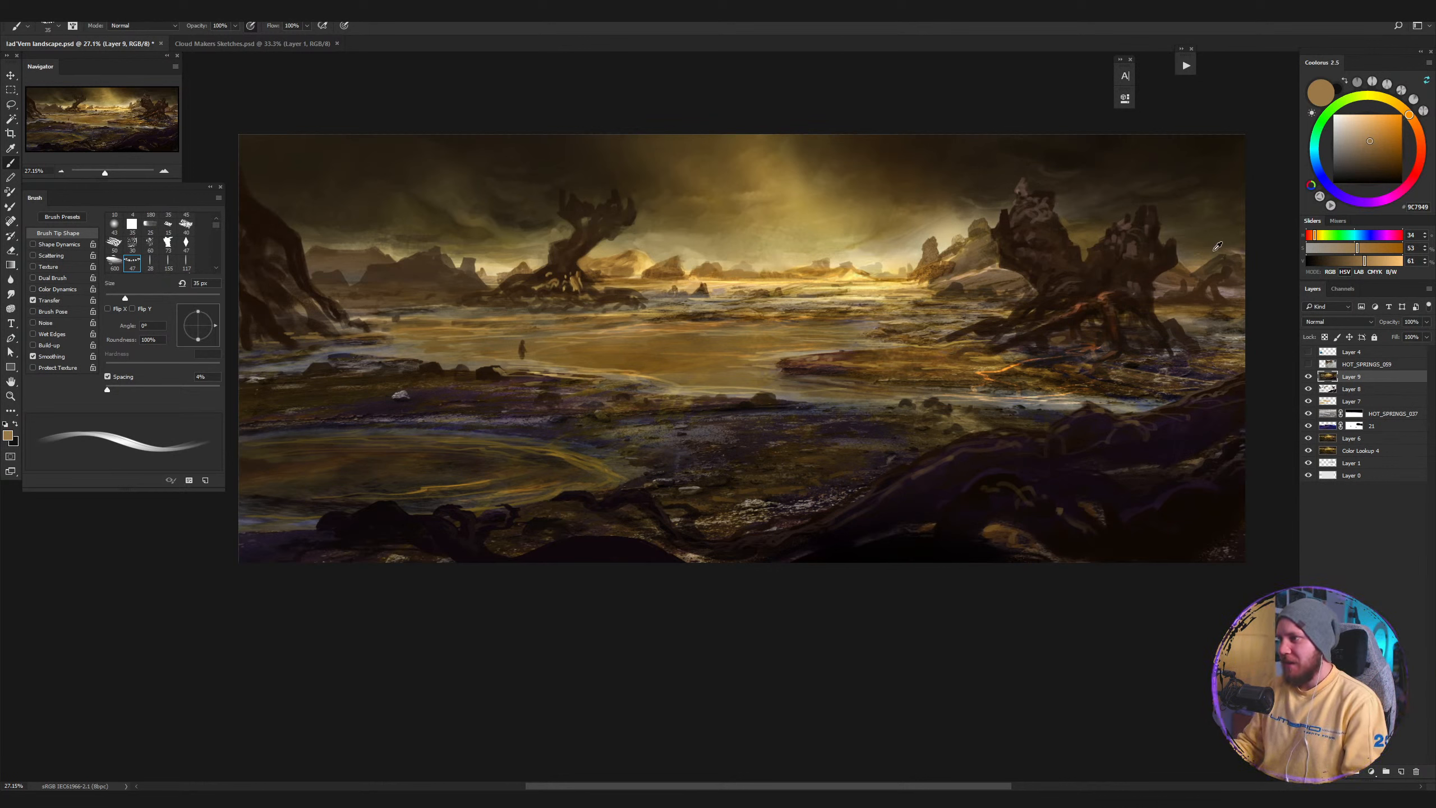
left_click(1196, 262, "alt")
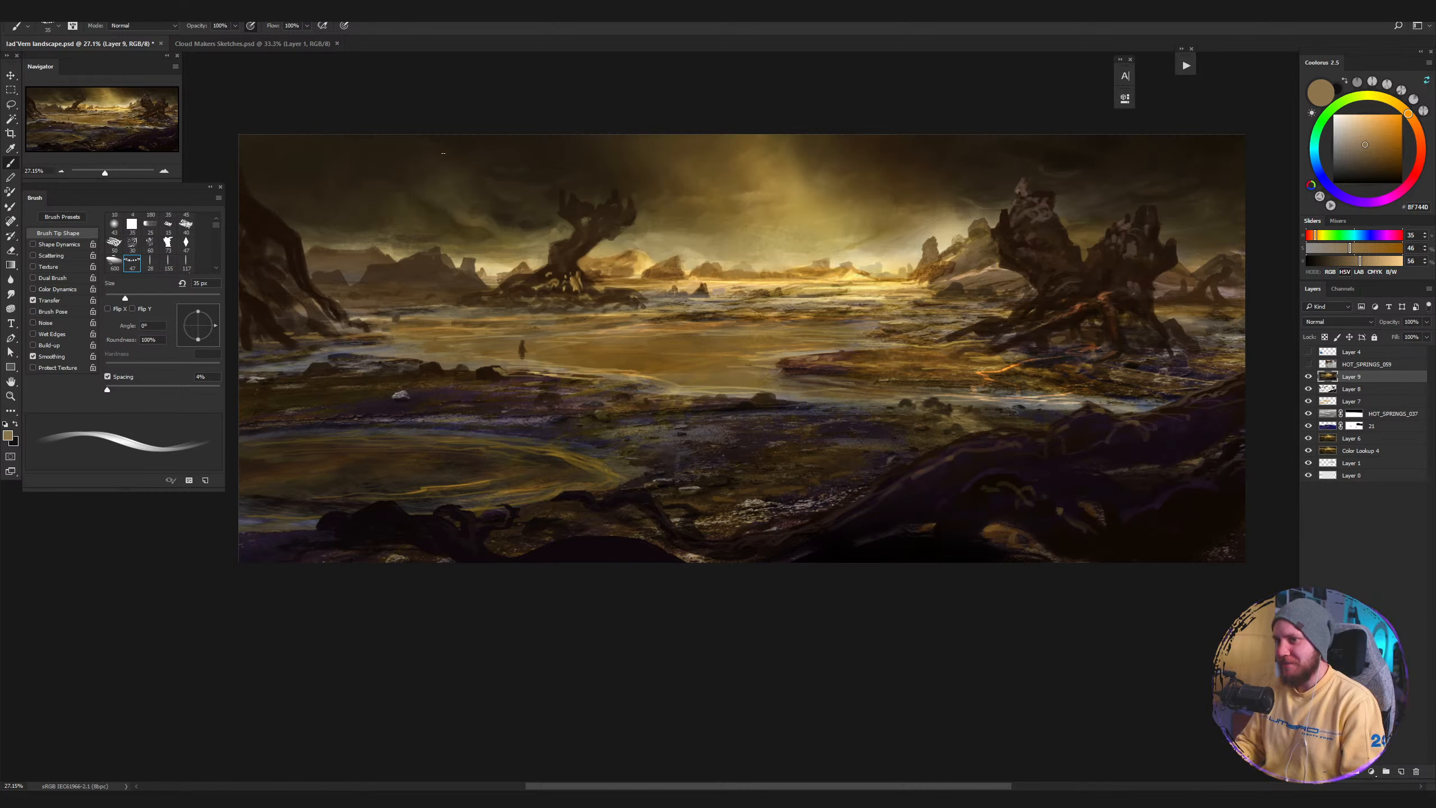
Touch up the distant rocks on the horizon behind the standing figure with pale gold and dark browns sampled from the horizon and rocks.
left_click(483, 263, "alt")
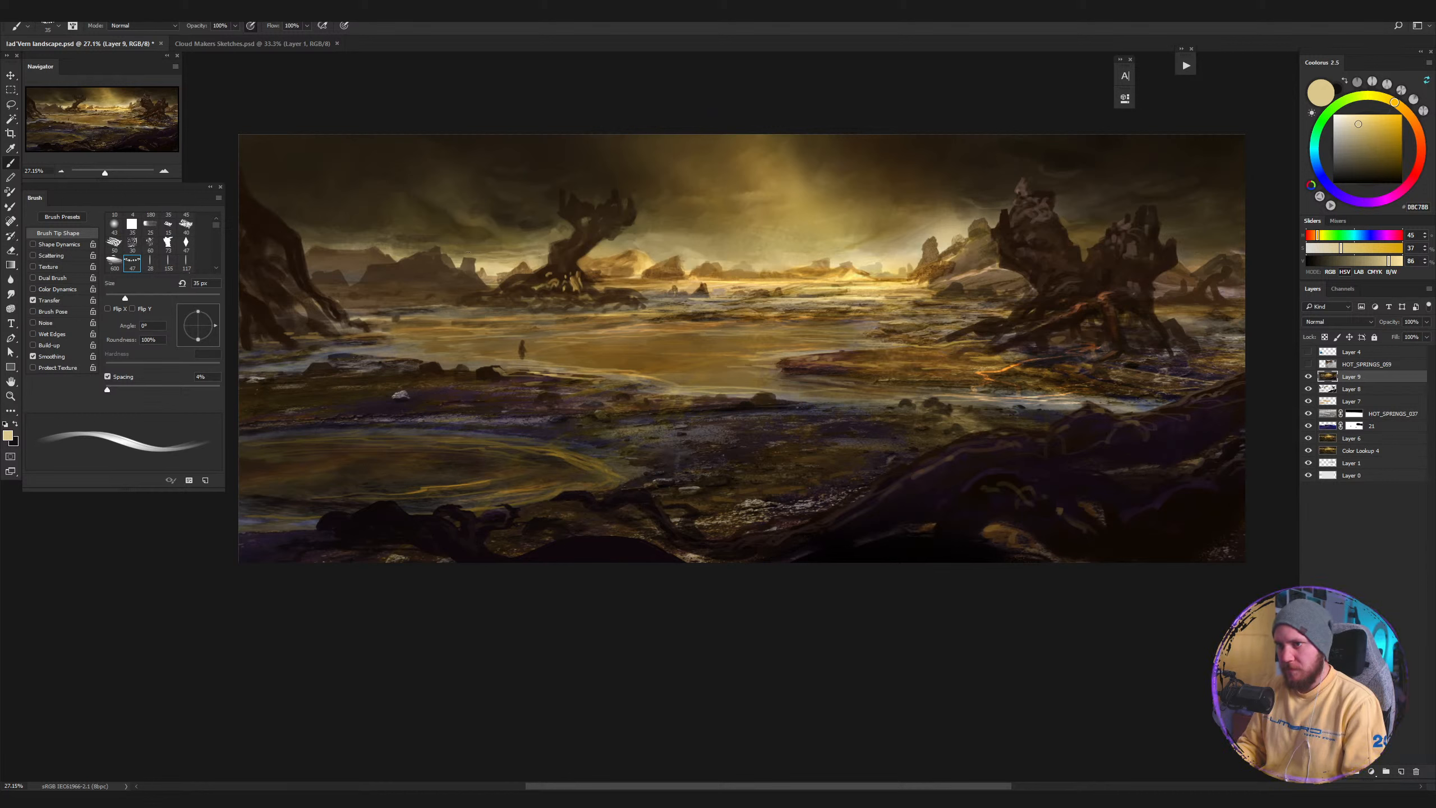
left_click(355, 255, "alt")
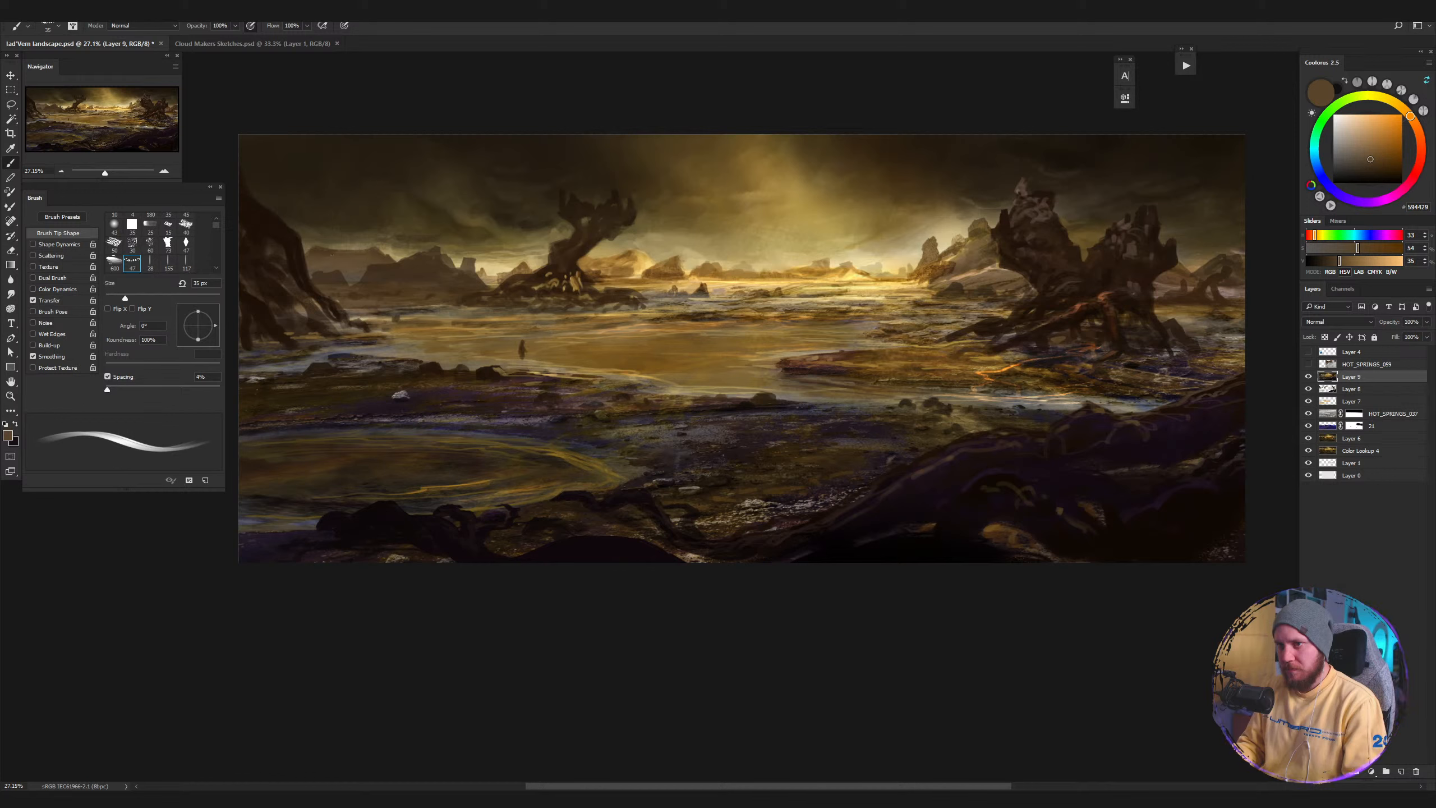
left_click(394, 266, "alt")
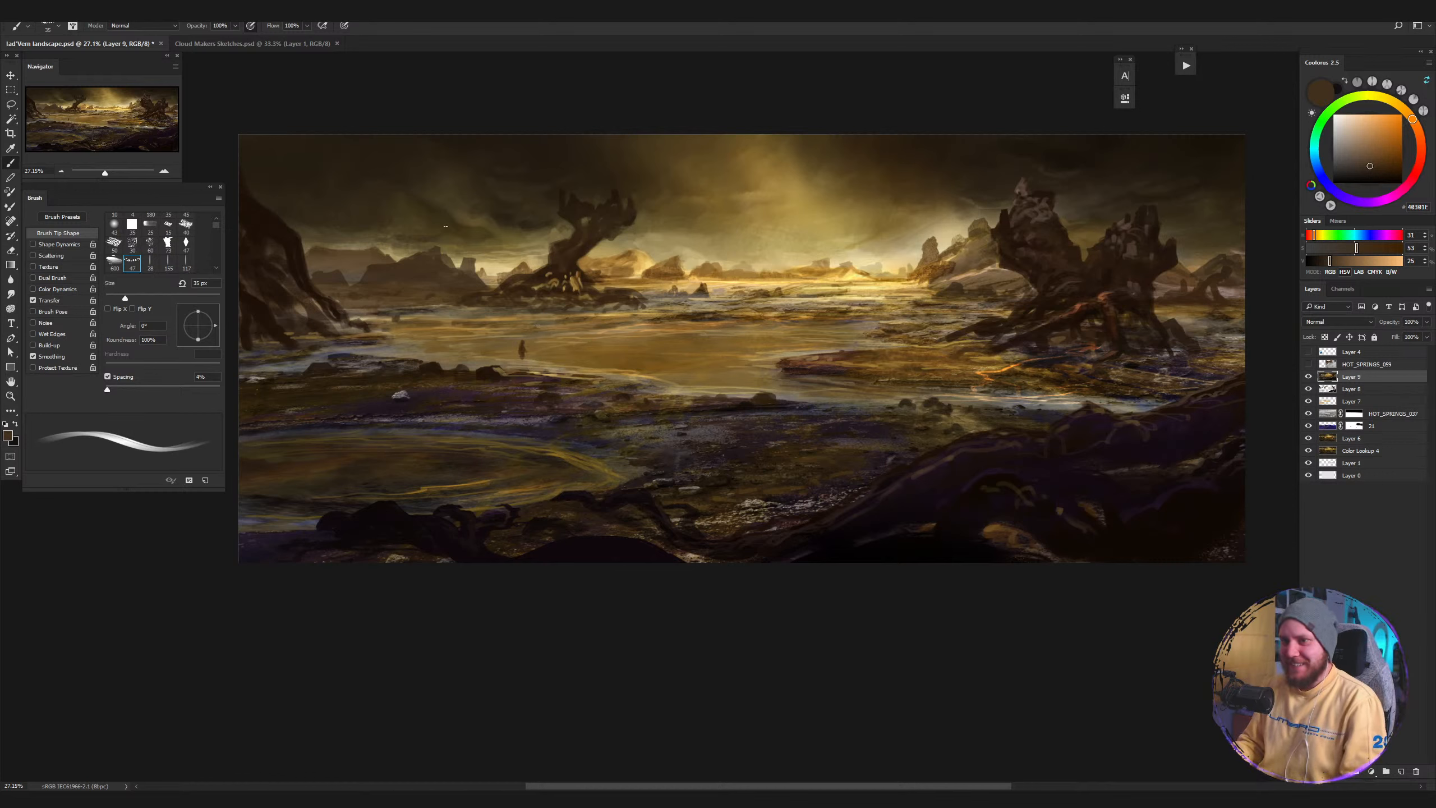
left_click(432, 260, "alt")
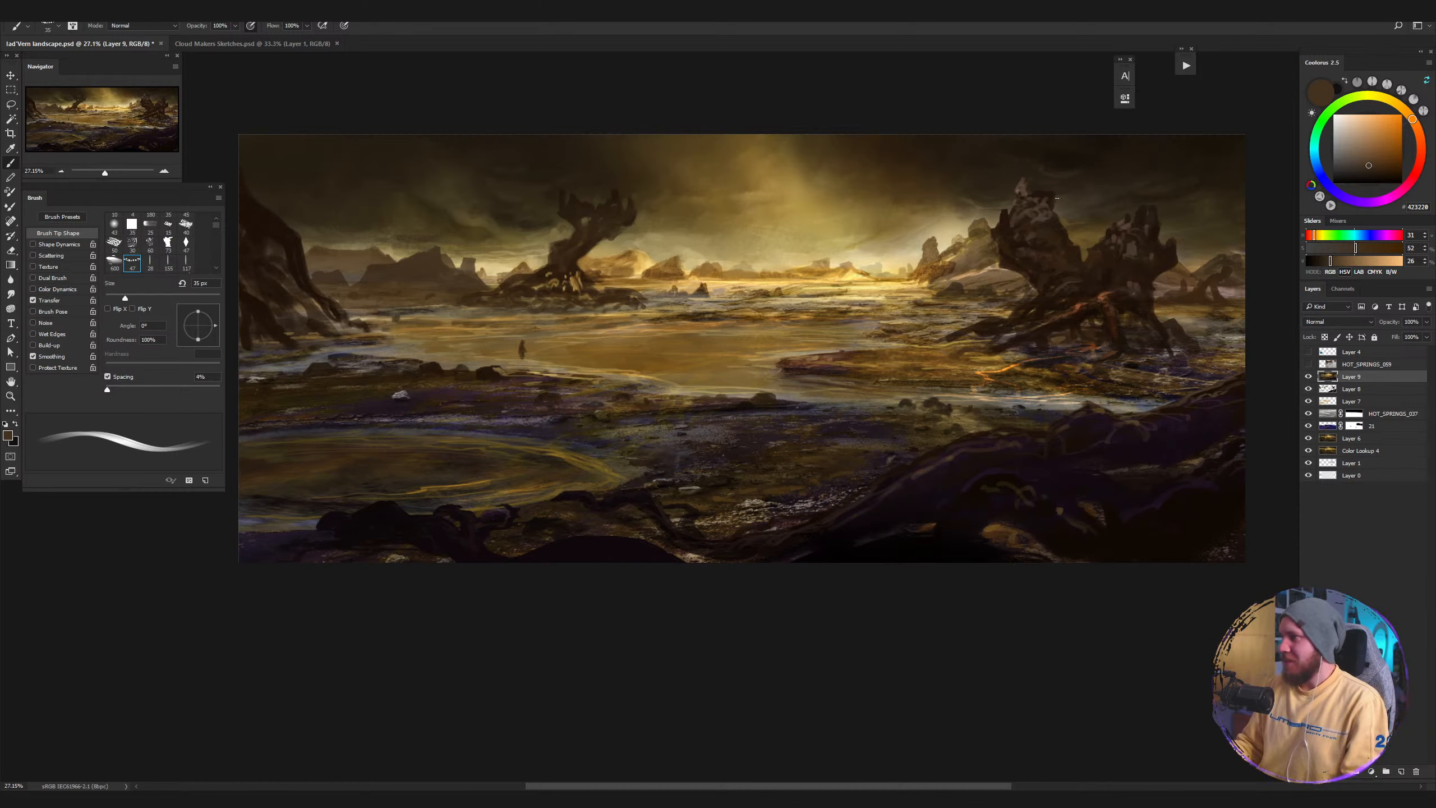
Darken the sky beside the large tree with a near-black brown sampled from the sky, adjusting the brush size down to about 90 px.
left_click(1071, 159, "alt")
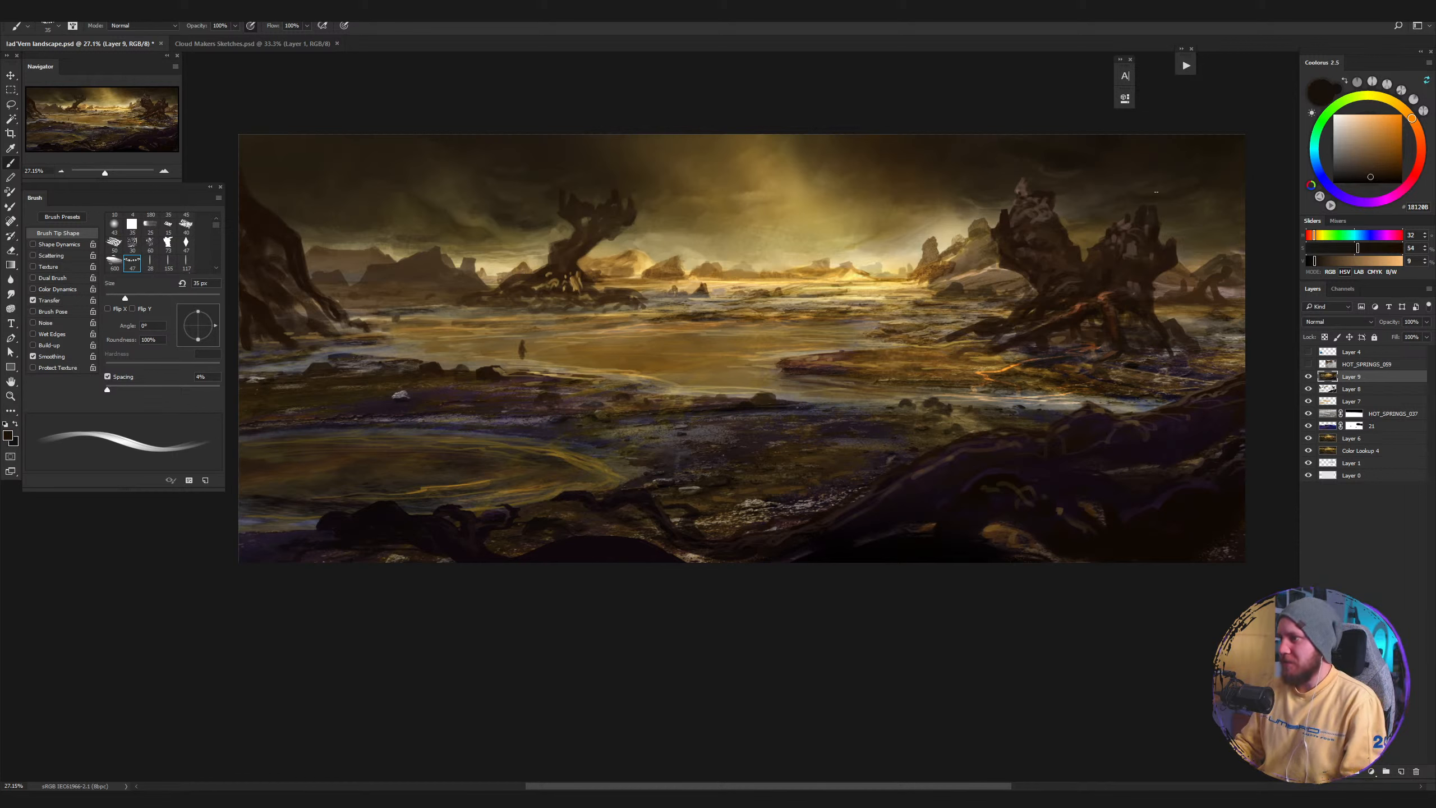
left_click(1189, 202, "alt")
left_click_drag(1189, 201, 1229, 190)
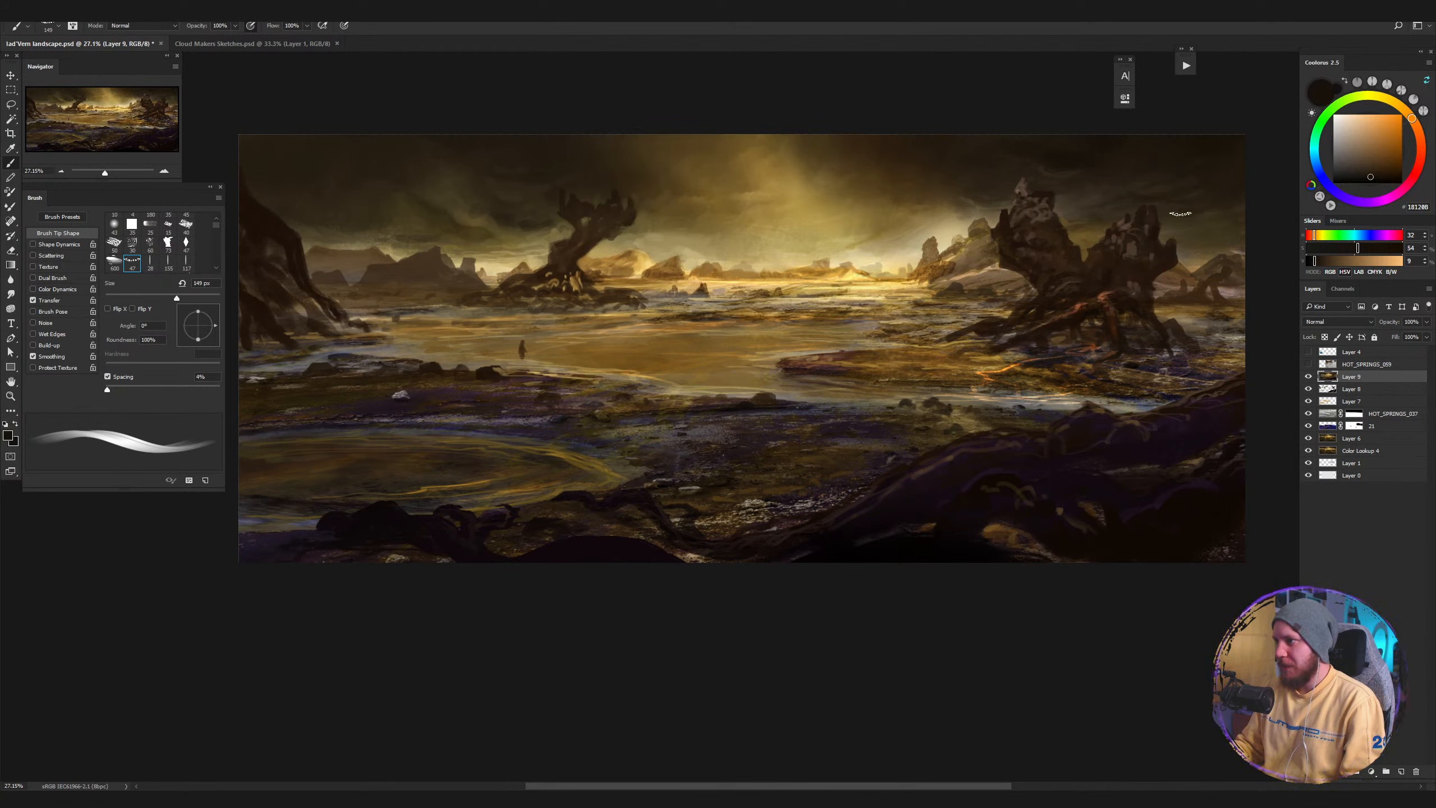
key("bracketleft")
key("bracketleft")
key("bracketleft")
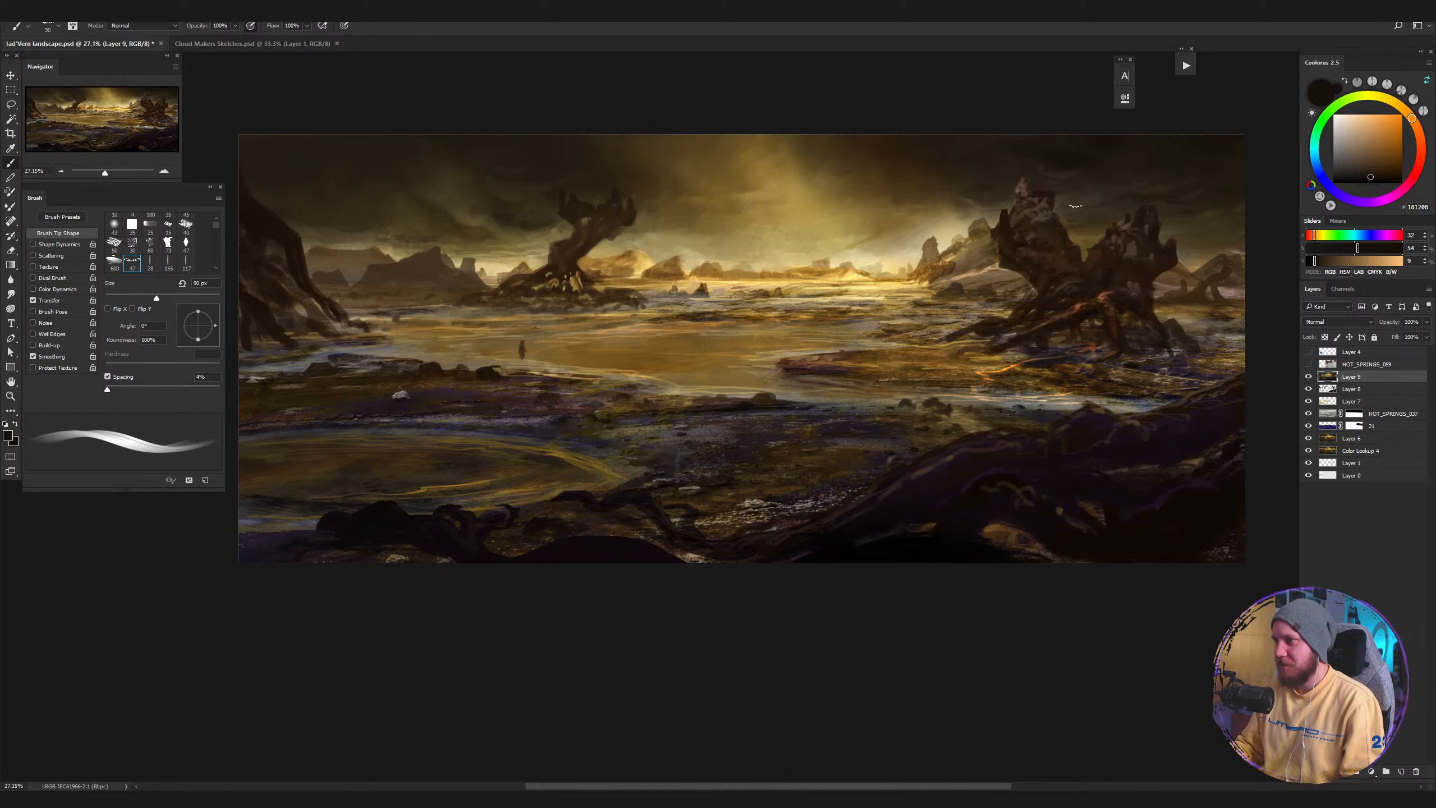
Reduce the brush to 46 px and blend sampled dark brown and ochre tones into the clouds in the right half of the sky.
left_click_drag(1218, 223, 1207, 223, "alt")
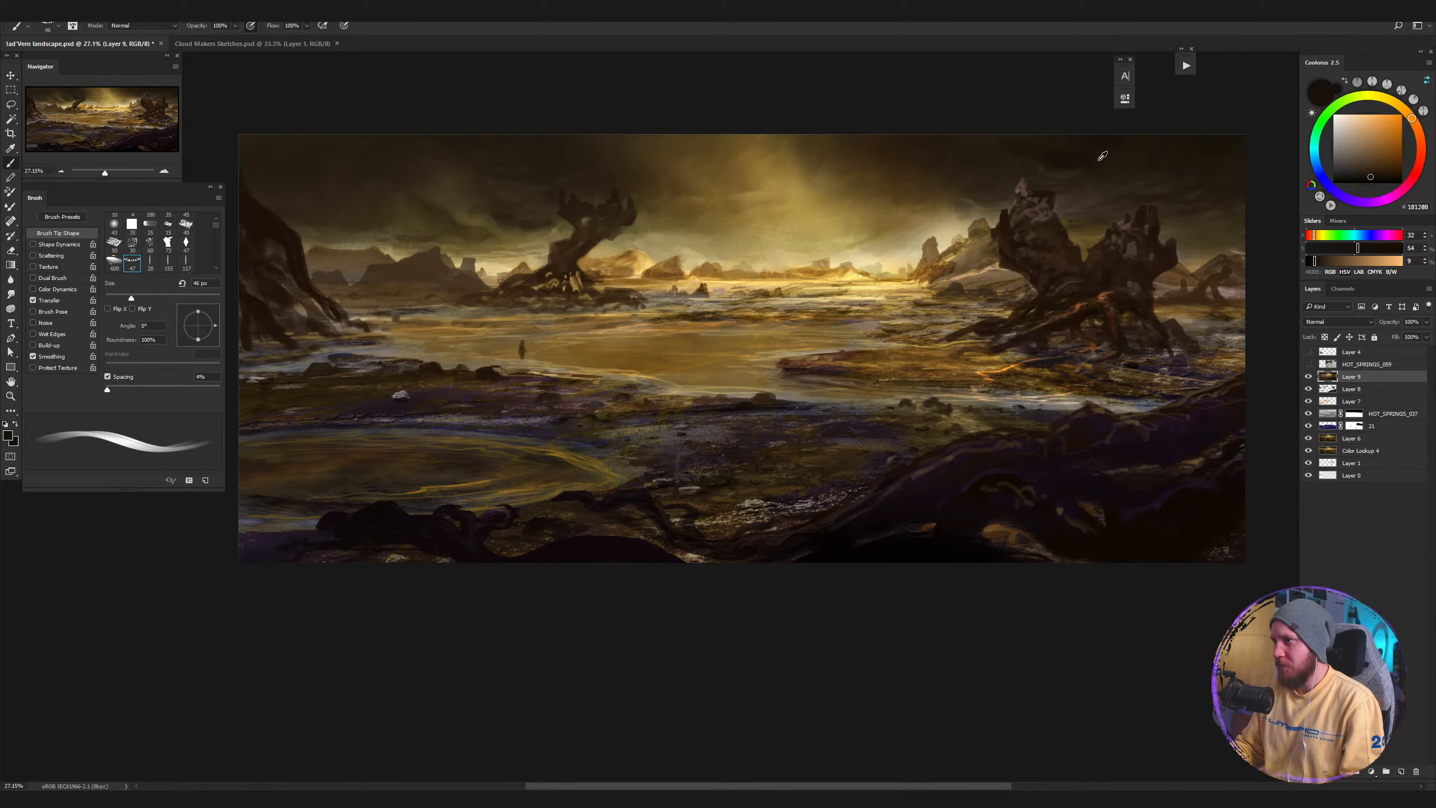
left_click(1190, 157, "alt")
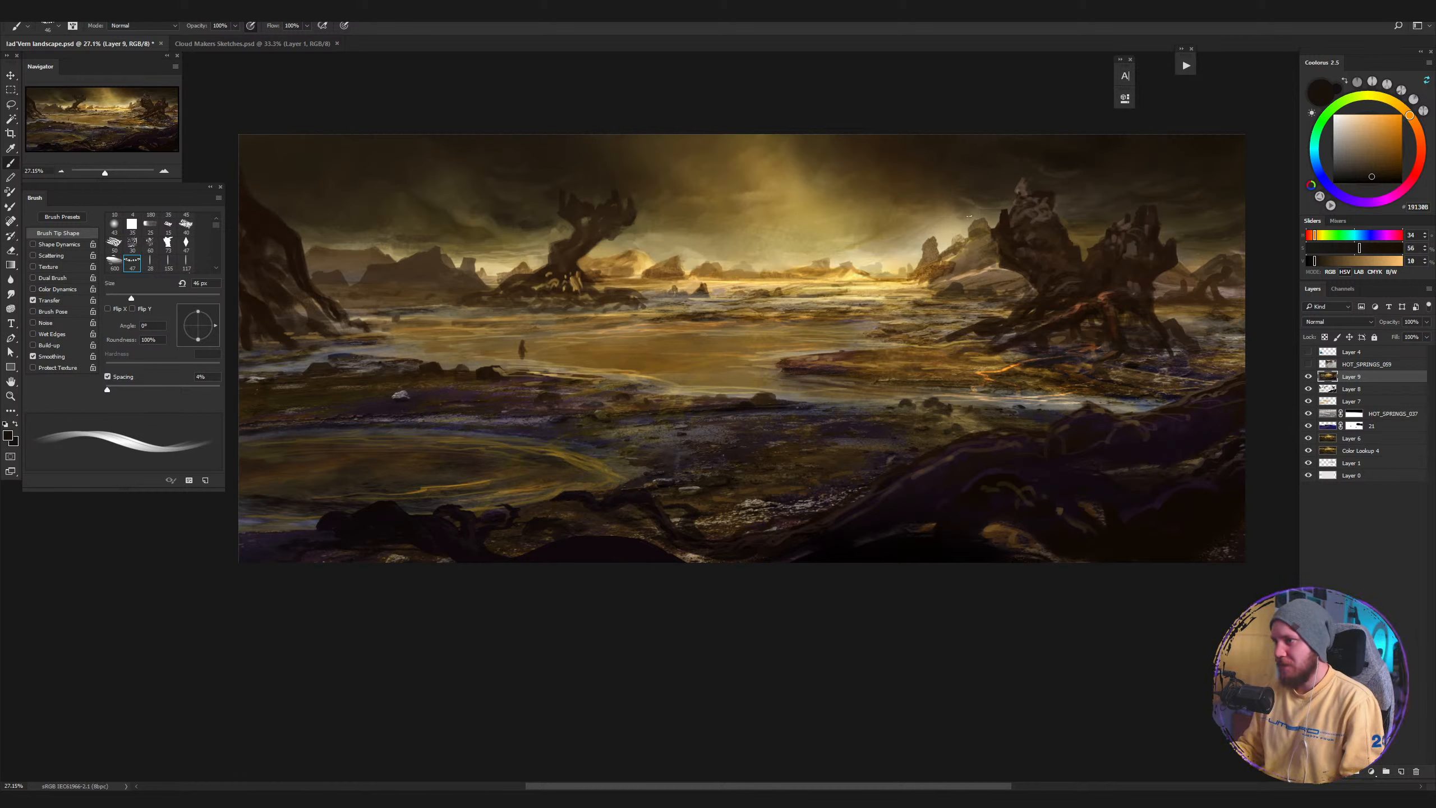
left_click(926, 207, "alt")
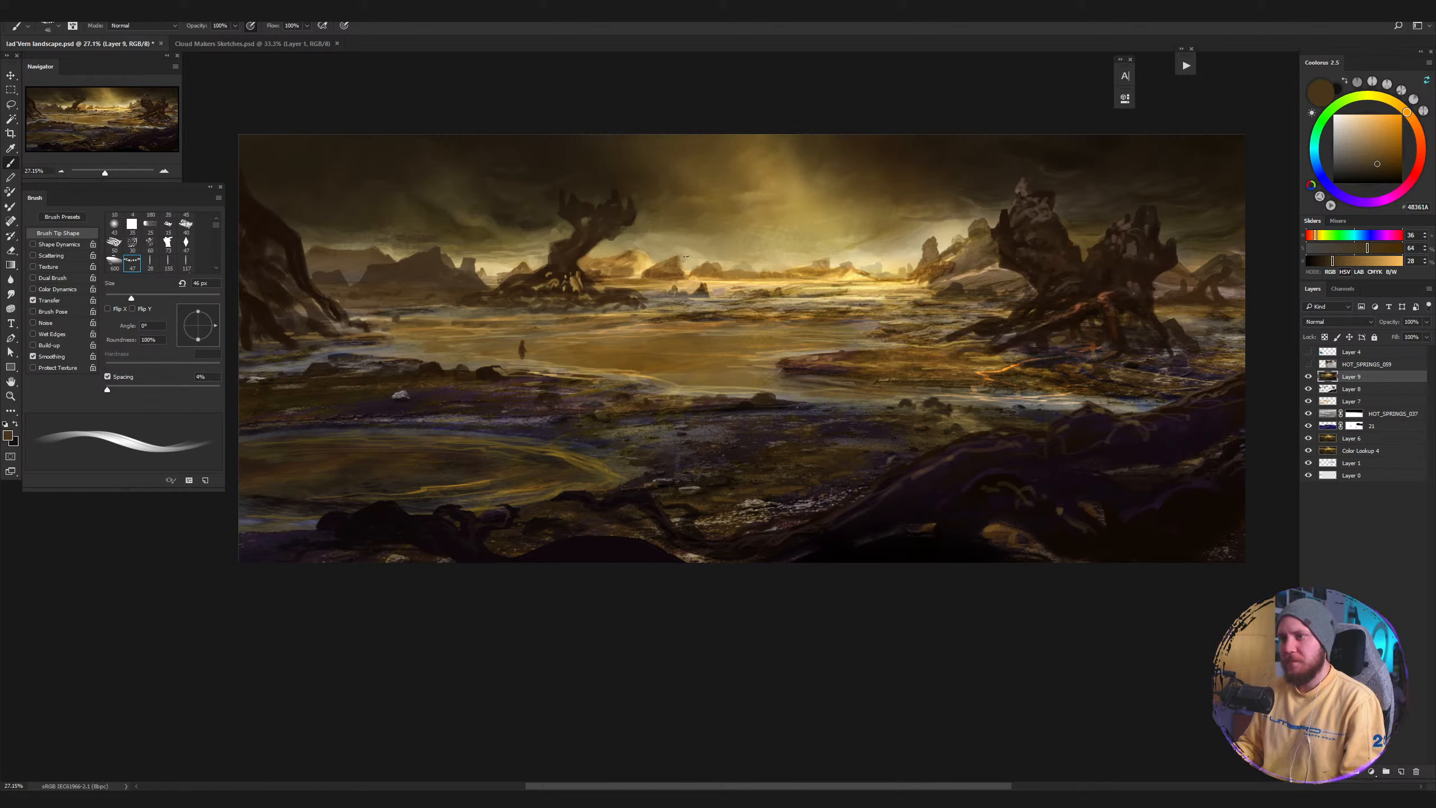
left_click(1190, 231, "alt")
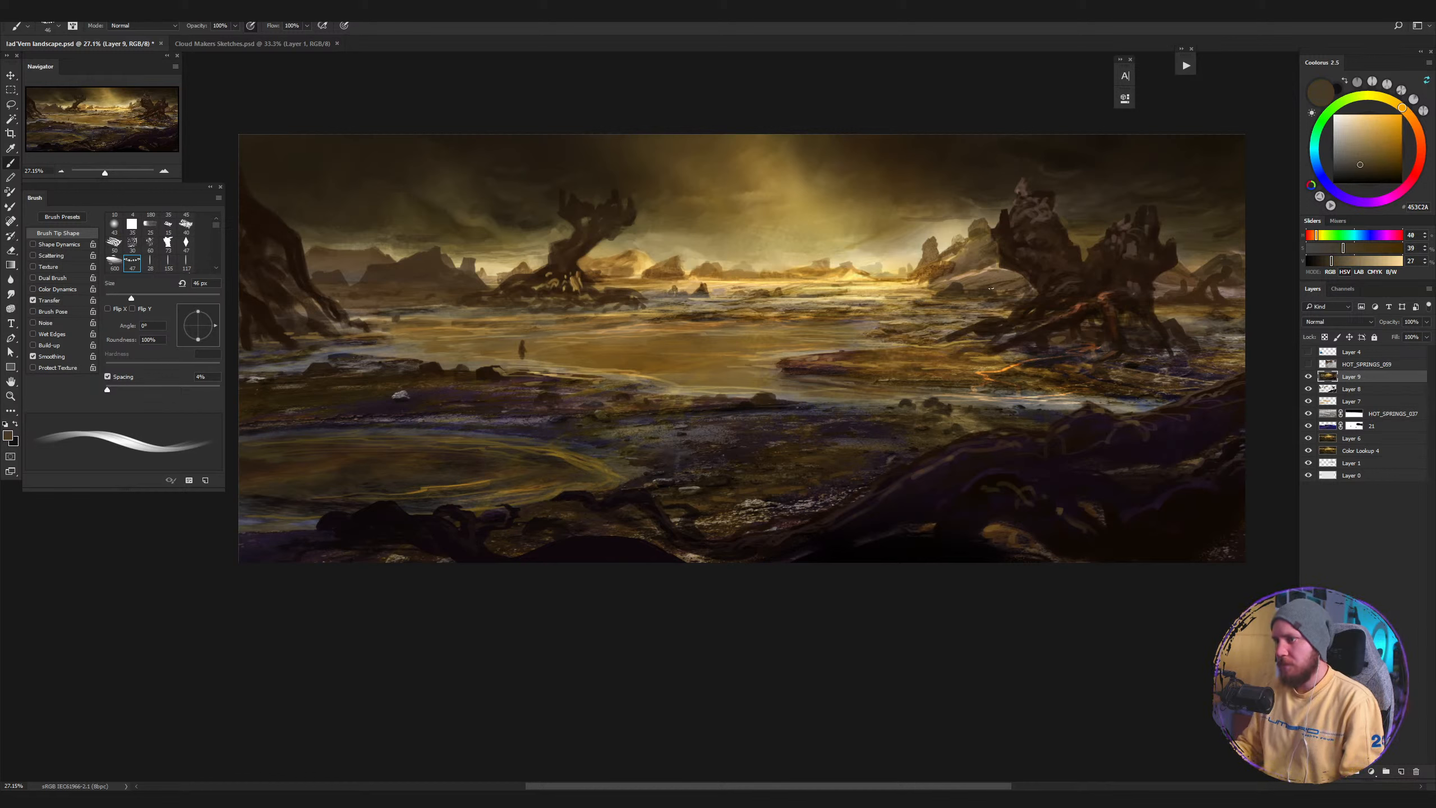
Paint ochre highlights along the upper edge of the large foreground root, using colours sampled from the root and the nearby ground.
key("ctrl+space")
left_click_drag(972, 283, 1053, 285)
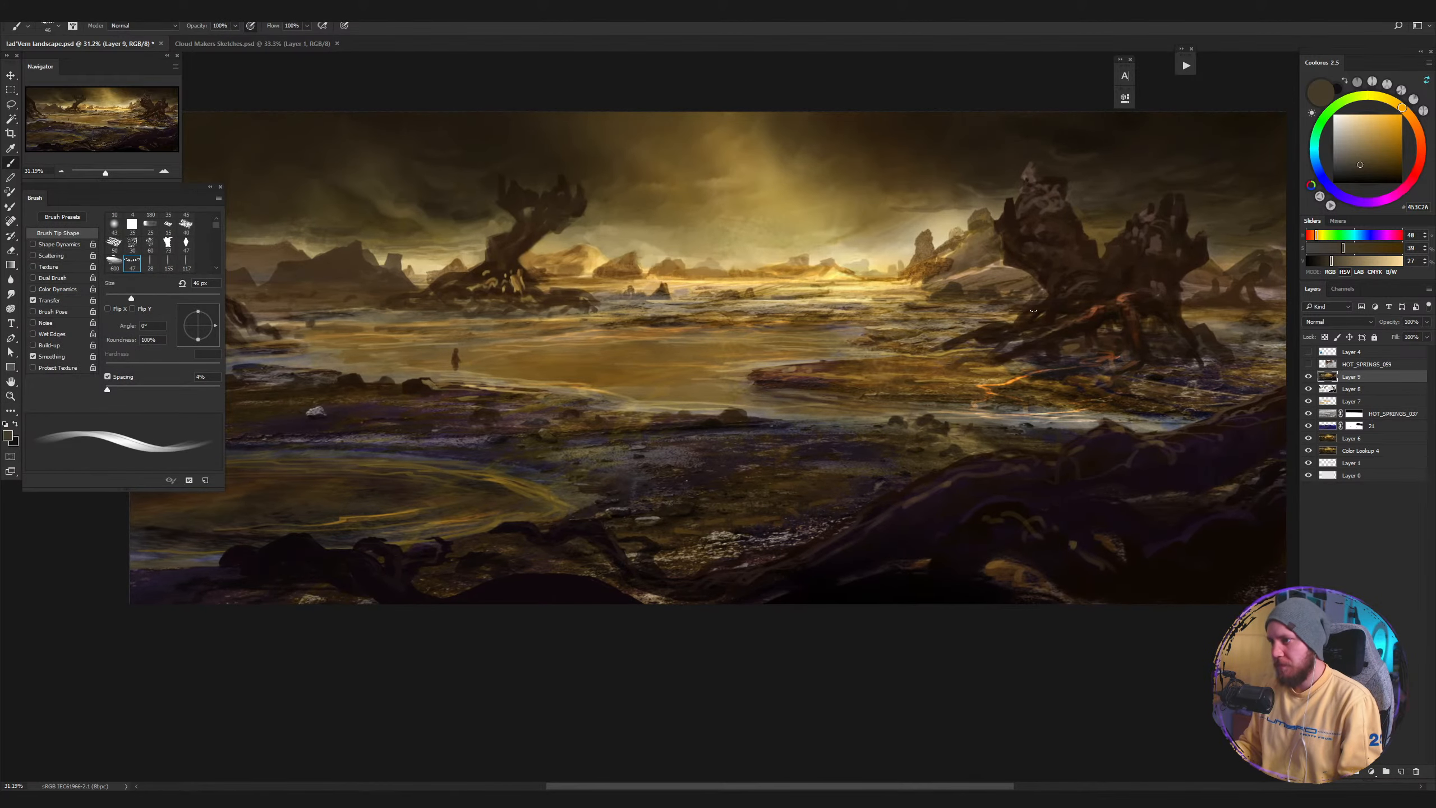
left_click(888, 531, "alt")
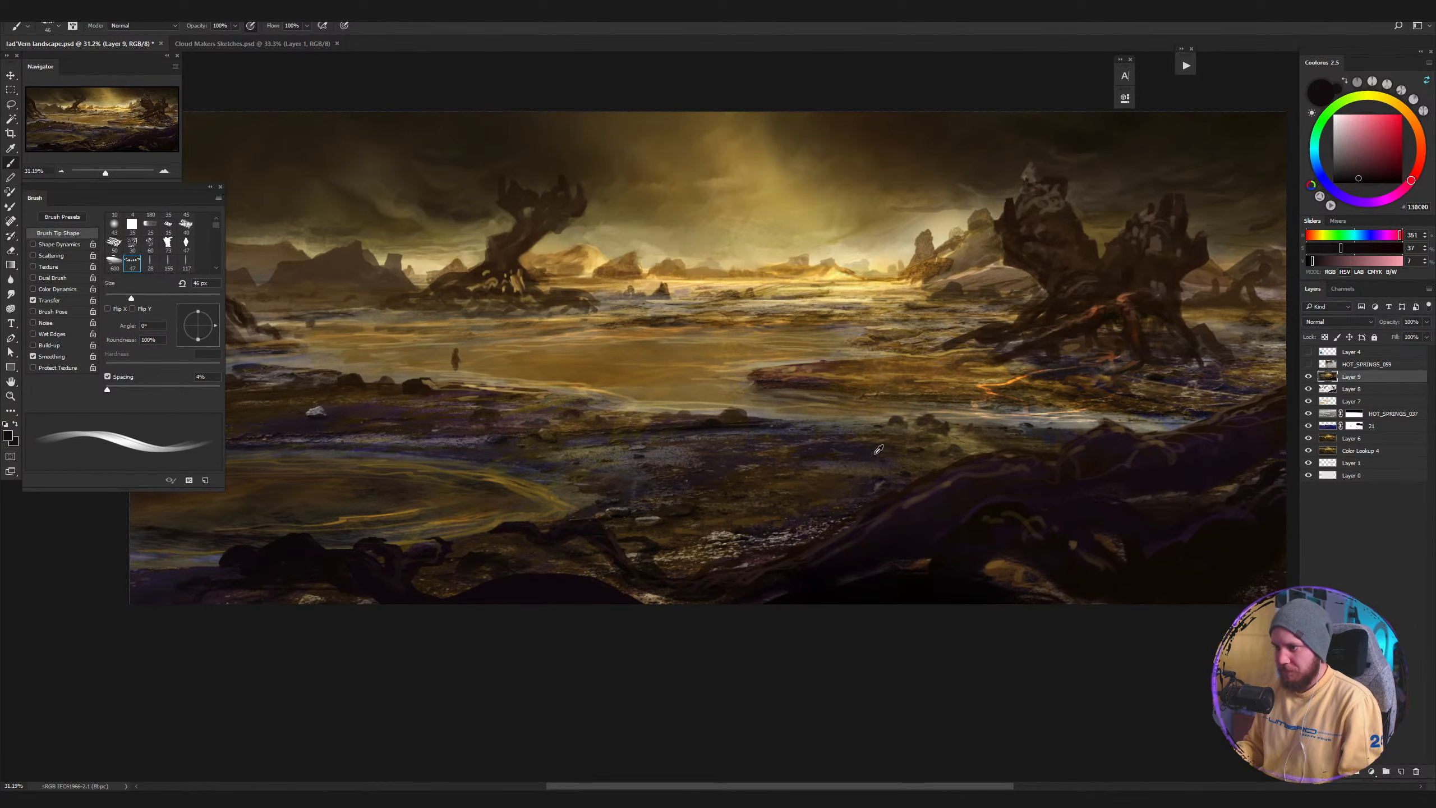
left_click(971, 435, "alt")
mouse_move(920, 482)
left_mouse_down()
mouse_move(865, 506)
mouse_move(984, 461)
mouse_move(950, 465)
mouse_move(975, 474)
left_mouse_up()
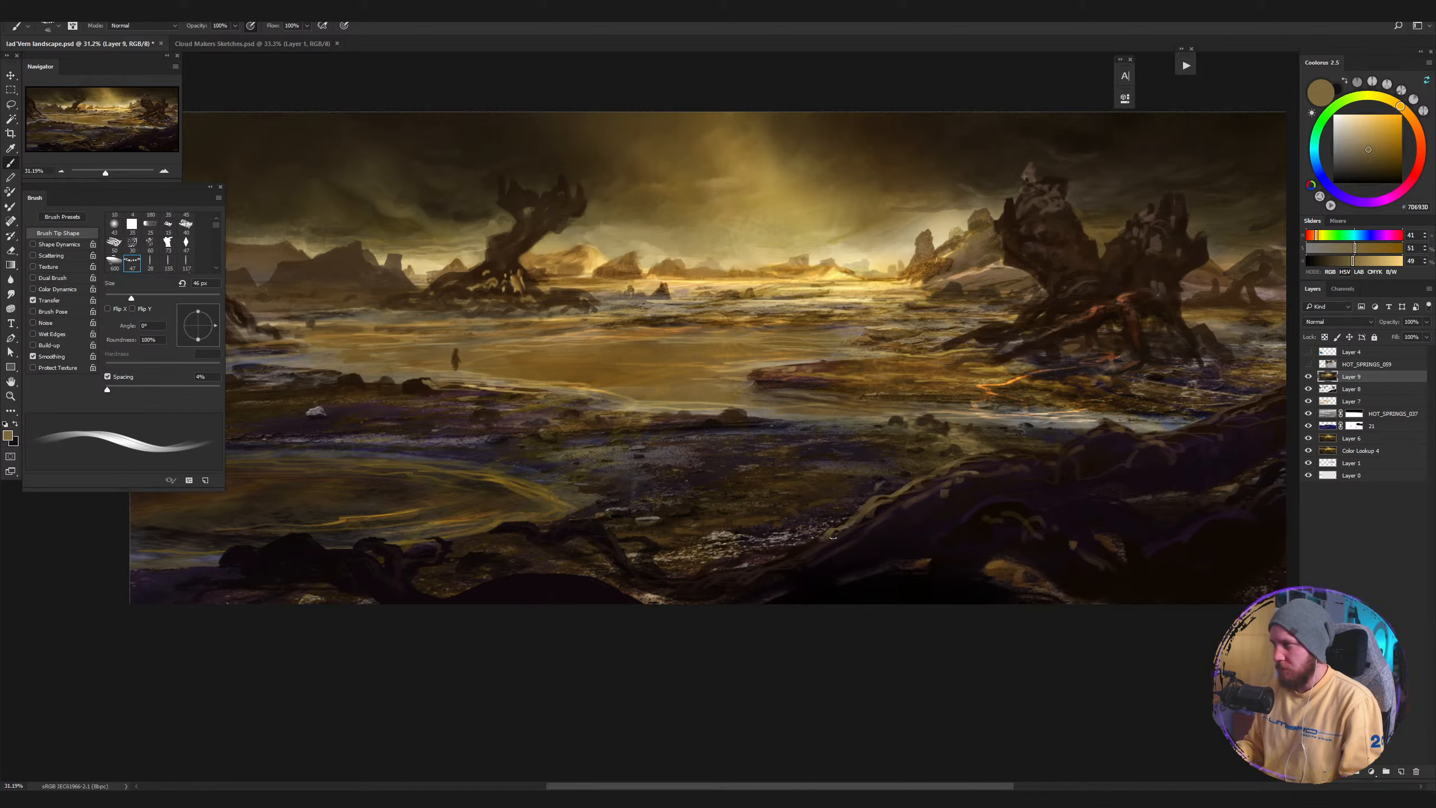
Shrink the brush, set its blending mode to Color Dodge and brighten the highlights on the foreground root.
key("bracketleft")
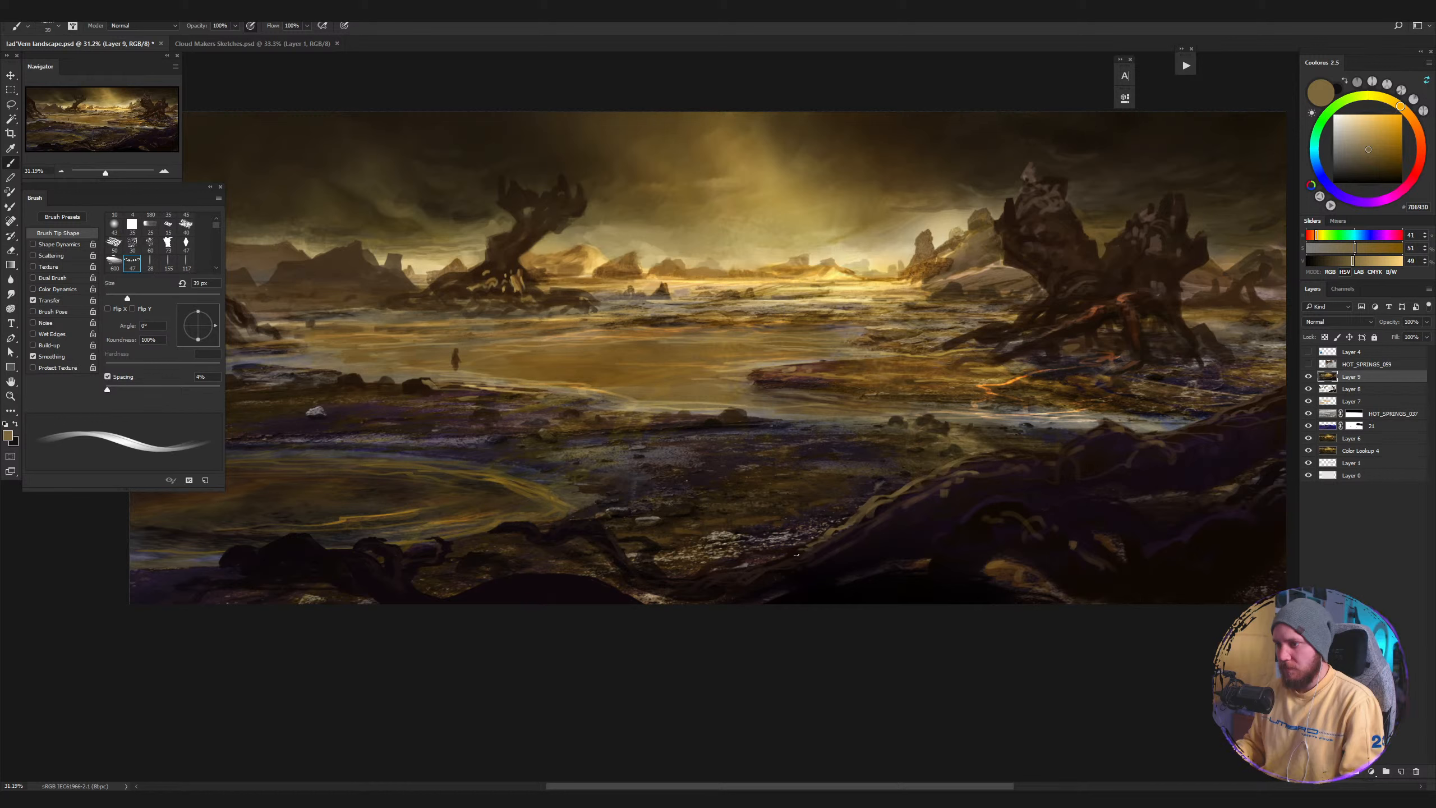
right_click(850, 404, "shift")
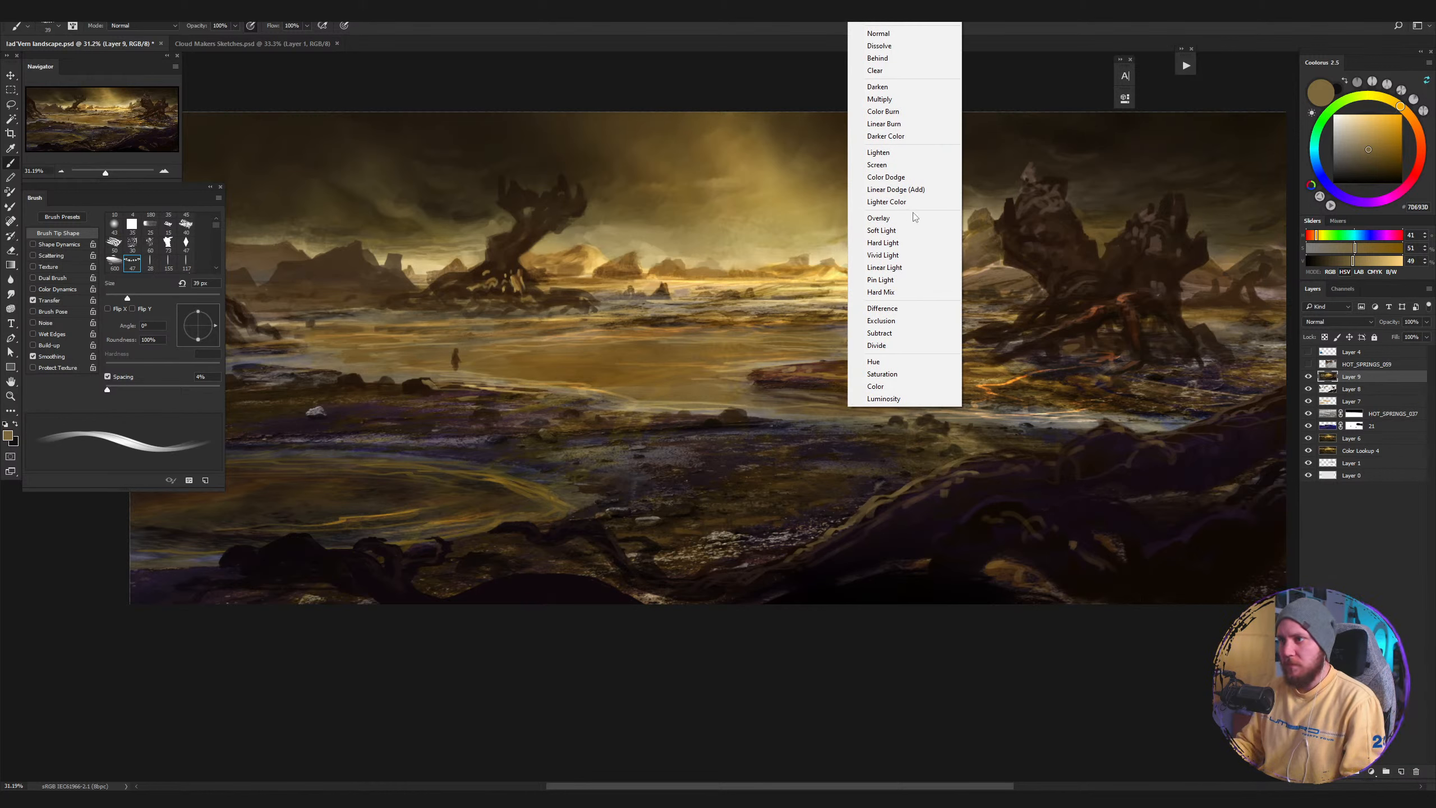
left_click(897, 178)
mouse_move(874, 500)
left_mouse_down()
mouse_move(855, 524)
mouse_move(874, 504)
left_mouse_up()
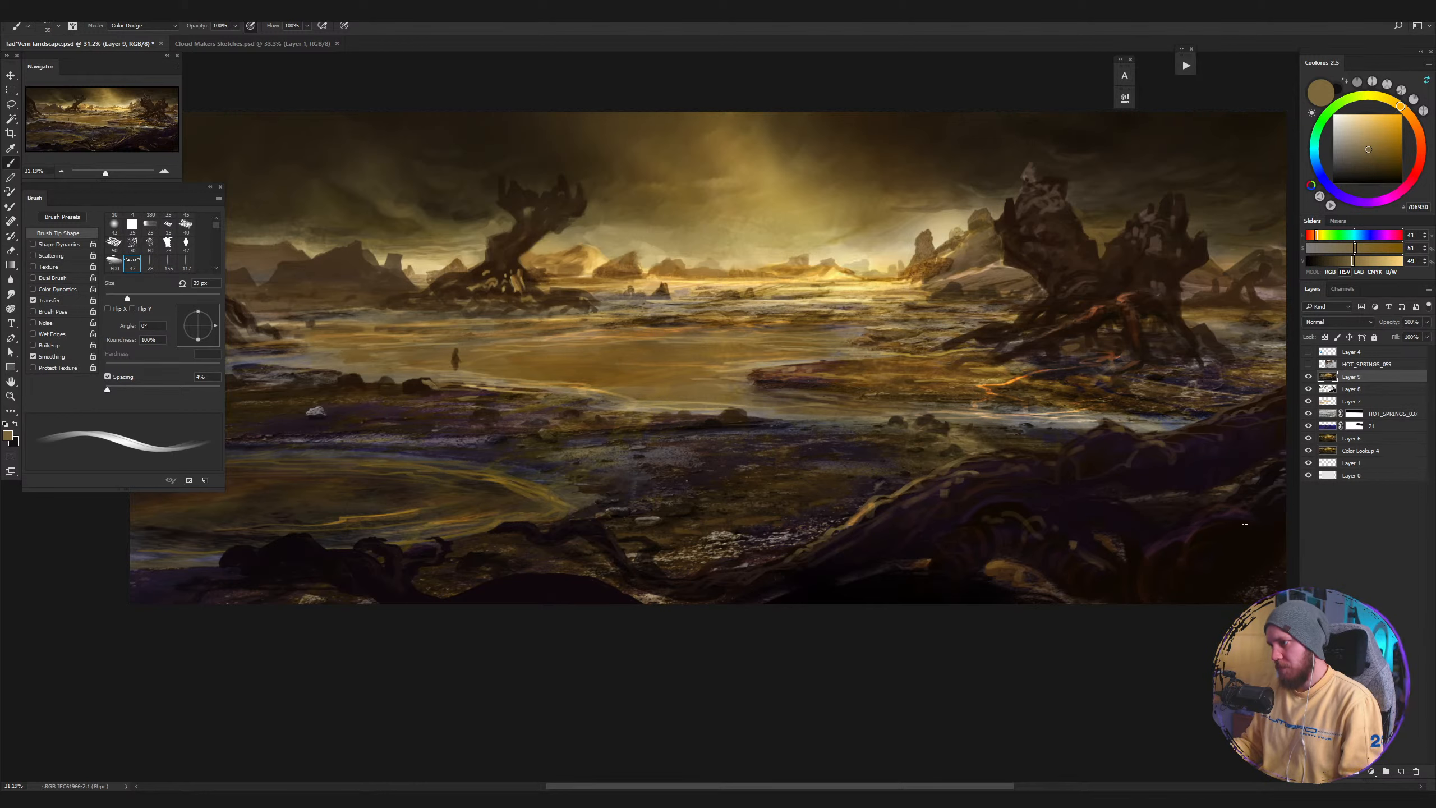
Return the brush to Normal mode and paint sampled sky tones into the clouds and haze around the distant left-hand mountains.
mouse_move(441, 447)
left_mouse_down()
mouse_move(602, 519)
mouse_move(686, 452)
left_mouse_up()
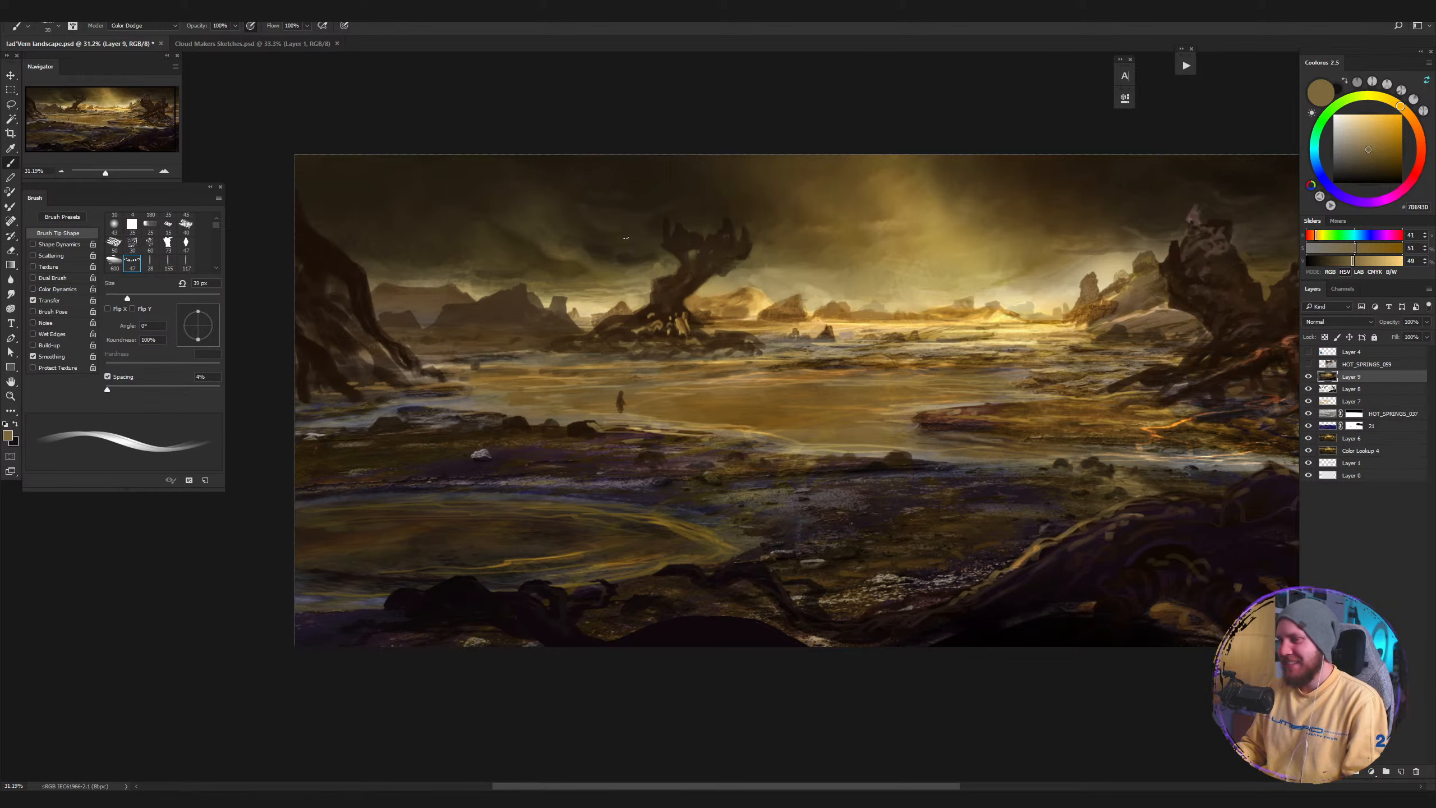
left_click(598, 249, "alt")
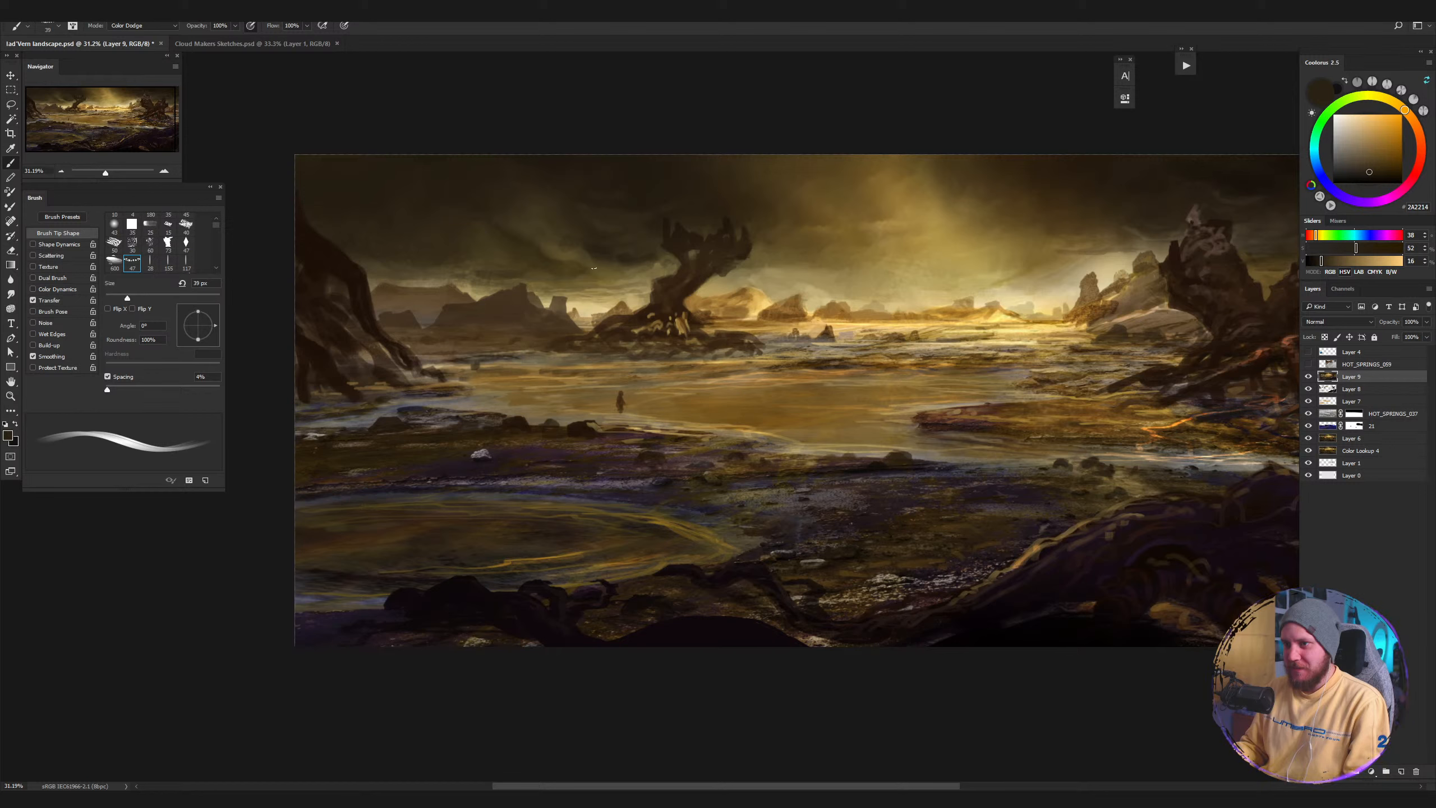
right_click(593, 267, "shift")
left_click(611, 293)
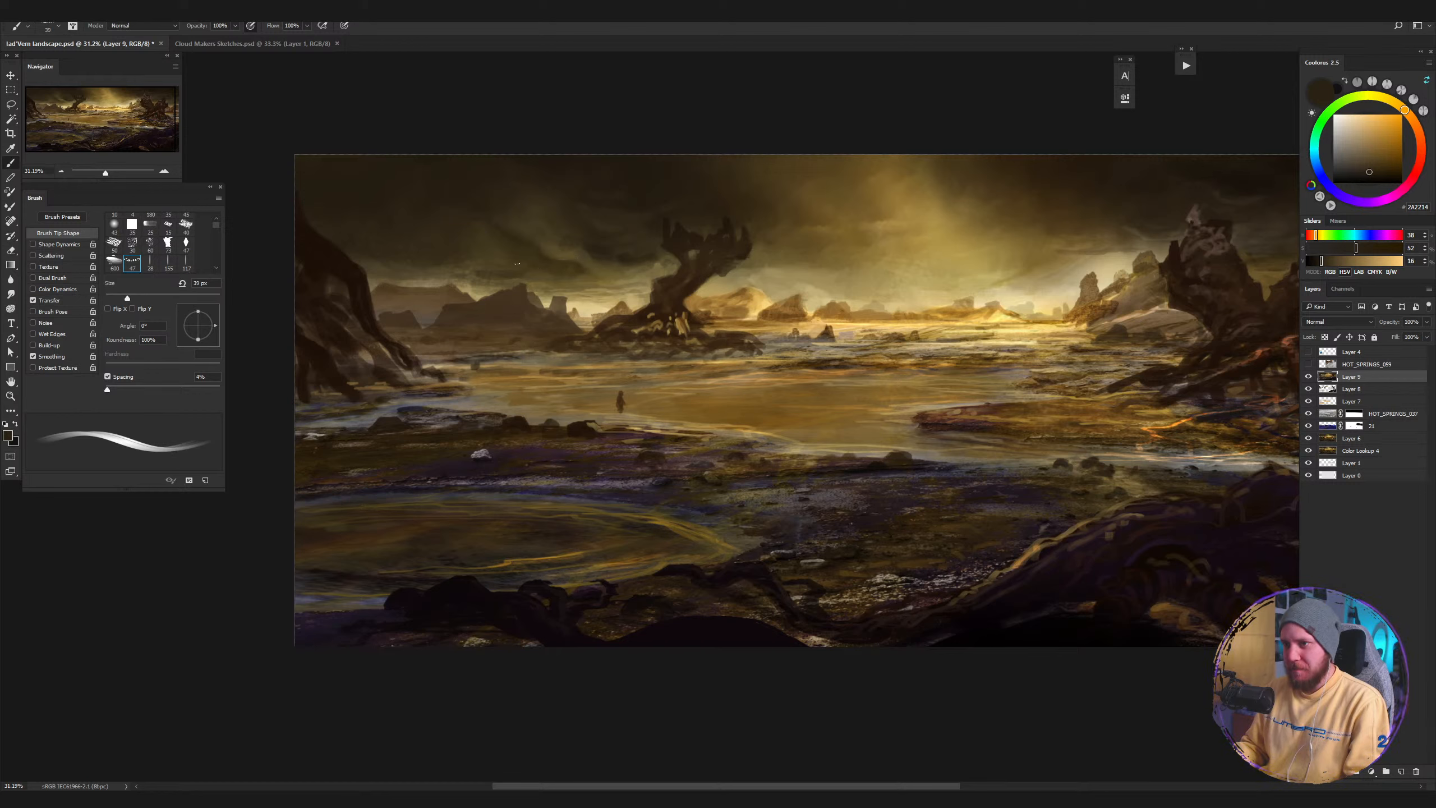
left_click(561, 248, "alt")
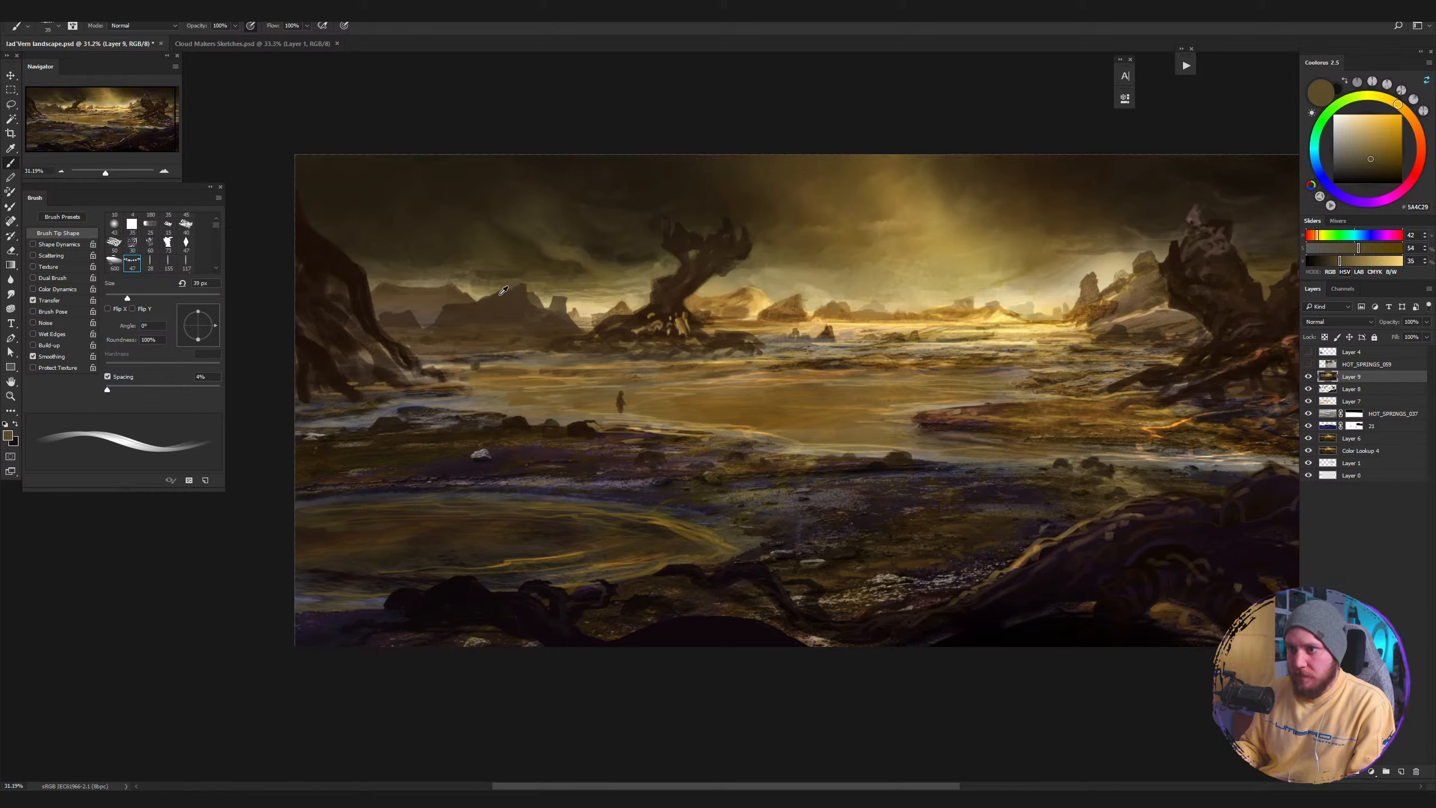
left_click(481, 289, "alt")
left_click_drag(481, 288, 479, 289)
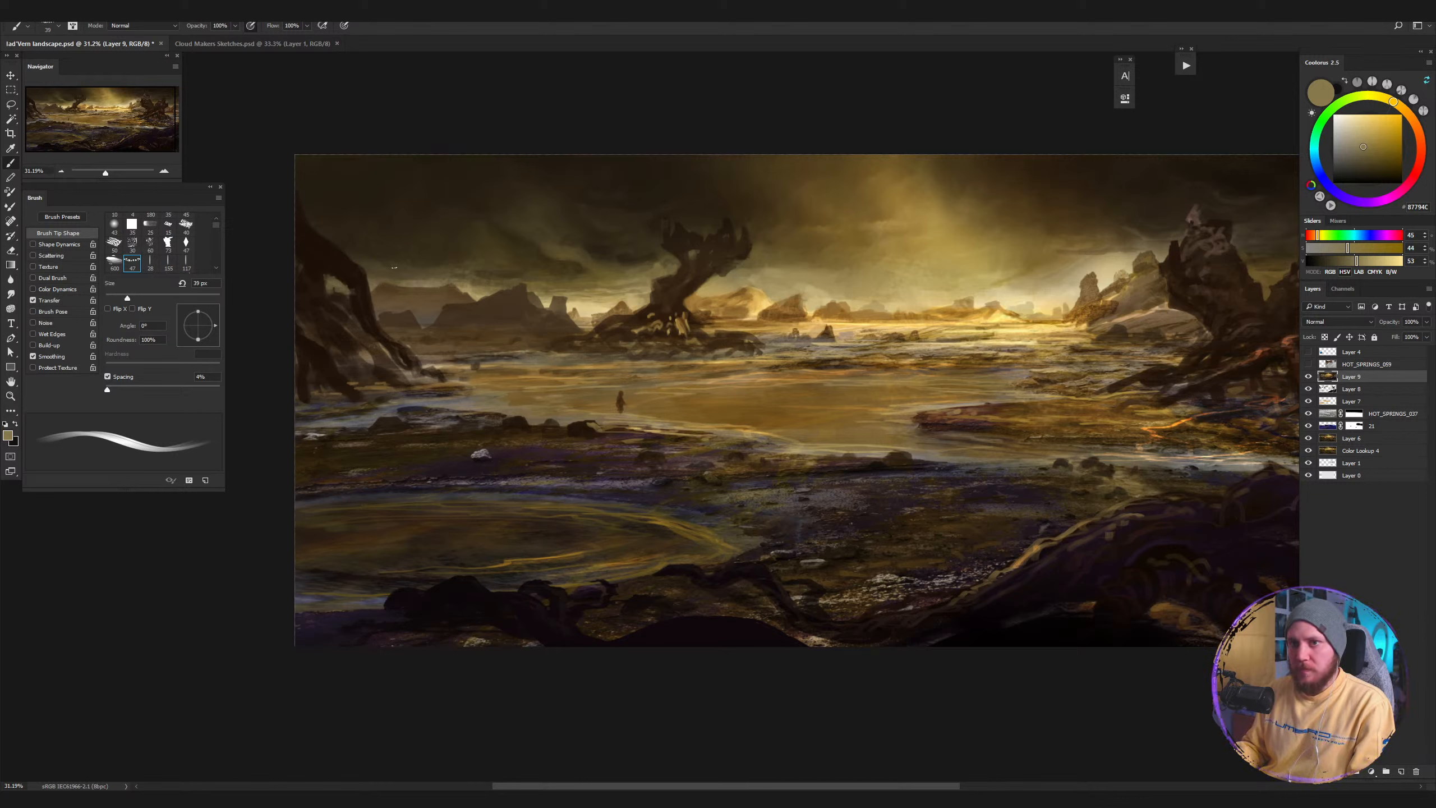
Paint the far-left tree trunk in sampled dark brown and extend one of its roots out over the water.
left_click(336, 272, "alt")
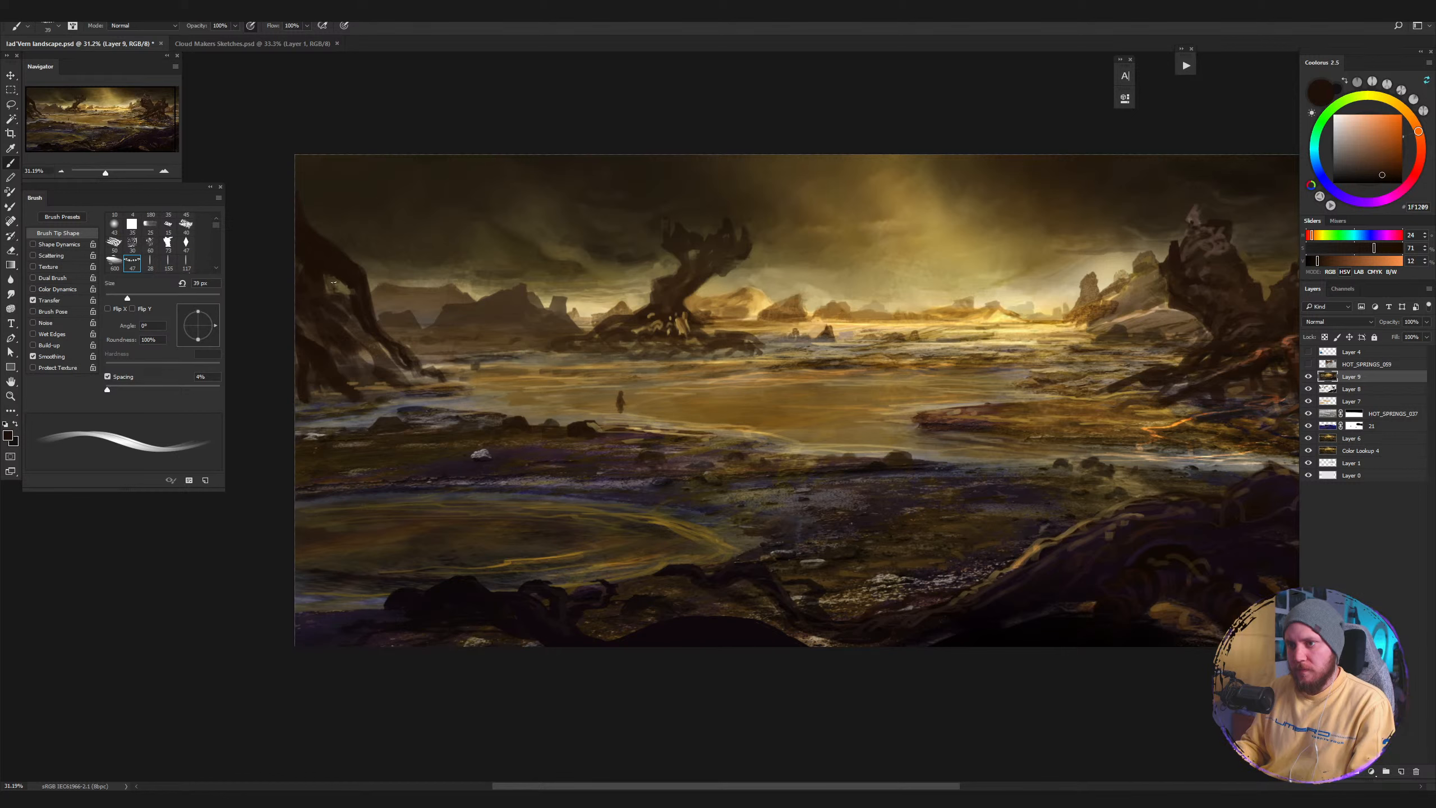
left_click_drag(334, 281, 351, 289)
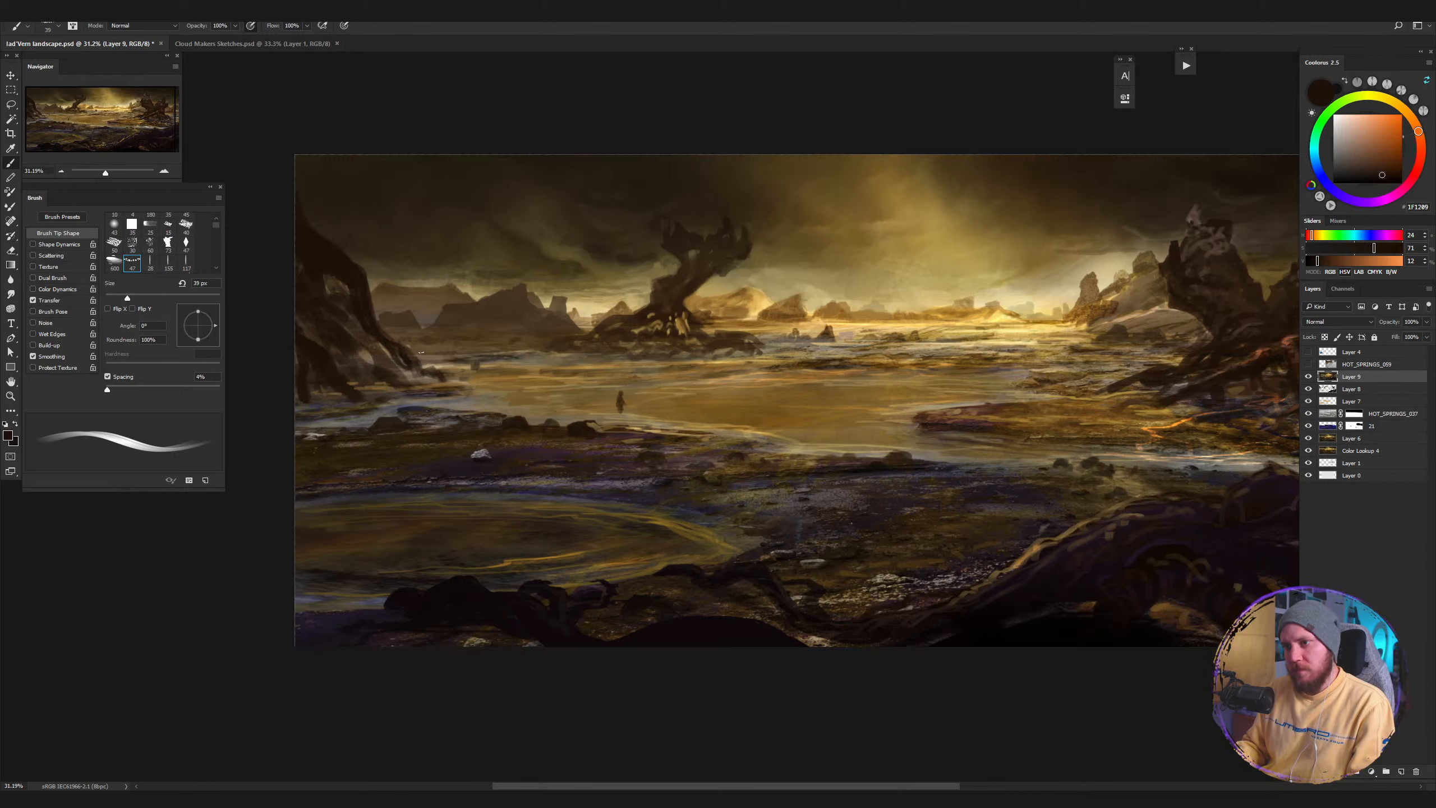
mouse_move(421, 353)
left_mouse_down()
mouse_move(524, 373)
mouse_move(506, 362)
mouse_move(519, 375)
mouse_move(501, 363)
mouse_move(451, 374)
left_mouse_up()
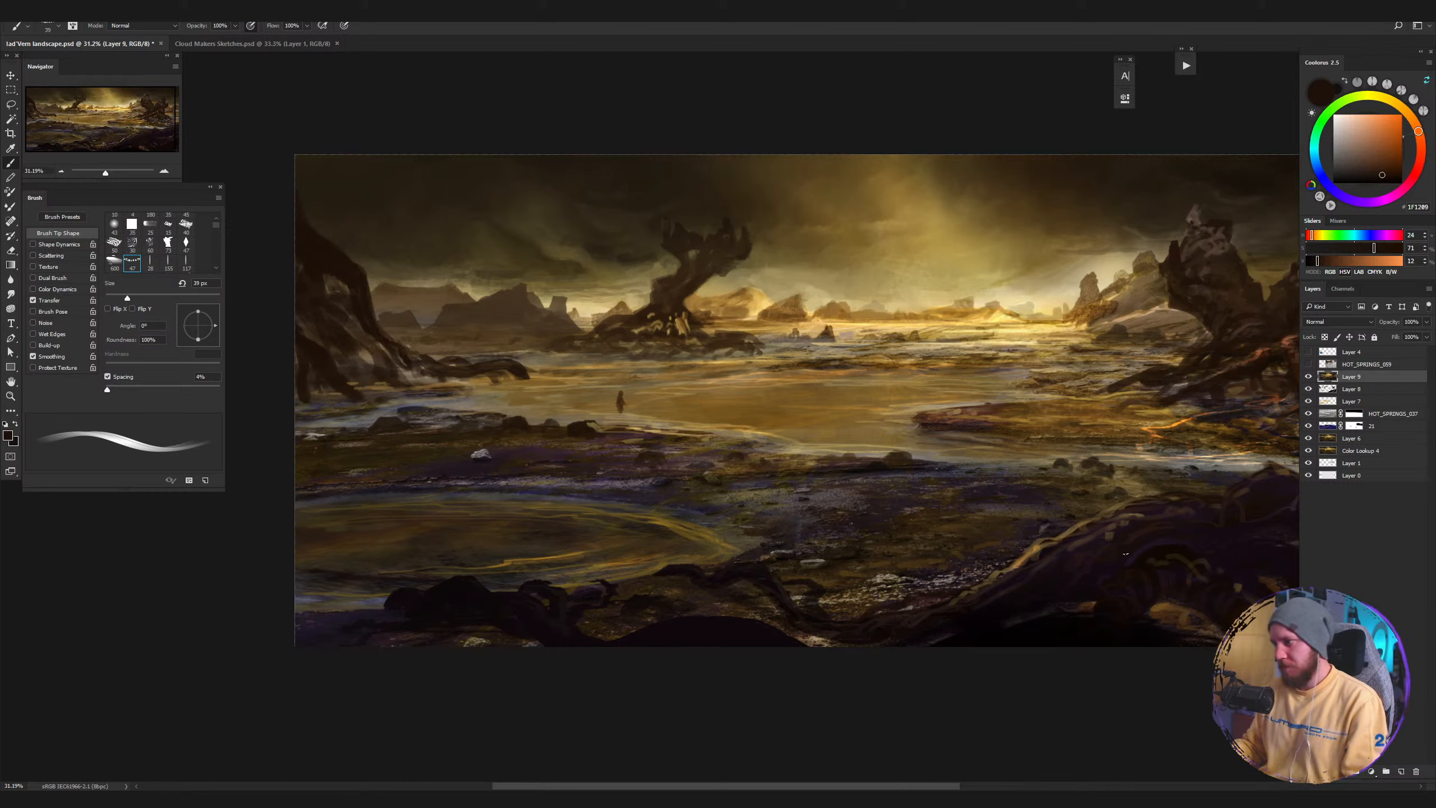
Hide the interface panels and add sampled dark reddish-brown strokes to the roots of the far-left tree.
left_click(1083, 560, "alt")
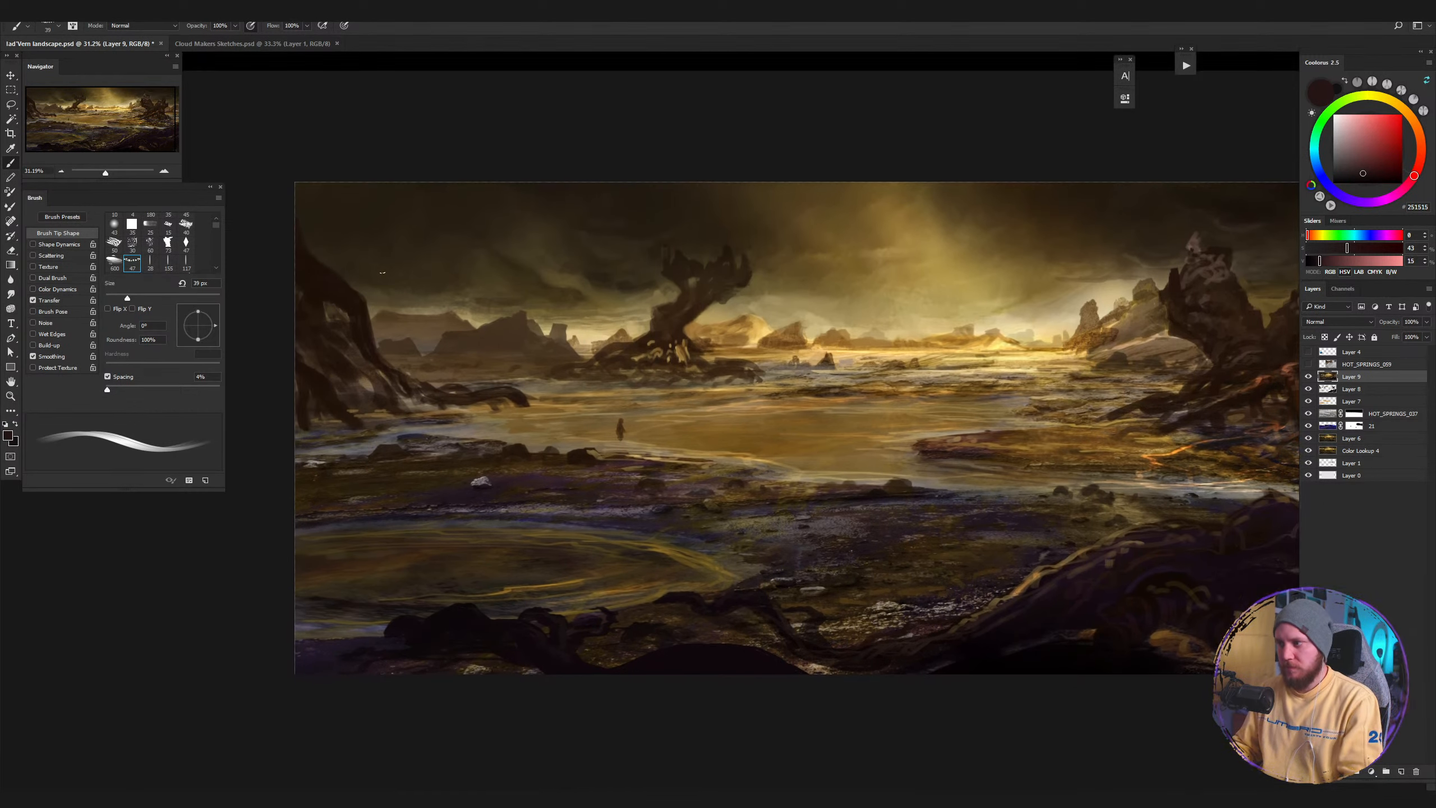
key("Tab")
left_click_drag(323, 358, 332, 355)
left_click_drag(460, 368, 409, 353)
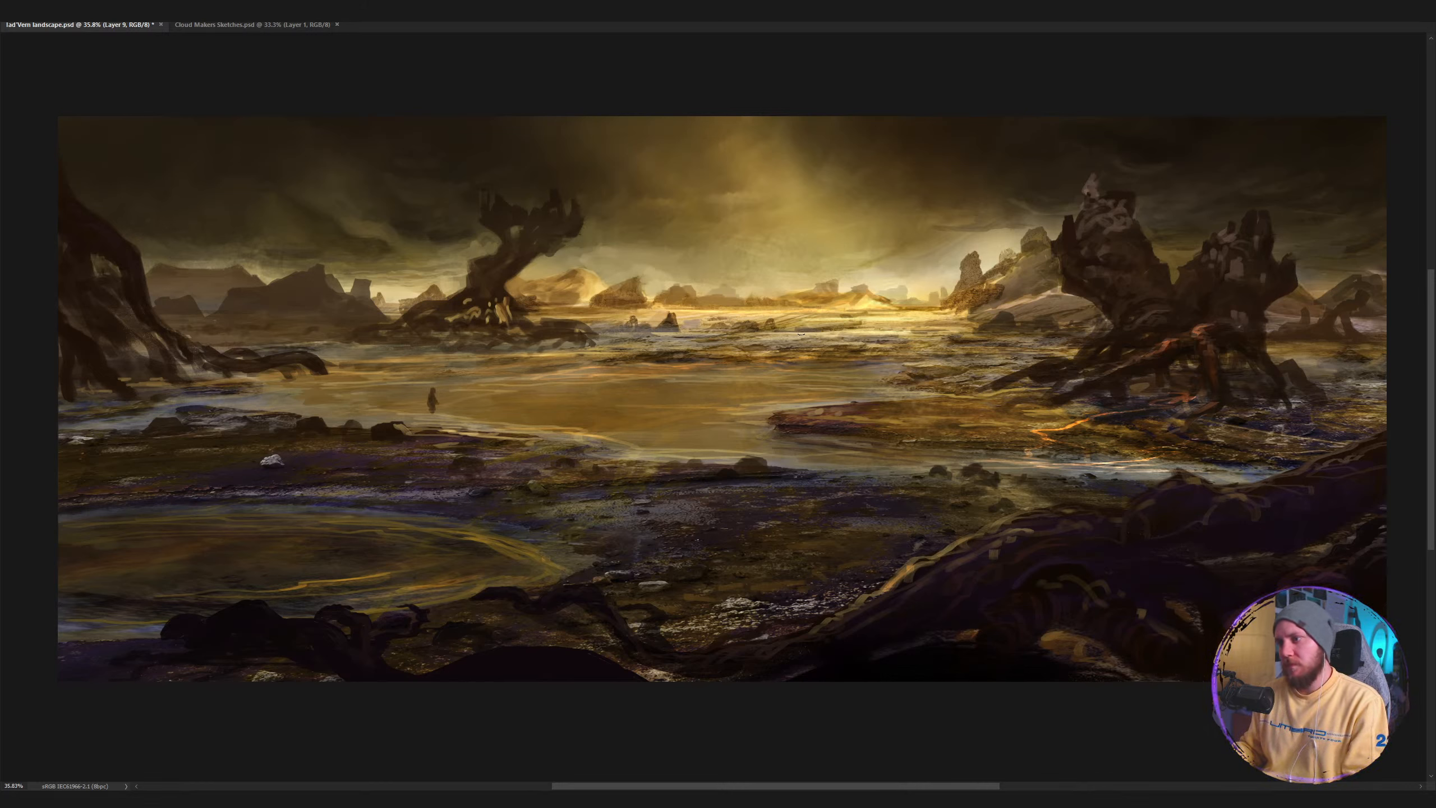
Paint small dark rocks in the distant shallow water right of the middle tree and check the composition at a small size.
left_click(771, 326, "alt")
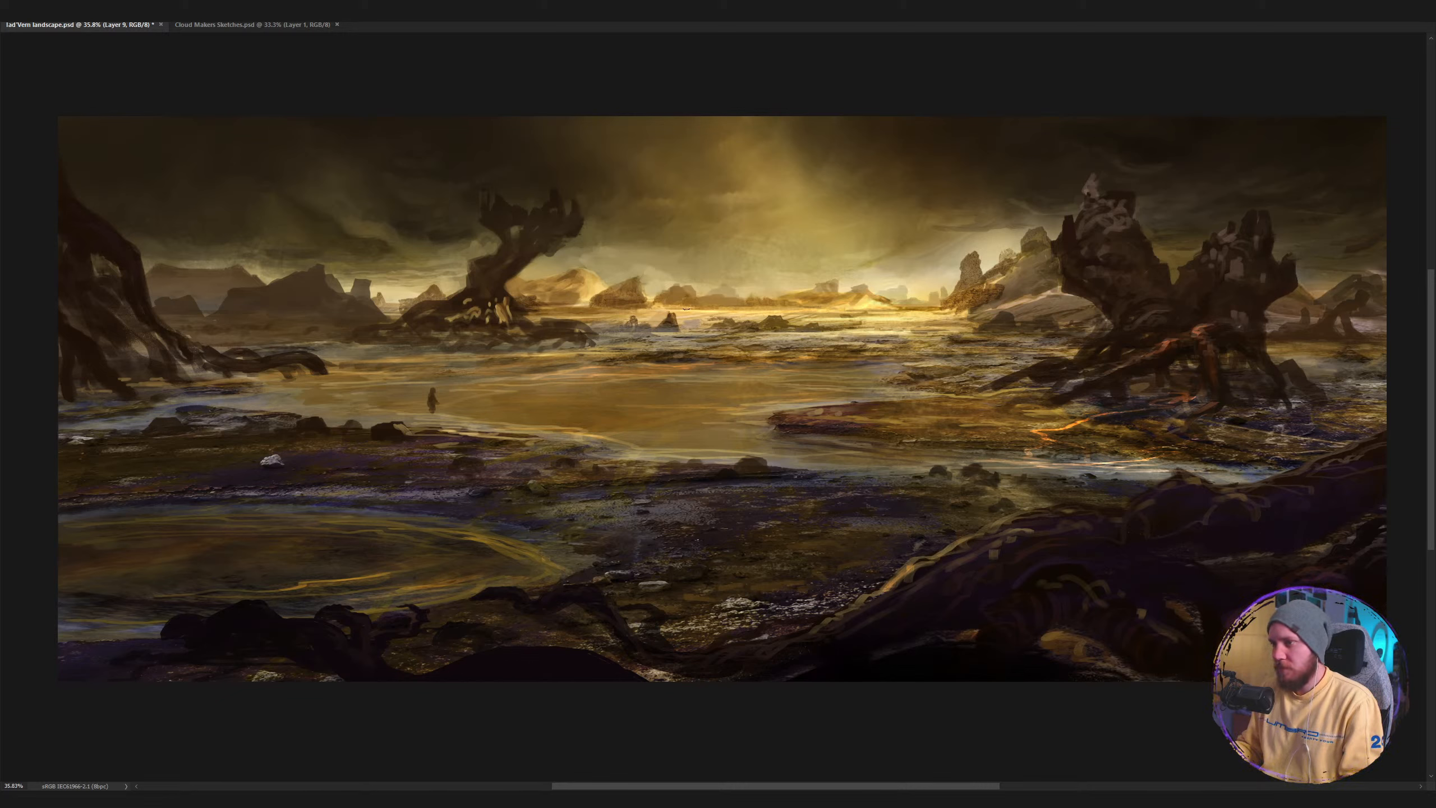
left_click(683, 318)
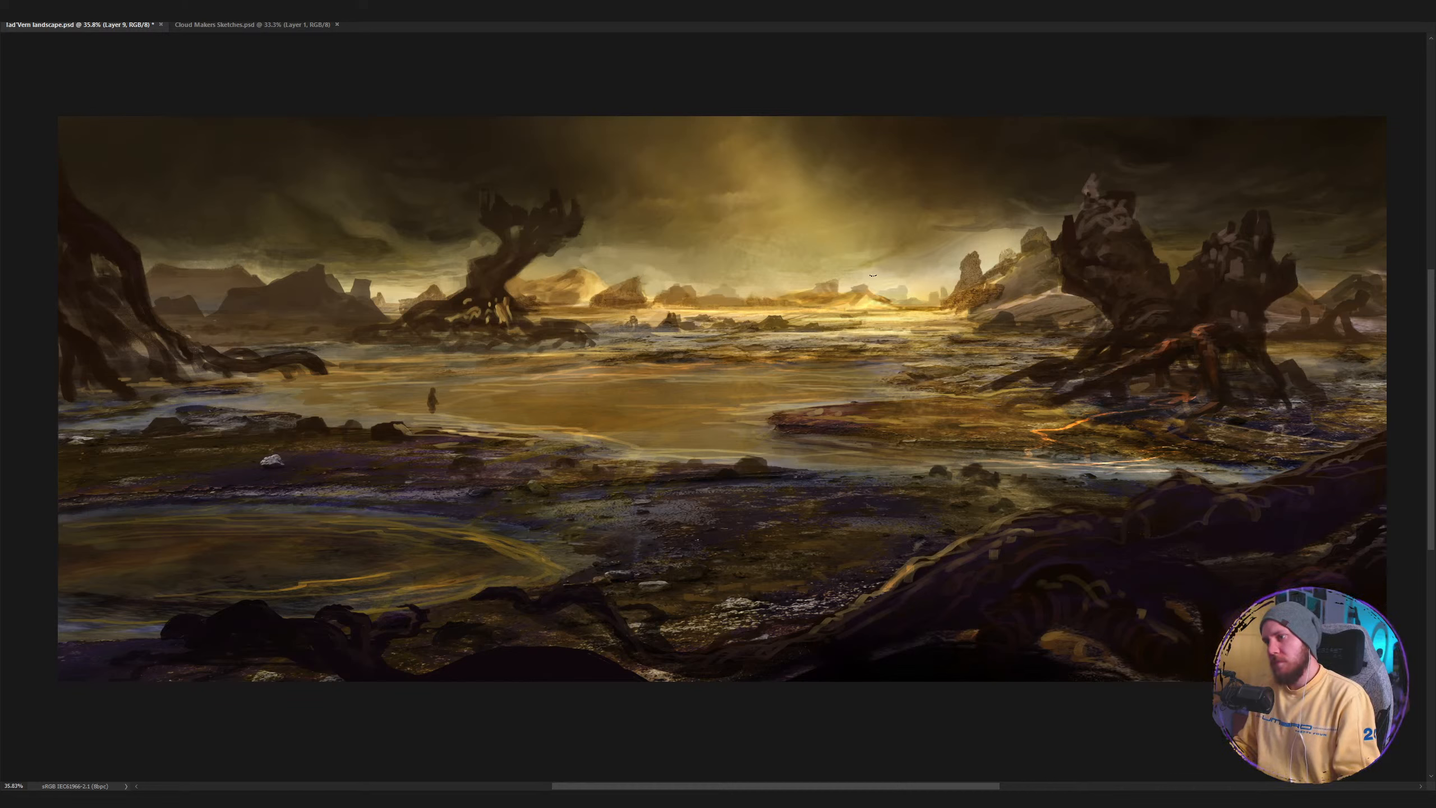
scroll(860, 312, "down", 5)
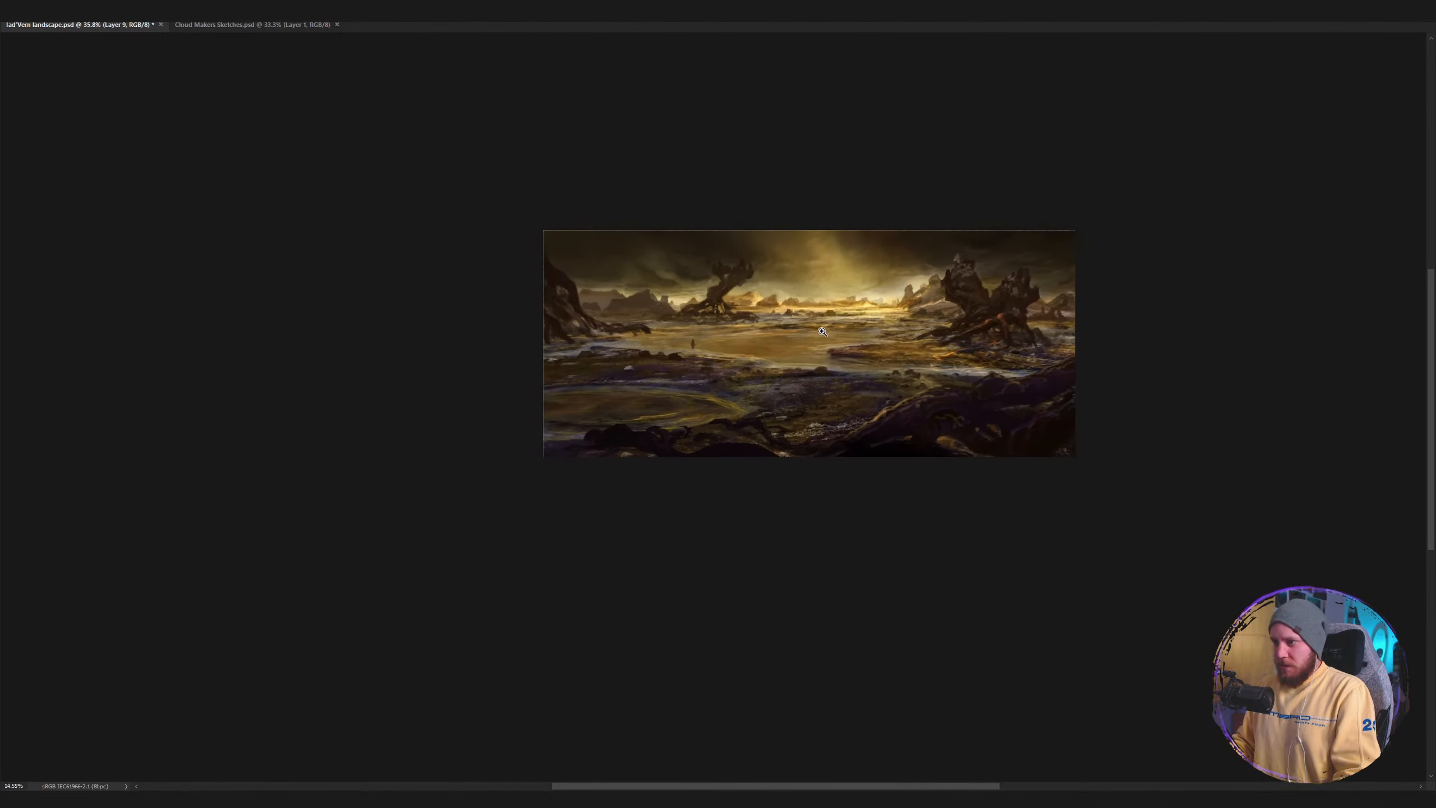
scroll(856, 317, "up", 5)
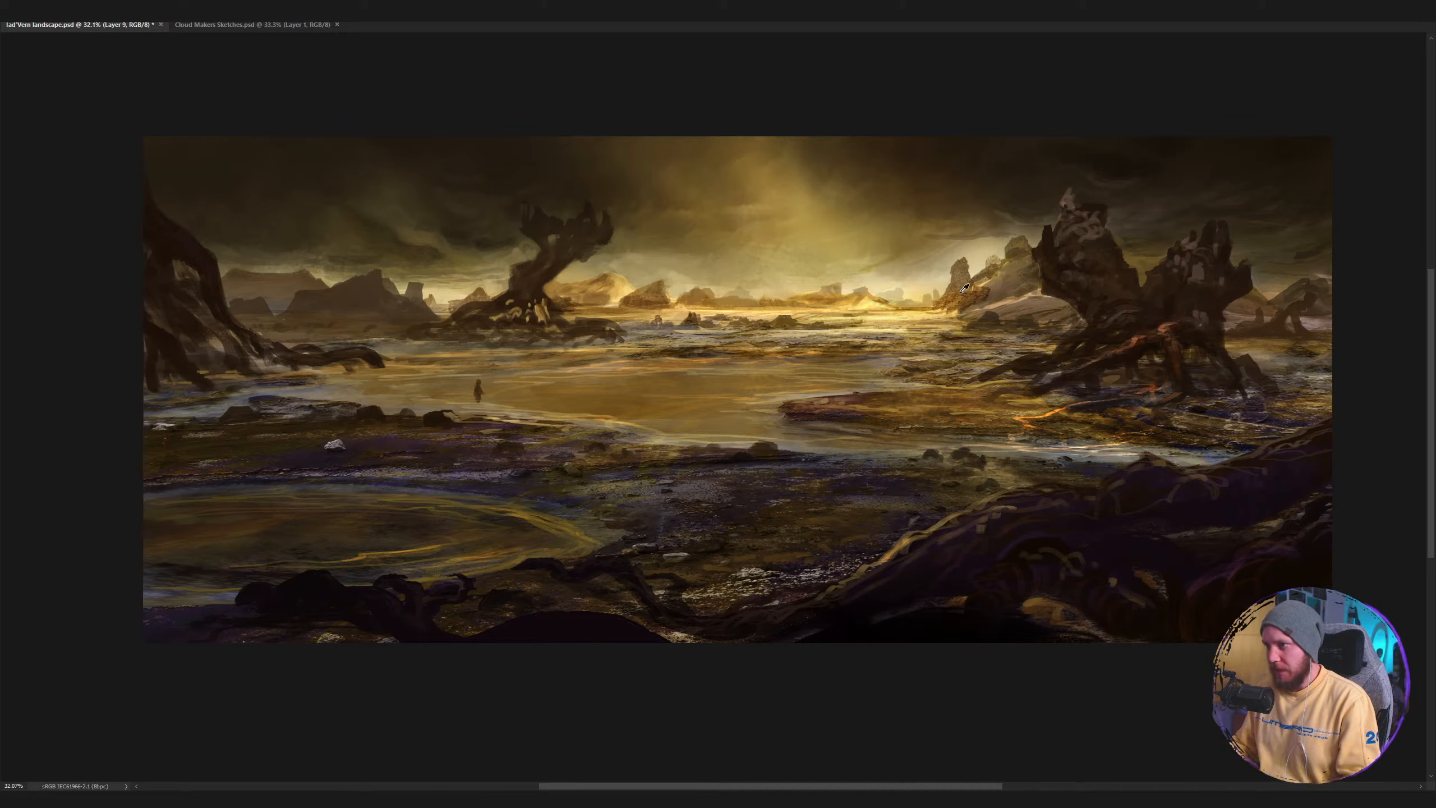
Paint a tall tower silhouette with a curved base on the horizon beneath the bright beam of light.
left_click(657, 299)
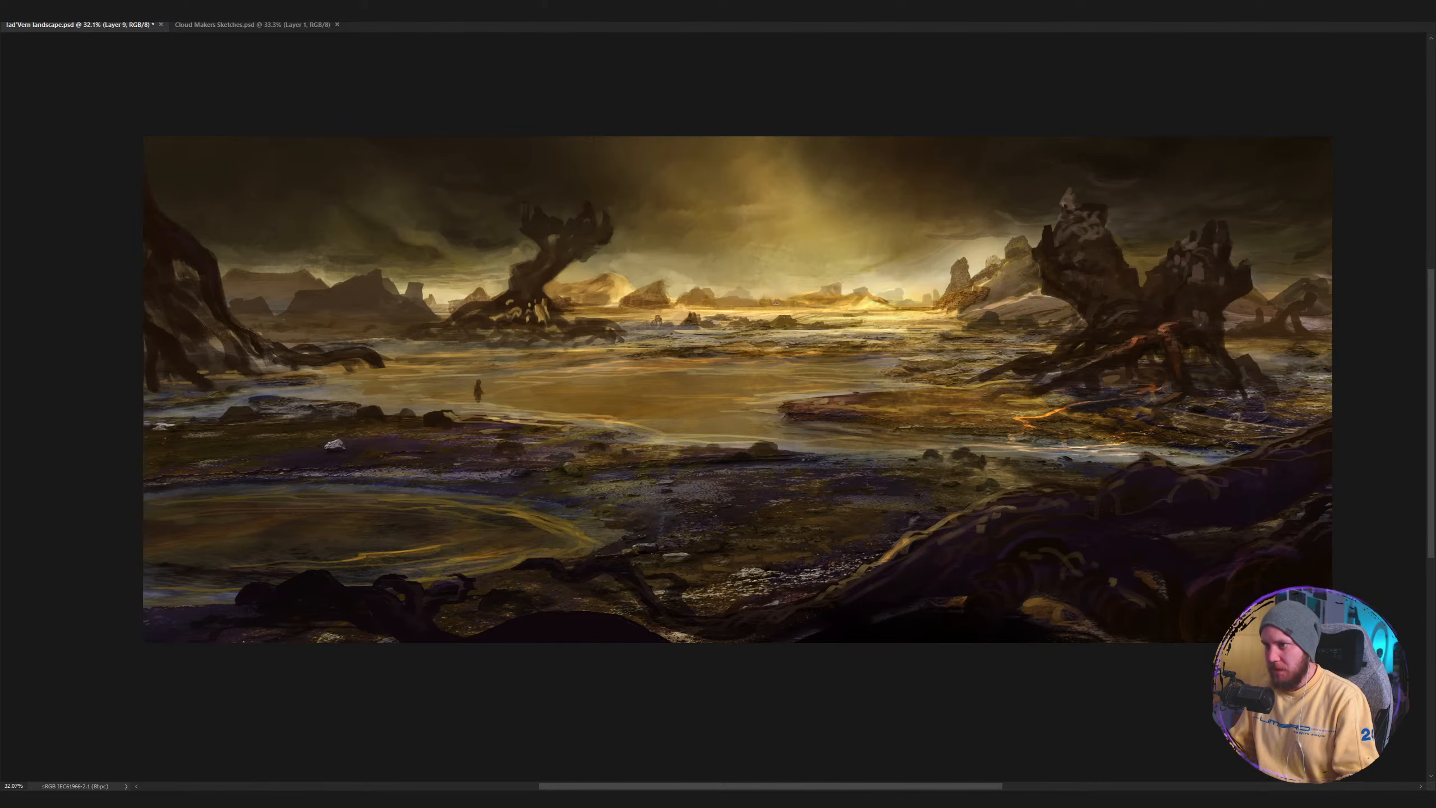
left_click_drag(776, 301, 806, 251)
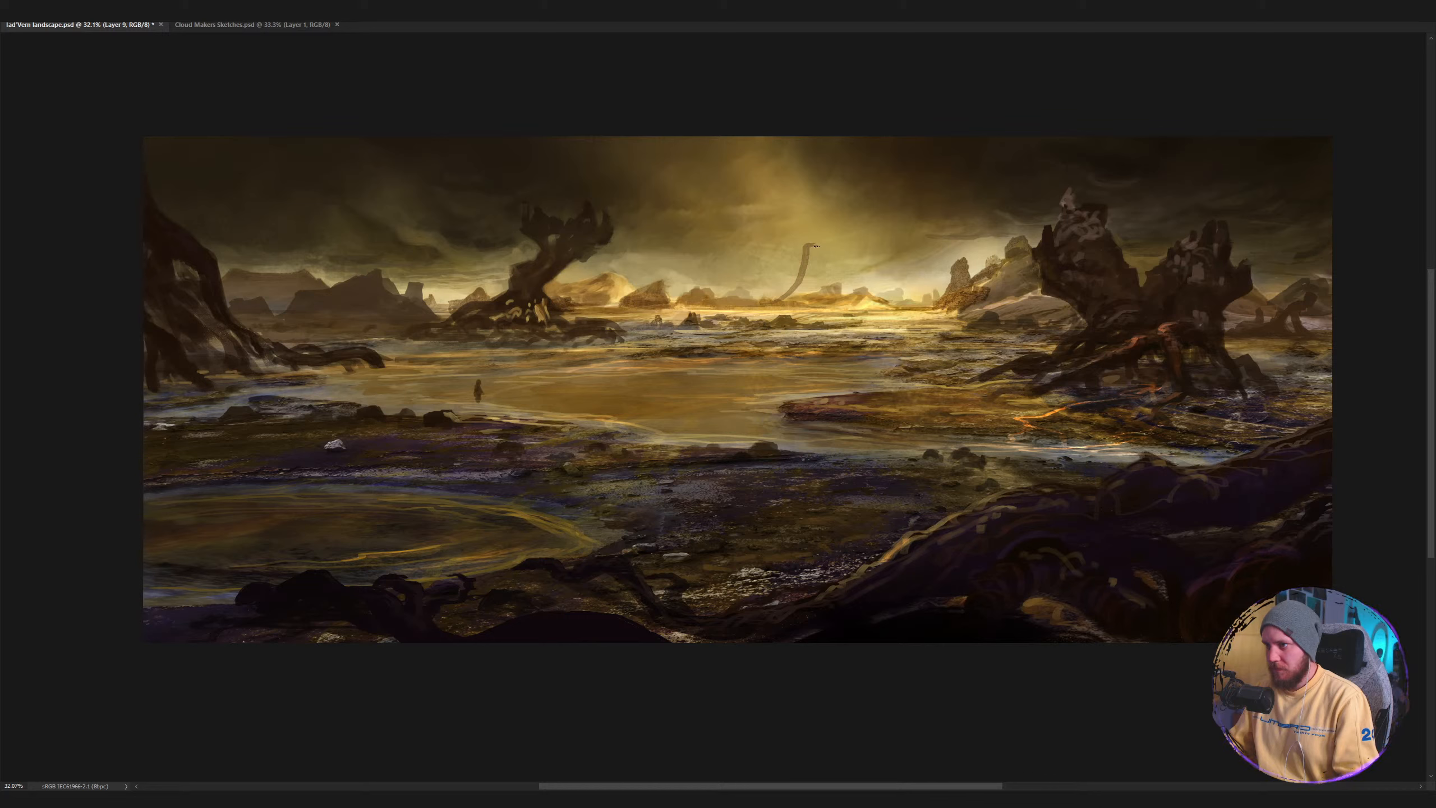
mouse_move(816, 246)
left_mouse_down()
mouse_move(812, 287)
mouse_move(812, 247)
mouse_move(788, 300)
mouse_move(812, 295)
mouse_move(781, 304)
mouse_move(811, 298)
mouse_move(837, 350)
mouse_move(792, 369)
mouse_move(843, 317)
mouse_move(843, 272)
left_mouse_up()
key("z")
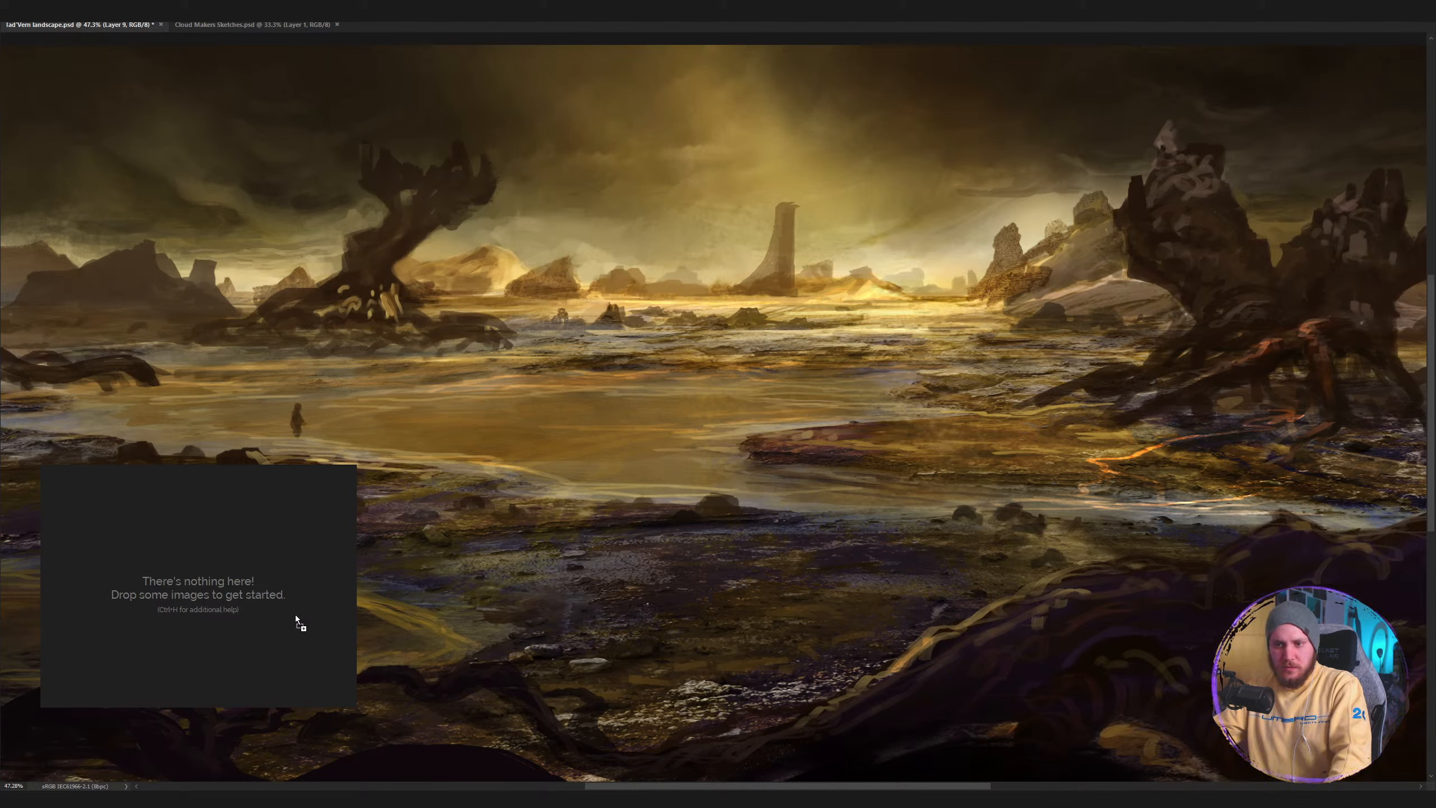
Add the painting of the giant tree with the white creature to the empty reference board and enlarge it there.
key("ctrl+v")
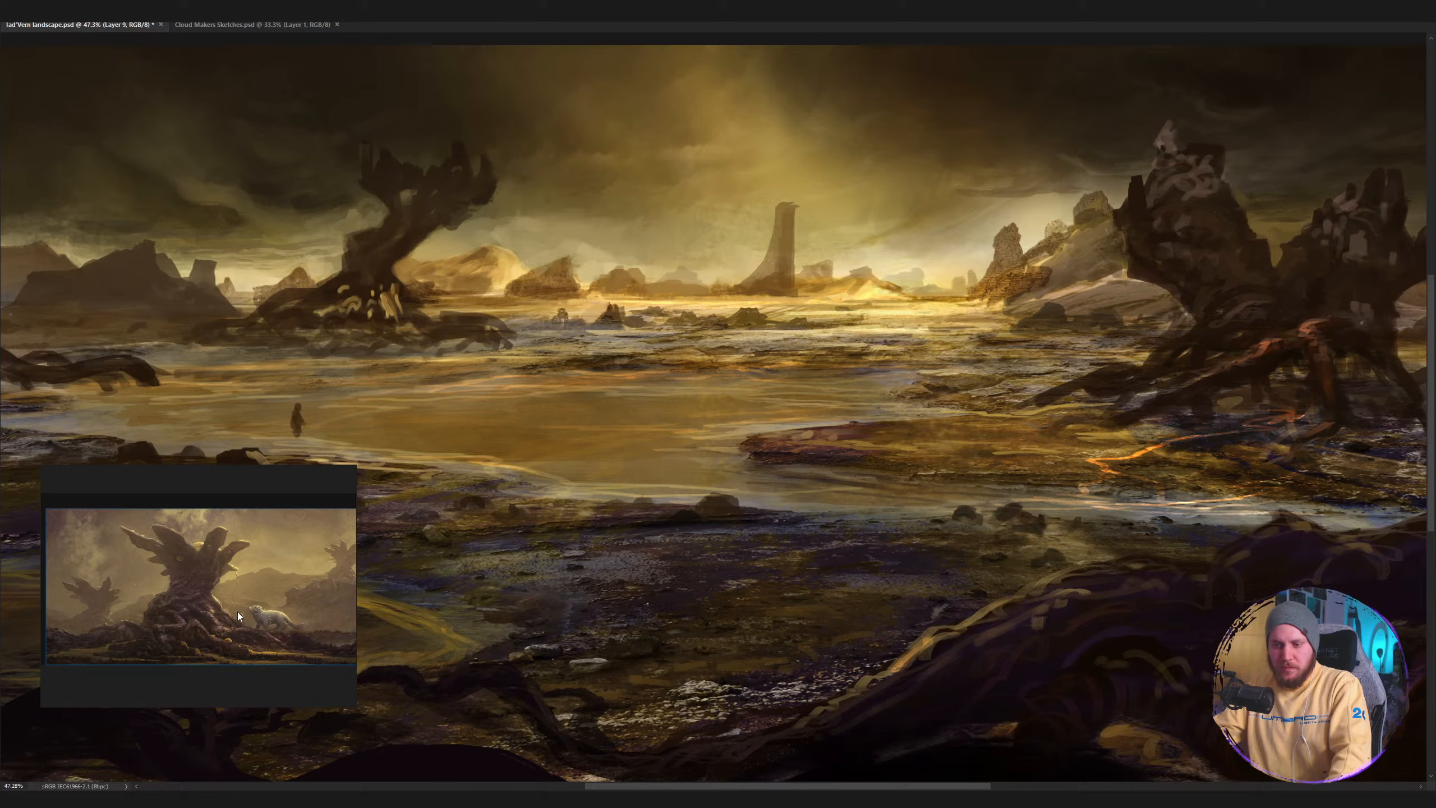
left_click_drag(238, 611, 226, 565)
scroll(217, 566, "up", 2)
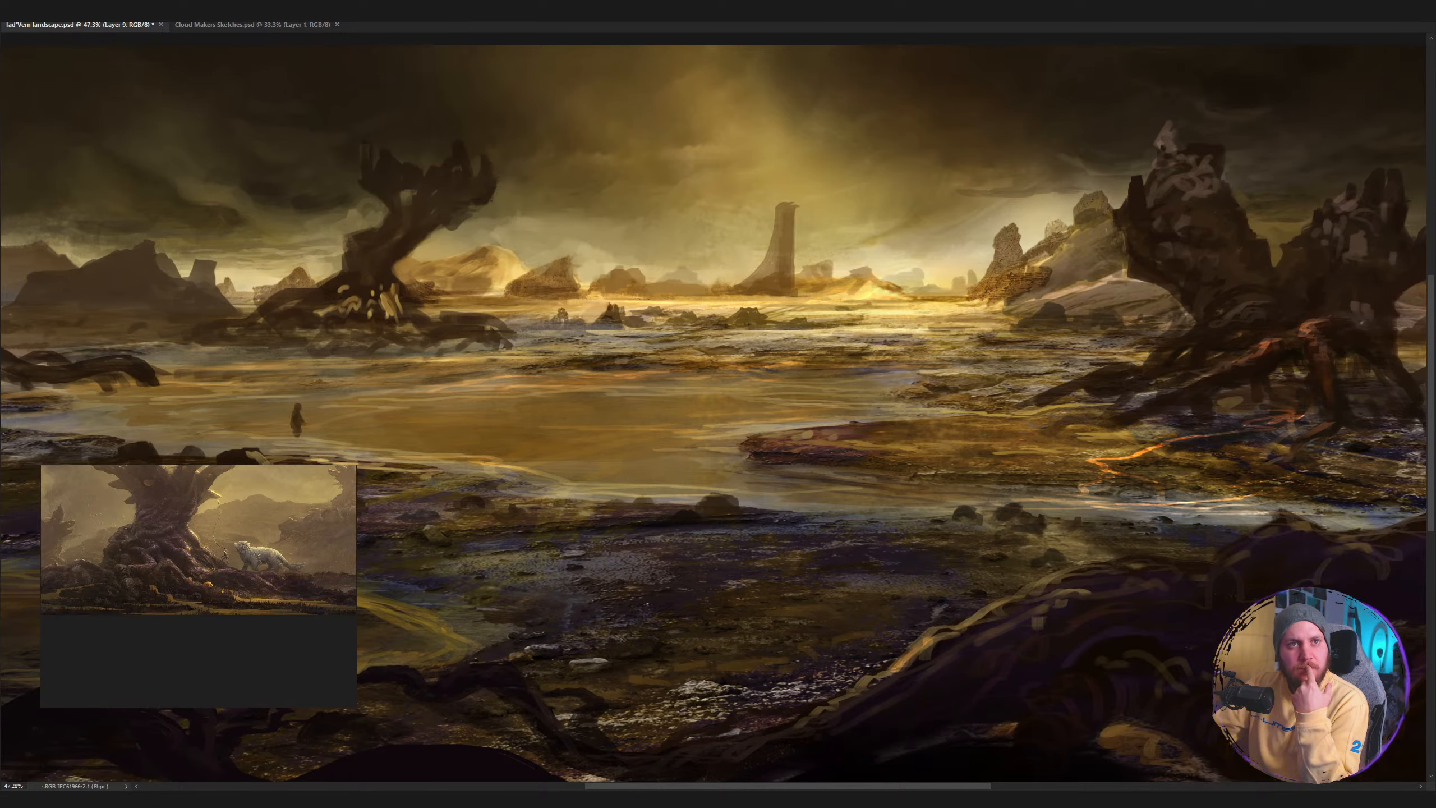
Switch to the ArtStation portfolio in the browser, add the Moonlight artwork to the reference board and close the artwork page.
key("alt+Tab")
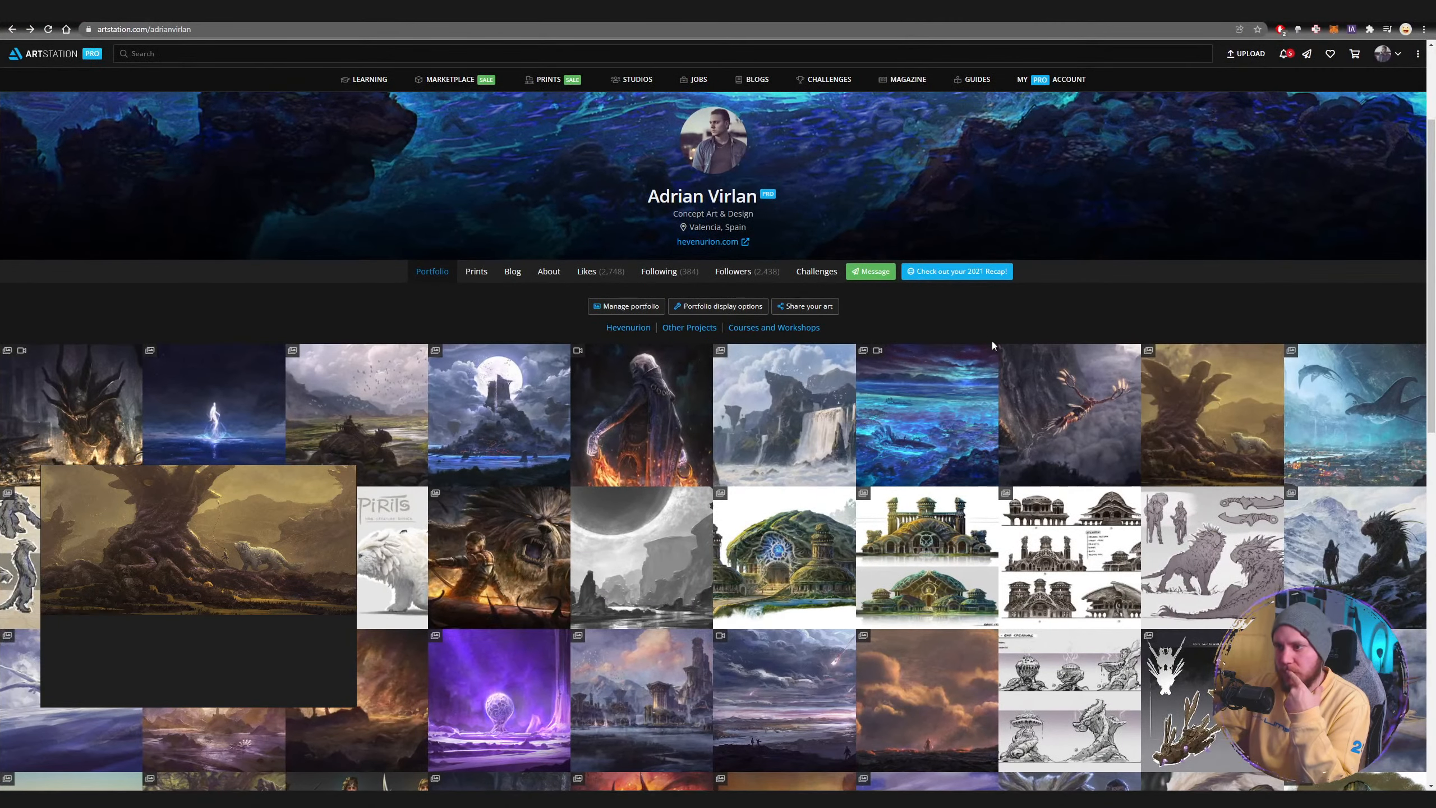
scroll(959, 654, "down", 5)
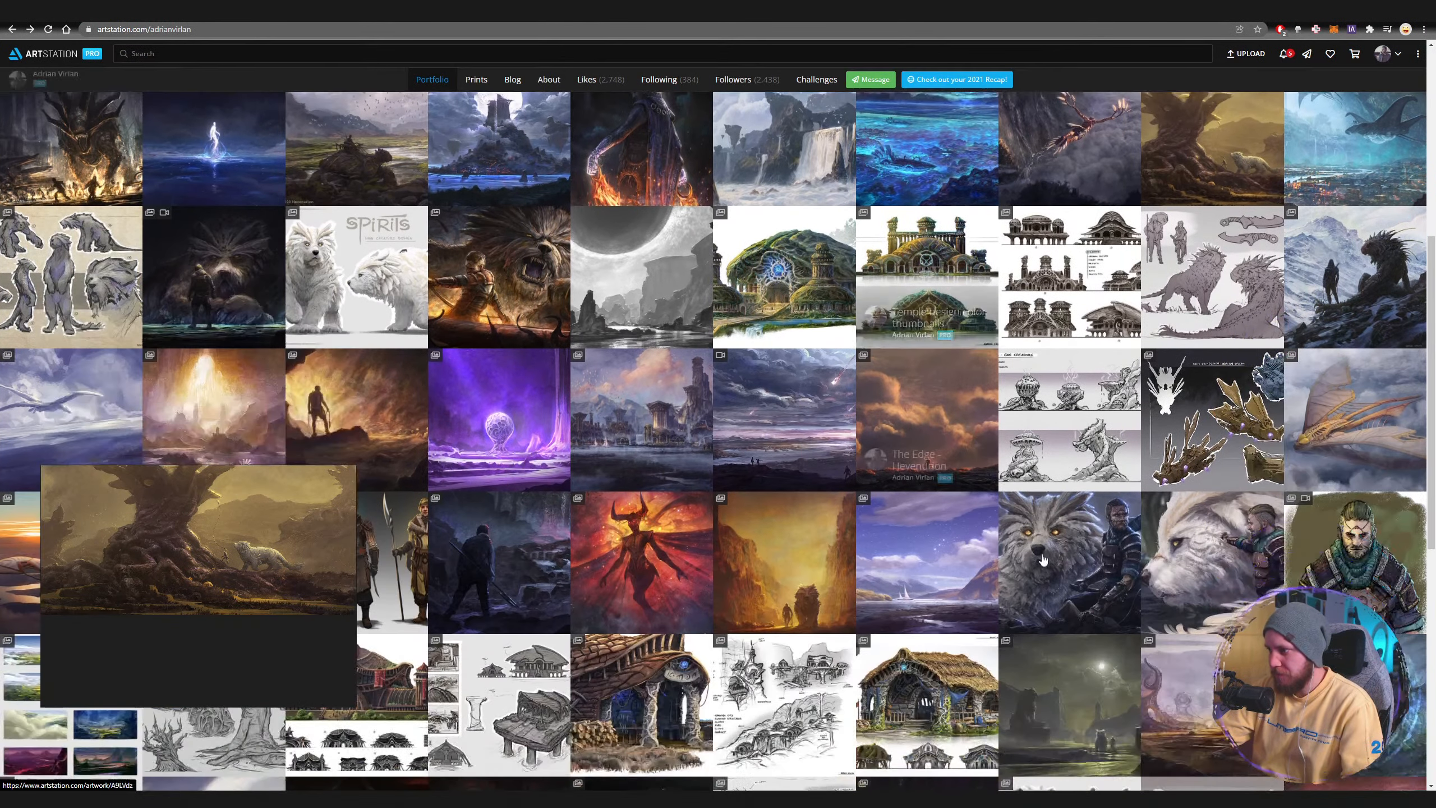
left_click(1099, 692)
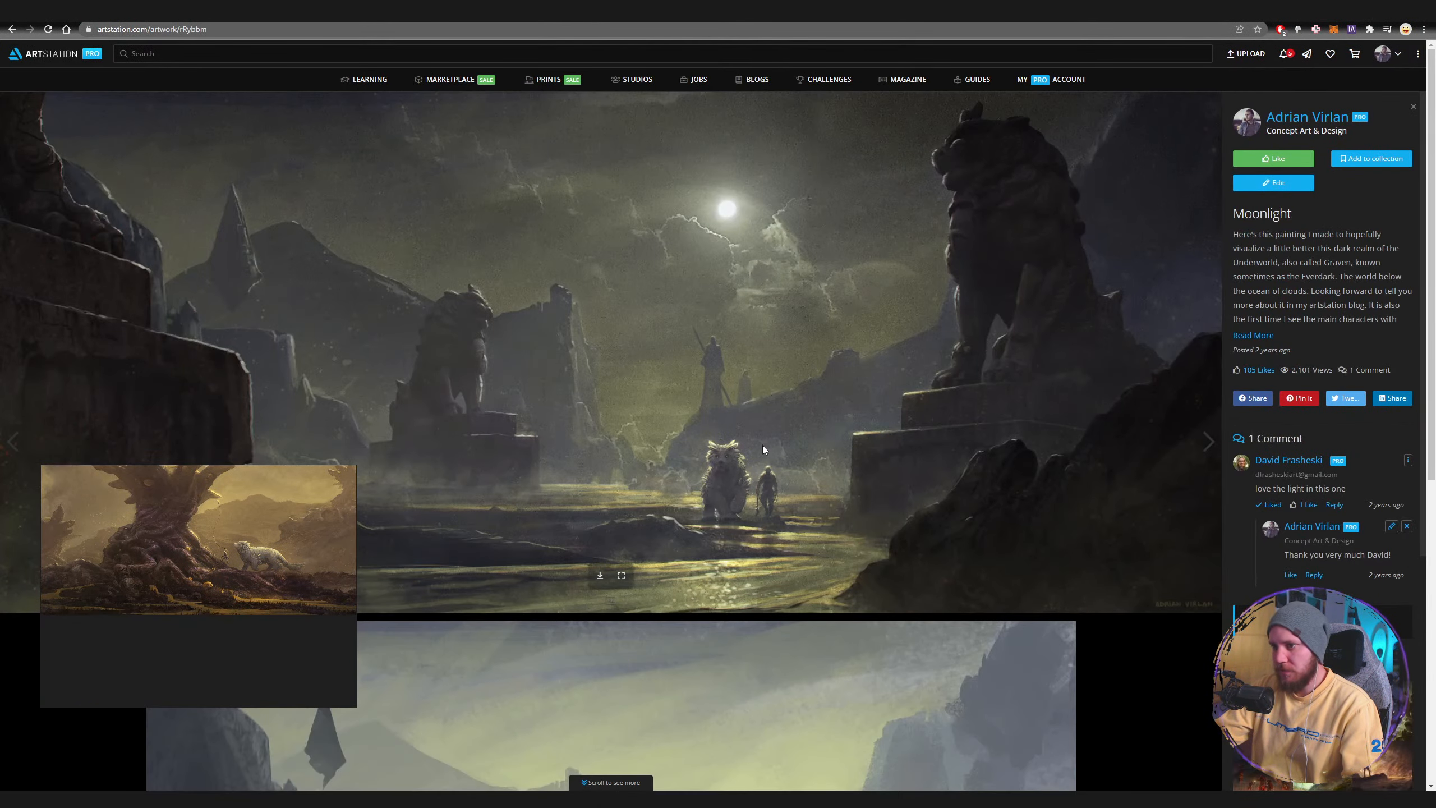
mouse_move(763, 450)
left_mouse_down()
mouse_move(549, 461)
mouse_move(193, 657)
left_mouse_up()
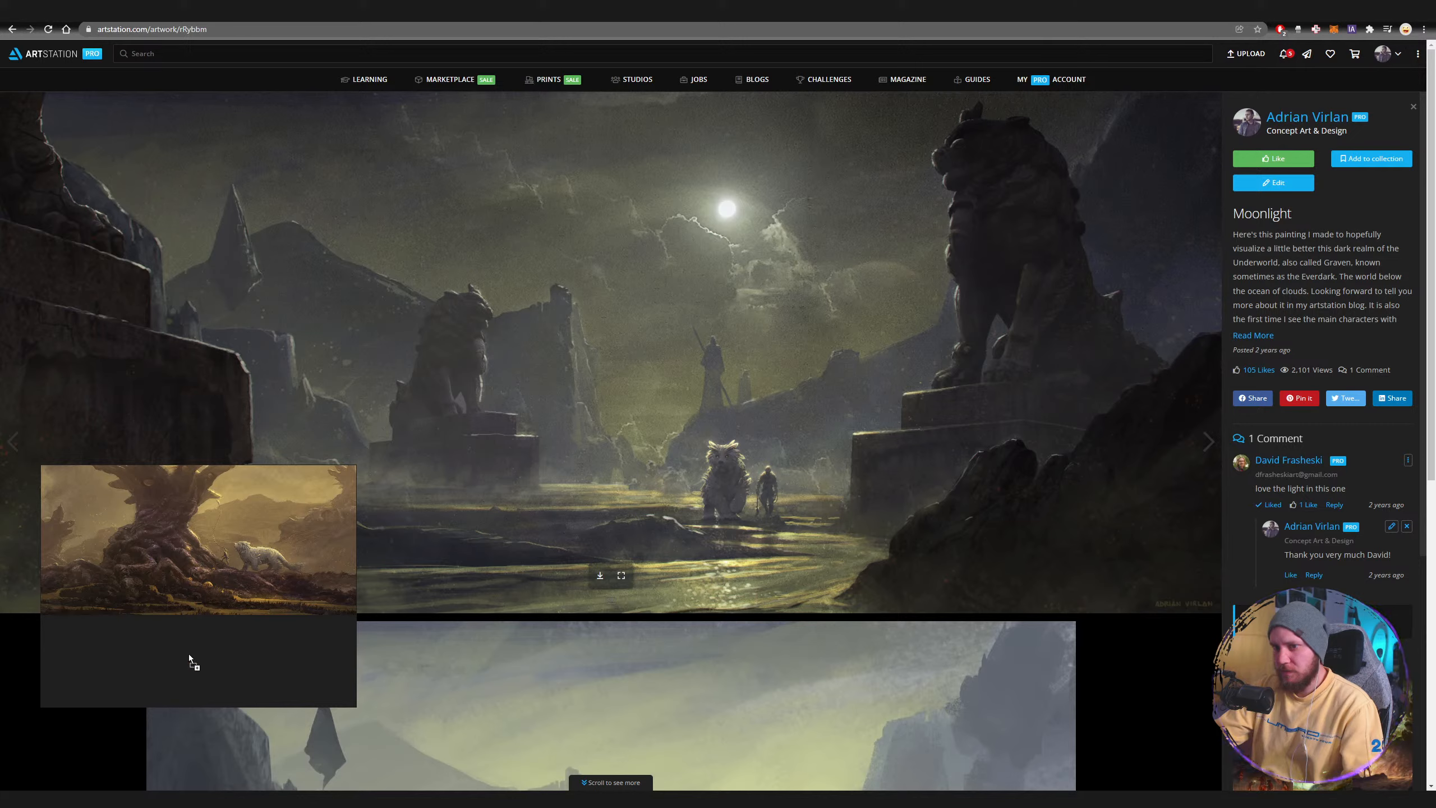
key("Escape")
Open the Alien Swamp artwork from the portfolio and add its main image to the reference board.
scroll(1160, 375, "down", 5)
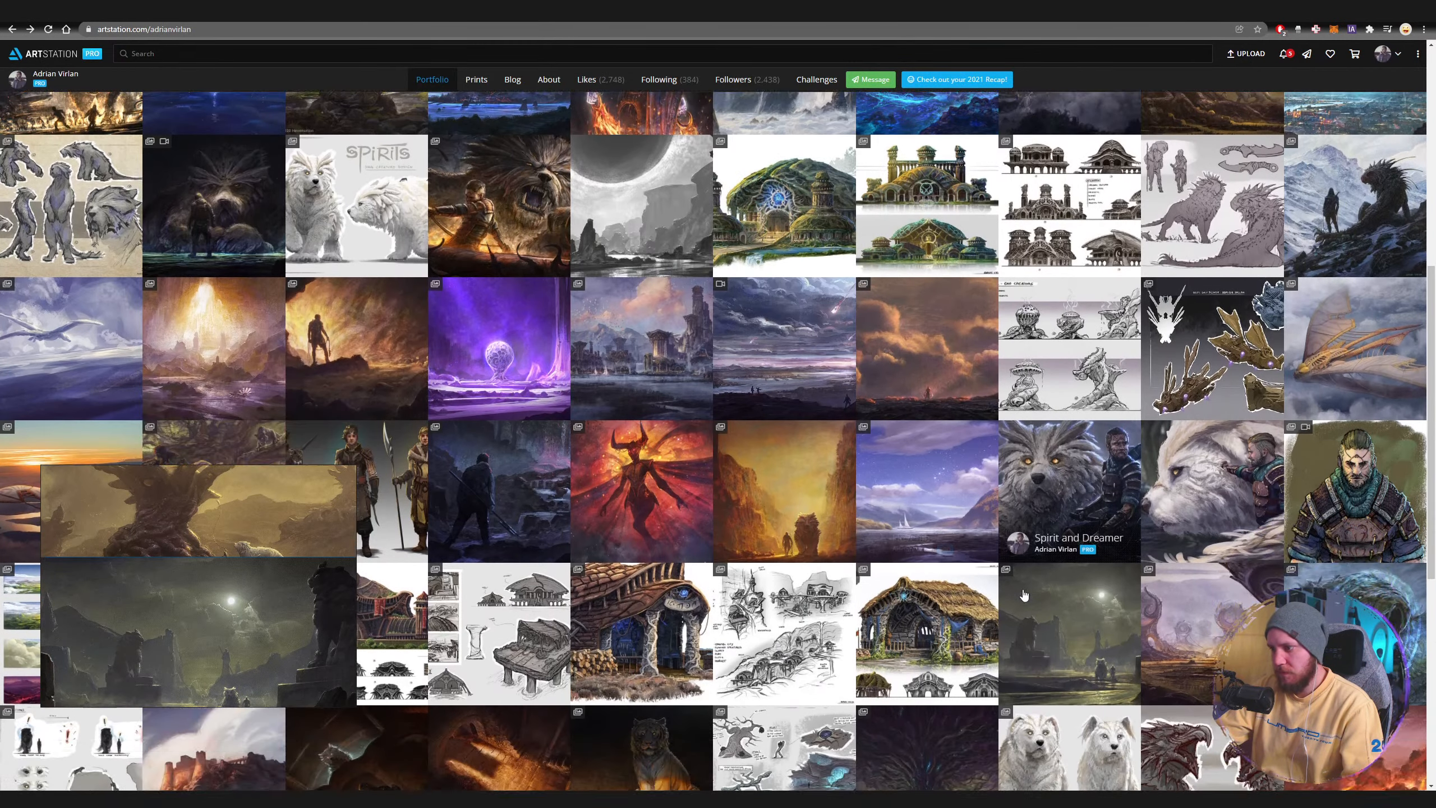
left_click(1161, 375)
scroll(1161, 375, "down", 1)
left_click_drag(989, 385, 333, 611)
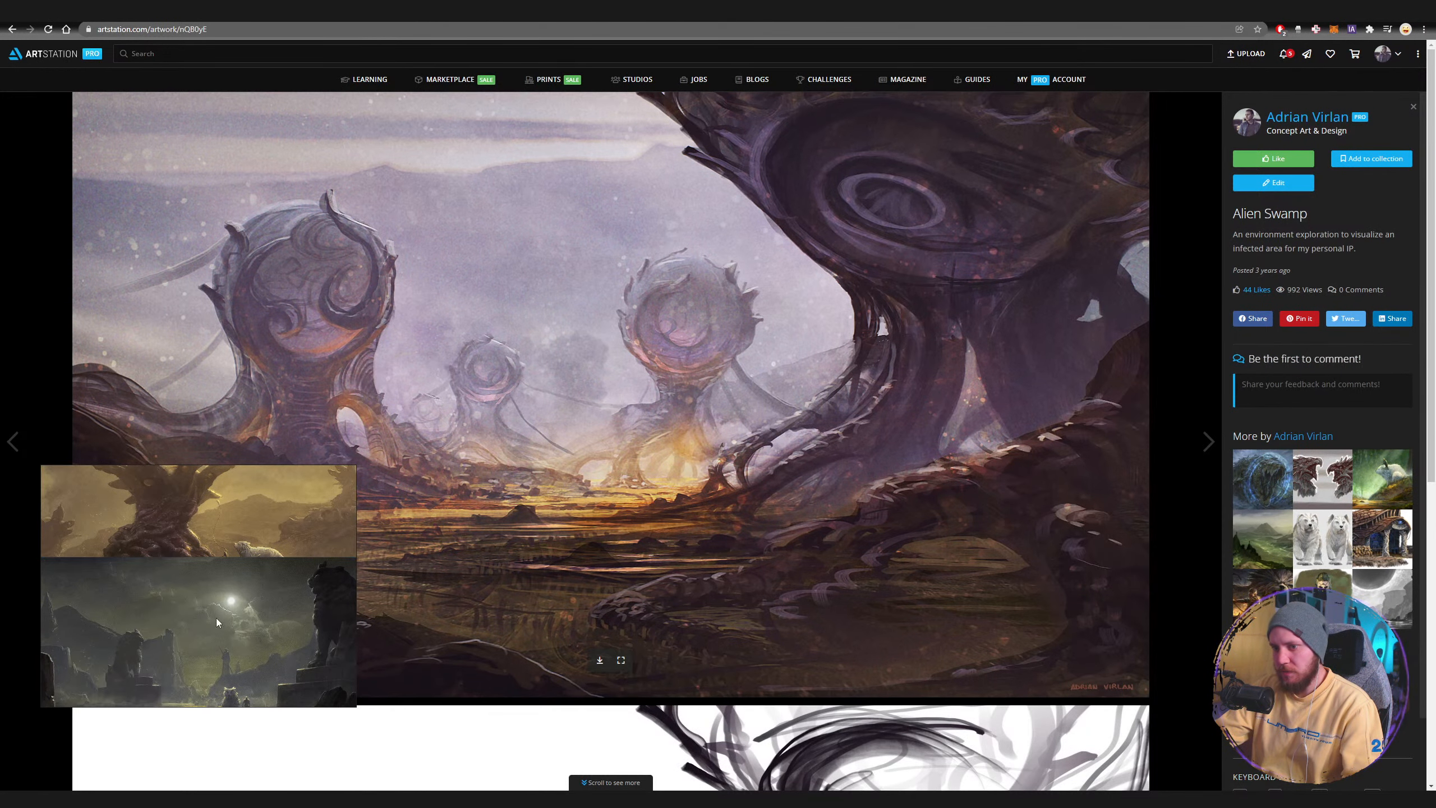
Close the Alien Swamp artwork page and look through the portfolio for further reference artworks.
key("Escape")
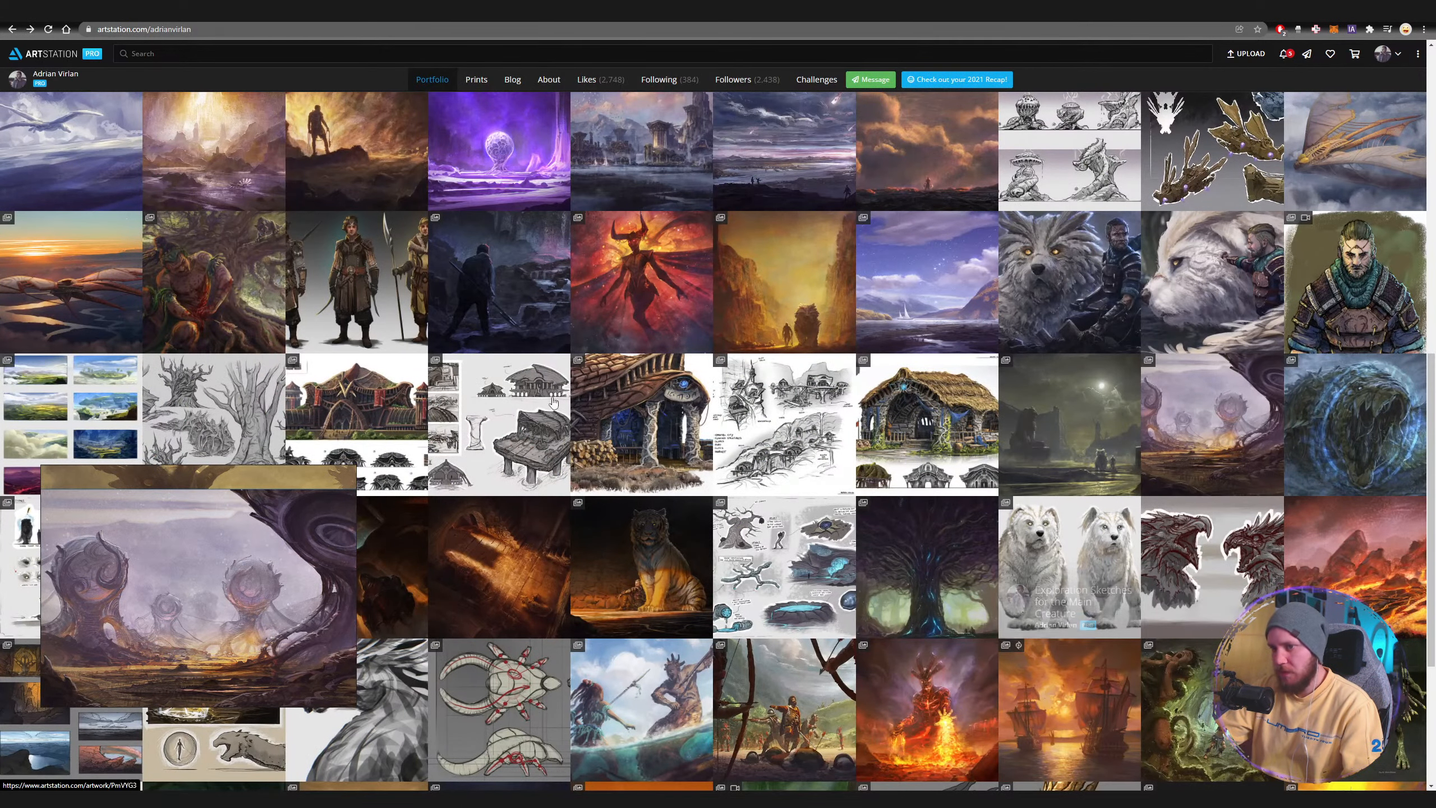
scroll(720, 419, "down", 5)
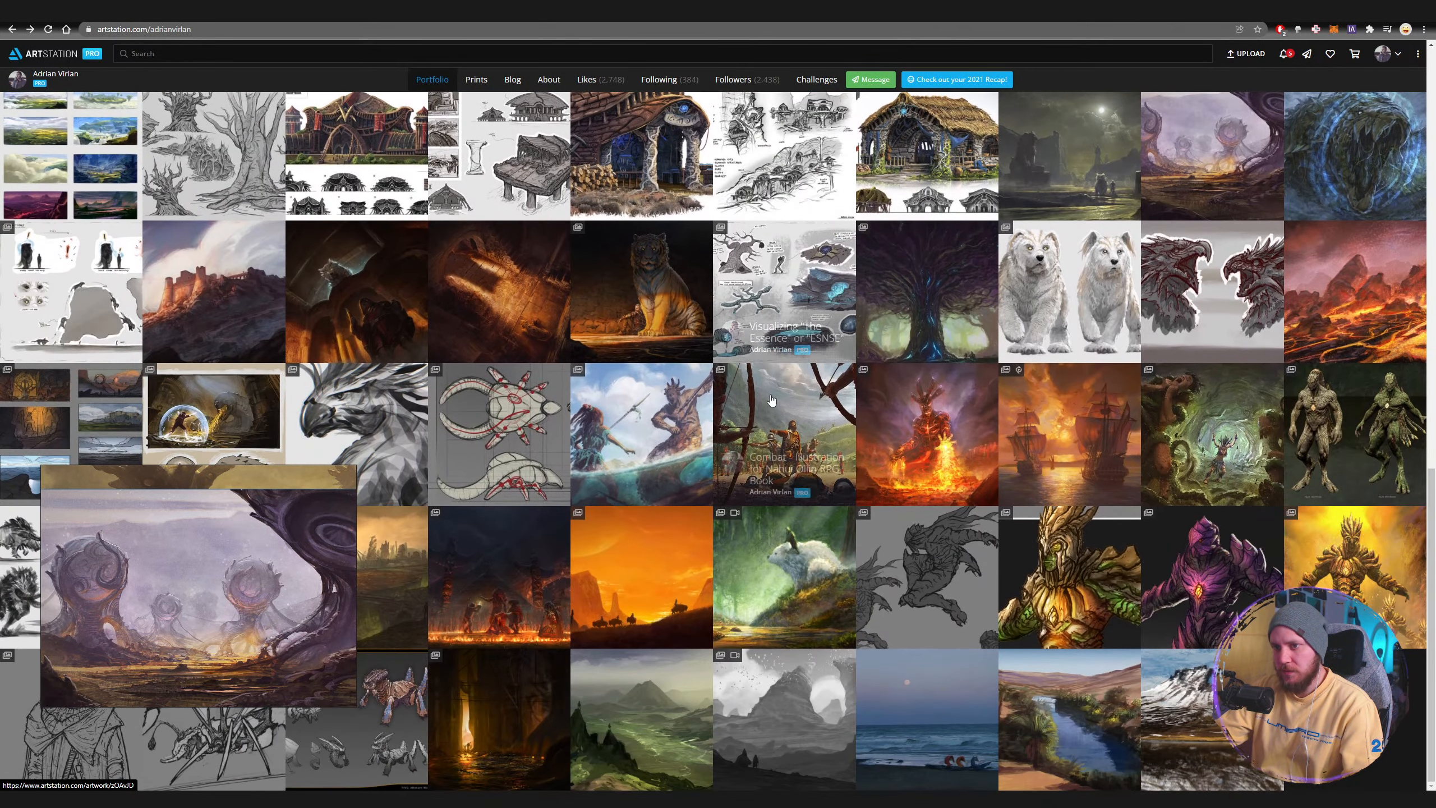
scroll(802, 395, "up", 4)
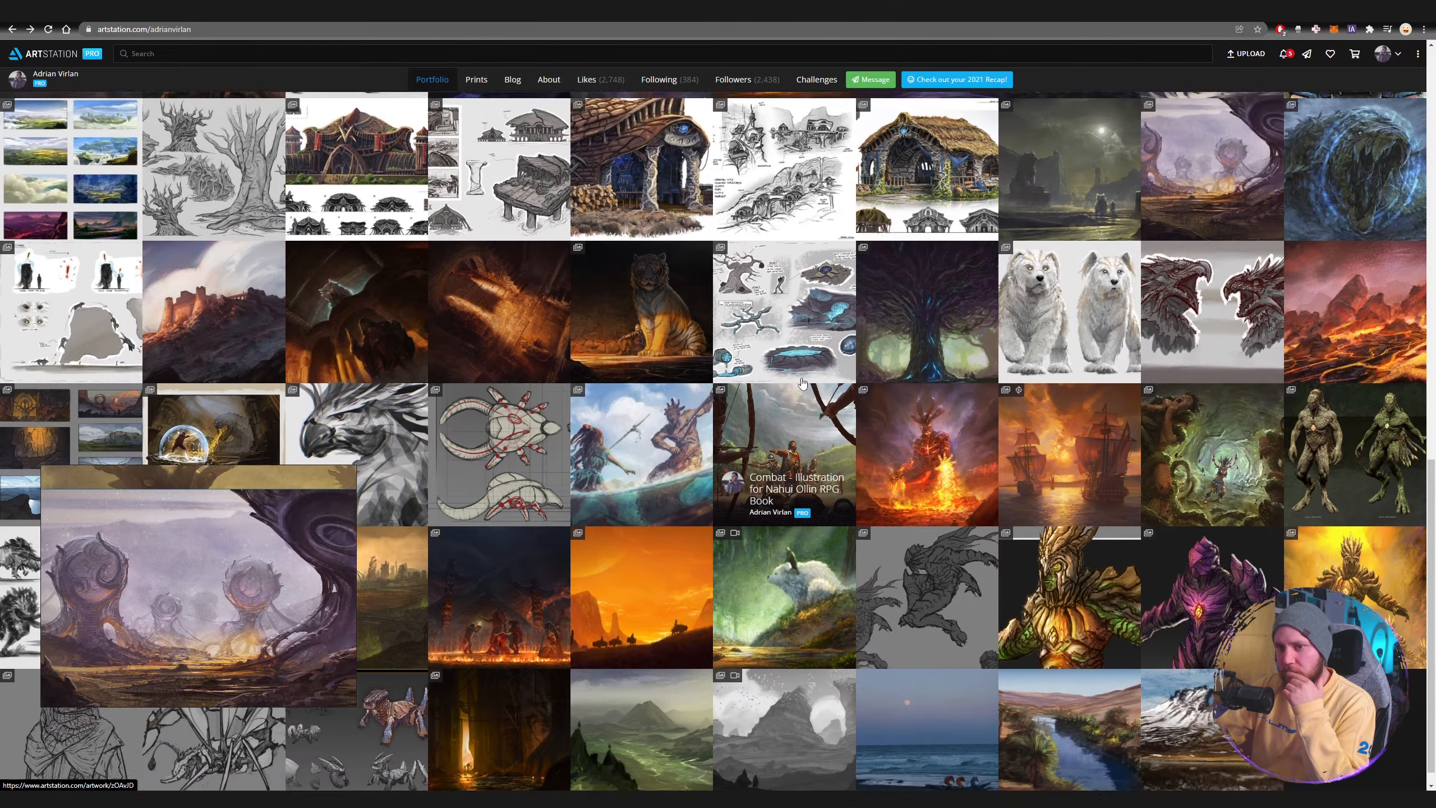
scroll(803, 383, "up", 8)
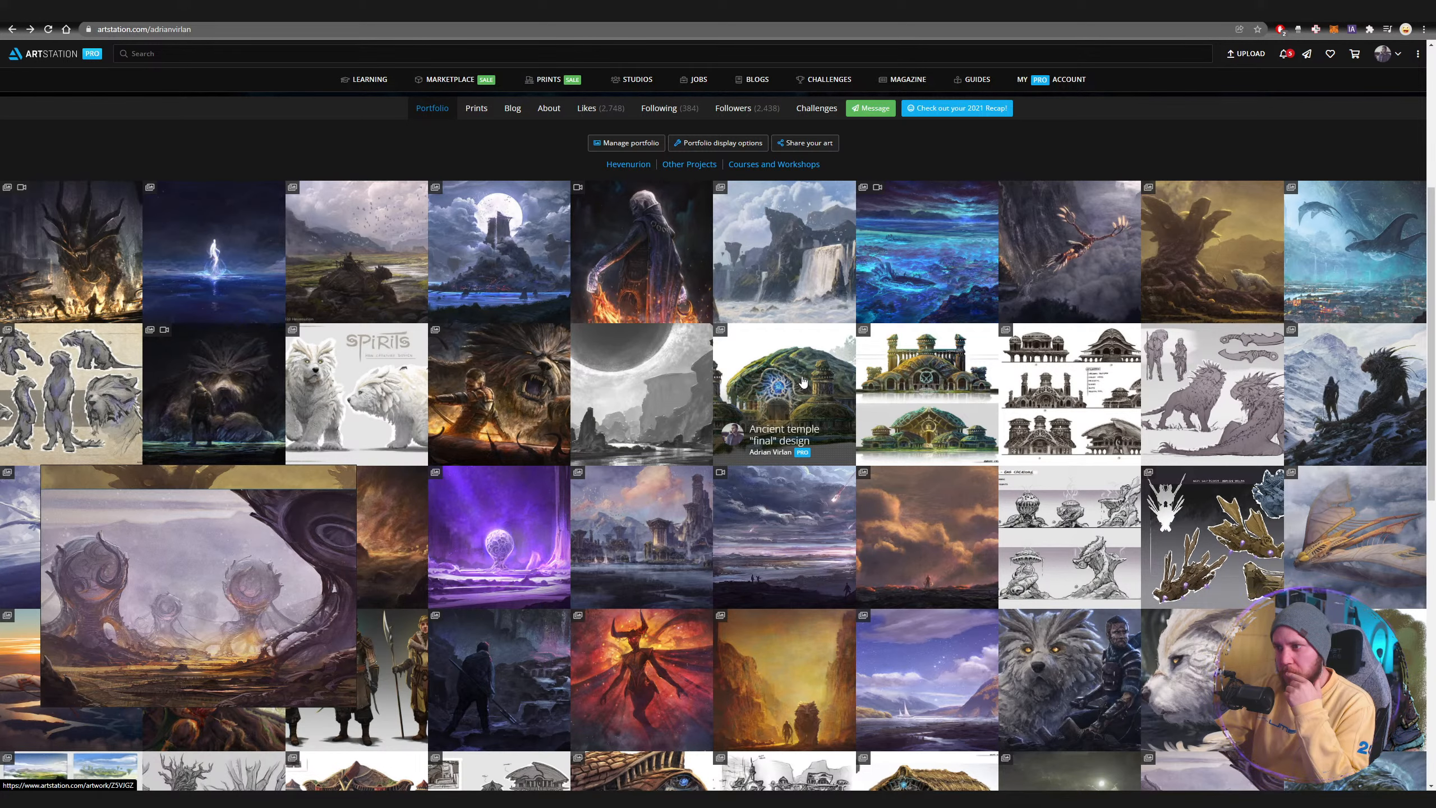
scroll(804, 382, "down", 3)
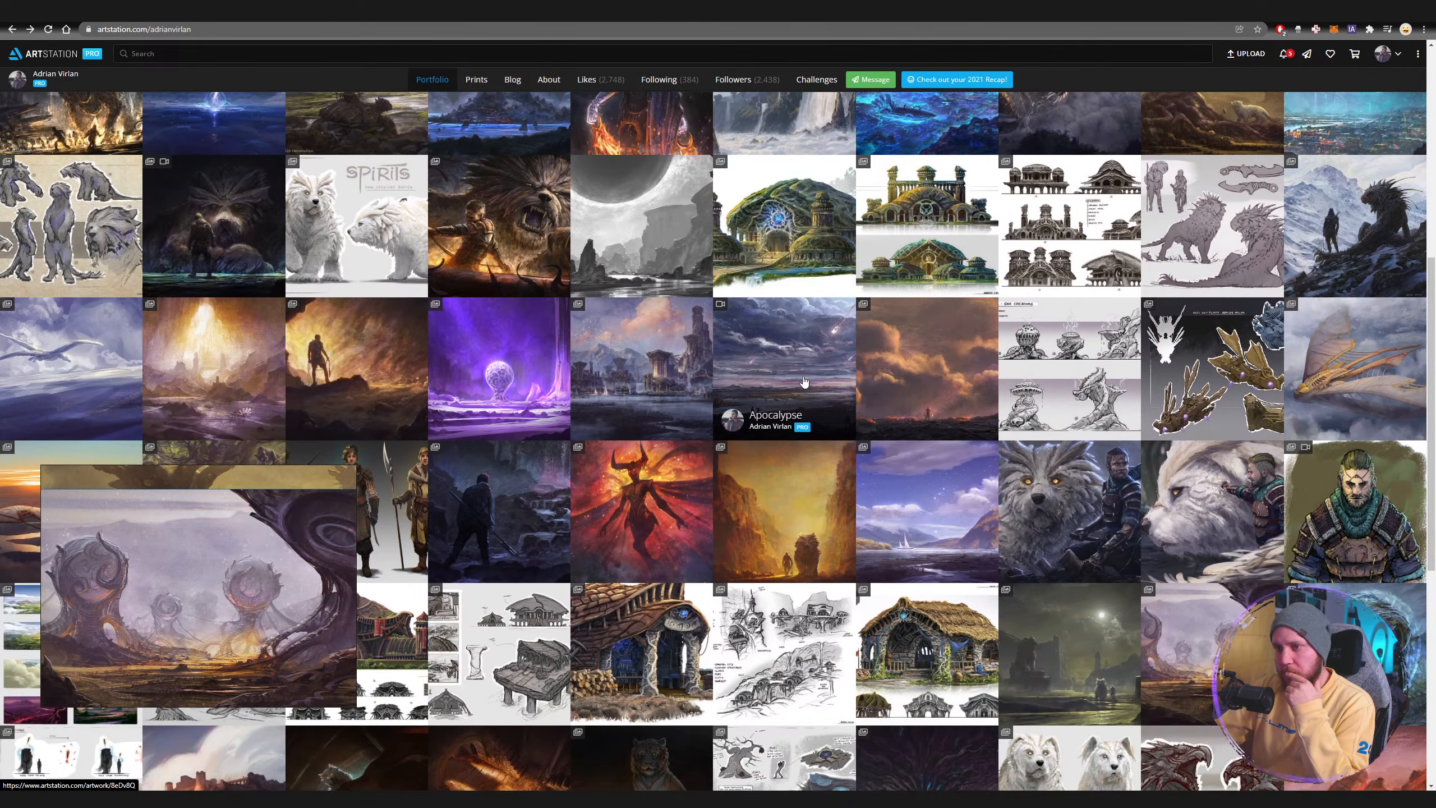
scroll(803, 382, "down", 1)
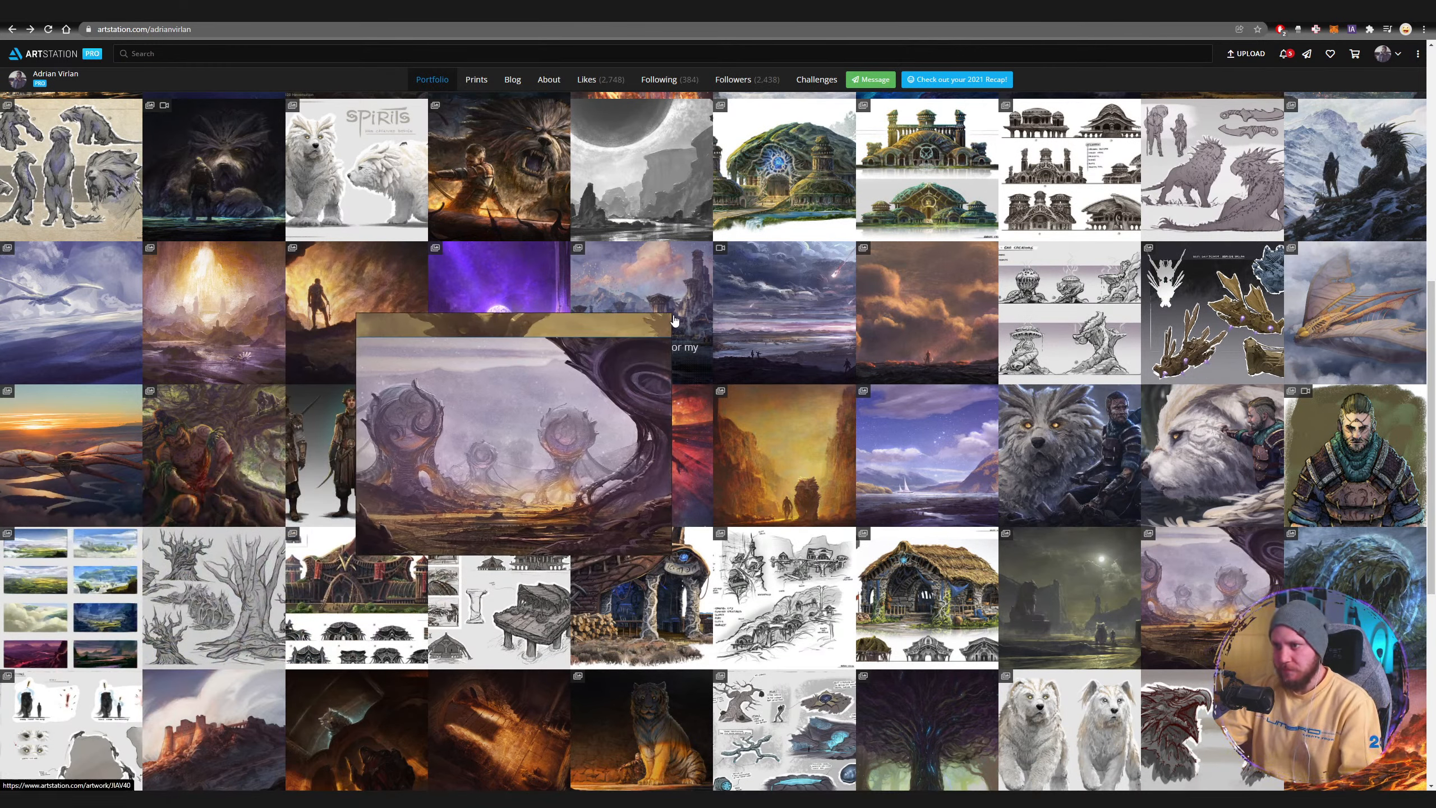
Stack the three reference paintings in a column on the maximized board, then restore its small window and frame the moonlit painting.
key("ctrl+f")
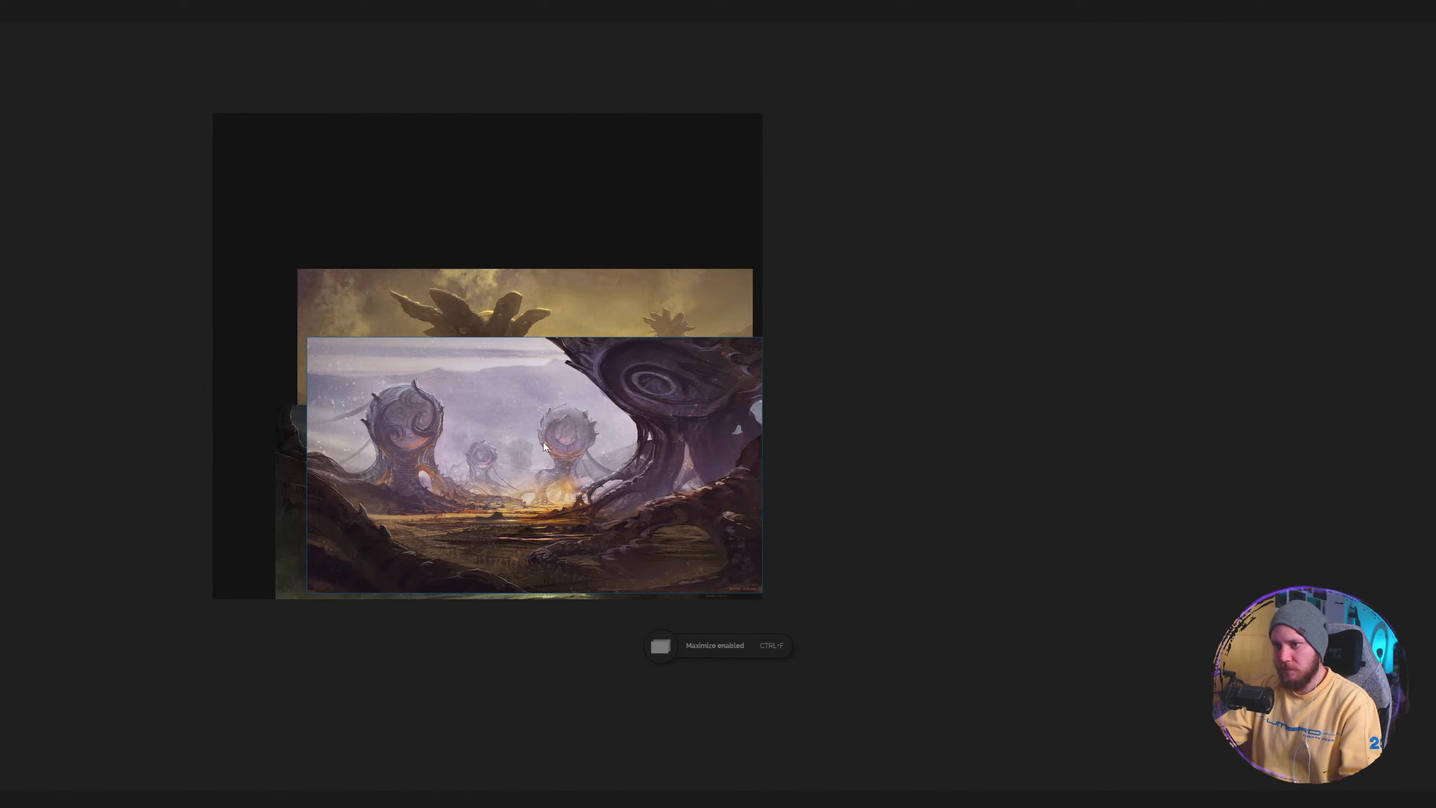
left_click_drag(543, 442, 530, 600)
left_click_drag(545, 334, 511, 106)
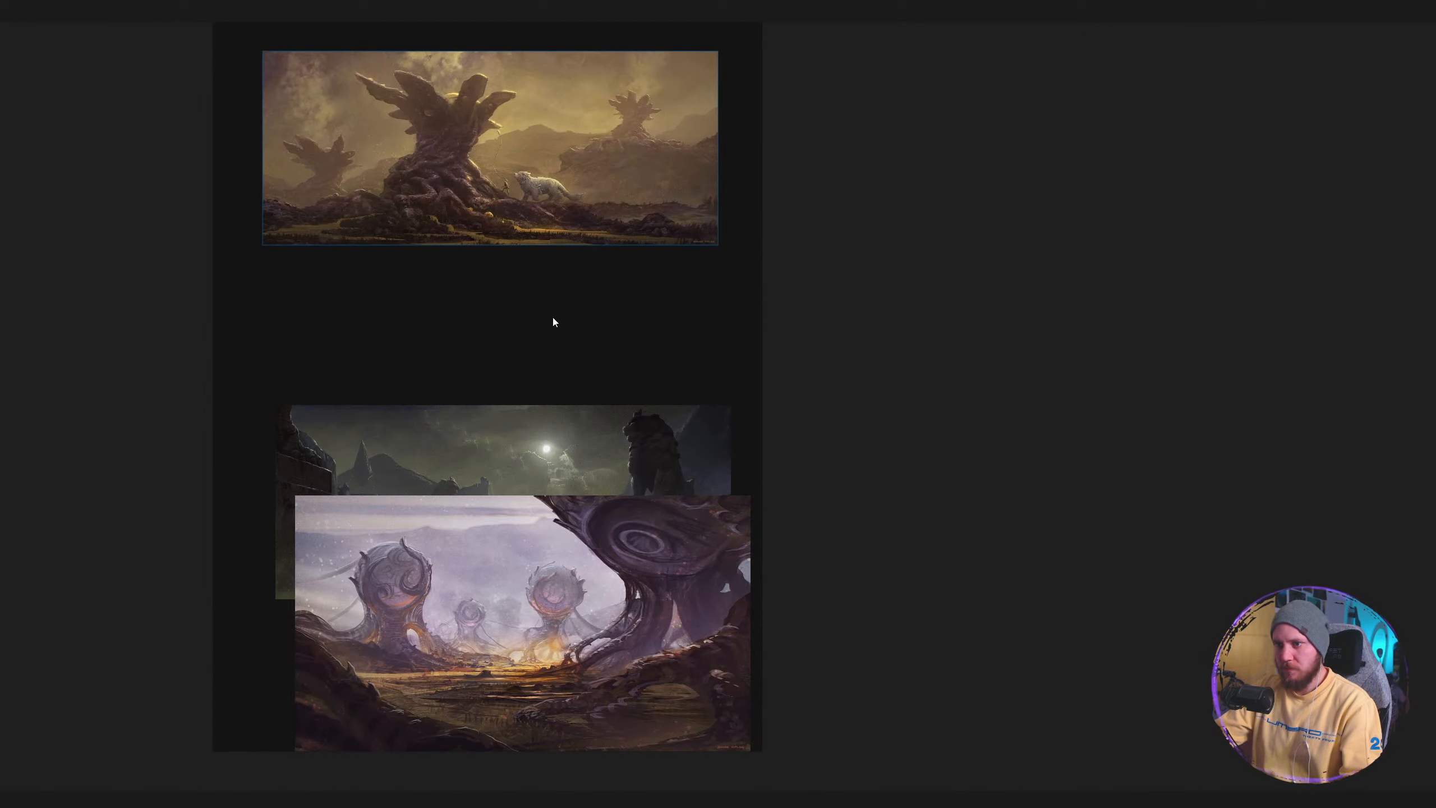
left_click_drag(531, 442, 516, 284)
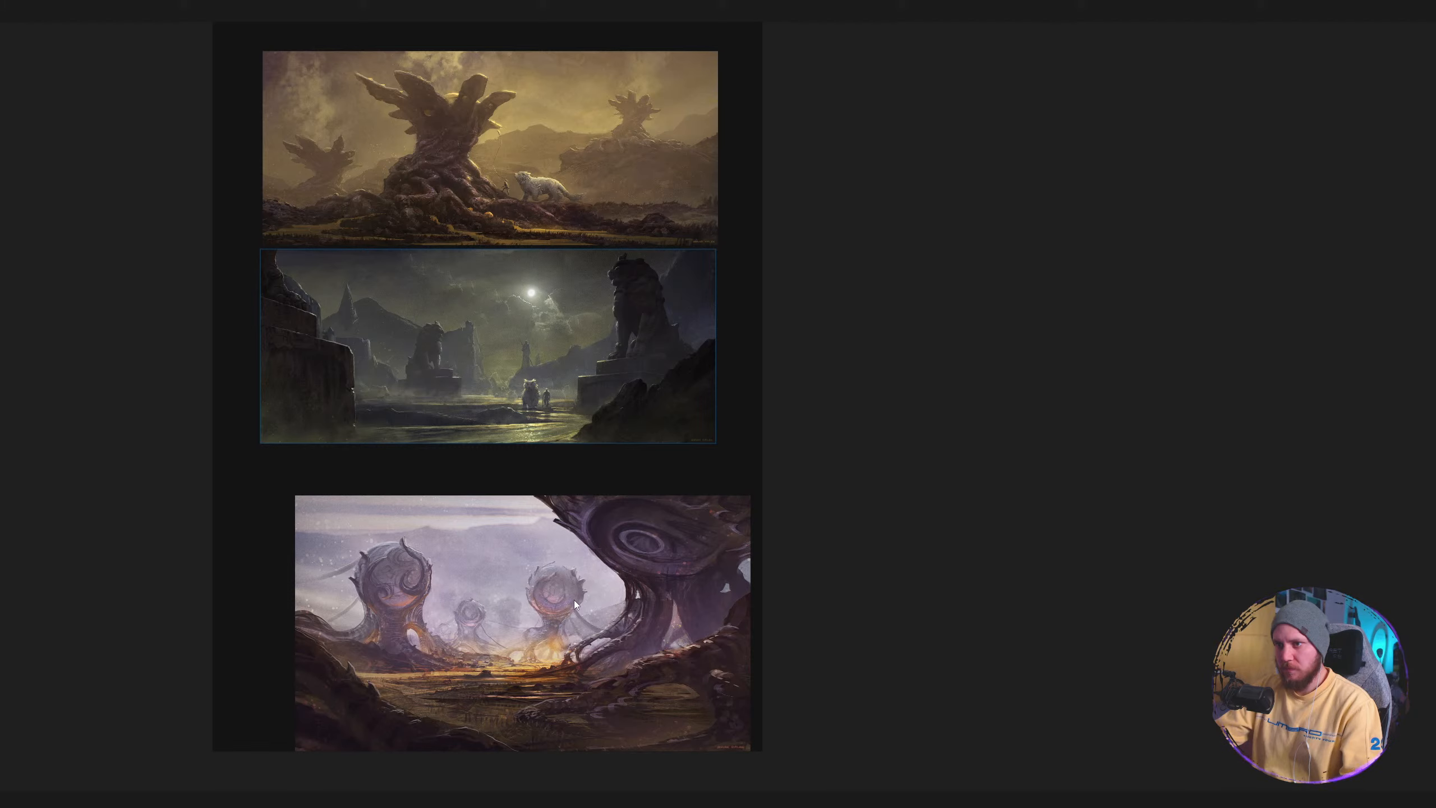
left_click_drag(574, 600, 547, 538)
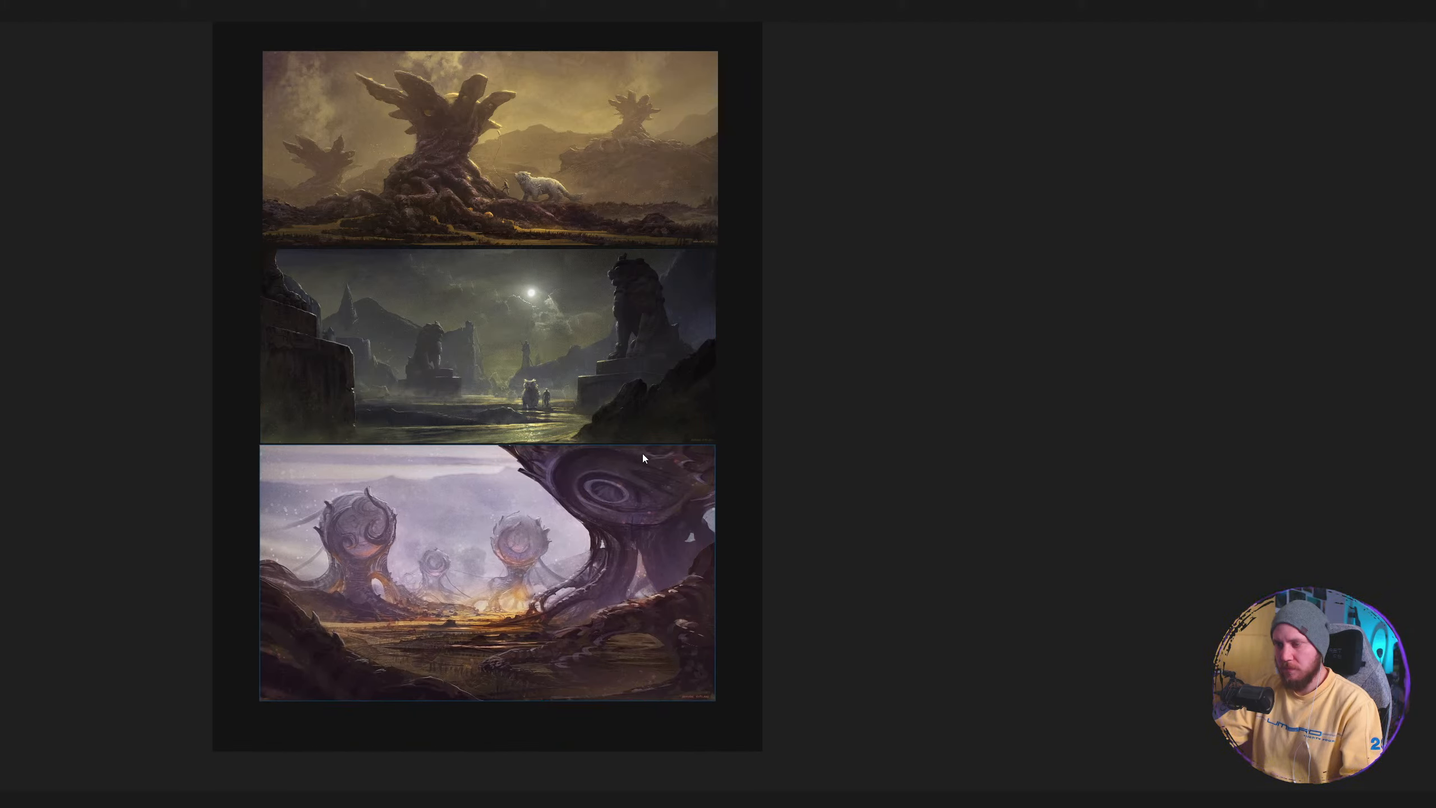
key("ctrl+f")
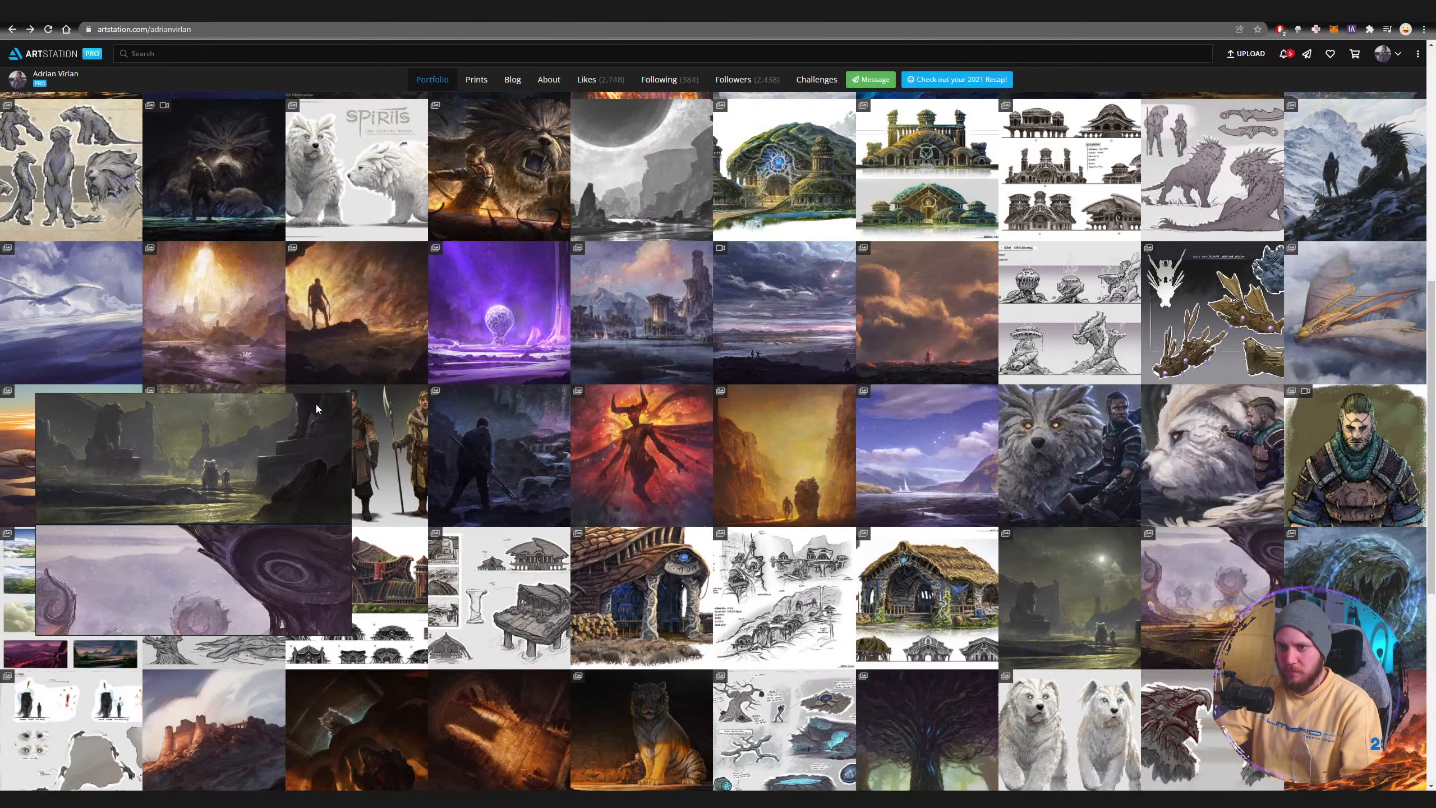
left_click_drag(260, 482, 247, 564)
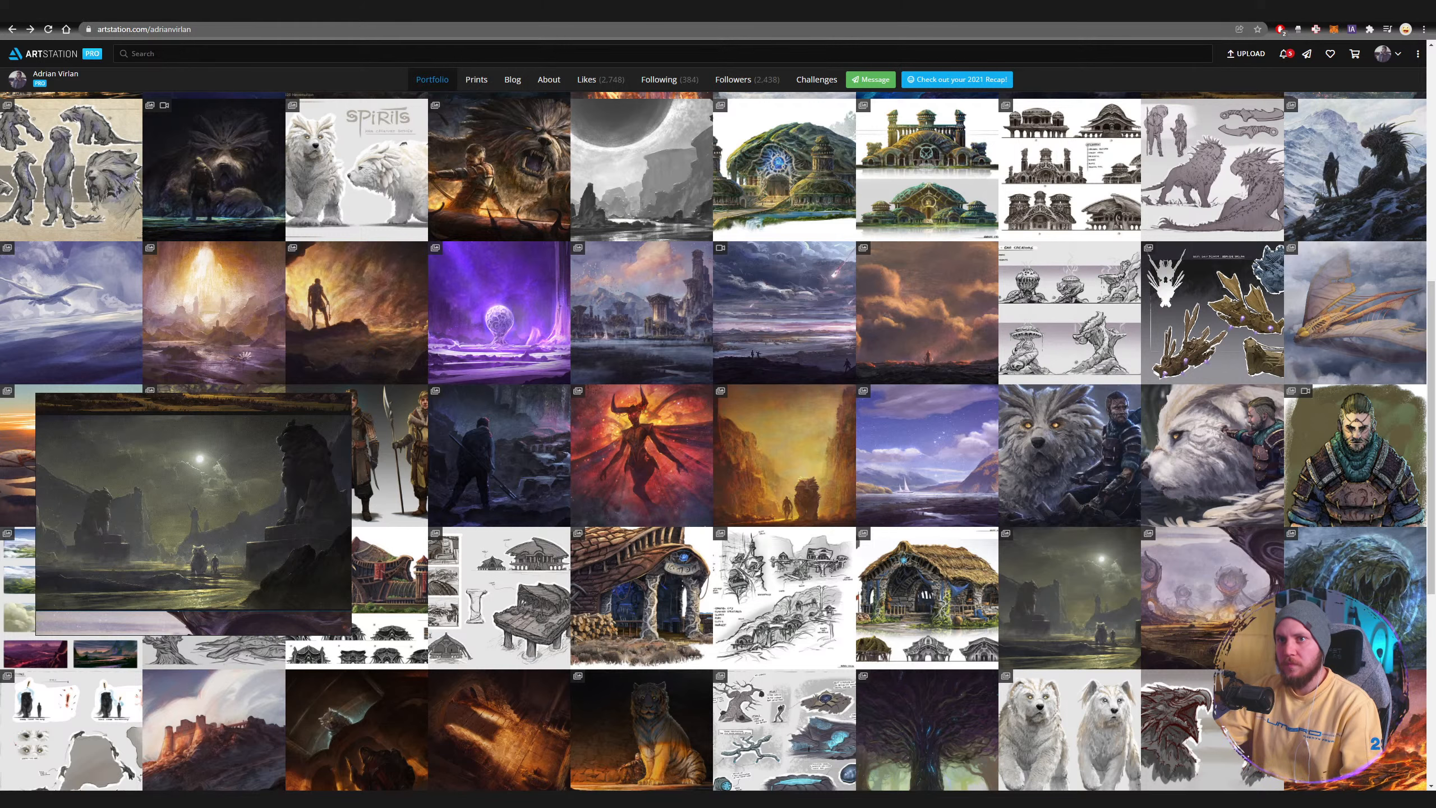
Switch to the swamp landscape in Photoshop and sample brown tones from the distant tower and the base of the twisted tree.
key("alt+Tab")
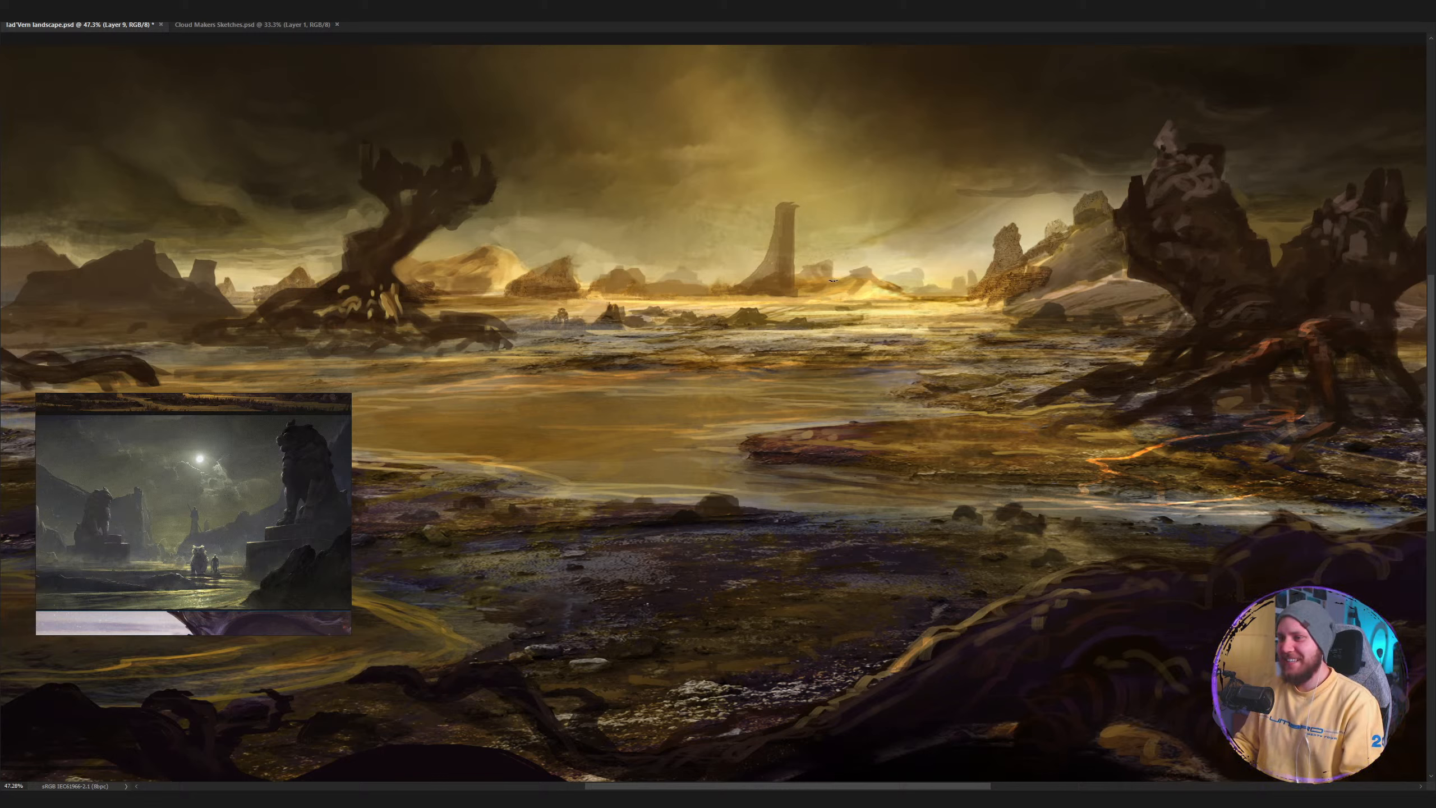
left_click(772, 285, "alt")
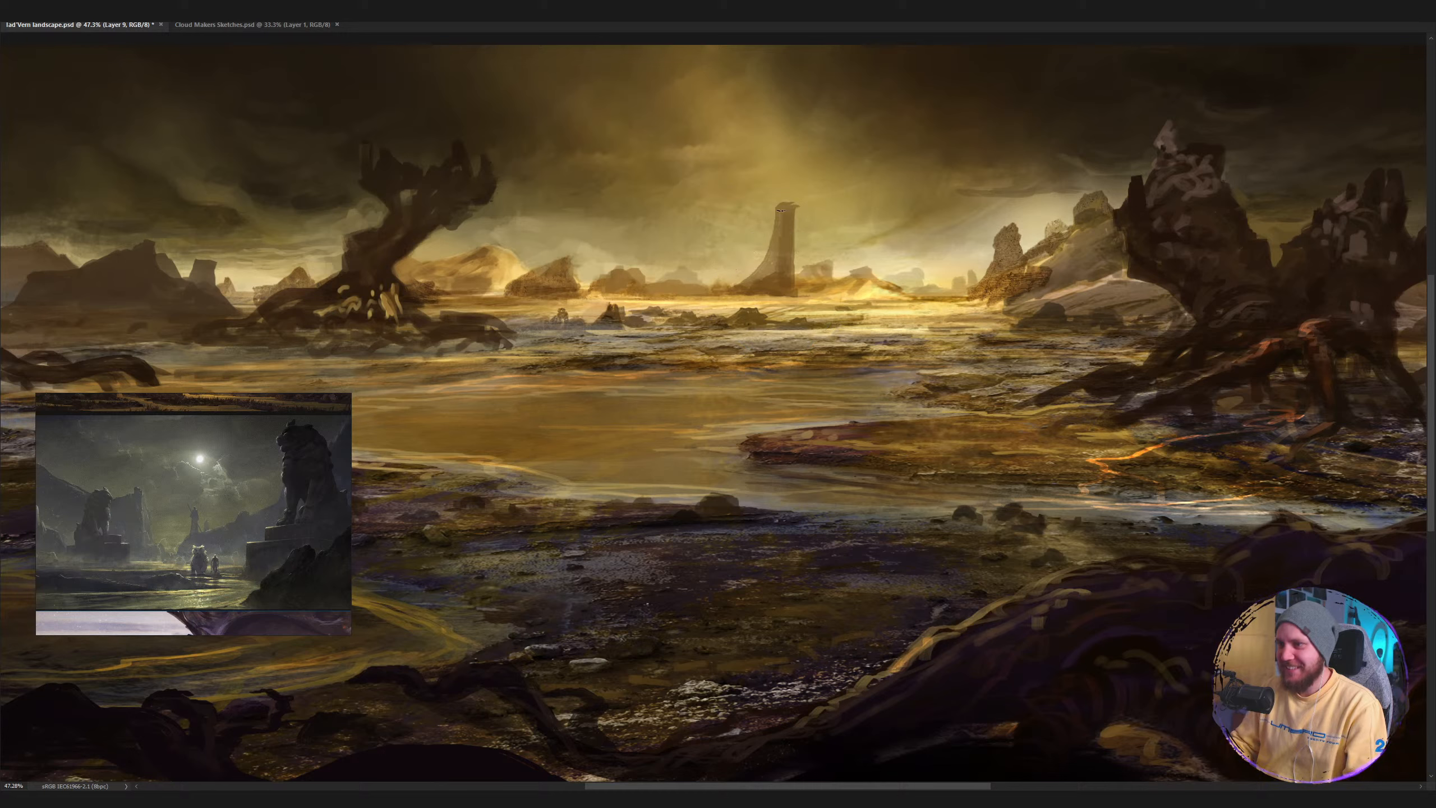
left_click(786, 276, "alt")
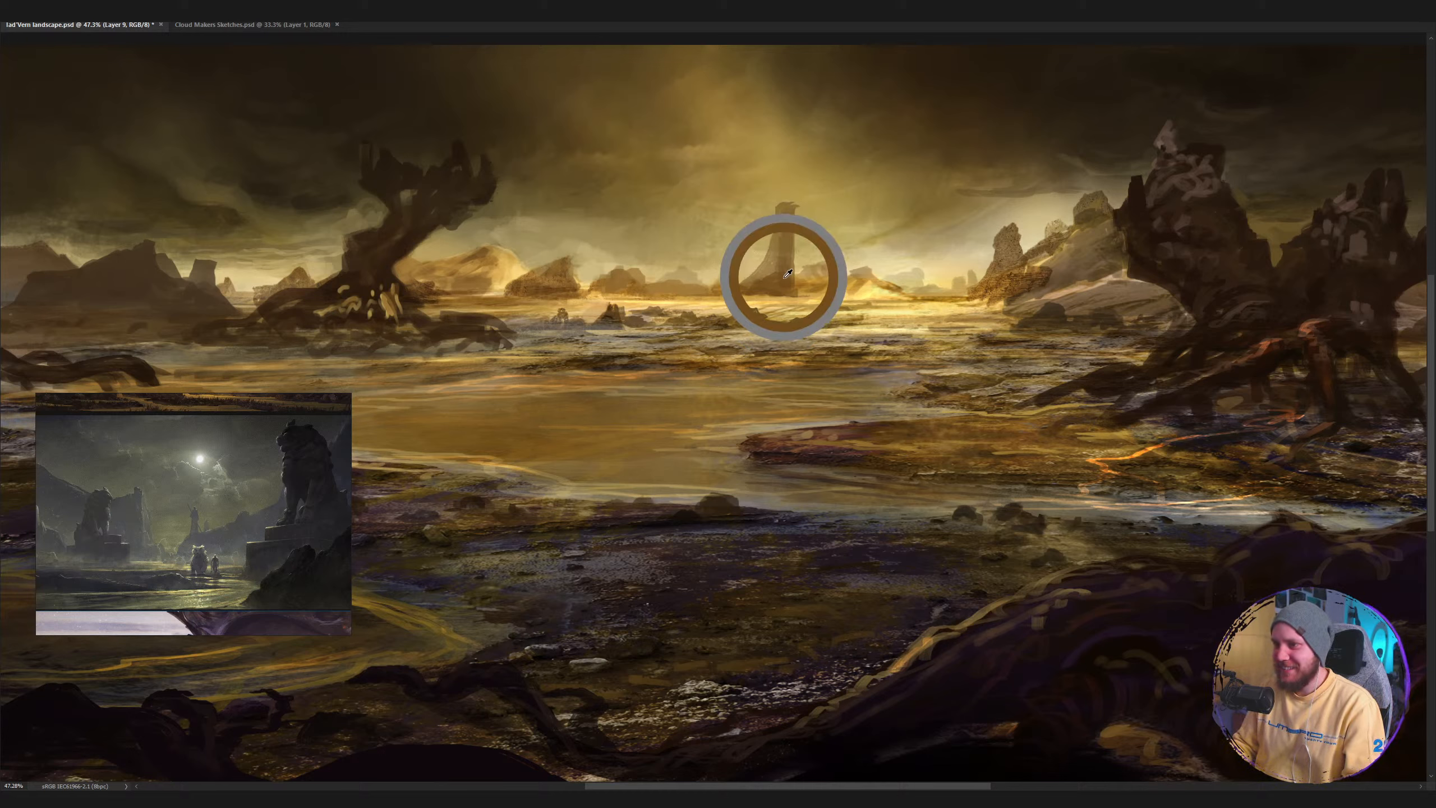
left_click(412, 244, "alt")
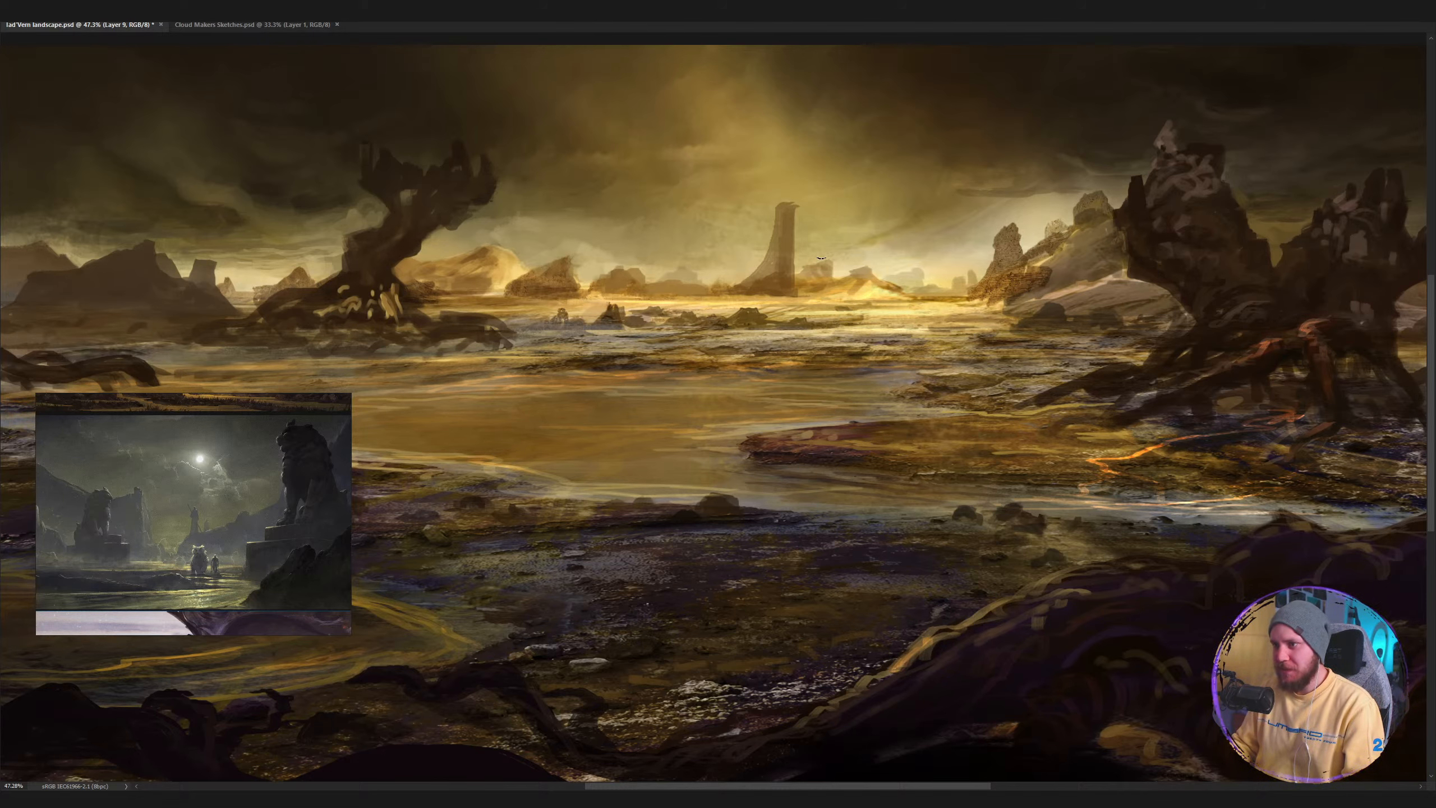
scroll(821, 258, "down", 3)
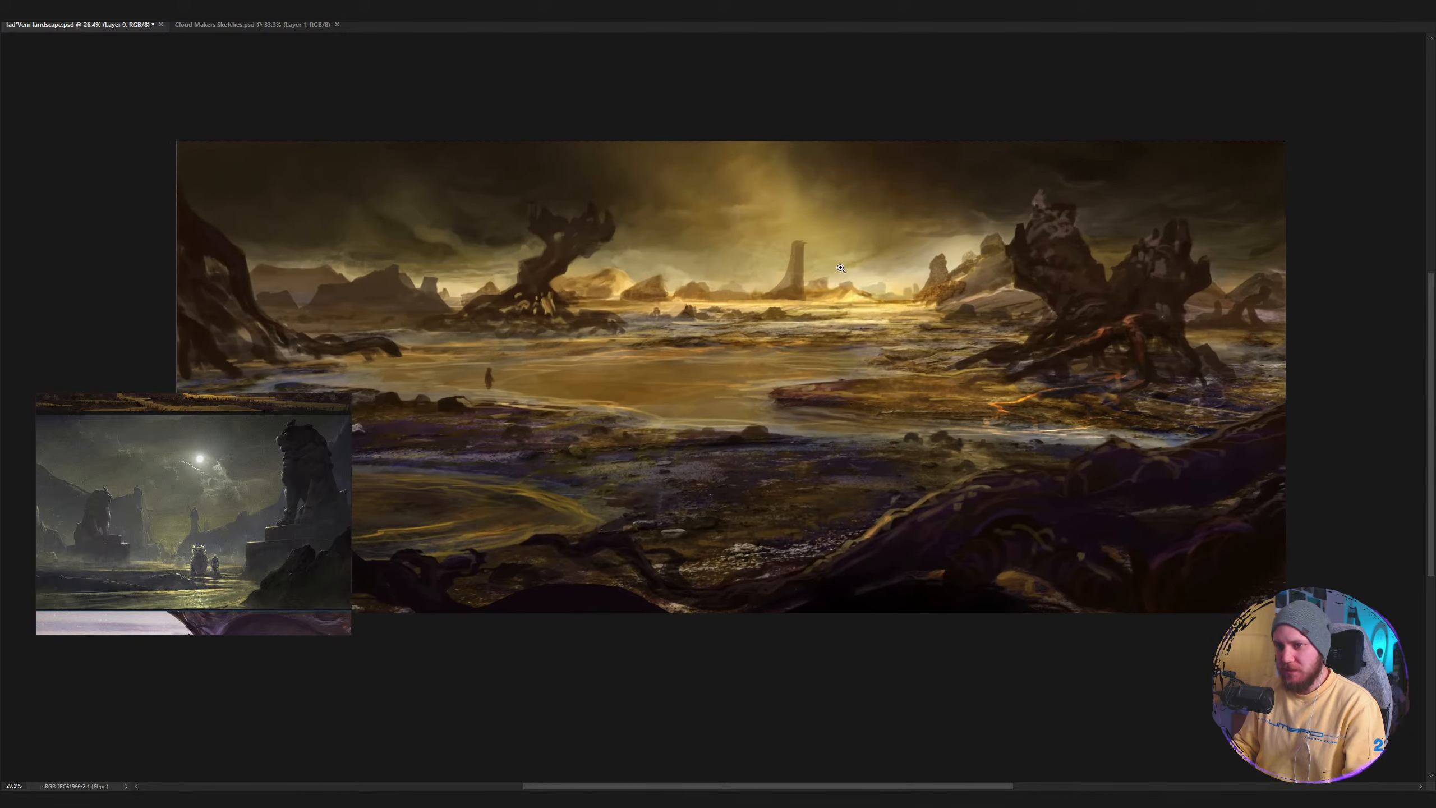
scroll(841, 269, "up", 2)
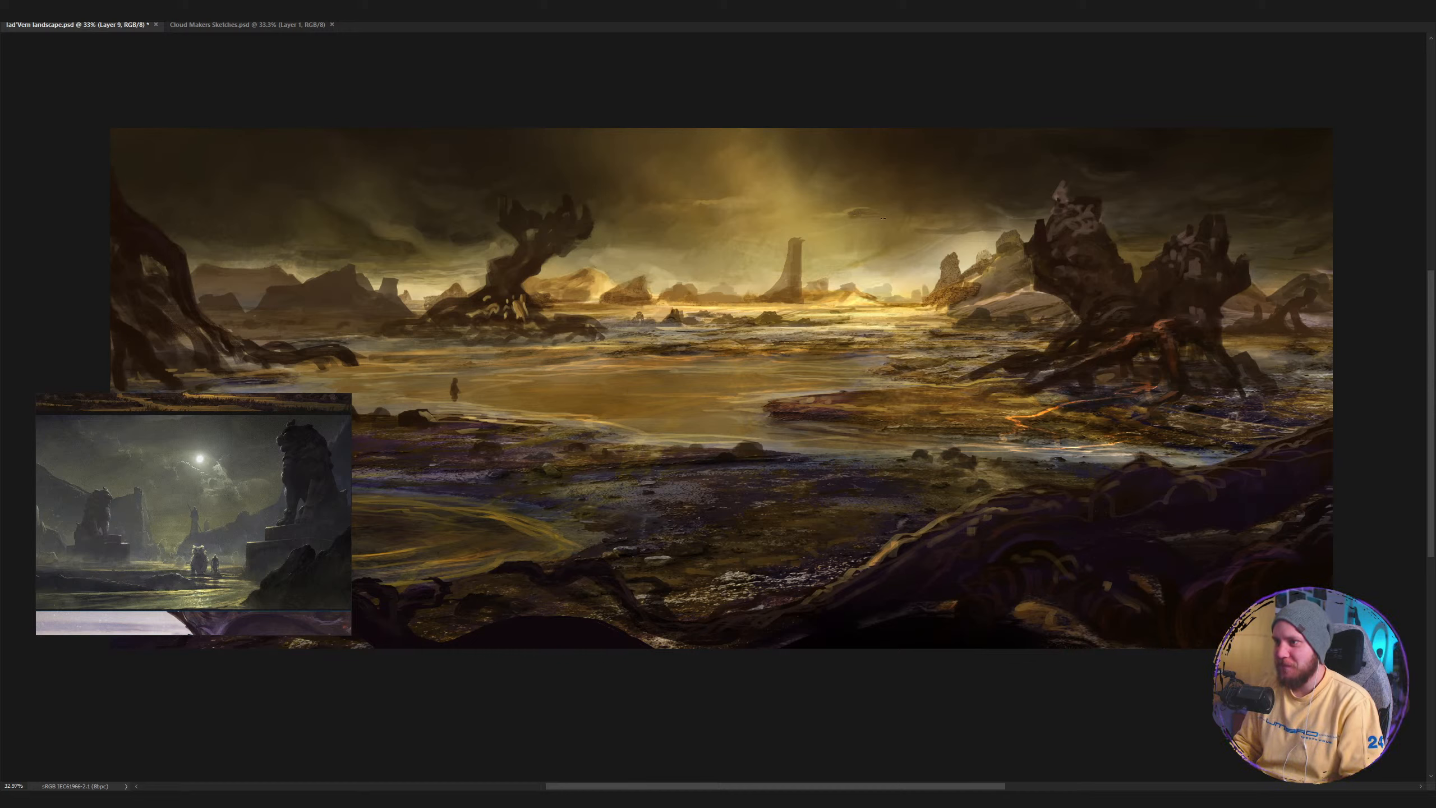
left_click_drag(871, 257, 836, 284)
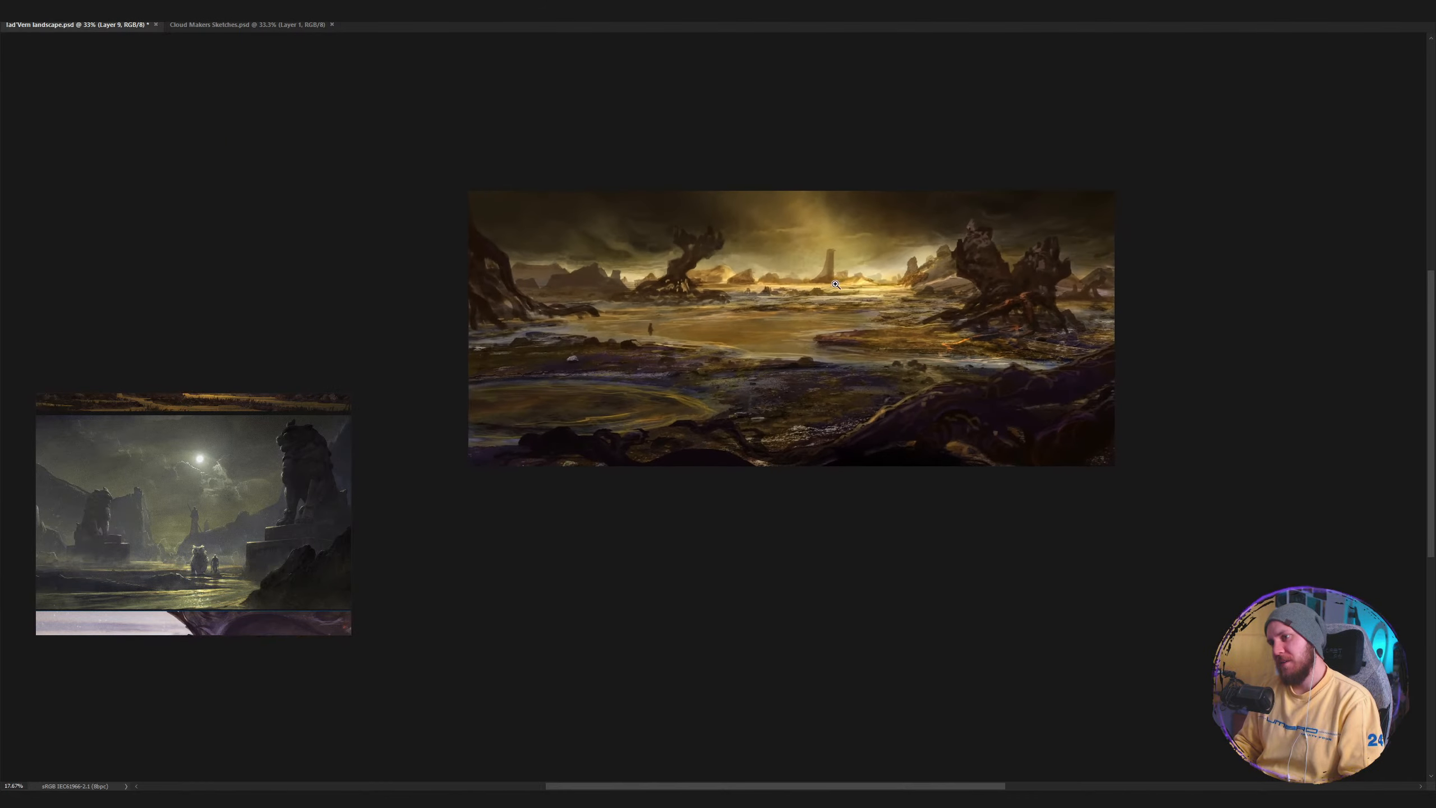
scroll(836, 285, "up", 3)
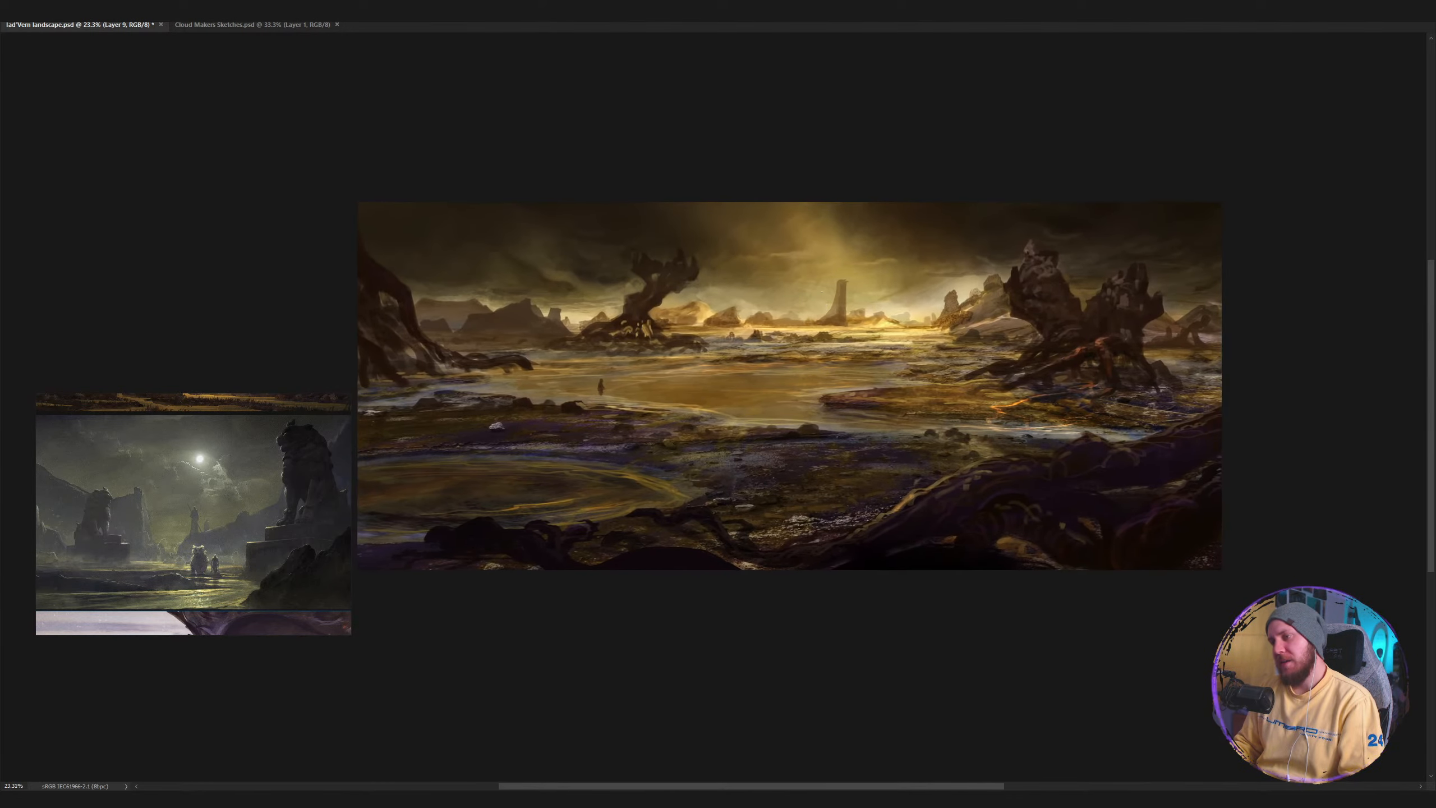
Show the hidden panels, make Layer 4 visible to examine its blue icy water photo up close, and hide that layer again.
key("Tab")
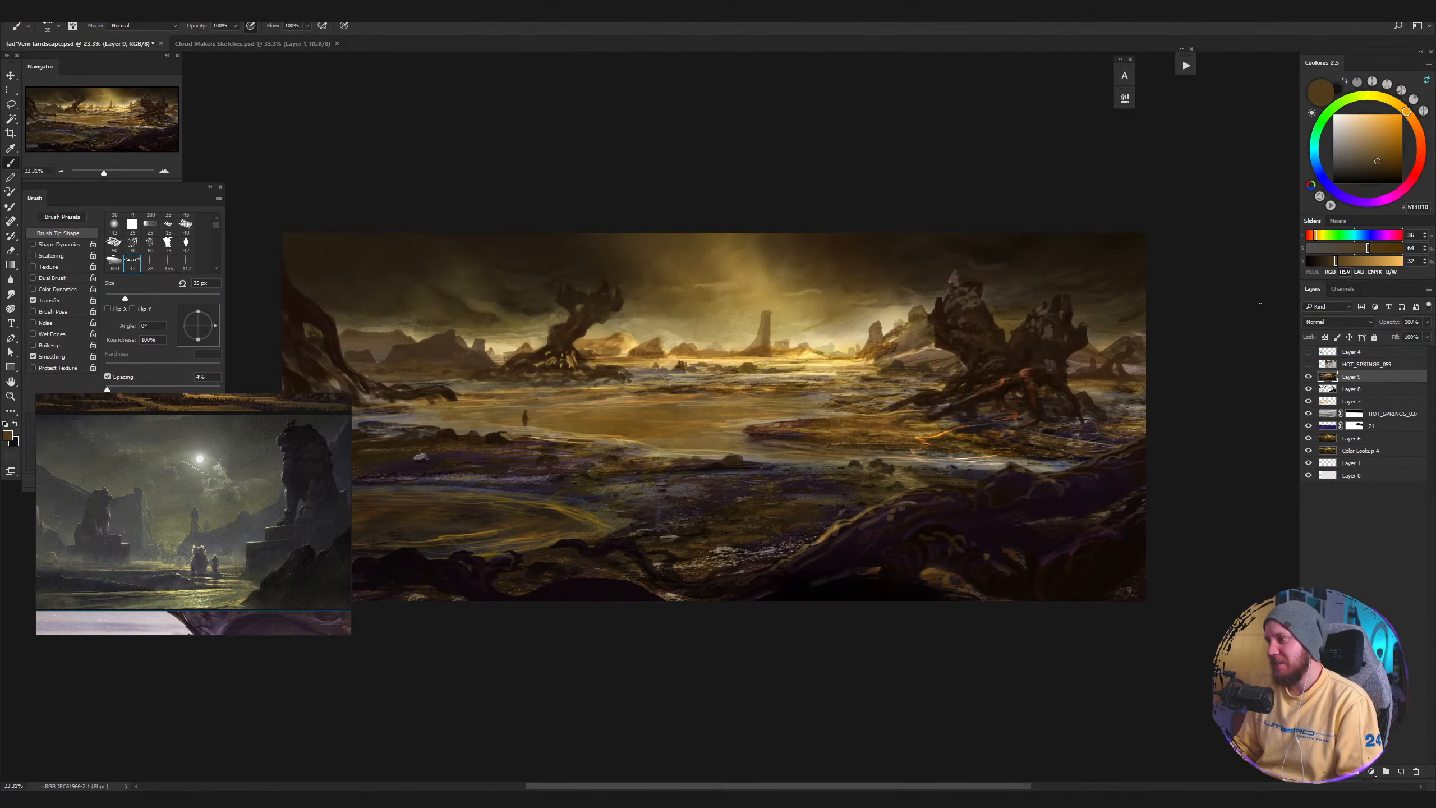
left_click(1309, 352)
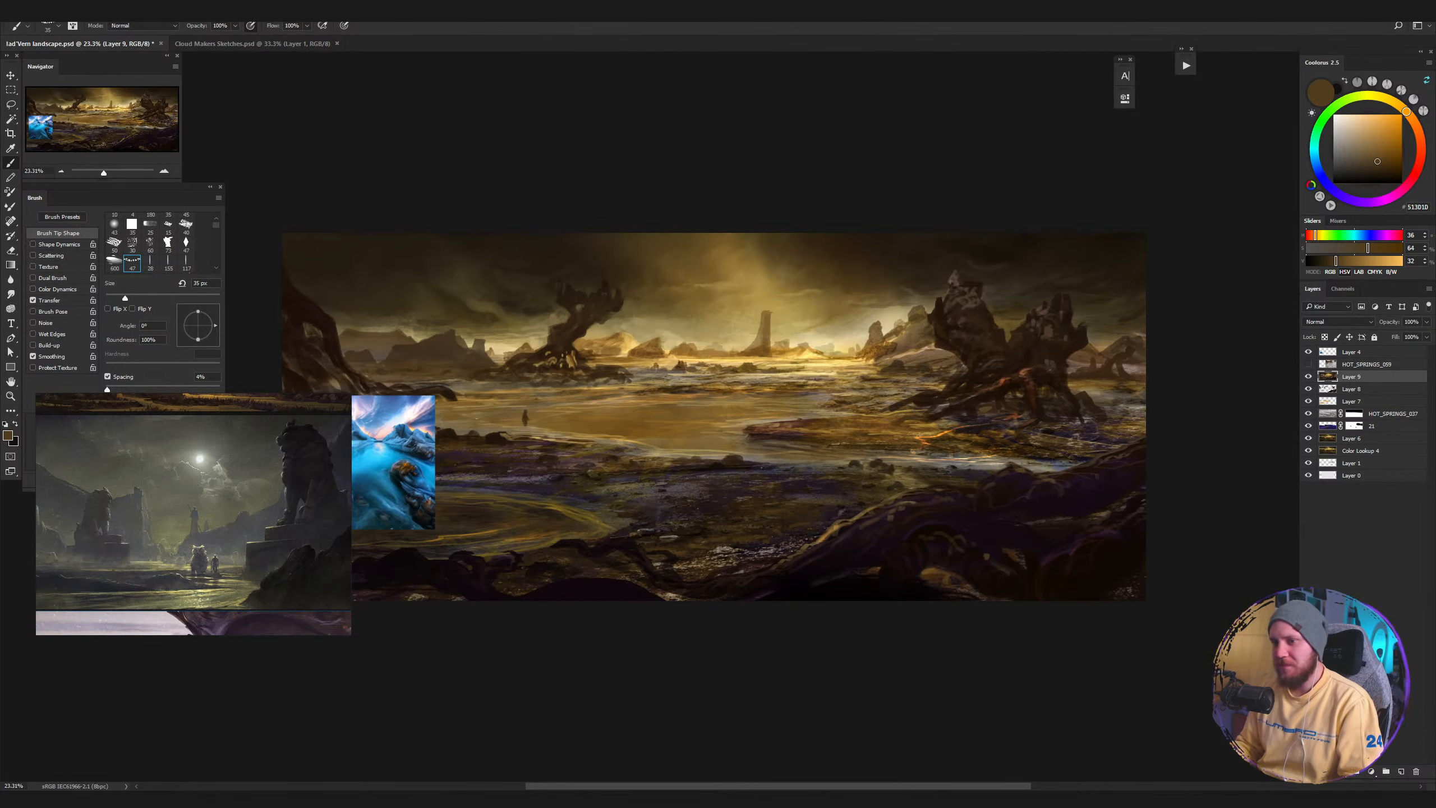
left_click_drag(455, 445, 635, 403)
left_click_drag(536, 421, 575, 442)
key("b")
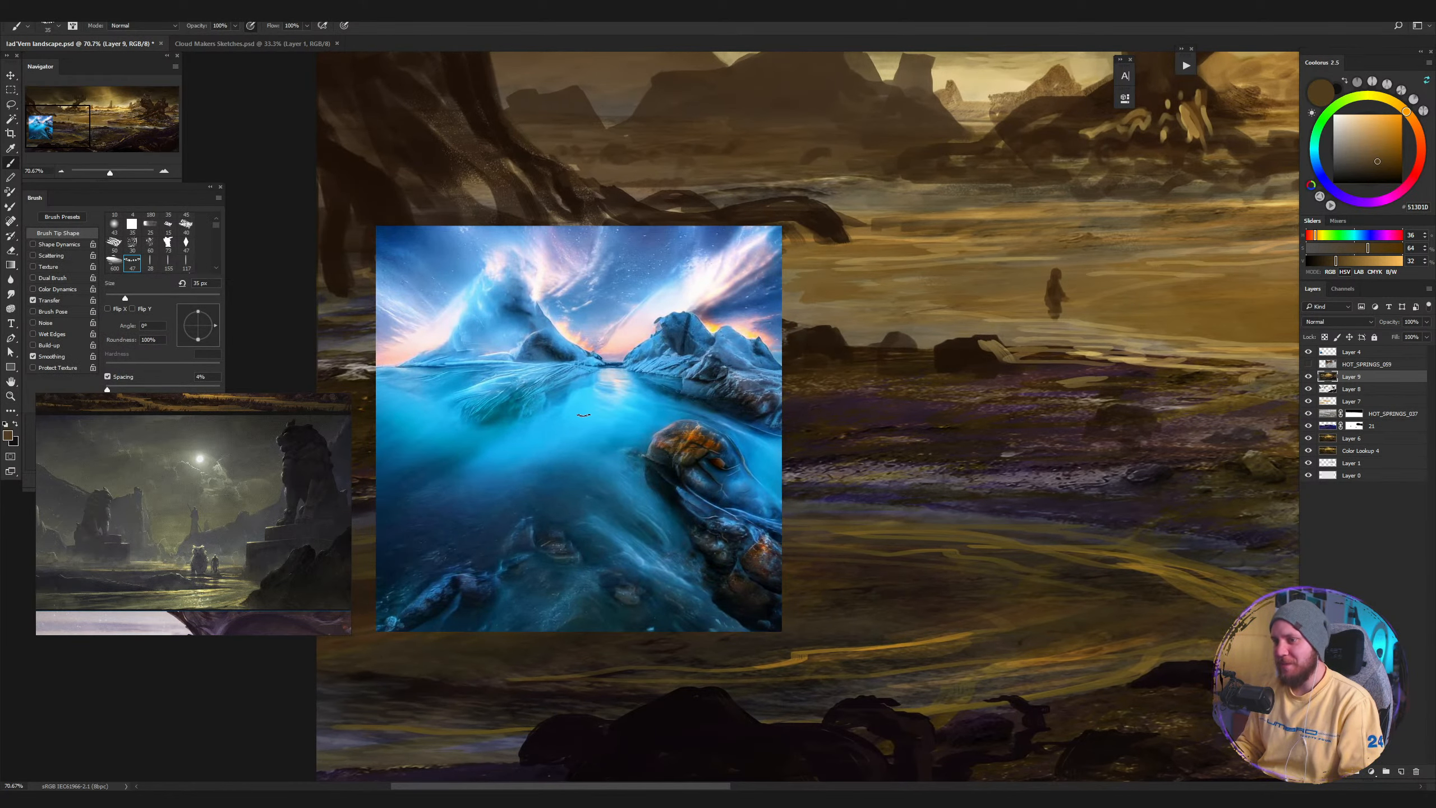
key("z")
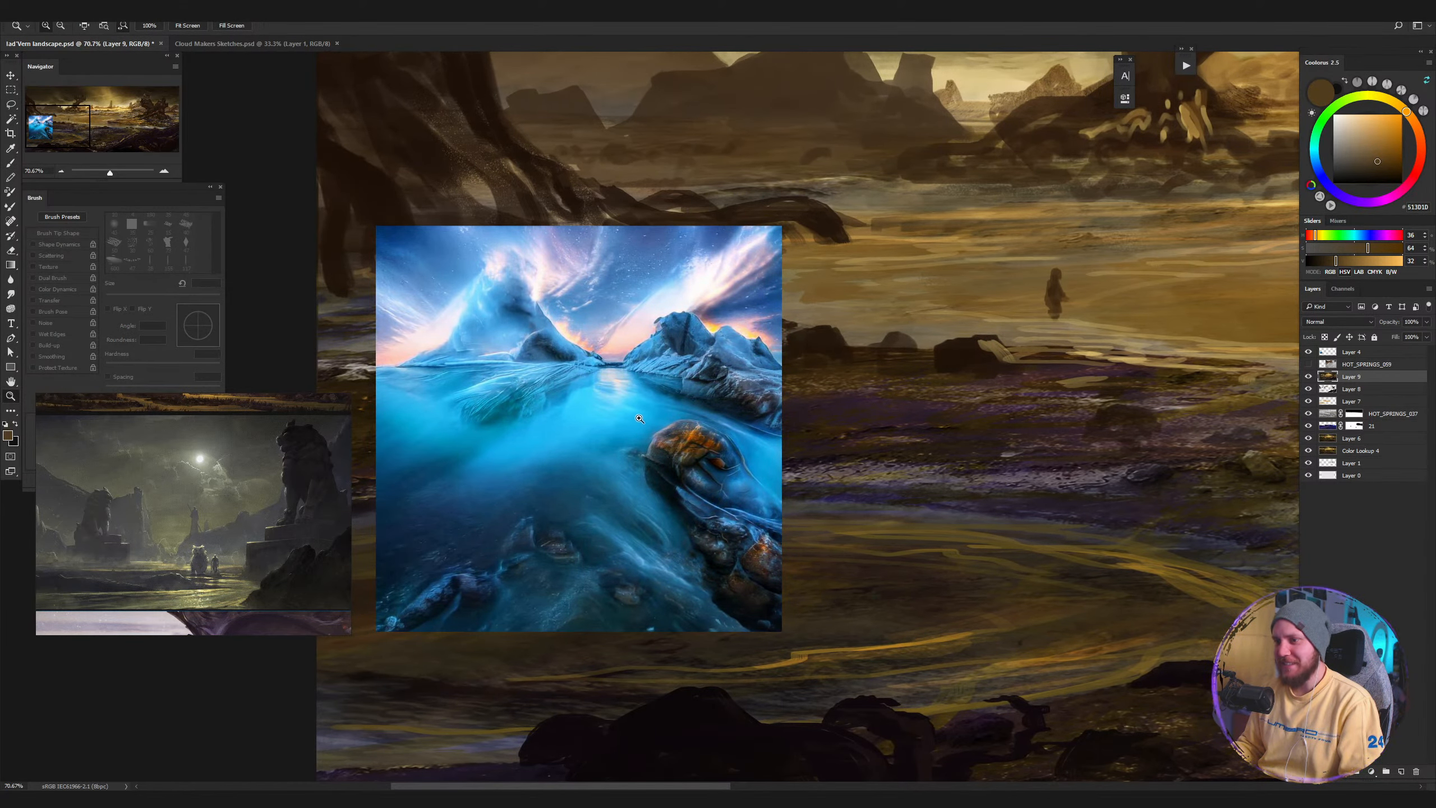
mouse_move(645, 419)
left_mouse_down()
mouse_move(560, 423)
mouse_move(641, 418)
left_mouse_up()
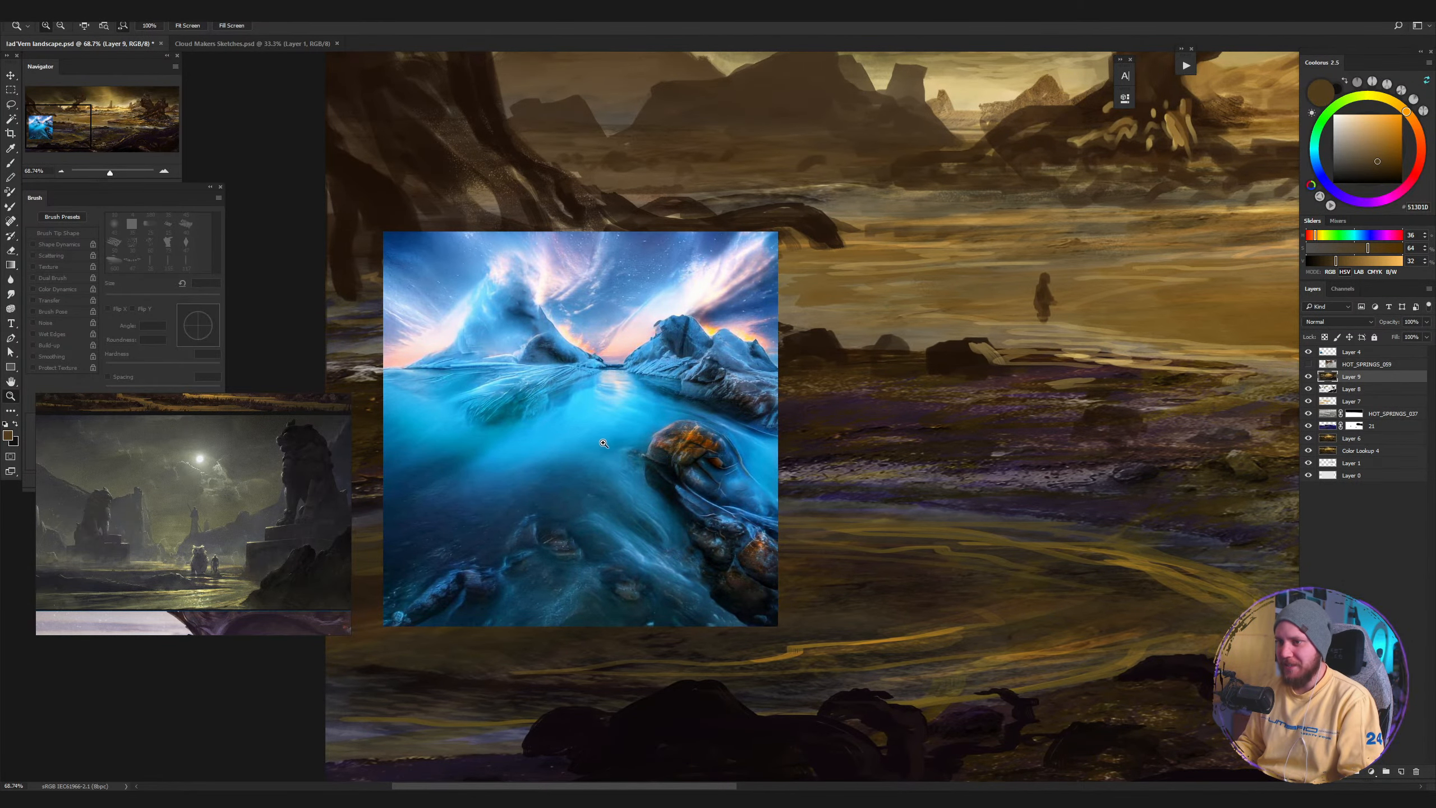
left_click_drag(606, 443, 563, 448)
key("b")
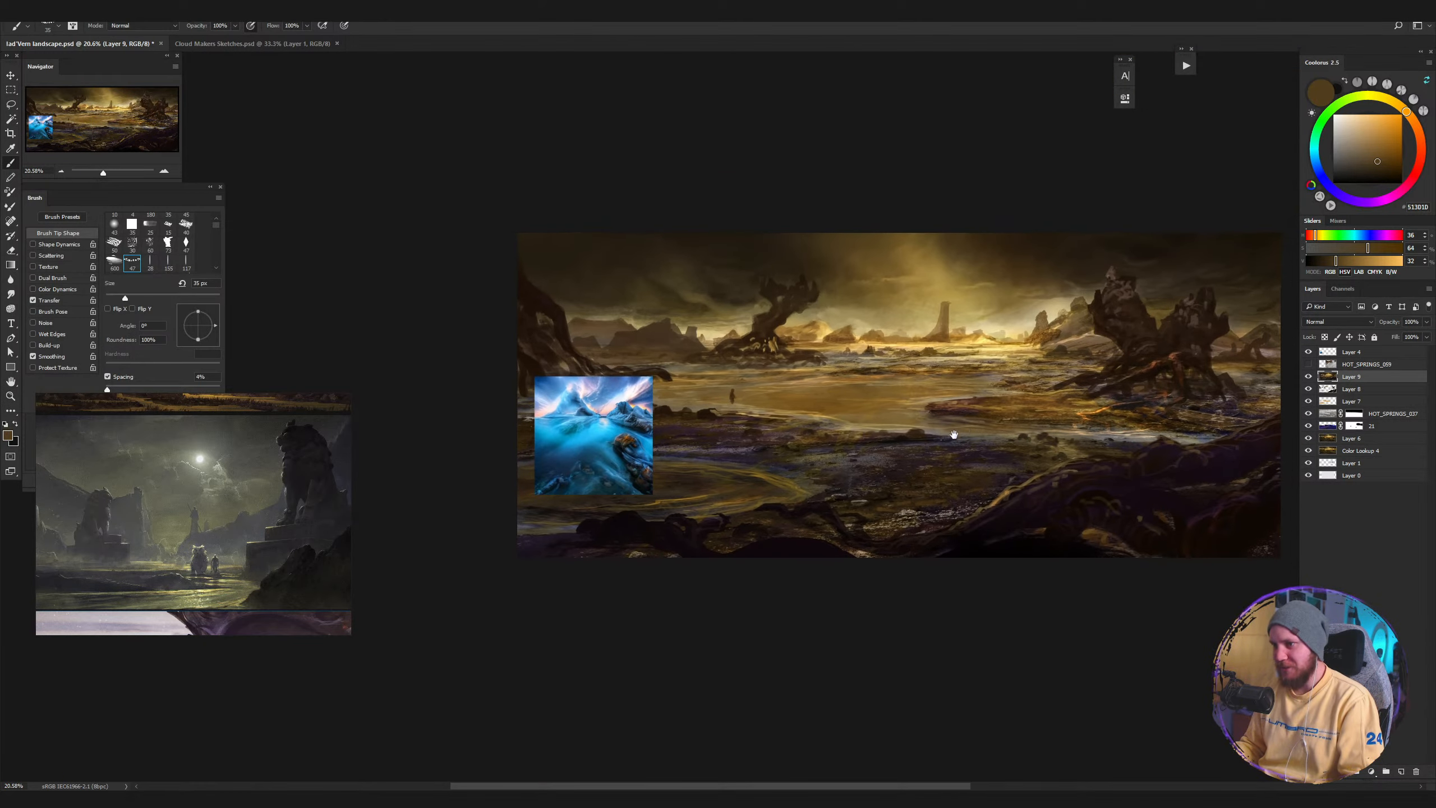
left_click_drag(979, 401, 889, 440)
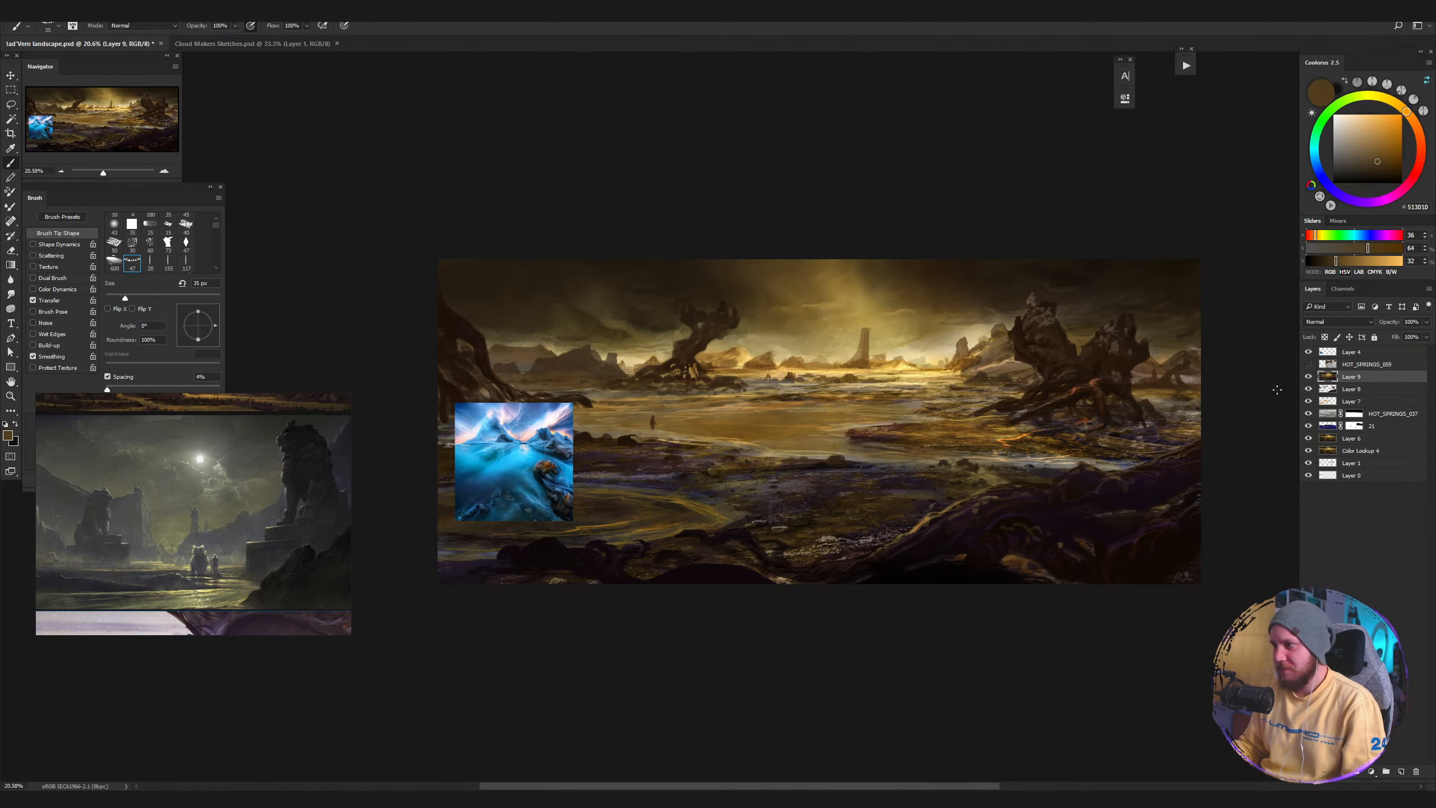
left_click(1309, 351)
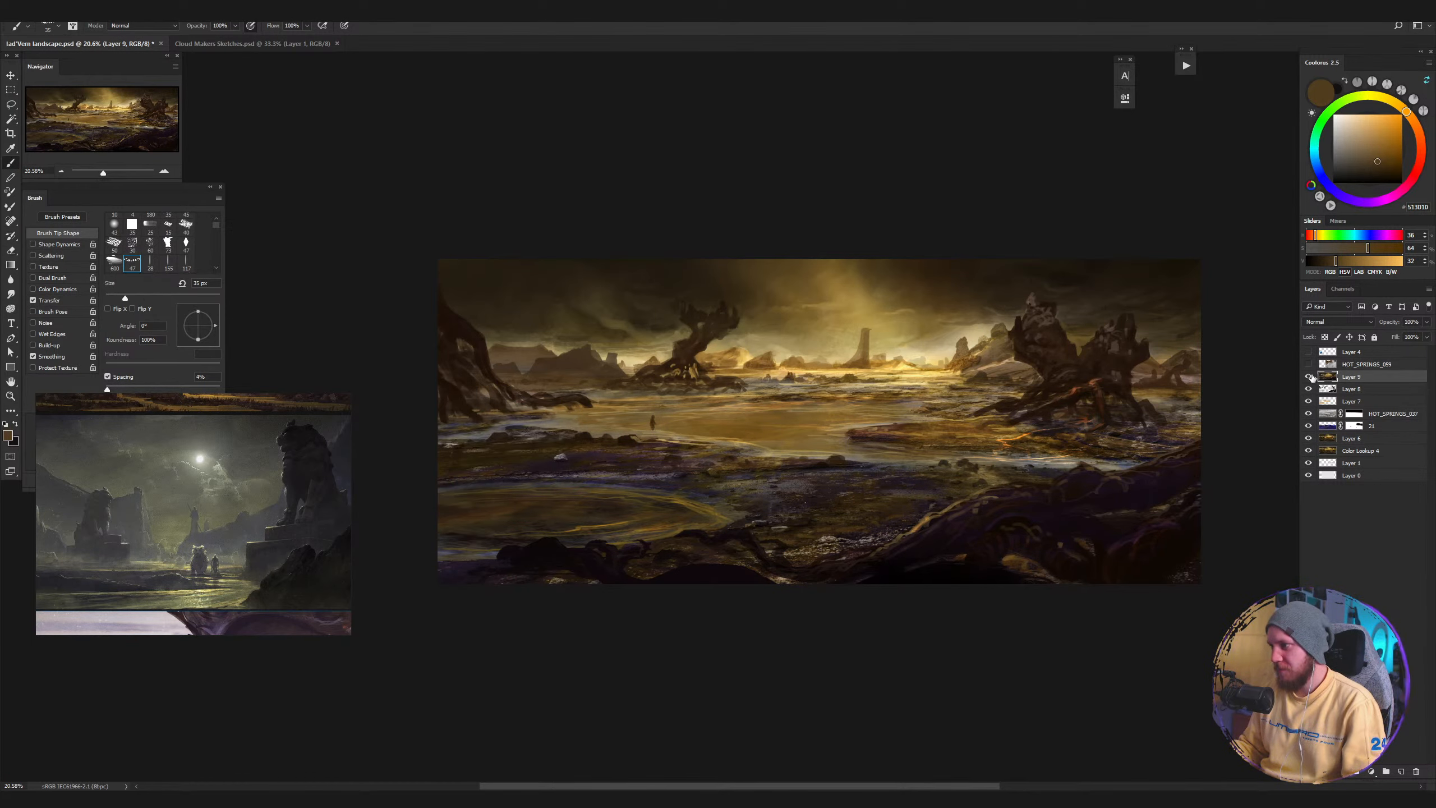
Toggle the visibility of Layer 9 repeatedly to compare the painting with and without its brushwork, leaving it visible.
left_click_drag(1145, 469, 1110, 455)
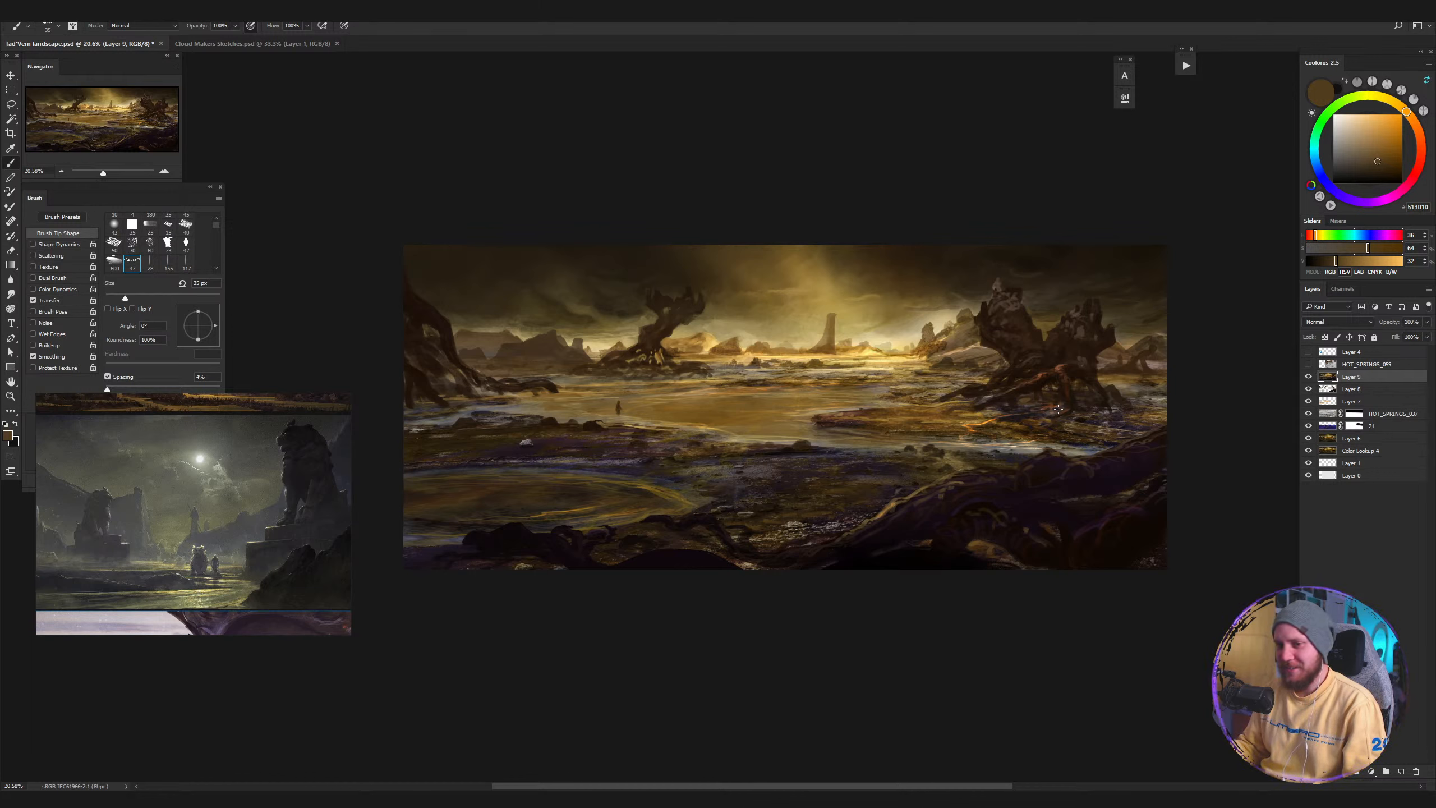
left_click(1308, 378)
left_click(1309, 378)
left_click(1308, 378)
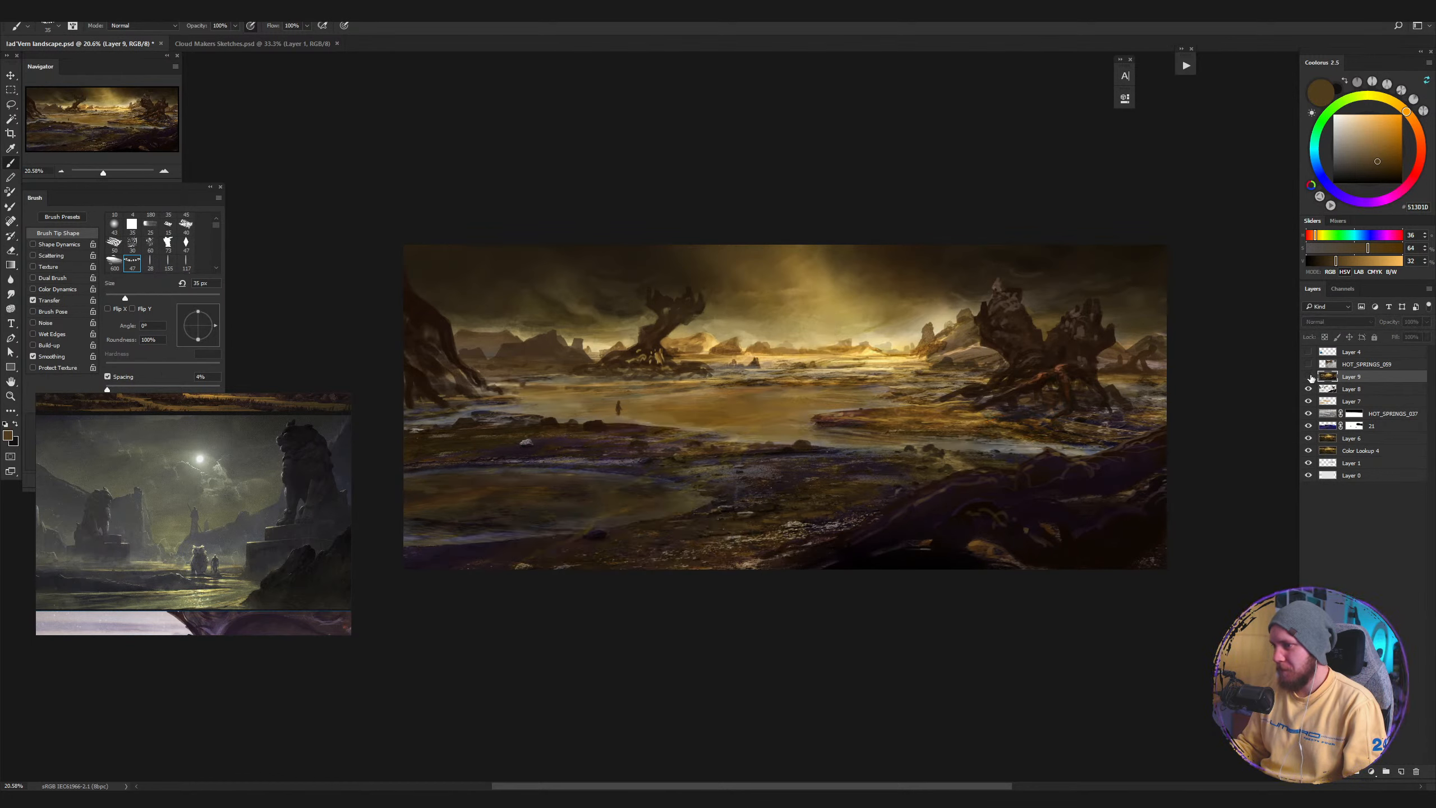
left_click(1308, 377)
left_click(1309, 377)
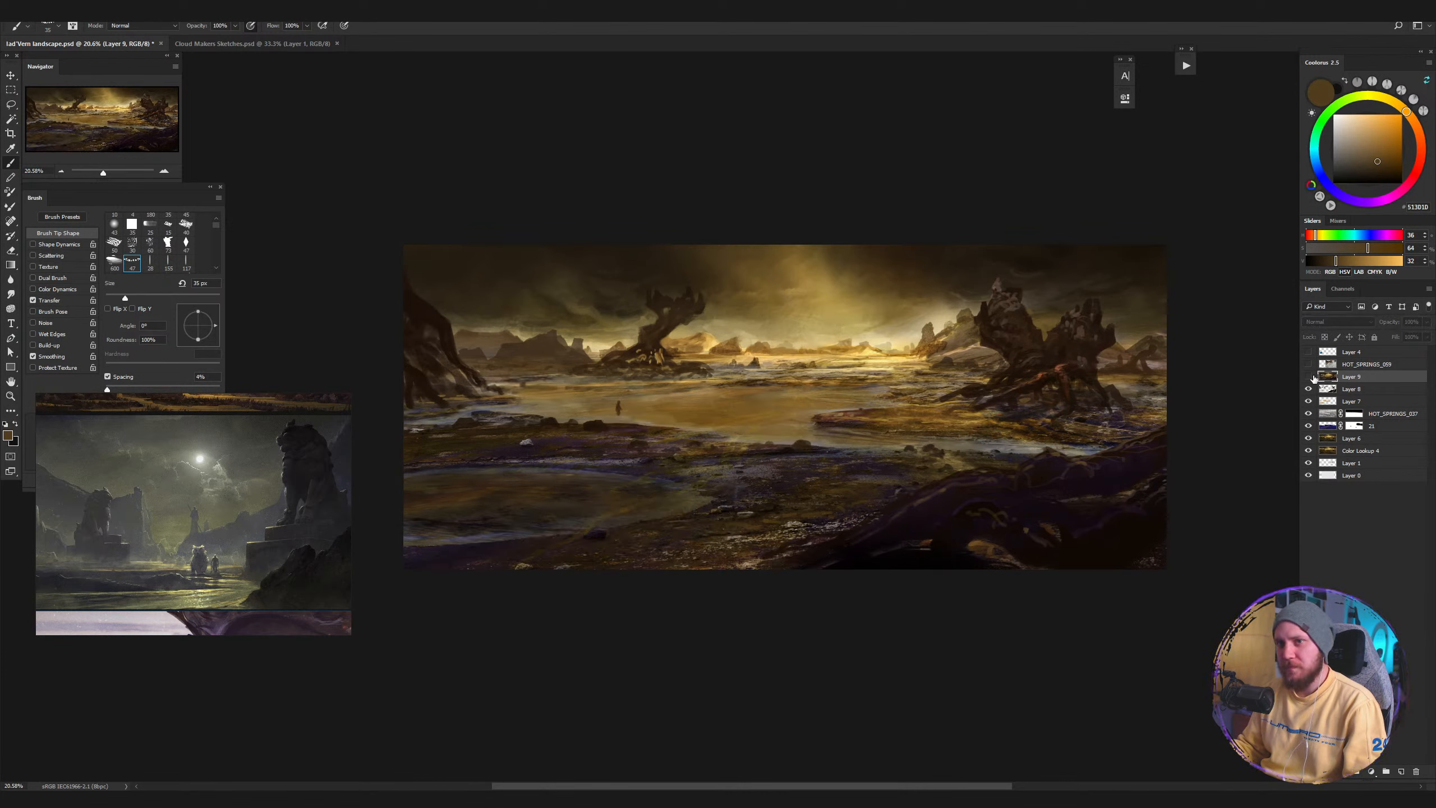
left_click(1309, 377)
left_click(1308, 378)
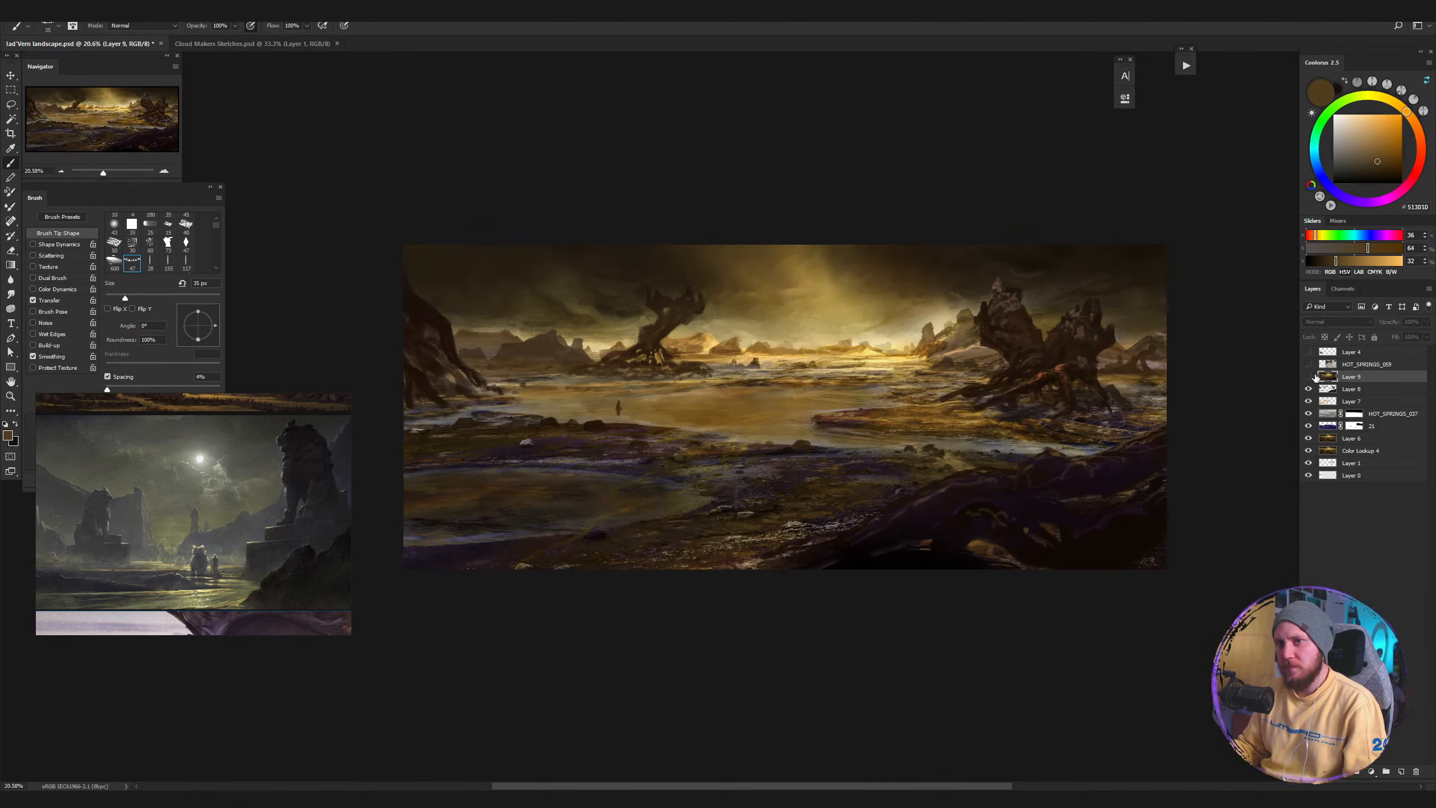
left_click(1308, 377)
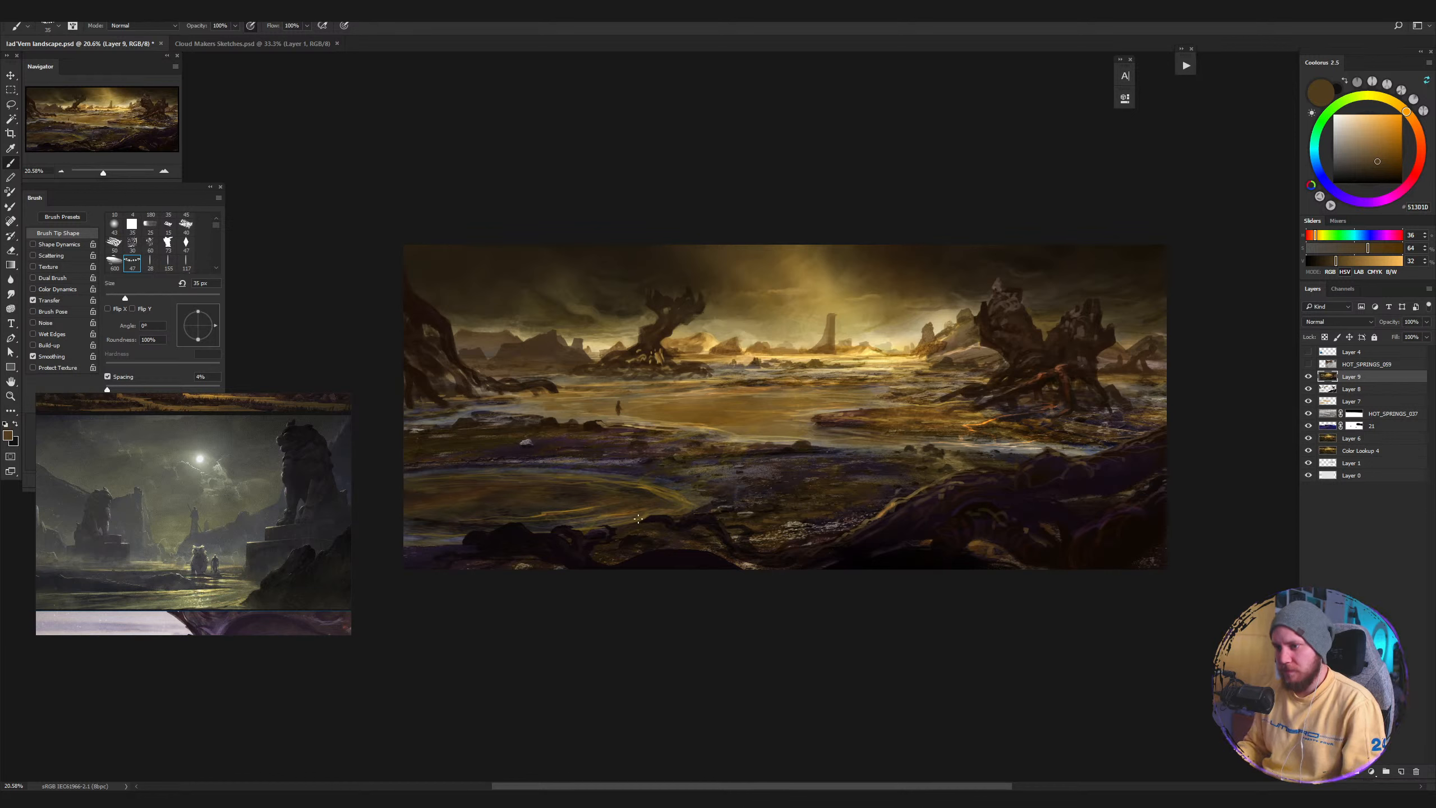
Enlarge the brush to 74 px and sample a dark brown from the foreground below the swamp pool.
key("bracketright")
key("bracketright")
key("bracketright")
key("bracketright")
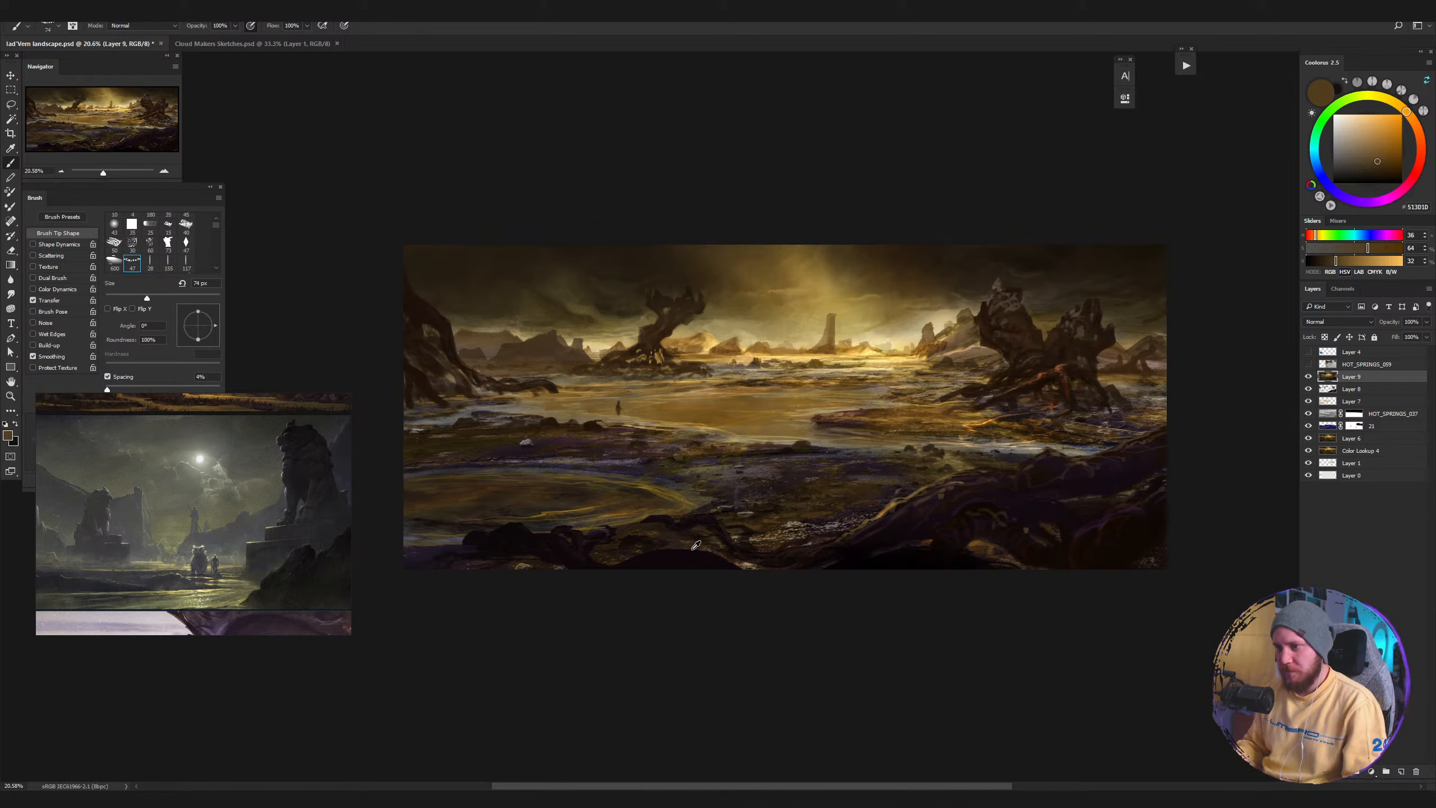
left_click(681, 542, "alt")
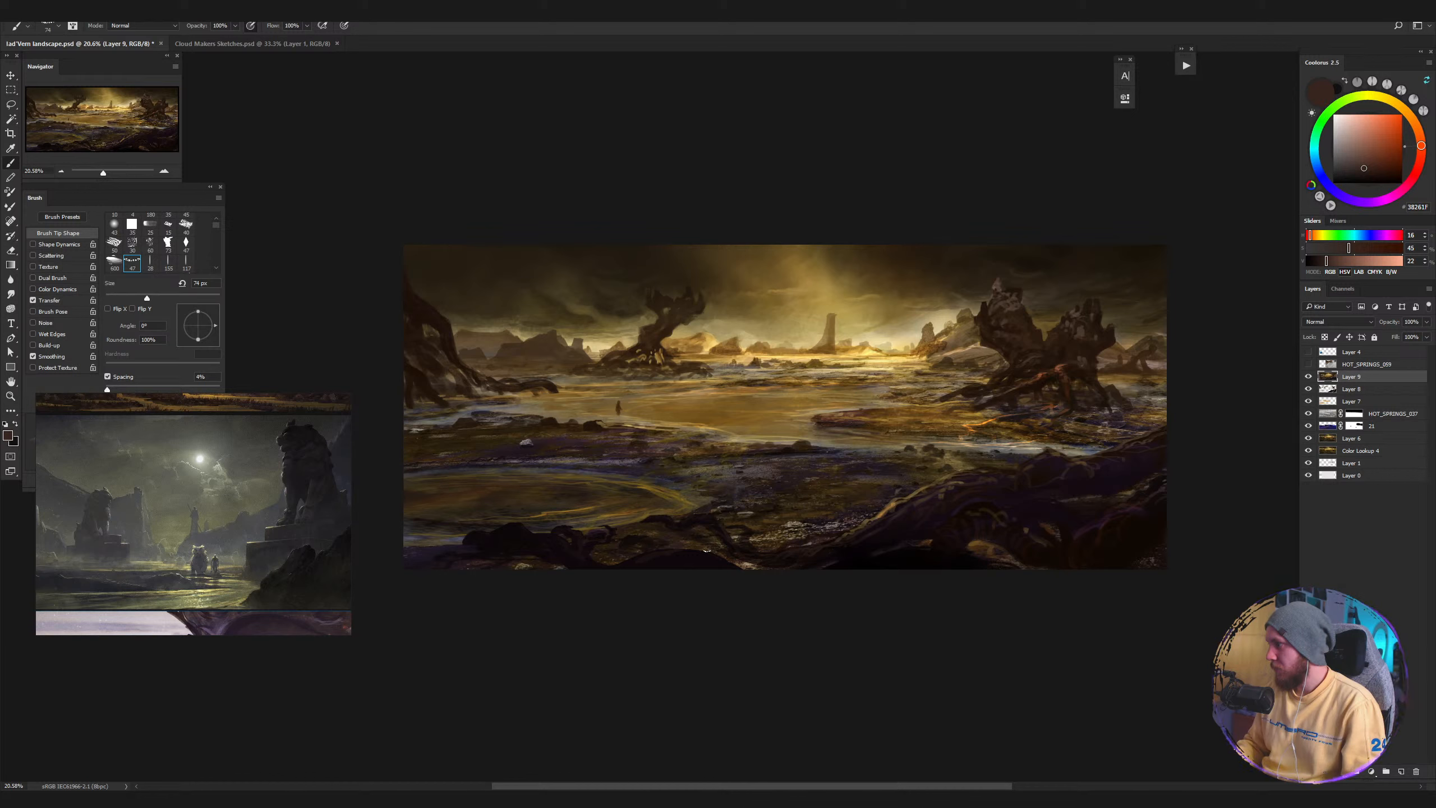
Touch up the foreground with dark brown, reduce the brush to 55 px, and sample golden-brown and near-black tones from the large roots.
left_click_drag(749, 514, 746, 522)
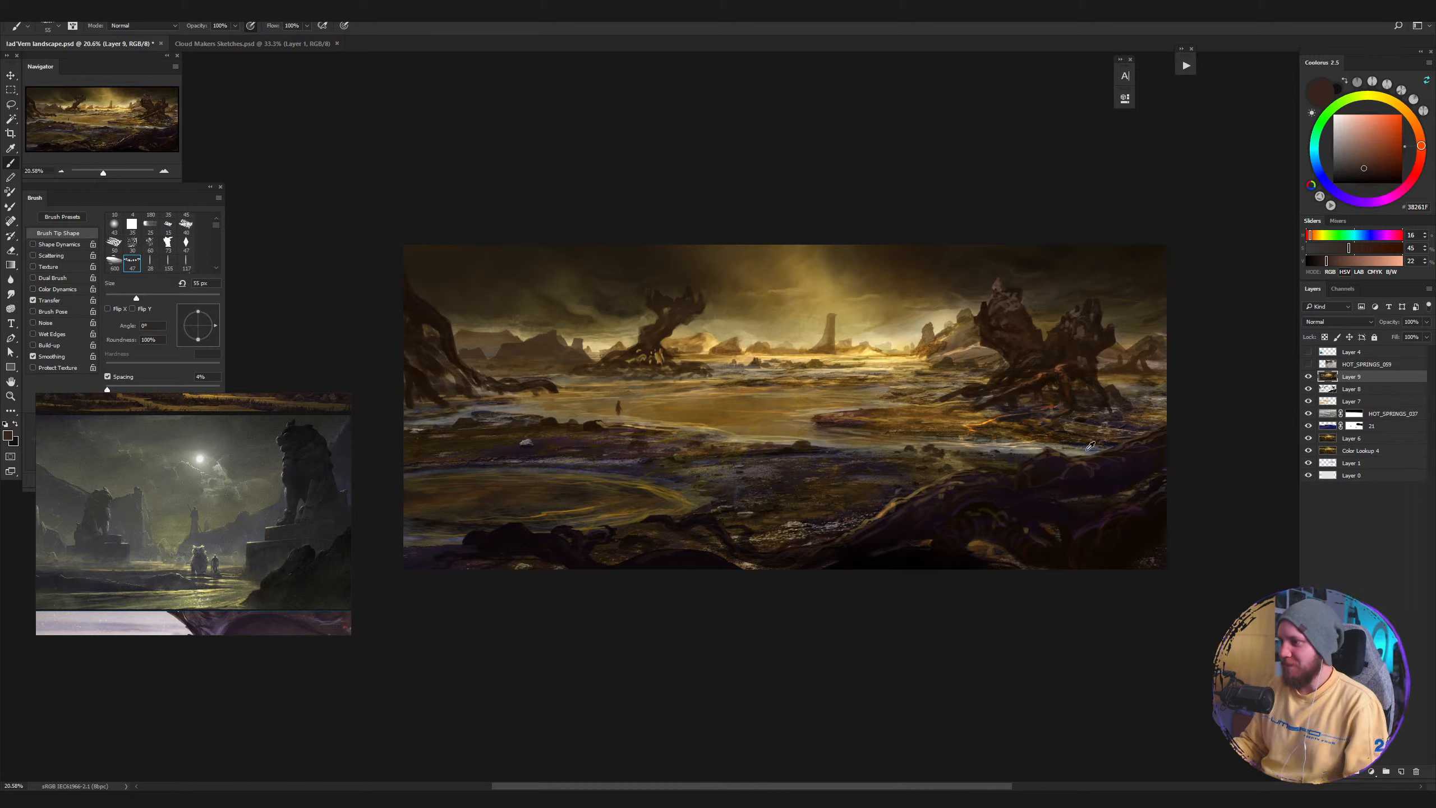
left_click(985, 547, "alt")
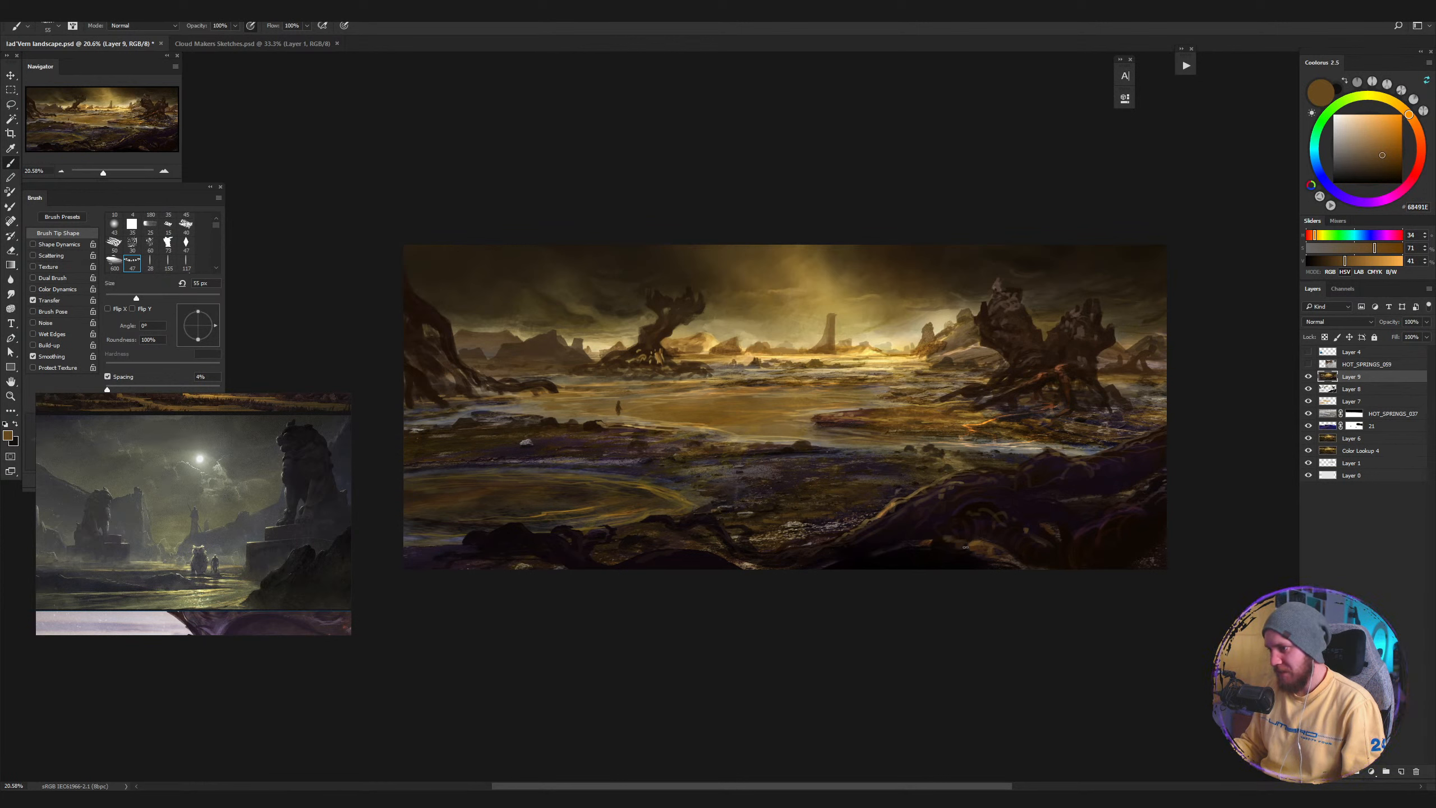
left_click(952, 544, "alt")
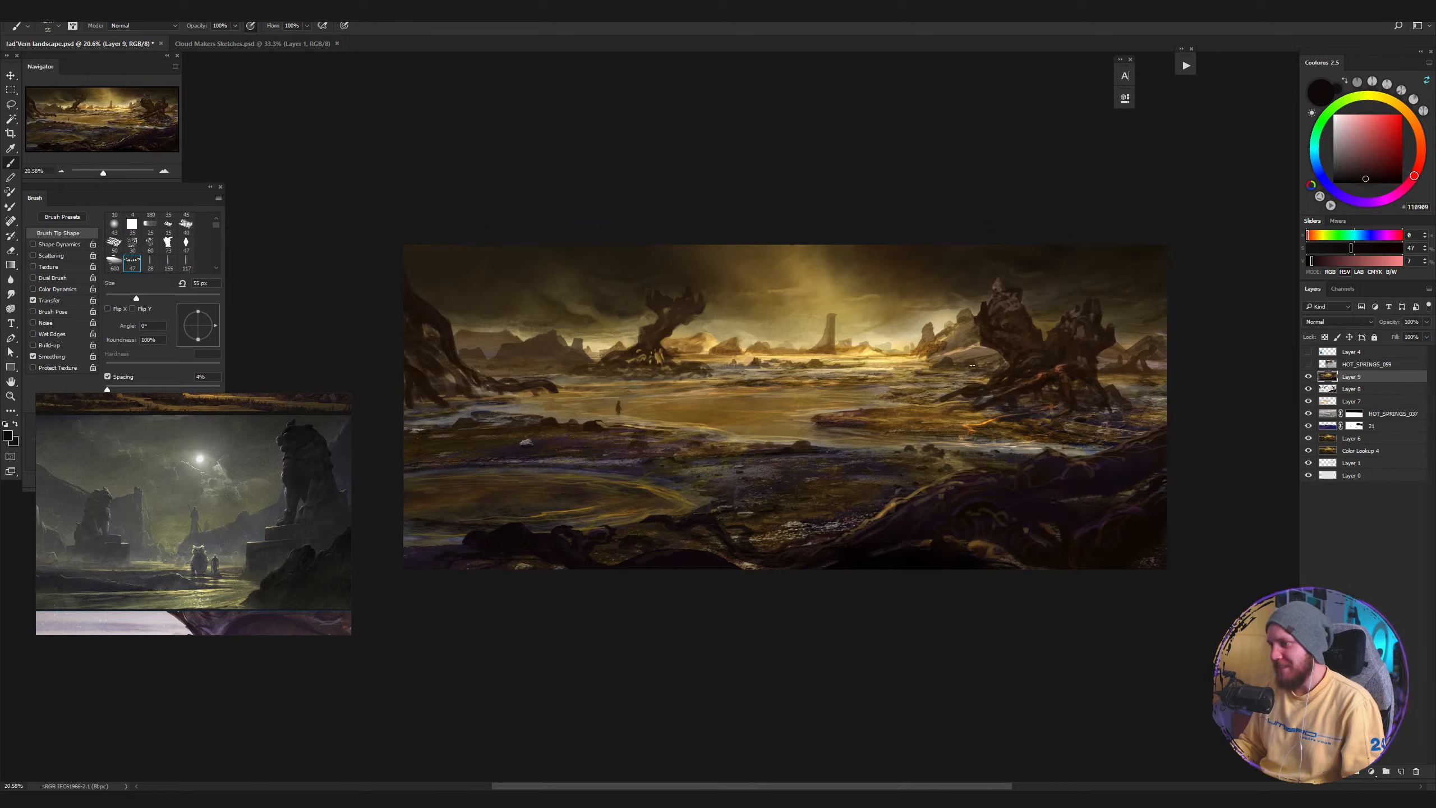
Sample dark brown and muted purple-black tones around the base and shoreline of the large twisted rock formation for touch-ups.
left_click(1009, 396, "alt")
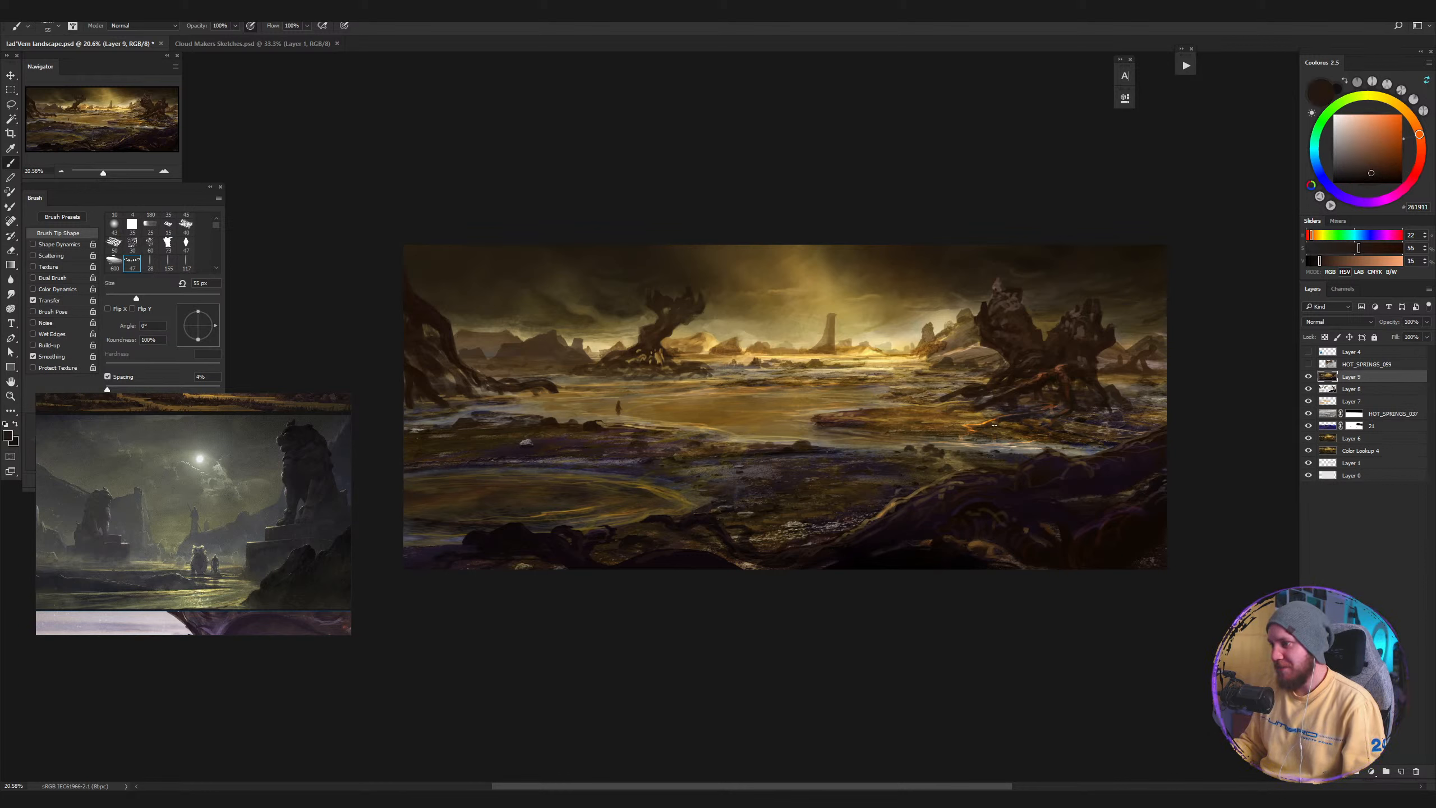
left_click(994, 424, "alt")
left_click(999, 421, "alt")
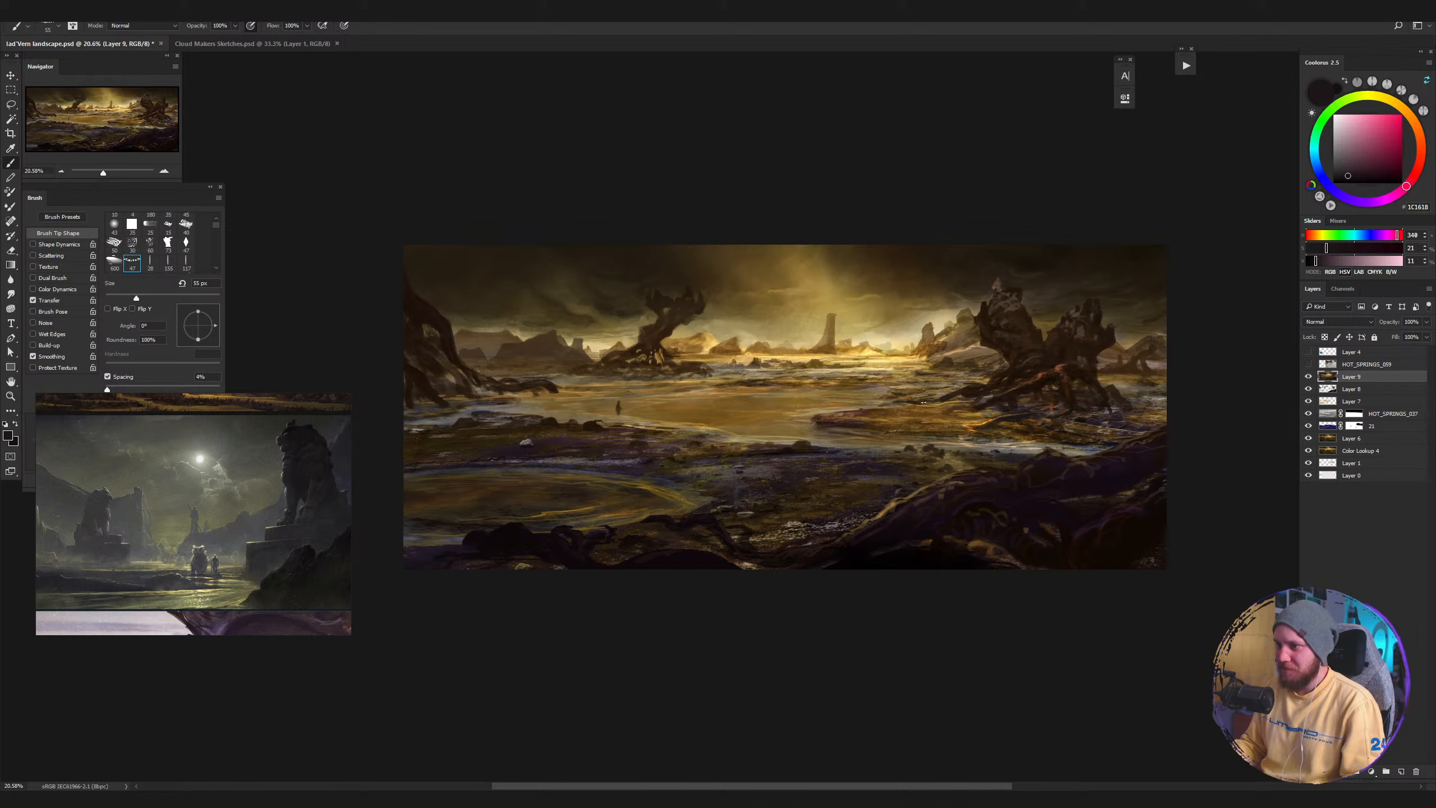
left_click(969, 390, "alt")
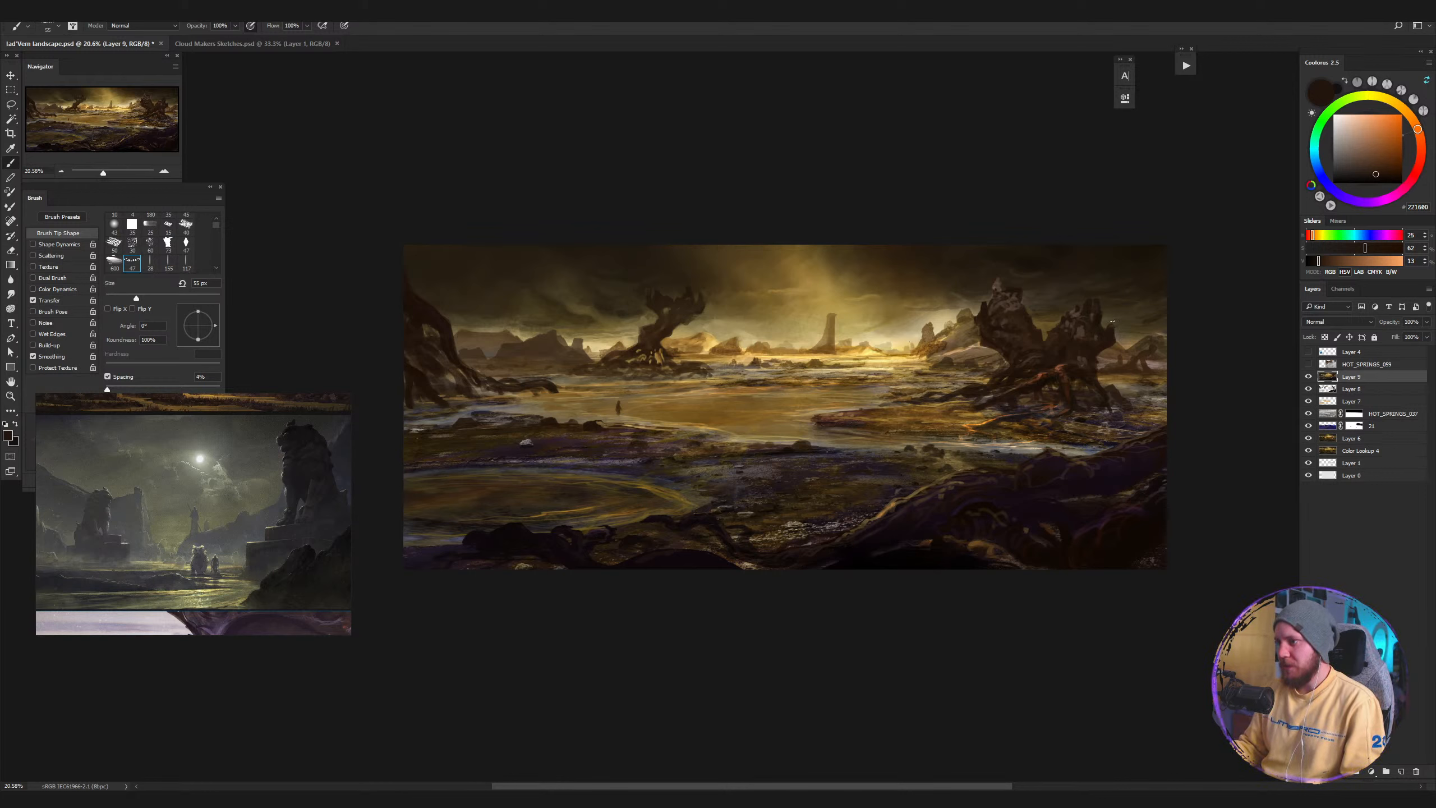
Refine the large foreground root mass using near-black purple, golden-brown and dark reddish tones sampled from its surface.
left_click(1053, 509, "alt")
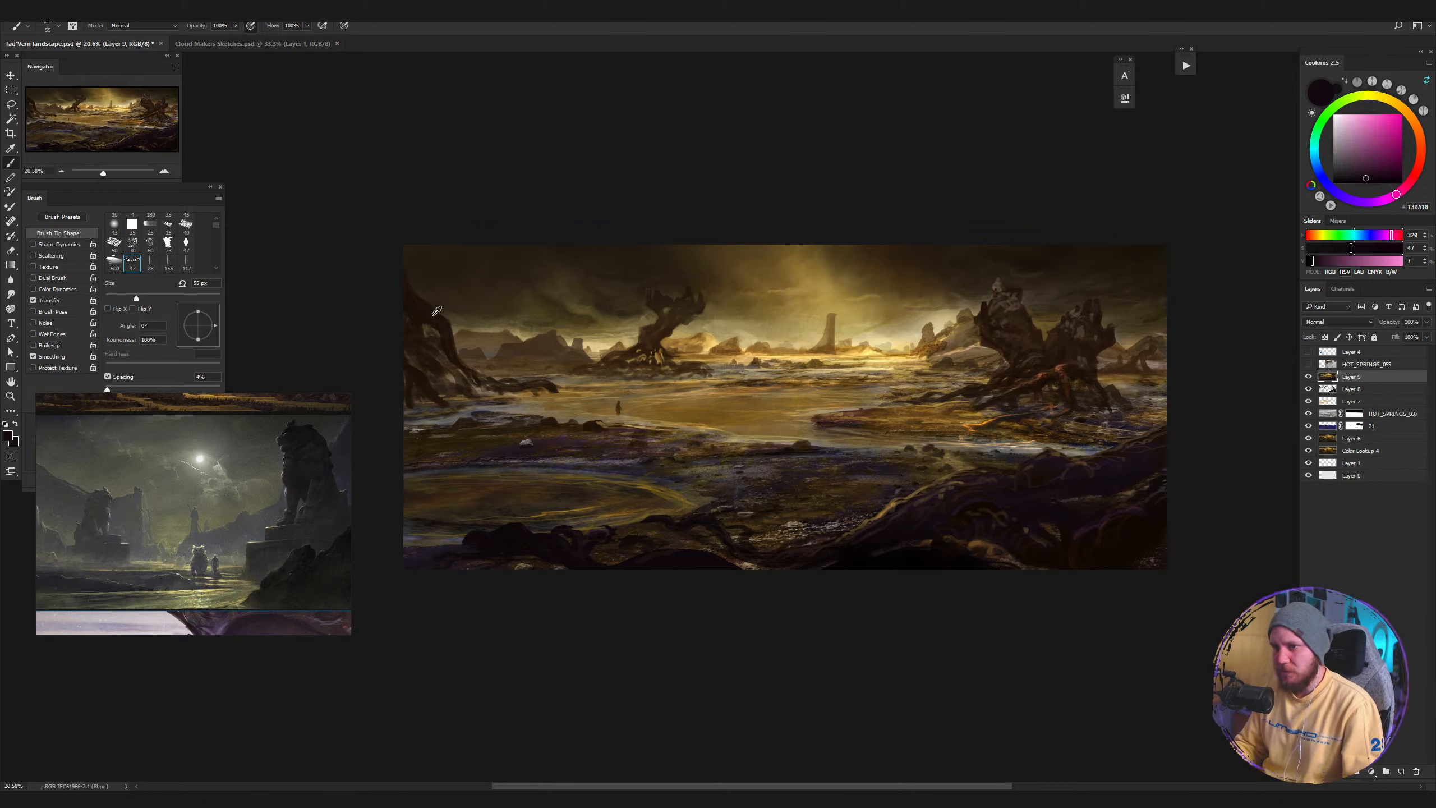
left_click(1117, 473, "alt")
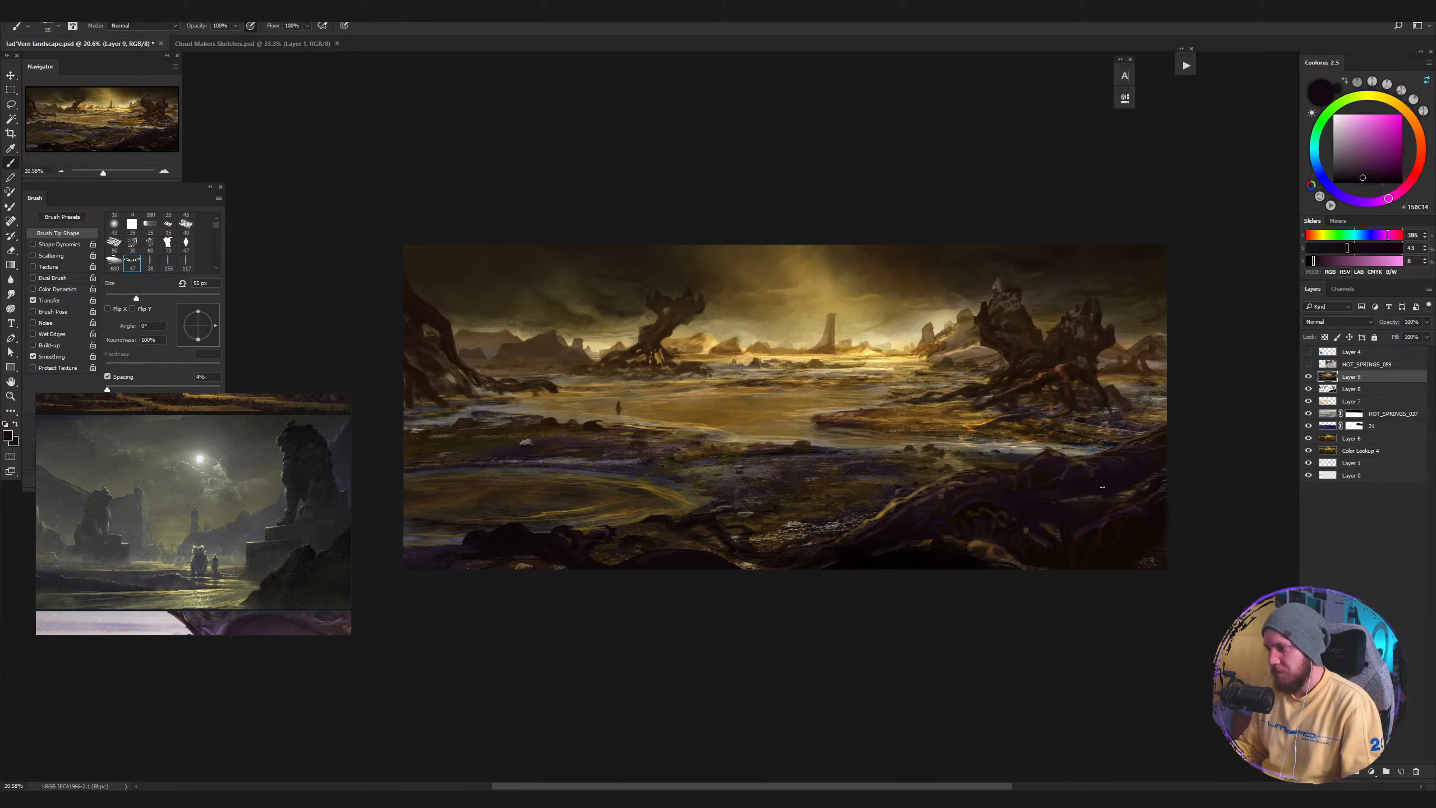
left_click(1113, 491, "alt")
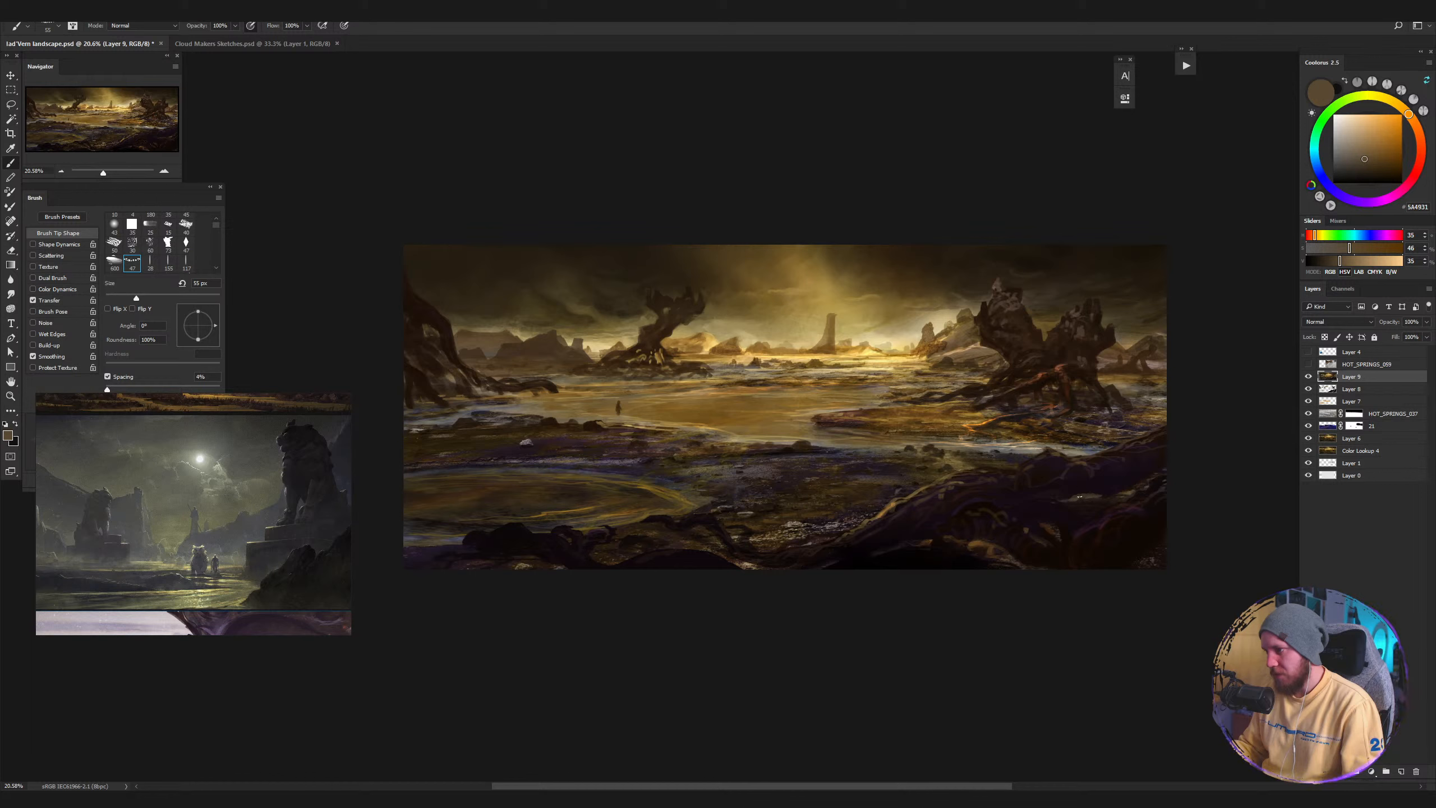
left_click(1094, 491, "alt")
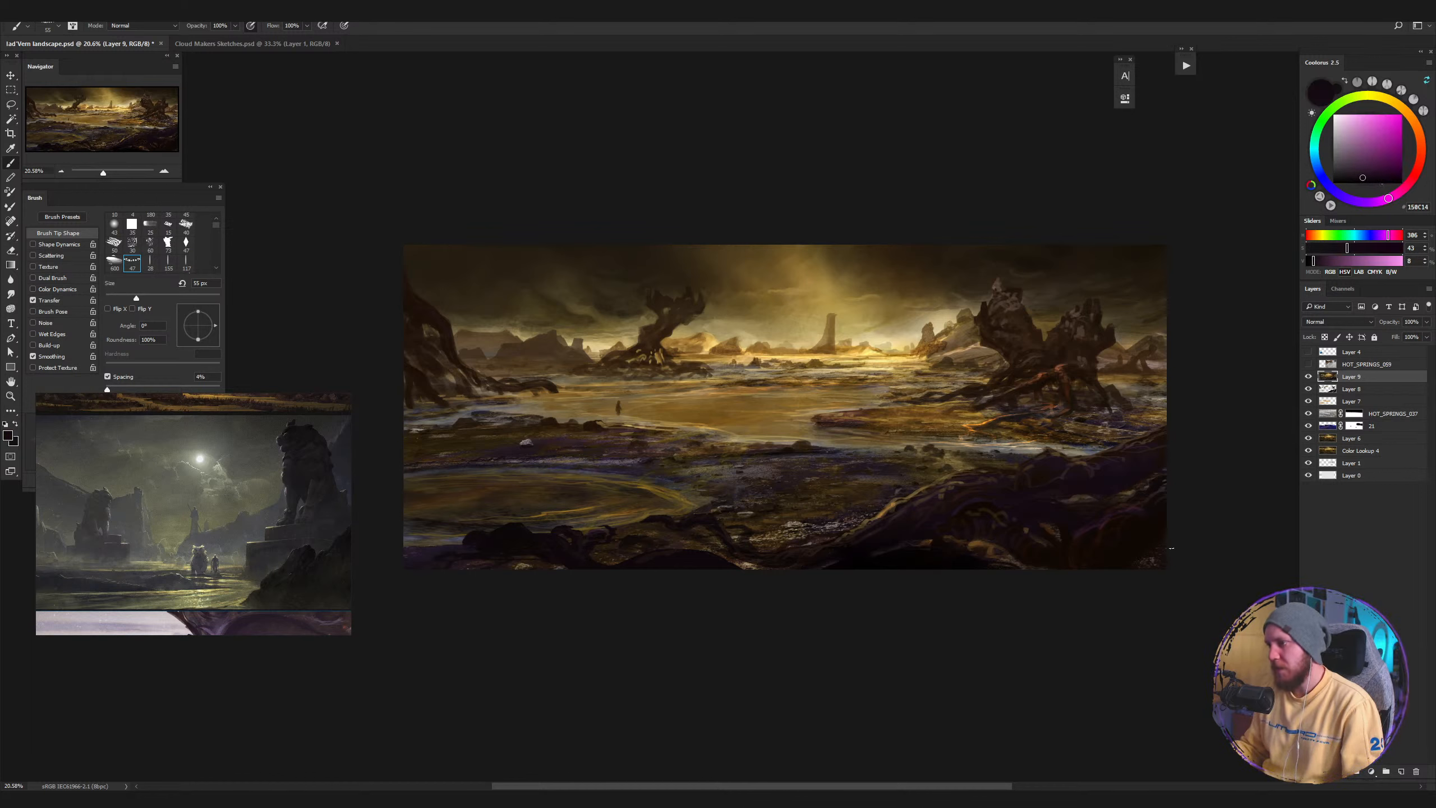
left_click(1146, 561, "alt")
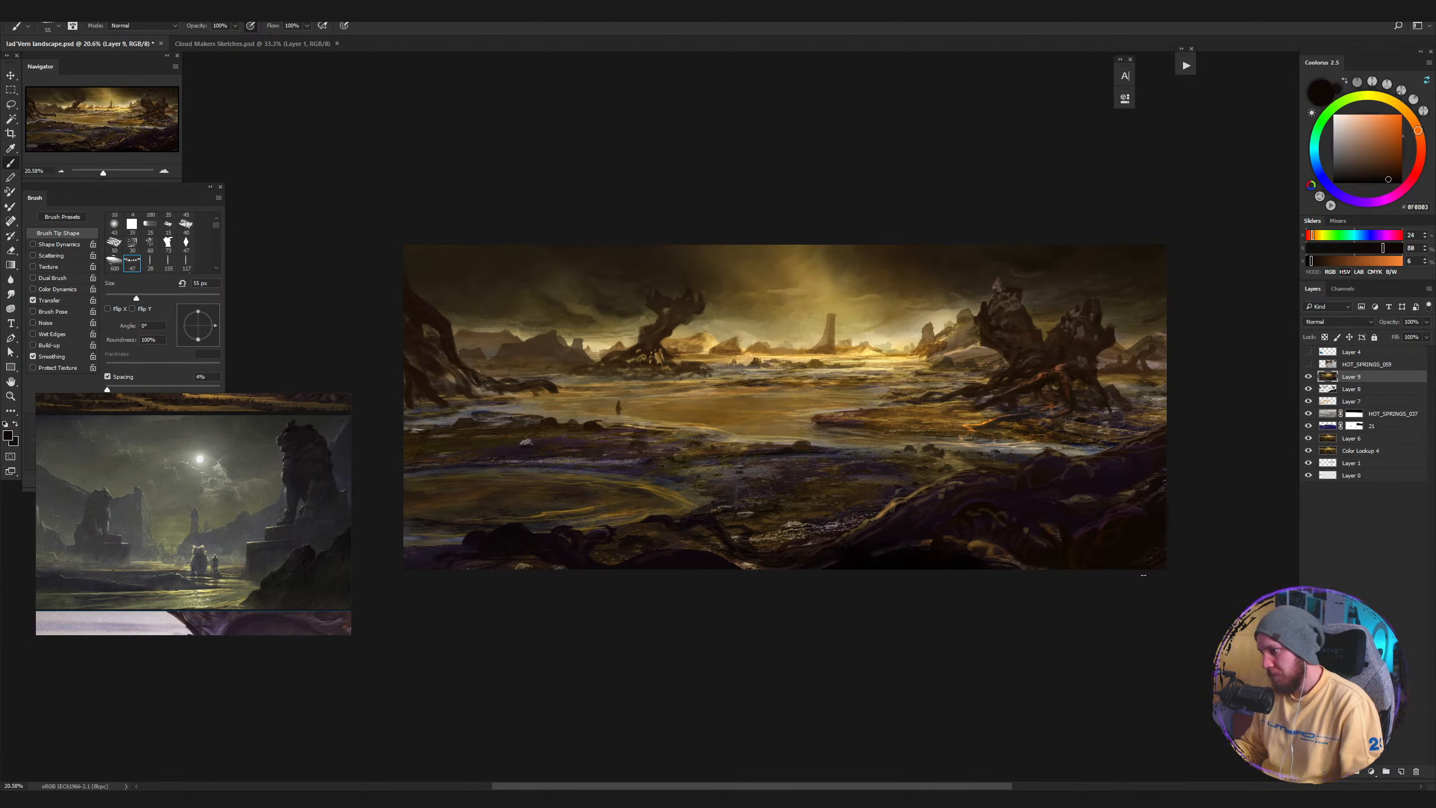
left_click(983, 537, "alt")
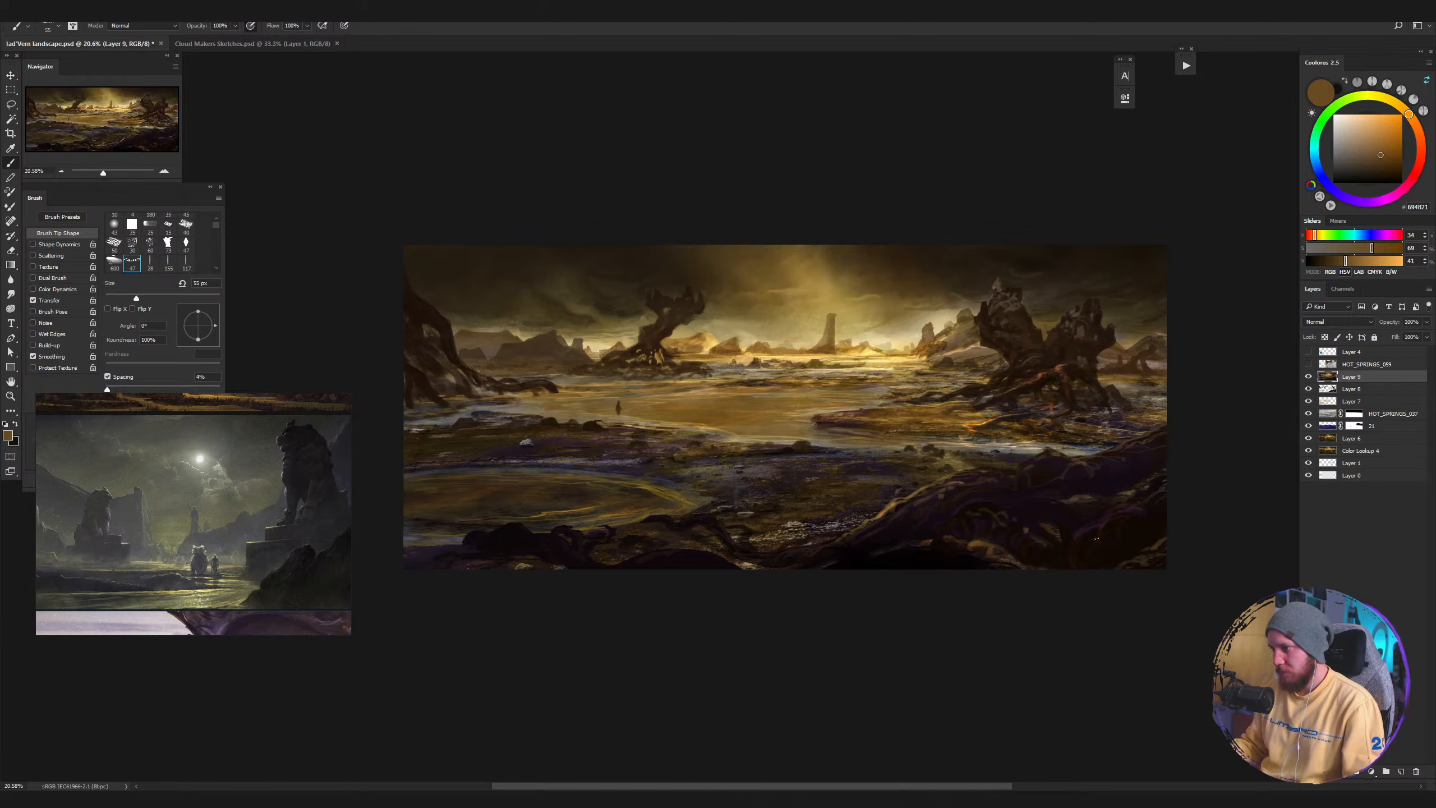
left_click(1106, 520, "alt")
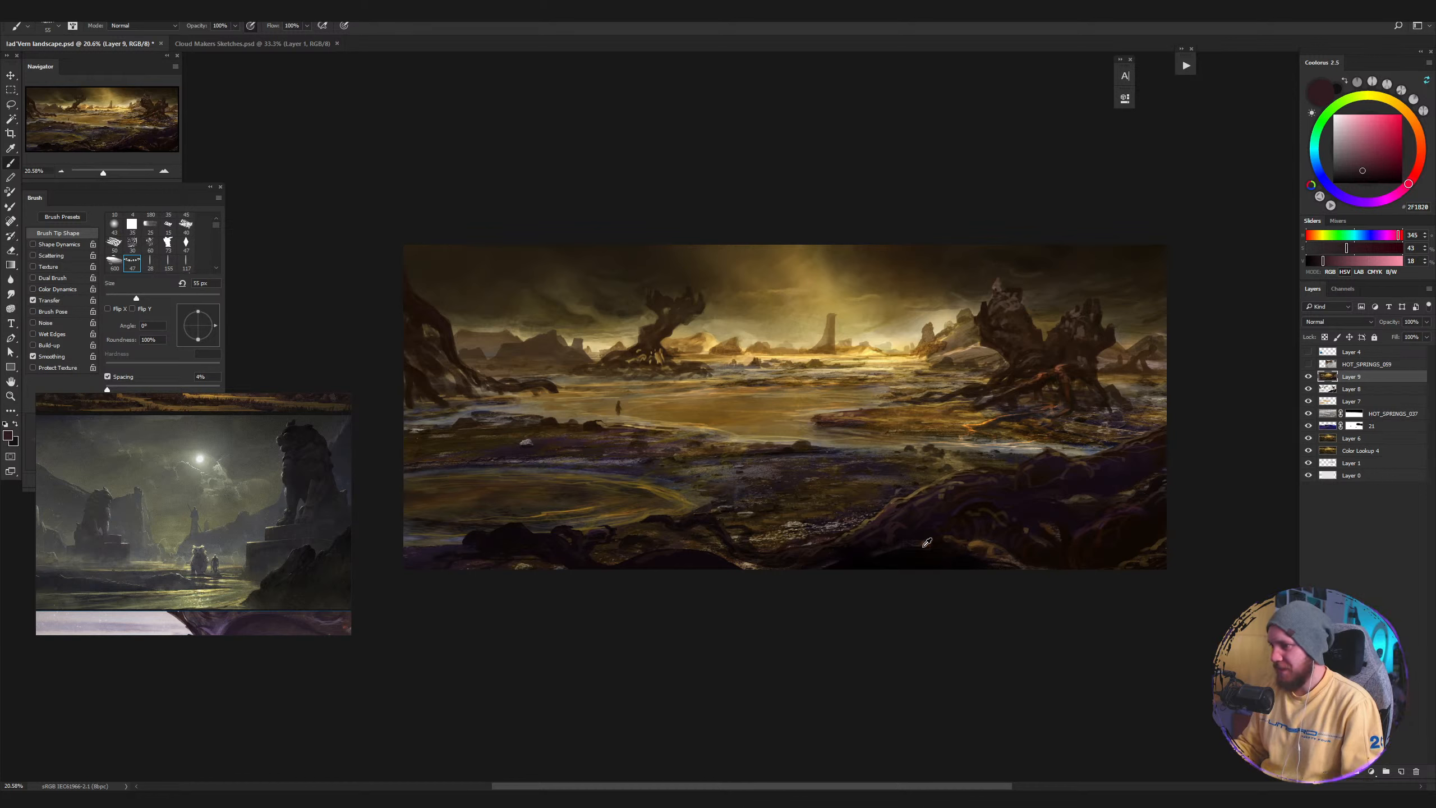
Paint short dark strokes along the foreground edge below the pool, using near-black tones sampled from the nearby roots and ground.
left_click(900, 529, "alt")
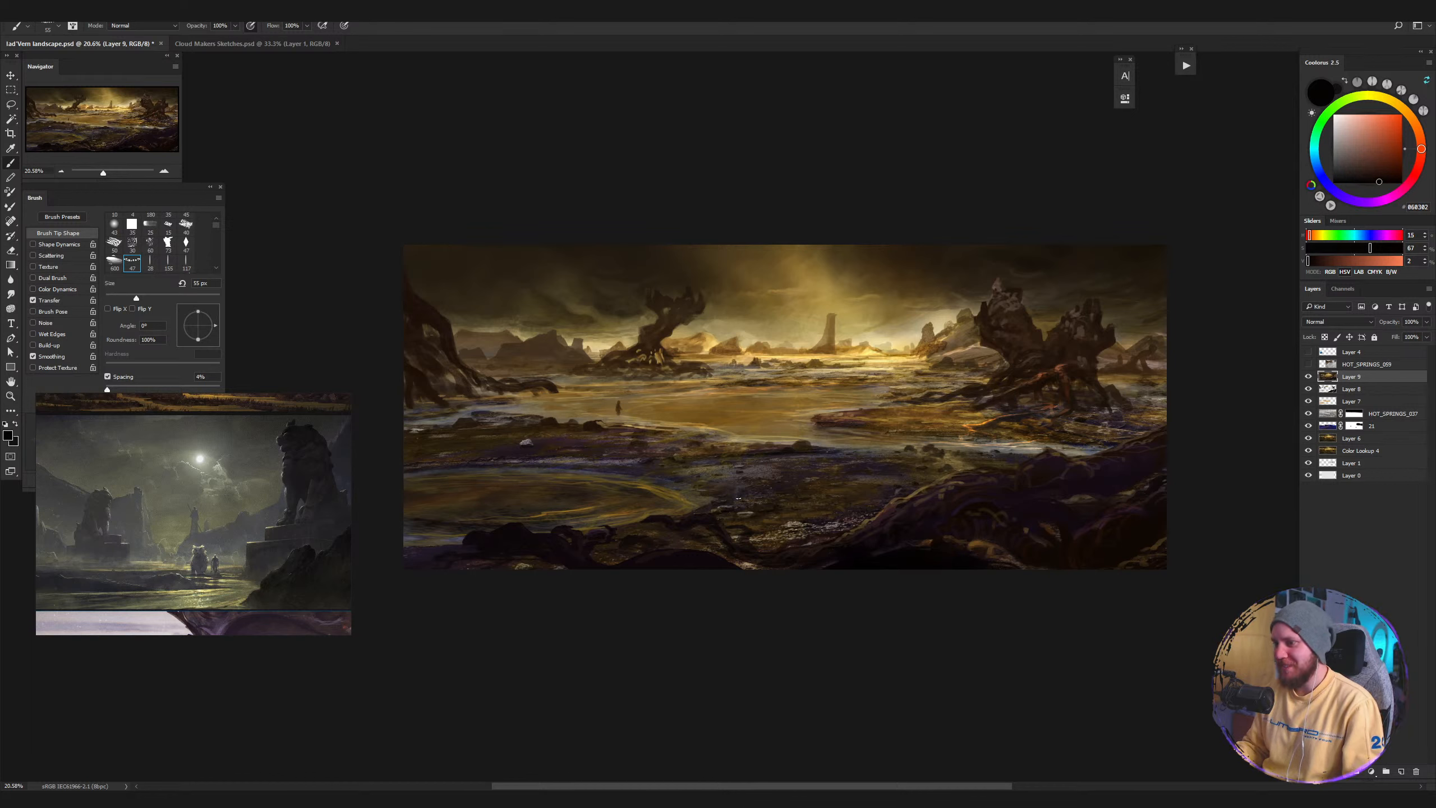
mouse_move(705, 553)
left_mouse_down()
mouse_move(662, 549)
mouse_move(700, 557)
left_mouse_up()
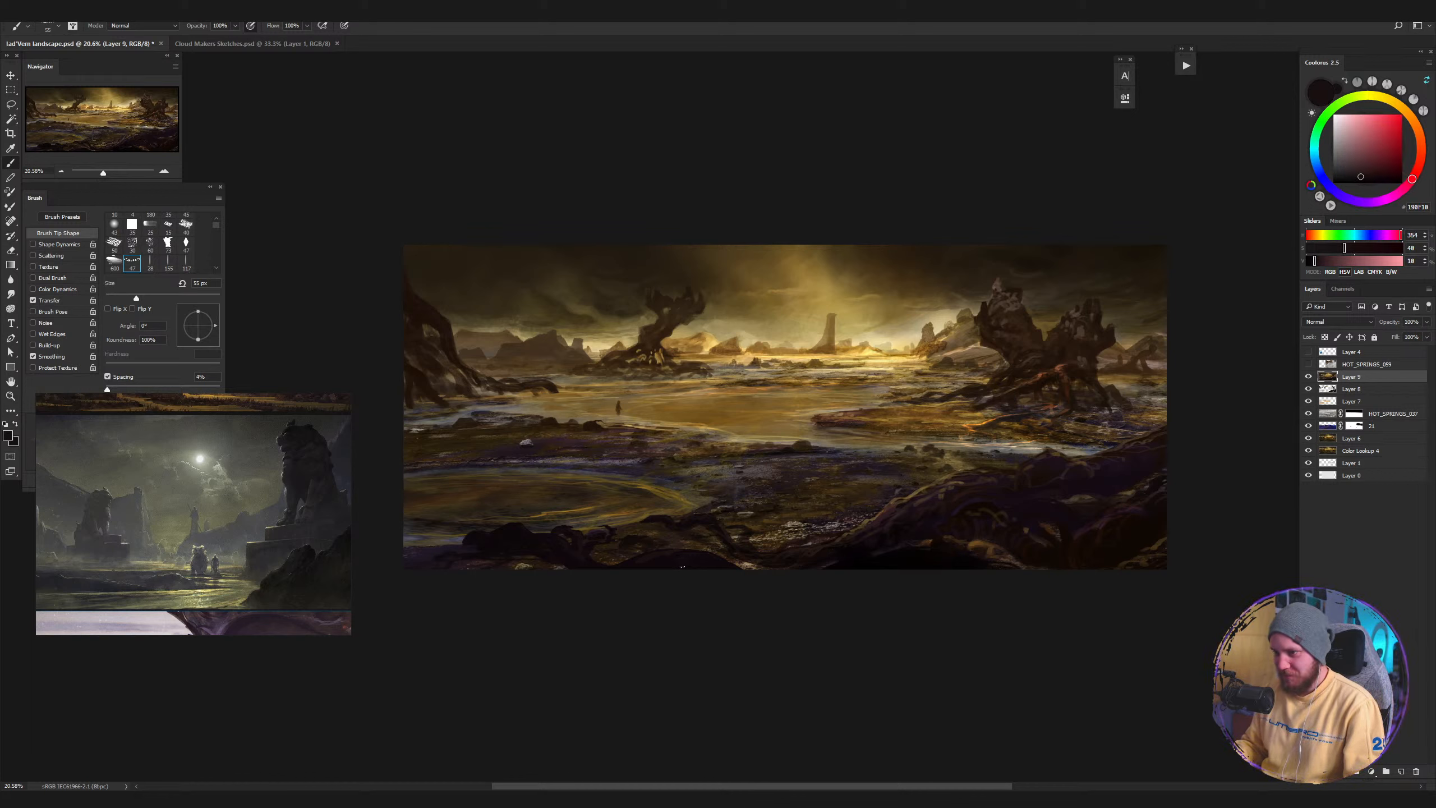
left_click(671, 553, "alt")
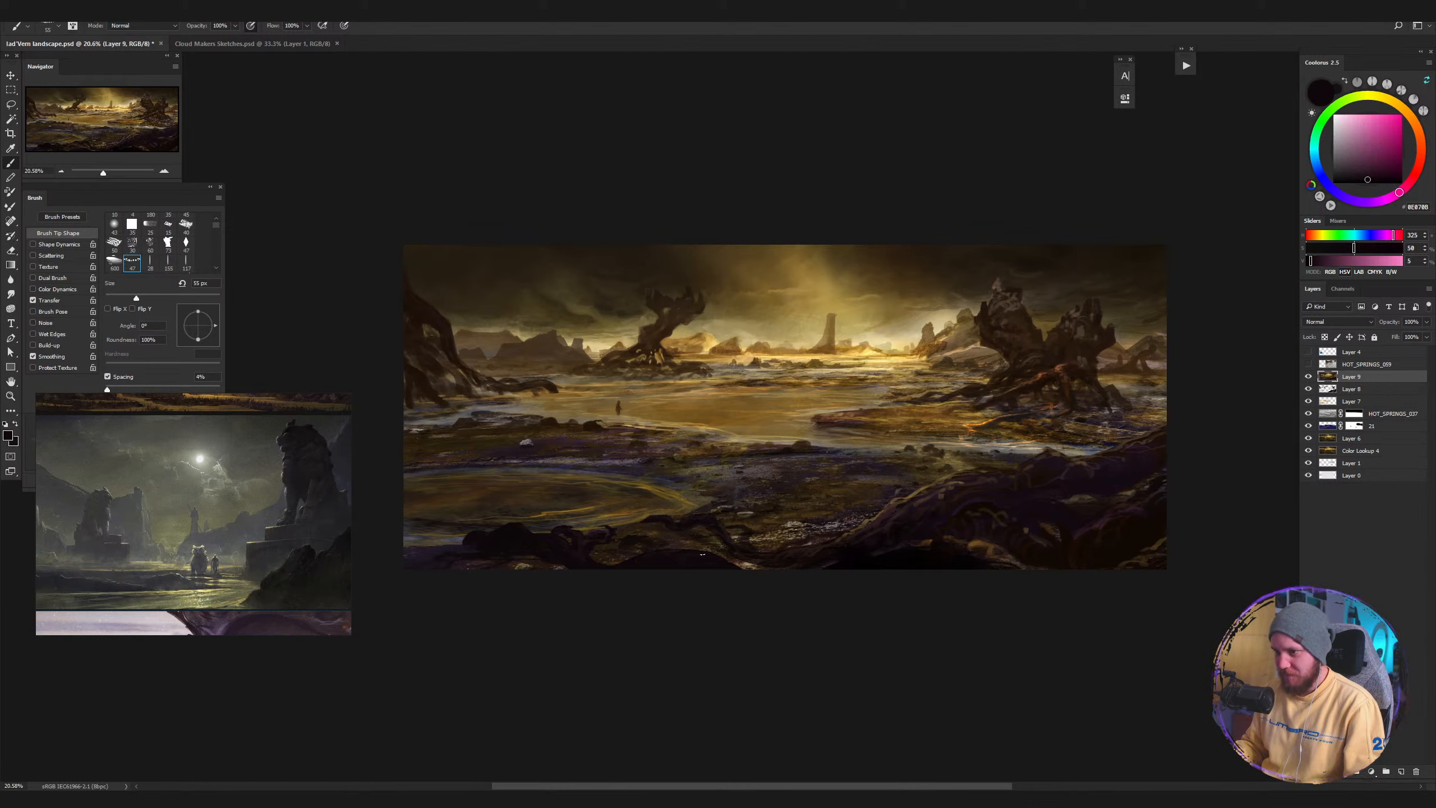
left_click(724, 557, "alt")
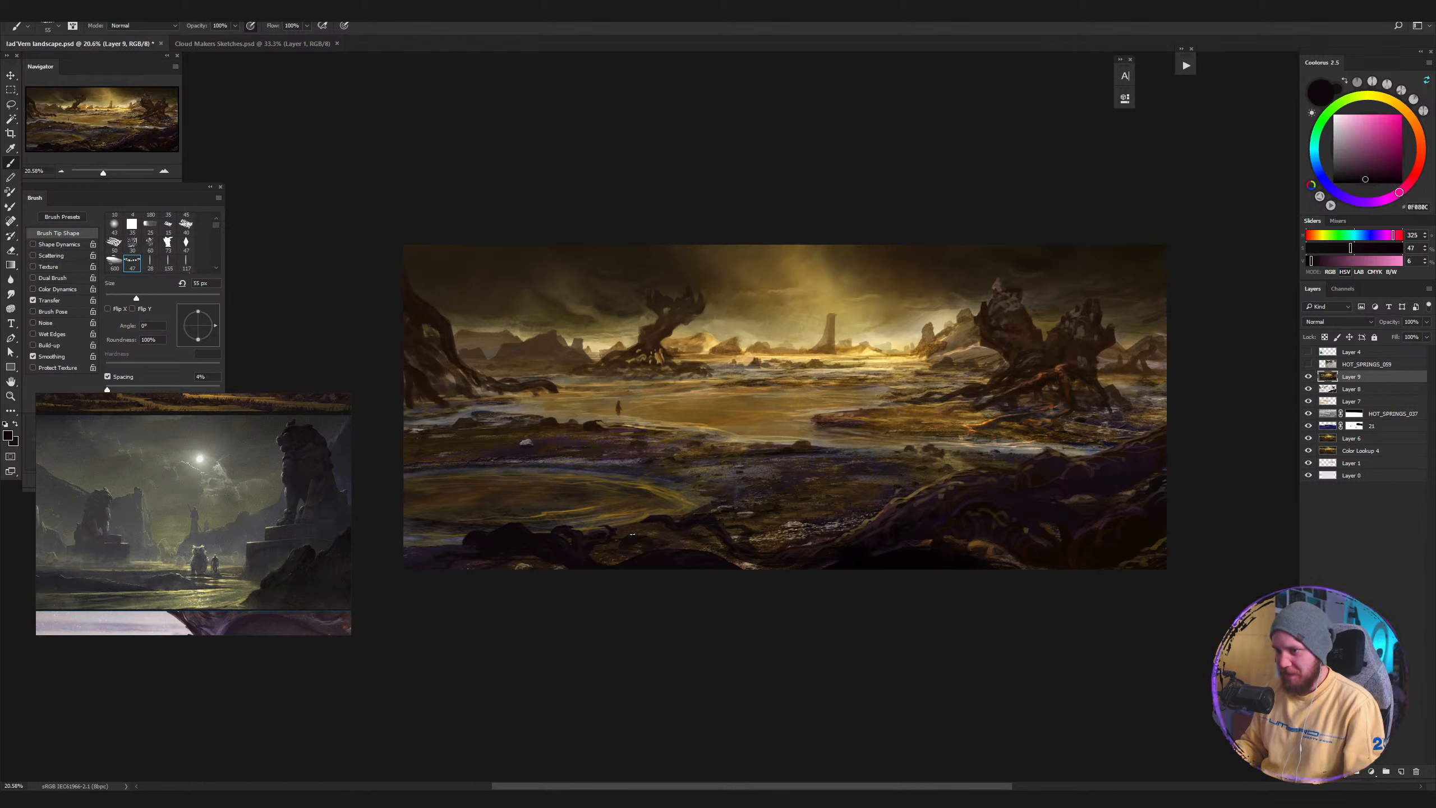
left_click_drag(659, 551, 648, 547)
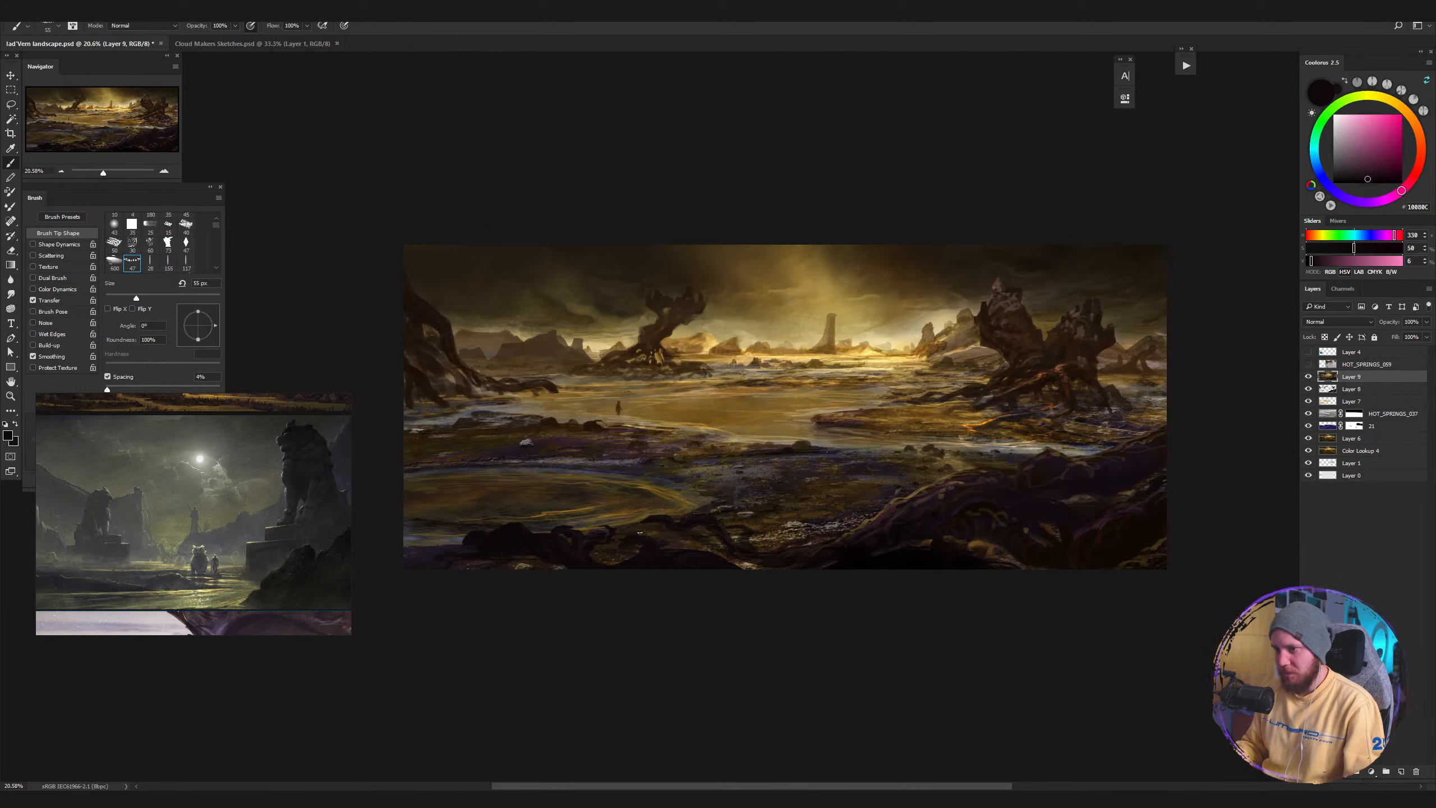
left_click(654, 531, "alt")
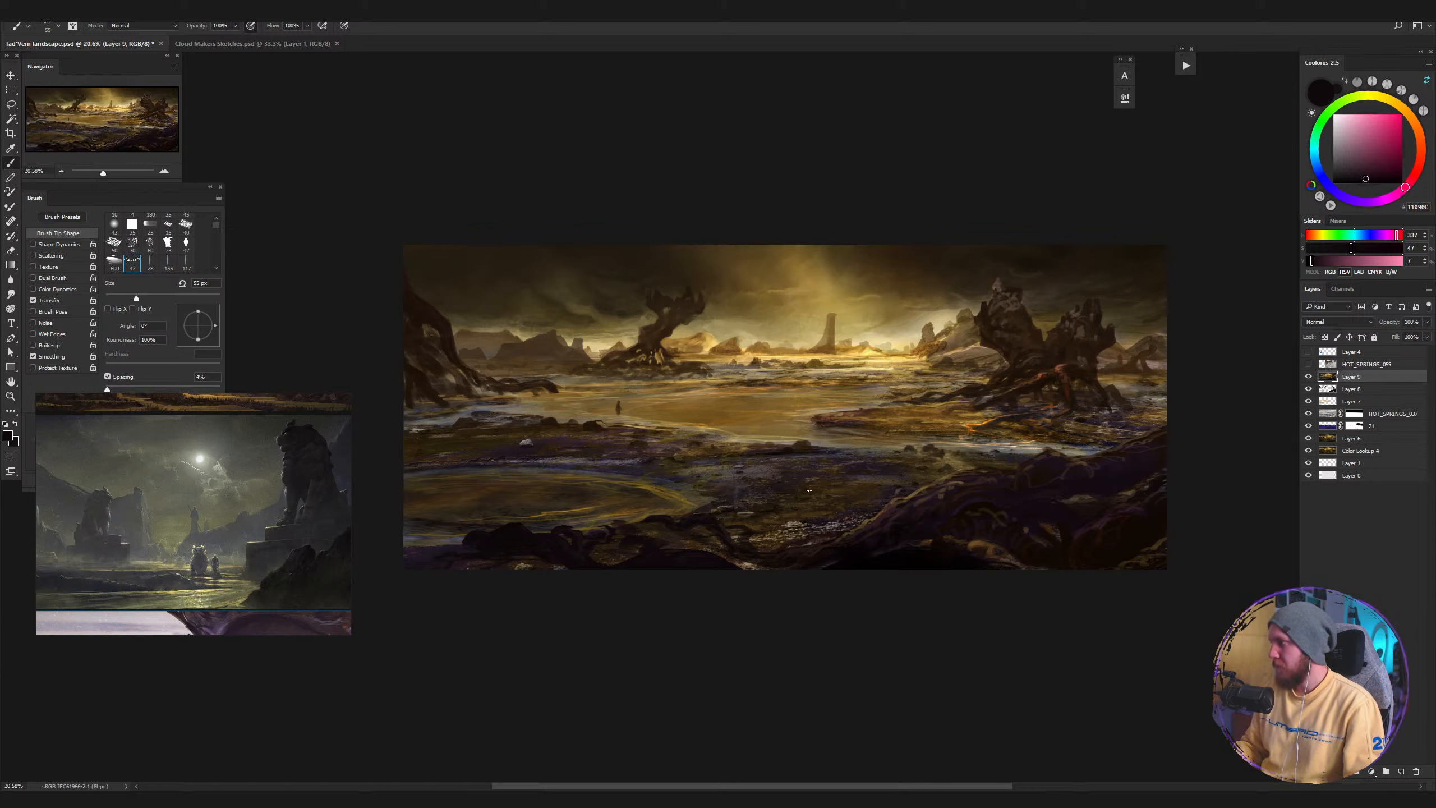
Sample dark browns from the large twisted rock formation, and brown and golden tones around the smaller twisted tree's base.
left_click_drag(771, 452, 778, 480)
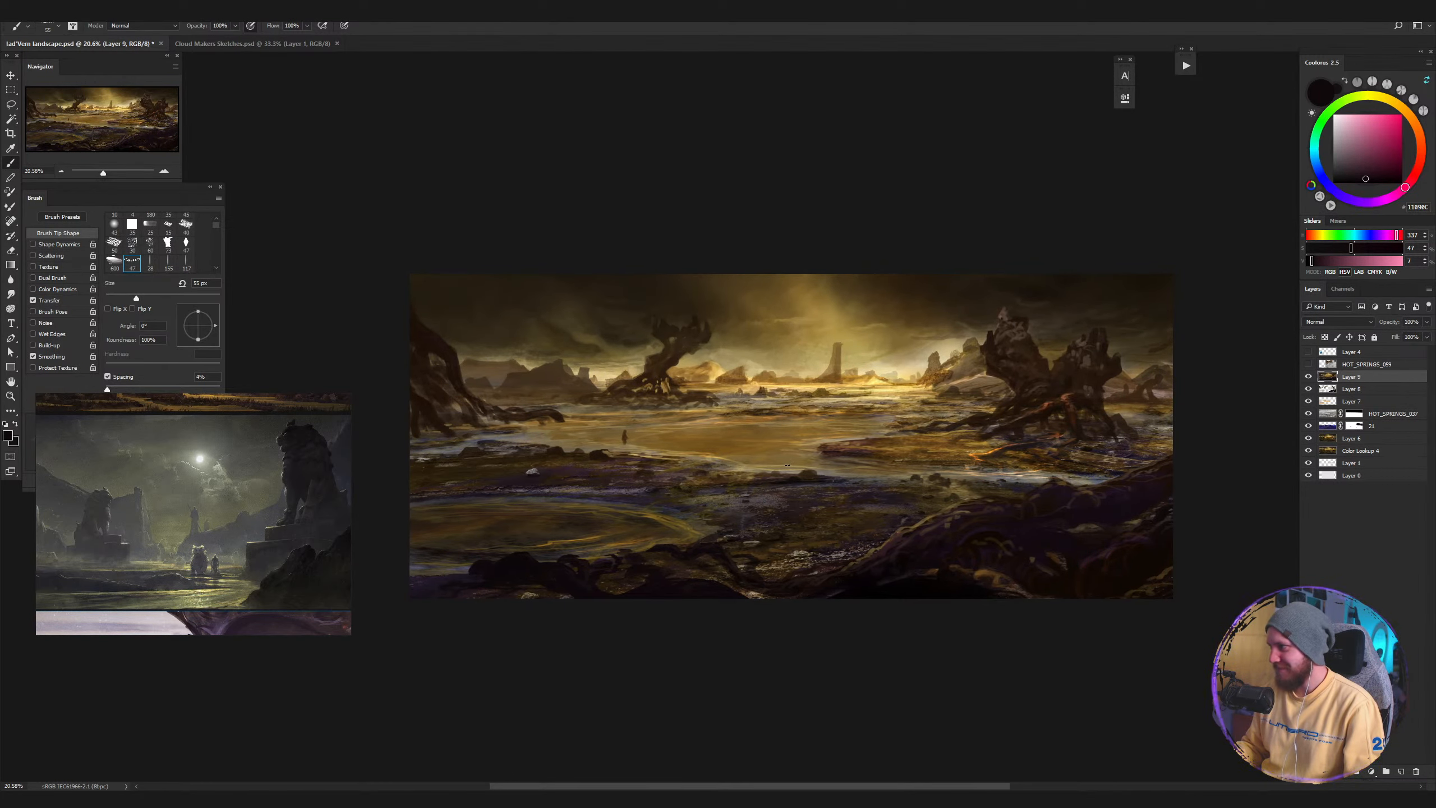
left_click(1027, 392, "alt")
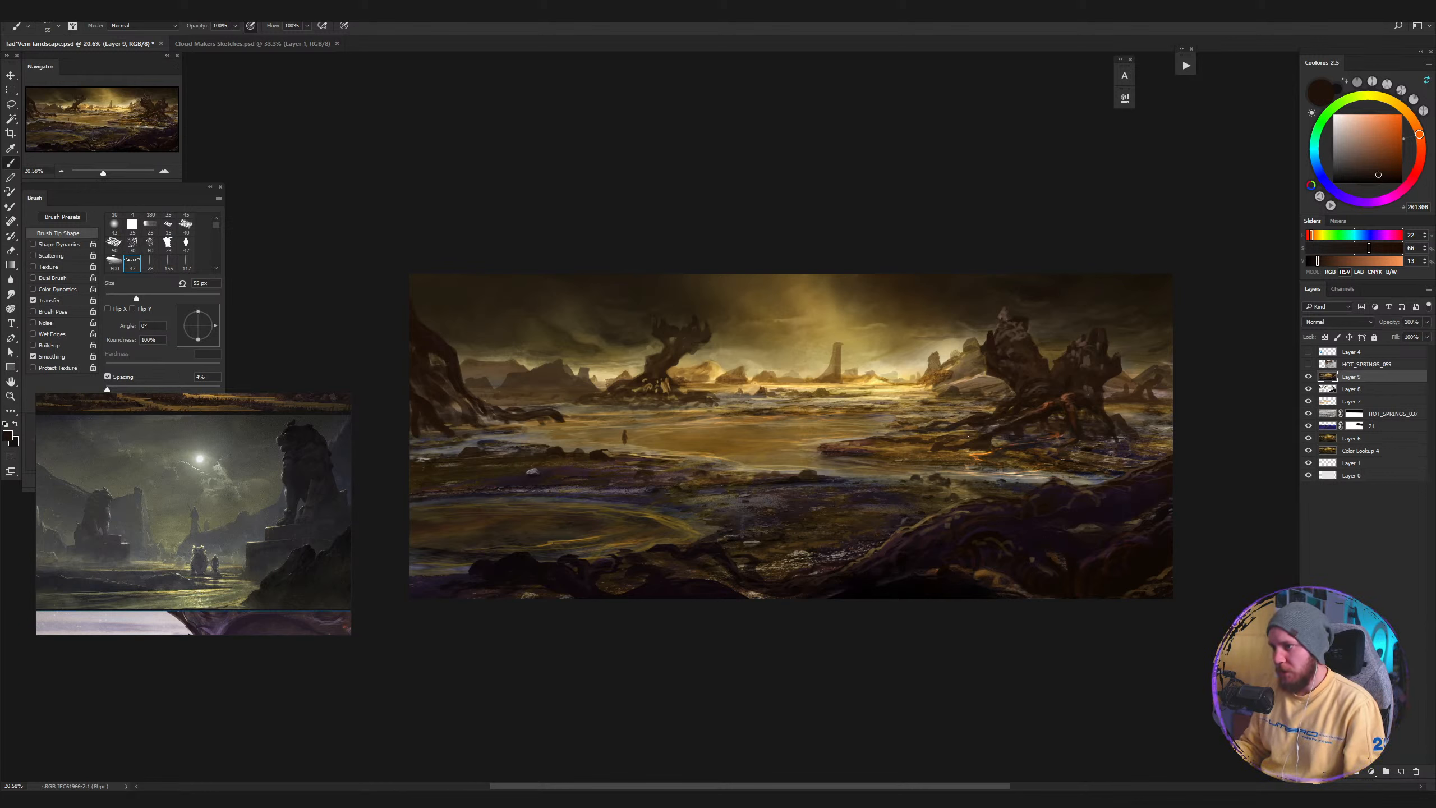
left_click(992, 342, "alt")
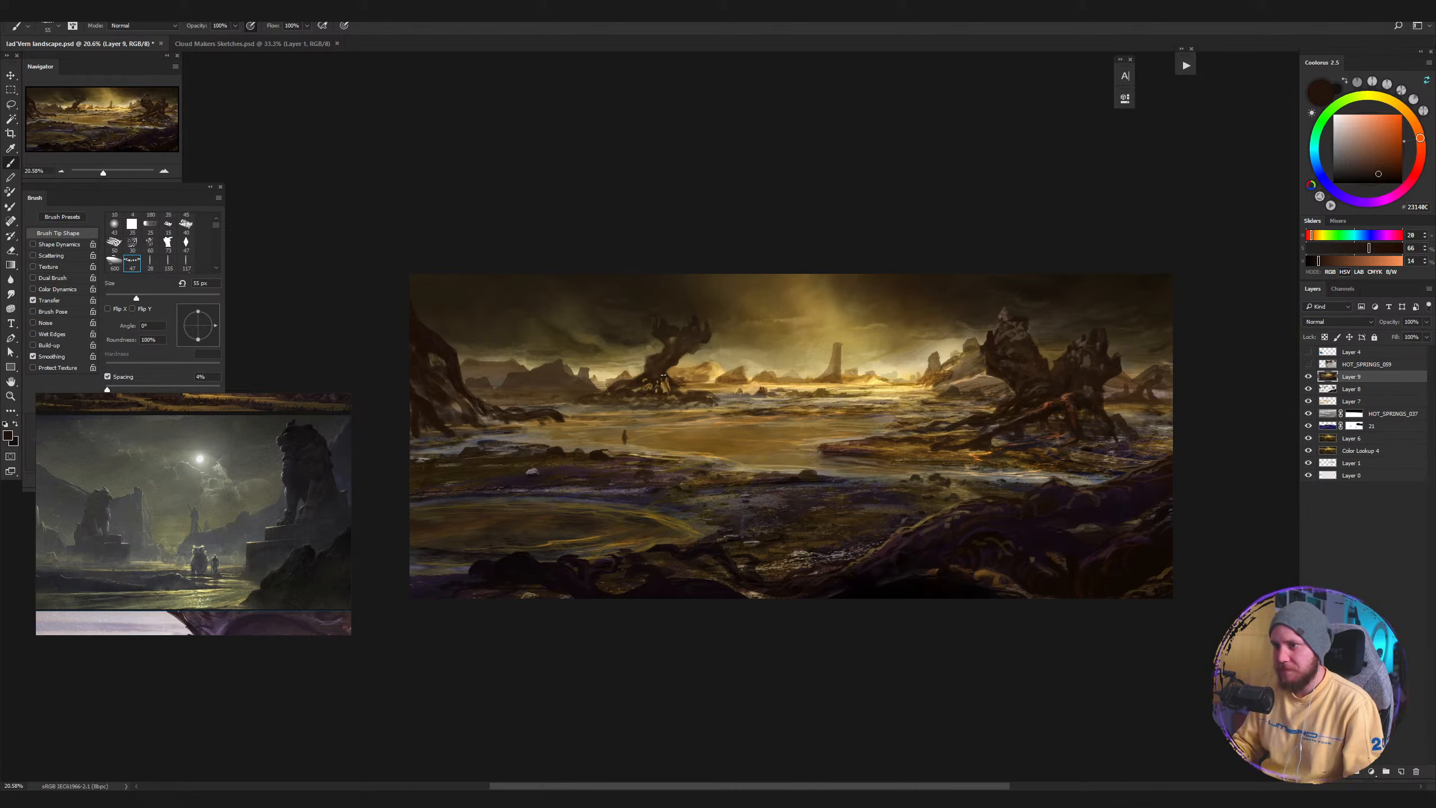
left_click(642, 384, "alt")
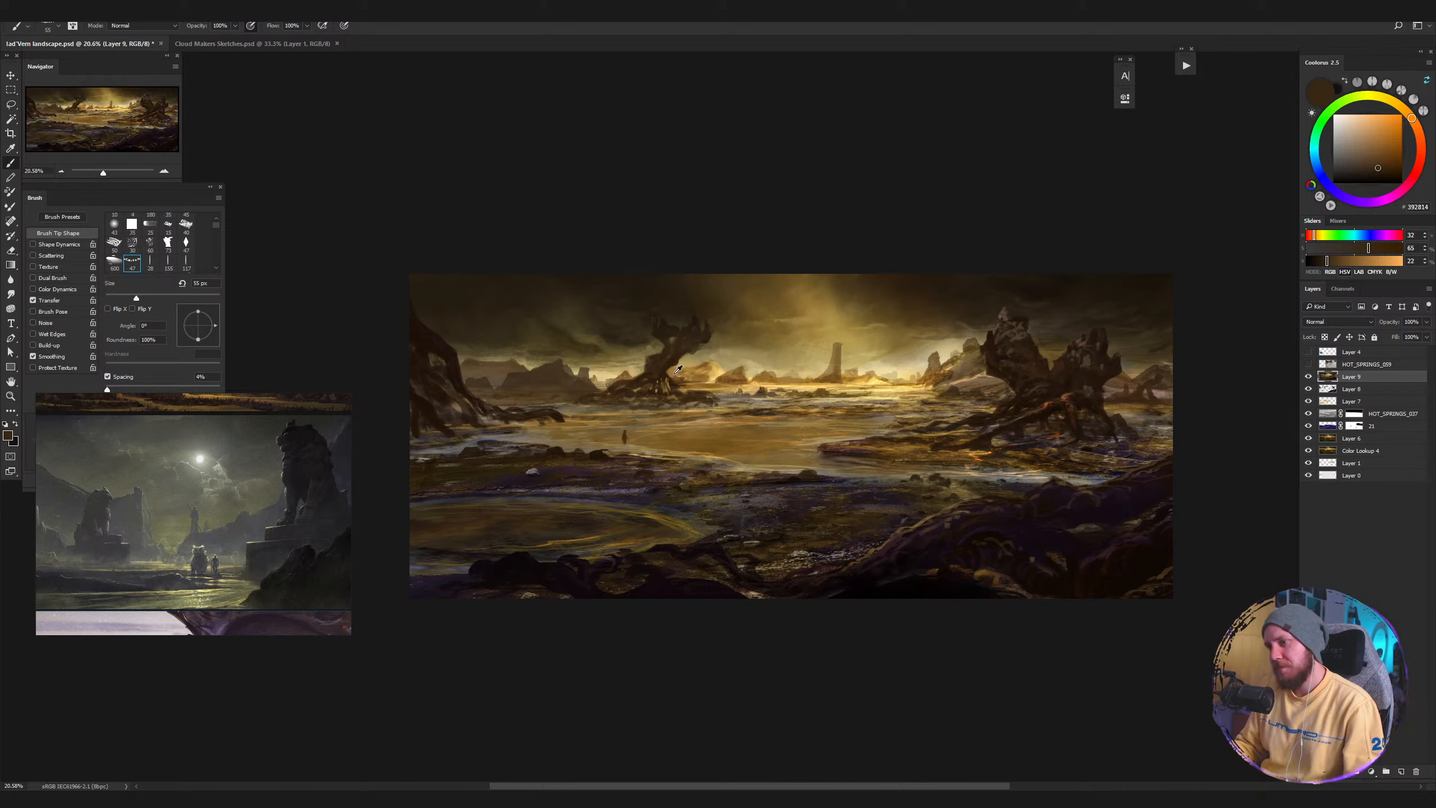
left_click(704, 377, "alt")
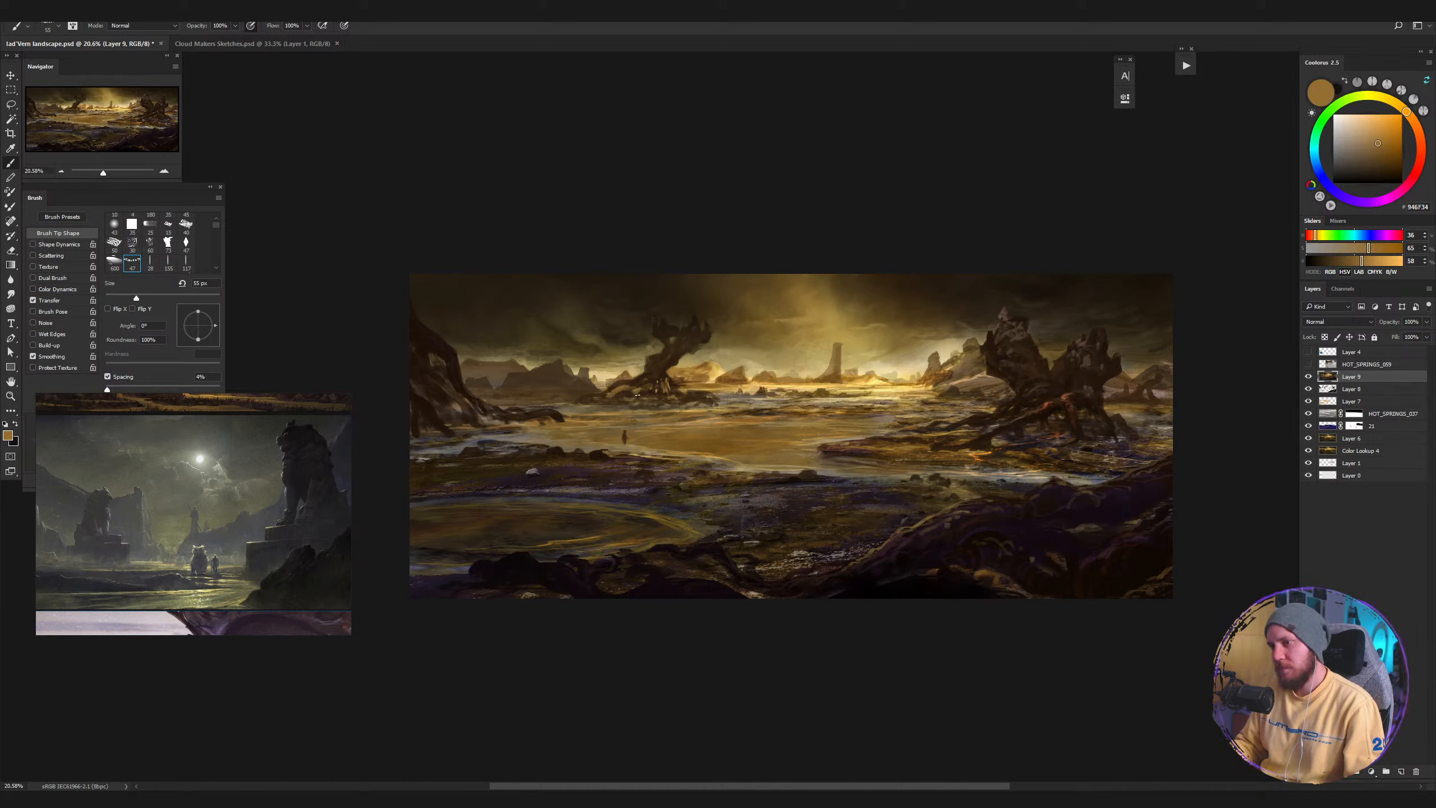
left_click(647, 378, "alt")
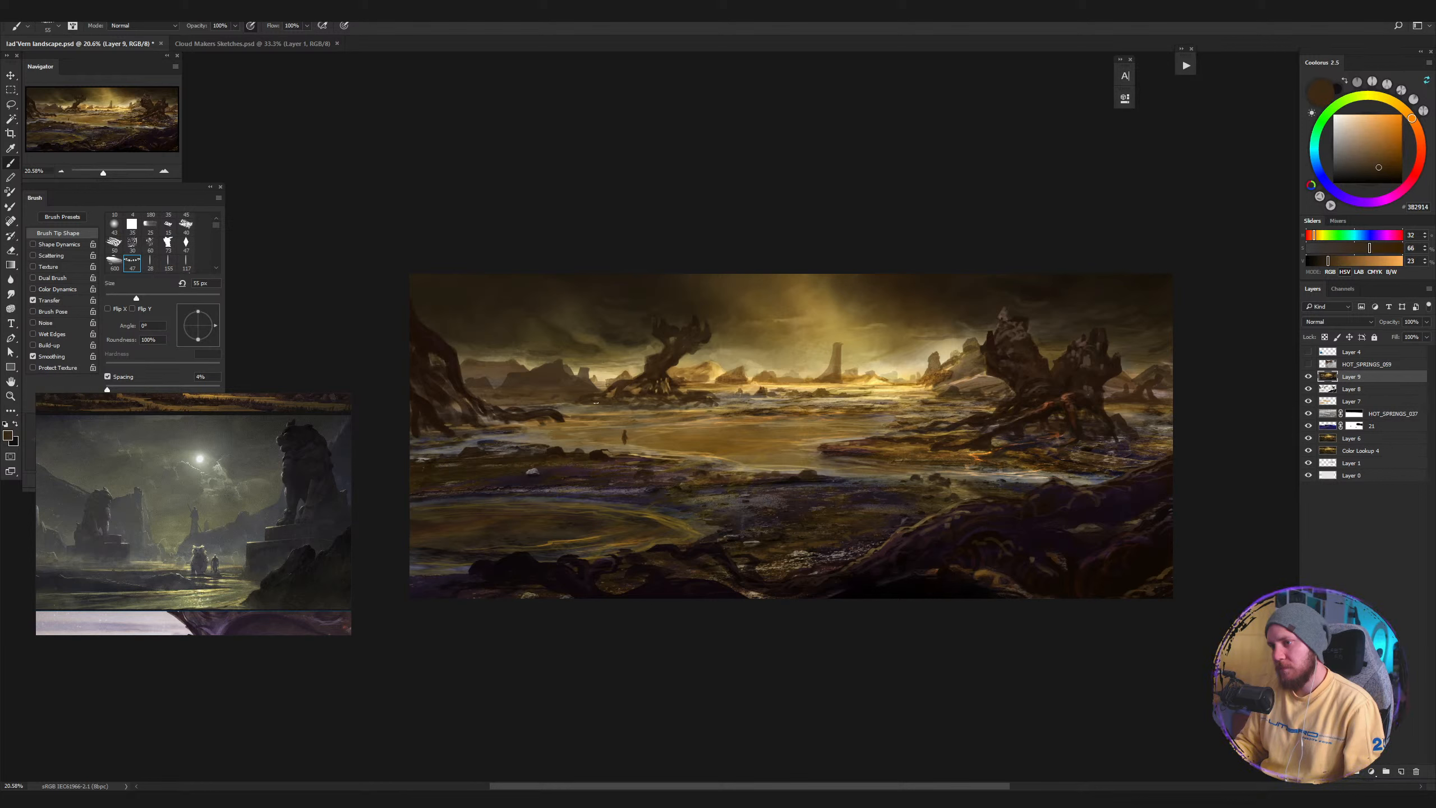
Set the brush blend mode to Color Dodge, try glowing strokes across the distant swamp water, and undo them.
right_click(752, 380, "shift")
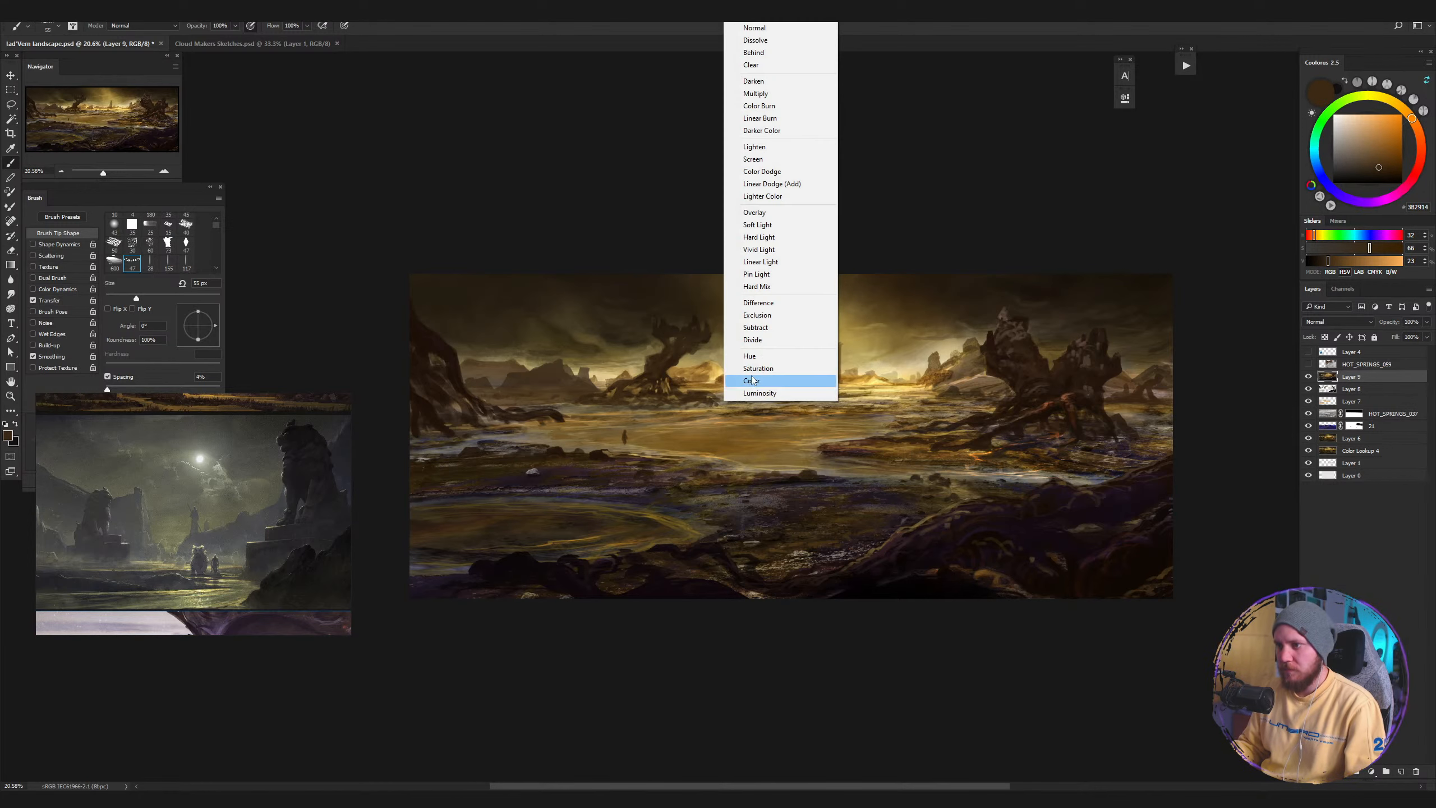
left_click(762, 172)
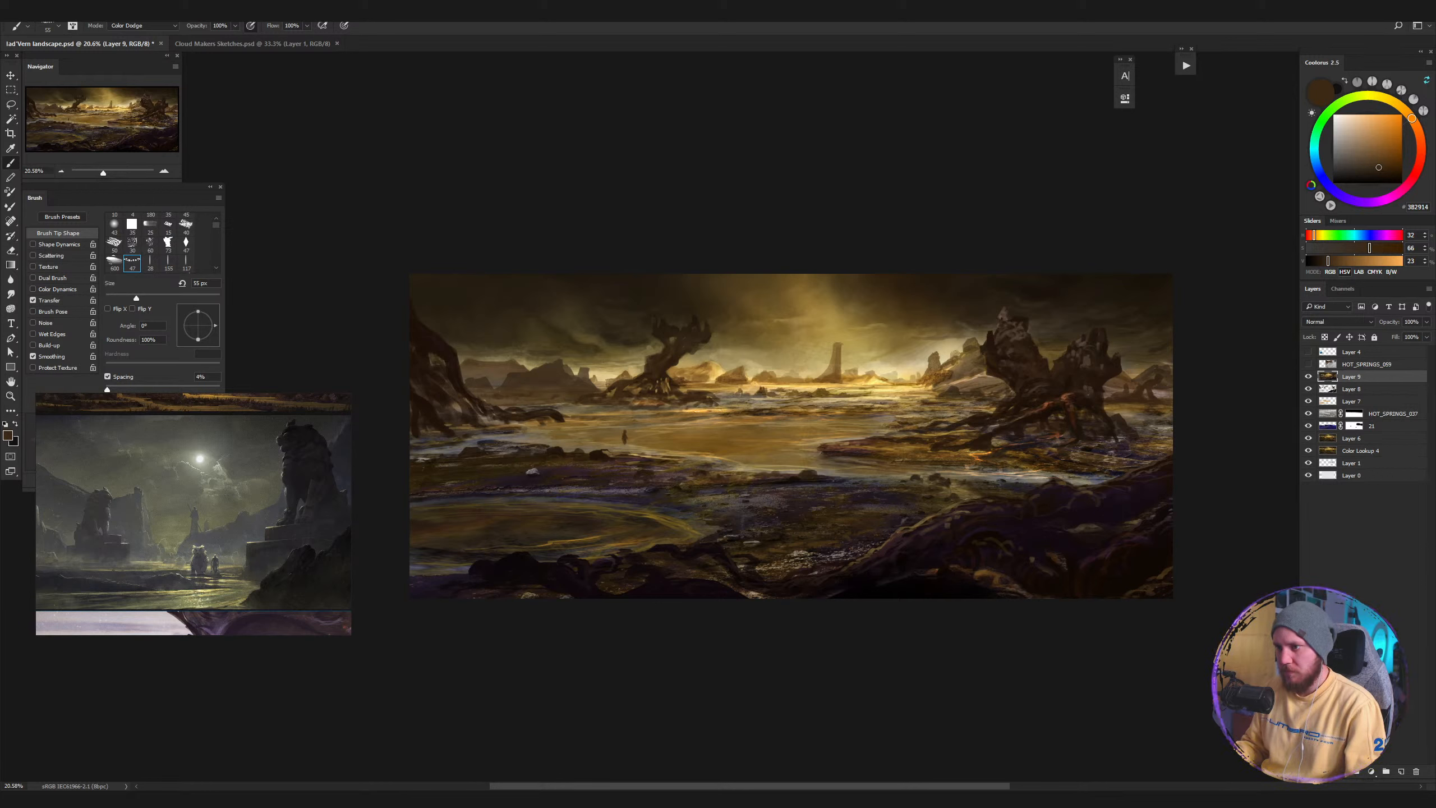
mouse_move(786, 413)
left_mouse_down()
mouse_move(712, 412)
mouse_move(800, 416)
mouse_move(760, 415)
mouse_move(900, 385)
mouse_move(842, 406)
left_mouse_up()
key("ctrl+z")
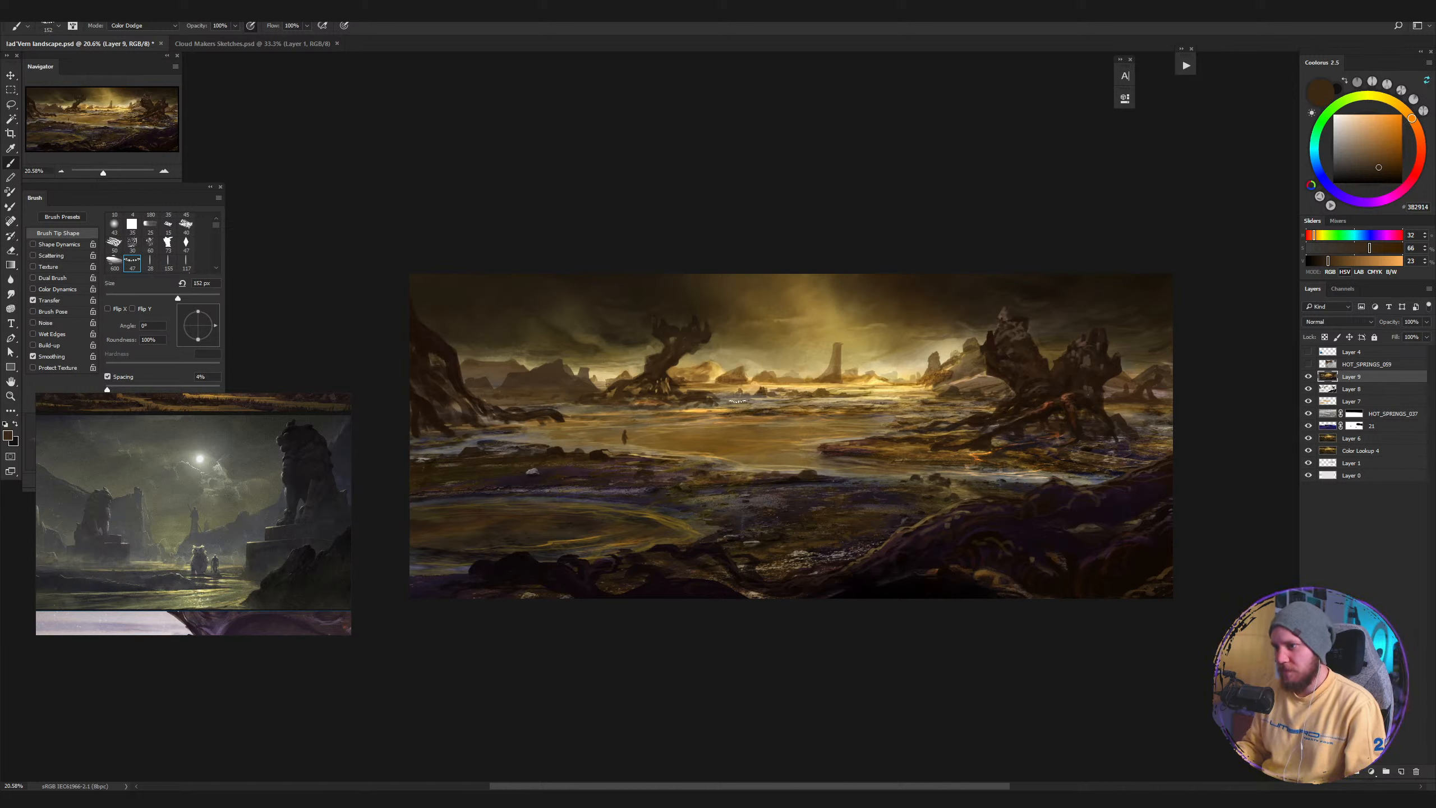
left_click_drag(721, 403, 774, 404)
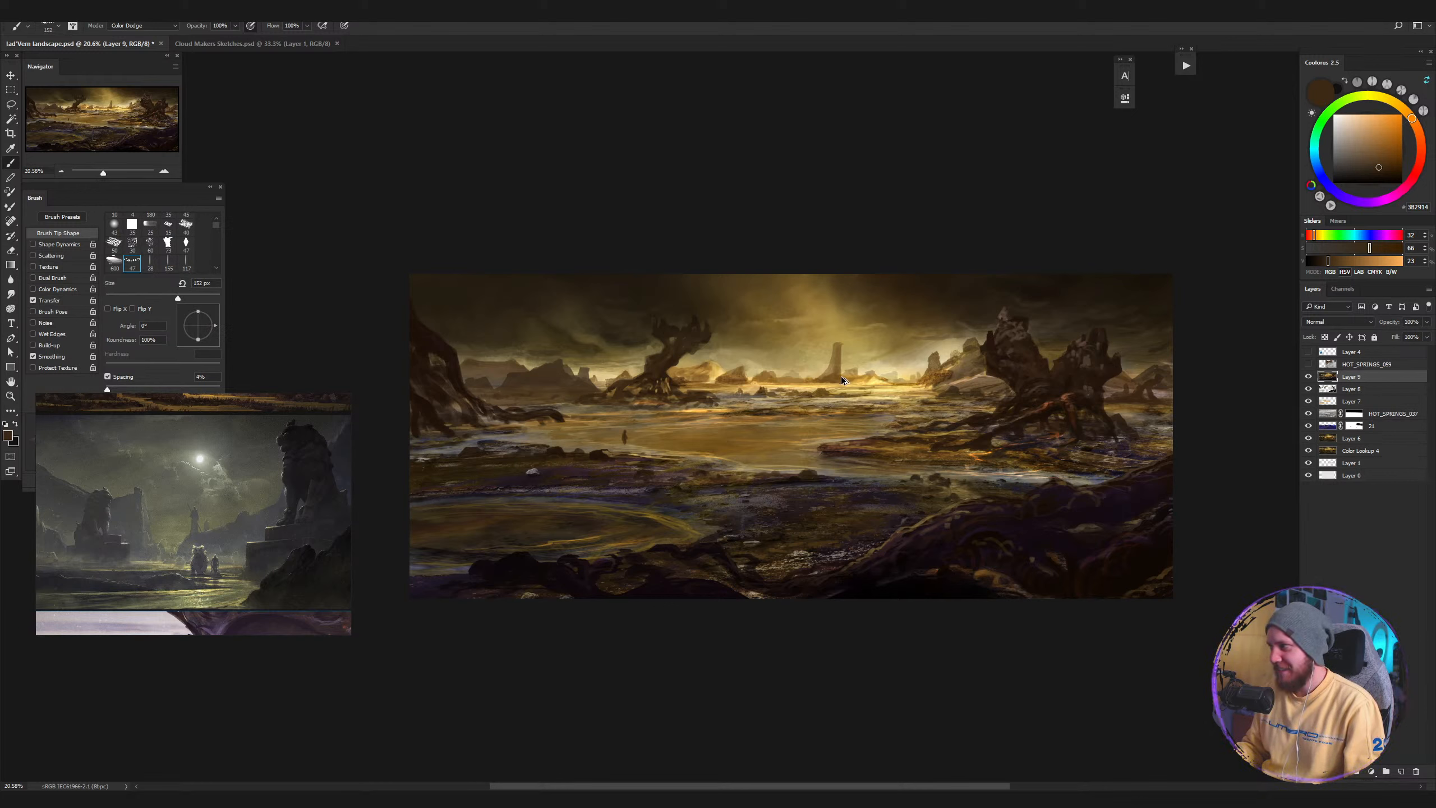
key("ctrl+z")
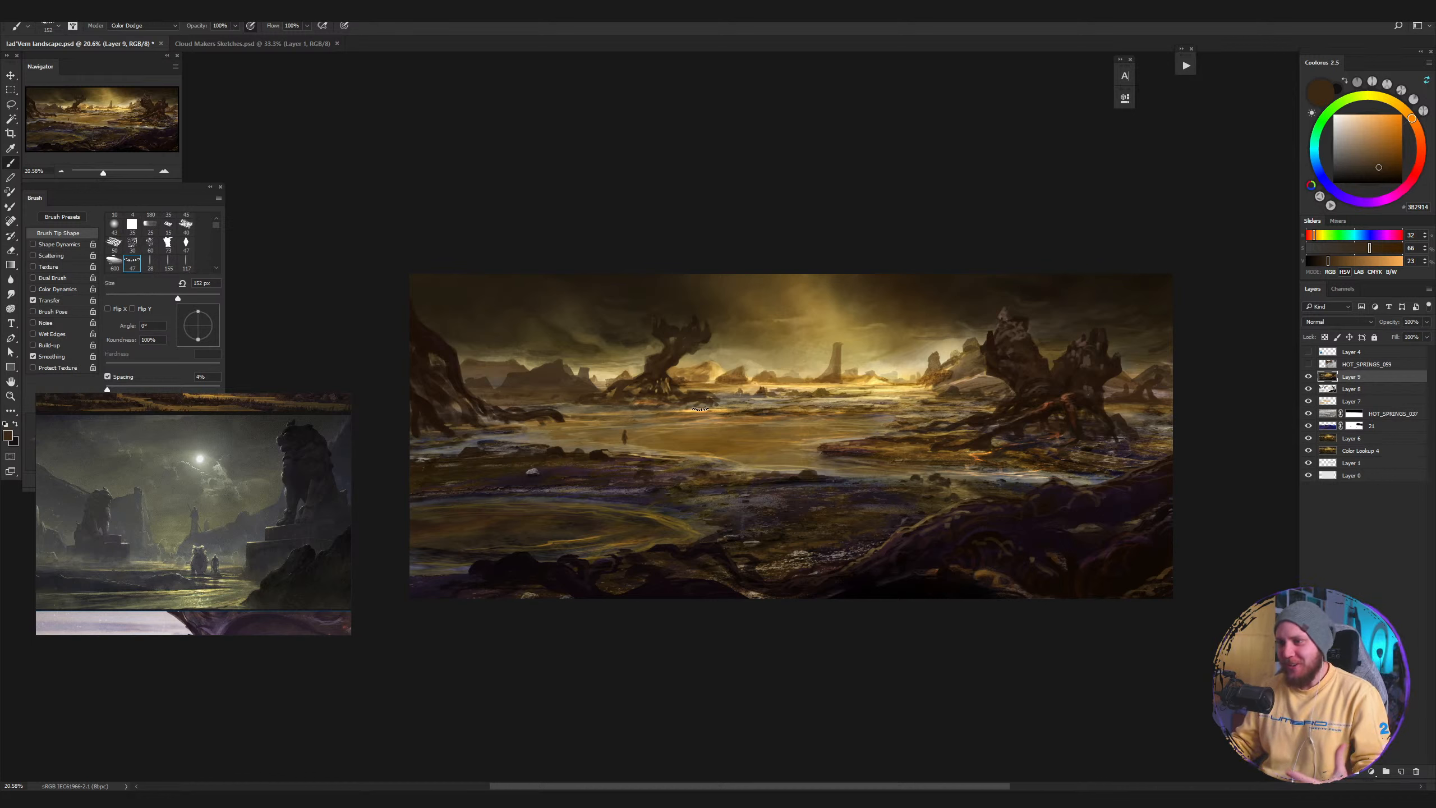
Dab a Color Dodge highlight along the horizon and sample pale yellow, warm brown and tan around the tower and distant rocks.
left_click_drag(805, 388, 796, 388)
left_click(879, 385, "alt")
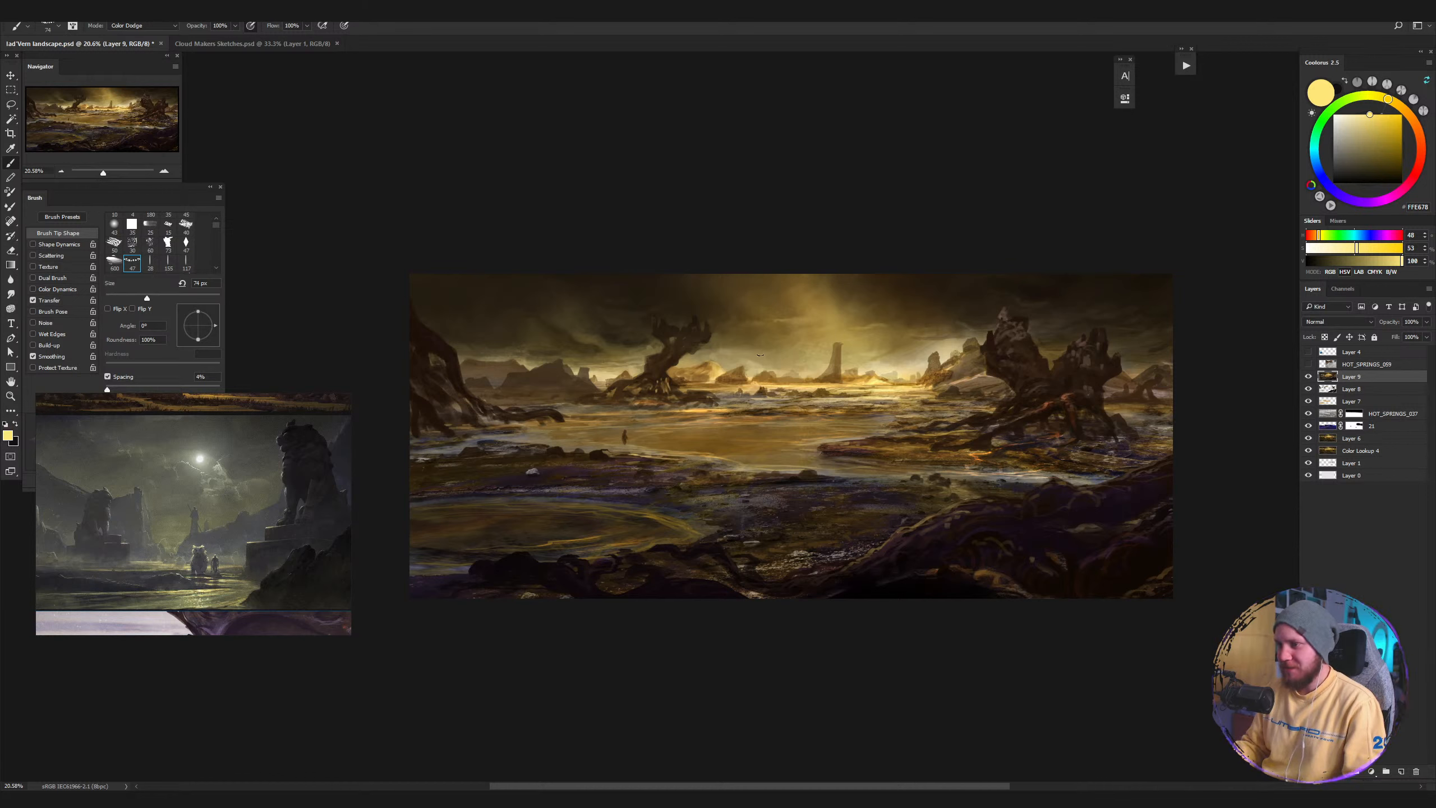
left_click(733, 379, "alt")
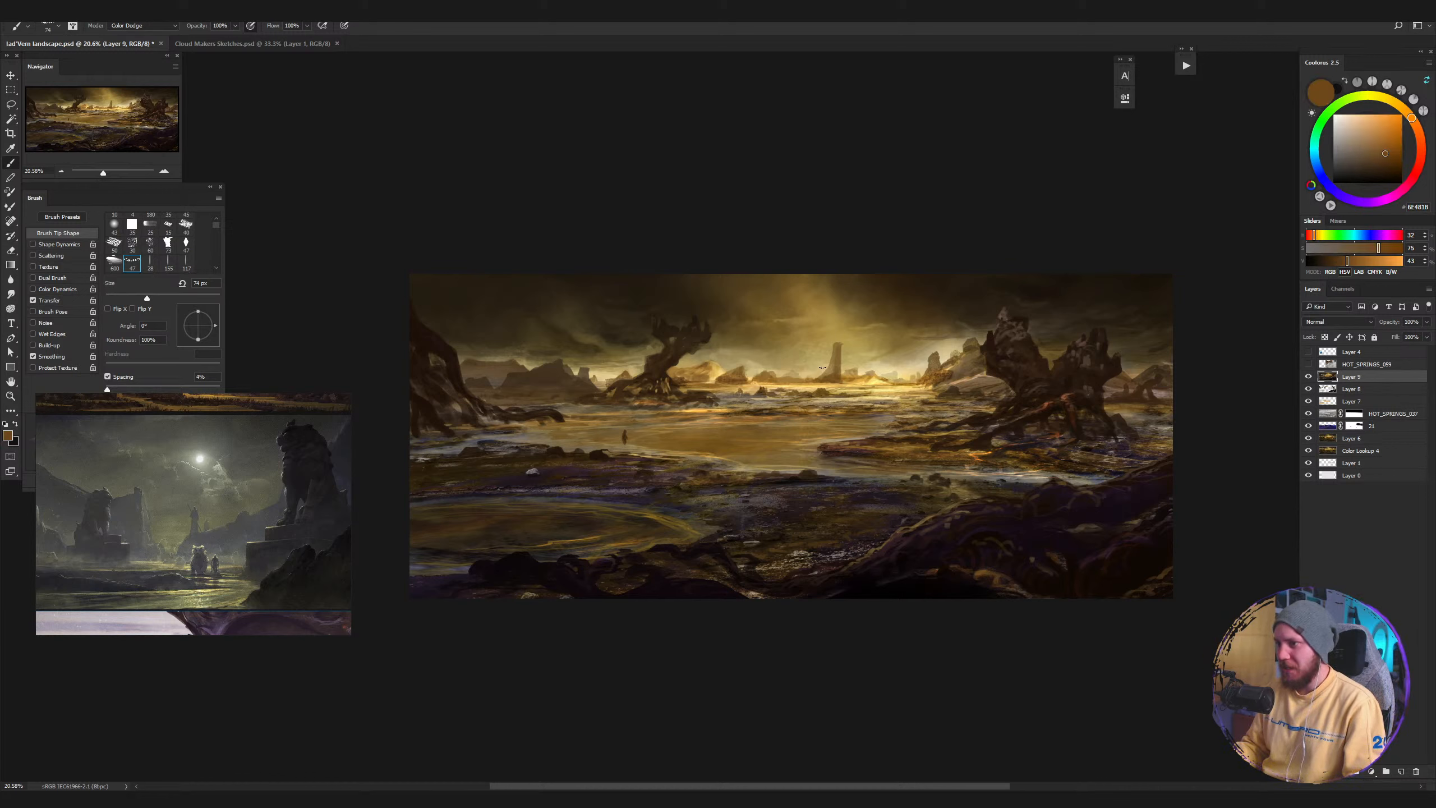
left_click(839, 372, "alt")
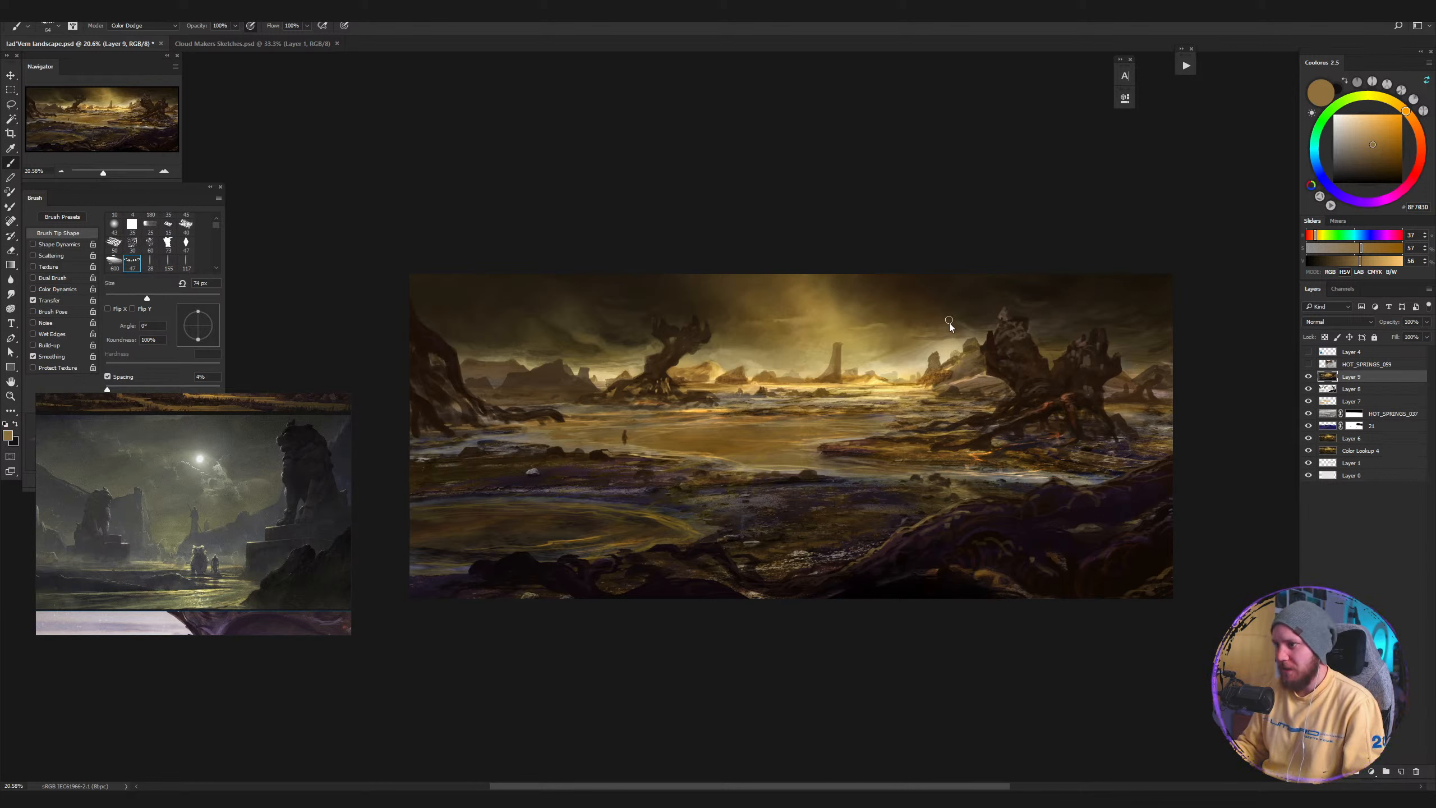
Reduce the brush to 64 px and sample a very dark brown from the sky above the large twisted rock formation.
key("bracketleft")
left_click(1030, 294, "alt")
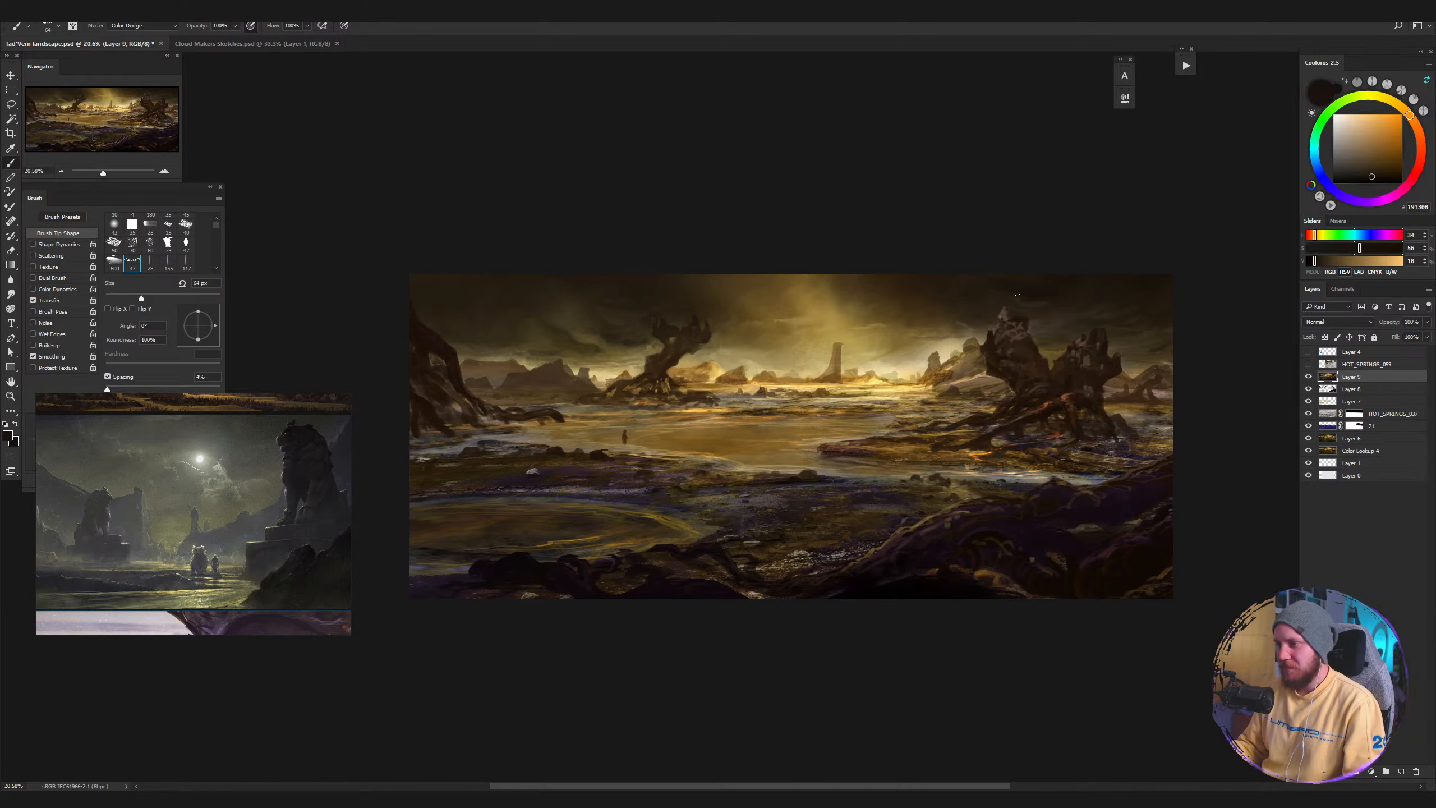
right_click(841, 351, "shift")
left_click(848, 357)
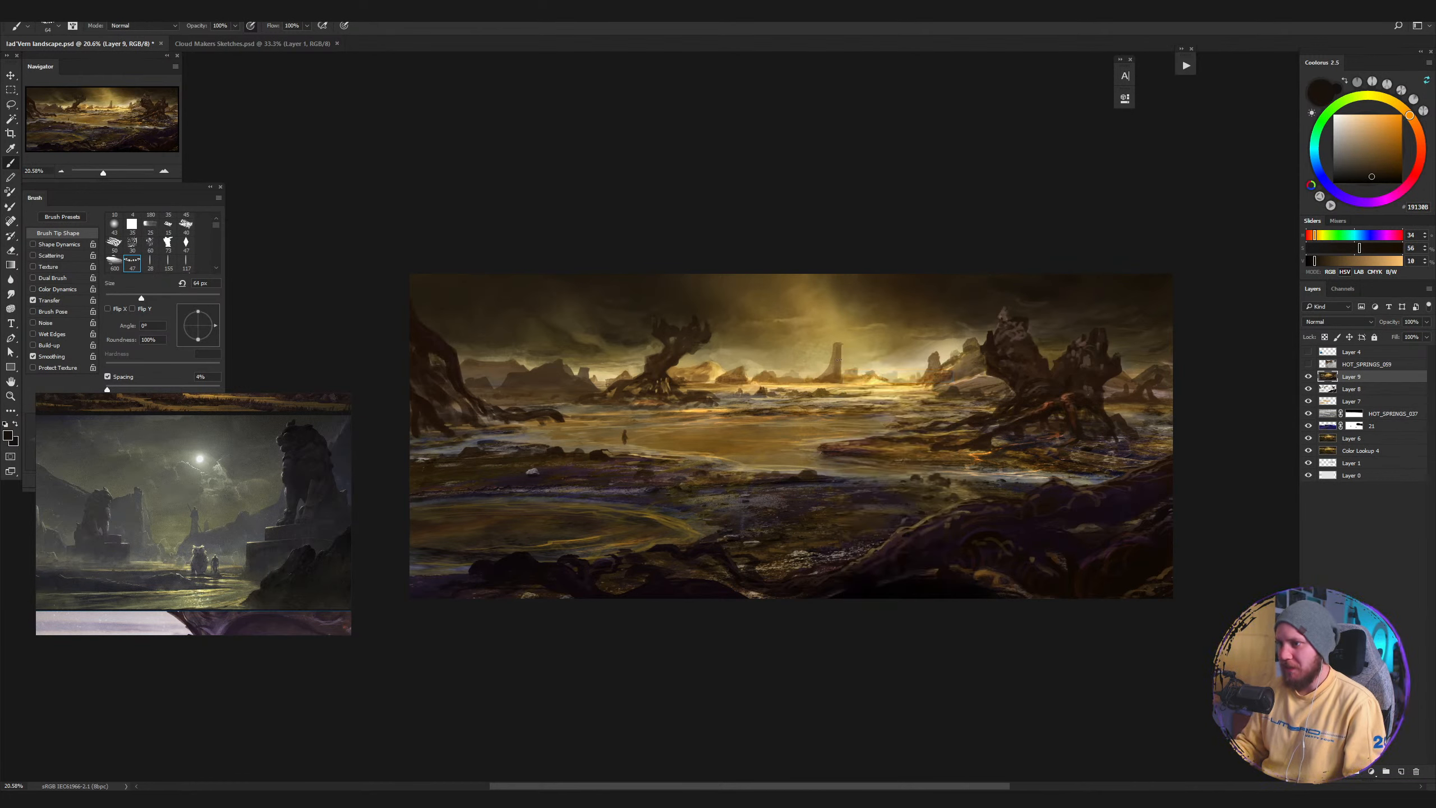
Sample a warm brown from the distant tower's base and a muted gold from the sky beside it, and enlarge the brush.
left_click(838, 377, "alt")
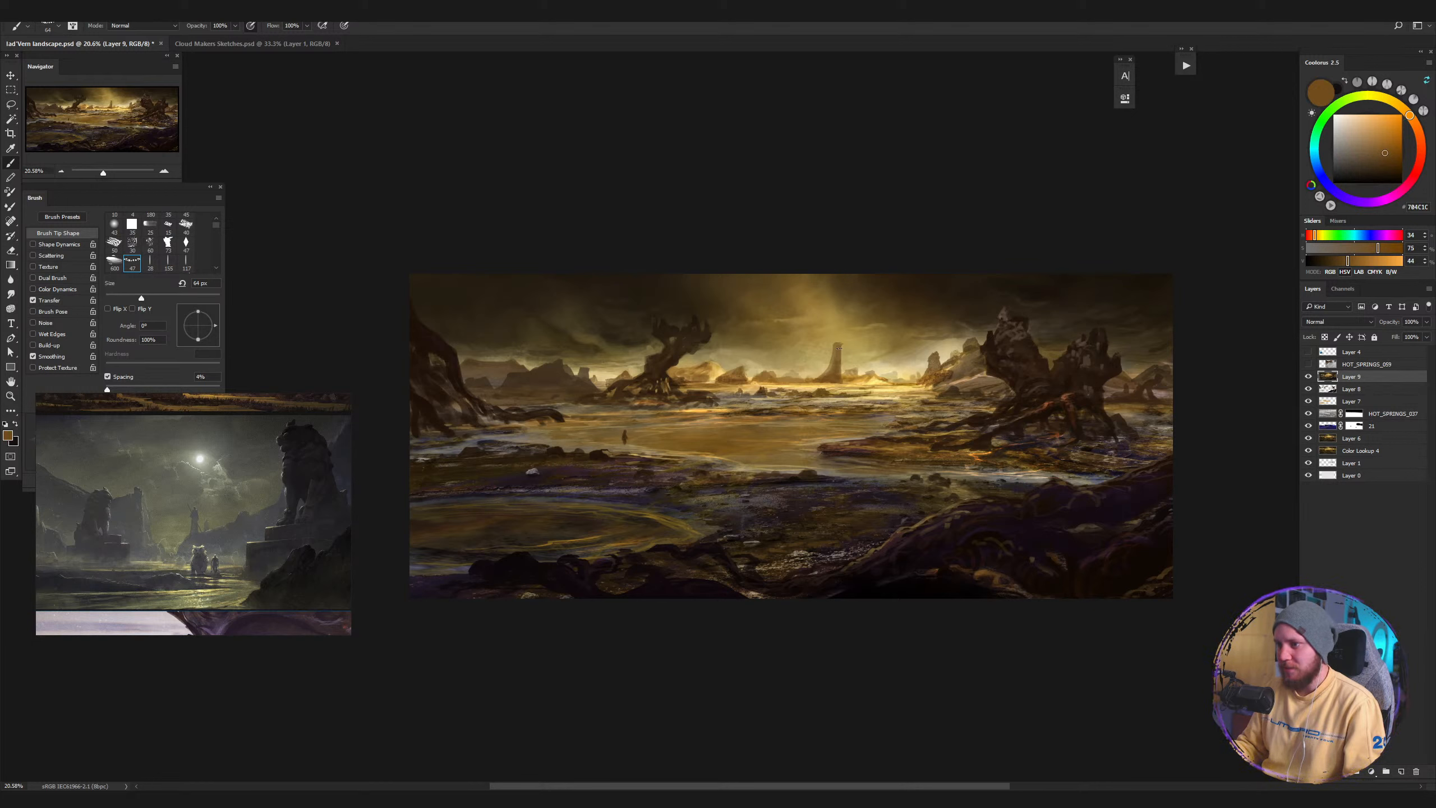
left_click(858, 350, "alt")
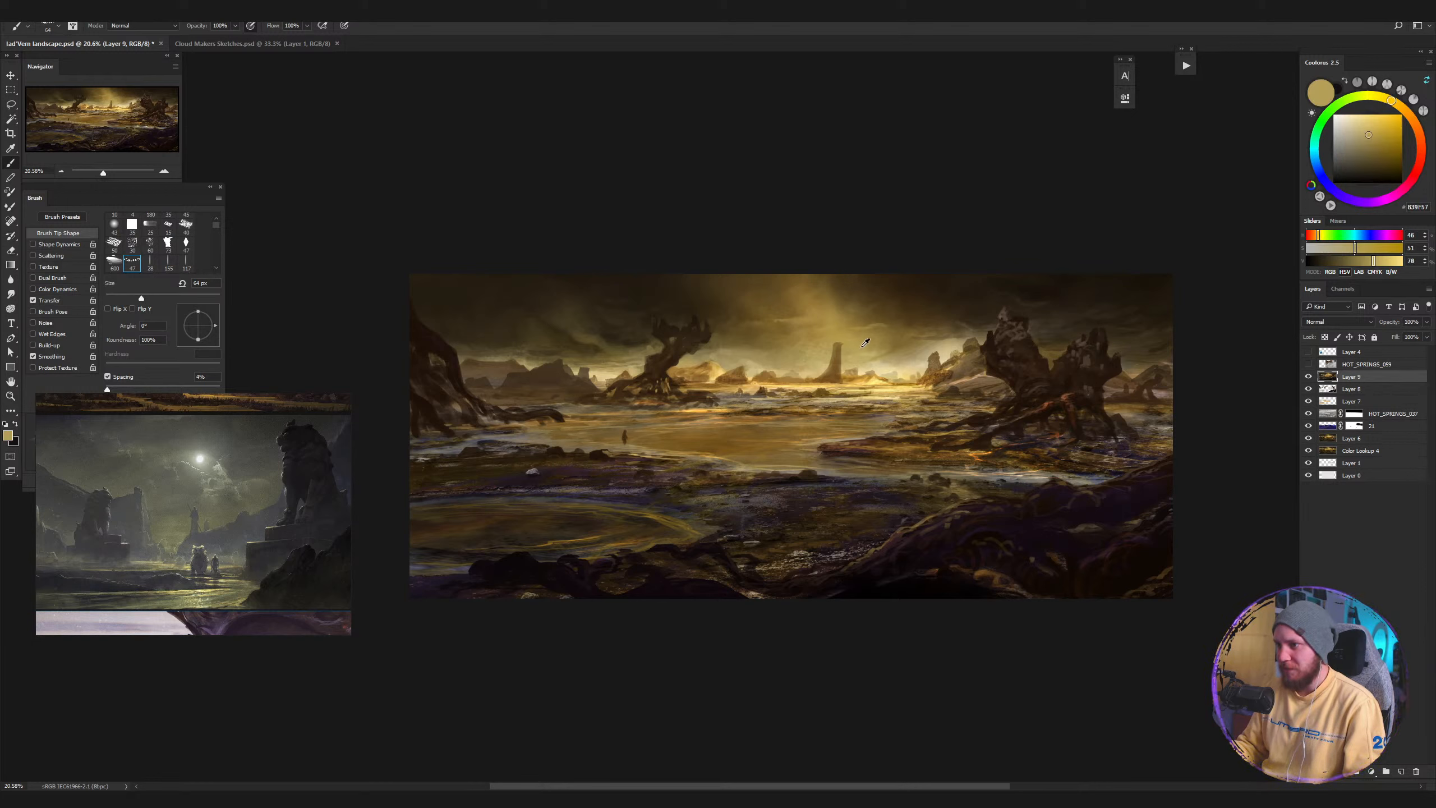
key("bracketright")
key("bracketright")
key("bracketright")
key("bracketright")
key("bracketright")
key("bracketright")
key("bracketright")
key("bracketright")
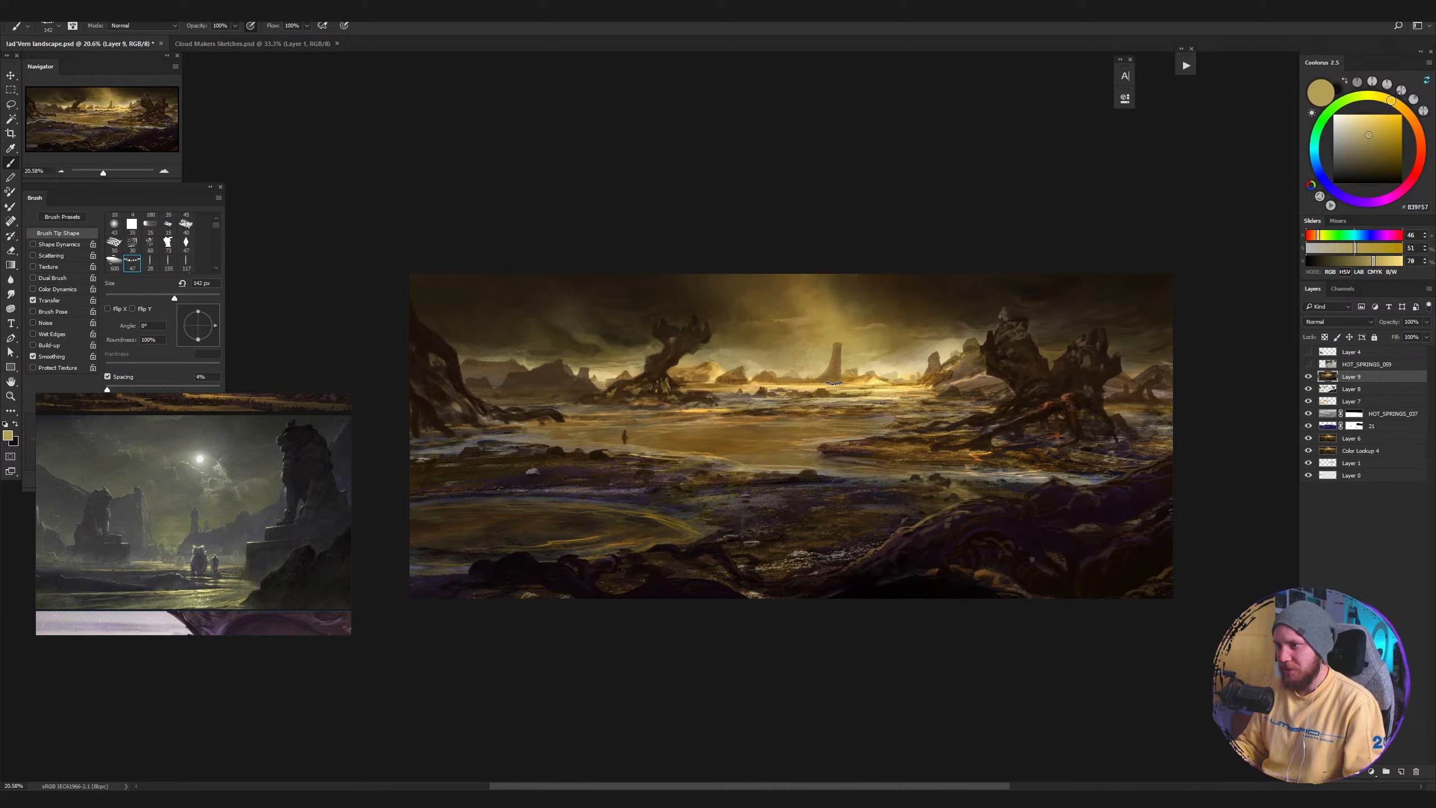
Sample light gold from the horizon by the tower, reduce the brush, and sample very dark browns from the large rock formation and the sky above it.
left_click(851, 380, "alt")
key("bracketleft")
key("bracketleft")
key("bracketleft")
key("bracketleft")
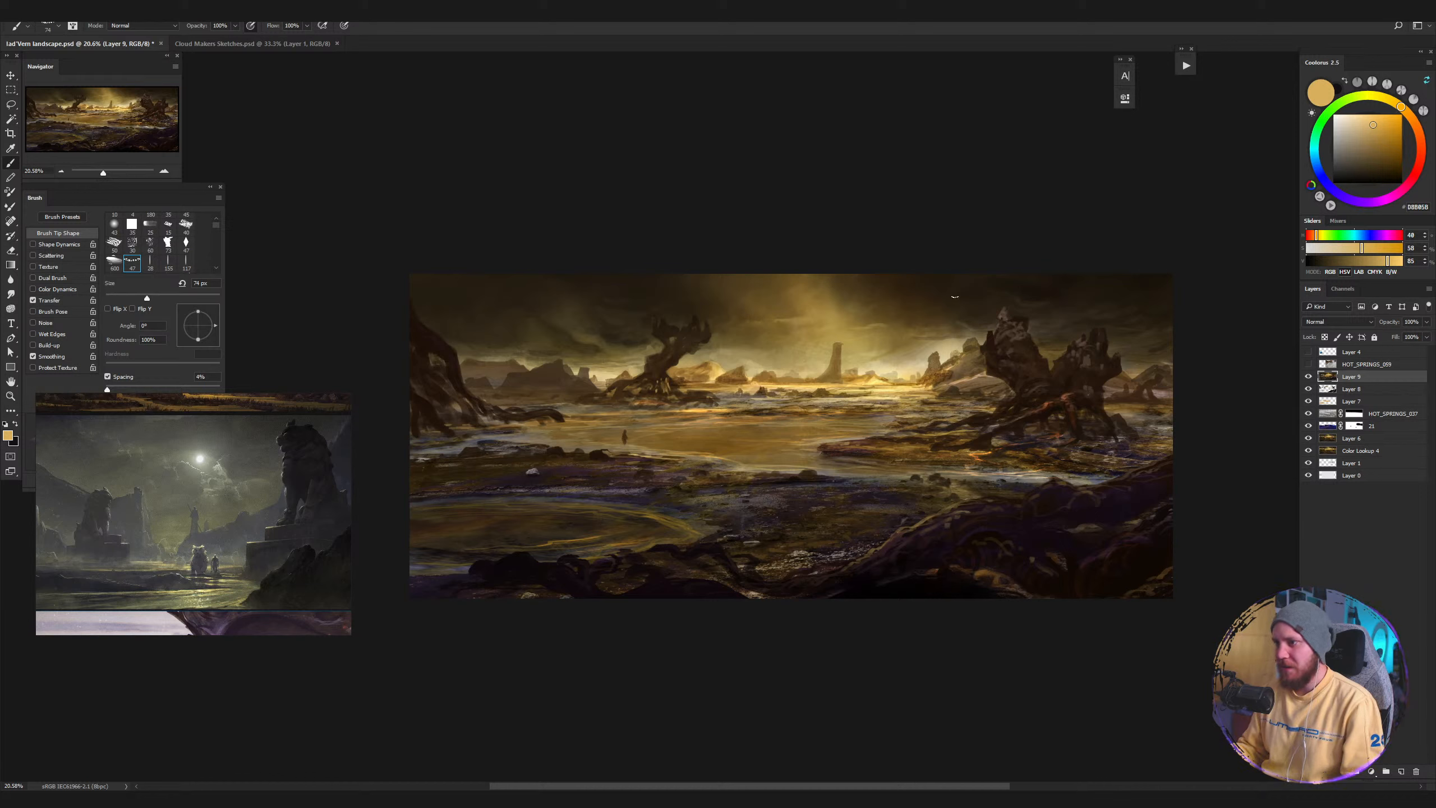
left_click(1042, 301, "alt")
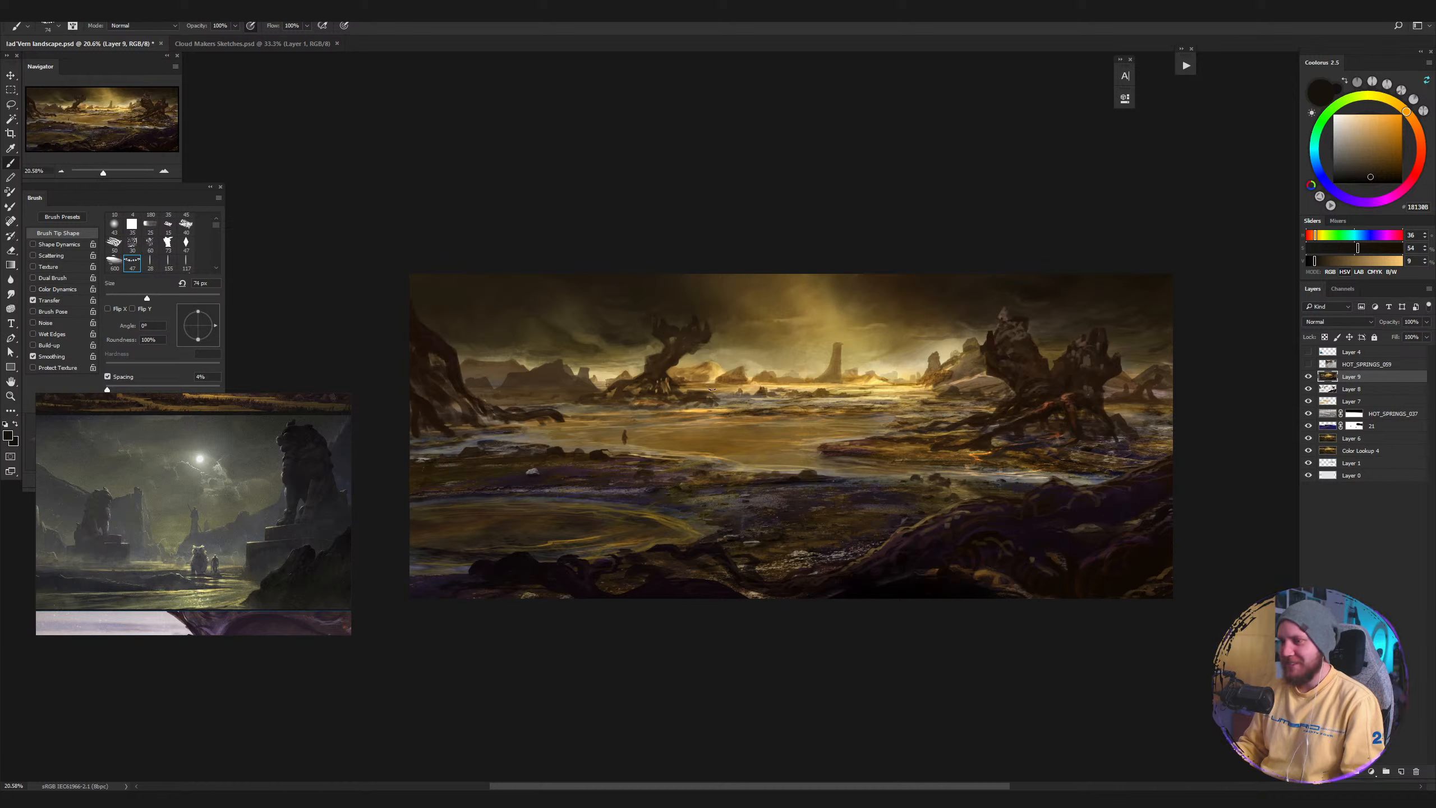
left_click(993, 346, "alt")
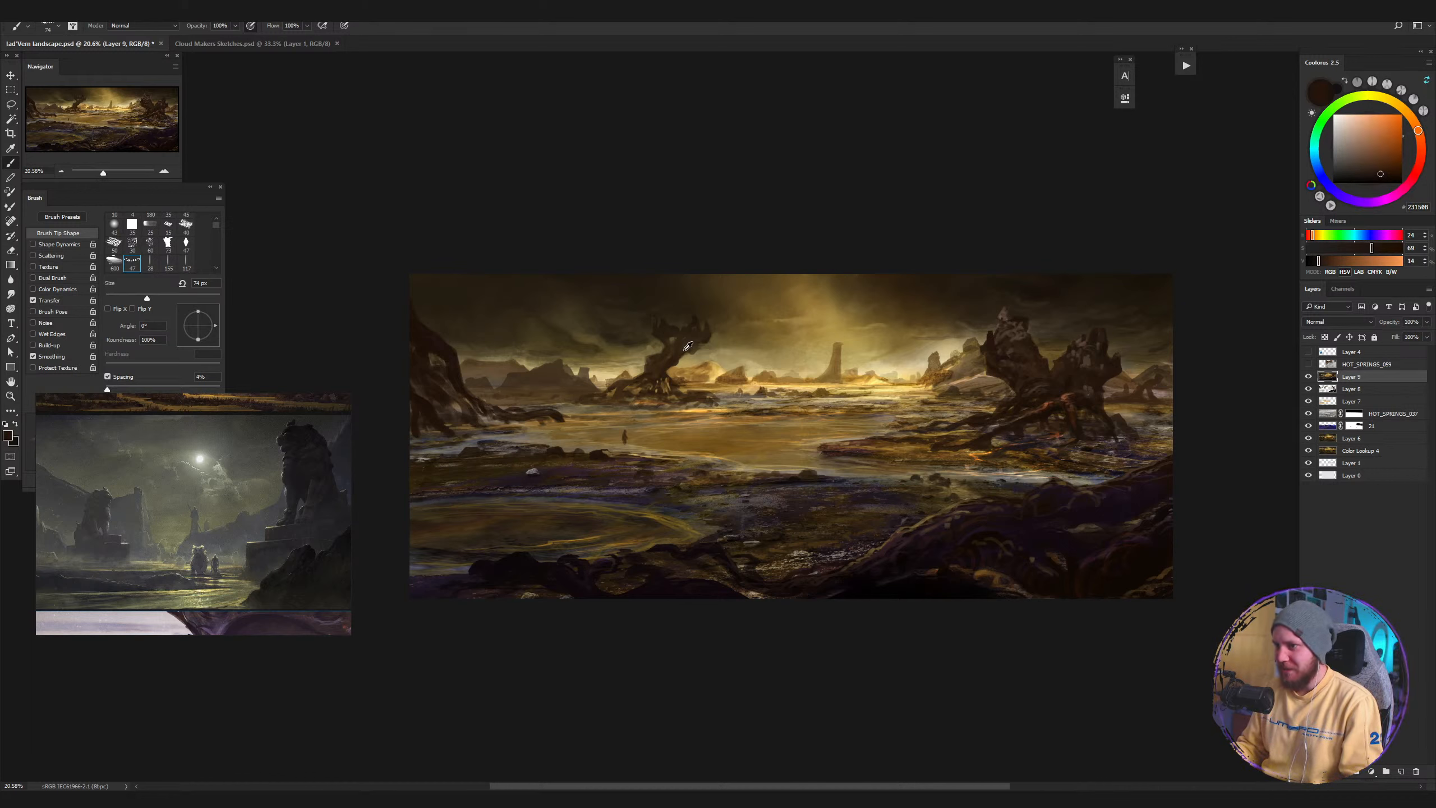
Sample a greyish tan from the sky beside the smaller twisted tree's trunk and set the brush size to 45 px.
key("bracketleft")
key("bracketleft")
key("bracketleft")
key("bracketleft")
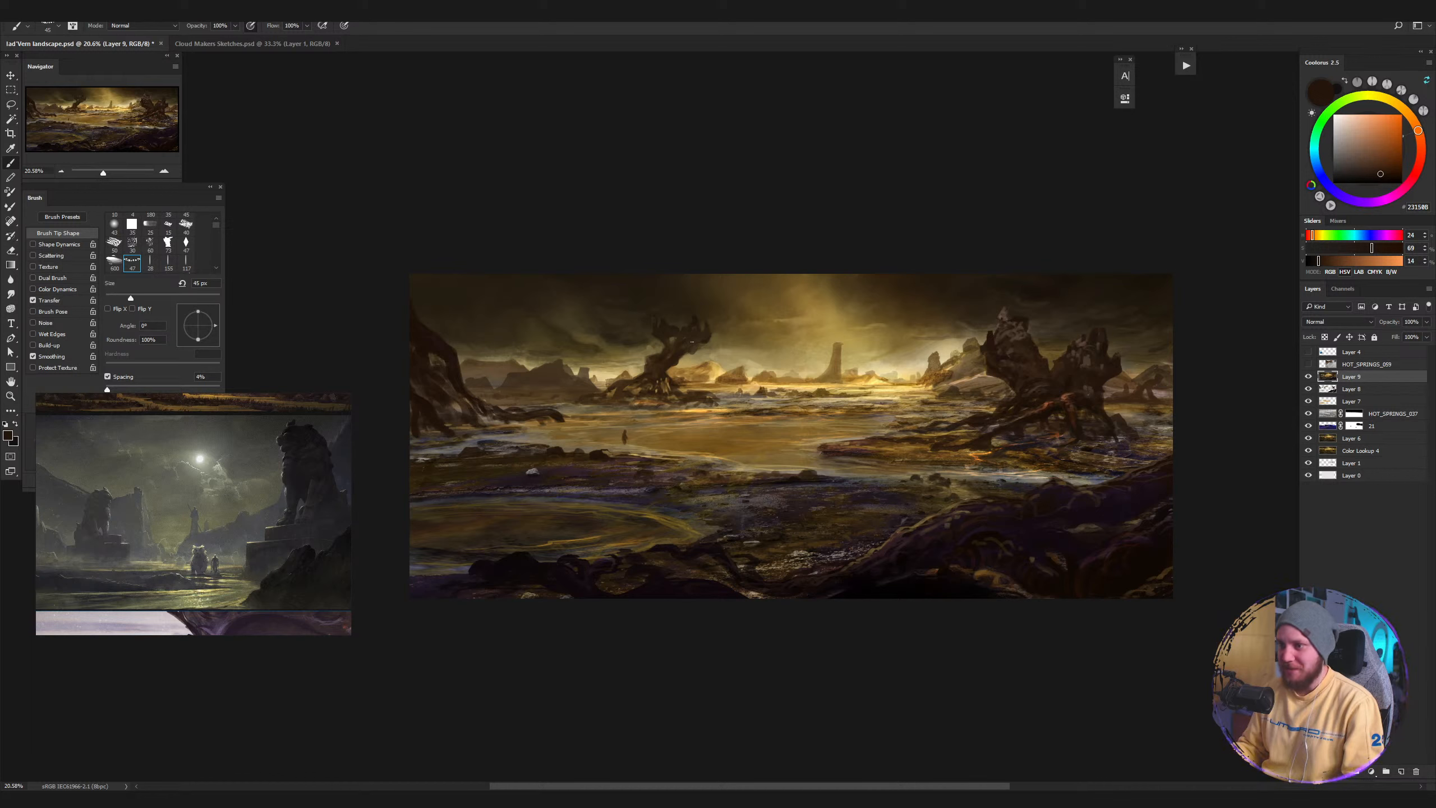
left_click(692, 355, "alt")
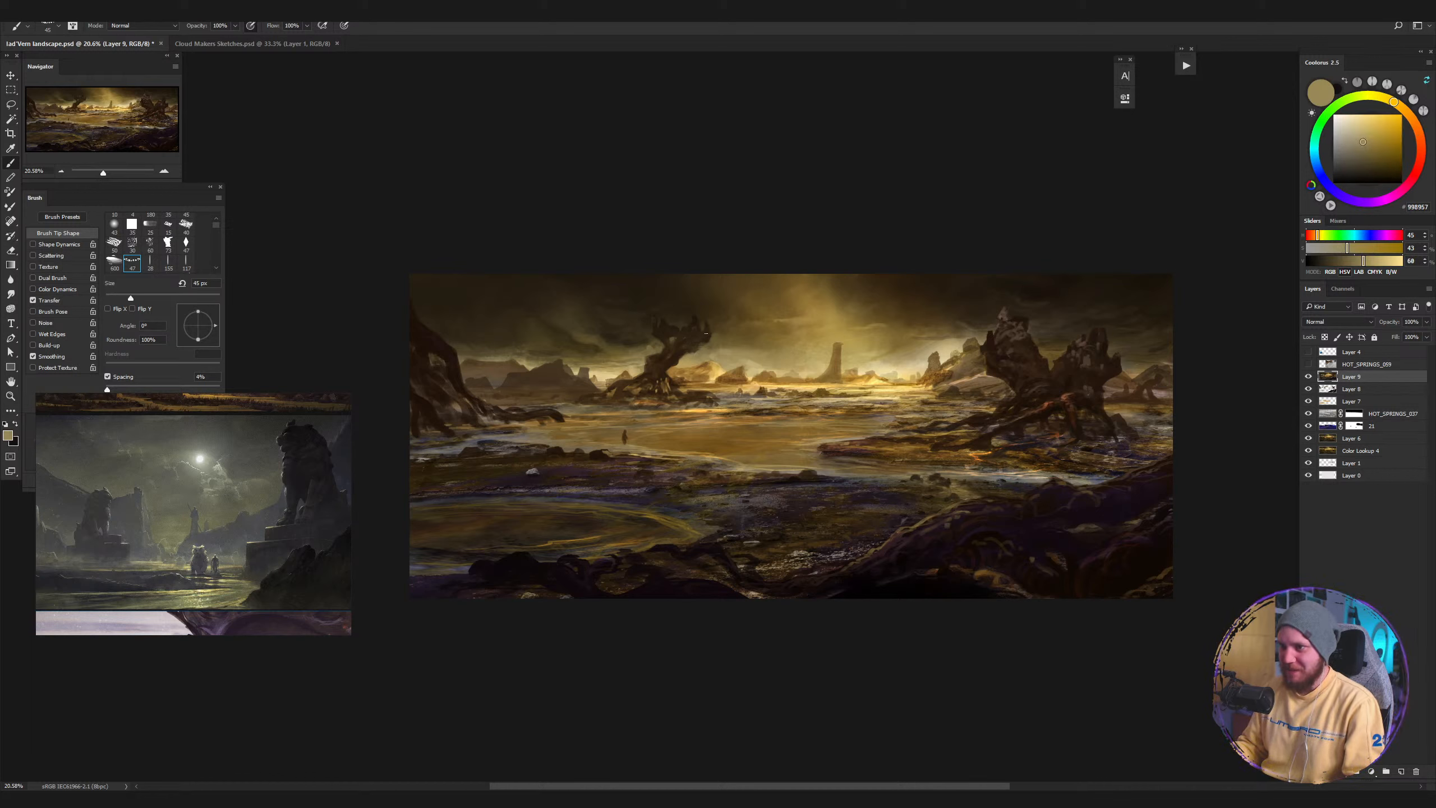
key("bracketleft")
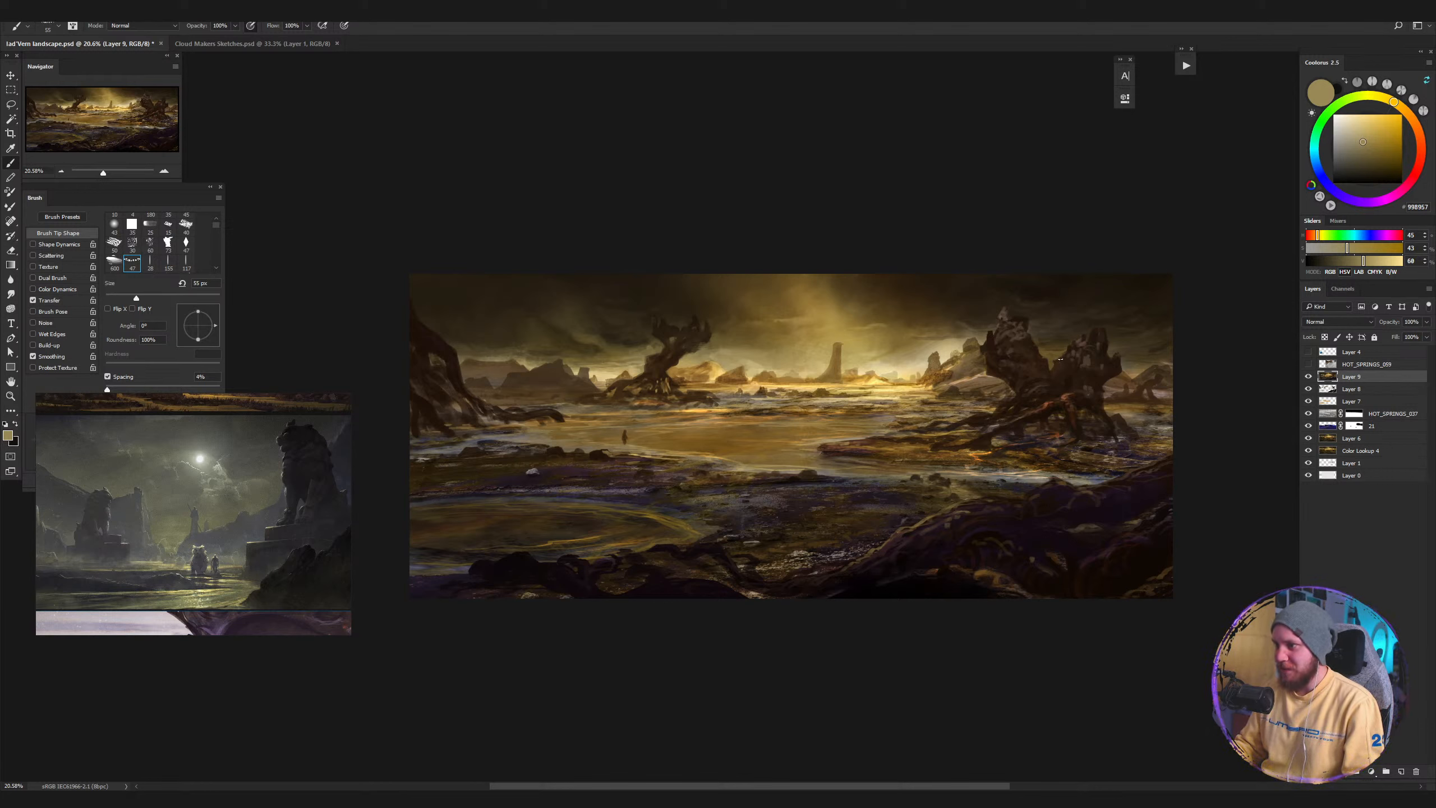
key("bracketleft")
key("bracketleft")
key("bracketright")
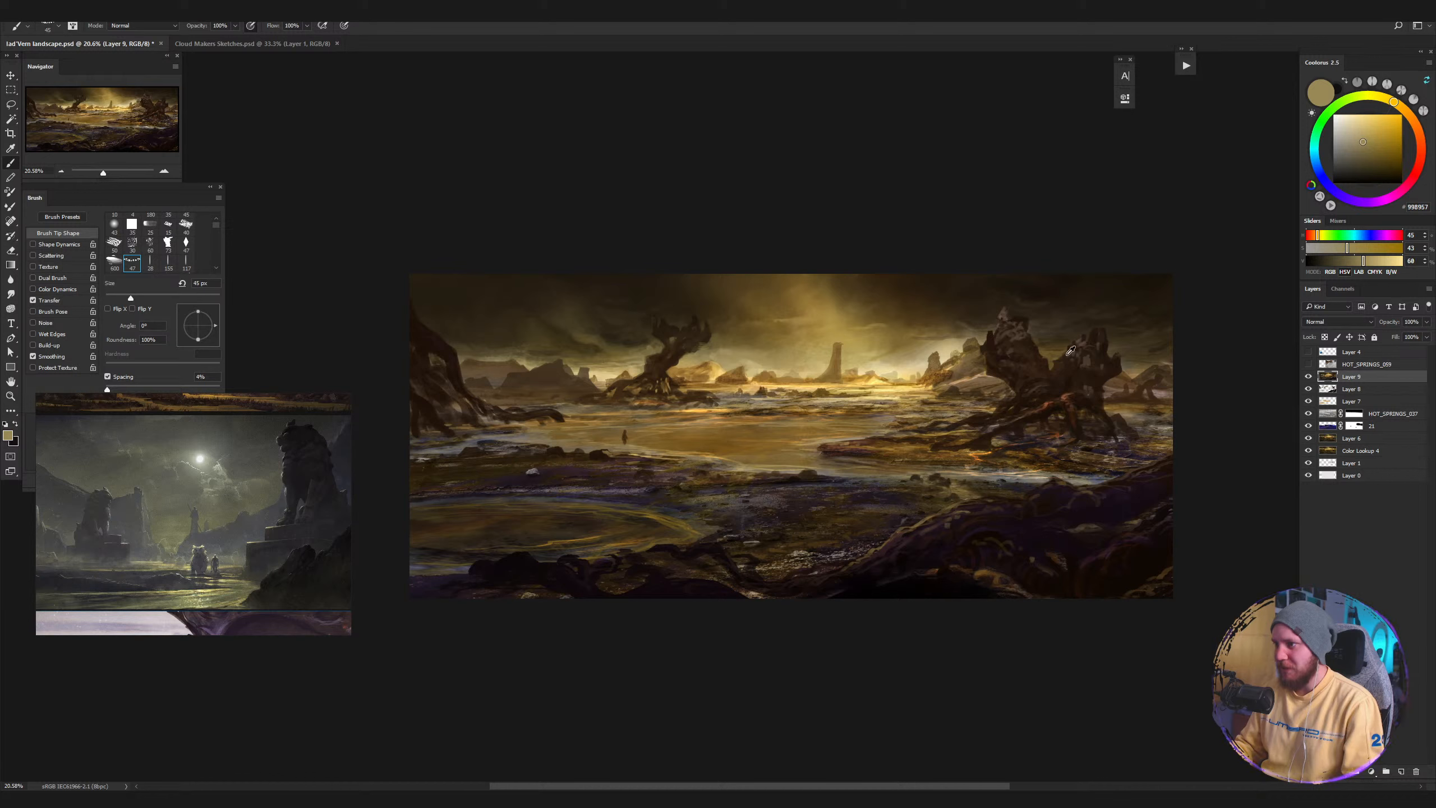
Sample browns around the large rock formation and smaller twisted tree, pale yellow from the horizon, and gold from the sky beside the tower.
left_click(1058, 349, "alt")
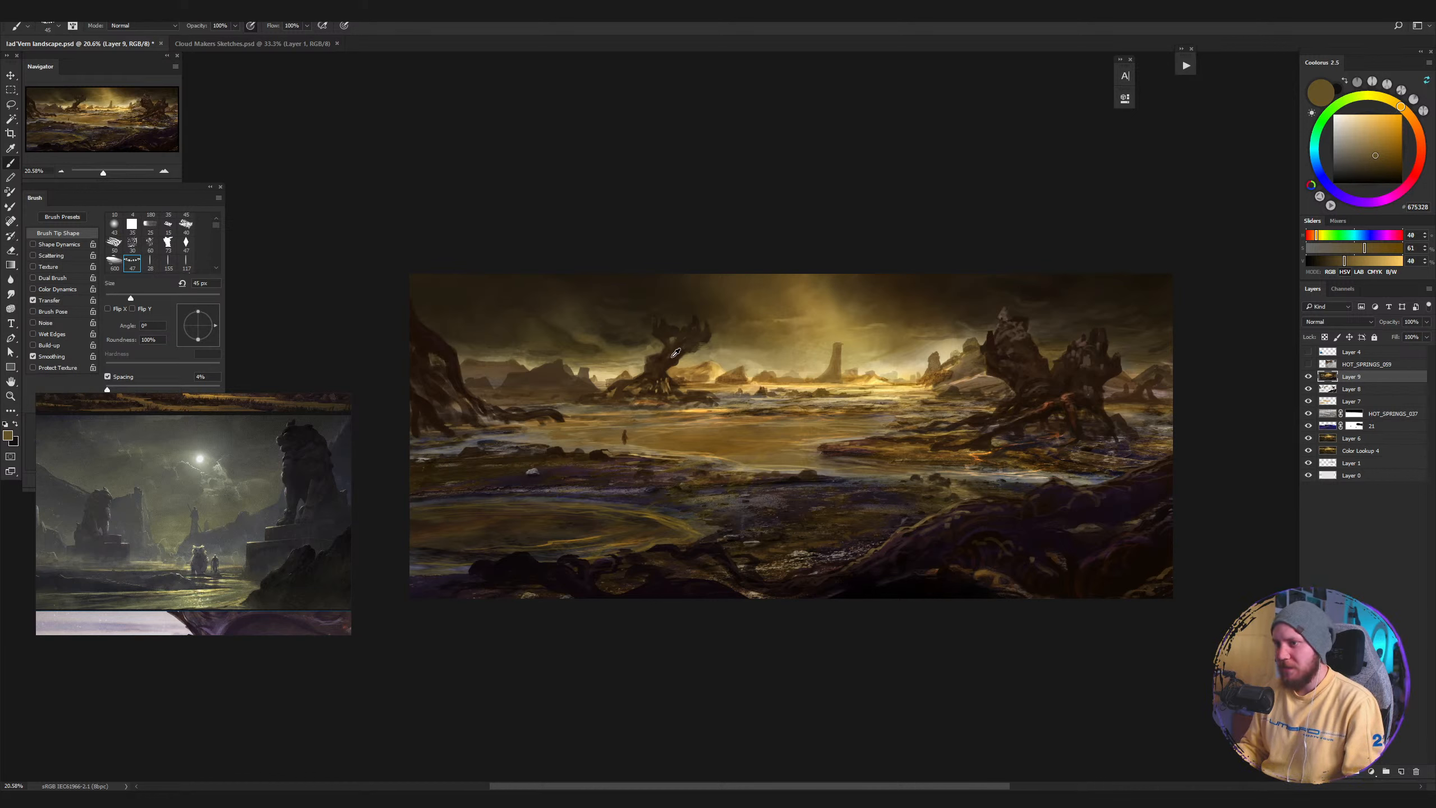
left_click(602, 375, "alt")
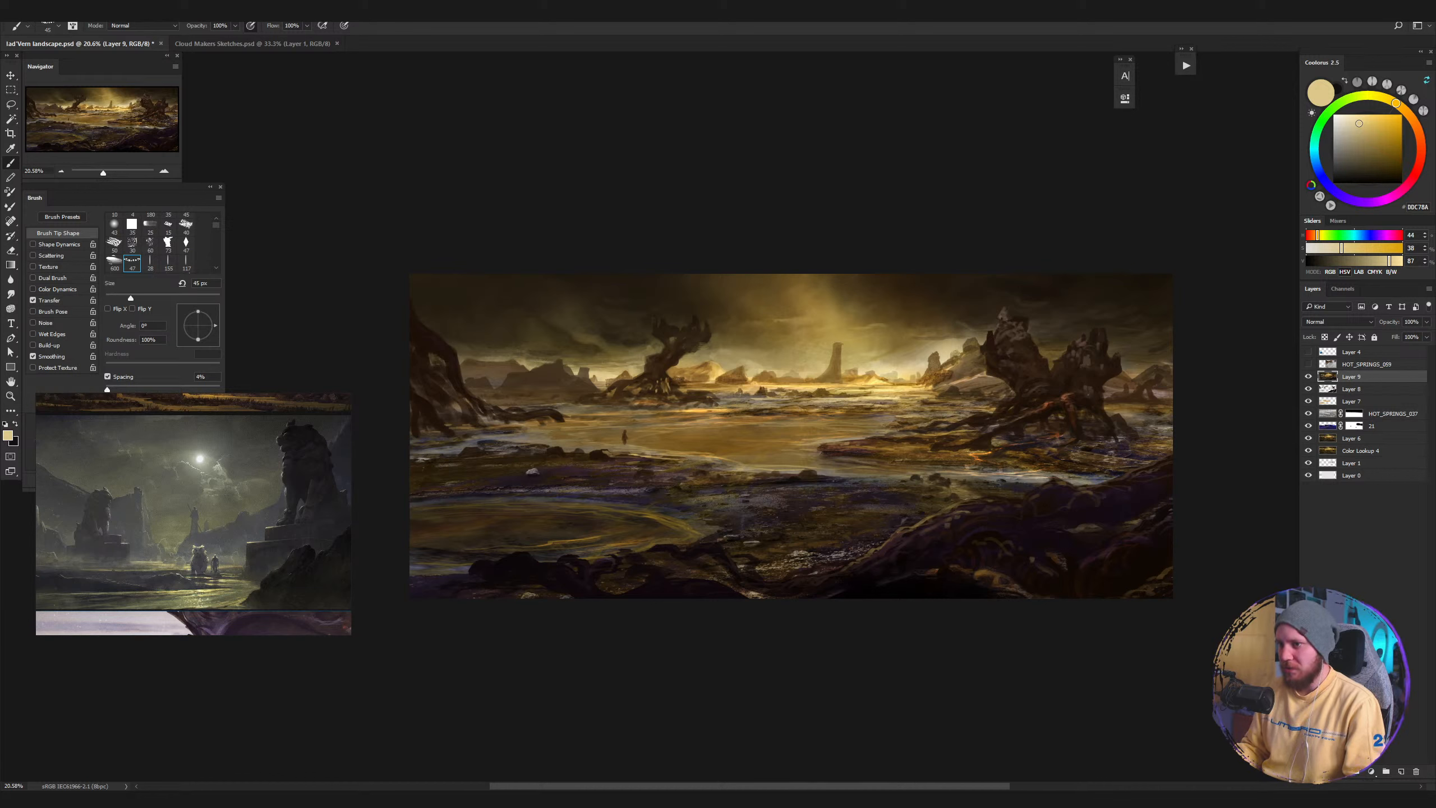
left_click(581, 348, "alt")
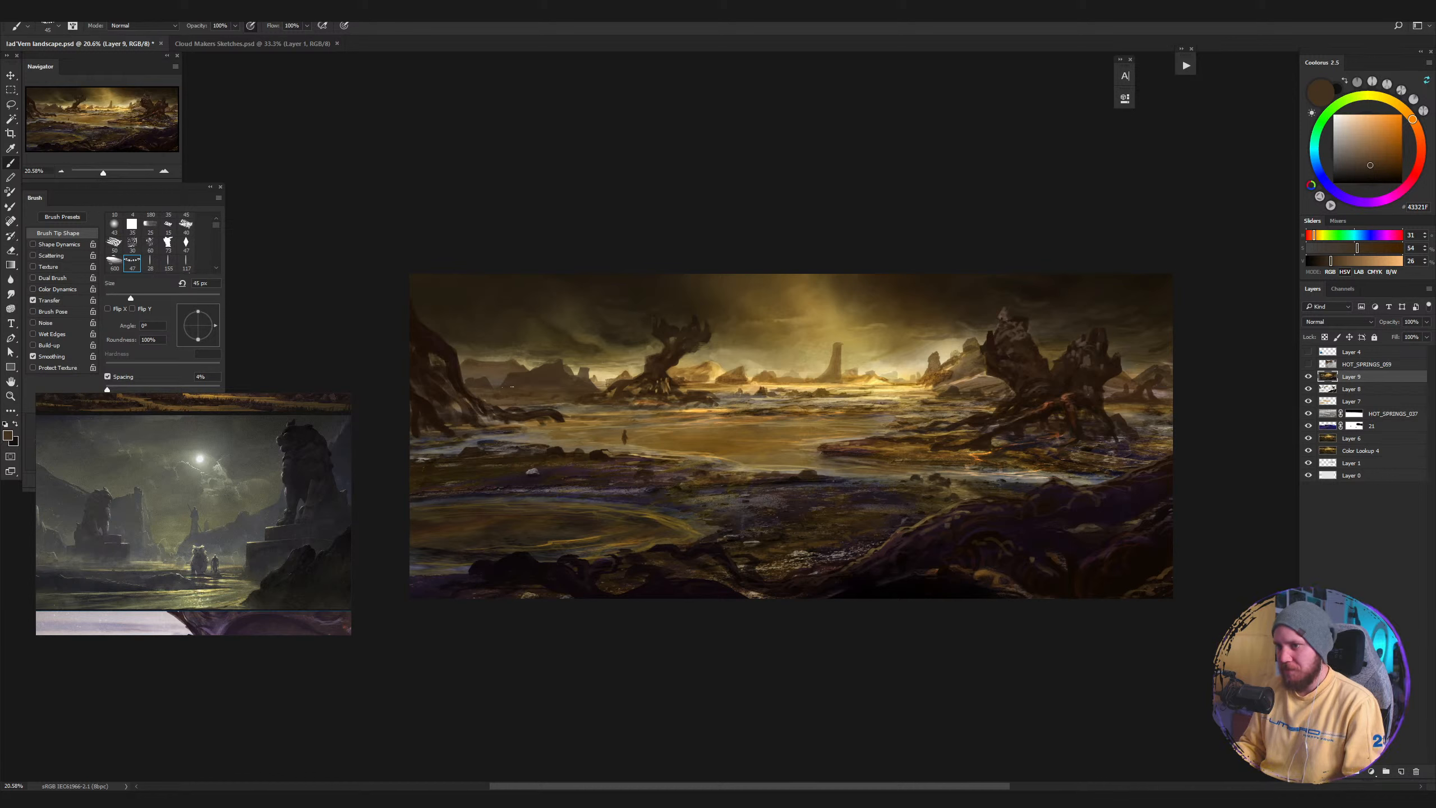
left_click(665, 363, "alt")
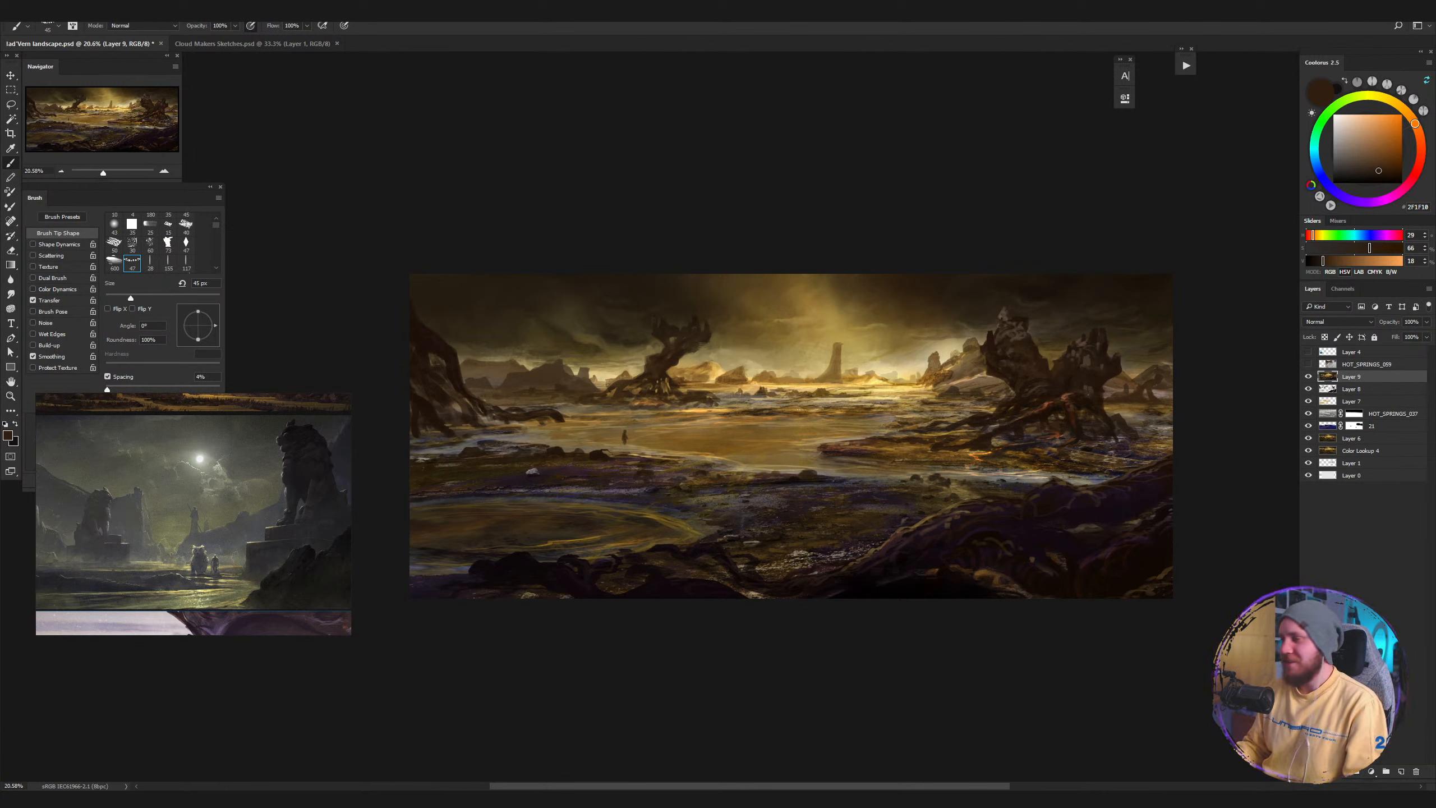
left_click(845, 347, "alt")
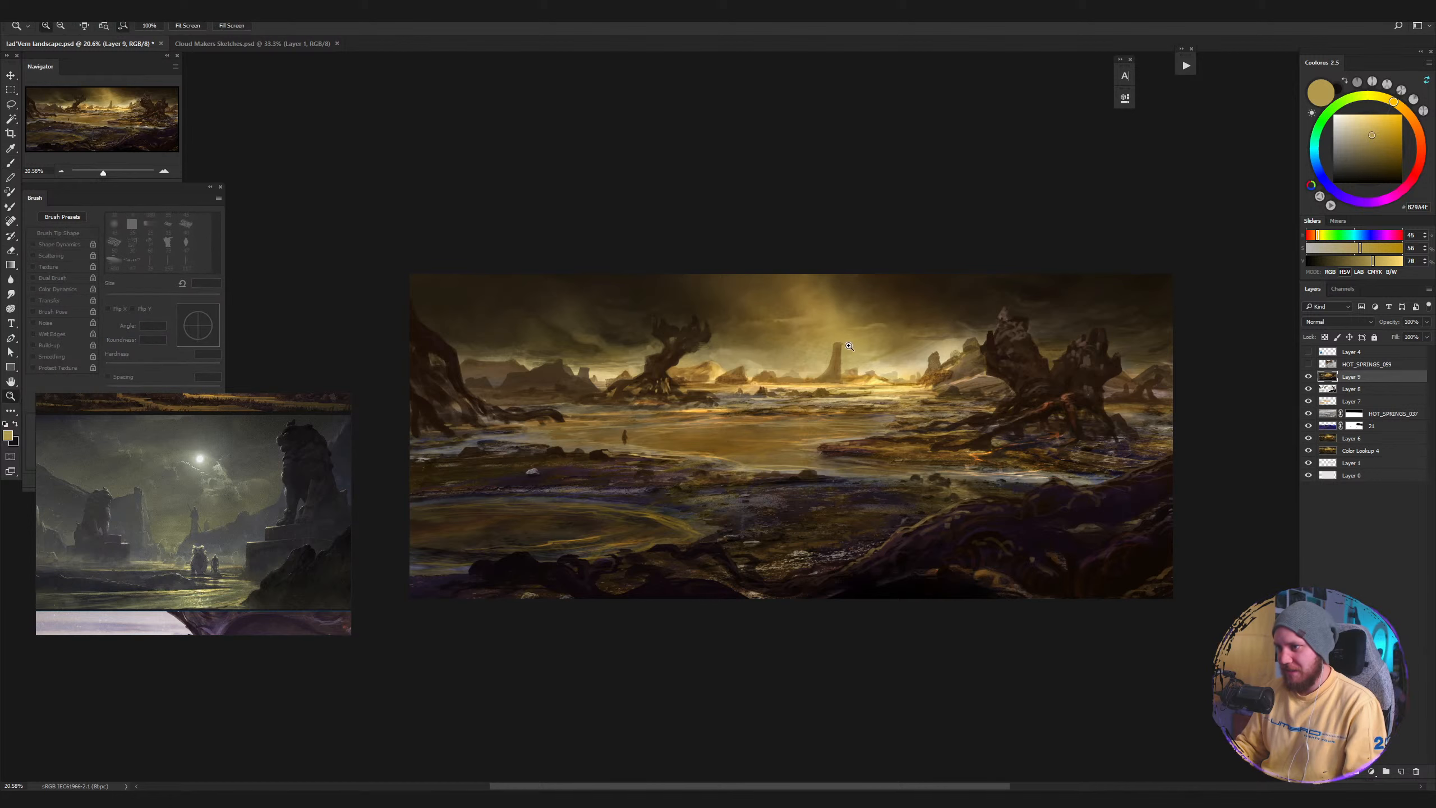
Enlarge the reference image window and examine the giant tree, moonlit statue and purple swamp paintings for comparison with the landscape.
scroll(846, 345, "up", 2)
mouse_move(268, 461)
left_mouse_down()
mouse_move(278, 505)
mouse_move(286, 464)
mouse_move(279, 498)
left_mouse_up()
mouse_move(277, 420)
left_mouse_down()
mouse_move(274, 497)
mouse_move(299, 544)
mouse_move(262, 549)
left_mouse_up()
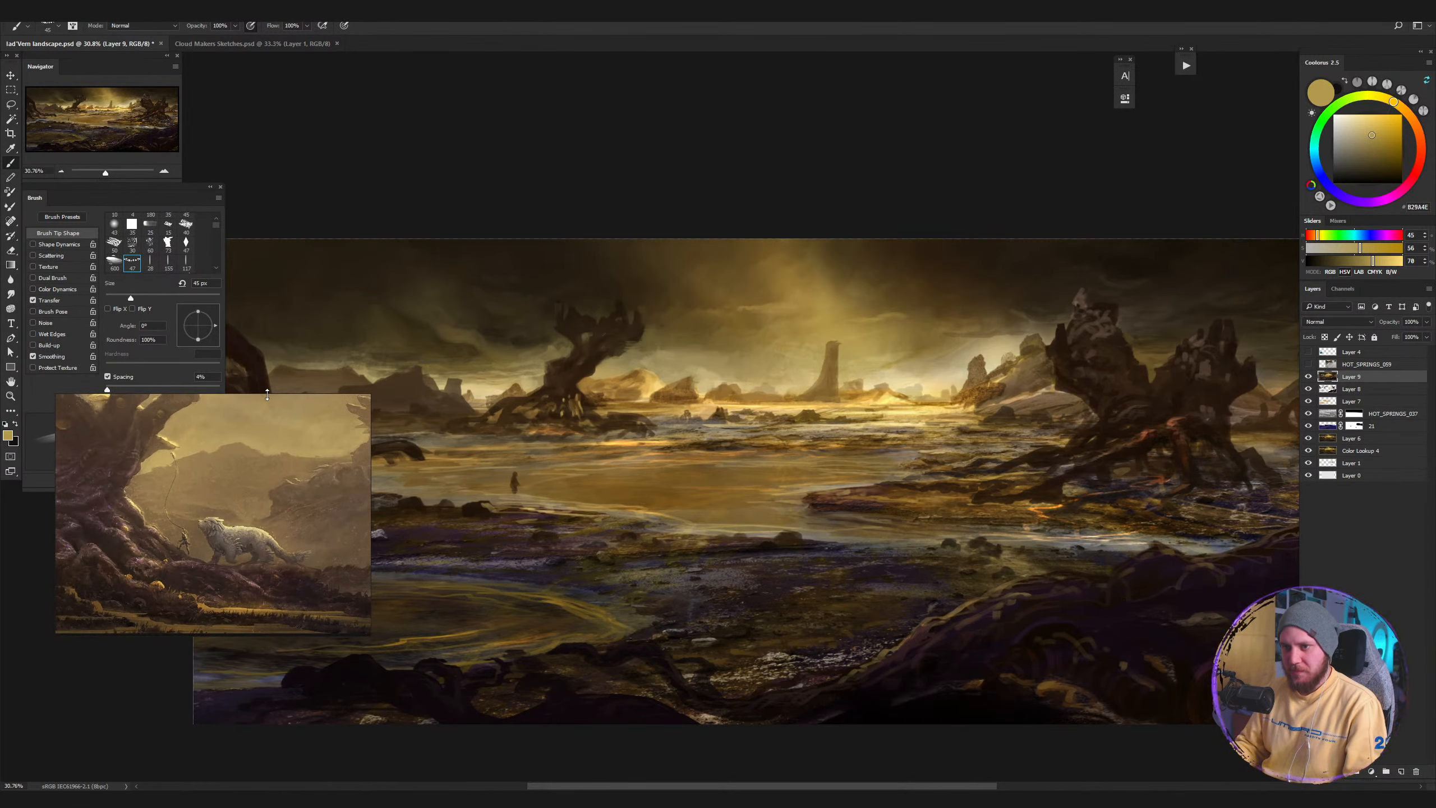
left_click_drag(274, 392, 295, 113)
left_click_drag(282, 448, 241, 227)
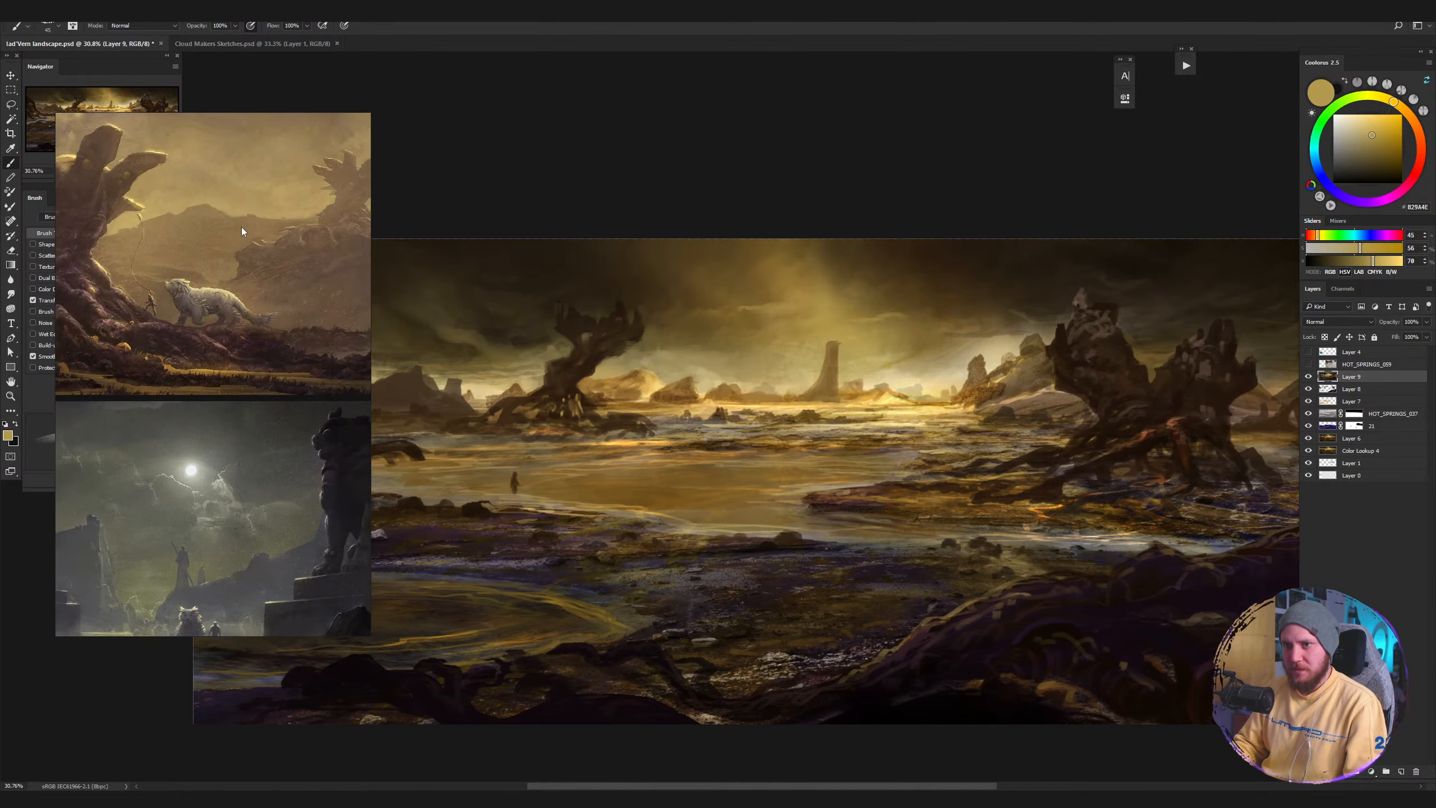
scroll(249, 341, "down", 3)
scroll(242, 473, "down", 5)
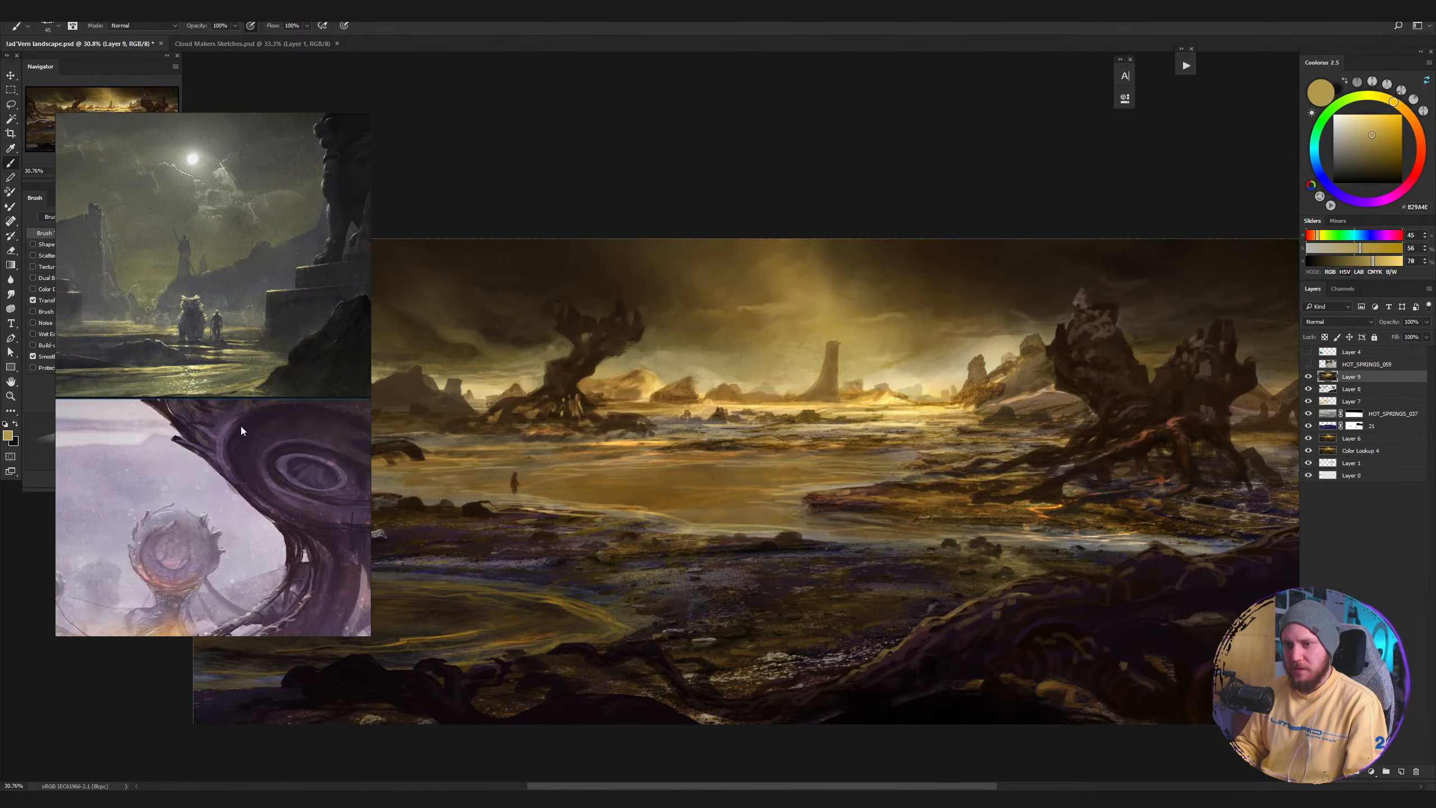
mouse_move(173, 421)
left_mouse_down()
mouse_move(276, 478)
mouse_move(186, 483)
mouse_move(244, 508)
mouse_move(249, 471)
mouse_move(218, 488)
left_mouse_up()
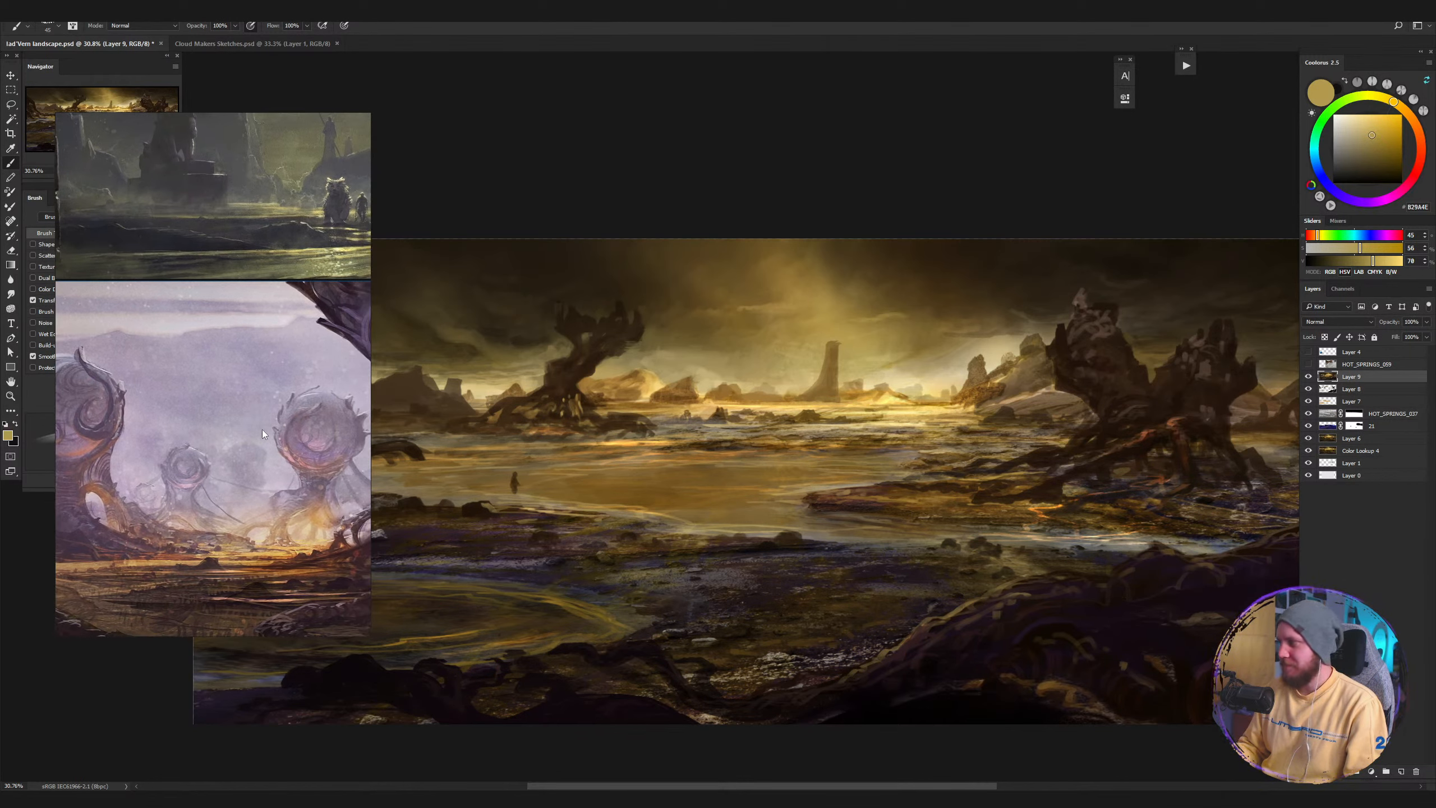
left_click_drag(275, 377, 246, 483)
scroll(250, 489, "up", 5)
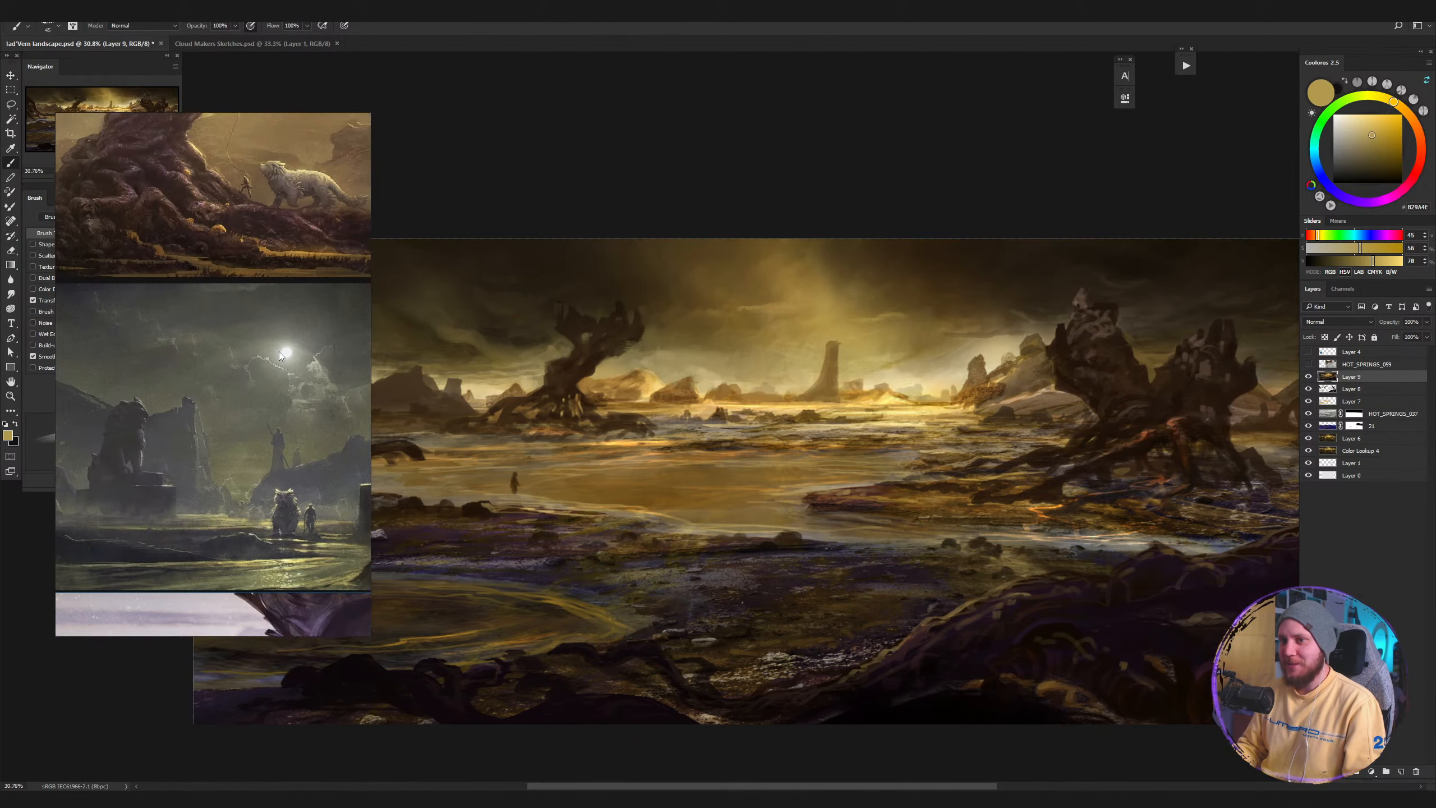
scroll(253, 382, "down", 4)
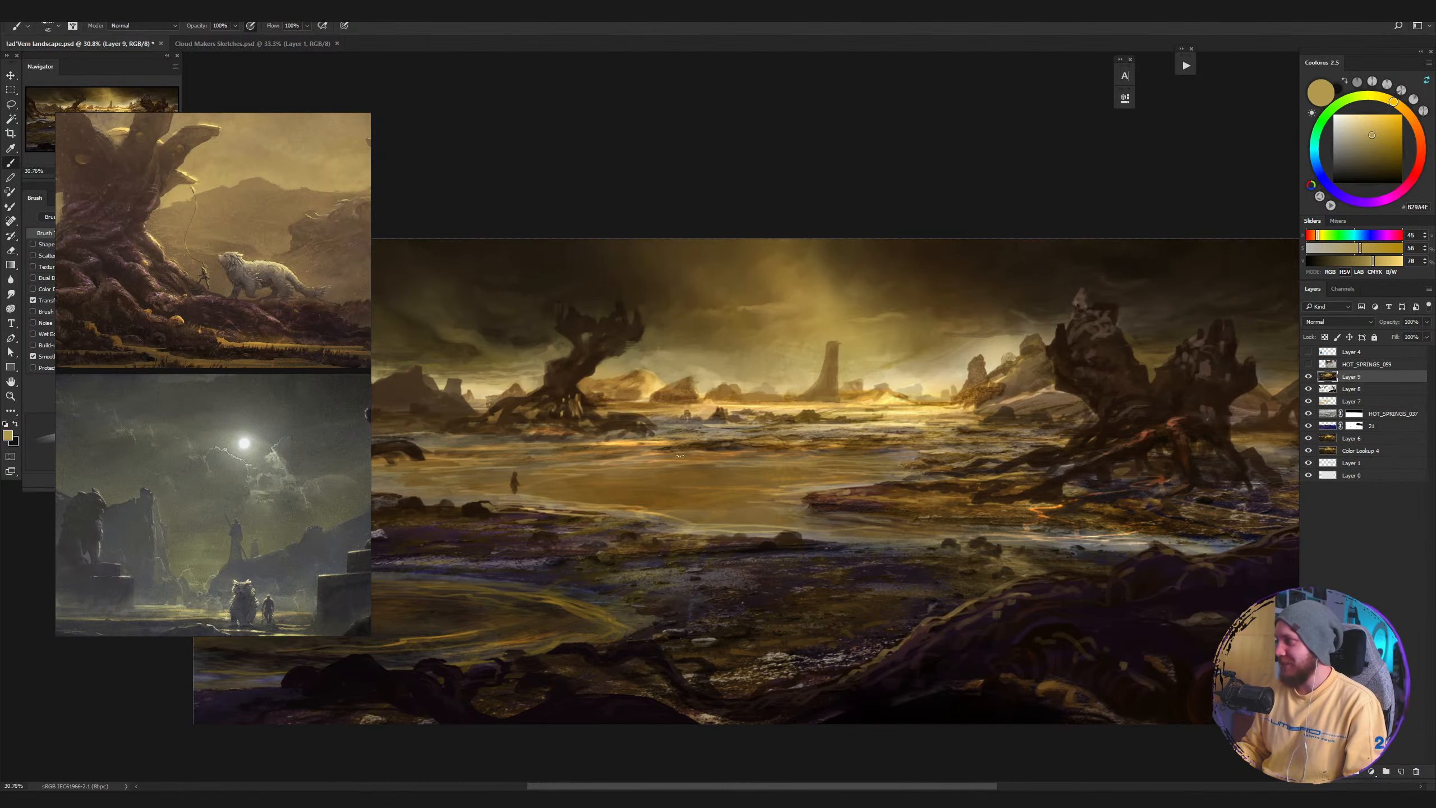
Sample bright pale yellow from the glowing horizon beside the tower and golden orange from the ground at its base.
mouse_move(561, 465)
left_mouse_down()
mouse_move(647, 336)
mouse_move(650, 362)
left_mouse_up()
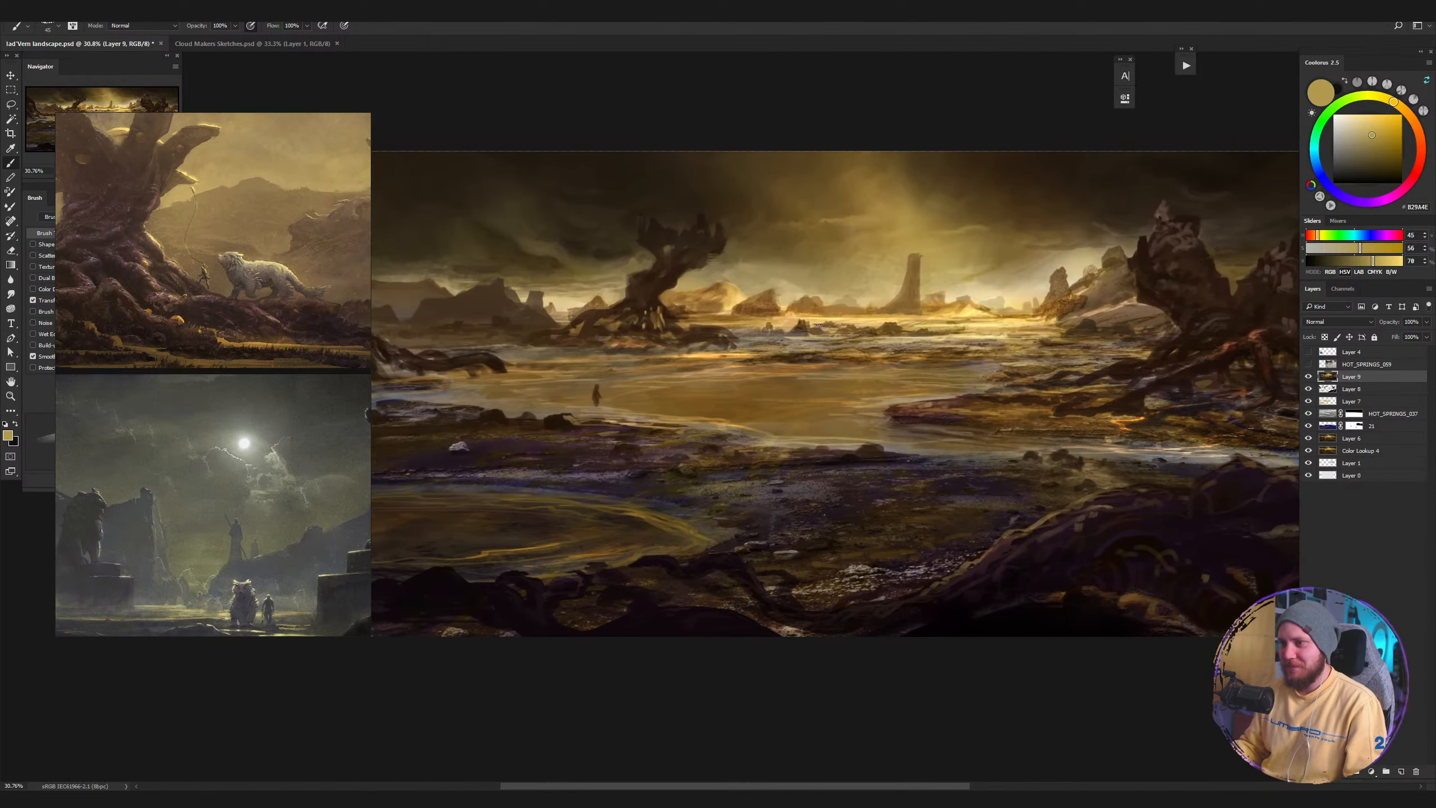
left_click(970, 308, "alt")
left_click(975, 308, "alt")
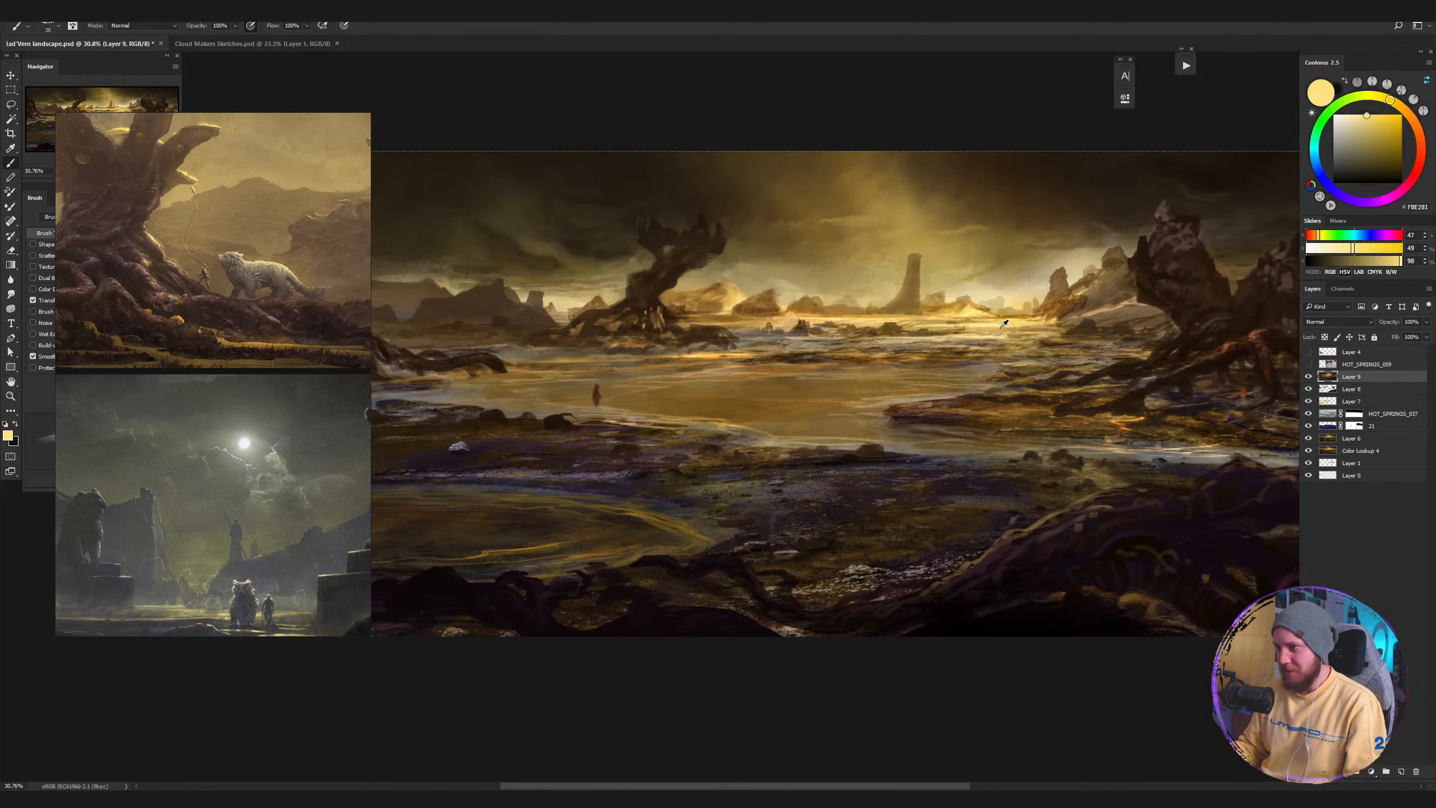
left_click(920, 313, "alt")
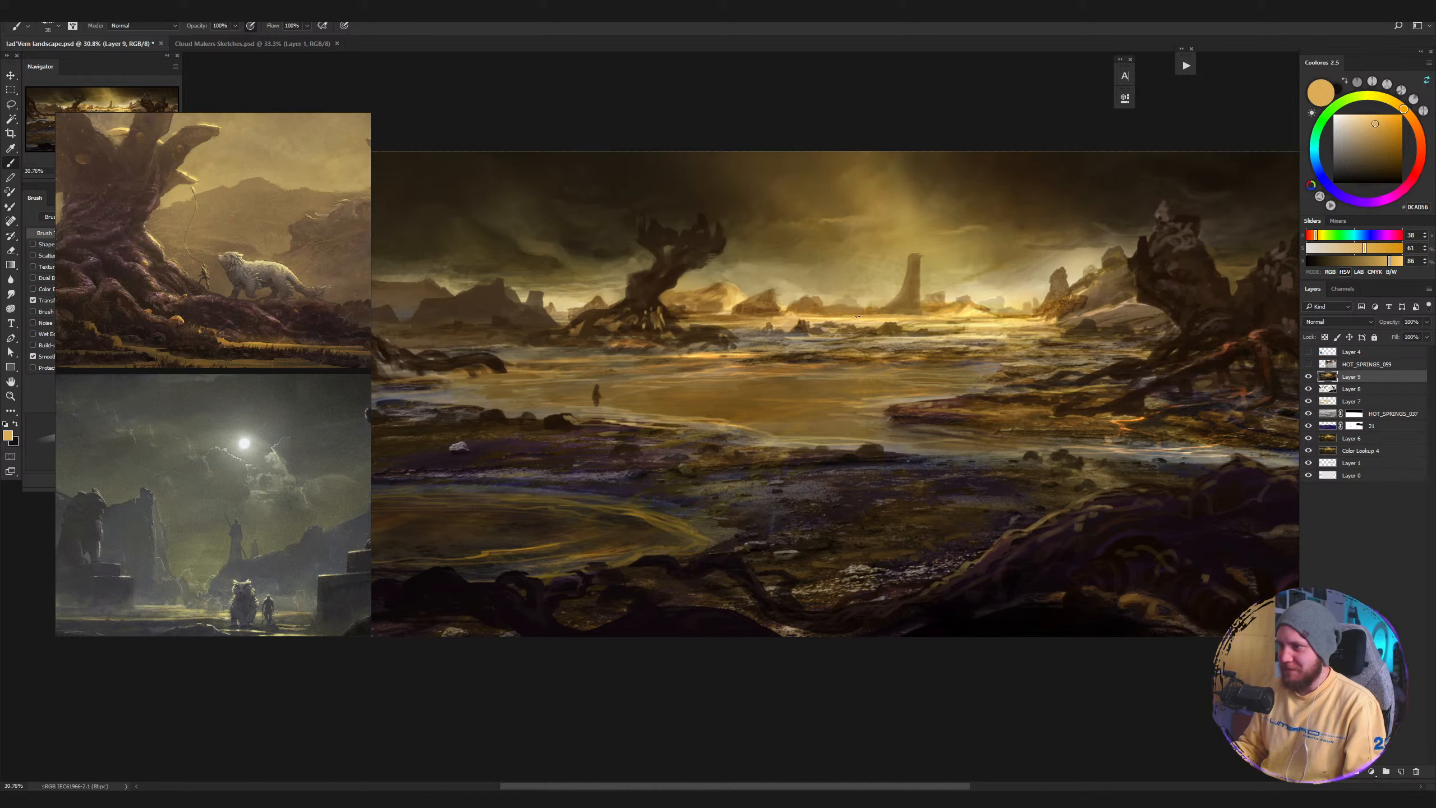
Sample tan and muted golden tones from the sky and distant rocks between the smaller twisted tree and the tower.
left_click(793, 299, "alt")
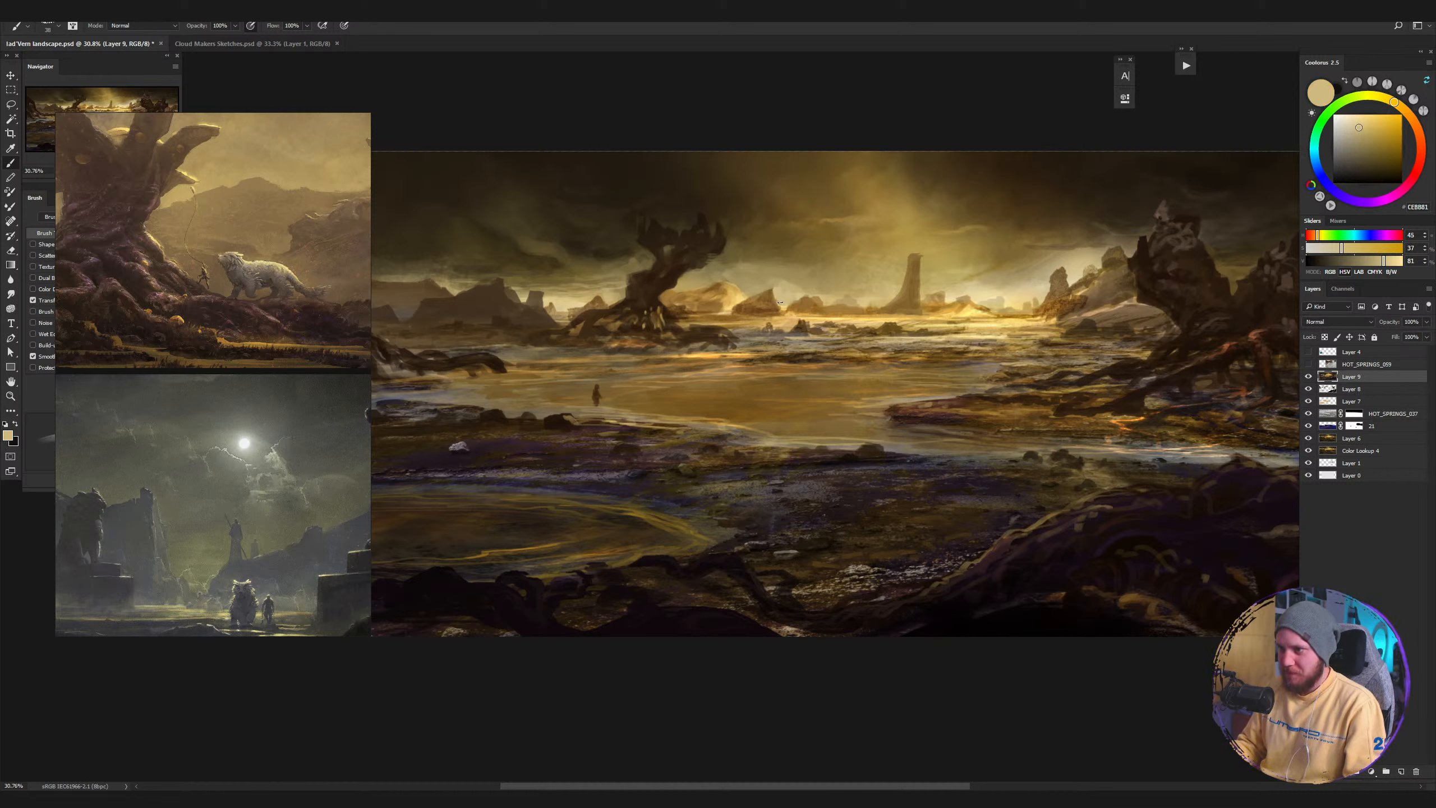
left_click(778, 280, "alt")
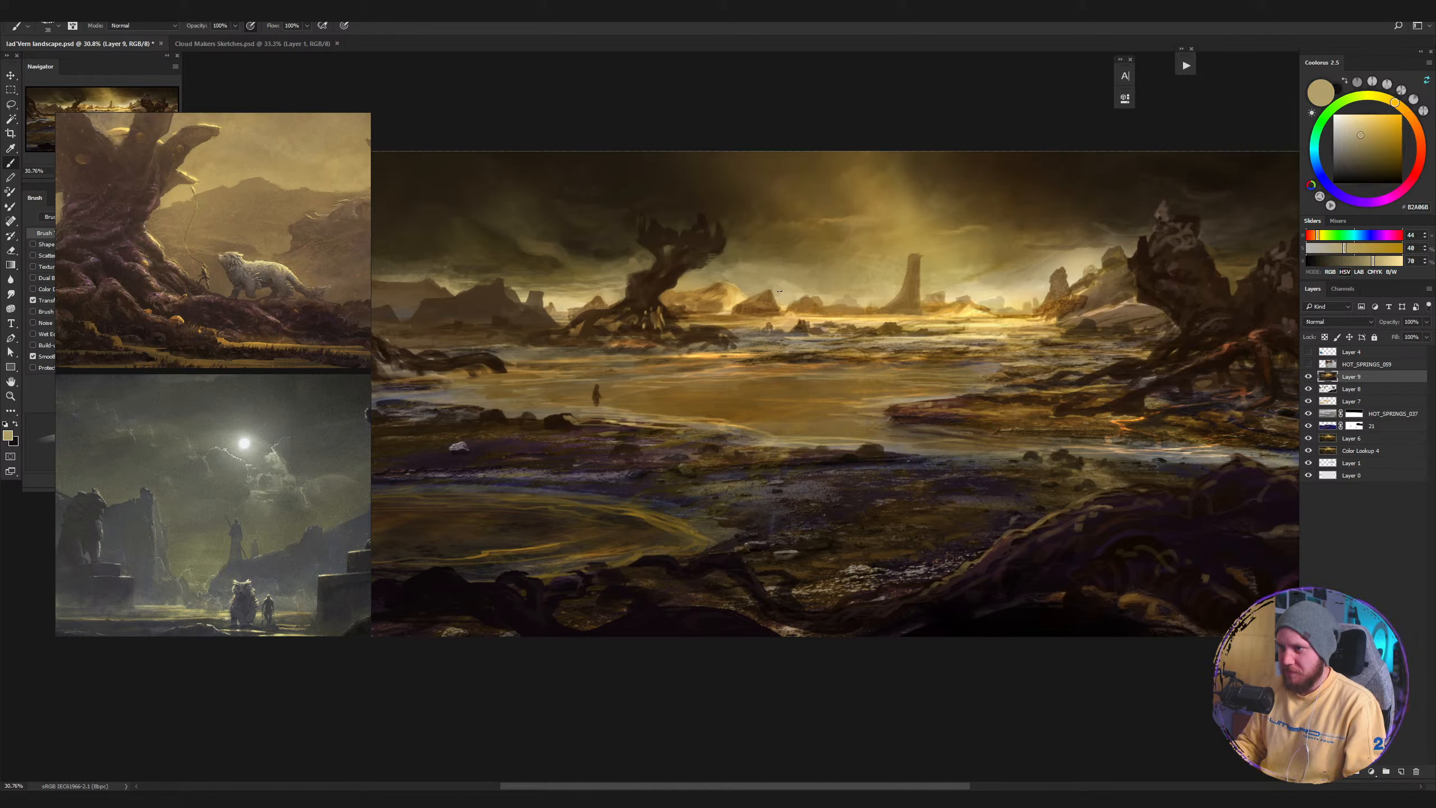
left_click(789, 283, "alt")
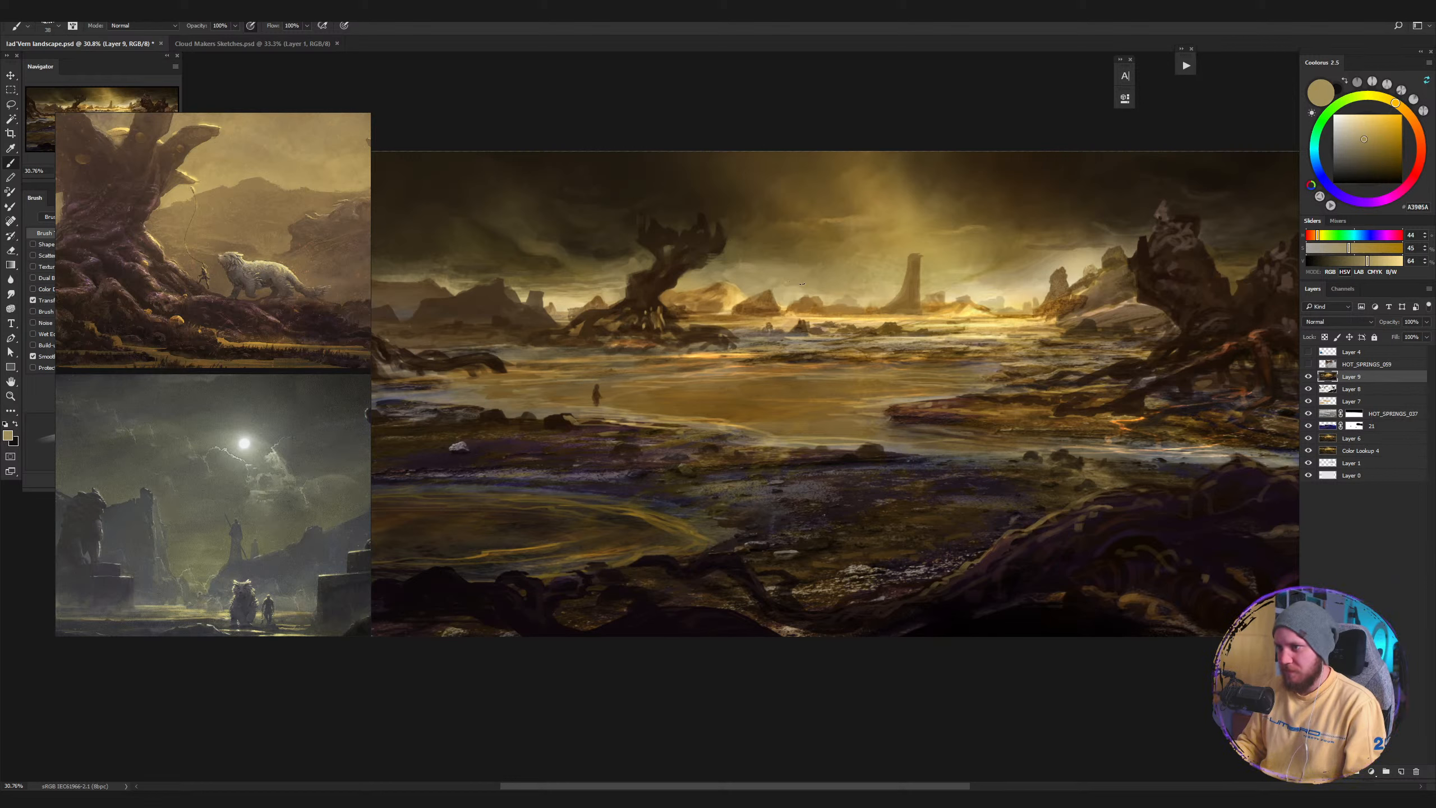
left_click(834, 292, "alt")
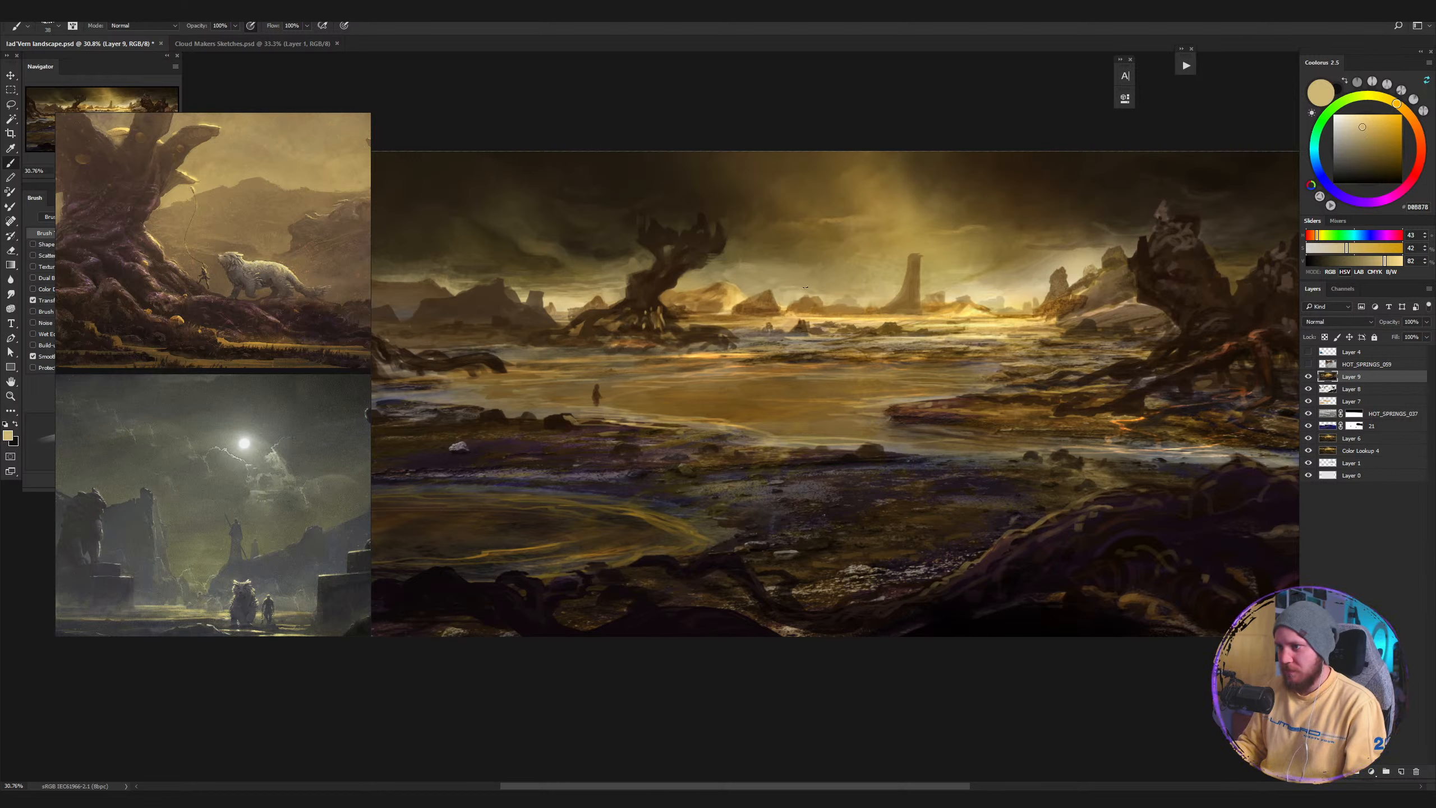
left_click(834, 295, "alt")
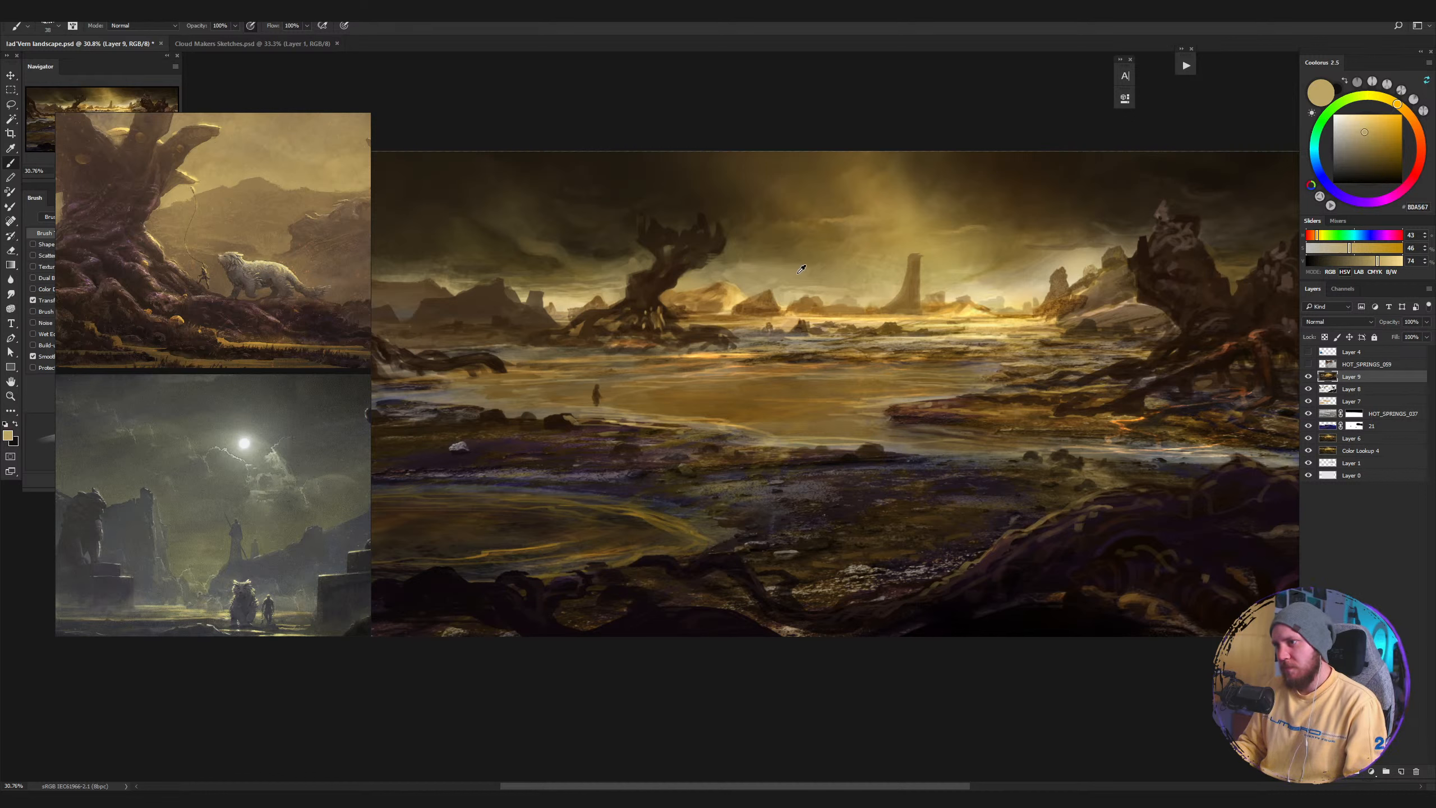
left_click(788, 255, "alt")
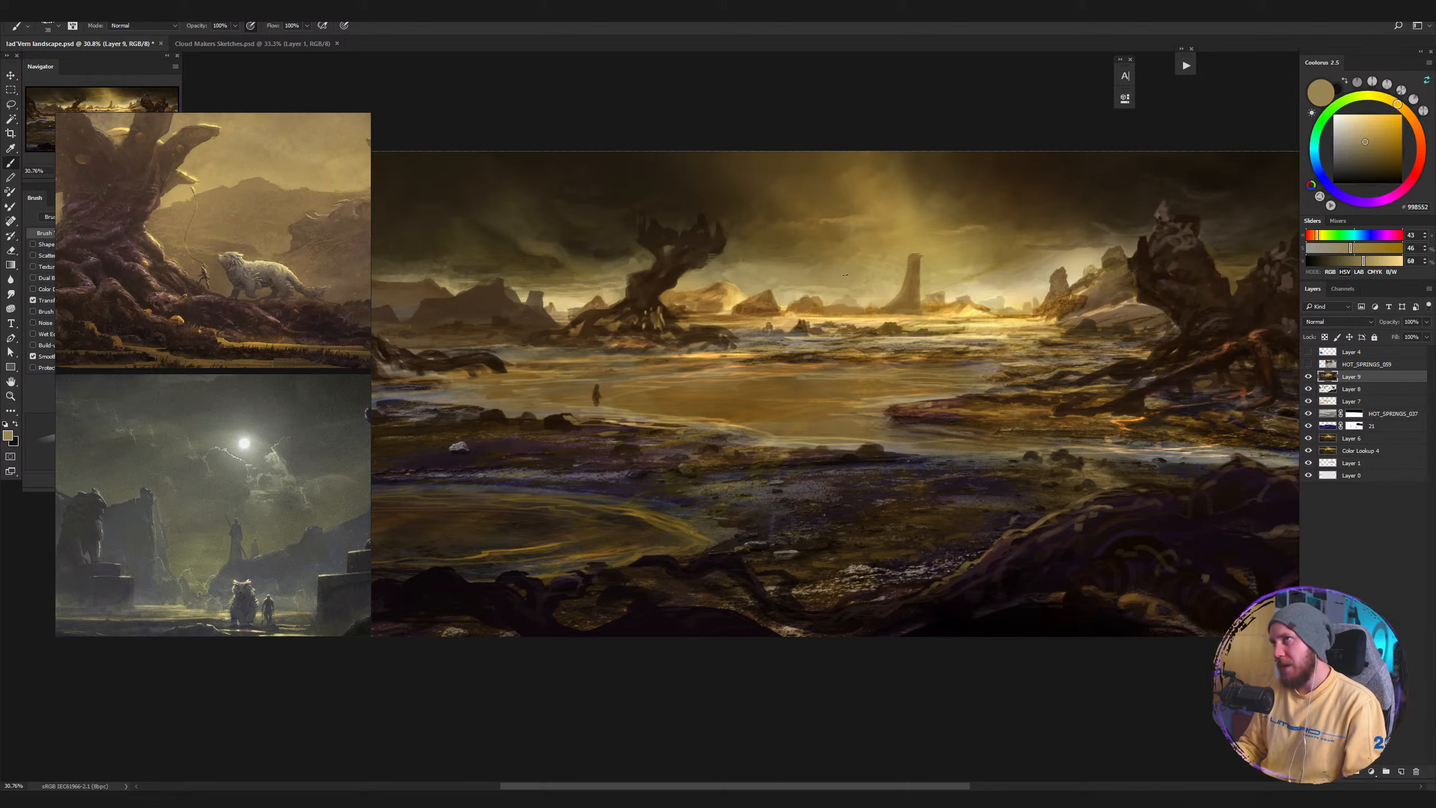
left_click(800, 261, "alt")
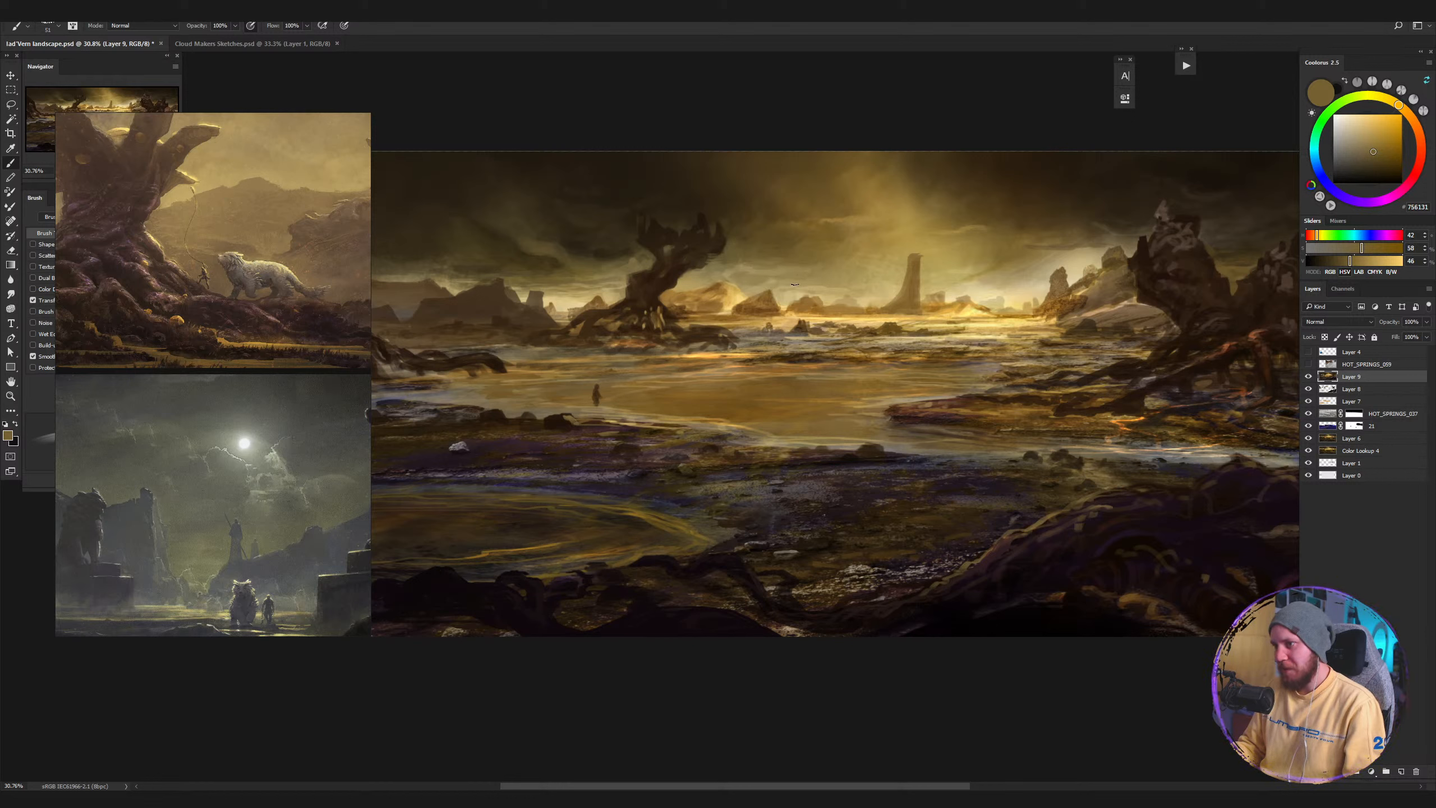
left_click(824, 290, "alt")
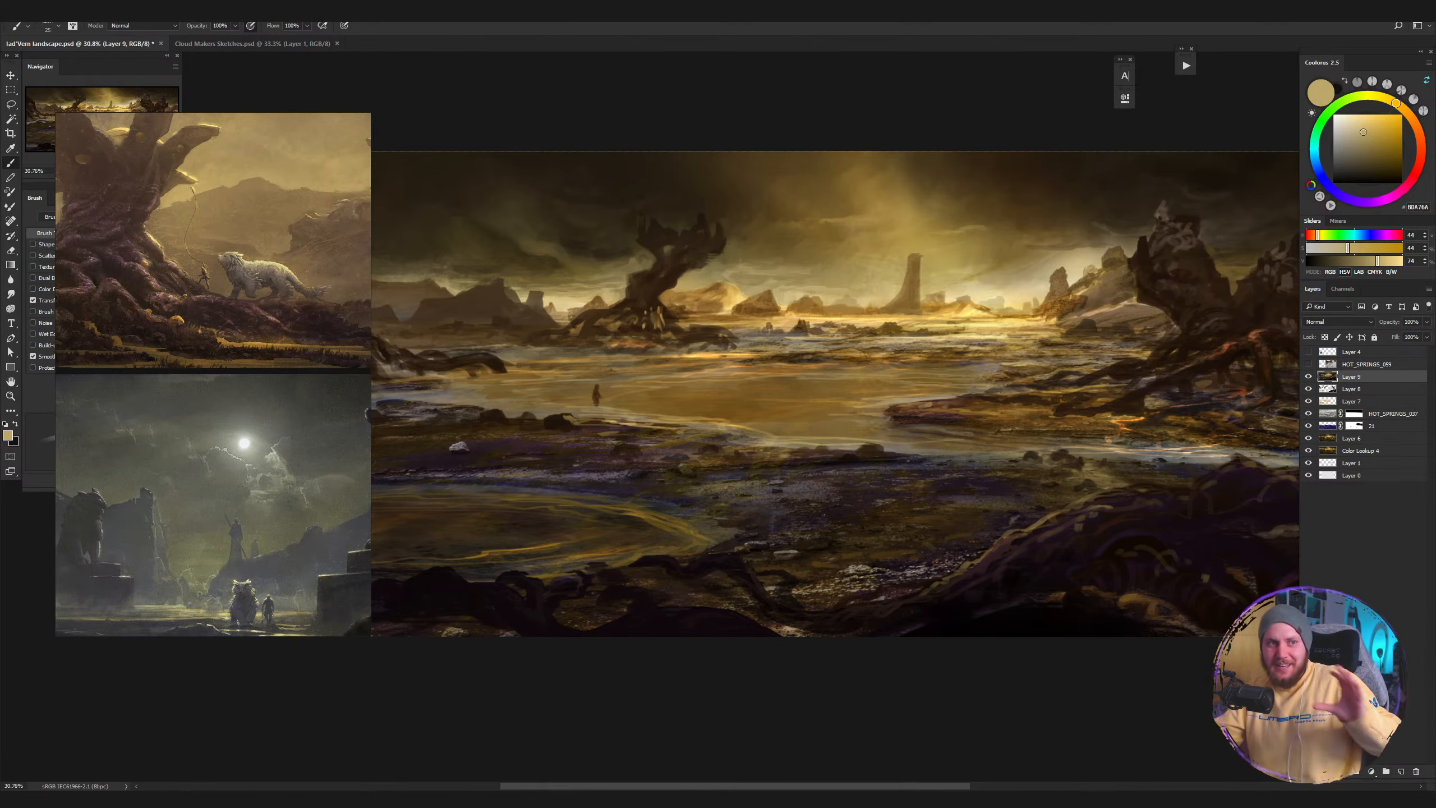
Switch to the browser's Bierstadt image results and view the mountain storm painting and the Valle de Yosemite painting.
key("alt+Tab")
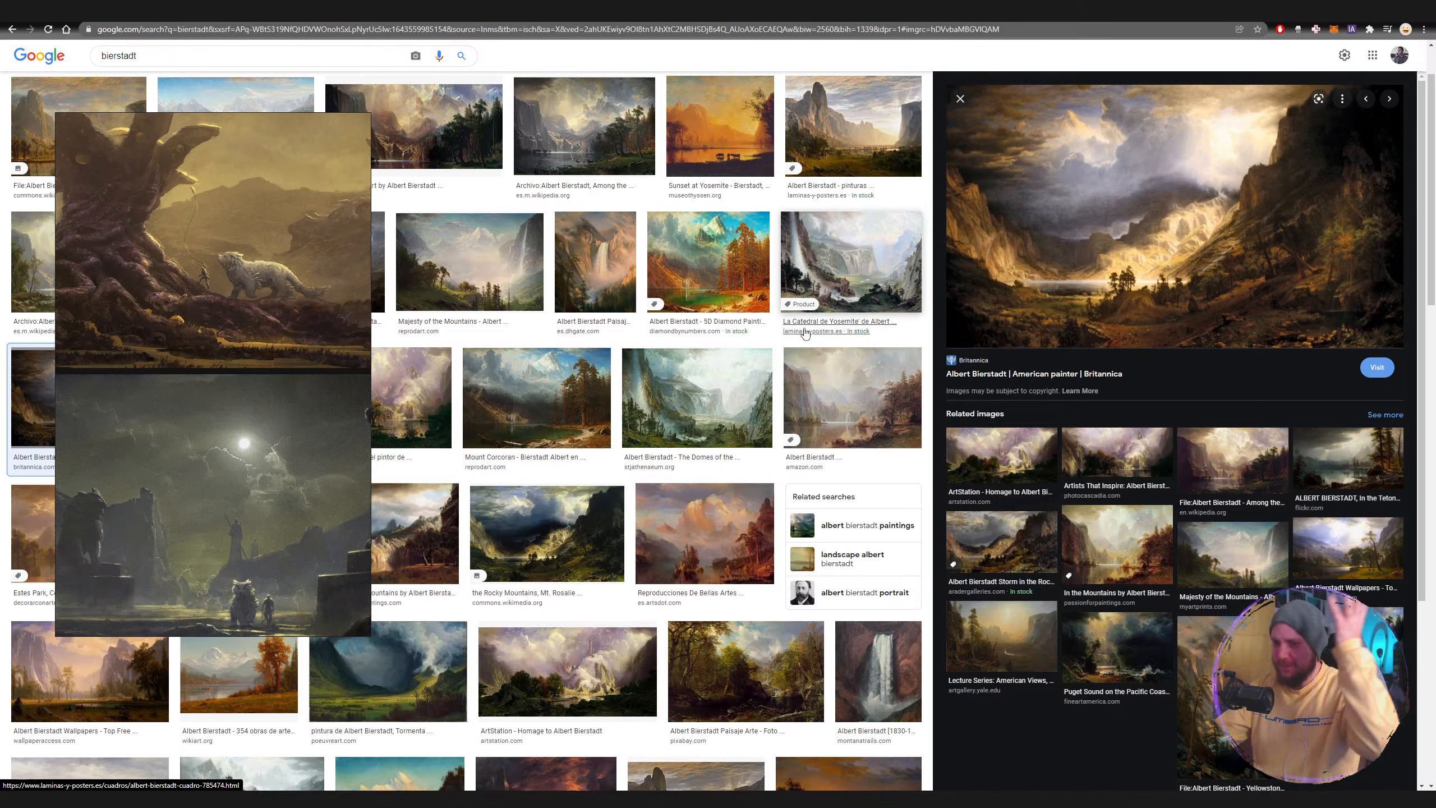
left_click(392, 671)
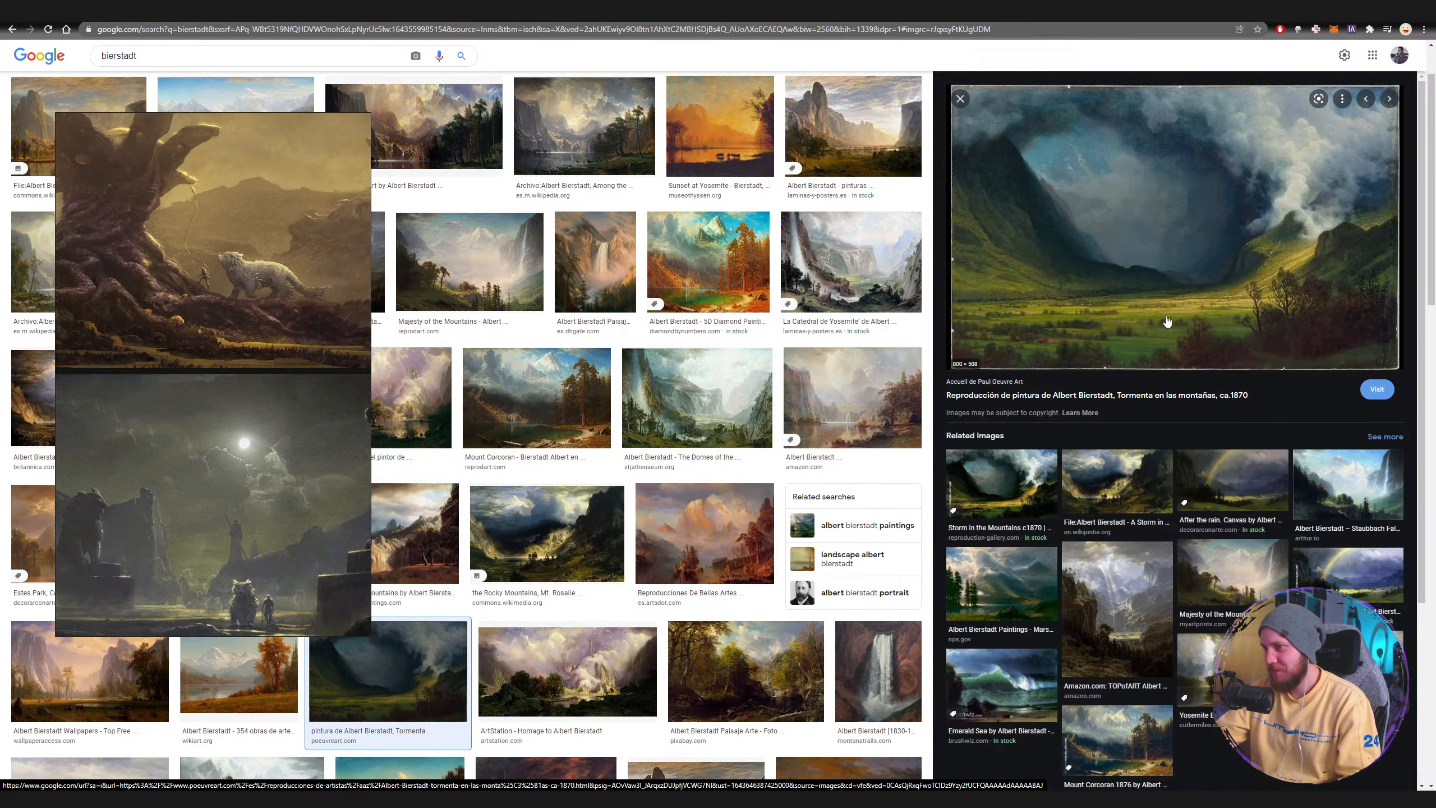
scroll(1017, 255, "up", 1)
left_click(874, 210)
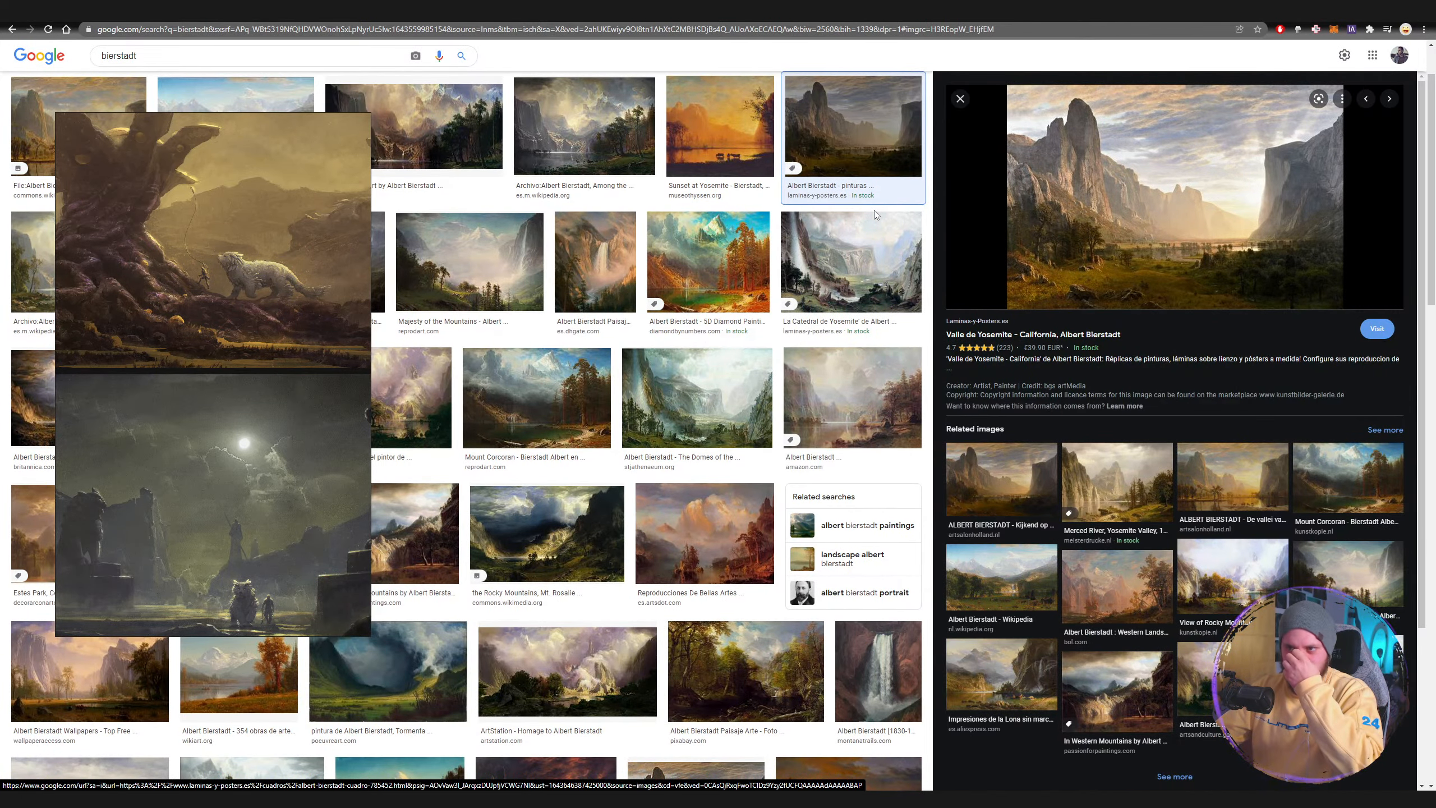
View the dark cliff-and-waterfall canvas print and Among the Sierra Nevada Mountains in the Bierstadt image results.
left_click(459, 128)
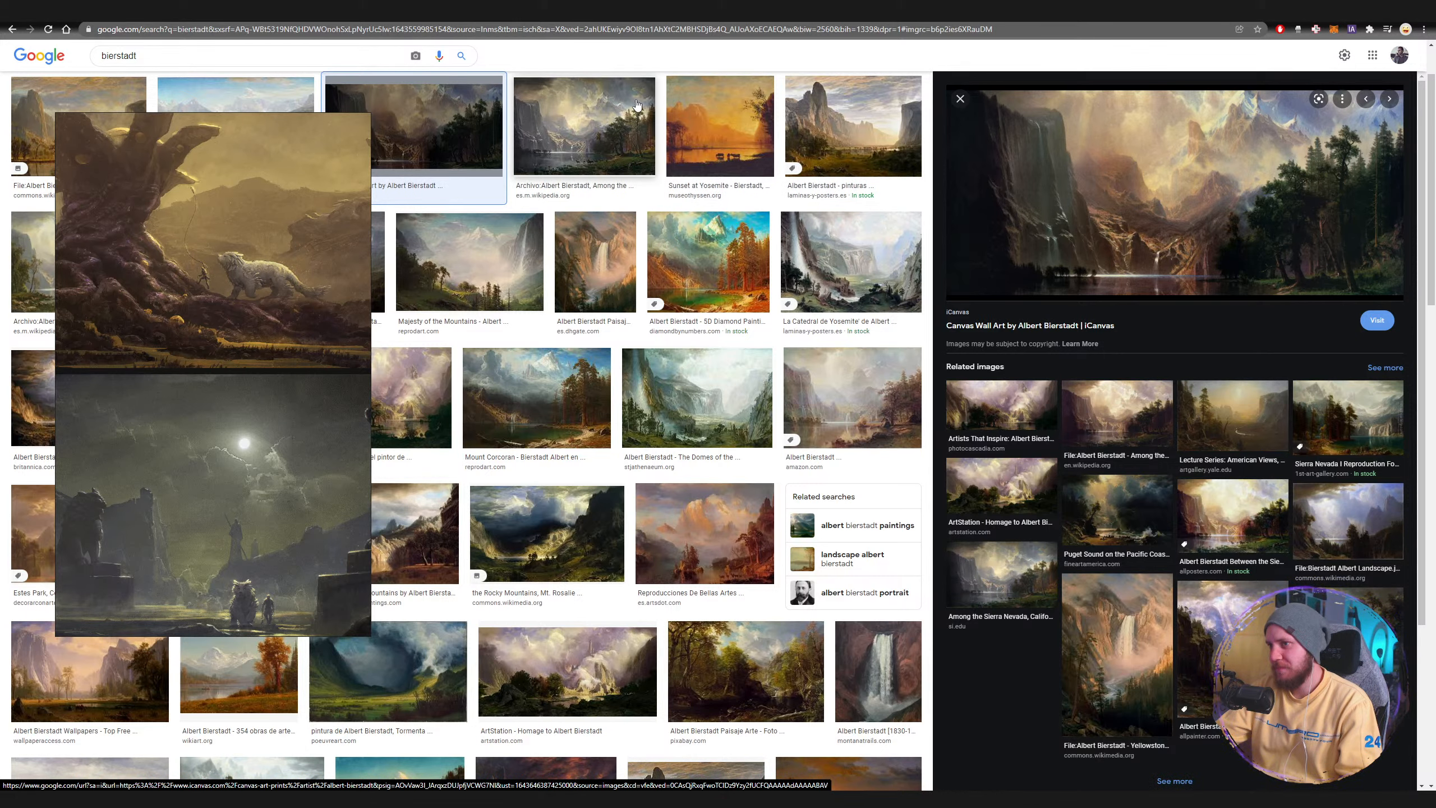
left_click(609, 119)
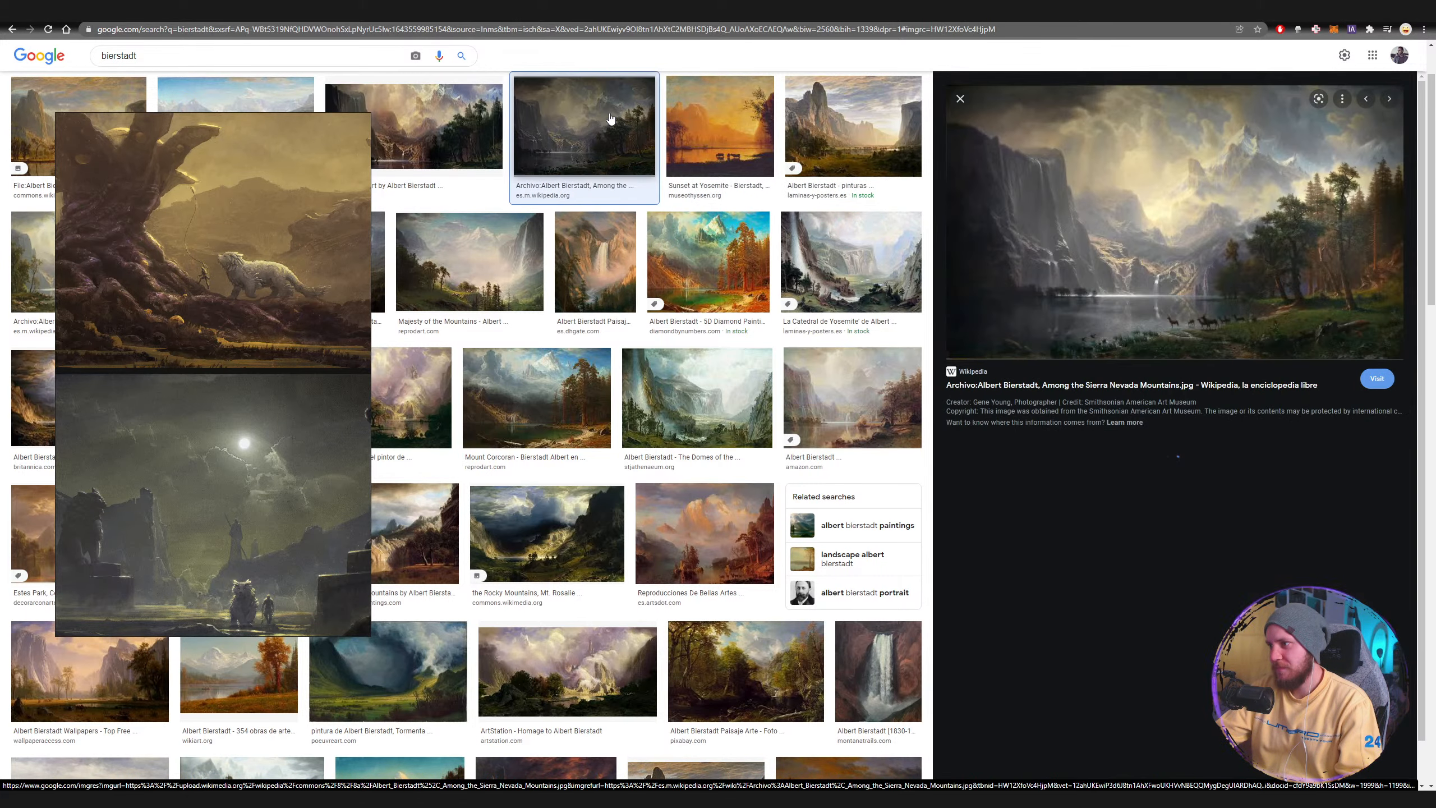
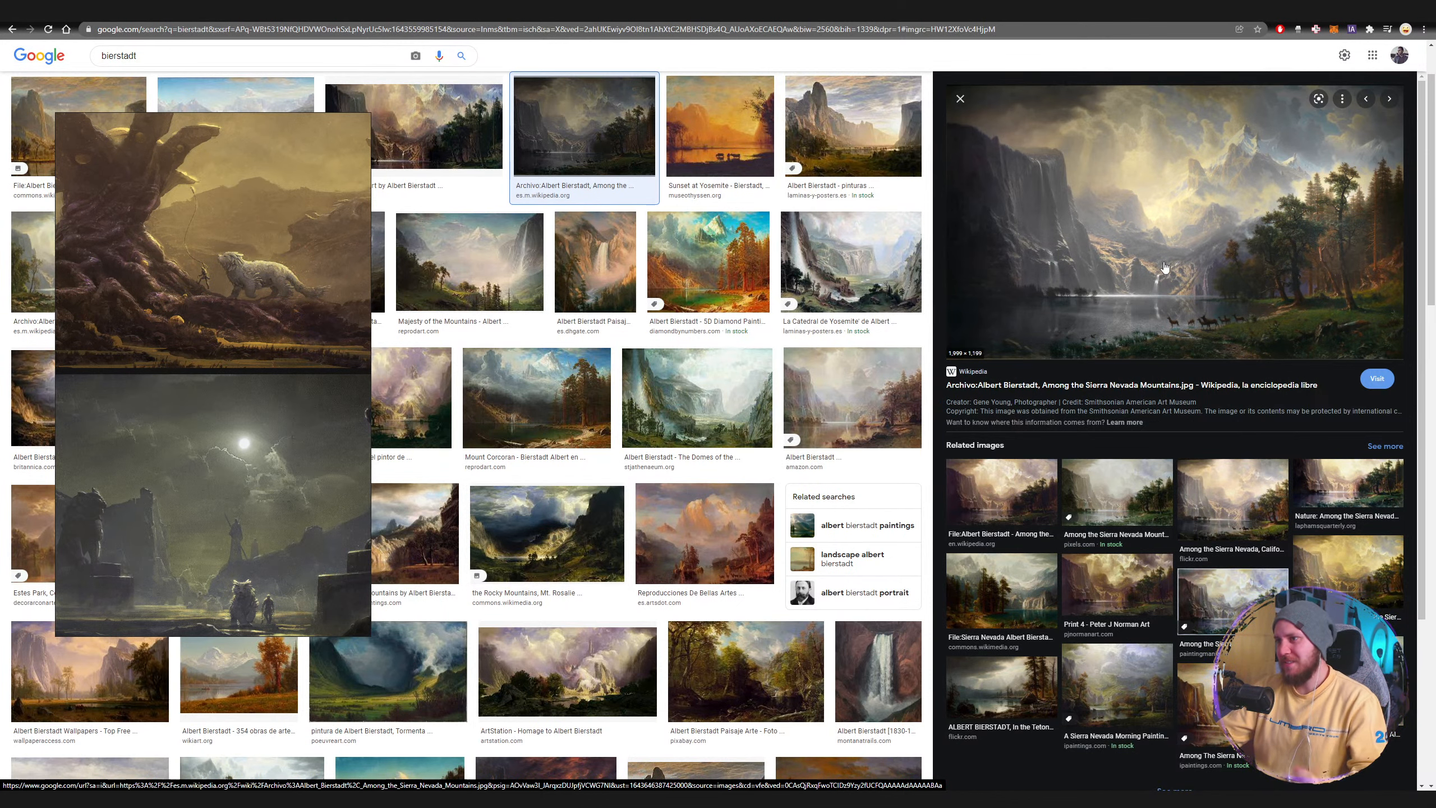
scroll(845, 362, "up", 2)
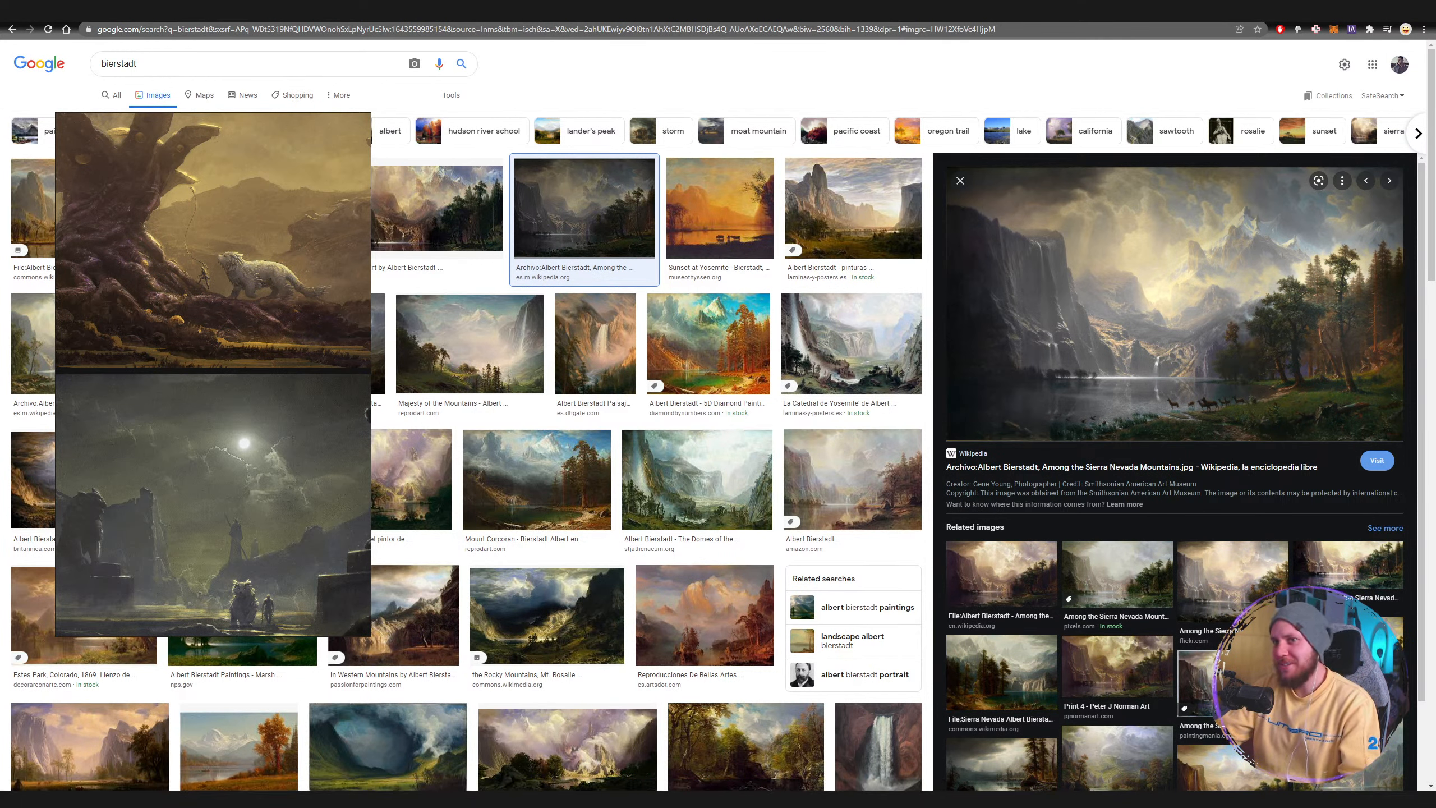
Switch back to Photoshop and sample olive and dark brown tones from the large twisted tree and the ground beyond it.
key("alt+Tab")
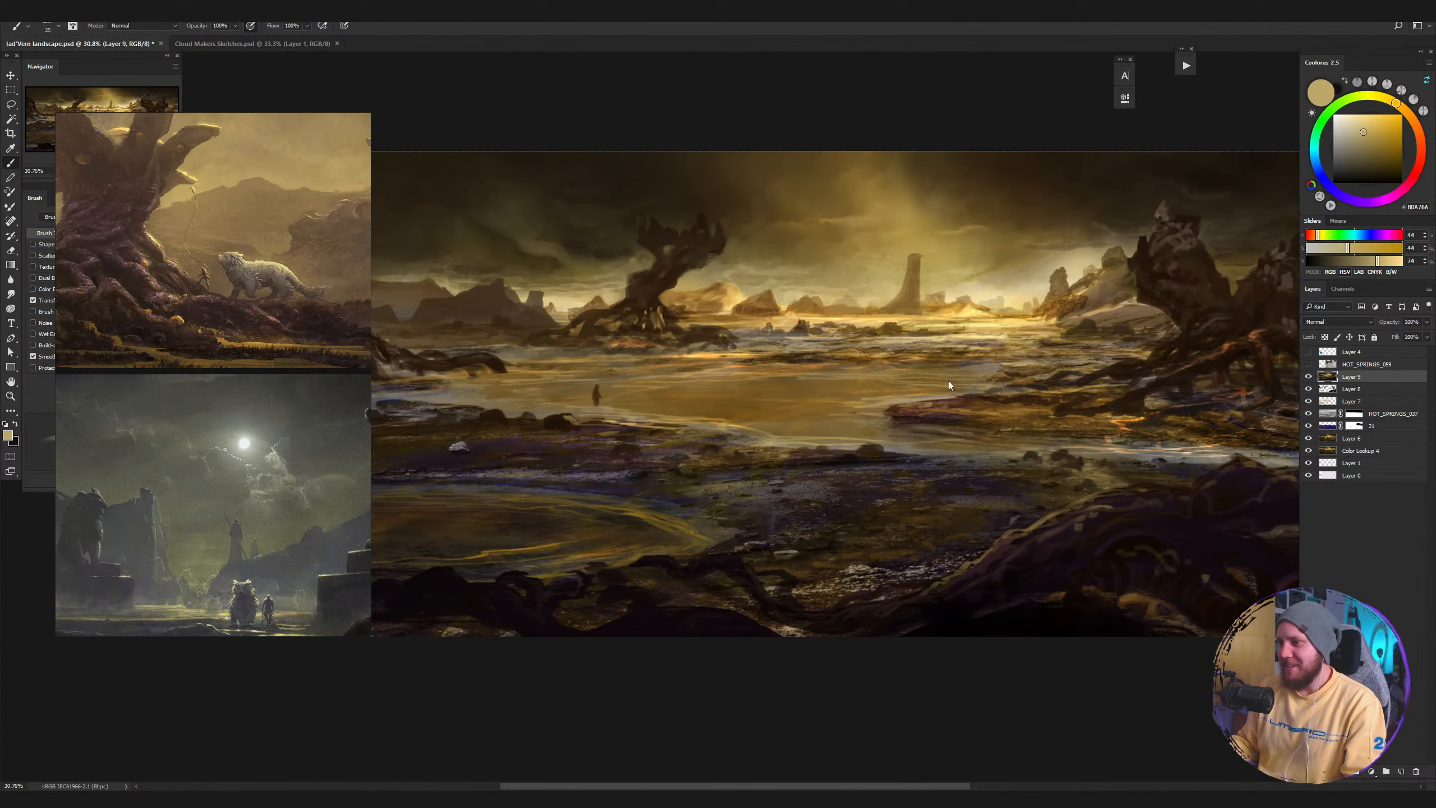
left_click_drag(1058, 452, 920, 465)
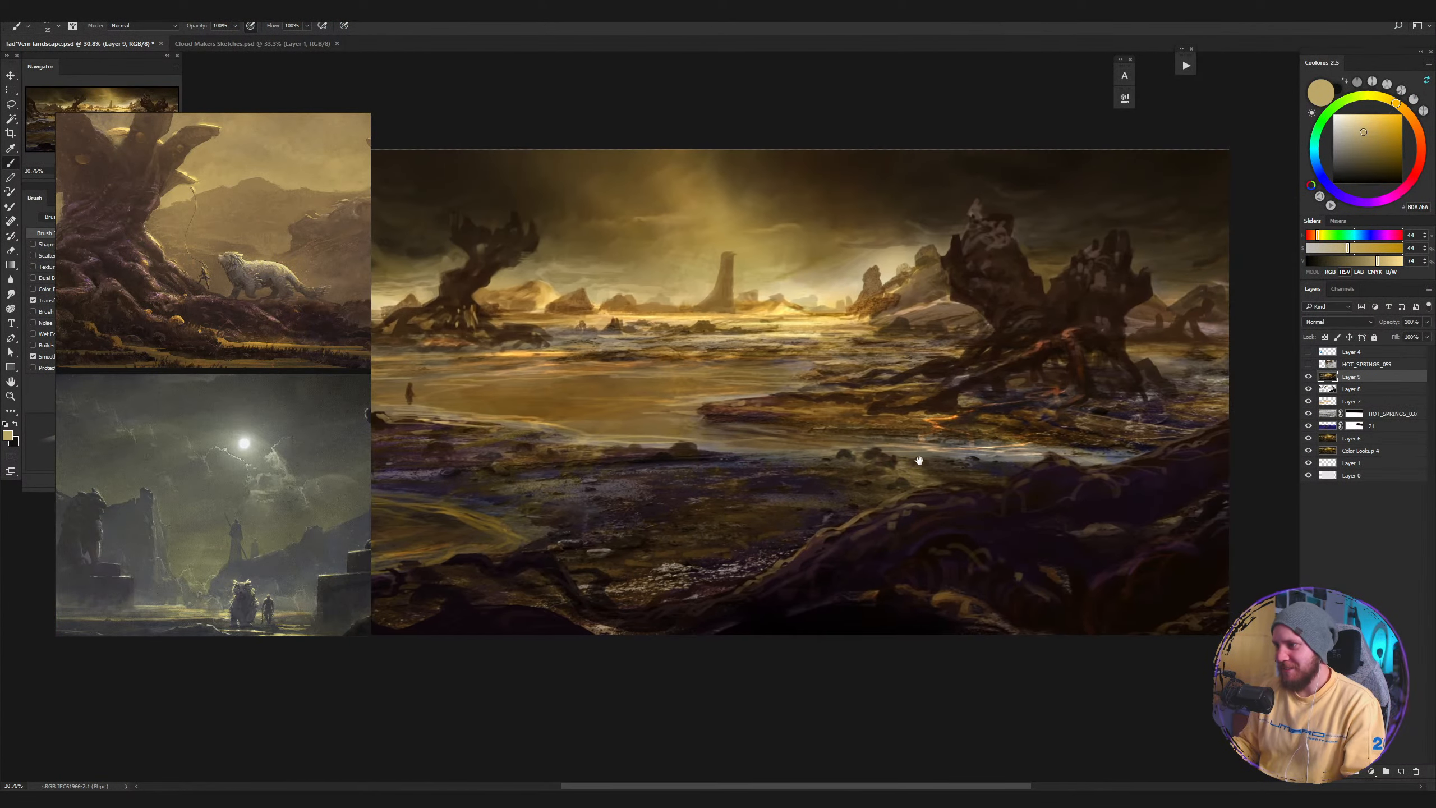
left_click(1170, 349, "alt")
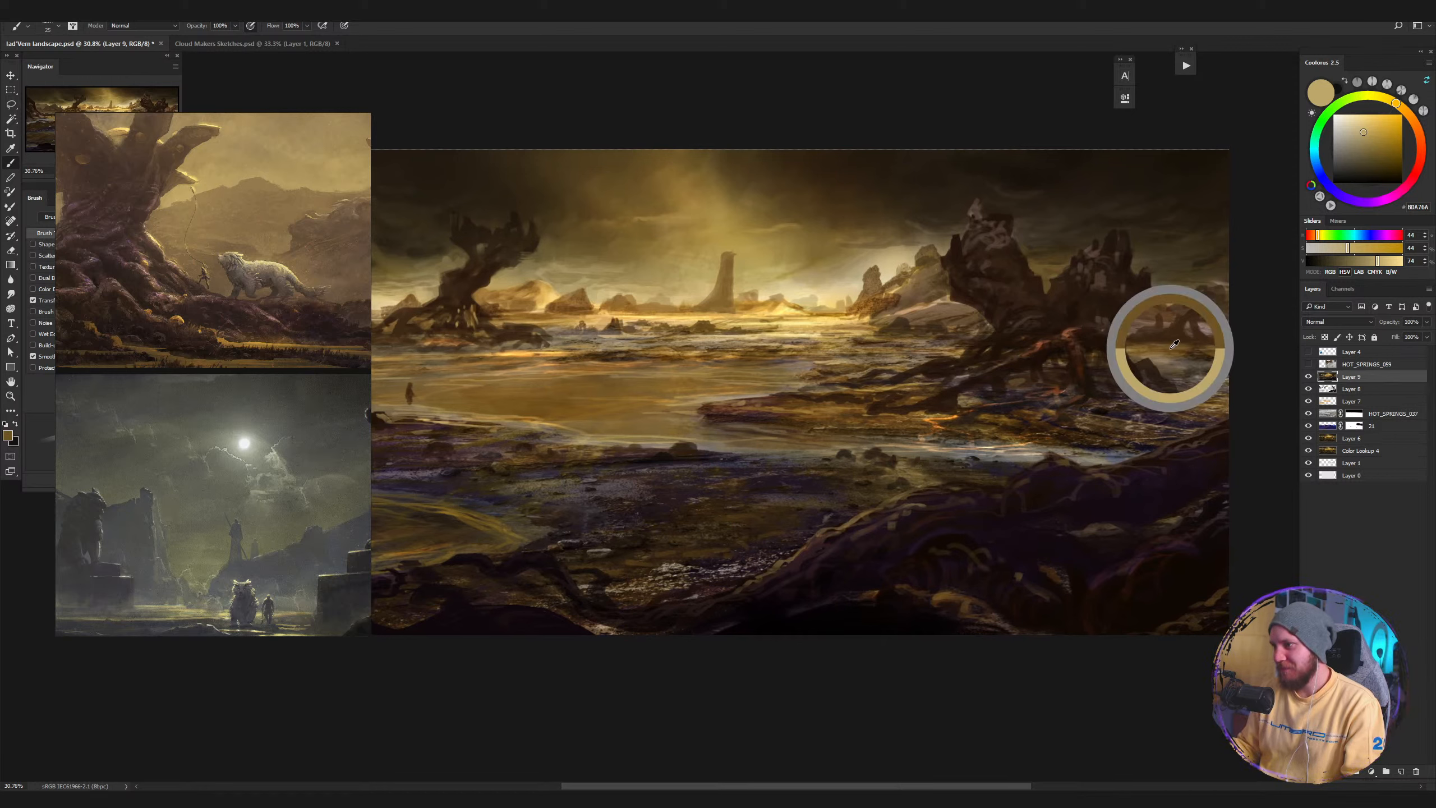
left_click(1202, 359, "alt")
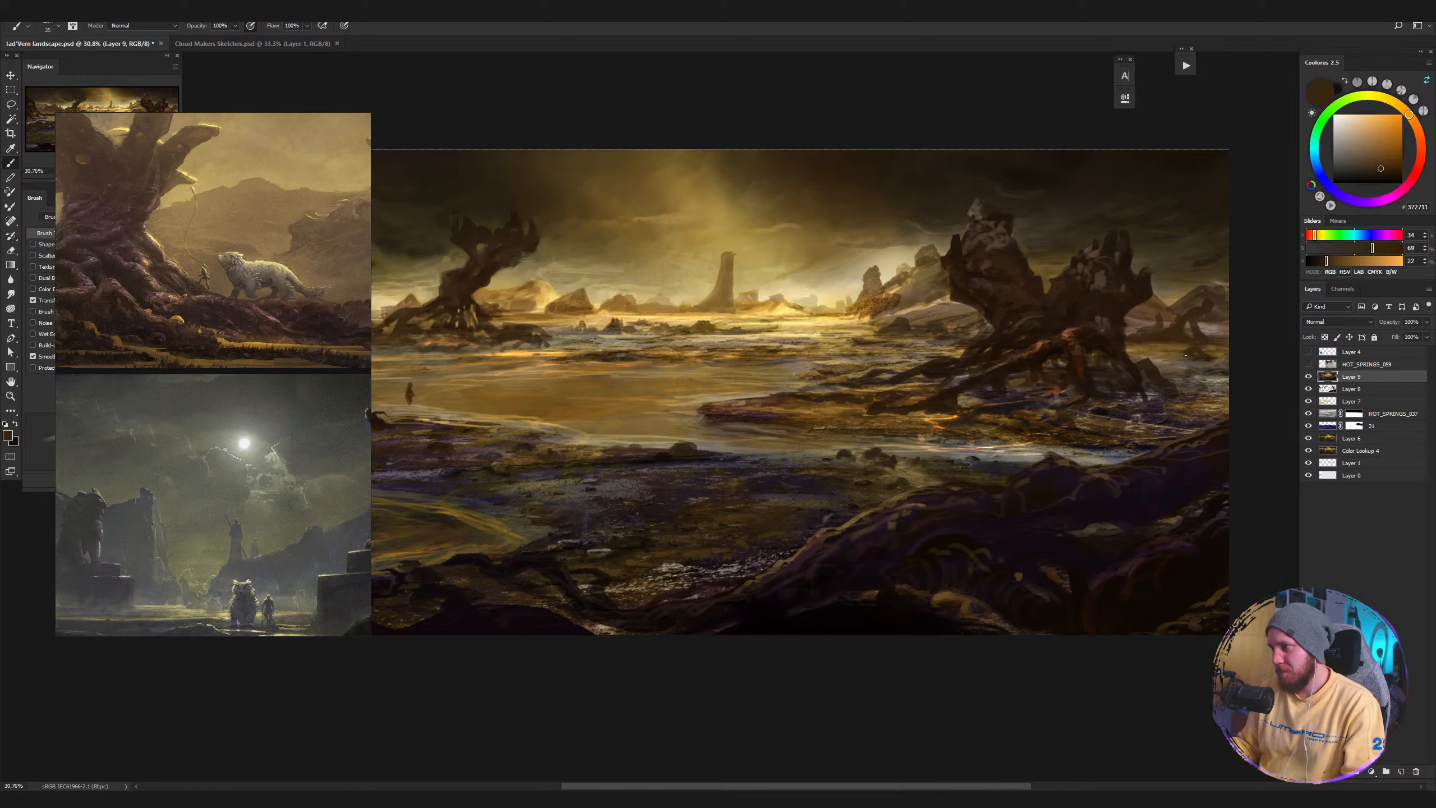
left_click(1214, 357, "alt")
left_click(1122, 301, "alt")
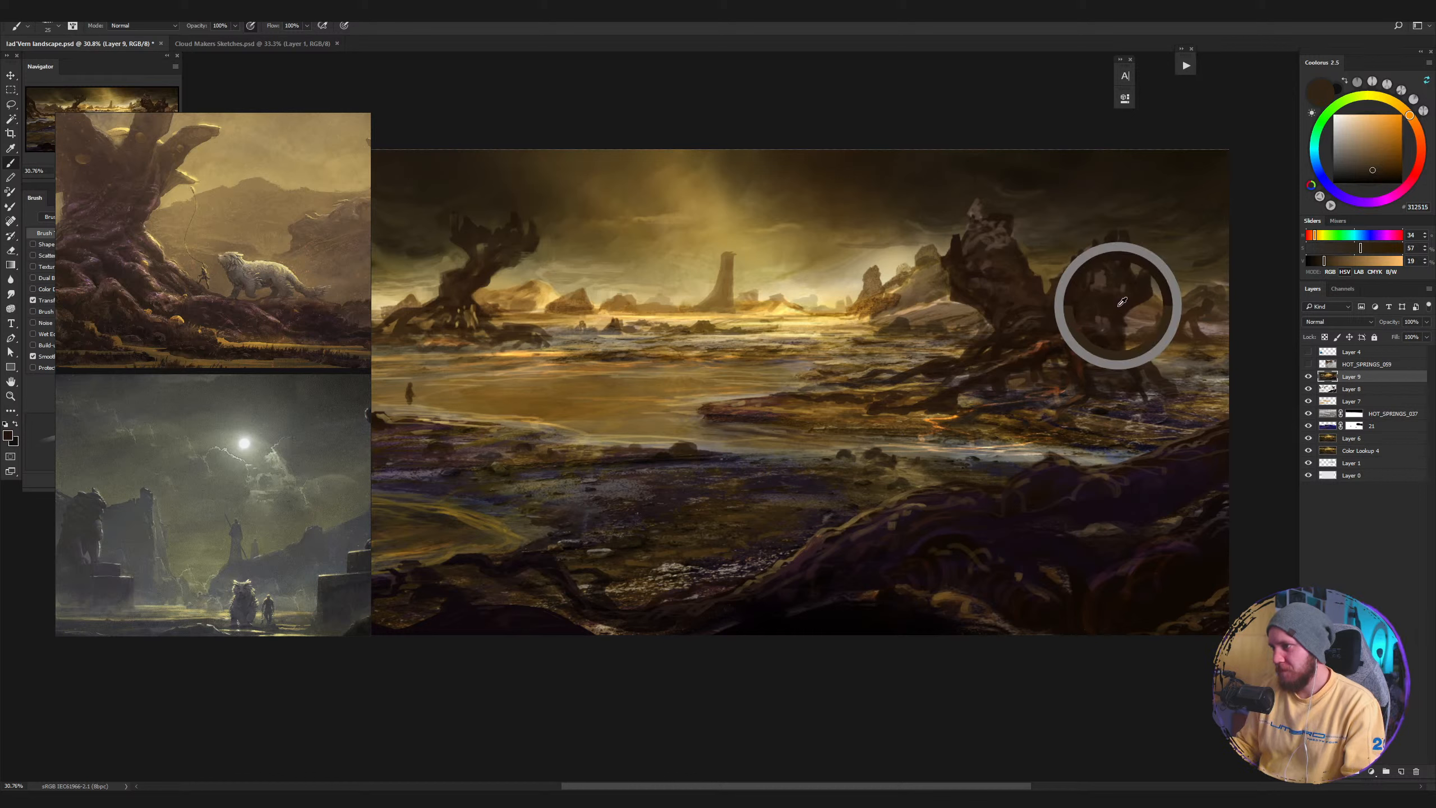
left_click(1196, 353, "alt")
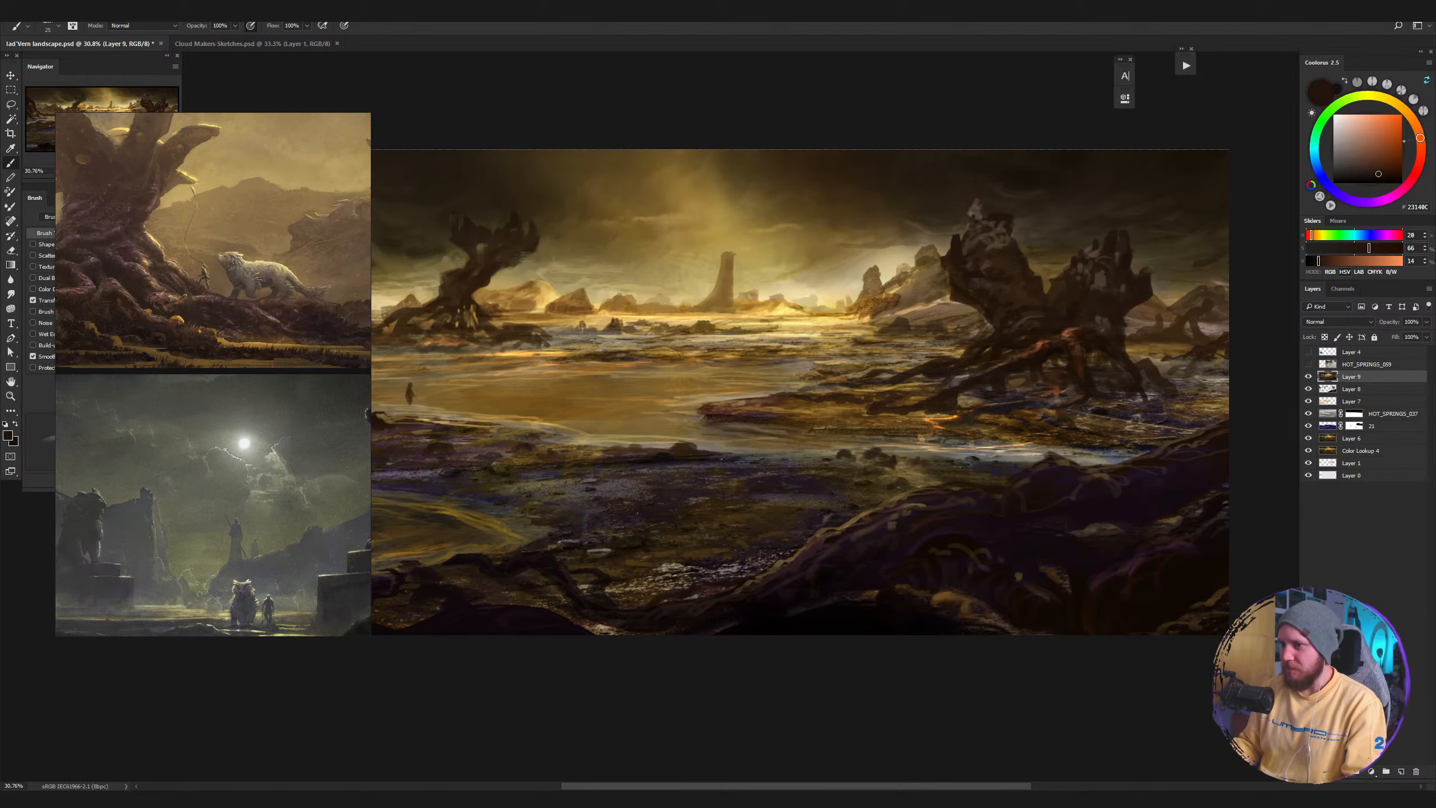
Sample dark brown from the smaller twisted tree's trunk and golden tan tones from the ground and rocks beside it.
left_click_drag(616, 389, 791, 417)
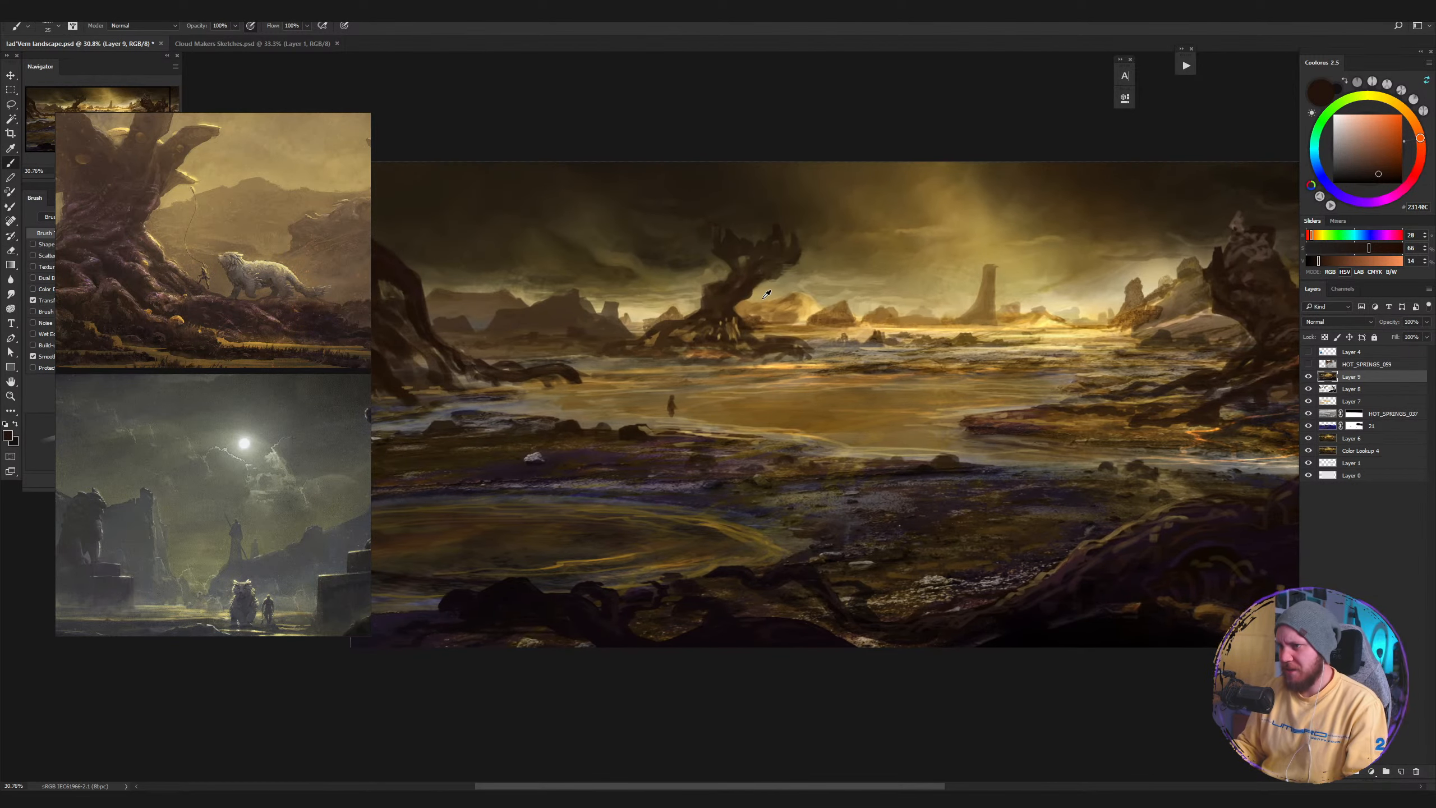
left_click(751, 287, "alt")
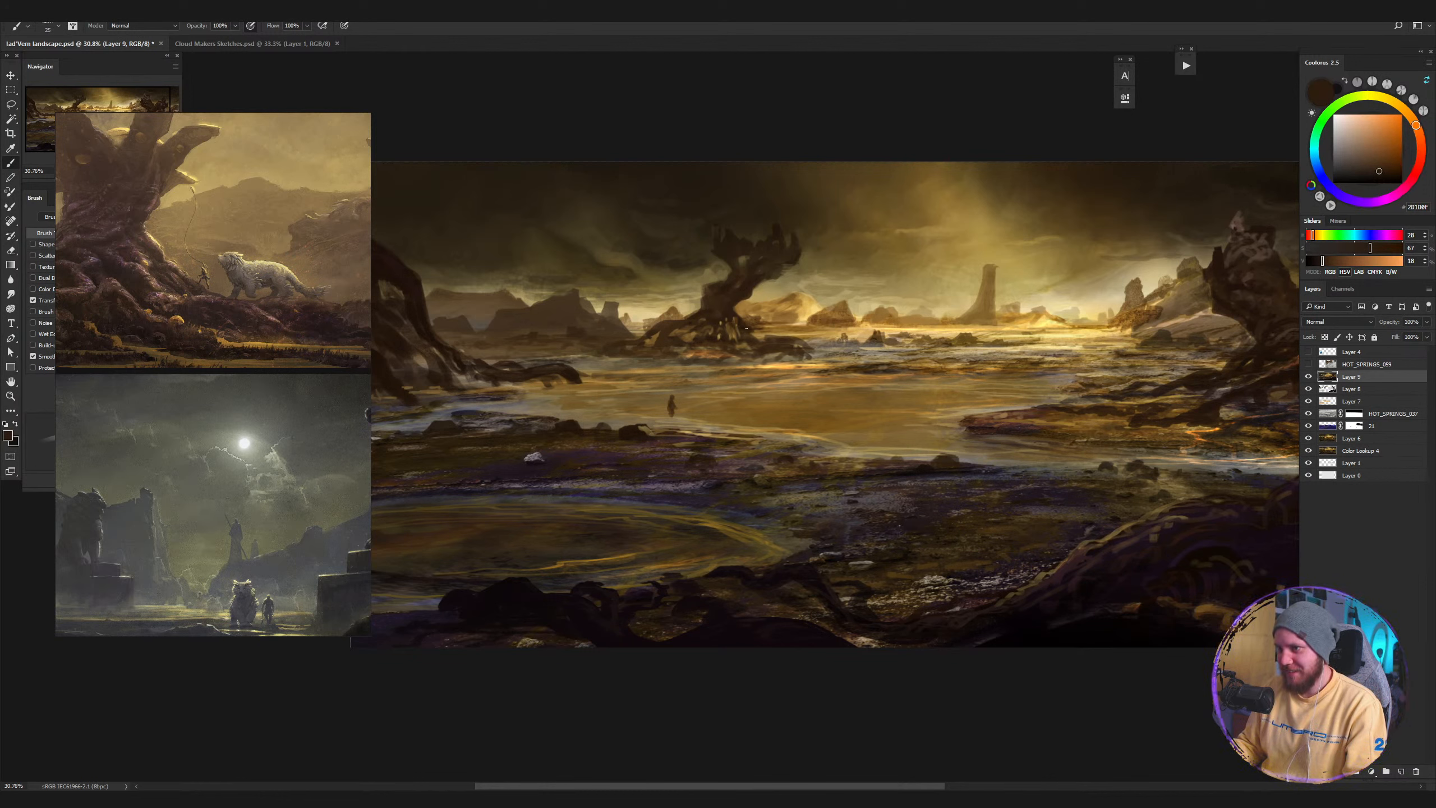
left_click(775, 328, "alt")
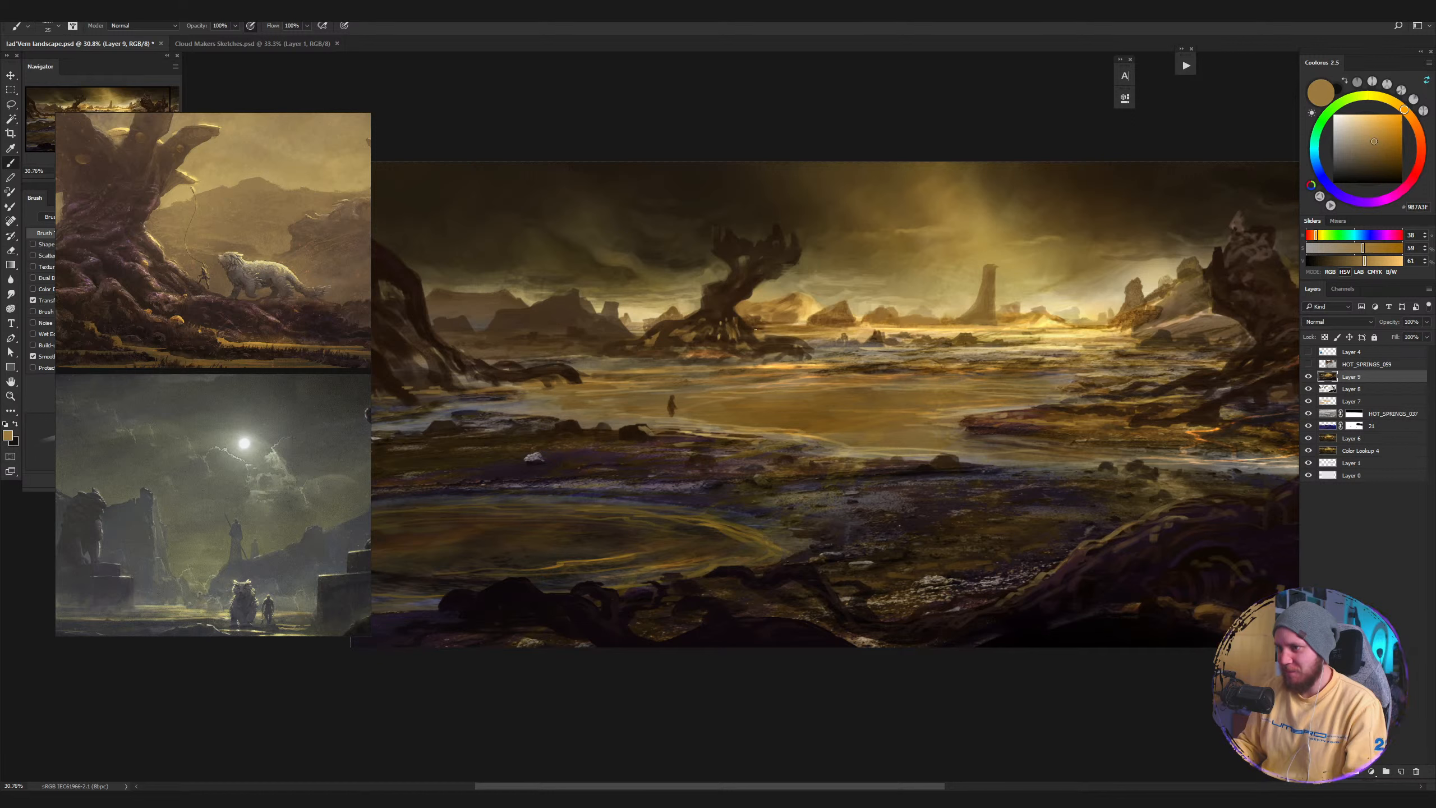
left_click(789, 327, "alt")
left_click(835, 316, "alt")
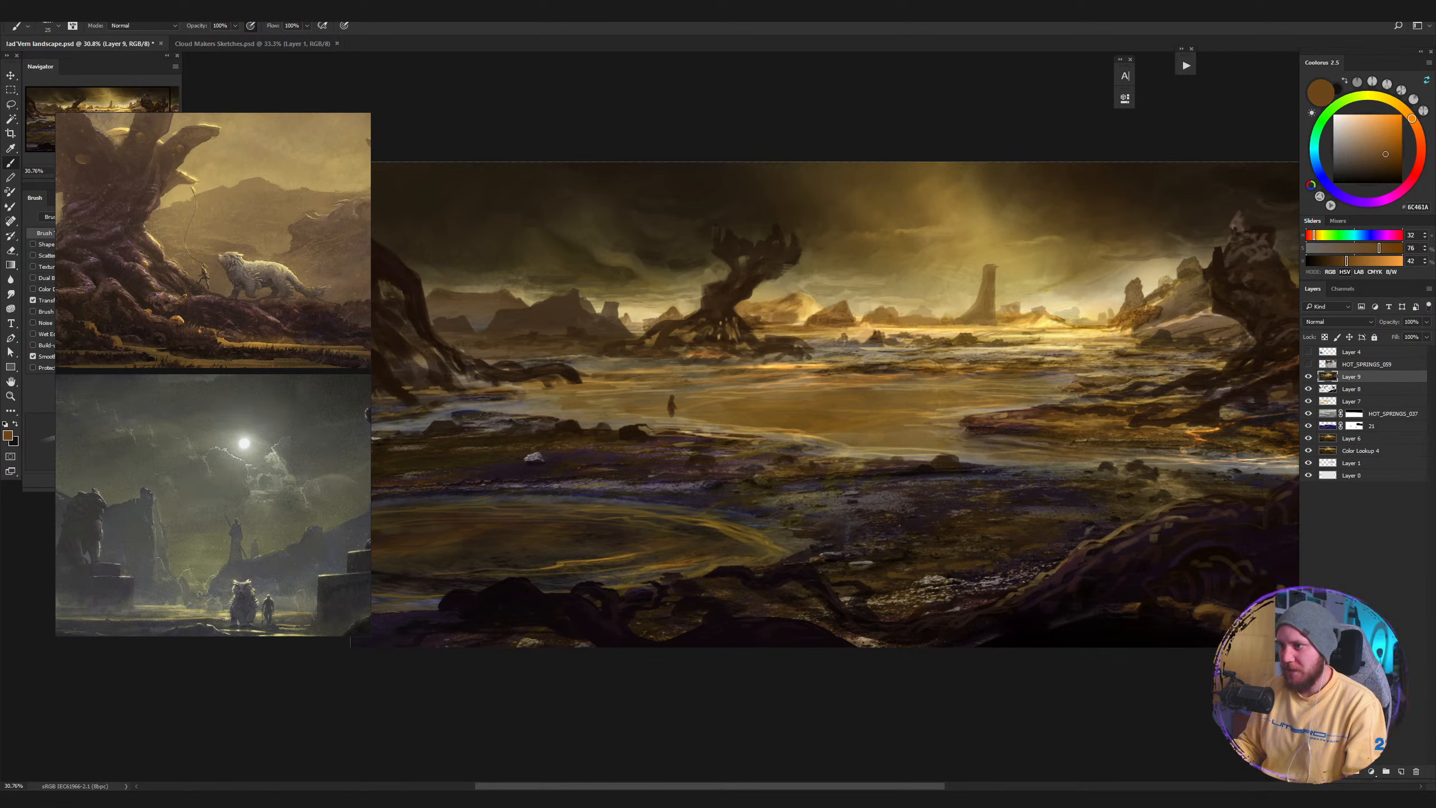
left_click(865, 329, "alt")
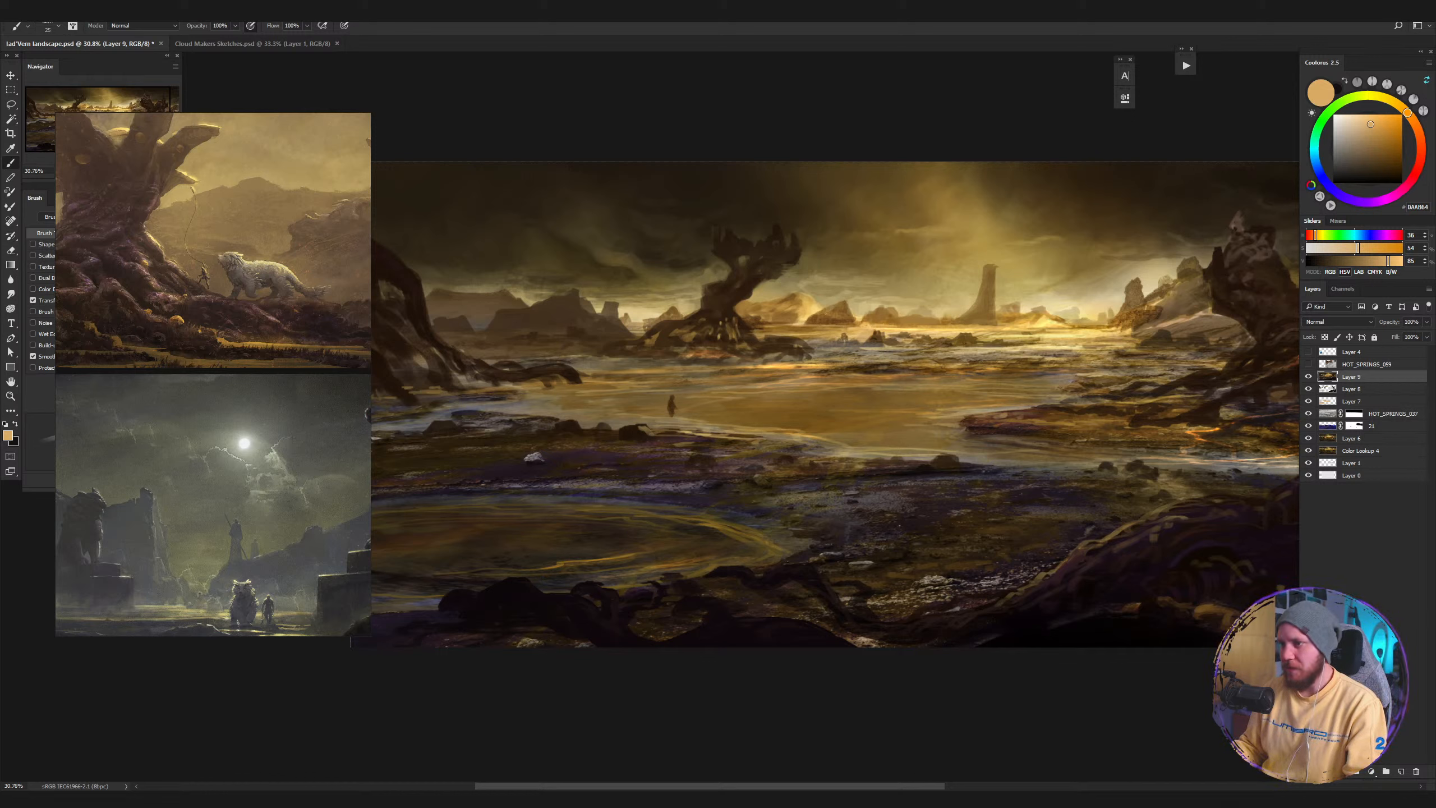
Sample khaki, brown and pale yellow around the distant mountains beside the smaller tree, plus golden brown from the pool.
left_click(600, 301, "alt")
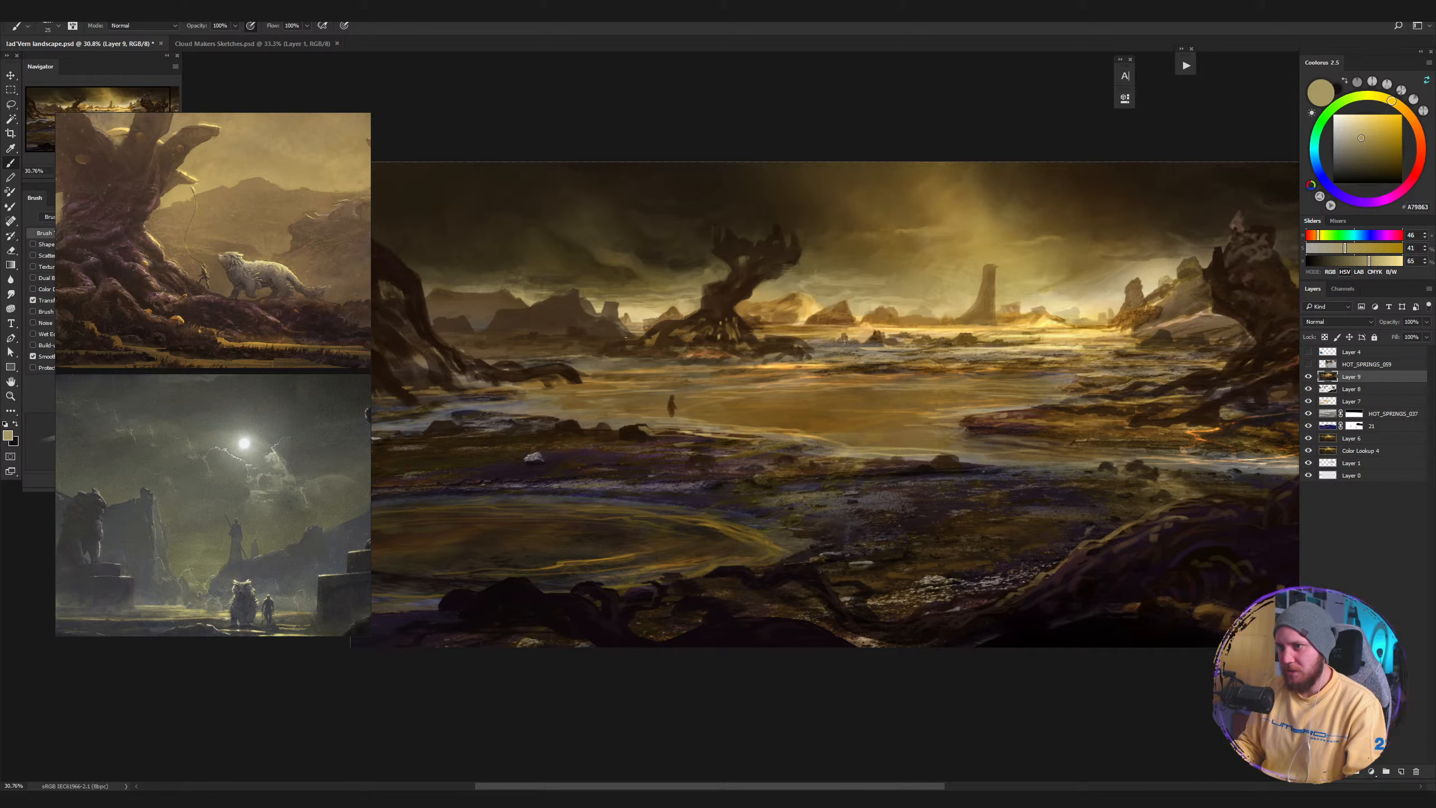
left_click(621, 328, "alt")
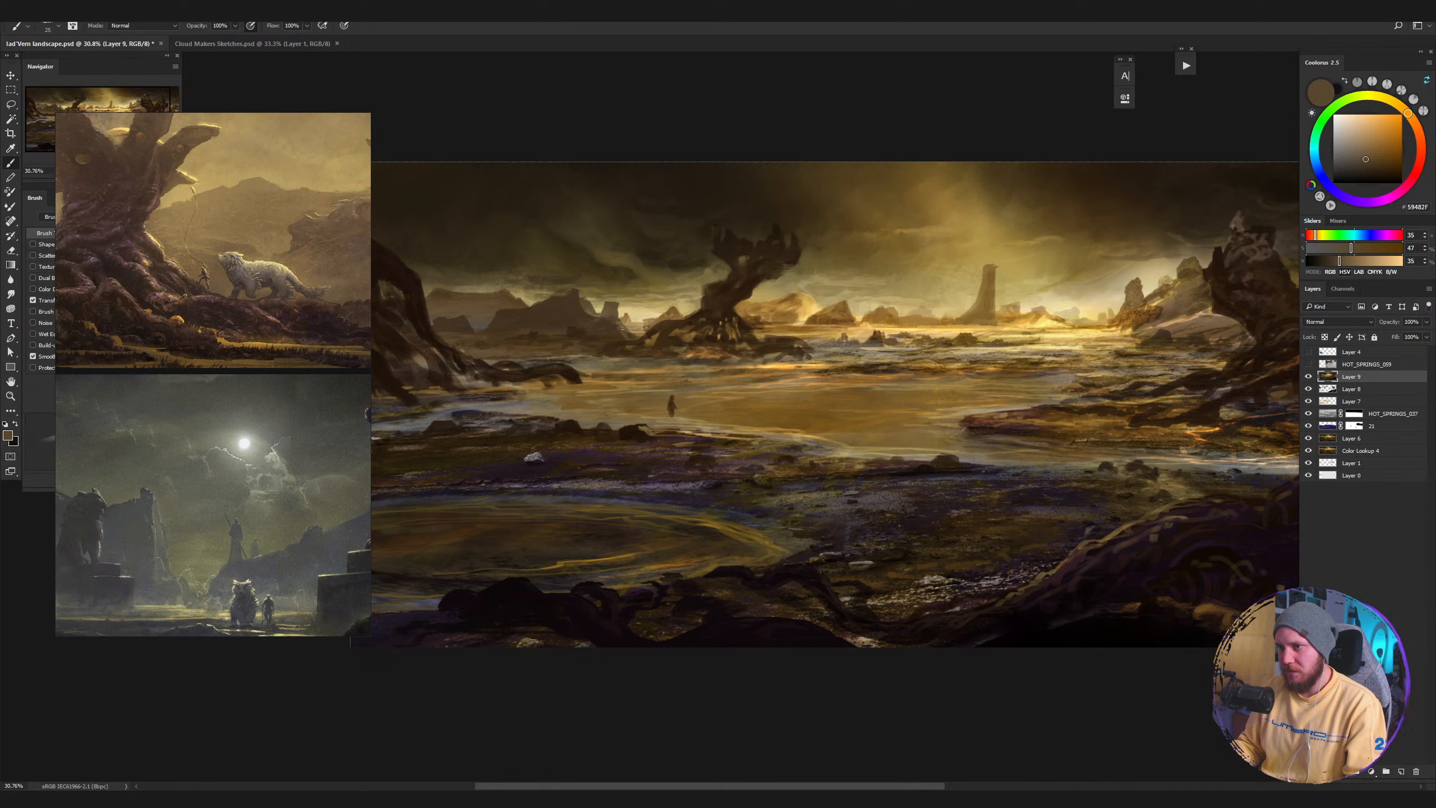
left_click(658, 329, "alt")
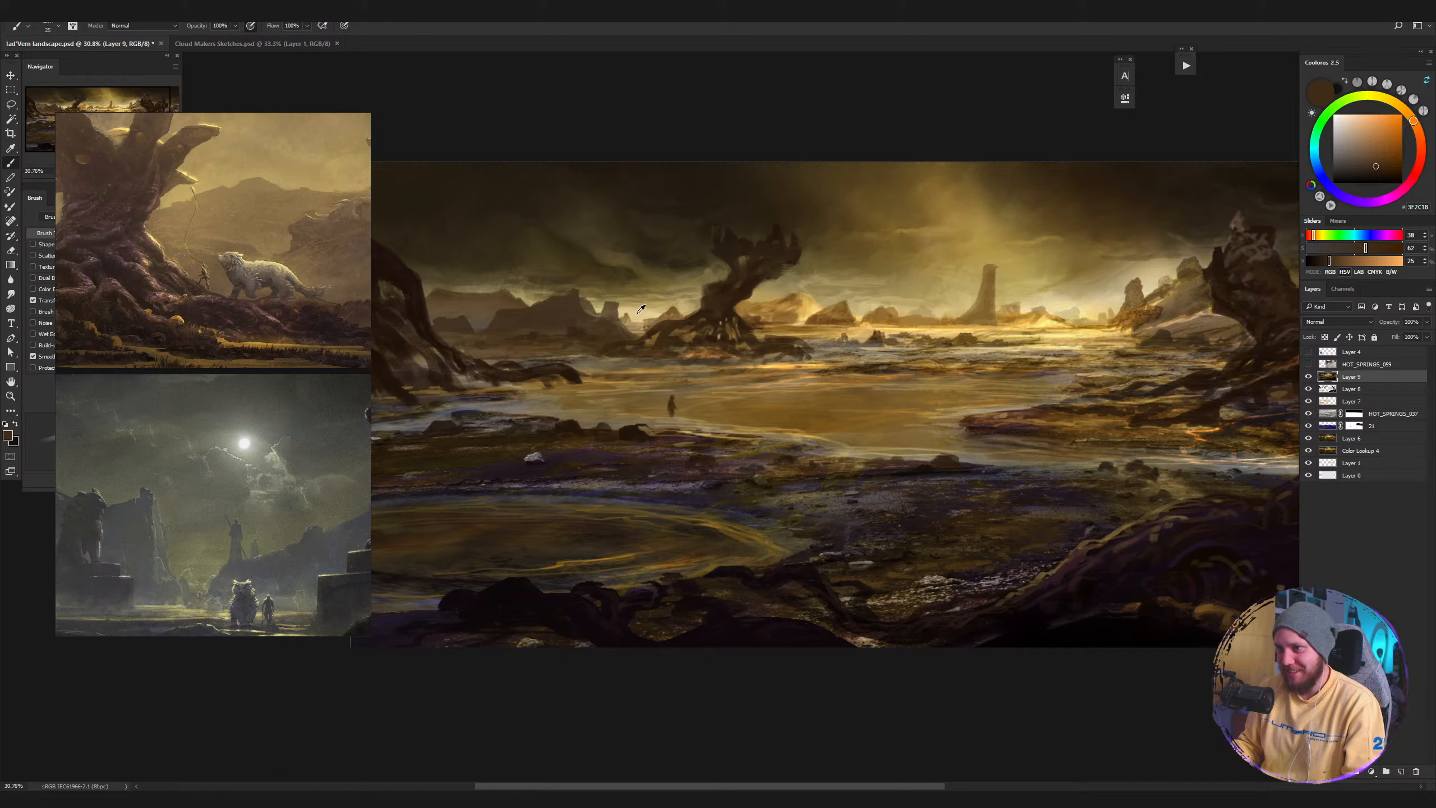
left_click(638, 313, "alt")
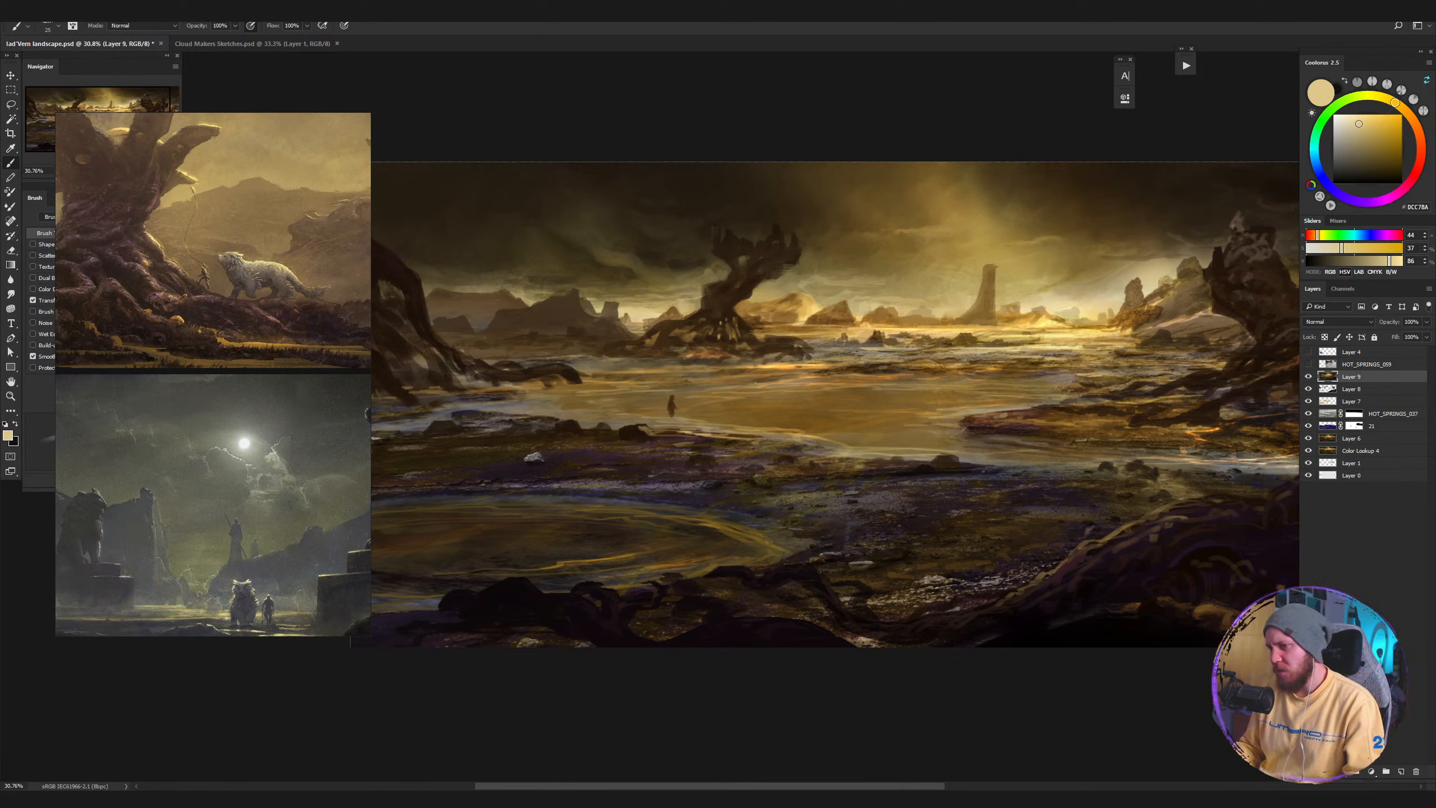
left_click(757, 405, "alt")
Sample very dark brown from the tree at the painting's left edge and resize the brush for darkening its trunk.
left_click_drag(529, 378, 713, 392)
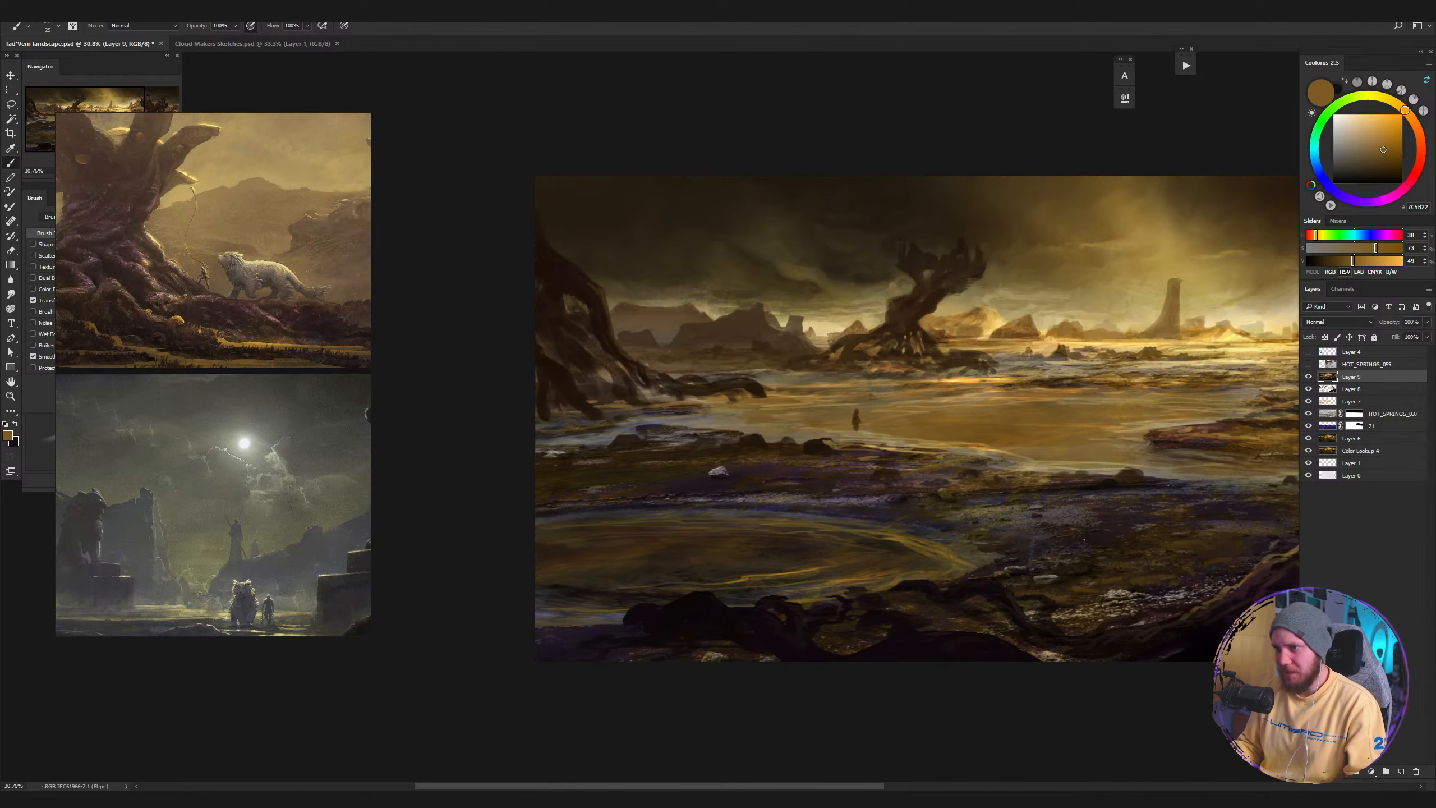
left_click(570, 319, "alt")
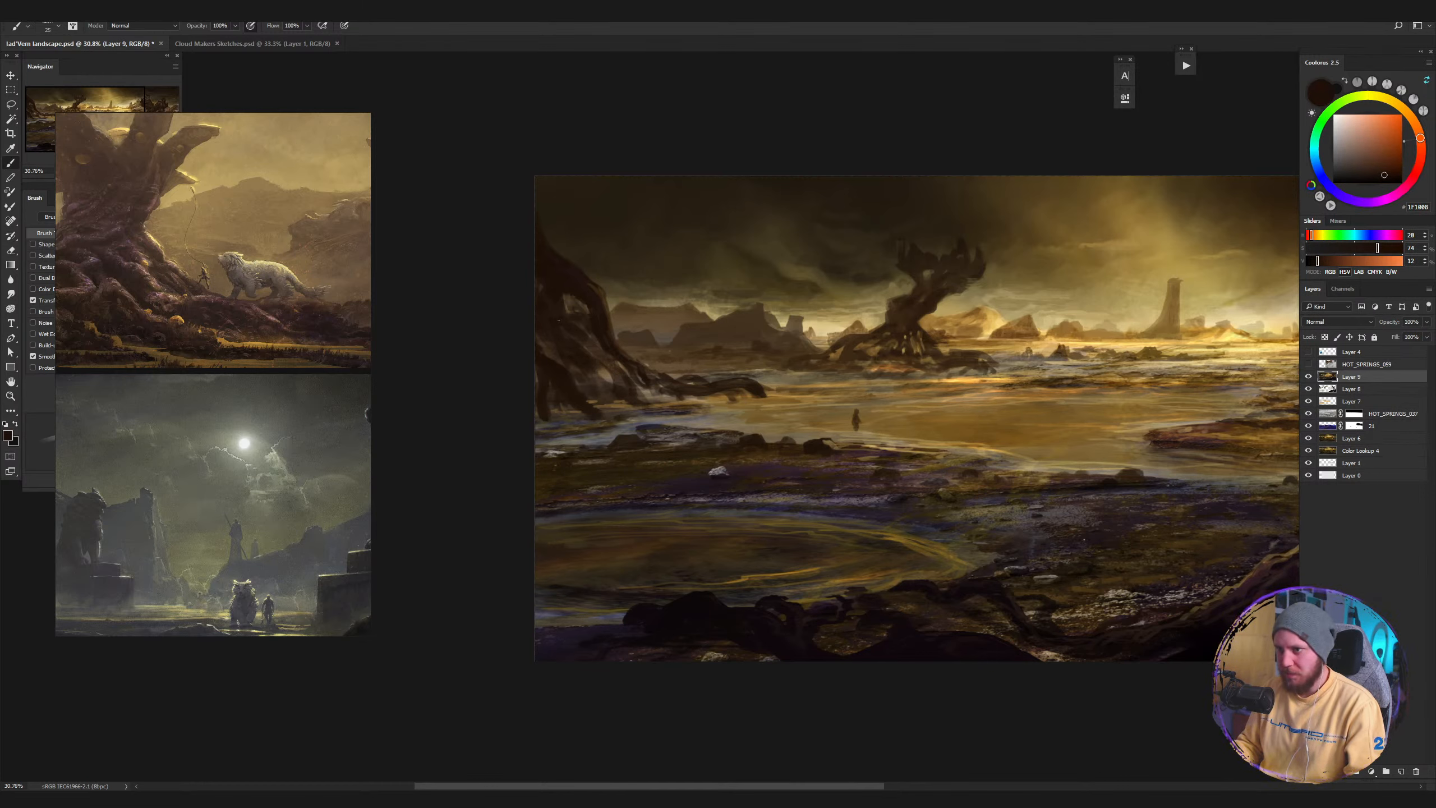
key("bracketright")
key("bracketright")
key("bracketright")
key("bracketright")
key("bracketright")
key("bracketright")
key("bracketright")
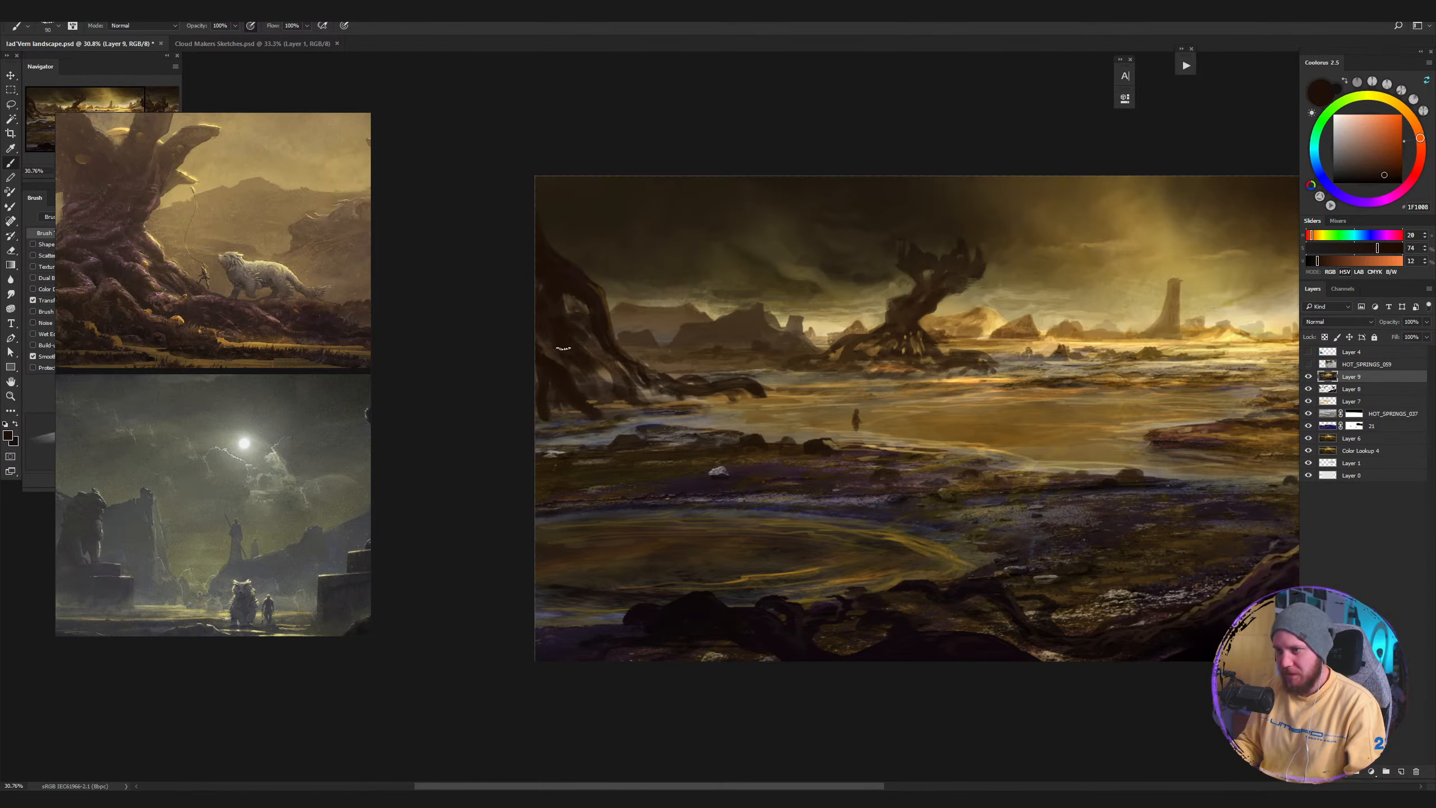
key("bracketleft")
key("bracketleft")
key("bracketleft")
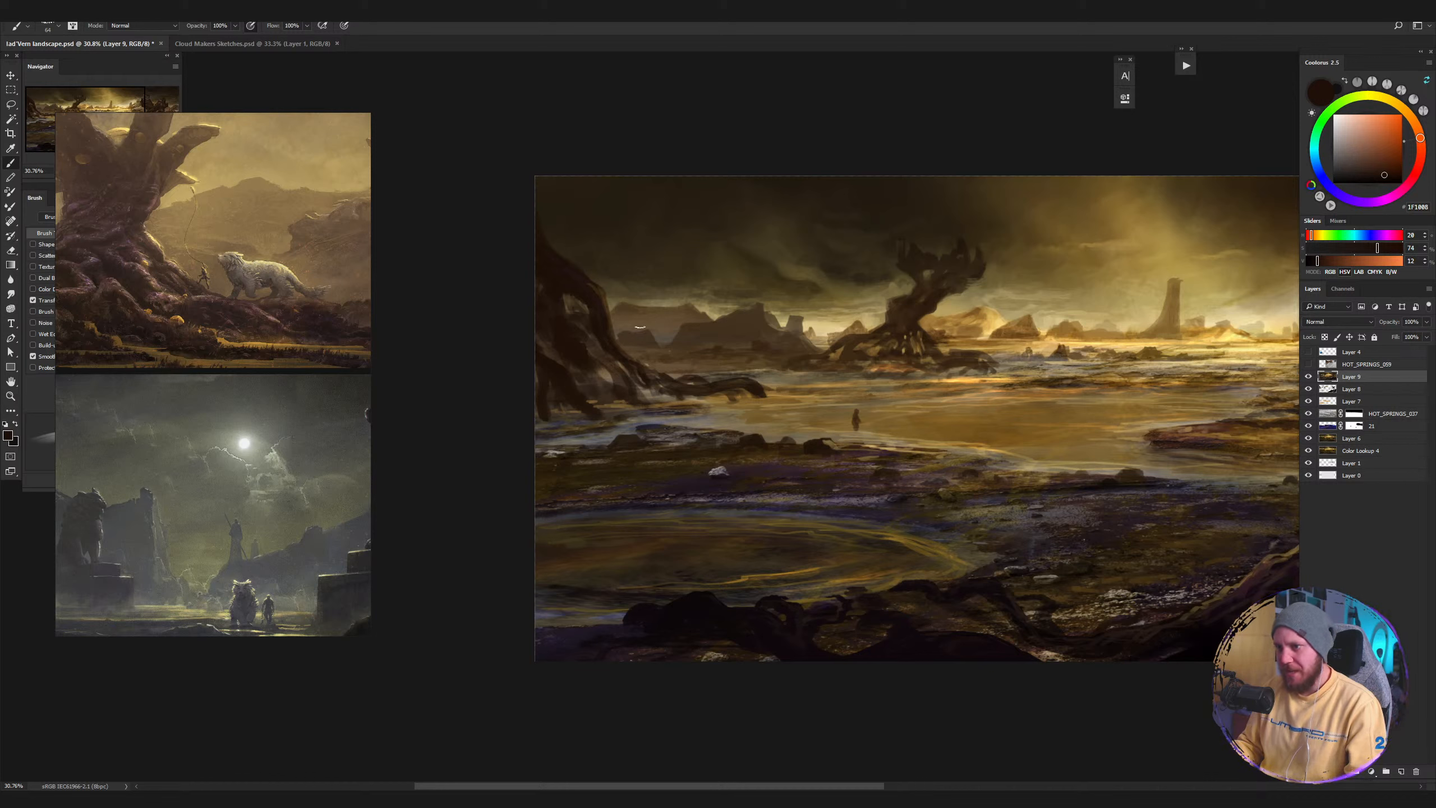
Darken the left-edge tree's trunk and roots with browns sampled from it, using a smaller brush.
left_click(599, 343, "alt")
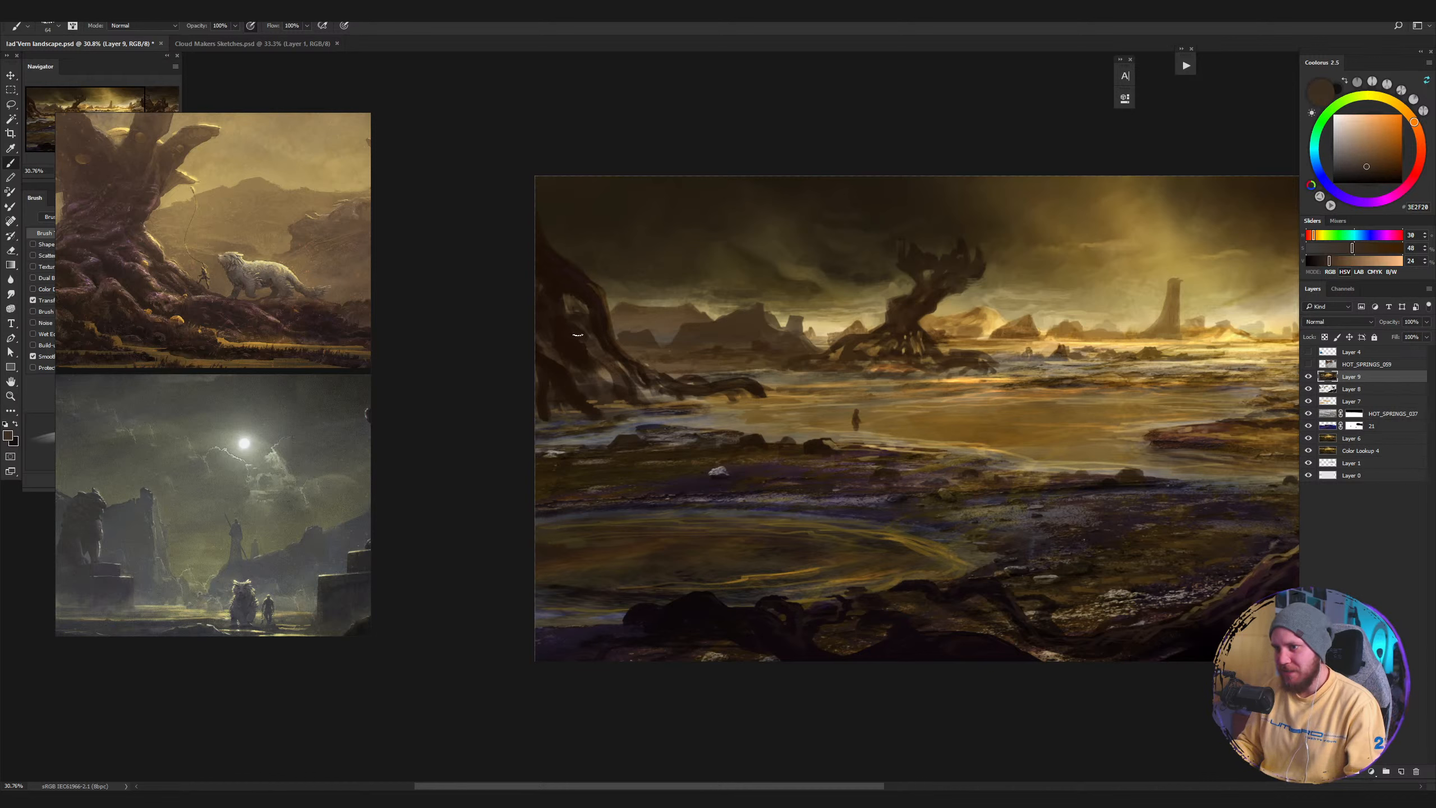
key("bracketleft")
key("bracketleft")
left_click(584, 344, "alt")
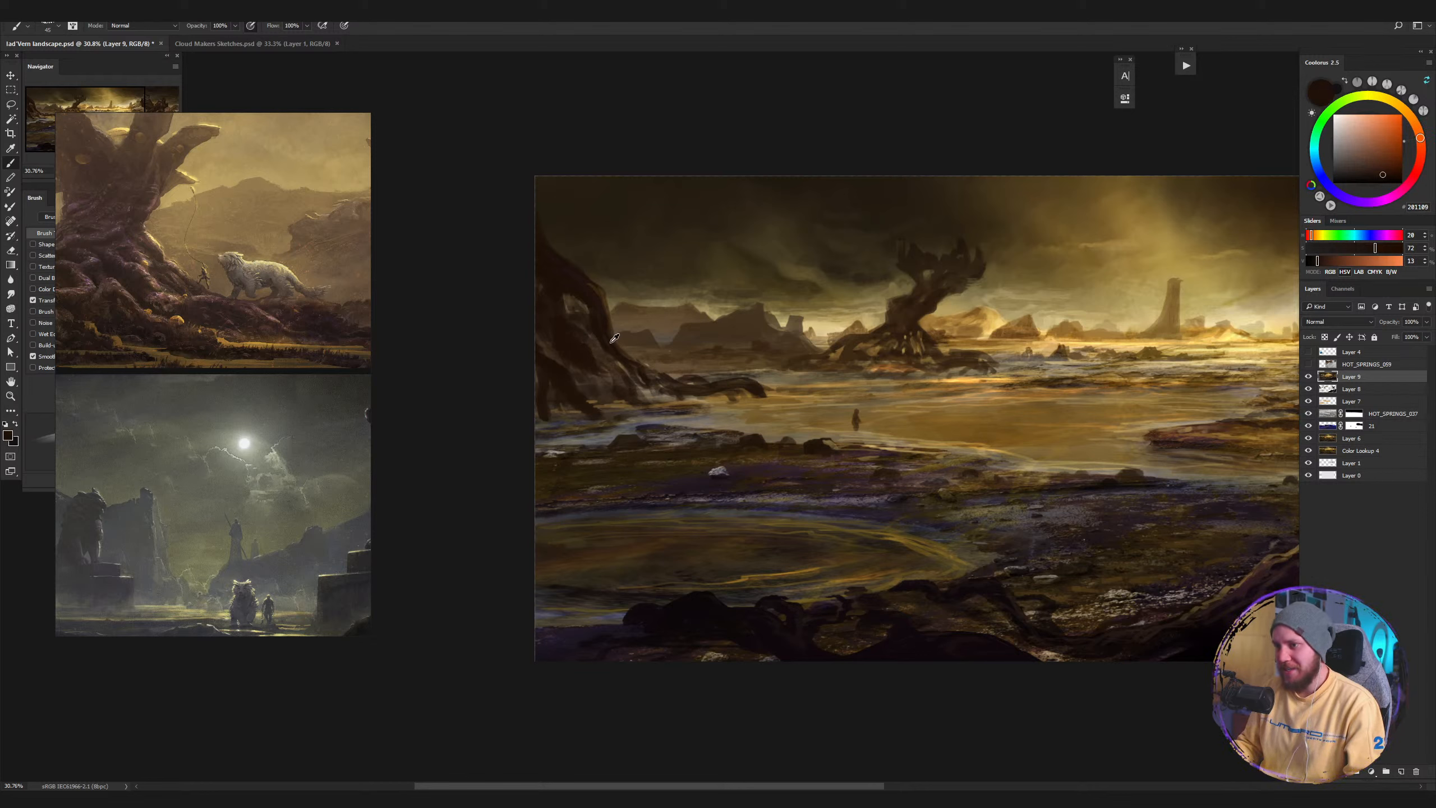
left_click(603, 323, "alt")
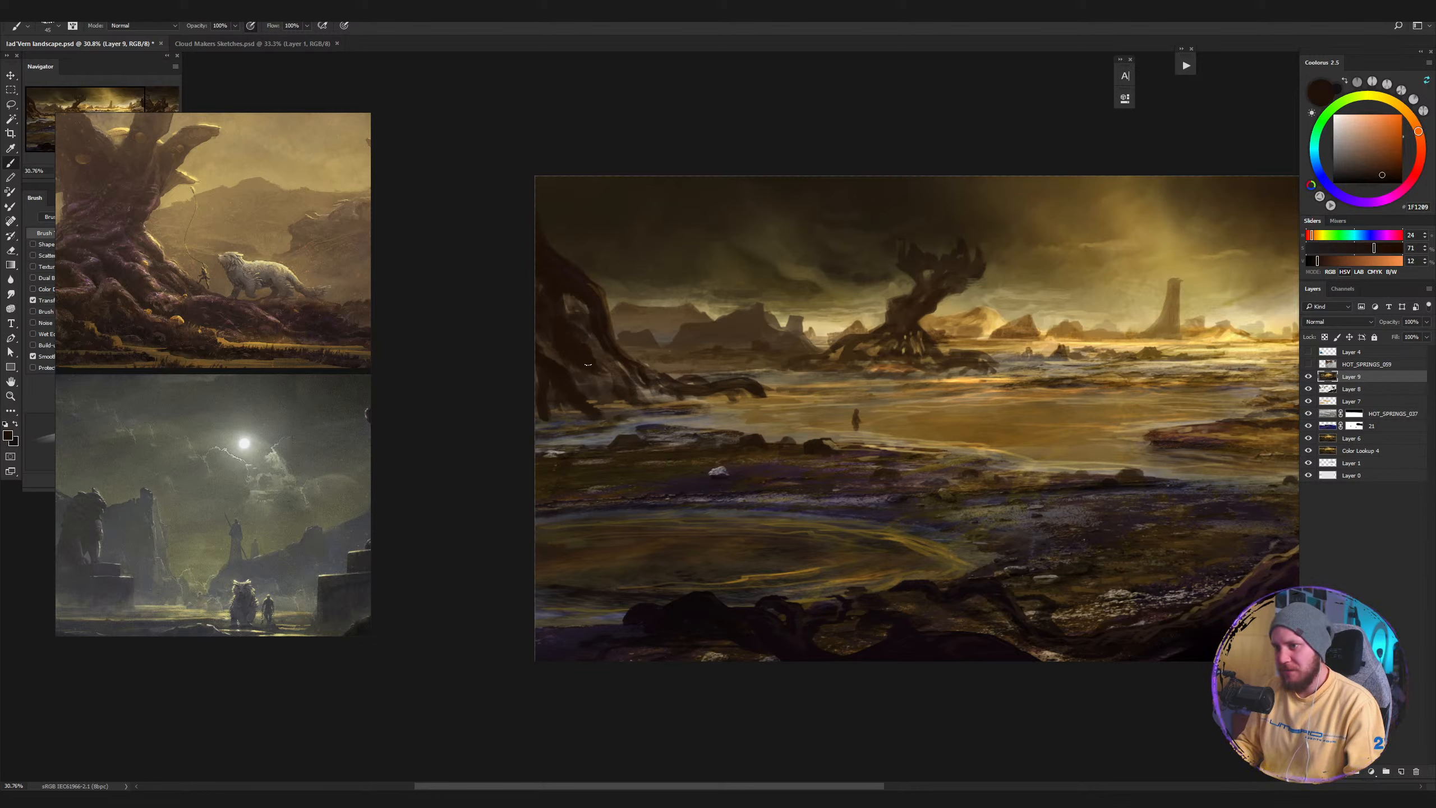
left_click_drag(600, 380, 606, 411)
right_click(636, 383, "alt")
right_click(794, 416, "alt")
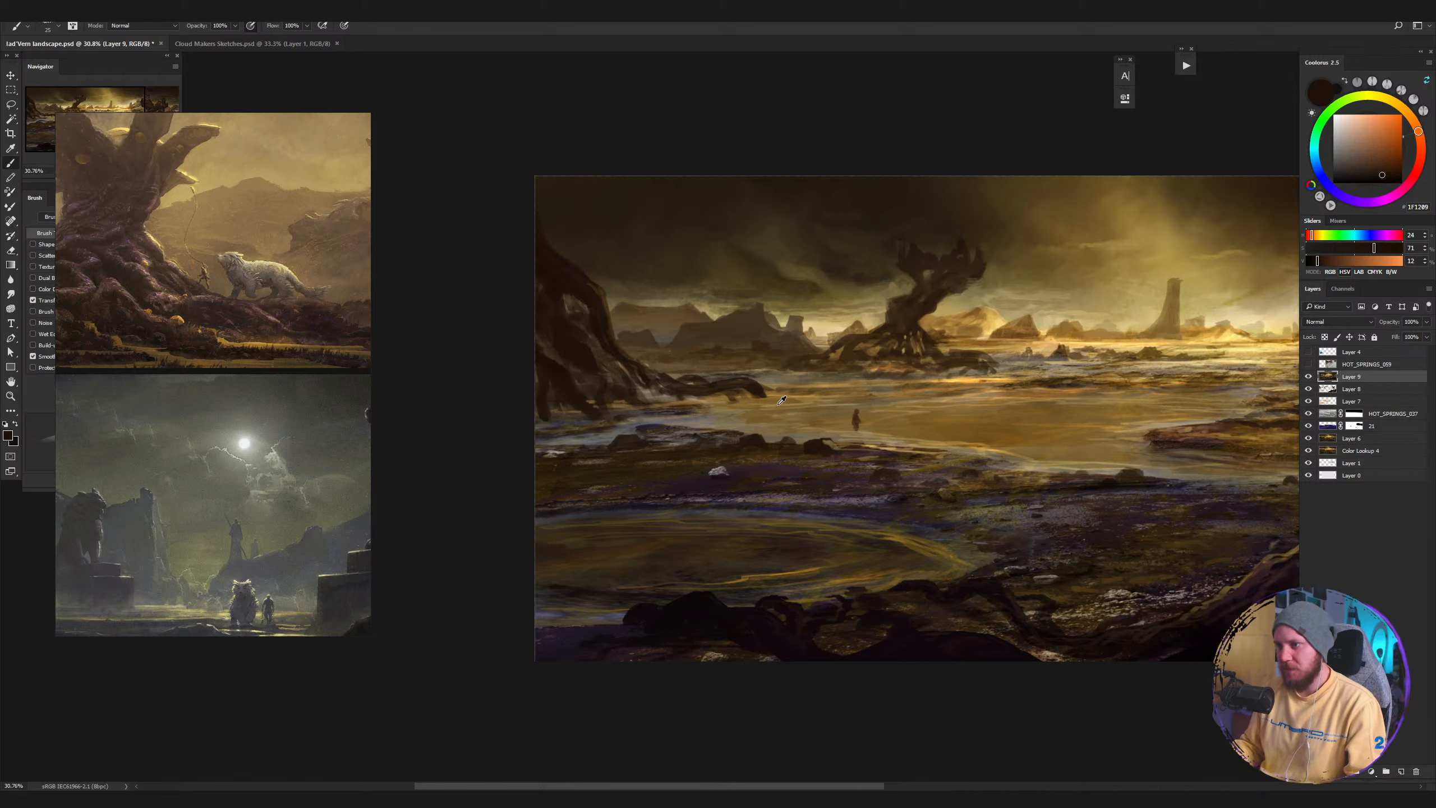
Sample golden brown from the water, bright orange below the smaller twisted tree, and dark browns from its roots and trunk.
left_click(777, 401, "alt")
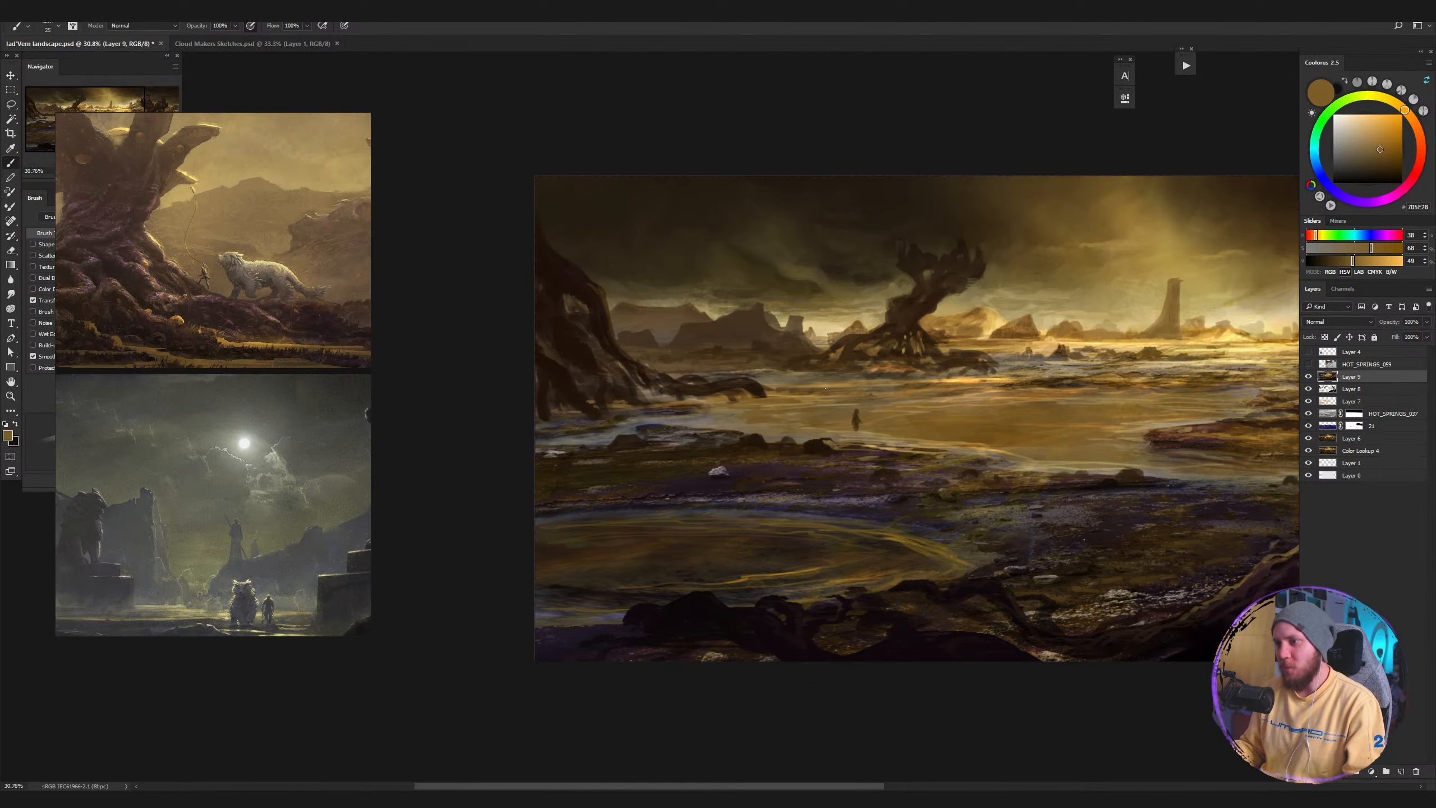
left_click(970, 380, "alt")
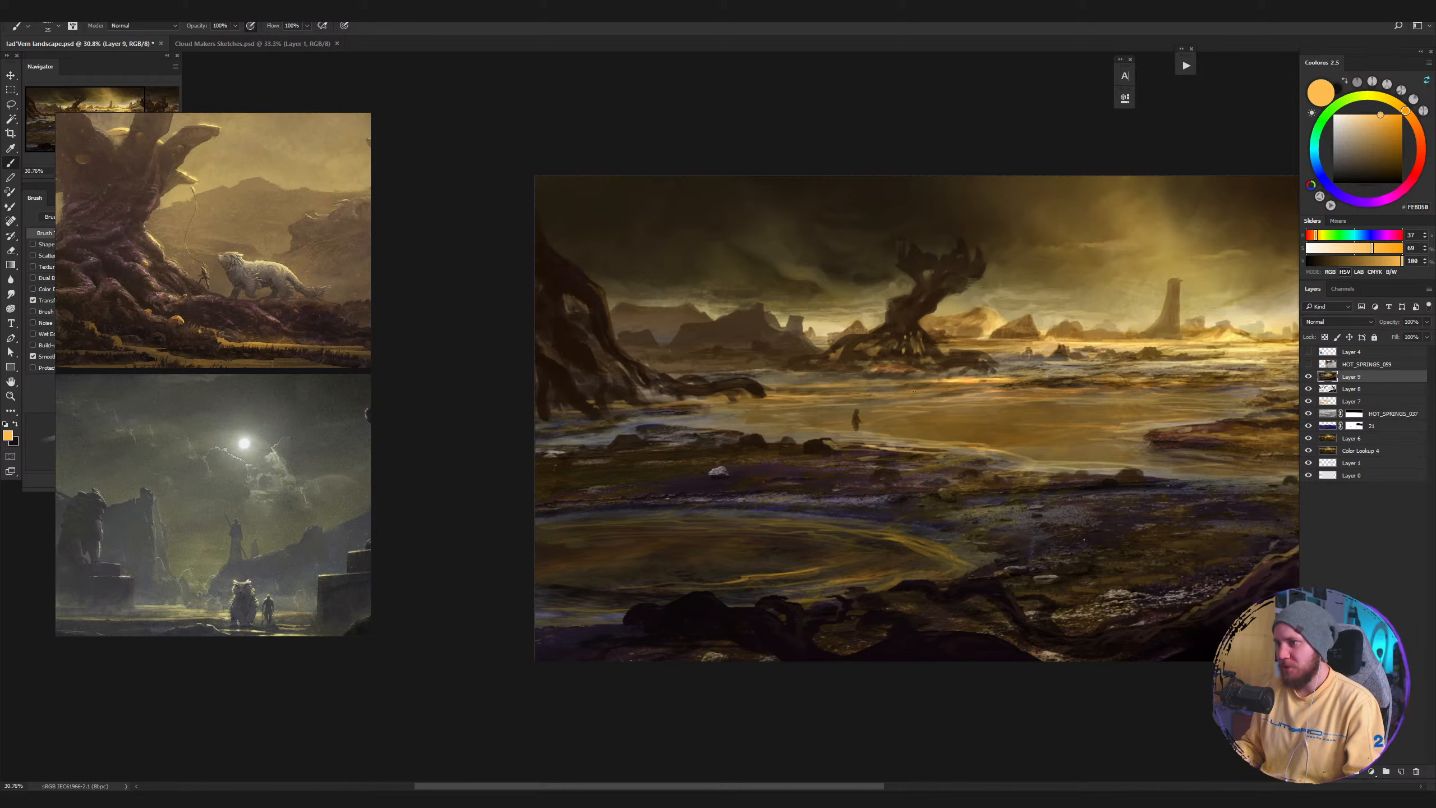
left_click(954, 360, "alt")
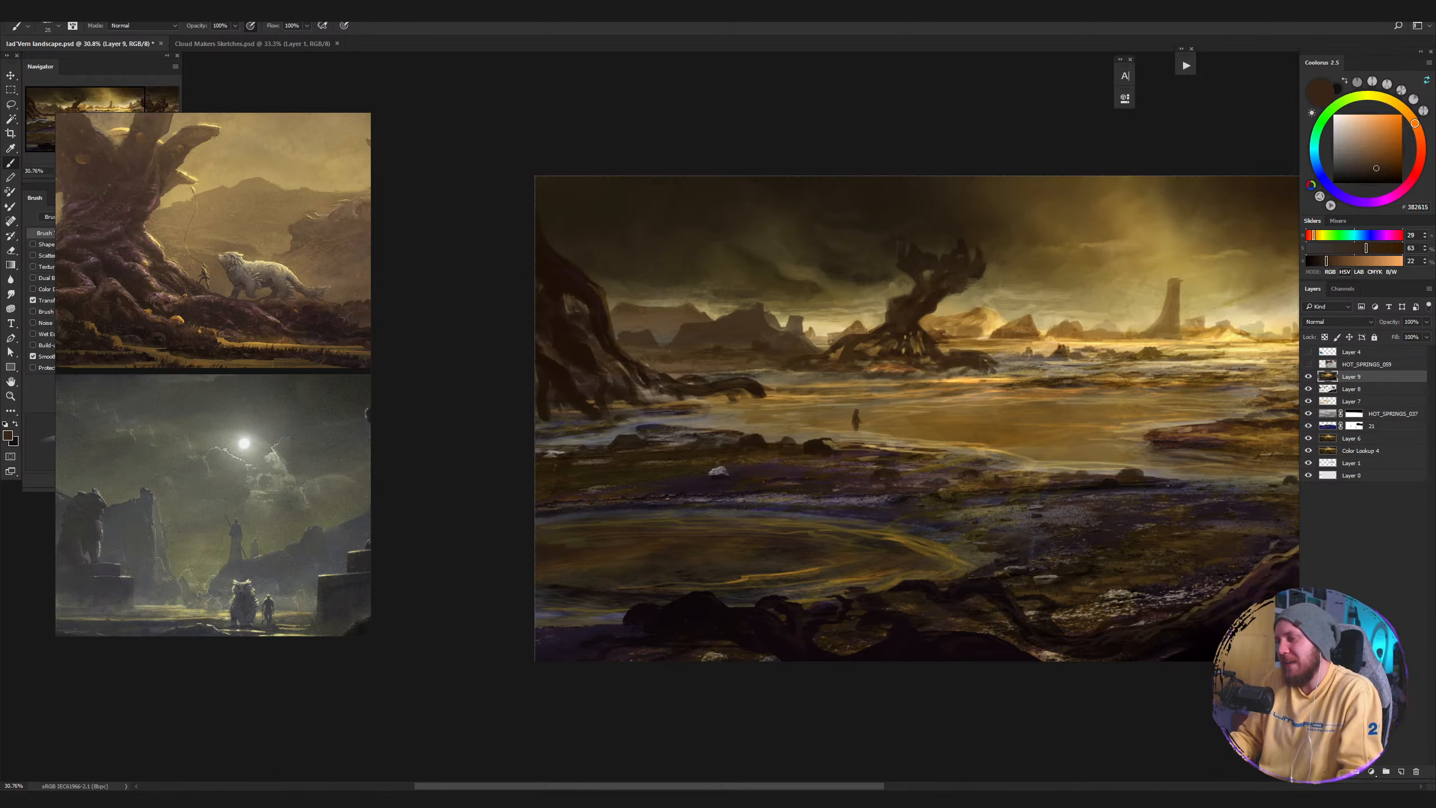
left_click(891, 321, "alt")
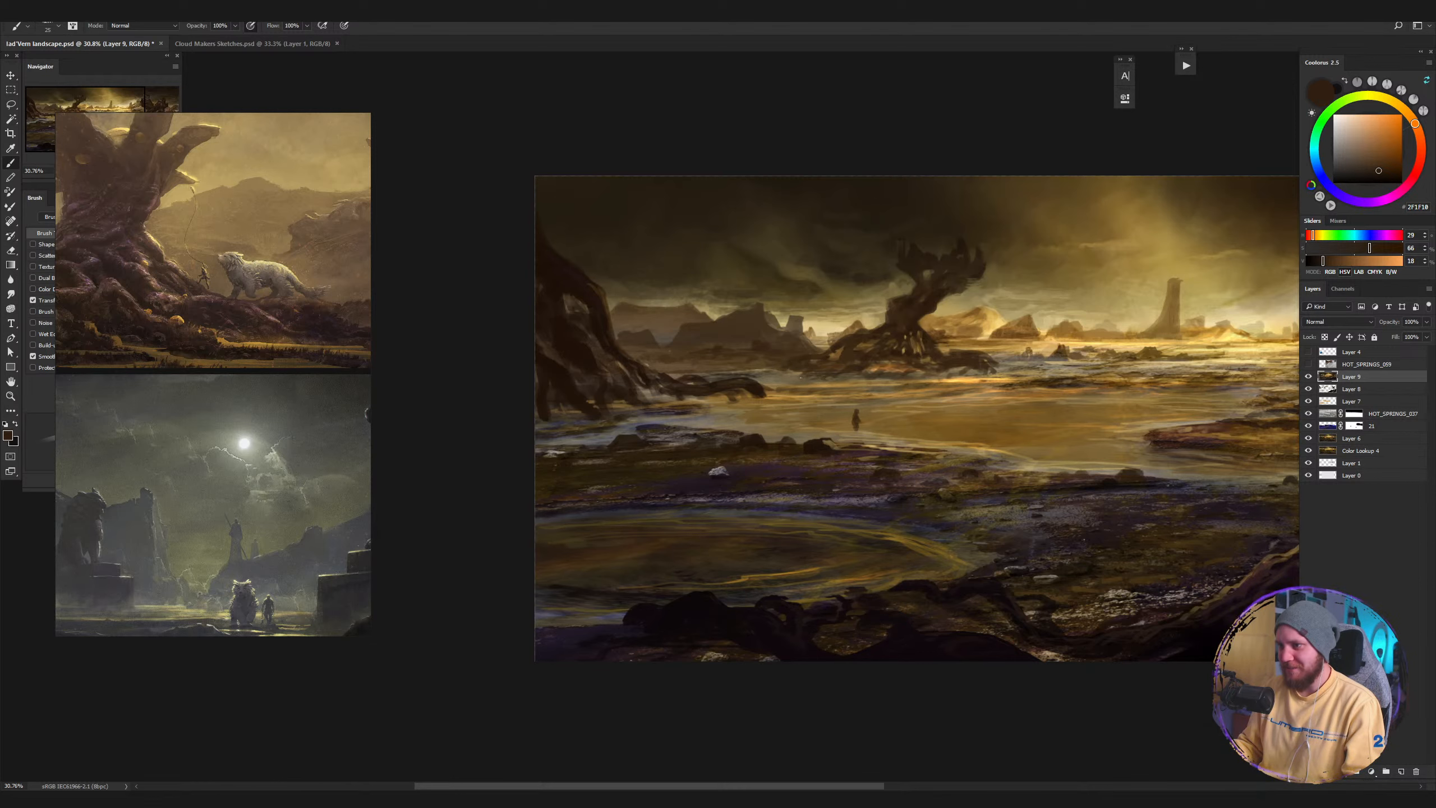
left_click(911, 332, "alt")
Try winding dark brown strokes across the golden pool near the lone figure, and undo them.
left_click_drag(1026, 446, 764, 418)
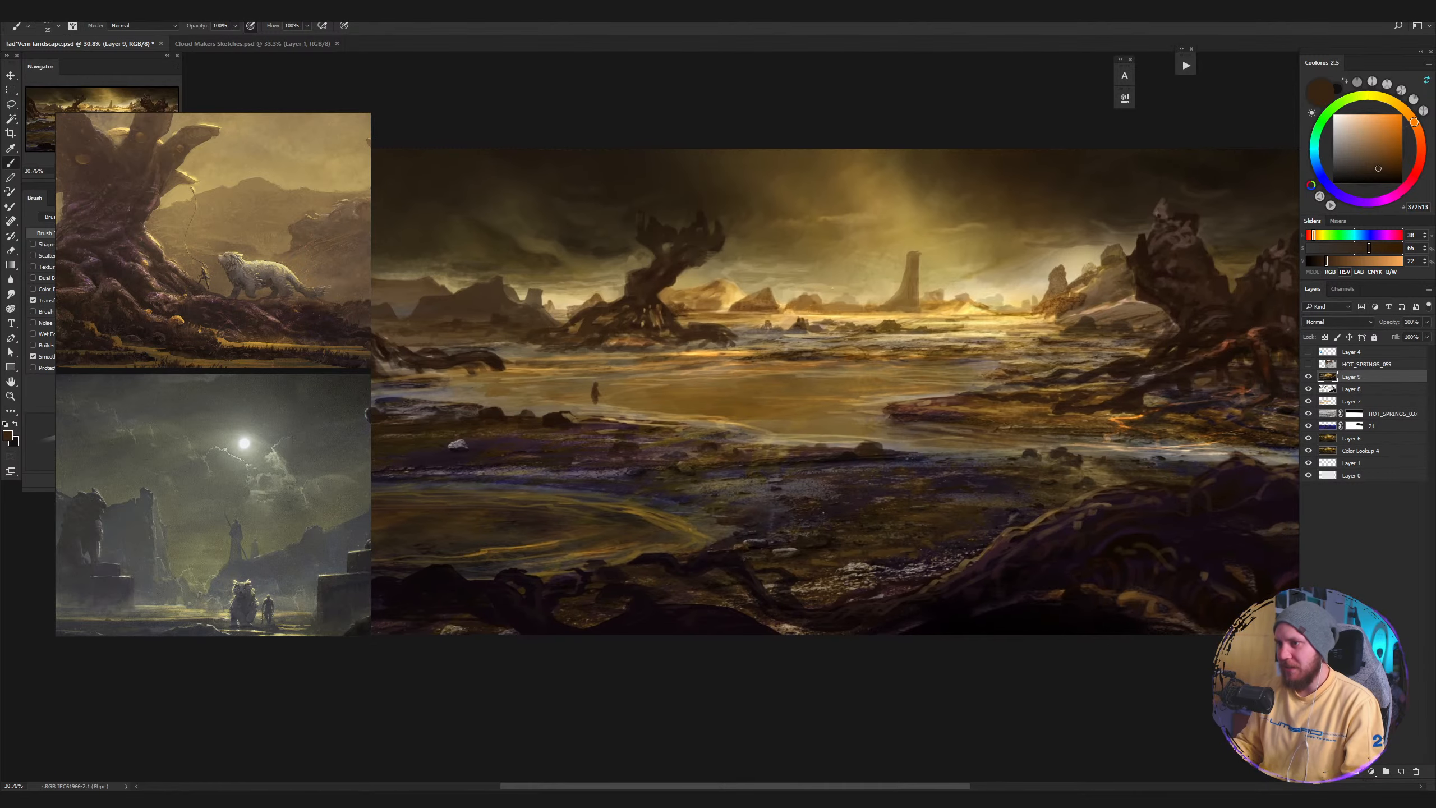
key("z")
left_click_drag(686, 370, 724, 371)
key("b")
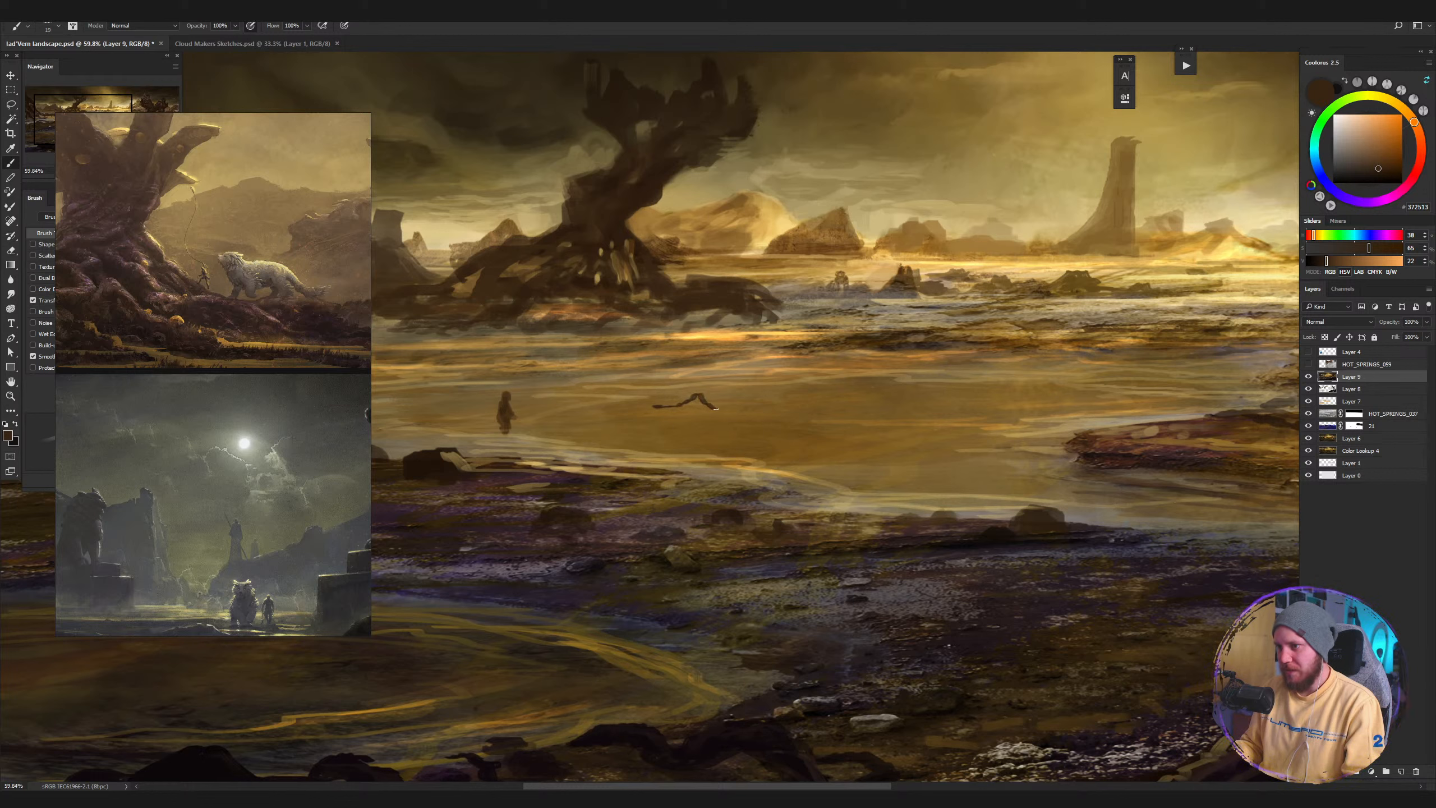
mouse_move(716, 408)
left_mouse_down()
mouse_move(753, 382)
mouse_move(789, 383)
left_mouse_up()
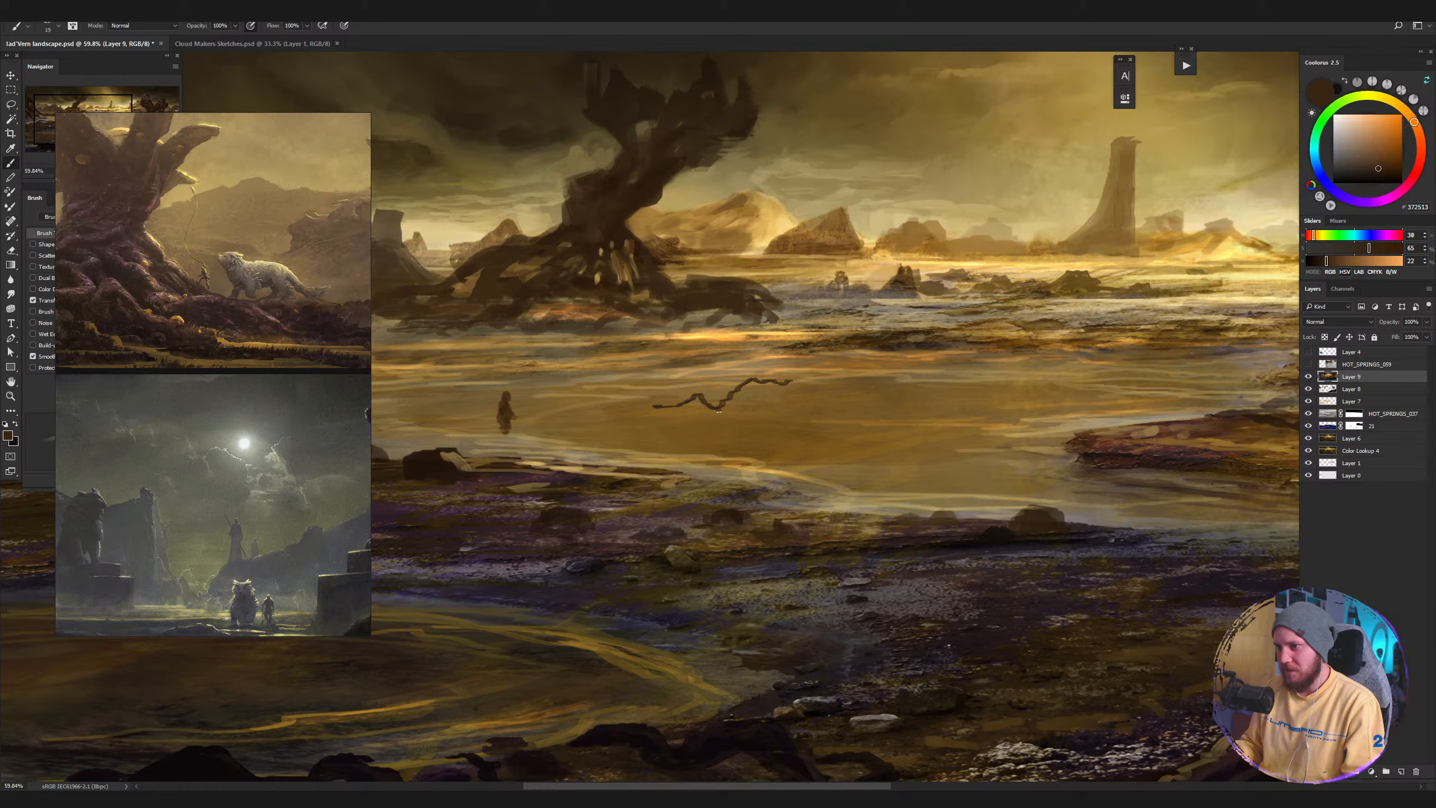
mouse_move(736, 419)
left_mouse_down()
mouse_move(754, 456)
mouse_move(761, 432)
mouse_move(829, 445)
left_mouse_up()
key("ctrl+z")
key("ctrl+z")
key("ctrl+z")
key("ctrl+z")
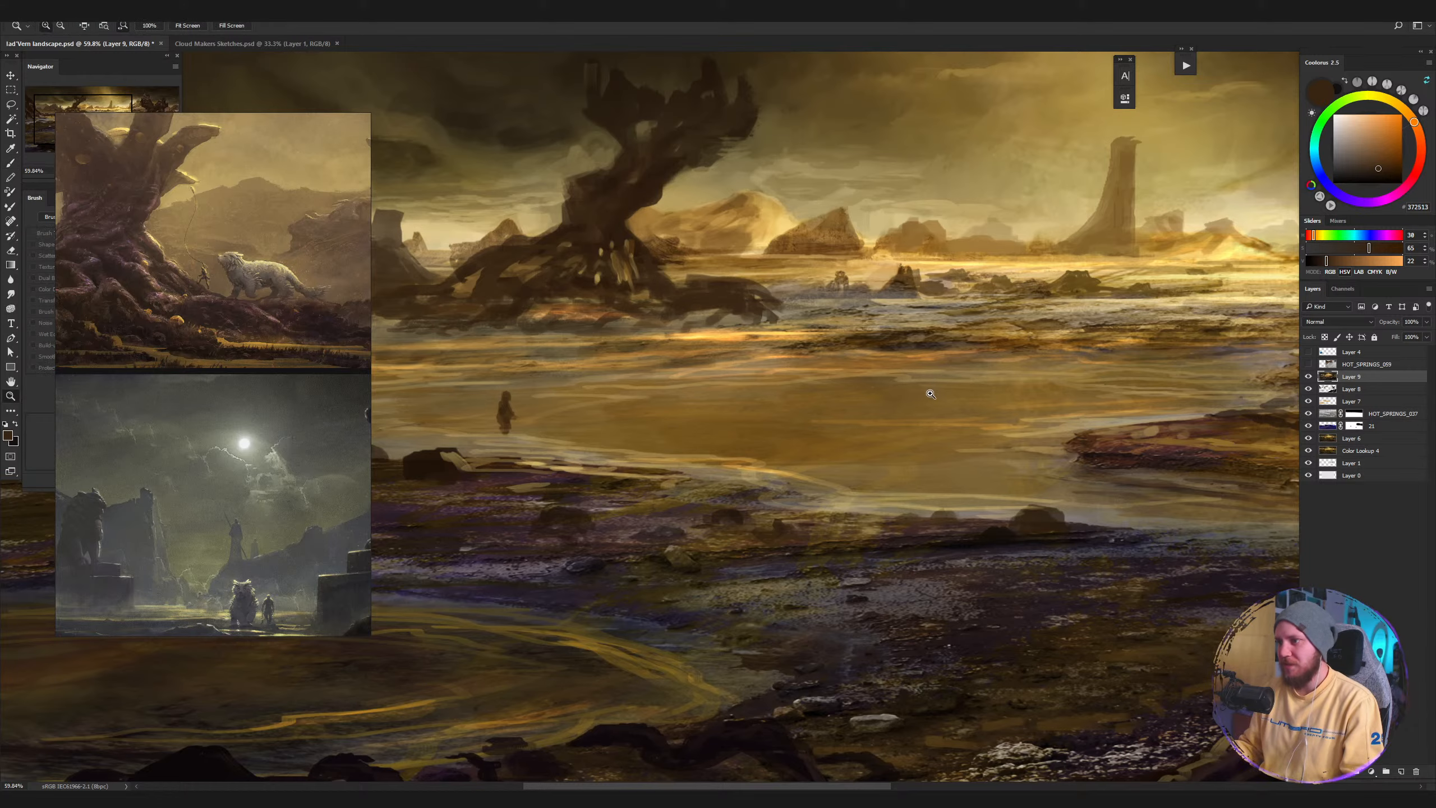
Examine the whole landscape composition, from the left-edge tree across the golden pool to the large twisted tree.
scroll(909, 403, "down", 4)
mouse_move(1023, 428)
left_mouse_down()
mouse_move(866, 420)
mouse_move(860, 407)
left_mouse_up()
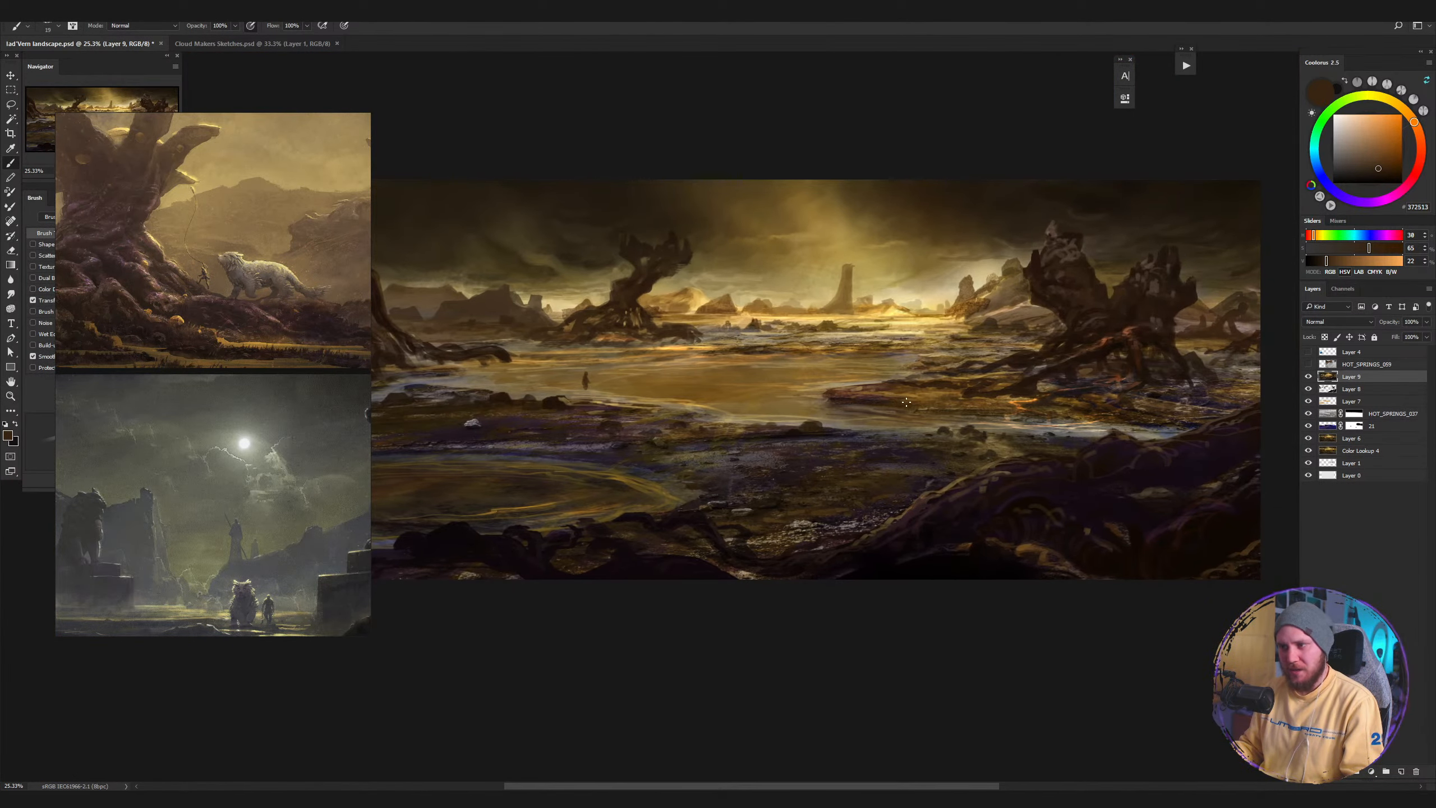
key("z")
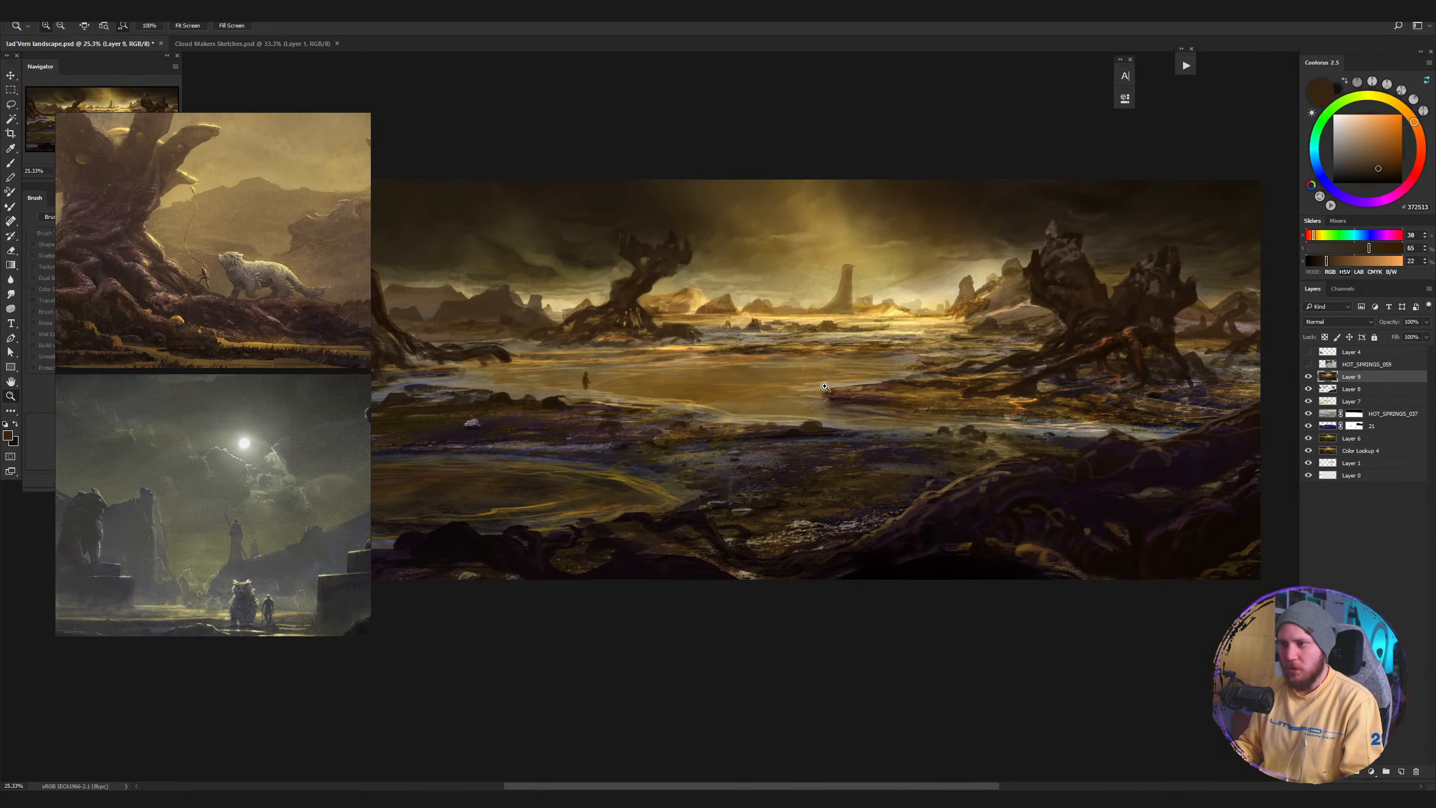
mouse_move(818, 388)
left_mouse_down()
mouse_move(791, 388)
mouse_move(818, 388)
left_mouse_up()
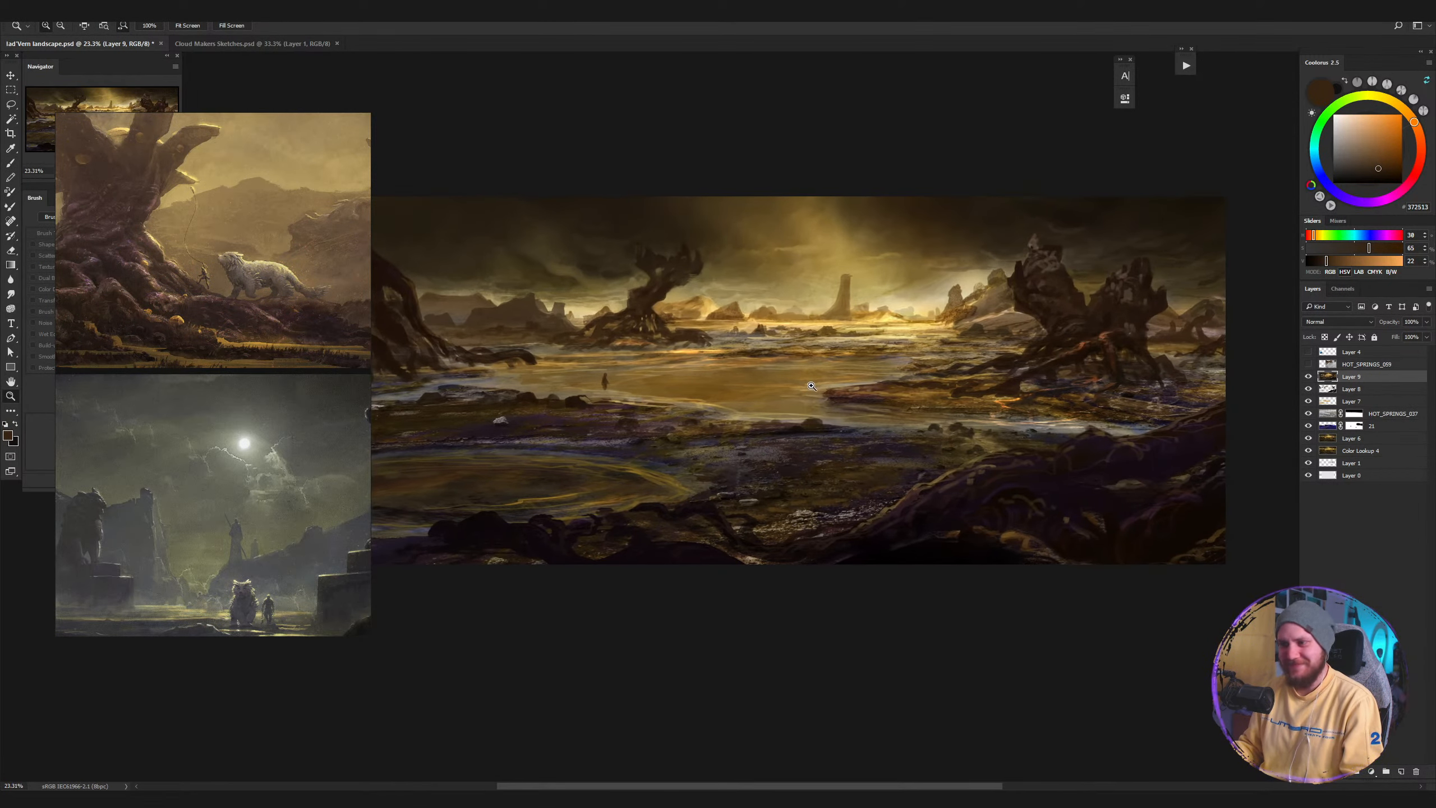
key("b")
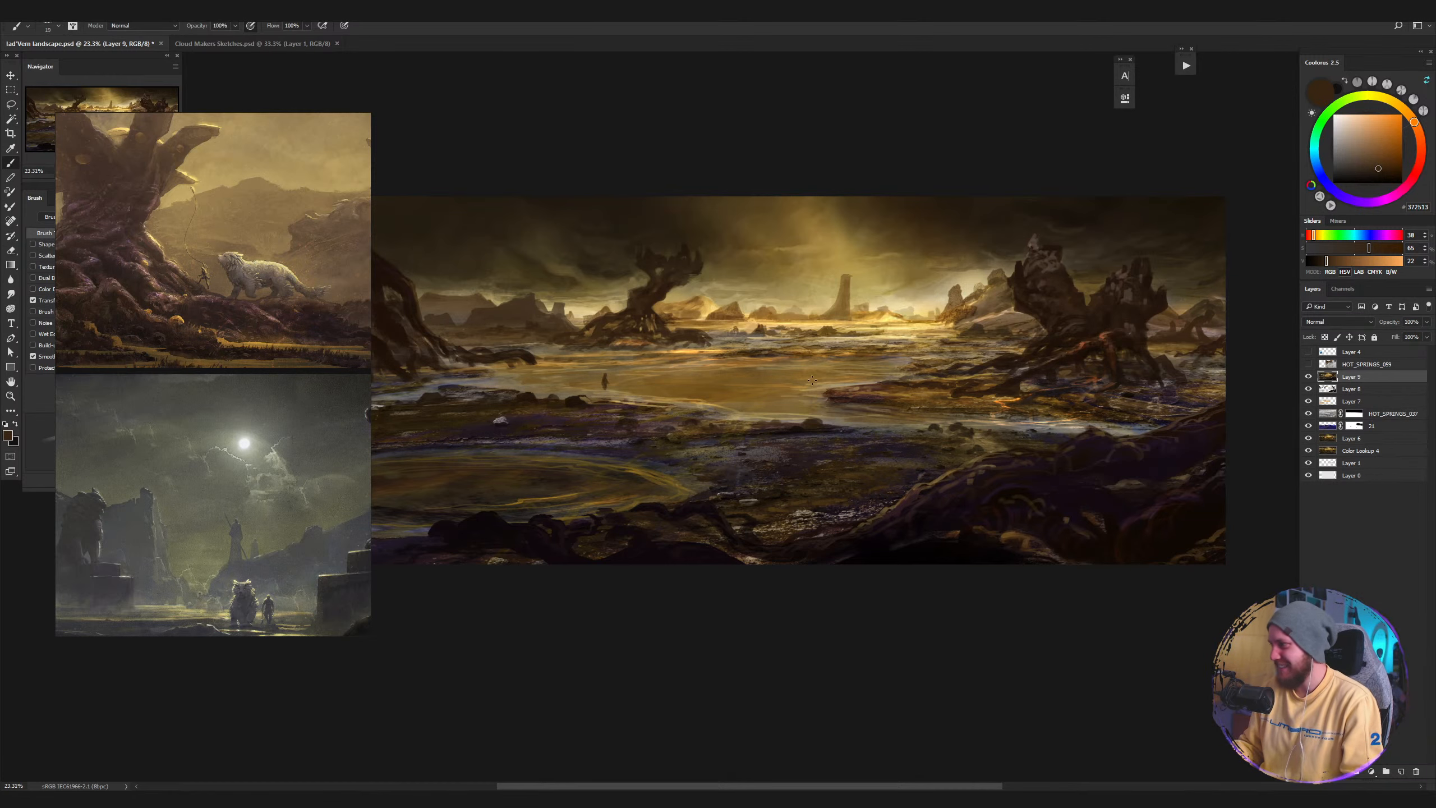
left_click_drag(1010, 429, 842, 439)
key("ctrl+space")
left_click_drag(877, 348, 888, 349)
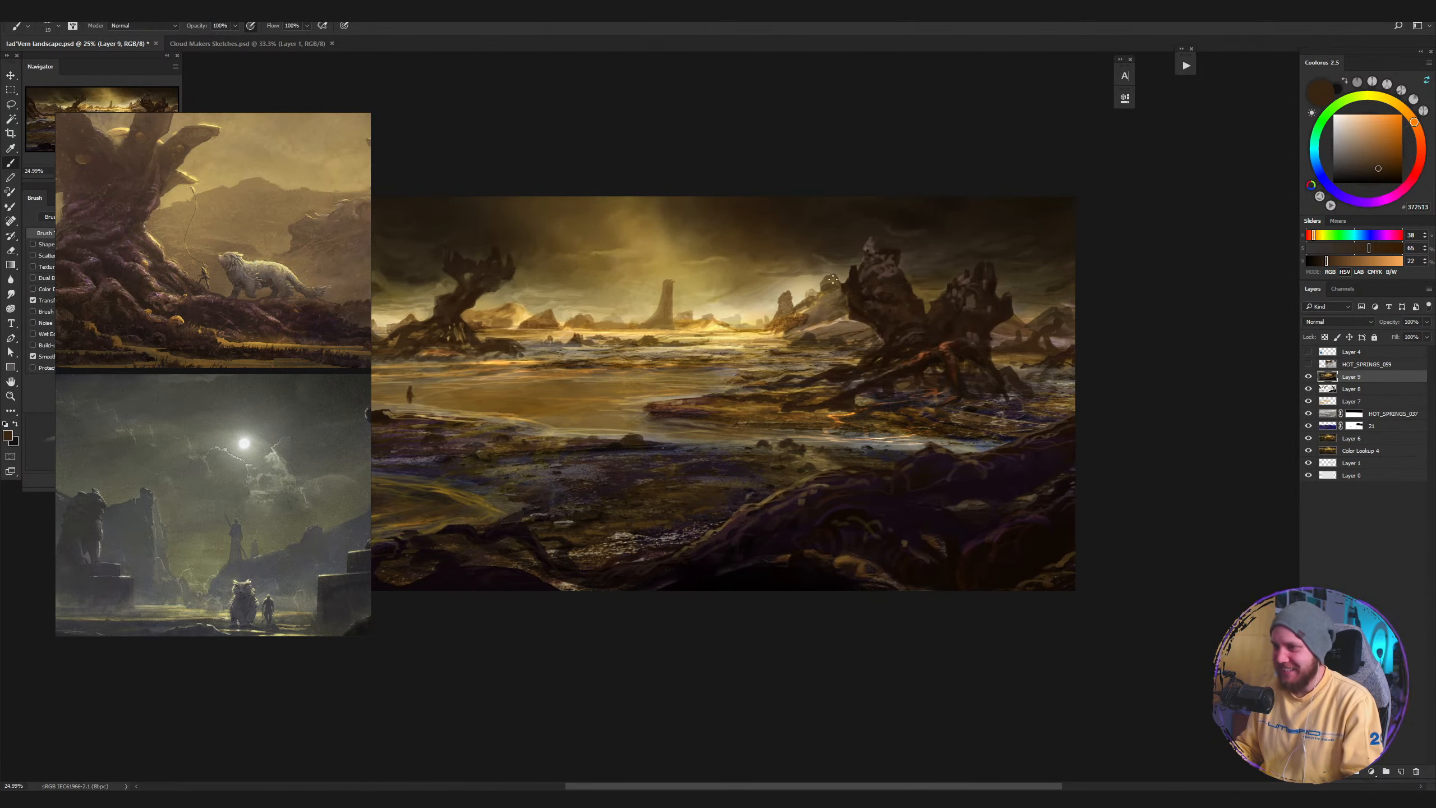
Sample a muted brown beside the large twisted tree and compare the painting with Layer 9 and Layer 8 hidden and shown.
left_click(867, 323, "alt")
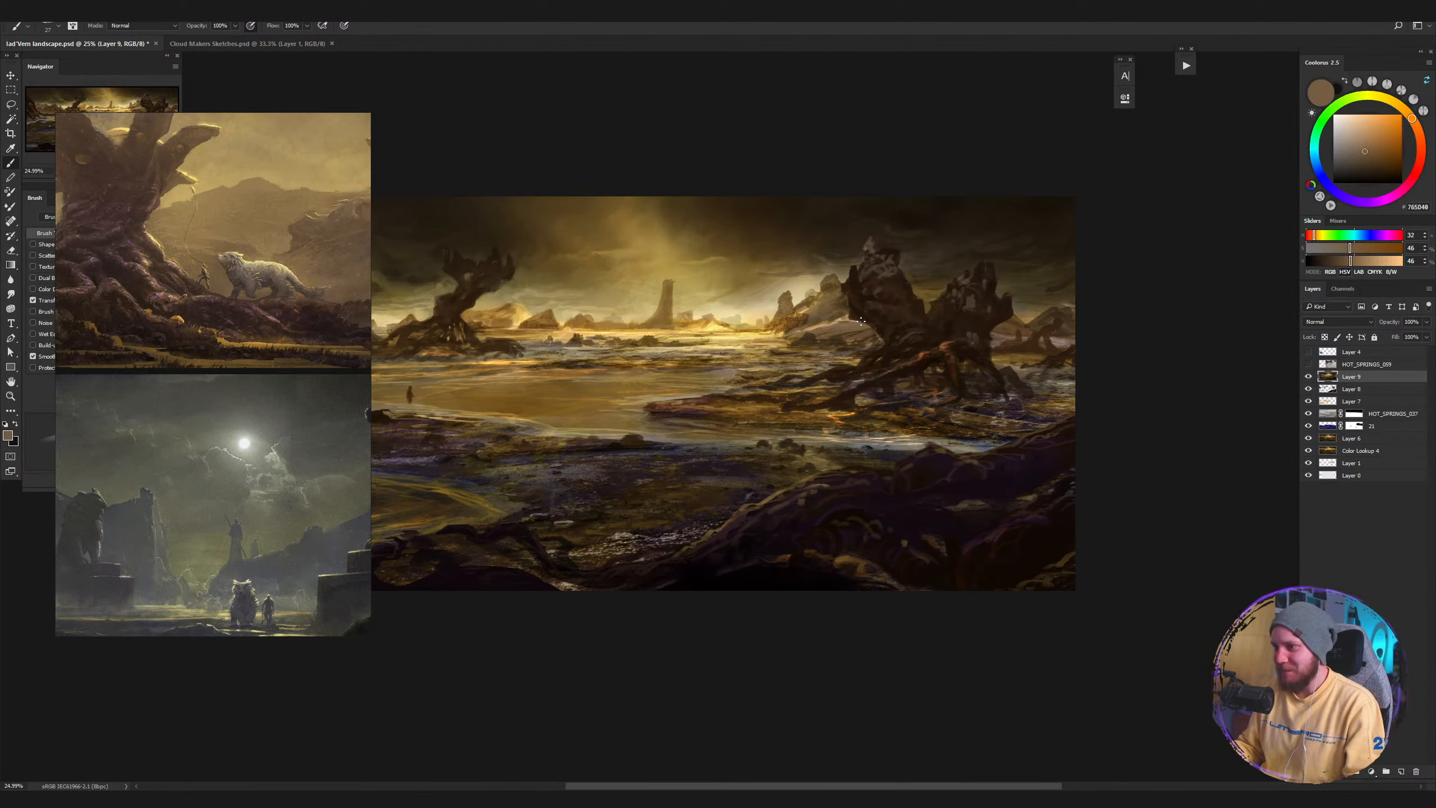
key("bracketright")
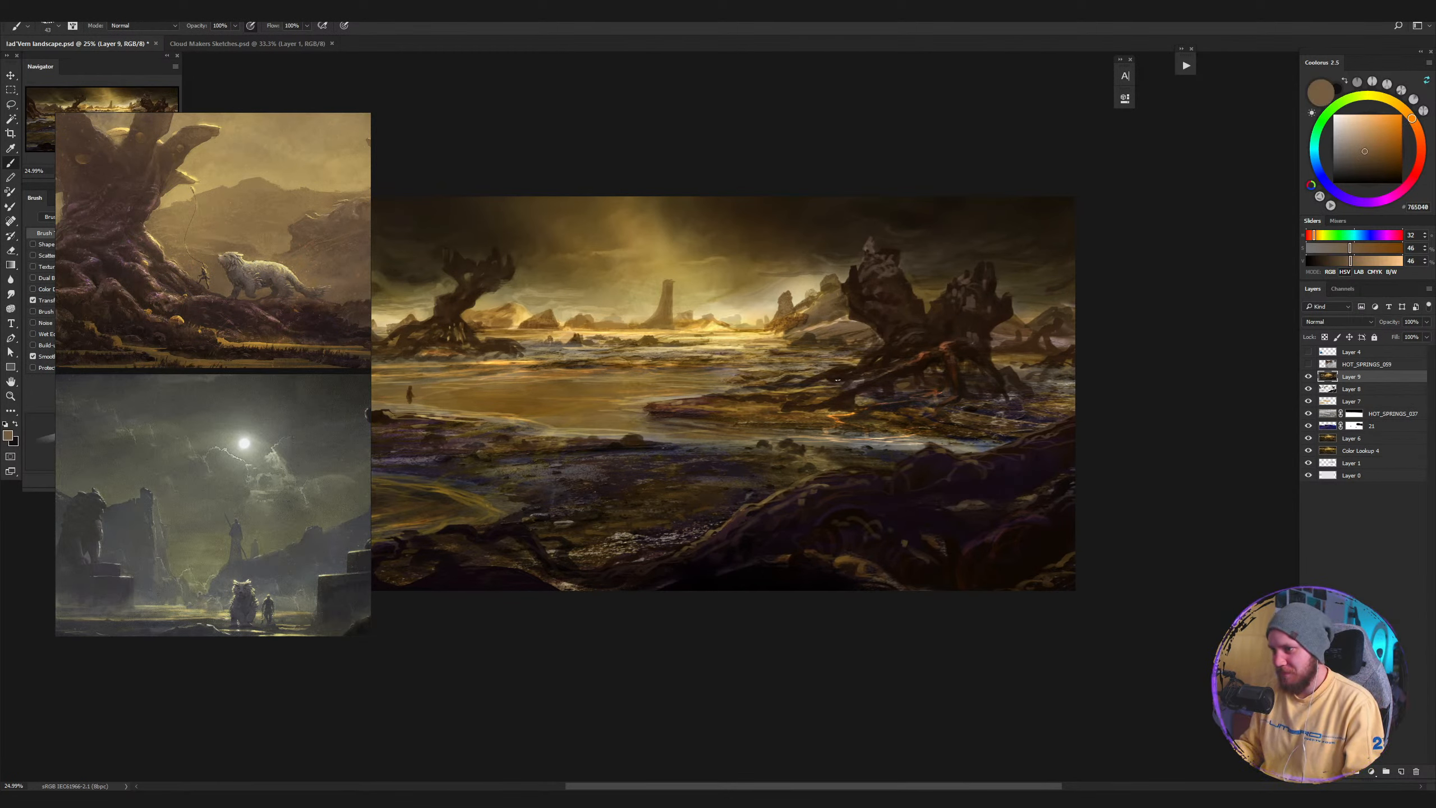
left_click(1312, 378)
left_click(1309, 390)
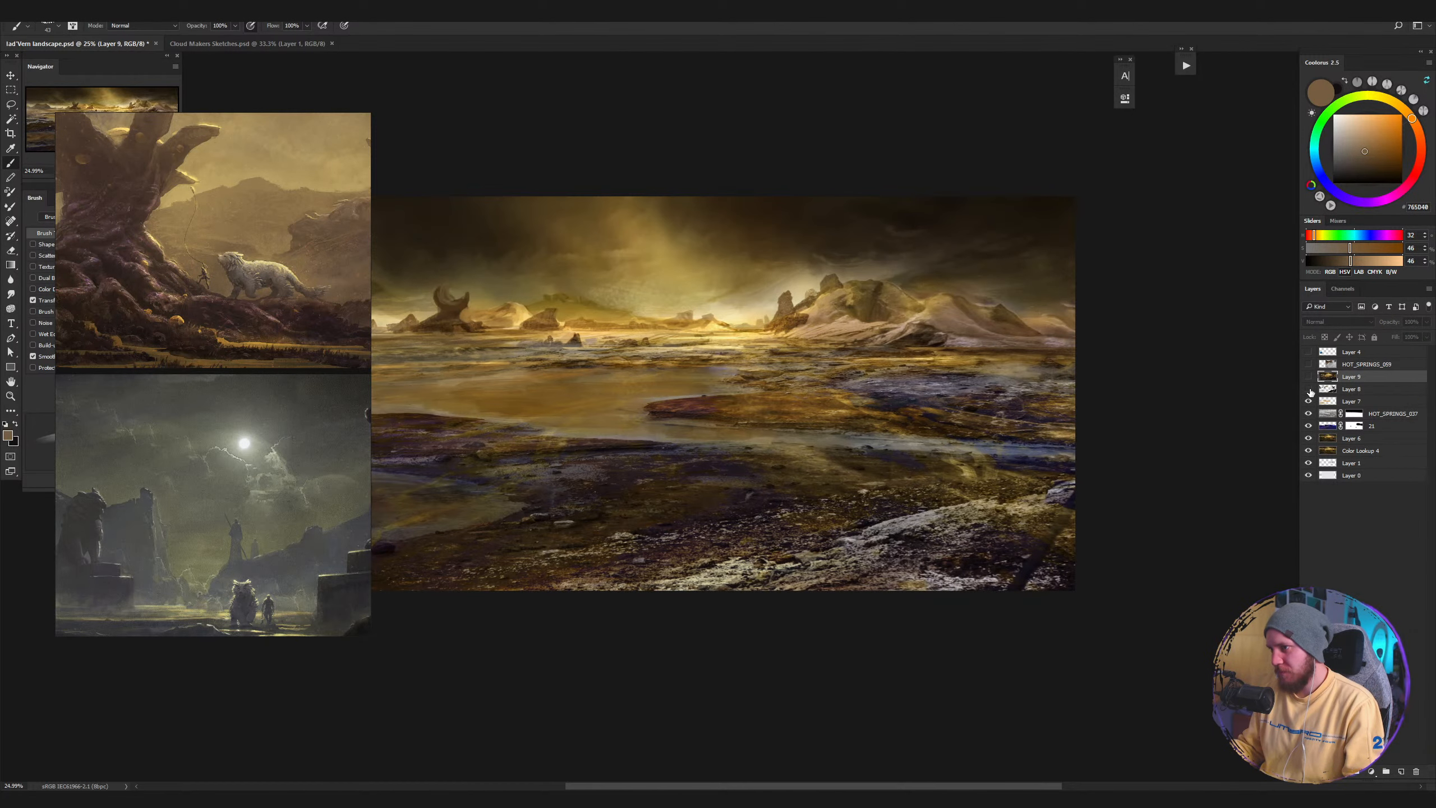
left_click(1308, 389)
left_click(1308, 377)
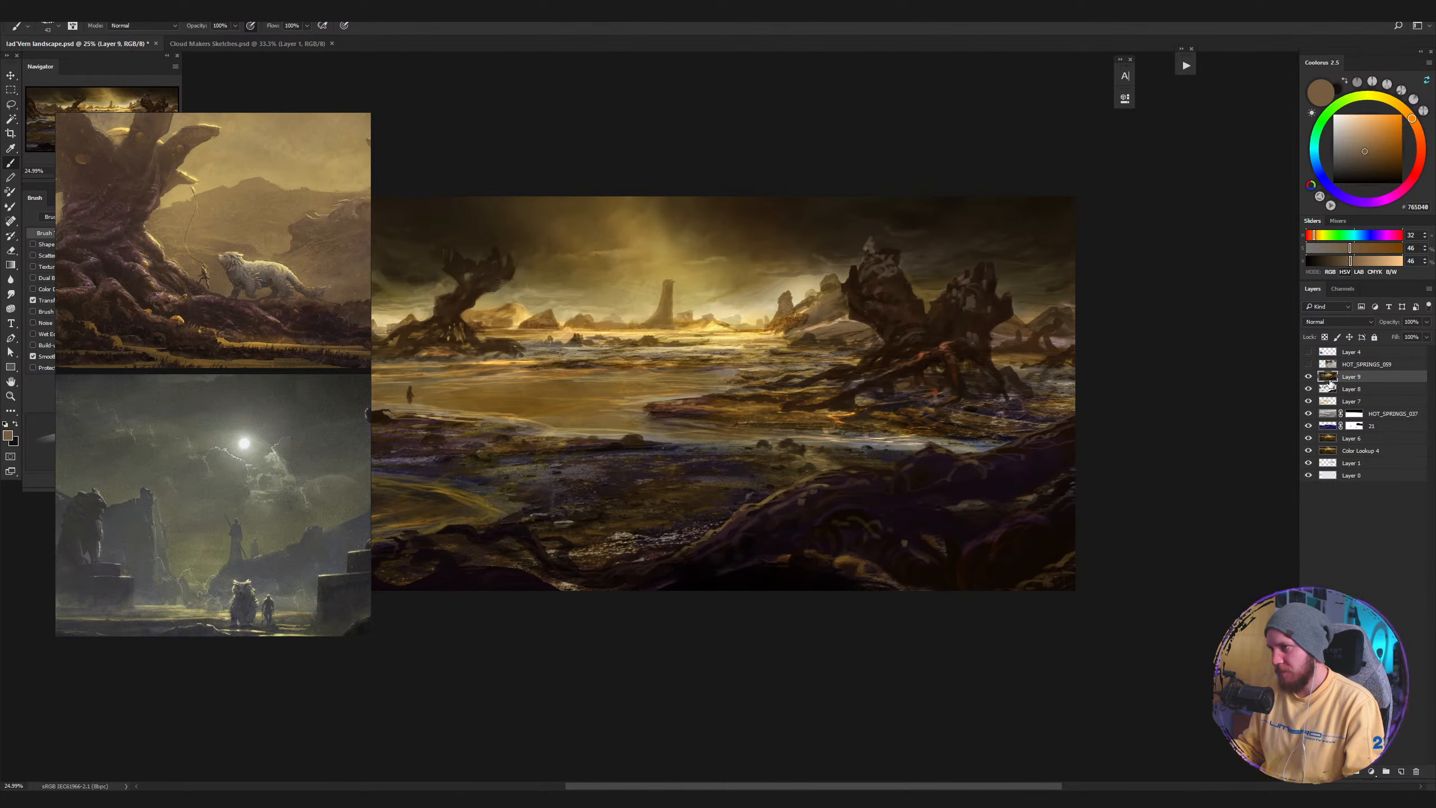
Switch to the 125 px textured brush preset and set its blend mode to Color Dodge.
left_click_drag(681, 388, 845, 366)
right_click(846, 366)
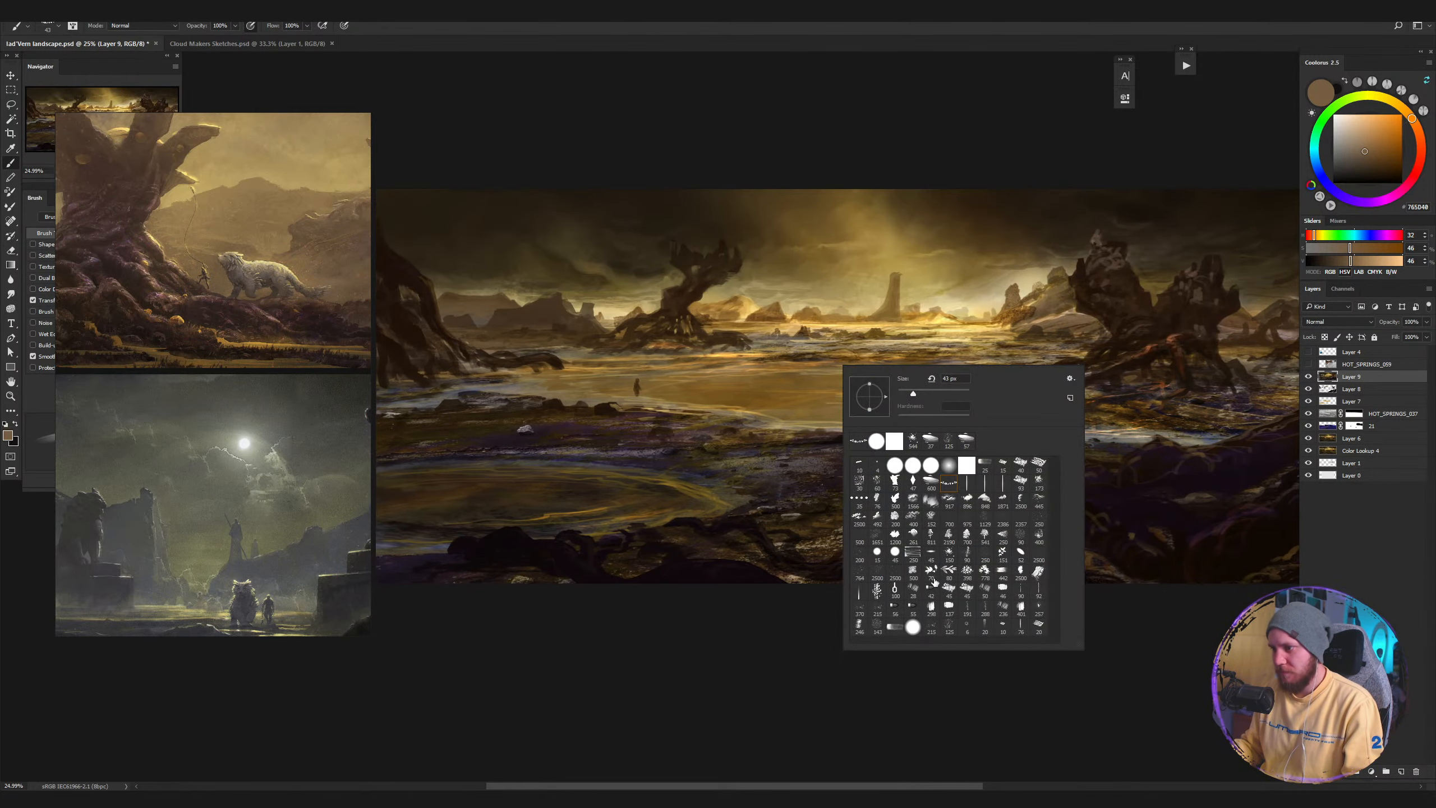
left_click(950, 627)
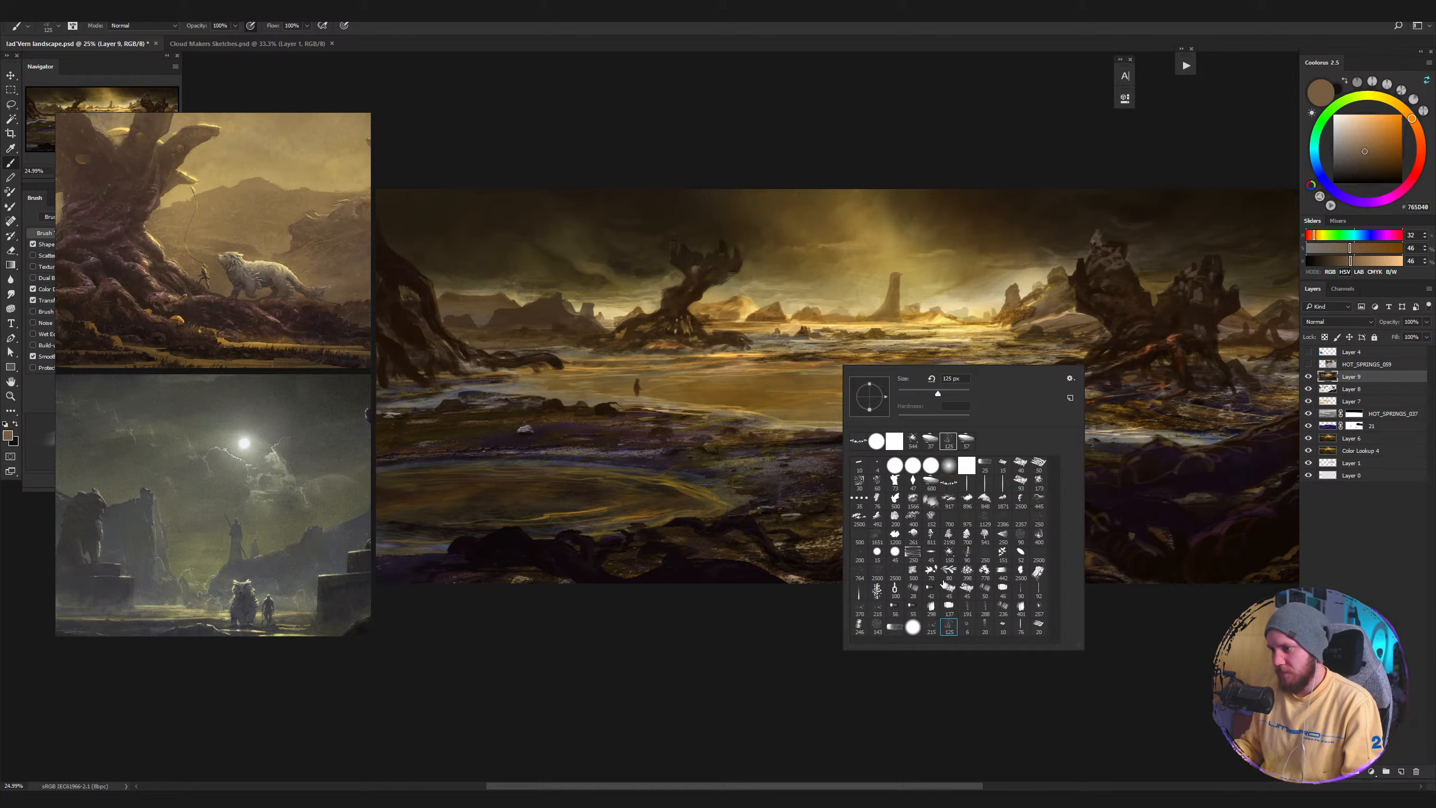
left_click(789, 423)
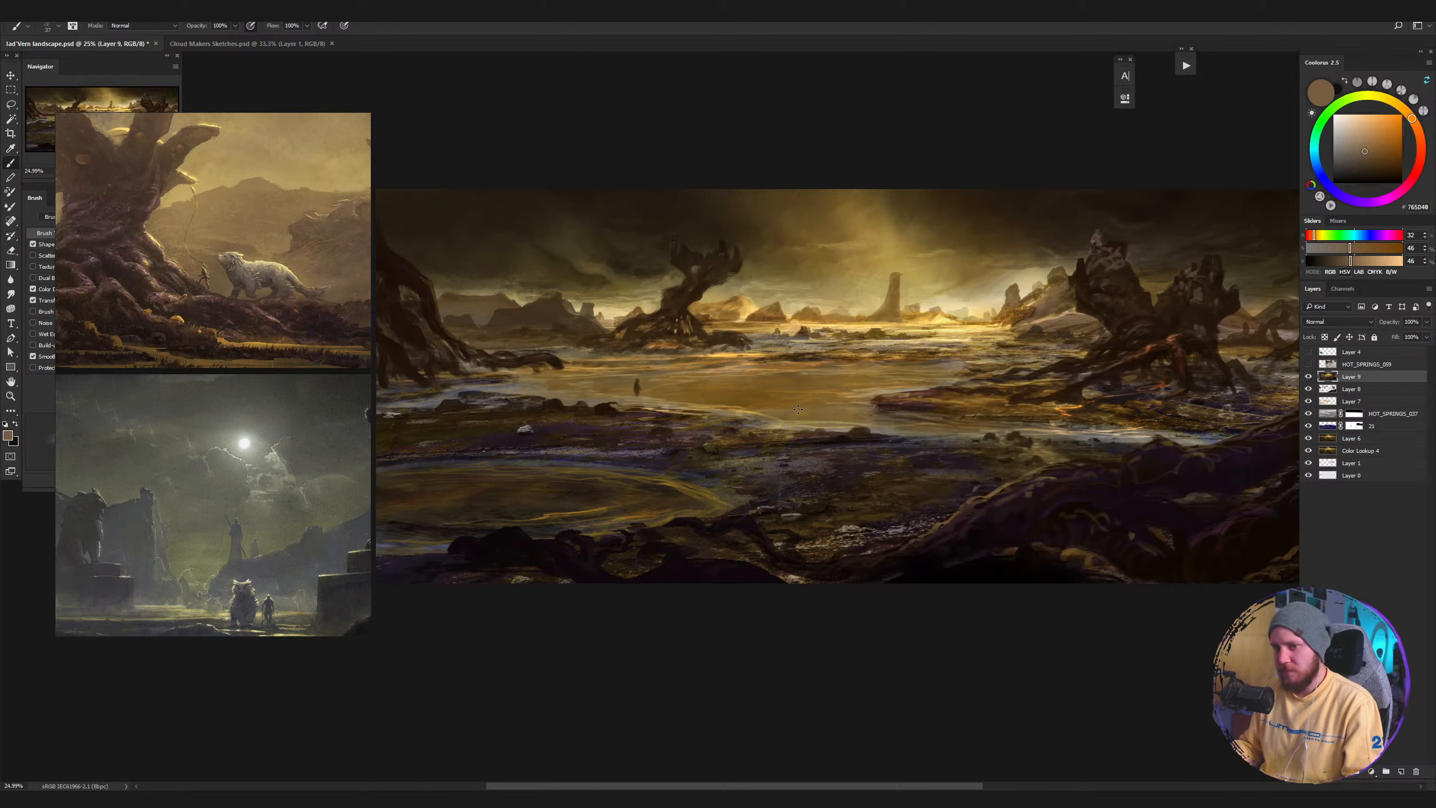
right_click(785, 424, "shift")
left_click(856, 179)
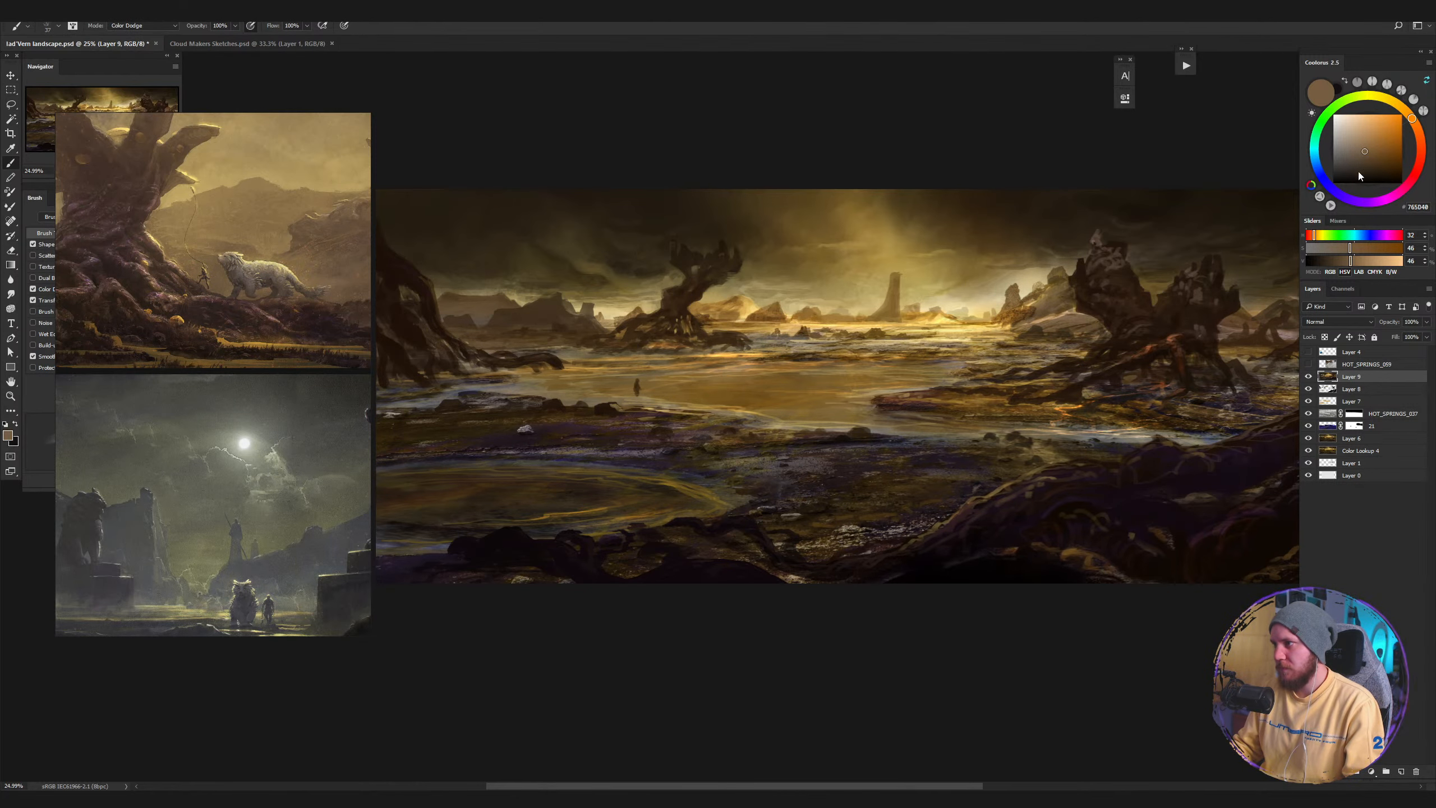
Try Color Dodge strokes over the golden pool and try another brush preset.
left_click_drag(873, 368, 827, 368)
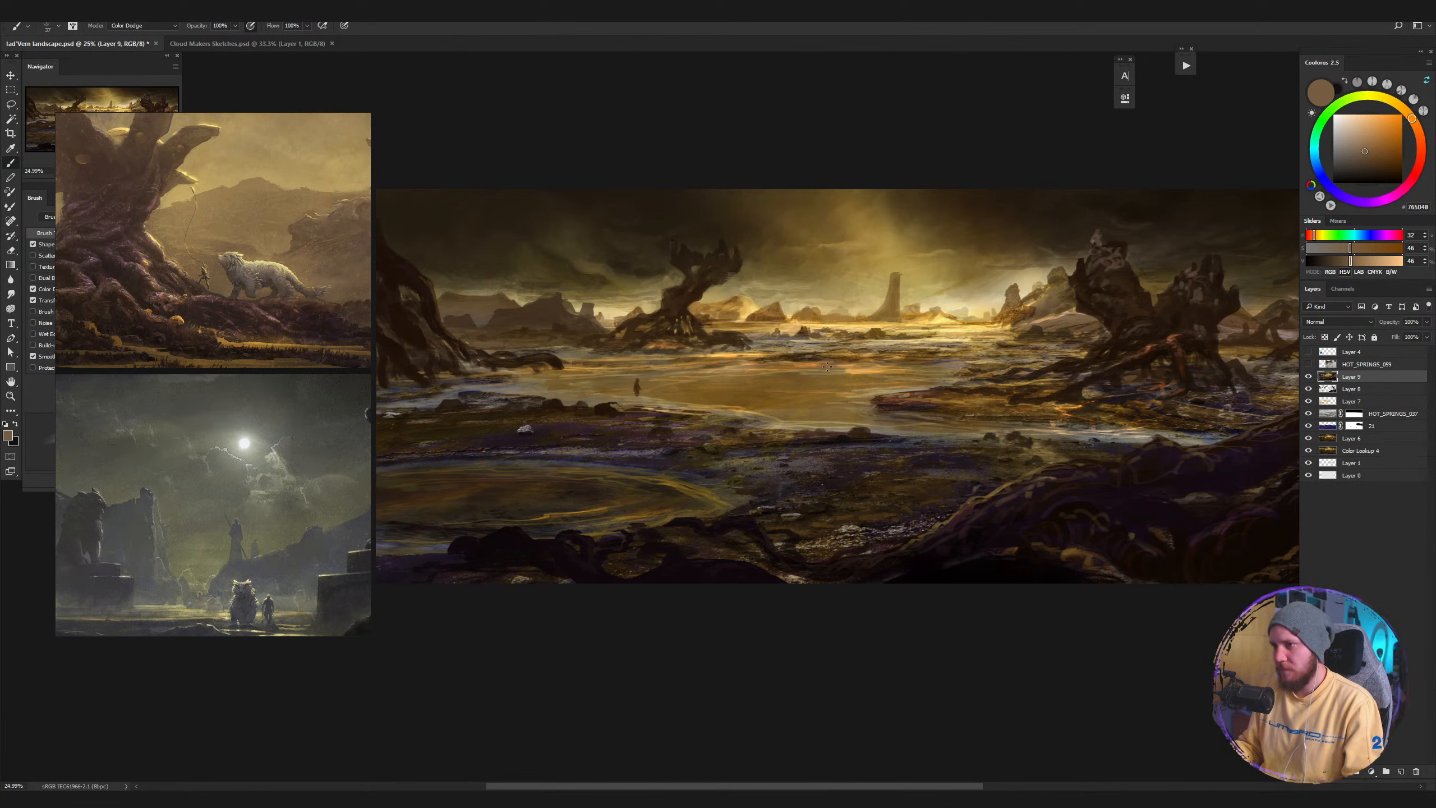
mouse_move(944, 362)
left_mouse_down()
mouse_move(876, 365)
mouse_move(953, 371)
mouse_move(938, 384)
mouse_move(874, 390)
mouse_move(866, 377)
left_mouse_up()
right_click(867, 377)
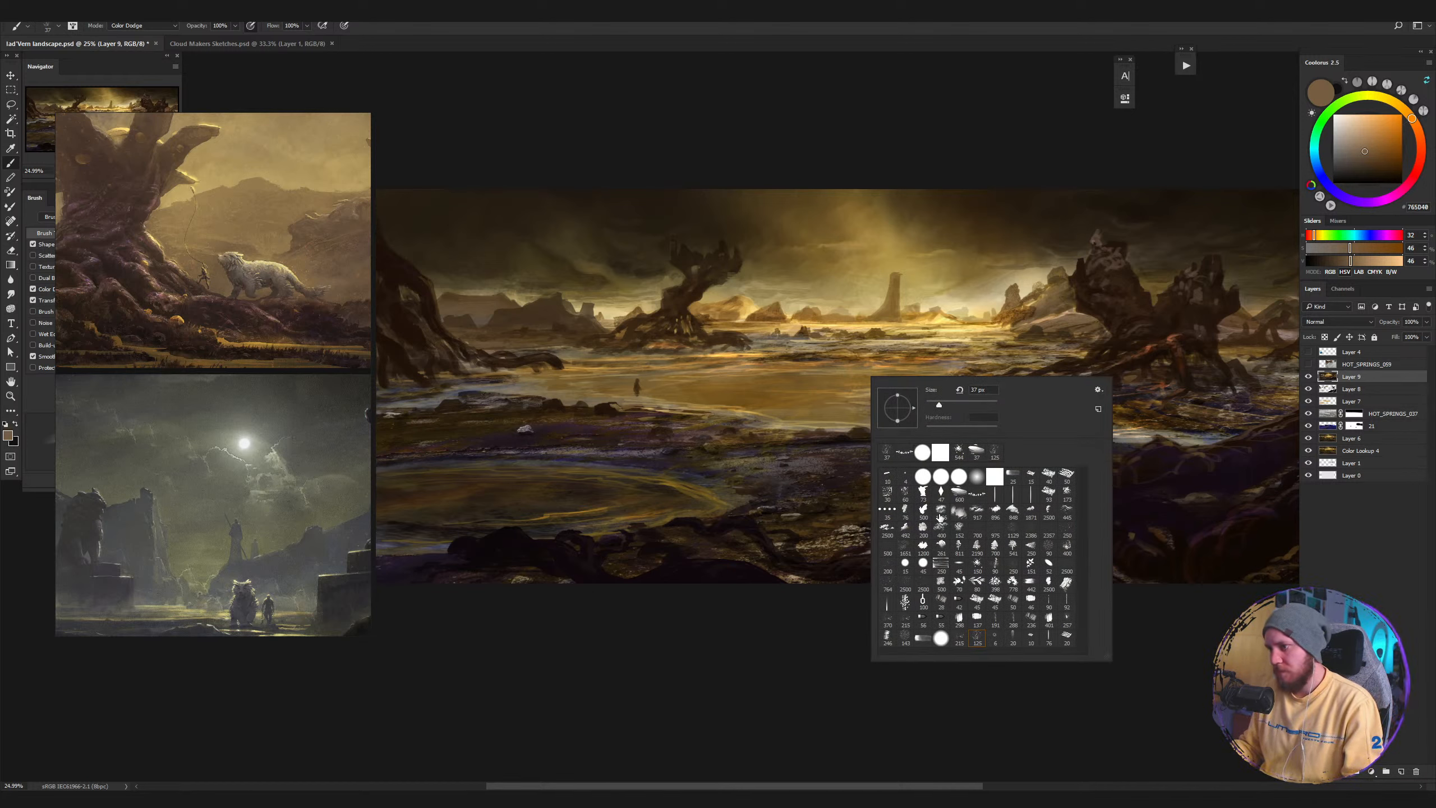
key("Escape")
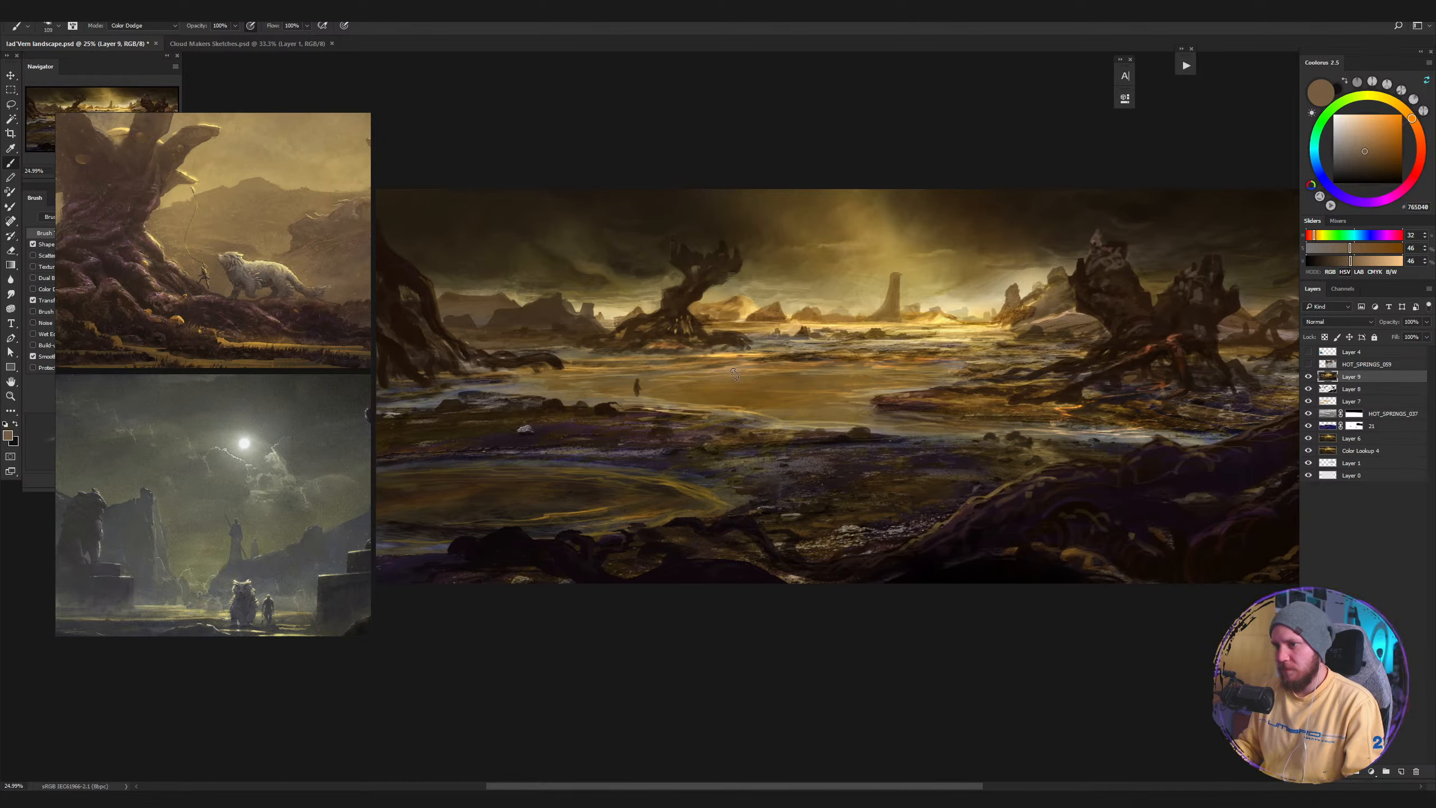
right_click(782, 382, "shift")
left_click(758, 397)
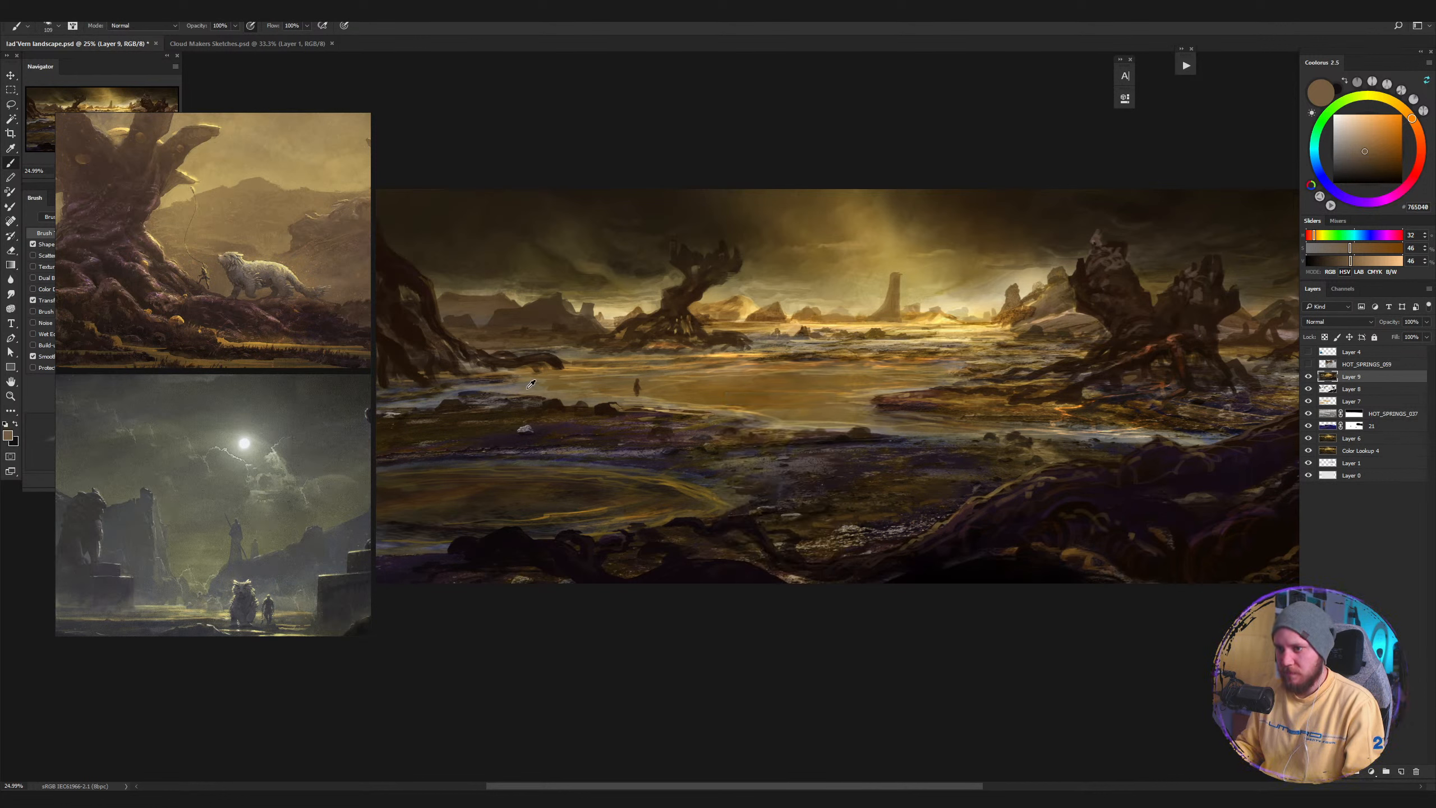
Sample a dull tan from the shore beside the left-edge tree's roots, return the brush to Normal blending, and resize it.
left_click(541, 385, "alt")
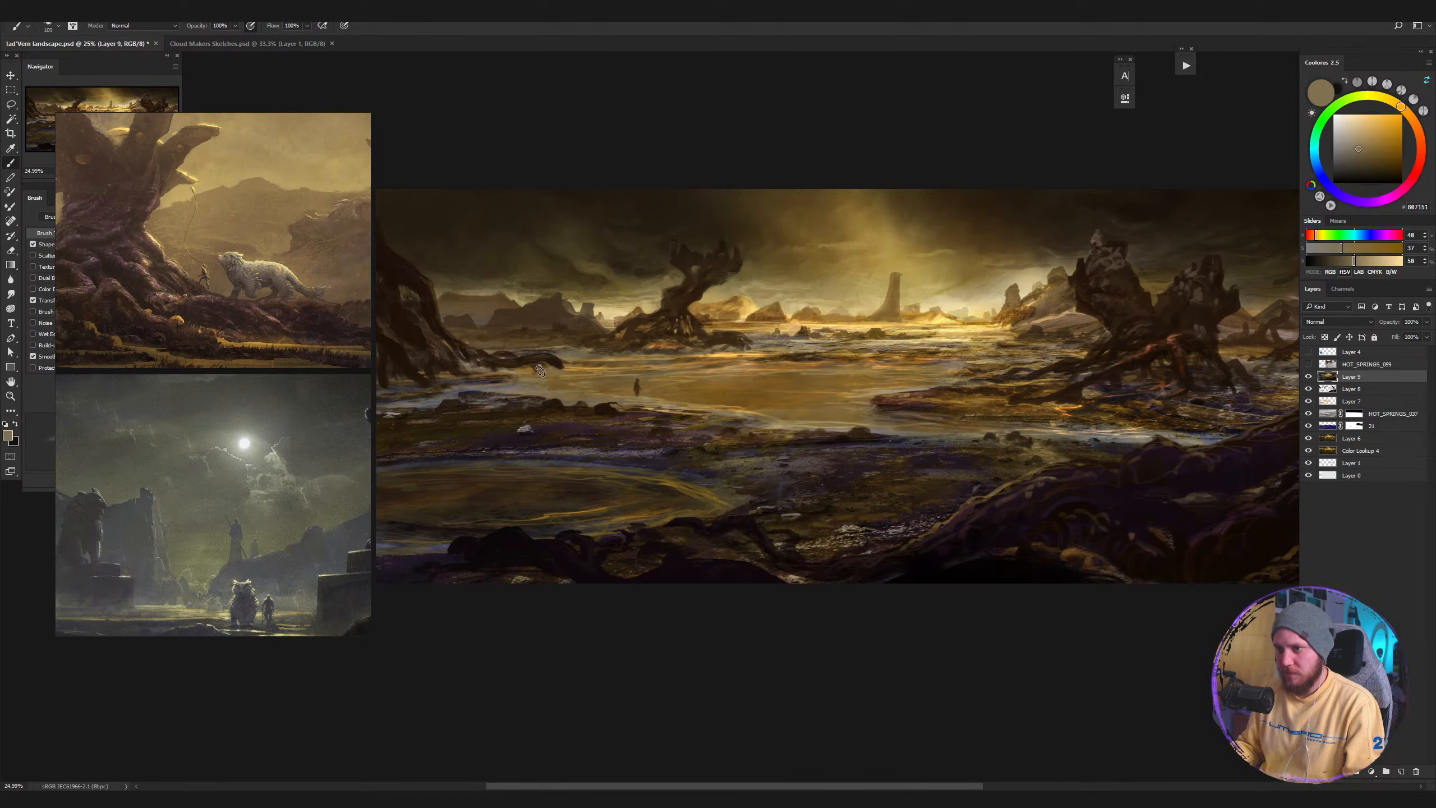
key("ctrl+z")
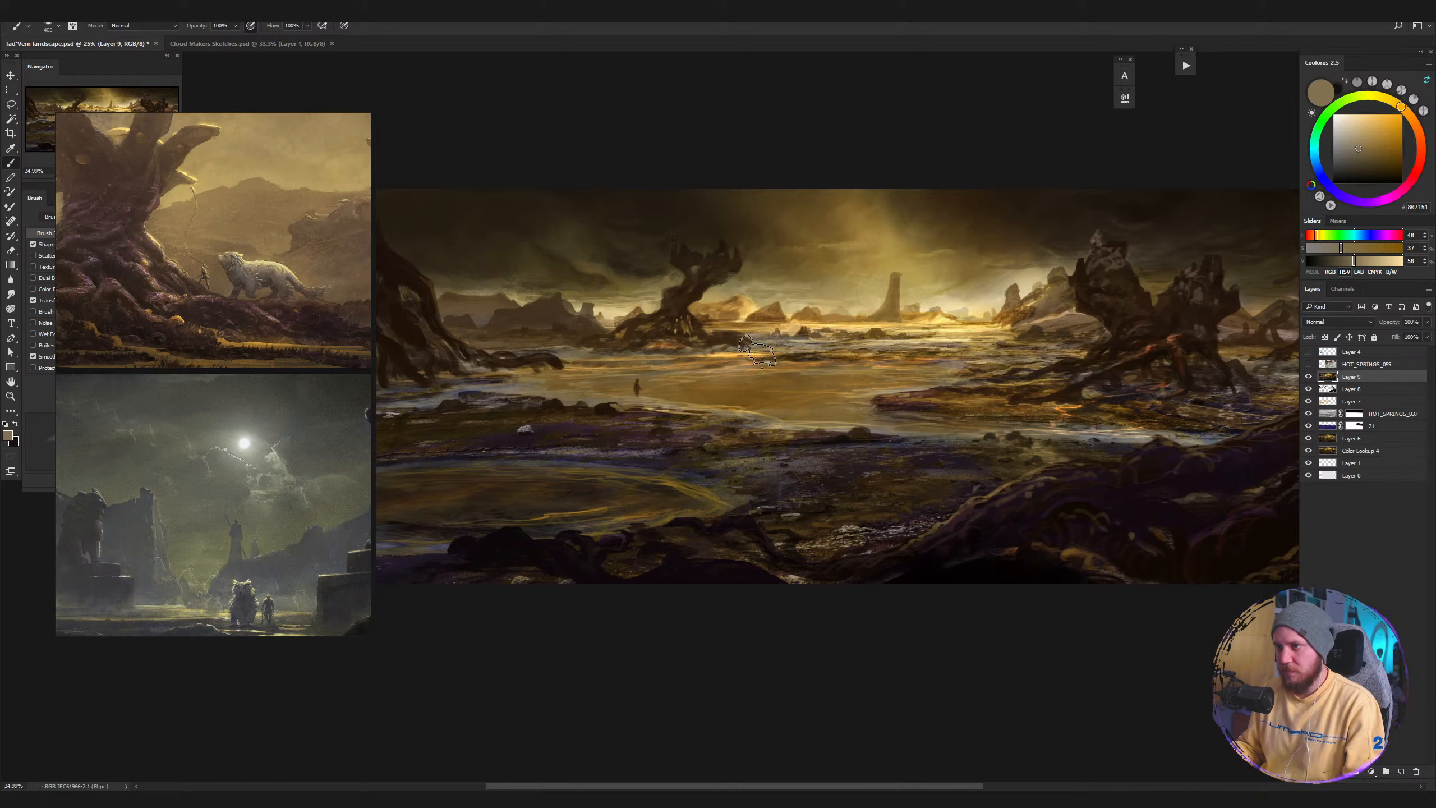
right_click(753, 350, "alt")
left_click_drag(751, 347, 730, 341)
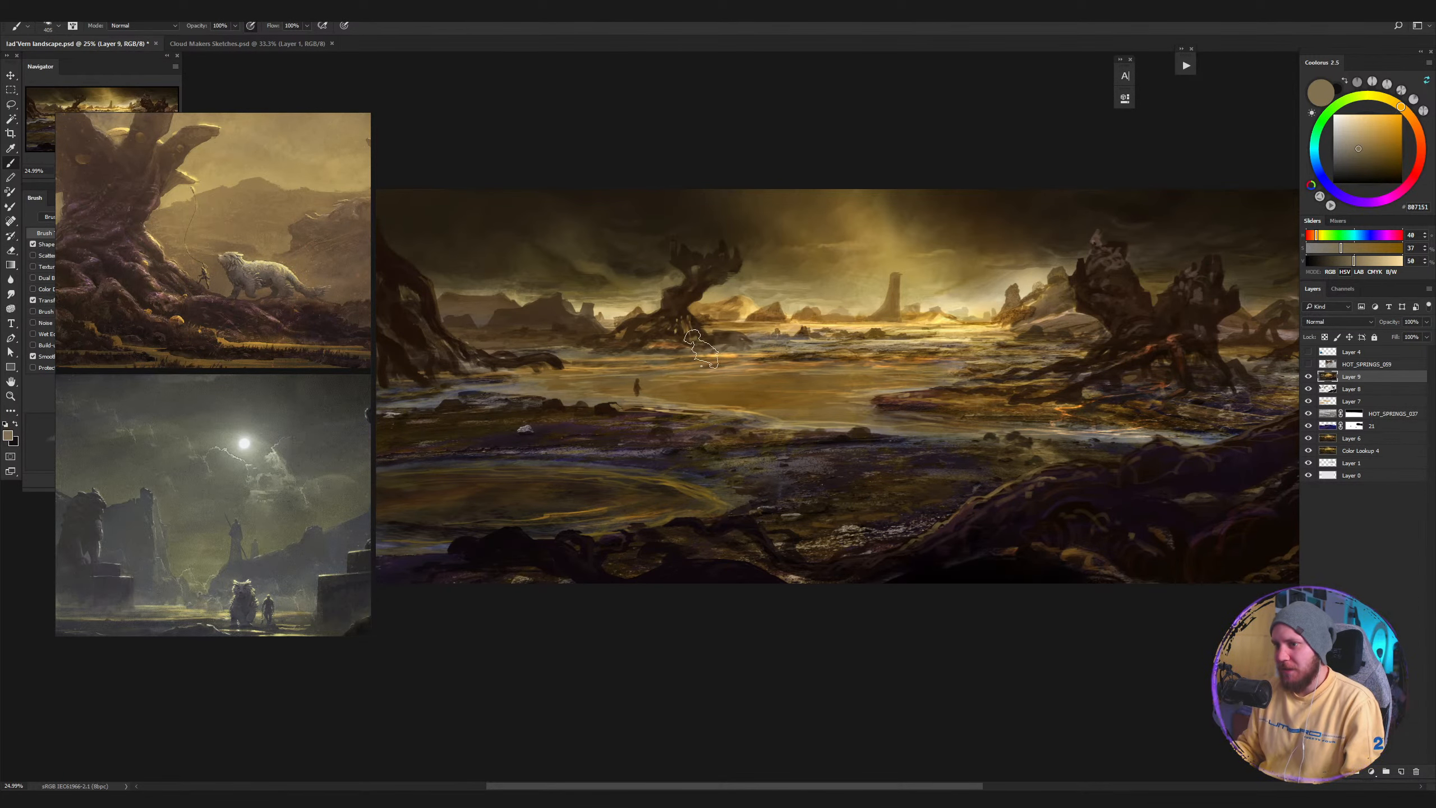
left_click_drag(802, 372, 775, 408)
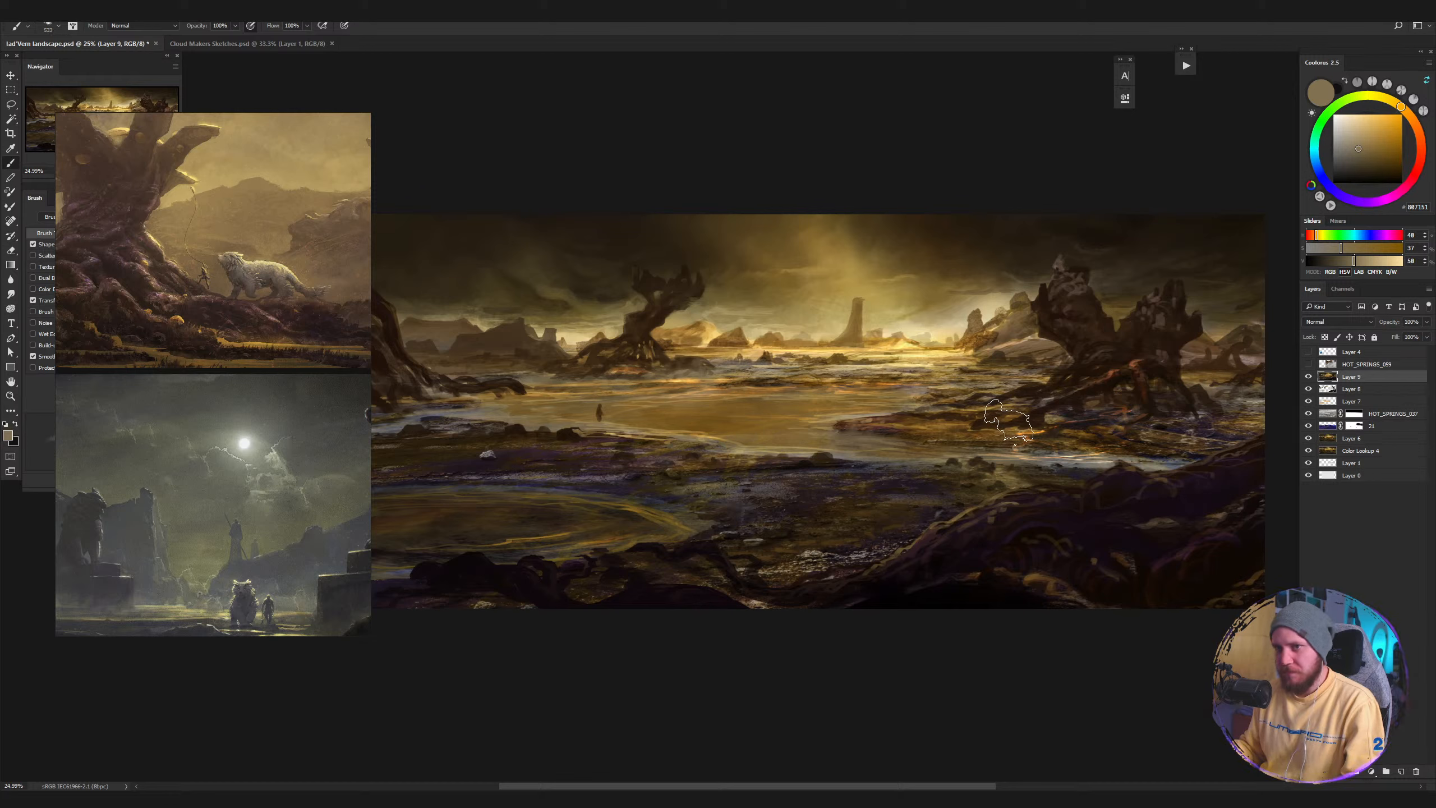
Move the reference images away from the painting and try tan haze over the large twisted tree's roots with a bigger brush.
mouse_move(303, 341)
left_mouse_down()
mouse_move(302, 444)
mouse_move(273, 428)
left_mouse_up()
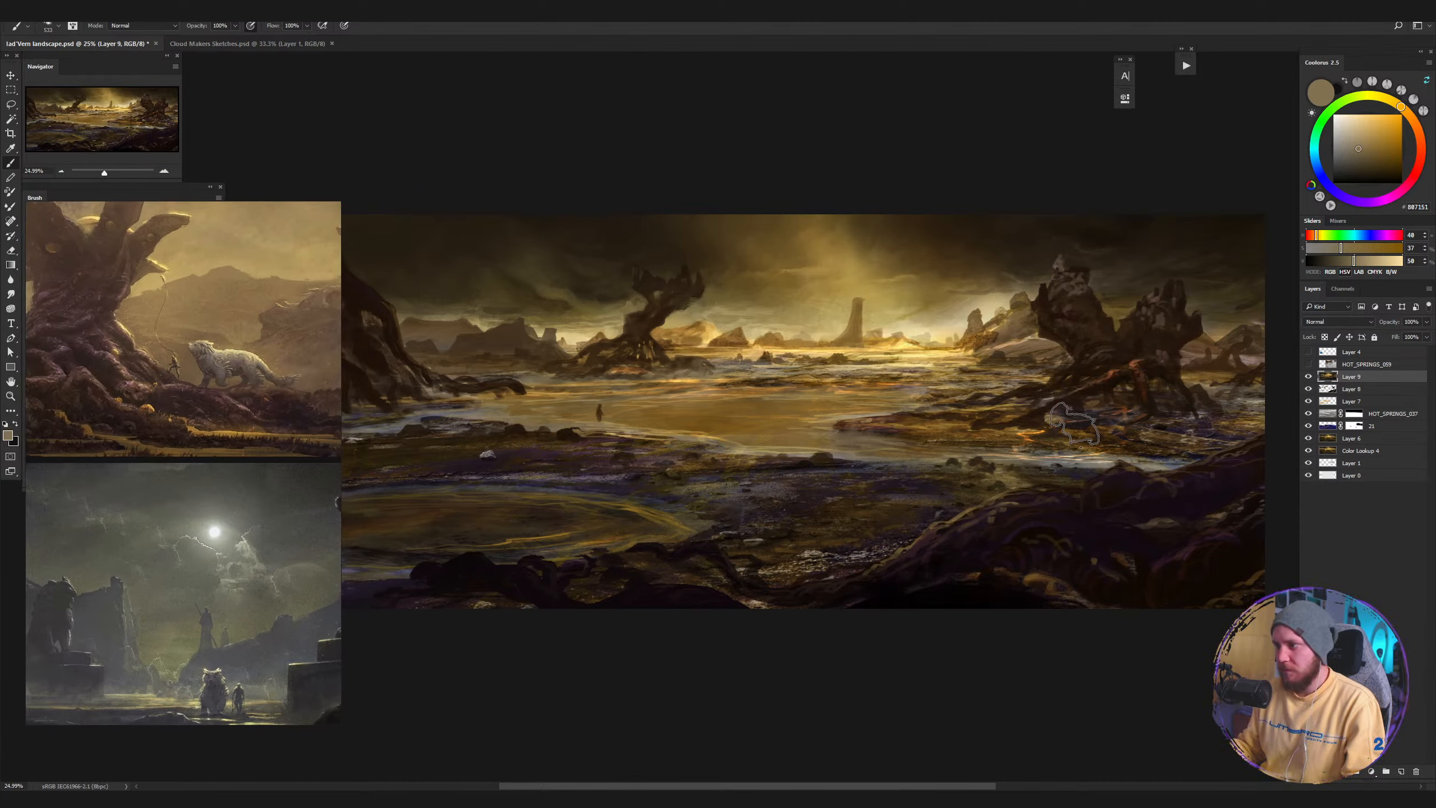
key(".")
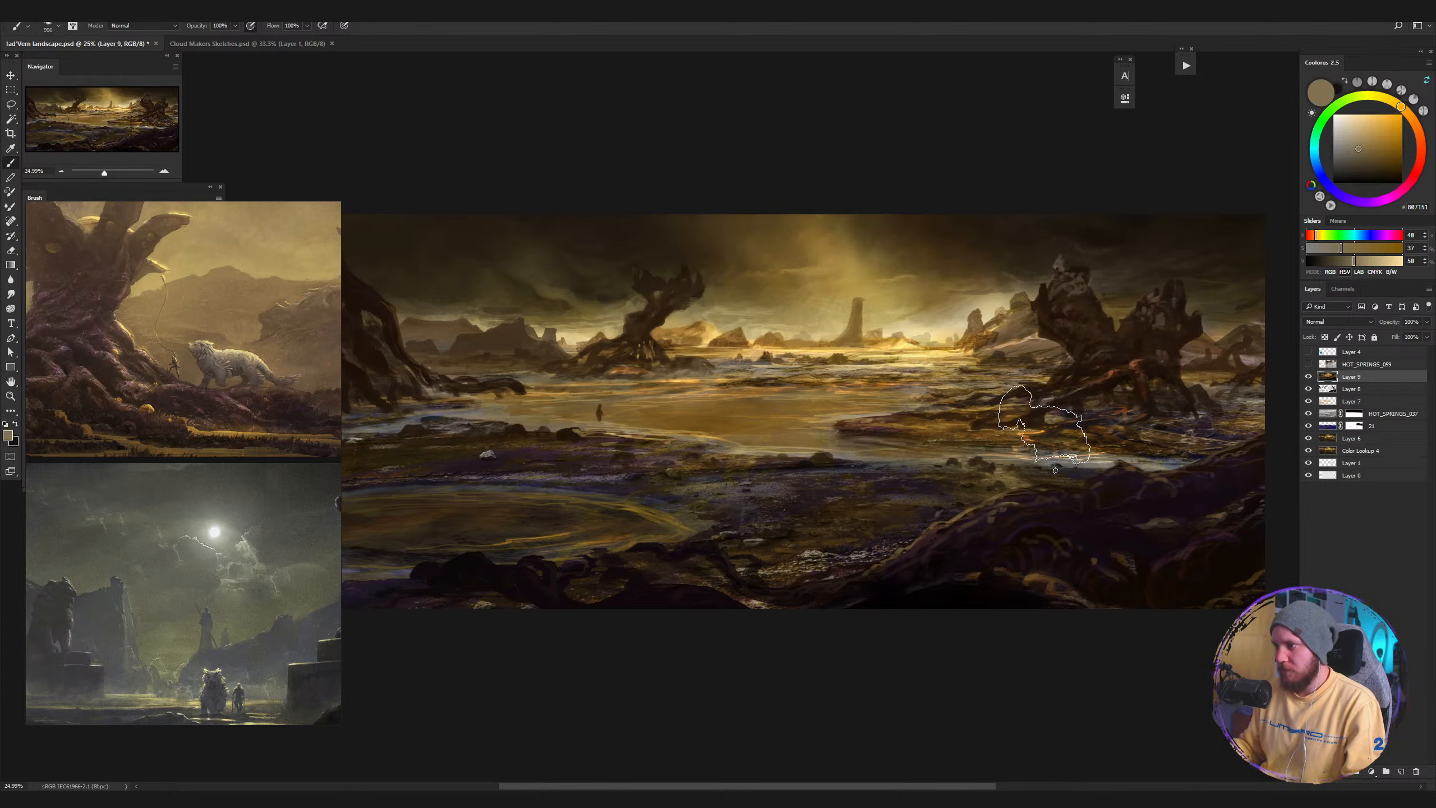
mouse_move(1089, 424)
left_mouse_down()
mouse_move(1058, 418)
mouse_move(1284, 357)
mouse_move(1109, 395)
left_mouse_up()
key("ctrl+z")
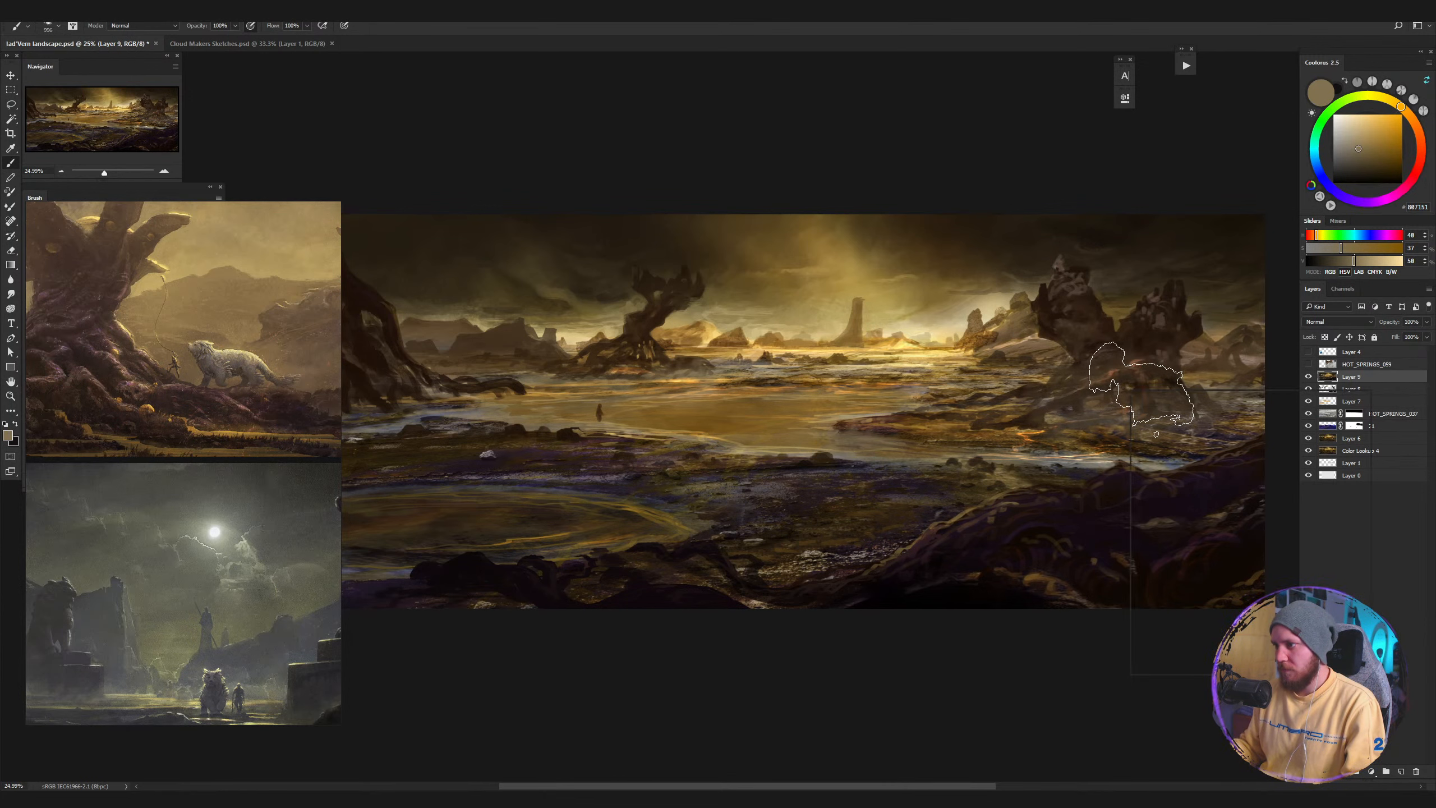
Sample a dark greyish brown from the large twisted tree's roots and brush it as mist across the tree's base.
right_click(1126, 396)
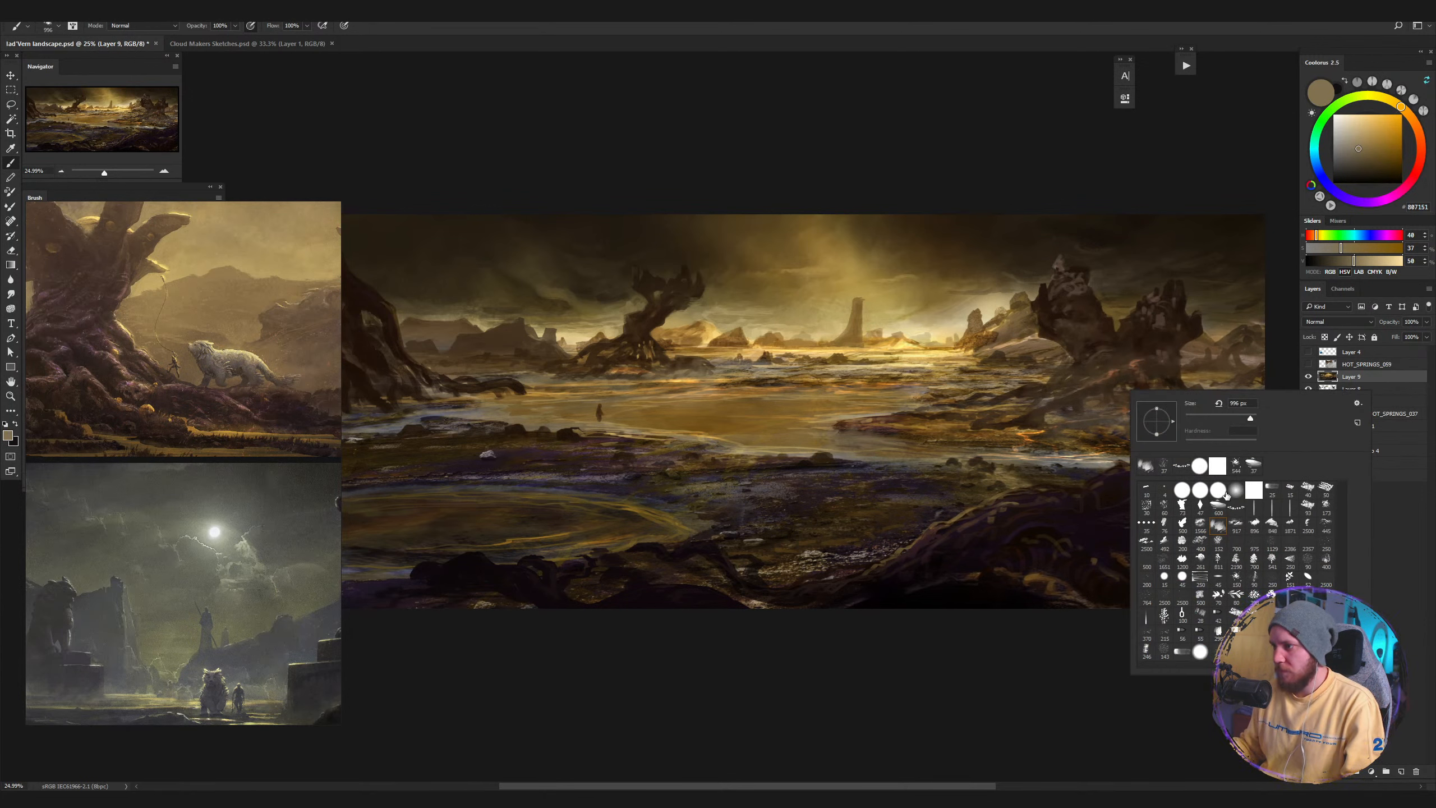
left_click(1089, 399)
left_click(1090, 402, "alt")
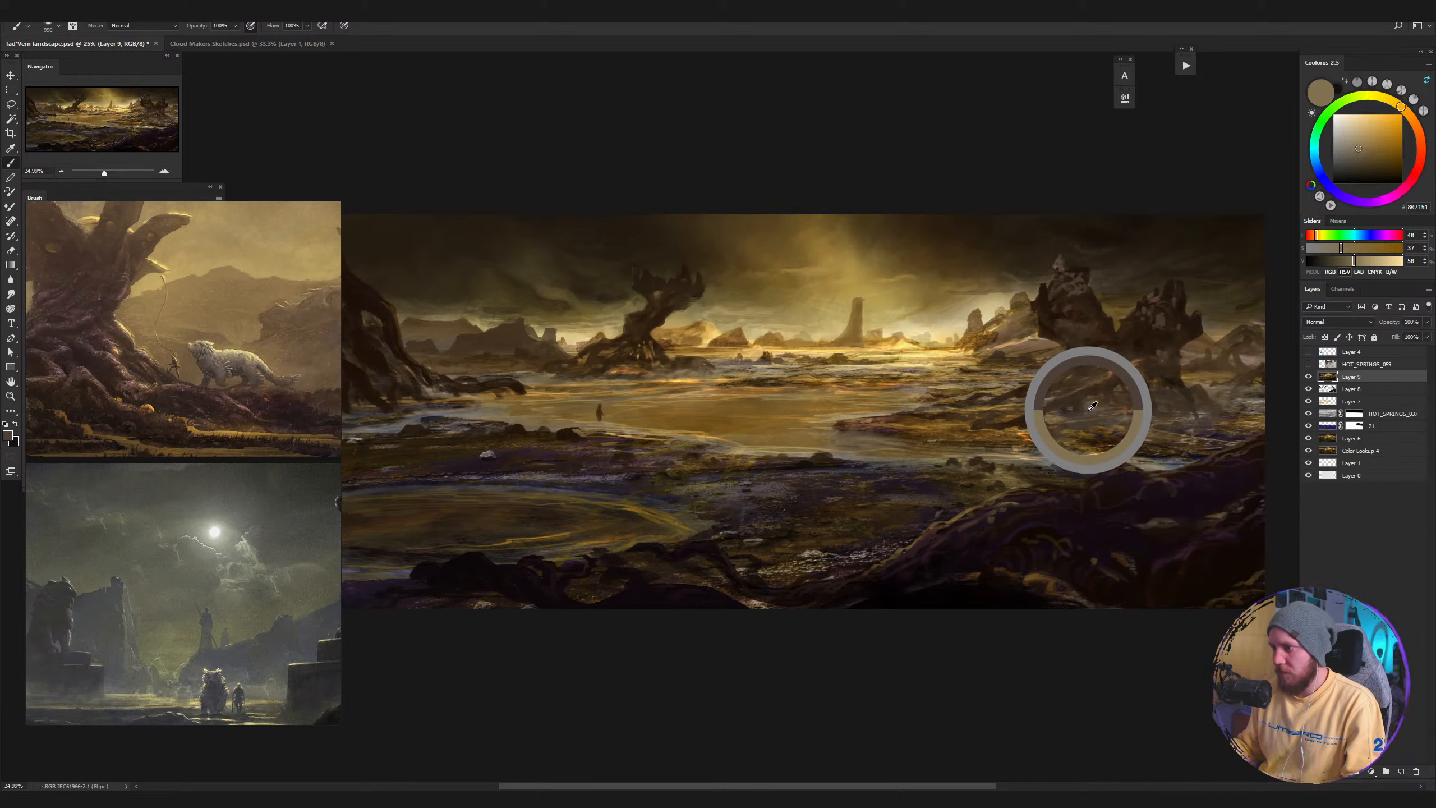
left_click_drag(1091, 405, 1199, 413)
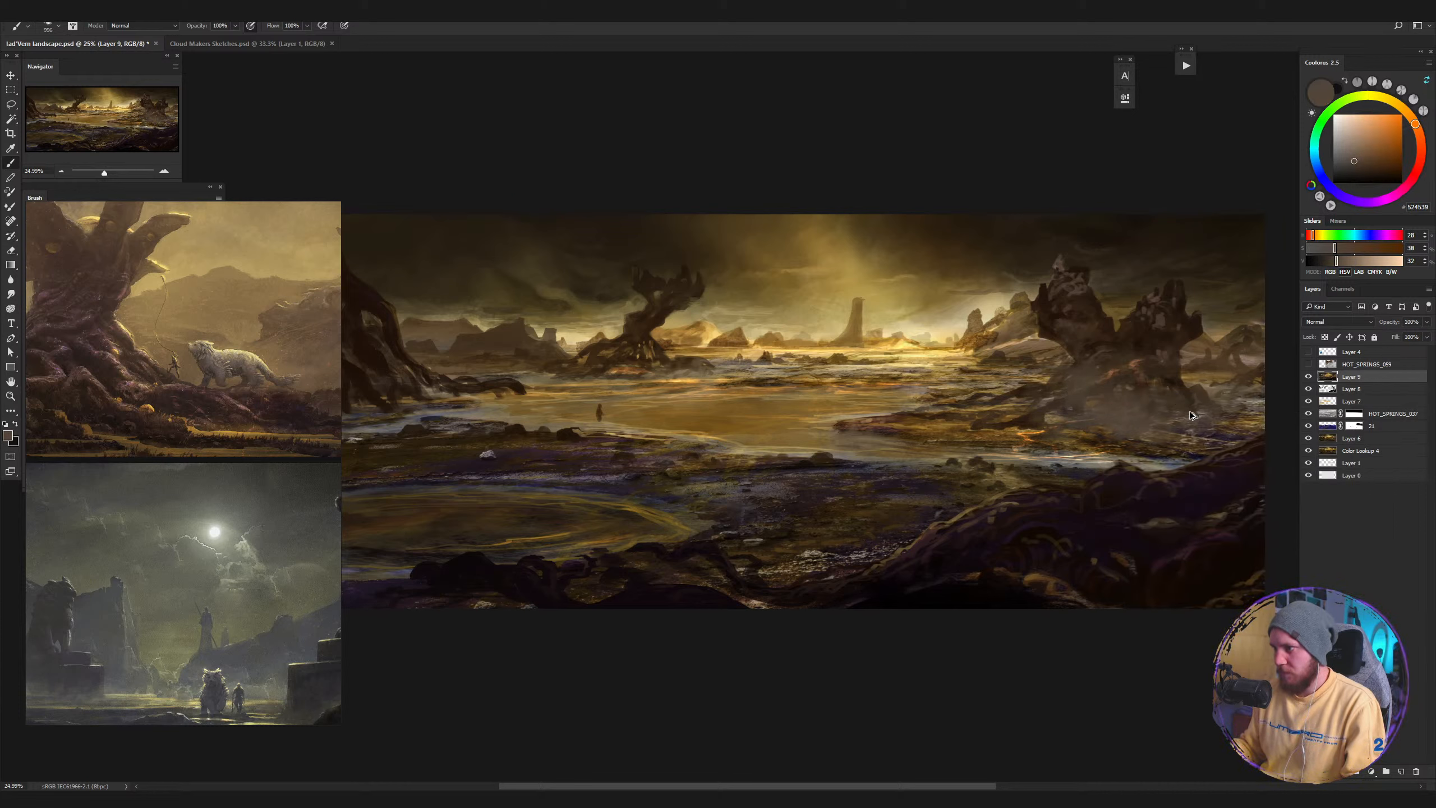
Sample golden brown from the pool's edge, choose a cloudy brush preset, and try mist around the large tree's roots, undoing misplaced strokes.
left_click(885, 428, "alt")
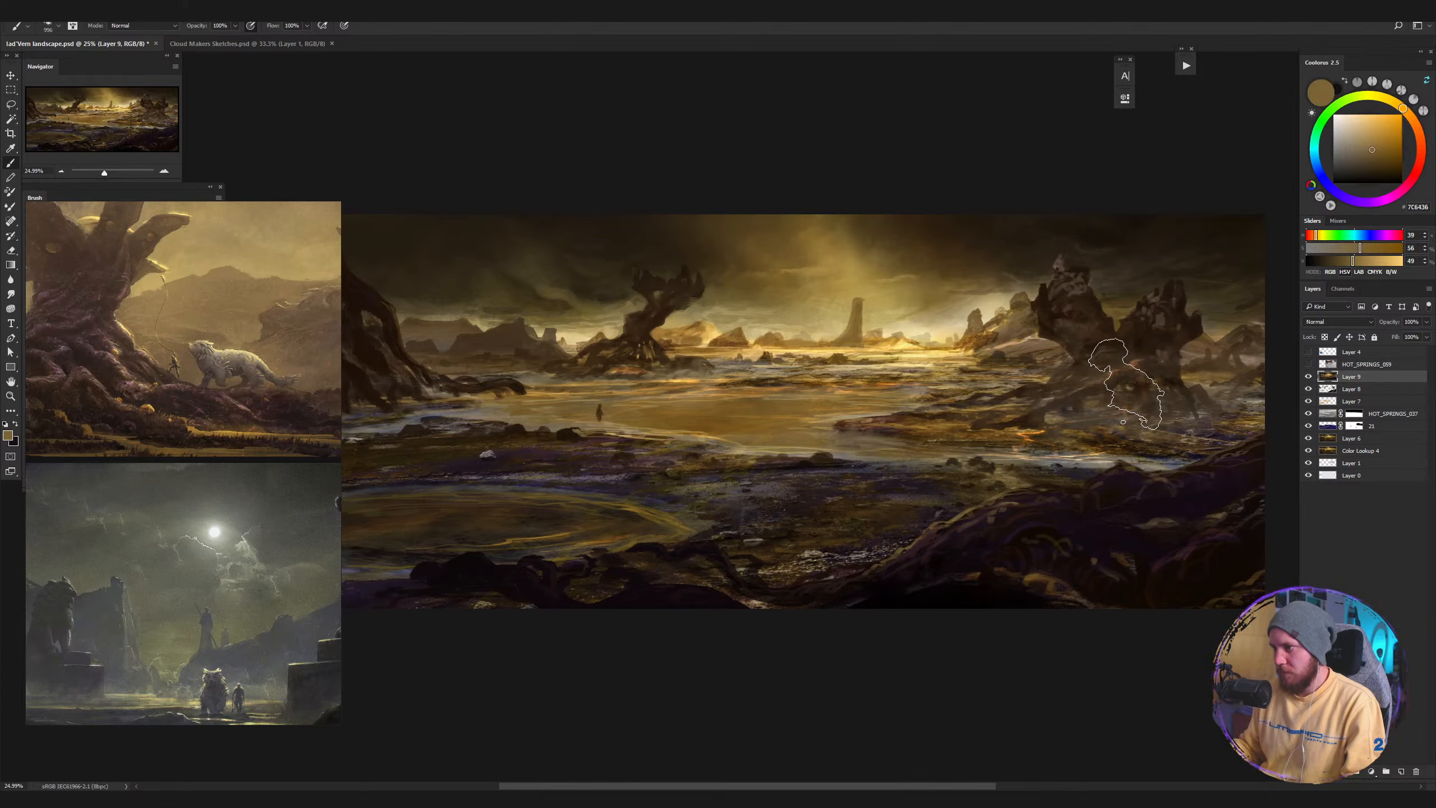
right_click(1124, 421)
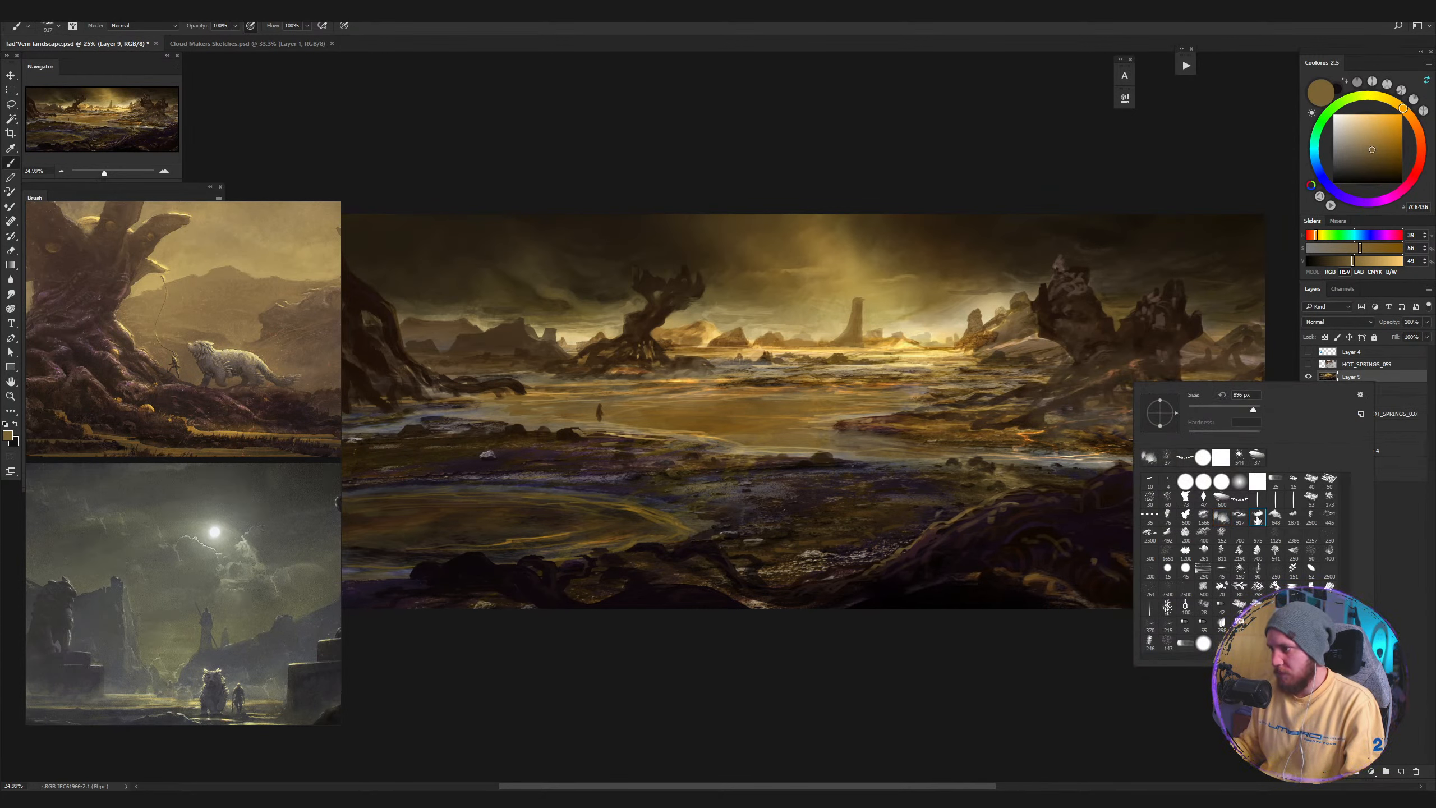
left_click_drag(1109, 413, 1193, 397)
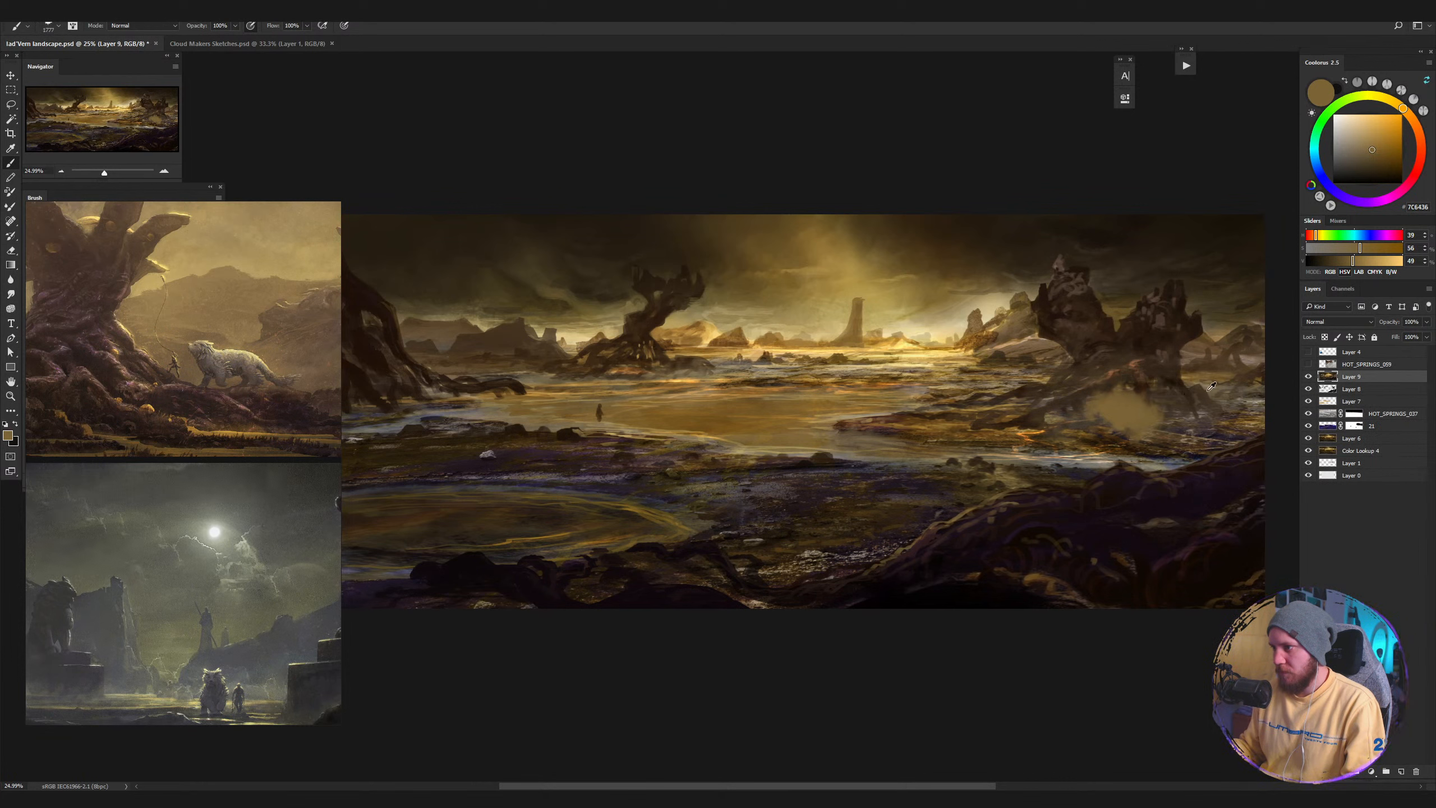
key("ctrl+z")
left_click(1200, 393)
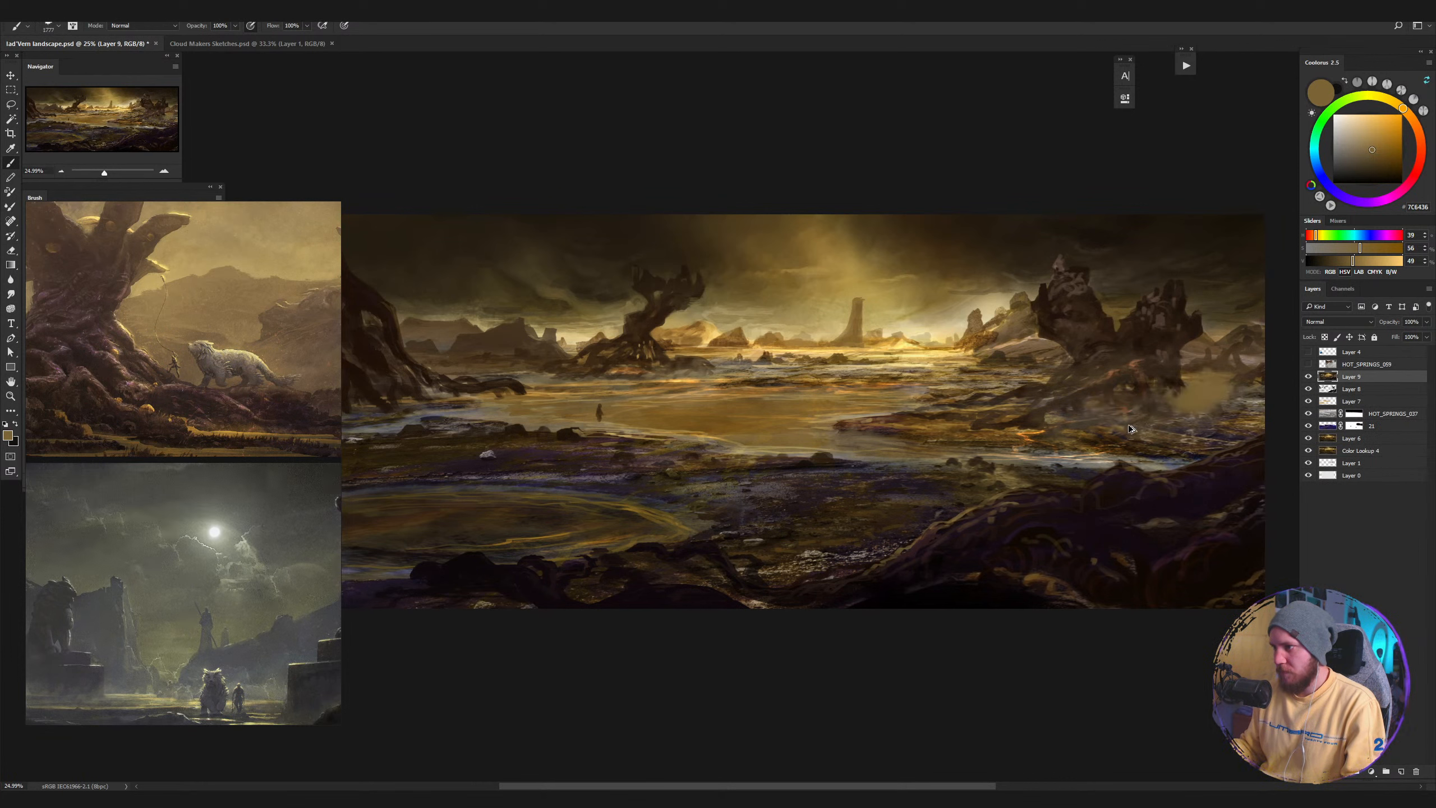
mouse_move(1085, 421)
left_mouse_down()
mouse_move(1244, 392)
mouse_move(1216, 430)
left_mouse_up()
key("ctrl+z")
Add a new layer for golden-brown haze around the large twisted tree's roots, using the Eraser and Brush tools.
key("ctrl+shift+alt+n")
key("e")
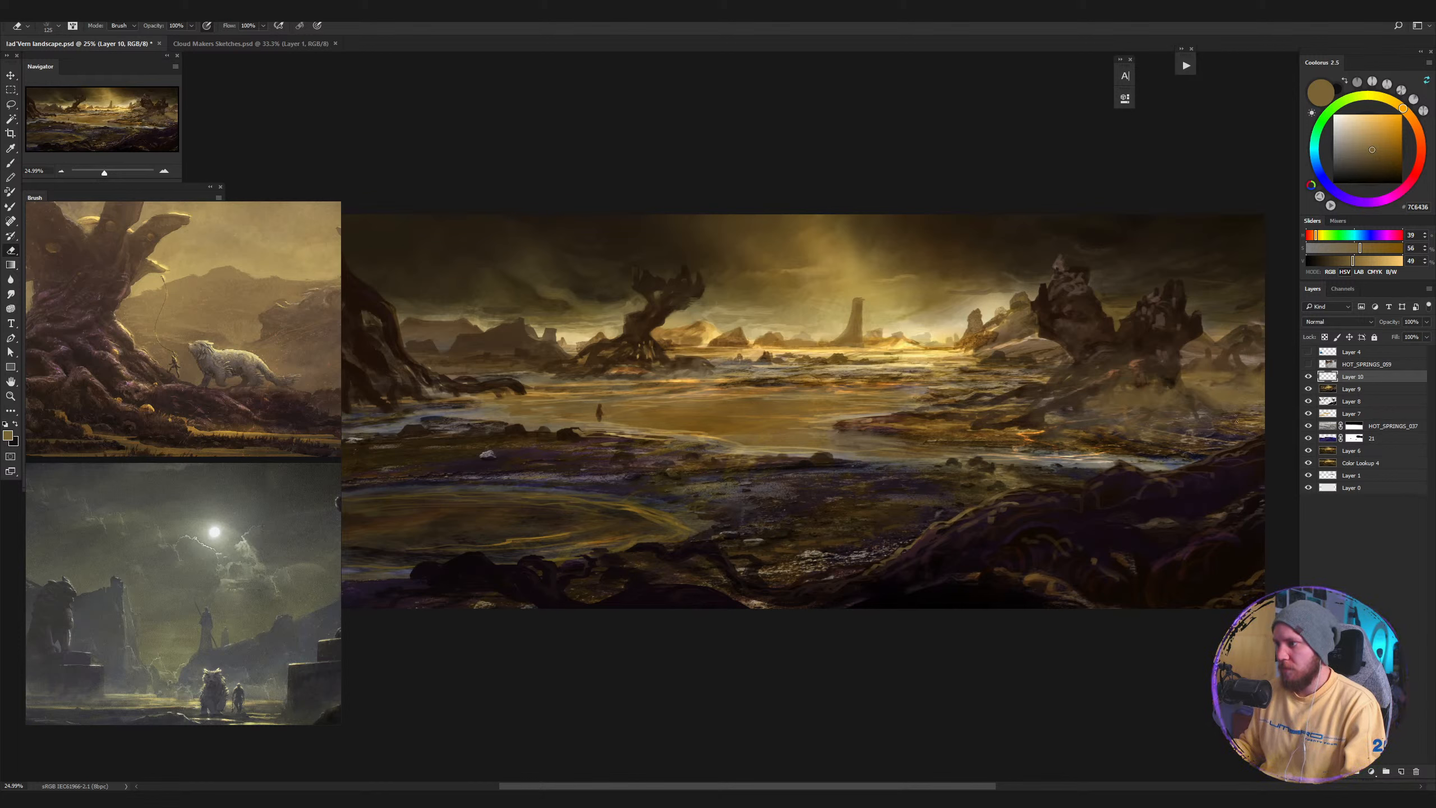
key("b")
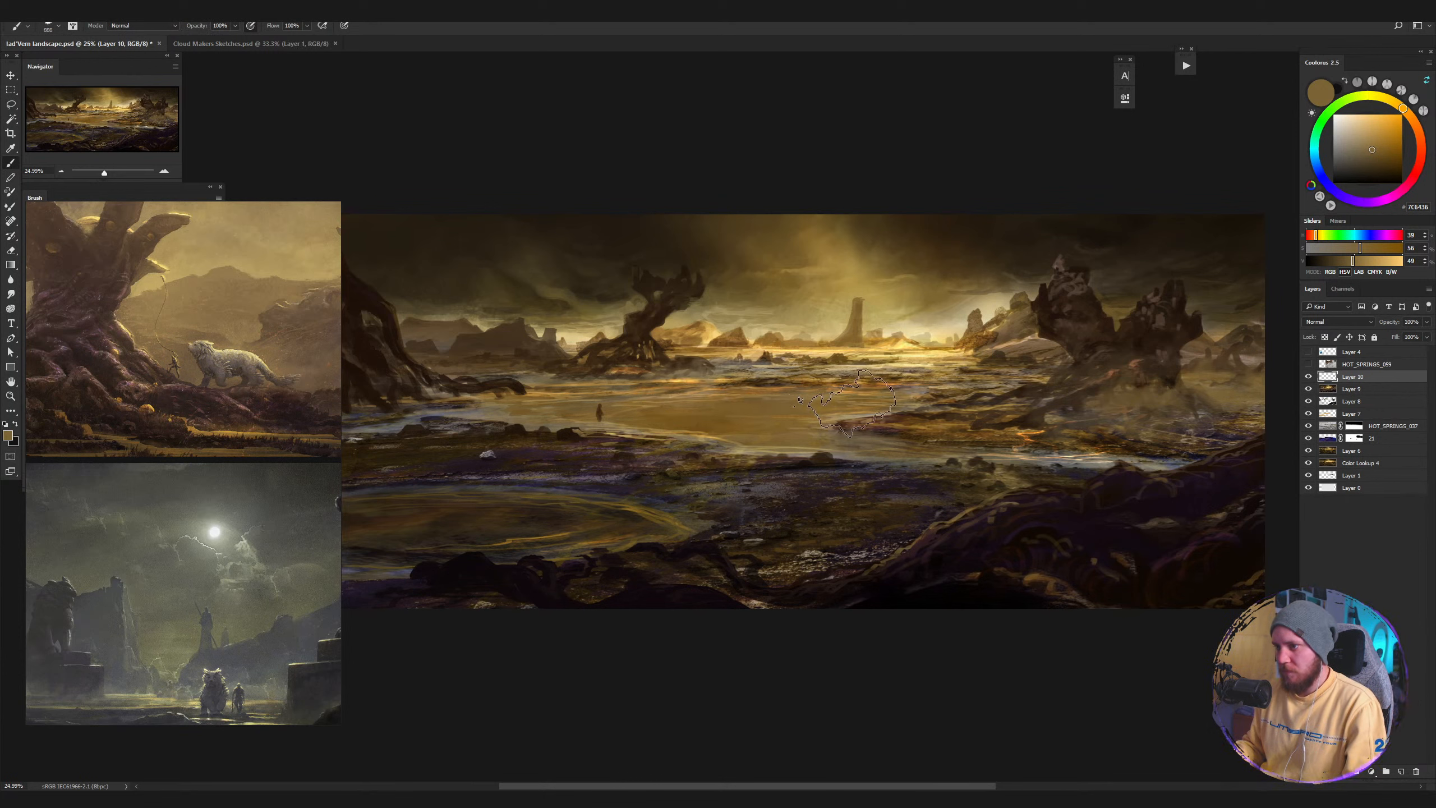
Shrink the brush, sample pale yellow from the bright water near the horizon, and stroke it across the golden pool.
key("bracketleft")
key("bracketleft")
key("bracketleft")
key("bracketleft")
key("bracketleft")
key("bracketleft")
left_click(917, 353, "alt")
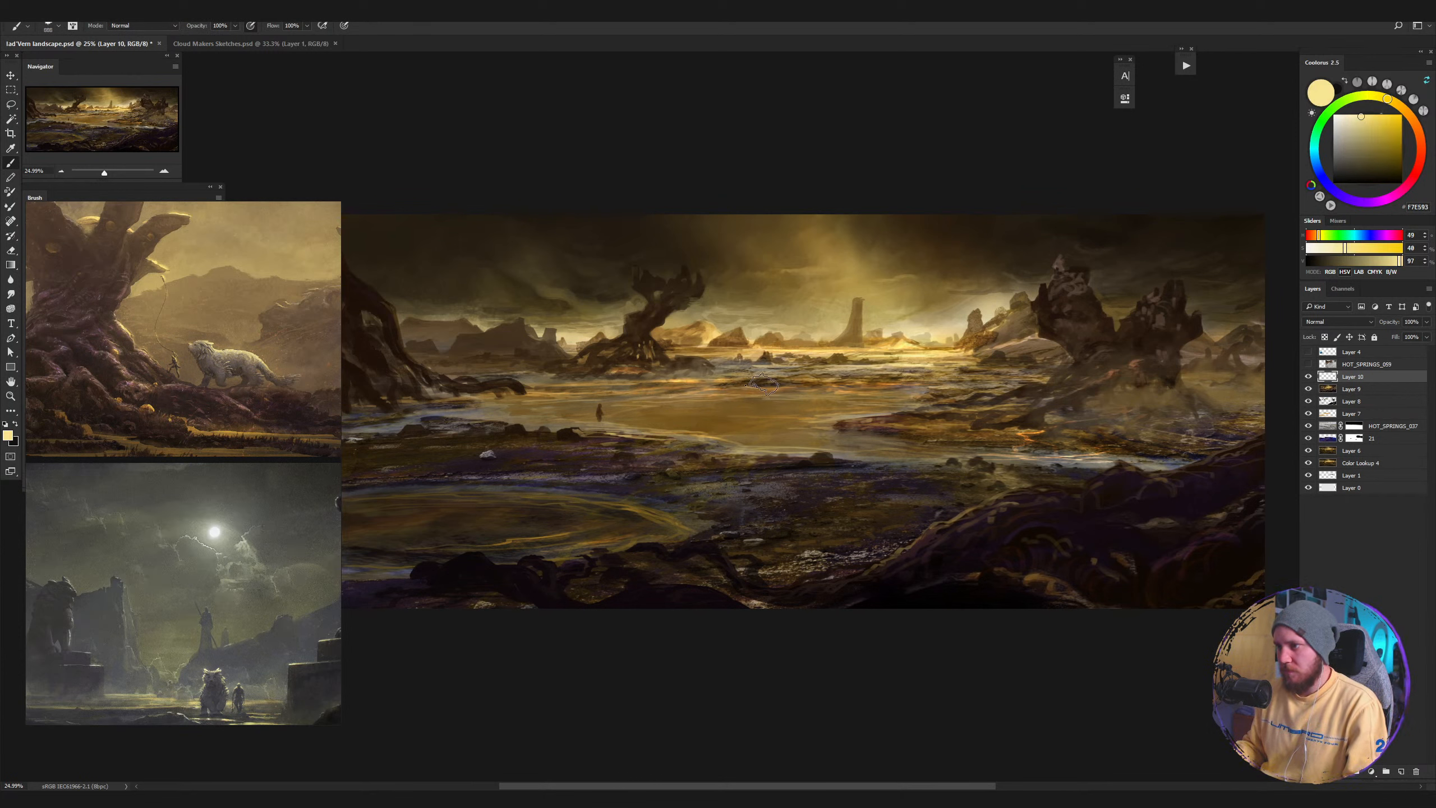
left_click_drag(763, 385, 904, 404)
Enlarge the brush, sample dull gold beside the distant tower, brush haze across the water, and erase part of it.
key("bracketright")
key("bracketright")
key("bracketright")
left_click(881, 331, "alt")
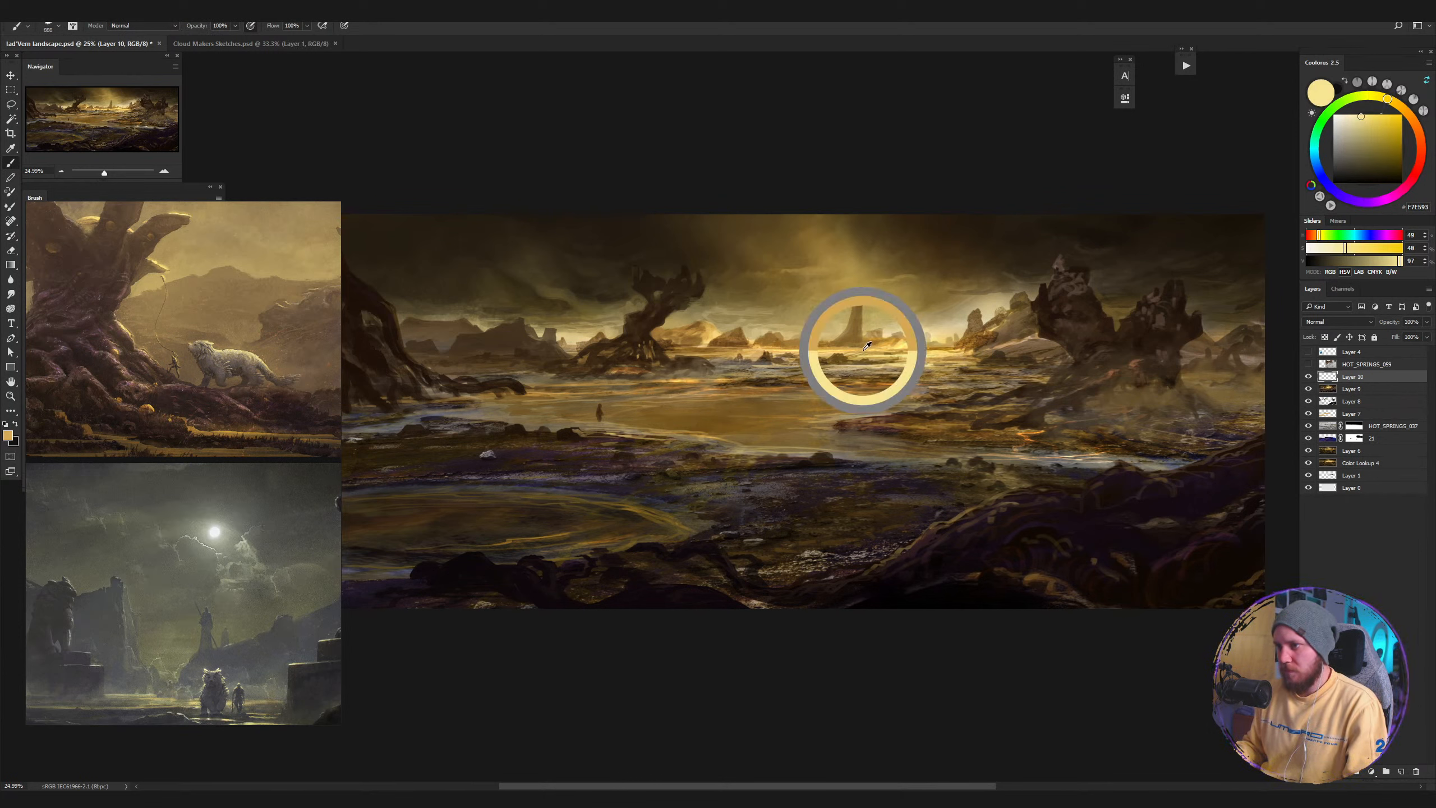
left_click_drag(715, 386, 882, 385)
key("e")
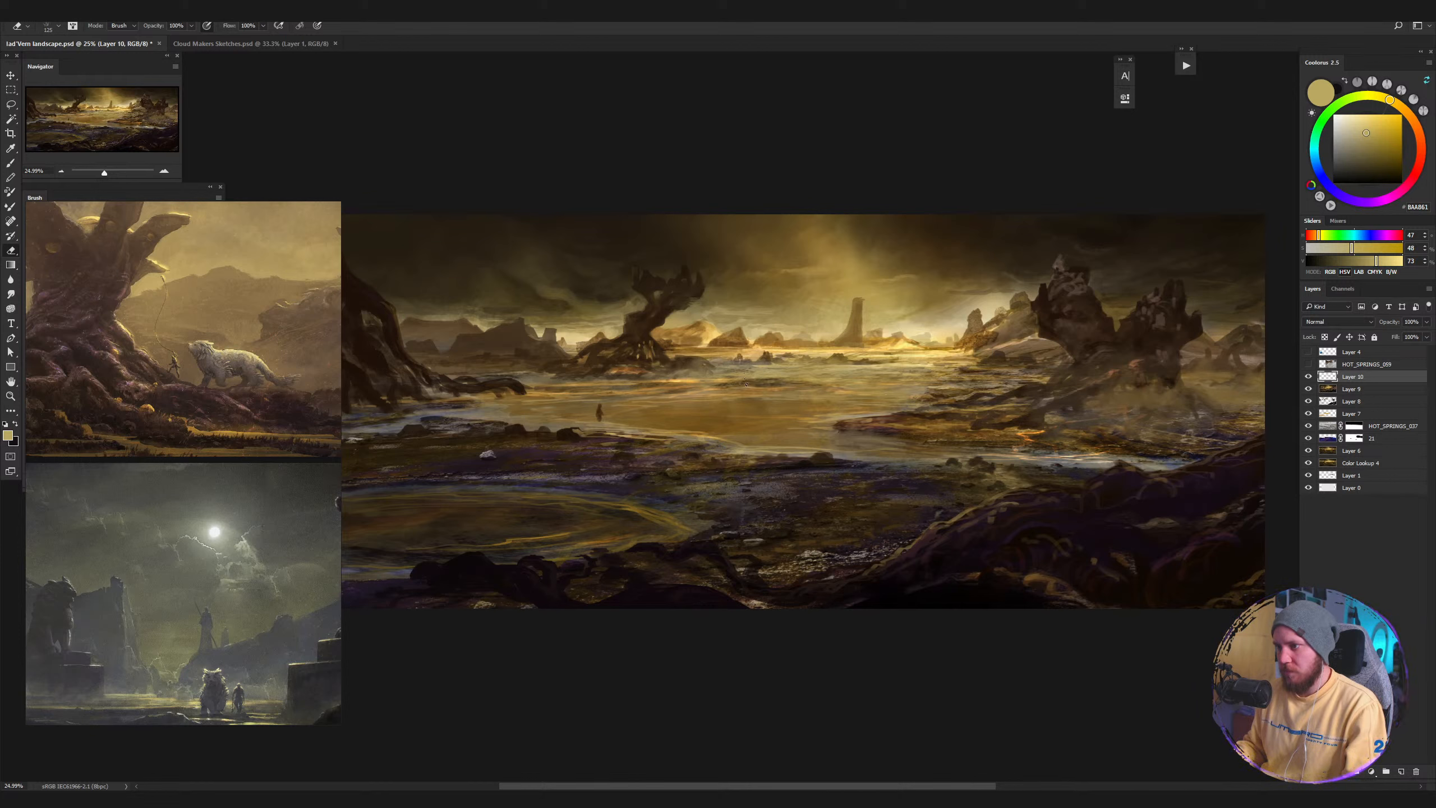
left_click_drag(788, 379, 910, 407)
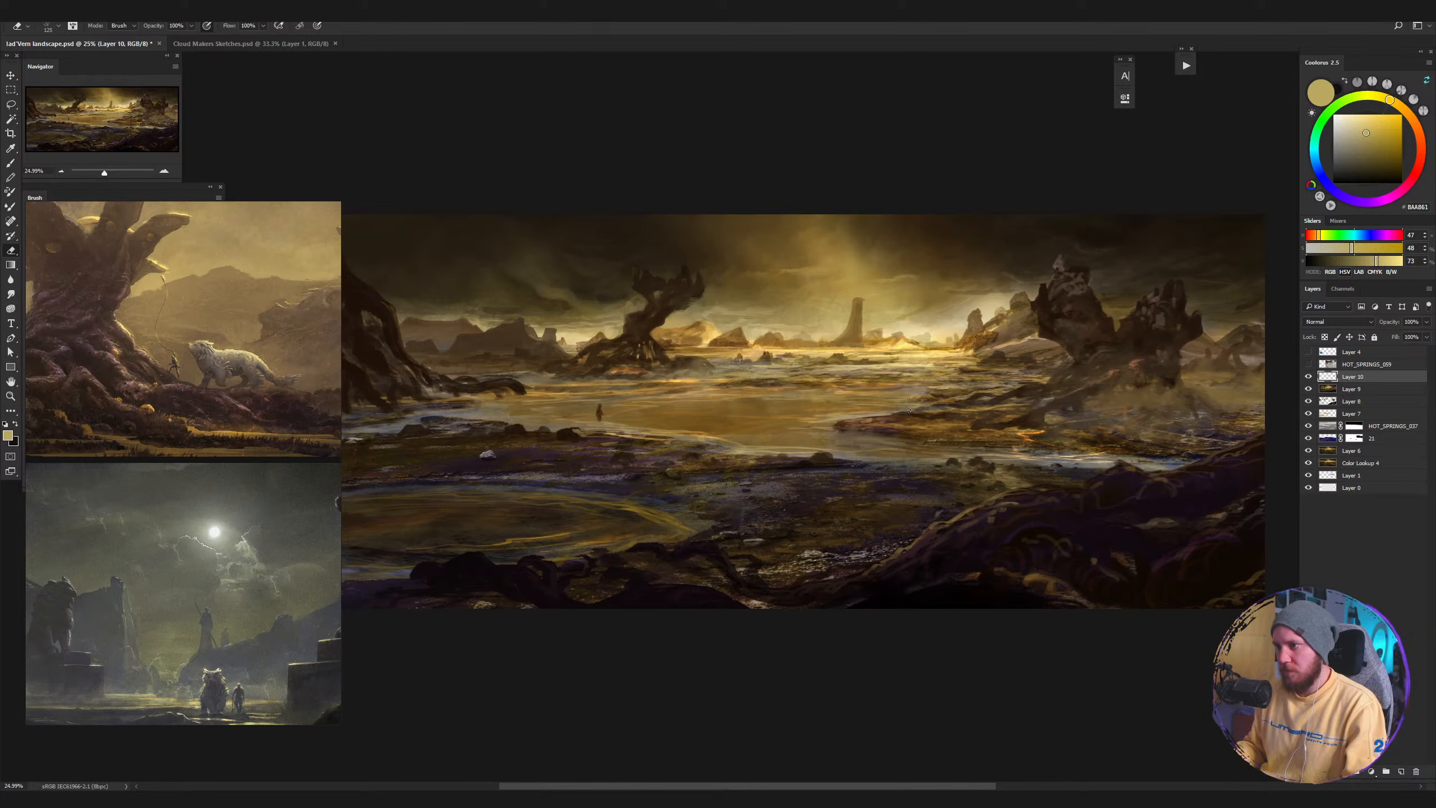
key("b")
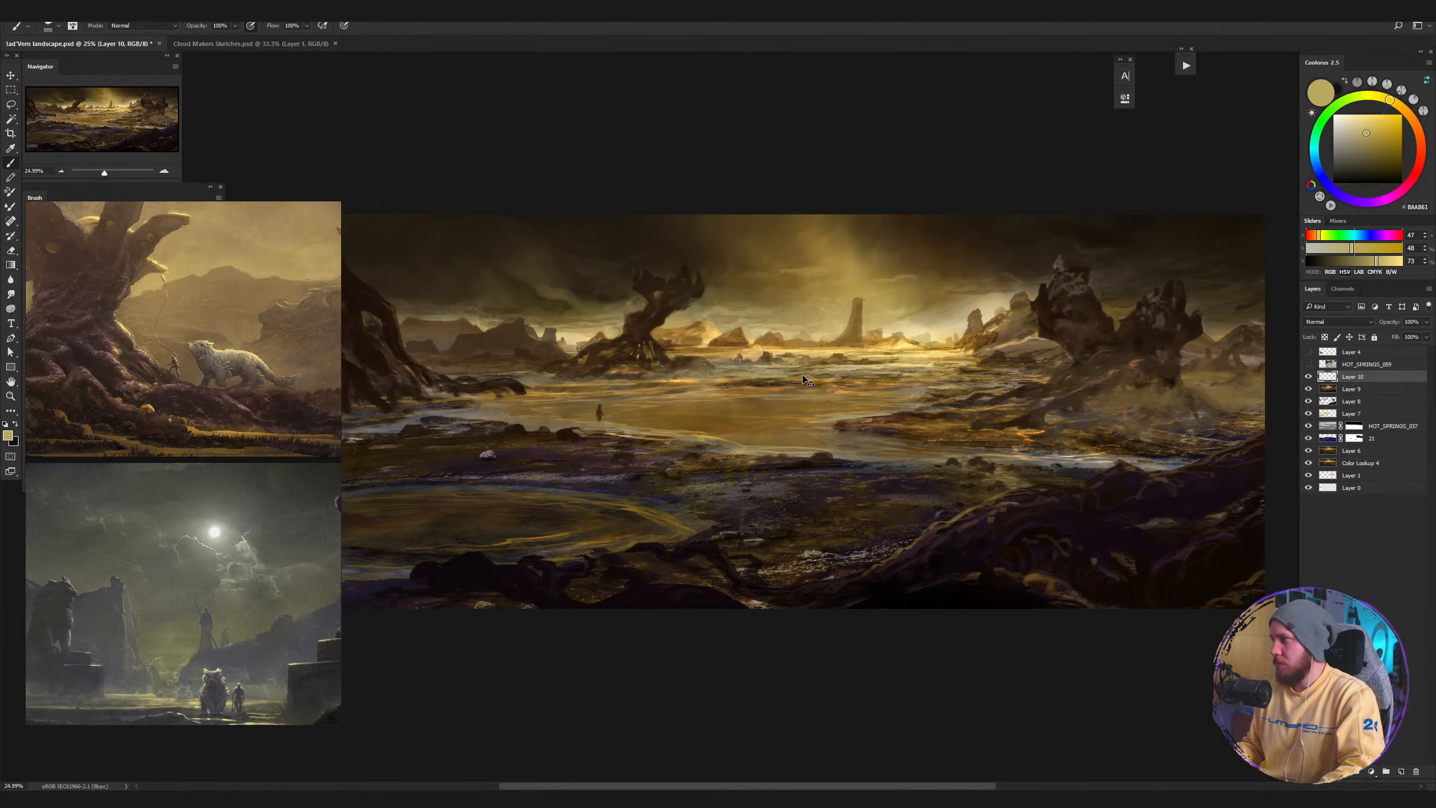
Check the painting's values in greyscale with Layer 10 shown and hidden, and delete Layer 10.
key("ctrl+y")
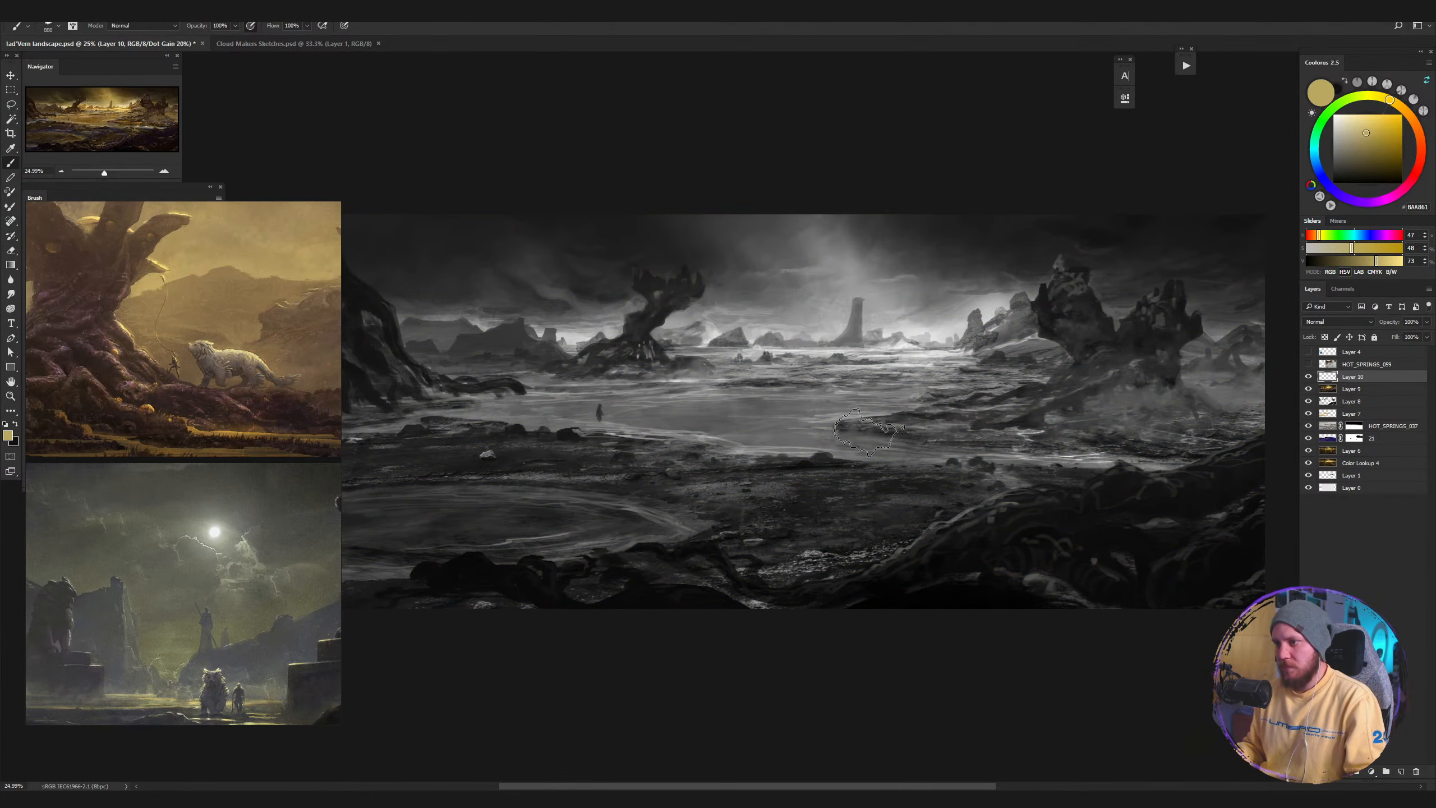
key("z")
mouse_move(816, 418)
left_mouse_down()
mouse_move(696, 465)
mouse_move(736, 449)
left_mouse_up()
key("b")
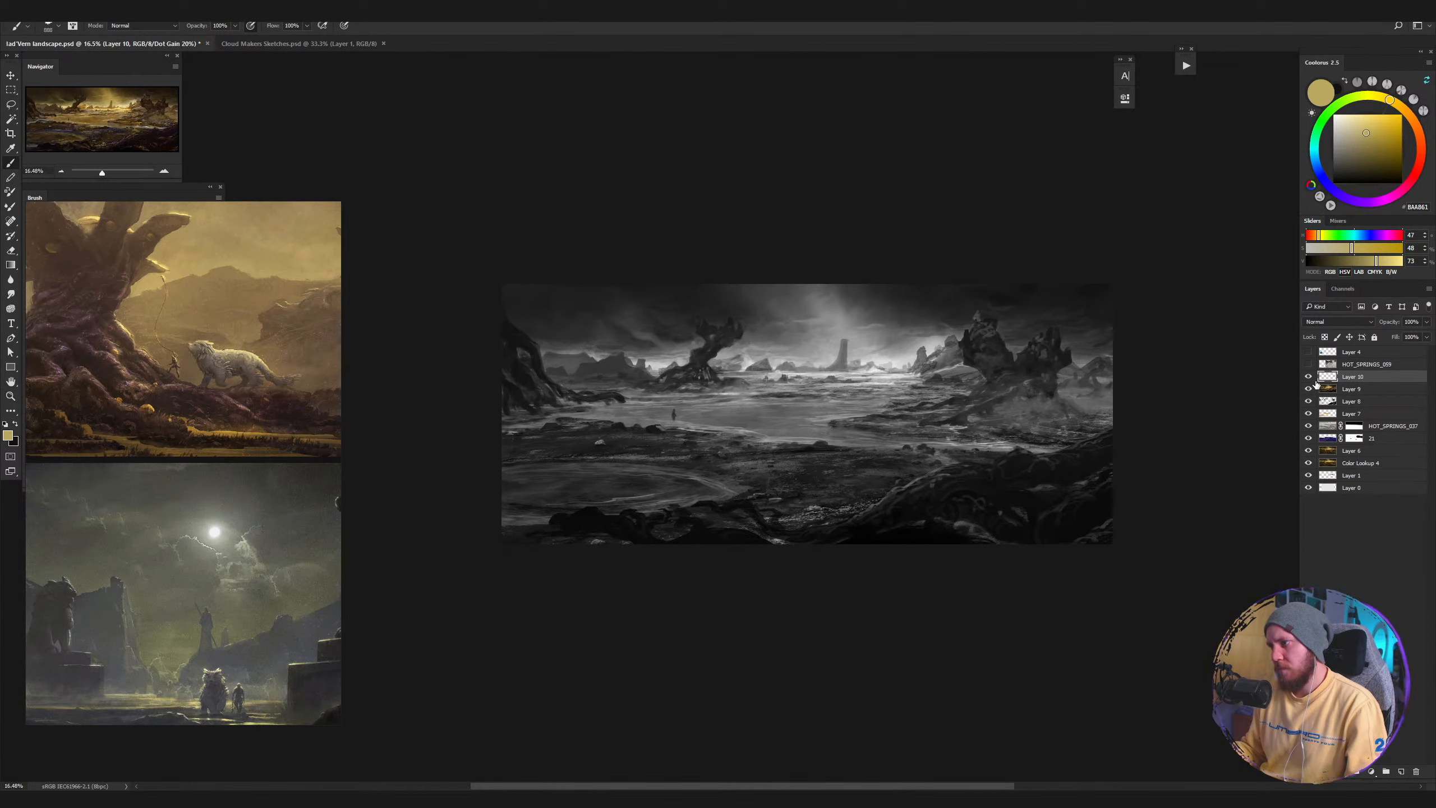
left_click(1309, 378)
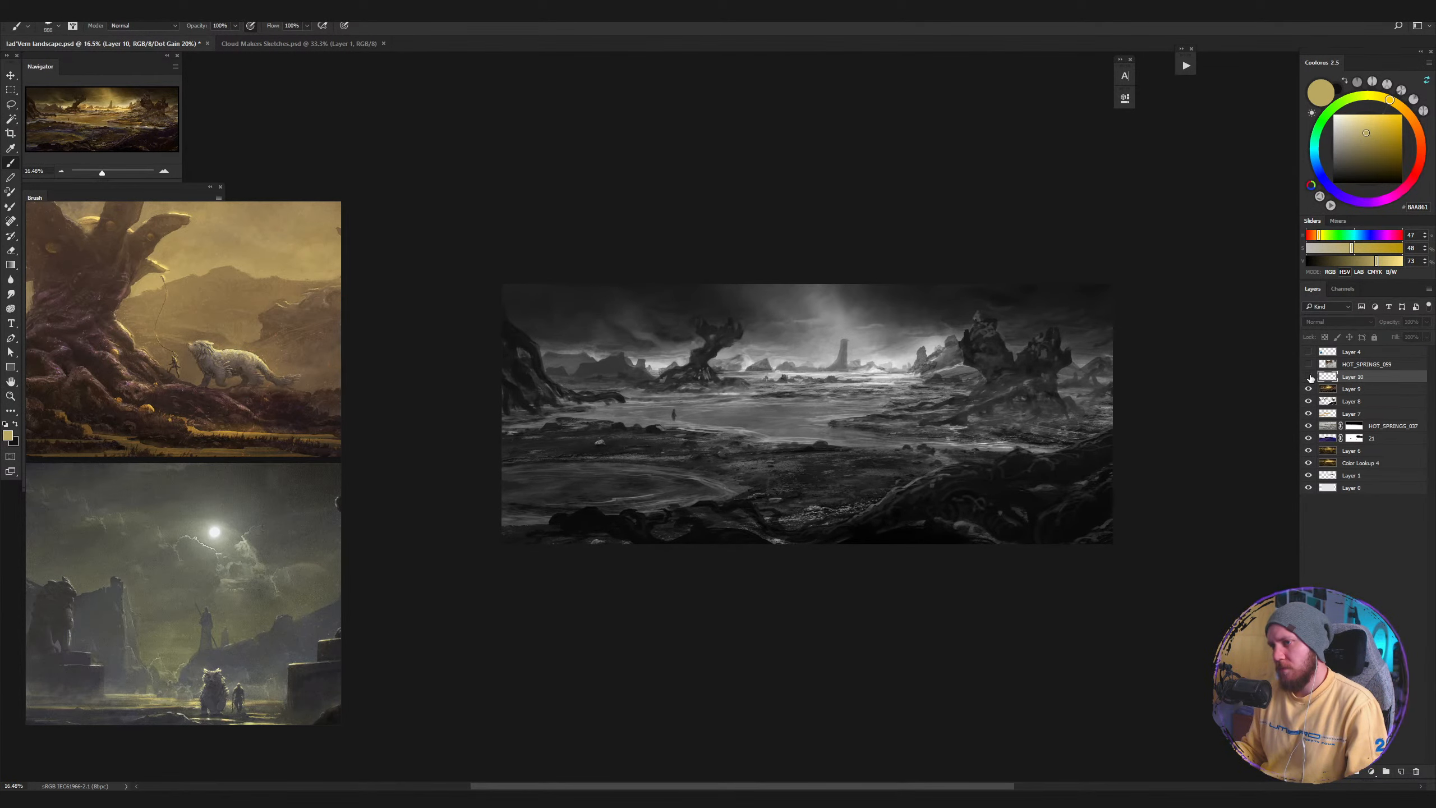
left_click(1309, 378)
left_click(1309, 378)
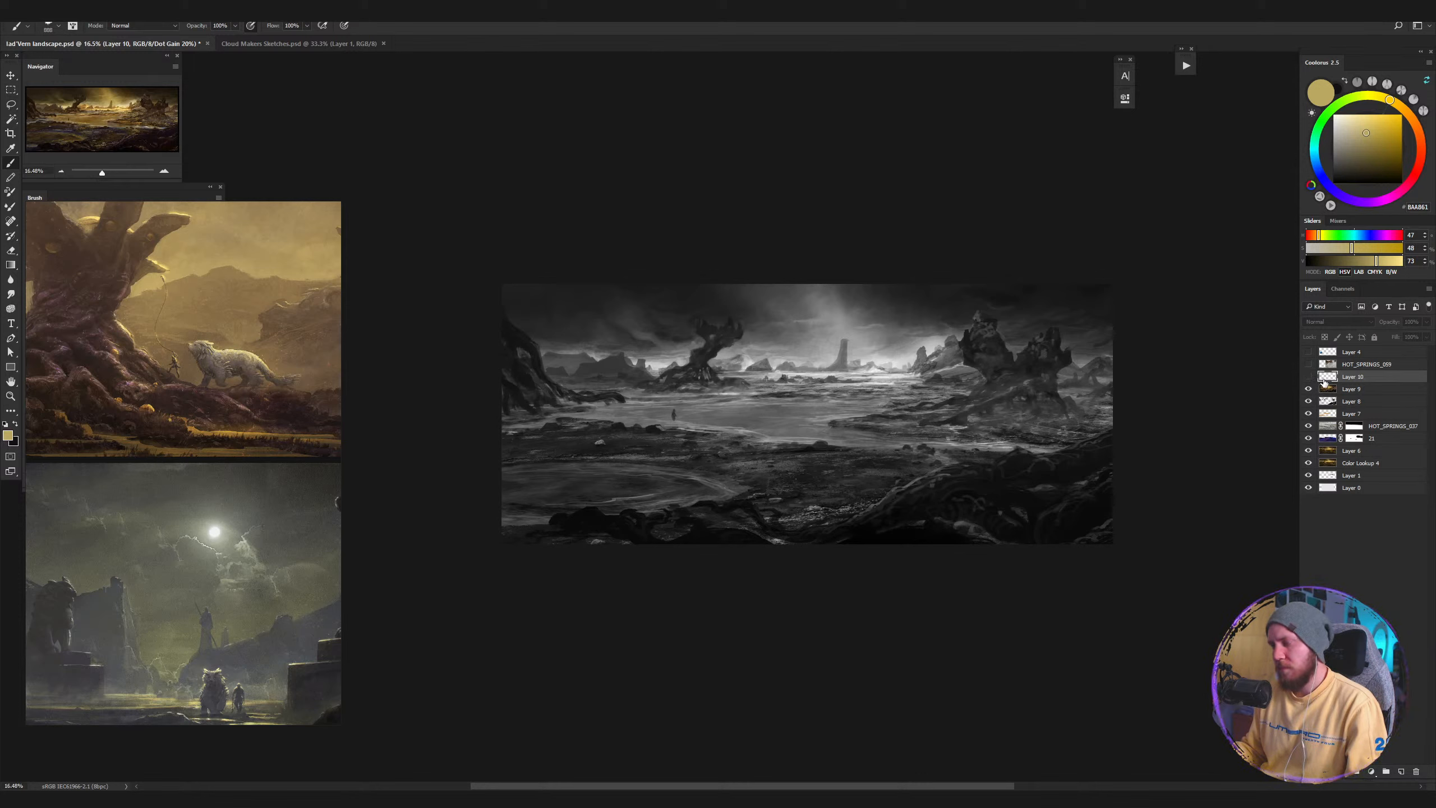
key("Delete")
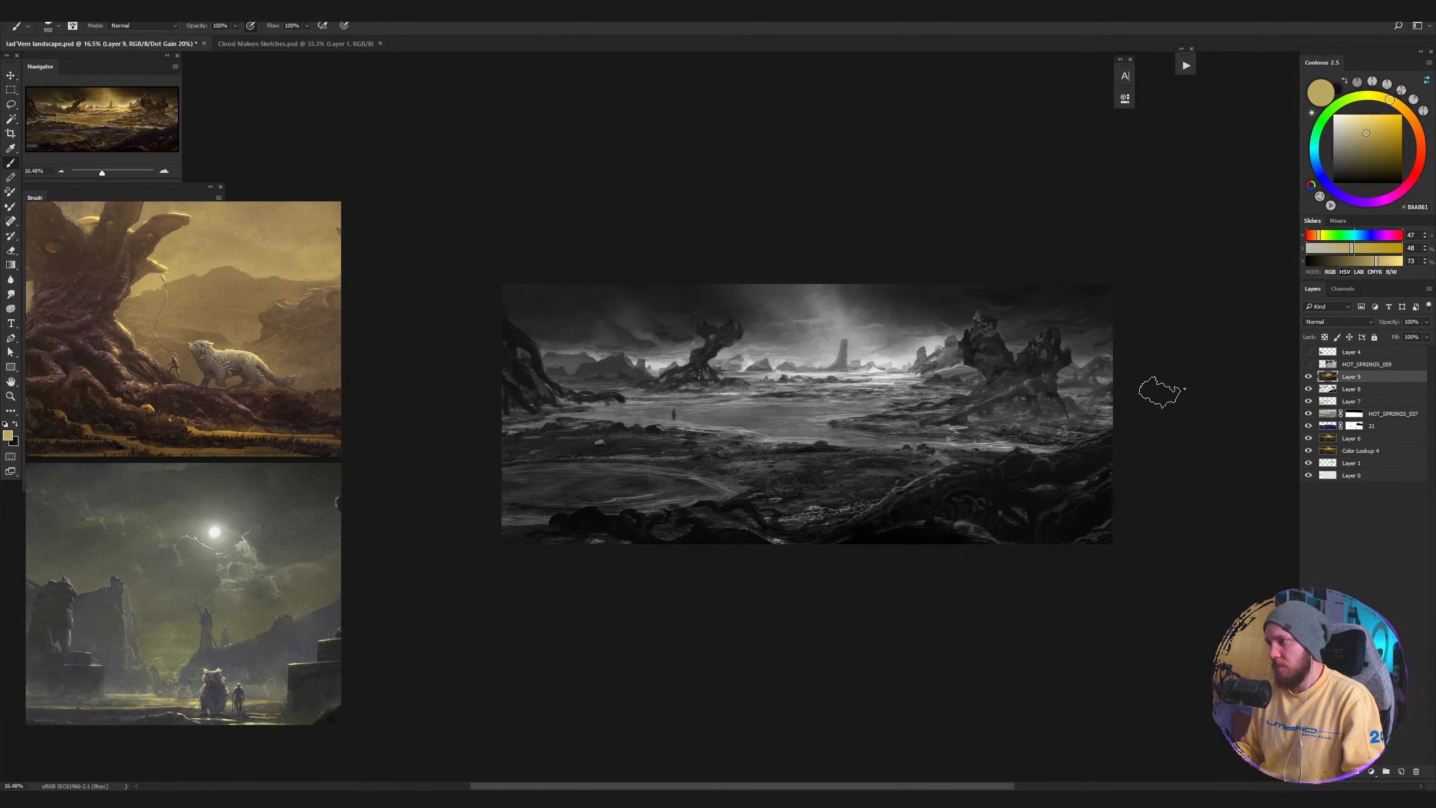
Lasso the swamp area behind the large foreground roots, following the roots' upper edge closely.
left_click_drag(1022, 398, 1037, 399)
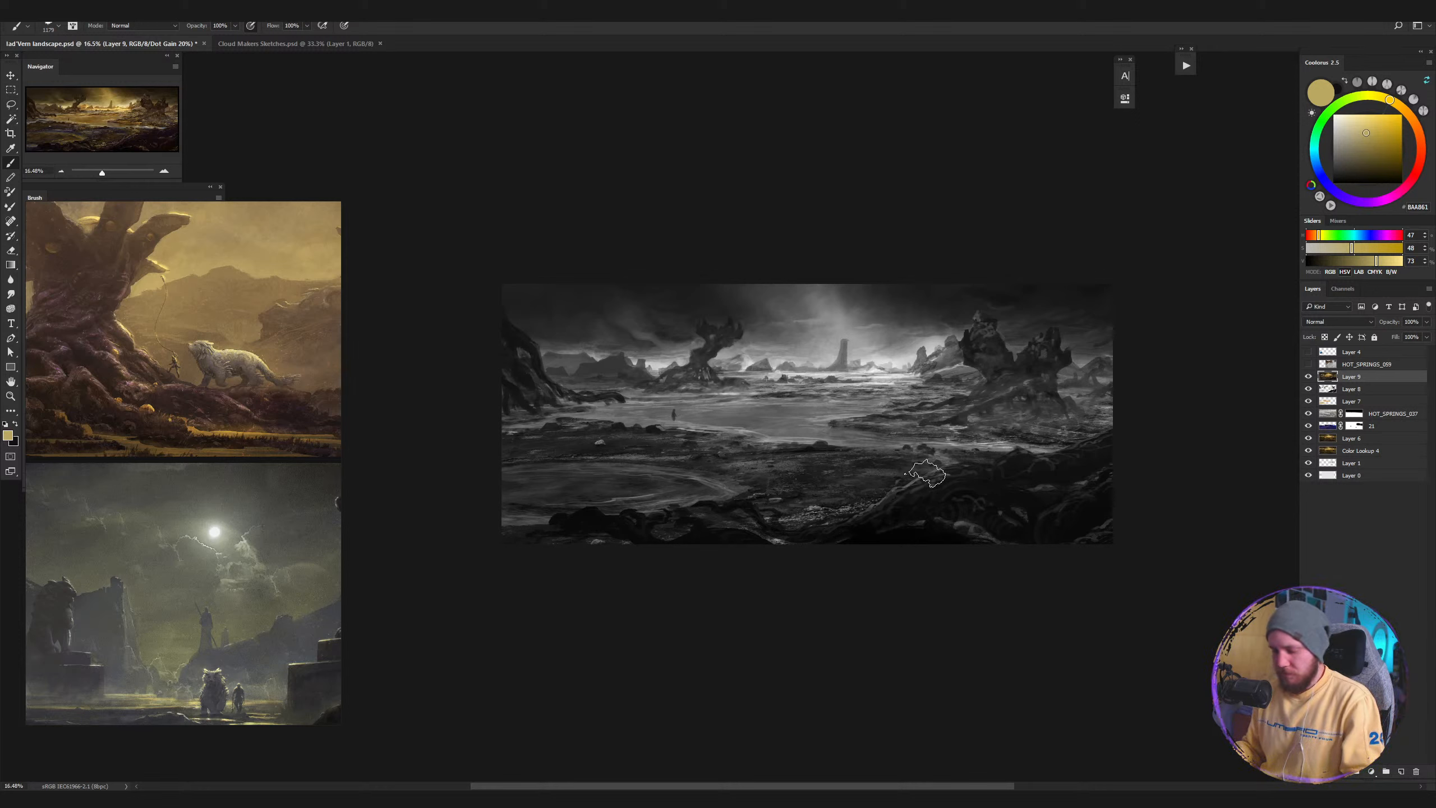
key("l")
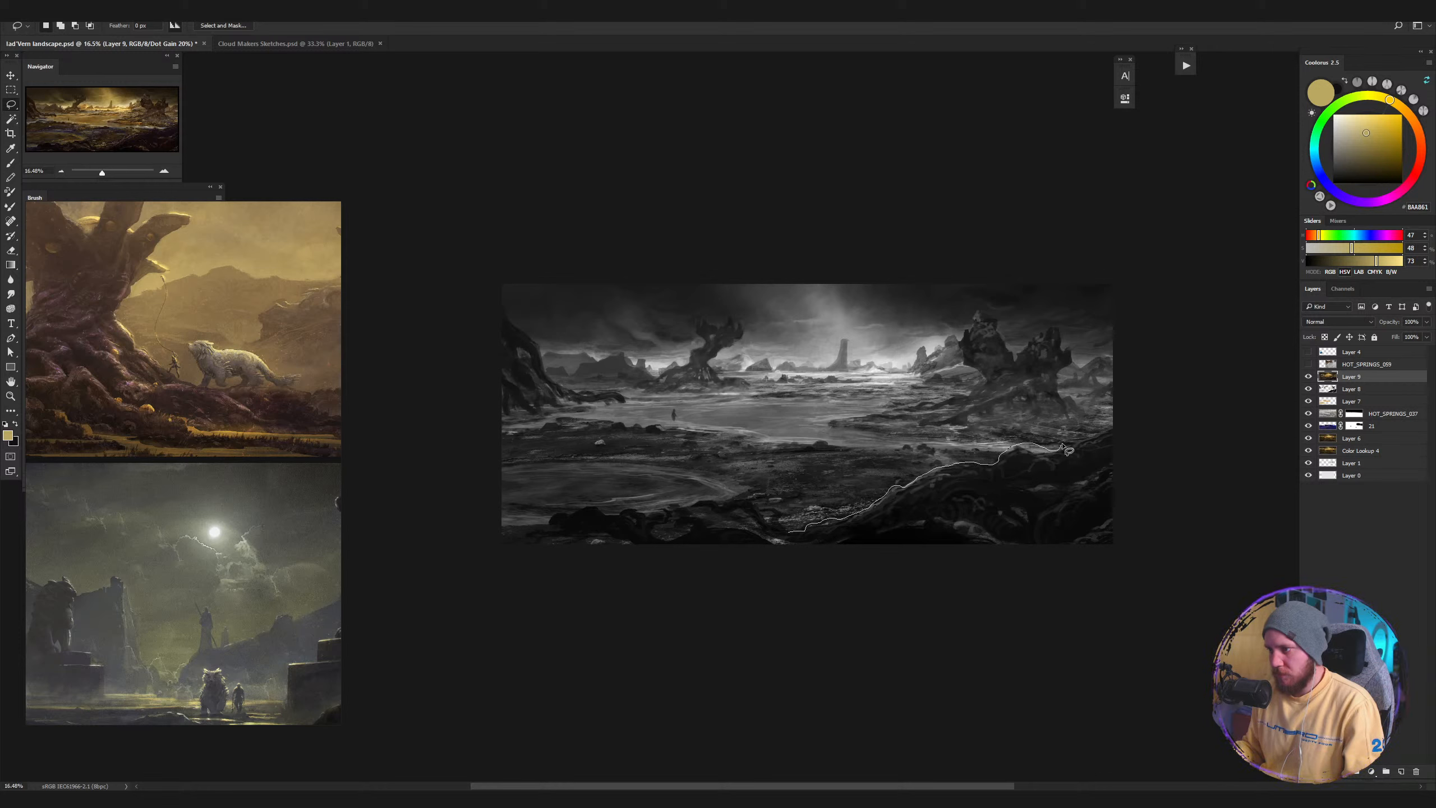
mouse_move(1119, 427)
left_mouse_down()
mouse_move(857, 205)
mouse_move(584, 402)
mouse_move(601, 465)
mouse_move(794, 524)
left_mouse_up()
Try brushing dull gold mist behind the foreground roots, return to the colour view, and undo the mist.
key("b")
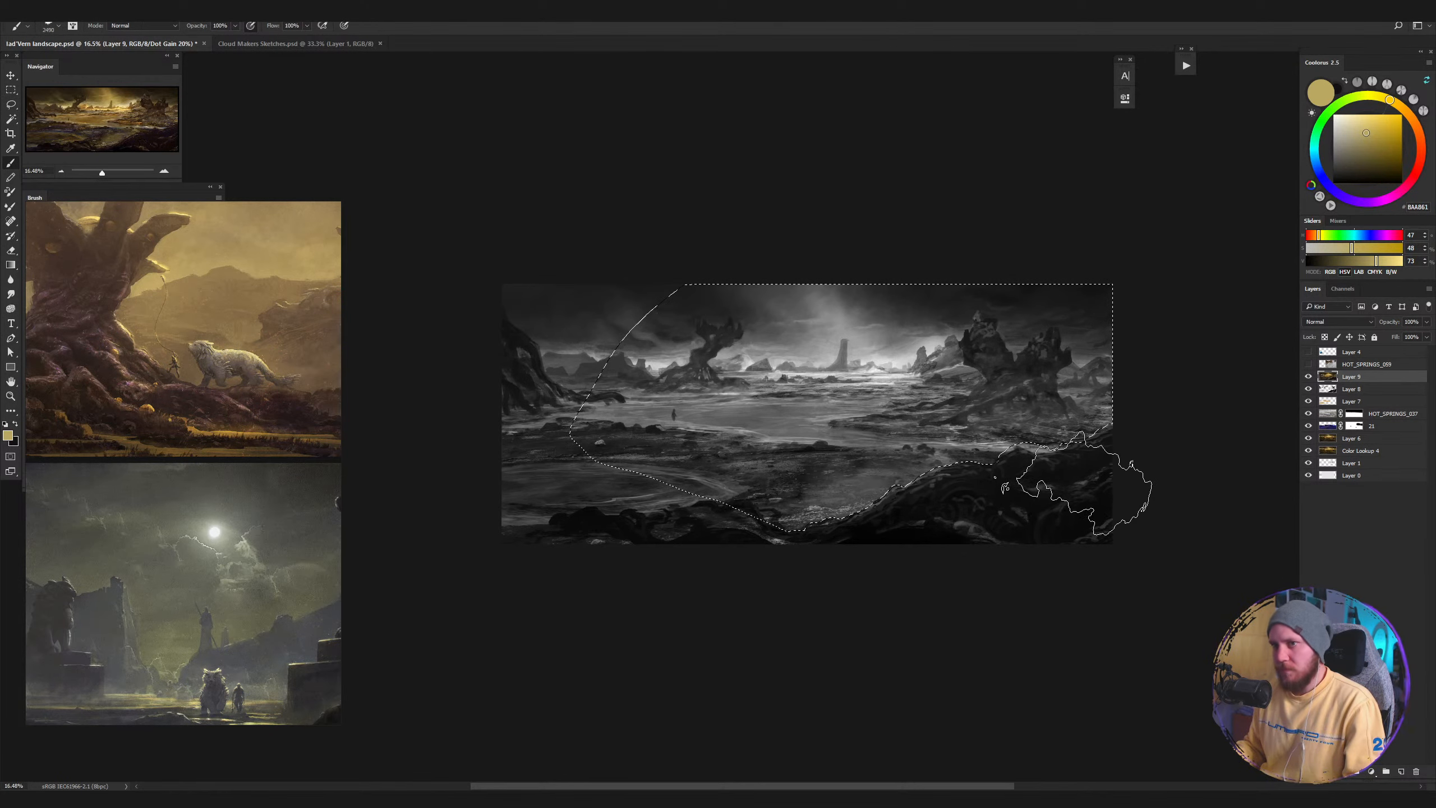
left_click_drag(858, 516, 1034, 512)
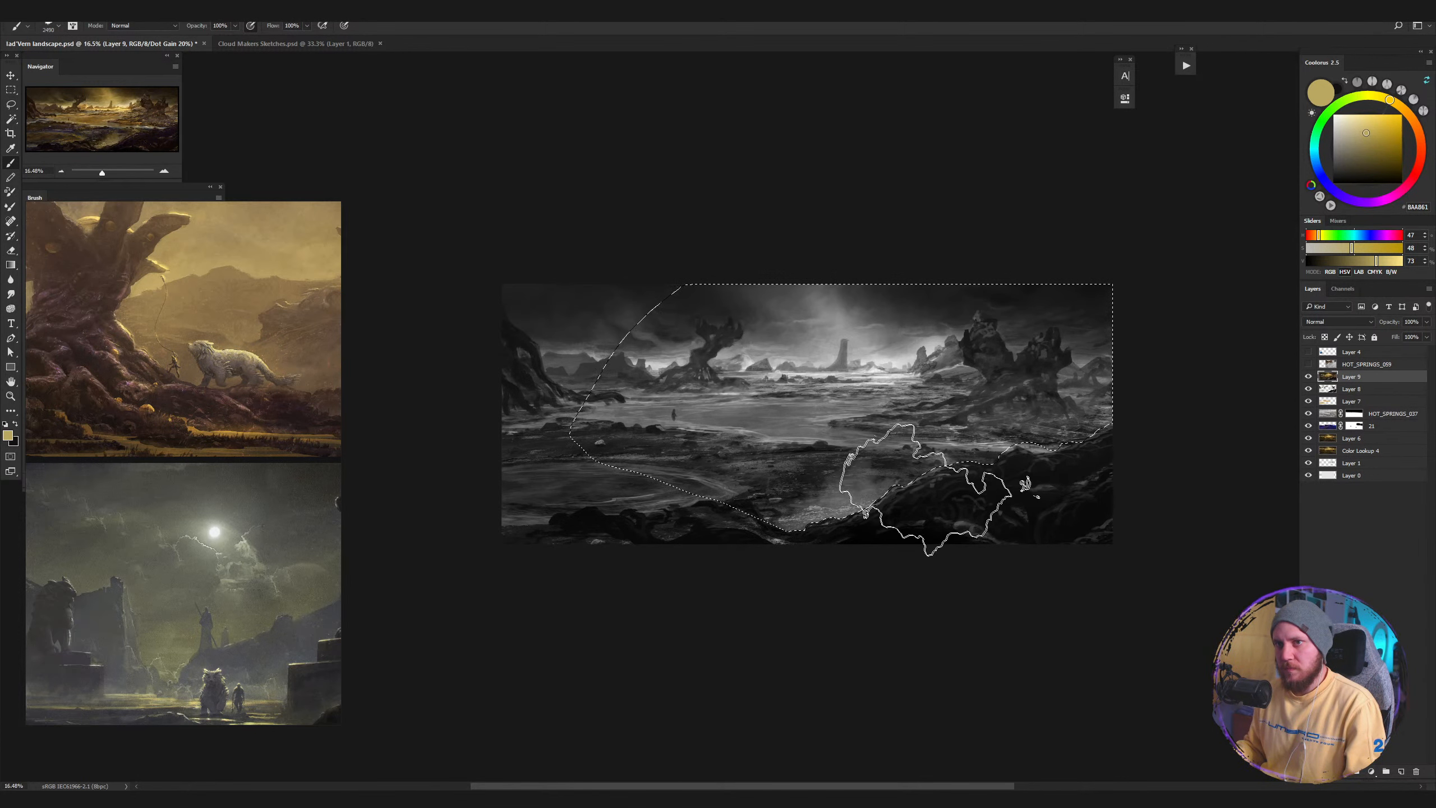
key("z")
mouse_move(905, 510)
left_mouse_down()
mouse_move(827, 538)
mouse_move(882, 529)
left_mouse_up()
left_click_drag(935, 481, 955, 486)
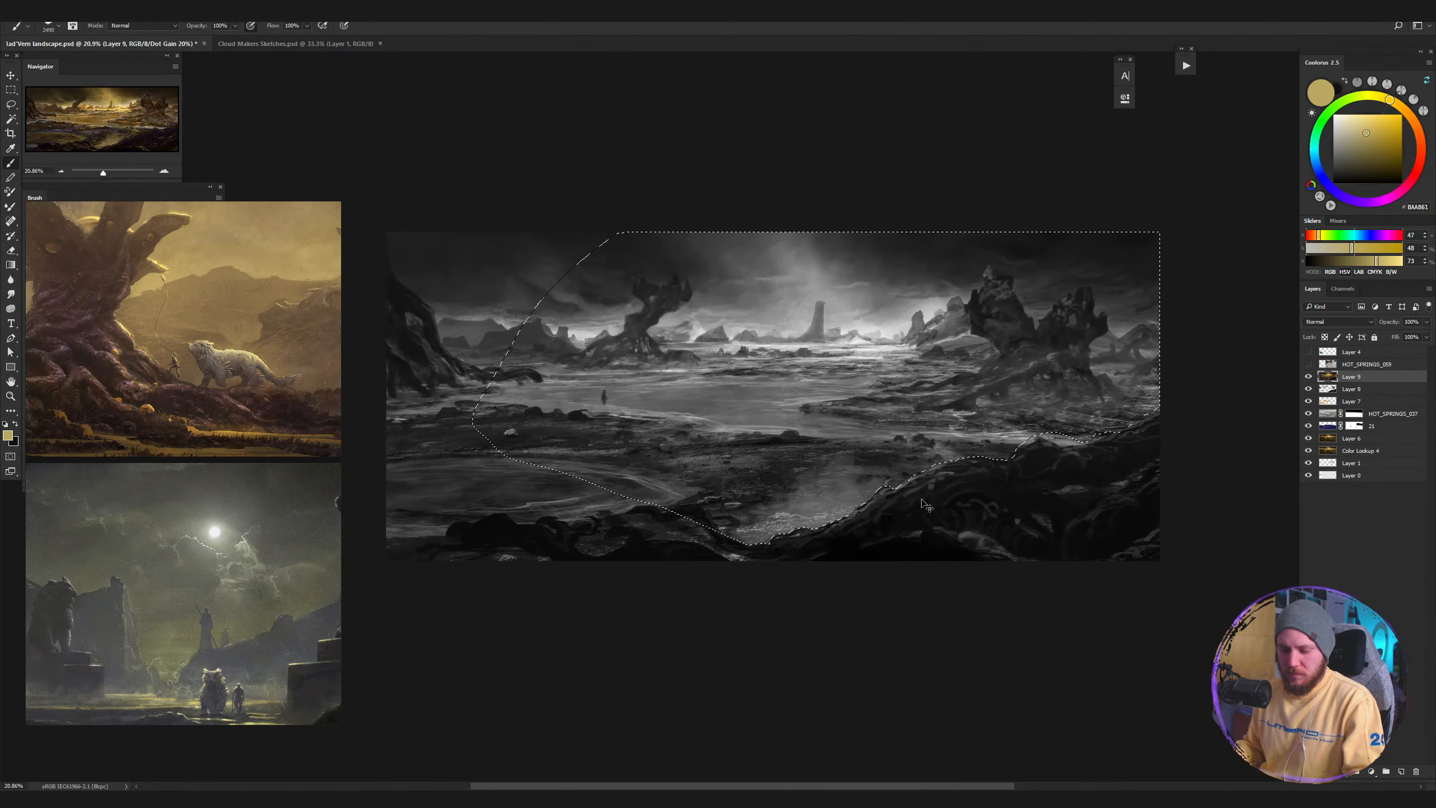
key("ctrl+y")
key("b")
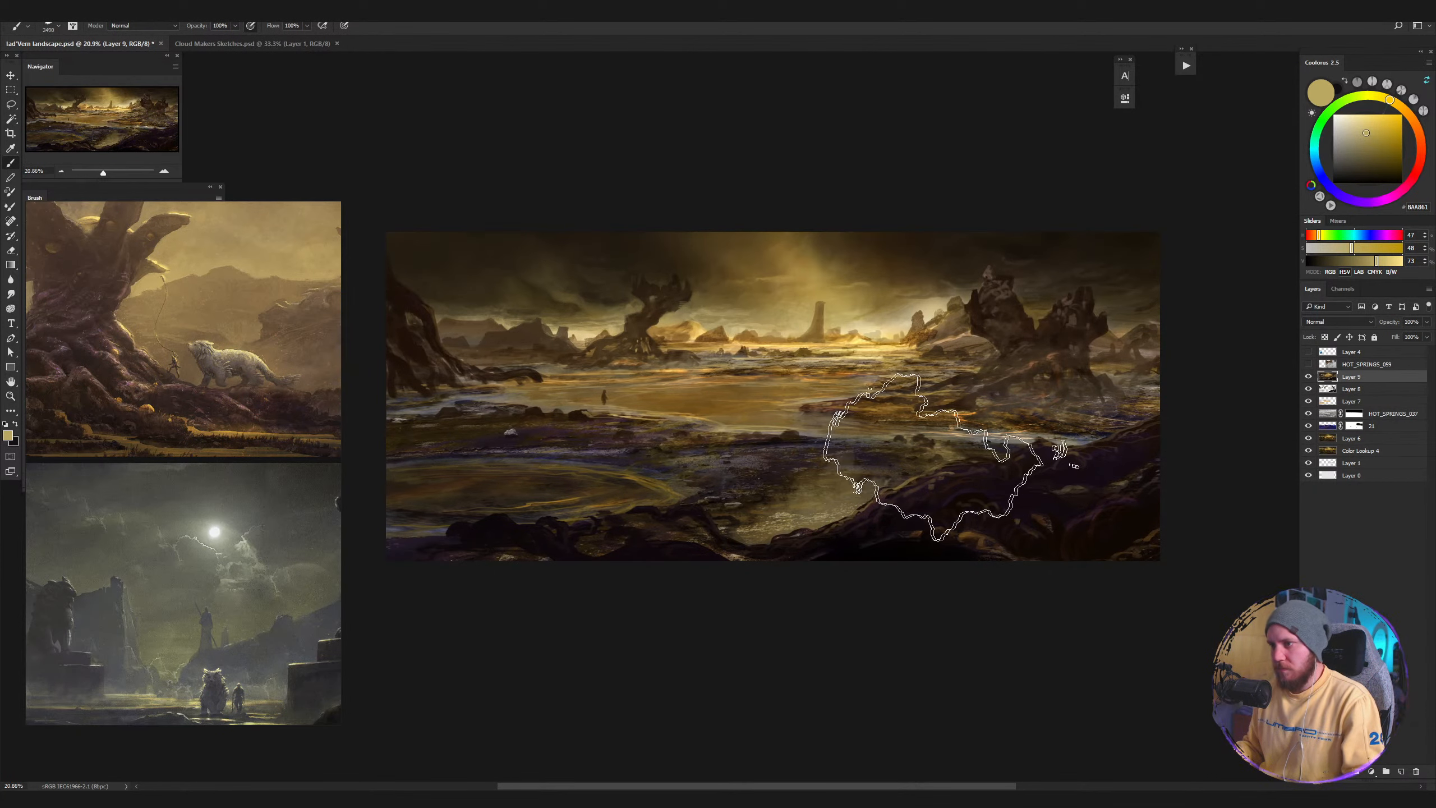
key("ctrl+d")
key("z")
mouse_move(948, 496)
left_mouse_down()
mouse_move(865, 514)
mouse_move(933, 516)
left_mouse_up()
key("b")
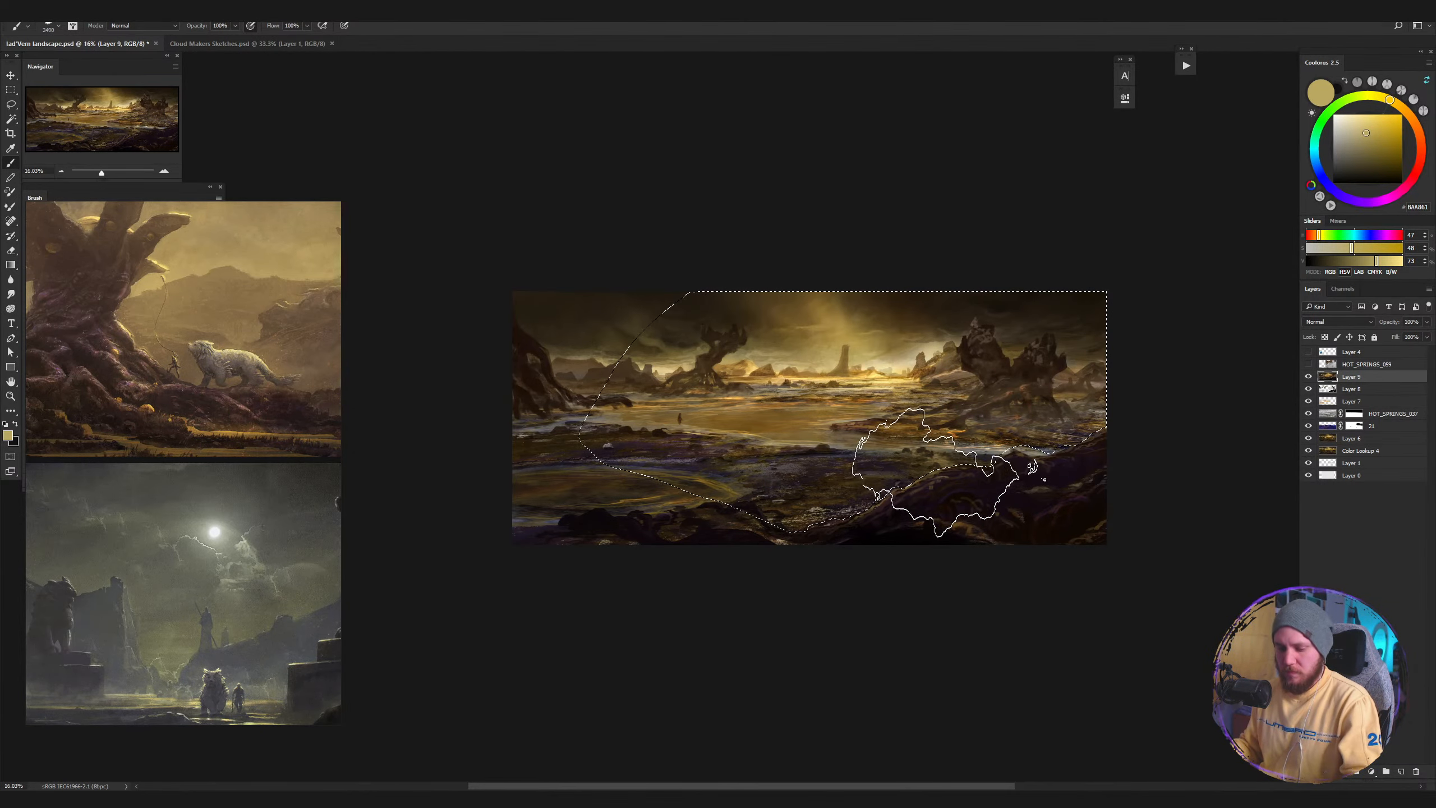
Add a new layer and brush dull gold mist behind the foreground roots inside the selection, undoing the first attempt.
key("ctrl+shift+alt+n")
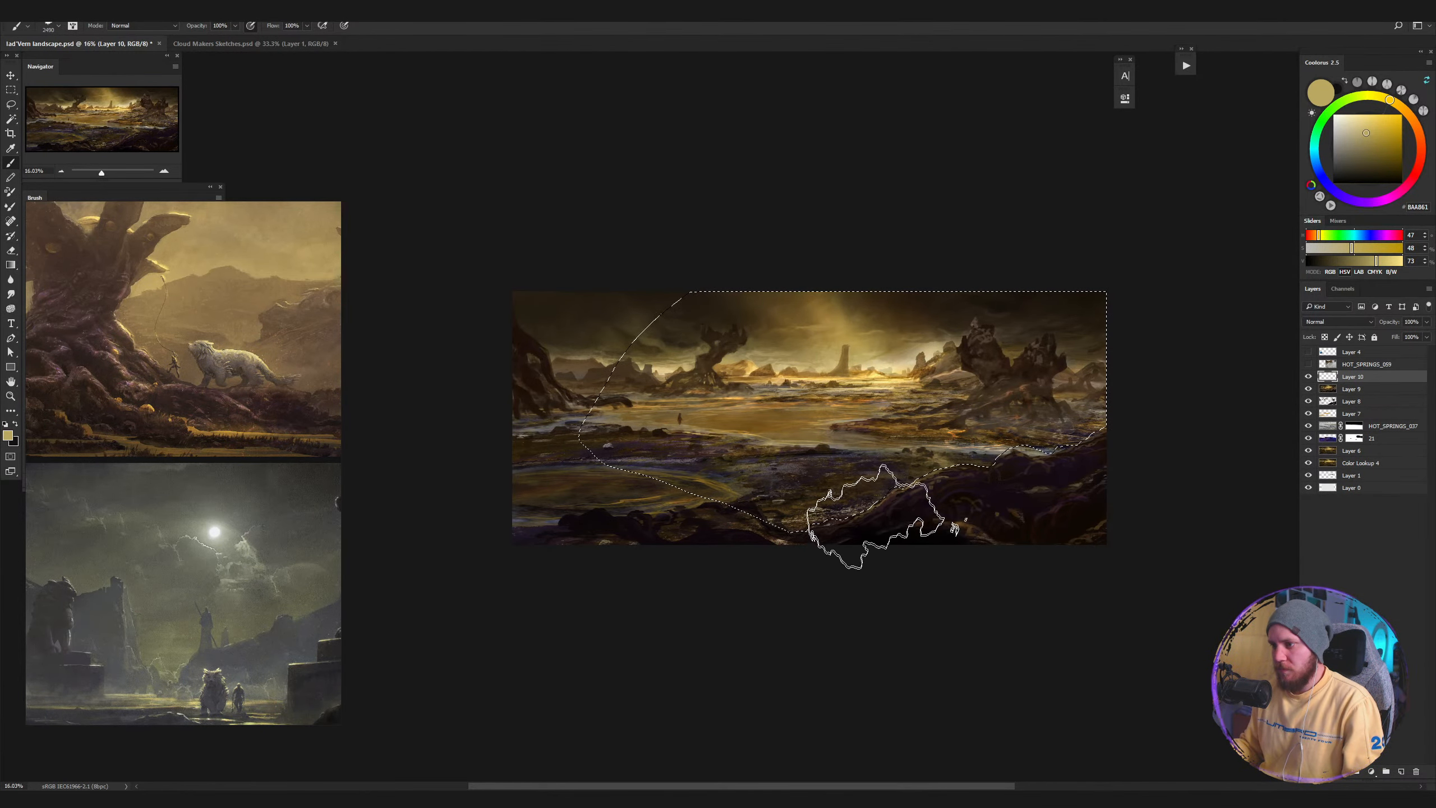
mouse_move(870, 507)
left_mouse_down()
mouse_move(908, 497)
mouse_move(879, 503)
left_mouse_up()
key("ctrl+z")
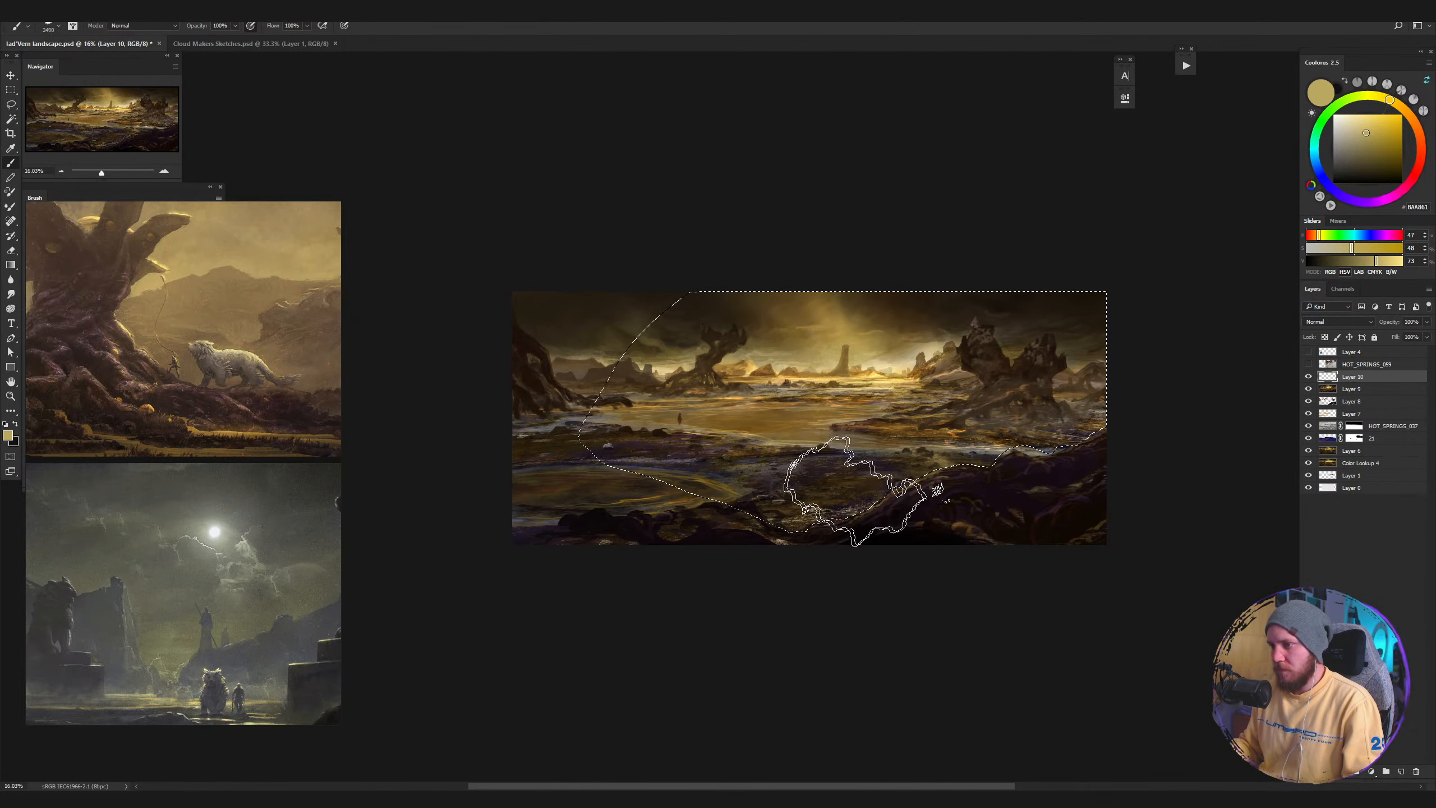
left_click_drag(817, 487, 808, 523)
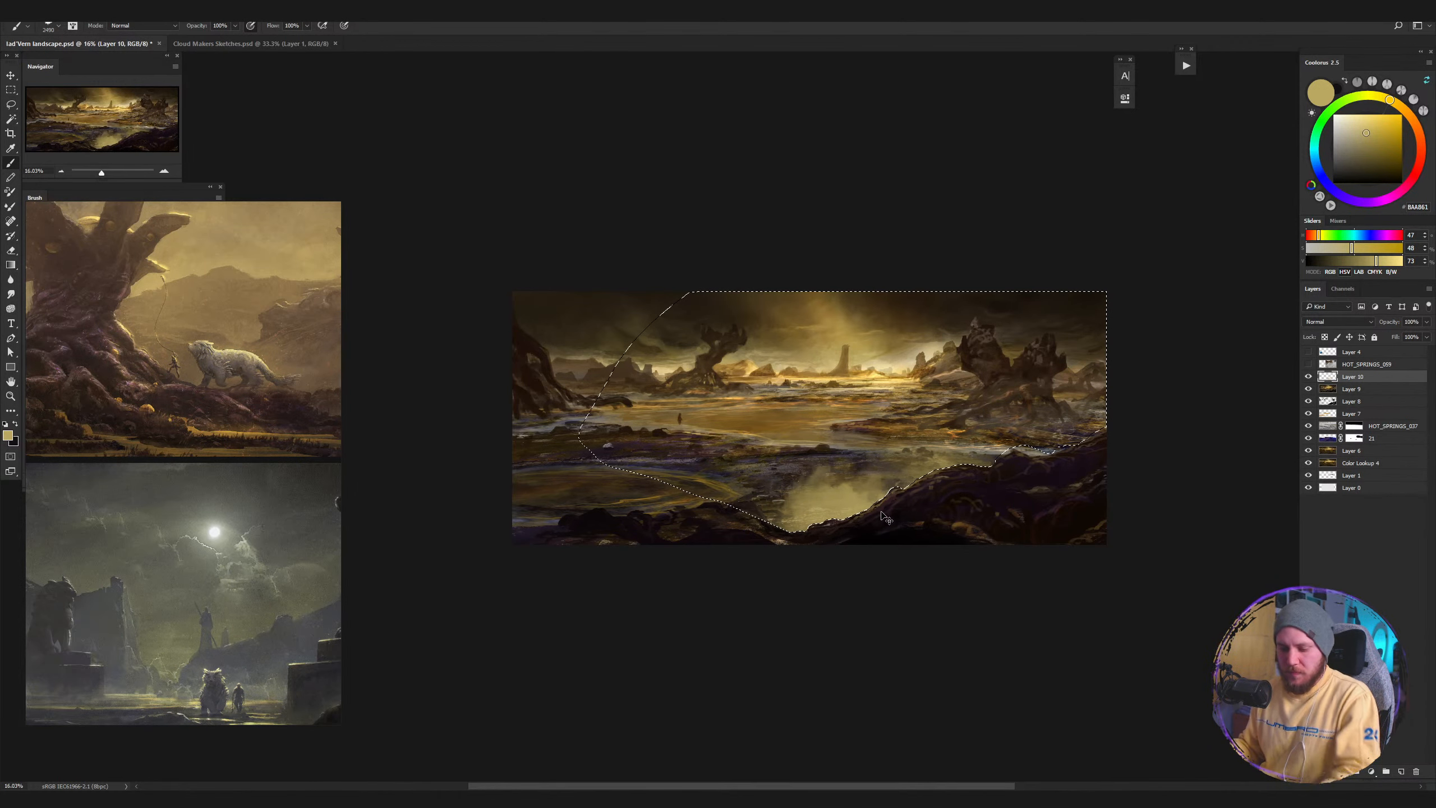
Mute and darken the mist with Hue/Saturation: hue +5, saturation -43 and lightness about -38.
key("ctrl+u")
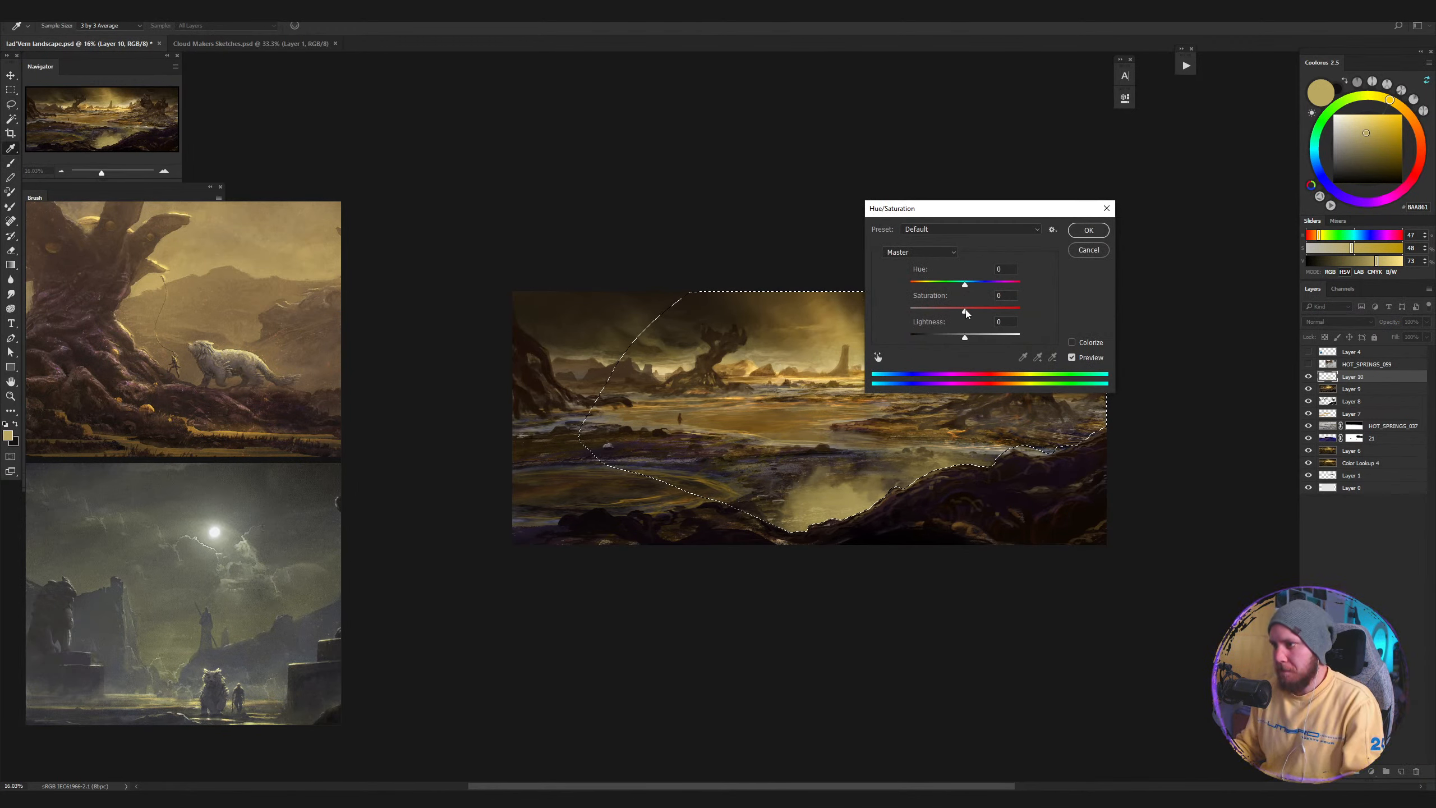
mouse_move(964, 283)
left_mouse_down()
mouse_move(943, 288)
mouse_move(978, 287)
mouse_move(952, 288)
mouse_move(965, 290)
left_mouse_up()
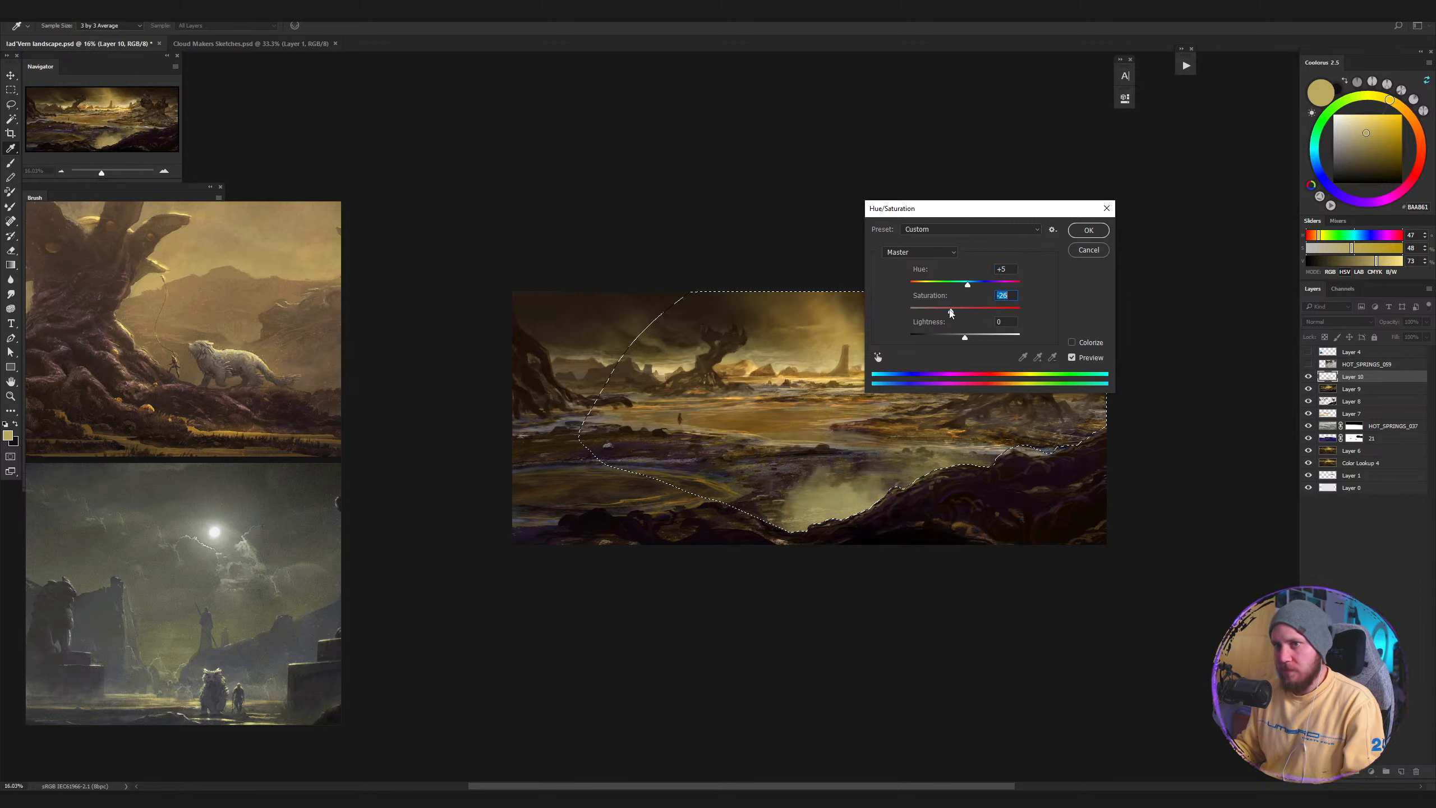
left_click_drag(950, 313, 943, 340)
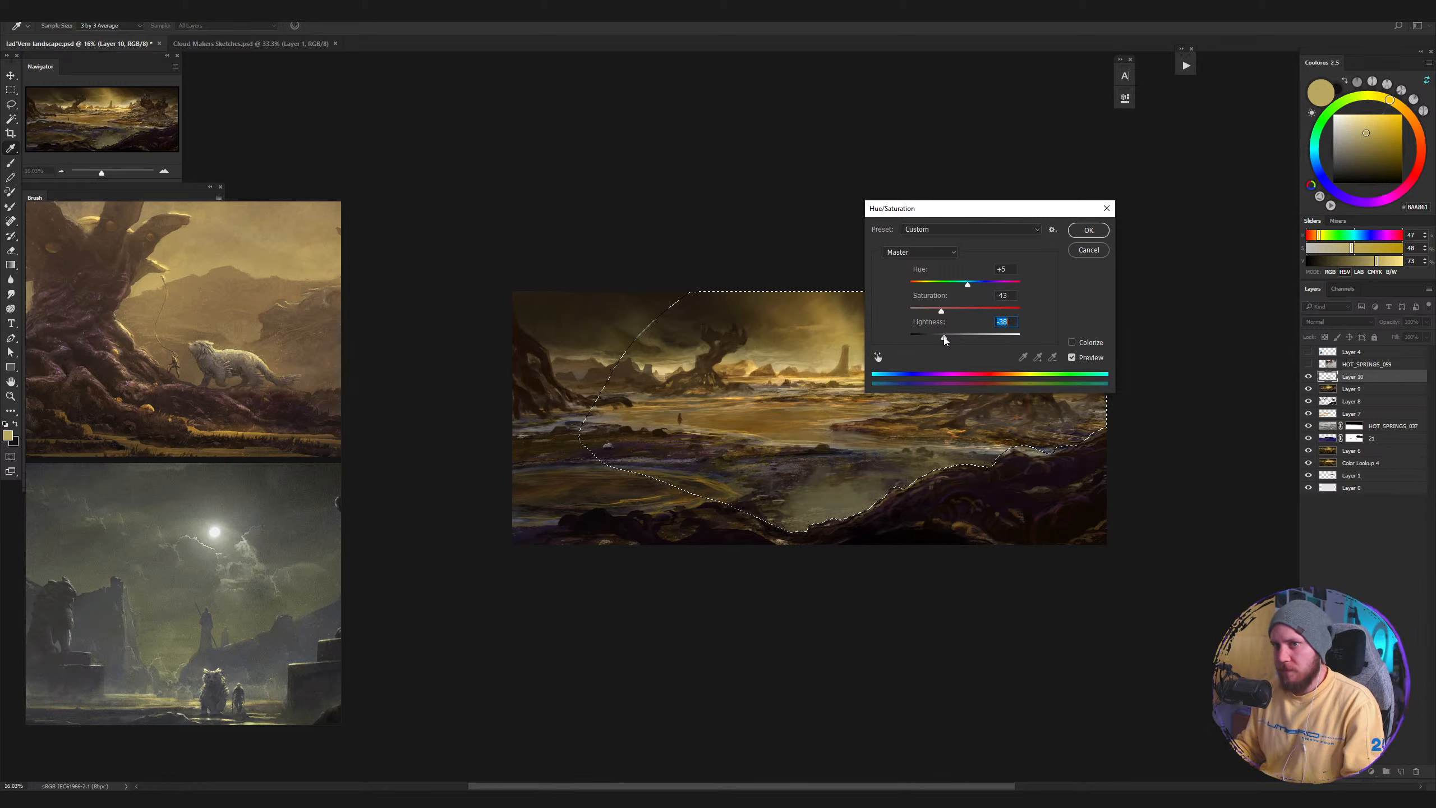
left_click(1083, 233)
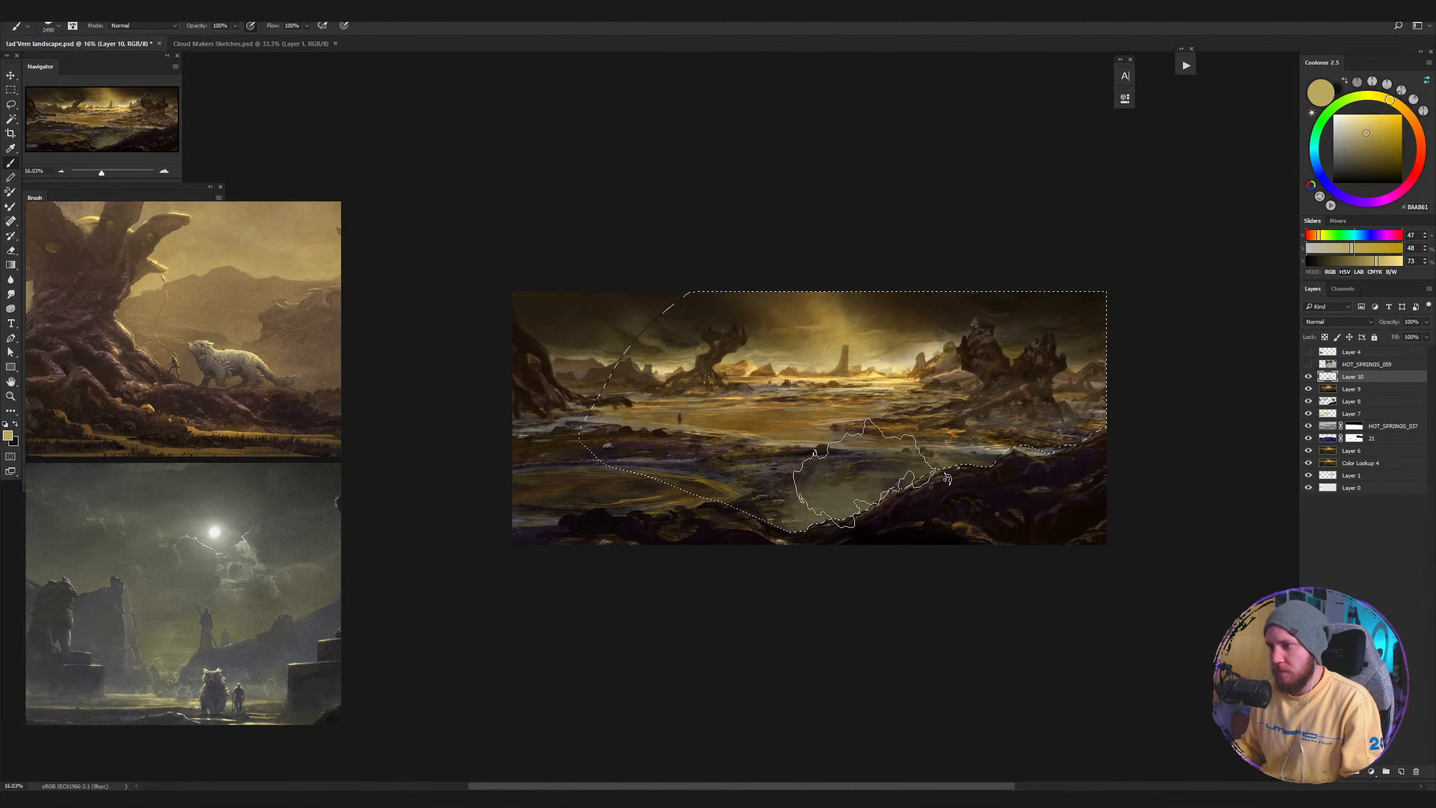
Sample dark olive from the mist, clear the selection, and compare the painting with Layer 10 hidden and shown.
left_click(856, 475, "alt")
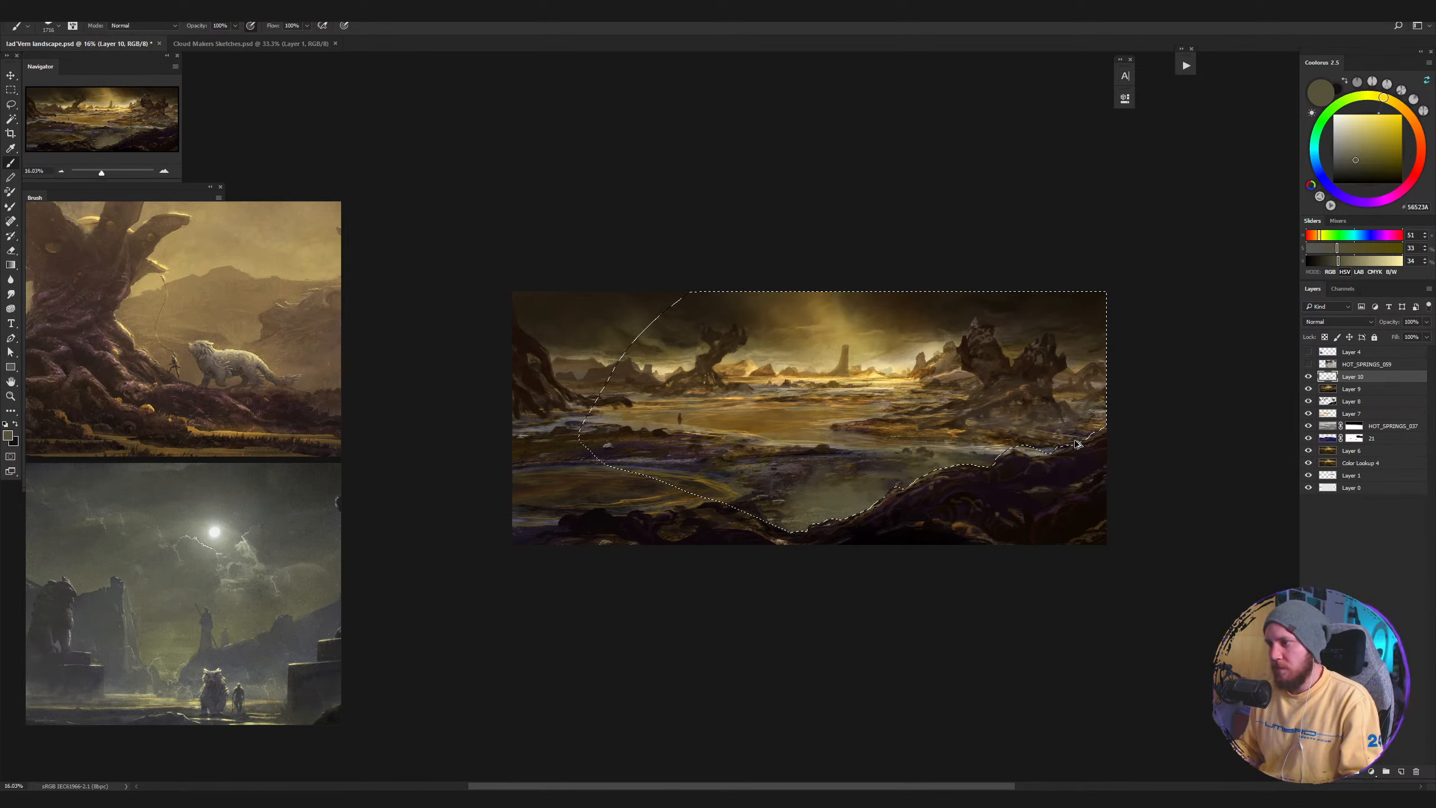
key("ctrl+d")
left_click(1309, 377)
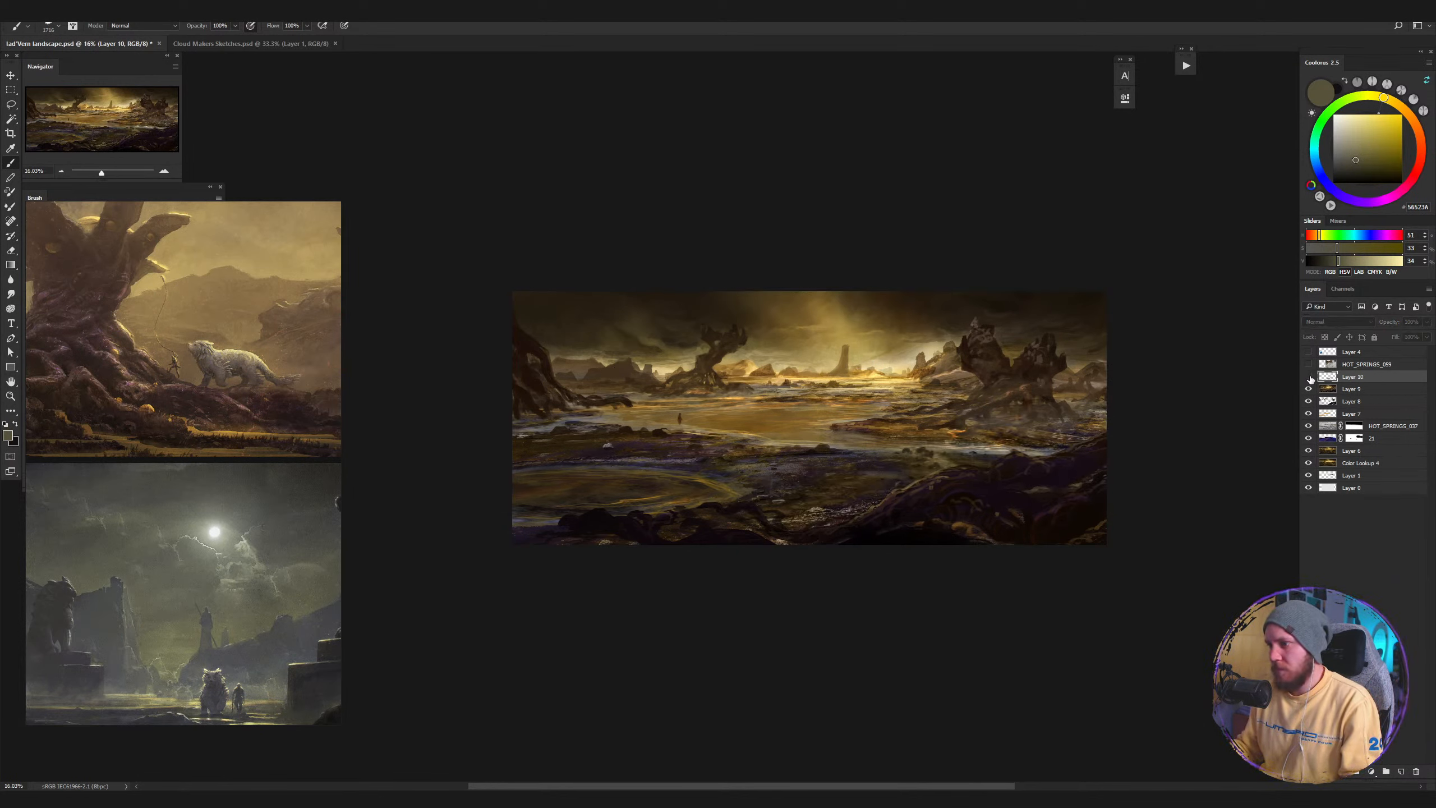
left_click(1309, 378)
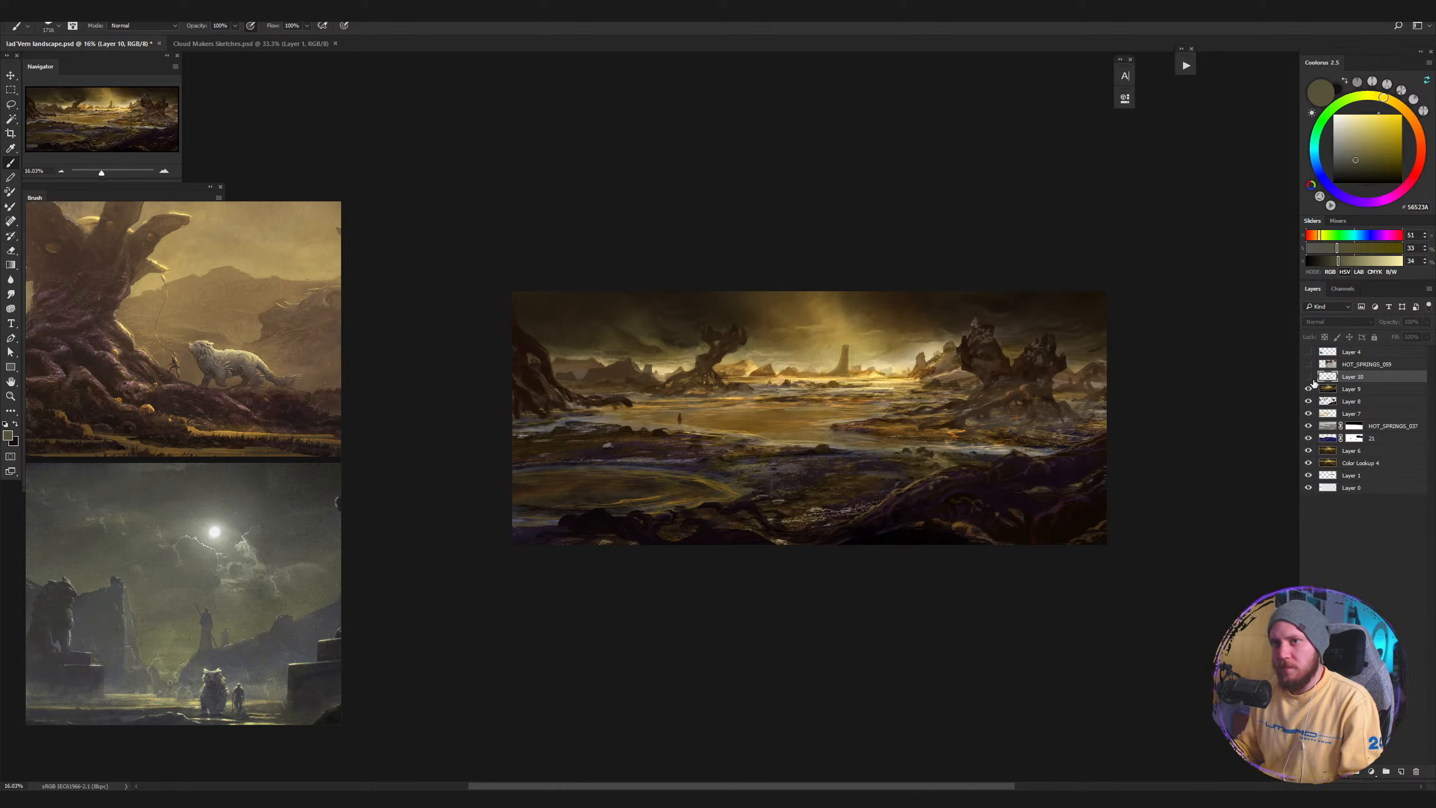
left_click(1309, 377)
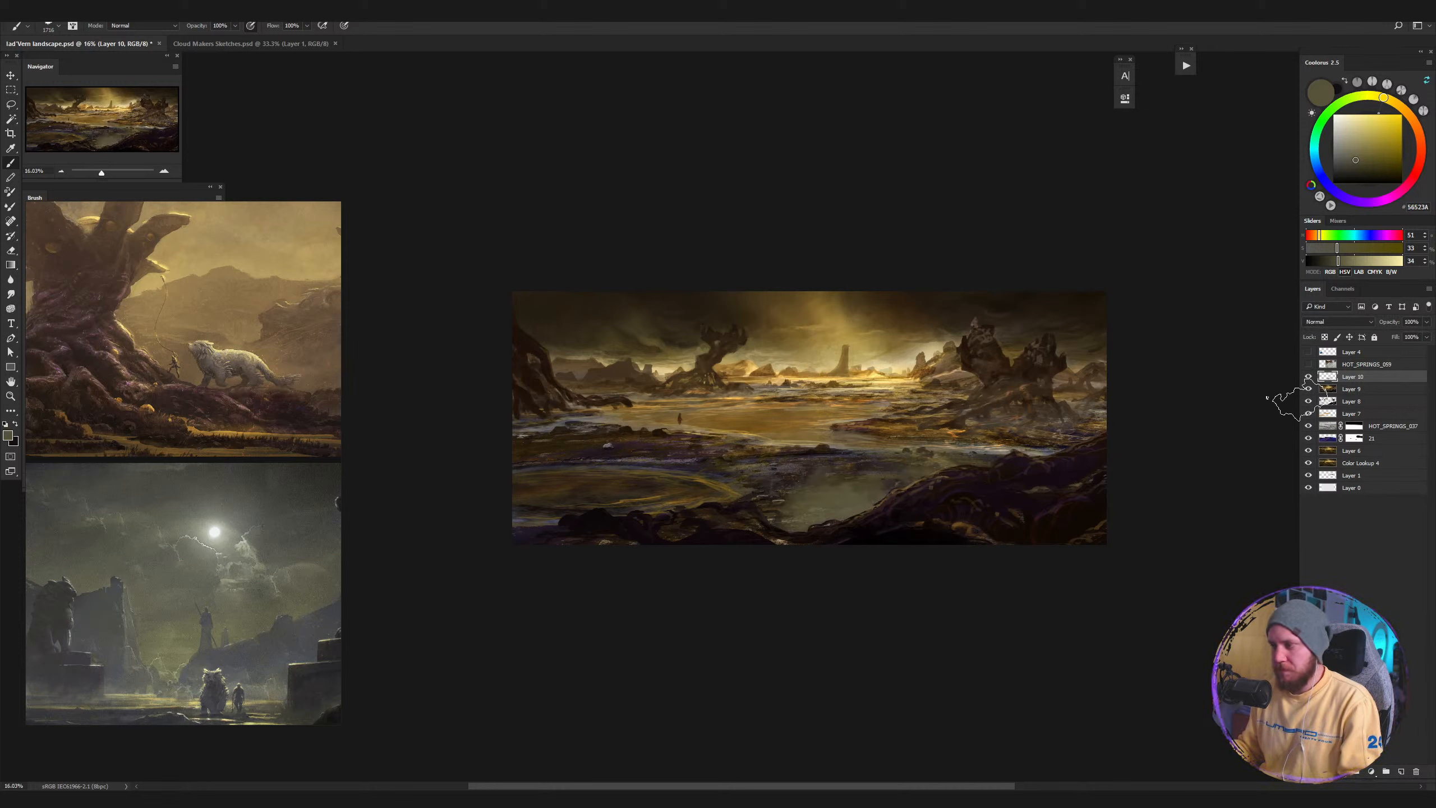
Choose an Eraser brush preset and thin out the mist behind the foreground roots.
key("e")
right_click(974, 555)
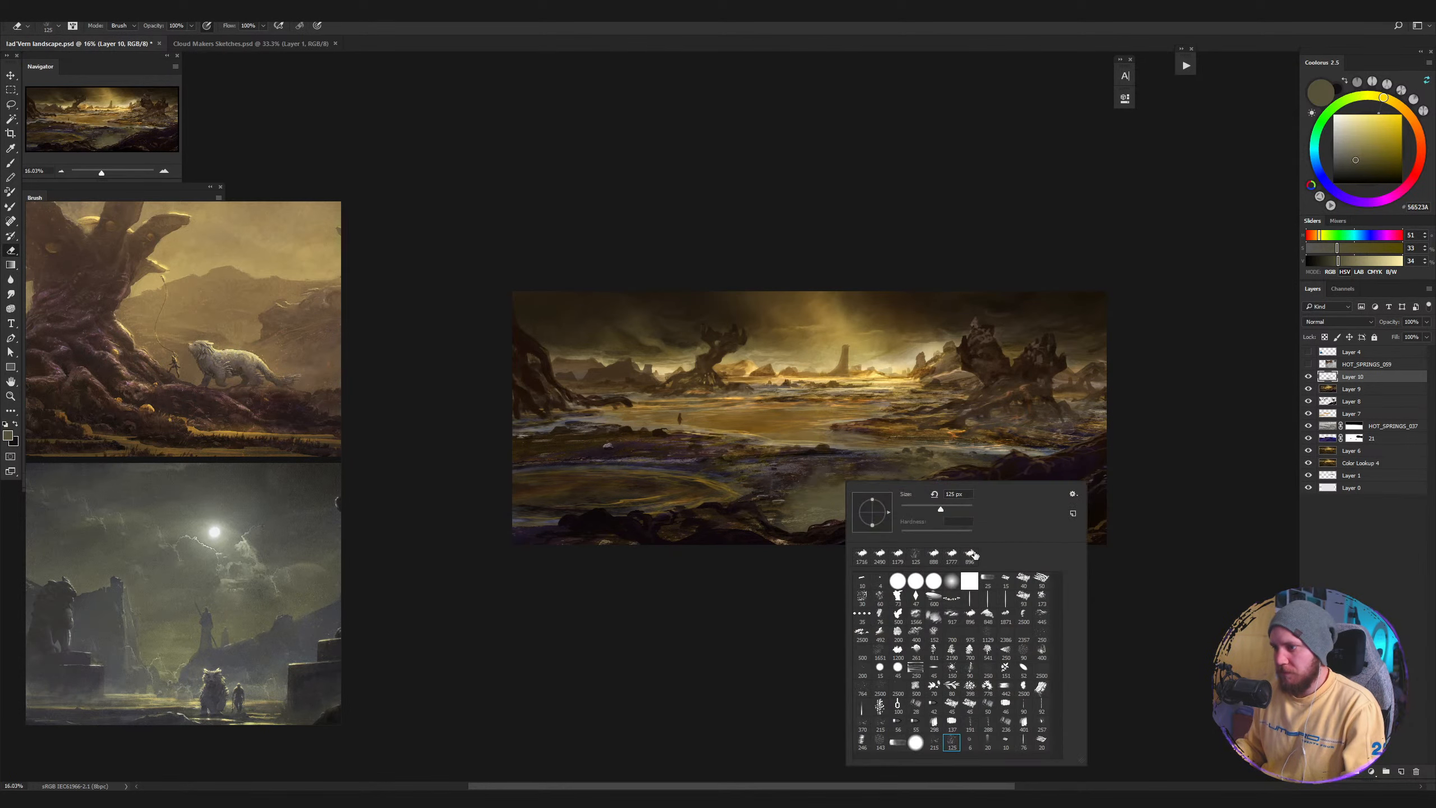
left_click_drag(822, 497, 882, 497)
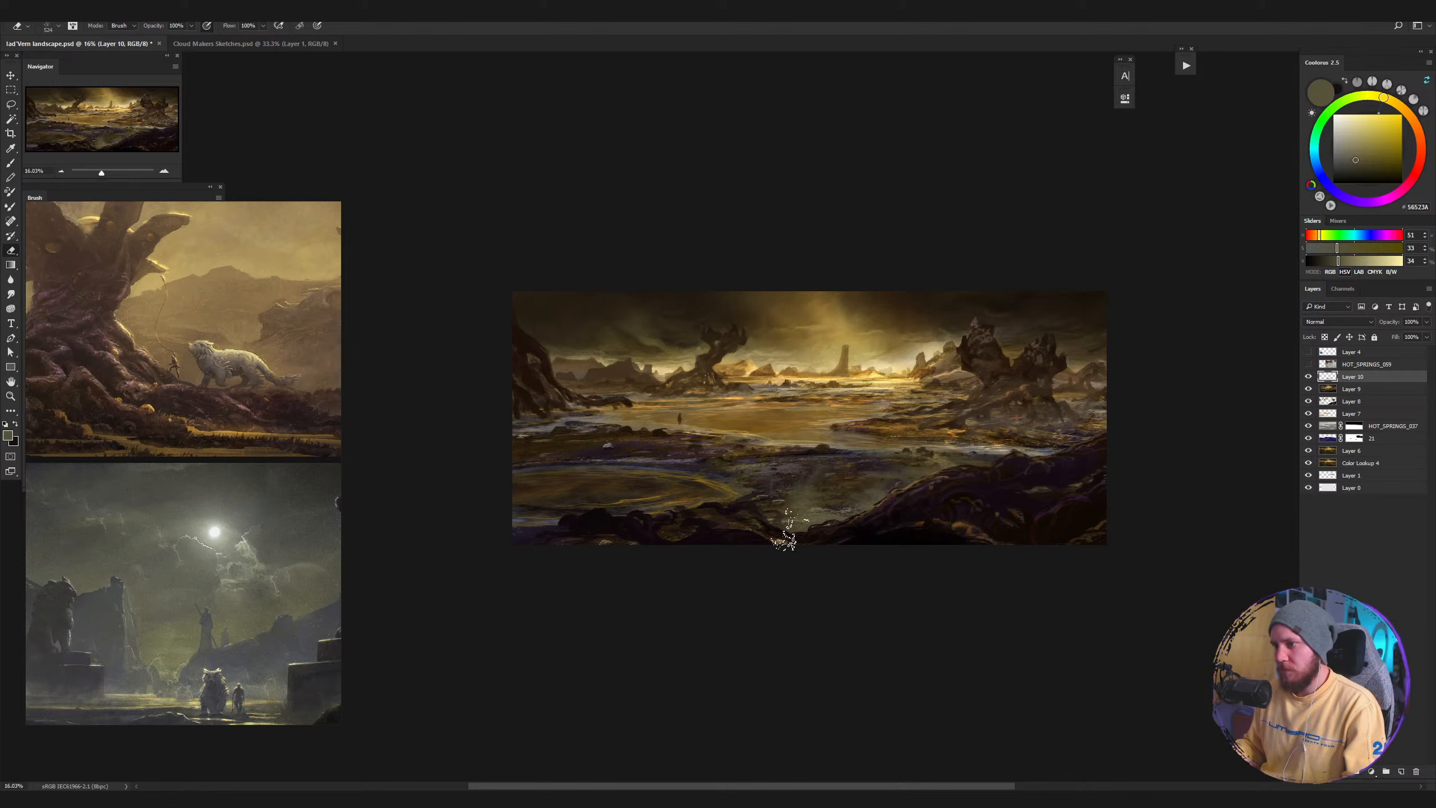
key("b")
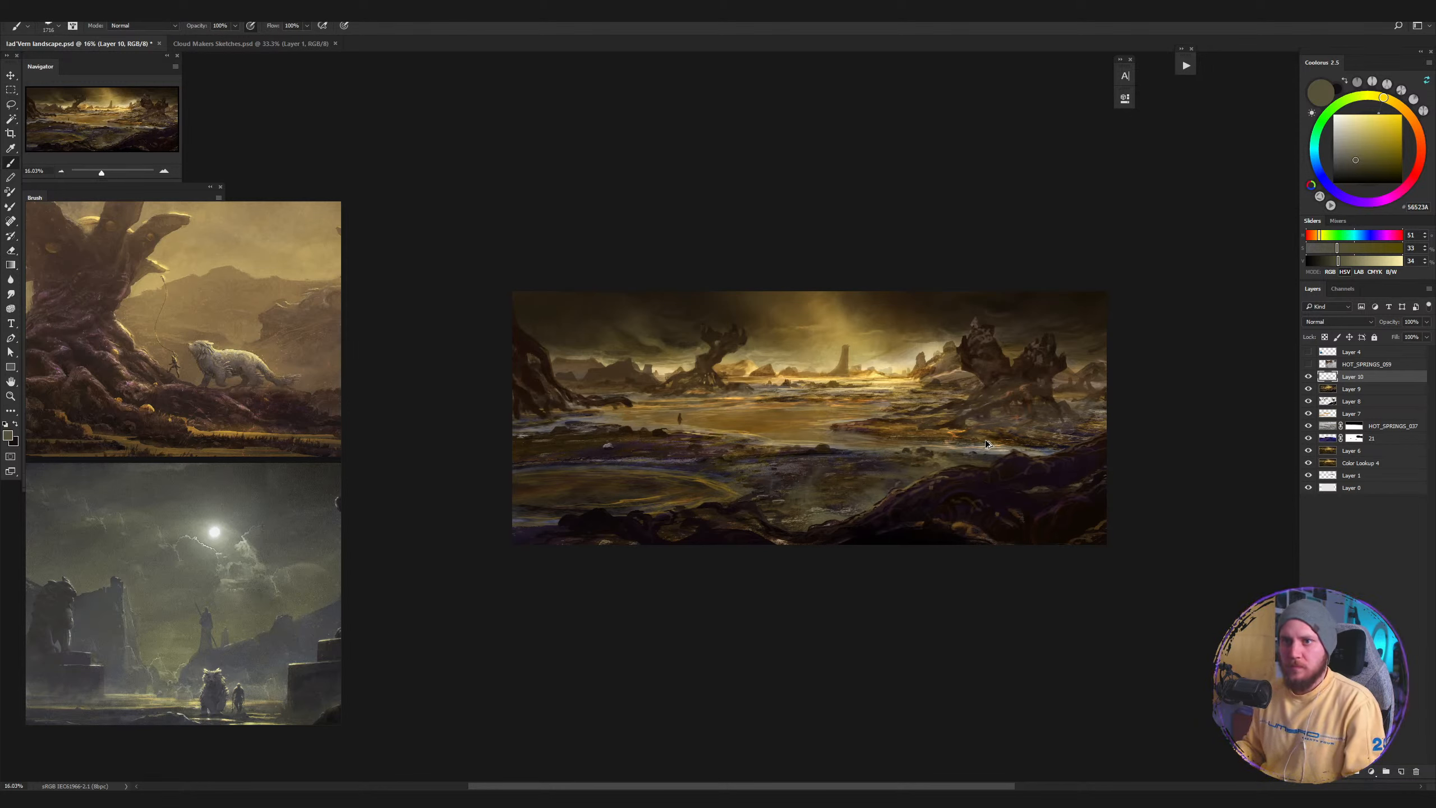
key("e")
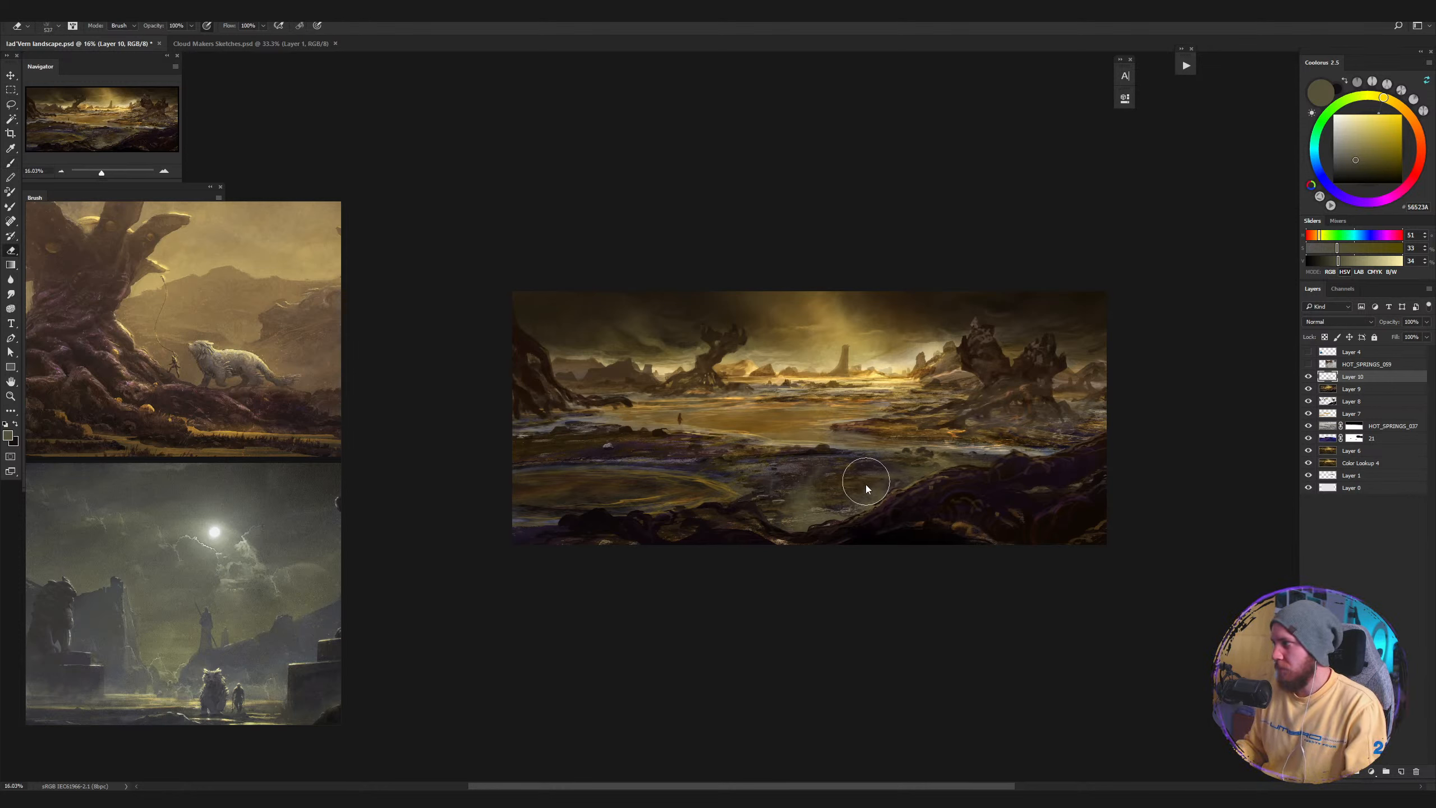
left_click_drag(868, 490, 857, 491)
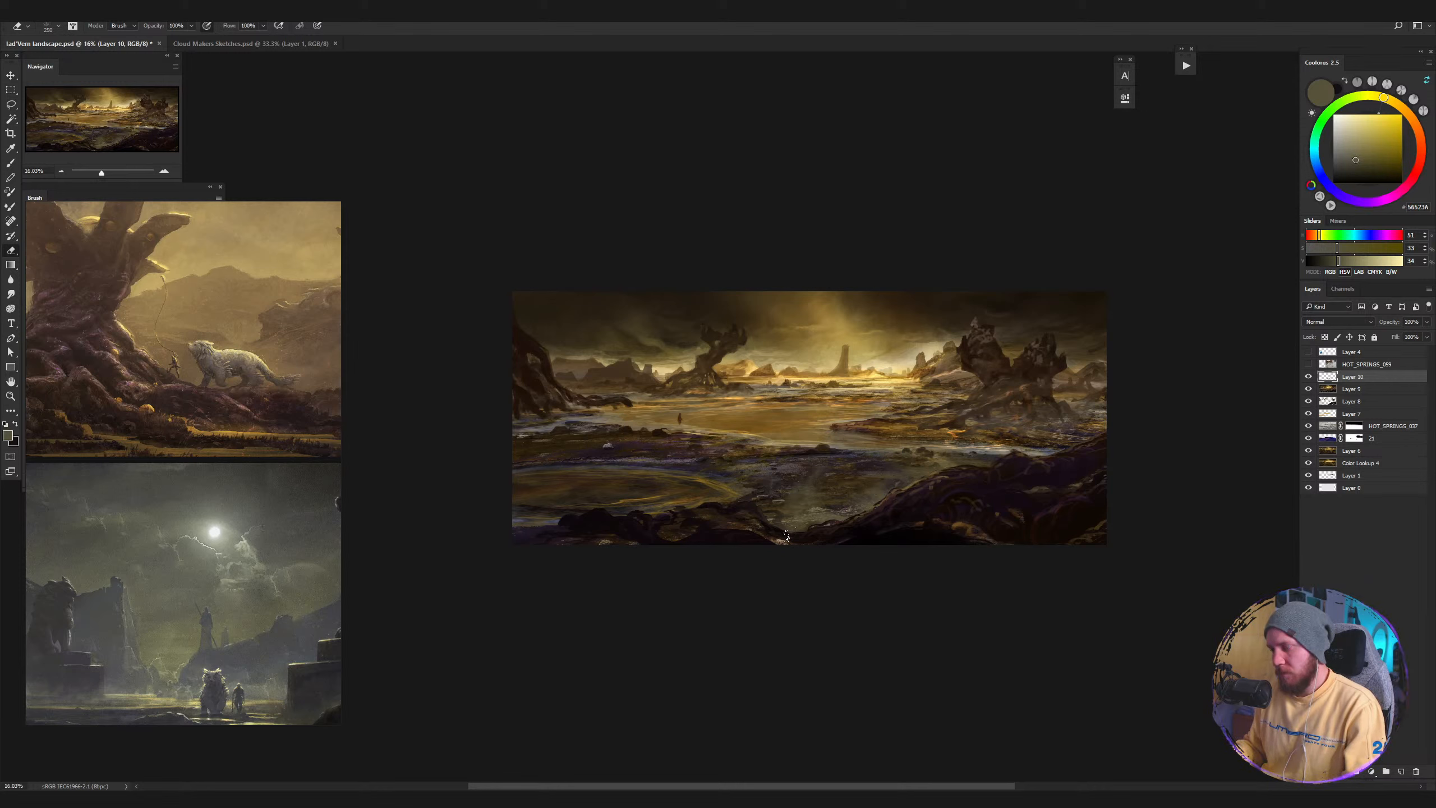
Brush dark olive mist lightly over the midground behind the foreground roots and across the dark foreground pool.
key("b")
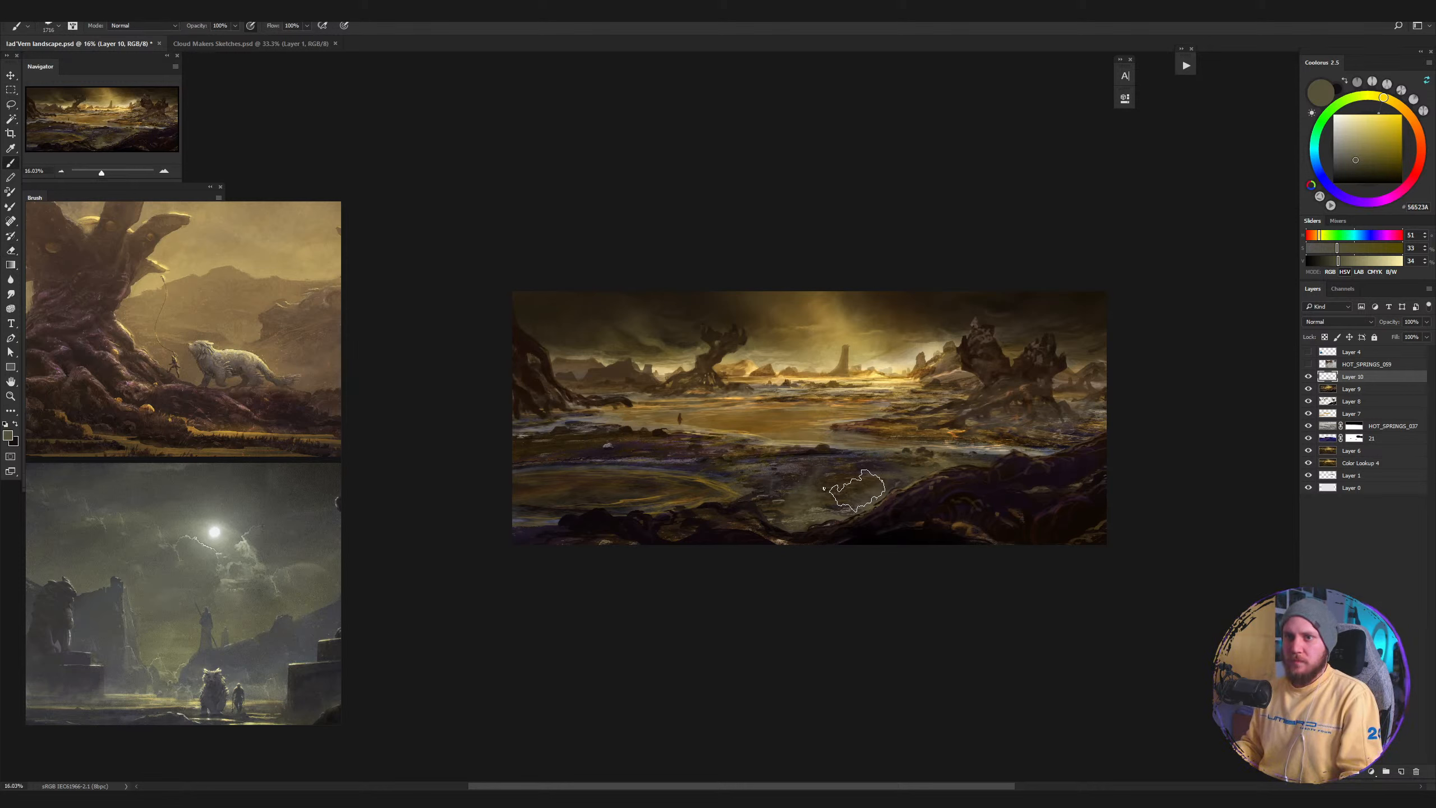
left_click_drag(875, 466, 835, 466)
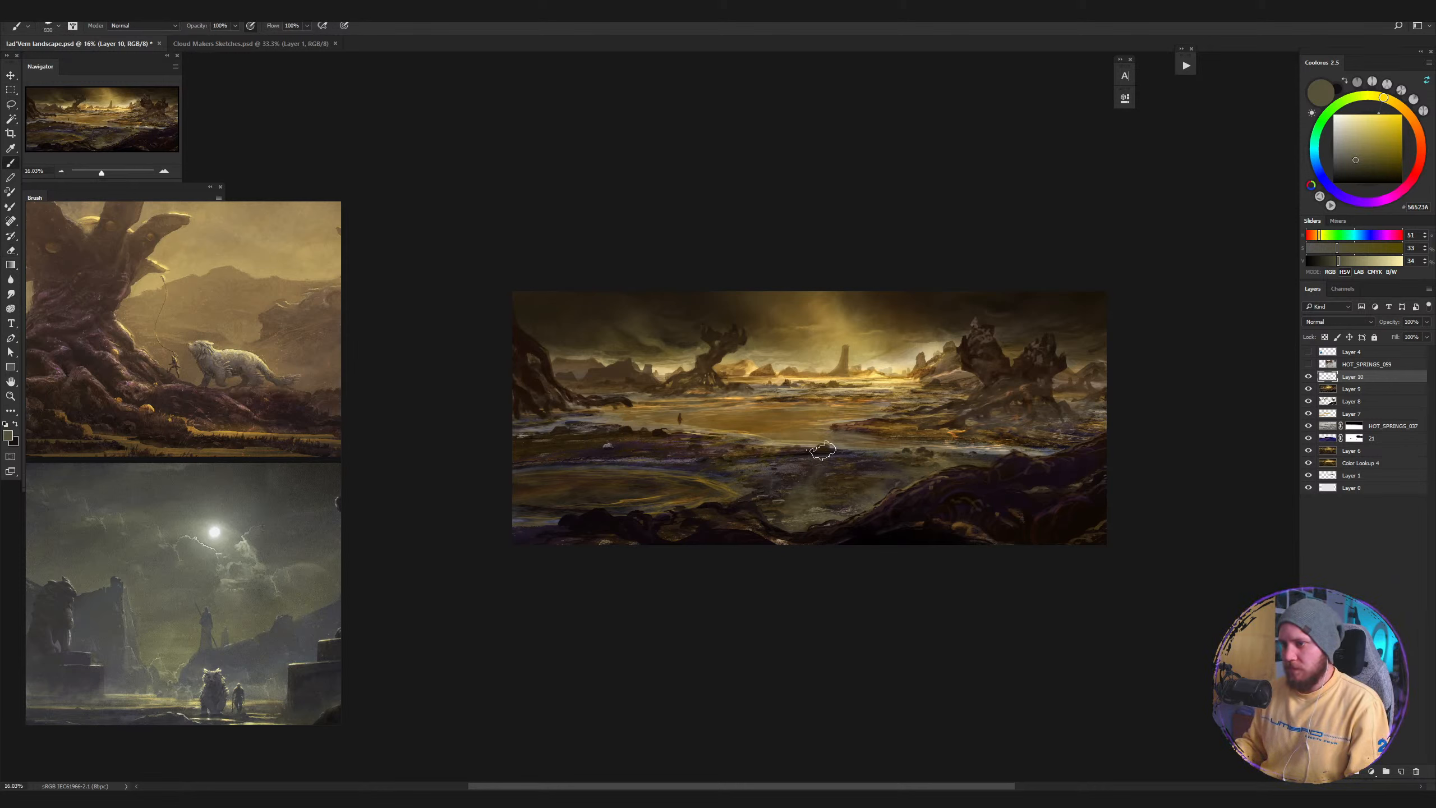
left_click_drag(572, 473, 621, 474)
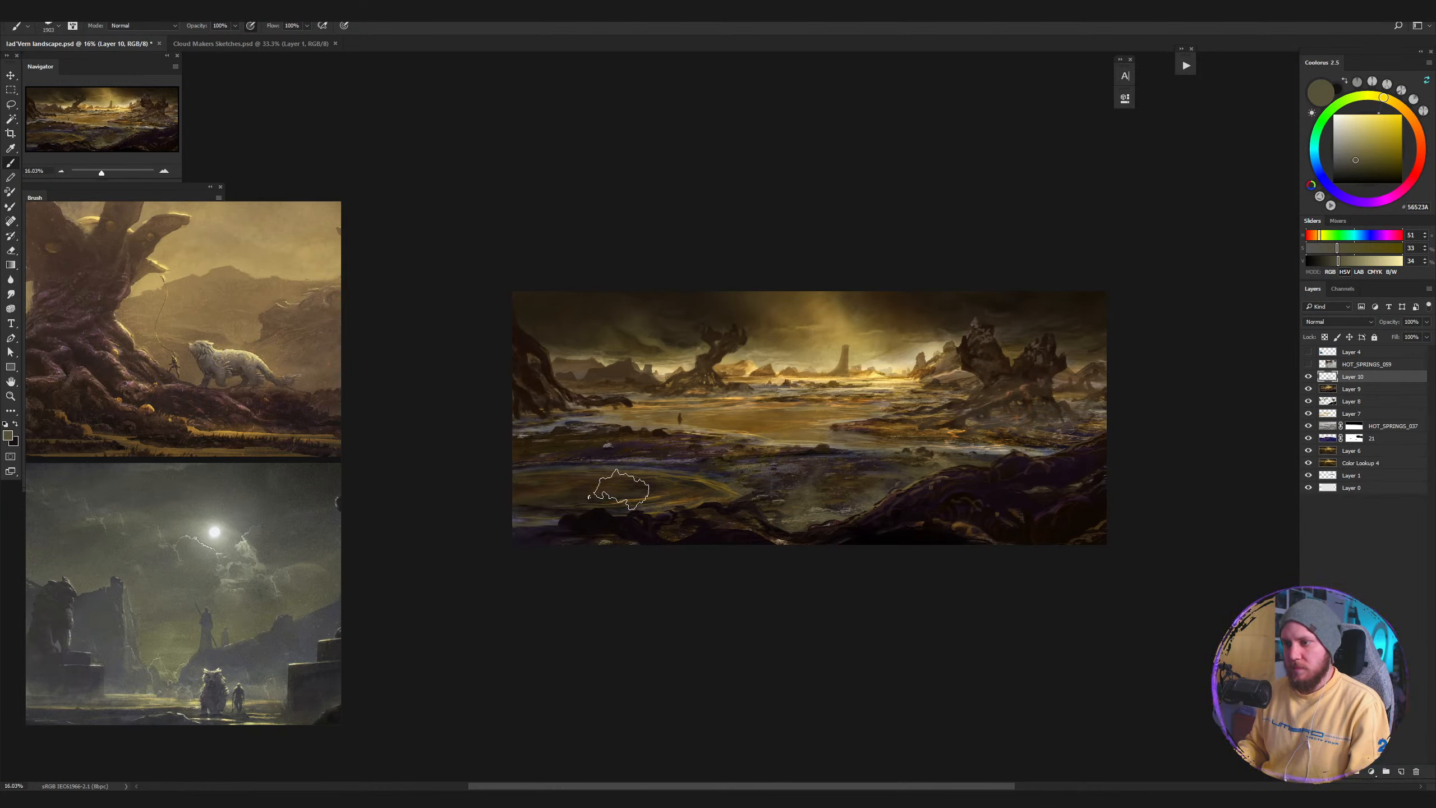
Brush faint dark olive mist along the lower-left foreground edge, undoing the first stroke, and check the values in greyscale.
left_click_drag(511, 529, 625, 554)
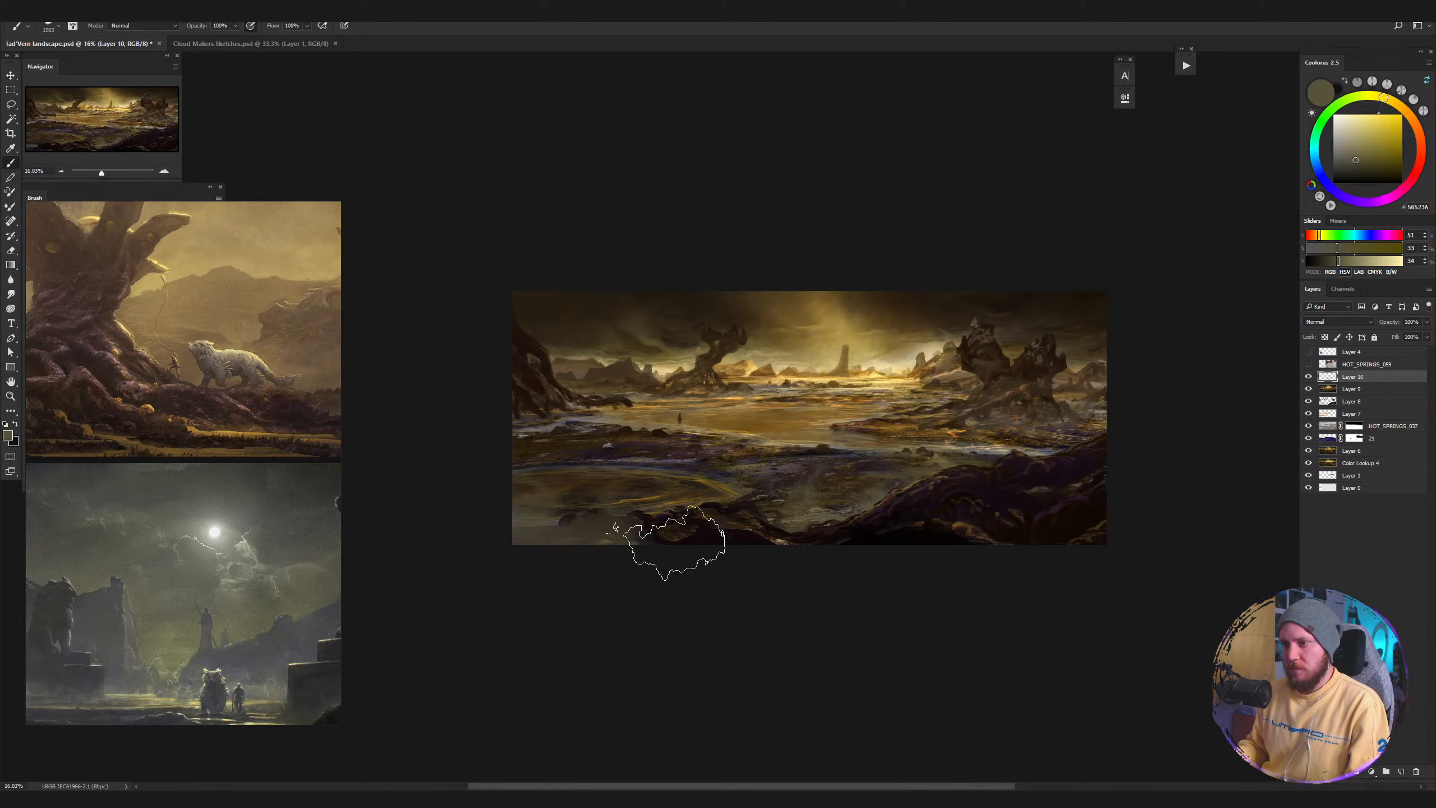
key("ctrl+alt+z")
left_click_drag(577, 496, 626, 496)
left_click_drag(502, 523, 696, 601)
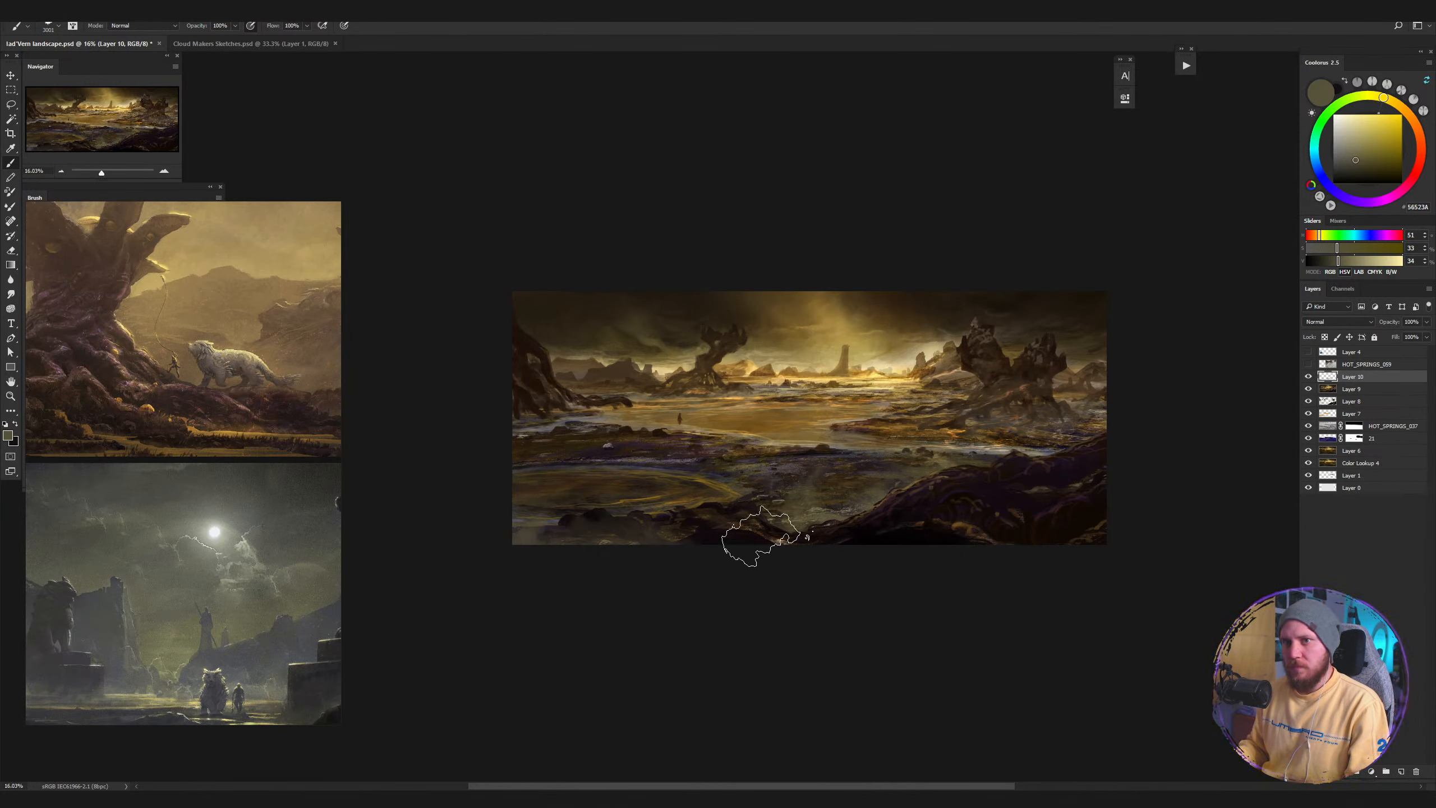
key("ctrl+y")
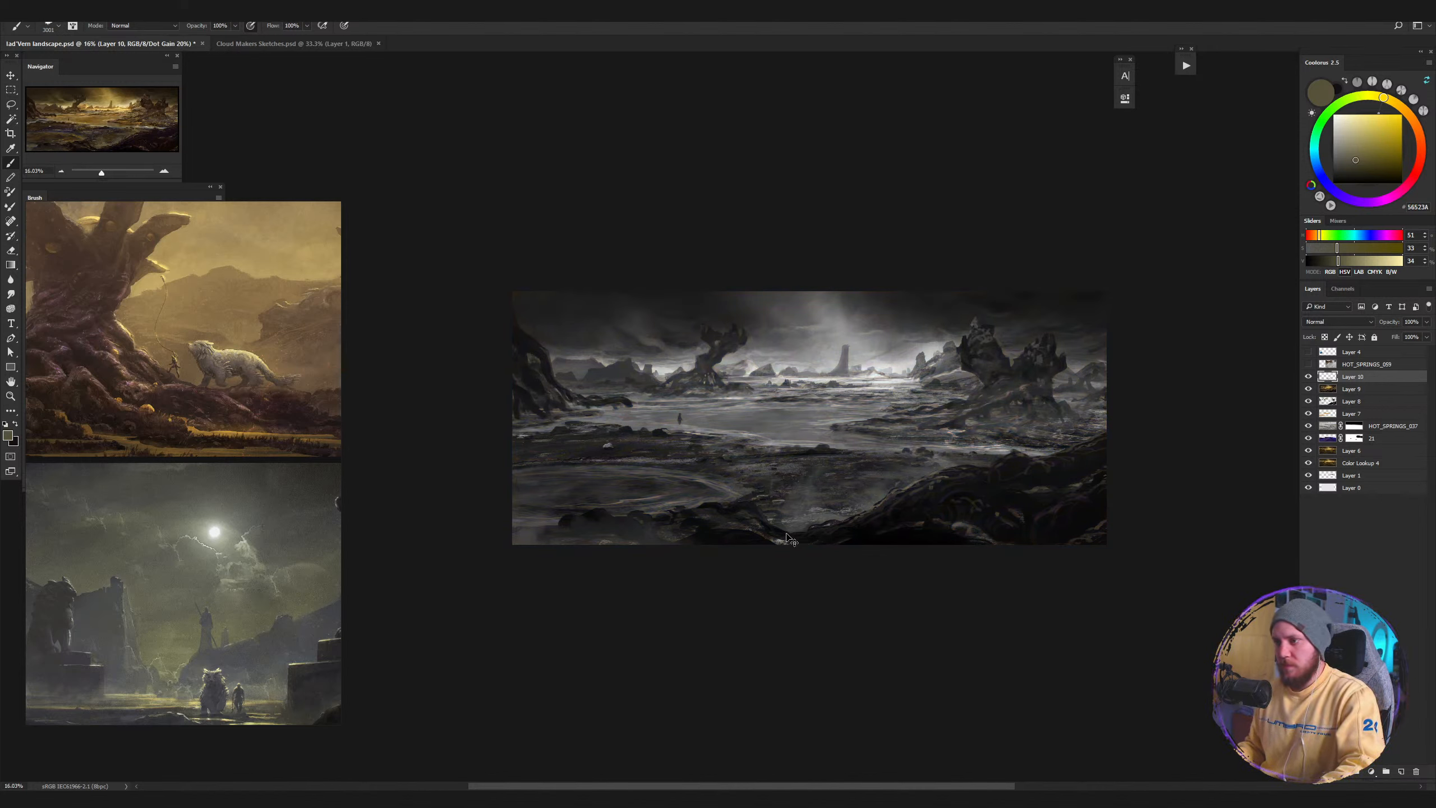
key("ctrl+y")
Brush light olive mist around the base of the tree at the painting's left edge and erase the excess.
left_click_drag(589, 392, 517, 404)
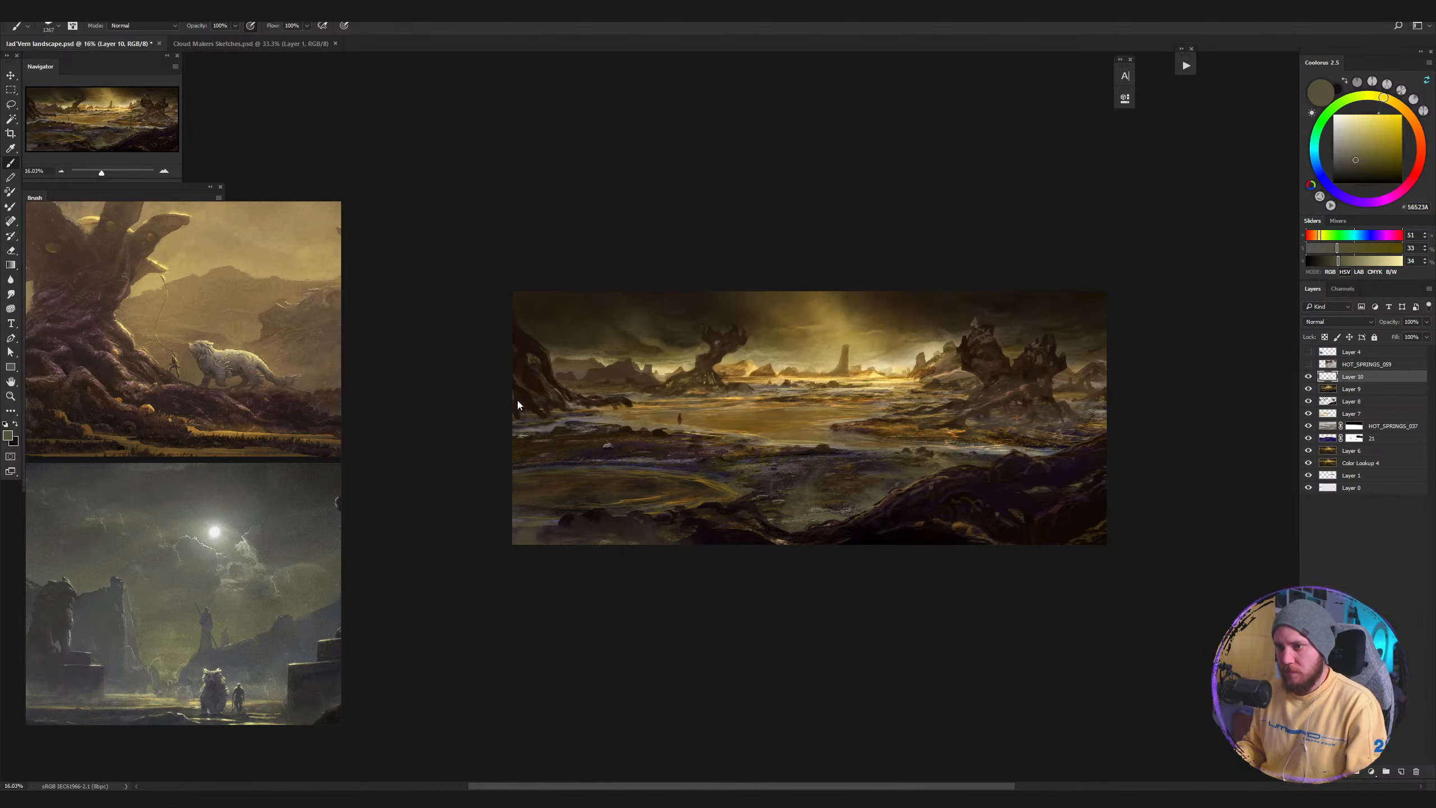
right_click(561, 393)
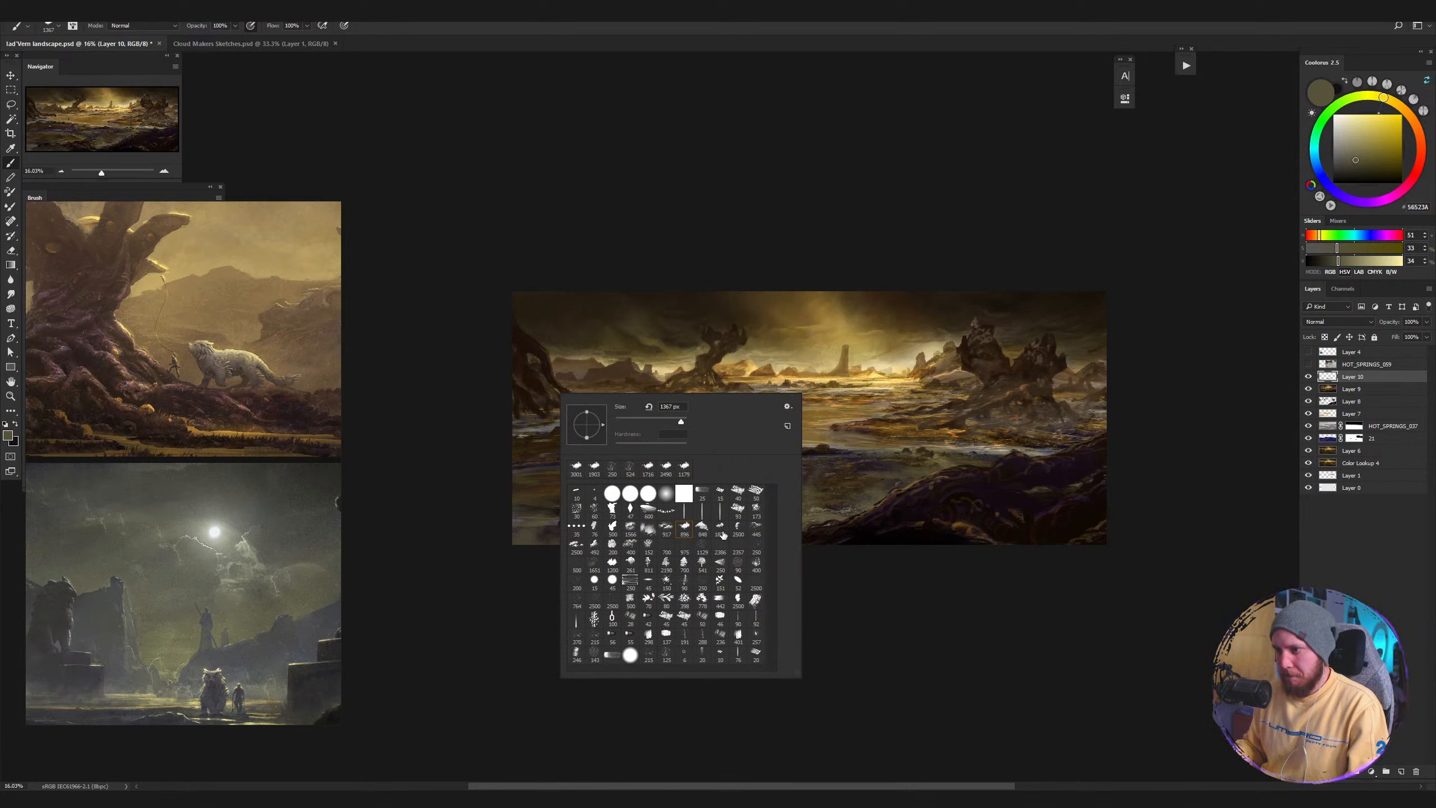
left_click(515, 408)
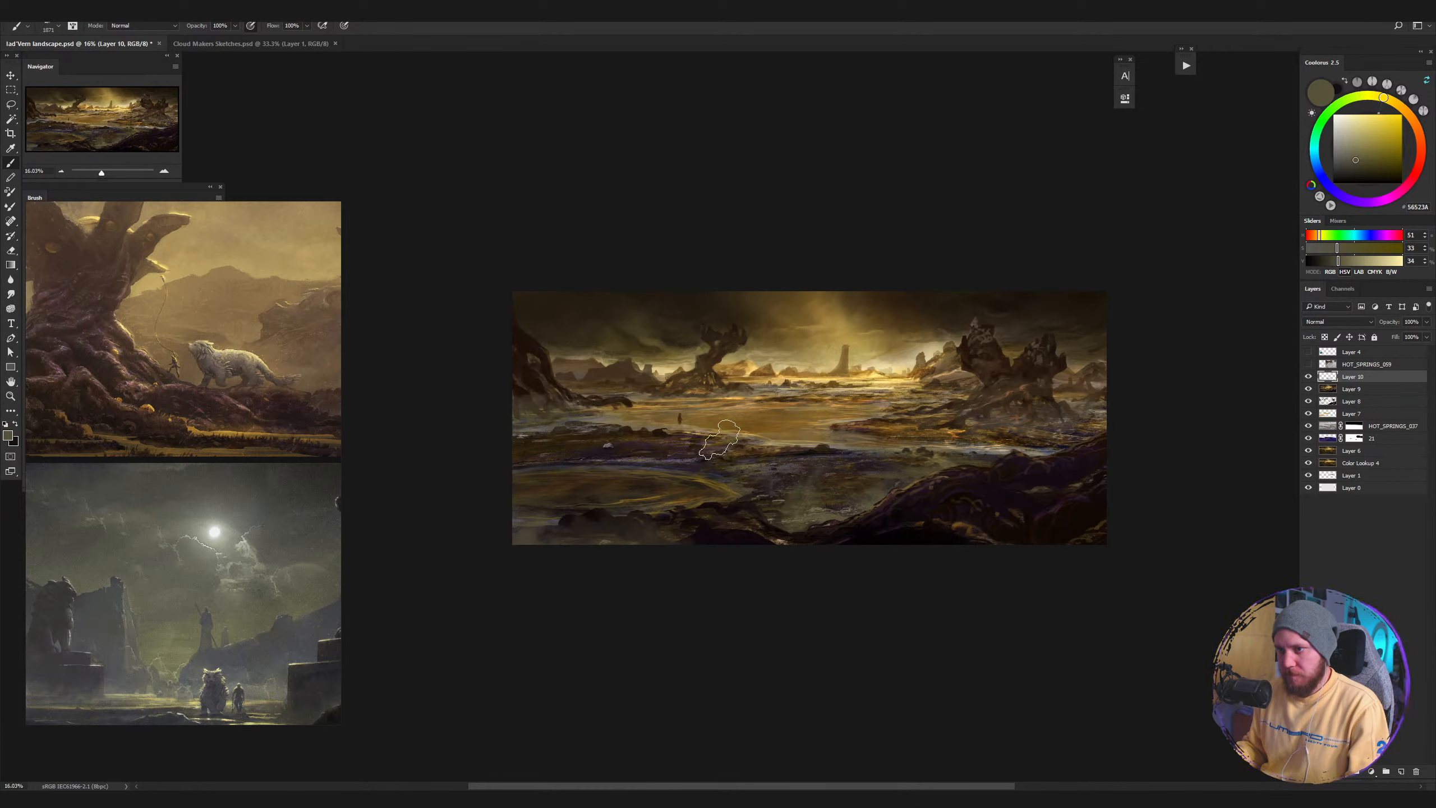
mouse_move(656, 392)
left_mouse_down()
mouse_move(497, 398)
mouse_move(644, 407)
left_mouse_up()
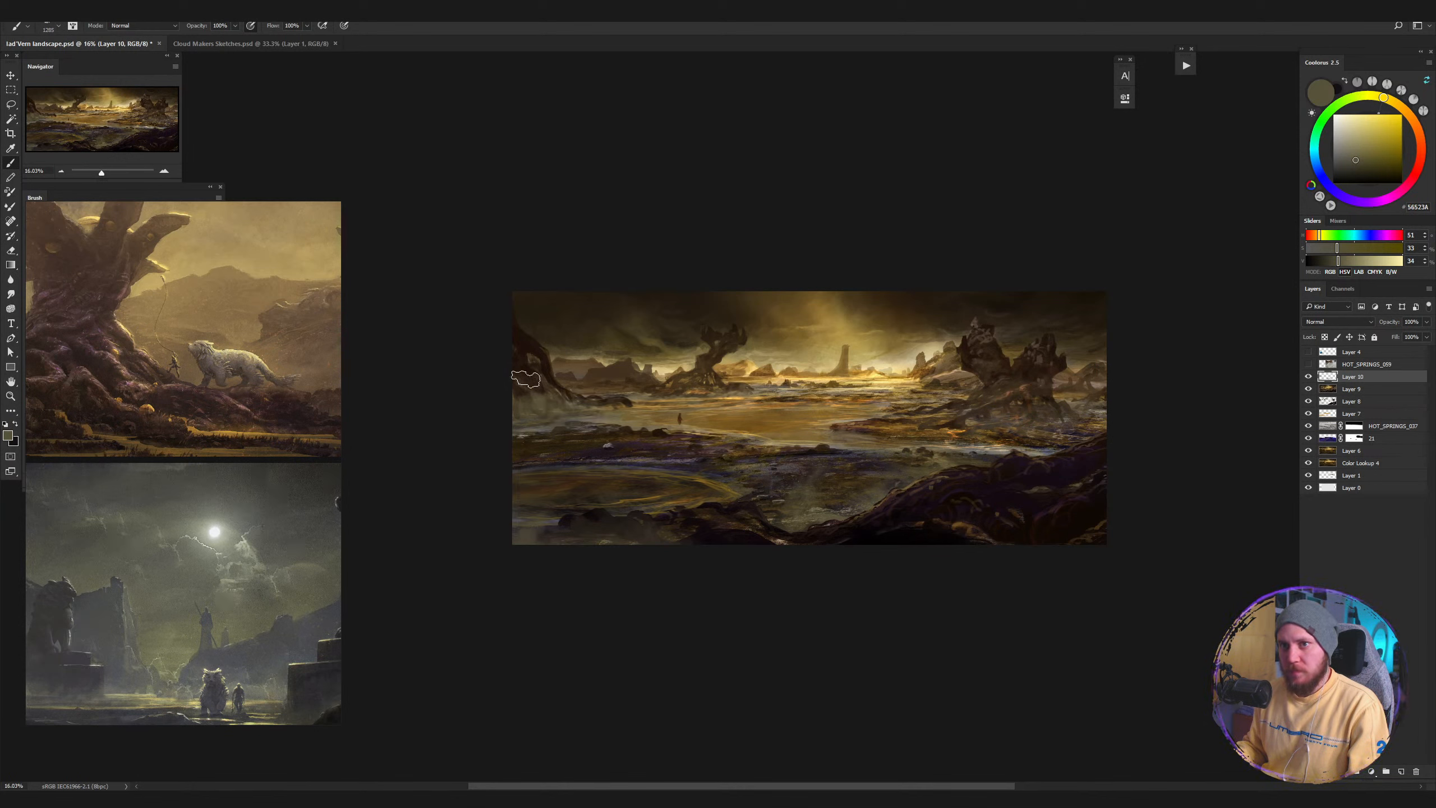
left_click_drag(552, 378, 592, 378)
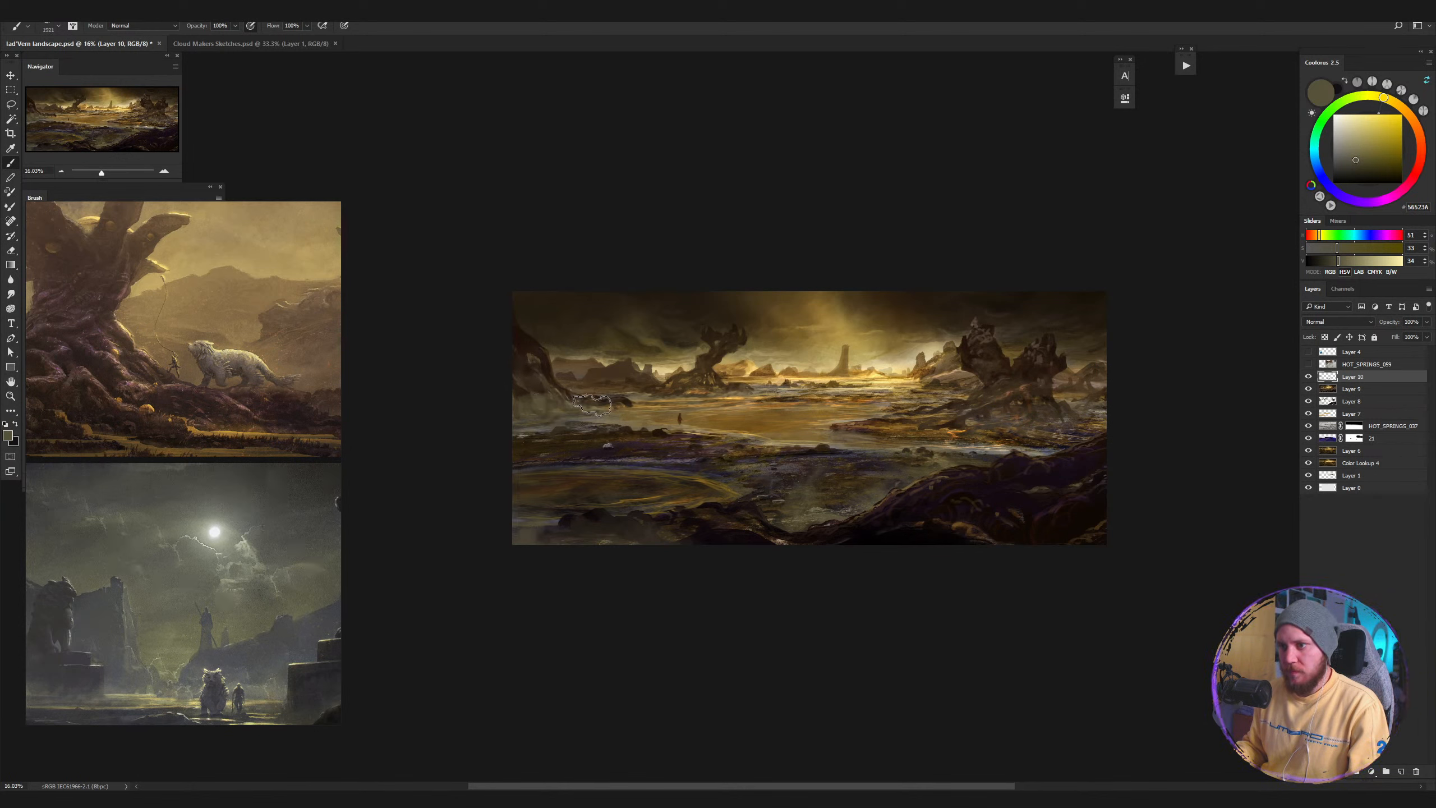
key("e")
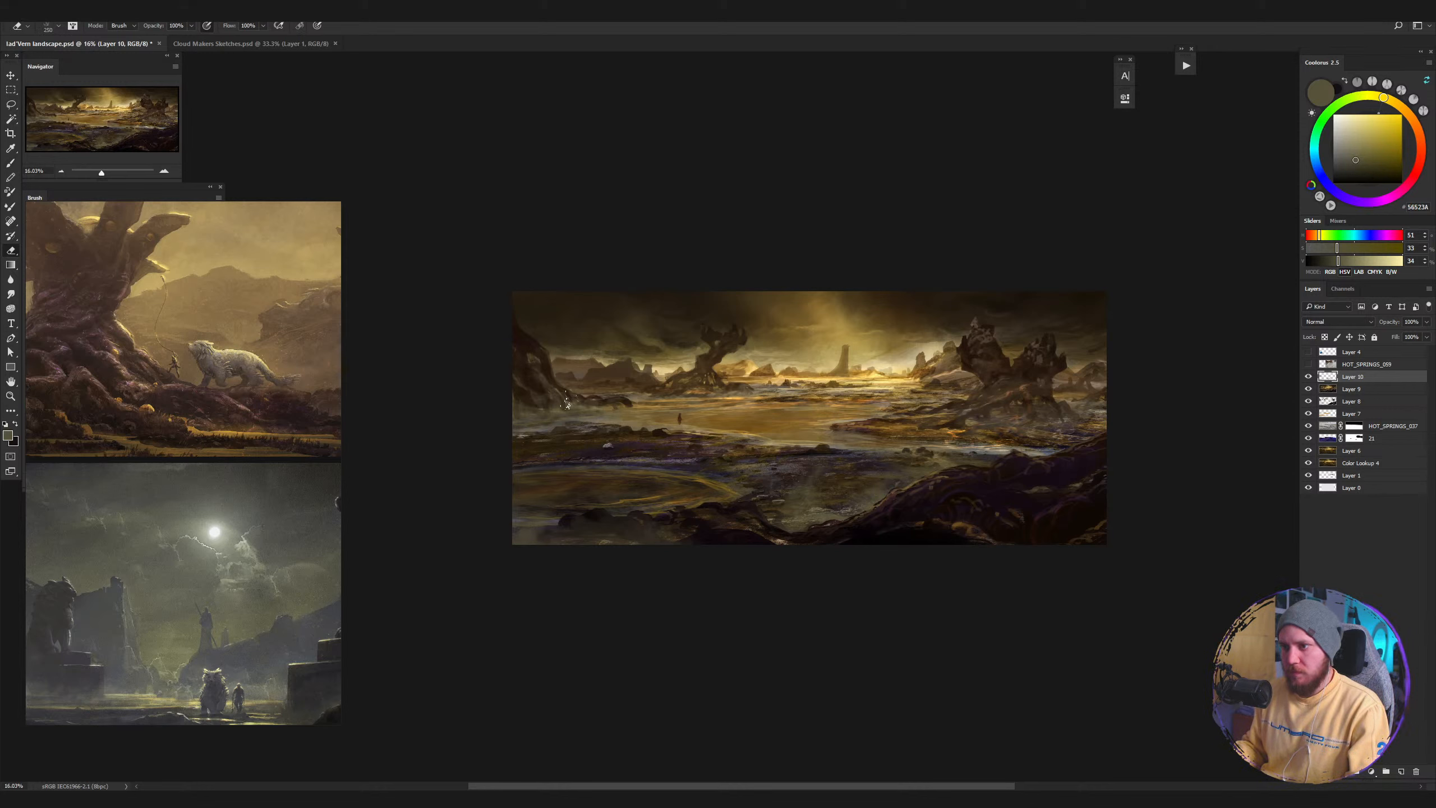
key("b")
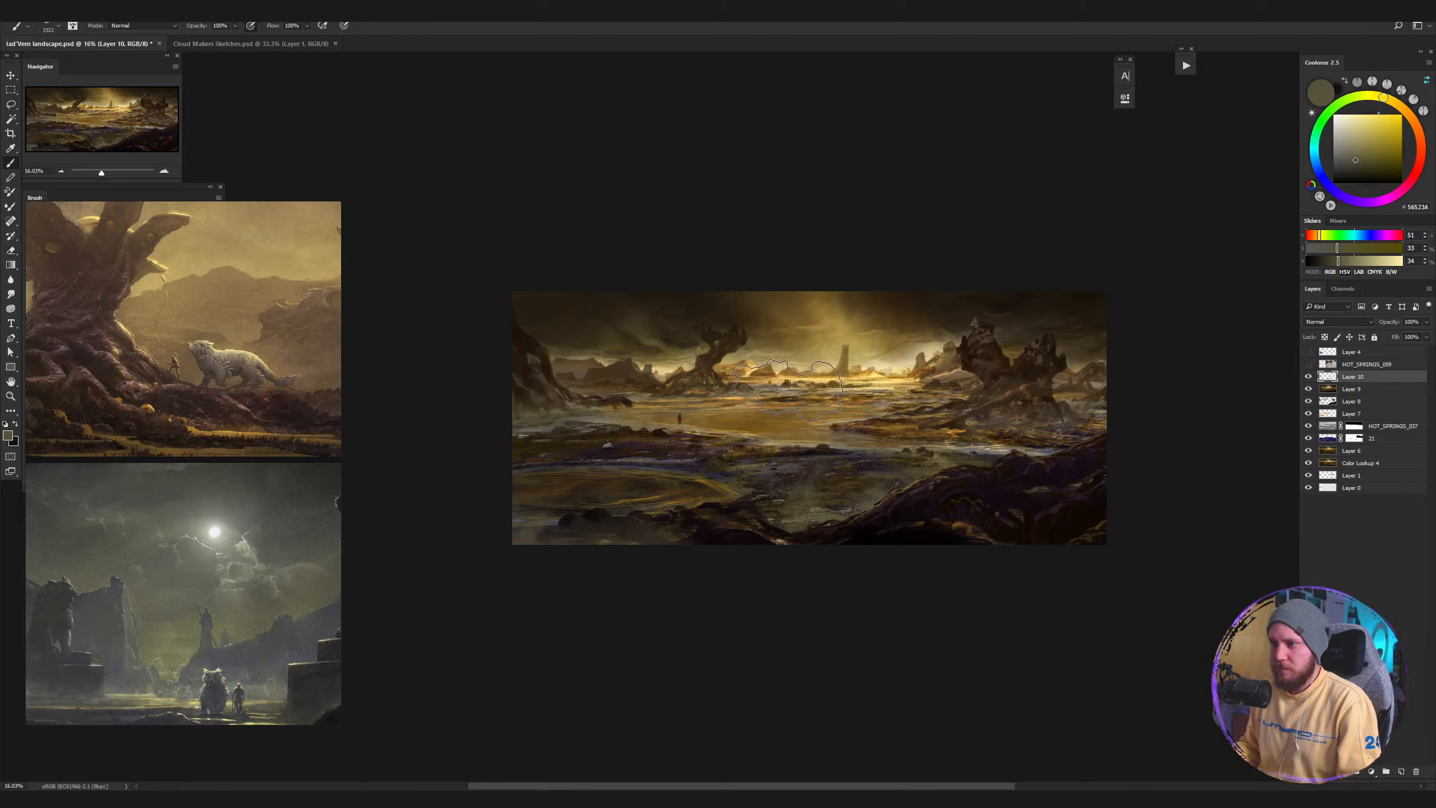
Sample golden brown from the central pool, shrink the brush, and brush a soft haze around the distant rocks beside the small twisted tree.
left_click(740, 414, "alt")
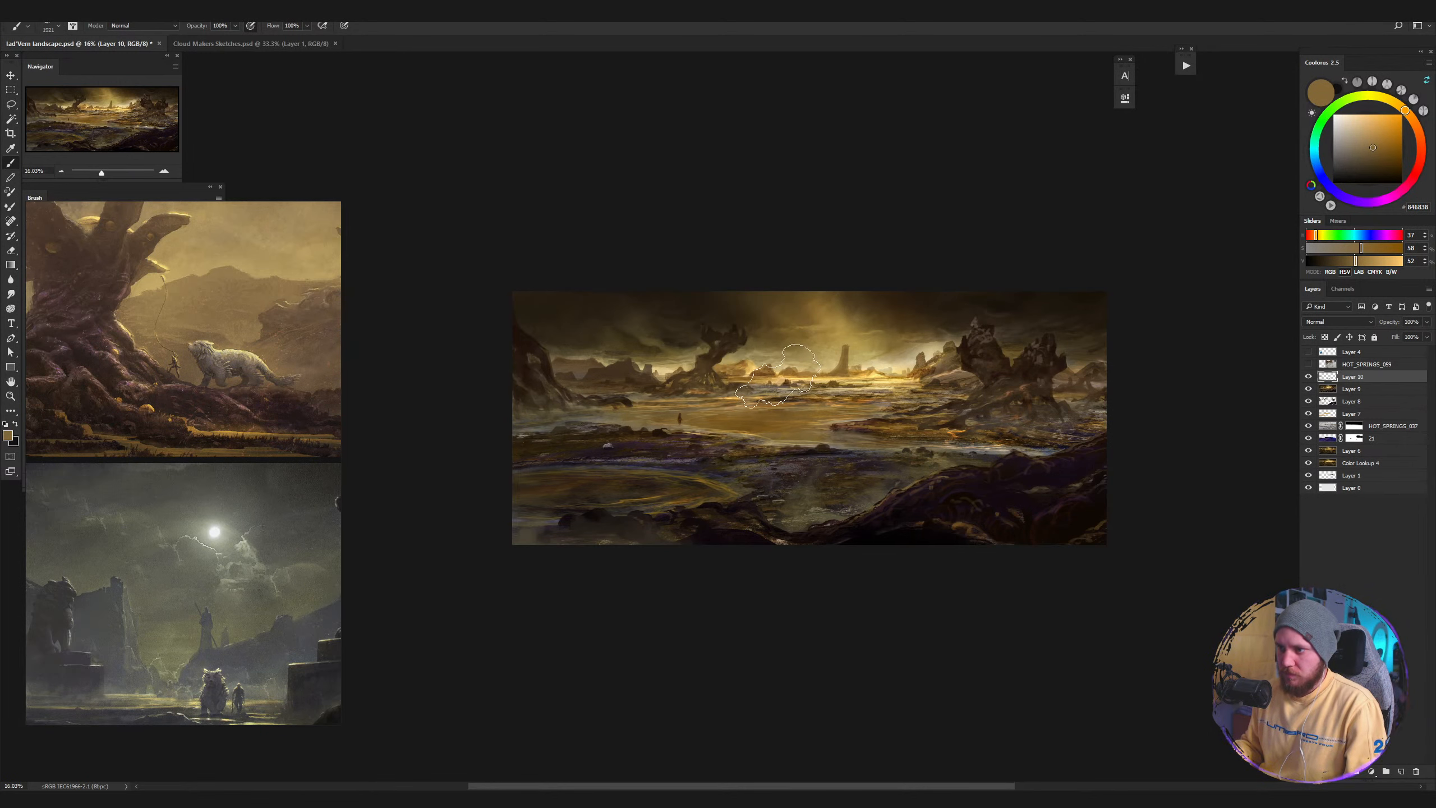
key("bracketleft")
key("bracketleft")
key("bracketleft")
key("bracketleft")
key("bracketleft")
key("bracketleft")
key("bracketleft")
key("bracketleft")
key("bracketleft")
key("bracketleft")
key("bracketleft")
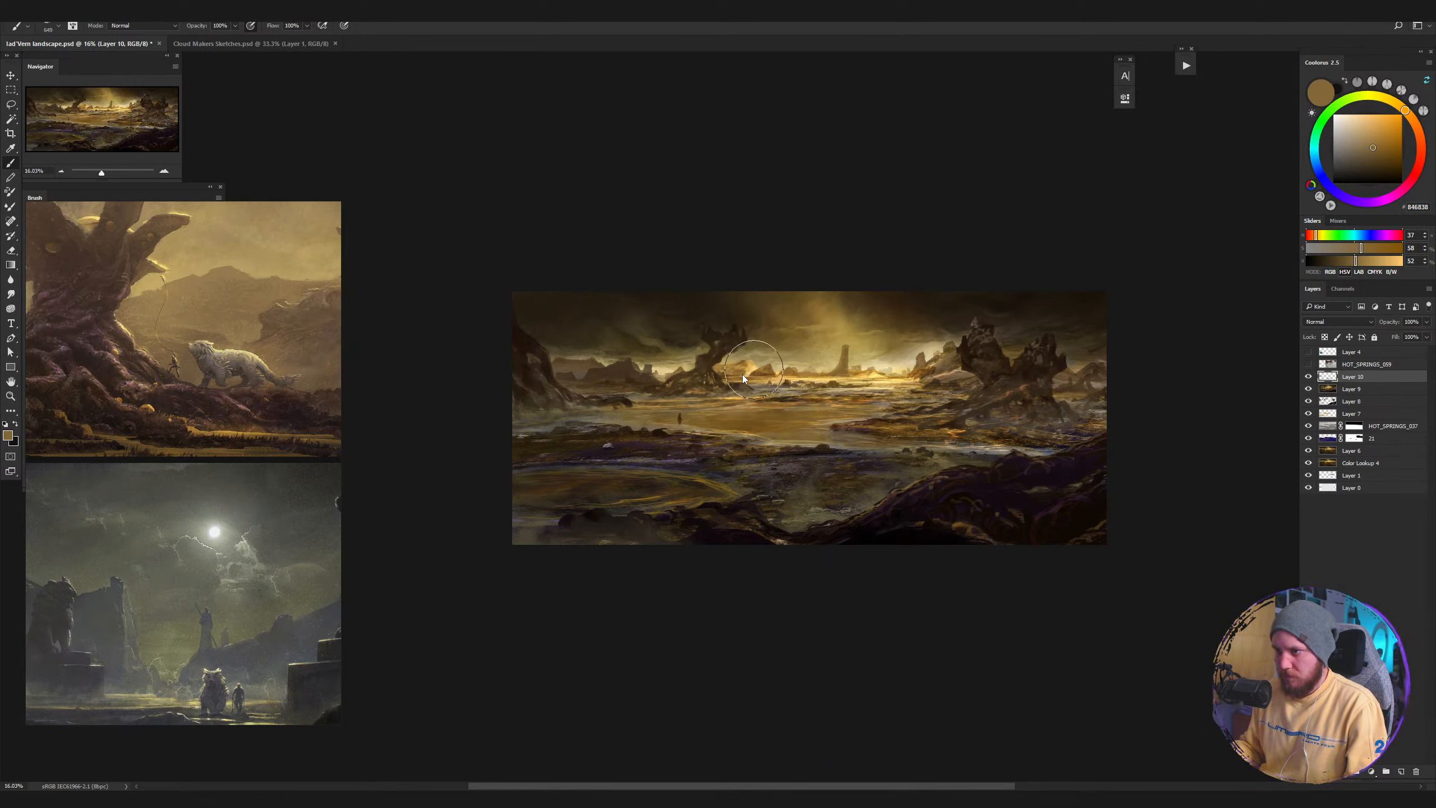
left_click(737, 374, "alt")
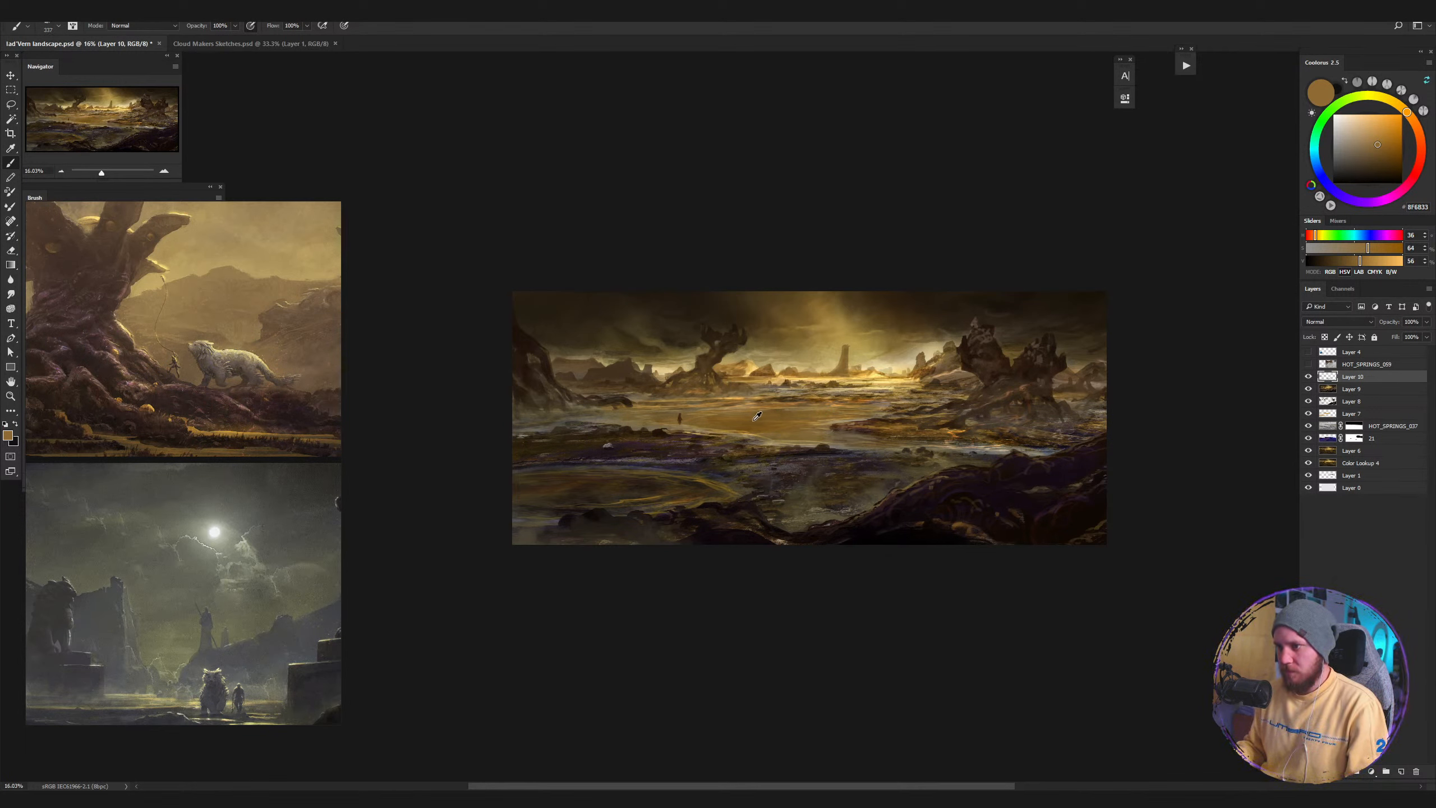
Sample a deeper golden brown from the pool, refine the haze around the large twisted rock formation's base, and check the values in greyscale.
left_click(754, 423, "alt")
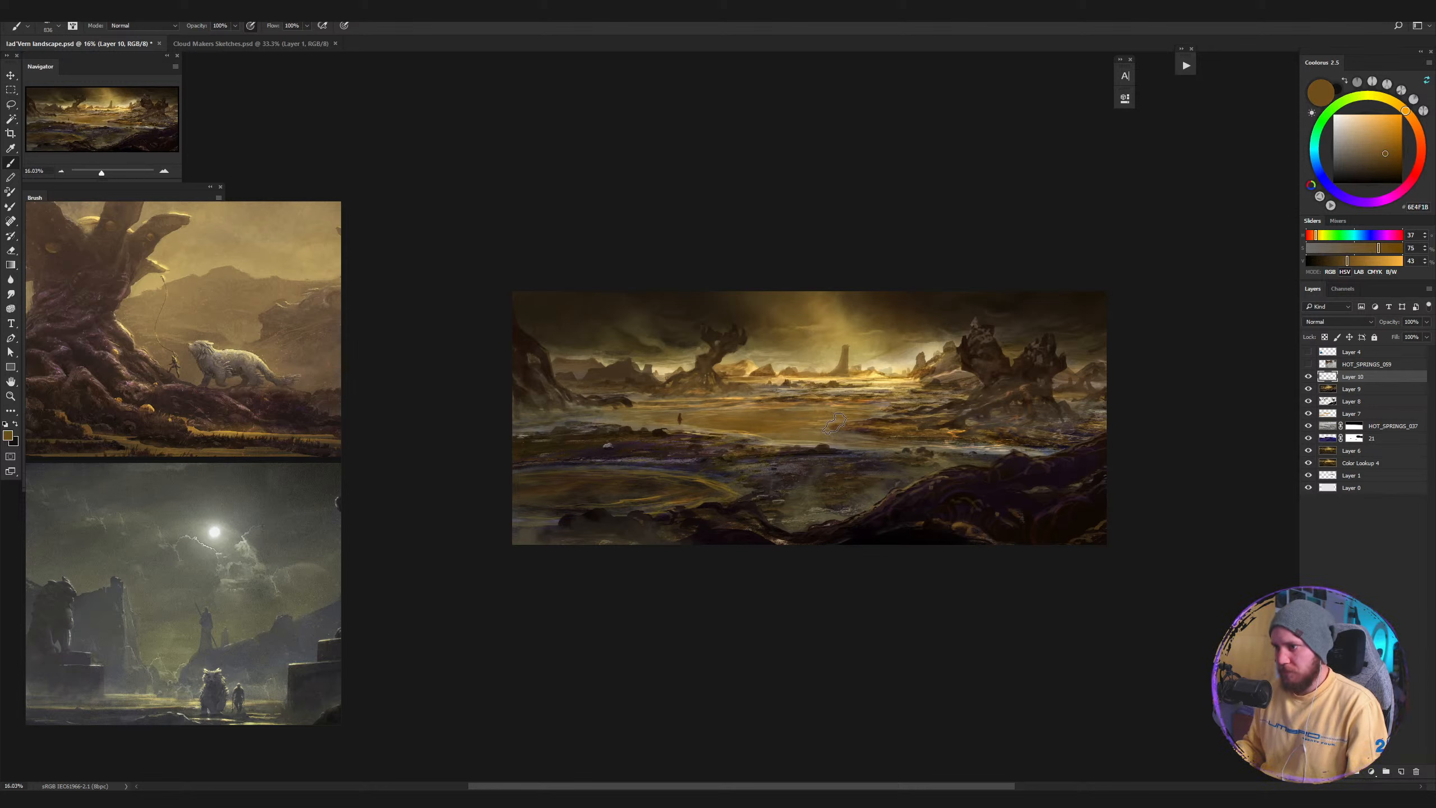
left_click_drag(835, 423, 955, 434)
key("ctrl+z")
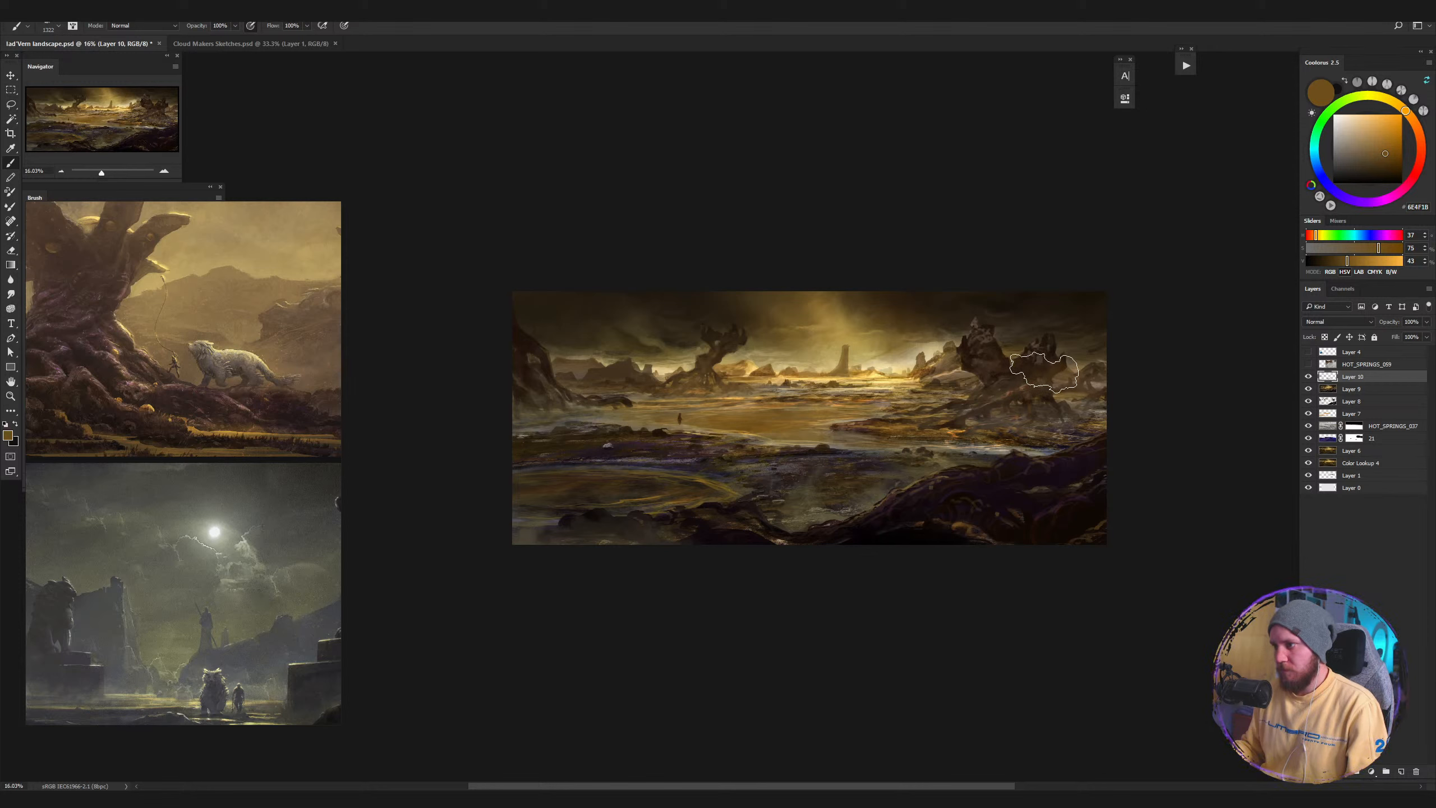
key("e")
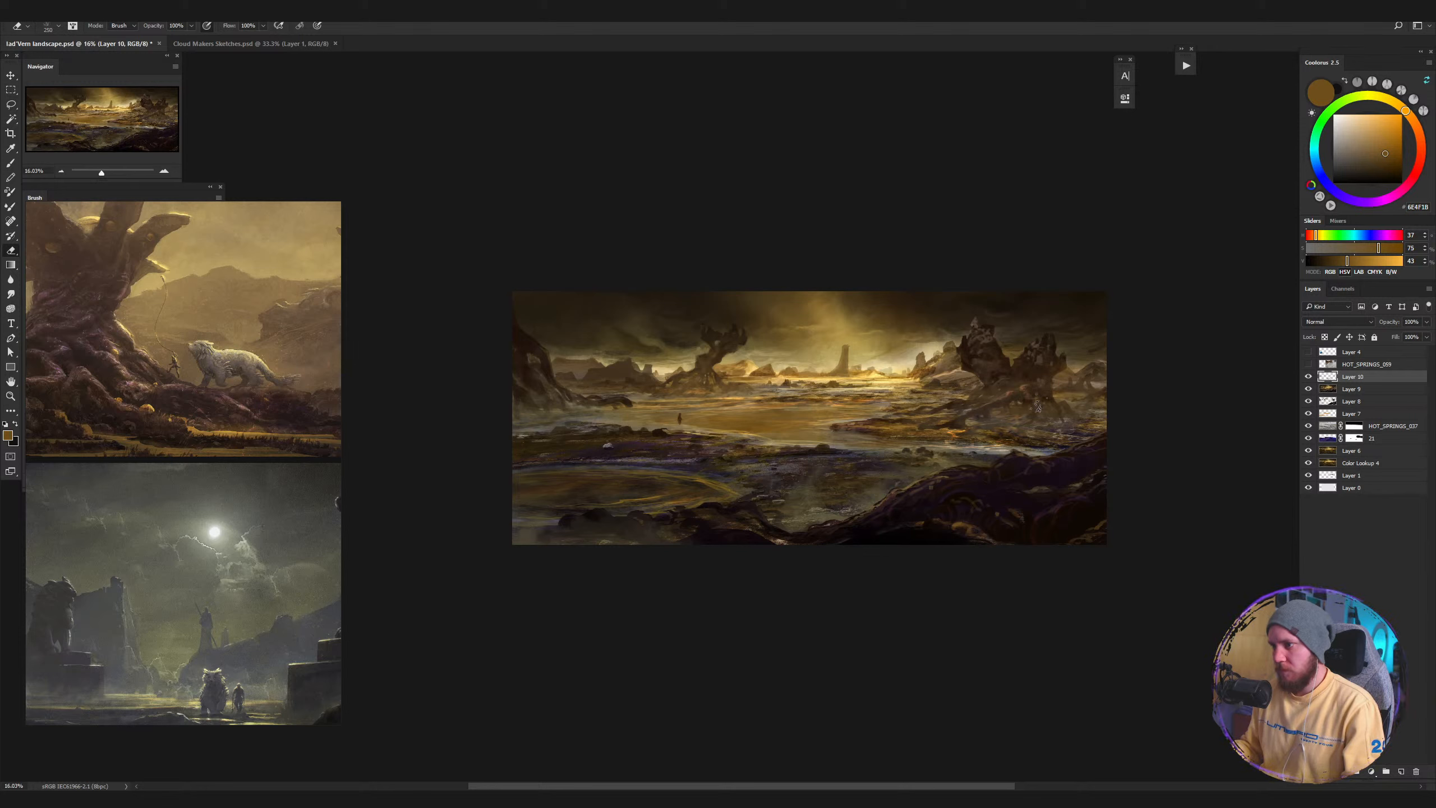
key("b")
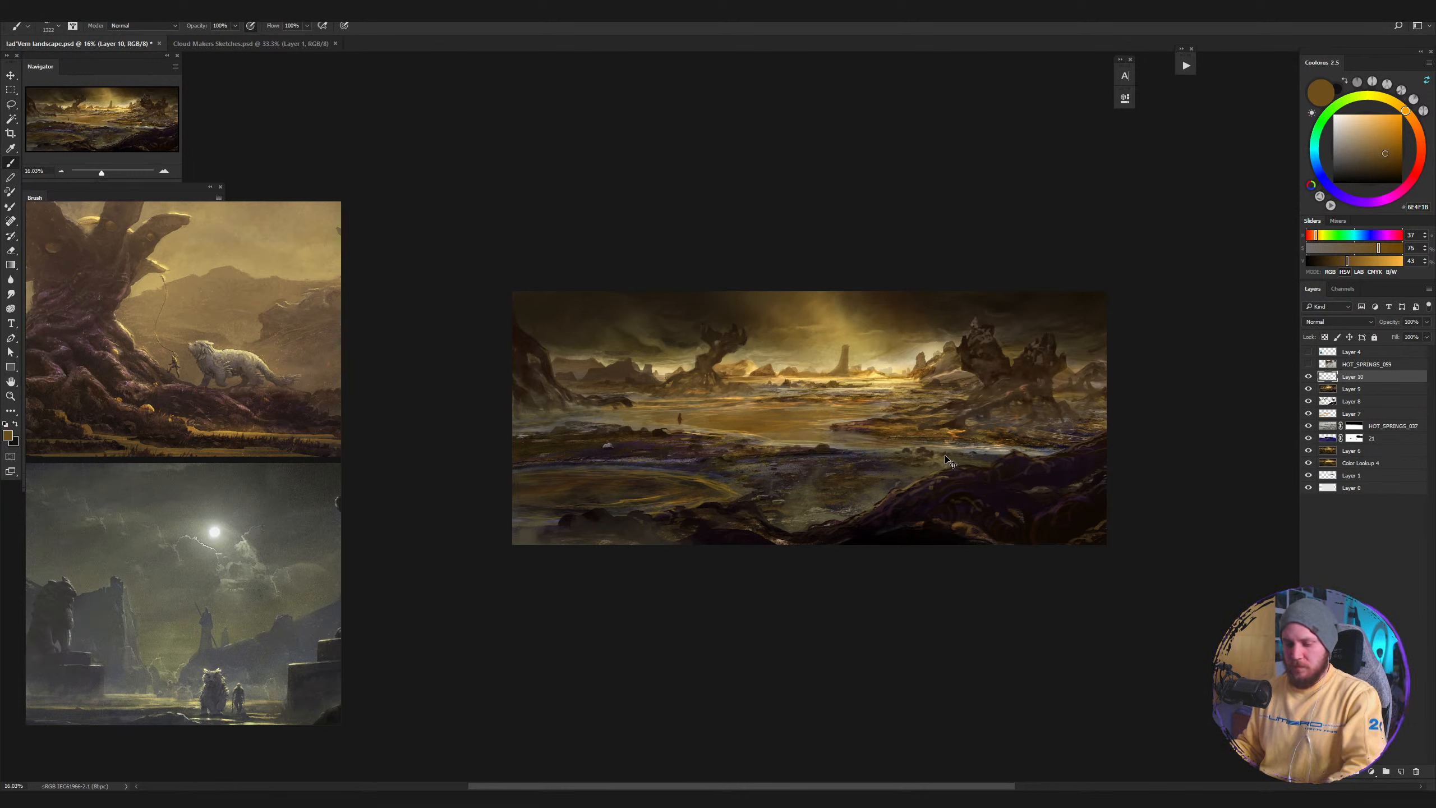
key("ctrl+y")
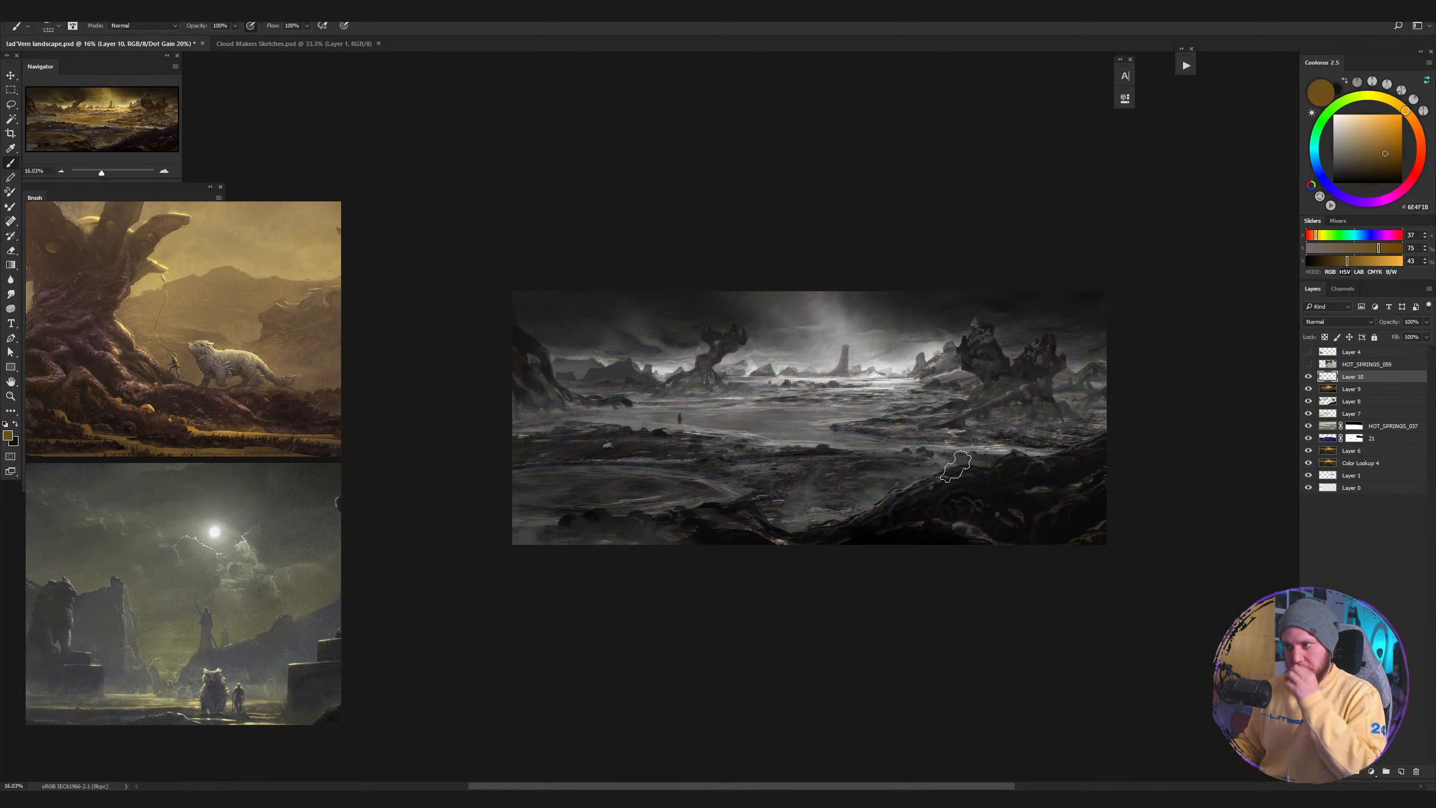
key("ctrl+y")
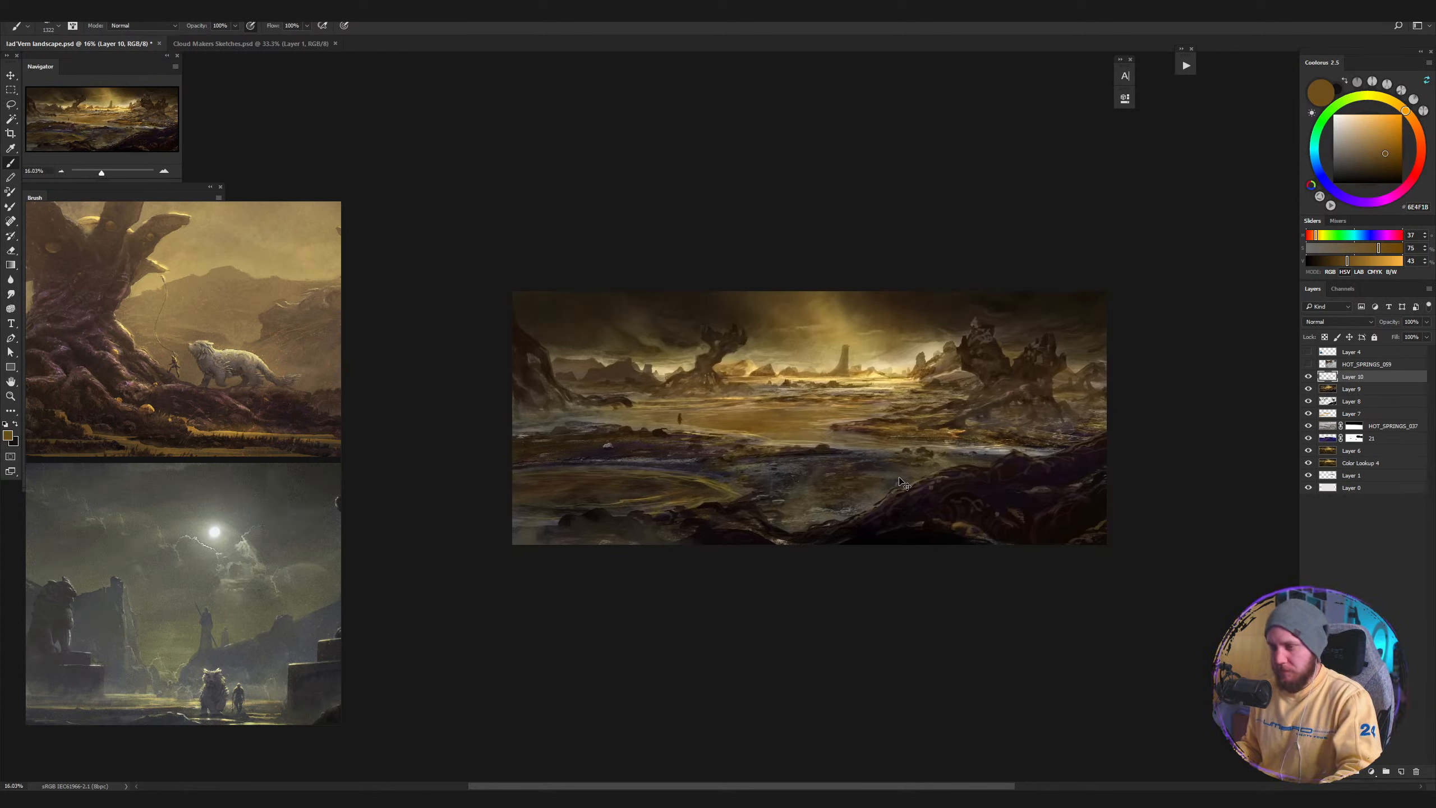
Brush golden-brown mist over the large foreground roots and undo the last stroke.
key("e")
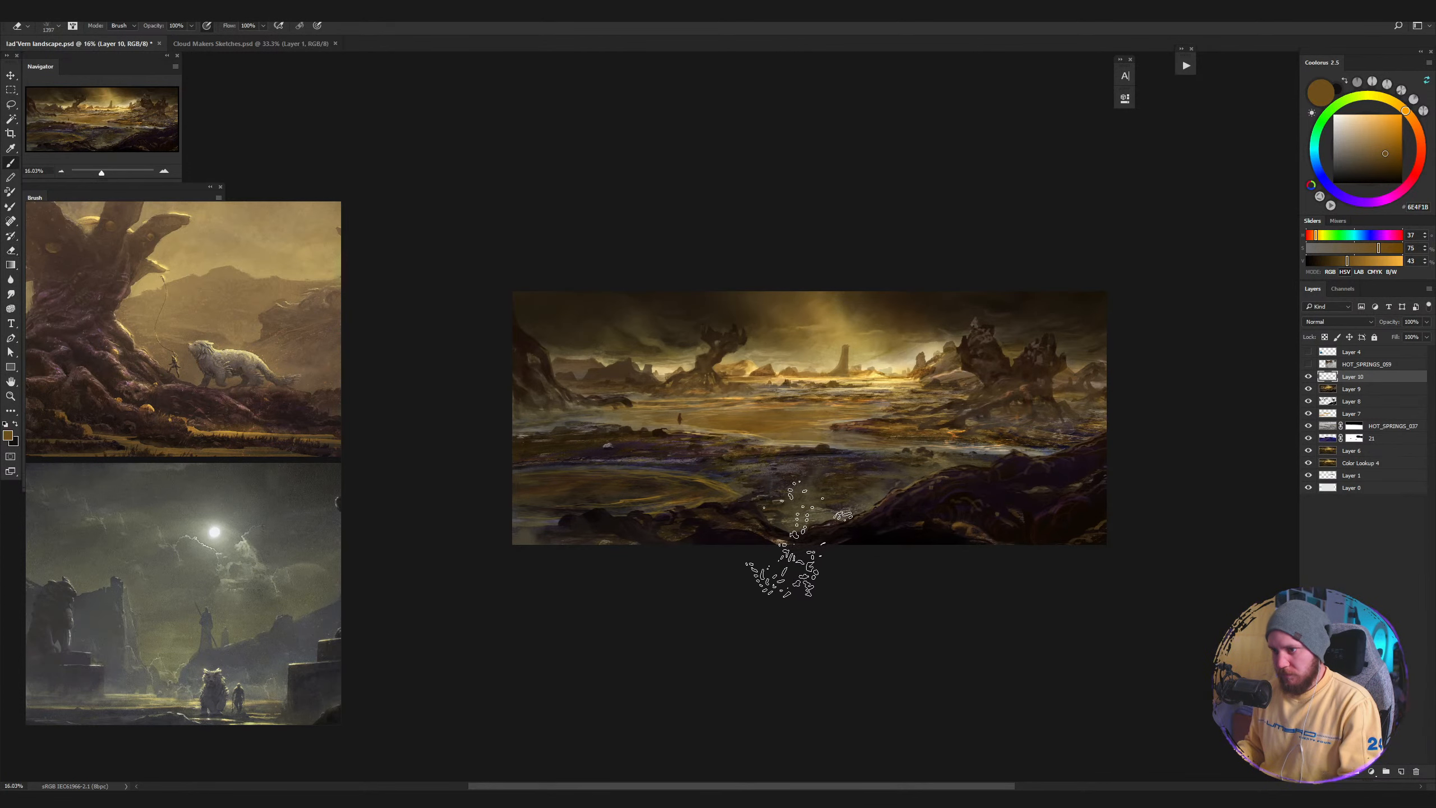
key("b")
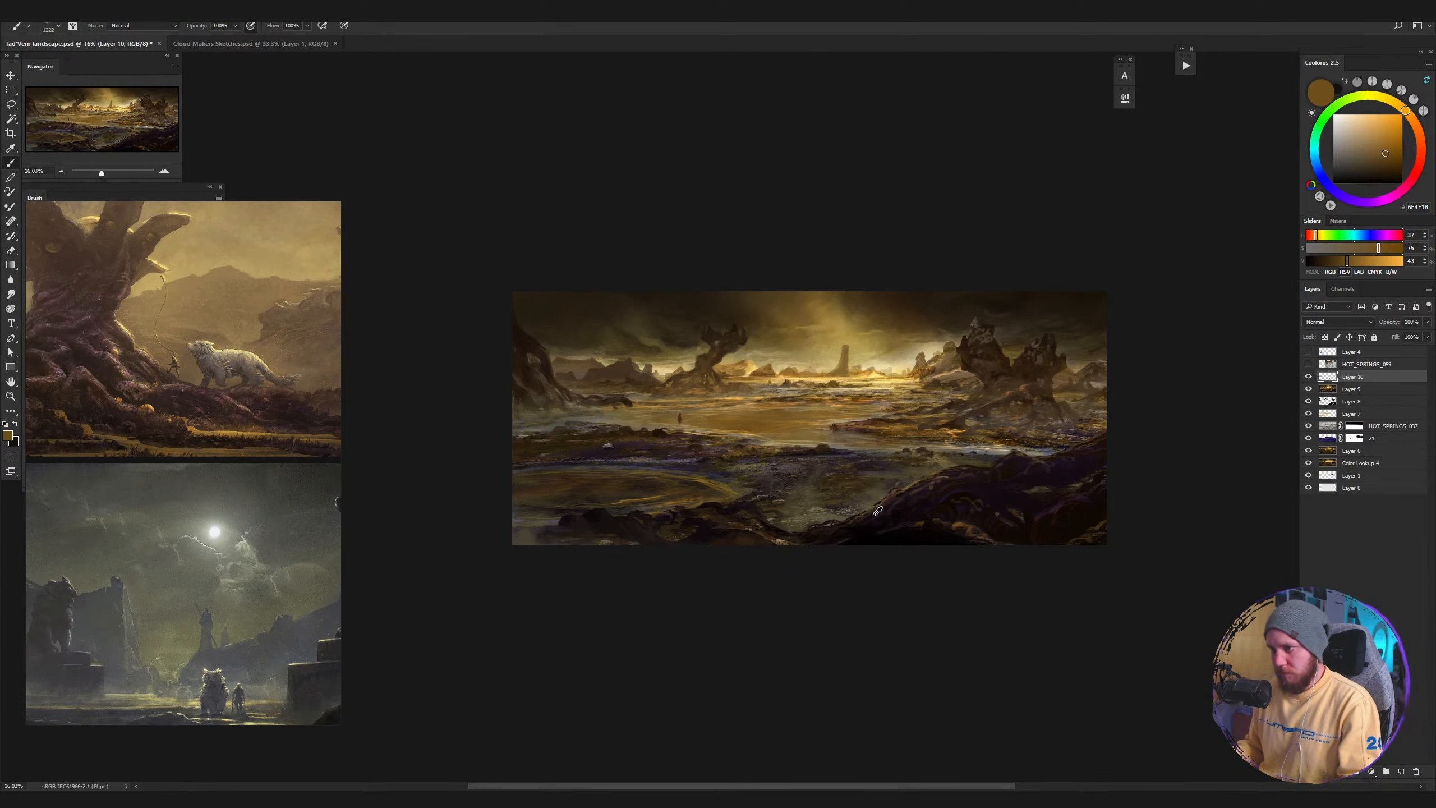
left_click_drag(875, 516, 961, 523)
mouse_move(893, 564)
left_mouse_down()
mouse_move(1046, 588)
mouse_move(1082, 560)
mouse_move(952, 603)
mouse_move(1054, 596)
mouse_move(1177, 536)
left_mouse_up()
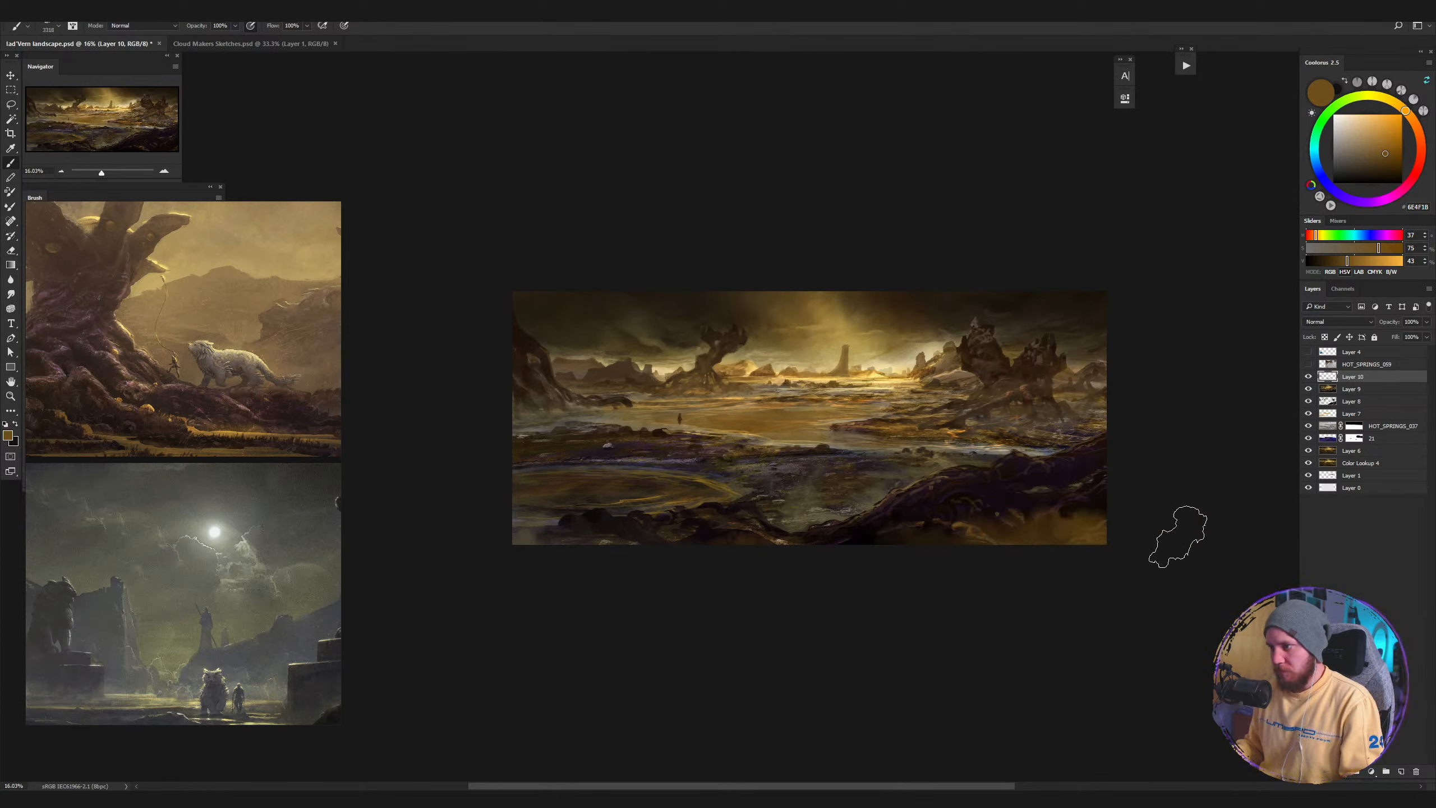
key("ctrl+z")
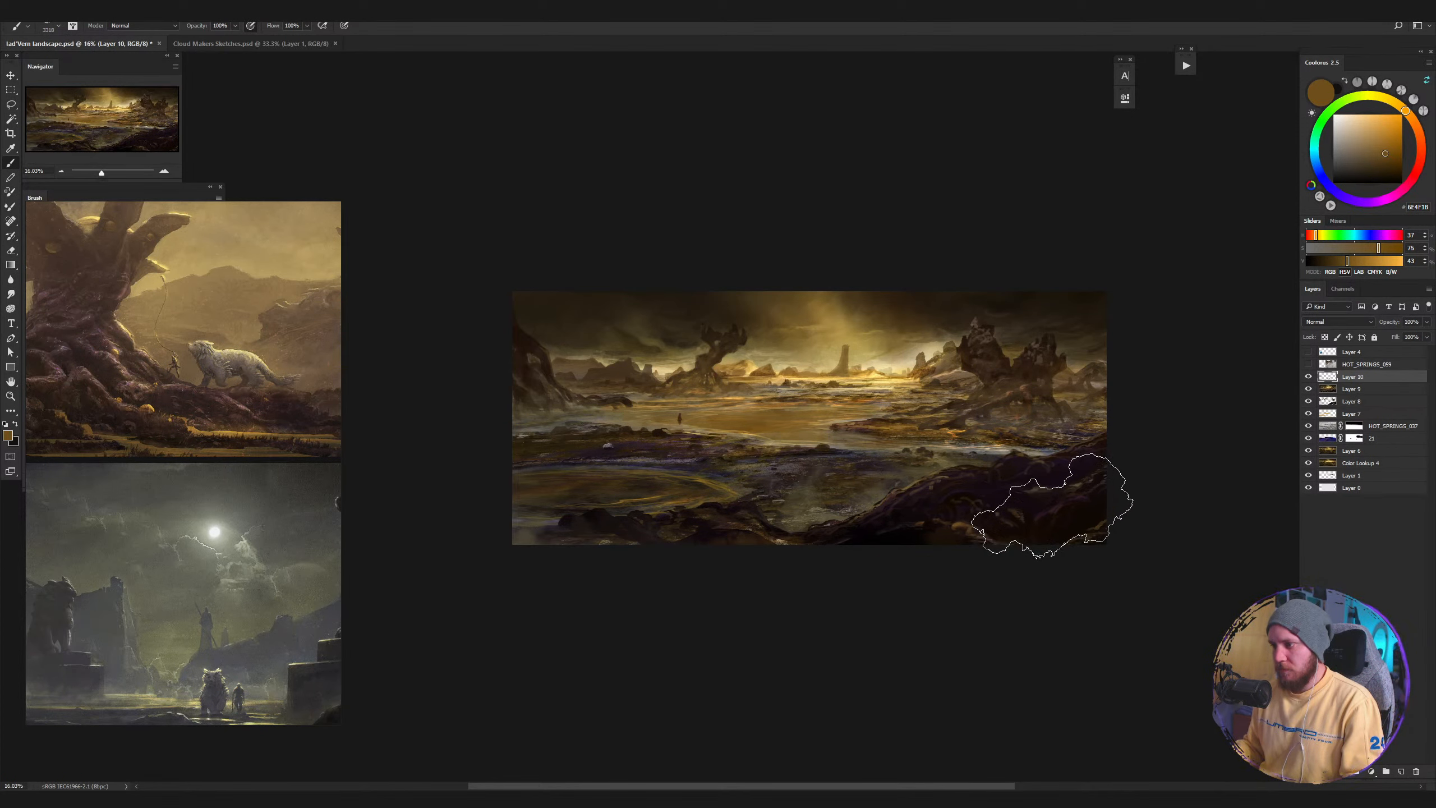
Erase excess brown mist from the foreground roots while checking the values in greyscale.
key("e")
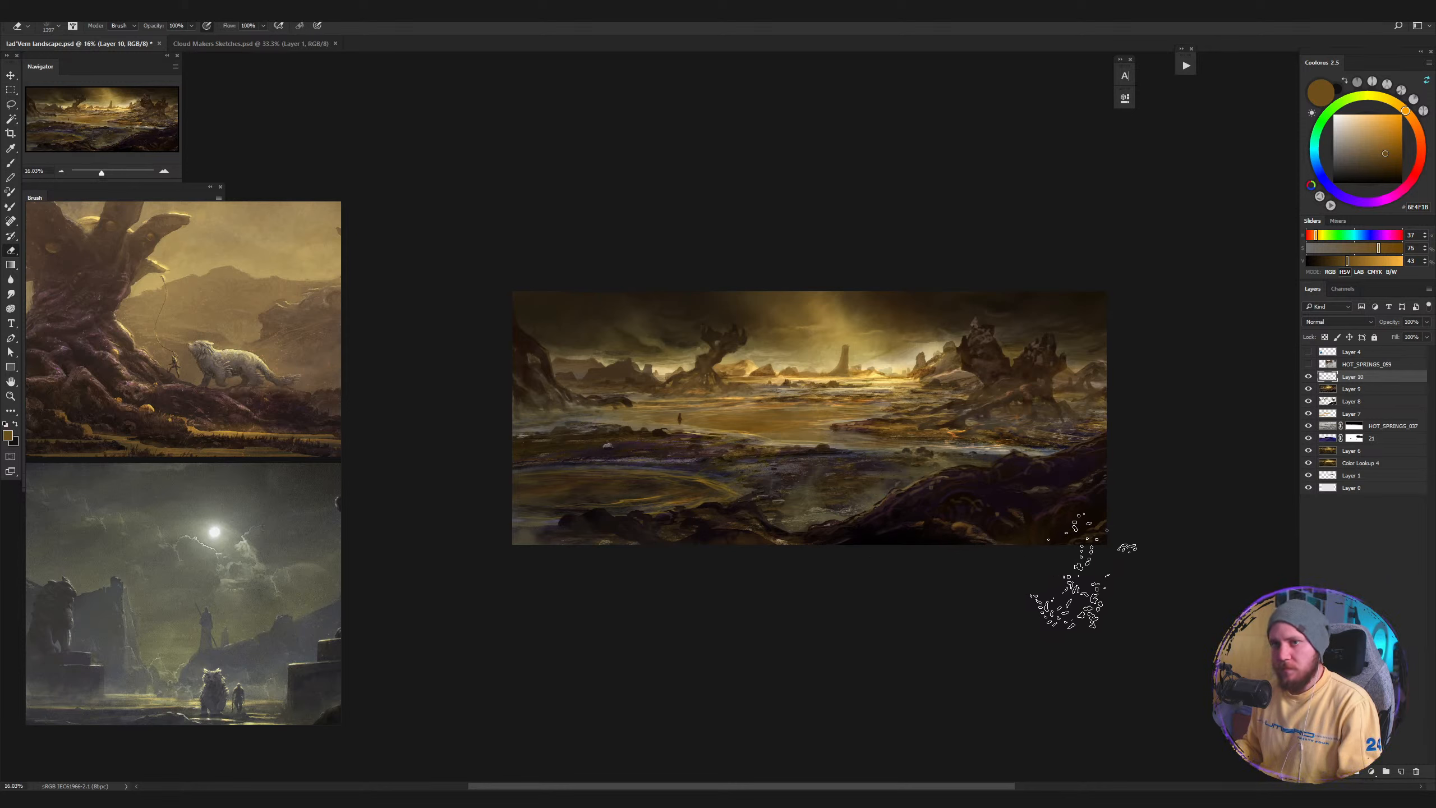
key("b")
key("ctrl+y")
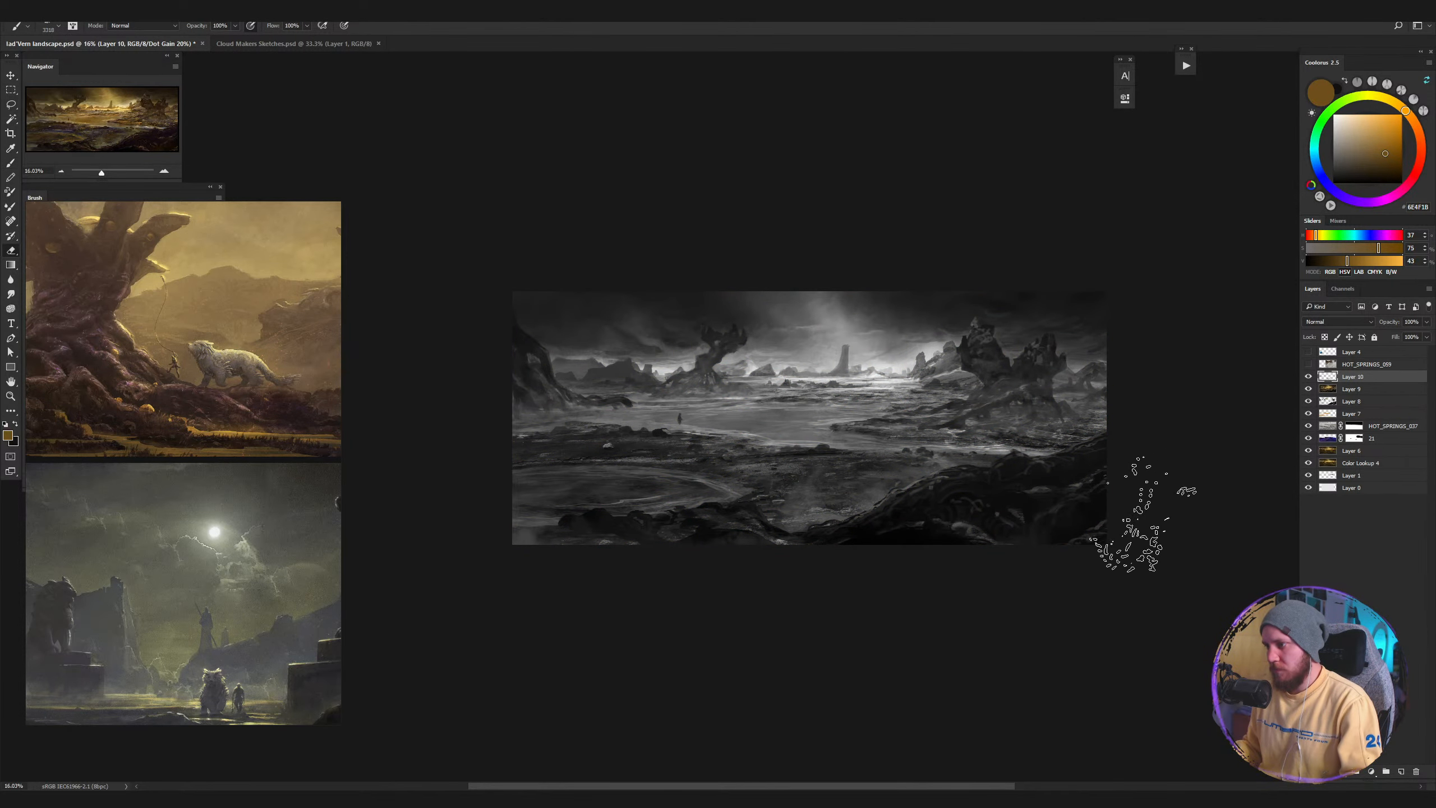
key("e")
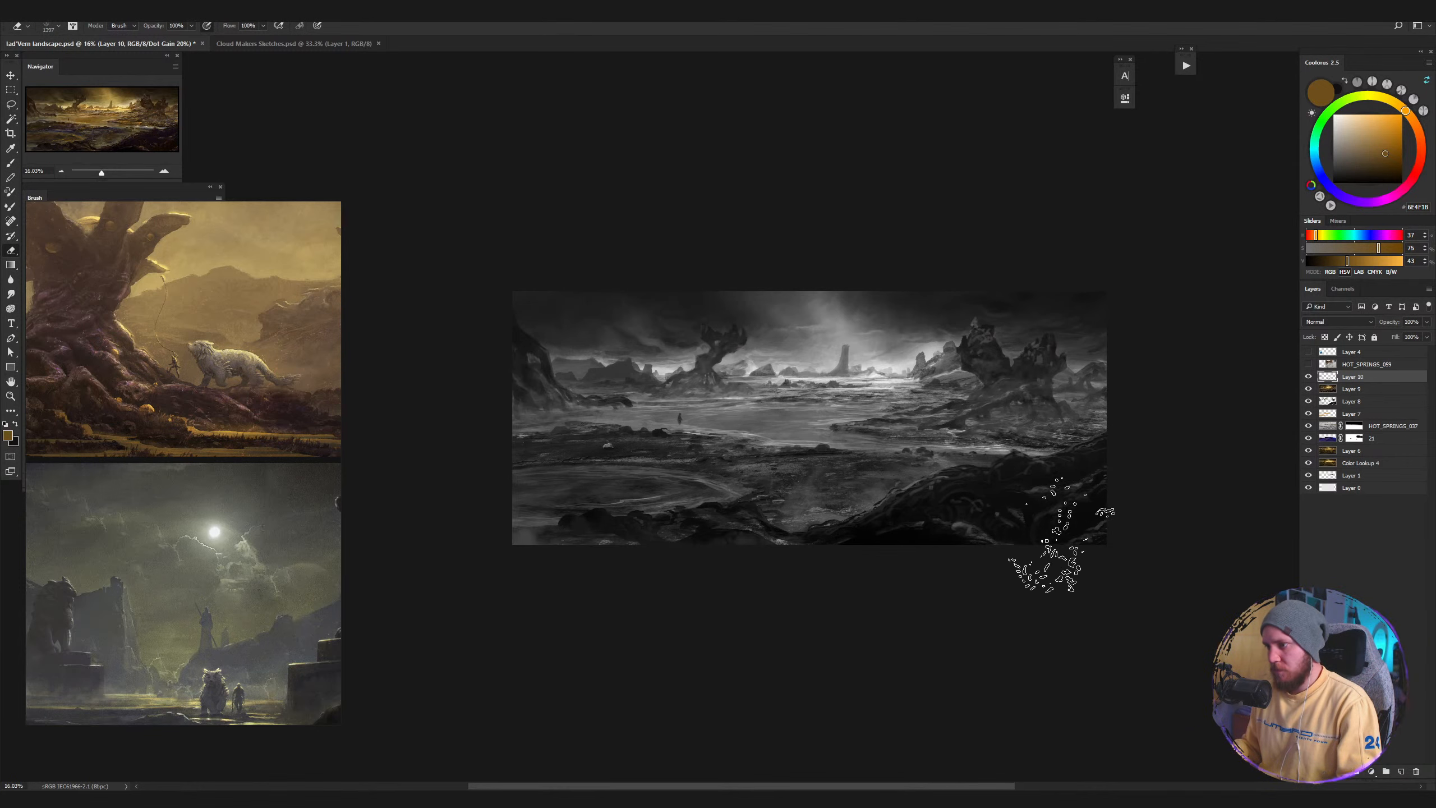
key("b")
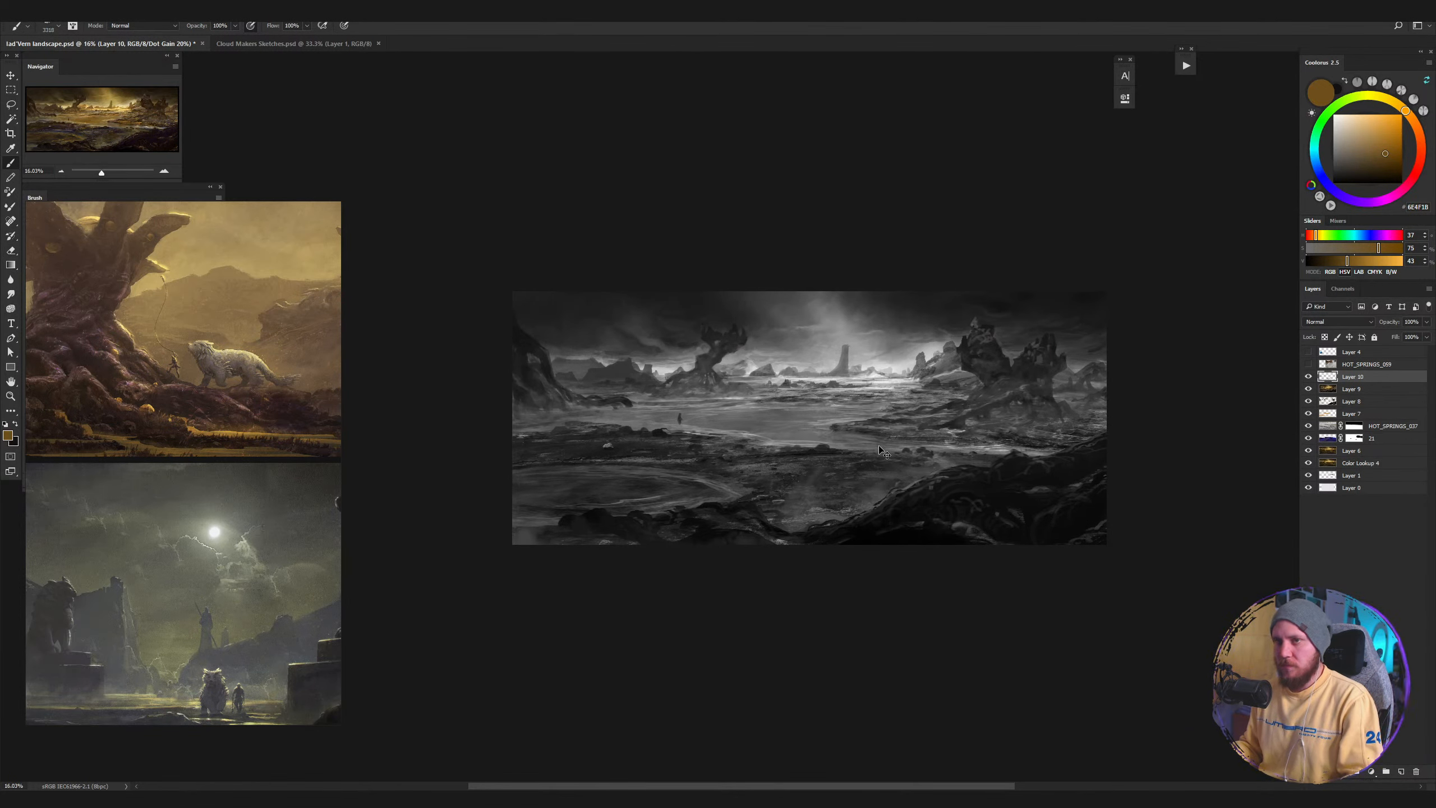
Save the painting and compare it in greyscale with Layer 10 hidden and shown.
key("ctrl+s")
left_click_drag(879, 450, 752, 449)
key("z")
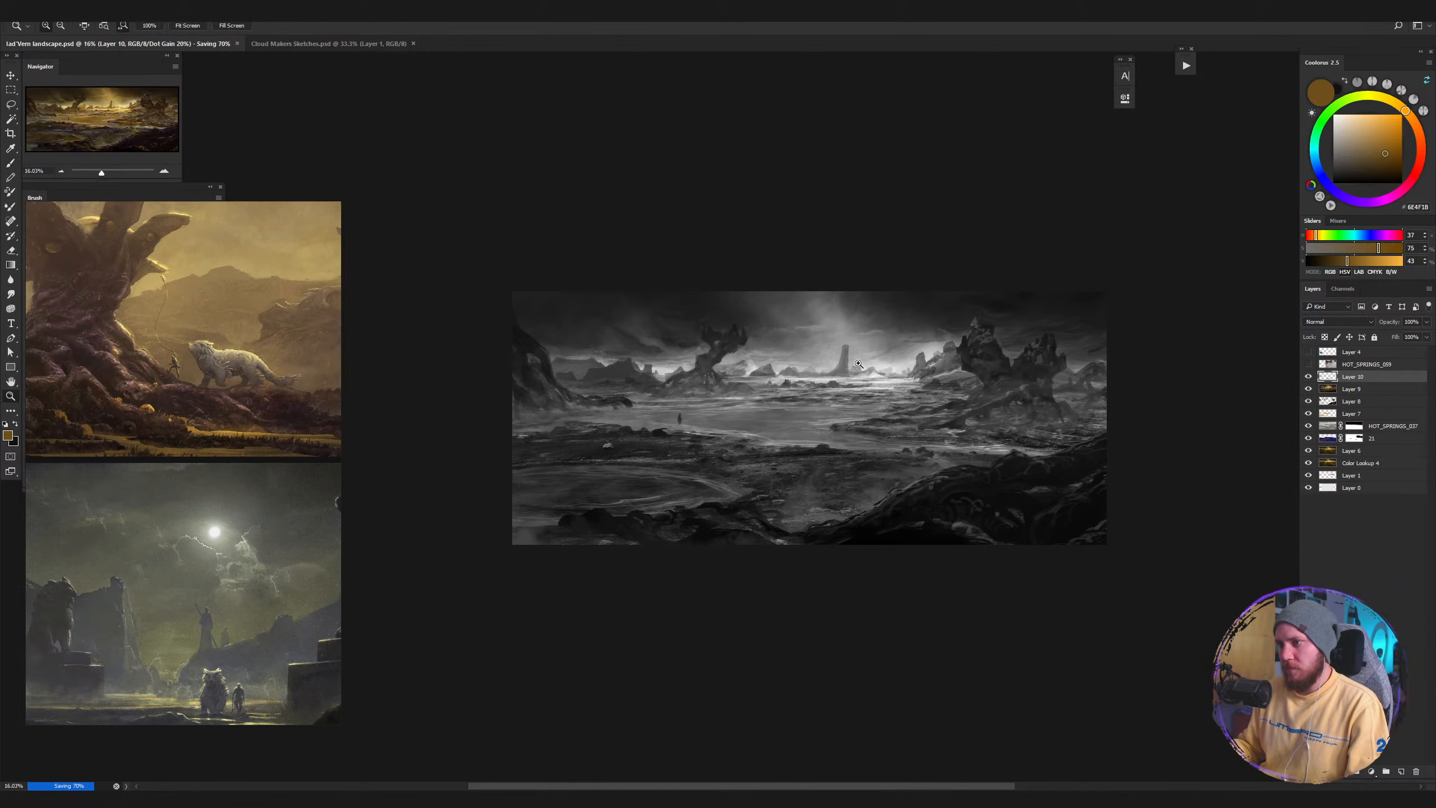
left_click_drag(859, 363, 1279, 400)
key("b")
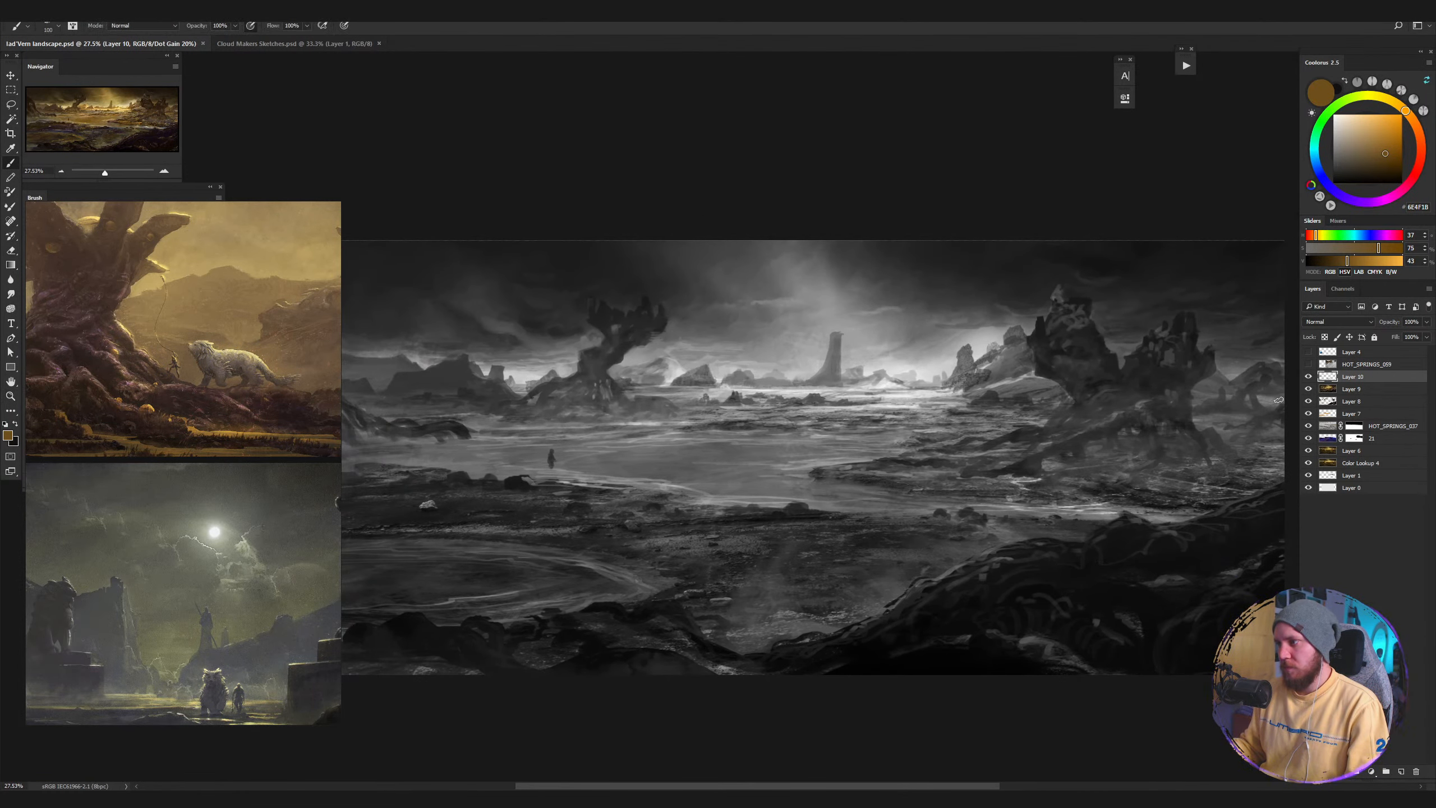
left_click(1309, 378)
left_click(1309, 378)
left_click(1309, 378)
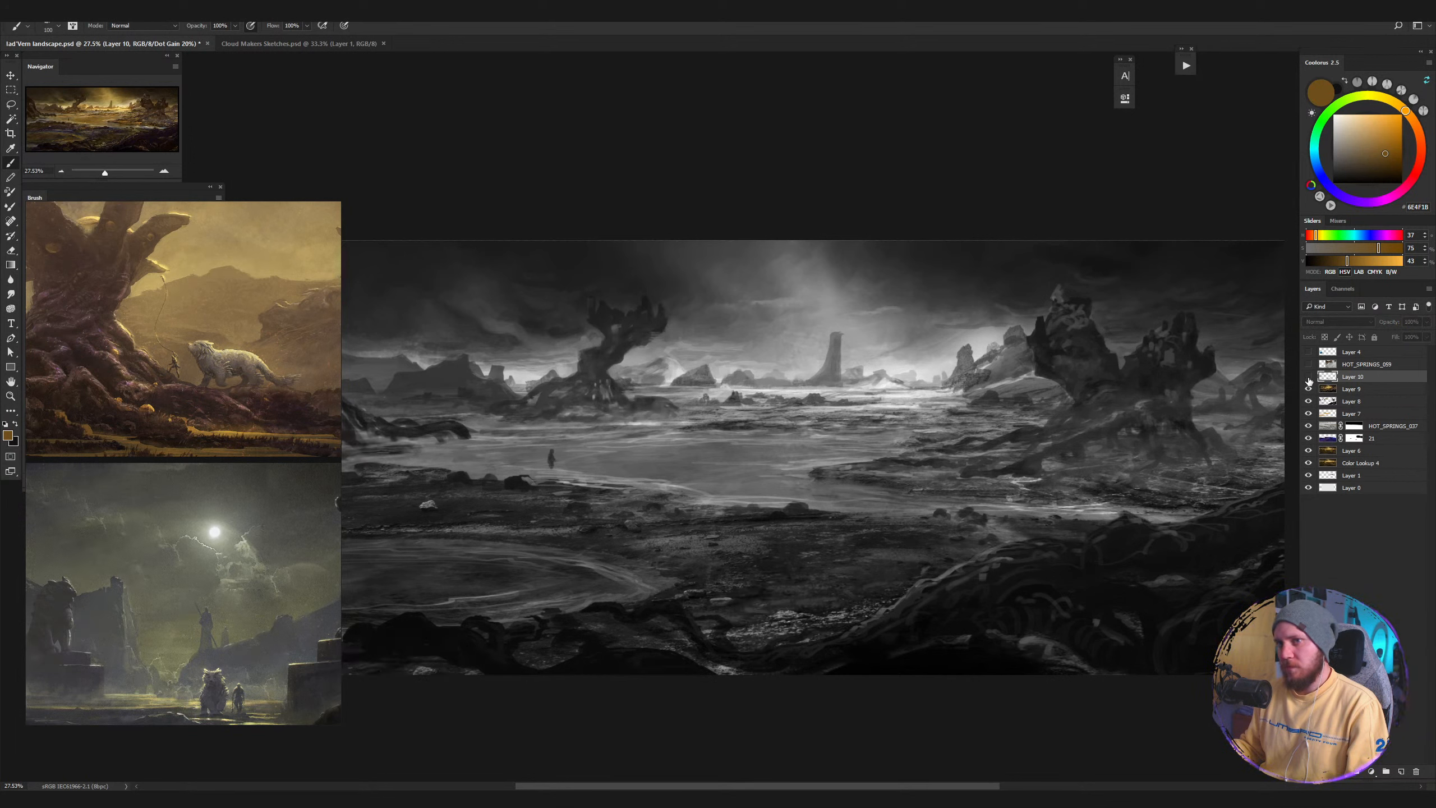
left_click(1309, 378)
left_click(1309, 378)
left_click(1308, 378)
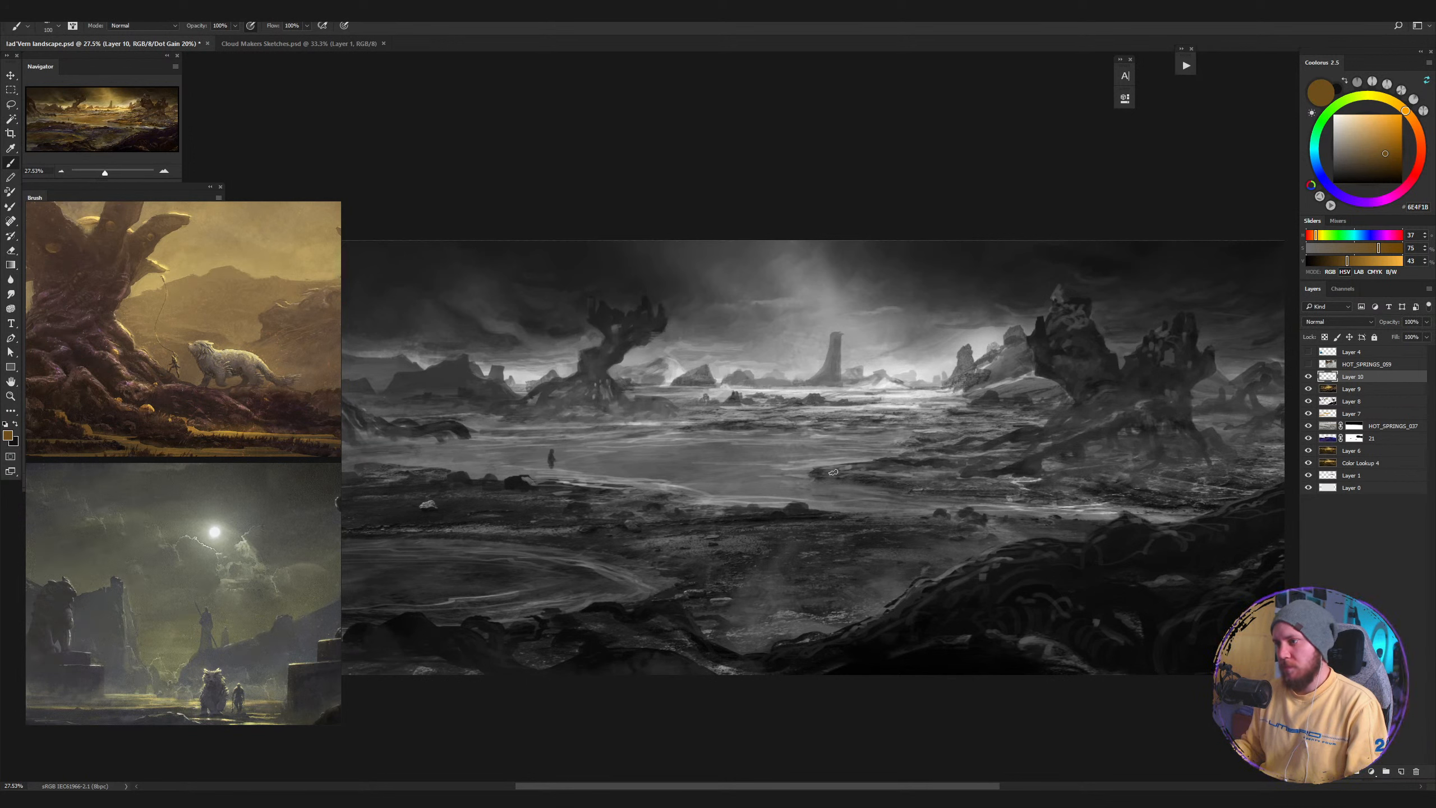
Choose the ragged smoke brush, try a plume above the left twisted tree, and switch the preview back to full colour.
right_click(860, 449)
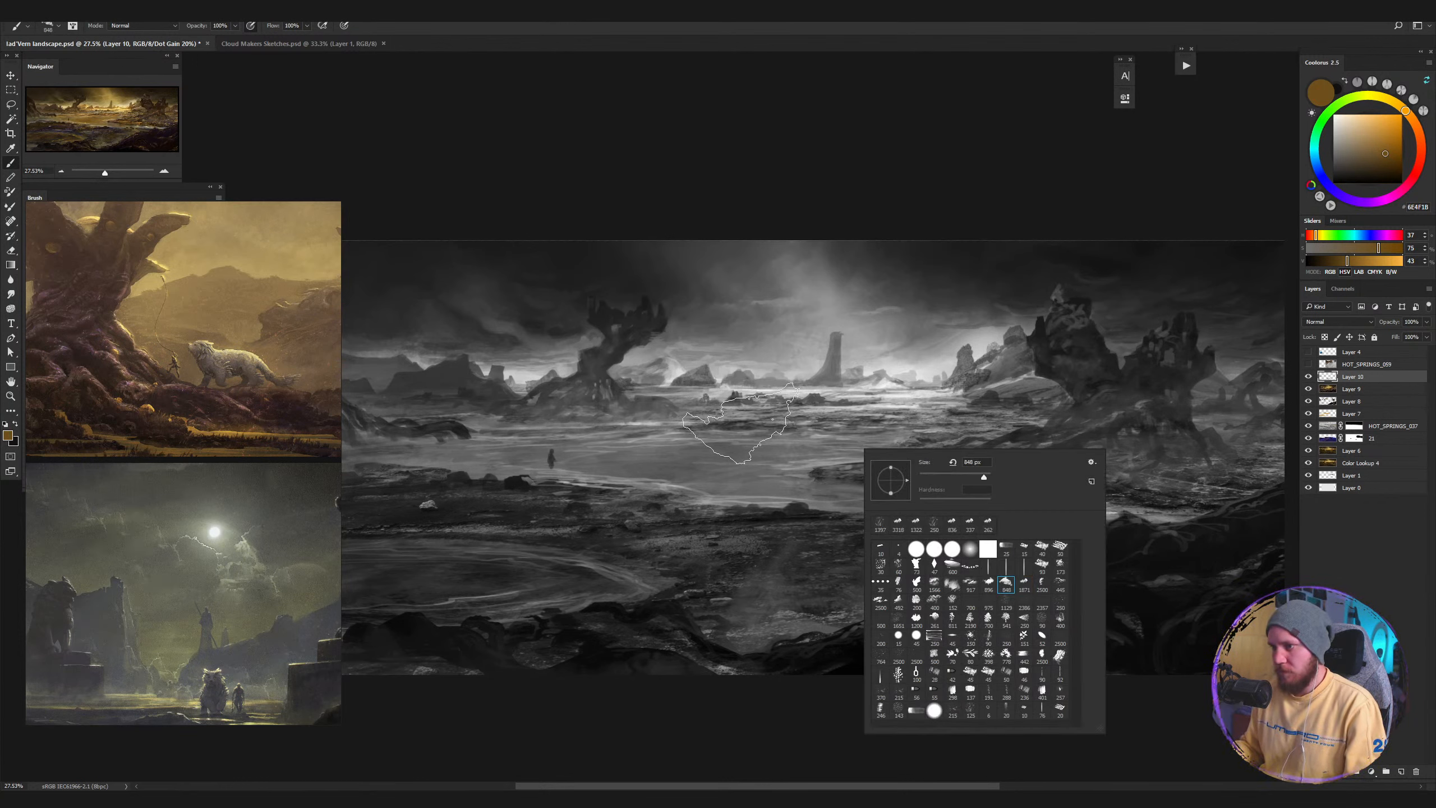
left_click(655, 300)
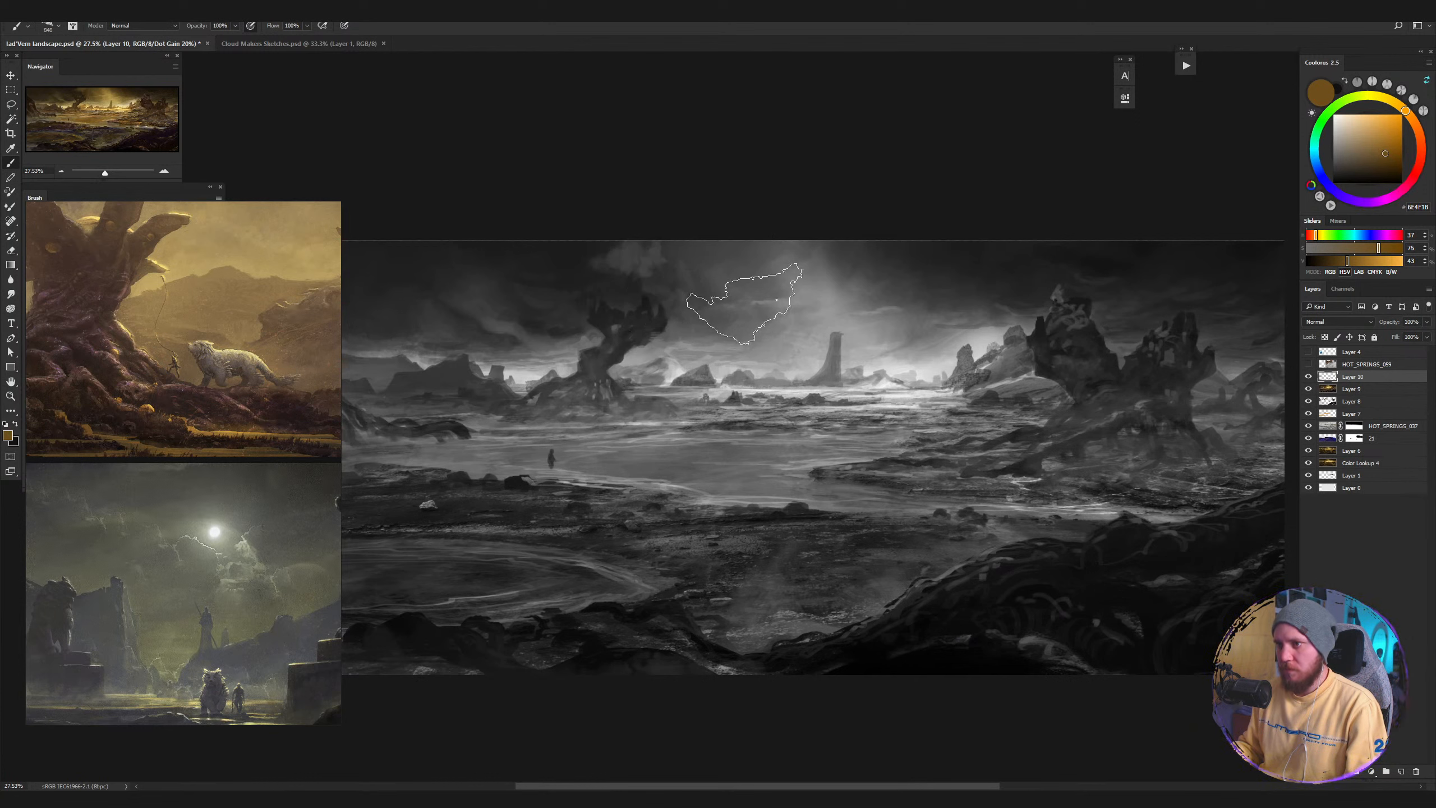
key("ctrl+y")
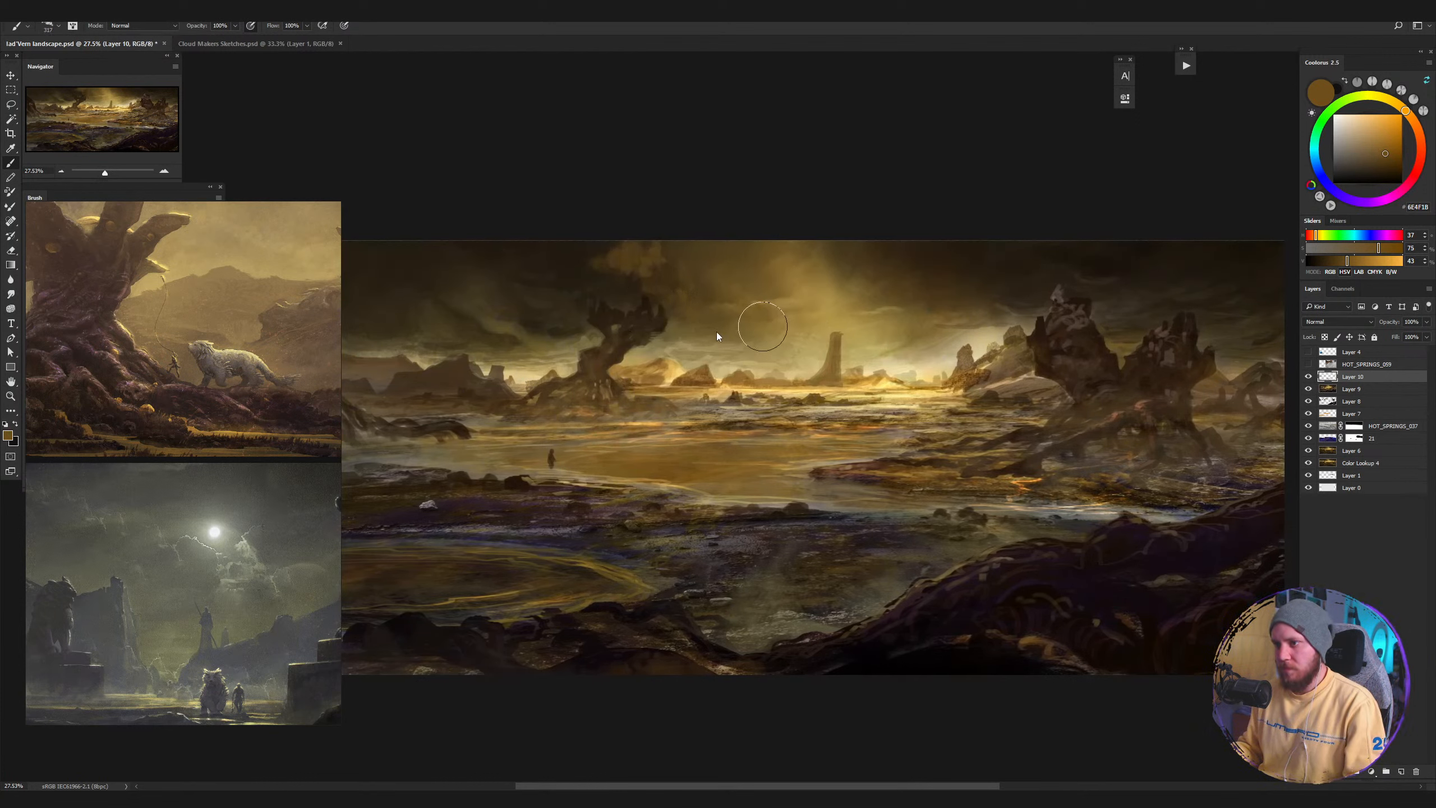
Try golden-brown smoke plumes above the peaks of the large rock formation and review the whole composition.
left_click_drag(1074, 289, 1080, 252)
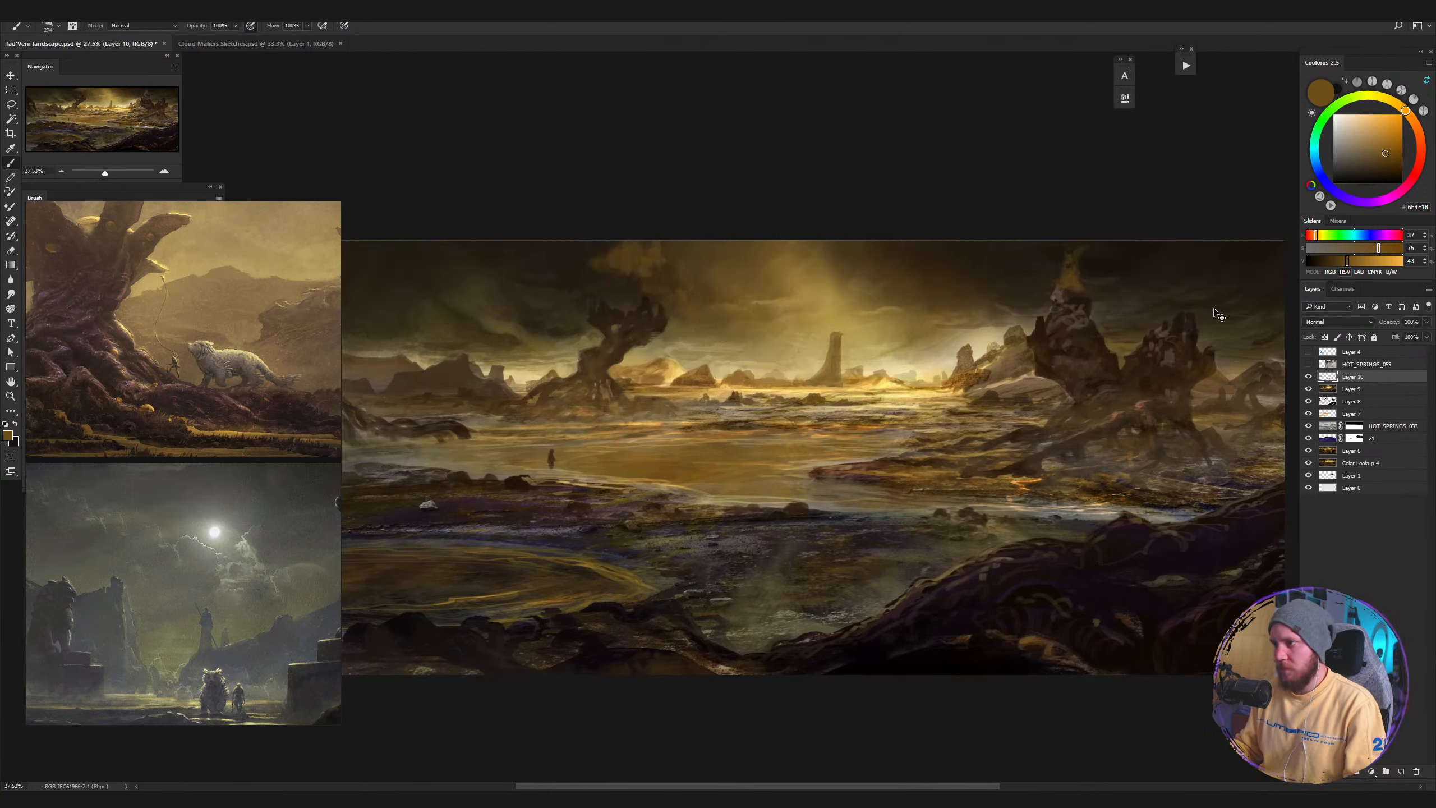
key("ctrl+z")
mouse_move(1192, 315)
left_mouse_down()
mouse_move(1303, 235)
mouse_move(1209, 240)
mouse_move(1215, 280)
left_mouse_up()
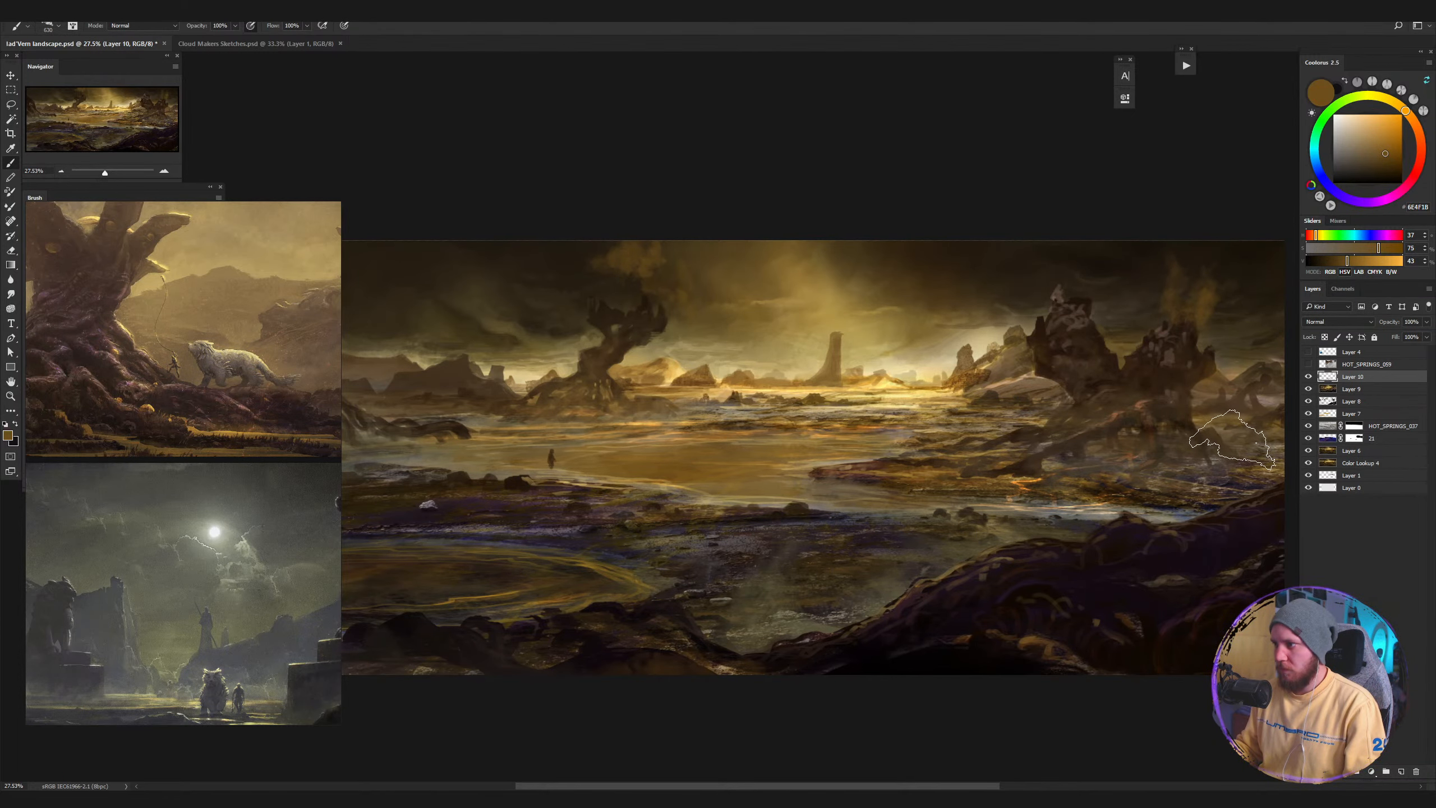
key("z")
mouse_move(1182, 412)
left_mouse_down()
mouse_move(990, 419)
mouse_move(1151, 419)
left_mouse_up()
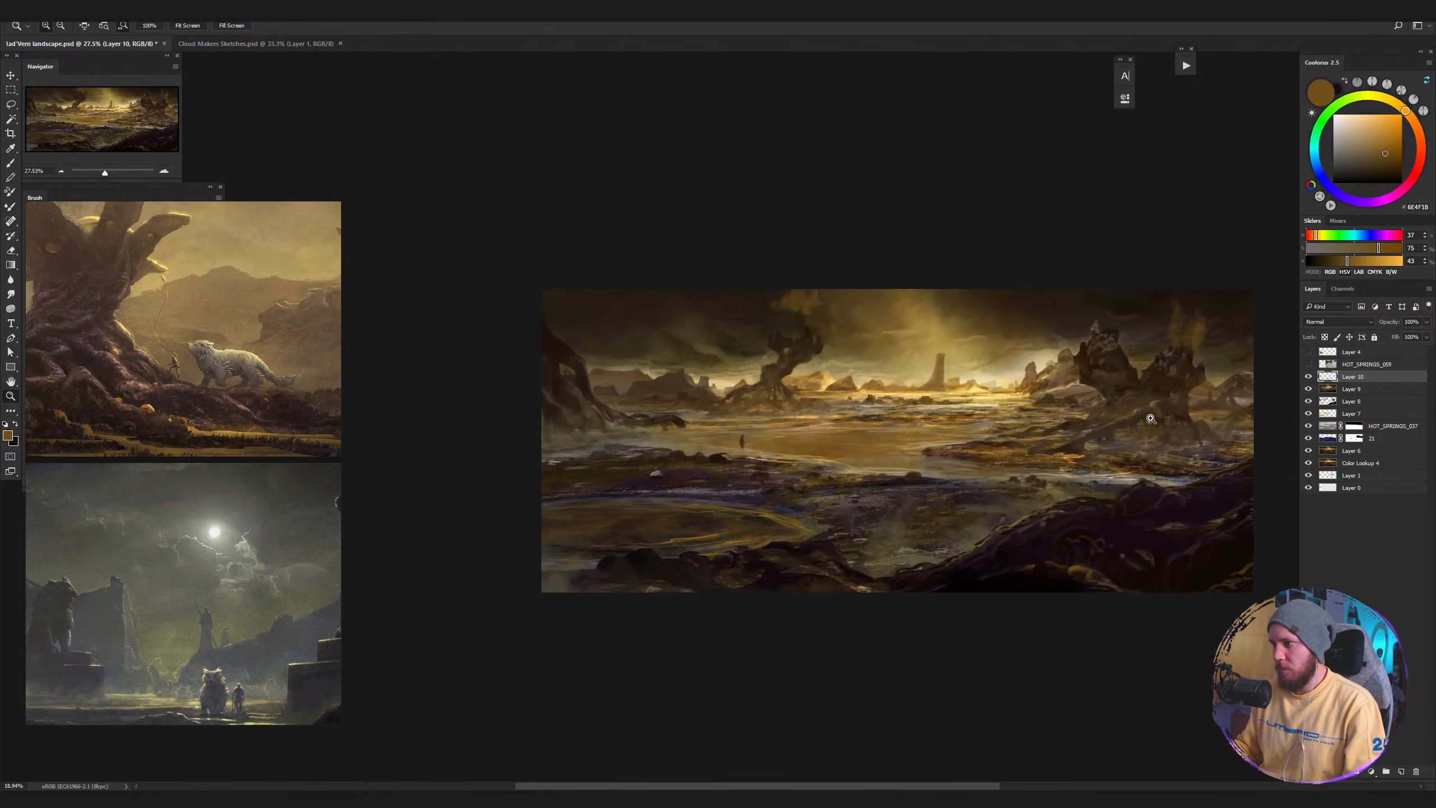
key("b")
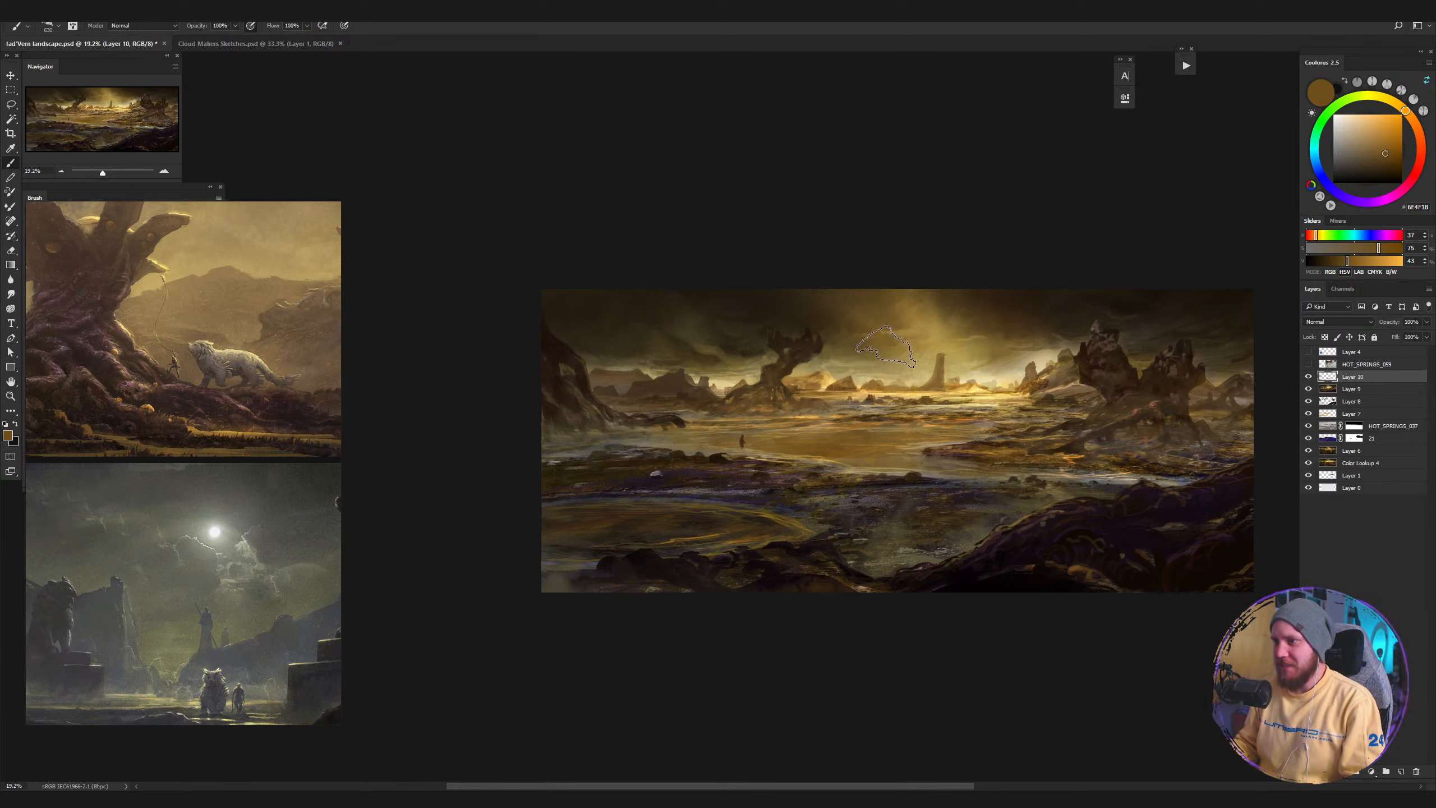
left_click_drag(935, 399, 890, 403)
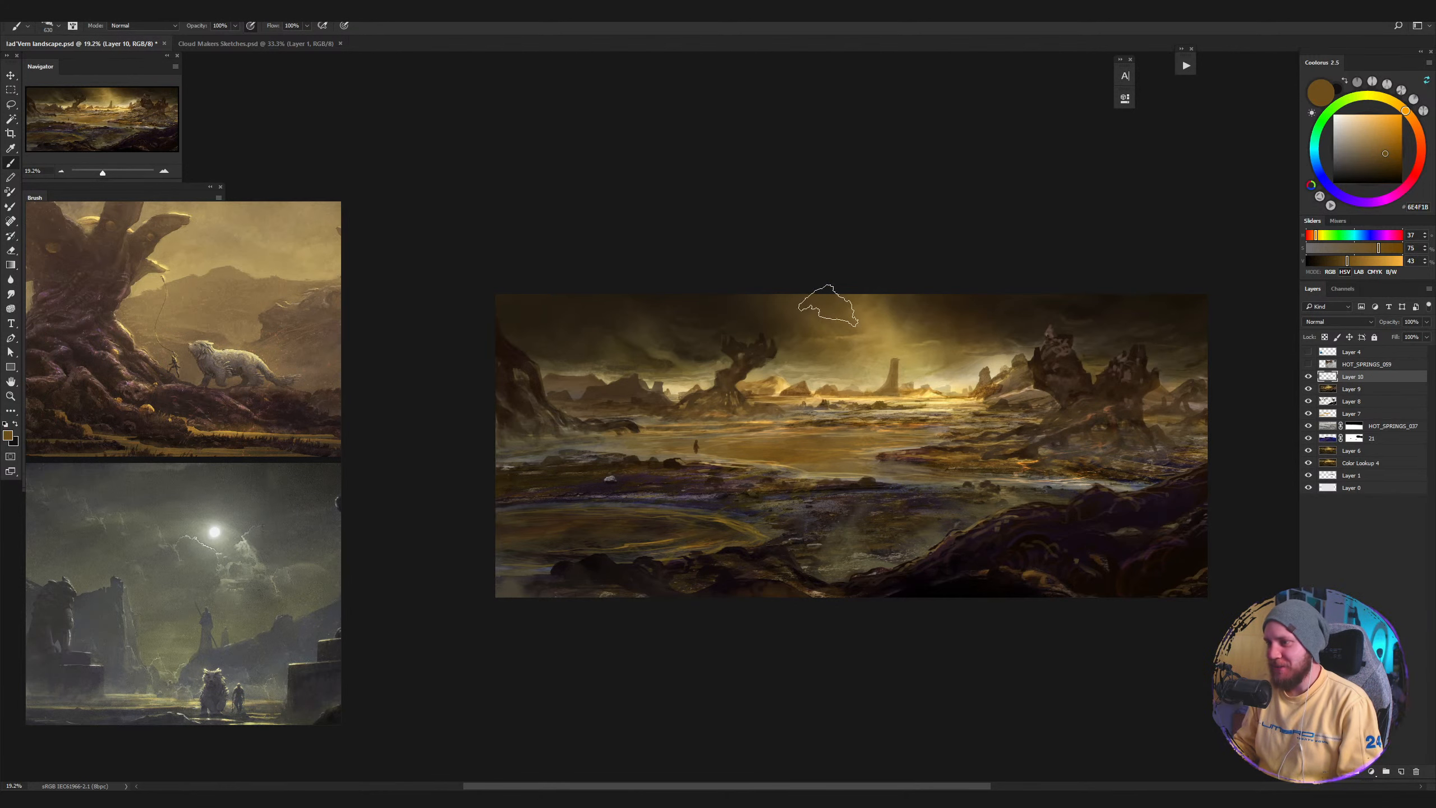
left_click_drag(1157, 403, 1122, 402)
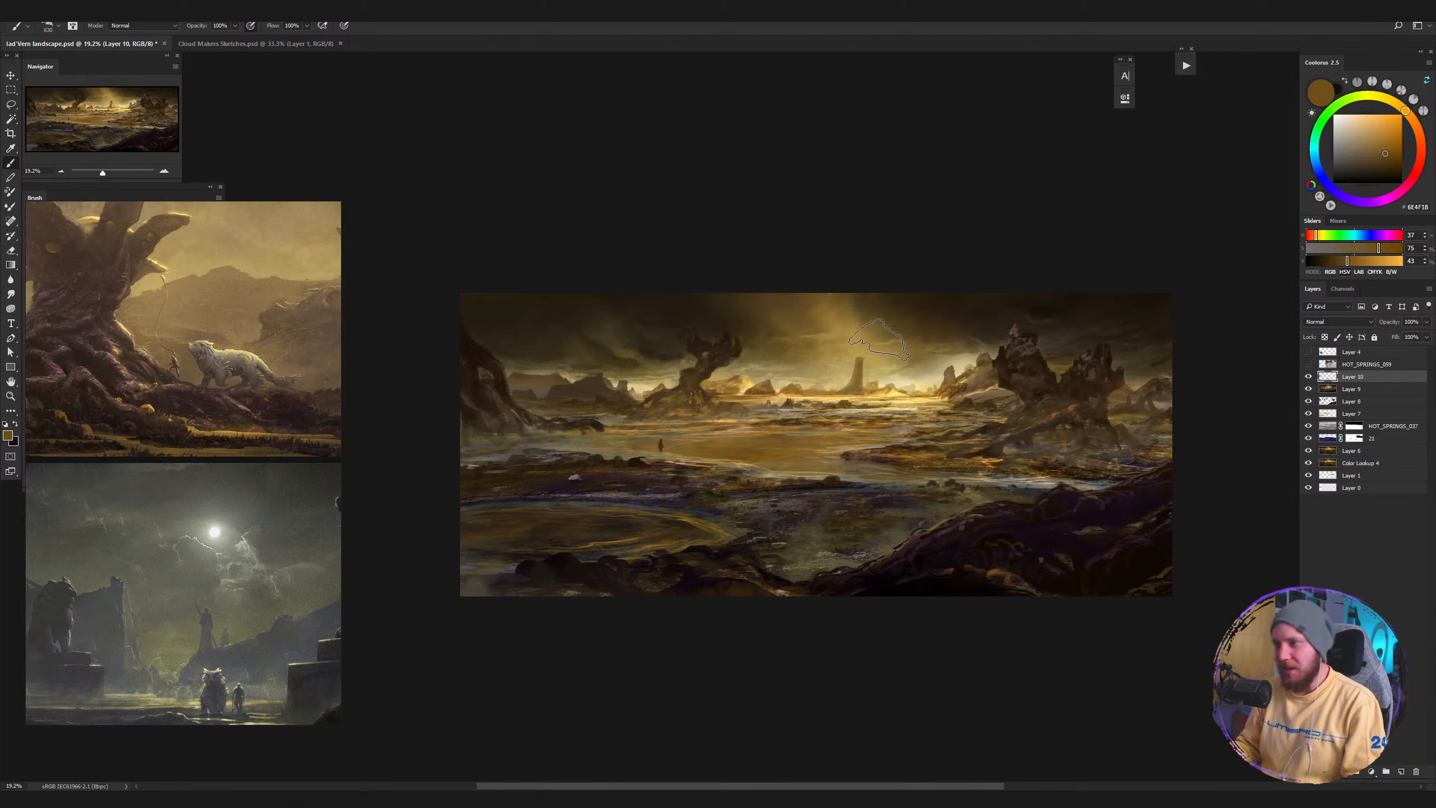
Enlarge the smoke brush to 900 px, choose grey-brown #726857, and shape a smoke plume above the large rock formation's main peak.
key("bracketright")
key("bracketright")
key("bracketright")
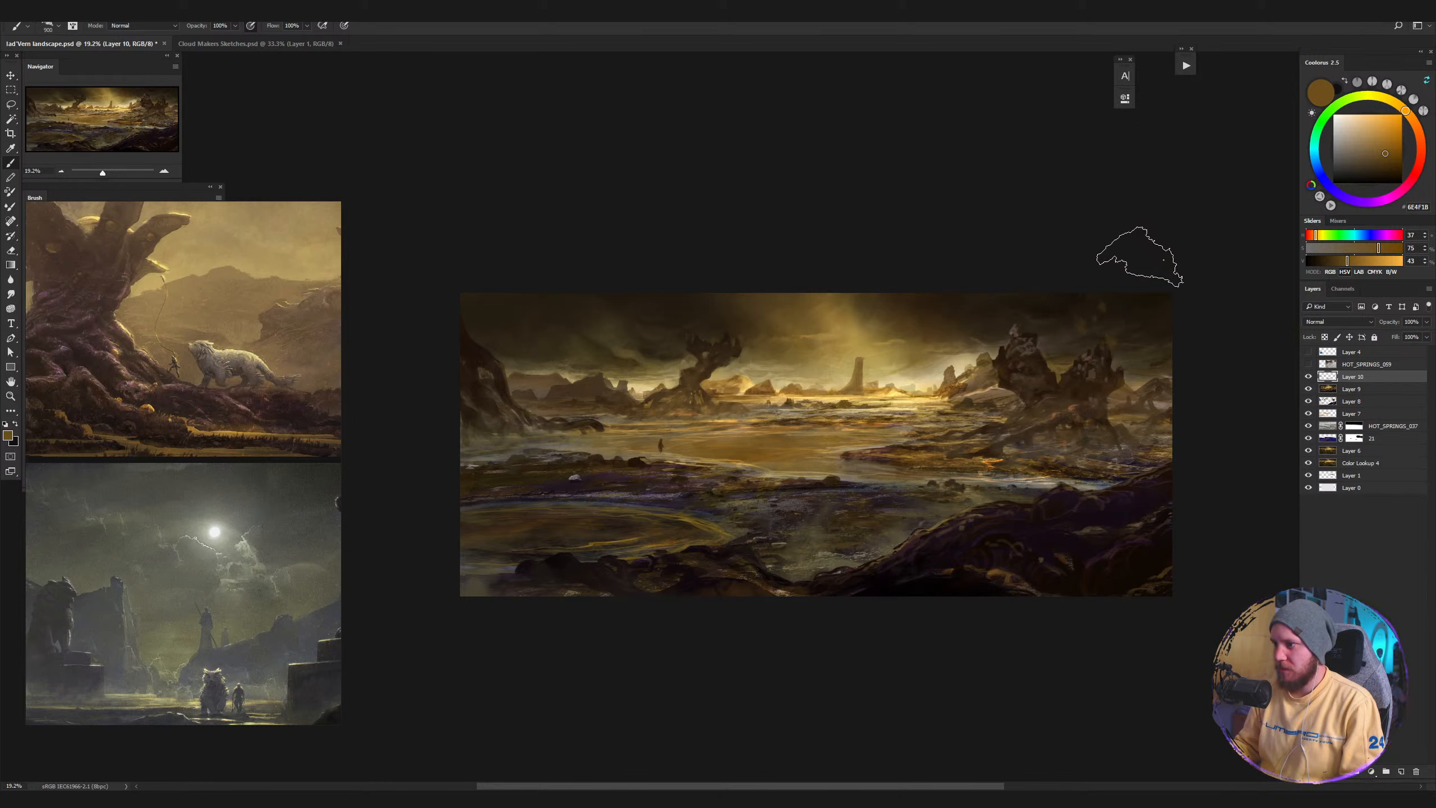
left_click(1018, 326)
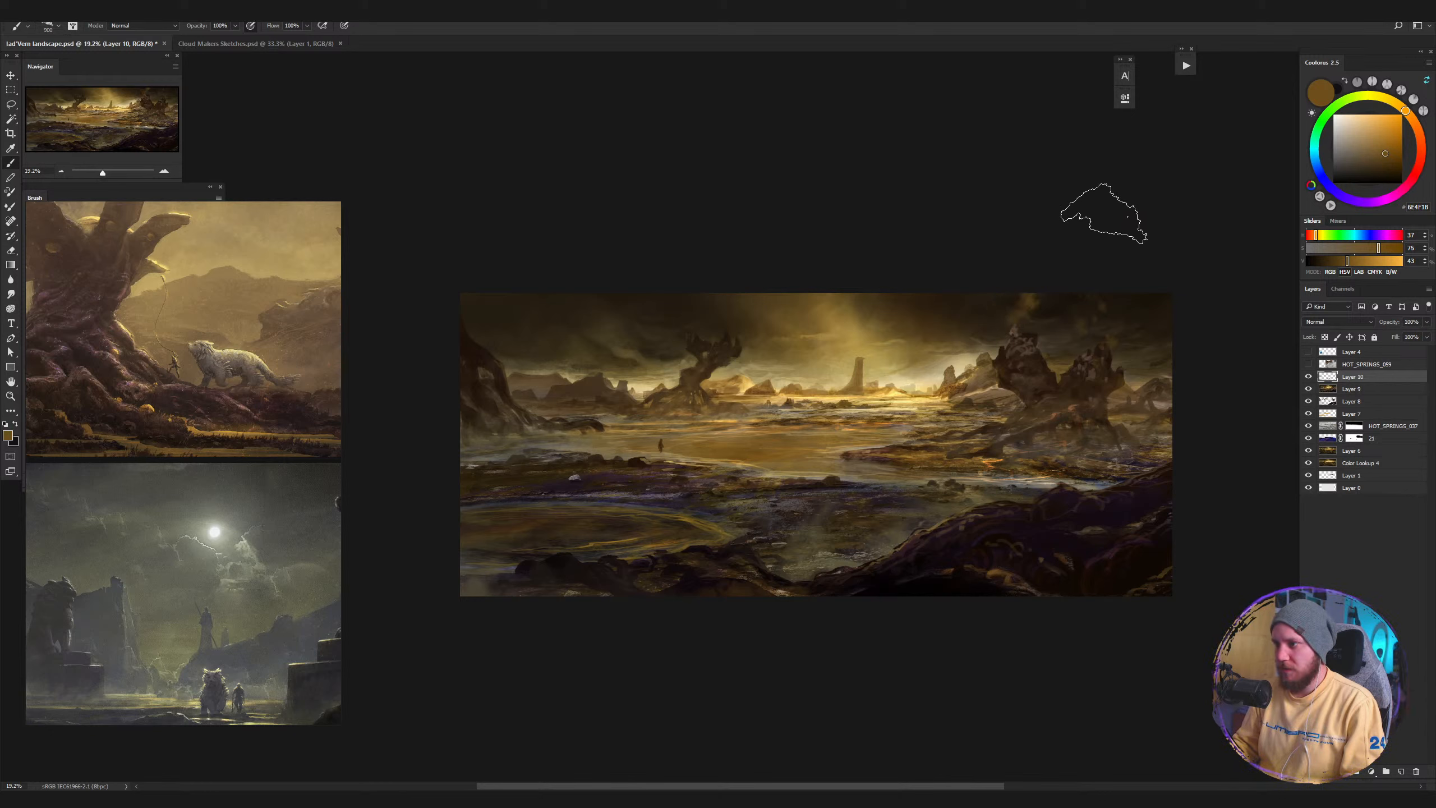
left_click(1362, 140)
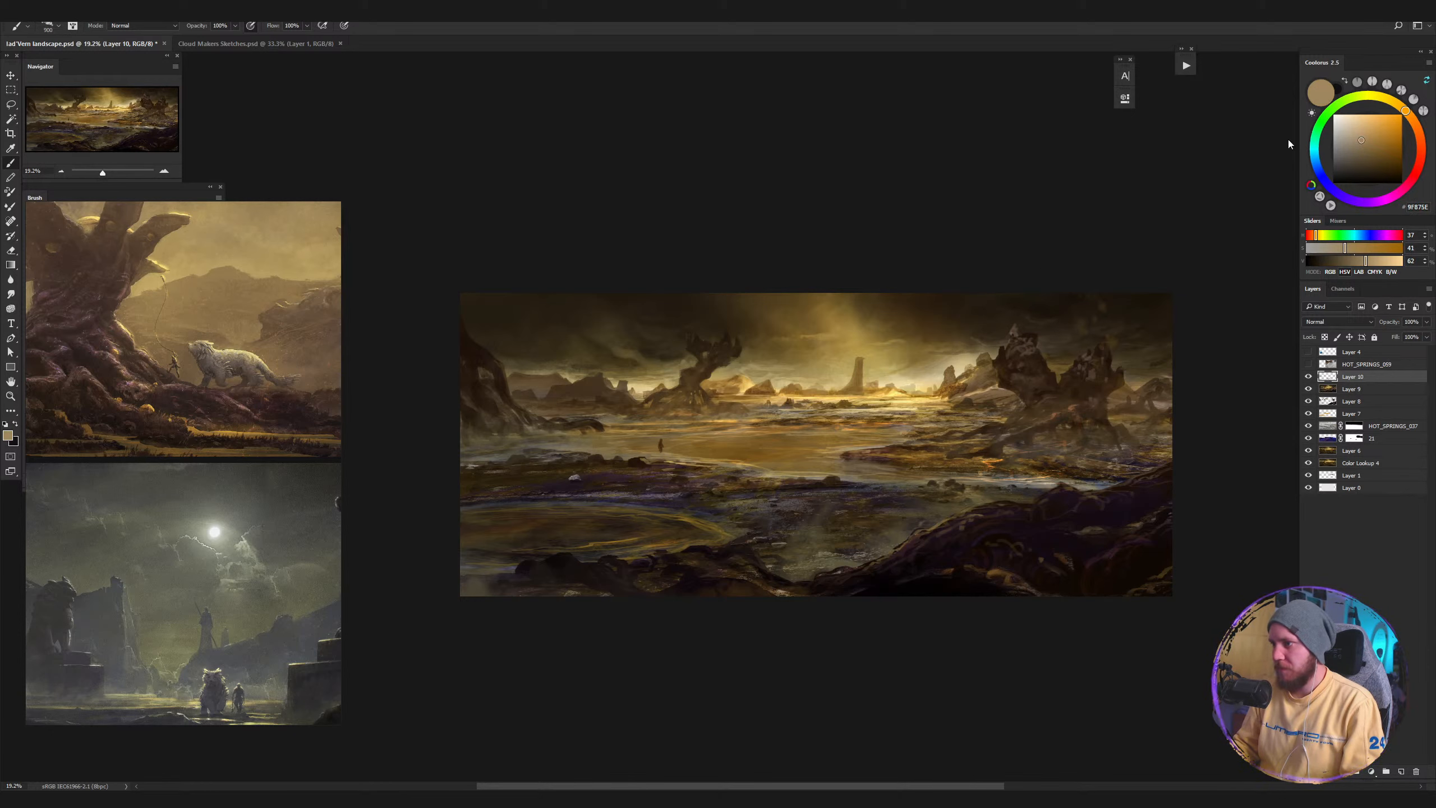
left_click(1350, 152)
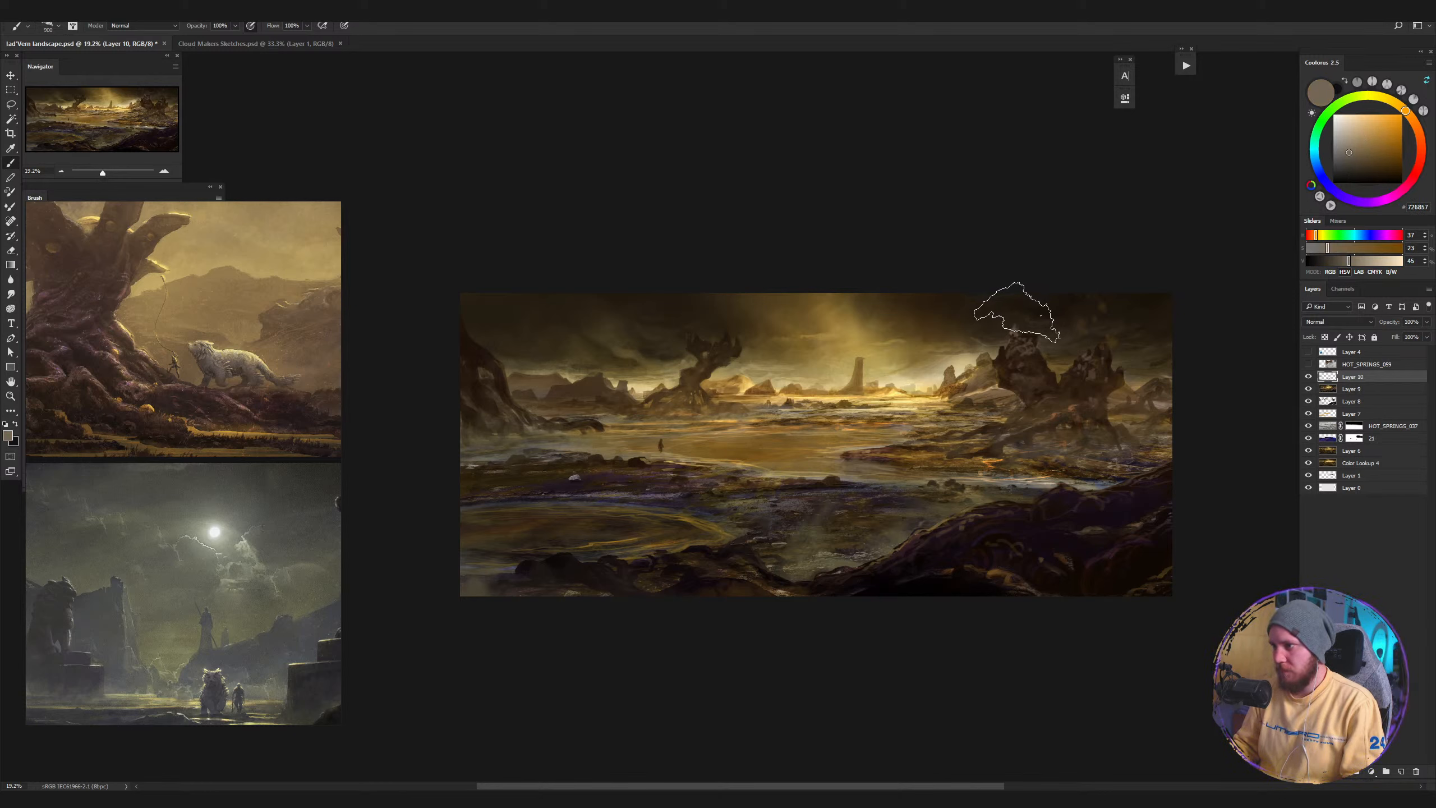
left_click(1039, 326)
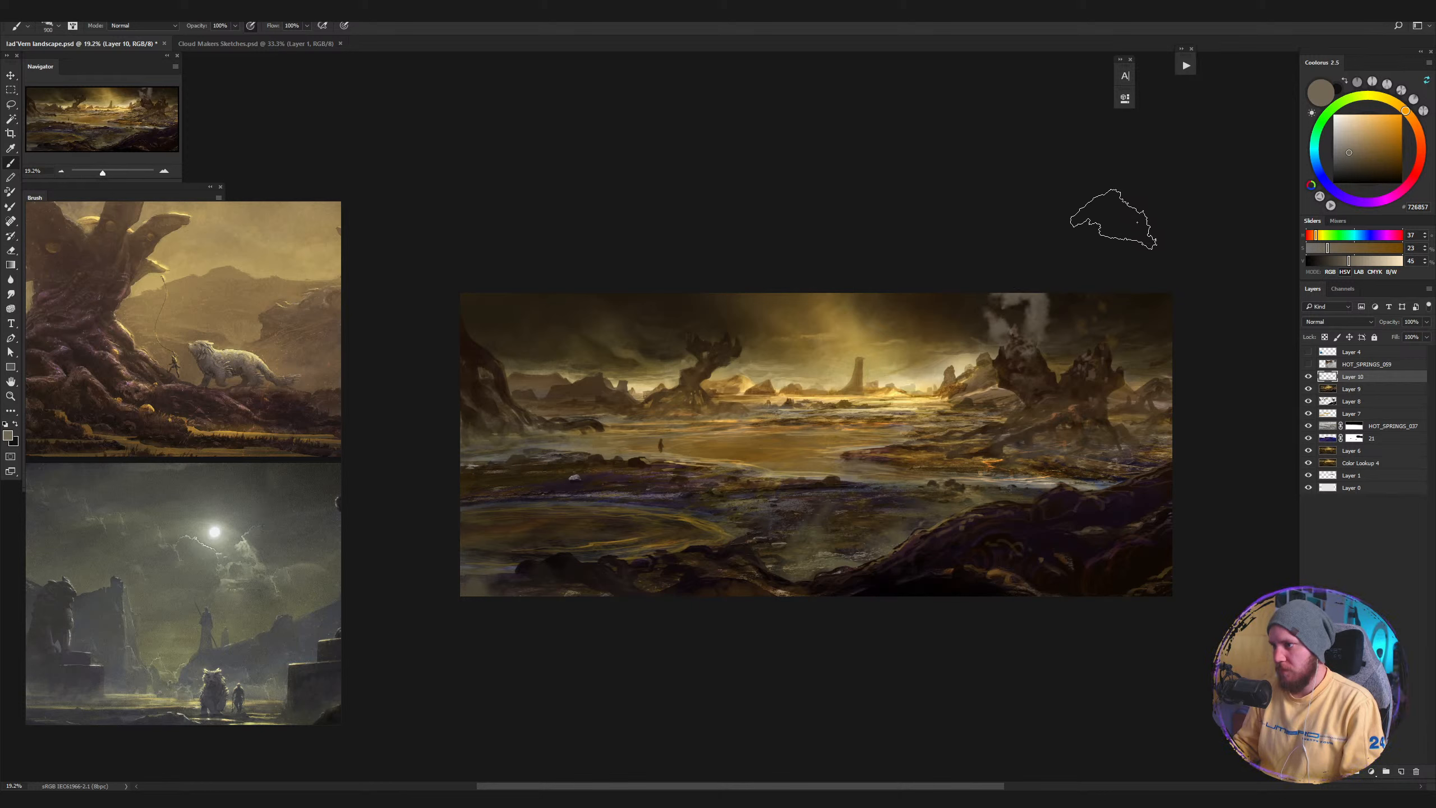
key("e")
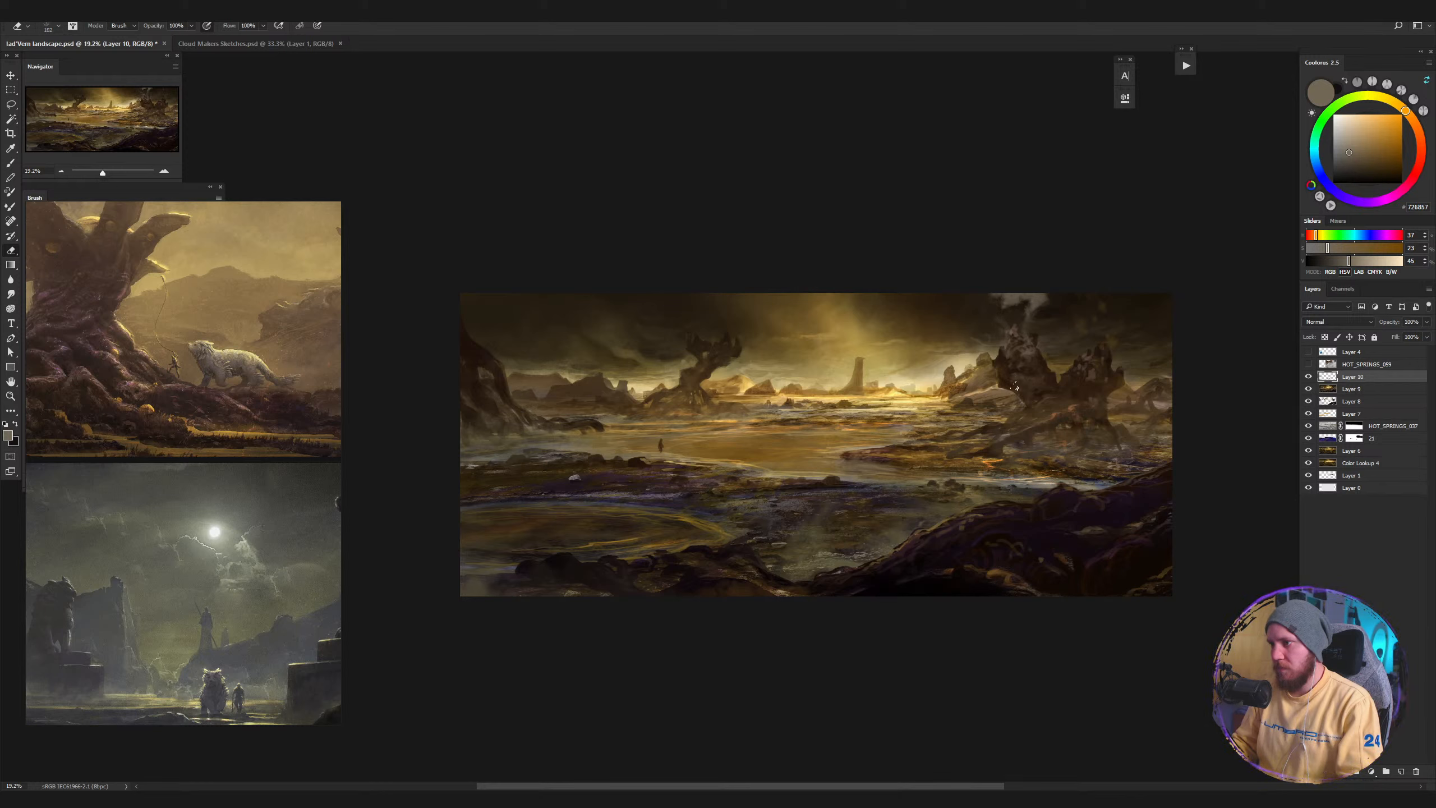
Paint a second grey-brown smoke plume above the rock formation's right peak and erase it into thin wisps.
key("b")
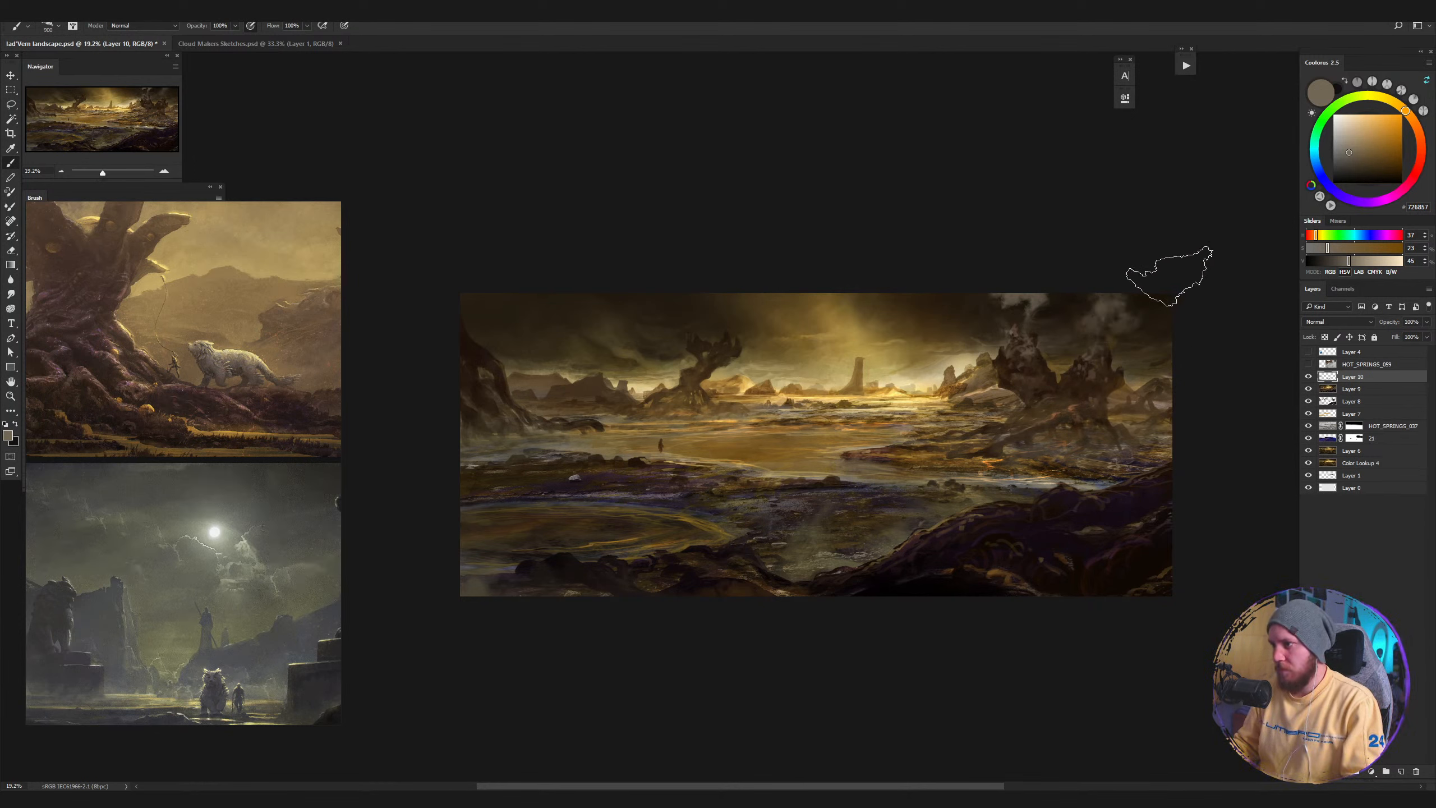
key("e")
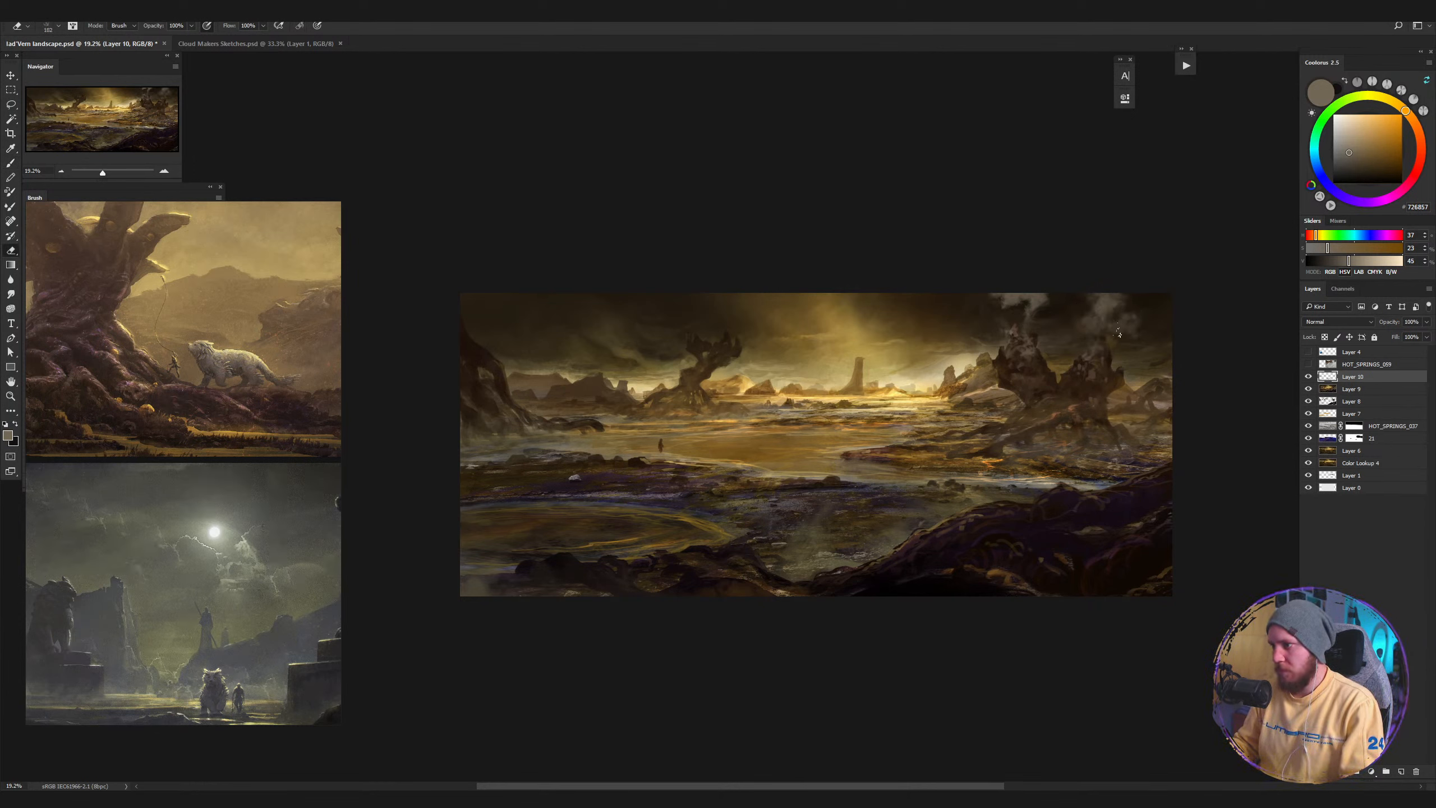
key("b")
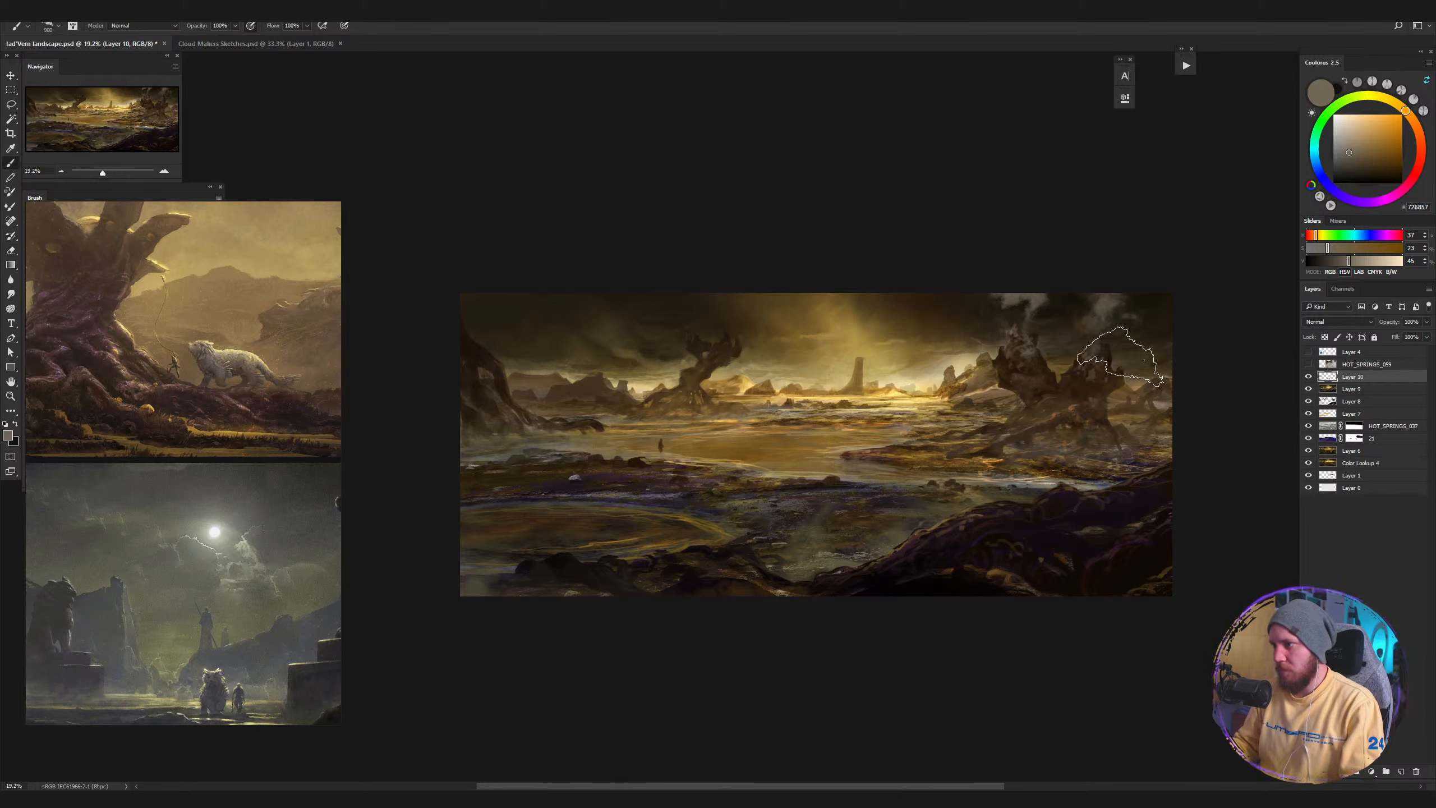
left_click_drag(1142, 341, 1129, 327)
key("e")
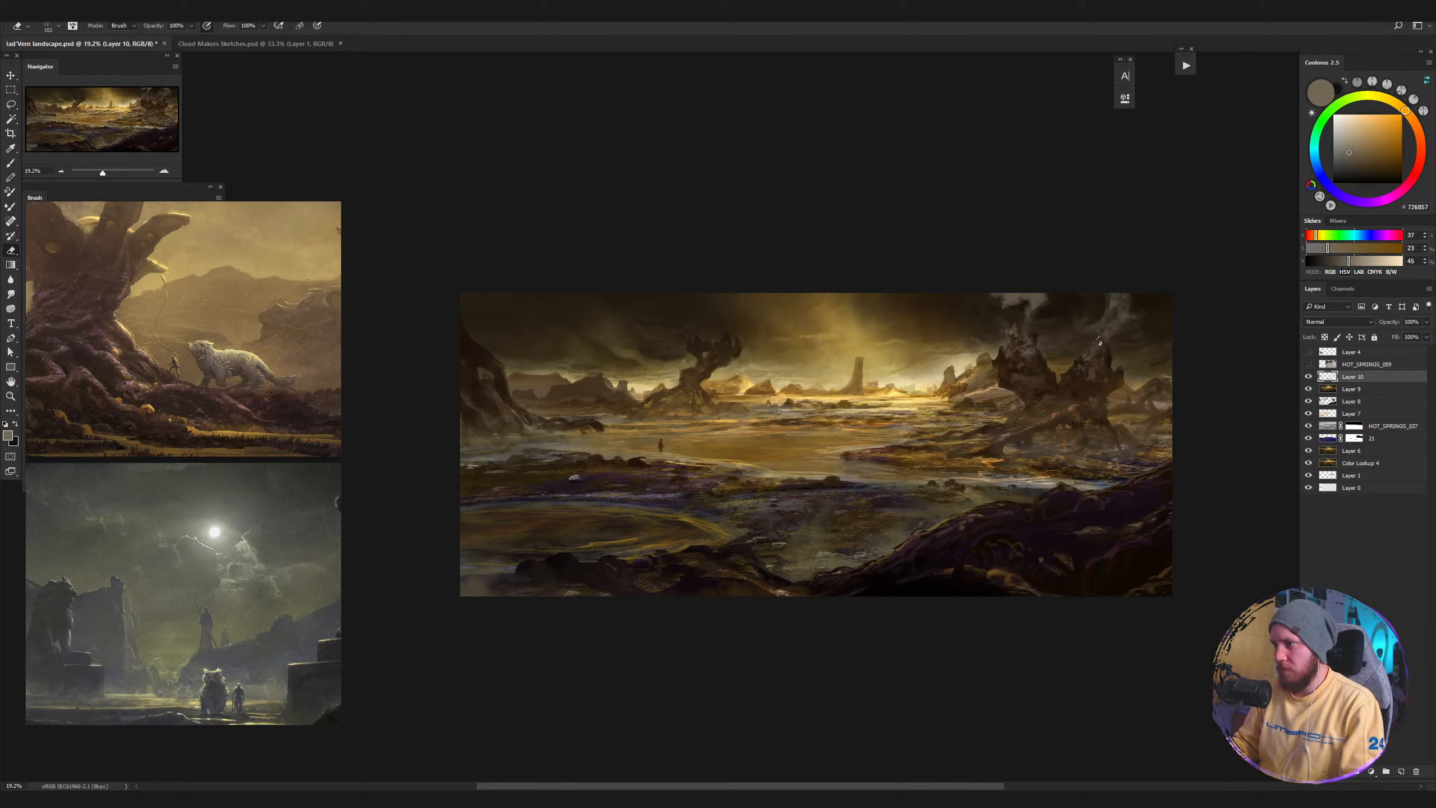
key("b")
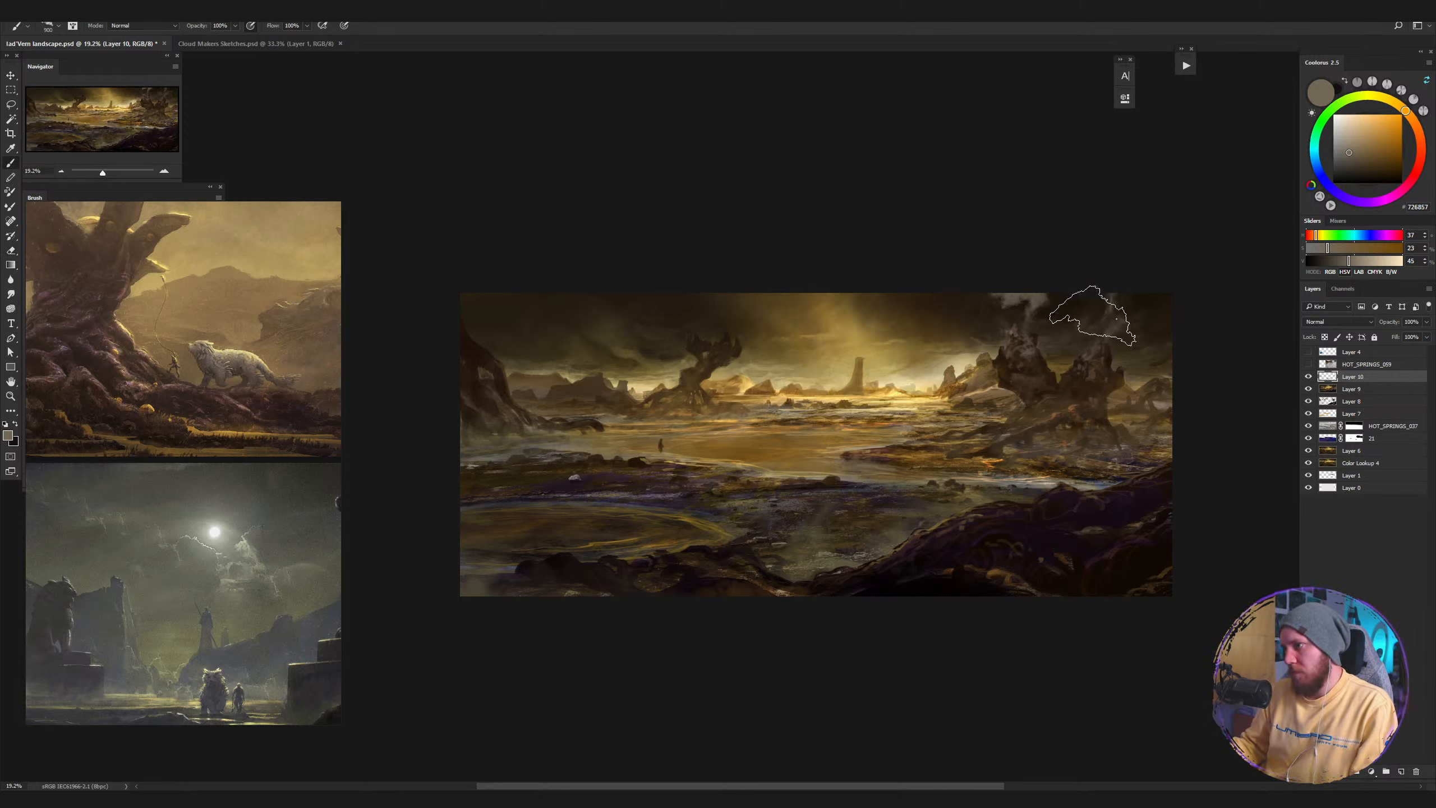
key("e")
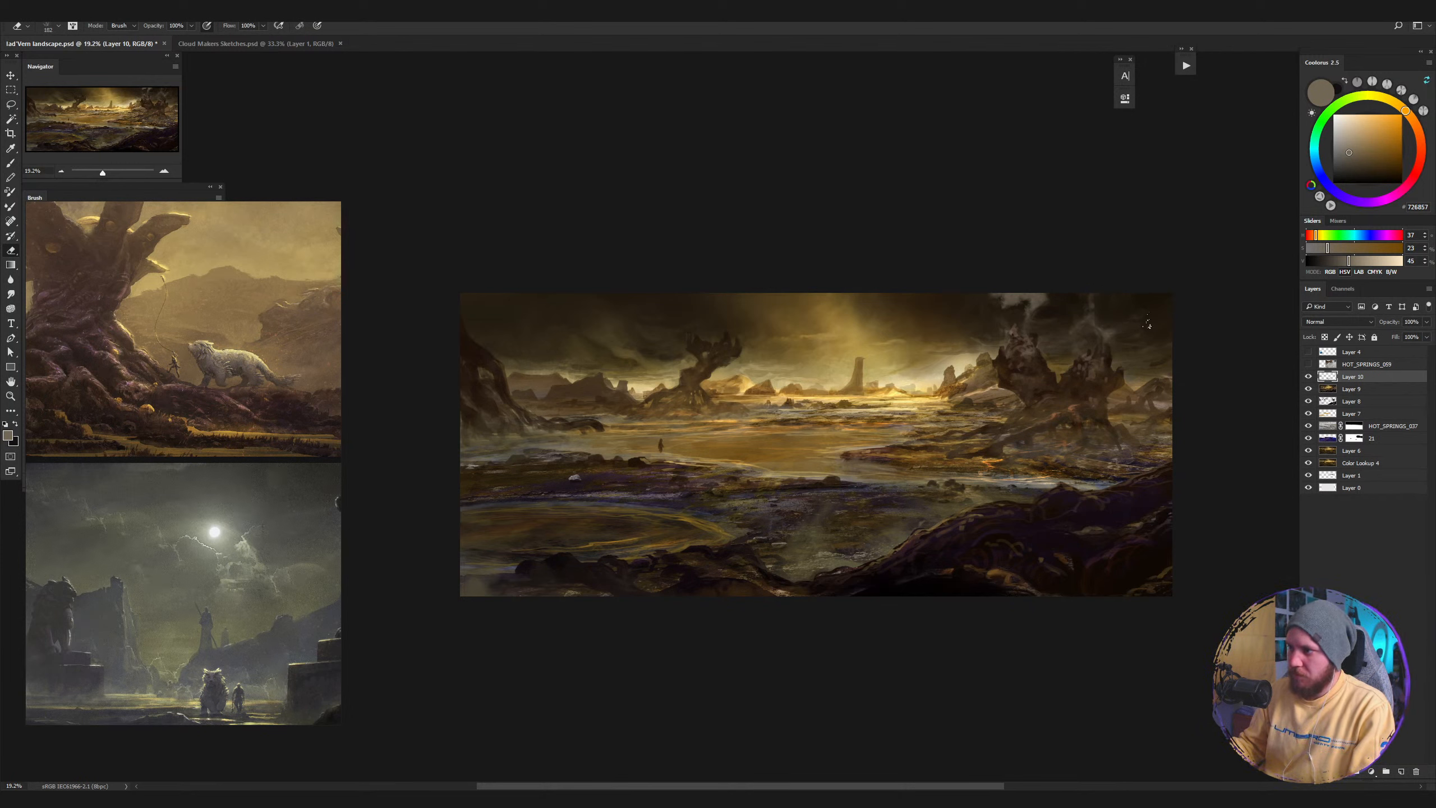
mouse_move(1149, 325)
left_mouse_down()
mouse_move(1100, 356)
mouse_move(1131, 407)
mouse_move(1108, 385)
left_mouse_up()
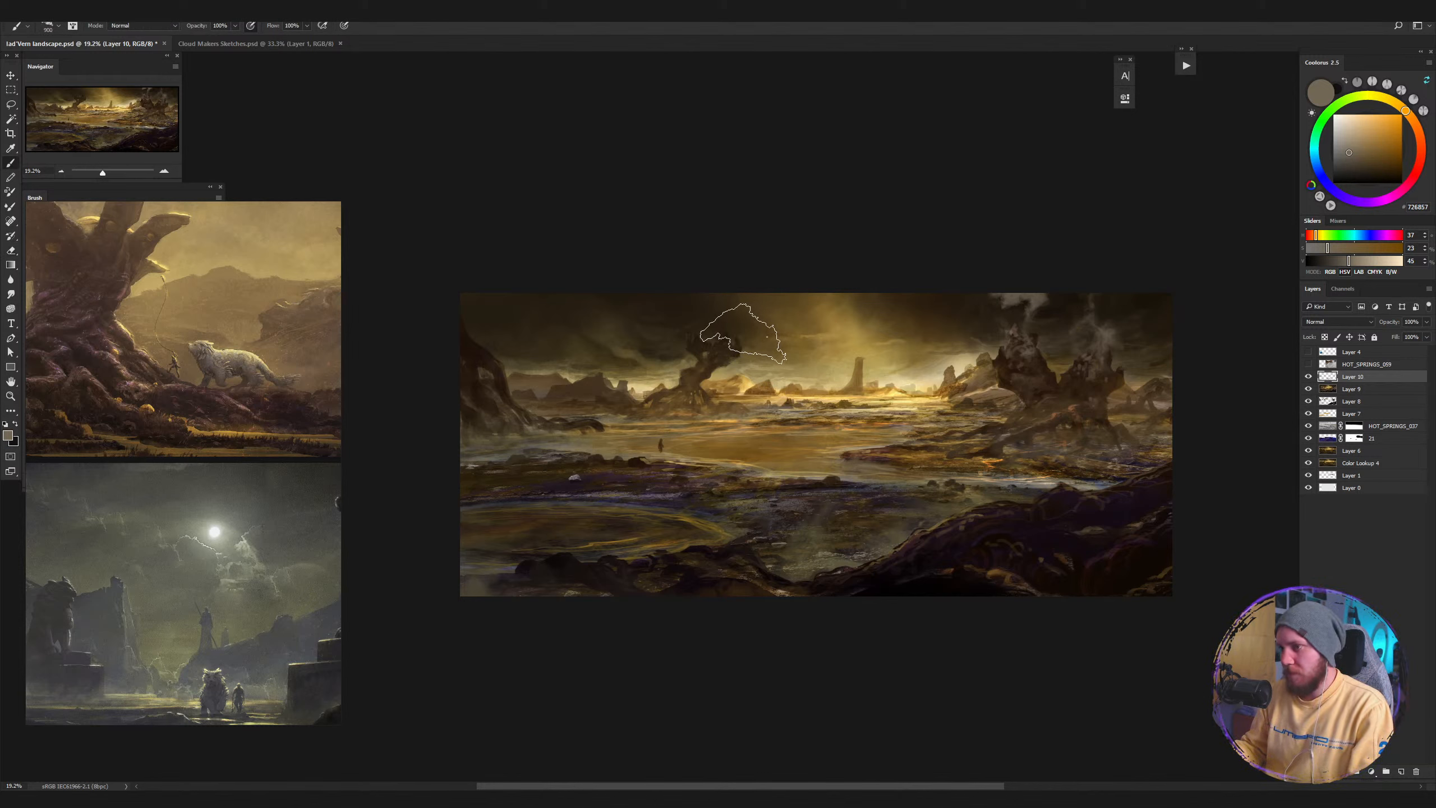
Brush grey-brown smoke rising from the left twisted tree and erase its edges into soft wisps.
key("b")
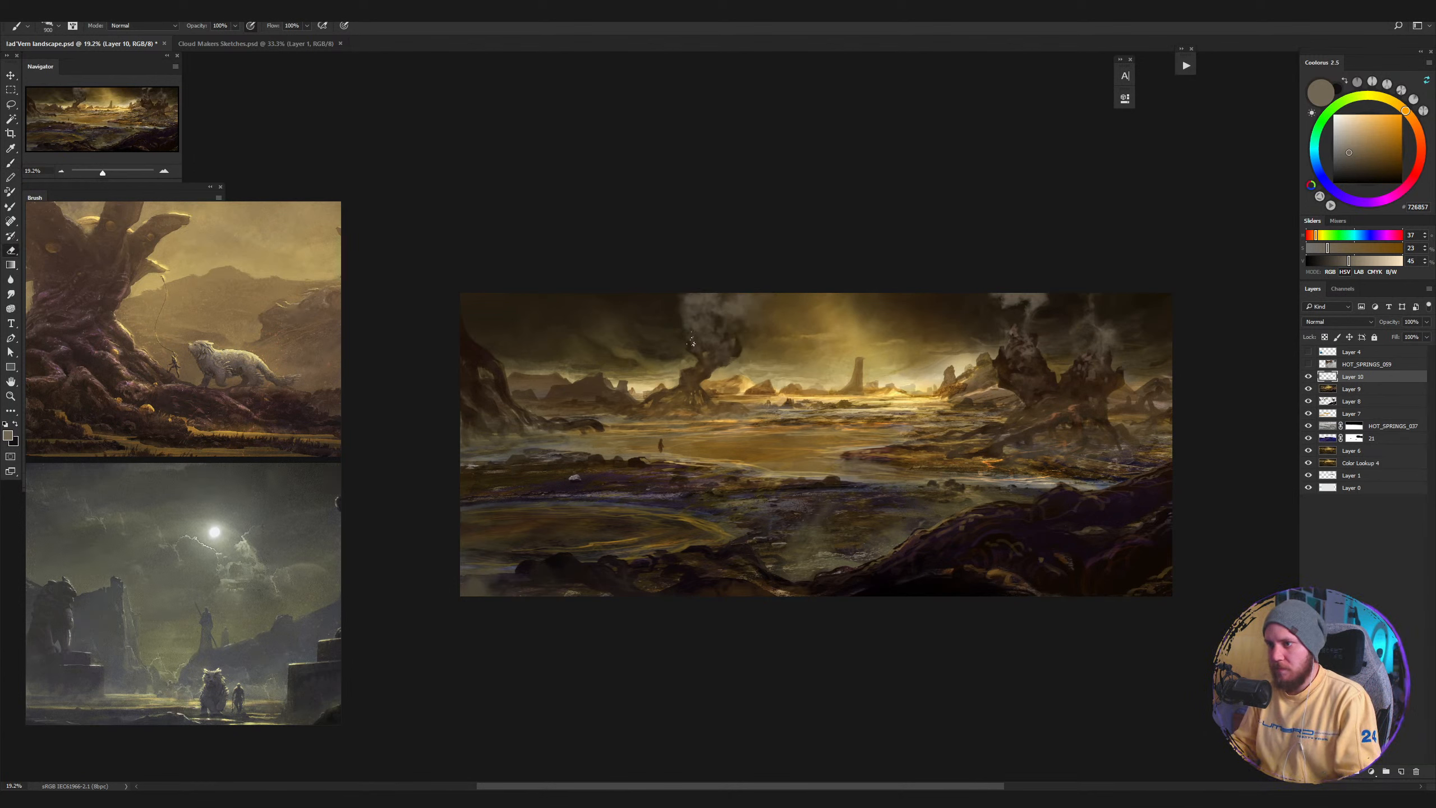
key("e")
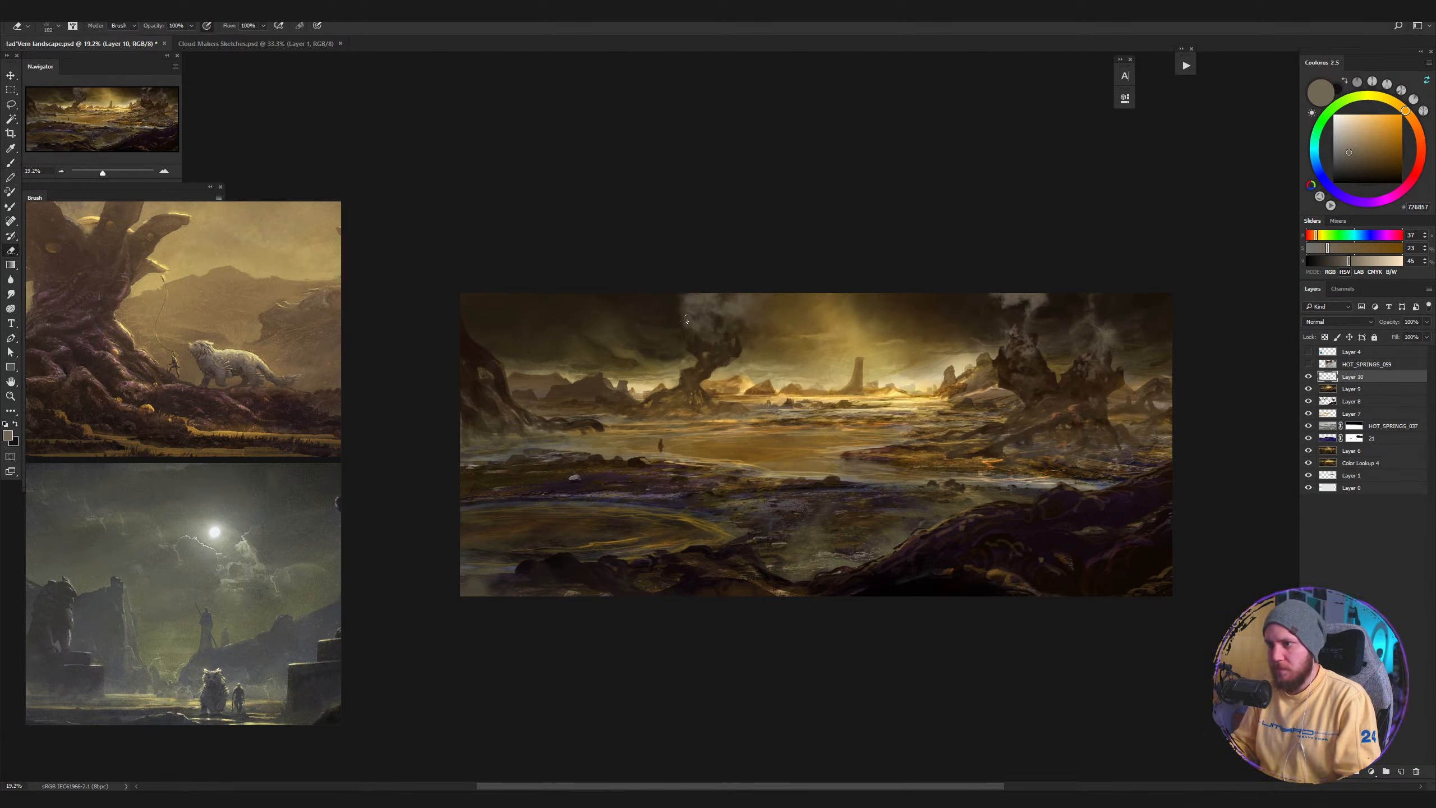
mouse_move(686, 320)
left_mouse_down()
mouse_move(696, 292)
mouse_move(674, 324)
left_mouse_up()
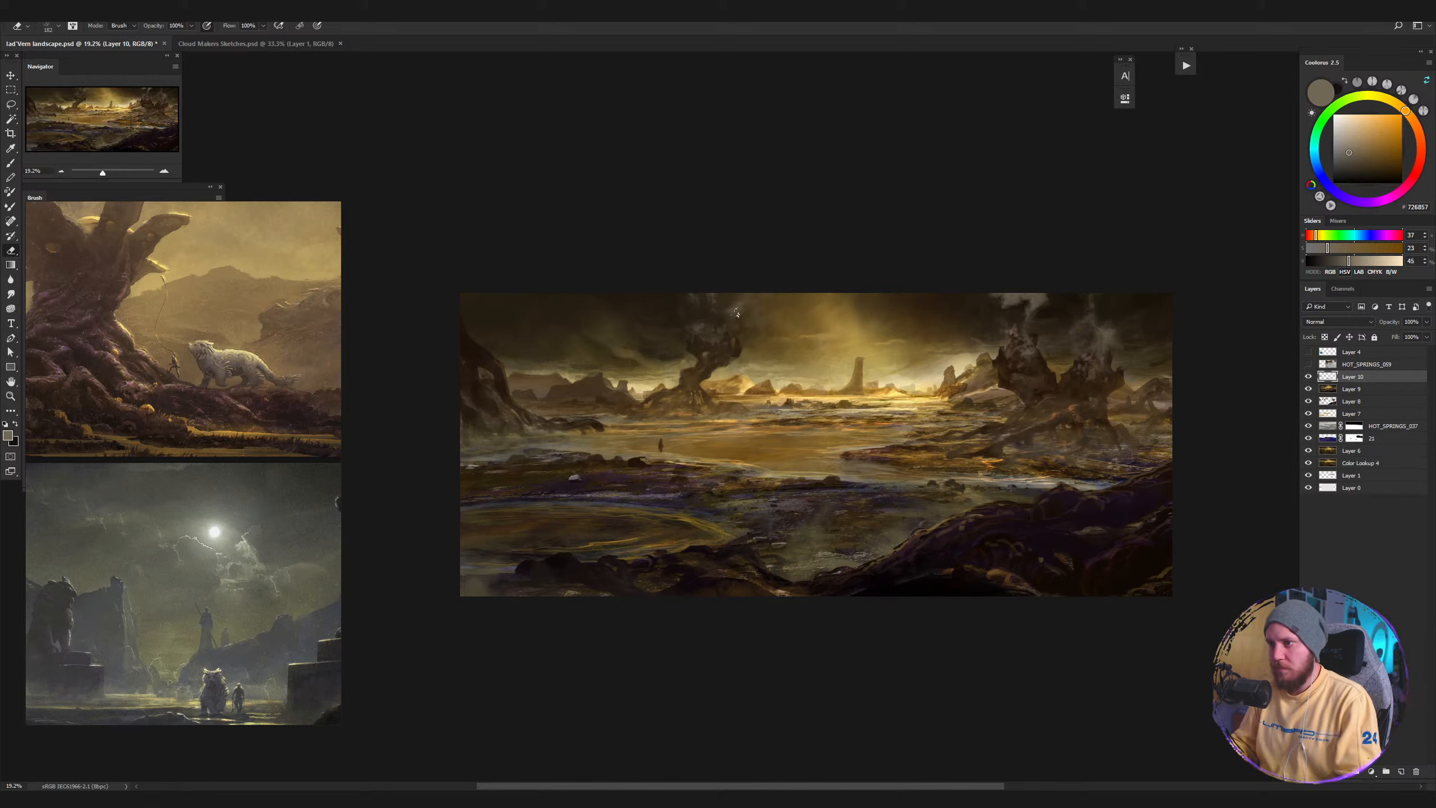
key("b")
mouse_move(698, 325)
left_mouse_down()
mouse_move(794, 282)
mouse_move(759, 300)
left_mouse_up()
key("e")
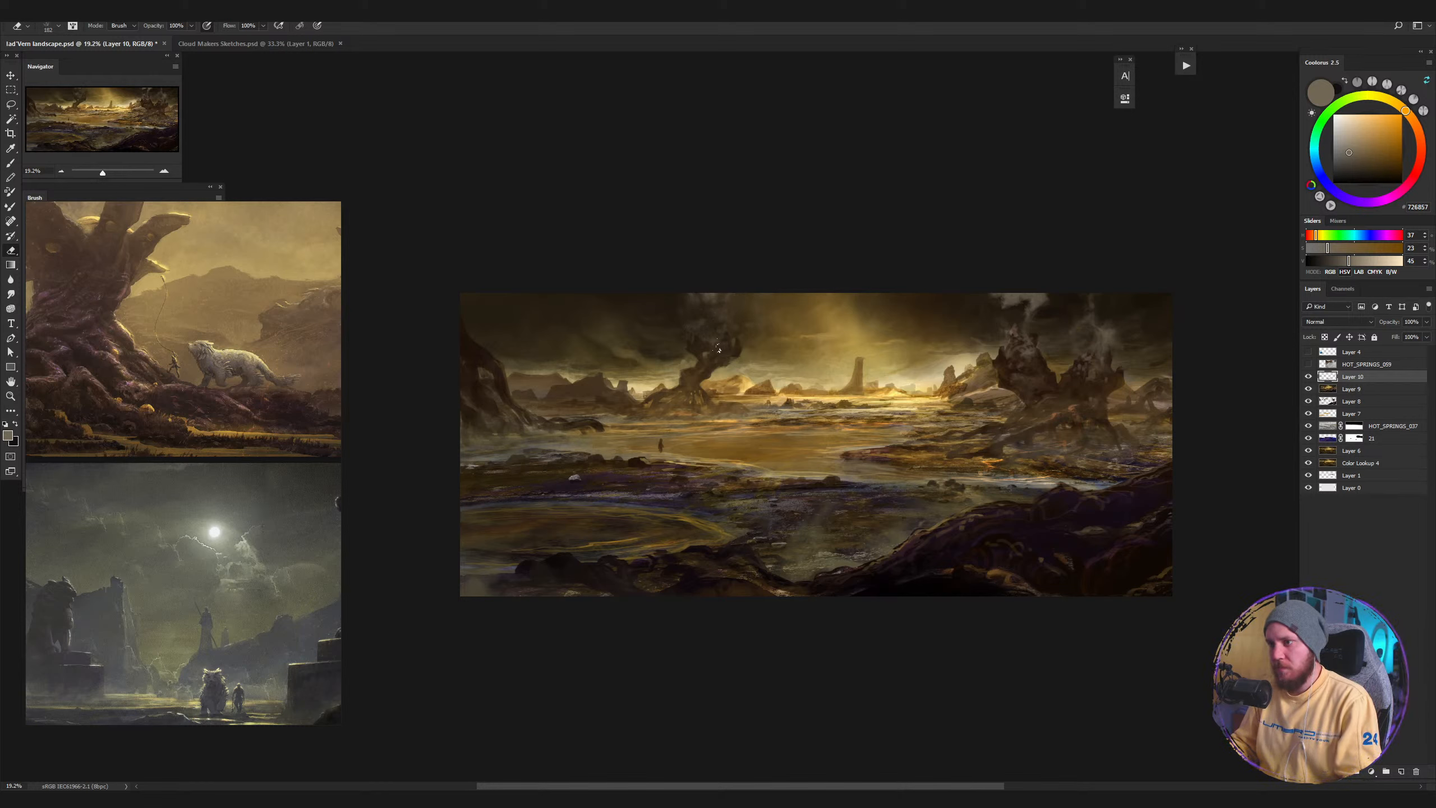
mouse_move(718, 349)
left_mouse_down()
mouse_move(734, 307)
mouse_move(771, 270)
mouse_move(759, 317)
mouse_move(708, 358)
left_mouse_up()
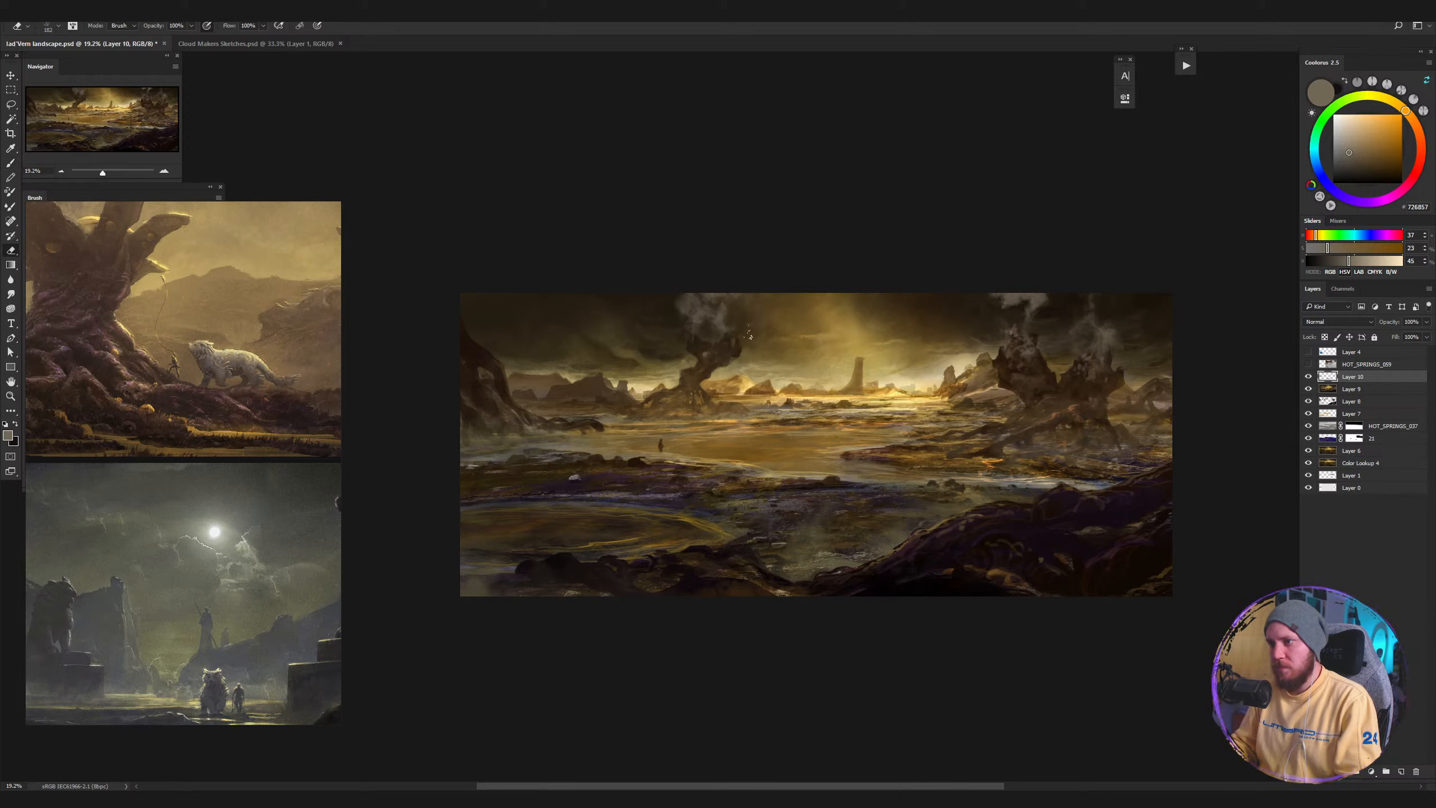
left_click_drag(688, 323, 673, 314)
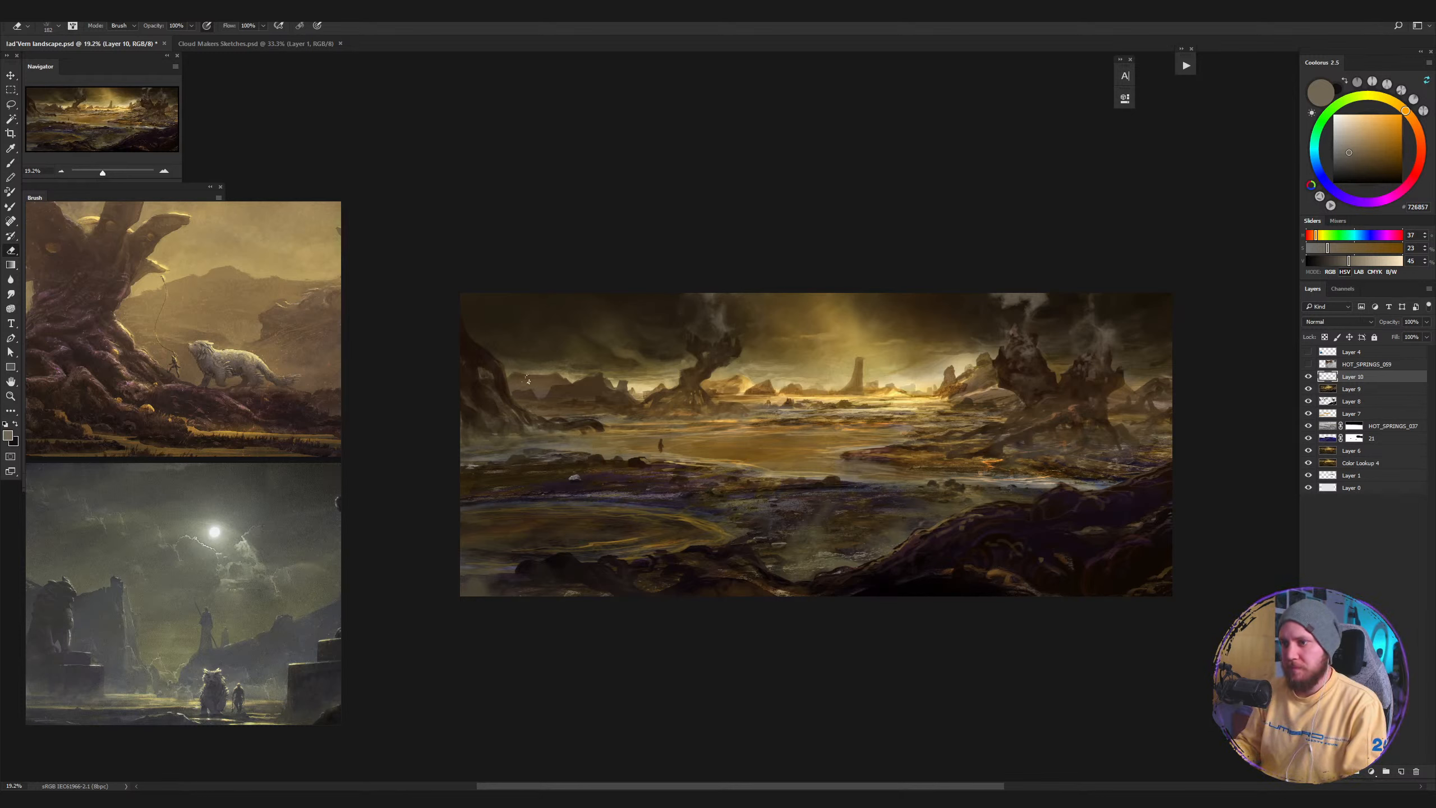
Compare the painting with Layer 10 hidden and shown.
key("b")
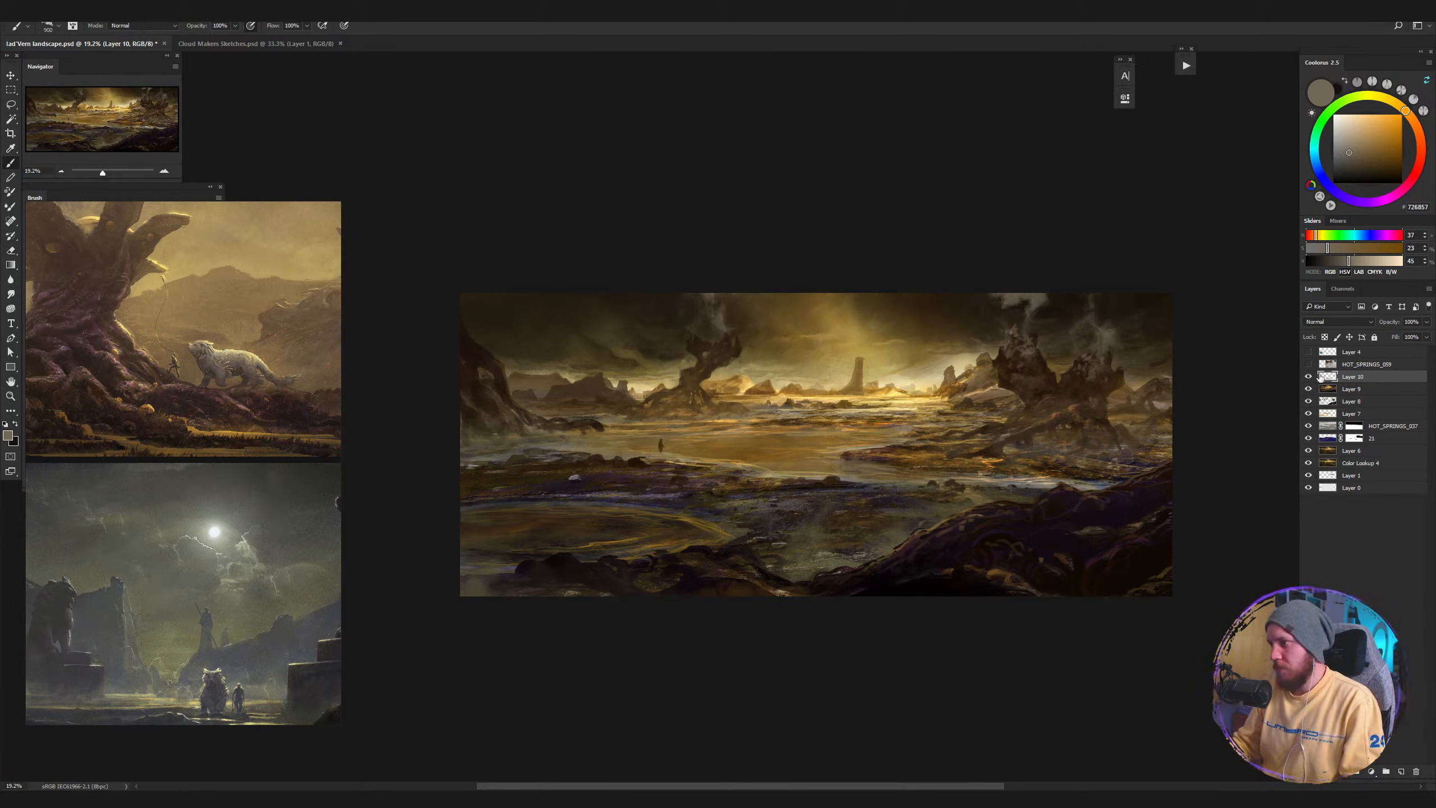
left_click(1309, 377)
left_click(1310, 377)
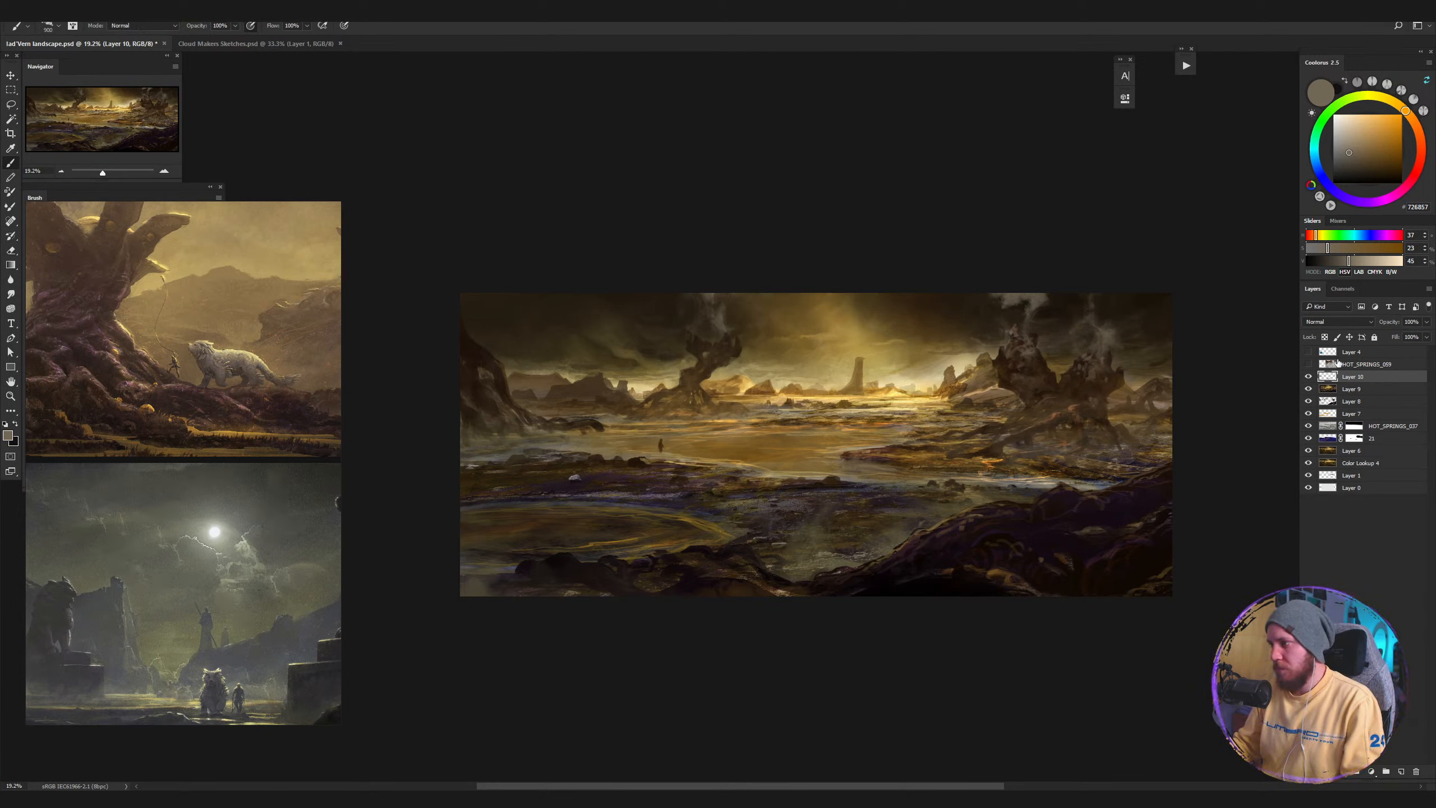
Darken the upper smoke plumes with a dark brown sampled from the sky, locking Layer 10's transparent pixels while painting.
left_click(1325, 337)
right_click(1057, 336)
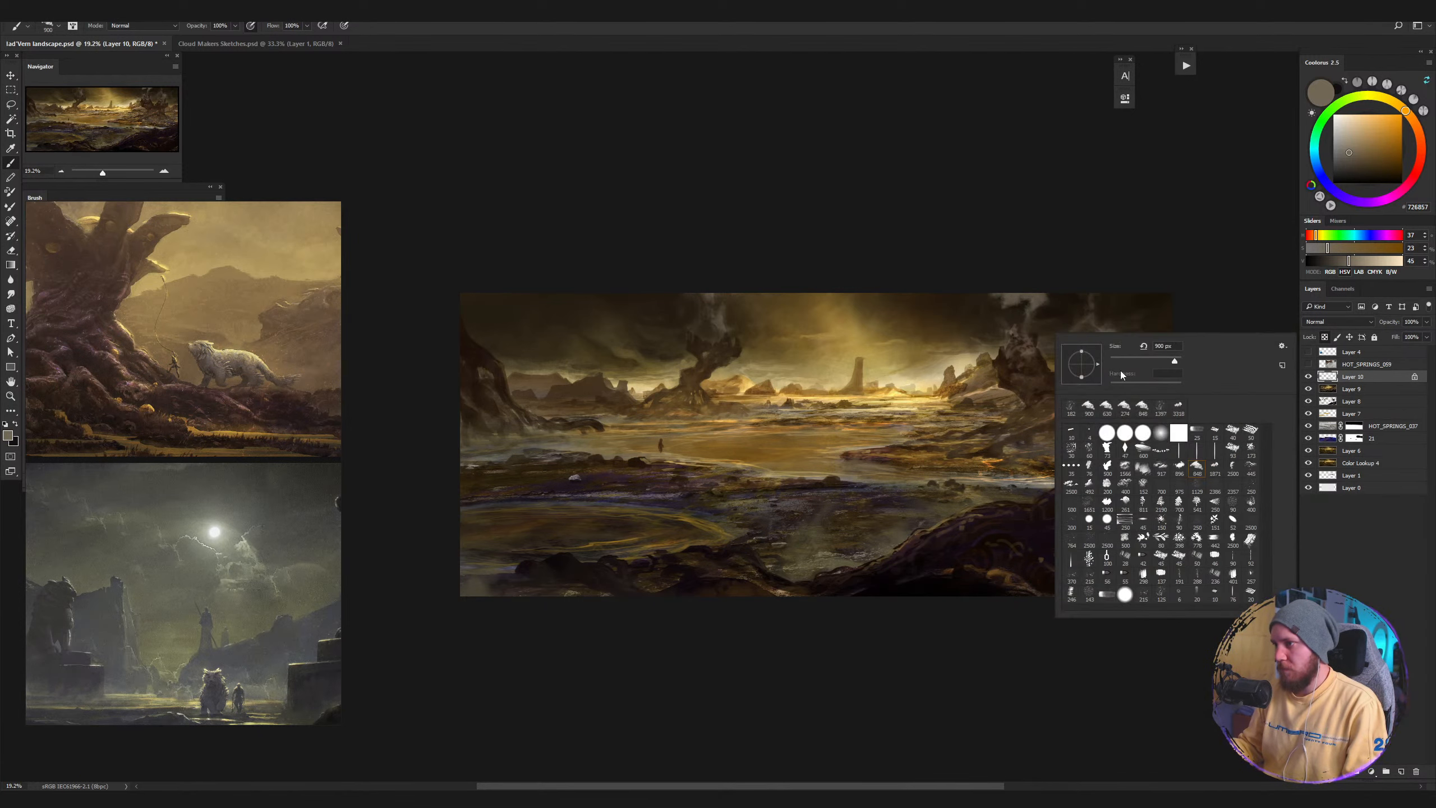
left_click(885, 344, "alt")
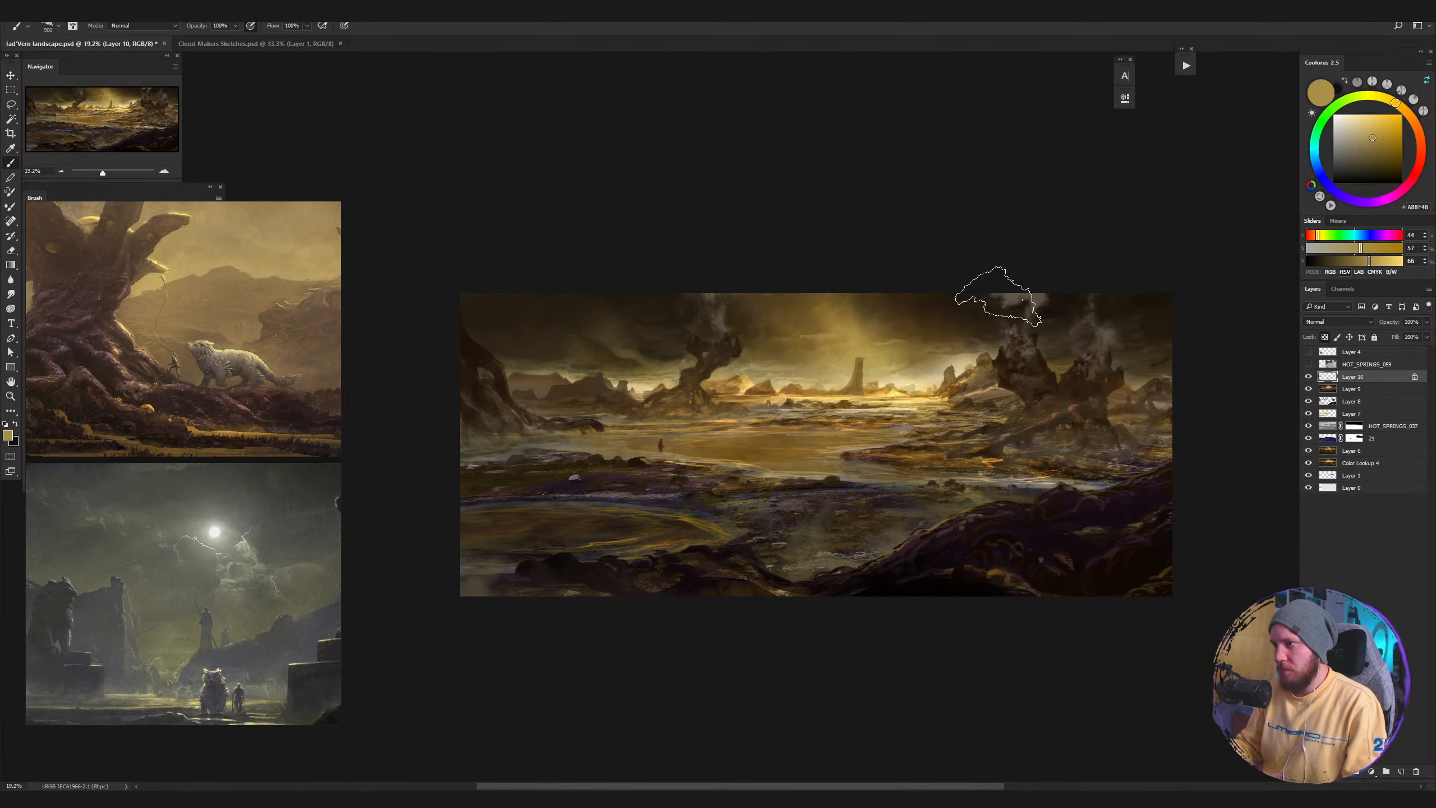
left_click(1097, 300, "alt")
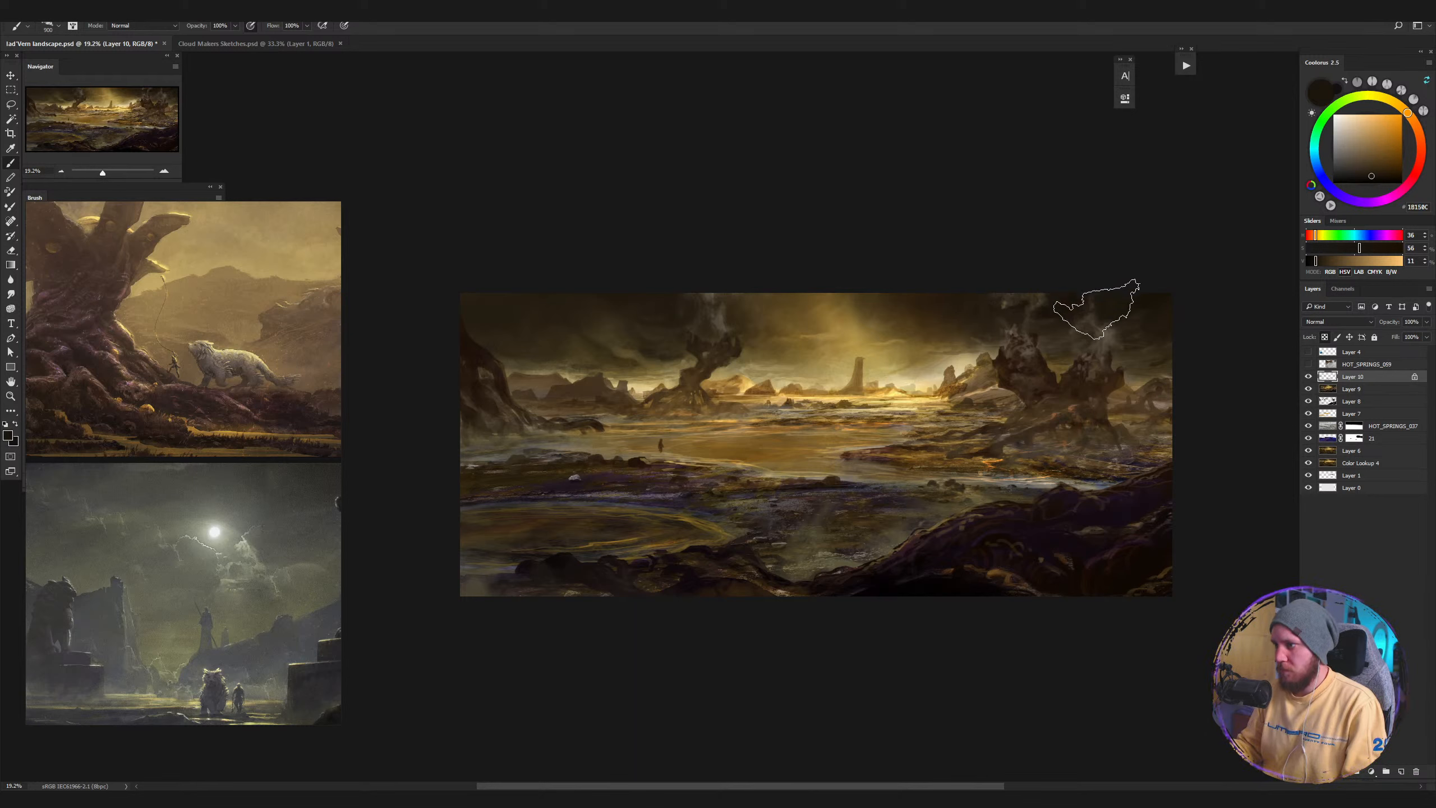
left_click_drag(720, 278, 722, 295)
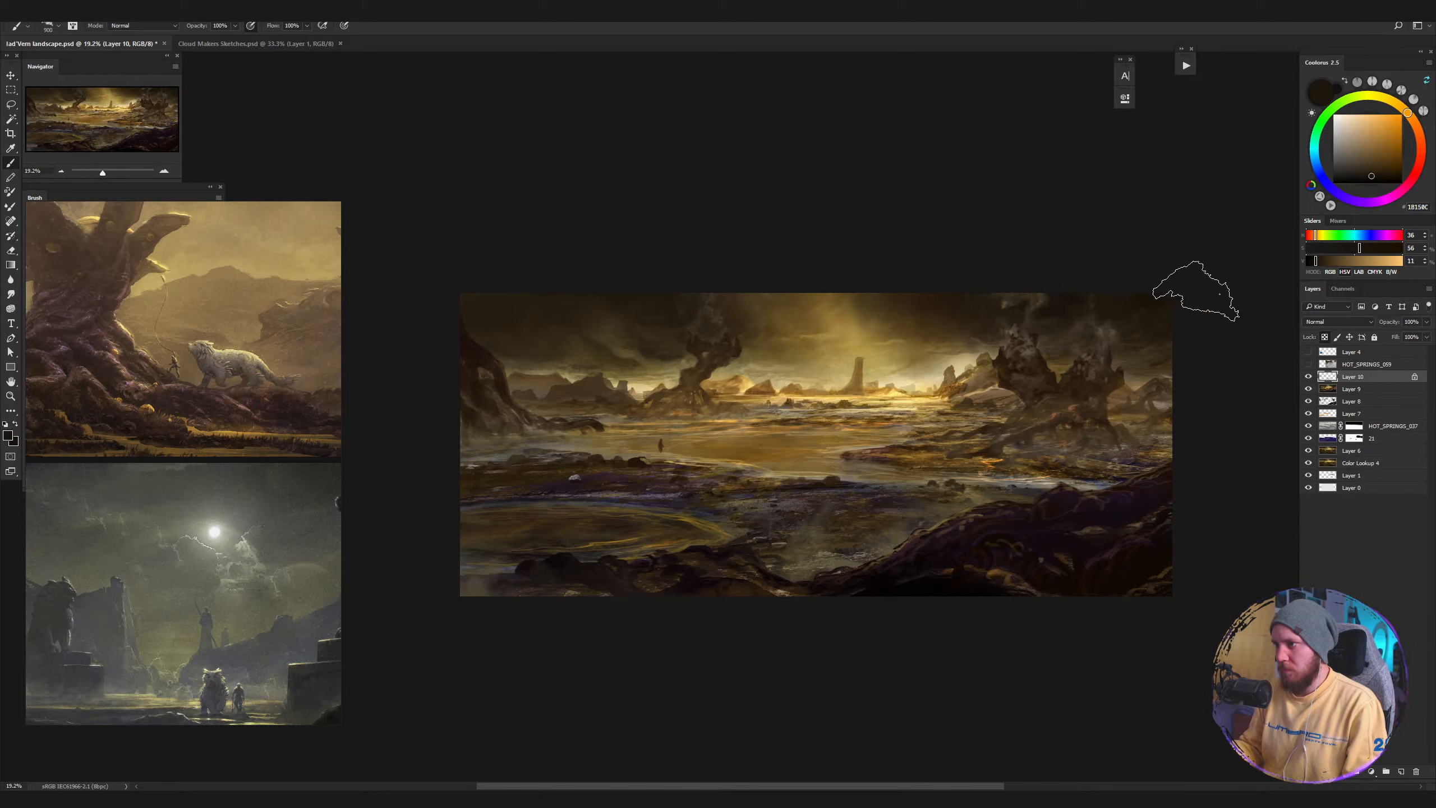
left_click(1323, 336)
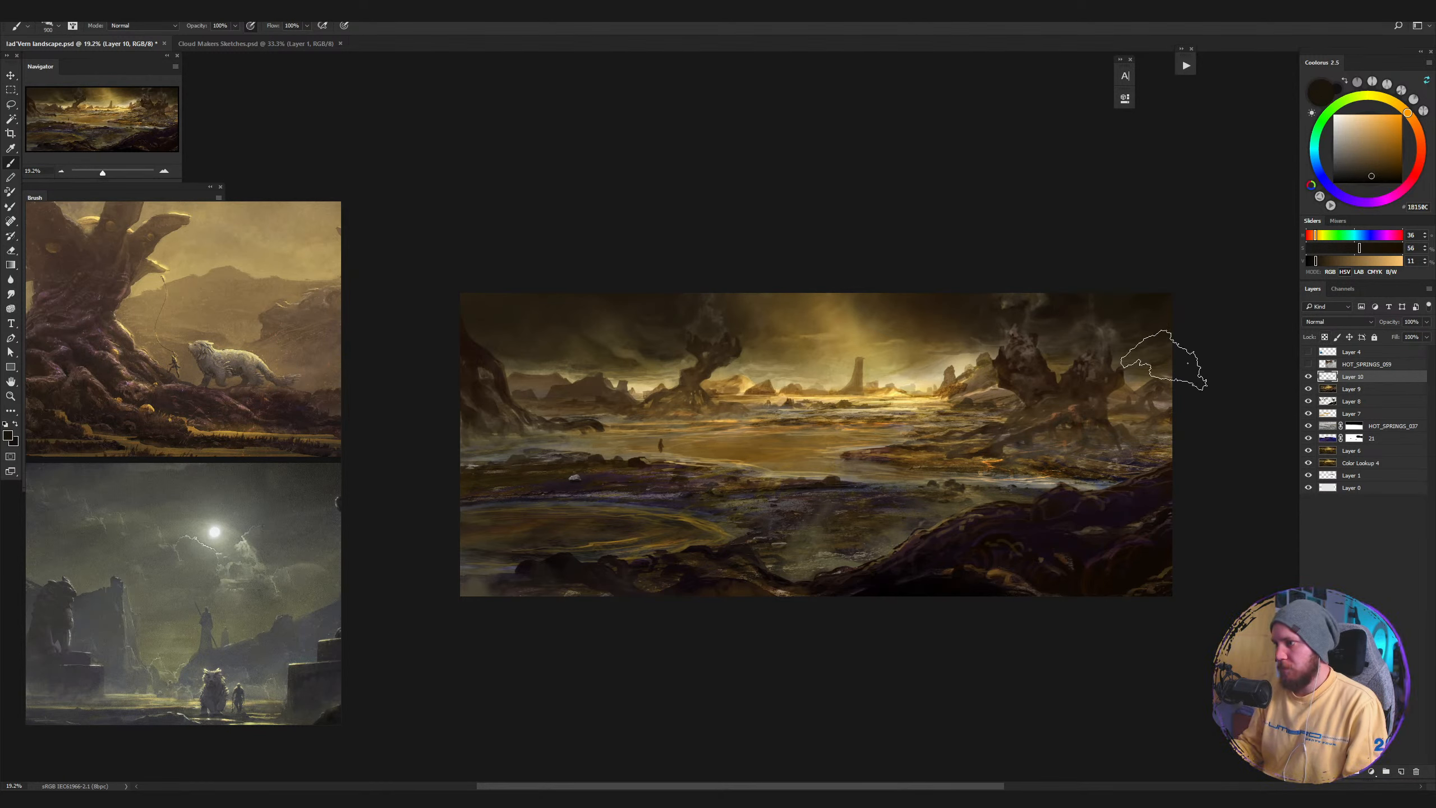
Reduce the brush size and toggle Layer 10's visibility to judge the added smoke and mist.
key("bracketleft")
key("bracketleft")
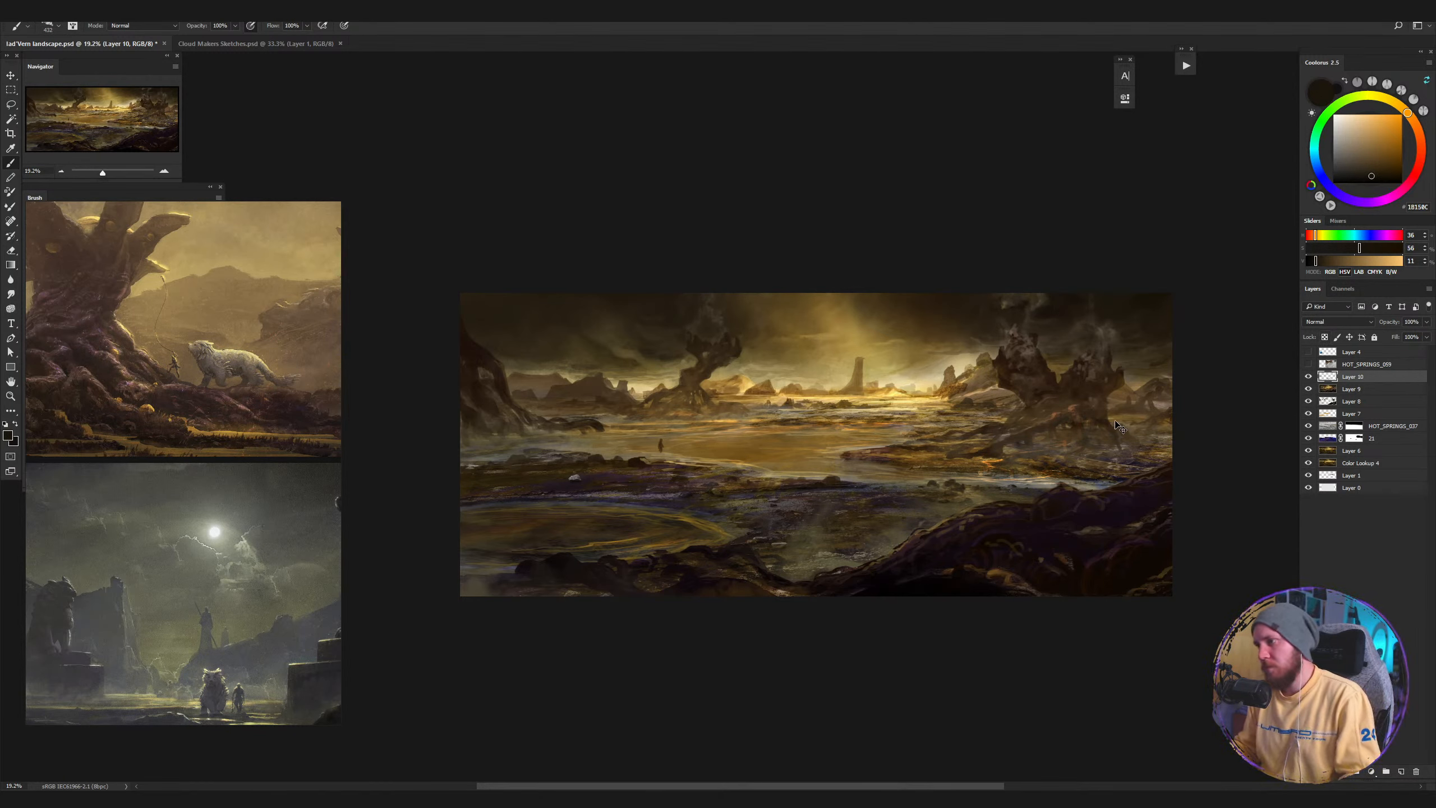
left_click(1308, 377)
left_click(1309, 377)
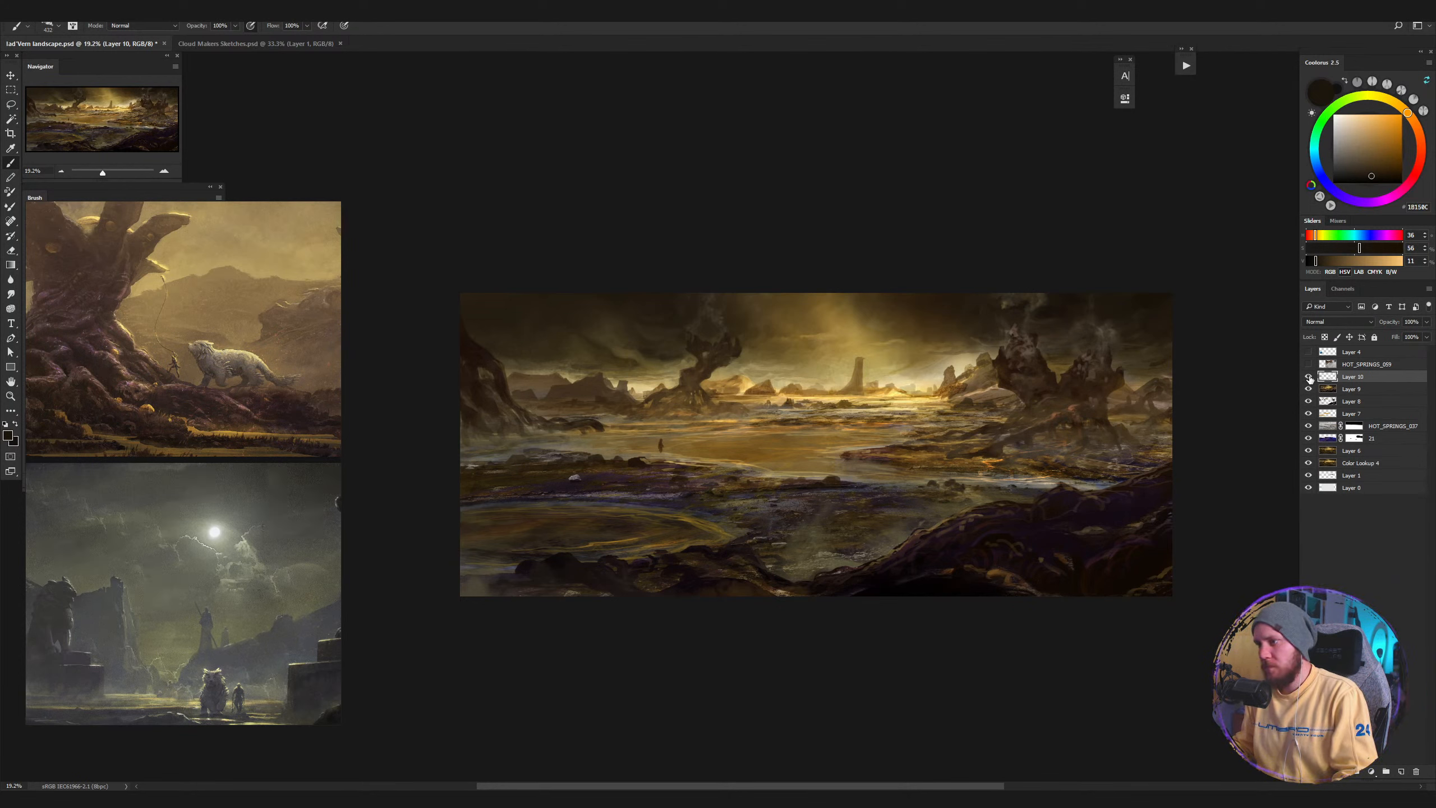
left_click(1308, 377)
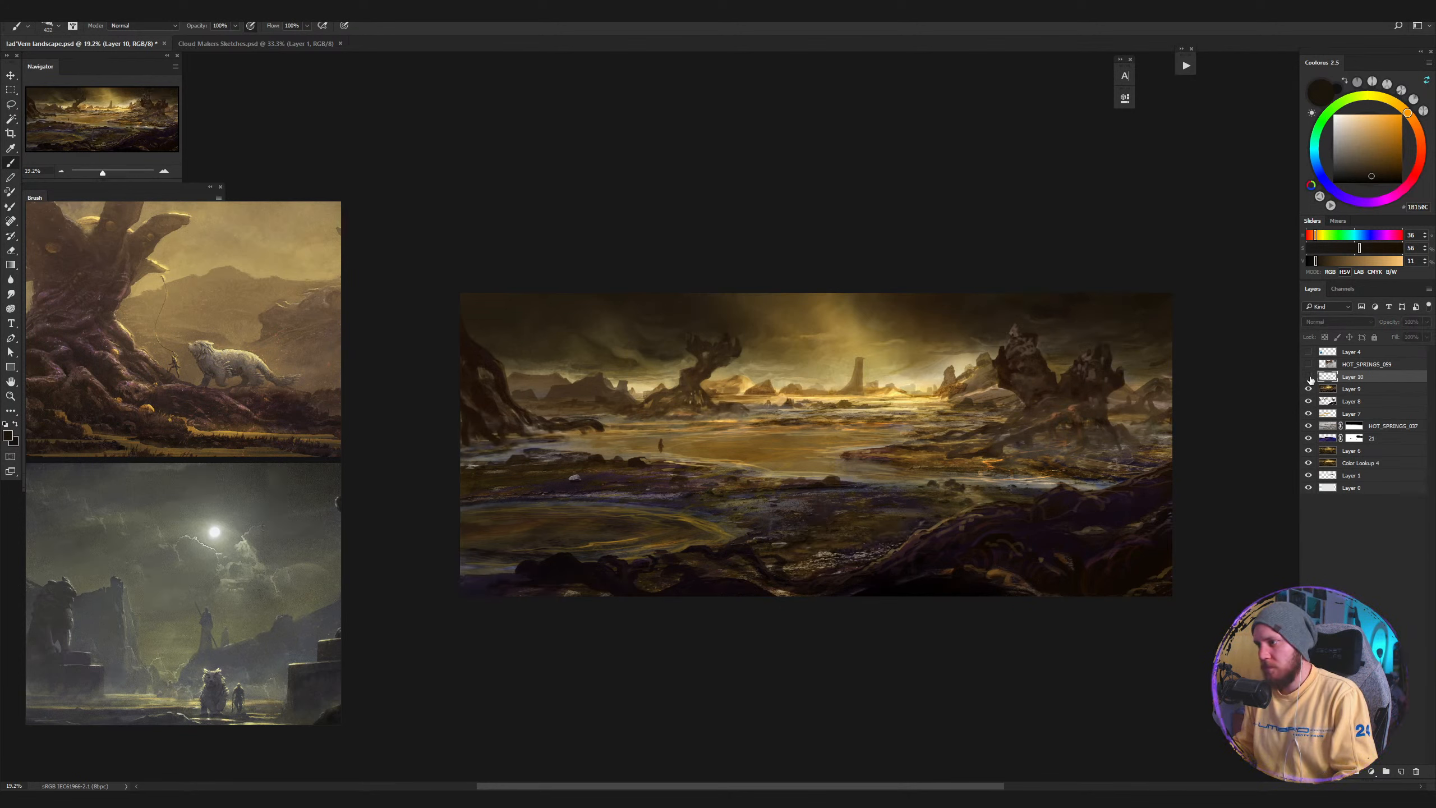
Toggle Layer 10's visibility to compare the landscape with and without its paint.
left_click(1309, 379)
left_click(1308, 377)
left_click(1309, 379)
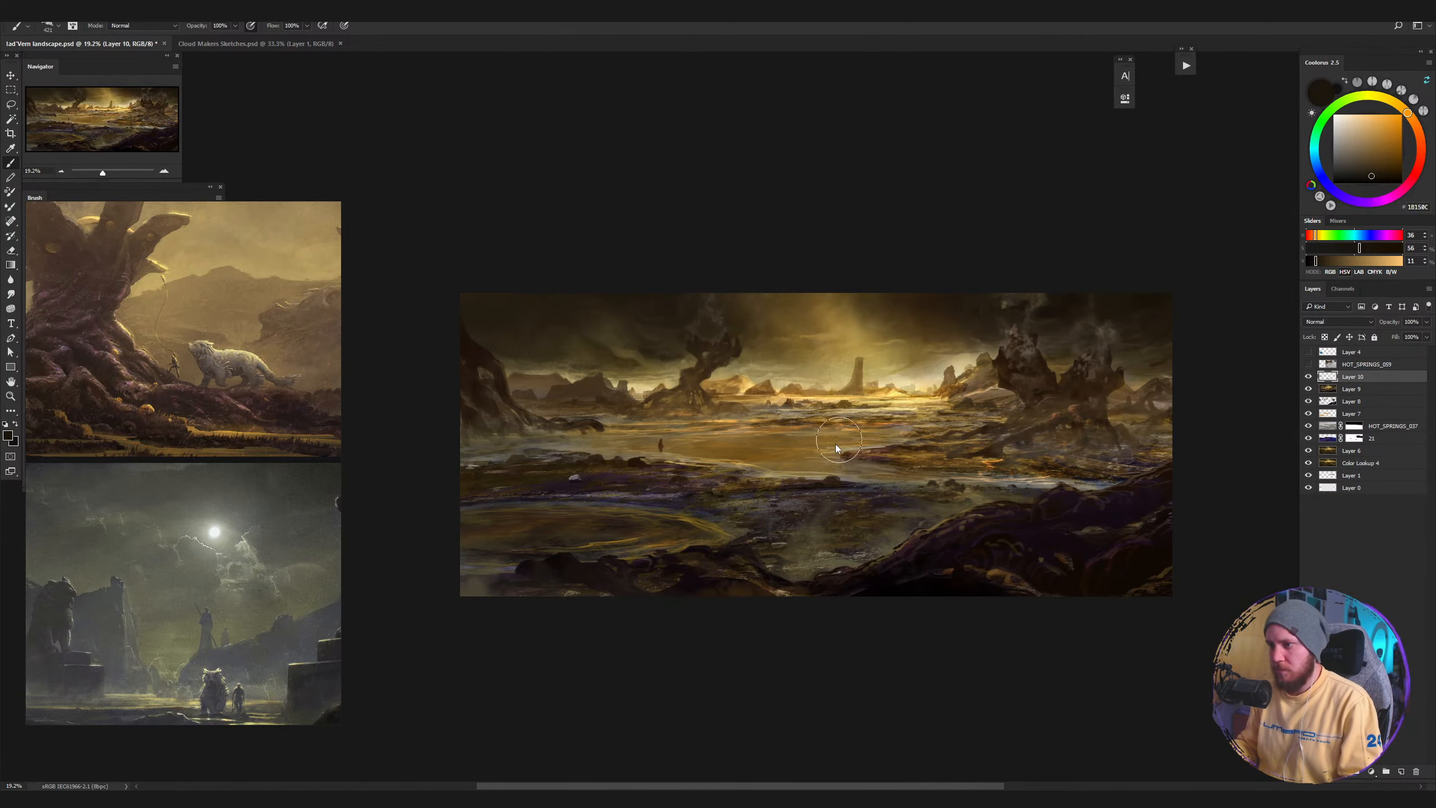
Paint a stroke with a smaller brush near the central water's shore on Layer 10, save the document and recheck the layer's effect.
key("bracketleft")
key("bracketleft")
key("bracketleft")
key("bracketleft")
mouse_move(856, 454)
left_mouse_down()
mouse_move(785, 481)
mouse_move(846, 468)
left_mouse_up()
key("ctrl+s")
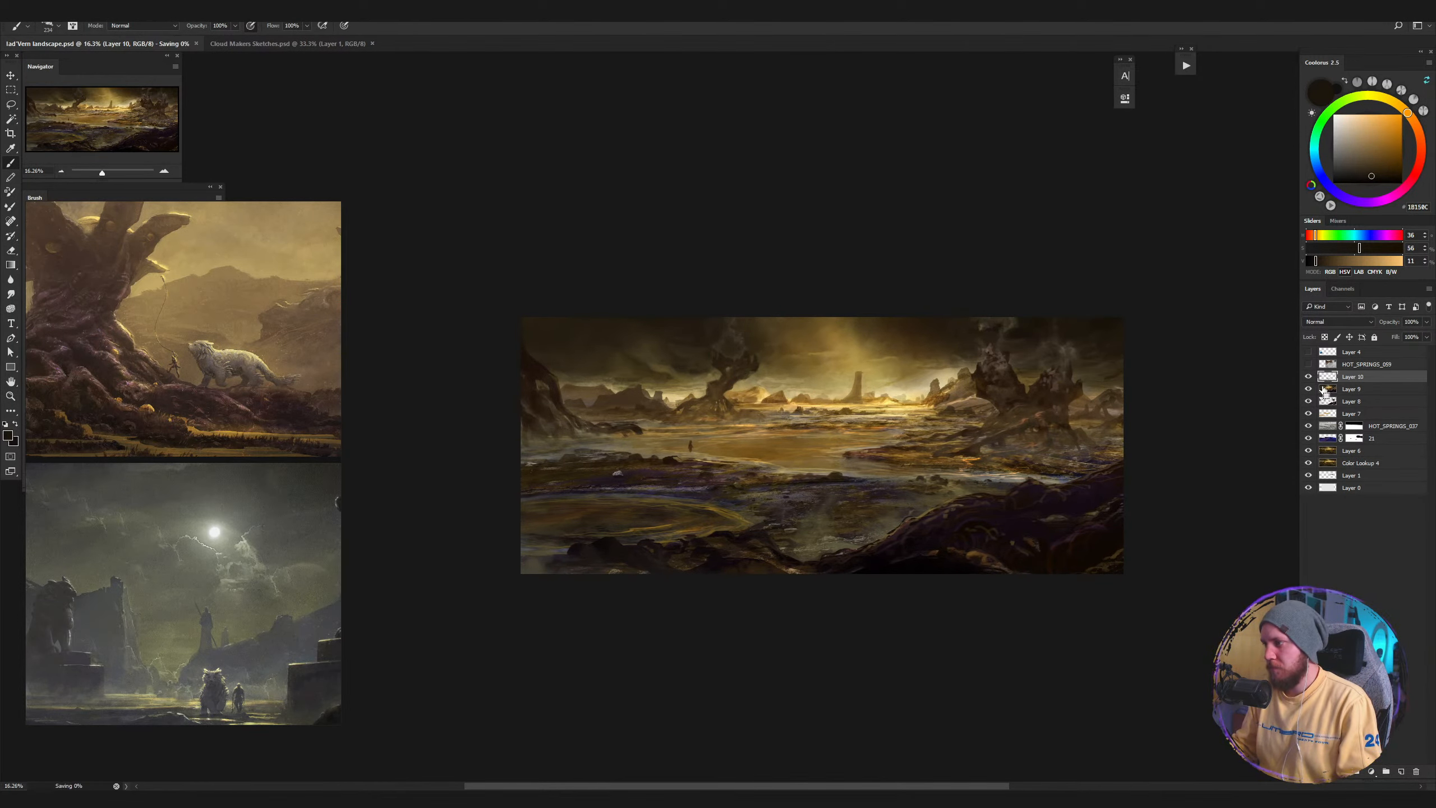
left_click(1308, 377)
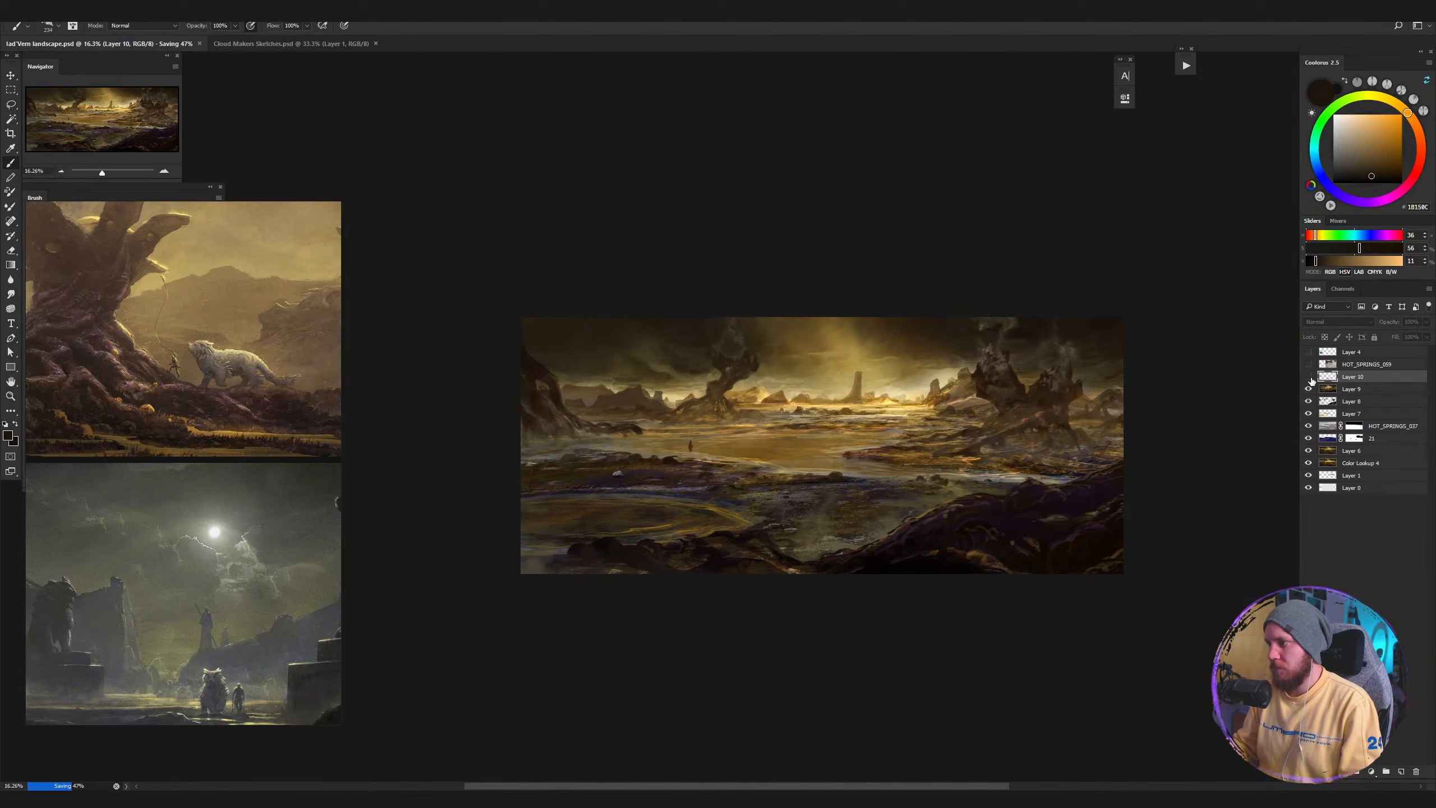
left_click(1309, 377)
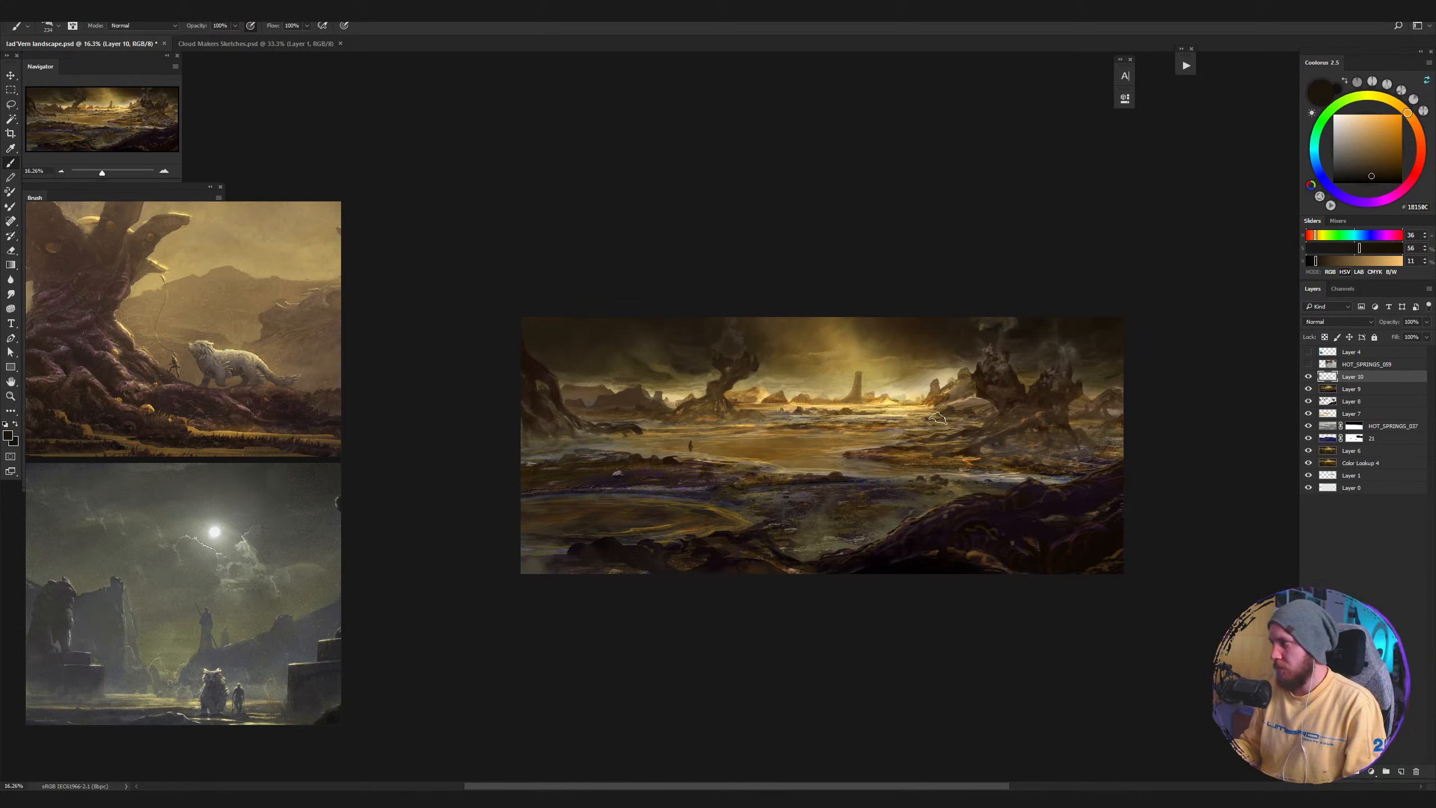
Try a different textured brush in Color Dodge mode over the central water on Layer 9, sample a water colour, and undo the stroke.
right_click(937, 418)
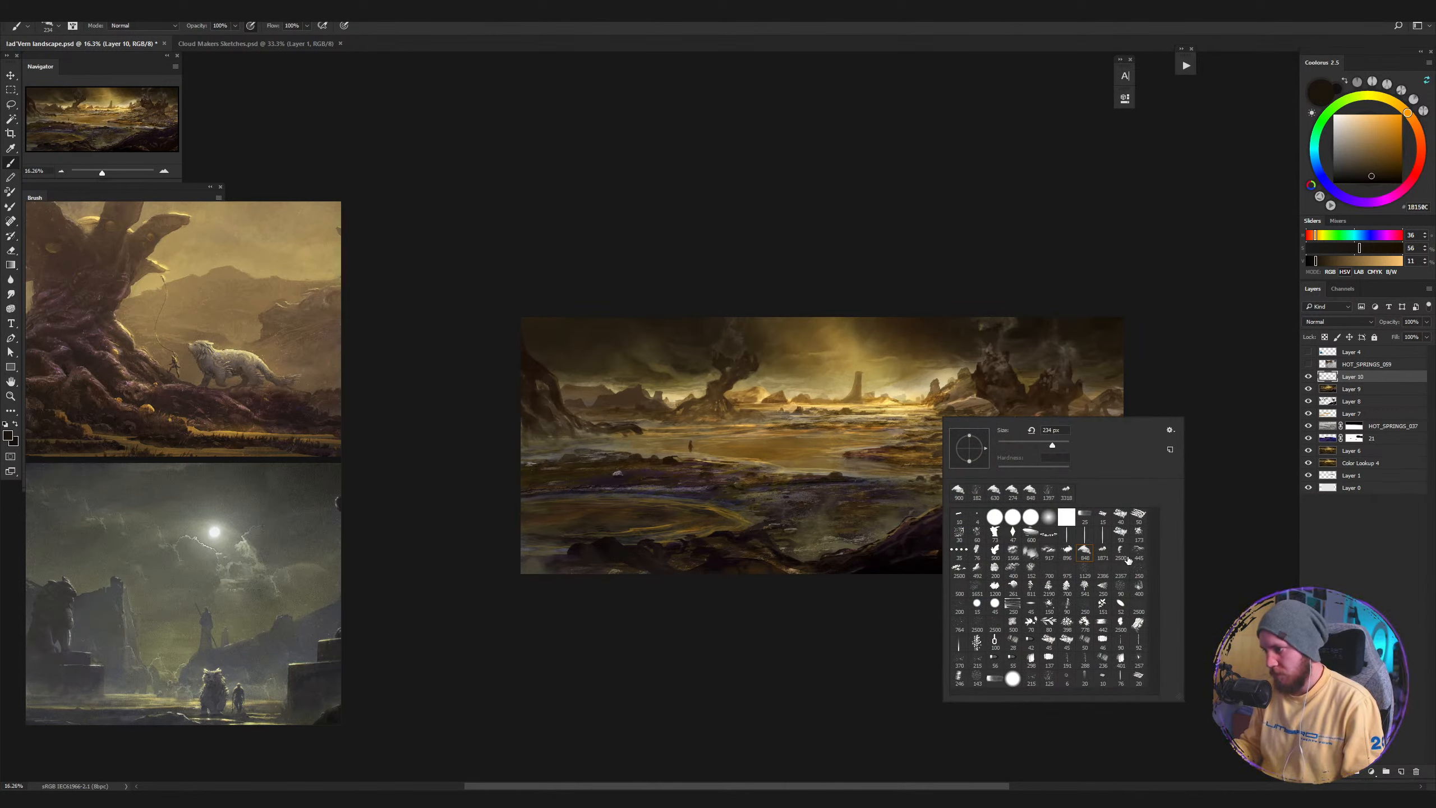
left_click(1141, 552)
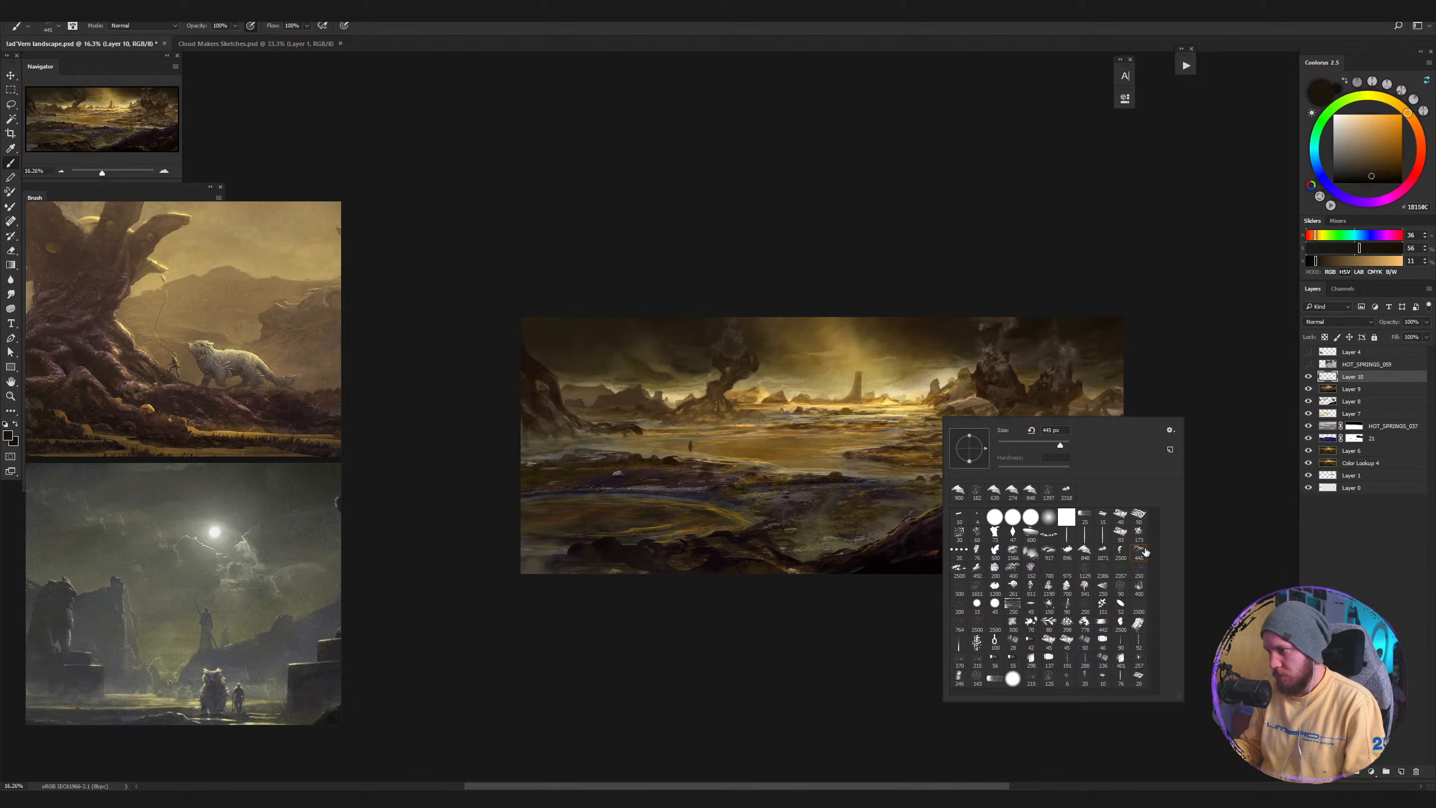
left_click(862, 451)
right_click(817, 444, "shift")
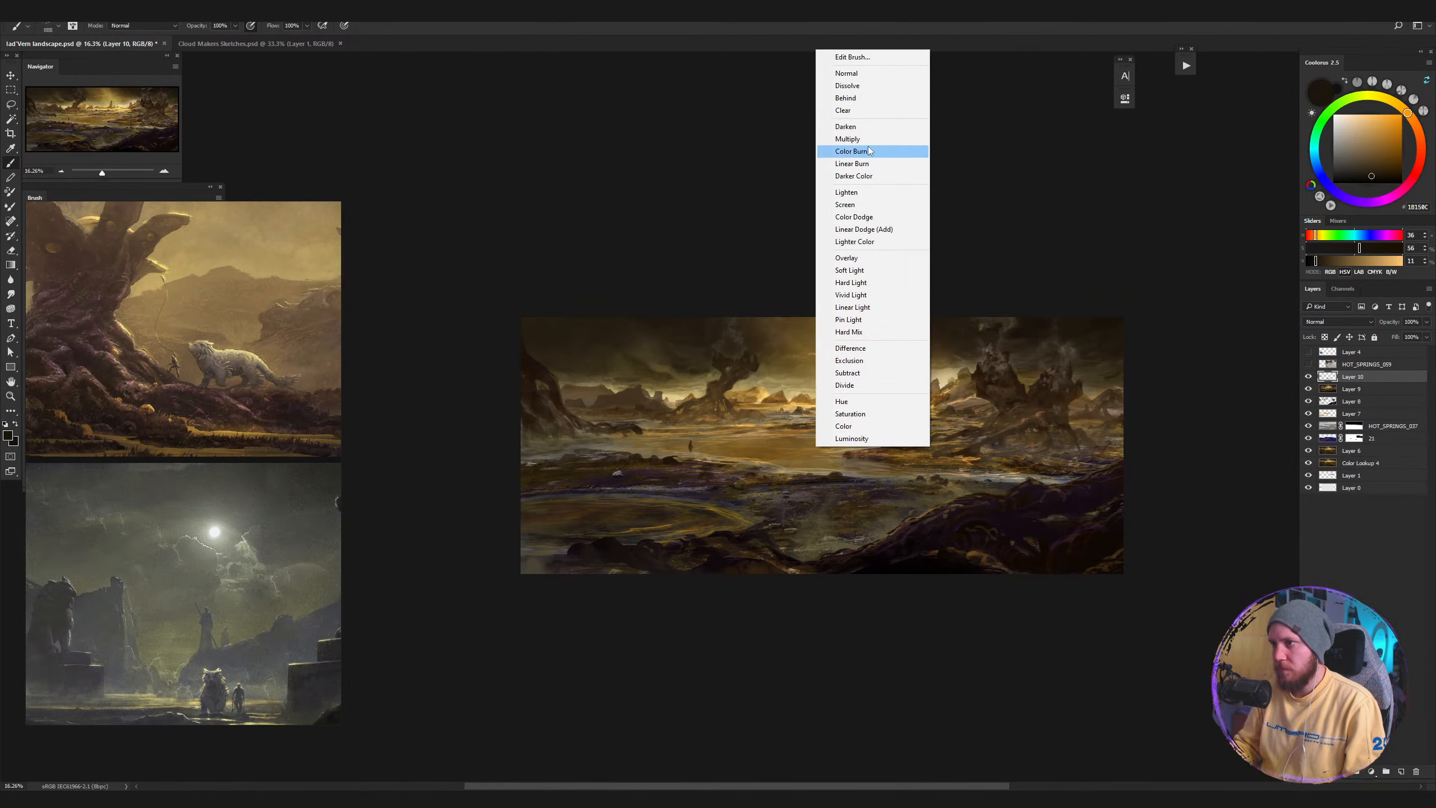
left_click(856, 217)
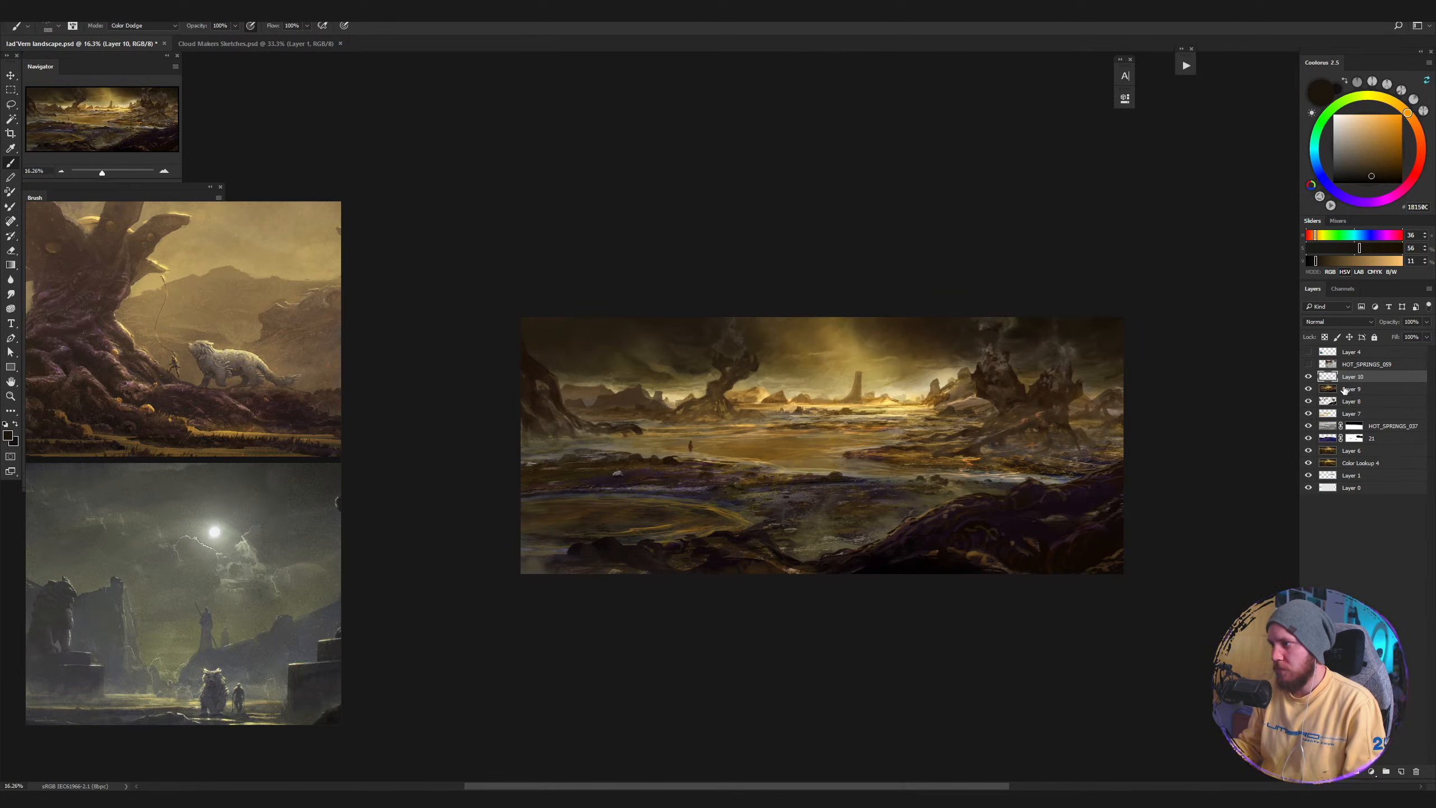
left_click(1326, 391)
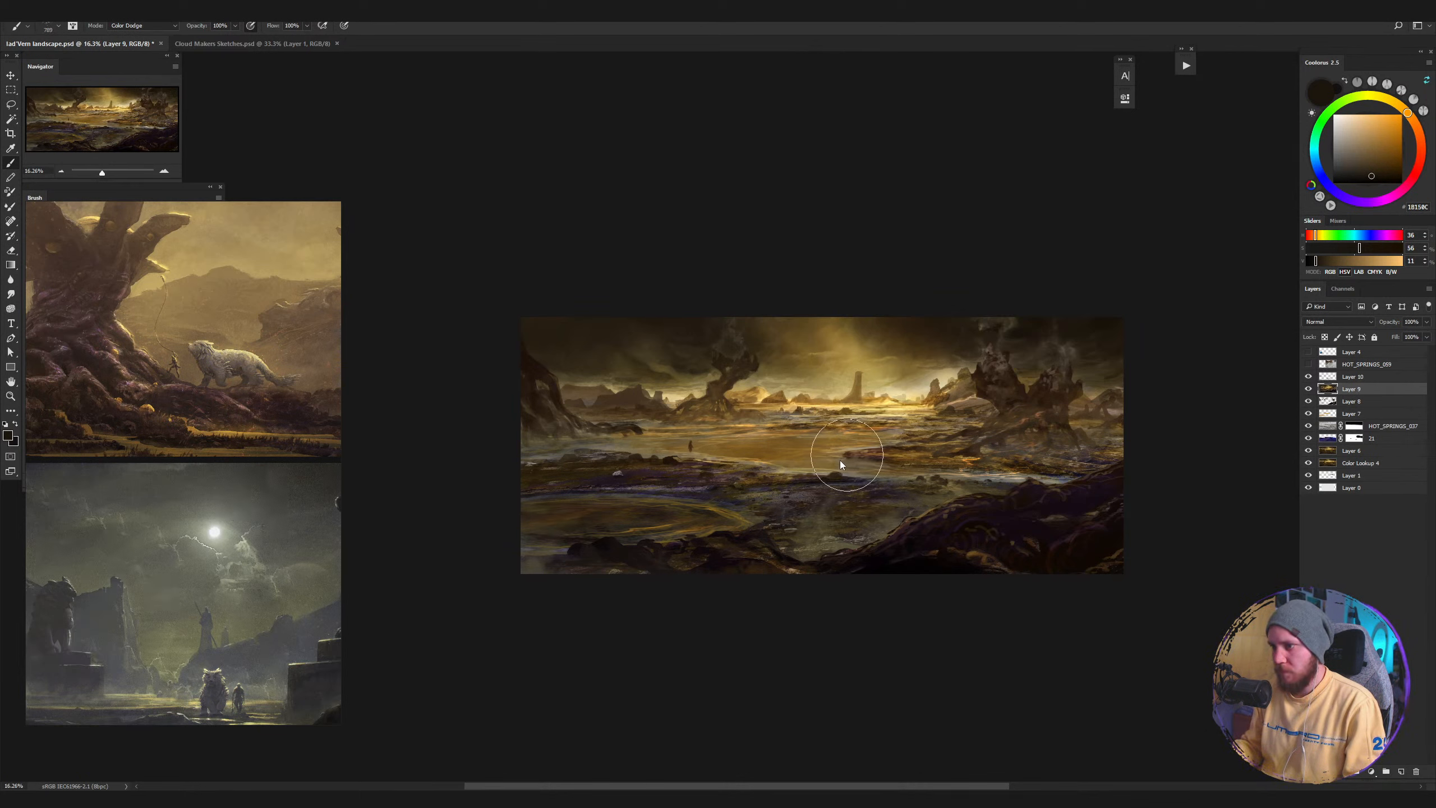
mouse_move(849, 456)
left_mouse_down()
mouse_move(829, 439)
mouse_move(756, 475)
left_mouse_up()
left_click(810, 441, "alt")
key("ctrl+z")
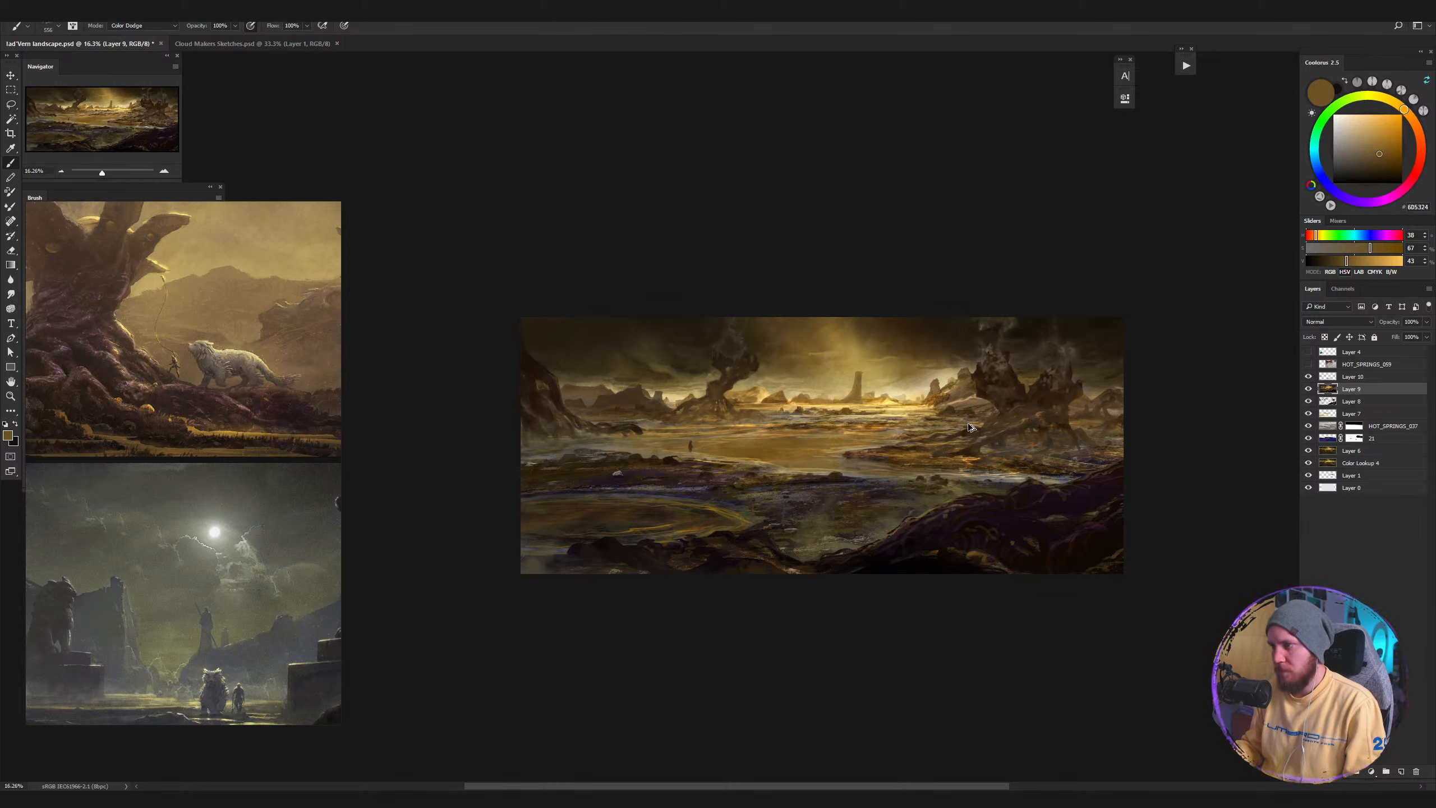
Try Color Dodge glow strokes over the water and the bright horizon sky on Layer 9 with the 2500 px textured brush, undoing them.
right_click(937, 406)
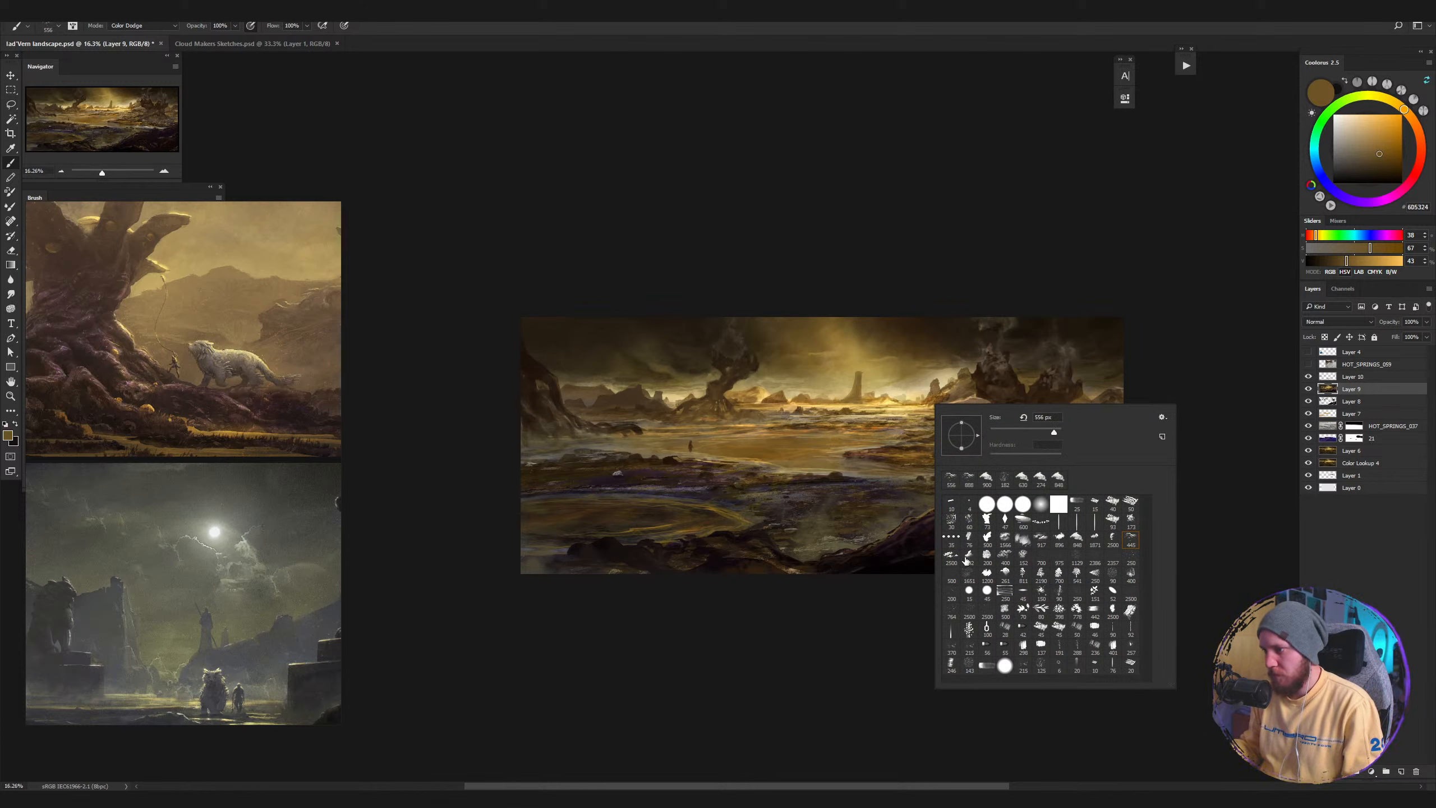
left_click(950, 559)
key("Return")
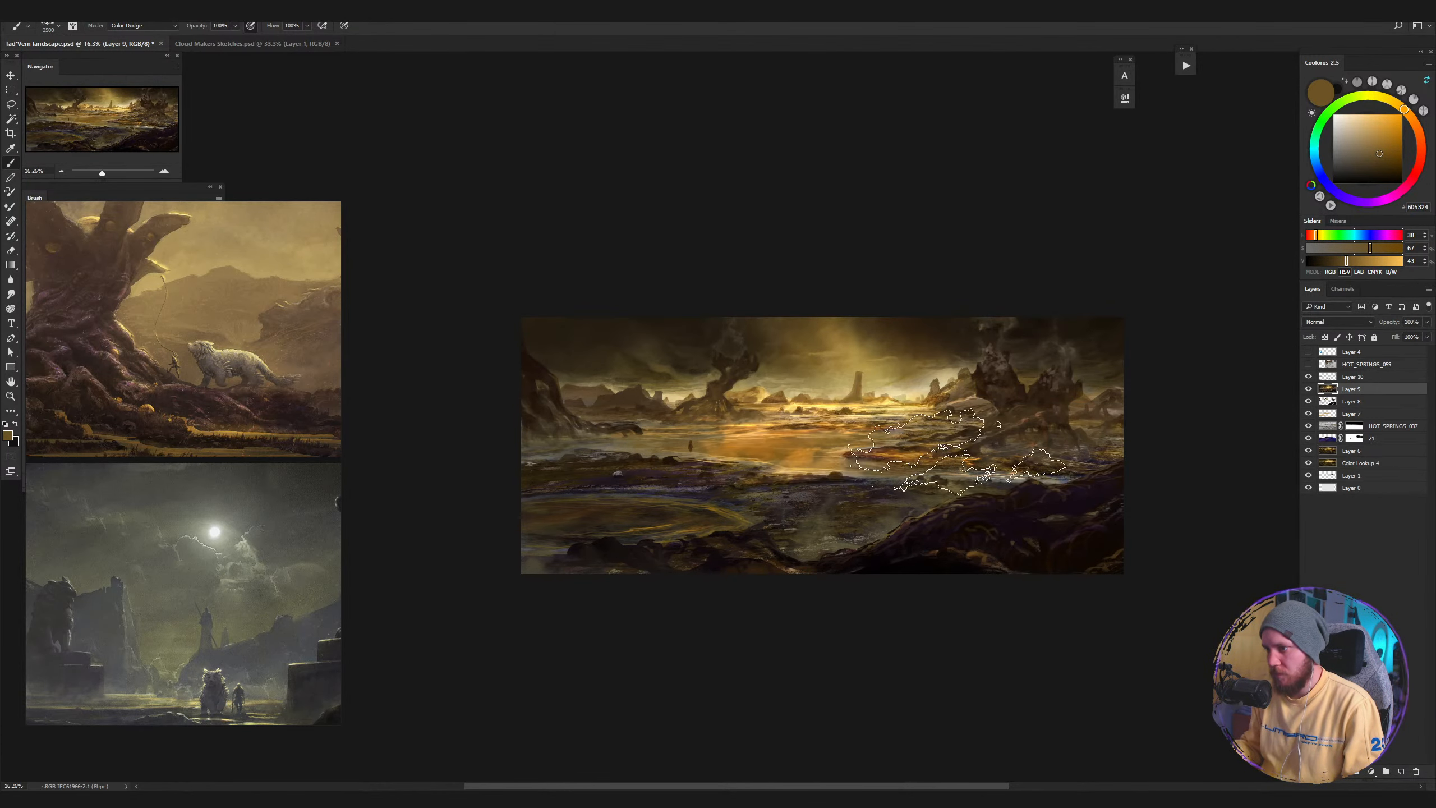
key("ctrl+z")
left_click_drag(911, 392, 958, 398)
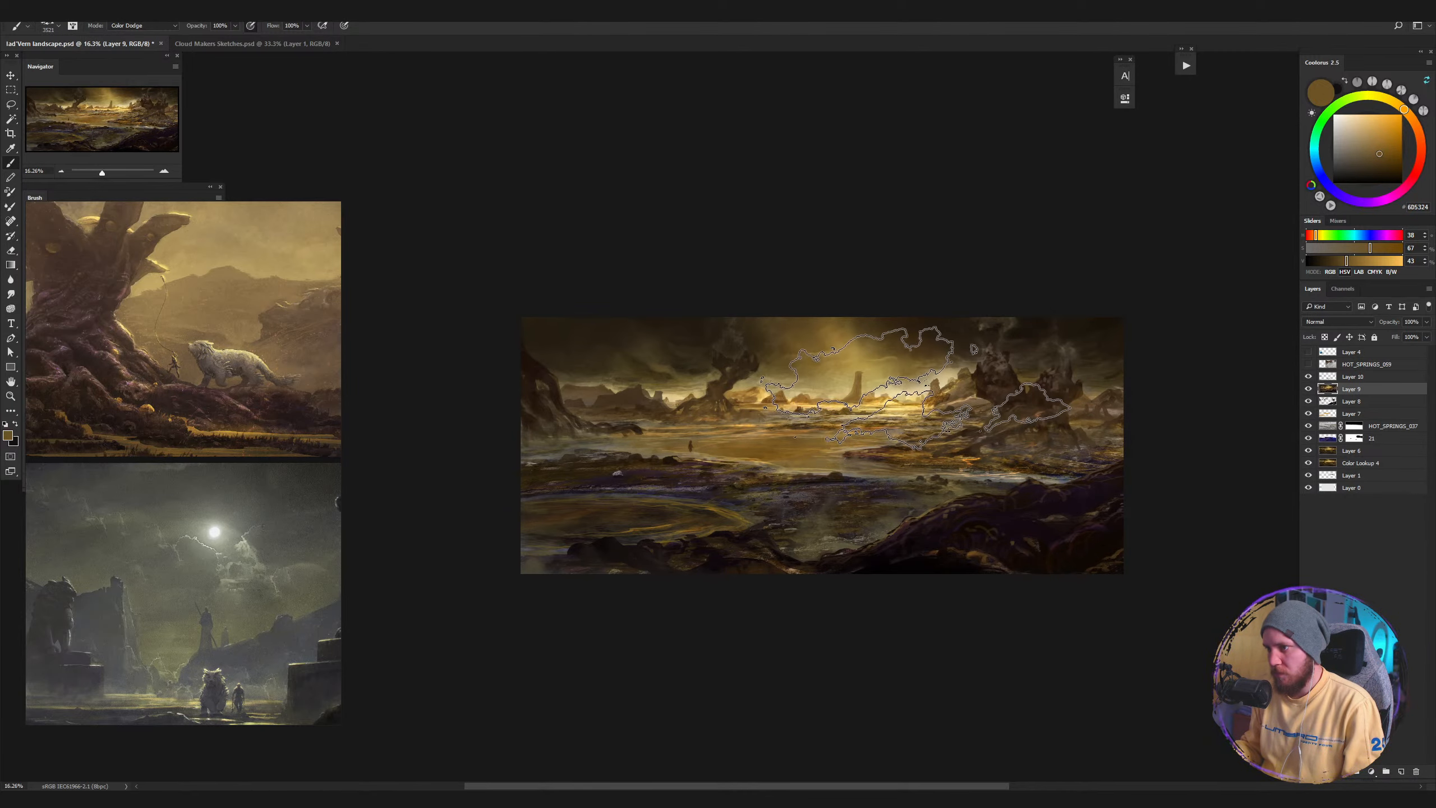
left_click(930, 385)
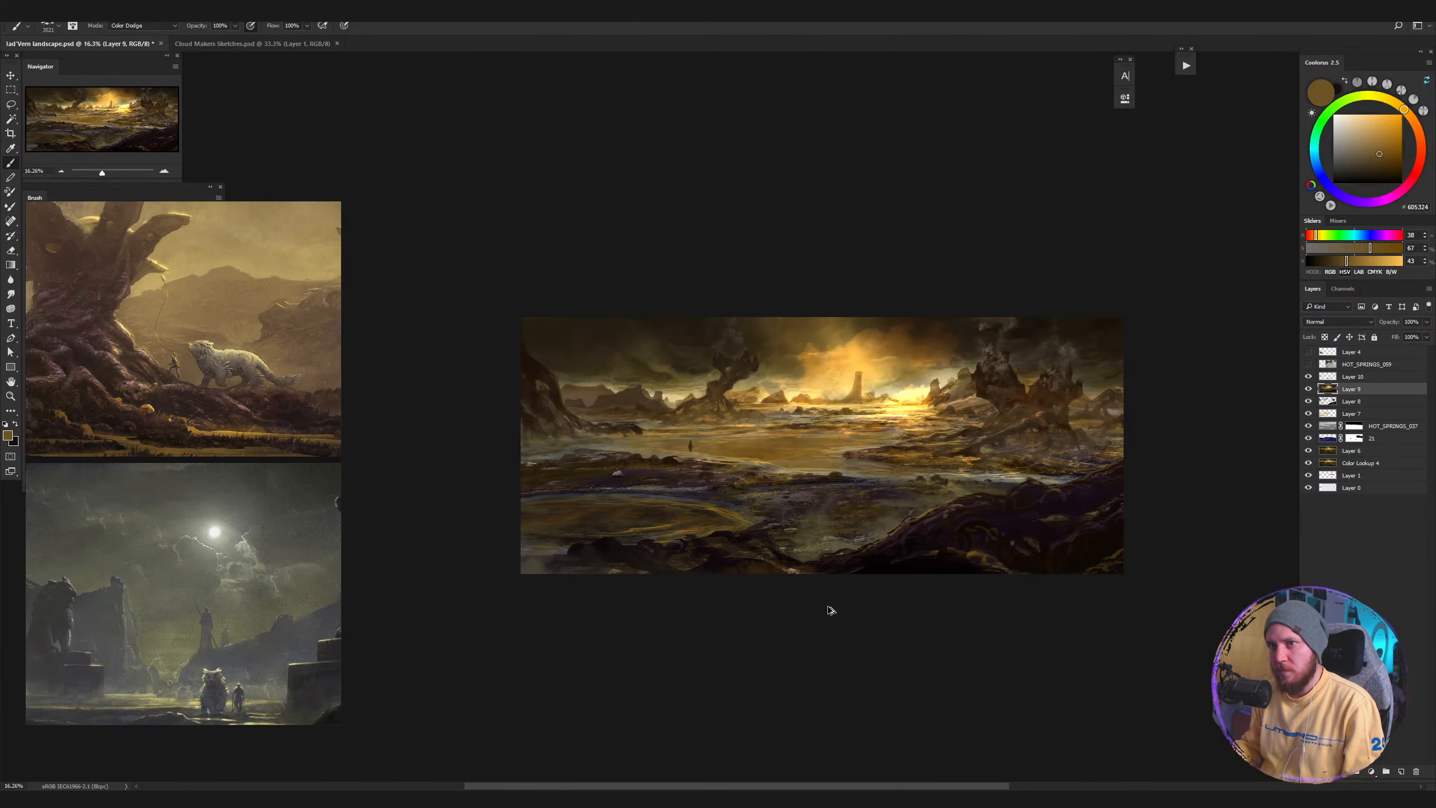
key("ctrl+z")
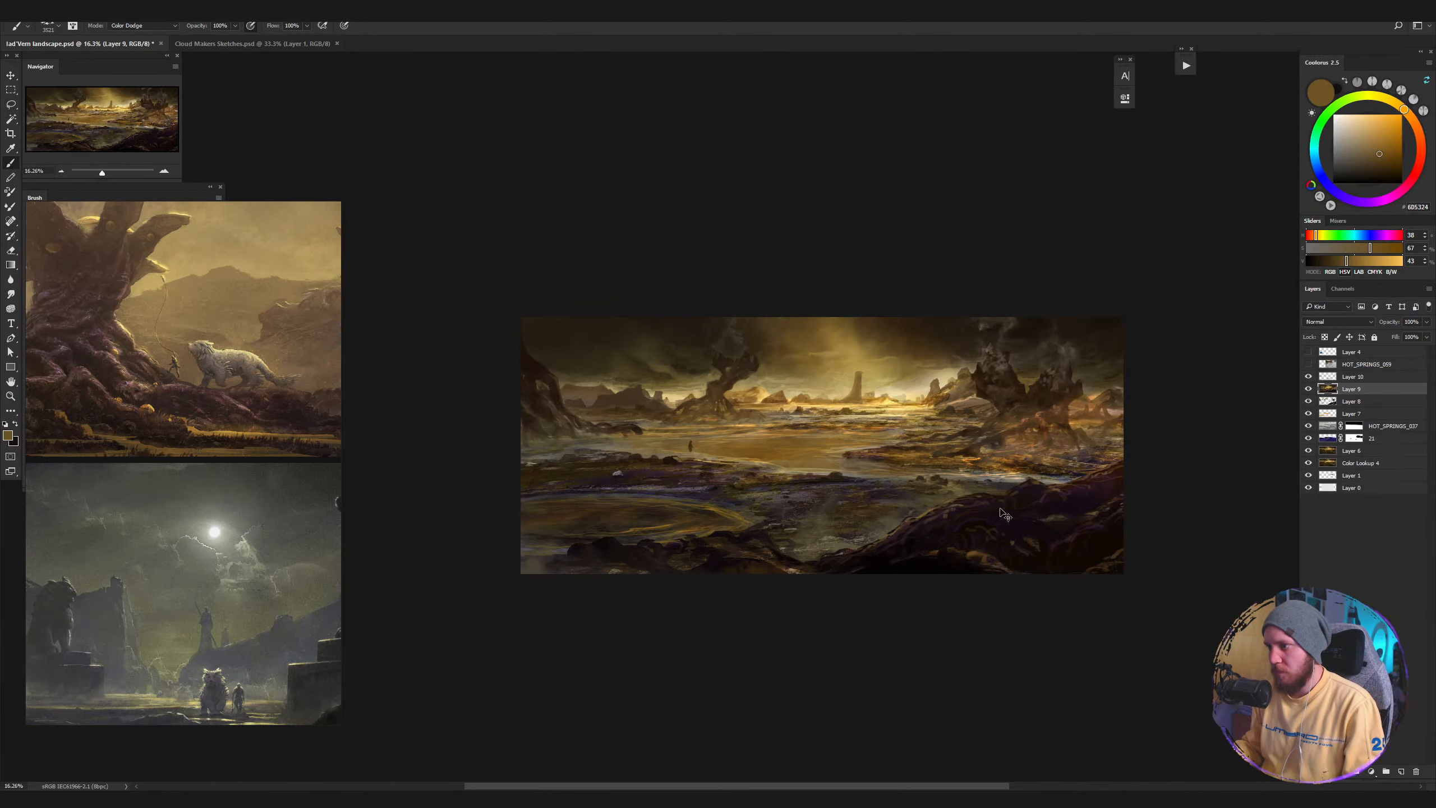
Set the brush back to Normal mode and try ochre haze over both outer sides of the foreground on Layer 10, undoing it.
right_click(1052, 391, "shift")
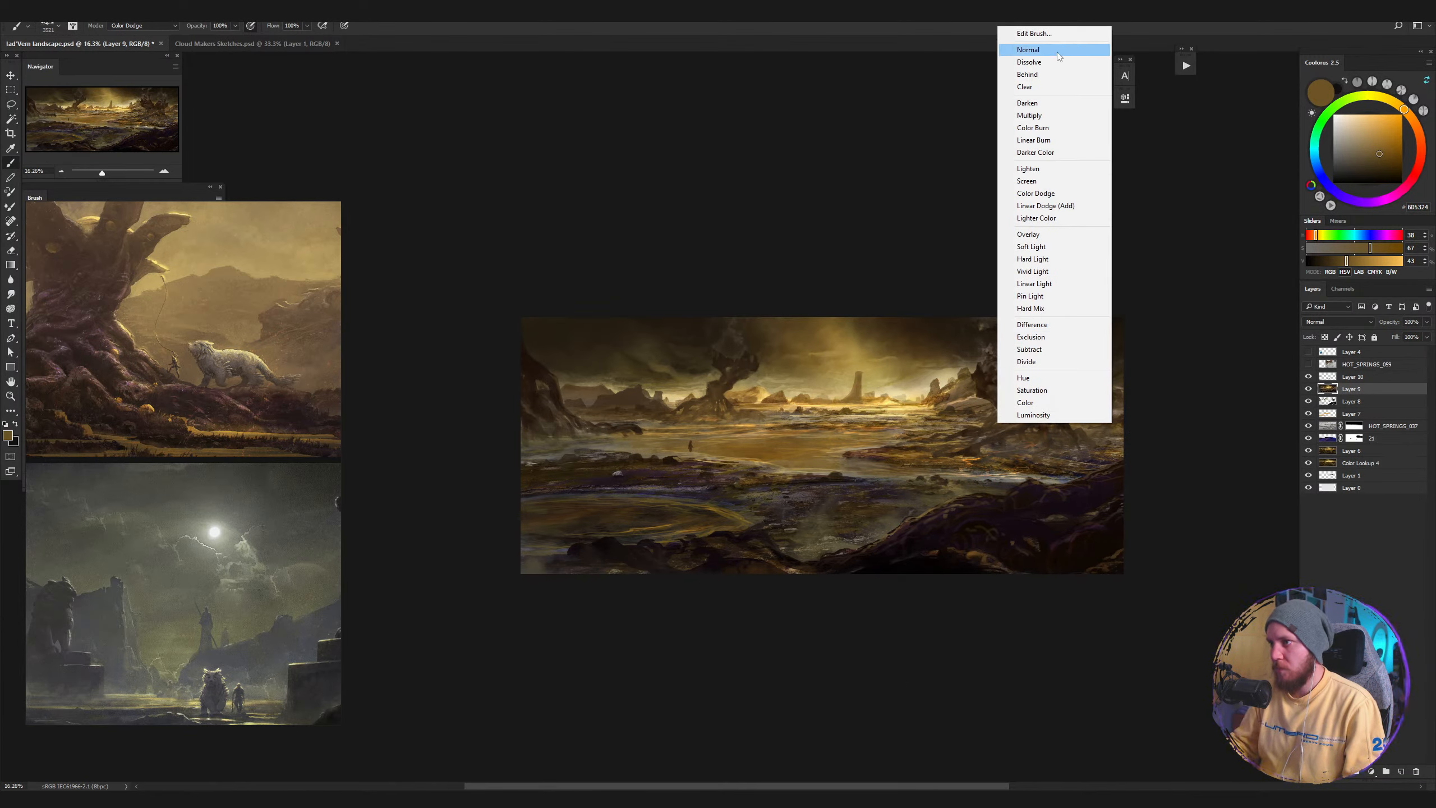
left_click(1026, 50)
left_click(1346, 377)
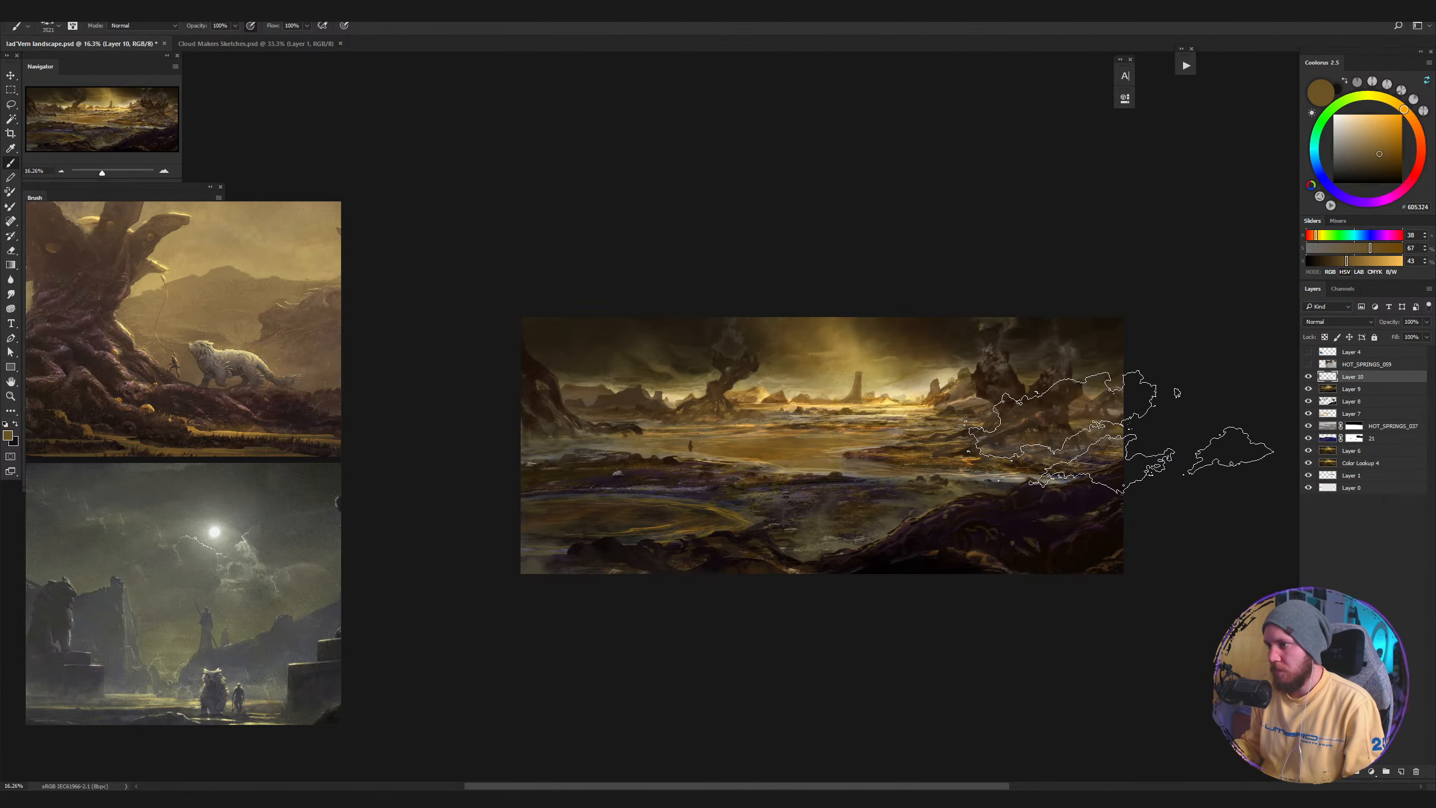
left_click(1143, 460)
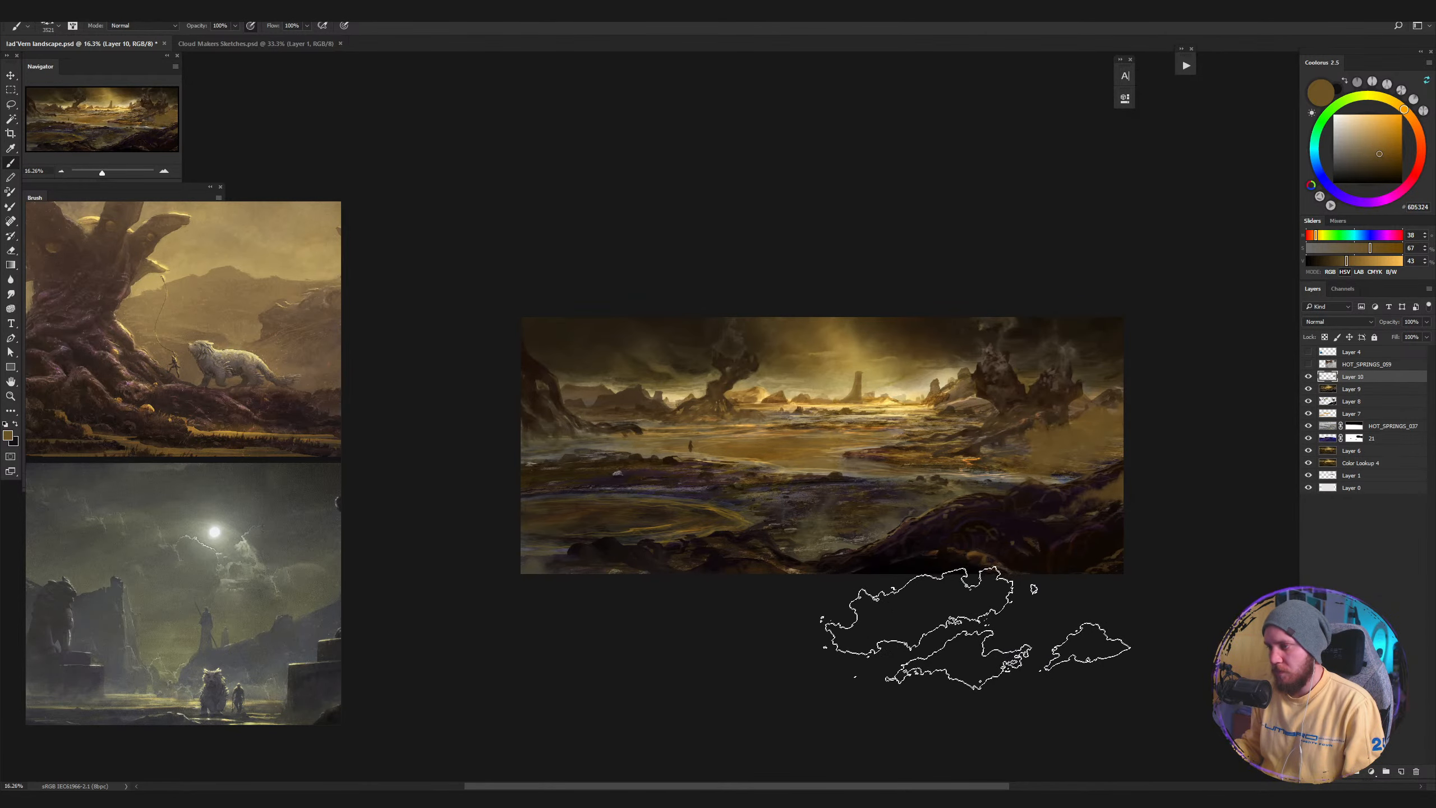
left_click(537, 486)
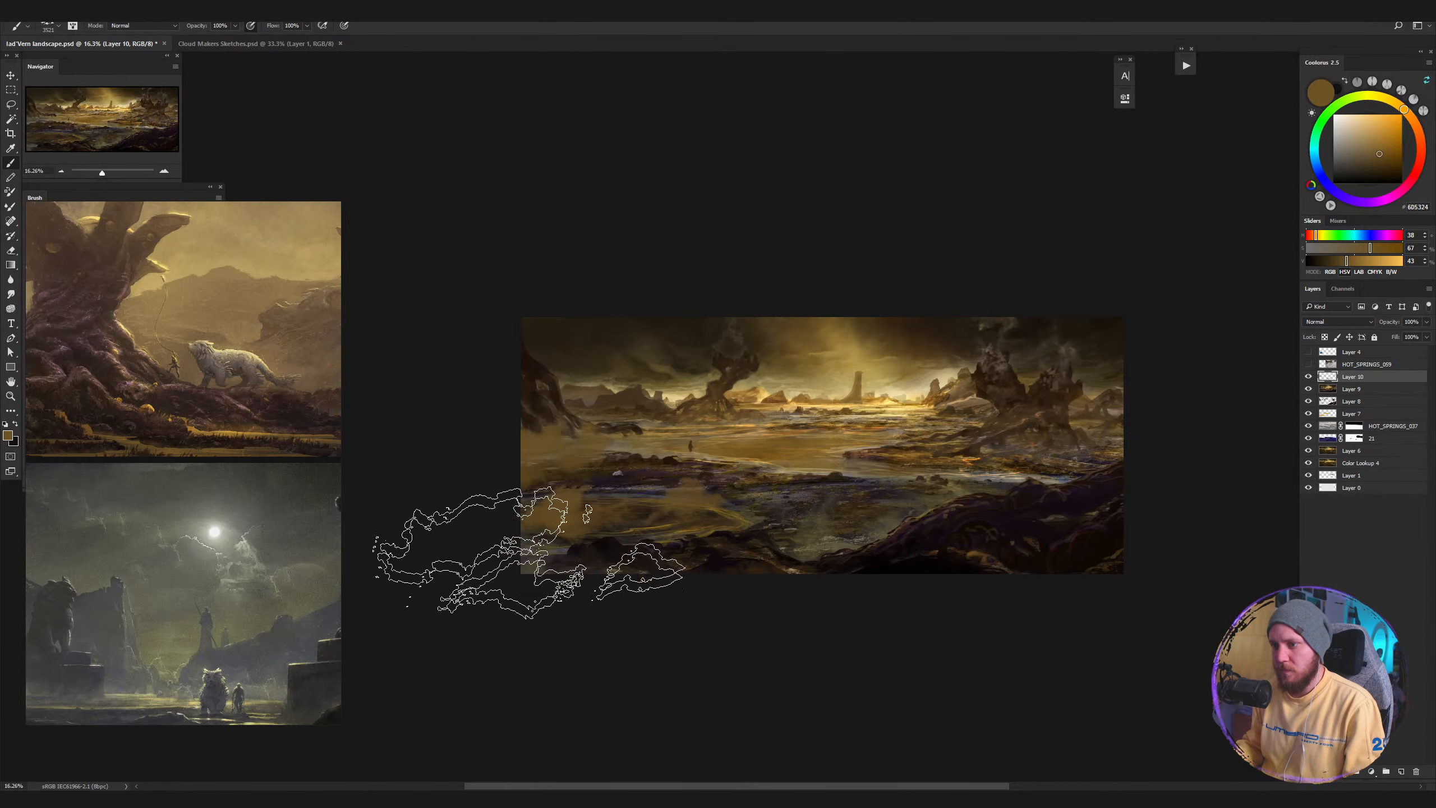
key("ctrl+z")
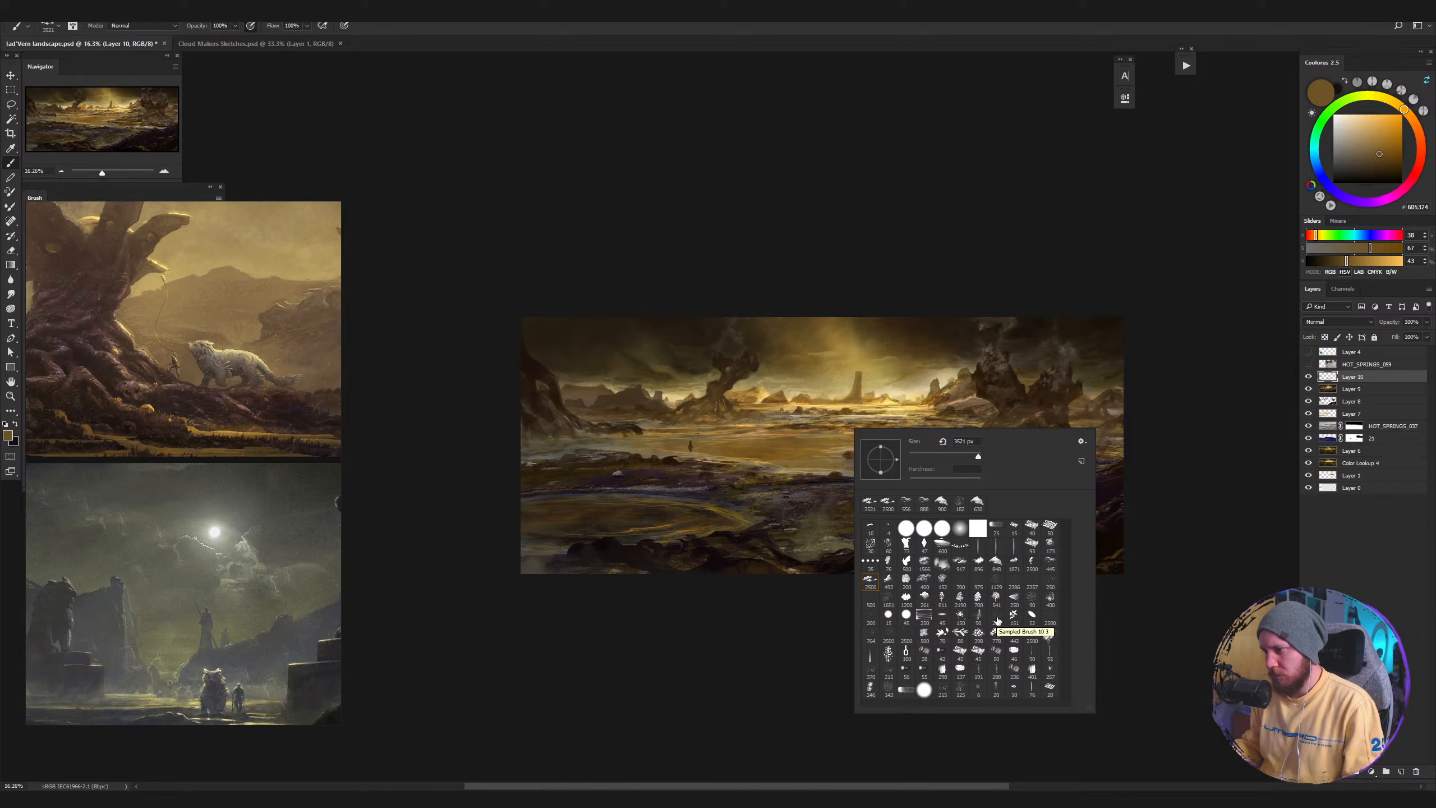
Choose a small round-tipped textured brush and move the reference images clear of the painting.
left_click(1032, 599)
left_click(800, 441)
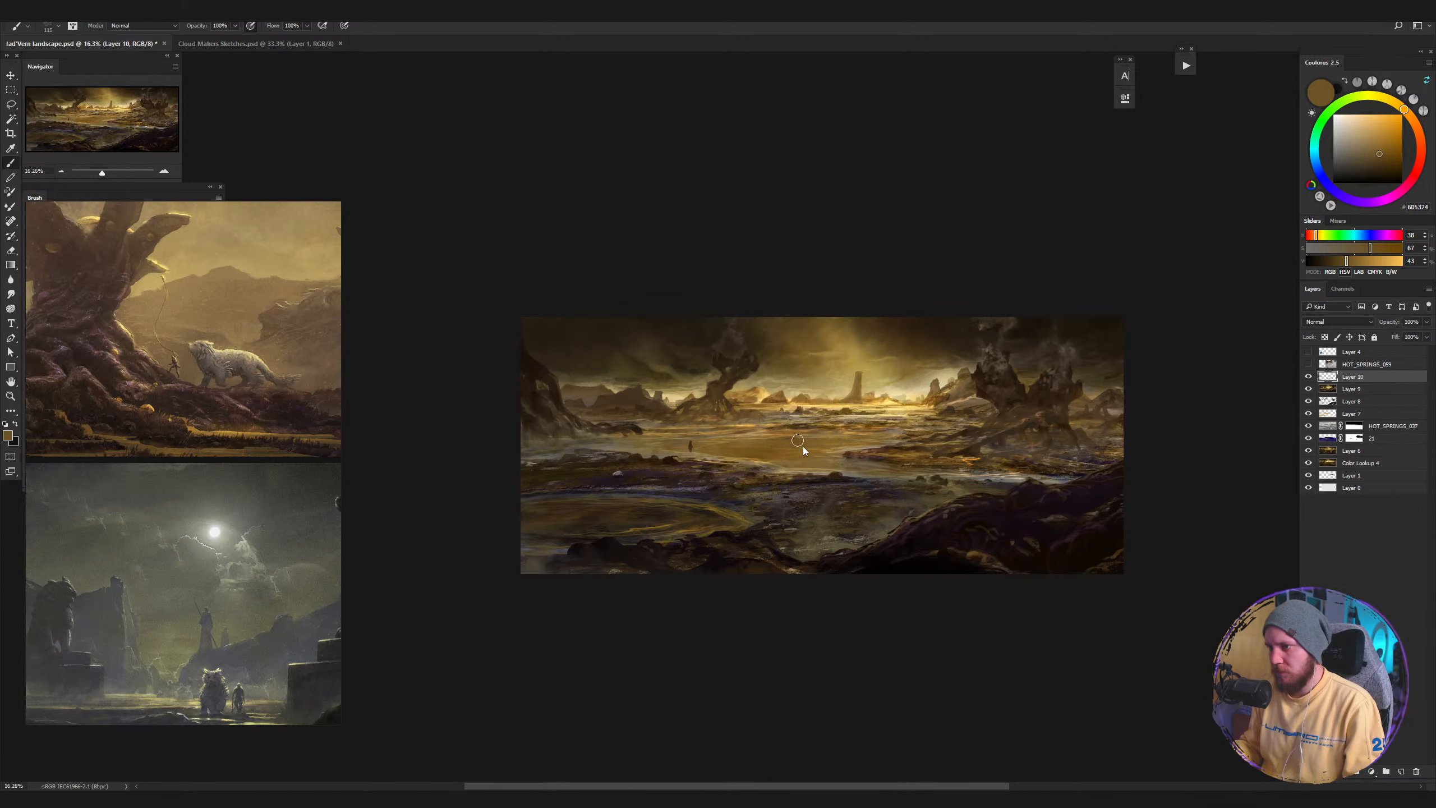
scroll(840, 497, "up", 5)
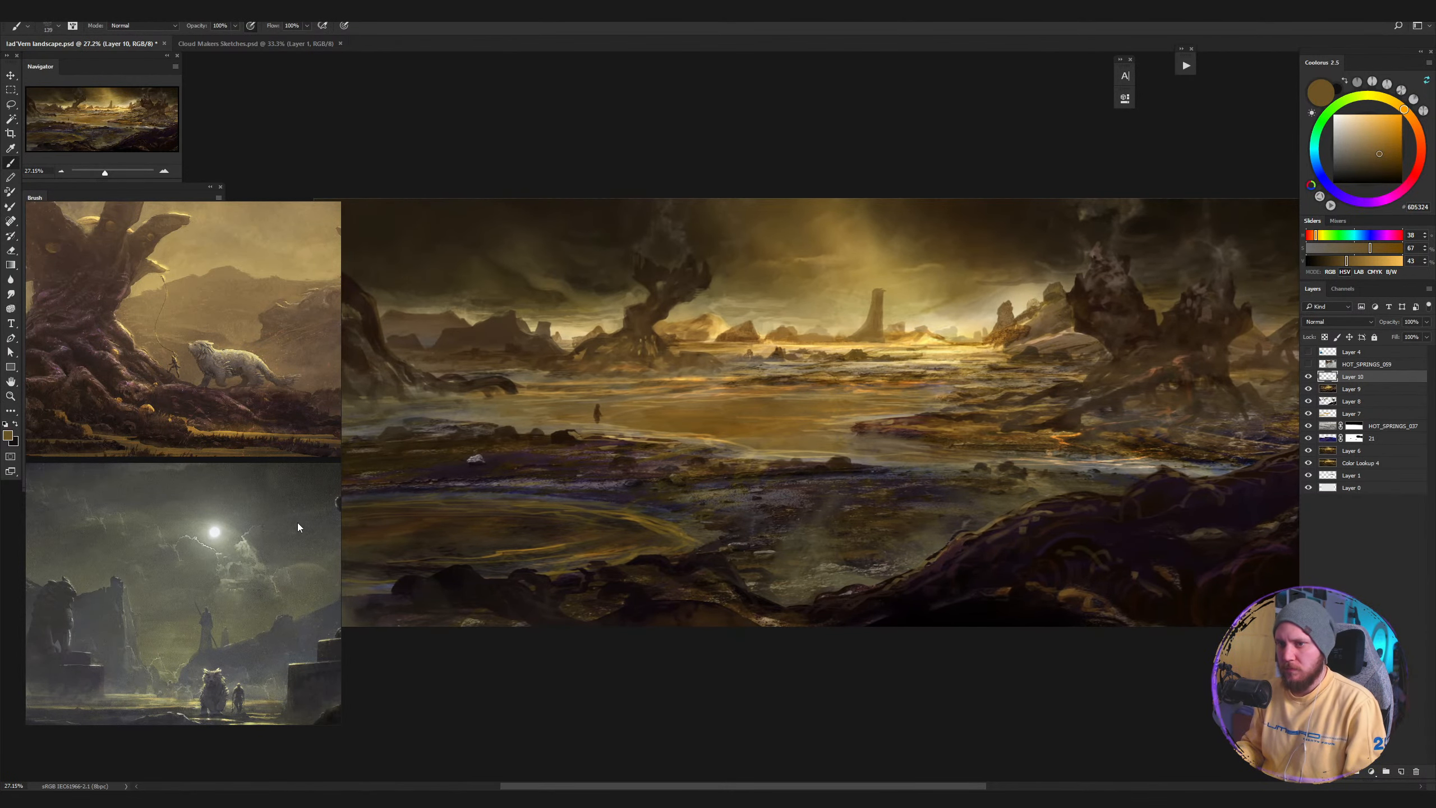
left_click_drag(297, 528, 221, 526)
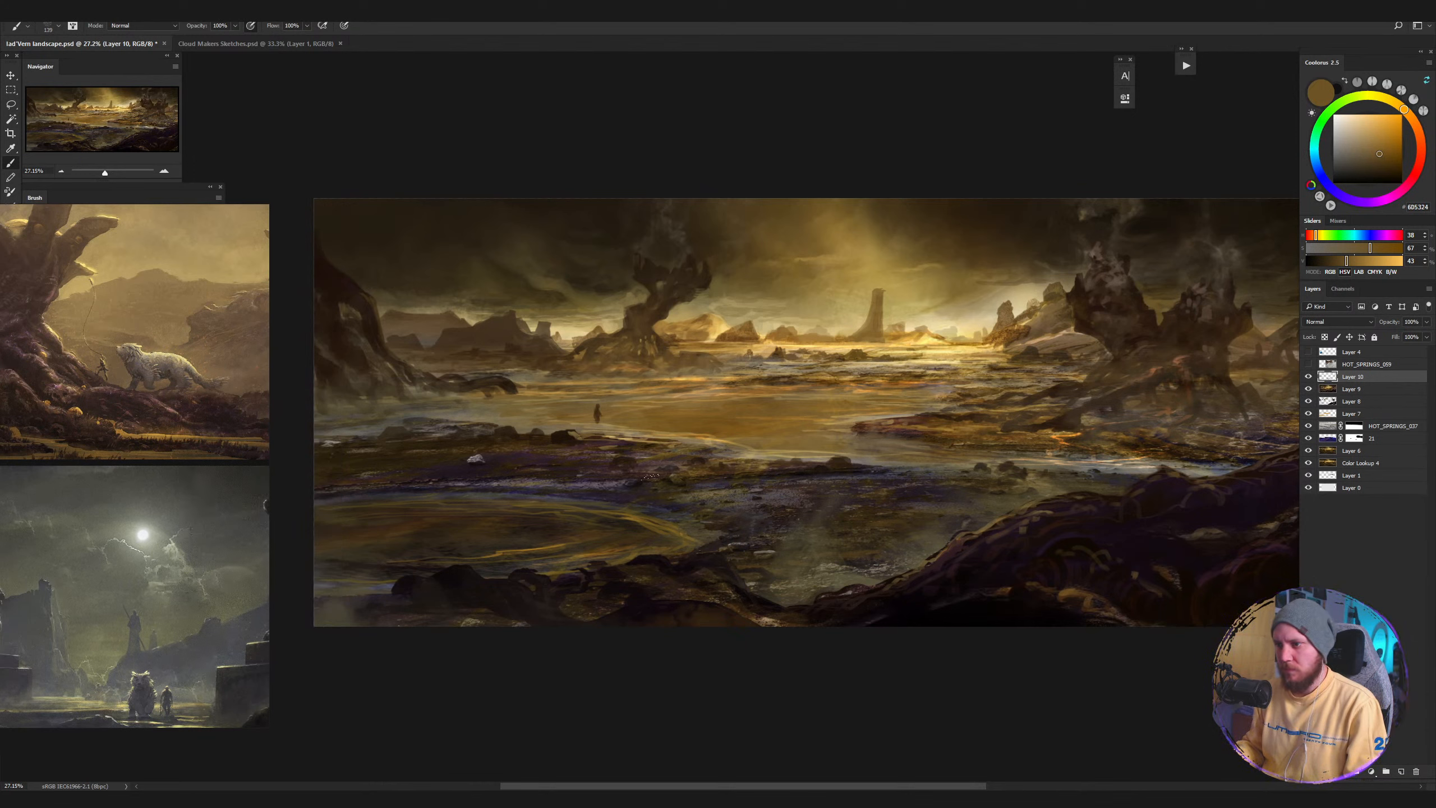
right_click(660, 468)
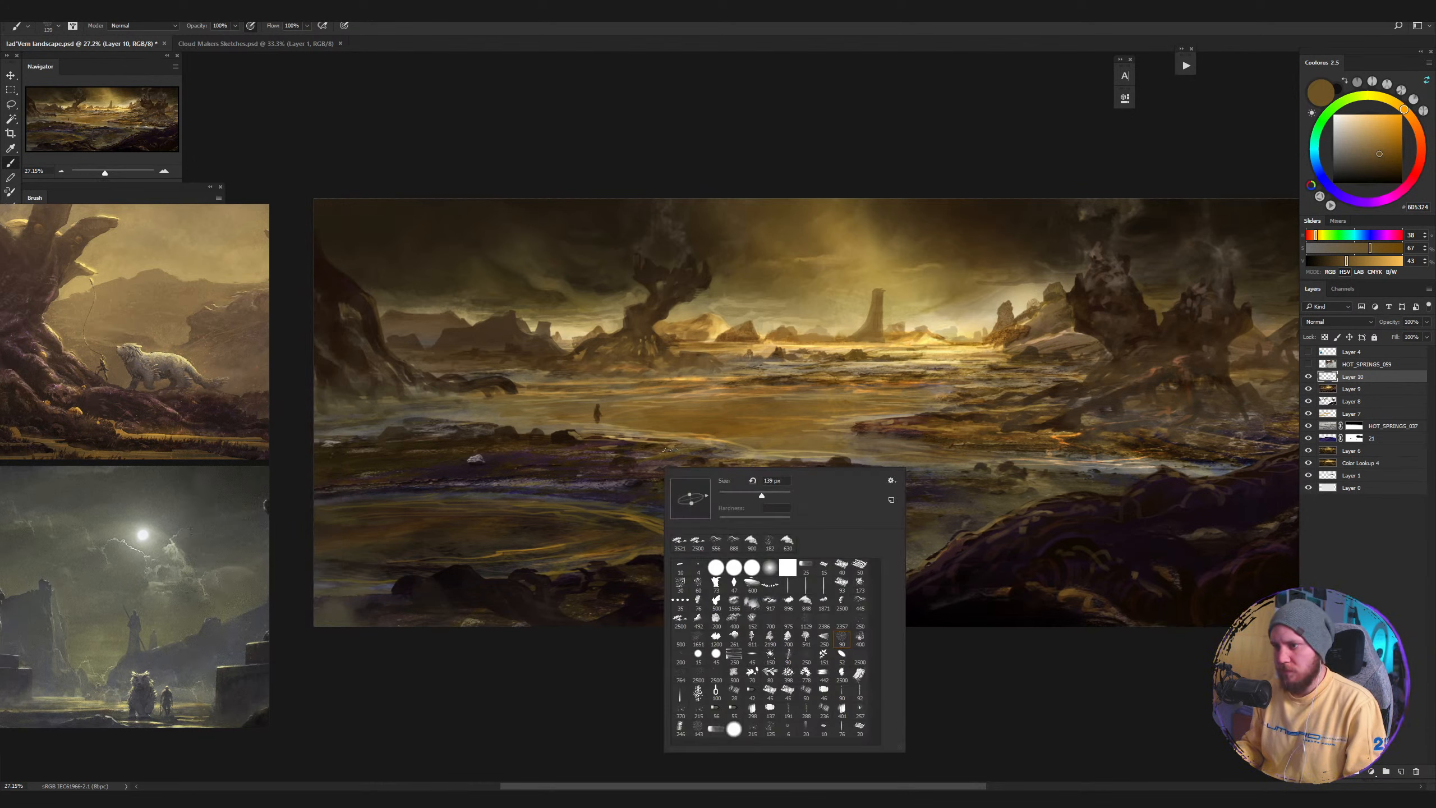
left_click(642, 480)
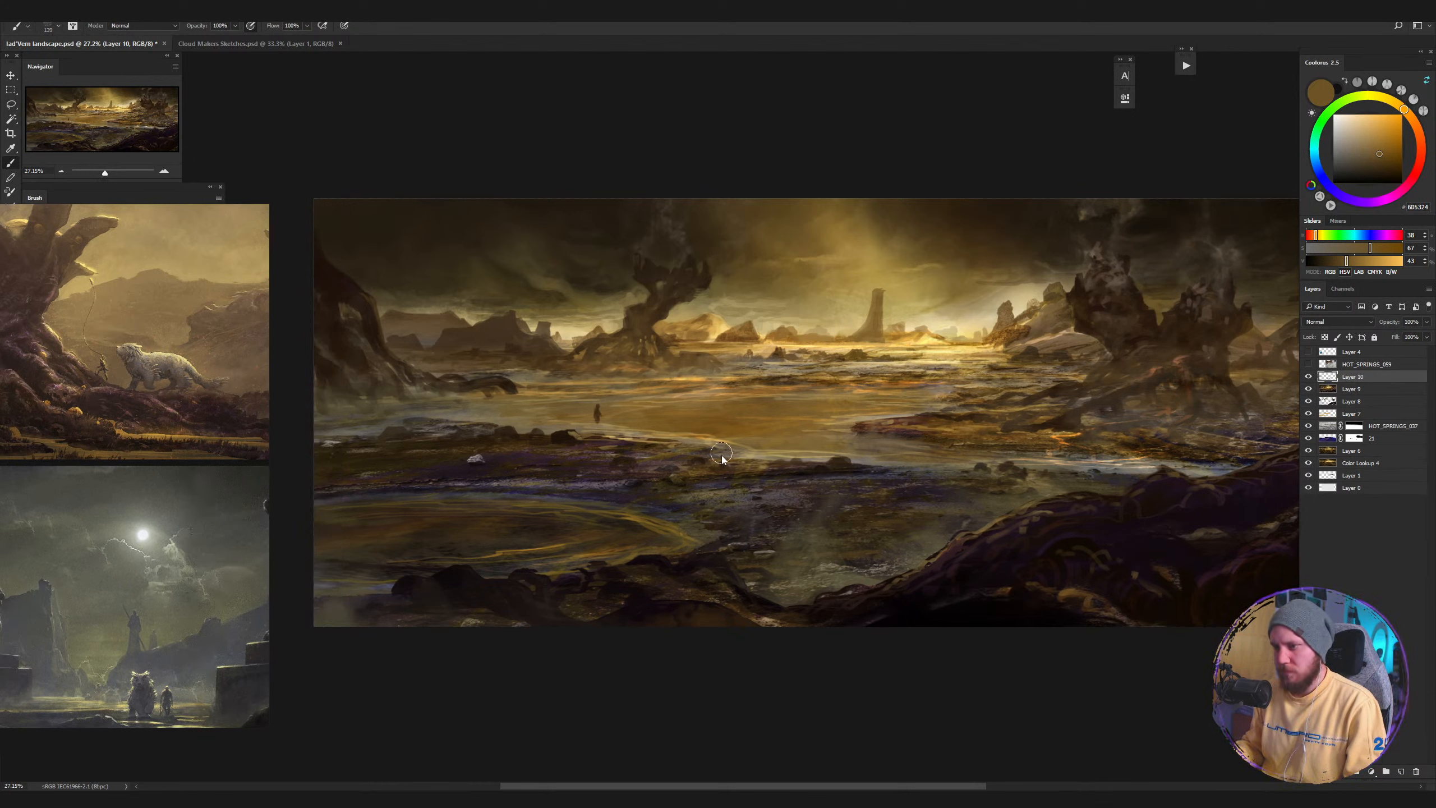
Sample the ochre of the central water and lasso a thin irregular strip along its near shoreline on Layer 10.
key("bracketleft")
key("bracketleft")
left_click(720, 425, "alt")
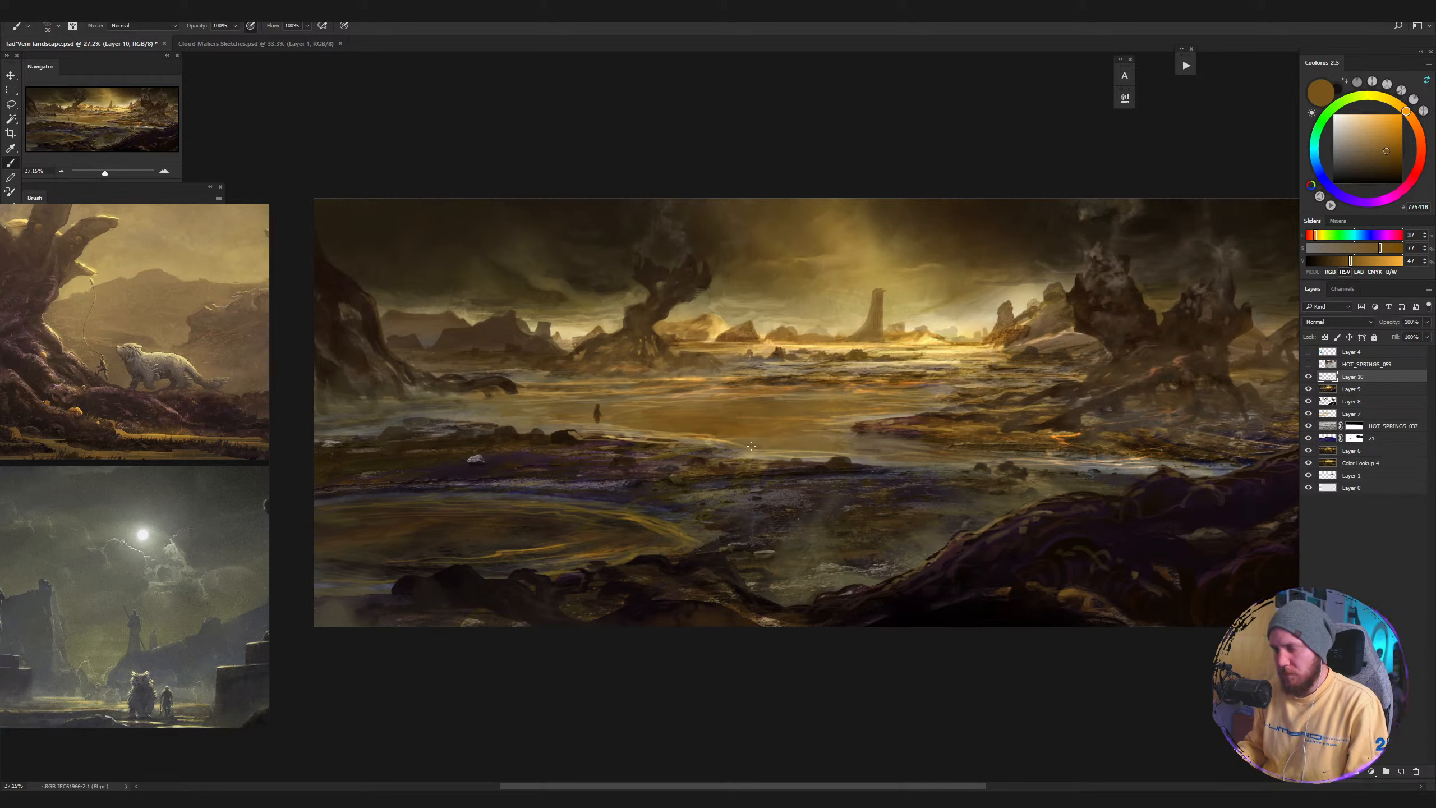
key("l")
mouse_move(730, 446)
left_mouse_down()
mouse_move(585, 472)
mouse_move(655, 475)
left_mouse_up()
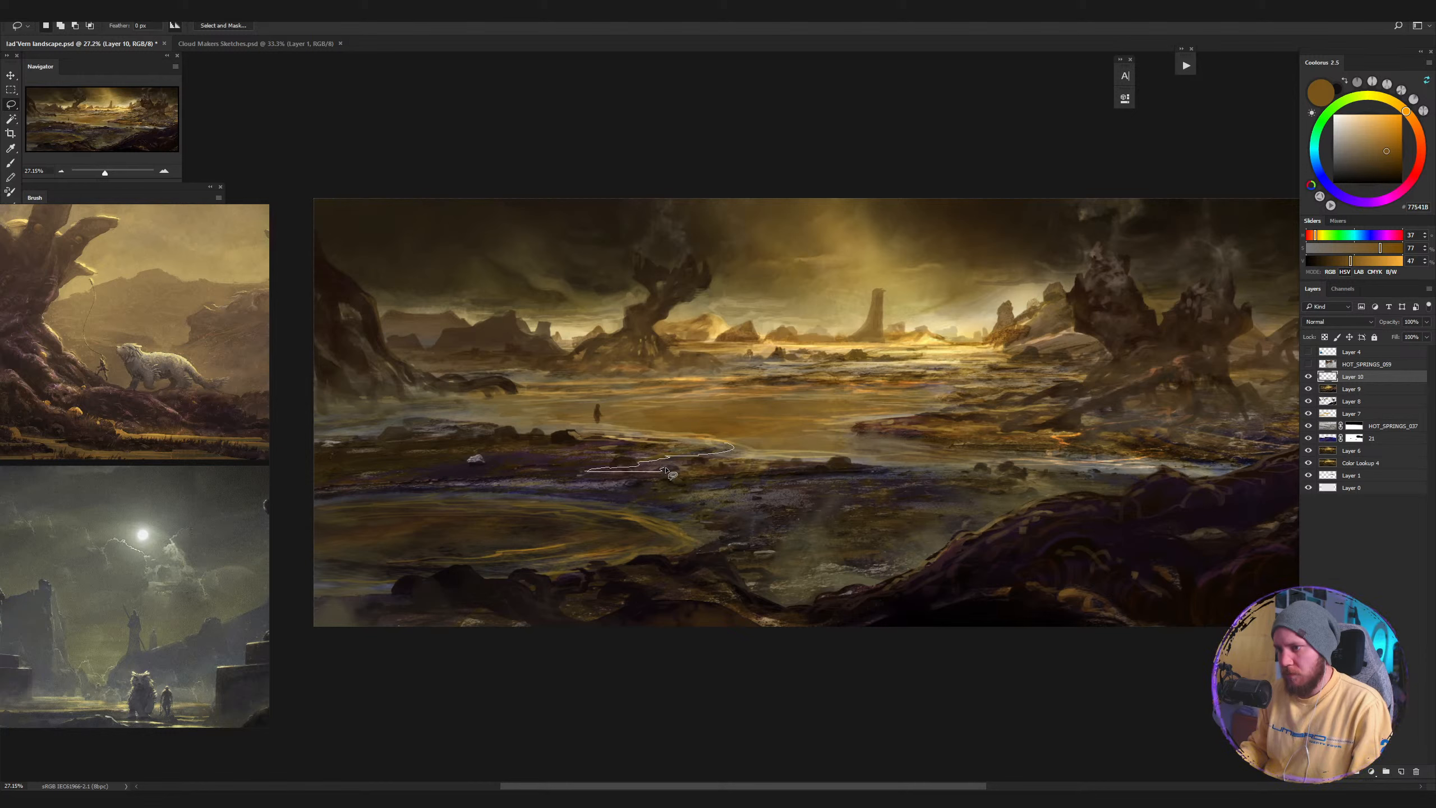
mouse_move(690, 474)
left_mouse_down()
mouse_move(776, 462)
mouse_move(735, 443)
left_mouse_up()
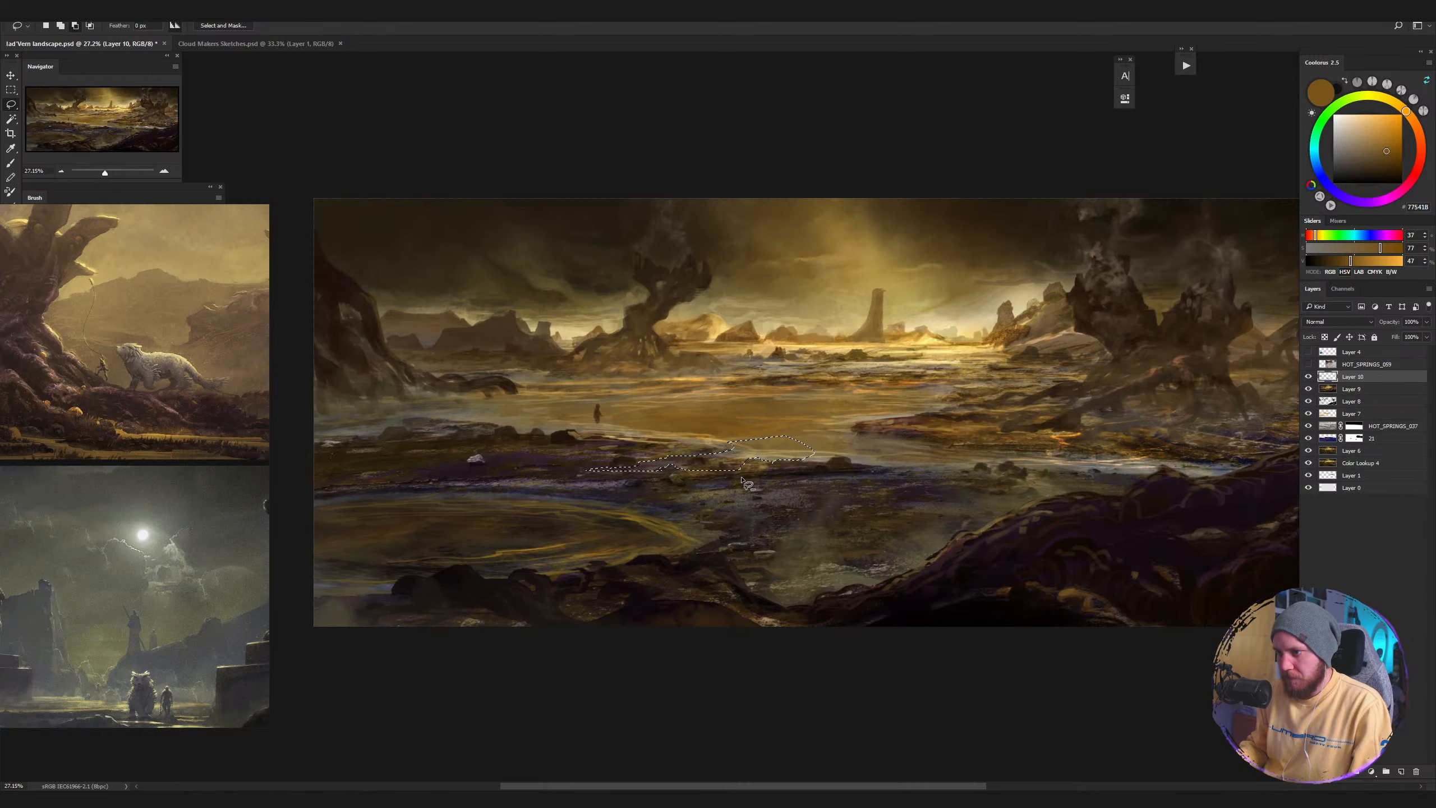
Try filling the lassoed shoreline strip with golden brown sampled from the nearby water.
key("b")
left_click_drag(759, 441, 806, 428)
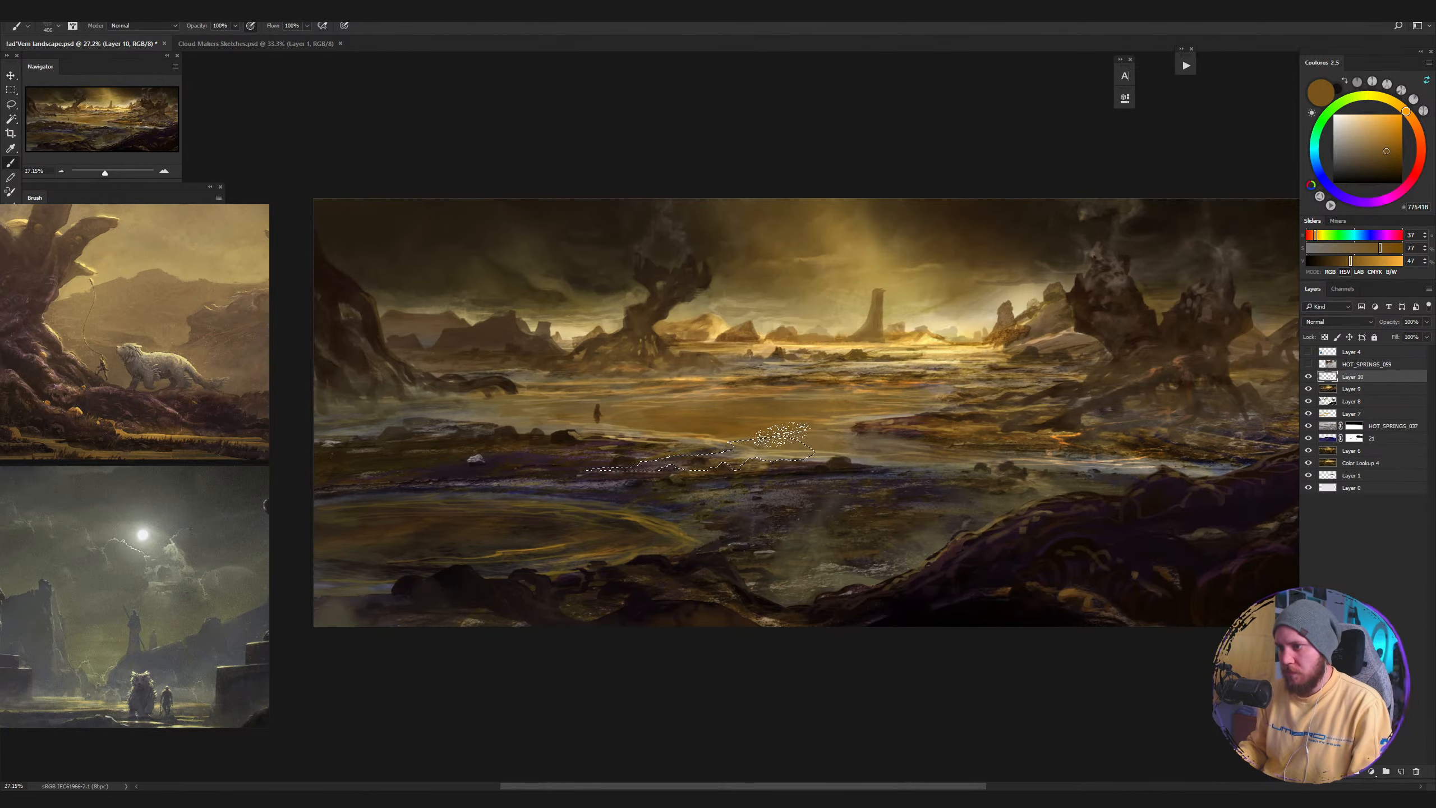
left_click(799, 450, "alt")
left_click_drag(678, 466, 578, 471)
key("ctrl+d")
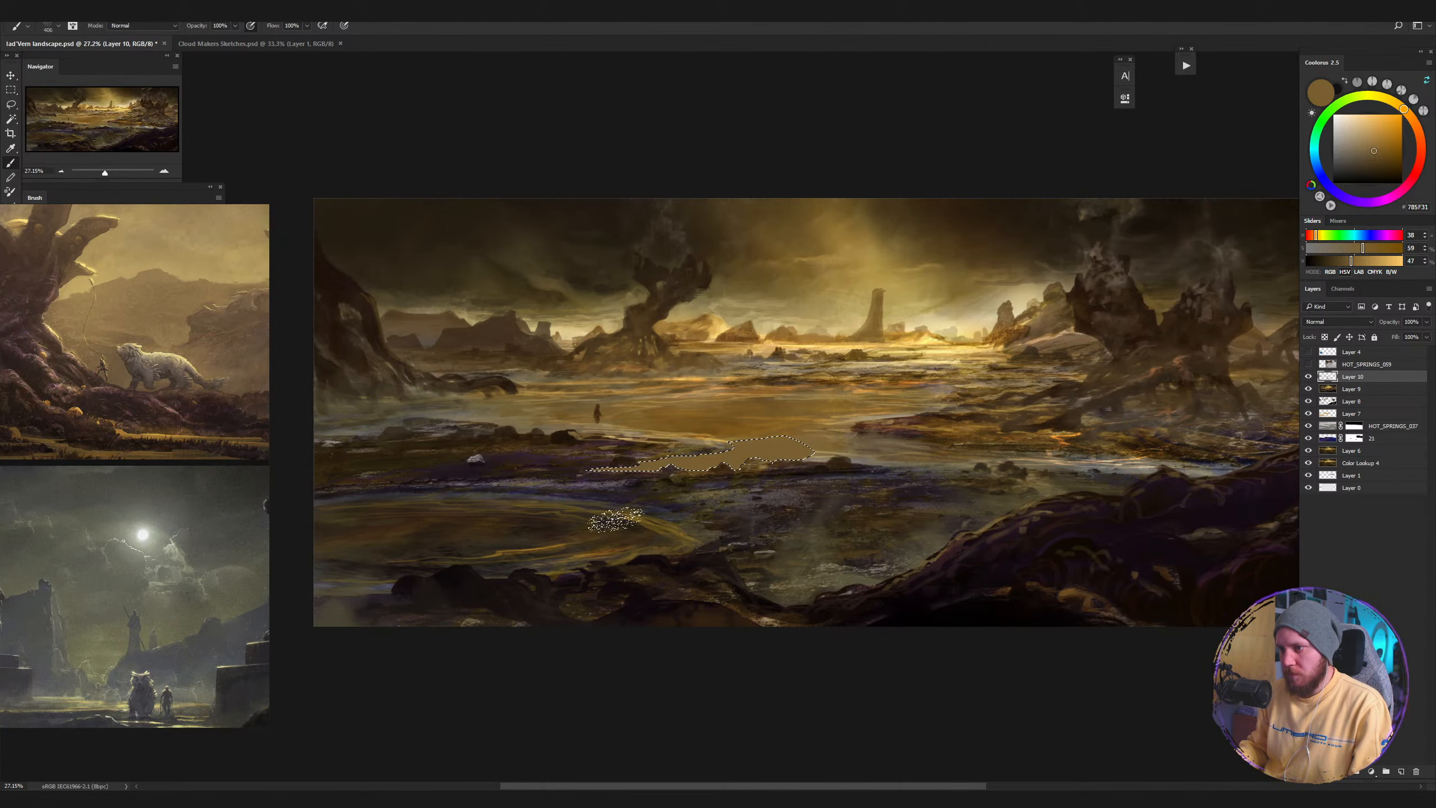
Restore the shoreline selection and try brushing it with a lighter orange sampled from the brighter water farther back.
key("z")
mouse_move(786, 515)
left_mouse_down()
mouse_move(726, 546)
mouse_move(809, 512)
left_mouse_up()
key("b")
key("ctrl+shift+d")
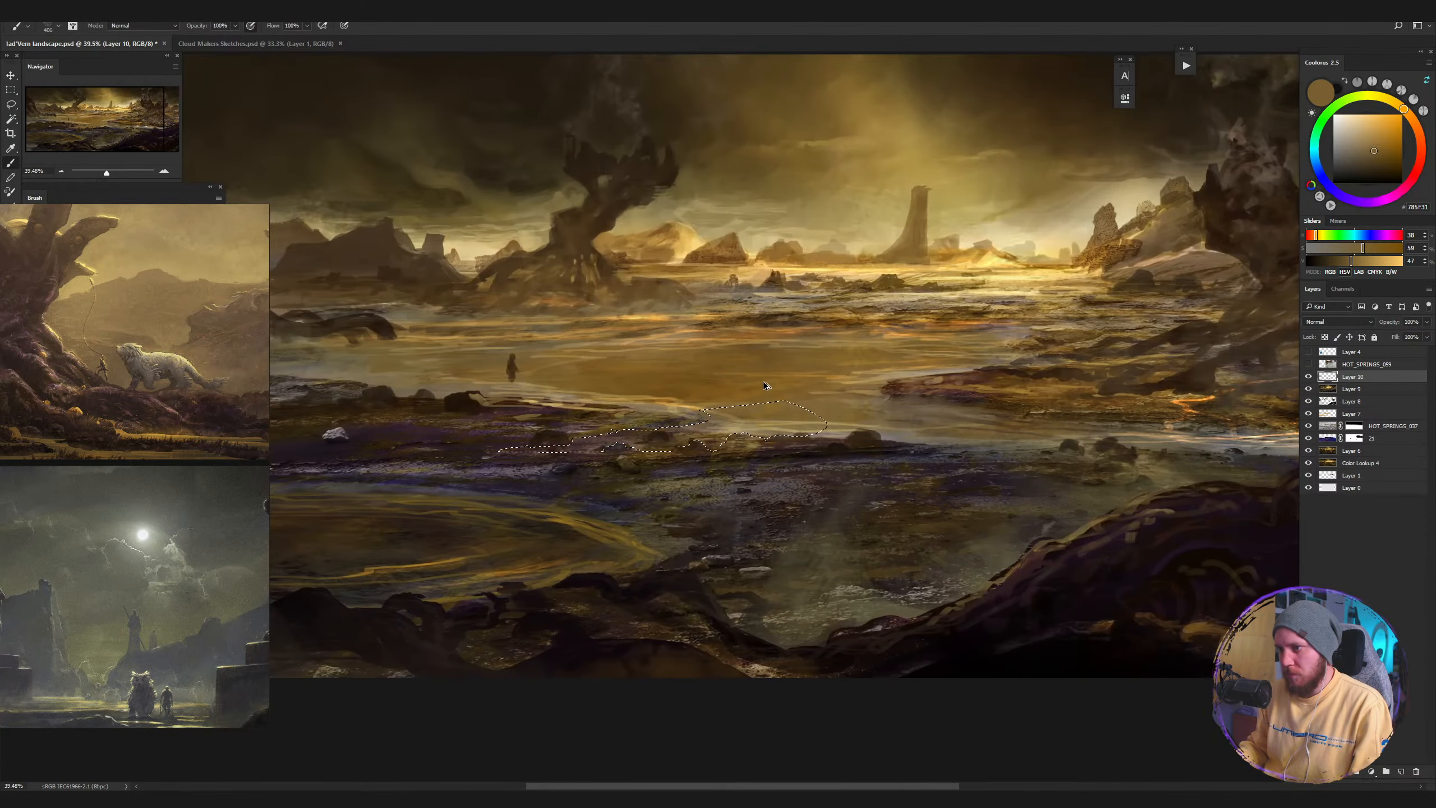
left_click(699, 337, "alt")
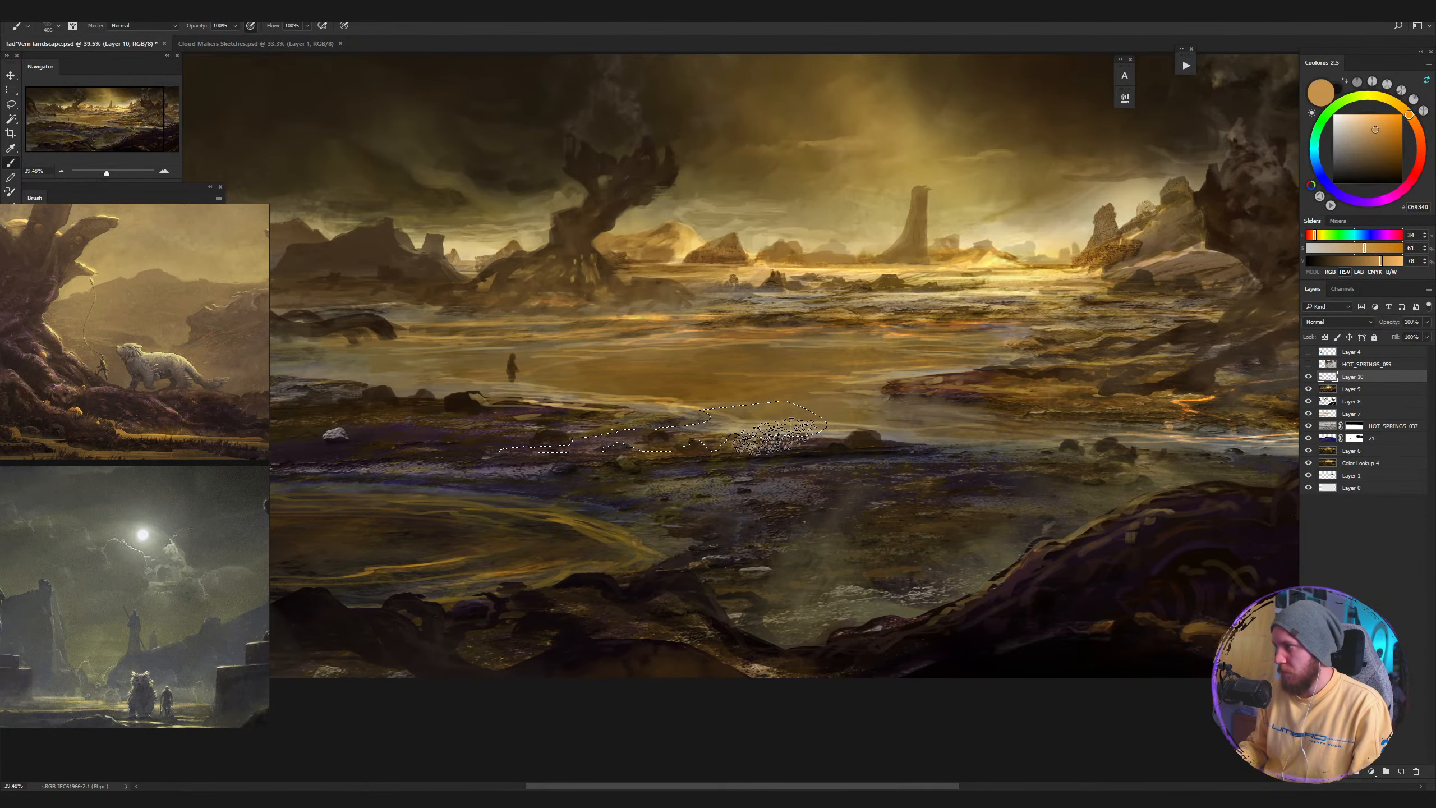
left_click_drag(508, 450, 696, 439)
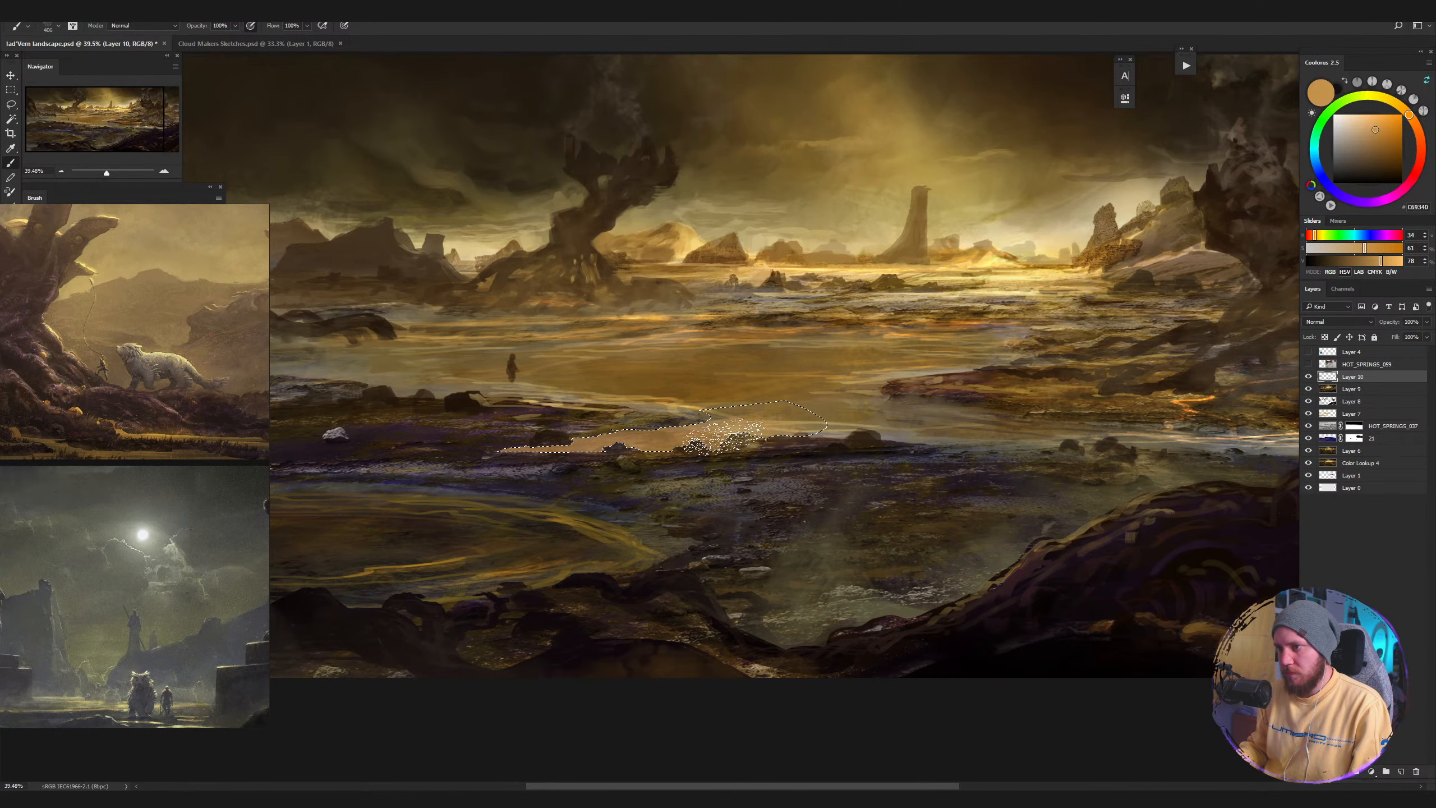
key("z")
mouse_move(822, 480)
left_mouse_down()
mouse_move(719, 523)
mouse_move(761, 509)
left_mouse_up()
key("b")
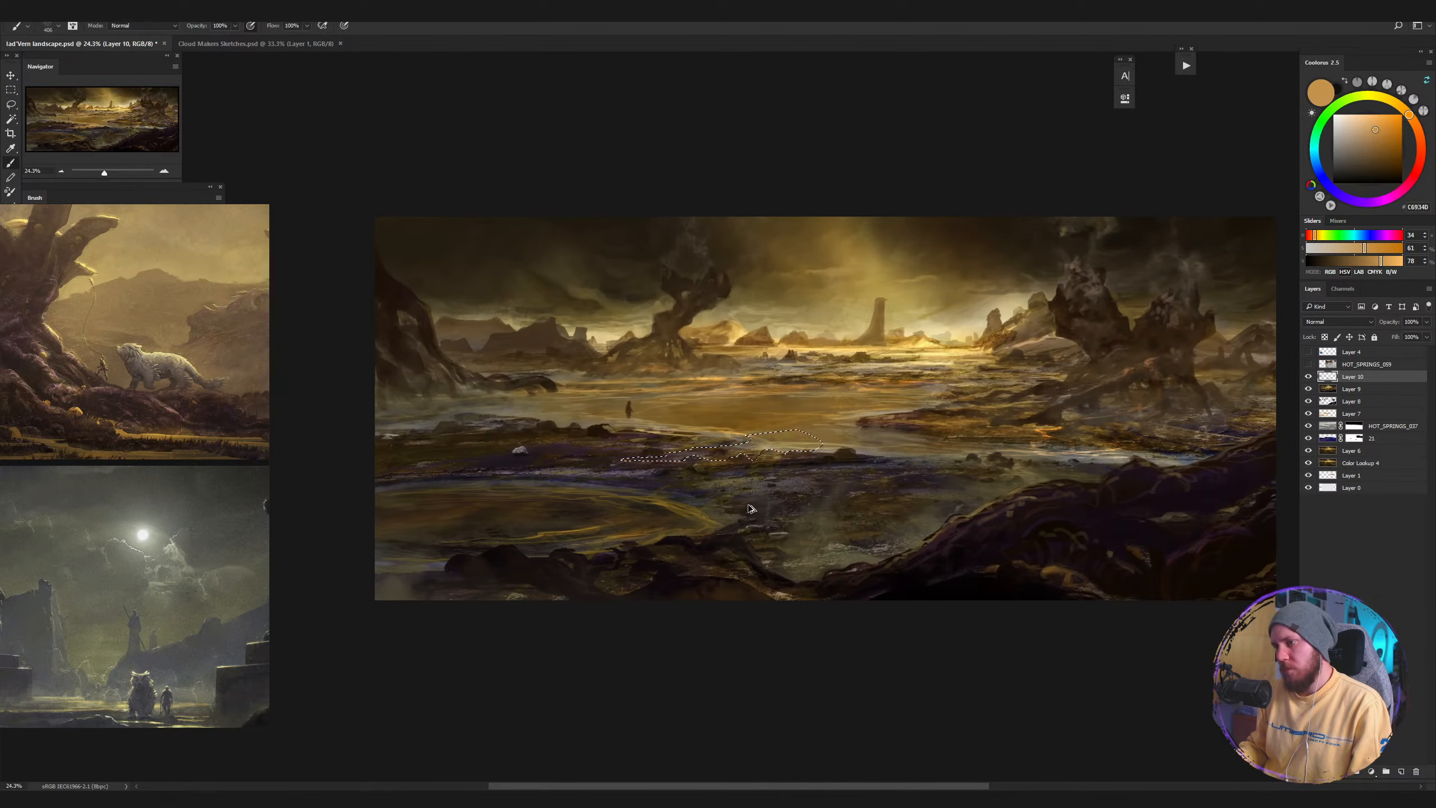
left_click_drag(890, 453, 870, 463)
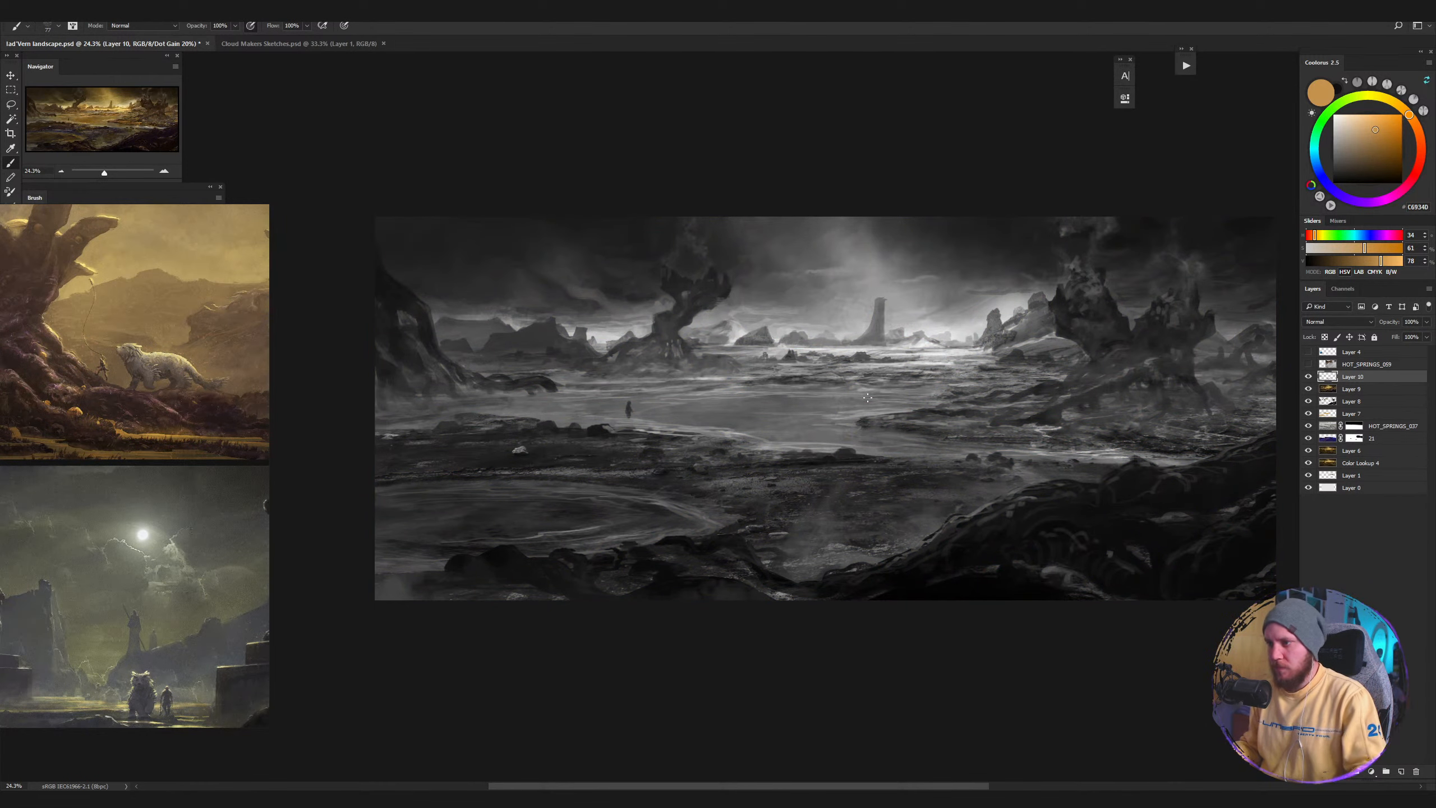
Check the whole painting's light and dark values in a grayscale proof and return to full colour.
key("z")
mouse_move(868, 398)
left_mouse_down()
mouse_move(814, 448)
mouse_move(862, 474)
left_mouse_up()
key("b")
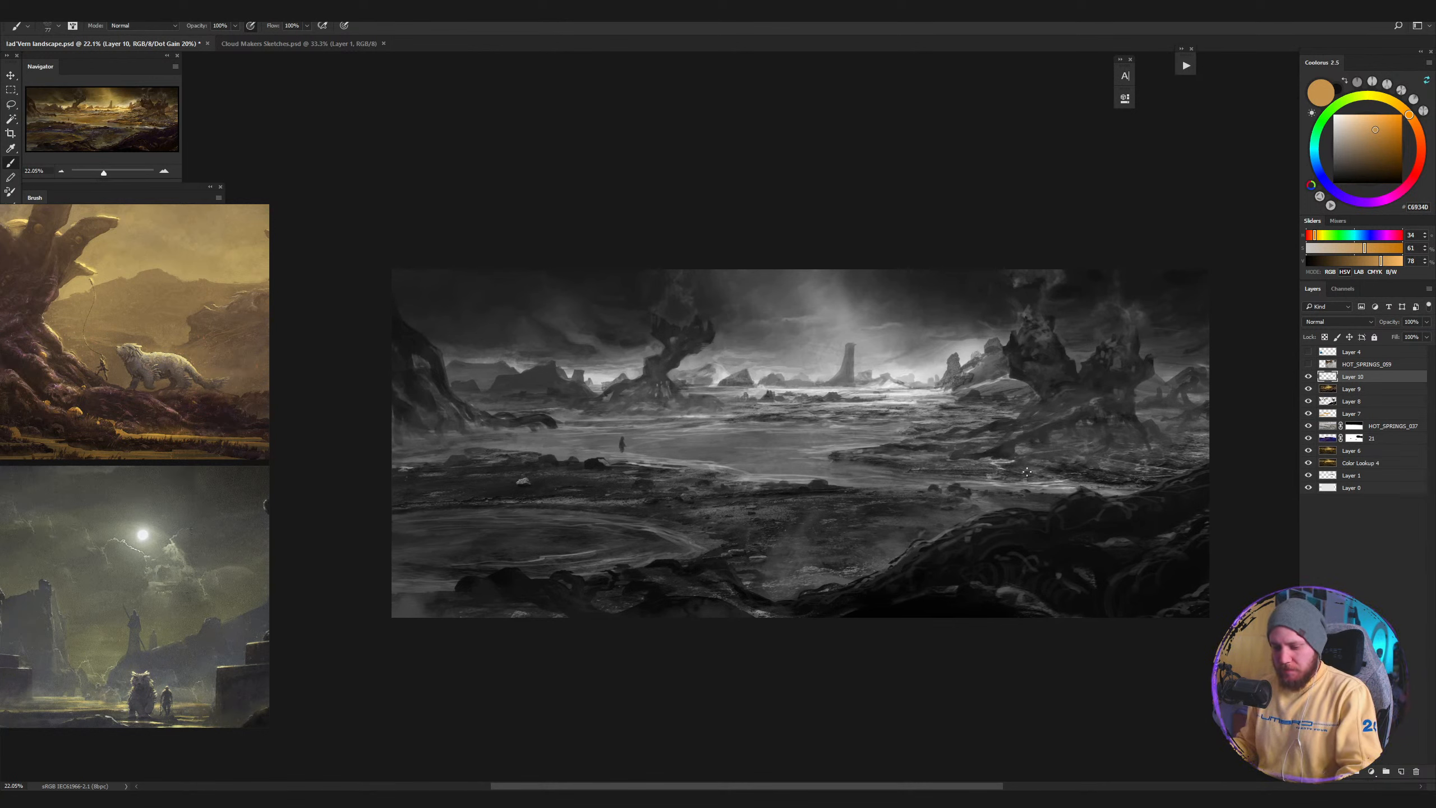
key("ctrl+y")
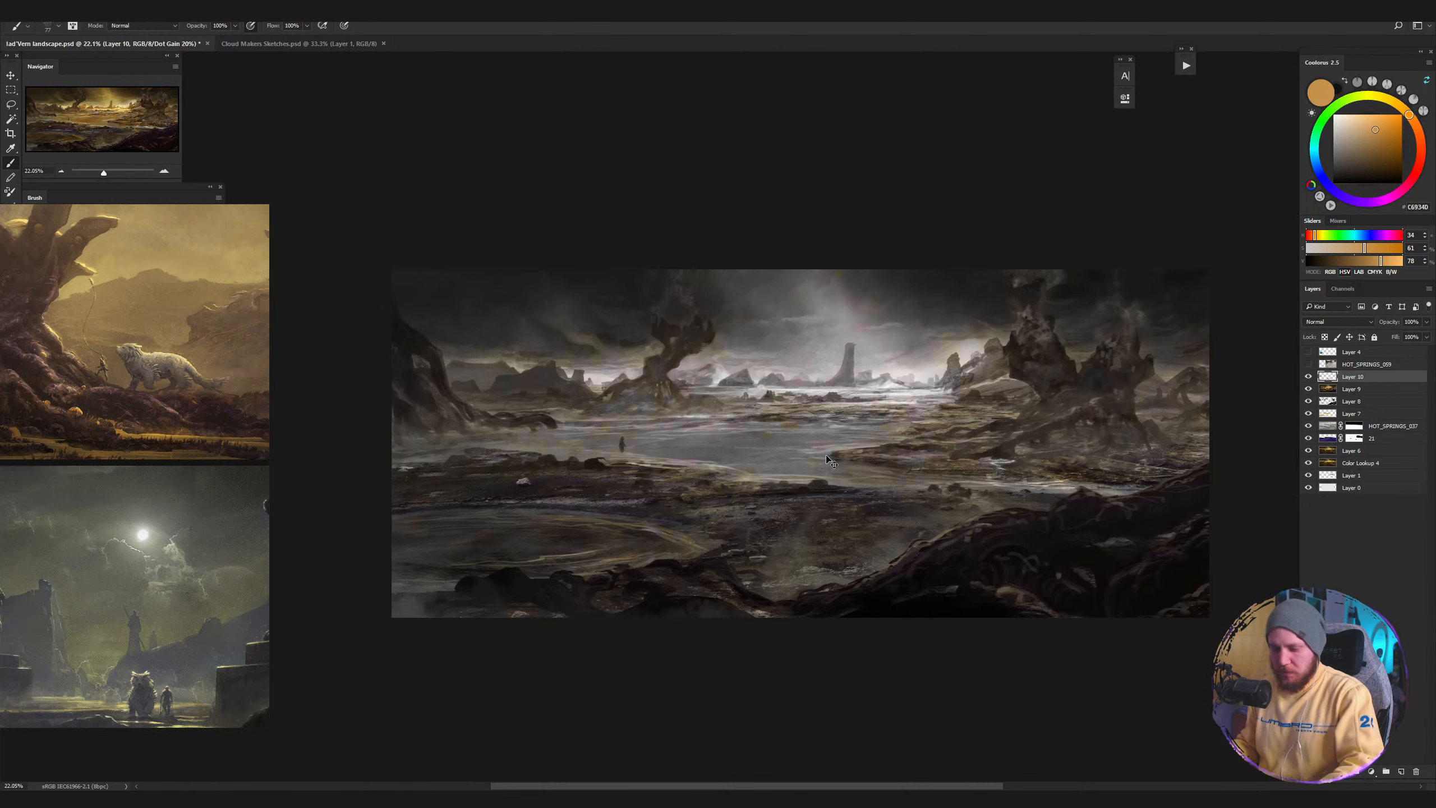
key("ctrl+y")
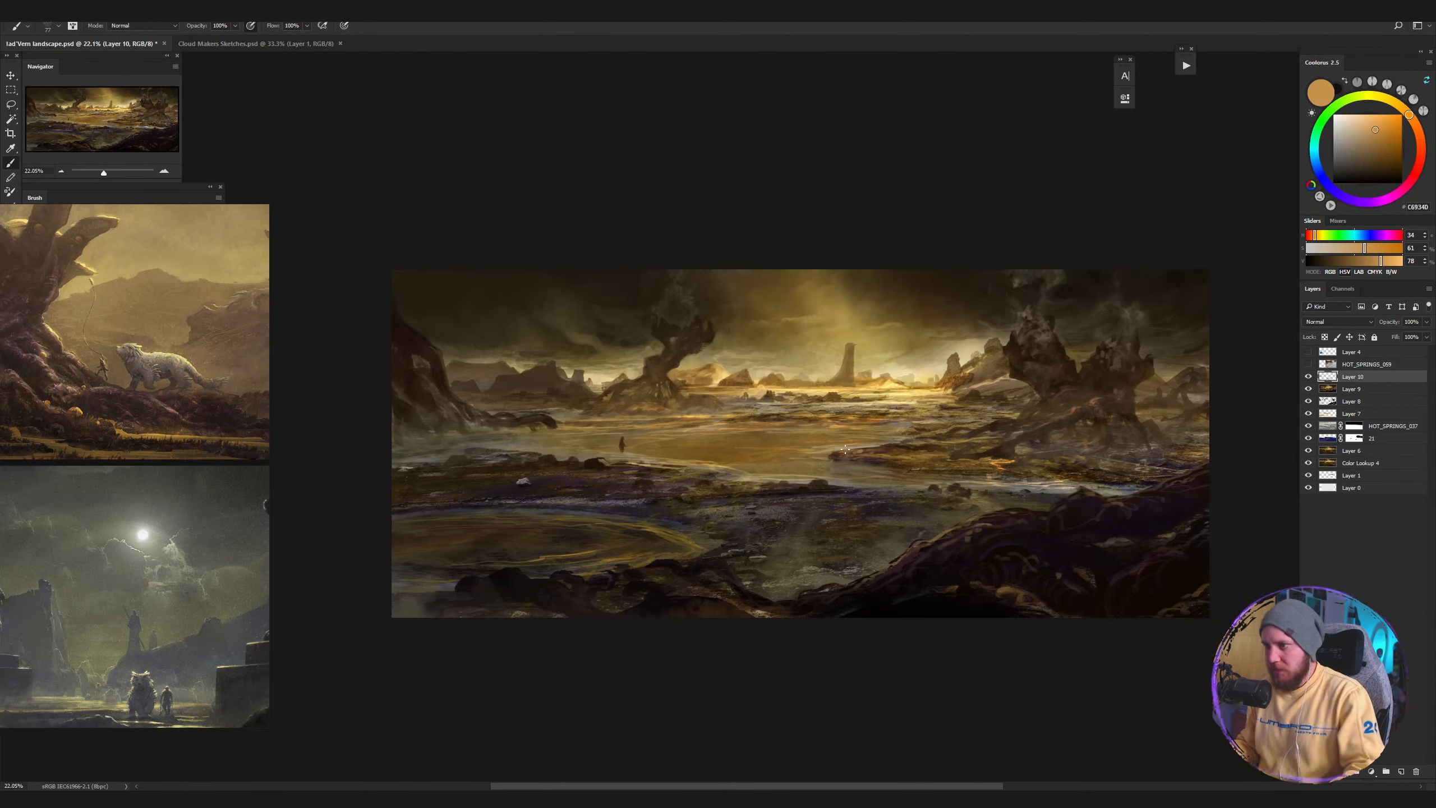
Try a Curves adjustment above Layer 9, shaping the RGB curve with points in the shadows and midtones.
left_click(1352, 388)
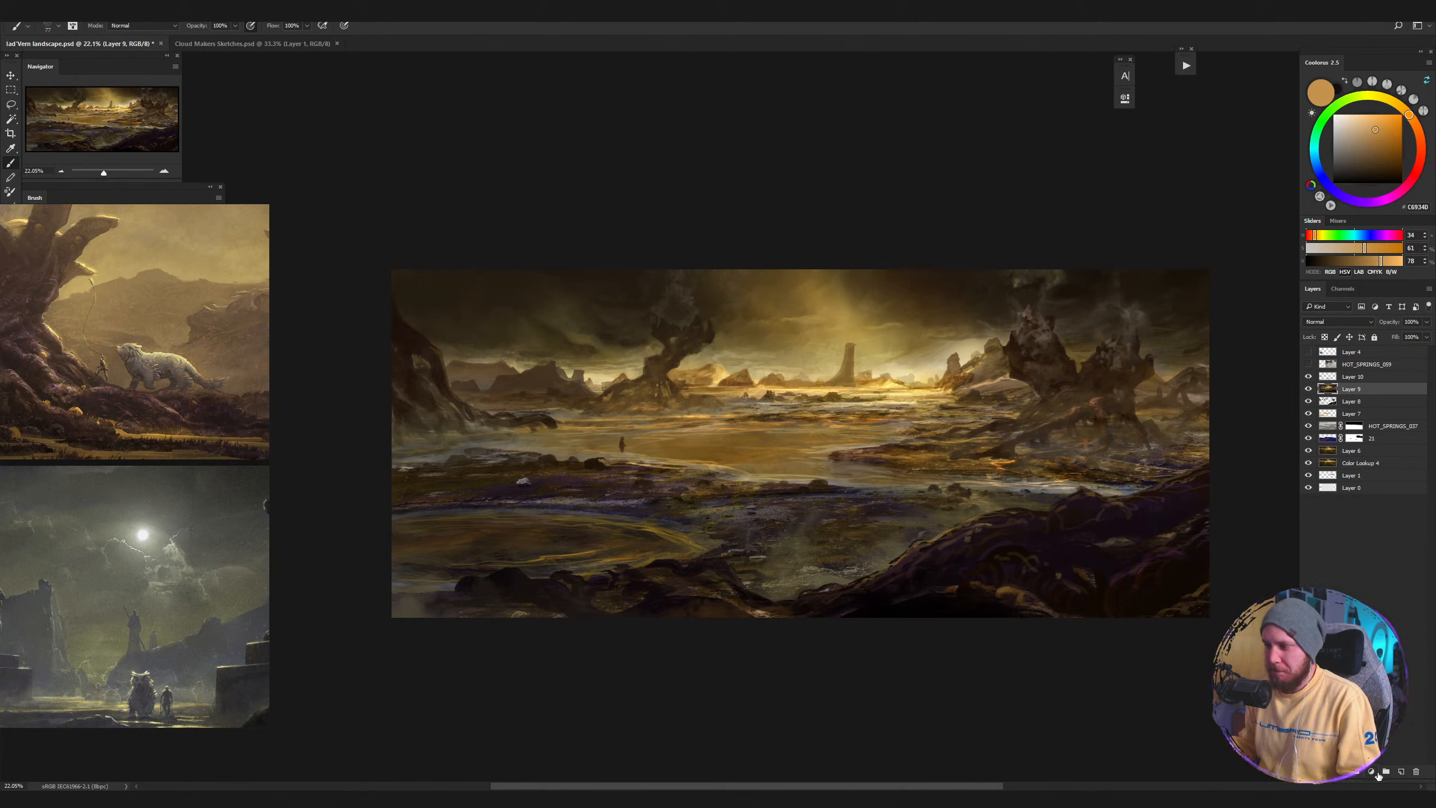
left_click(1378, 776)
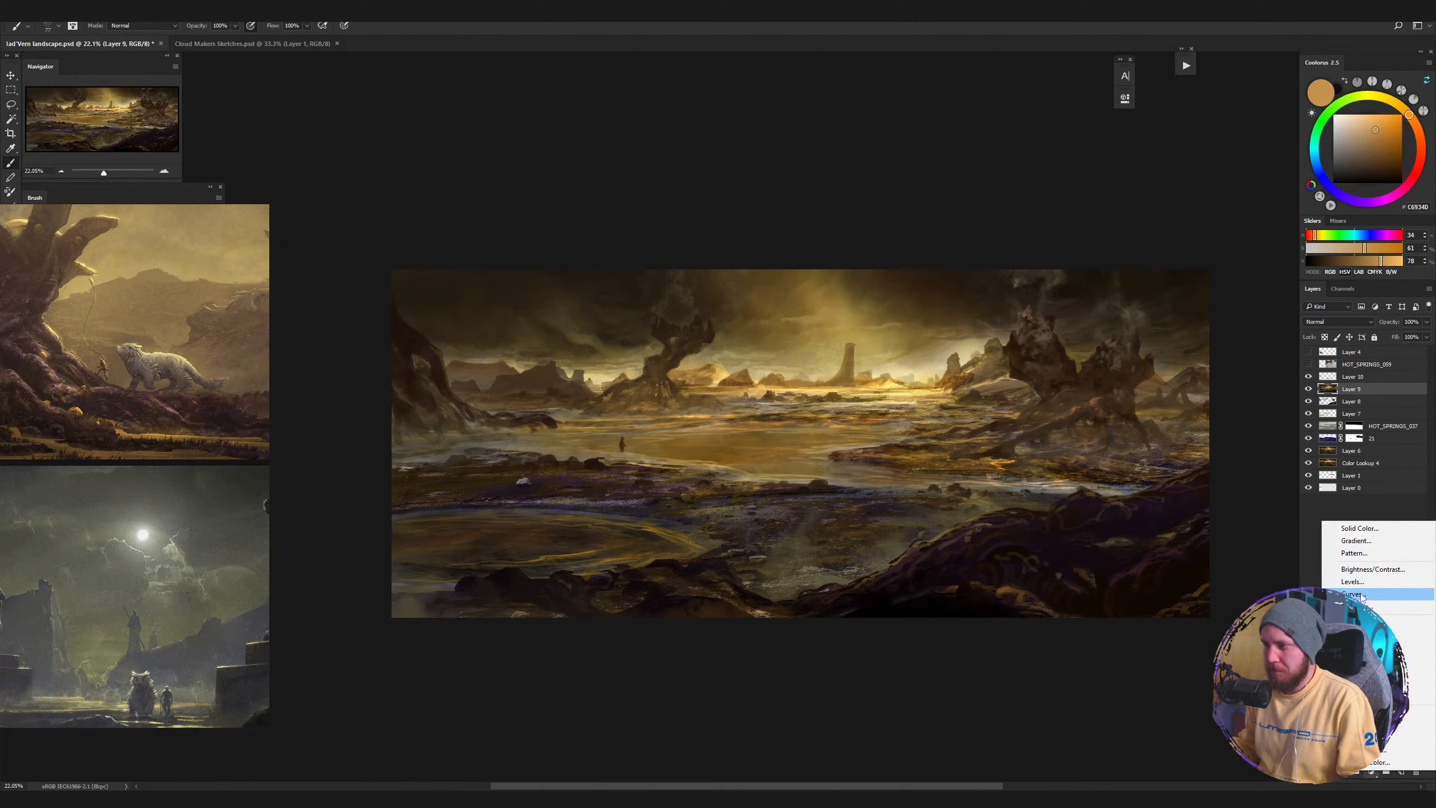
left_click(1357, 594)
left_click_drag(1000, 253, 1035, 214)
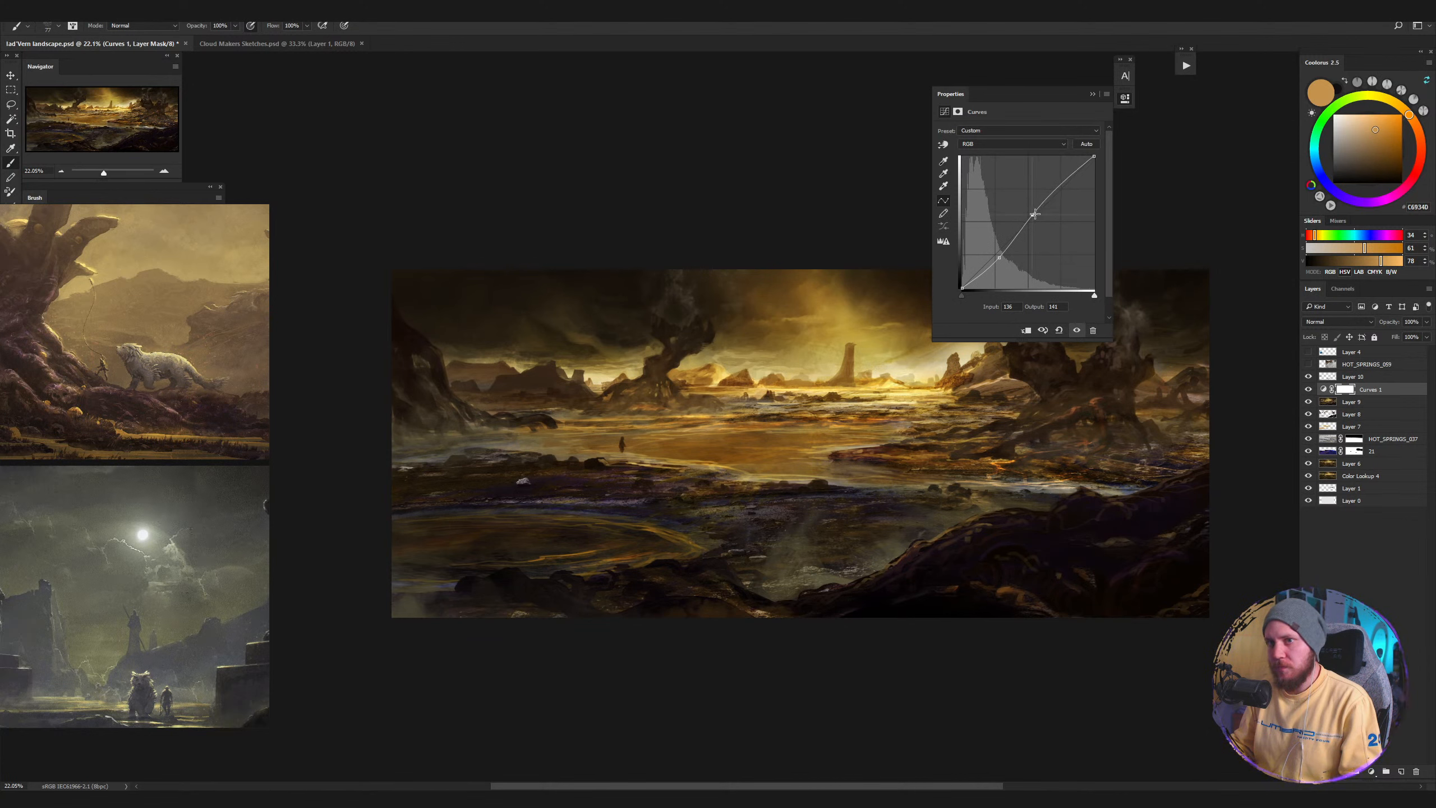
left_click(980, 267)
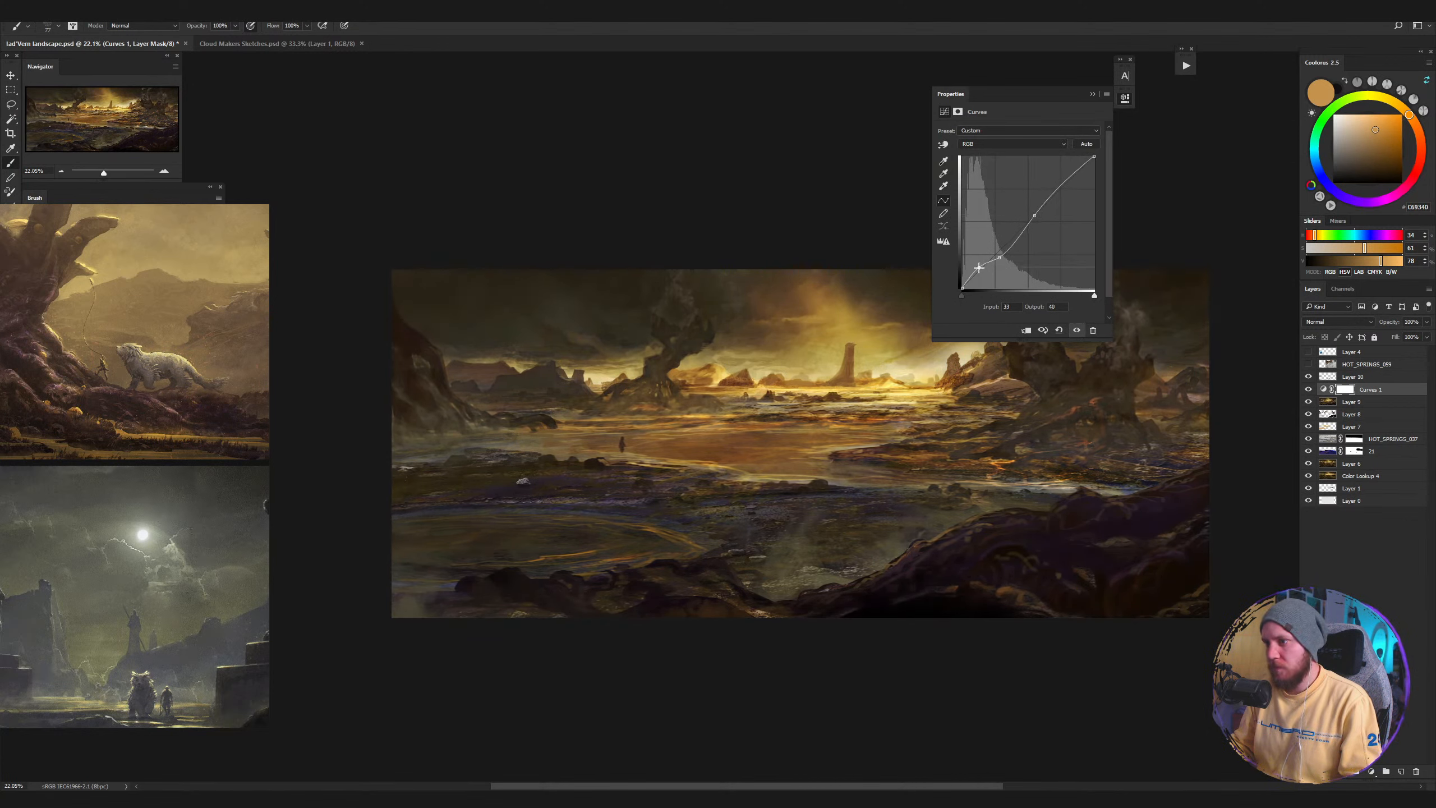
left_click_drag(979, 267, 1015, 238)
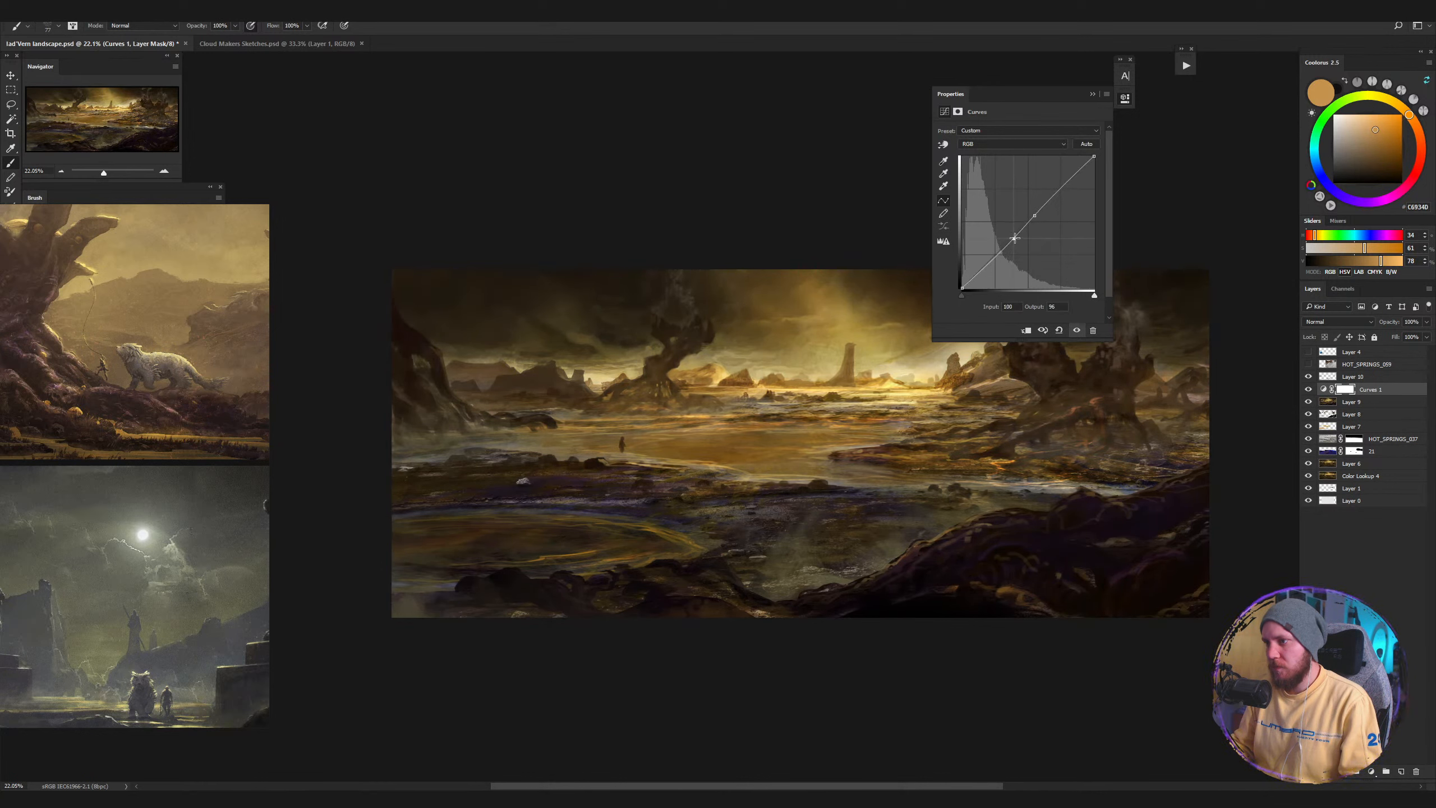
Try strengthening the contrast with a highlight point near the curve's upper end and a lowered shadow point.
left_click_drag(1061, 189, 1075, 171)
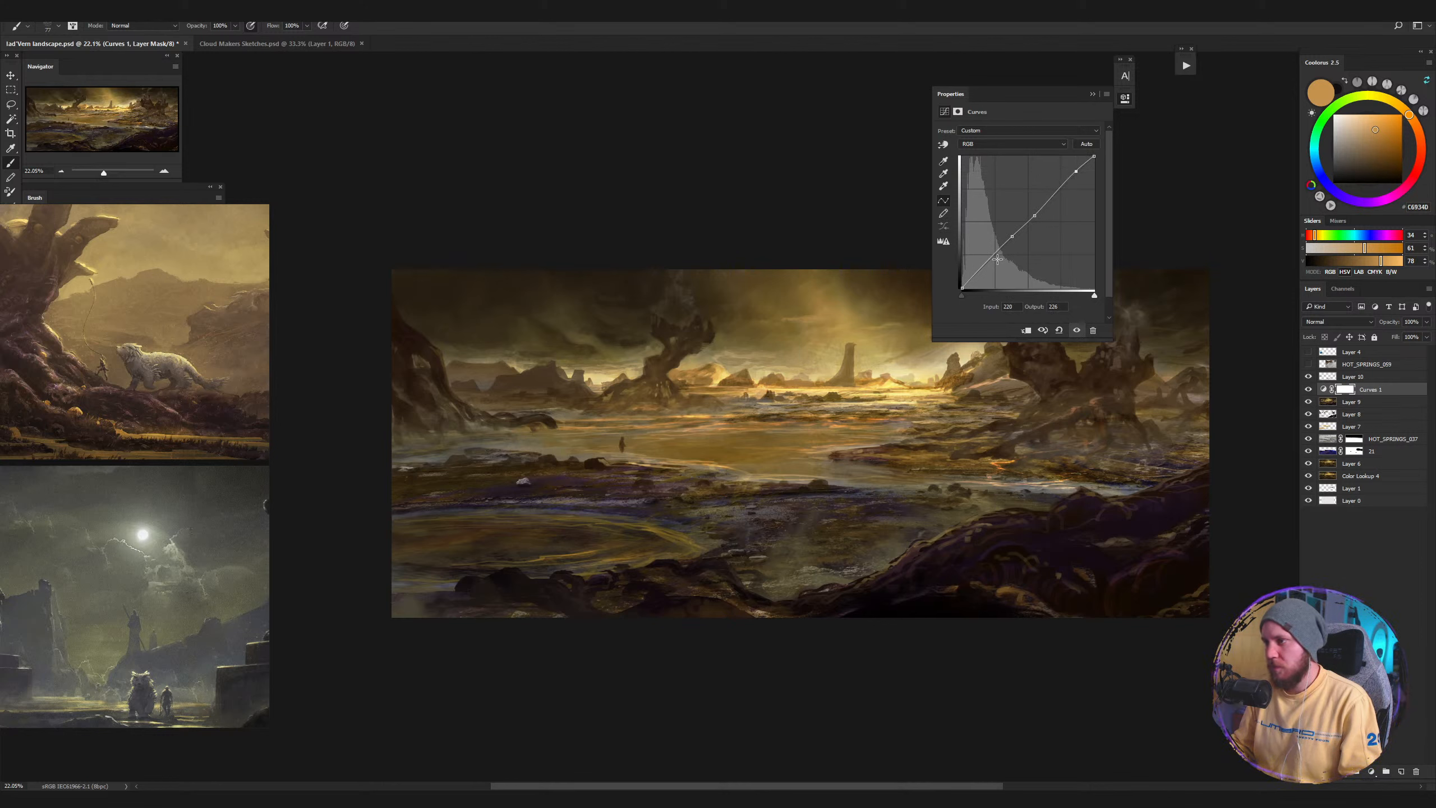
left_click_drag(991, 258, 1015, 242)
key("Delete")
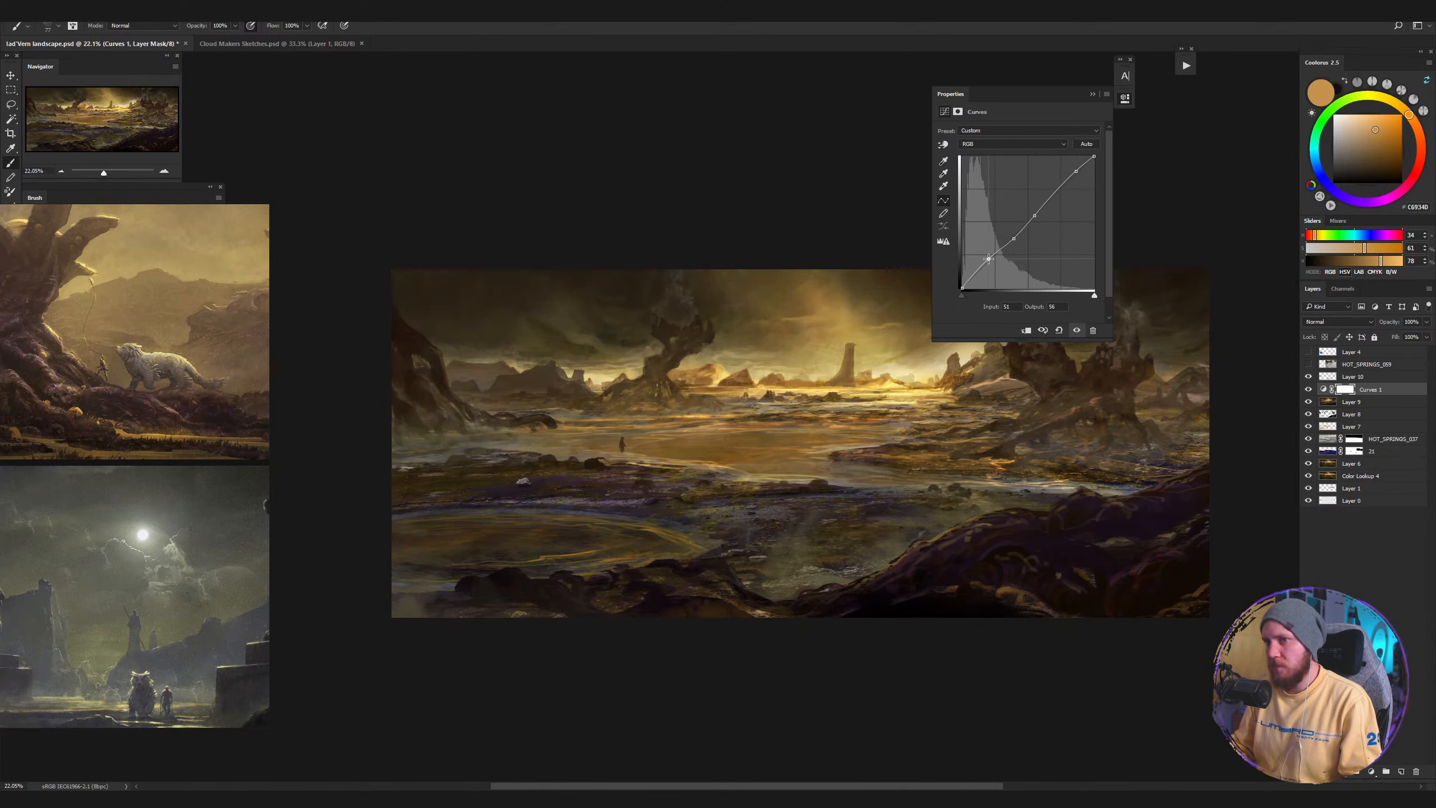
left_click_drag(992, 260, 995, 259)
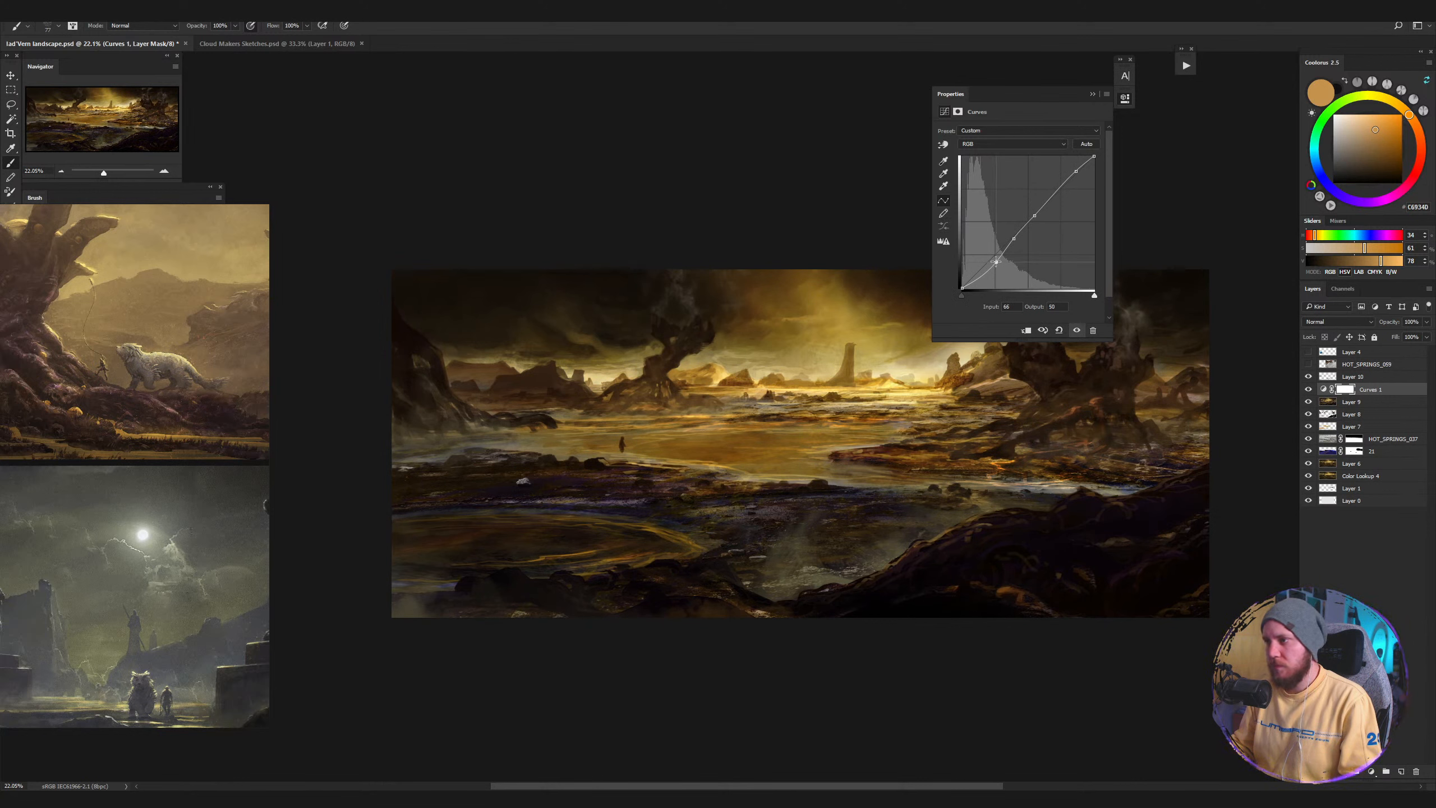
left_click(1094, 95)
Compare the painting with and without the Curves adjustment in grayscale, delete the adjustment and return to full colour.
key("d")
key("x")
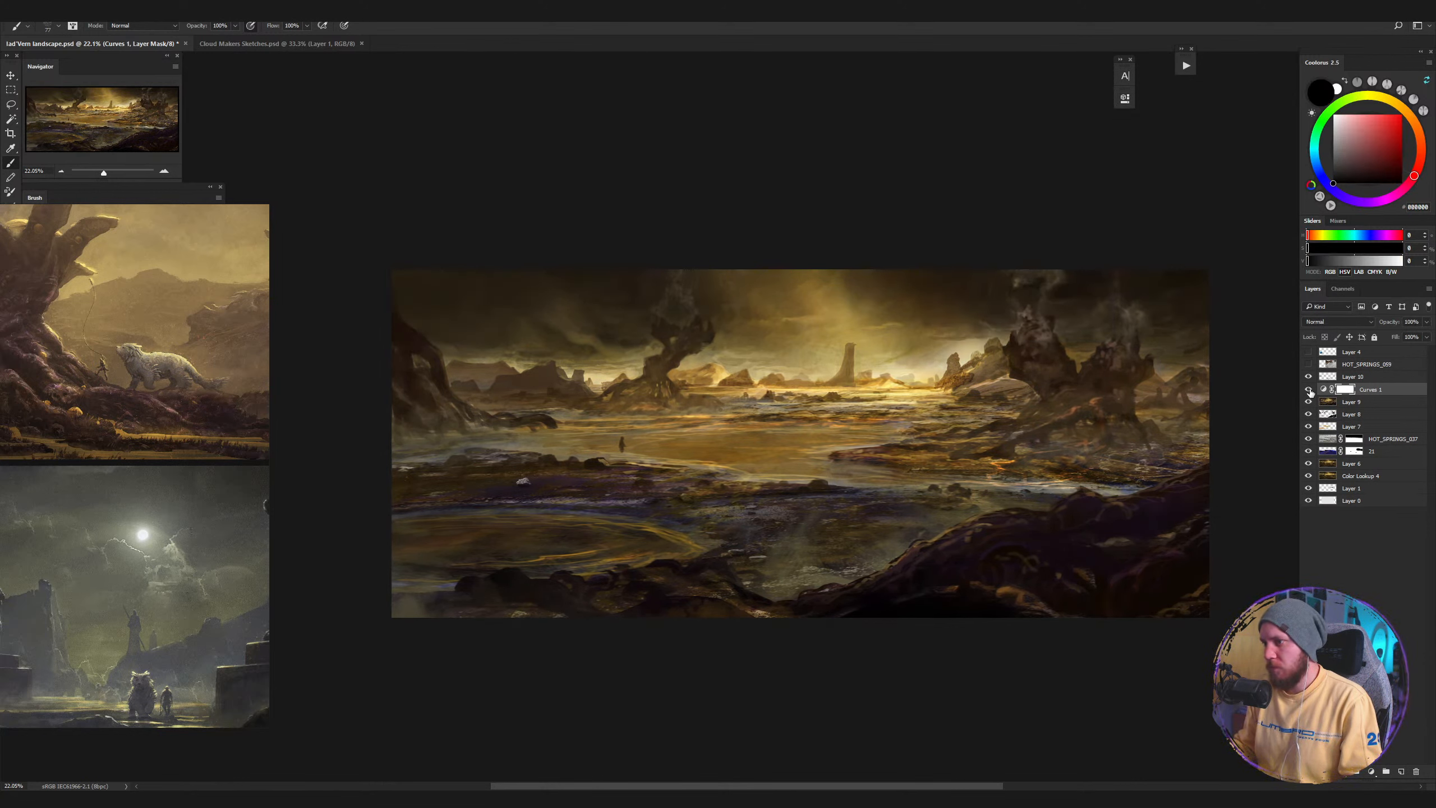
key("ctrl+y")
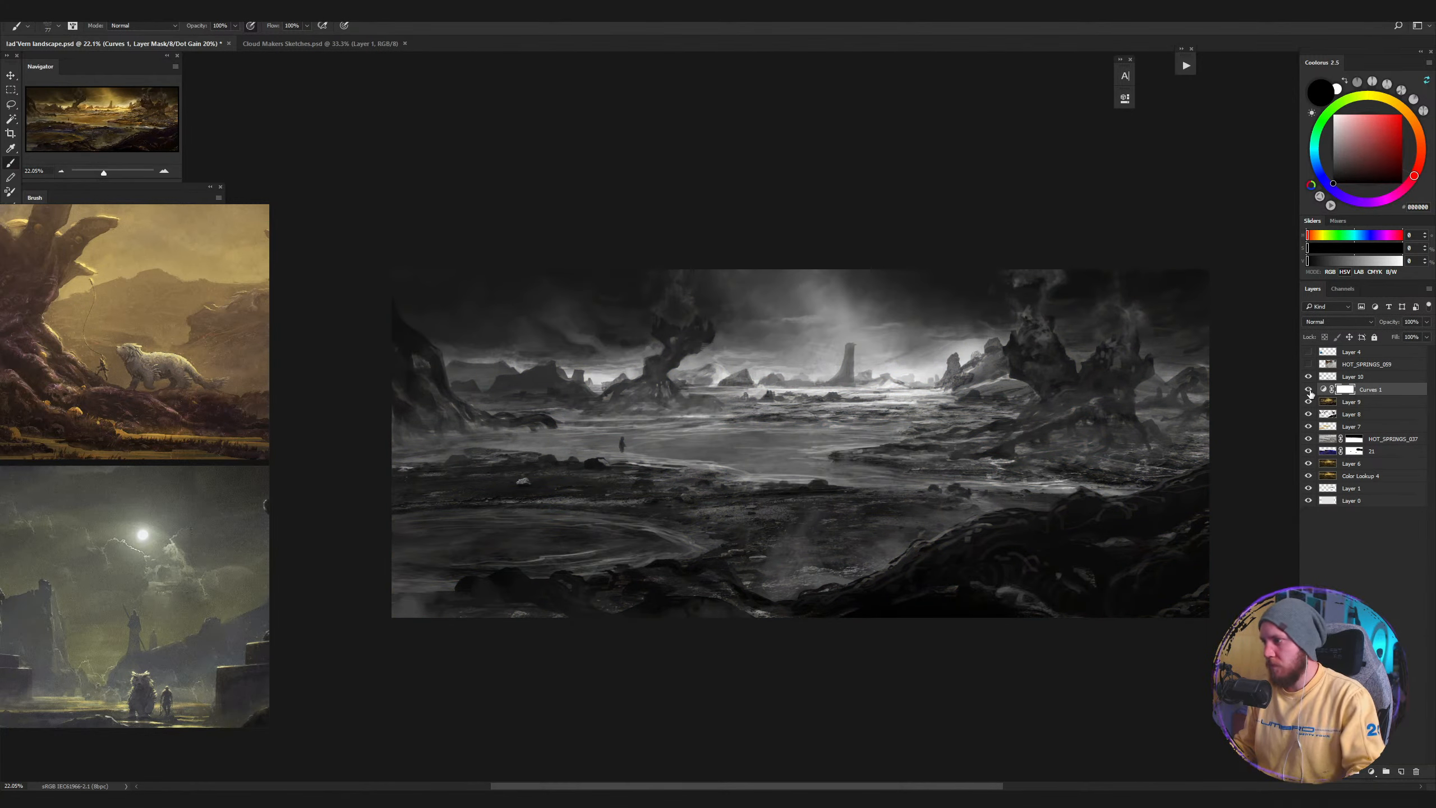
left_click(1309, 390)
left_click(1309, 393)
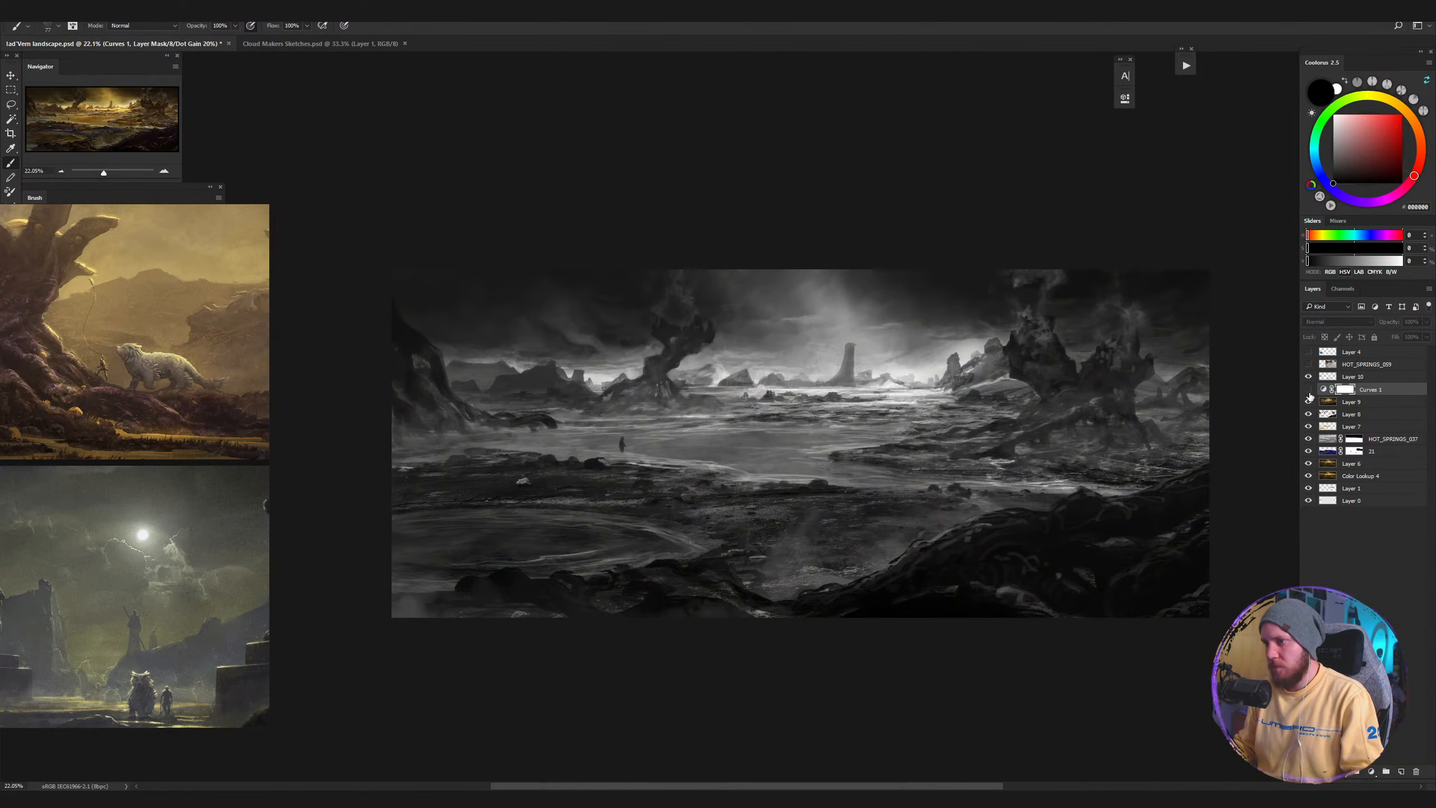
left_click(1309, 390)
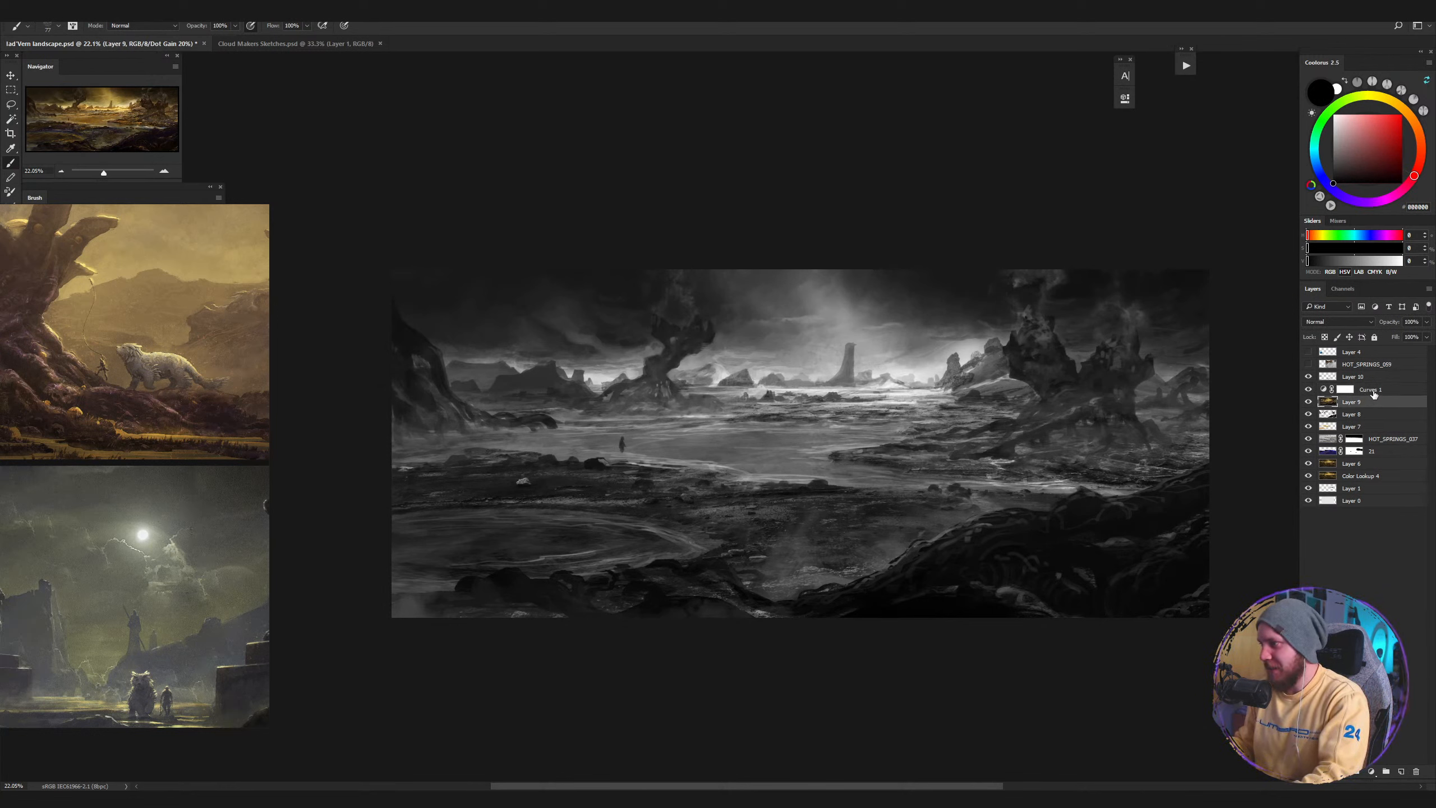
key("Delete")
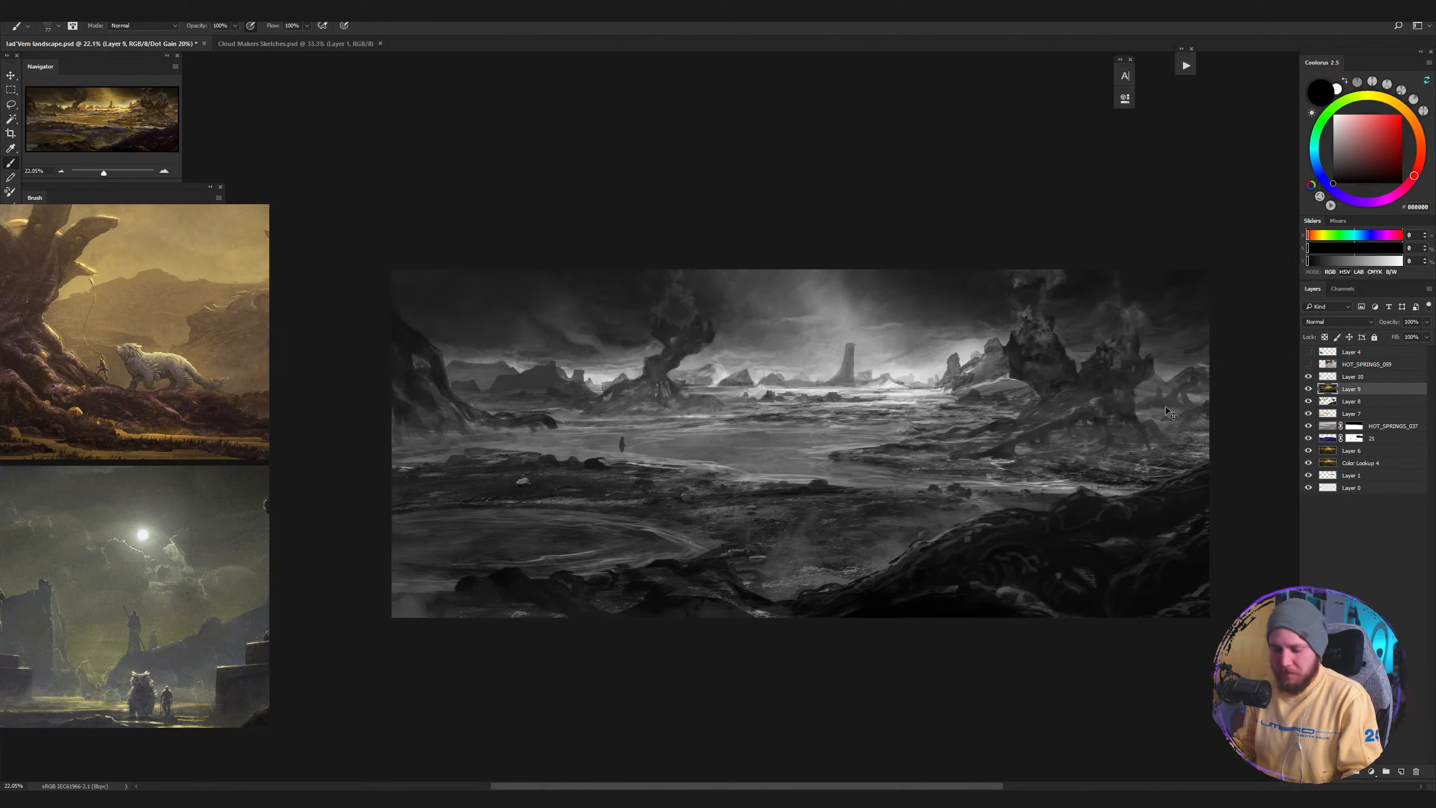
key("ctrl+y")
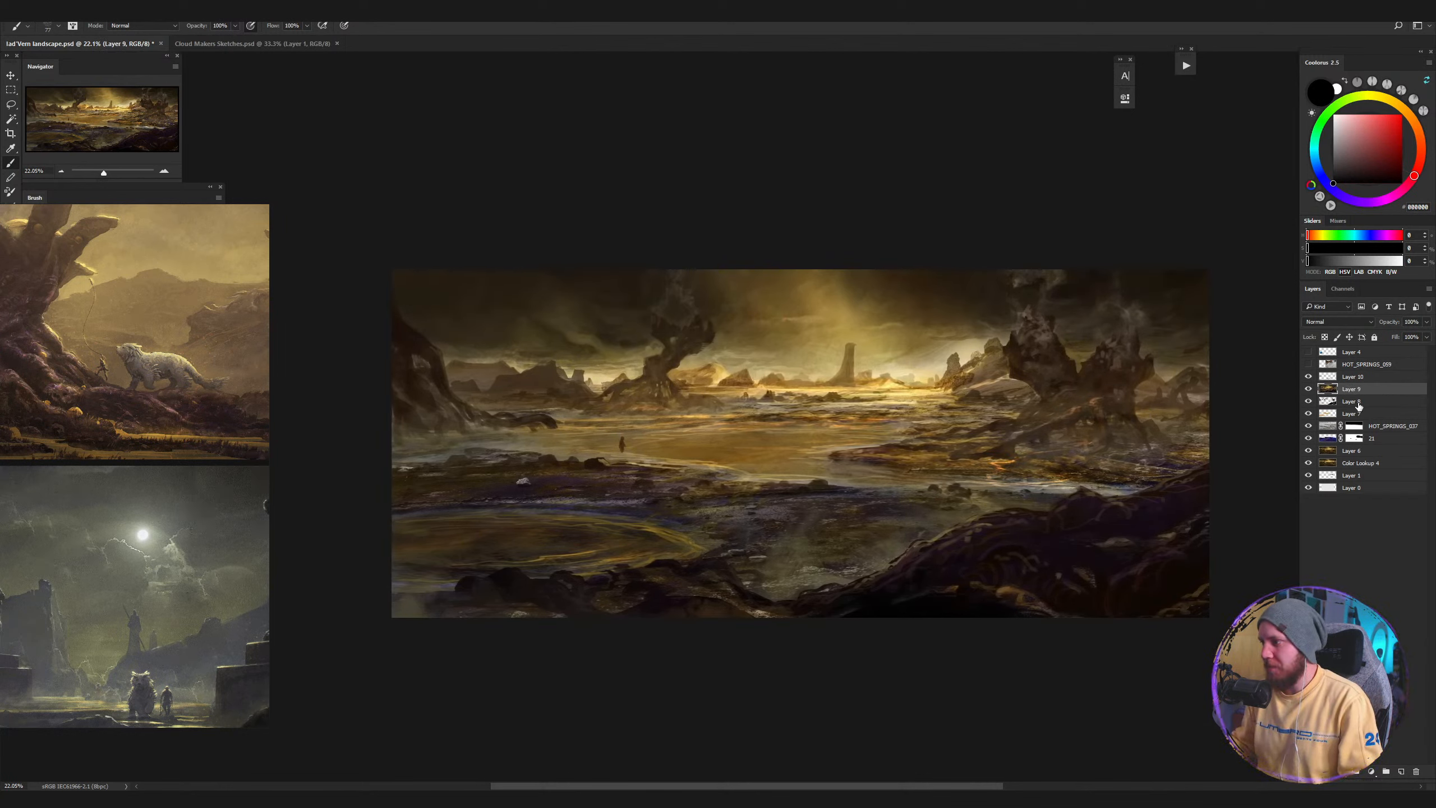
Duplicate Layer 9 and Layer 10, merge the copies into one layer above them, and choose a soft round brush.
left_click(1353, 377, "shift")
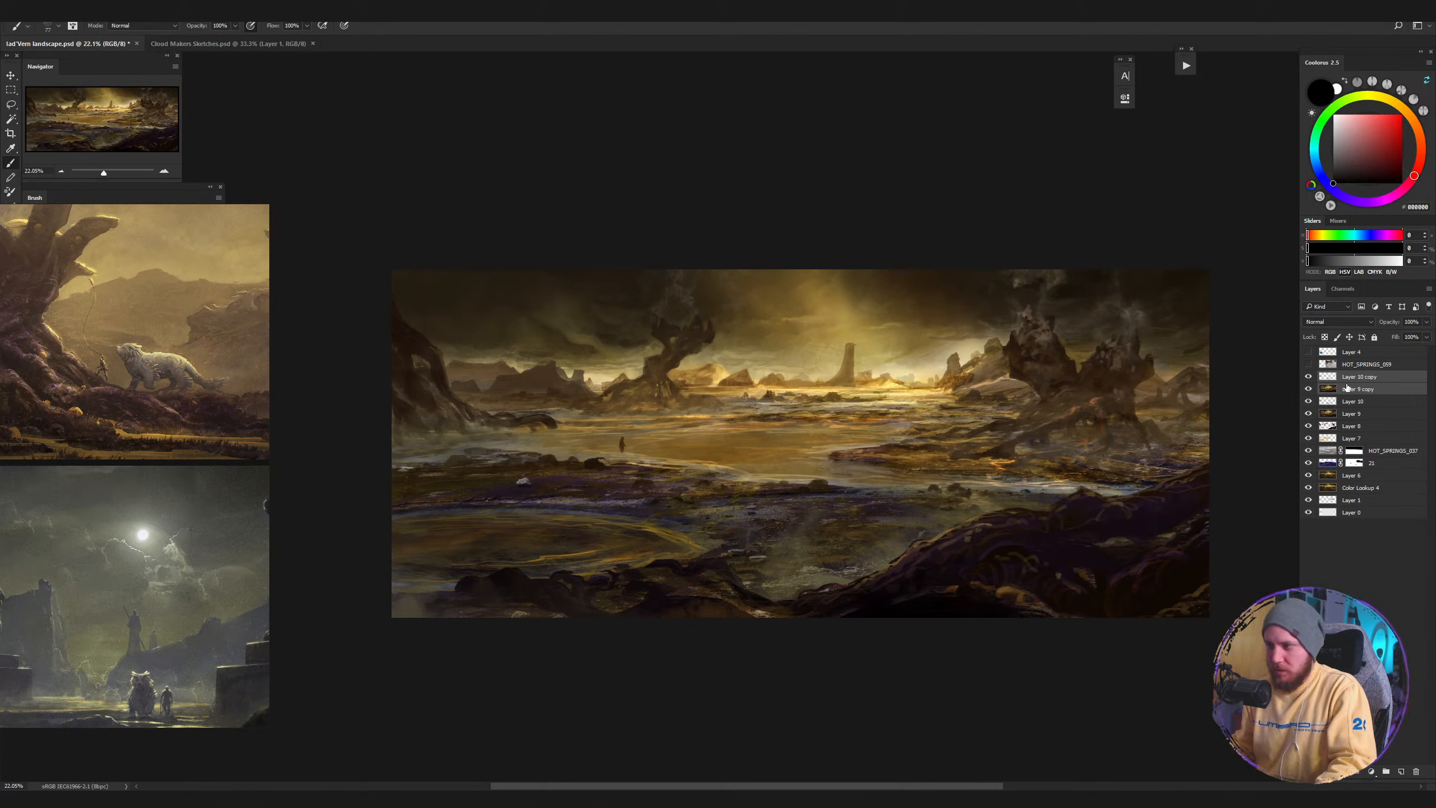
key("ctrl+alt+e")
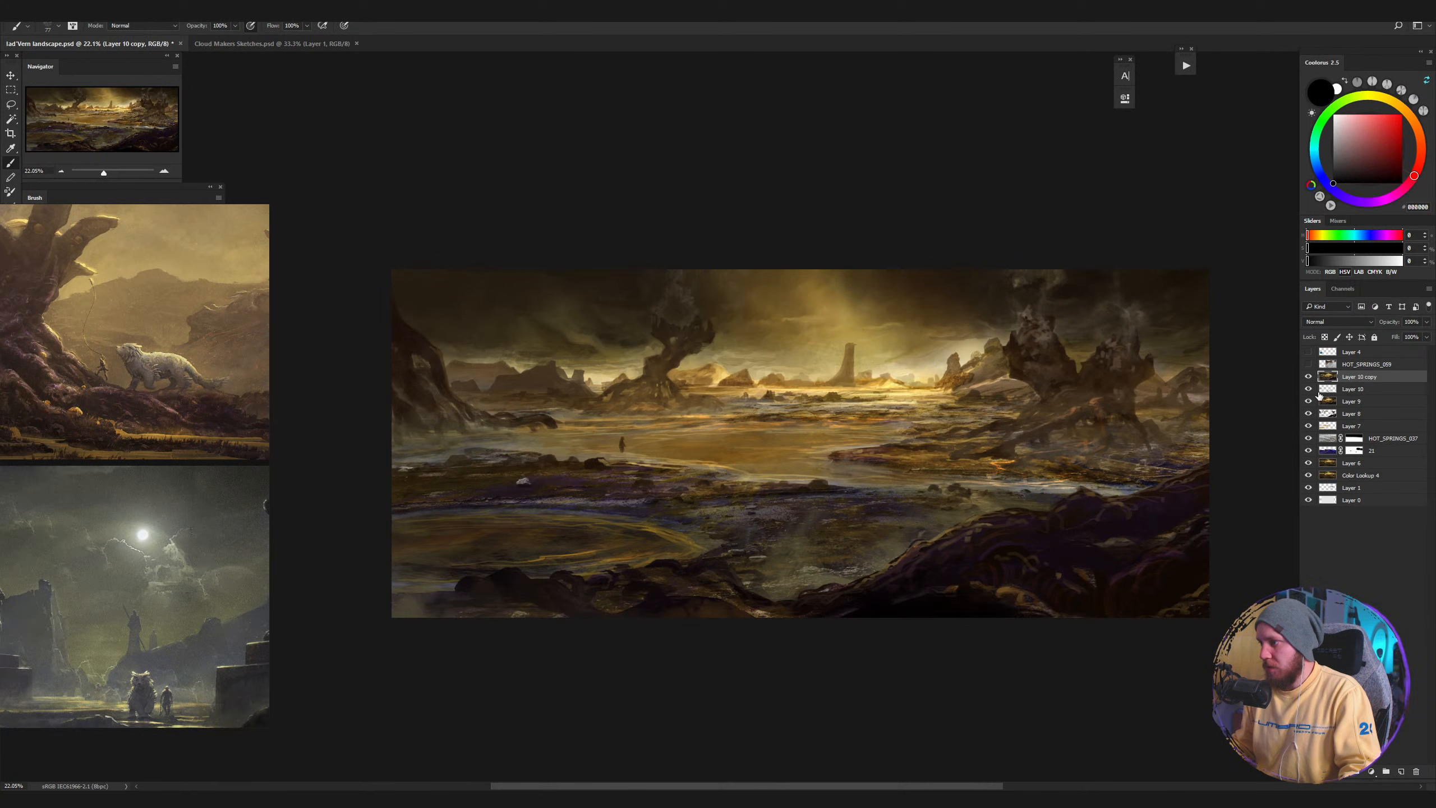
right_click(905, 404)
left_click(1013, 503)
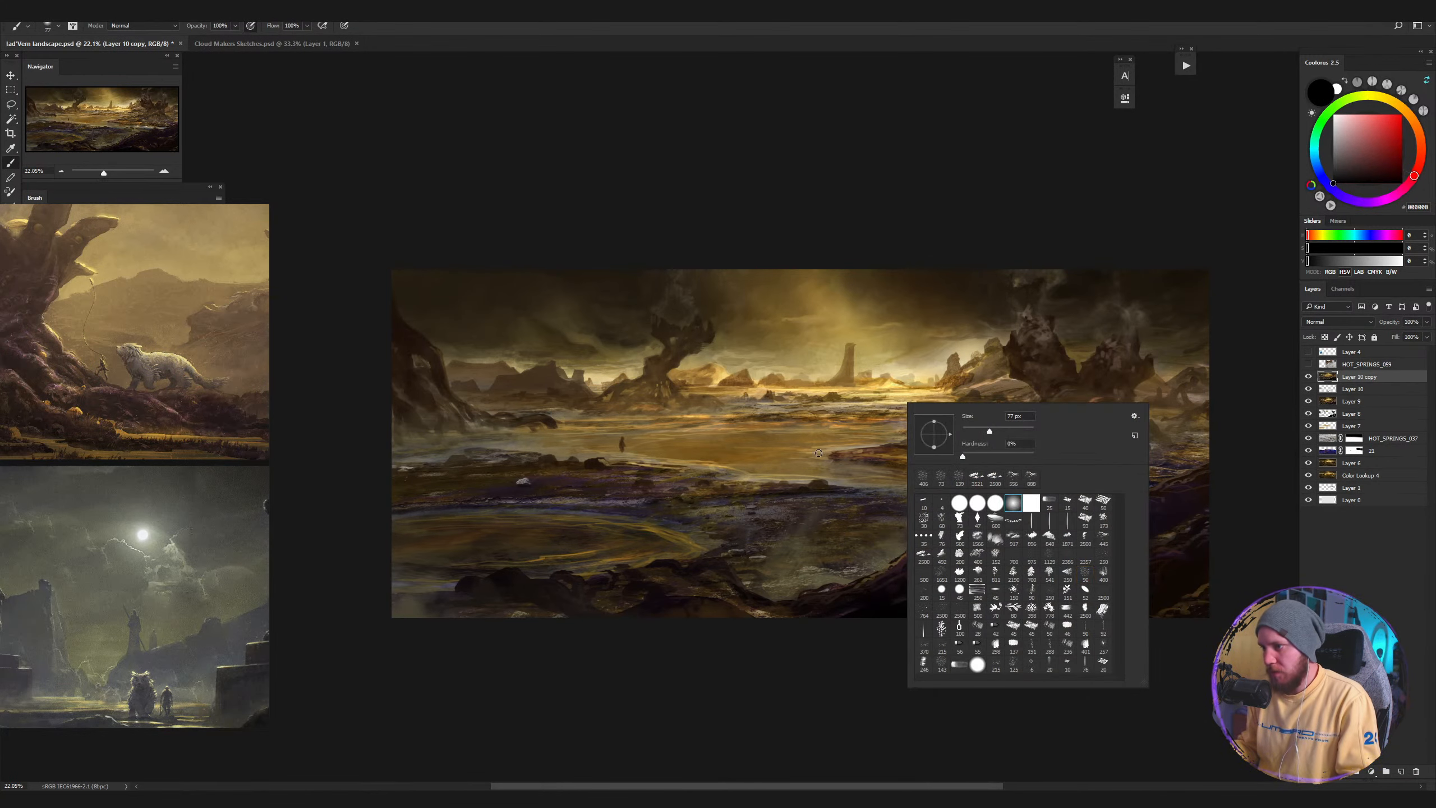
key("Return")
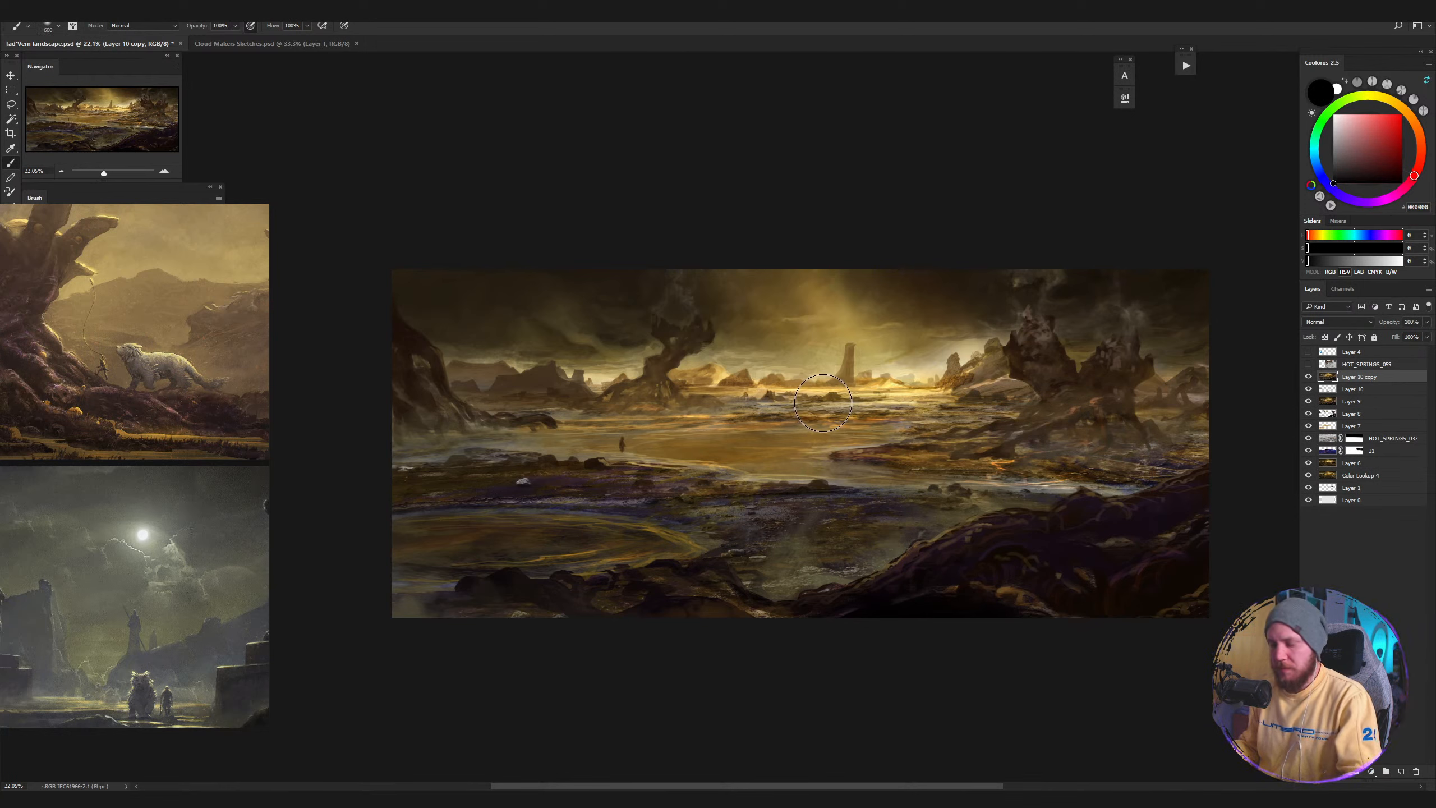
In grayscale view, resize the soft brush, sample the dark brown of the sky beside the rock towers and set the brush mode to Lighten.
left_click_drag(667, 342, 708, 339)
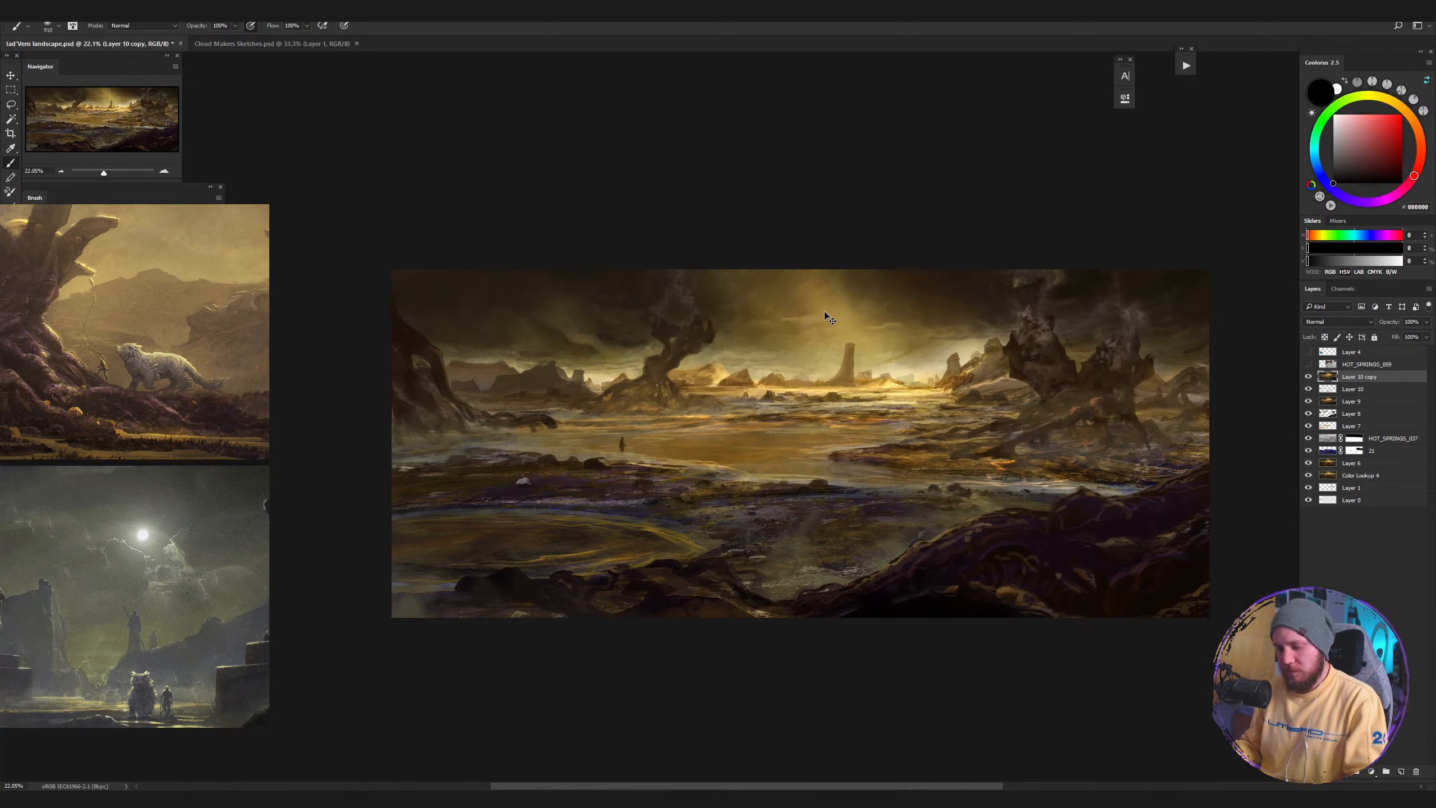
key("ctrl+y")
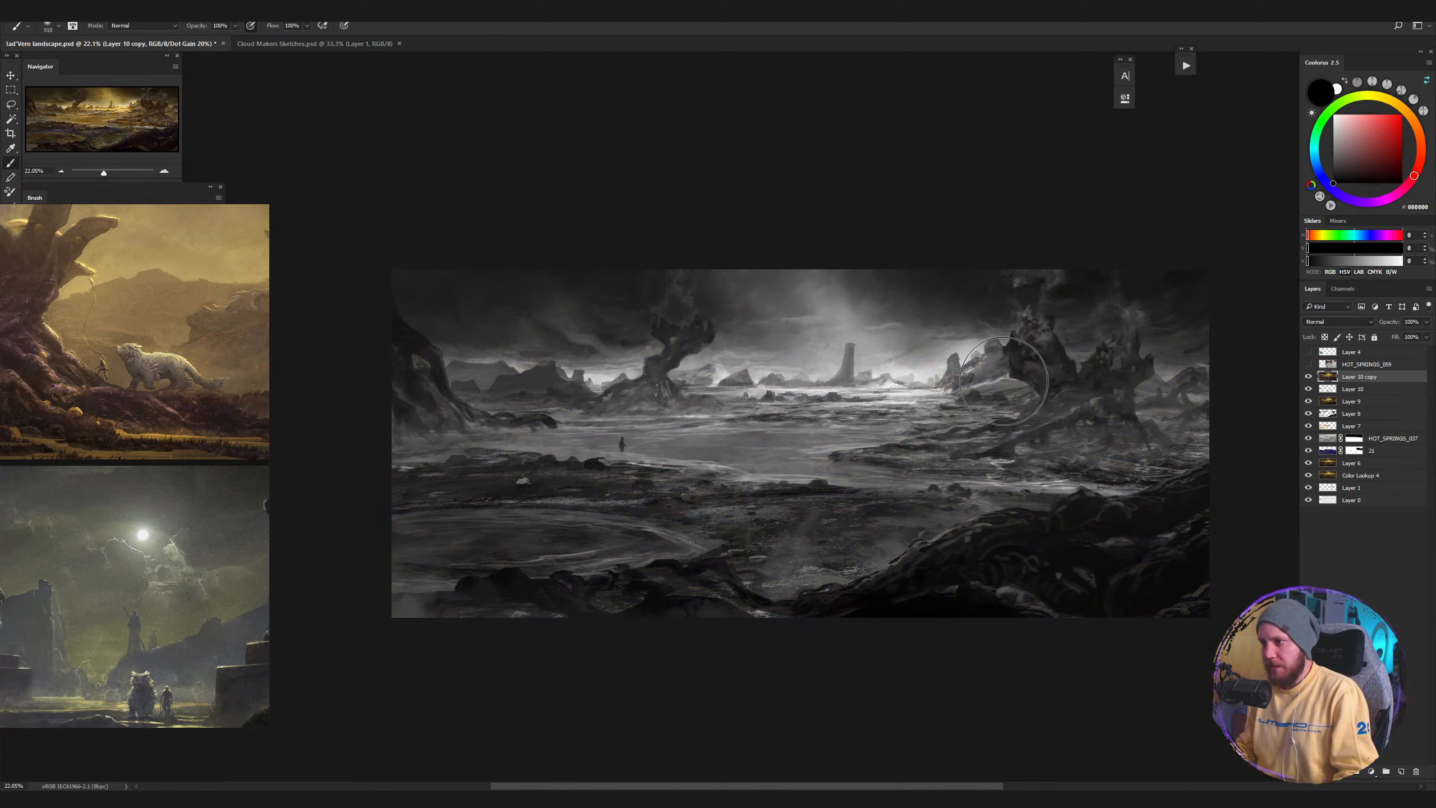
left_click_drag(1044, 387, 1016, 397)
right_click(1020, 396)
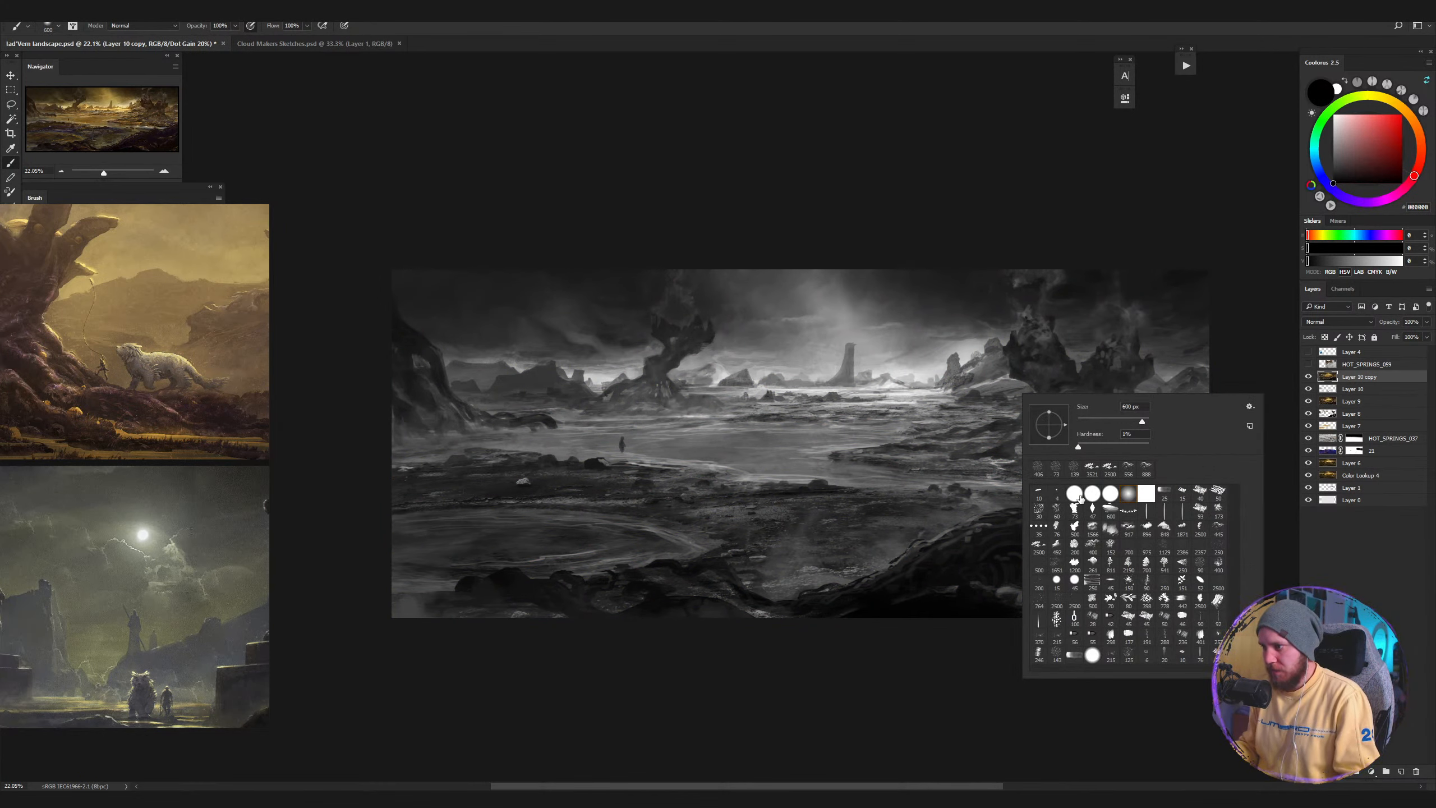
left_click_drag(952, 476, 912, 485)
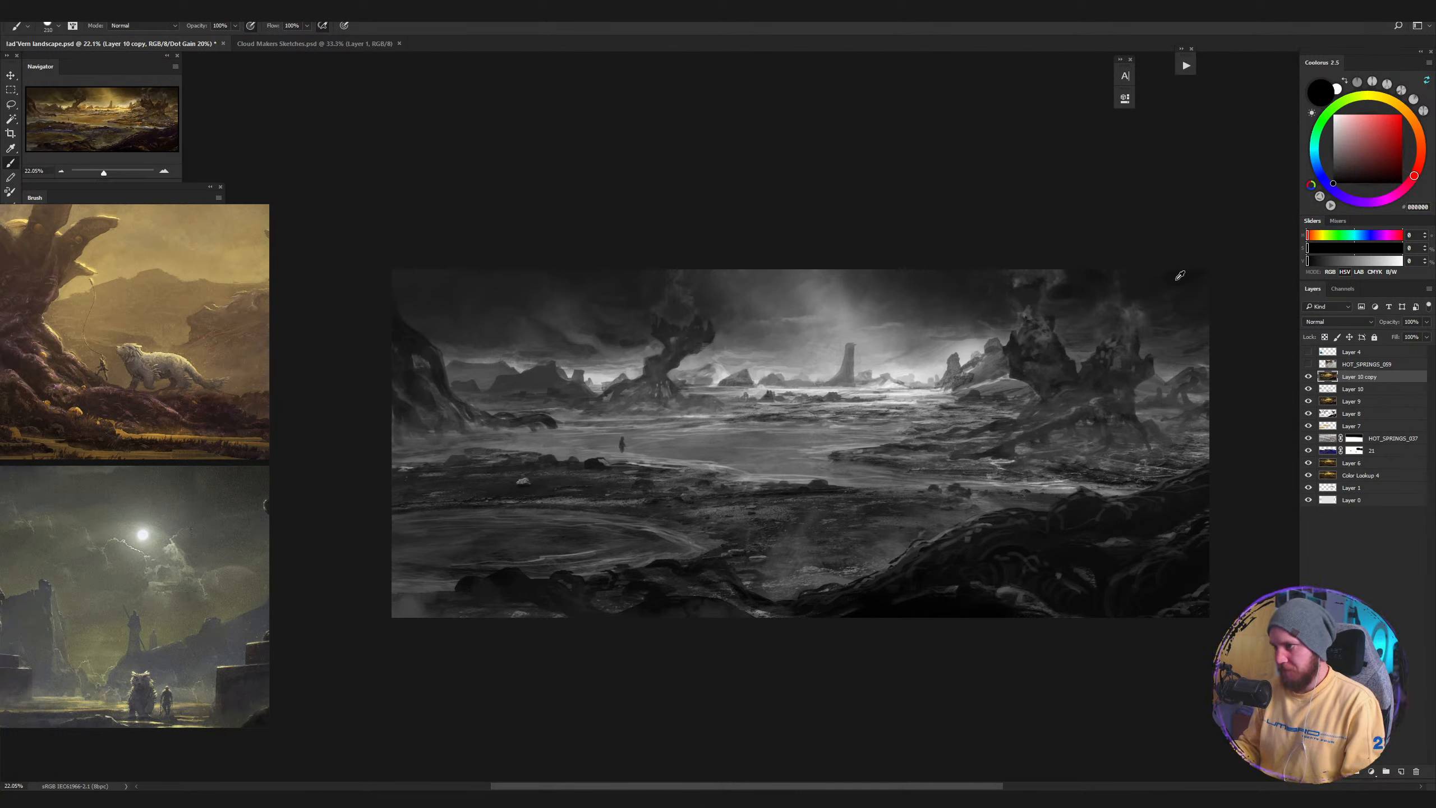
left_click(1169, 345, "alt")
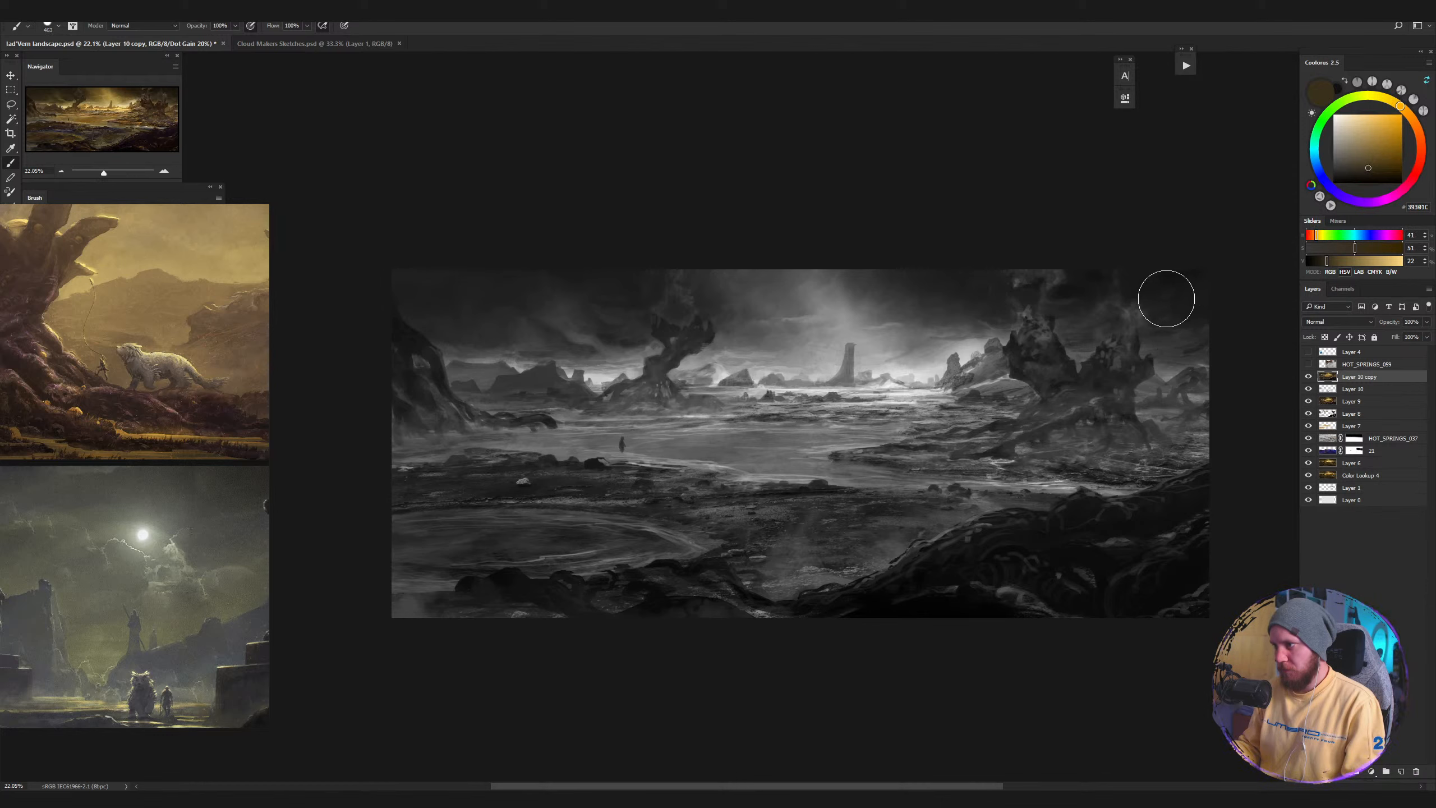
right_click(1167, 300, "shift")
left_click(1203, 440)
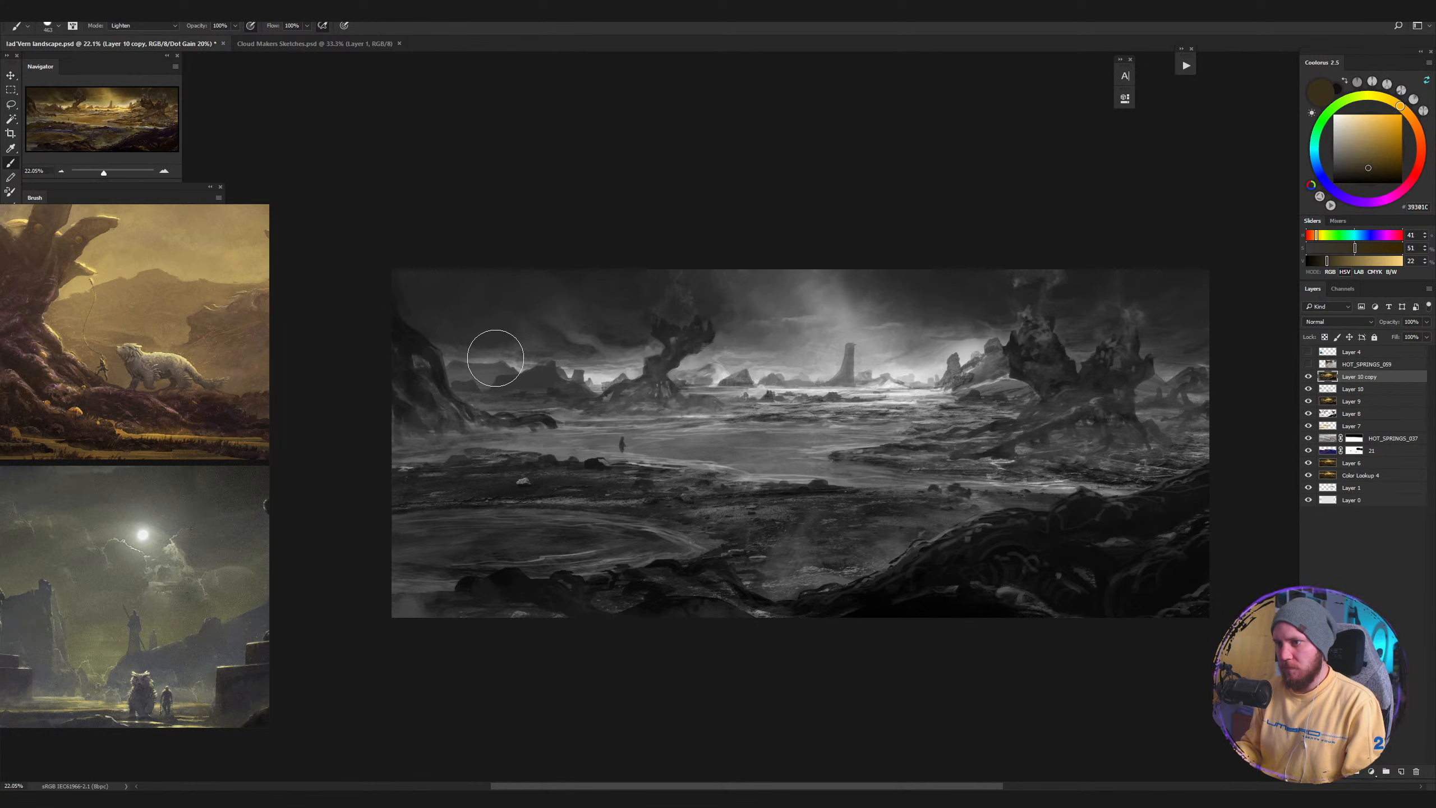
Brush soft haze over the distant mountains at the far left, sample the lighter brown there and restore the colour view.
left_click_drag(579, 369, 489, 390)
left_click(494, 401, "alt")
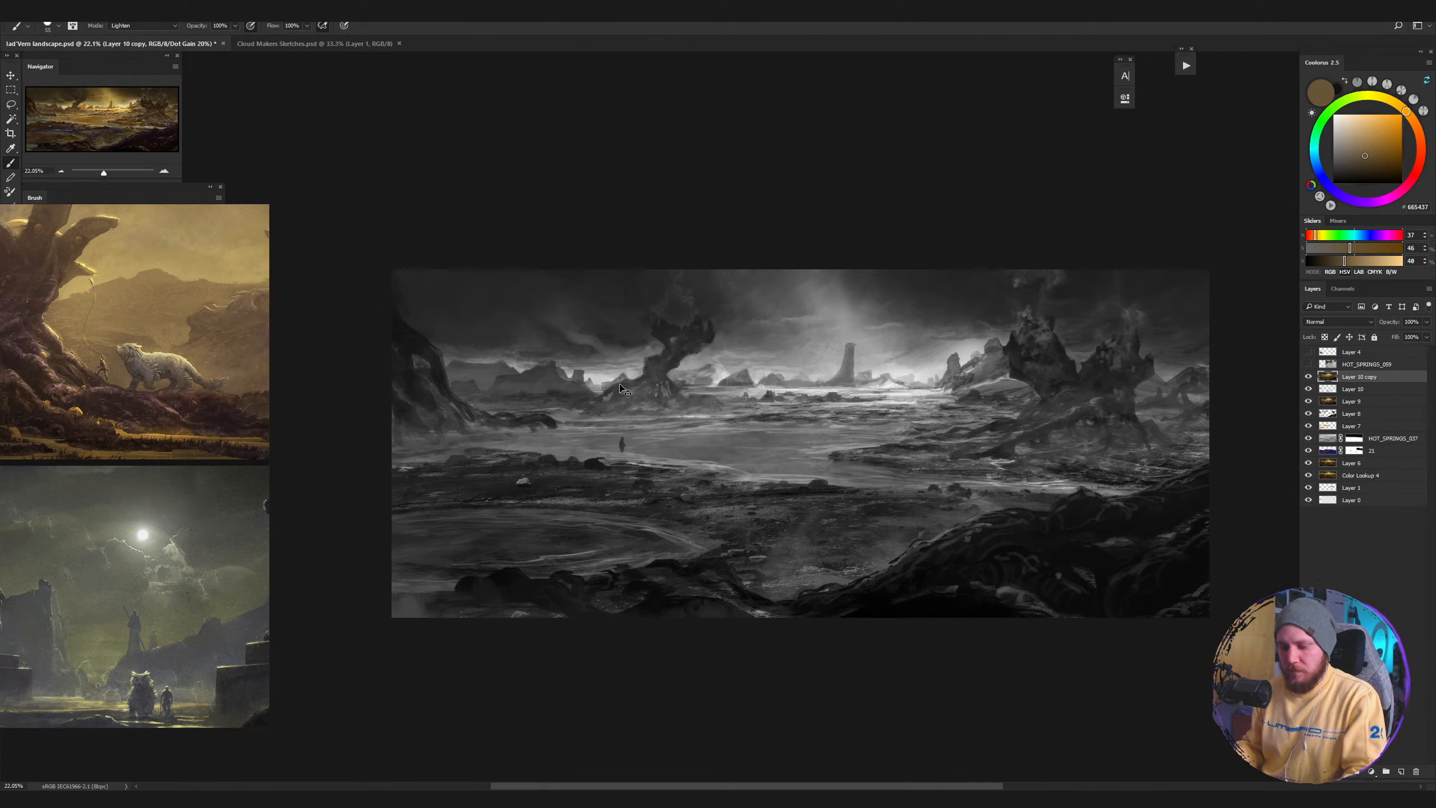
key("ctrl+y")
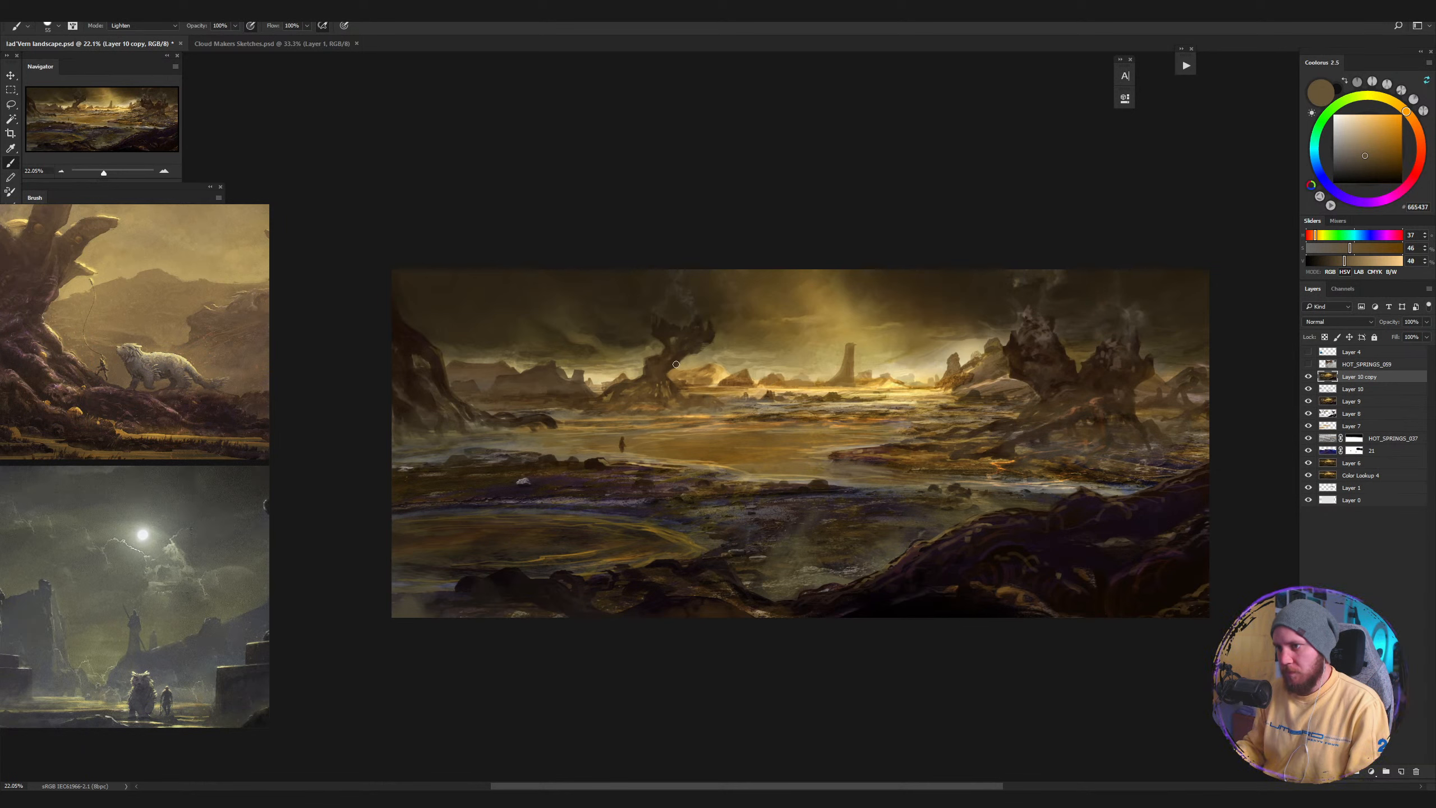
Enlarge the soft brush and lighten the lower part of the twisted rock tree and its surroundings with brown haze.
key("bracketright")
key("bracketright")
key("bracketright")
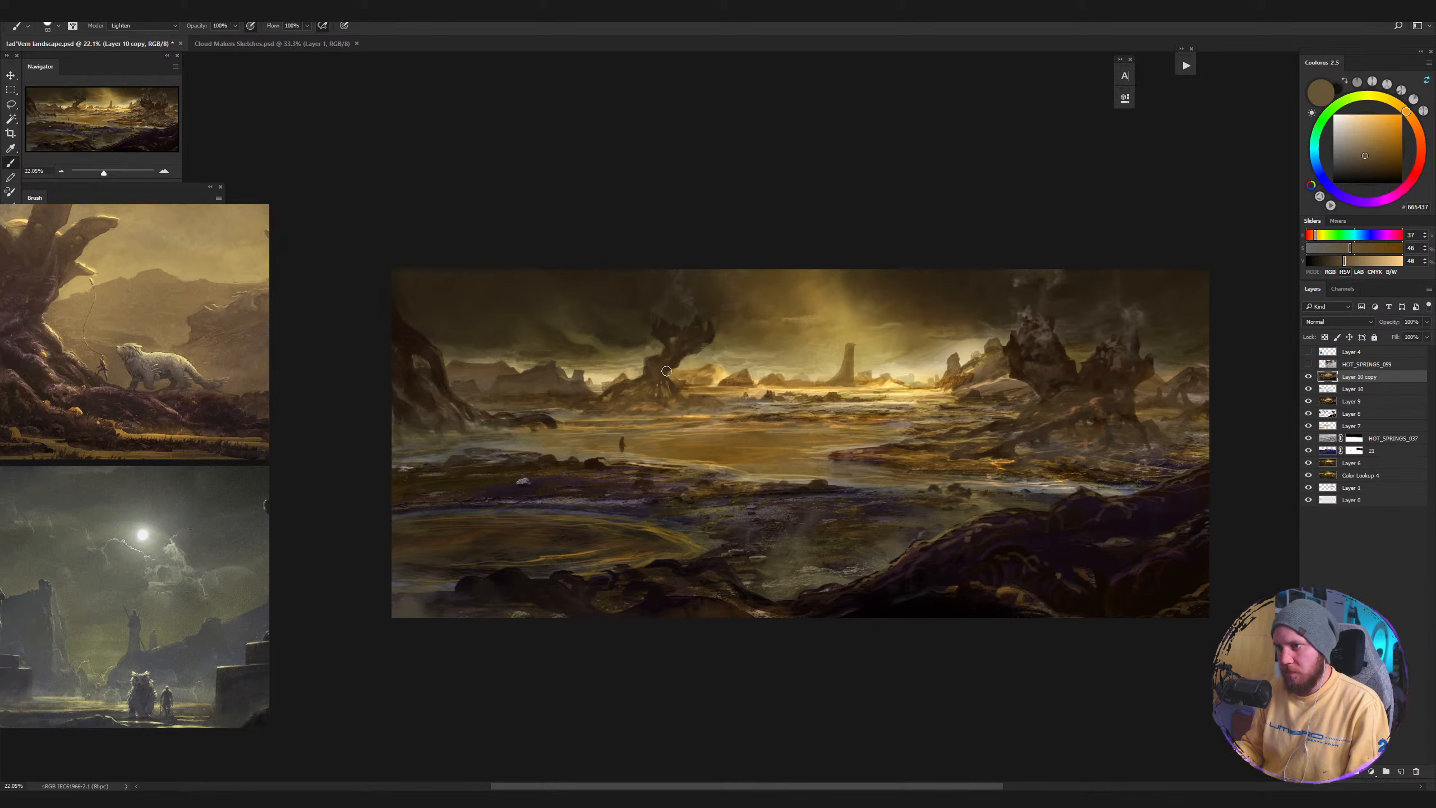
left_click_drag(739, 372, 734, 372)
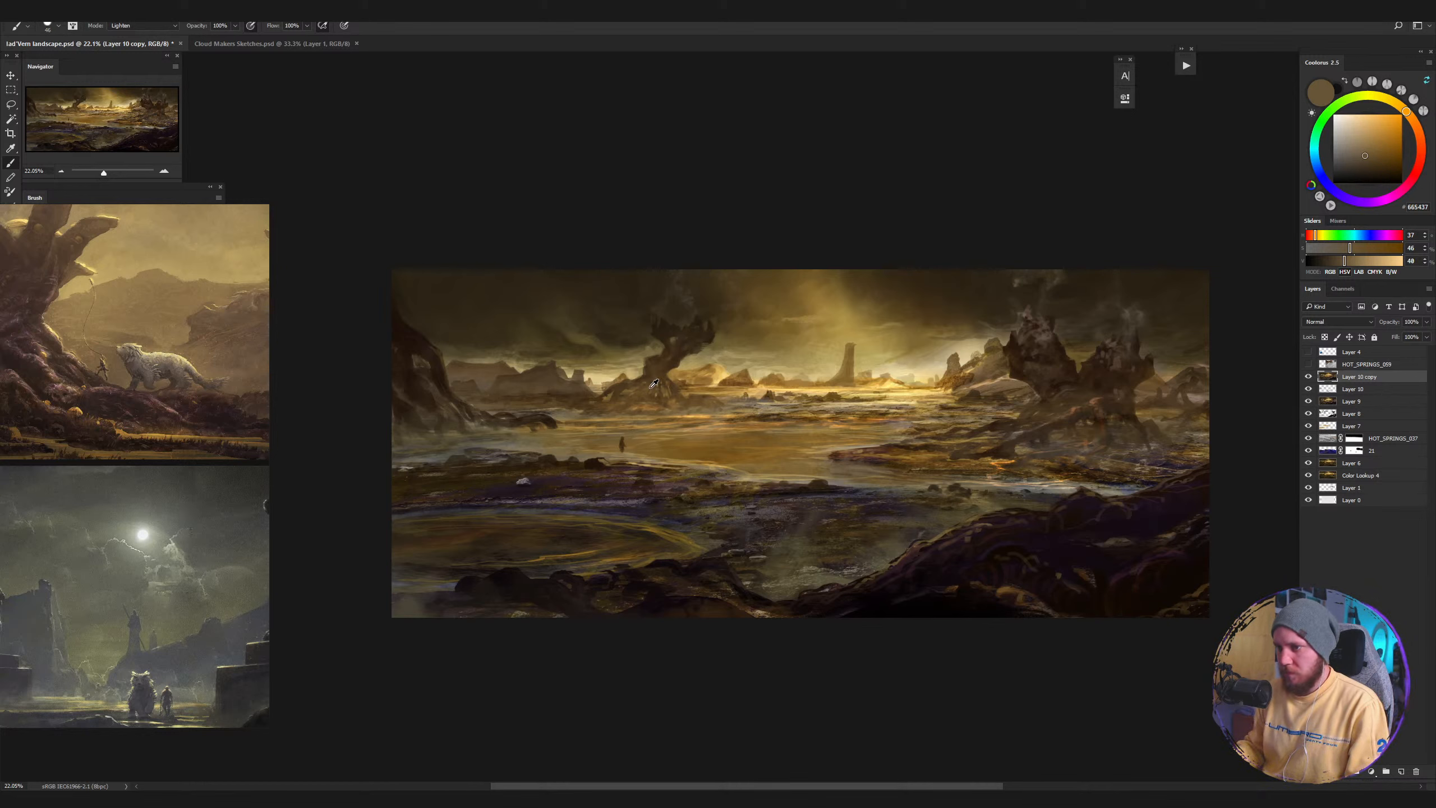
Sample golds along the horizon and the dark brown of the sky, and brush around the distant rock spire in Lighten mode.
left_click(734, 385, "alt")
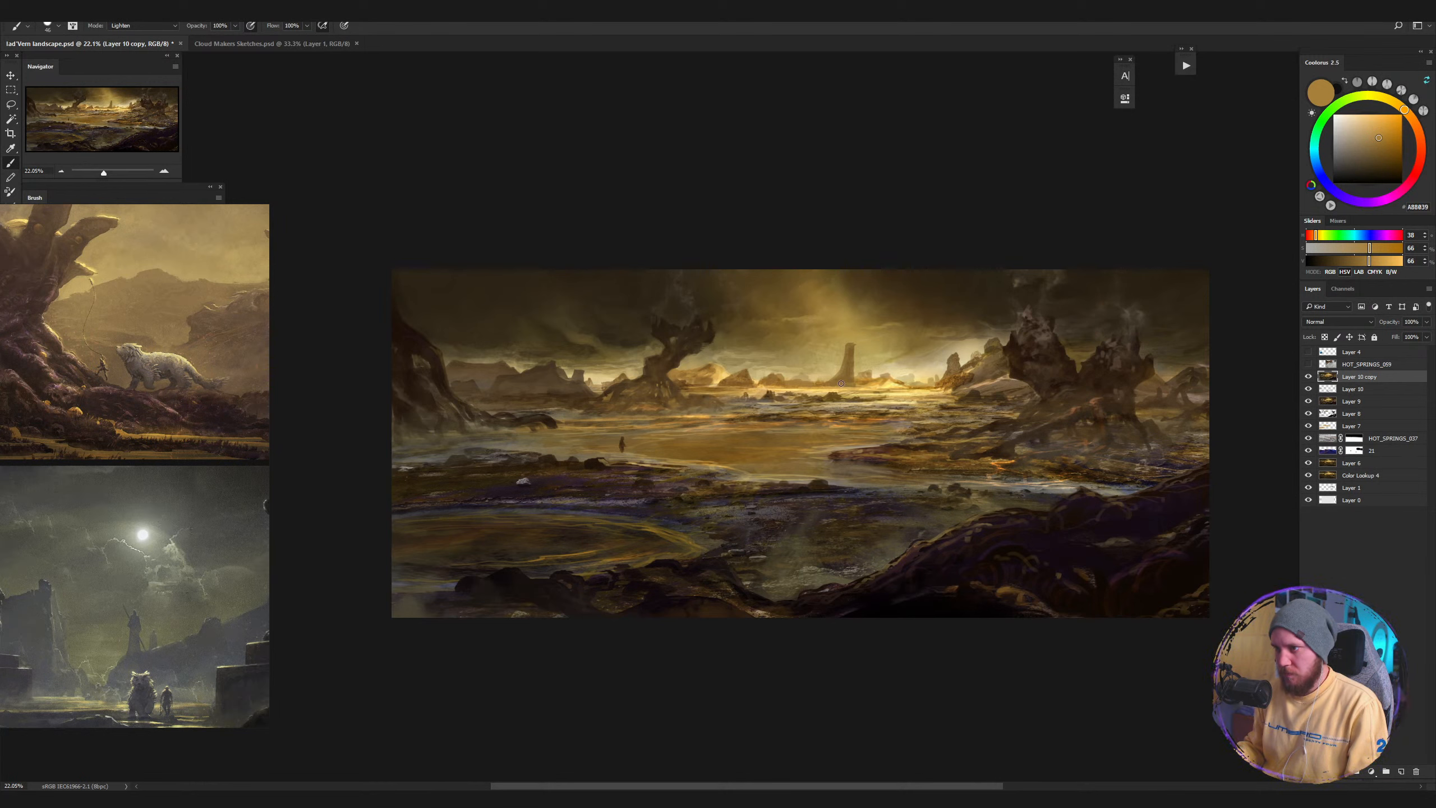
left_click(891, 379, "alt")
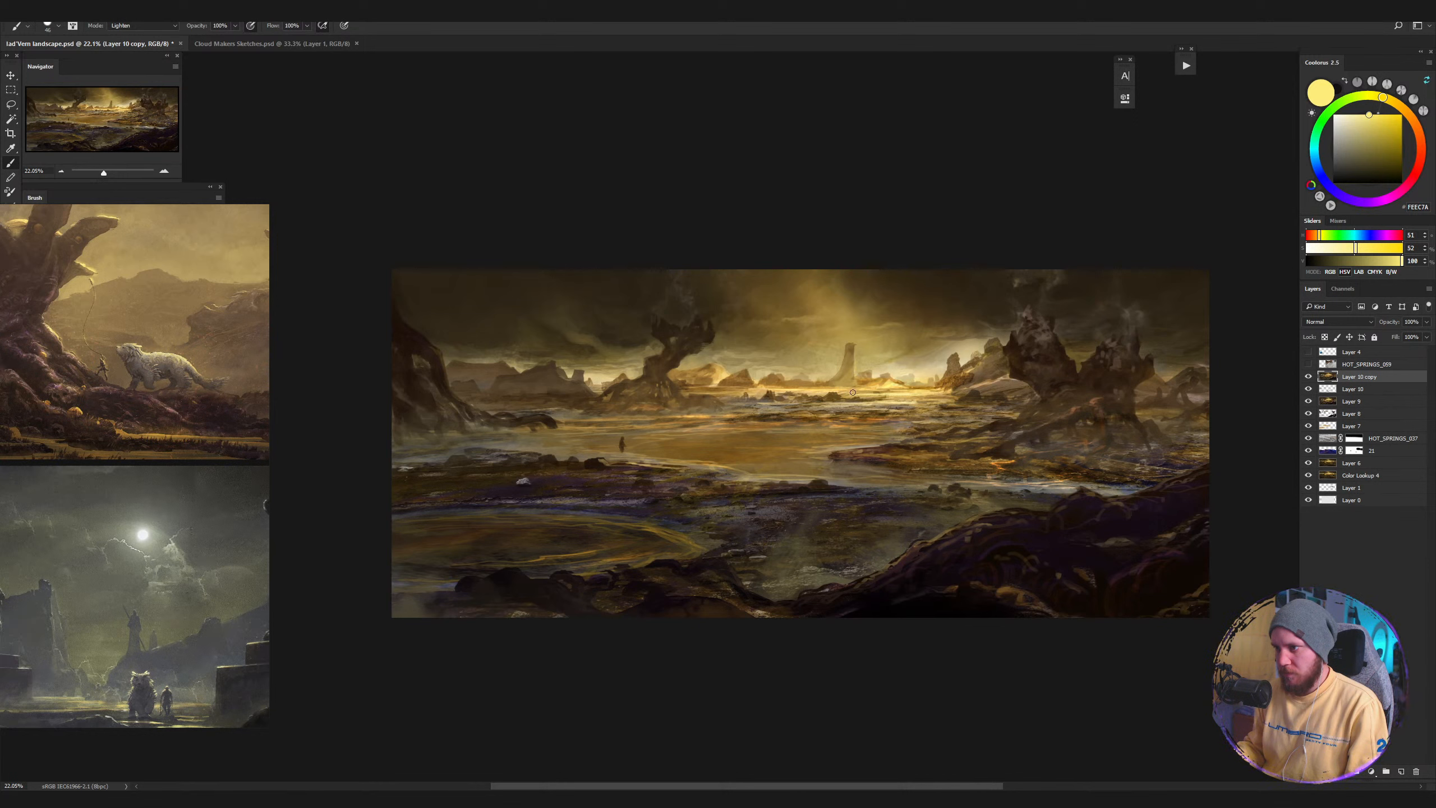
left_click(862, 361, "alt")
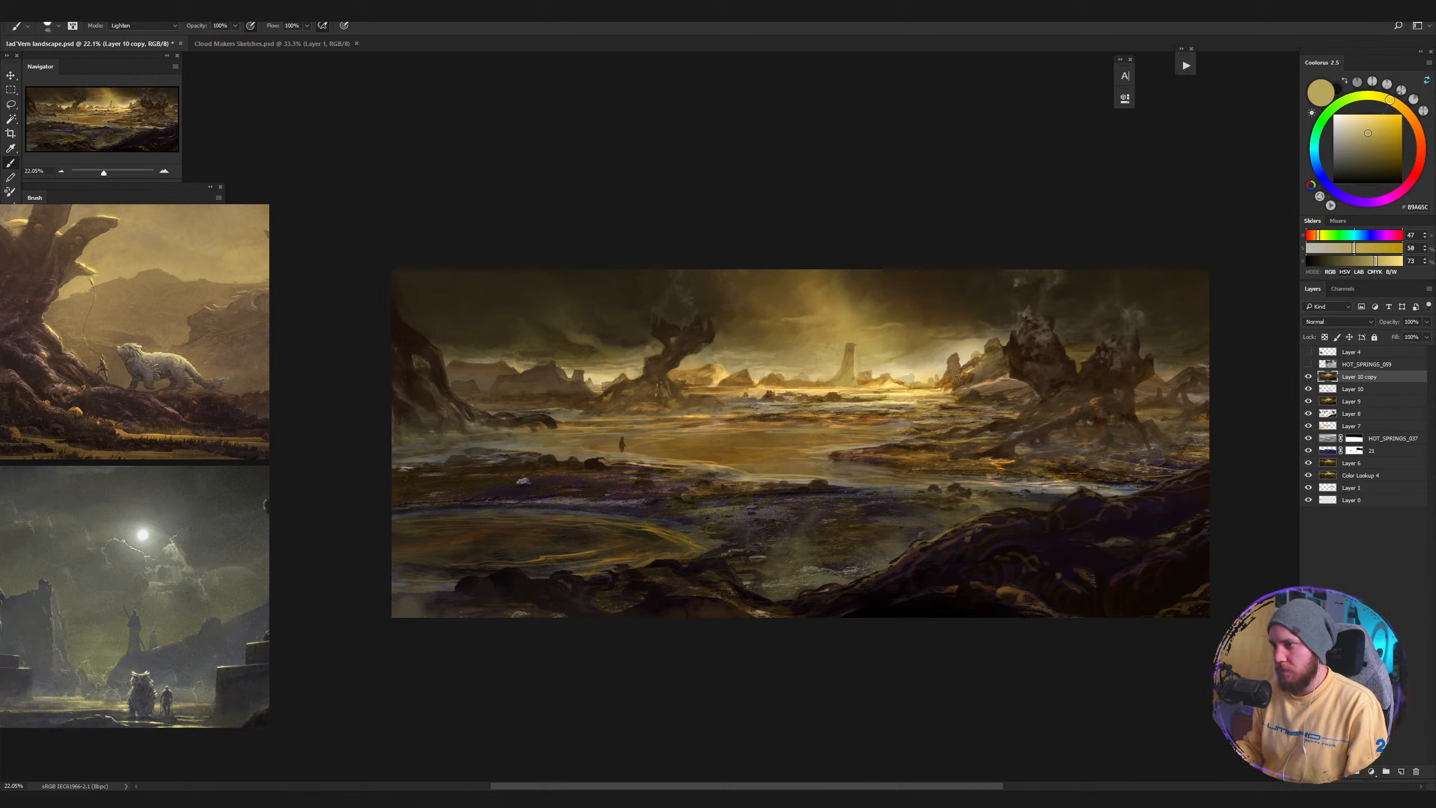
left_click(932, 380, "alt")
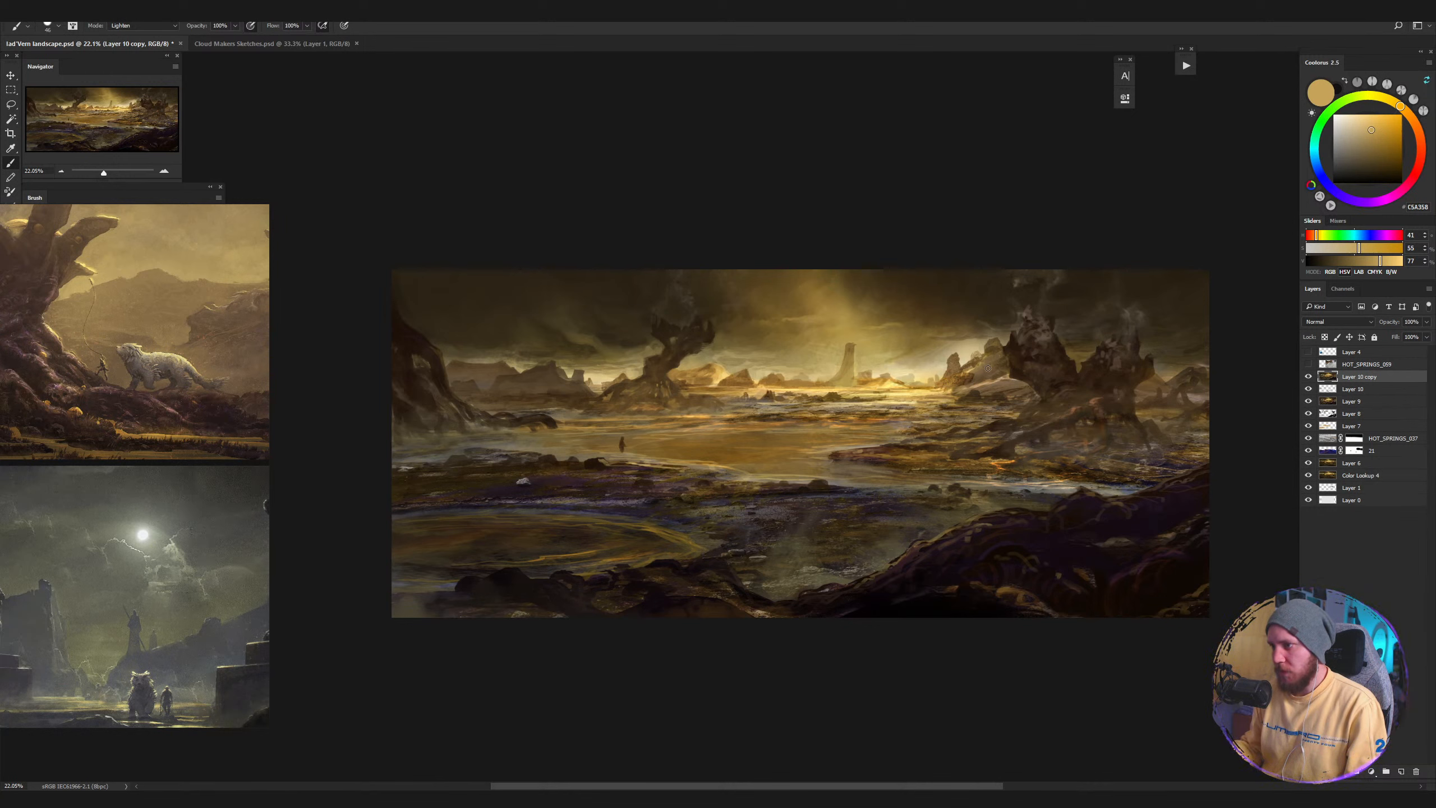
left_click(974, 308, "alt")
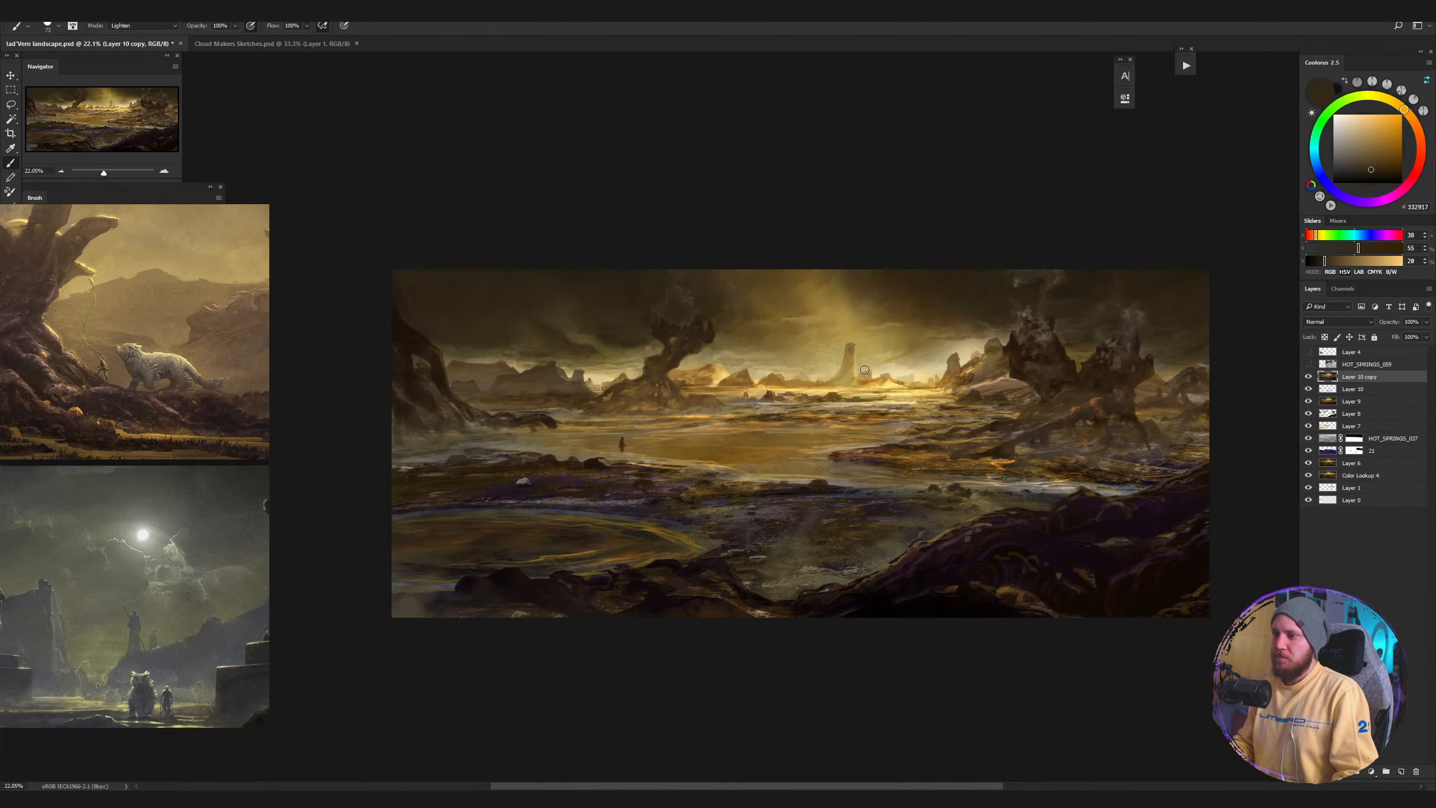
left_click_drag(875, 367, 874, 378)
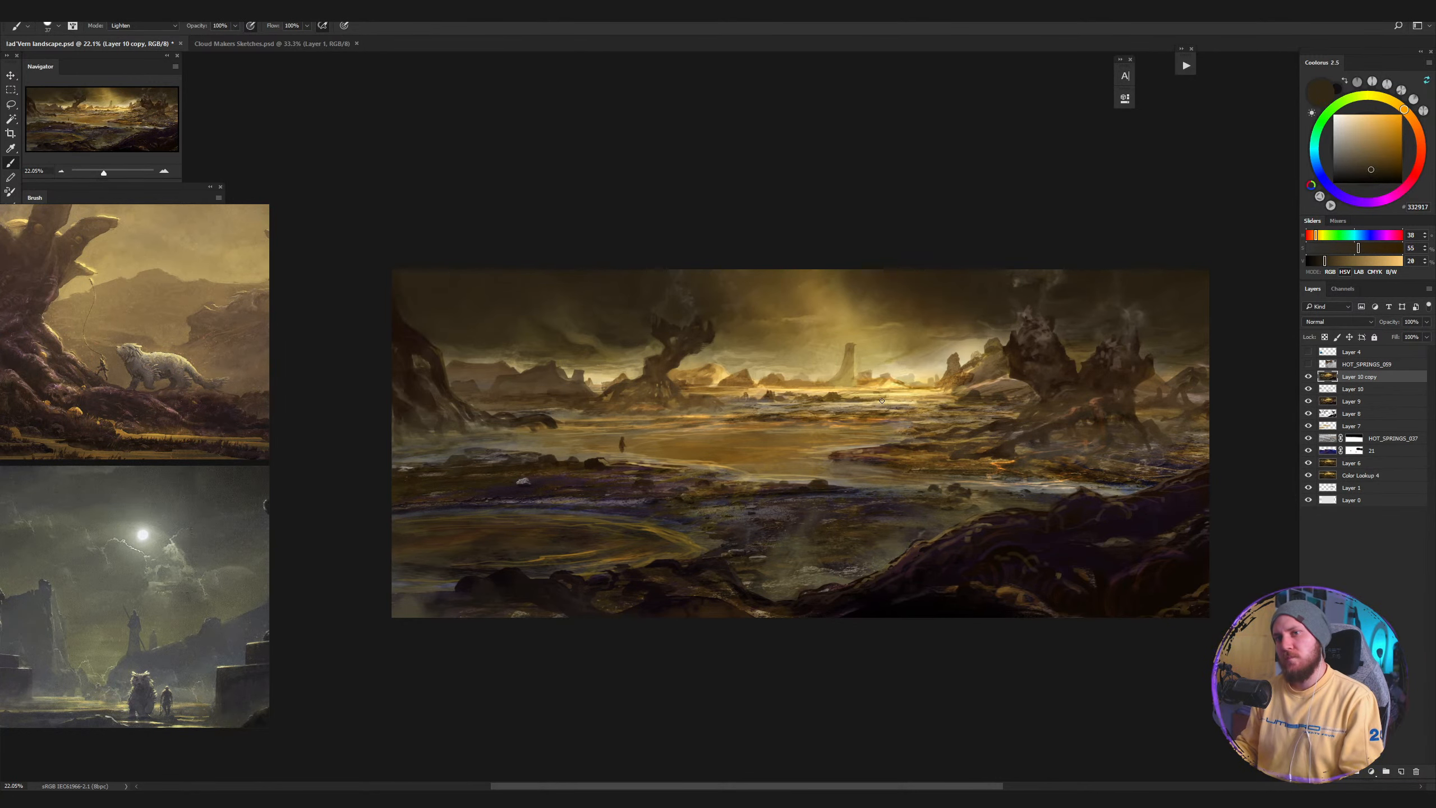
left_click_drag(858, 370, 883, 327)
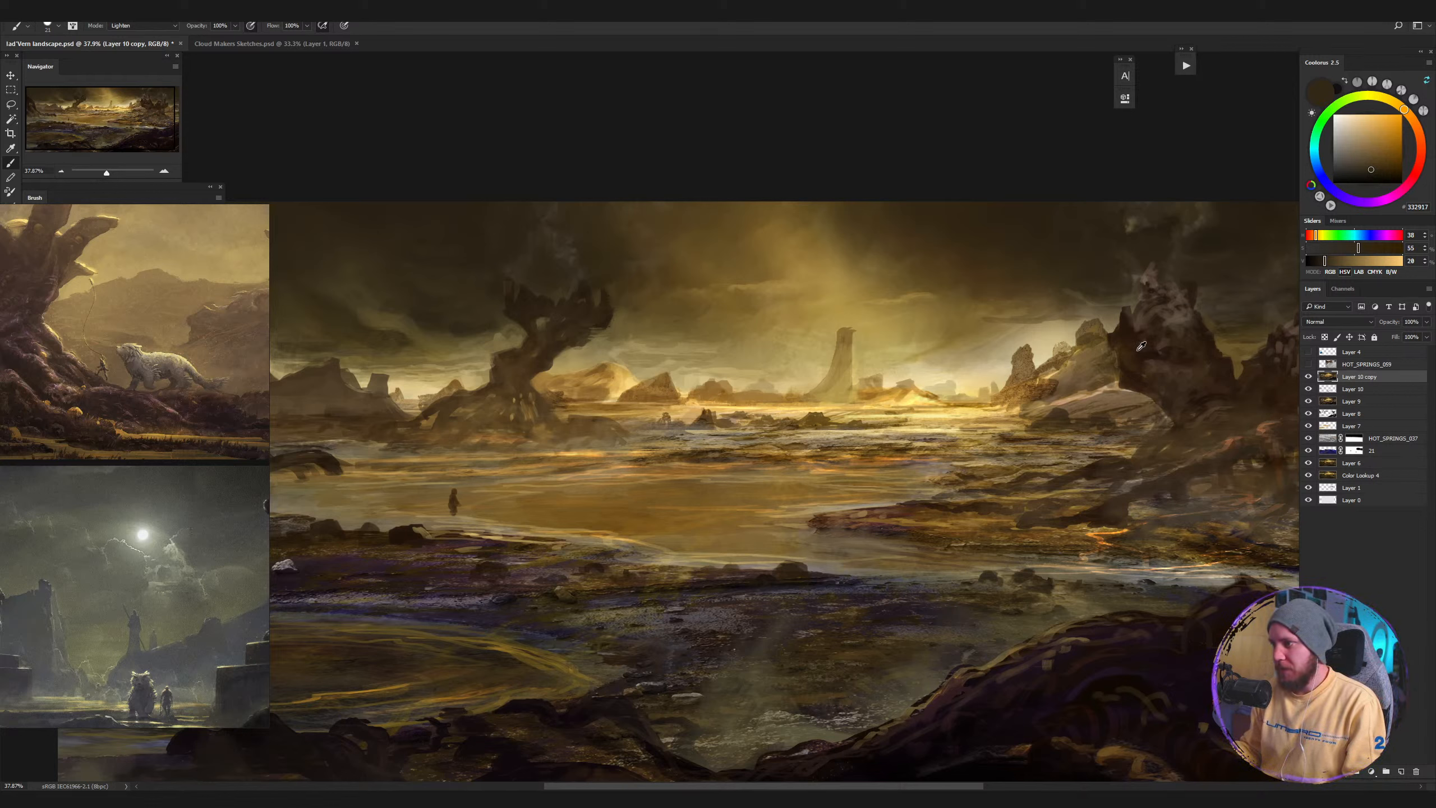
Sample the dark brown of the large rock tower, the brown sky above it and the pale haze behind the neighbouring rocks.
left_click(1133, 328, "alt")
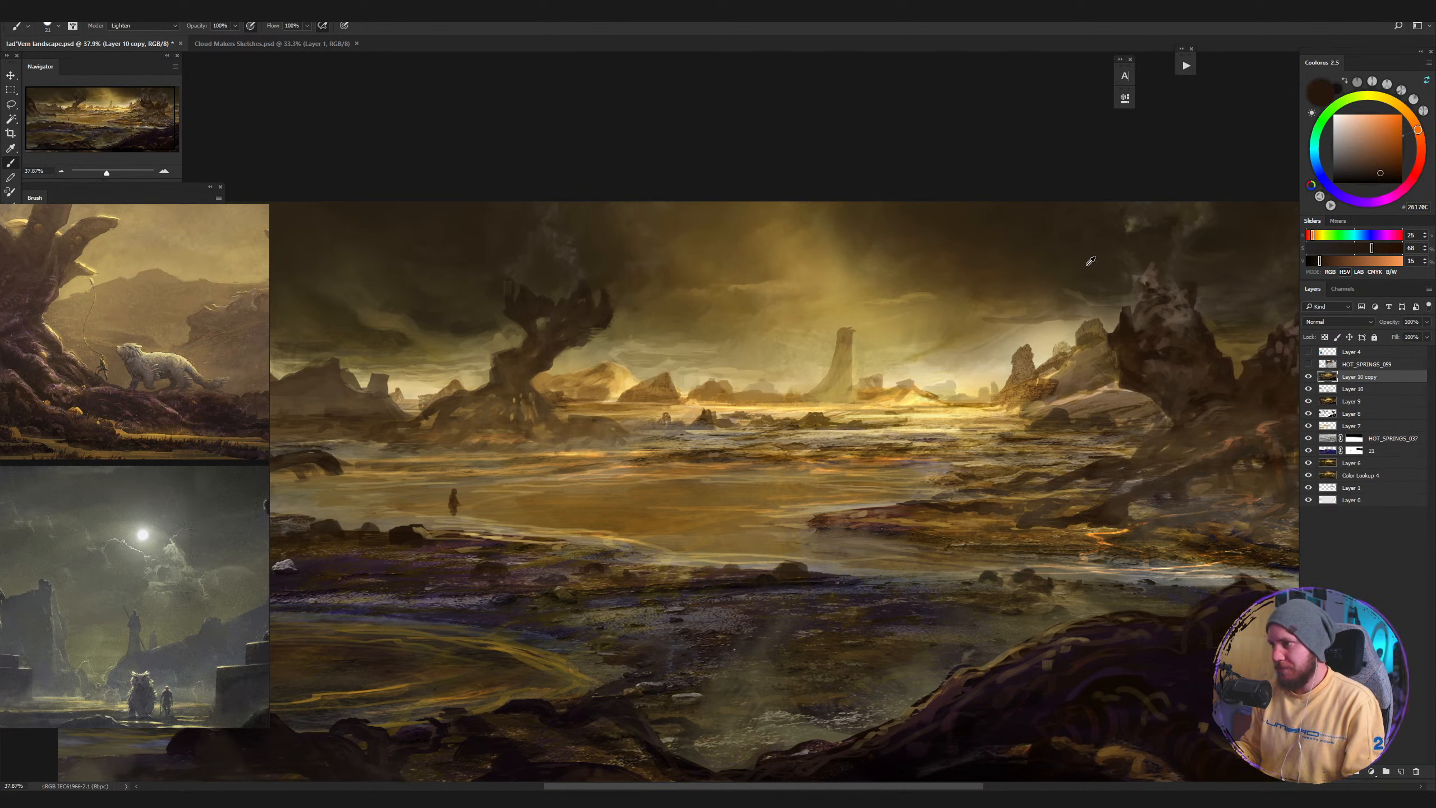
left_click(1102, 243, "alt")
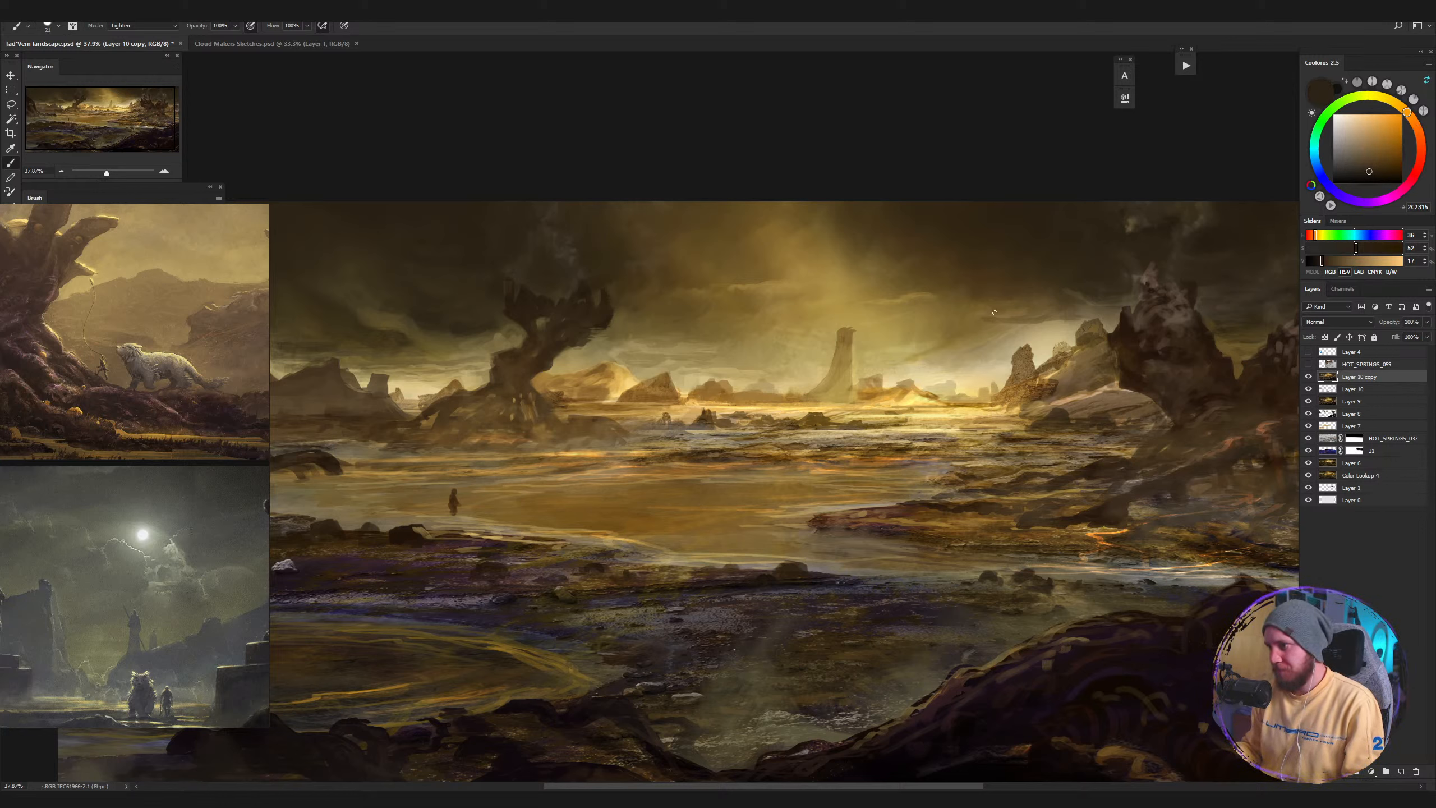
left_click(1051, 326, "alt")
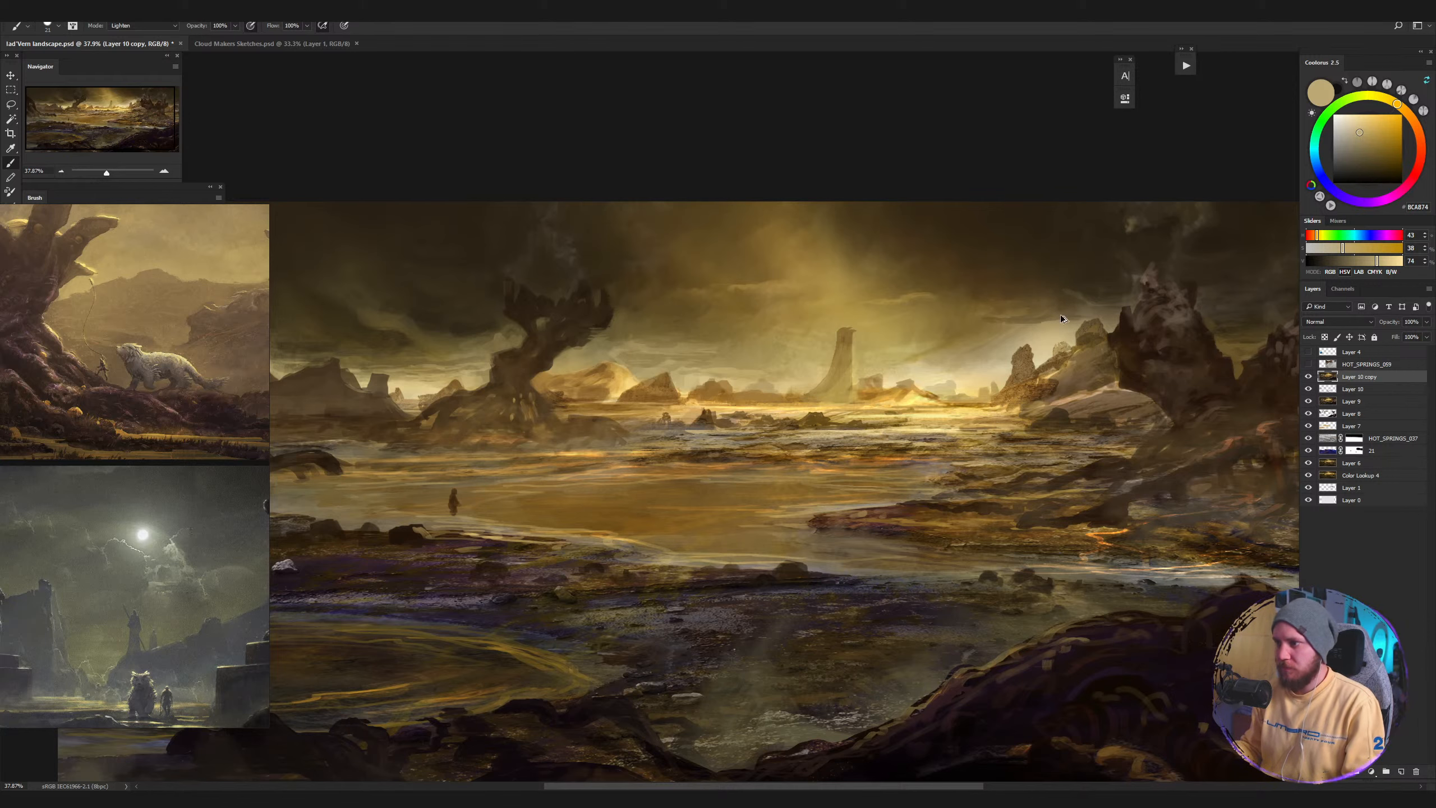
Compare the whole painting with and without Layer 10 copy, in both the colour and the grayscale view.
key("z")
mouse_move(1040, 390)
left_mouse_down()
mouse_move(915, 406)
mouse_move(960, 399)
left_mouse_up()
key("b")
left_click(1308, 377)
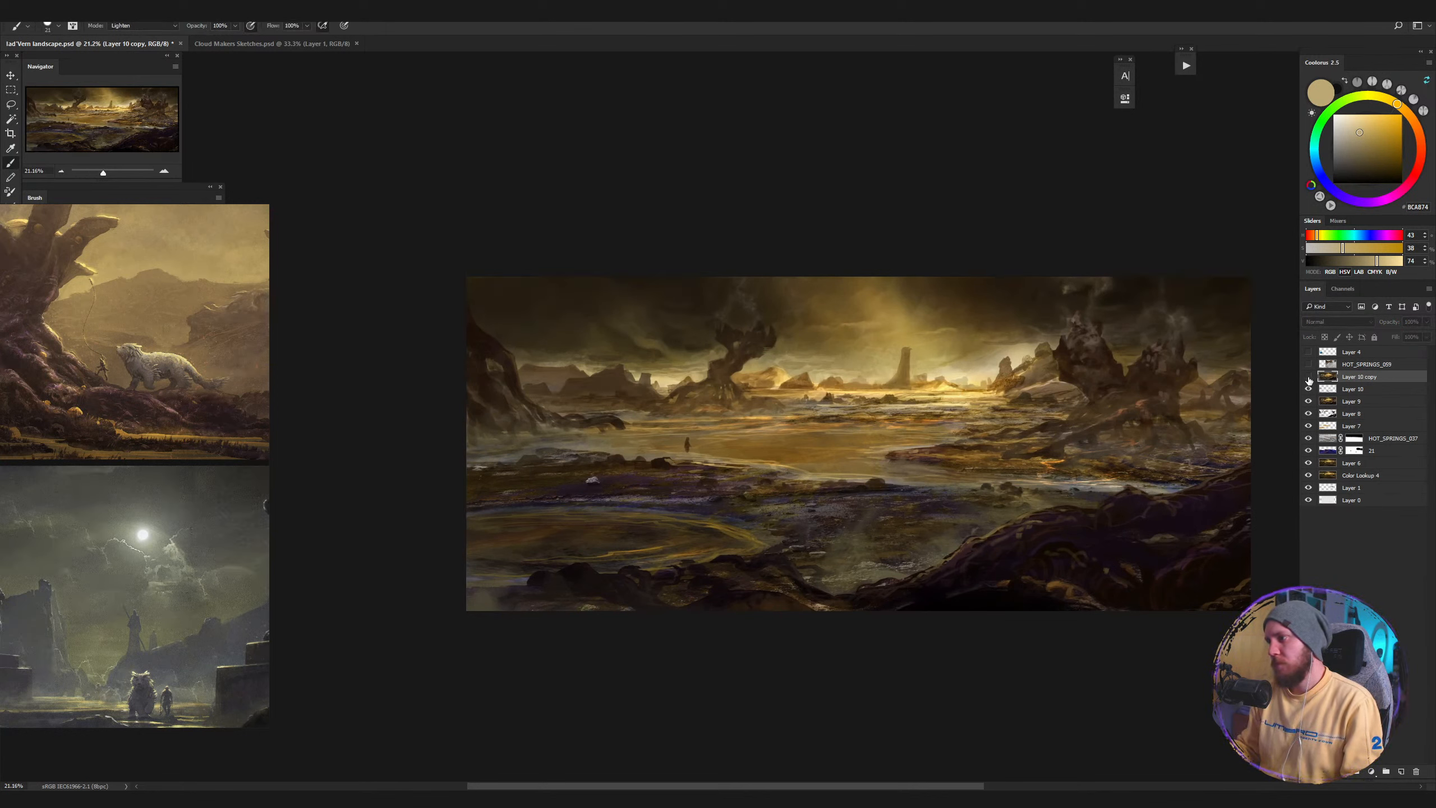
left_click(1309, 378)
left_click(1309, 378)
left_click(1308, 378)
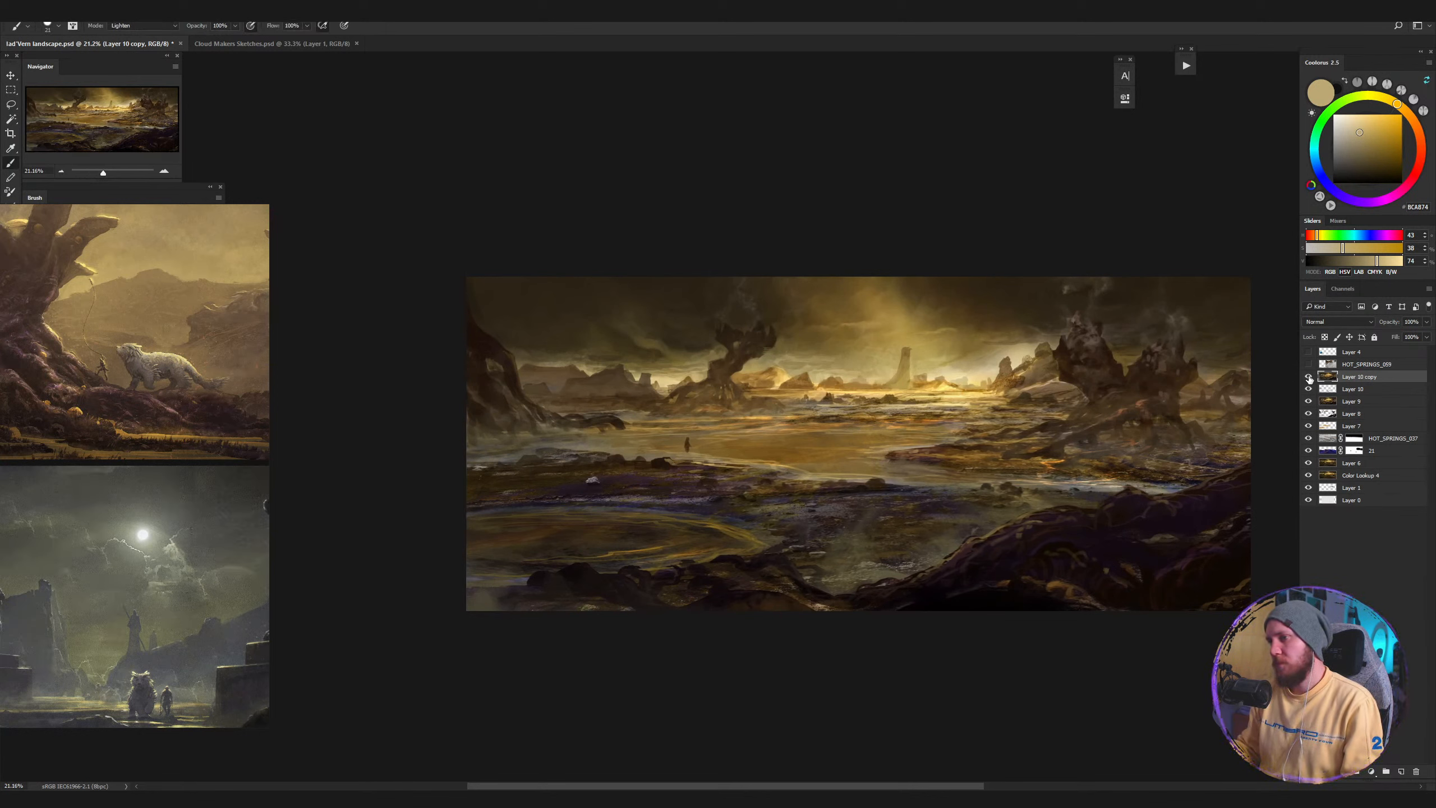
left_click(1309, 378)
key("ctrl+y")
left_click(1309, 378)
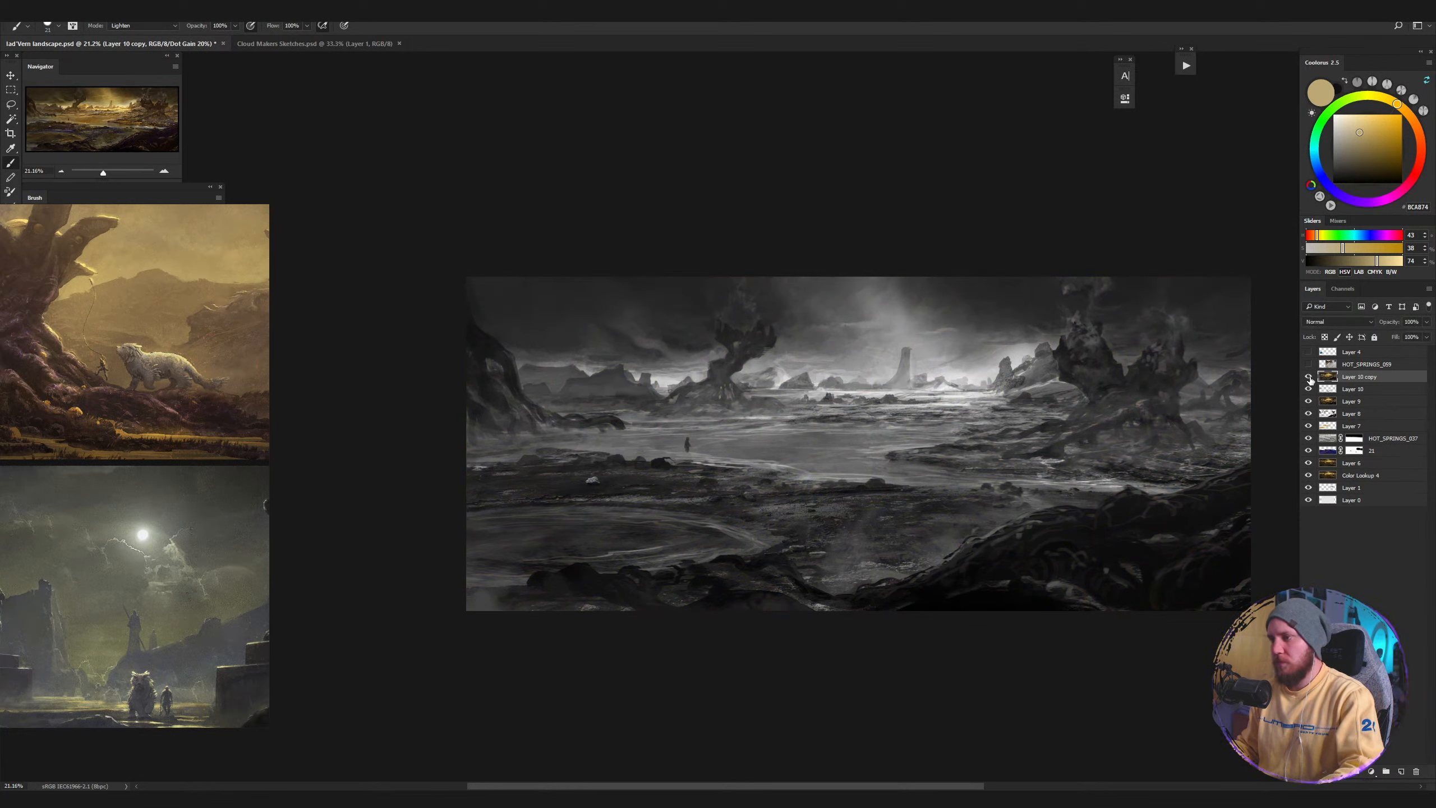
left_click(1309, 379)
key("ctrl+y")
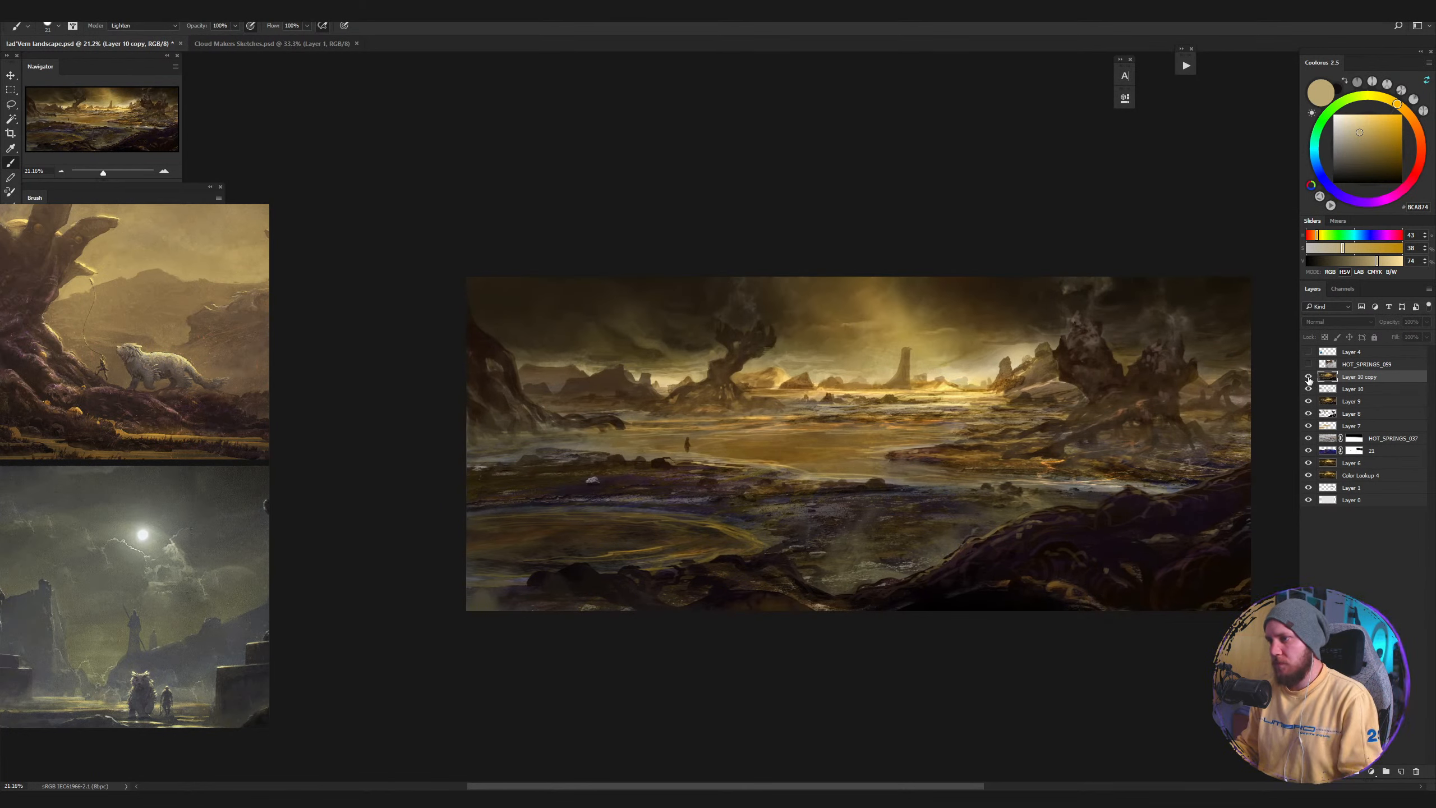
Examine in colour how the haze on Layer 10 copy changes the rock formations, water and distance by repeatedly hiding and showing it.
left_click(1309, 378)
left_click(1309, 378)
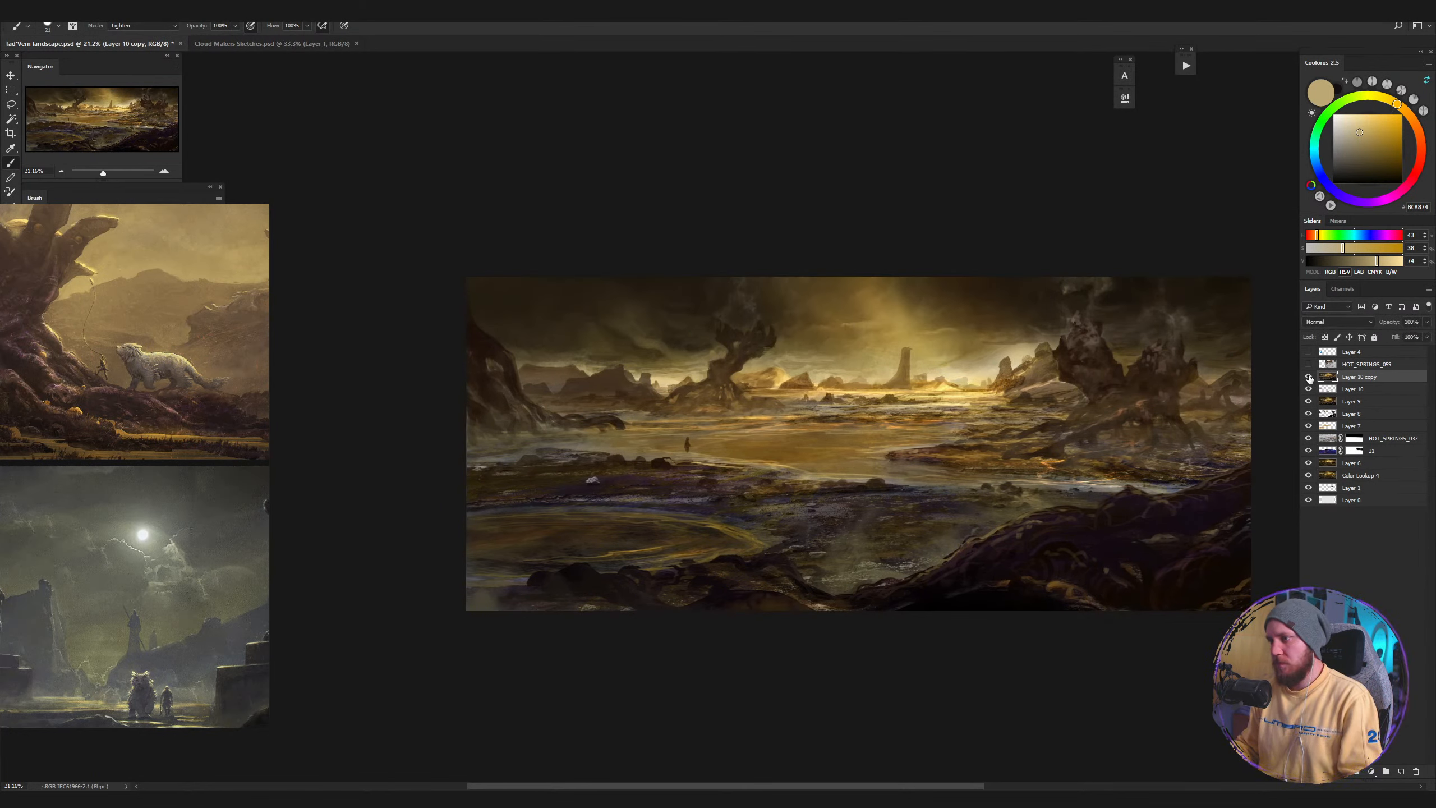
left_click(1309, 378)
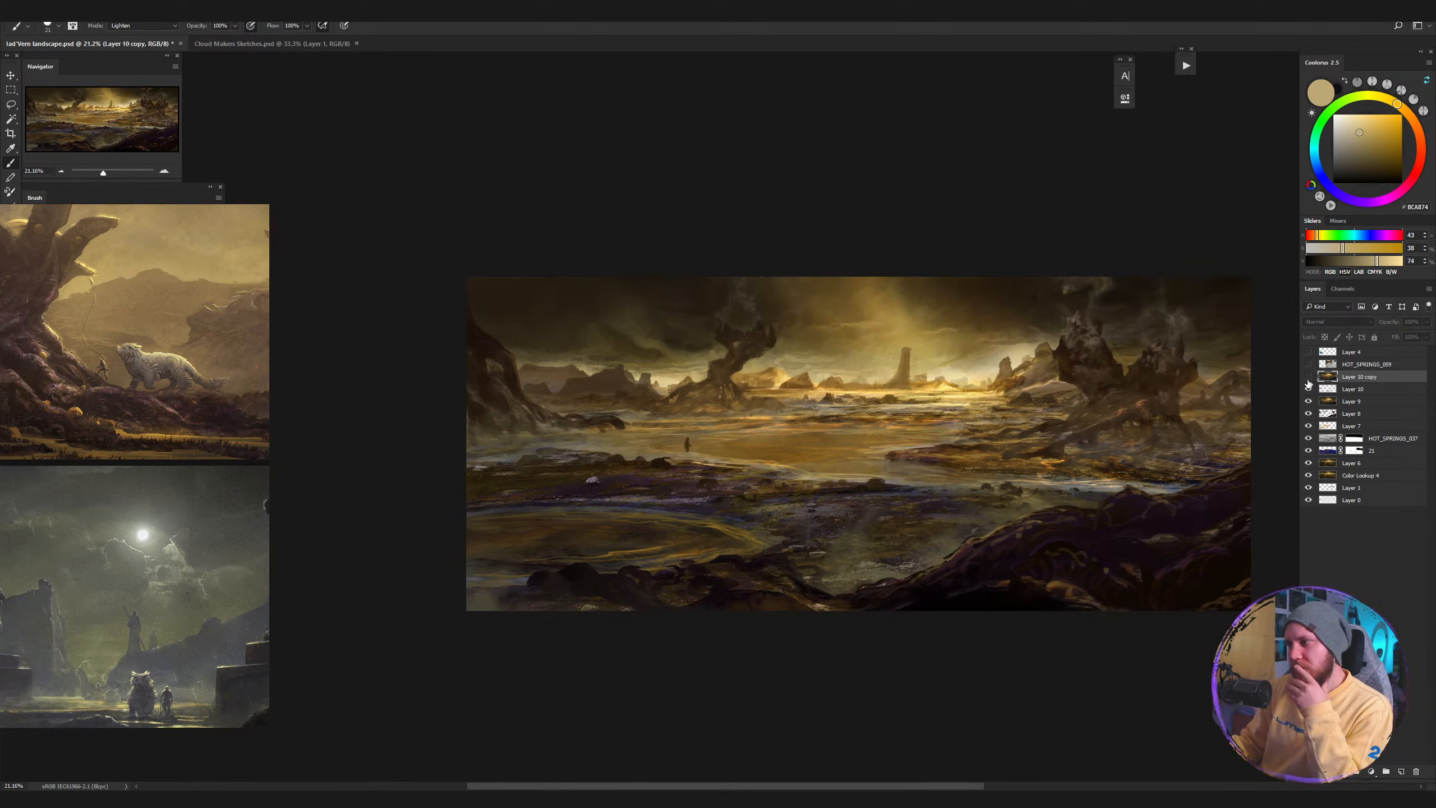
left_click(1308, 378)
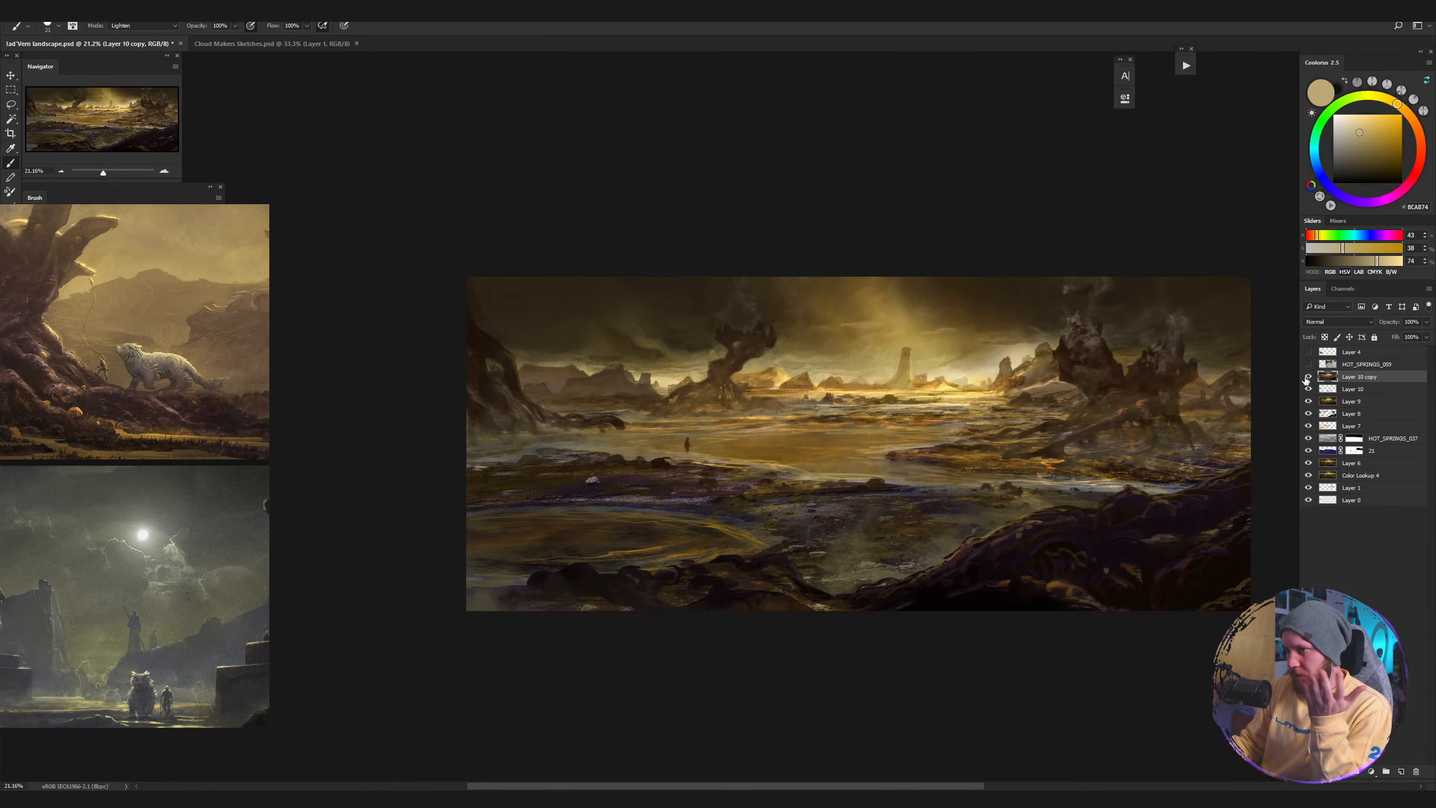
left_click(1309, 379)
left_click(1310, 379)
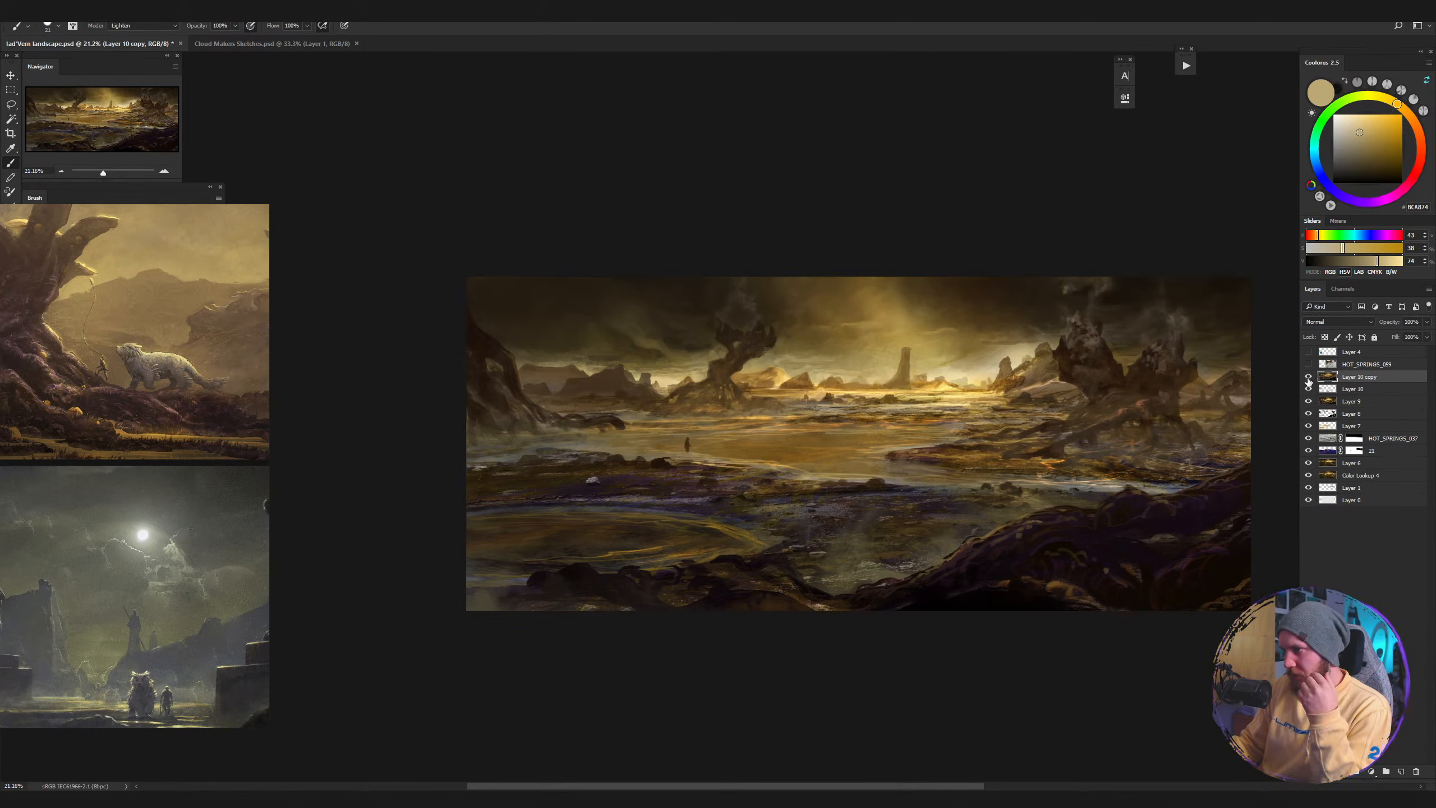
left_click(1309, 379)
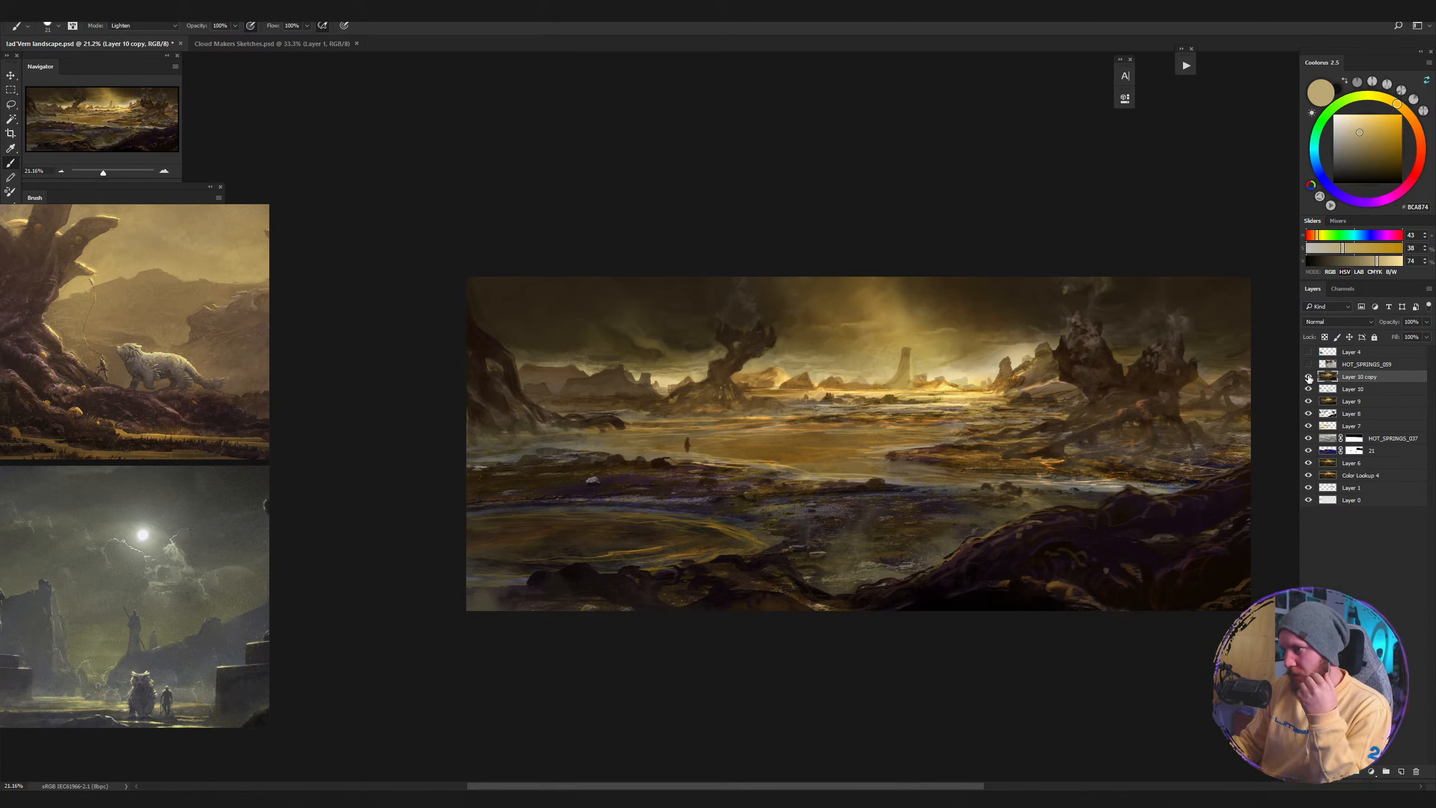
left_click(1310, 379)
left_click(1310, 379)
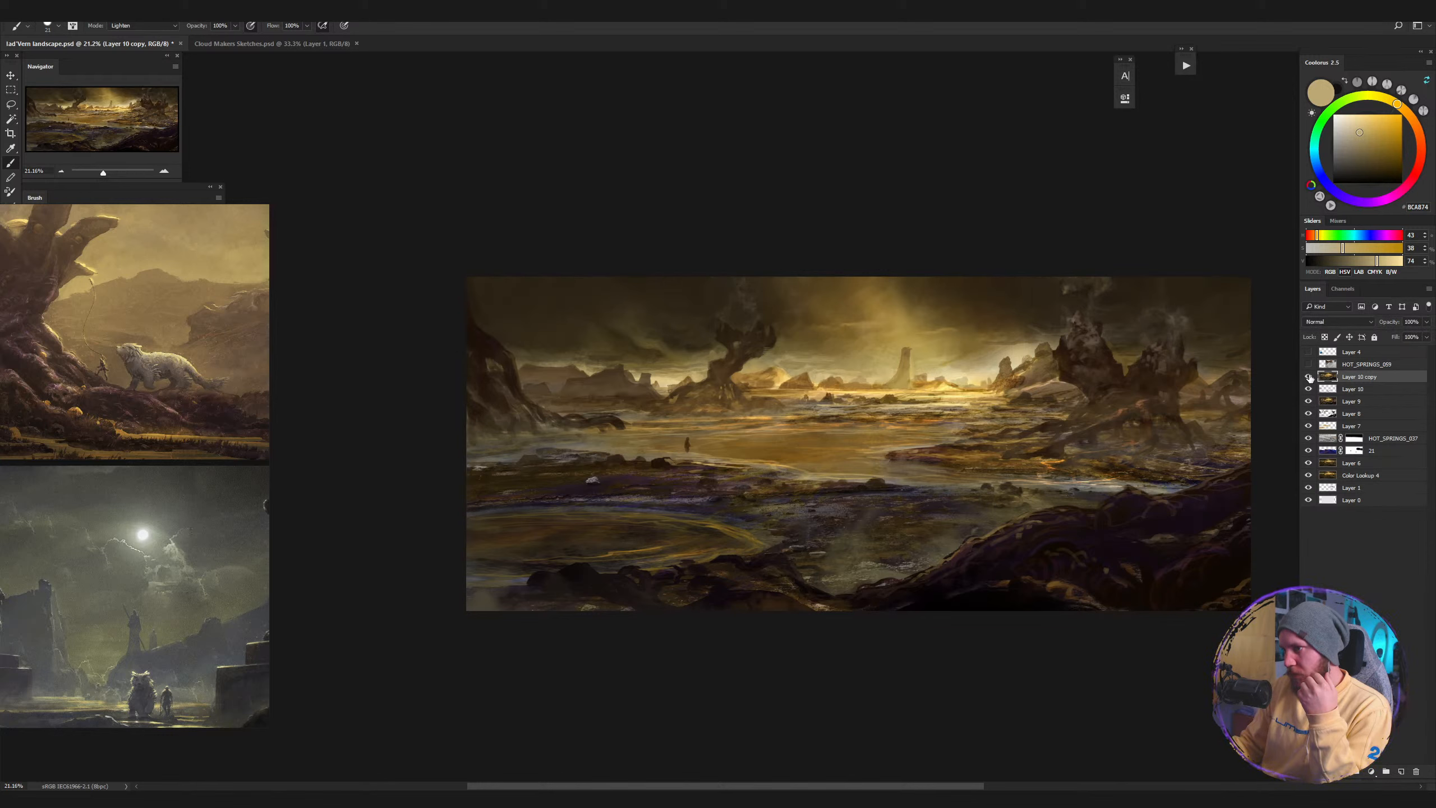
left_click(1310, 379)
left_click(1309, 379)
left_click(1310, 379)
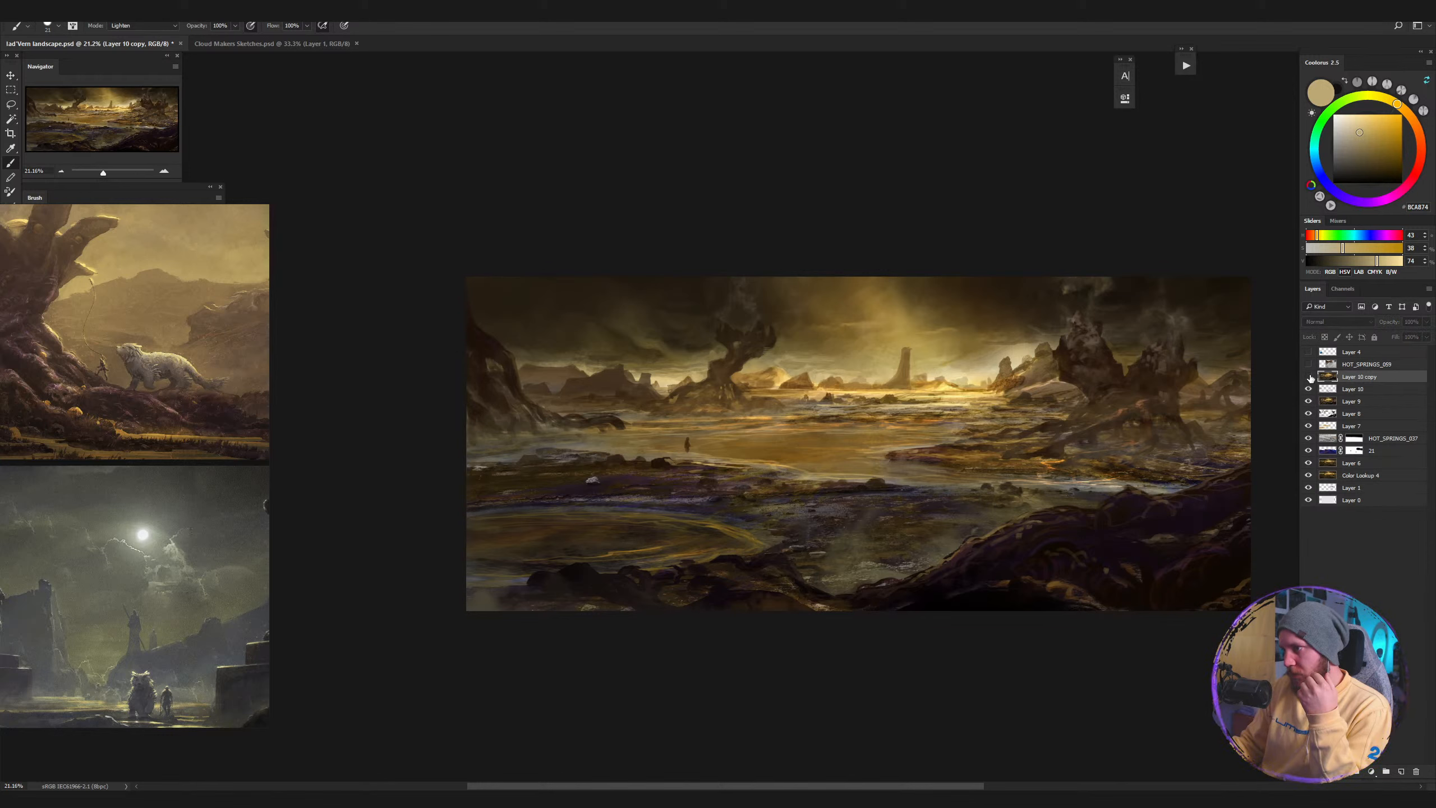
left_click(1311, 378)
left_click(1310, 378)
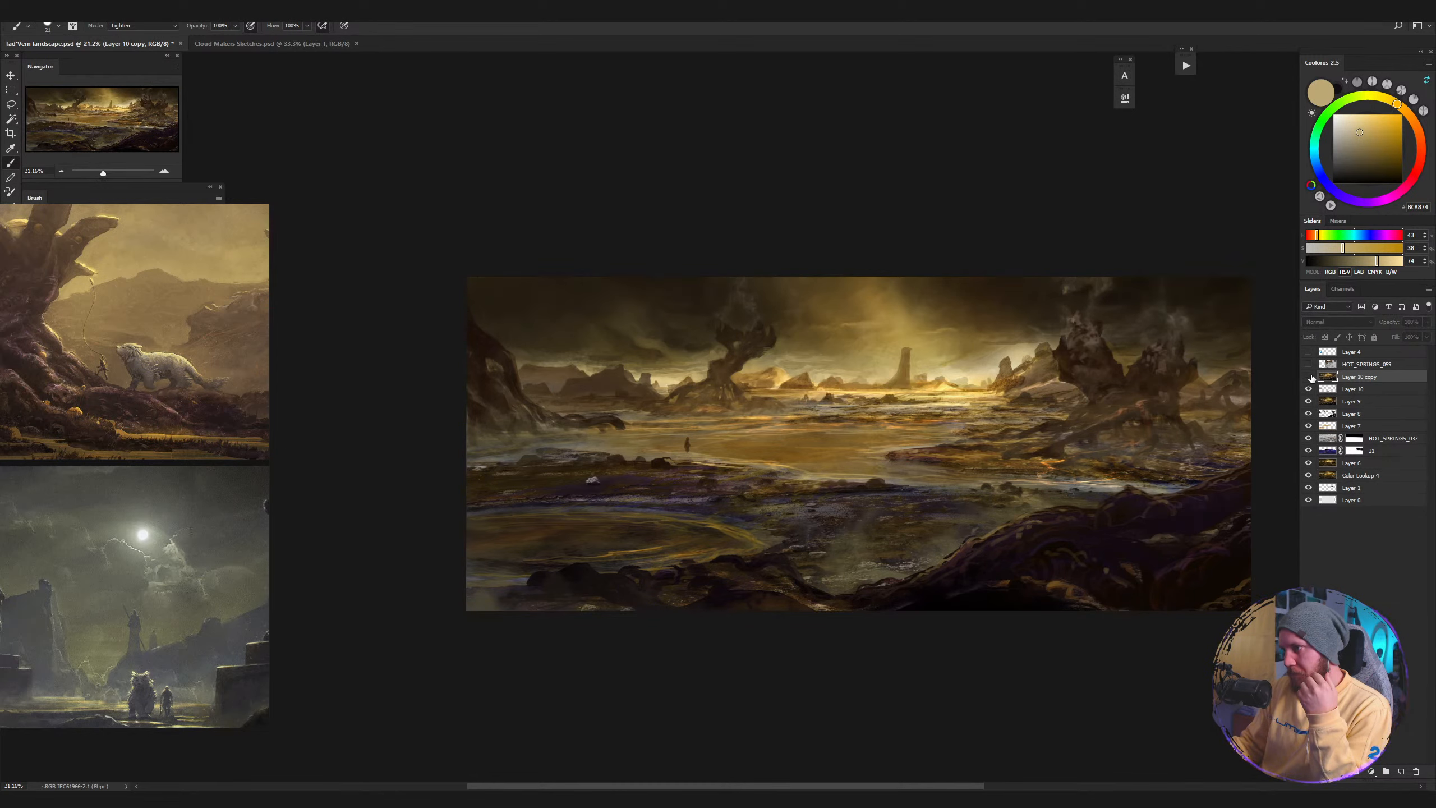
Hide Layer 10 copy and delete it.
left_click(1310, 378)
left_click(1310, 379)
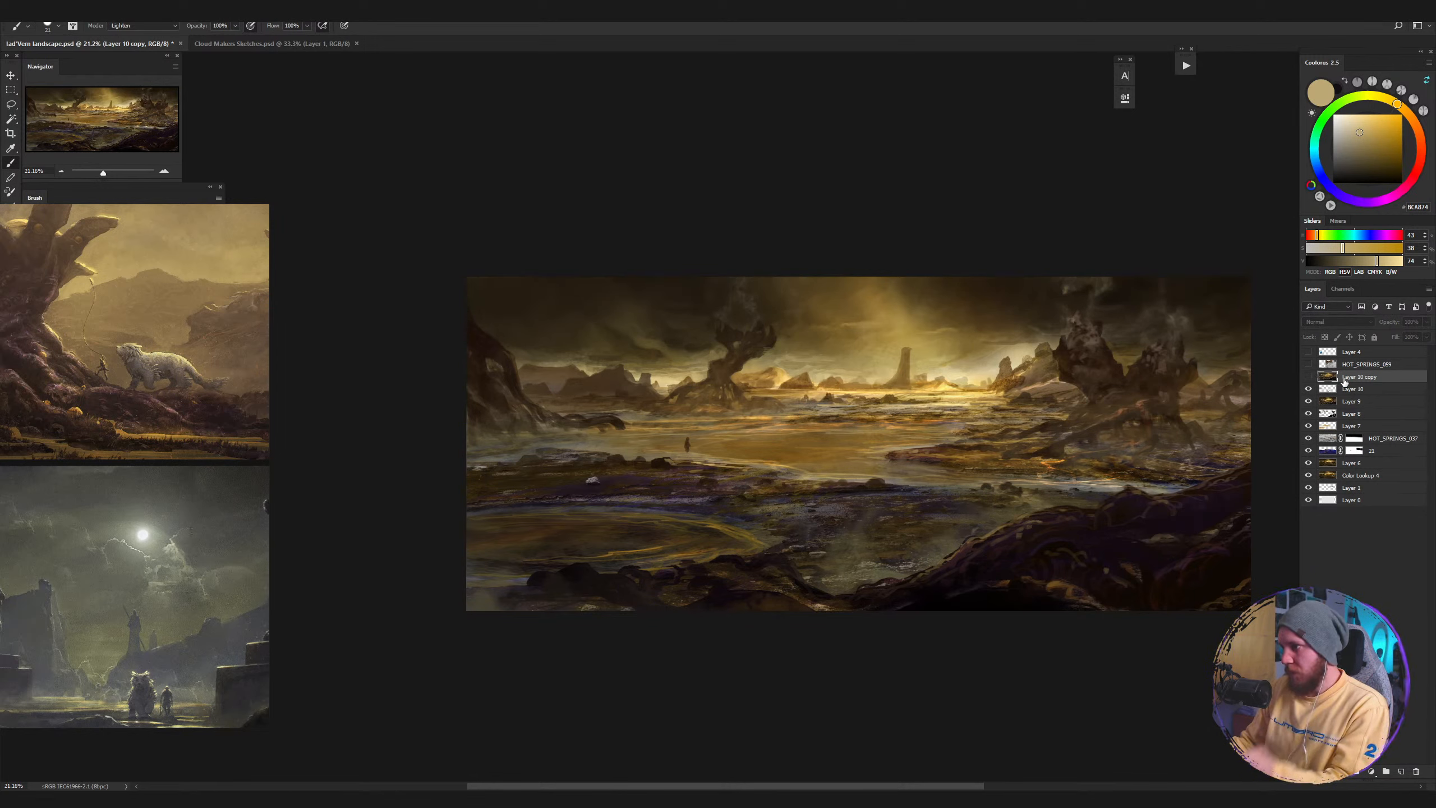
key("Delete")
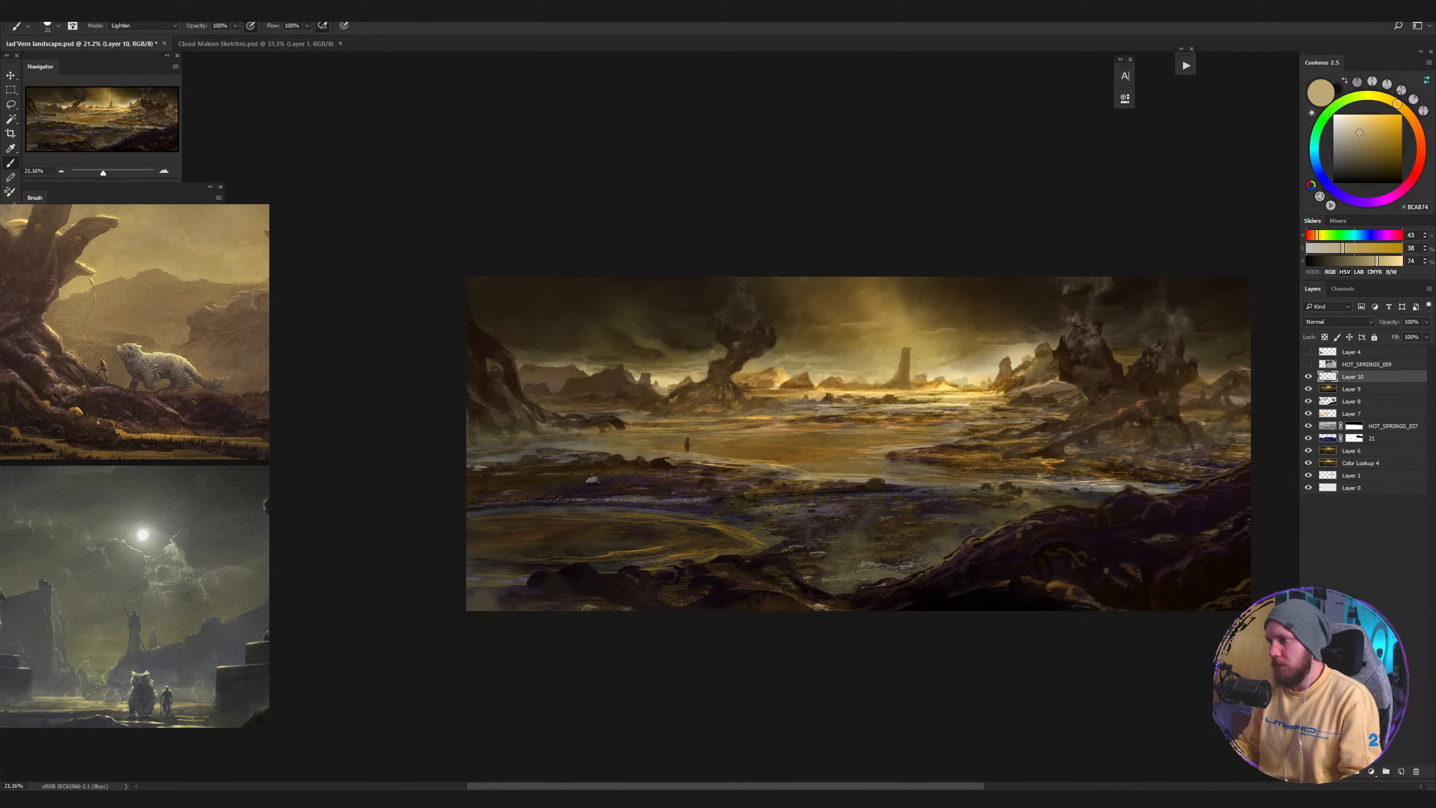
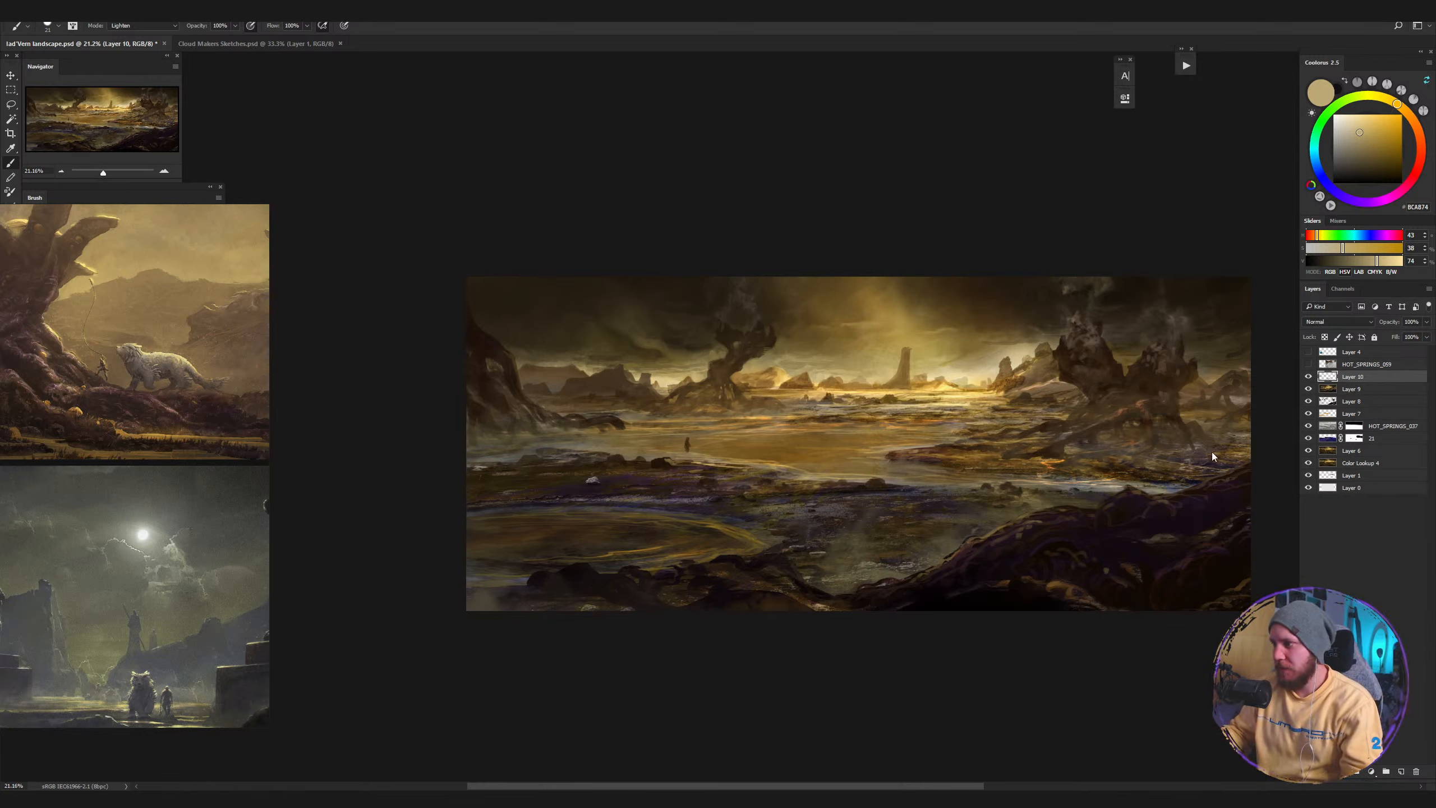
Hide Layers 10, 9 and 8 to review the earlier stages of the painting, and show all three layers again.
left_click(1309, 377)
left_click(1309, 389)
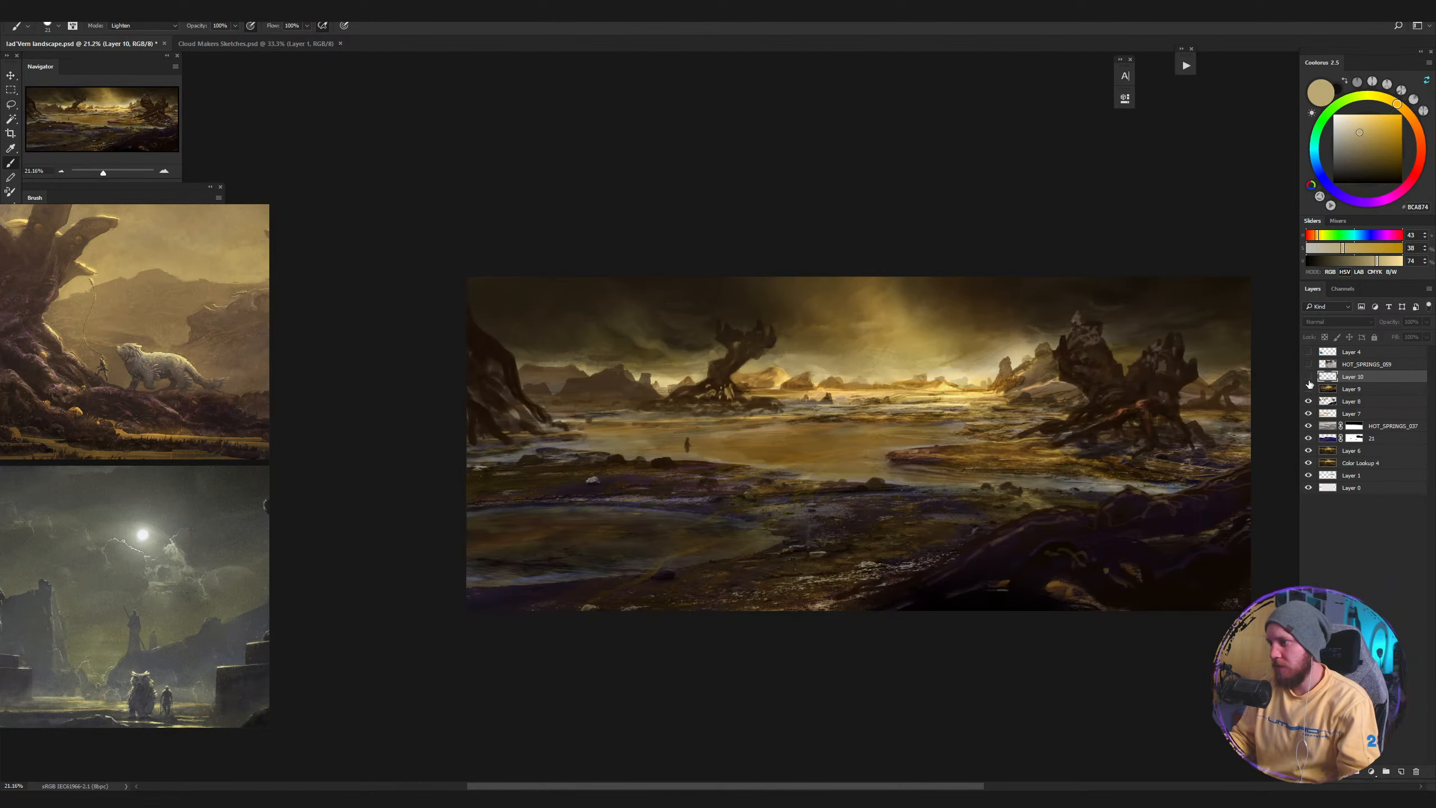
left_click(1309, 401)
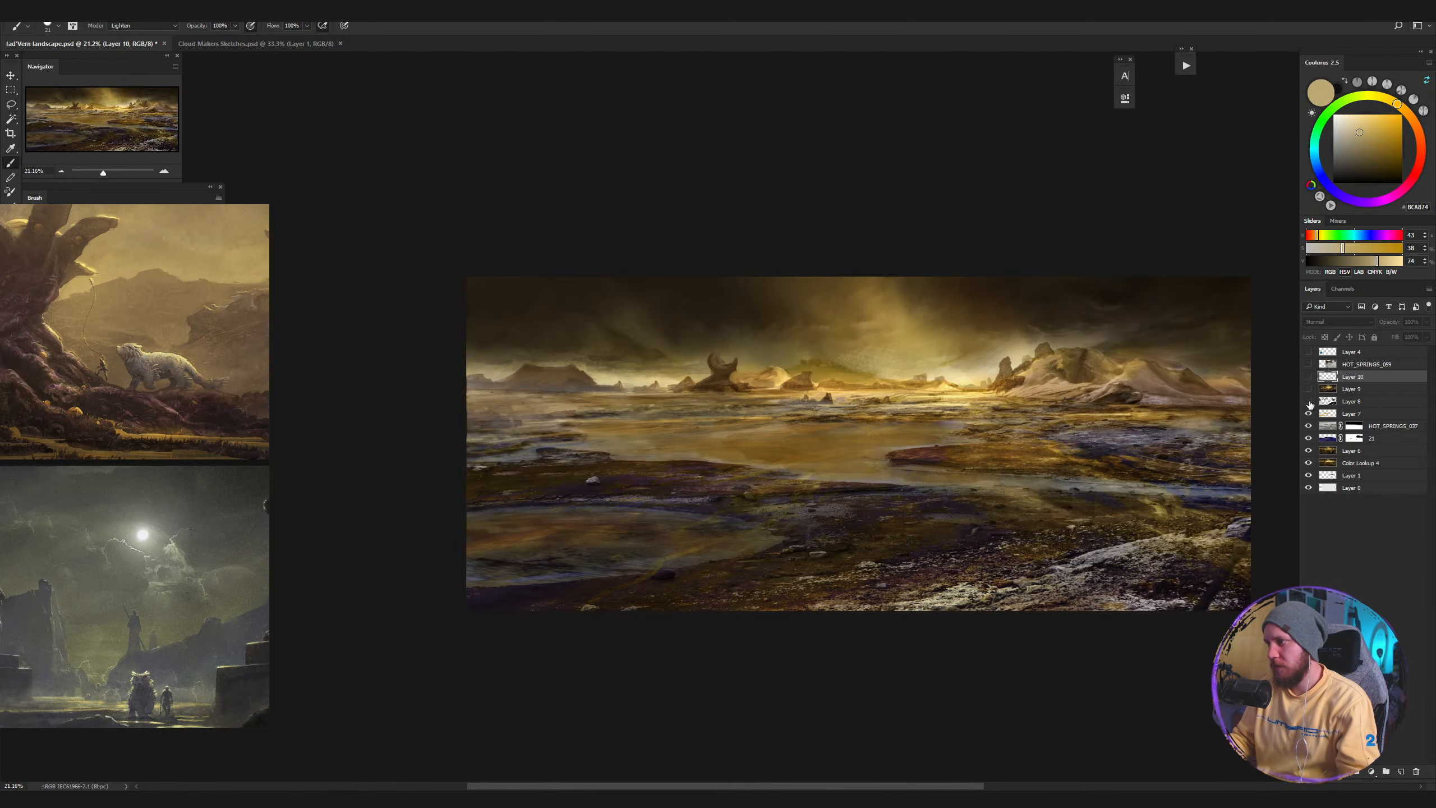
left_click(1309, 402)
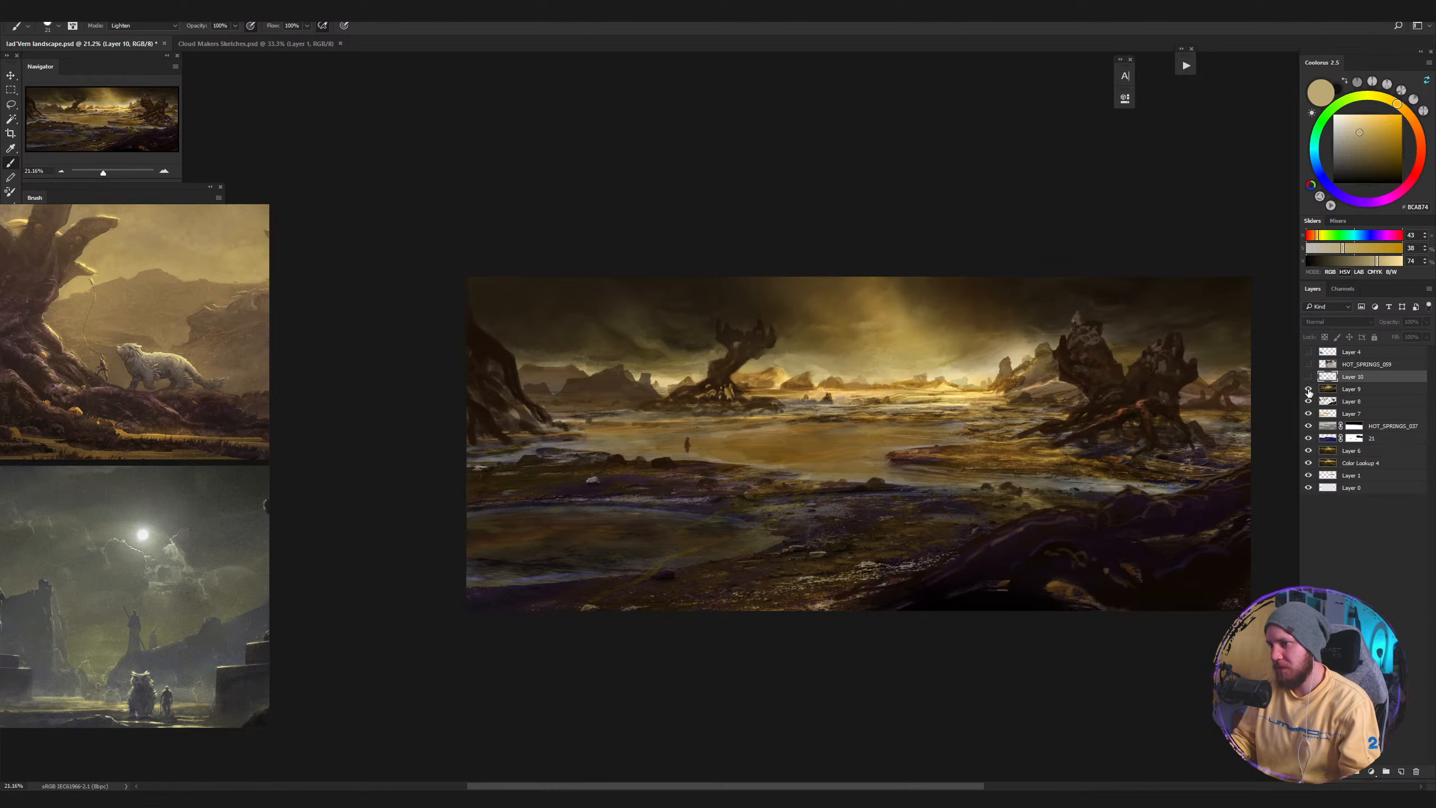
left_click(1308, 388)
left_click(1308, 377)
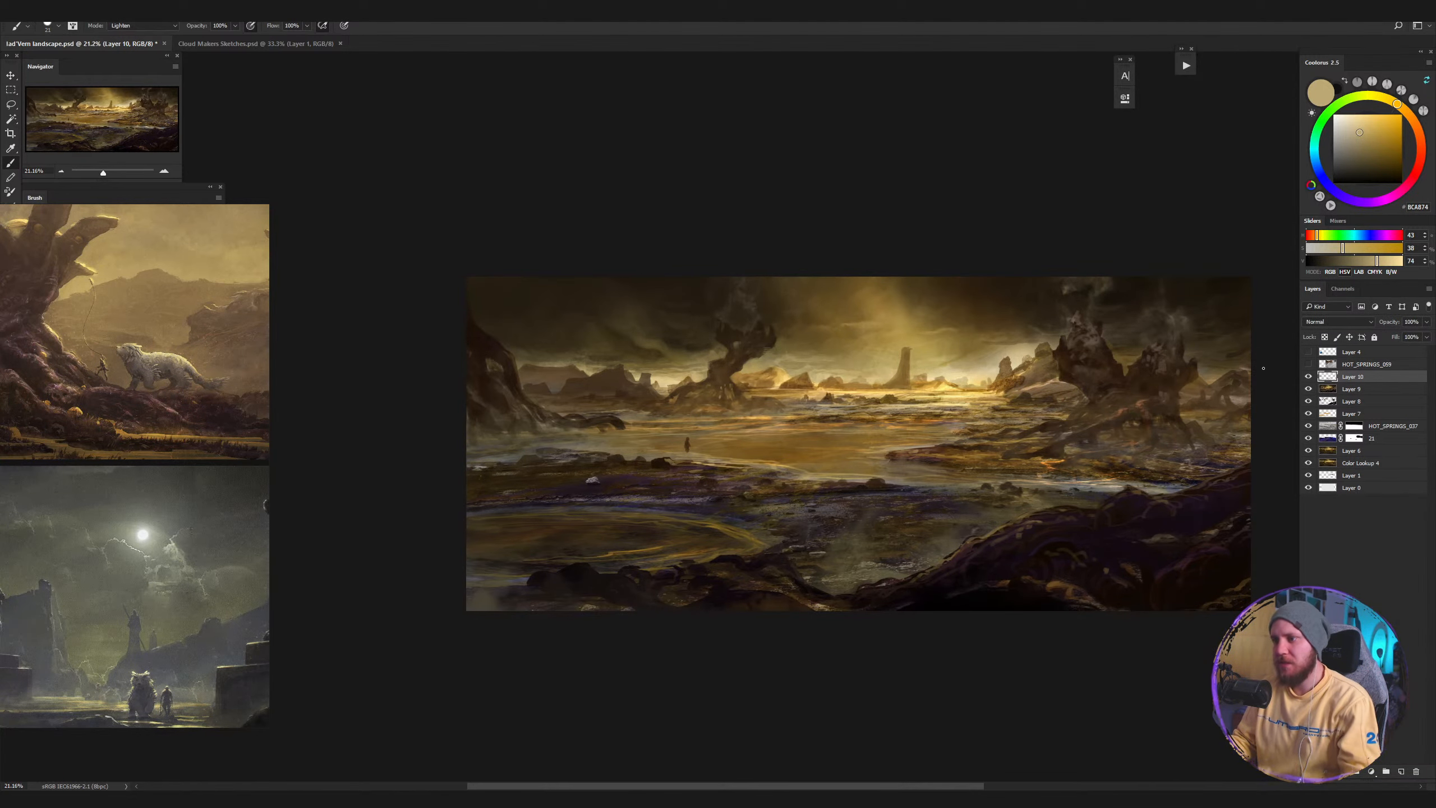
Sample the dark purple of the large foreground root and enlarge the soft brush.
left_click_drag(1072, 465, 978, 486)
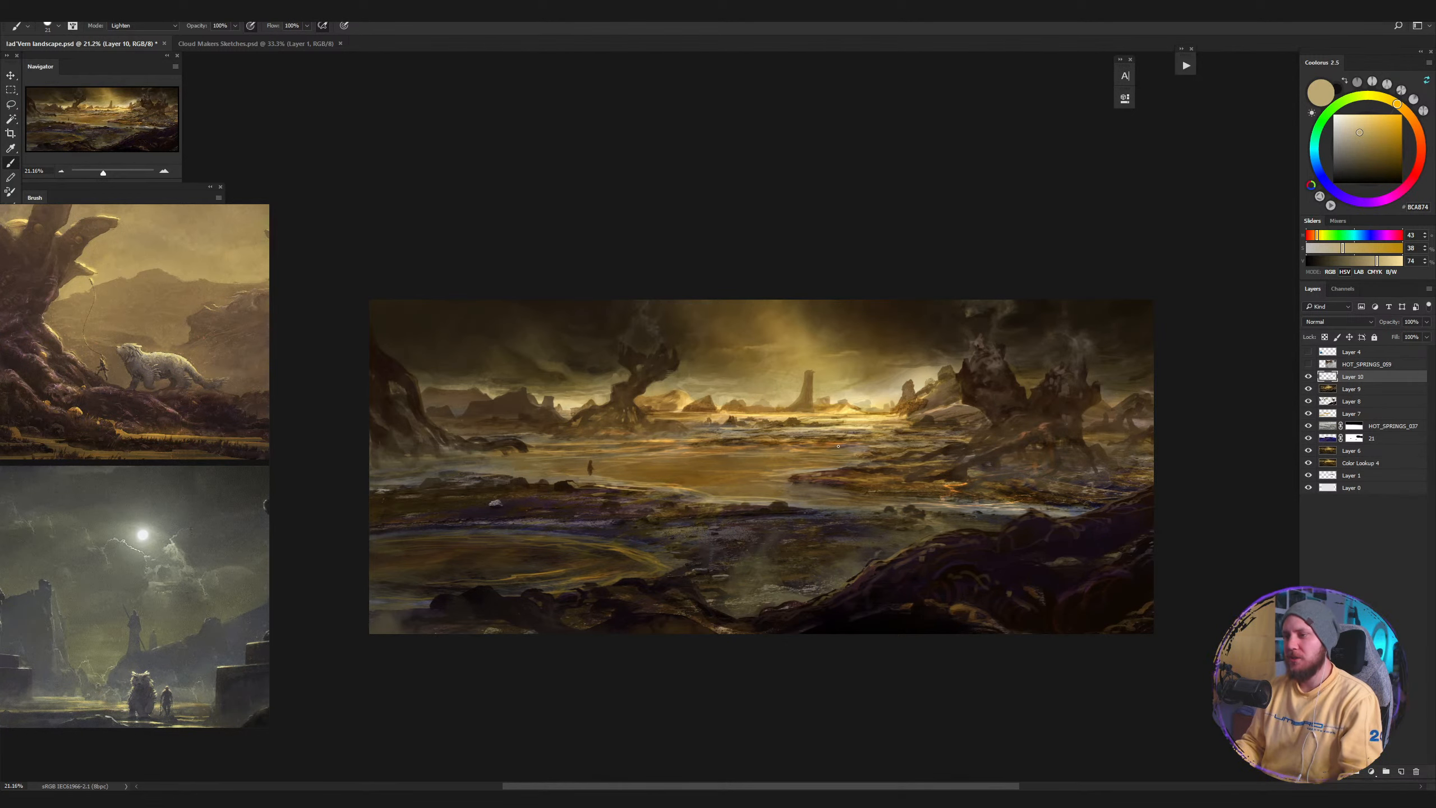
key("z")
mouse_move(823, 414)
left_mouse_down()
mouse_move(729, 421)
mouse_move(837, 431)
left_mouse_up()
key("b")
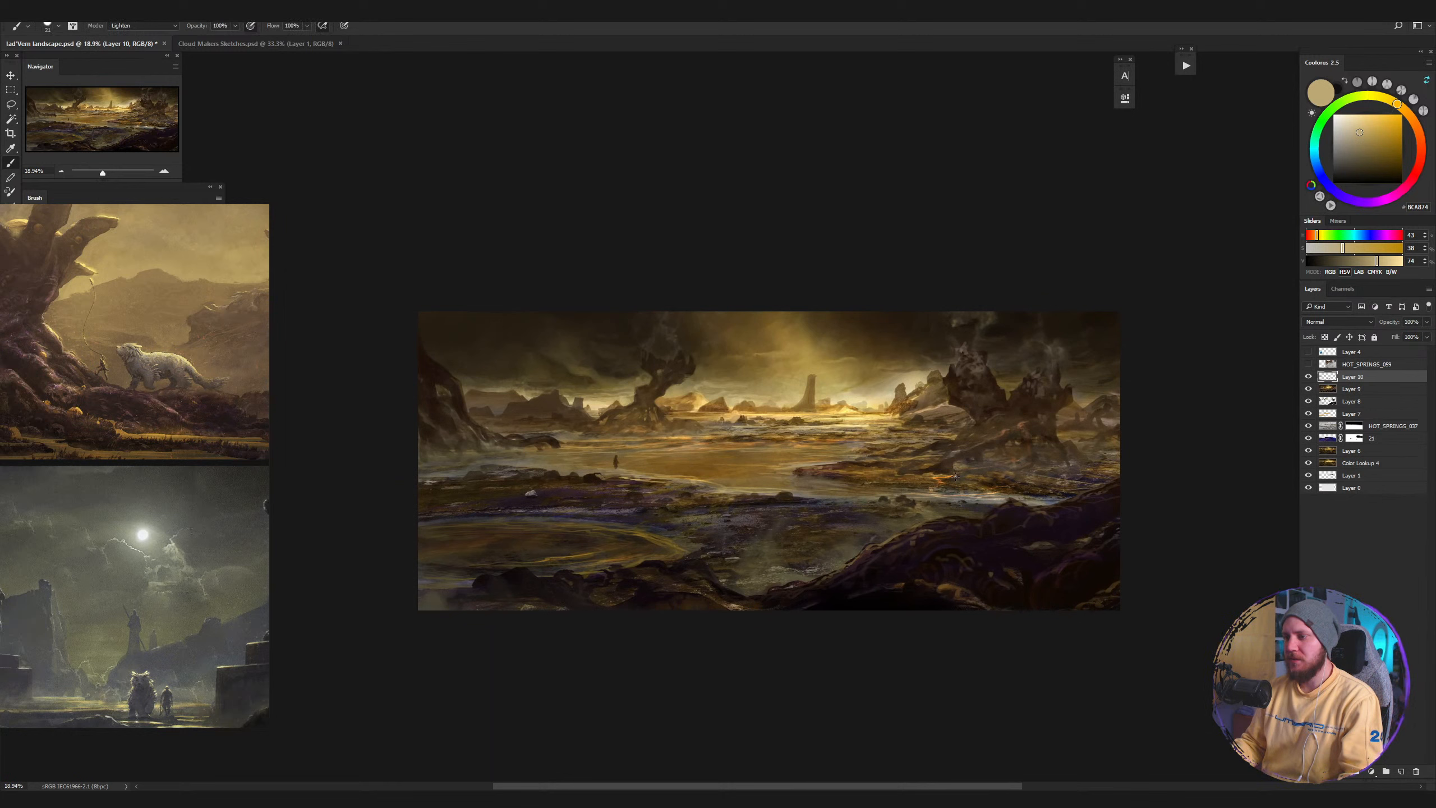
left_click(982, 534, "alt")
key("bracketright")
key("bracketright")
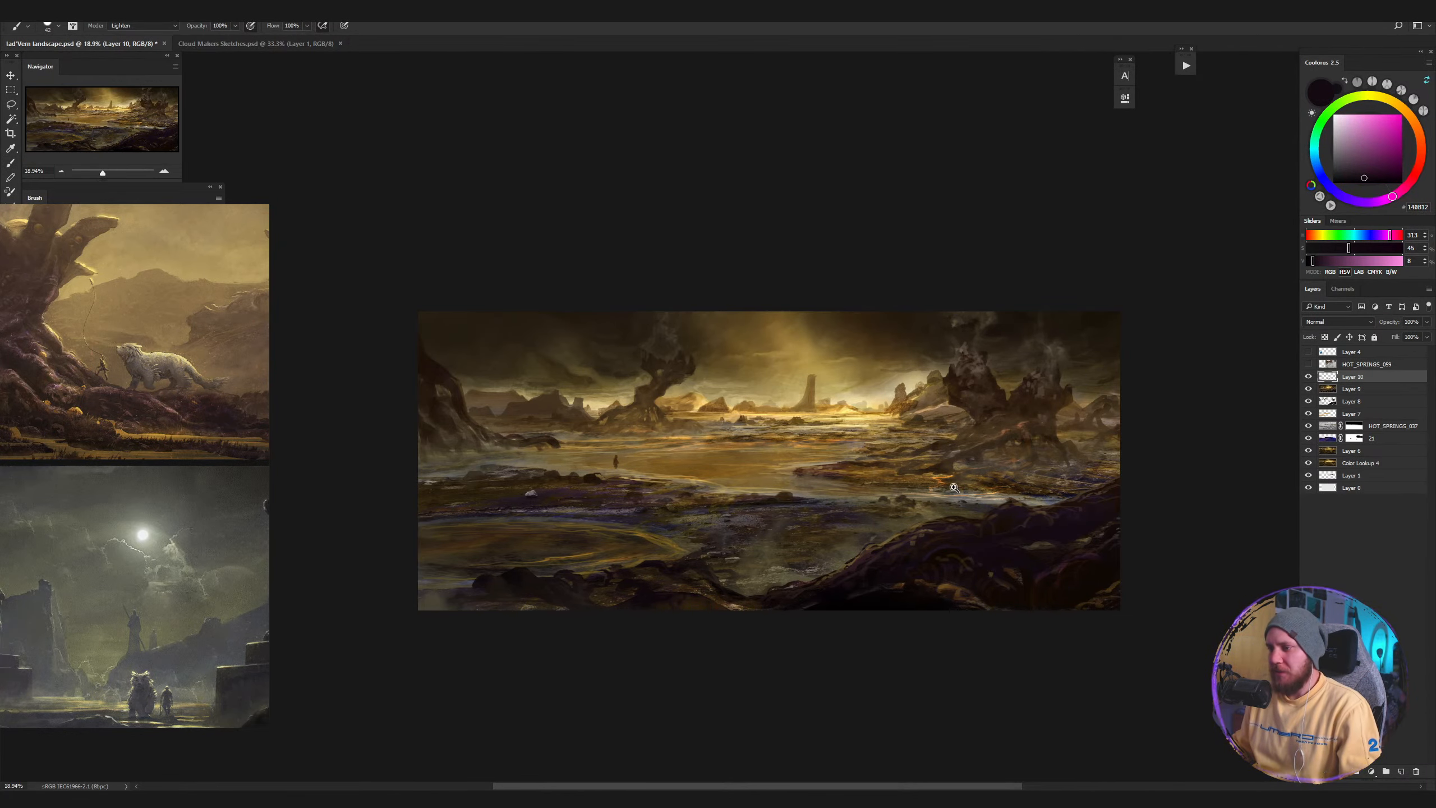
Sample the near-black brown of the large foreground root and reduce the brush size.
key("z")
left_click_drag(954, 488, 979, 494)
key("b")
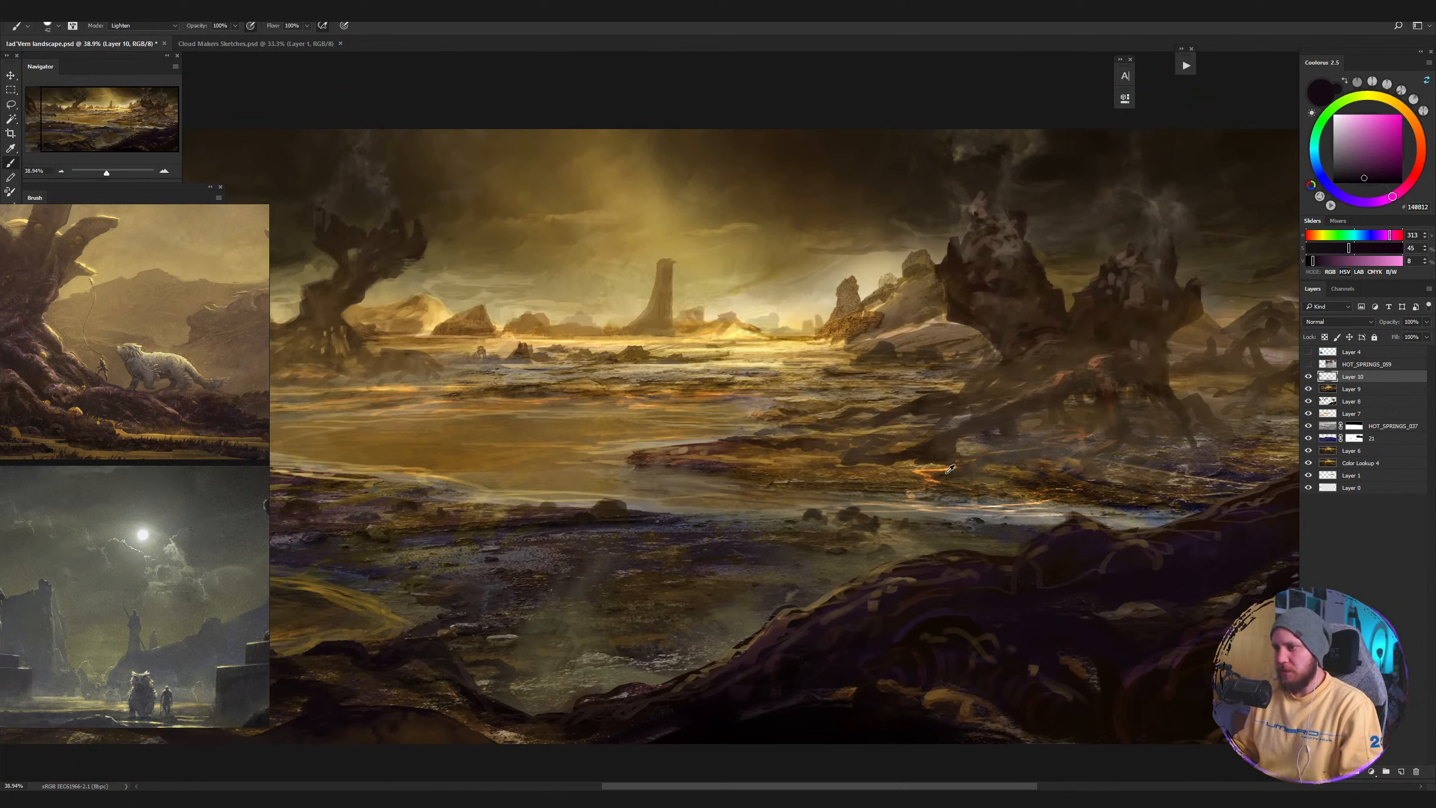
left_click(952, 466, "alt")
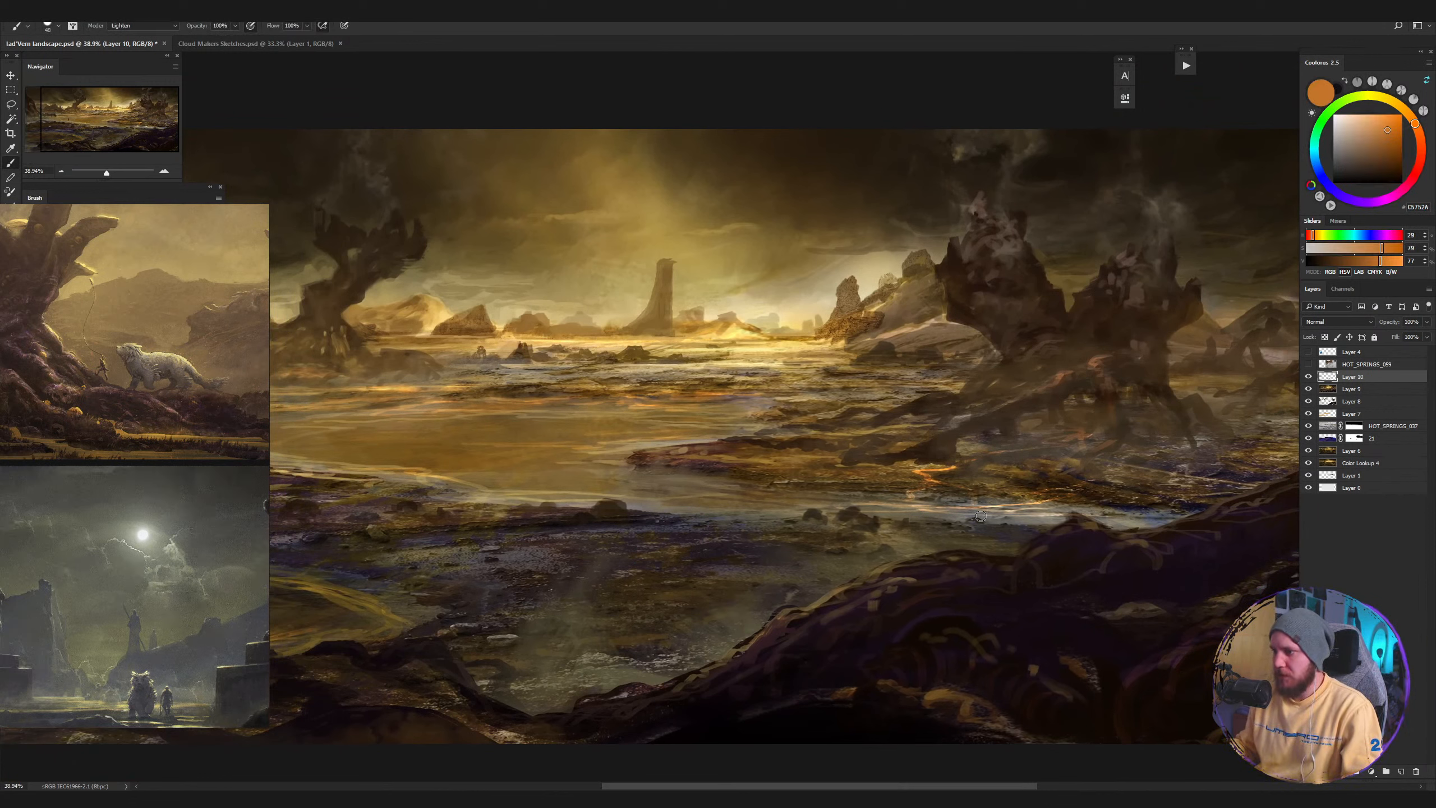
left_click(1031, 565, "alt")
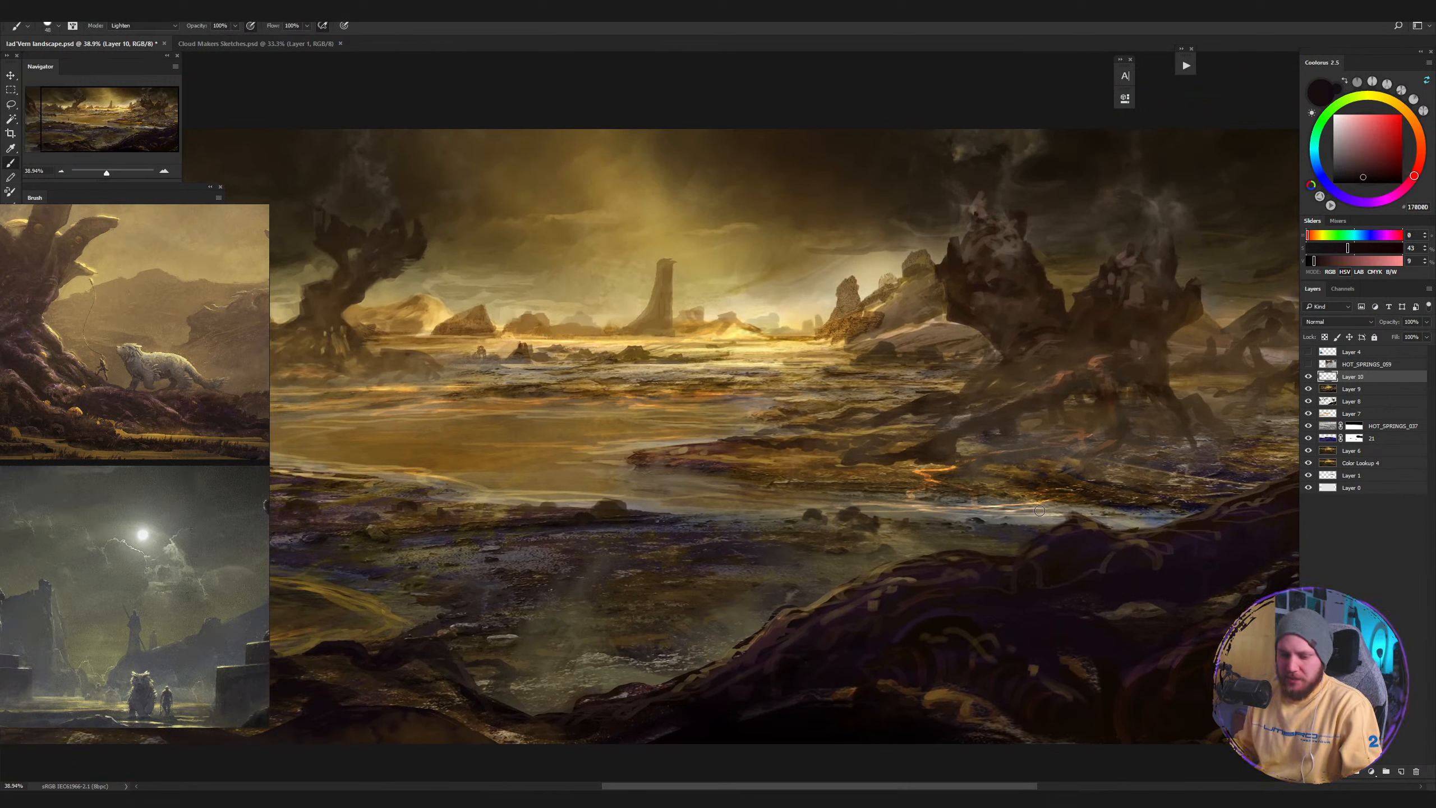
key("bracketleft")
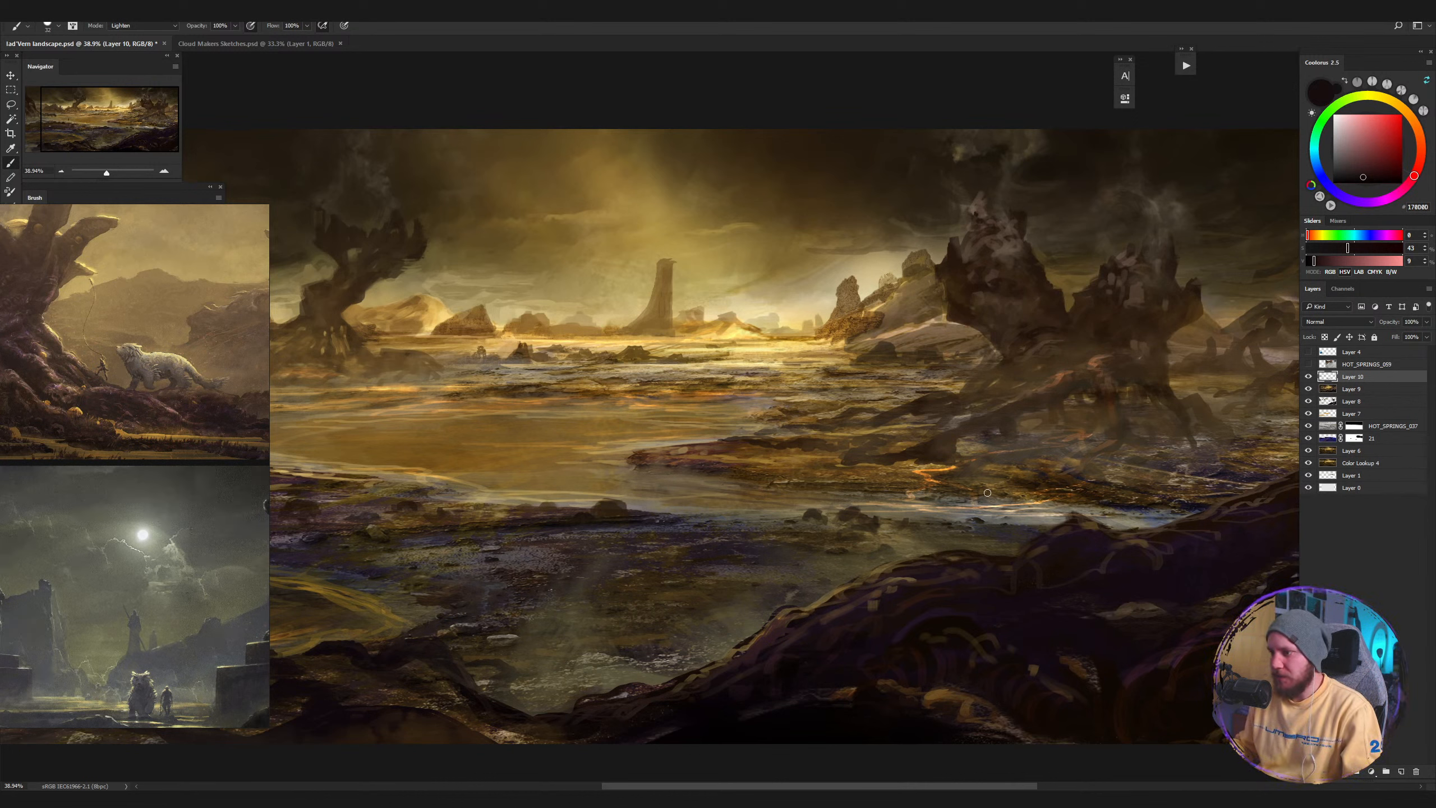
Set the brush blending mode to Normal and undo the trial silhouette stroke above the foreground root.
mouse_move(916, 517)
left_mouse_down()
mouse_move(853, 557)
mouse_move(865, 565)
mouse_move(908, 536)
left_mouse_up()
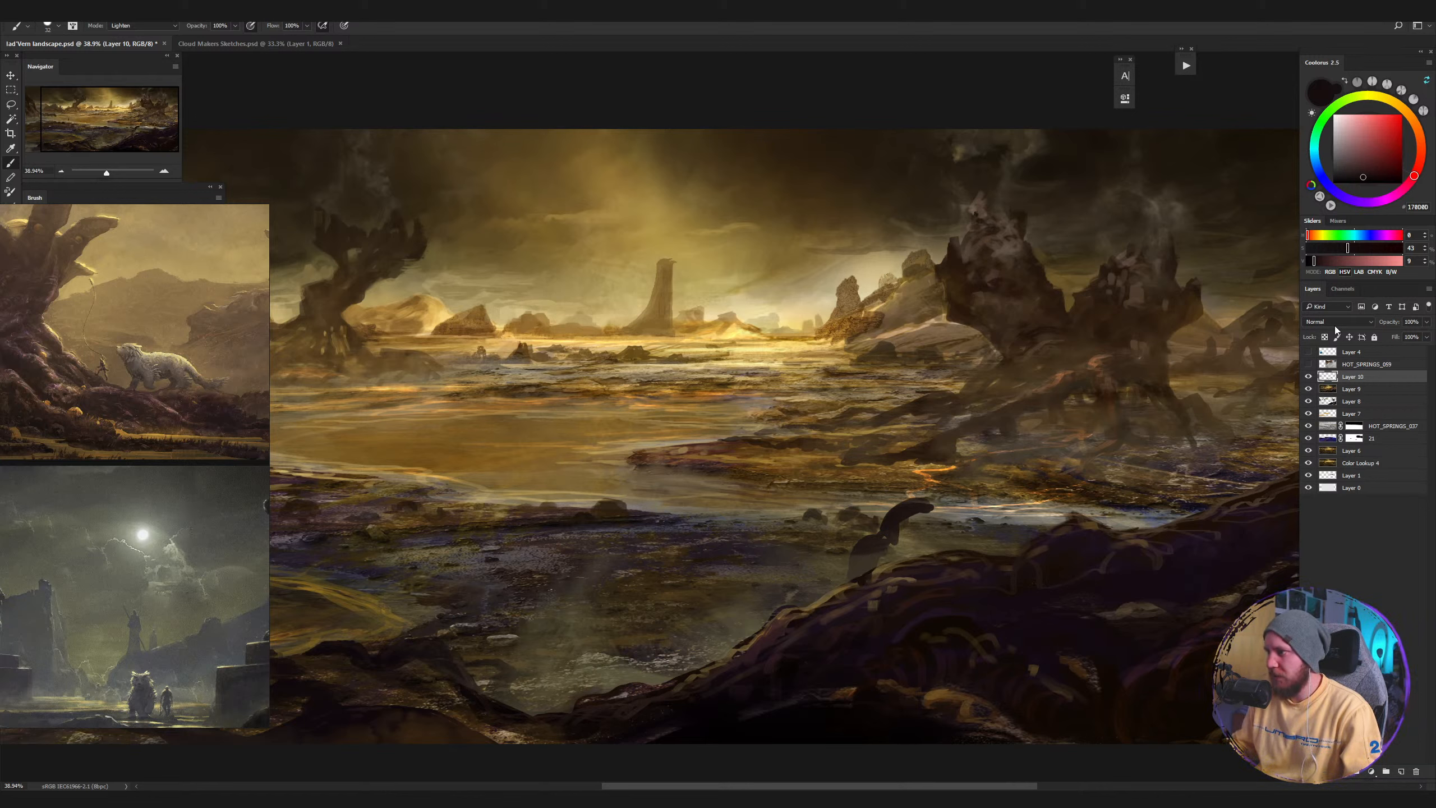
right_click(899, 469, "shift")
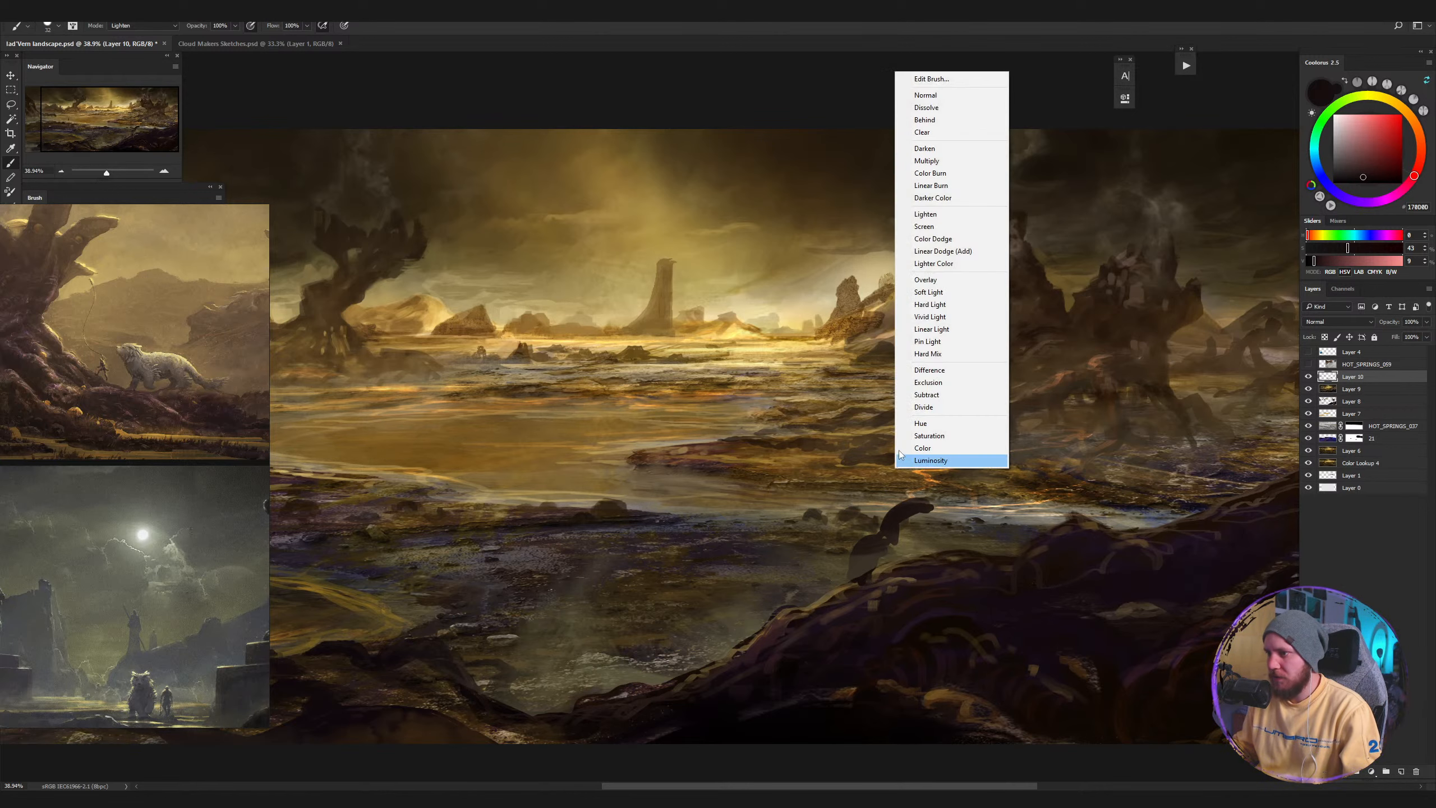
left_click(932, 96)
key("ctrl+z")
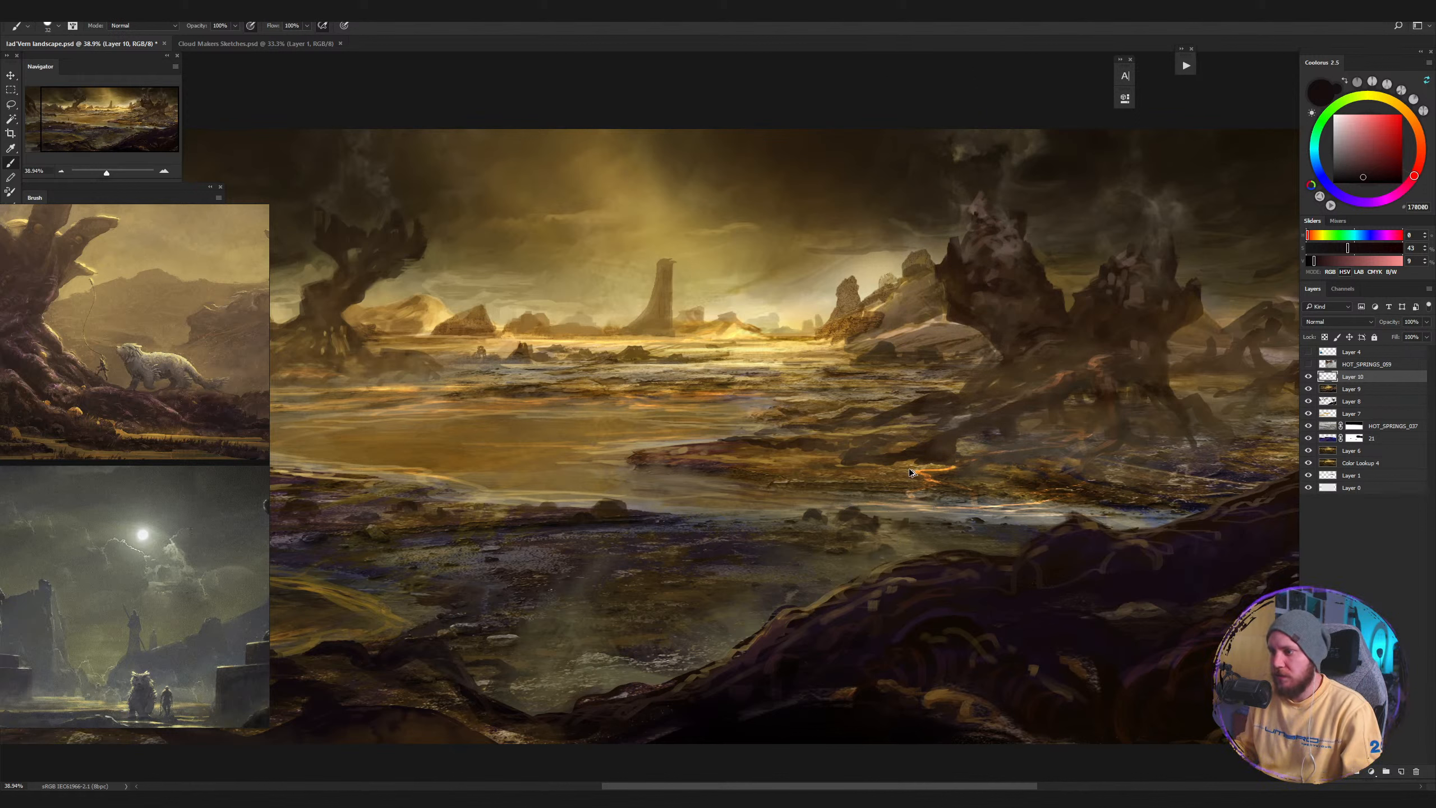
Paint a dark horned beast silhouette standing on the ridge of the foreground root on Layer 10.
mouse_move(928, 503)
left_mouse_down()
mouse_move(851, 568)
mouse_move(905, 515)
mouse_move(919, 469)
mouse_move(927, 497)
mouse_move(953, 469)
mouse_move(927, 509)
mouse_move(976, 541)
mouse_move(966, 555)
mouse_move(941, 529)
mouse_move(919, 535)
mouse_move(916, 560)
mouse_move(905, 543)
mouse_move(866, 583)
mouse_move(914, 518)
mouse_move(933, 529)
mouse_move(919, 523)
mouse_move(957, 513)
mouse_move(893, 575)
mouse_move(973, 493)
left_mouse_up()
key("z")
key("b")
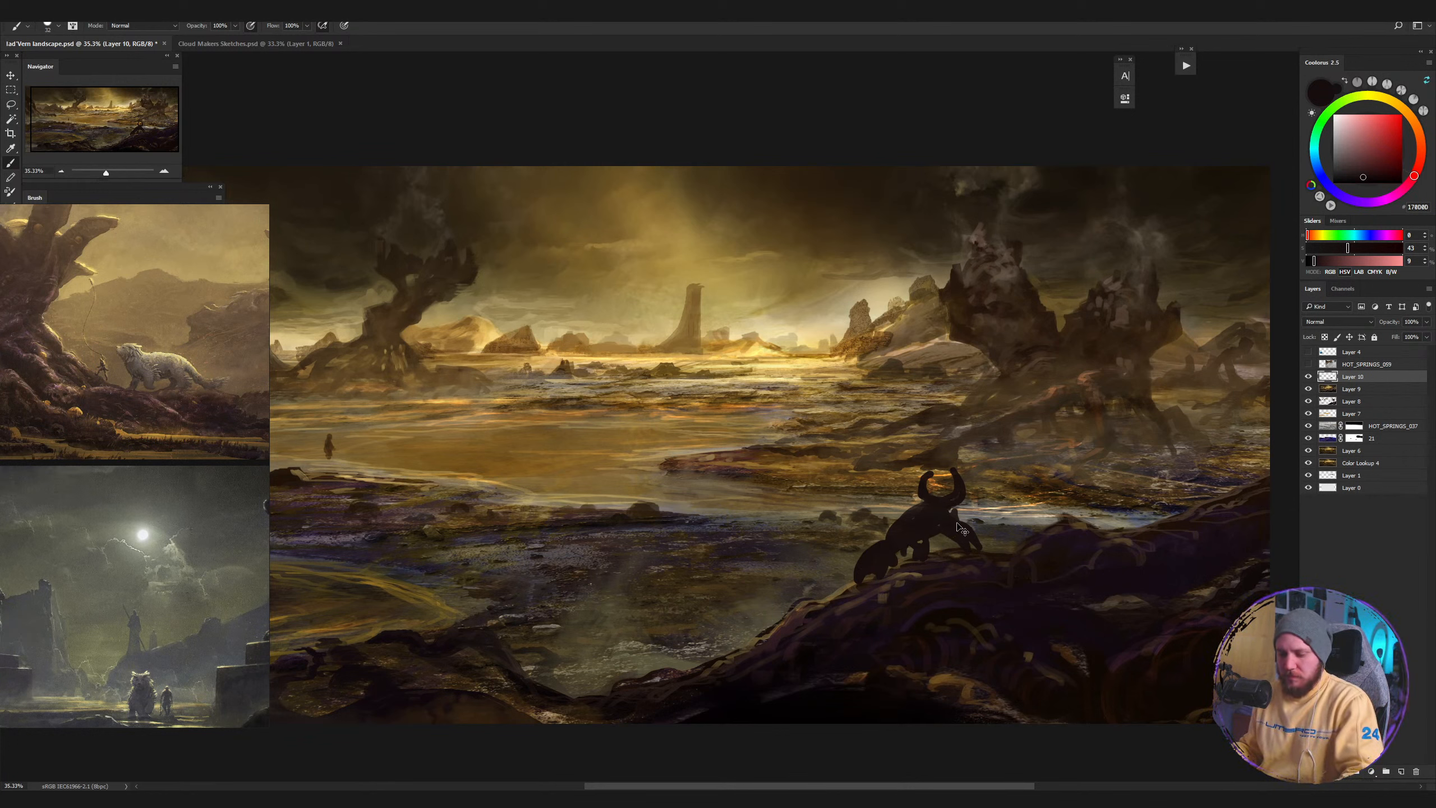
Duplicate the beast's hindquarters, stretch the copy vertically into a tall standing figure, and place it lower on the root behind the beast.
key("l")
mouse_move(912, 593)
left_mouse_down()
mouse_move(893, 534)
mouse_move(847, 604)
mouse_move(952, 535)
mouse_move(995, 525)
mouse_move(891, 529)
mouse_move(890, 447)
left_mouse_up()
key("ctrl+t")
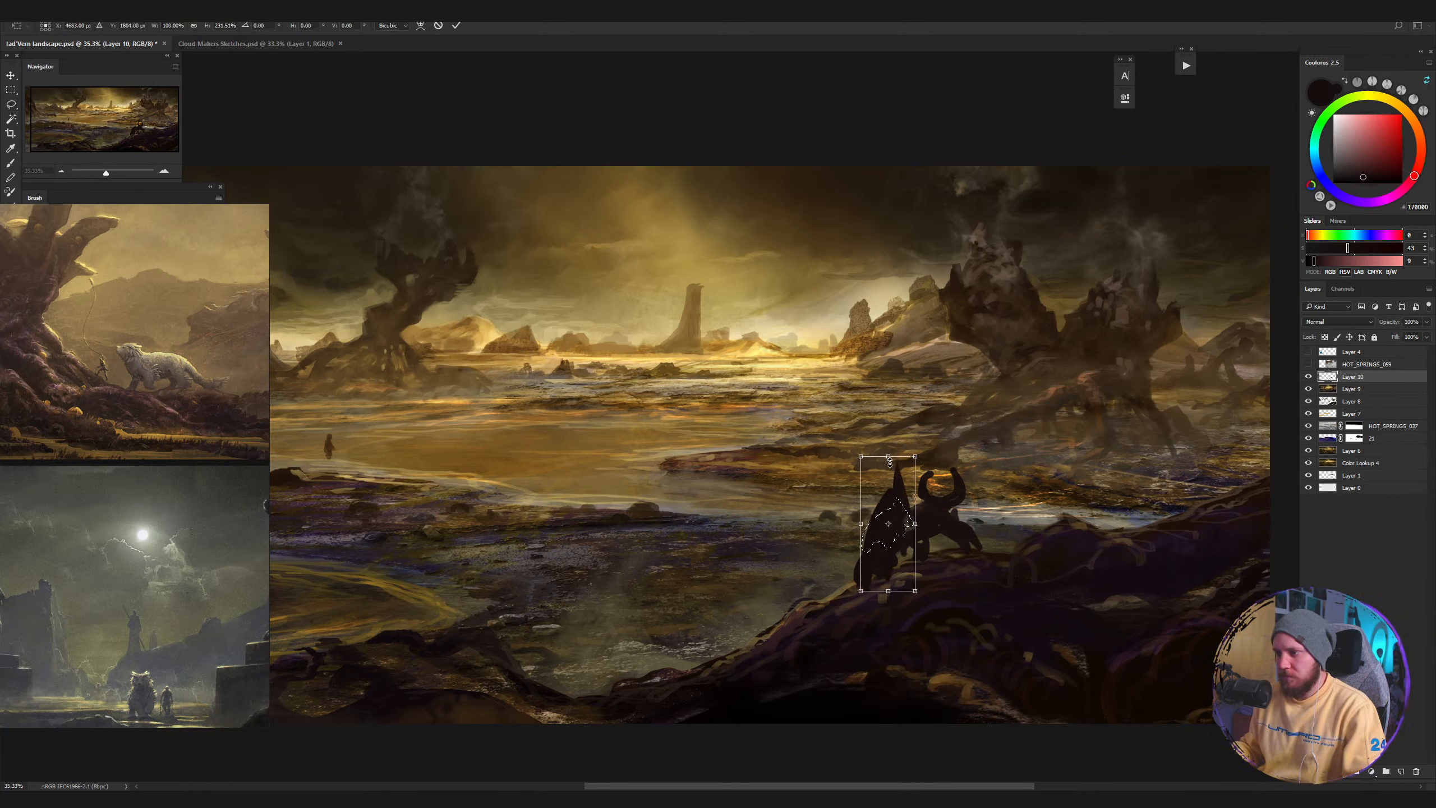
mouse_move(893, 509)
left_mouse_down()
mouse_move(856, 587)
mouse_move(821, 589)
left_mouse_up()
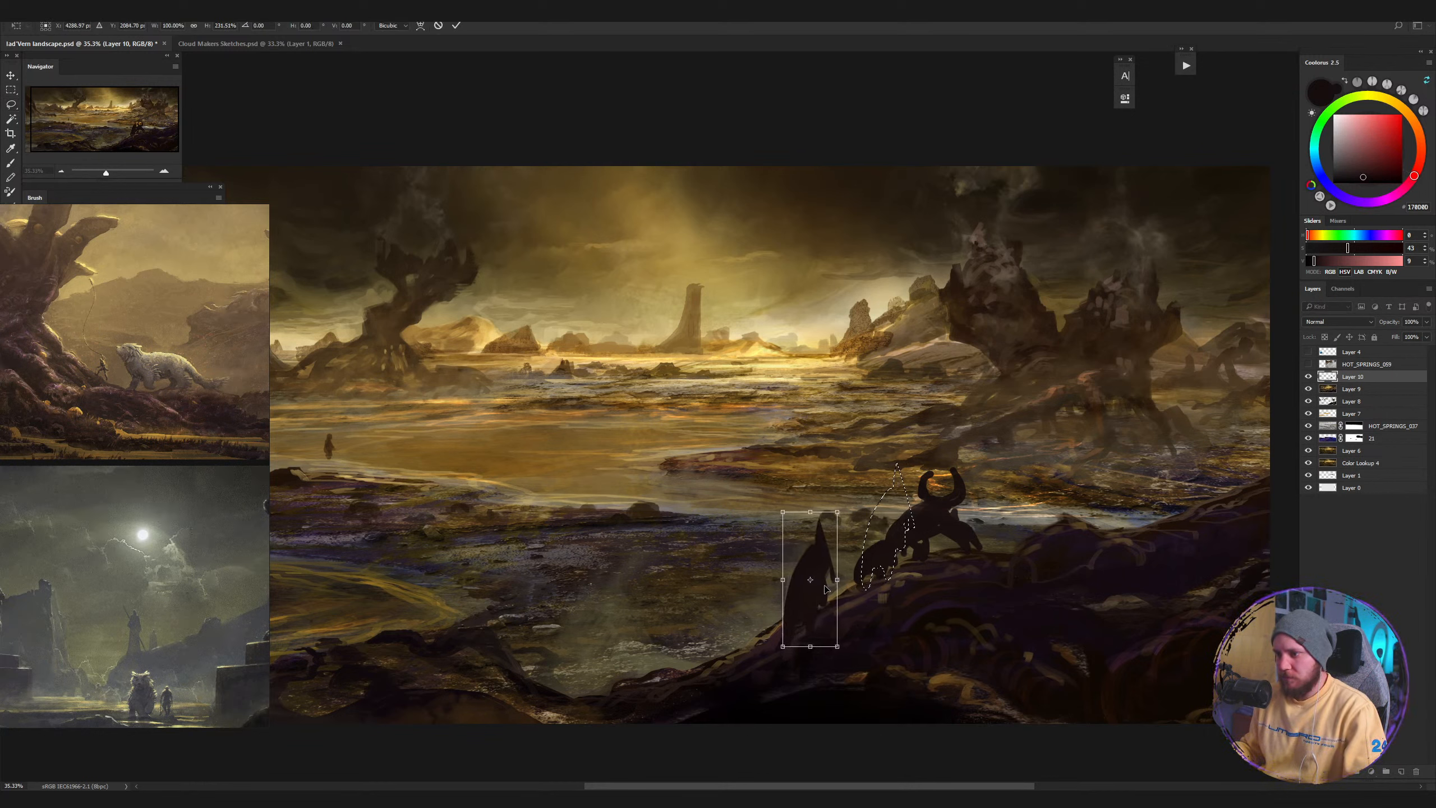
key("Return")
Try to flip the beast and standing figure silhouettes horizontally.
key("z")
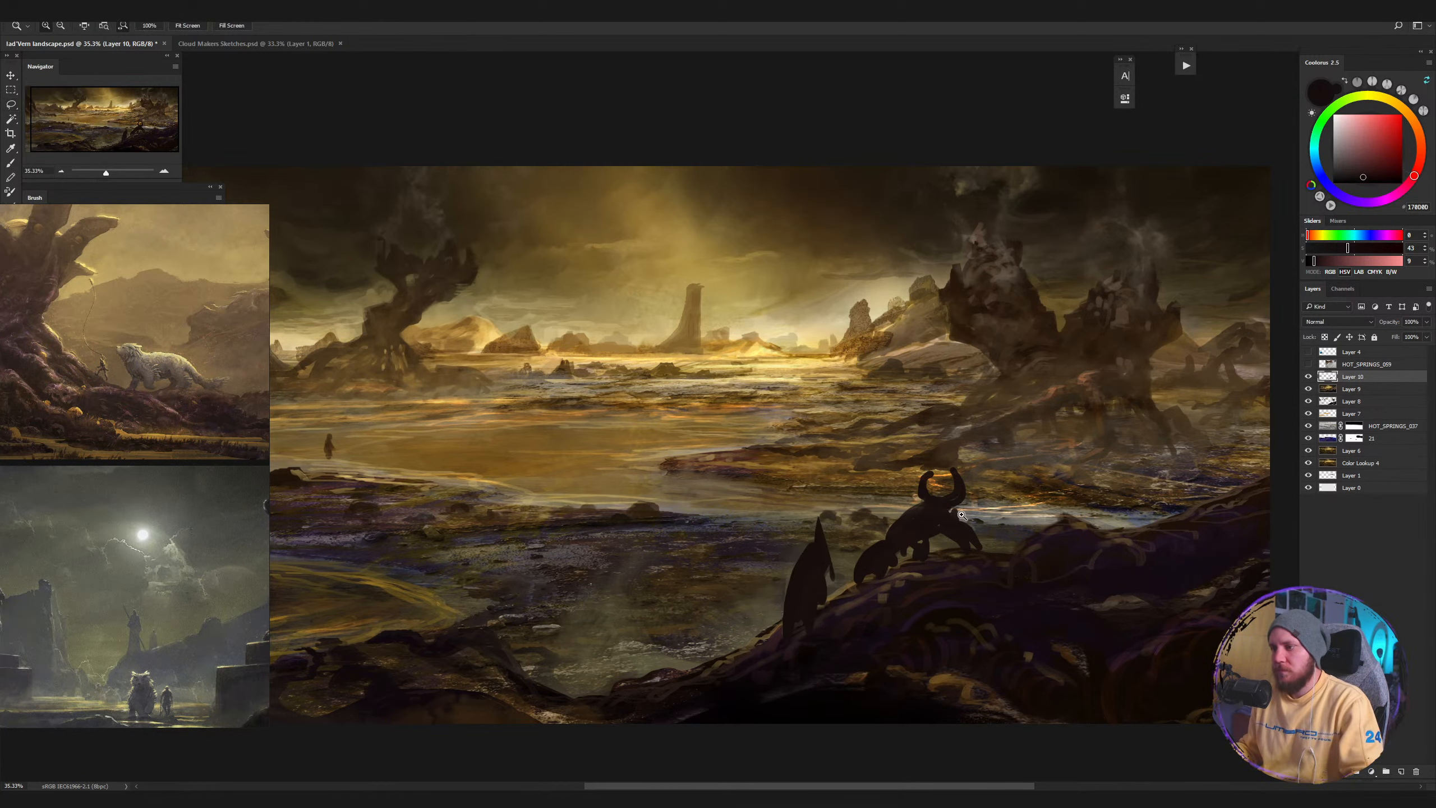
mouse_move(916, 586)
left_mouse_down()
mouse_move(872, 588)
mouse_move(935, 554)
left_mouse_up()
key("l")
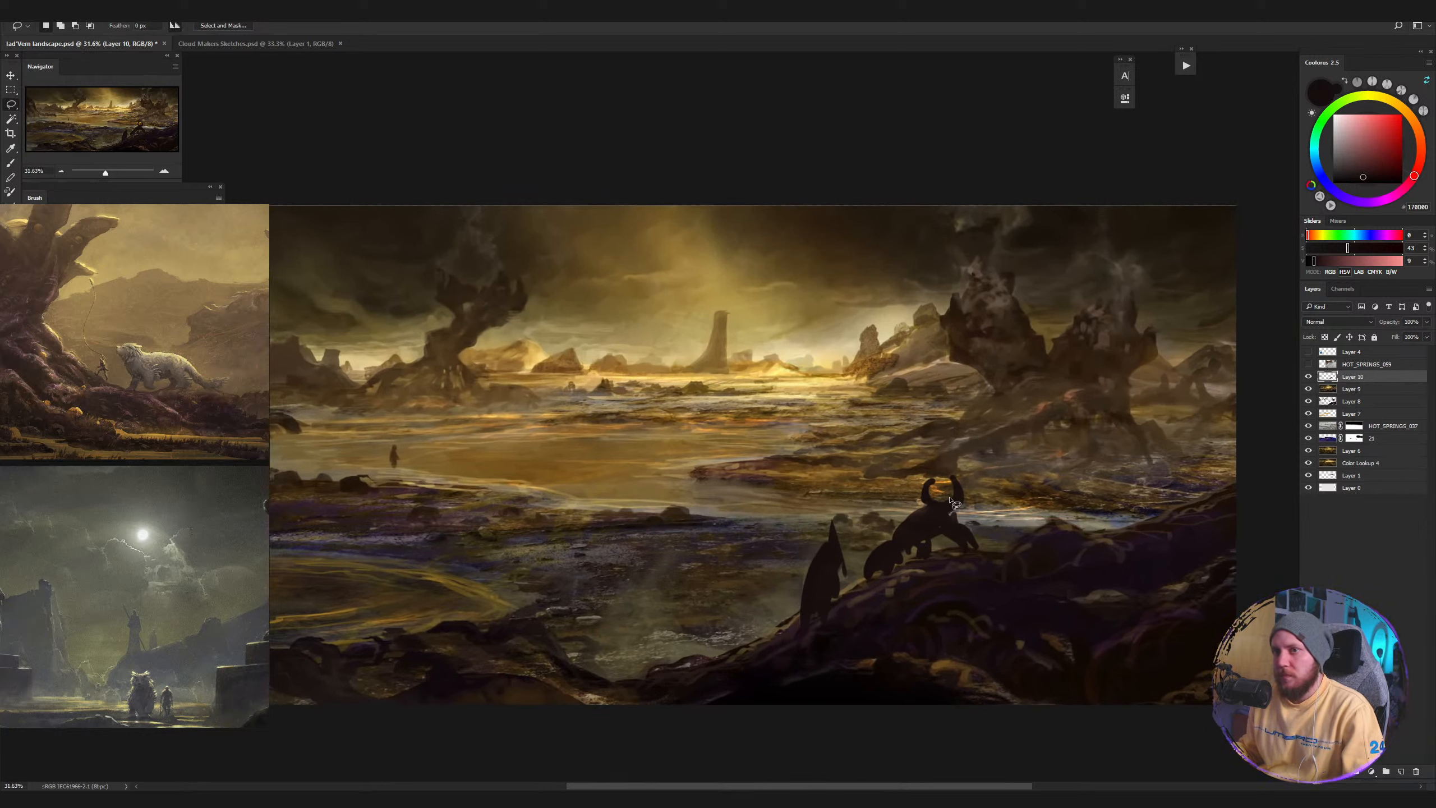
mouse_move(1006, 510)
left_mouse_down()
mouse_move(767, 578)
mouse_move(1023, 546)
left_mouse_up()
key("ctrl+t")
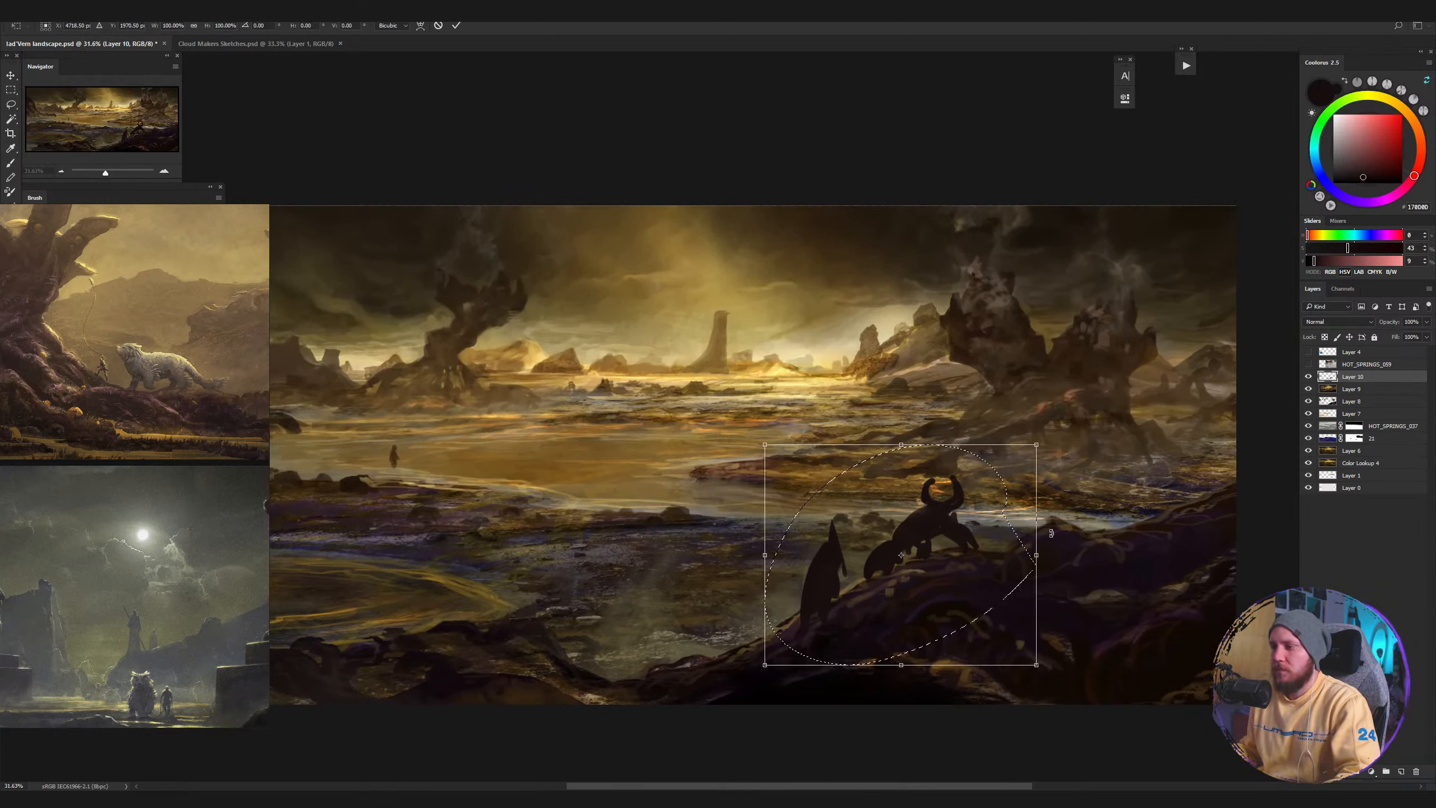
right_click(980, 541)
left_click(1051, 709)
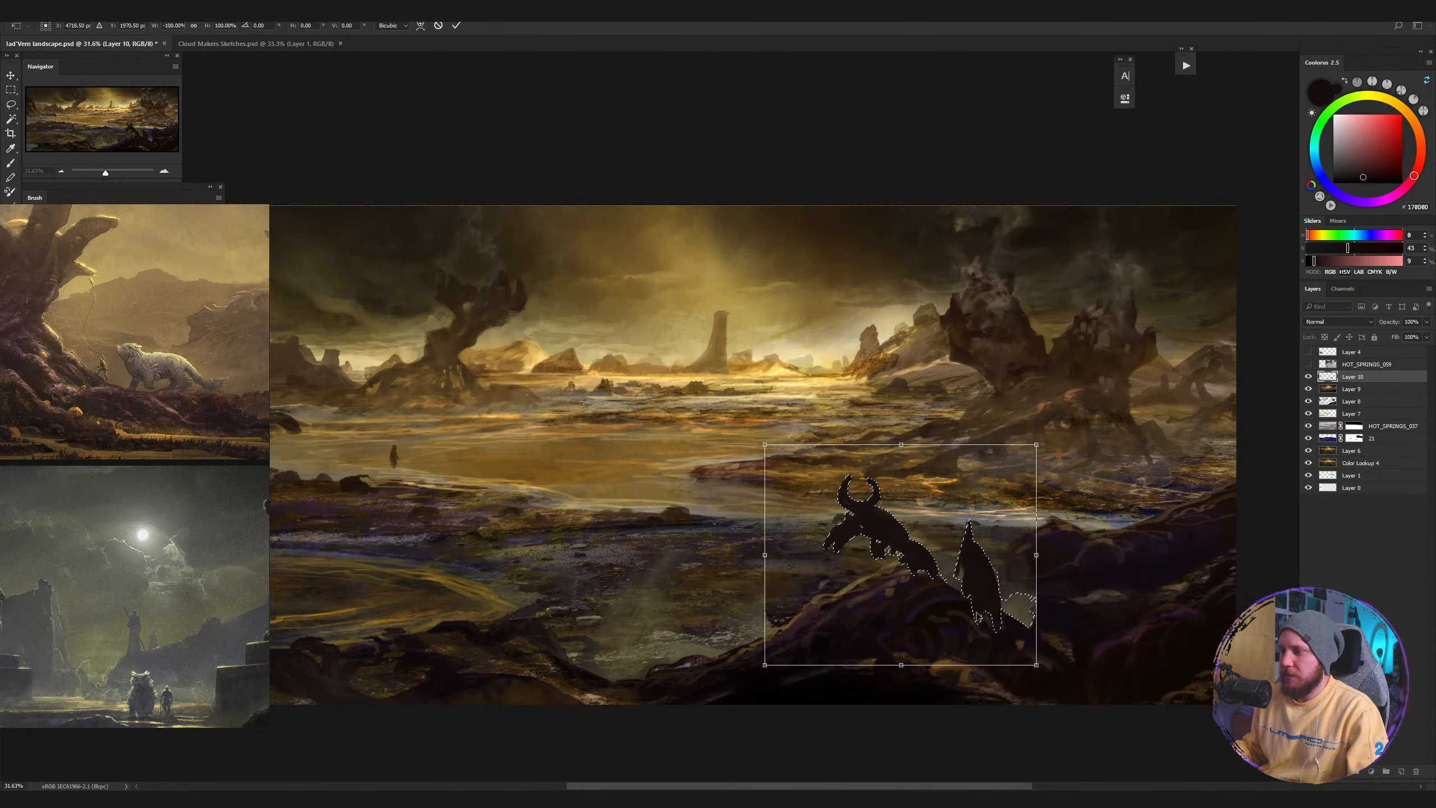
left_click_drag(1054, 603, 1090, 550)
key("Escape")
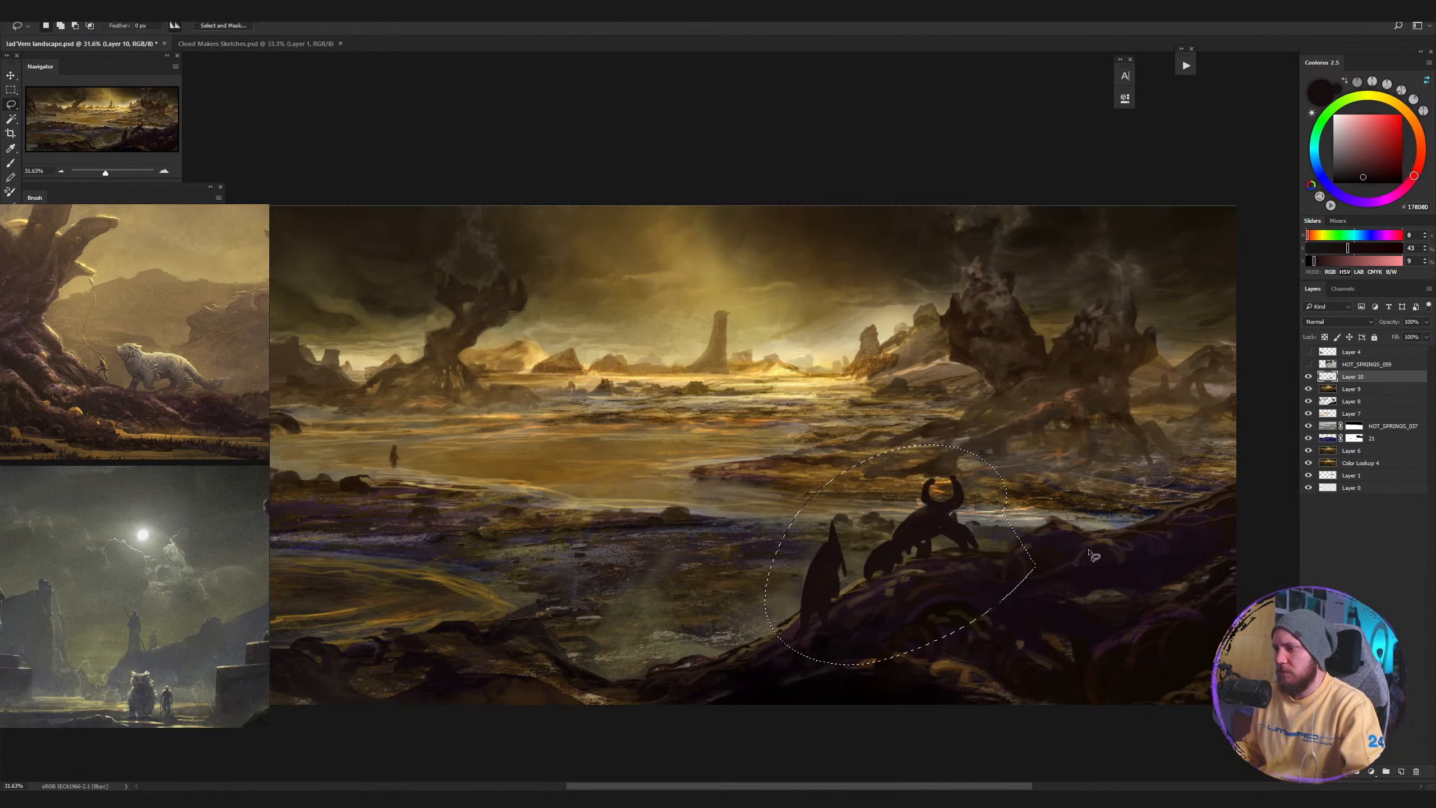
Compare the painting with Layer 10 hidden and shown, and undo the beast and standing figure silhouettes.
left_click(1309, 376)
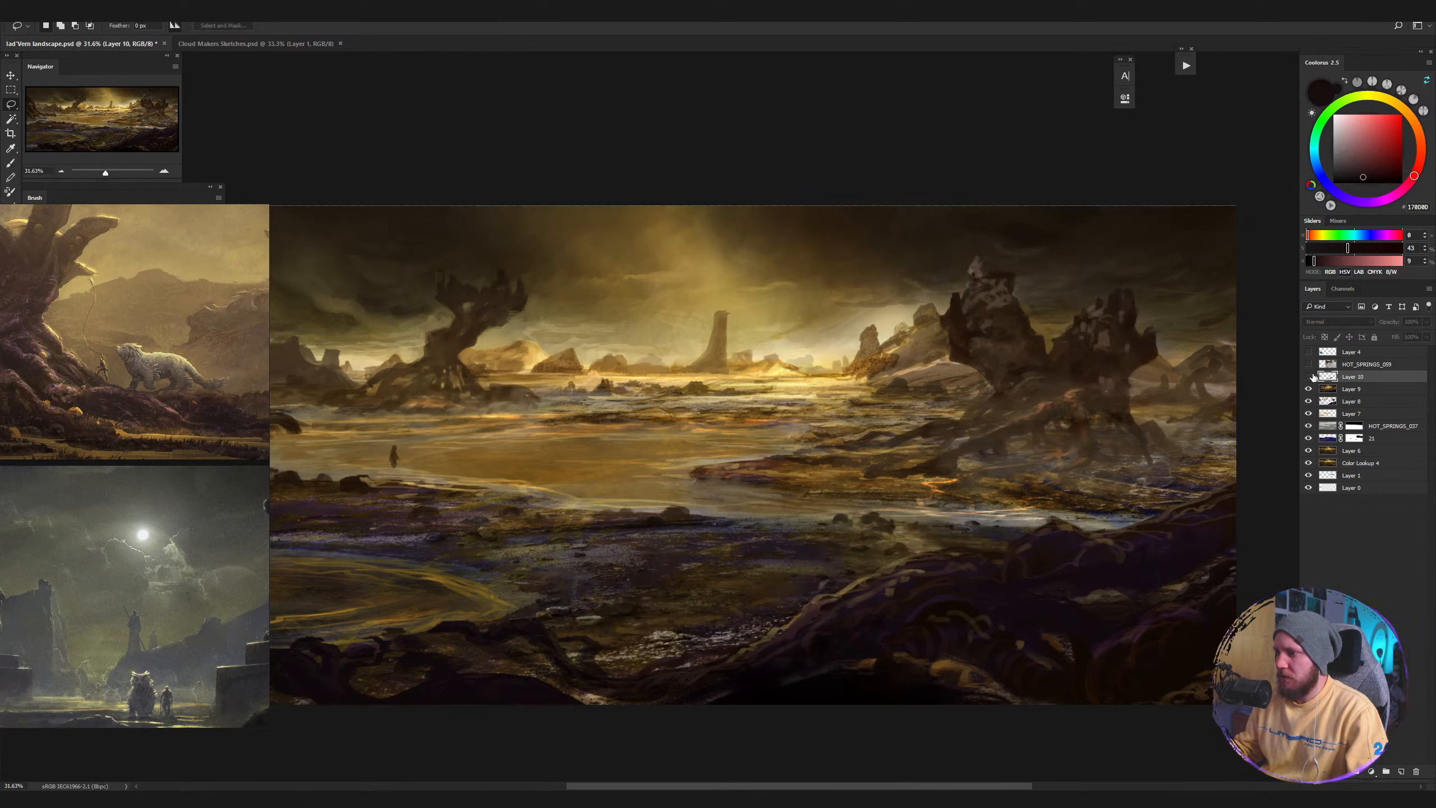
left_click(1308, 377)
key("ctrl+shift+d")
key("ctrl+x")
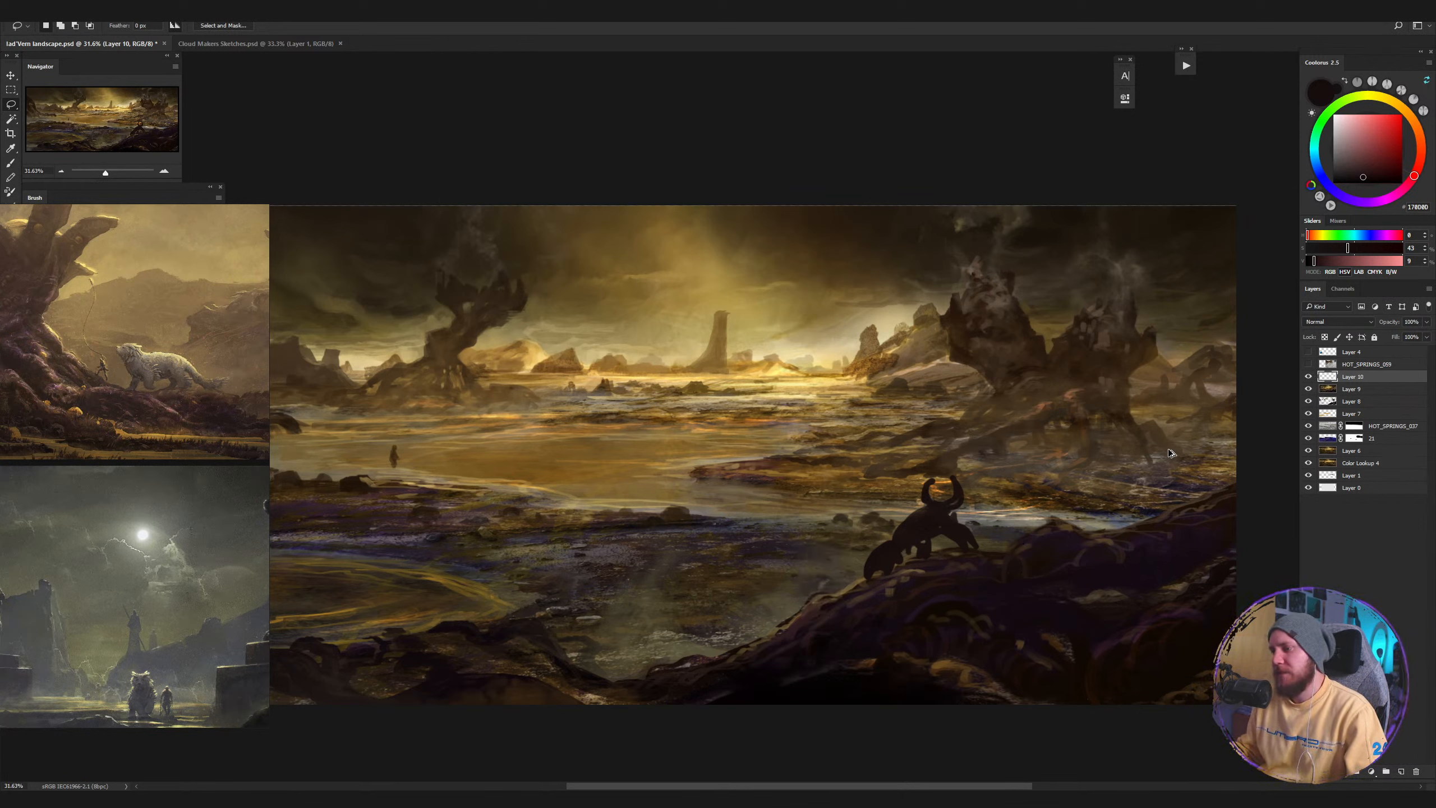
key("ctrl+j")
key("ctrl+z")
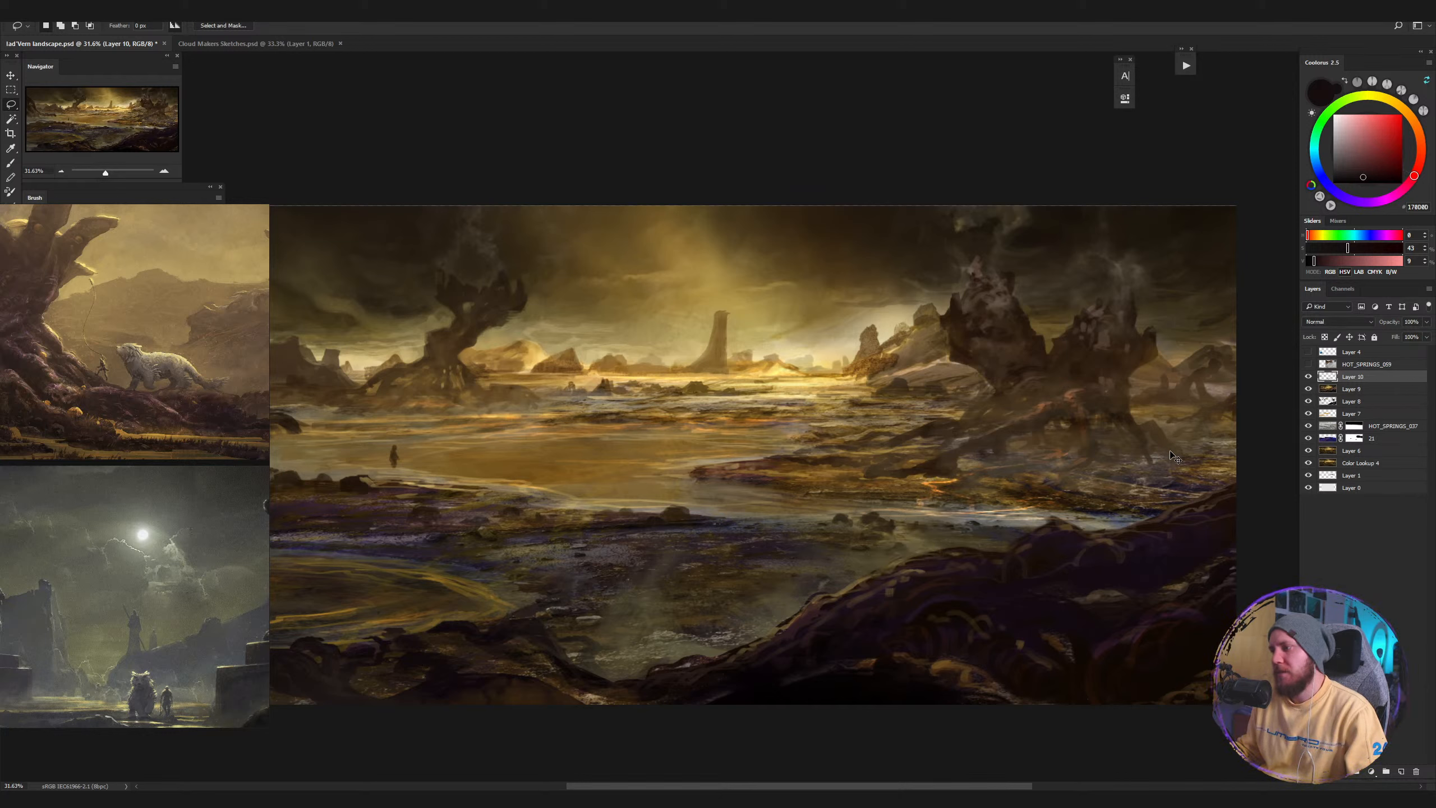
Add a new layer above Layer 10 and paint jagged dark shapes on the foreground ridge with the 215 px textured brush.
key("ctrl+shift+alt+n")
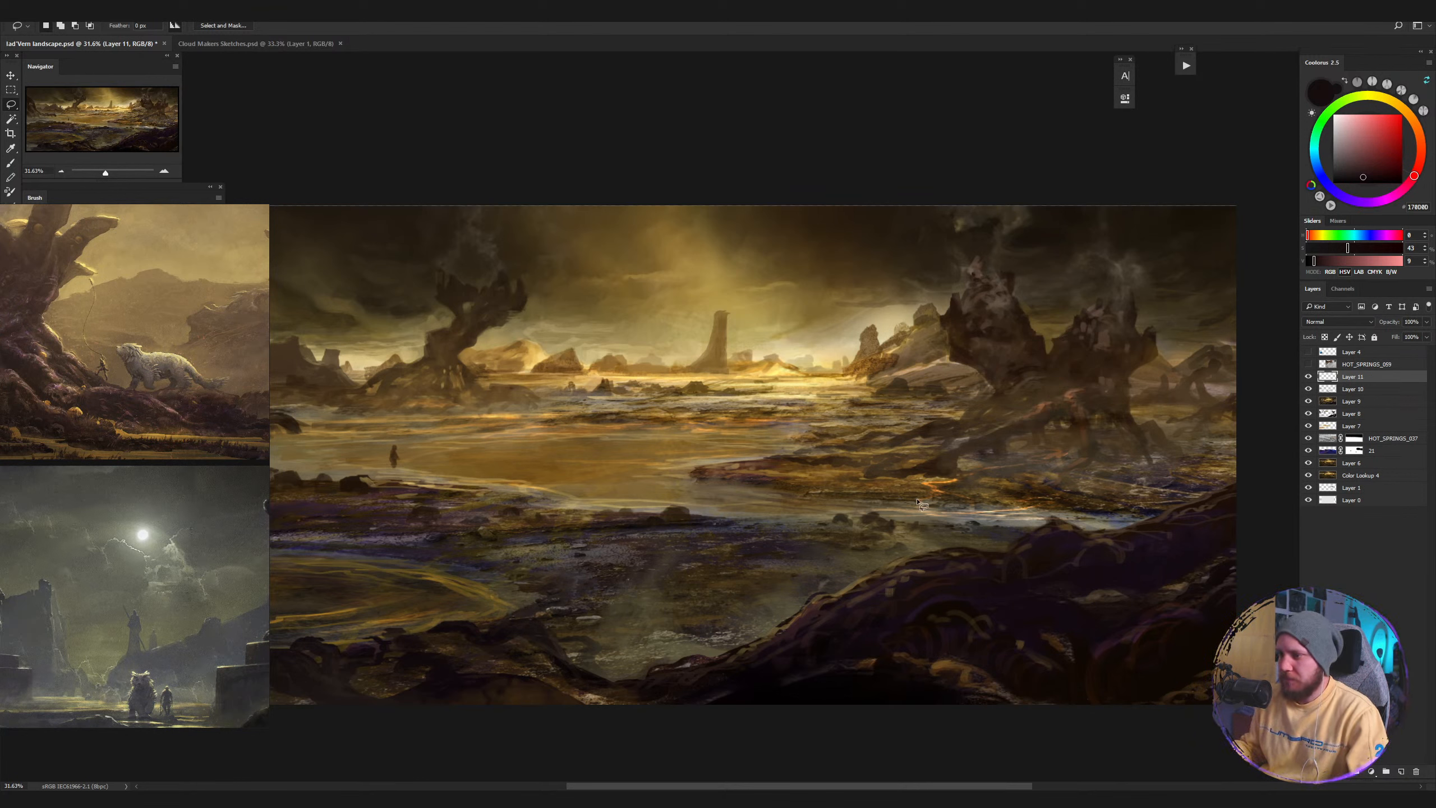
key("b")
right_click(980, 458)
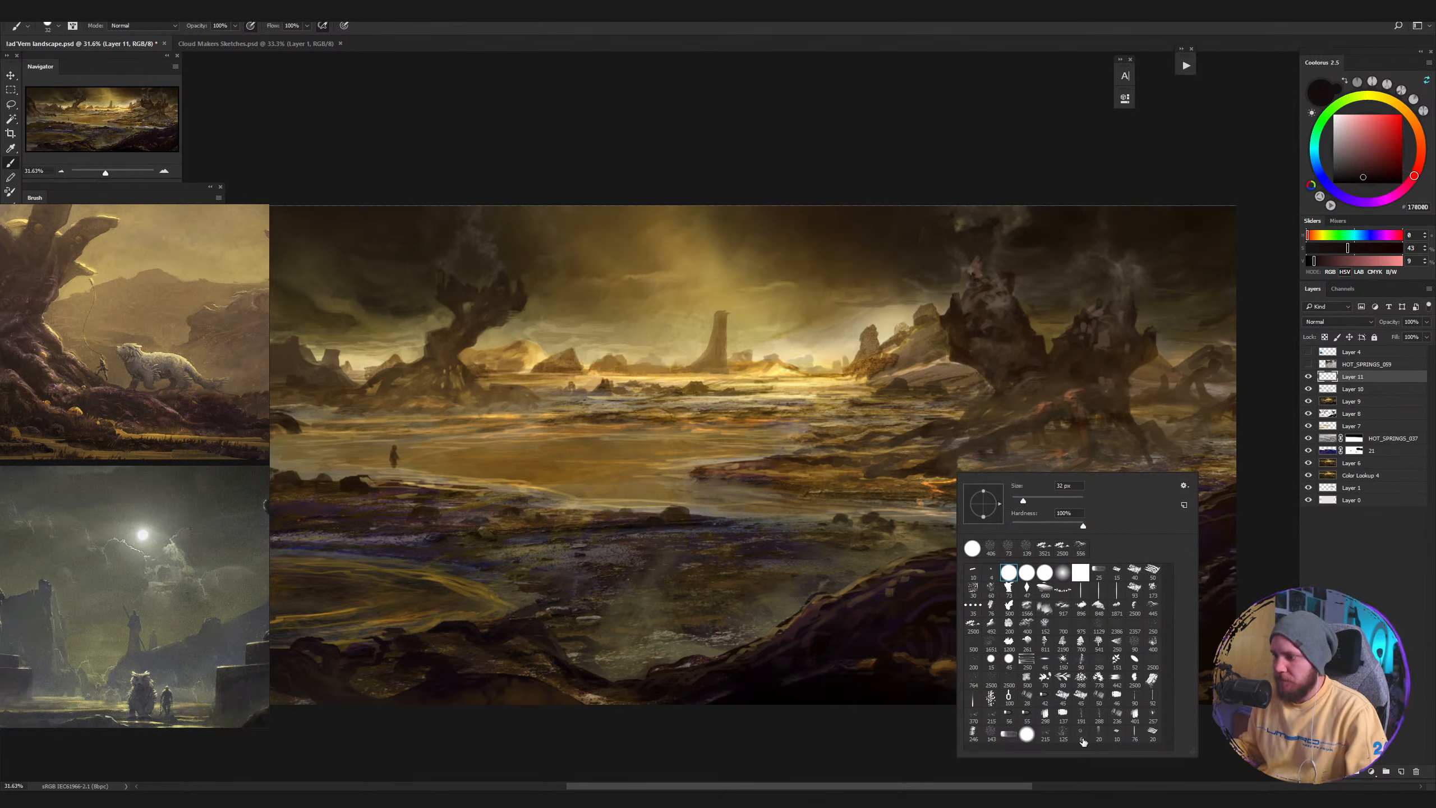
left_click(1046, 735)
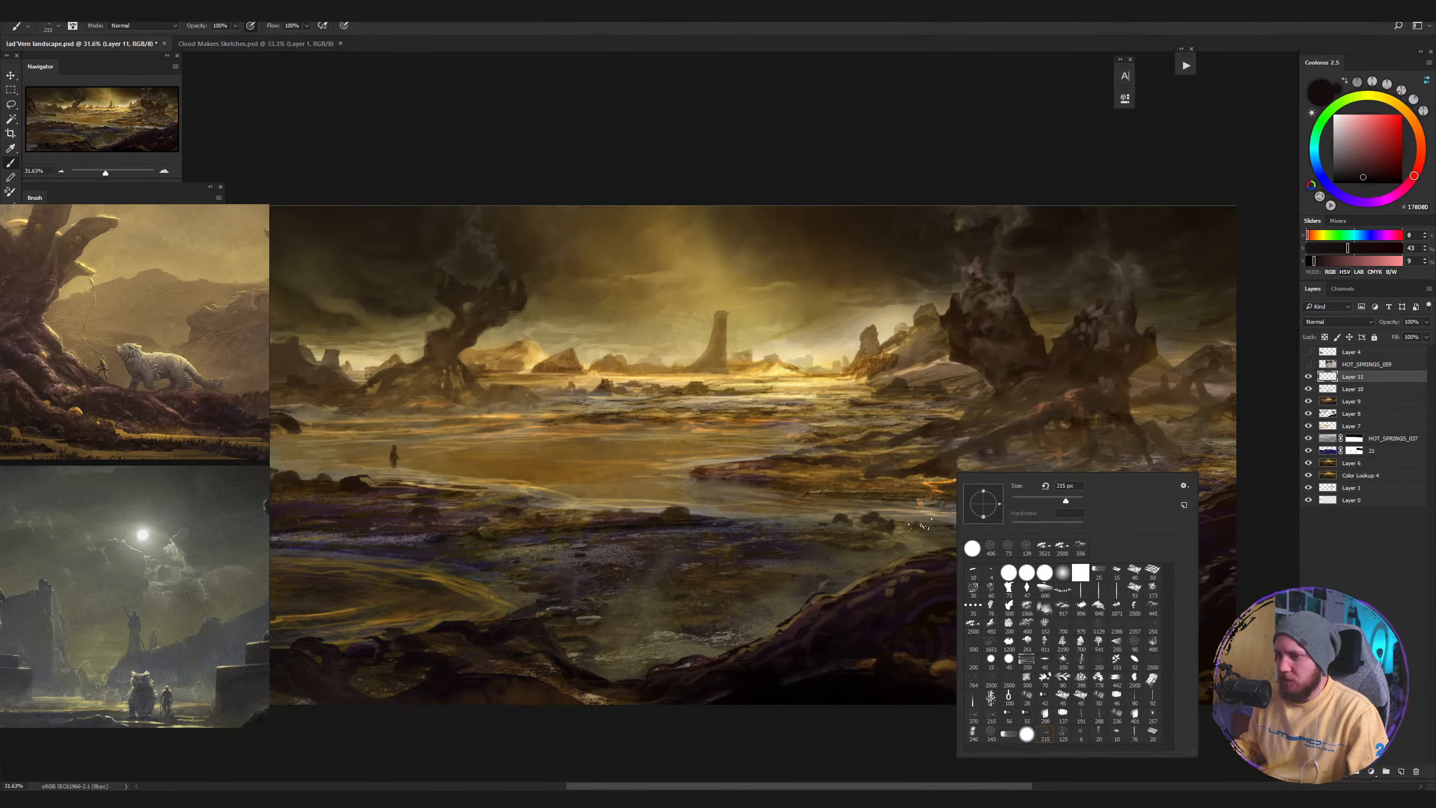
mouse_move(895, 542)
left_mouse_down()
mouse_move(945, 515)
mouse_move(988, 549)
mouse_move(865, 565)
mouse_move(831, 594)
mouse_move(896, 500)
mouse_move(848, 549)
mouse_move(942, 548)
left_mouse_up()
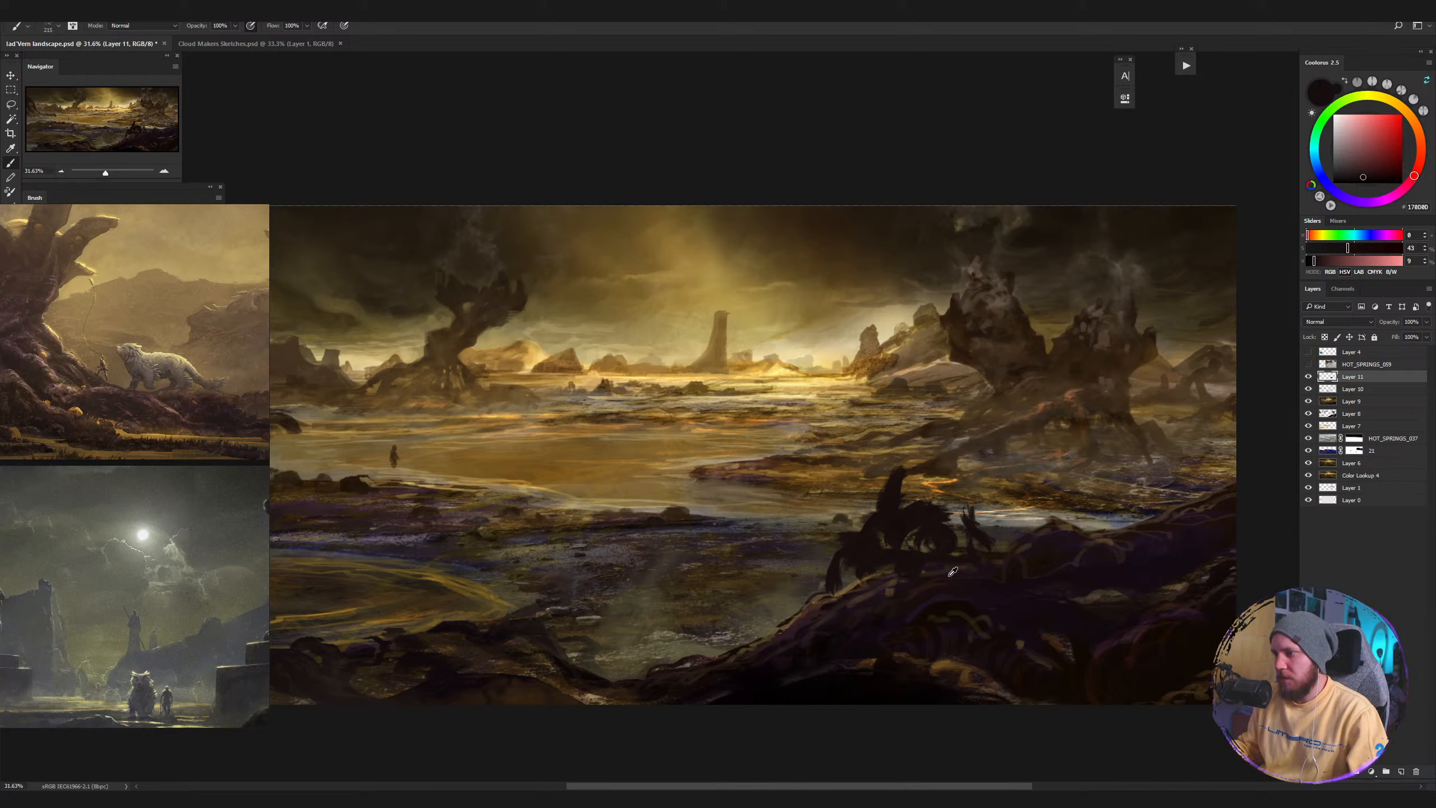
Extend the upright dark shape upward with a sampled dark brown and add a curved branch beside it using a smaller brush.
left_click(943, 575, "alt")
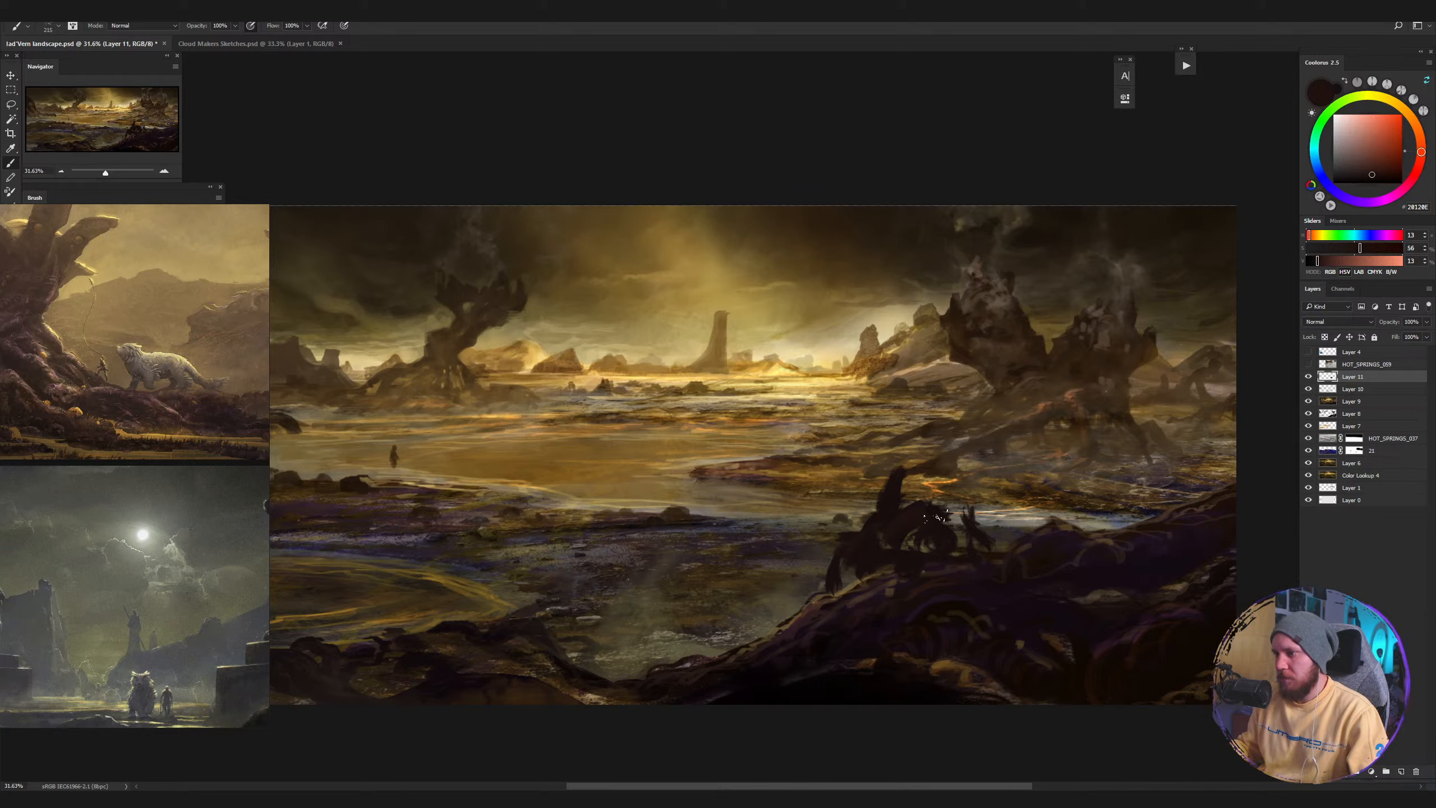
mouse_move(901, 463)
left_mouse_down()
mouse_move(888, 440)
mouse_move(902, 470)
left_mouse_up()
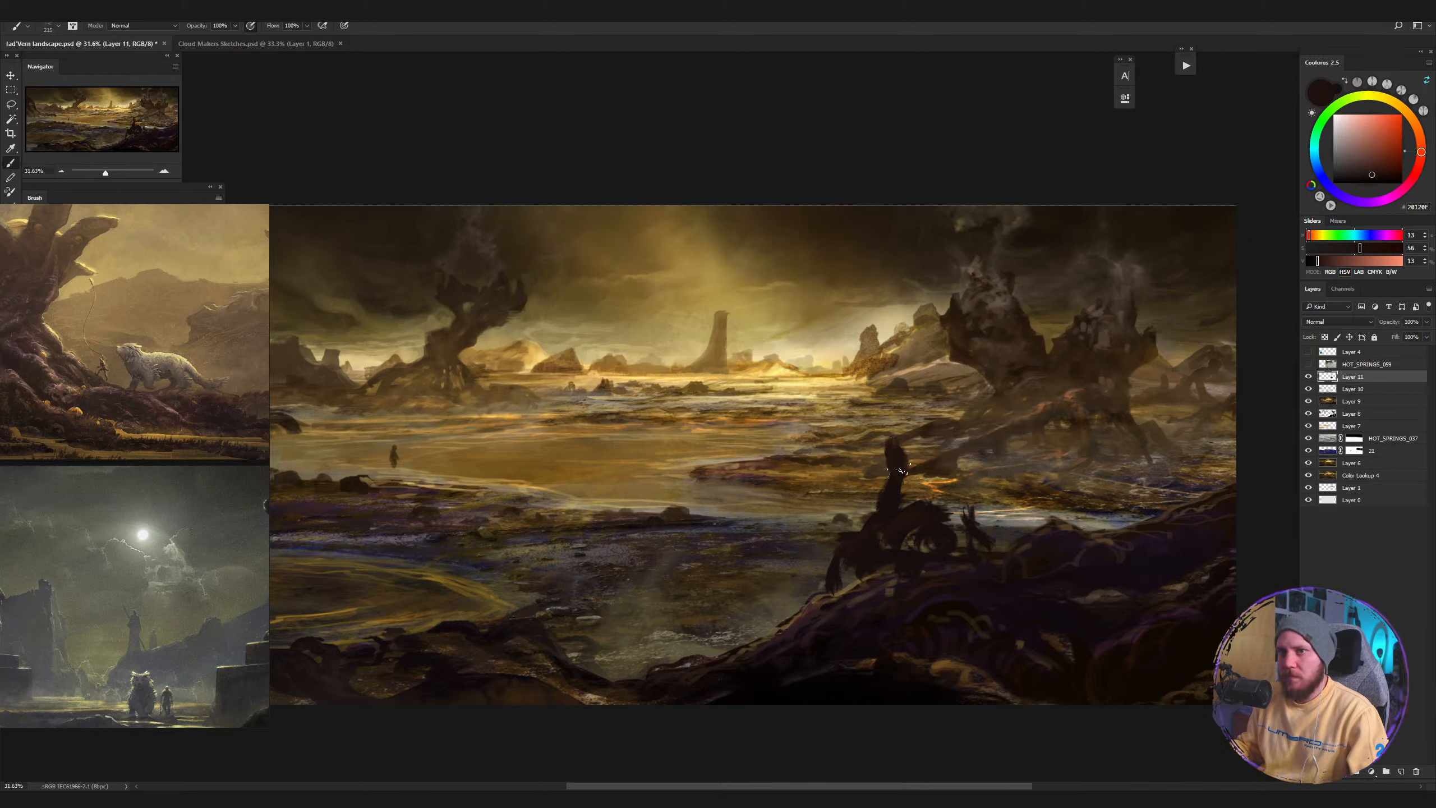
key("bracketleft")
key("bracketleft")
key("bracketleft")
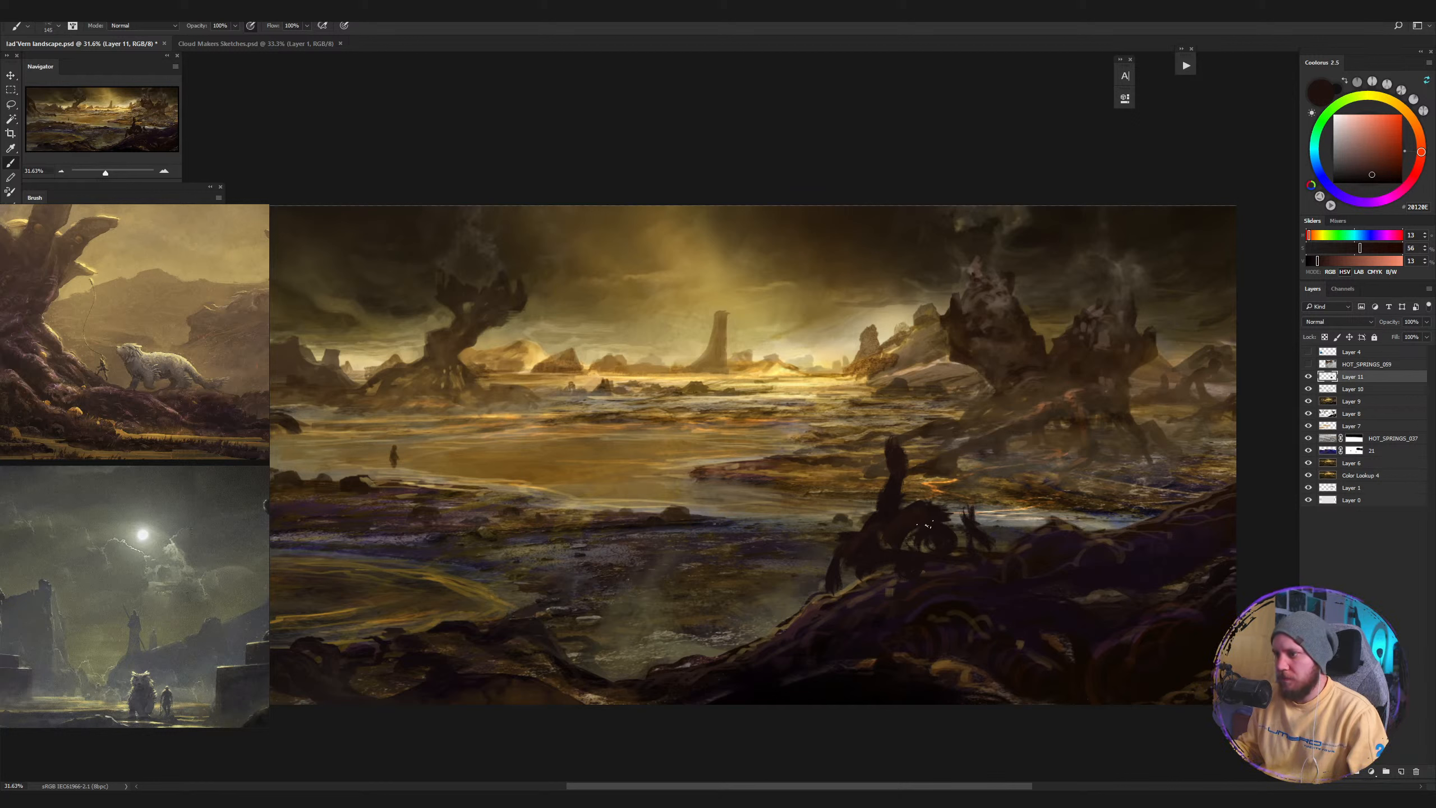
mouse_move(991, 502)
left_mouse_down()
mouse_move(1041, 543)
mouse_move(999, 506)
left_mouse_up()
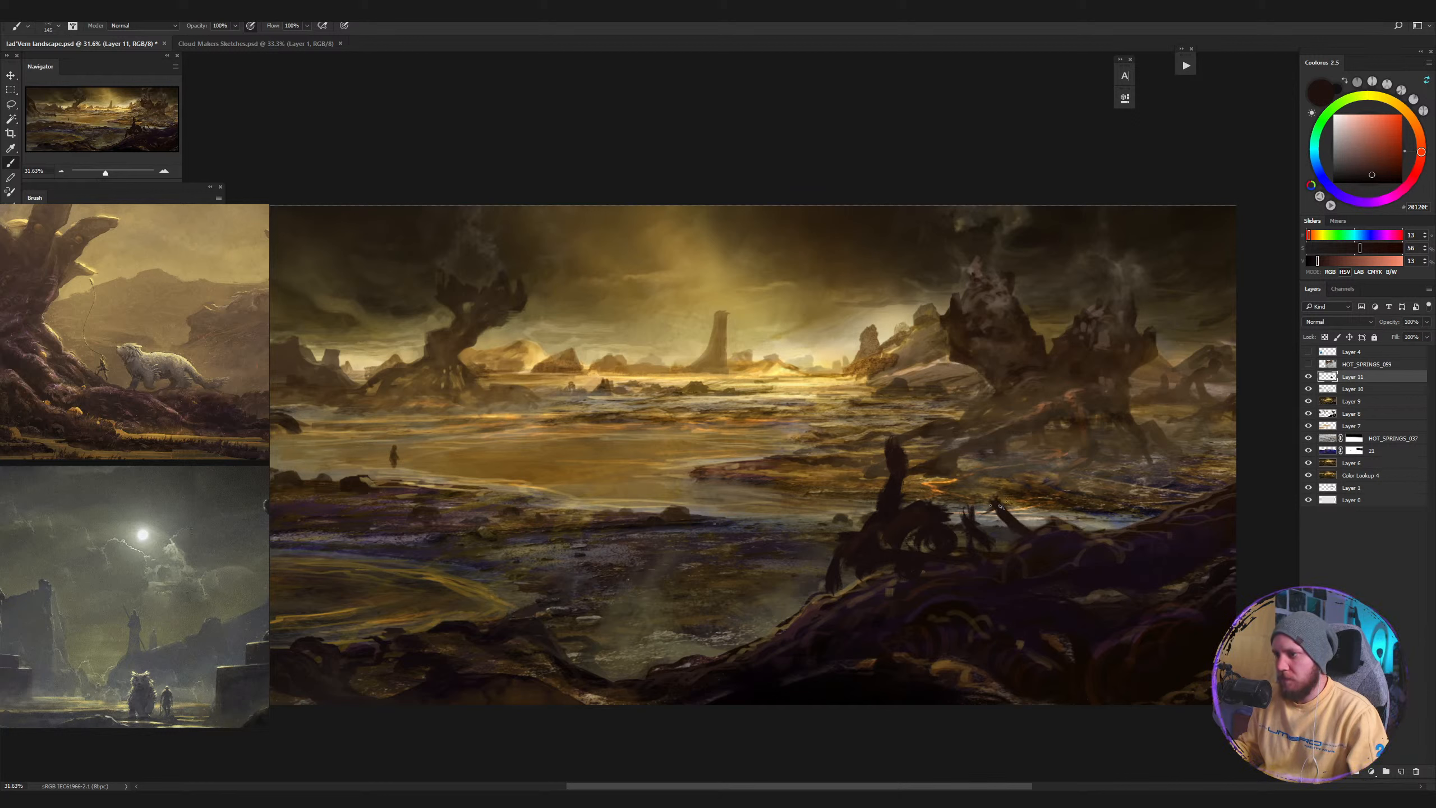
Paint long angled limbs down the outer side of the jagged silhouette and check the composition at thumbnail size.
mouse_move(856, 523)
left_mouse_down()
mouse_move(842, 505)
mouse_move(803, 627)
left_mouse_up()
key("z")
left_click(881, 580, "alt")
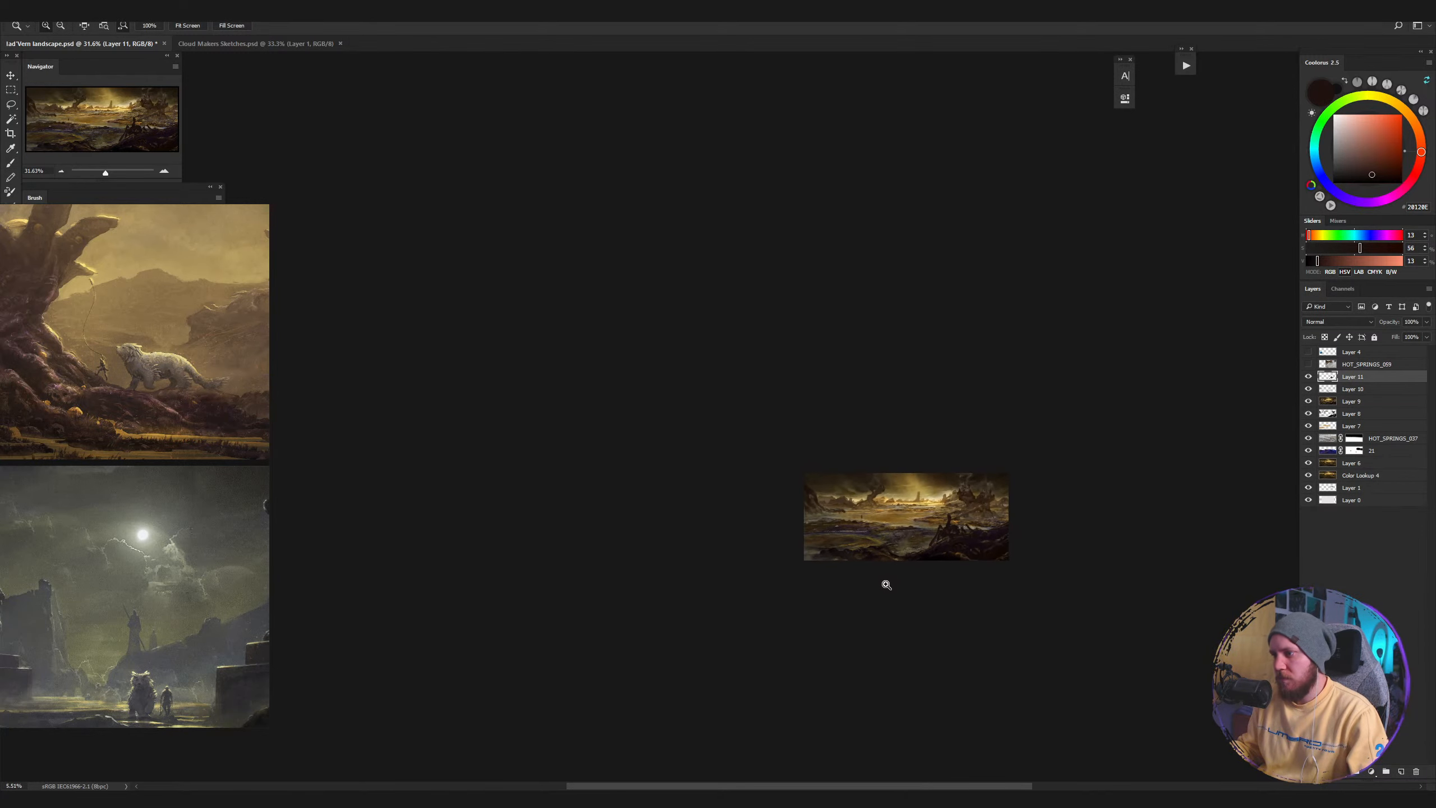
mouse_move(893, 584)
left_mouse_down()
mouse_move(1074, 546)
mouse_move(1210, 554)
left_mouse_up()
key("b")
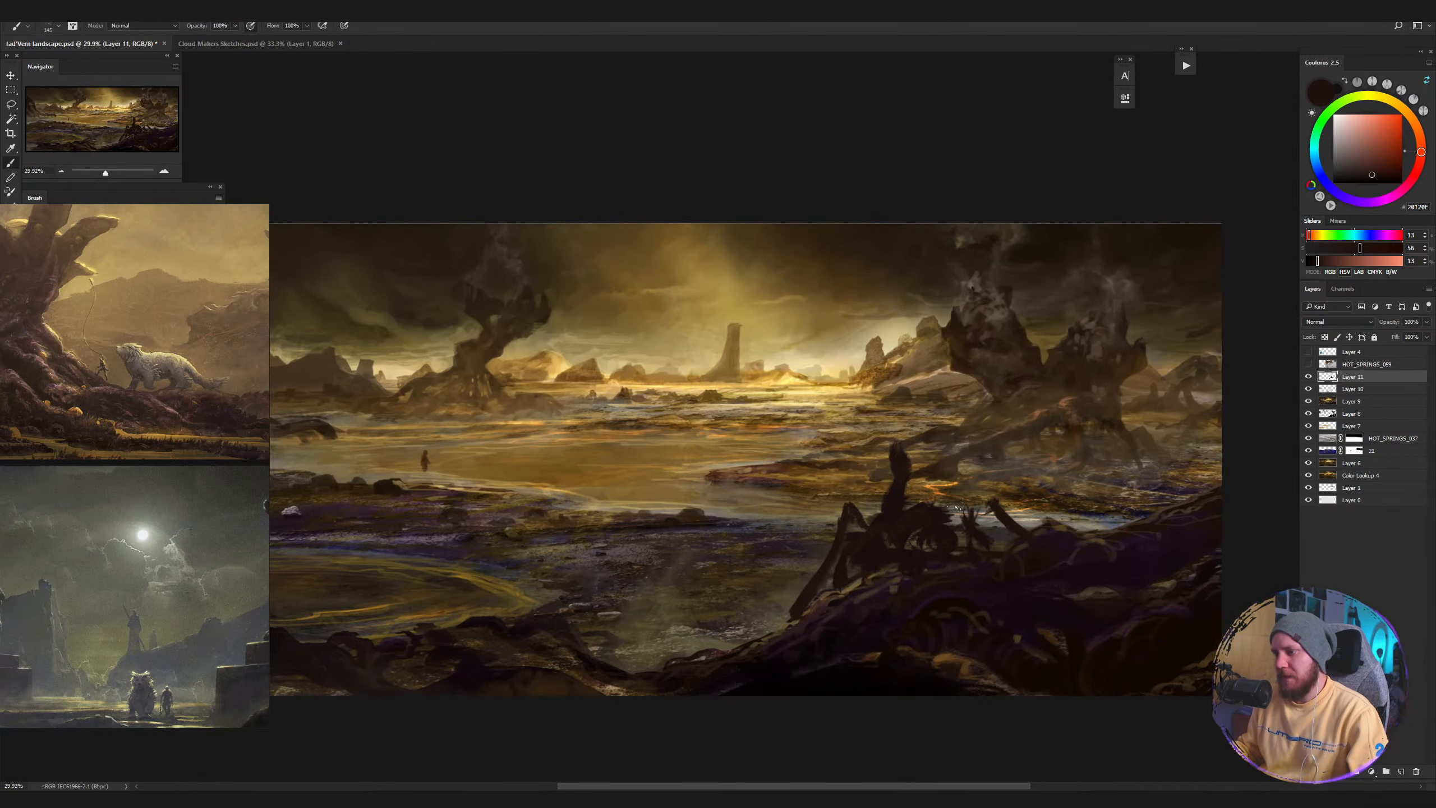
Sample the dark purple of the foreground root and paint a standing cloaked figure on the ridge with a smaller brush.
left_click(953, 529, "alt")
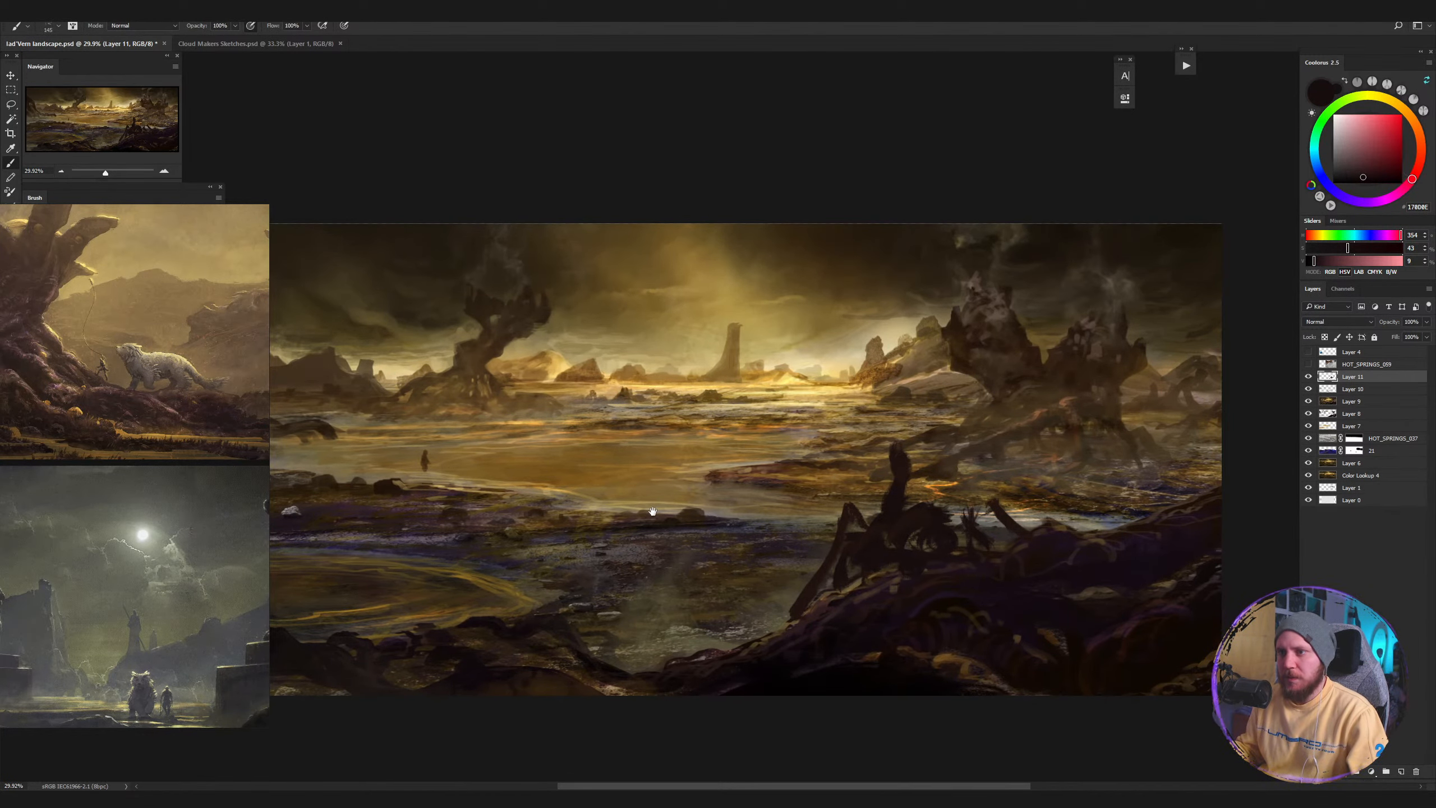
mouse_move(653, 512)
left_mouse_down()
mouse_move(827, 503)
mouse_move(866, 482)
left_mouse_up()
mouse_move(1110, 461)
left_mouse_down()
mouse_move(1063, 466)
mouse_move(924, 534)
left_mouse_up()
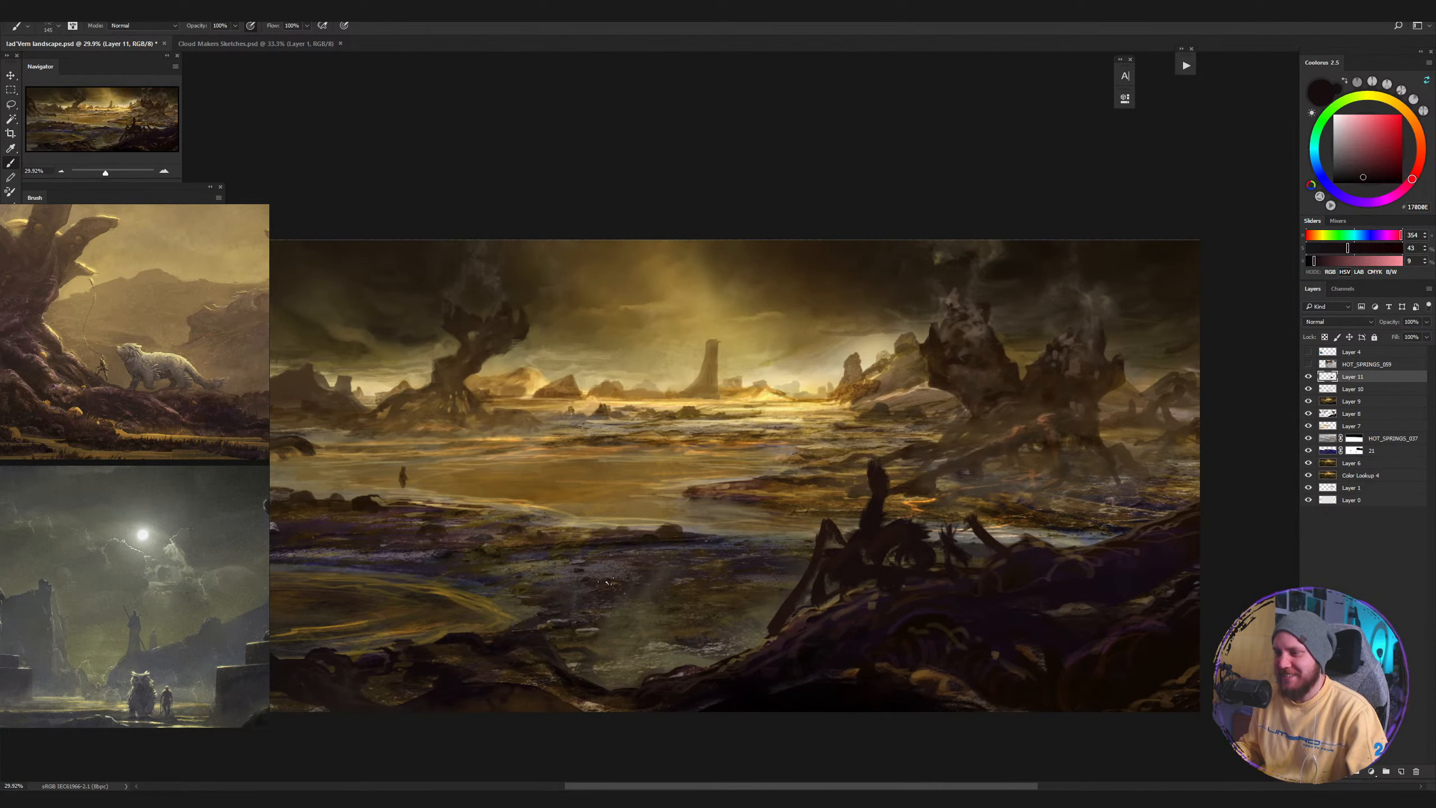
left_click(1126, 561, "alt")
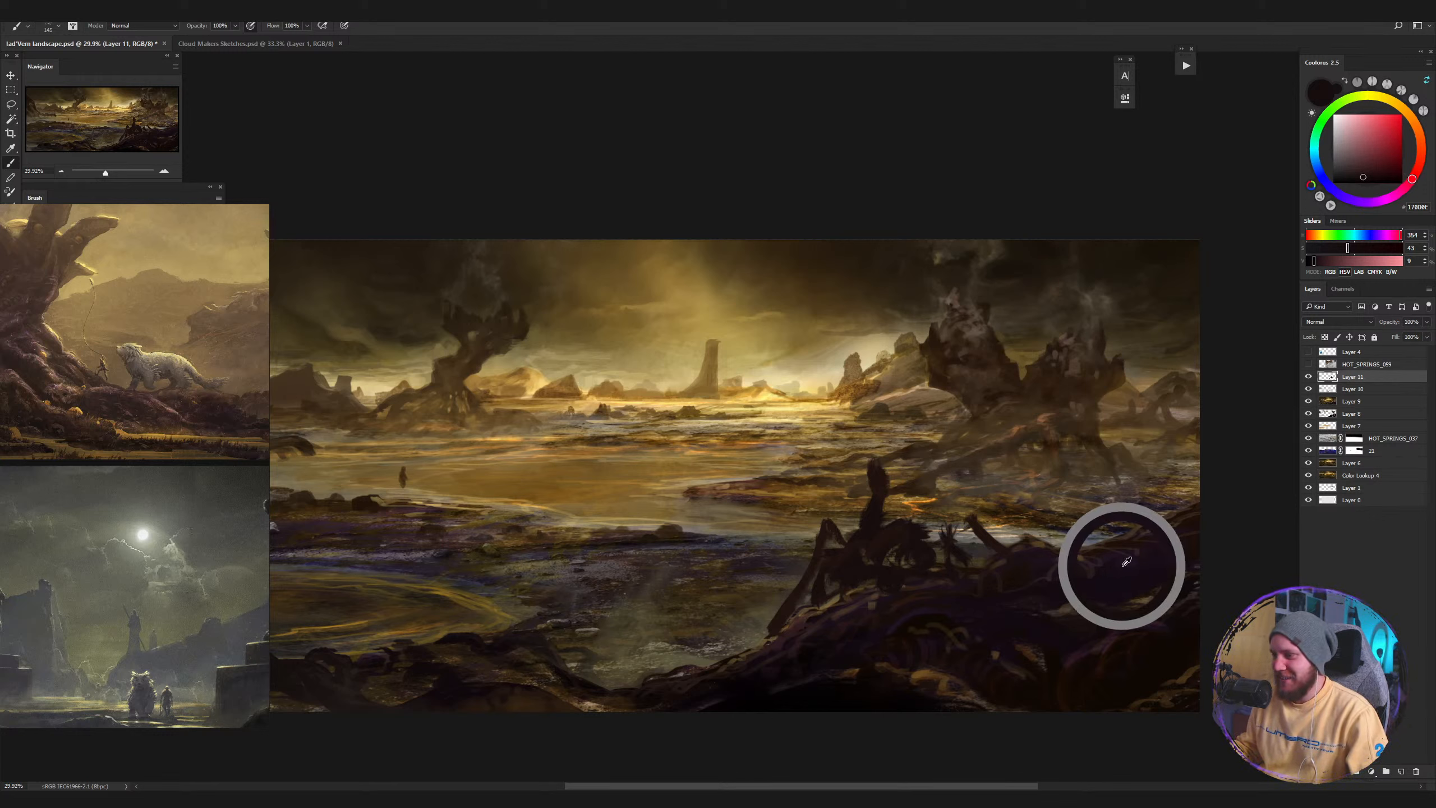
key("bracketleft")
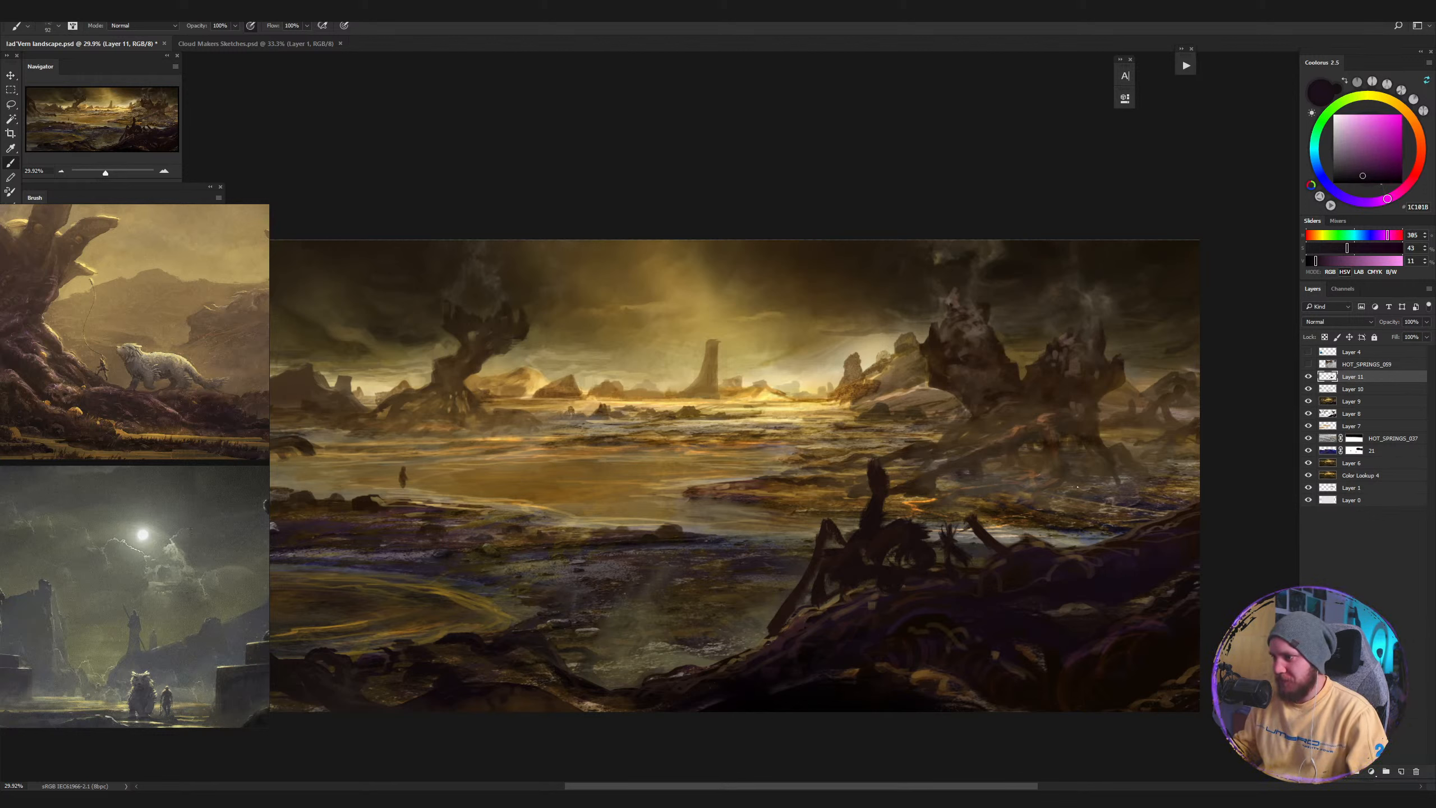
mouse_move(1072, 500)
left_mouse_down()
mouse_move(1076, 484)
mouse_move(1087, 496)
mouse_move(1066, 506)
mouse_move(1084, 504)
mouse_move(1086, 537)
mouse_move(1071, 552)
mouse_move(1065, 533)
mouse_move(1086, 558)
left_mouse_up()
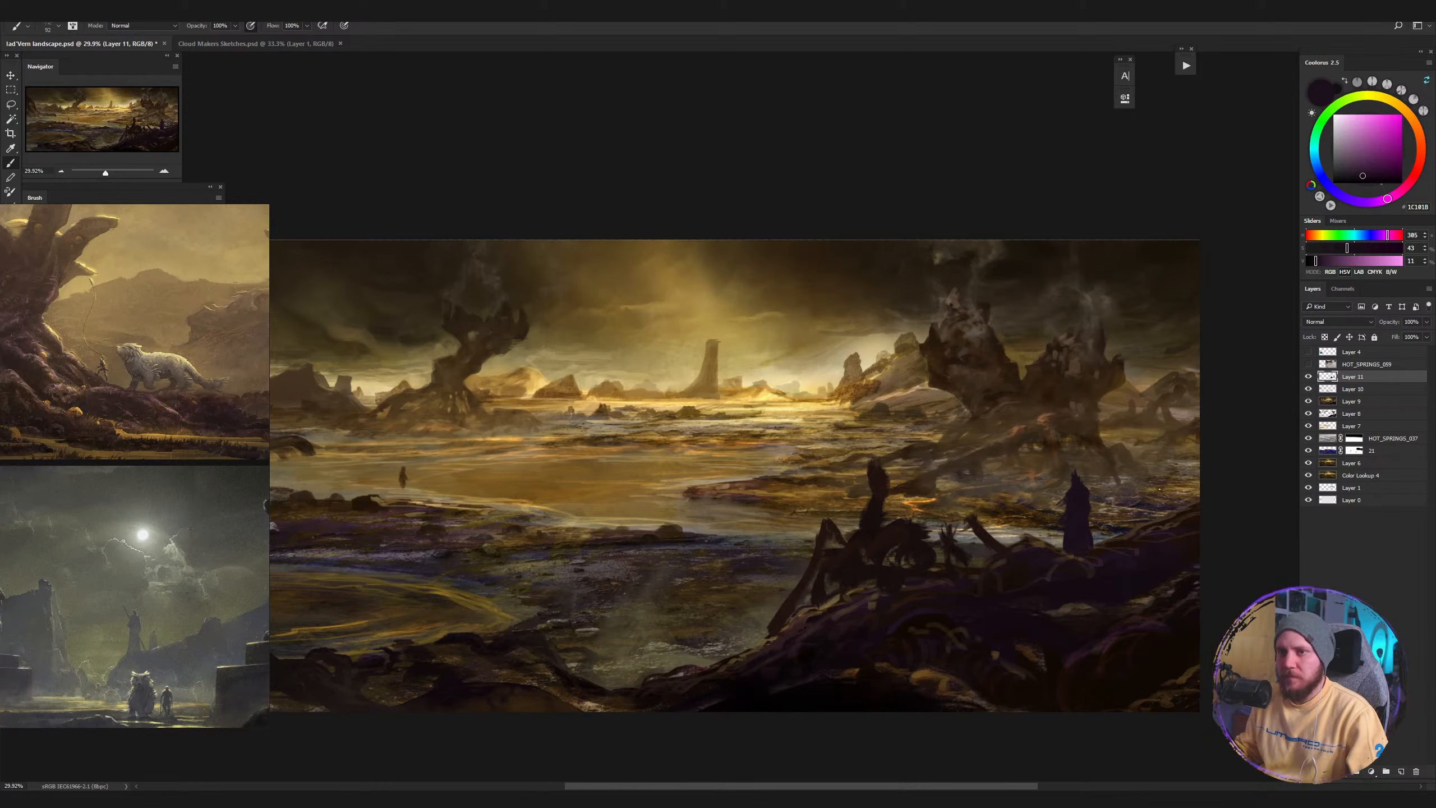
key("z")
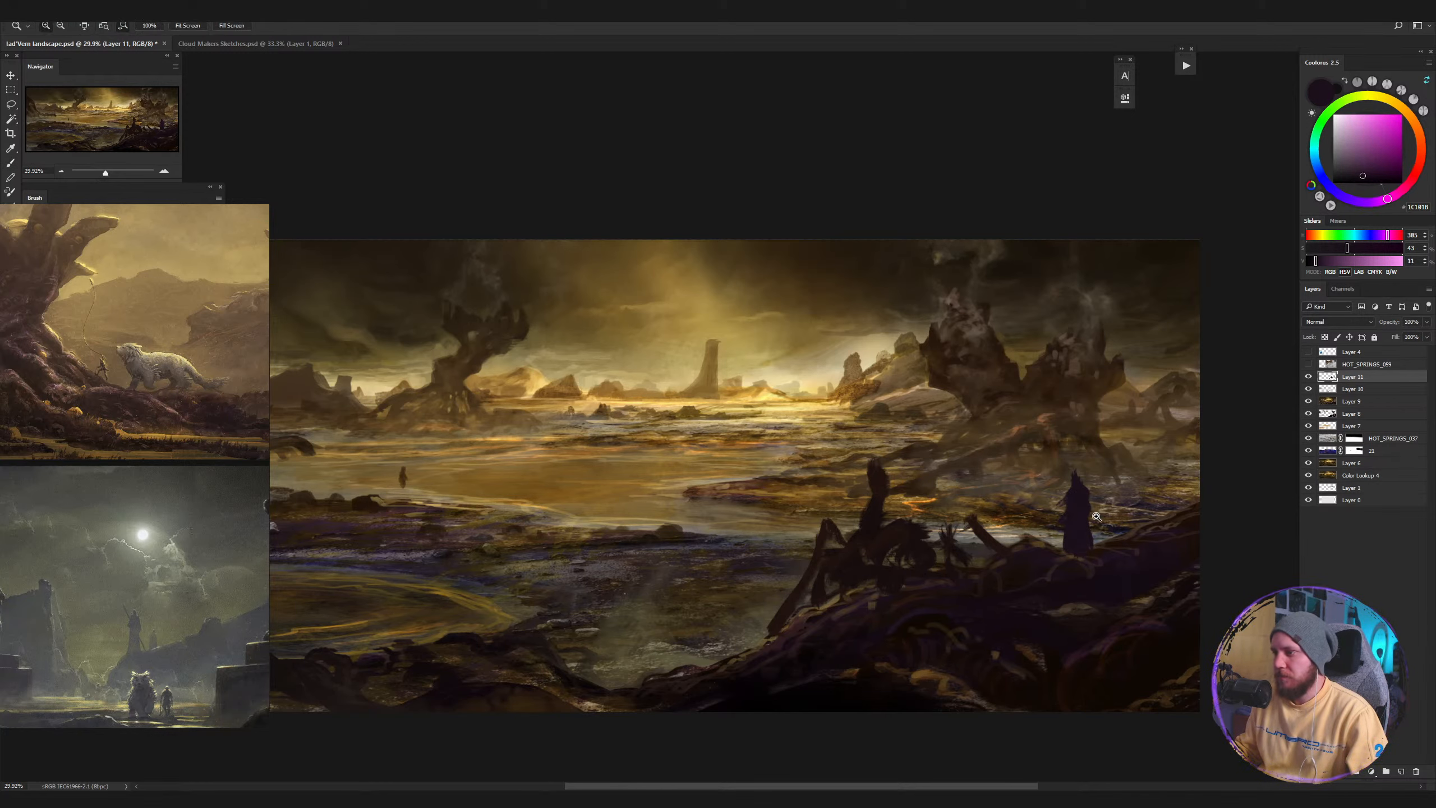
mouse_move(1091, 527)
left_mouse_down()
mouse_move(1028, 528)
mouse_move(1105, 528)
mouse_move(1126, 510)
left_mouse_up()
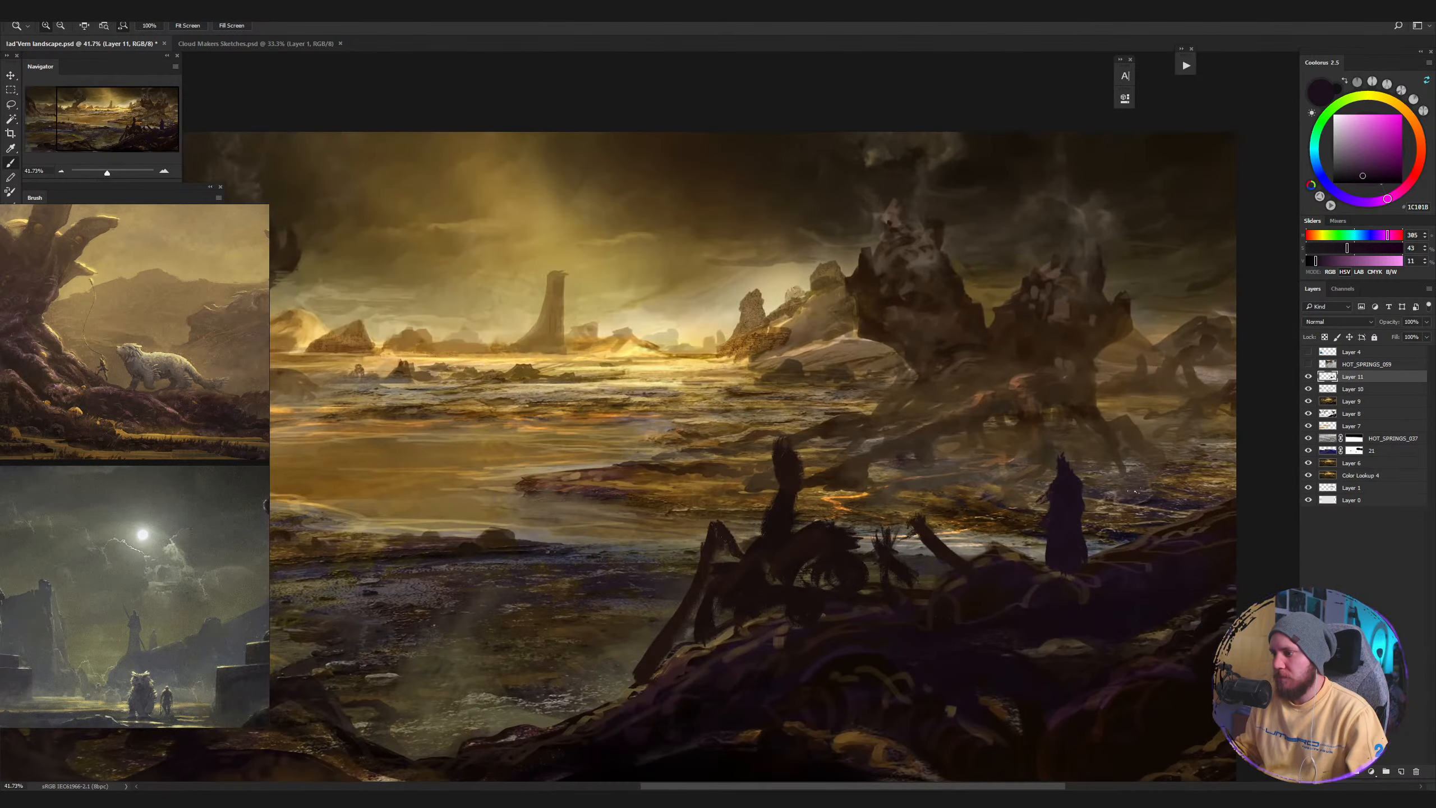
Sample a near-black brown from the foreground silhouette, refine the cloaked figure with a smaller brush and check it at a reduced view.
key("b")
left_click(845, 552, "alt")
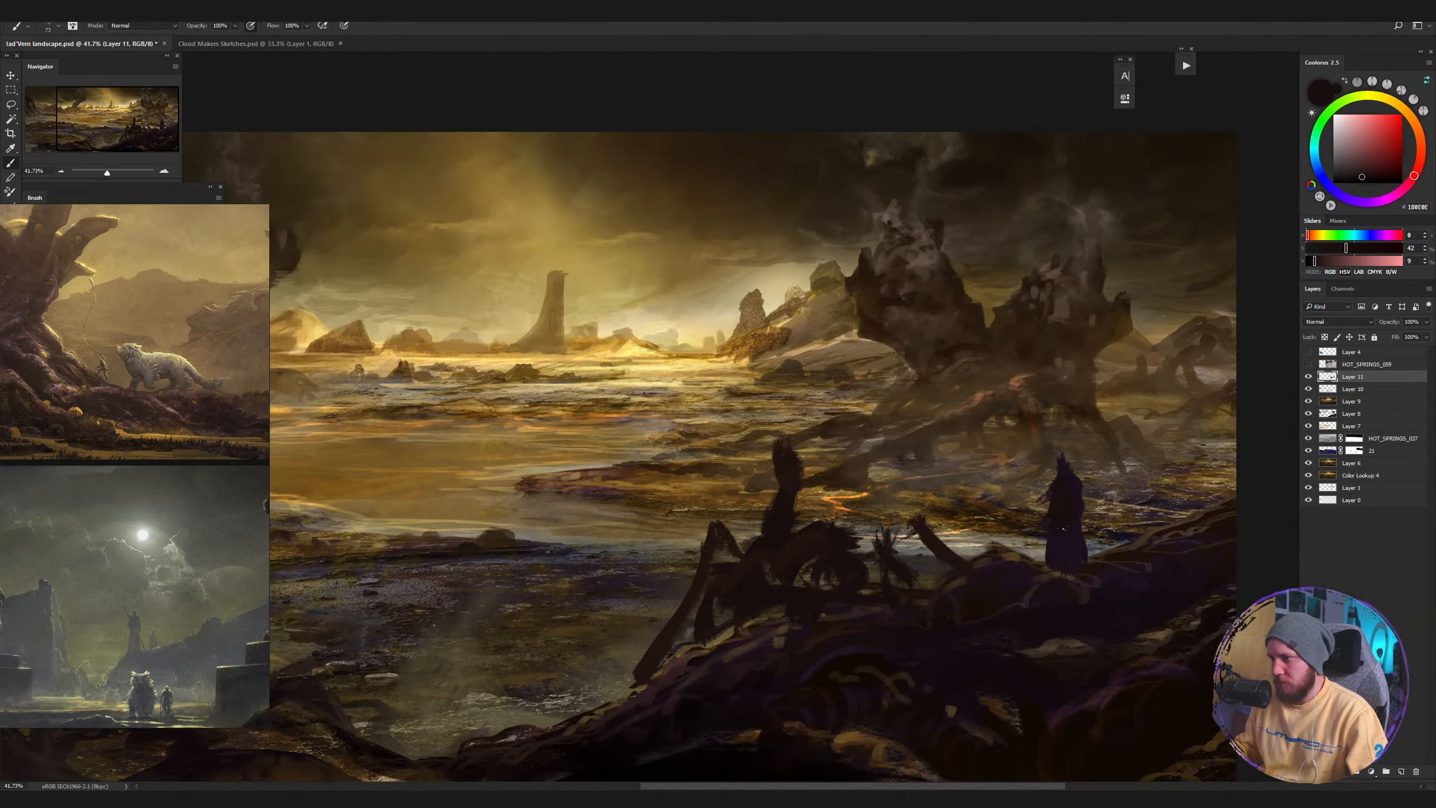
key("bracketleft")
key("bracketleft")
key("bracketleft")
key("bracketleft")
key("bracketleft")
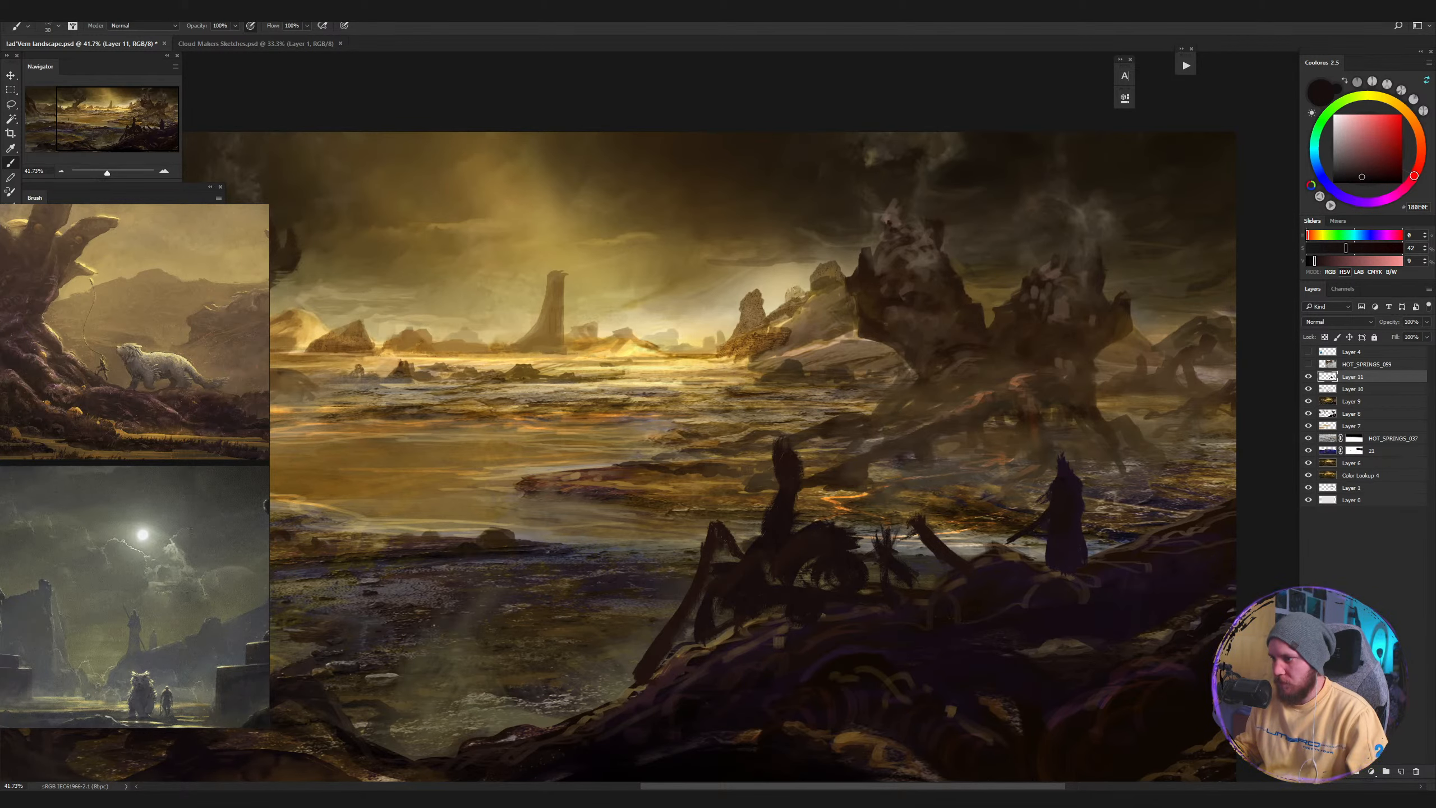
key("z")
mouse_move(1089, 548)
left_mouse_down()
mouse_move(1026, 590)
mouse_move(1125, 557)
left_mouse_up()
key("b")
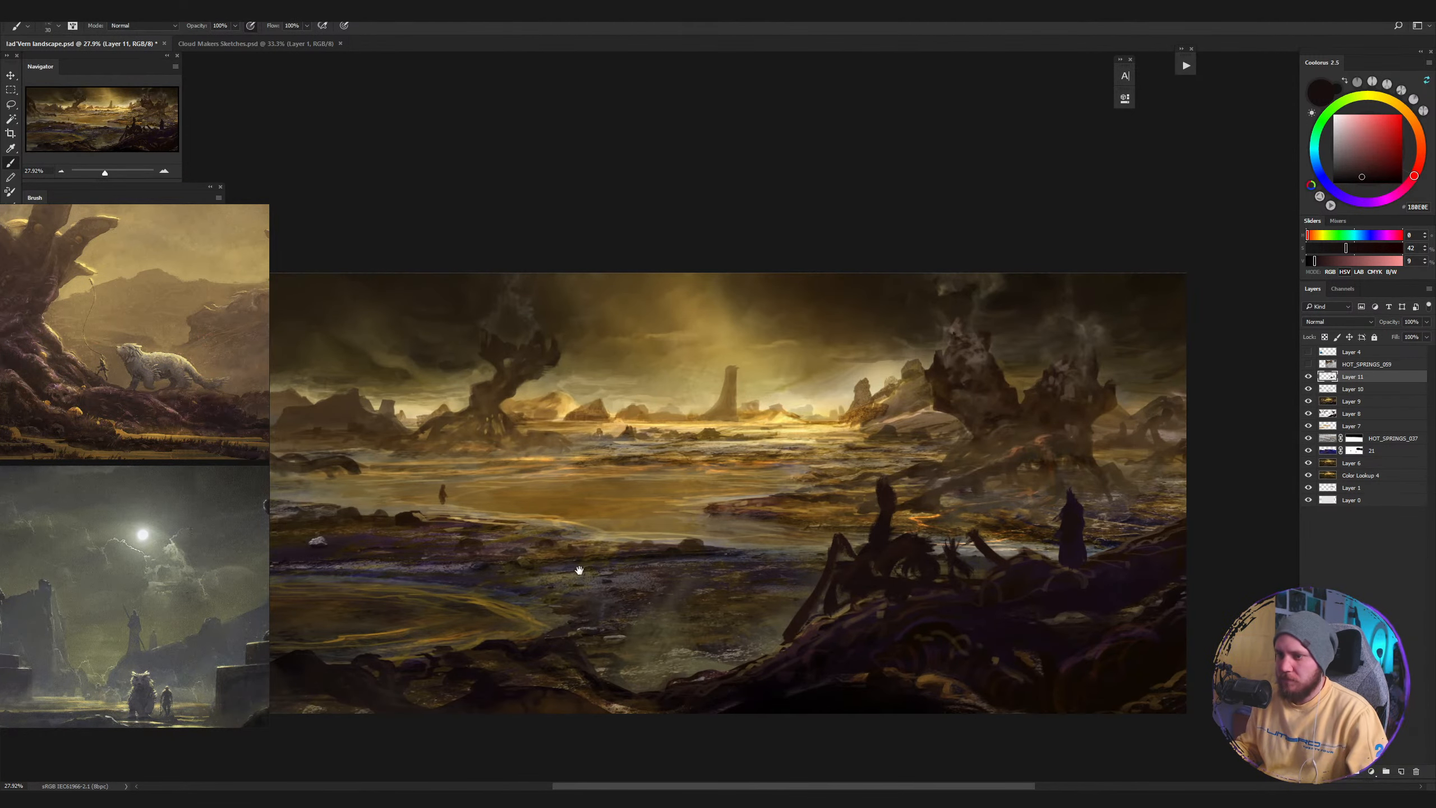
left_click_drag(578, 570, 736, 541)
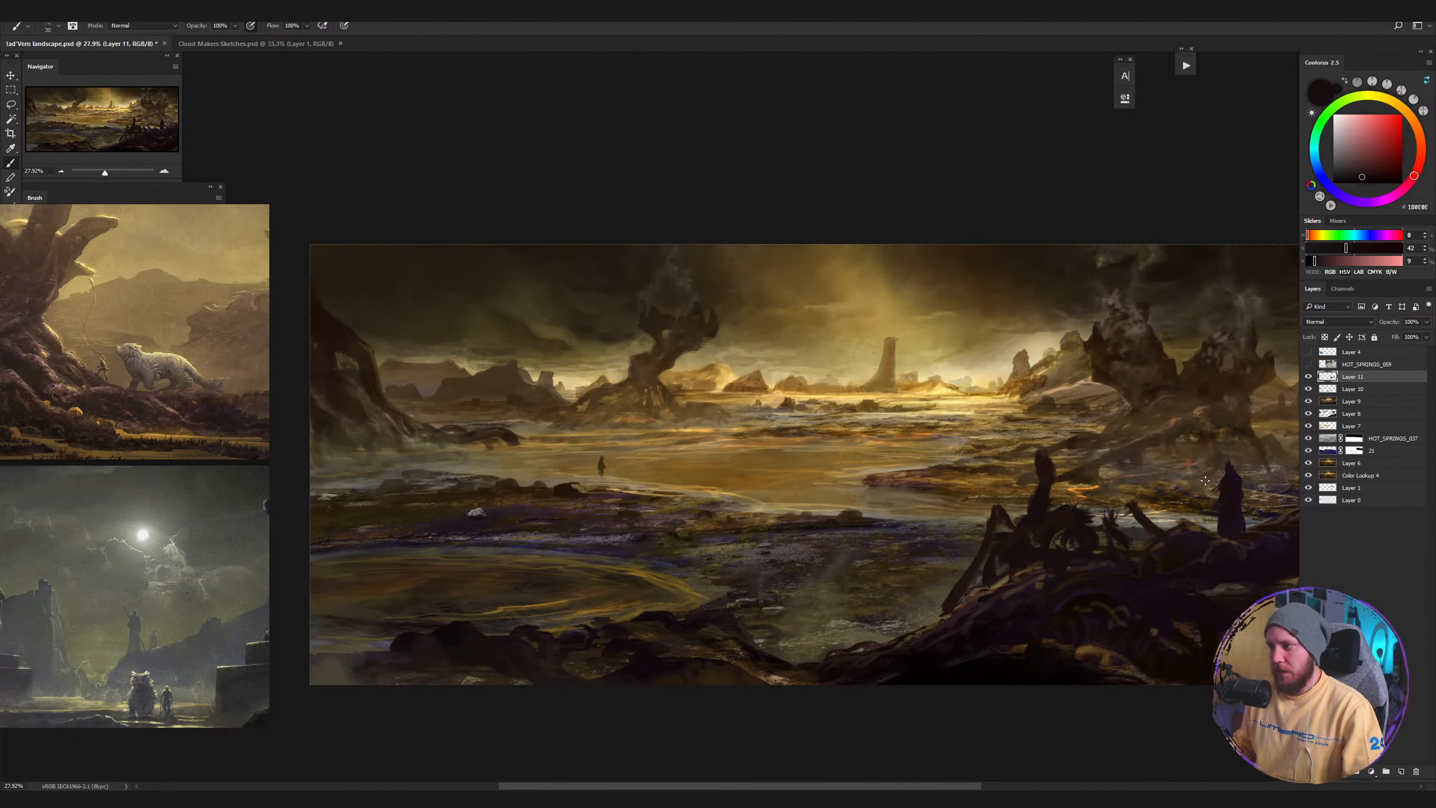
left_click_drag(1273, 480, 1170, 526)
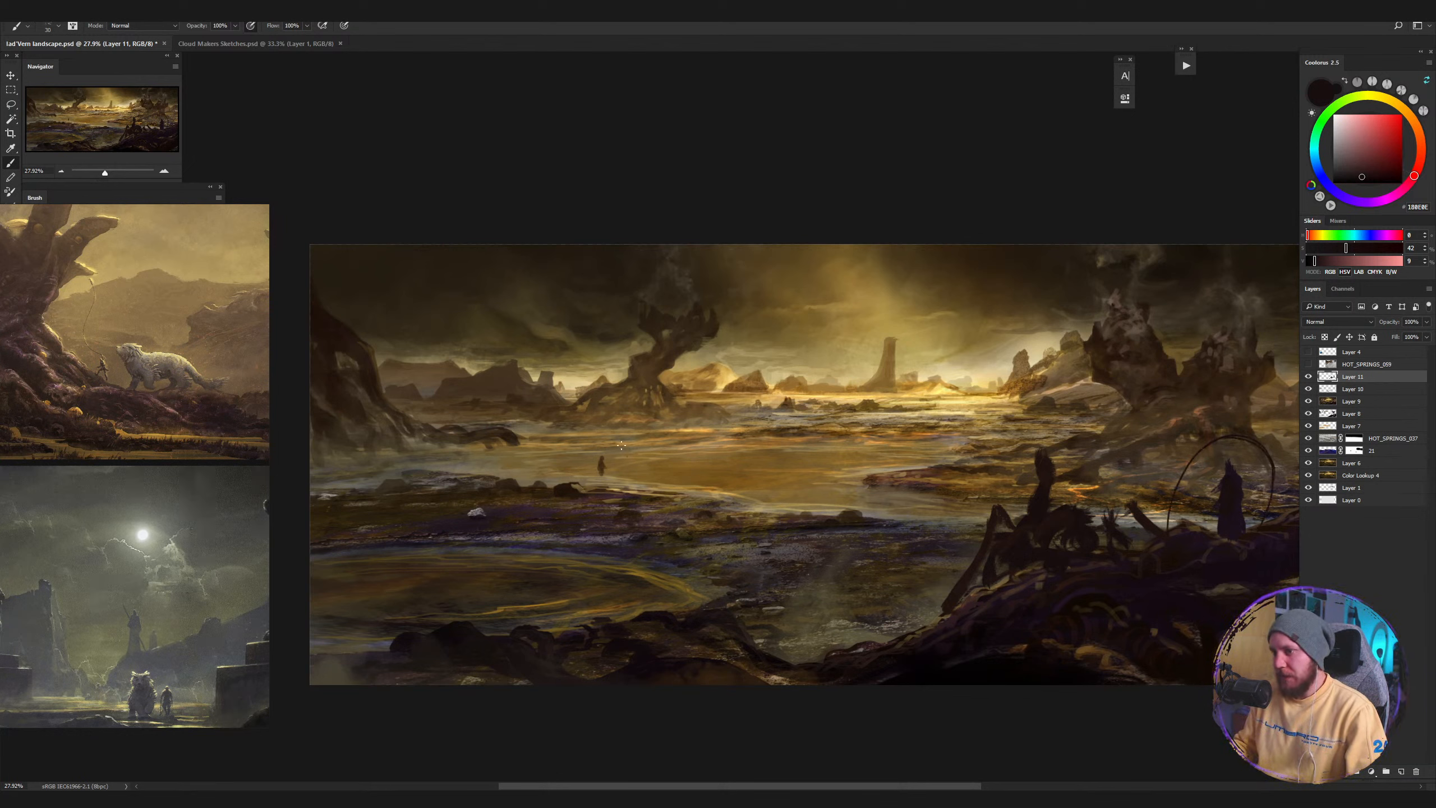
key("ctrl+z")
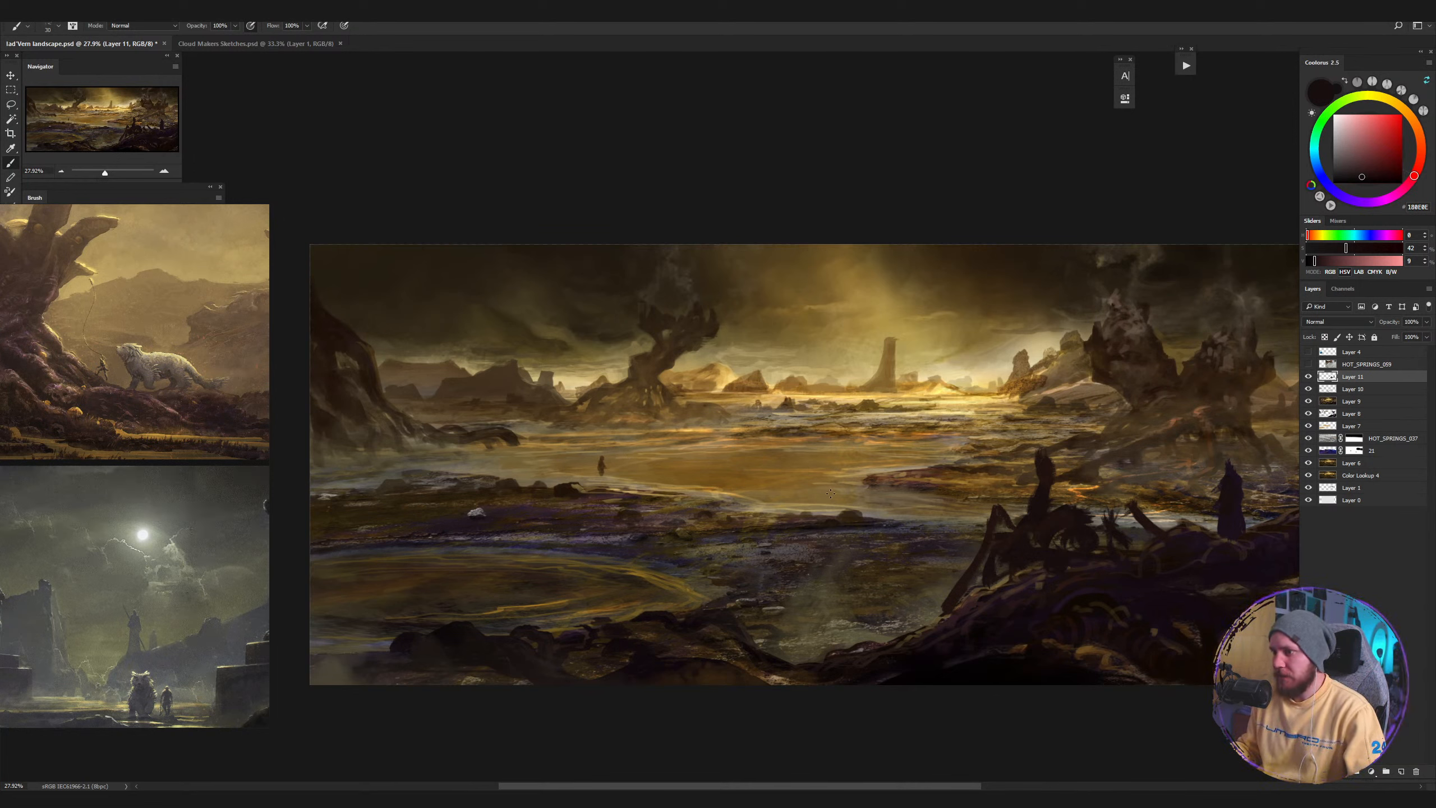
left_click_drag(859, 493, 865, 493)
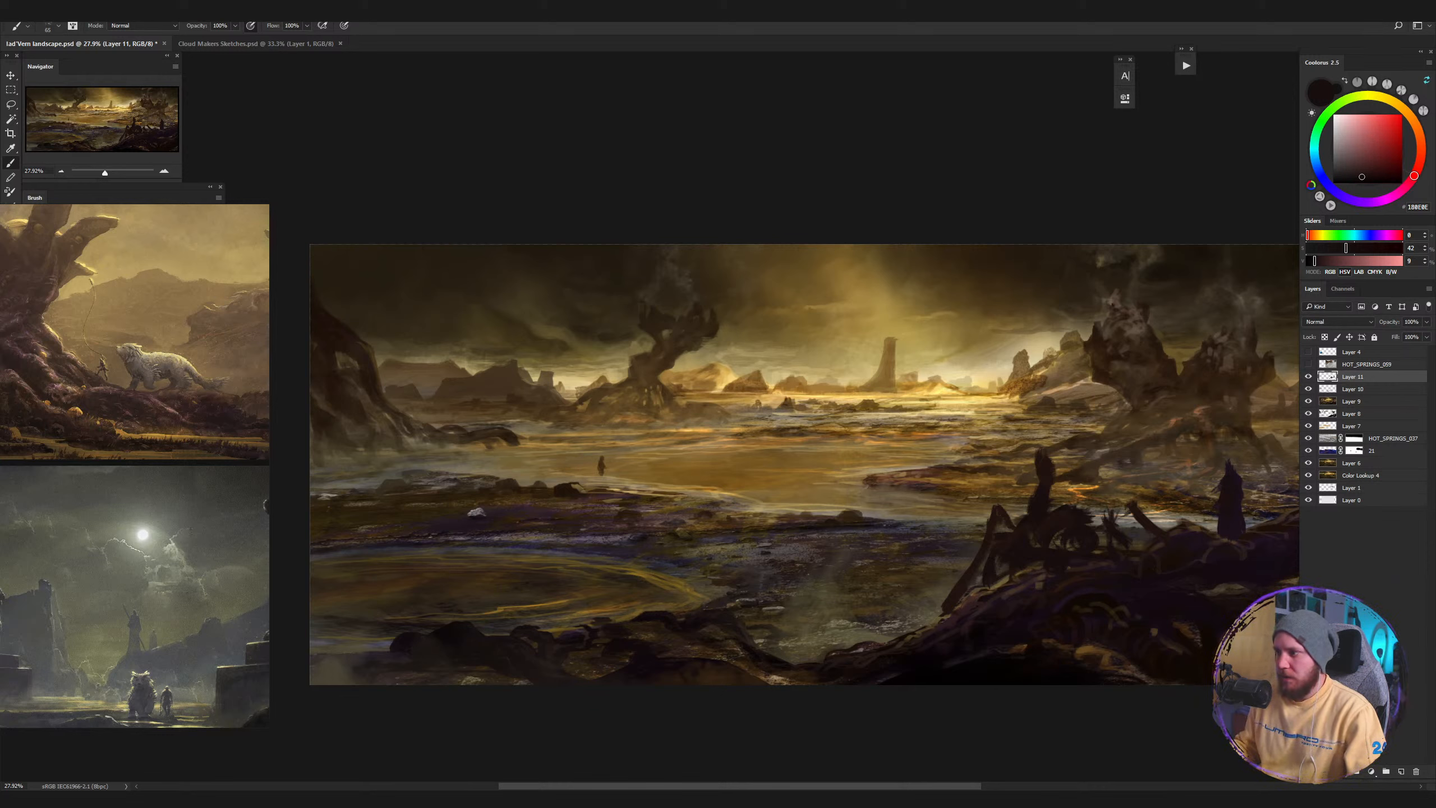
Find the layer holding the small lone figure by toggling Layer 9, and remove that figure from the pool with the healing brush.
left_click(1309, 402)
left_click(1309, 402)
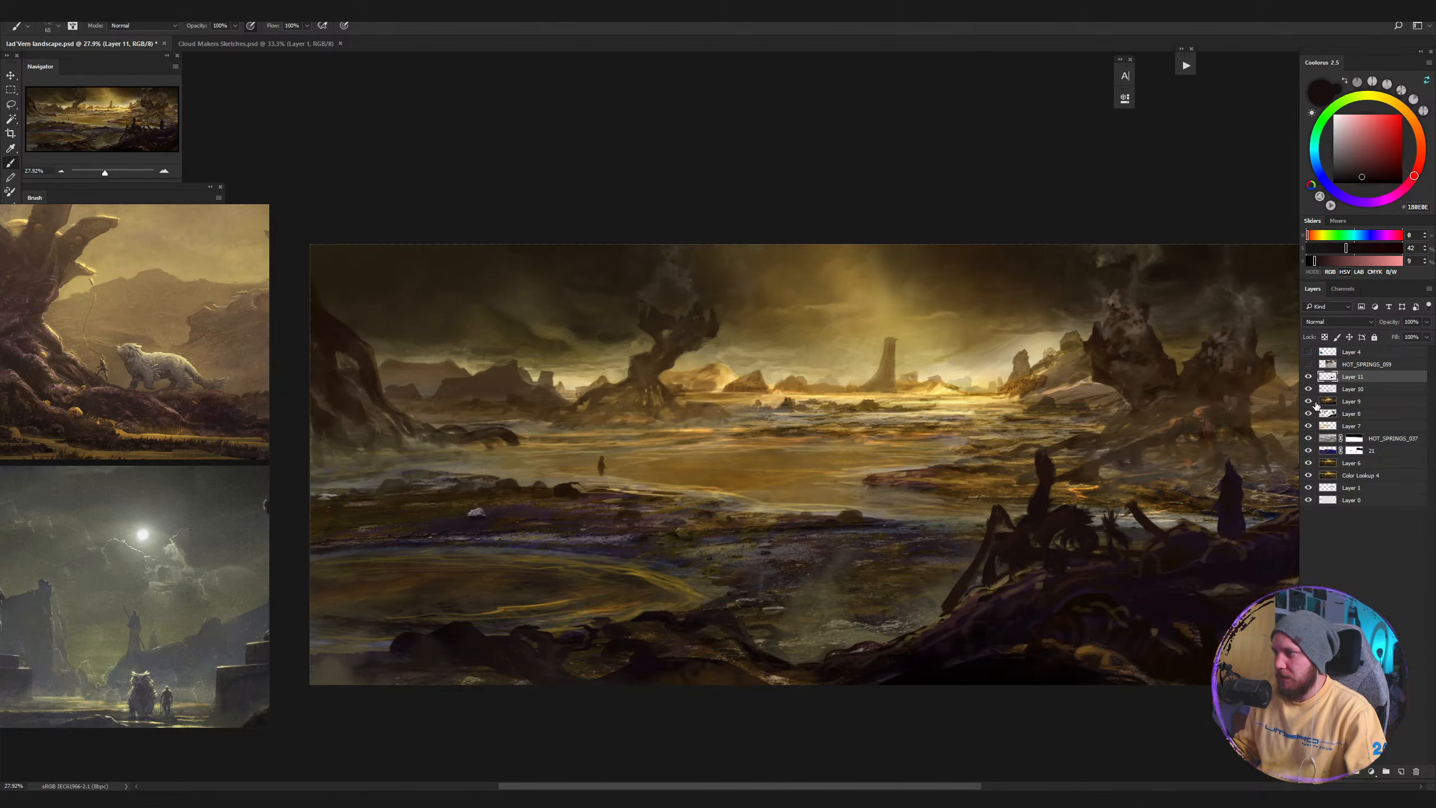
left_click(1308, 401)
left_click(1308, 401)
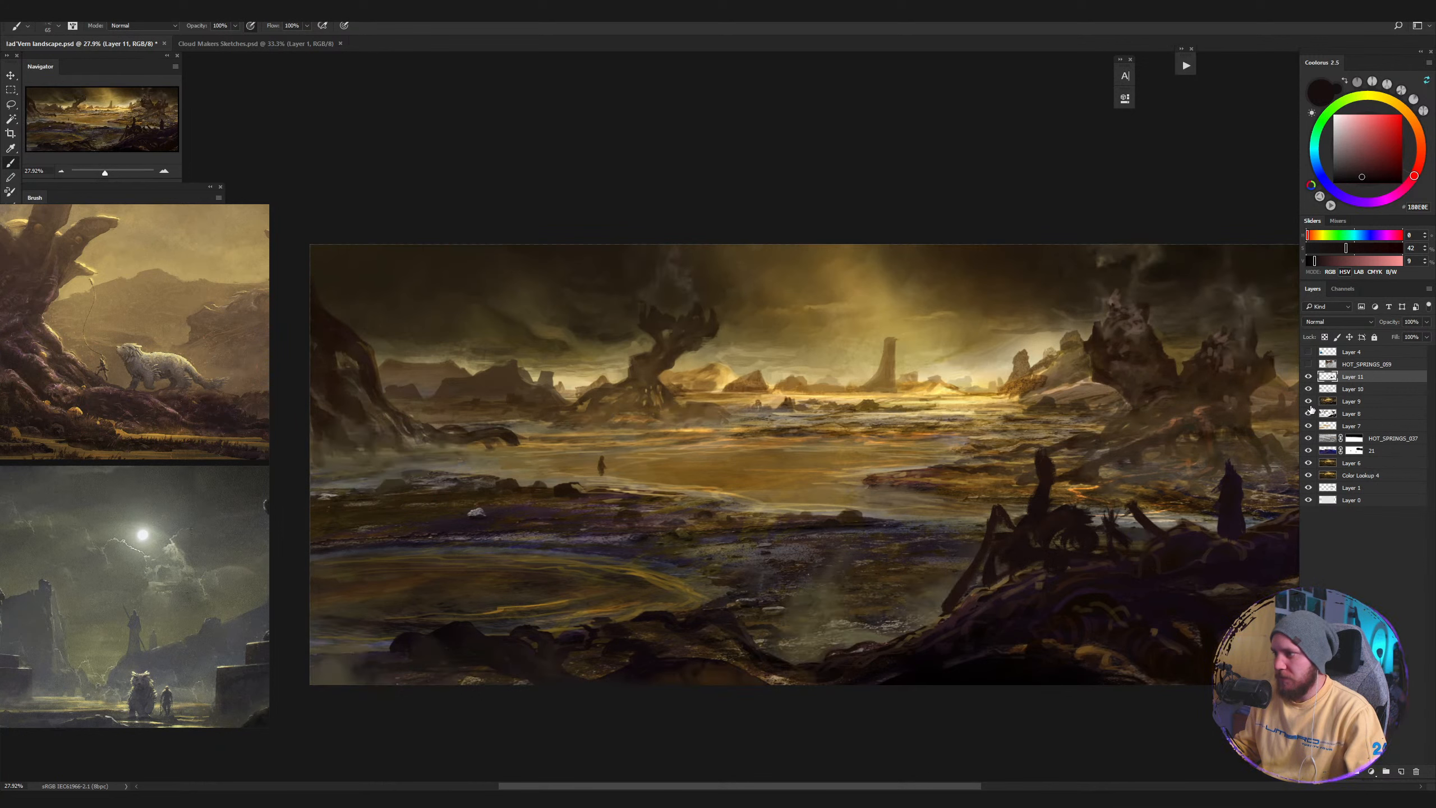
left_click(1308, 401)
left_click(1308, 401)
left_click(1330, 403)
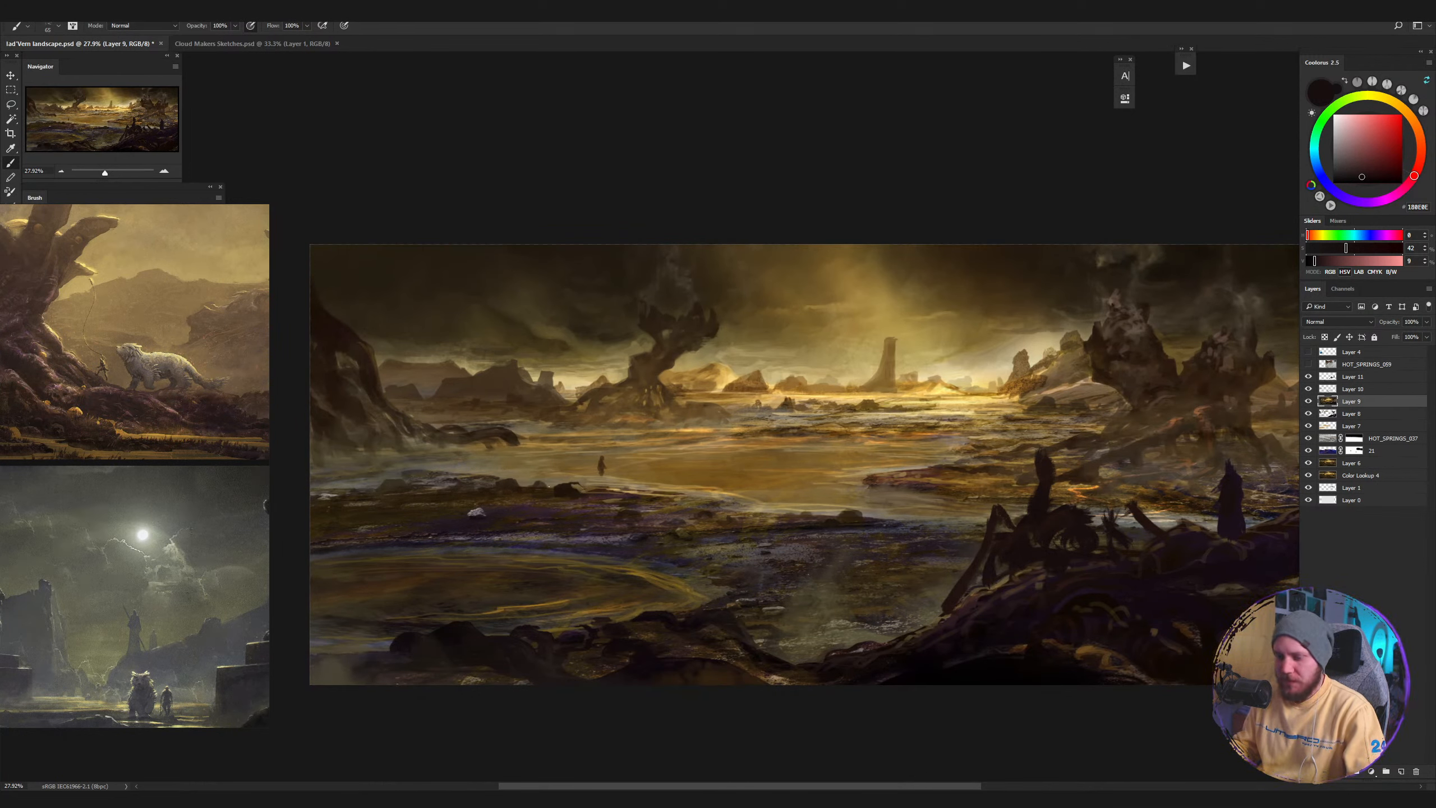
key("j")
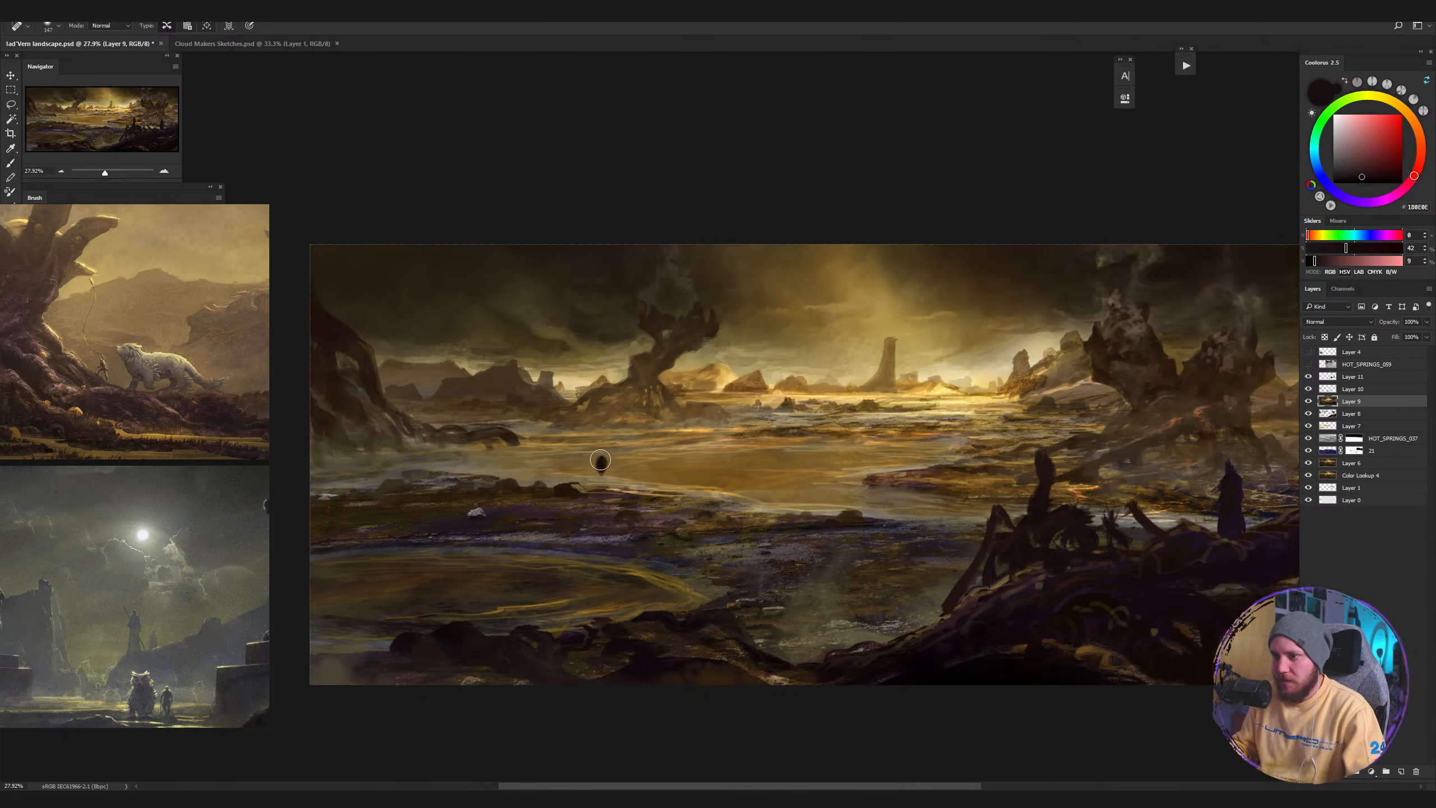
left_click(604, 466)
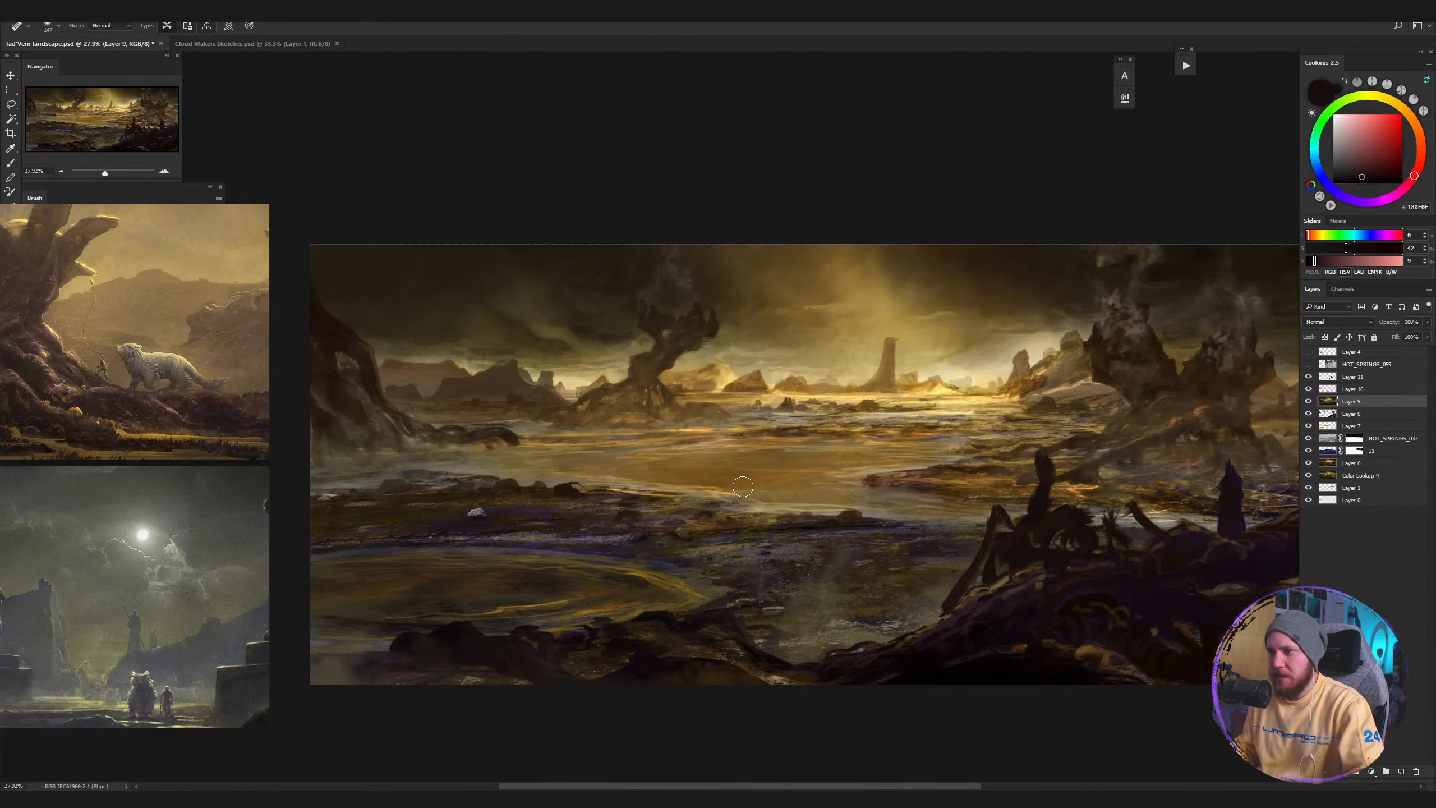
Paint two tiny distant figures at the near edge of the golden pool on Layer 9 and check their scale at thumbnail size.
key("b")
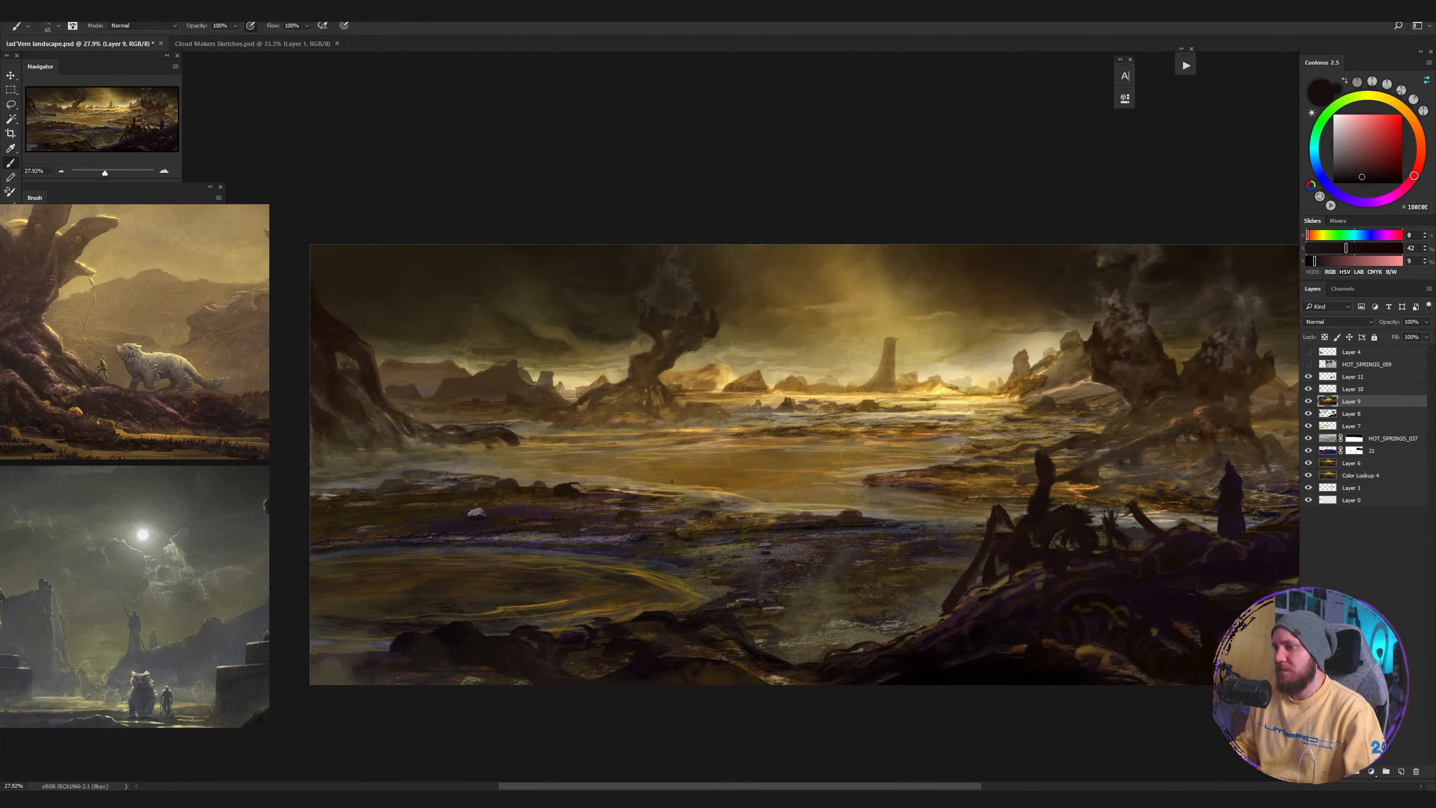
scroll(689, 484, "up", 5)
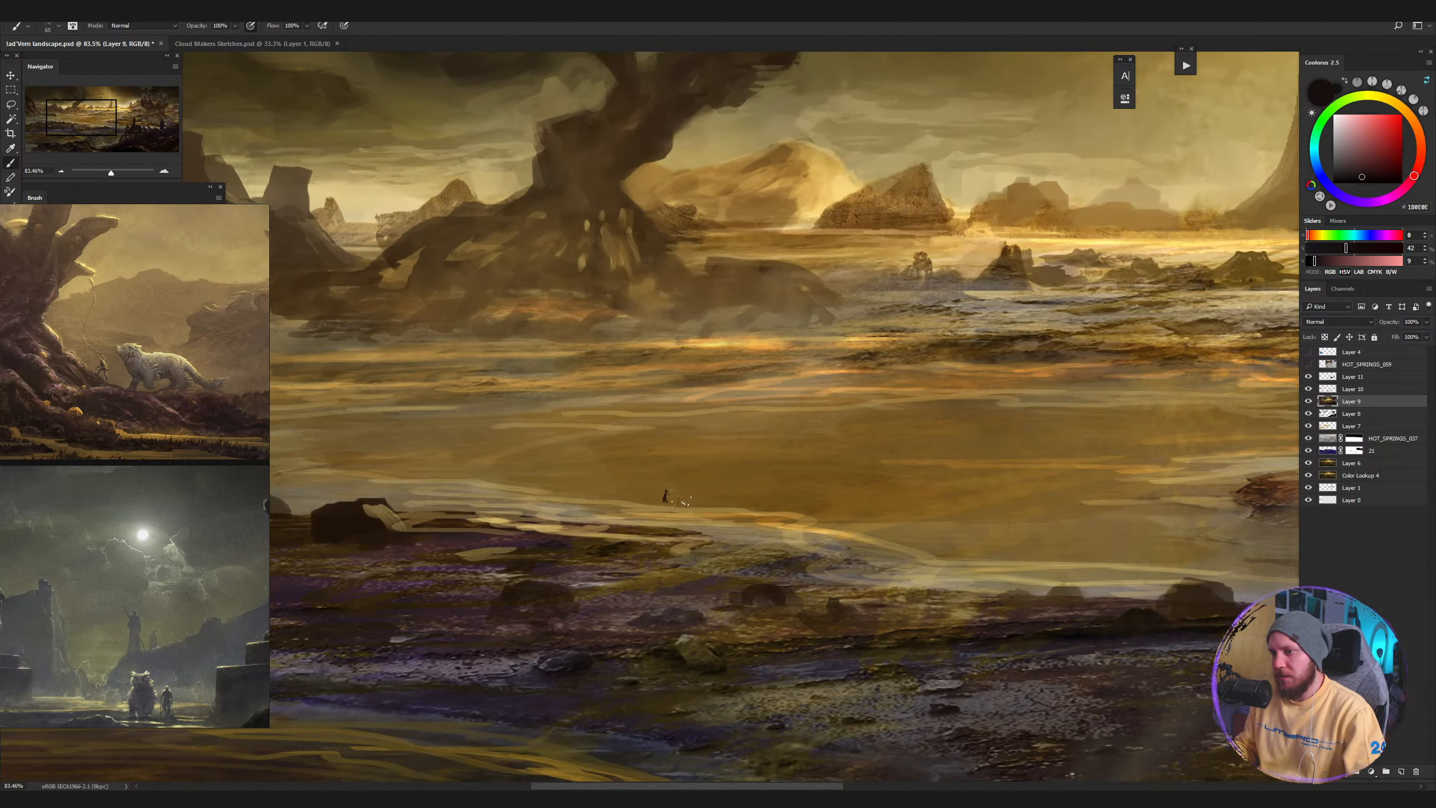
key("z")
scroll(667, 526, "down", 6)
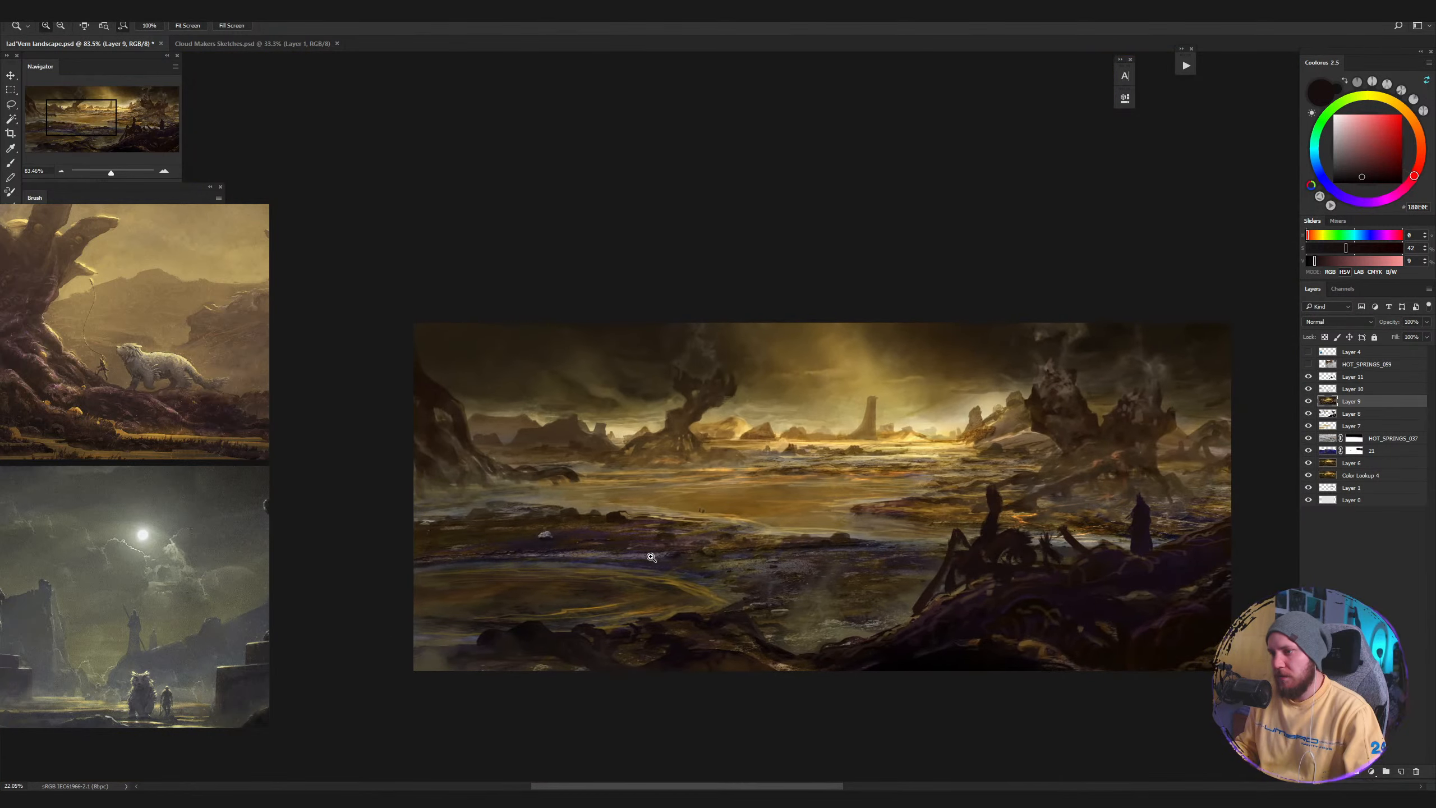
scroll(650, 557, "down", 2)
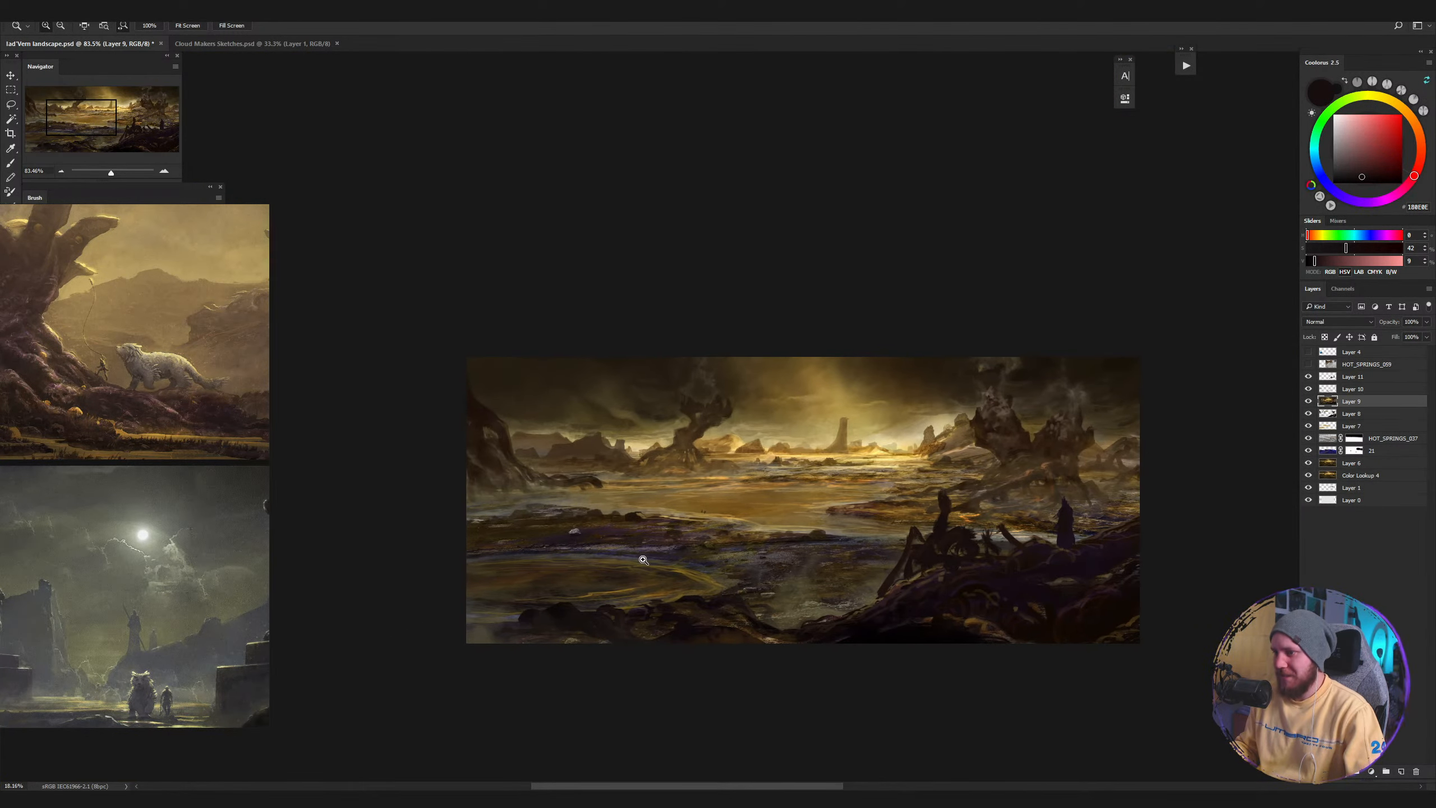
scroll(643, 560, "up", 3)
key("b")
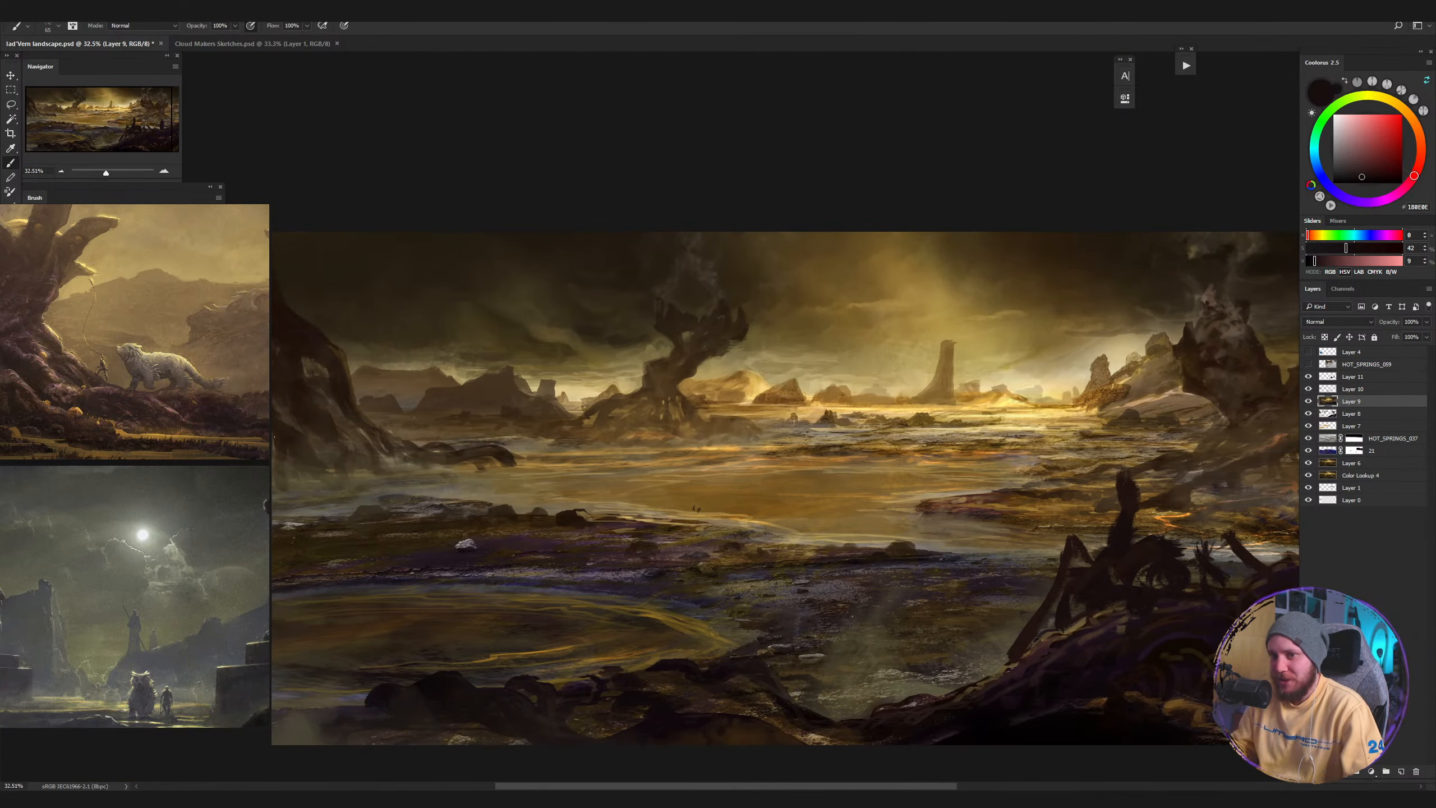
Examine the reference paintings, comparing the giant gnarled trees, the white beast with its small figure, and the moonlit ruins.
left_click_drag(159, 402, 249, 476)
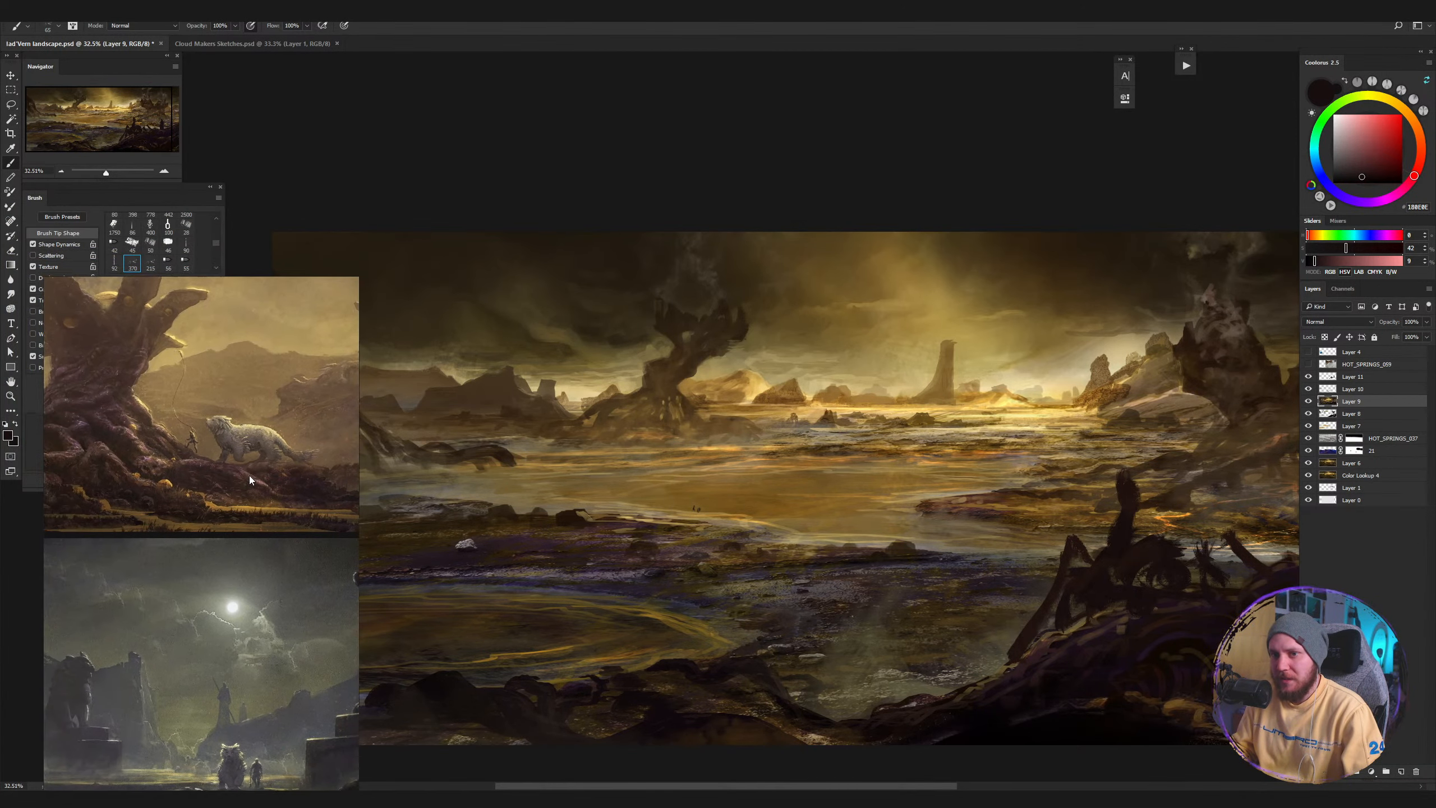
scroll(193, 408, "up", 4)
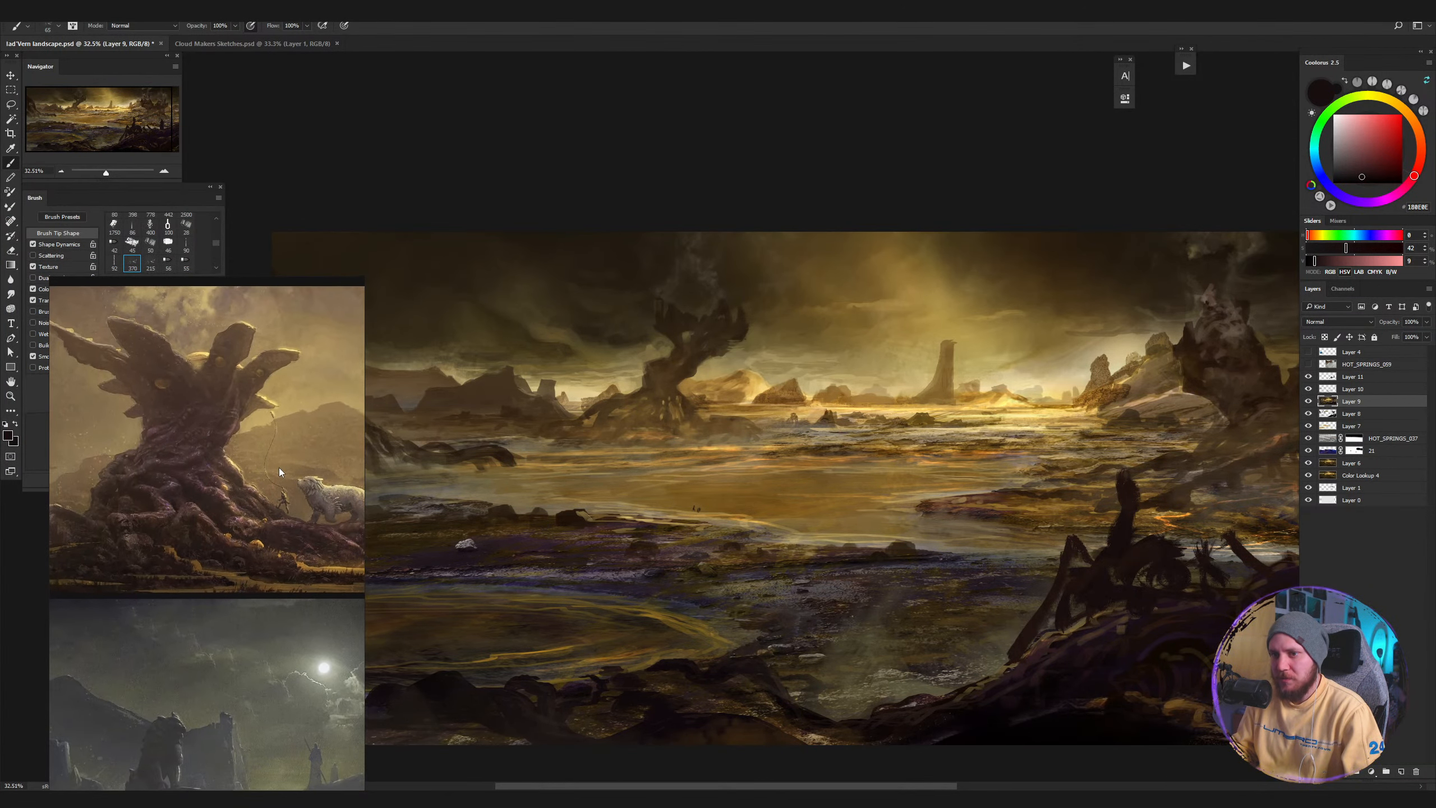
left_click_drag(278, 466, 175, 419)
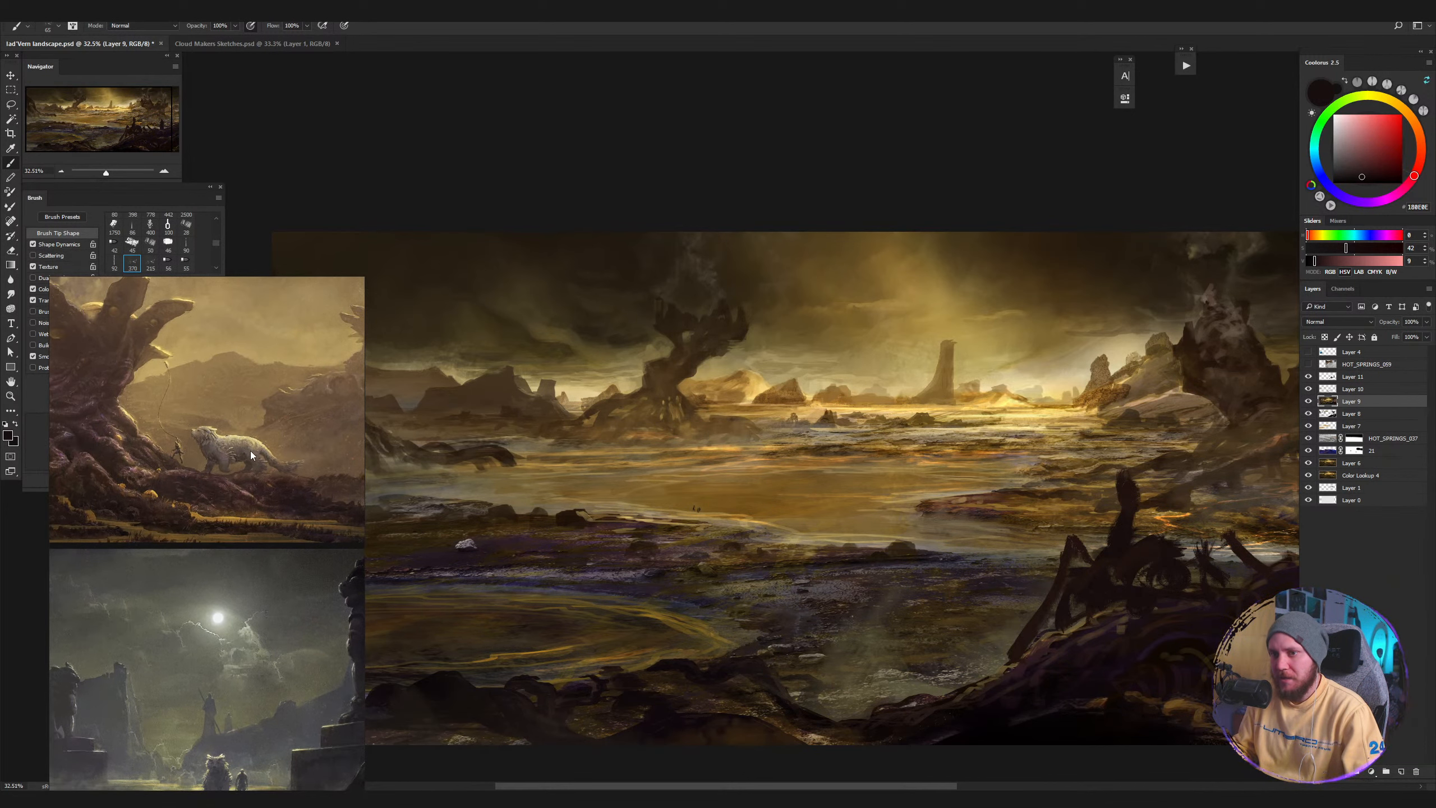
left_click_drag(250, 452, 77, 459)
scroll(159, 460, "up", 2)
scroll(308, 433, "up", 2)
scroll(244, 433, "down", 2)
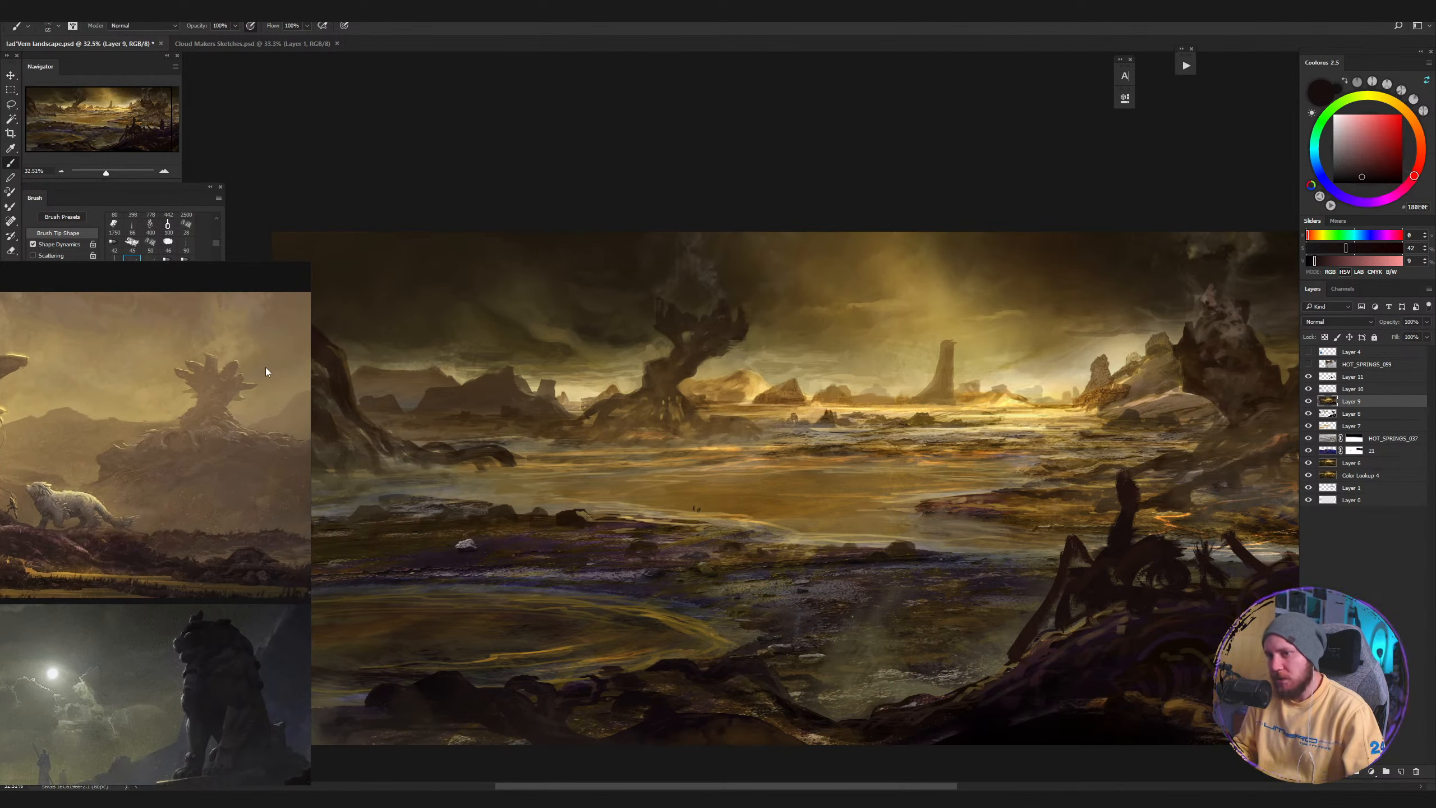
scroll(206, 422, "up", 5)
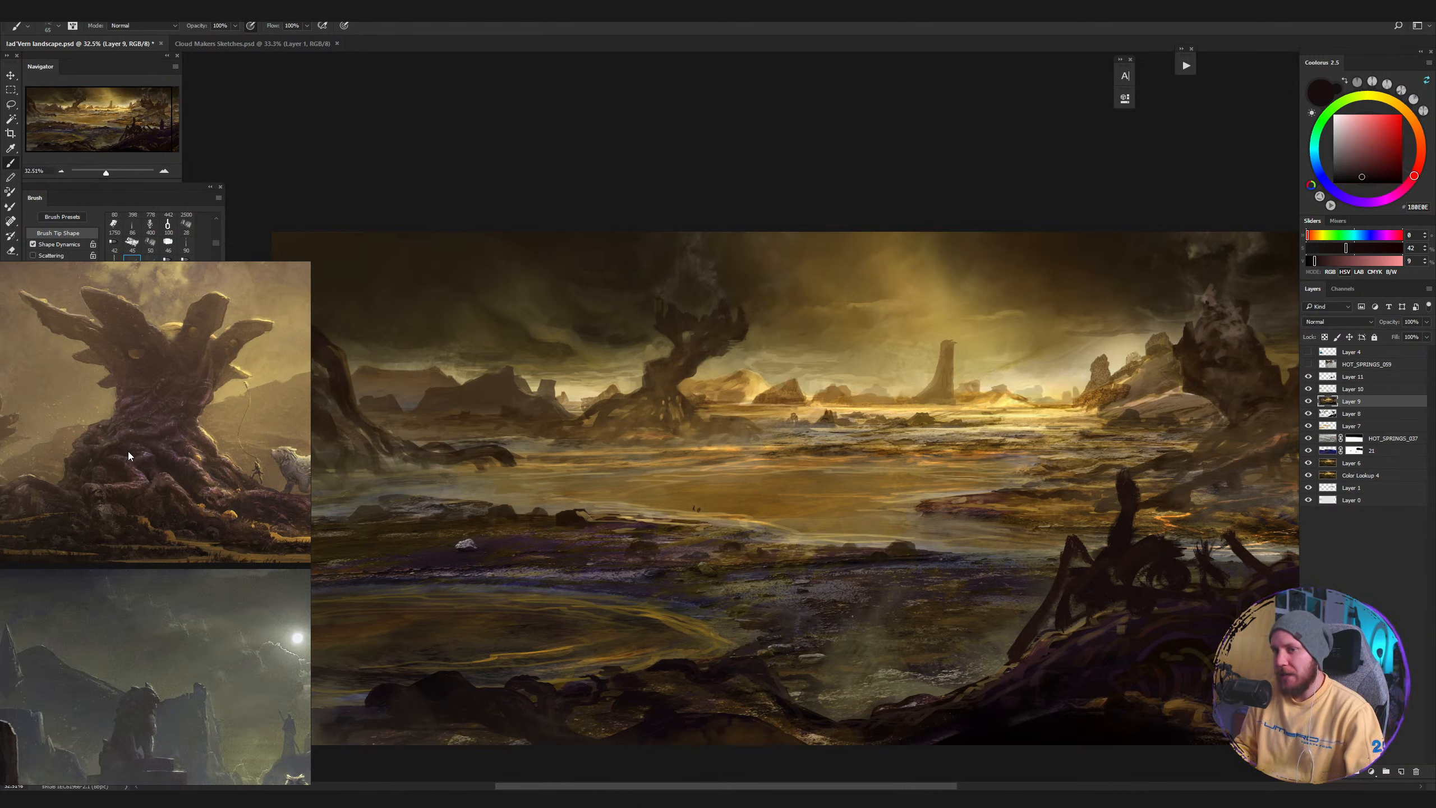
left_click_drag(115, 455, 202, 443)
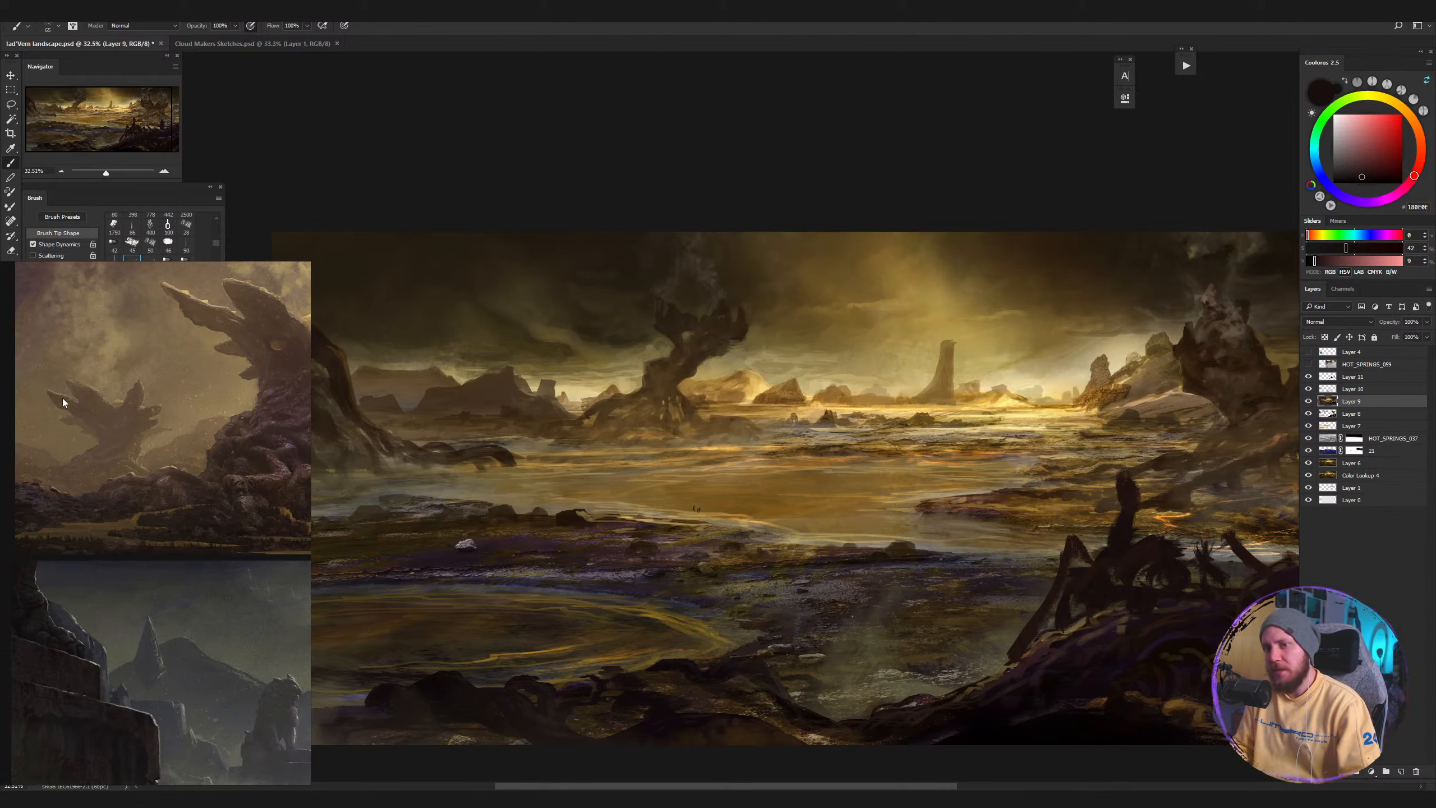
left_click_drag(238, 459, 150, 444)
left_click_drag(222, 499, 155, 502)
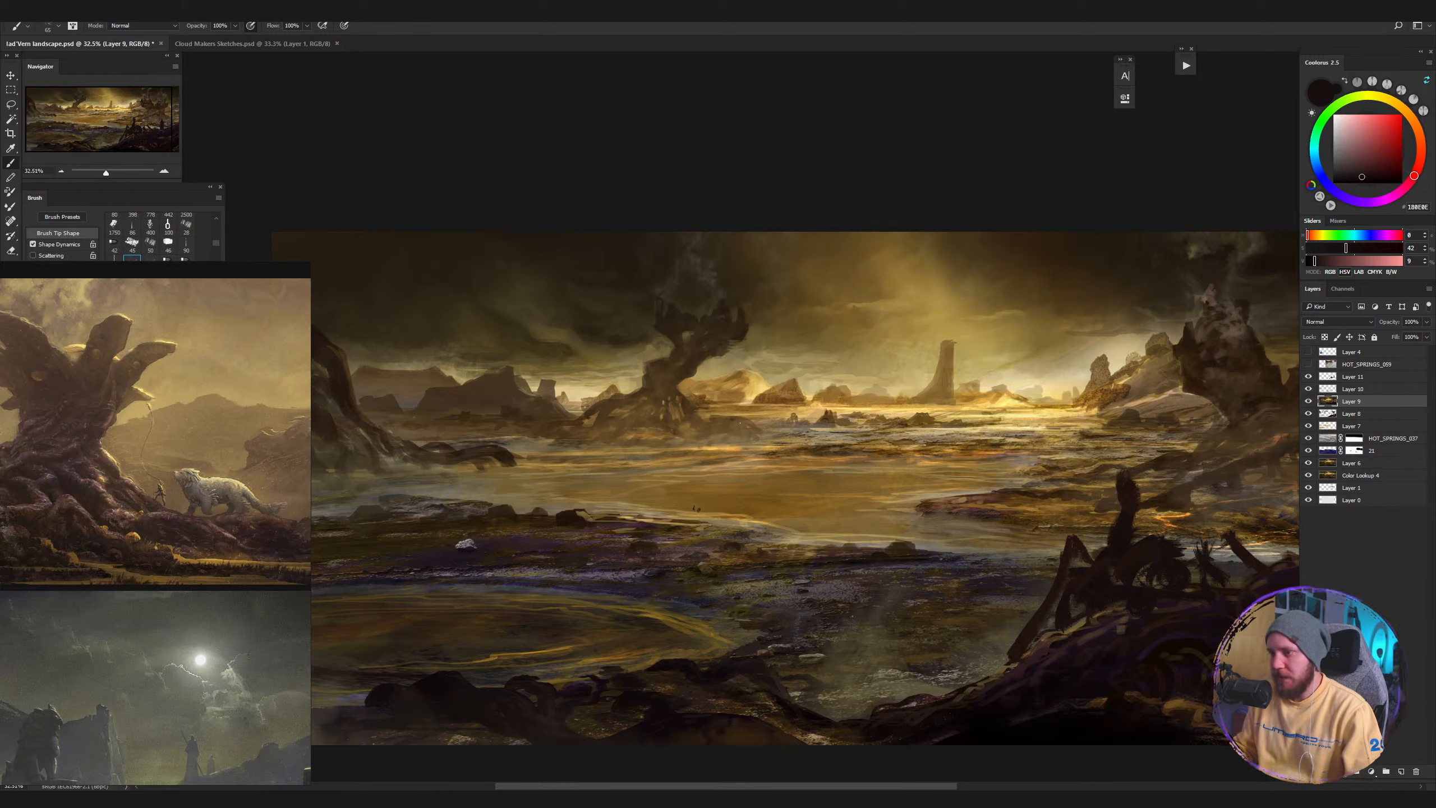
Compare the whole composition with and without the foreground silhouettes on Layer 11.
left_click(731, 418, "alt")
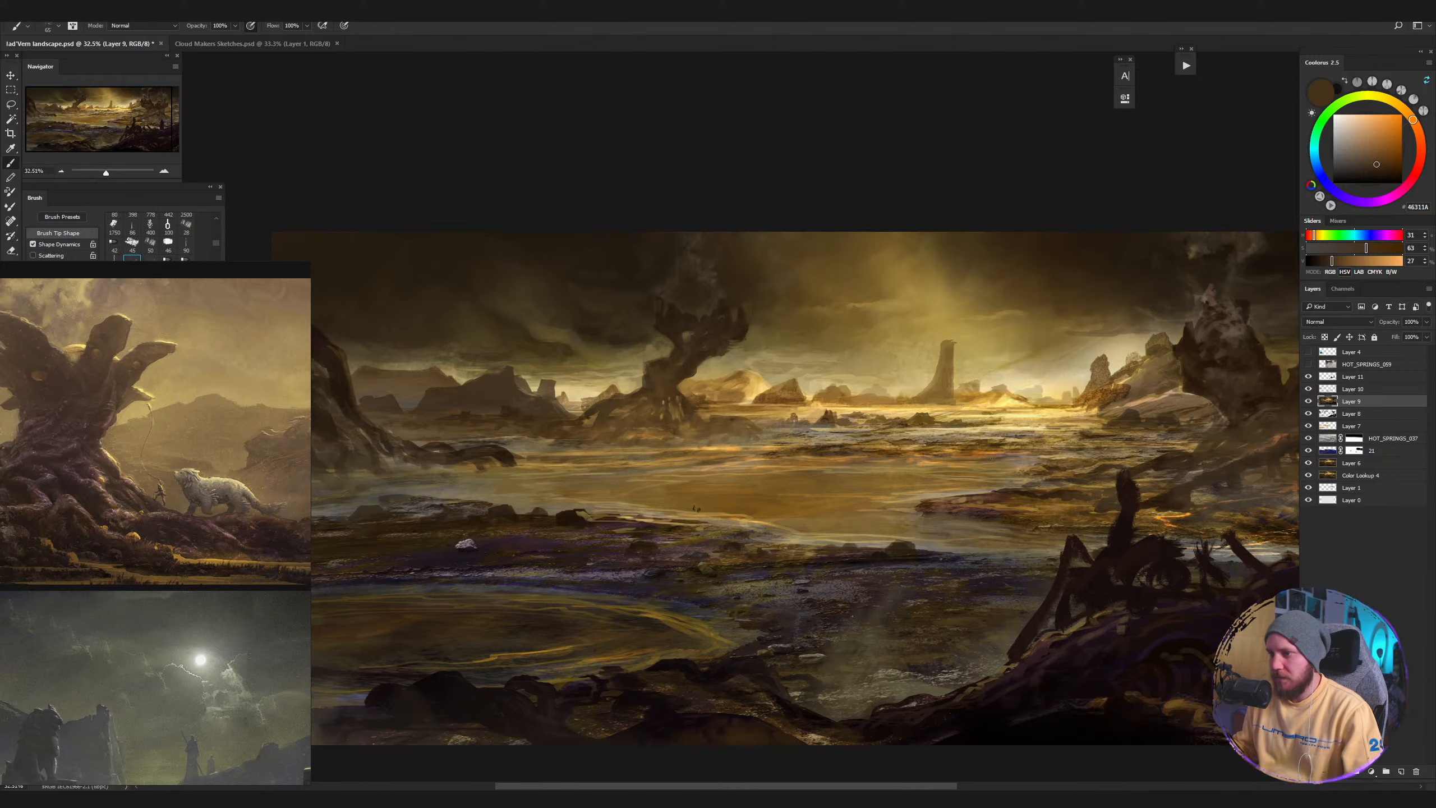
key("ctrl+space")
mouse_move(704, 510)
left_mouse_down()
mouse_move(737, 508)
mouse_move(689, 529)
left_mouse_up()
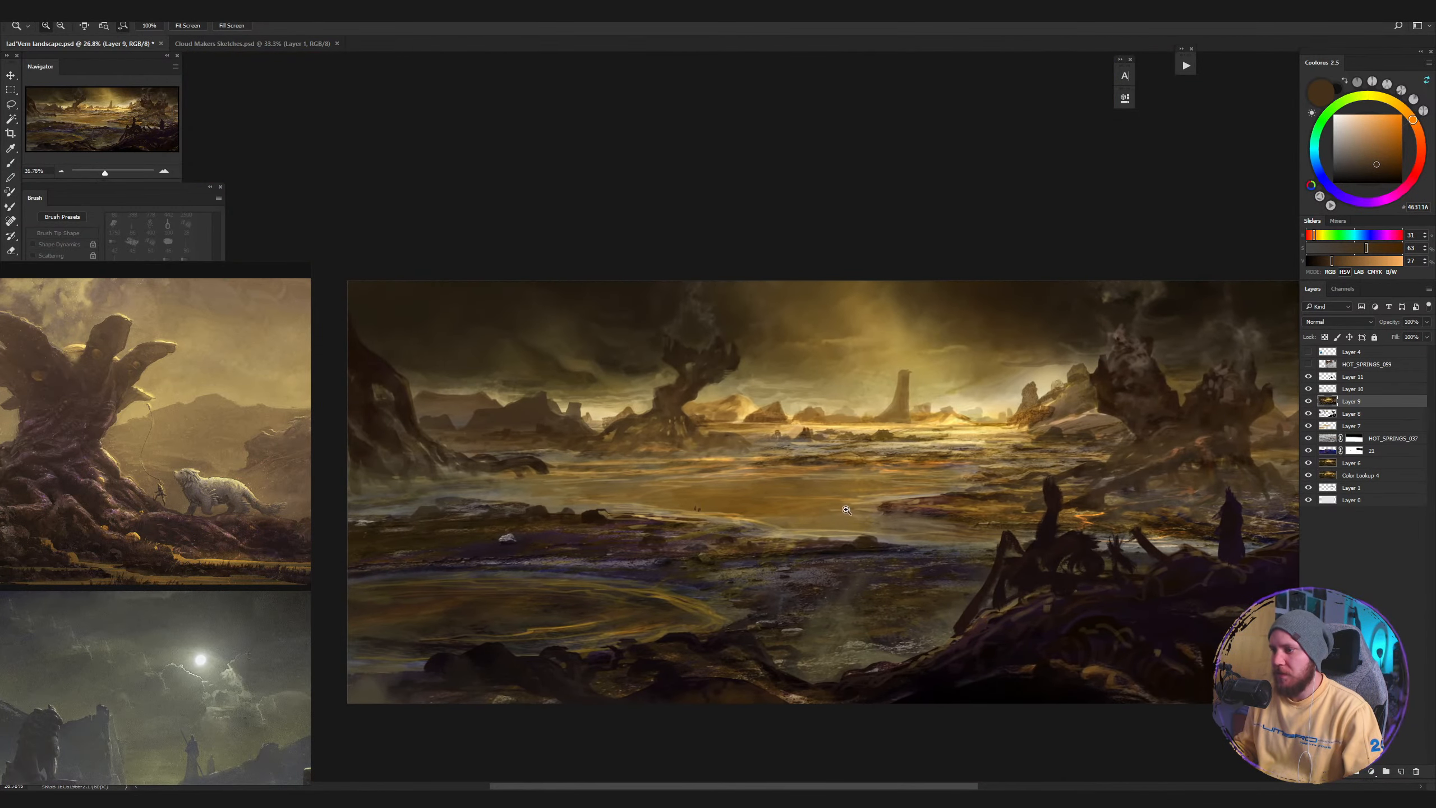
left_click(1311, 380)
left_click(1308, 379)
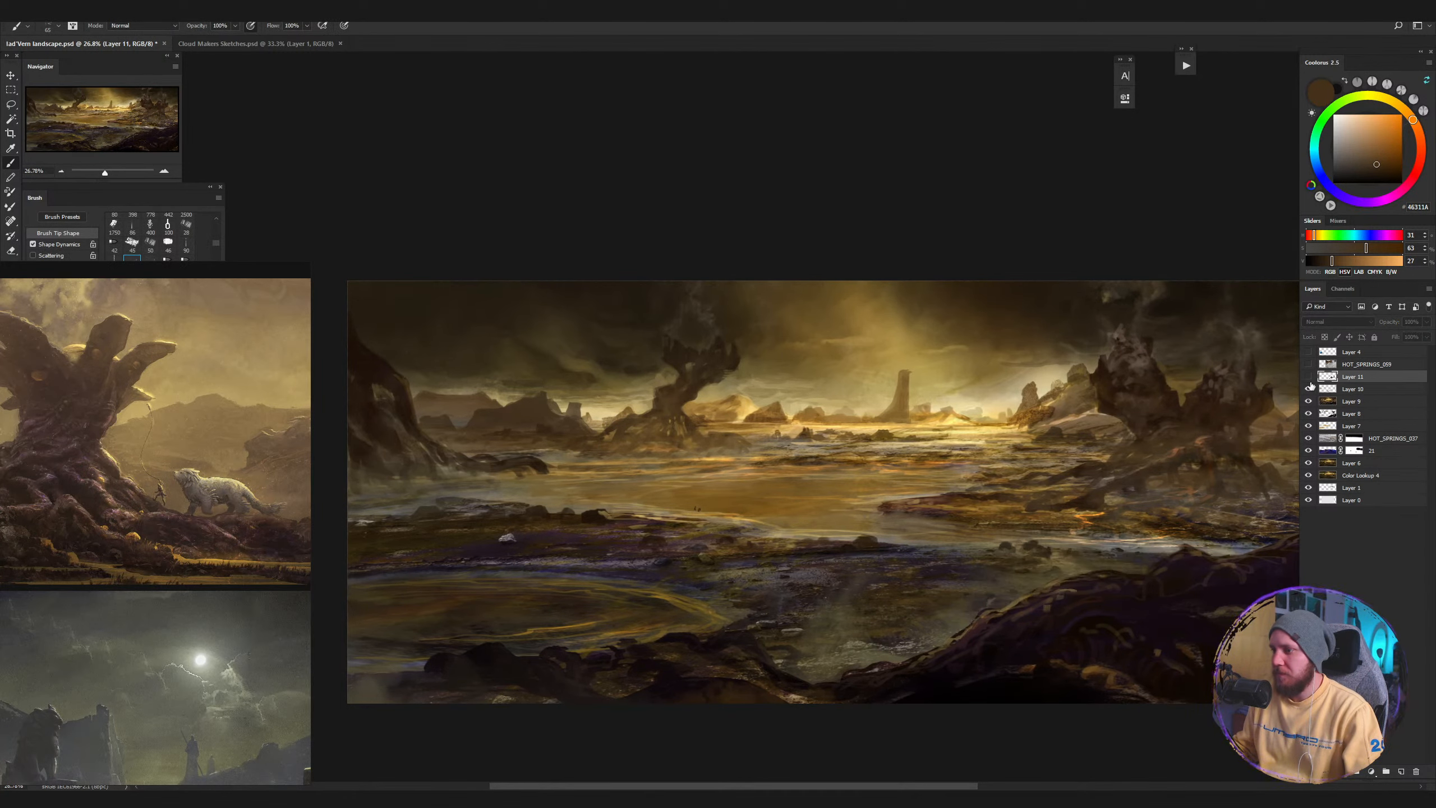
left_click(1309, 378)
left_click(1309, 377)
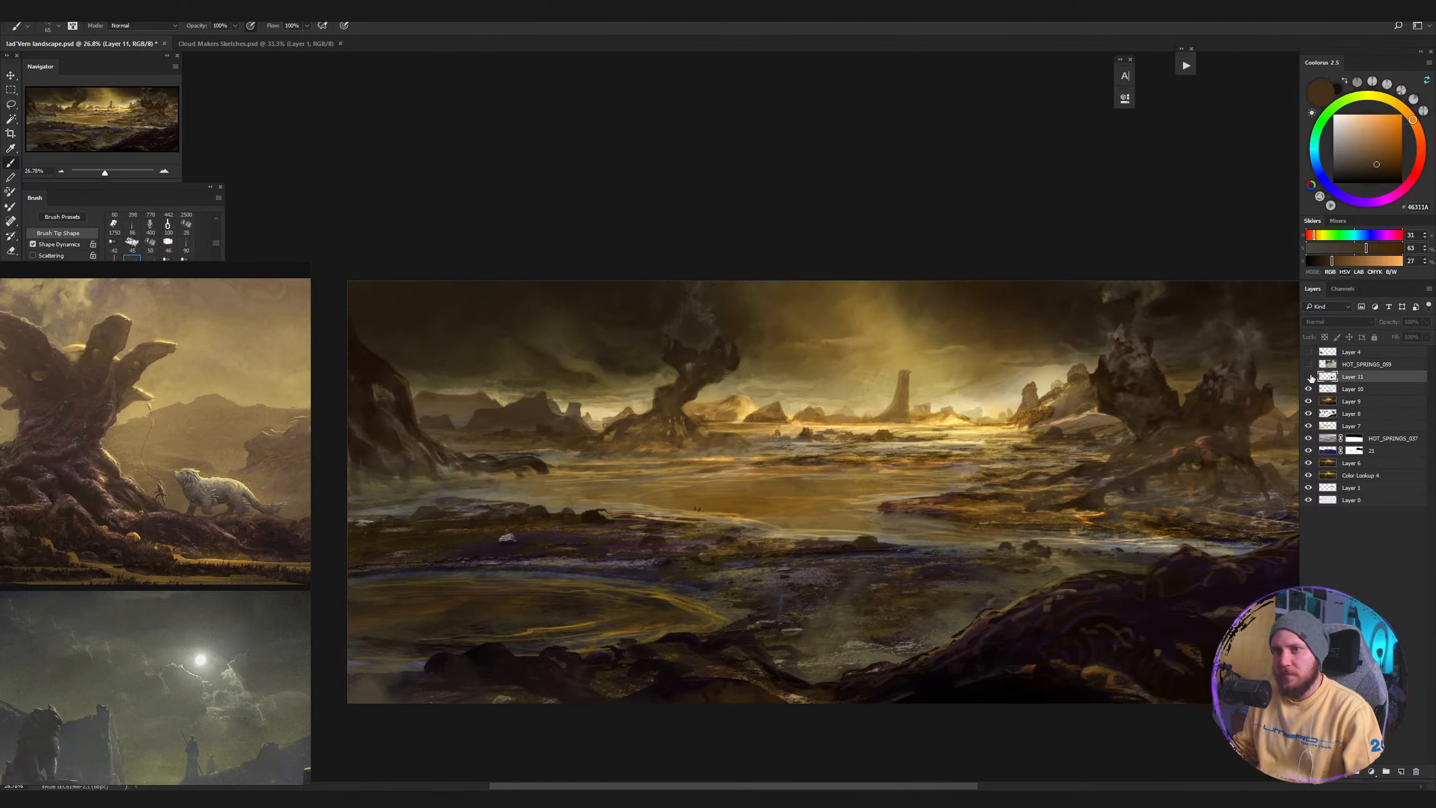
left_click(1310, 377)
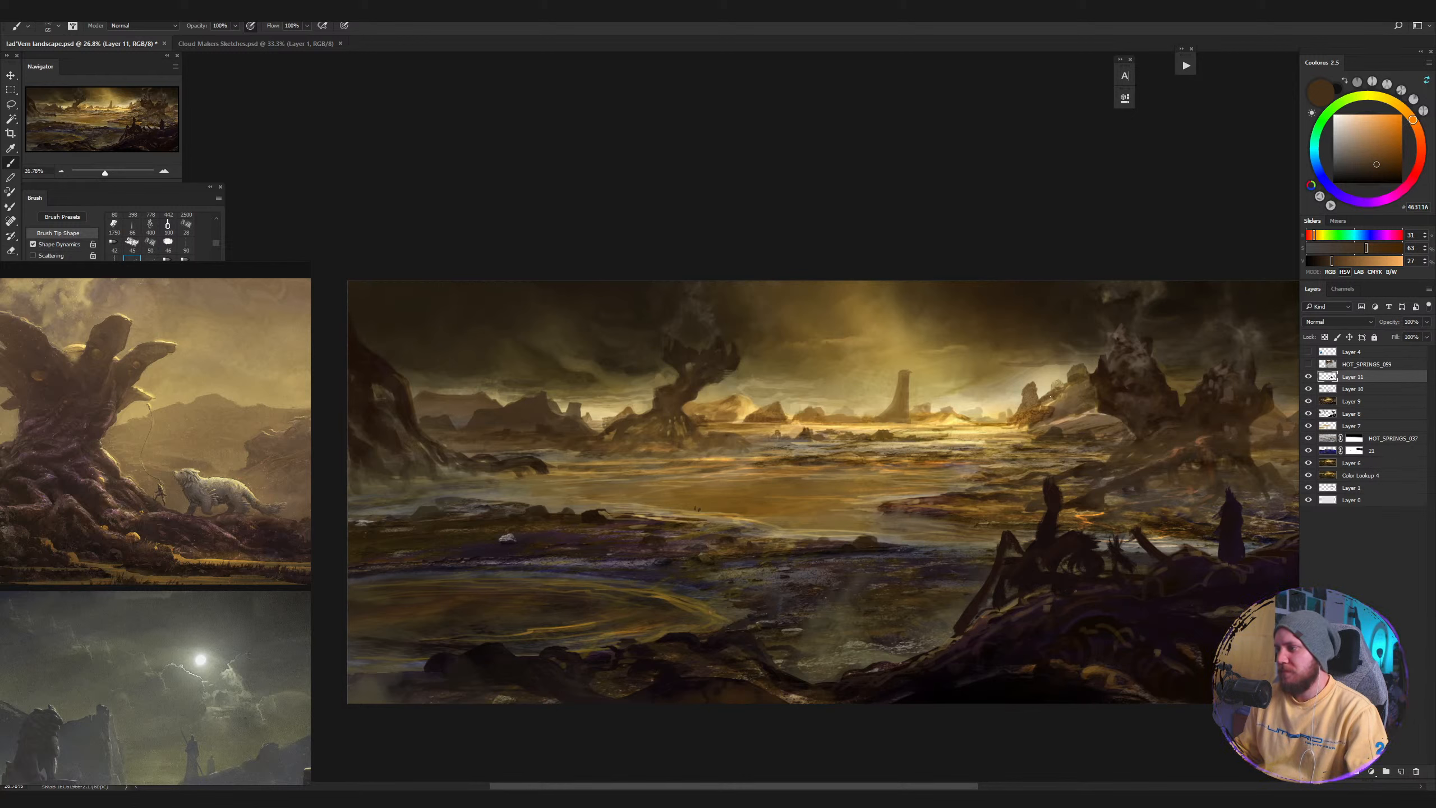
Choose a different textured brush tip and add a new layer directly above Layer 9.
right_click(1052, 402)
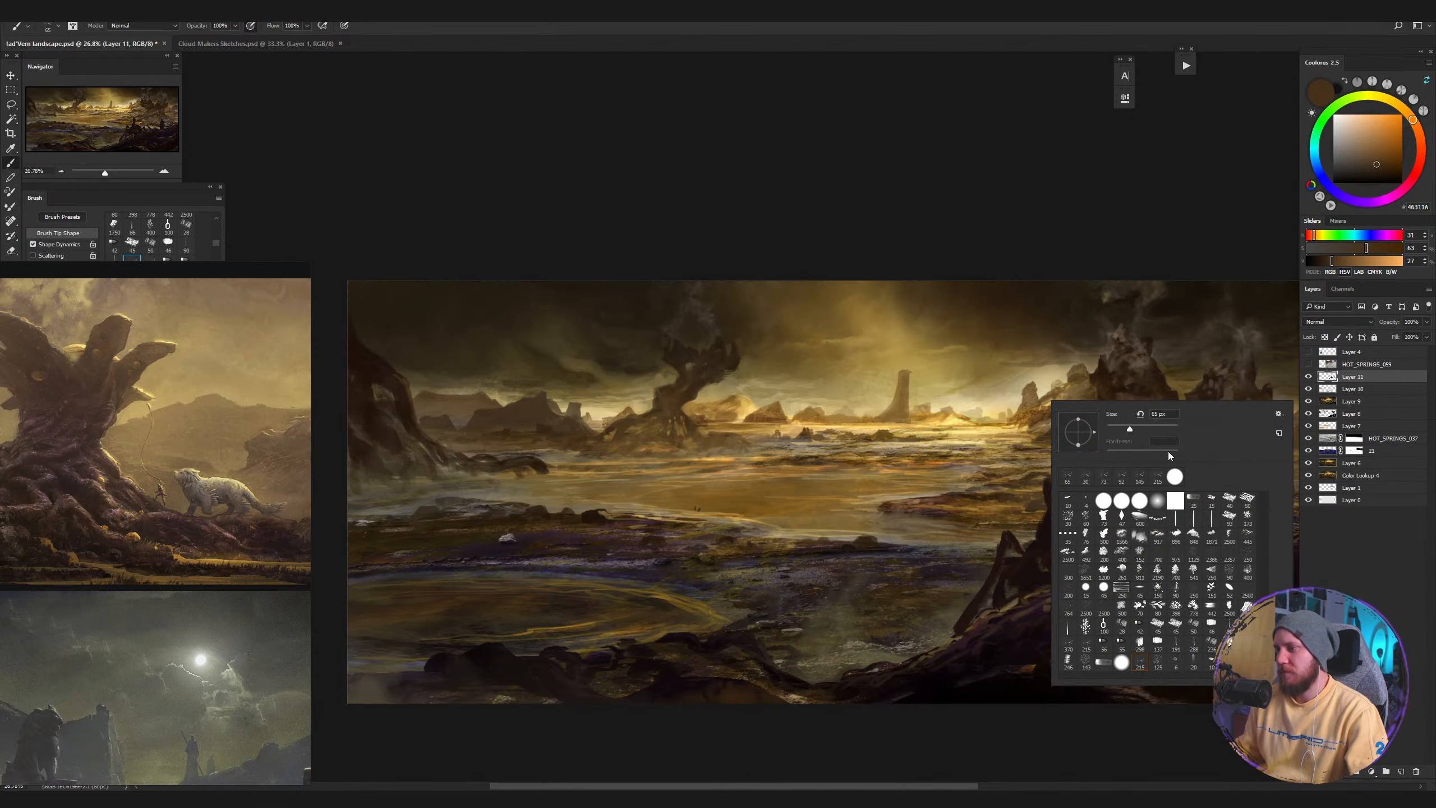
left_click(1100, 514)
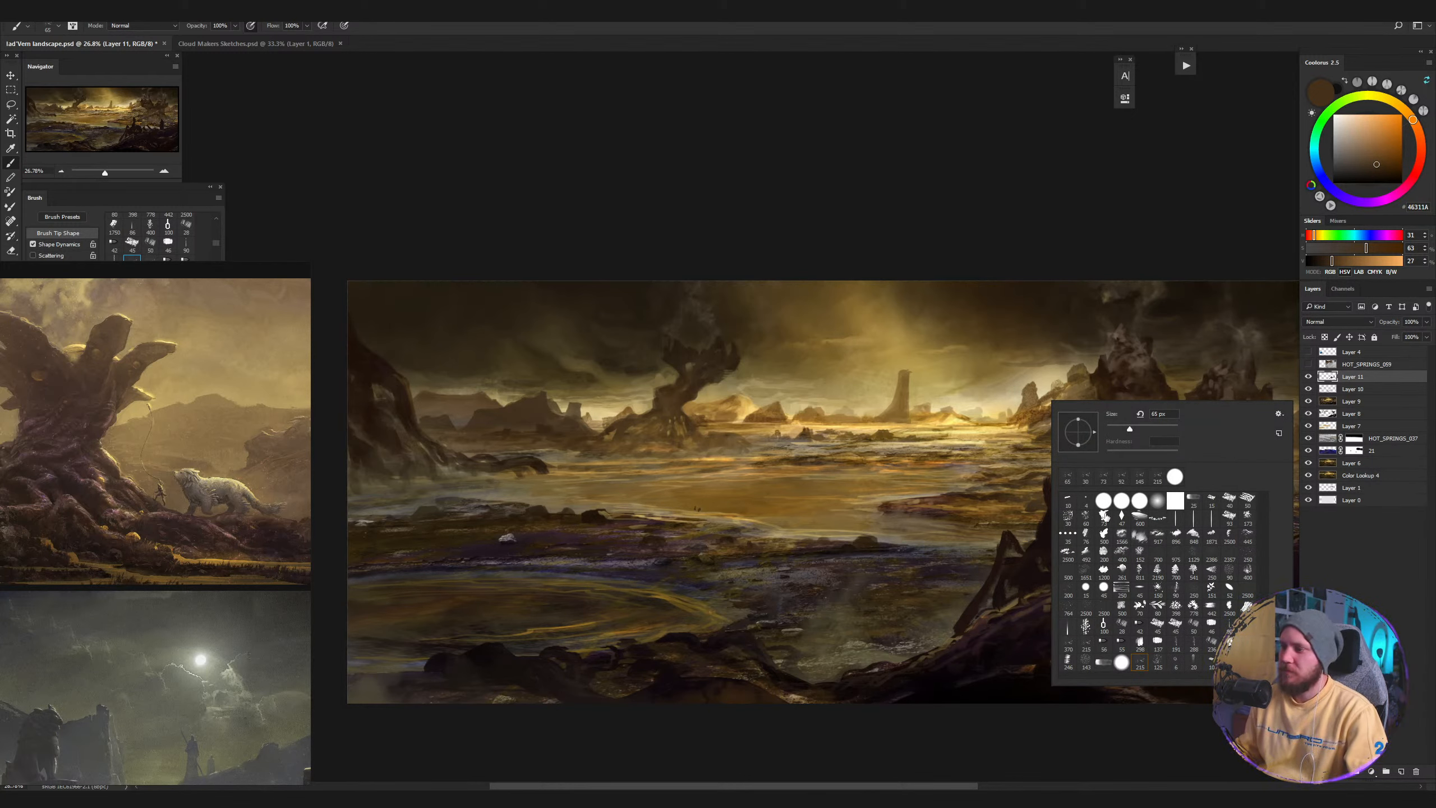
left_click(1347, 405)
left_click(1346, 399)
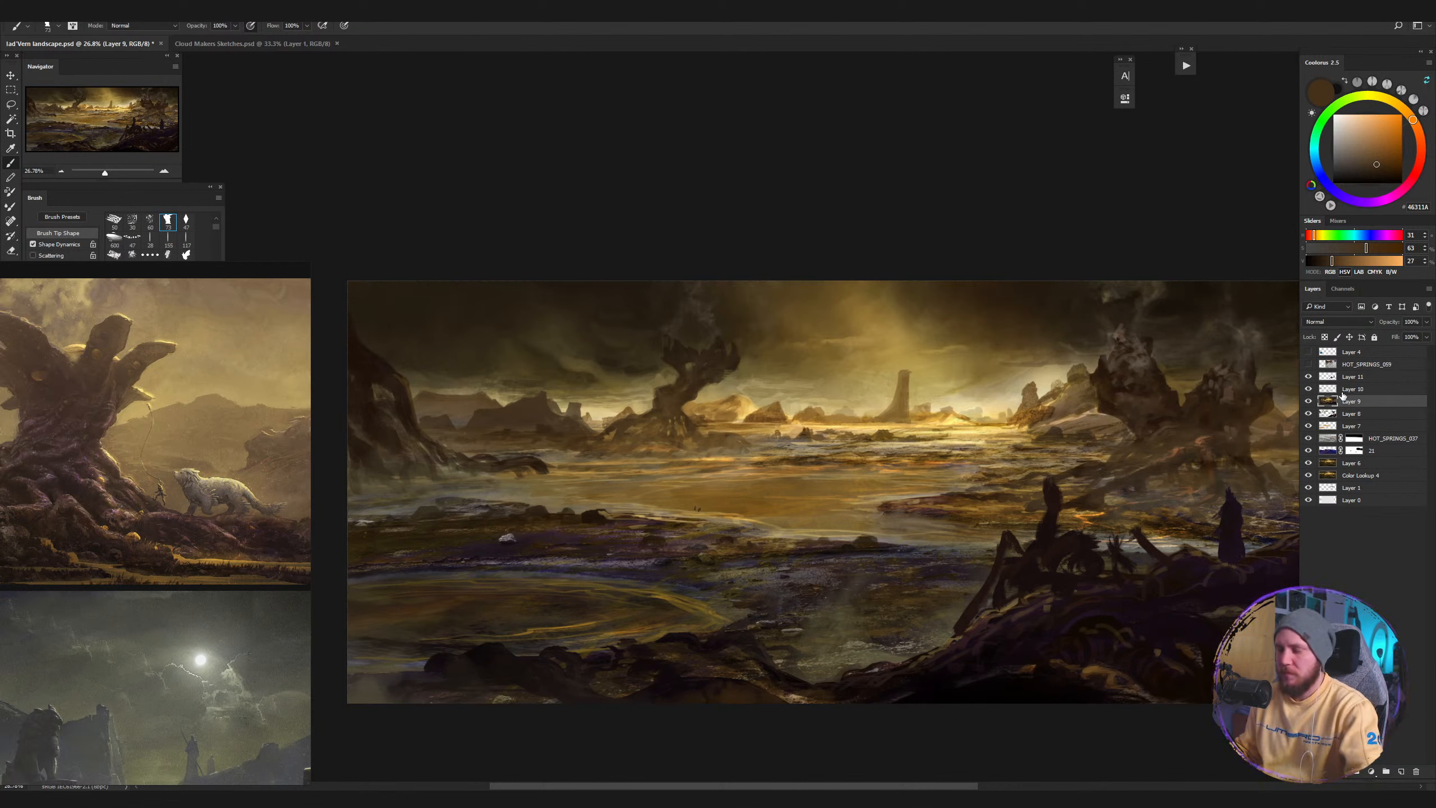
key("ctrl+shift+alt+n")
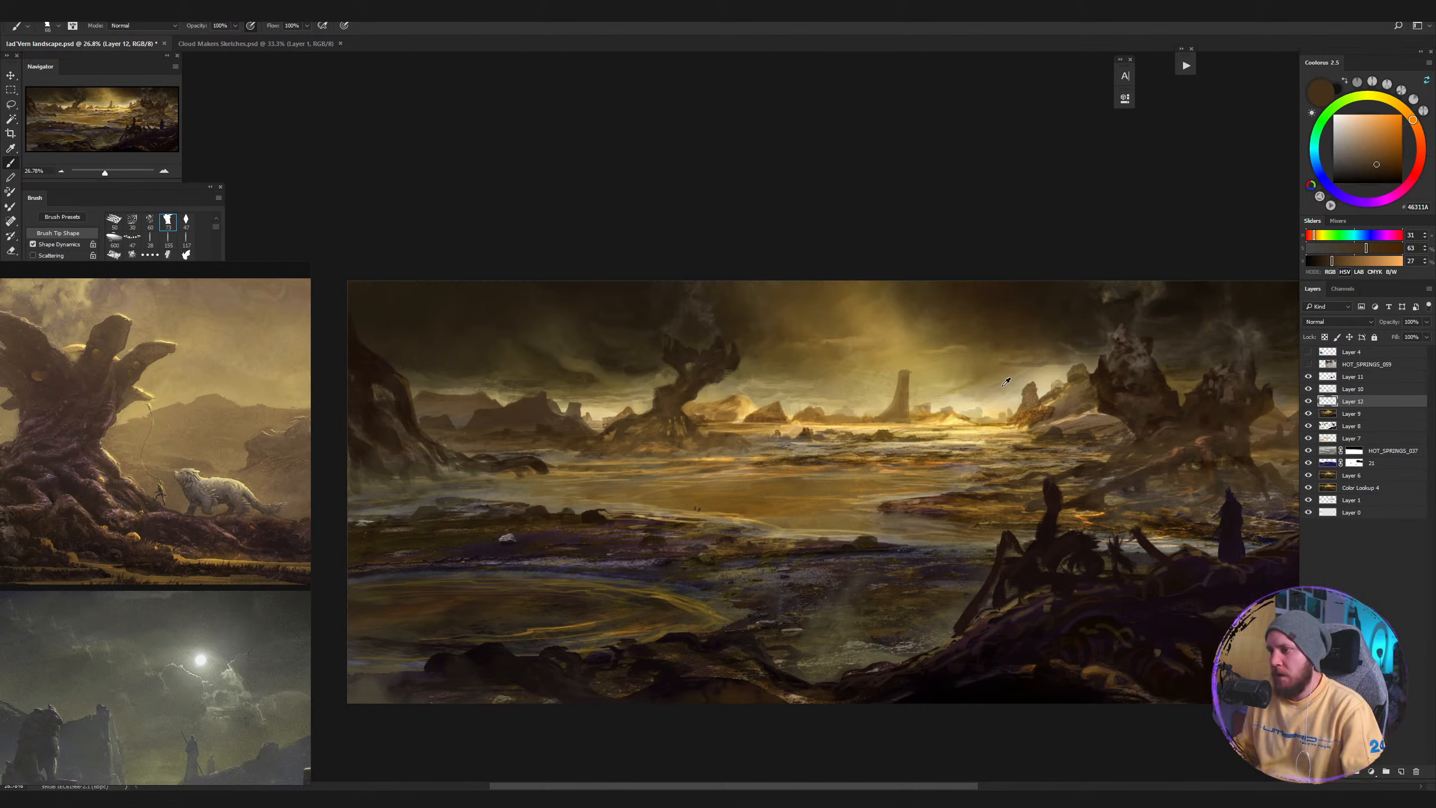
left_click(1031, 302, "alt")
scroll(926, 391, "up", 5)
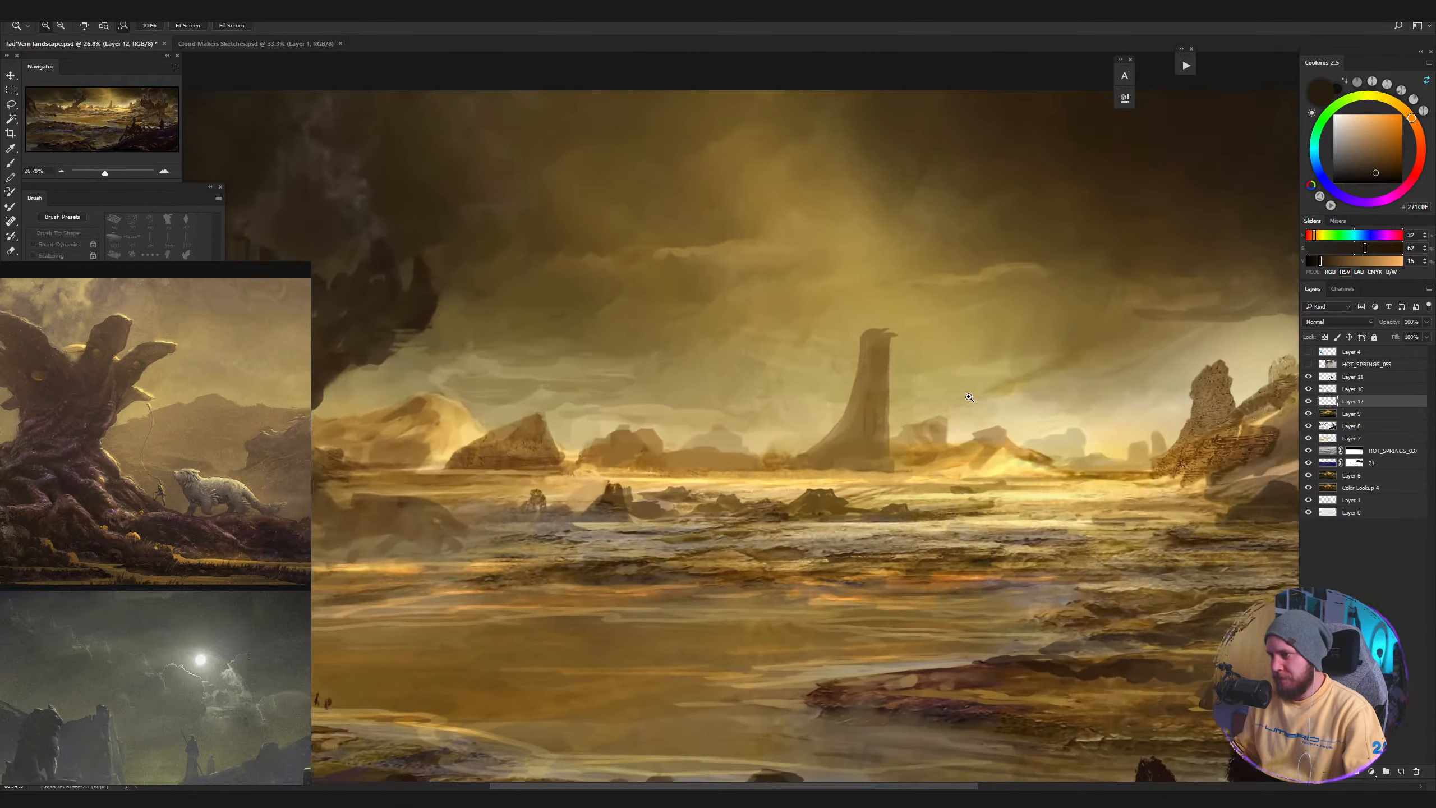
left_click_drag(842, 461, 870, 402)
key("ctrl+z")
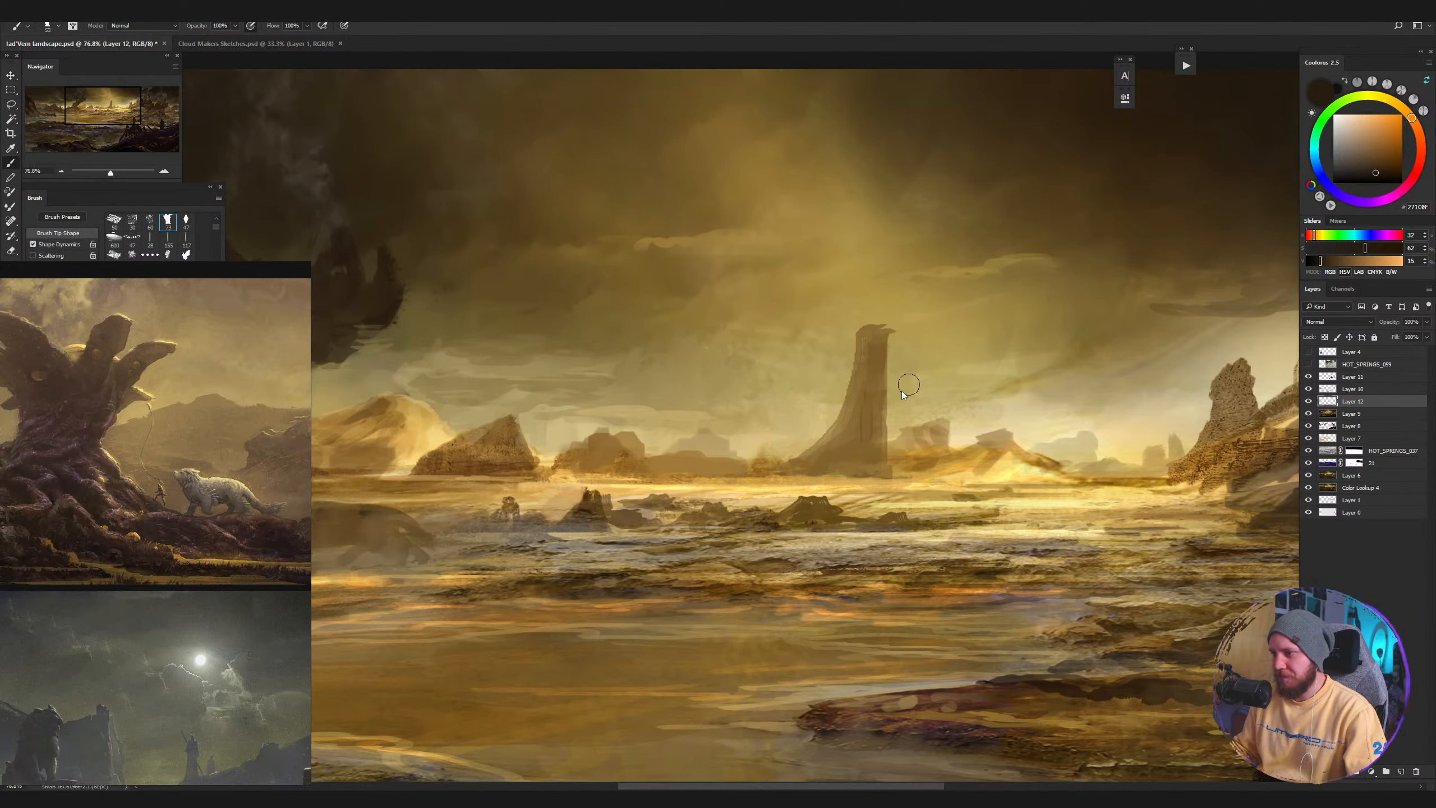
Paint a second distant tower with a sloping shoulder beside the existing one on Layer 12, using a brown sampled from the scene.
left_click(914, 379, "alt")
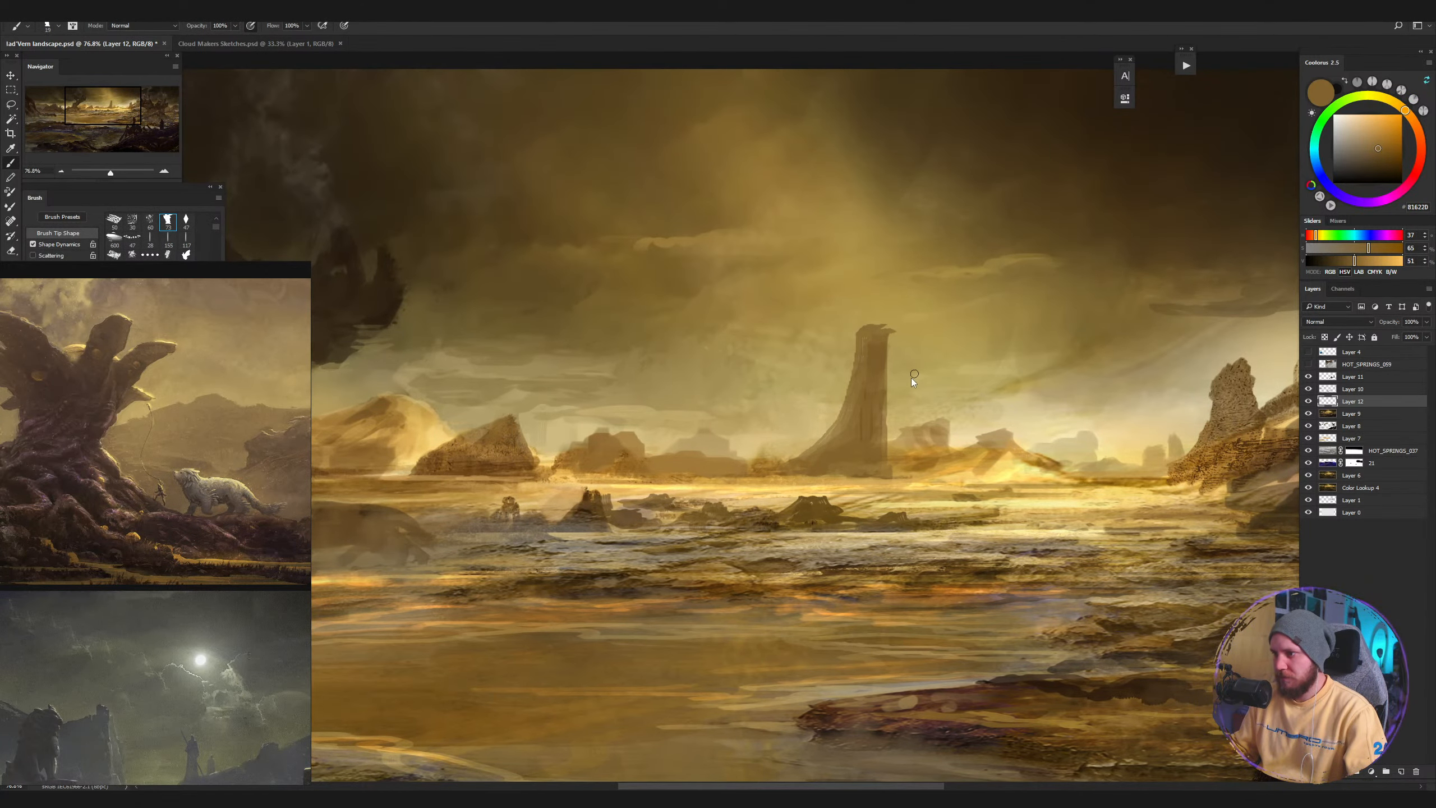
key("[")
left_click_drag(925, 354, 923, 461)
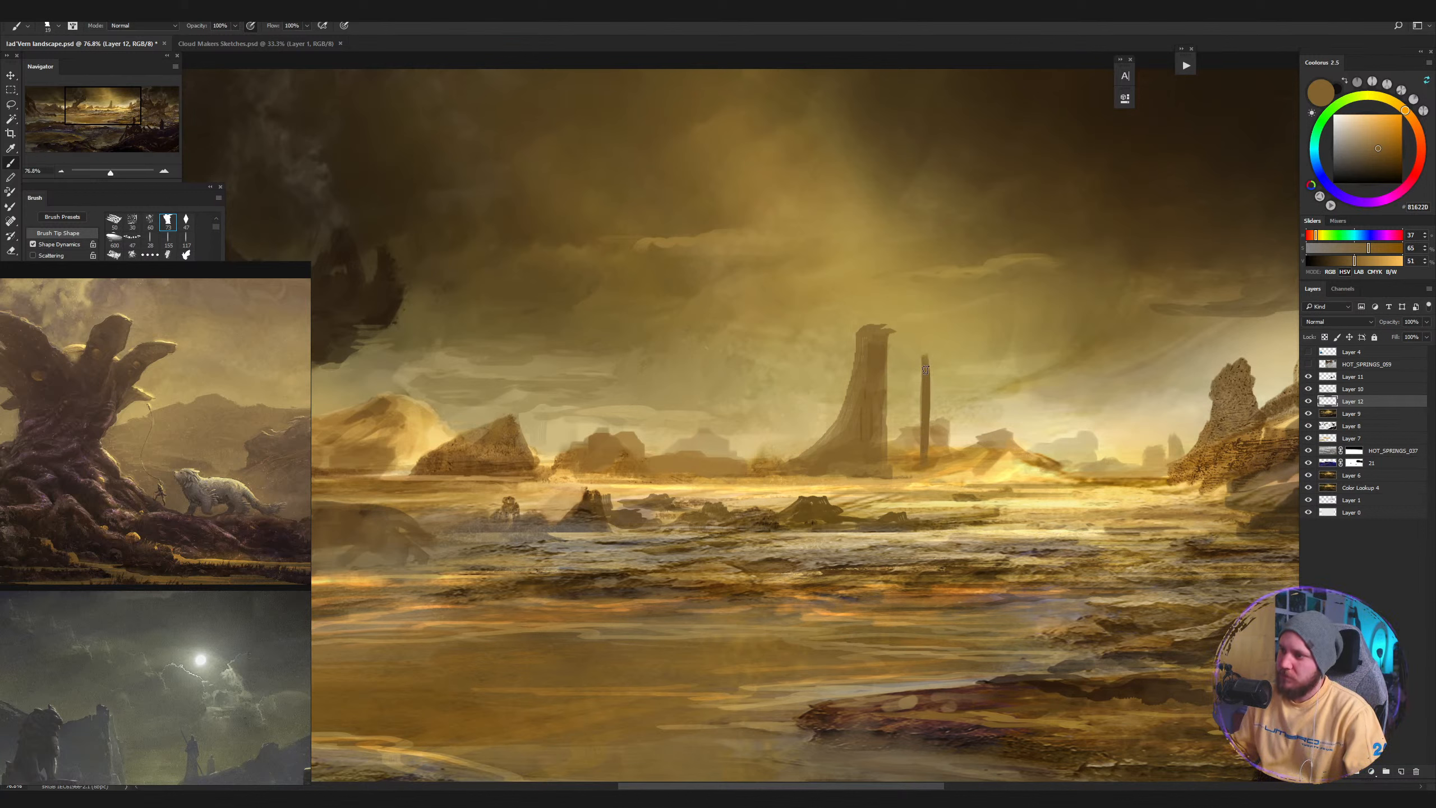
mouse_move(934, 360)
left_mouse_down()
mouse_move(940, 444)
mouse_move(947, 425)
left_mouse_up()
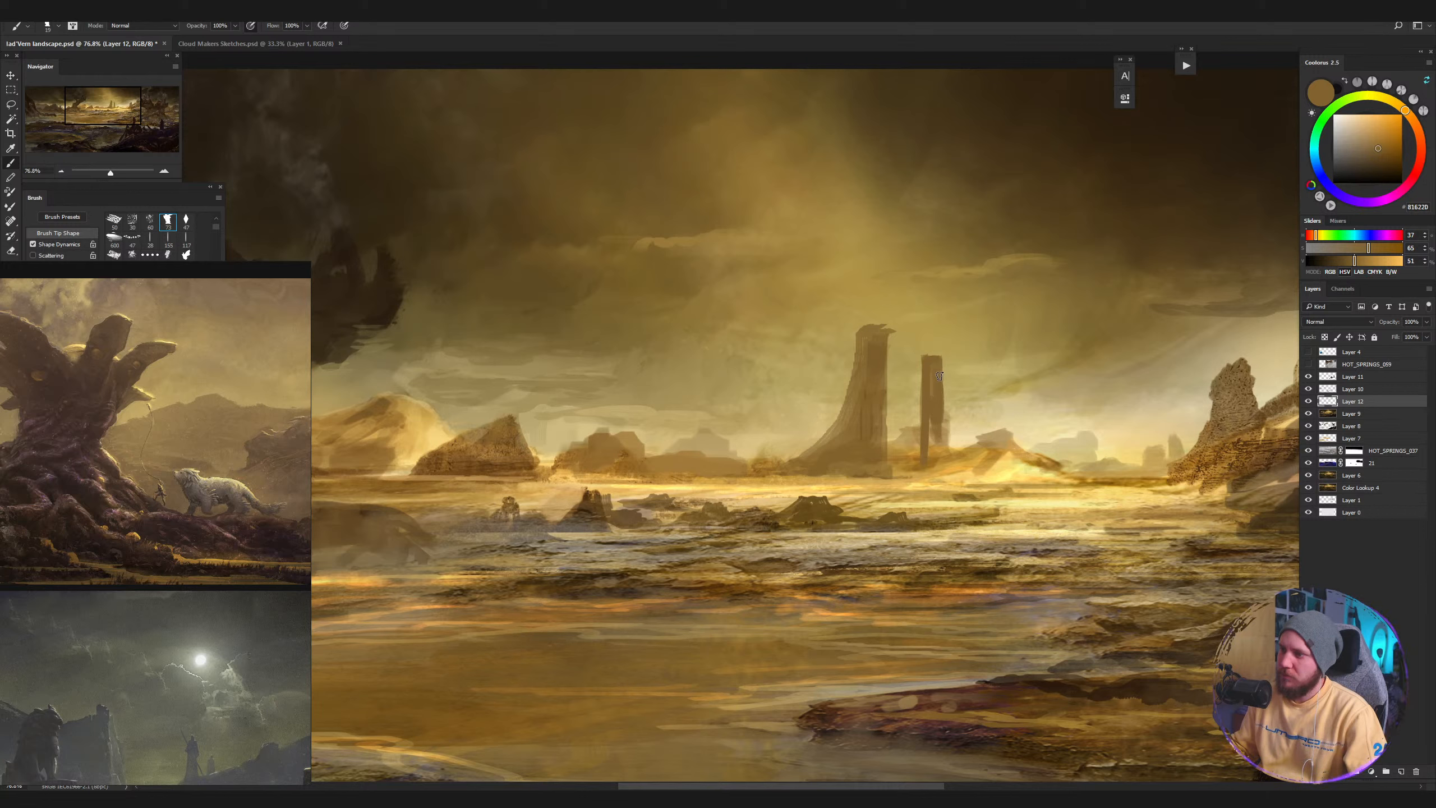
mouse_move(939, 376)
left_mouse_down()
mouse_move(967, 397)
mouse_move(940, 392)
mouse_move(963, 393)
mouse_move(965, 465)
left_mouse_up()
mouse_move(966, 403)
left_mouse_down()
mouse_move(958, 450)
mouse_move(950, 435)
left_mouse_up()
mouse_move(952, 419)
left_mouse_down()
mouse_move(941, 394)
mouse_move(930, 455)
mouse_move(965, 445)
mouse_move(963, 412)
mouse_move(927, 414)
mouse_move(886, 456)
mouse_move(955, 398)
mouse_move(942, 403)
left_mouse_up()
key("z")
key("b")
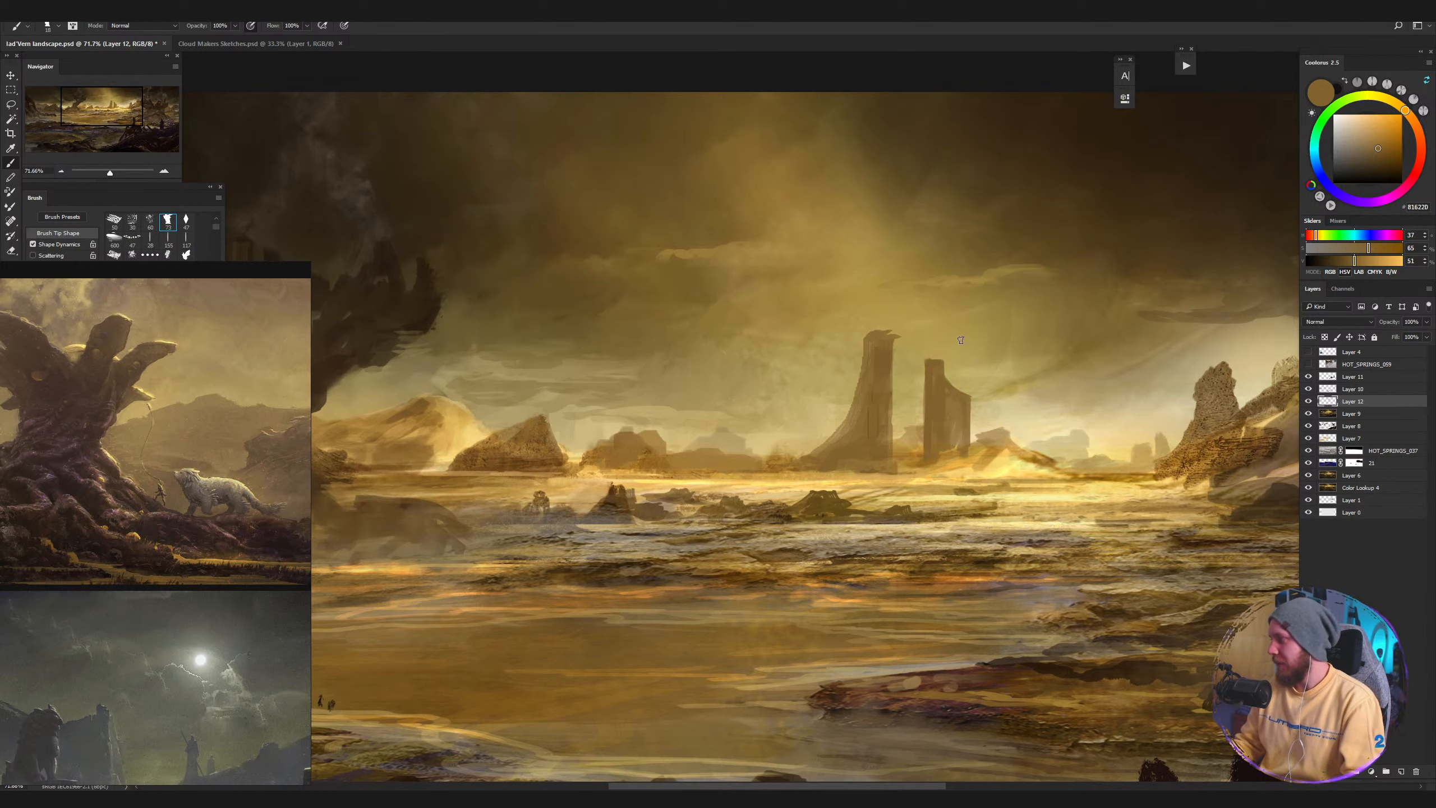
Paint small broken ruin spires between and beside the two distant towers in sampled tower brown.
left_click_drag(977, 462, 858, 402)
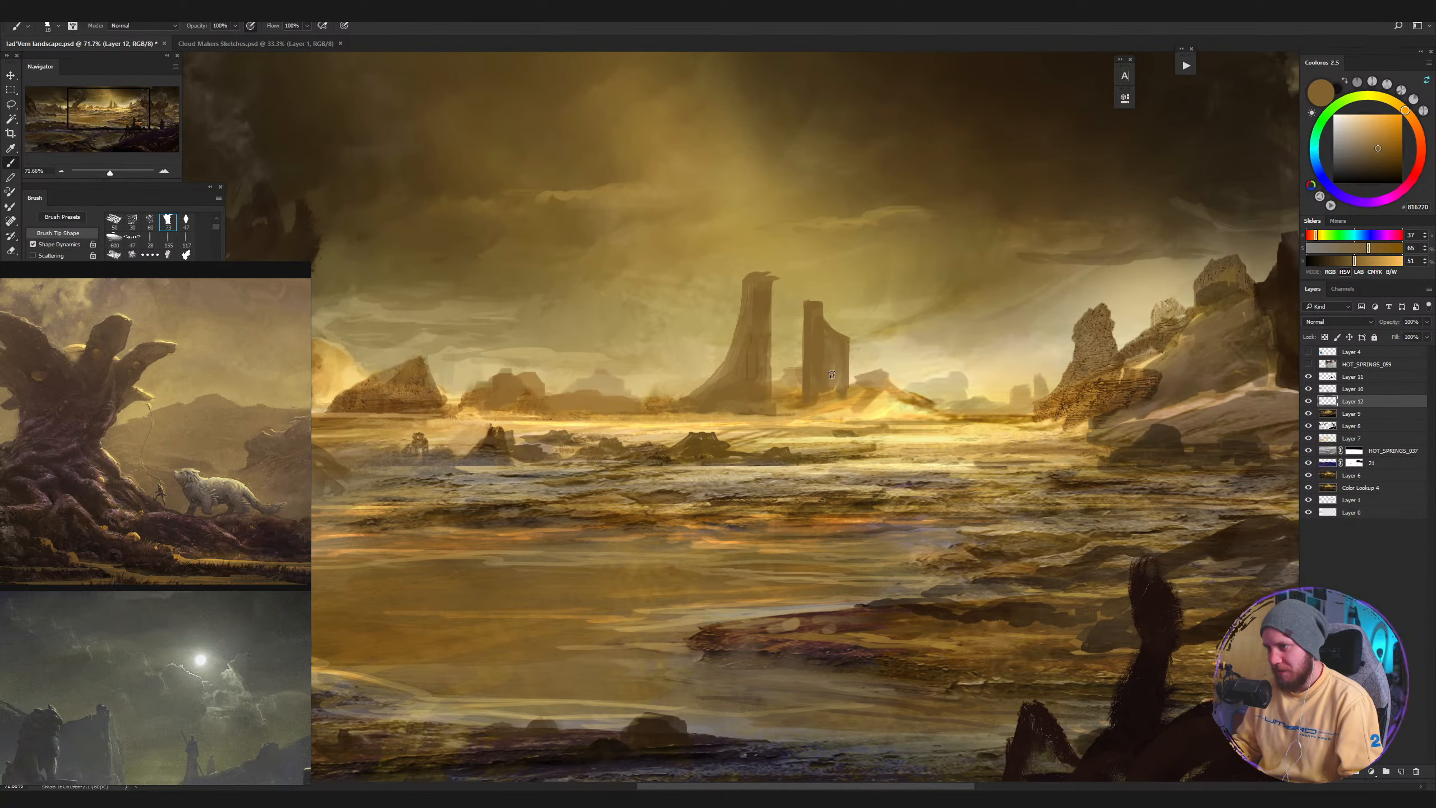
left_click(770, 304, "alt")
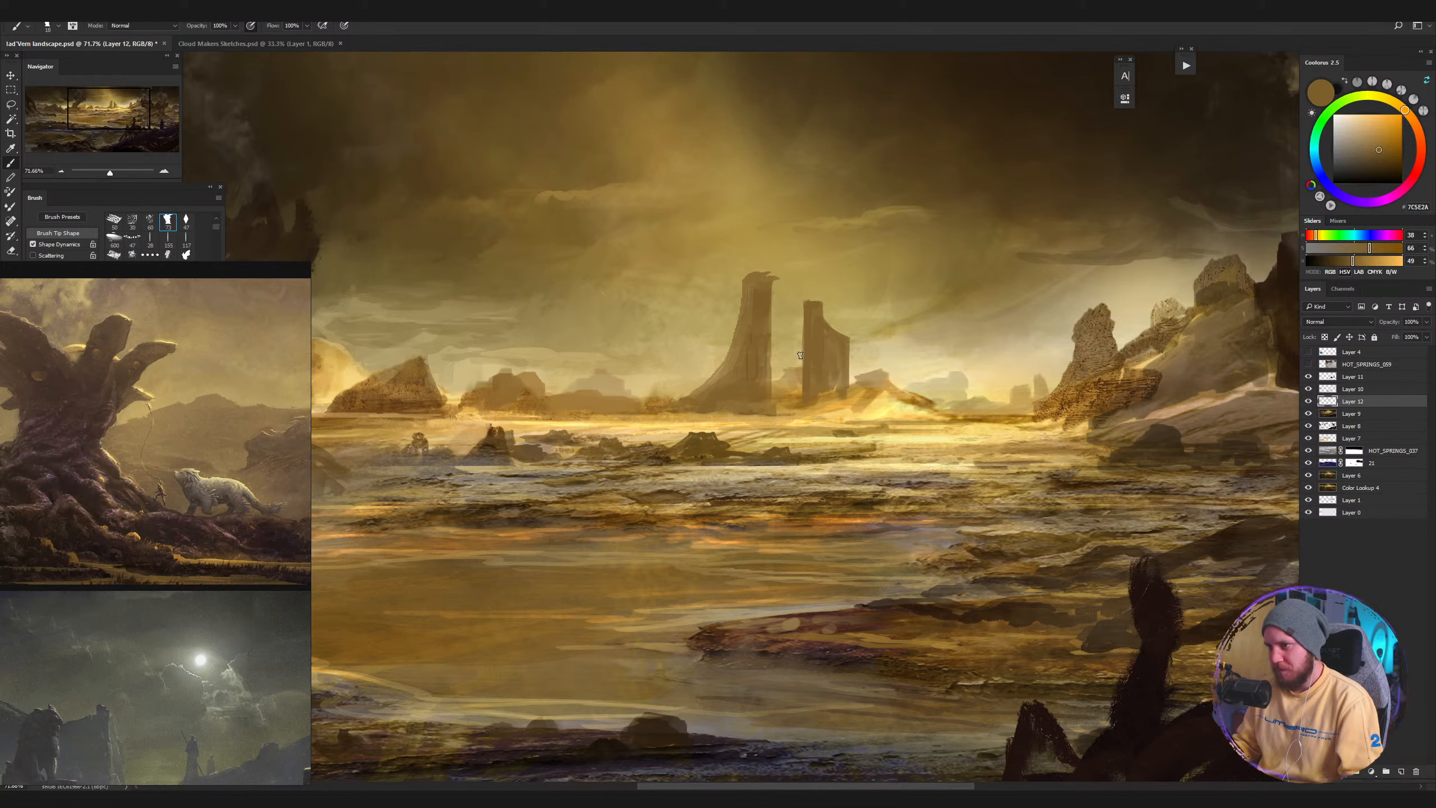
left_click(750, 391, "alt")
mouse_move(800, 395)
left_mouse_down()
mouse_move(810, 349)
mouse_move(774, 400)
mouse_move(870, 372)
left_mouse_up()
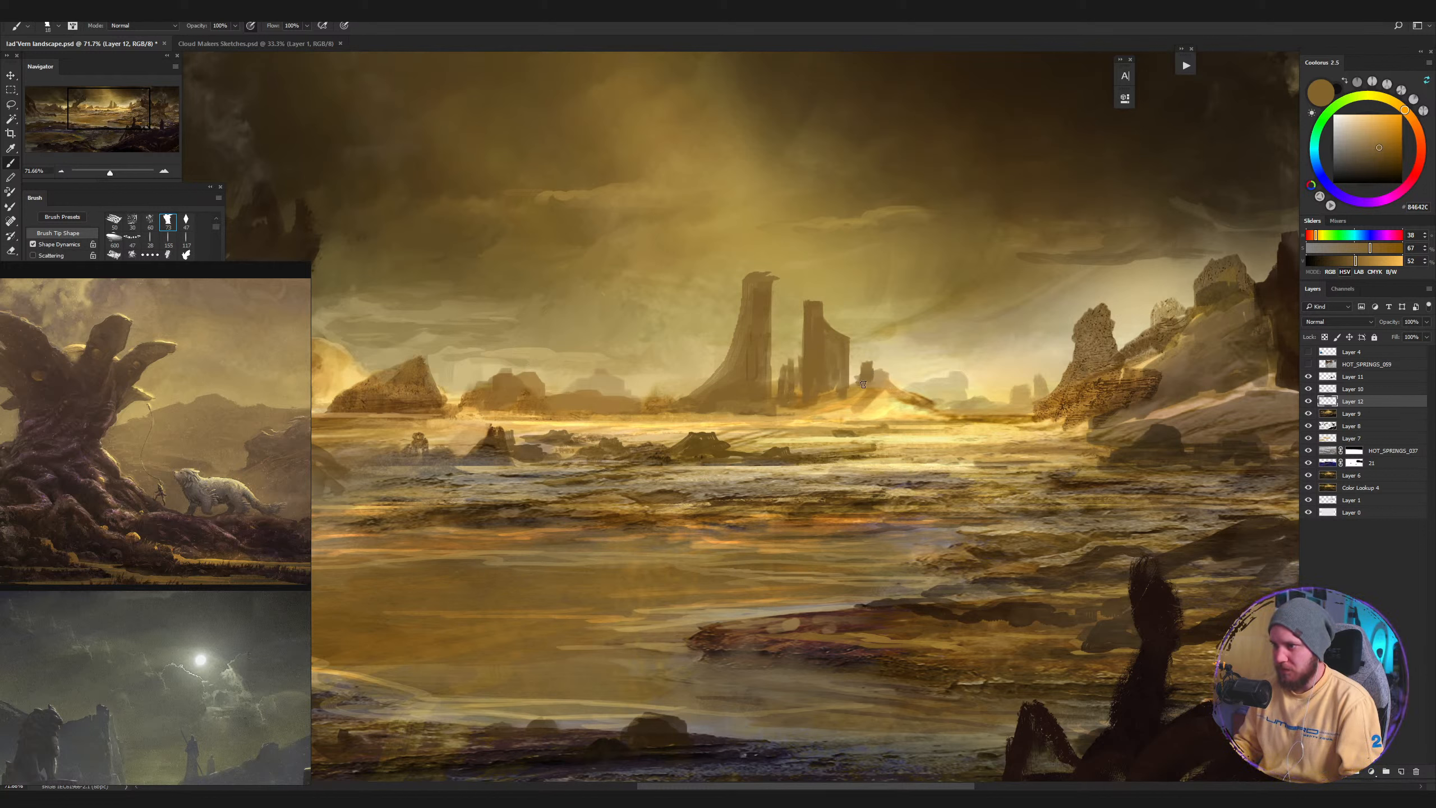
Broaden and straighten the right side of the taller distant tower using its own sampled brown.
left_click(771, 296, "alt")
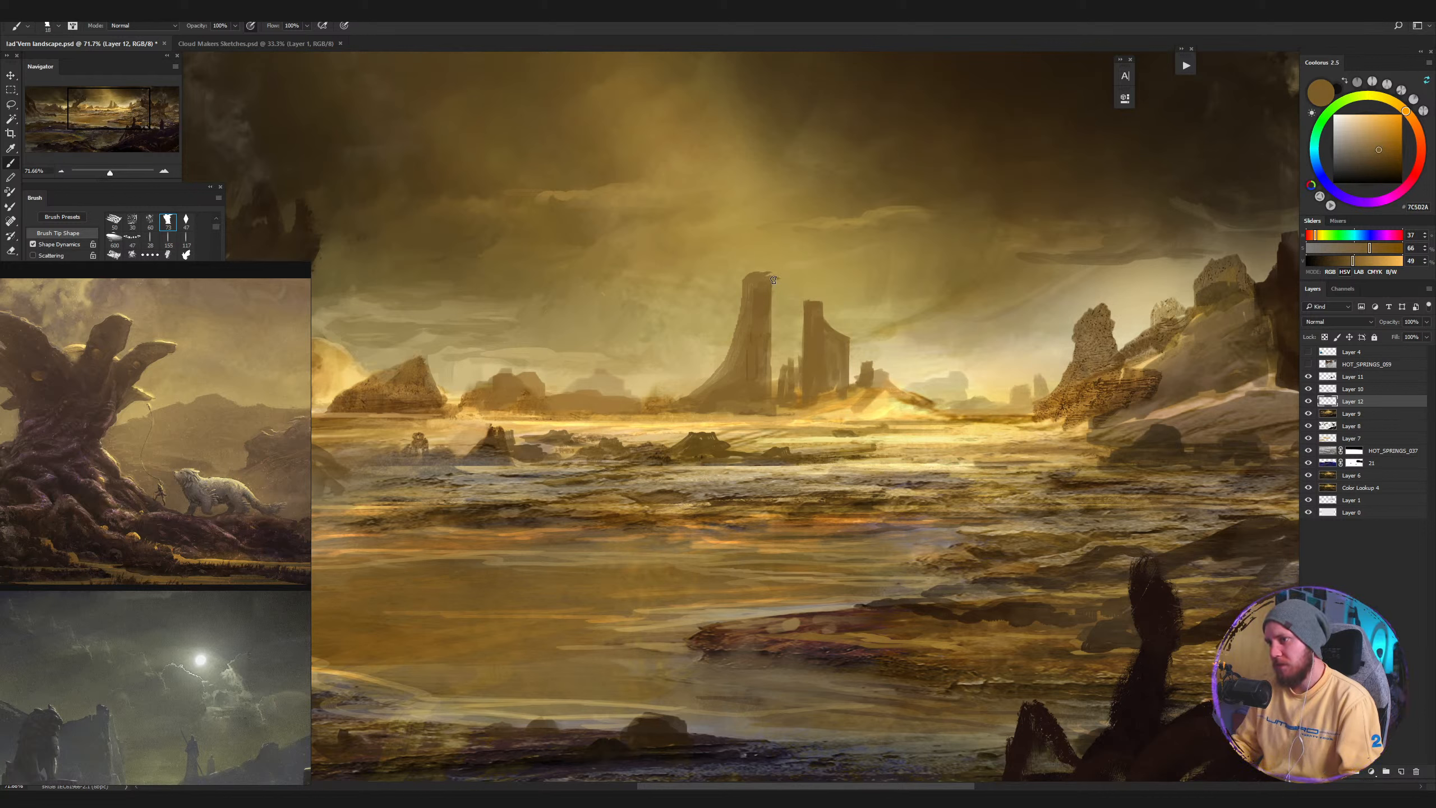
left_click_drag(774, 280, 776, 340)
left_click_drag(776, 287, 777, 306)
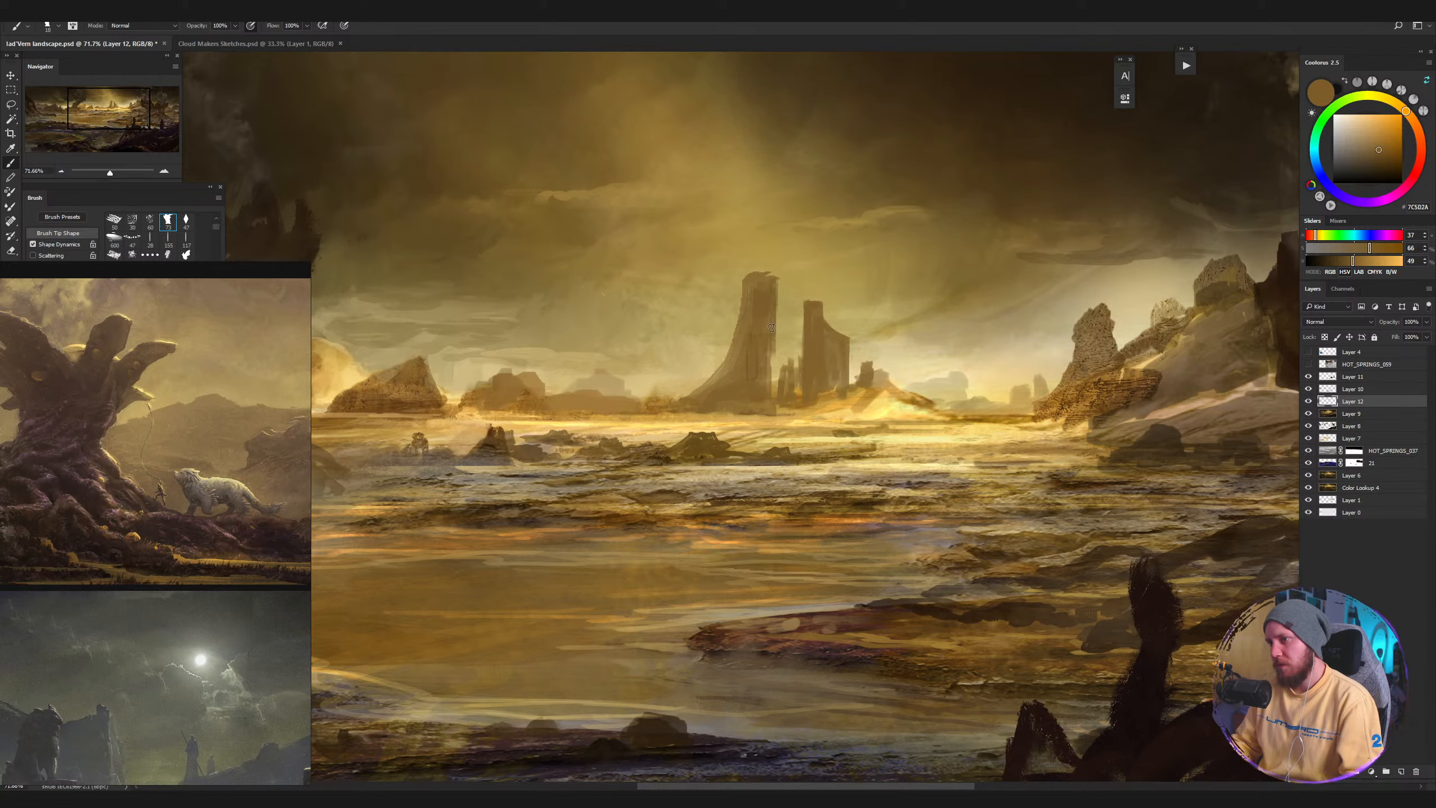
Carve a narrow vertical opening into the lower right side of the taller tower with sampled pale sky colour.
left_click(781, 328, "alt")
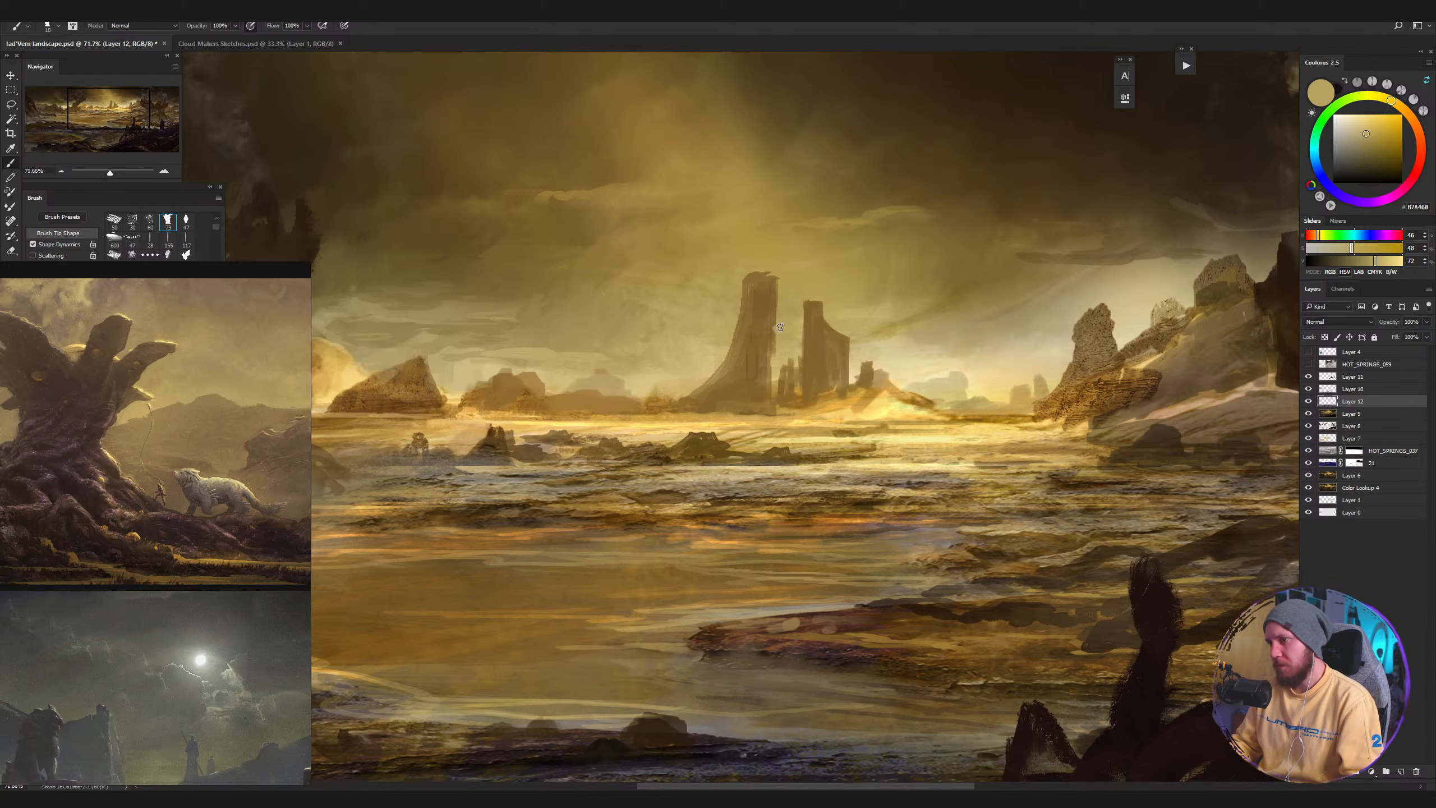
mouse_move(778, 329)
left_mouse_down()
mouse_move(752, 379)
mouse_move(729, 350)
left_mouse_up()
key("z")
key("b")
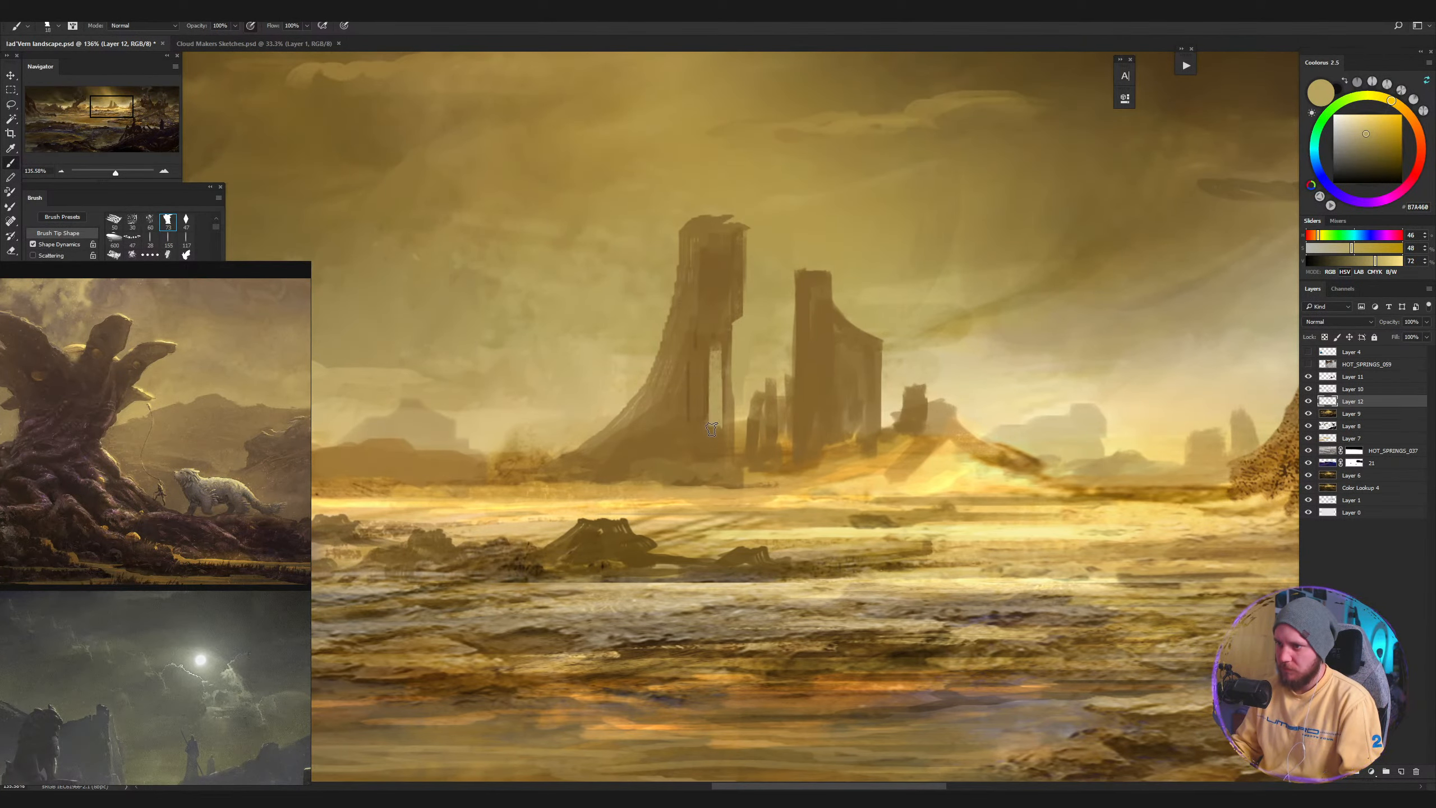
key("z")
mouse_move(776, 340)
left_mouse_down()
mouse_move(690, 424)
mouse_move(735, 362)
left_mouse_up()
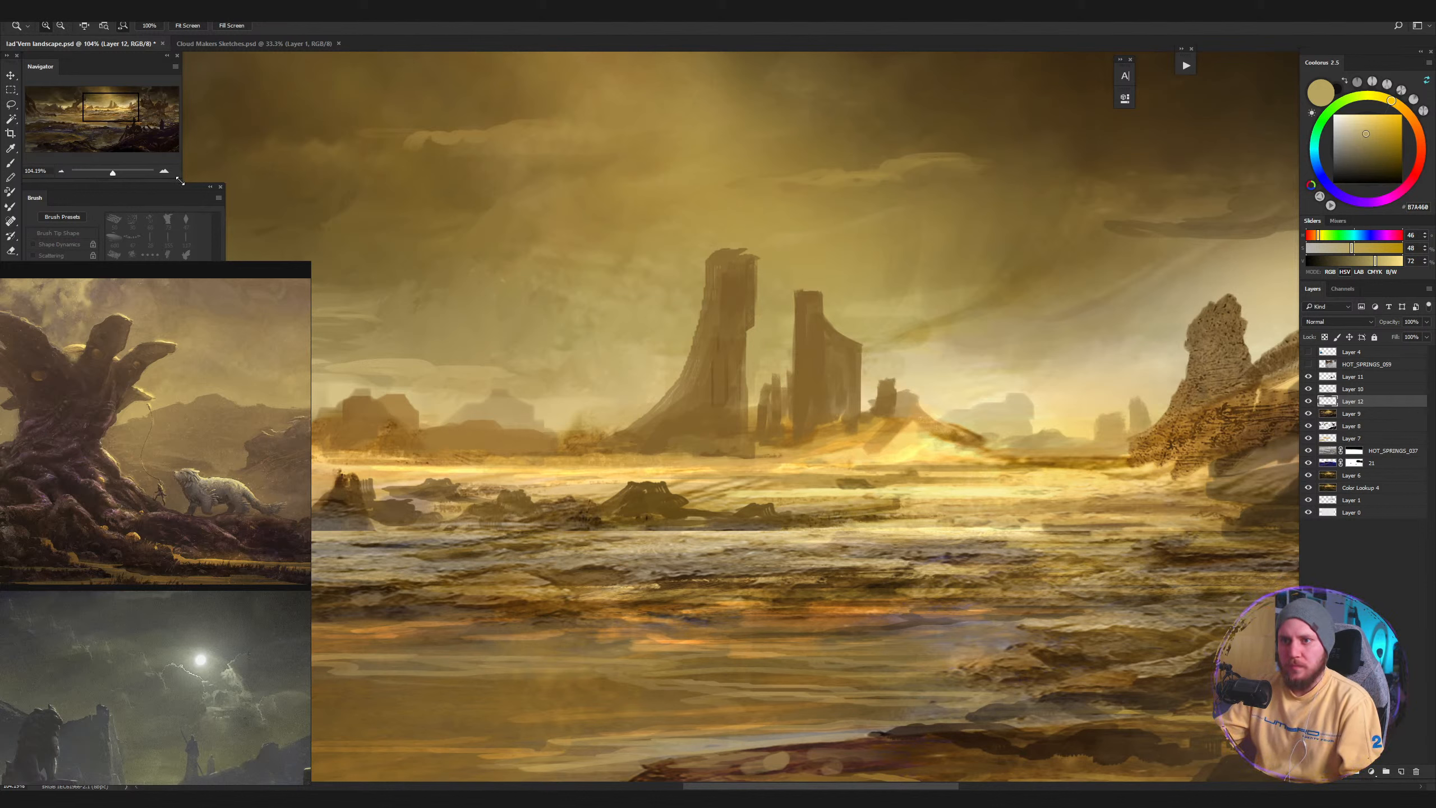
Enlarge the Navigator preview and show more of the composition around the towers.
left_click_drag(181, 184, 334, 225)
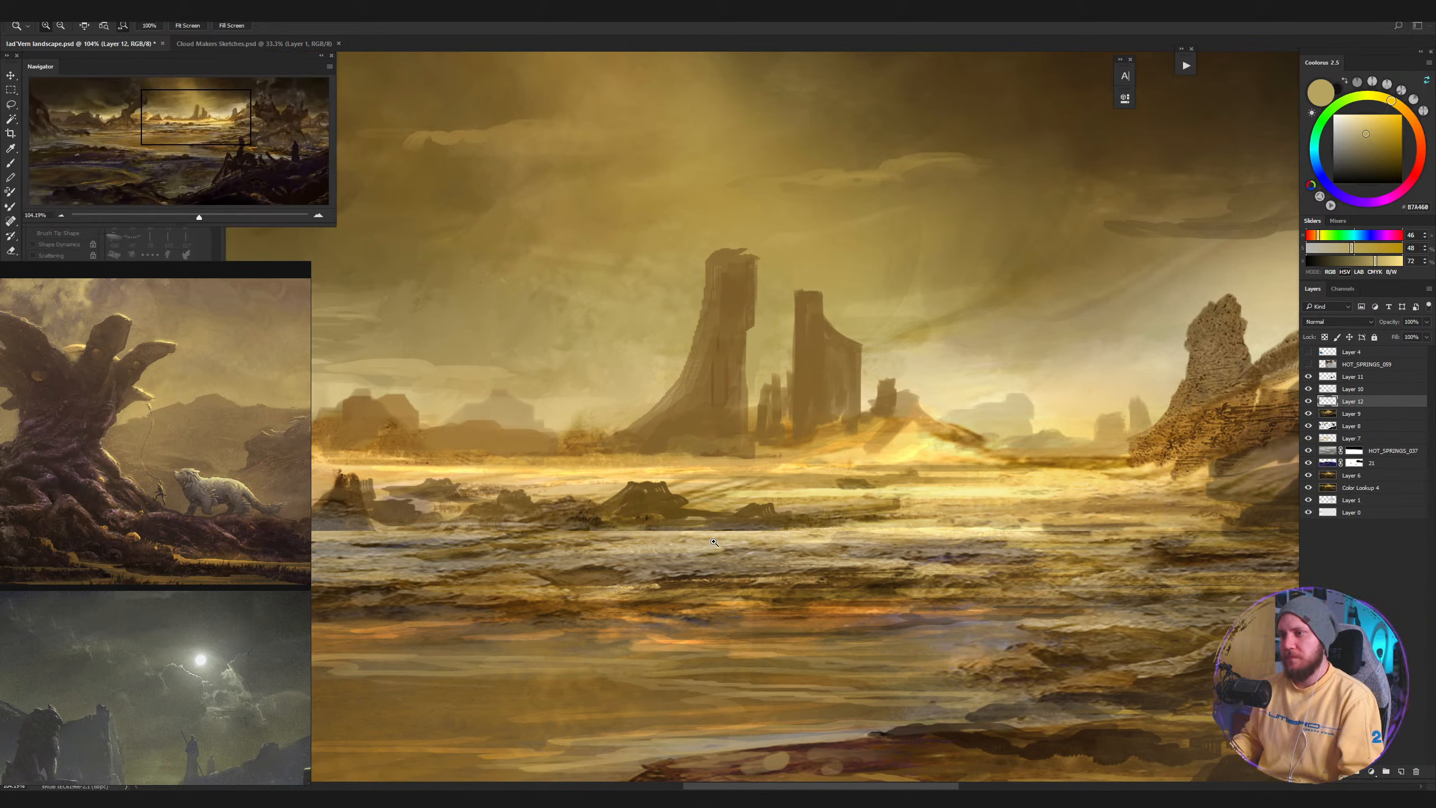
left_click_drag(755, 382, 766, 384)
key("b")
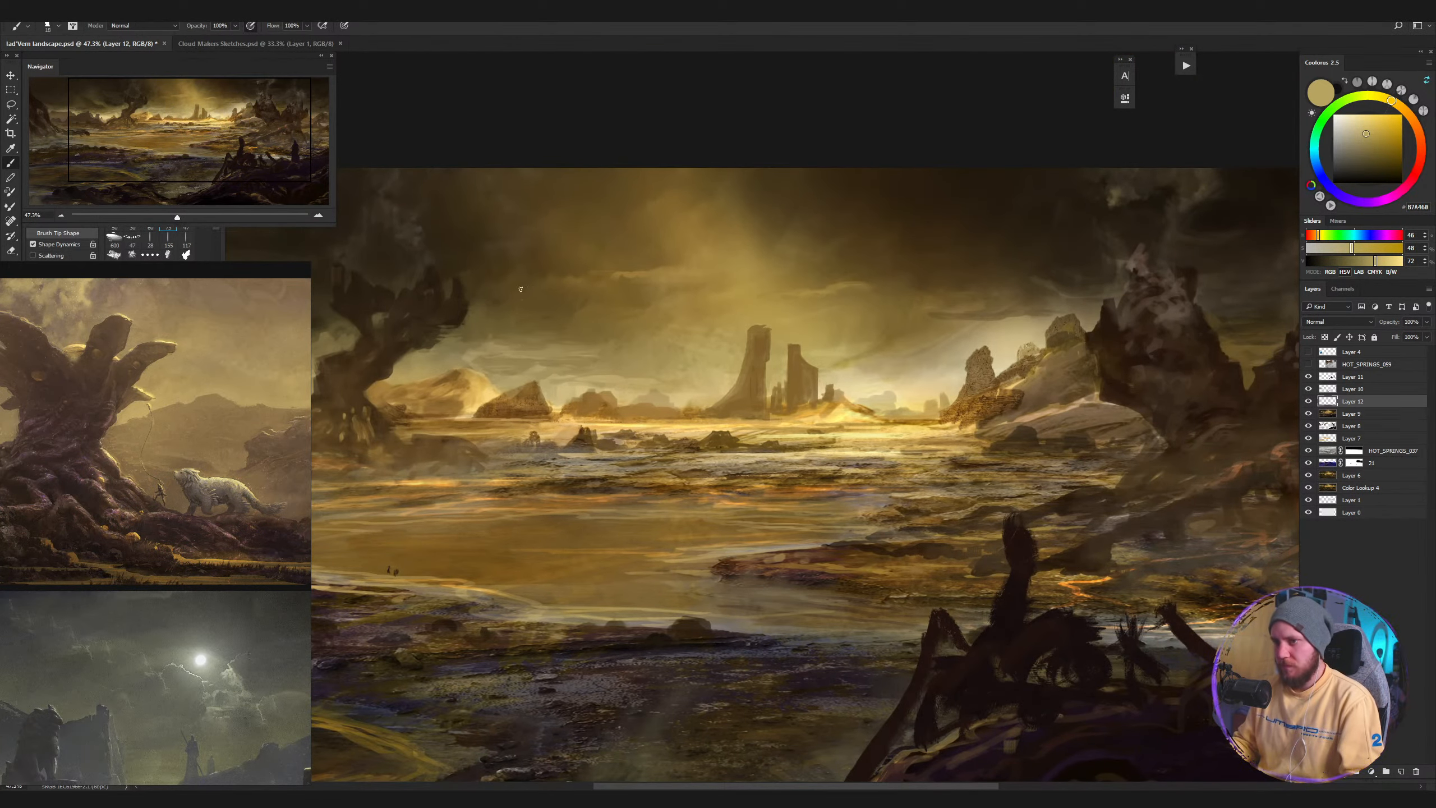
Notch the taller tower's top with sampled sky colour and add small rock shapes along the horizon to its left.
left_click(750, 313, "alt")
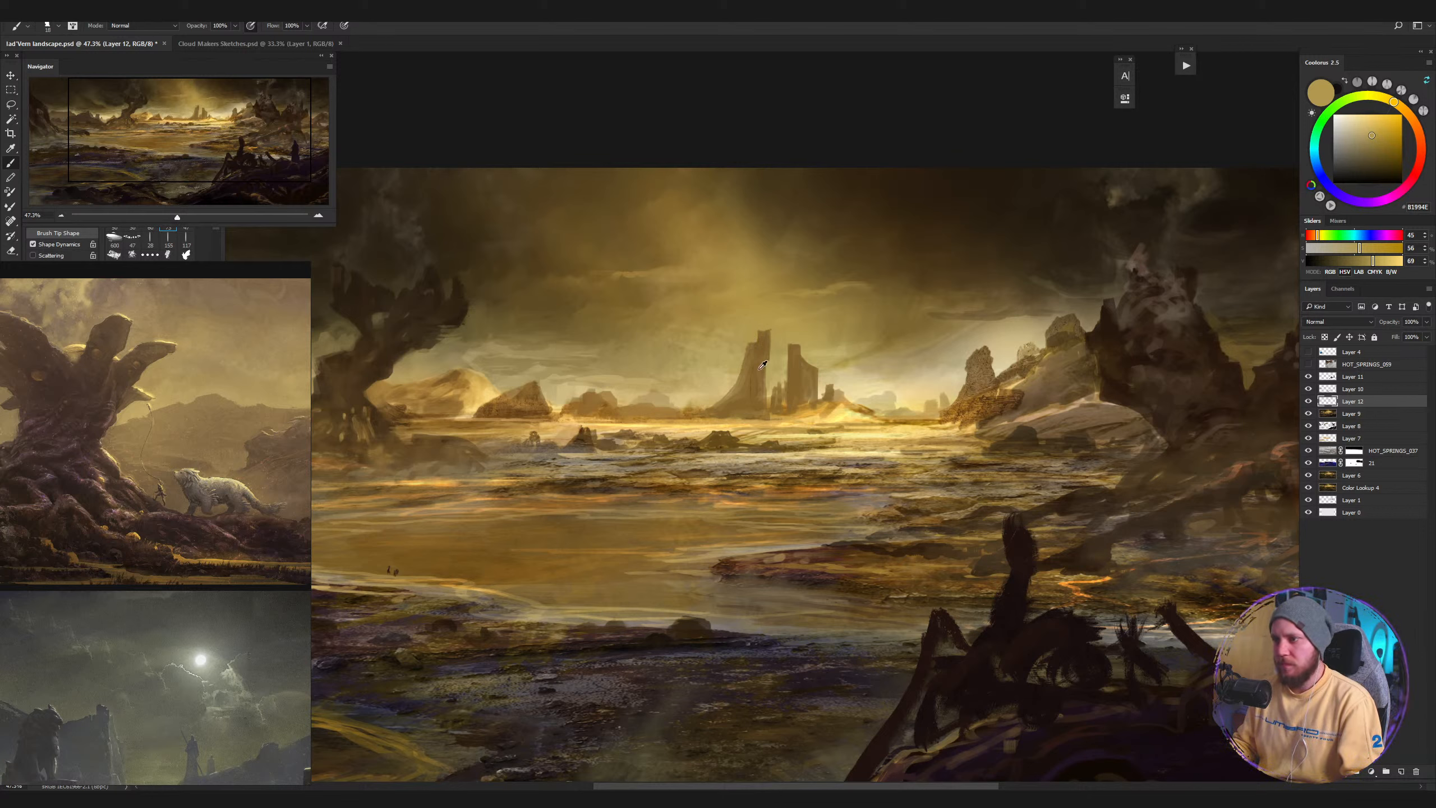
left_click(713, 400, "alt")
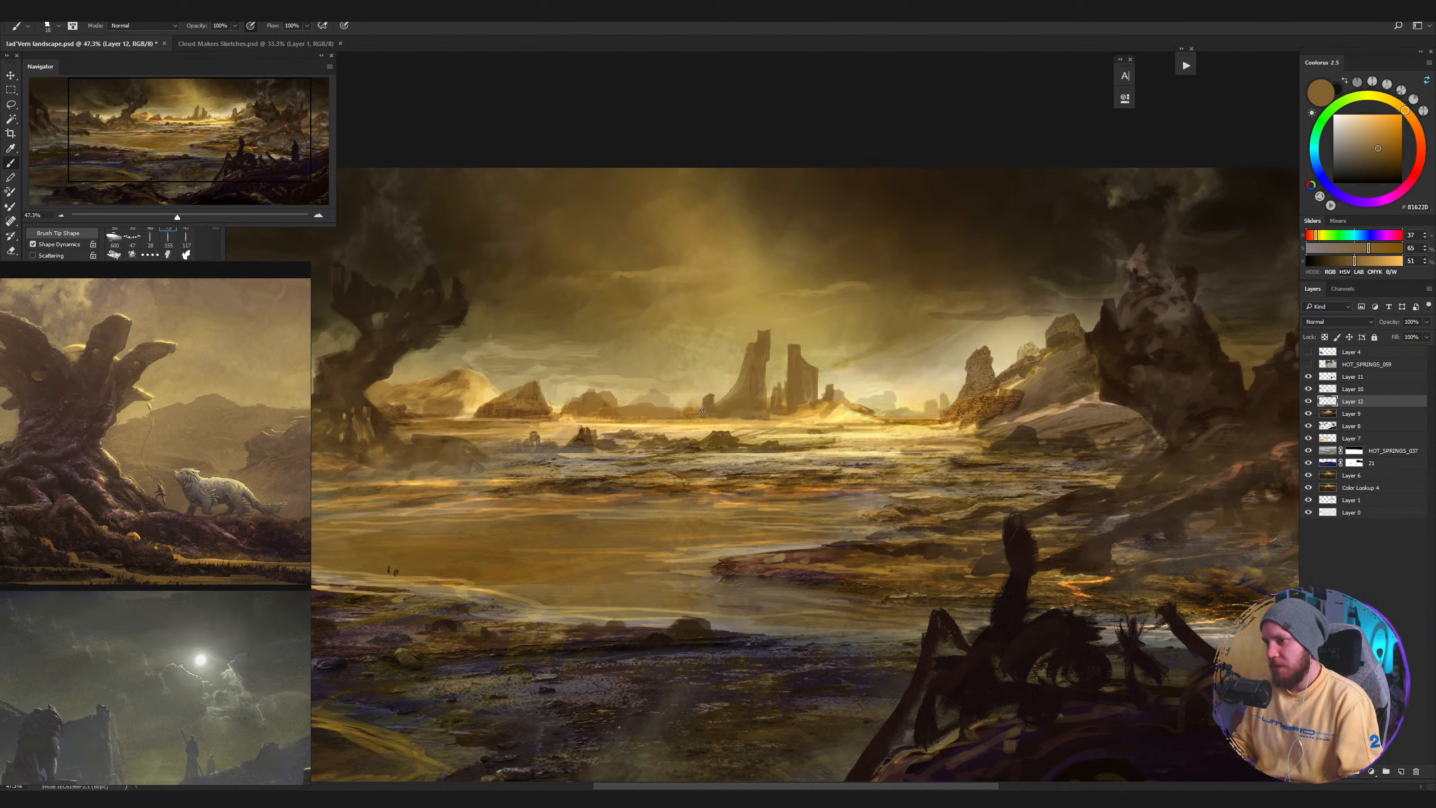
left_click(661, 409, "alt")
left_click(517, 408, "alt")
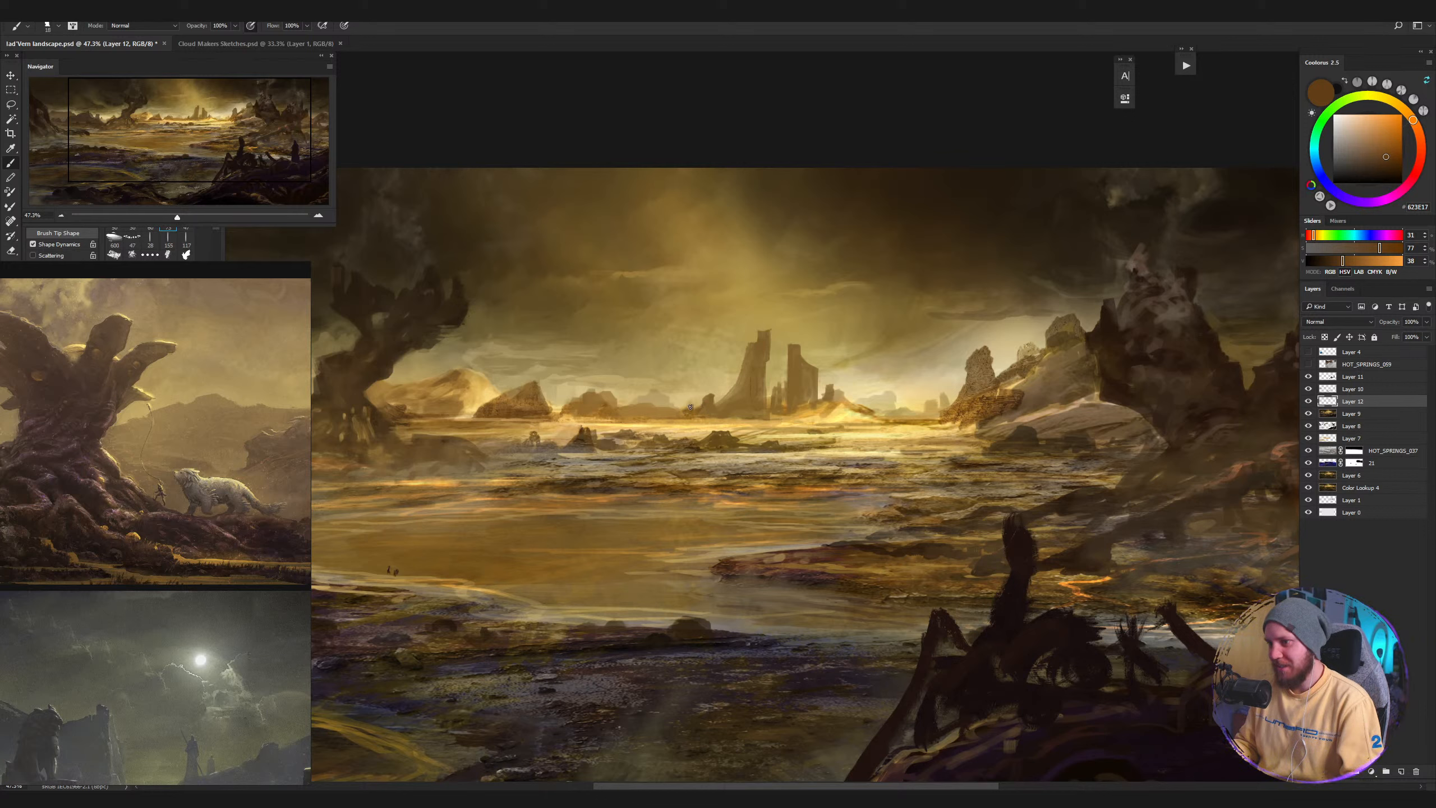
left_click(680, 414, "alt")
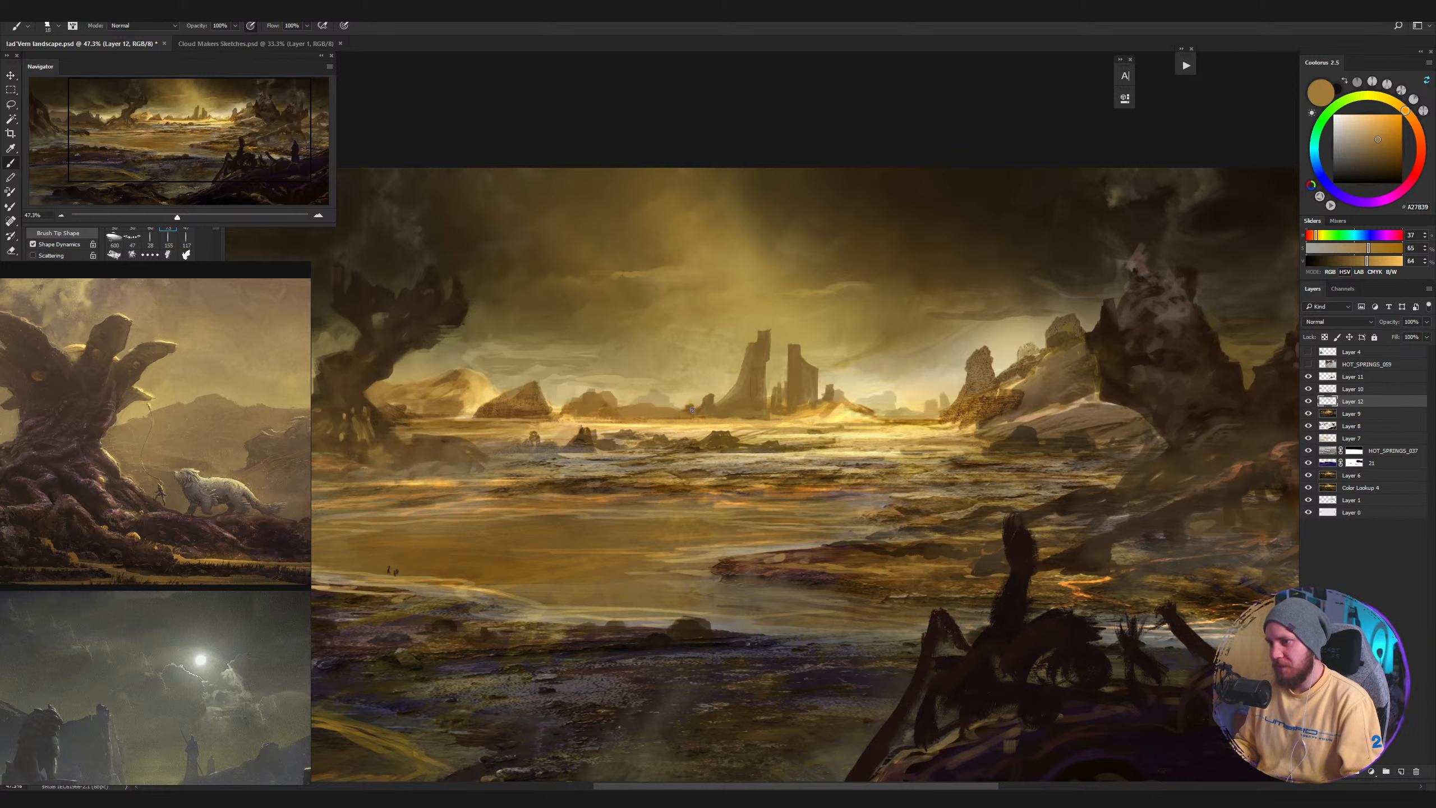
left_click(690, 408, "alt")
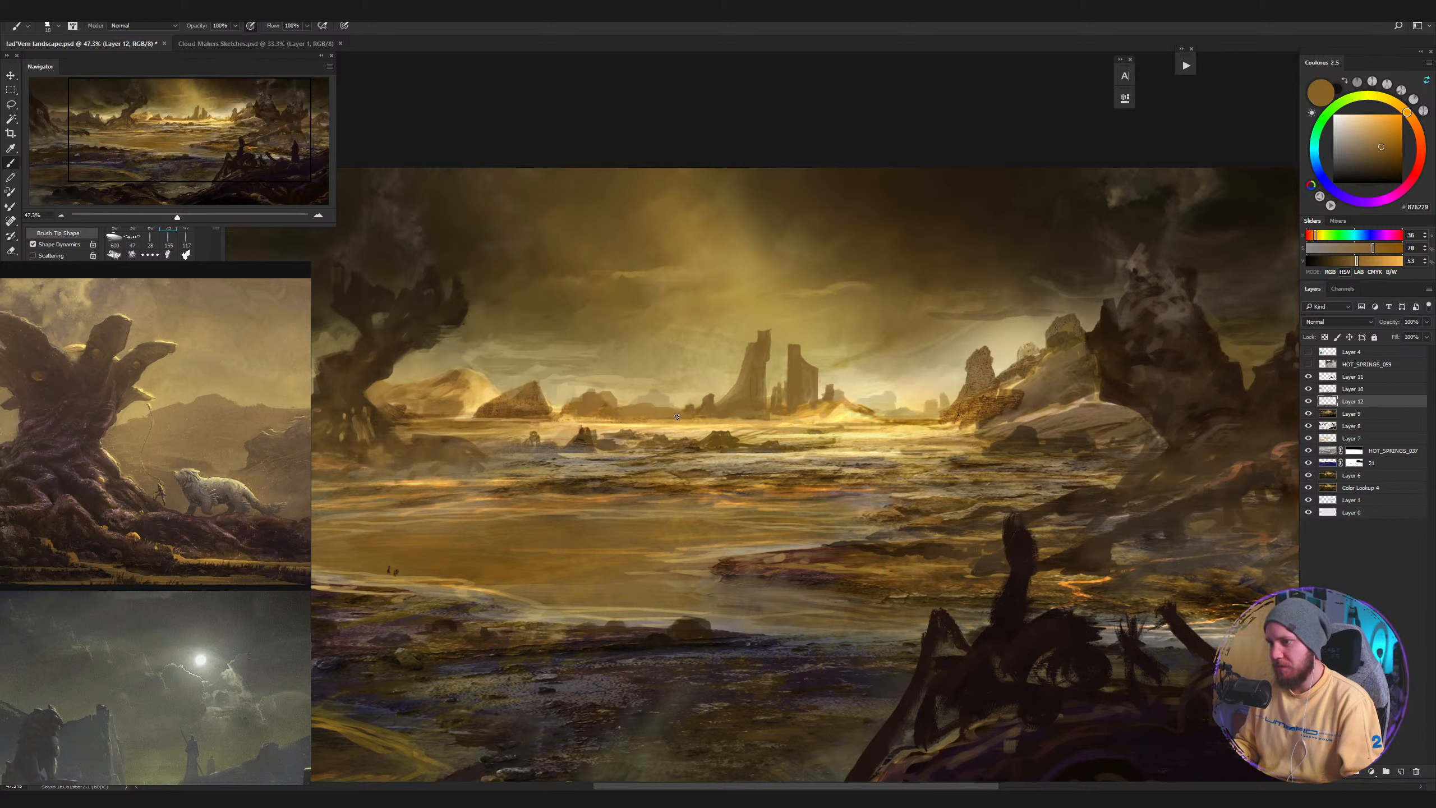
left_click(714, 402, "alt")
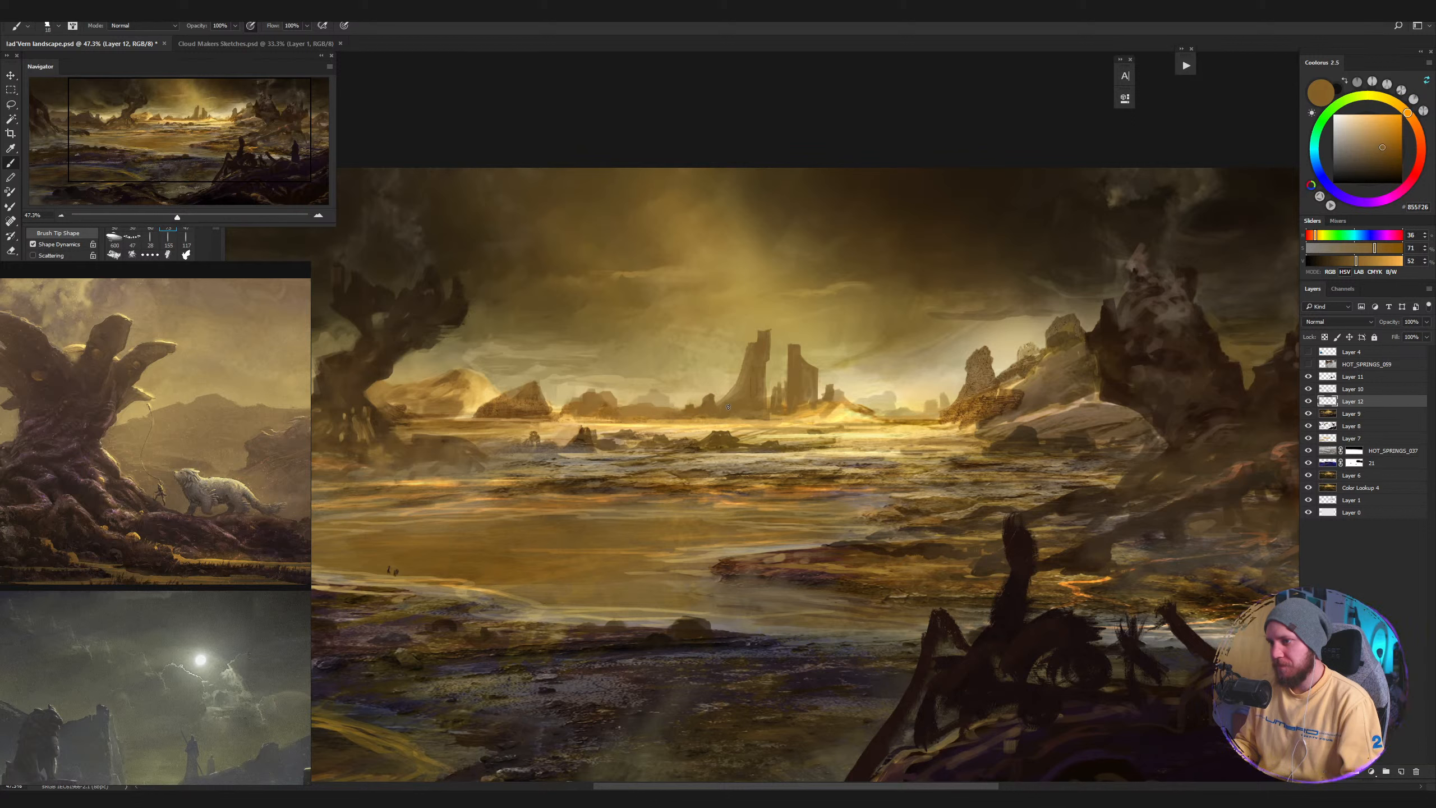
left_click(531, 405, "alt")
left_click_drag(532, 405, 529, 407)
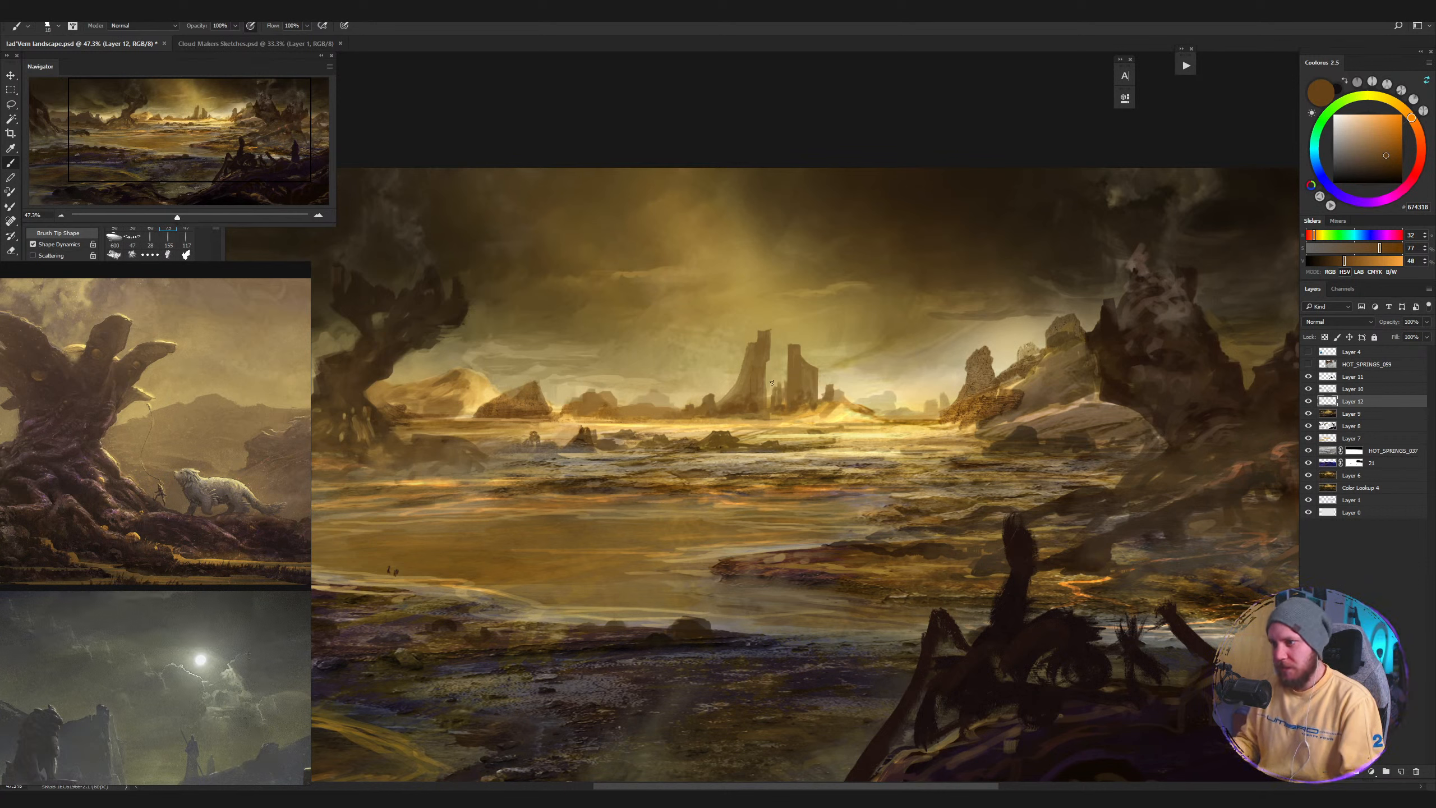
Switch to a soft round brush and glaze sampled golden haze over the bases of the distant towers.
right_click(855, 383)
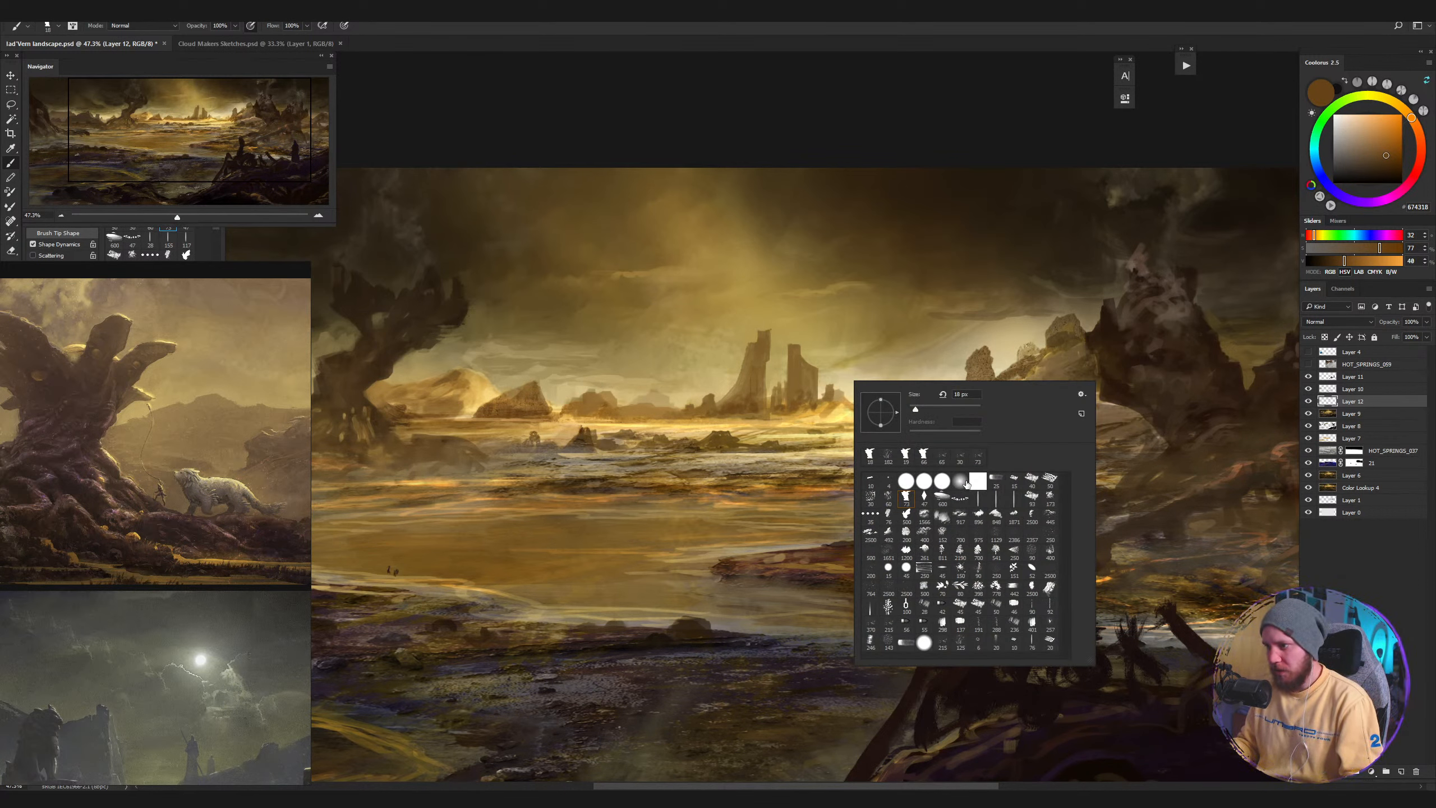
left_click(966, 482)
left_click(766, 375)
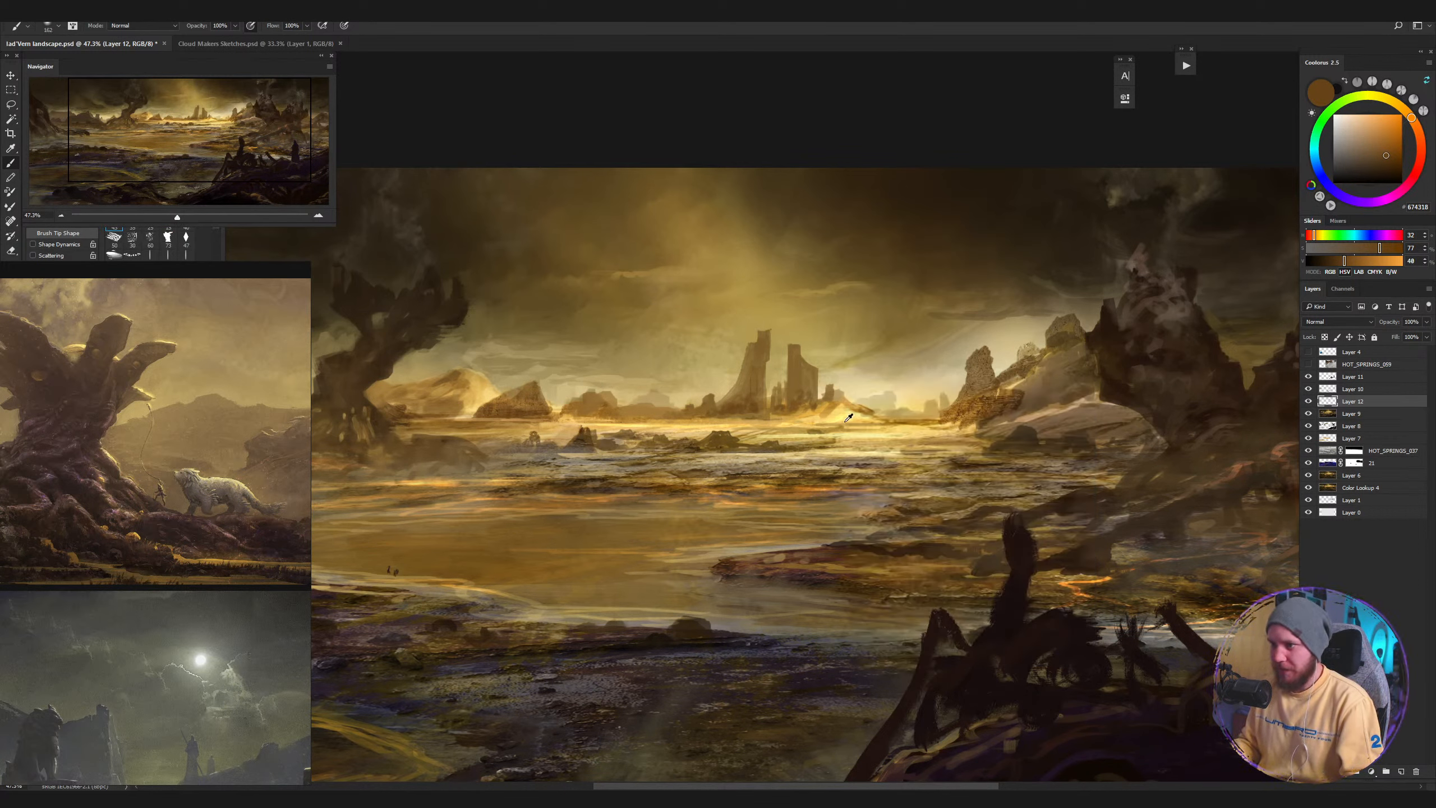
left_click(837, 403, "alt")
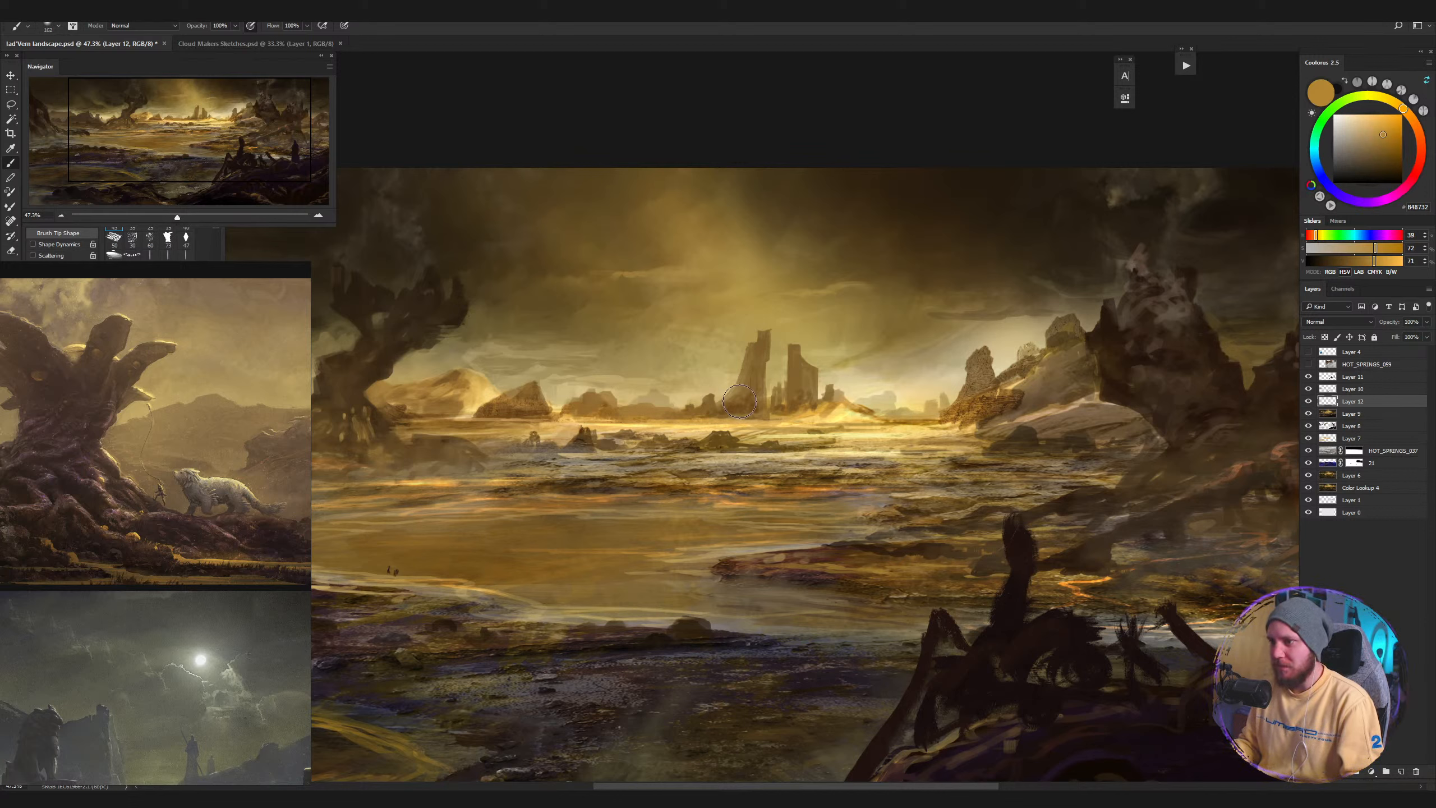
mouse_move(739, 402)
left_mouse_down()
mouse_move(839, 417)
mouse_move(772, 398)
mouse_move(737, 418)
mouse_move(667, 420)
mouse_move(731, 405)
mouse_move(765, 373)
mouse_move(885, 422)
mouse_move(866, 408)
mouse_move(885, 397)
mouse_move(860, 353)
mouse_move(835, 373)
mouse_move(852, 400)
mouse_move(821, 397)
left_mouse_up()
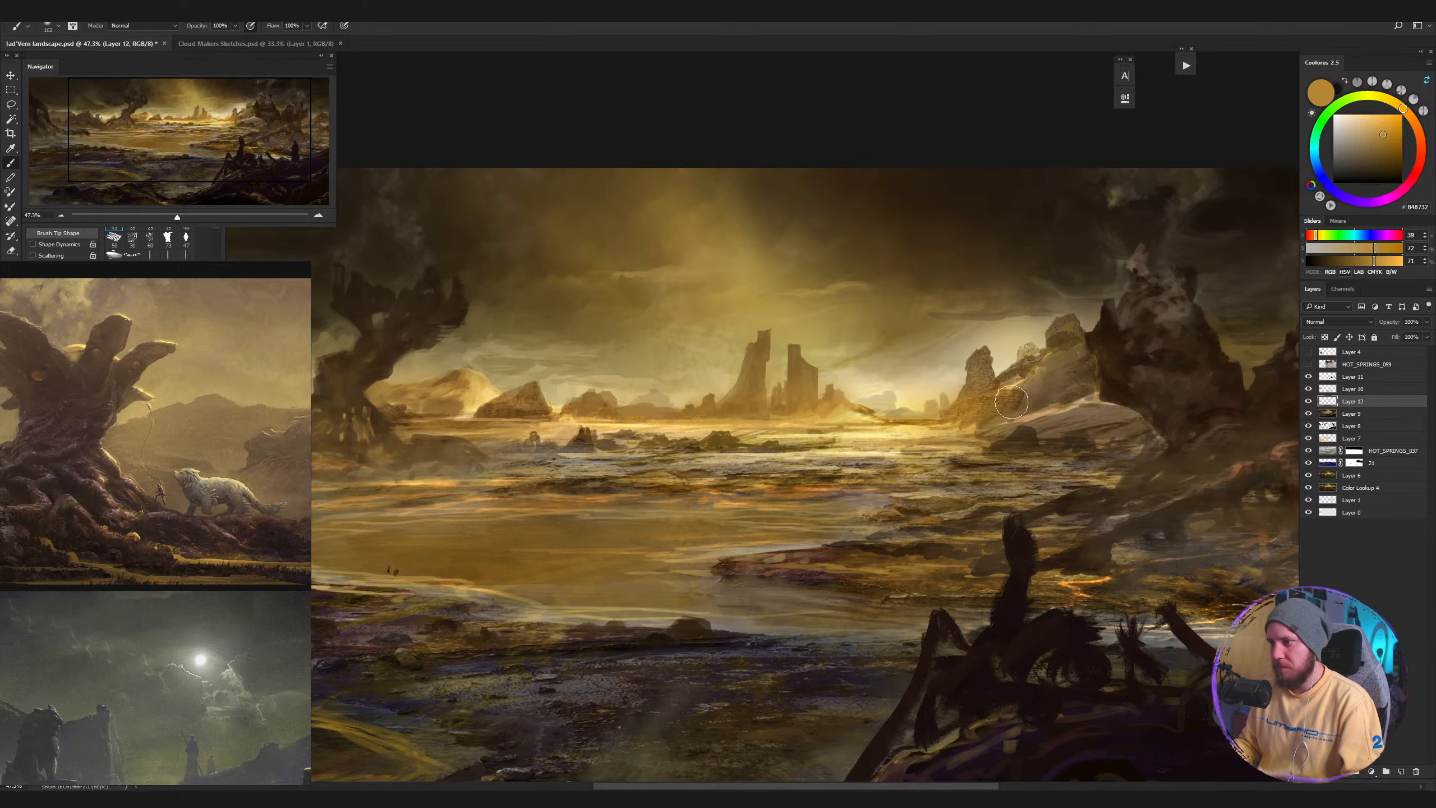
Extend the soft golden haze across the distant mountains and the base of the twisted tree on the landscape's left side.
mouse_move(531, 381)
left_mouse_down()
mouse_move(840, 374)
mouse_move(856, 396)
mouse_move(783, 403)
mouse_move(798, 390)
left_mouse_up()
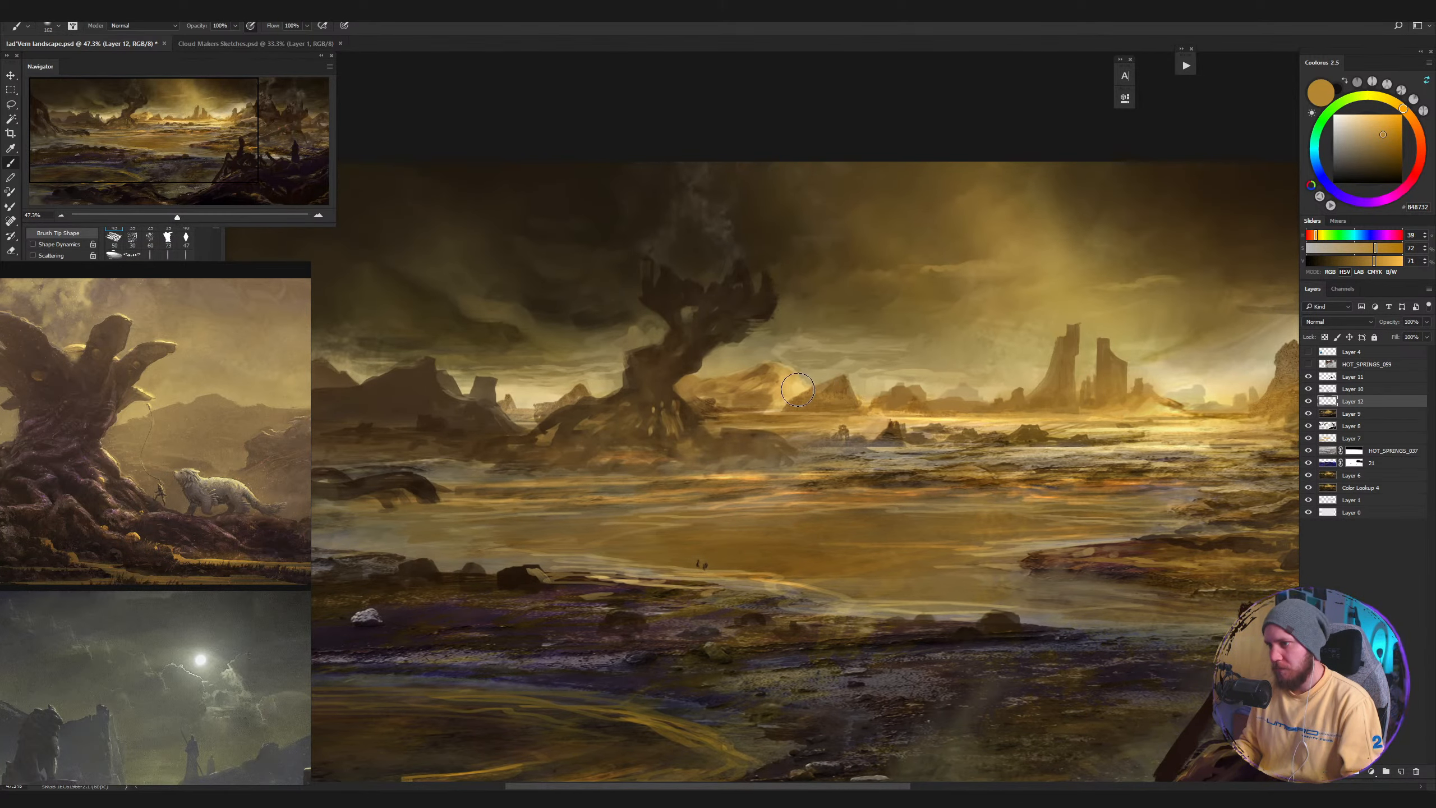
mouse_move(501, 399)
left_mouse_down()
mouse_move(407, 410)
mouse_move(525, 424)
mouse_move(805, 385)
left_mouse_up()
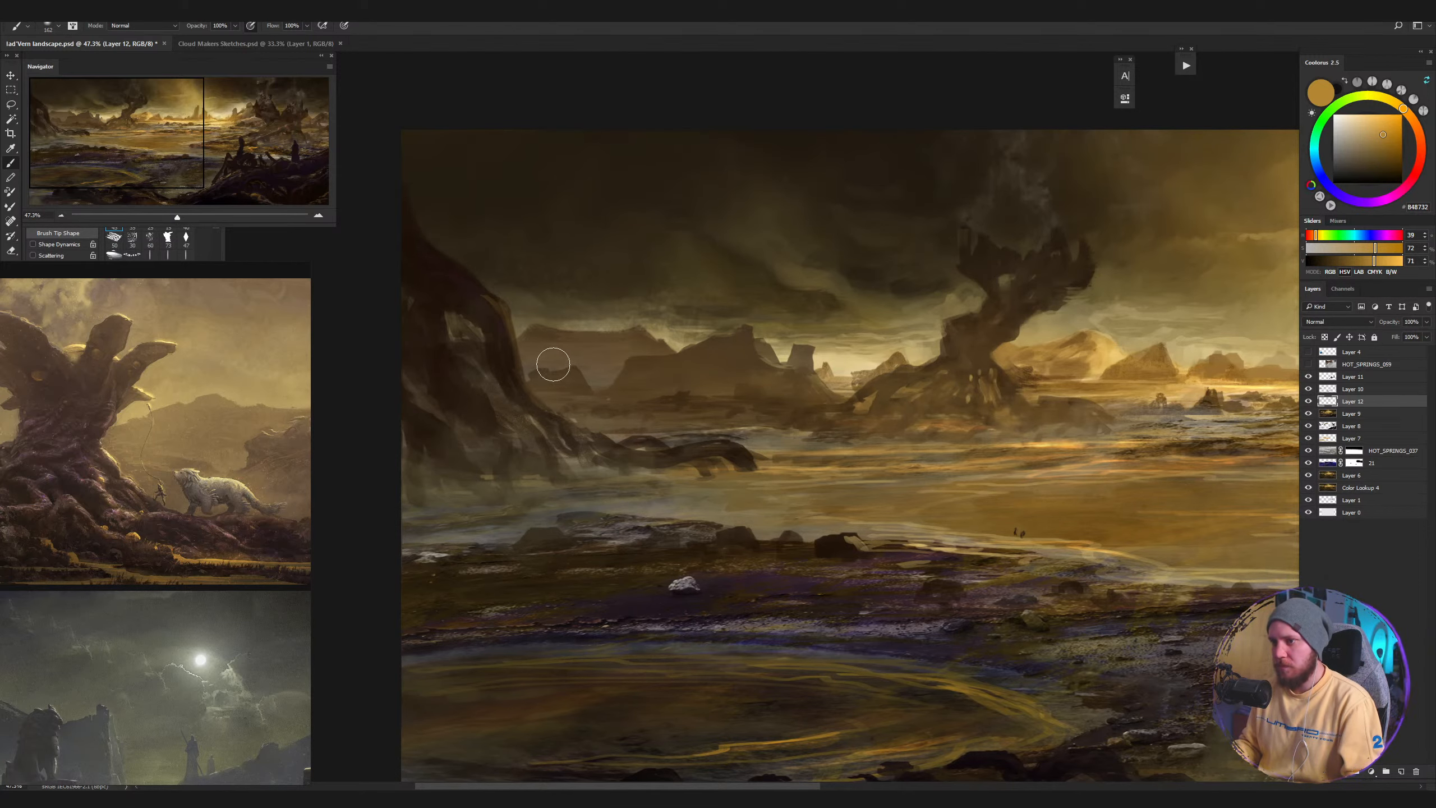
left_click_drag(999, 417, 591, 394)
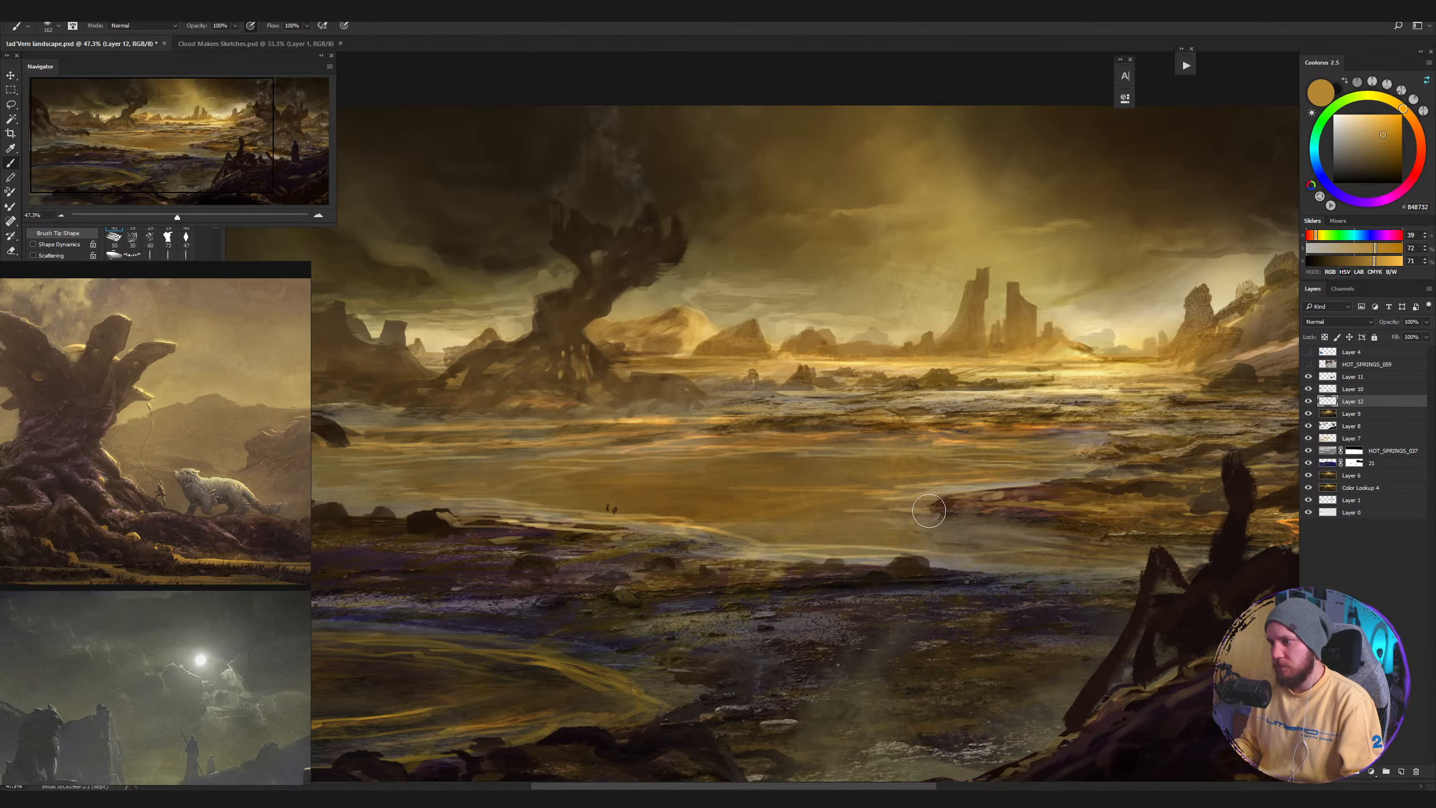
left_click_drag(1054, 382, 829, 495)
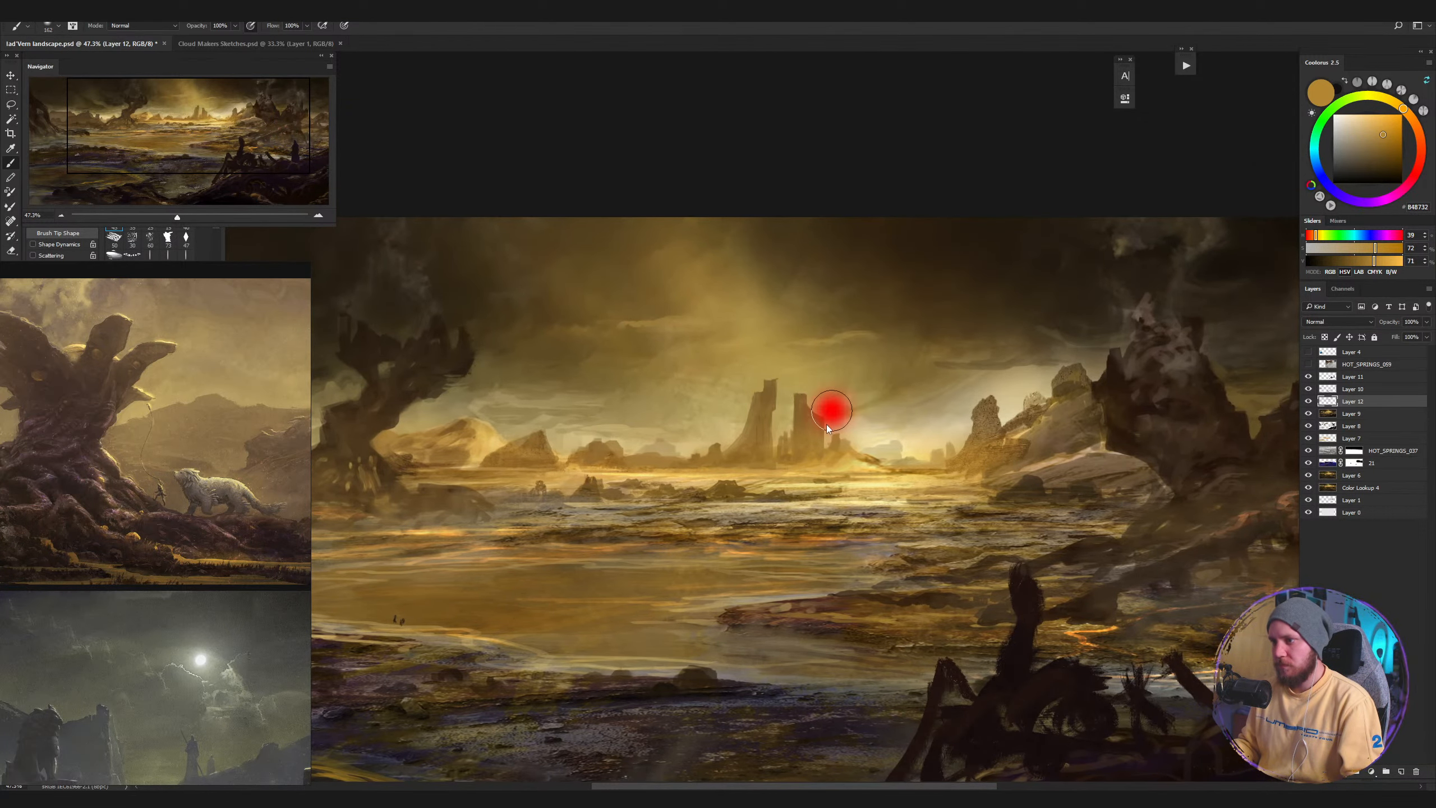
Choose a small brush tip and dot tiny highlights in sampled pale yellow around the bases of the two towers.
key("z")
left_click_drag(784, 420, 847, 419)
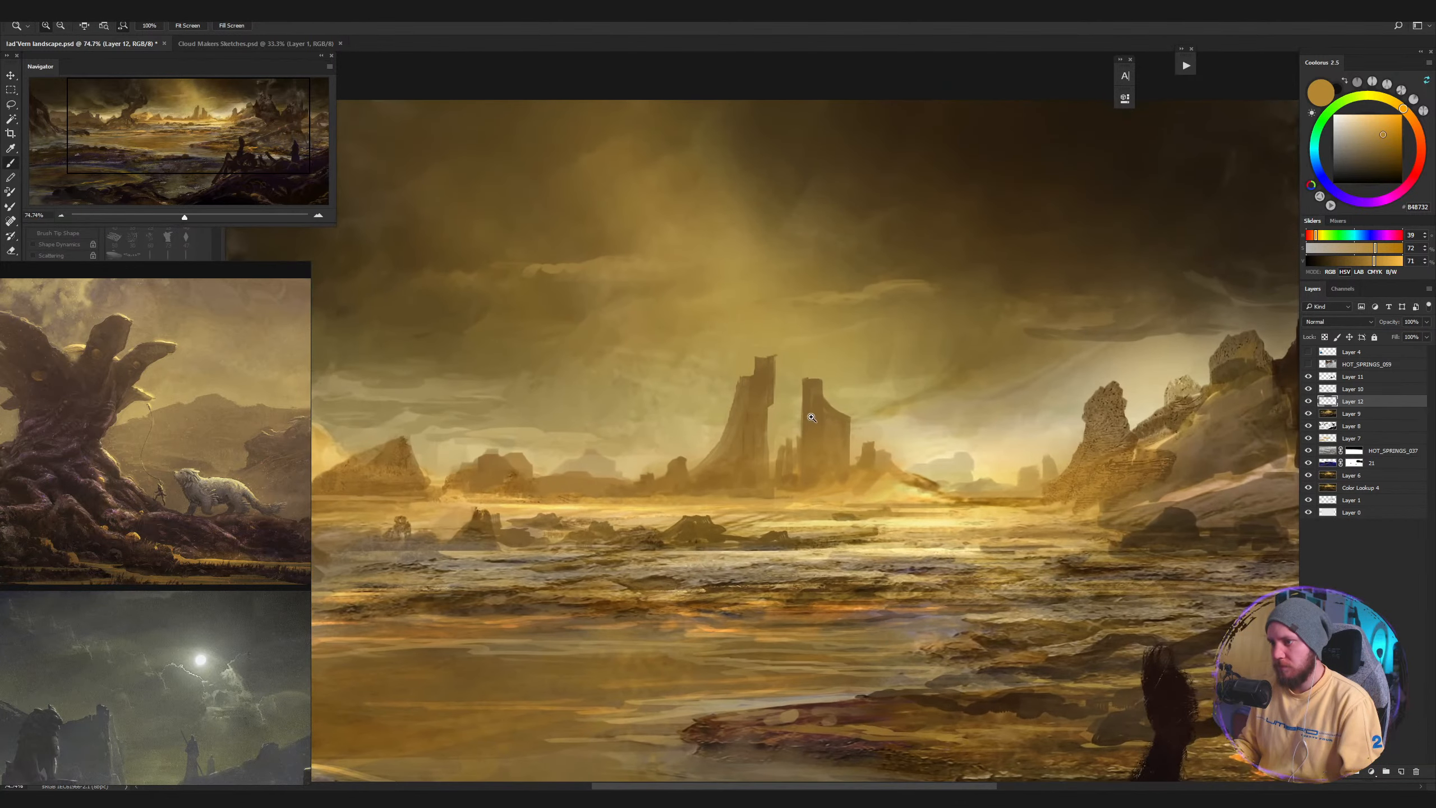
right_click(840, 430)
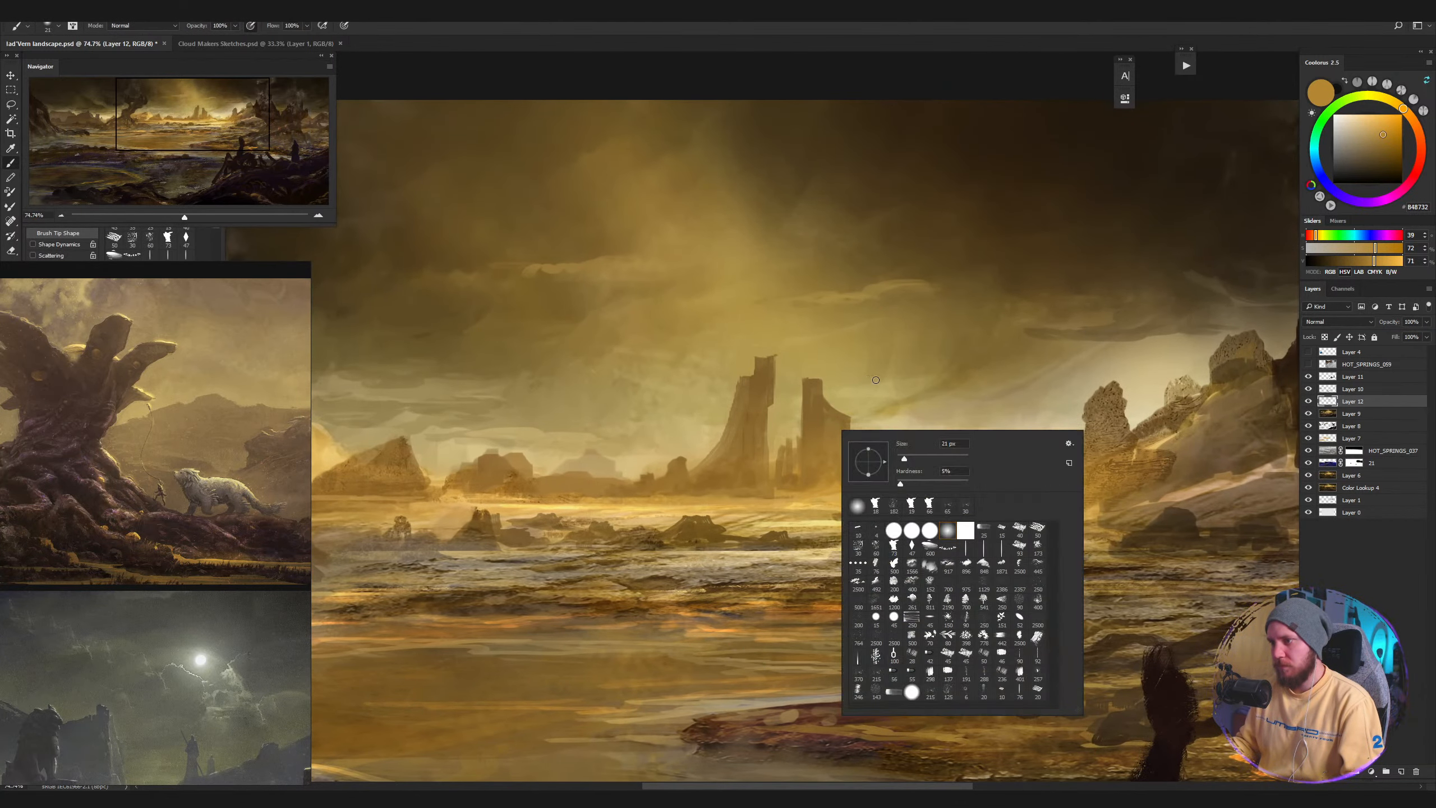
left_click(931, 548)
key("Return")
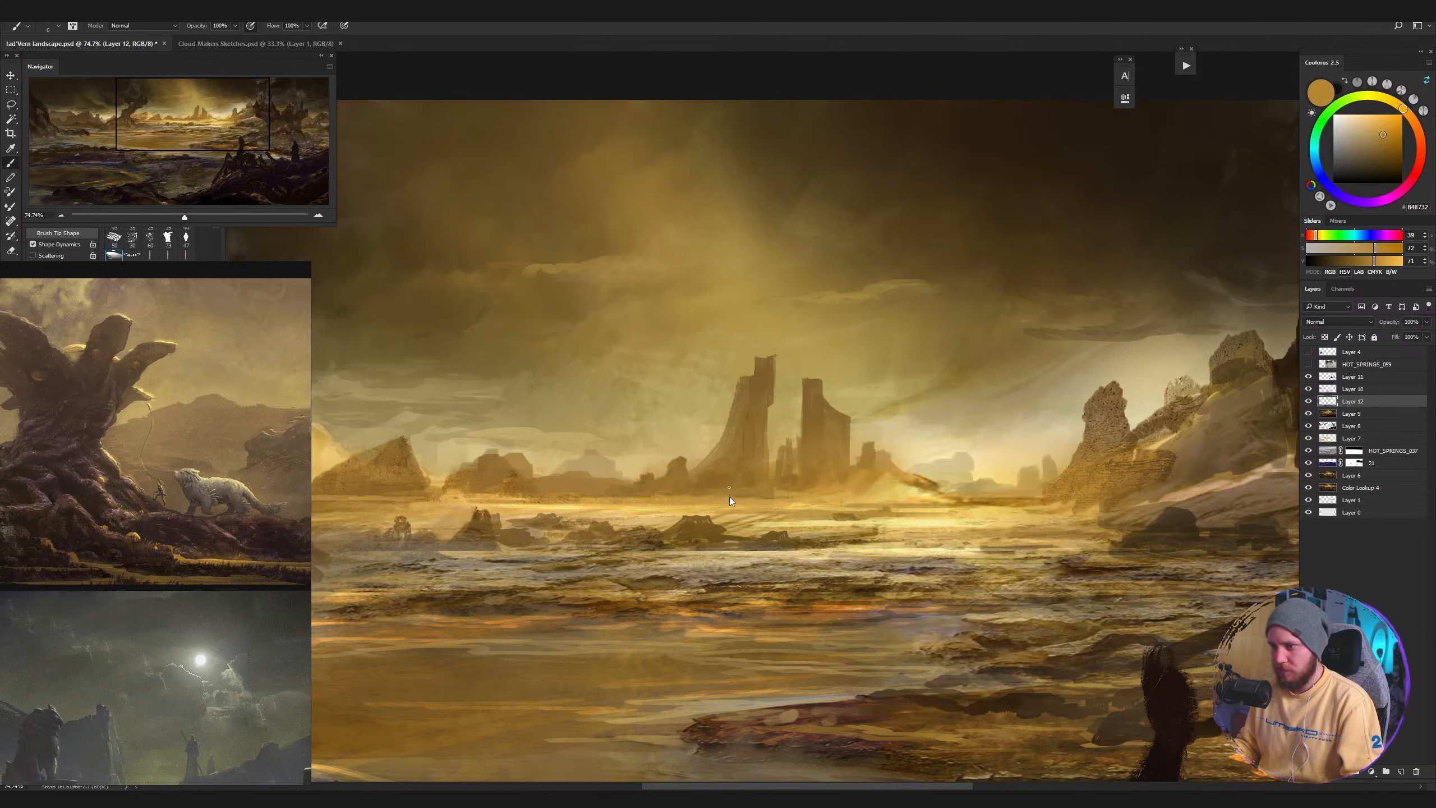
left_click(903, 490, "alt")
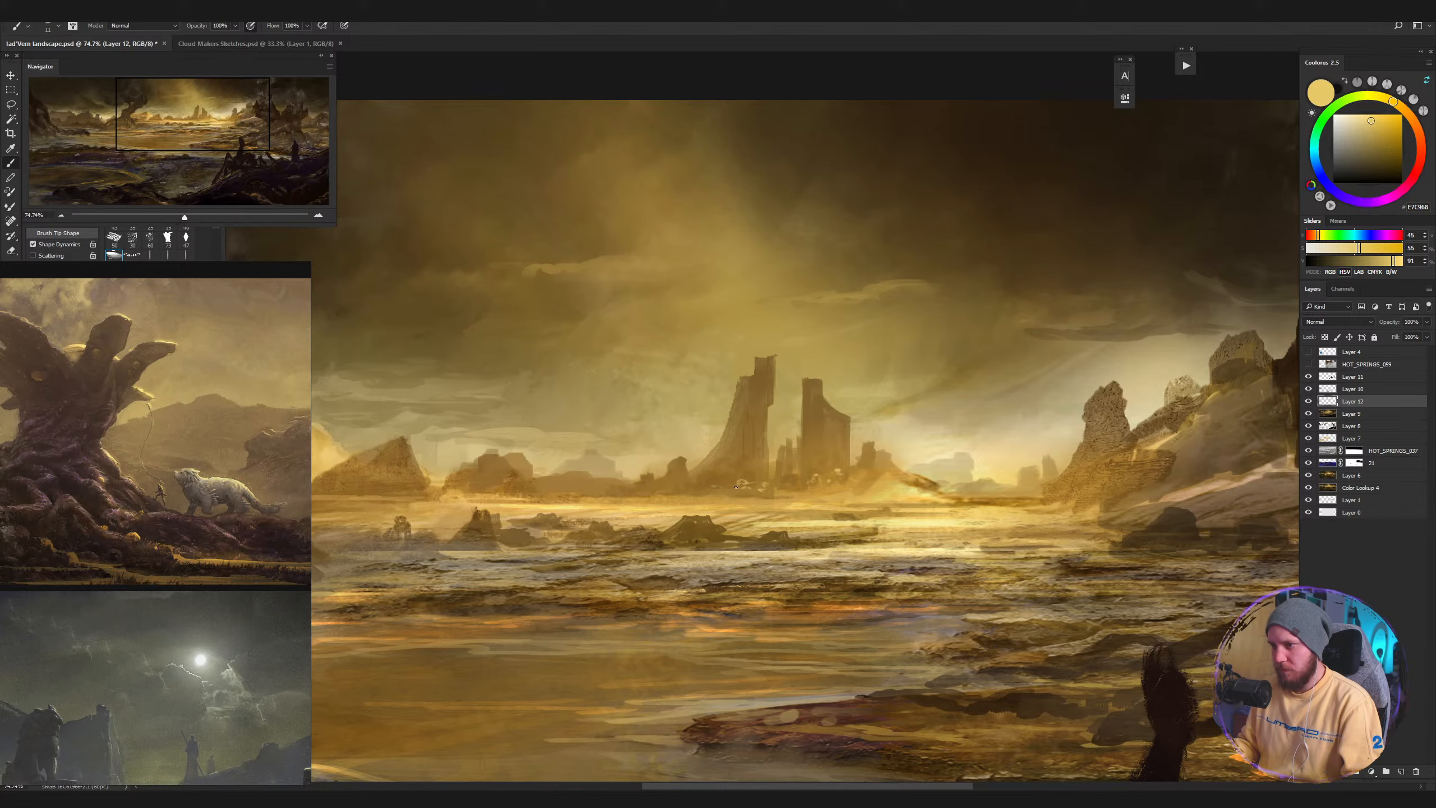
Rework the tip of the dark root along the landscape's left shore, using sampled dark brown and ochre from the surrounding ground and water.
key("z")
scroll(813, 544, "down", 5)
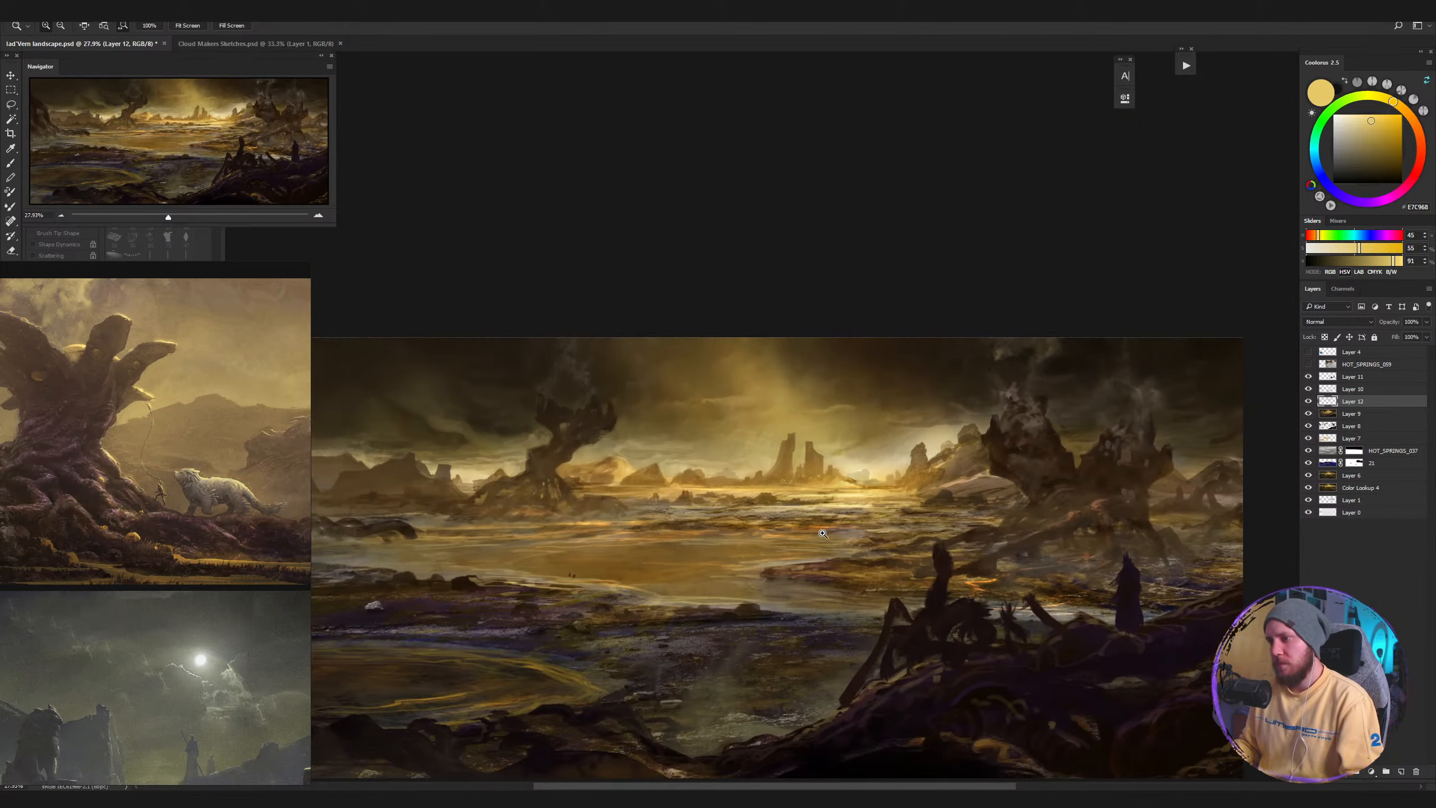
scroll(812, 544, "up", 3)
key("b")
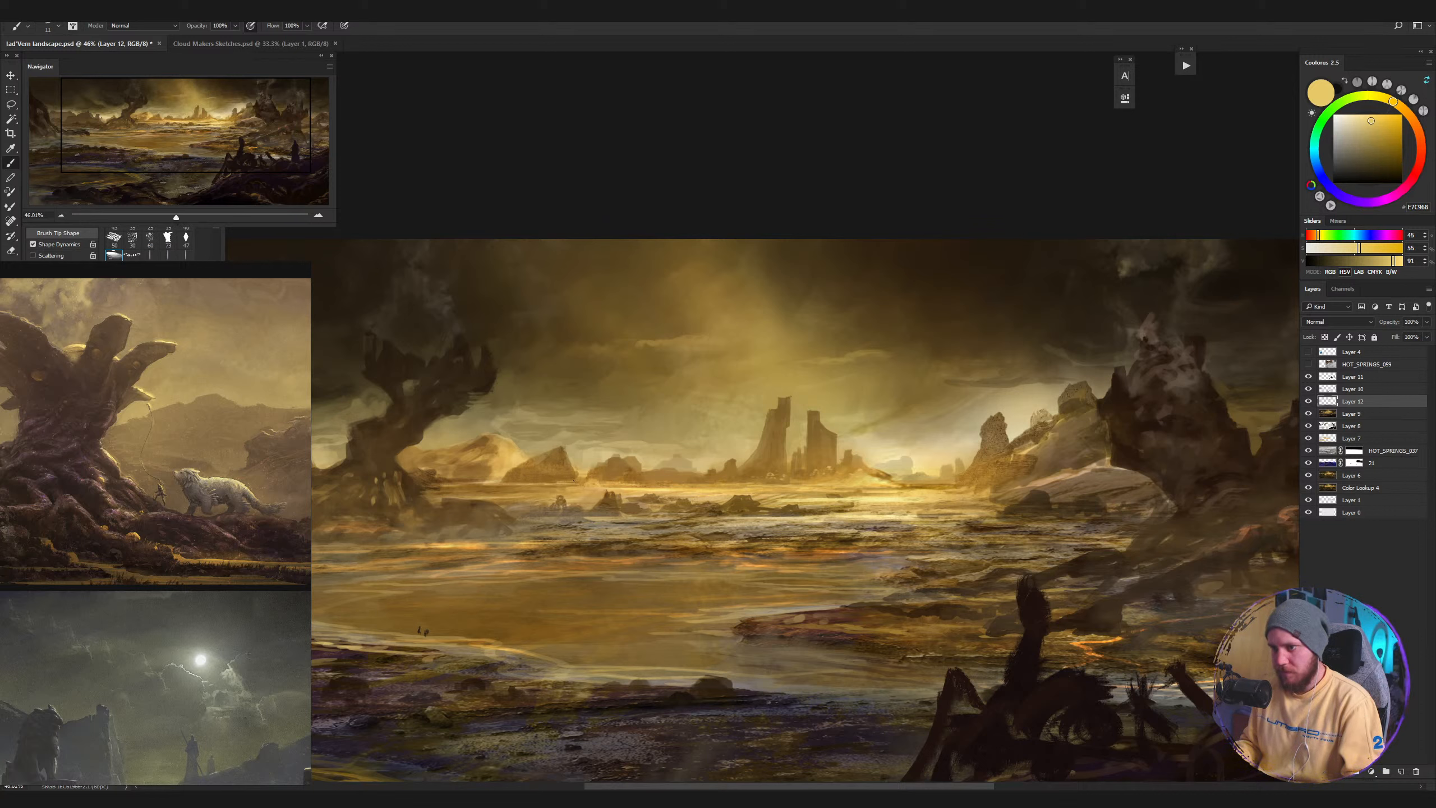
left_click(540, 479, "alt")
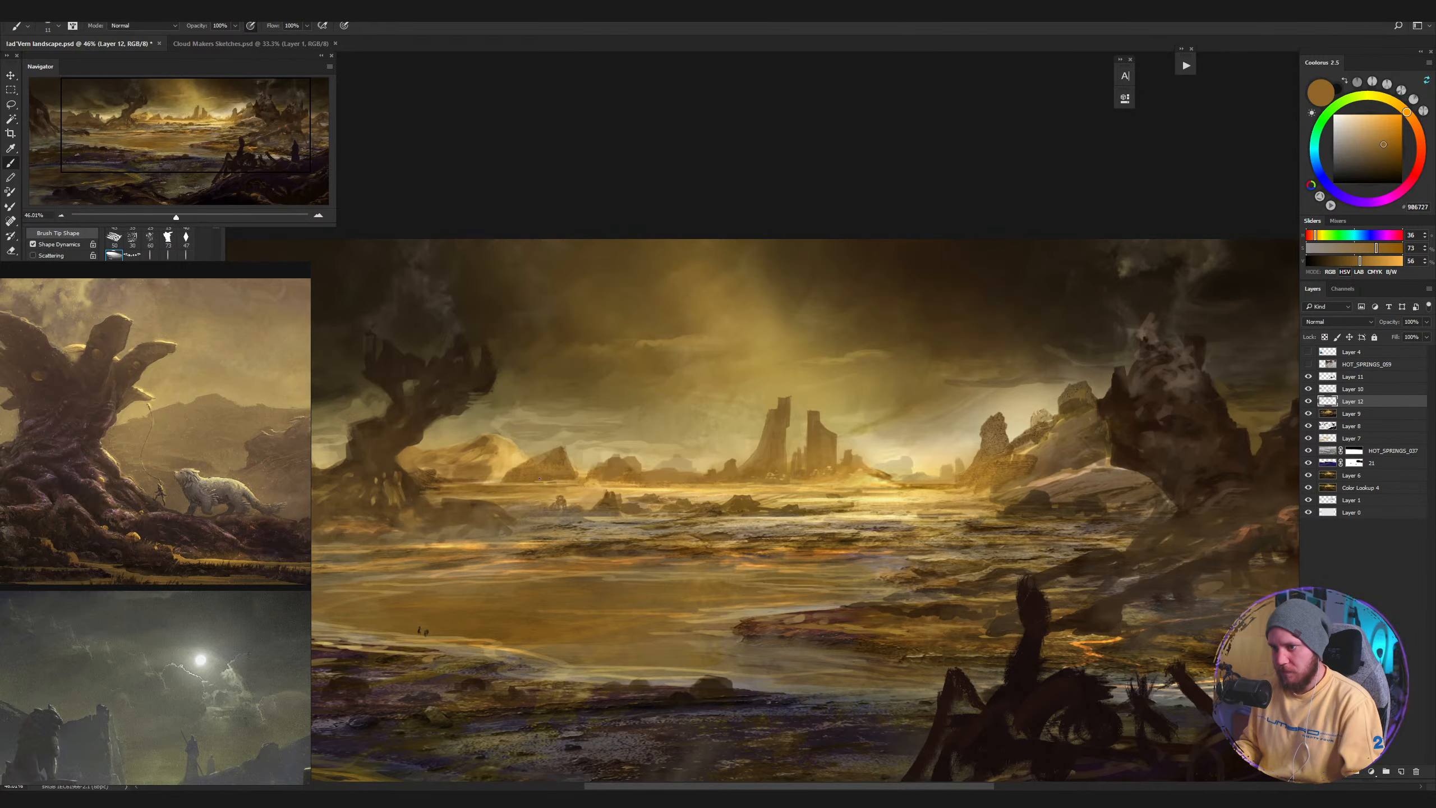
scroll(864, 542, "down", 3)
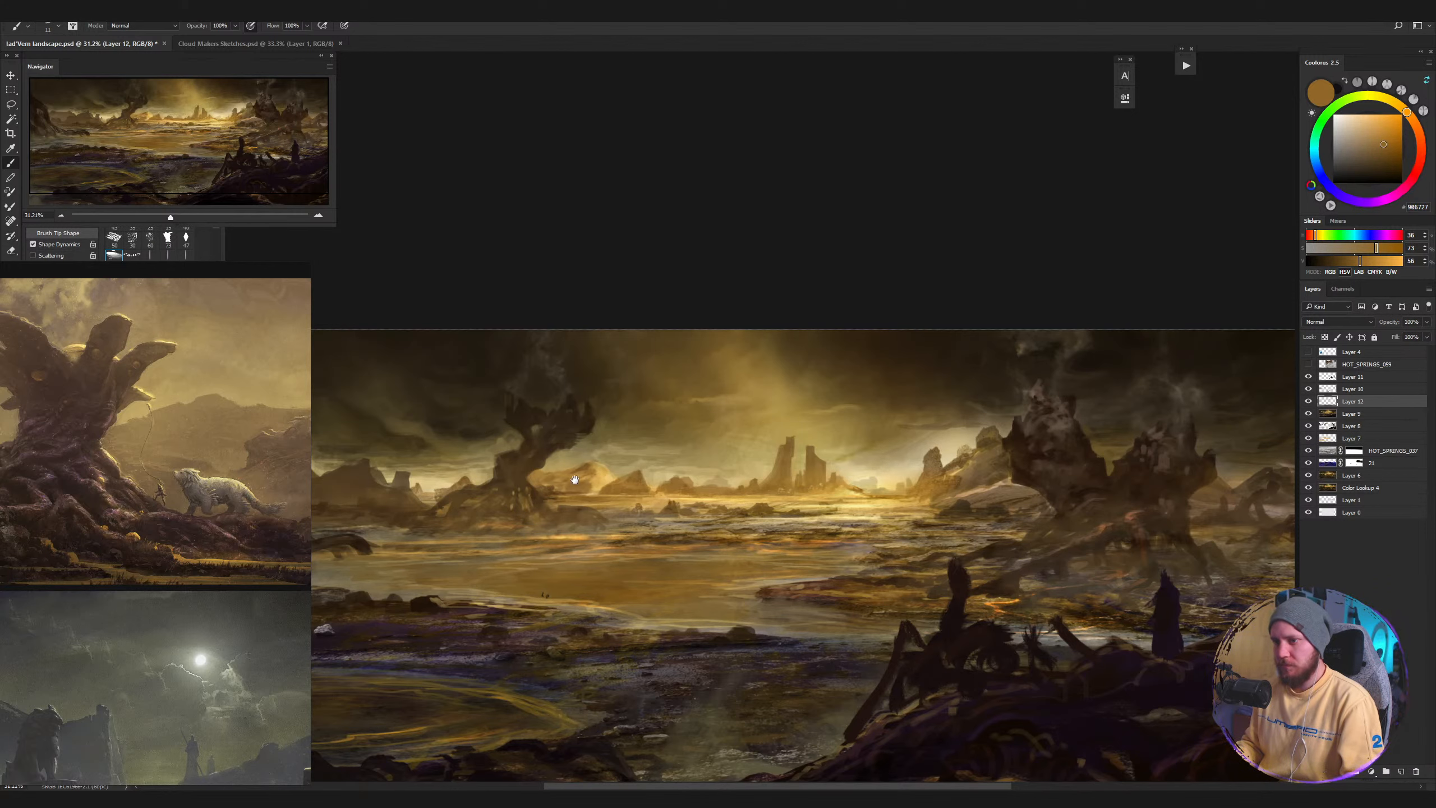
scroll(662, 475, "left", 3)
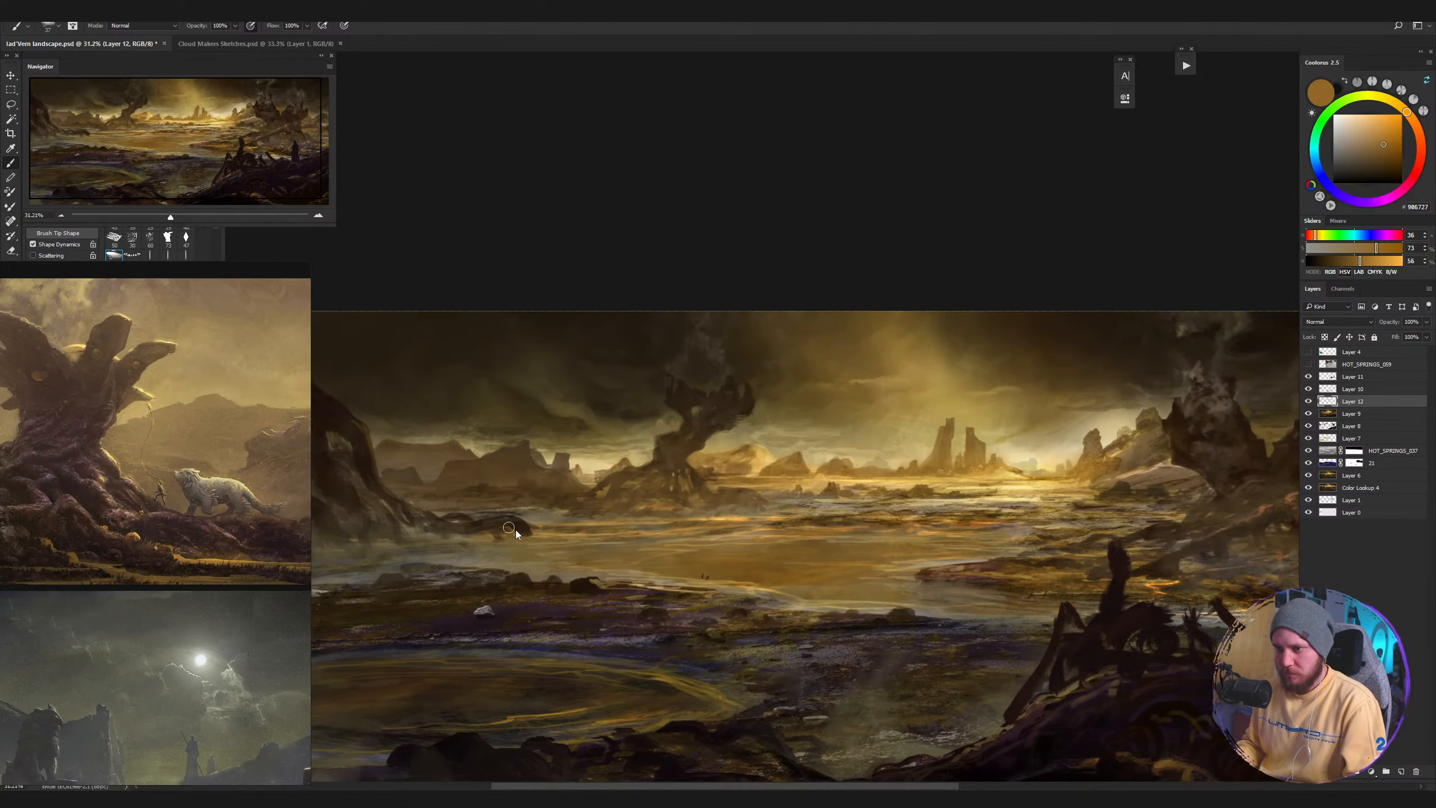
left_click(492, 467, "alt")
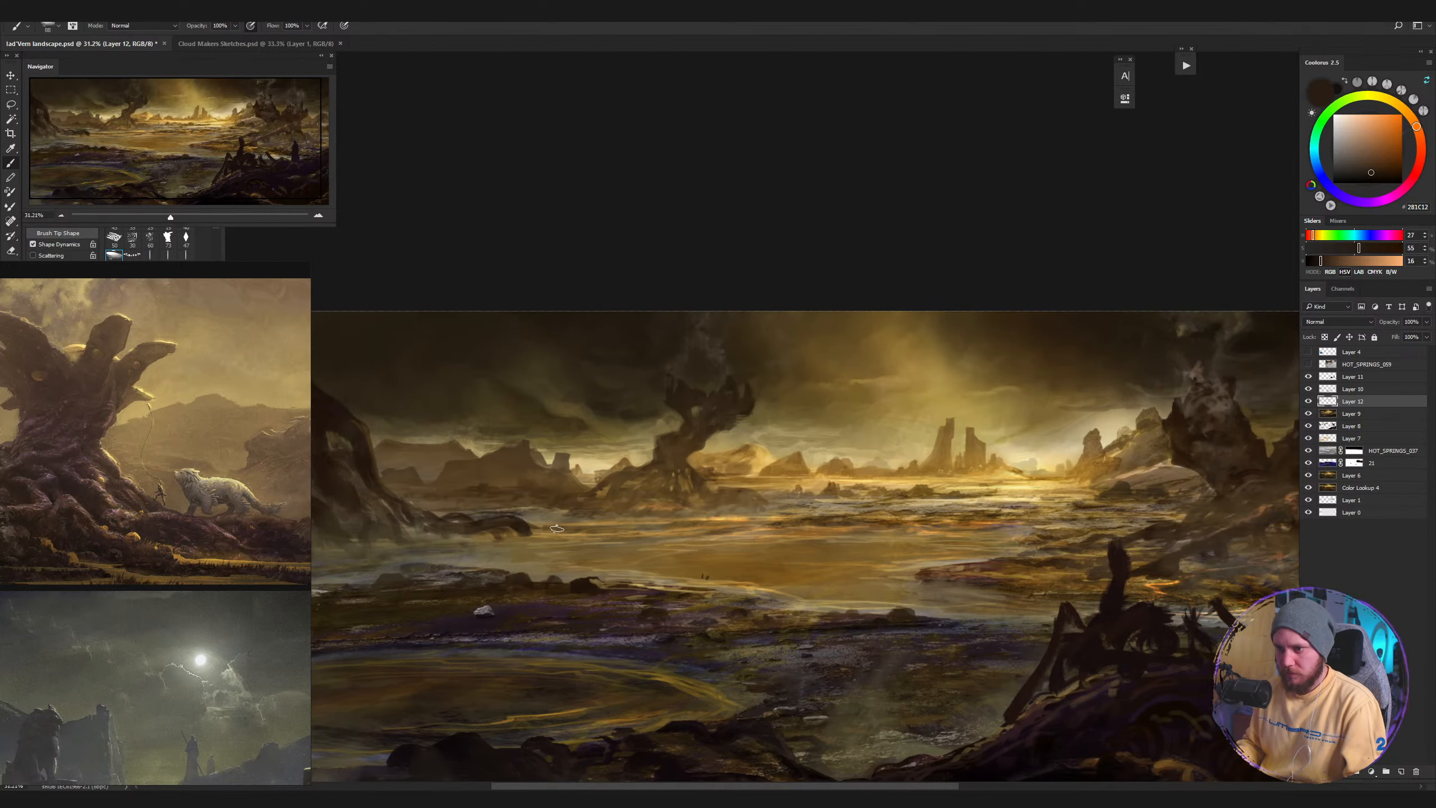
left_click(537, 540, "alt")
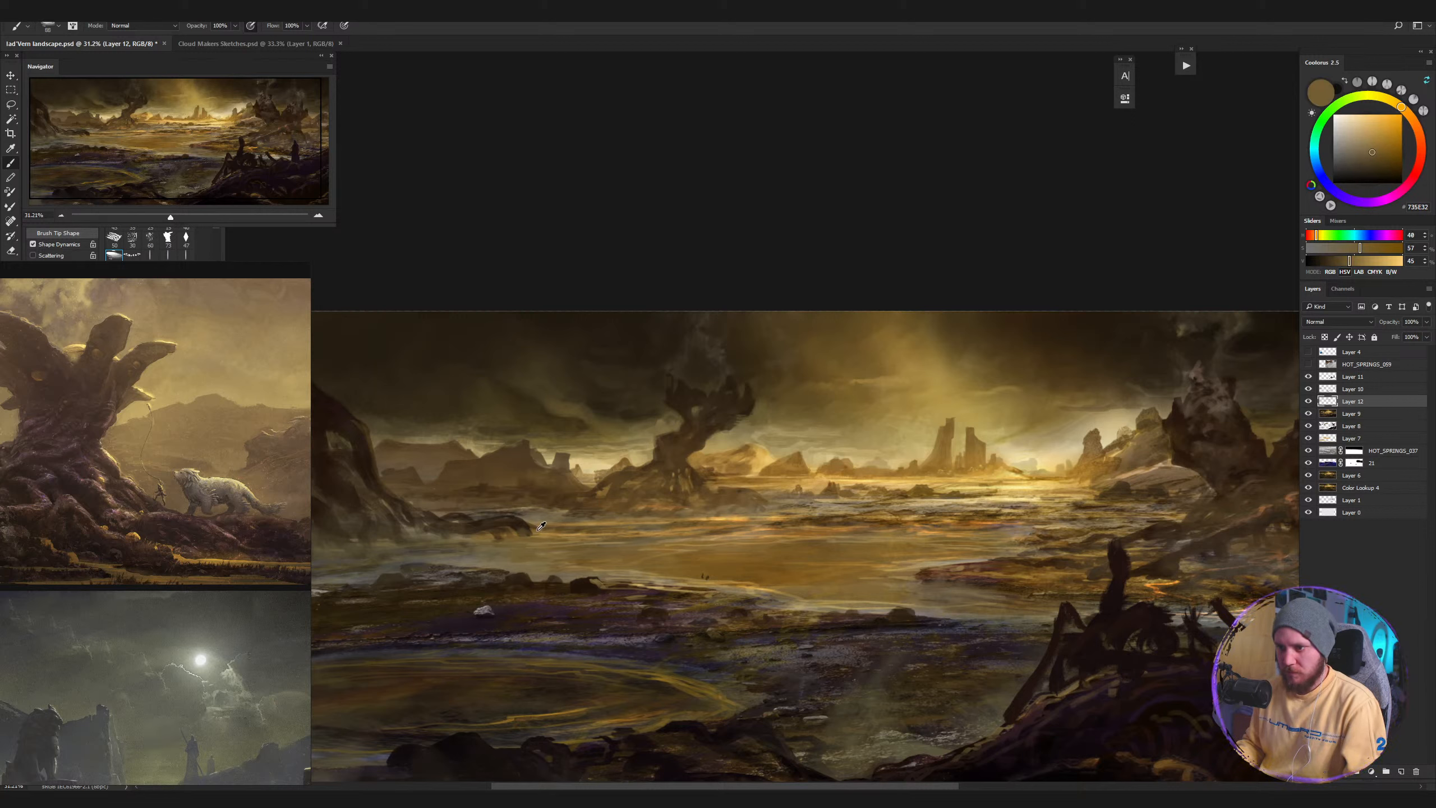
left_click_drag(541, 527, 556, 527)
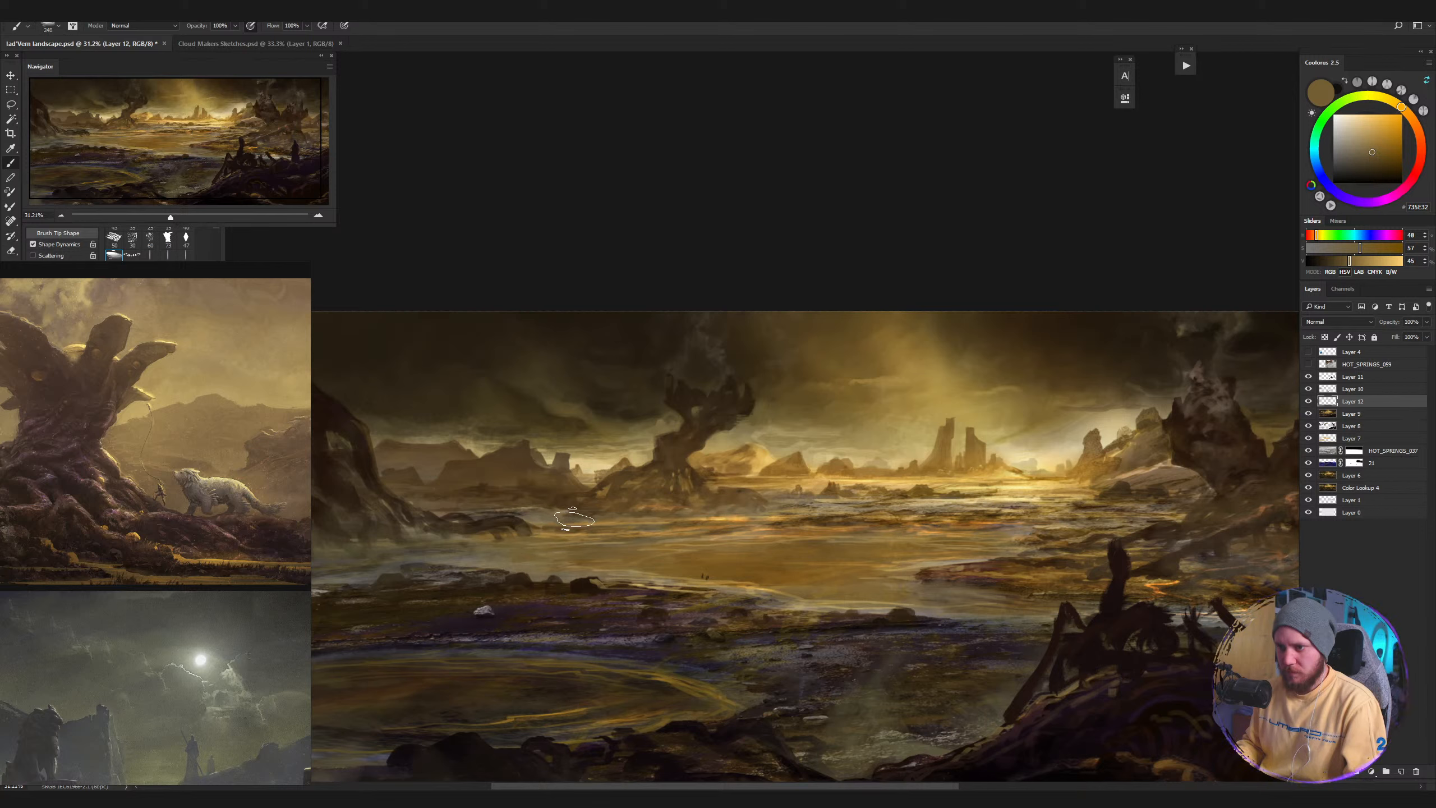
left_click(586, 532, "alt")
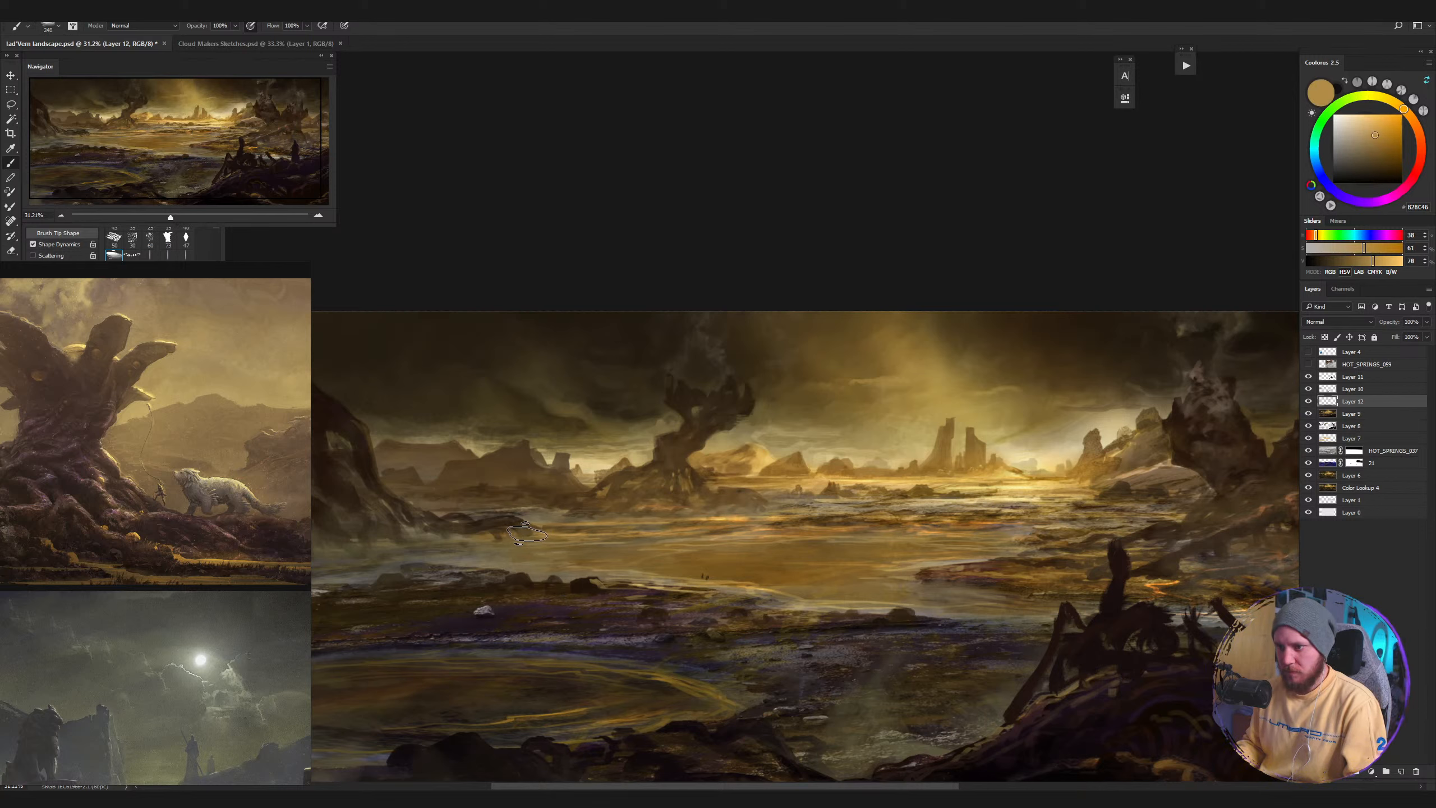
Paint over the far rim and surface of the round foreground pool, toning down its yellow streaks with sampled dark browns.
left_click_drag(523, 516, 691, 435)
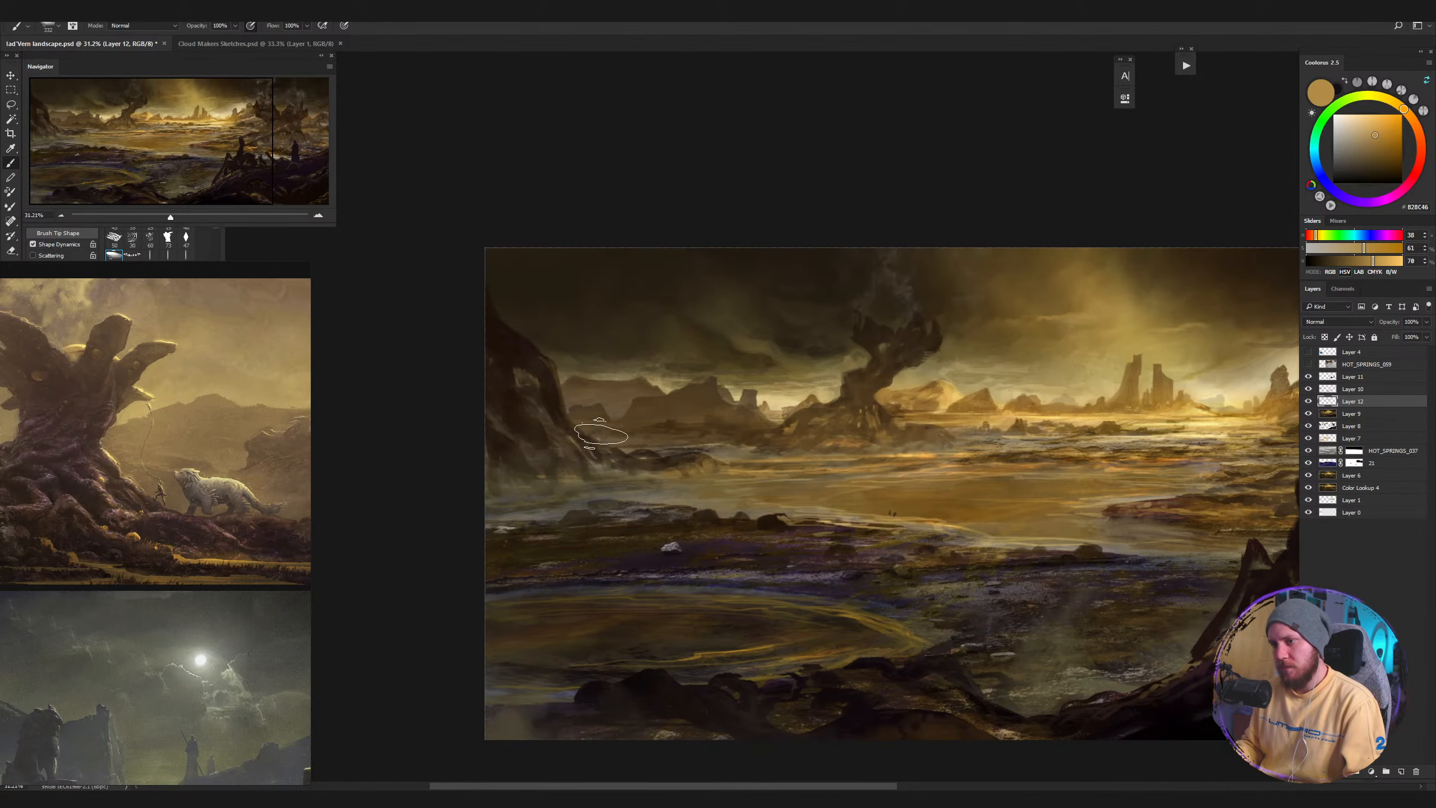
left_click_drag(710, 488, 699, 488)
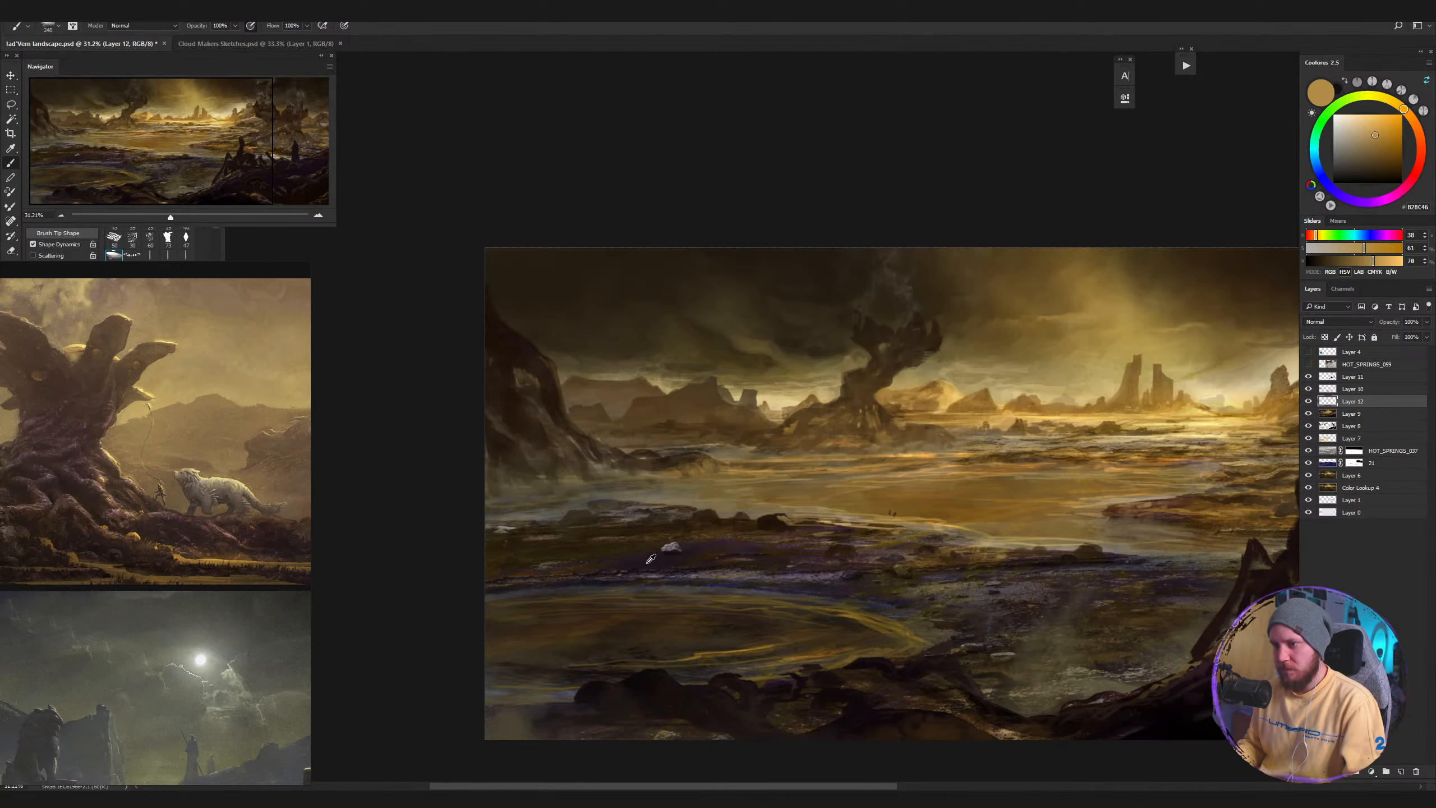
mouse_move(649, 561)
left_mouse_down()
mouse_move(701, 563)
mouse_move(590, 559)
left_mouse_up()
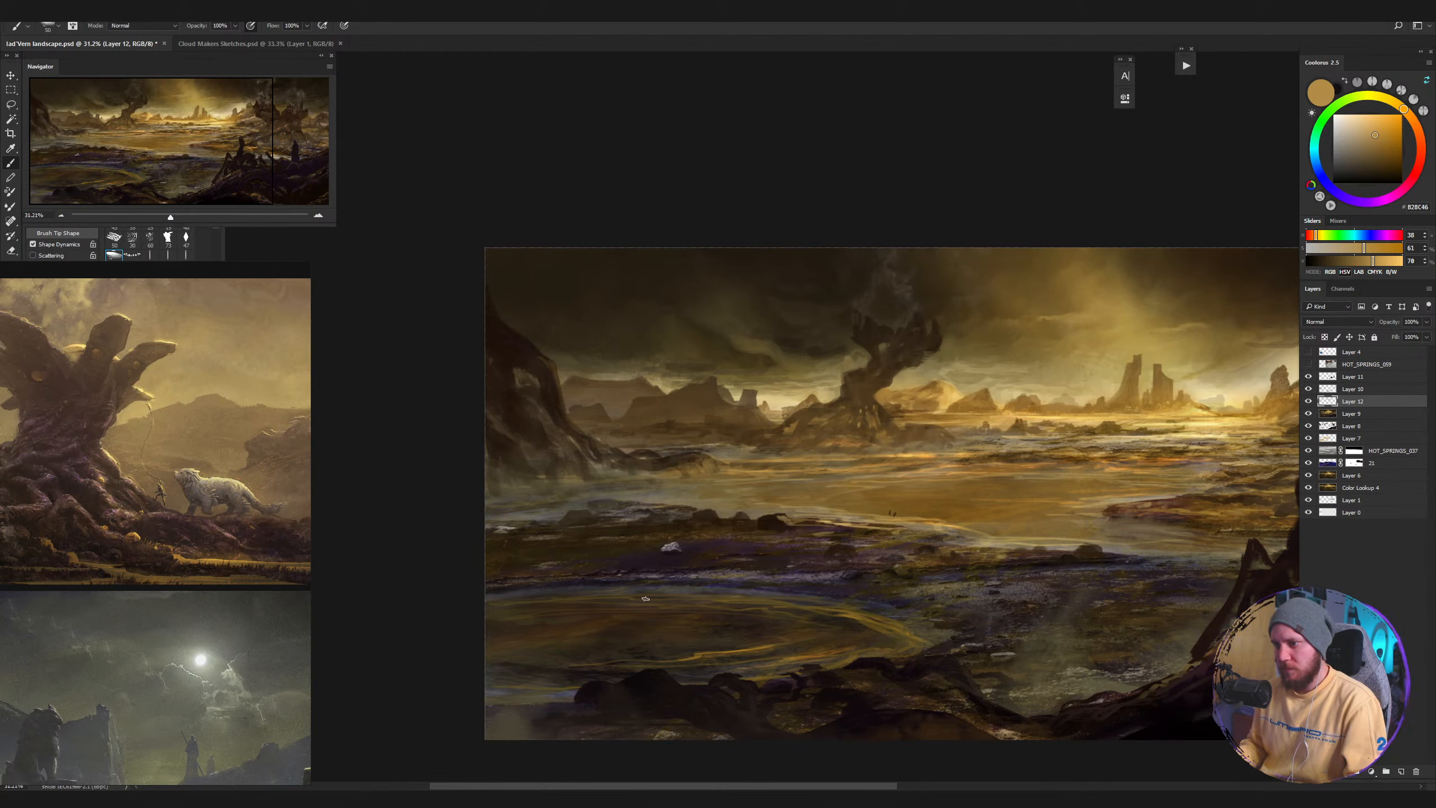
left_click_drag(647, 596, 601, 603)
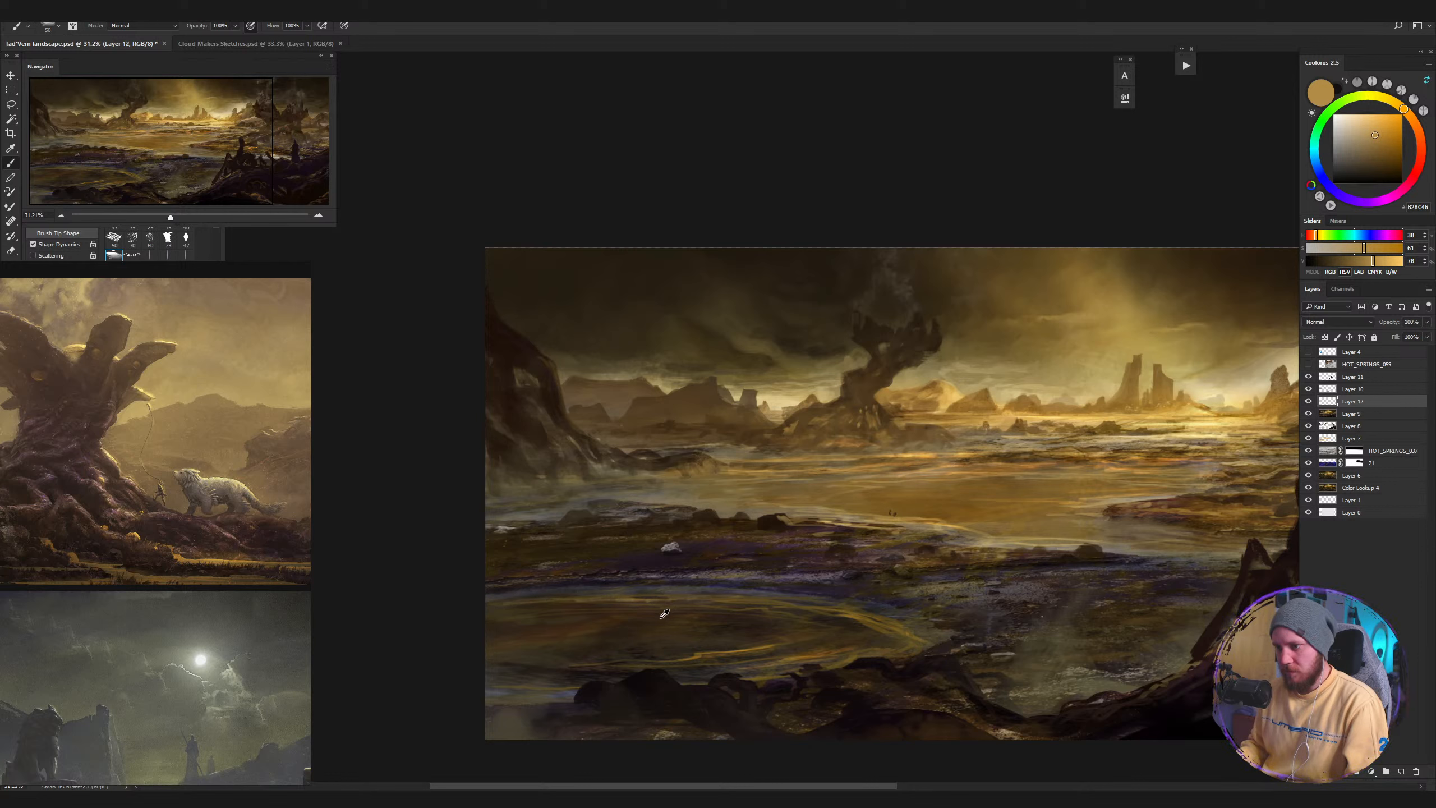
left_click(643, 598, "alt")
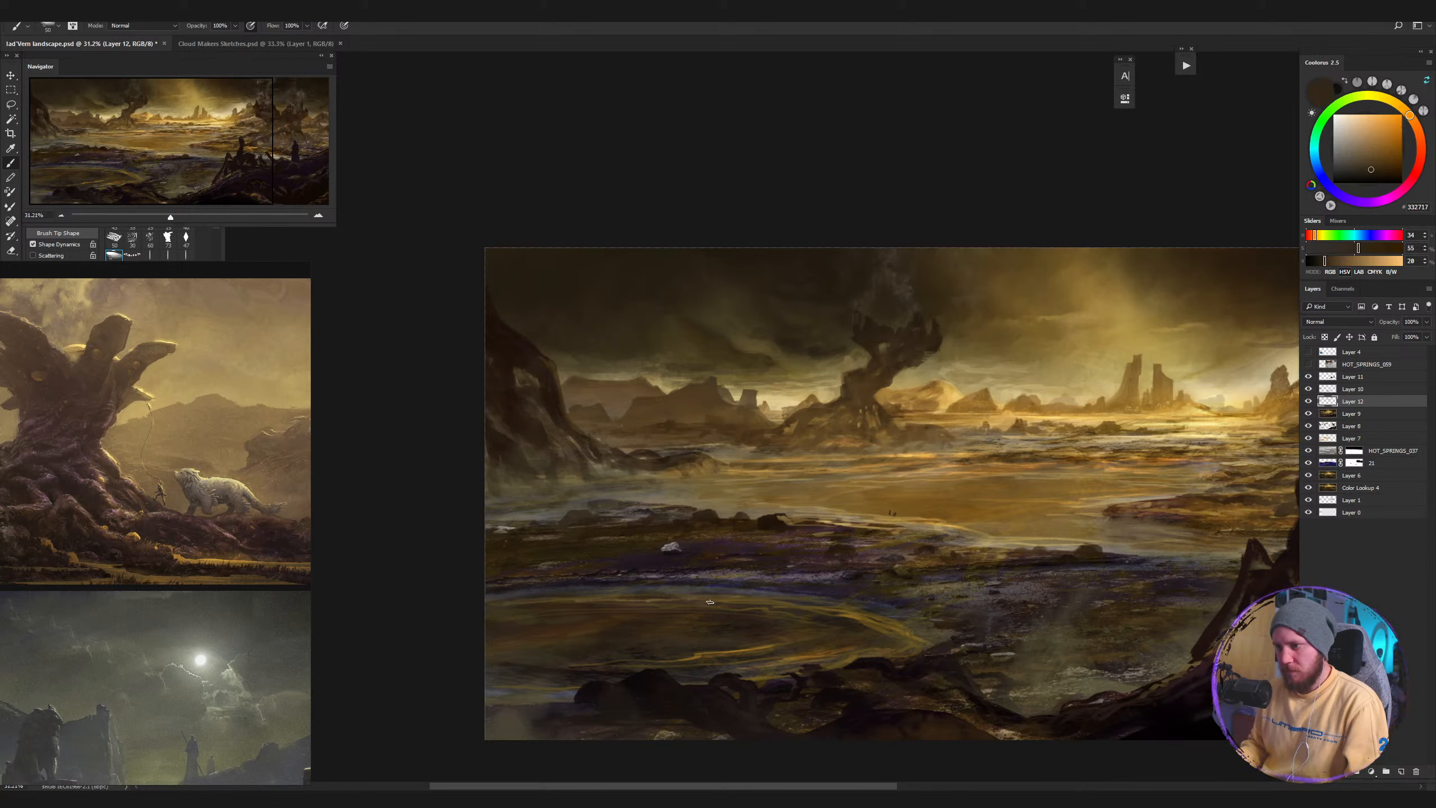
left_click(820, 610, "alt")
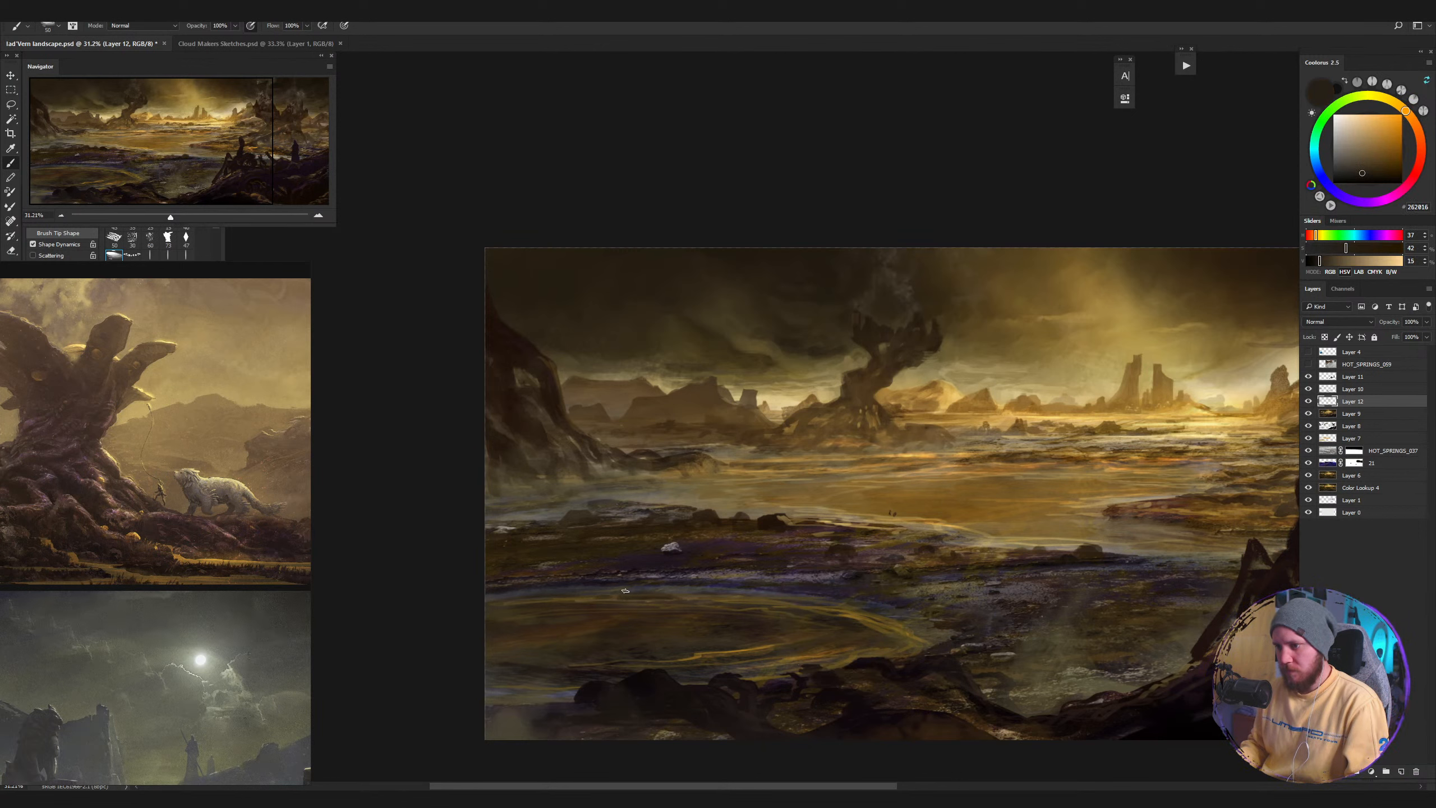
left_click_drag(625, 591, 787, 601)
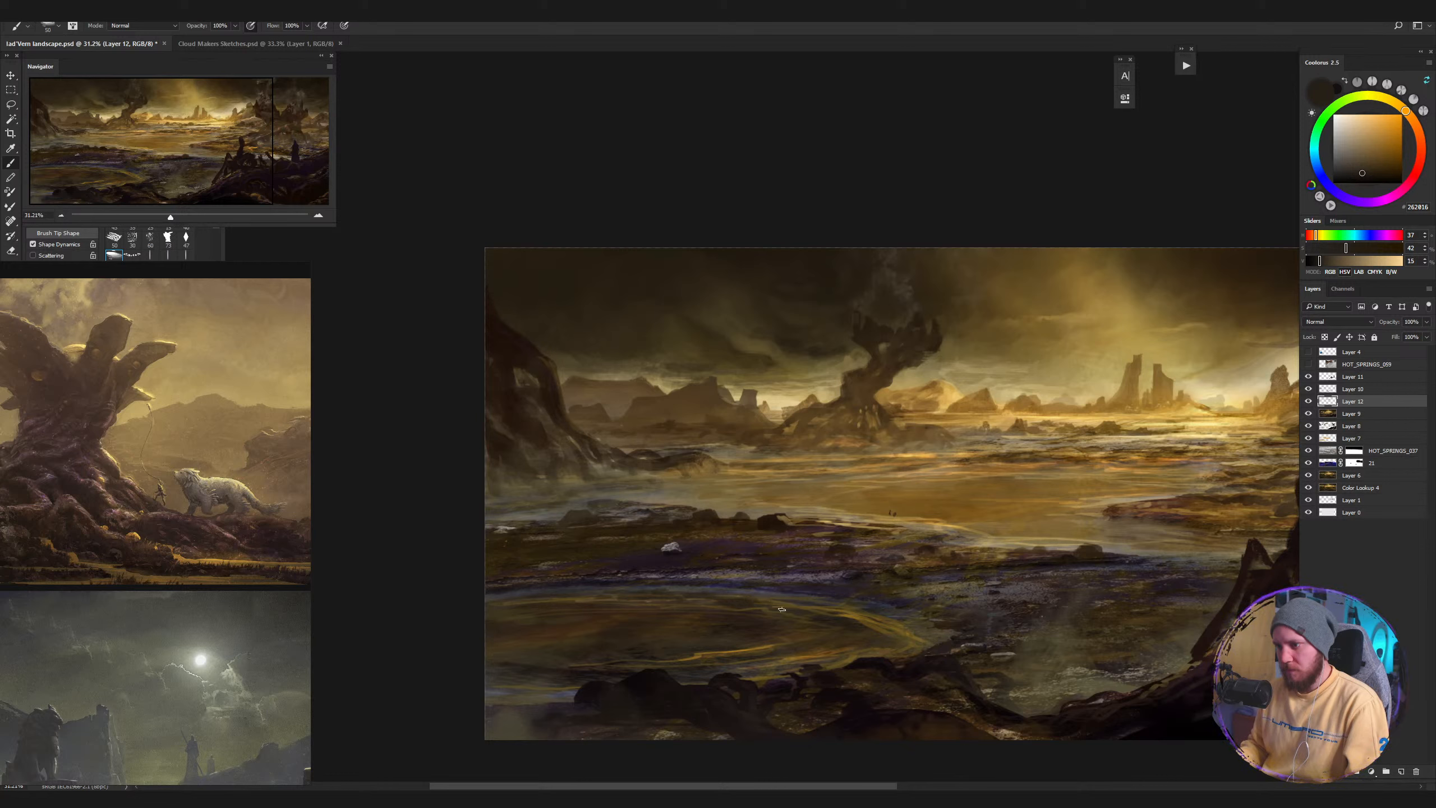
left_click(837, 622, "alt")
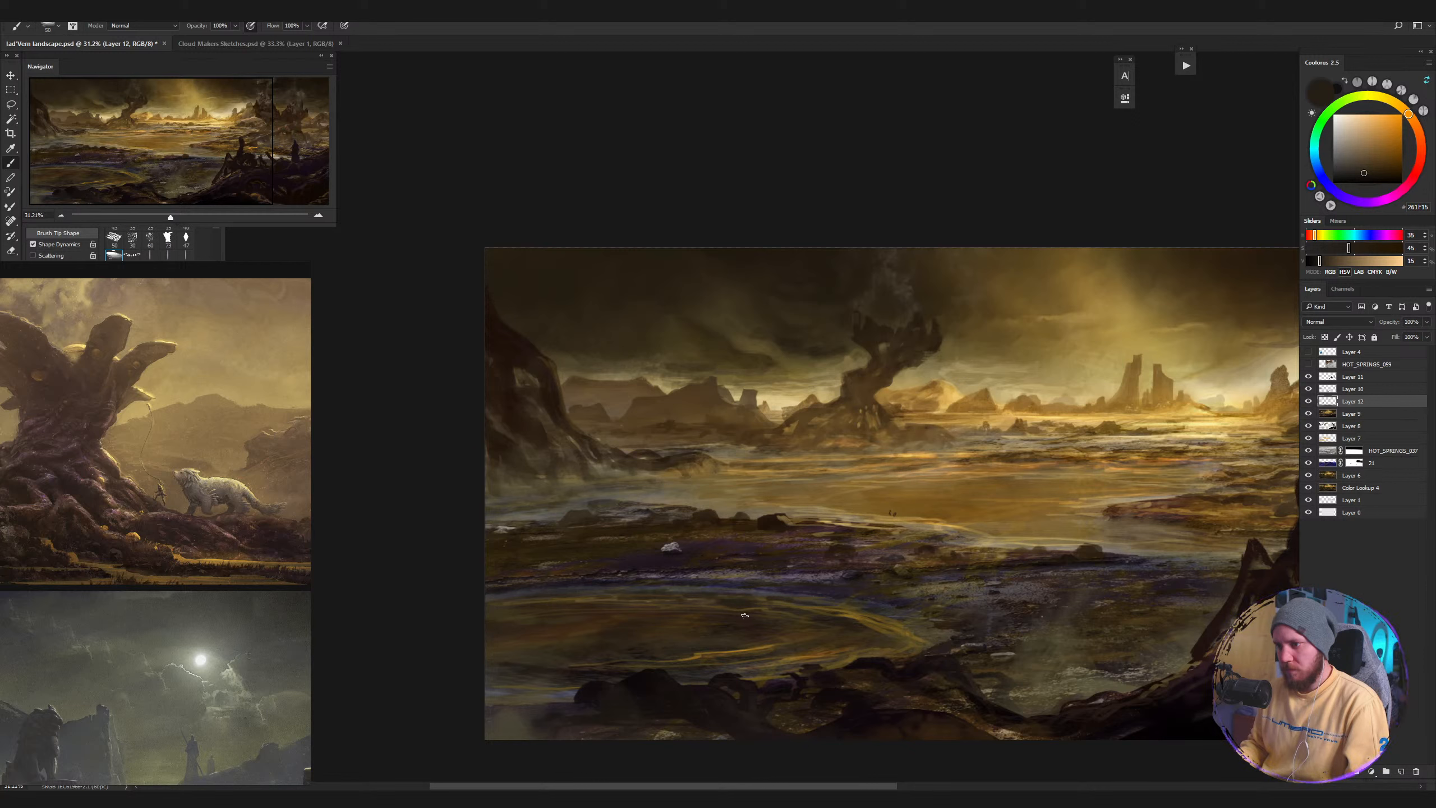
left_click(597, 613, "alt")
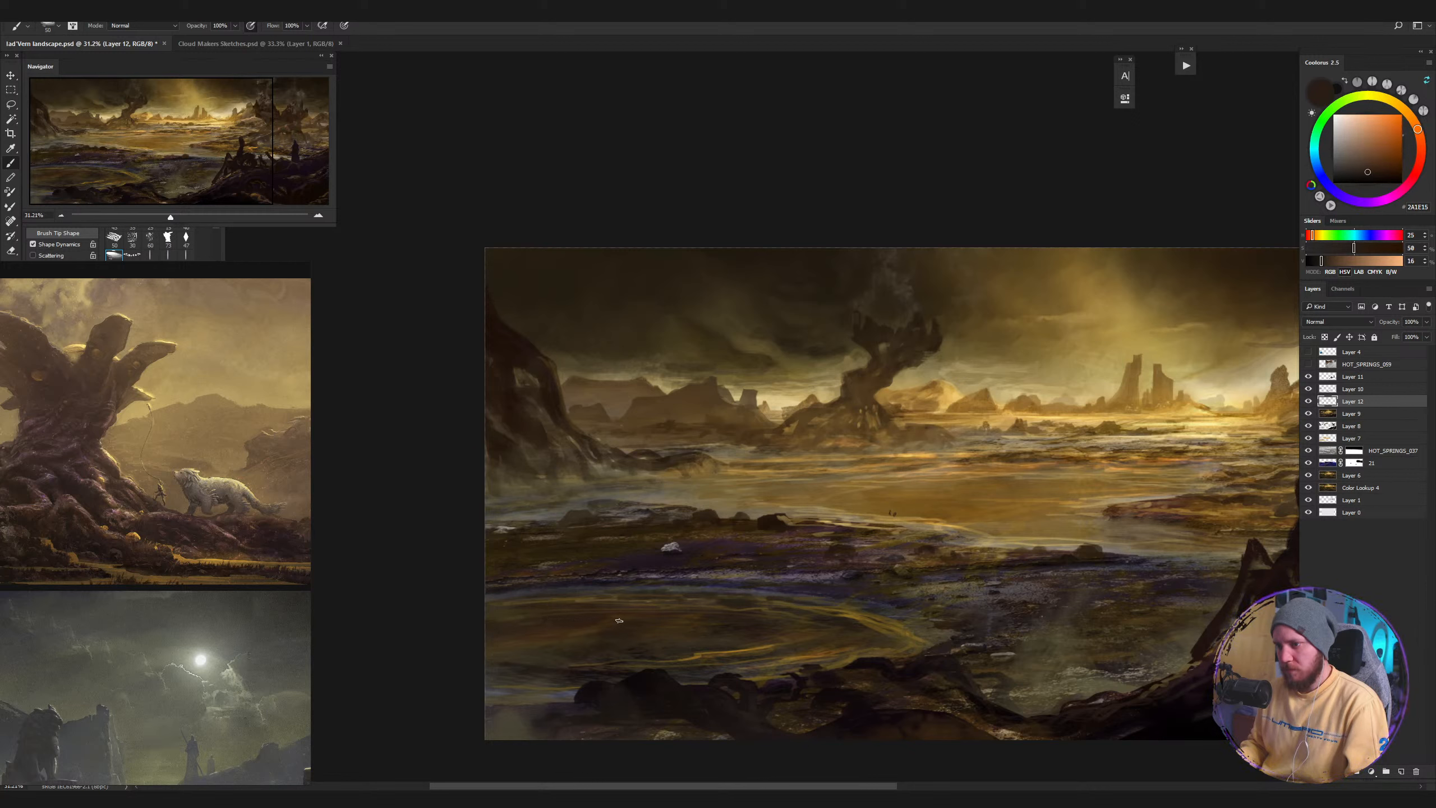
Touch up the purple bank around the white rock and the dark boulder at the water's edge with sampled dark purple and brown.
key("z")
mouse_move(707, 616)
left_mouse_down()
mouse_move(646, 651)
mouse_move(714, 611)
mouse_move(742, 545)
left_mouse_up()
key("b")
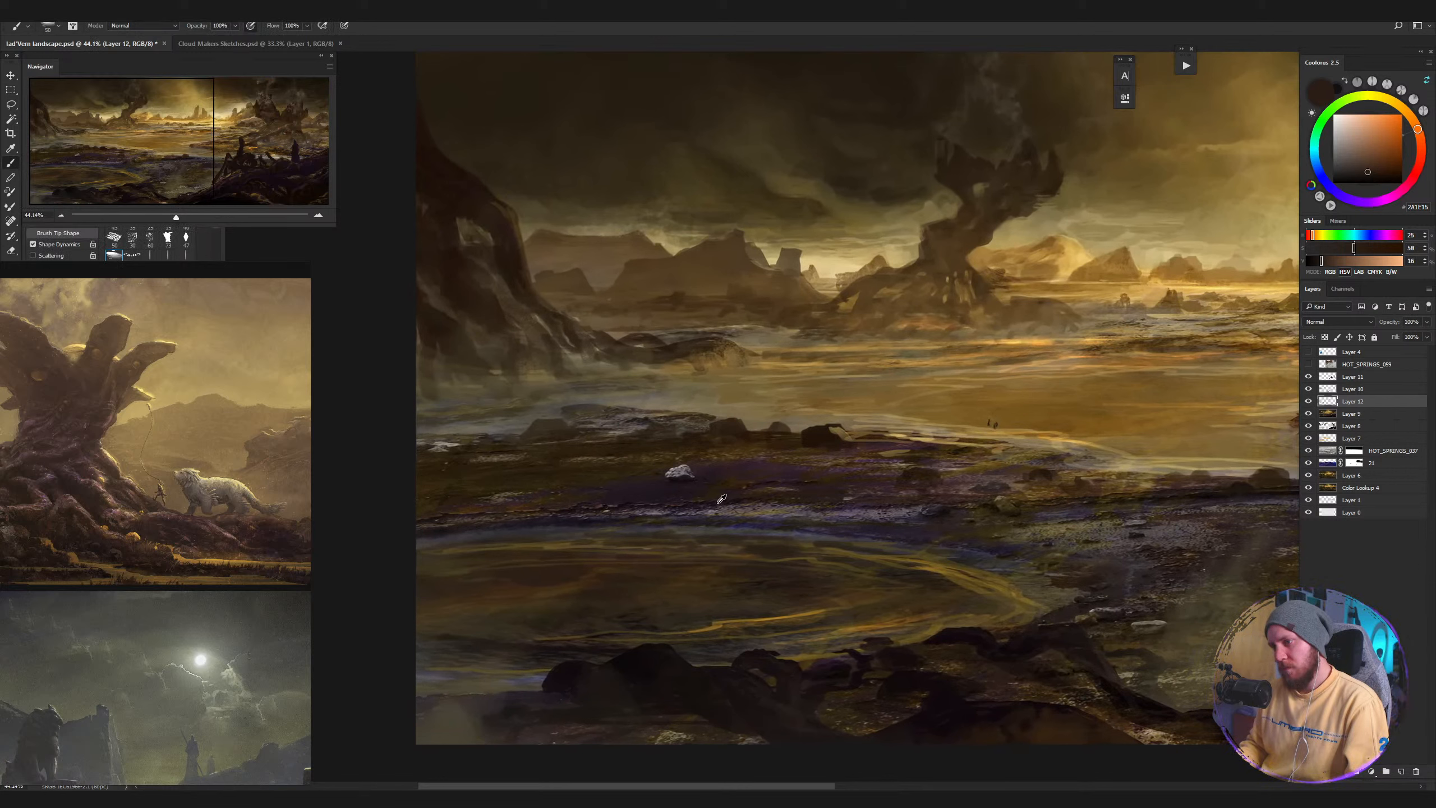
left_click(724, 501, "alt")
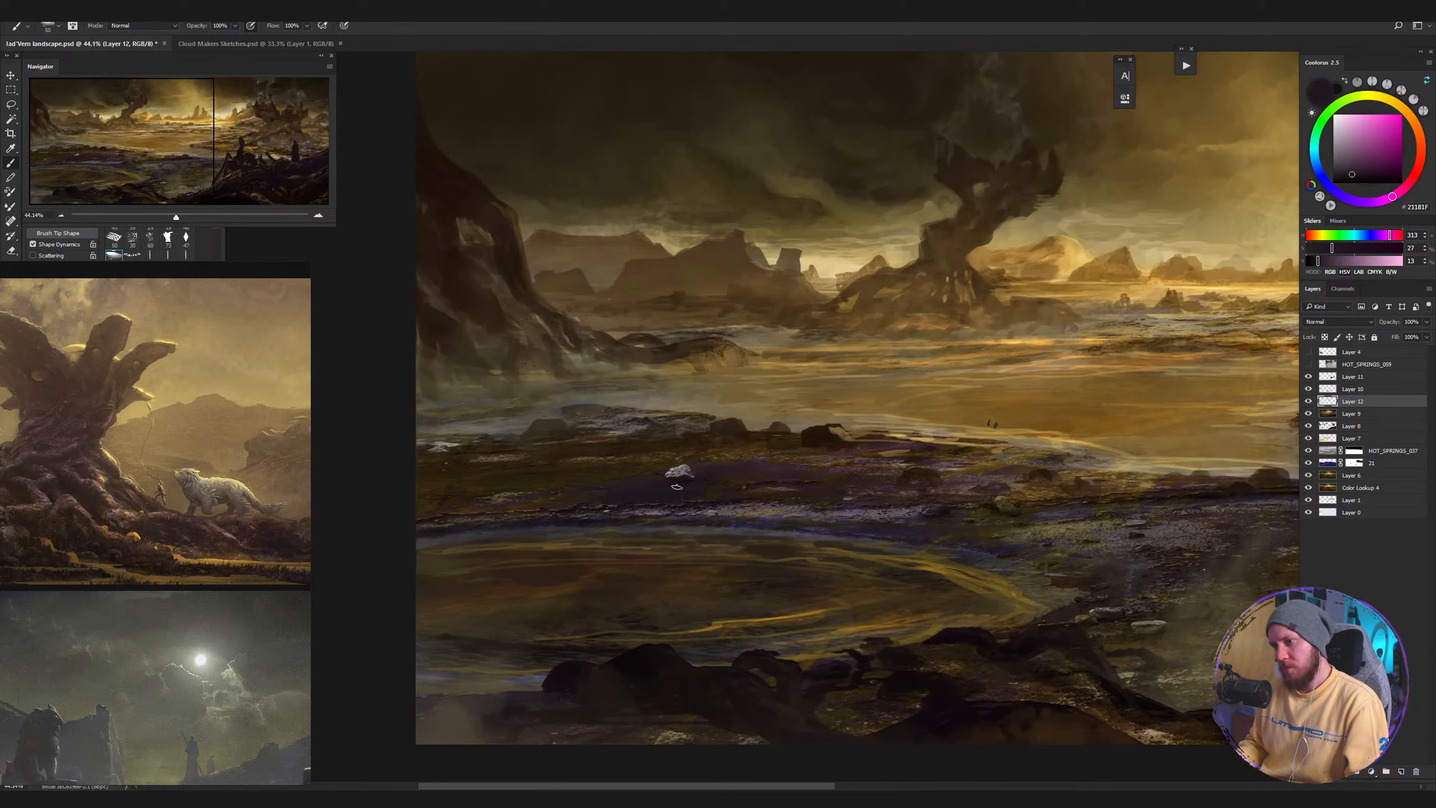
left_click(829, 429, "alt")
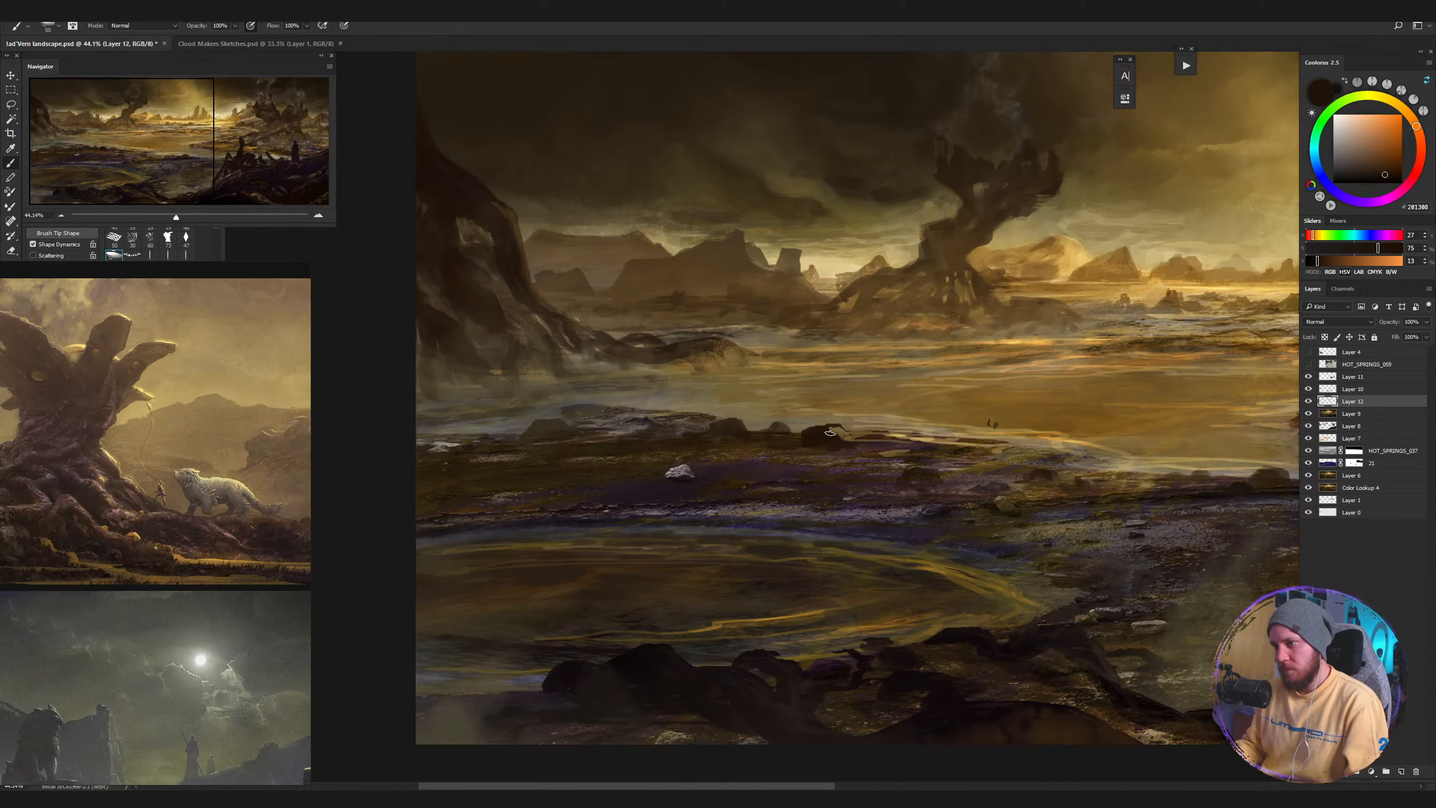
left_click_drag(831, 432, 847, 436)
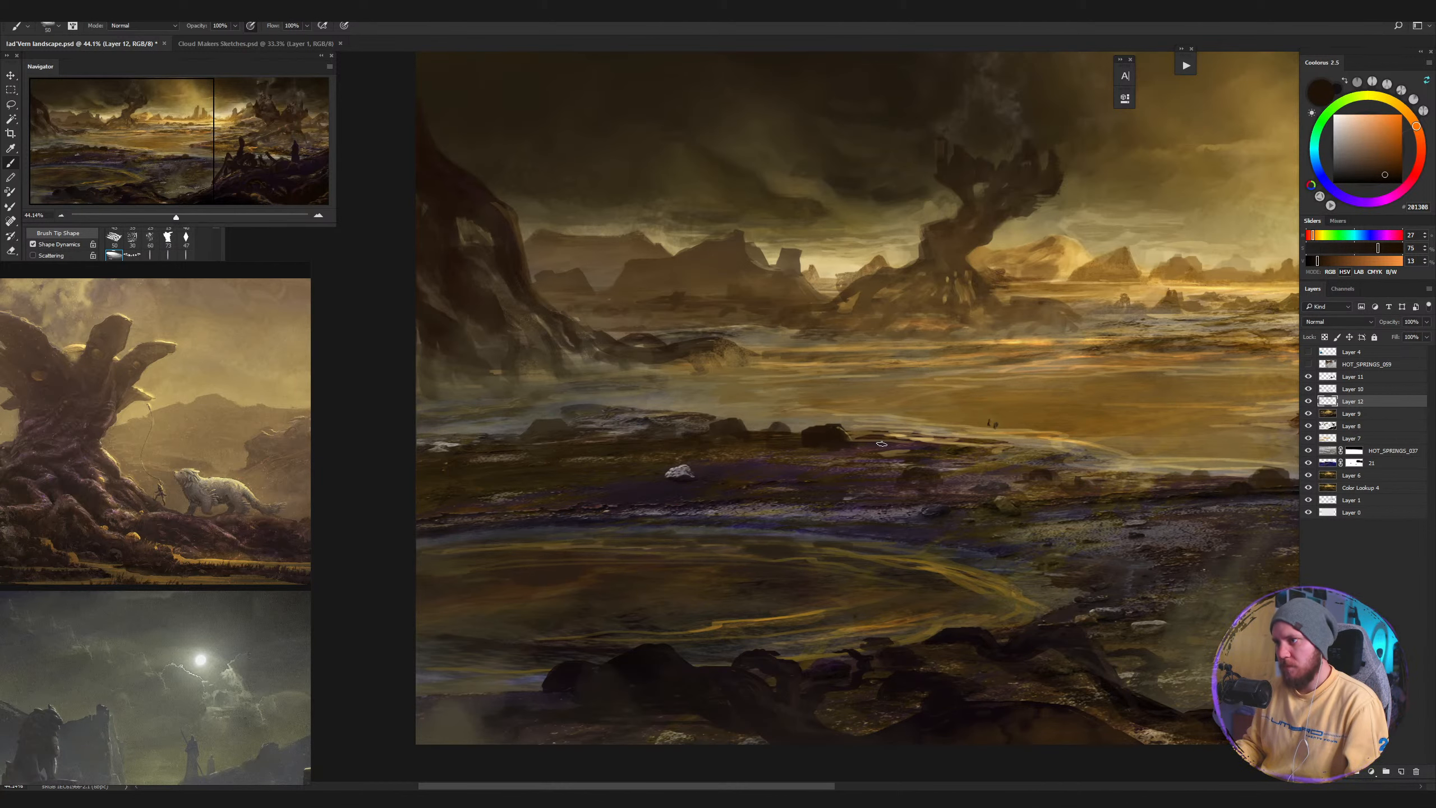
Paint small hazy building silhouettes along the horizon on both sides of the two towers with a reduced brush in sampled tower brown.
left_click_drag(1100, 360, 572, 452)
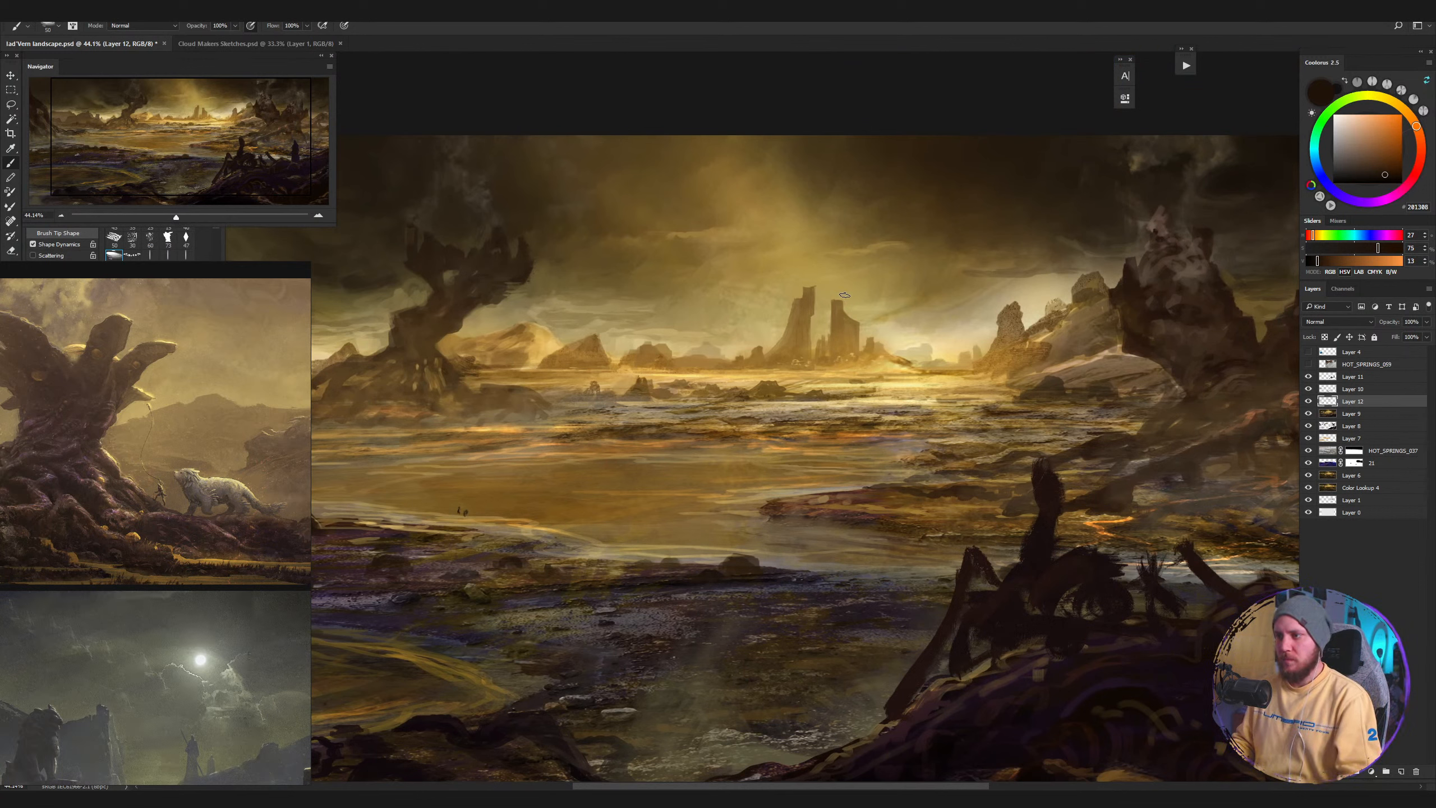
left_click(848, 315, "alt")
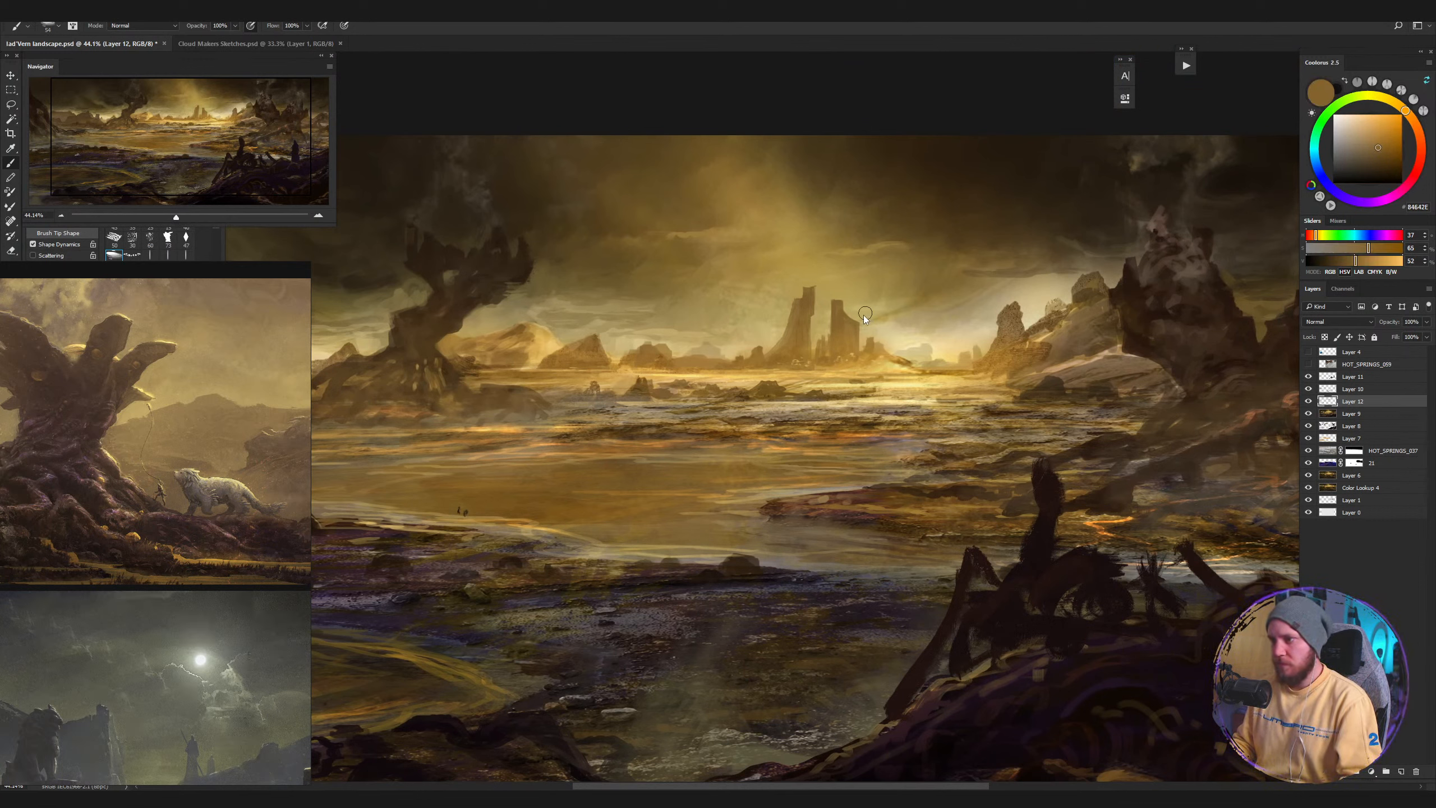
key("bracketleft")
key("bracketleft")
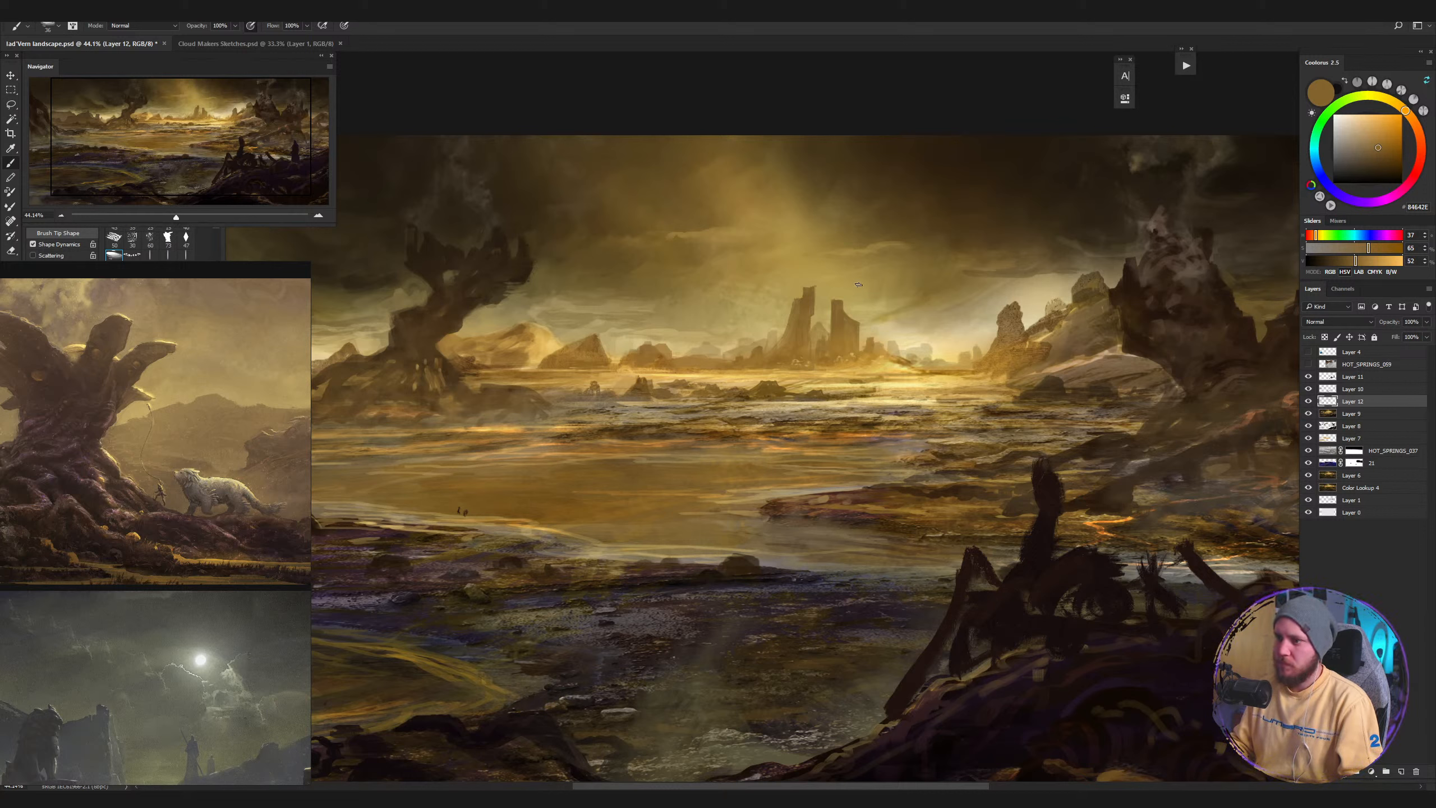
key("bracketleft")
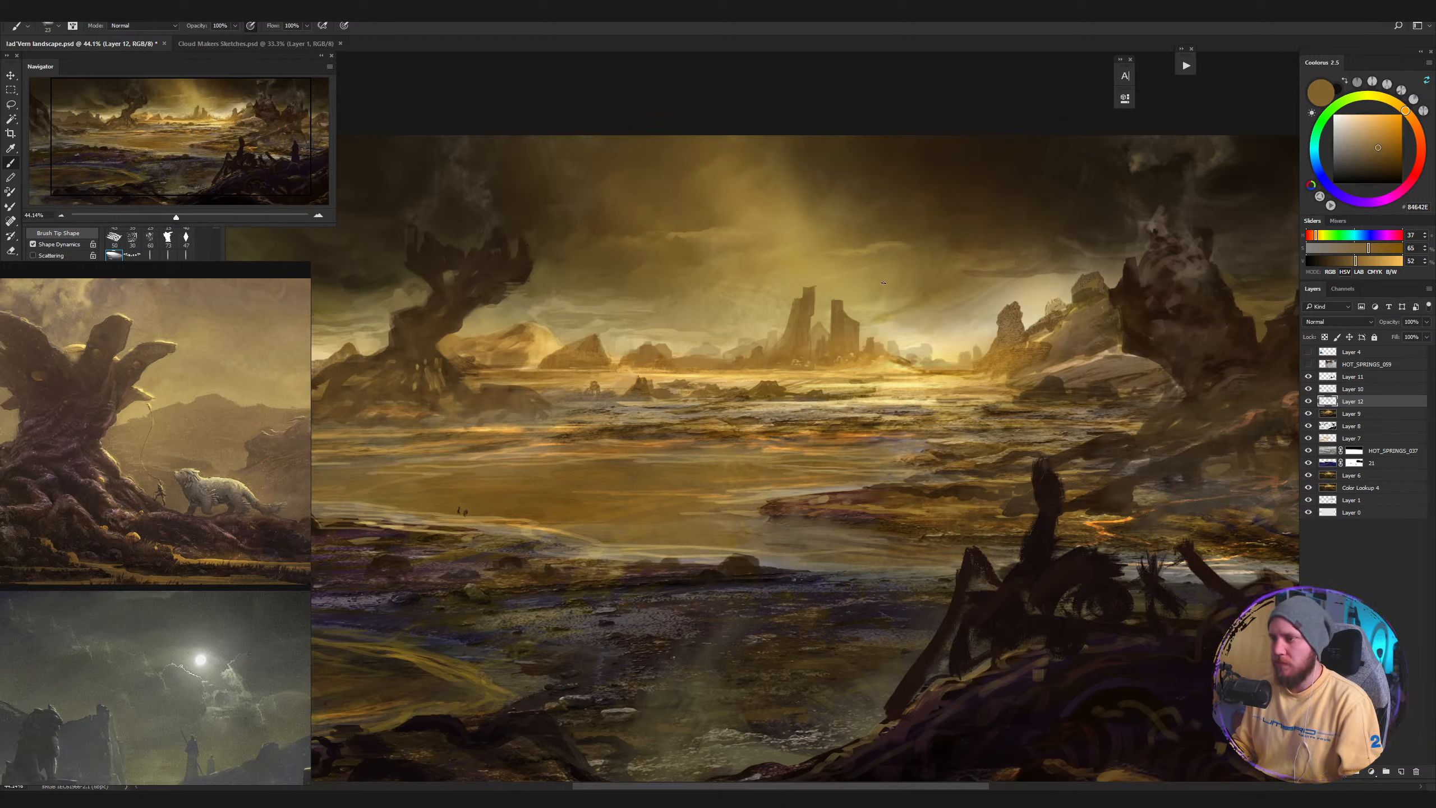
Add a small pointed spire between the two distant towers in golden brown sampled from the towers.
left_click(840, 303, "alt")
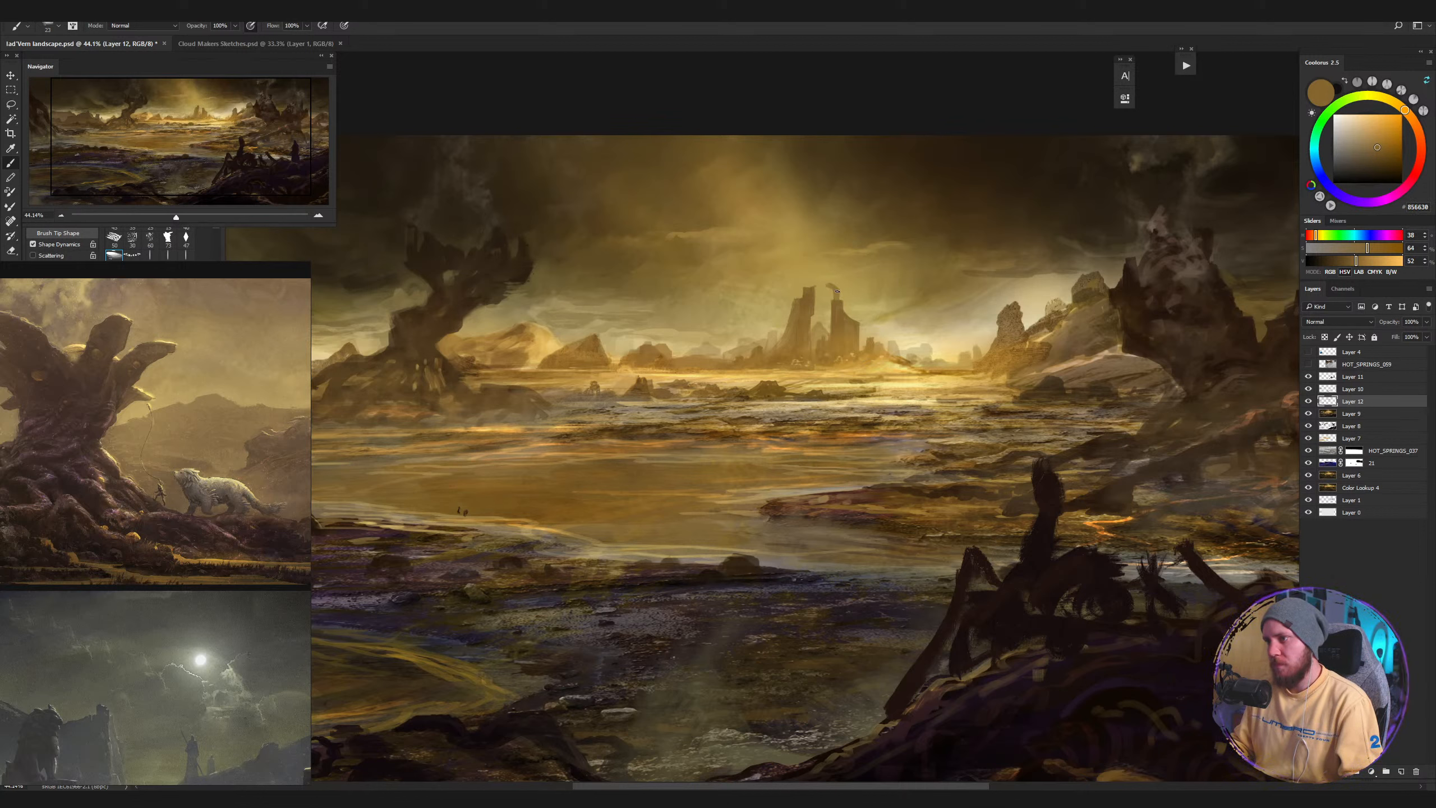
key("ctrl+space")
mouse_move(859, 344)
left_mouse_down()
mouse_move(799, 382)
mouse_move(871, 344)
mouse_move(872, 326)
left_mouse_up()
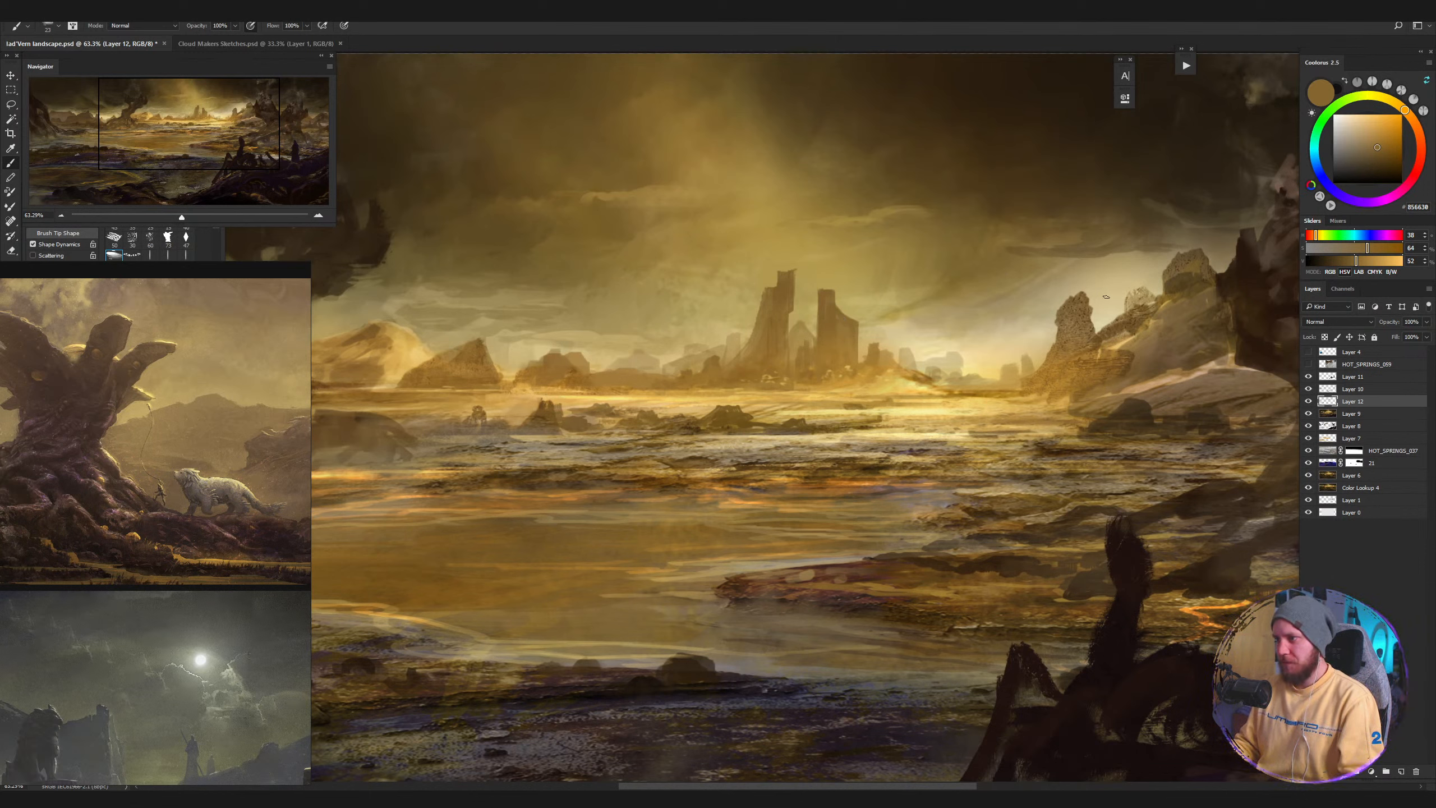
left_click(840, 341, "alt")
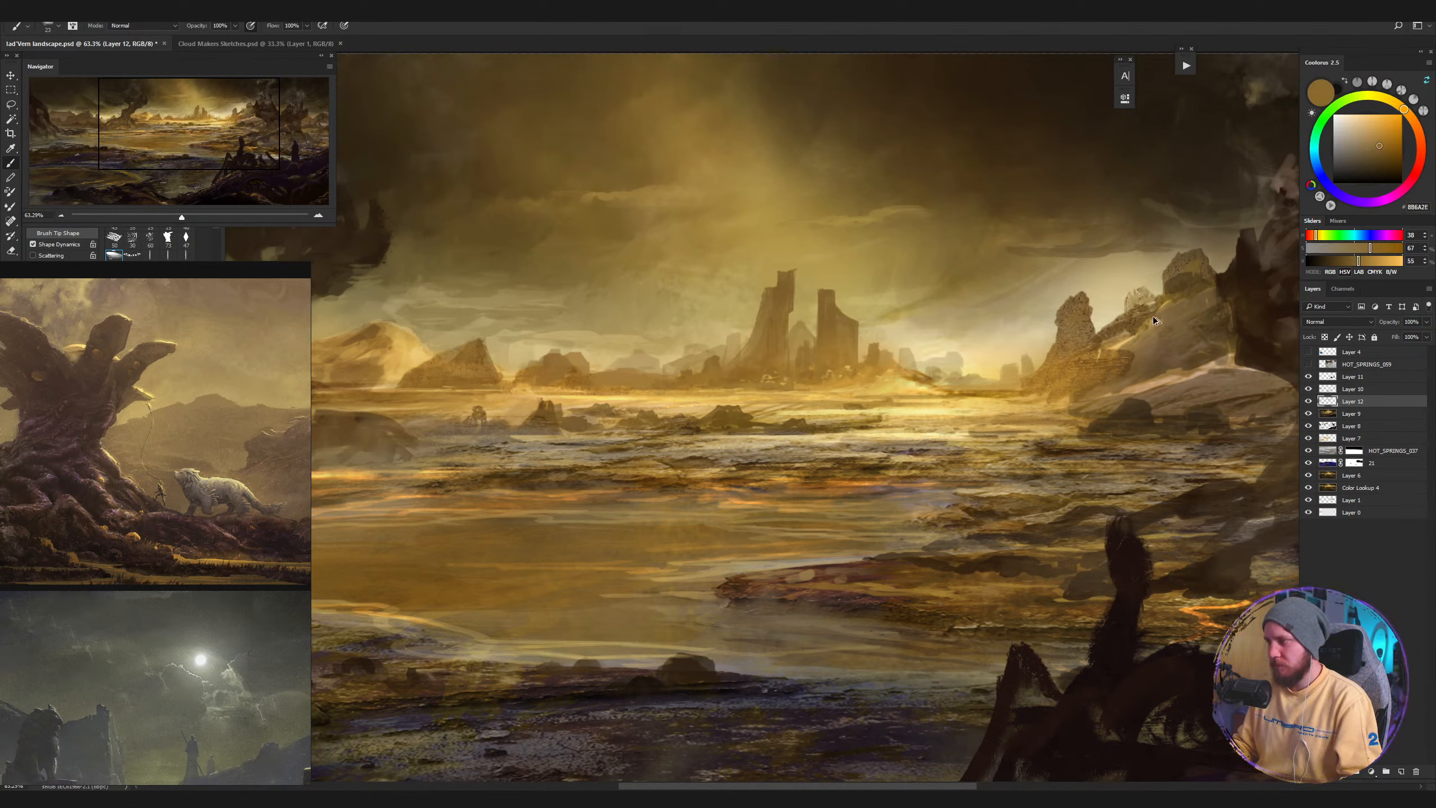
Prepare an enlarged soft round brush with warm brown sampled from the base of the distant rocks beside the large dark formation.
key("ctrl+space")
mouse_move(1153, 320)
left_mouse_down()
mouse_move(819, 340)
mouse_move(960, 344)
mouse_move(905, 360)
left_mouse_up()
left_click(848, 375, "alt")
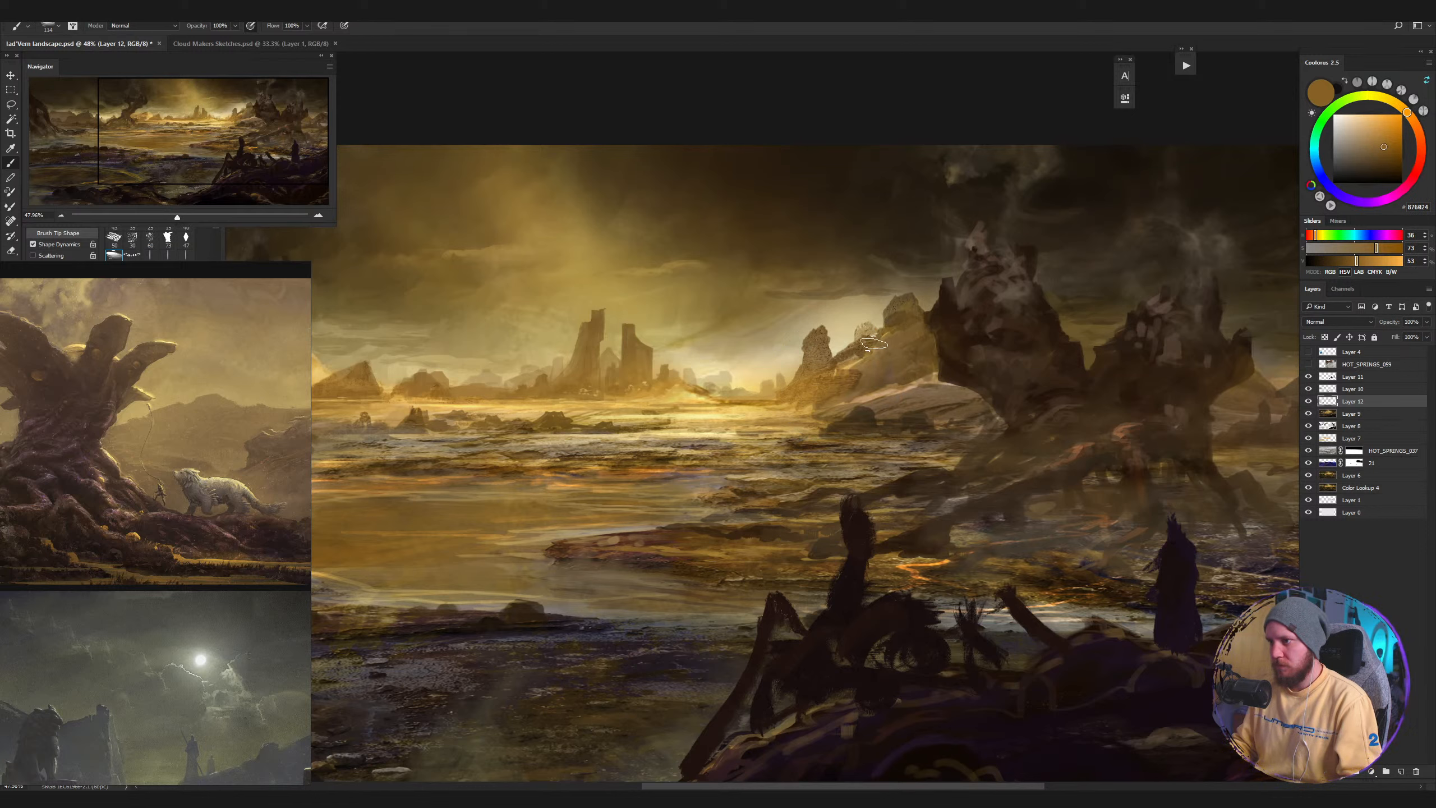
right_click(928, 335)
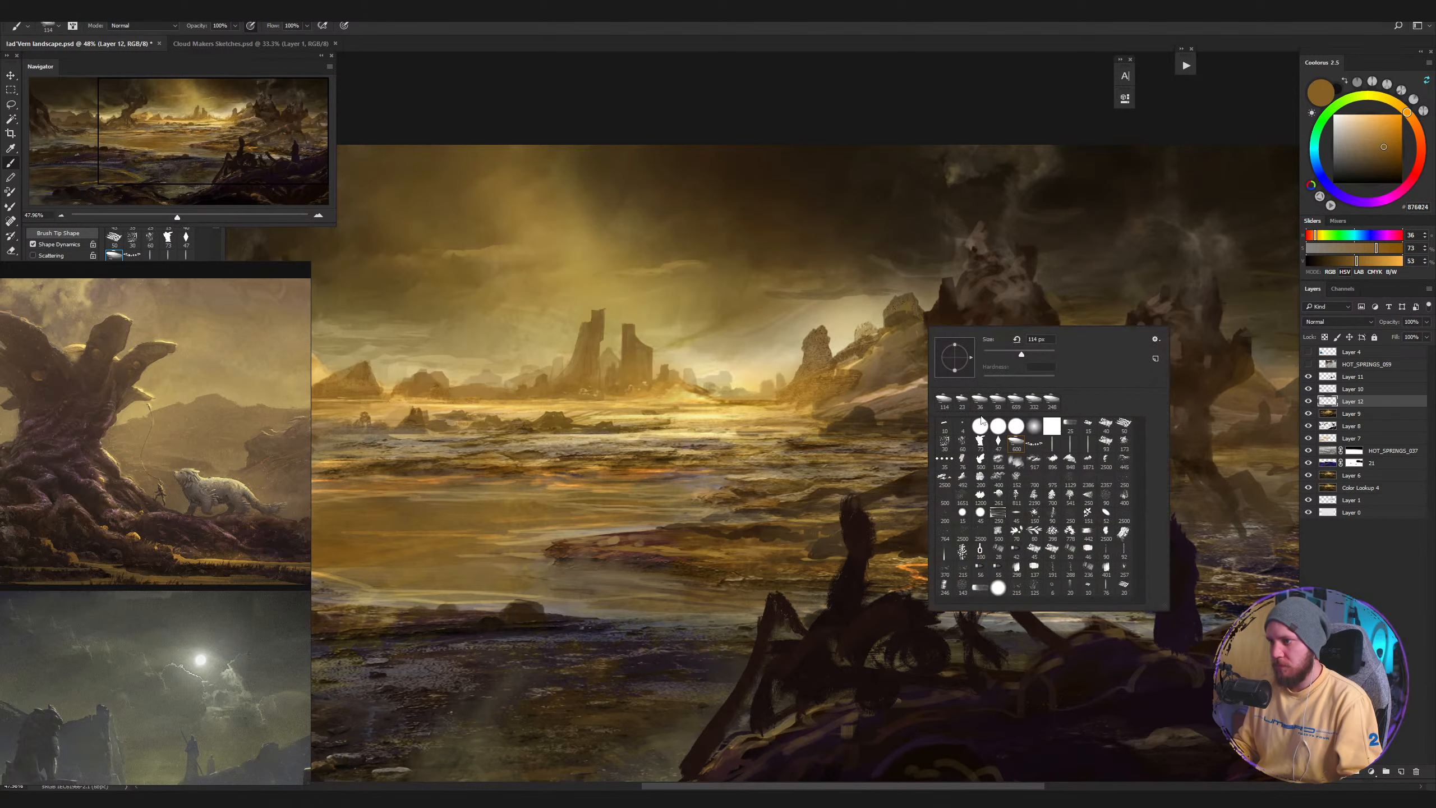
left_click(1034, 425)
left_click(849, 330)
key("bracketright")
key("bracketright")
key("bracketright")
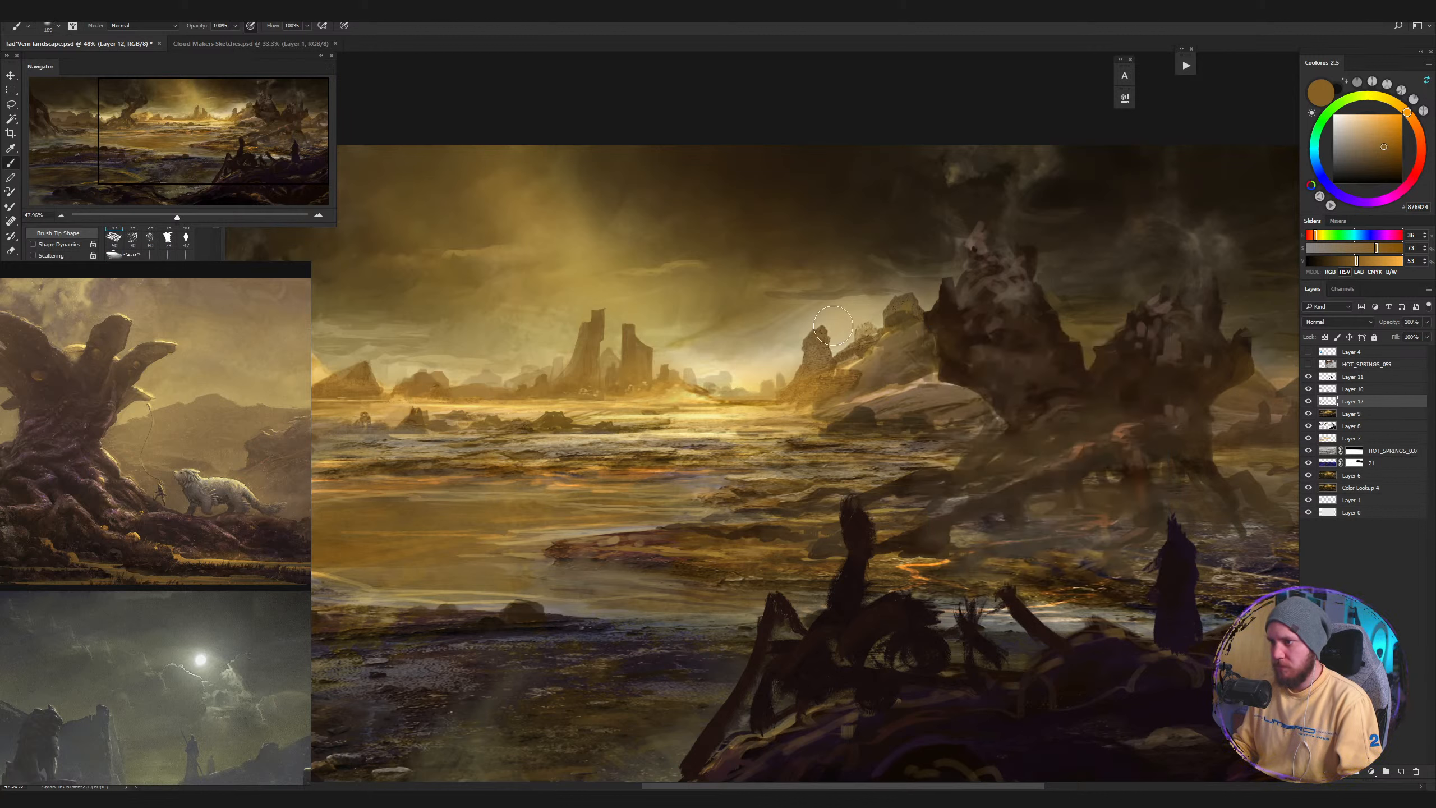
Lasso the sky and distant rocks up to the large dark formation's edge and brush warm brown haze over the rocks inside the selection.
key("l")
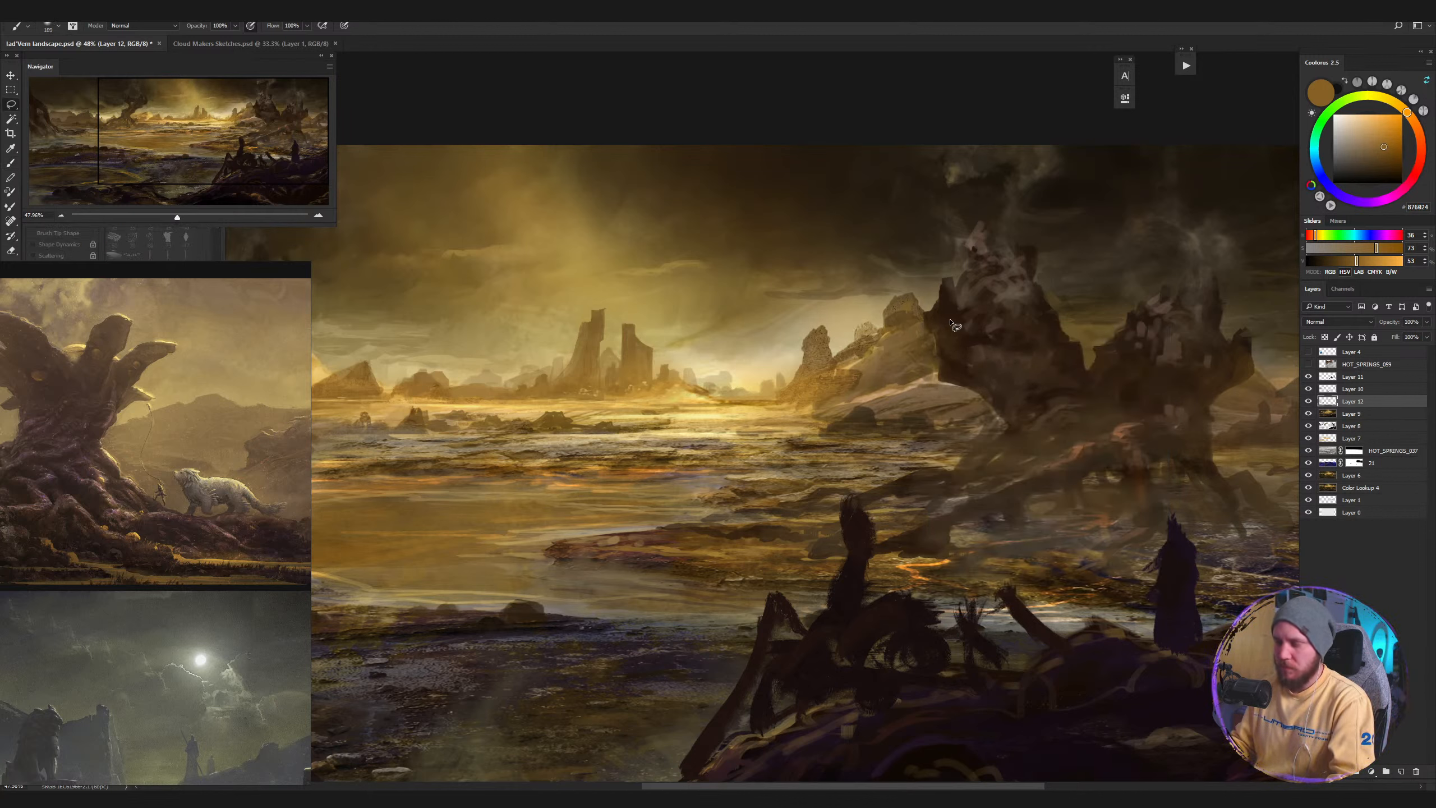
mouse_move(862, 493)
left_mouse_down()
mouse_move(952, 473)
mouse_move(1002, 430)
mouse_move(971, 387)
mouse_move(938, 378)
mouse_move(926, 314)
mouse_move(938, 273)
mouse_move(958, 287)
mouse_move(969, 228)
mouse_move(993, 253)
mouse_move(1032, 249)
mouse_move(1011, 102)
mouse_move(839, 567)
left_mouse_up()
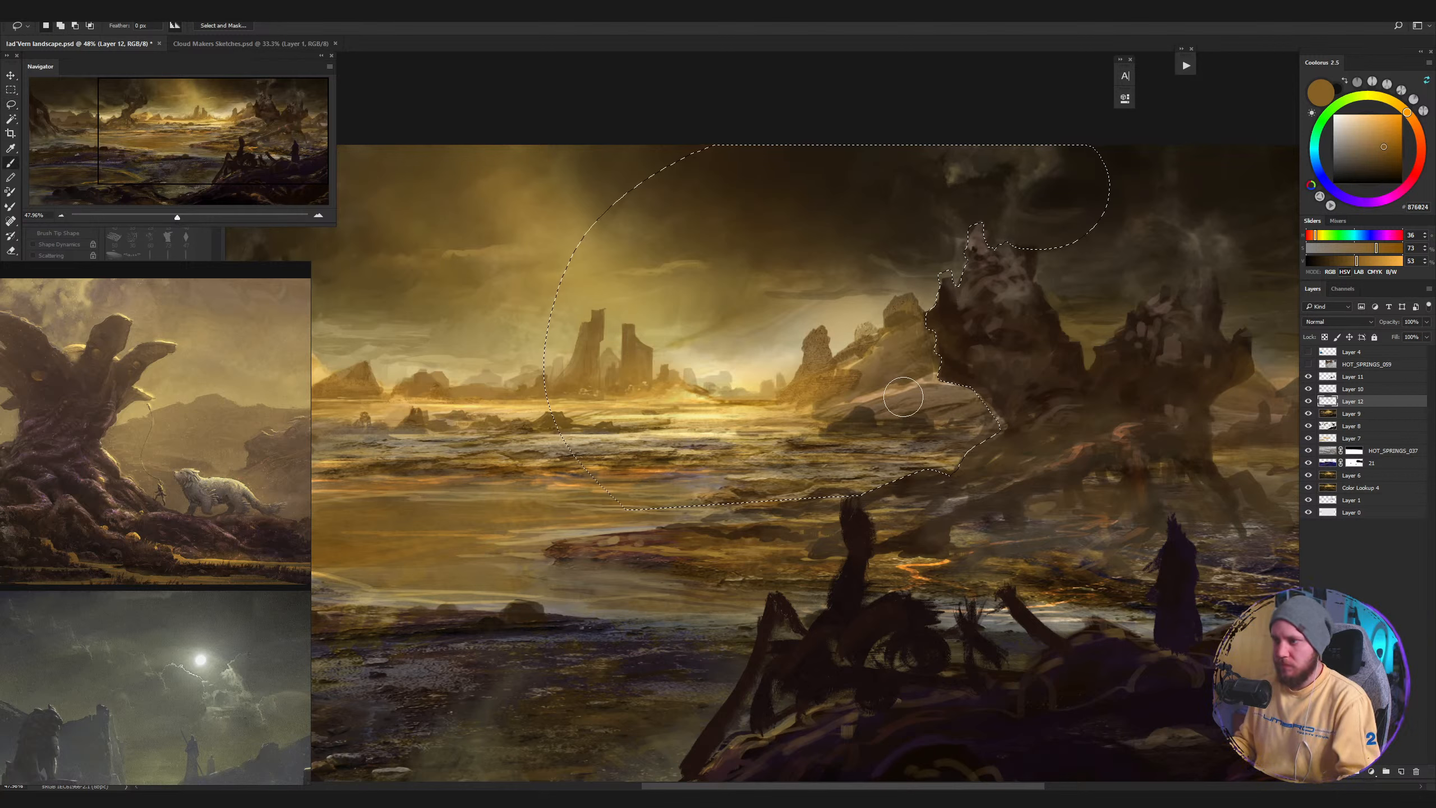
key("b")
left_click_drag(923, 386, 949, 389)
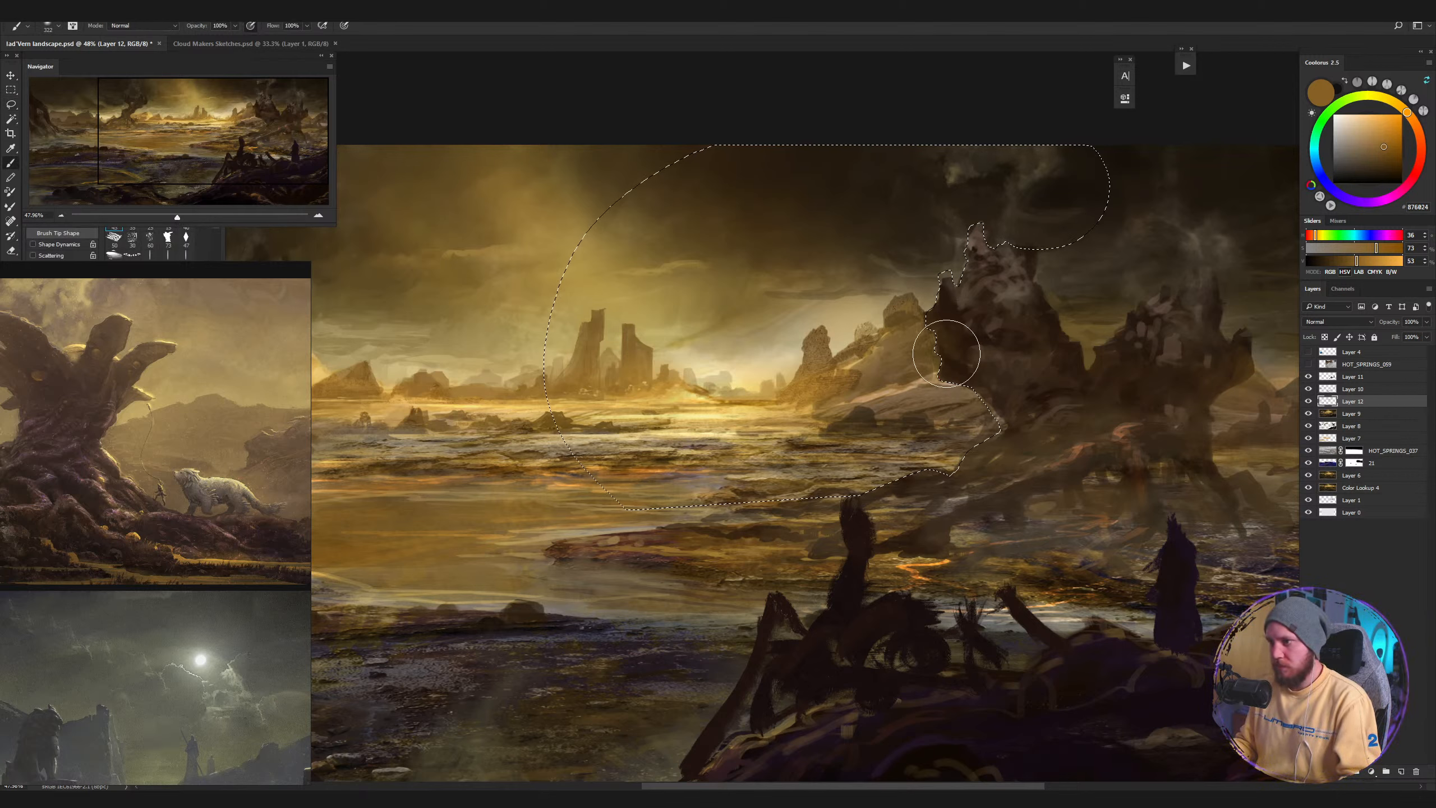
left_click_drag(933, 323, 901, 337)
key("z")
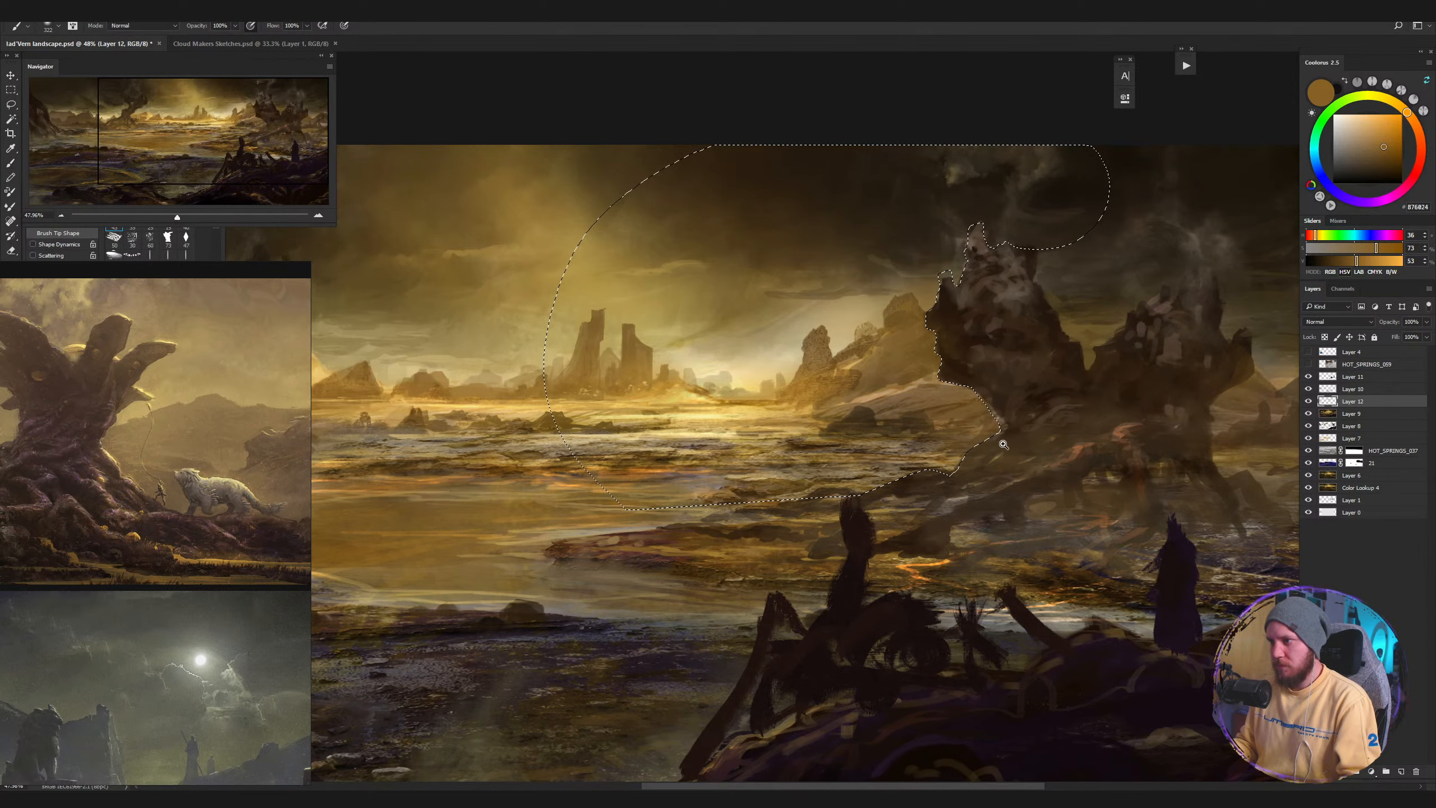
mouse_move(1008, 464)
left_mouse_down()
mouse_move(911, 519)
mouse_move(921, 513)
left_mouse_up()
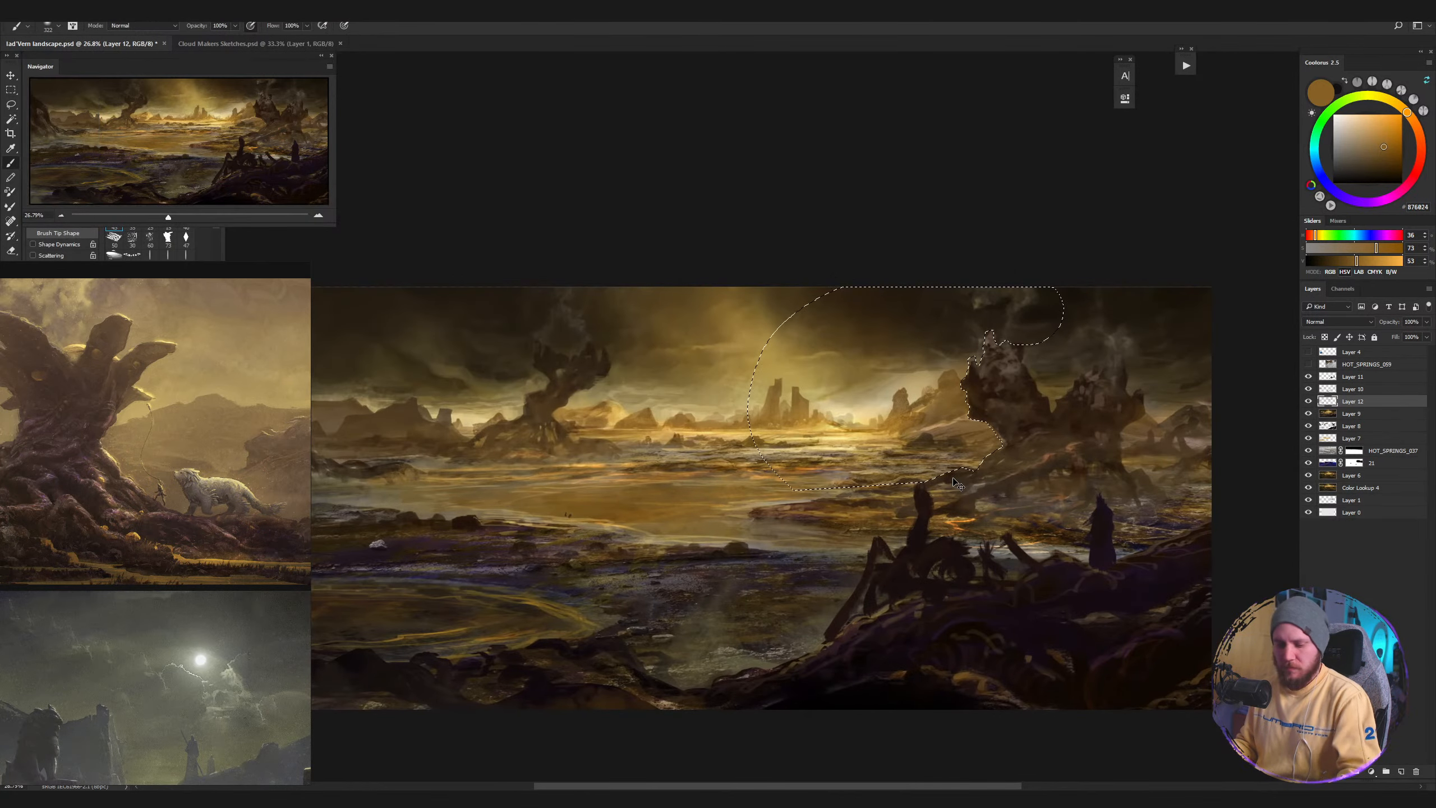
Clear the selection and check the painting's values in a grayscale proof, hiding and showing Layers 12, 10 and 11.
key("ctrl+y")
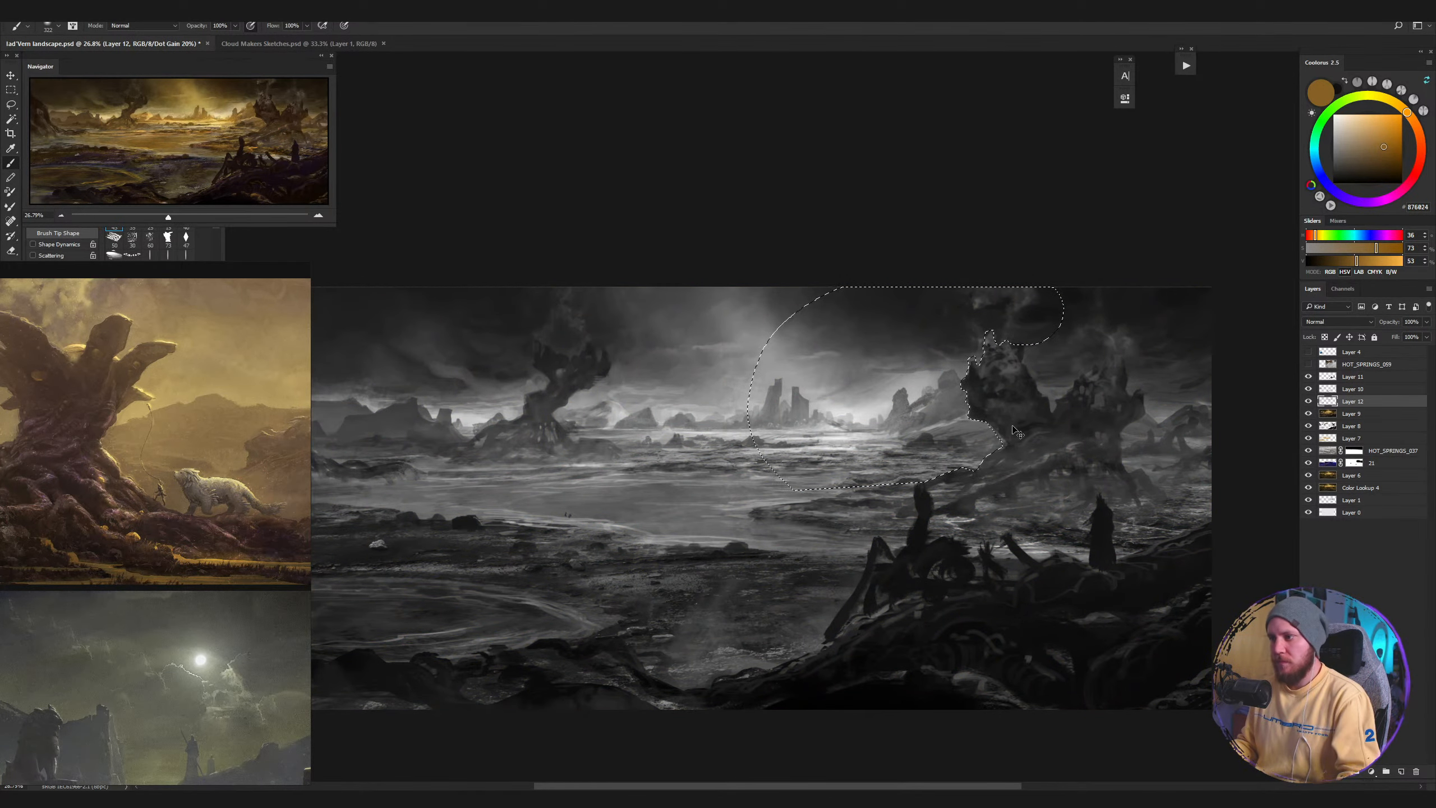
key("ctrl+d")
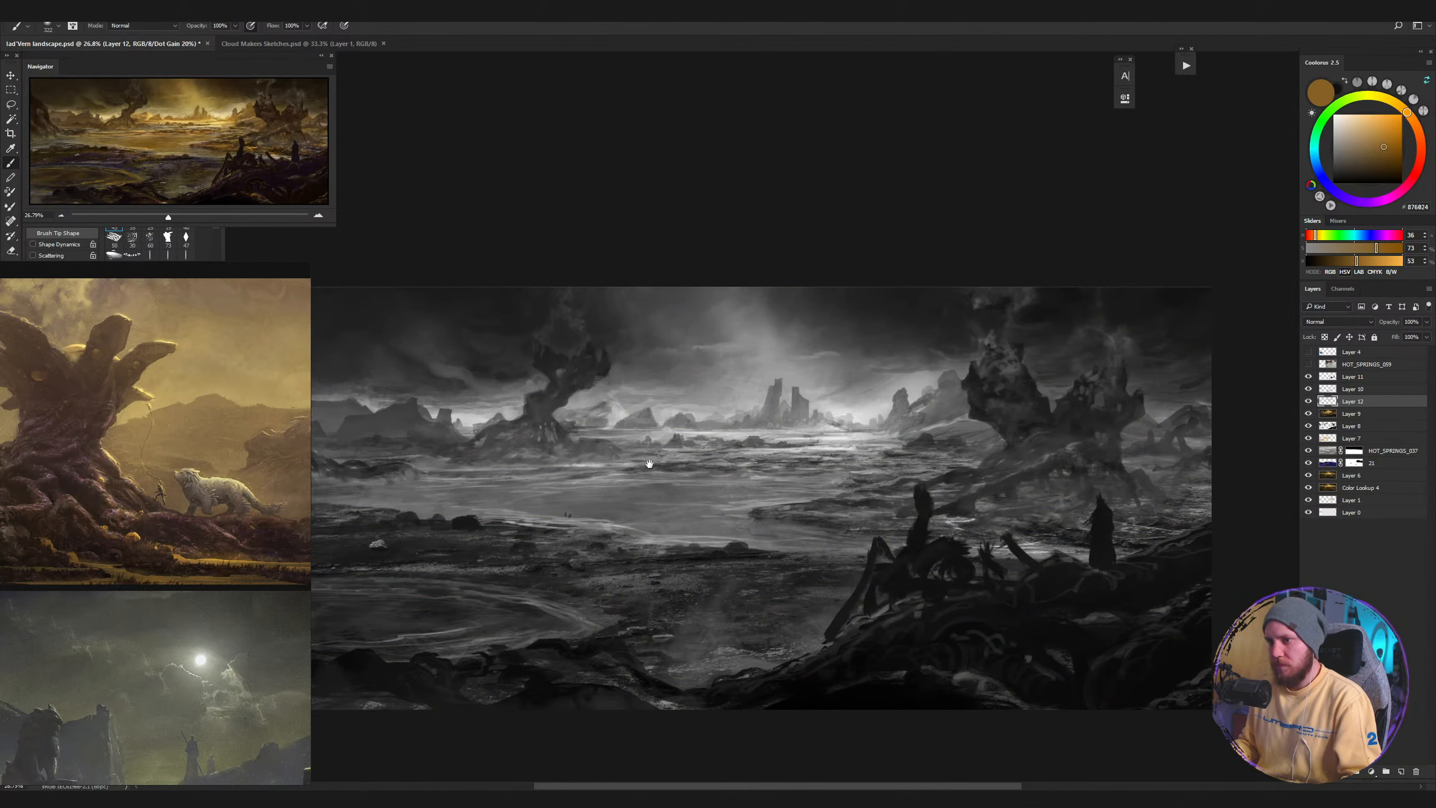
left_click_drag(649, 464, 675, 467)
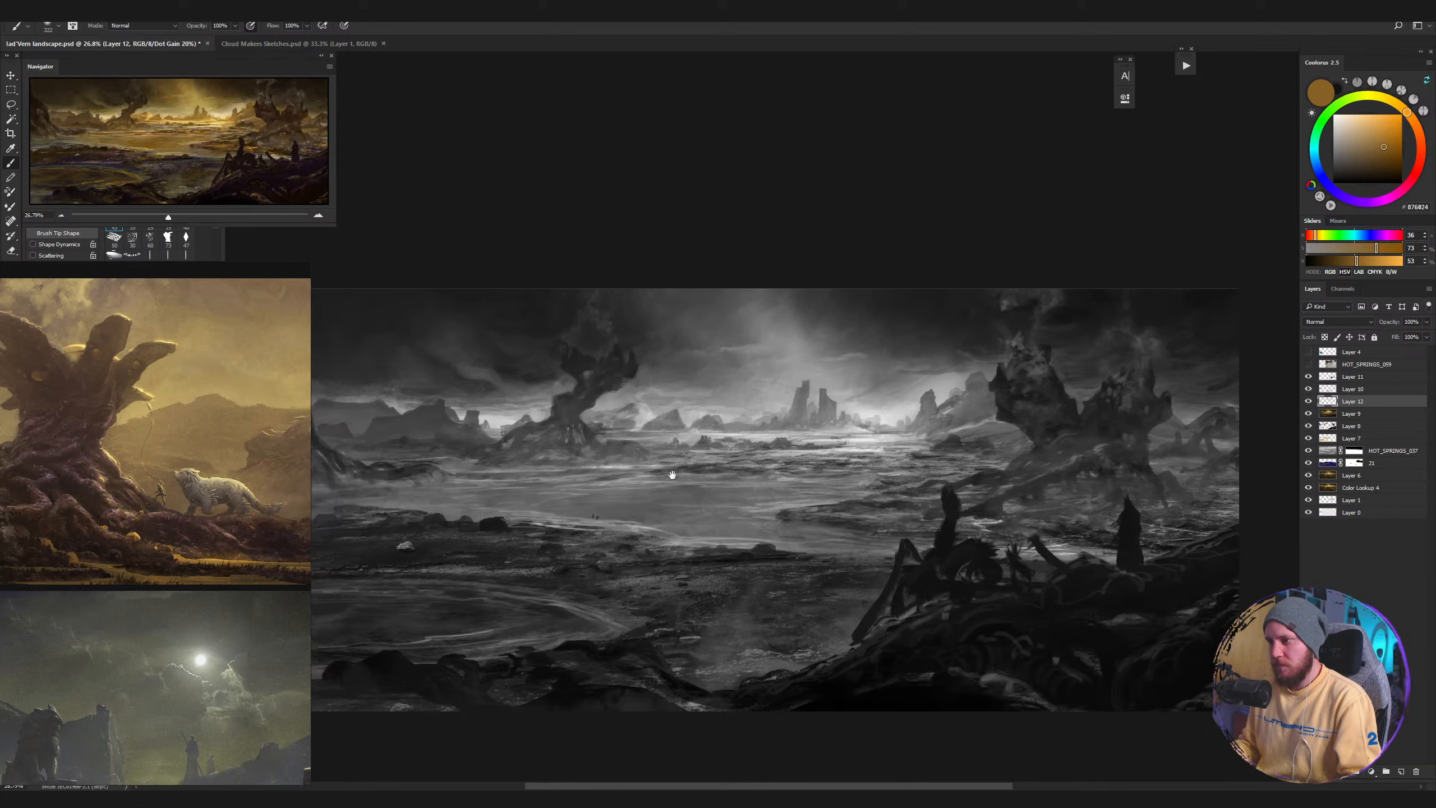
left_click(1308, 401)
left_click(1308, 401)
left_click(1308, 390)
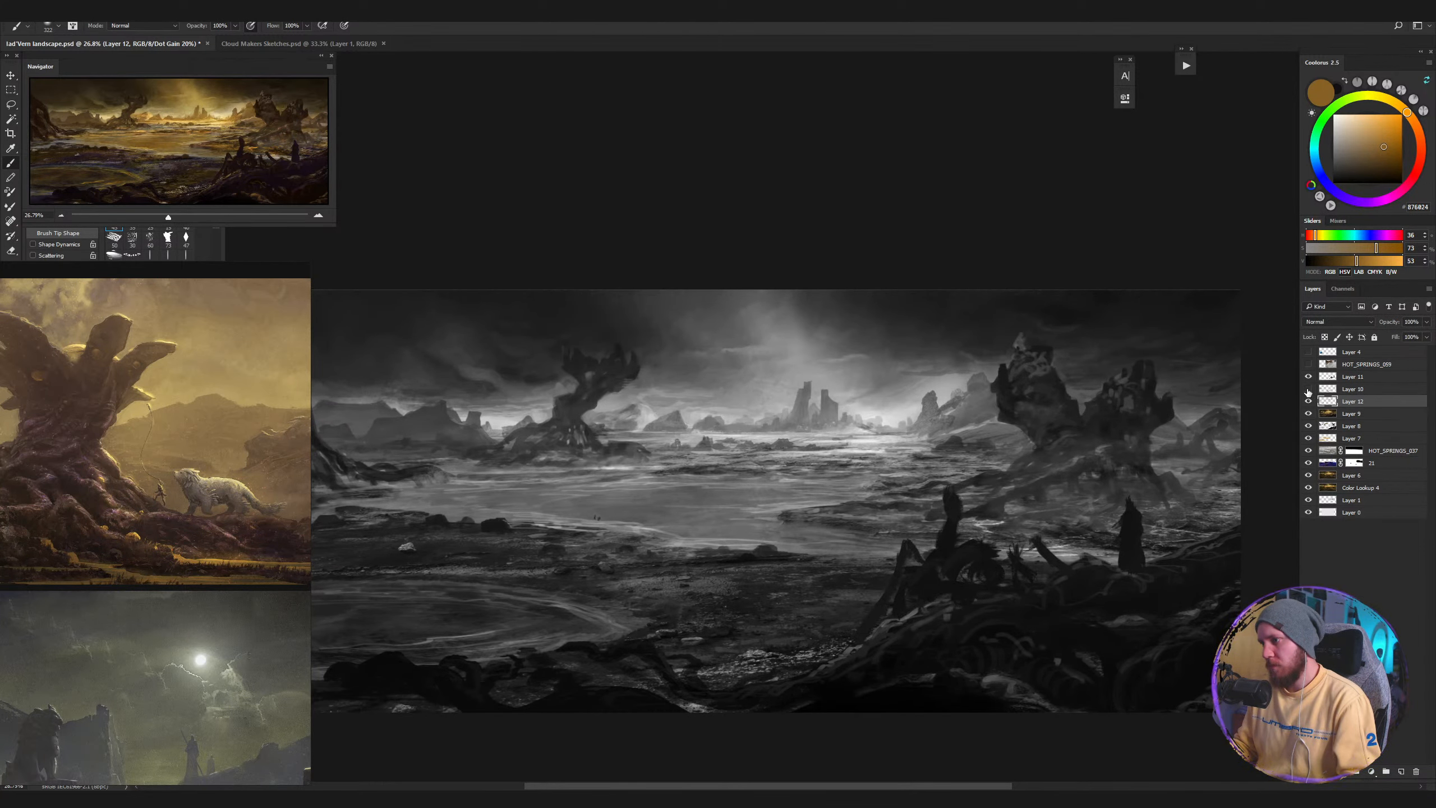
left_click(1308, 389)
left_click(1309, 377)
left_click(1310, 378)
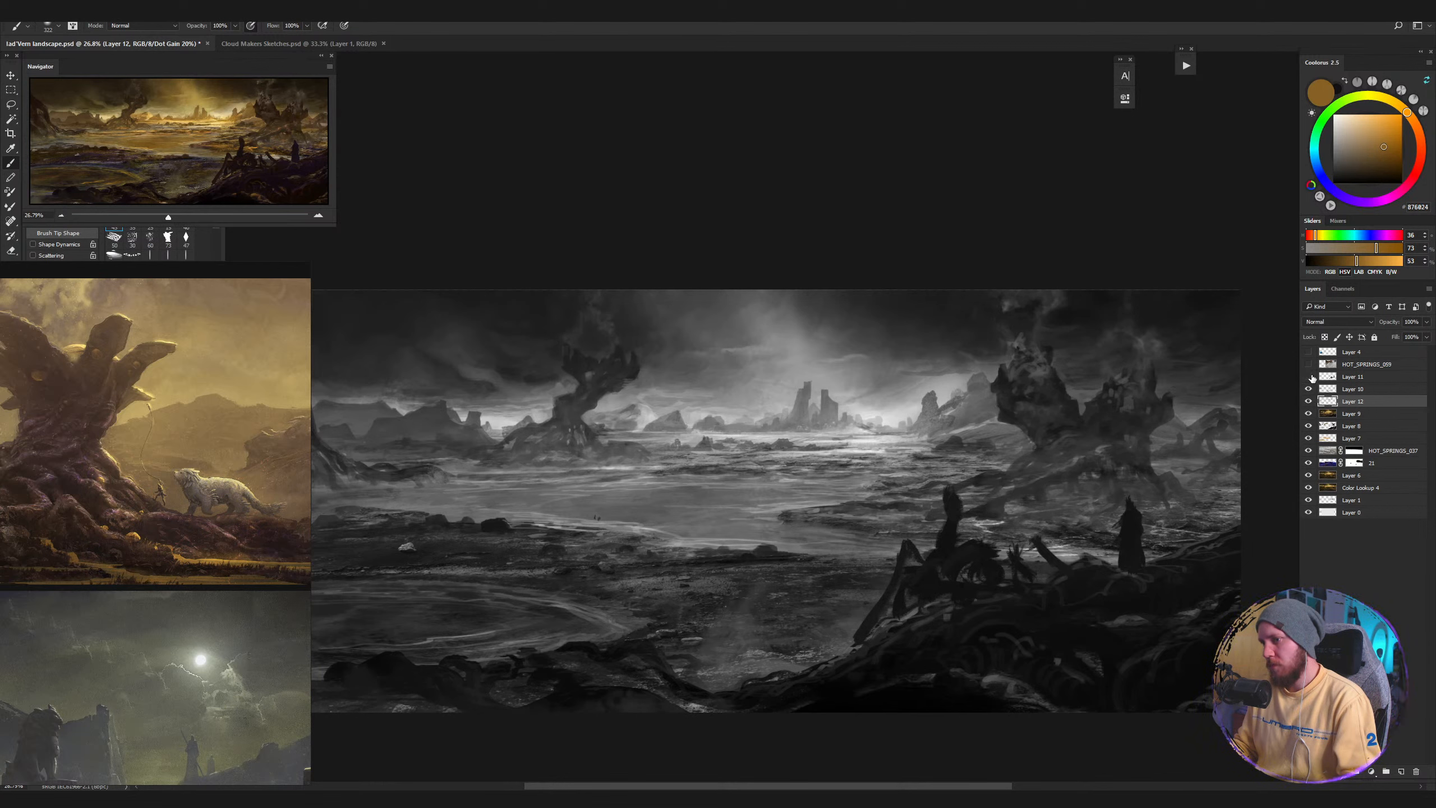
left_click(1308, 377)
left_click(1309, 377)
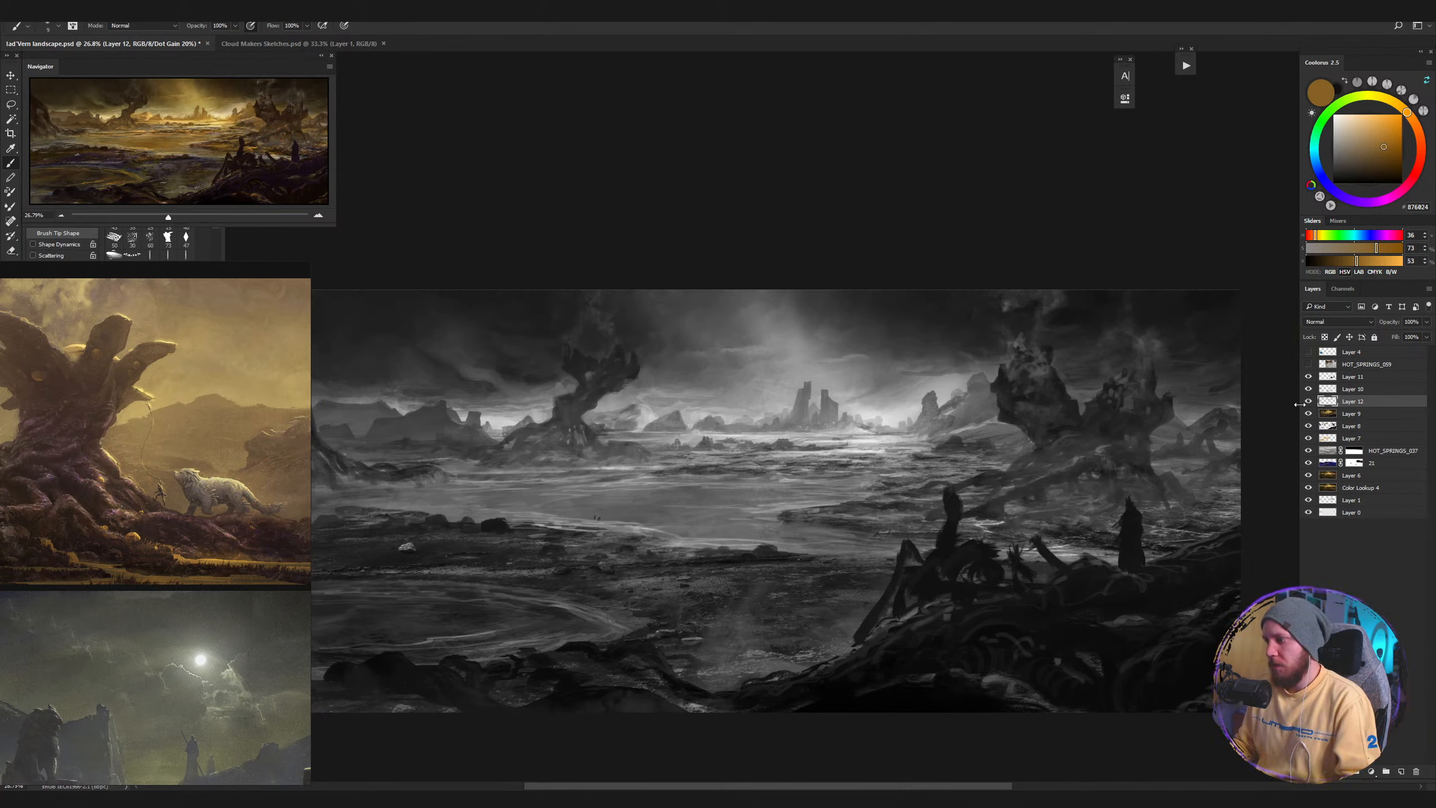
left_click(1309, 379)
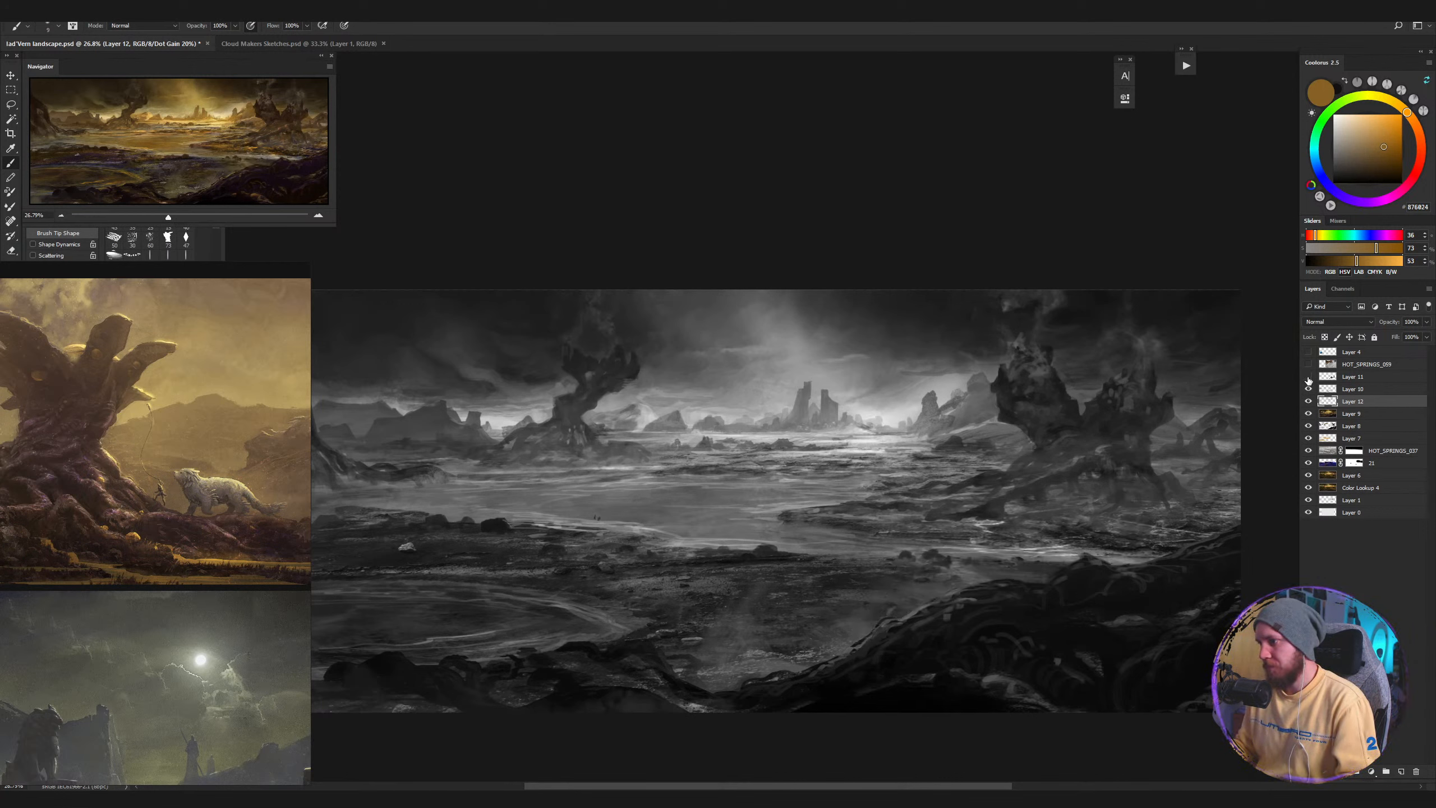
left_click(1309, 379)
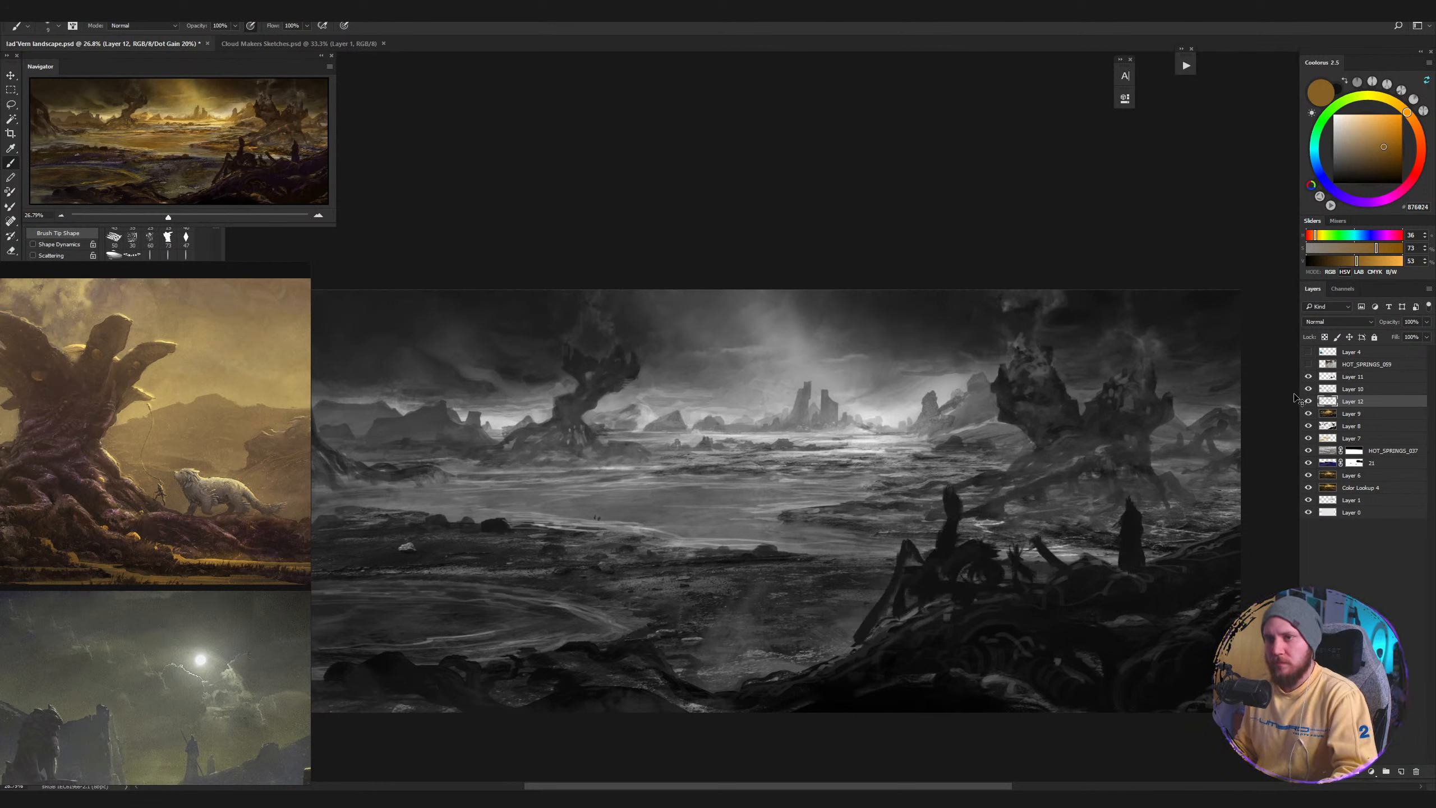
key("ctrl+y")
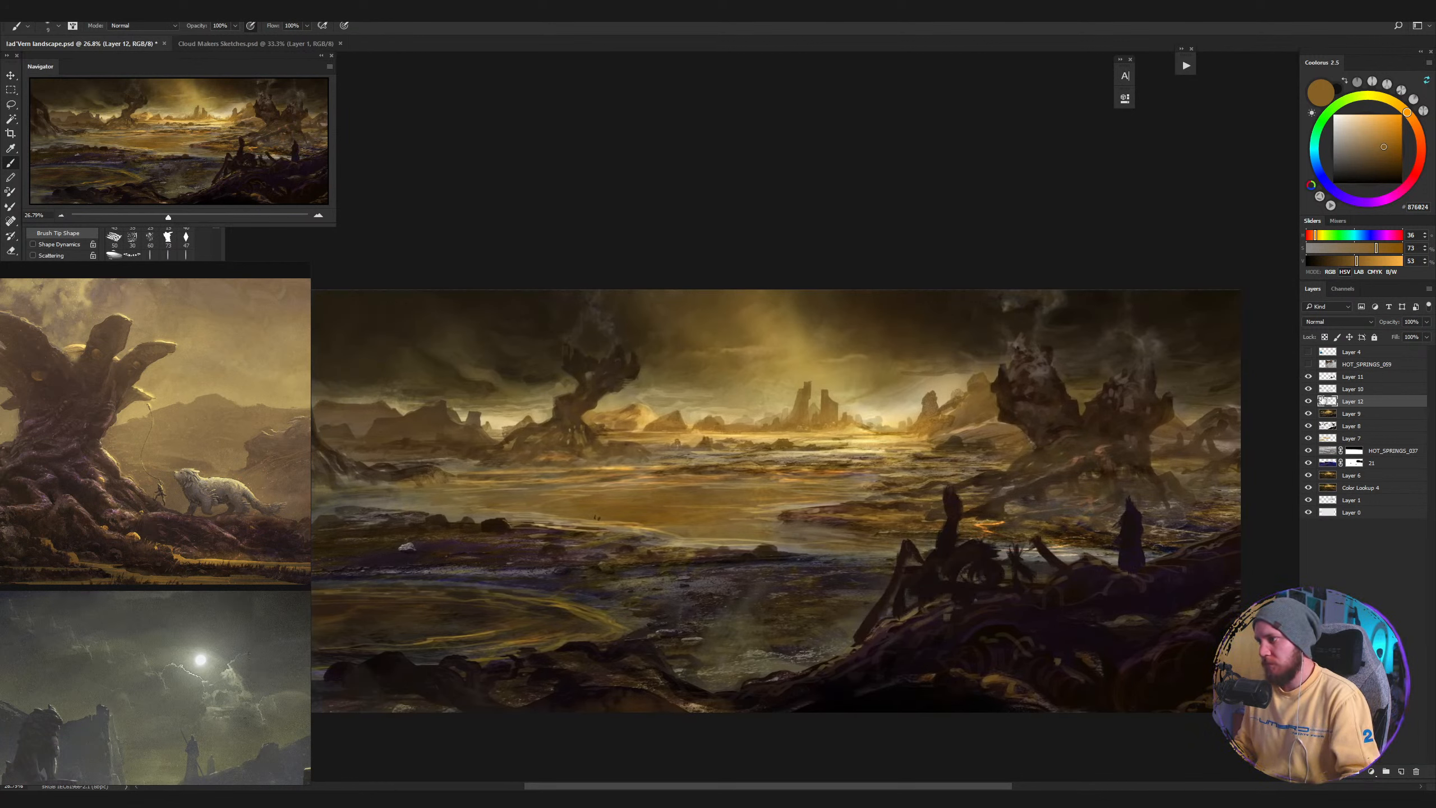
Compare the full-colour painting with Layers 10, 11 and 12 individually hidden and shown.
left_click(1308, 389)
left_click(1308, 389)
left_click(1309, 378)
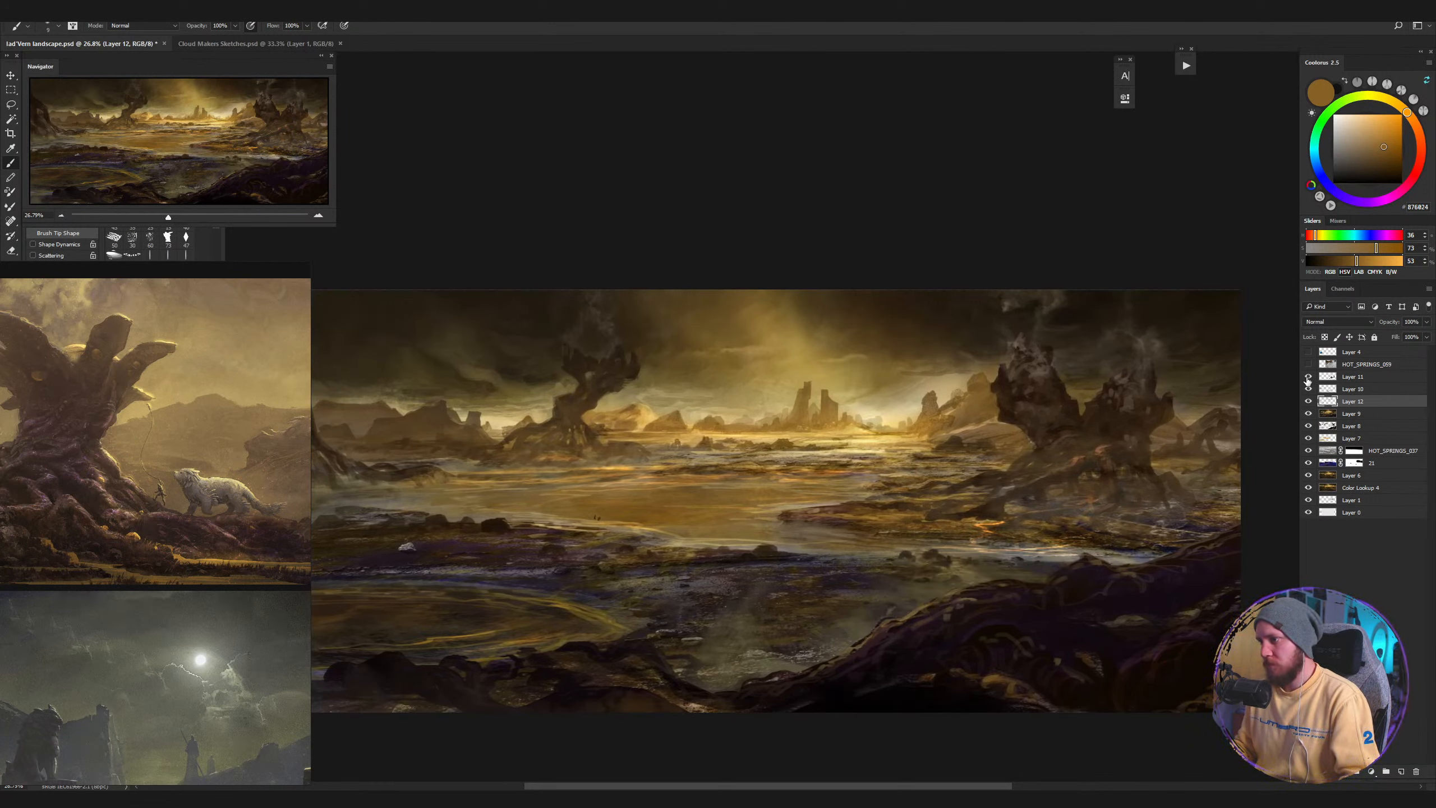
left_click(1307, 378)
left_click(1308, 403)
left_click(1308, 403)
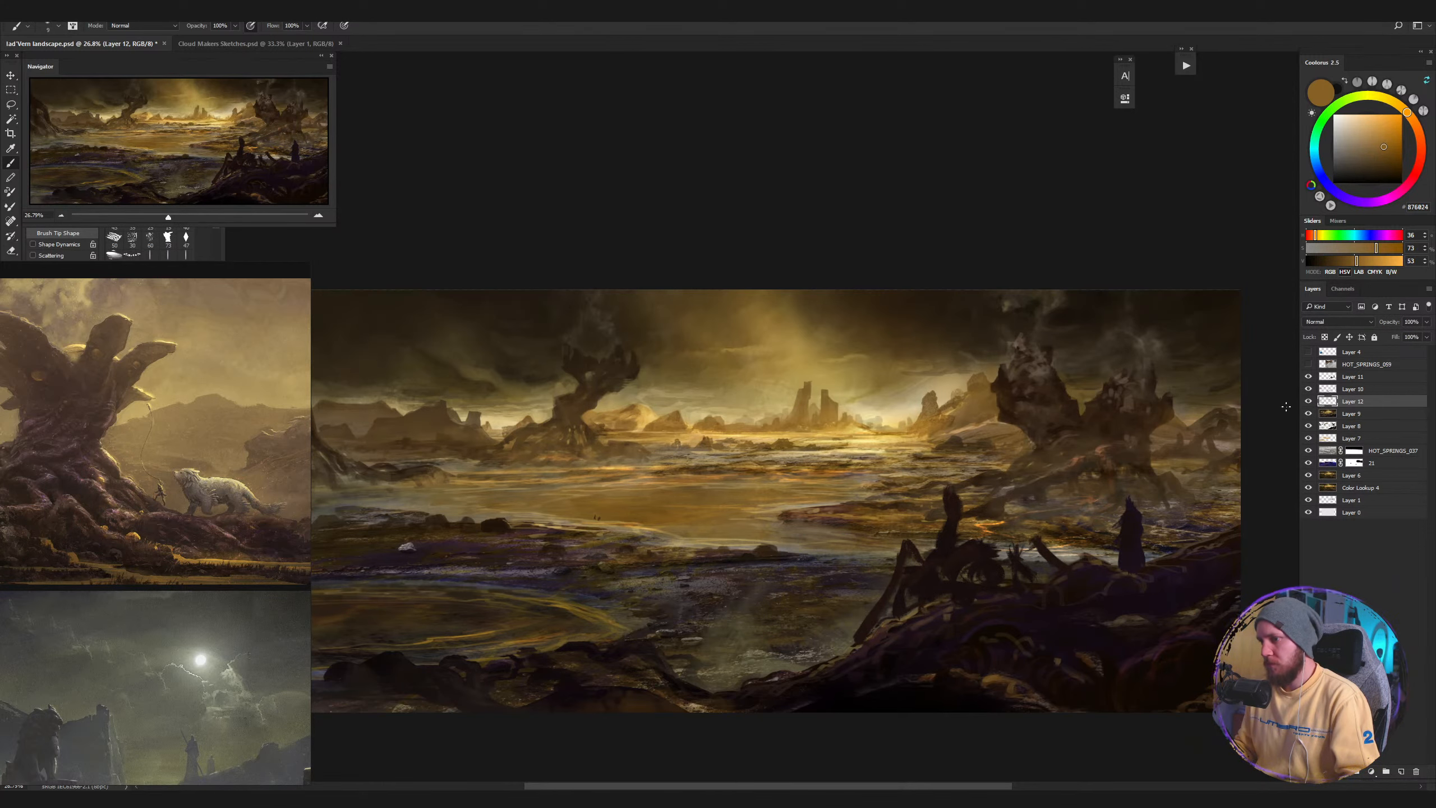
Paint warm brown steam over the foreground pool and its near bank with a textured smoke brush.
left_click_drag(680, 505, 793, 463)
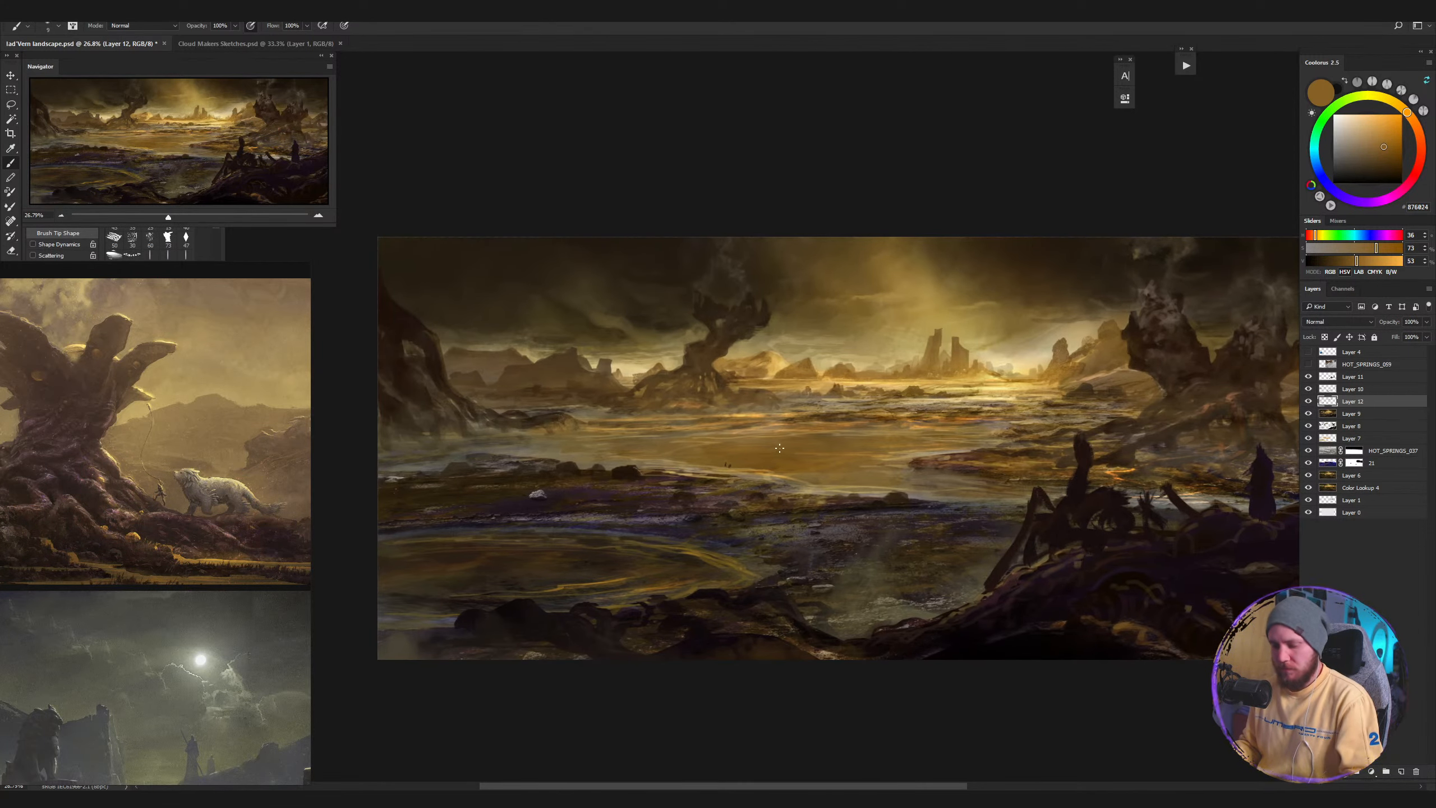
left_click_drag(788, 443, 785, 447)
left_click_drag(651, 454, 673, 455)
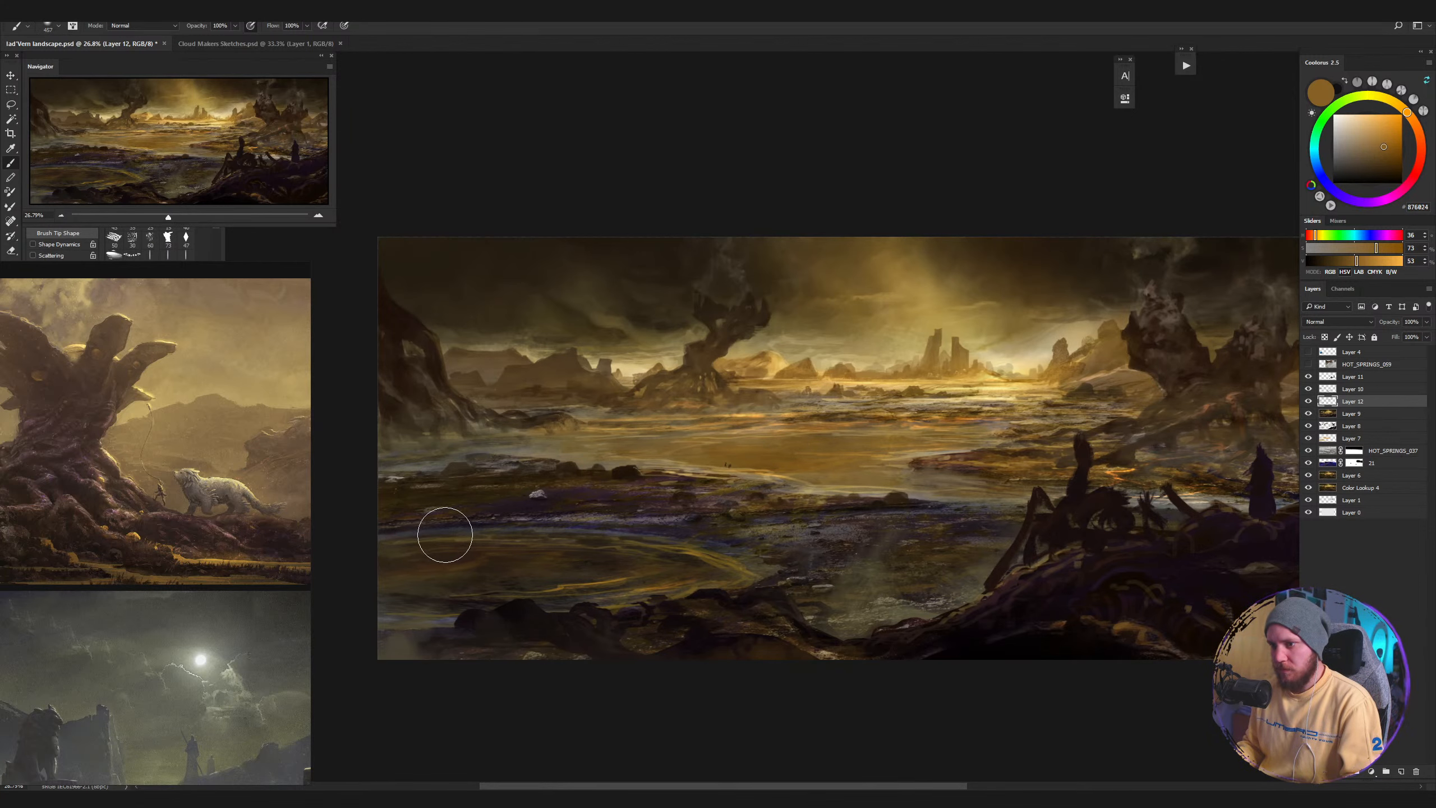
left_click_drag(445, 535, 690, 544)
right_click(617, 508)
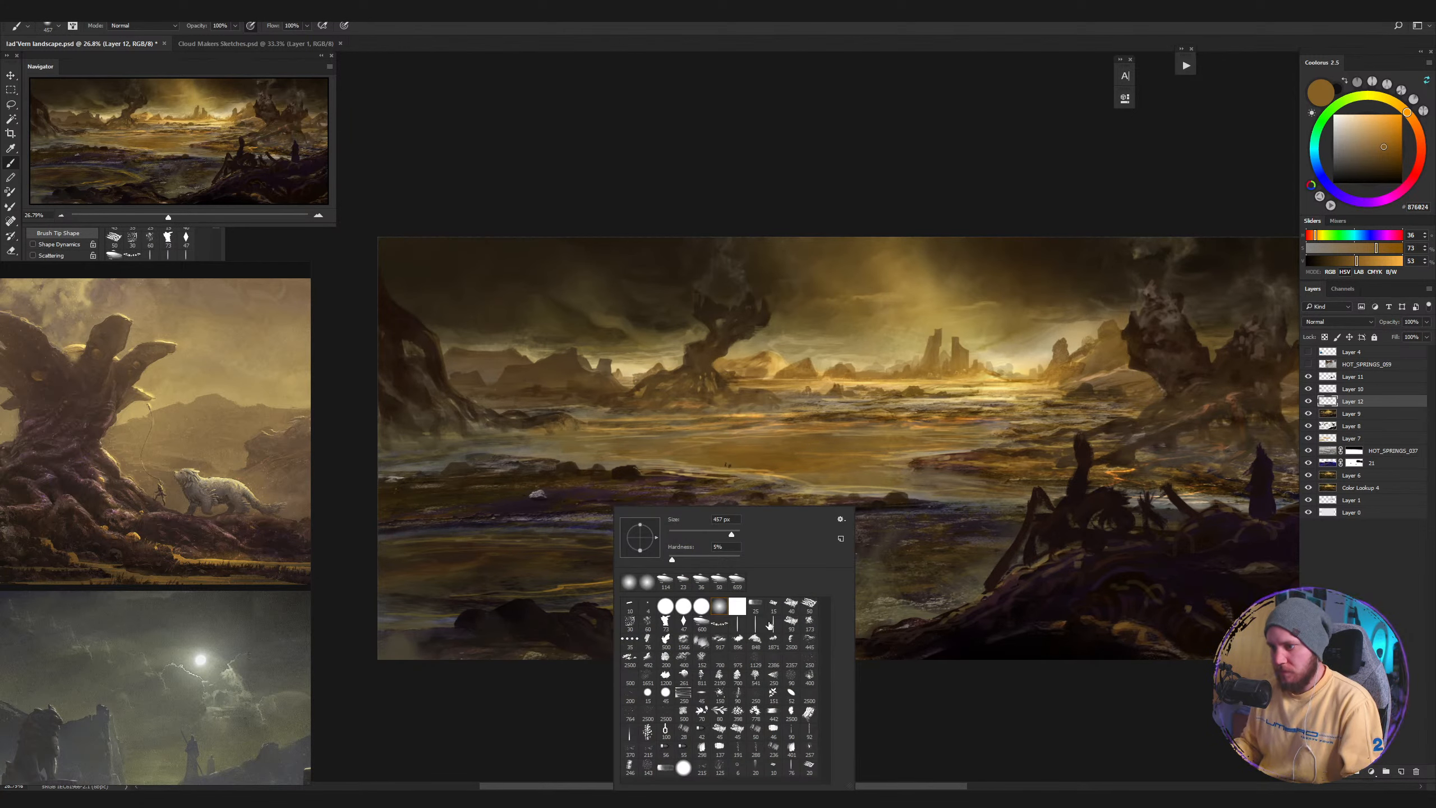
left_click(756, 641)
left_click(571, 548)
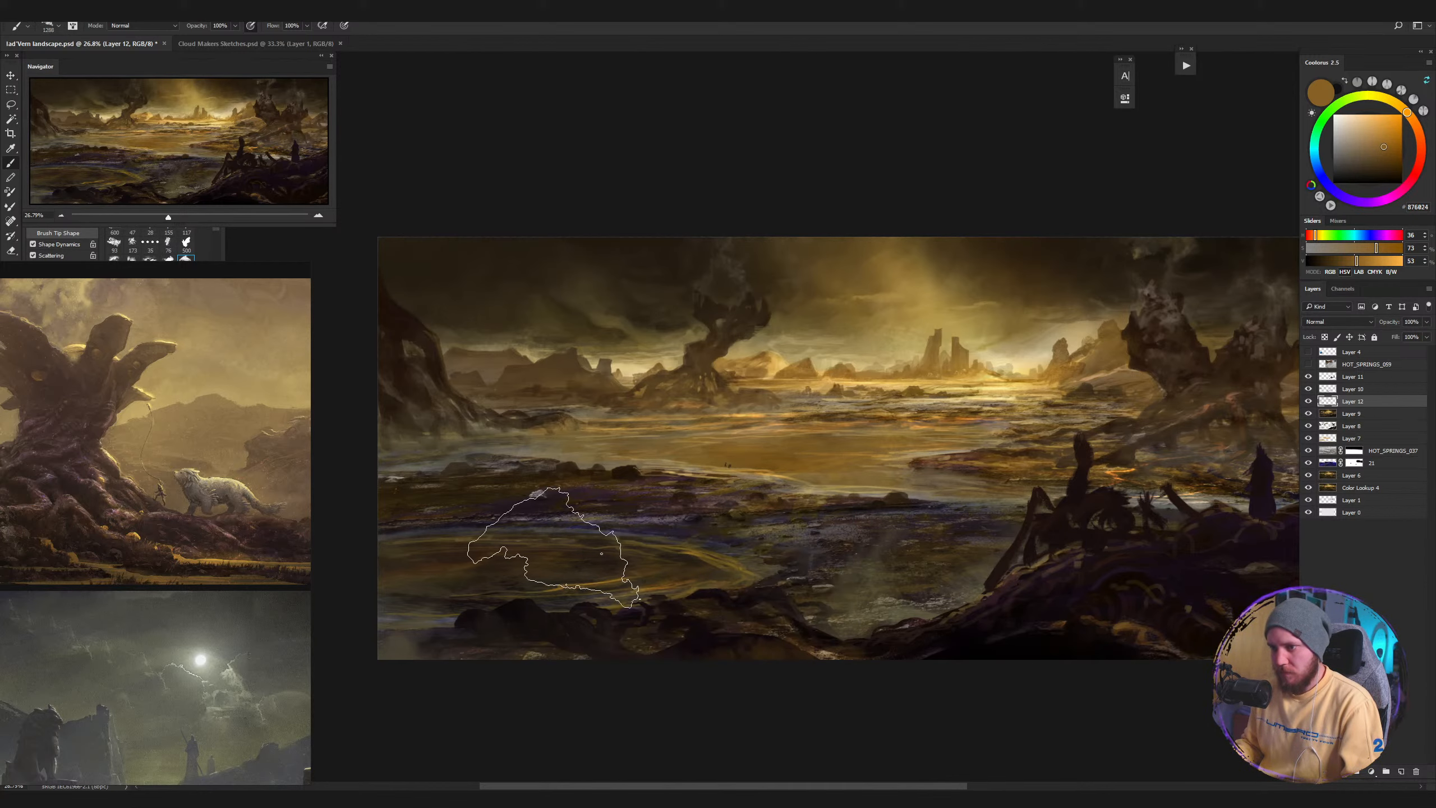
mouse_move(571, 548)
left_mouse_down()
mouse_move(513, 512)
mouse_move(475, 453)
left_mouse_up()
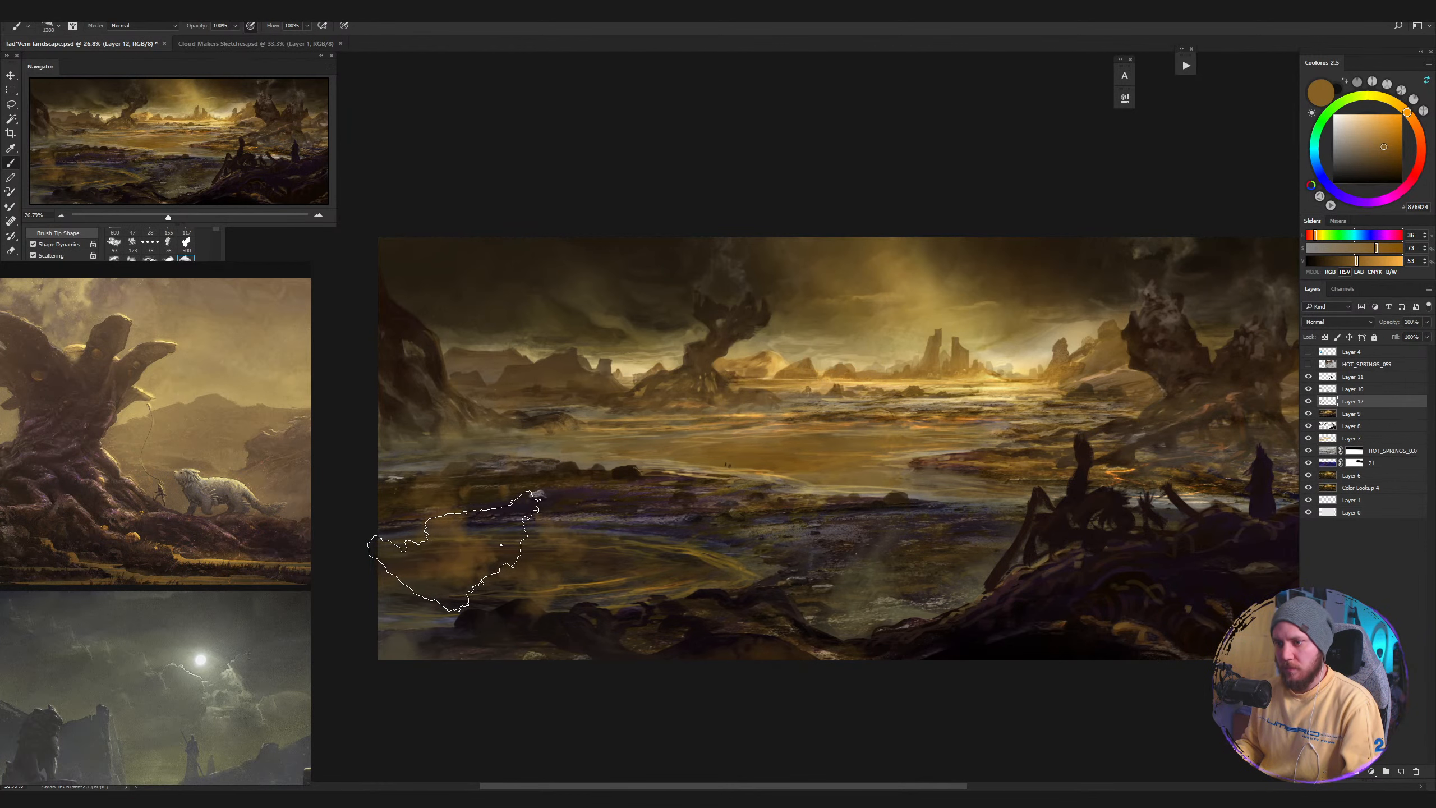
left_click(457, 407)
Choose another smoke brush and mix a muted beige of hue 37, saturation 31, brightness 53 from a sampled water colour.
right_click(717, 445)
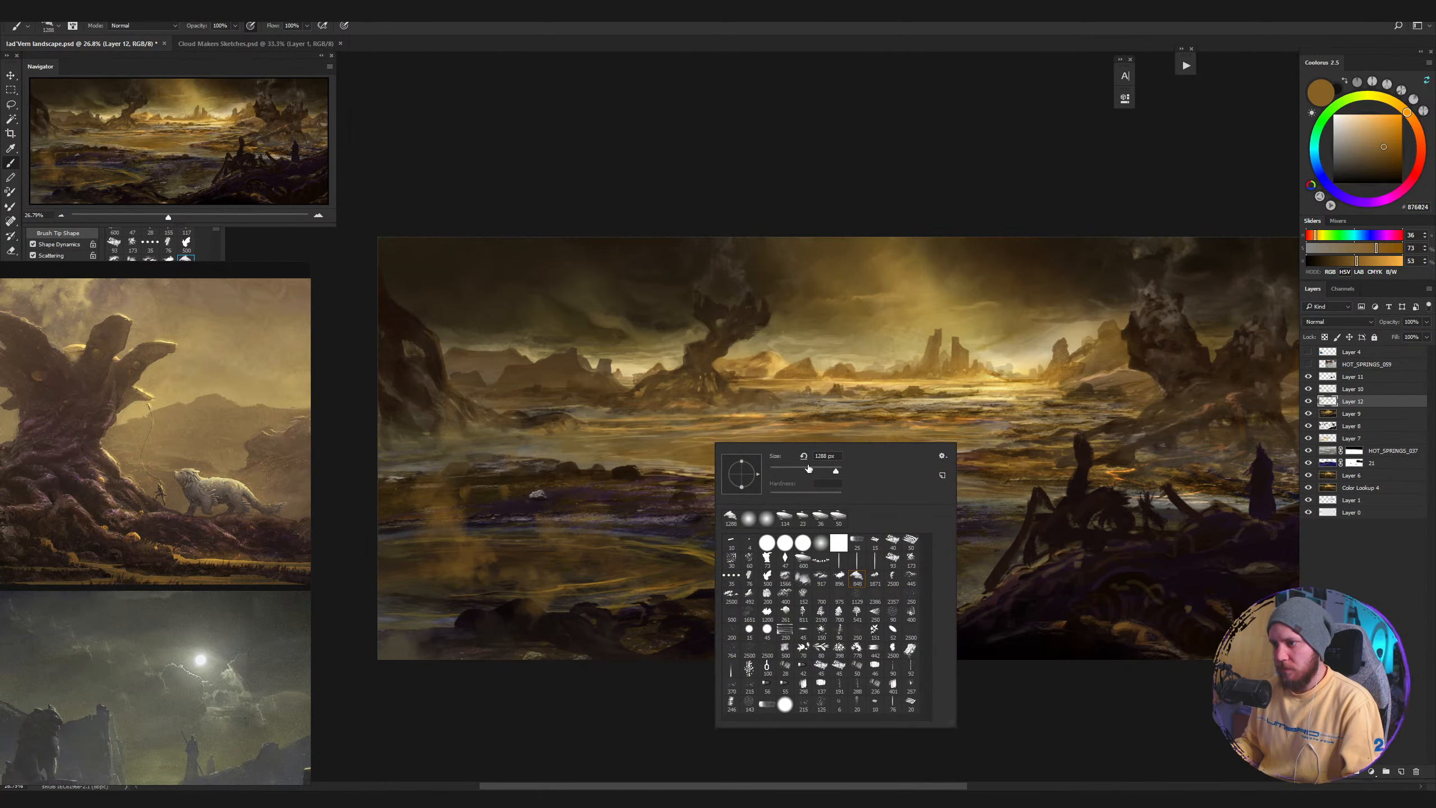
left_click(874, 588)
left_click(574, 532)
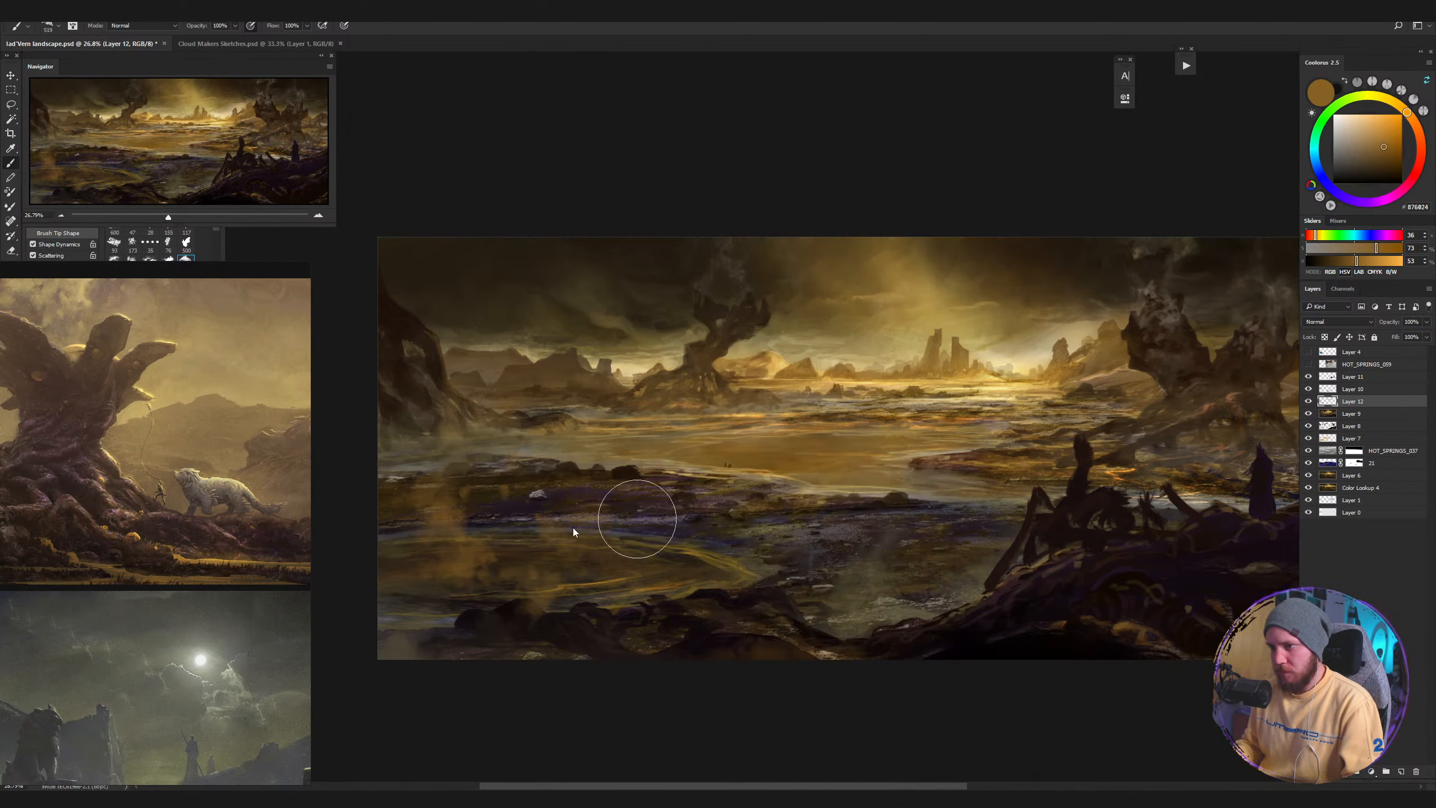
left_click(850, 451, "alt")
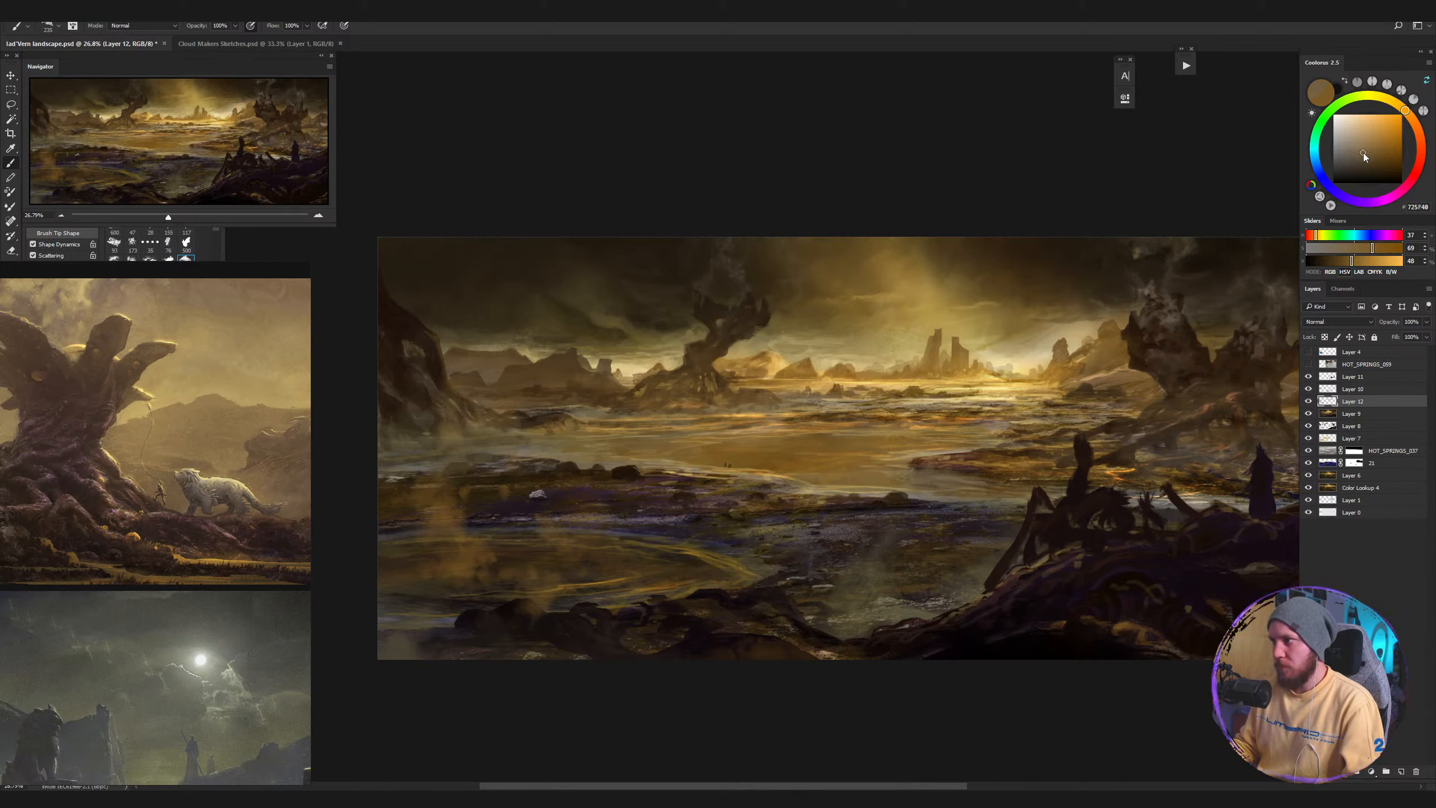
left_click_drag(1360, 152, 1355, 146)
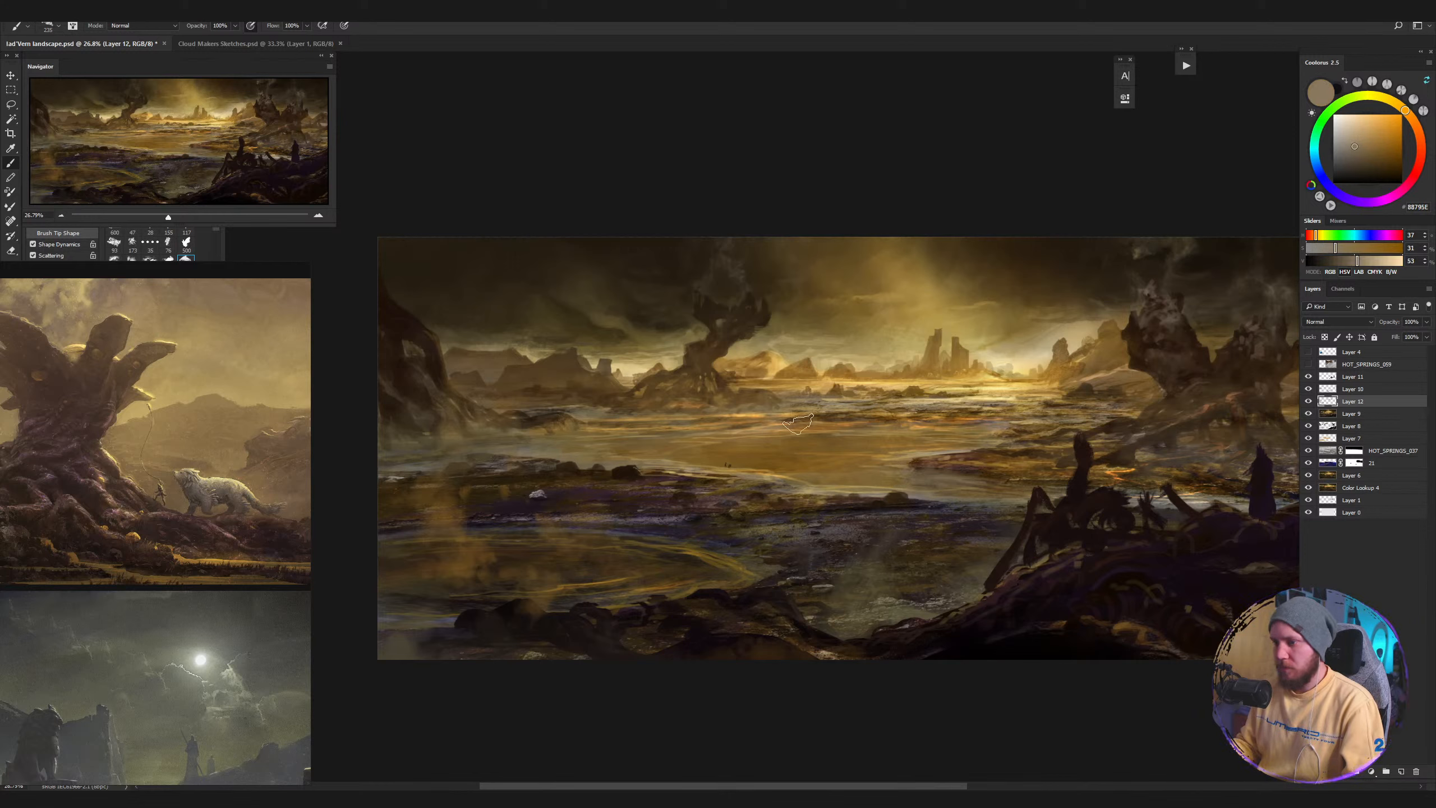
Enlarge the smoke brush to cover much of the canvas and try broad beige steam strokes across the scene, undoing each one.
left_click_drag(700, 568, 600, 537)
key("ctrl+z")
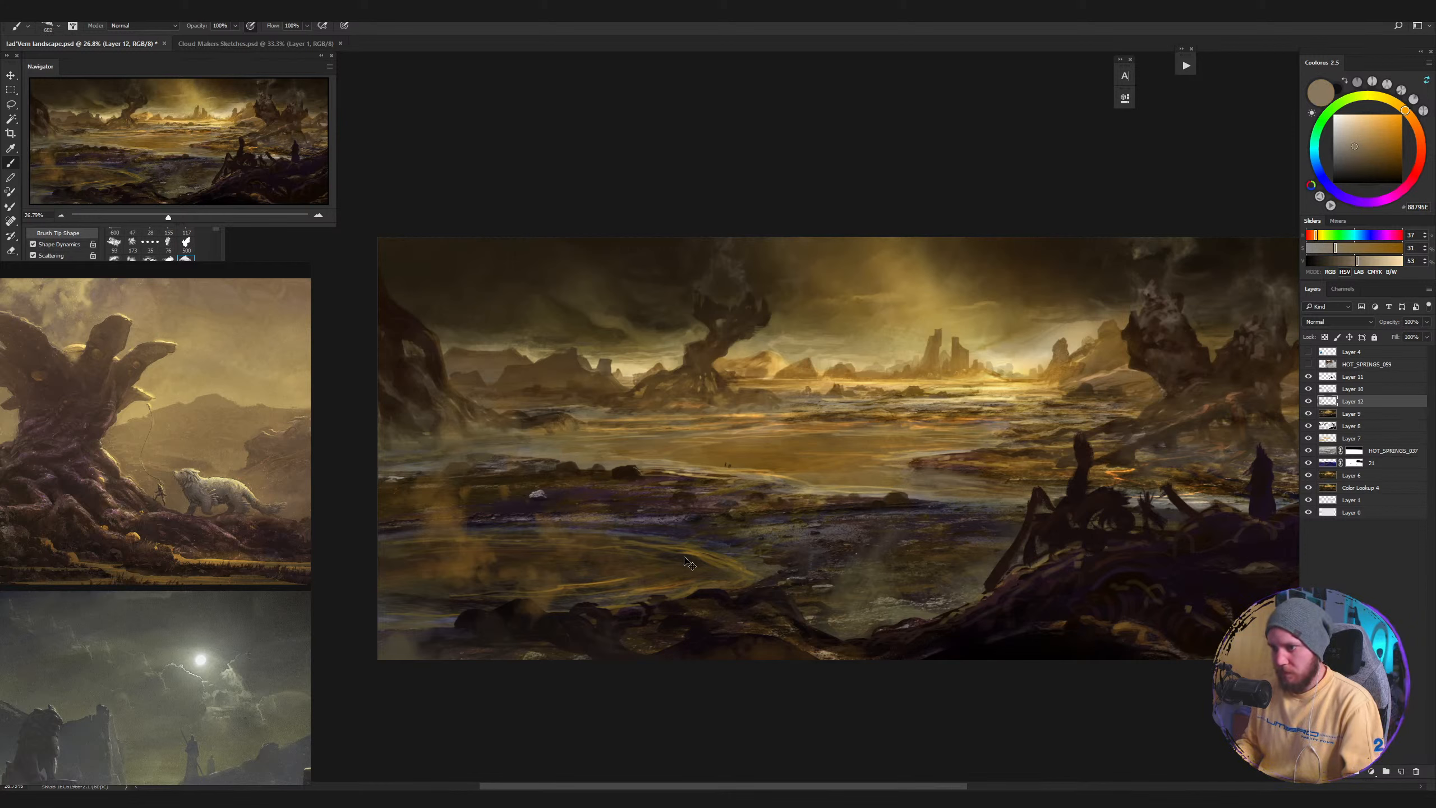
key("bracketright")
key("bracketright")
key("bracketright")
key("bracketright")
key("bracketright")
key("bracketright")
key("bracketright")
key("bracketright")
key("bracketright")
mouse_move(690, 563)
left_mouse_down()
mouse_move(666, 534)
mouse_move(705, 517)
mouse_move(1008, 517)
left_mouse_up()
key("ctrl+z")
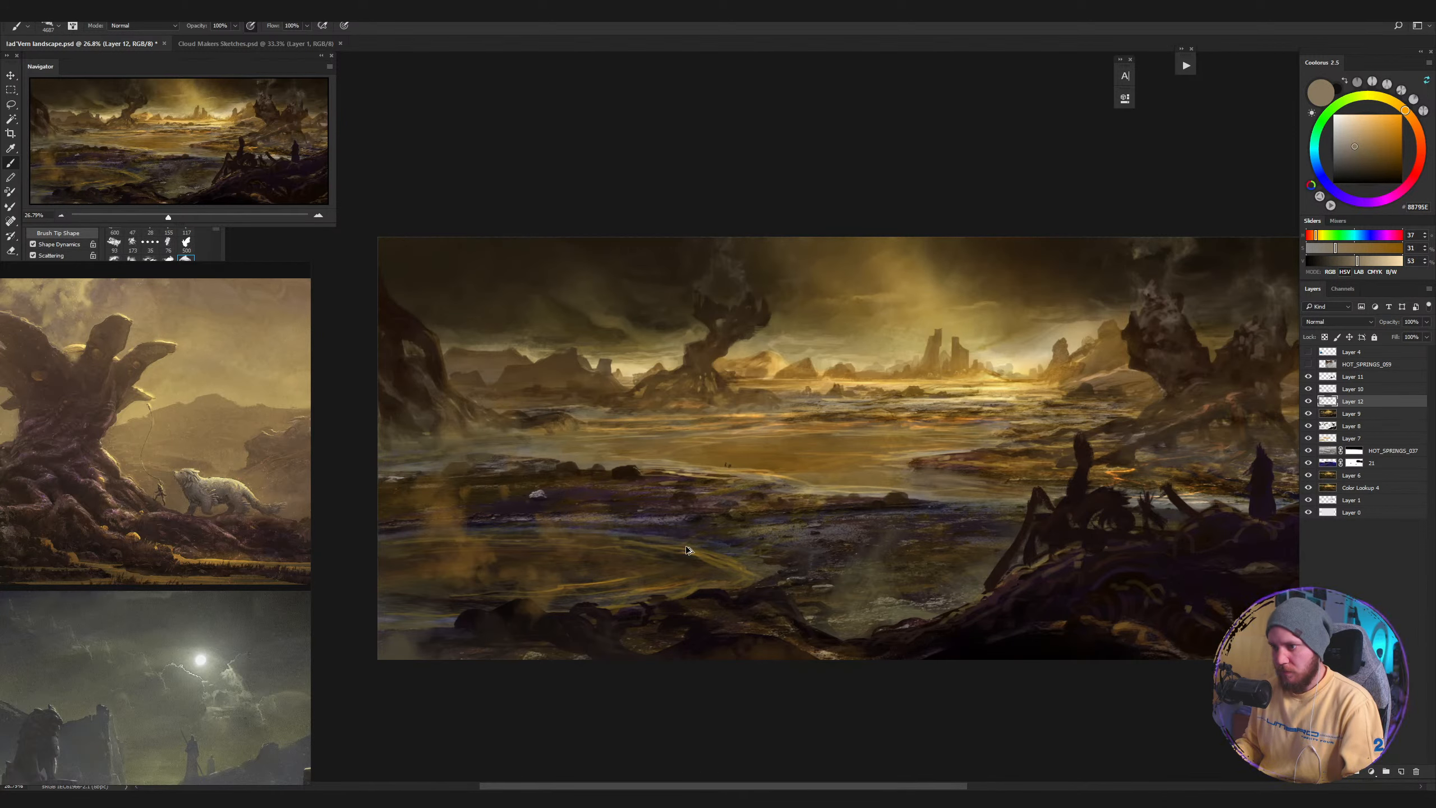
mouse_move(676, 549)
left_mouse_down()
mouse_move(617, 521)
mouse_move(608, 420)
mouse_move(999, 389)
left_mouse_up()
key("ctrl+z")
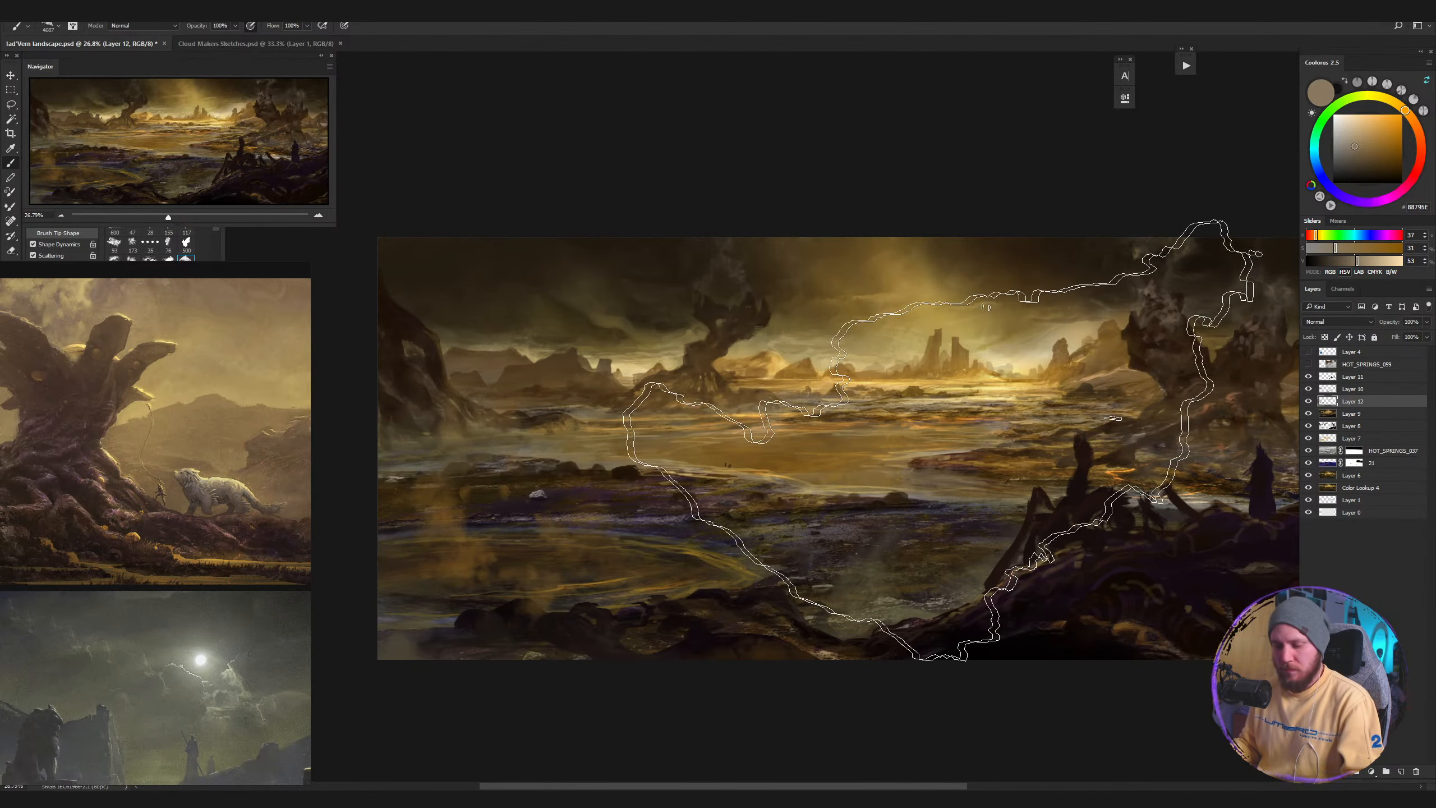
Add a new layer above Layer 12 and paint large beige smoke shapes over the landscape on it.
key("ctrl+alt+shift+n")
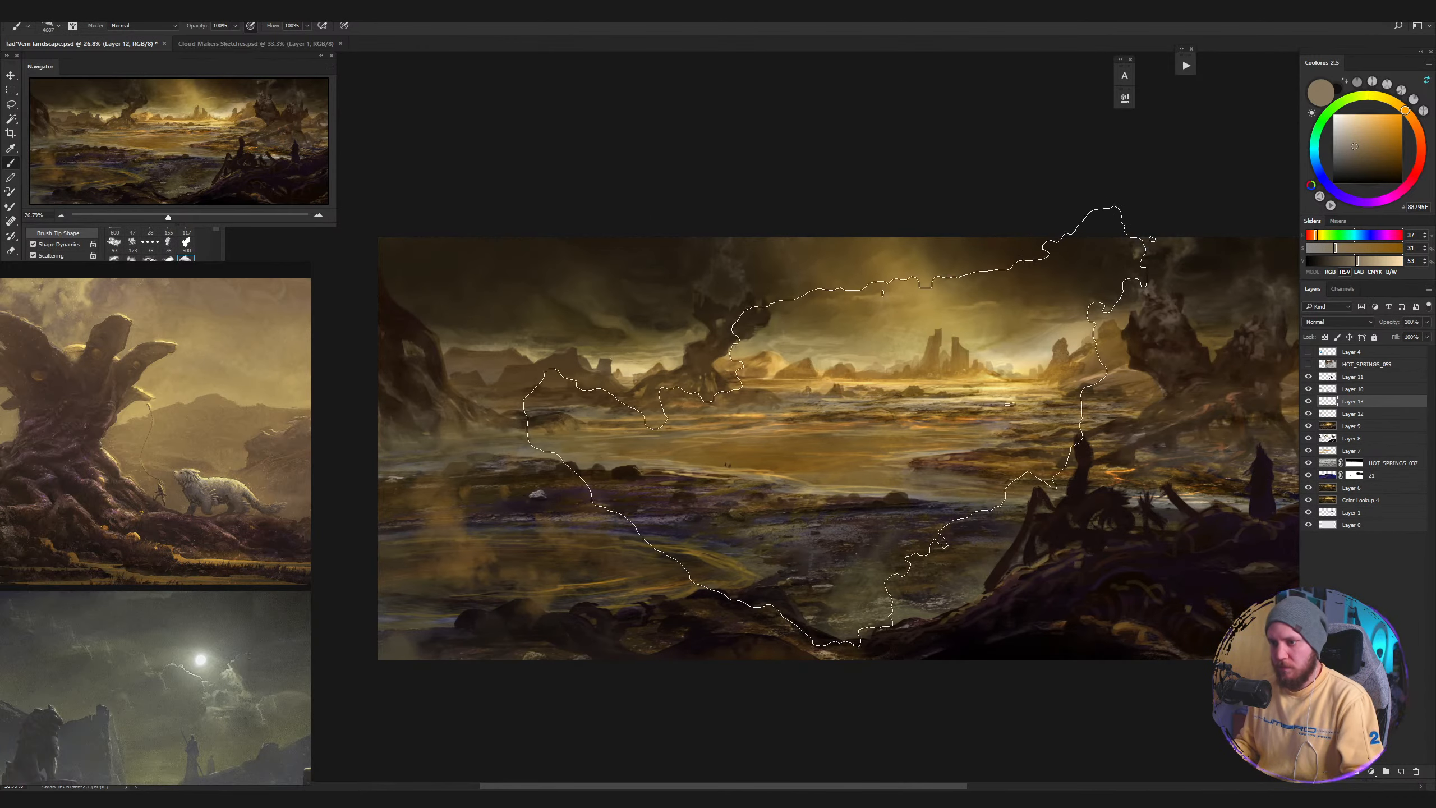
key("alt+space")
left_click_drag(734, 492, 667, 492)
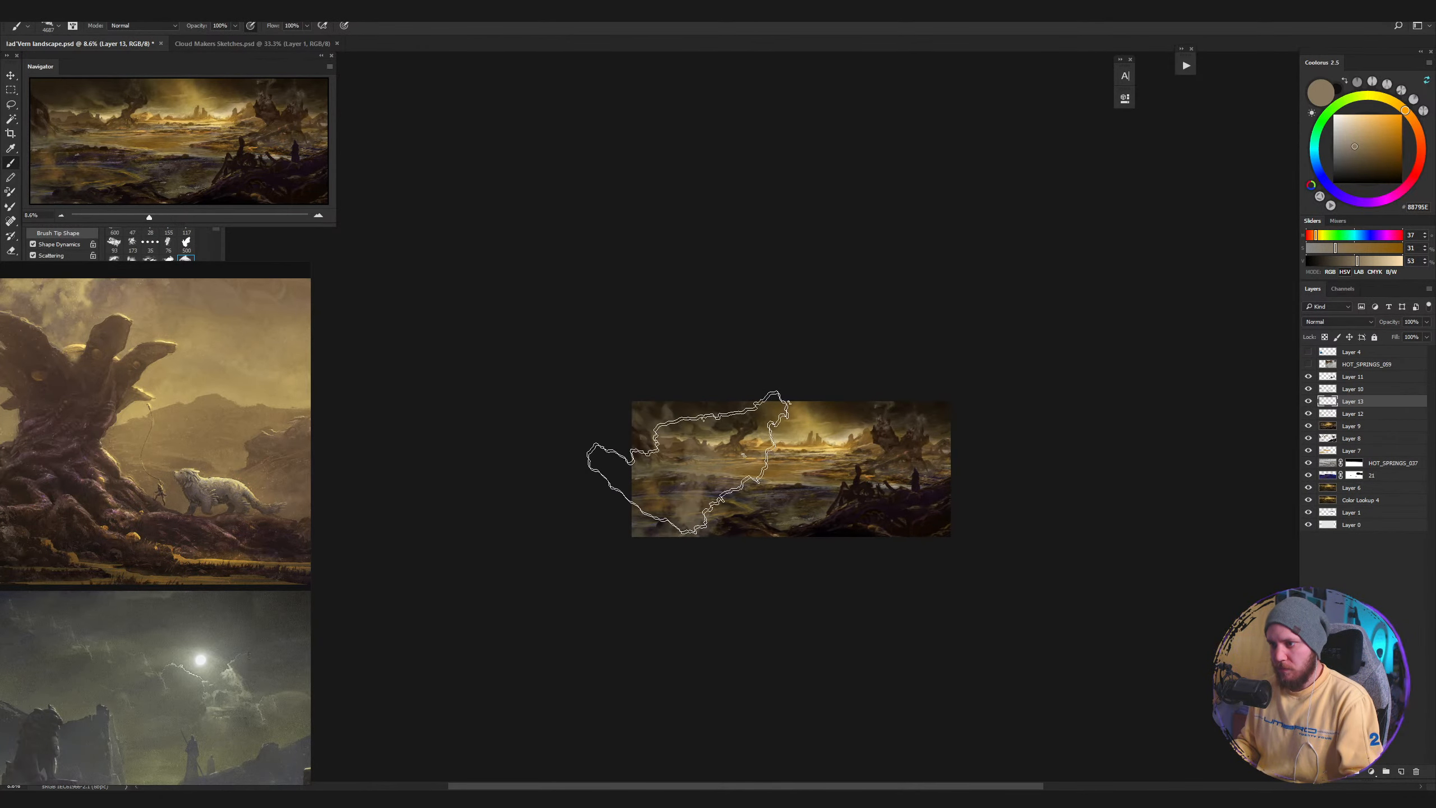
left_click_drag(825, 518, 792, 509)
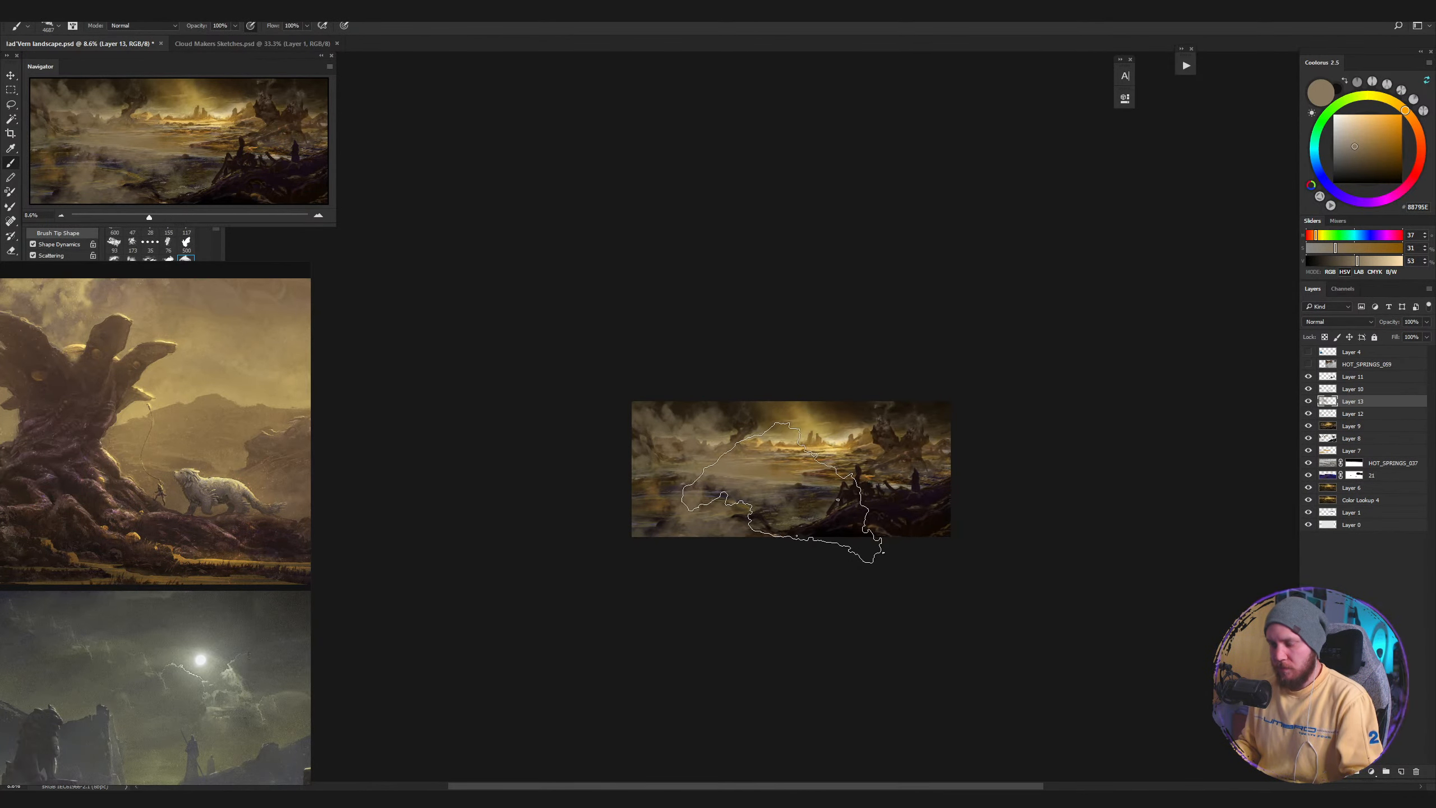
Shrink, rotate and flatten the beige smoke on Layer 13 so that it lies over the foreground pool.
key("ctrl+t")
left_click_drag(1009, 519, 718, 488)
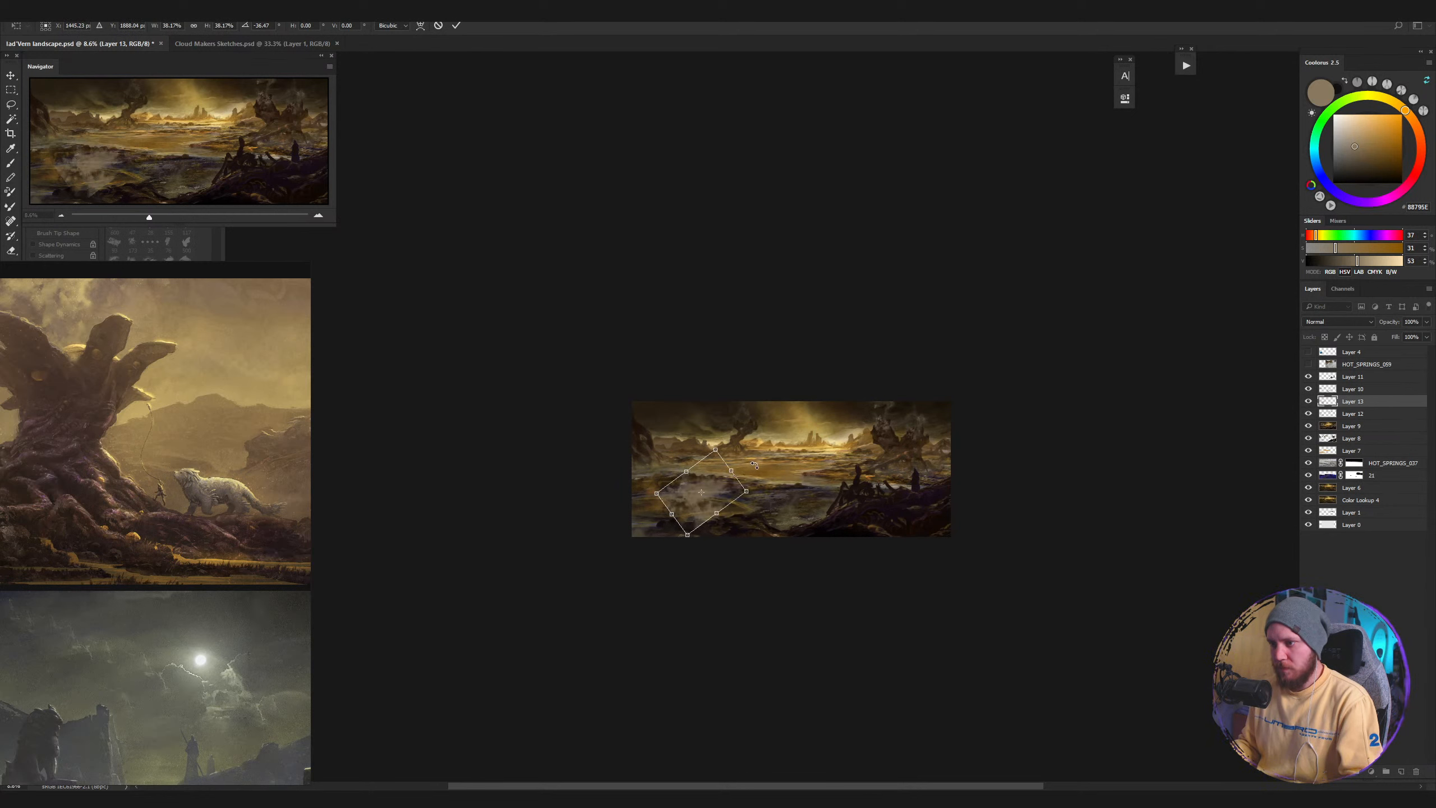
left_click_drag(755, 465, 862, 526)
left_click_drag(782, 491, 748, 517)
scroll(622, 489, "up", 3)
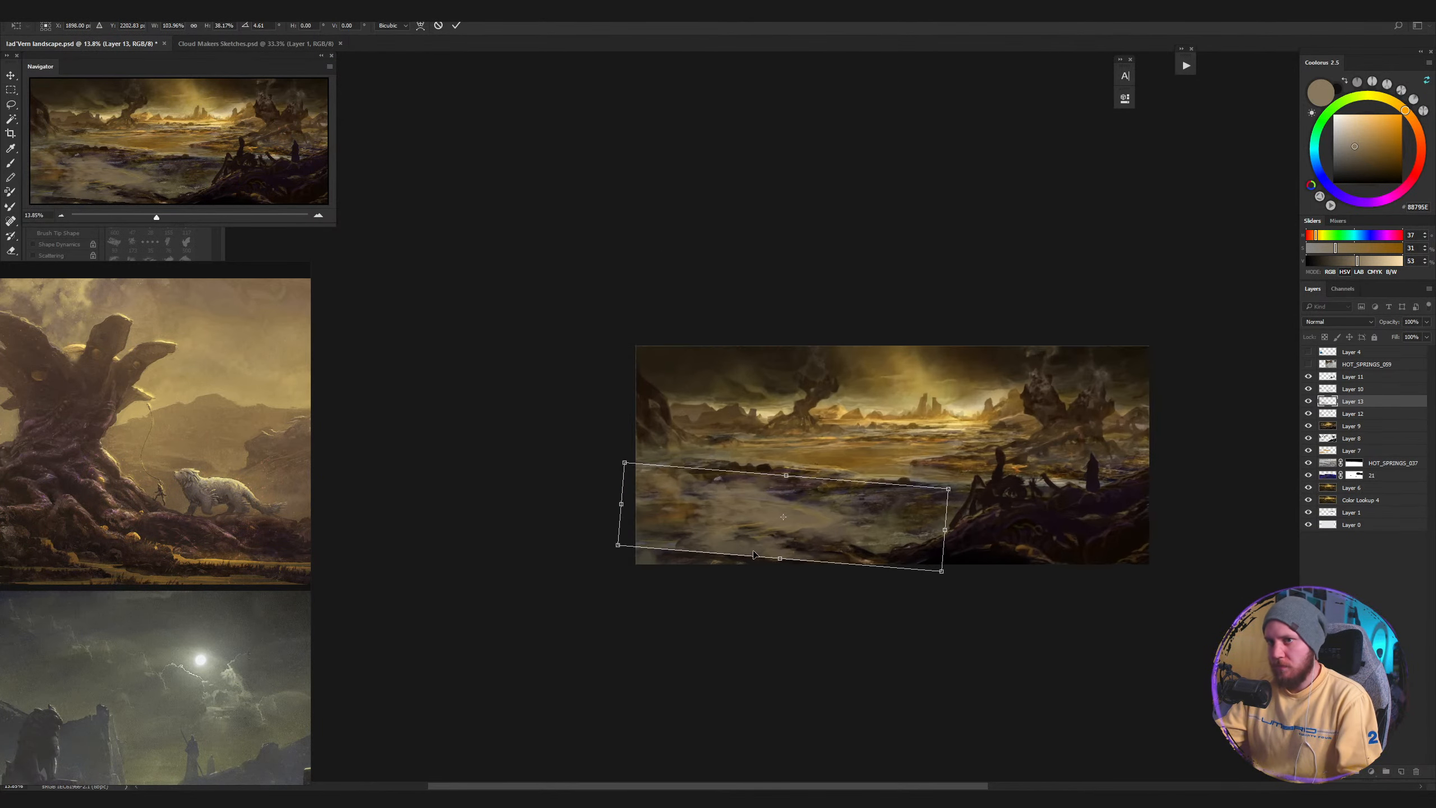
scroll(753, 554, "up", 3)
Warp the smoke layer, arching its upper edge and pulling the right-hand corners outward so the steam spreads across the foreground and water.
right_click(837, 469)
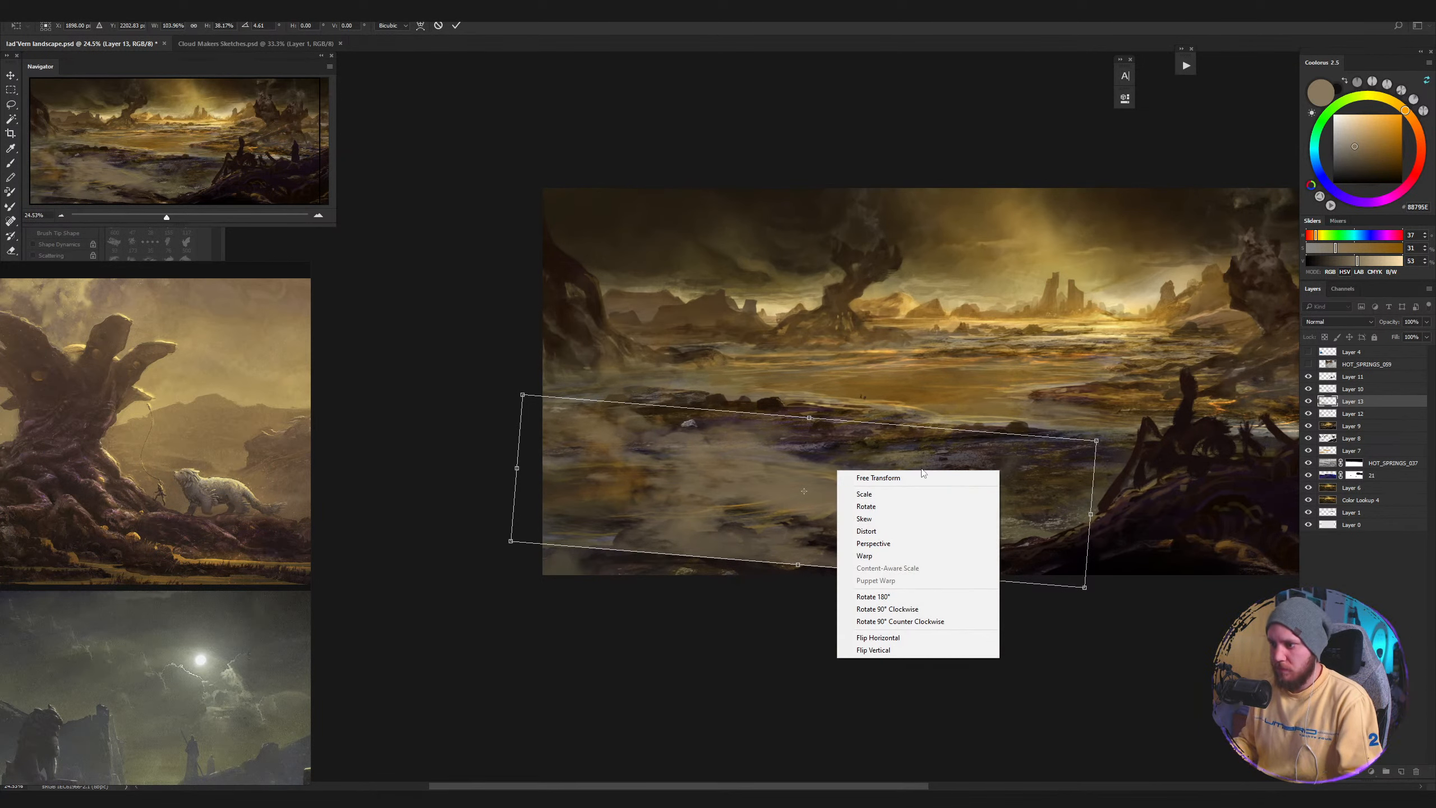
left_click(882, 555)
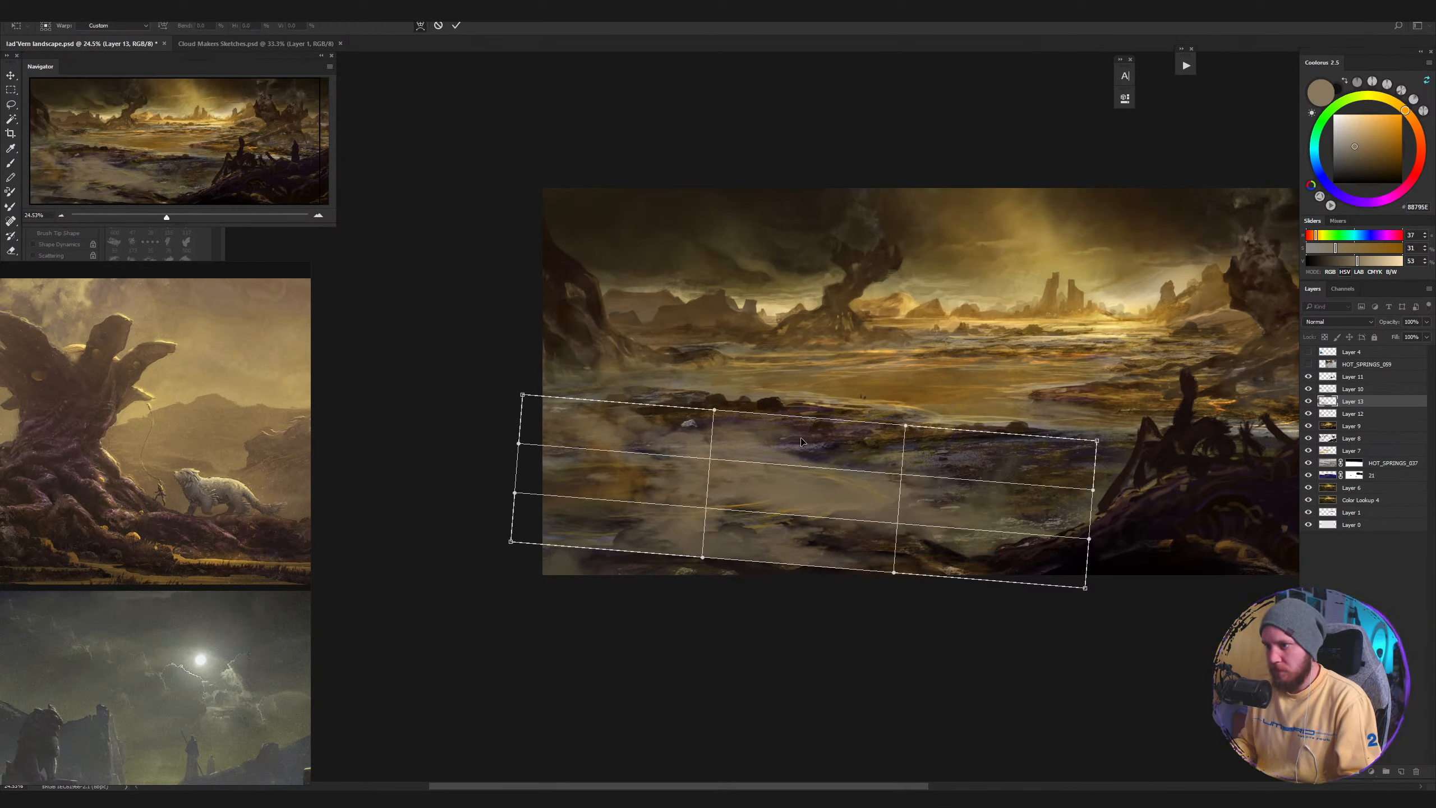
left_click_drag(801, 442, 803, 391)
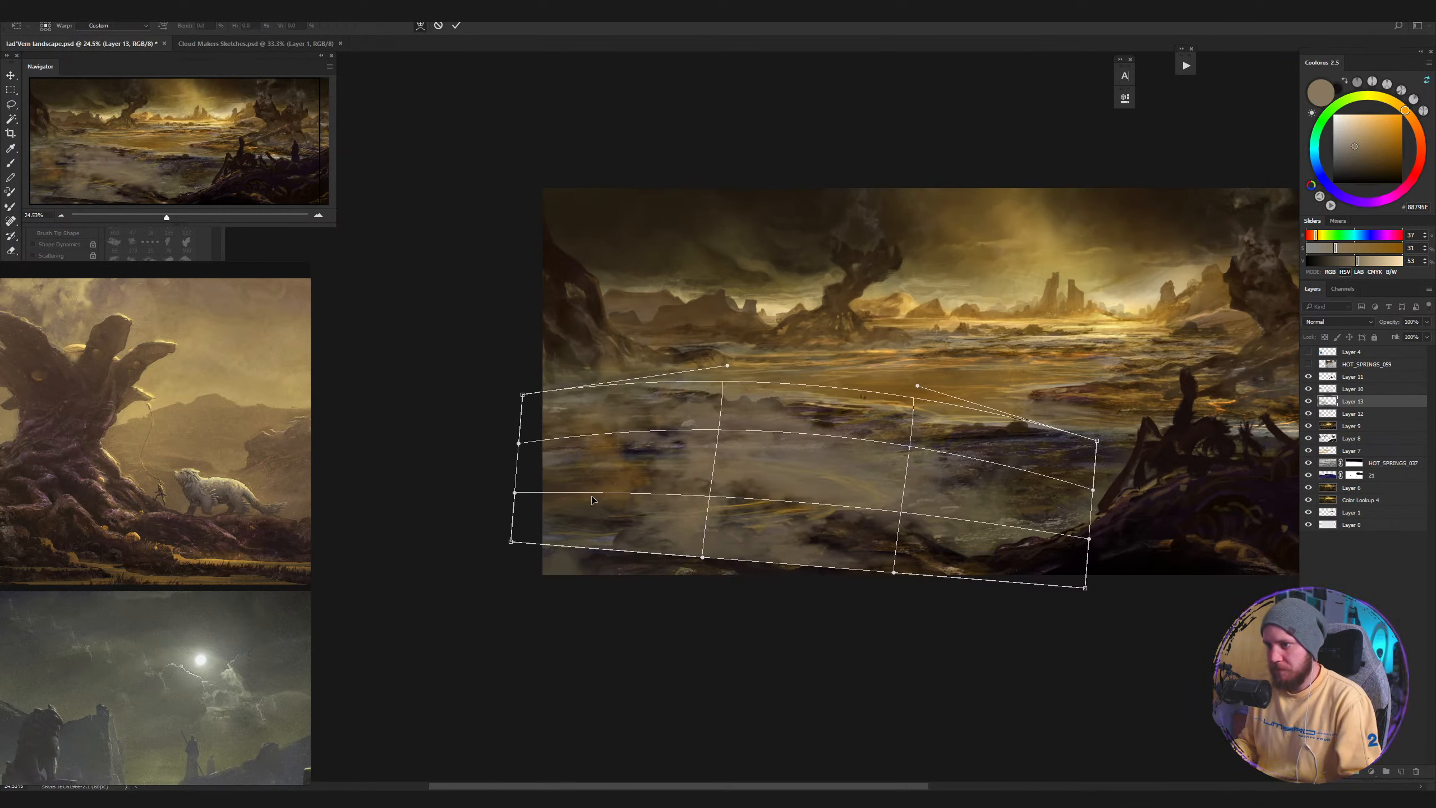
left_click_drag(1098, 441, 1105, 184)
left_click_drag(1068, 423, 946, 561)
left_click_drag(984, 322, 989, 127)
left_click_drag(579, 605, 896, 570)
left_click_drag(995, 621, 1100, 683)
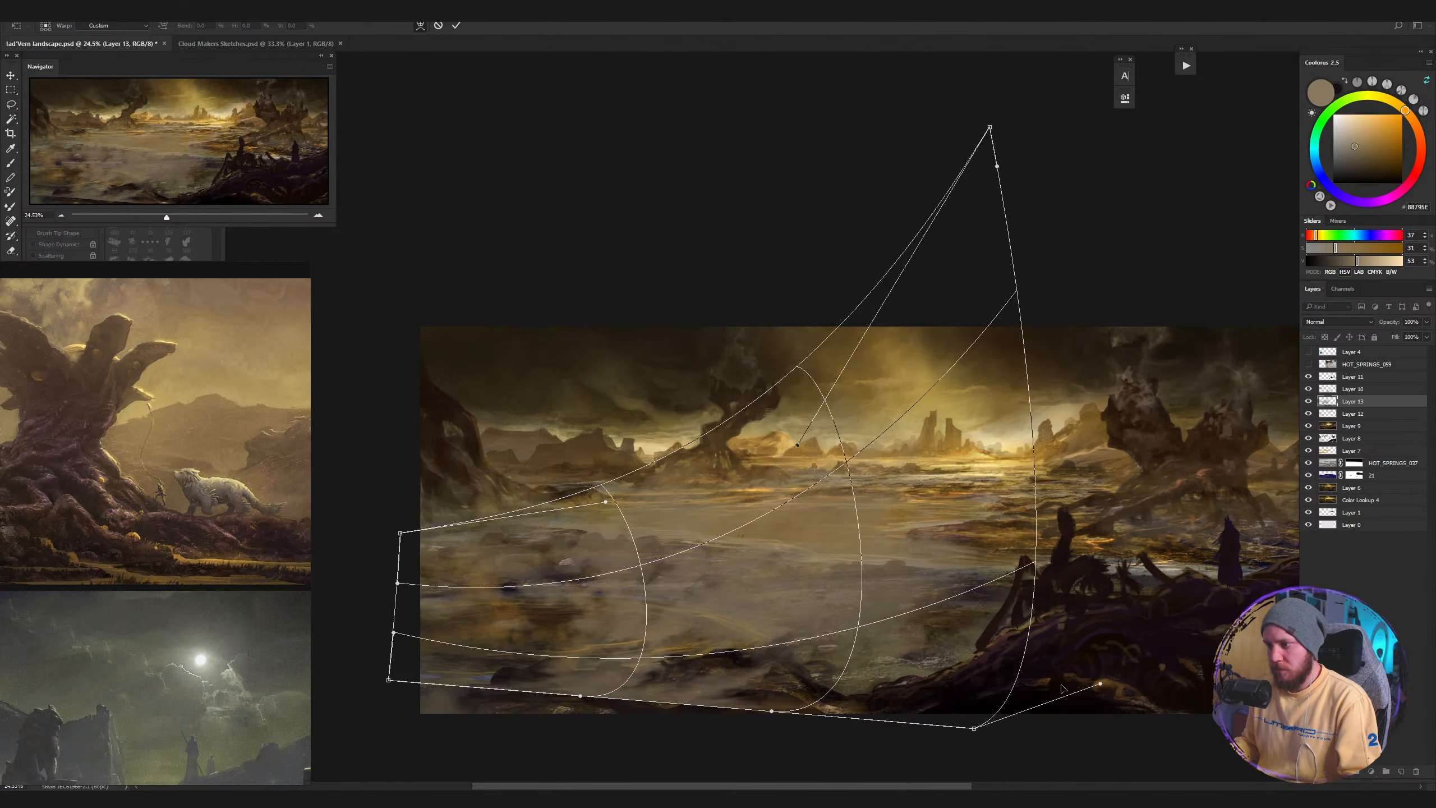
left_click_drag(980, 727, 1238, 757)
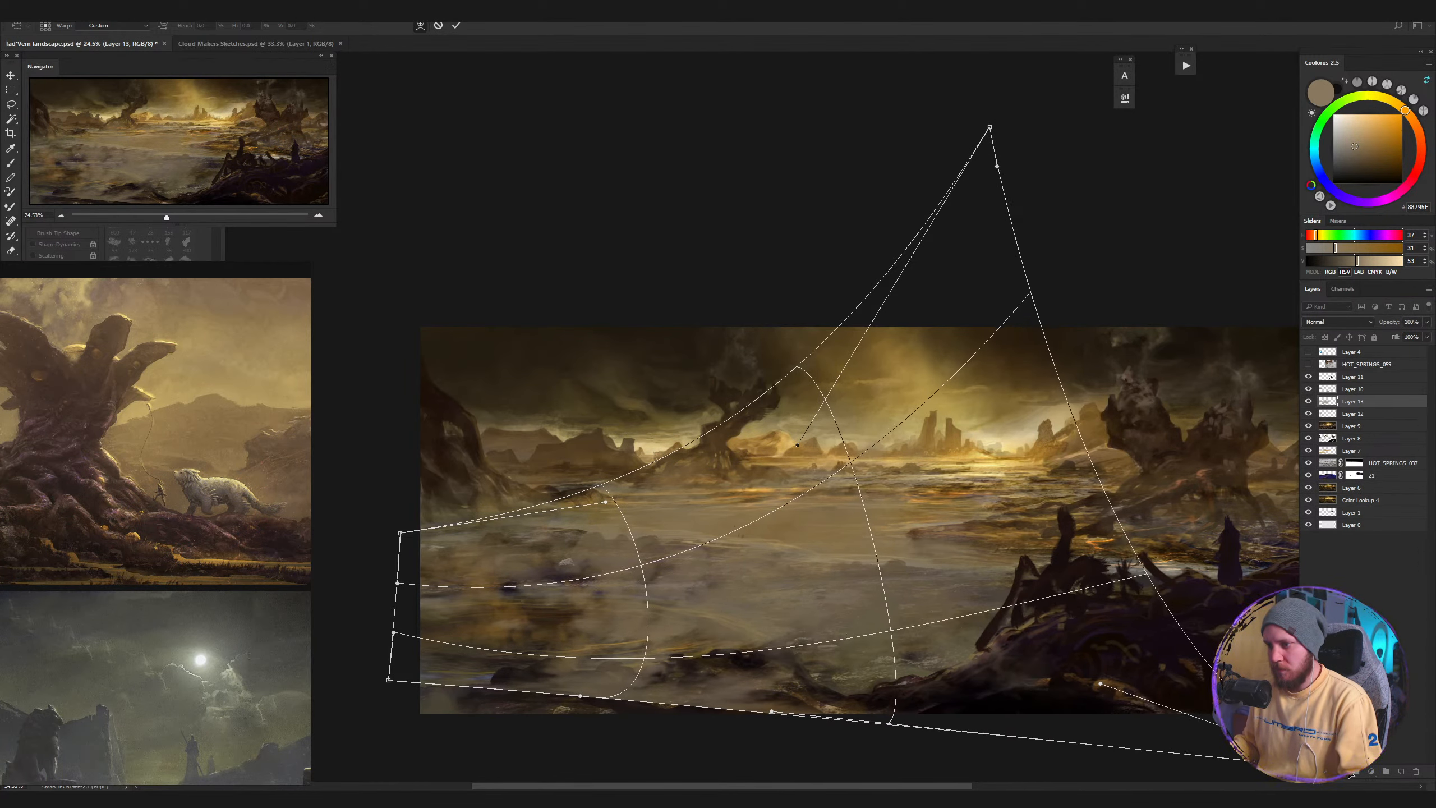
key("Return")
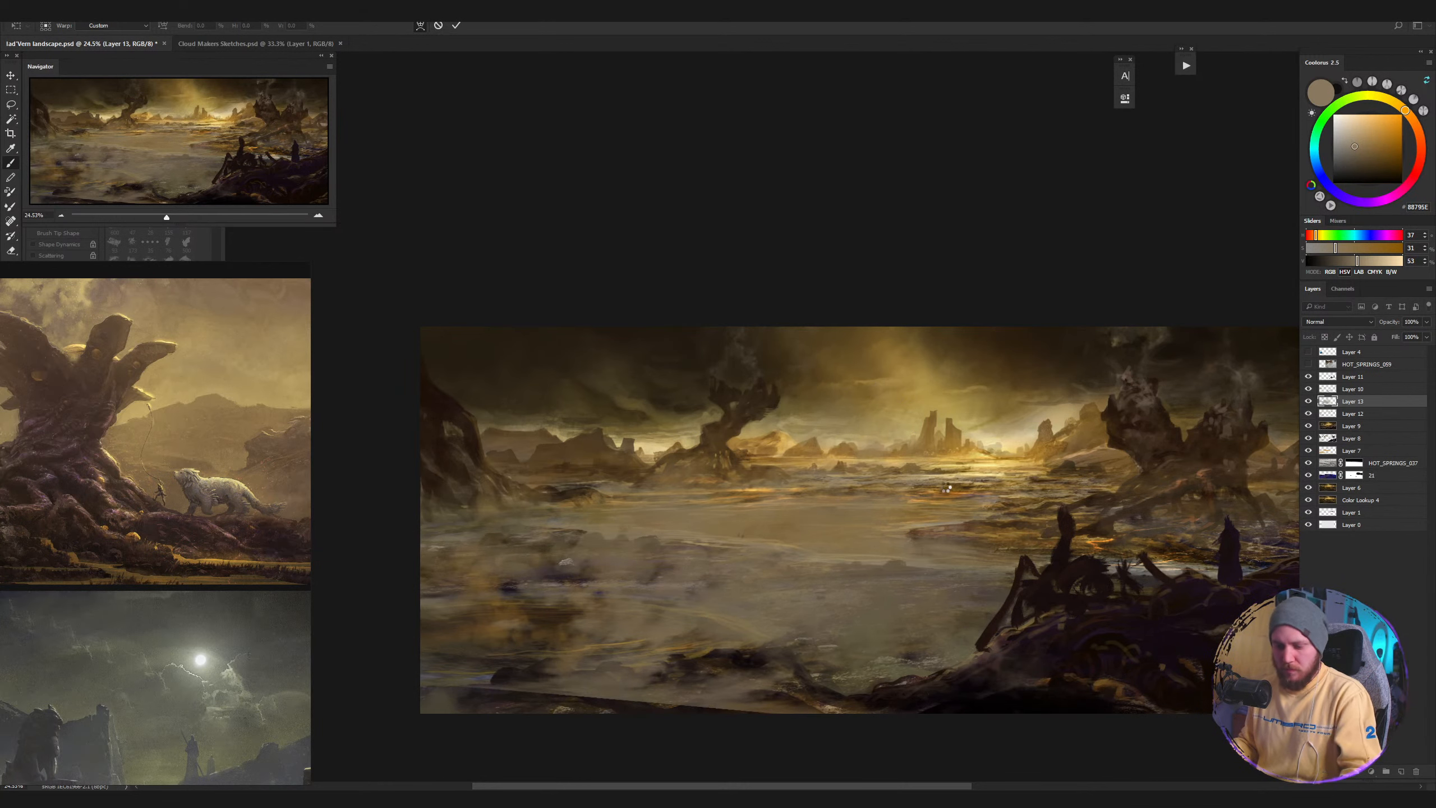
Scale the warped smoke down to about 51%, tilt it about -5.8 degrees and place it over the foreground pool.
key("ctrl+t")
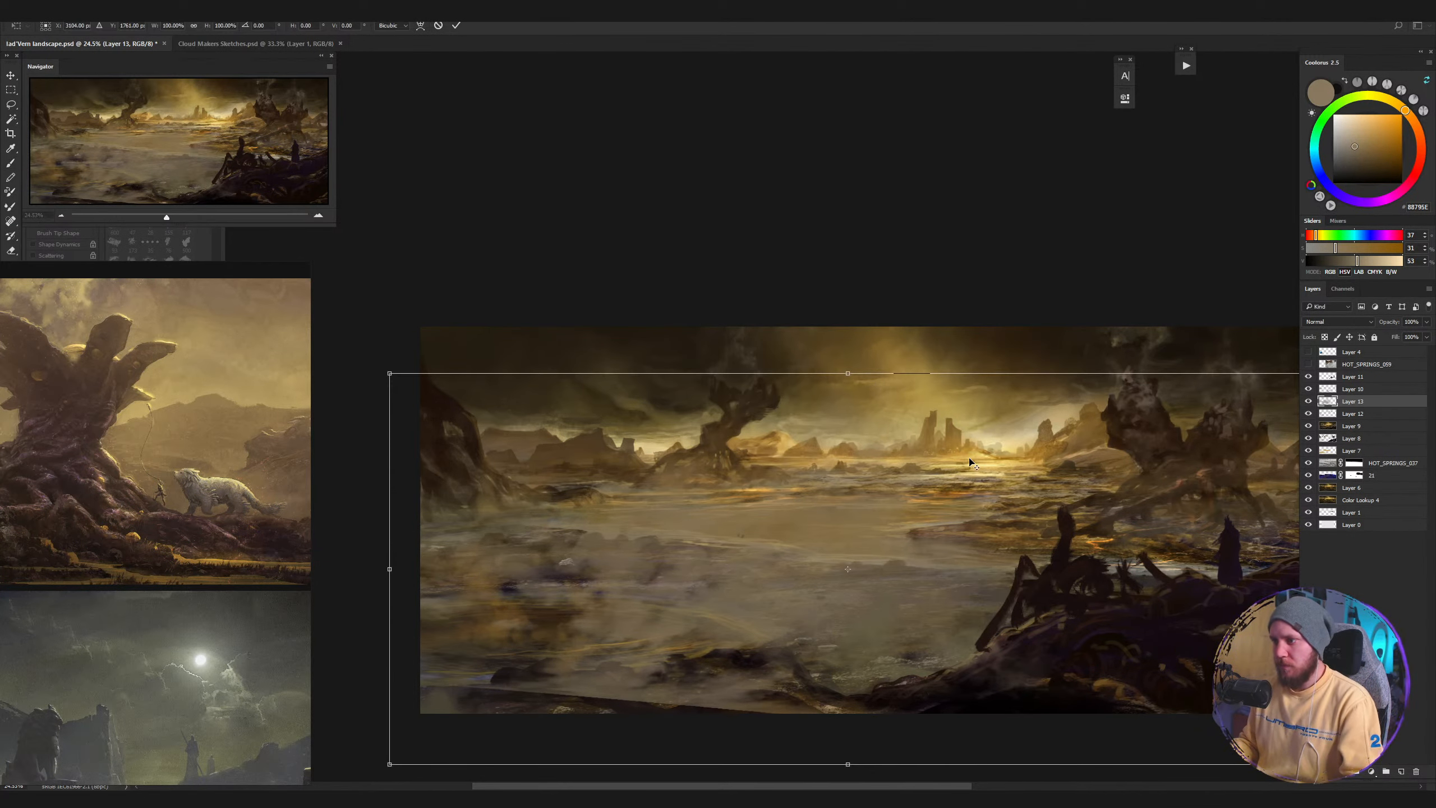
left_click_drag(1021, 536, 985, 504)
left_click_drag(1270, 344, 824, 502)
left_click_drag(643, 642, 690, 582)
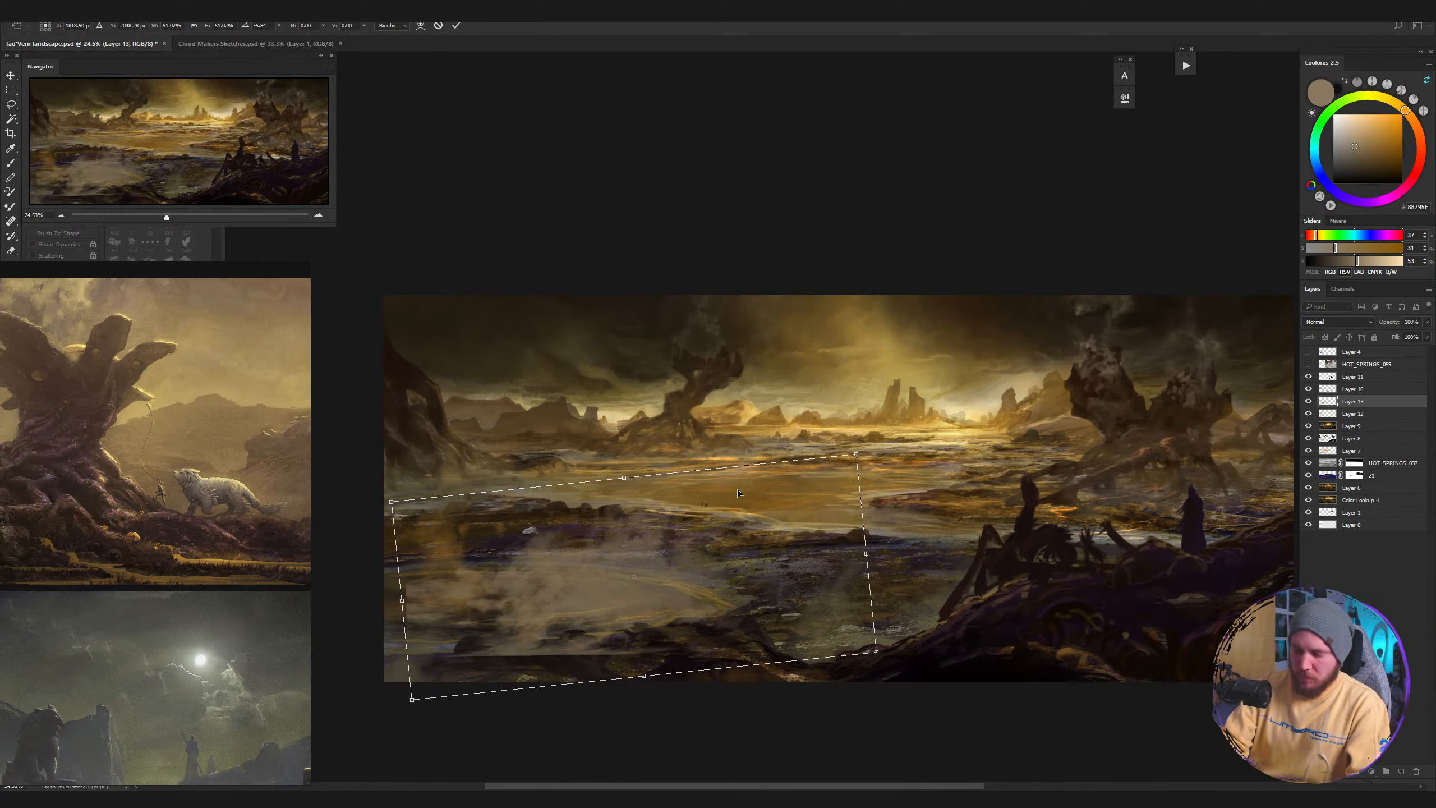
key("Return")
Choose a much smaller smoke brush and lock the transparent pixels of Layer 13.
key("b")
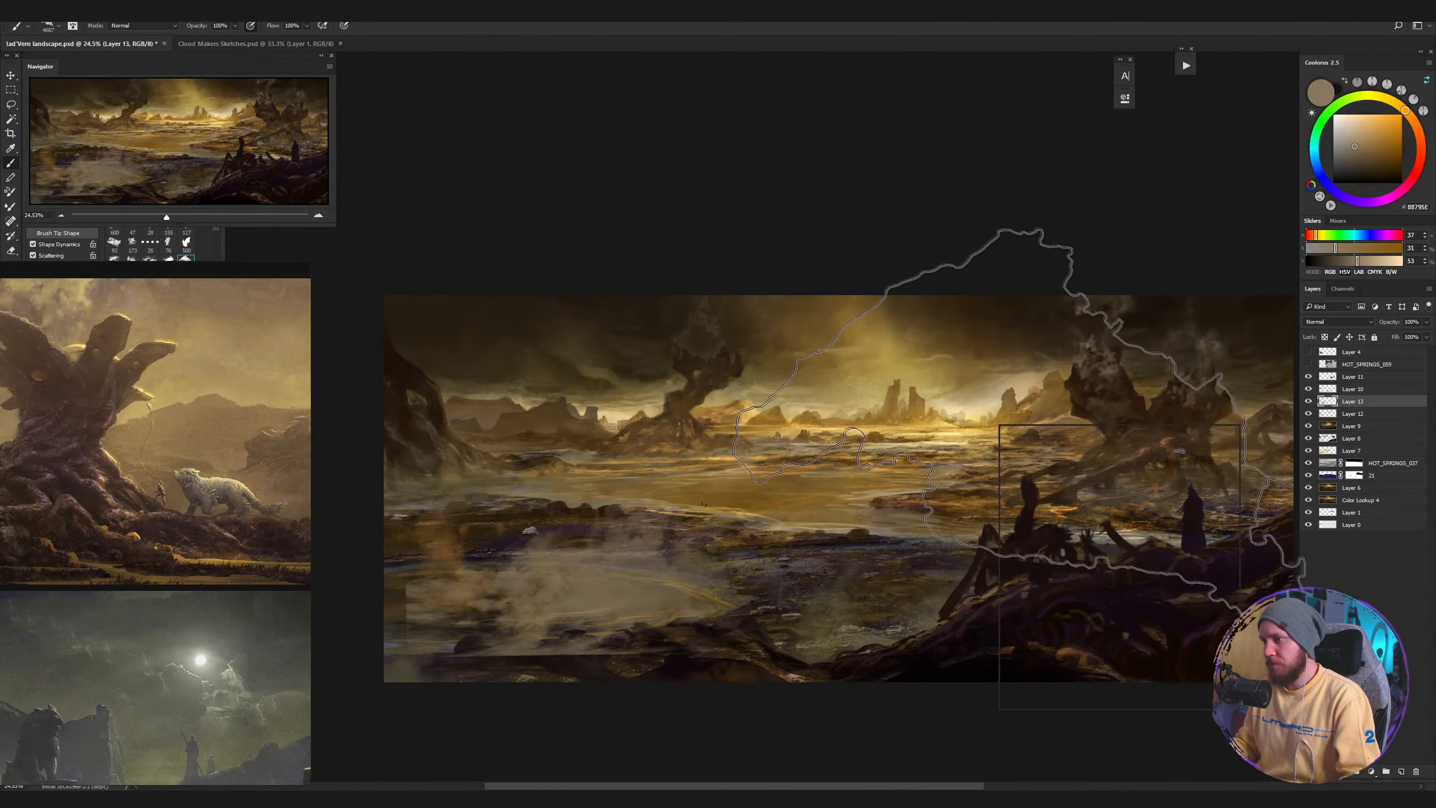
right_click(1001, 425)
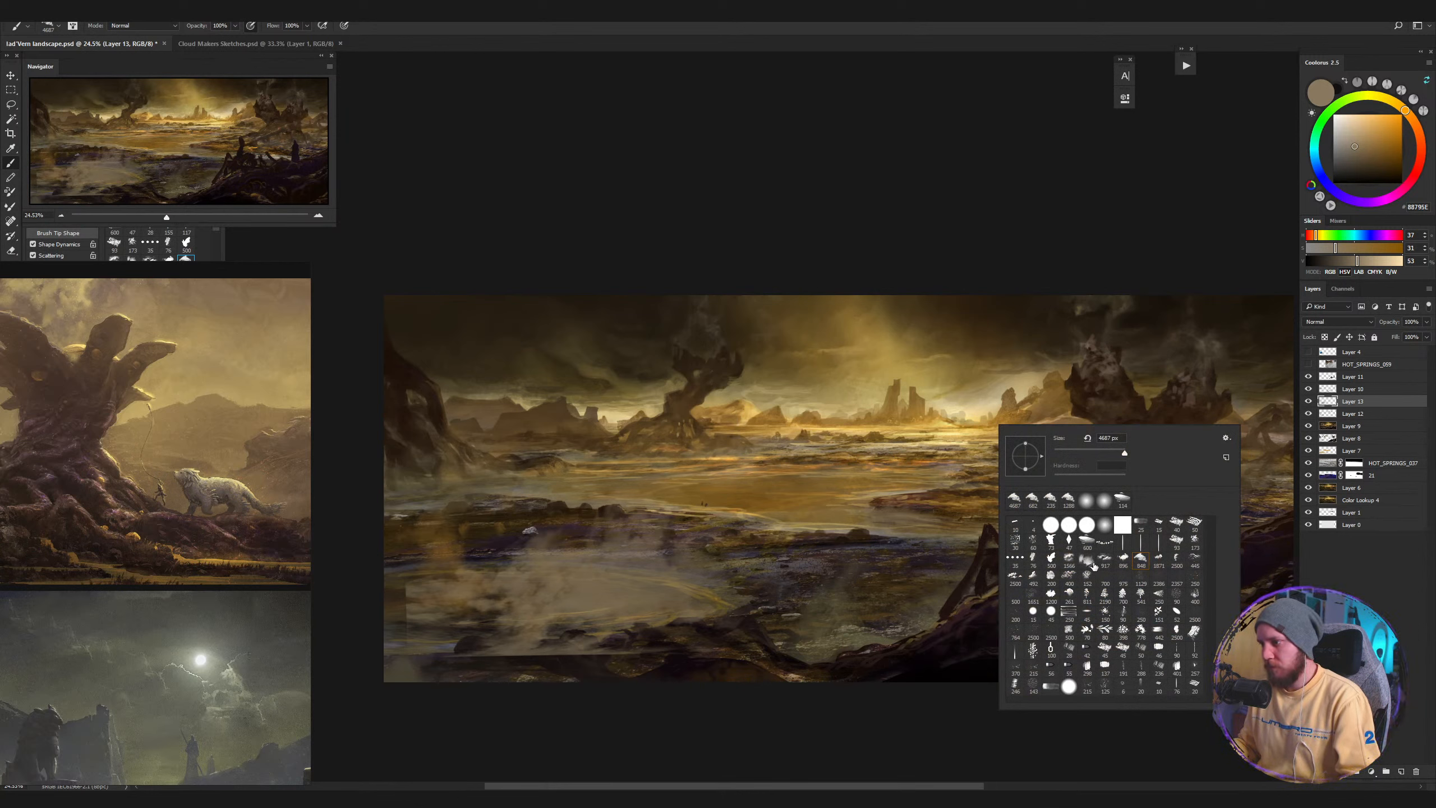
key("Return")
key("bracketleft")
key("bracketleft")
key("bracketleft")
key("bracketleft")
key("bracketleft")
key("bracketleft")
key("bracketleft")
key("bracketleft")
key("bracketleft")
key("bracketleft")
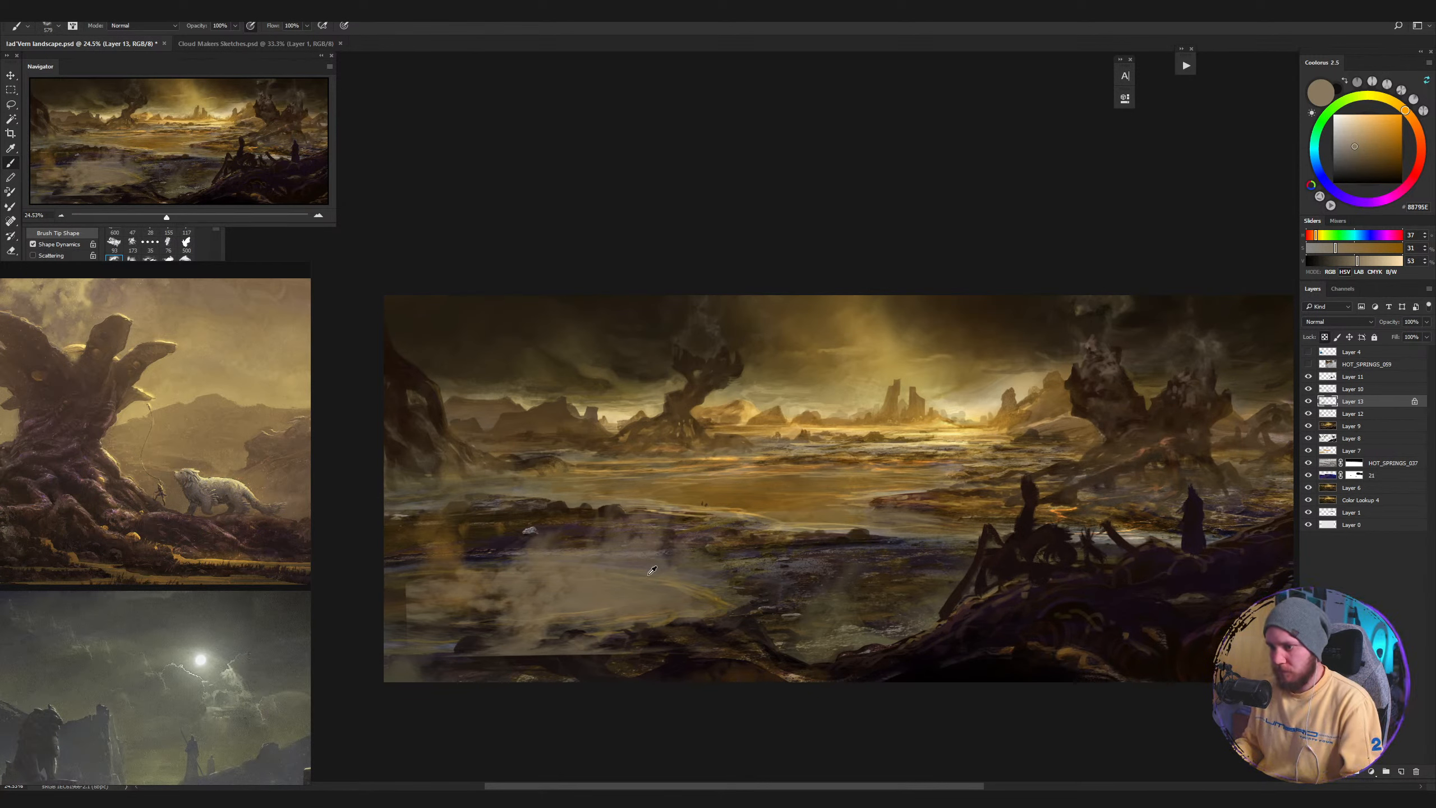
Recolour the foreground steam with a sampled dark tone and a light beige of hue 33, saturation 30, brightness 84.
left_click(658, 619, "alt")
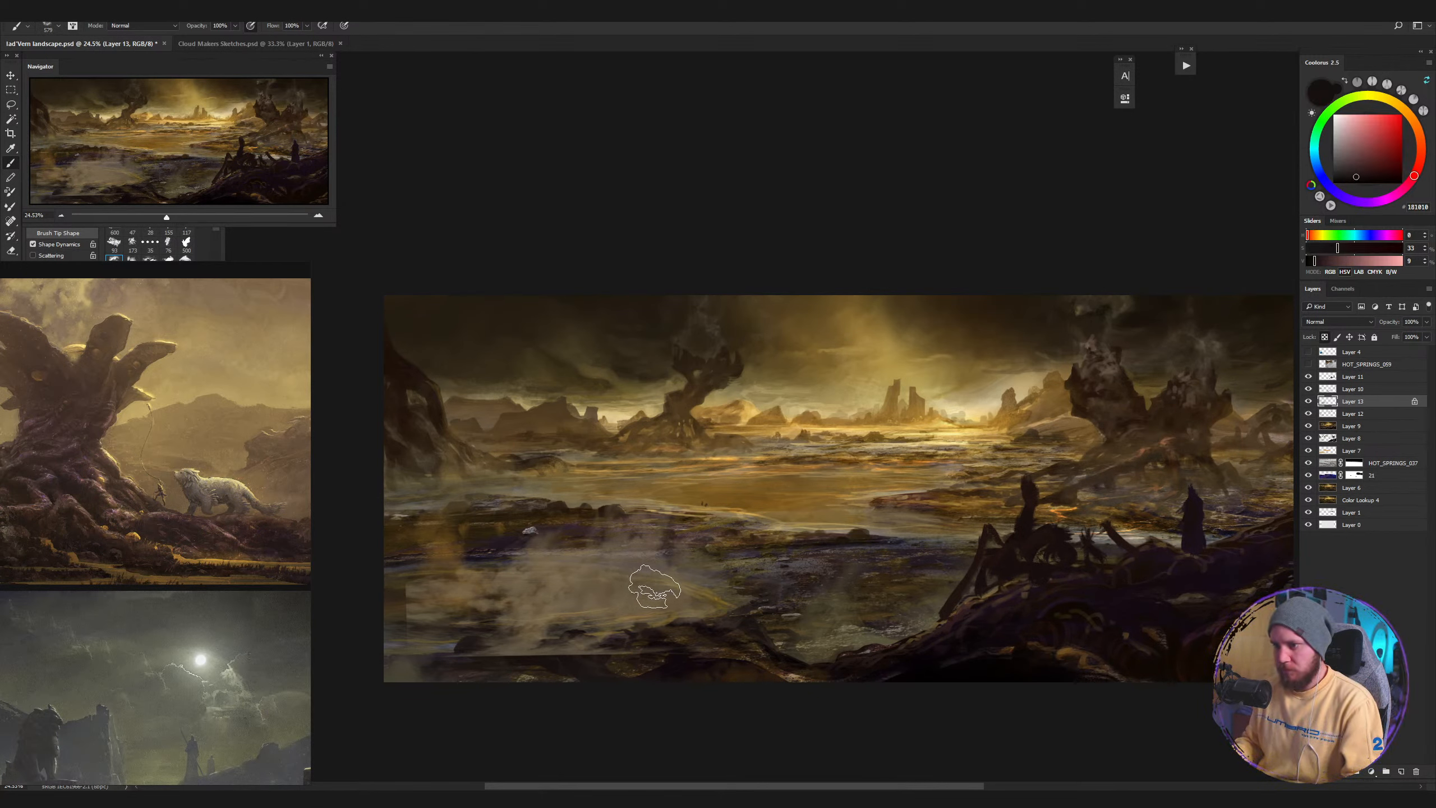
mouse_move(567, 568)
left_mouse_down()
mouse_move(497, 617)
mouse_move(748, 614)
left_mouse_up()
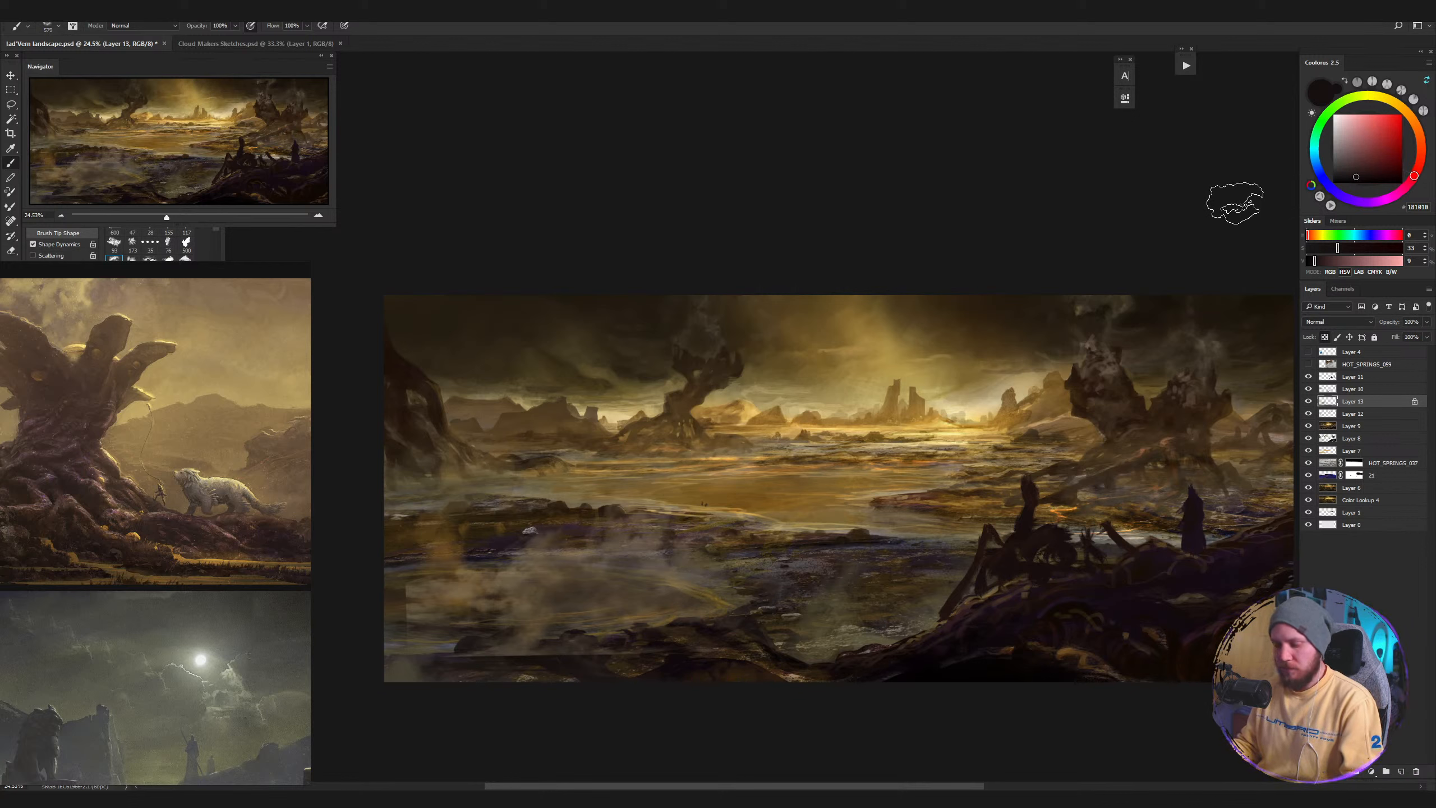
left_click(455, 547, "alt")
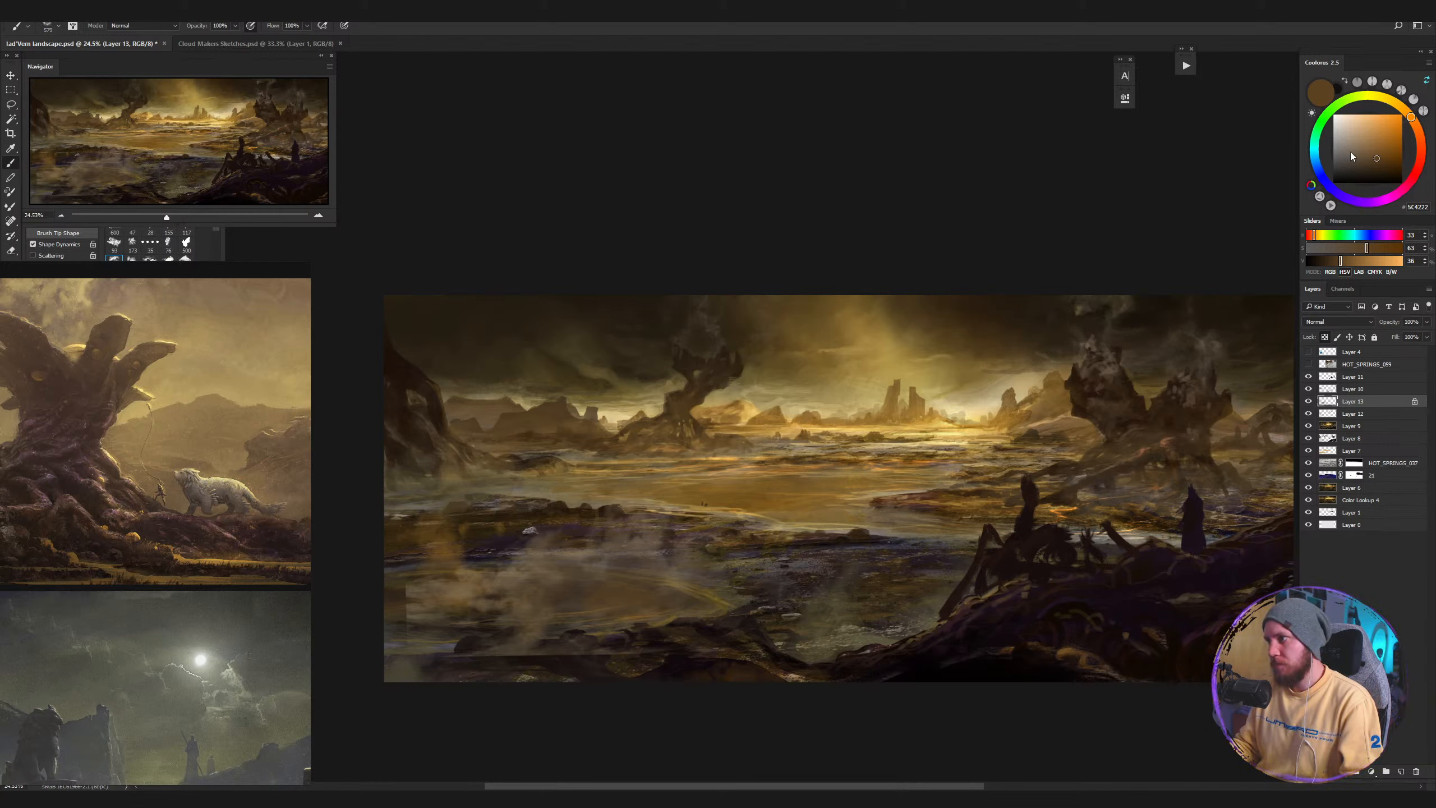
left_click(1354, 126)
mouse_move(671, 543)
left_mouse_down()
mouse_move(707, 582)
mouse_move(734, 588)
left_mouse_up()
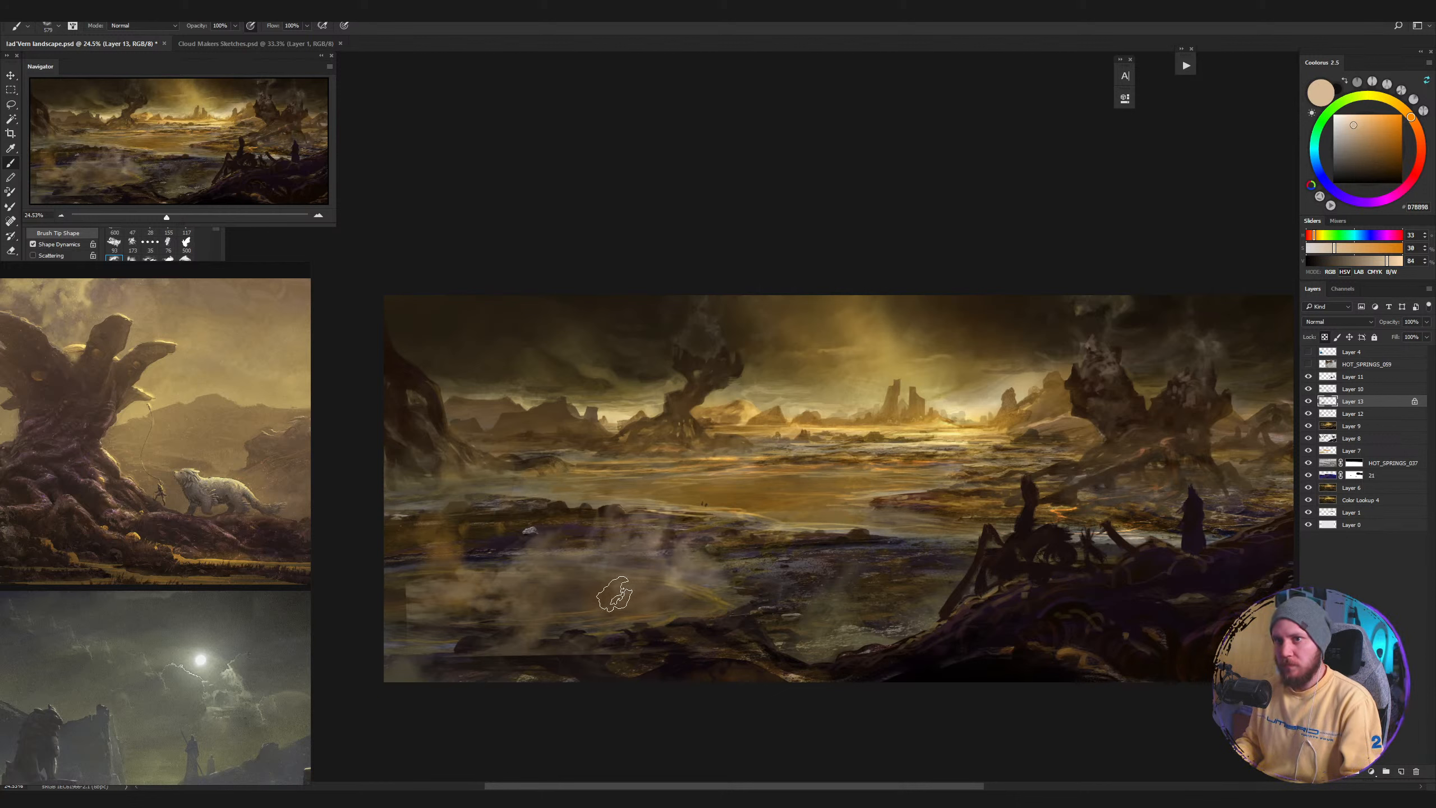
left_click_drag(670, 569, 657, 570)
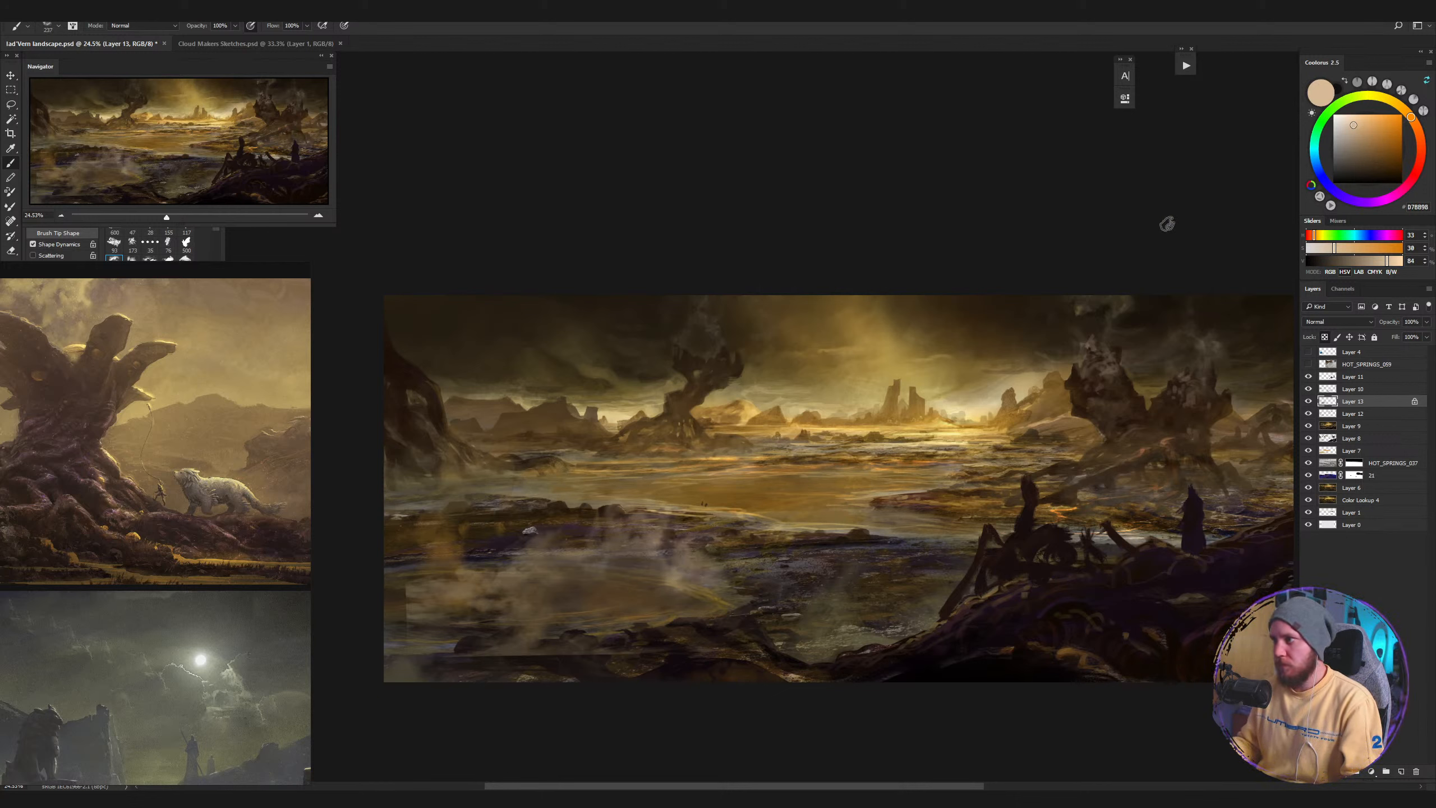
Mix a pale yellow of hue 45, saturation 43, brightness 92, try highlights on the foreground steam and undo the last strokes.
left_click(1363, 119)
left_click(1392, 101)
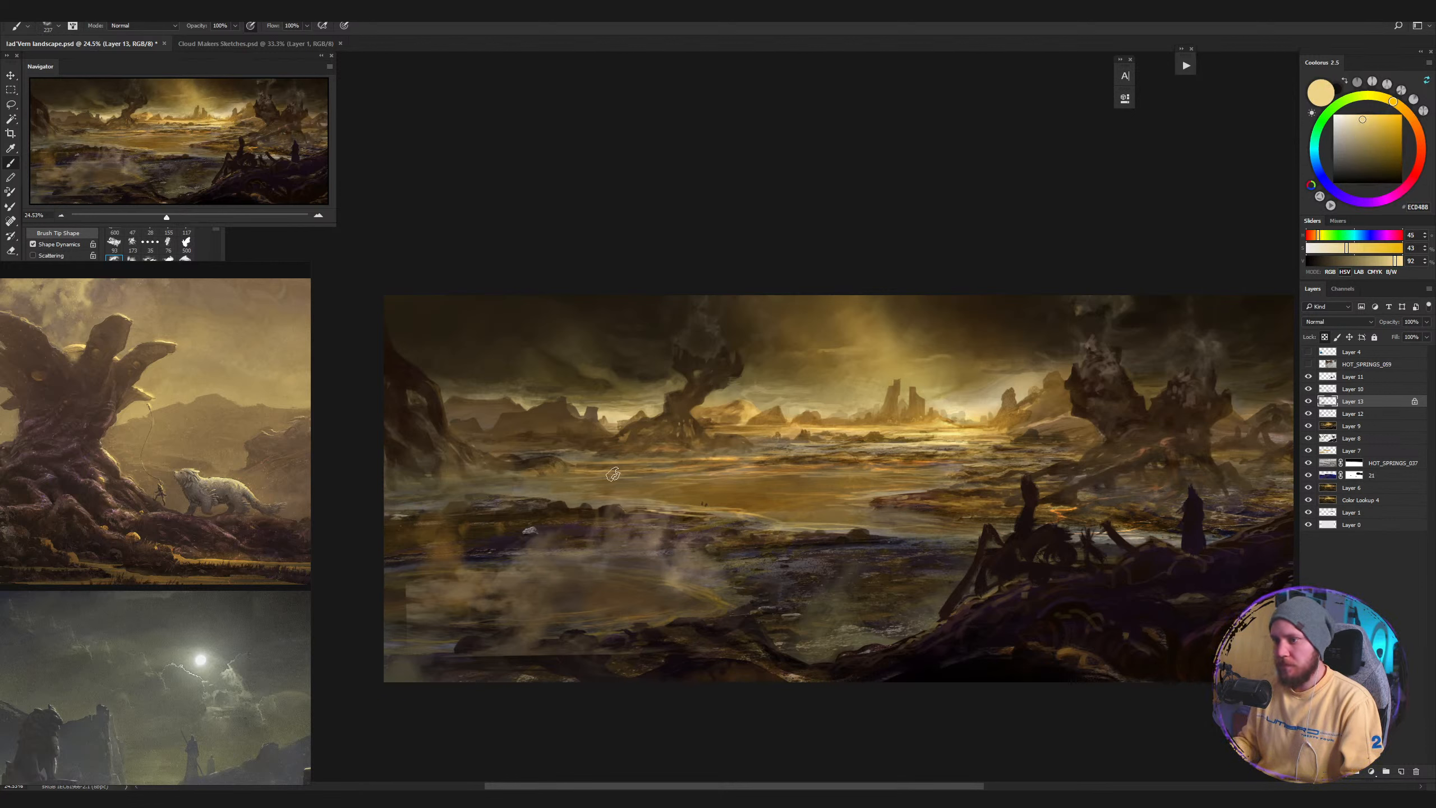
left_click_drag(666, 552, 734, 557)
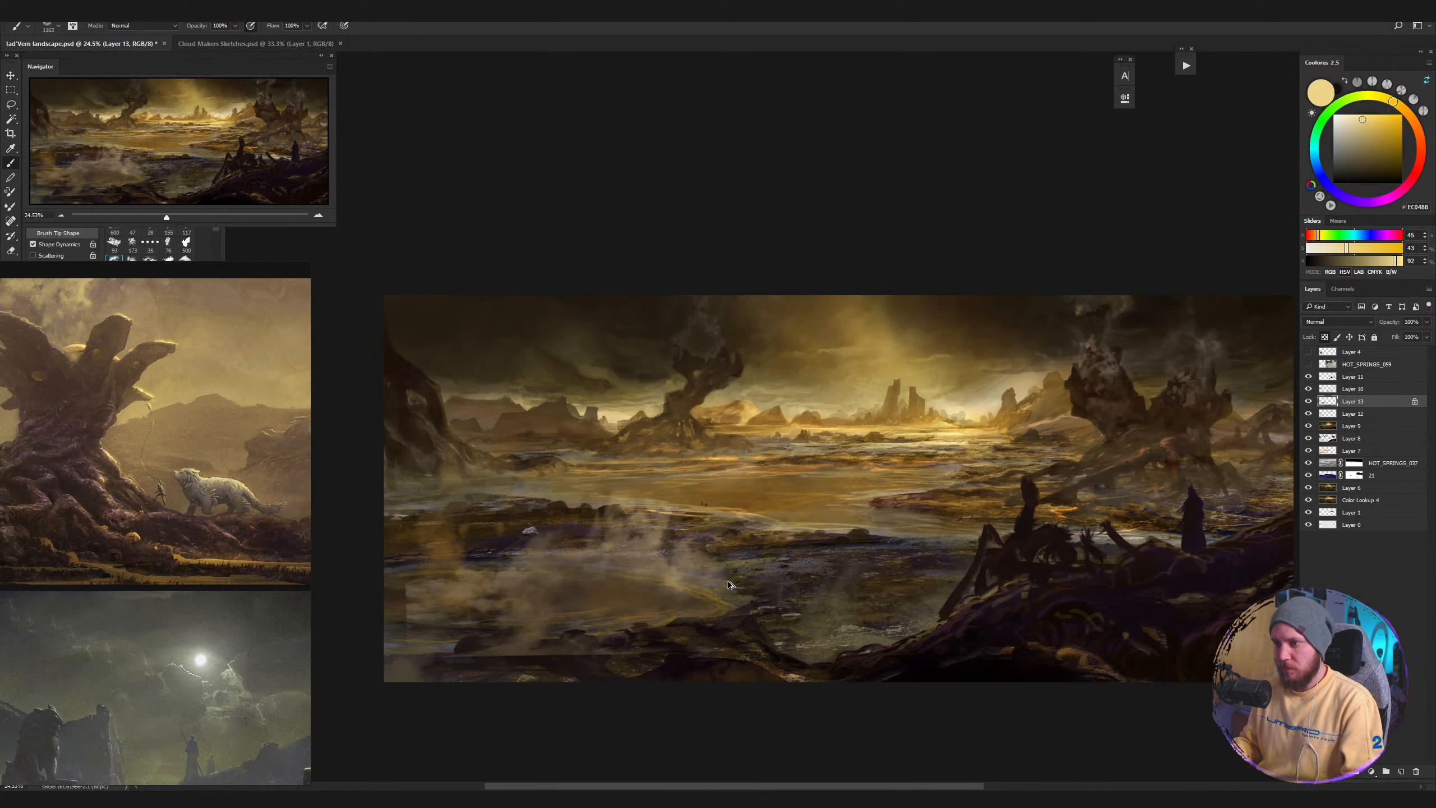
mouse_move(786, 551)
left_mouse_down()
mouse_move(676, 574)
mouse_move(733, 524)
mouse_move(565, 568)
left_mouse_up()
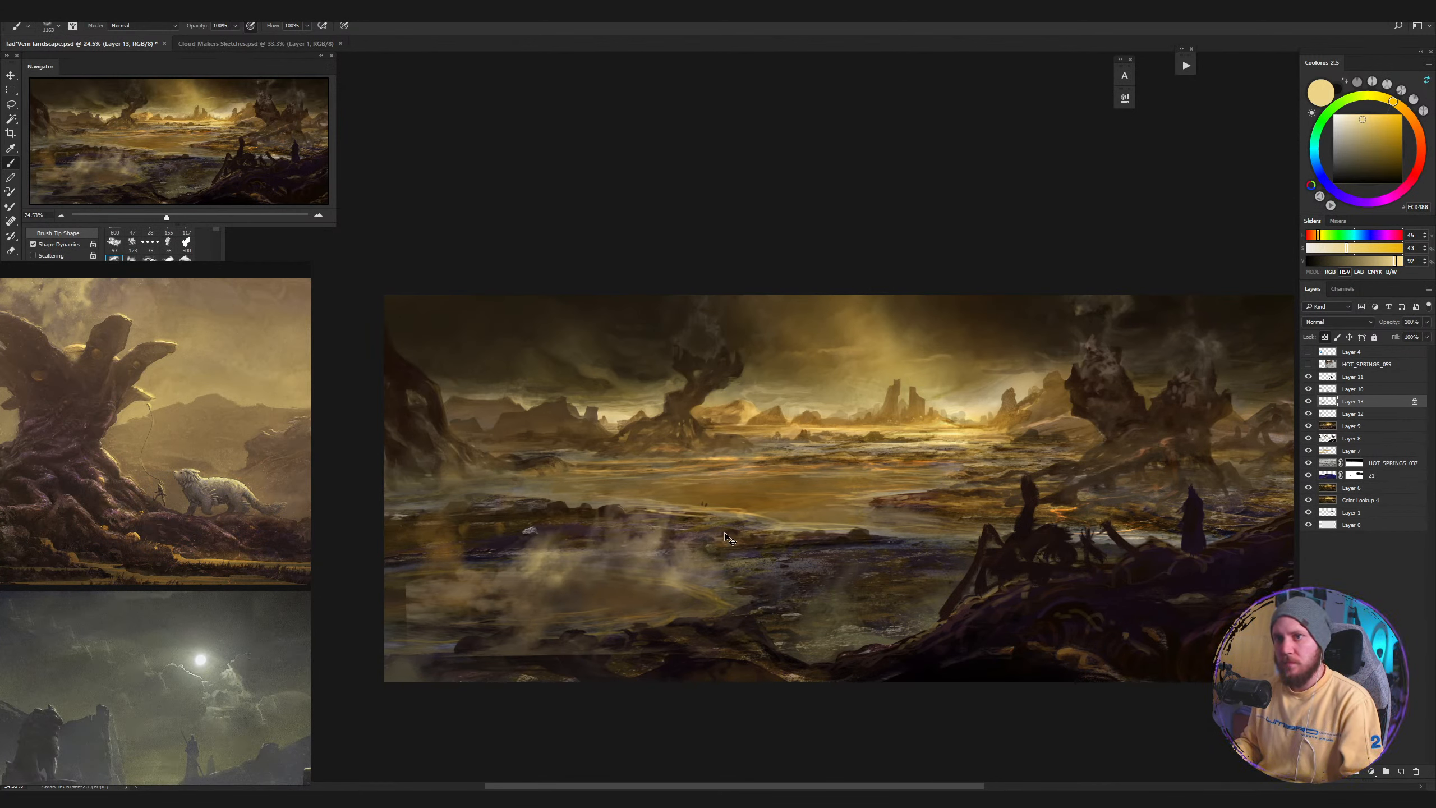
key("ctrl+z")
key("ctrl+z")
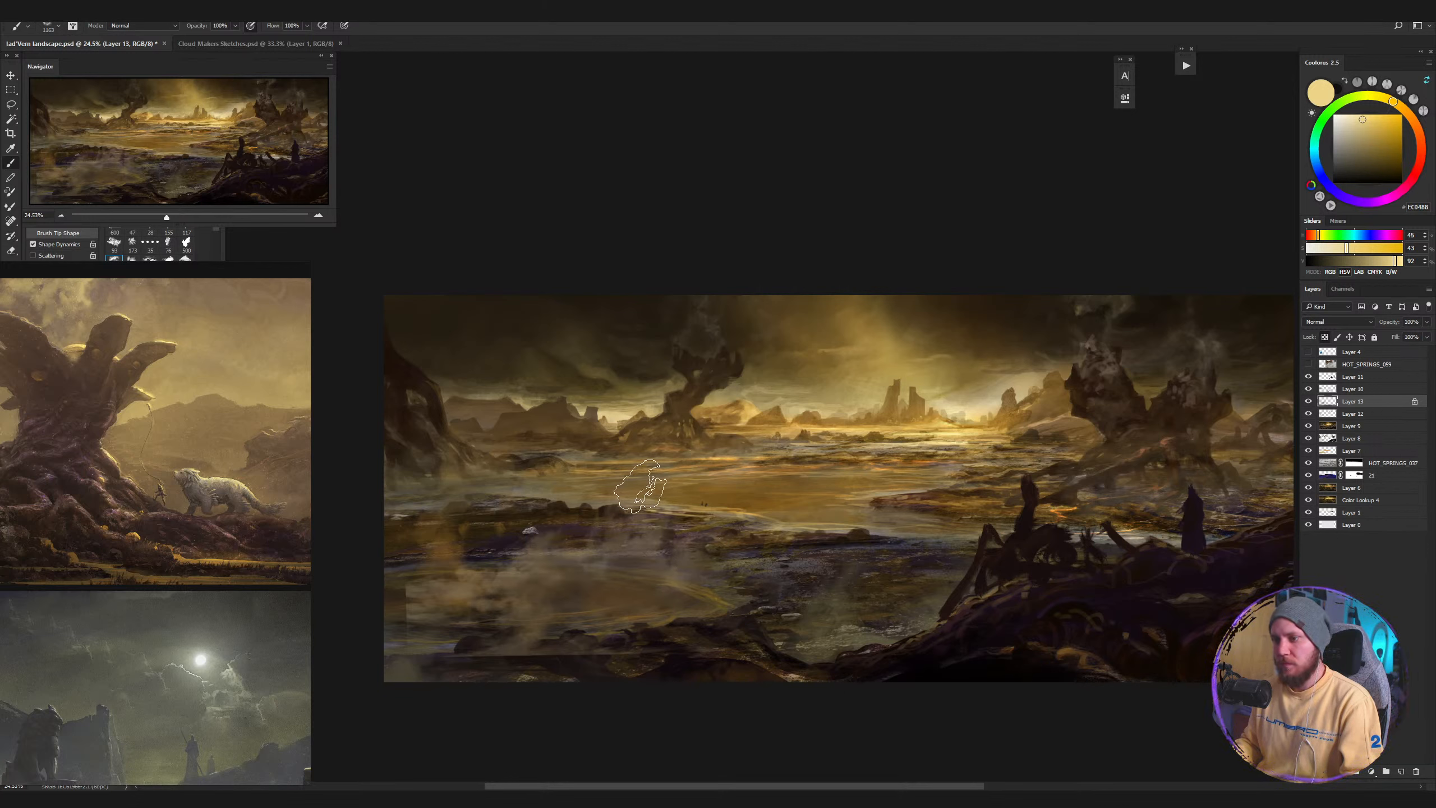
Paint soft pale yellow highlights into the foreground steam and pick another textured brush tip.
mouse_move(673, 516)
left_mouse_down()
mouse_move(735, 554)
mouse_move(791, 564)
mouse_move(751, 539)
mouse_move(719, 544)
left_mouse_up()
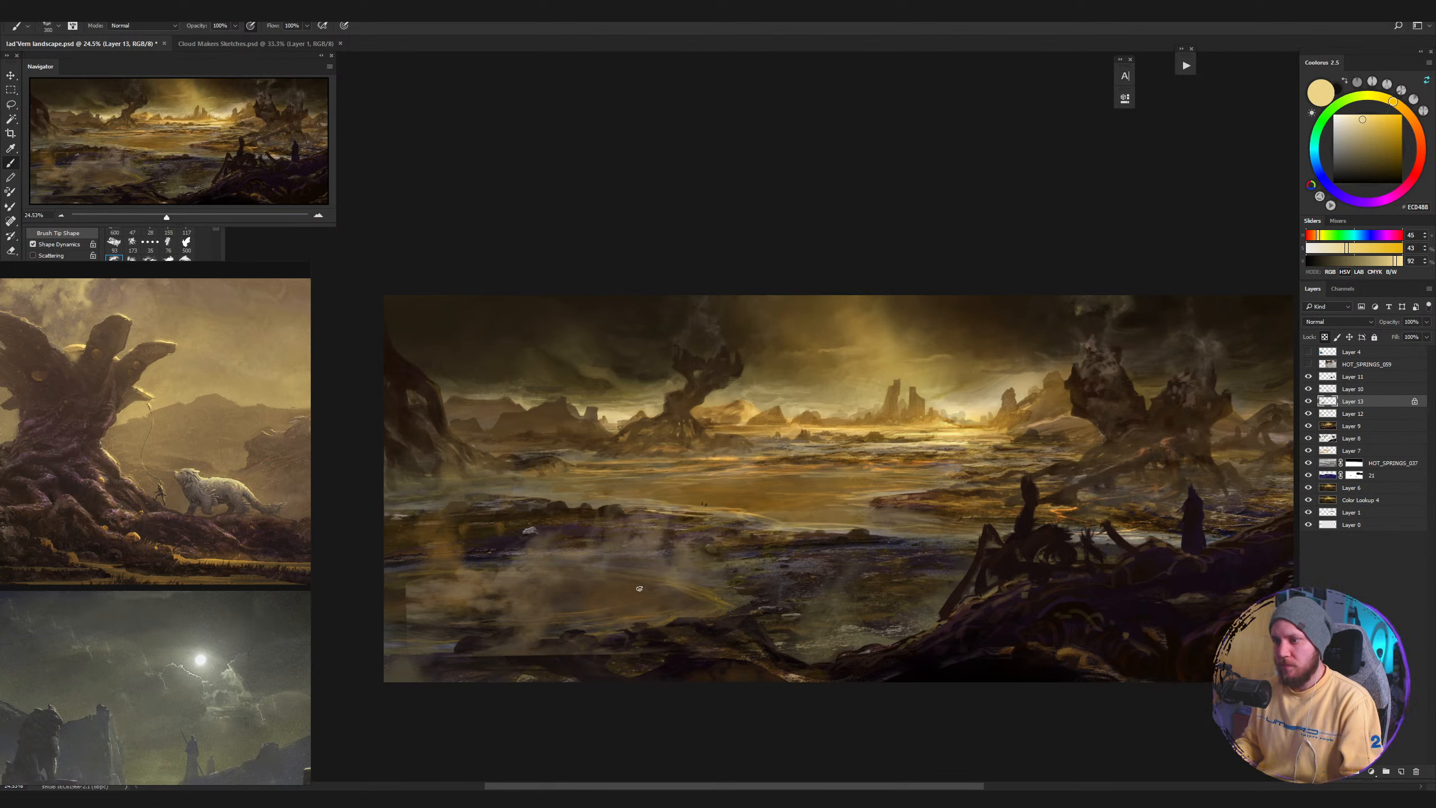
mouse_move(661, 598)
left_mouse_down()
mouse_move(731, 599)
mouse_move(708, 575)
left_mouse_up()
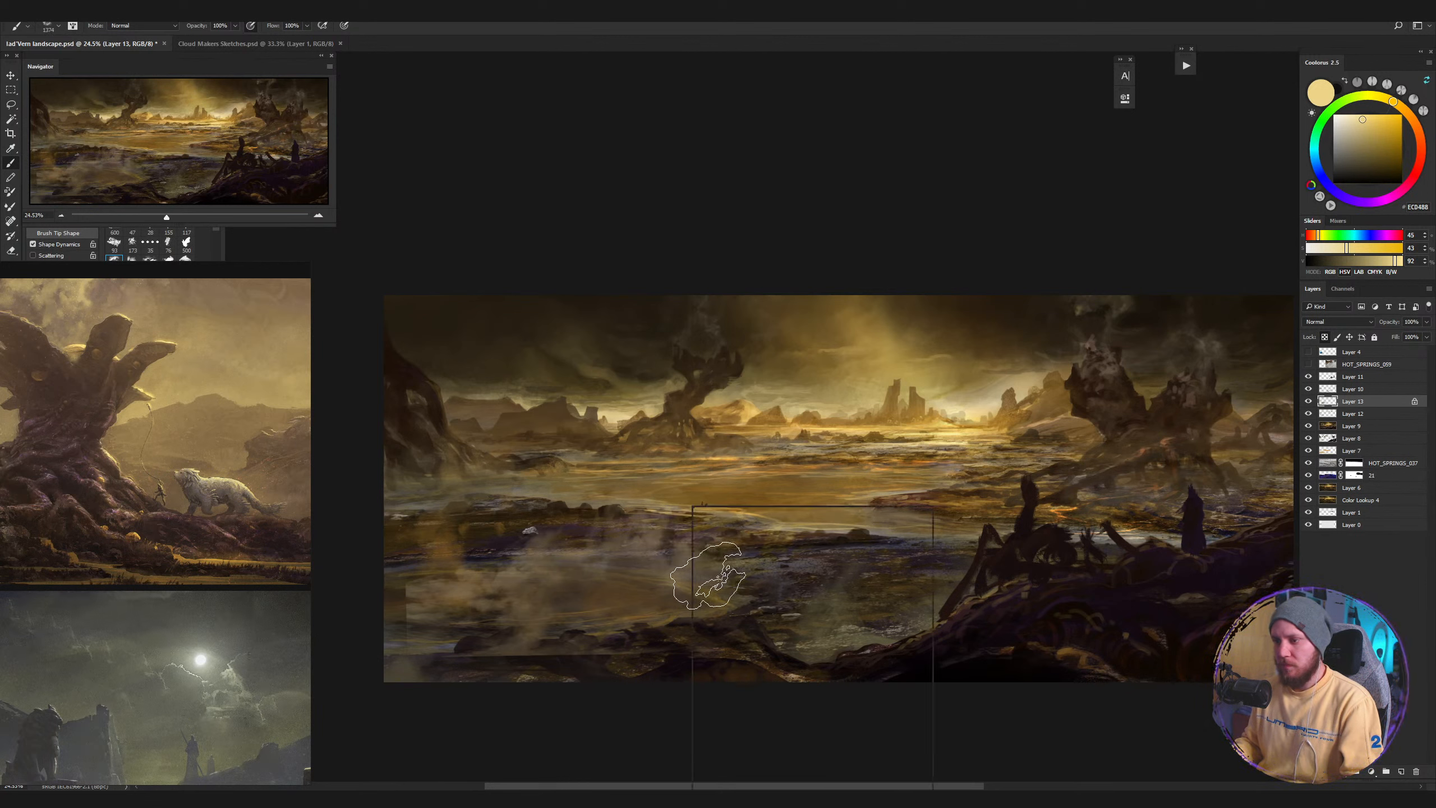
left_click(780, 647)
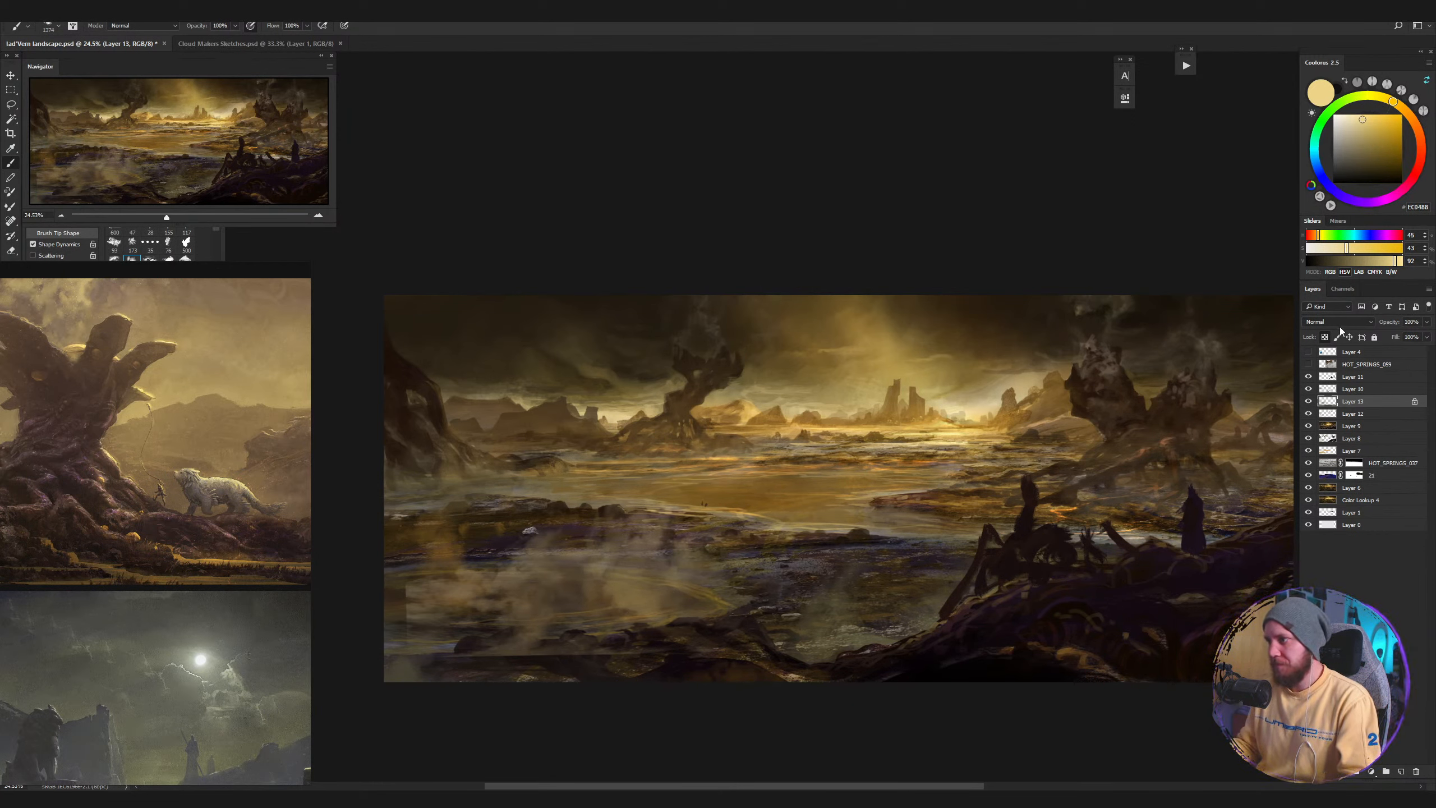
Unlock Layer 13's transparent pixels and erase the hard steam edges along the near bank with a textured eraser at varying sizes.
left_click(1324, 337)
key("e")
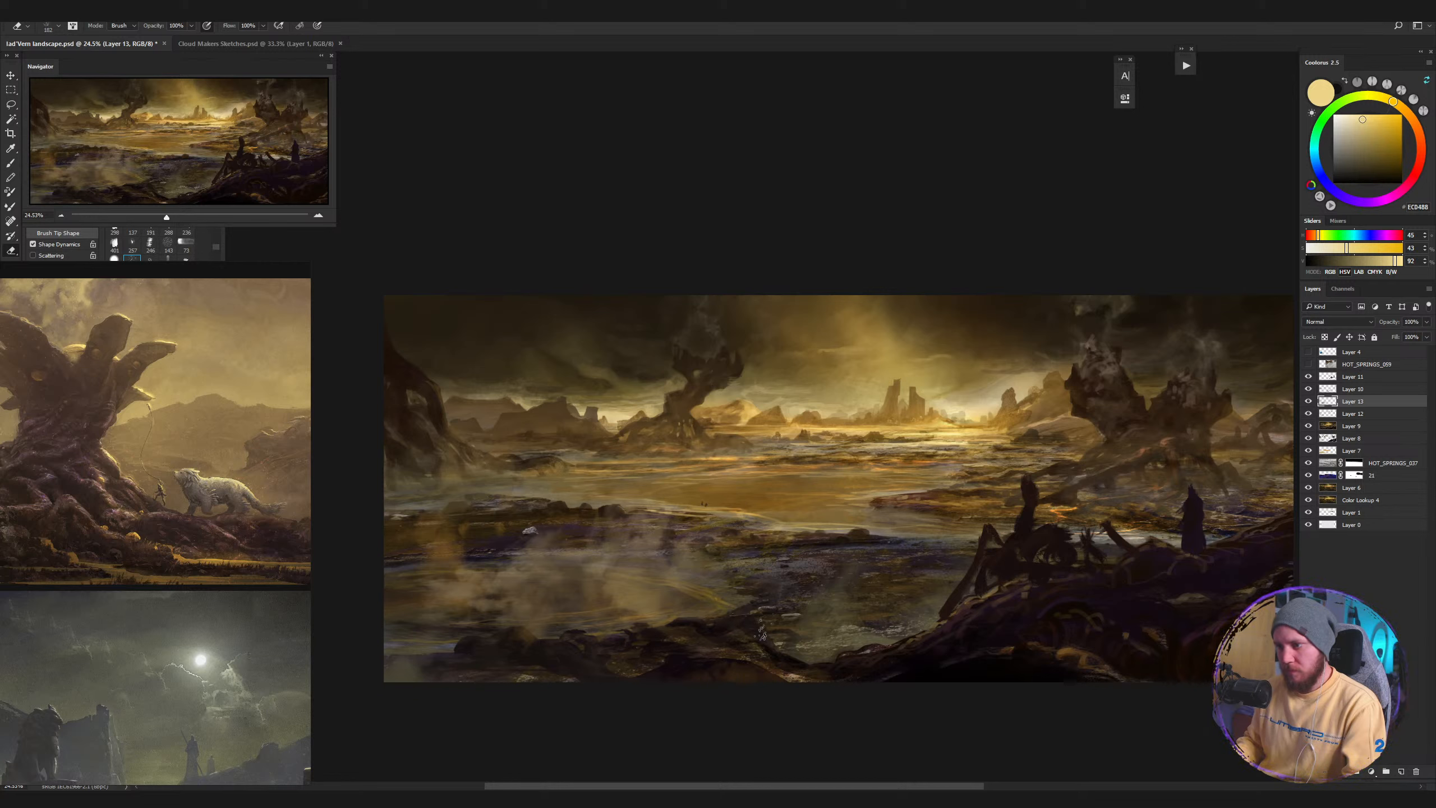
key("bracketright")
key("bracketright")
key("bracketright")
key("bracketright")
key("bracketright")
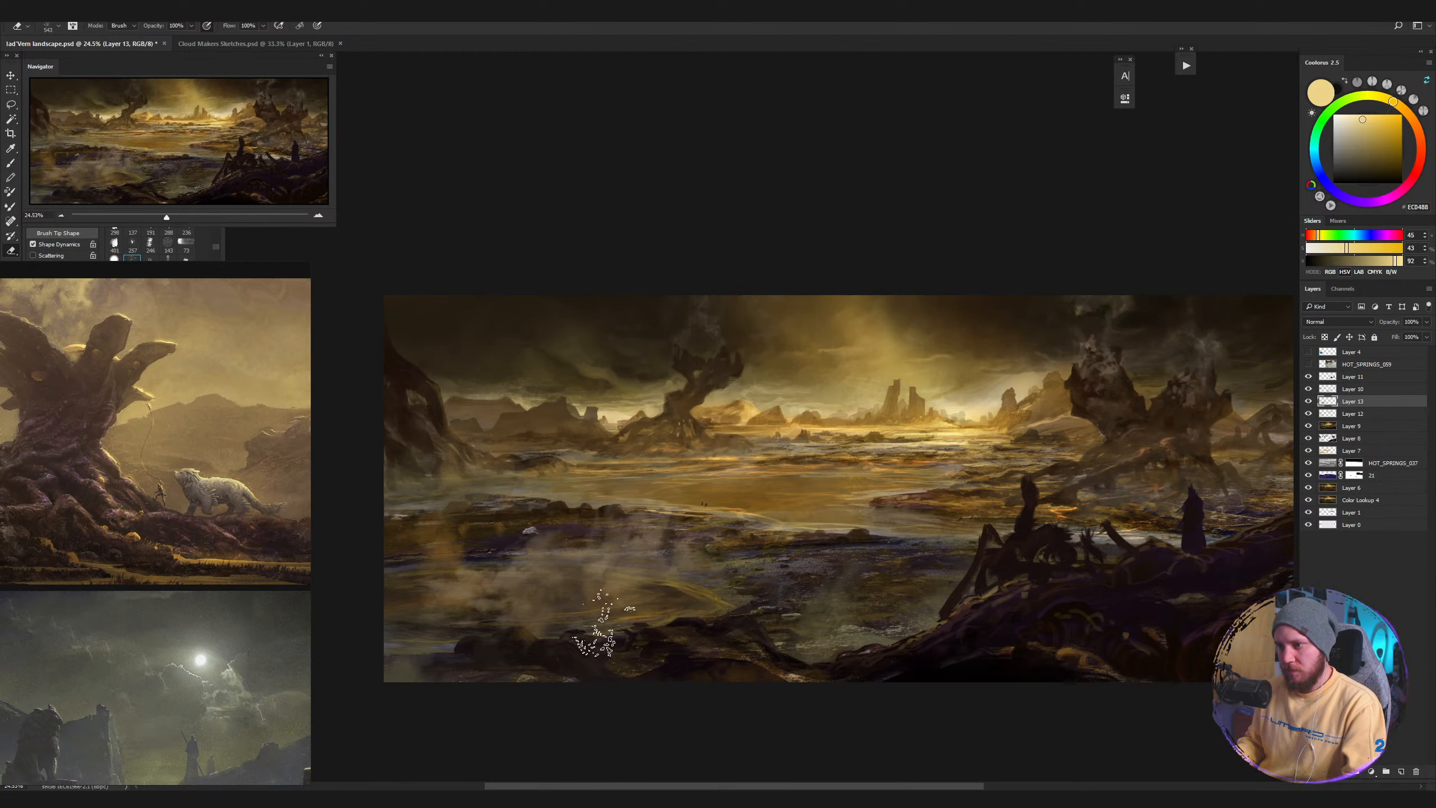
key("bracketleft")
key("bracketleft")
key("bracketleft")
key("bracketleft")
key("bracketleft")
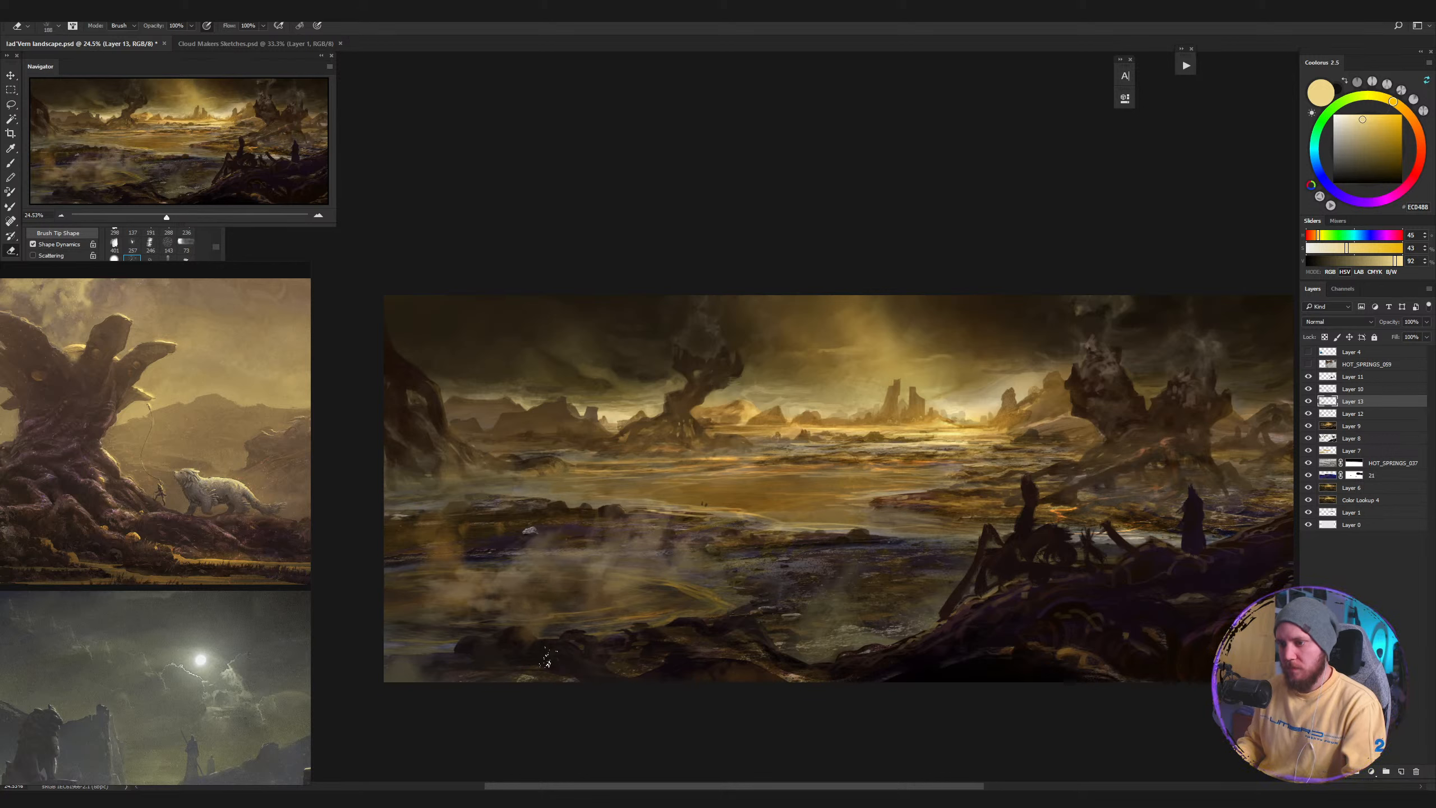
Compare the whole painting with and without the Layer 13 steam.
key("b")
key("z")
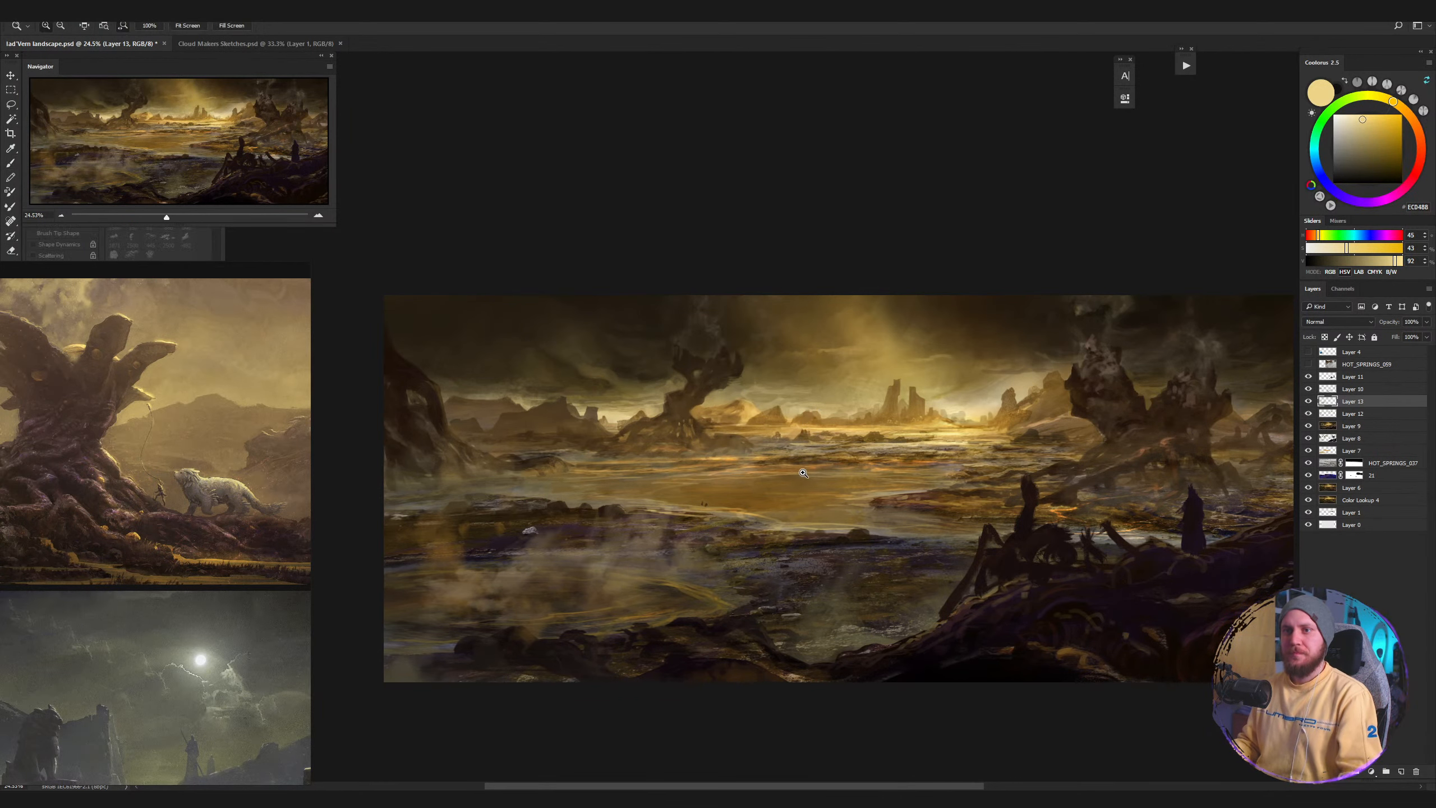
mouse_move(755, 427)
left_mouse_down()
mouse_move(715, 537)
mouse_move(788, 493)
left_mouse_up()
key("b")
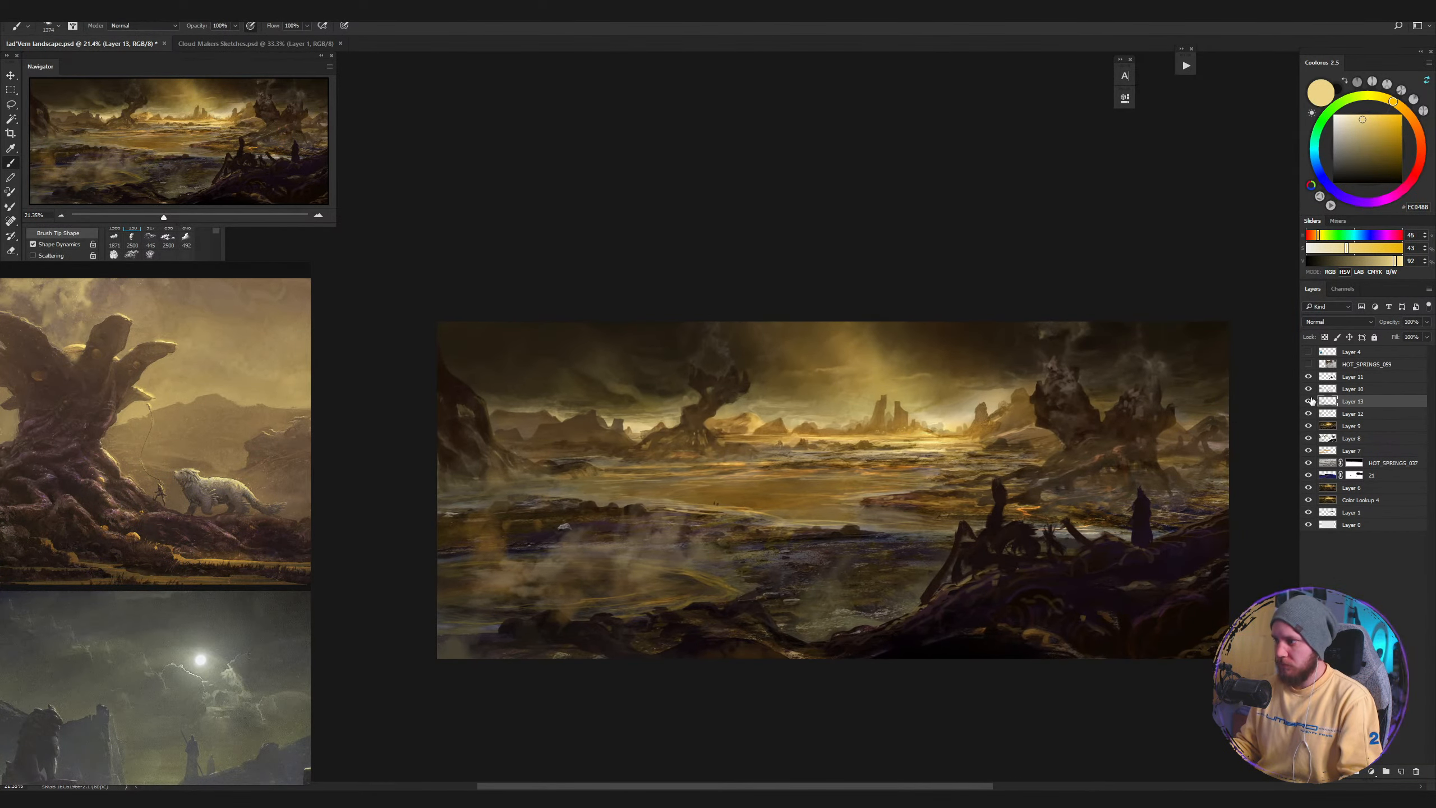
left_click(1308, 401)
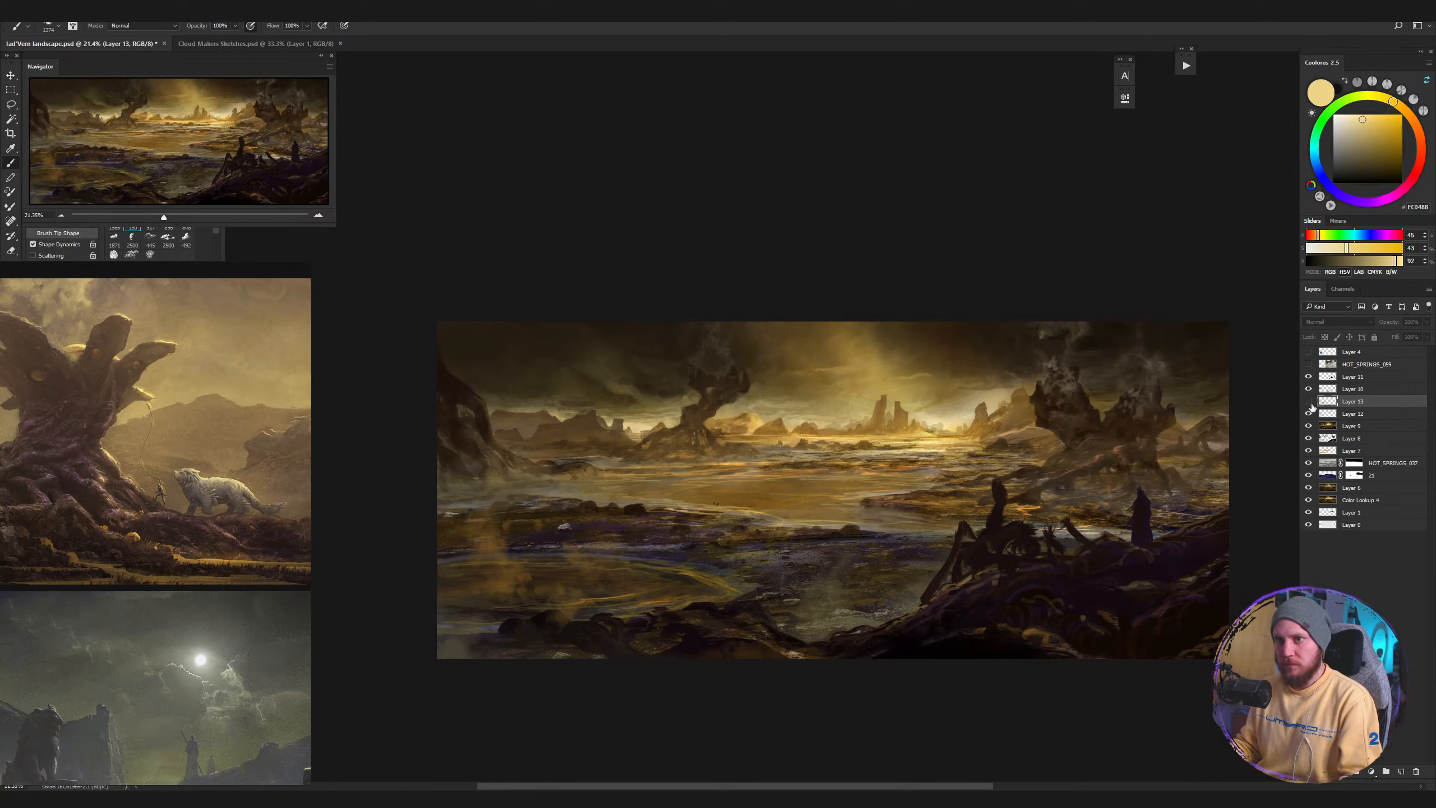
left_click(1308, 401)
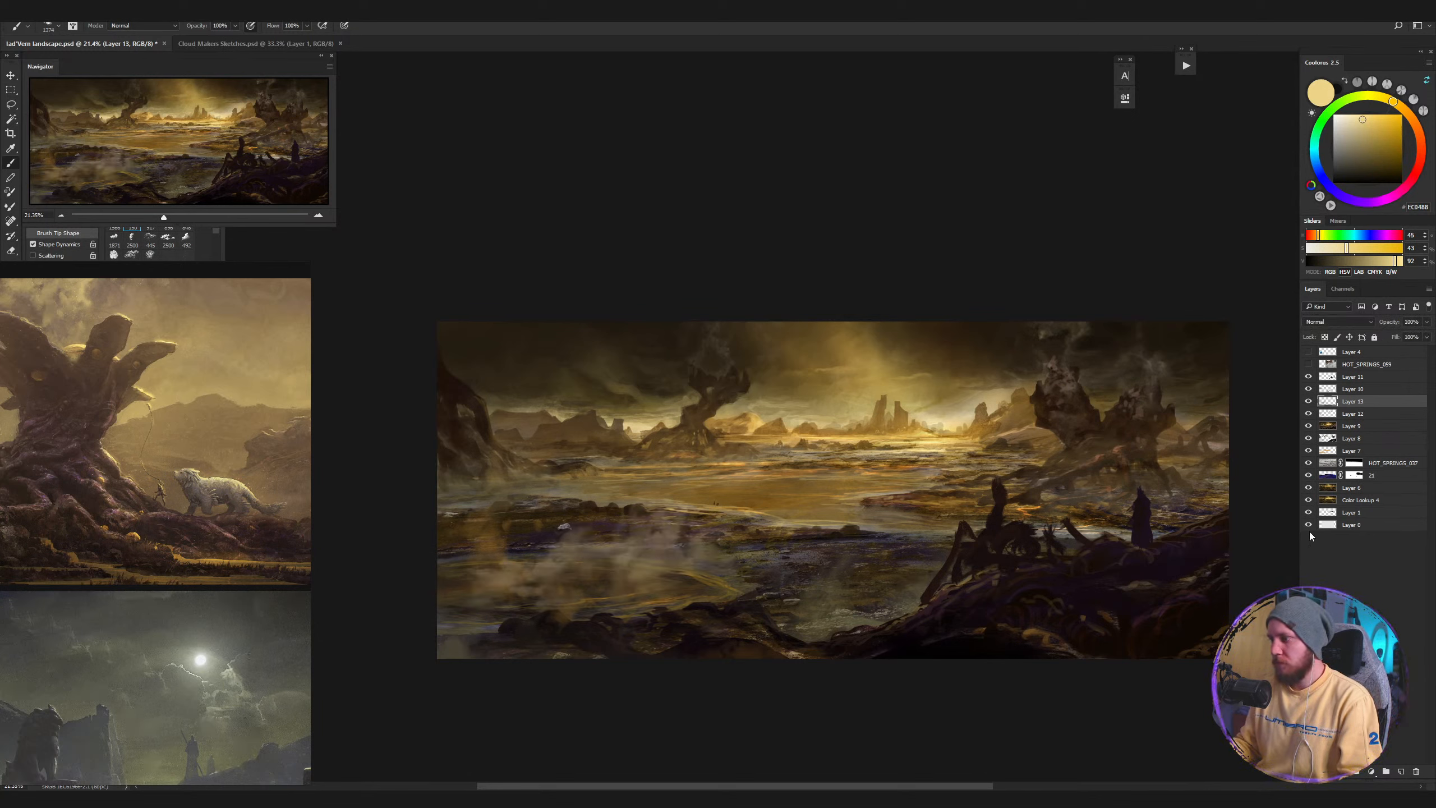
Add a layer mask to Layer 13, shrink the brush to 522 px and move the reference images above the painting.
left_click(1357, 771)
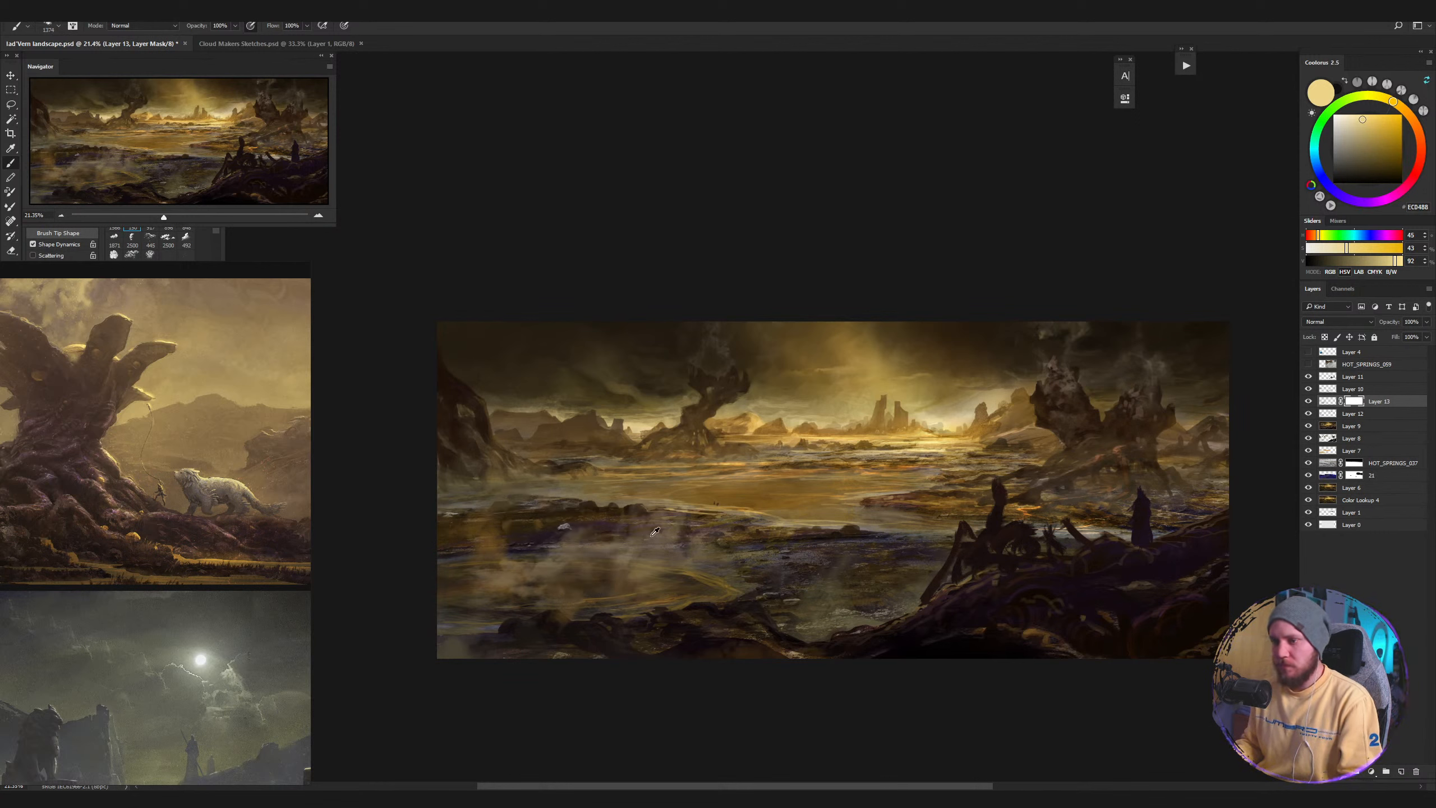
left_click_drag(649, 538, 595, 548)
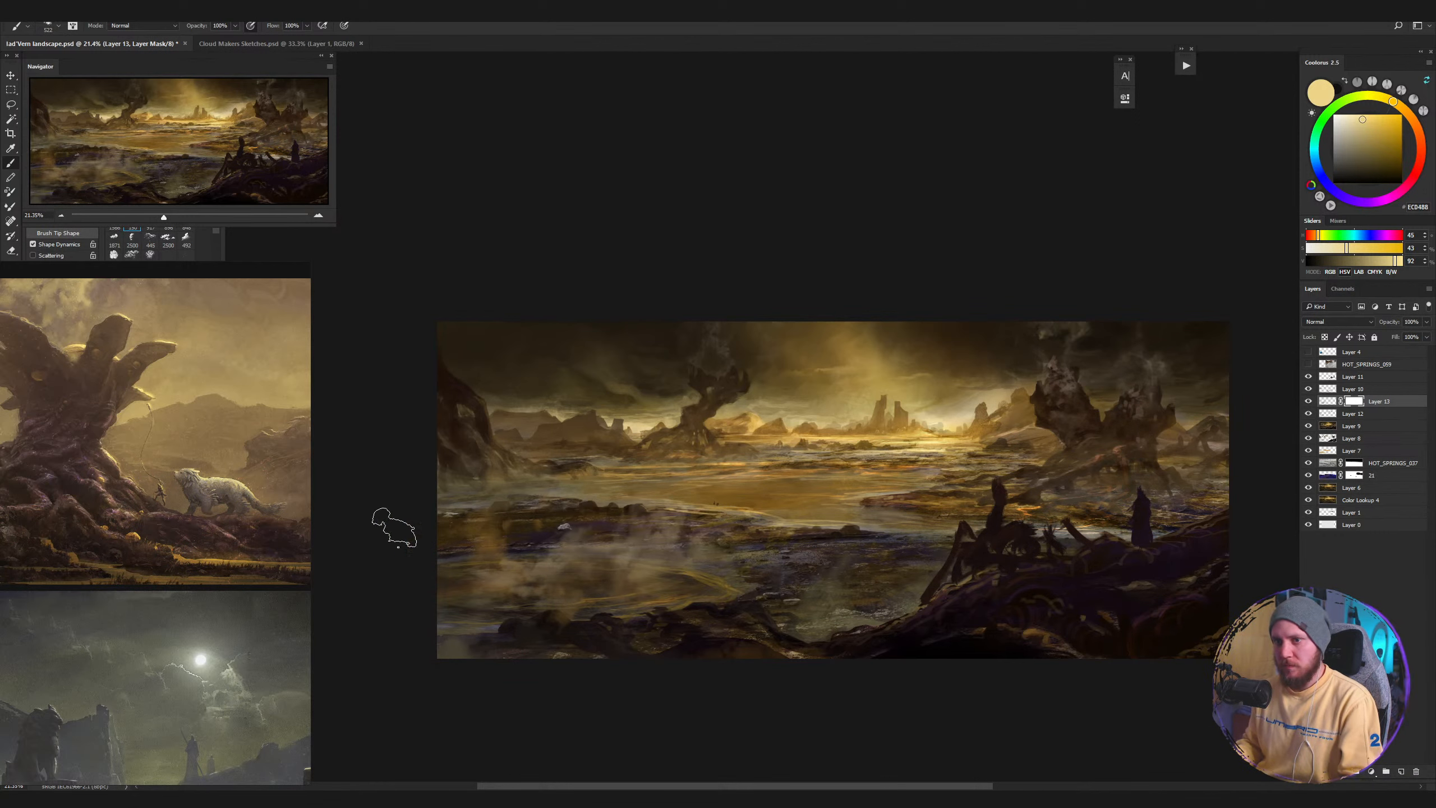
left_click_drag(220, 510, 527, 430)
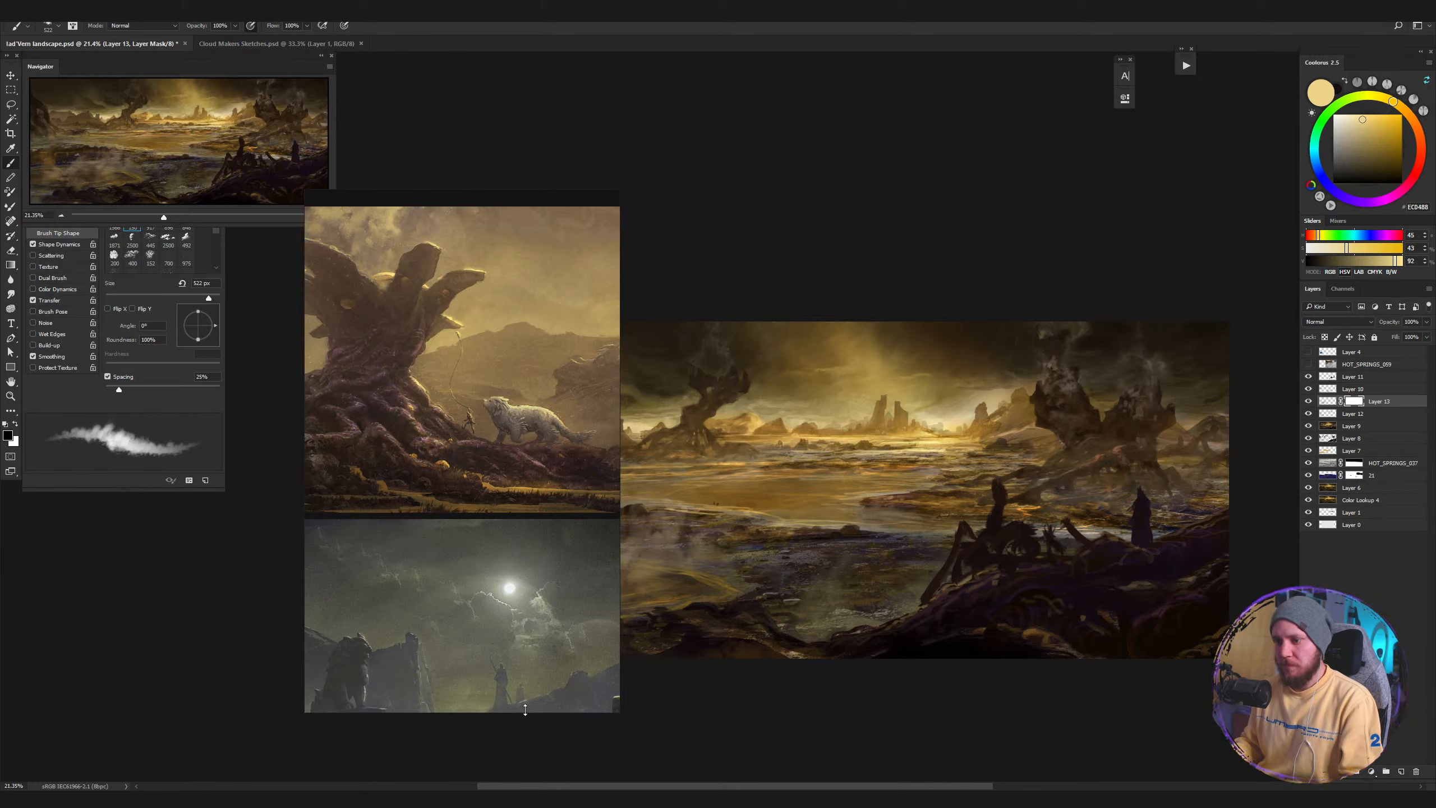
left_click_drag(525, 711, 611, 182)
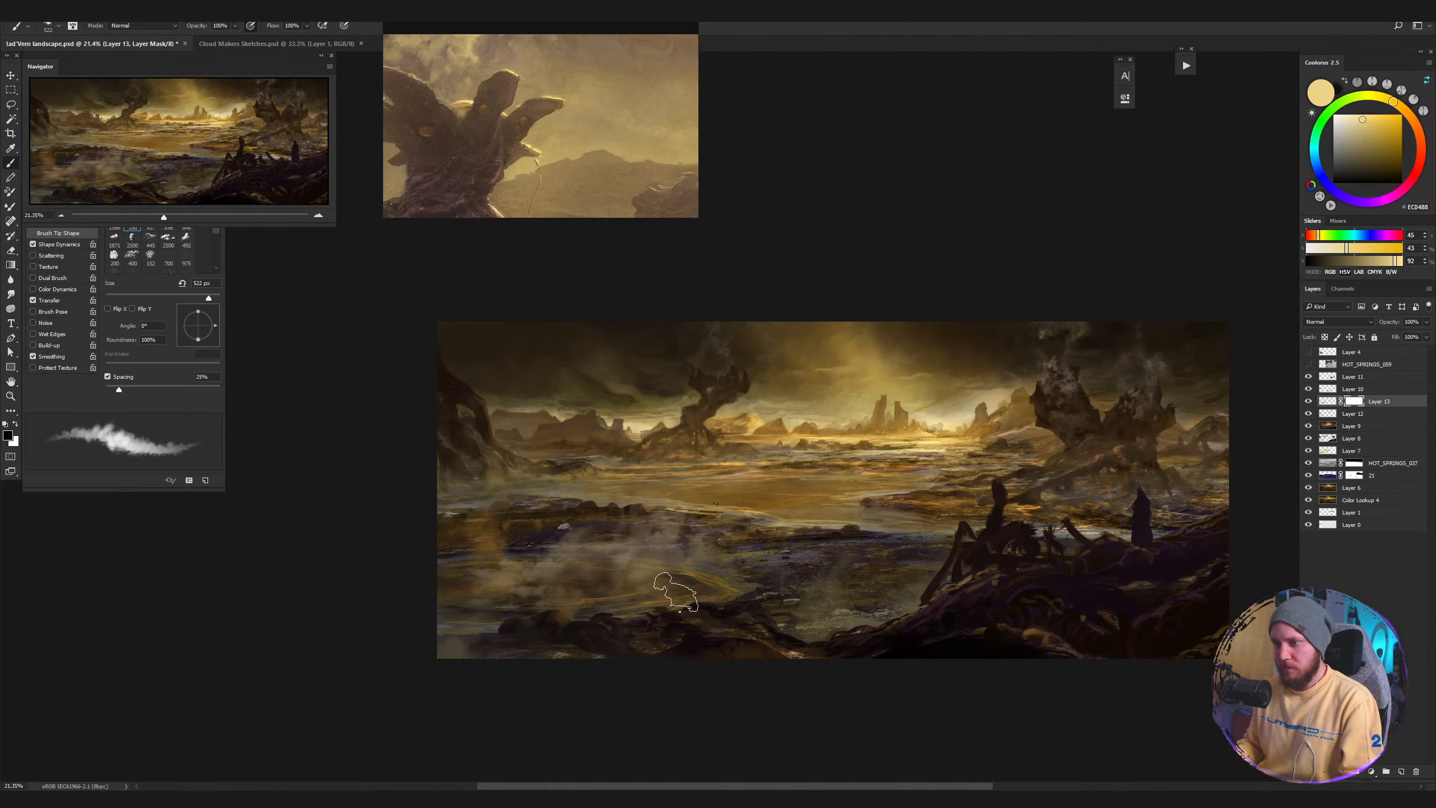
Enlarge the textured brush and mask out the steam over the middle of the foreground pool on Layer 13.
left_click_drag(658, 581, 673, 573)
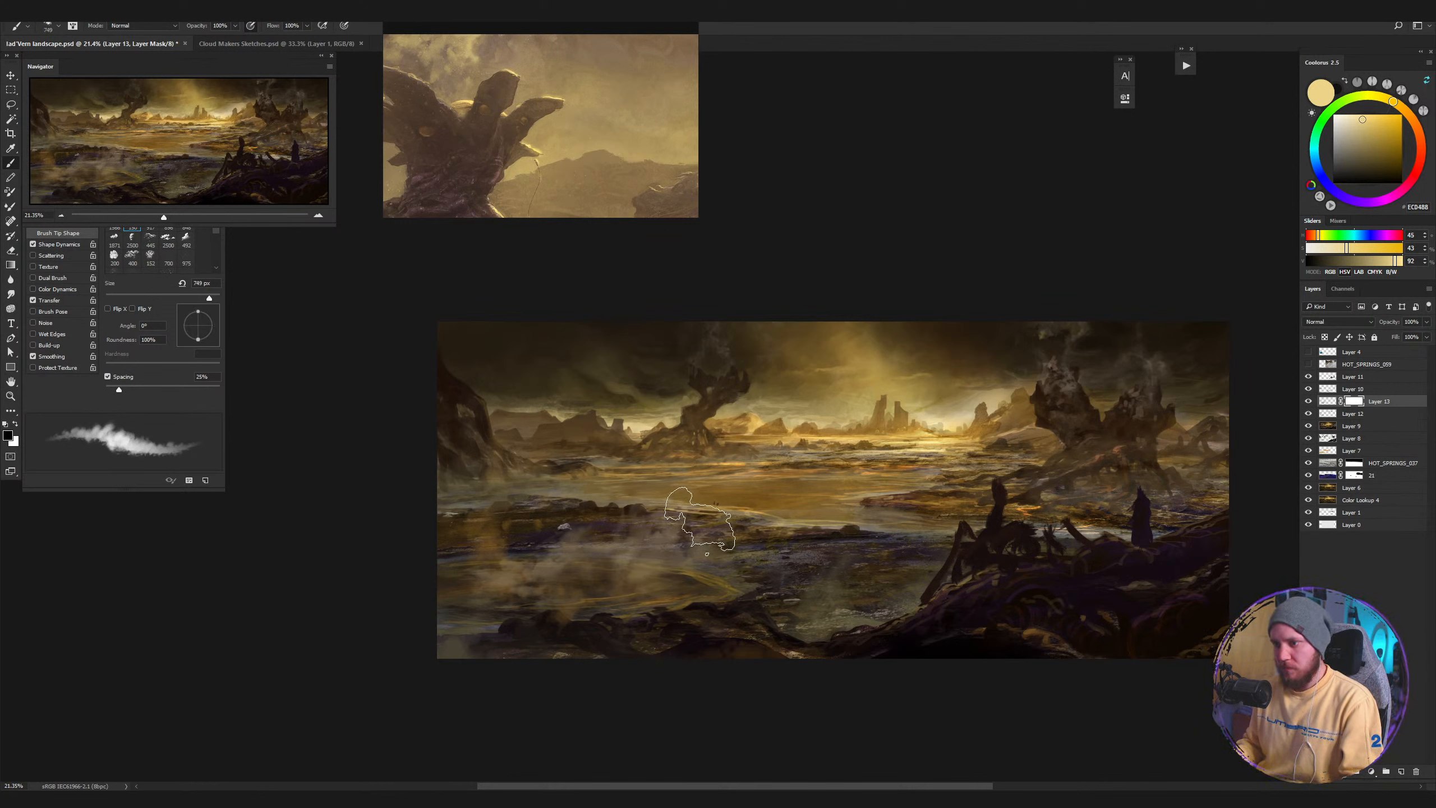
left_click(677, 535)
mouse_move(677, 536)
left_mouse_down()
mouse_move(718, 517)
mouse_move(725, 532)
mouse_move(633, 579)
mouse_move(634, 552)
mouse_move(621, 565)
mouse_move(579, 551)
mouse_move(580, 529)
mouse_move(527, 606)
mouse_move(554, 593)
mouse_move(545, 558)
mouse_move(549, 590)
mouse_move(498, 613)
mouse_move(531, 639)
mouse_move(512, 594)
left_mouse_up()
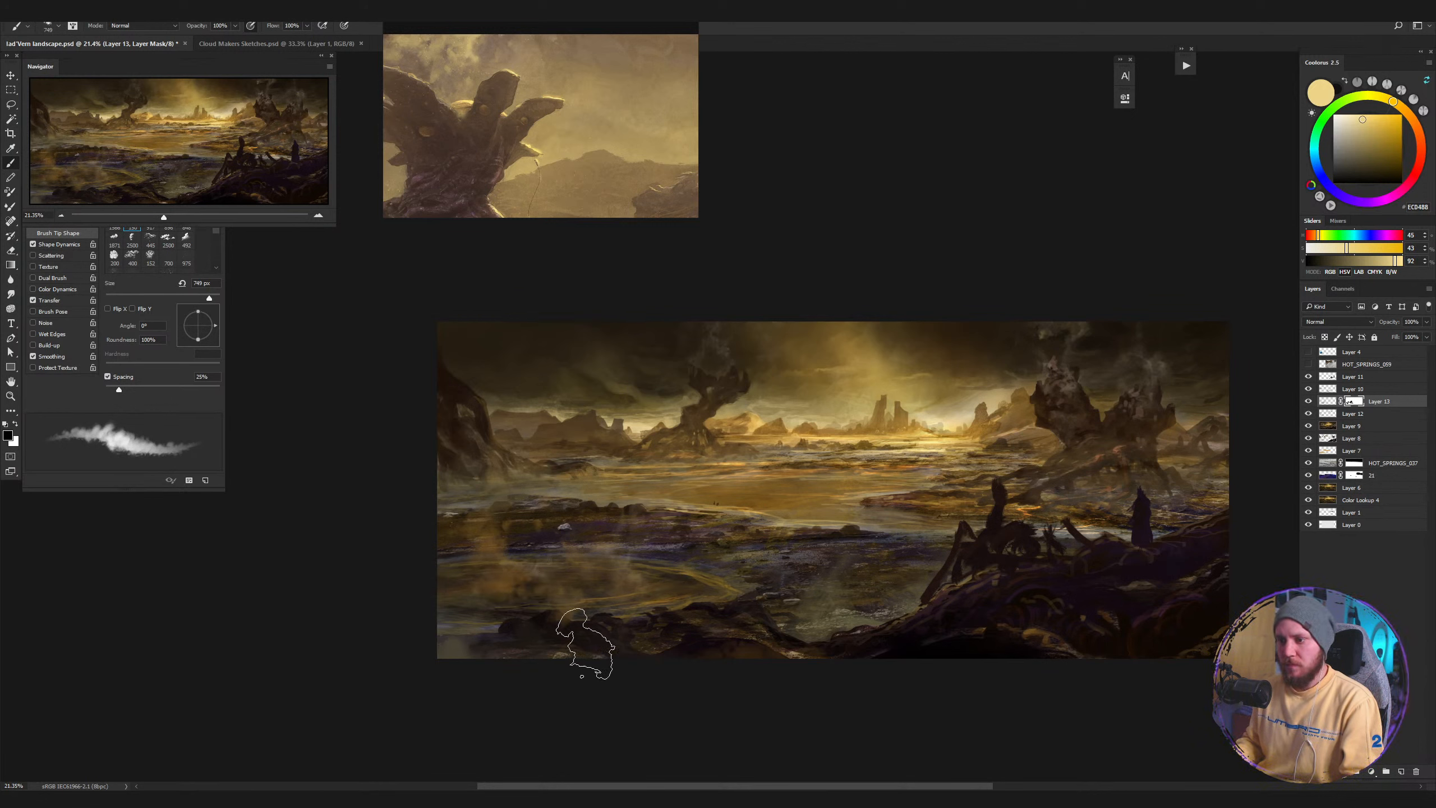
Compare the painting repeatedly with and without the masked Layer 13 steam.
left_click(1306, 402)
left_click(1307, 402)
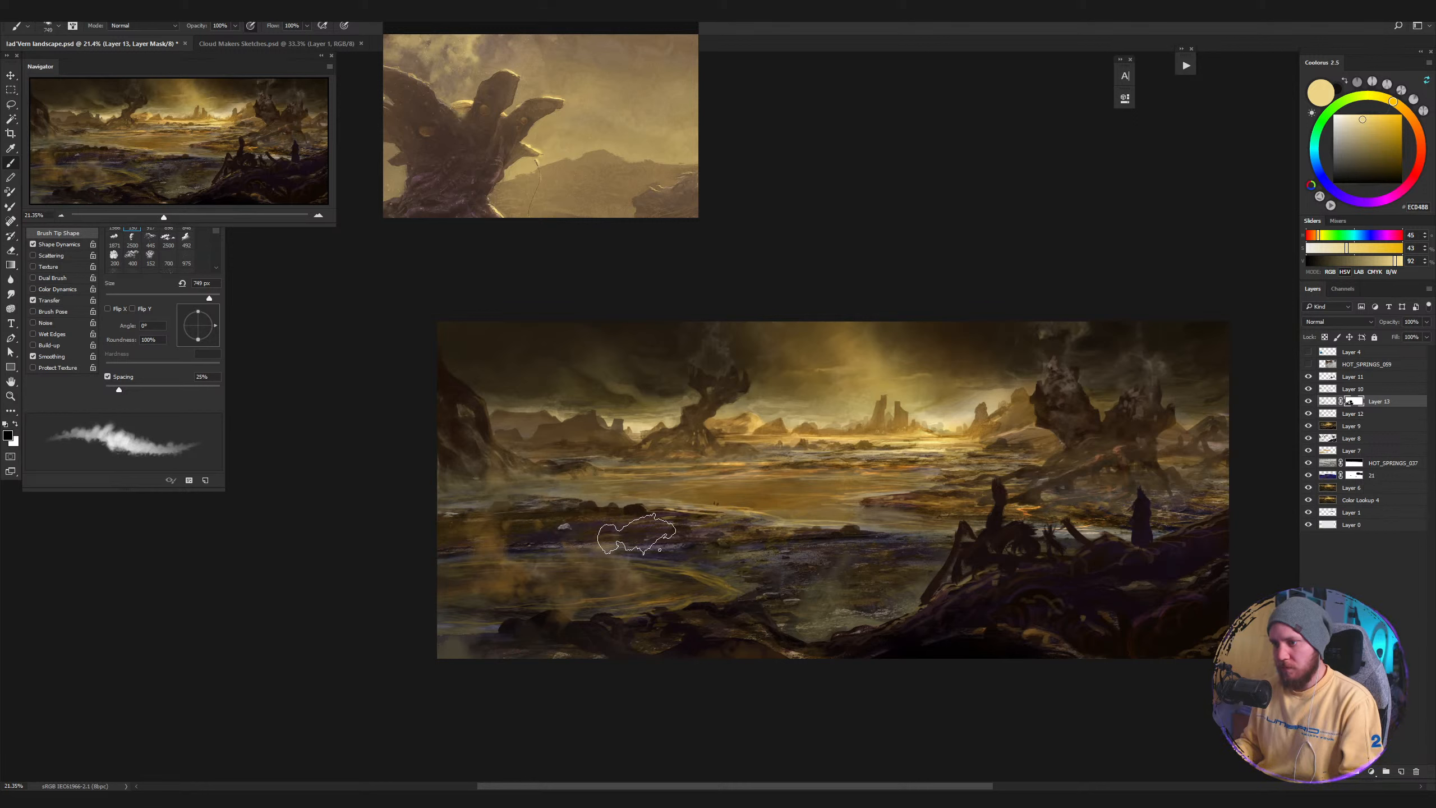
left_click(1307, 402)
left_click(1308, 402)
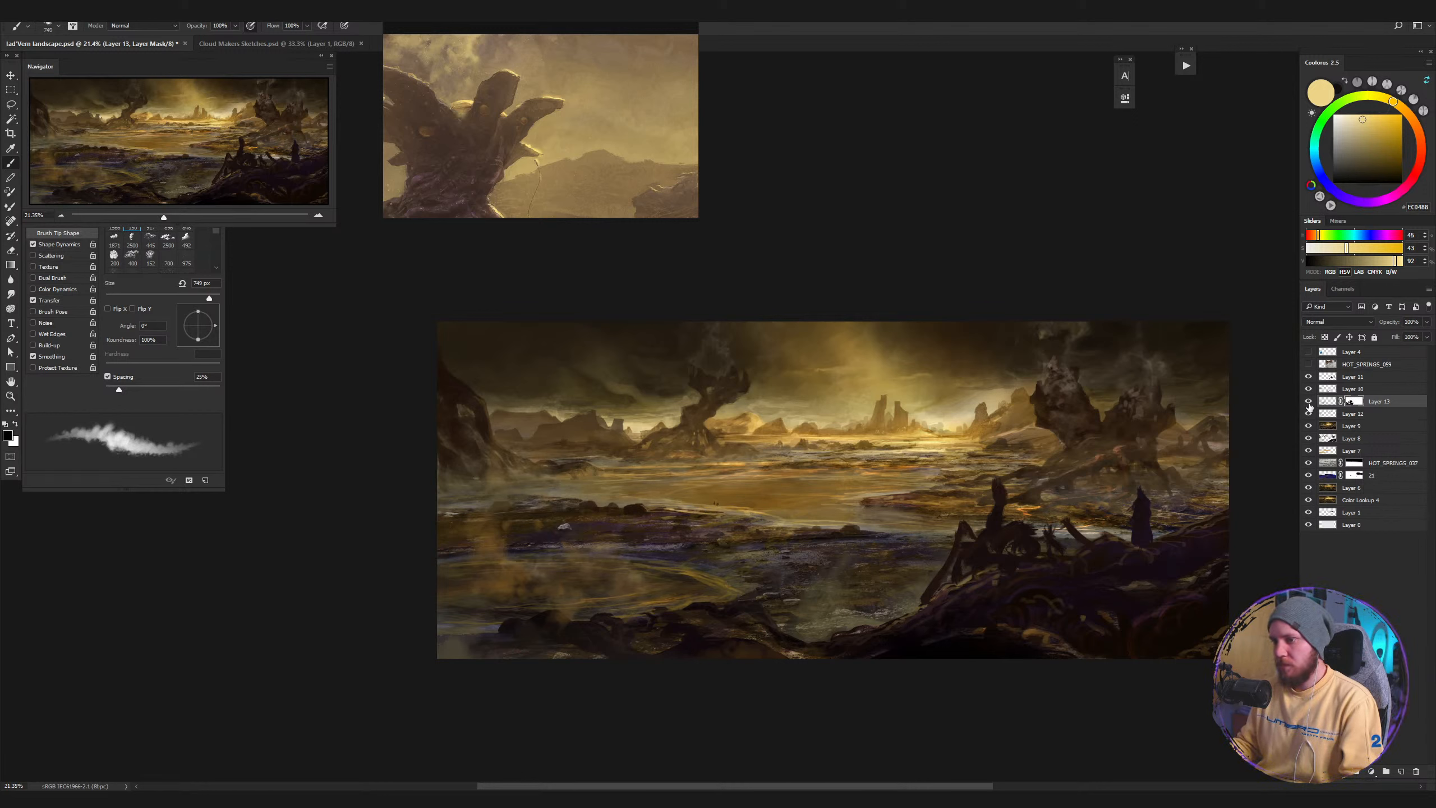
left_click(1308, 402)
left_click(1308, 401)
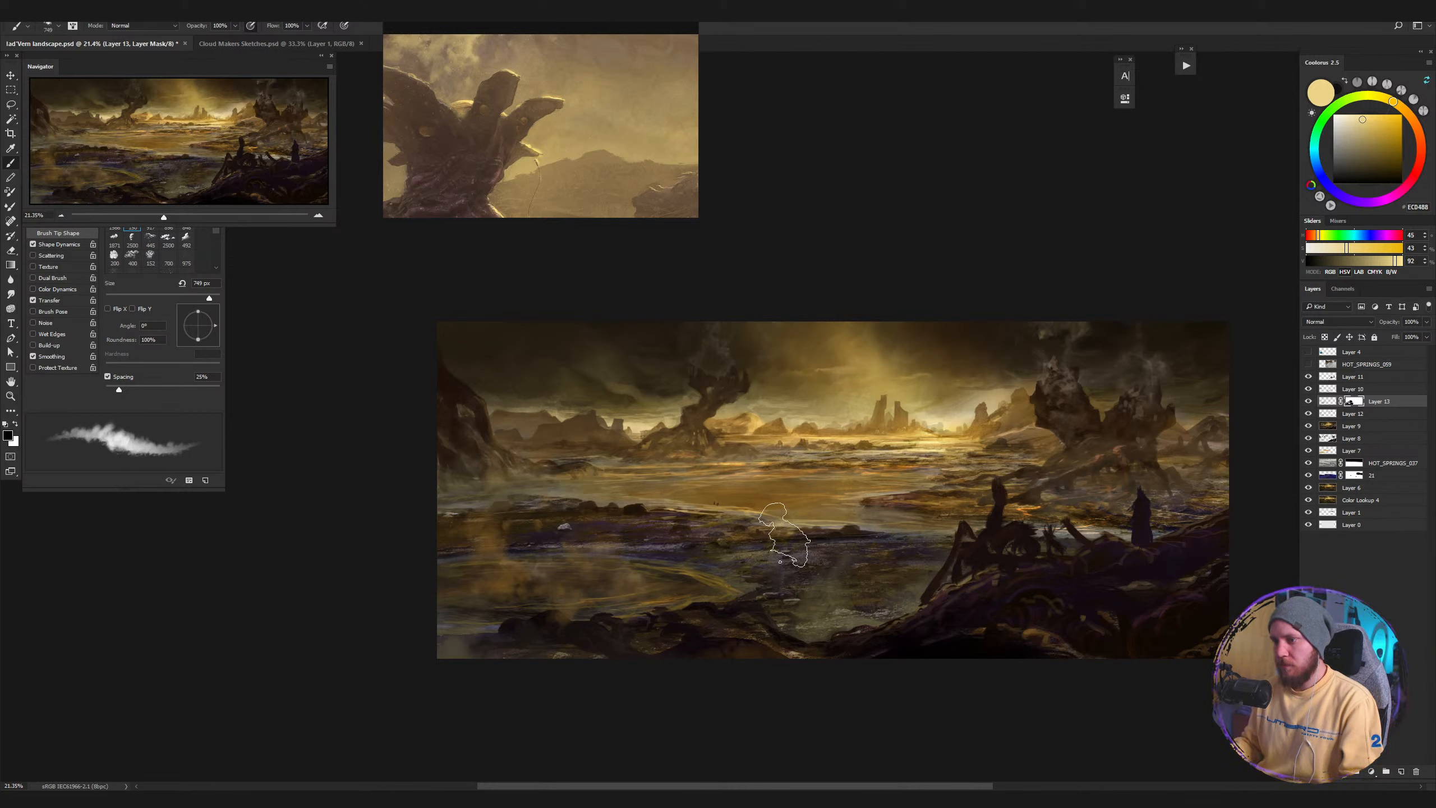
left_click(1309, 402)
left_click(1309, 402)
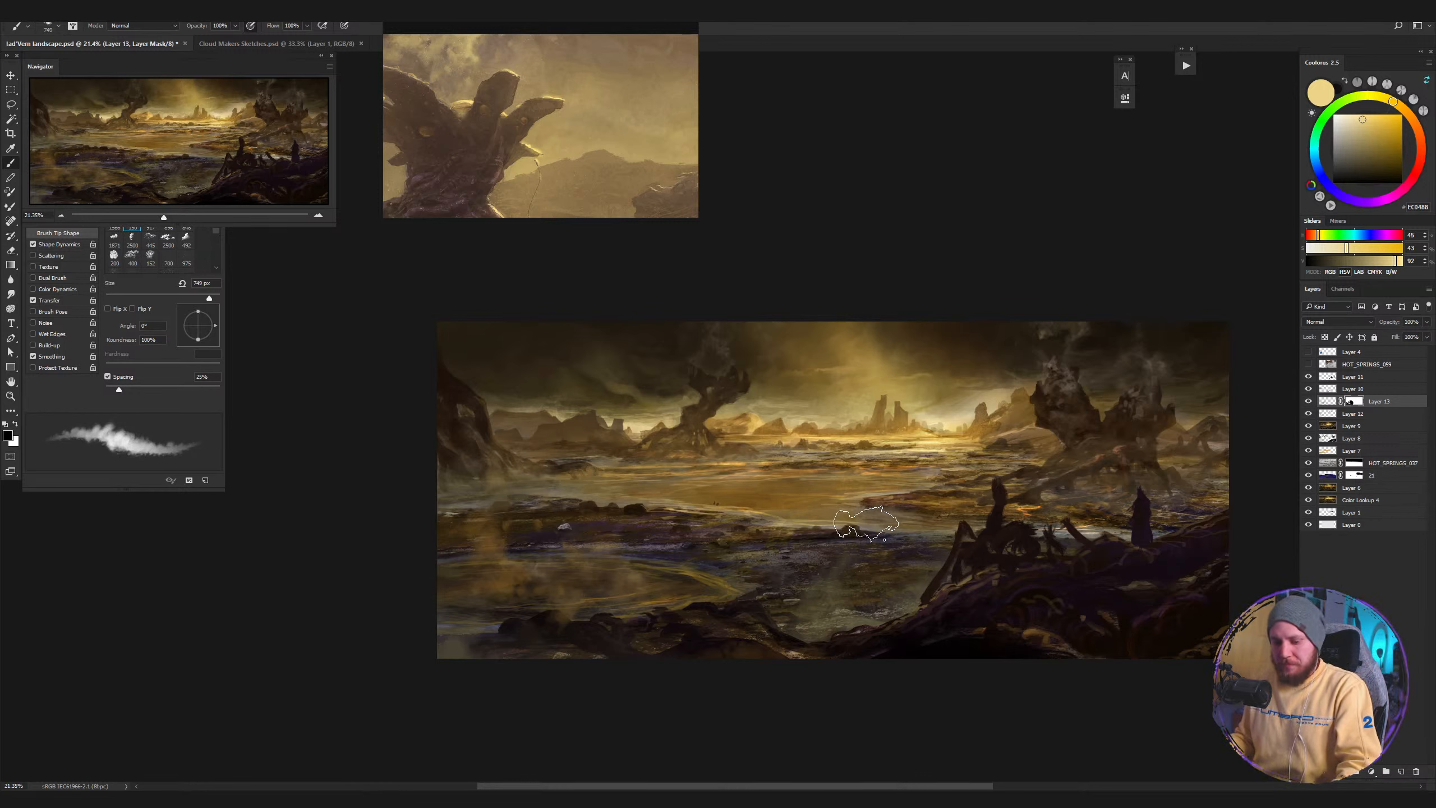
Reduce the brush to 449 px and recheck the painting with Layer 13 hidden and shown.
left_click_drag(905, 489, 820, 501)
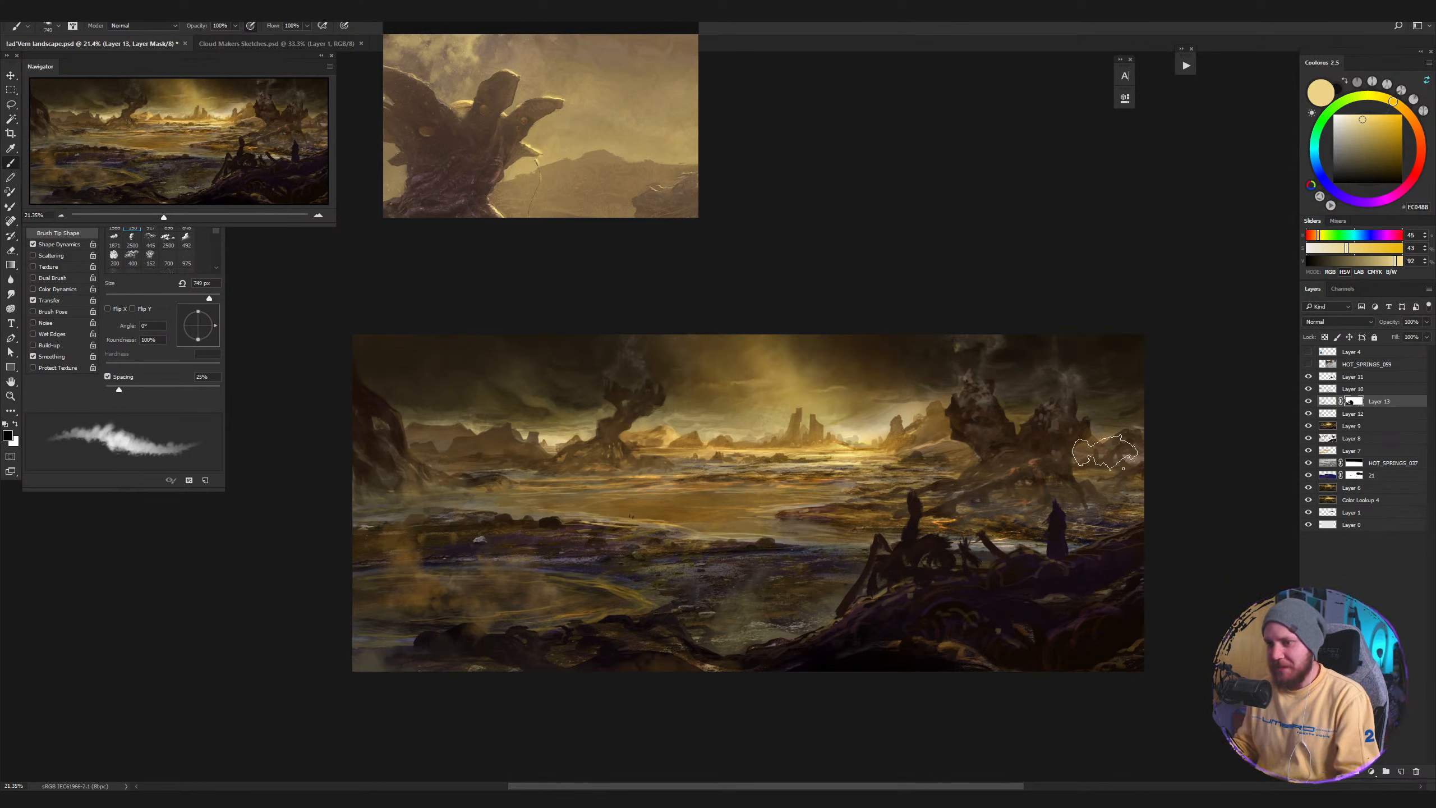
key("bracketleft")
key("bracketleft")
key("bracketleft")
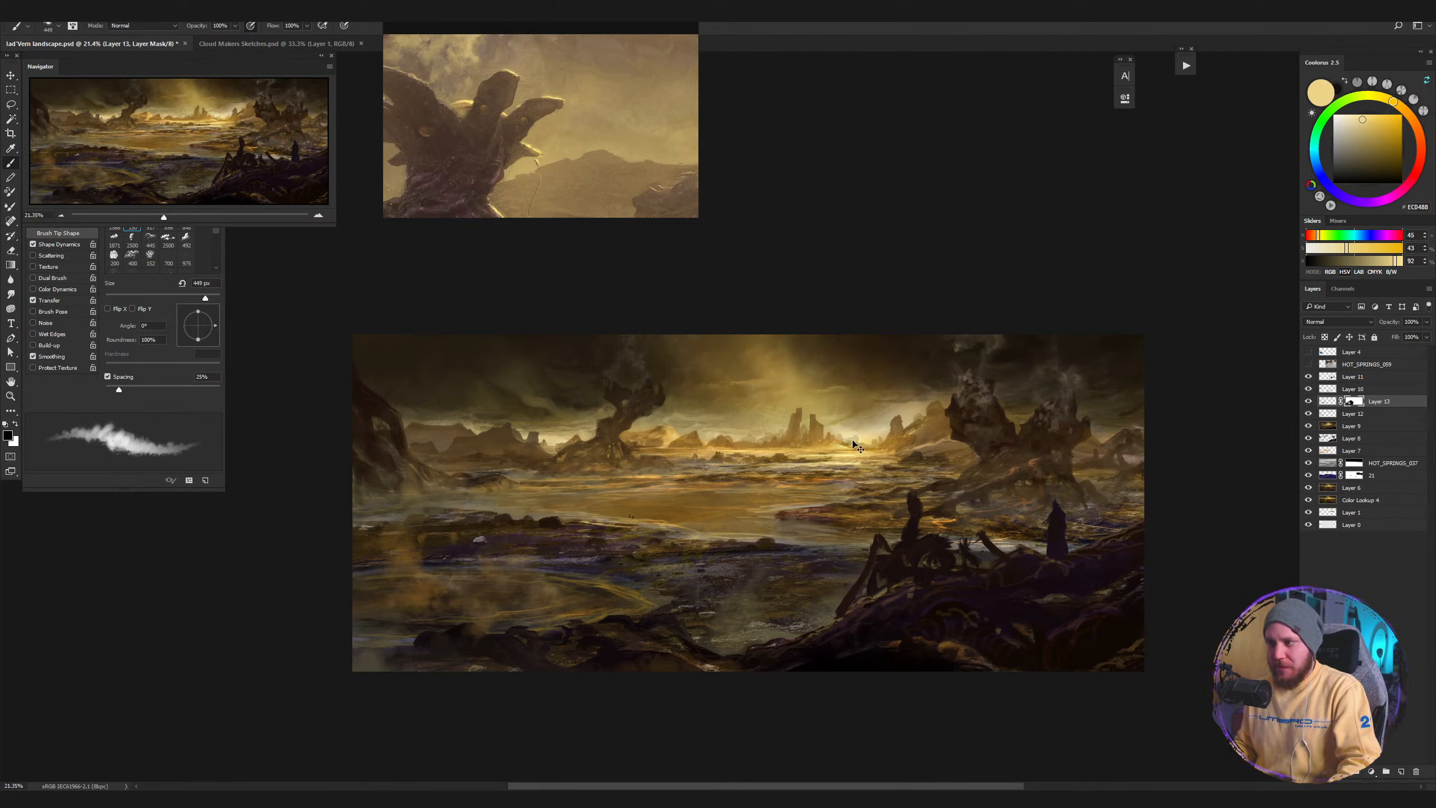
left_click(1309, 401)
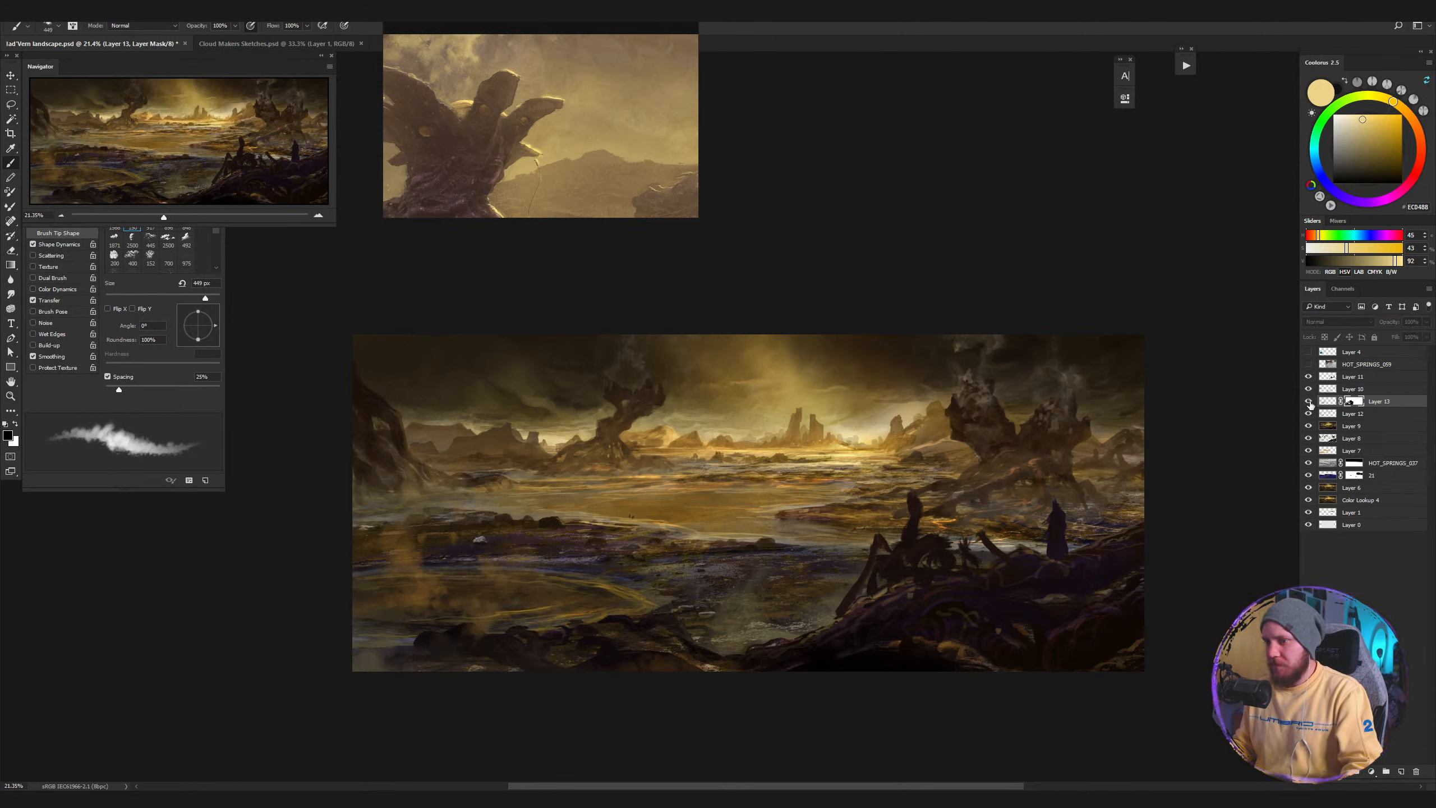
left_click(1309, 401)
left_click(1309, 401)
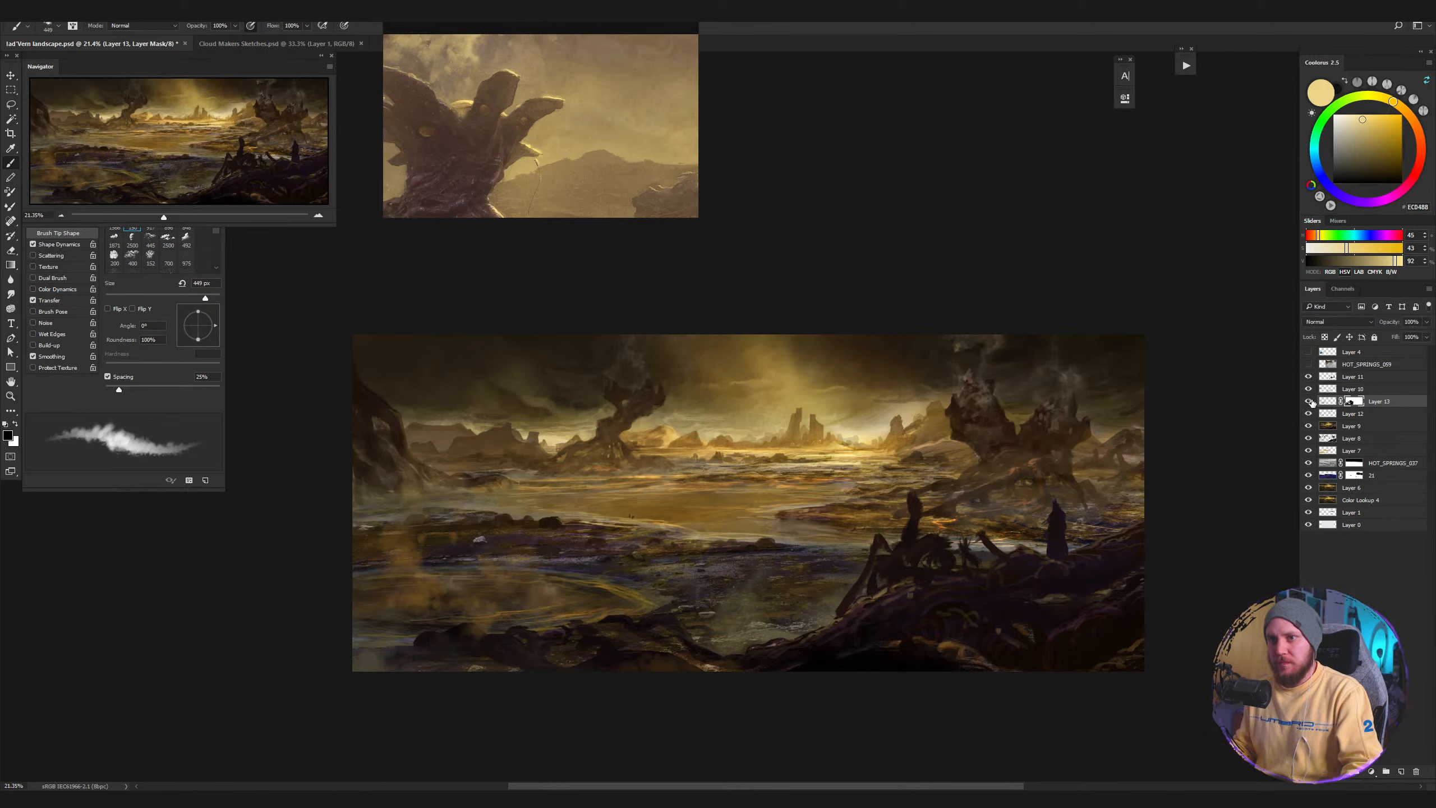
left_click(1308, 401)
Save the painting and compare it with and without Layers 10 to 13.
key("ctrl+s")
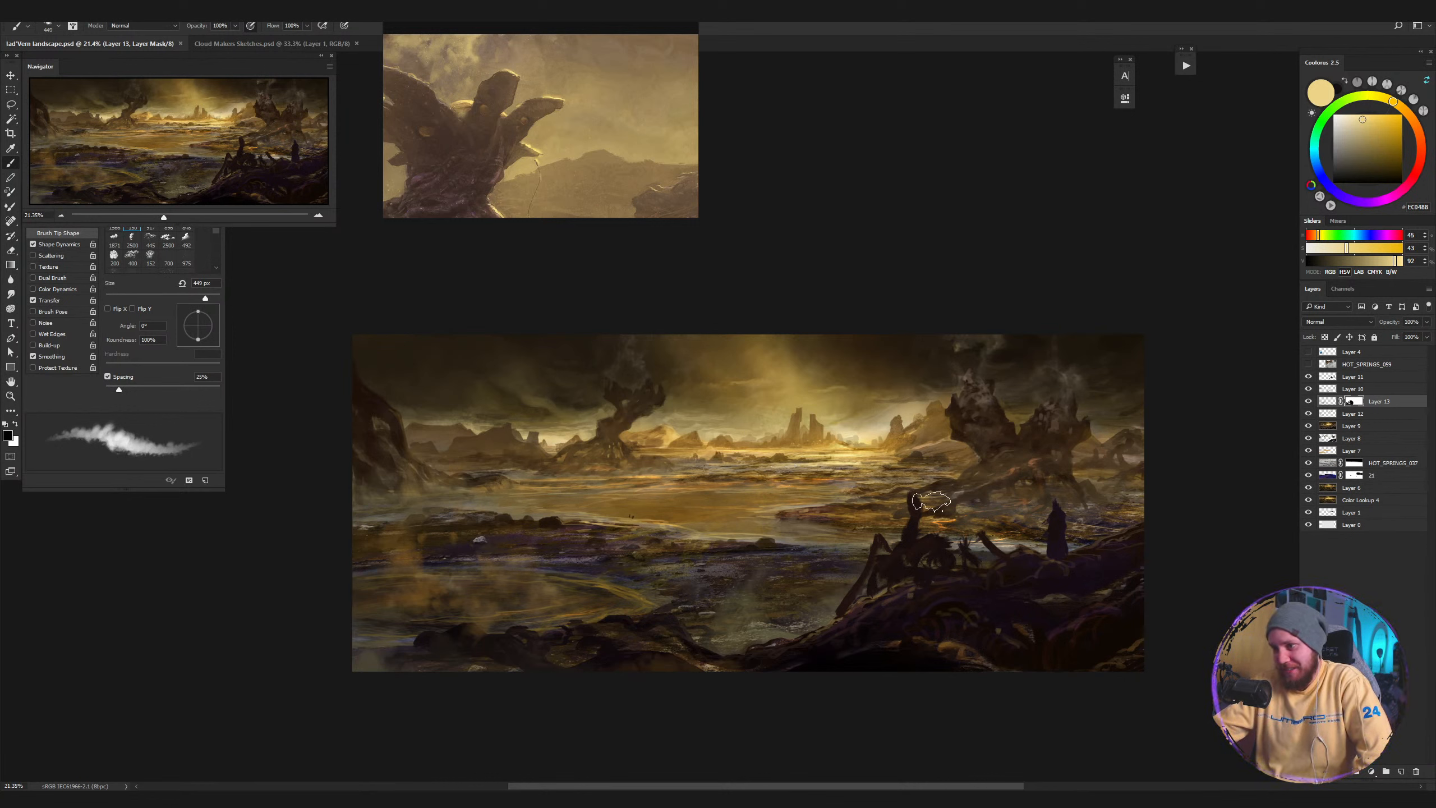
left_click_drag(1307, 377, 1311, 427)
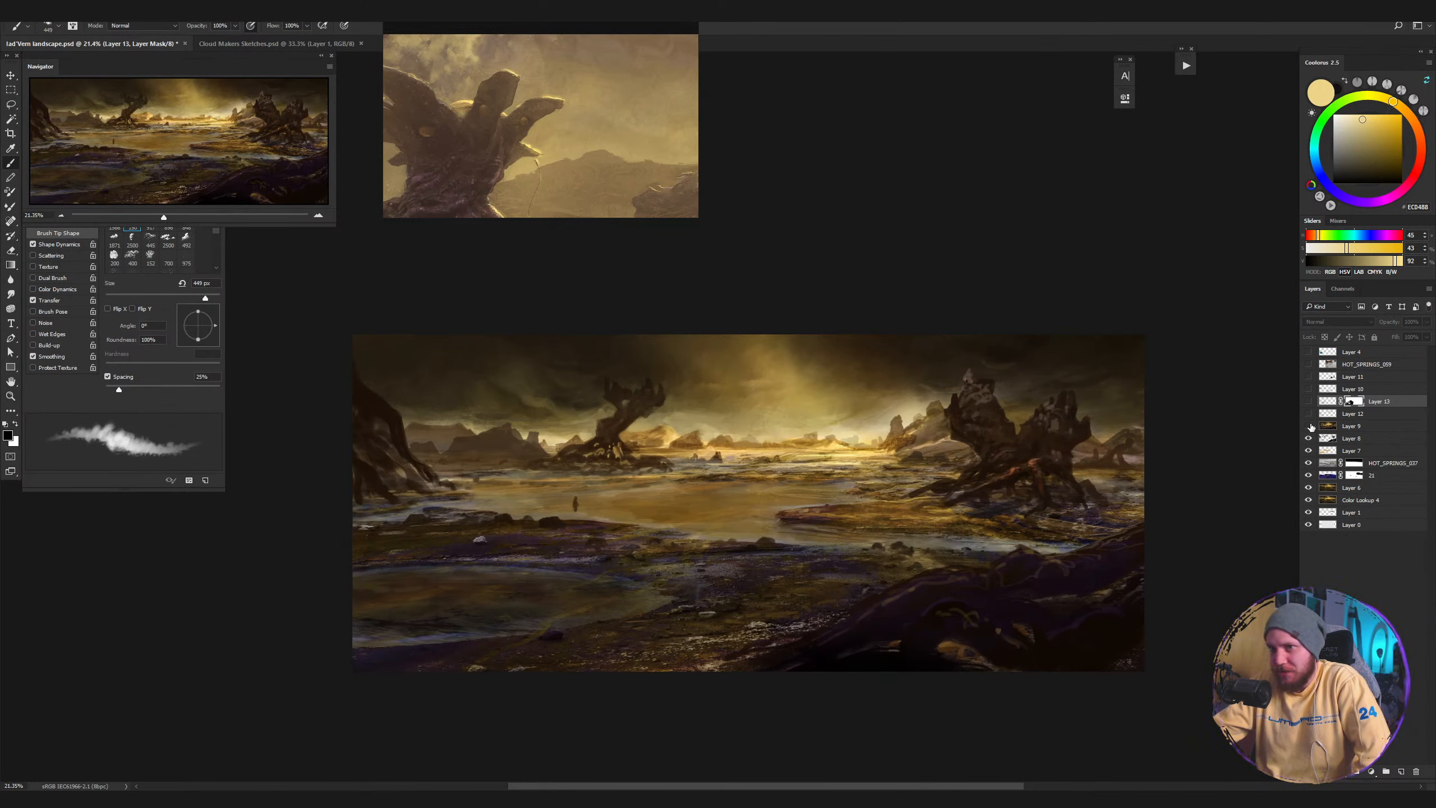
left_click_drag(1308, 414, 1309, 382)
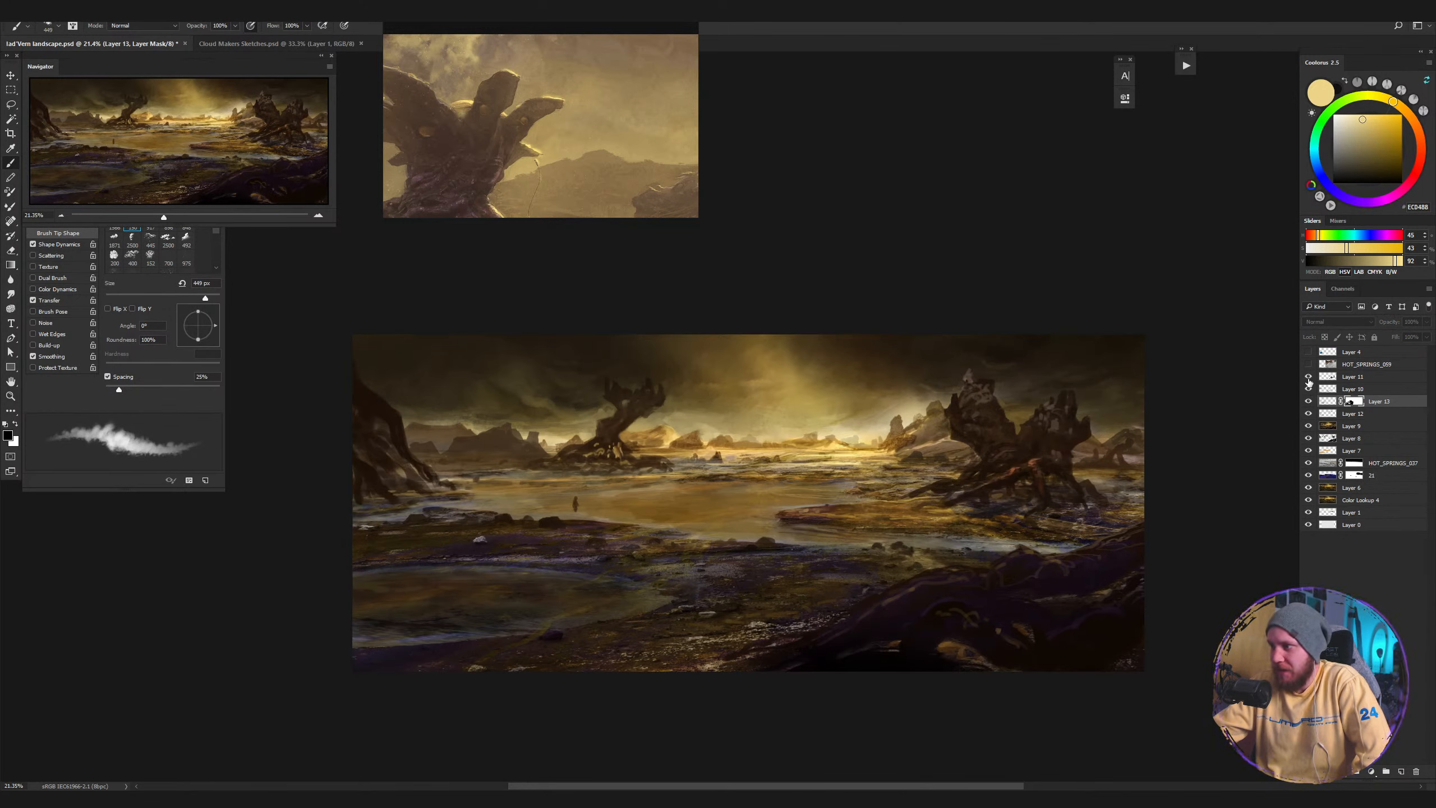